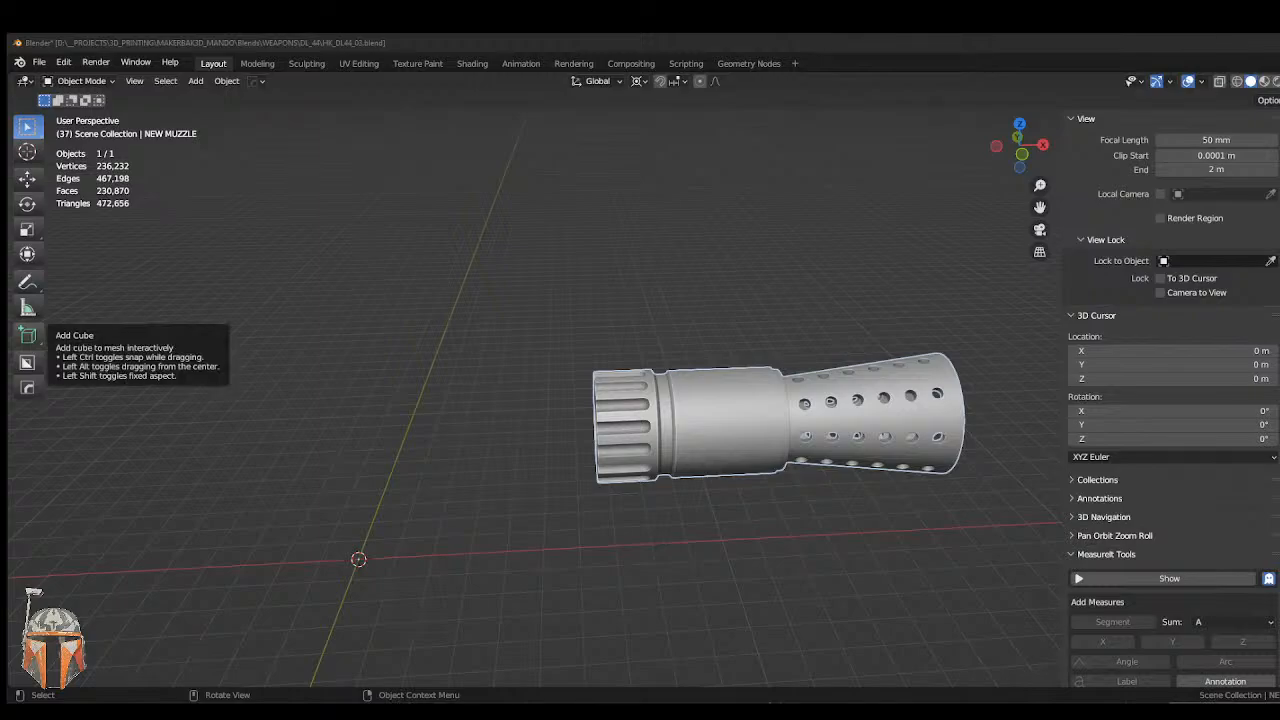
- Examine the blaster's muzzle, receiver, grip and scope-ring parts from several angles
{"action": "left_click", "coordinate": [506, 48]}
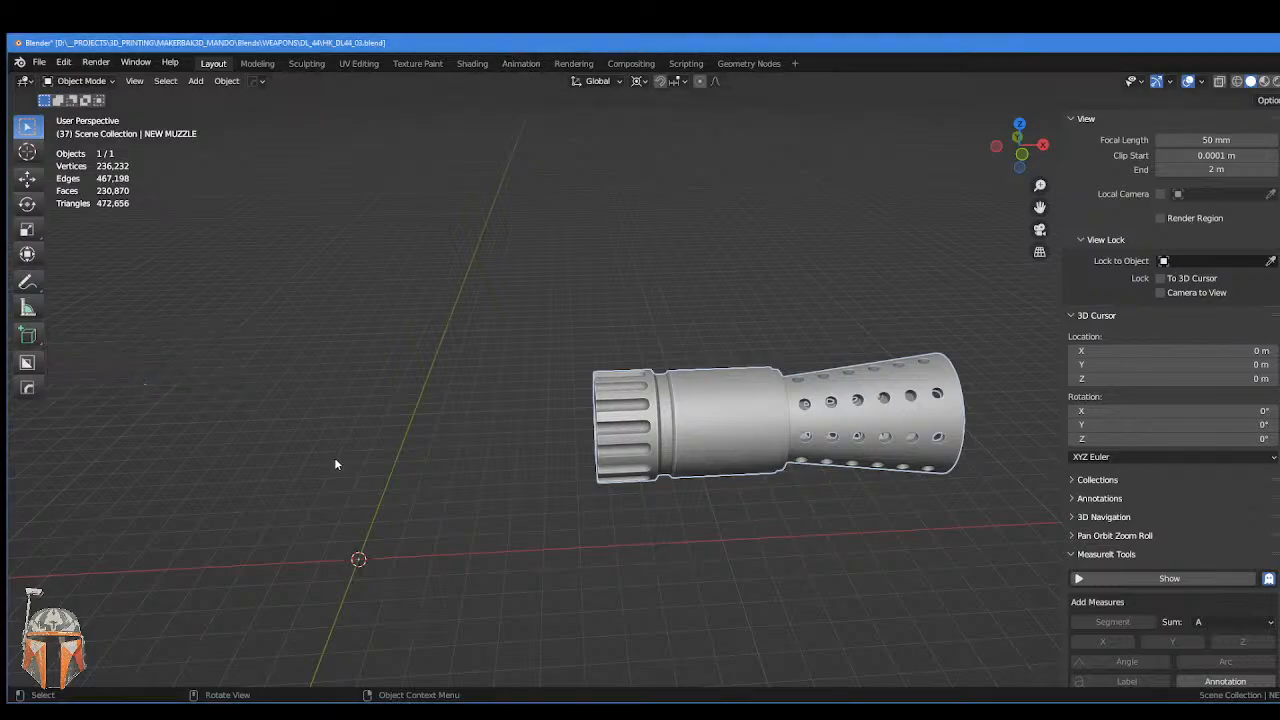
{"action": "middle_click_drag", "start_coordinate": [362, 457], "coordinate": [613, 378]}
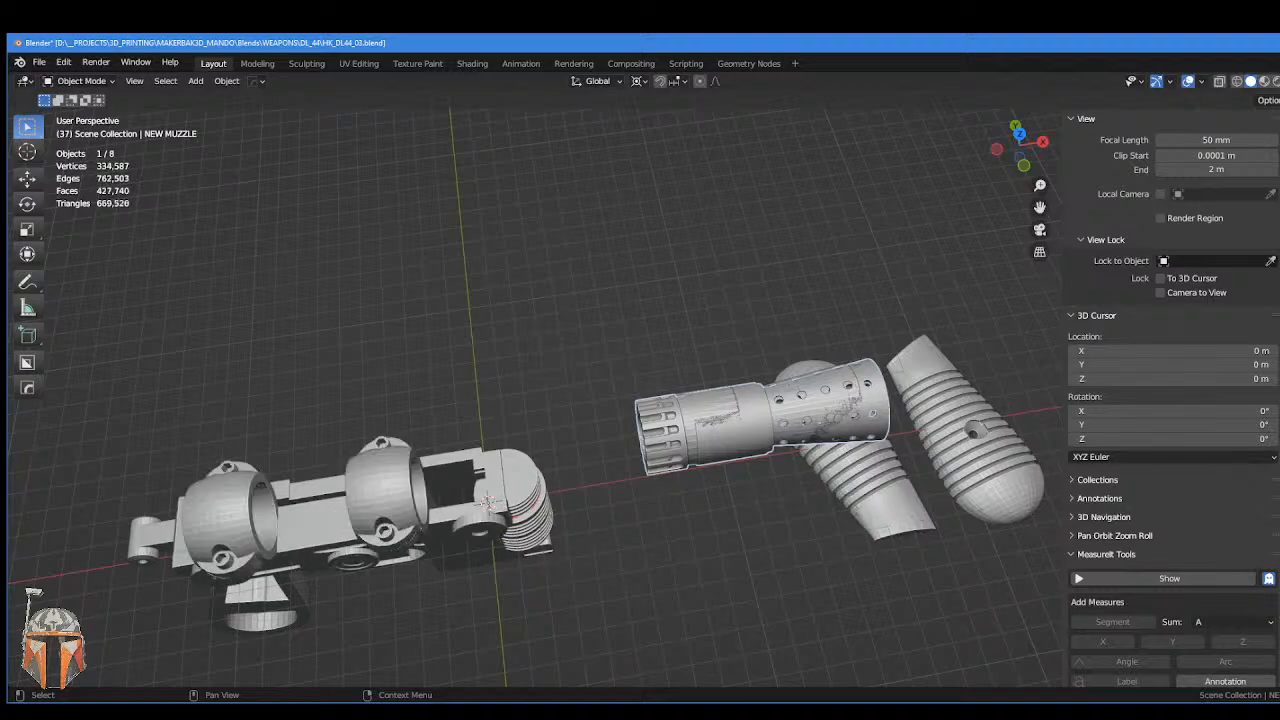
{"action": "middle_click_drag", "start_coordinate": [775, 319], "coordinate": [629, 260]}
{"action": "scroll", "coordinate": [434, 272], "scroll_direction": "up", "scroll_amount": 3}
{"action": "scroll", "coordinate": [432, 272], "scroll_direction": "down", "scroll_amount": 1}
{"action": "middle_click_drag", "start_coordinate": [429, 272], "coordinate": [577, 208], "text": "shift"}
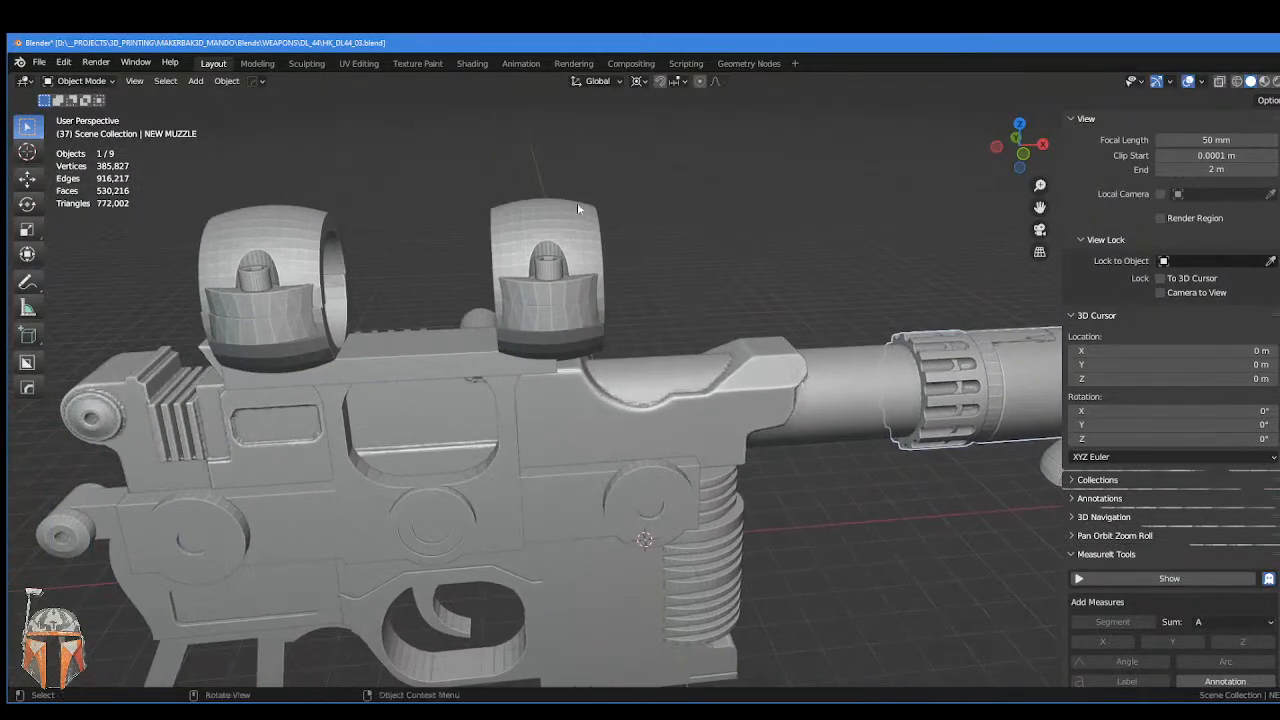
{"action": "scroll", "coordinate": [475, 283], "scroll_direction": "down", "scroll_amount": 2}
{"action": "middle_click_drag", "start_coordinate": [820, 267], "coordinate": [629, 248]}
{"action": "scroll", "coordinate": [737, 266], "scroll_direction": "down", "scroll_amount": 1}
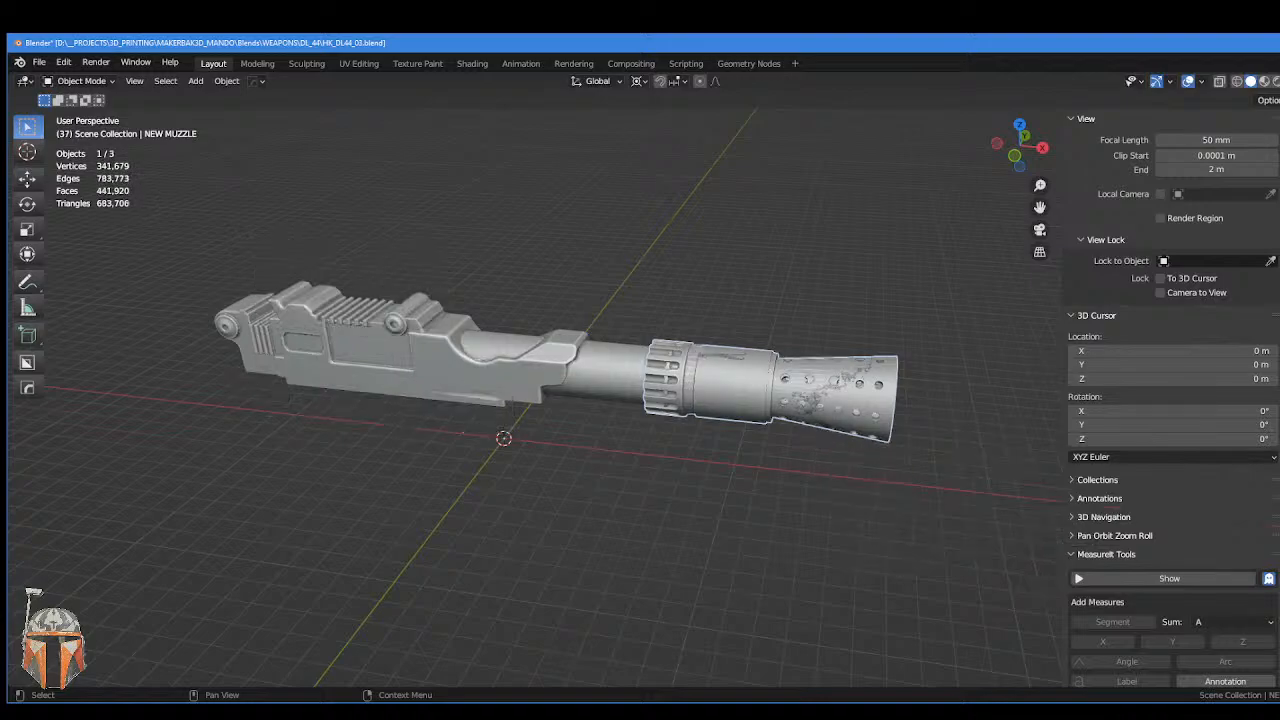
- Inspect the muzzle's ribbed collar, body and perforated flared end from both ends
{"action": "middle_click_drag", "start_coordinate": [590, 371], "coordinate": [600, 375]}
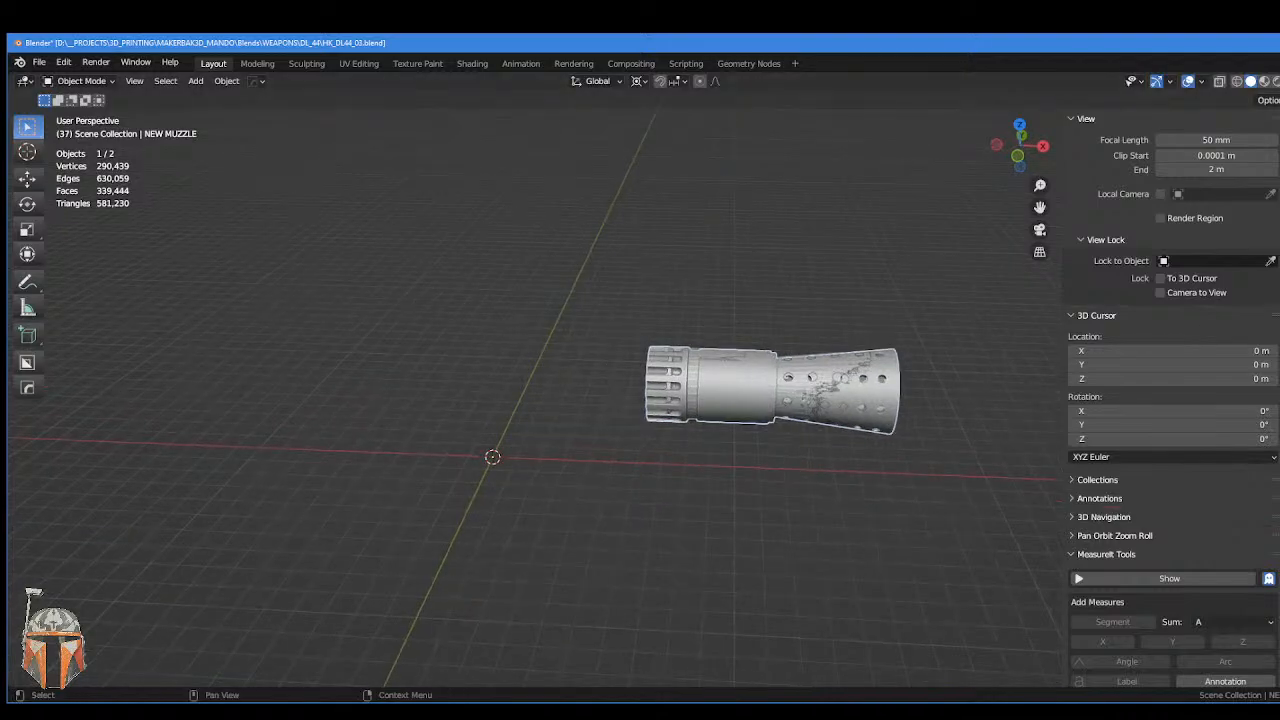
{"action": "scroll", "coordinate": [833, 325], "scroll_direction": "up", "scroll_amount": 3}
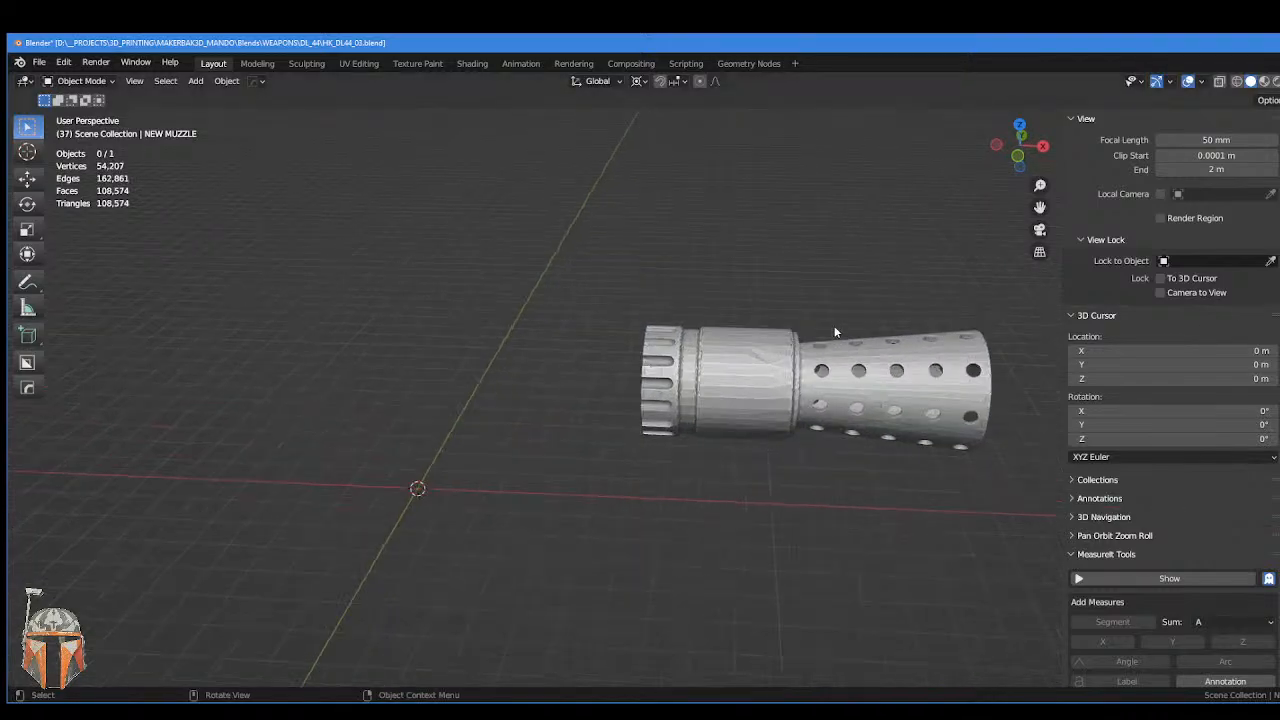
{"action": "middle_click_drag", "start_coordinate": [834, 328], "coordinate": [710, 340], "text": "shift"}
{"action": "middle_click_drag", "start_coordinate": [714, 333], "coordinate": [790, 299]}
{"action": "scroll", "coordinate": [793, 294], "scroll_direction": "up", "scroll_amount": 4}
{"action": "scroll", "coordinate": [776, 285], "scroll_direction": "down", "scroll_amount": 3}
{"action": "scroll", "coordinate": [862, 290], "scroll_direction": "down", "scroll_amount": 2}
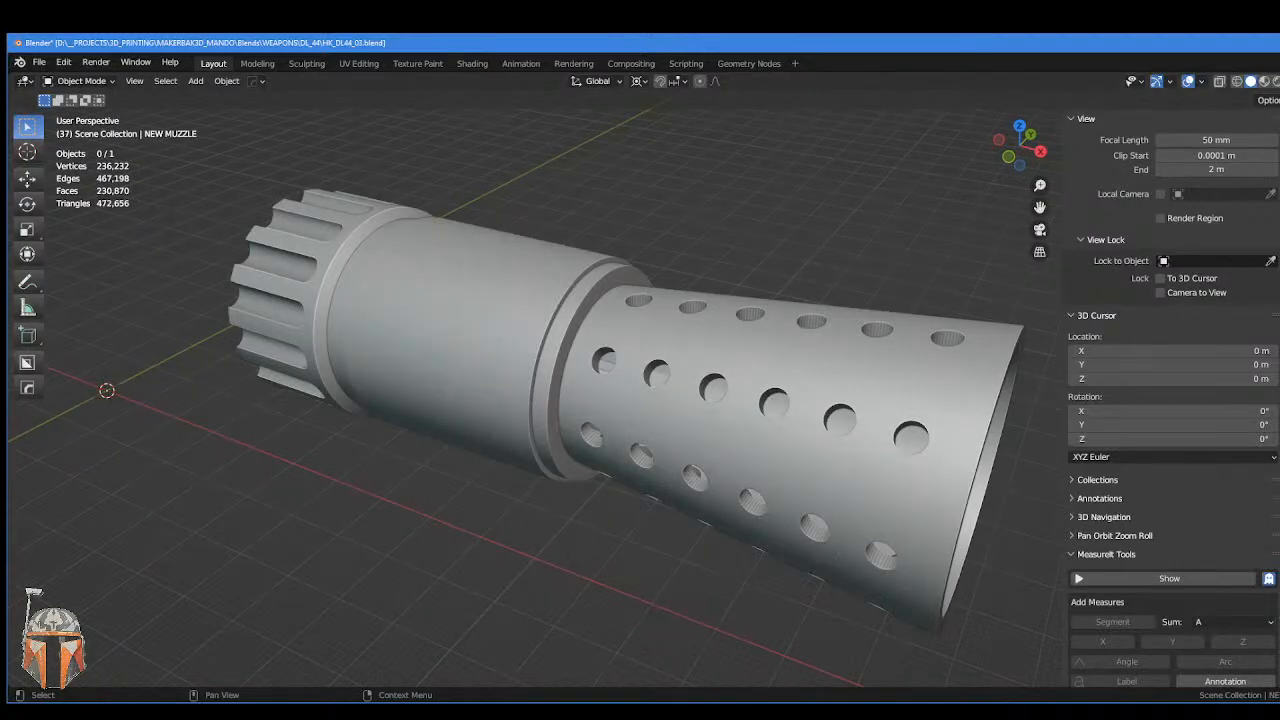
{"action": "middle_click_drag", "start_coordinate": [820, 245], "coordinate": [860, 250]}
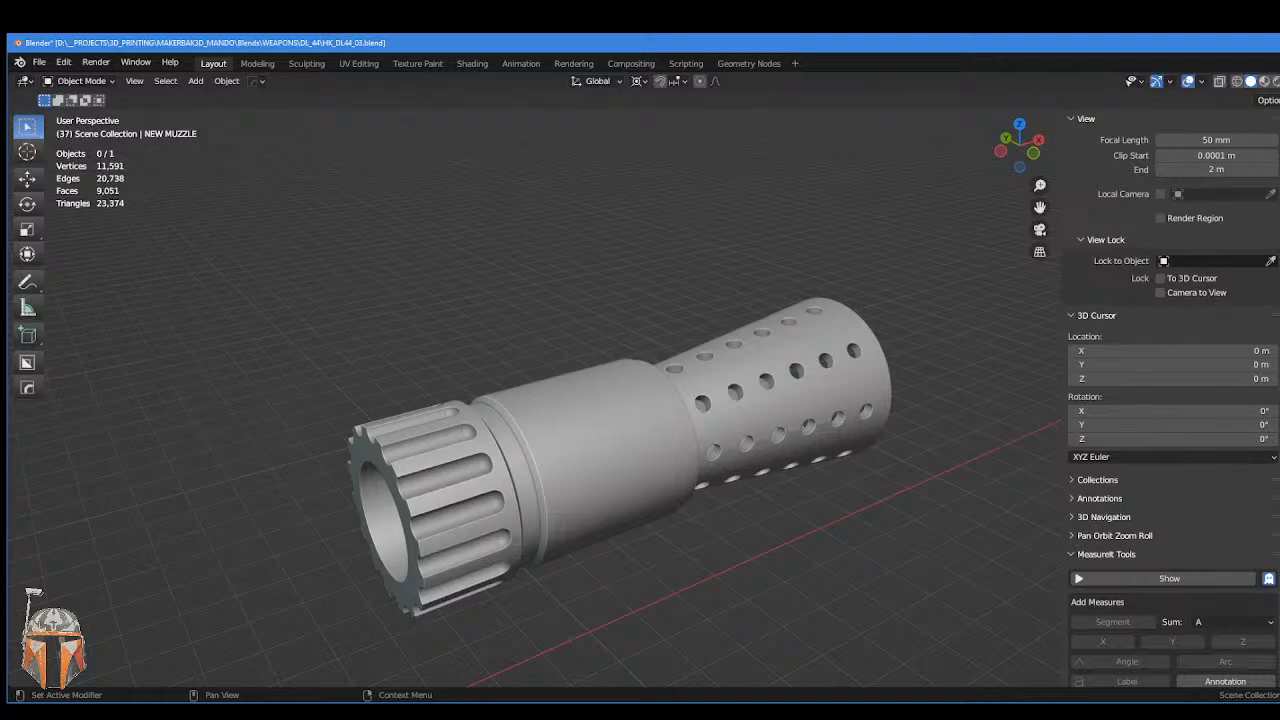
{"action": "middle_click_drag", "start_coordinate": [720, 428], "coordinate": [640, 470]}
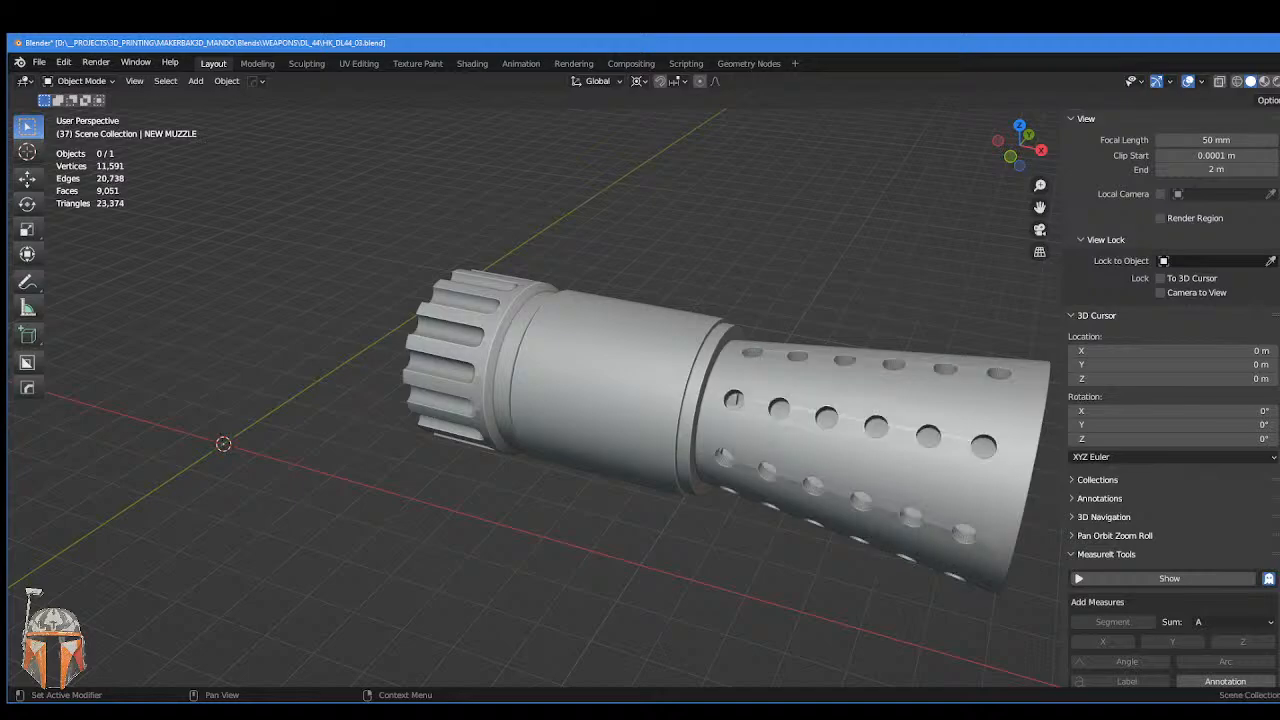
{"action": "middle_click_drag", "start_coordinate": [722, 421], "coordinate": [856, 404]}
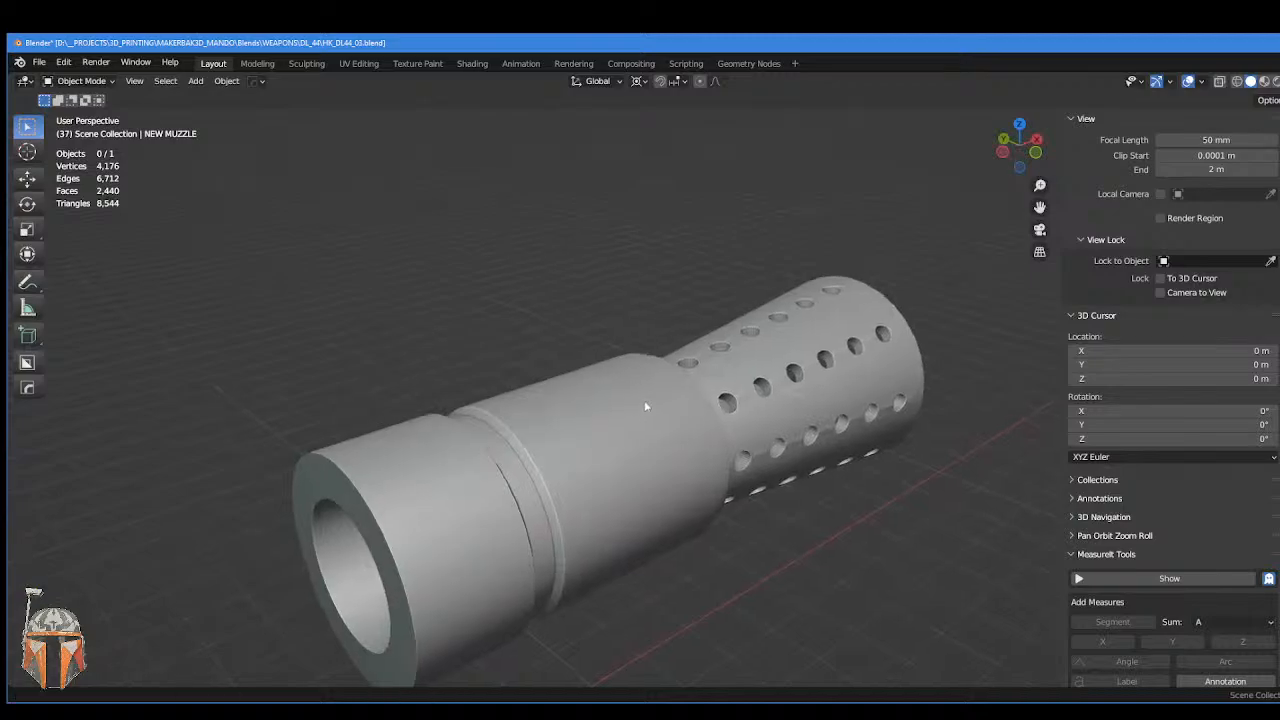
{"action": "middle_click_drag", "start_coordinate": [645, 407], "coordinate": [800, 372]}
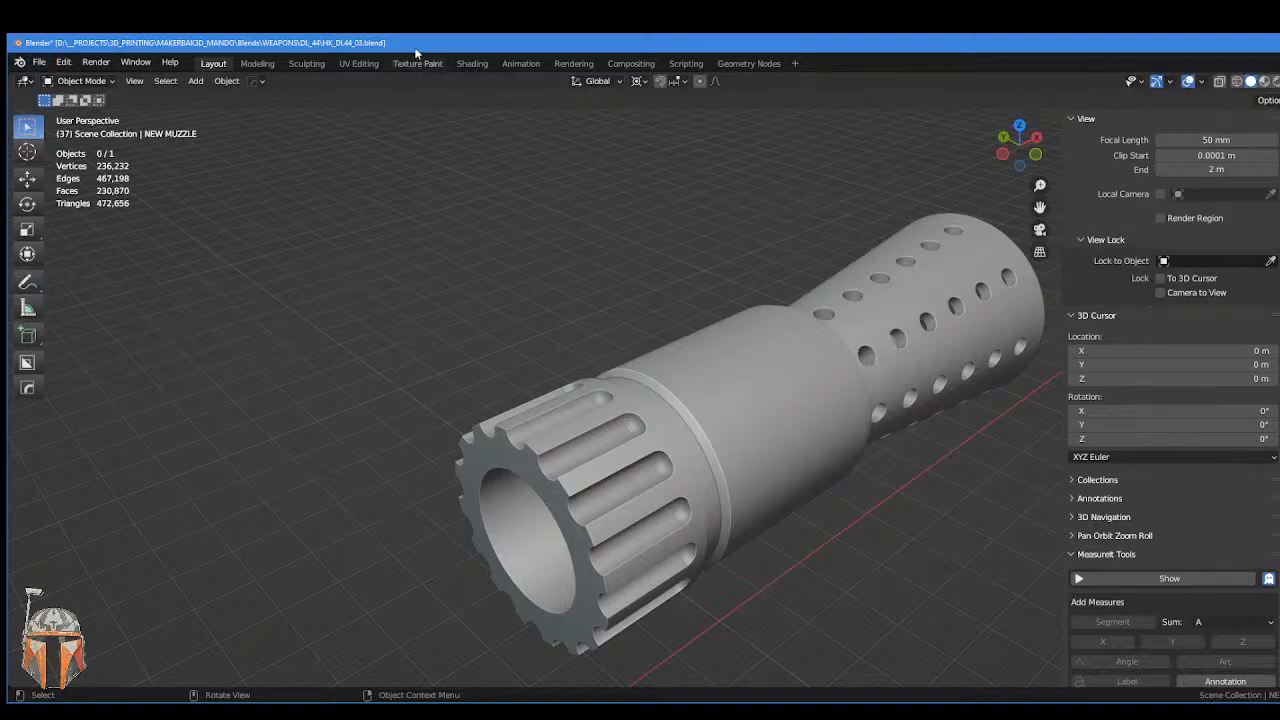
- Show the grip frame and the rear body section alongside the muzzle, with the grip frame selected
{"action": "scroll", "coordinate": [575, 294], "scroll_direction": "down", "scroll_amount": 5}
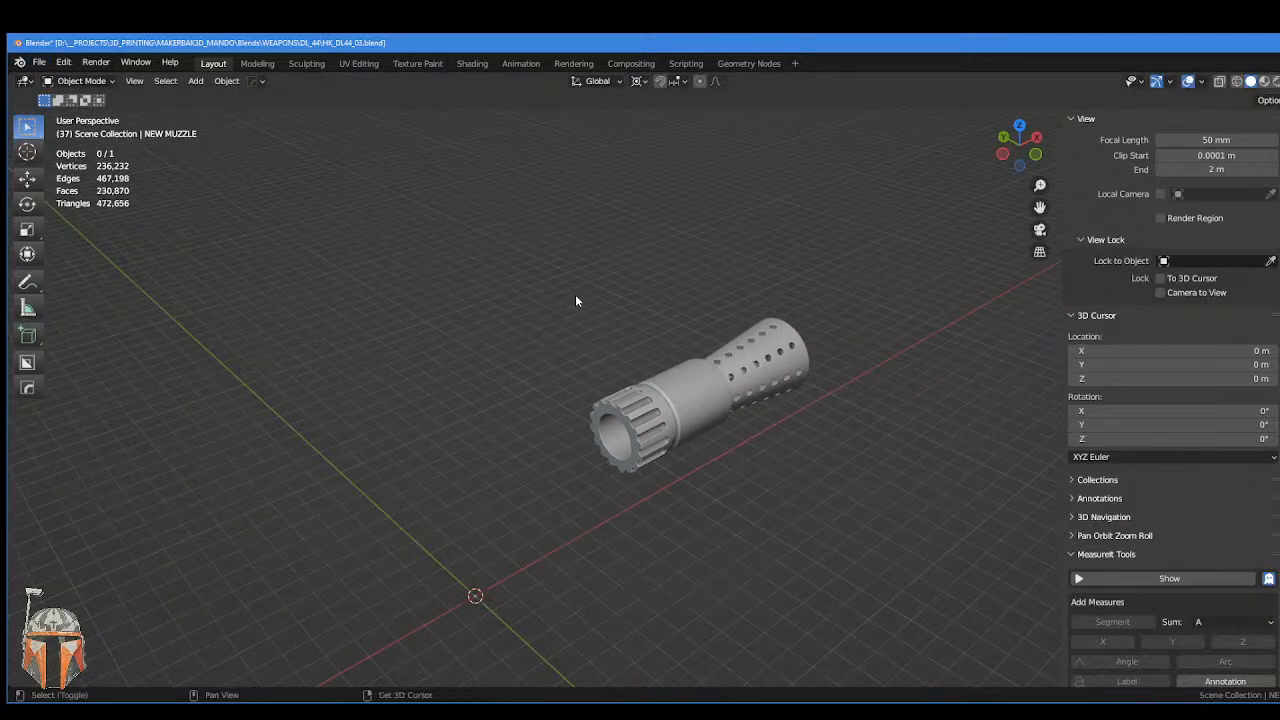
{"action": "middle_click_drag", "start_coordinate": [575, 294], "coordinate": [768, 216]}
{"action": "key", "text": "shift"}
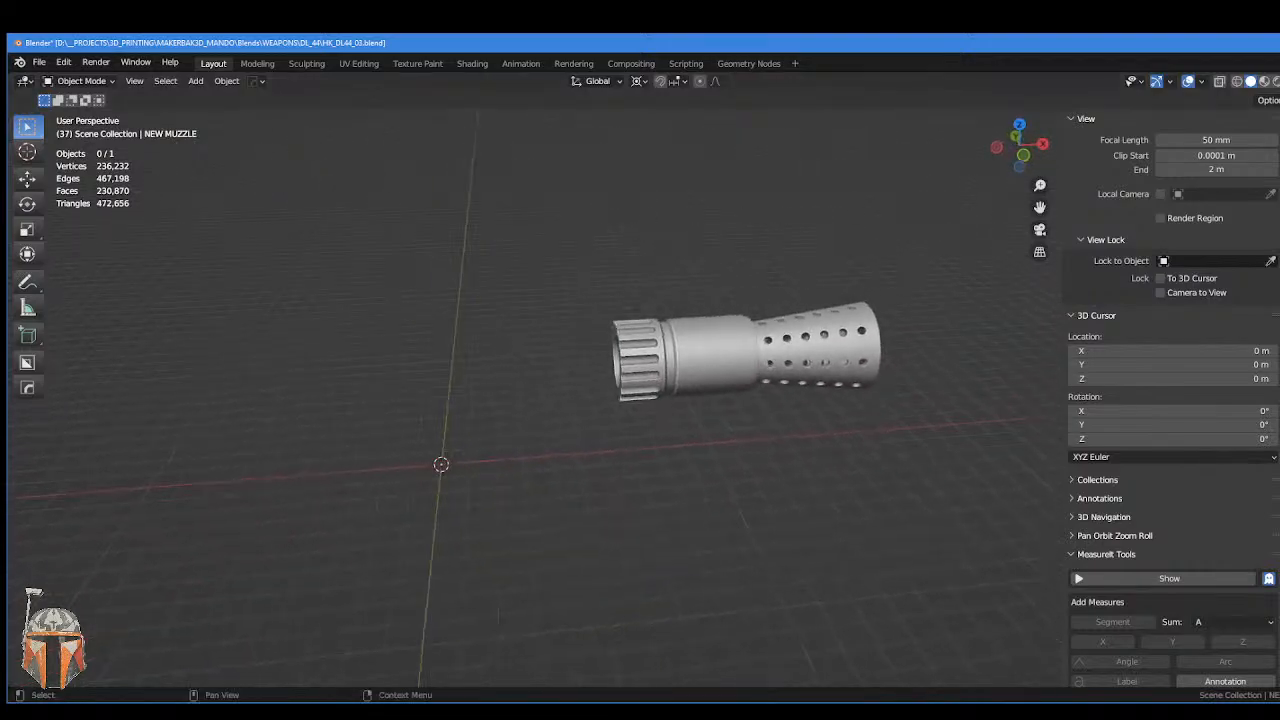
{"action": "middle_click_drag", "start_coordinate": [396, 359], "coordinate": [366, 430], "text": "shift"}
{"action": "left_click", "coordinate": [393, 408]}
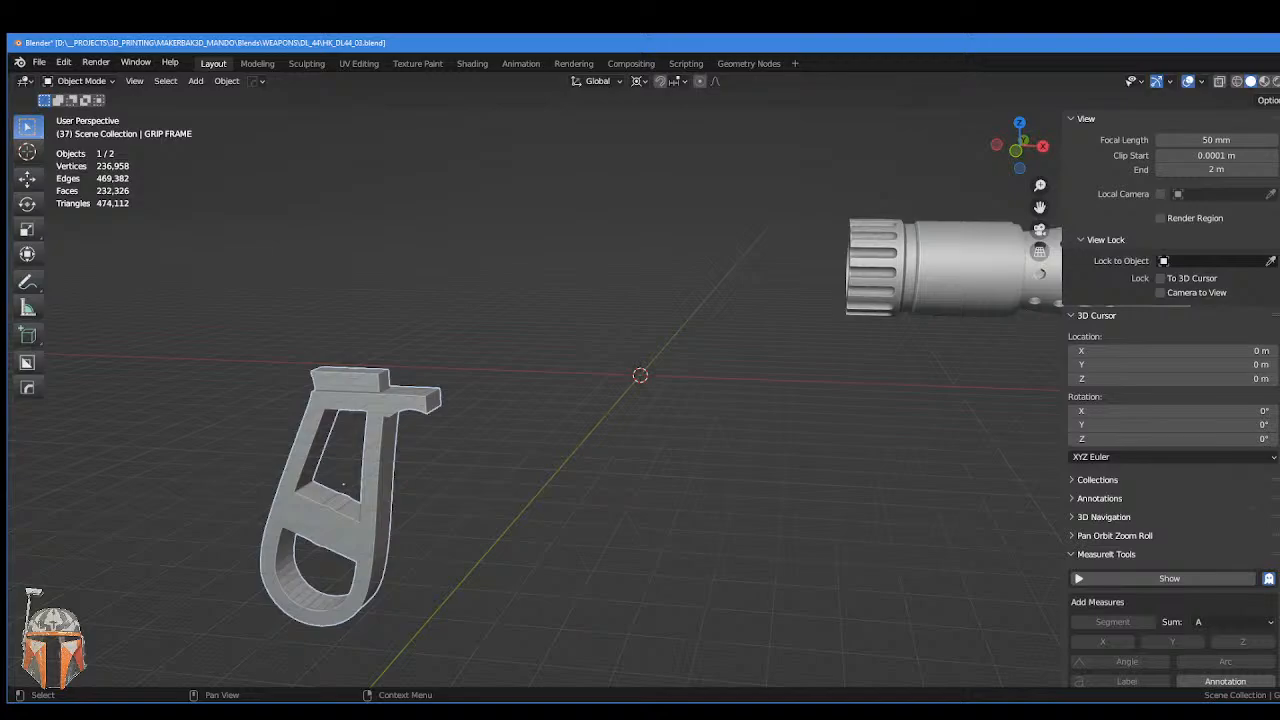
{"action": "middle_click_drag", "start_coordinate": [793, 224], "coordinate": [882, 221]}
{"action": "middle_click_drag", "start_coordinate": [294, 322], "coordinate": [267, 334]}
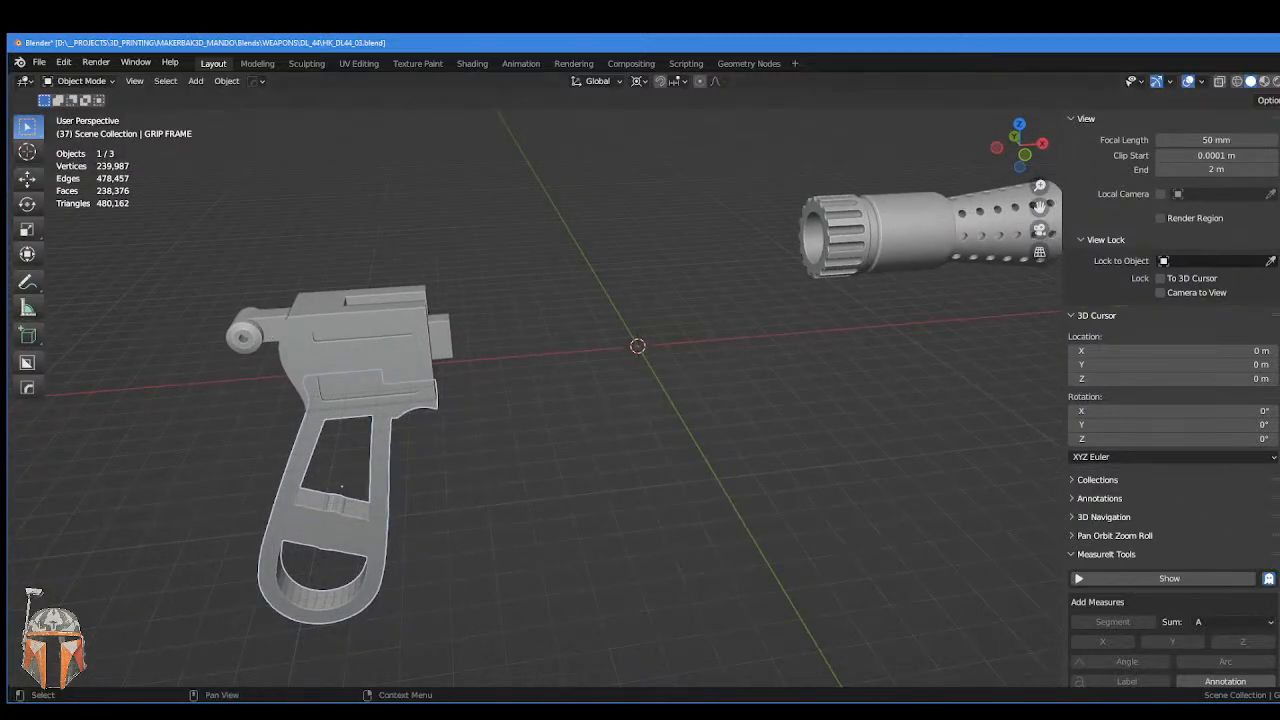
{"action": "key", "text": "alt+h"}
- Show the lower receiver as well and examine the joined frame, trigger guard and receiver from several angles
{"action": "middle_click_drag", "start_coordinate": [560, 290], "coordinate": [545, 326]}
{"action": "scroll", "coordinate": [646, 334], "scroll_direction": "up", "scroll_amount": 5}
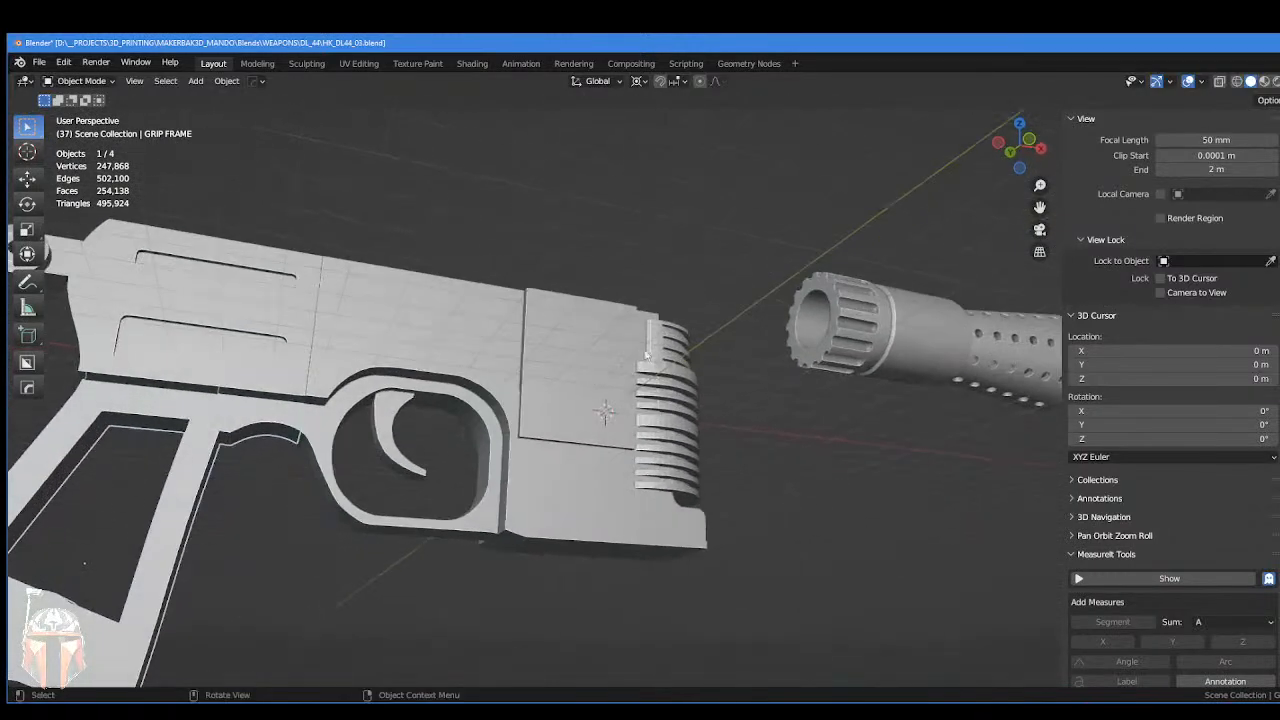
{"action": "scroll", "coordinate": [715, 330], "scroll_direction": "up", "scroll_amount": 6}
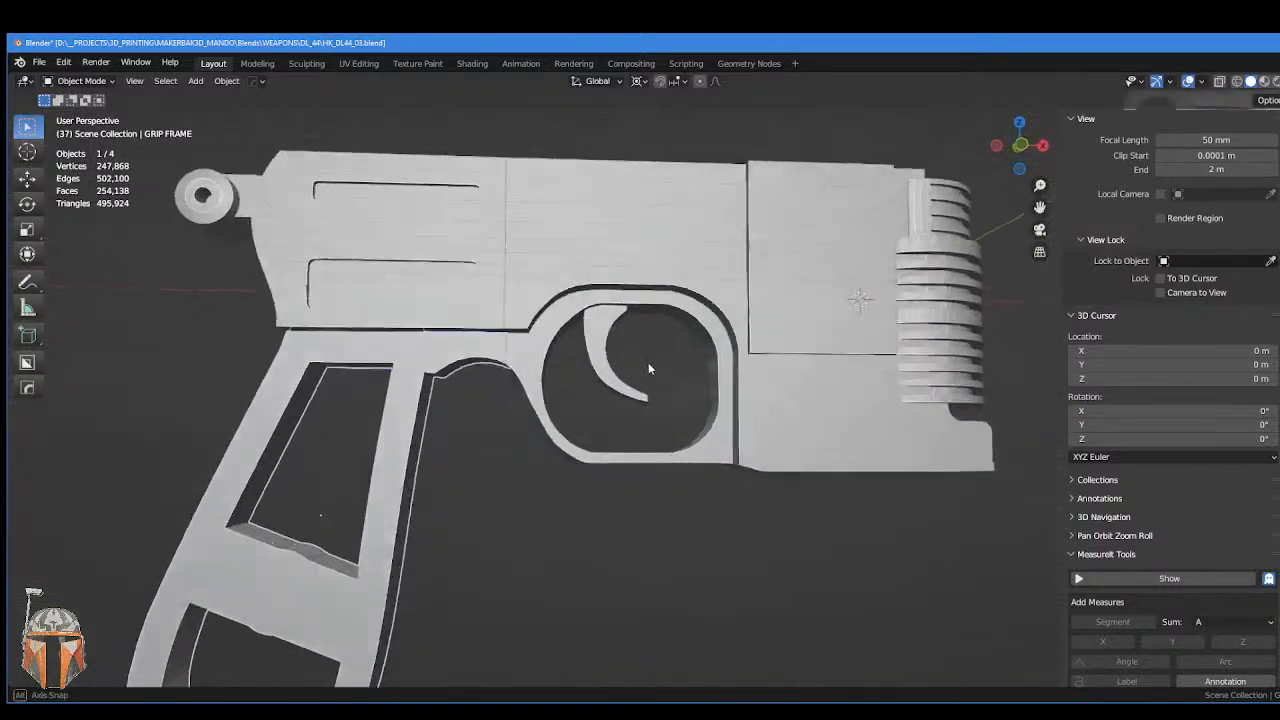
{"action": "scroll", "coordinate": [620, 390], "scroll_direction": "down", "scroll_amount": 8}
{"action": "middle_click_drag", "start_coordinate": [618, 392], "coordinate": [592, 369]}
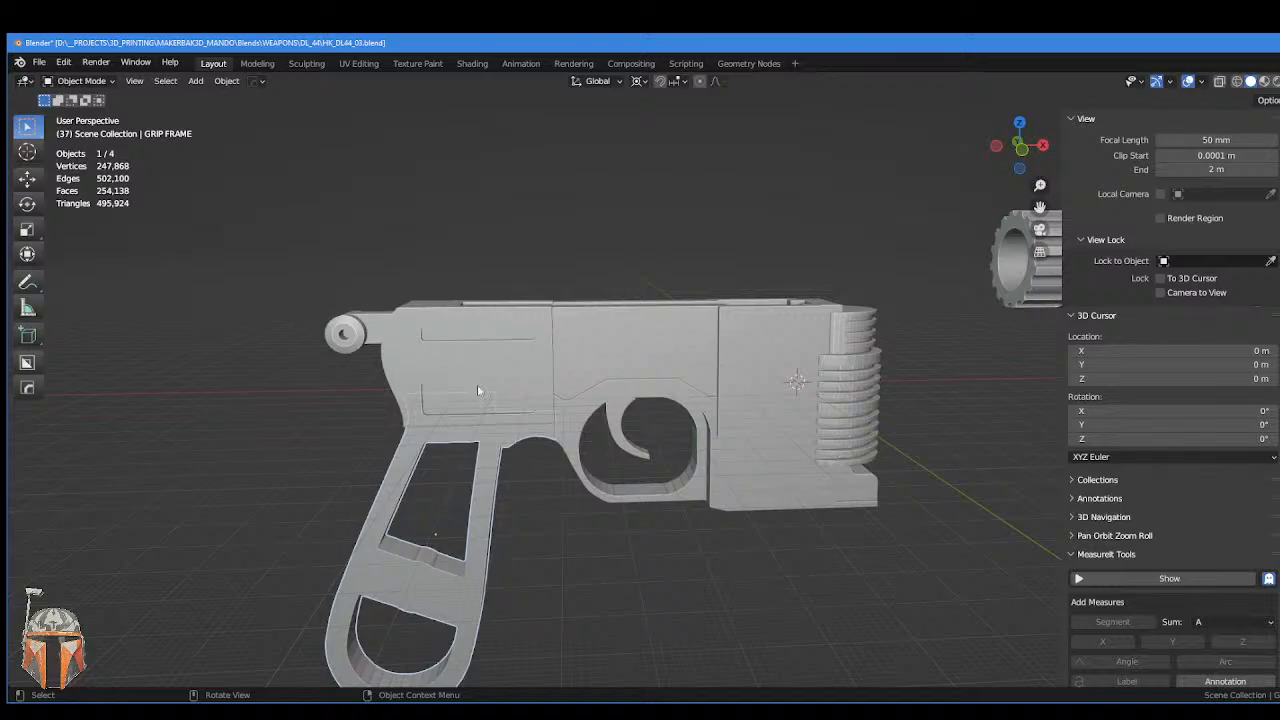
{"action": "middle_click_drag", "start_coordinate": [591, 444], "coordinate": [556, 309]}
{"action": "middle_click_drag", "start_coordinate": [511, 395], "coordinate": [630, 435]}
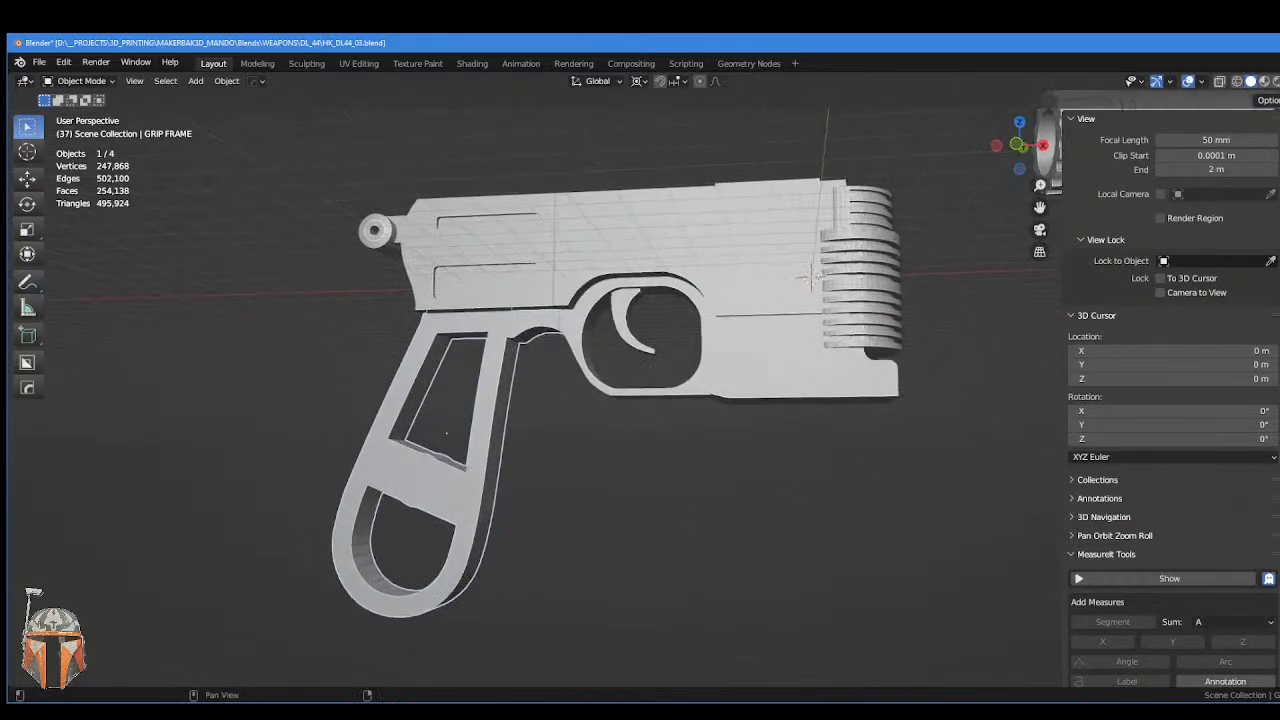
- Turn on the Screencast Keys display and deselect the grip frame
{"action": "left_click", "coordinate": [1279, 440]}
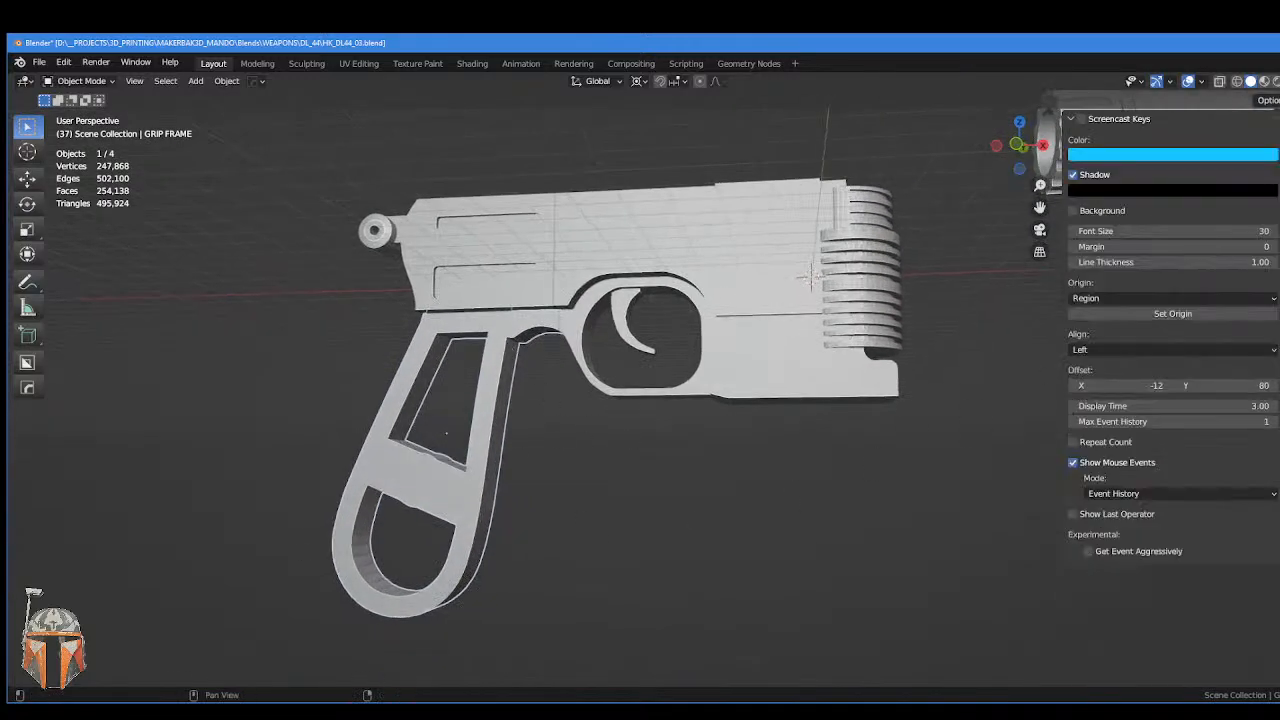
{"action": "left_click", "coordinate": [1081, 119]}
{"action": "left_click", "coordinate": [977, 474]}
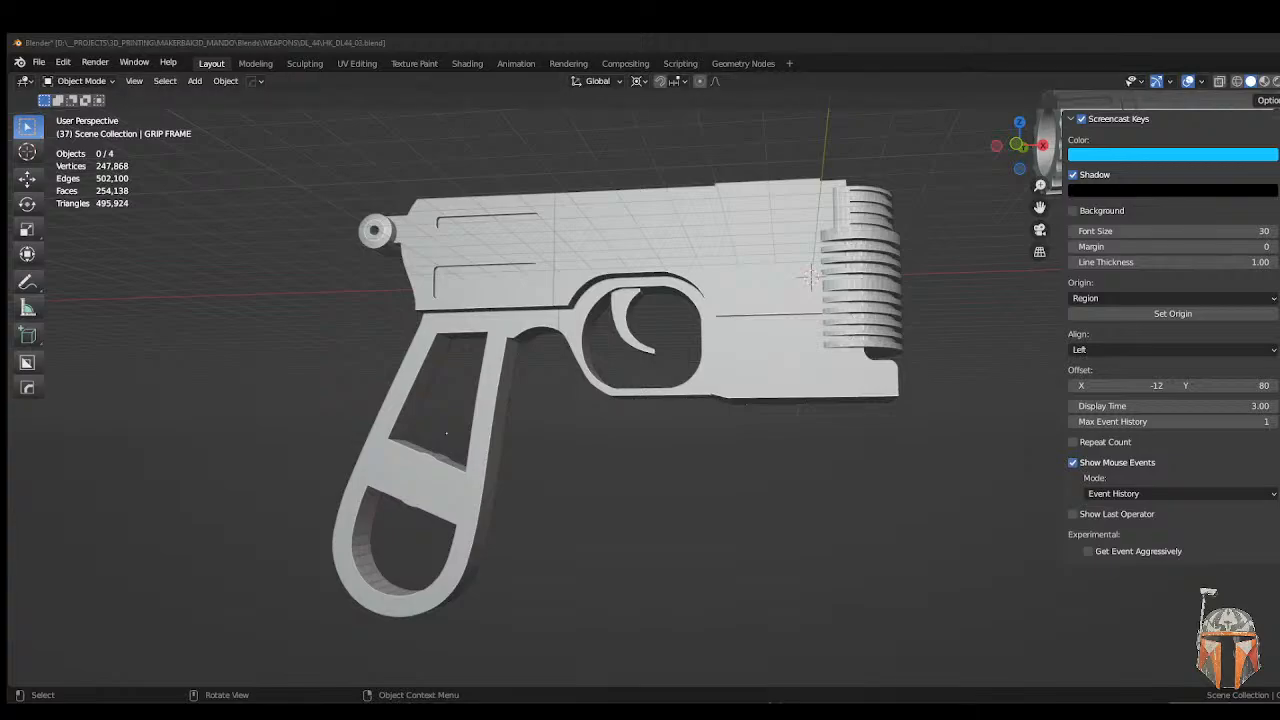
{"action": "left_click", "coordinate": [360, 278]}
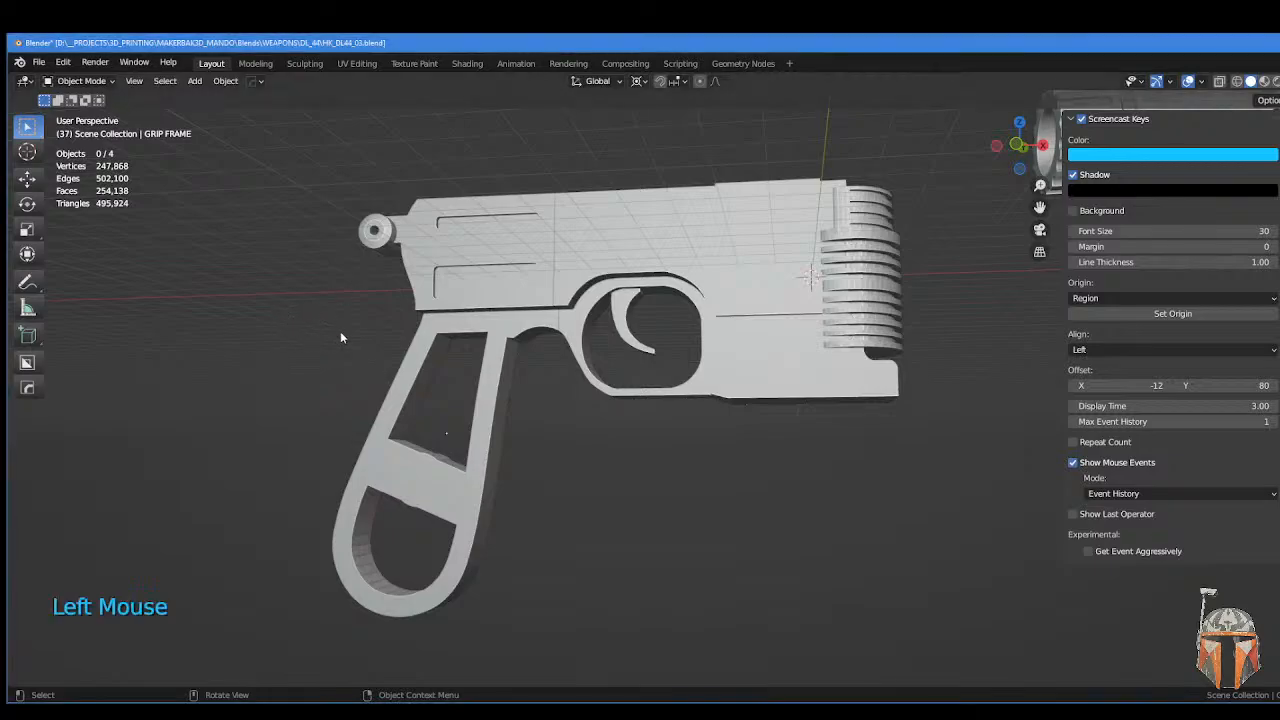
- Select the lower receiver and examine its trigger guard, underside and ribbed front from several angles
{"action": "middle_click_drag", "start_coordinate": [354, 133], "coordinate": [388, 172]}
{"action": "middle_click_drag", "start_coordinate": [582, 152], "coordinate": [755, 290], "text": "shift"}
{"action": "left_click", "coordinate": [742, 331]}
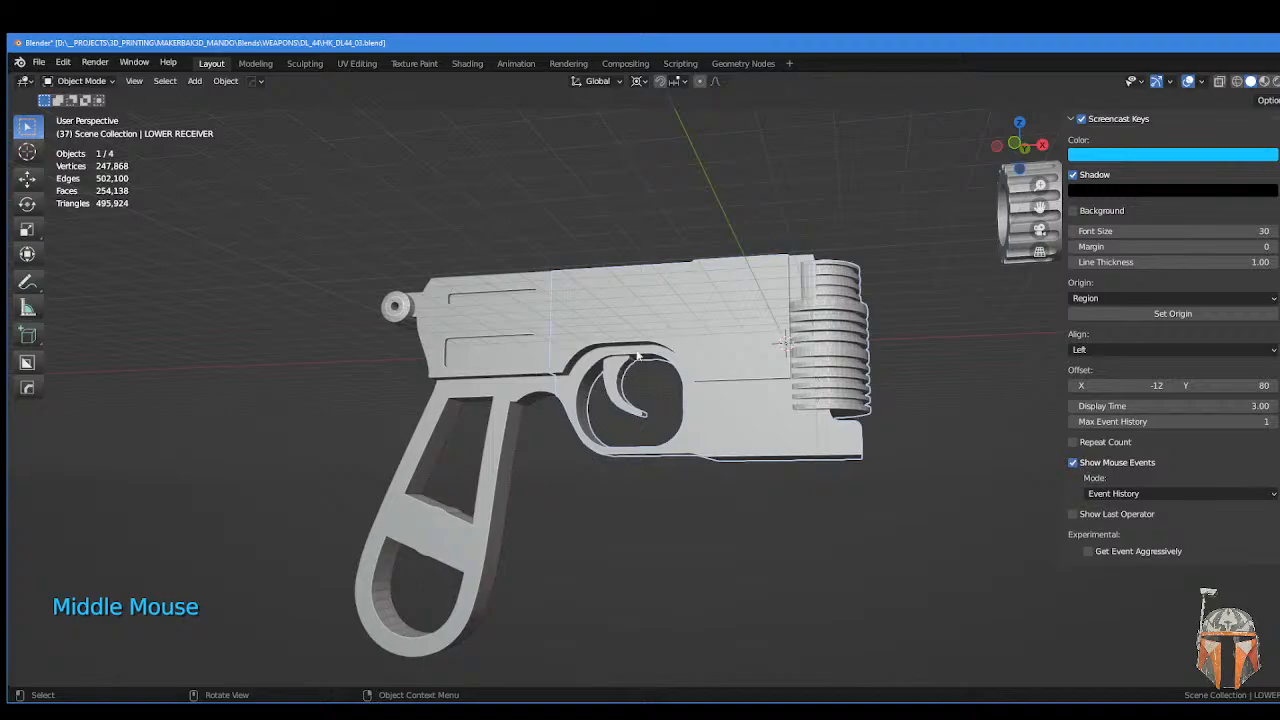
{"action": "middle_click_drag", "start_coordinate": [637, 355], "coordinate": [728, 332]}
{"action": "scroll", "coordinate": [685, 302], "scroll_direction": "up", "scroll_amount": 3}
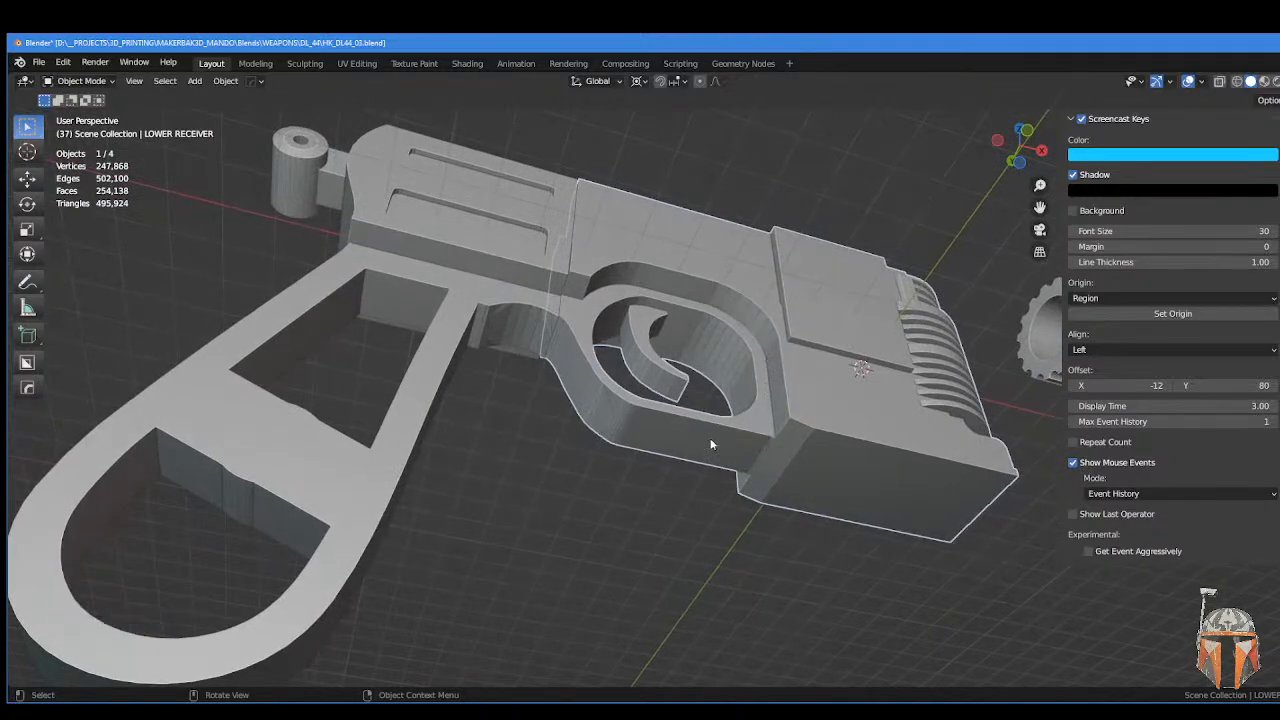
{"action": "middle_click_drag", "start_coordinate": [592, 224], "coordinate": [725, 381]}
{"action": "scroll", "coordinate": [635, 330], "scroll_direction": "down", "scroll_amount": 2}
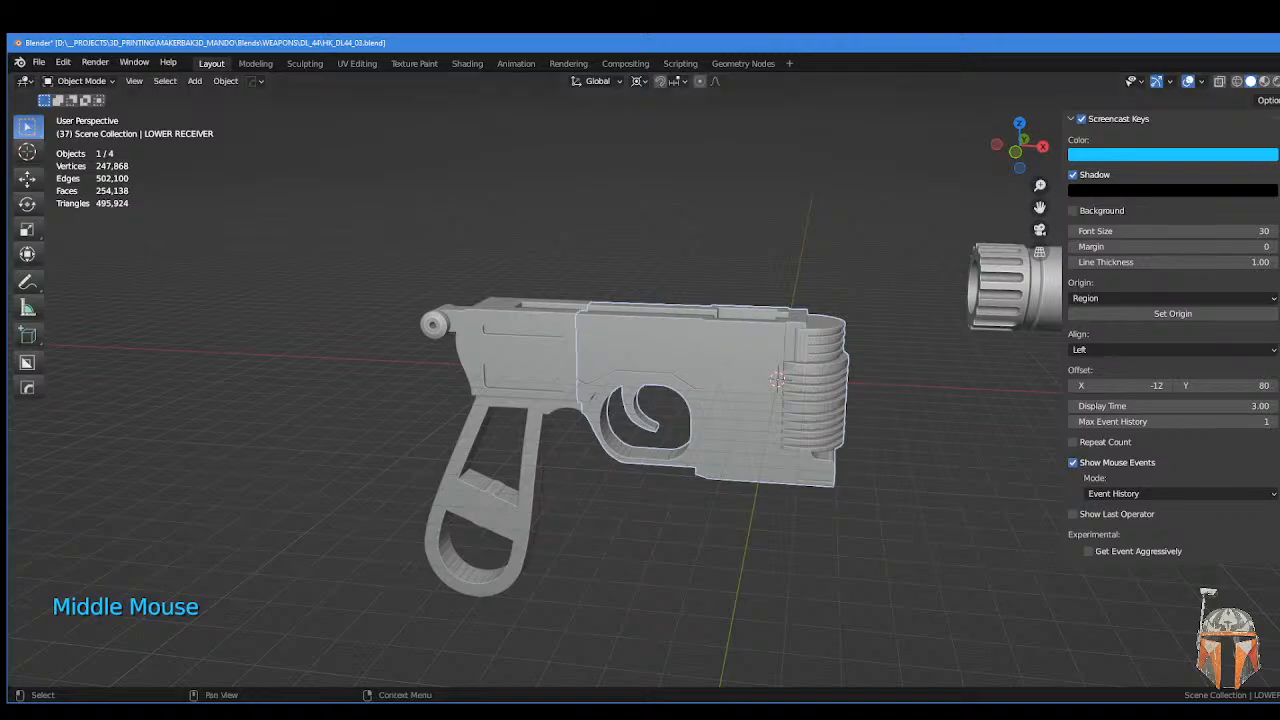
- Create a new collection inside DL-44_HK_ACTUAL and name it Bools
{"action": "left_click", "coordinate": [1279, 150]}
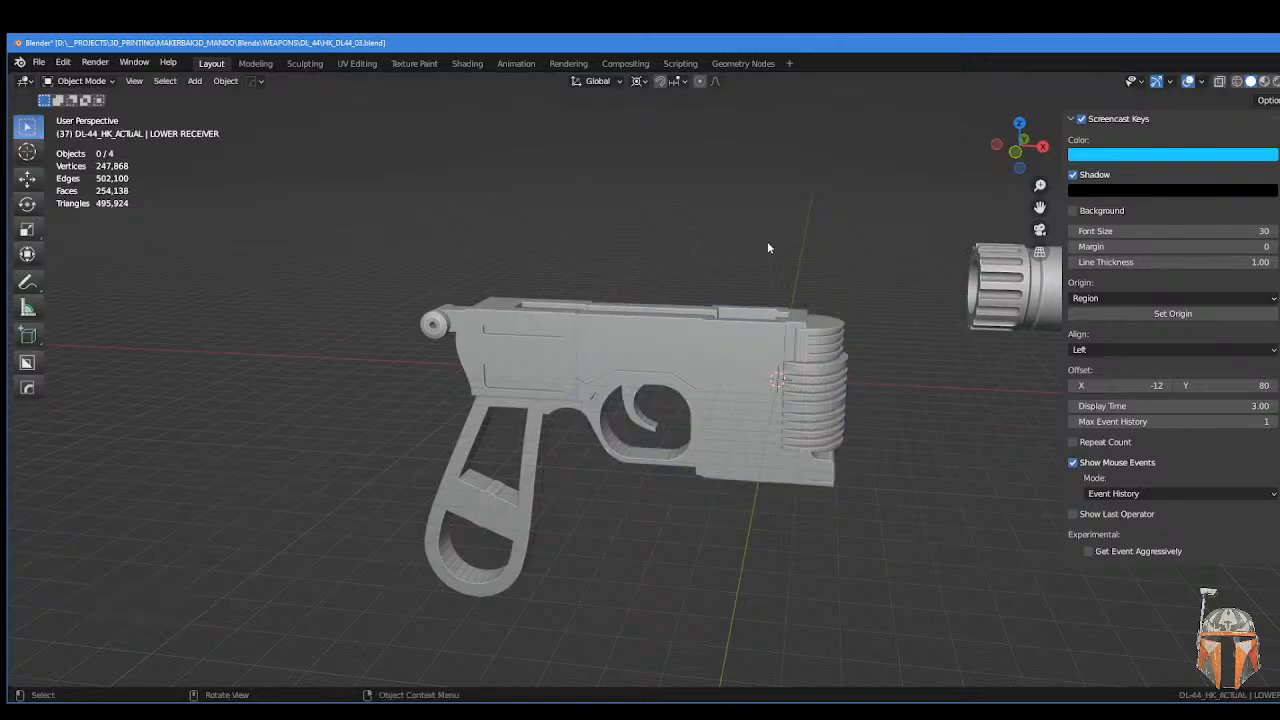
{"action": "middle_click_drag", "start_coordinate": [768, 240], "coordinate": [728, 224], "text": "shift"}
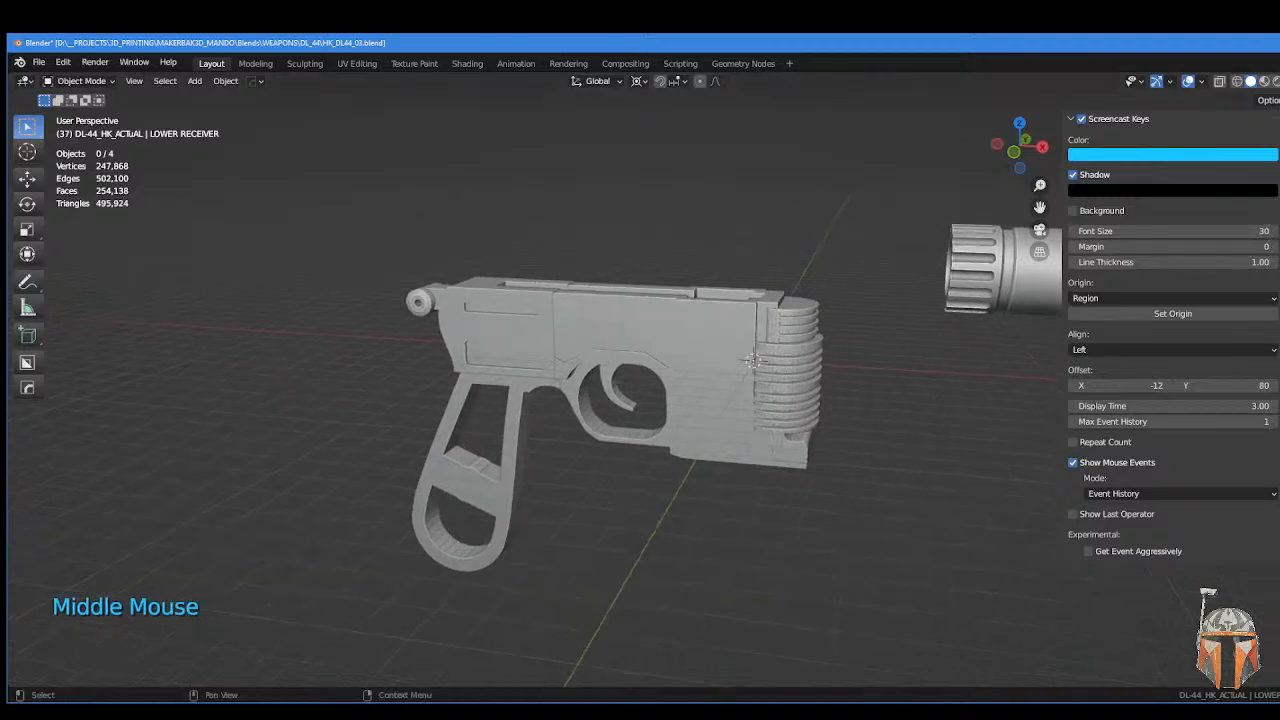
{"action": "right_click", "coordinate": [1279, 240]}
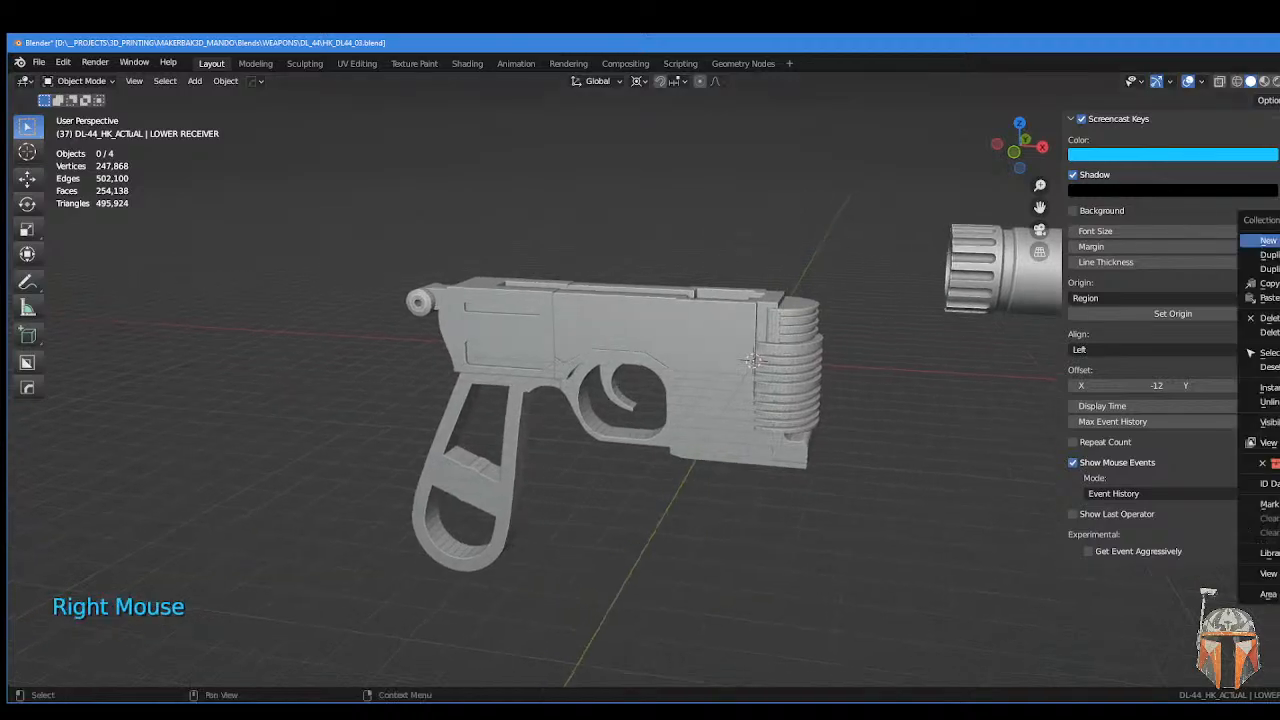
{"action": "left_click", "coordinate": [1268, 240]}
{"action": "left_click", "coordinate": [1279, 250]}
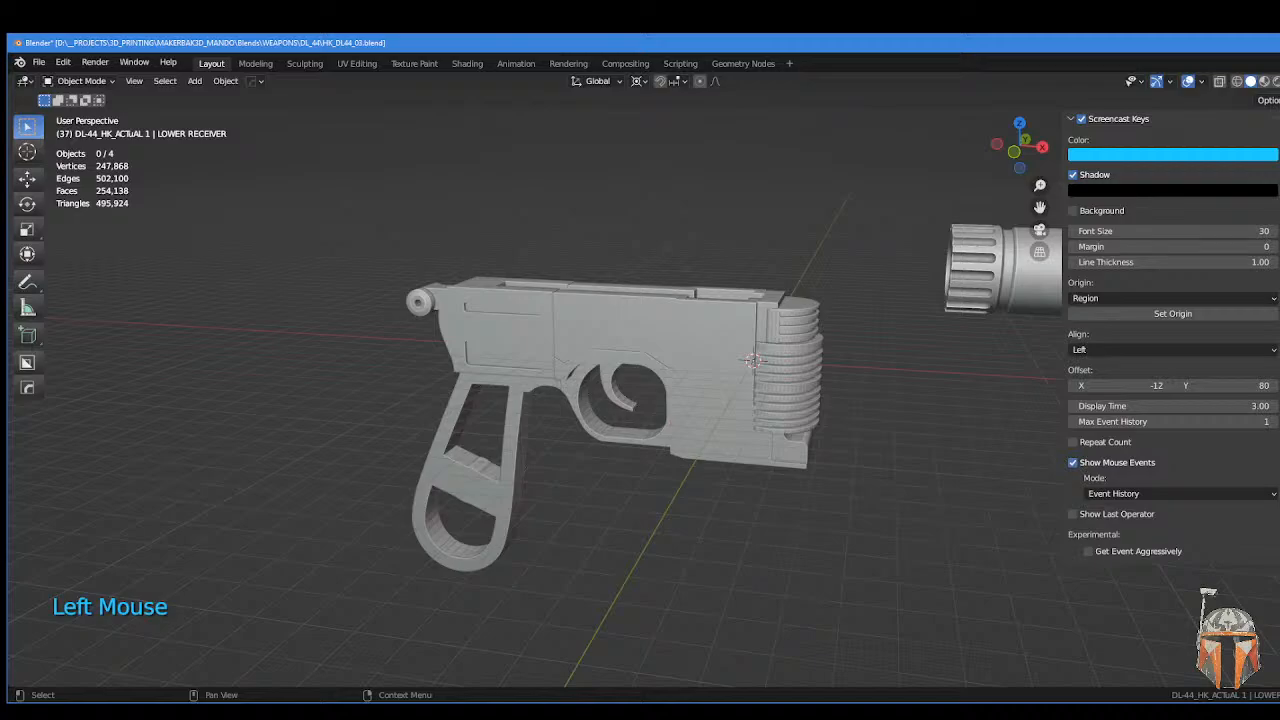
{"action": "key", "text": "shift"}
{"action": "key", "text": "p"}
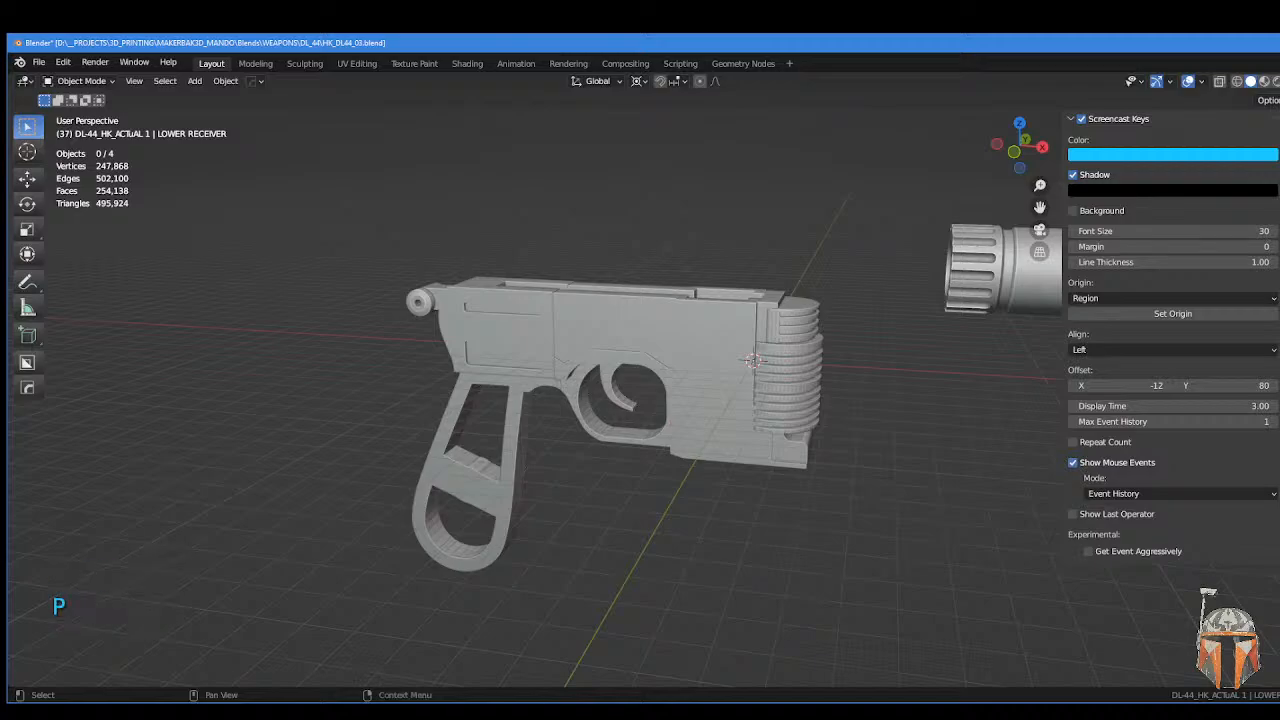
{"action": "key", "text": "BackSpace"}
{"action": "key", "text": "Return"}
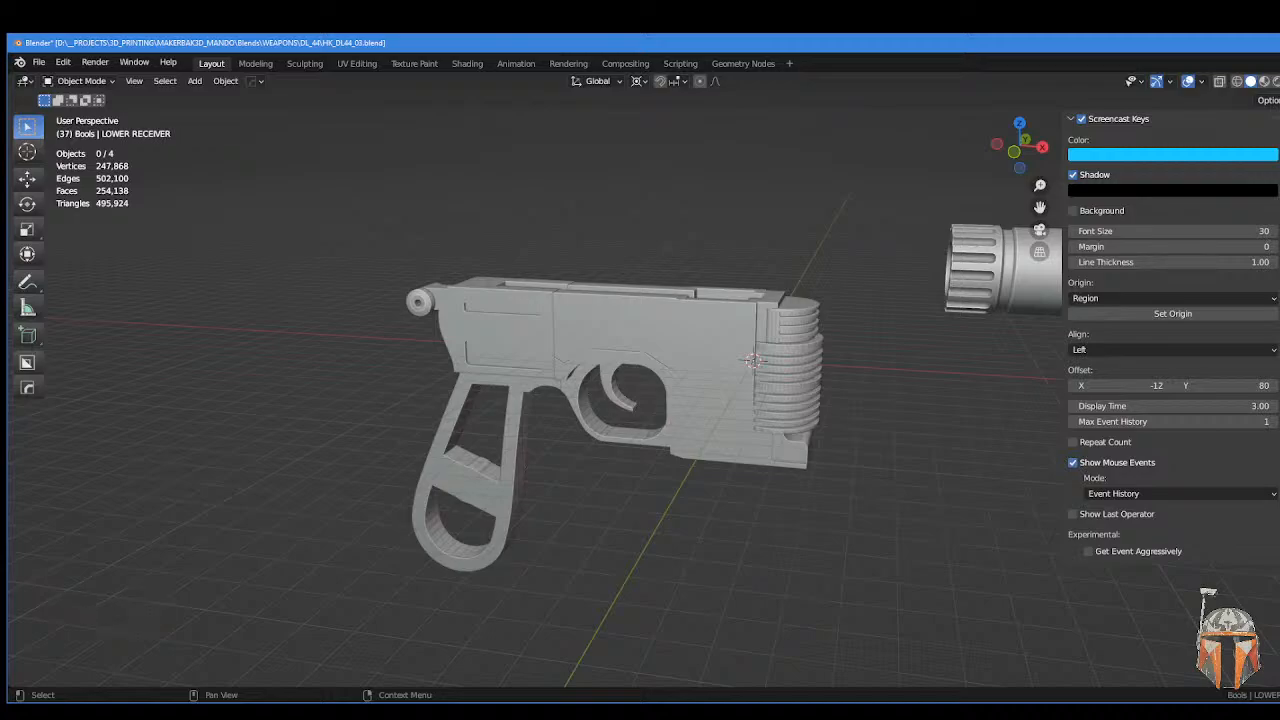
- Move the boolean cutter objects, including Muzzle_Holes, into the Bools collection
{"action": "left_click", "coordinate": [1279, 300]}
{"action": "left_click", "coordinate": [1279, 360], "text": "shift"}
{"action": "left_click", "coordinate": [1279, 360]}
{"action": "middle_click_drag", "start_coordinate": [688, 224], "coordinate": [738, 337]}
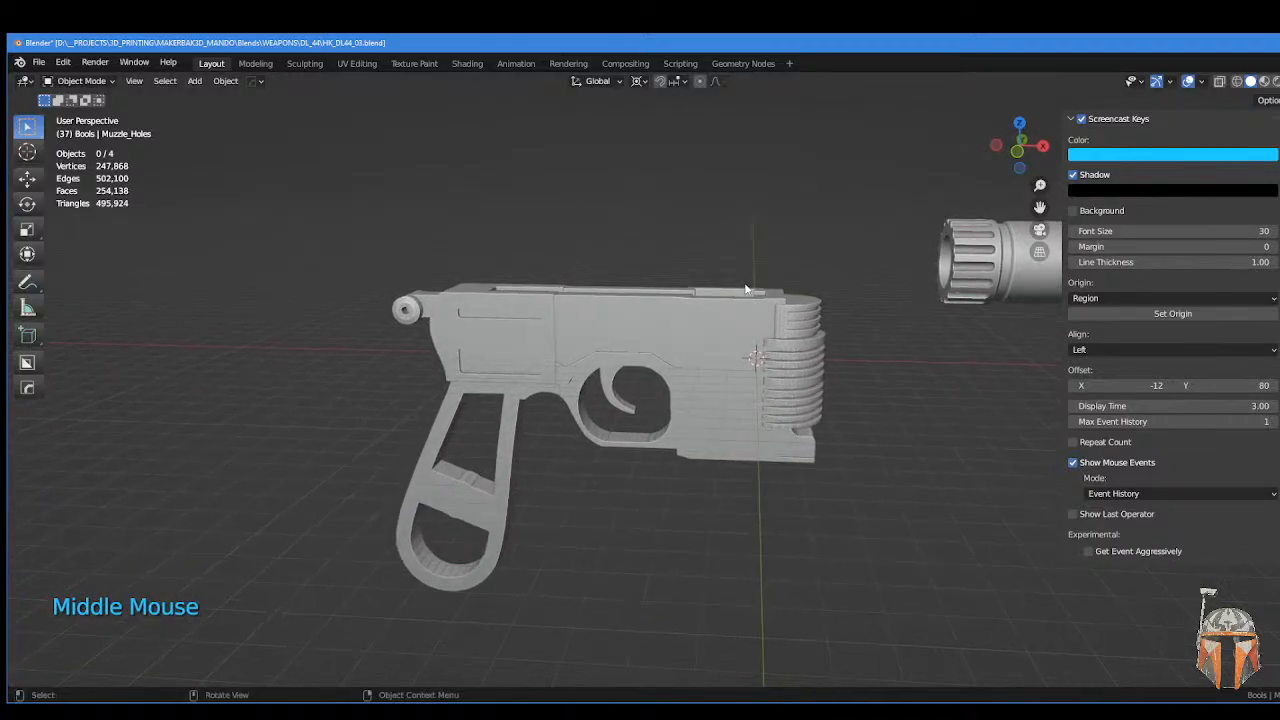
- Add a cube to the DL-44_HK_ACTUAL collection at the world origin and set its size to 0.027 m
{"action": "left_click", "coordinate": [522, 289]}
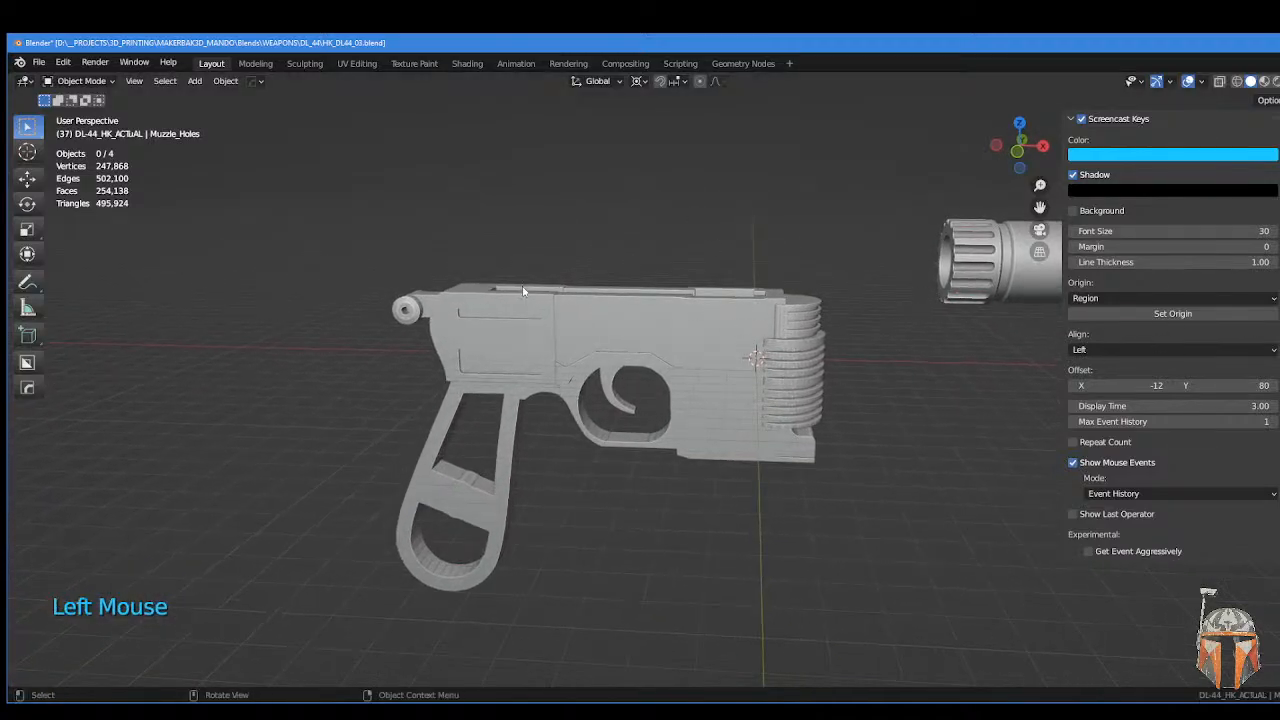
{"action": "key", "text": "shift+a"}
{"action": "mouse_move", "coordinate": [522, 289]}
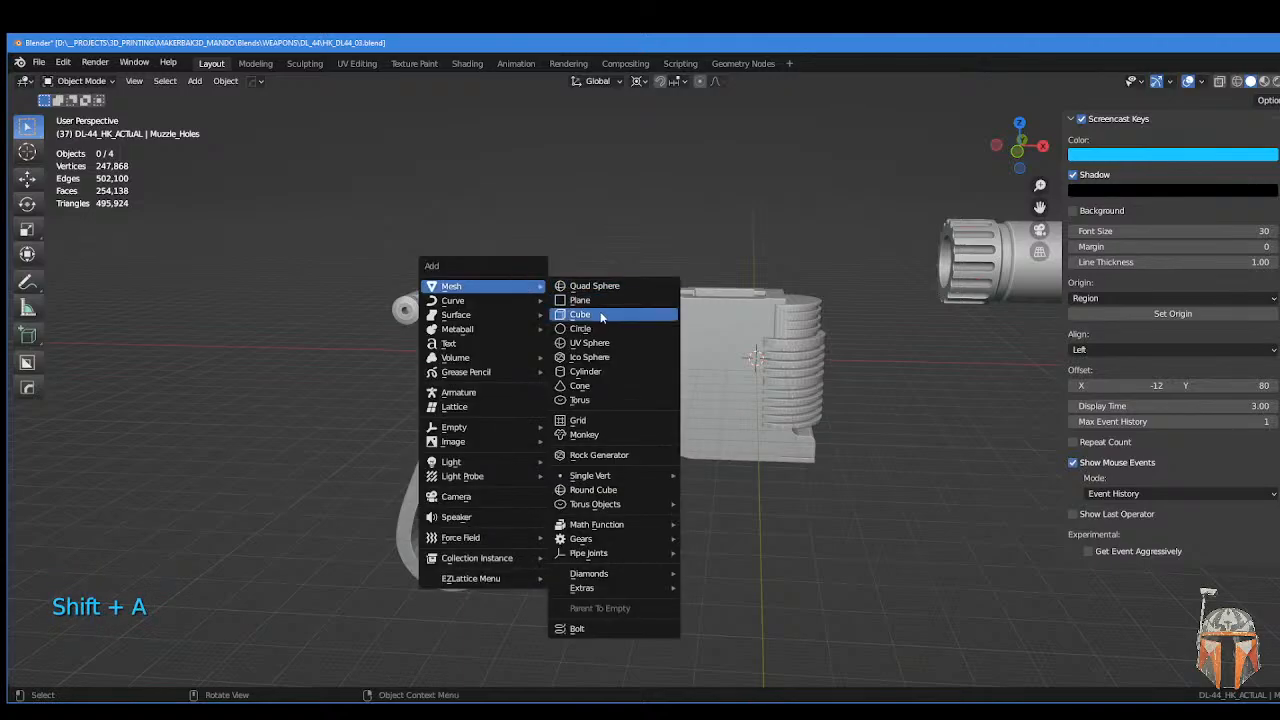
{"action": "left_click", "coordinate": [552, 311]}
{"action": "middle_click_drag", "start_coordinate": [778, 345], "coordinate": [675, 347]}
{"action": "left_click_drag", "start_coordinate": [244, 552], "coordinate": [214, 564]}
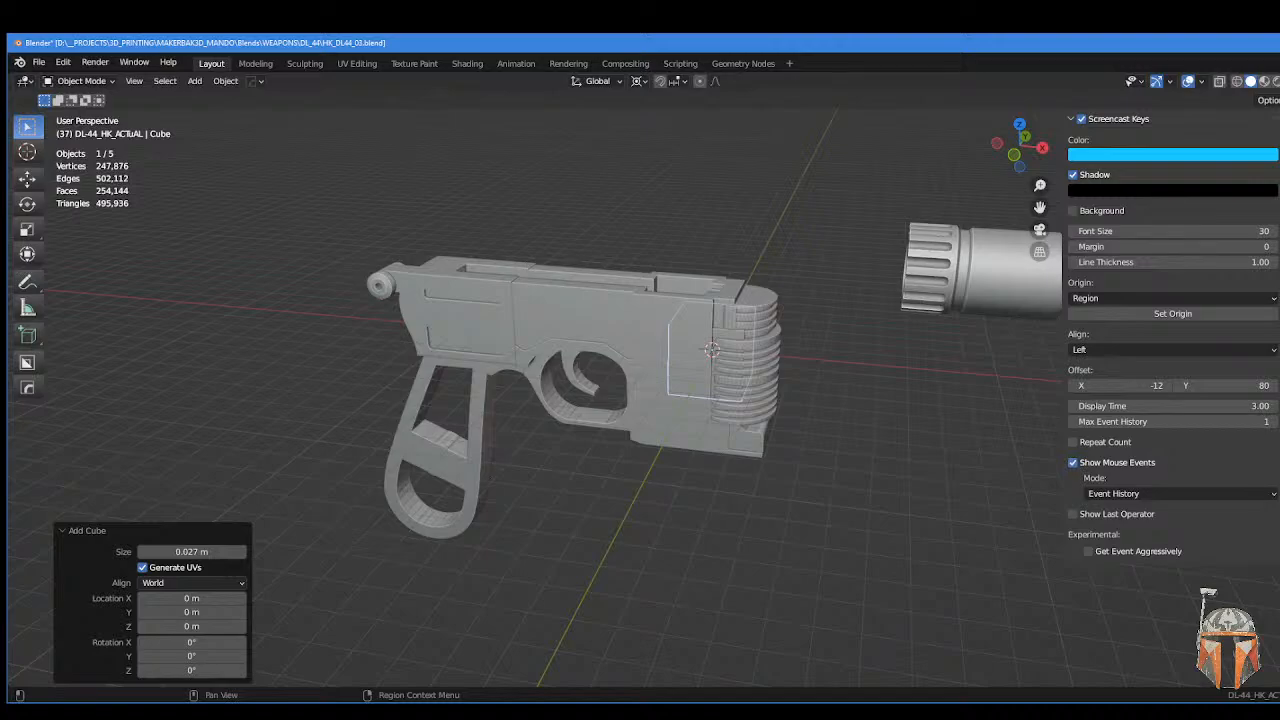
- Examine the new cube's position against the blaster's ribbed front and trigger area from several angles
{"action": "left_click", "coordinate": [1279, 480]}
{"action": "left_click", "coordinate": [1279, 480]}
{"action": "left_click", "coordinate": [1279, 480]}
{"action": "middle_click_drag", "start_coordinate": [592, 394], "coordinate": [792, 402]}
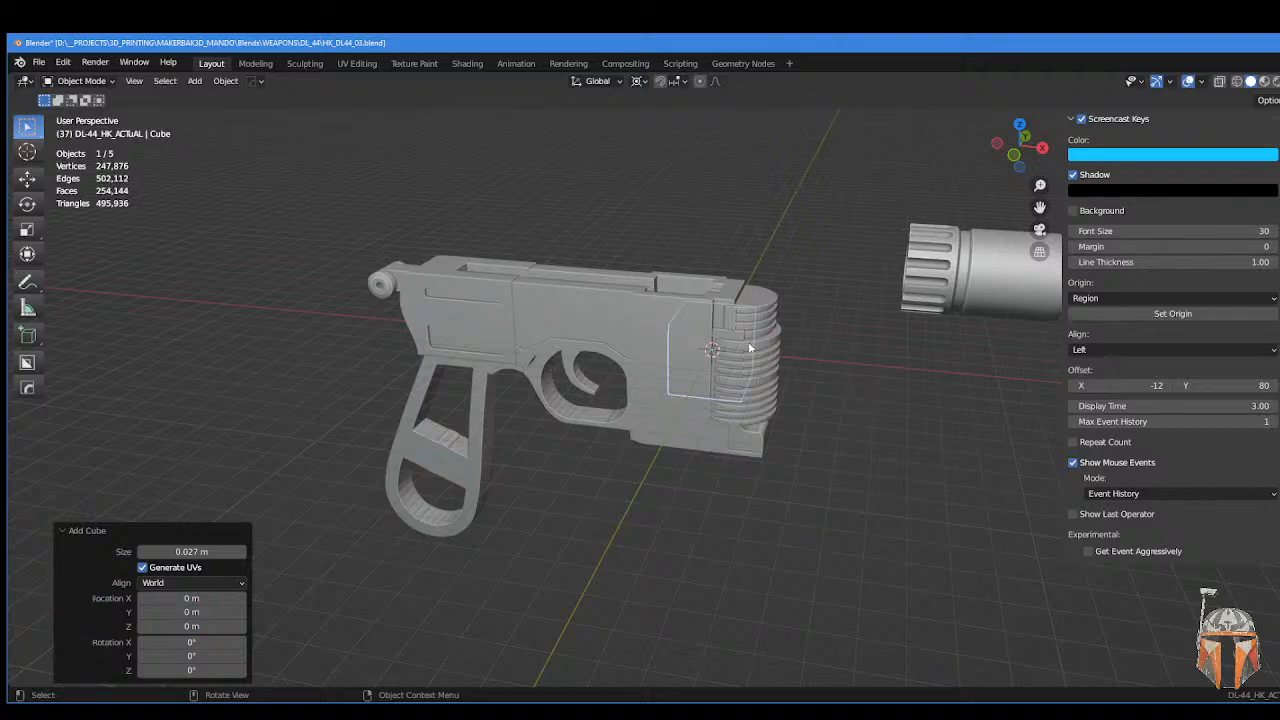
{"action": "scroll", "coordinate": [750, 342], "scroll_direction": "up", "scroll_amount": 3}
{"action": "scroll", "coordinate": [750, 342], "scroll_direction": "down", "scroll_amount": 2}
{"action": "middle_click_drag", "start_coordinate": [750, 342], "coordinate": [811, 373]}
{"action": "scroll", "coordinate": [744, 338], "scroll_direction": "up", "scroll_amount": 2, "text": "shift"}
{"action": "scroll", "coordinate": [764, 369], "scroll_direction": "up", "scroll_amount": 2}
{"action": "scroll", "coordinate": [764, 369], "scroll_direction": "up", "scroll_amount": 2}
{"action": "scroll", "coordinate": [795, 370], "scroll_direction": "down", "scroll_amount": 3}
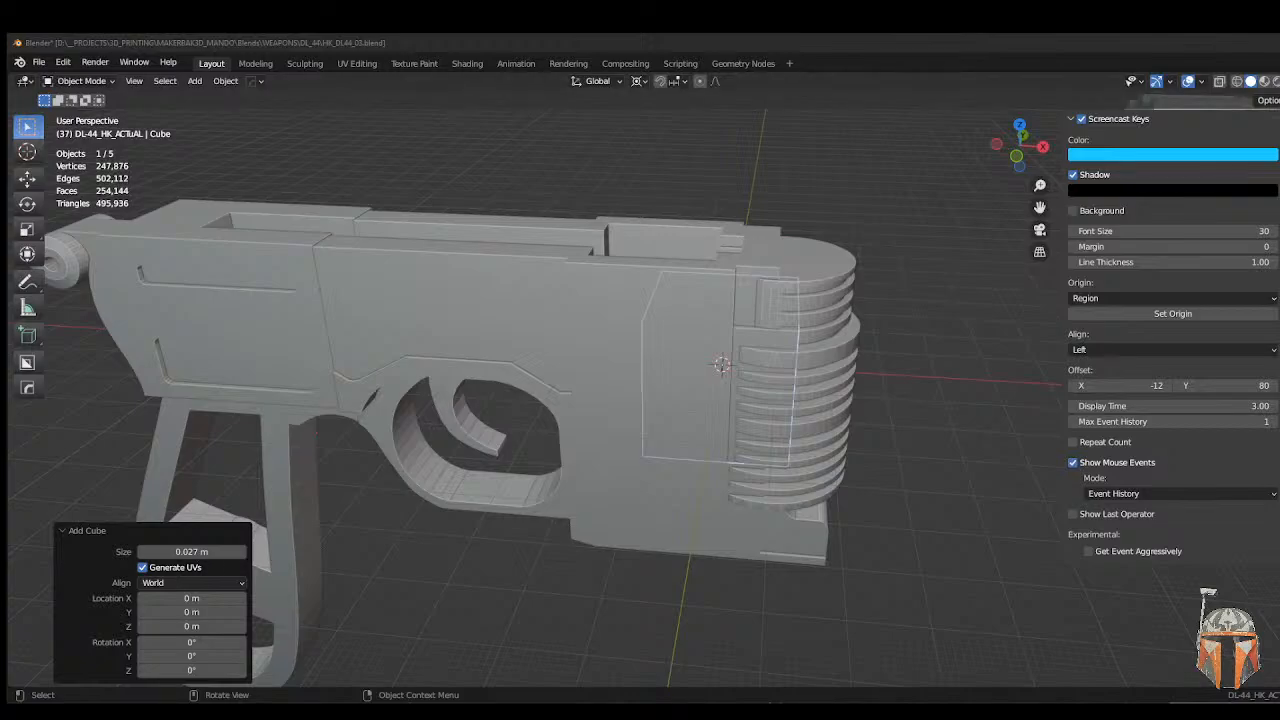
- In front view, scale the cube's mesh up about 2.53 times and select its four rear vertices with X-ray on
{"action": "middle_click_drag", "start_coordinate": [400, 476], "coordinate": [676, 375]}
{"action": "key", "text": "KP_3"}
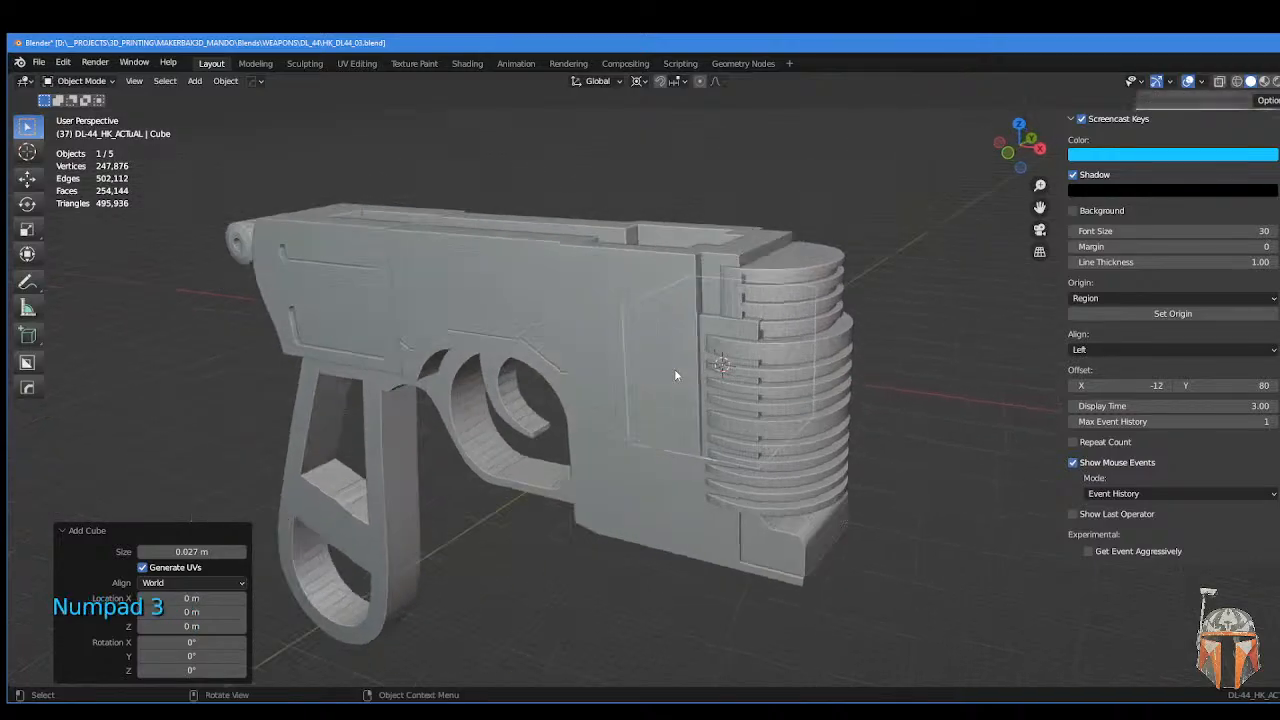
{"action": "key", "text": "KP_1"}
{"action": "scroll", "coordinate": [560, 390], "scroll_direction": "up", "scroll_amount": 1}
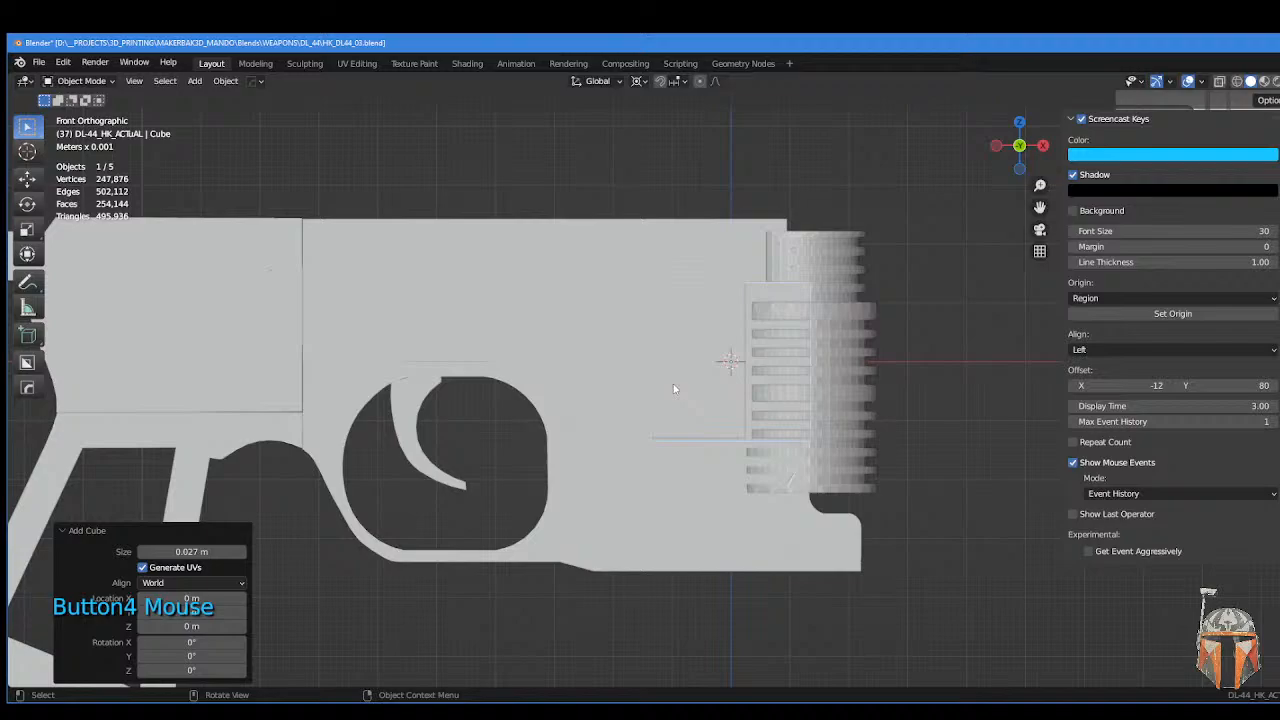
{"action": "key", "text": "Tab"}
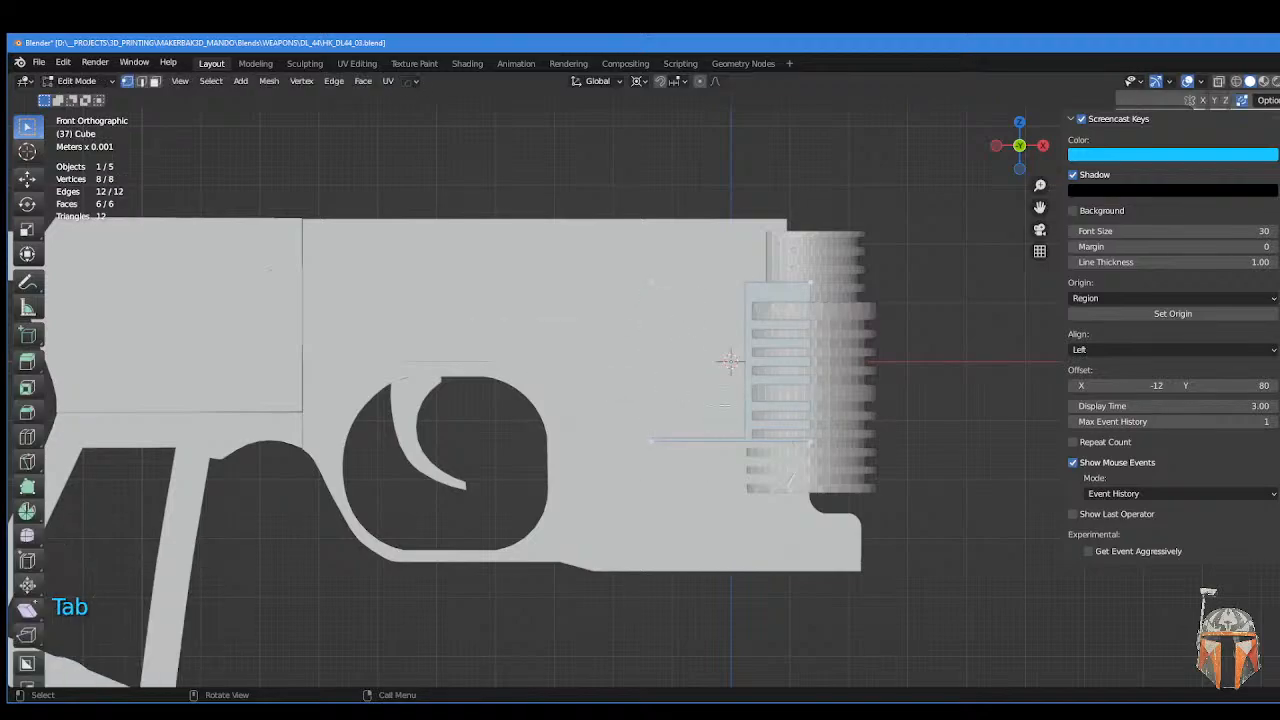
{"action": "key", "text": "s"}
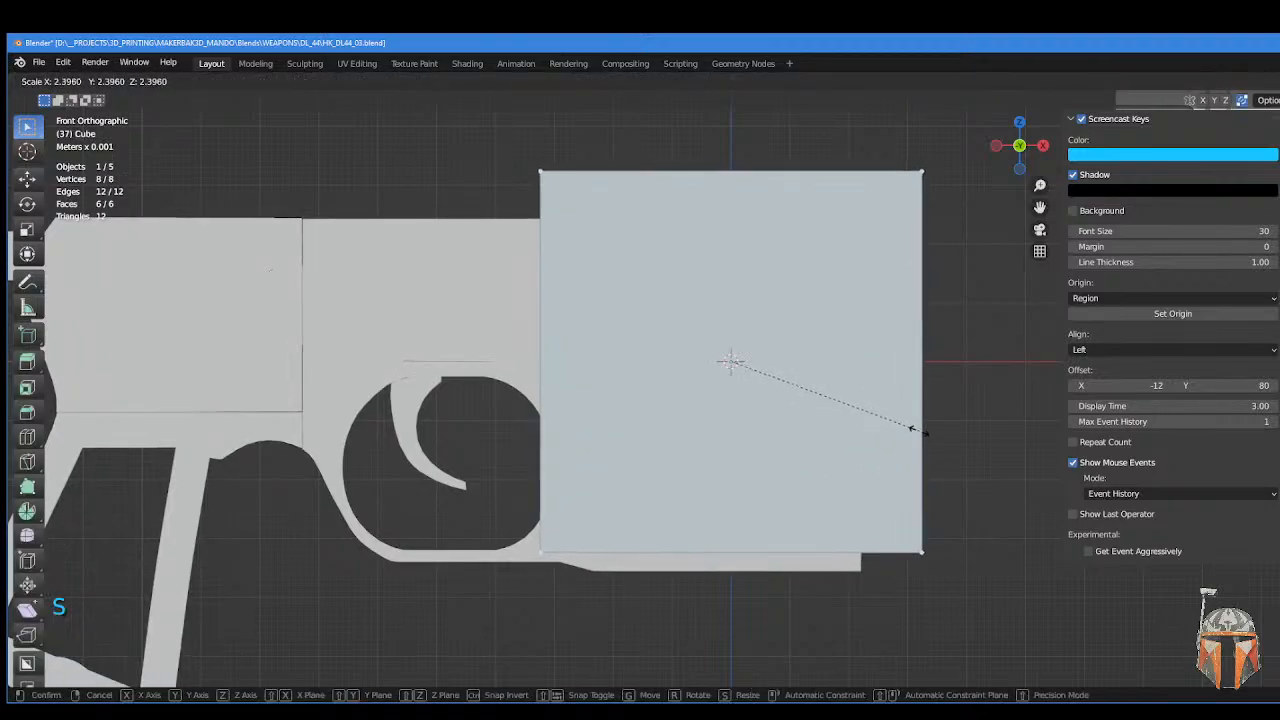
{"action": "left_click", "coordinate": [923, 429]}
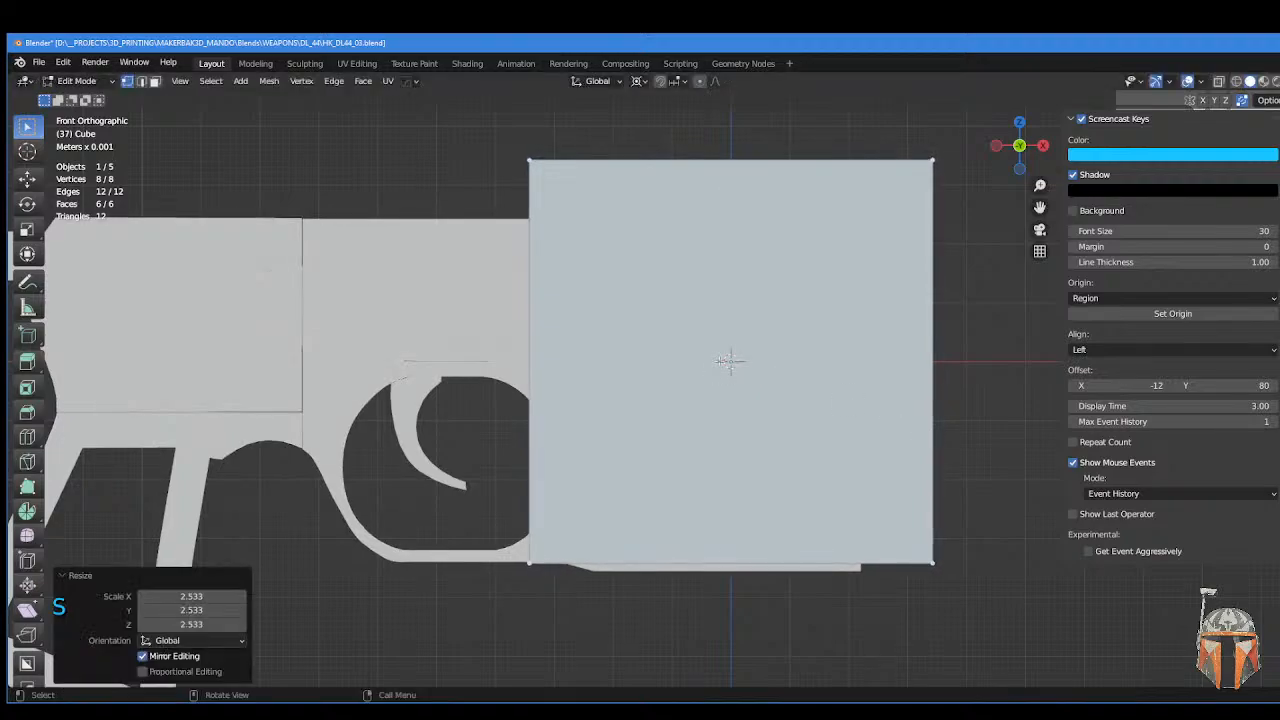
{"action": "key", "text": "alt+z"}
{"action": "left_click_drag", "start_coordinate": [492, 121], "coordinate": [620, 620]}
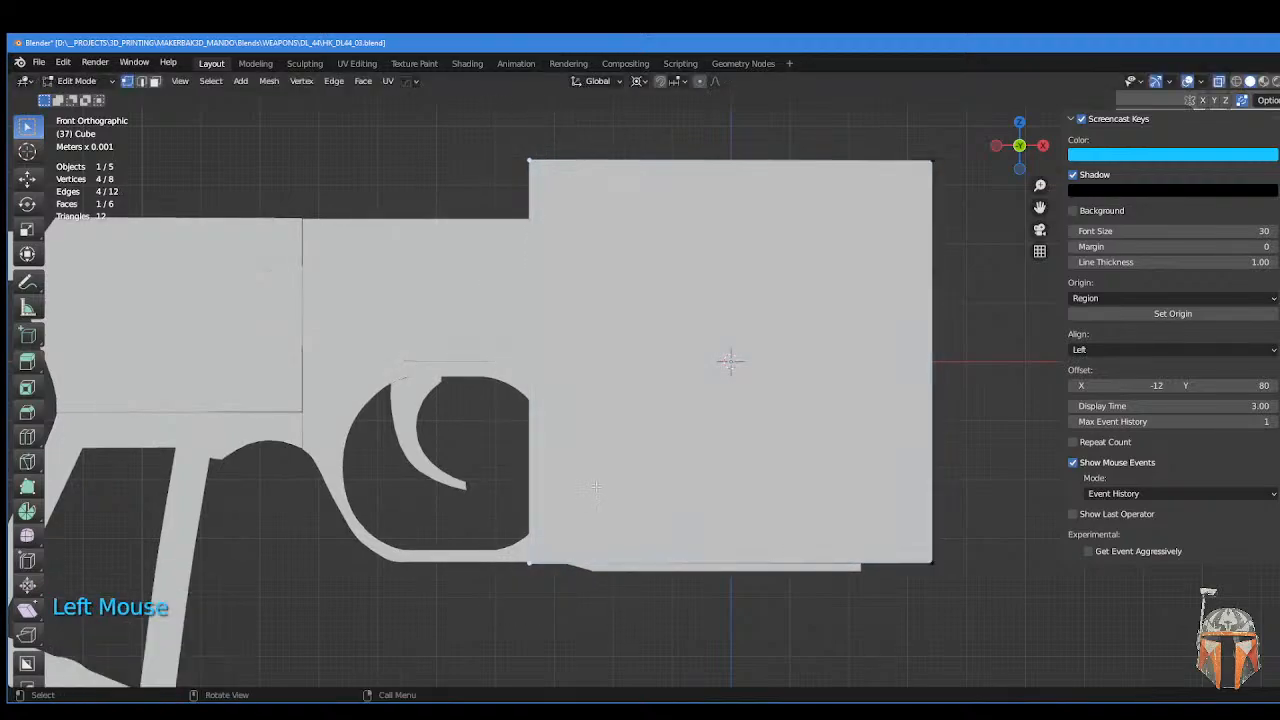
{"action": "key", "text": "g"}
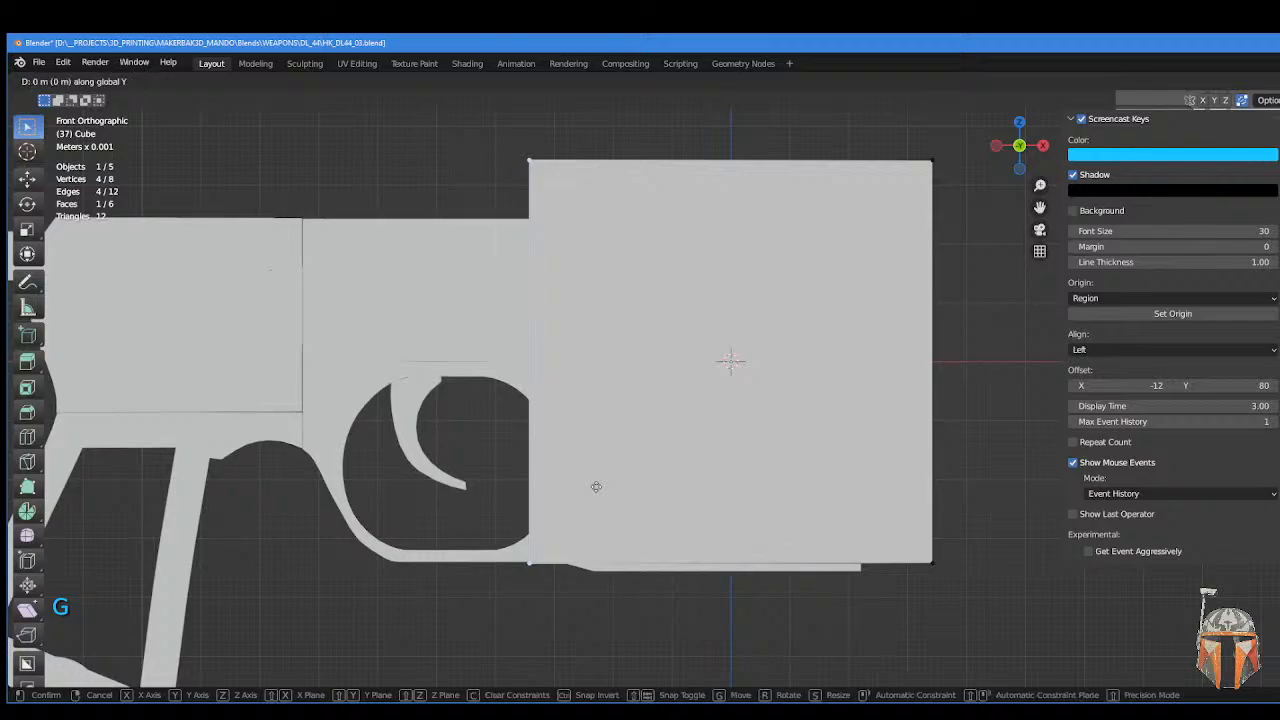
{"action": "key", "text": "y"}
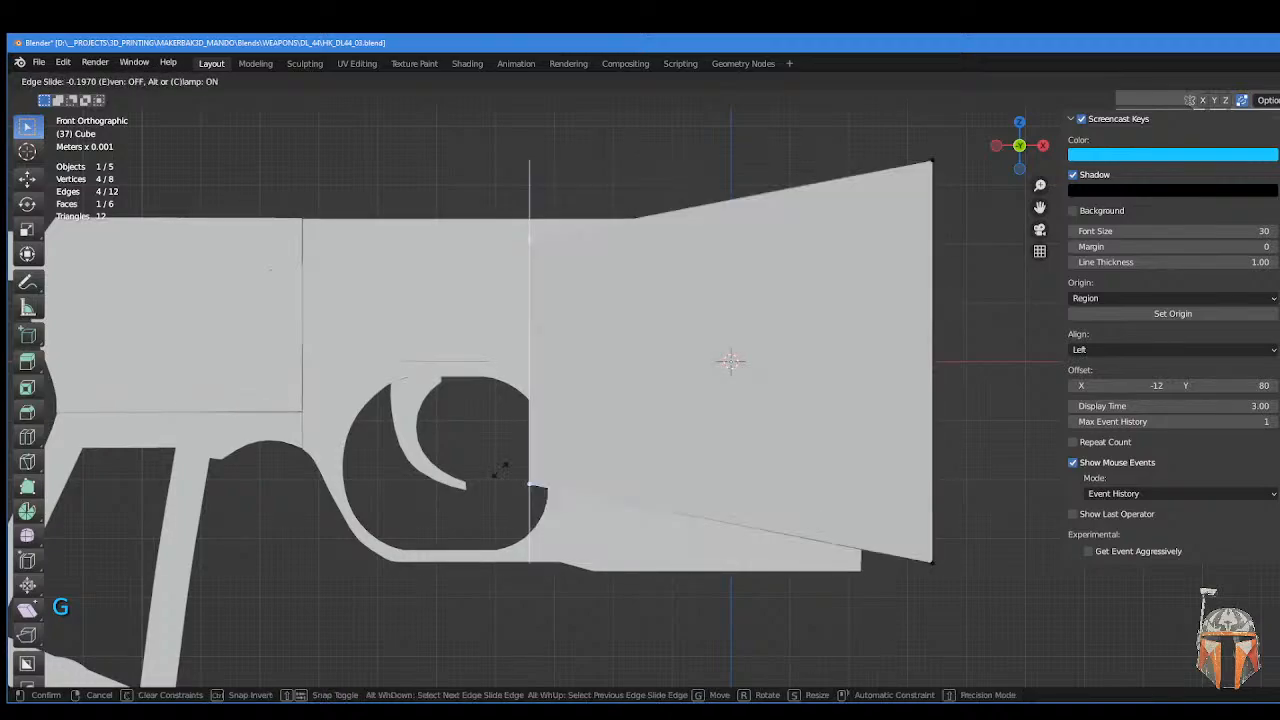
{"action": "left_click", "coordinate": [552, 470]}
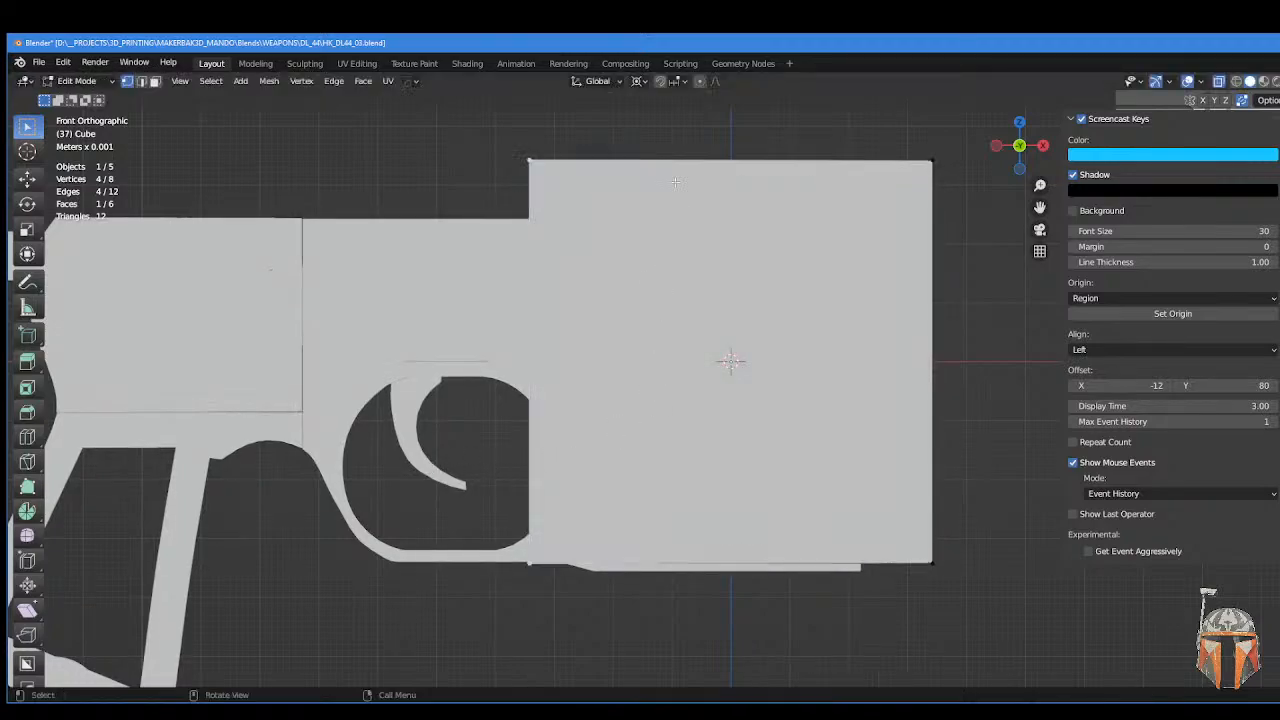
- Move the box's rear face about -0.0826 m along X, and bring it back about 0.0024 m
{"action": "middle_click_drag", "start_coordinate": [685, 235], "coordinate": [689, 258]}
{"action": "key", "text": "g"}
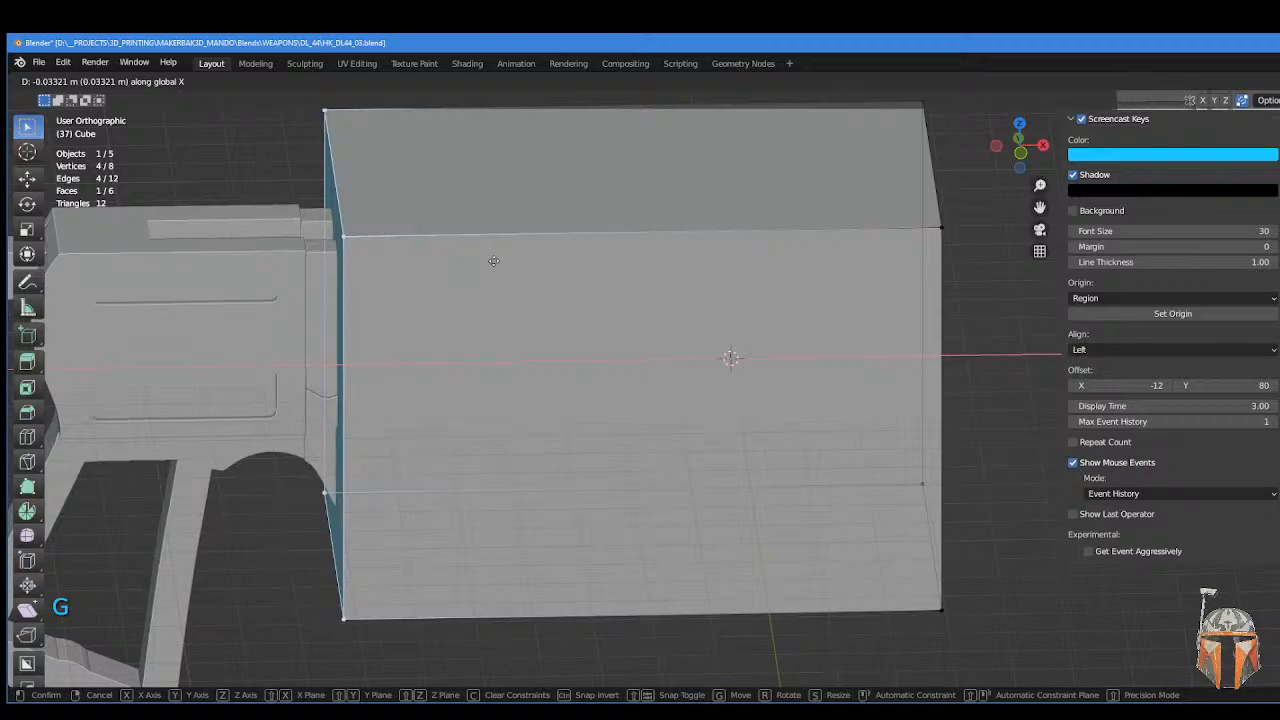
{"action": "left_click", "coordinate": [206, 286]}
{"action": "middle_click_drag", "start_coordinate": [274, 308], "coordinate": [450, 323], "text": "shift"}
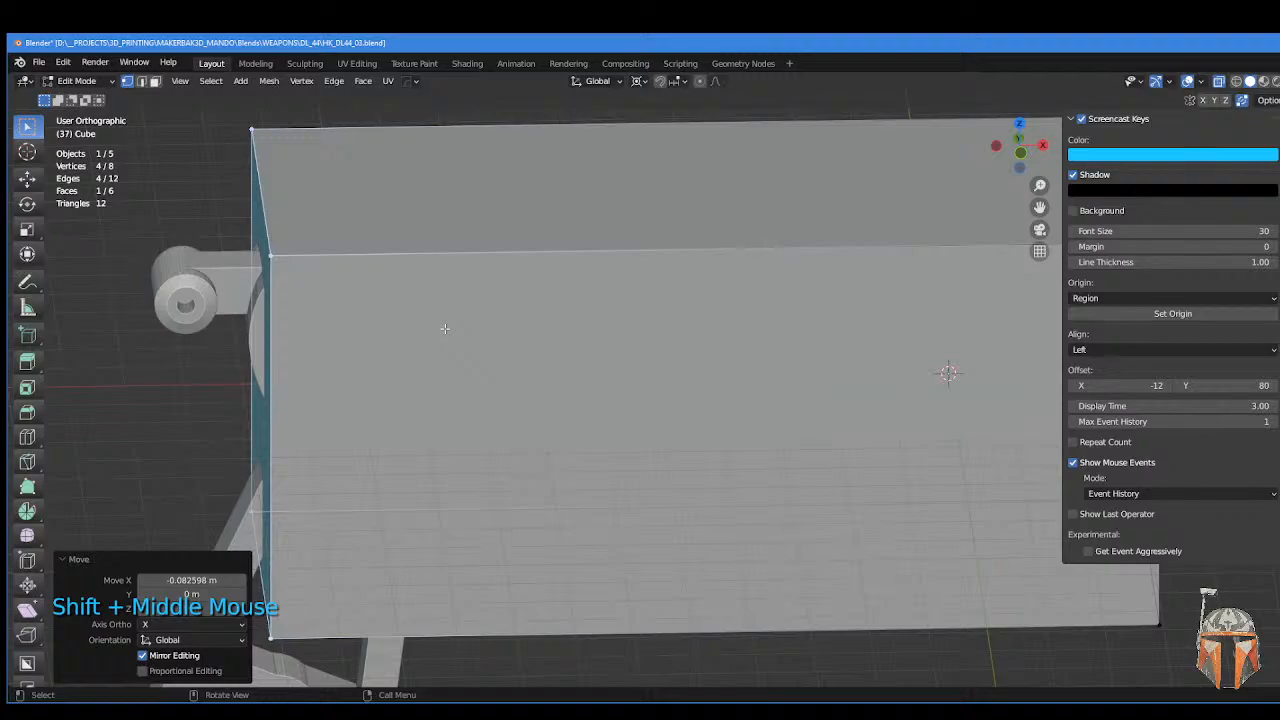
{"action": "key", "text": "g"}
{"action": "key", "text": "x"}
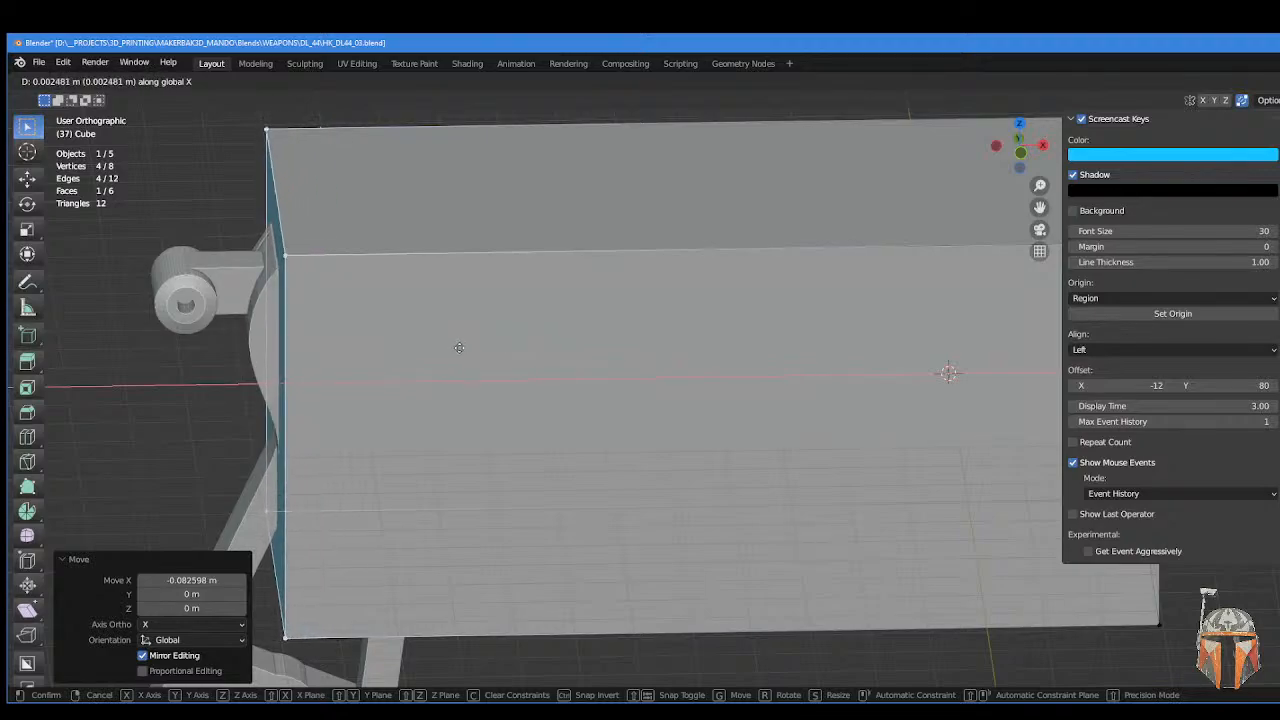
{"action": "left_click", "coordinate": [458, 346]}
{"action": "middle_click_drag", "start_coordinate": [529, 380], "coordinate": [451, 351], "text": "shift"}
- Examine how the stretched box covers the blaster body from side, front and perspective views, and return to Object Mode
{"action": "key", "text": "KP_3"}
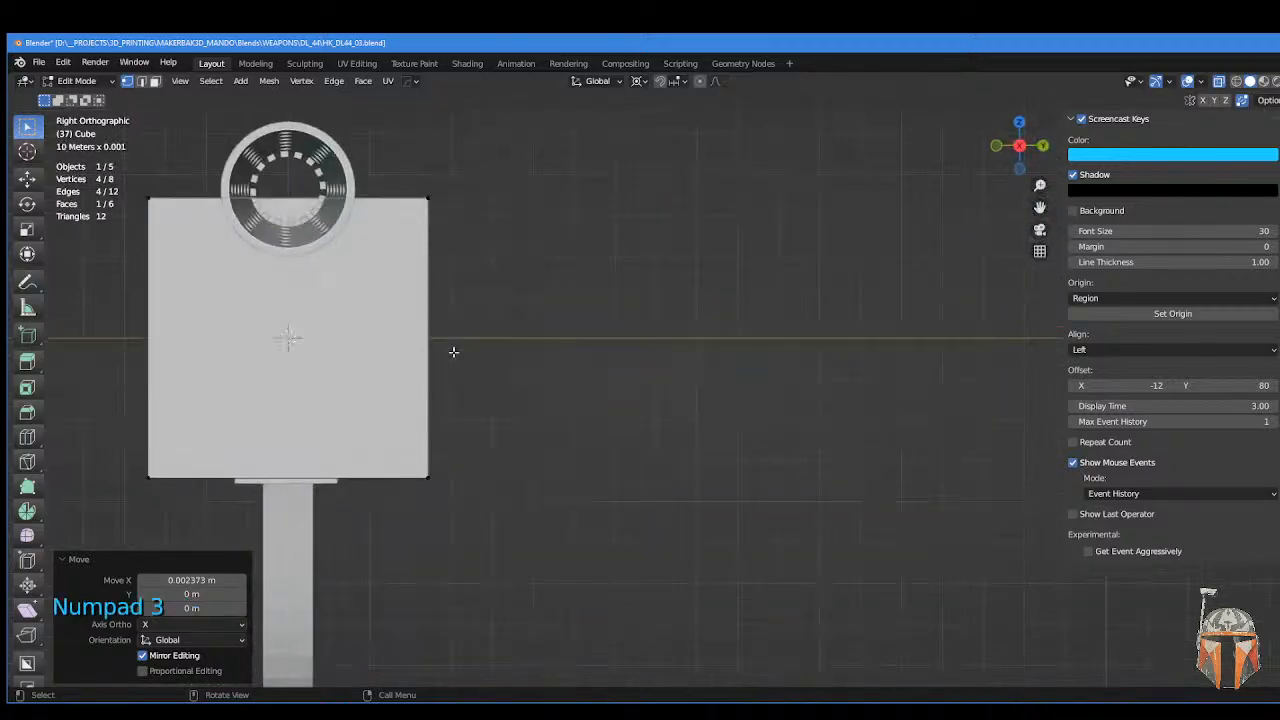
{"action": "key", "text": "KP_1"}
{"action": "scroll", "coordinate": [737, 343], "scroll_direction": "down", "scroll_amount": 3}
{"action": "middle_click_drag", "start_coordinate": [737, 343], "coordinate": [740, 365], "text": "shift"}
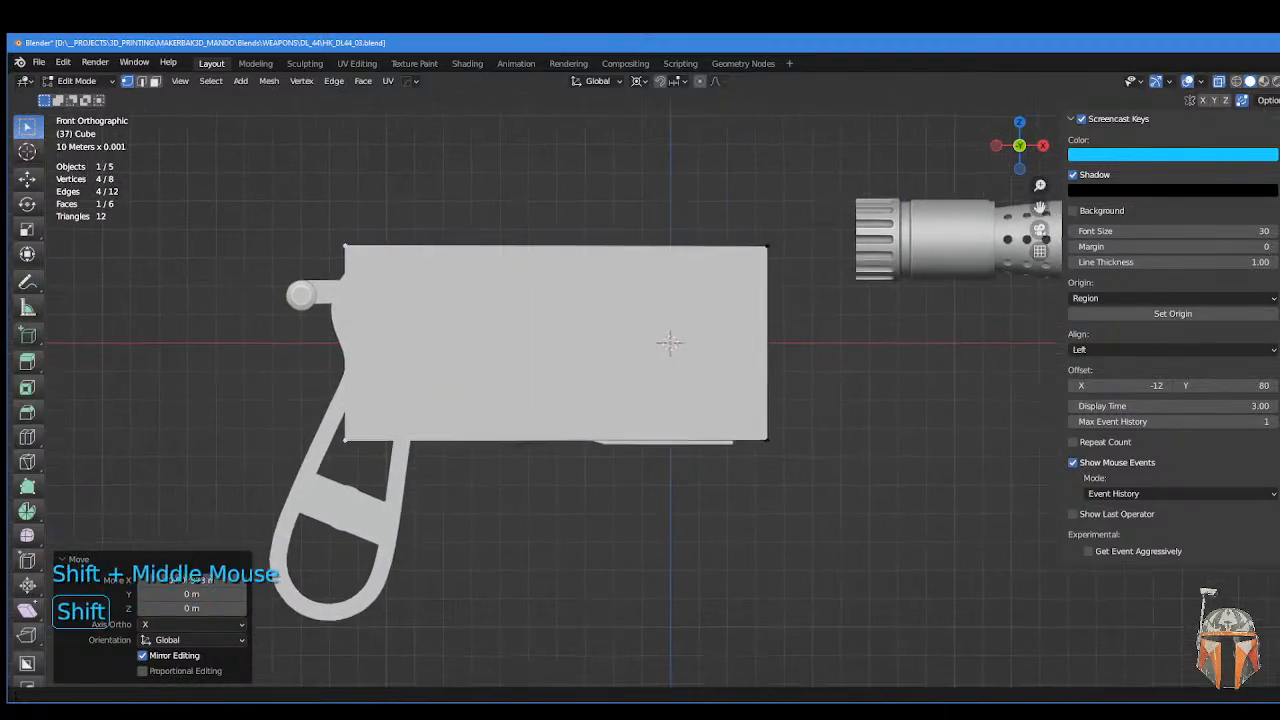
{"action": "middle_click_drag", "start_coordinate": [586, 352], "coordinate": [583, 350], "text": "shift"}
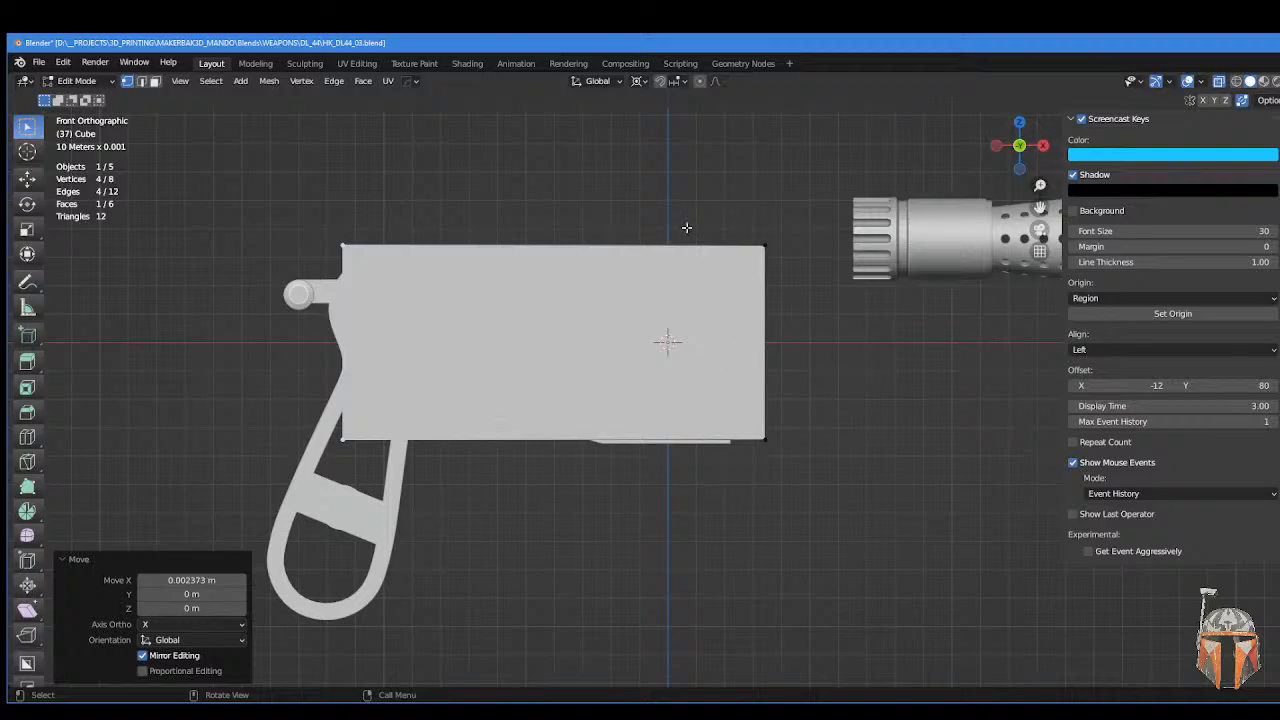
{"action": "middle_click_drag", "start_coordinate": [686, 226], "coordinate": [639, 257]}
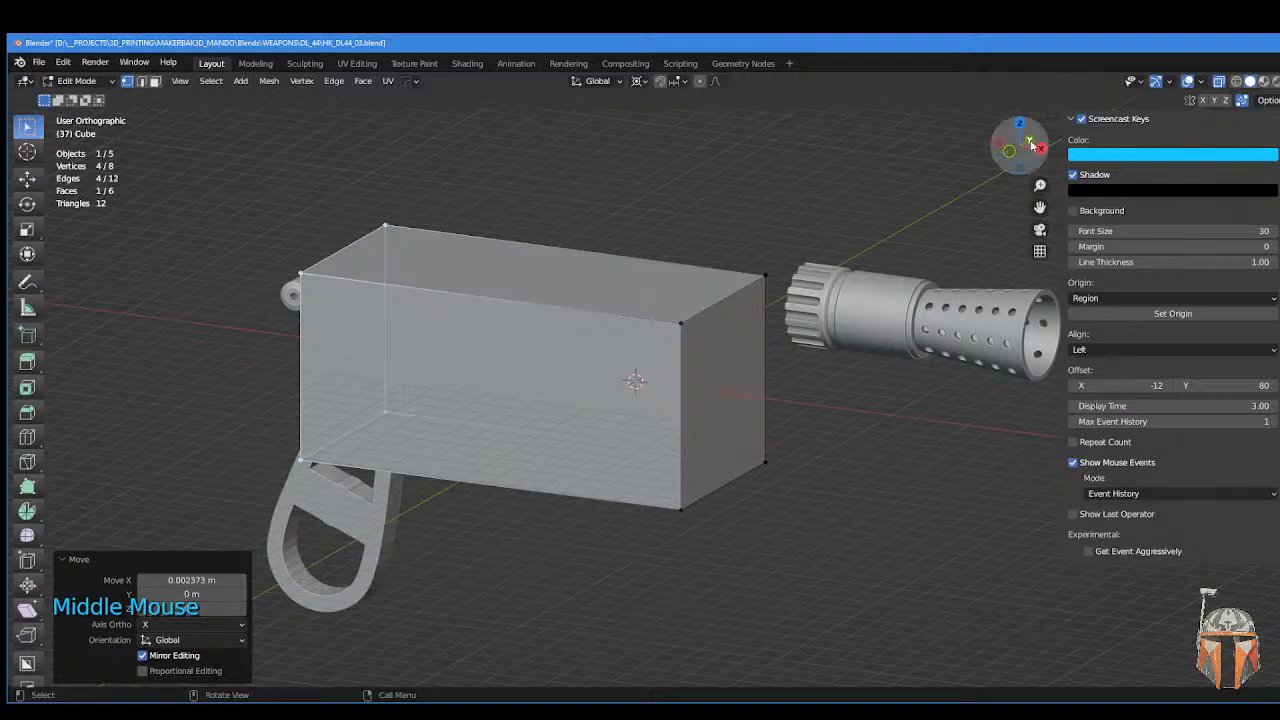
{"action": "middle_click_drag", "start_coordinate": [806, 208], "coordinate": [653, 384]}
{"action": "scroll", "coordinate": [766, 262], "scroll_direction": "down", "scroll_amount": 1}
{"action": "scroll", "coordinate": [715, 397], "scroll_direction": "down", "scroll_amount": 1}
{"action": "key", "text": "Tab"}
{"action": "middle_click_drag", "start_coordinate": [677, 306], "coordinate": [715, 318]}
{"action": "scroll", "coordinate": [715, 318], "scroll_direction": "up", "scroll_amount": 2}
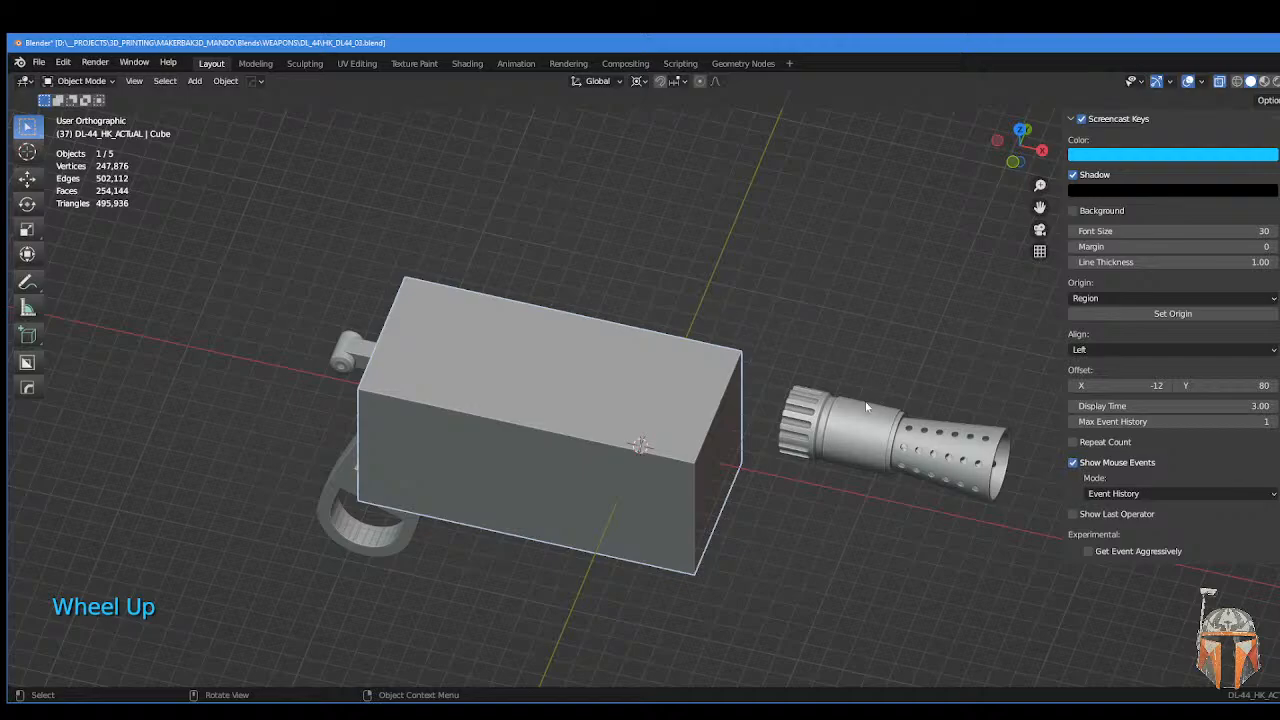
- Select the NEW MUZZLE object and set the transform pivot point to Active Element
{"action": "left_click", "coordinate": [860, 435]}
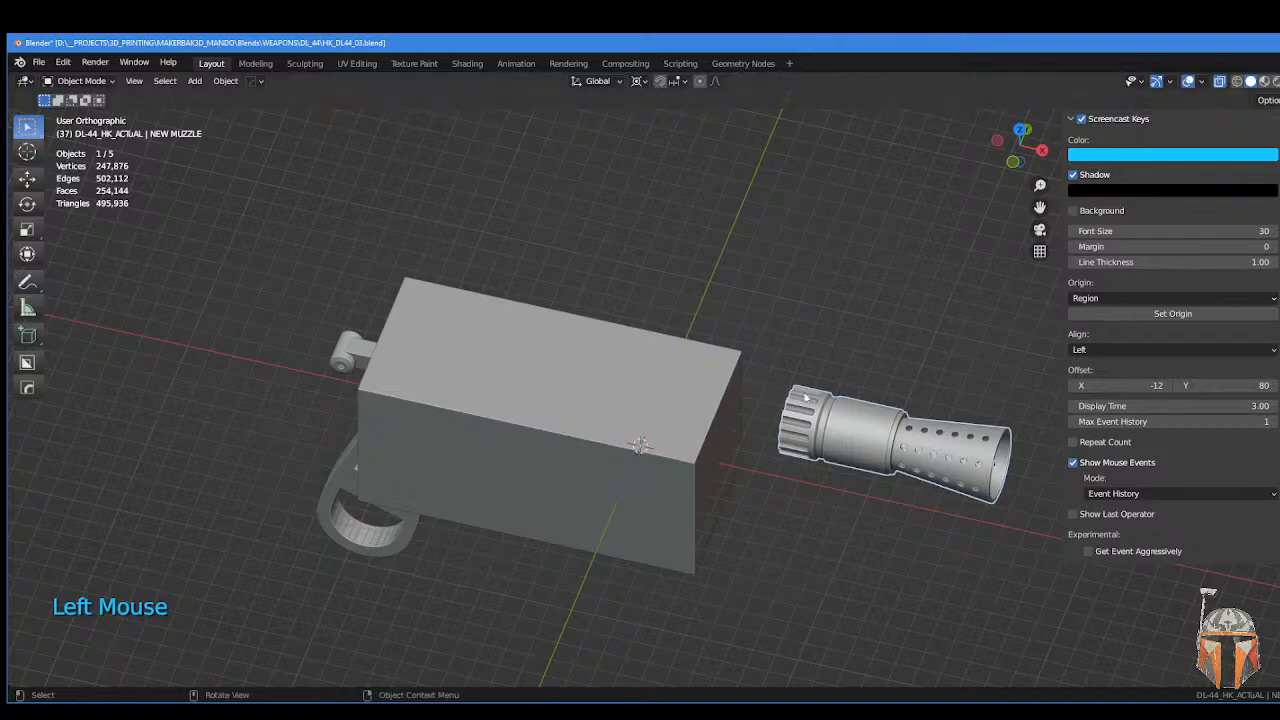
{"action": "middle_click_drag", "start_coordinate": [831, 413], "coordinate": [829, 408]}
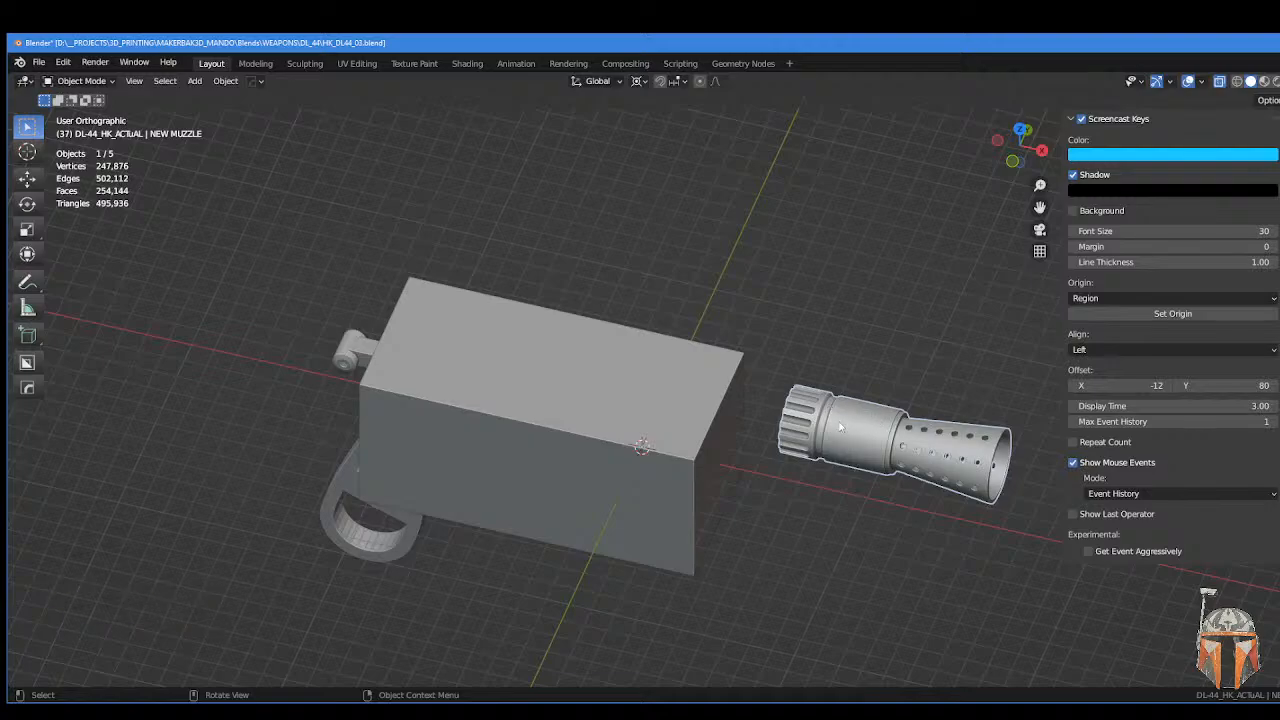
{"action": "left_click", "coordinate": [865, 427]}
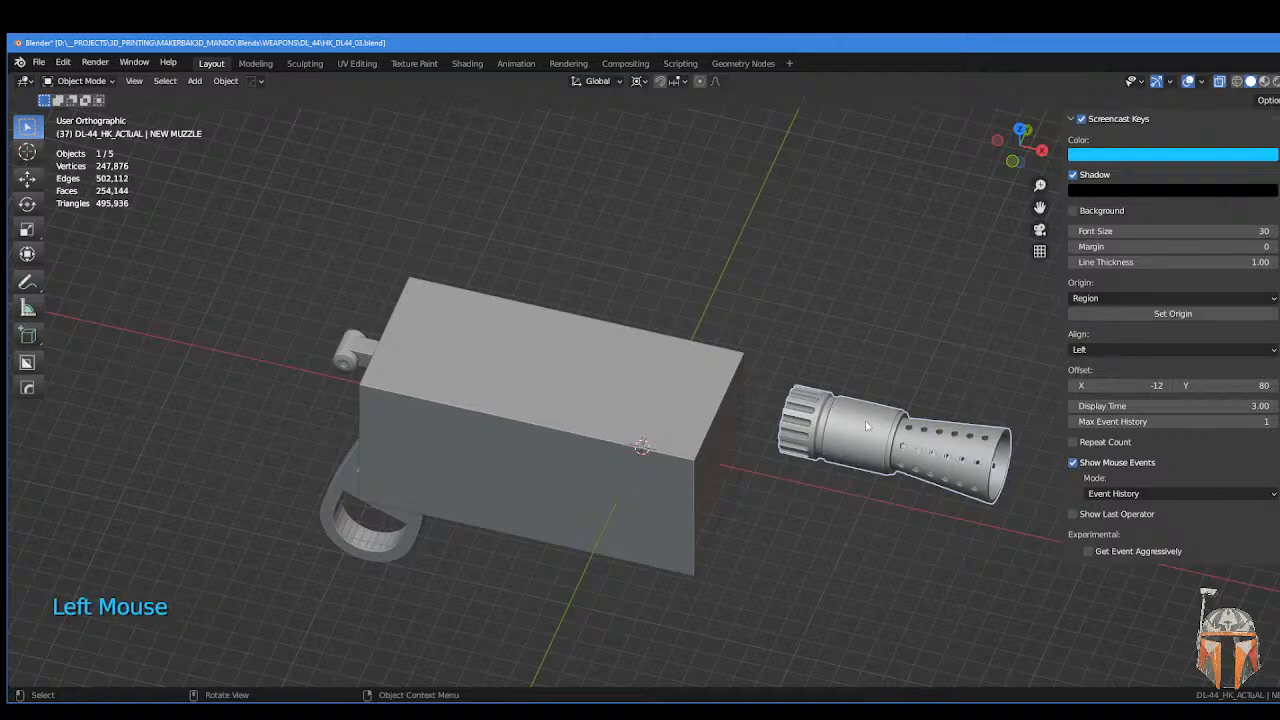
{"action": "key", "text": "shift+s"}
{"action": "key", "text": "Escape"}
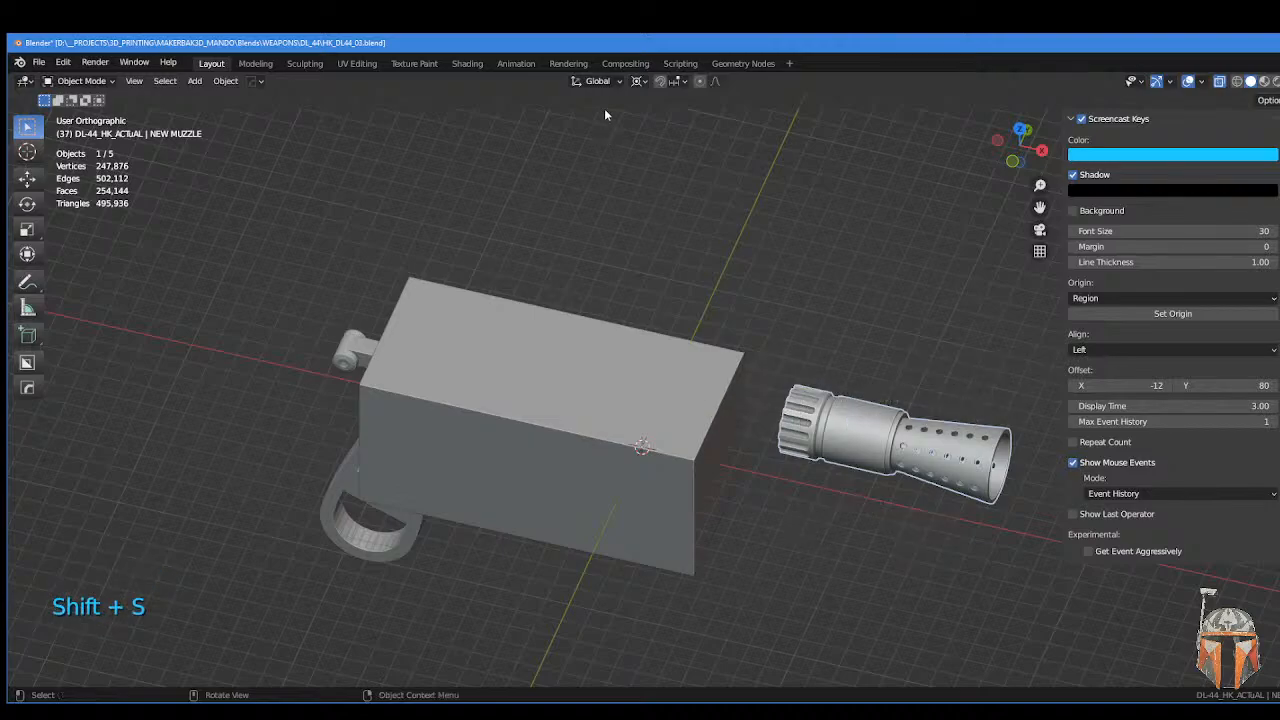
{"action": "left_click", "coordinate": [638, 81]}
{"action": "left_click", "coordinate": [665, 160]}
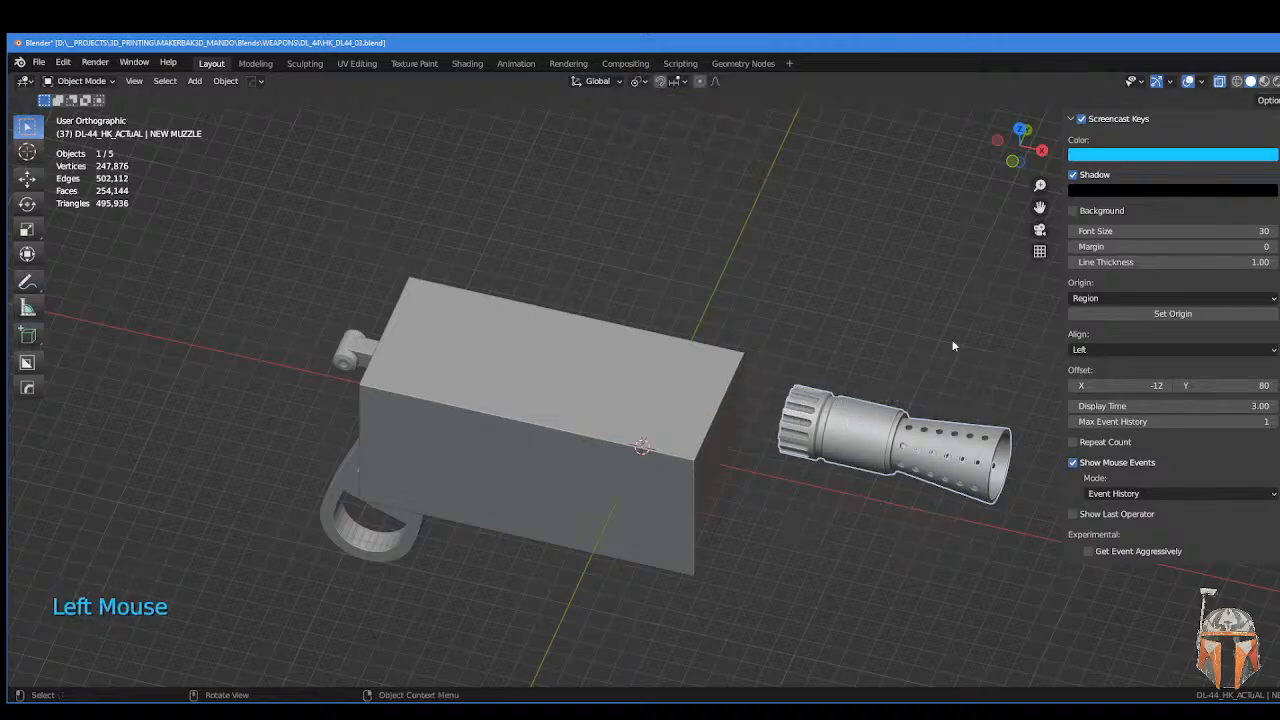
- Try rotating the muzzle about -24.1° around the global Z axis, and undo the rotation
{"action": "key", "text": "r"}
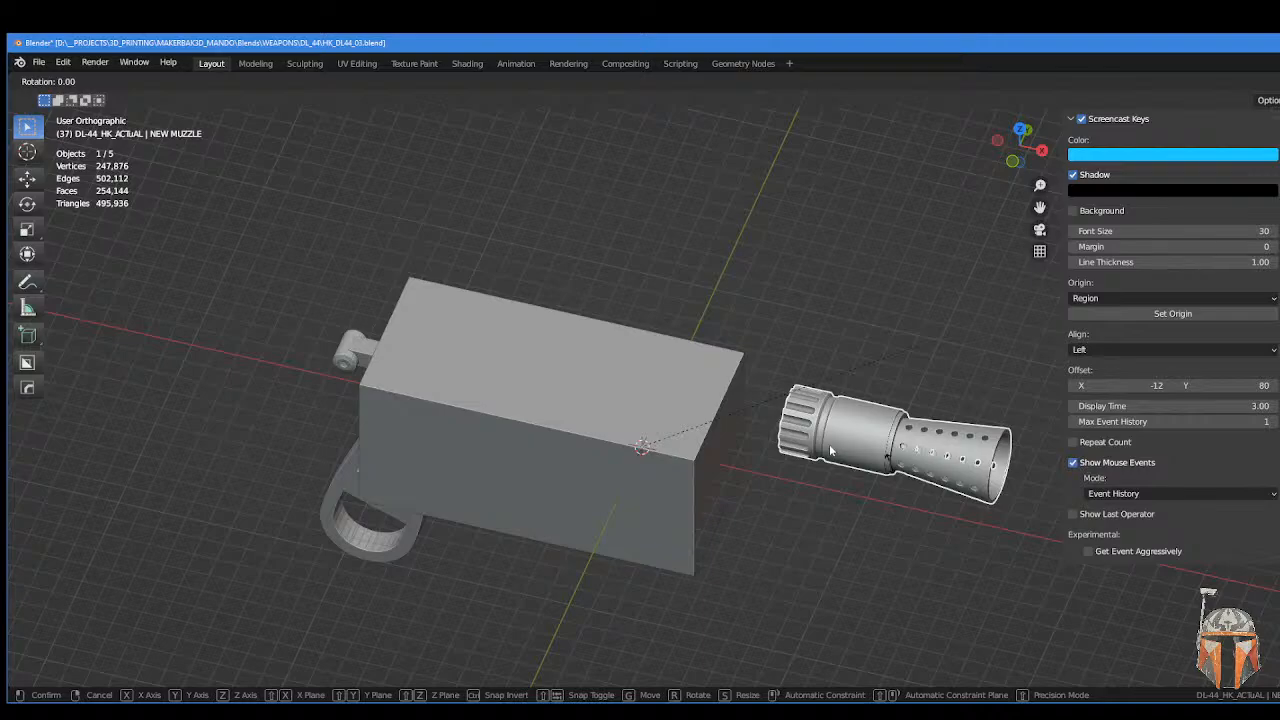
{"action": "key", "text": "z"}
{"action": "left_click", "coordinate": [829, 450]}
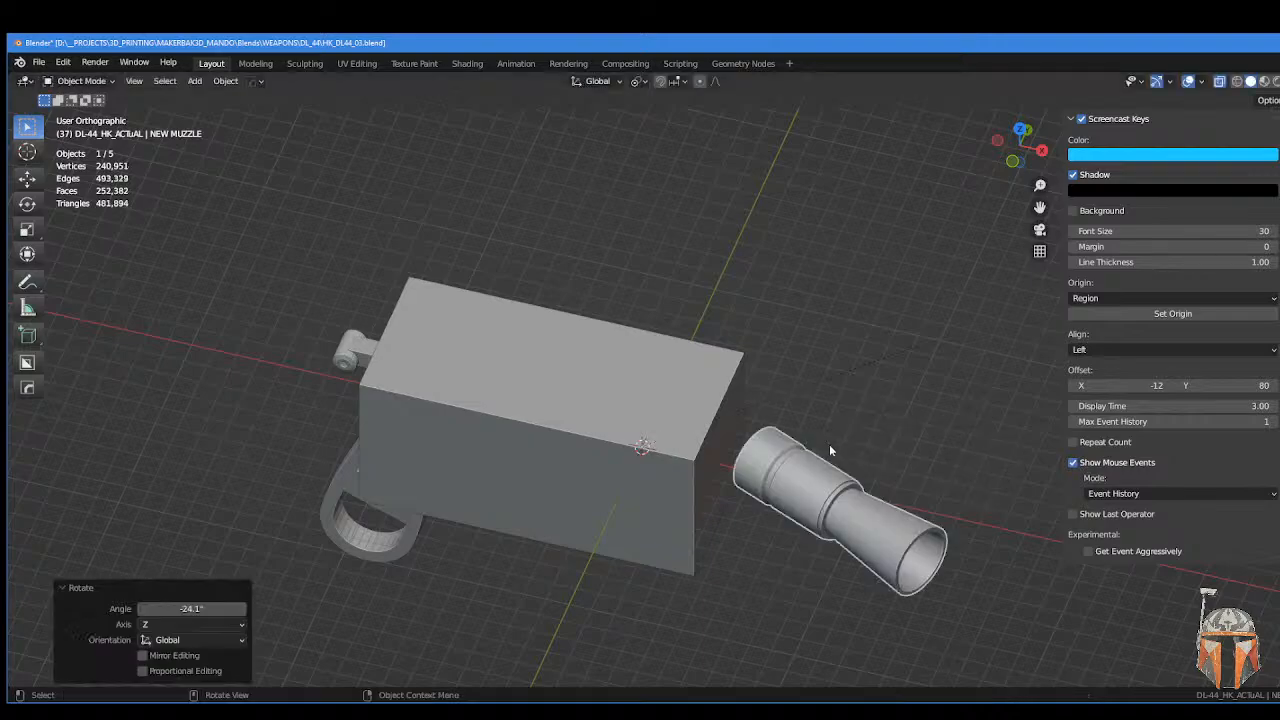
{"action": "key", "text": "ctrl"}
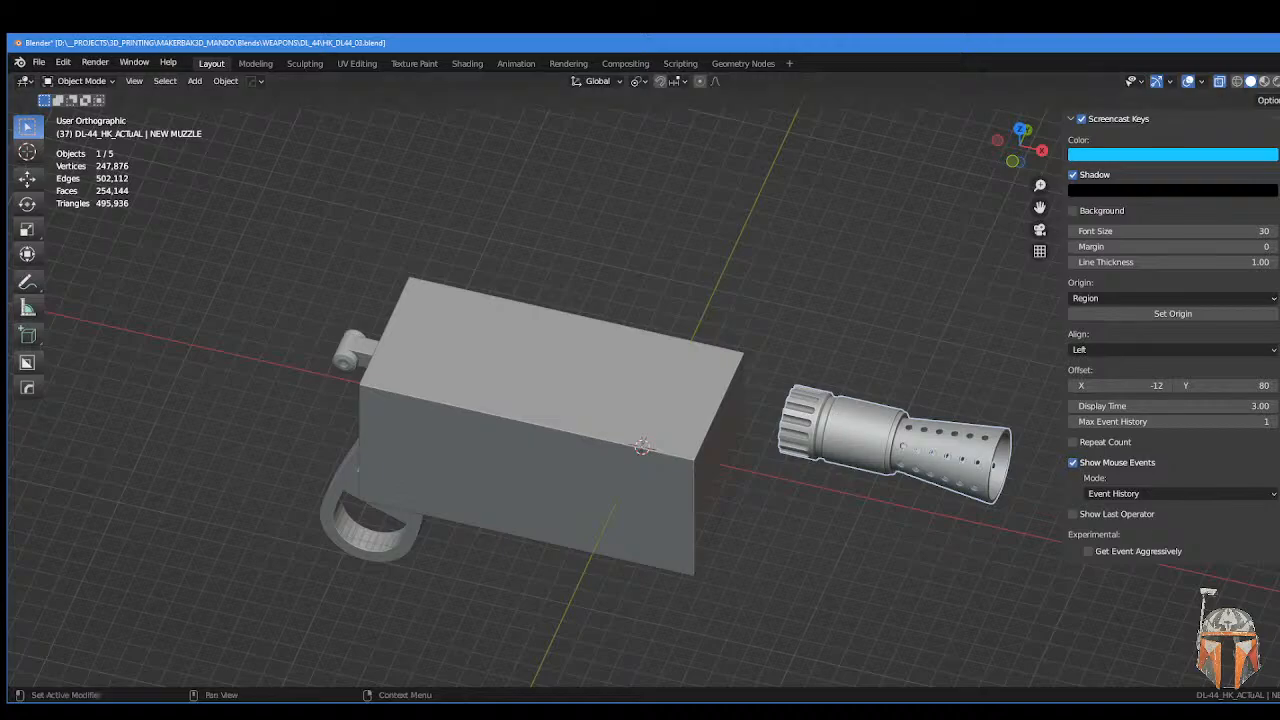
- Switch off the display of the muzzle's modifiers and run the HardOps Late Parent operation on it
{"action": "left_click", "coordinate": [1278, 400]}
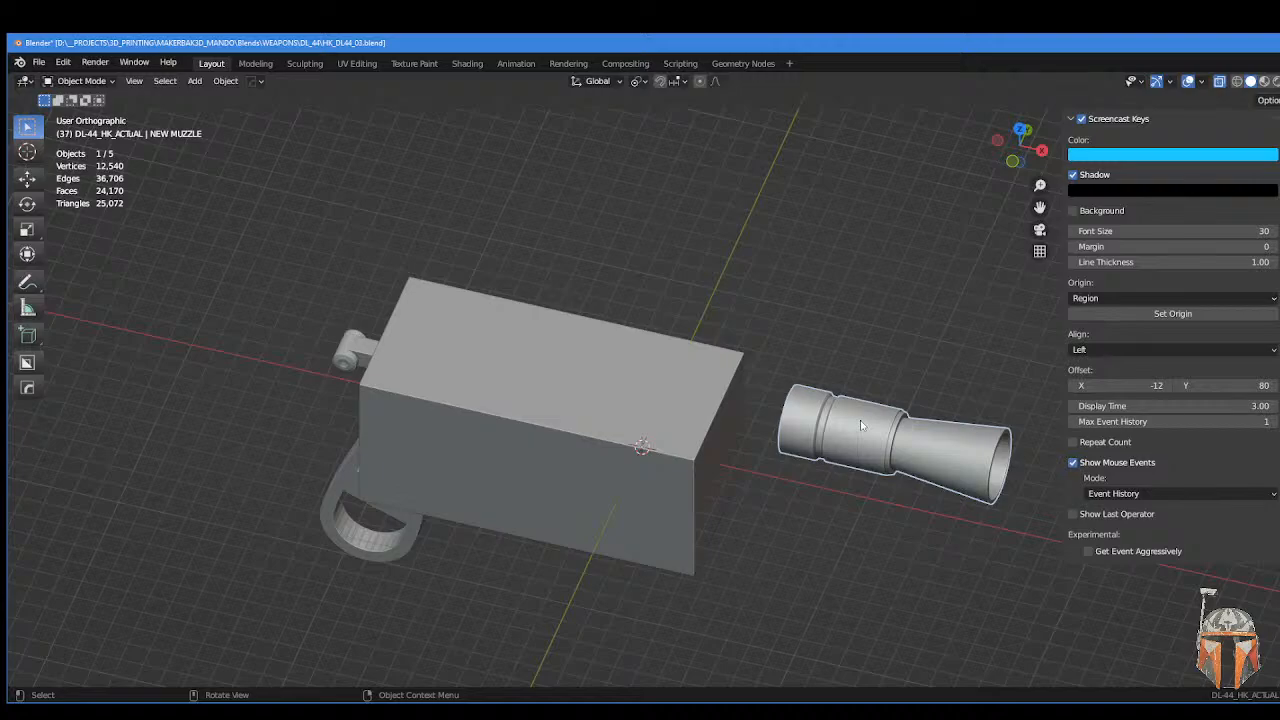
{"action": "key", "text": "q"}
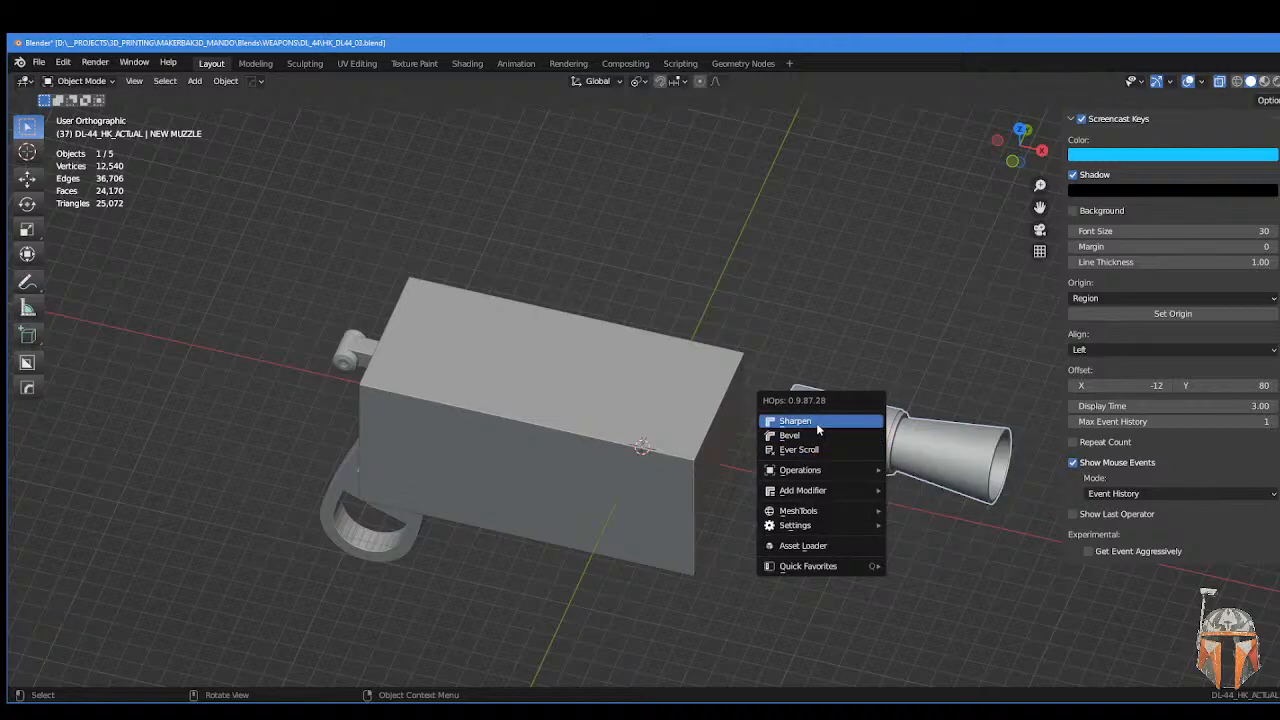
{"action": "mouse_move", "coordinate": [813, 521]}
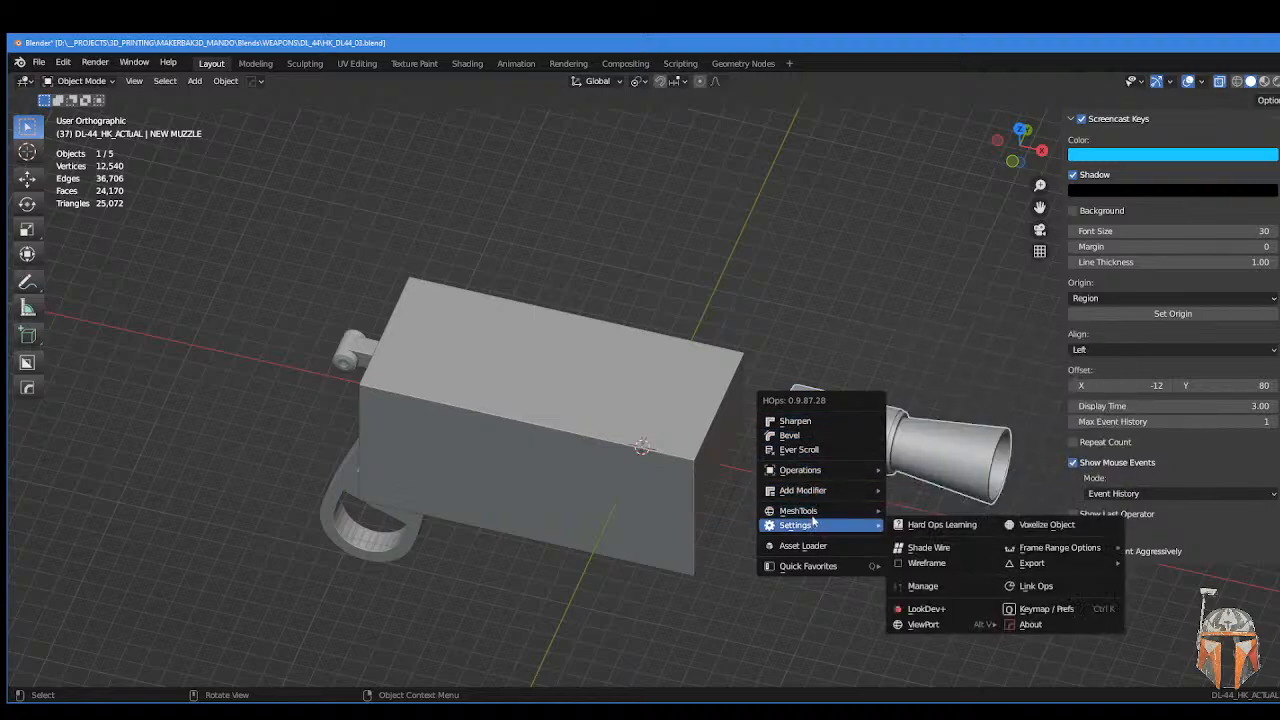
{"action": "mouse_move", "coordinate": [815, 475]}
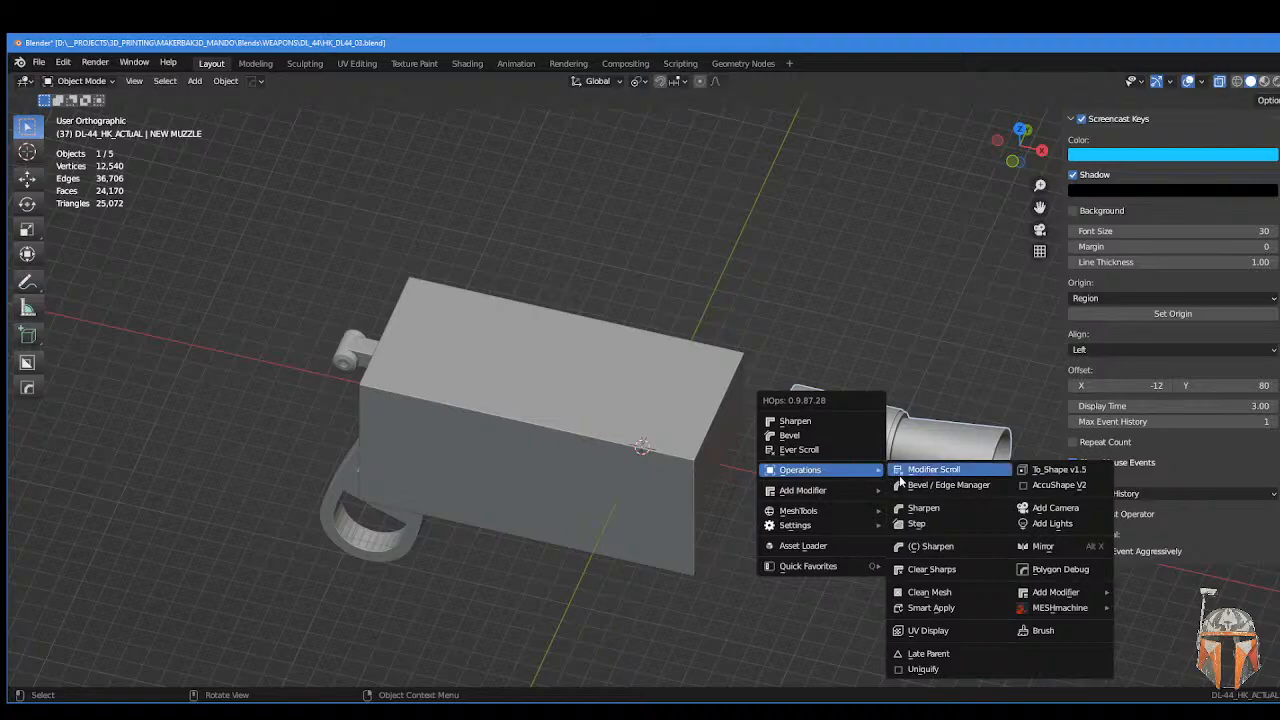
{"action": "left_click", "coordinate": [912, 653]}
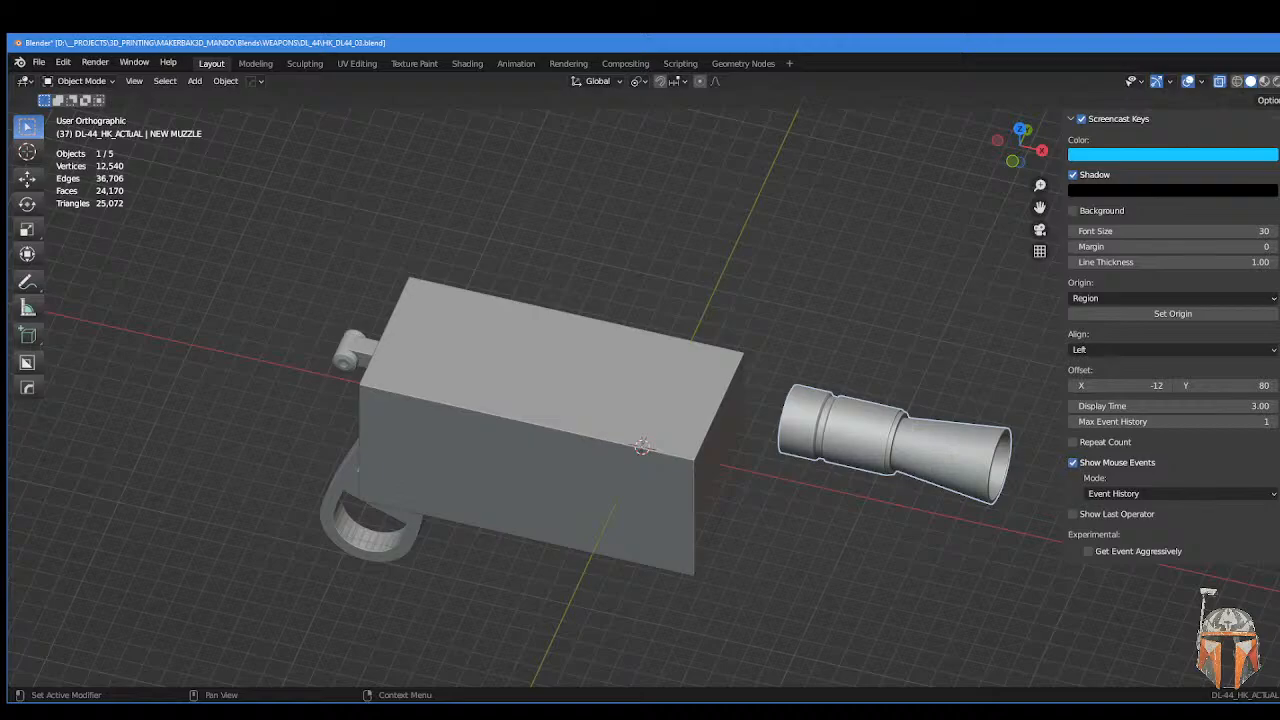
- Show the muzzle's boolean cuts again and set the transform pivot point to Median Point
{"action": "left_click", "coordinate": [1256, 468]}
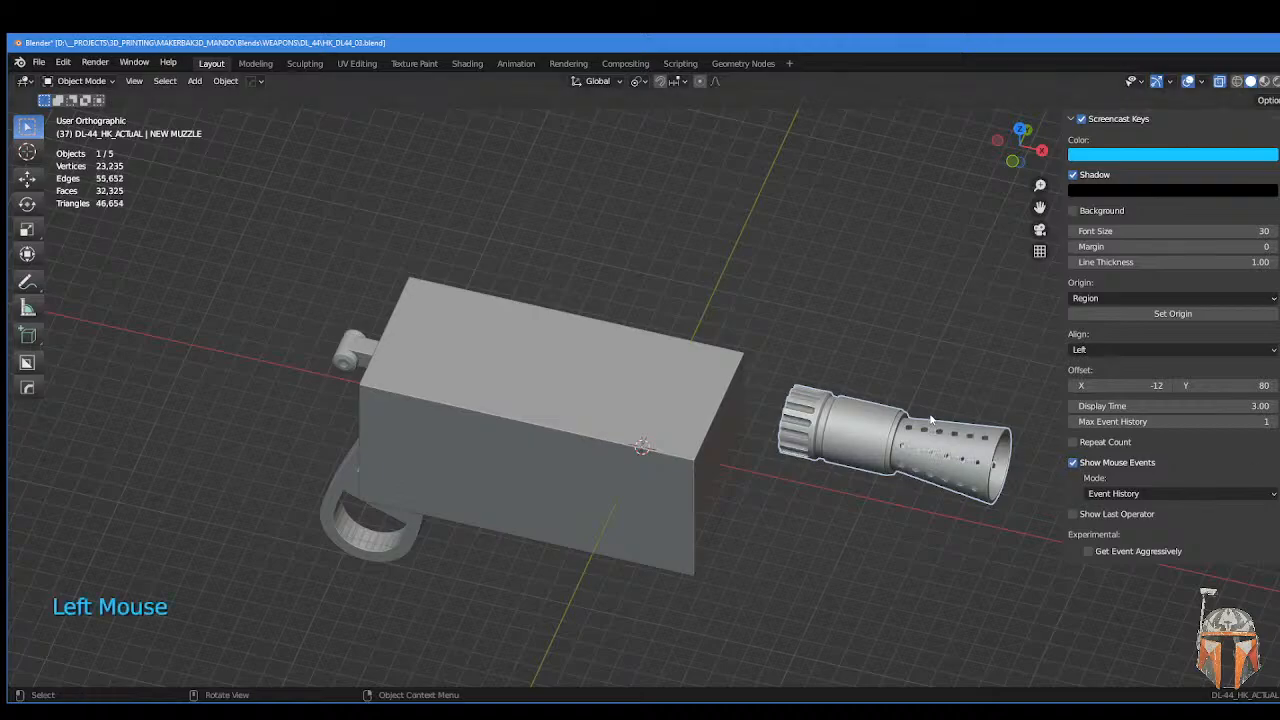
{"action": "left_click", "coordinate": [637, 81]}
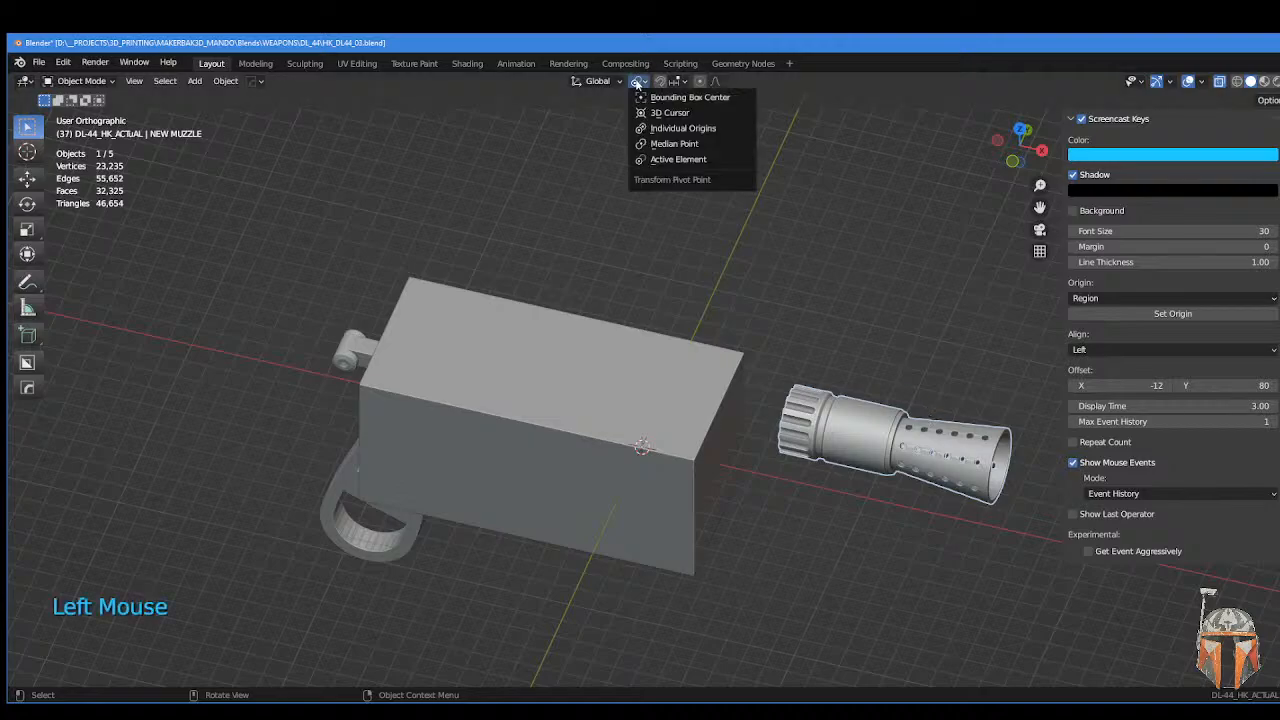
{"action": "left_click", "coordinate": [674, 143]}
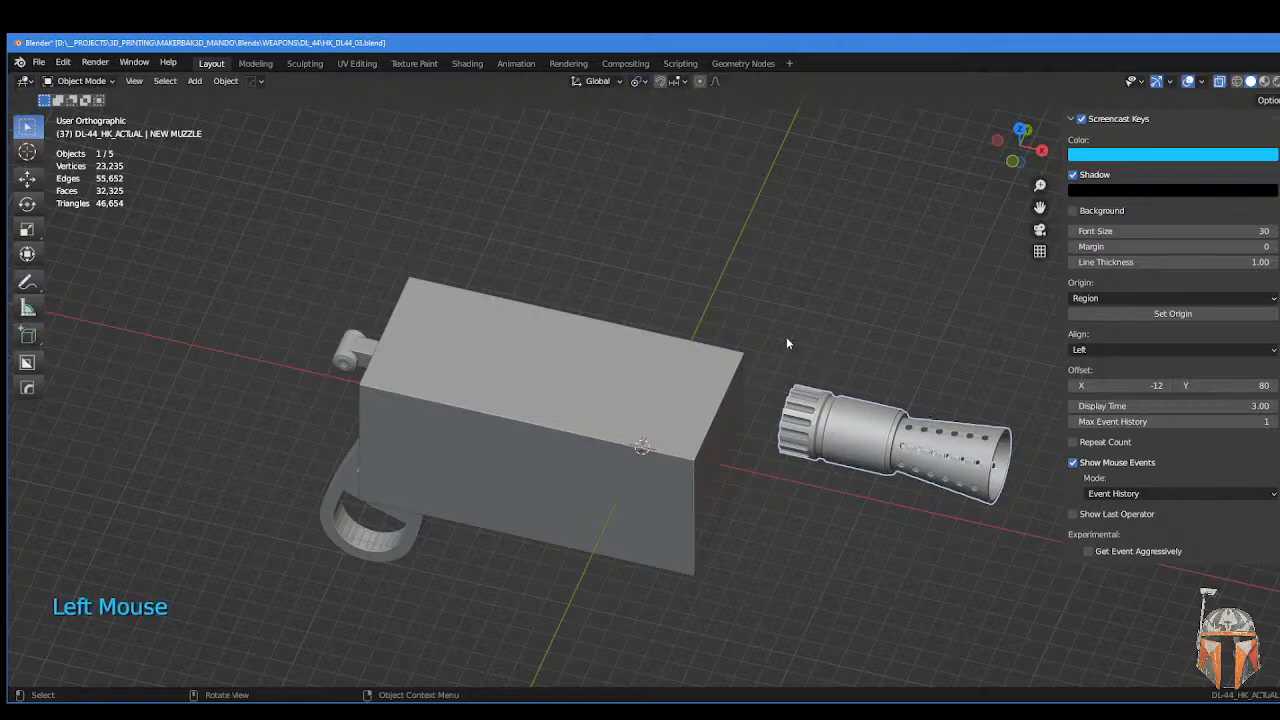
- Set the transform pivot point to 3D Cursor and place the 3D cursor on the middle of the muzzle in top view
{"action": "left_click", "coordinate": [637, 81]}
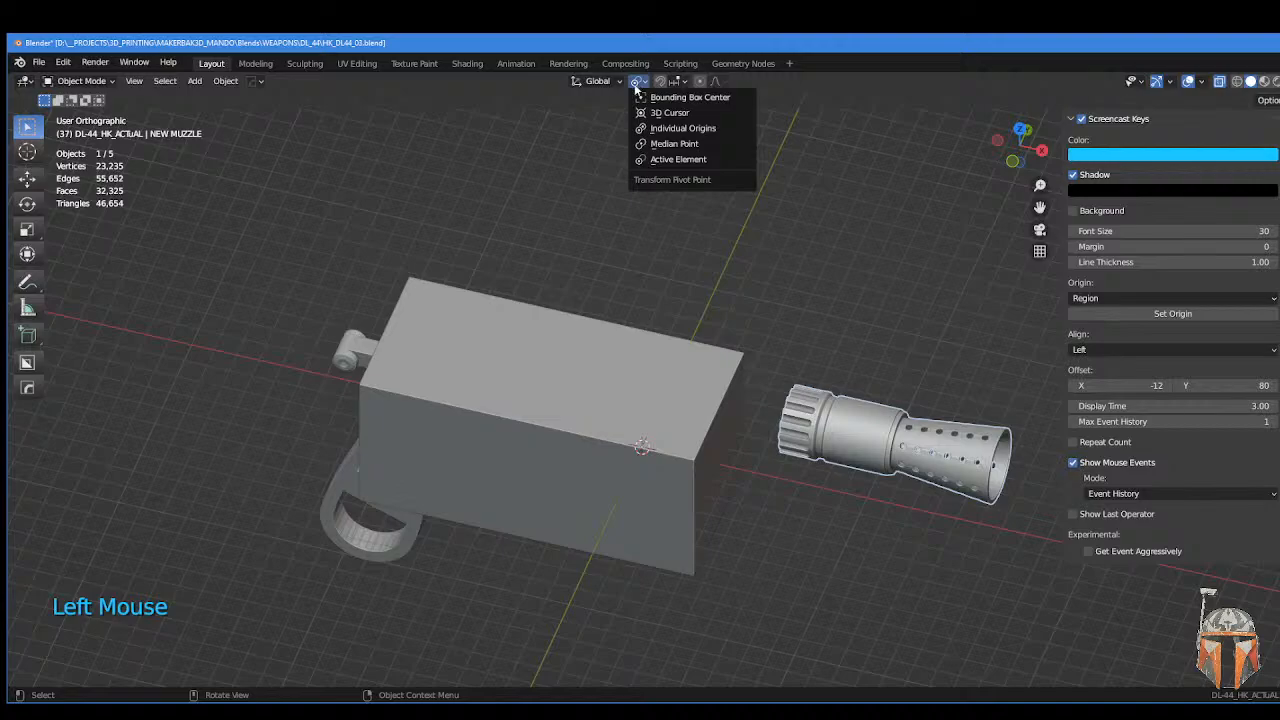
{"action": "left_click", "coordinate": [668, 112]}
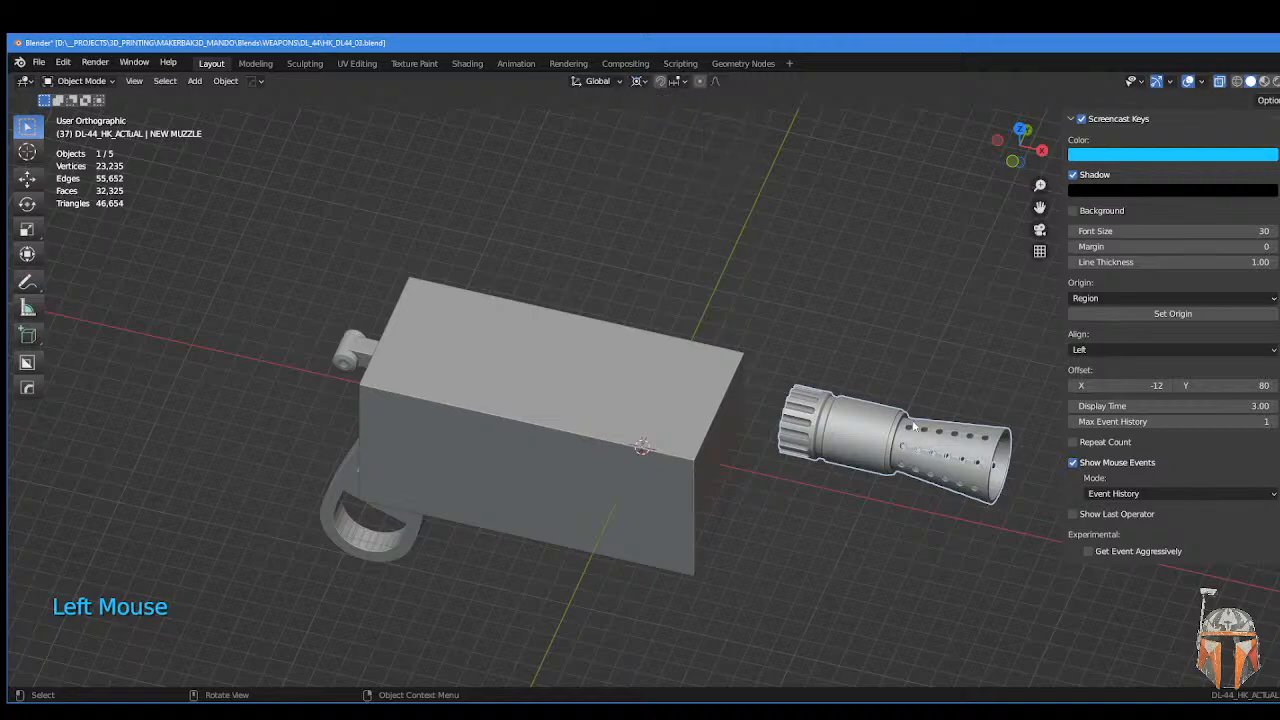
{"action": "key", "text": "KP_7"}
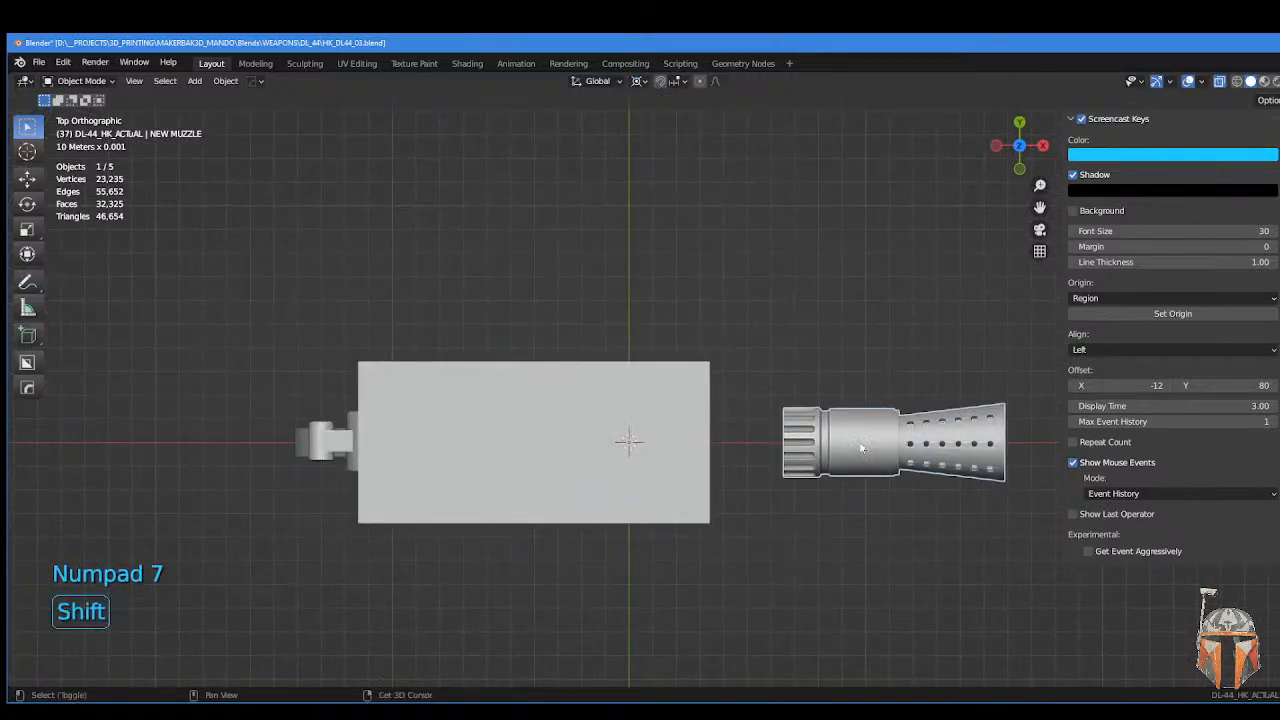
{"action": "right_click", "coordinate": [860, 446], "text": "shift"}
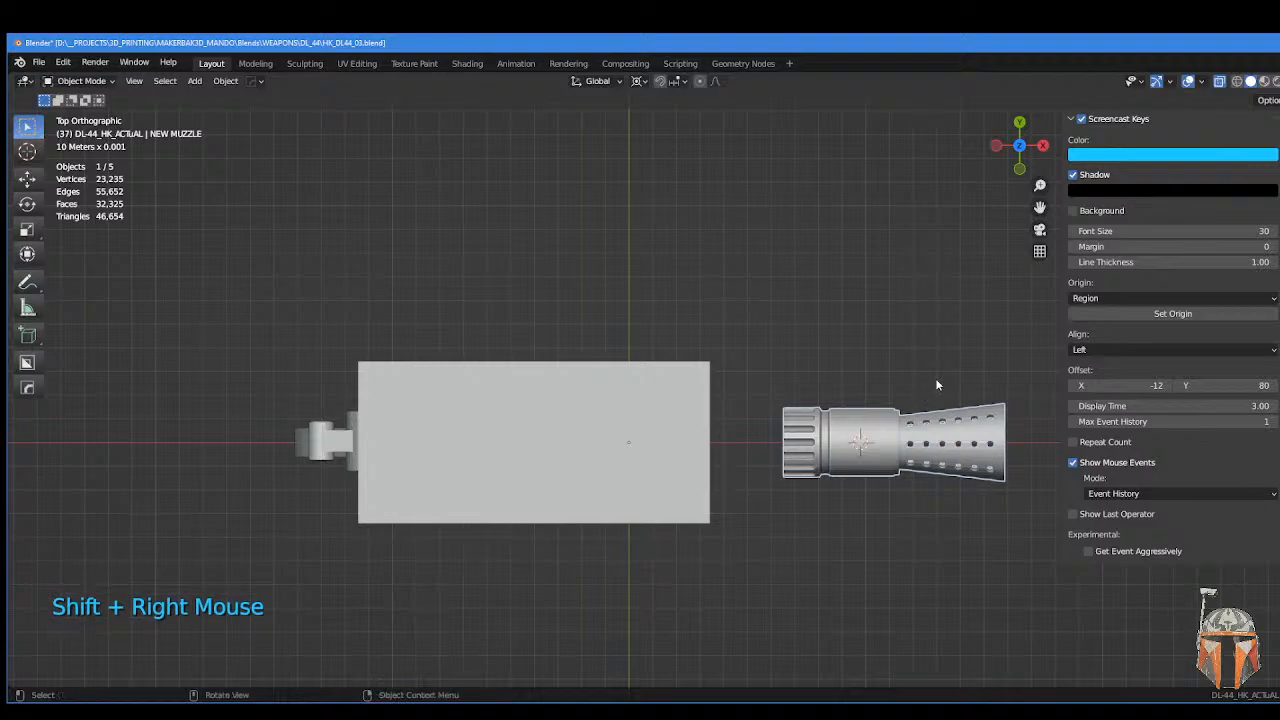
{"action": "scroll", "coordinate": [935, 379], "scroll_direction": "down", "scroll_amount": 1}
{"action": "middle_click_drag", "start_coordinate": [888, 358], "coordinate": [871, 247], "text": "shift"}
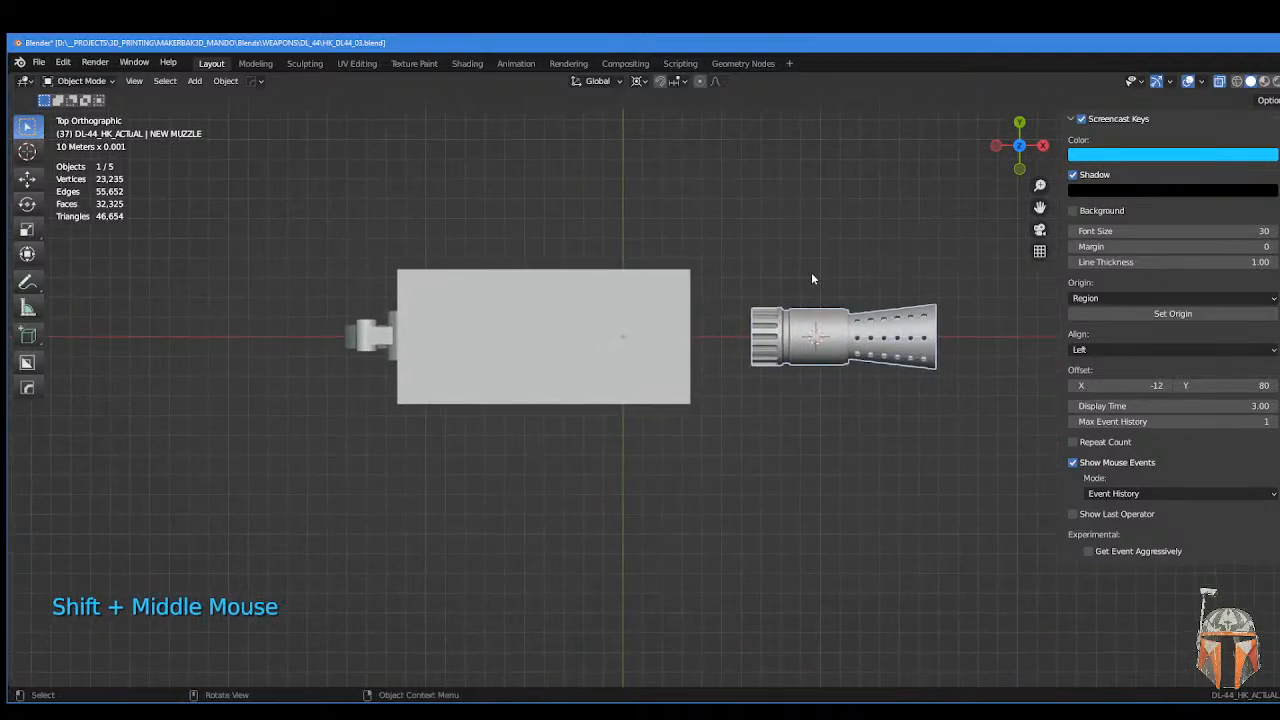
- Set the transform pivot point to Median Point and rotate the muzzle 90° around the global Z axis
{"action": "left_click", "coordinate": [637, 81]}
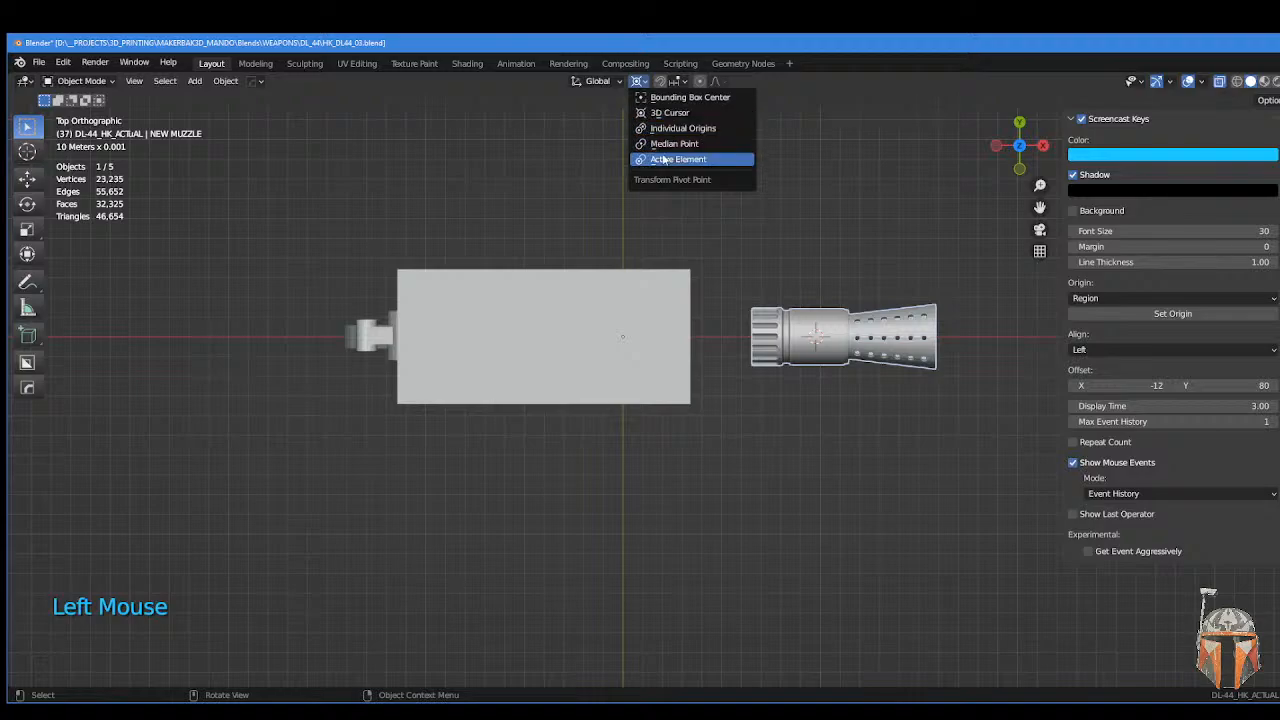
{"action": "left_click", "coordinate": [668, 143]}
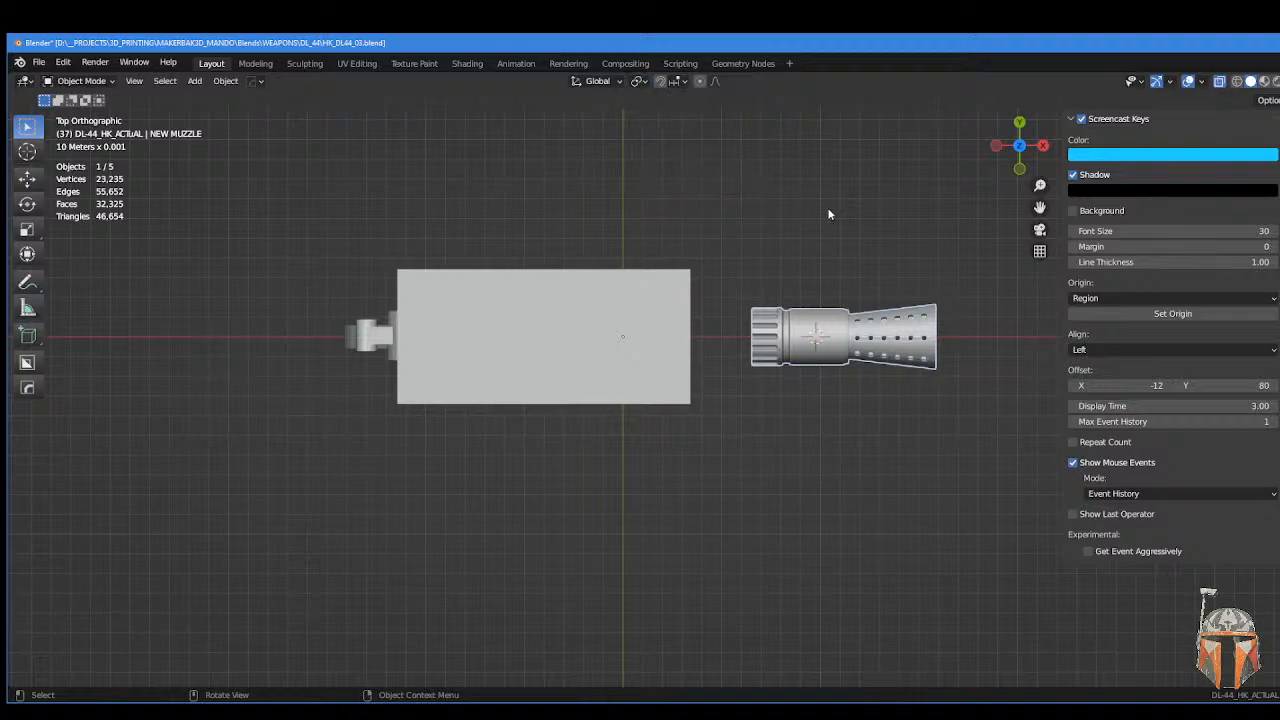
{"action": "middle_click_drag", "start_coordinate": [828, 212], "coordinate": [767, 143]}
{"action": "key", "text": "r"}
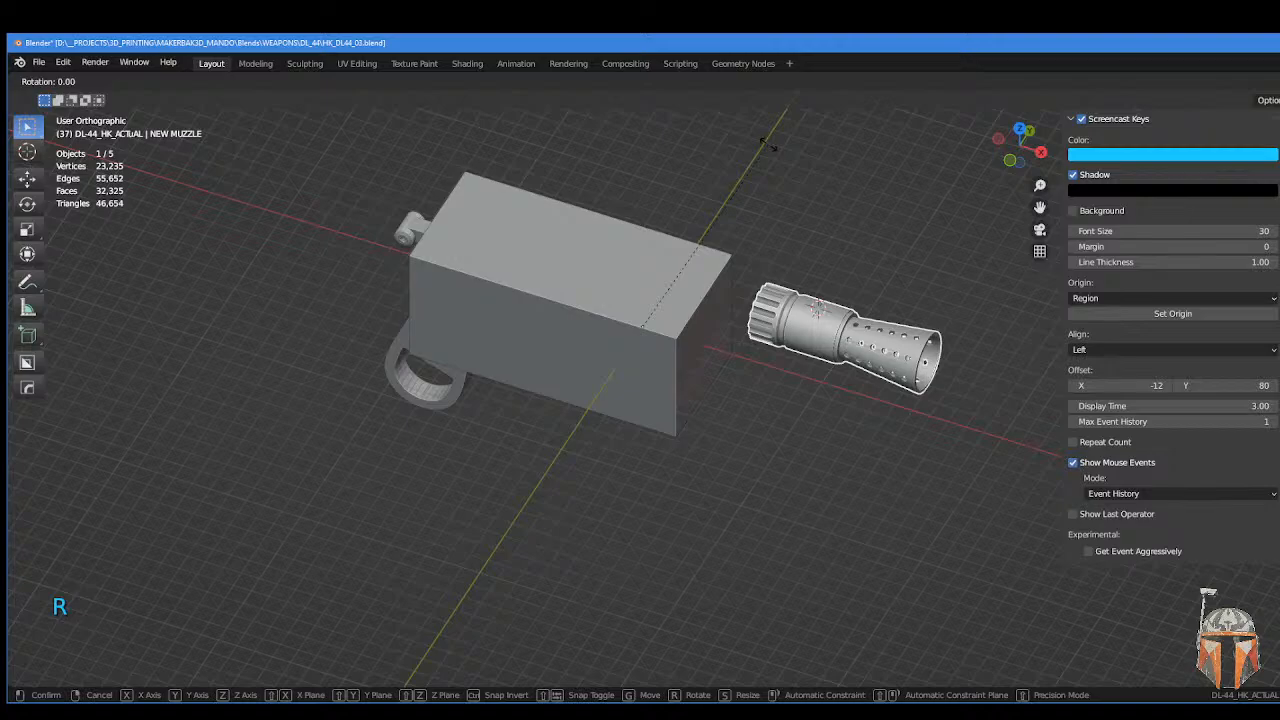
{"action": "type", "text": "z90"}
{"action": "key", "text": "Return"}
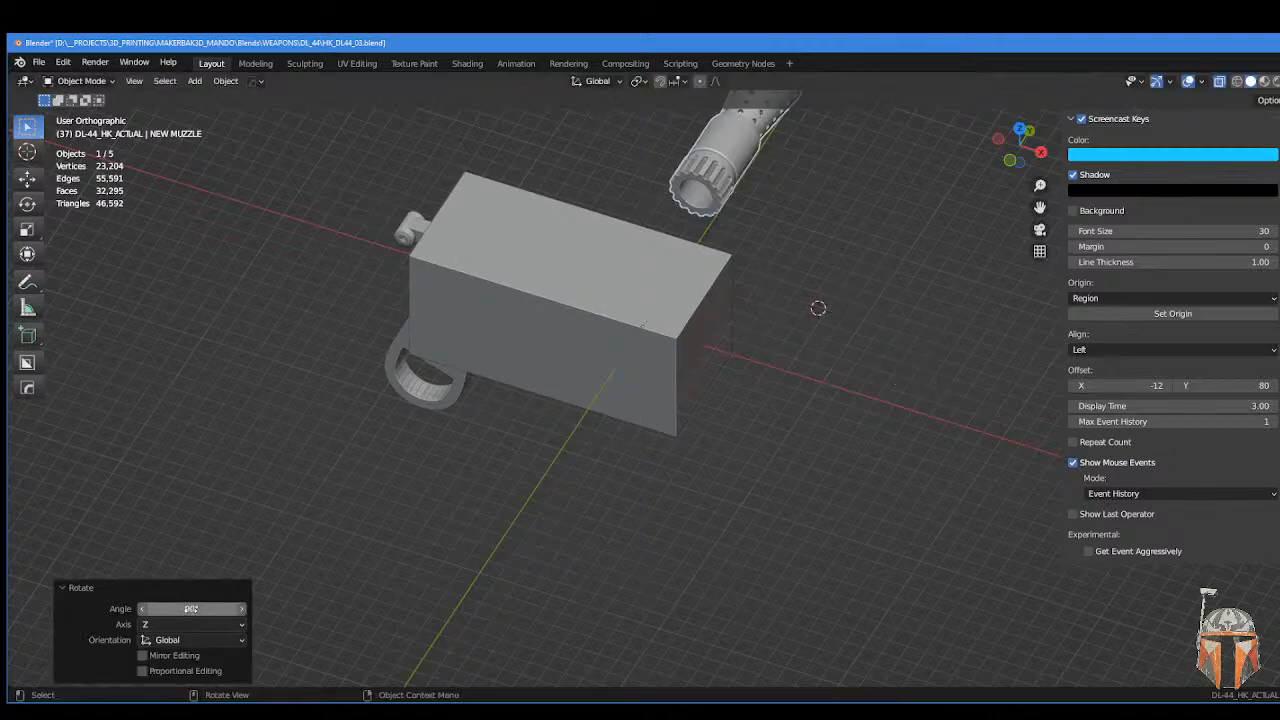
- Change the angle of the muzzle's Z rotation to -90°
{"action": "left_click", "coordinate": [208, 600]}
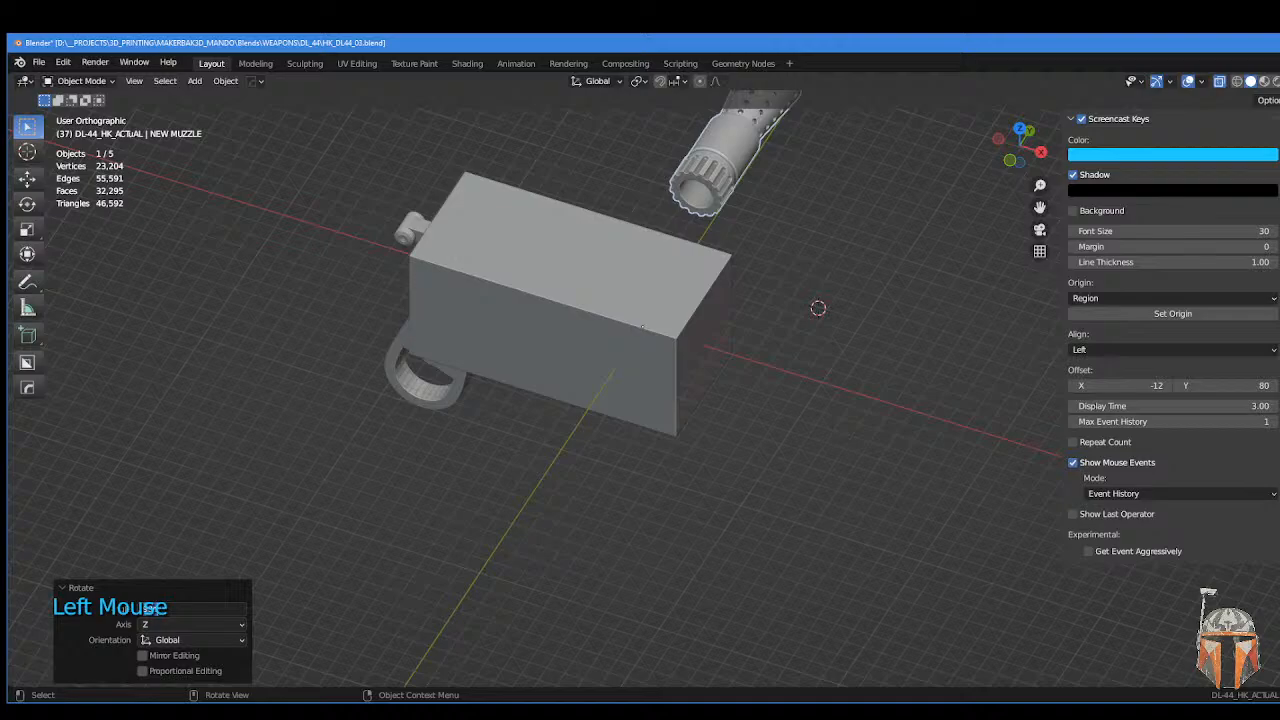
{"action": "type", "text": "-90"}
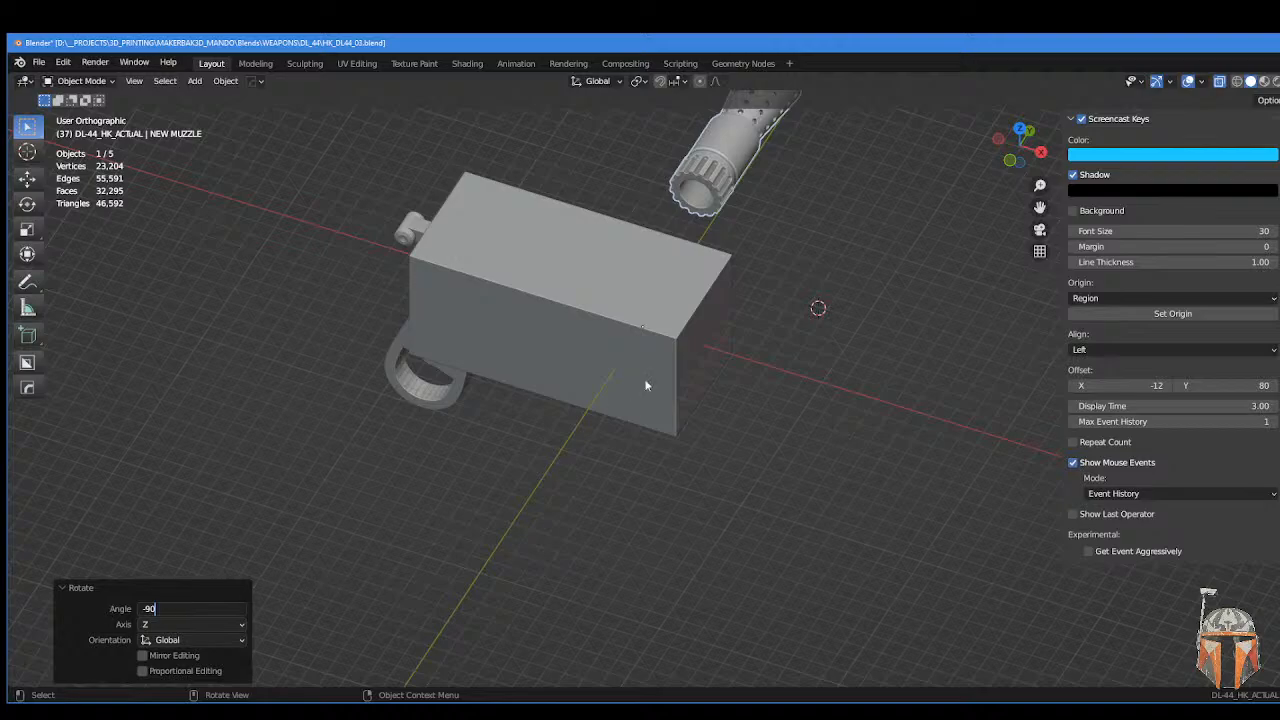
{"action": "key", "text": "Return"}
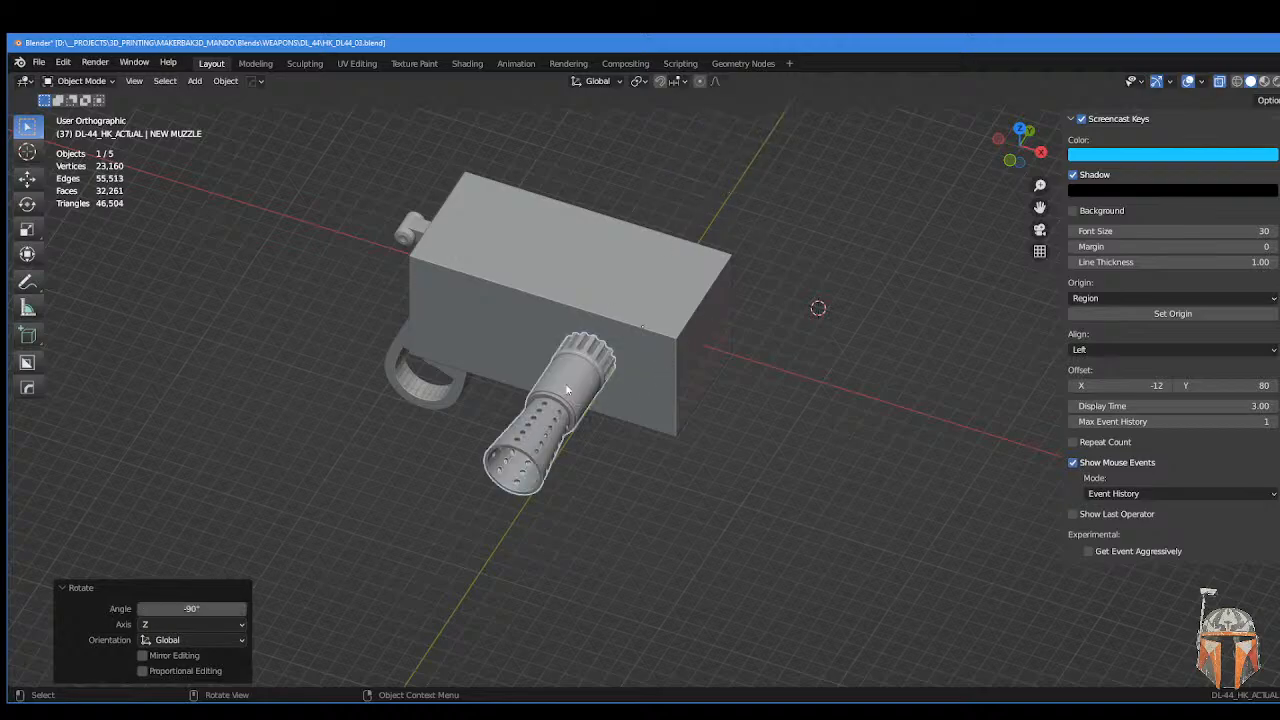
{"action": "middle_click_drag", "start_coordinate": [802, 374], "coordinate": [677, 379]}
{"action": "scroll", "coordinate": [640, 381], "scroll_direction": "up", "scroll_amount": 2}
{"action": "middle_click_drag", "start_coordinate": [430, 442], "coordinate": [848, 434]}
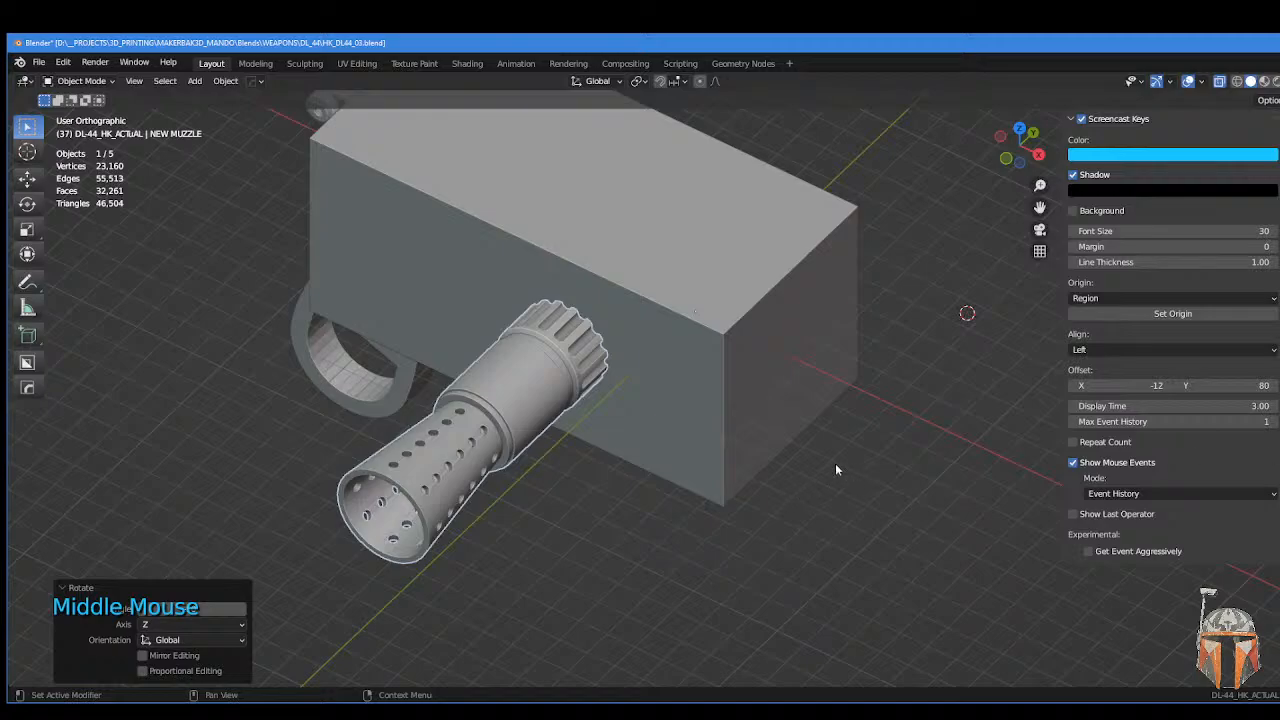
{"action": "middle_click", "coordinate": [723, 394], "text": "shift"}
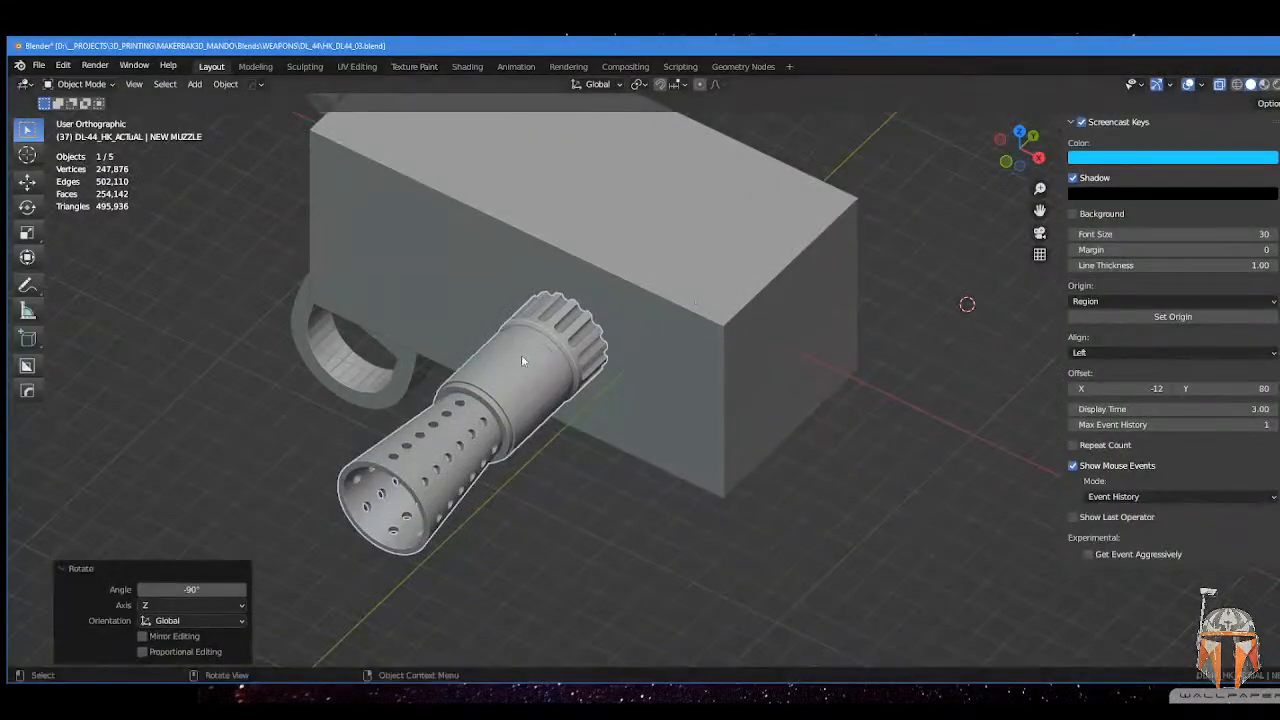
- Hide the muzzle's modifiers in the 3D view
{"action": "middle_click_drag", "start_coordinate": [521, 354], "coordinate": [701, 335]}
{"action": "scroll", "coordinate": [701, 335], "scroll_direction": "up", "scroll_amount": 1}
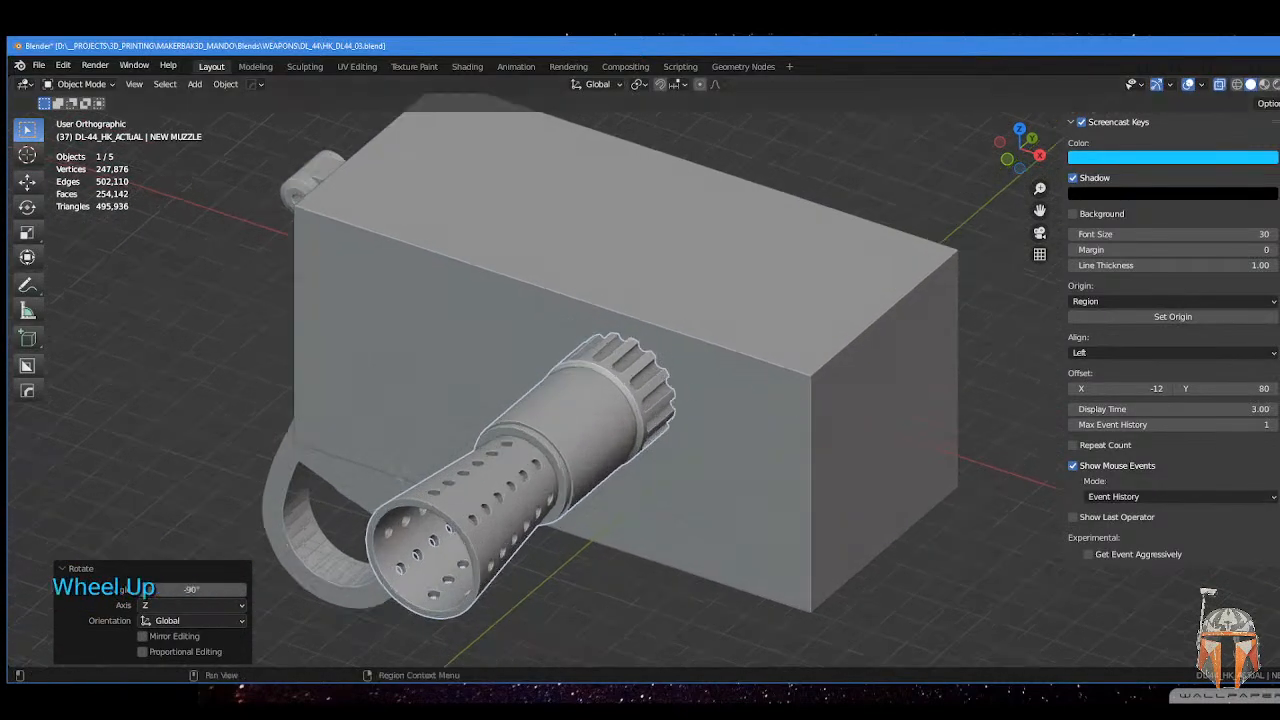
{"action": "left_click", "coordinate": [1279, 420]}
{"action": "middle_click_drag", "start_coordinate": [949, 346], "coordinate": [805, 307], "text": "shift"}
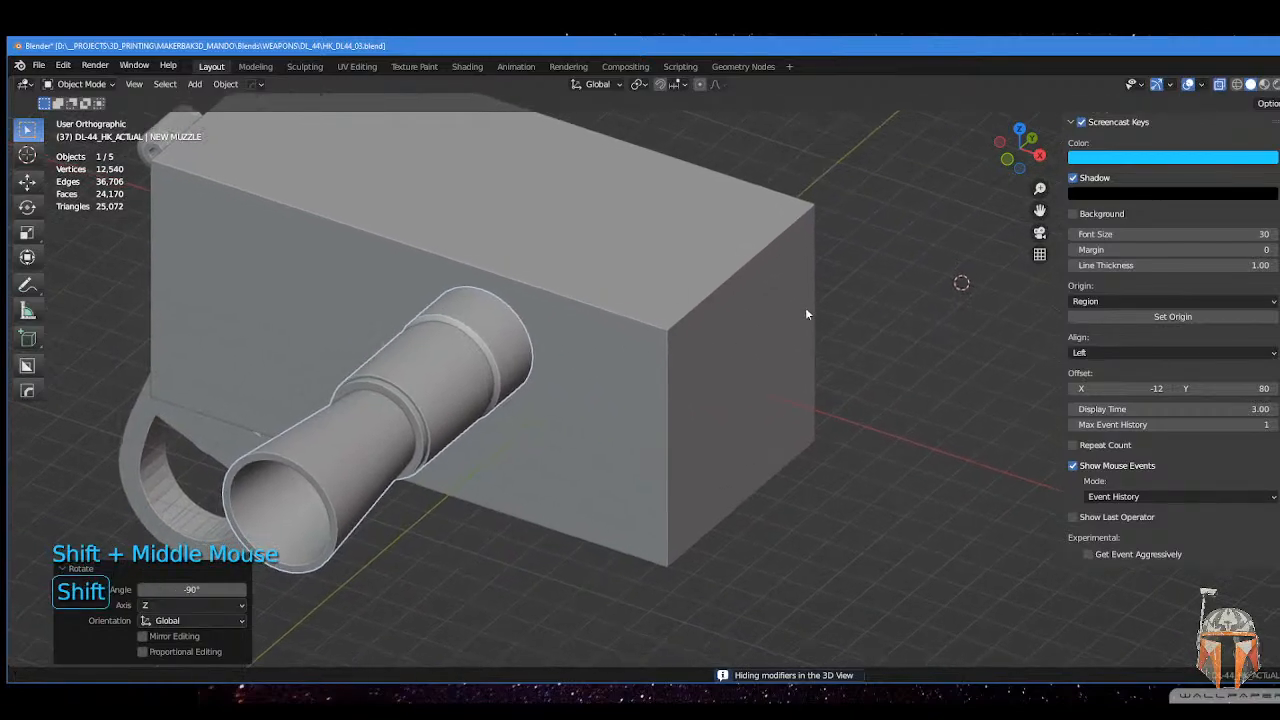
- Hide the muzzle object so only the box and the older blaster parts stay displayed
{"action": "middle_click_drag", "start_coordinate": [920, 240], "coordinate": [769, 318]}
{"action": "scroll", "coordinate": [770, 334], "scroll_direction": "down", "scroll_amount": 1}
{"action": "scroll", "coordinate": [771, 334], "scroll_direction": "down", "scroll_amount": 5}
{"action": "left_click", "coordinate": [1279, 220]}
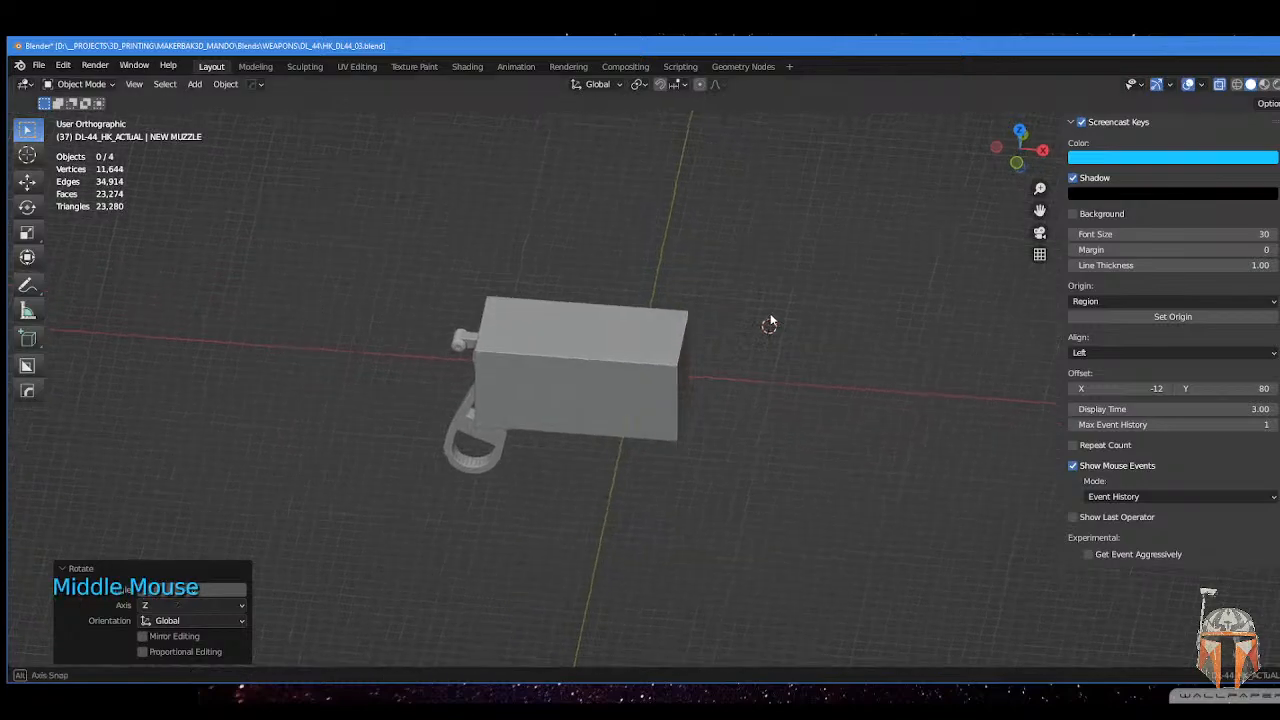
{"action": "scroll", "coordinate": [676, 339], "scroll_direction": "up", "scroll_amount": 3}
{"action": "middle_click_drag", "start_coordinate": [677, 339], "coordinate": [693, 388], "text": "shift"}
{"action": "scroll", "coordinate": [690, 390], "scroll_direction": "up", "scroll_amount": 1, "text": "shift"}
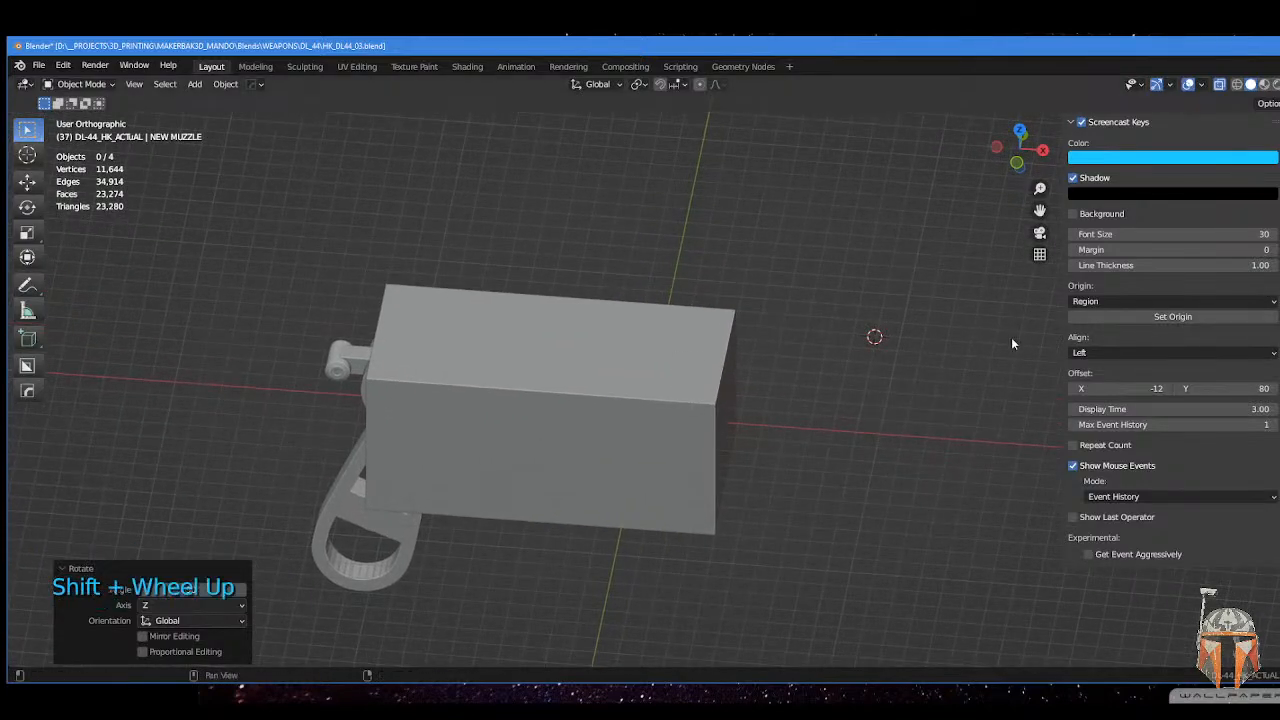
- Select the box around the blaster body and rotate it -90° around the global Z axis
{"action": "left_click", "coordinate": [634, 374]}
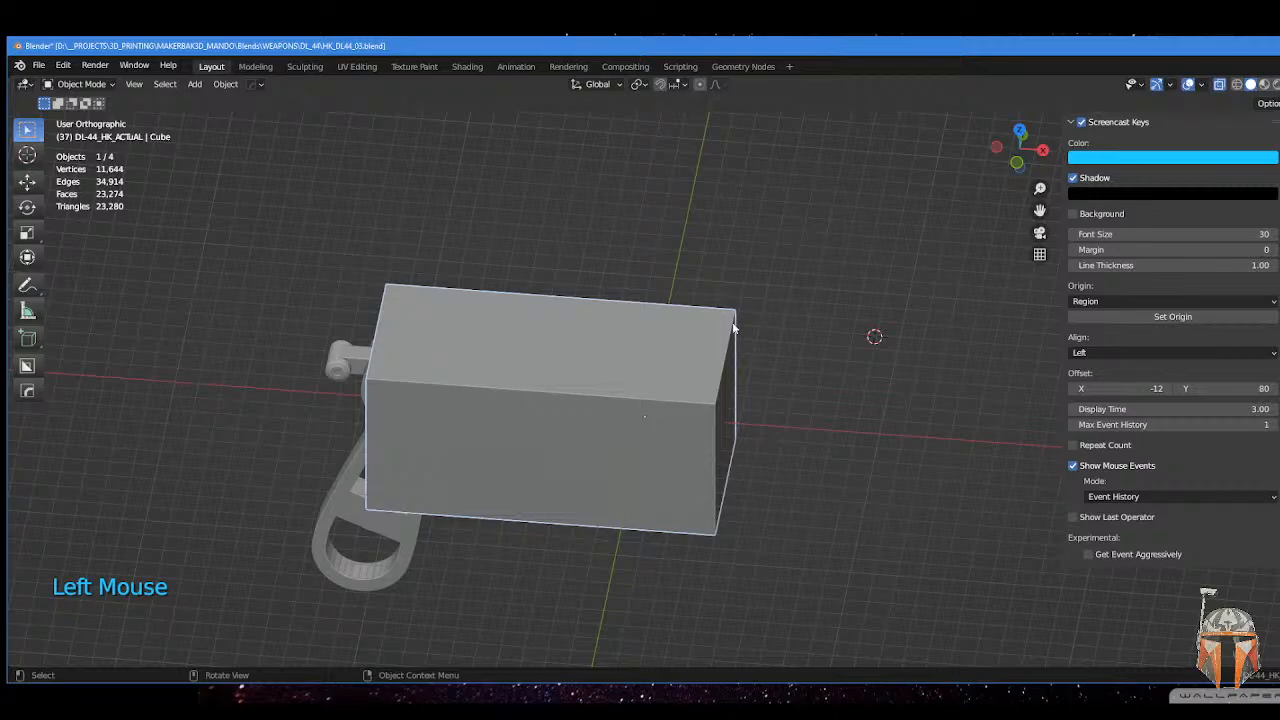
{"action": "type", "text": "rz-90"}
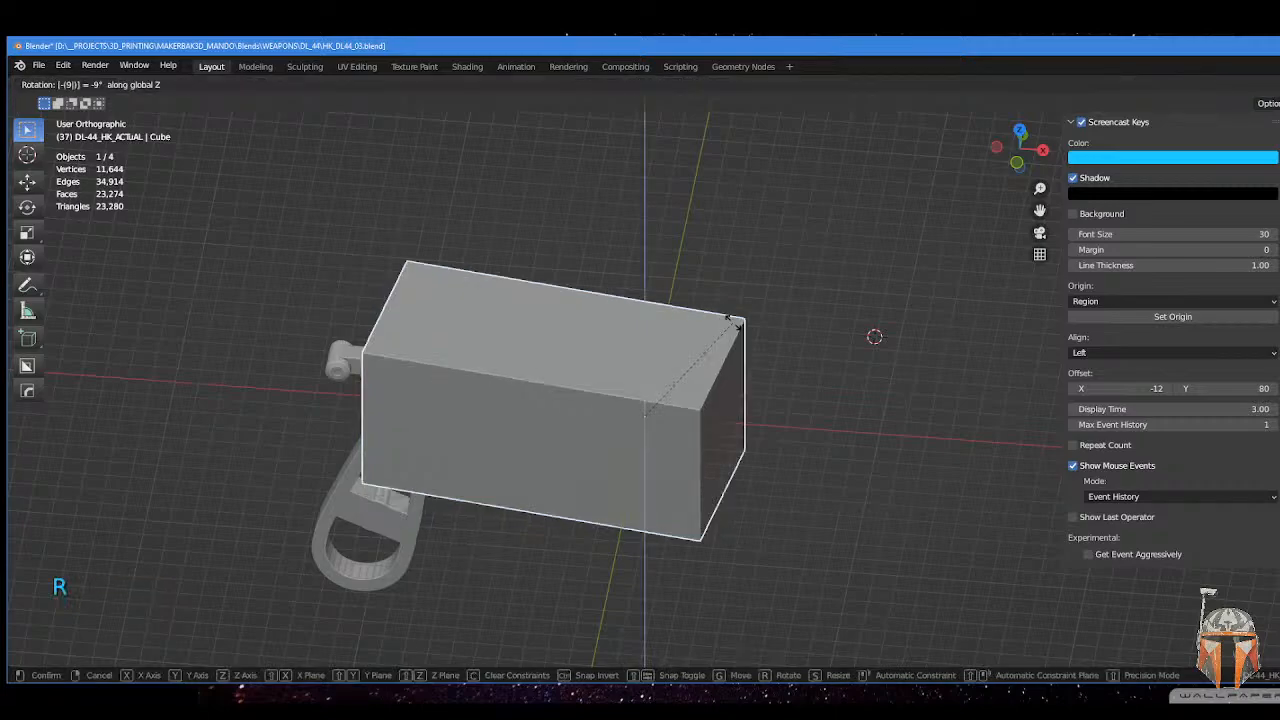
{"action": "key", "text": "Return"}
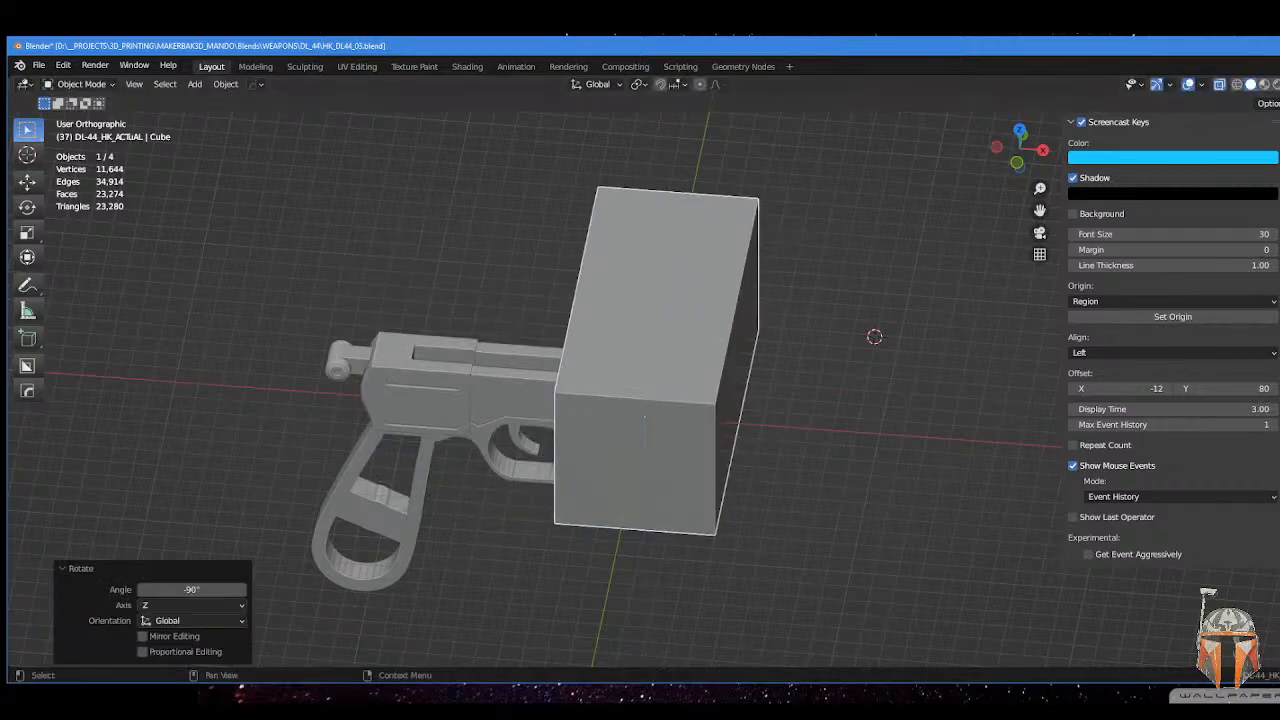
- Show all the blaster parts, select them without the box, and rotate them -90° around the global Z axis
{"action": "left_click", "coordinate": [874, 336]}
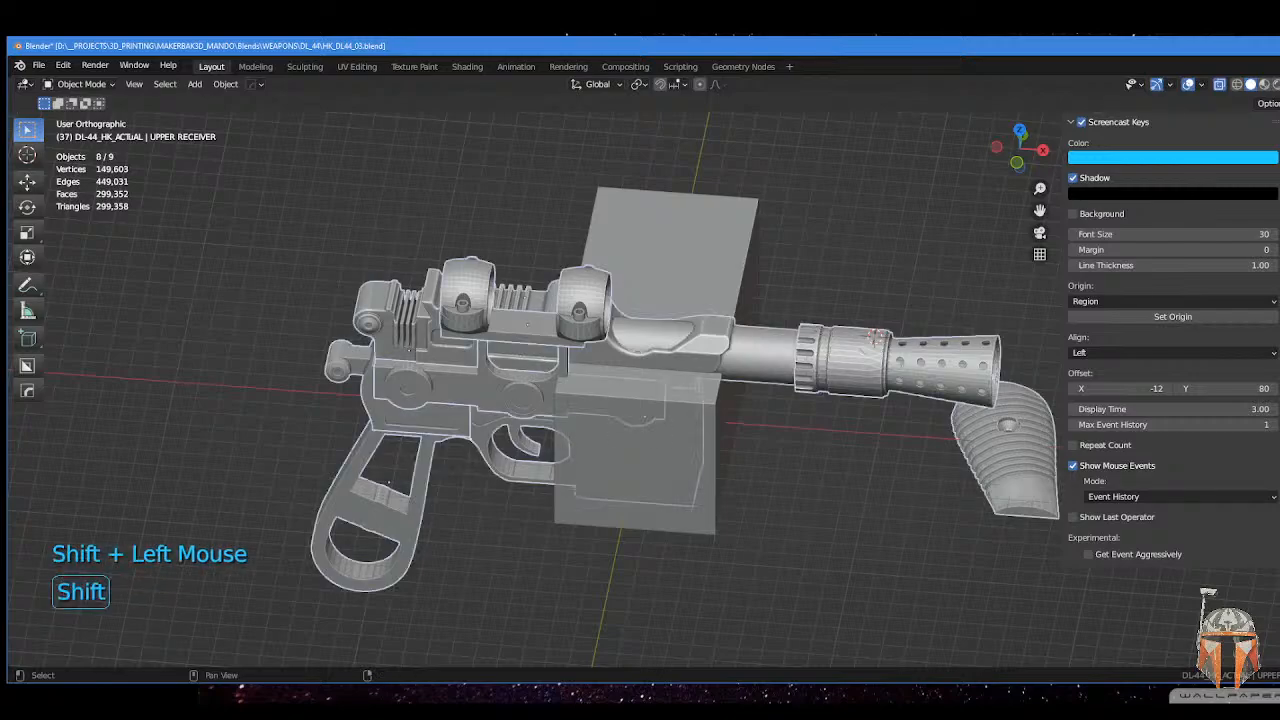
{"action": "middle_click_drag", "start_coordinate": [924, 263], "coordinate": [921, 260]}
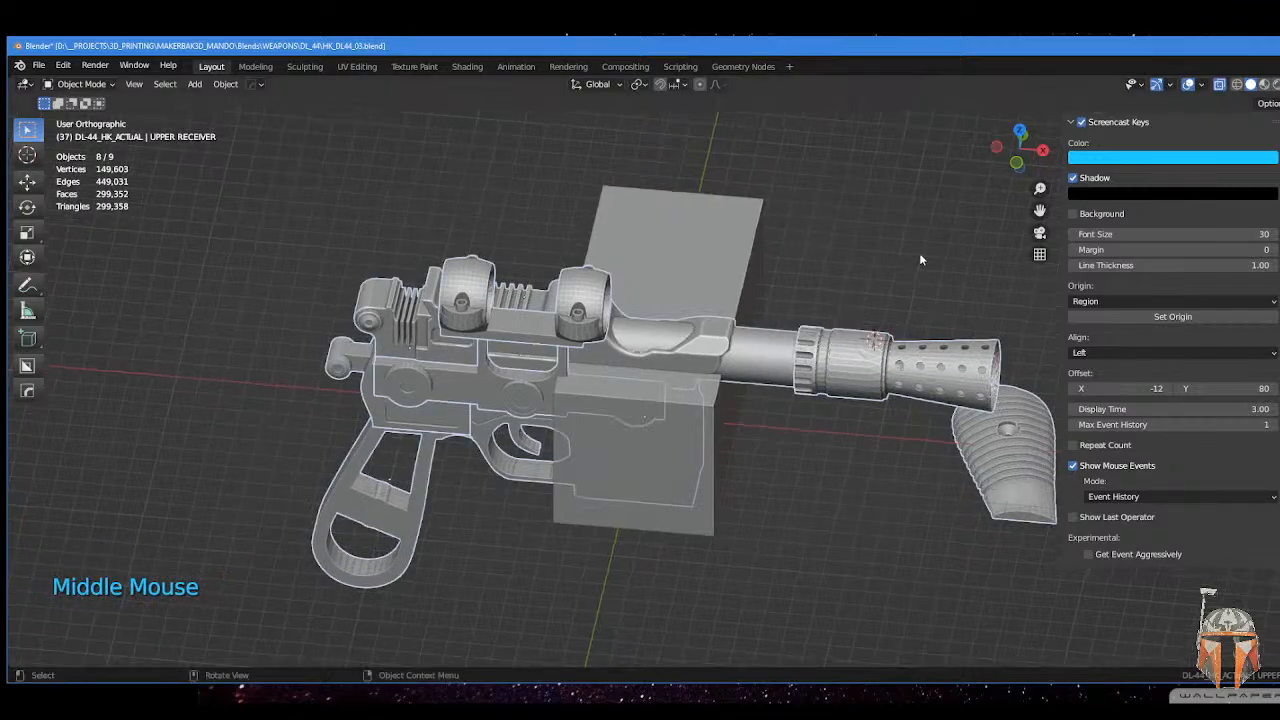
{"action": "key", "text": "r"}
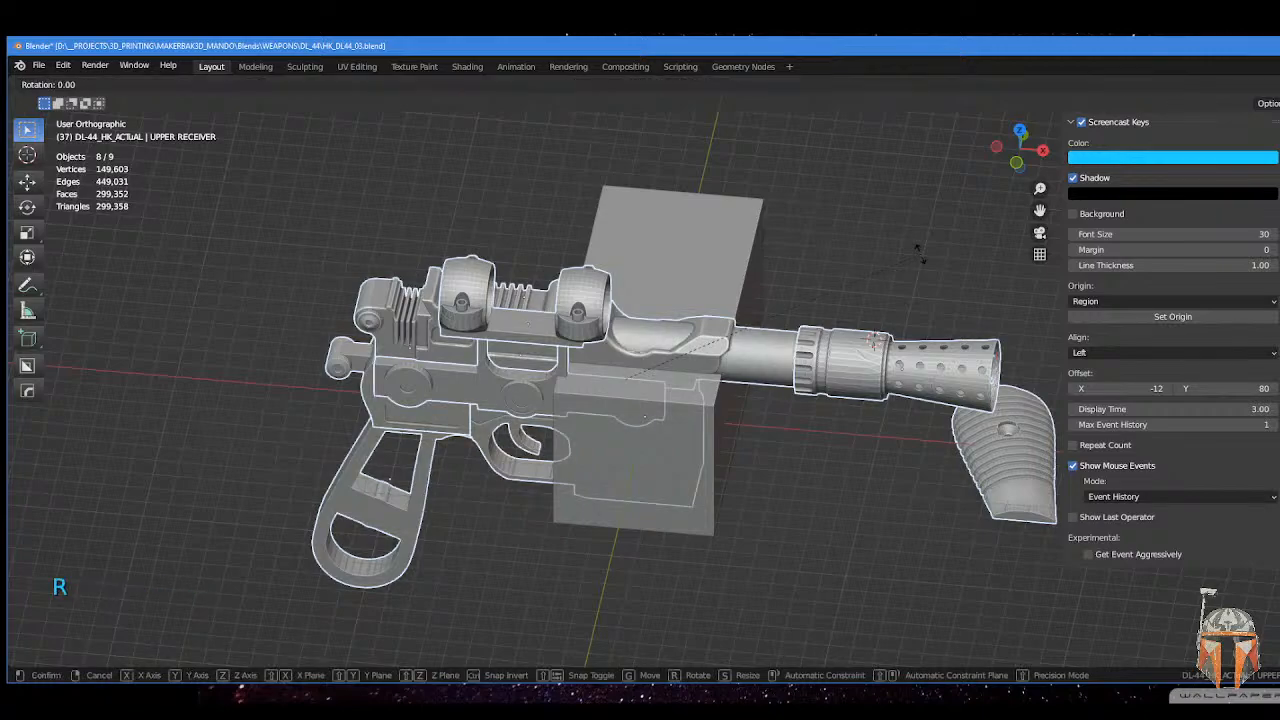
{"action": "type", "text": "-90"}
{"action": "key", "text": "Return"}
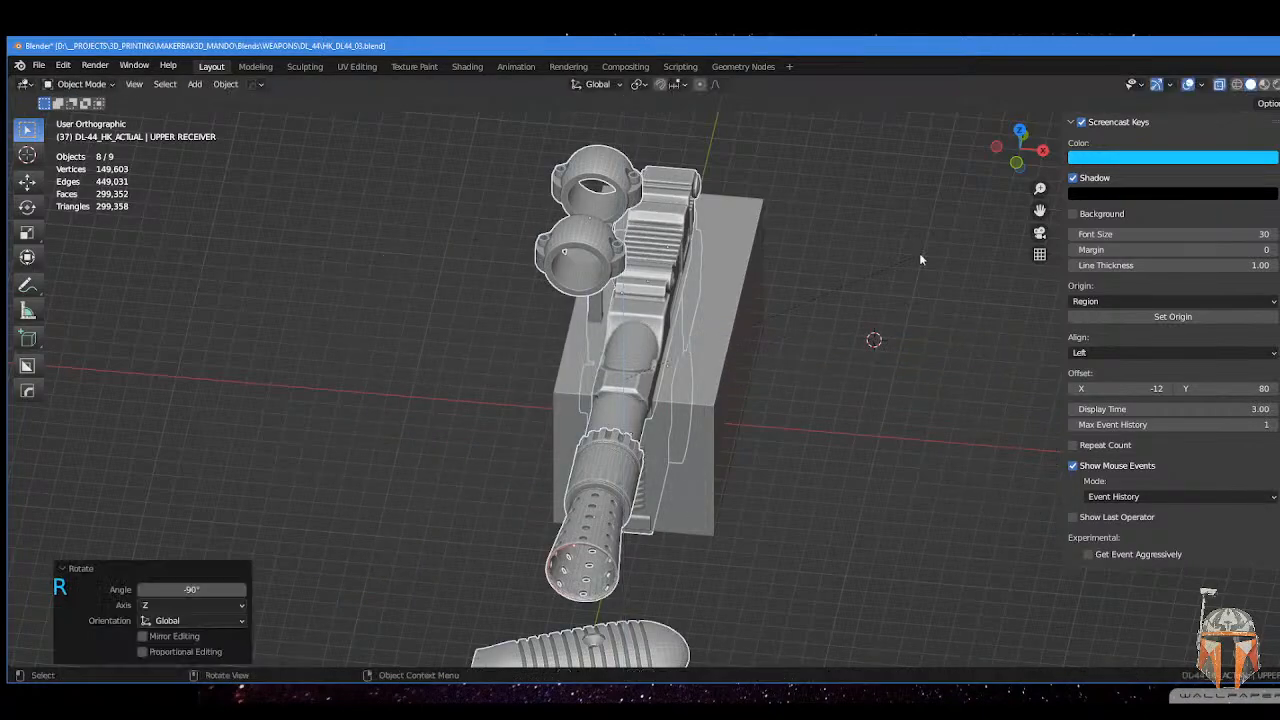
- Examine the rotated blaster from several angles and select the box around its body
{"action": "scroll", "coordinate": [759, 268], "scroll_direction": "down", "scroll_amount": 2}
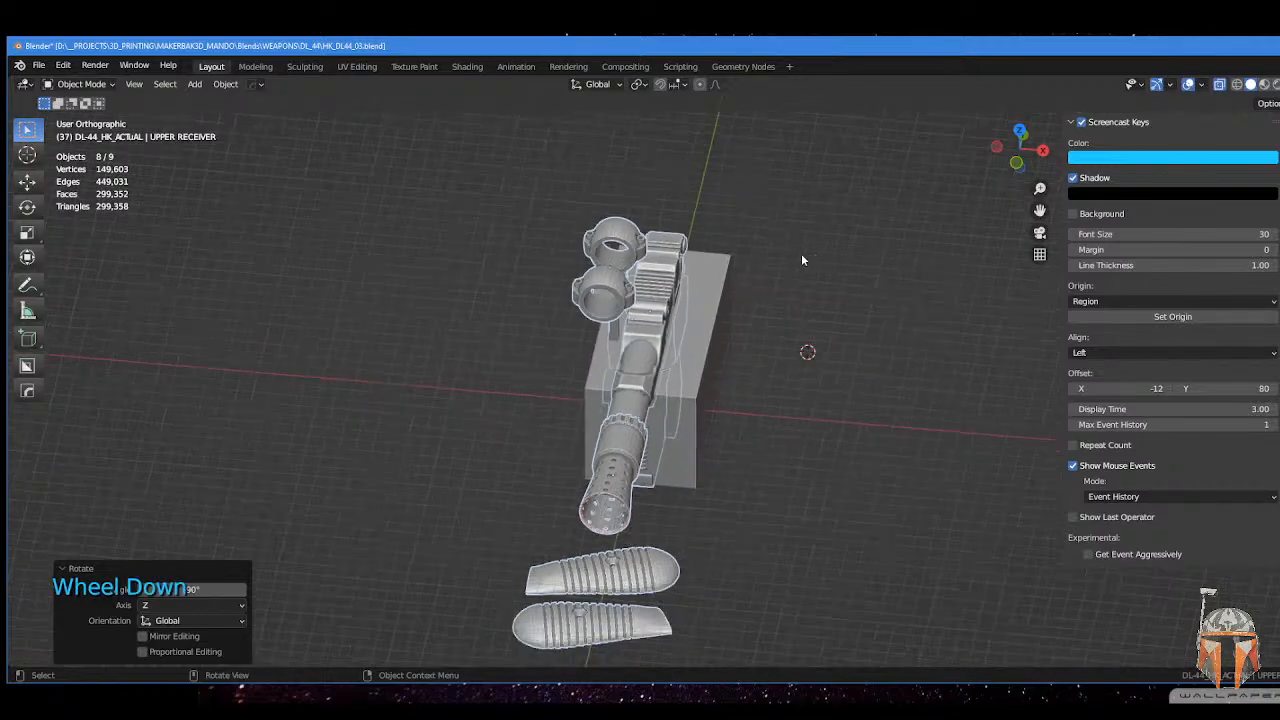
{"action": "middle_click_drag", "start_coordinate": [801, 253], "coordinate": [709, 261]}
{"action": "scroll", "coordinate": [815, 257], "scroll_direction": "up", "scroll_amount": 4}
{"action": "scroll", "coordinate": [725, 257], "scroll_direction": "up", "scroll_amount": 4}
{"action": "scroll", "coordinate": [715, 259], "scroll_direction": "down", "scroll_amount": 3}
{"action": "scroll", "coordinate": [691, 243], "scroll_direction": "down", "scroll_amount": 4}
{"action": "left_click", "coordinate": [608, 382]}
{"action": "middle_click_drag", "start_coordinate": [608, 382], "coordinate": [450, 369]}
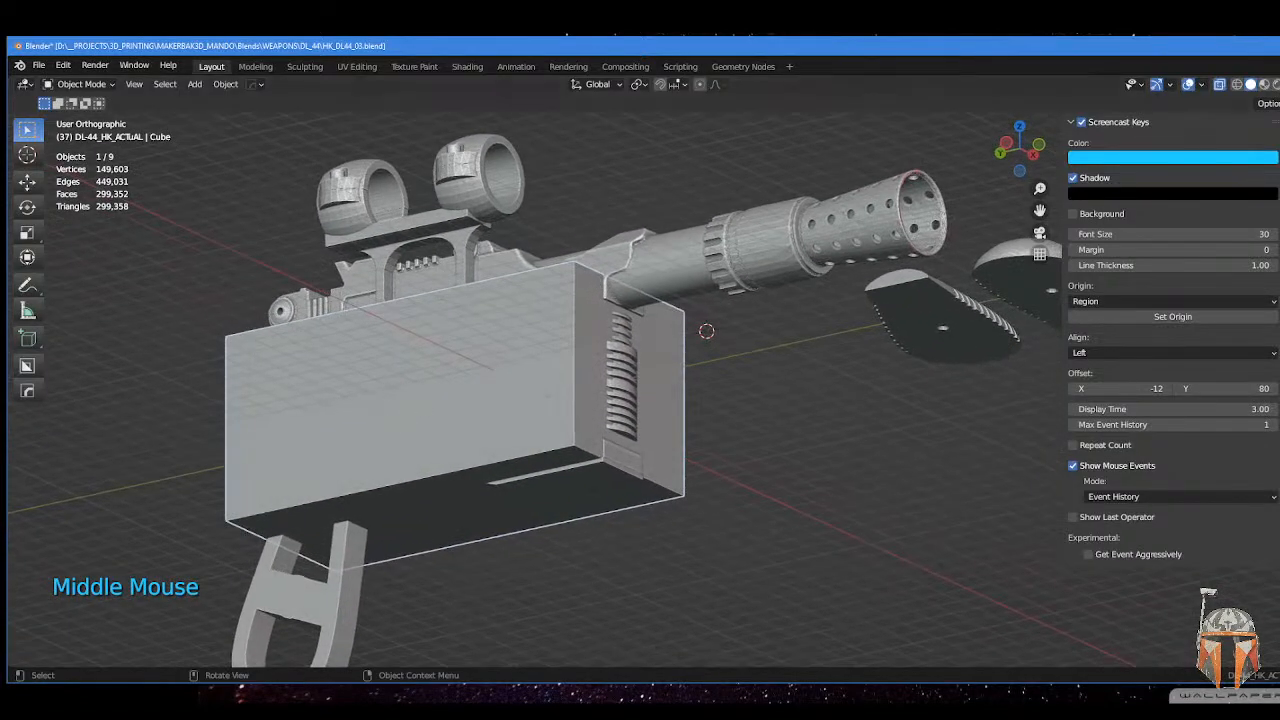
- Open the Han Solo blaster model's README.txt from File Explorer, read its source and license details, and close it
{"action": "key", "text": "super+e"}
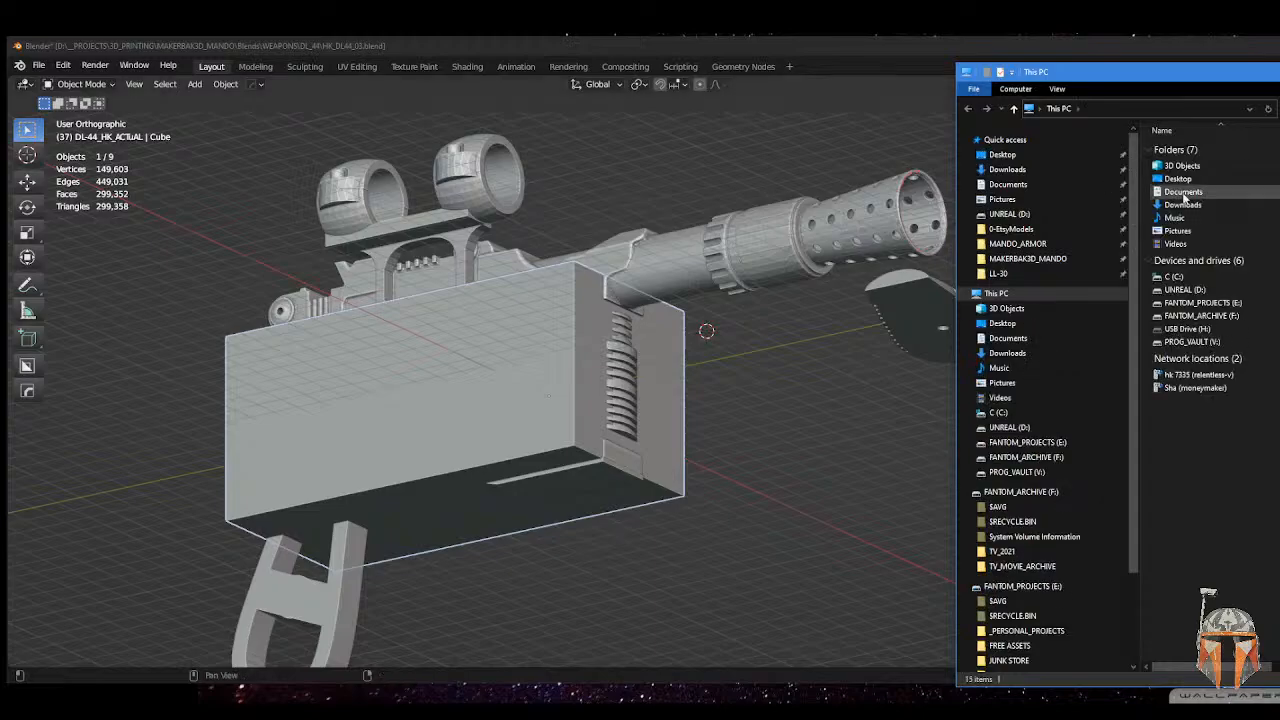
{"action": "left_click_drag", "start_coordinate": [1206, 73], "coordinate": [1279, 73]}
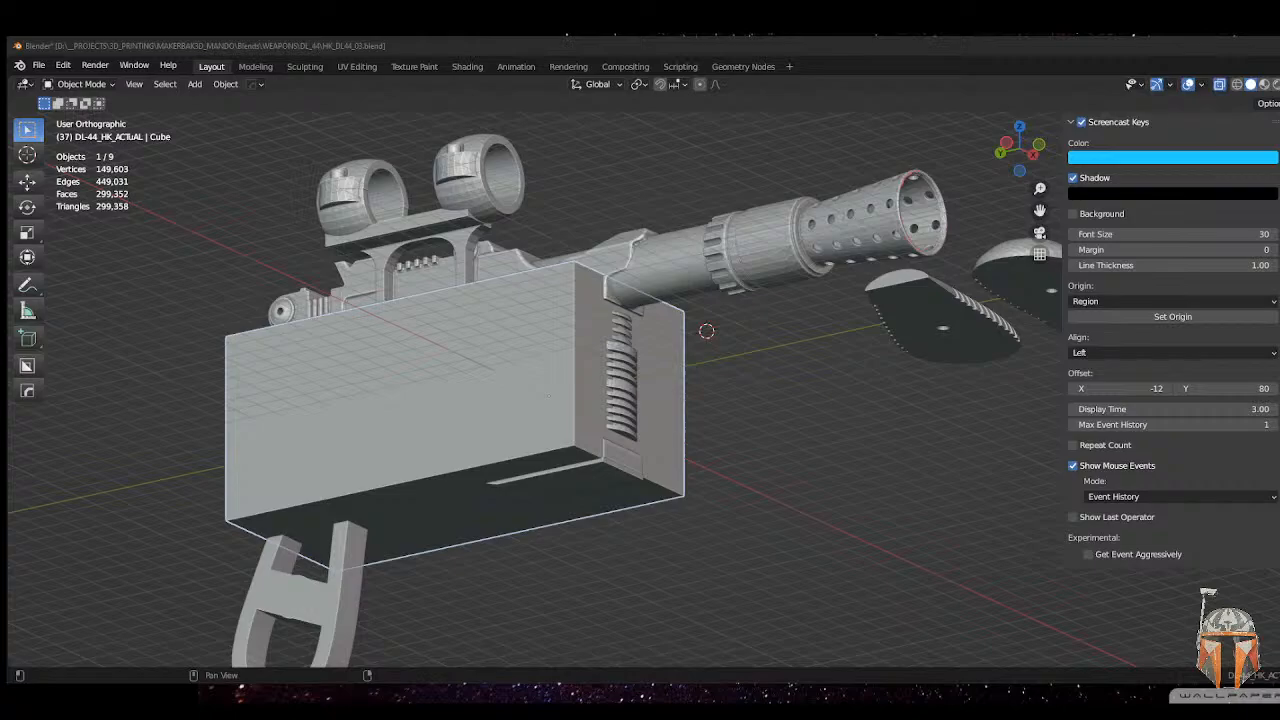
{"action": "key", "text": "alt+Tab"}
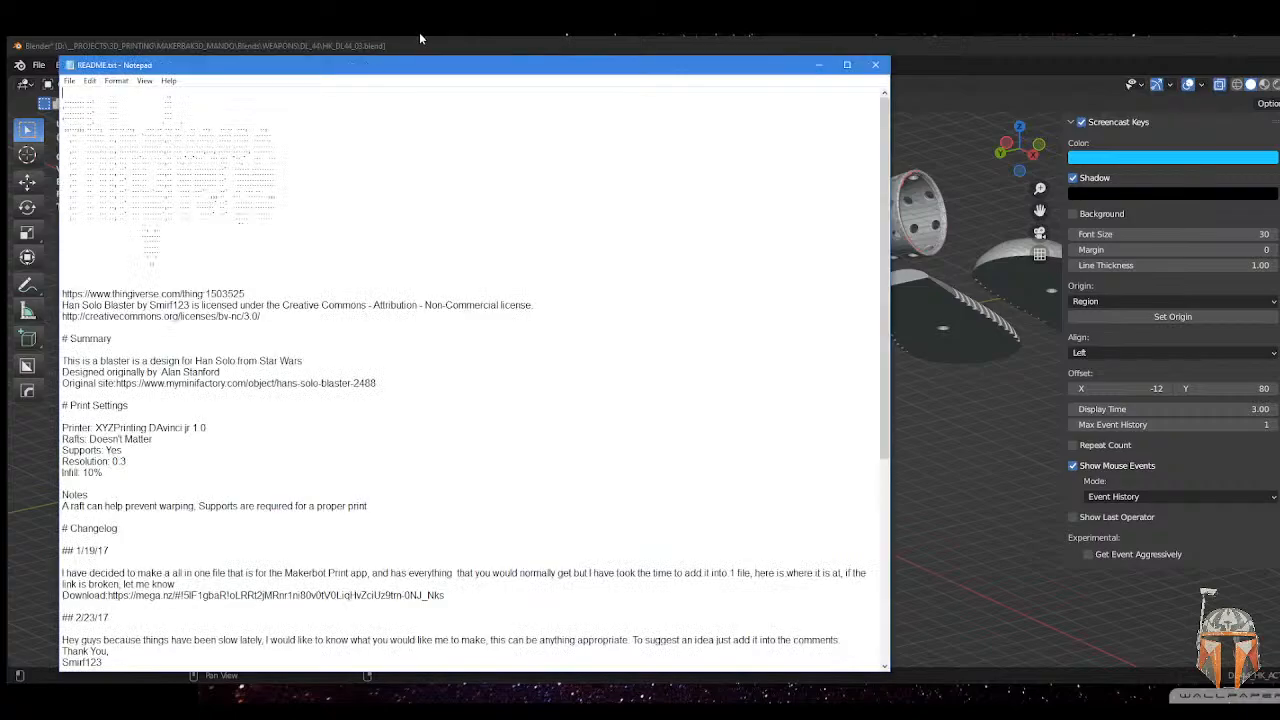
{"action": "left_click_drag", "start_coordinate": [440, 68], "coordinate": [607, 75]}
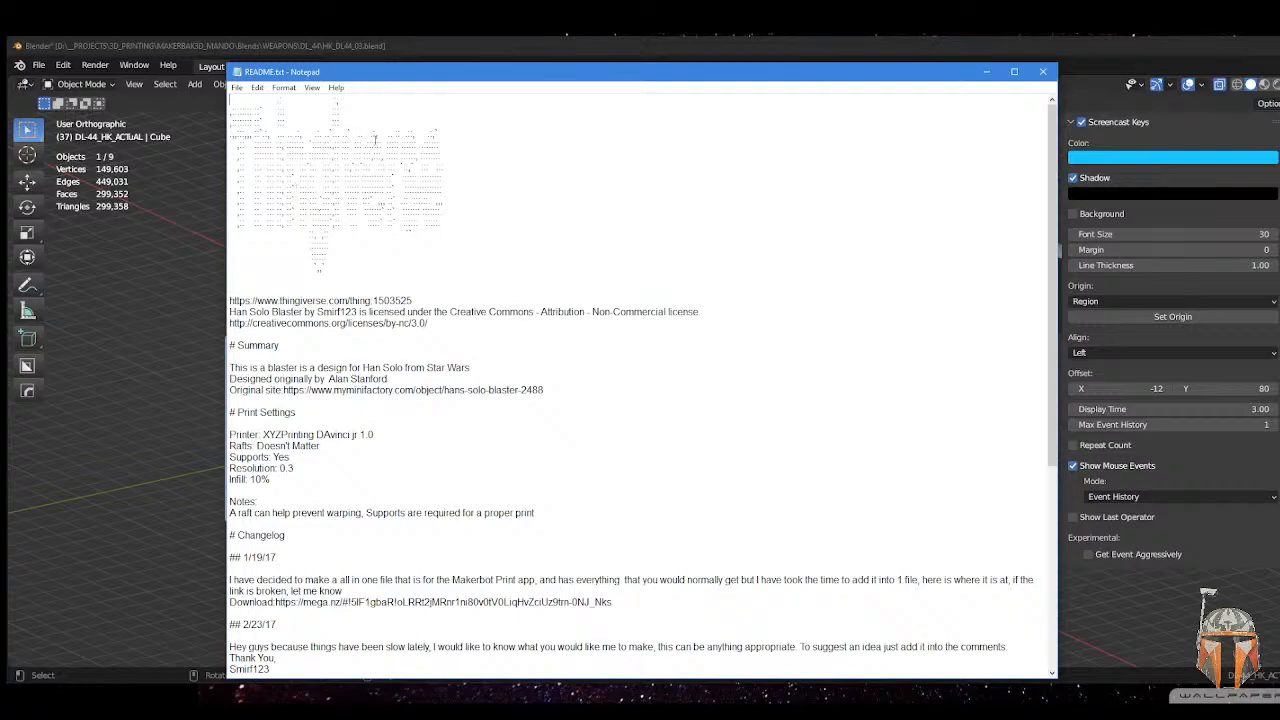
{"action": "left_click_drag", "start_coordinate": [516, 80], "coordinate": [546, 80]}
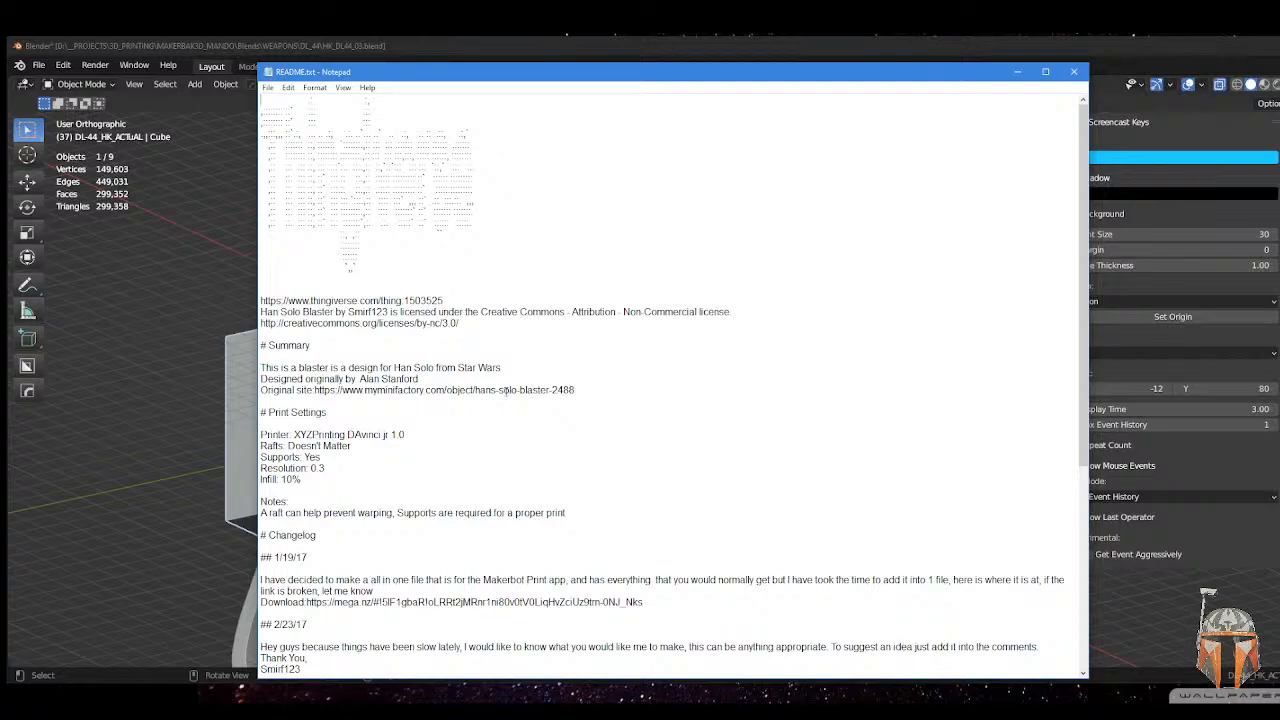
{"action": "left_click", "coordinate": [1074, 71]}
- Switch back to Blender and hide the box covering the blaster body in a side view
{"action": "left_click", "coordinate": [467, 48]}
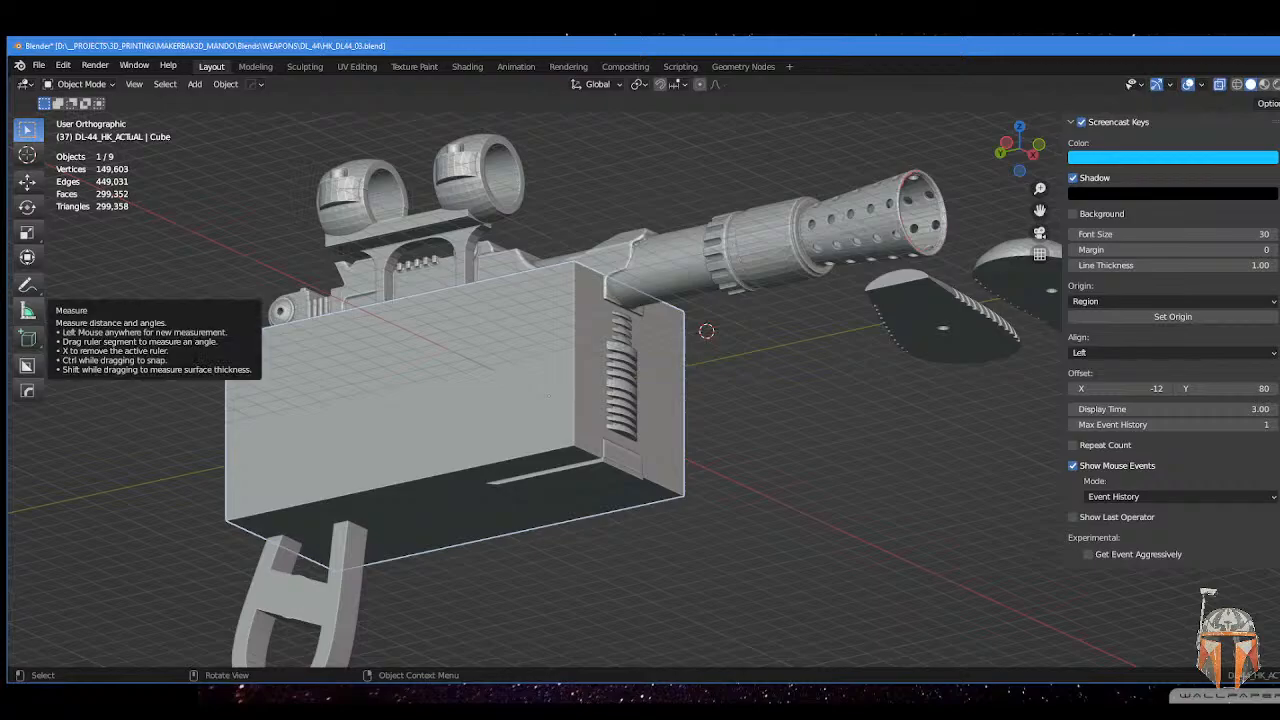
{"action": "middle_click_drag", "start_coordinate": [335, 260], "coordinate": [431, 270]}
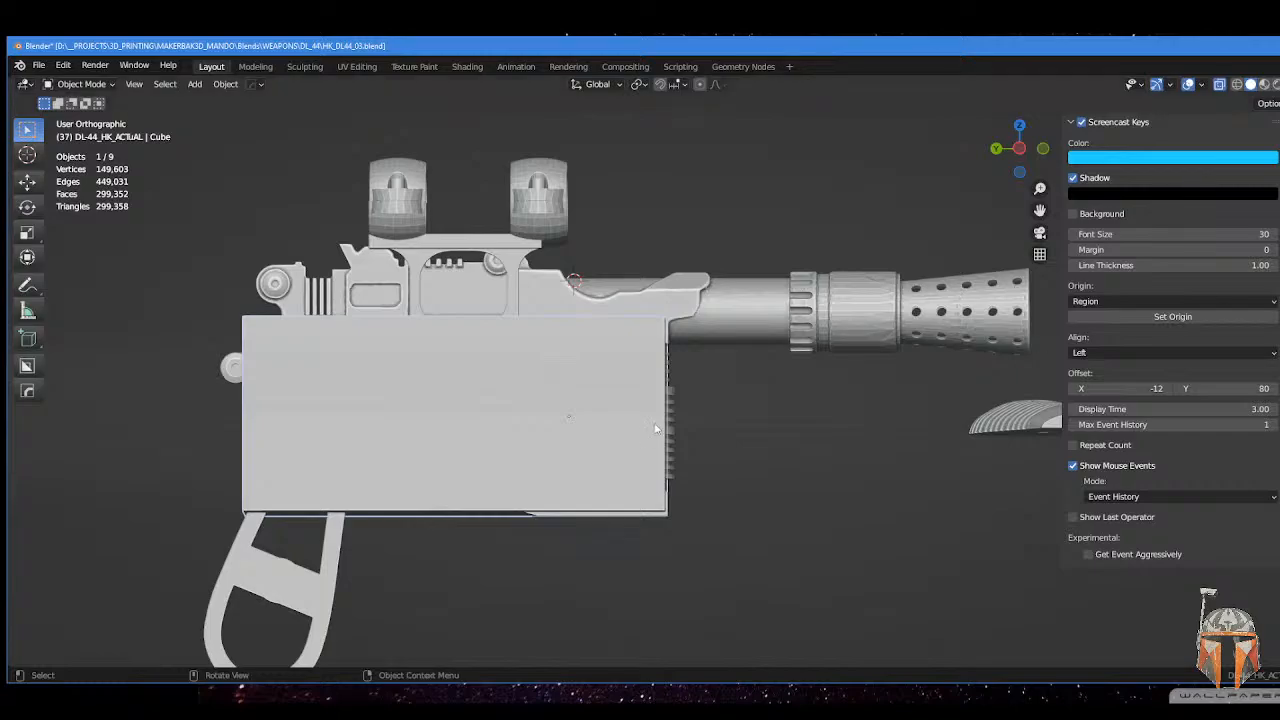
{"action": "left_click", "coordinate": [322, 411]}
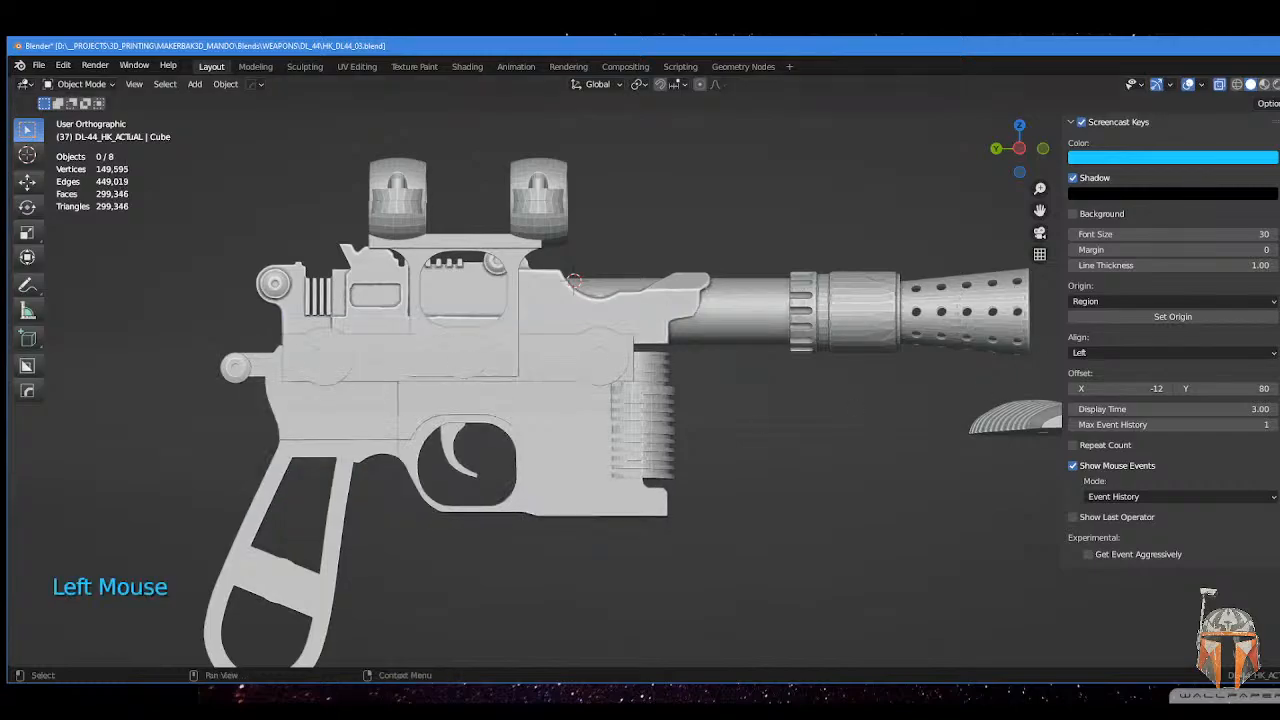
- Isolate the lower frame, hammer and grip frame by hiding the other blaster parts, and set a right orthographic view
{"action": "left_click", "coordinate": [322, 411]}
{"action": "left_click", "coordinate": [349, 419], "text": "shift"}
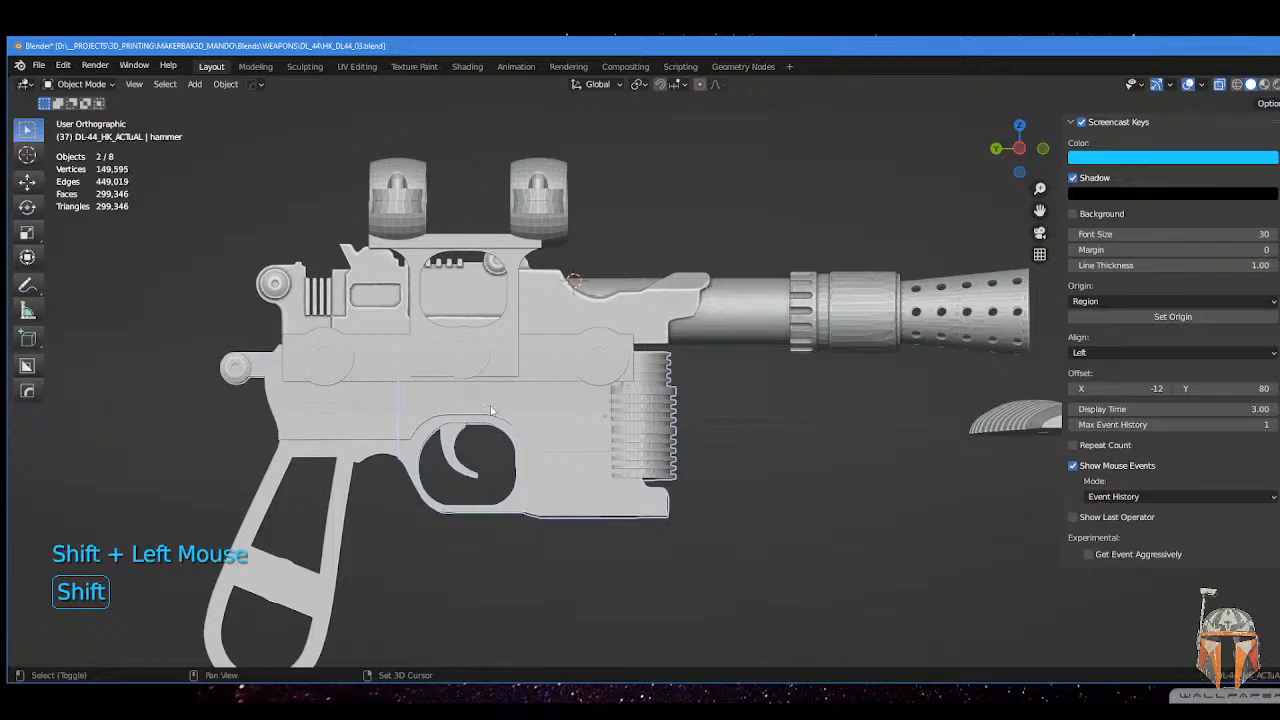
{"action": "left_click", "coordinate": [405, 458], "text": "shift"}
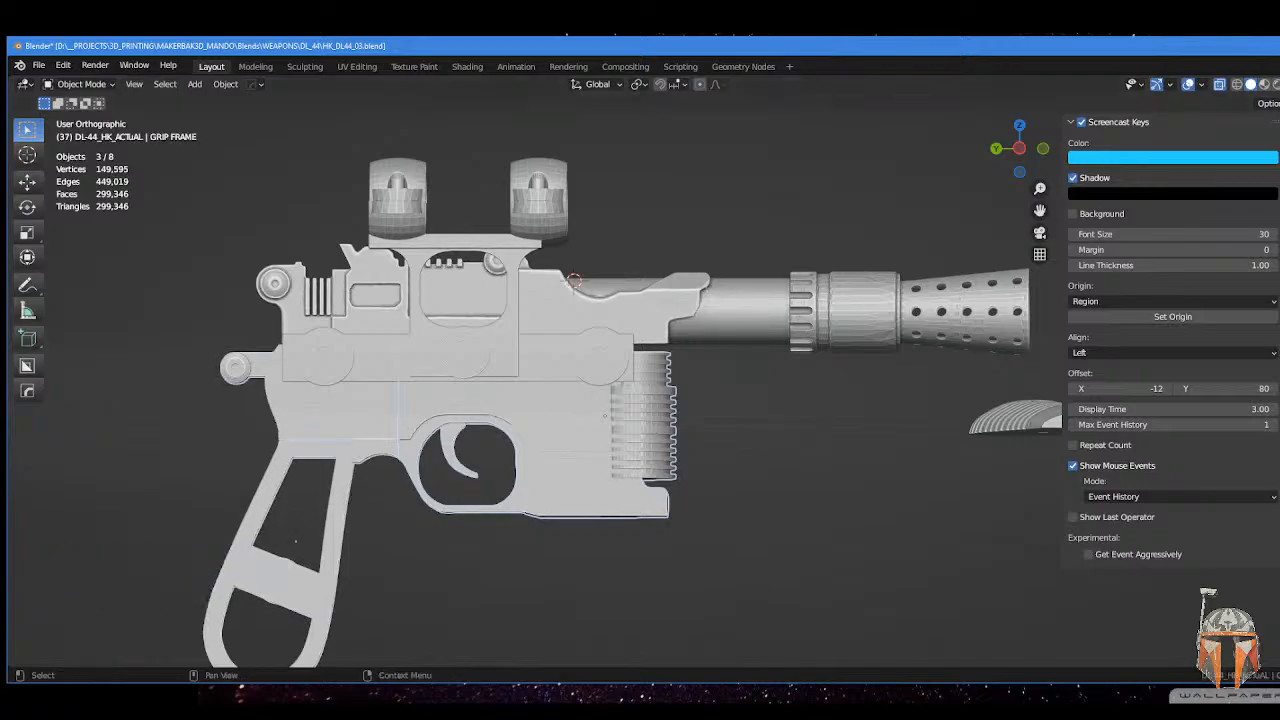
{"action": "key", "text": "shift+h"}
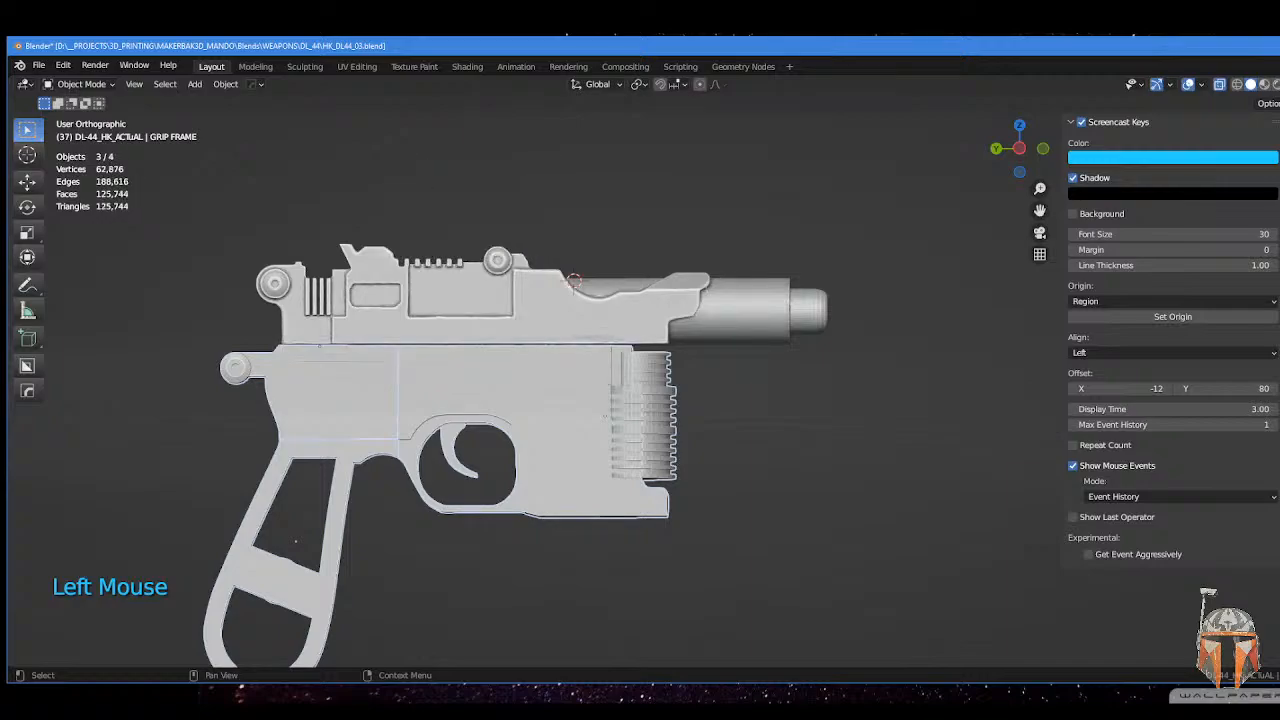
{"action": "middle_click_drag", "start_coordinate": [335, 430], "coordinate": [395, 302], "text": "shift"}
{"action": "key", "text": "KP_3"}
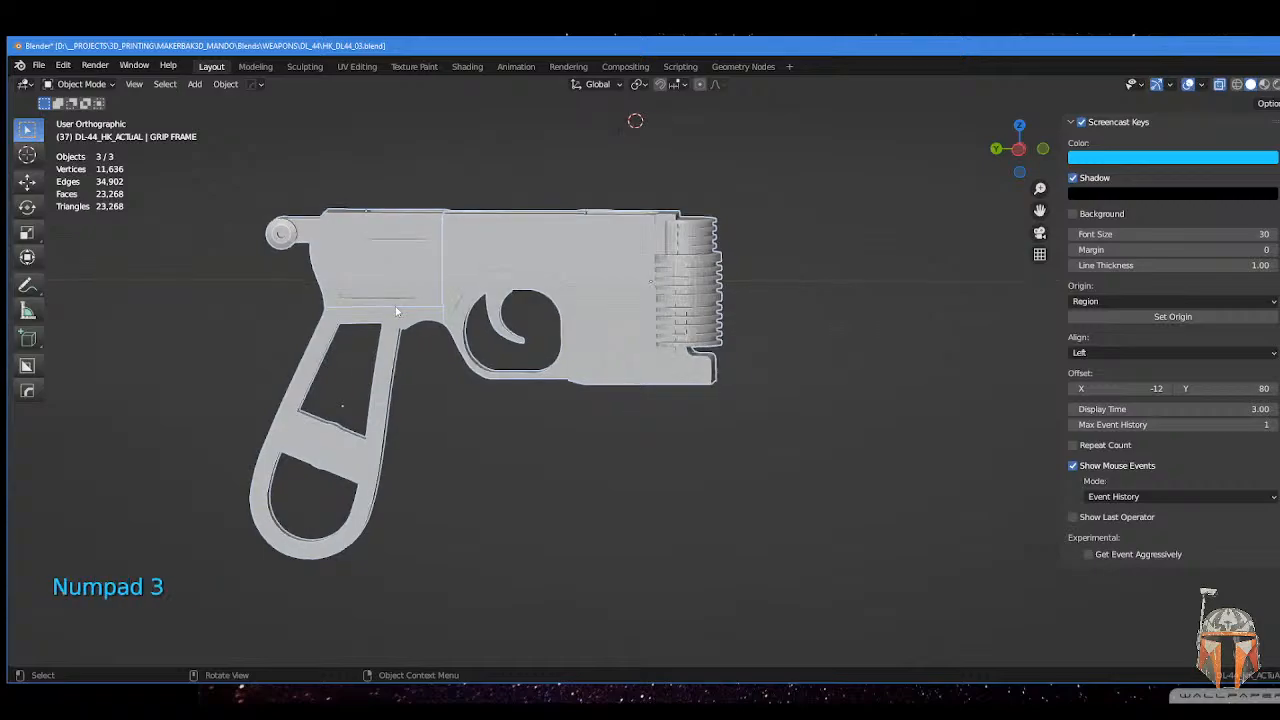
- Show the box again, enter Edit Mode on it with X-ray enabled, and select the four vertices of its front end
{"action": "middle_click_drag", "start_coordinate": [388, 308], "coordinate": [703, 328], "text": "shift"}
{"action": "scroll", "coordinate": [703, 328], "scroll_direction": "up", "scroll_amount": 1}
{"action": "middle_click_drag", "start_coordinate": [694, 273], "coordinate": [686, 296], "text": "shift"}
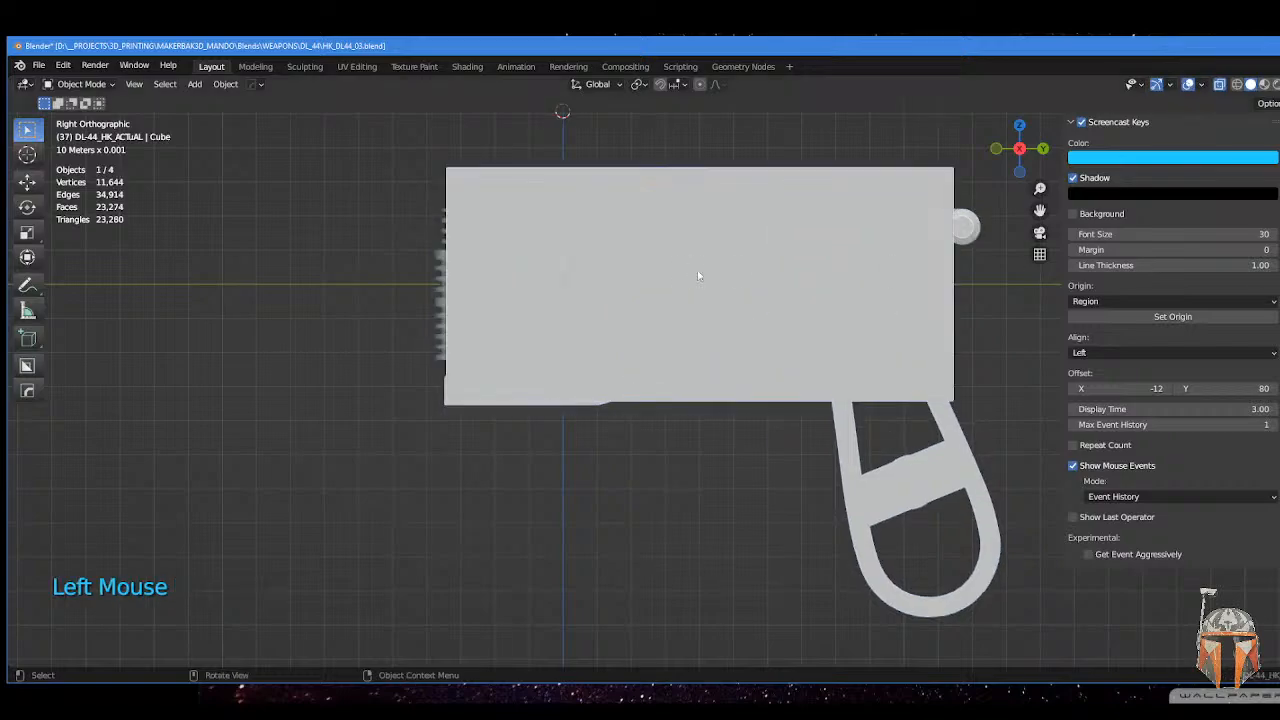
{"action": "key", "text": "Tab"}
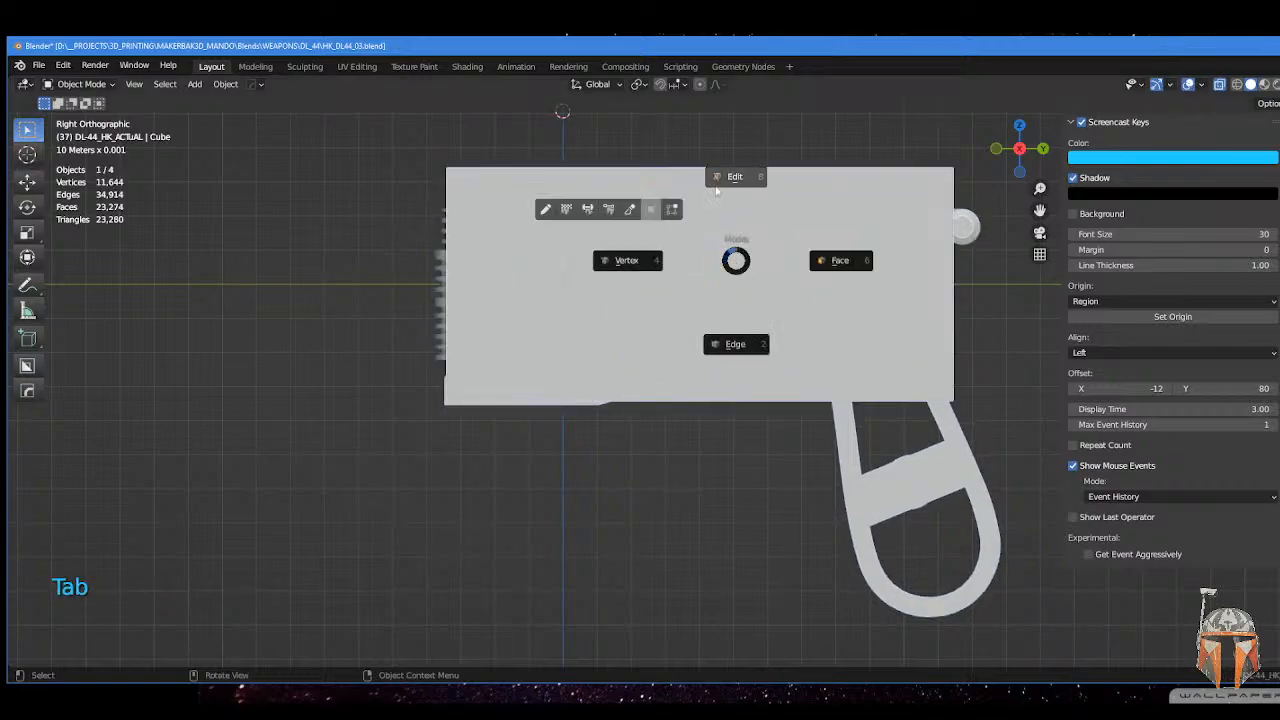
{"action": "key", "text": "alt+z"}
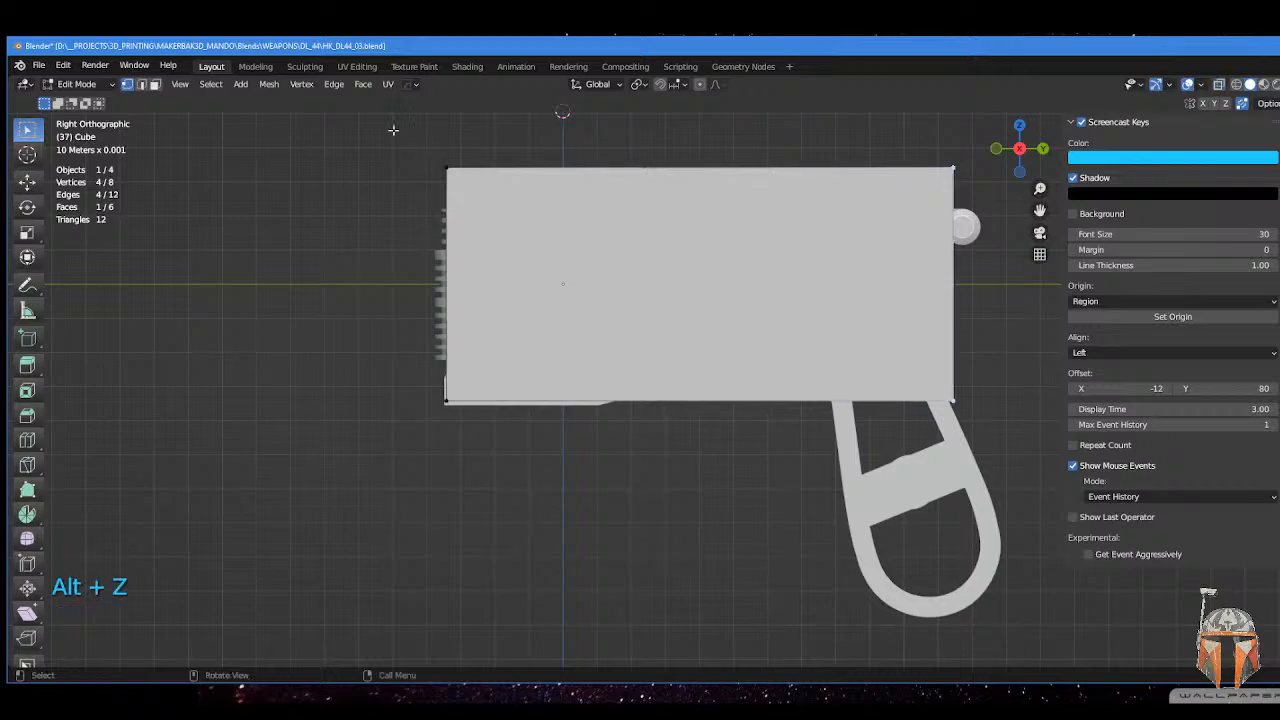
{"action": "left_click", "coordinate": [484, 429]}
{"action": "middle_click_drag", "start_coordinate": [498, 382], "coordinate": [520, 397]}
{"action": "key", "text": "alt+z"}
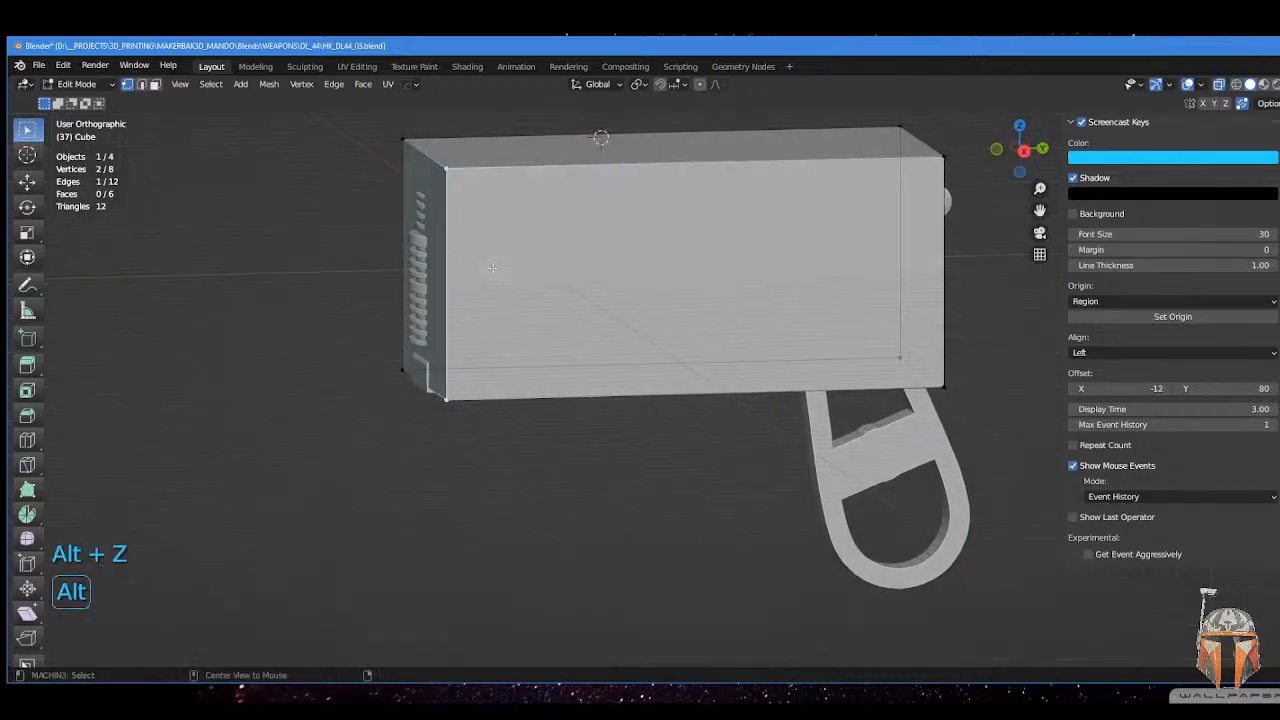
{"action": "left_click_drag", "start_coordinate": [345, 130], "coordinate": [500, 438]}
{"action": "middle_click_drag", "start_coordinate": [500, 438], "coordinate": [626, 360]}
{"action": "key", "text": "KP_3"}
{"action": "scroll", "coordinate": [541, 369], "scroll_direction": "up", "scroll_amount": 3}
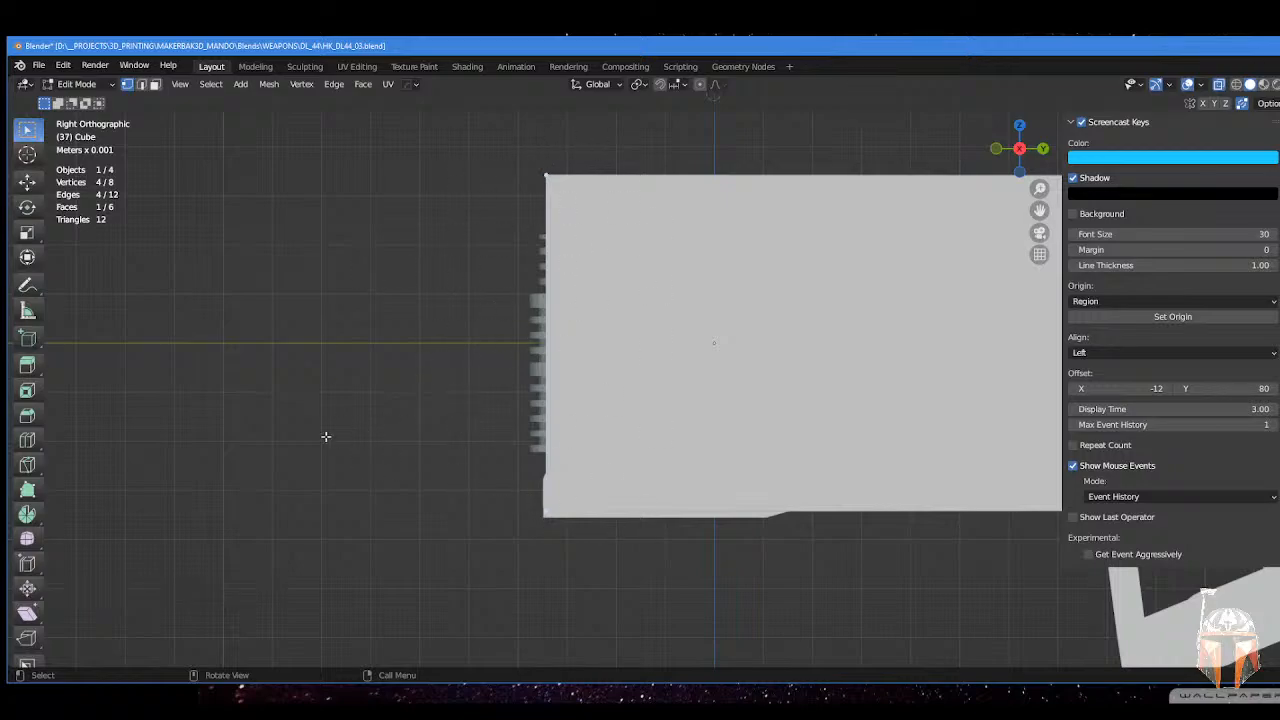
{"action": "key", "text": "z"}
{"action": "key", "text": "g"}
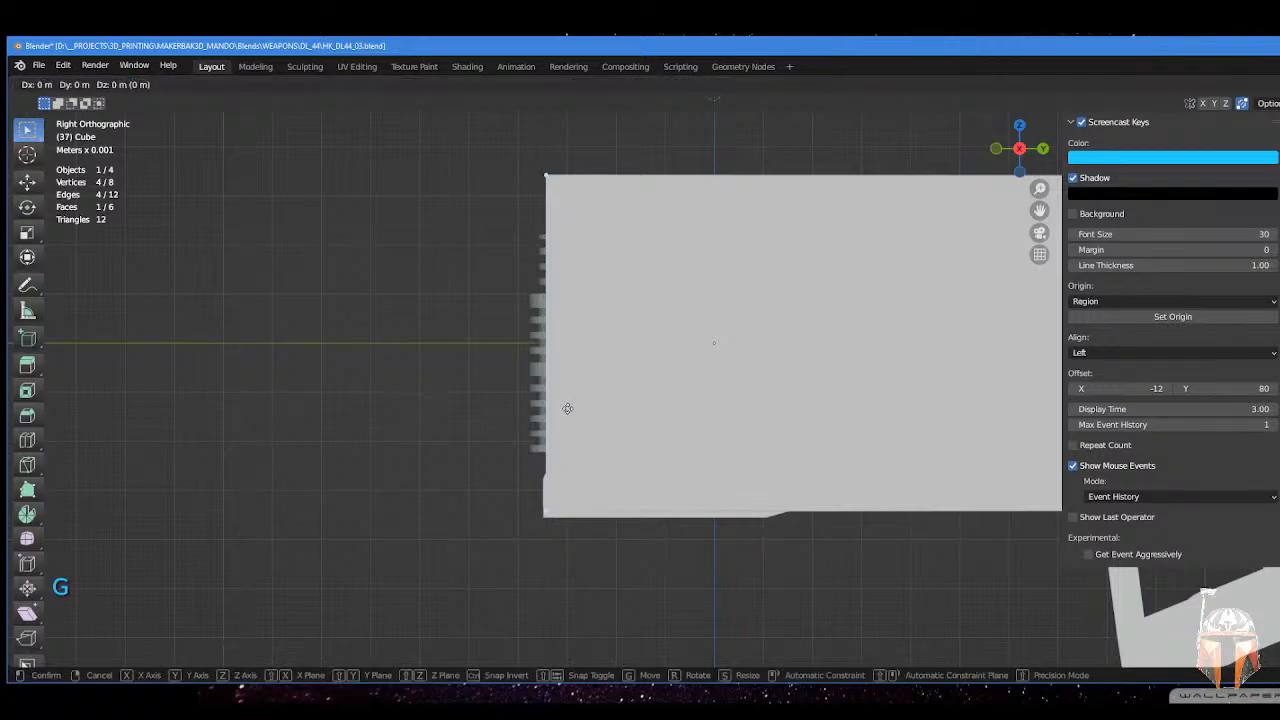
{"action": "key", "text": "x"}
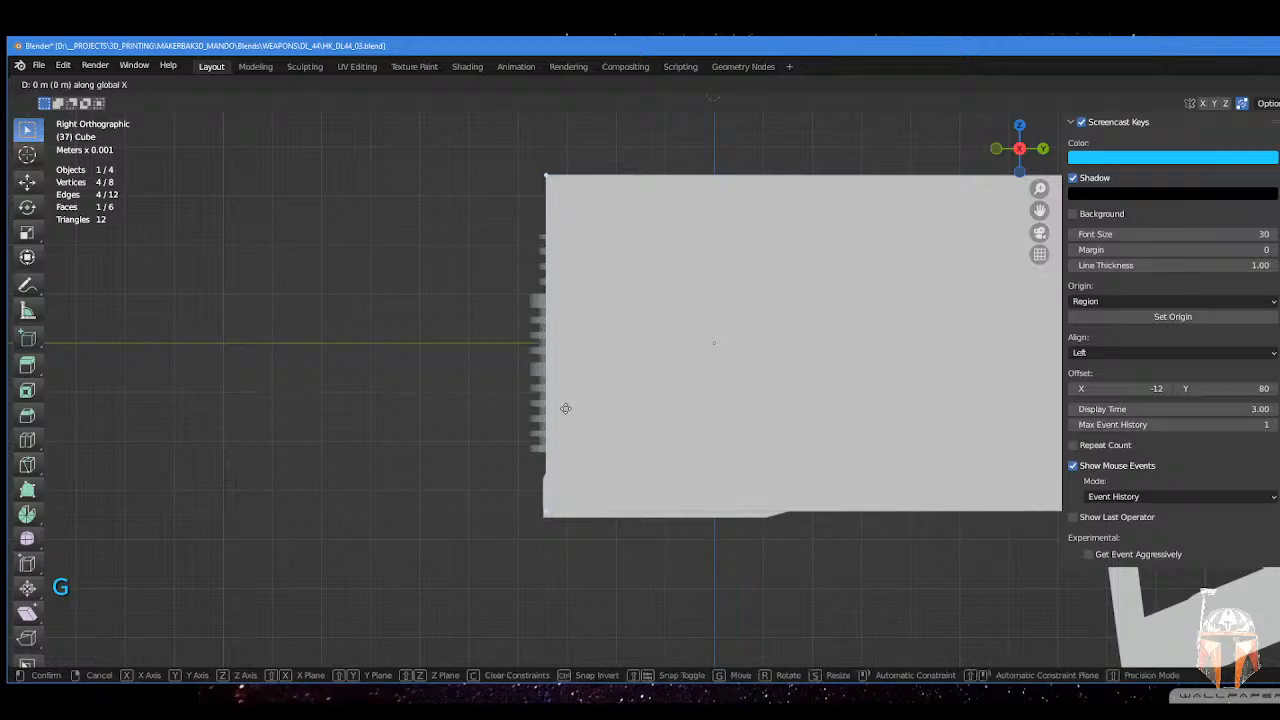
{"action": "key", "text": "g"}
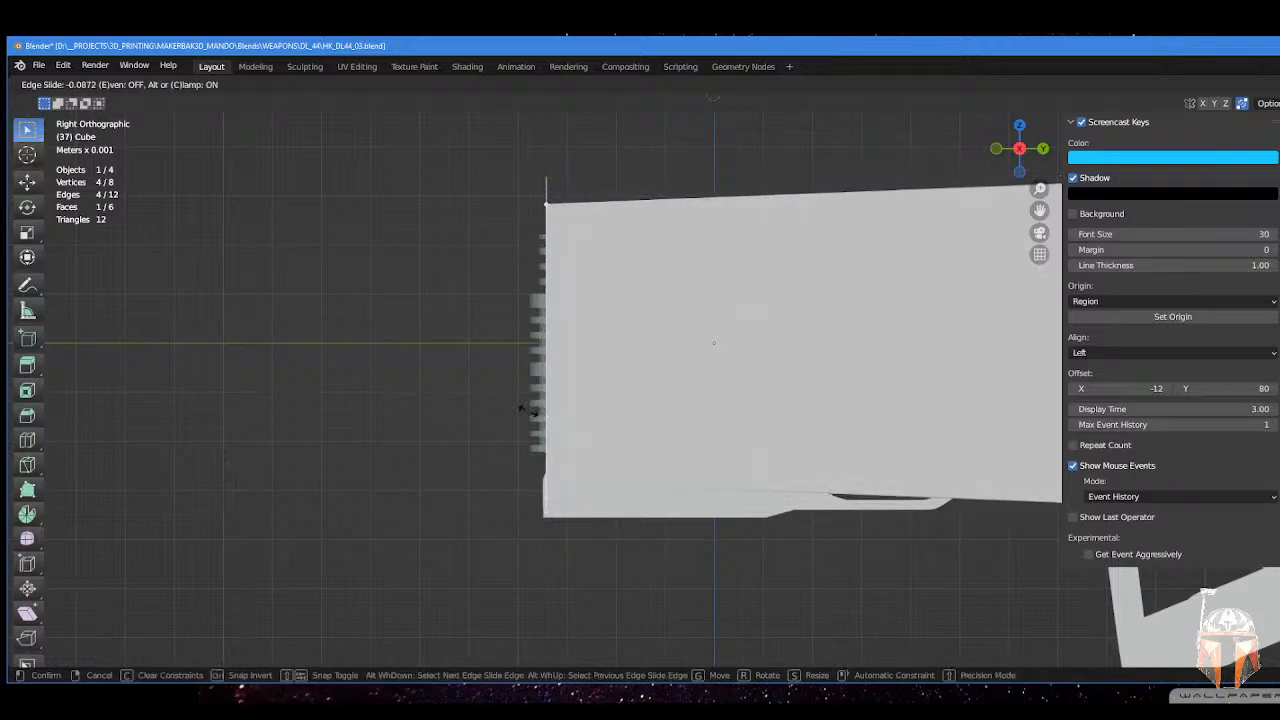
{"action": "right_click", "coordinate": [530, 410]}
- Move the box's front face -0.000759 m along the global Y axis
{"action": "mouse_move", "coordinate": [540, 406]}
{"action": "middle_mouse_down"}
{"action": "mouse_move", "coordinate": [638, 281]}
{"action": "mouse_move", "coordinate": [562, 397]}
{"action": "middle_mouse_up"}
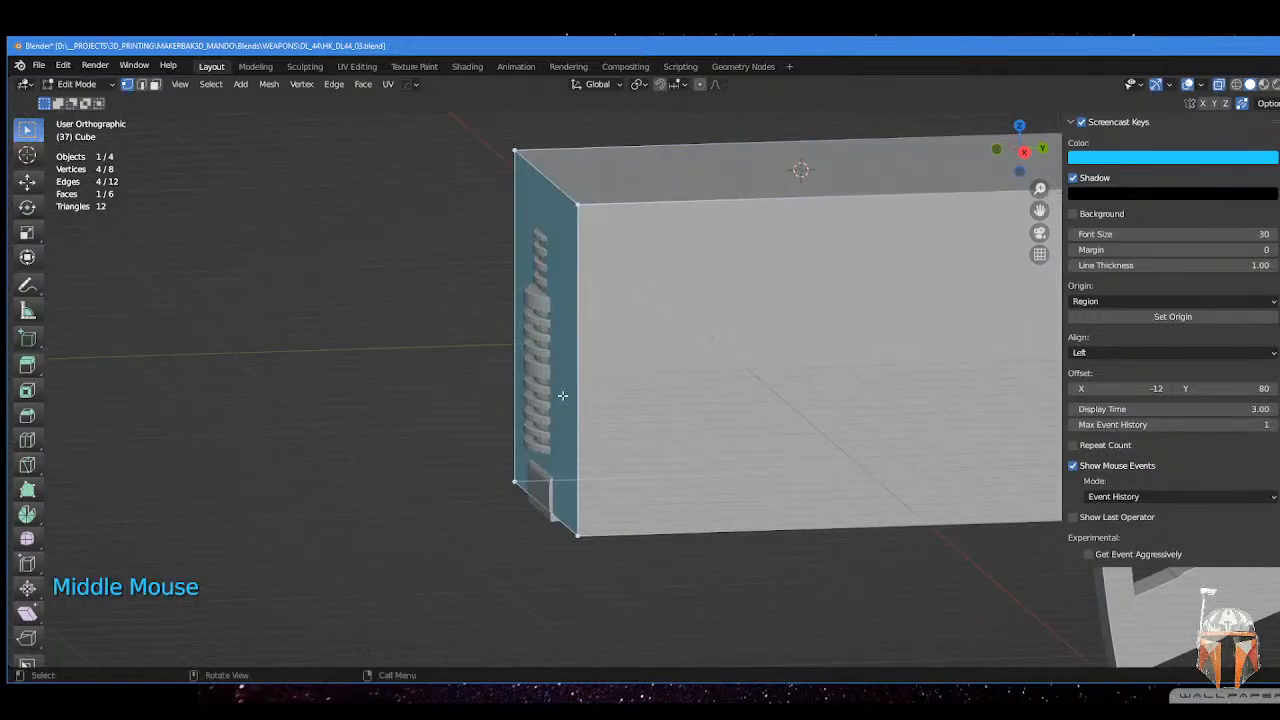
{"action": "key", "text": "g"}
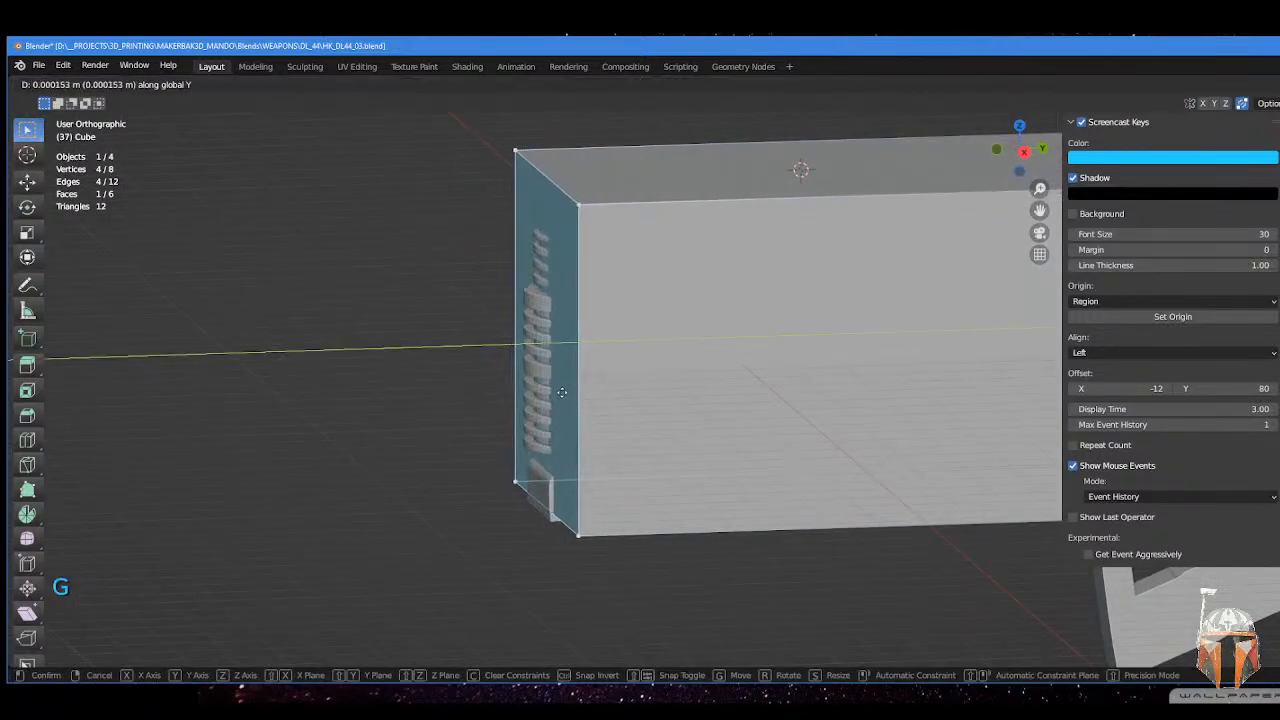
{"action": "left_click", "coordinate": [562, 392]}
{"action": "middle_click_drag", "start_coordinate": [562, 392], "coordinate": [704, 349]}
{"action": "scroll", "coordinate": [704, 349], "scroll_direction": "down", "scroll_amount": 2, "text": "shift"}
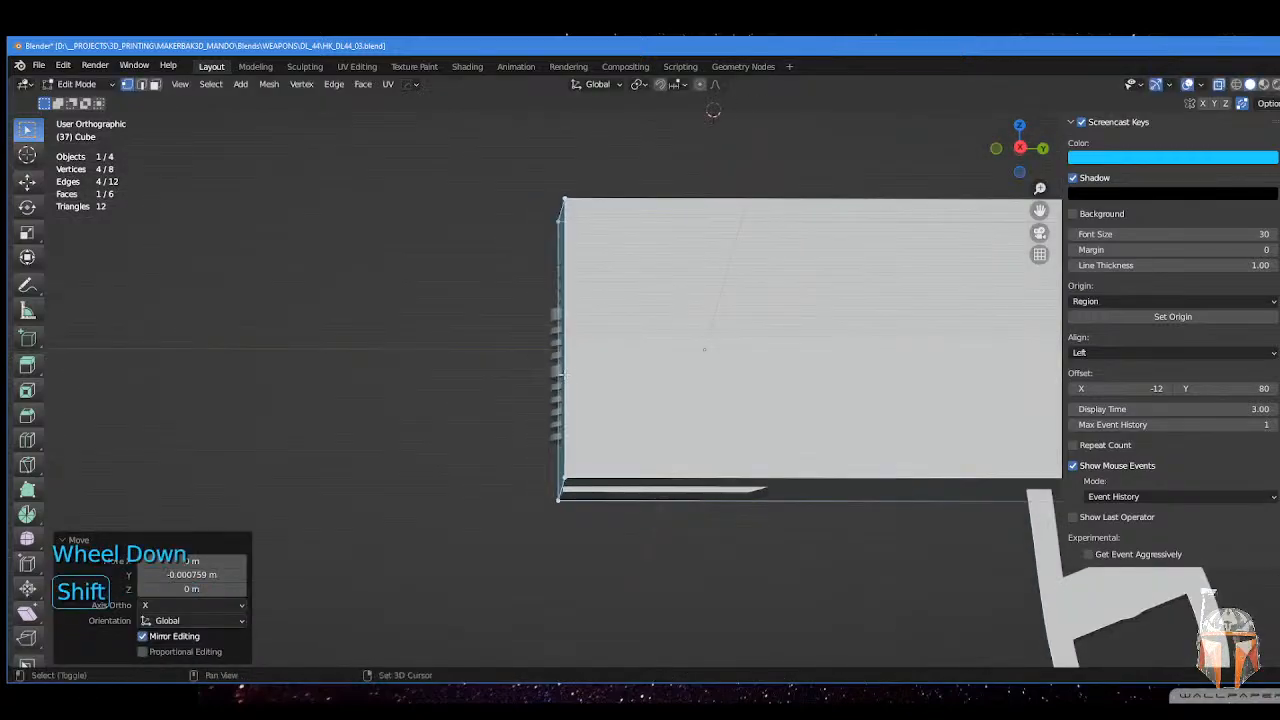
{"action": "middle_click_drag", "start_coordinate": [493, 416], "coordinate": [403, 394], "text": "shift"}
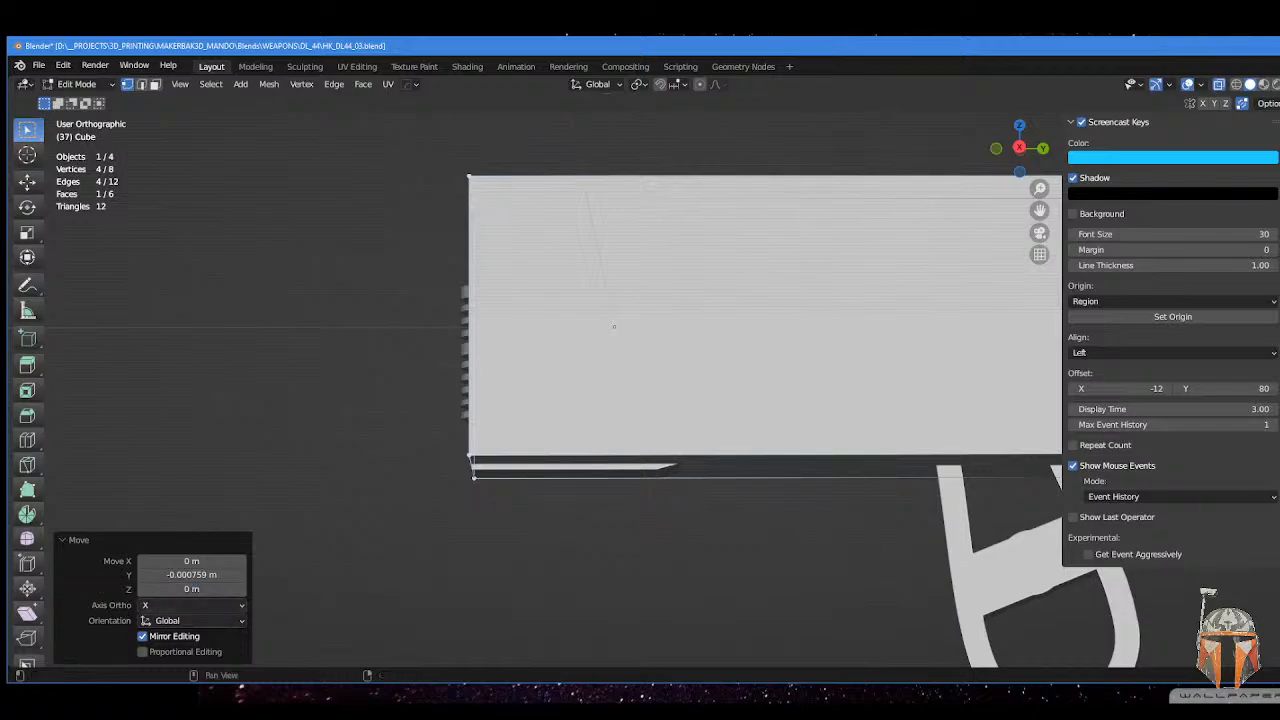
- Shift the on-screen key display to the right by increasing the Screencast Keys X offset, and show the transform values again
{"action": "left_click", "coordinate": [1278, 402]}
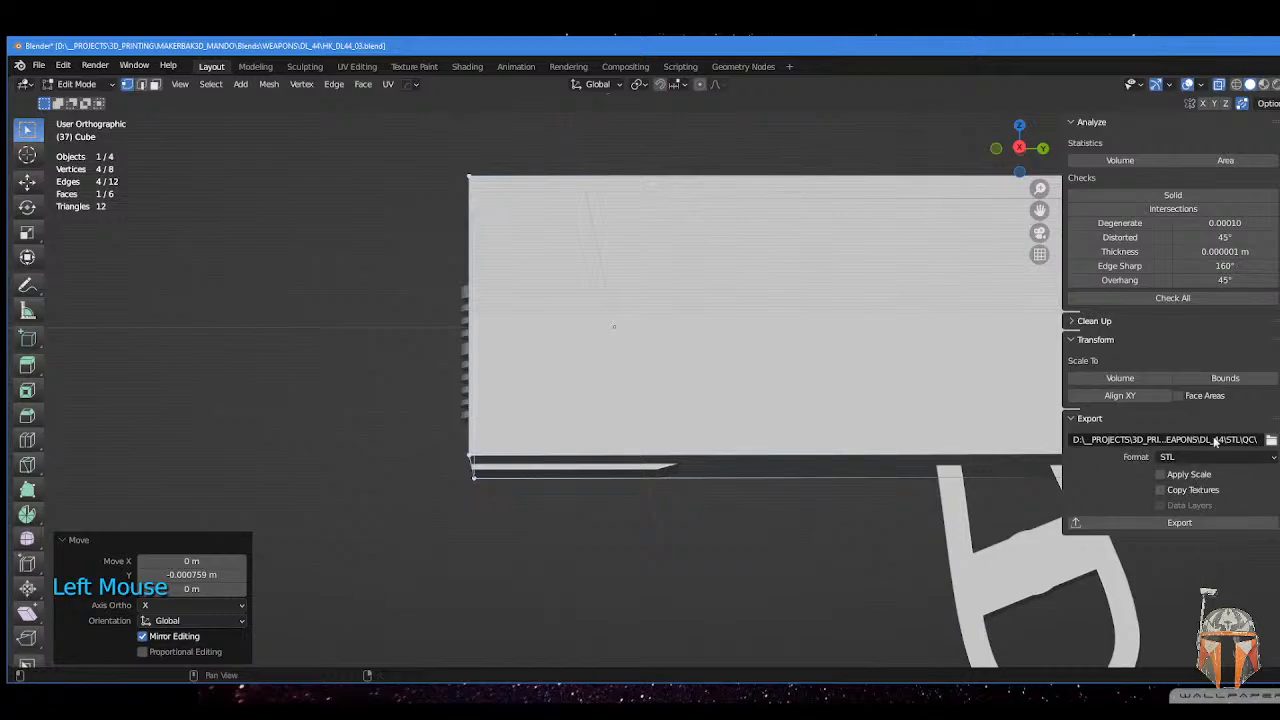
{"action": "left_click", "coordinate": [1278, 510]}
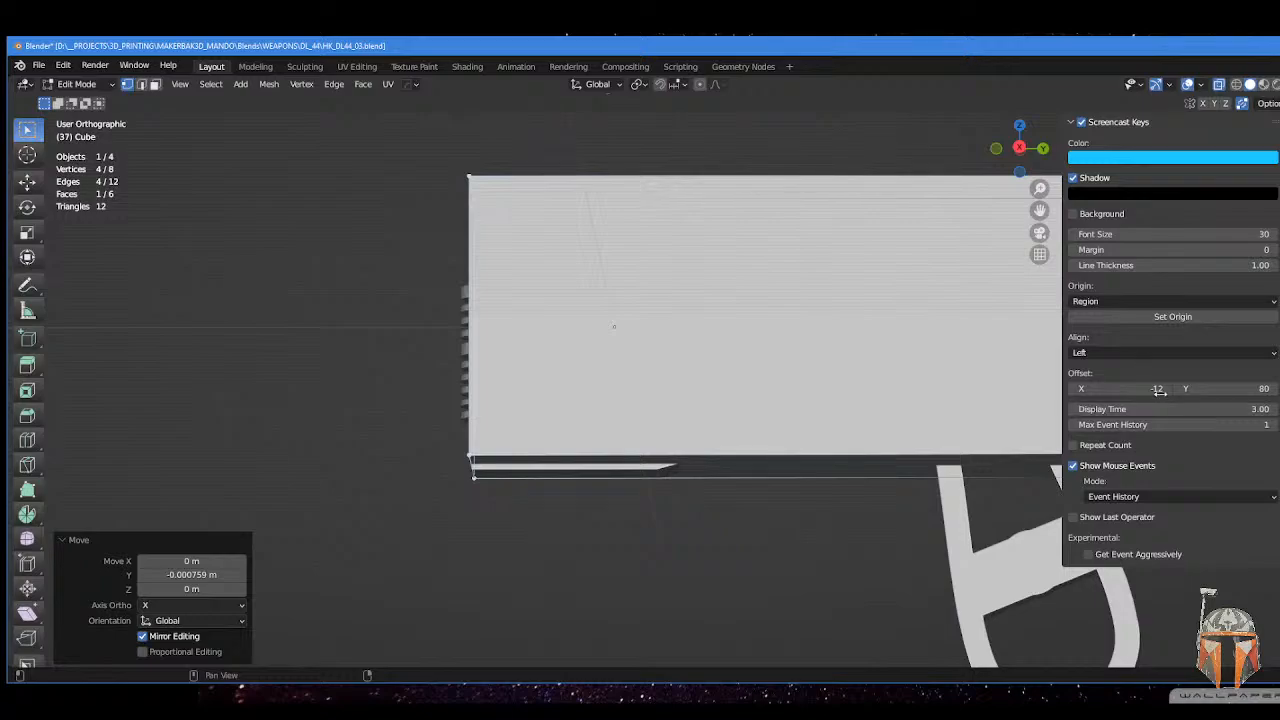
{"action": "left_click_drag", "start_coordinate": [1157, 388], "coordinate": [1265, 388]}
{"action": "left_click", "coordinate": [1276, 145]}
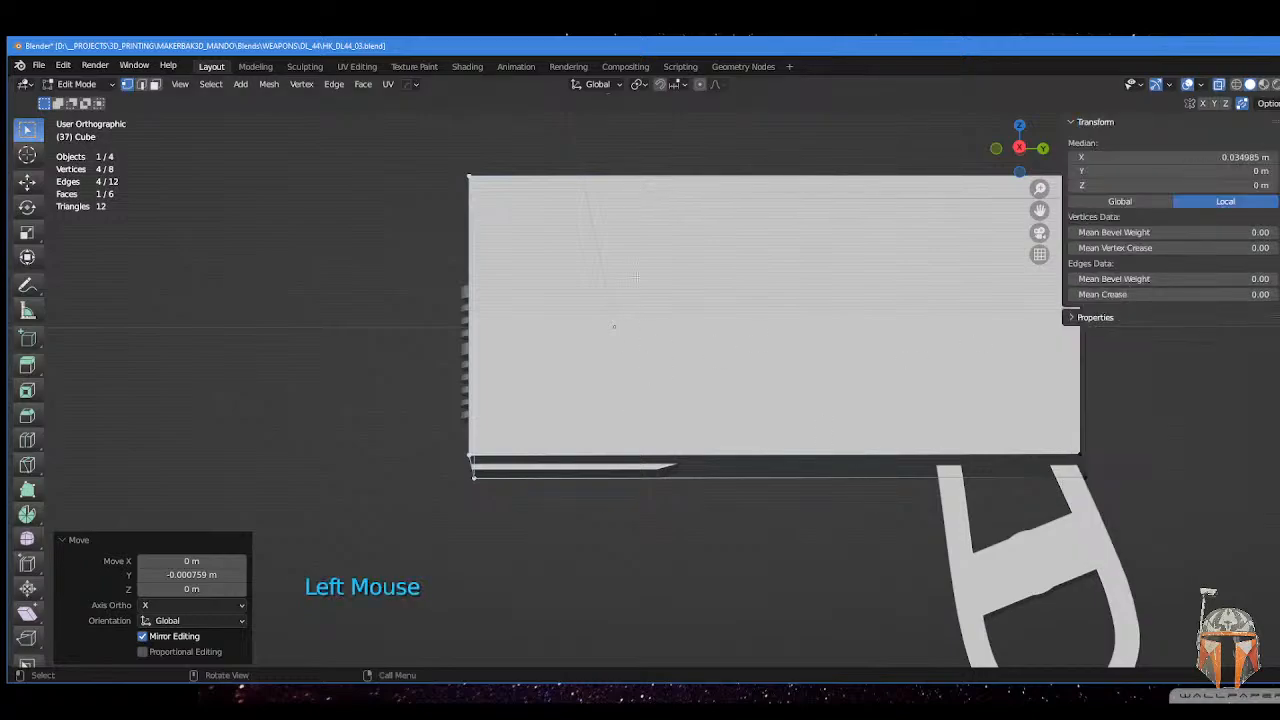
- Set the right orthographic view, switch the box to edge selection, and display the model in wireframe shading
{"action": "middle_click_drag", "start_coordinate": [678, 261], "coordinate": [672, 293]}
{"action": "key", "text": "KP_3"}
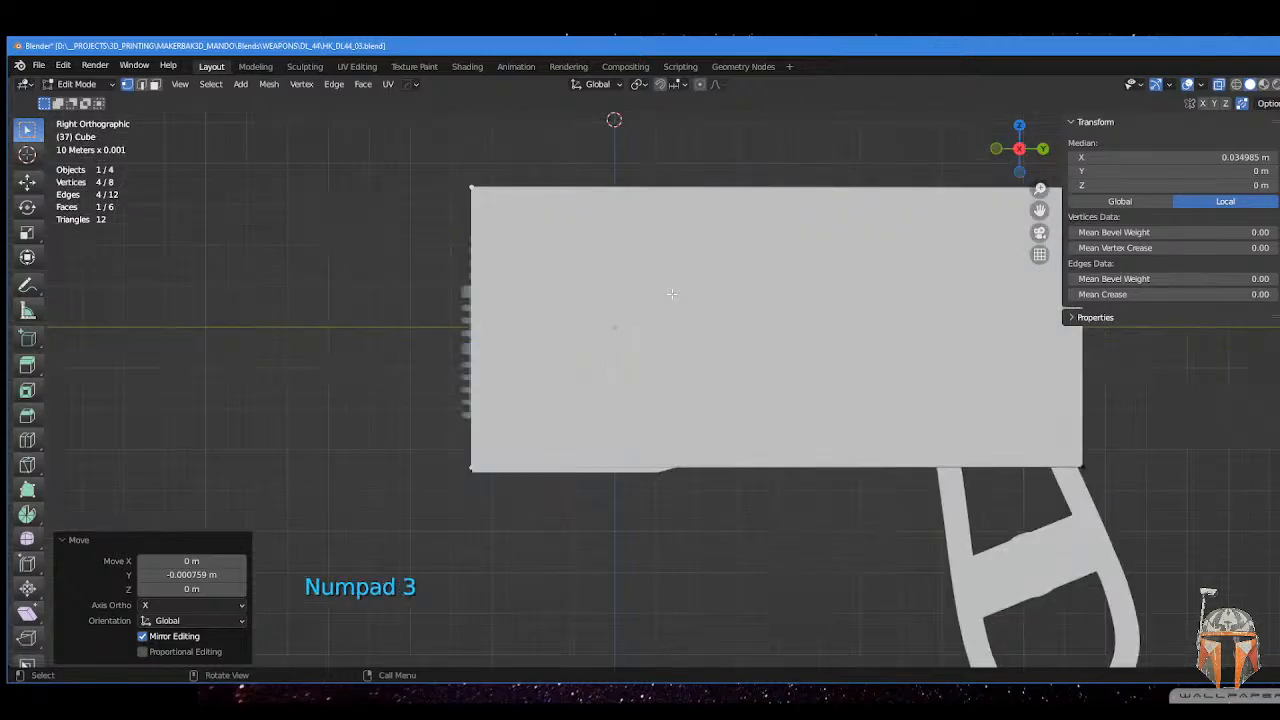
{"action": "key", "text": "Tab"}
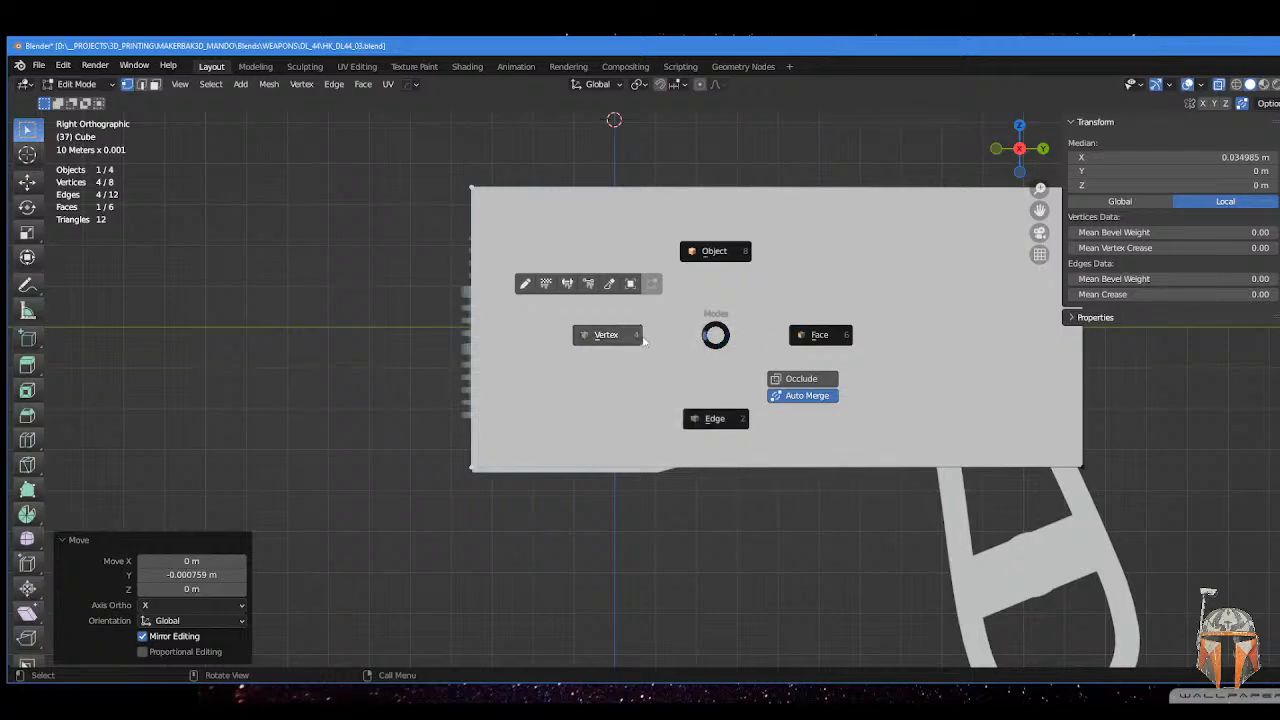
{"action": "left_click", "coordinate": [714, 418]}
{"action": "middle_click_drag", "start_coordinate": [660, 335], "coordinate": [629, 341], "text": "shift"}
{"action": "key", "text": "alt+z"}
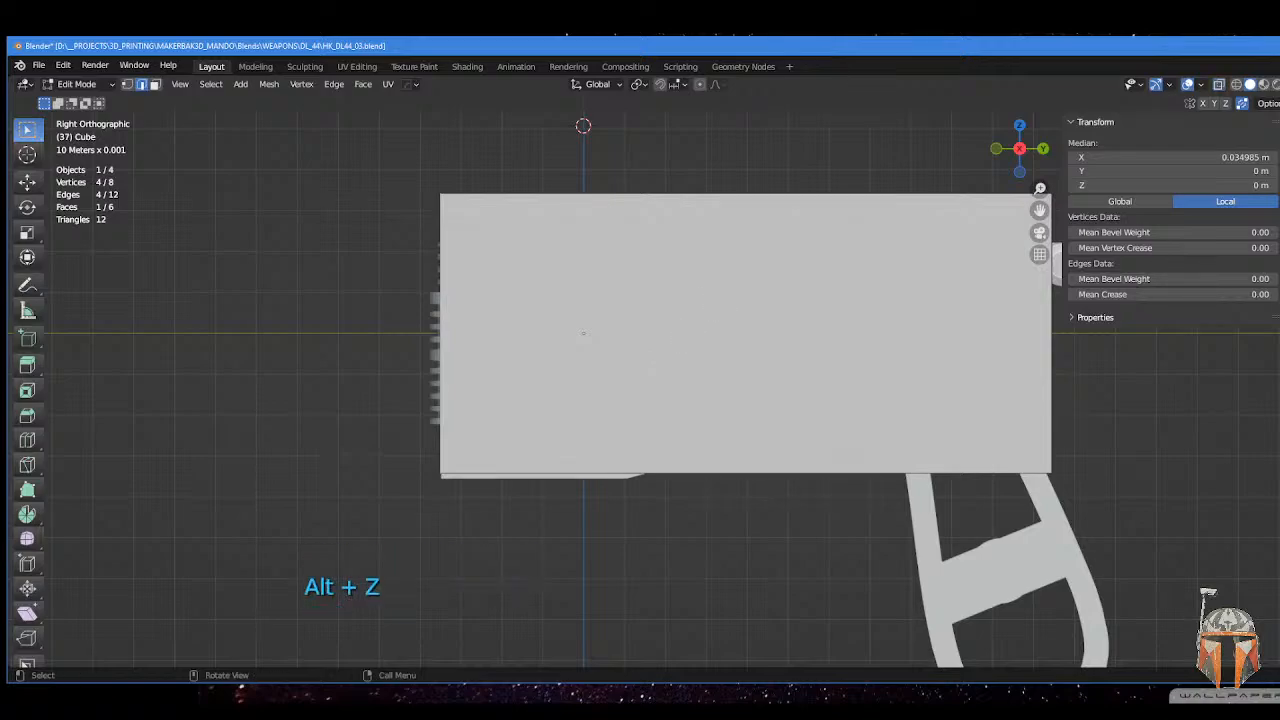
{"action": "key", "text": "Tab"}
{"action": "key", "text": "z"}
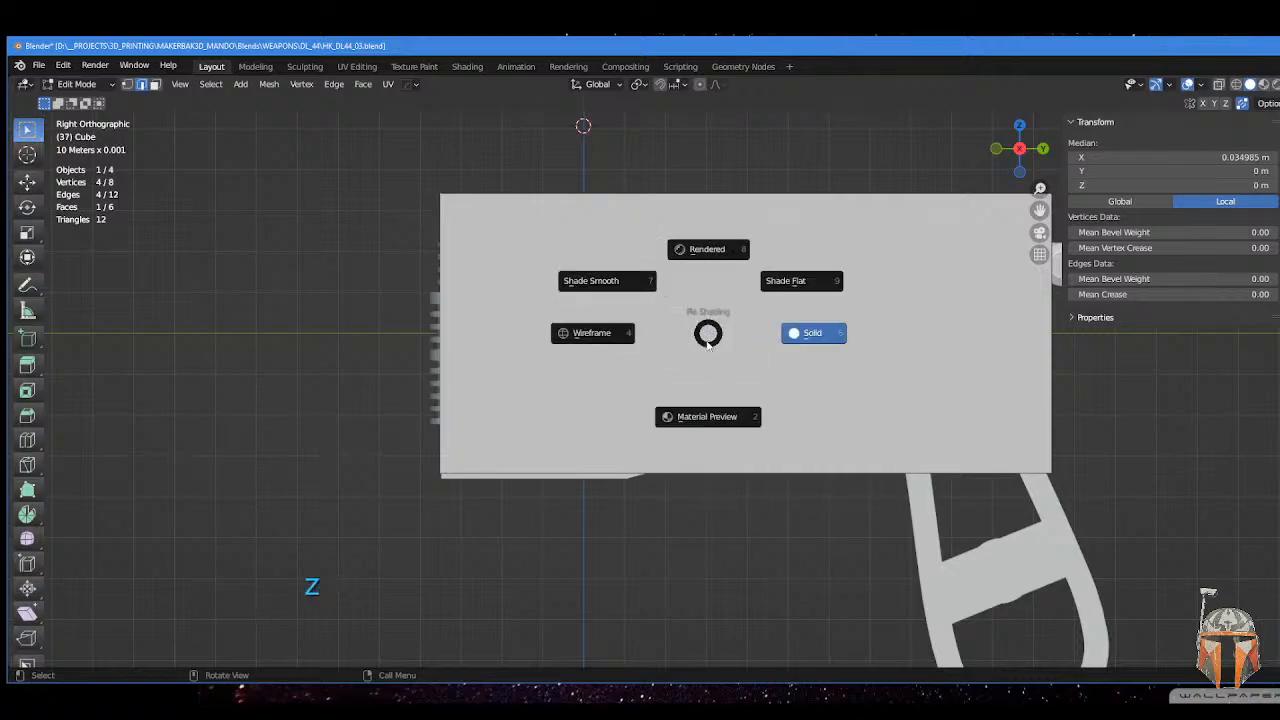
{"action": "left_click", "coordinate": [610, 333]}
{"action": "middle_click_drag", "start_coordinate": [644, 338], "coordinate": [618, 352], "text": "shift"}
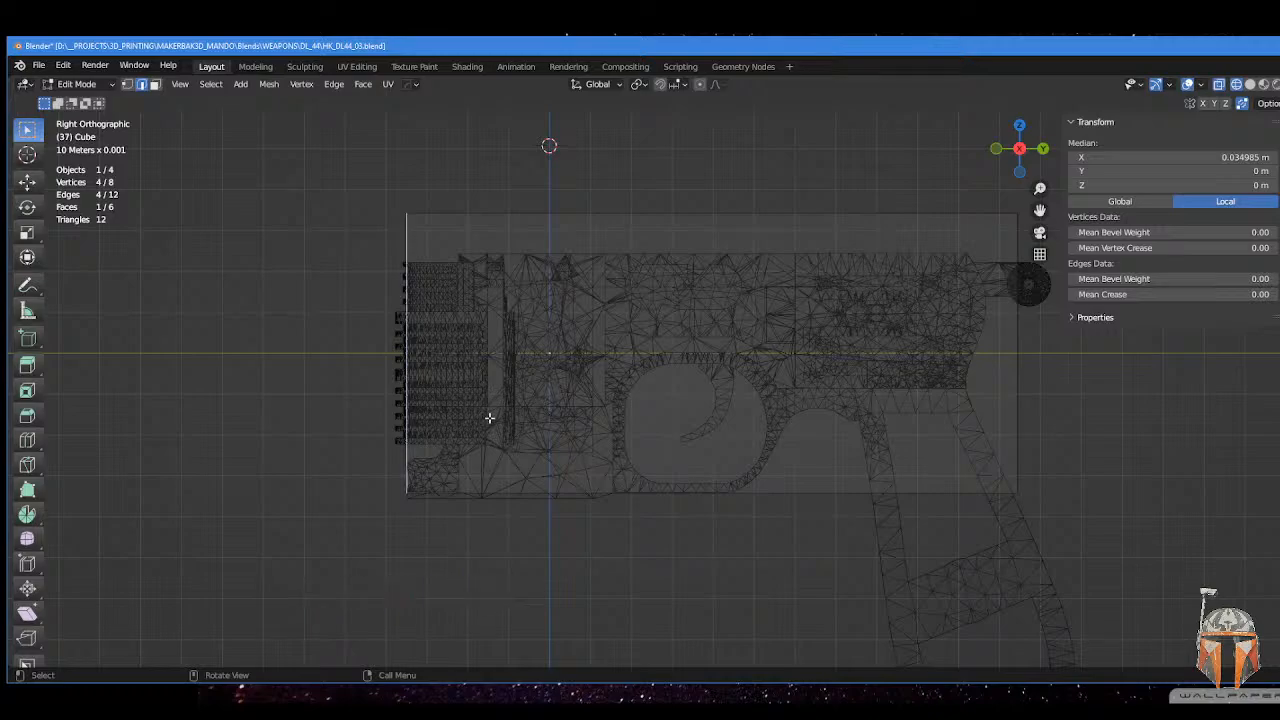
- Add a vertical loop cut with factor -0.323 at the front of the trigger guard and a second one just ahead of it
{"action": "scroll", "coordinate": [490, 415], "scroll_direction": "up", "scroll_amount": 2}
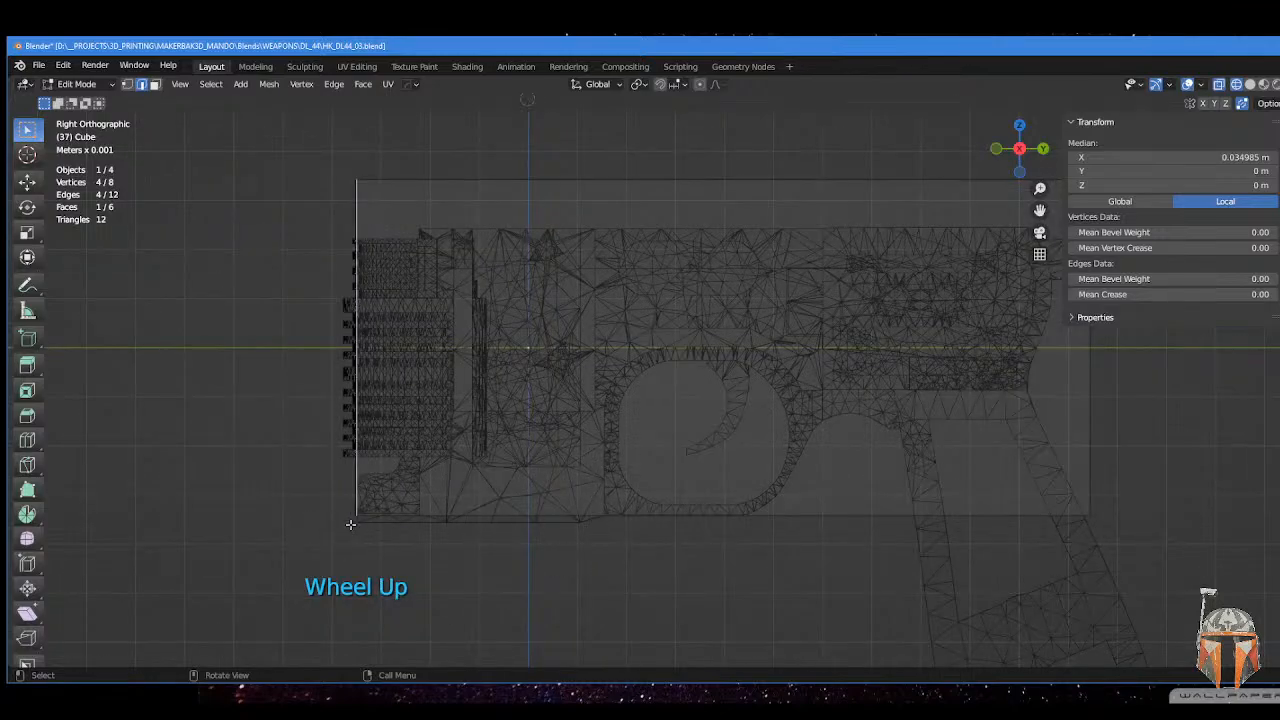
{"action": "key", "text": "ctrl"}
{"action": "key", "text": "ctrl+r"}
{"action": "left_click", "coordinate": [601, 518]}
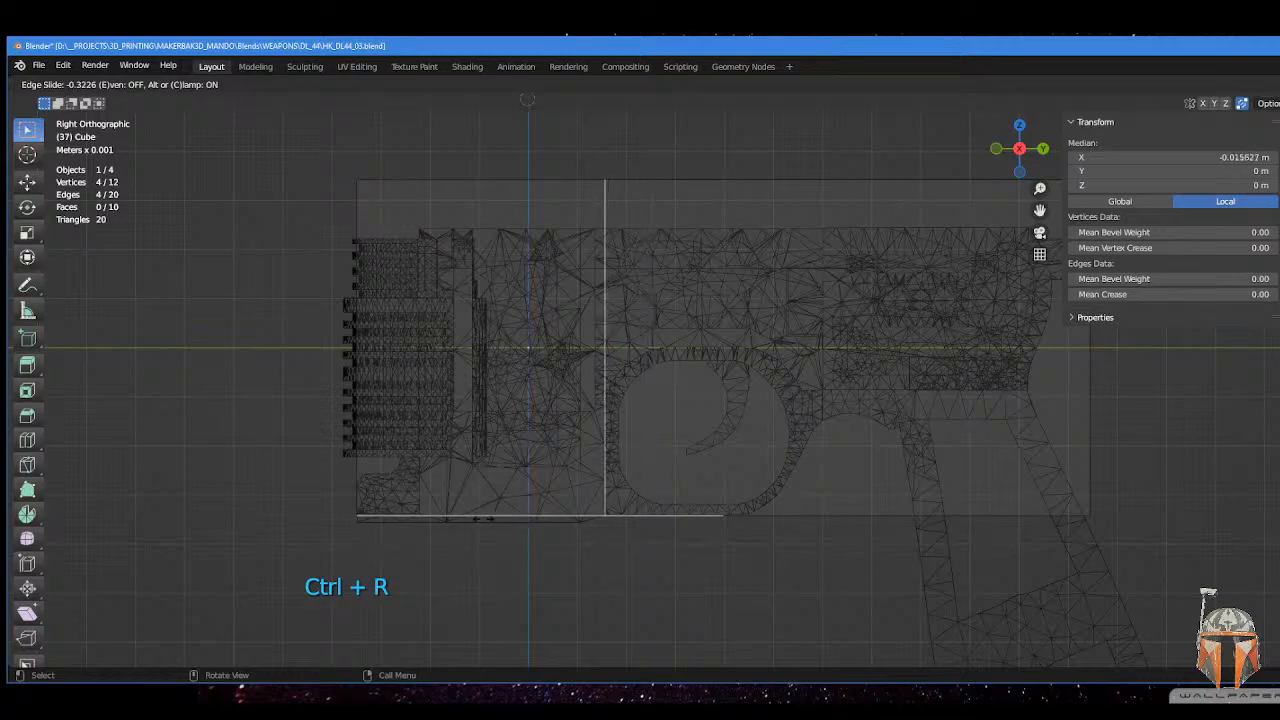
{"action": "left_click", "coordinate": [480, 518]}
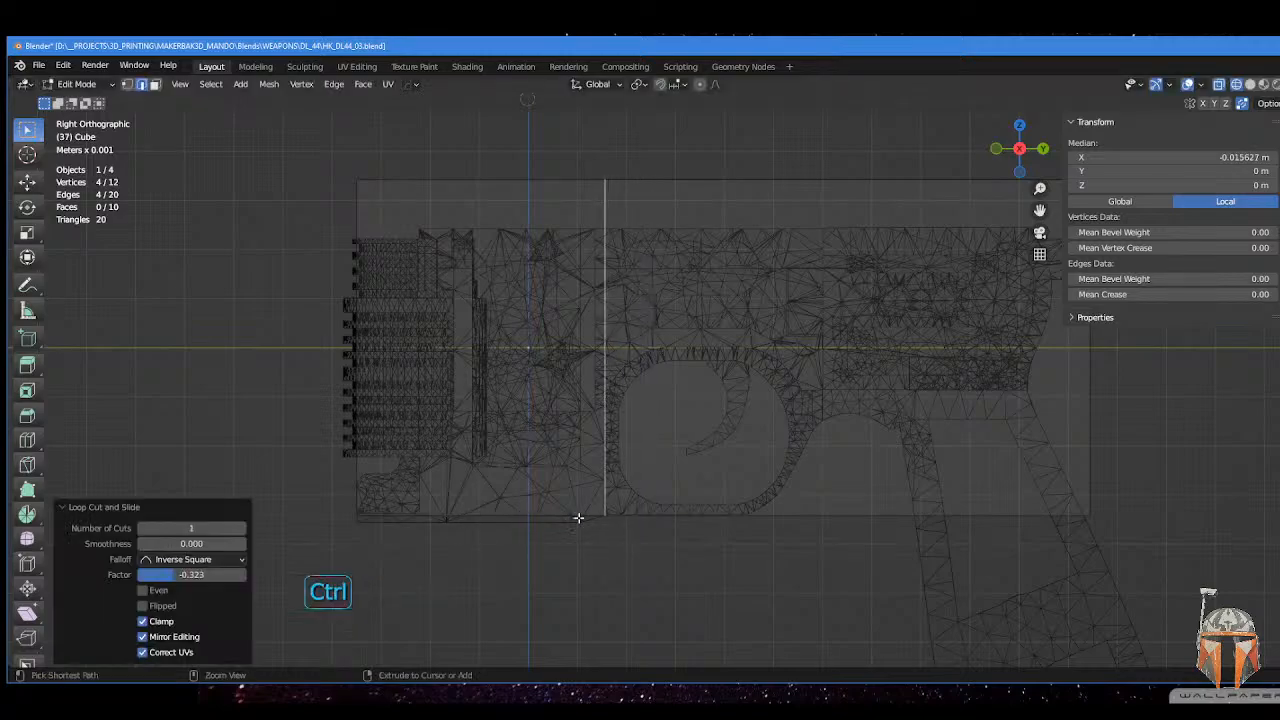
{"action": "key", "text": "ctrl+r"}
{"action": "left_click", "coordinate": [577, 518]}
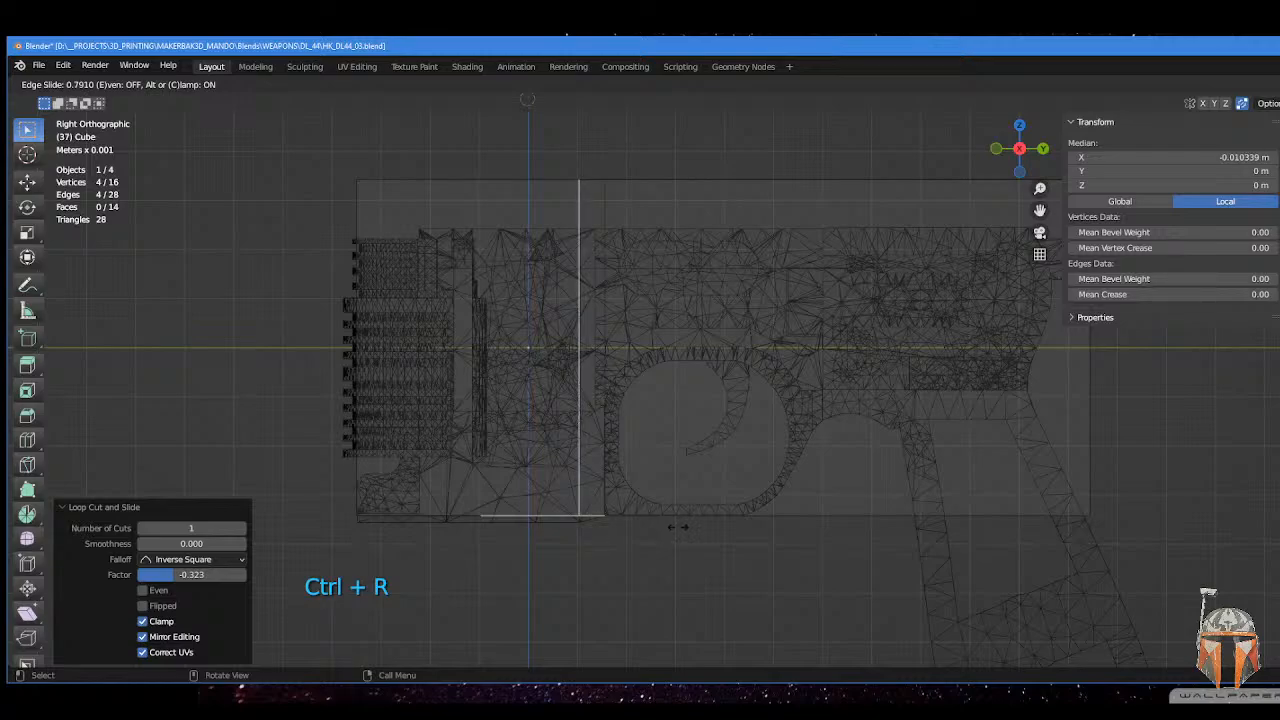
{"action": "left_click", "coordinate": [677, 527]}
- Select the lower vertices of the box's front section and move them -0.001314 m along the global Z axis
{"action": "key", "text": "Tab"}
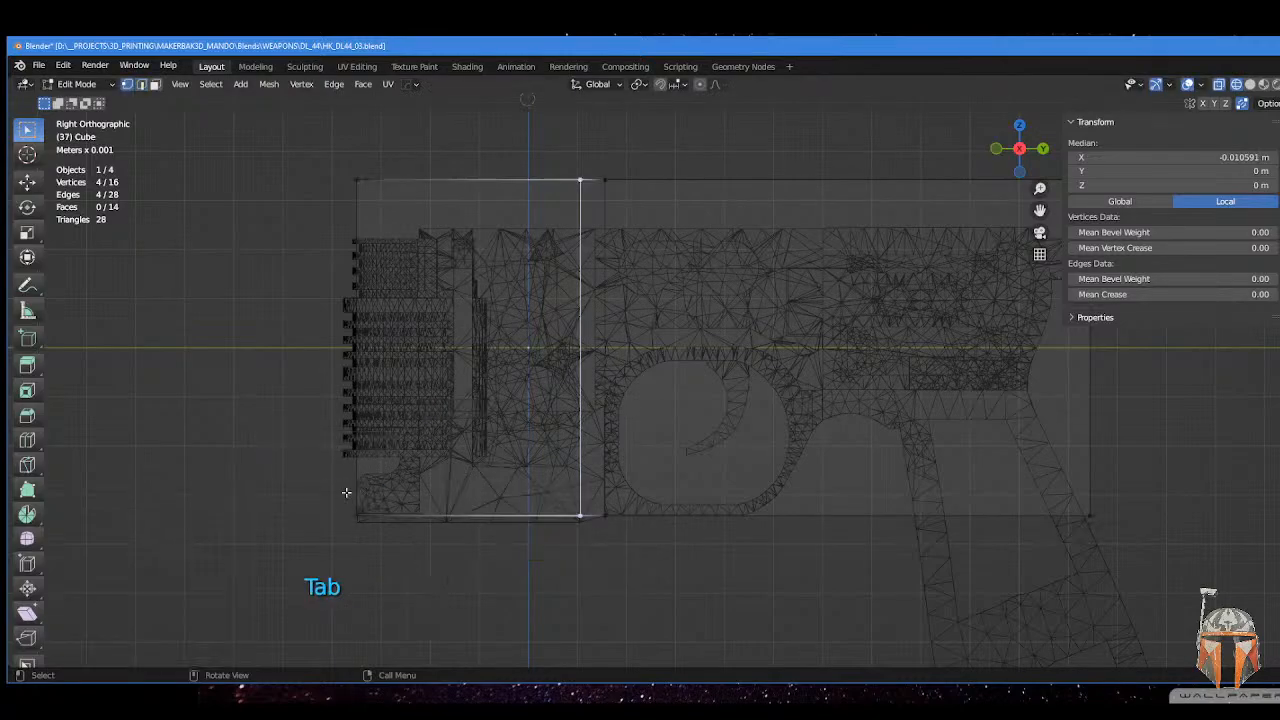
{"action": "left_click_drag", "start_coordinate": [323, 548], "coordinate": [583, 508]}
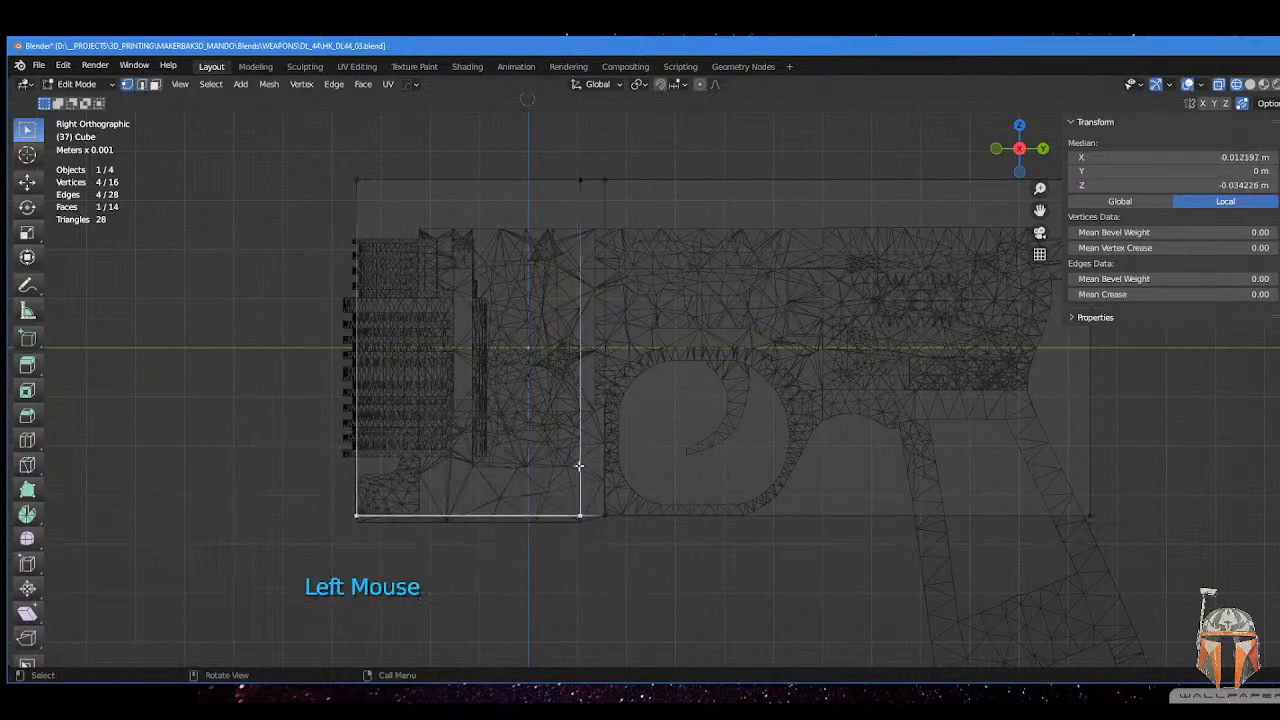
{"action": "key", "text": "g"}
{"action": "key", "text": "z"}
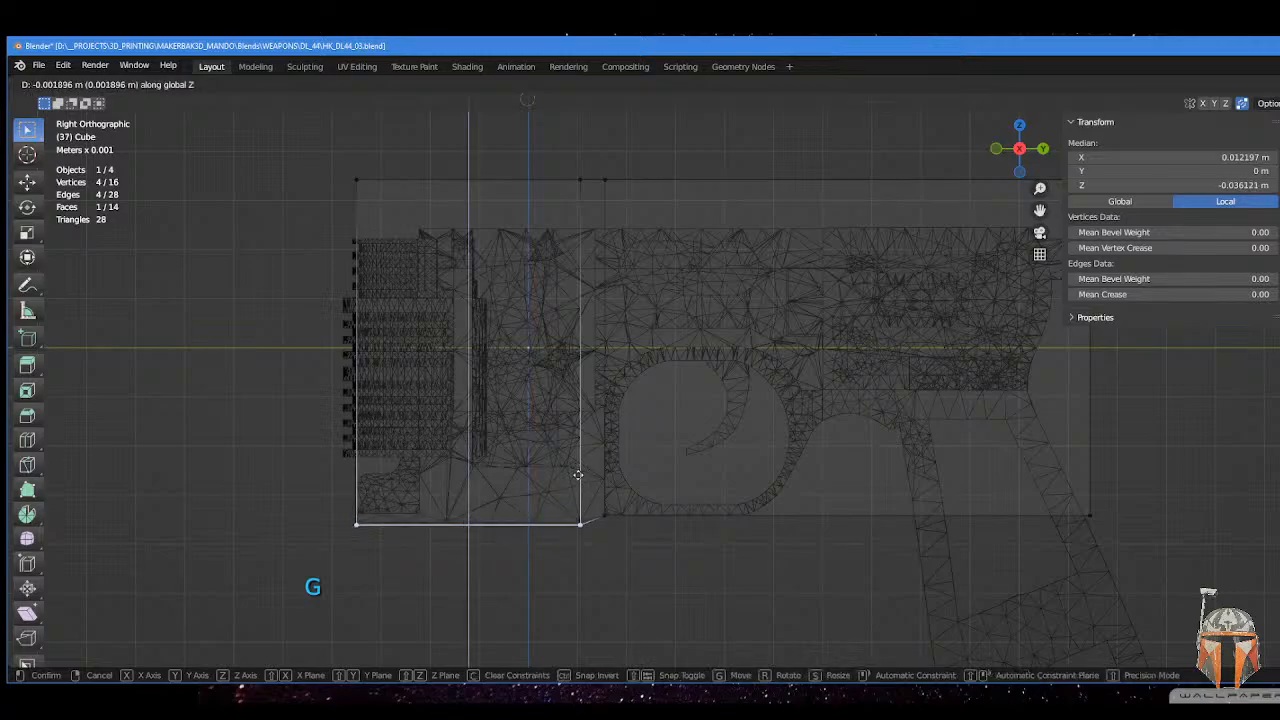
{"action": "key", "text": "shift"}
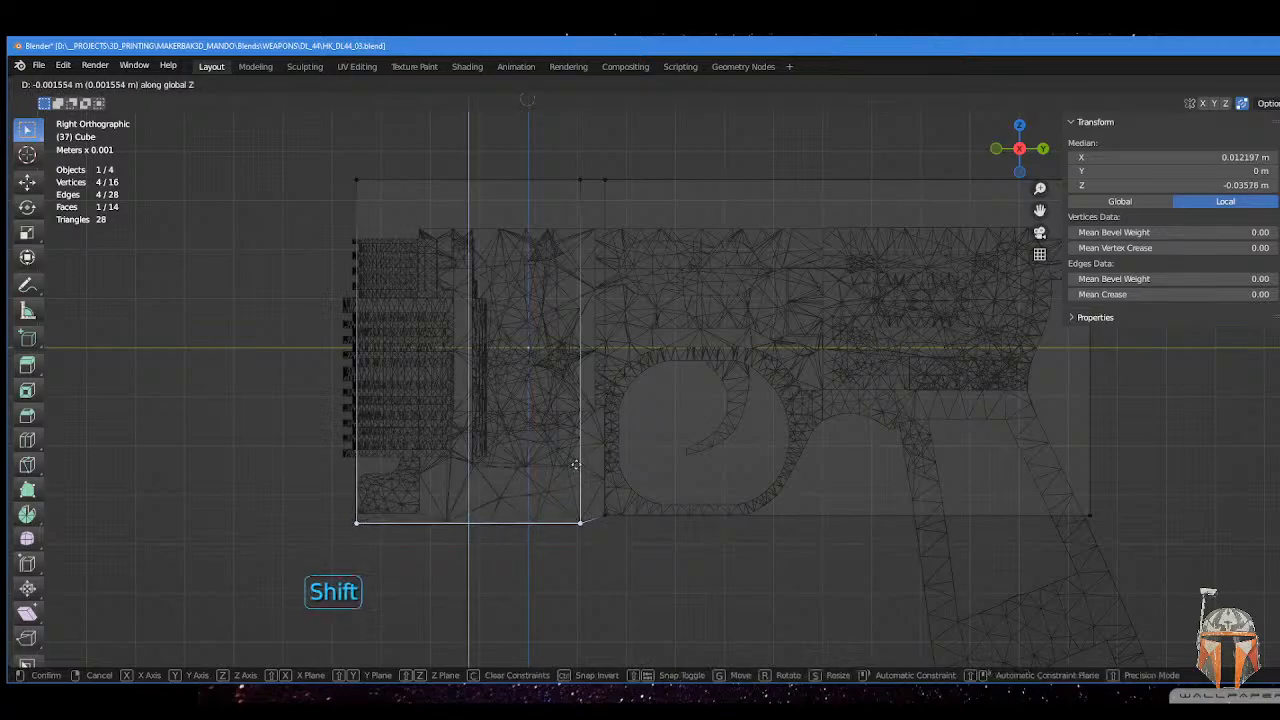
{"action": "left_click", "coordinate": [578, 446]}
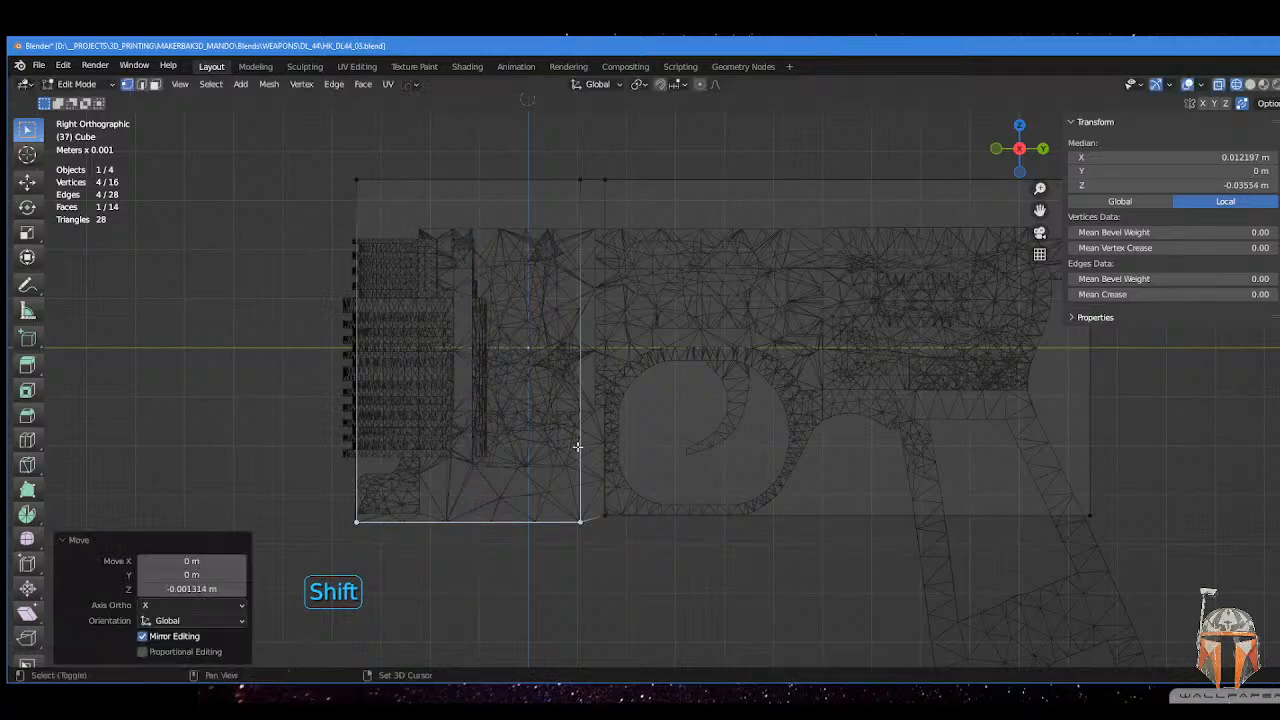
{"action": "middle_click_drag", "start_coordinate": [650, 465], "coordinate": [567, 441], "text": "shift"}
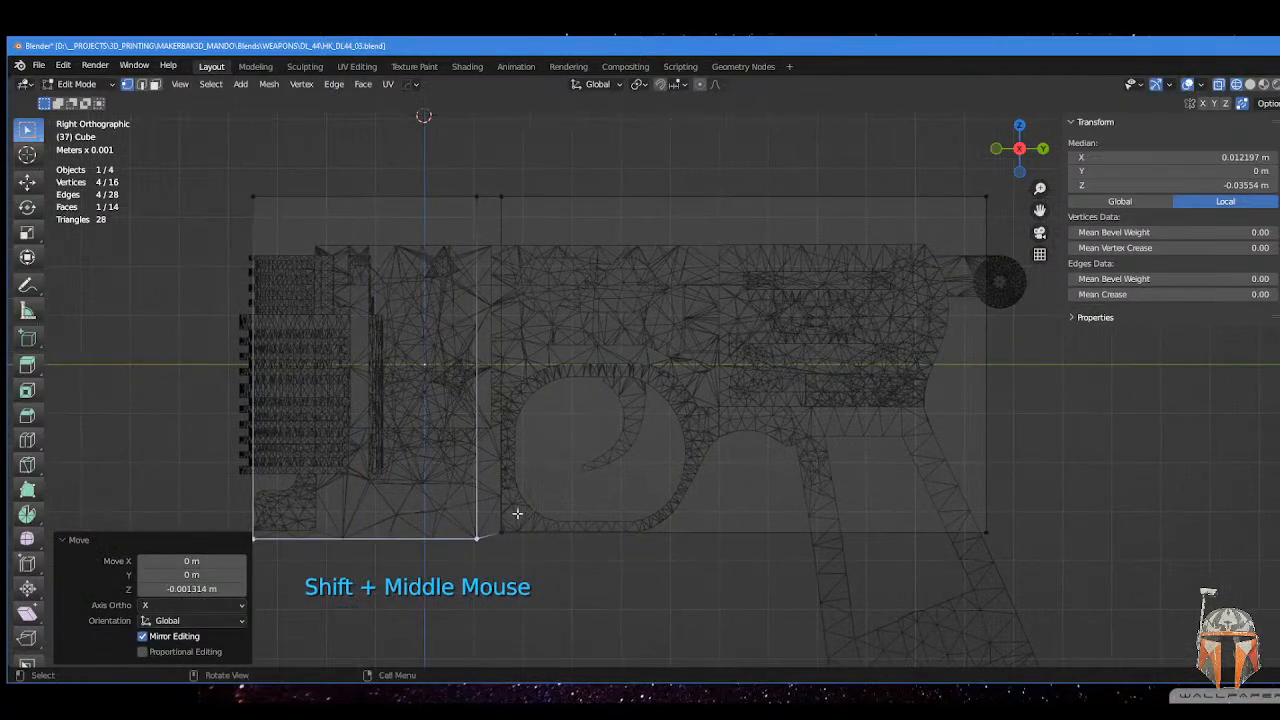
{"action": "scroll", "coordinate": [697, 374], "scroll_direction": "up", "scroll_amount": 2}
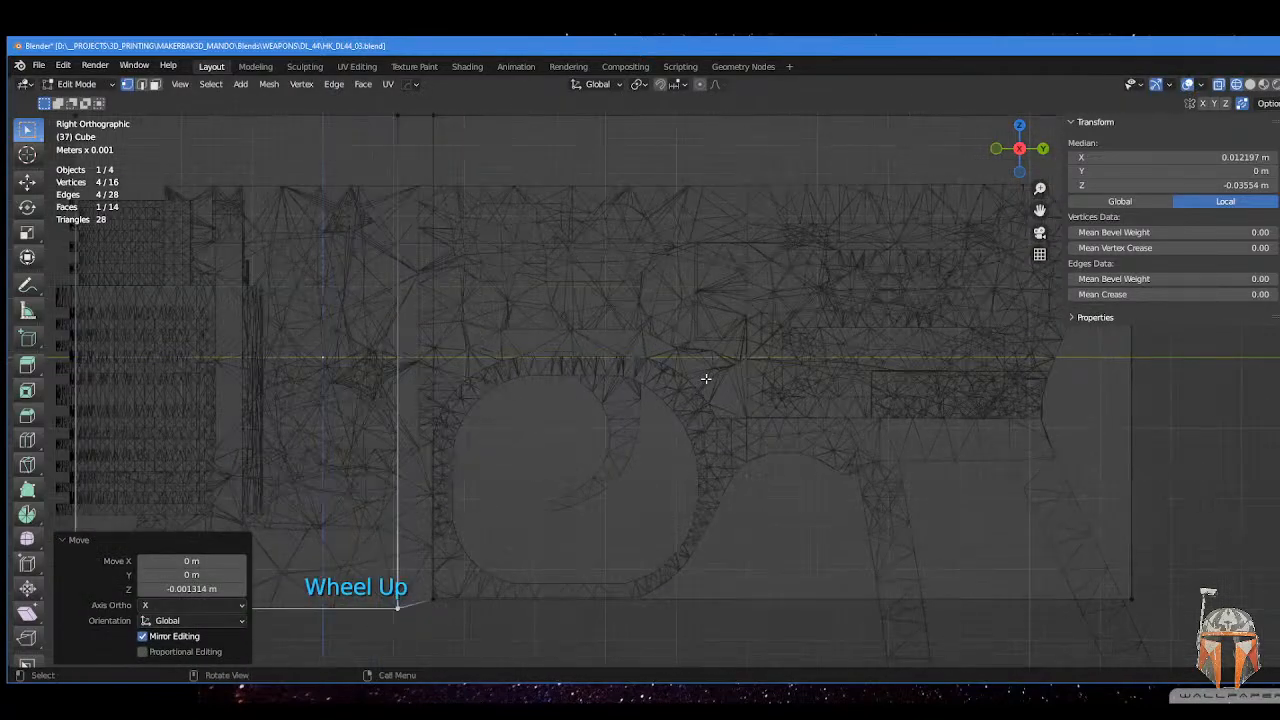
- Add a horizontal loop cut with factor 0 around the box at mid-height
{"action": "scroll", "coordinate": [703, 377], "scroll_direction": "down", "scroll_amount": 2}
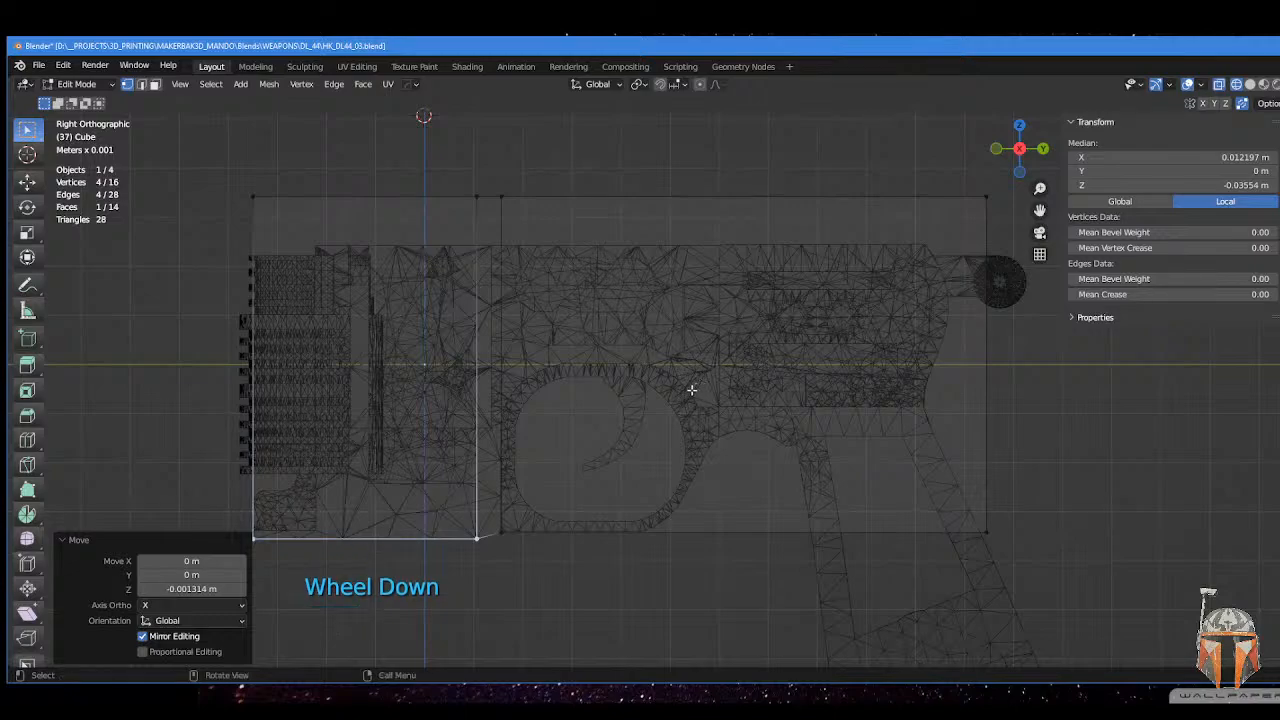
{"action": "key", "text": "ctrl+r"}
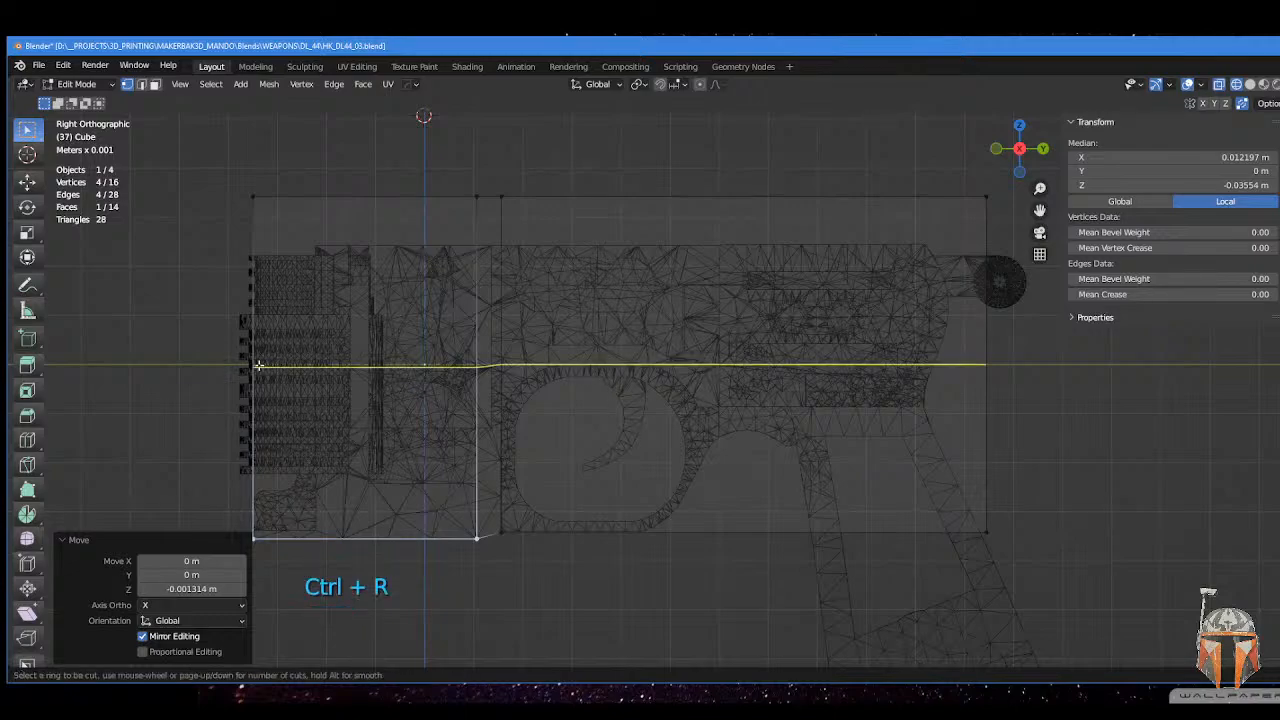
{"action": "left_click", "coordinate": [258, 365]}
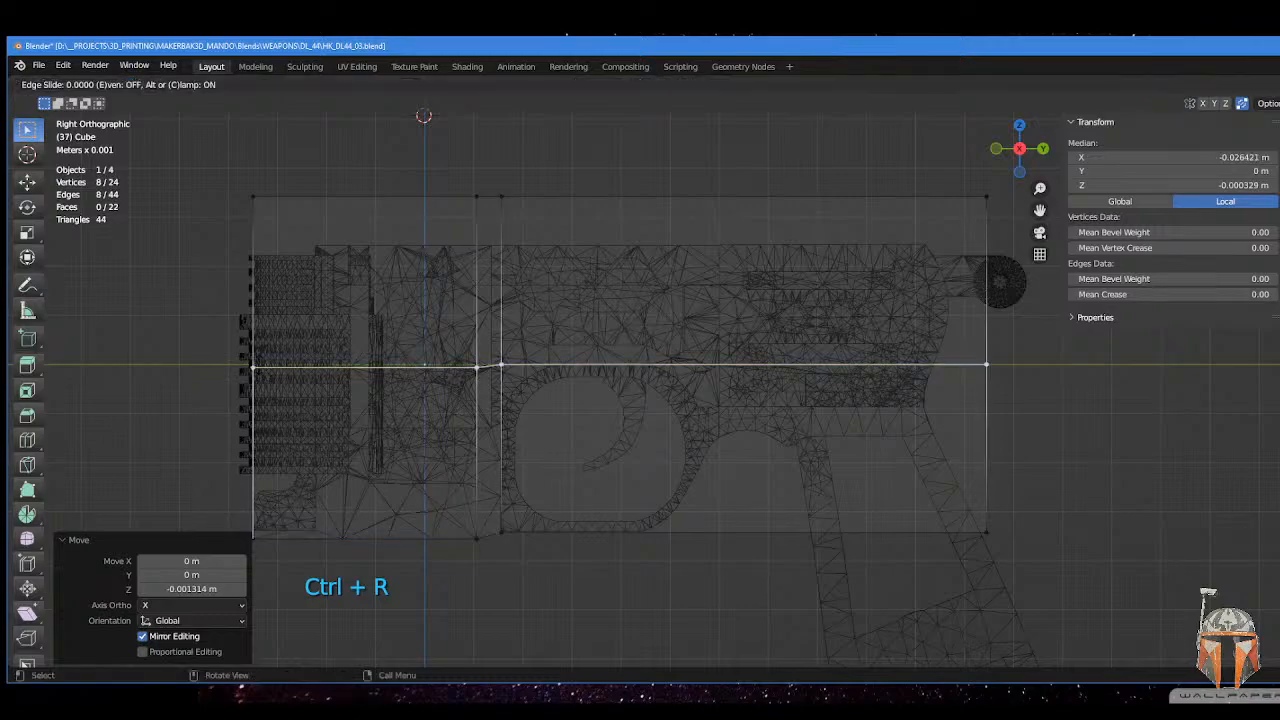
{"action": "right_click", "coordinate": [274, 369]}
{"action": "middle_click_drag", "start_coordinate": [825, 363], "coordinate": [705, 405]}
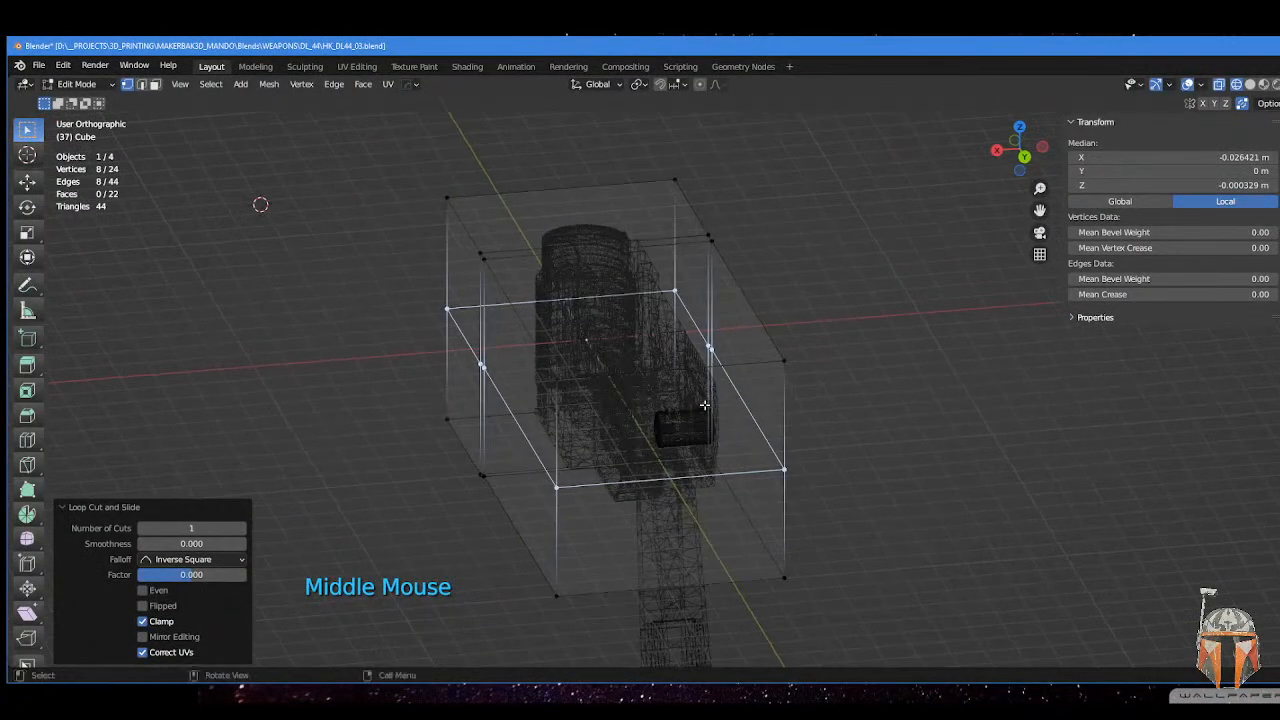
- Turn off X-ray, display the model in solid shading, and return to editing the box's vertices
{"action": "key", "text": "Tab"}
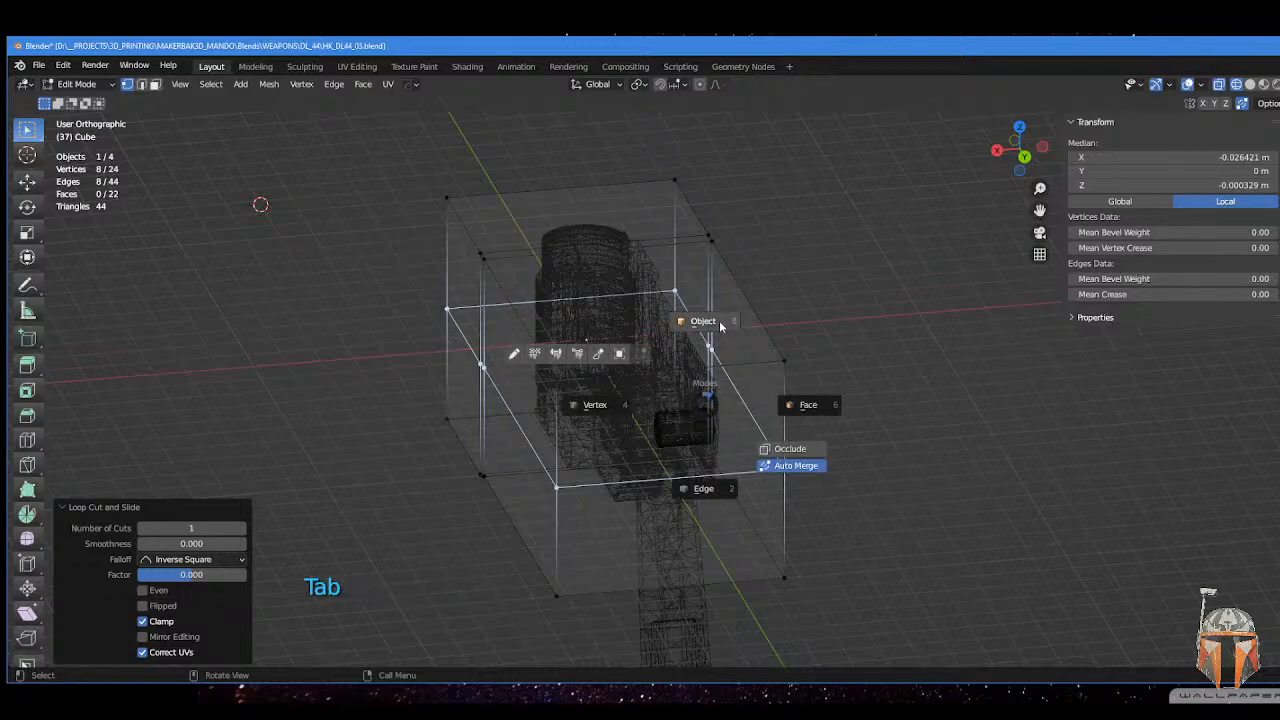
{"action": "left_click", "coordinate": [719, 326]}
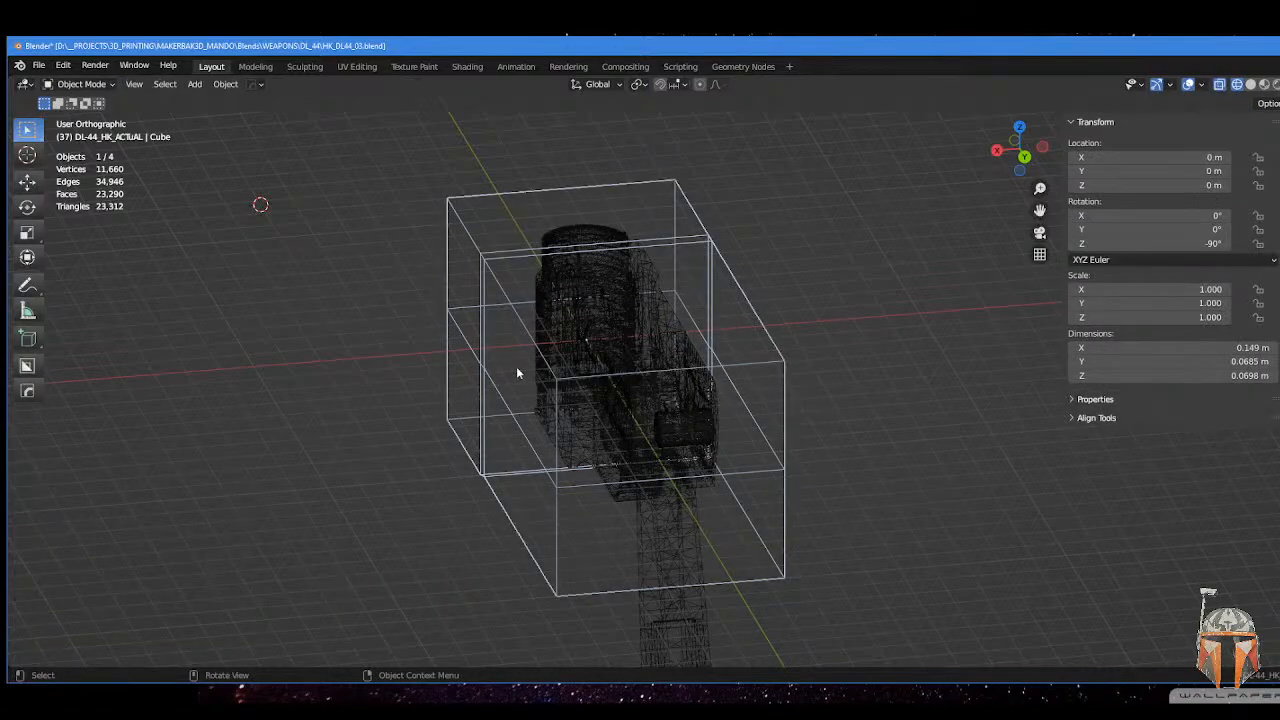
{"action": "key", "text": "alt+z"}
{"action": "mouse_move", "coordinate": [491, 400]}
{"action": "middle_mouse_down"}
{"action": "mouse_move", "coordinate": [528, 400]}
{"action": "mouse_move", "coordinate": [561, 416]}
{"action": "mouse_move", "coordinate": [555, 426]}
{"action": "middle_mouse_up"}
{"action": "key", "text": "z"}
{"action": "left_click", "coordinate": [610, 394]}
{"action": "key", "text": "Tab"}
{"action": "left_click", "coordinate": [568, 341]}
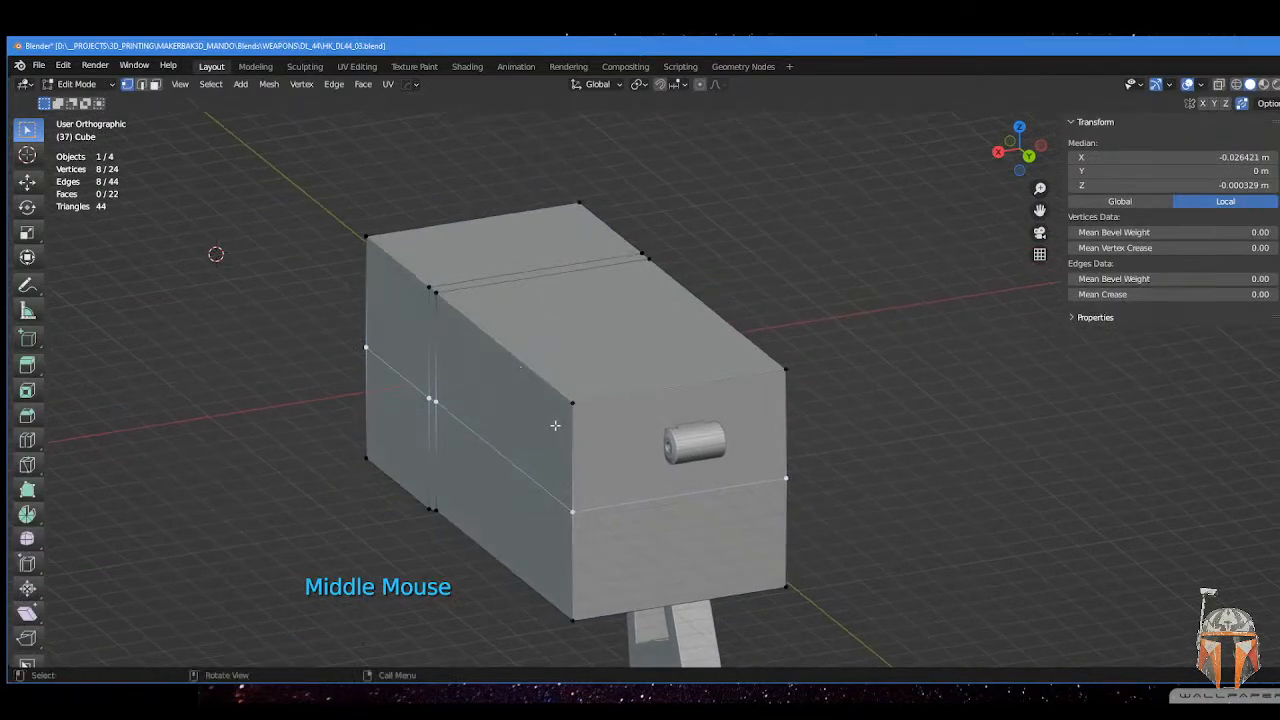
- Select the face loops forming the box's top, bottom, front and rear in face mode and delete those faces
{"action": "key", "text": "Tab"}
{"action": "left_click", "coordinate": [664, 416]}
{"action": "left_click", "coordinate": [648, 396]}
{"action": "left_click", "coordinate": [645, 393], "text": "alt+shift"}
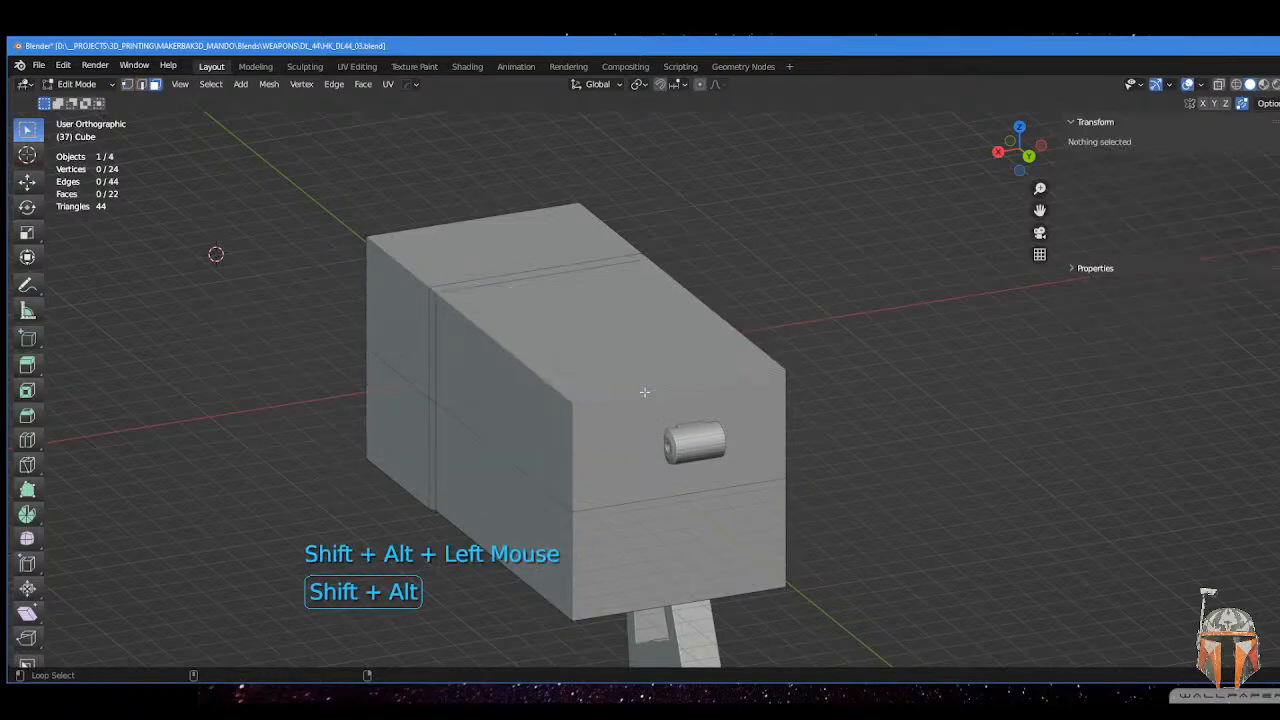
{"action": "key", "text": "x"}
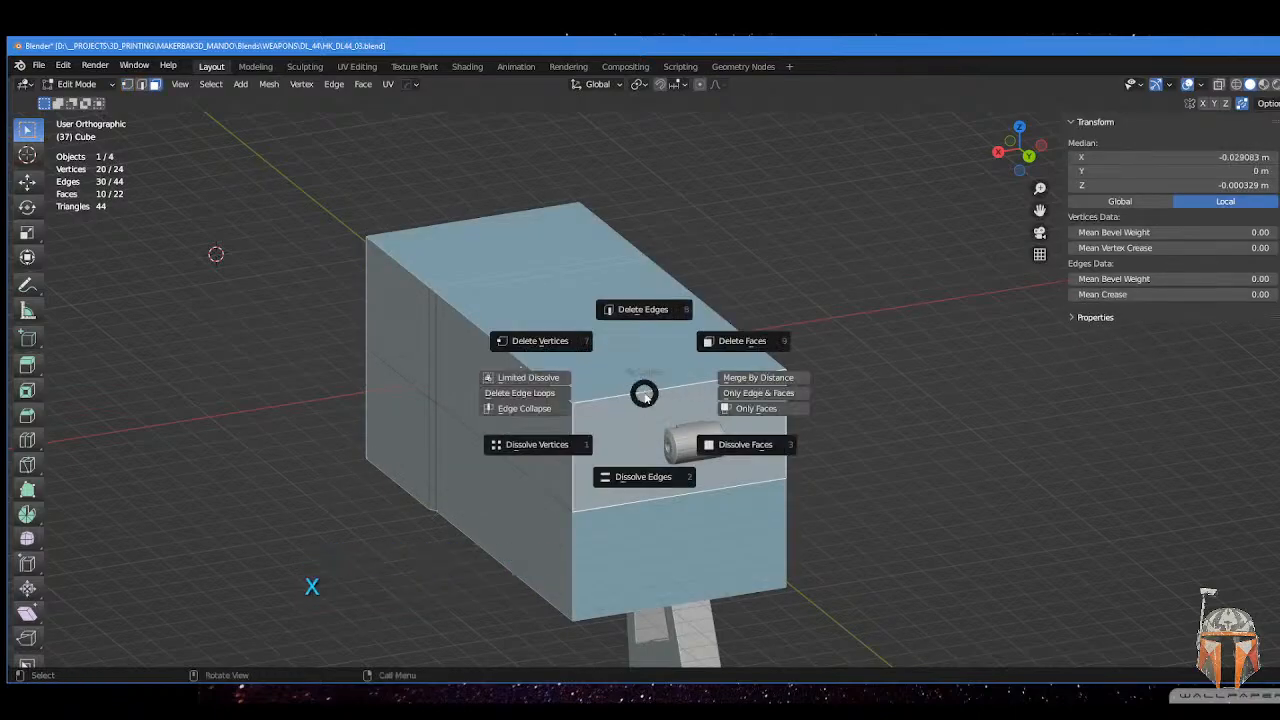
{"action": "left_click", "coordinate": [740, 340]}
- Select all linked faces of the side panel on the far side of the blaster and delete them
{"action": "left_click", "coordinate": [660, 294]}
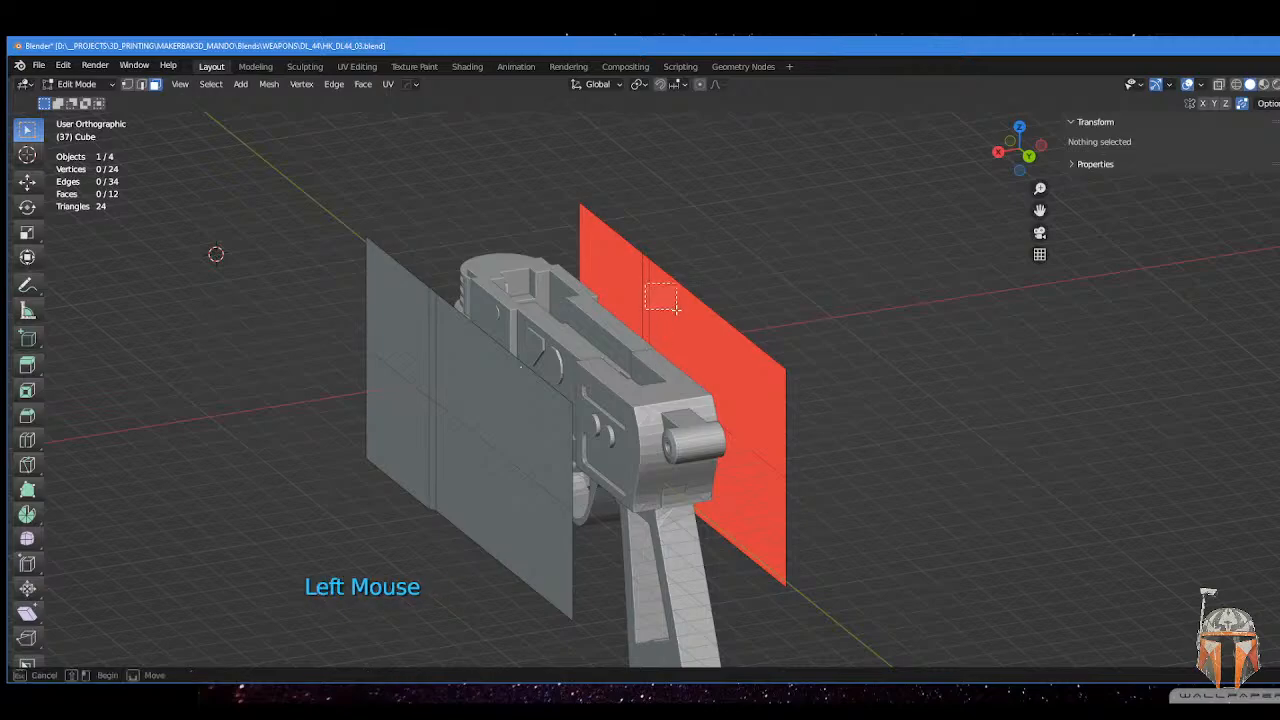
{"action": "key", "text": "ctrl+l"}
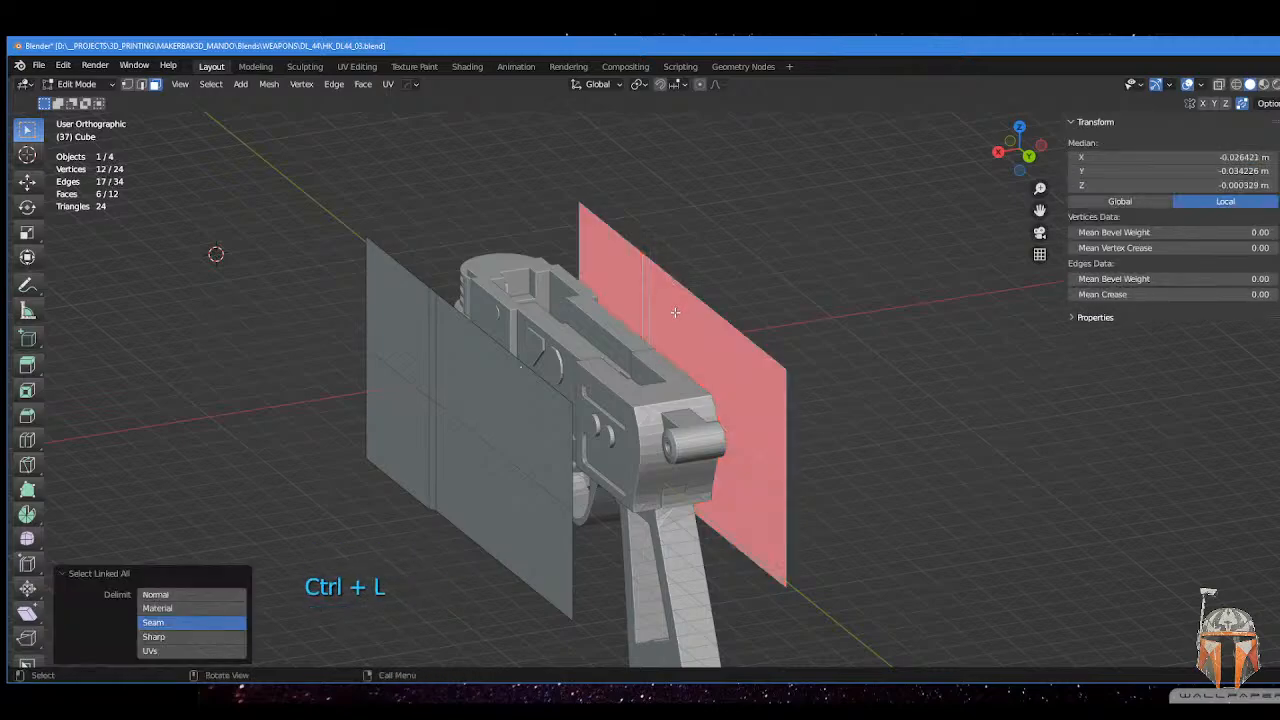
{"action": "key", "text": "x"}
{"action": "left_click", "coordinate": [786, 257]}
{"action": "middle_click_drag", "start_coordinate": [786, 257], "coordinate": [740, 294]}
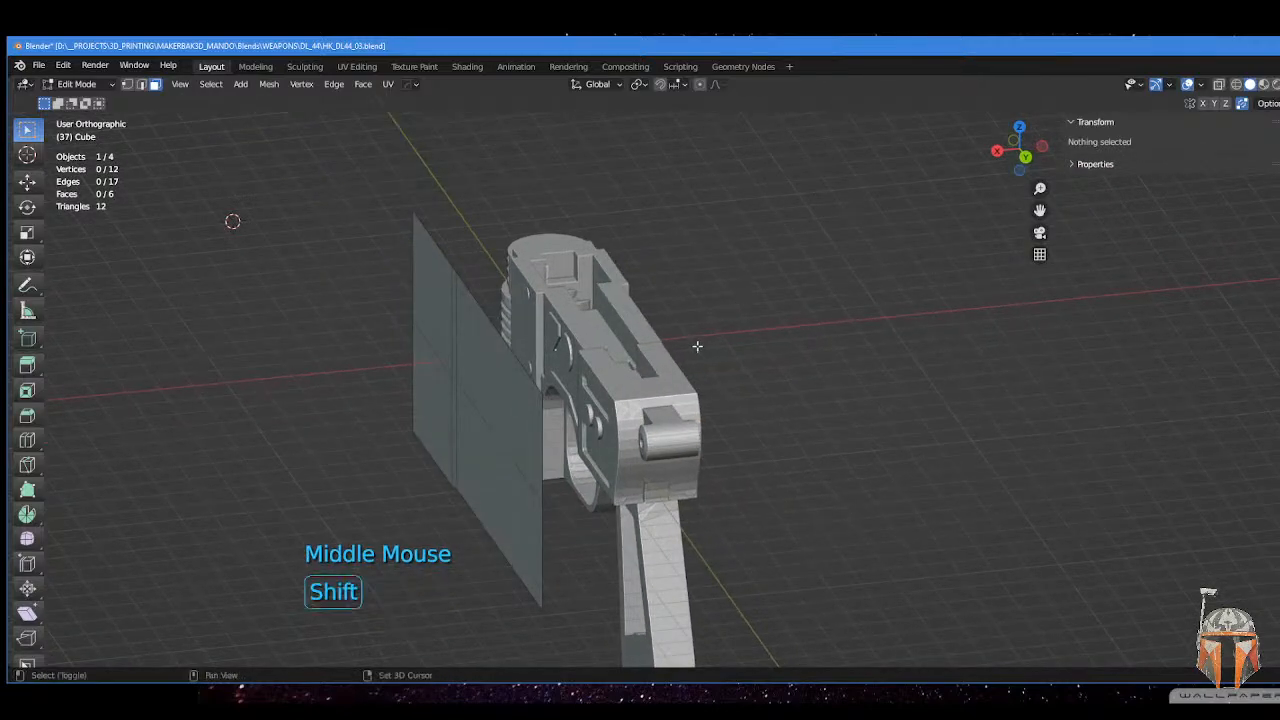
- Delete the remaining panel's large lower rear face covering the trigger guard and grip, with X-ray turned on
{"action": "middle_click_drag", "start_coordinate": [697, 346], "coordinate": [746, 312]}
{"action": "scroll", "coordinate": [711, 335], "scroll_direction": "up", "scroll_amount": 2}
{"action": "left_click", "coordinate": [449, 413]}
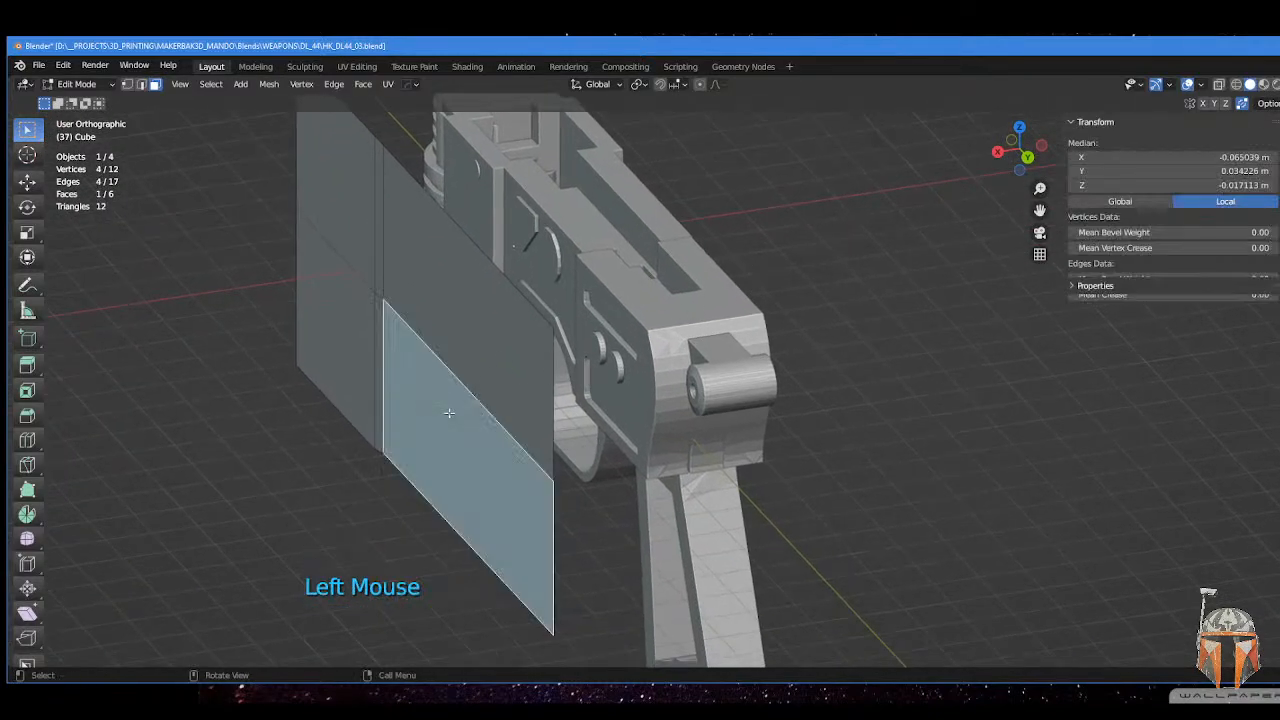
{"action": "middle_click_drag", "start_coordinate": [450, 414], "coordinate": [491, 360]}
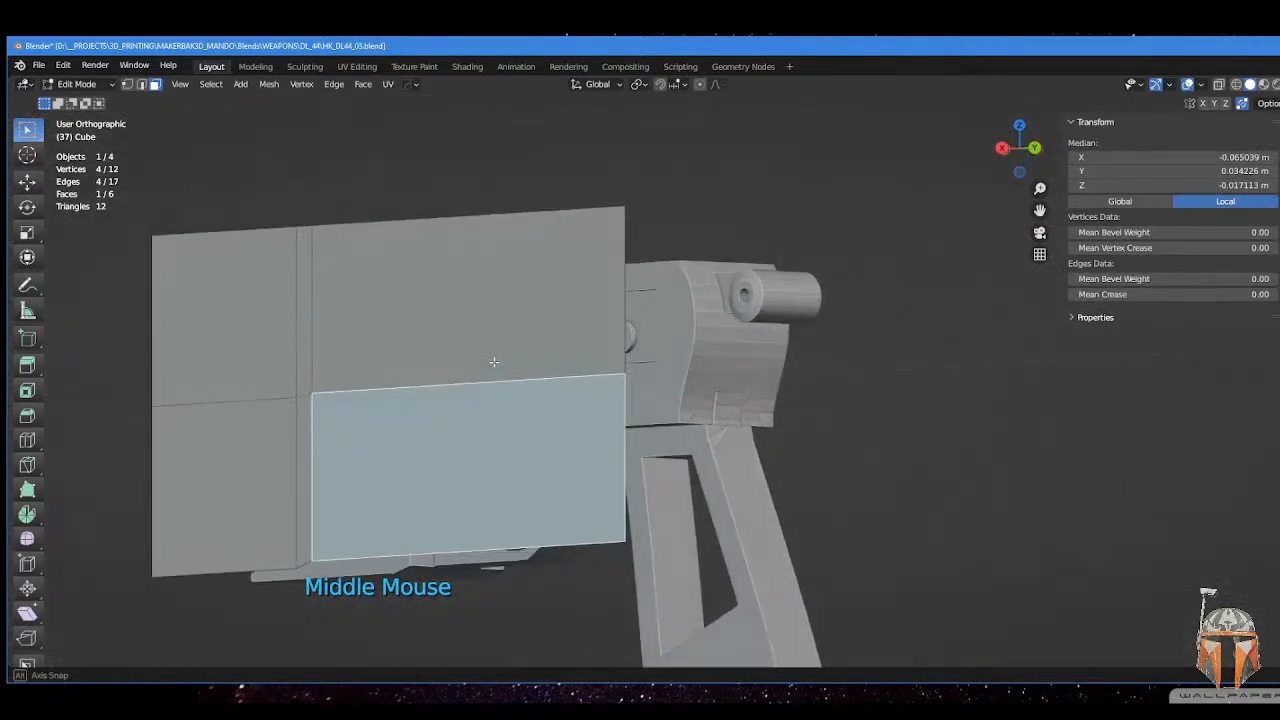
{"action": "key", "text": "KP_3"}
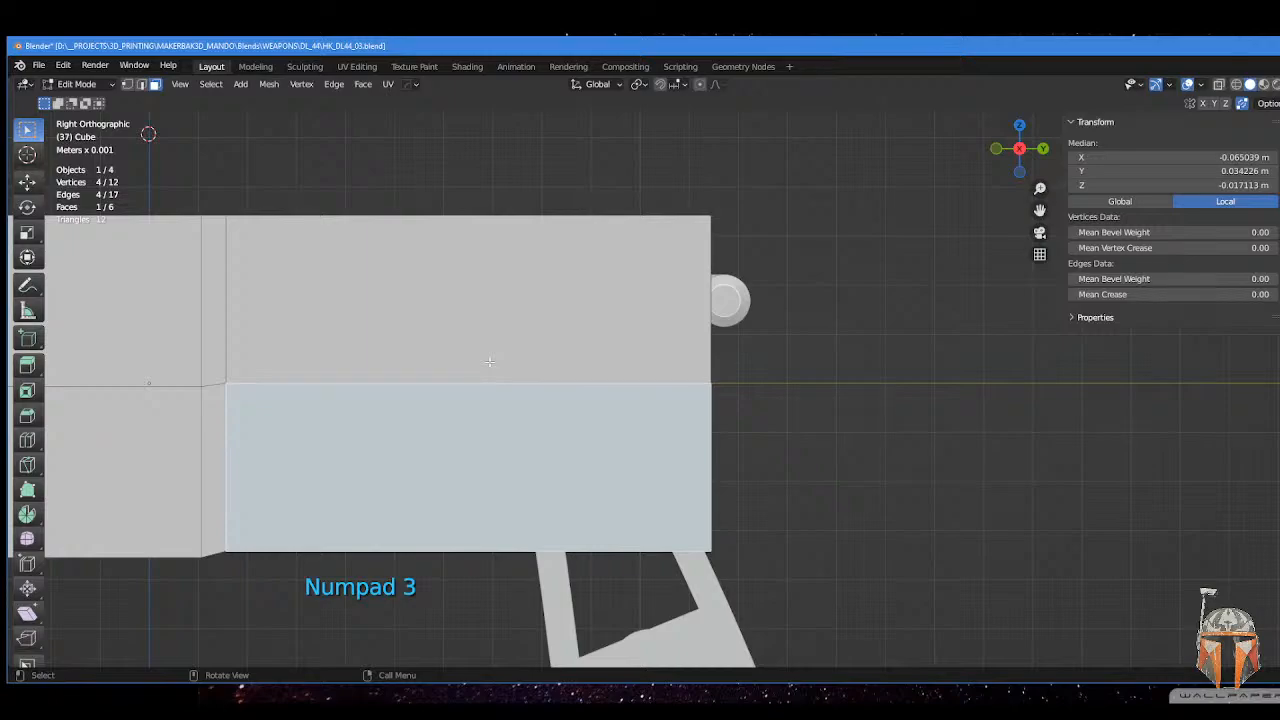
{"action": "key", "text": "alt+z"}
{"action": "middle_click_drag", "start_coordinate": [489, 361], "coordinate": [759, 332], "text": "shift"}
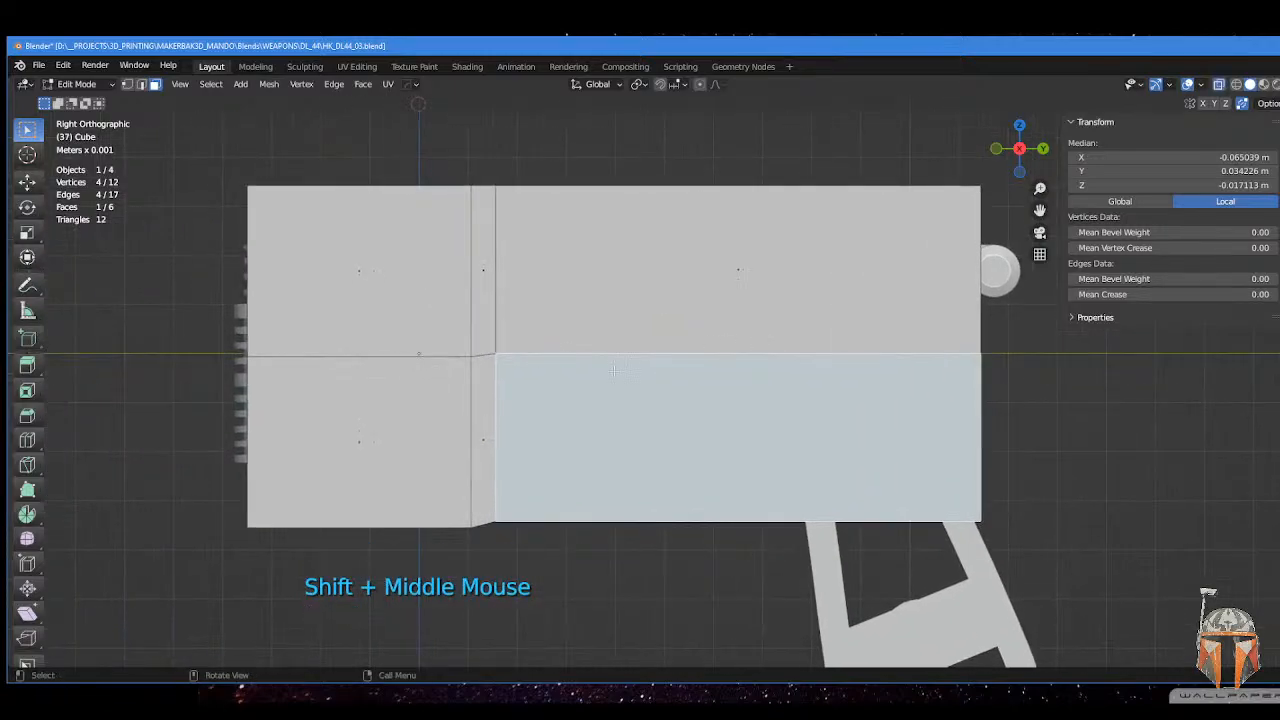
{"action": "mouse_move", "coordinate": [660, 379]}
{"action": "middle_mouse_down", "text": "shift"}
{"action": "mouse_move", "coordinate": [517, 377]}
{"action": "mouse_move", "coordinate": [523, 403]}
{"action": "mouse_move", "coordinate": [640, 371]}
{"action": "middle_mouse_up", "text": "shift"}
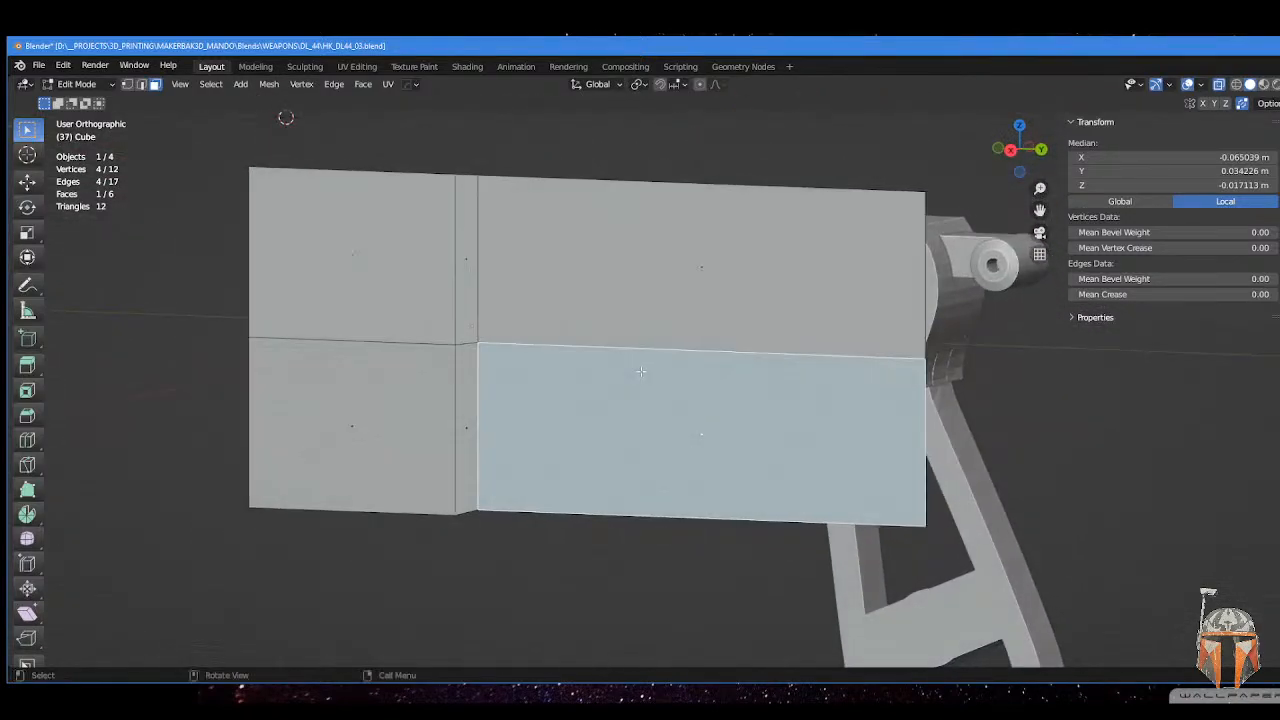
{"action": "key", "text": "x"}
{"action": "left_click", "coordinate": [717, 343]}
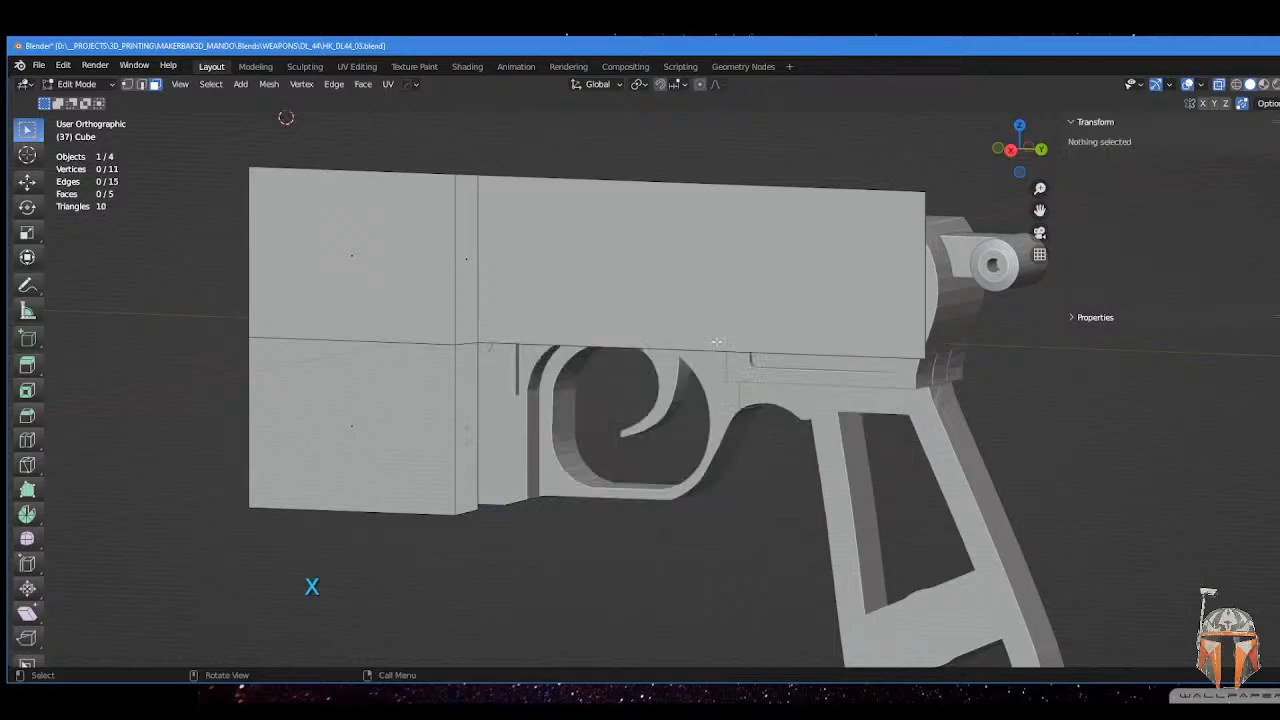
- In the right orthographic view, add a vertical loop cut with factor -0.105 to the upper panel behind the trigger guard
{"action": "key", "text": "KP_3"}
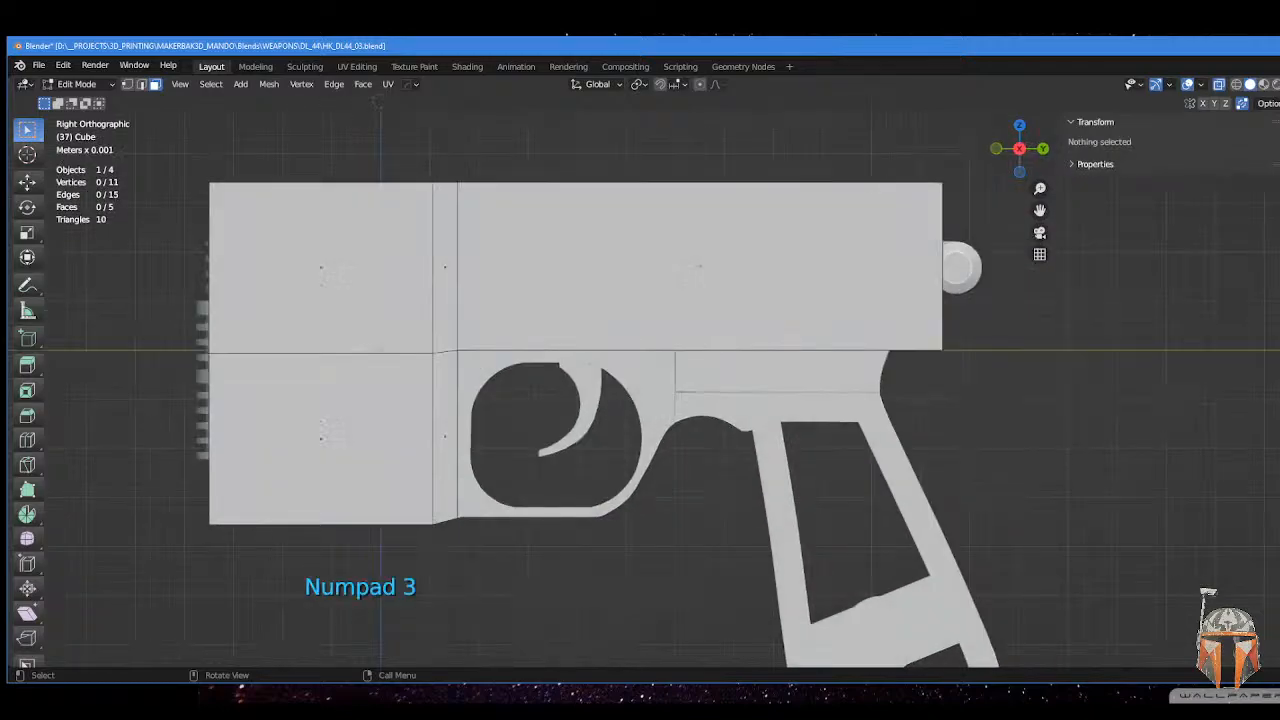
{"action": "key", "text": "Tab"}
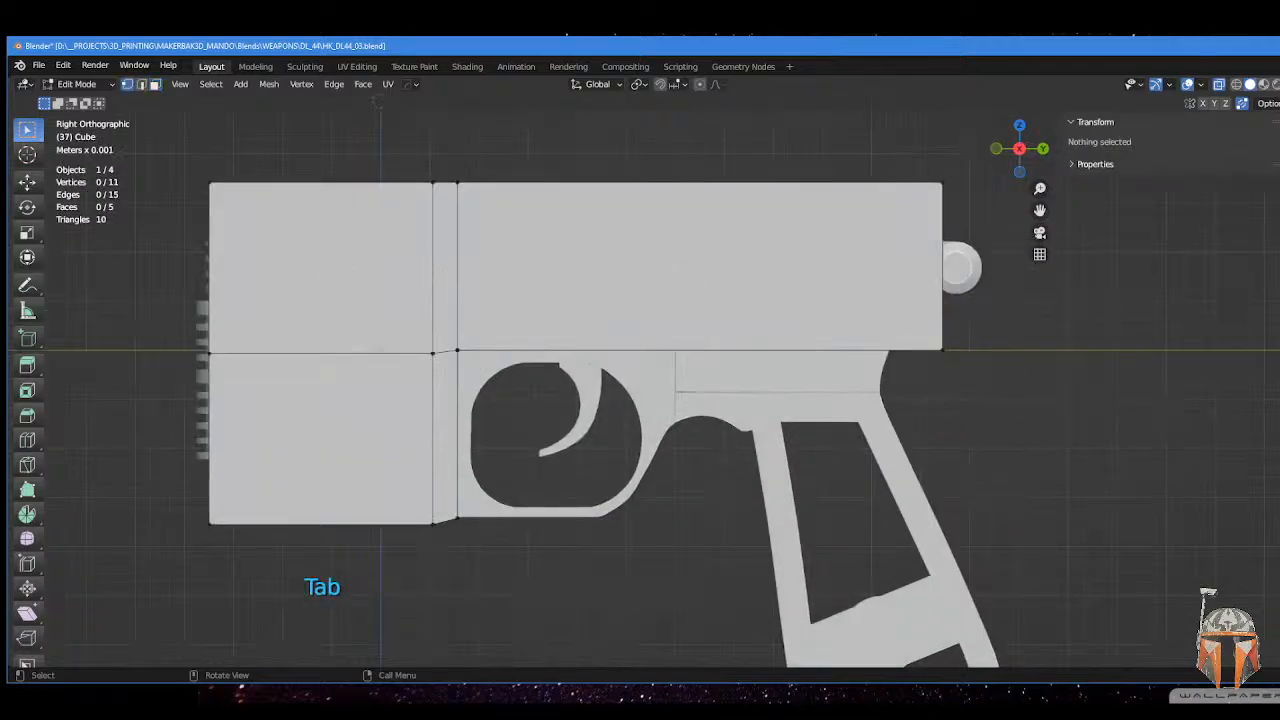
{"action": "key", "text": "ctrl+r"}
{"action": "left_click", "coordinate": [716, 345]}
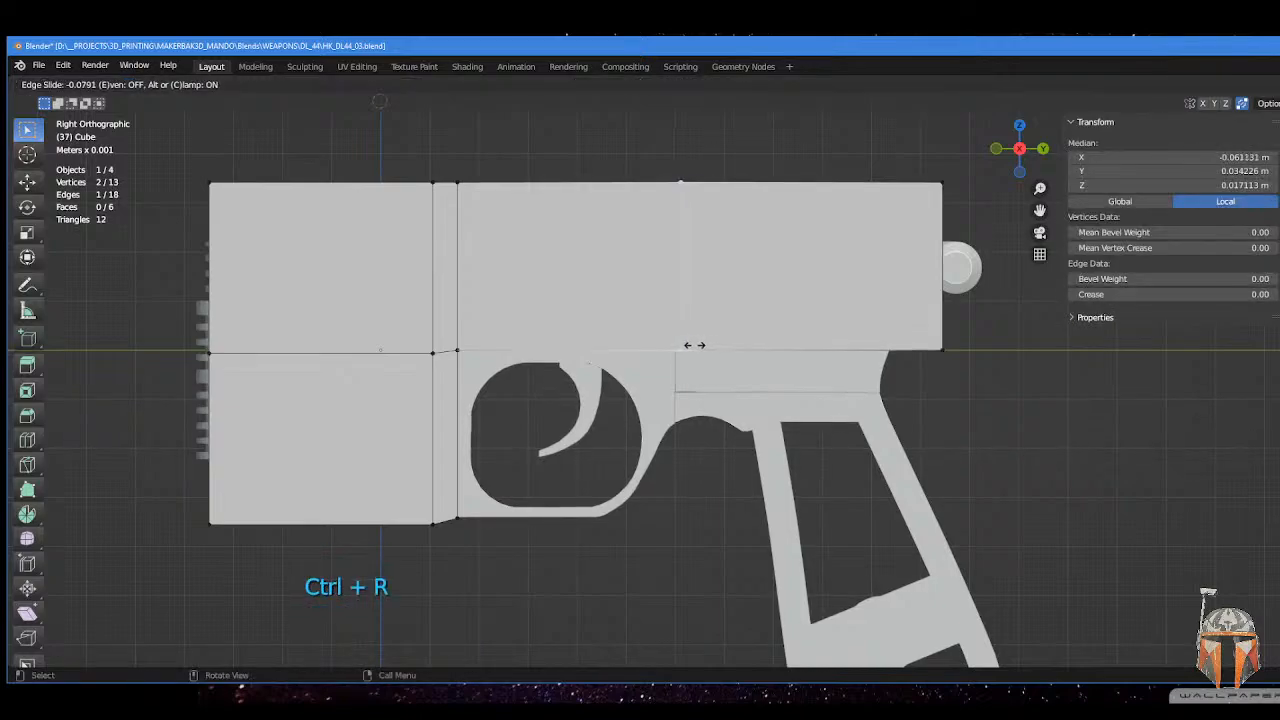
{"action": "left_click", "coordinate": [689, 344]}
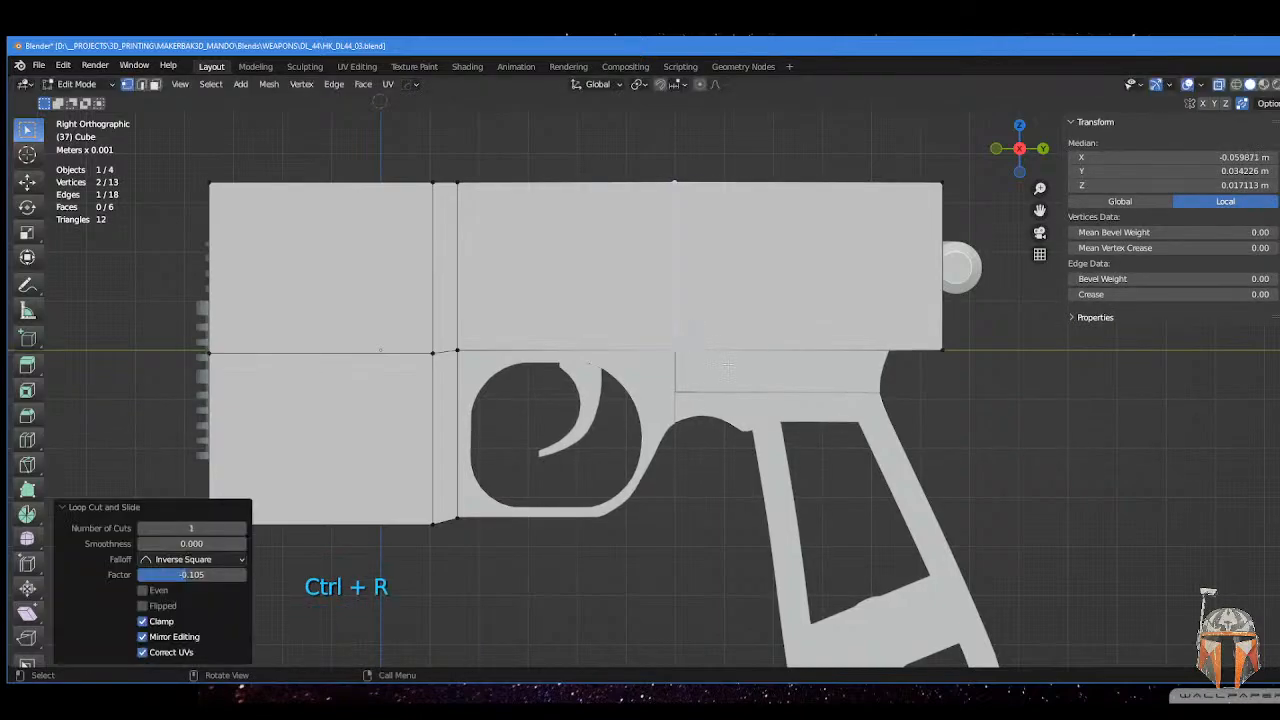
- Slide the panel's lower rear corner vertex forward by a factor of about 0.201 to meet the frame's rear edge
{"action": "key", "text": "Tab"}
{"action": "left_click", "coordinate": [783, 362]}
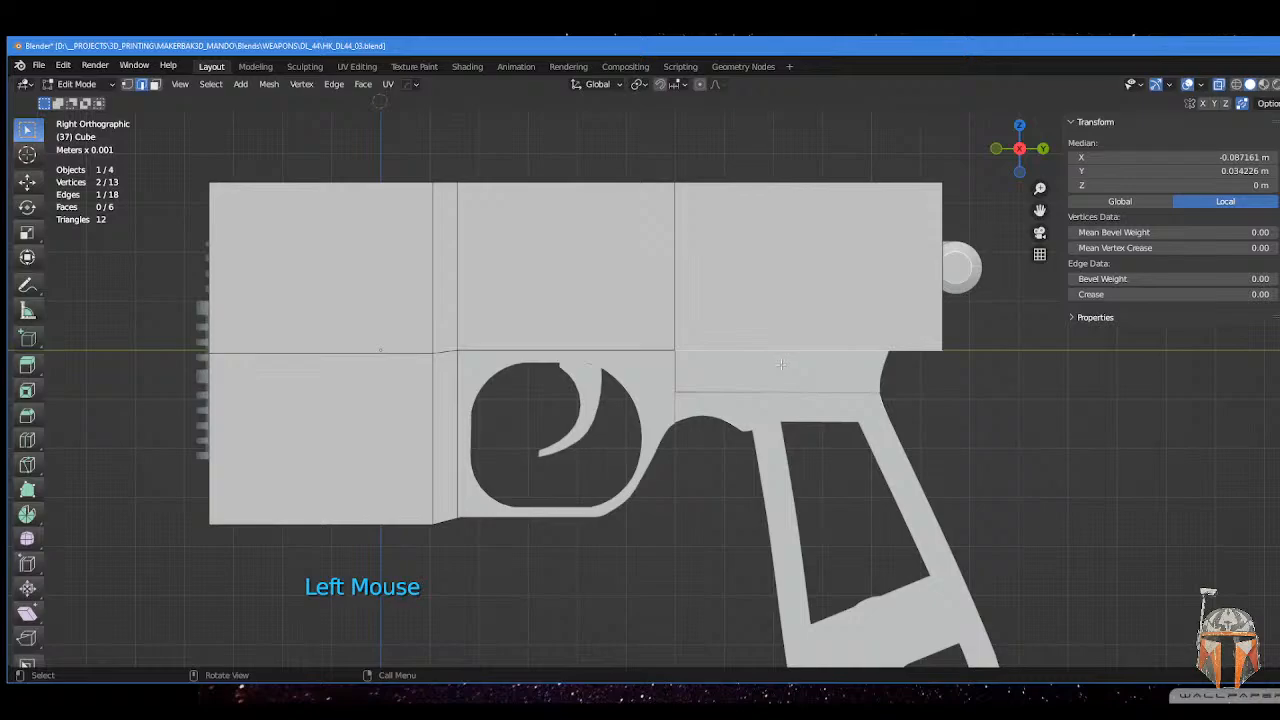
{"action": "key", "text": "Tab"}
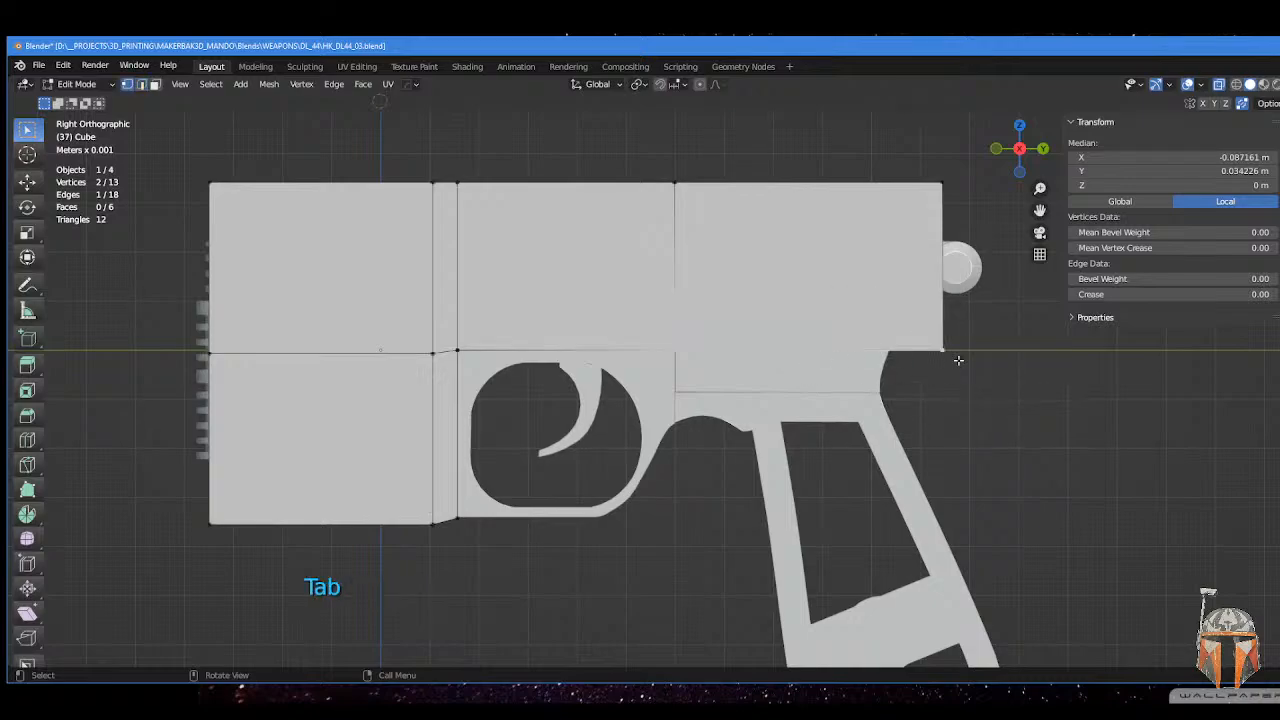
{"action": "left_click", "coordinate": [957, 360]}
{"action": "key", "text": "g"}
{"action": "key", "text": "g"}
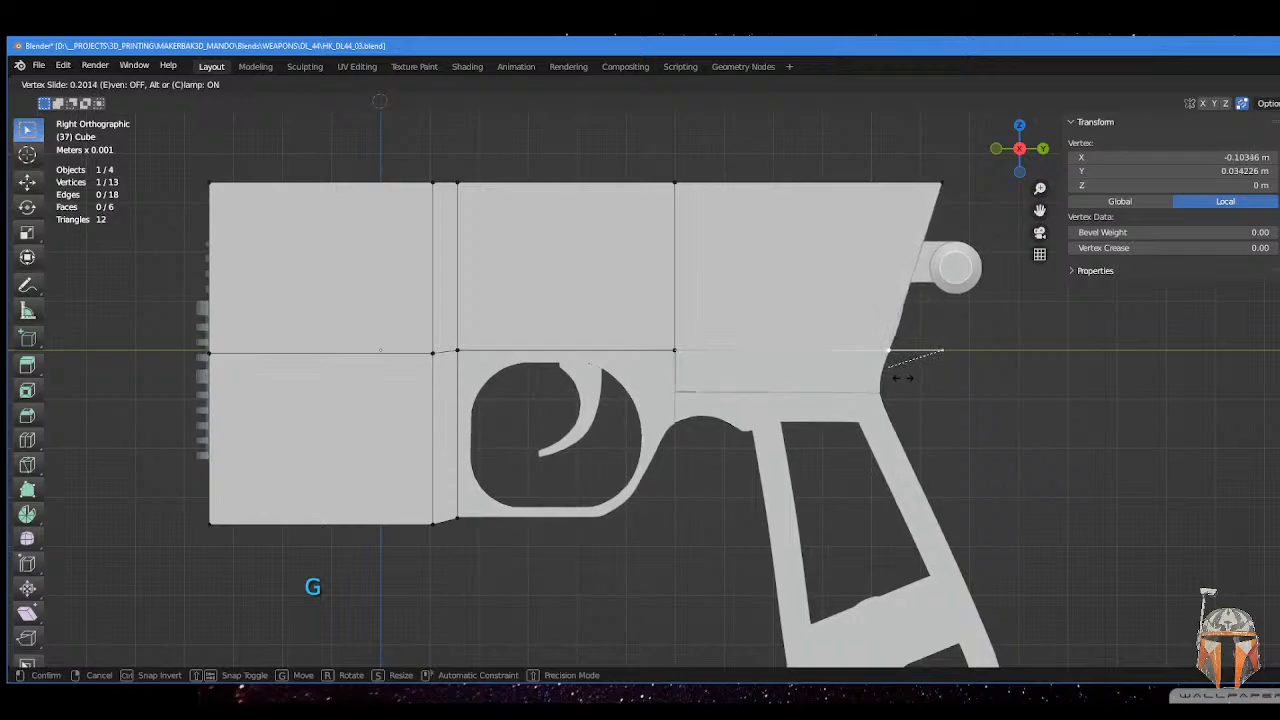
{"action": "left_click", "coordinate": [903, 378]}
- Select all vertices along the panel's top edge and slide them down by a factor of 0.288 to the frame's top
{"action": "left_click", "coordinate": [949, 181]}
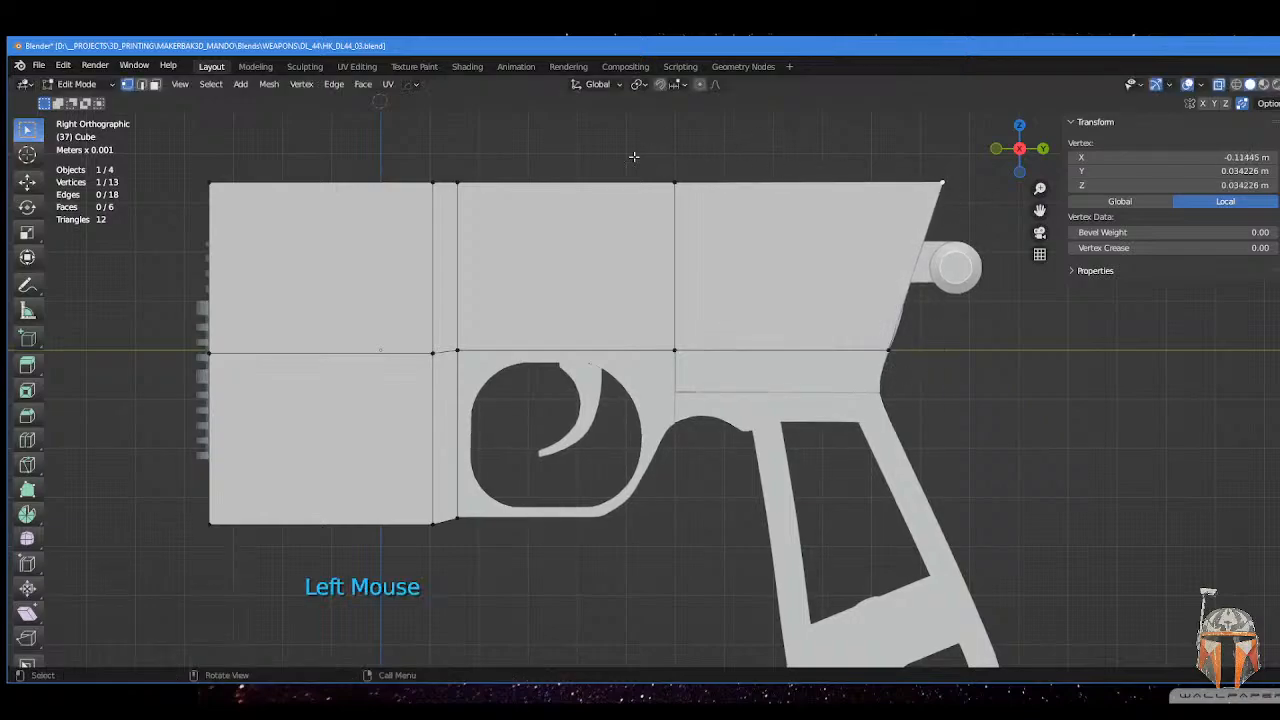
{"action": "left_click_drag", "start_coordinate": [157, 152], "coordinate": [958, 199]}
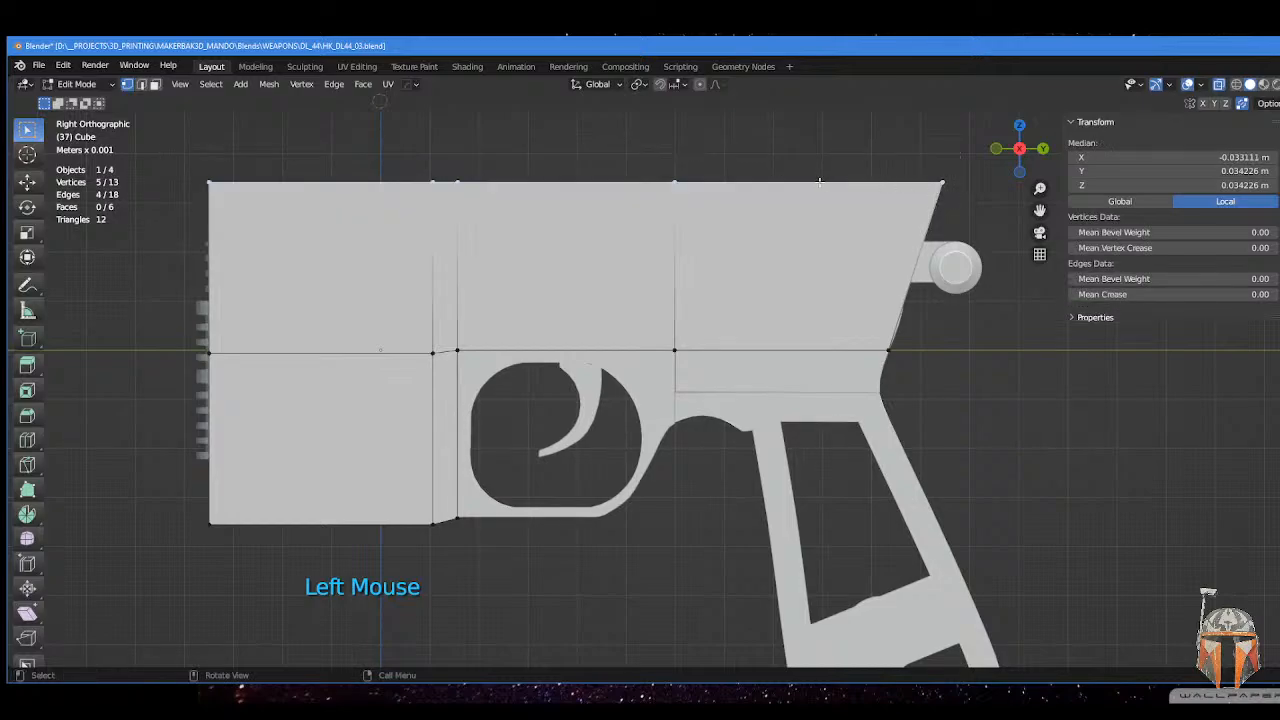
{"action": "key", "text": "g"}
{"action": "key", "text": "g"}
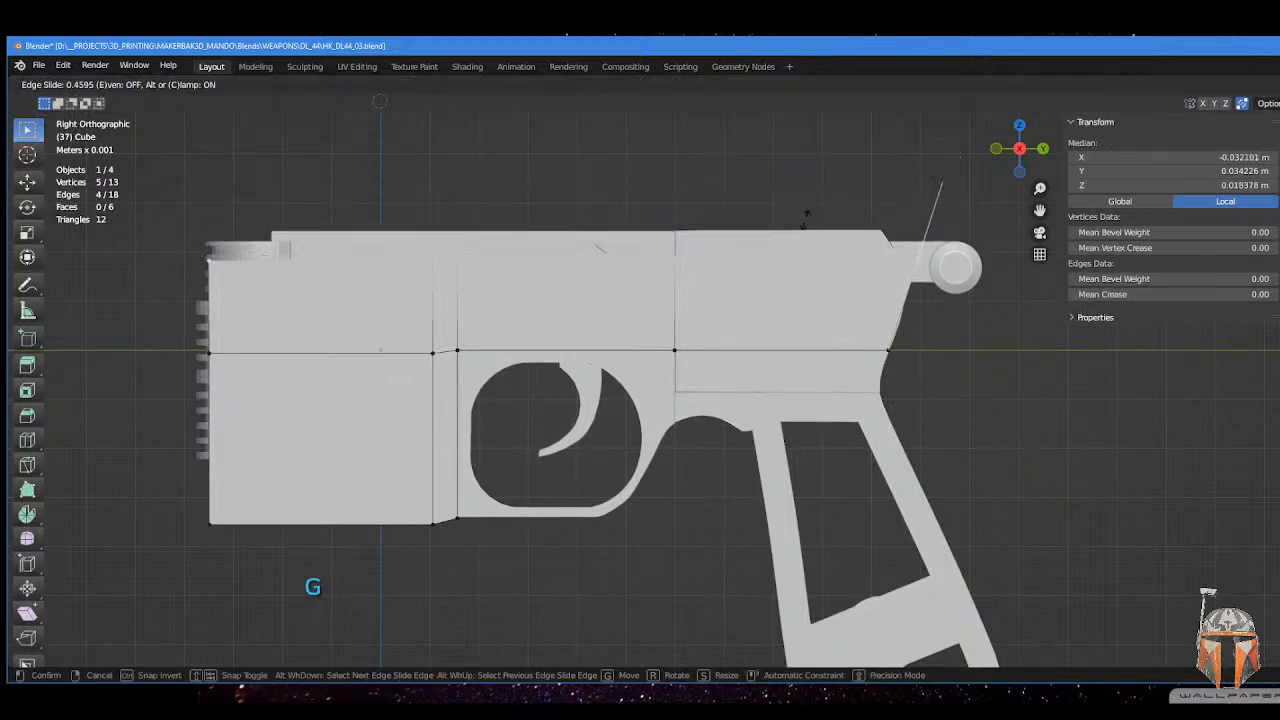
{"action": "left_click", "coordinate": [810, 205]}
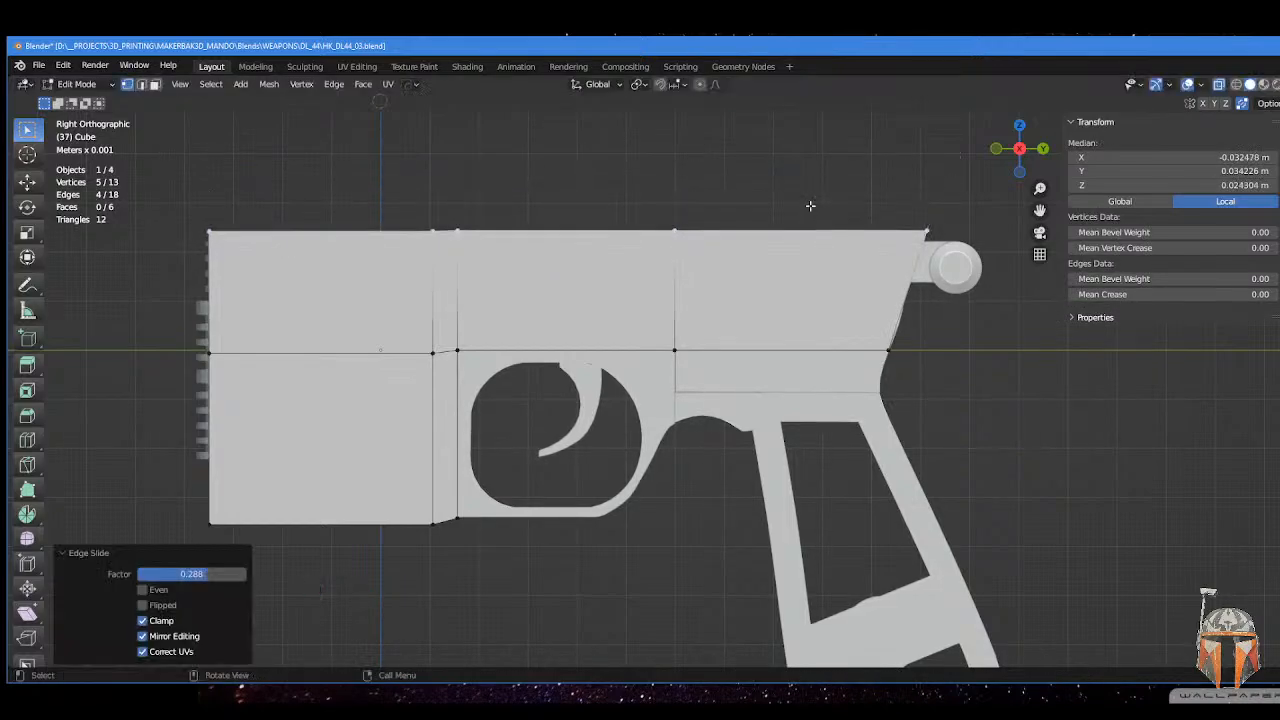
- Slide the panel's upper rear corner vertex forward by a factor of 0.187 to the frame's top rear corner
{"action": "left_click", "coordinate": [925, 209]}
{"action": "middle_click_drag", "start_coordinate": [925, 209], "coordinate": [929, 256]}
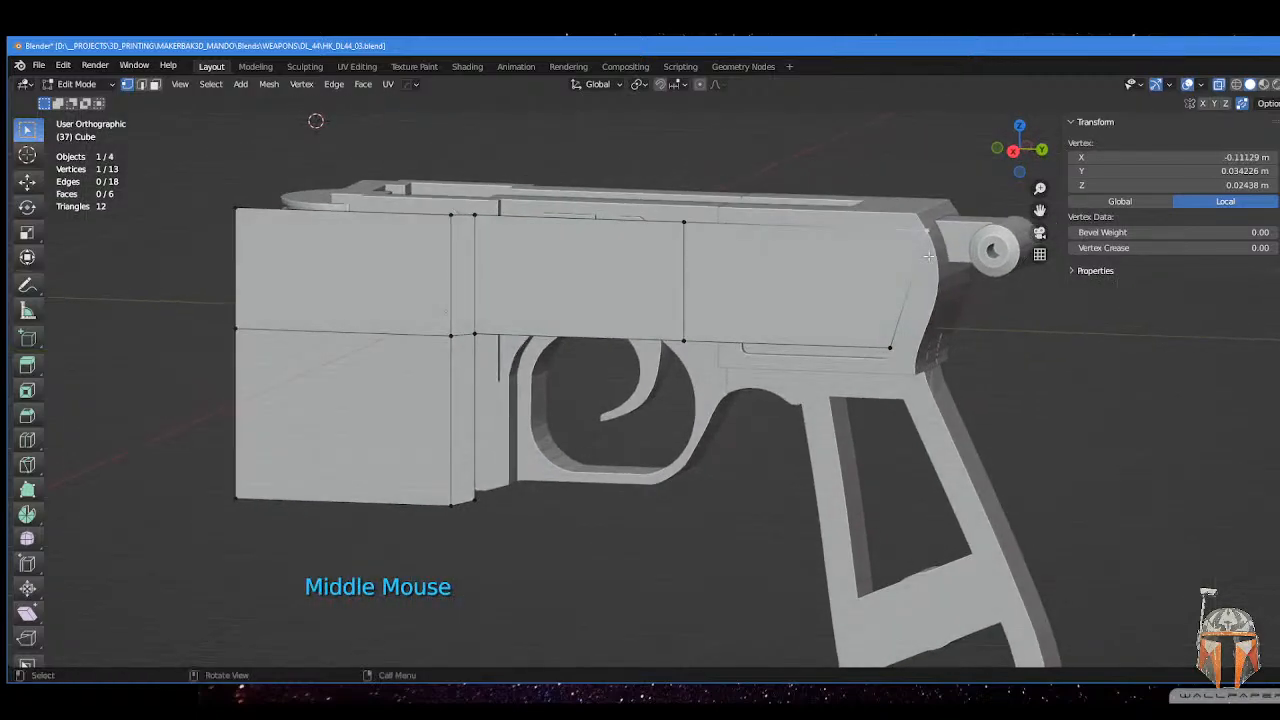
{"action": "key", "text": "KP_3"}
{"action": "key", "text": "g"}
{"action": "key", "text": "g"}
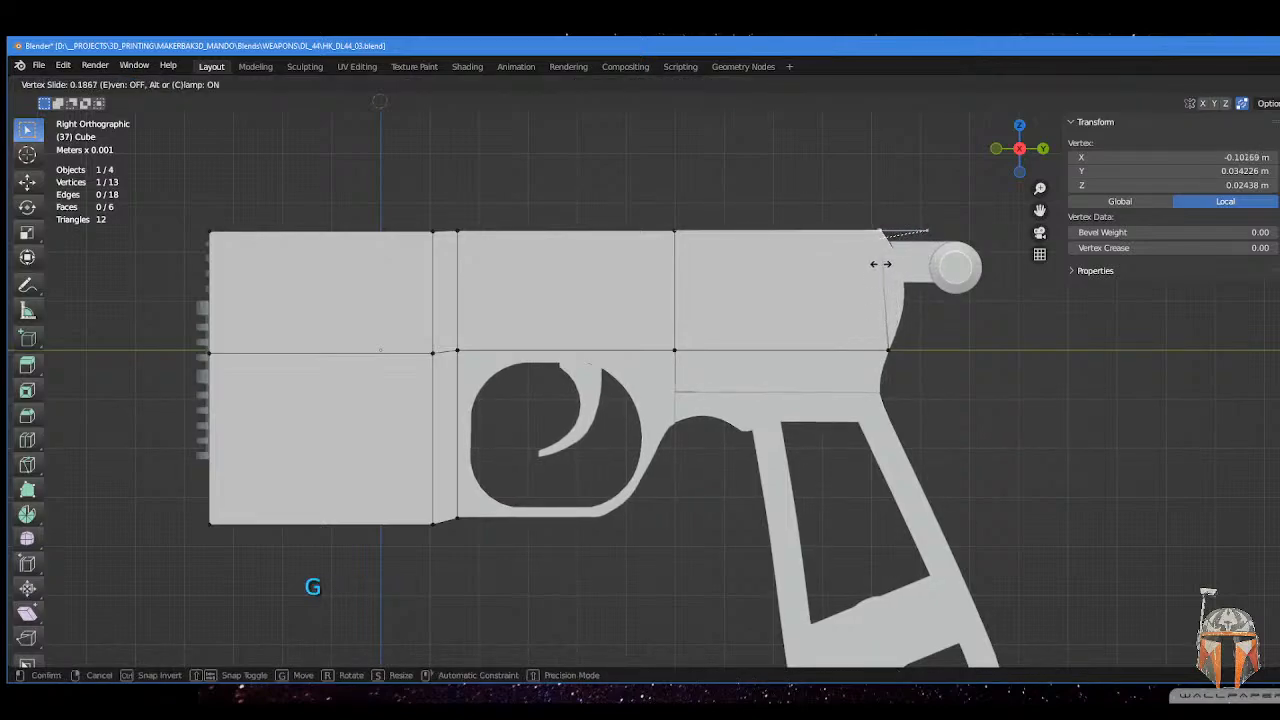
{"action": "left_click", "coordinate": [880, 264]}
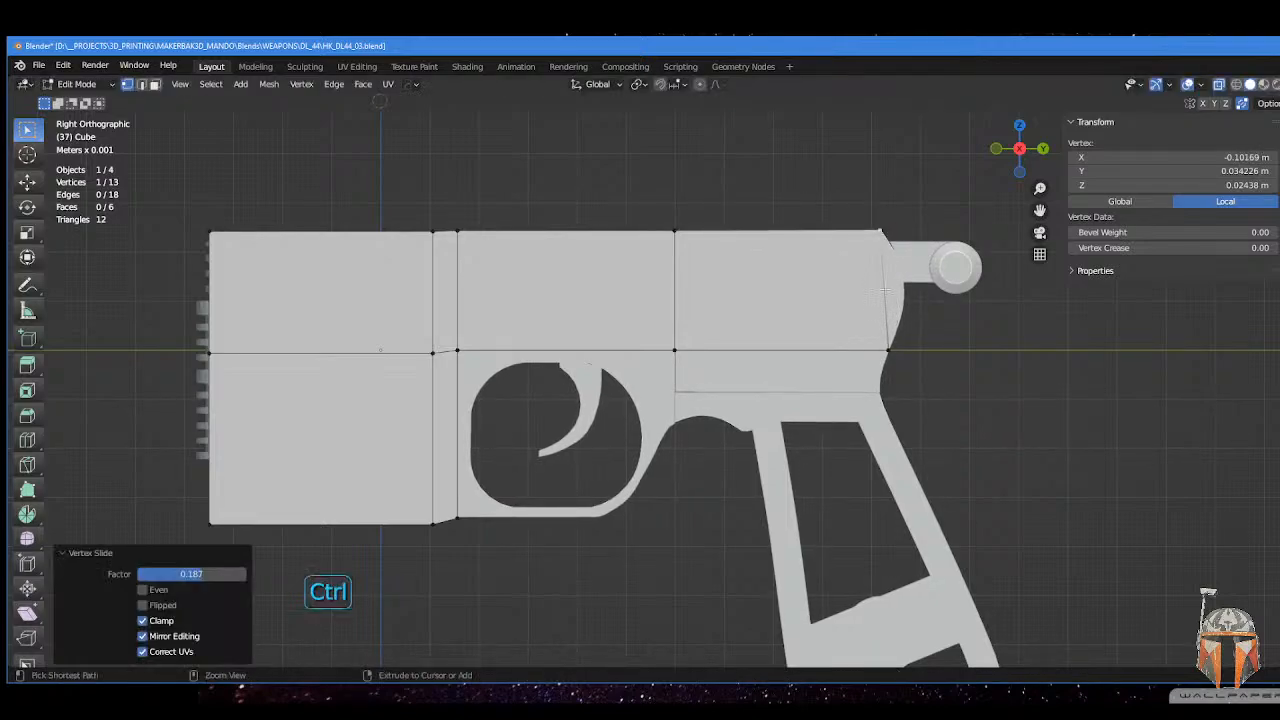
- Add two evenly spaced horizontal loop cuts with factor 0 across the upper half of the panel
{"action": "key", "text": "ctrl+r"}
{"action": "scroll", "coordinate": [884, 290], "scroll_direction": "up", "scroll_amount": 1}
{"action": "left_click", "coordinate": [884, 290]}
{"action": "right_click", "coordinate": [884, 290]}
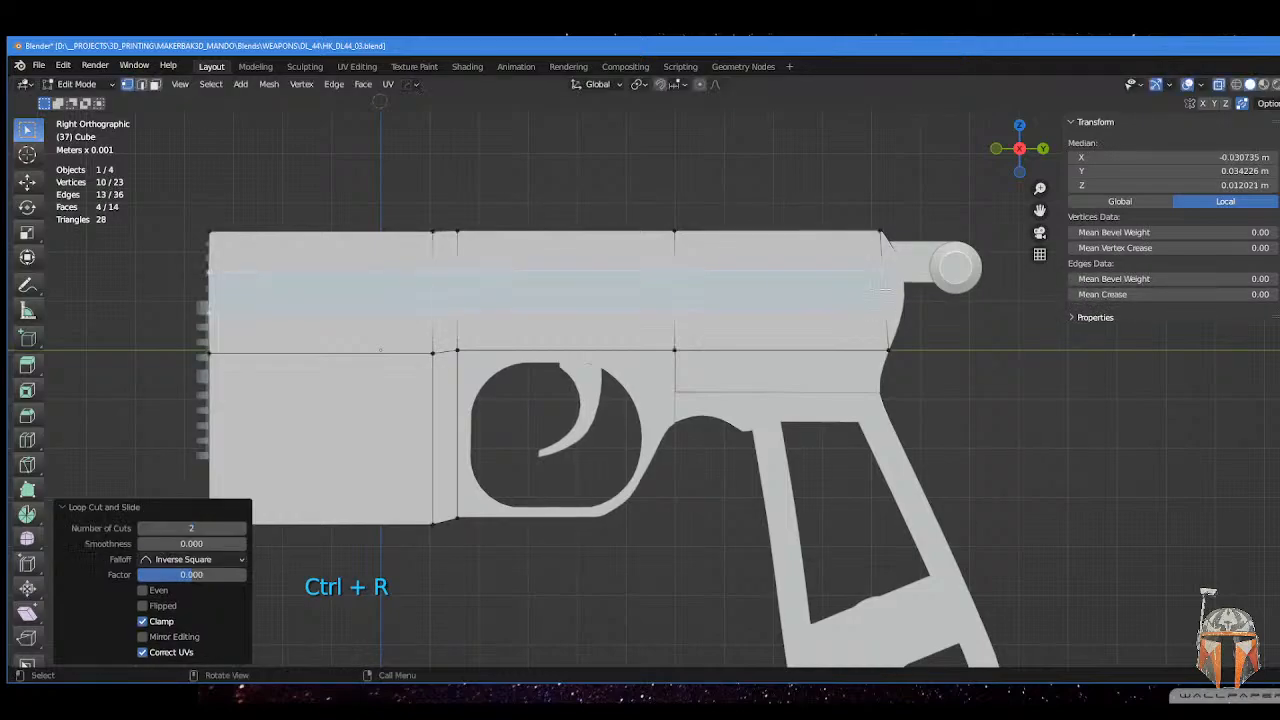
- Move the two new rear-edge vertices of the panel back 0.003412 m along Y to meet the frame's rear curve
{"action": "left_click", "coordinate": [884, 300]}
{"action": "left_click_drag", "start_coordinate": [898, 316], "coordinate": [901, 305]}
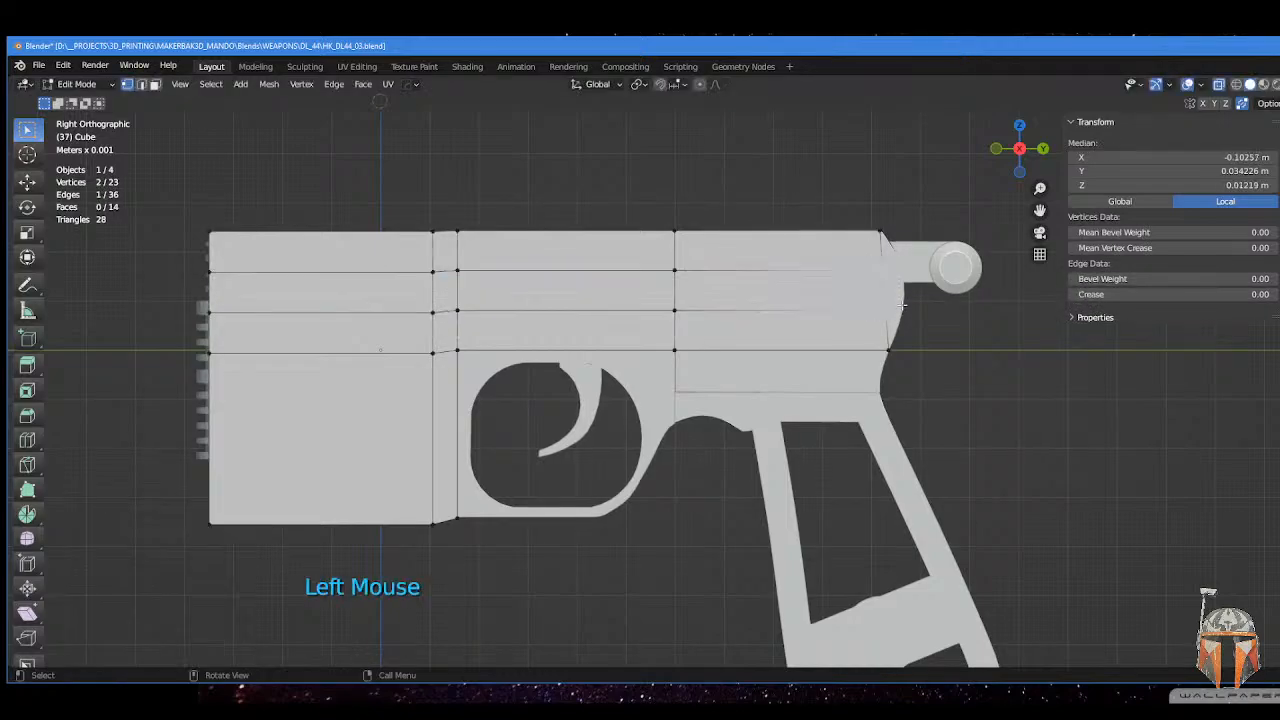
{"action": "key", "text": "g"}
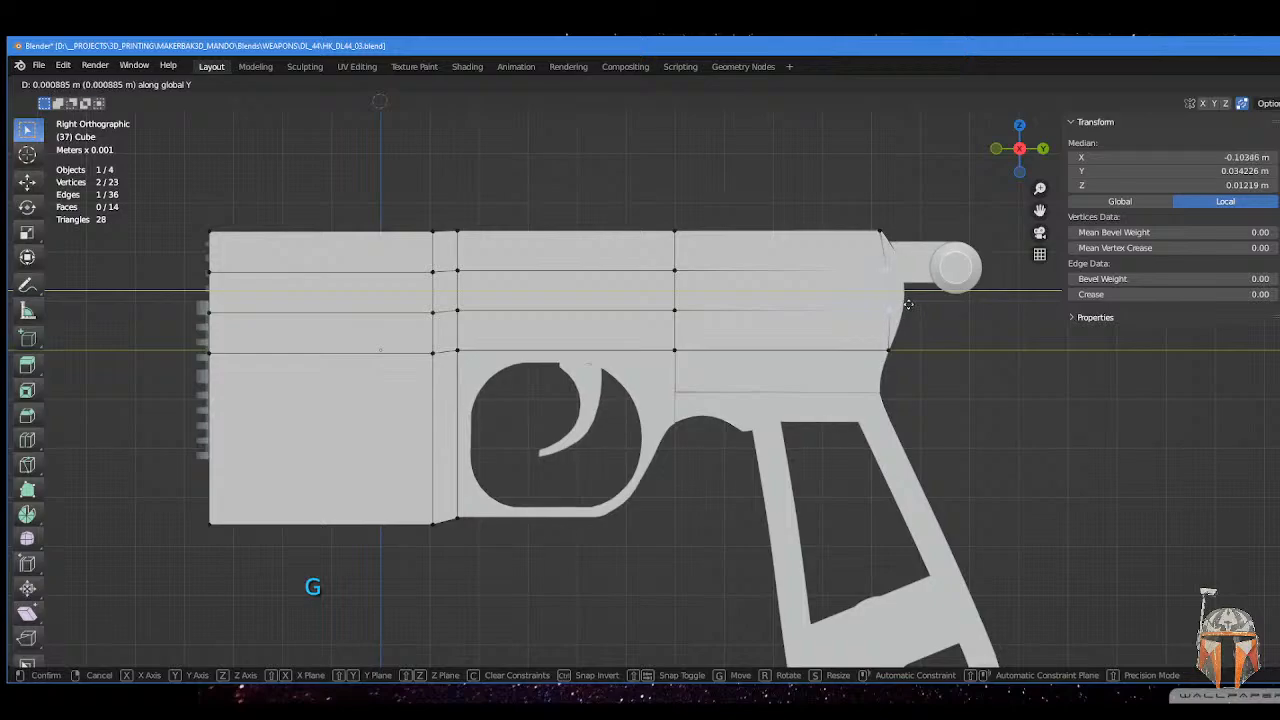
{"action": "left_click", "coordinate": [918, 301]}
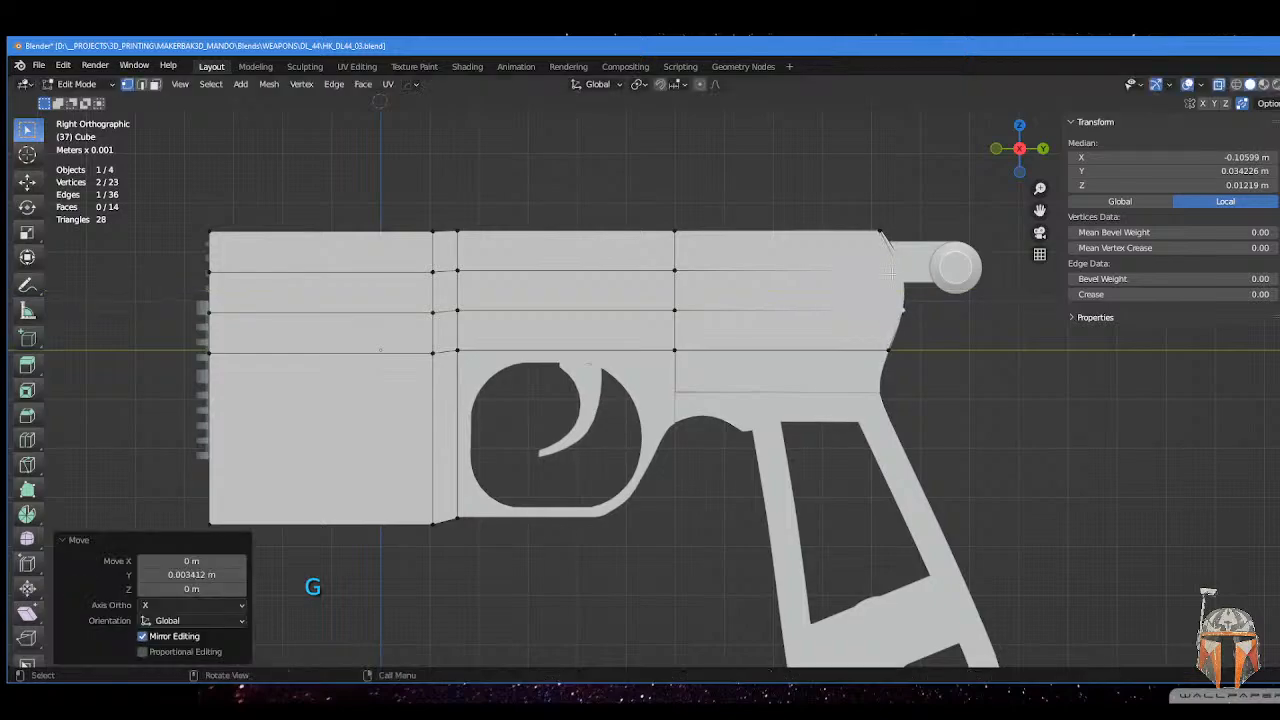
- Nudge the upper of those rear vertices along Y to the frame outline, and the top rear corner vertex by 0.000253 m
{"action": "left_click", "coordinate": [918, 280]}
{"action": "key", "text": "g"}
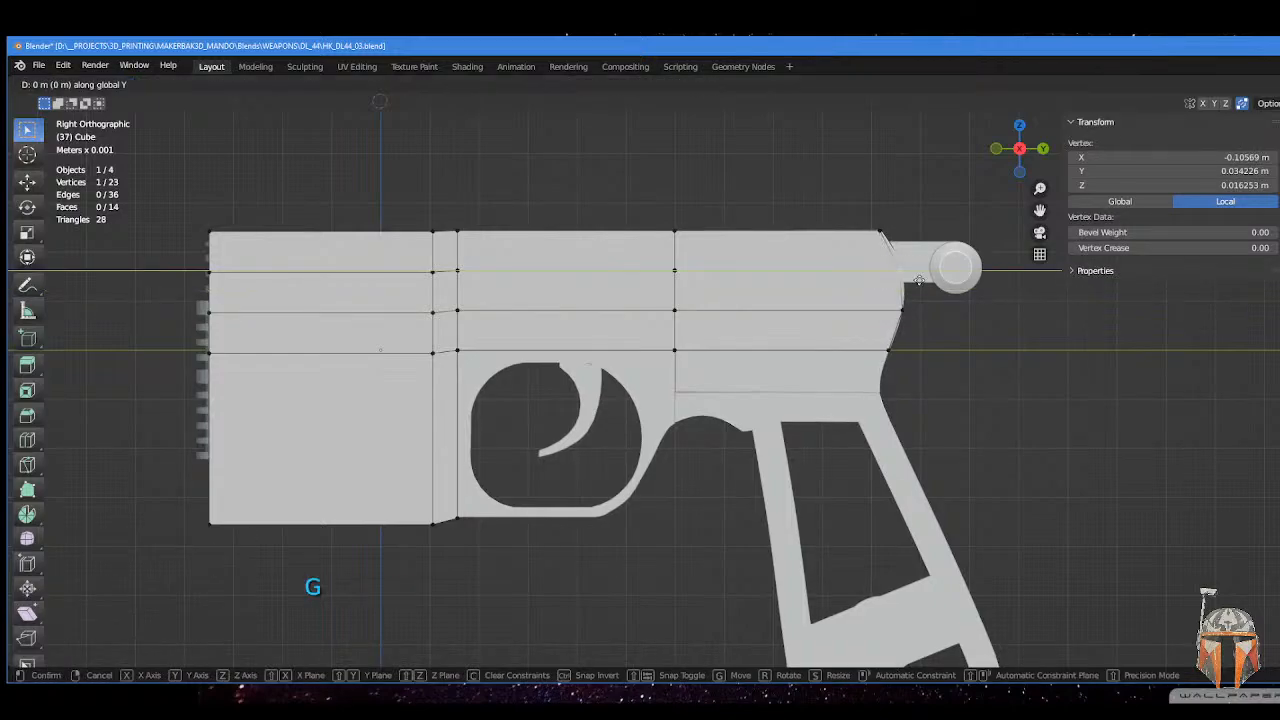
{"action": "left_click", "coordinate": [921, 282]}
{"action": "left_click", "coordinate": [903, 240]}
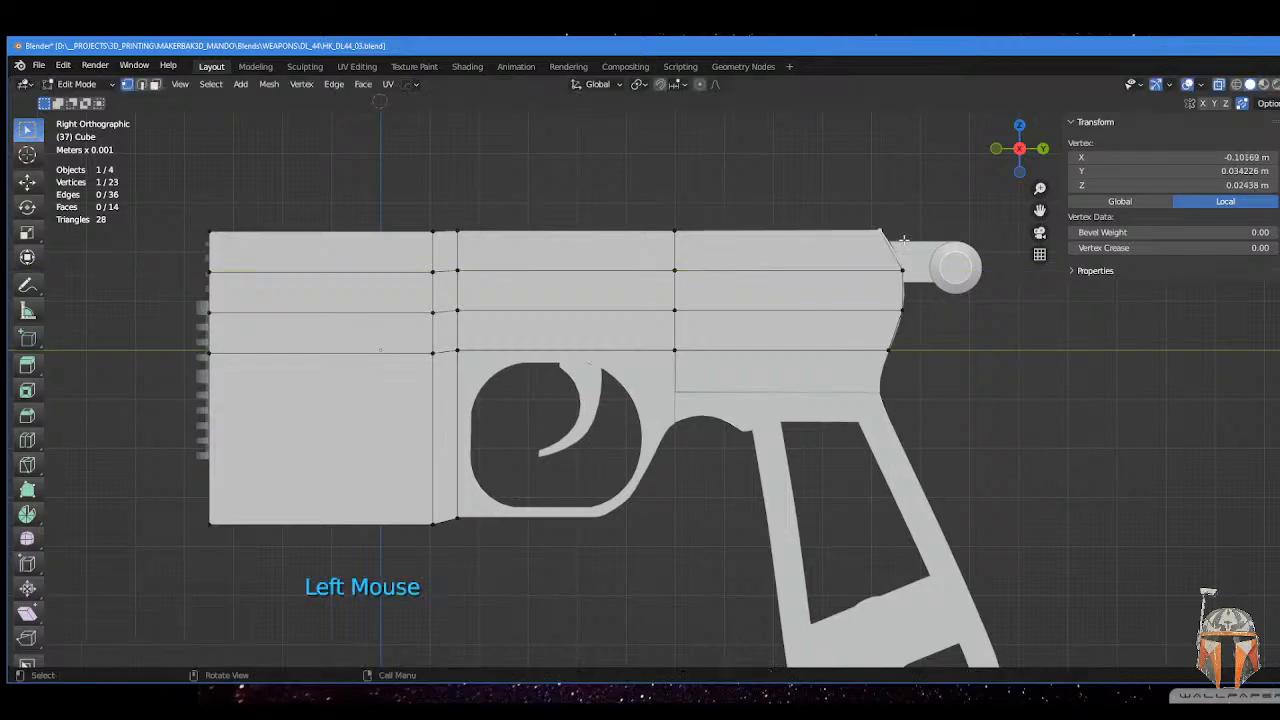
{"action": "key", "text": "g"}
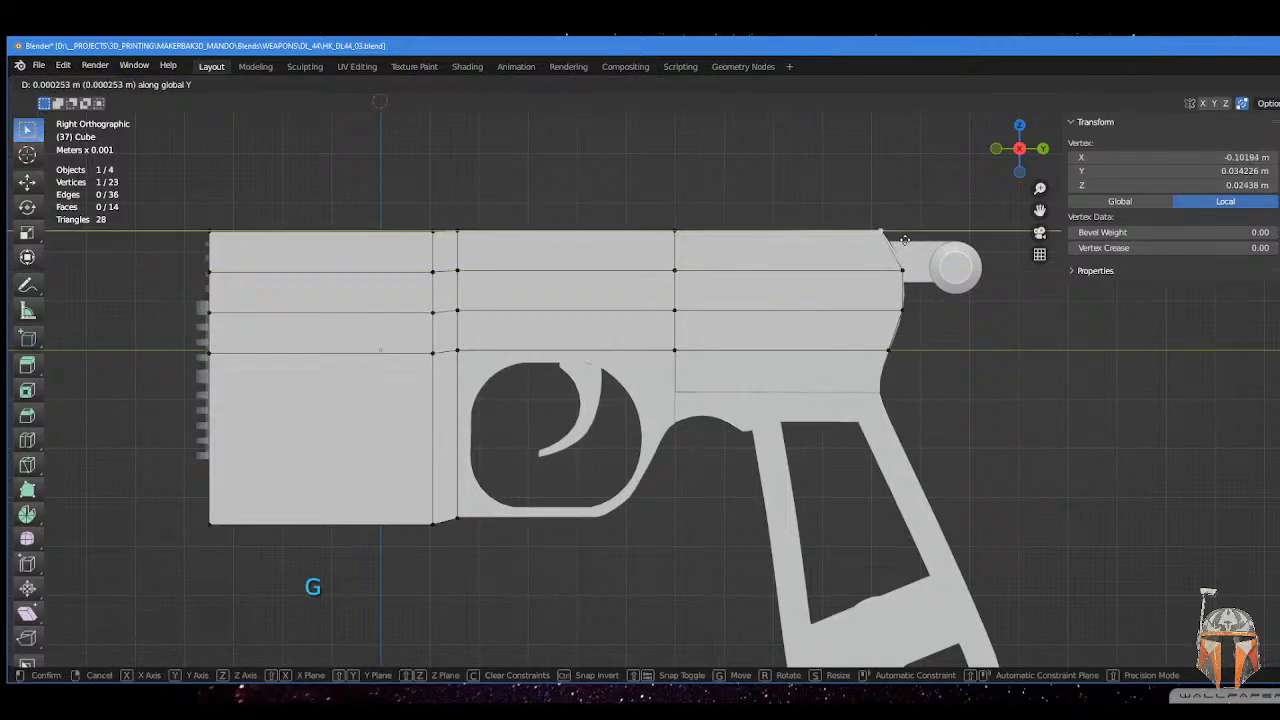
{"action": "left_click", "coordinate": [904, 240]}
- Extrude the bottom edge of the panel's rear section down 0.008593 m along Z to the frame's ledge above the grip
{"action": "middle_click_drag", "start_coordinate": [890, 351], "coordinate": [920, 315], "text": "shift"}
{"action": "key", "text": "Tab"}
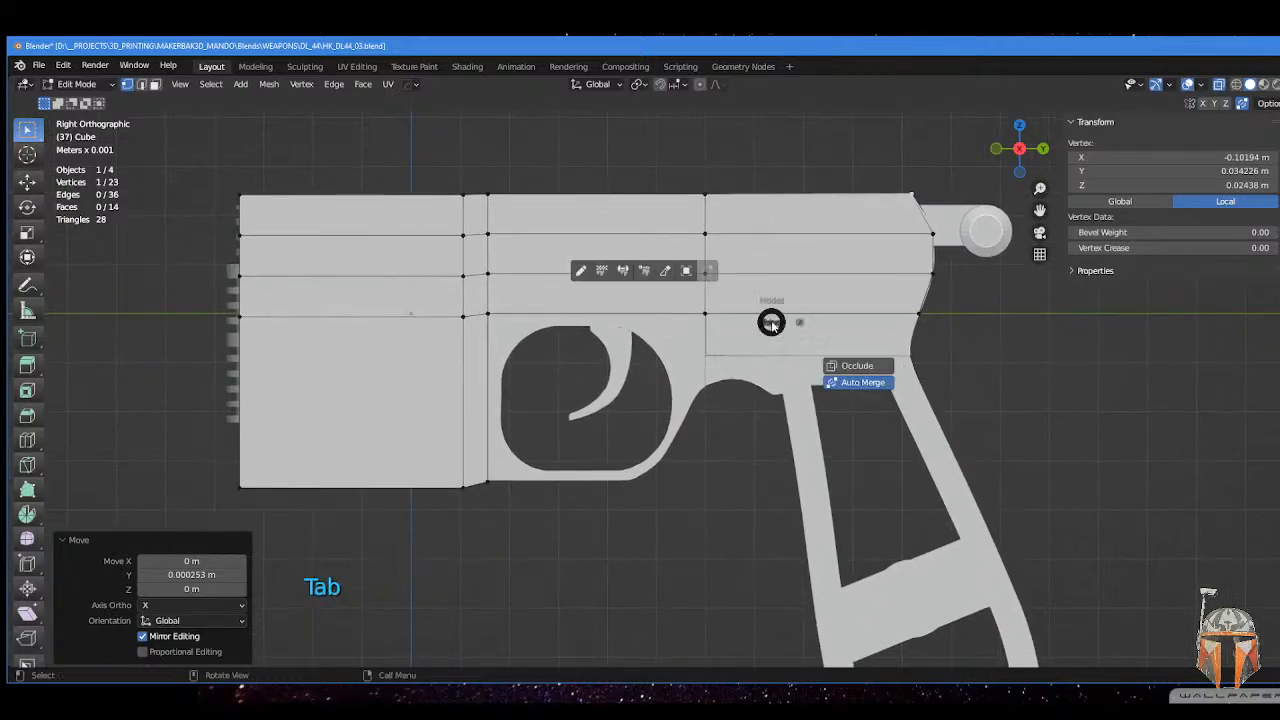
{"action": "left_click", "coordinate": [795, 323]}
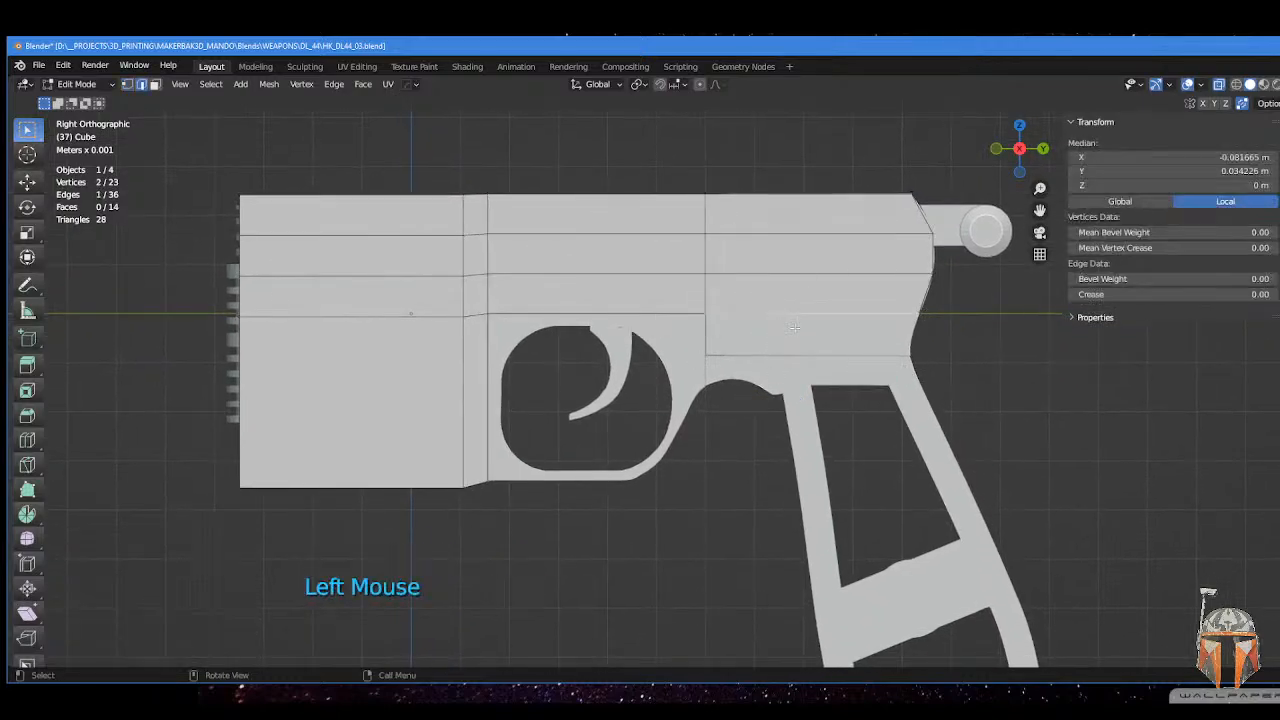
{"action": "middle_click_drag", "start_coordinate": [808, 328], "coordinate": [858, 340]}
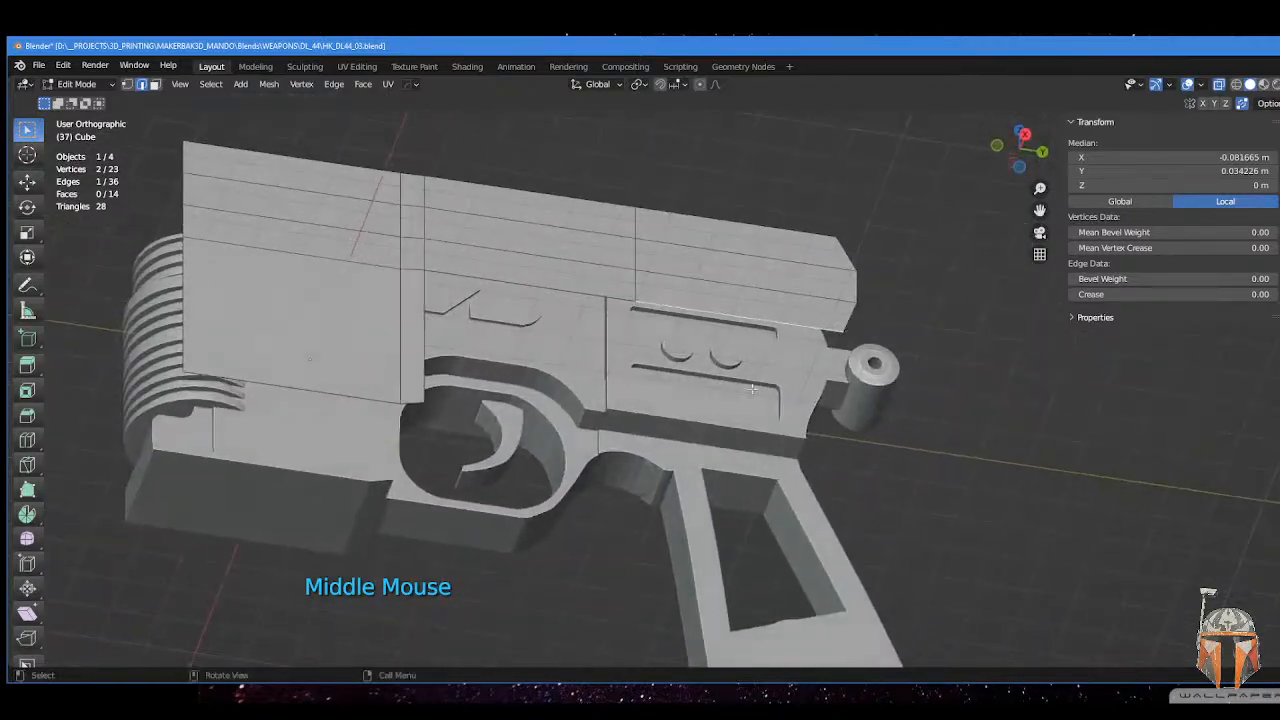
{"action": "middle_click_drag", "start_coordinate": [671, 431], "coordinate": [686, 367], "text": "shift"}
{"action": "middle_click_drag", "start_coordinate": [686, 367], "coordinate": [753, 355]}
{"action": "middle_click_drag", "start_coordinate": [840, 283], "coordinate": [656, 465]}
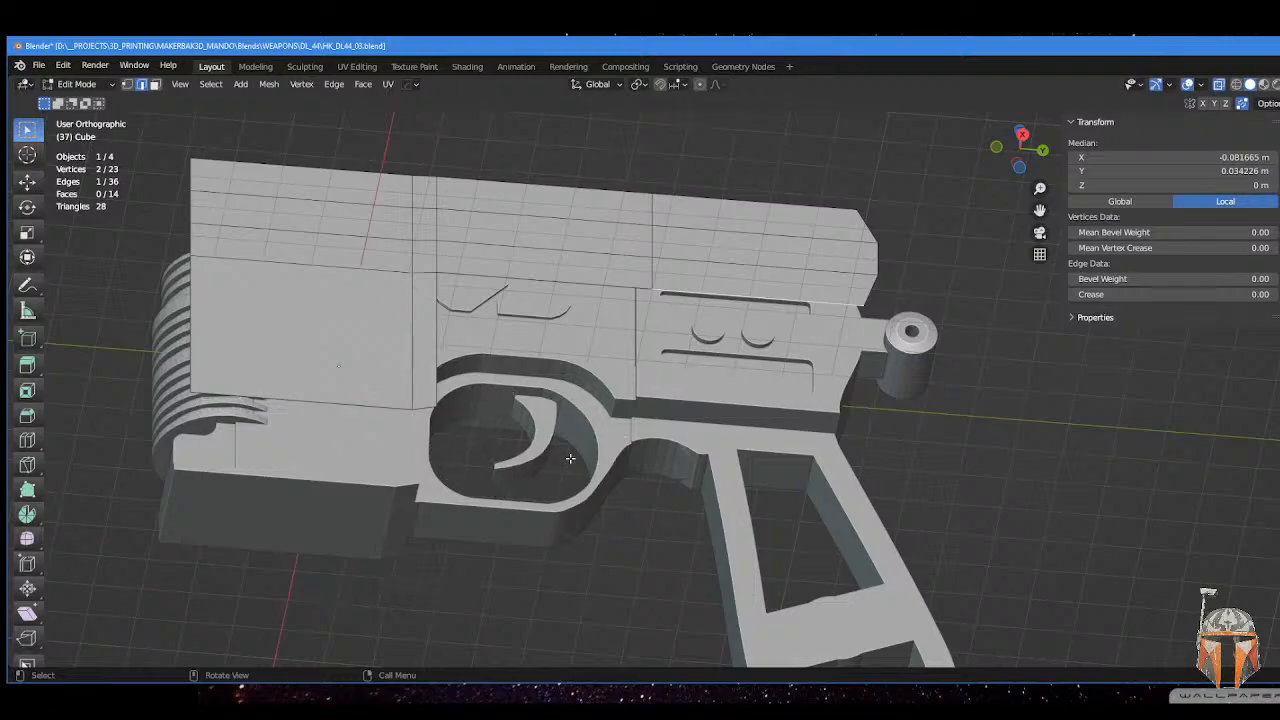
{"action": "middle_click_drag", "start_coordinate": [572, 449], "coordinate": [962, 371]}
{"action": "middle_click_drag", "start_coordinate": [732, 396], "coordinate": [756, 362]}
{"action": "key", "text": "KP_3"}
{"action": "left_click", "coordinate": [756, 352]}
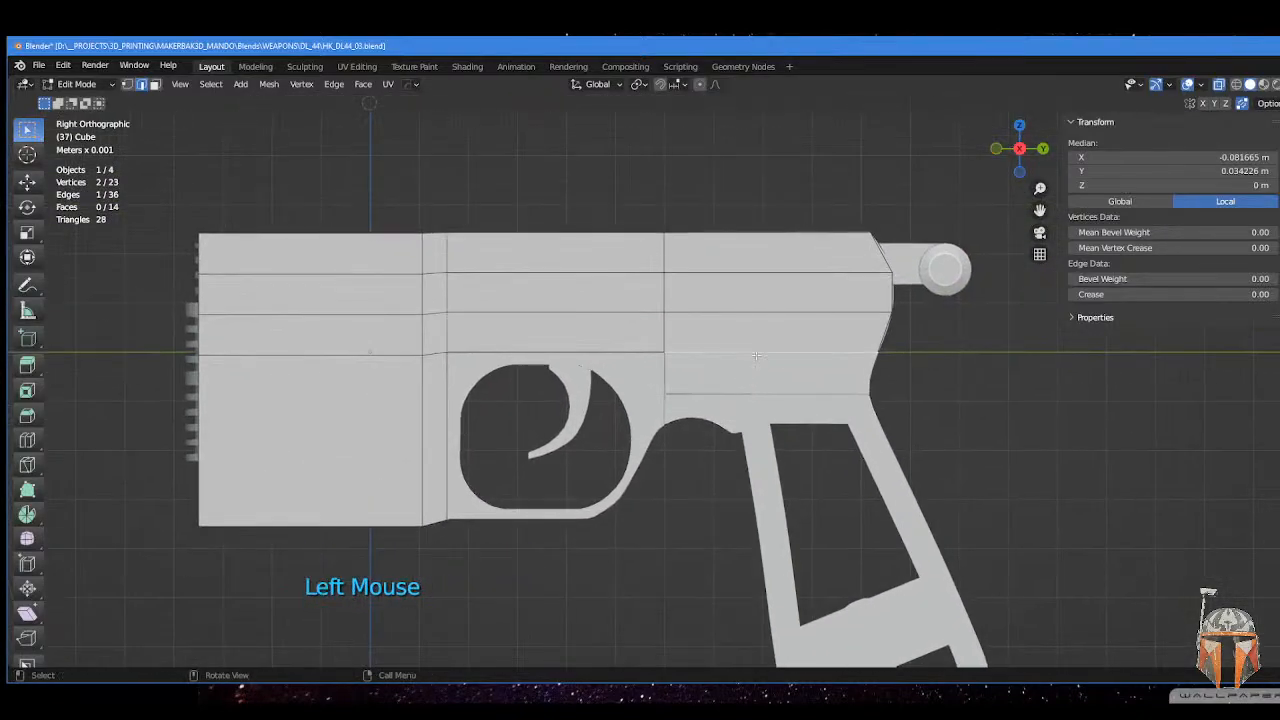
{"action": "key", "text": "e"}
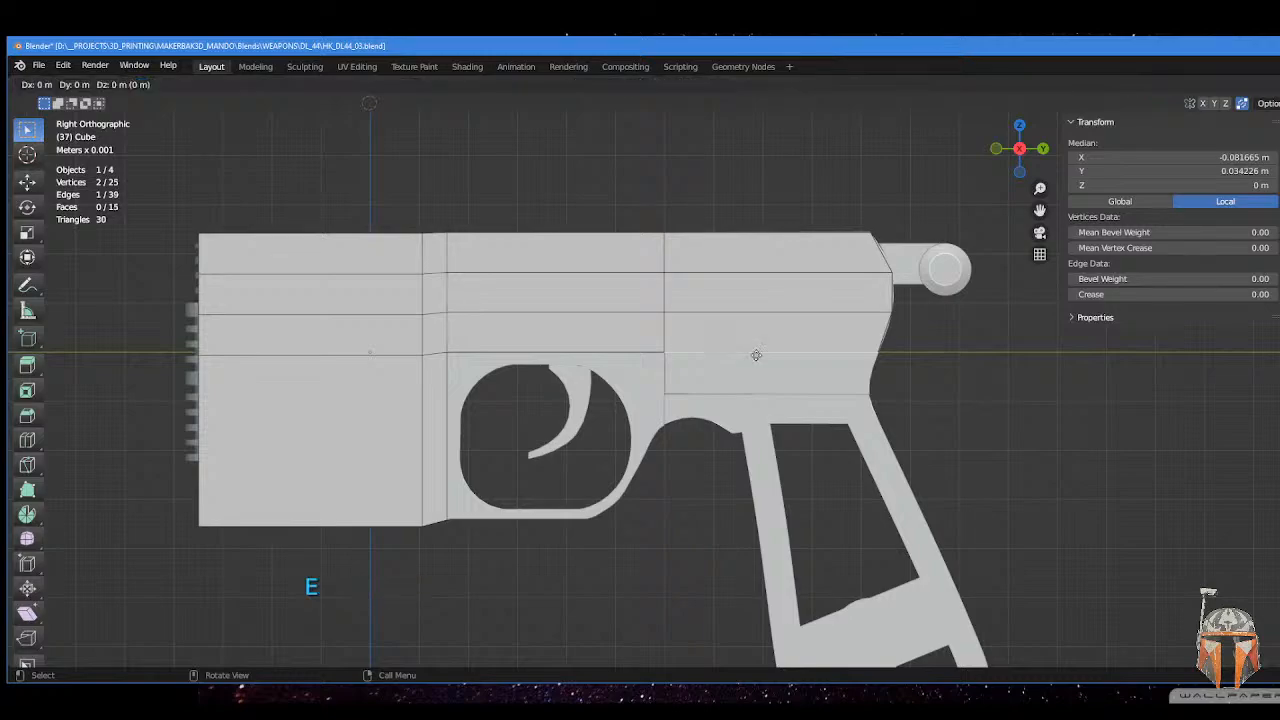
{"action": "key", "text": "z"}
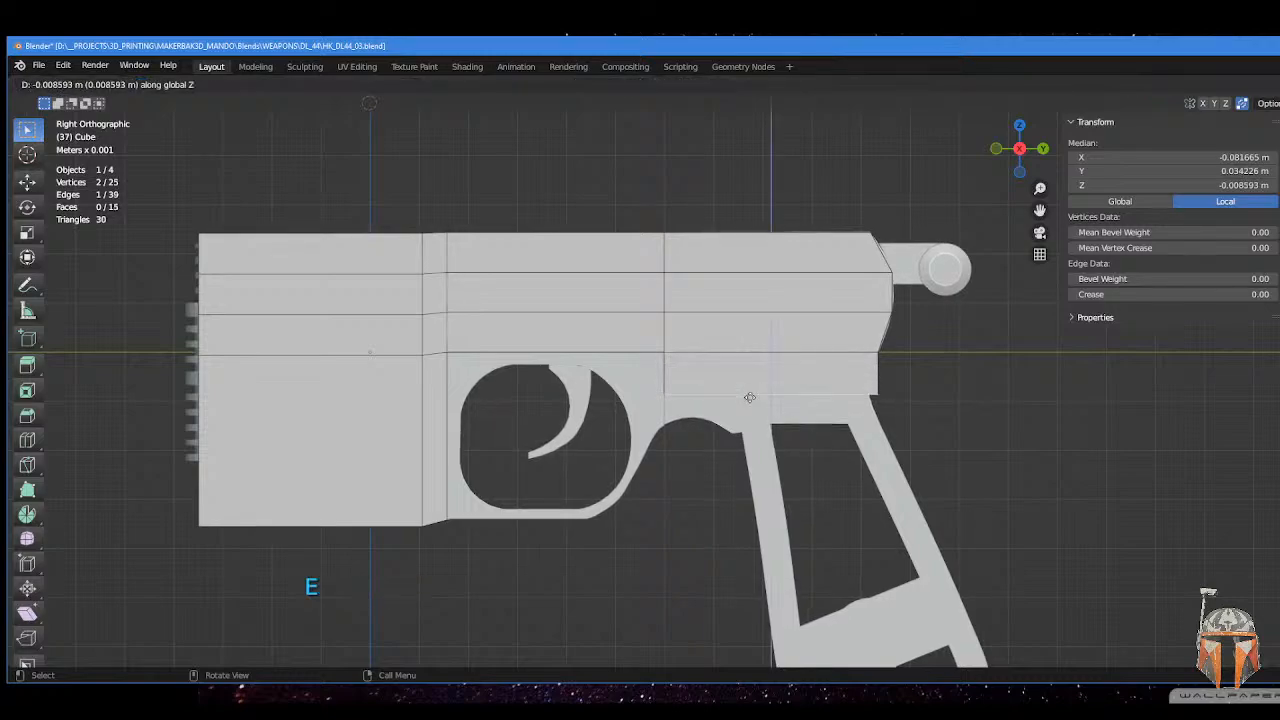
{"action": "left_click", "coordinate": [749, 397]}
- Slide the extruded section's lower rear vertex forward by a factor of 0.046 to the frame's rear edge
{"action": "key", "text": "ctrl+Tab"}
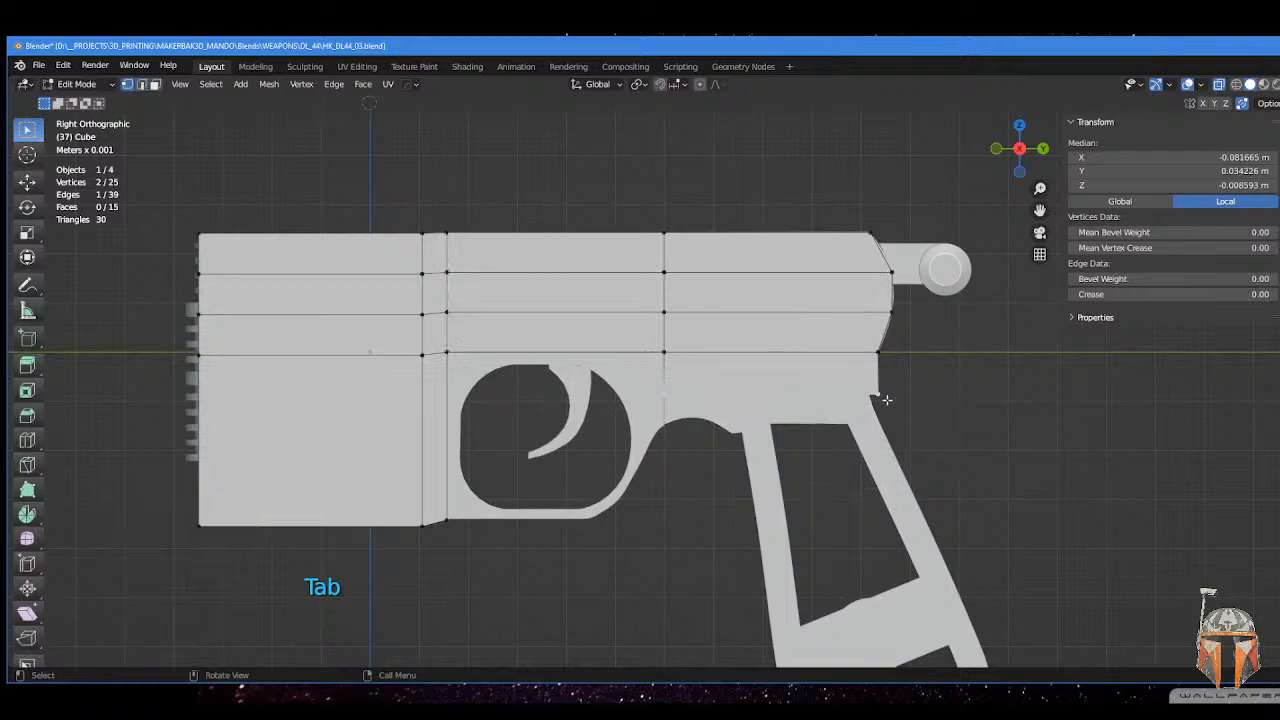
{"action": "left_click", "coordinate": [893, 398]}
{"action": "key", "text": "g"}
{"action": "key", "text": "g"}
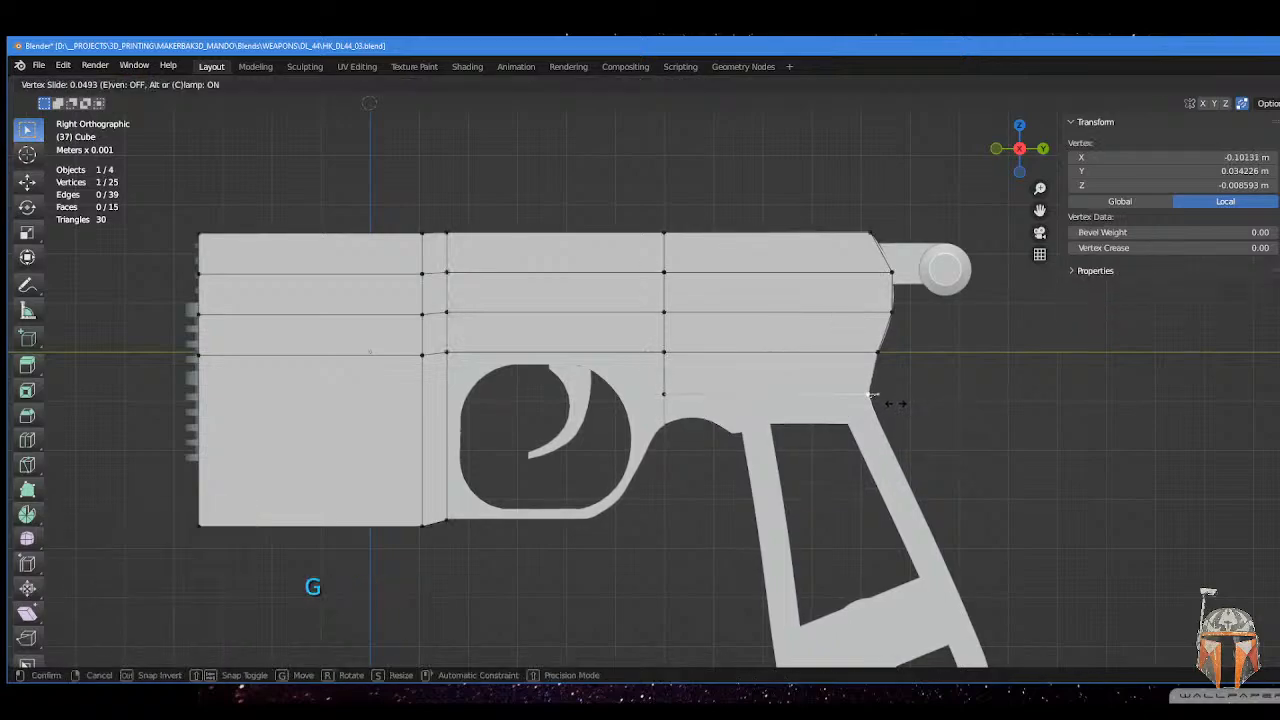
{"action": "left_click", "coordinate": [872, 397]}
{"action": "middle_click_drag", "start_coordinate": [880, 389], "coordinate": [892, 386], "text": "shift"}
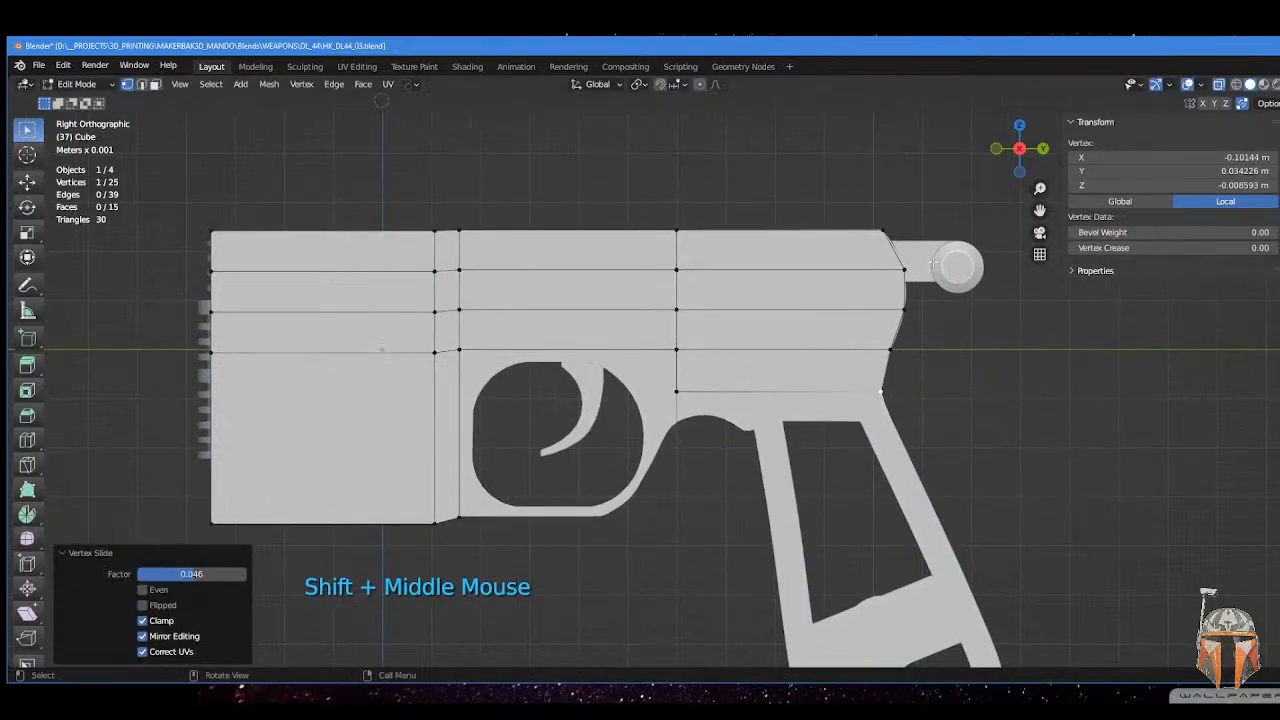
- Add a centred horizontal loop cut between the two upper cuts and move its rear vertex back 0.000379 m along Y
{"action": "key", "text": "ctrl+r"}
{"action": "left_click", "coordinate": [902, 292]}
{"action": "right_click", "coordinate": [902, 292]}
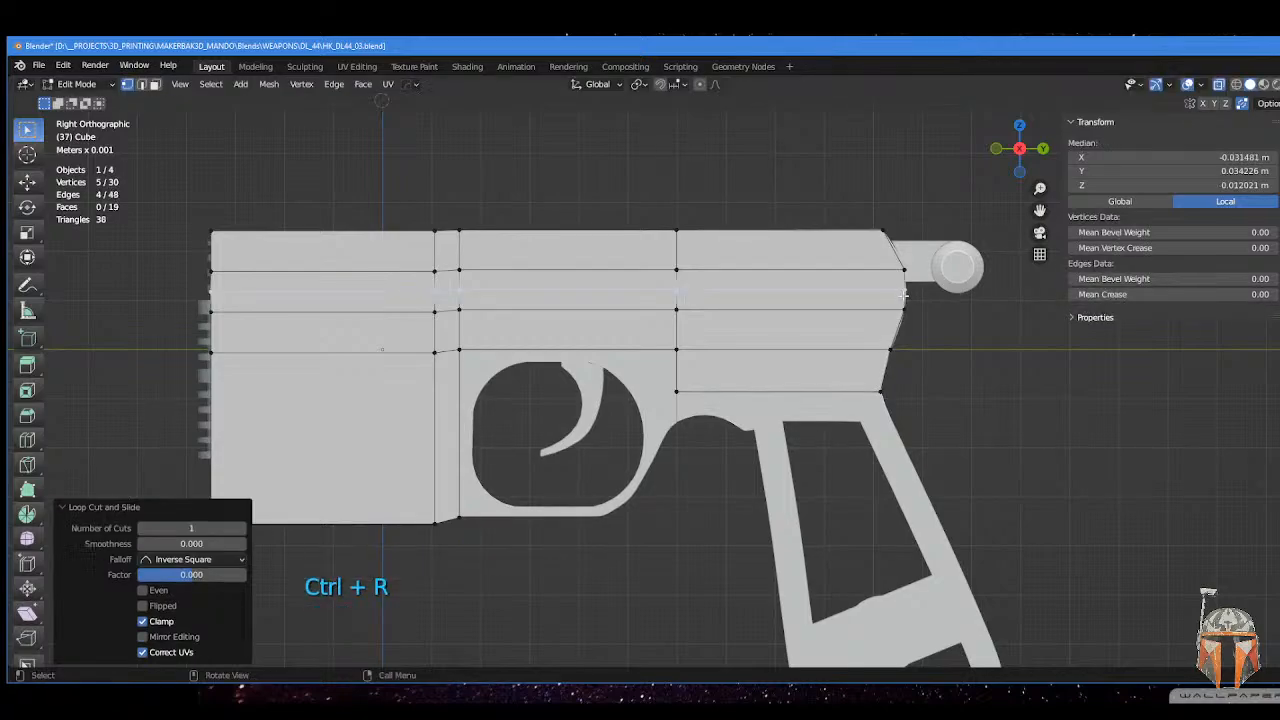
{"action": "left_click", "coordinate": [906, 295]}
{"action": "key", "text": "g"}
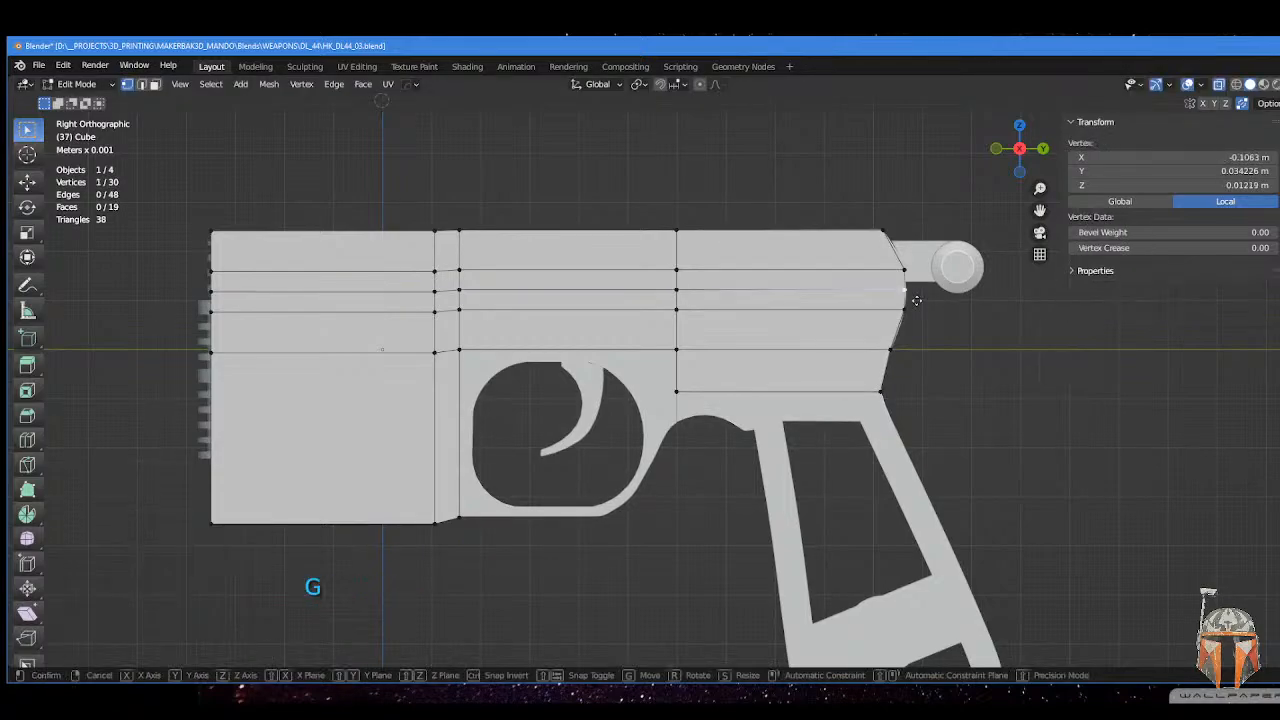
{"action": "left_click", "coordinate": [918, 300]}
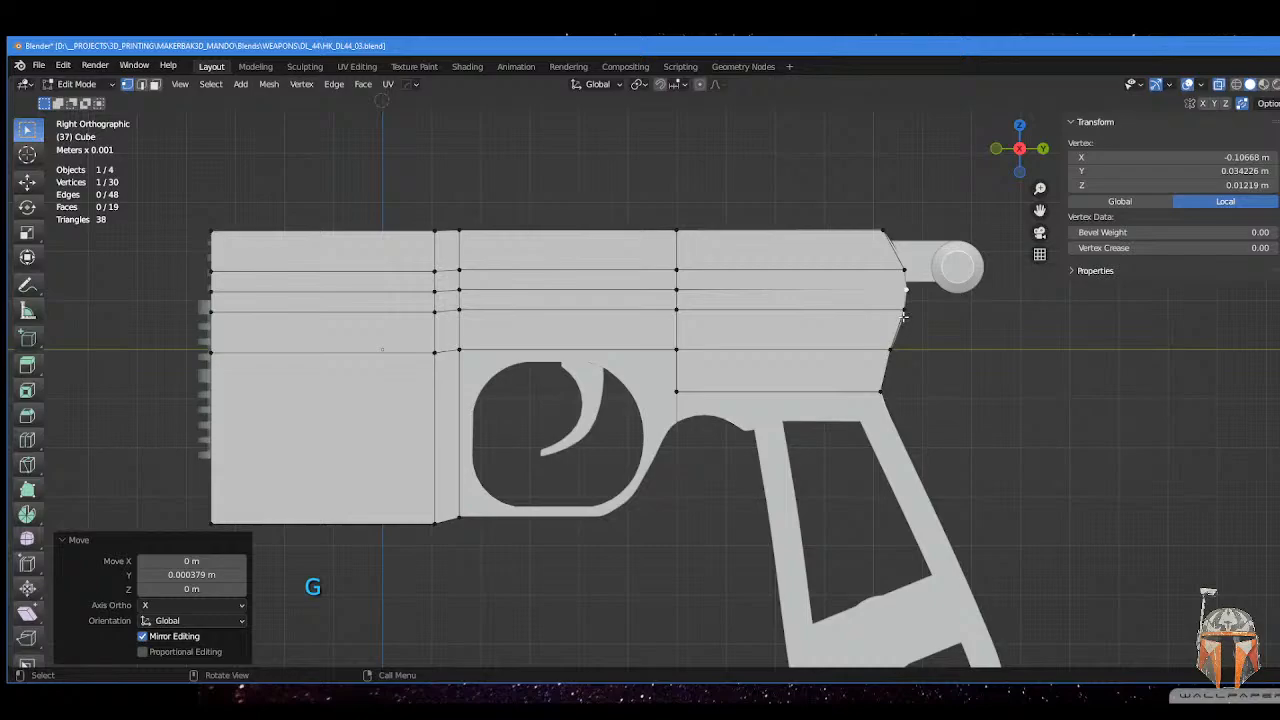
- Move the rear vertex below the new cut down about 0.002 m and the one above it up 0.000758 m, following the frame
{"action": "left_click", "coordinate": [922, 325]}
{"action": "key", "text": "g"}
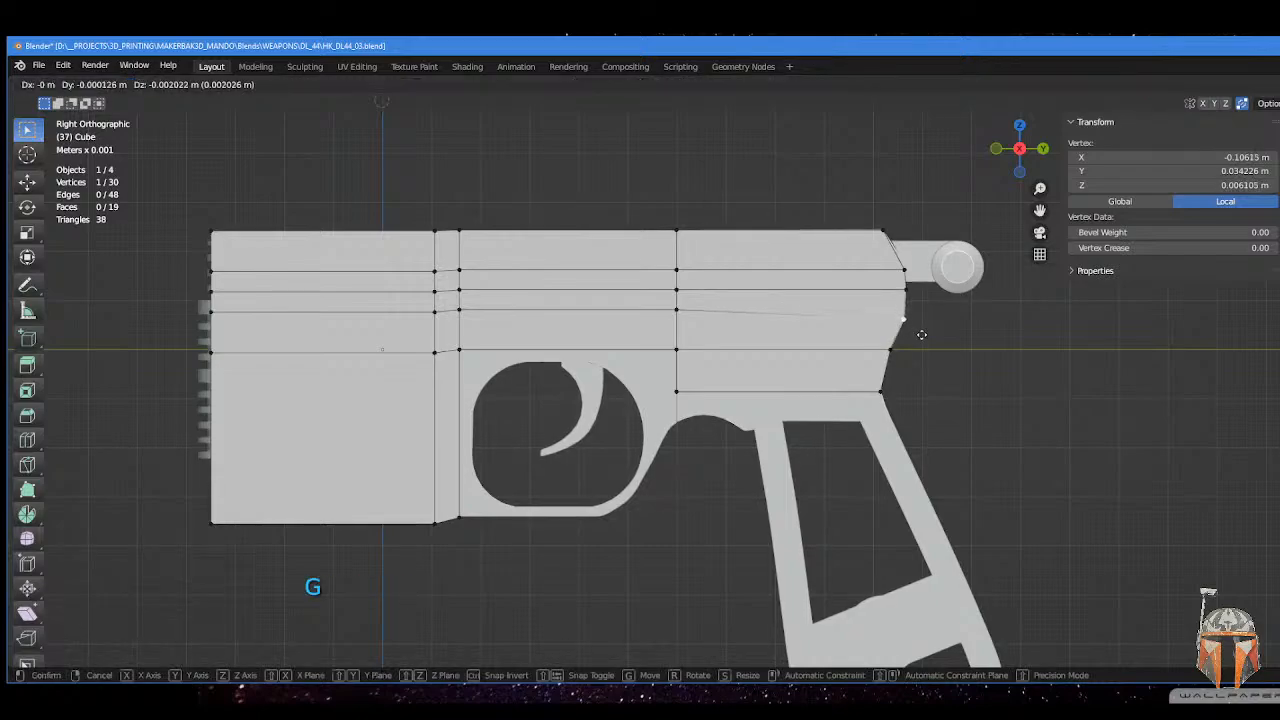
{"action": "left_click", "coordinate": [921, 335]}
{"action": "left_click", "coordinate": [906, 267]}
{"action": "key", "text": "g"}
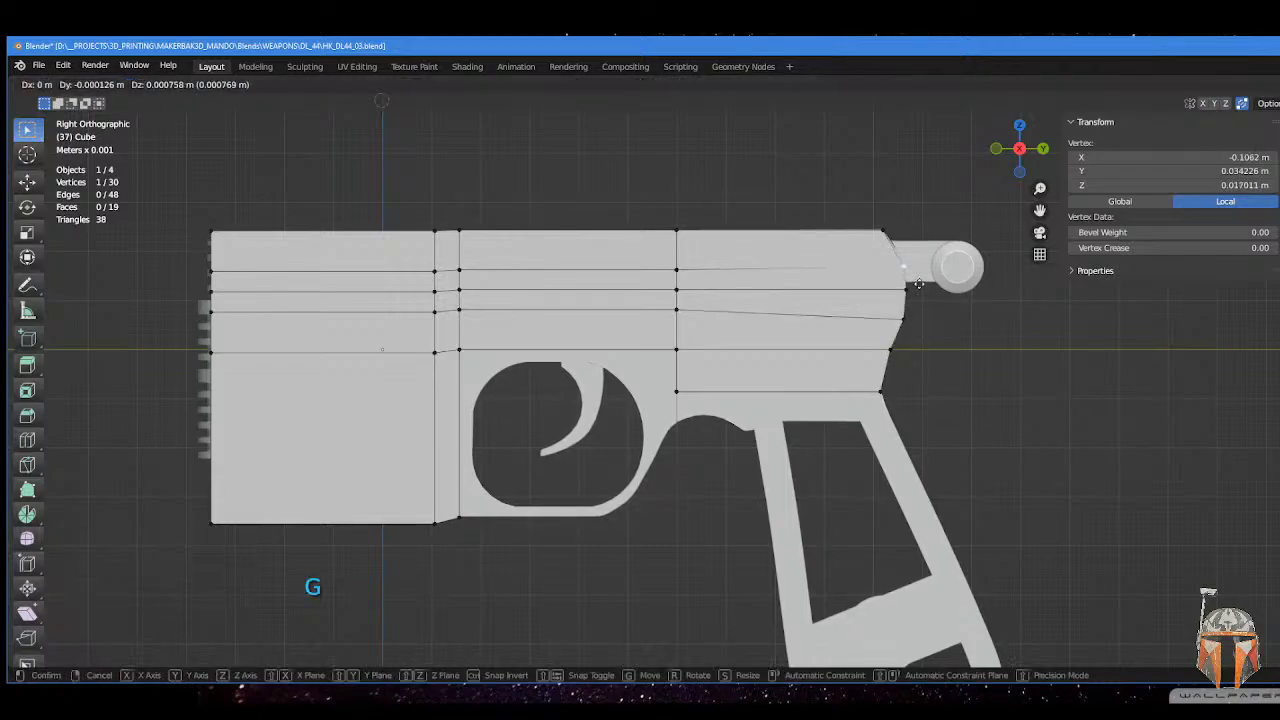
{"action": "left_click", "coordinate": [918, 284]}
- Select the whole linked panel and move it -0.024835 m along X against the side of the frame
{"action": "middle_click_drag", "start_coordinate": [631, 381], "coordinate": [658, 352], "text": "shift"}
{"action": "middle_click_drag", "start_coordinate": [718, 368], "coordinate": [606, 363], "text": "shift"}
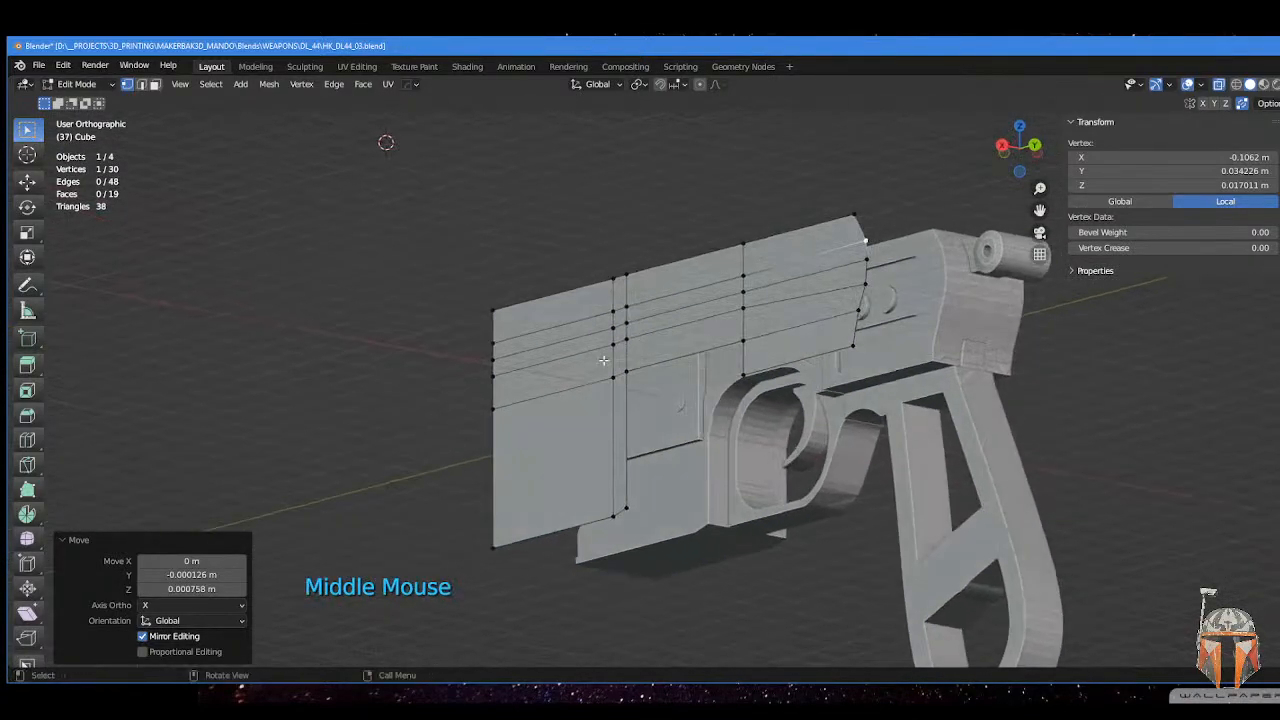
{"action": "middle_click_drag", "start_coordinate": [690, 348], "coordinate": [622, 380], "text": "shift"}
{"action": "scroll", "coordinate": [622, 380], "scroll_direction": "up", "scroll_amount": 1}
{"action": "key", "text": "Tab"}
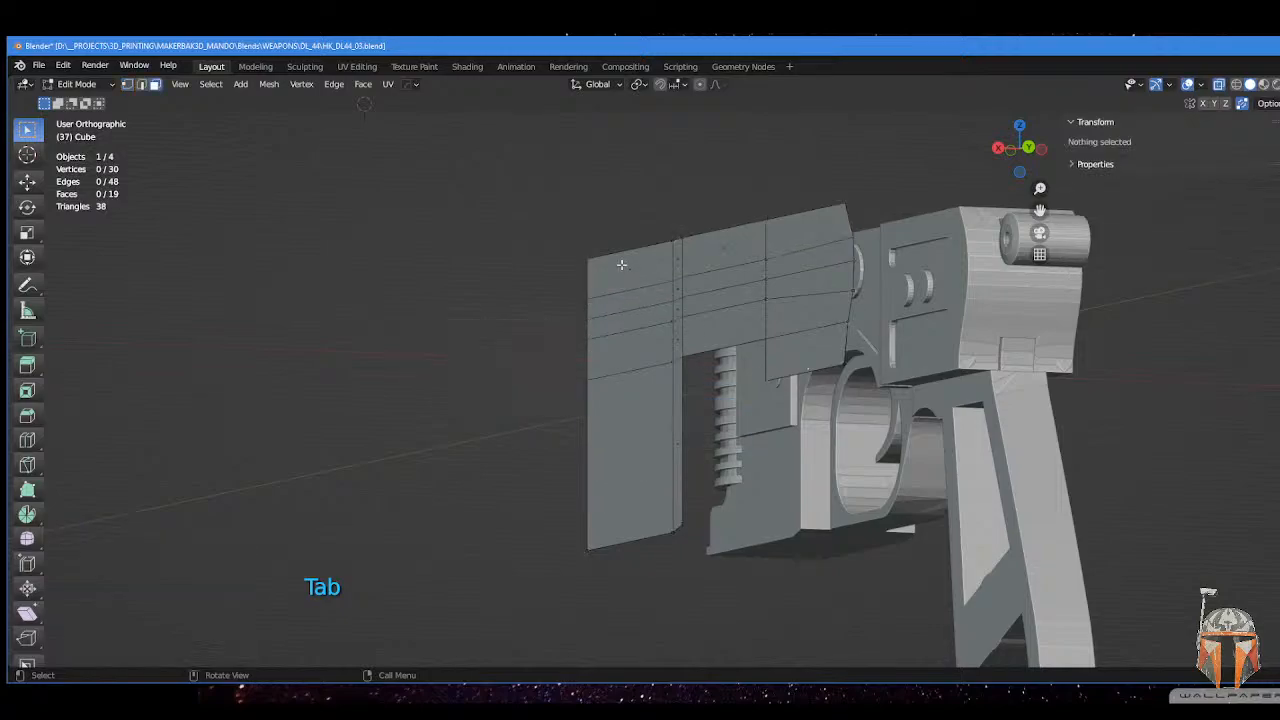
{"action": "left_click_drag", "start_coordinate": [620, 263], "coordinate": [695, 334]}
{"action": "key", "text": "ctrl+l"}
{"action": "middle_click_drag", "start_coordinate": [694, 333], "coordinate": [707, 356]}
{"action": "key", "text": "g"}
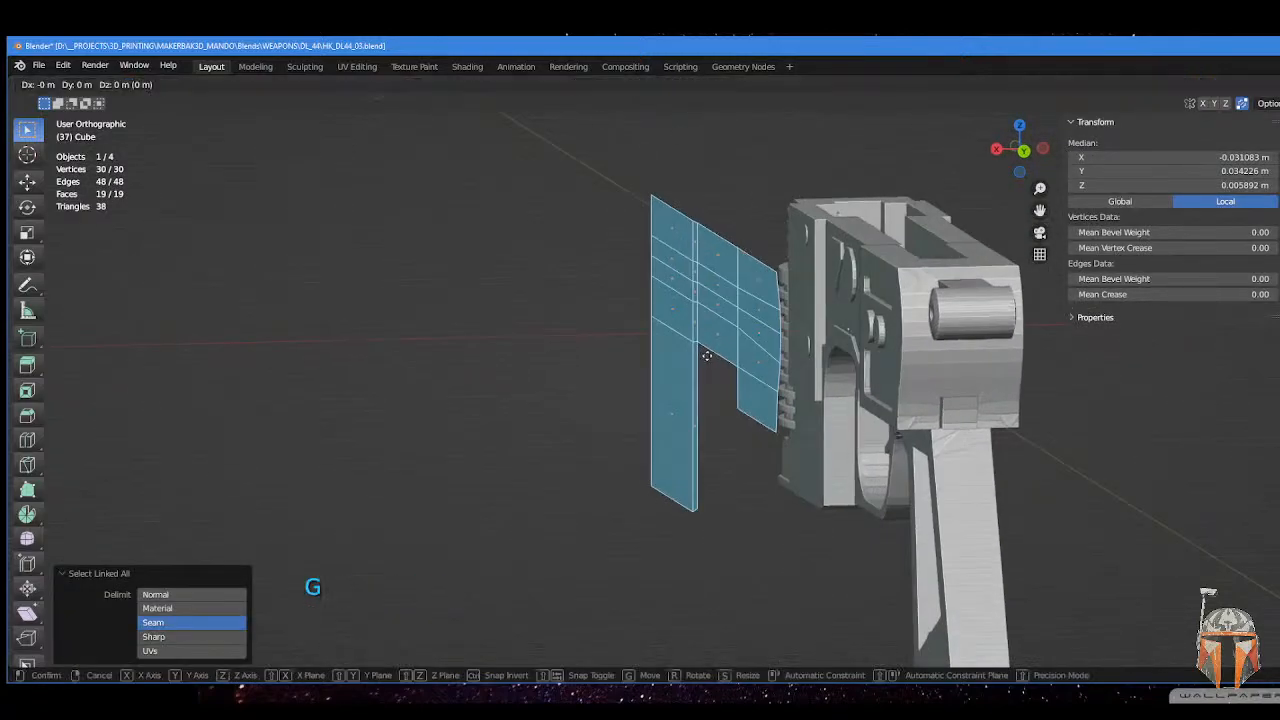
{"action": "key", "text": "x"}
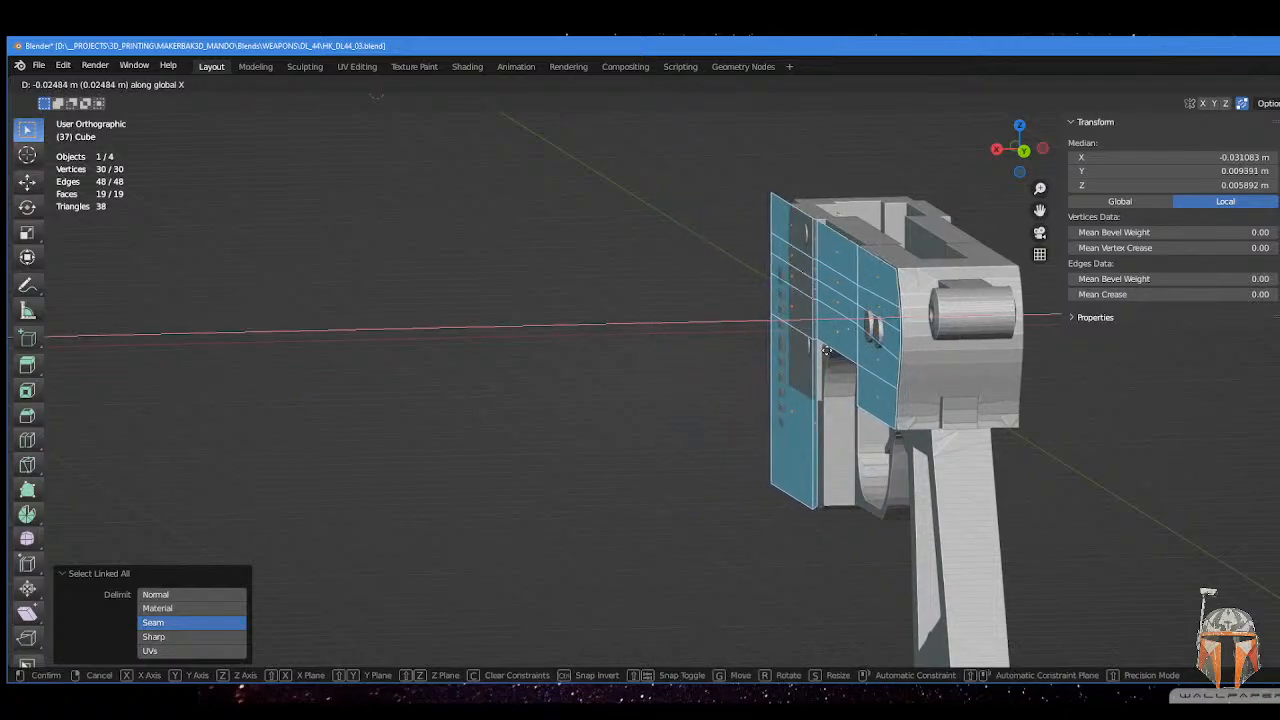
{"action": "left_click", "coordinate": [826, 350]}
- Add one horizontal loop cut with factor -0.268 across the panel's lower front section
{"action": "middle_click_drag", "start_coordinate": [826, 350], "coordinate": [703, 375]}
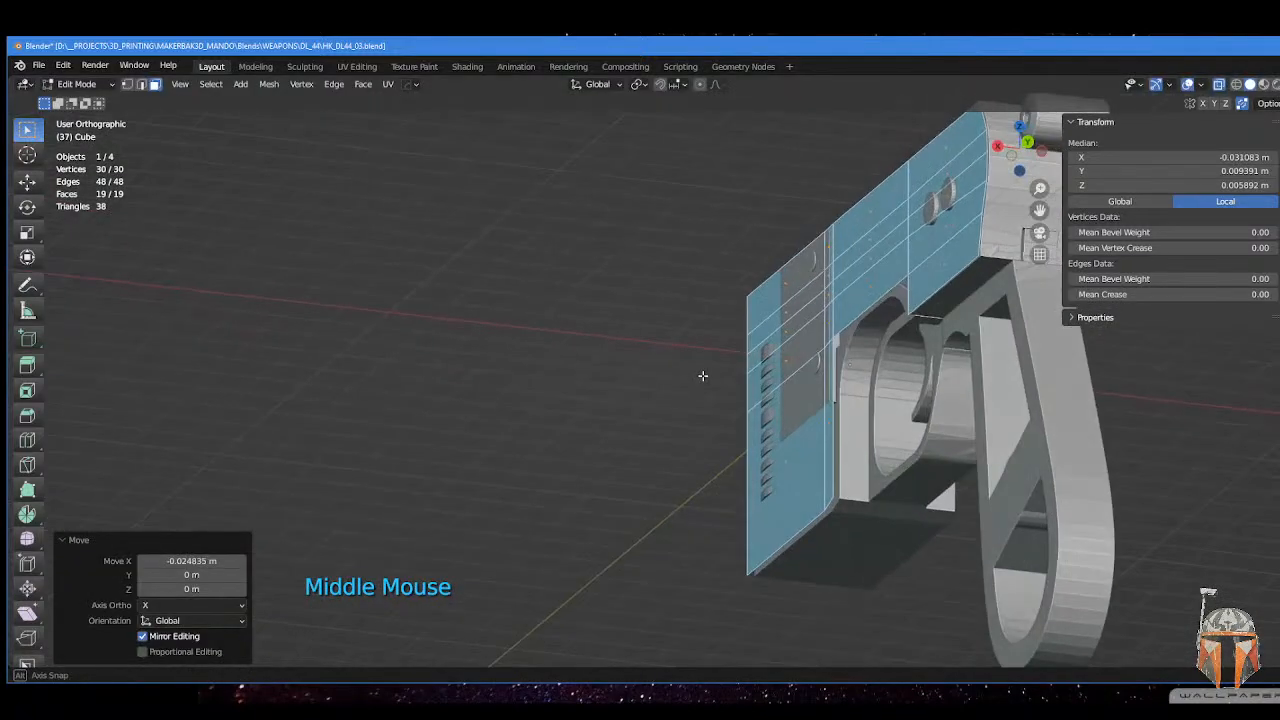
{"action": "scroll", "coordinate": [703, 375], "scroll_direction": "up", "scroll_amount": 3}
{"action": "key", "text": "ctrl+r"}
{"action": "left_click", "coordinate": [850, 425]}
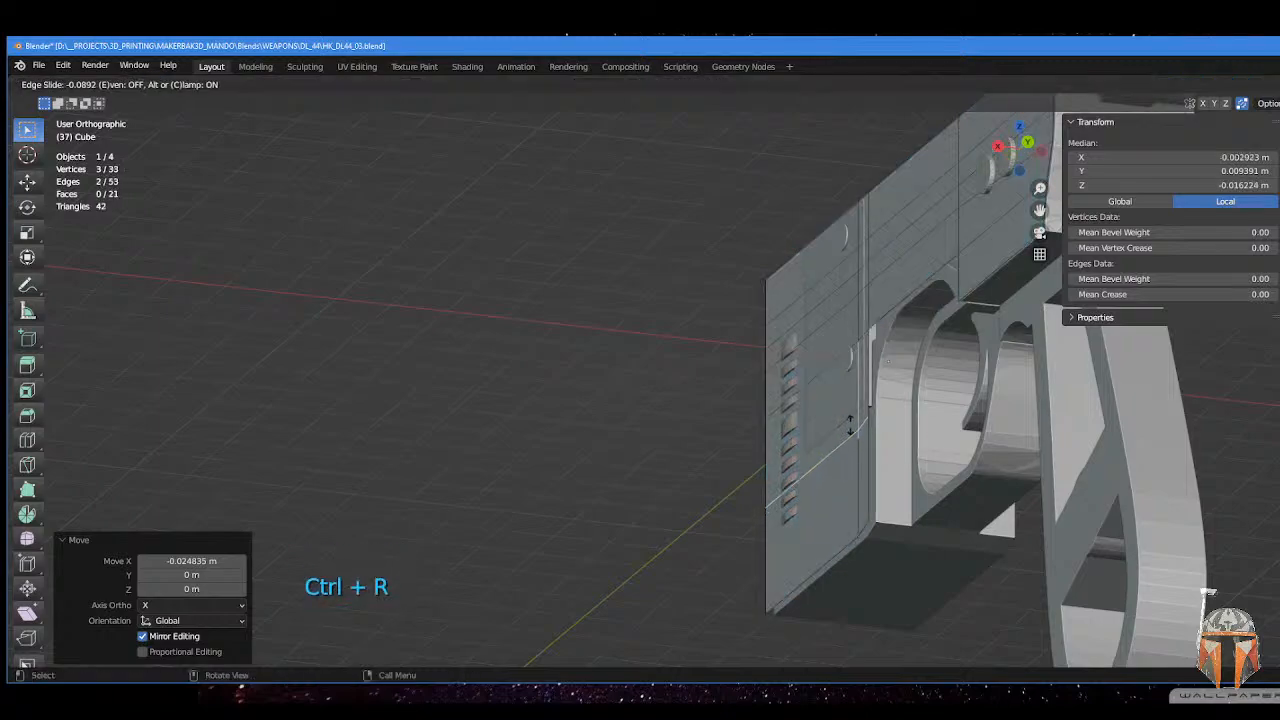
{"action": "left_click", "coordinate": [850, 415]}
{"action": "middle_click_drag", "start_coordinate": [850, 415], "coordinate": [945, 440]}
{"action": "middle_click_drag", "start_coordinate": [953, 441], "coordinate": [757, 468]}
{"action": "scroll", "coordinate": [757, 468], "scroll_direction": "up", "scroll_amount": 4}
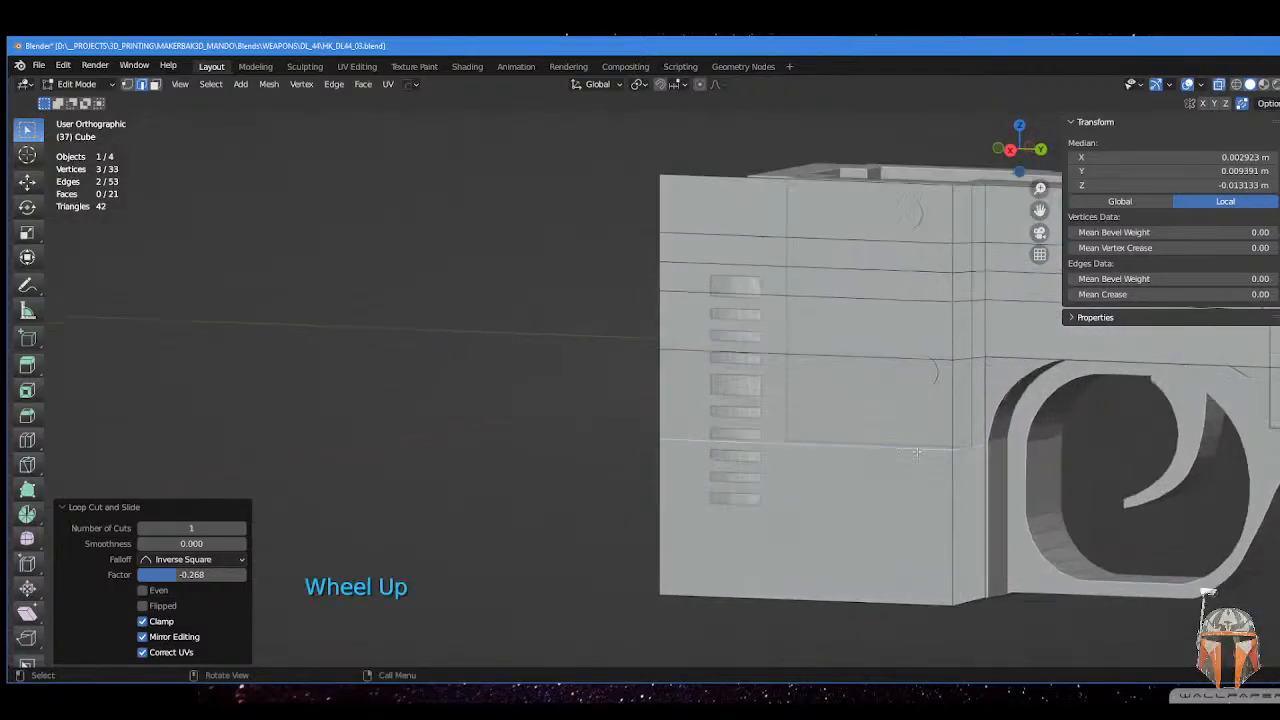
- Slide the new cut up slightly in the right view to align with the bottom edge of the frame's rectangular recess
{"action": "key", "text": "KP_3"}
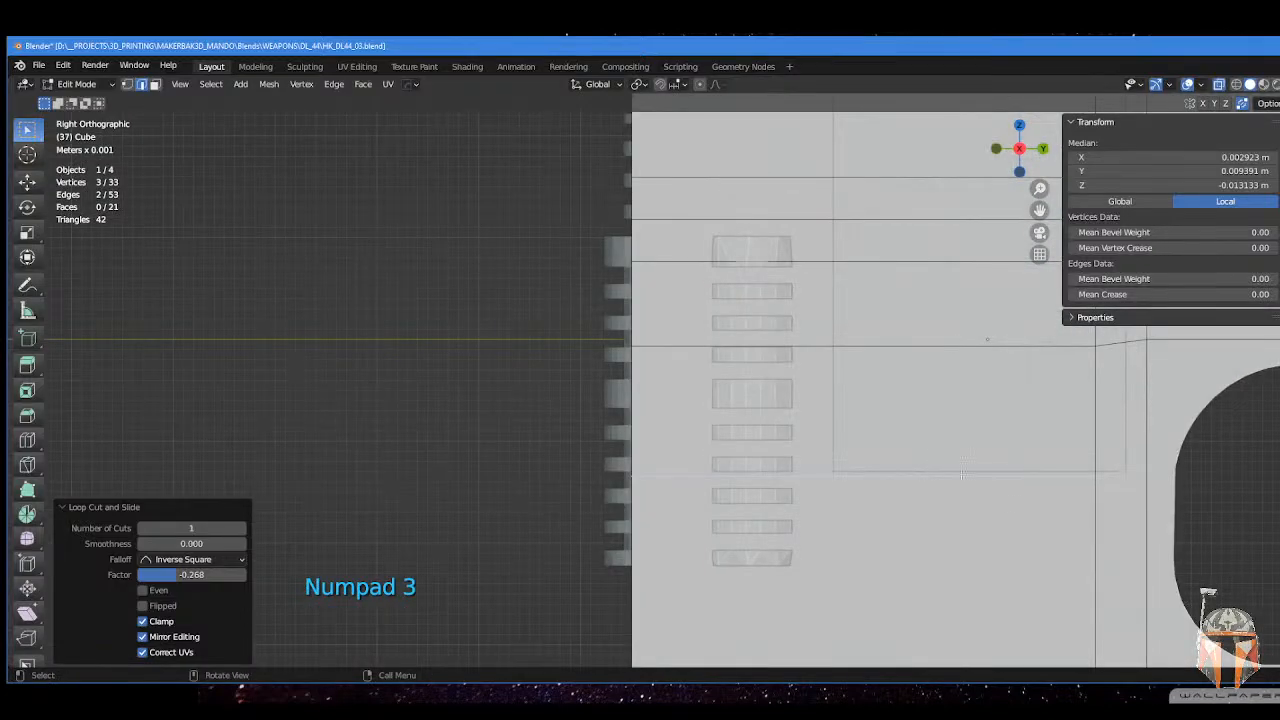
{"action": "key", "text": "g"}
{"action": "key", "text": "g"}
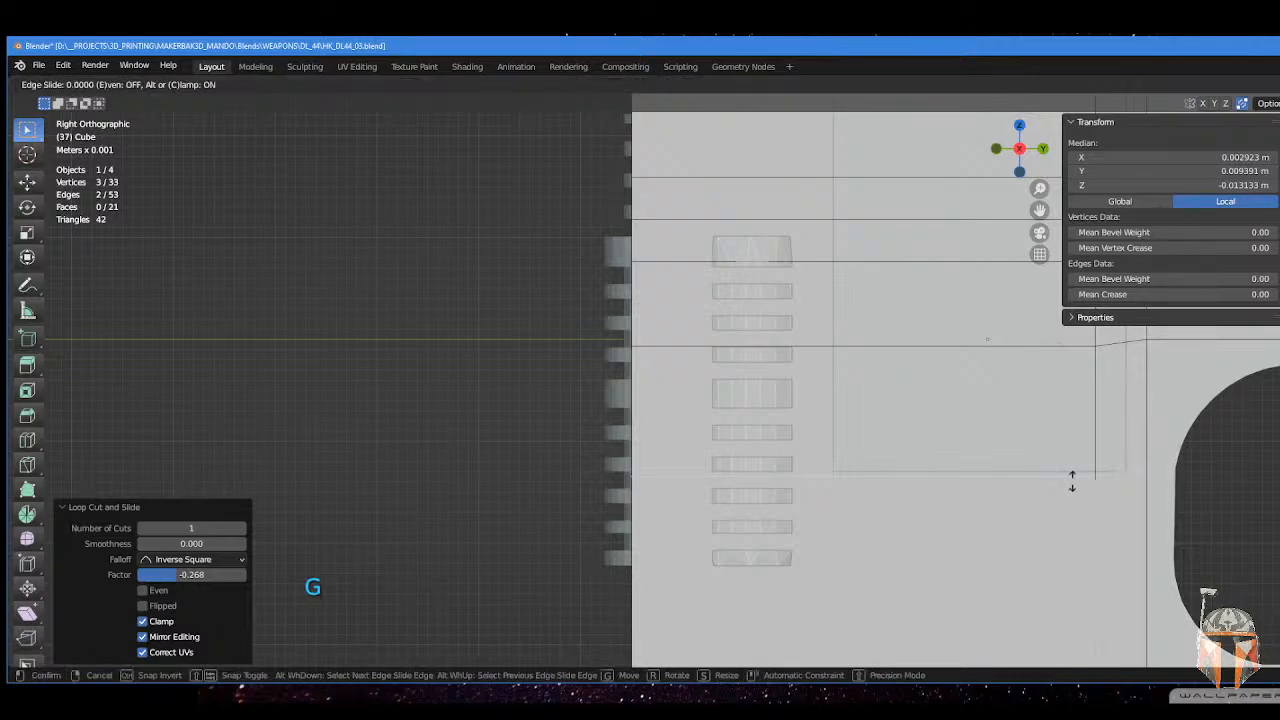
{"action": "left_click", "coordinate": [1062, 421]}
- Snap the 3D cursor to the new cut's front vertex and set the transform pivot point to 3D Cursor
{"action": "key", "text": "Tab"}
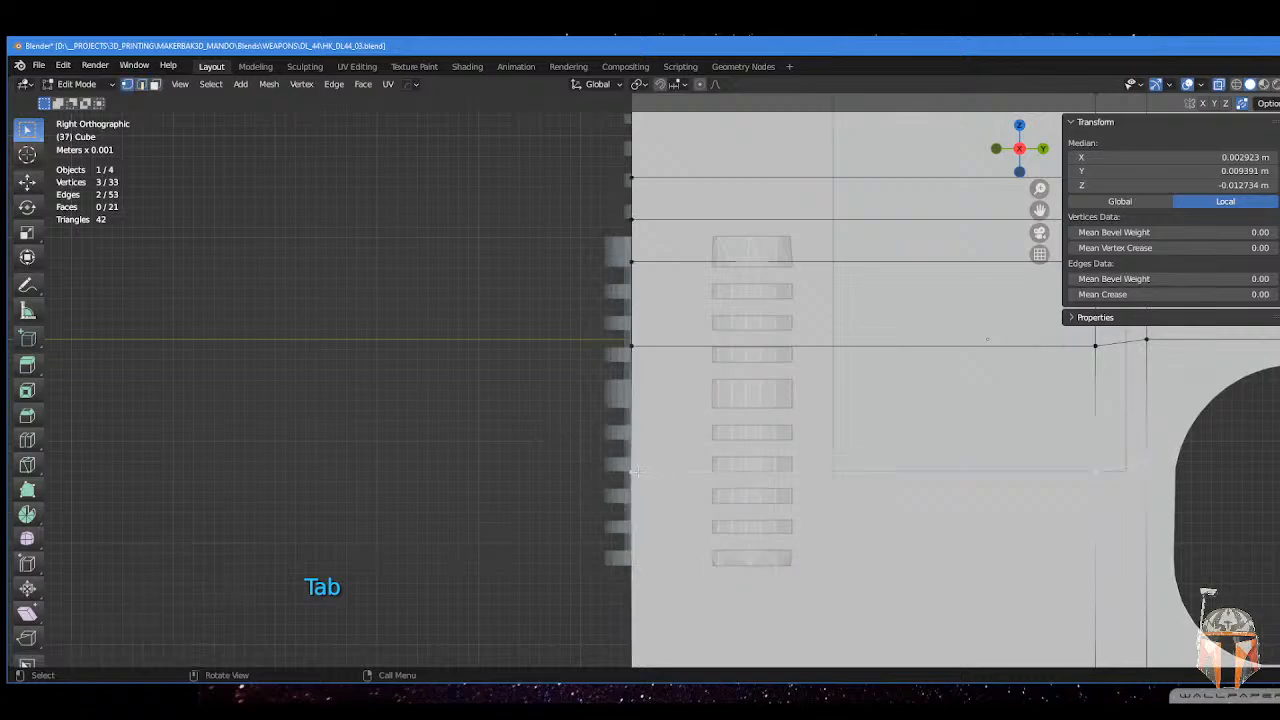
{"action": "left_click", "coordinate": [633, 471]}
{"action": "key", "text": "shift+s"}
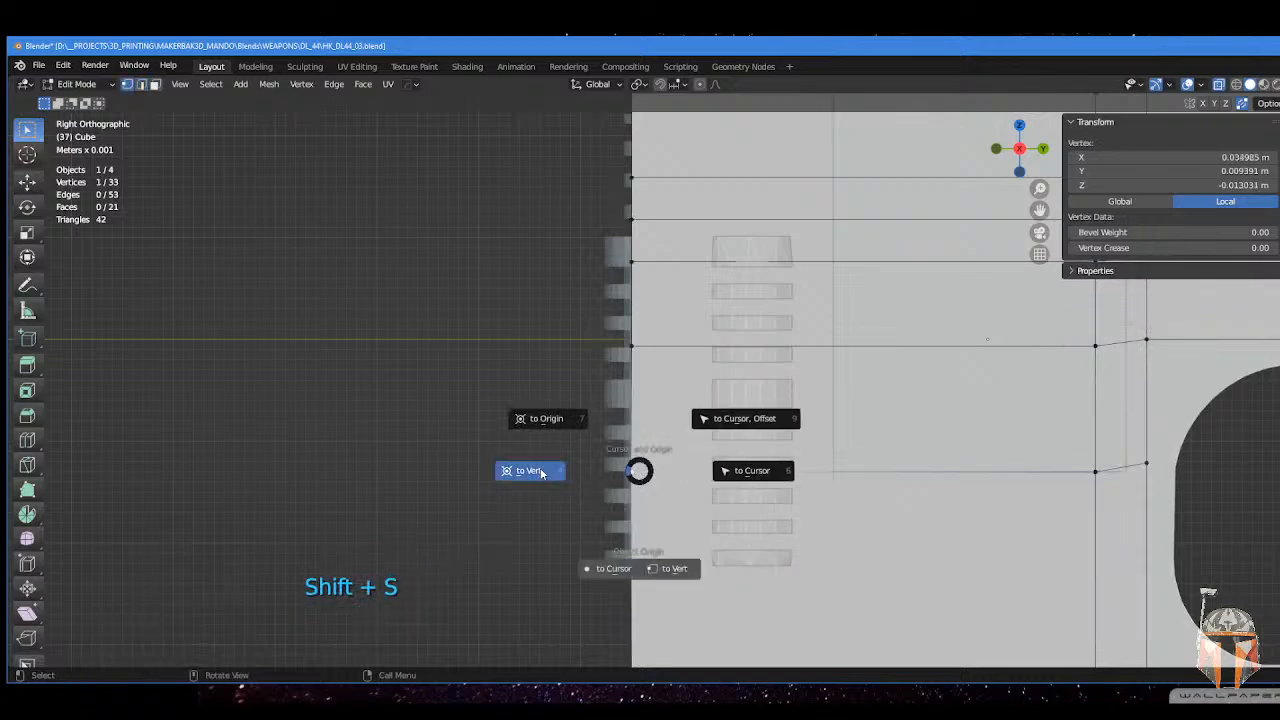
{"action": "left_click", "coordinate": [639, 84]}
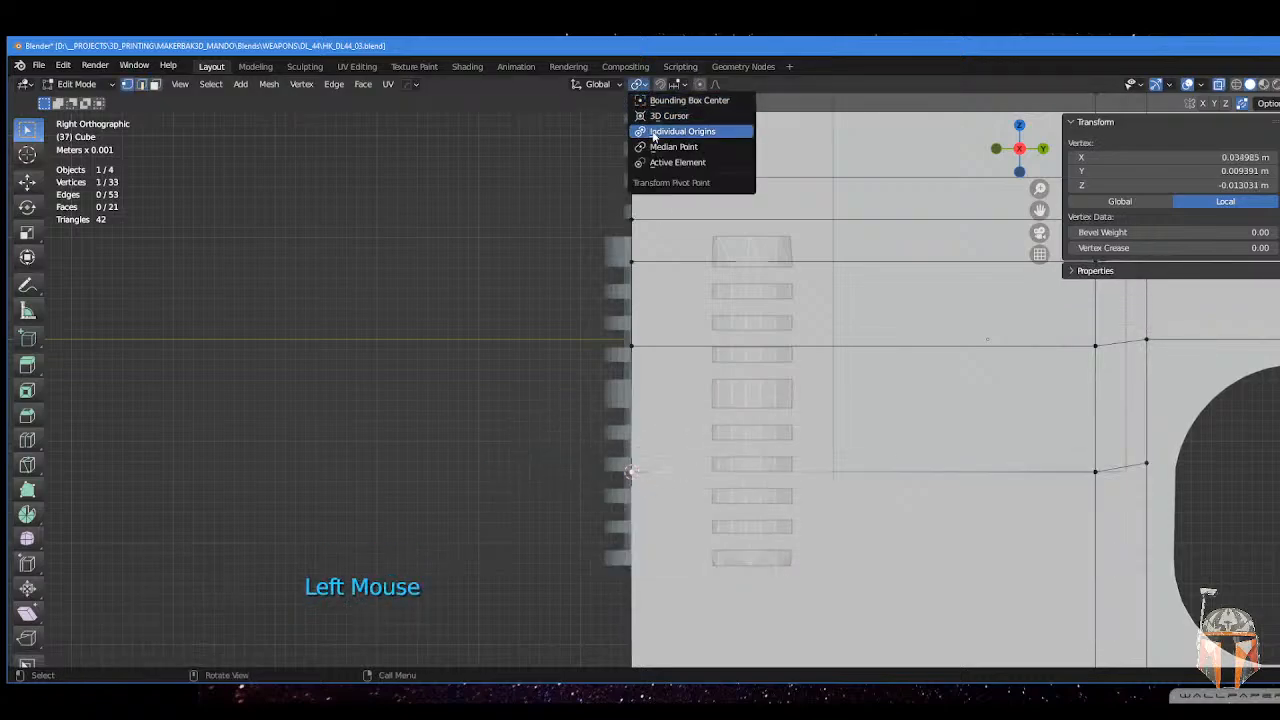
{"action": "left_click", "coordinate": [668, 116]}
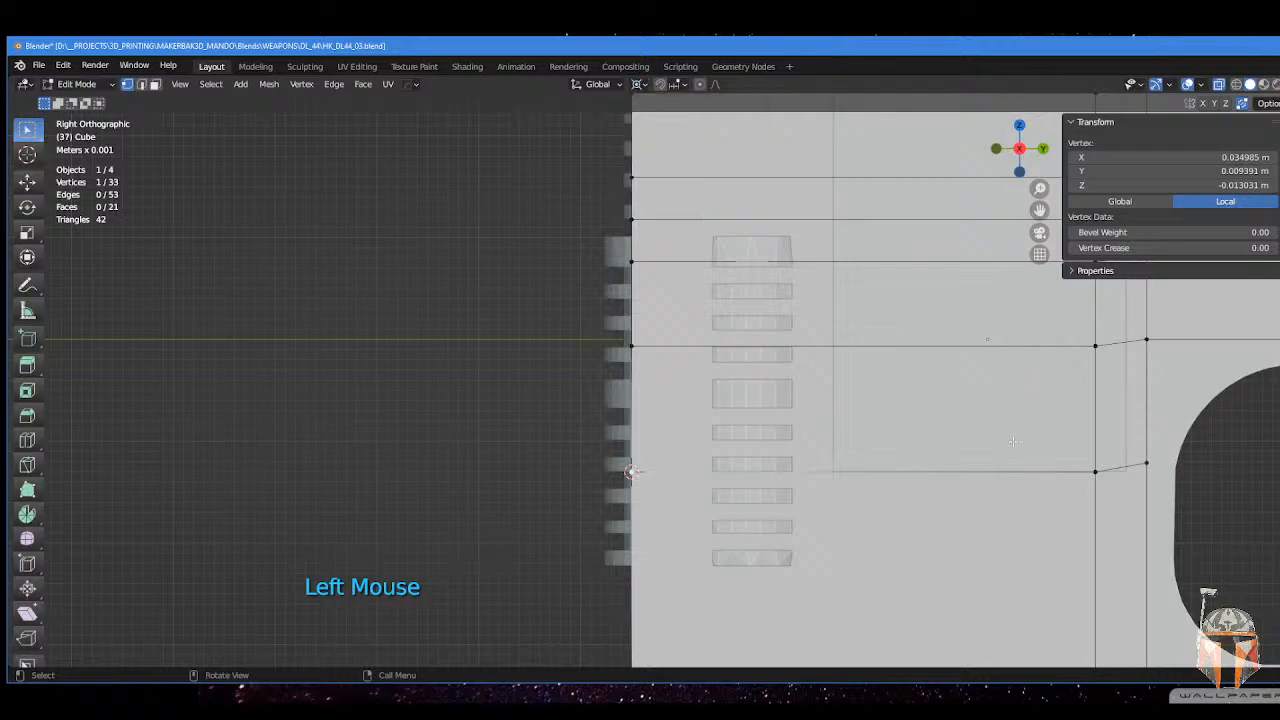
- Select the vertices of the new lower cut and flatten them to scale 0 along Z about the 3D cursor
{"action": "left_click_drag", "start_coordinate": [596, 423], "coordinate": [1022, 550]}
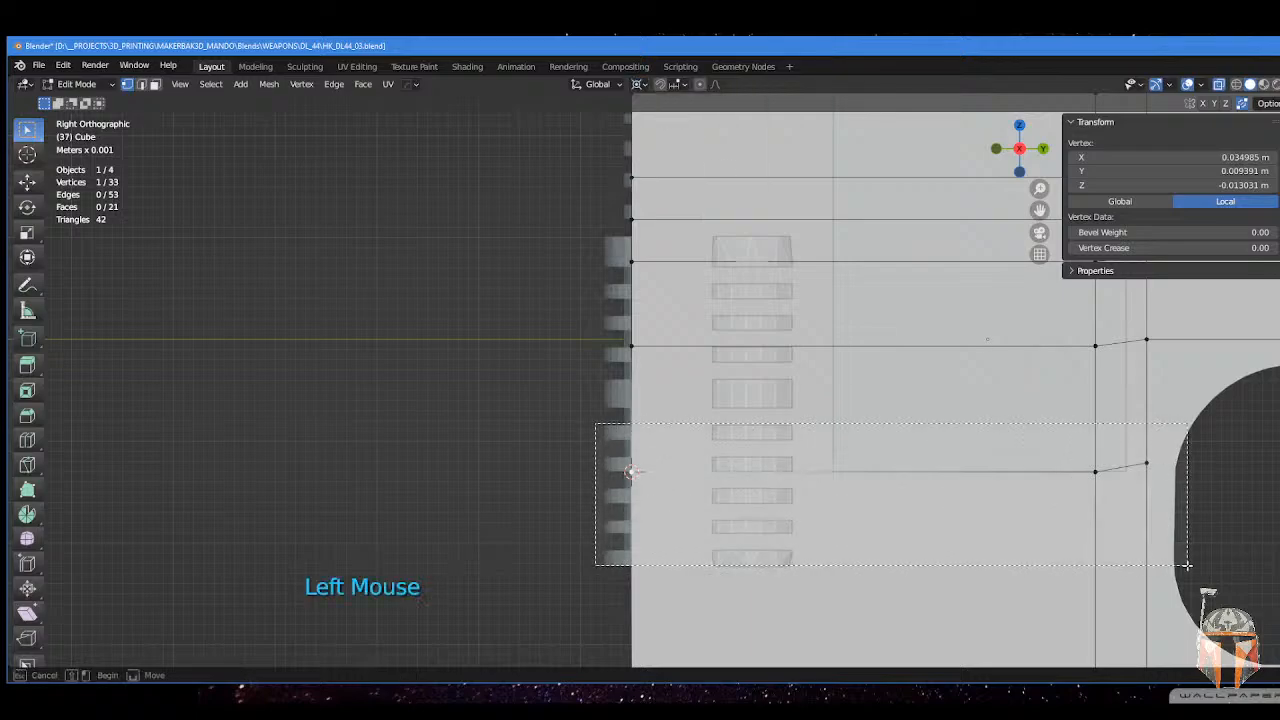
{"action": "left_click_drag", "start_coordinate": [1187, 565], "coordinate": [1172, 541]}
{"action": "key", "text": "s"}
{"action": "key", "text": "z"}
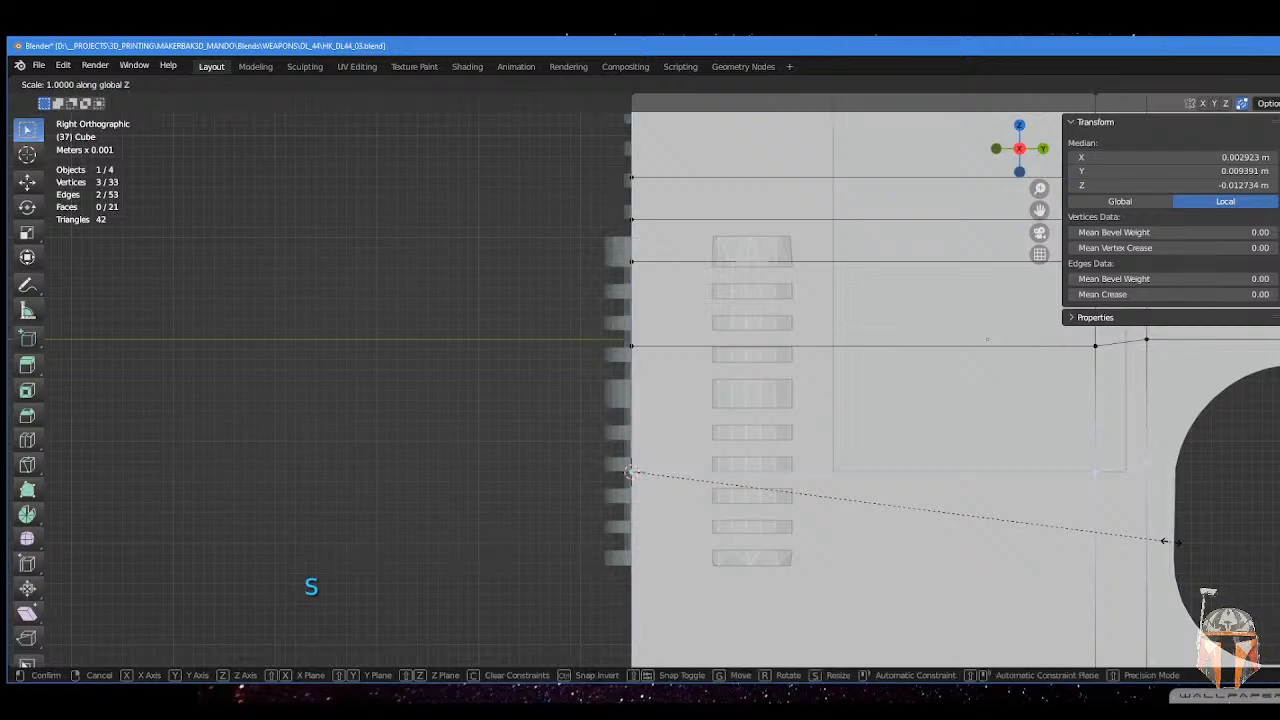
{"action": "key", "text": "0"}
{"action": "key", "text": "Return"}
- Select the panel's column of vertices just ahead of the trigger guard and move it -0.002106 m along Y
{"action": "scroll", "coordinate": [630, 471], "scroll_direction": "down", "scroll_amount": 2}
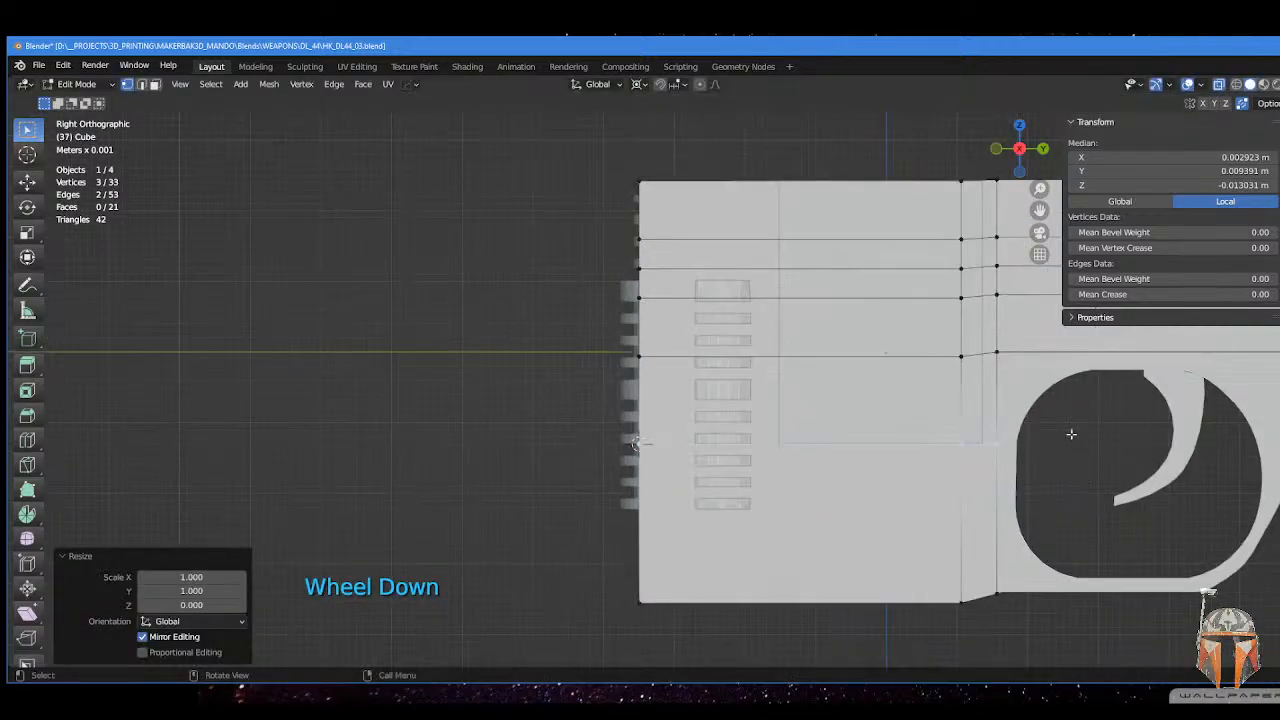
{"action": "middle_click_drag", "start_coordinate": [630, 471], "coordinate": [527, 453], "text": "shift"}
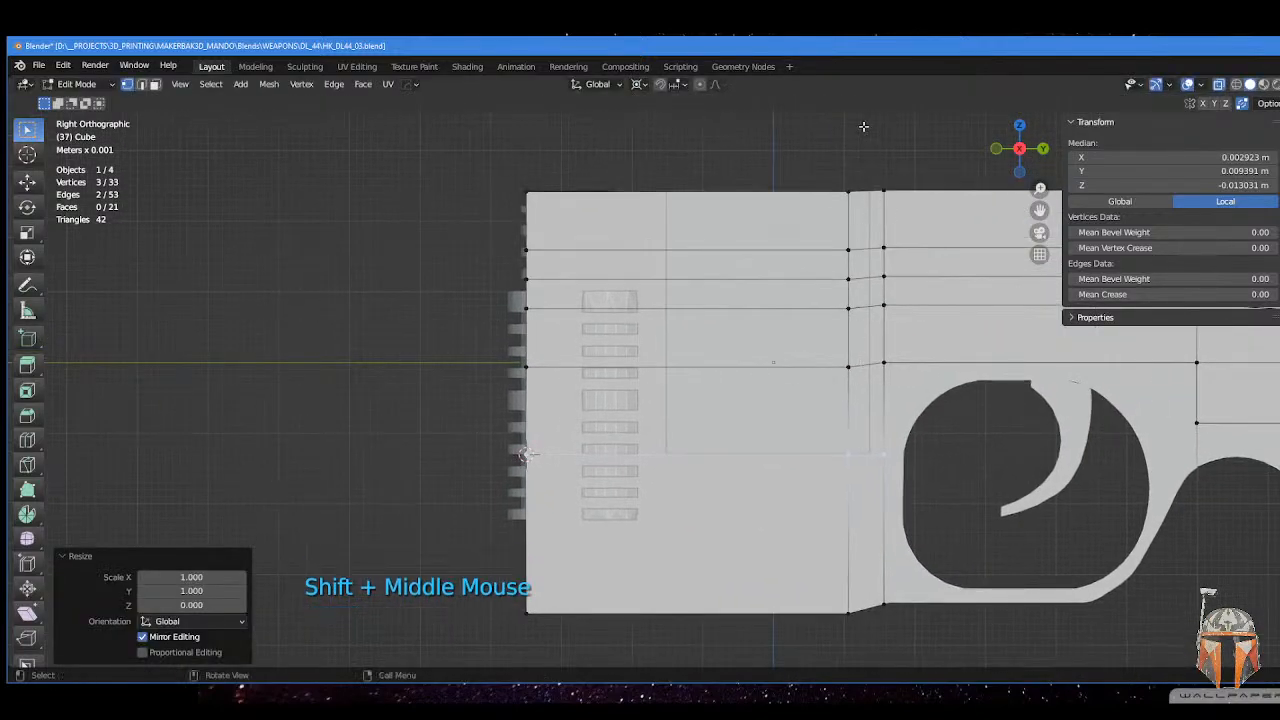
{"action": "left_click_drag", "start_coordinate": [873, 164], "coordinate": [872, 249]}
{"action": "left_click_drag", "start_coordinate": [895, 638], "coordinate": [895, 640]}
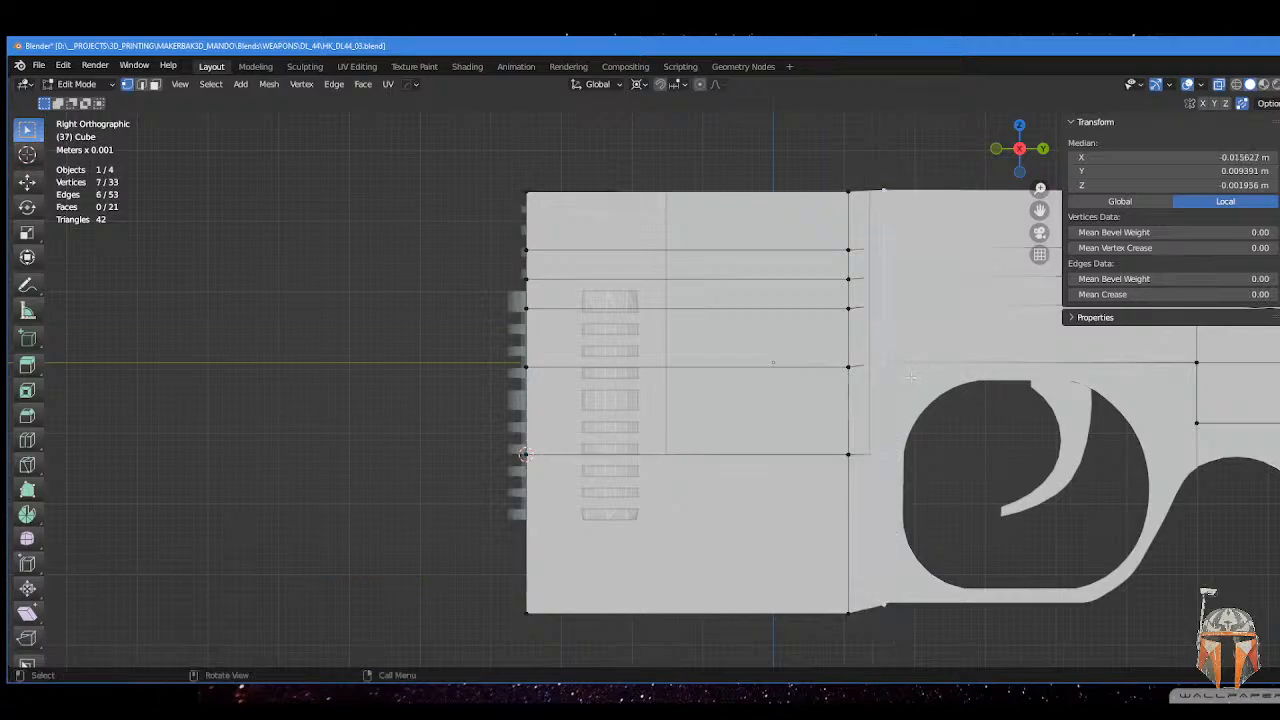
{"action": "key", "text": "g"}
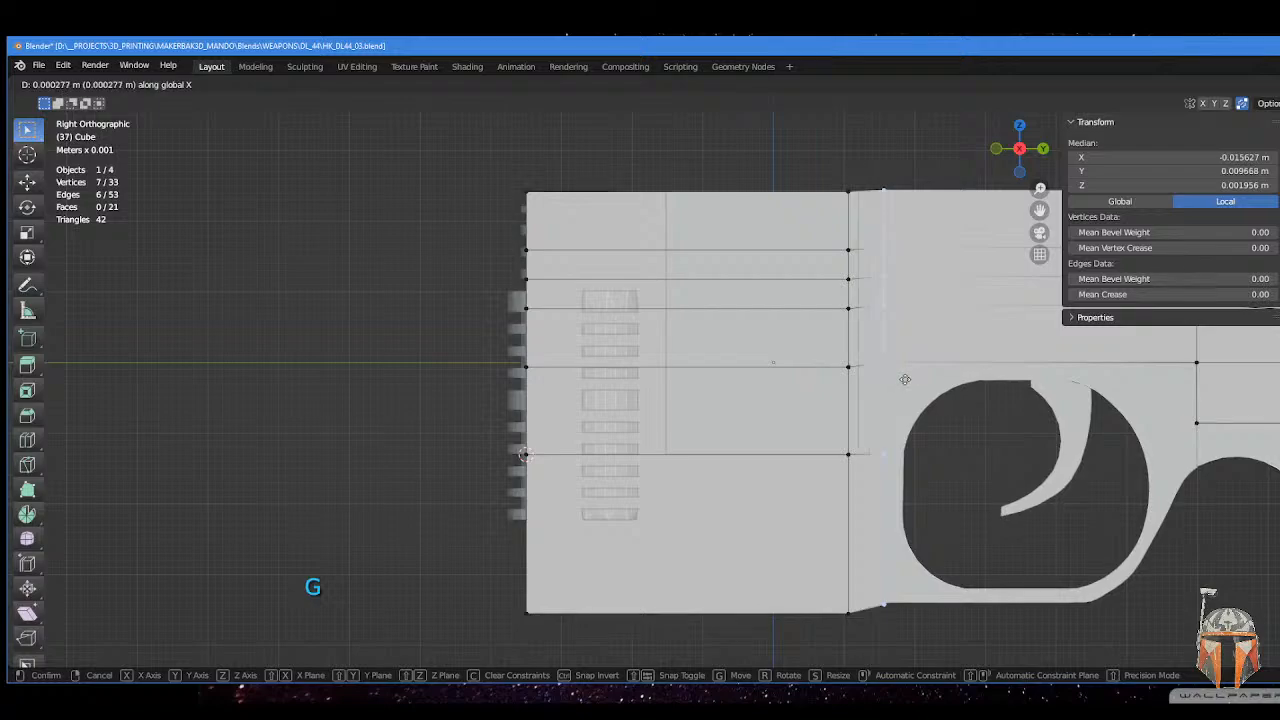
{"action": "key", "text": "y"}
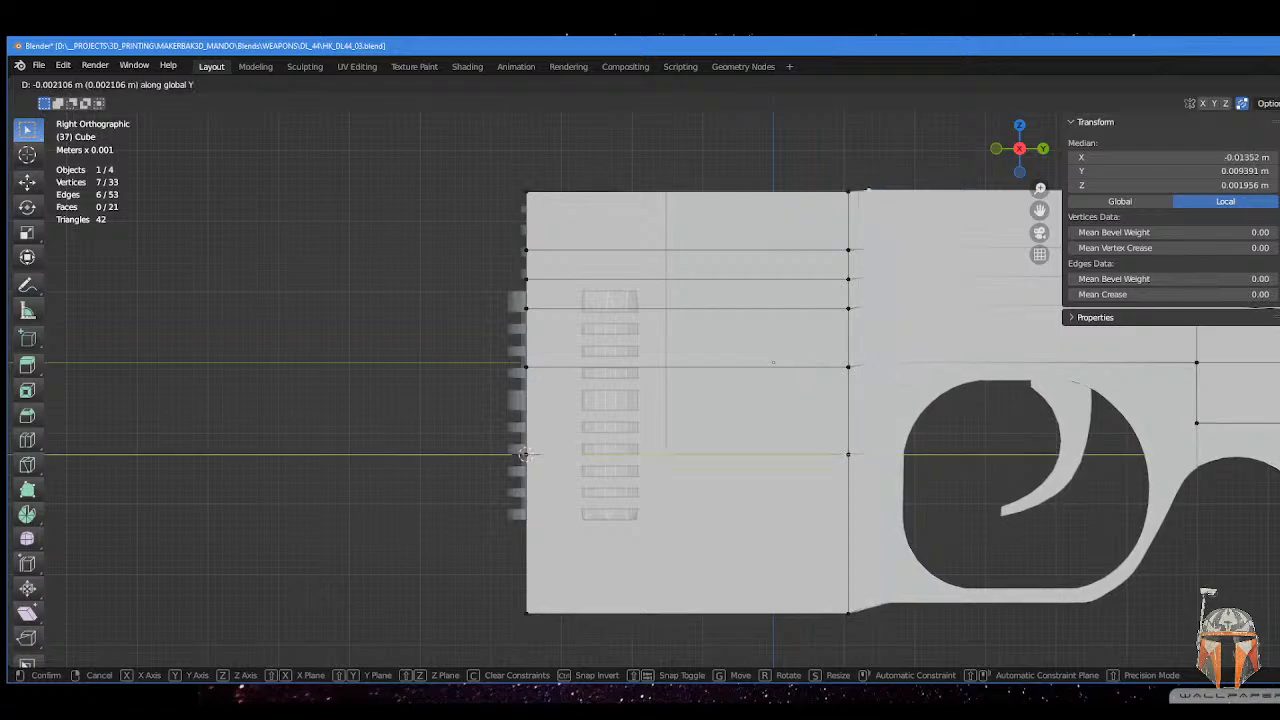
{"action": "left_click", "coordinate": [522, 455]}
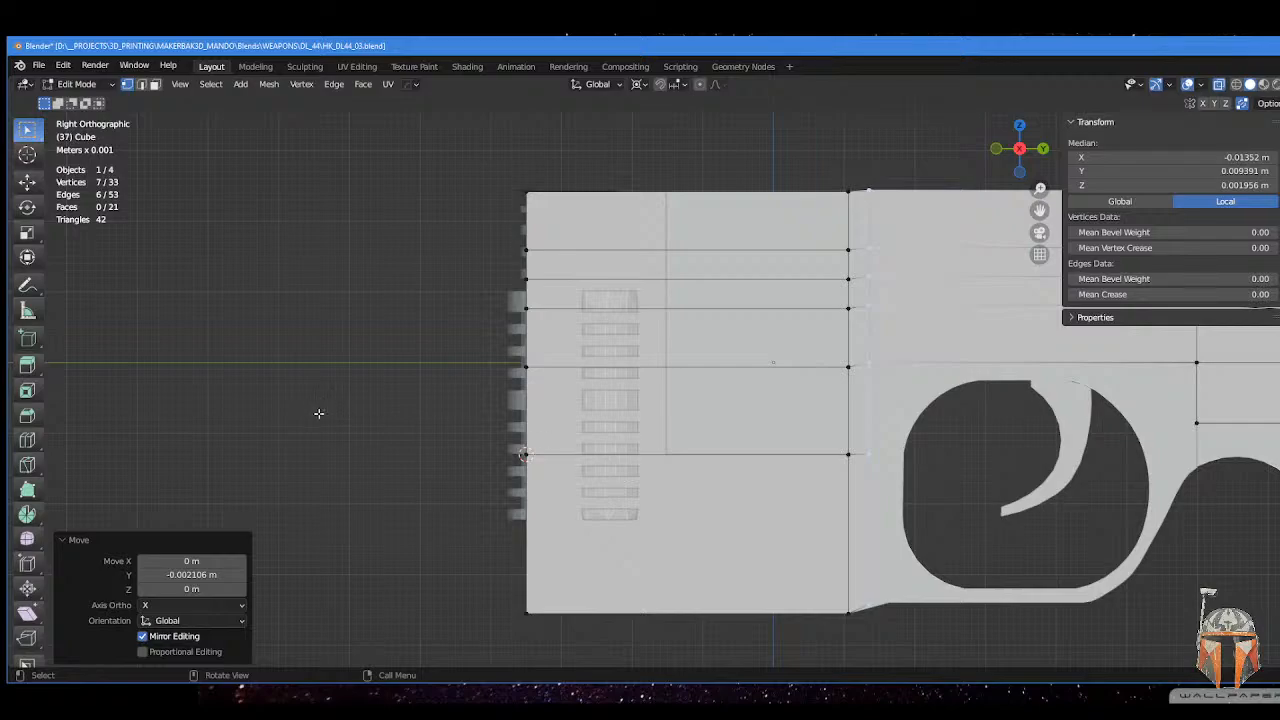
- Move the bottom vertex of that column -0.000452 m along Z onto the frame's sloped lower edge in the right view
{"action": "middle_click_drag", "start_coordinate": [318, 413], "coordinate": [353, 384], "text": "shift"}
{"action": "middle_click_drag", "start_coordinate": [864, 265], "coordinate": [740, 245], "text": "shift"}
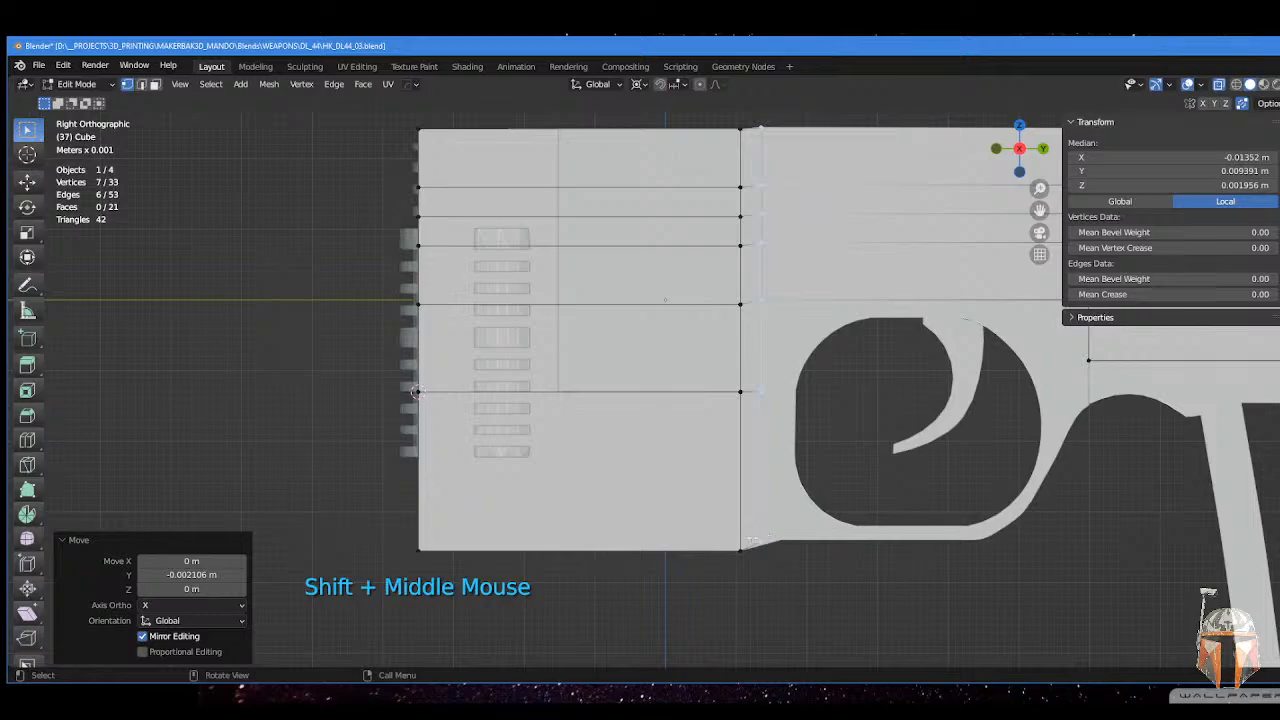
{"action": "left_click", "coordinate": [765, 548]}
{"action": "scroll", "coordinate": [779, 545], "scroll_direction": "up", "scroll_amount": 4}
{"action": "middle_click_drag", "start_coordinate": [885, 585], "coordinate": [669, 234], "text": "shift"}
{"action": "scroll", "coordinate": [774, 509], "scroll_direction": "up", "scroll_amount": 4}
{"action": "key", "text": "Tab"}
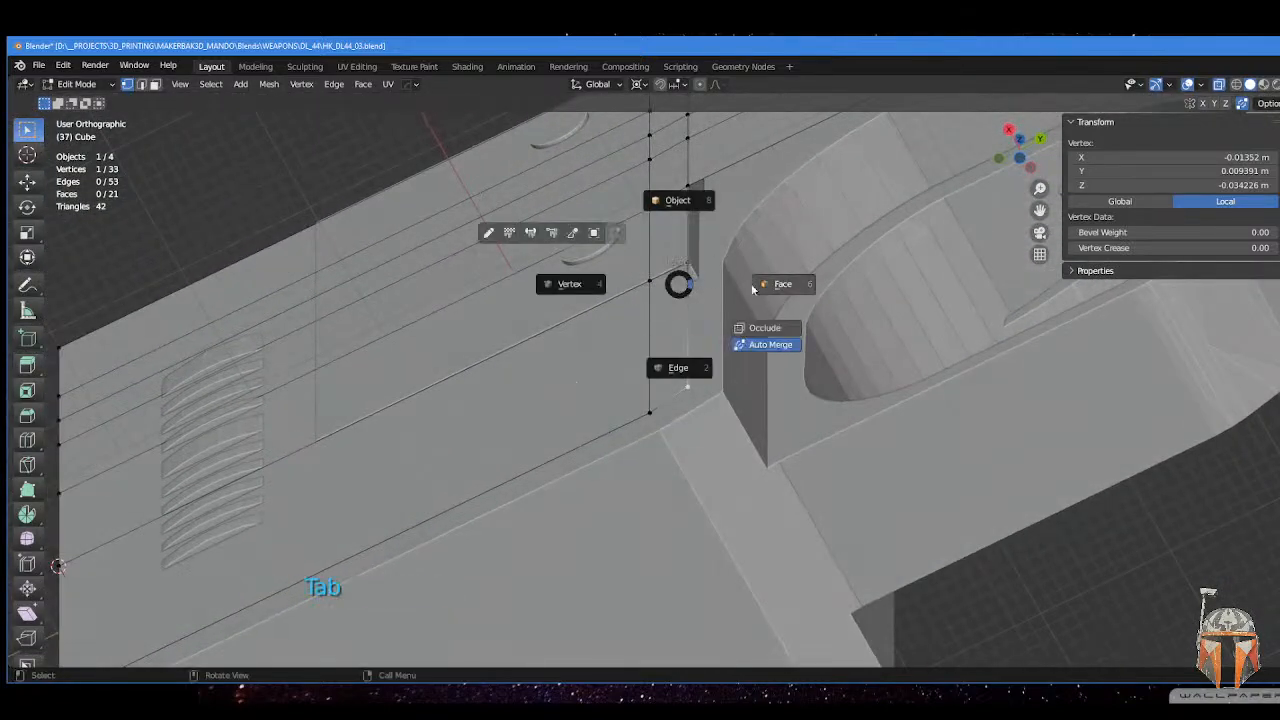
{"action": "left_click", "coordinate": [682, 314]}
{"action": "mouse_move", "coordinate": [682, 314]}
{"action": "middle_mouse_down"}
{"action": "mouse_move", "coordinate": [700, 260]}
{"action": "mouse_move", "coordinate": [634, 377]}
{"action": "mouse_move", "coordinate": [629, 276]}
{"action": "mouse_move", "coordinate": [670, 335]}
{"action": "middle_mouse_up"}
{"action": "scroll", "coordinate": [691, 292], "scroll_direction": "up", "scroll_amount": 2, "text": "shift"}
{"action": "scroll", "coordinate": [675, 342], "scroll_direction": "up", "scroll_amount": 2}
{"action": "key", "text": "KP_3"}
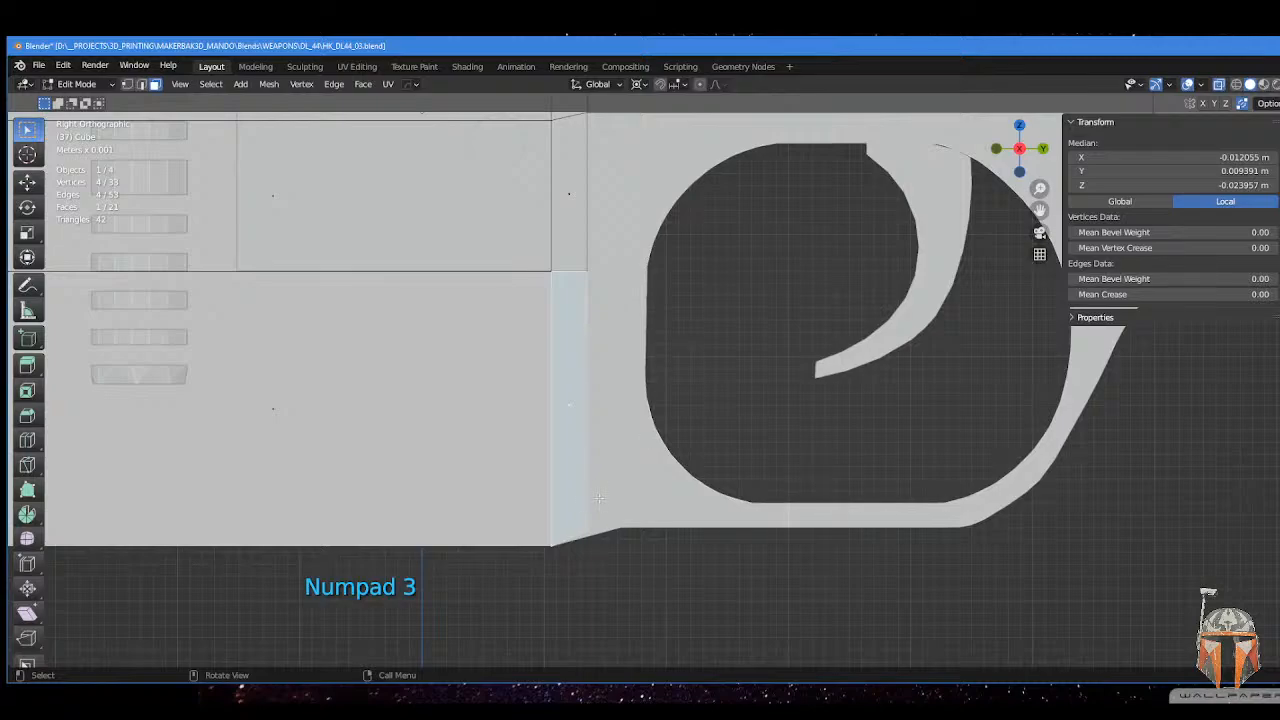
{"action": "left_click", "coordinate": [489, 498]}
{"action": "left_click", "coordinate": [599, 537]}
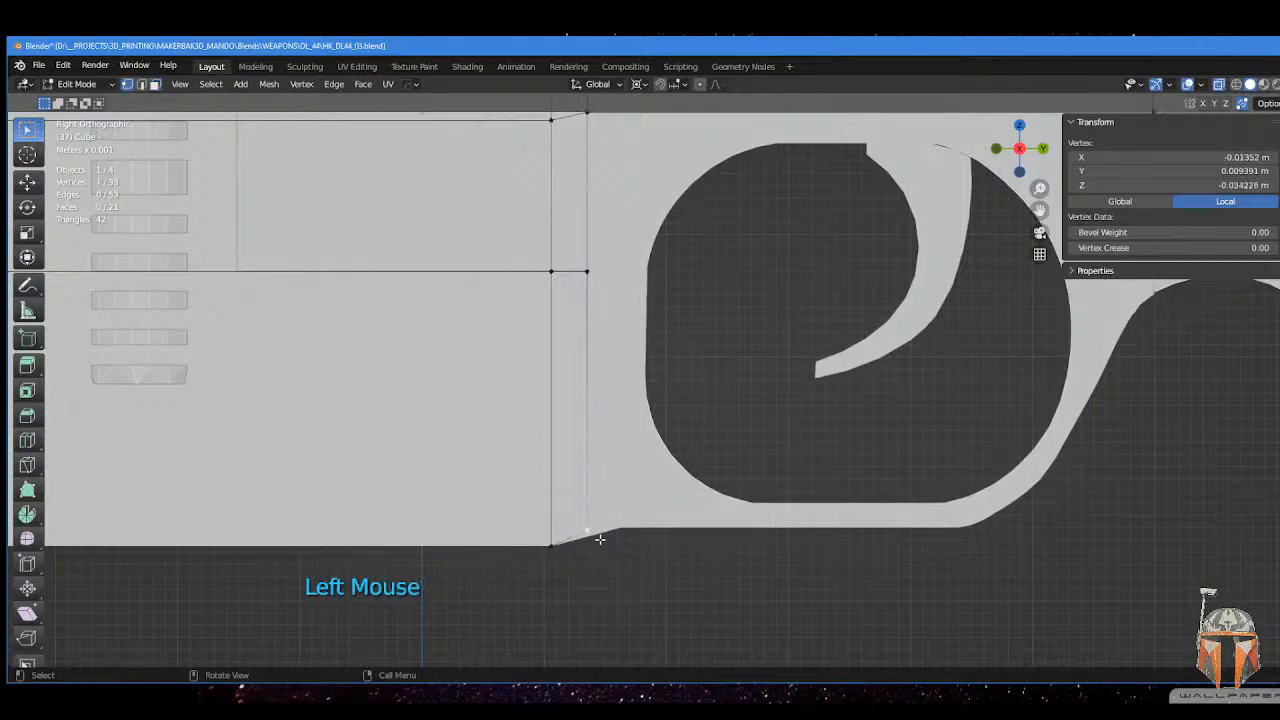
{"action": "key", "text": "g"}
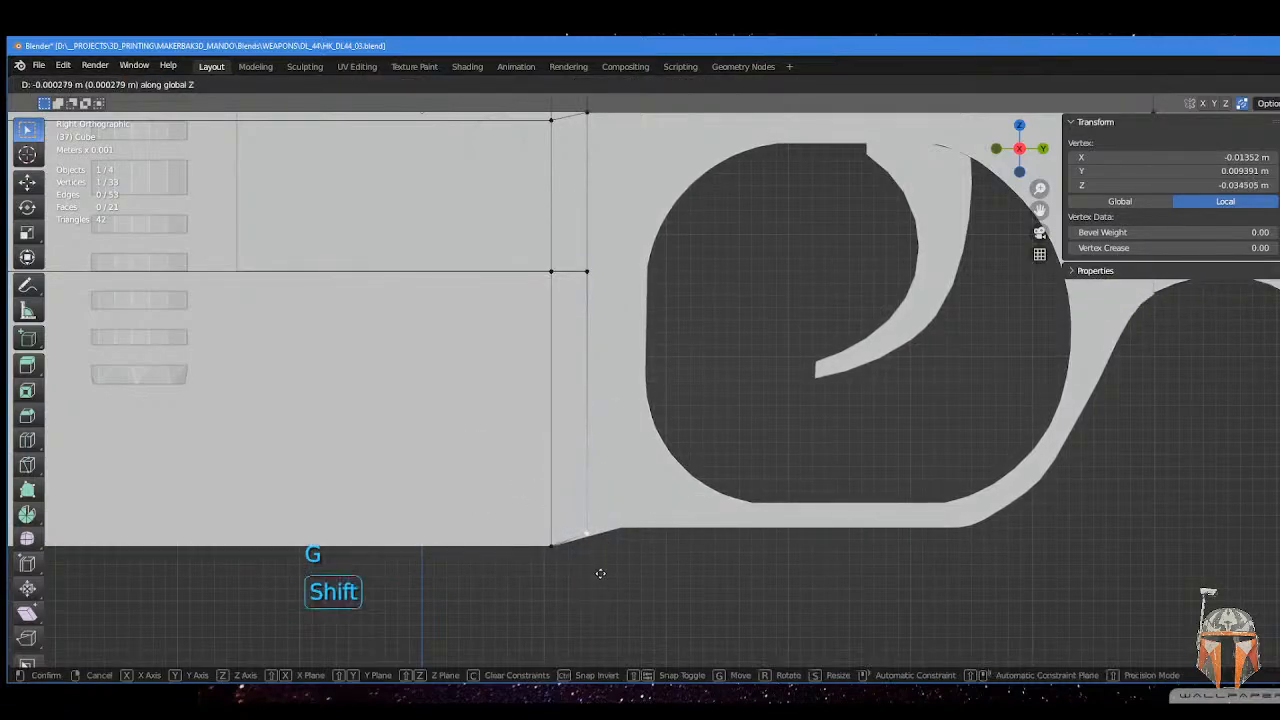
{"action": "left_click", "coordinate": [606, 594]}
- Select the whole linked panel and move it -0.001979 m along X into the side of the frame
{"action": "middle_click_drag", "start_coordinate": [606, 594], "coordinate": [800, 268], "text": "shift"}
{"action": "scroll", "coordinate": [819, 257], "scroll_direction": "up", "scroll_amount": 2}
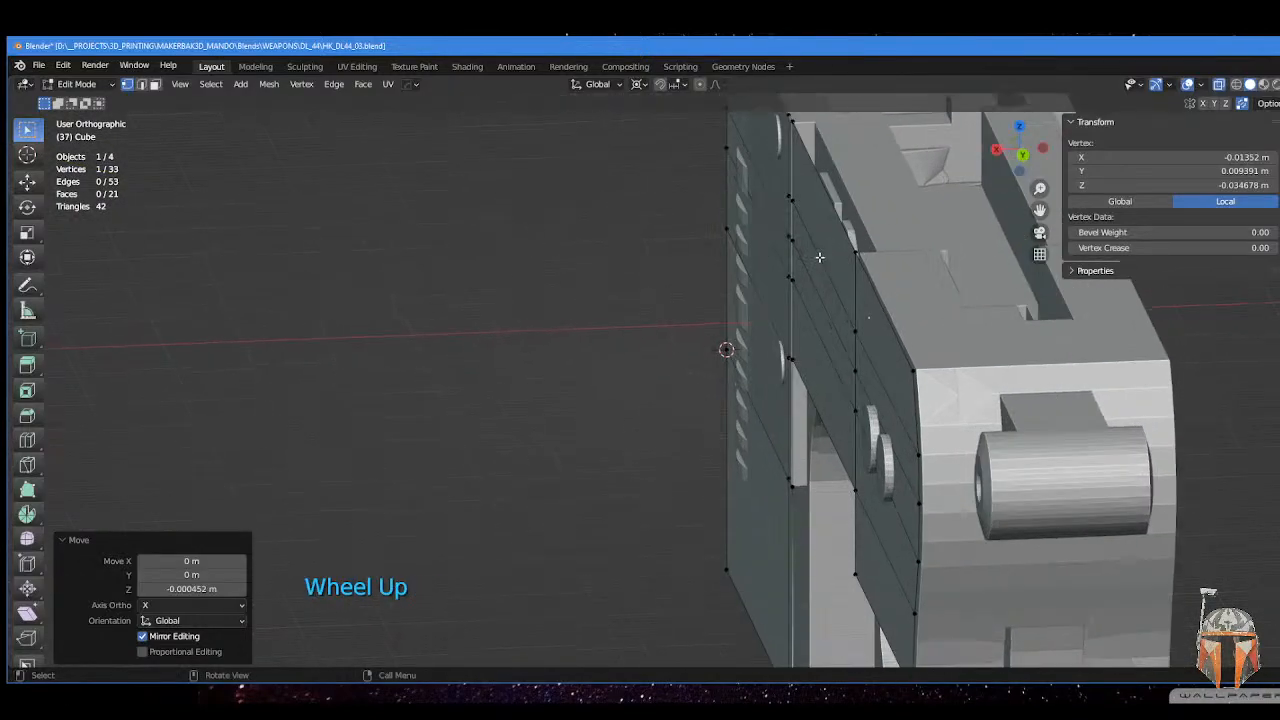
{"action": "left_click", "coordinate": [904, 254]}
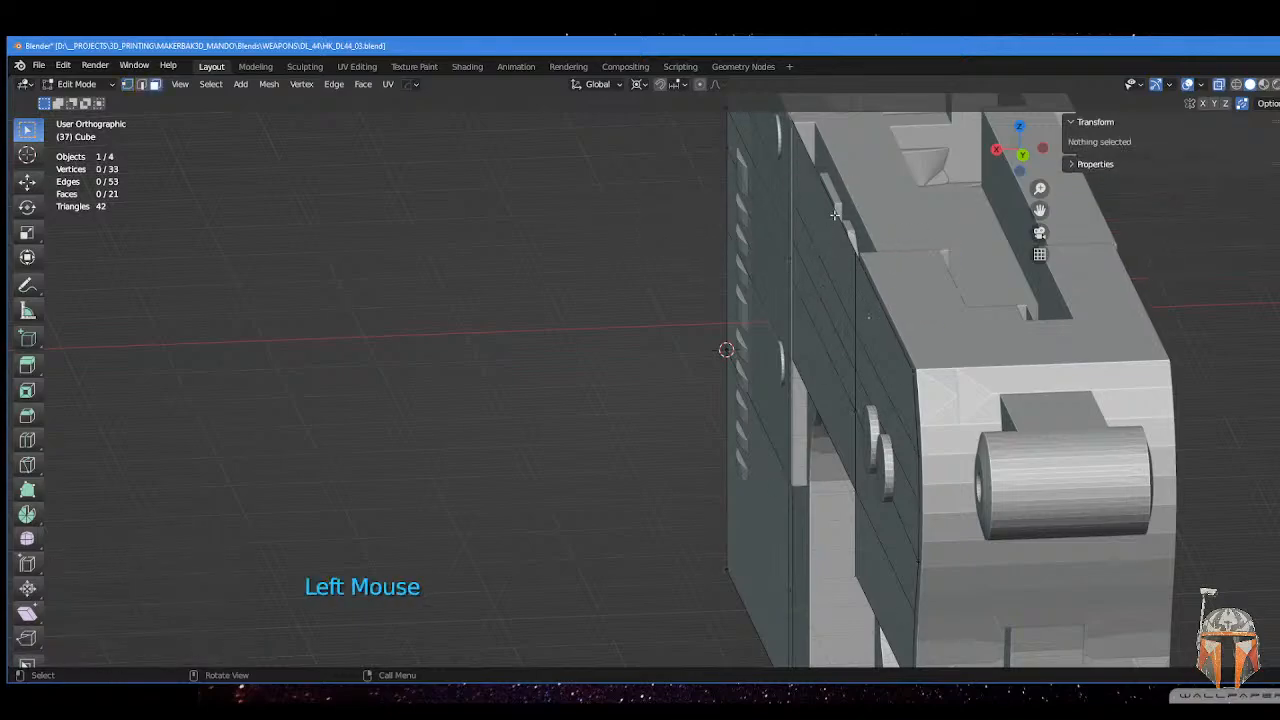
{"action": "left_click", "coordinate": [800, 256]}
{"action": "key", "text": "ctrl+l"}
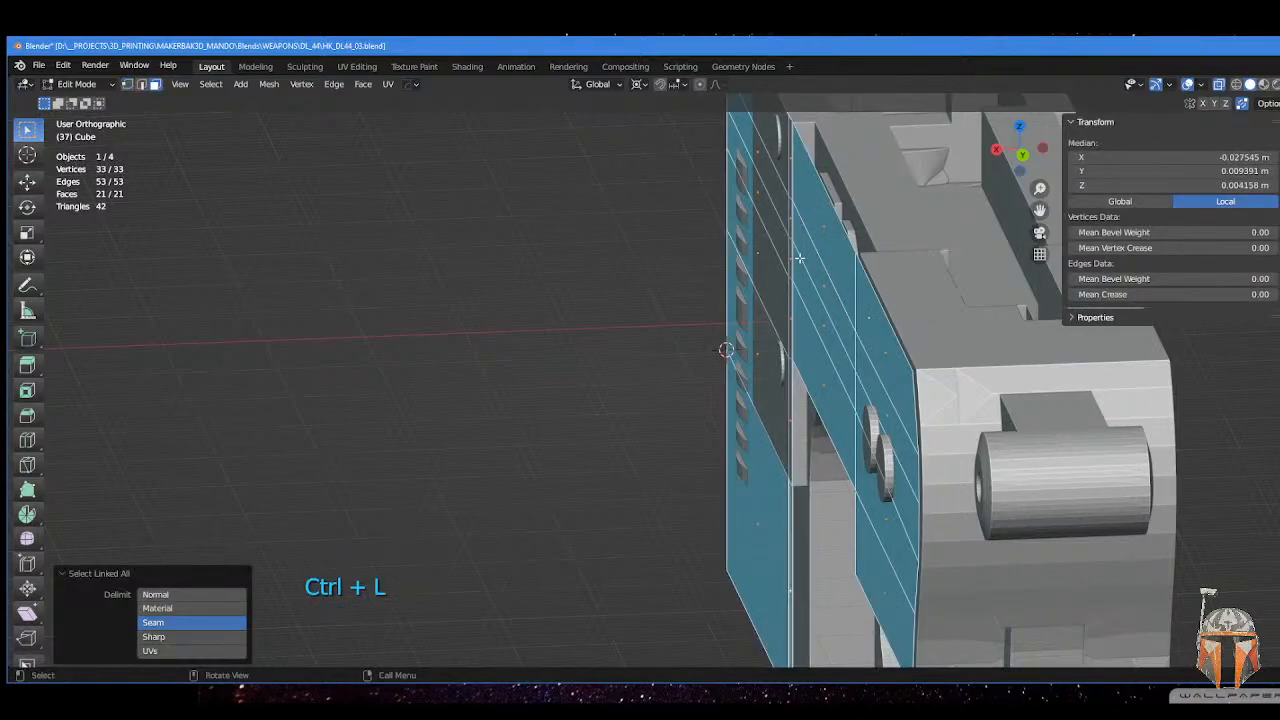
{"action": "key", "text": "g"}
{"action": "key", "text": "x"}
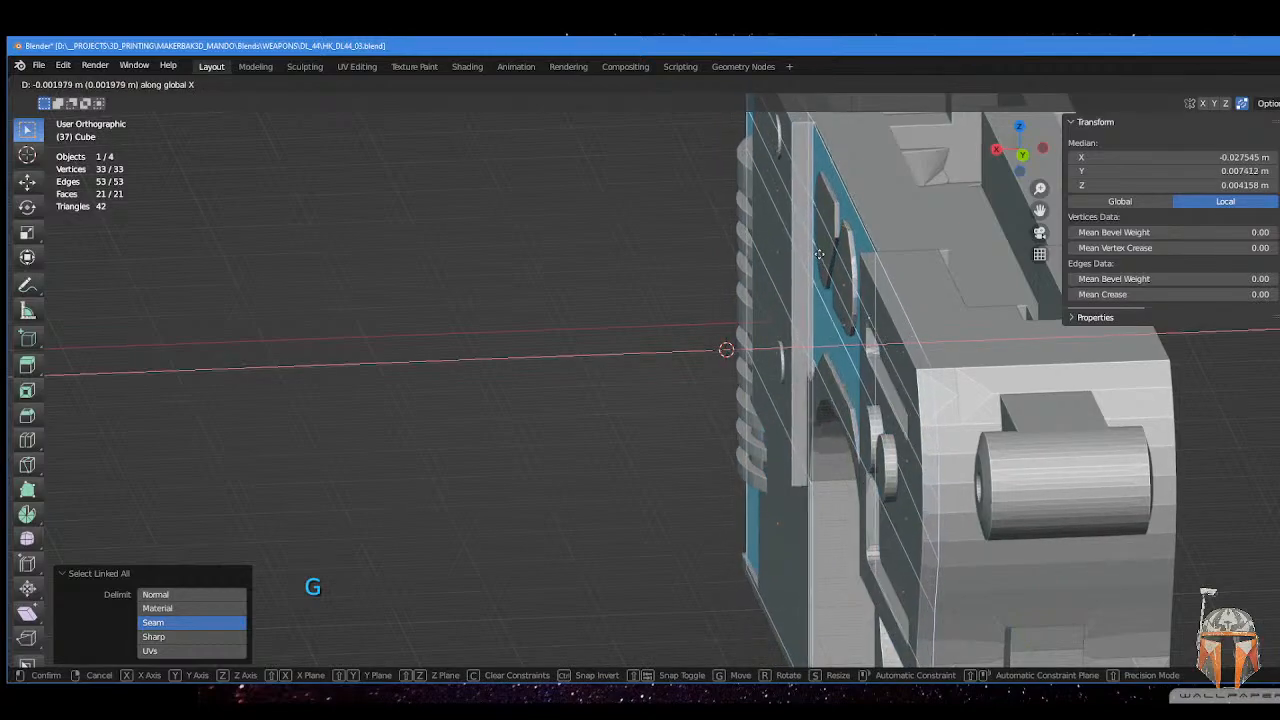
{"action": "left_click", "coordinate": [818, 254]}
- Fill a new panel face between the edges bordering the open area above the trigger guard
{"action": "middle_click_drag", "start_coordinate": [818, 254], "coordinate": [528, 363]}
{"action": "scroll", "coordinate": [962, 351], "scroll_direction": "up", "scroll_amount": 3}
{"action": "scroll", "coordinate": [962, 351], "scroll_direction": "down", "scroll_amount": 2}
{"action": "scroll", "coordinate": [962, 351], "scroll_direction": "down", "scroll_amount": 3}
{"action": "scroll", "coordinate": [808, 421], "scroll_direction": "up", "scroll_amount": 2}
{"action": "key", "text": "ctrl+Tab"}
{"action": "left_click", "coordinate": [893, 325]}
{"action": "scroll", "coordinate": [463, 389], "scroll_direction": "up", "scroll_amount": 1, "text": "shift"}
{"action": "key", "text": "f"}
{"action": "scroll", "coordinate": [470, 370], "scroll_direction": "down", "scroll_amount": 3}
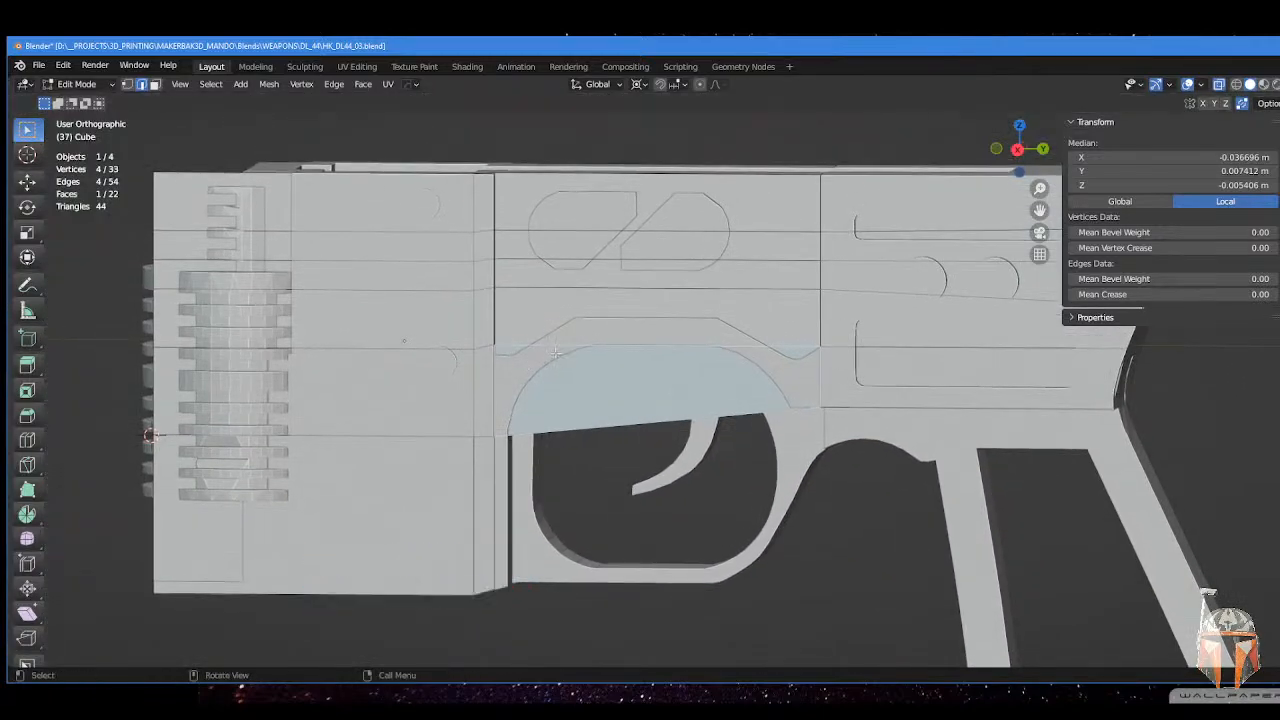
- Select the panel's two lower front faces beneath the horizontal cut aligned with the frame's recess
{"action": "middle_click_drag", "start_coordinate": [554, 352], "coordinate": [678, 348]}
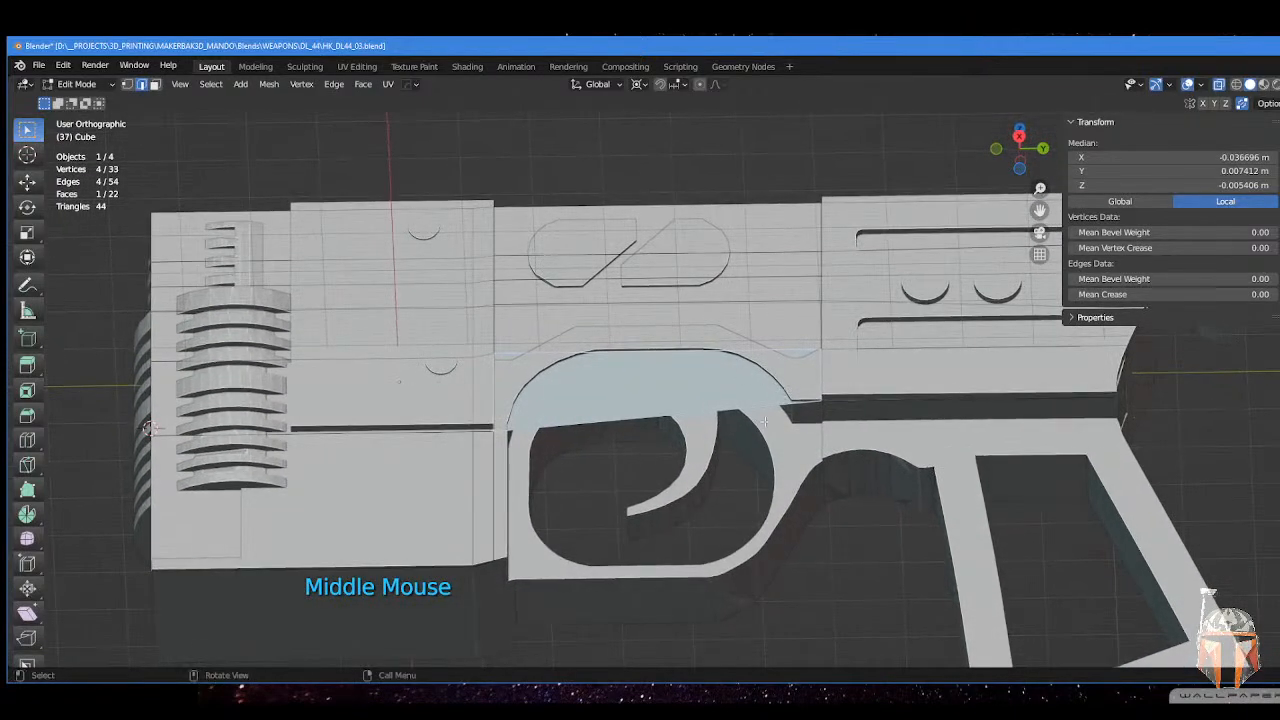
{"action": "middle_click_drag", "start_coordinate": [565, 380], "coordinate": [153, 430]}
{"action": "middle_click_drag", "start_coordinate": [551, 448], "coordinate": [600, 335]}
{"action": "scroll", "coordinate": [696, 255], "scroll_direction": "up", "scroll_amount": 3}
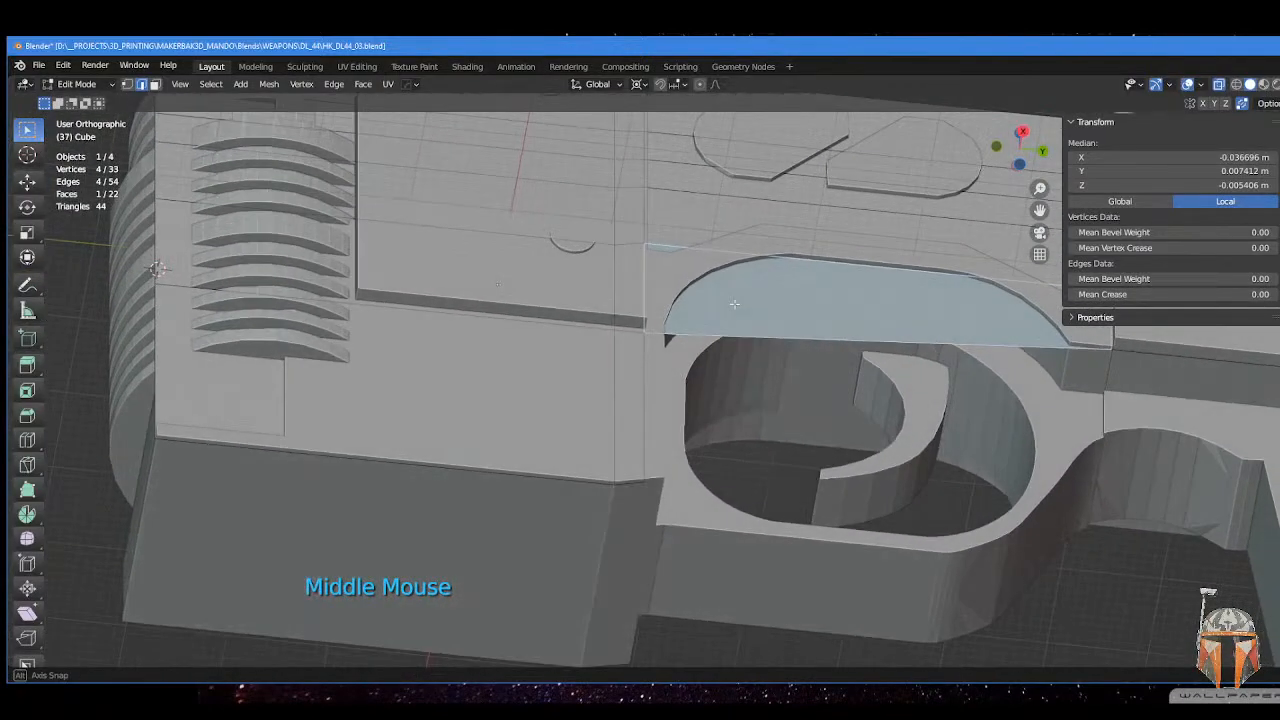
{"action": "scroll", "coordinate": [589, 344], "scroll_direction": "up", "scroll_amount": 2}
{"action": "left_click", "coordinate": [541, 315]}
{"action": "left_click", "coordinate": [620, 322], "text": "shift"}
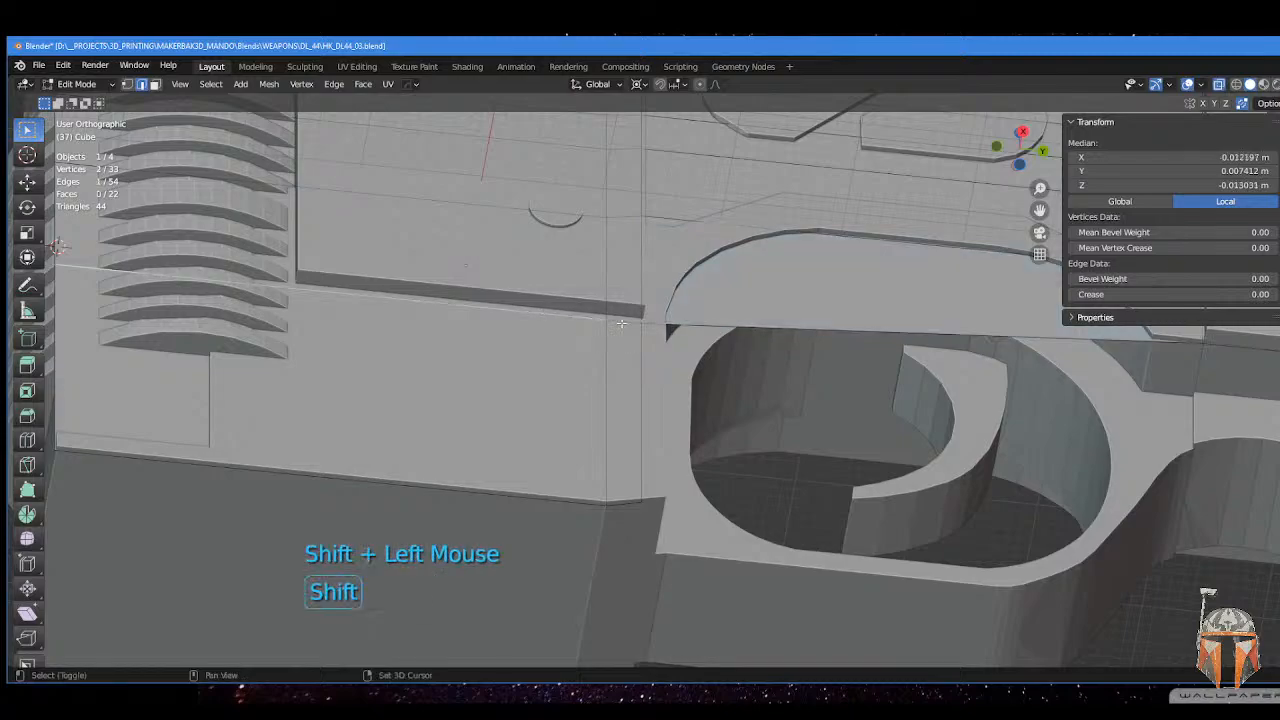
{"action": "scroll", "coordinate": [589, 373], "scroll_direction": "down", "scroll_amount": 2}
{"action": "key", "text": "ctrl+Tab"}
{"action": "left_click", "coordinate": [552, 371]}
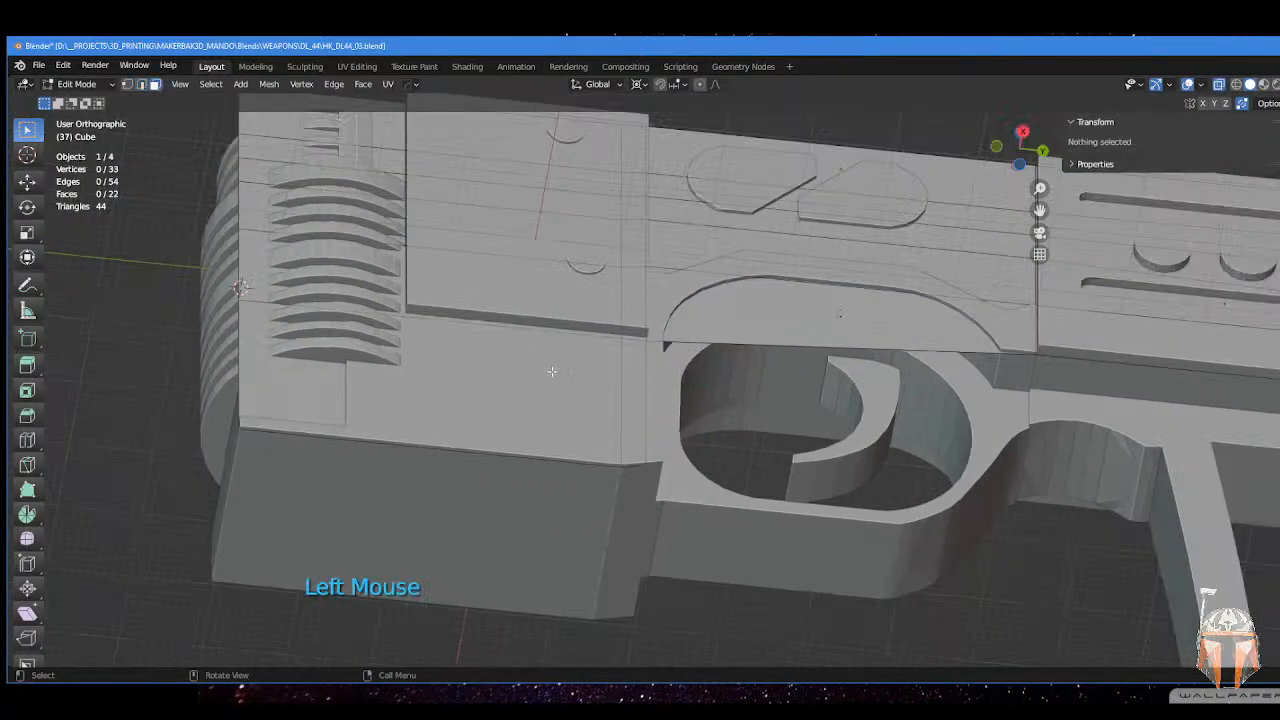
{"action": "left_click", "coordinate": [628, 397]}
{"action": "left_click", "coordinate": [453, 376], "text": "shift"}
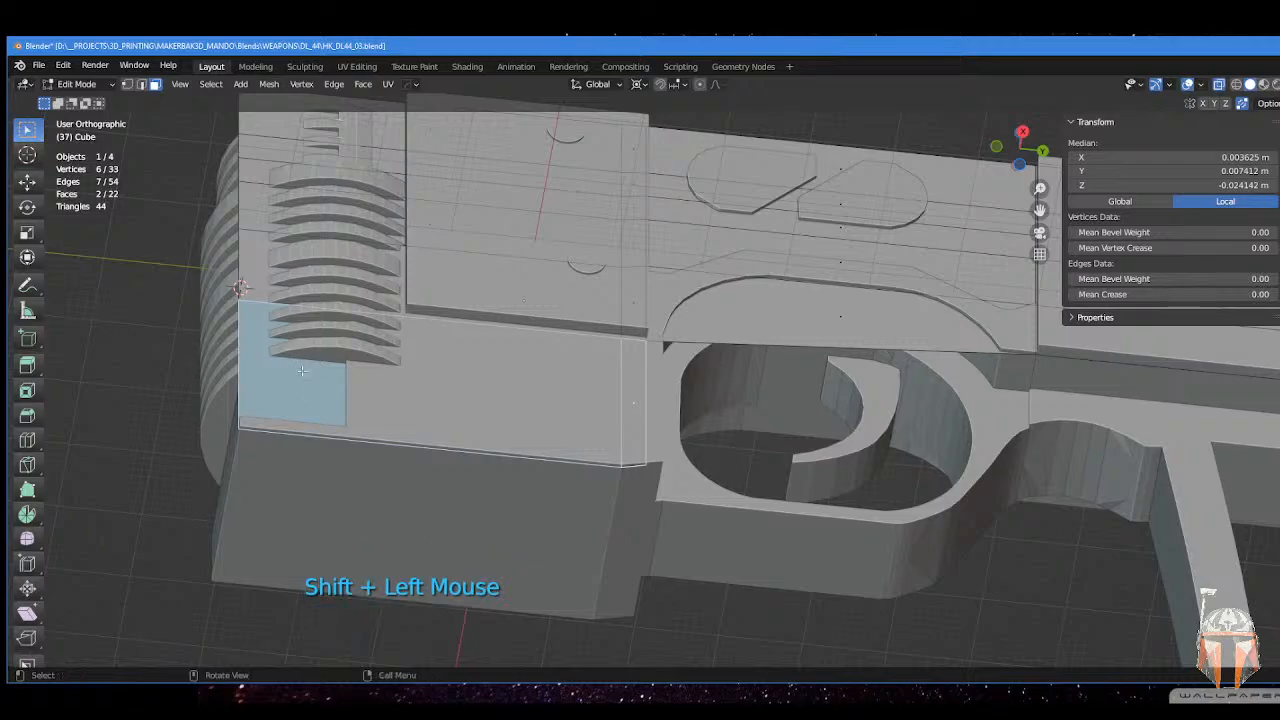
{"action": "middle_click_drag", "start_coordinate": [447, 384], "coordinate": [525, 441]}
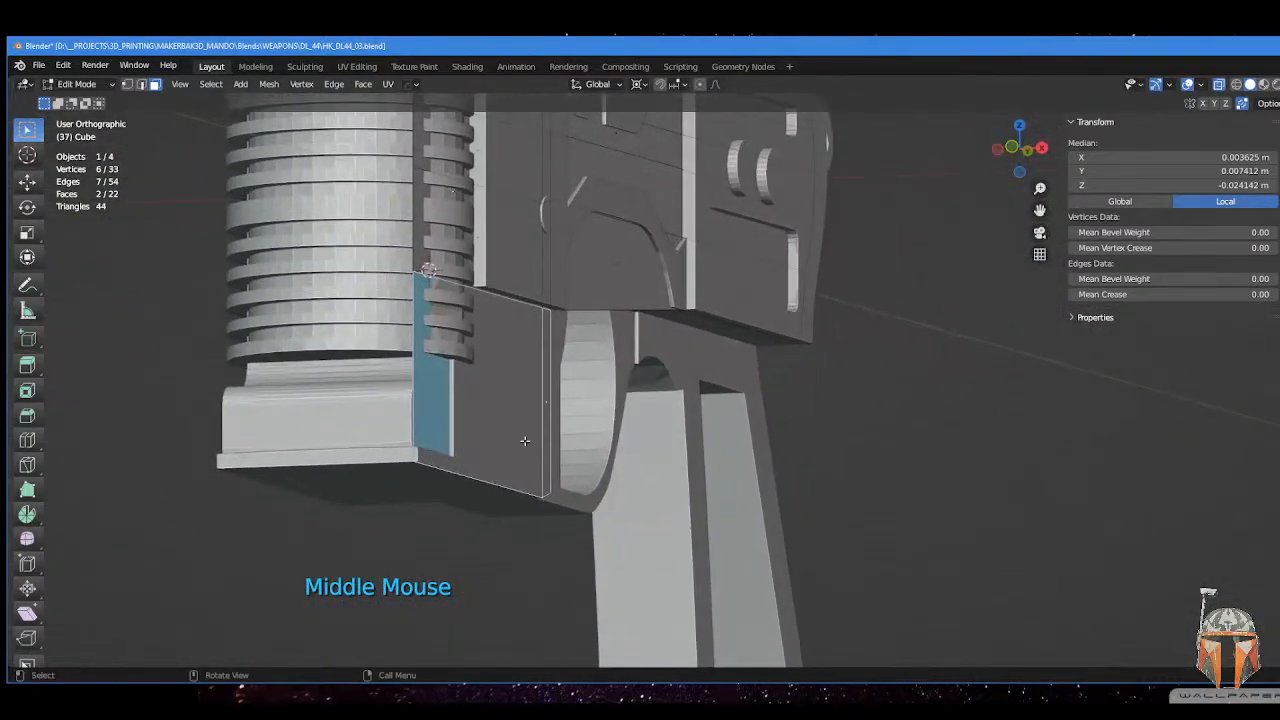
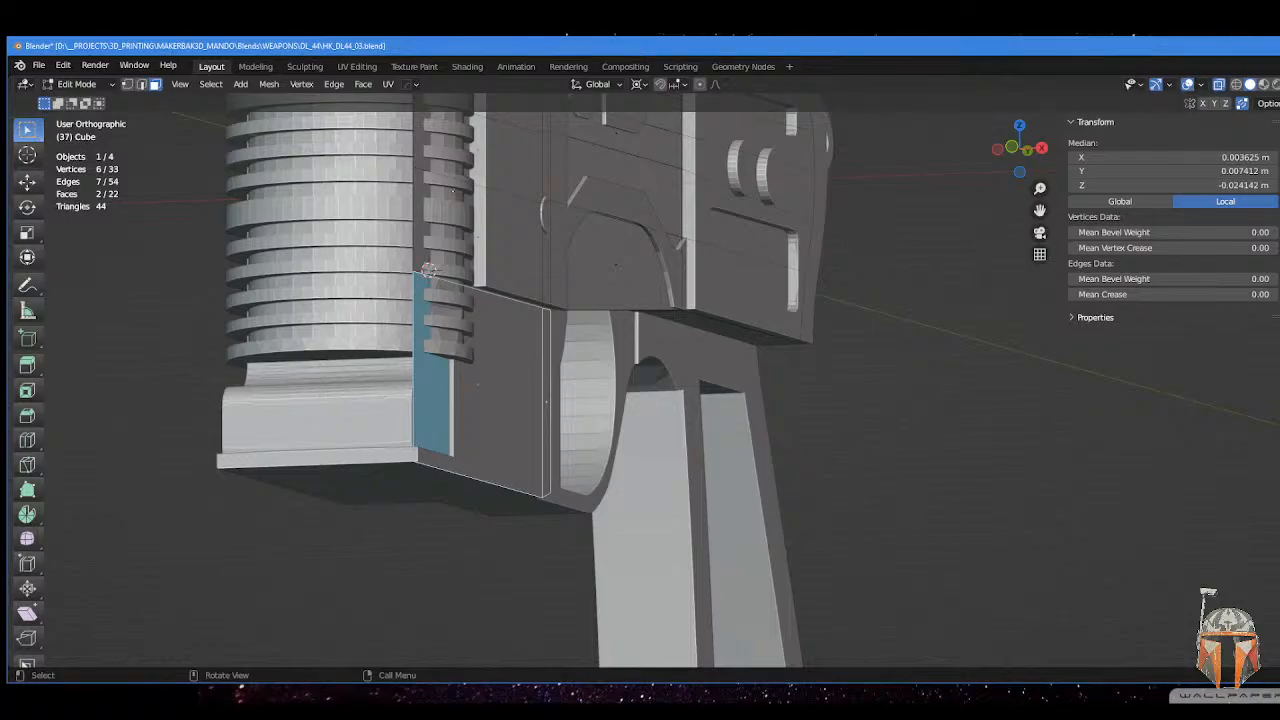
- Examine in Object Mode how the panel sits on the frame from the front, the opposite side and the top
{"action": "middle_click_drag", "start_coordinate": [398, 265], "coordinate": [429, 286]}
{"action": "scroll", "coordinate": [410, 272], "scroll_direction": "down", "scroll_amount": 3}
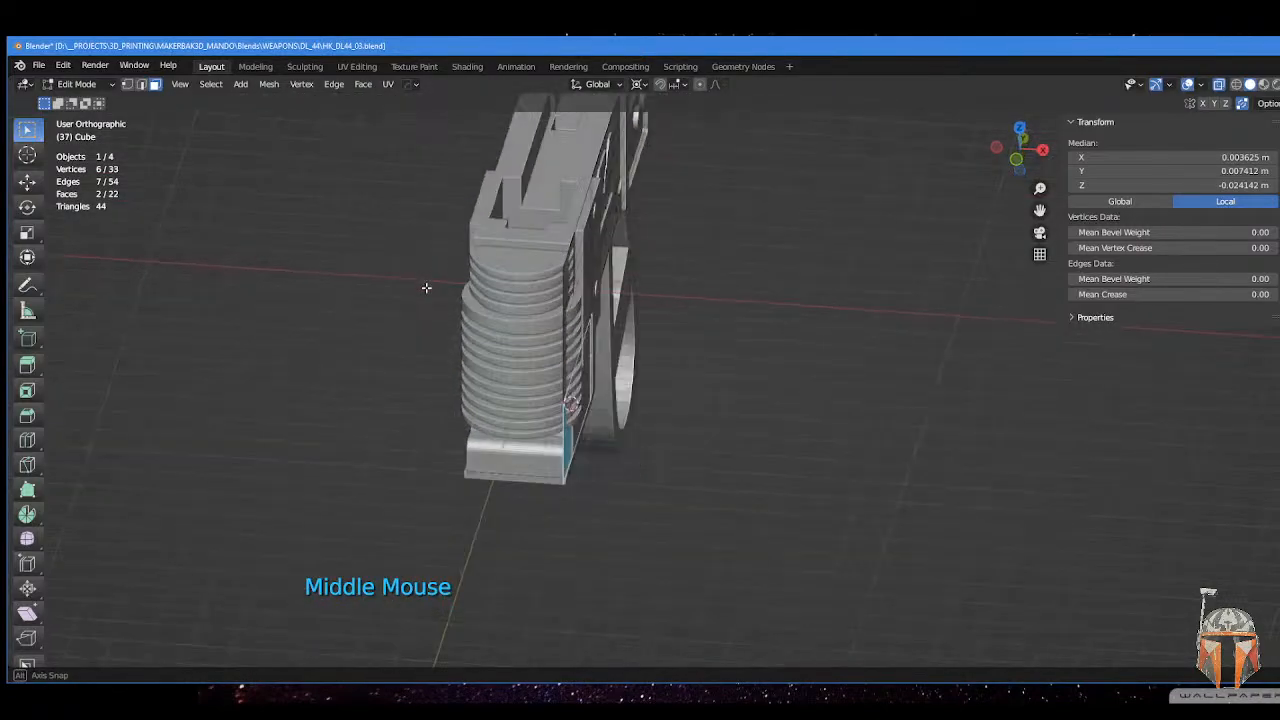
{"action": "scroll", "coordinate": [516, 262], "scroll_direction": "up", "scroll_amount": 2}
{"action": "middle_click_drag", "start_coordinate": [516, 262], "coordinate": [500, 266], "text": "shift"}
{"action": "key", "text": "Tab"}
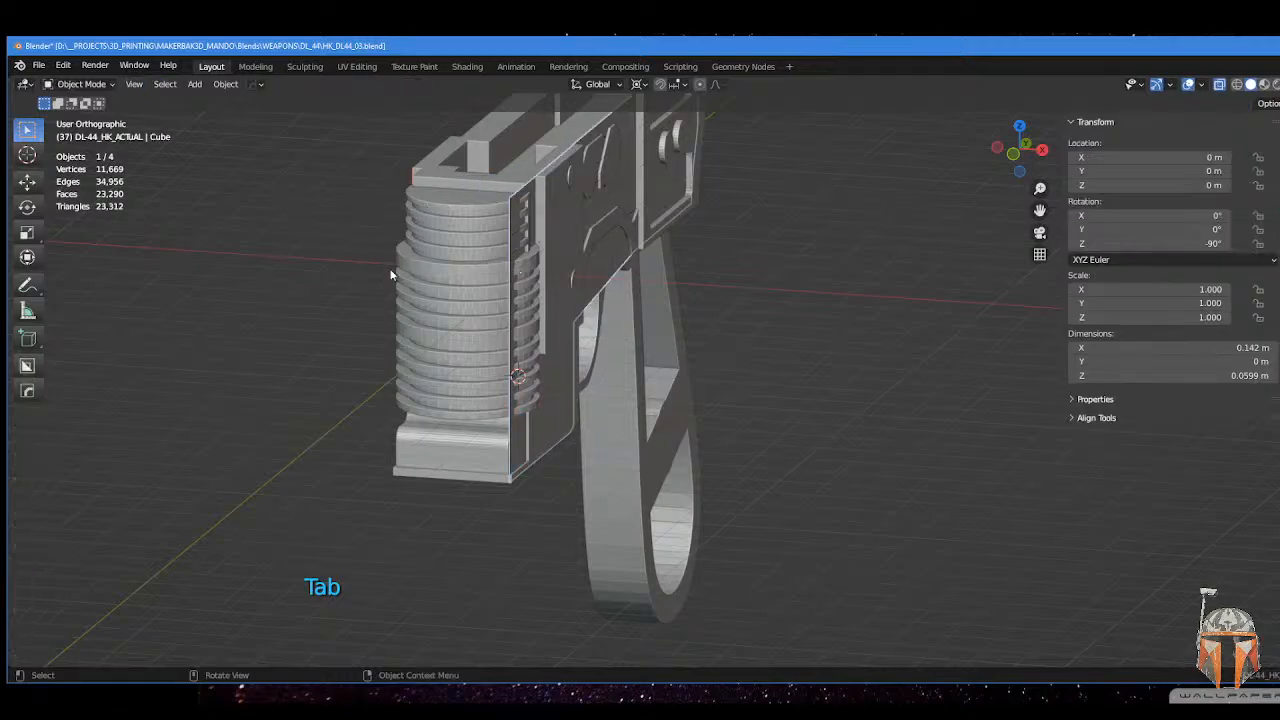
{"action": "middle_click_drag", "start_coordinate": [391, 274], "coordinate": [502, 344]}
{"action": "scroll", "coordinate": [531, 298], "scroll_direction": "down", "scroll_amount": 1, "text": "shift"}
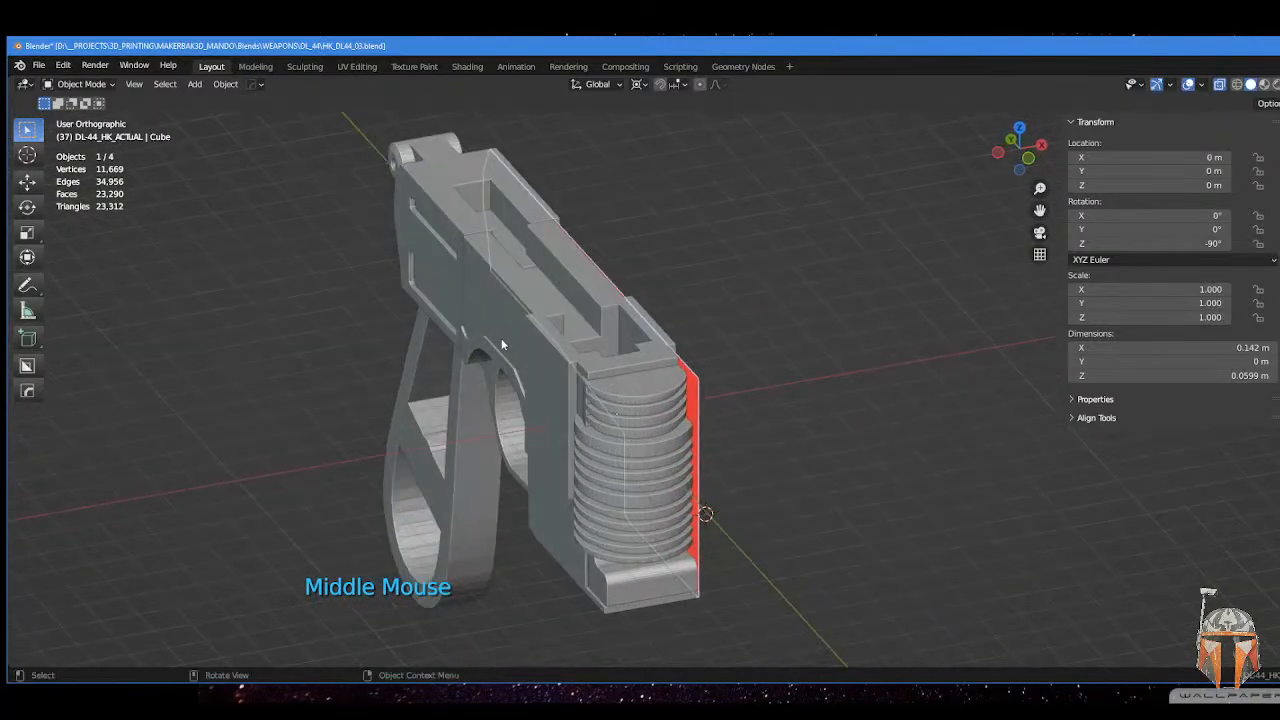
{"action": "middle_click_drag", "start_coordinate": [698, 343], "coordinate": [651, 346]}
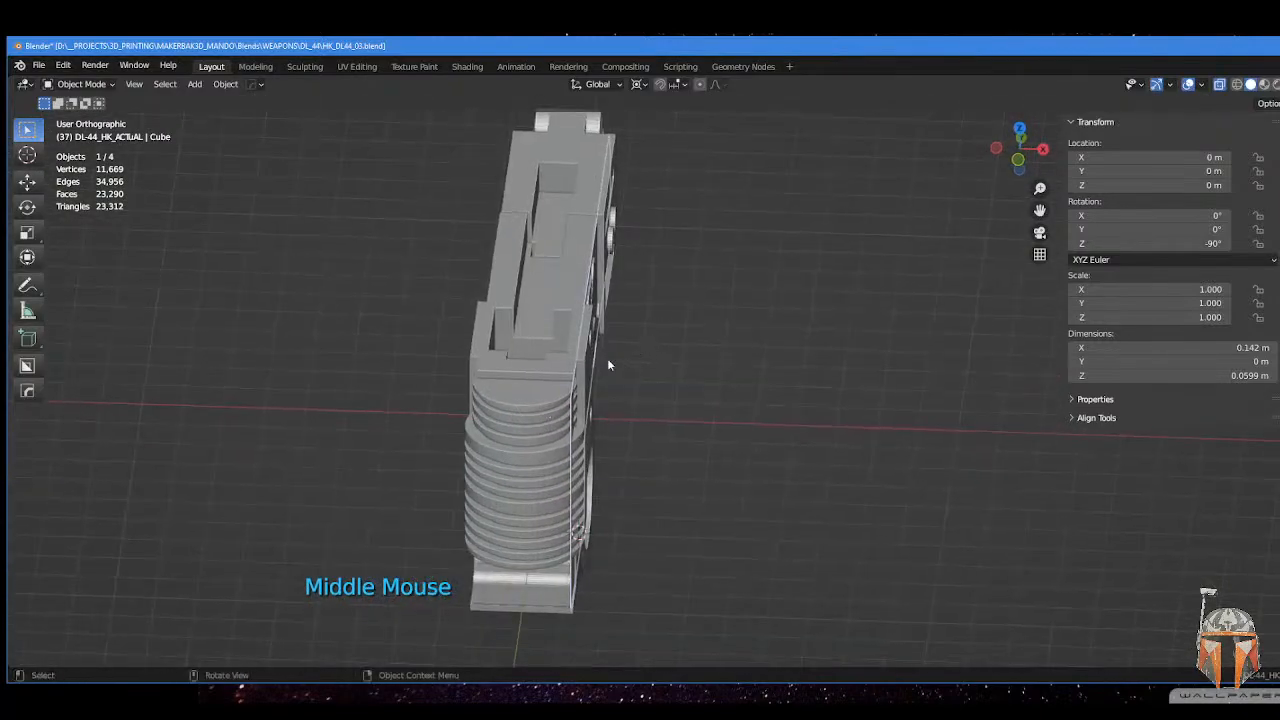
{"action": "key", "text": "KP_7"}
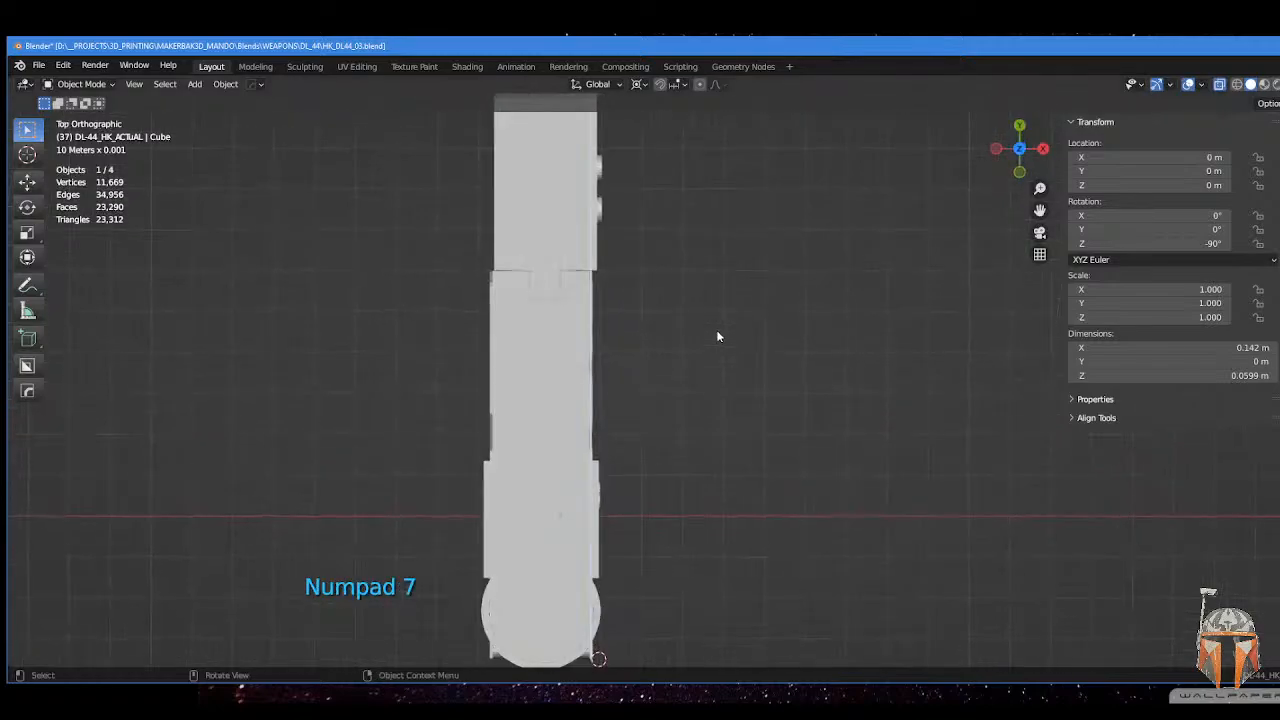
{"action": "scroll", "coordinate": [713, 340], "scroll_direction": "down", "scroll_amount": 2}
{"action": "scroll", "coordinate": [669, 363], "scroll_direction": "down", "scroll_amount": 1, "text": "shift"}
{"action": "middle_click_drag", "start_coordinate": [669, 363], "coordinate": [736, 359], "text": "shift"}
{"action": "scroll", "coordinate": [734, 355], "scroll_direction": "down", "scroll_amount": 2}
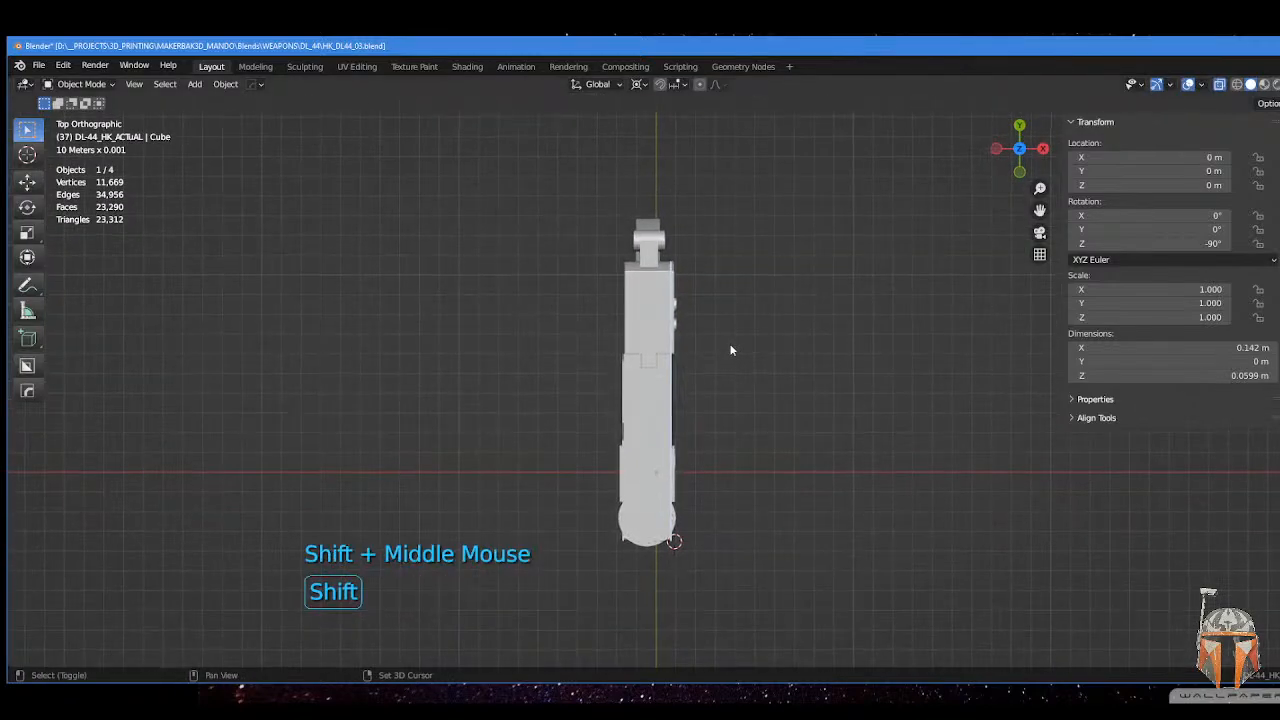
{"action": "scroll", "coordinate": [708, 363], "scroll_direction": "up", "scroll_amount": 3}
{"action": "scroll", "coordinate": [708, 365], "scroll_direction": "down", "scroll_amount": 1}
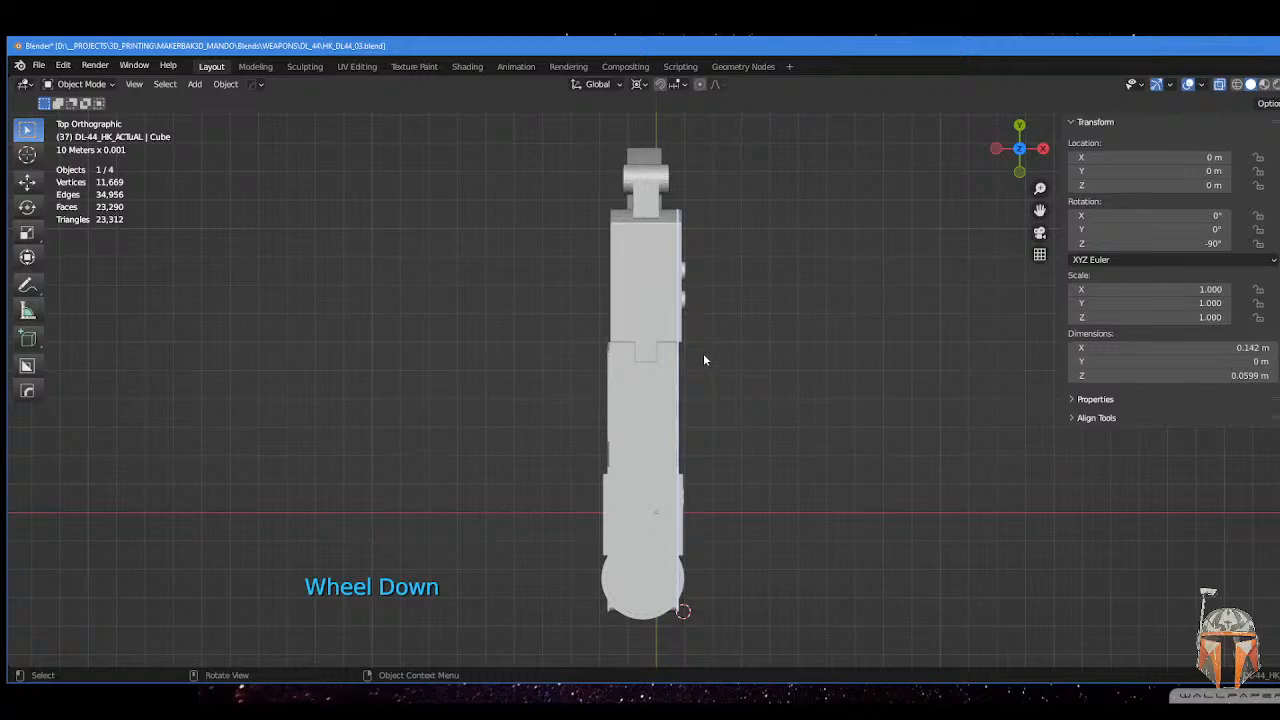
- Return to Edit Mode on the side panel and hide the panel object
{"action": "key", "text": "Tab"}
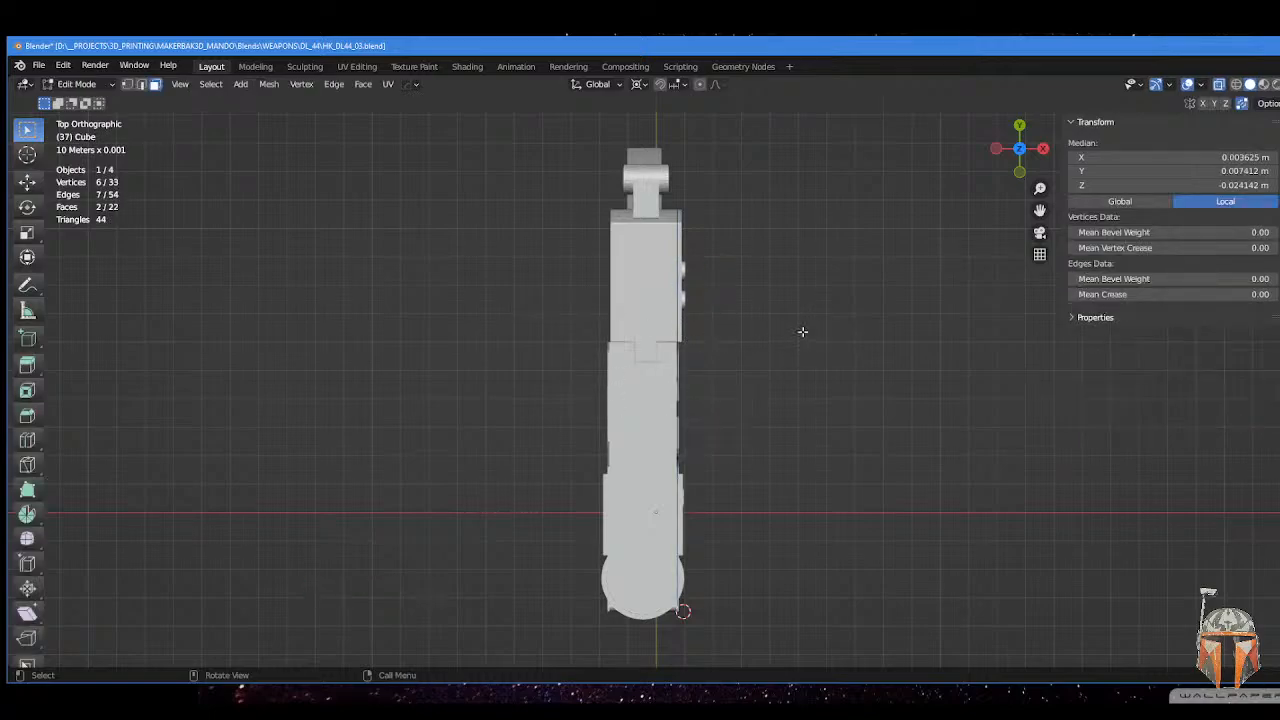
{"action": "middle_click_drag", "start_coordinate": [802, 331], "coordinate": [753, 260]}
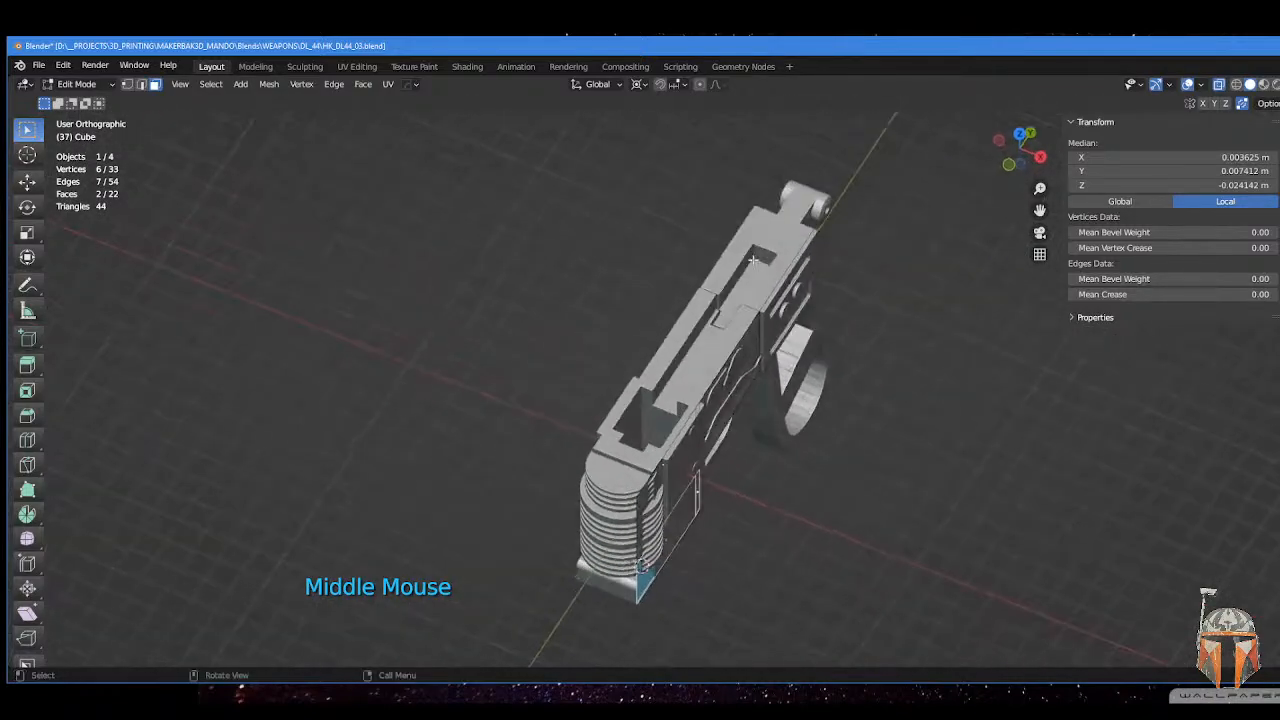
{"action": "left_click", "coordinate": [1279, 224]}
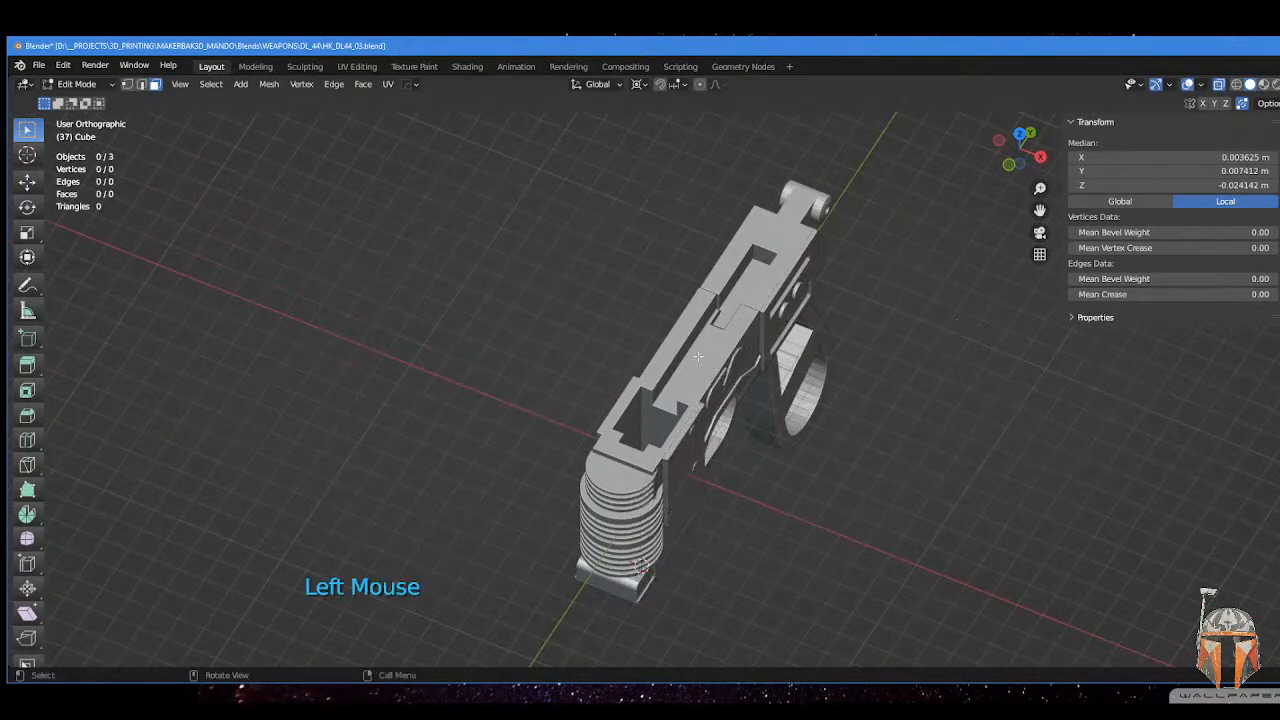
- Unhide the blaster's remaining parts, including the upper receiver, barrel and scope rings, and view the whole gun from the top
{"action": "key", "text": "Tab"}
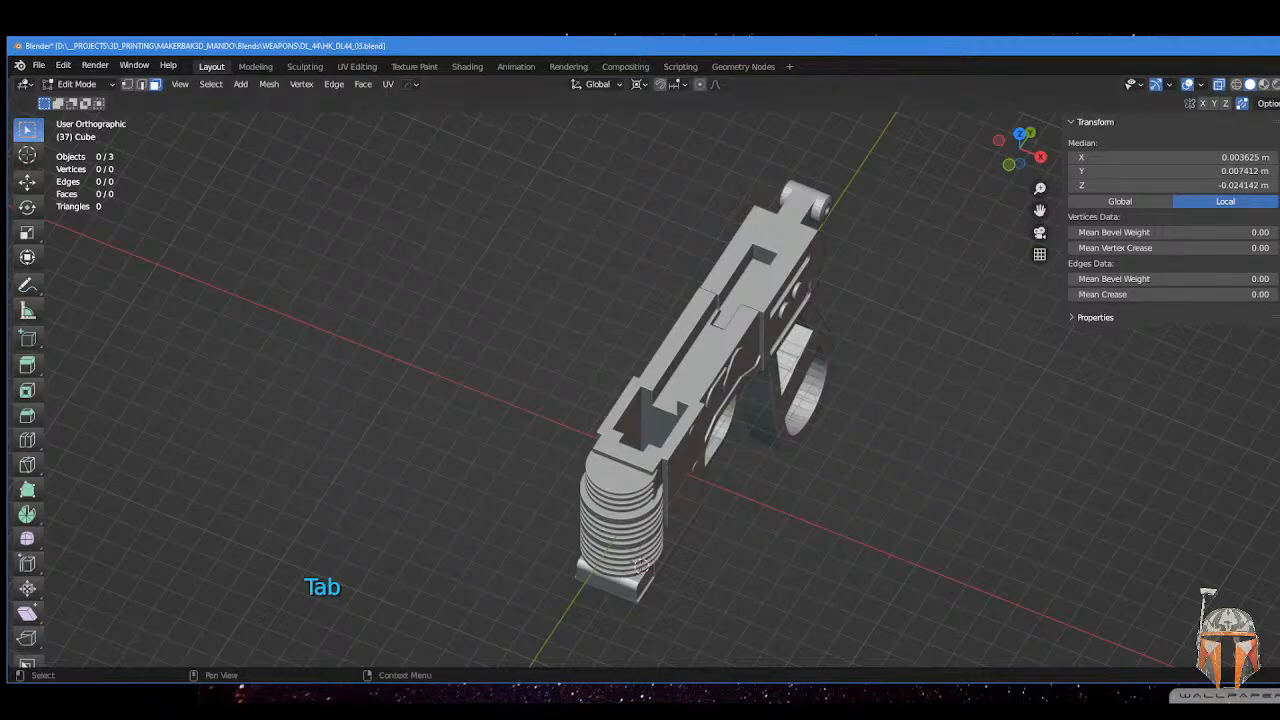
{"action": "left_click_drag", "start_coordinate": [1279, 224], "coordinate": [1279, 256]}
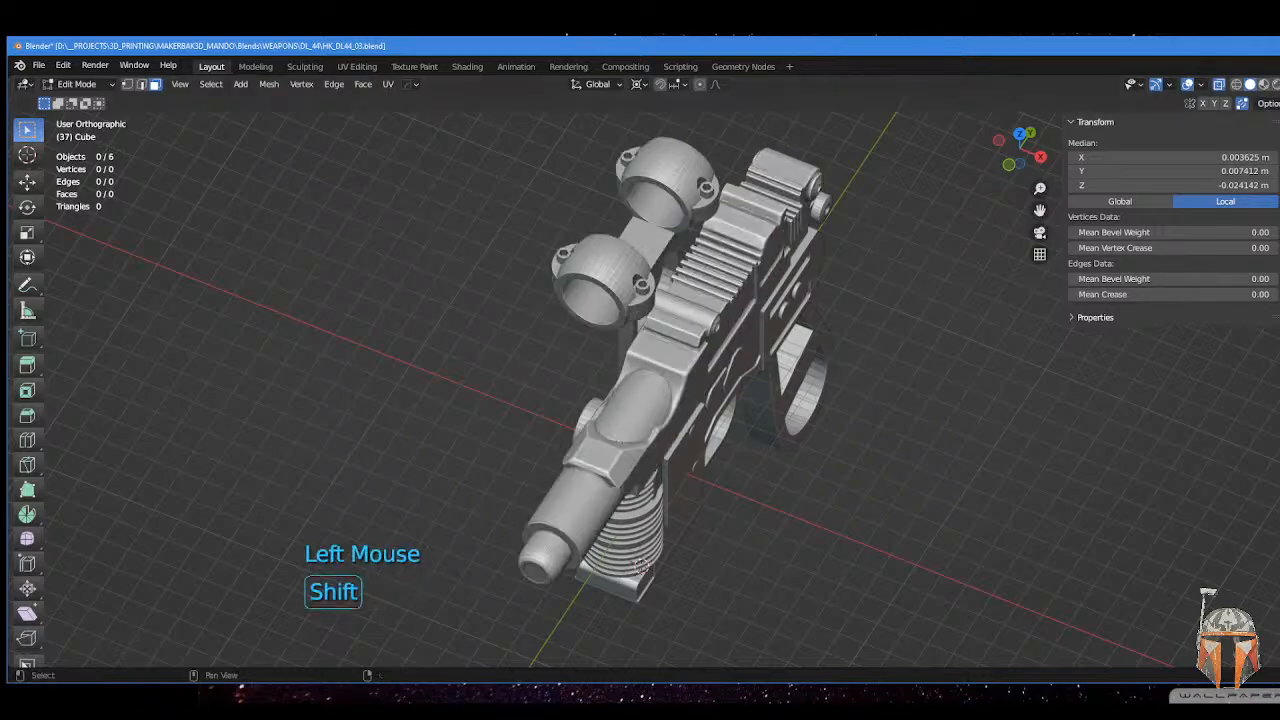
{"action": "left_click", "coordinate": [1279, 240], "text": "shift"}
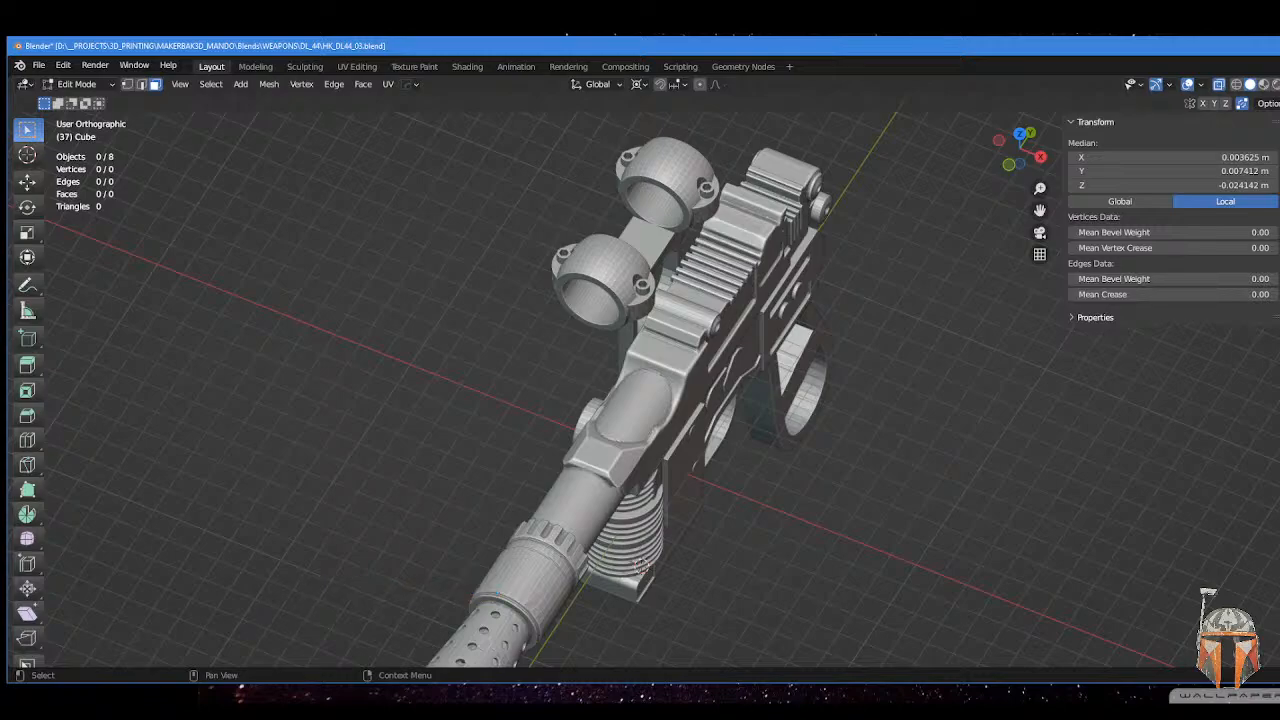
{"action": "mouse_move", "coordinate": [645, 296]}
{"action": "middle_mouse_down"}
{"action": "mouse_move", "coordinate": [659, 369]}
{"action": "mouse_move", "coordinate": [675, 330]}
{"action": "mouse_move", "coordinate": [661, 299]}
{"action": "mouse_move", "coordinate": [647, 269]}
{"action": "mouse_move", "coordinate": [611, 265]}
{"action": "mouse_move", "coordinate": [636, 288]}
{"action": "middle_mouse_up"}
{"action": "scroll", "coordinate": [684, 358], "scroll_direction": "down", "scroll_amount": 2}
{"action": "key", "text": "KP_7"}
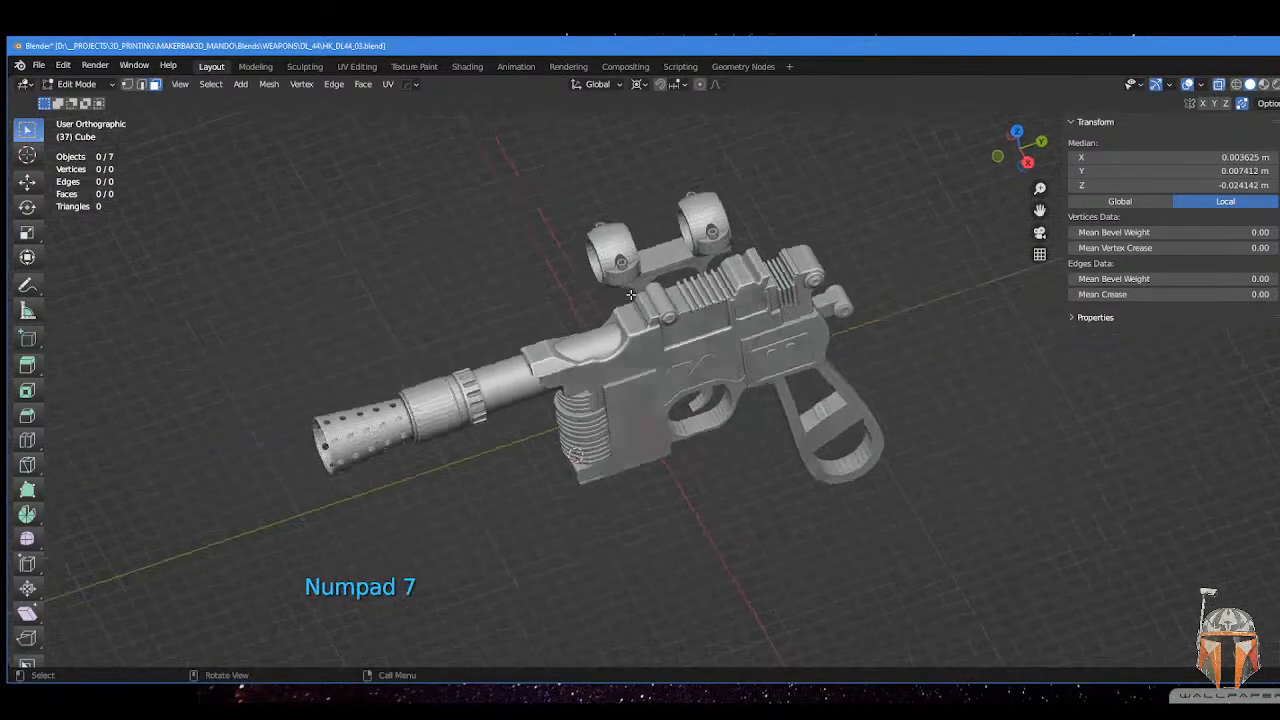
{"action": "scroll", "coordinate": [634, 343], "scroll_direction": "up", "scroll_amount": 2}
{"action": "middle_click_drag", "start_coordinate": [634, 343], "coordinate": [732, 253], "text": "shift"}
{"action": "scroll", "coordinate": [718, 310], "scroll_direction": "down", "scroll_amount": 2, "text": "shift"}
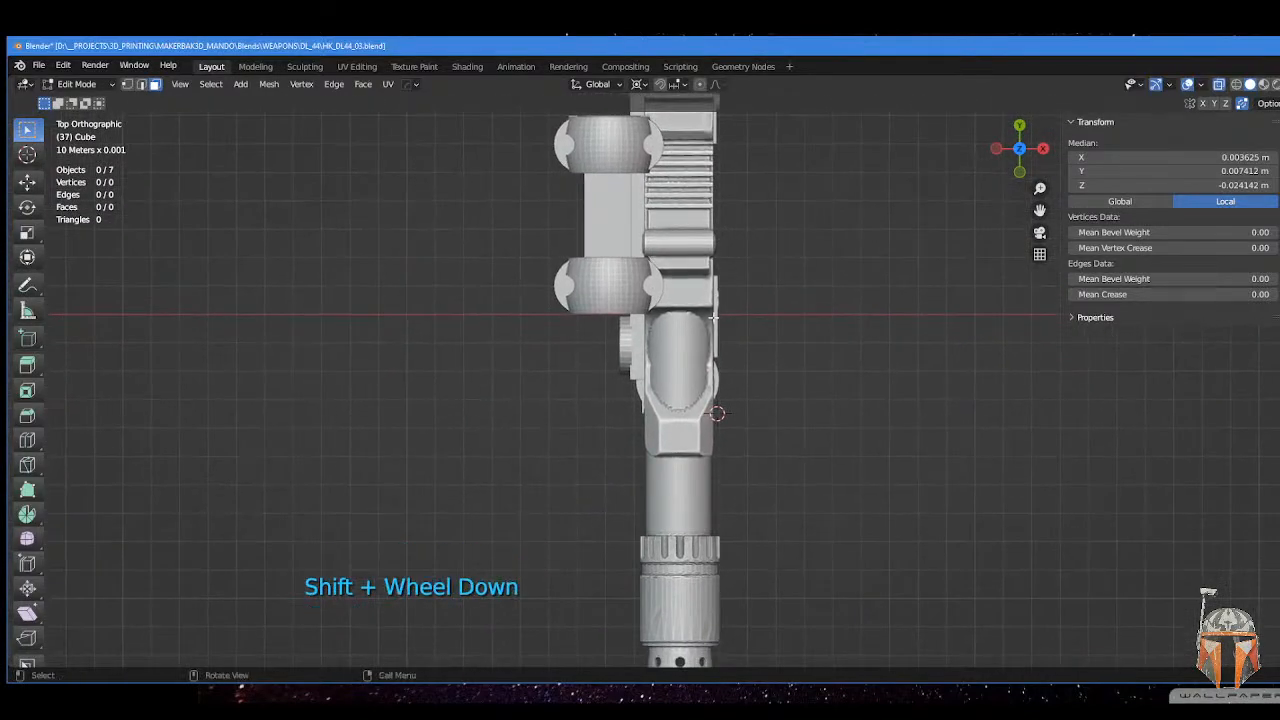
- Turn off X-ray display and select all seven visible DL-44 parts
{"action": "key", "text": "alt+z"}
{"action": "scroll", "coordinate": [716, 330], "scroll_direction": "down", "scroll_amount": 3}
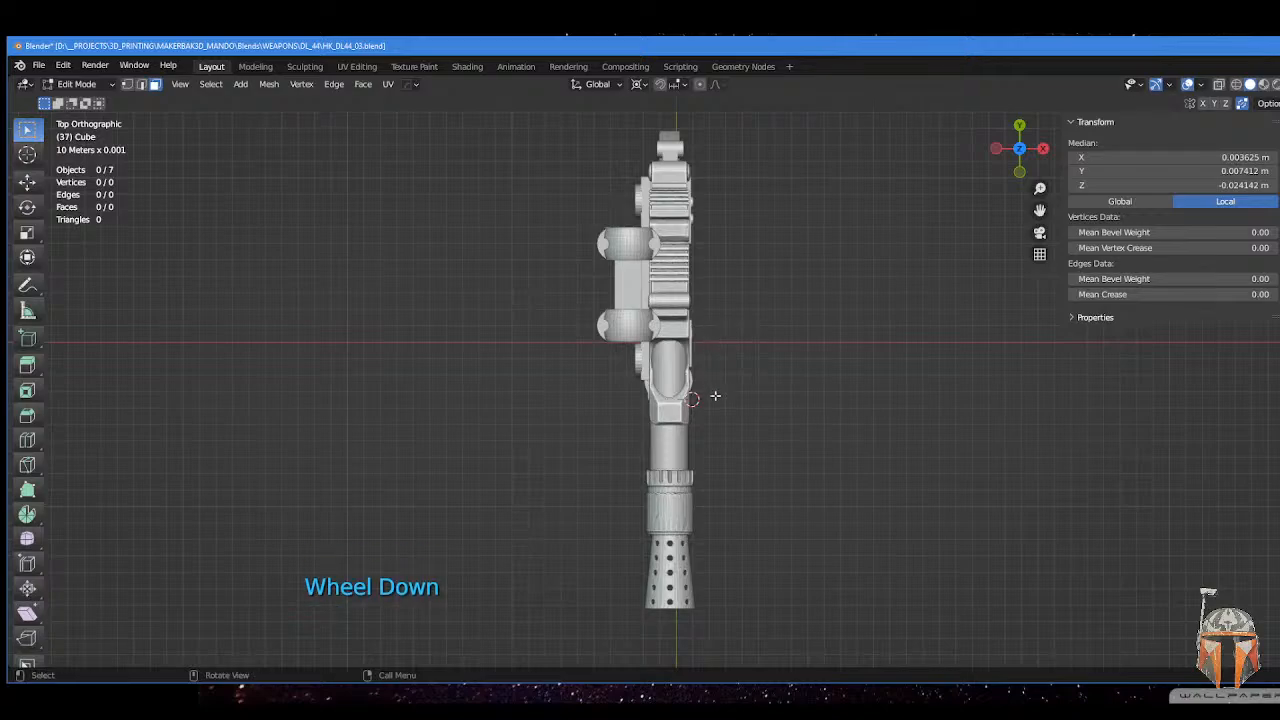
{"action": "middle_click_drag", "start_coordinate": [715, 396], "coordinate": [691, 306], "text": "shift"}
{"action": "scroll", "coordinate": [700, 322], "scroll_direction": "up", "scroll_amount": 2}
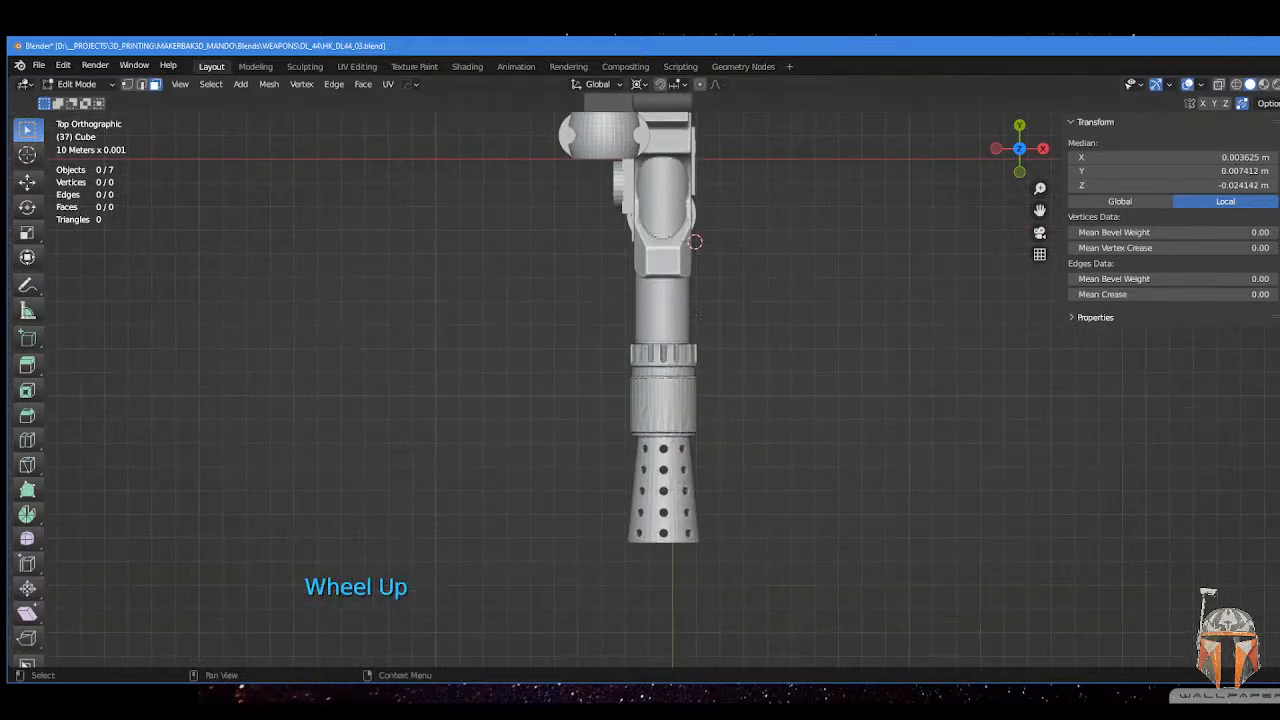
{"action": "key", "text": "ctrl"}
{"action": "left_click", "coordinate": [700, 322], "text": "ctrl"}
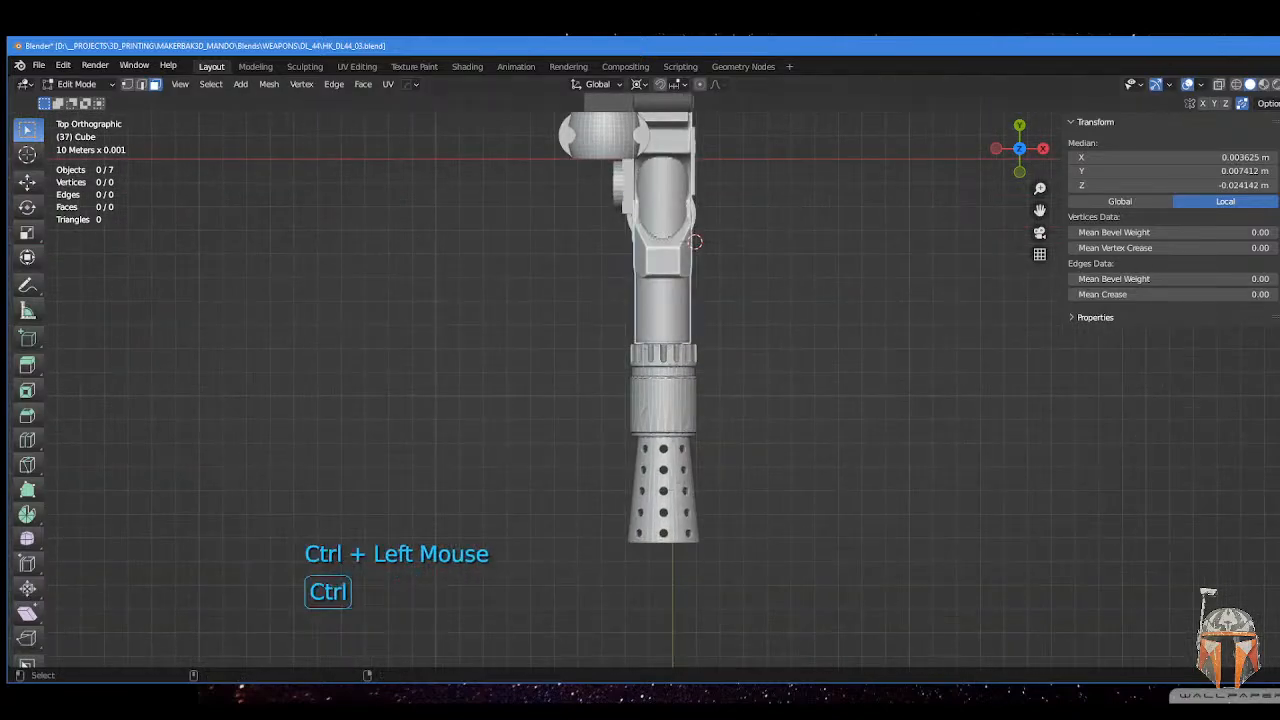
{"action": "left_click", "coordinate": [696, 241], "text": "shift"}
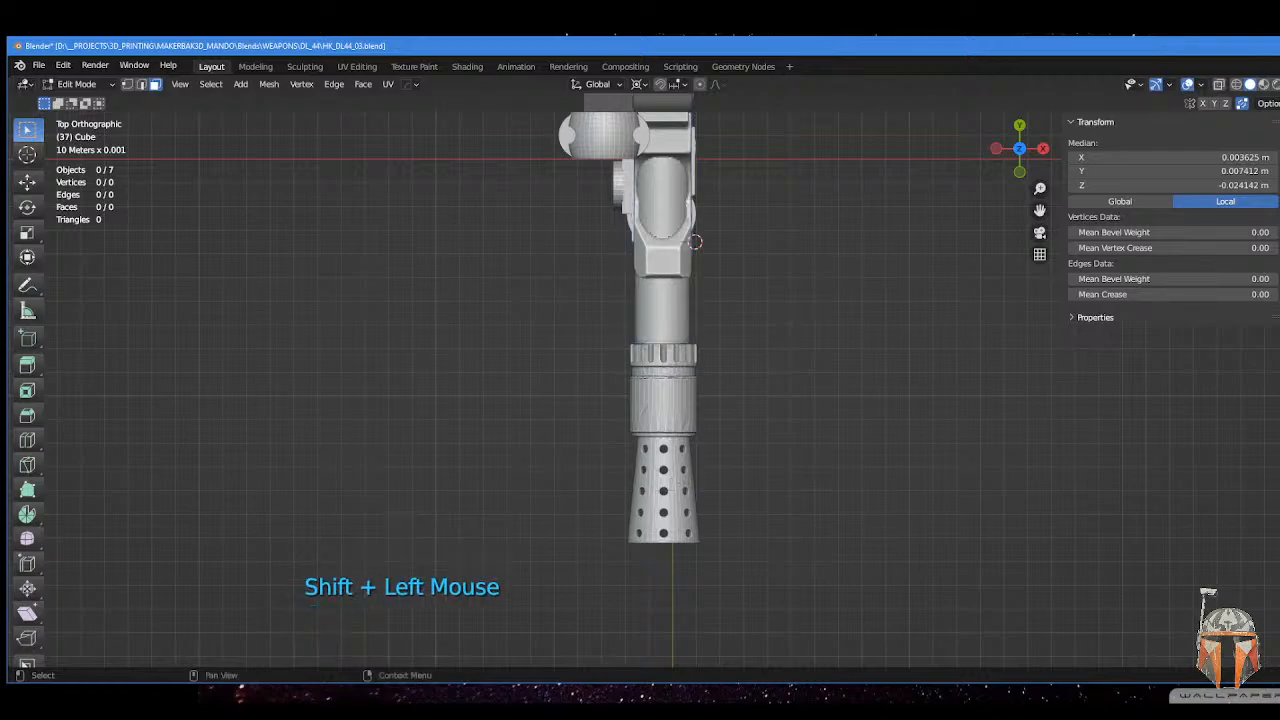
{"action": "key", "text": "shift"}
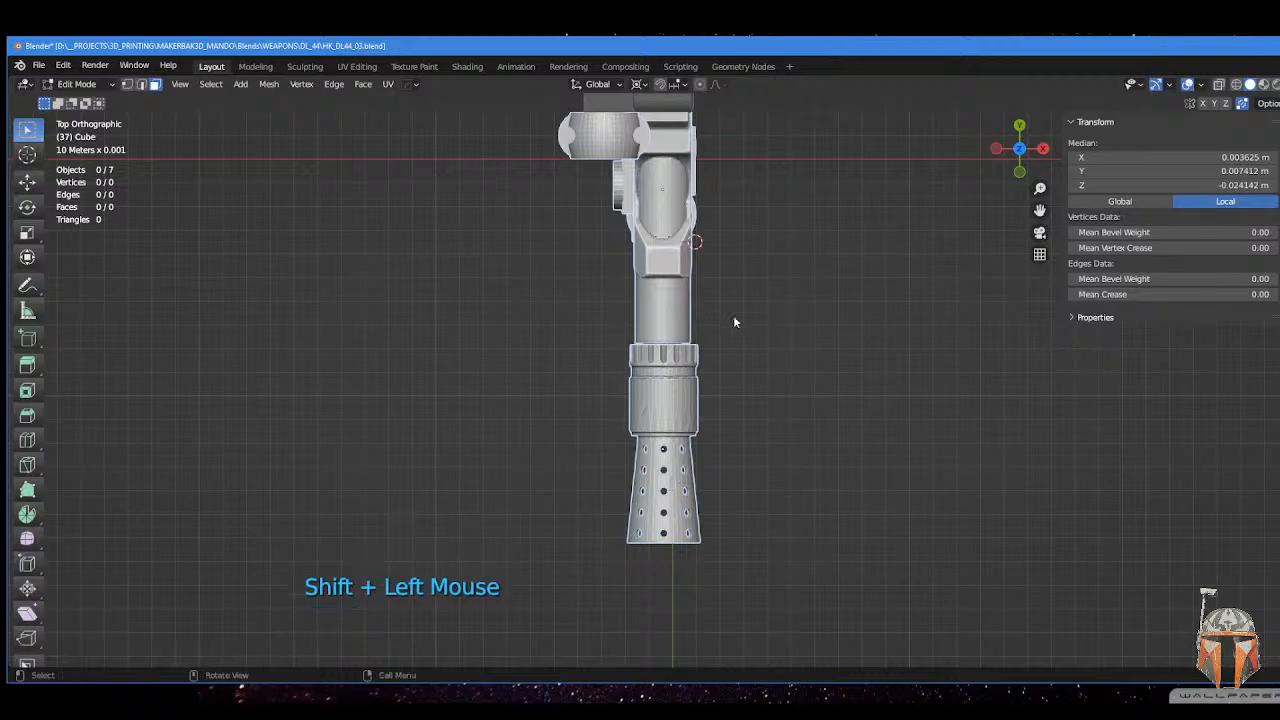
- In Object Mode, centre the selected blaster parts on the Y axis, moving them about 0.003931 m along X with a -0.000206 m correction
{"action": "key", "text": "g"}
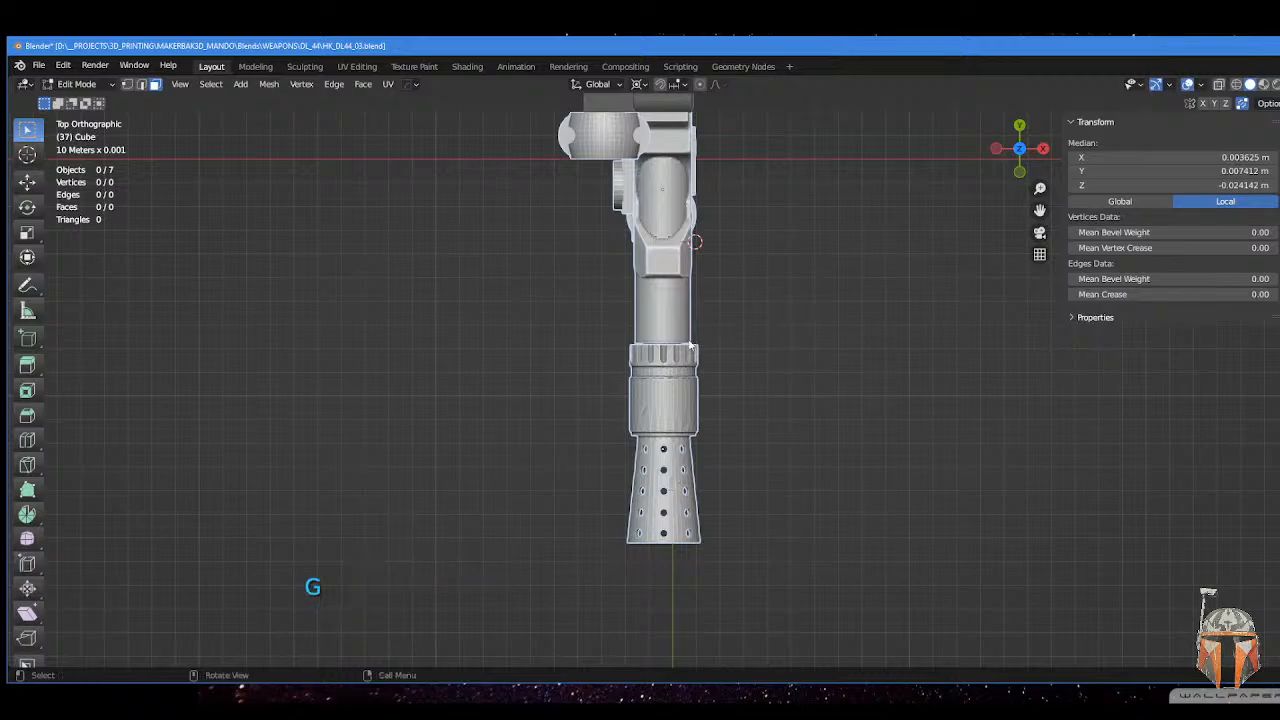
{"action": "key", "text": "x"}
{"action": "key", "text": "x"}
{"action": "right_click", "coordinate": [703, 336]}
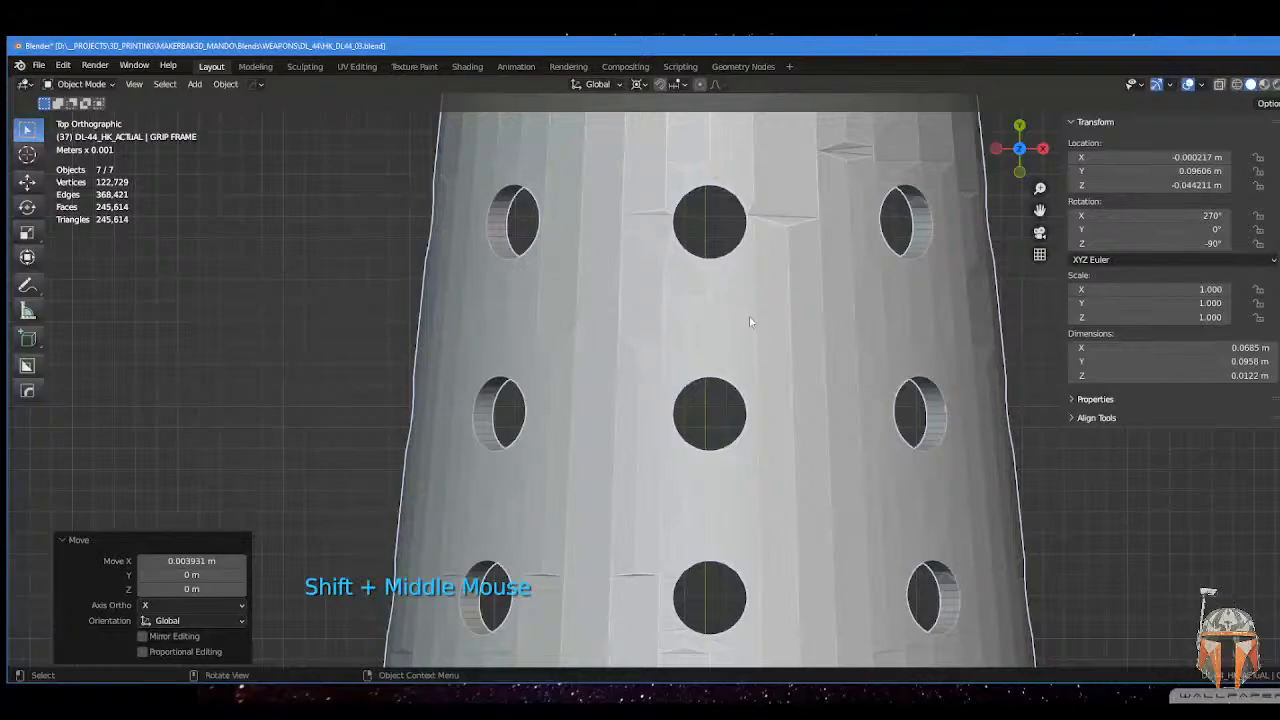
{"action": "key", "text": "g"}
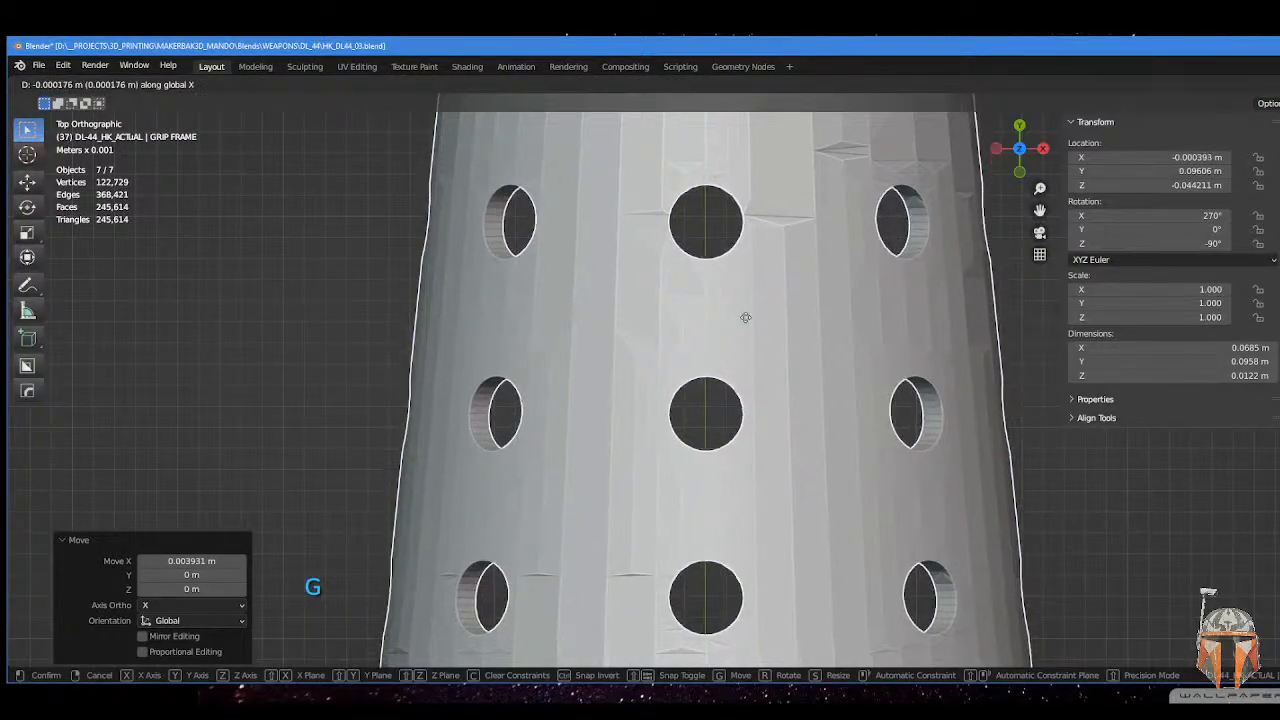
{"action": "left_click", "coordinate": [745, 317]}
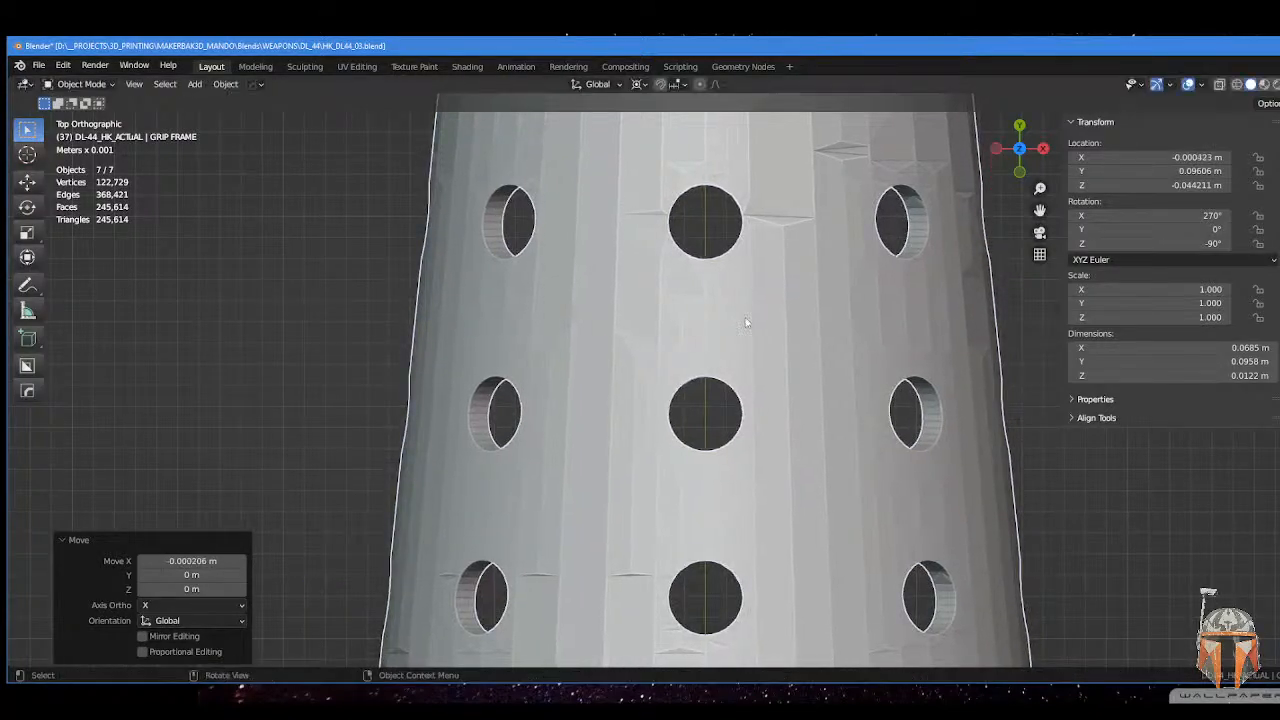
{"action": "scroll", "coordinate": [745, 320], "scroll_direction": "down", "scroll_amount": 5}
- Hide the grip frame and select the lower receiver, keeping the rest of the blaster shown
{"action": "key", "text": "Tab"}
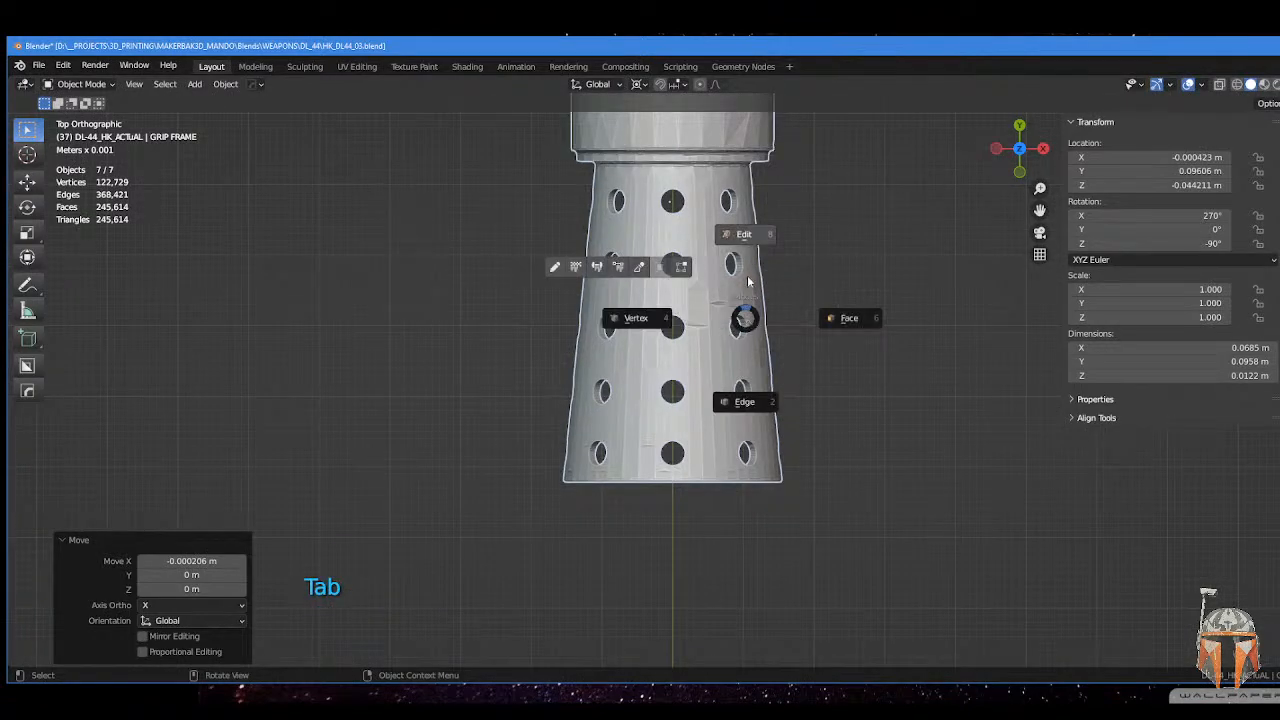
{"action": "scroll", "coordinate": [901, 294], "scroll_direction": "down", "scroll_amount": 5}
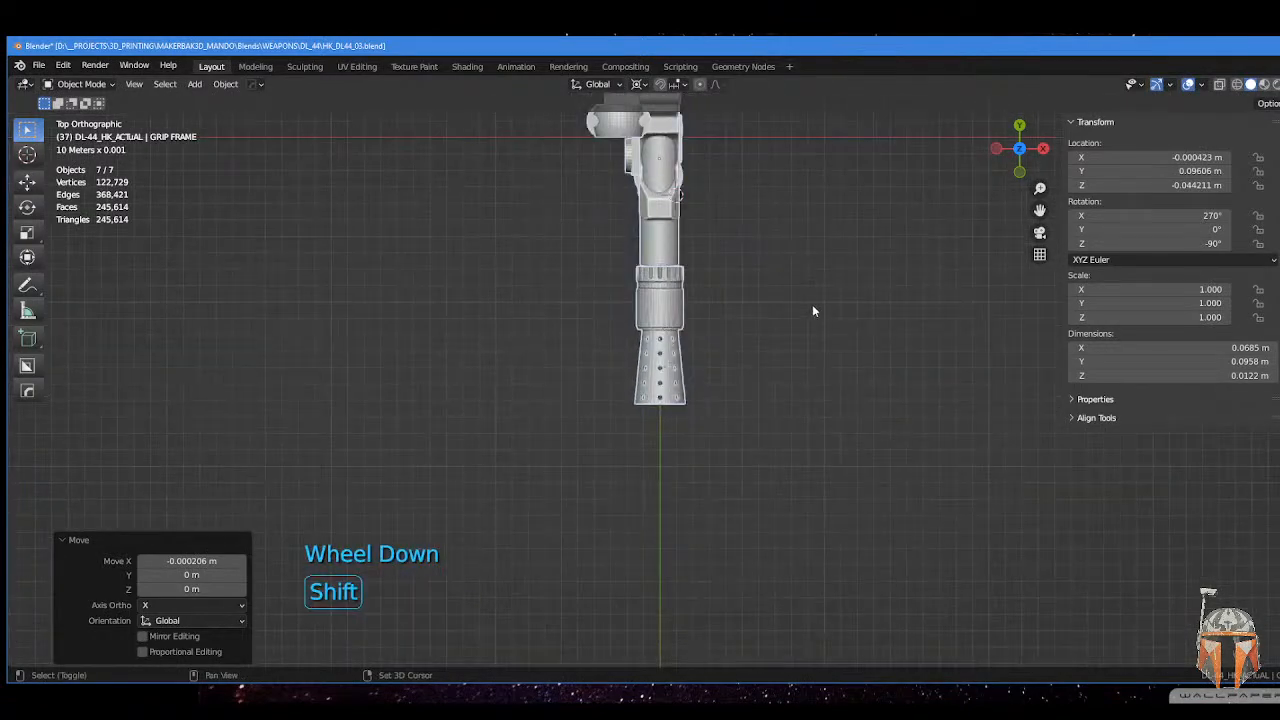
{"action": "middle_click_drag", "start_coordinate": [812, 304], "coordinate": [793, 360]}
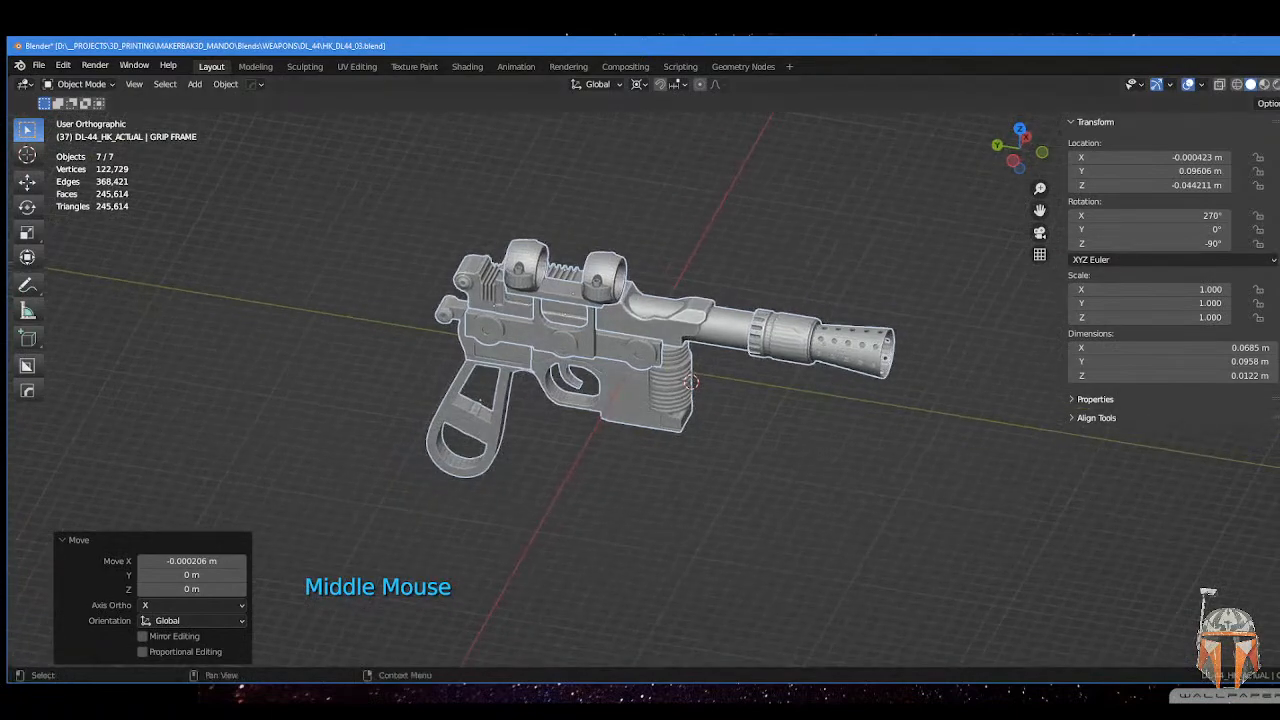
{"action": "left_click", "coordinate": [1279, 200]}
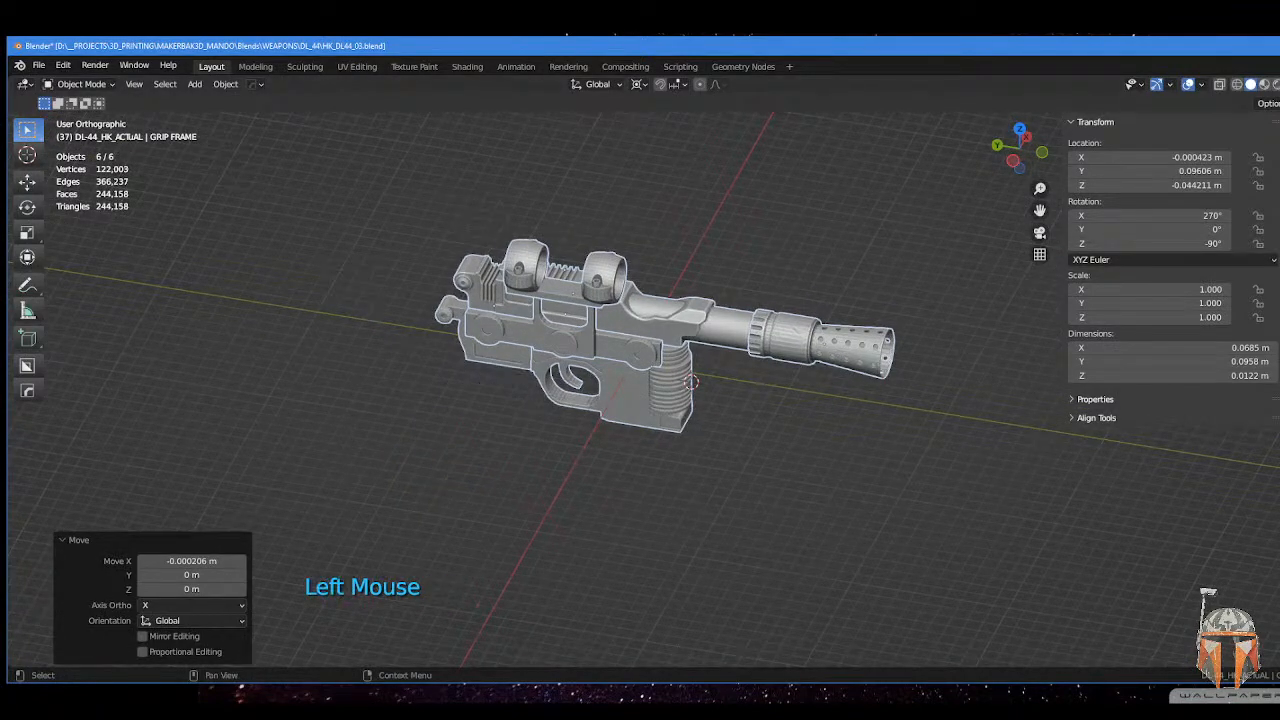
{"action": "left_click", "coordinate": [1279, 220]}
{"action": "left_click", "coordinate": [640, 421]}
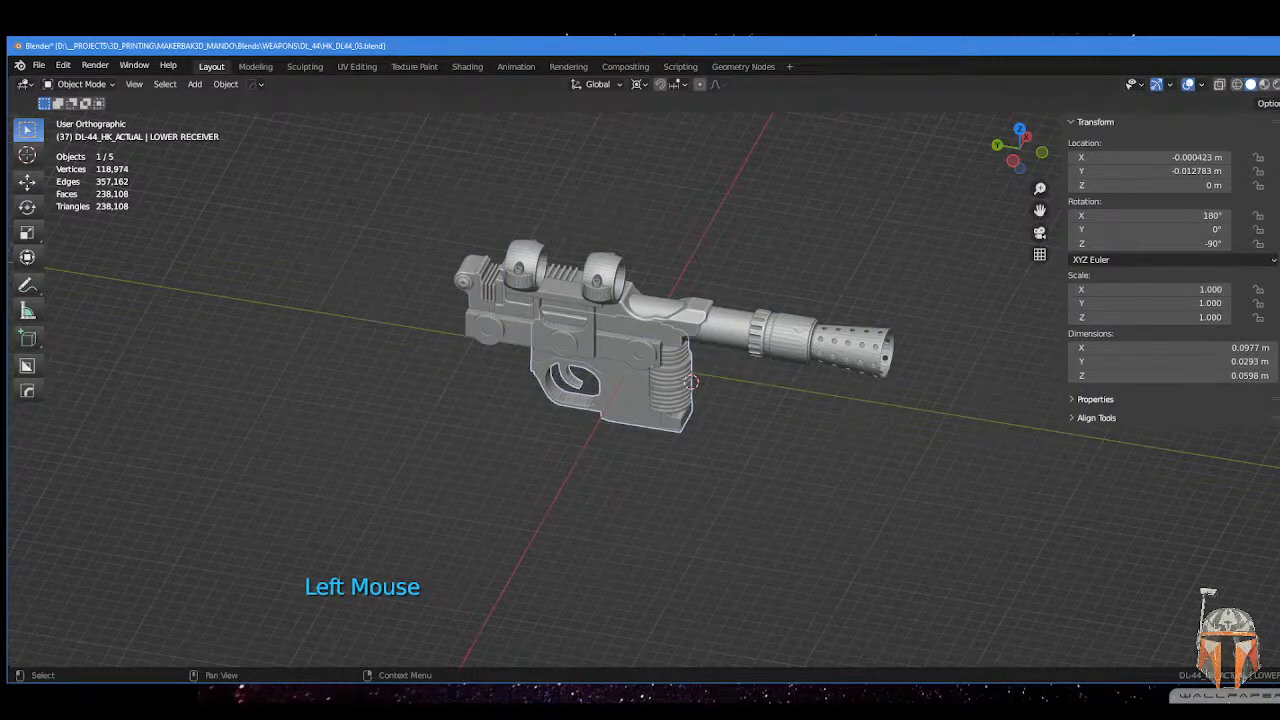
{"action": "left_click", "coordinate": [1279, 220]}
- Hide the scope mount bracket and the scope retainer
{"action": "middle_click_drag", "start_coordinate": [716, 273], "coordinate": [714, 234]}
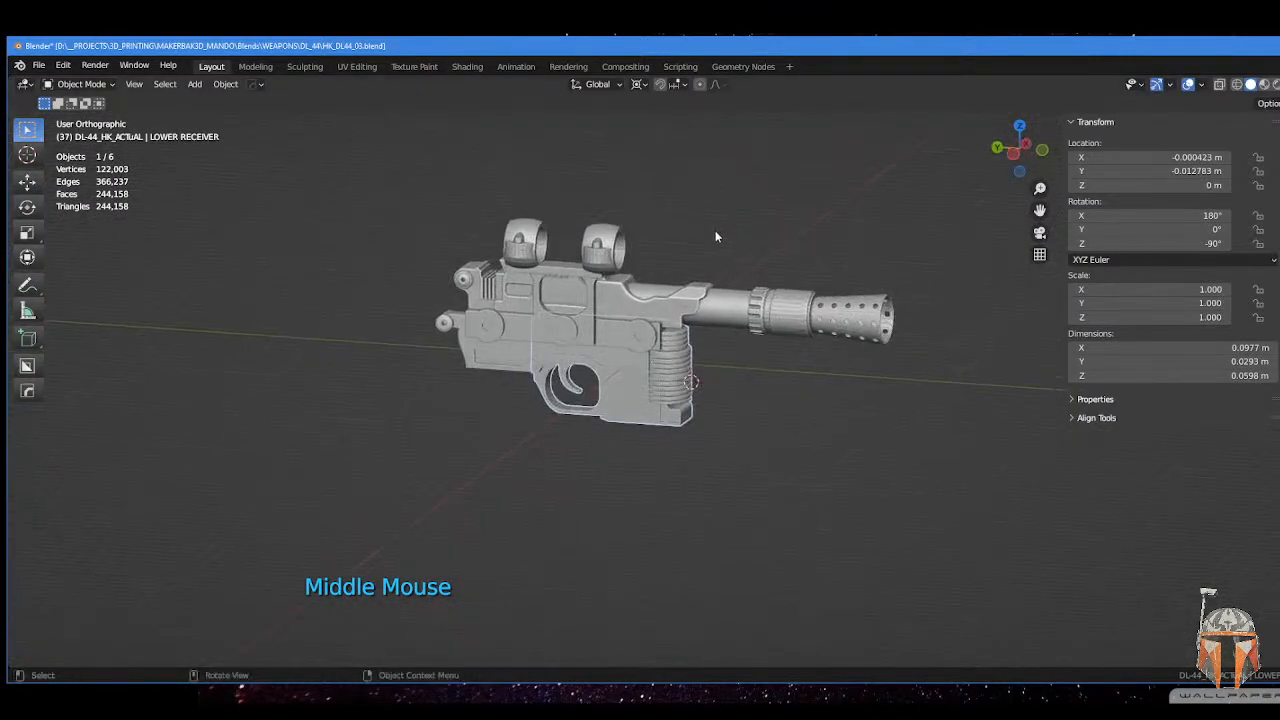
{"action": "scroll", "coordinate": [659, 330], "scroll_direction": "up", "scroll_amount": 3}
{"action": "left_click", "coordinate": [614, 308]}
{"action": "key", "text": "h"}
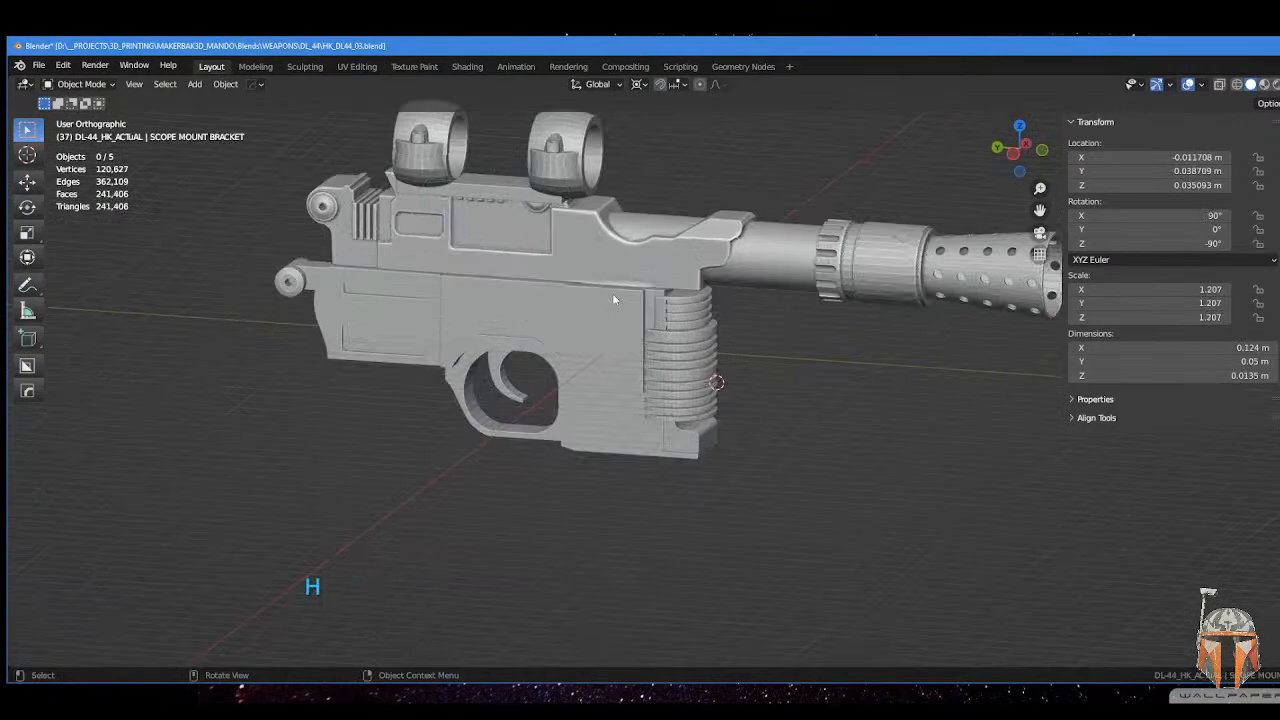
{"action": "left_click", "coordinate": [502, 170]}
{"action": "key", "text": "h"}
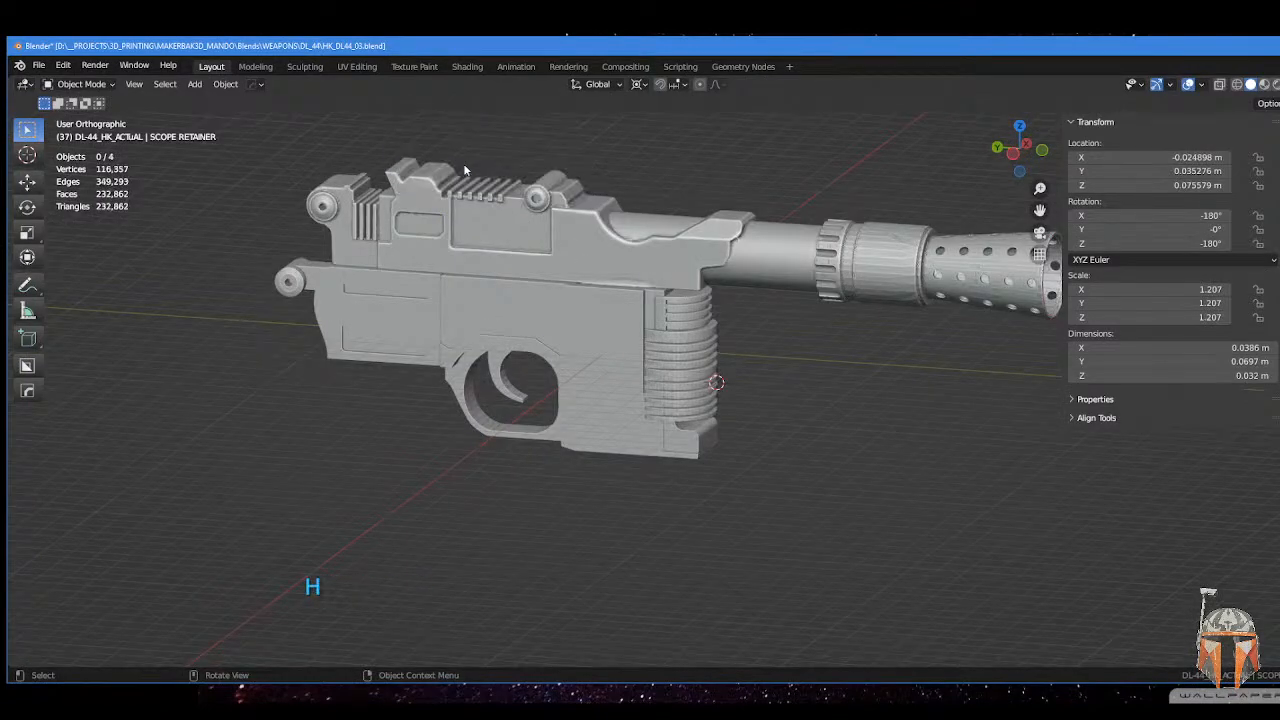
- Move the side panel about 0.003519 m along X to the lower receiver's outer side and apply all its transforms
{"action": "middle_click_drag", "start_coordinate": [463, 164], "coordinate": [727, 334]}
{"action": "left_click", "coordinate": [686, 338]}
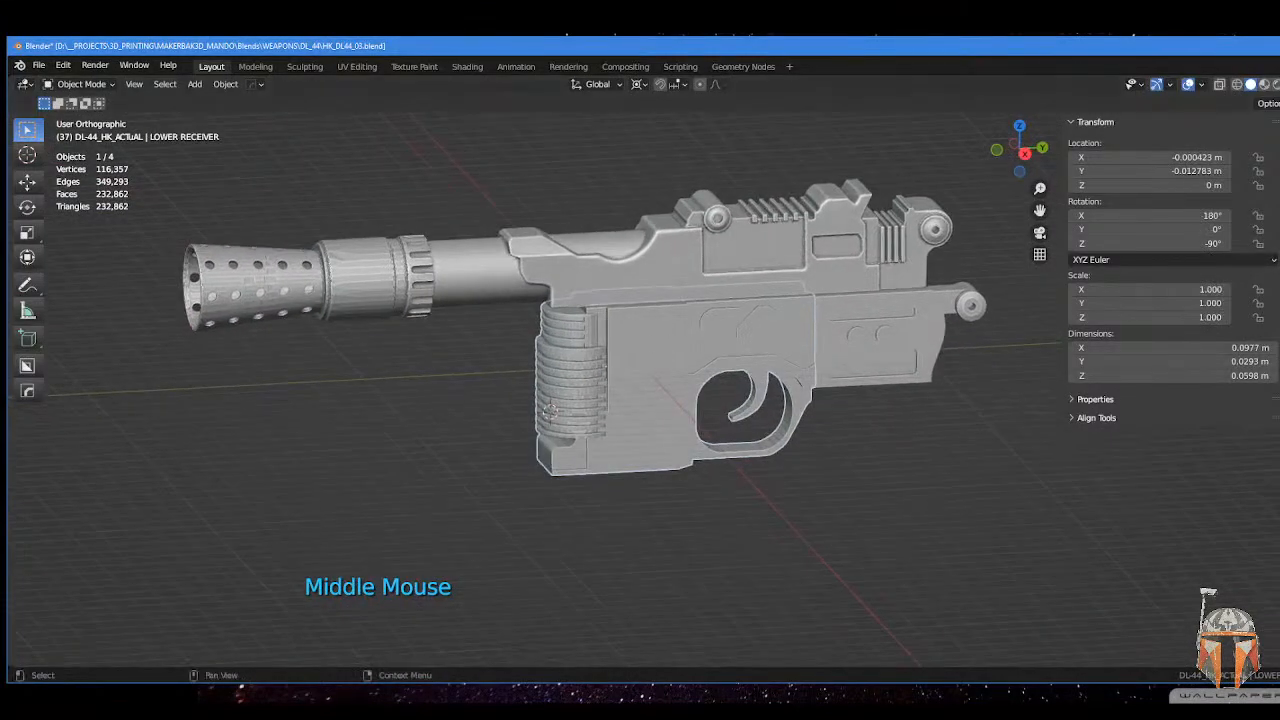
{"action": "left_click", "coordinate": [703, 348]}
{"action": "middle_click_drag", "start_coordinate": [703, 348], "coordinate": [770, 315]}
{"action": "left_click", "coordinate": [735, 374]}
{"action": "key", "text": "g"}
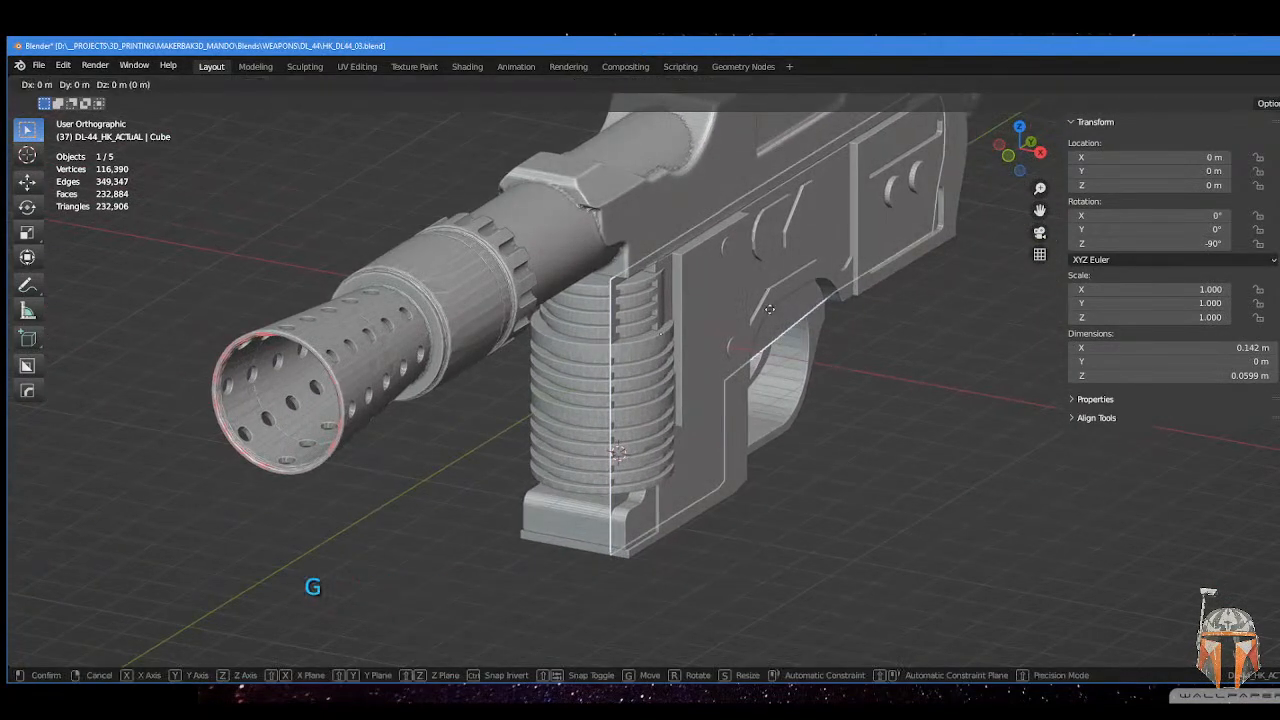
{"action": "key", "text": "x"}
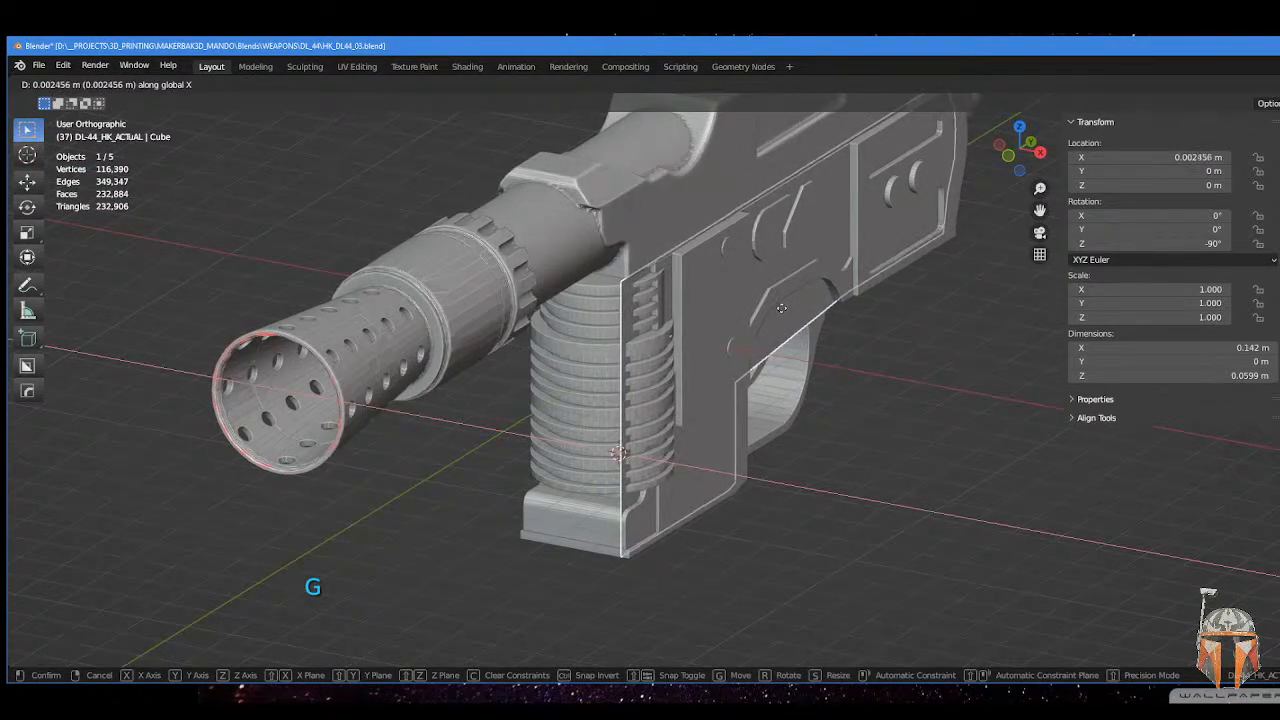
{"action": "left_click", "coordinate": [786, 312]}
{"action": "key", "text": "ctrl+a"}
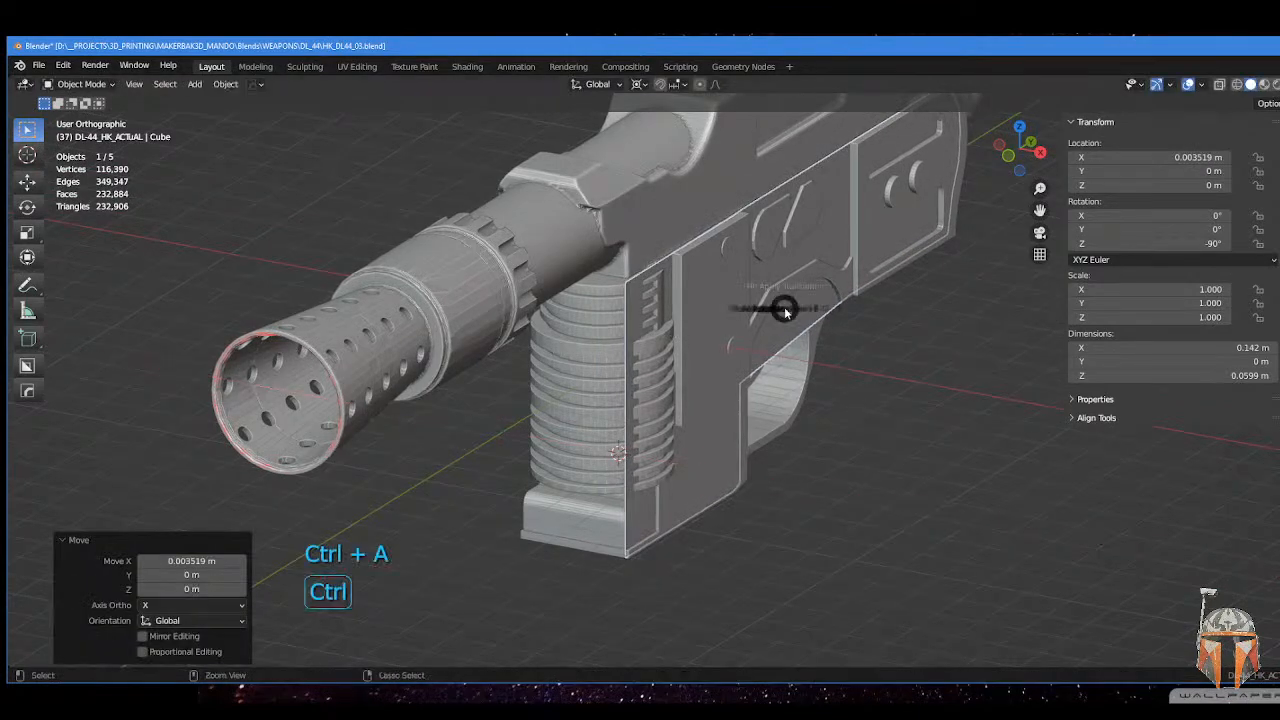
{"action": "left_click", "coordinate": [876, 313]}
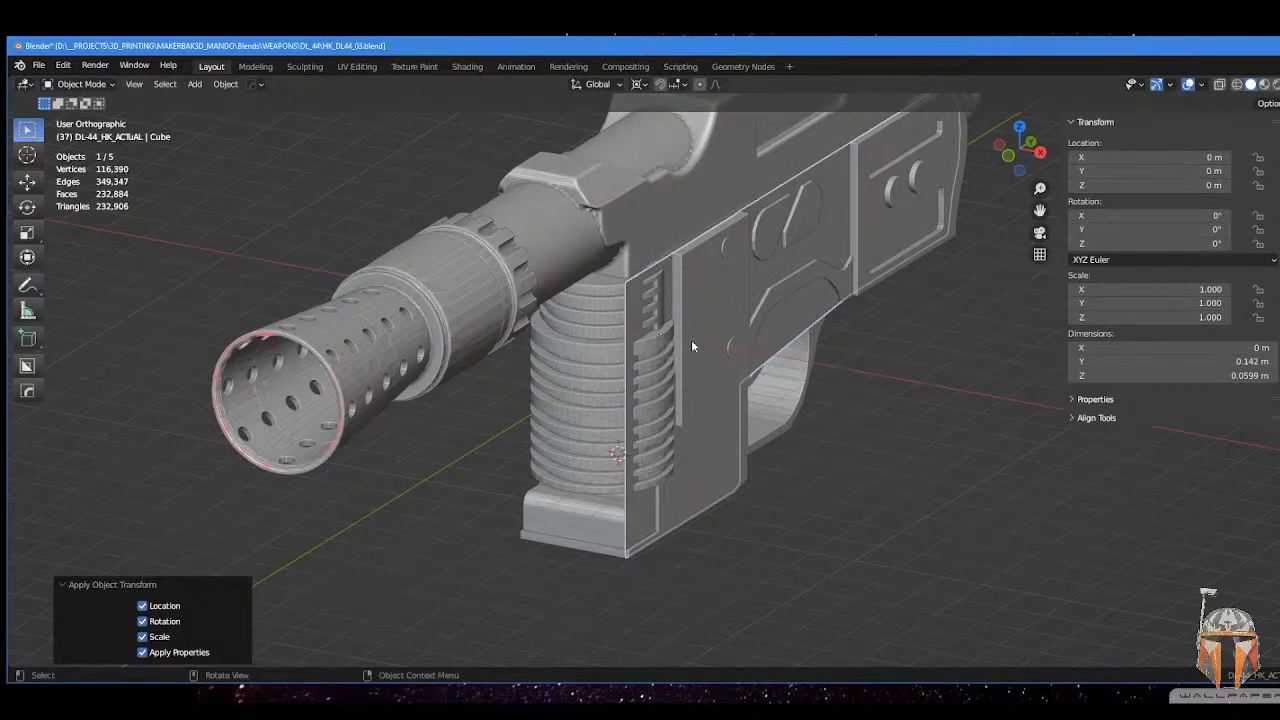
- Try moving the side panel about -0.003957 m along X into the frame to test its applied location
{"action": "middle_click_drag", "start_coordinate": [691, 339], "coordinate": [723, 332]}
{"action": "key", "text": "g"}
{"action": "key", "text": "x"}
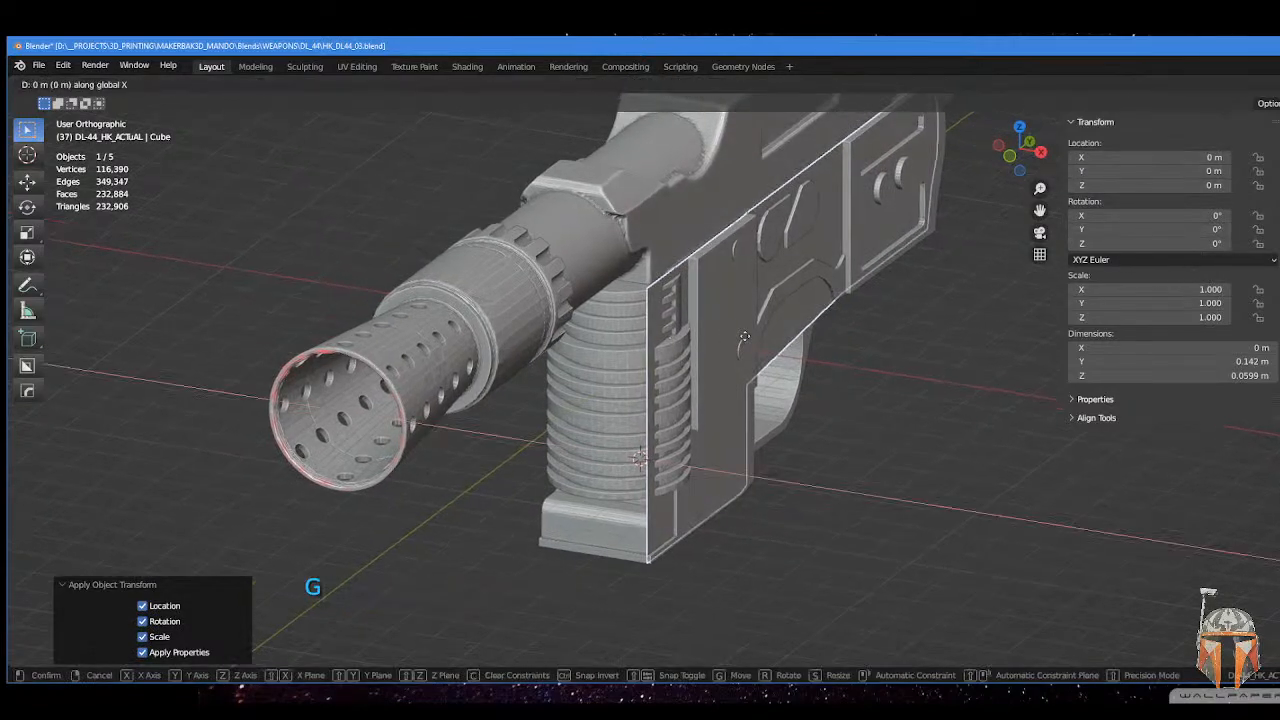
{"action": "left_click", "coordinate": [727, 341]}
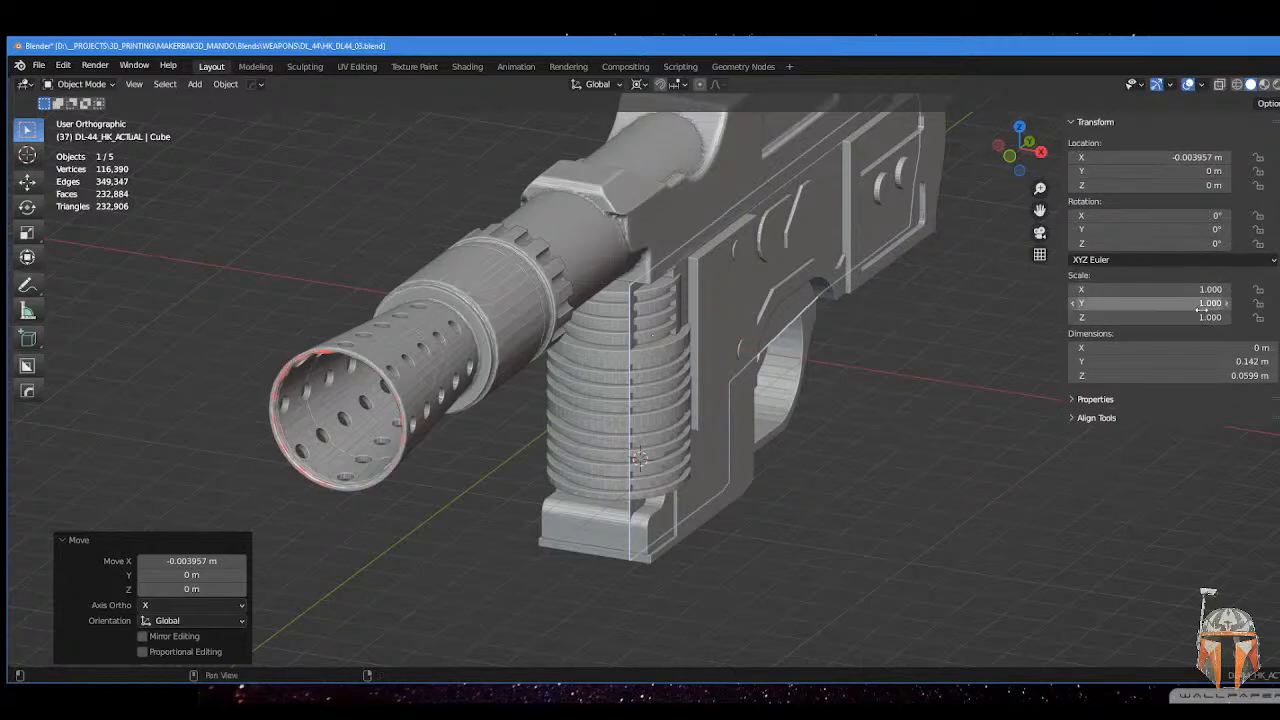
{"action": "middle_click_drag", "start_coordinate": [778, 373], "coordinate": [769, 377]}
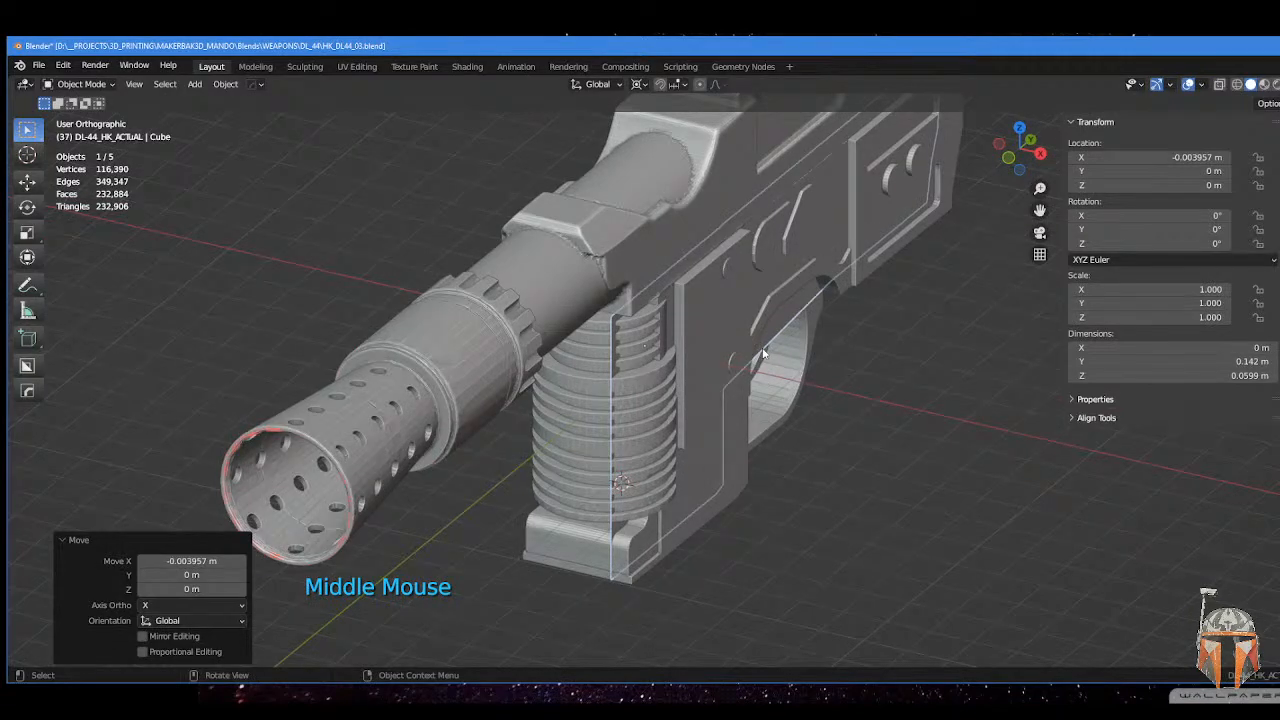
{"action": "middle_click_drag", "start_coordinate": [762, 354], "coordinate": [772, 350]}
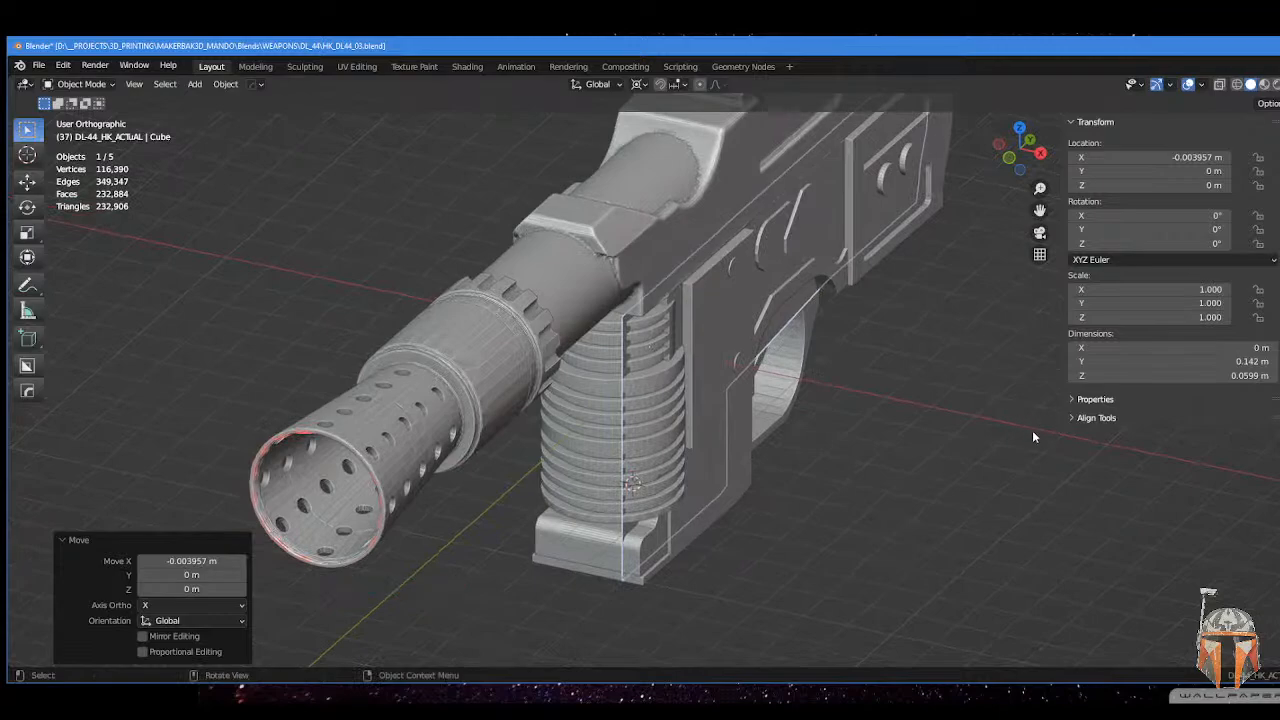
{"action": "middle_click_drag", "start_coordinate": [789, 418], "coordinate": [760, 386]}
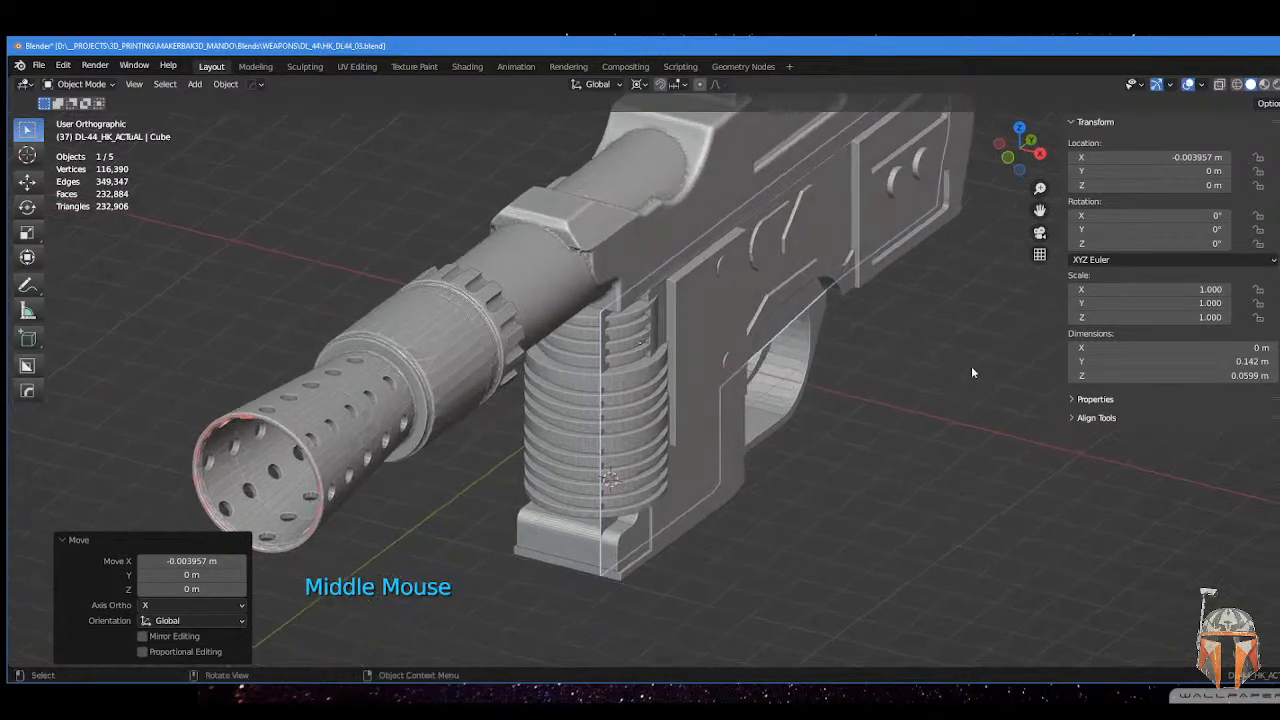
- Reset the side panel's X location to 0 m to bring it back to its applied position
{"action": "left_click", "coordinate": [1180, 157]}
{"action": "type", "text": "0"}
{"action": "key", "text": "Return"}
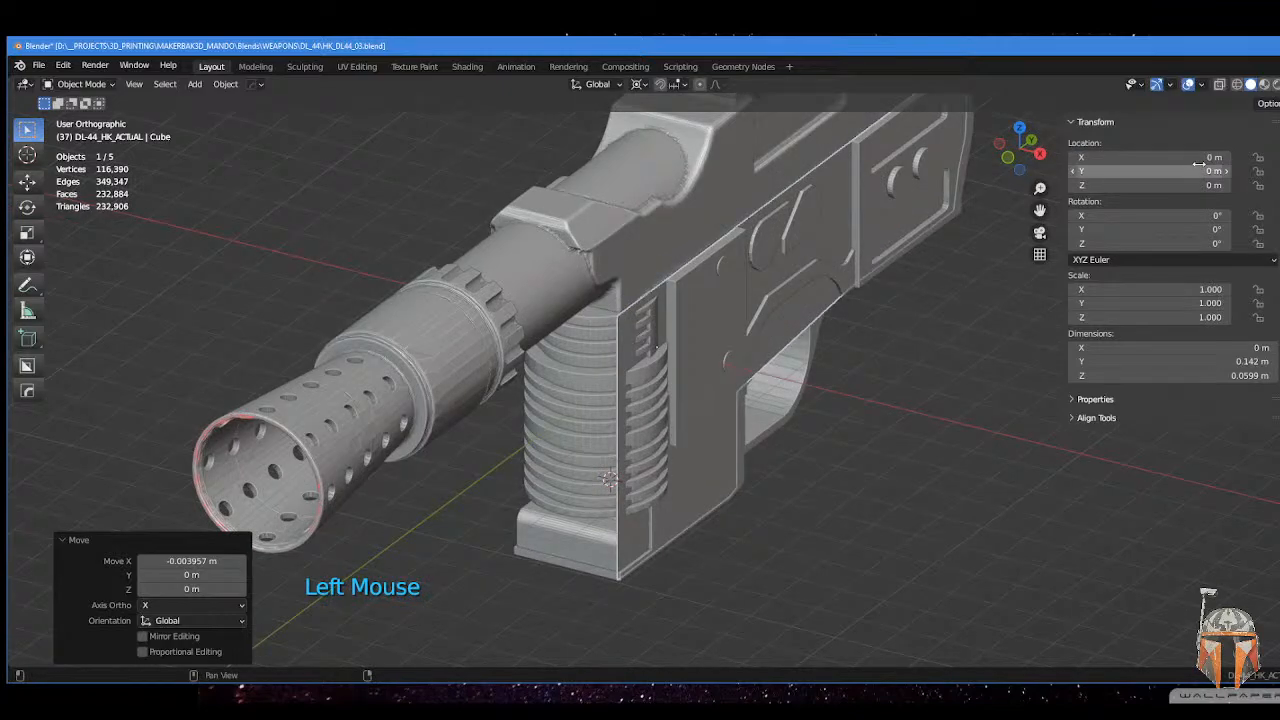
{"action": "key", "text": "ctrl+a"}
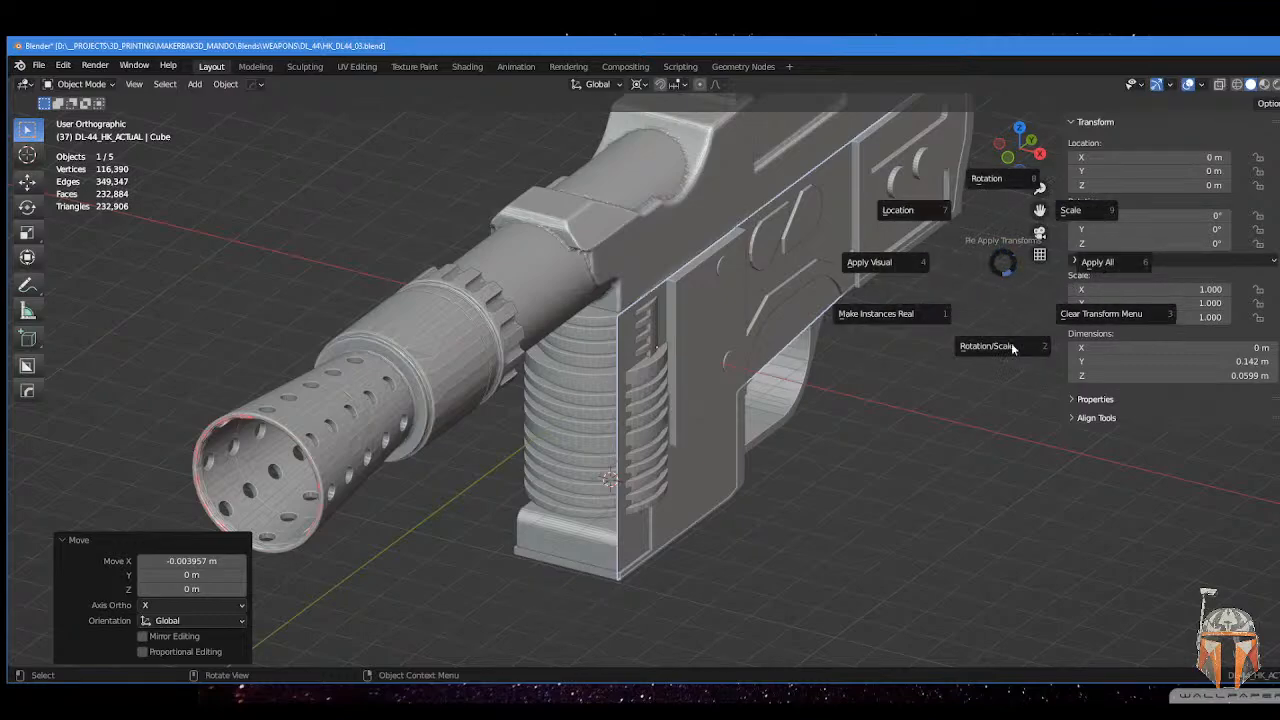
{"action": "left_click", "coordinate": [1005, 265]}
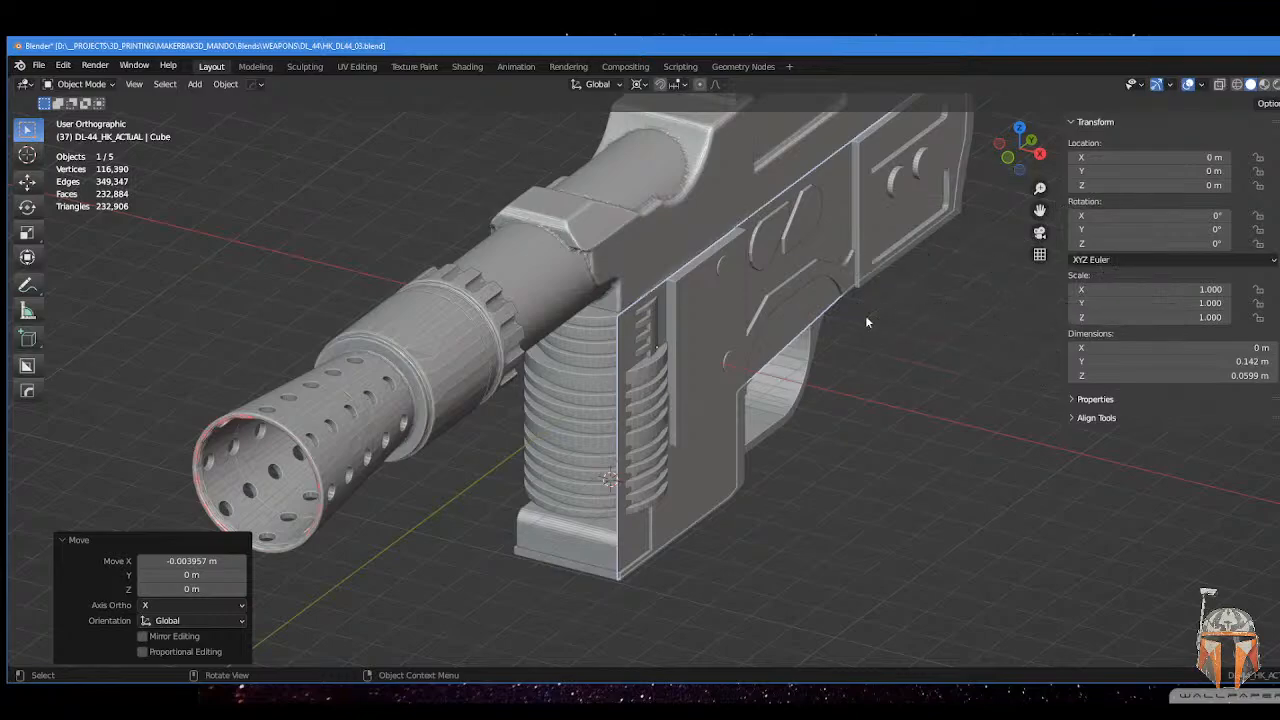
- Add a vertical loop cut through the side panel's front column near its front edge, with a slide factor of -0.437
{"action": "middle_click_drag", "start_coordinate": [865, 315], "coordinate": [582, 346]}
{"action": "scroll", "coordinate": [666, 362], "scroll_direction": "up", "scroll_amount": 1}
{"action": "key", "text": "Tab"}
{"action": "left_click", "coordinate": [714, 323]}
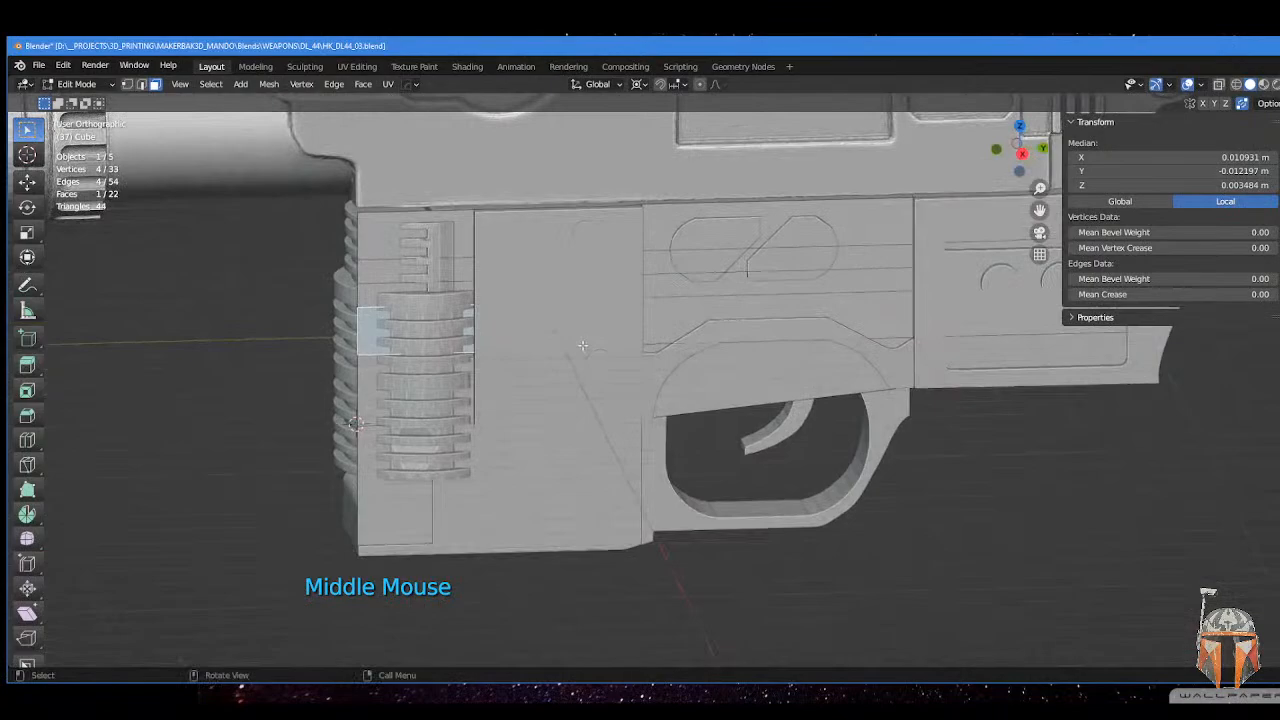
{"action": "key", "text": "ctrl+r"}
{"action": "left_click", "coordinate": [412, 238]}
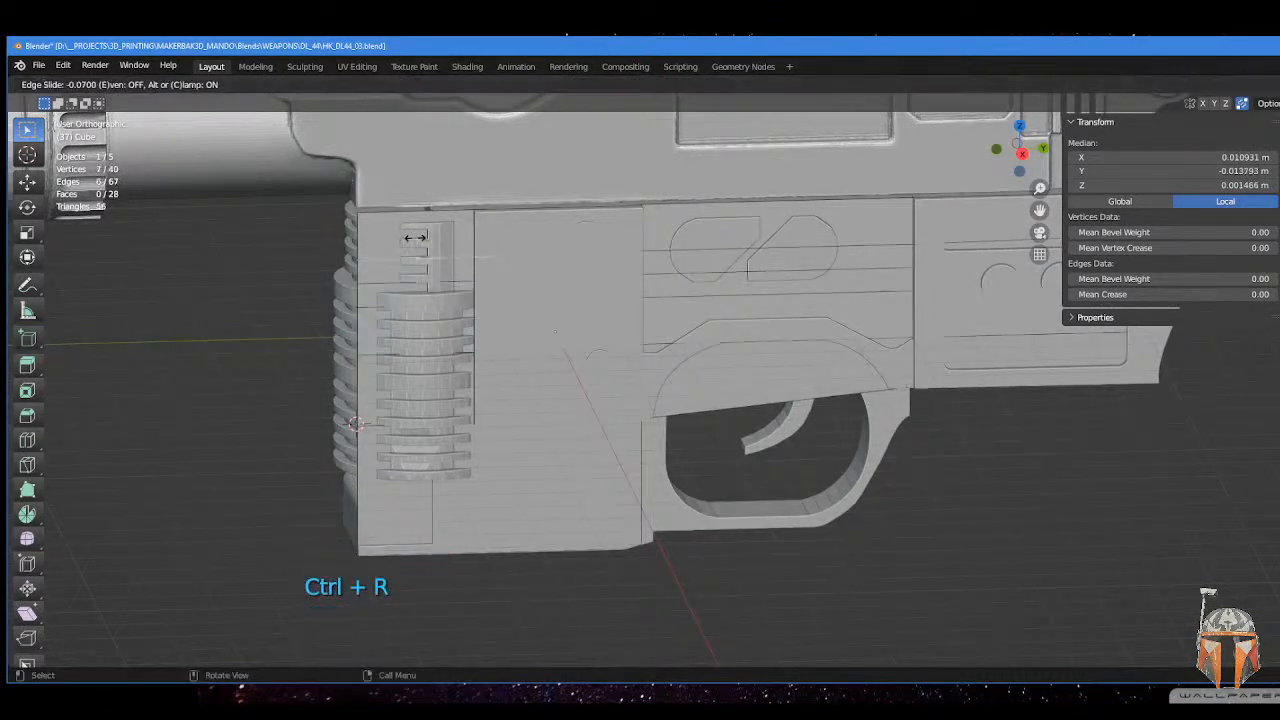
{"action": "left_click", "coordinate": [365, 242]}
- Add a horizontal loop cut along the side panel's bottom edge with a slide factor of 0.850
{"action": "middle_click_drag", "start_coordinate": [365, 242], "coordinate": [647, 229]}
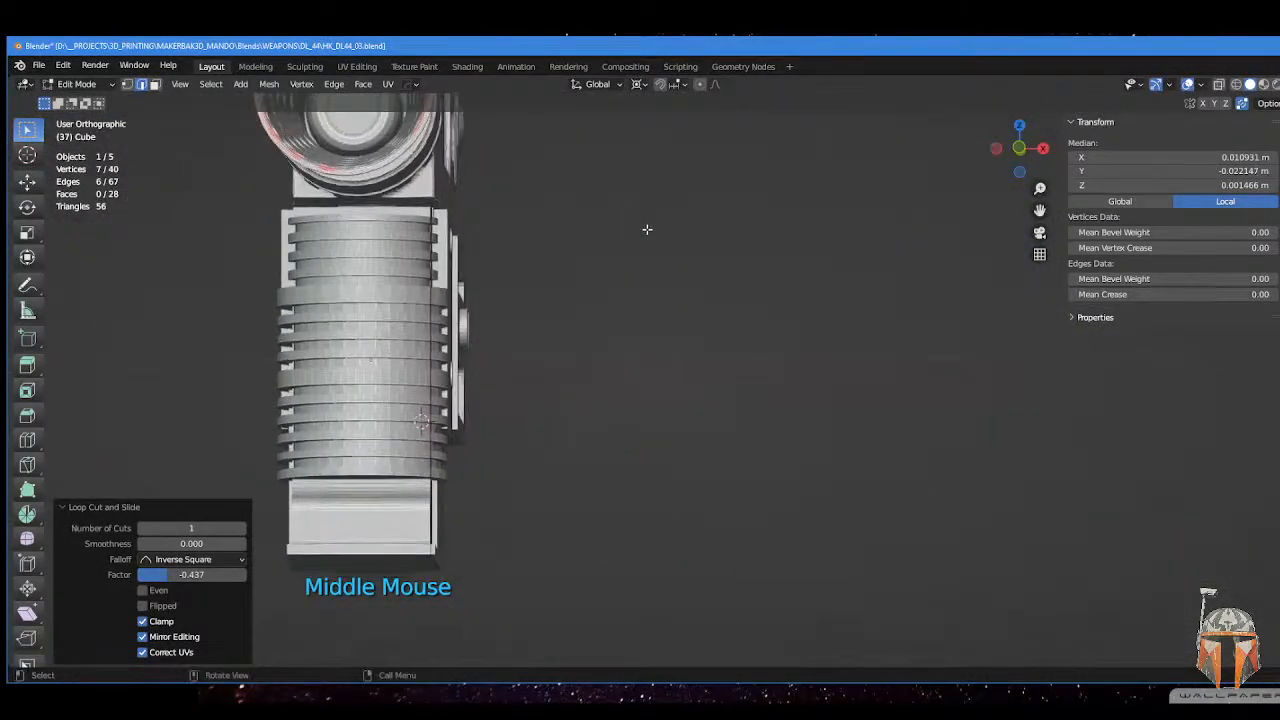
{"action": "scroll", "coordinate": [486, 443], "scroll_direction": "up", "scroll_amount": 3}
{"action": "middle_click_drag", "start_coordinate": [486, 443], "coordinate": [451, 451], "text": "shift"}
{"action": "scroll", "coordinate": [394, 450], "scroll_direction": "up", "scroll_amount": 2}
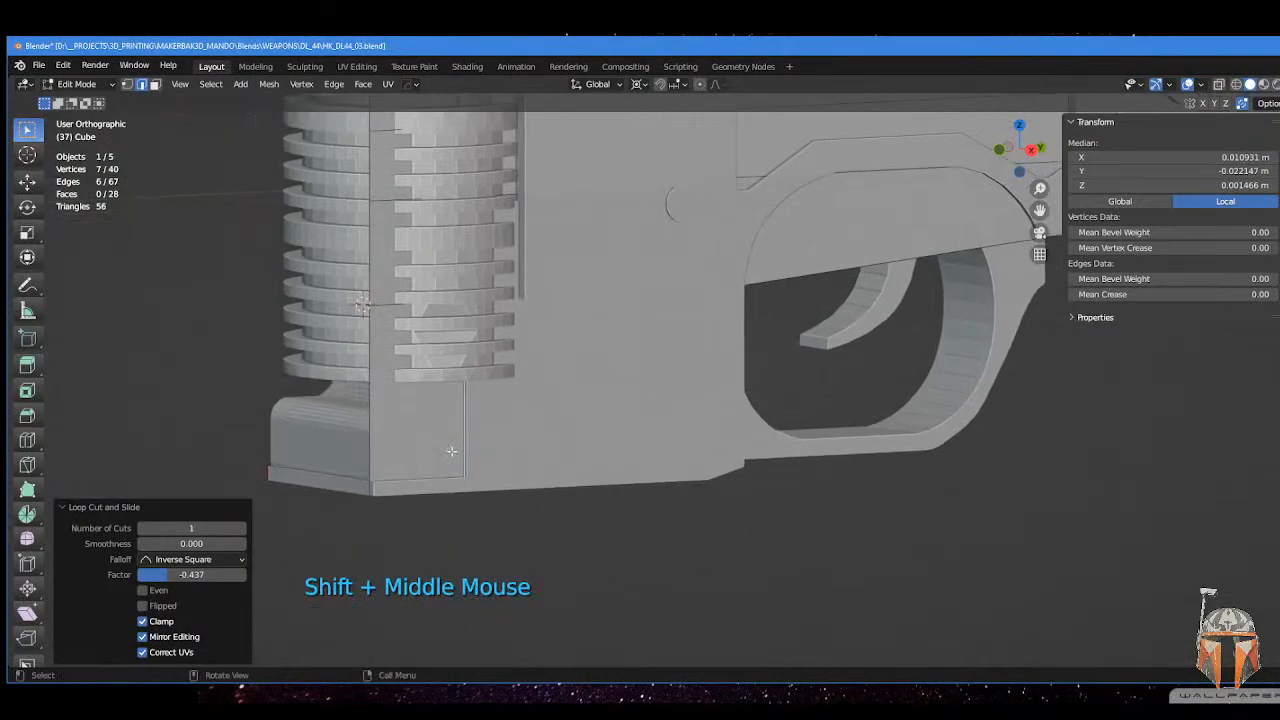
{"action": "key", "text": "ctrl+r"}
{"action": "left_click", "coordinate": [466, 458]}
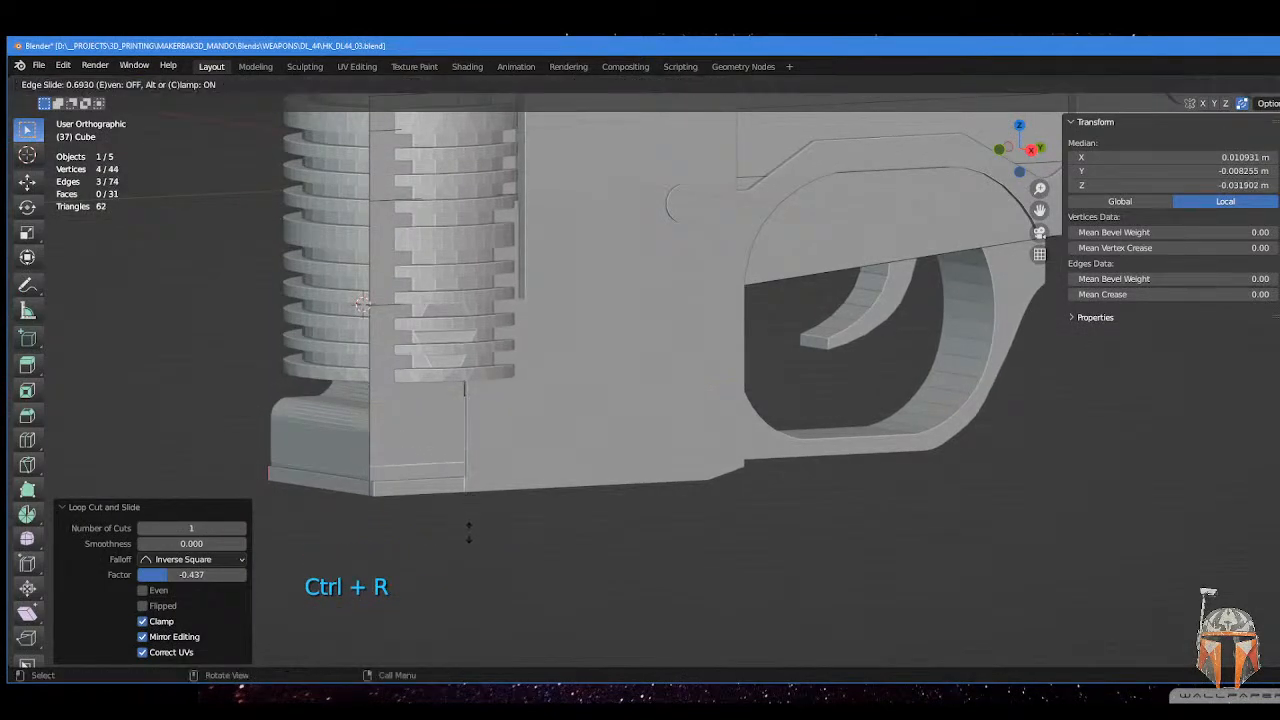
{"action": "left_click", "coordinate": [466, 547]}
- Turn on X-ray and check the new bottom edge loop against the lower receiver's stepped underside
{"action": "middle_click_drag", "start_coordinate": [507, 495], "coordinate": [691, 370]}
{"action": "scroll", "coordinate": [590, 405], "scroll_direction": "up", "scroll_amount": 2}
{"action": "scroll", "coordinate": [590, 405], "scroll_direction": "up", "scroll_amount": 2}
{"action": "key", "text": "alt+z"}
{"action": "scroll", "coordinate": [430, 430], "scroll_direction": "up", "scroll_amount": 2, "text": "shift"}
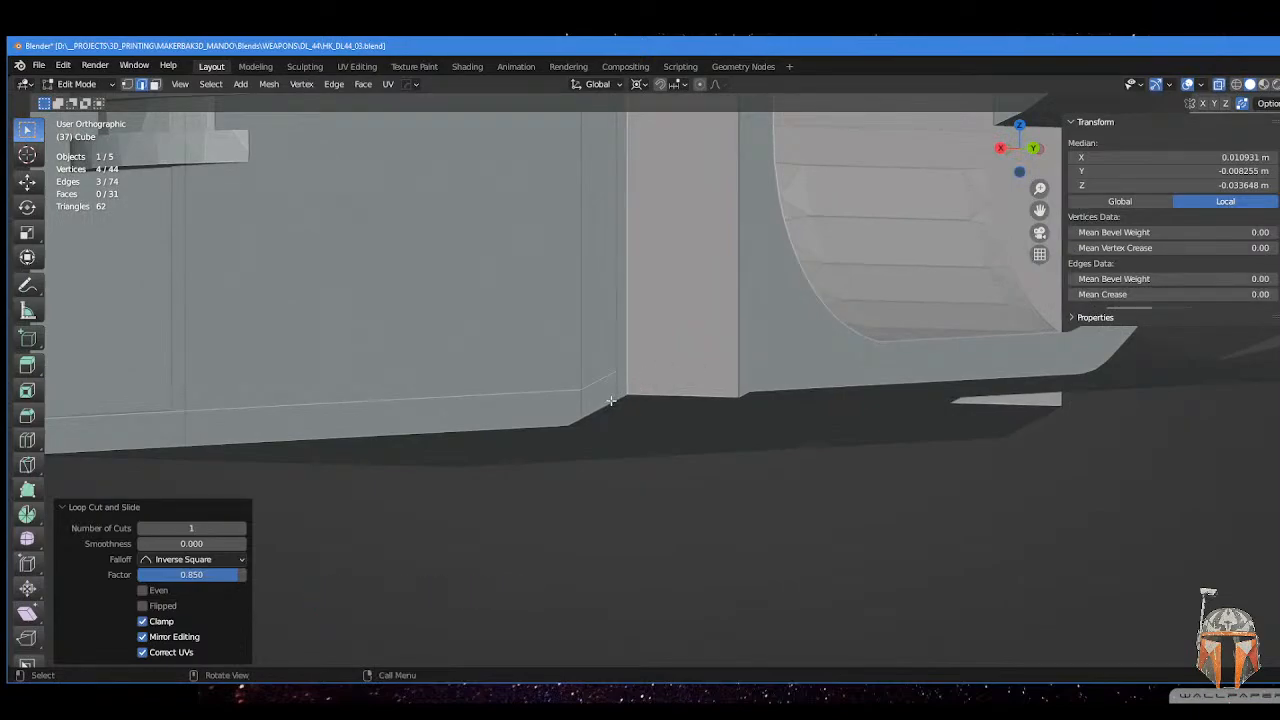
{"action": "scroll", "coordinate": [620, 380], "scroll_direction": "down", "scroll_amount": 2}
{"action": "middle_click_drag", "start_coordinate": [620, 380], "coordinate": [812, 402]}
{"action": "middle_click_drag", "start_coordinate": [476, 395], "coordinate": [651, 411], "text": "shift"}
- Delete the side panel's column of front faces over the magazine ribs, keeping the strip along the bottom edge
{"action": "key", "text": "Tab"}
{"action": "left_click", "coordinate": [738, 416]}
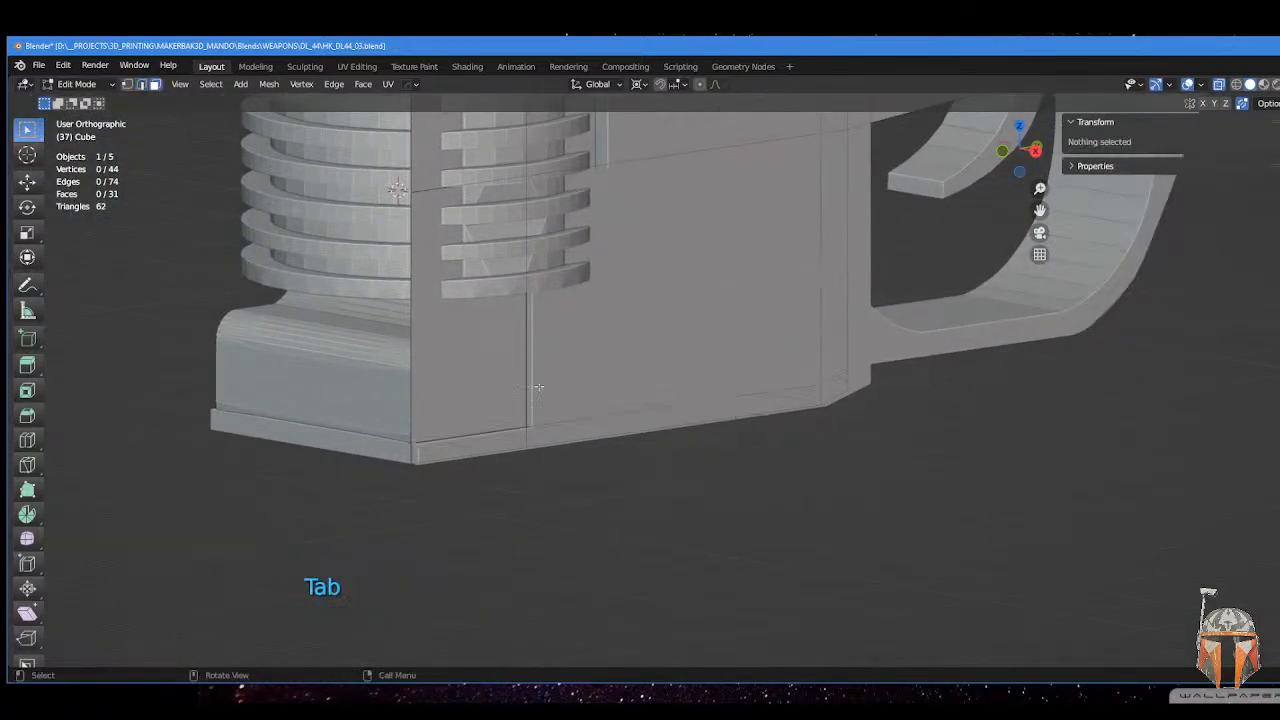
{"action": "left_click", "coordinate": [509, 377]}
{"action": "left_click", "coordinate": [470, 311]}
{"action": "middle_click_drag", "start_coordinate": [492, 331], "coordinate": [544, 460], "text": "shift"}
{"action": "left_click", "coordinate": [507, 279], "text": "shift"}
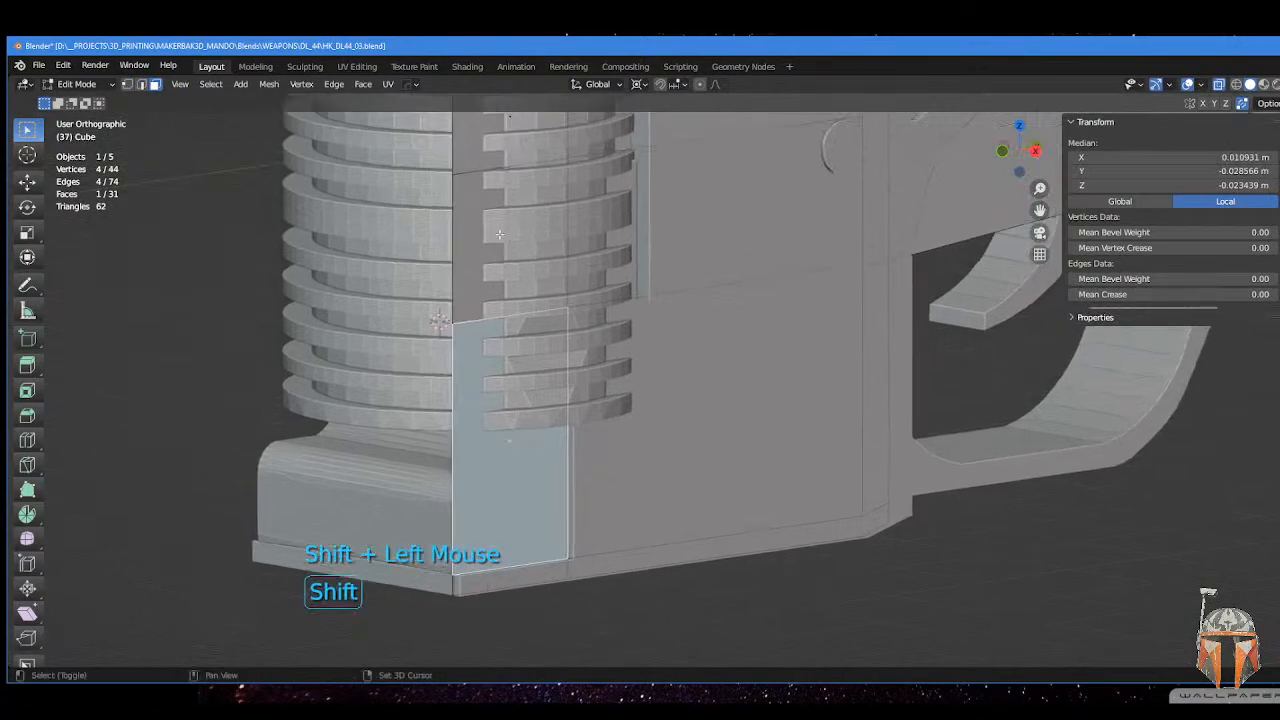
{"action": "middle_click_drag", "start_coordinate": [539, 204], "coordinate": [564, 438], "text": "shift"}
{"action": "left_click", "coordinate": [545, 292], "text": "shift"}
{"action": "left_click_drag", "start_coordinate": [524, 140], "coordinate": [582, 416], "text": "shift"}
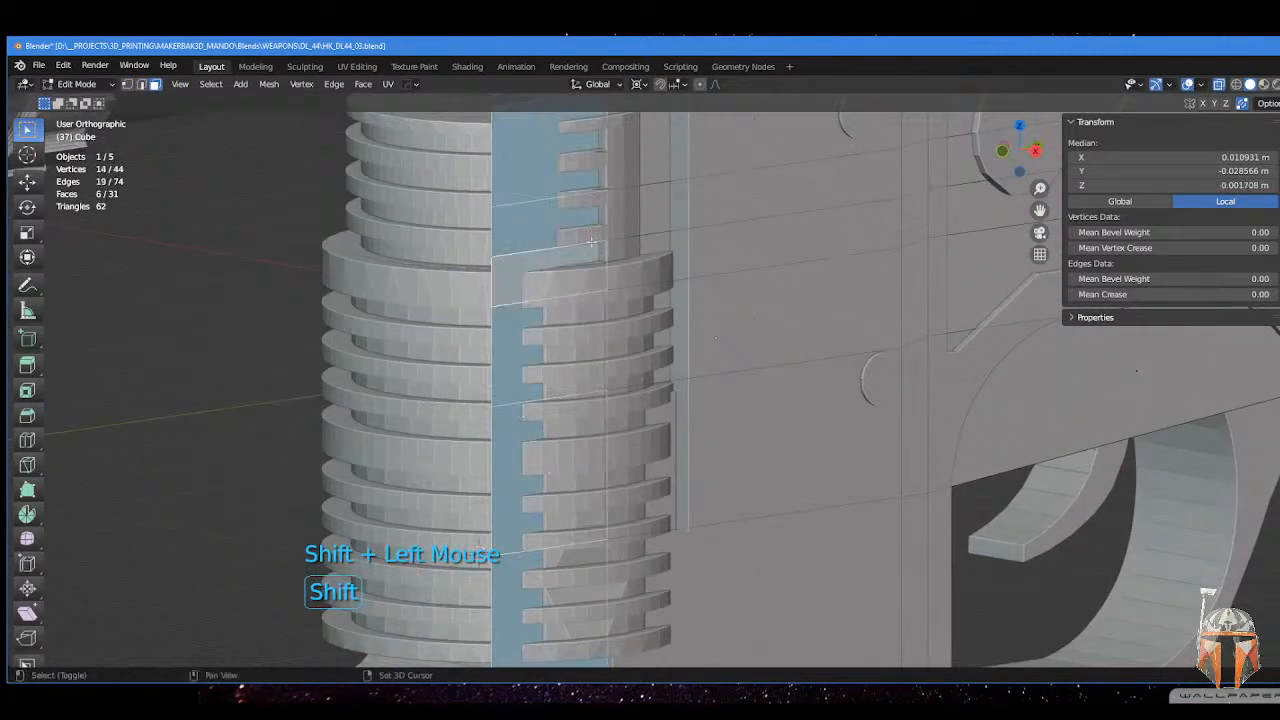
{"action": "middle_click_drag", "start_coordinate": [597, 158], "coordinate": [590, 402], "text": "shift"}
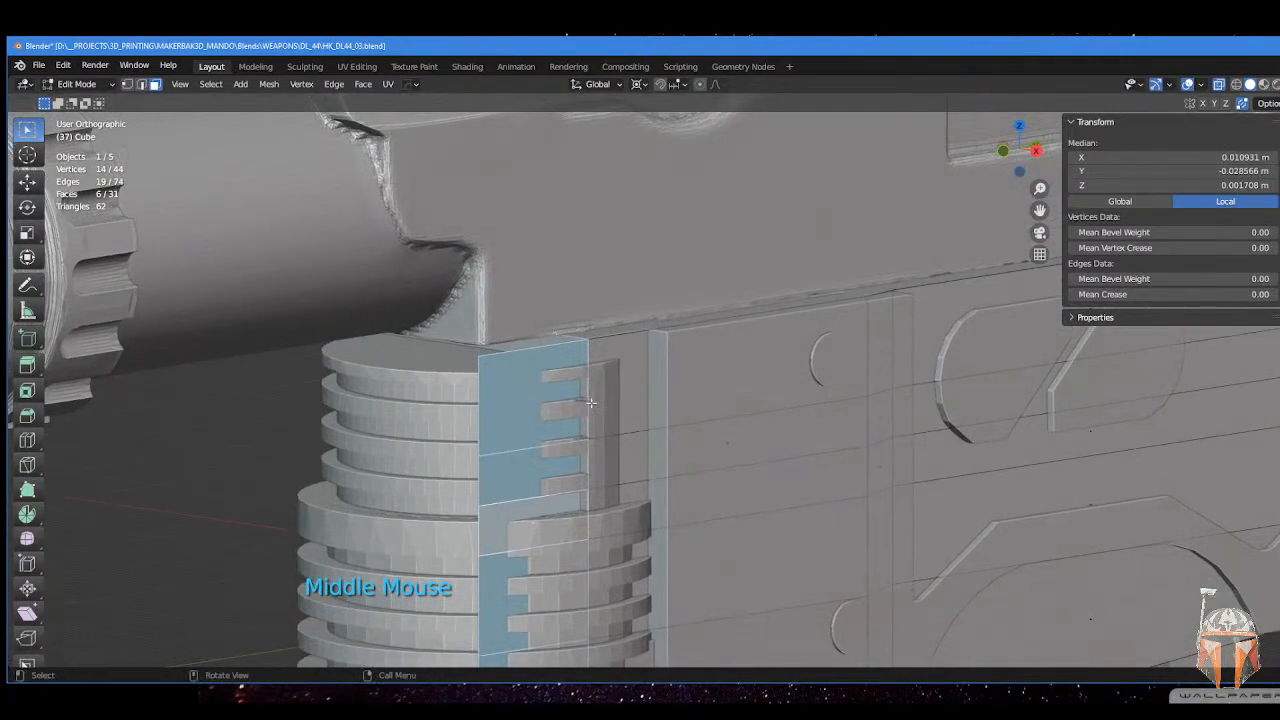
{"action": "key", "text": "x"}
{"action": "left_click", "coordinate": [690, 355]}
- Return to Object Mode and add a Mirror modifier to the side panel
{"action": "middle_click_drag", "start_coordinate": [690, 355], "coordinate": [708, 335], "text": "shift"}
{"action": "scroll", "coordinate": [704, 260], "scroll_direction": "down", "scroll_amount": 3}
{"action": "key", "text": "Tab"}
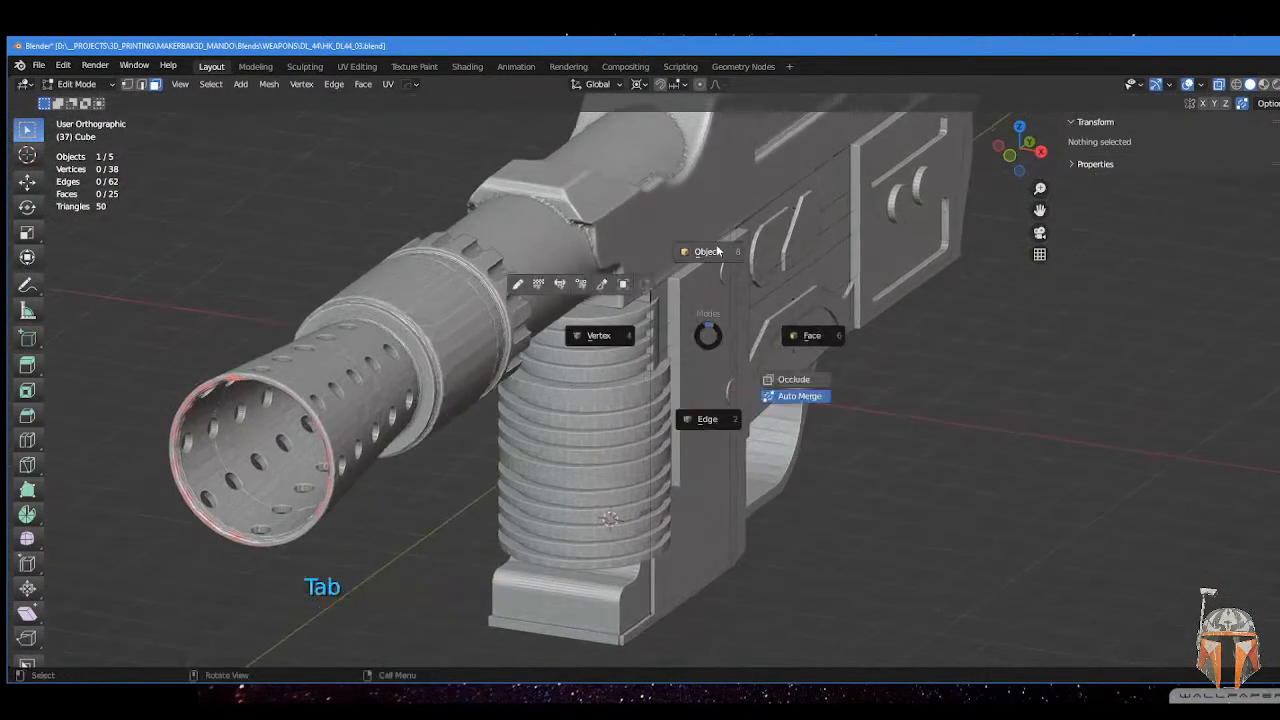
{"action": "left_click", "coordinate": [717, 251]}
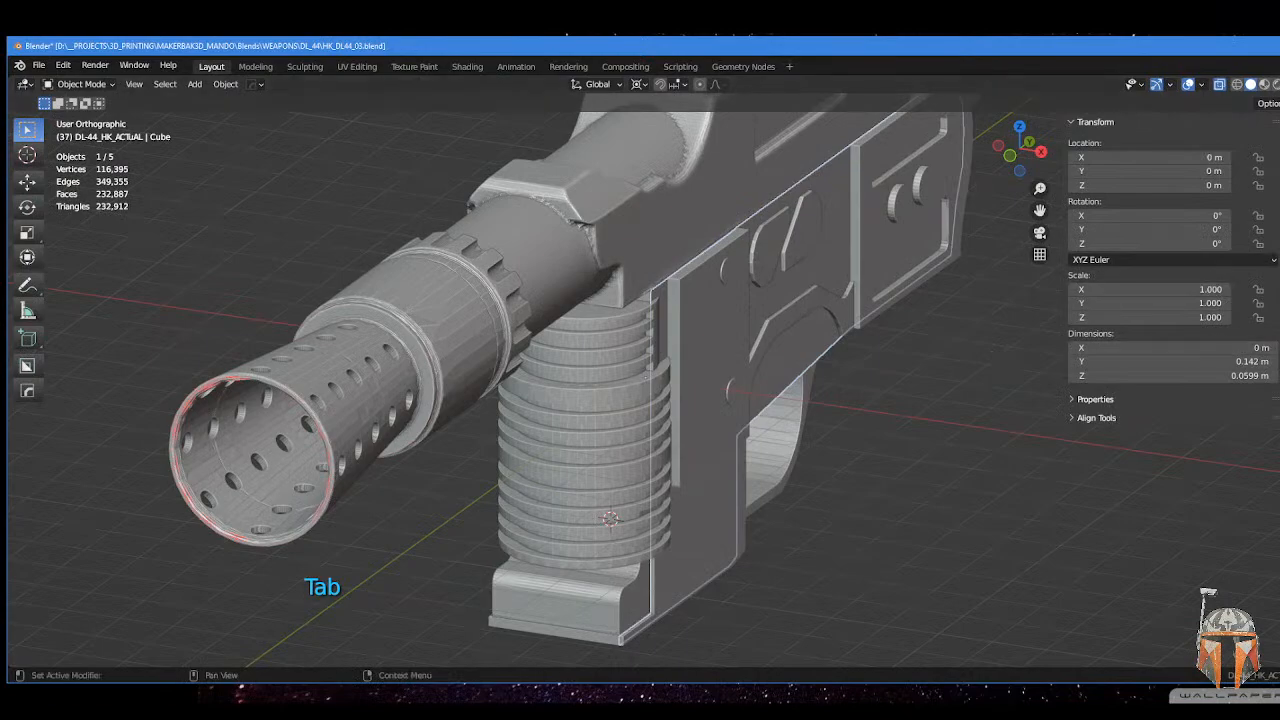
{"action": "left_click", "coordinate": [1279, 410]}
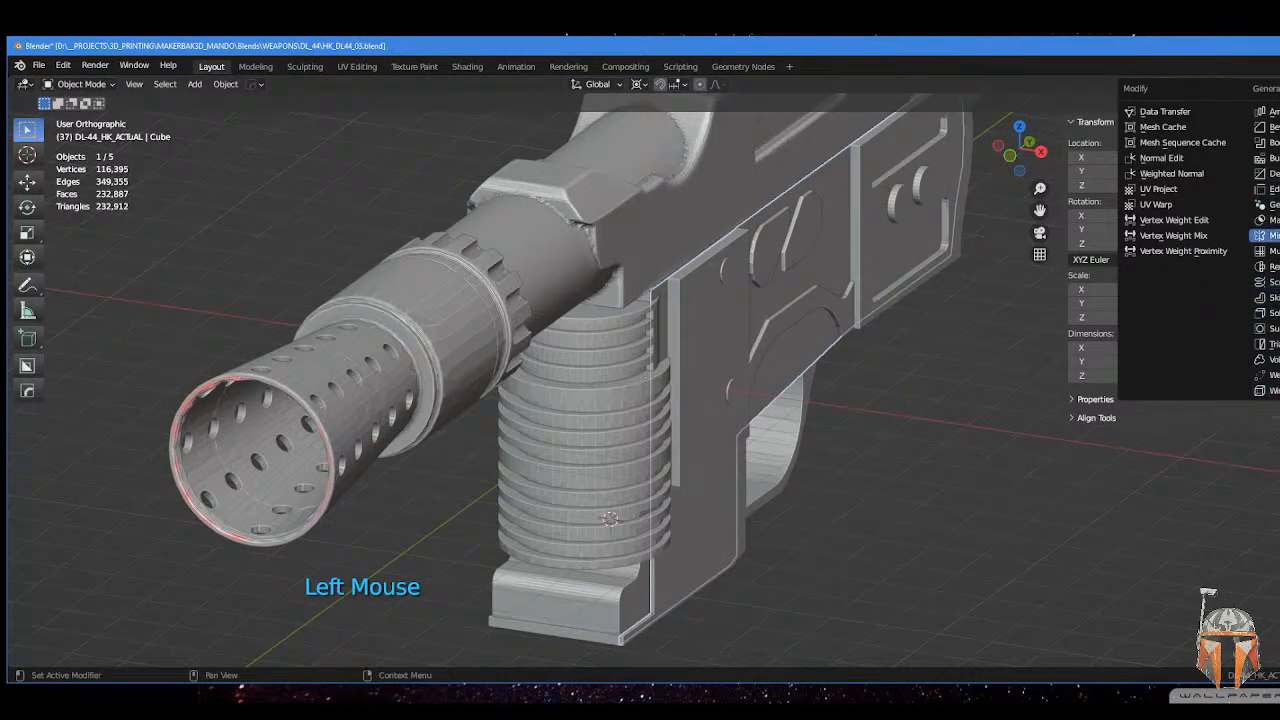
{"action": "left_click", "coordinate": [1273, 236]}
- Apply all transforms (location, rotation and scale) to the mirrored side panel
{"action": "scroll", "coordinate": [642, 349], "scroll_direction": "down", "scroll_amount": 7}
{"action": "middle_click_drag", "start_coordinate": [644, 349], "coordinate": [686, 340]}
{"action": "scroll", "coordinate": [738, 338], "scroll_direction": "up", "scroll_amount": 6}
{"action": "scroll", "coordinate": [676, 395], "scroll_direction": "up", "scroll_amount": 3, "text": "shift"}
{"action": "scroll", "coordinate": [686, 340], "scroll_direction": "up", "scroll_amount": 2}
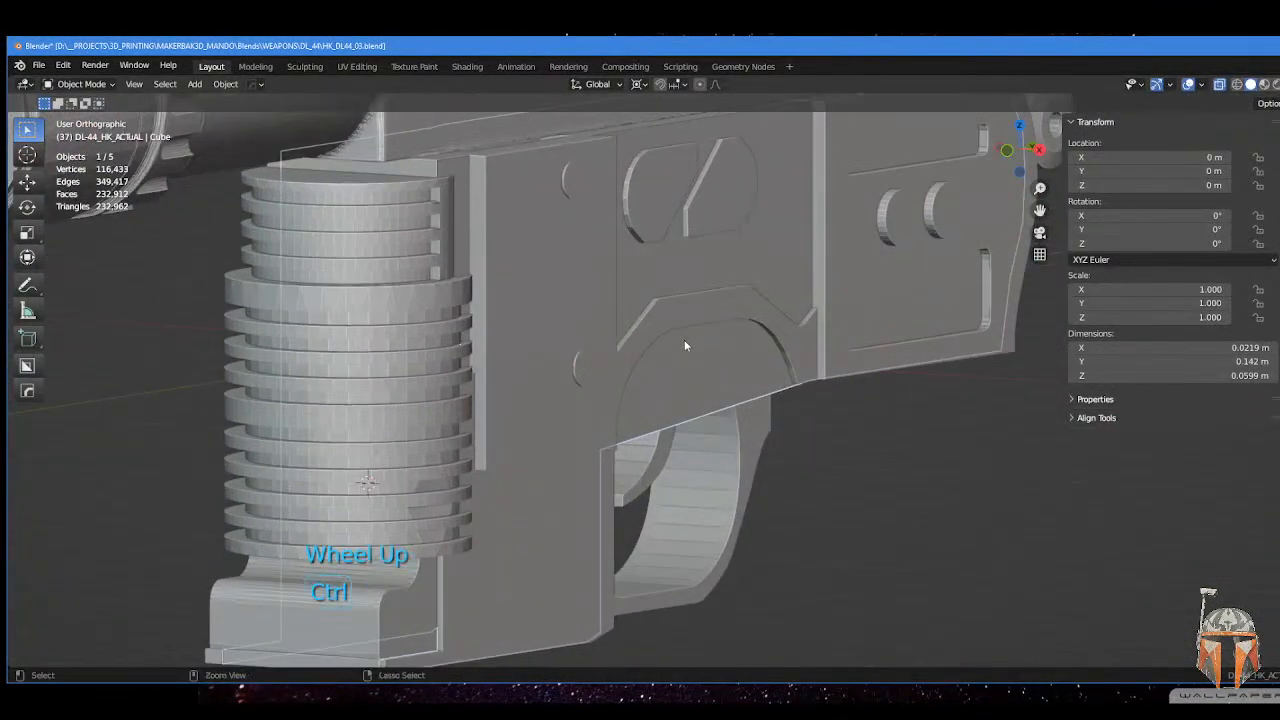
{"action": "key", "text": "ctrl+a"}
{"action": "left_click", "coordinate": [780, 338]}
- Examine from the front and the opposite side how the mirrored panel lines up with the blaster body
{"action": "middle_click_drag", "start_coordinate": [592, 355], "coordinate": [652, 343]}
{"action": "scroll", "coordinate": [655, 342], "scroll_direction": "down", "scroll_amount": 2}
{"action": "key", "text": "KP_1"}
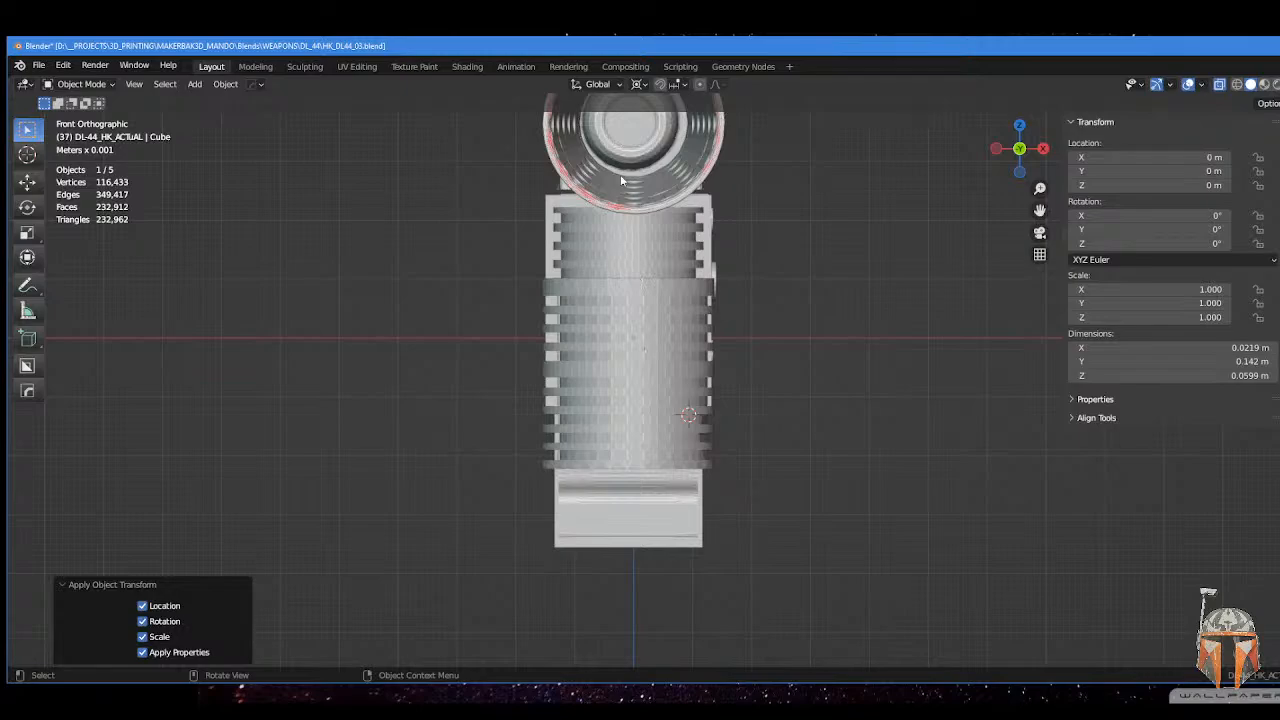
{"action": "middle_click_drag", "start_coordinate": [620, 174], "coordinate": [637, 327], "text": "shift"}
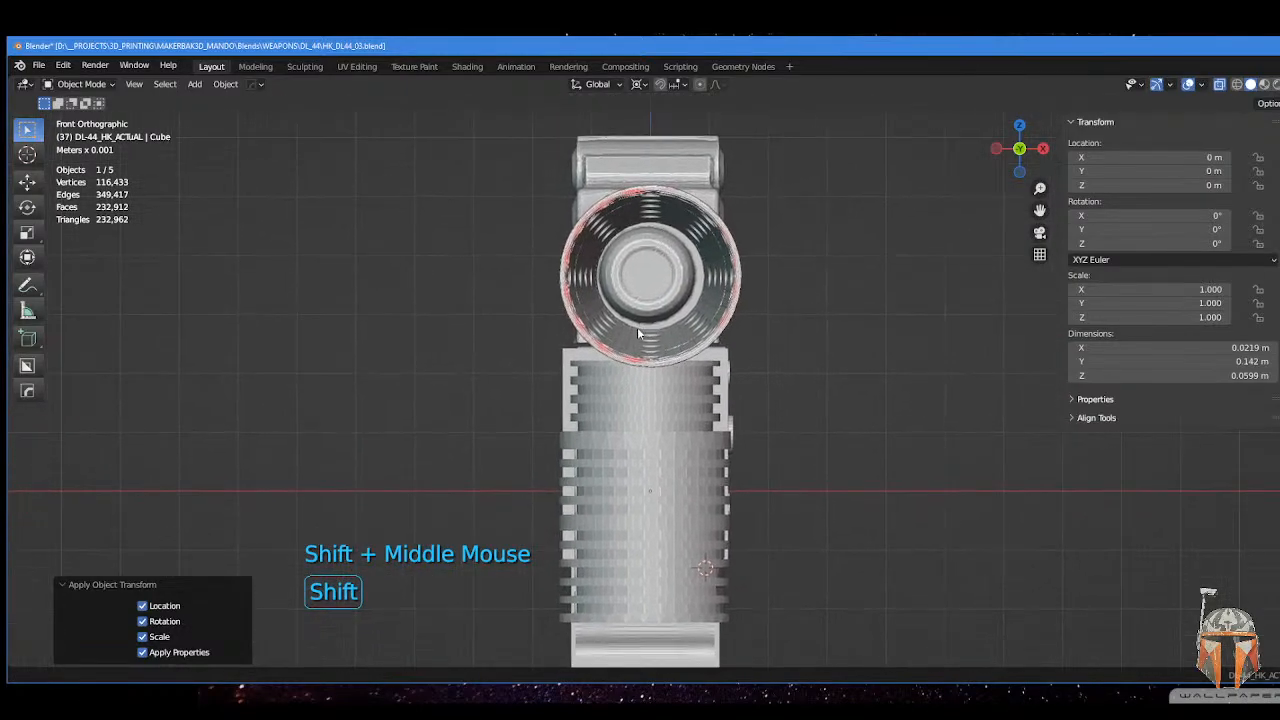
{"action": "scroll", "coordinate": [645, 360], "scroll_direction": "down", "scroll_amount": 1}
{"action": "scroll", "coordinate": [651, 388], "scroll_direction": "up", "scroll_amount": 1}
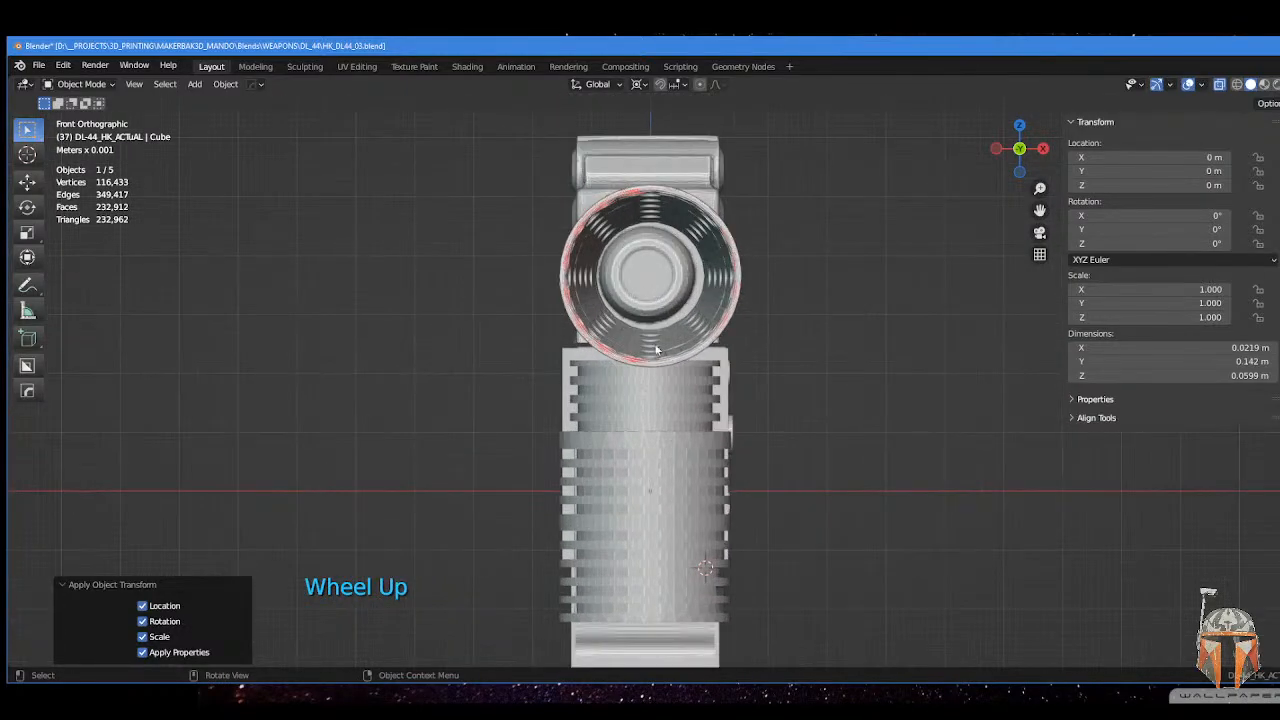
{"action": "scroll", "coordinate": [598, 380], "scroll_direction": "down", "scroll_amount": 1}
{"action": "middle_click_drag", "start_coordinate": [598, 380], "coordinate": [211, 263], "text": "shift"}
{"action": "middle_click_drag", "start_coordinate": [212, 259], "coordinate": [545, 246]}
{"action": "scroll", "coordinate": [545, 246], "scroll_direction": "down", "scroll_amount": 2}
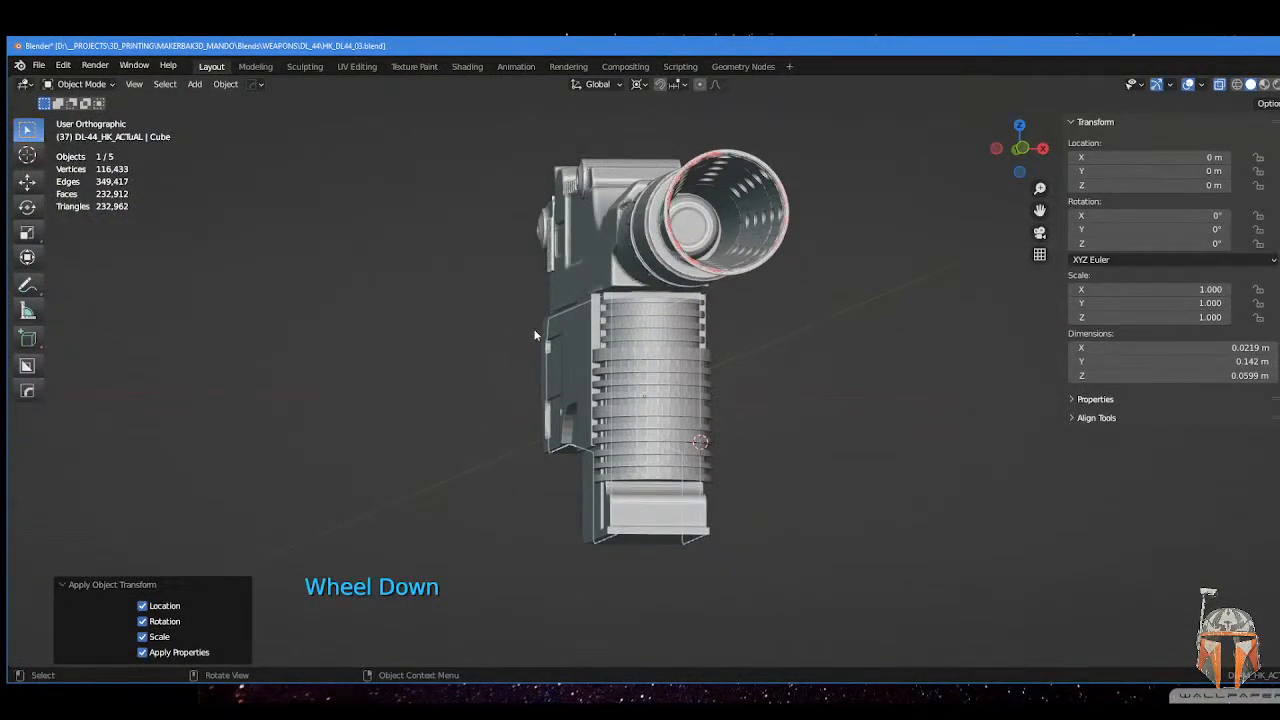
- Select the hammer and the lower receiver together and unhide the grip frame
{"action": "left_click", "coordinate": [574, 342]}
{"action": "left_click", "coordinate": [545, 350], "text": "shift"}
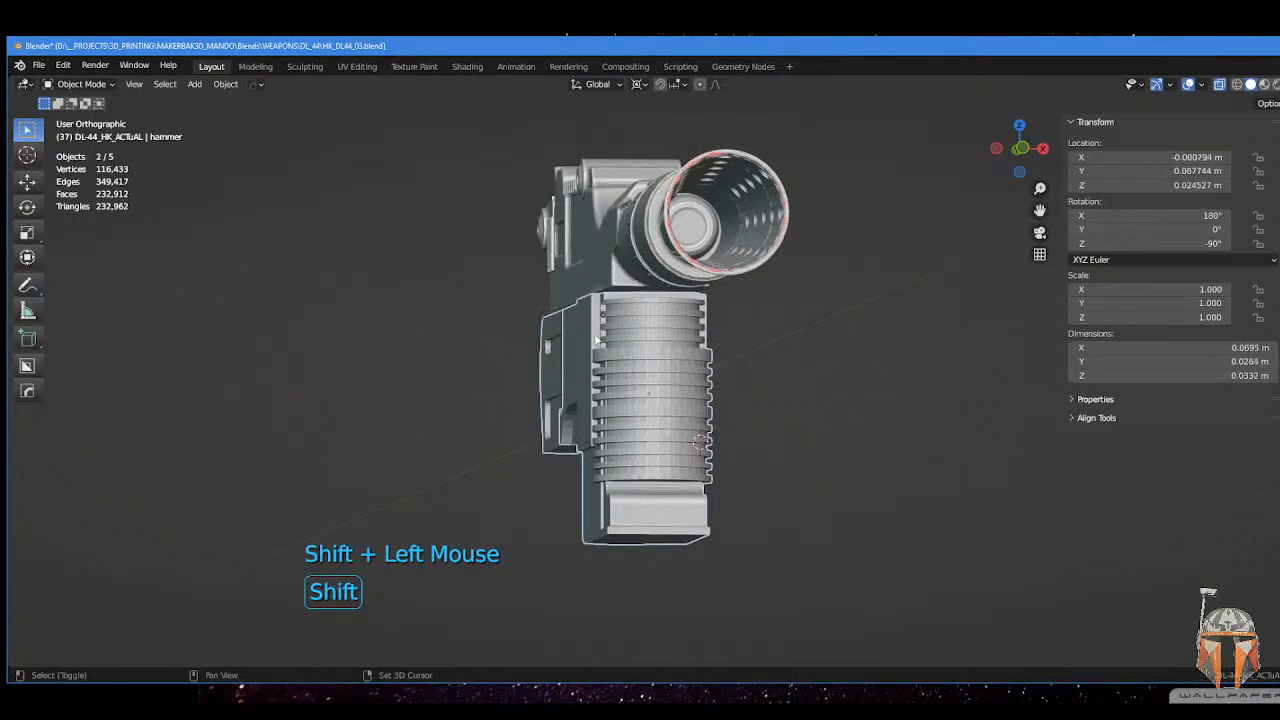
{"action": "middle_click_drag", "start_coordinate": [660, 376], "coordinate": [792, 372]}
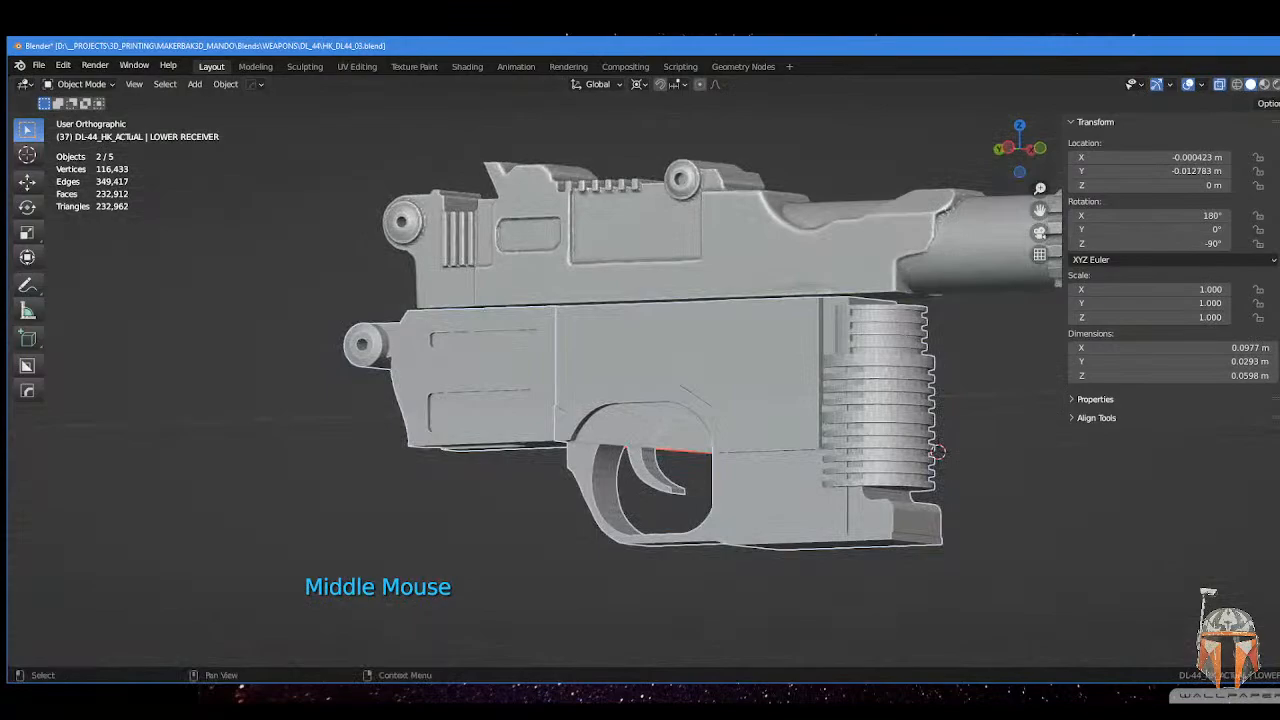
{"action": "left_click", "coordinate": [1279, 200]}
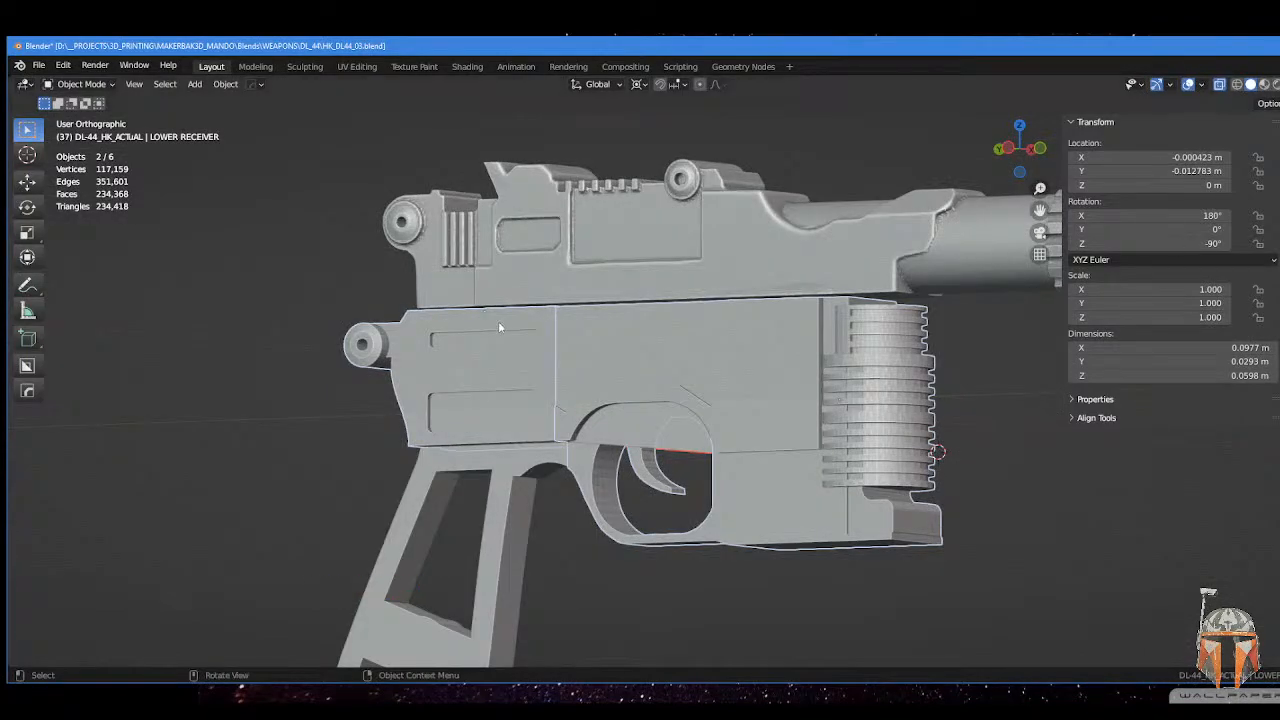
- Check from the front how the lower receiver and the grip frame line up with the centre axis
{"action": "middle_click_drag", "start_coordinate": [500, 327], "coordinate": [460, 325]}
{"action": "key", "text": "KP_3"}
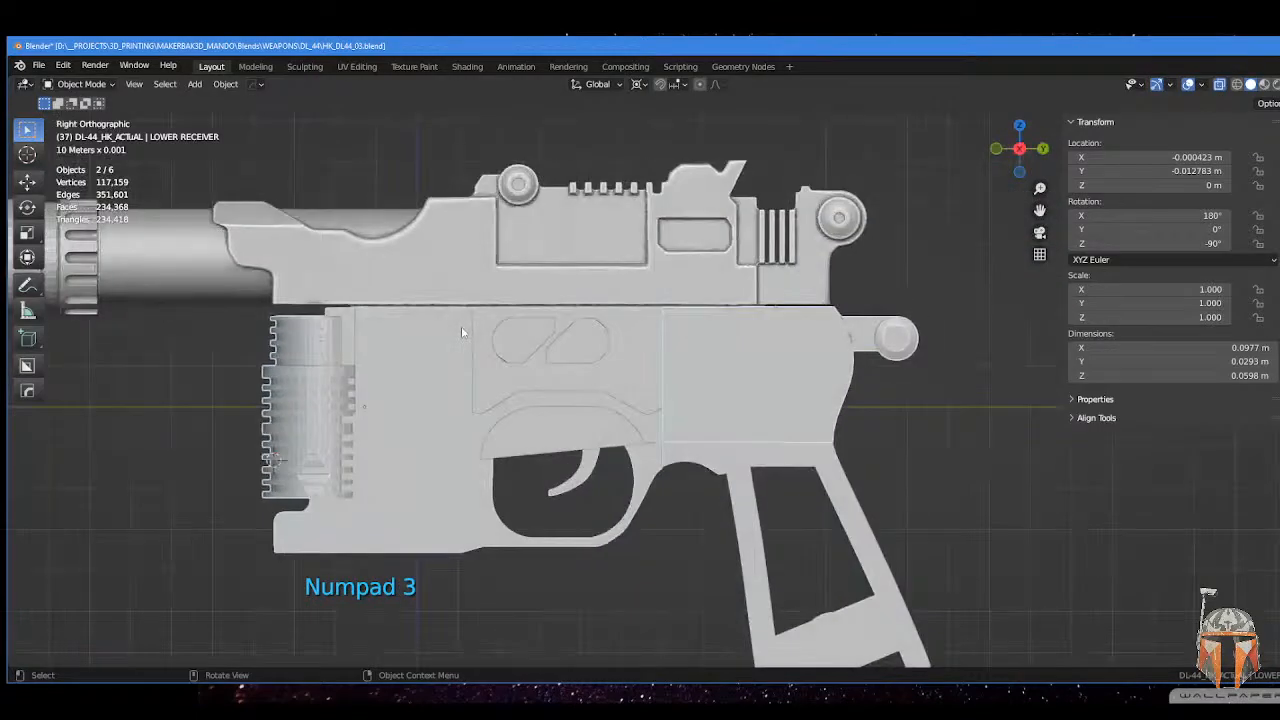
{"action": "key", "text": "KP_1"}
{"action": "scroll", "coordinate": [647, 380], "scroll_direction": "up", "scroll_amount": 5}
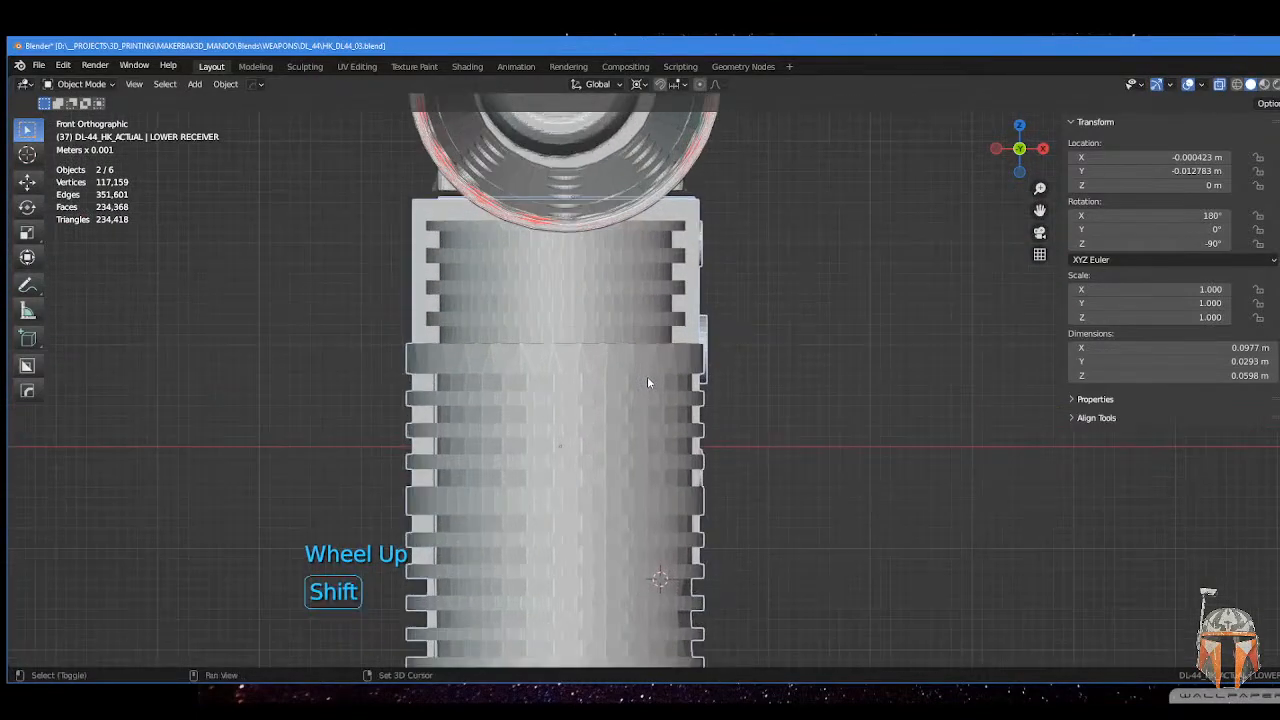
{"action": "middle_click_drag", "start_coordinate": [647, 383], "coordinate": [658, 355], "text": "shift"}
{"action": "scroll", "coordinate": [743, 204], "scroll_direction": "down", "scroll_amount": 1, "text": "shift"}
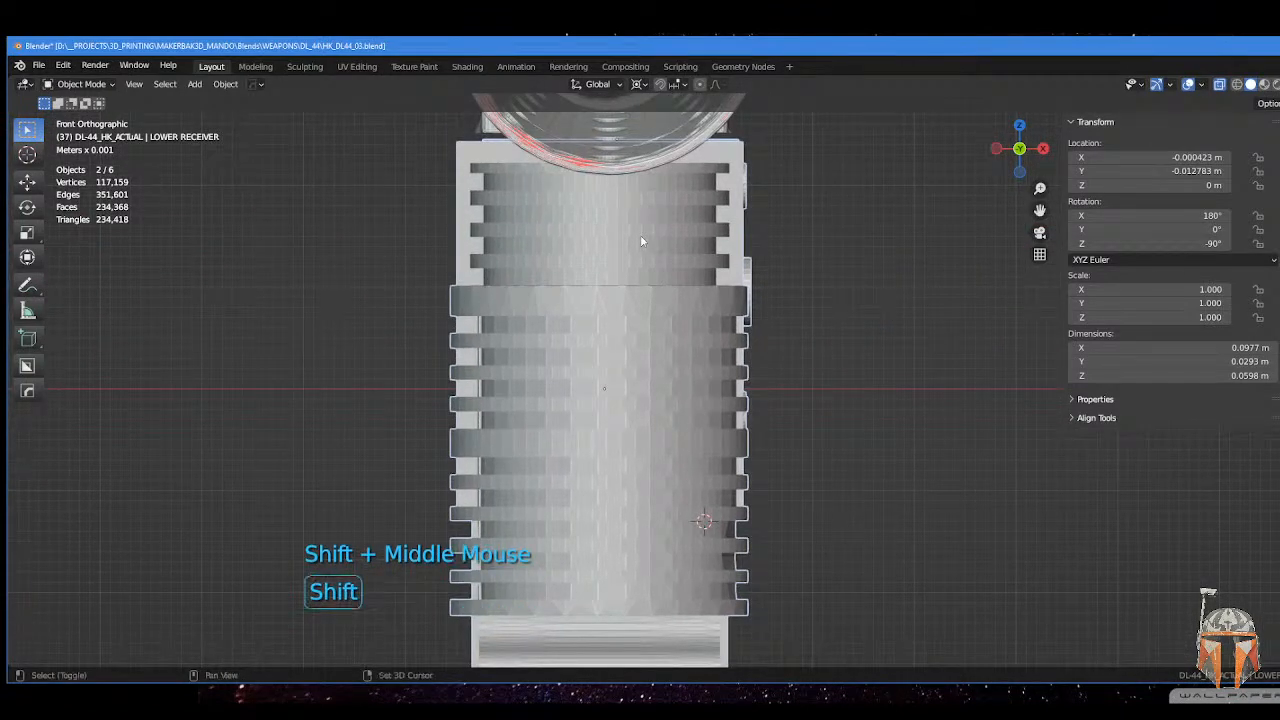
{"action": "middle_click_drag", "start_coordinate": [640, 249], "coordinate": [676, 124], "text": "shift"}
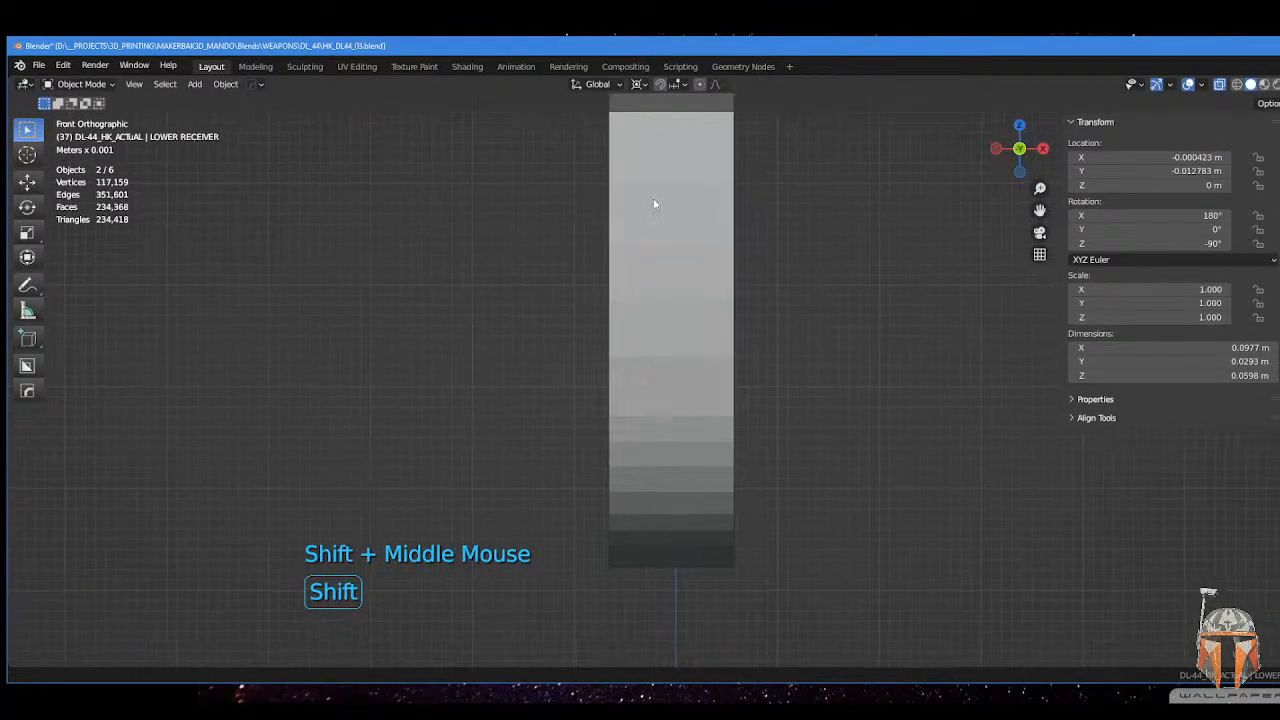
{"action": "key", "text": "Tab"}
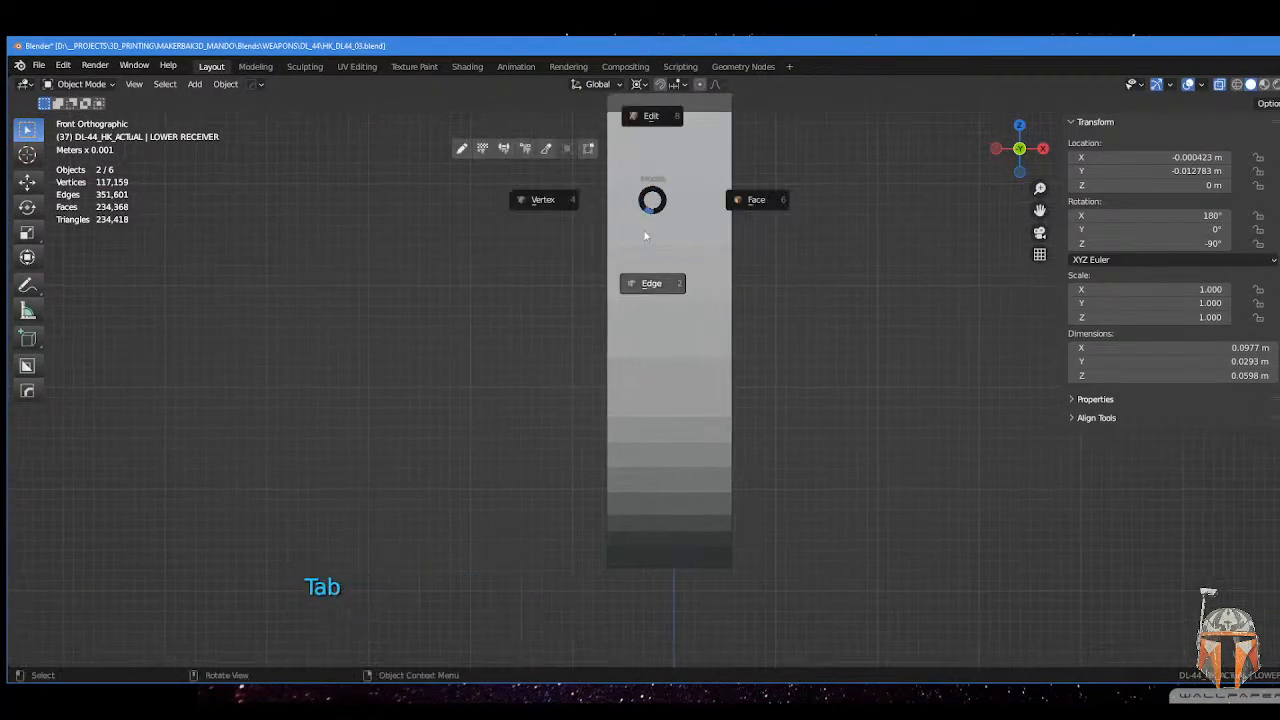
{"action": "left_click", "coordinate": [659, 204]}
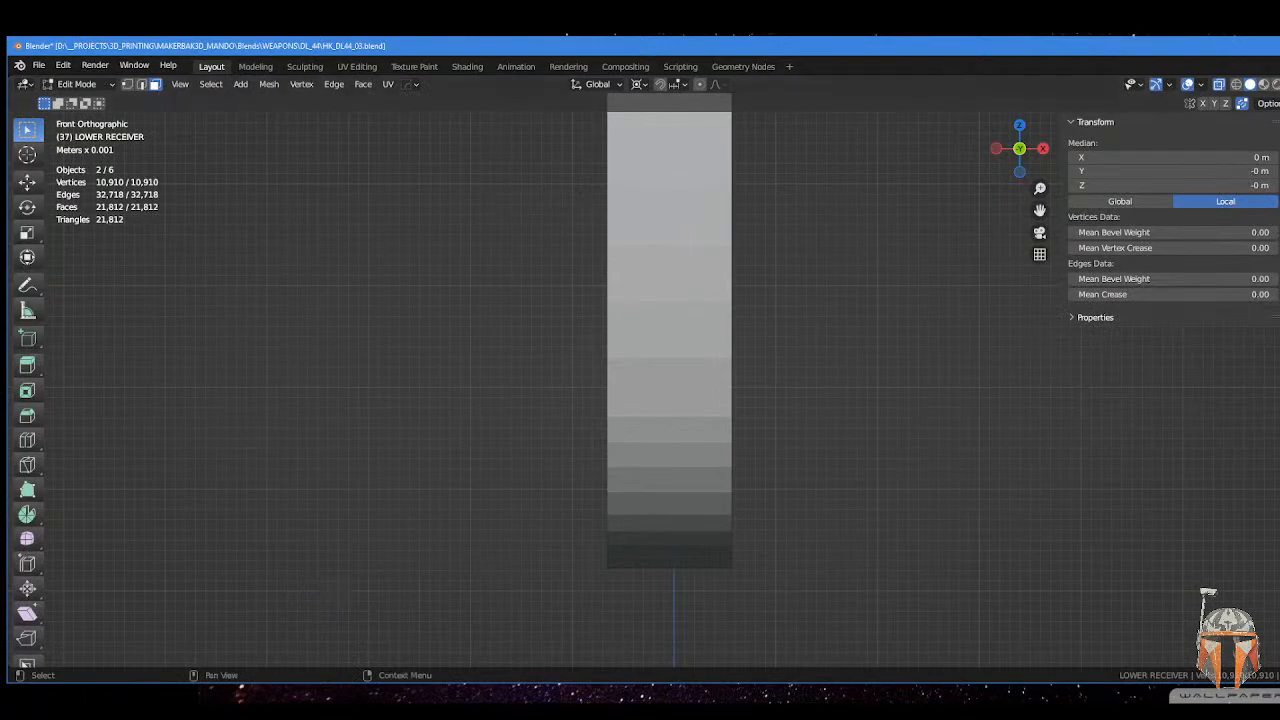
{"action": "left_click", "coordinate": [1279, 160]}
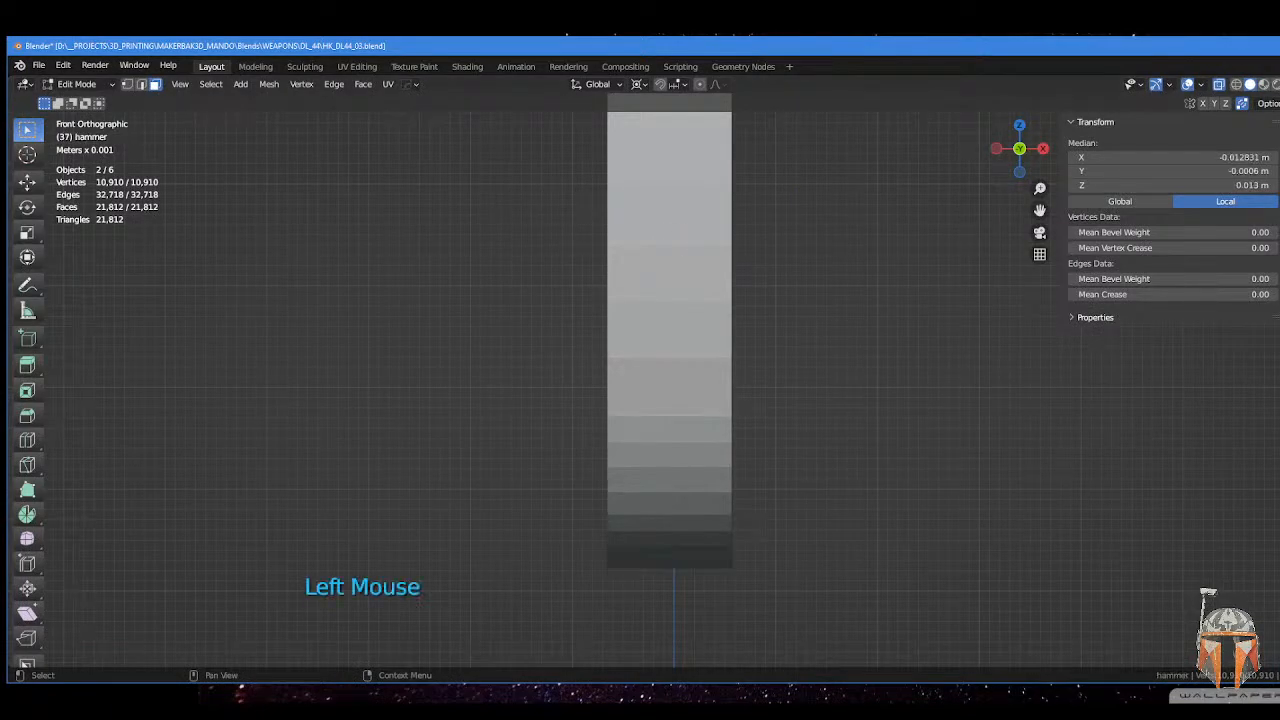
{"action": "key", "text": "Tab"}
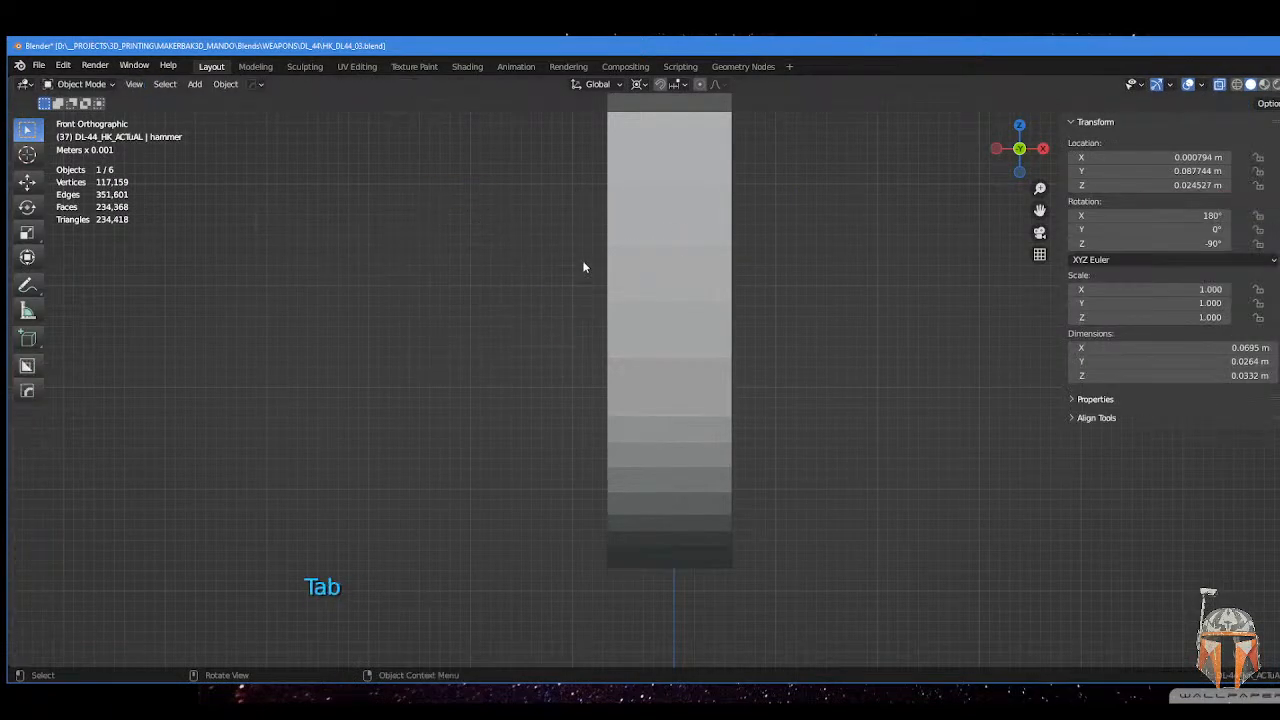
{"action": "left_click", "coordinate": [669, 400]}
{"action": "left_click", "coordinate": [669, 400], "text": "shift"}
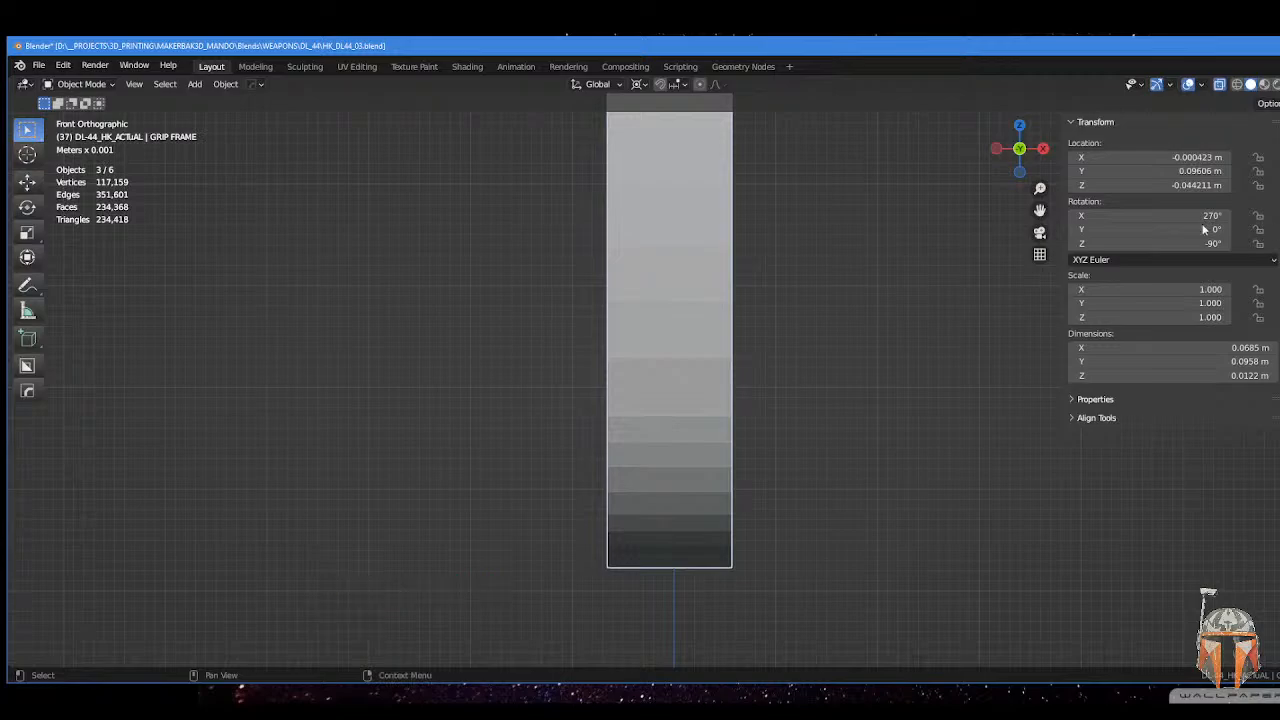
{"action": "middle_click_drag", "start_coordinate": [810, 262], "coordinate": [810, 370], "text": "shift"}
{"action": "scroll", "coordinate": [816, 325], "scroll_direction": "down", "scroll_amount": 3}
{"action": "middle_click_drag", "start_coordinate": [816, 325], "coordinate": [848, 346], "text": "shift"}
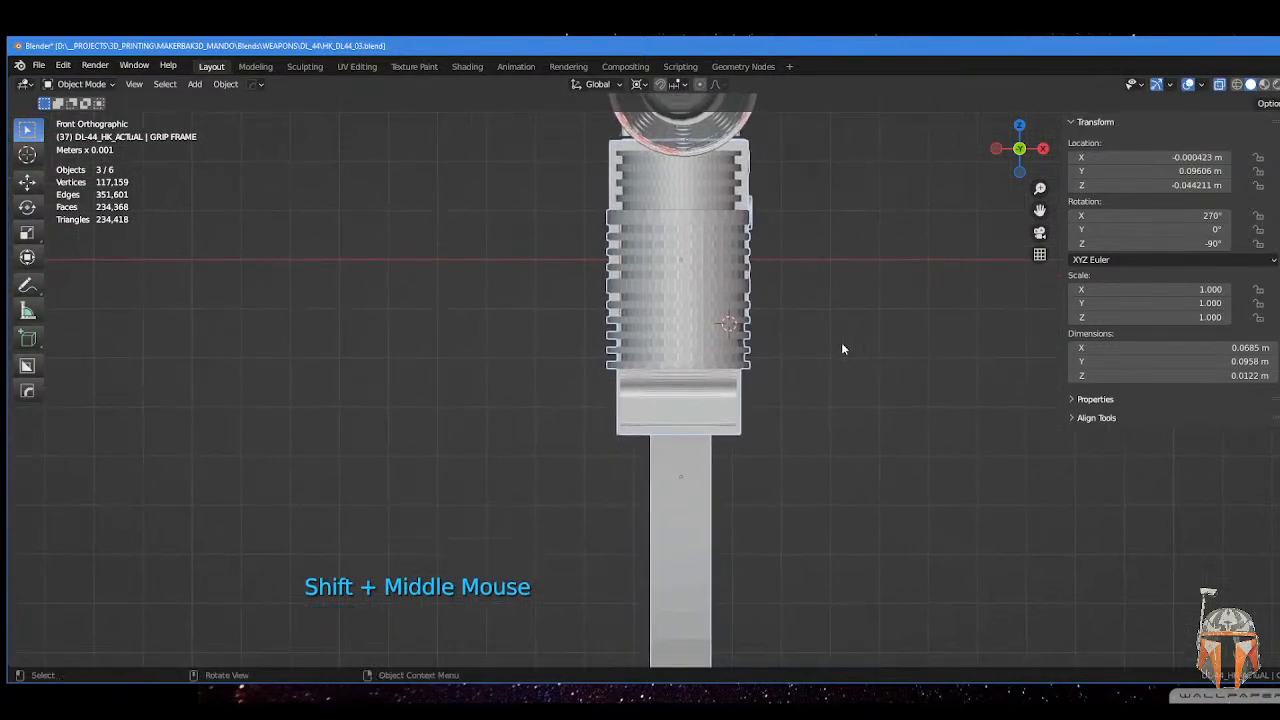
{"action": "key", "text": "shift"}
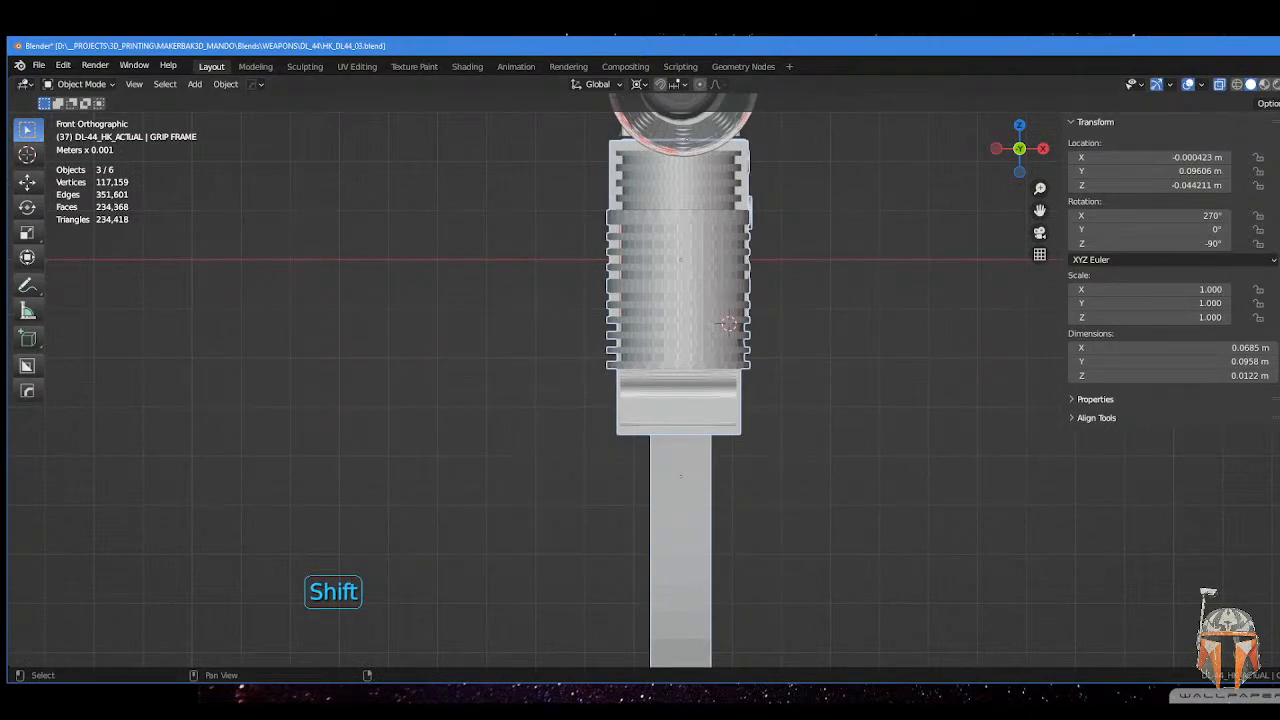
{"action": "middle_click_drag", "start_coordinate": [730, 300], "coordinate": [798, 288]}
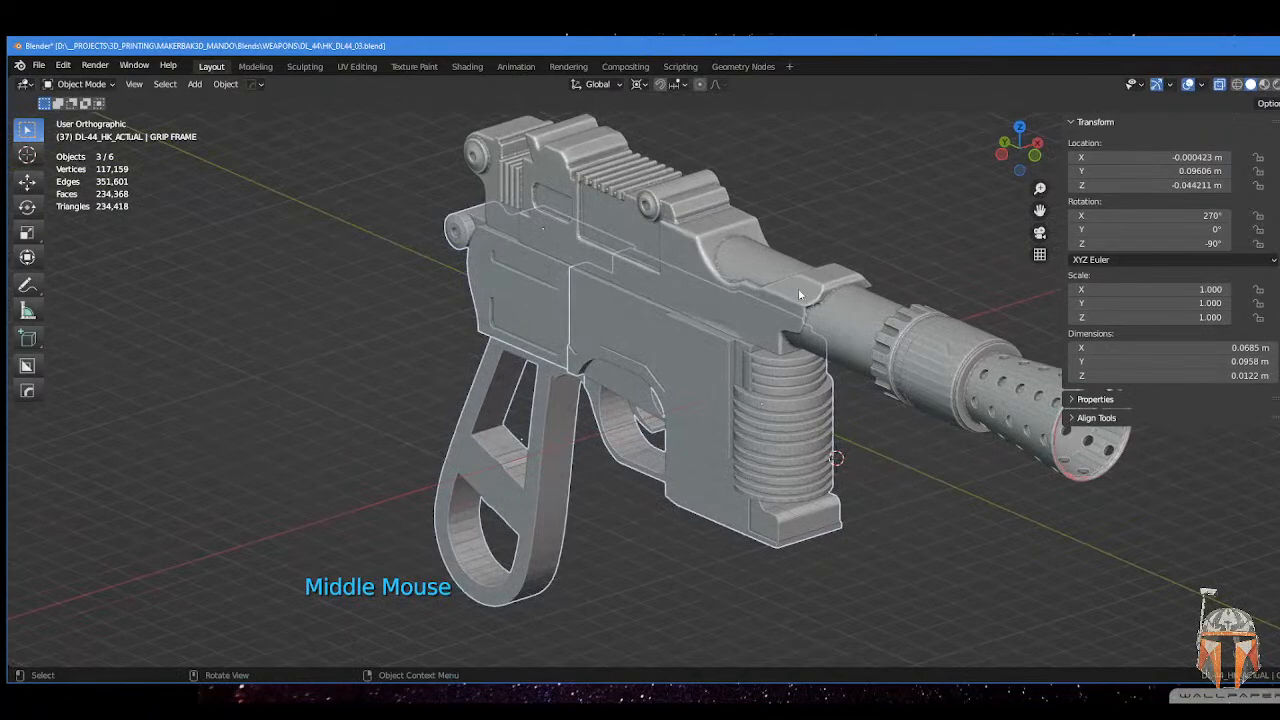
{"action": "left_click", "coordinate": [709, 255], "text": "shift"}
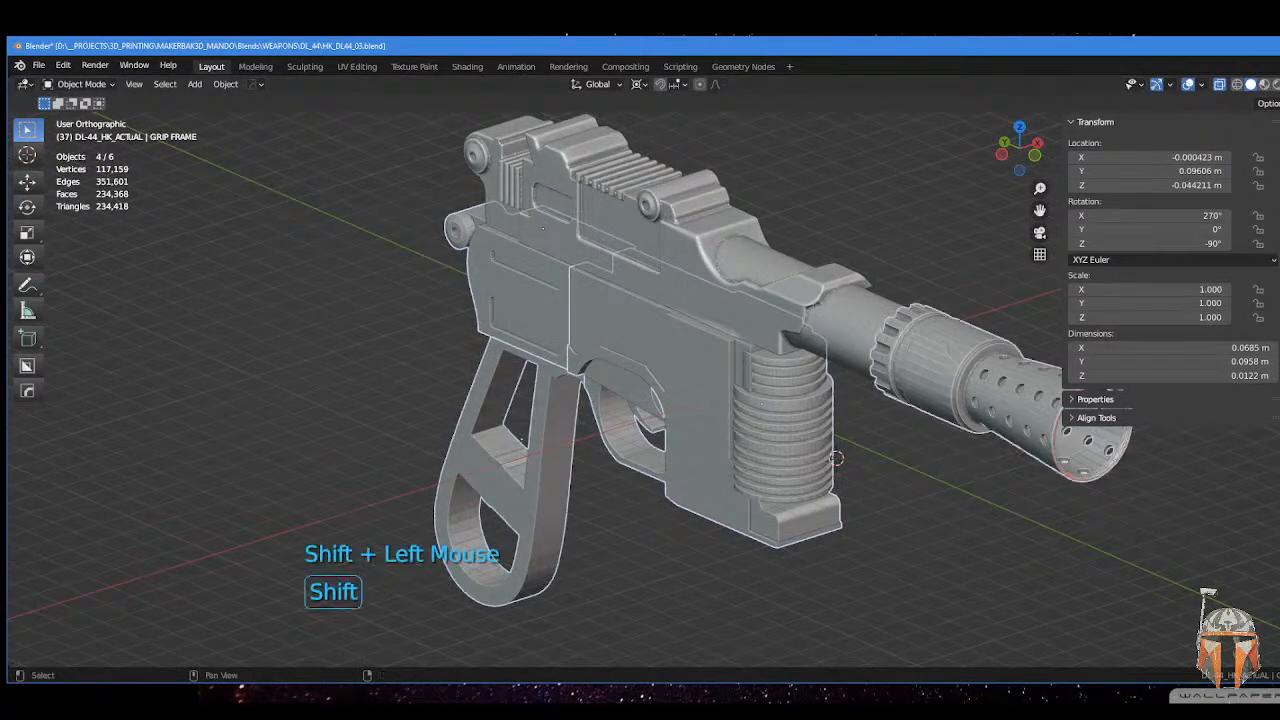
{"action": "left_click", "coordinate": [1278, 250]}
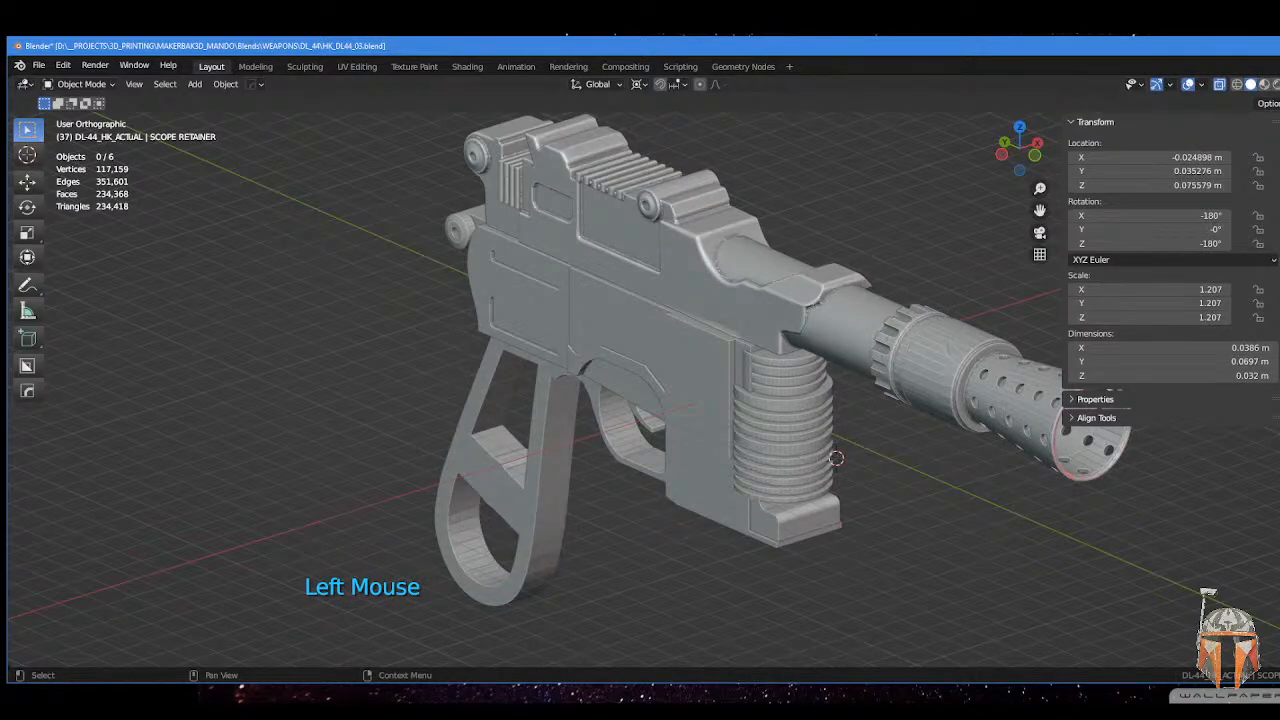
- Select the upper receiver and open its whole mesh for editing in the top view
{"action": "left_click", "coordinate": [827, 270]}
{"action": "middle_click_drag", "start_coordinate": [826, 262], "coordinate": [799, 256]}
{"action": "middle_click_drag", "start_coordinate": [872, 366], "coordinate": [855, 325]}
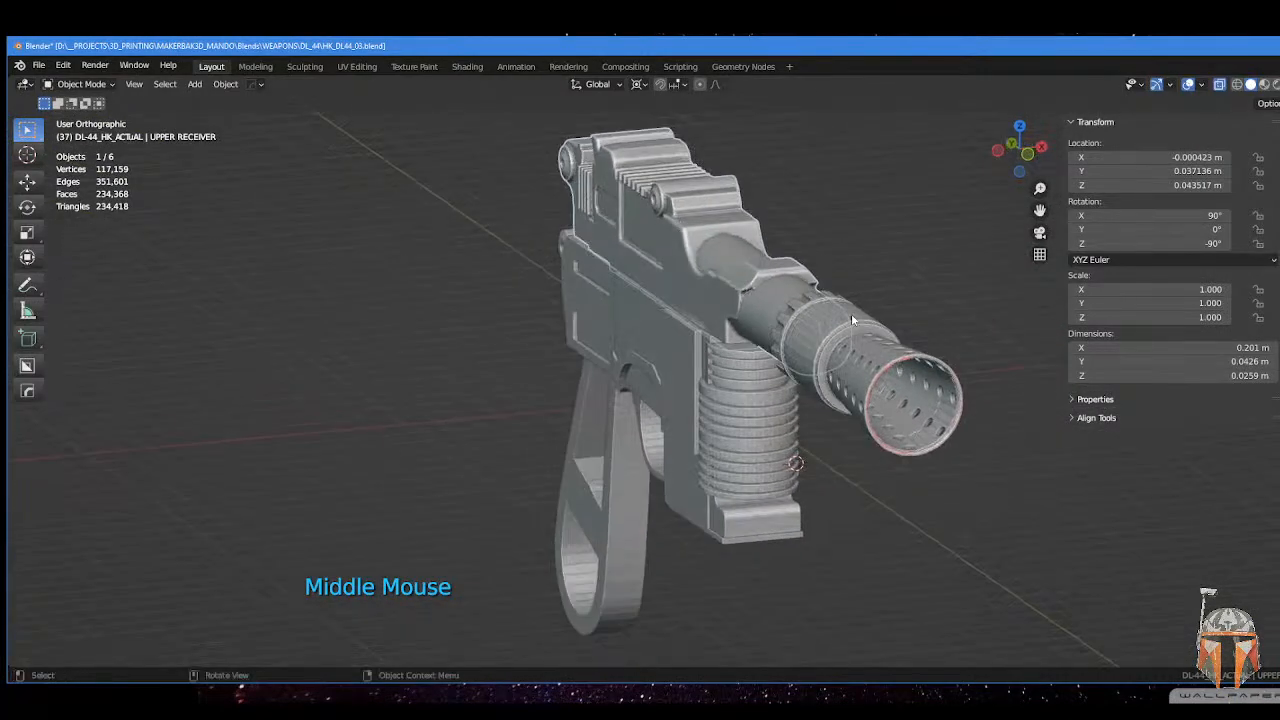
{"action": "key", "text": "KP_7"}
{"action": "scroll", "coordinate": [777, 449], "scroll_direction": "up", "scroll_amount": 3, "text": "shift"}
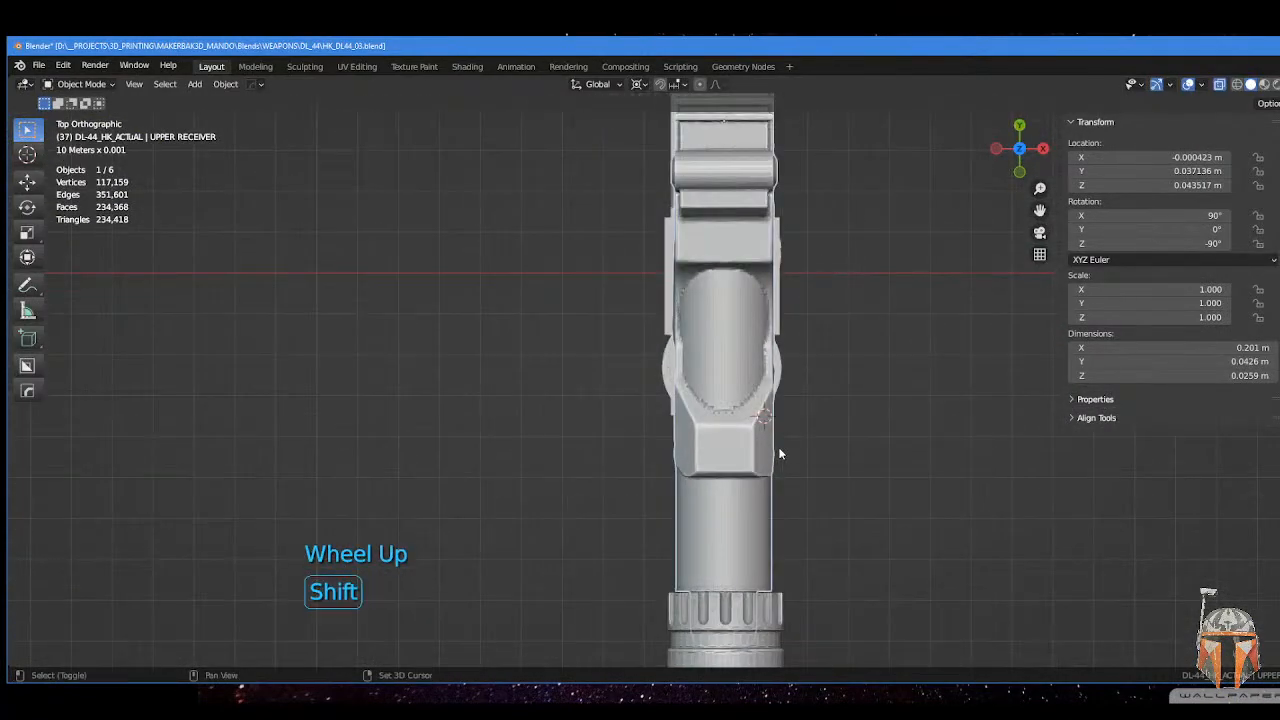
{"action": "middle_click_drag", "start_coordinate": [777, 449], "coordinate": [683, 291], "text": "shift"}
{"action": "scroll", "coordinate": [700, 310], "scroll_direction": "up", "scroll_amount": 2, "text": "shift"}
{"action": "scroll", "coordinate": [705, 315], "scroll_direction": "up", "scroll_amount": 2}
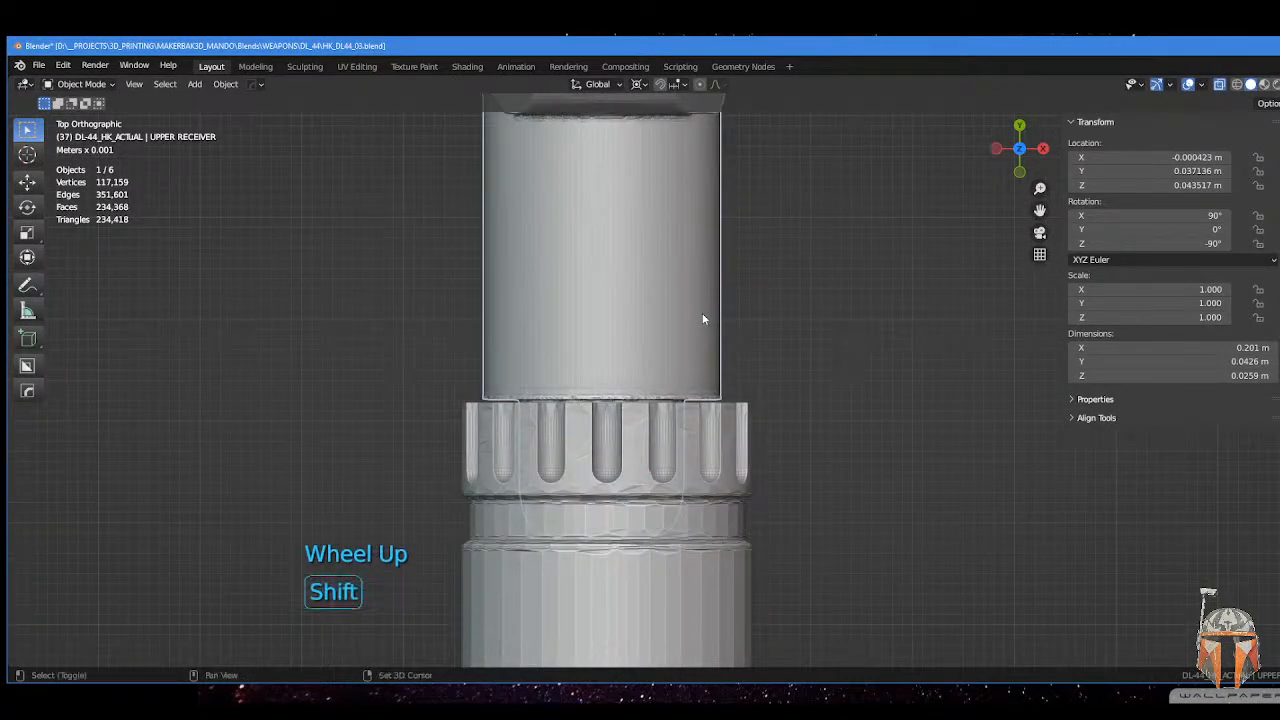
{"action": "scroll", "coordinate": [703, 319], "scroll_direction": "down", "scroll_amount": 2}
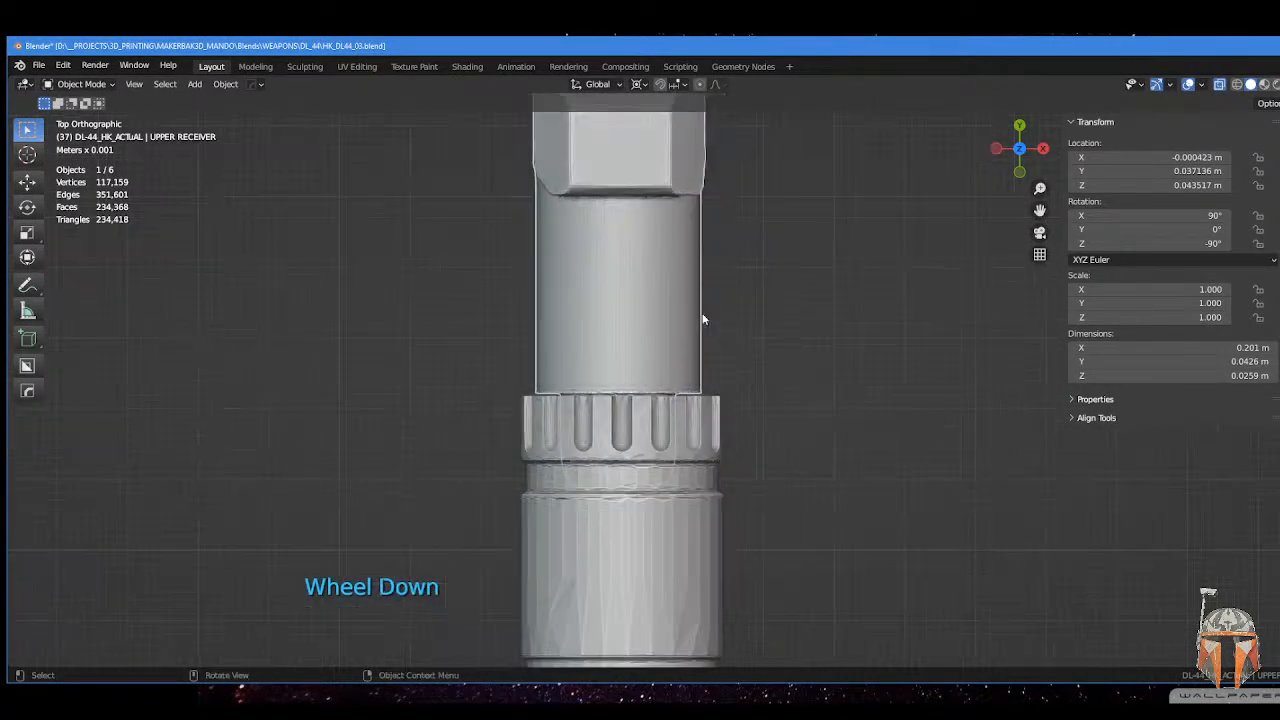
{"action": "key", "text": "Tab"}
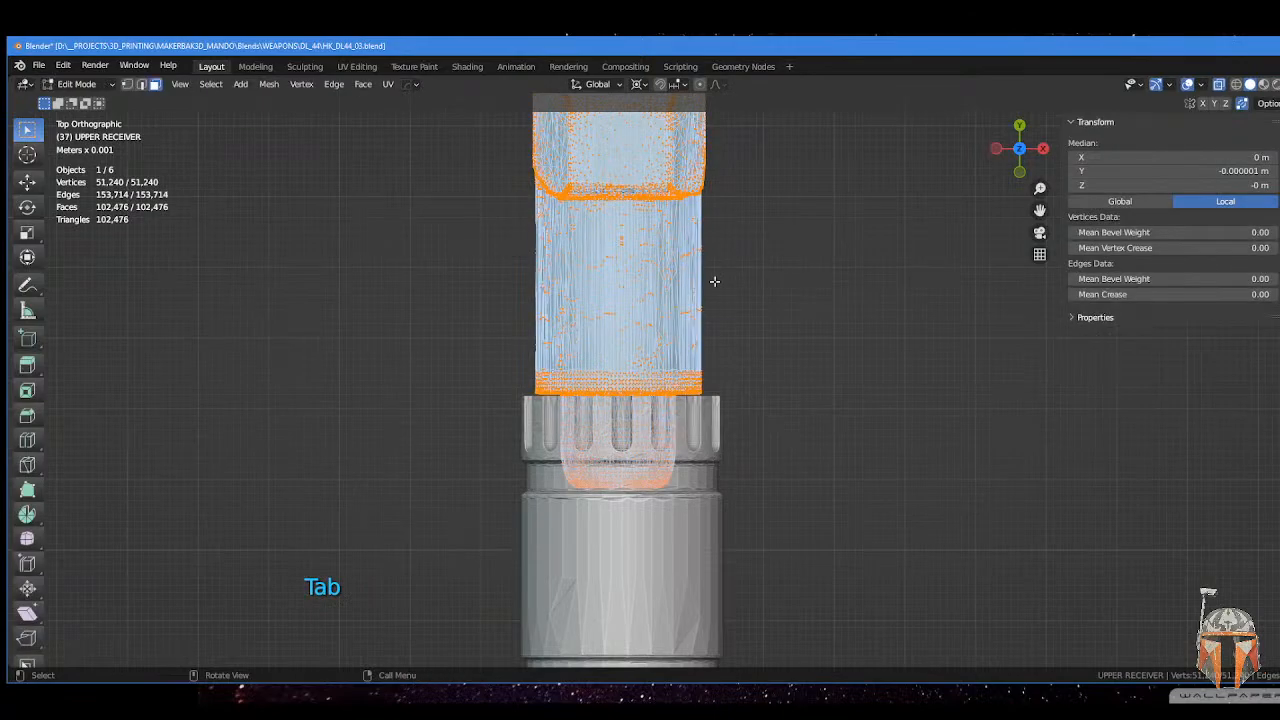
- Turn off X-ray and hide the muzzle piece that covers the barrel end of the upper receiver
{"action": "scroll", "coordinate": [714, 286], "scroll_direction": "up", "scroll_amount": 3}
{"action": "scroll", "coordinate": [714, 286], "scroll_direction": "up", "scroll_amount": 2, "text": "shift"}
{"action": "middle_click_drag", "start_coordinate": [671, 330], "coordinate": [671, 316], "text": "shift"}
{"action": "scroll", "coordinate": [671, 316], "scroll_direction": "up", "scroll_amount": 3}
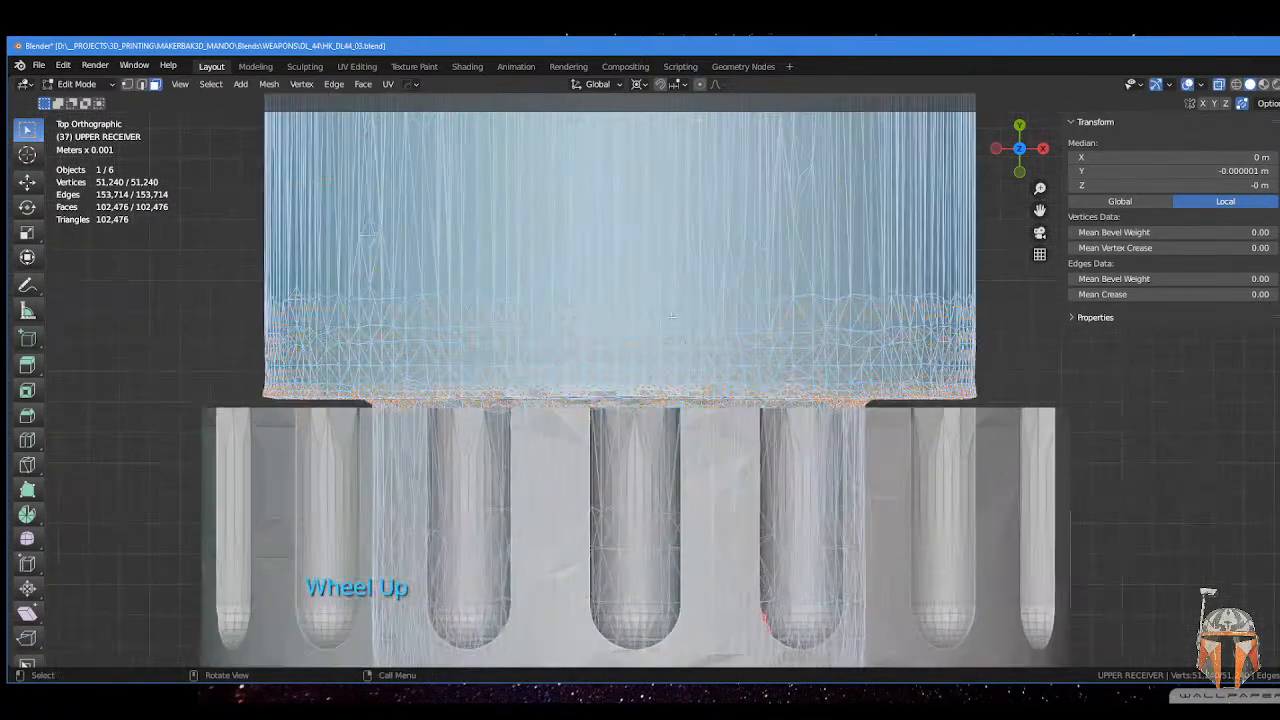
{"action": "key", "text": "alt+z"}
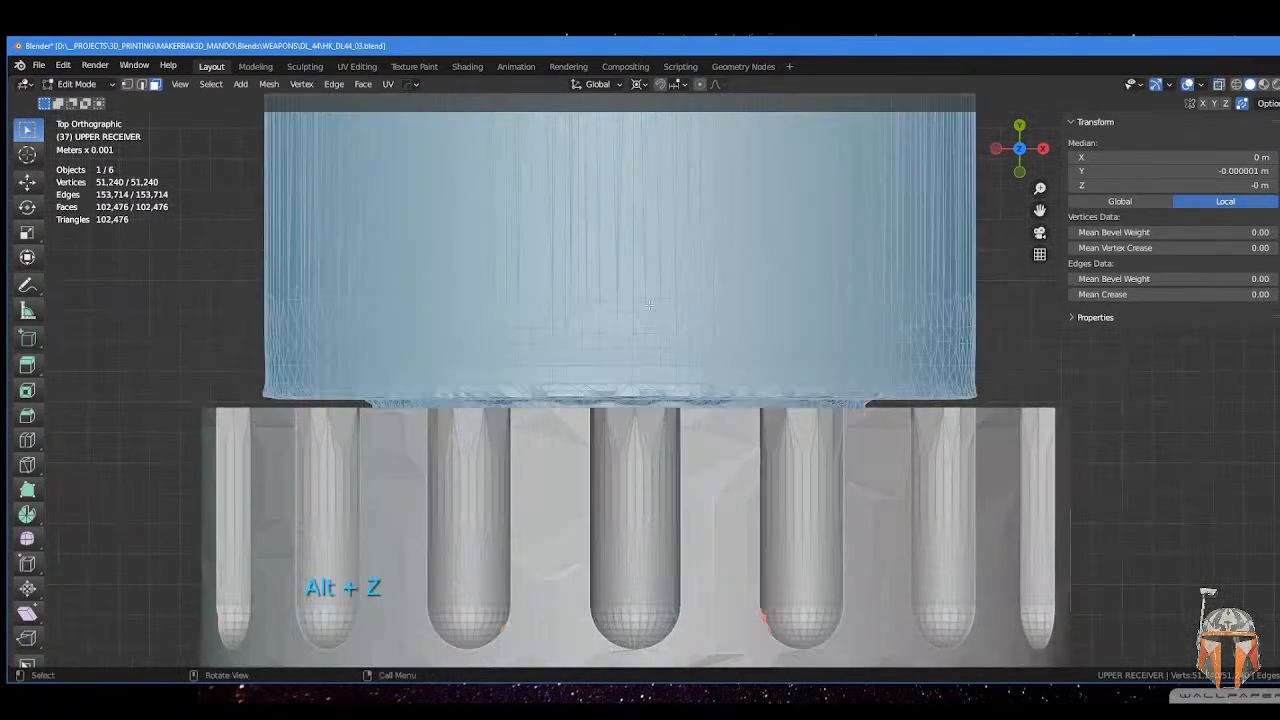
{"action": "scroll", "coordinate": [650, 296], "scroll_direction": "up", "scroll_amount": 2}
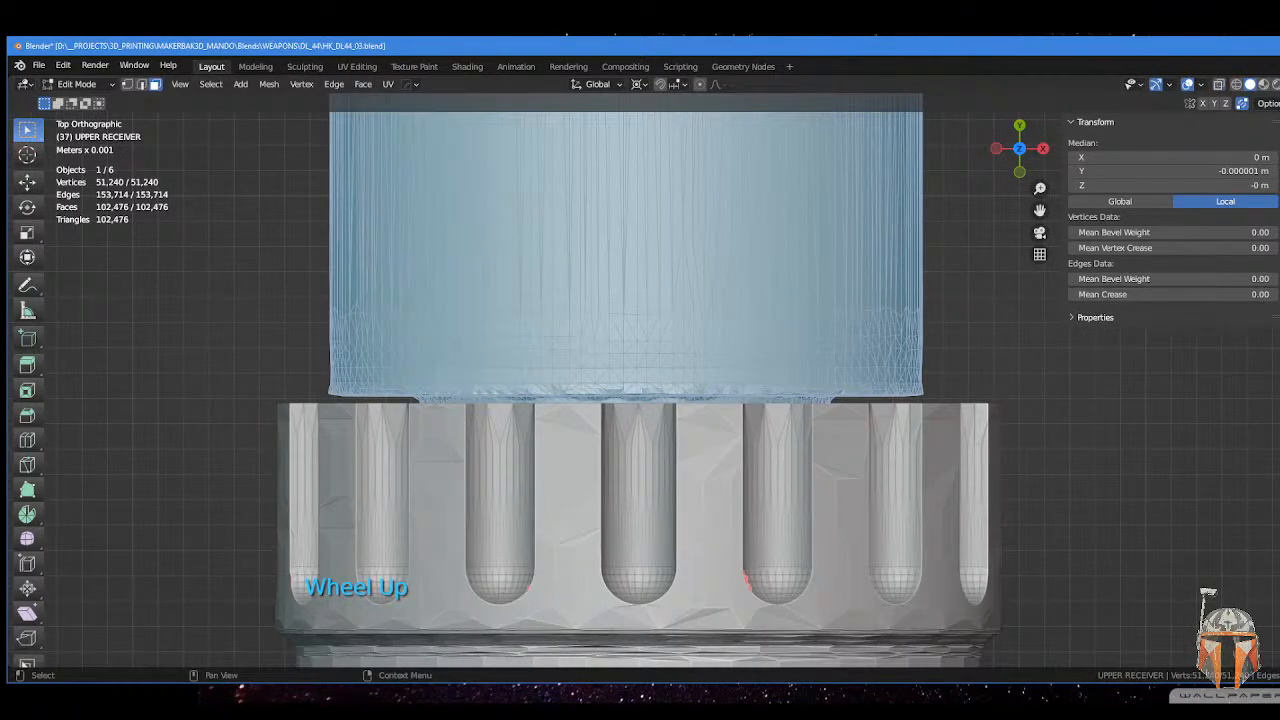
{"action": "left_click", "coordinate": [1279, 200]}
{"action": "middle_click_drag", "start_coordinate": [522, 345], "coordinate": [526, 164], "text": "shift"}
{"action": "scroll", "coordinate": [634, 390], "scroll_direction": "up", "scroll_amount": 2}
{"action": "scroll", "coordinate": [644, 370], "scroll_direction": "down", "scroll_amount": 1}
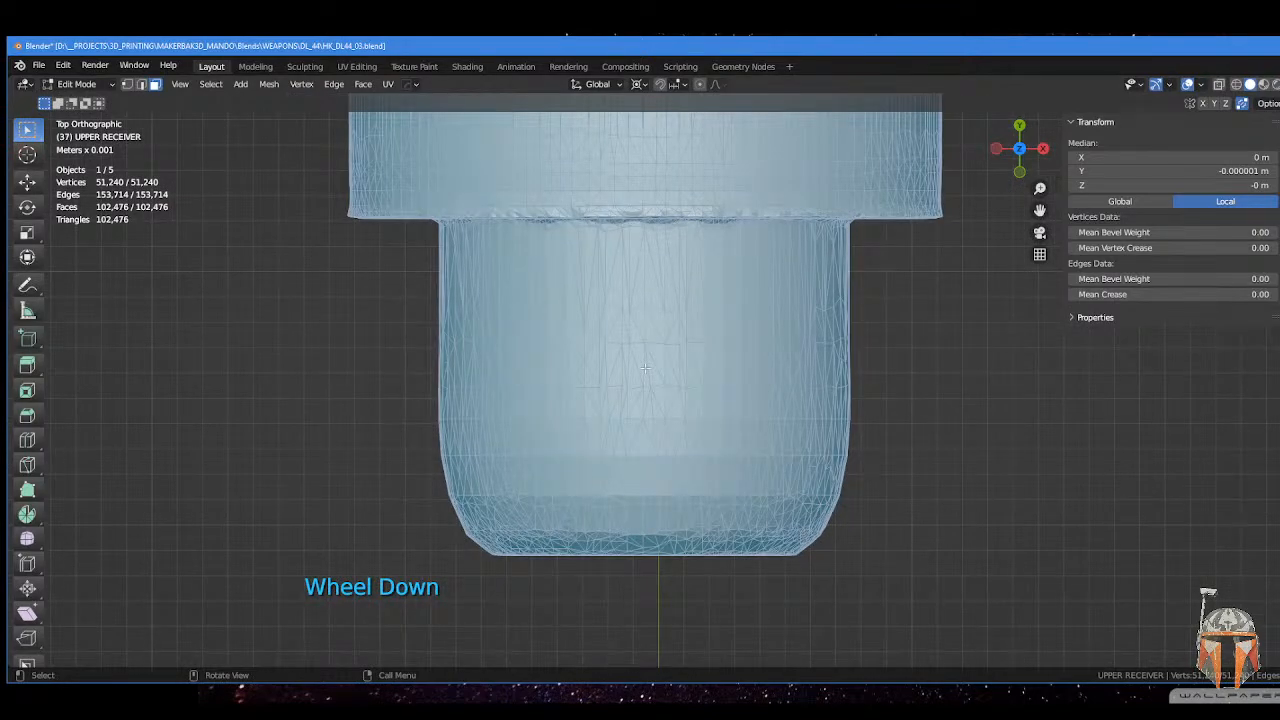
- Move the upper receiver's mesh 0.000612 m along global X onto the centre axis and copy that distance
{"action": "key", "text": "g"}
{"action": "key", "text": "y"}
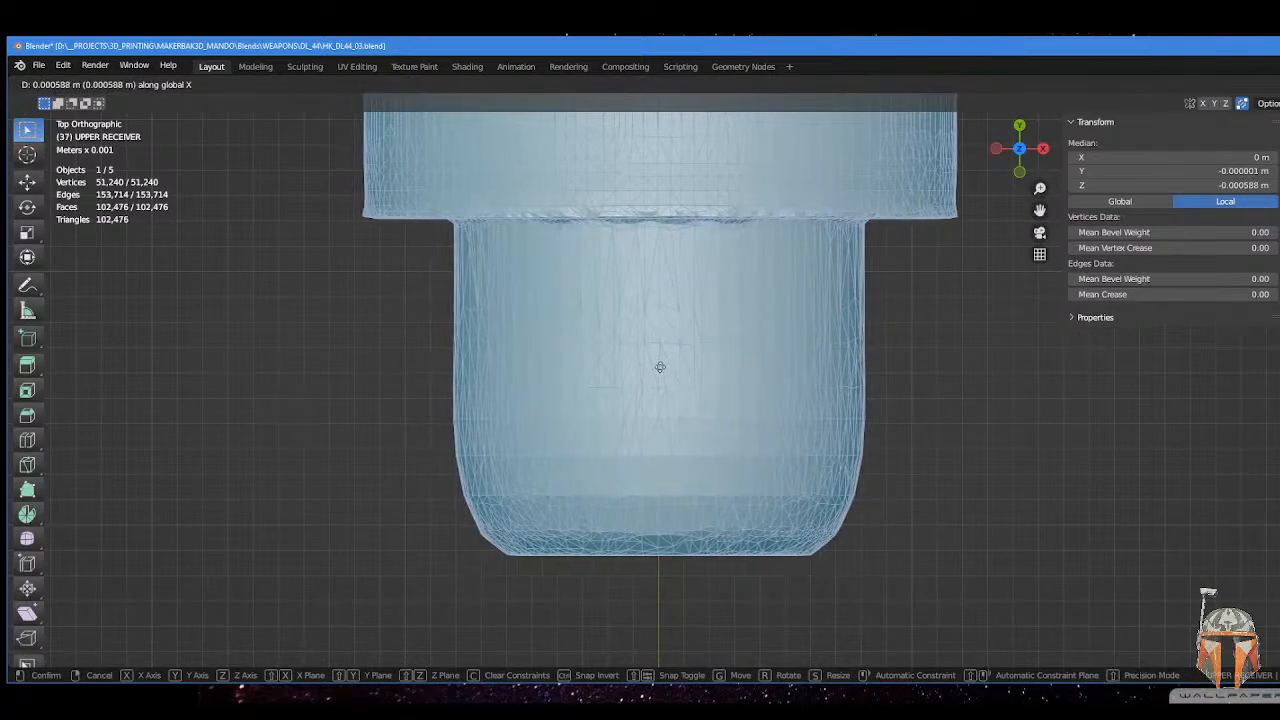
{"action": "left_click", "coordinate": [650, 377]}
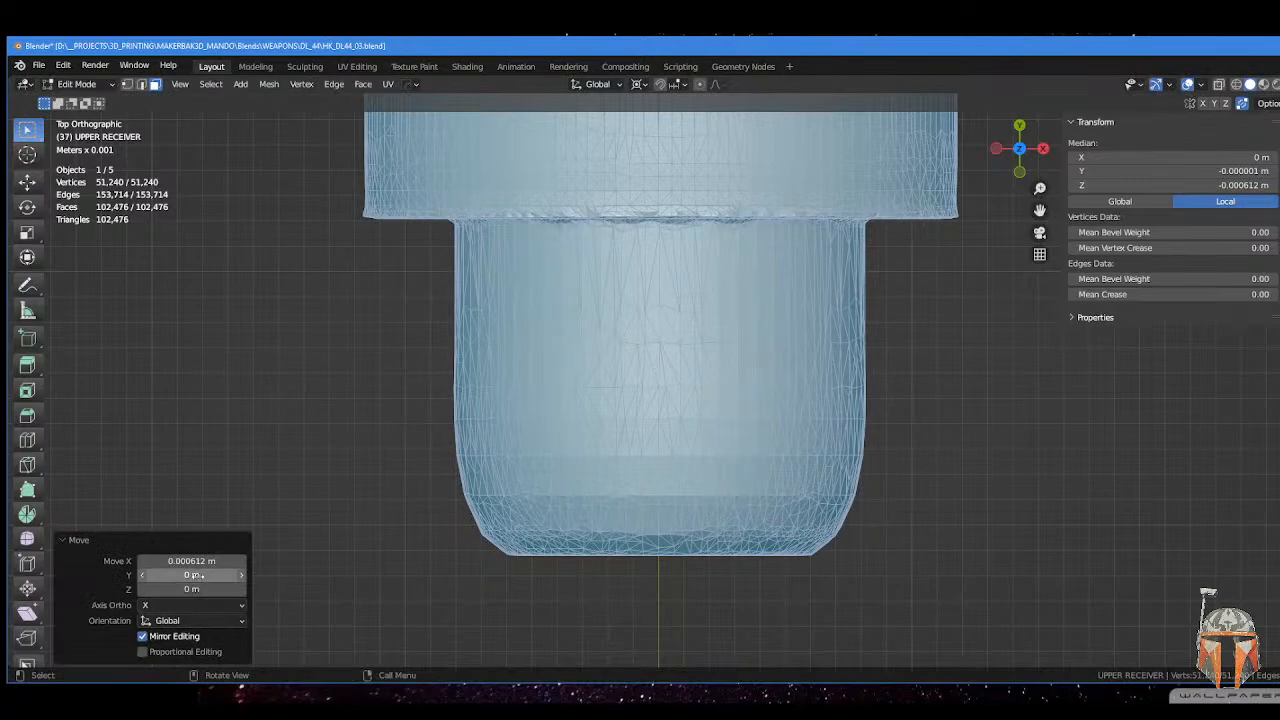
{"action": "scroll", "coordinate": [515, 437], "scroll_direction": "down", "scroll_amount": 6}
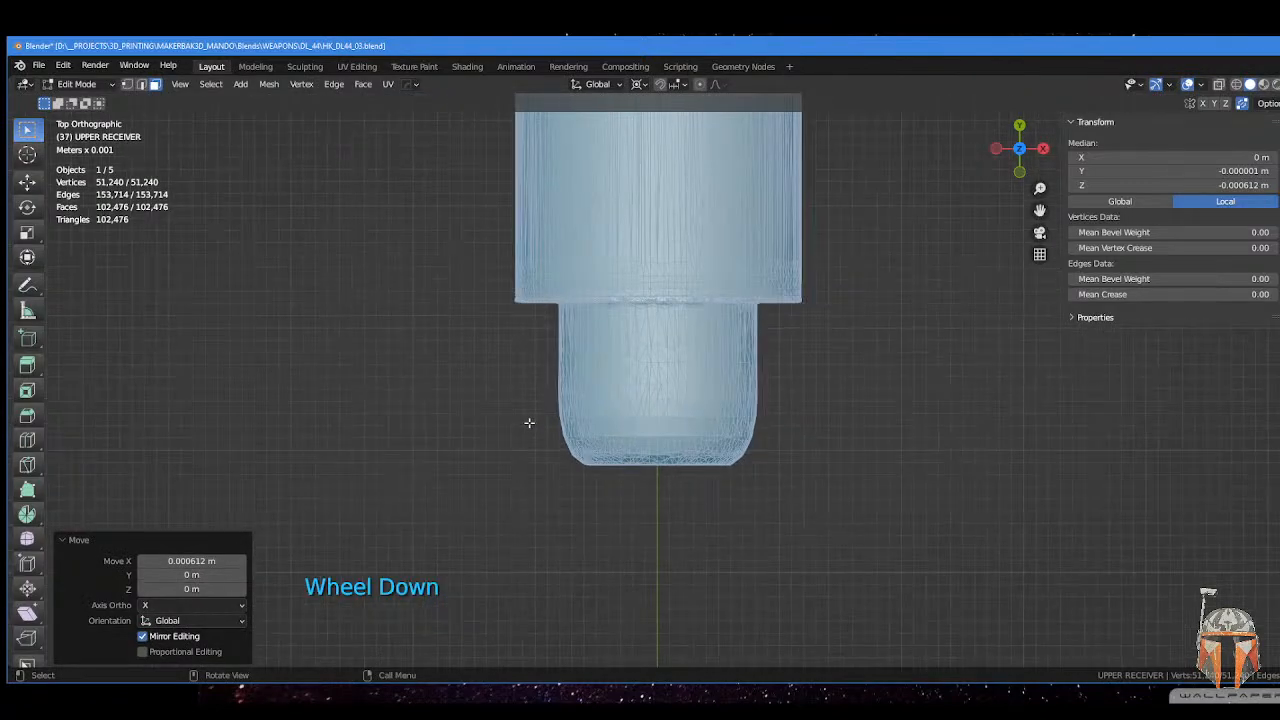
{"action": "middle_click_drag", "start_coordinate": [551, 398], "coordinate": [416, 414], "text": "shift"}
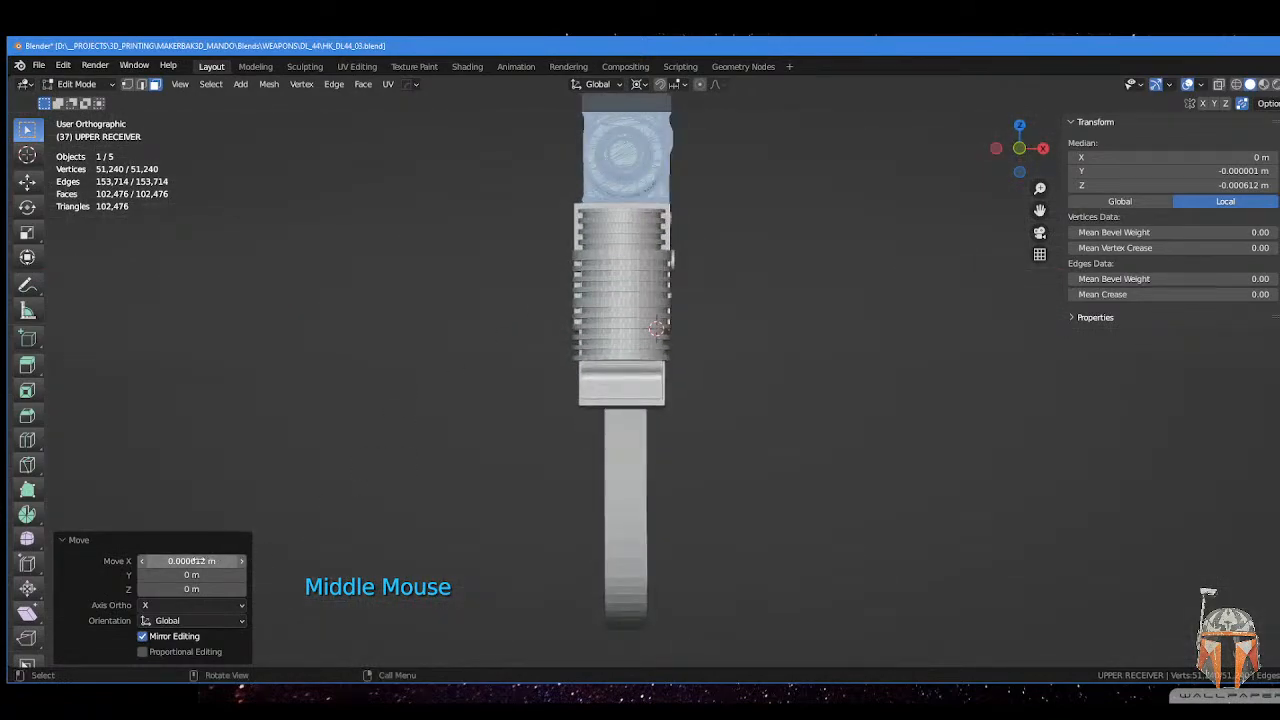
{"action": "left_click", "coordinate": [197, 561]}
{"action": "key", "text": "ctrl+c"}
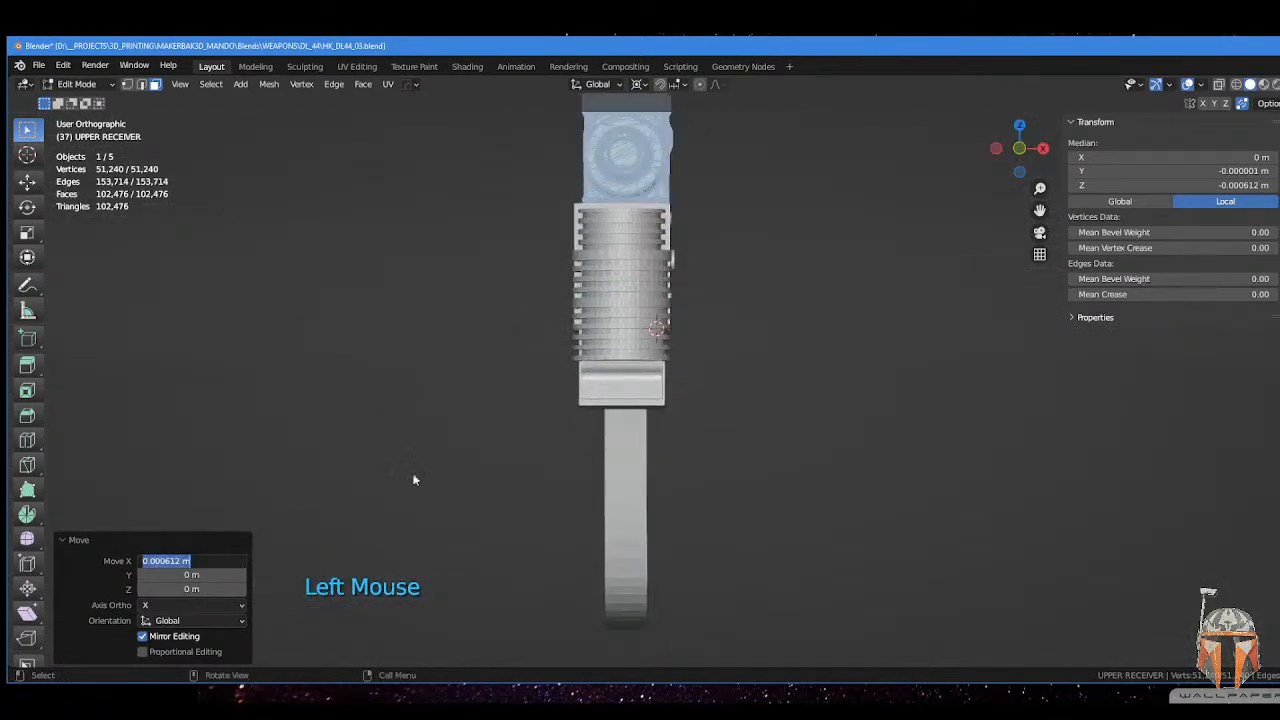
{"action": "key", "text": "ctrl+Tab"}
- Select the grip frame, the lower receiver and the hammer together
{"action": "left_click", "coordinate": [588, 282]}
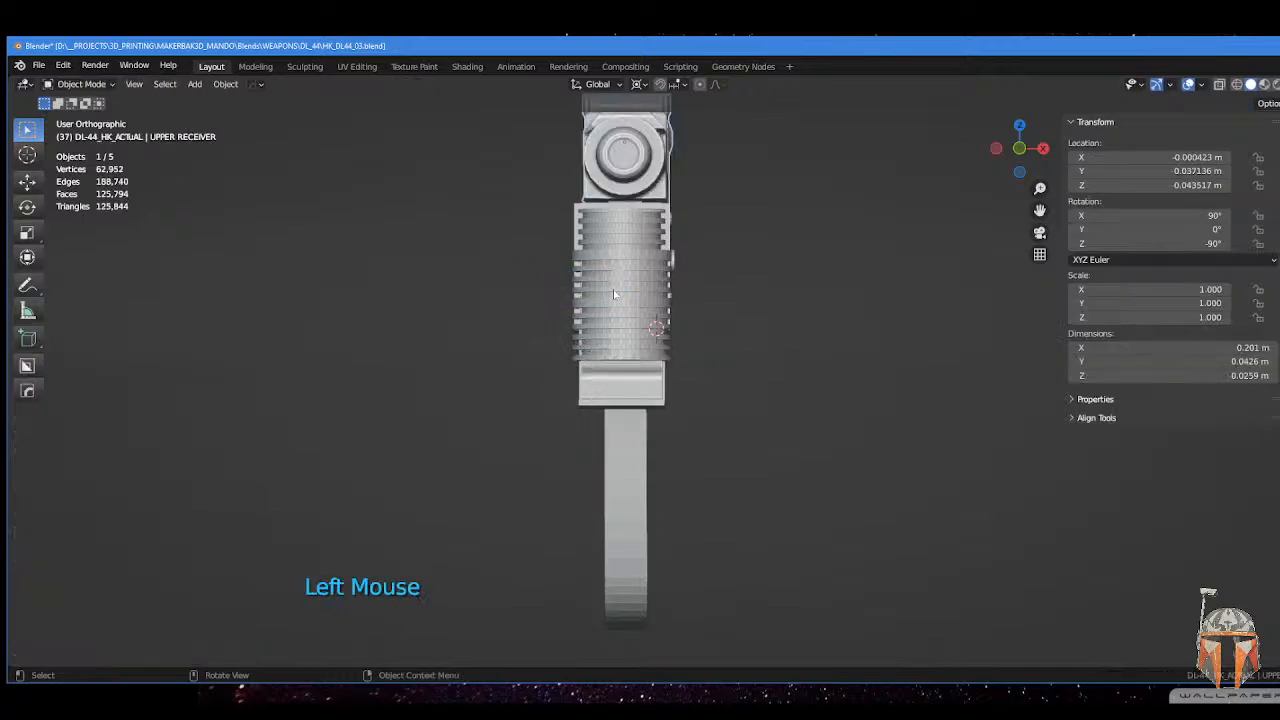
{"action": "left_click", "coordinate": [660, 318]}
{"action": "mouse_move", "coordinate": [662, 320]}
{"action": "middle_mouse_down", "text": "shift"}
{"action": "mouse_move", "coordinate": [672, 323]}
{"action": "mouse_move", "coordinate": [643, 335]}
{"action": "middle_mouse_up", "text": "shift"}
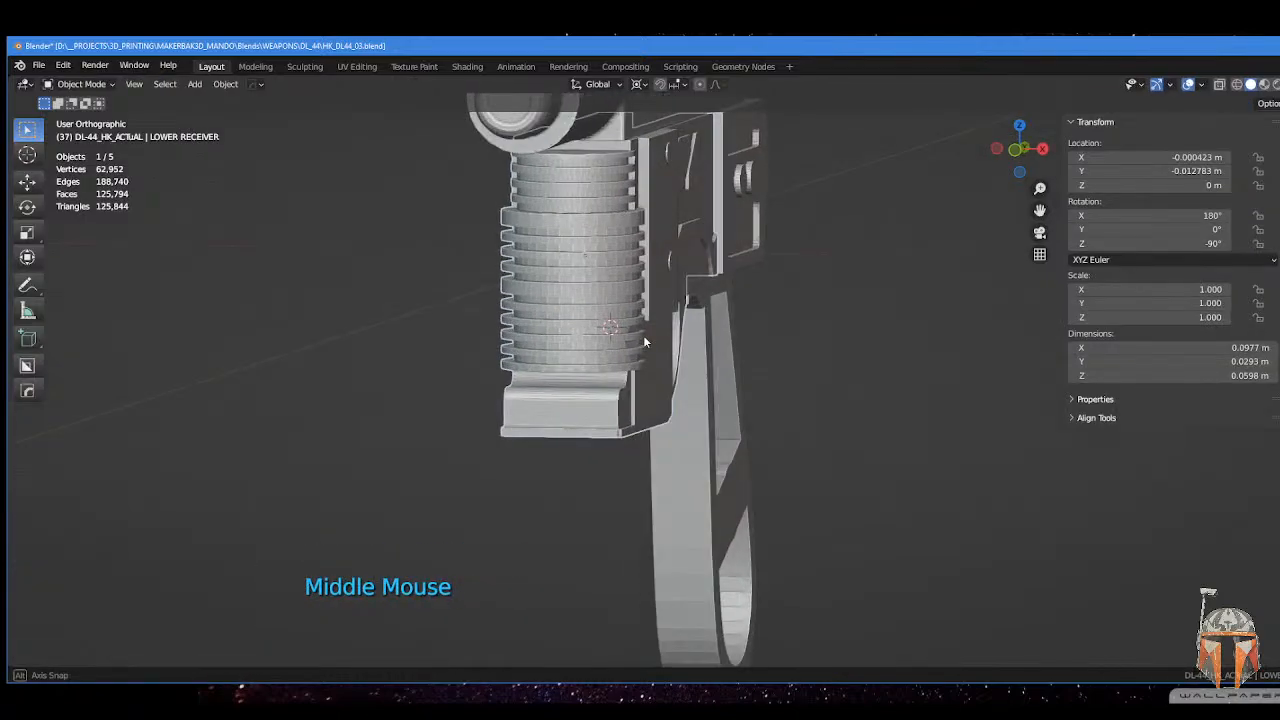
{"action": "left_click", "coordinate": [661, 381], "text": "shift"}
{"action": "left_click", "coordinate": [680, 426], "text": "shift"}
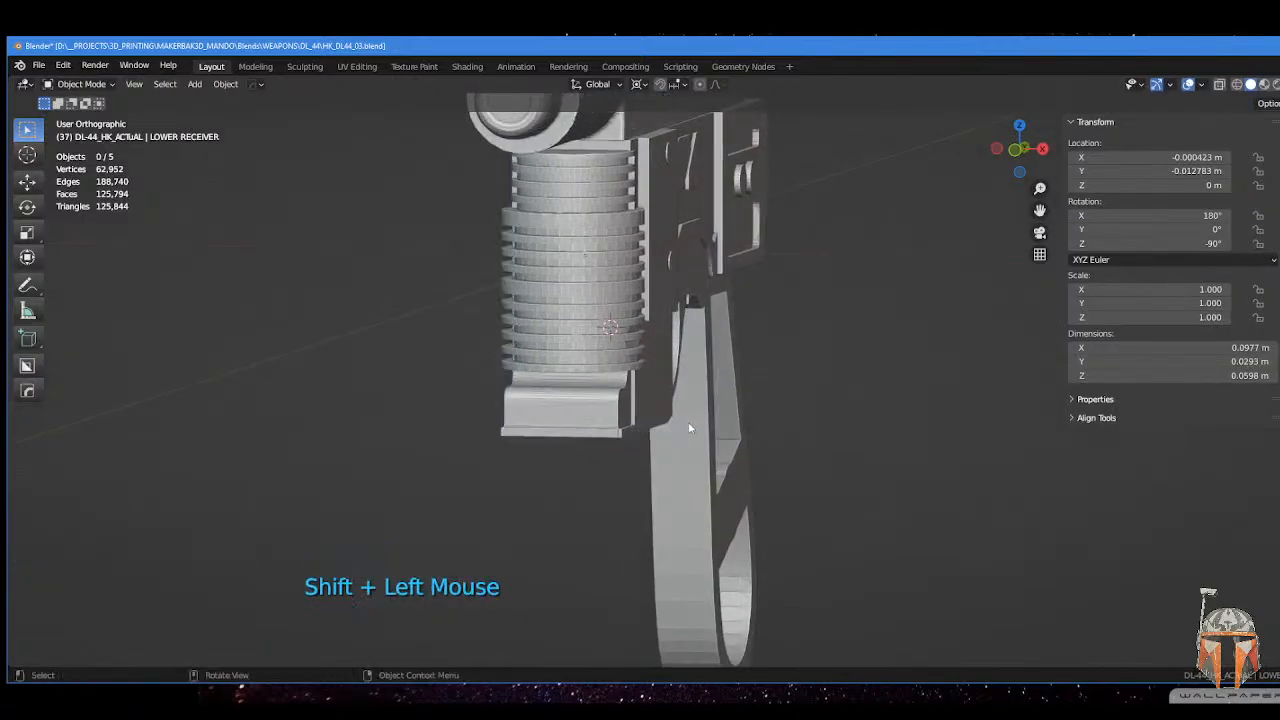
{"action": "left_click", "coordinate": [688, 425]}
{"action": "left_click", "coordinate": [580, 353], "text": "shift"}
{"action": "middle_click_drag", "start_coordinate": [580, 353], "coordinate": [662, 315]}
{"action": "left_click", "coordinate": [596, 286], "text": "shift"}
{"action": "middle_click_drag", "start_coordinate": [596, 286], "coordinate": [620, 323]}
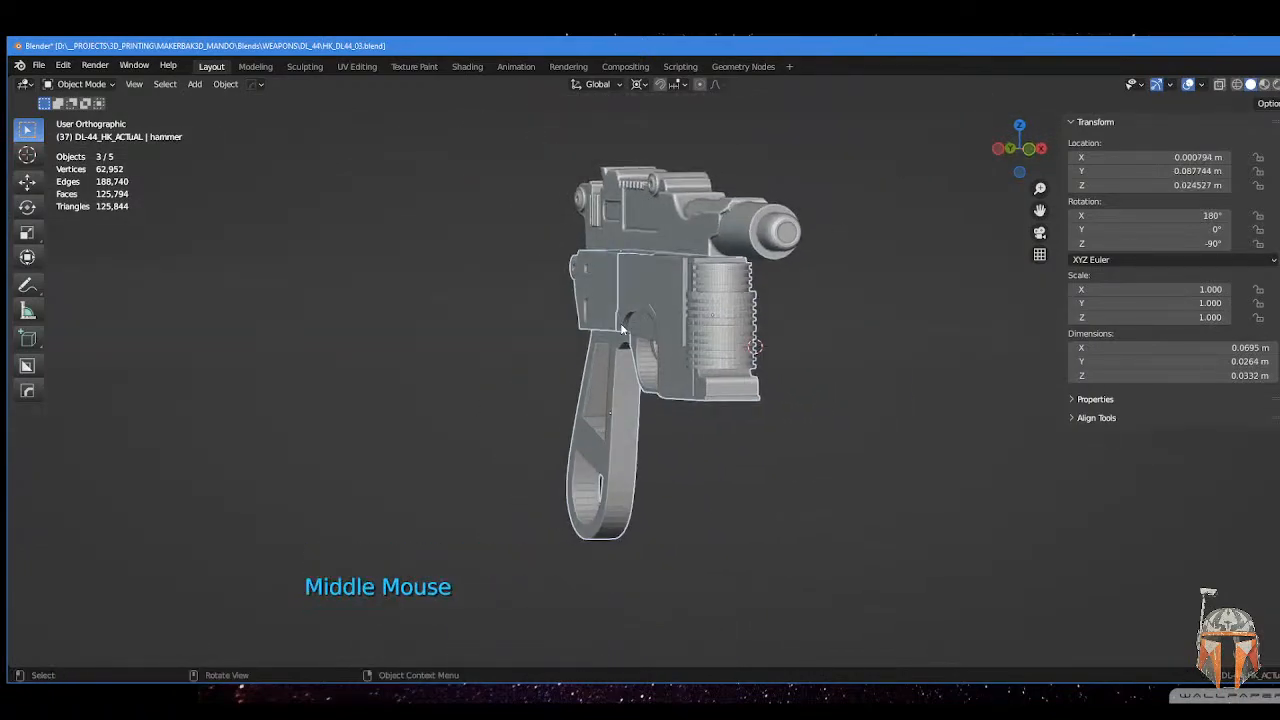
- Move the meshes of the grip frame, lower receiver and hammer 0.000612 m along global X using the copied distance
{"action": "key", "text": "Tab"}
{"action": "key", "text": "g"}
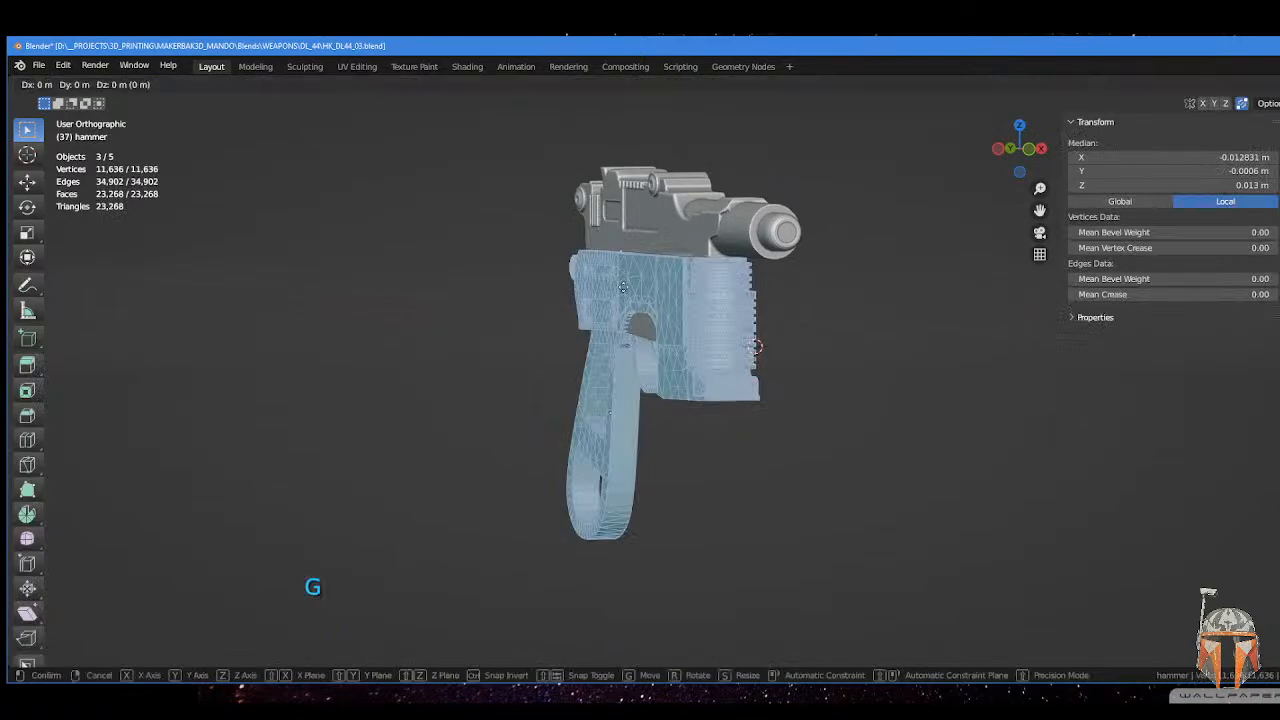
{"action": "key", "text": "x"}
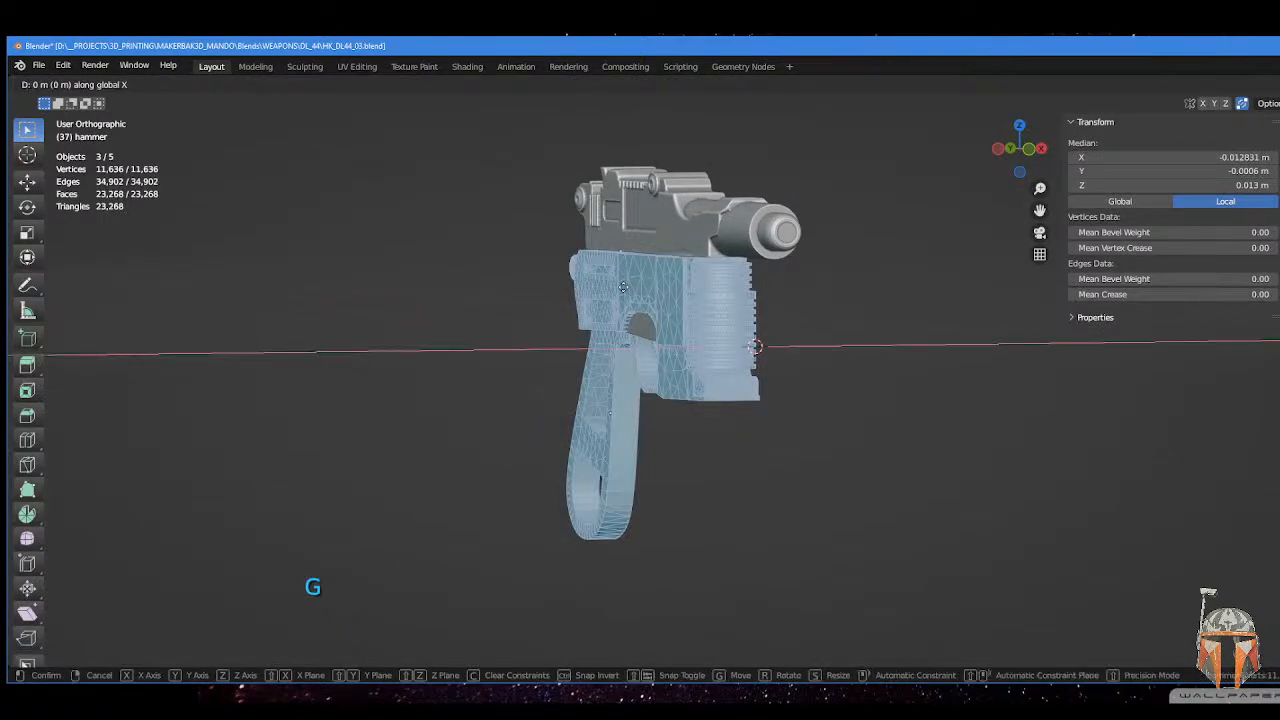
{"action": "left_click", "coordinate": [622, 287]}
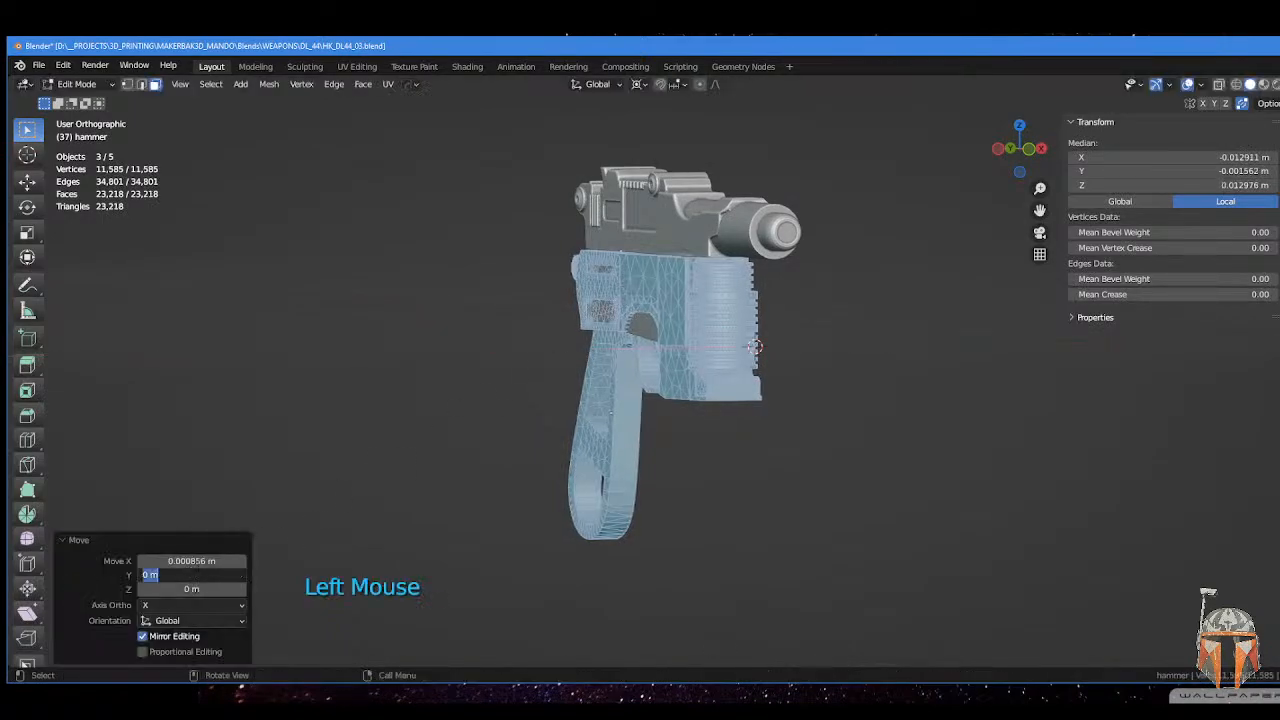
{"action": "key", "text": "Return"}
{"action": "key", "text": "ctrl+v"}
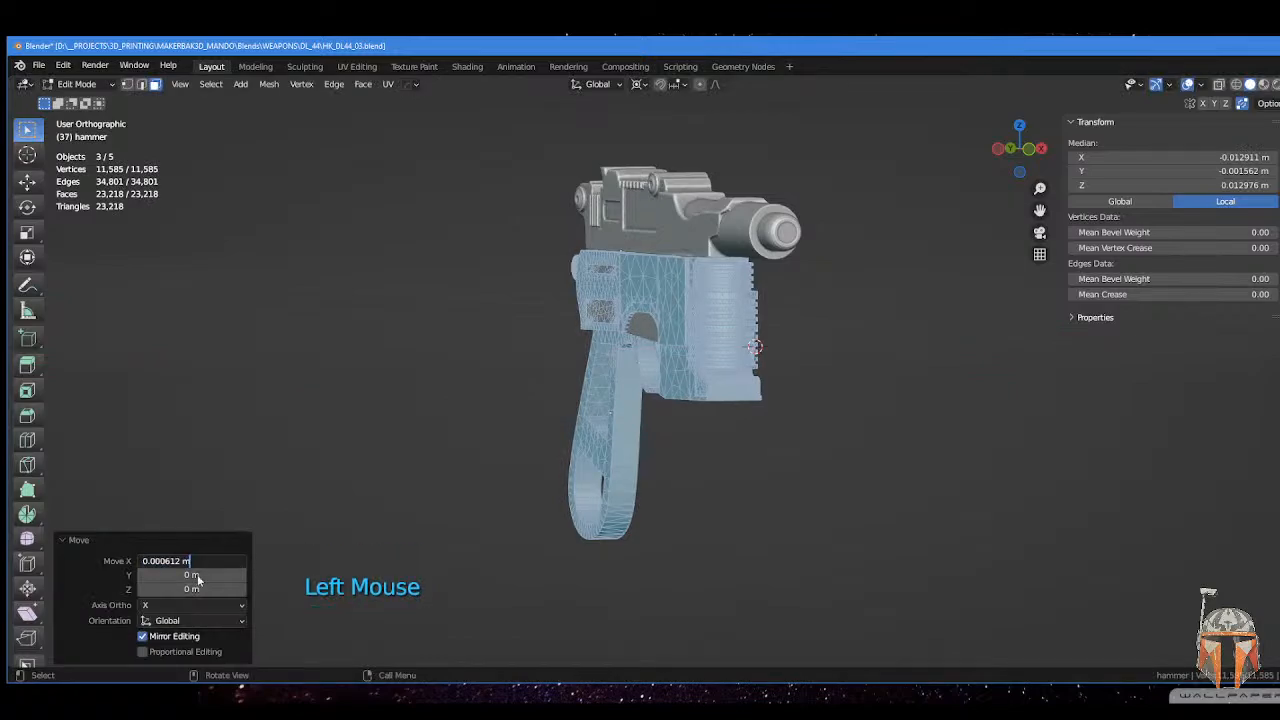
{"action": "key", "text": "Return"}
{"action": "scroll", "coordinate": [626, 283], "scroll_direction": "up", "scroll_amount": 3}
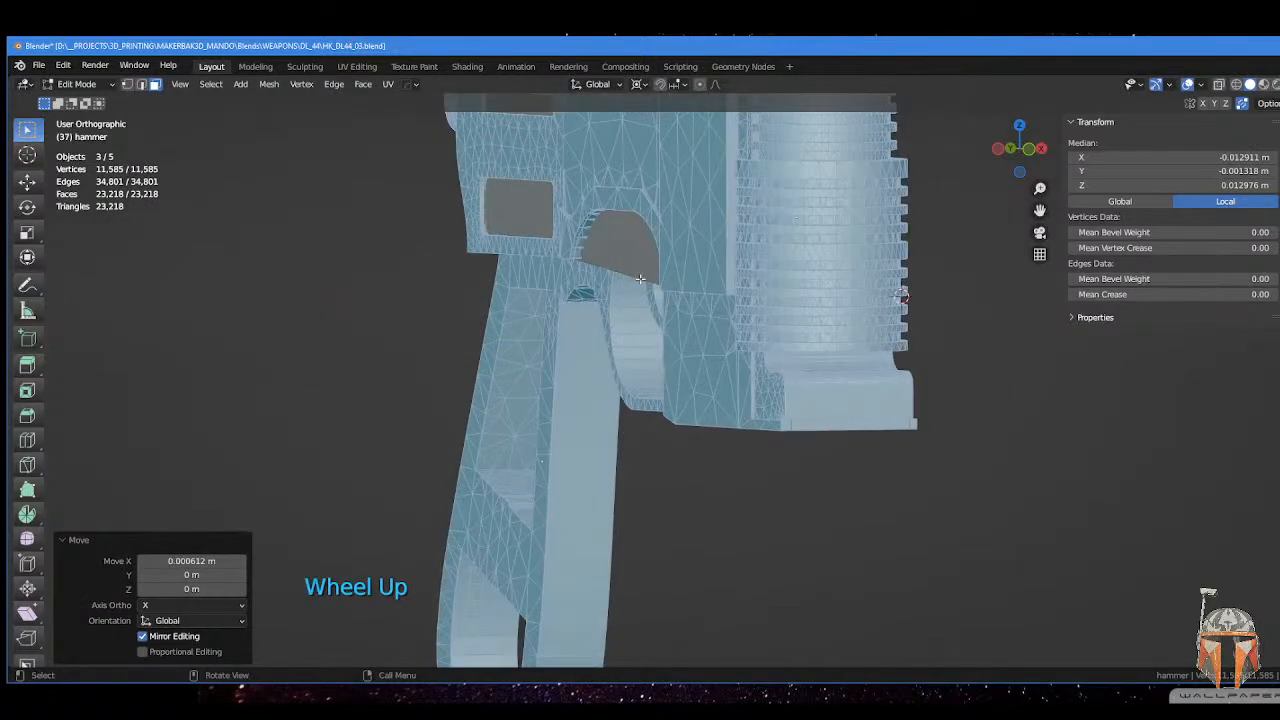
{"action": "middle_click_drag", "start_coordinate": [626, 283], "coordinate": [697, 318]}
{"action": "key", "text": "Tab"}
- Move all geometry of the Cube plate behind the side panel 0.001313 m along global X
{"action": "left_click", "coordinate": [702, 320]}
{"action": "key", "text": "Tab"}
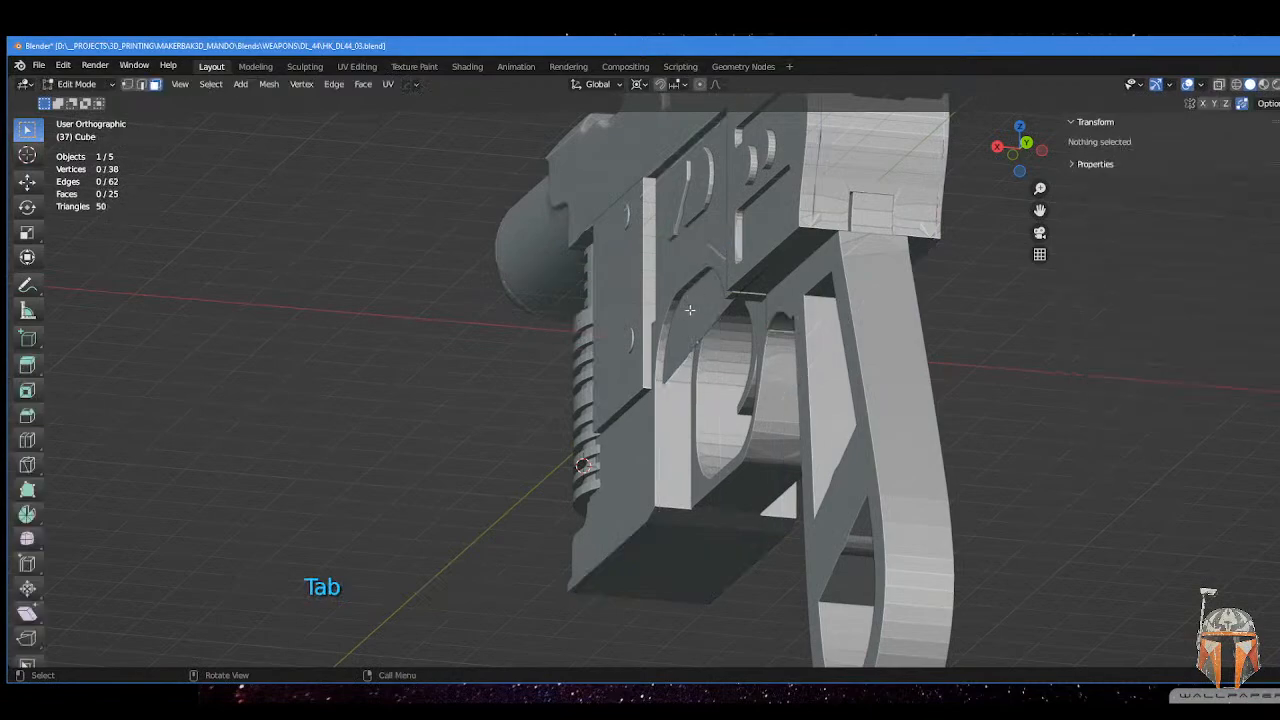
{"action": "key", "text": "a"}
{"action": "left_click", "coordinate": [699, 231]}
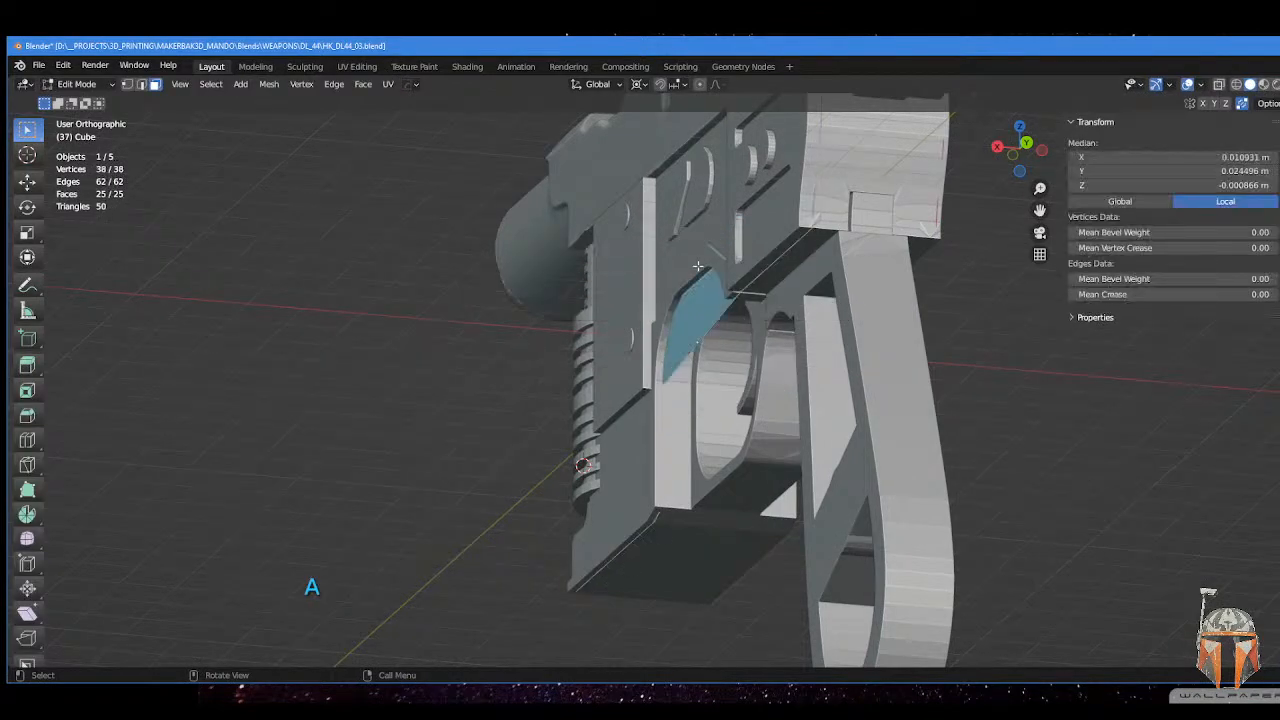
{"action": "key", "text": "g"}
{"action": "key", "text": "x"}
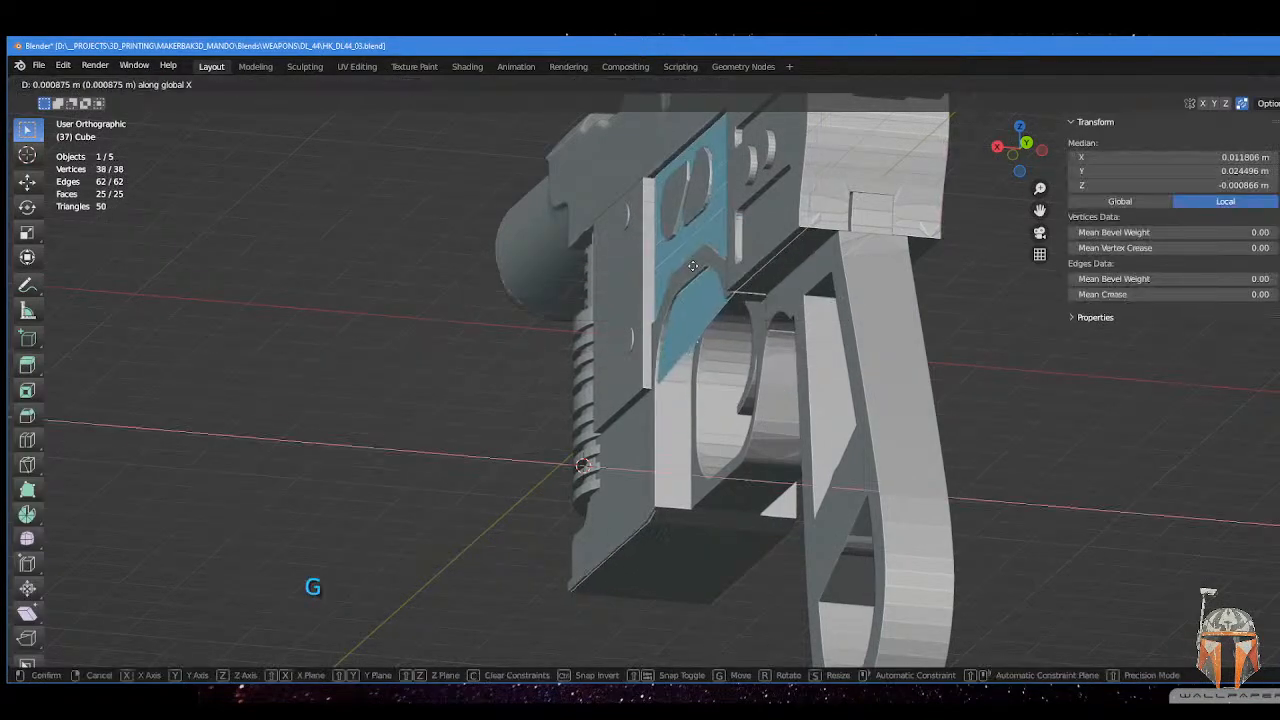
{"action": "left_click", "coordinate": [690, 266]}
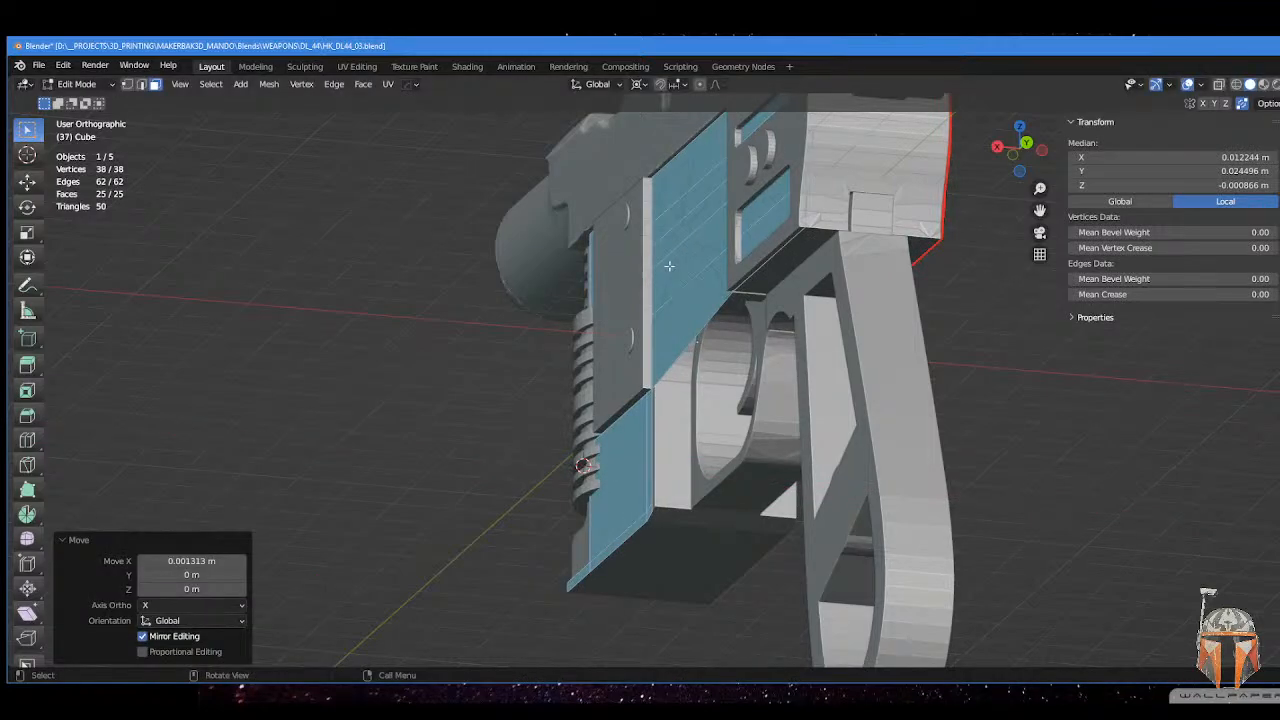
- Move all geometry of the Cube plate -0.000473 m along global X
{"action": "middle_click_drag", "start_coordinate": [690, 266], "coordinate": [284, 370]}
{"action": "middle_click_drag", "start_coordinate": [582, 264], "coordinate": [584, 366]}
{"action": "scroll", "coordinate": [500, 280], "scroll_direction": "up", "scroll_amount": 2}
{"action": "scroll", "coordinate": [509, 290], "scroll_direction": "down", "scroll_amount": 2}
{"action": "scroll", "coordinate": [602, 327], "scroll_direction": "up", "scroll_amount": 2}
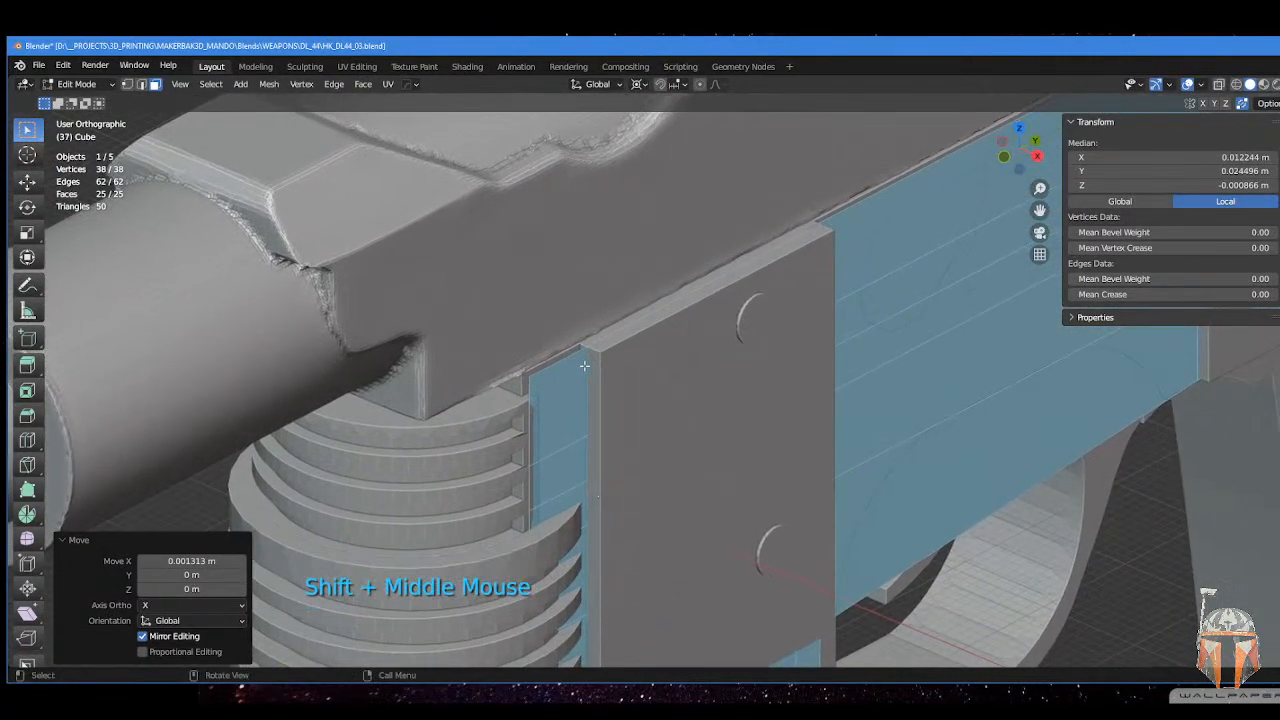
{"action": "key", "text": "g"}
{"action": "key", "text": "x"}
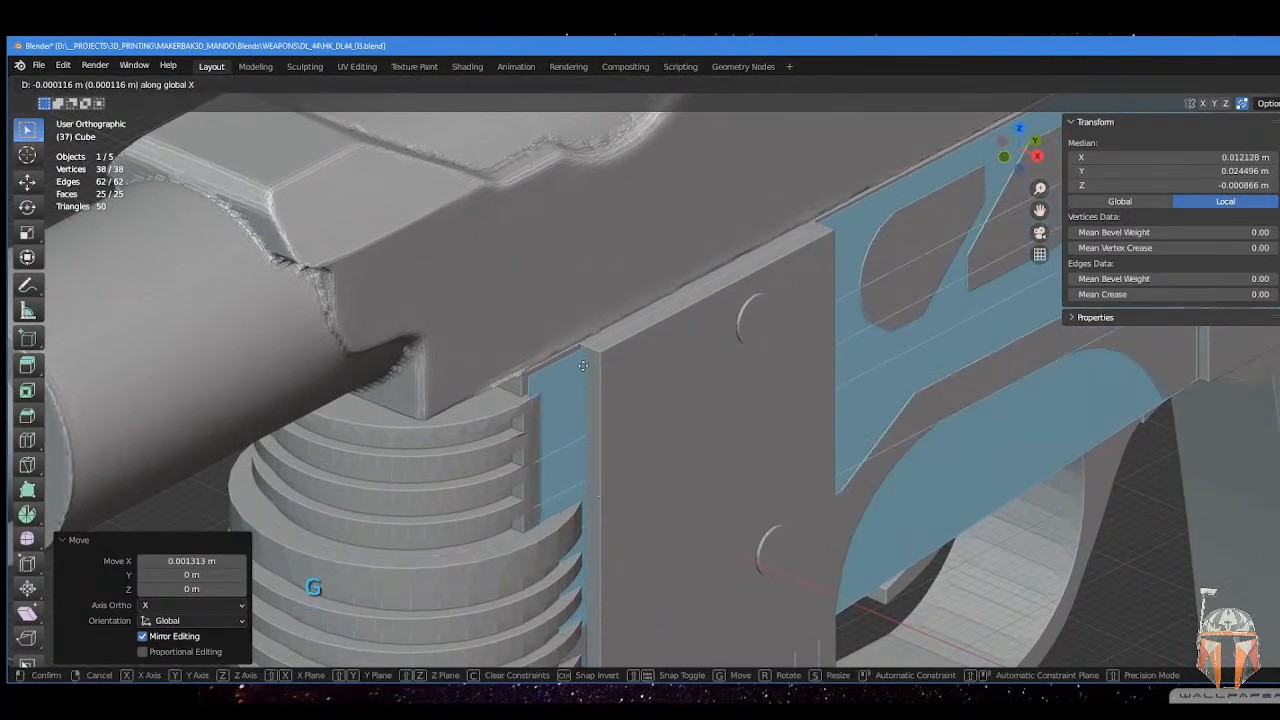
{"action": "left_click", "coordinate": [579, 367]}
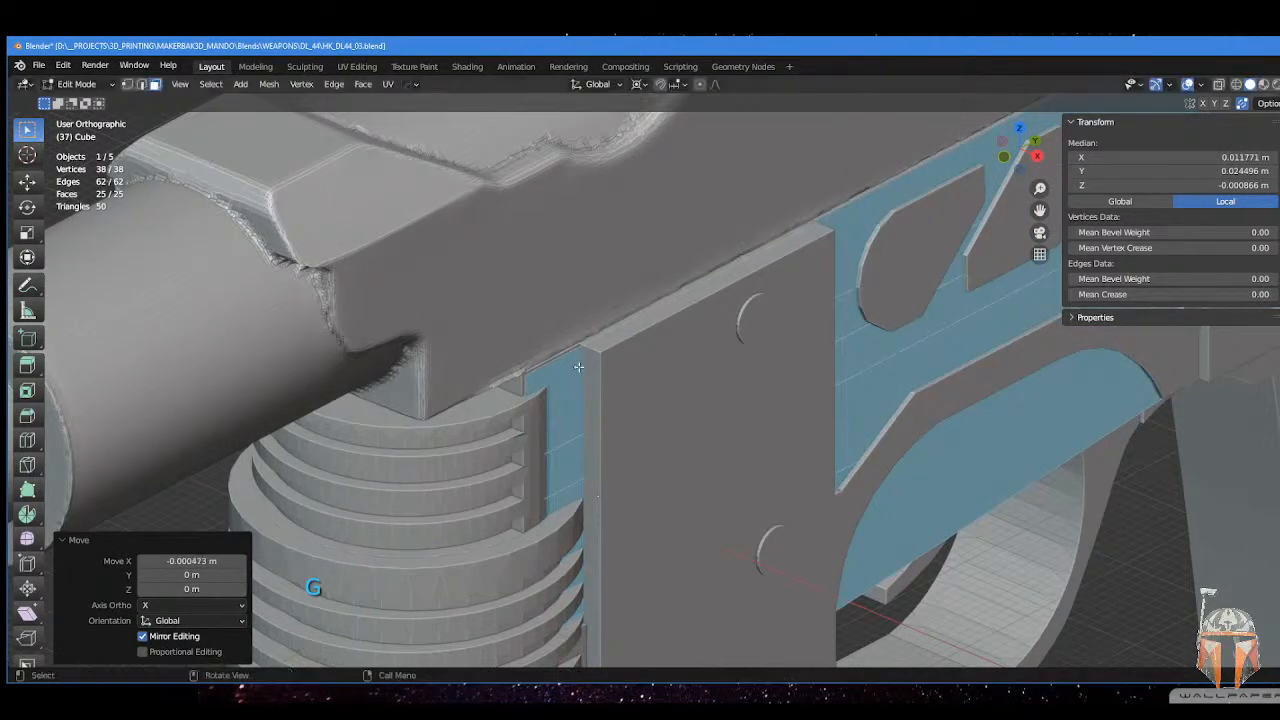
{"action": "middle_click_drag", "start_coordinate": [548, 400], "coordinate": [613, 335], "text": "shift"}
- Examine the lower receiver's mesh around the ribbed magazine front from the side
{"action": "key", "text": "Tab"}
{"action": "left_click", "coordinate": [566, 397]}
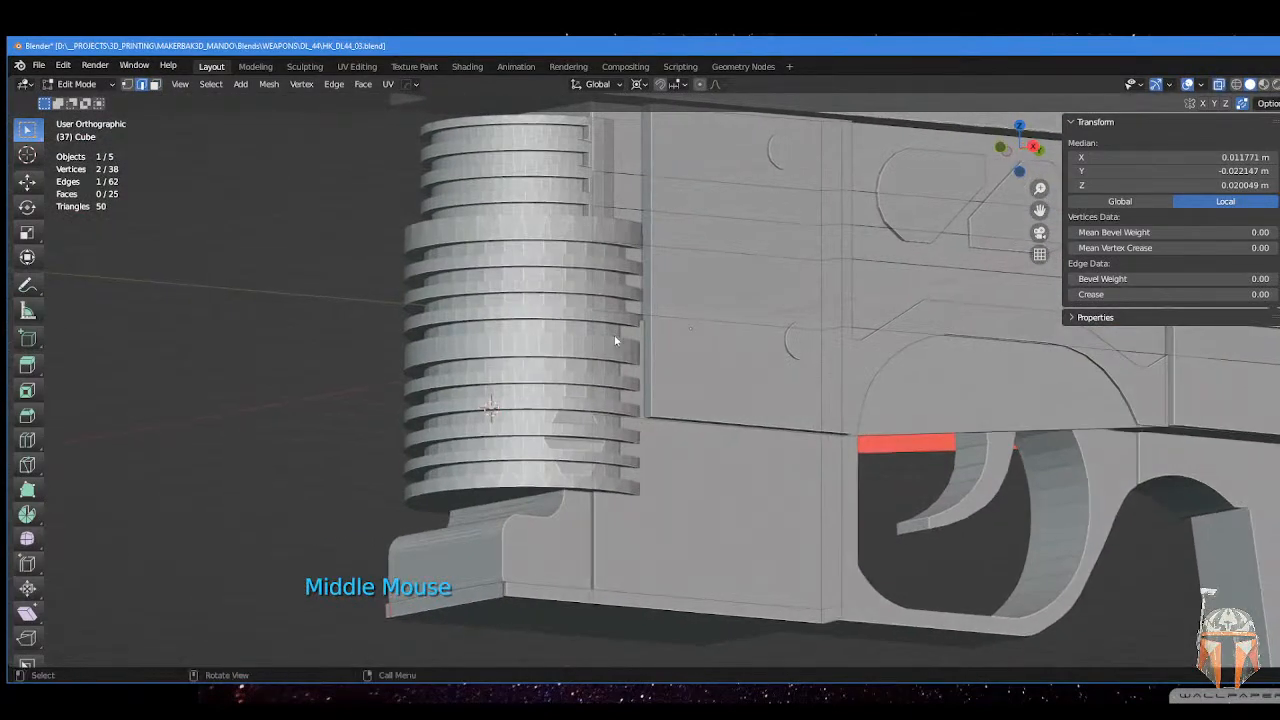
{"action": "key", "text": "Tab"}
{"action": "left_click", "coordinate": [621, 252]}
{"action": "left_click", "coordinate": [524, 319]}
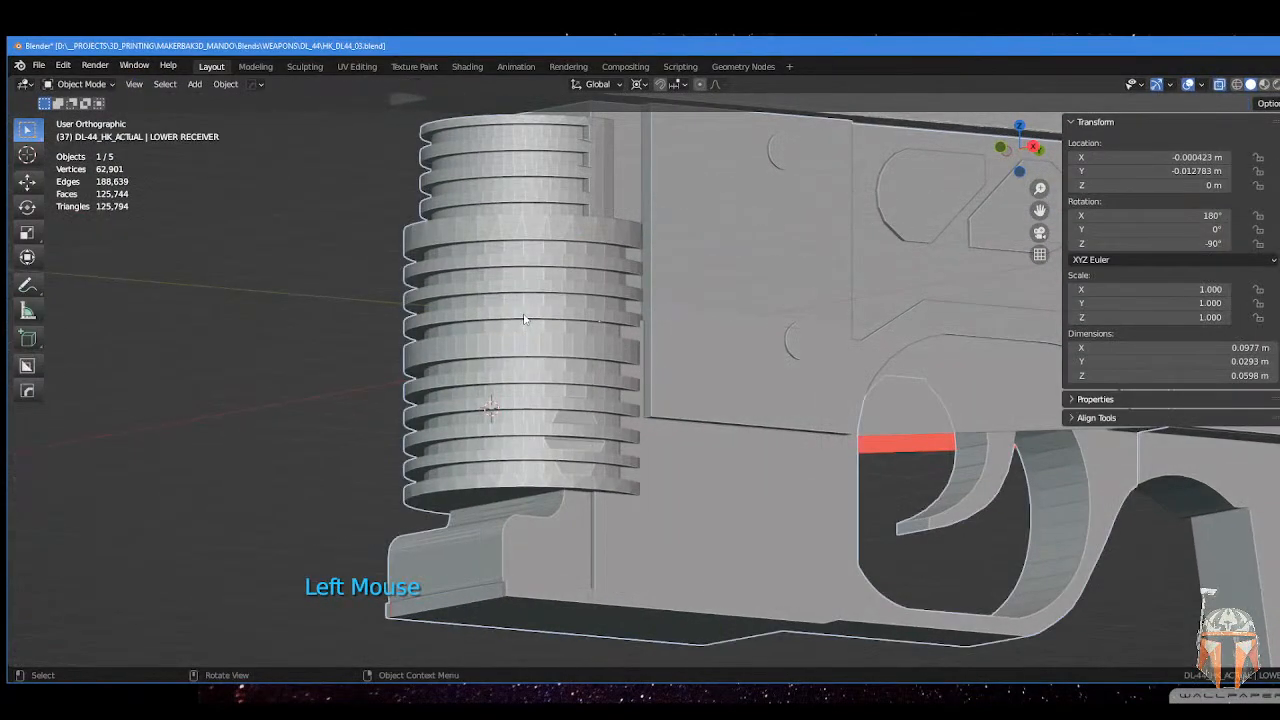
{"action": "key", "text": "Tab"}
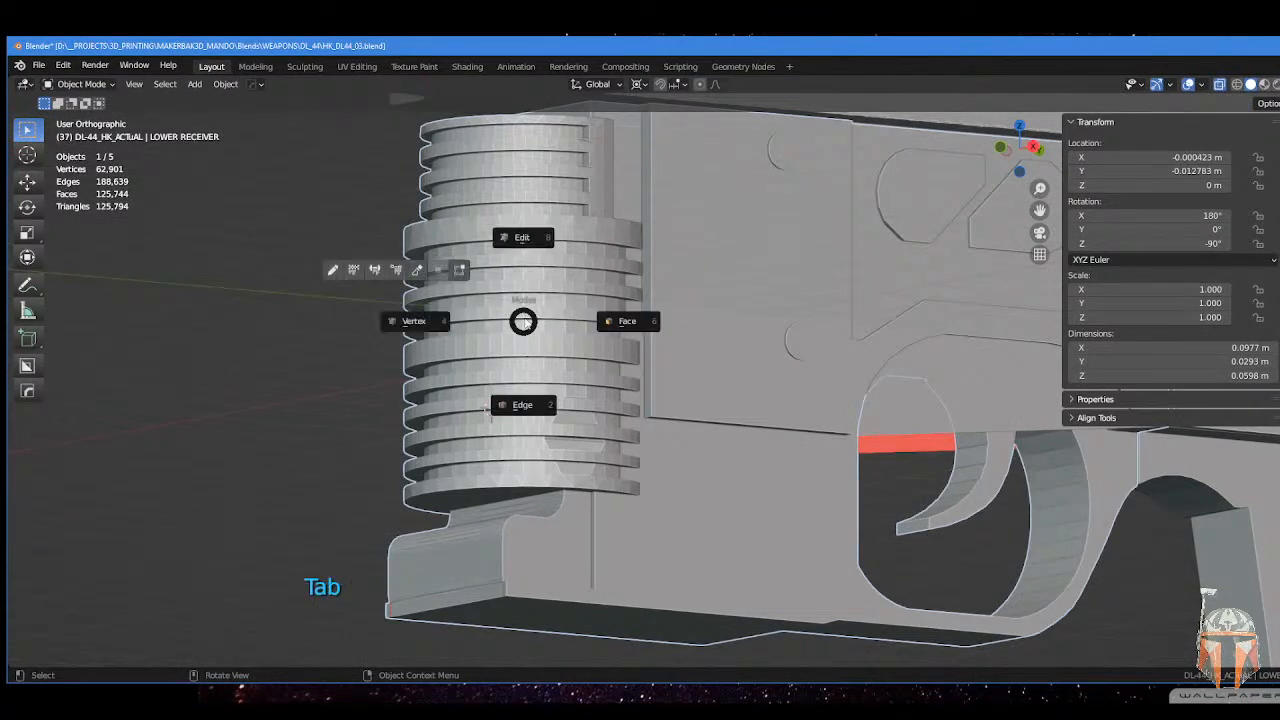
{"action": "left_click", "coordinate": [534, 233]}
{"action": "middle_click_drag", "start_coordinate": [432, 228], "coordinate": [440, 440]}
{"action": "left_click_drag", "start_coordinate": [355, 288], "coordinate": [411, 348]}
{"action": "middle_click_drag", "start_coordinate": [411, 348], "coordinate": [394, 345]}
{"action": "middle_click_drag", "start_coordinate": [412, 437], "coordinate": [420, 425]}
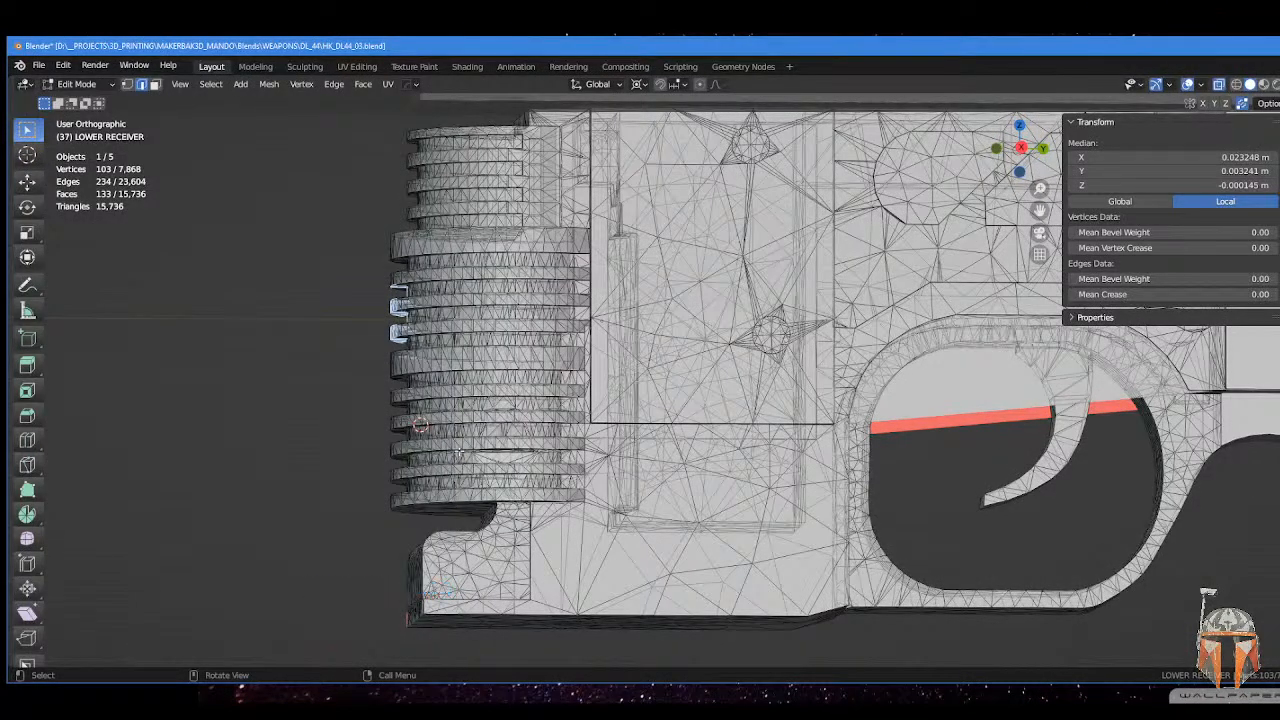
{"action": "middle_click_drag", "start_coordinate": [420, 425], "coordinate": [415, 513]}
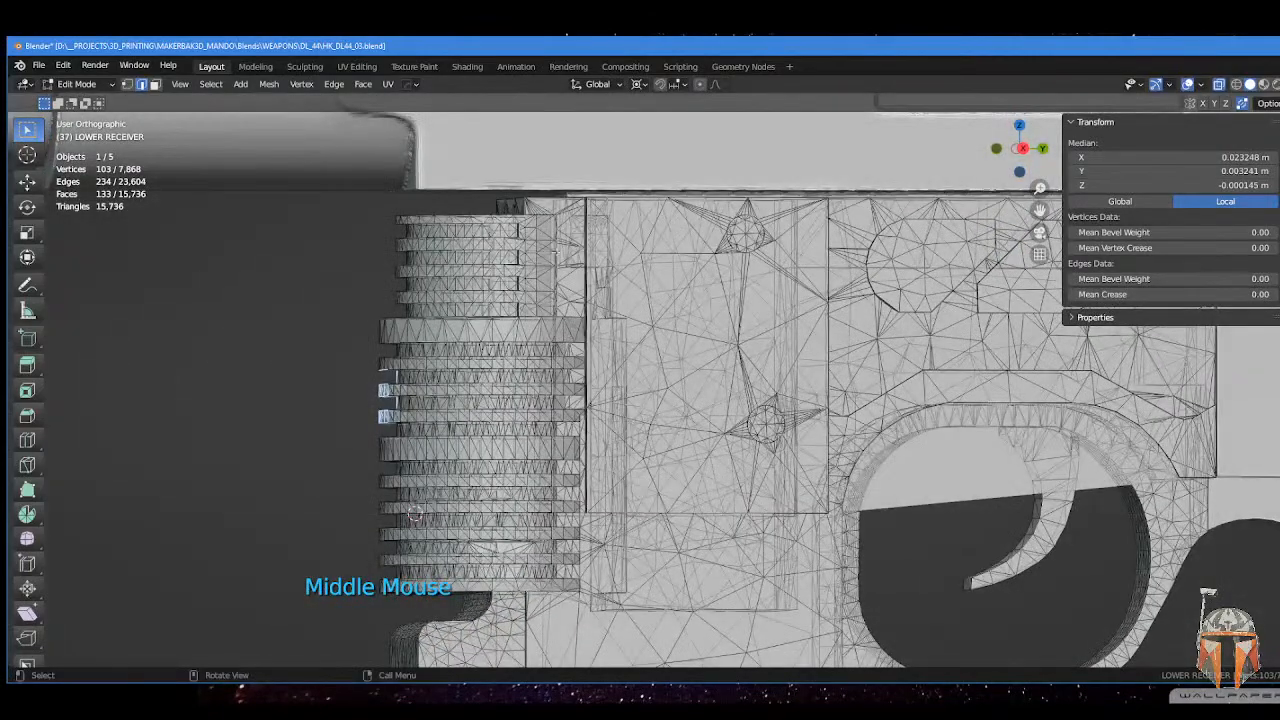
{"action": "middle_click_drag", "start_coordinate": [515, 421], "coordinate": [511, 429]}
{"action": "key", "text": "Tab"}
{"action": "left_click", "coordinate": [511, 345]}
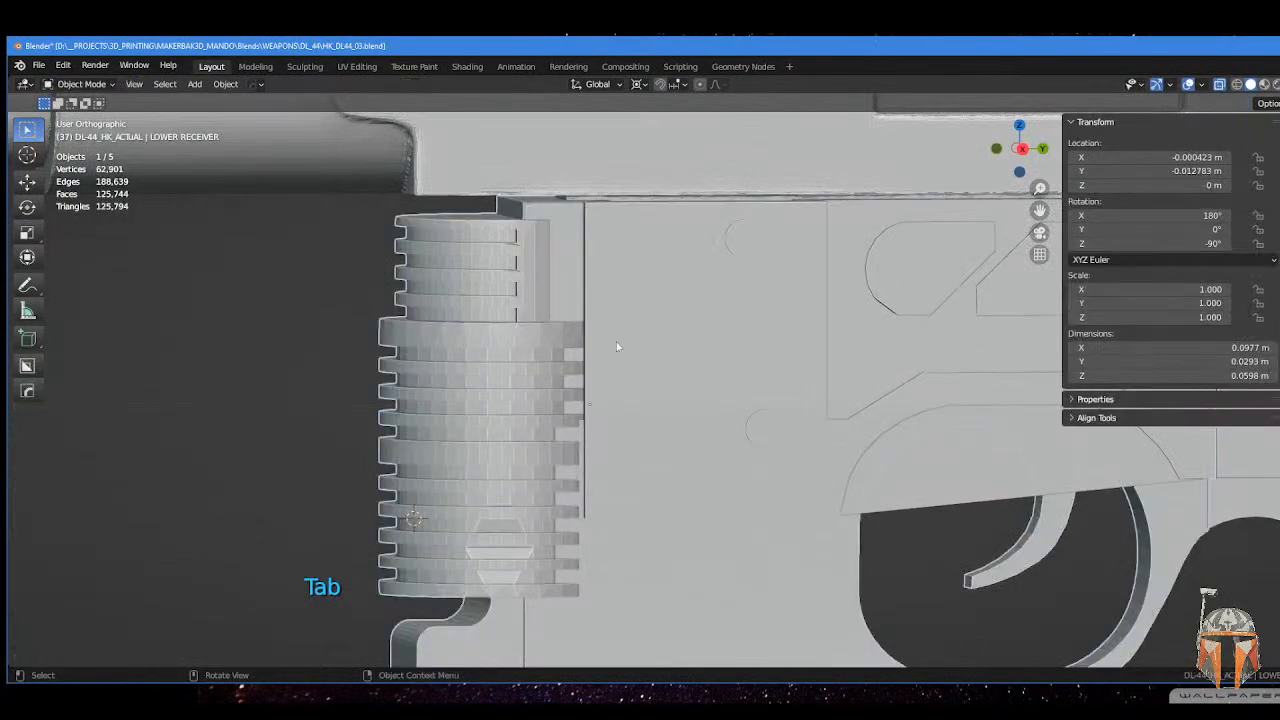
- Add a vertical loop cut near the front edge of the Cube plate with a slide factor of -0.817
{"action": "left_click", "coordinate": [558, 253]}
{"action": "middle_click_drag", "start_coordinate": [567, 252], "coordinate": [621, 258]}
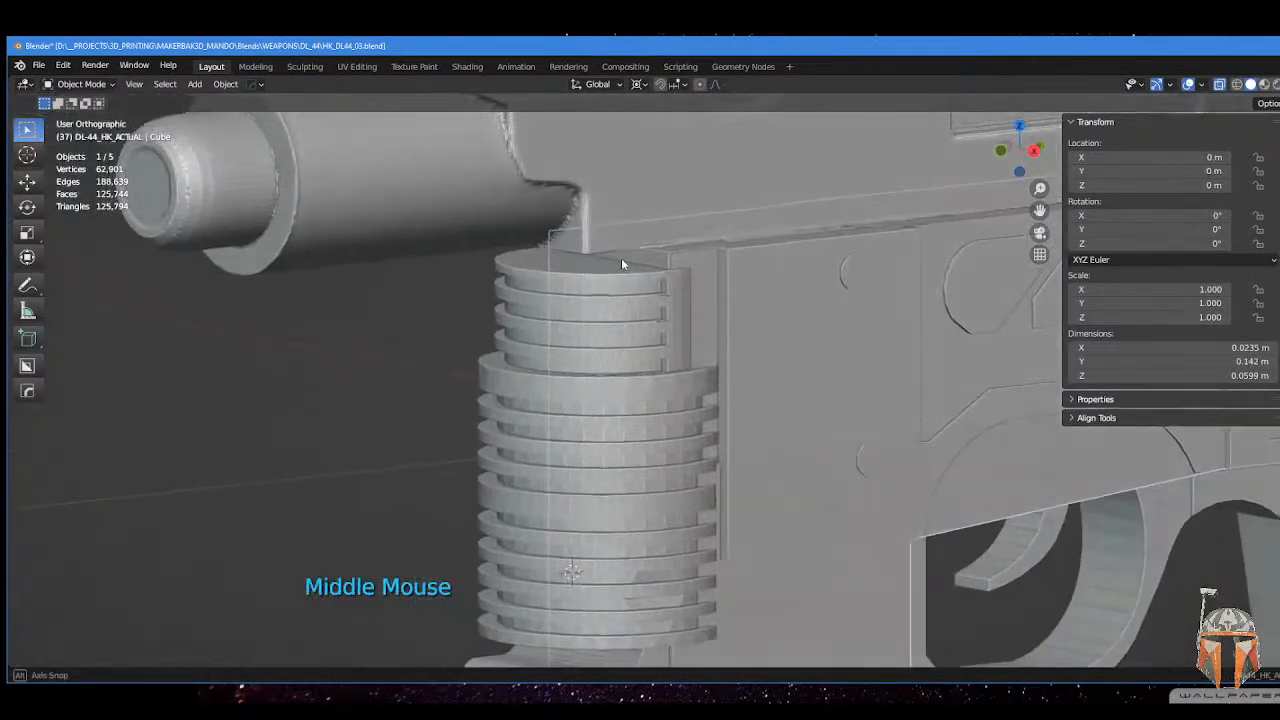
{"action": "middle_click_drag", "start_coordinate": [722, 278], "coordinate": [543, 237], "text": "shift"}
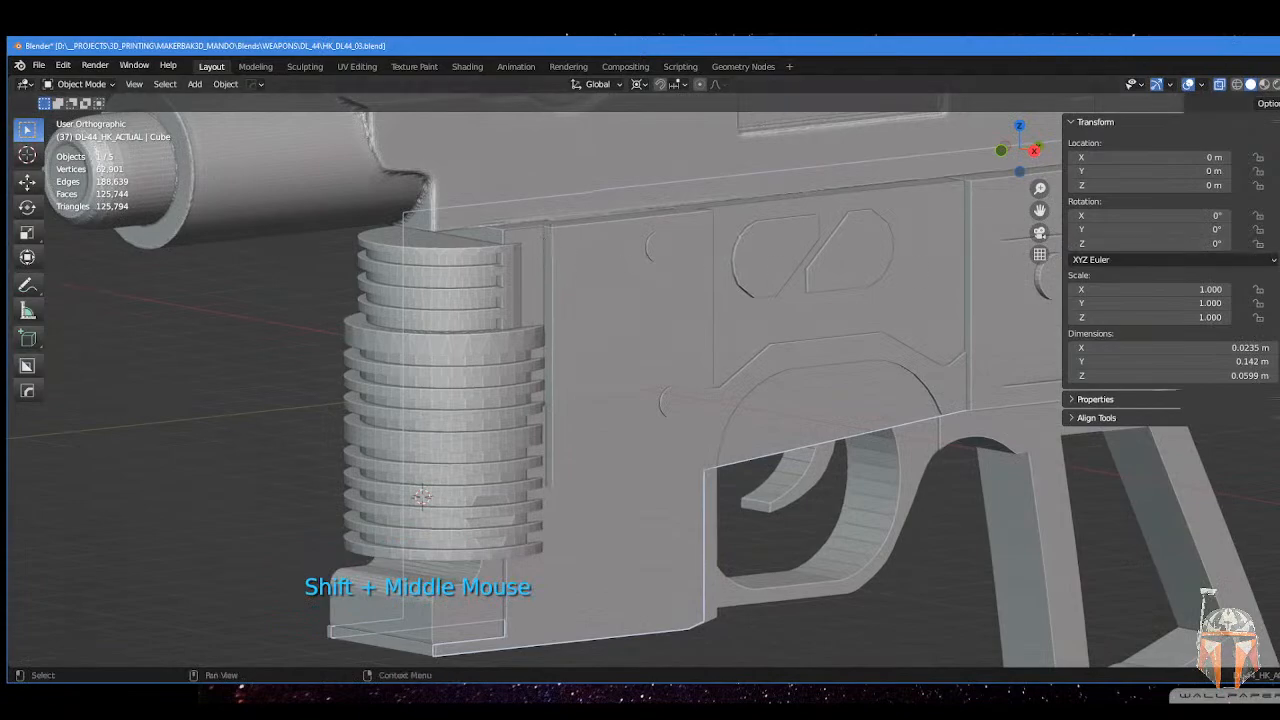
{"action": "middle_click_drag", "start_coordinate": [537, 297], "coordinate": [531, 296]}
{"action": "key", "text": "Tab"}
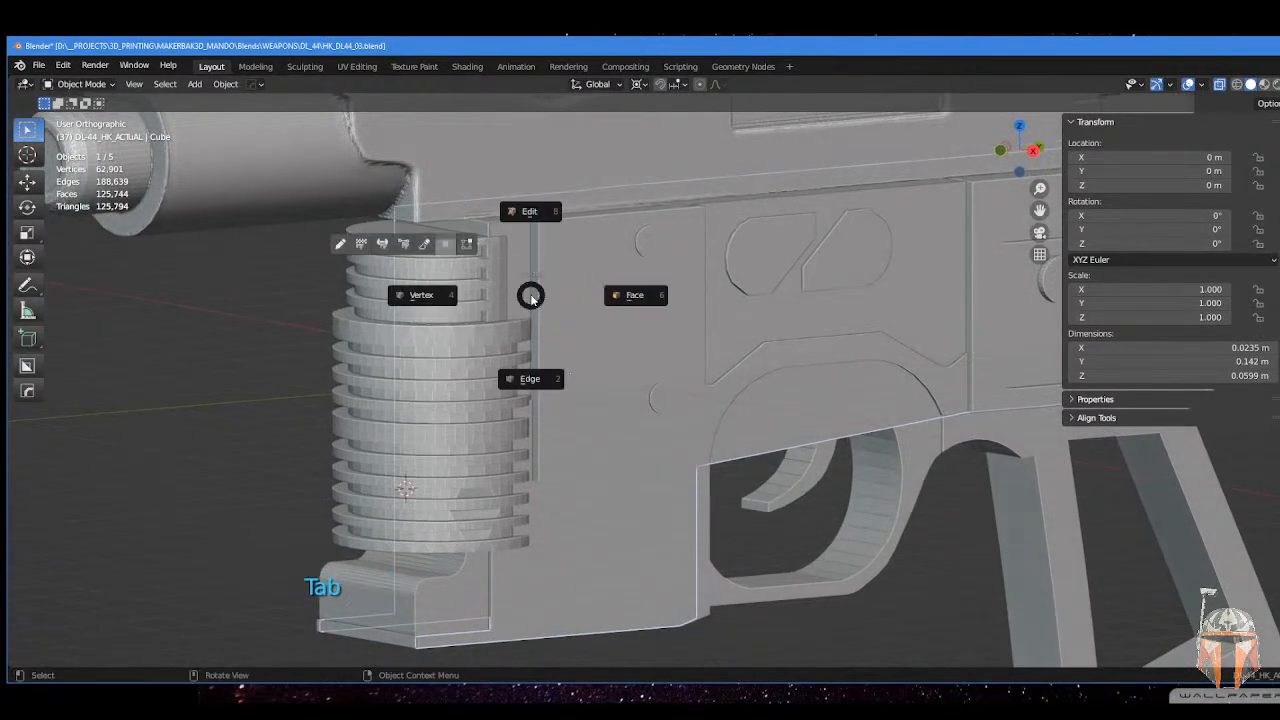
{"action": "left_click", "coordinate": [528, 213]}
{"action": "middle_click_drag", "start_coordinate": [528, 217], "coordinate": [519, 279]}
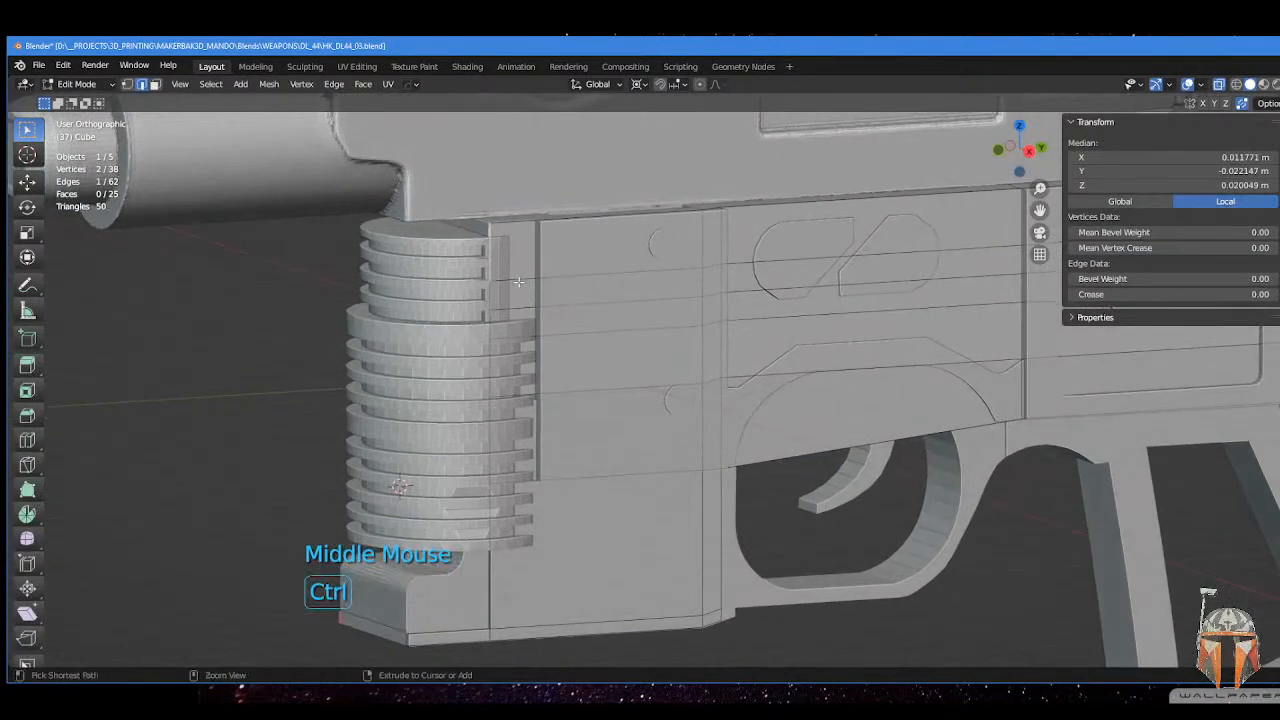
{"action": "key", "text": "ctrl+r"}
{"action": "left_click", "coordinate": [516, 279]}
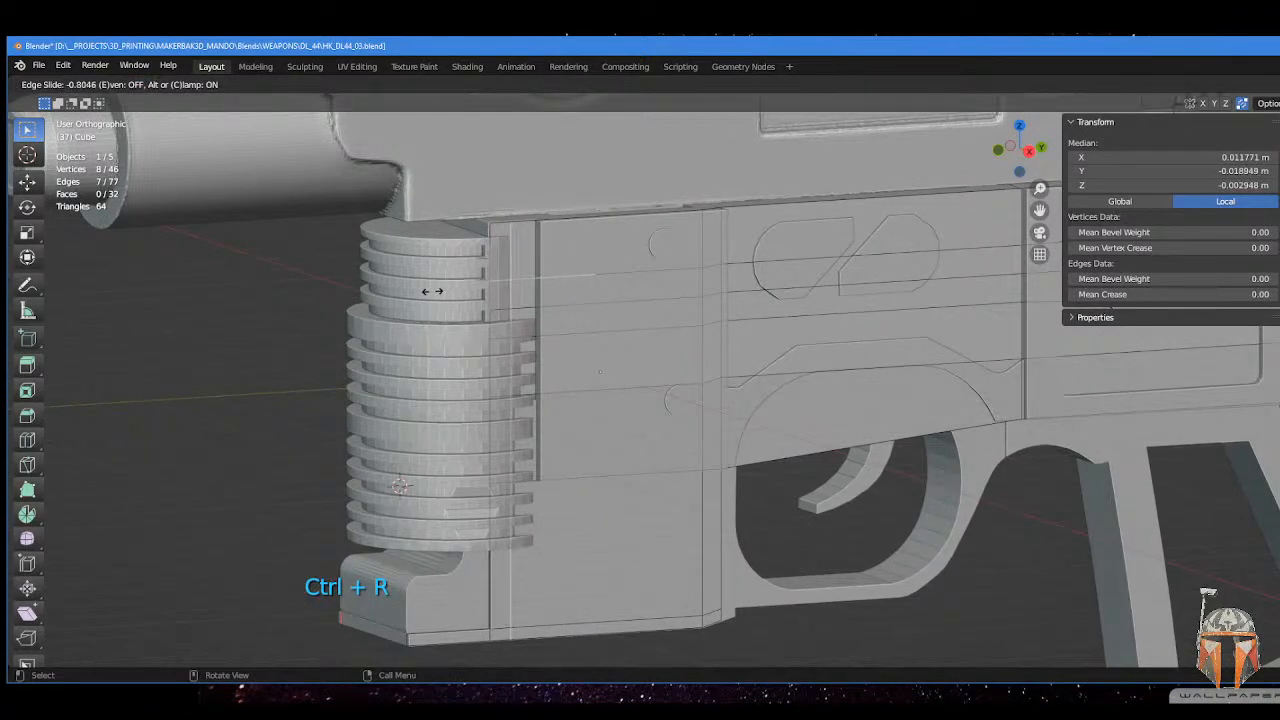
{"action": "left_click", "coordinate": [431, 291]}
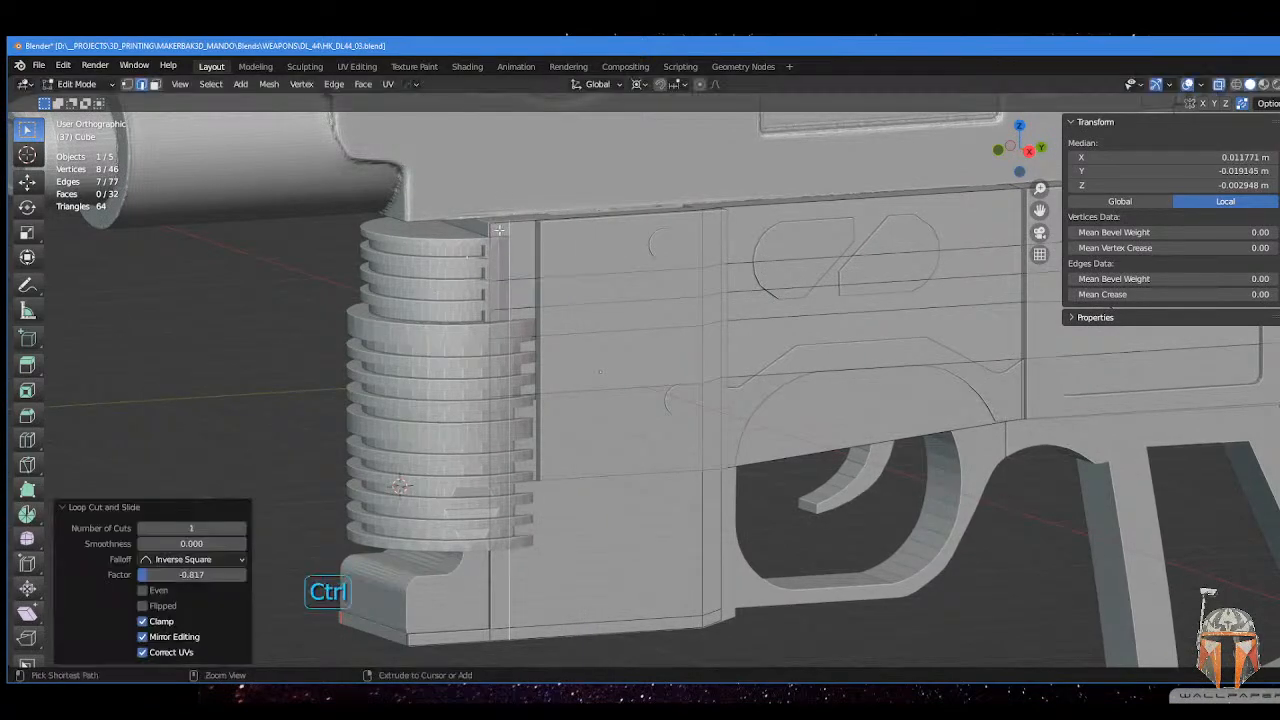
- Add a horizontal loop cut near the plate's top edge with factor -0.538 and another level with the bottom of the magazine ribs
{"action": "key", "text": "ctrl+r"}
{"action": "left_click", "coordinate": [501, 229]}
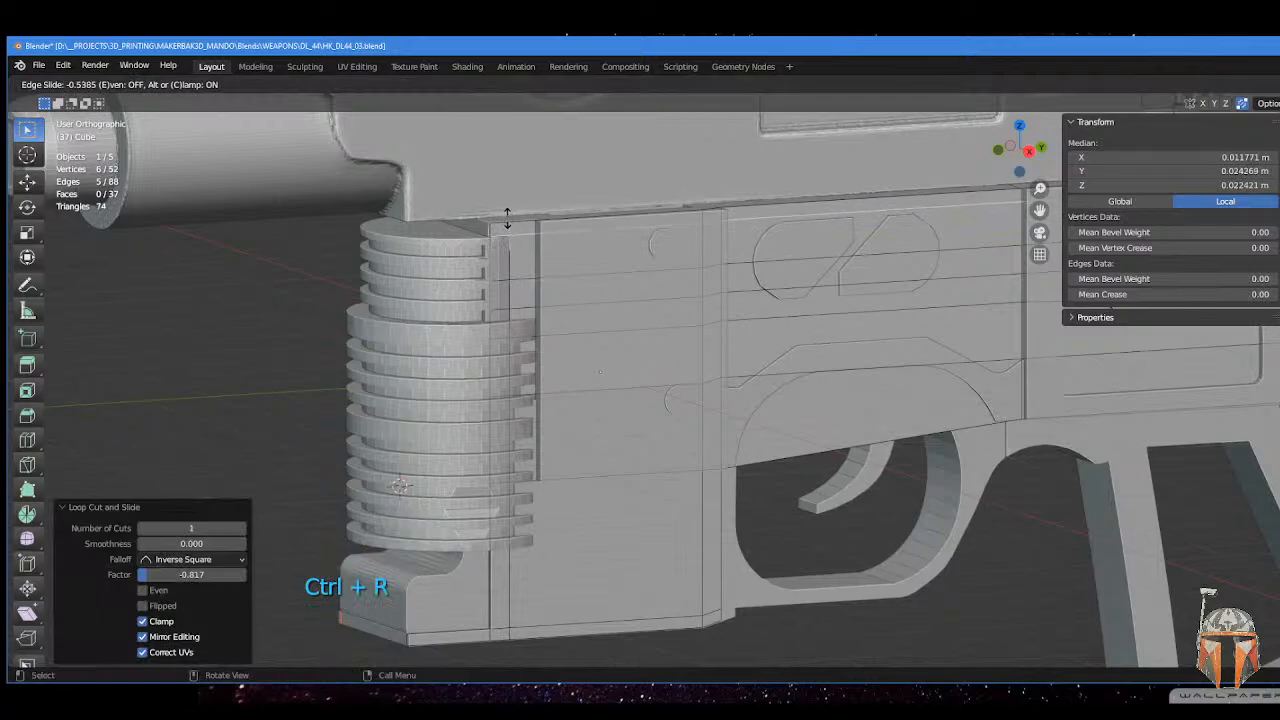
{"action": "left_click", "coordinate": [509, 209]}
{"action": "middle_click_drag", "start_coordinate": [516, 460], "coordinate": [470, 505], "text": "shift"}
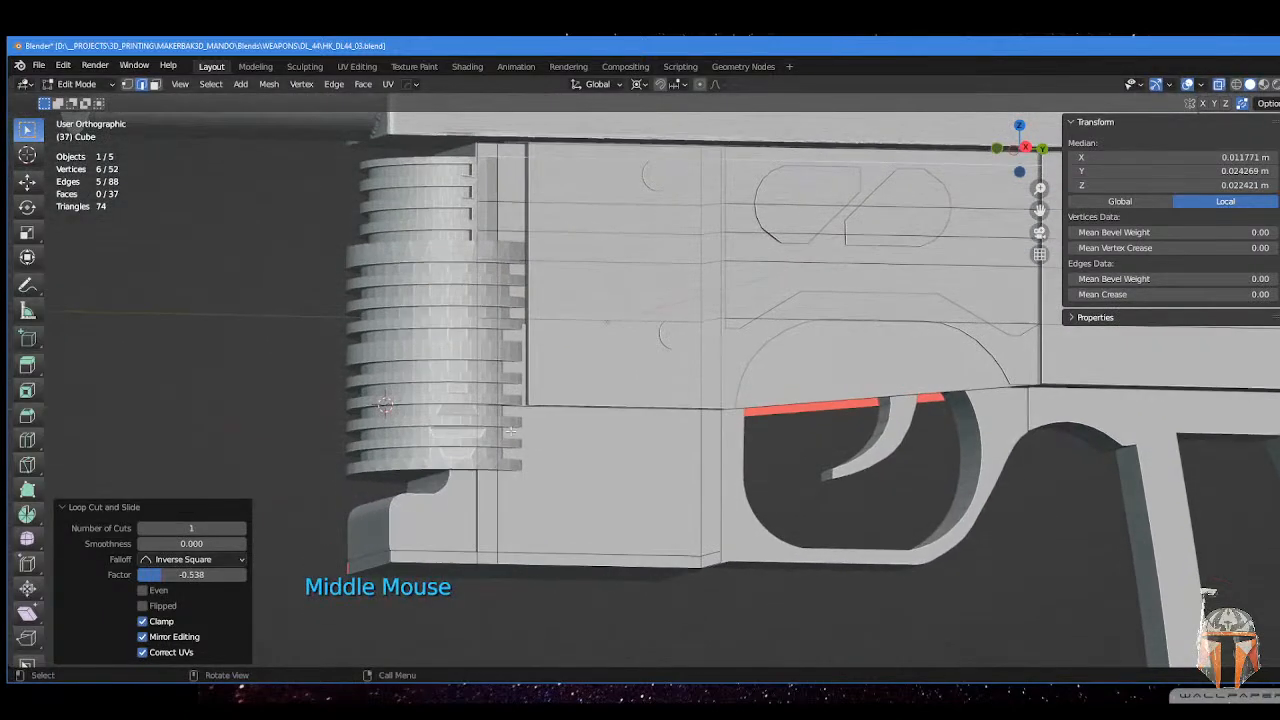
{"action": "scroll", "coordinate": [440, 525], "scroll_direction": "up", "scroll_amount": 2}
{"action": "key", "text": "ctrl+r"}
{"action": "left_click", "coordinate": [425, 530]}
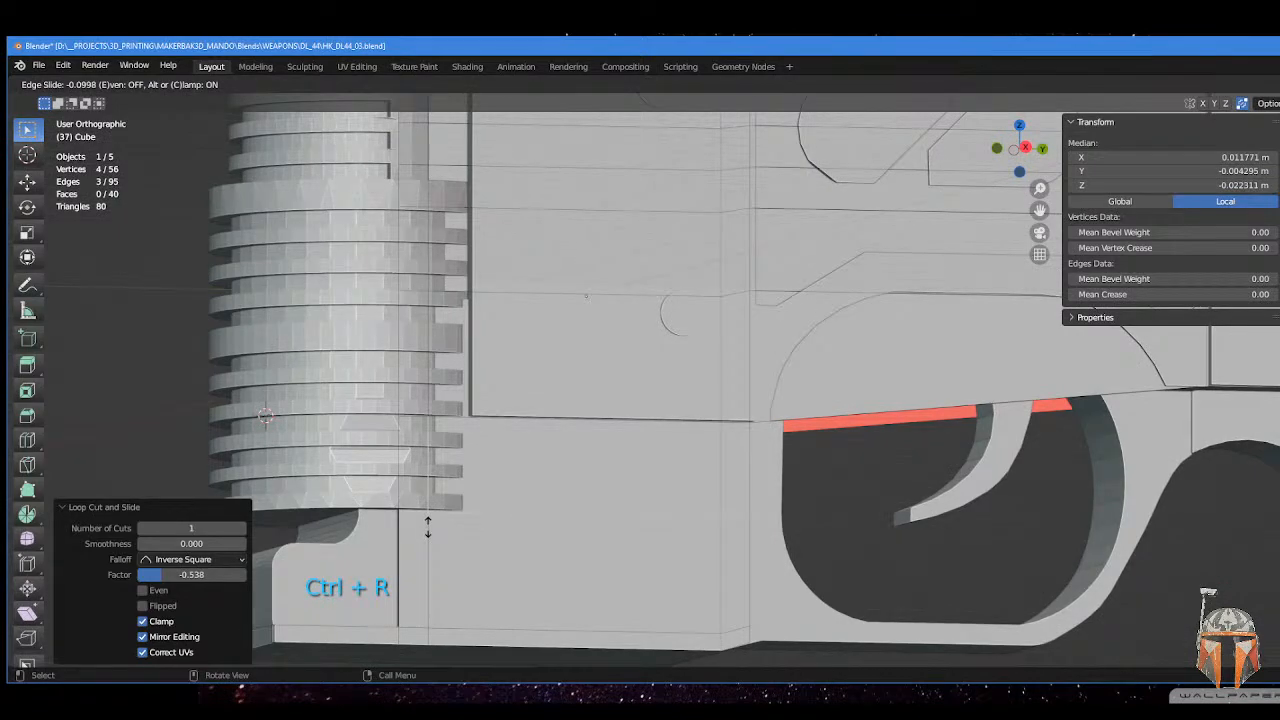
{"action": "left_click", "coordinate": [427, 528]}
- Delete the column of six narrow plate faces at the front edge beside the magazine ribs
{"action": "key", "text": "ctrl+Tab"}
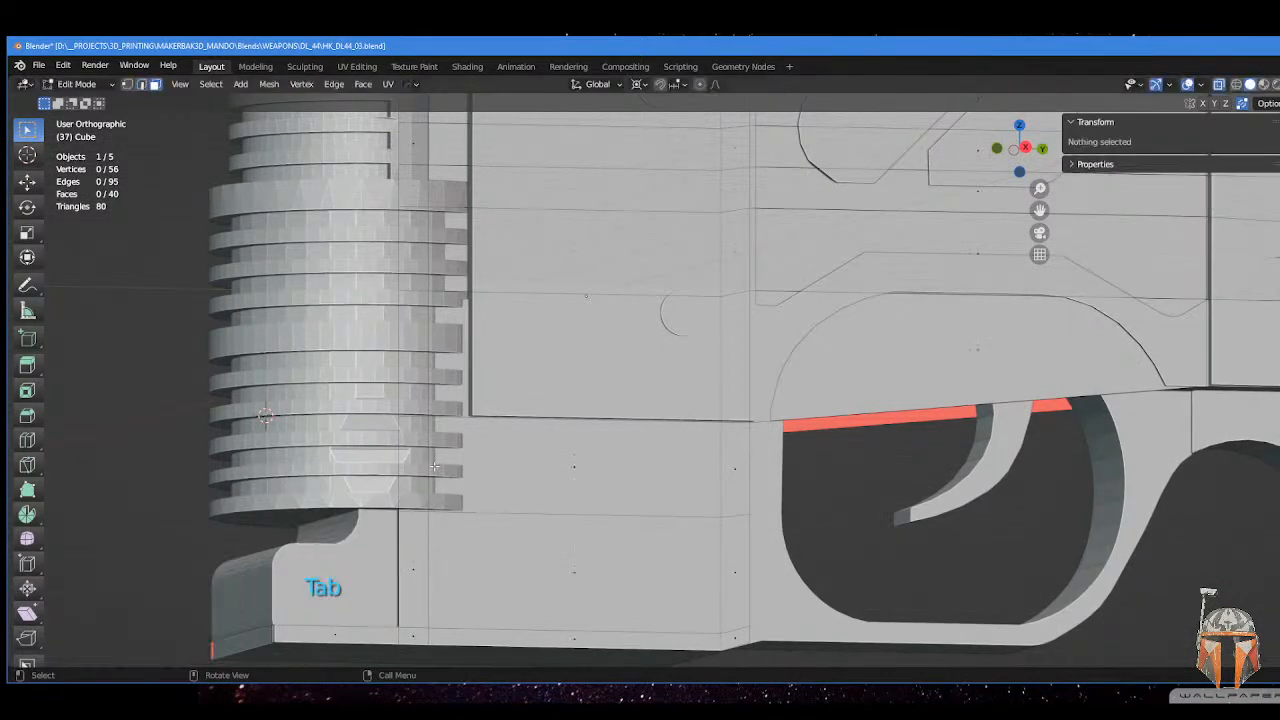
{"action": "left_click", "coordinate": [411, 455]}
{"action": "left_click", "coordinate": [411, 455]}
{"action": "middle_click_drag", "start_coordinate": [411, 455], "coordinate": [411, 590], "text": "shift"}
{"action": "left_click_drag", "start_coordinate": [405, 252], "coordinate": [466, 334], "text": "shift"}
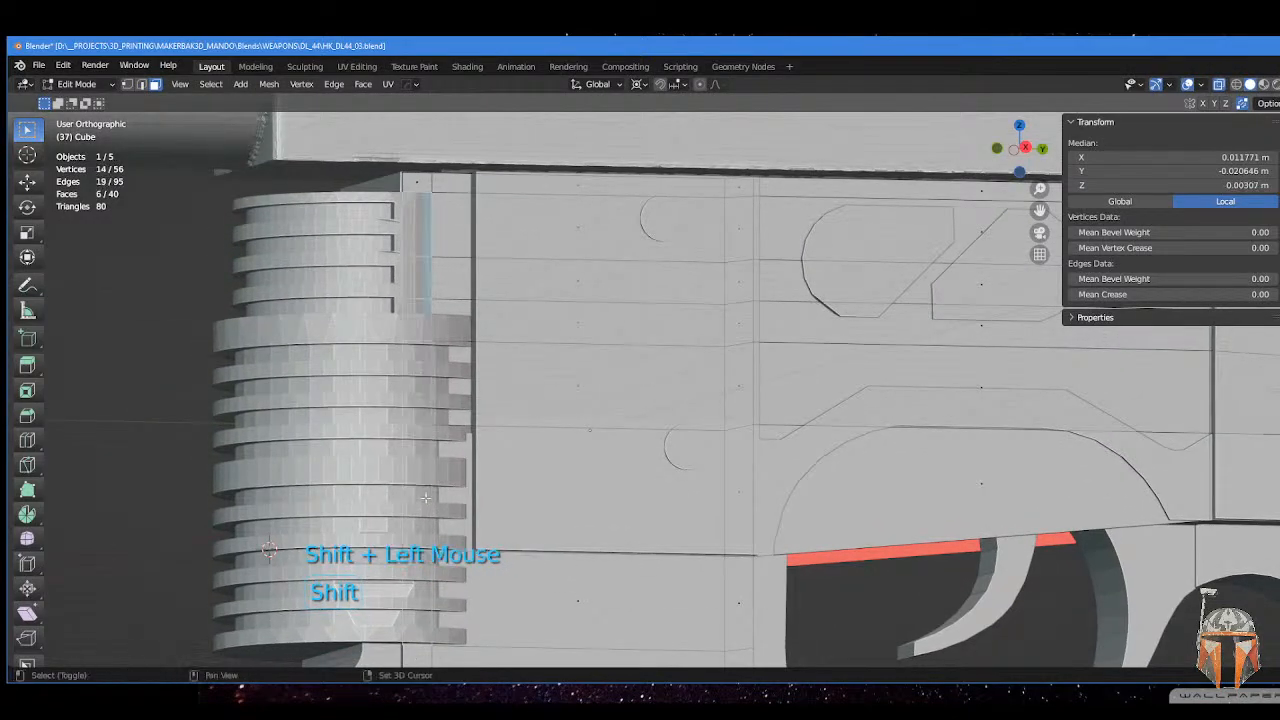
{"action": "key", "text": "x"}
{"action": "left_click", "coordinate": [563, 281]}
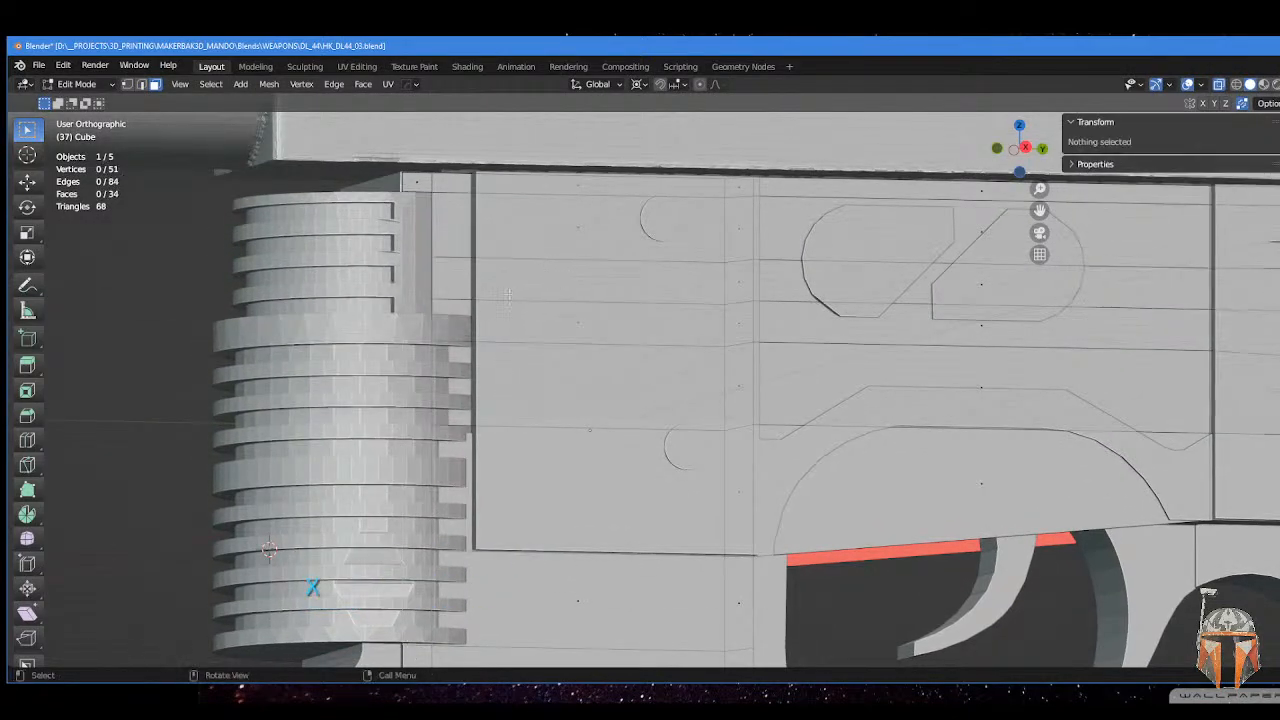
- Select the plate's stepped front boundary edges from the bottom corner up to its top edge
{"action": "middle_click_drag", "start_coordinate": [563, 281], "coordinate": [470, 505]}
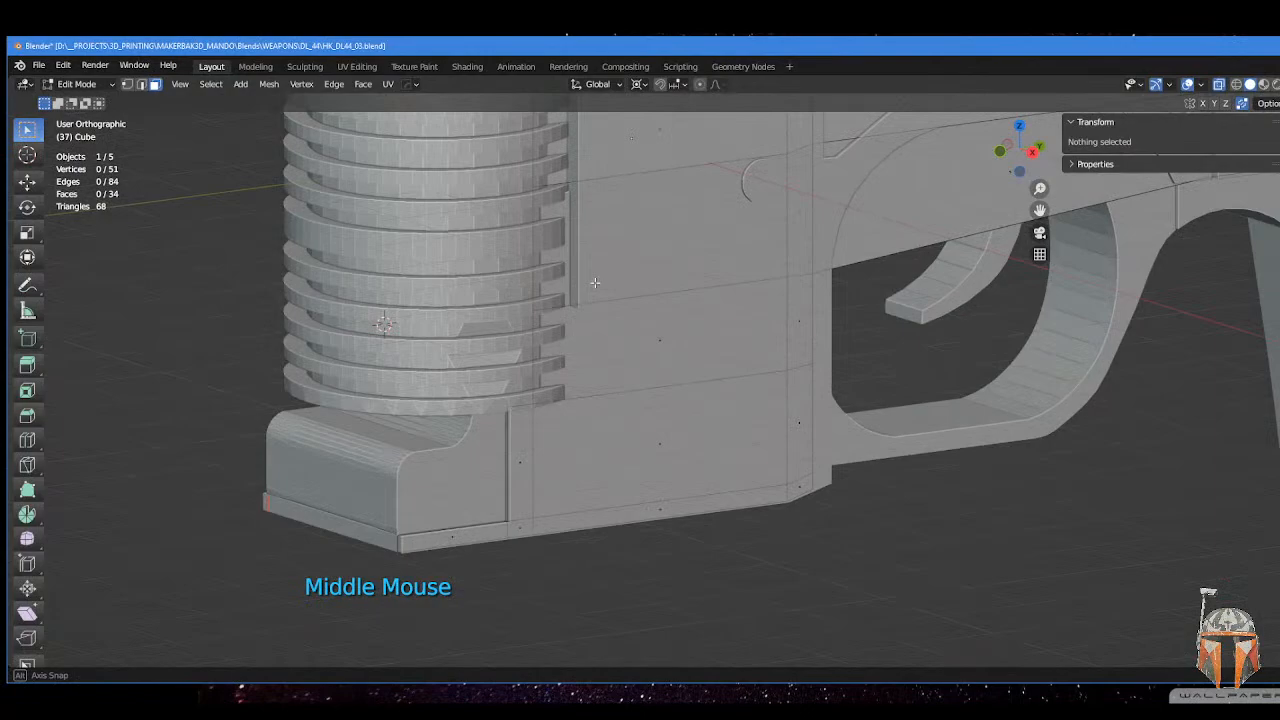
{"action": "key", "text": "Tab"}
{"action": "left_click", "coordinate": [473, 521]}
{"action": "left_click", "coordinate": [473, 521]}
{"action": "left_click", "coordinate": [410, 535], "text": "shift"}
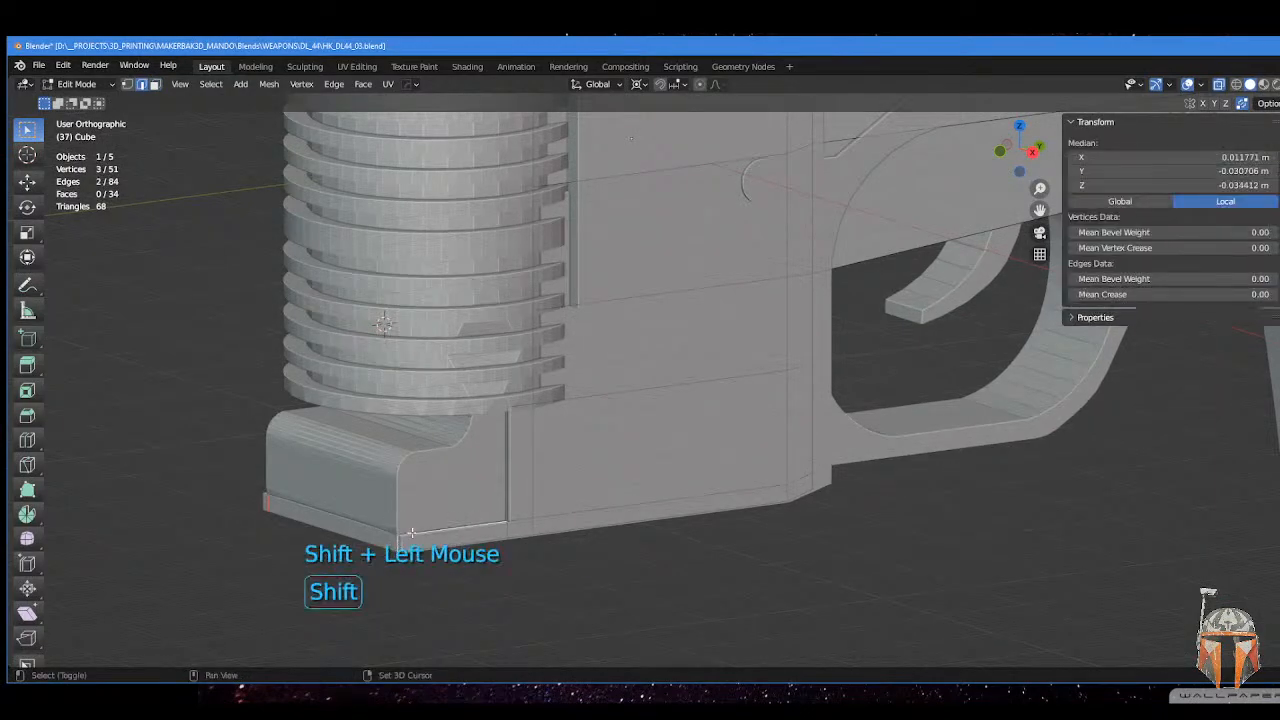
{"action": "left_click", "coordinate": [502, 503], "text": "shift"}
{"action": "middle_click_drag", "start_coordinate": [533, 315], "coordinate": [522, 574], "text": "shift"}
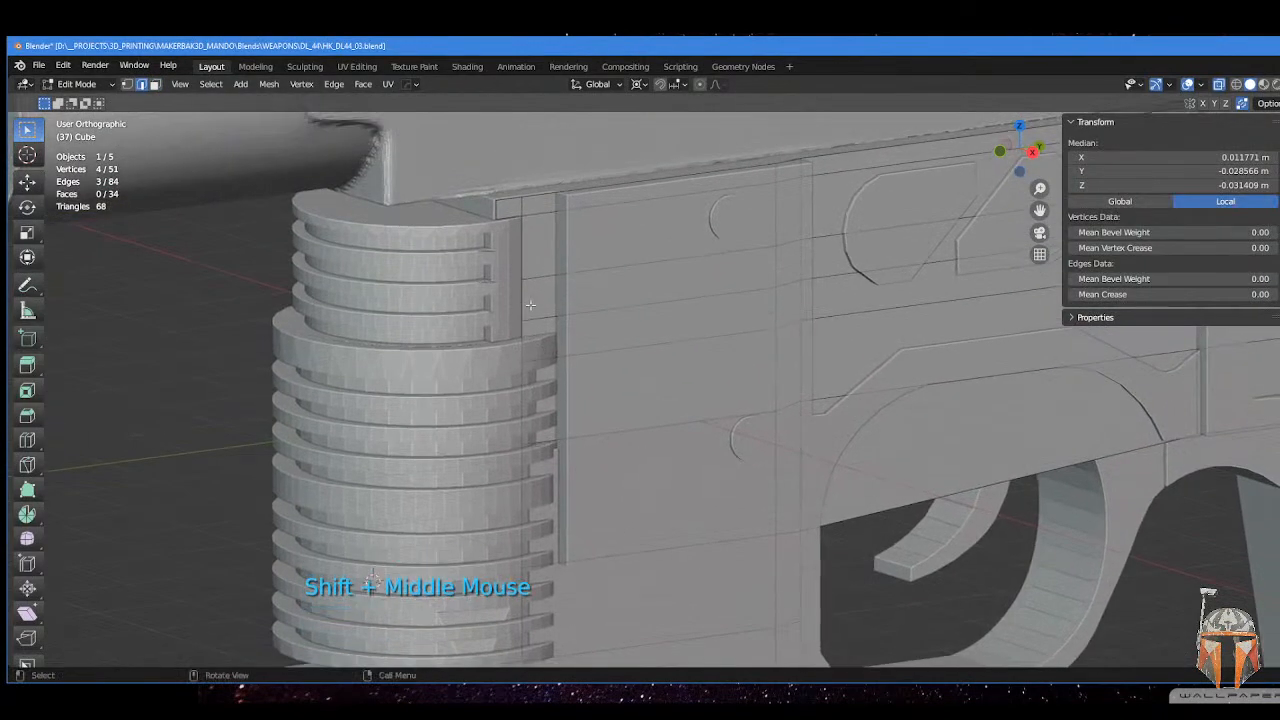
{"action": "left_click", "coordinate": [519, 250], "text": "ctrl"}
{"action": "left_click", "coordinate": [500, 211], "text": "shift"}
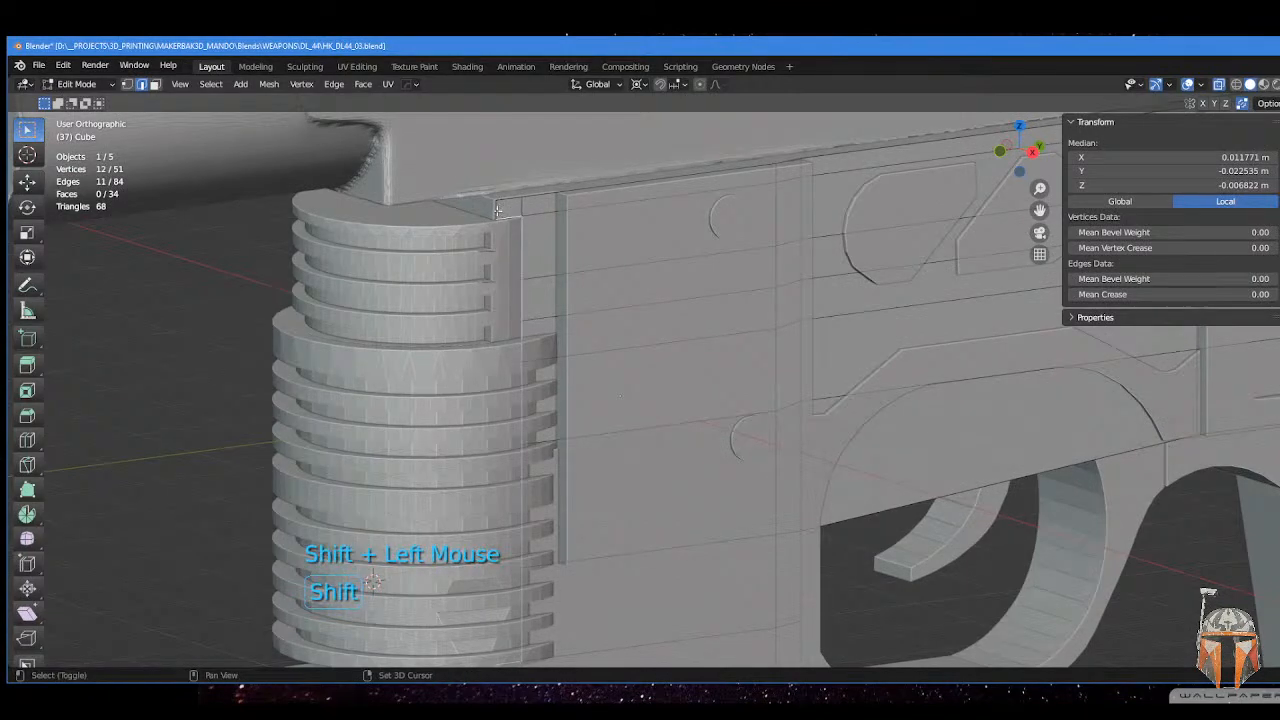
{"action": "middle_click_drag", "start_coordinate": [500, 211], "coordinate": [547, 300]}
- Isolate the plate in local view and extrude its selected front edges along global X to the mirror plane at 0 m
{"action": "scroll", "coordinate": [550, 210], "scroll_direction": "down", "scroll_amount": 5}
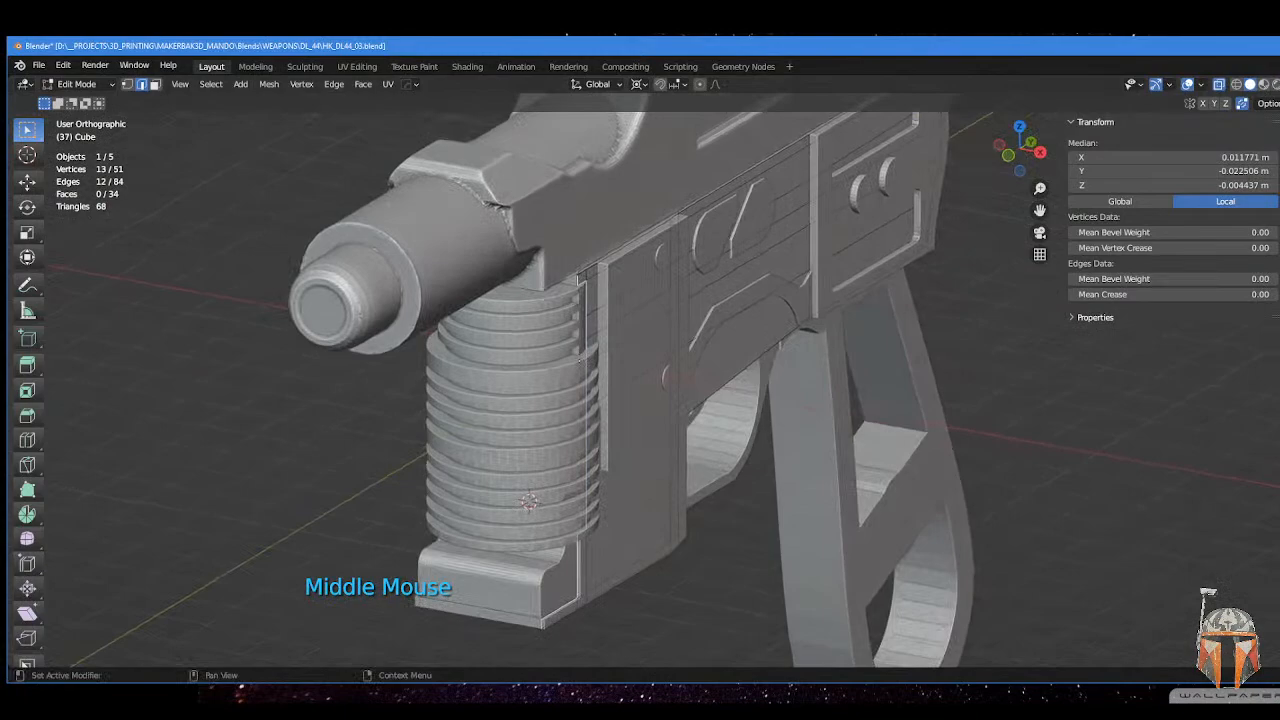
{"action": "left_click", "coordinate": [787, 549]}
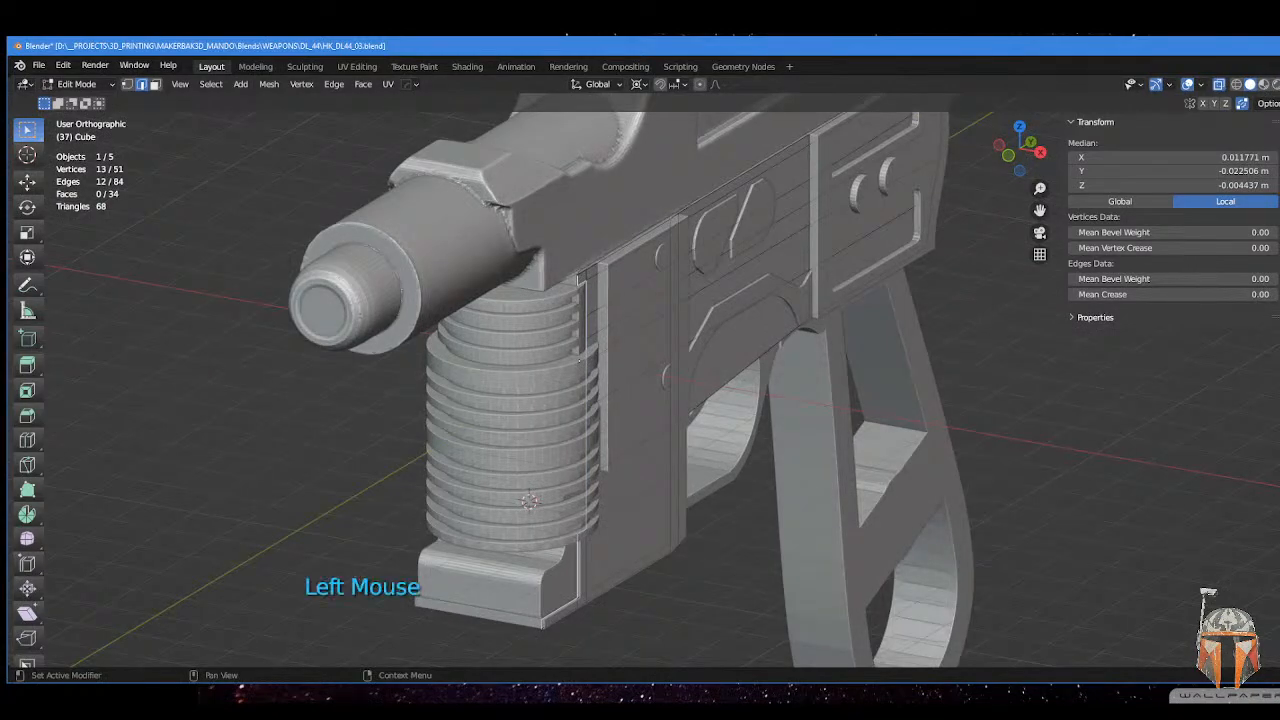
{"action": "mouse_move", "coordinate": [650, 490]}
{"action": "middle_mouse_down"}
{"action": "mouse_move", "coordinate": [664, 490]}
{"action": "mouse_move", "coordinate": [656, 498]}
{"action": "mouse_move", "coordinate": [634, 479]}
{"action": "middle_mouse_up"}
{"action": "mouse_move", "coordinate": [512, 442]}
{"action": "middle_mouse_down"}
{"action": "mouse_move", "coordinate": [510, 428]}
{"action": "mouse_move", "coordinate": [523, 429]}
{"action": "middle_mouse_up"}
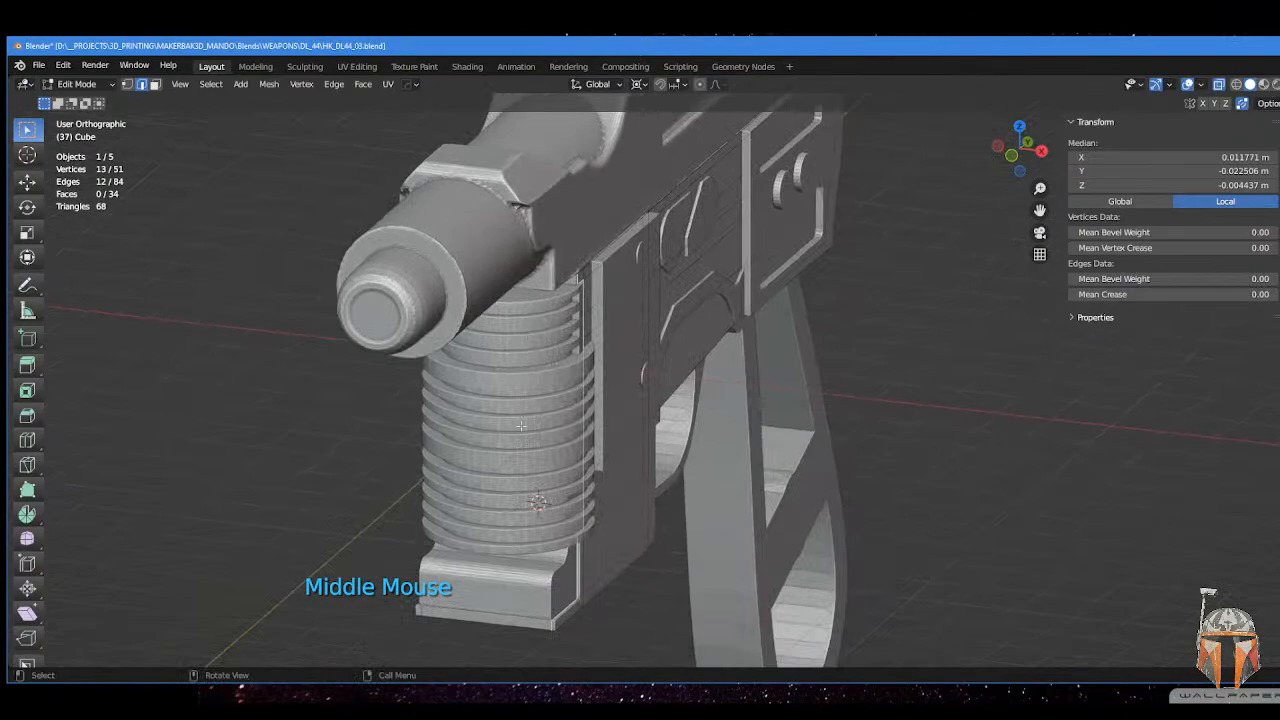
{"action": "middle_click_drag", "start_coordinate": [526, 379], "coordinate": [536, 390]}
{"action": "scroll", "coordinate": [554, 435], "scroll_direction": "up", "scroll_amount": 2}
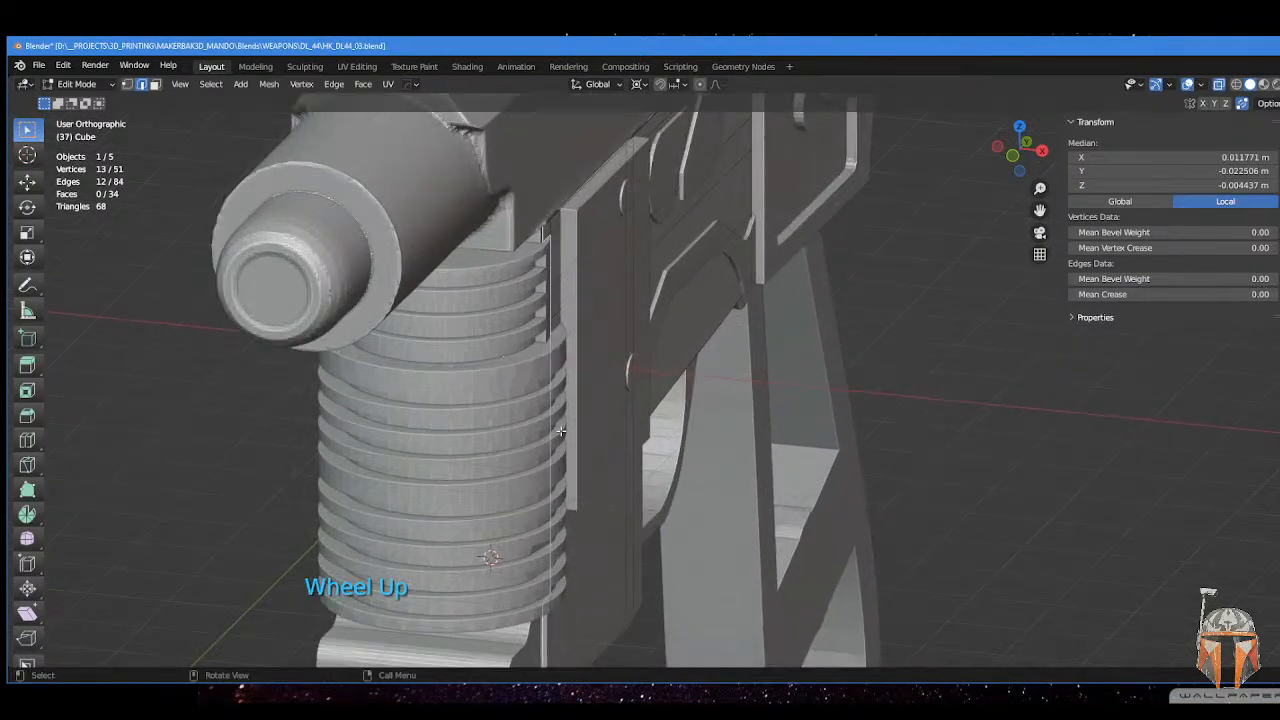
{"action": "middle_click_drag", "start_coordinate": [556, 440], "coordinate": [553, 507], "text": "shift"}
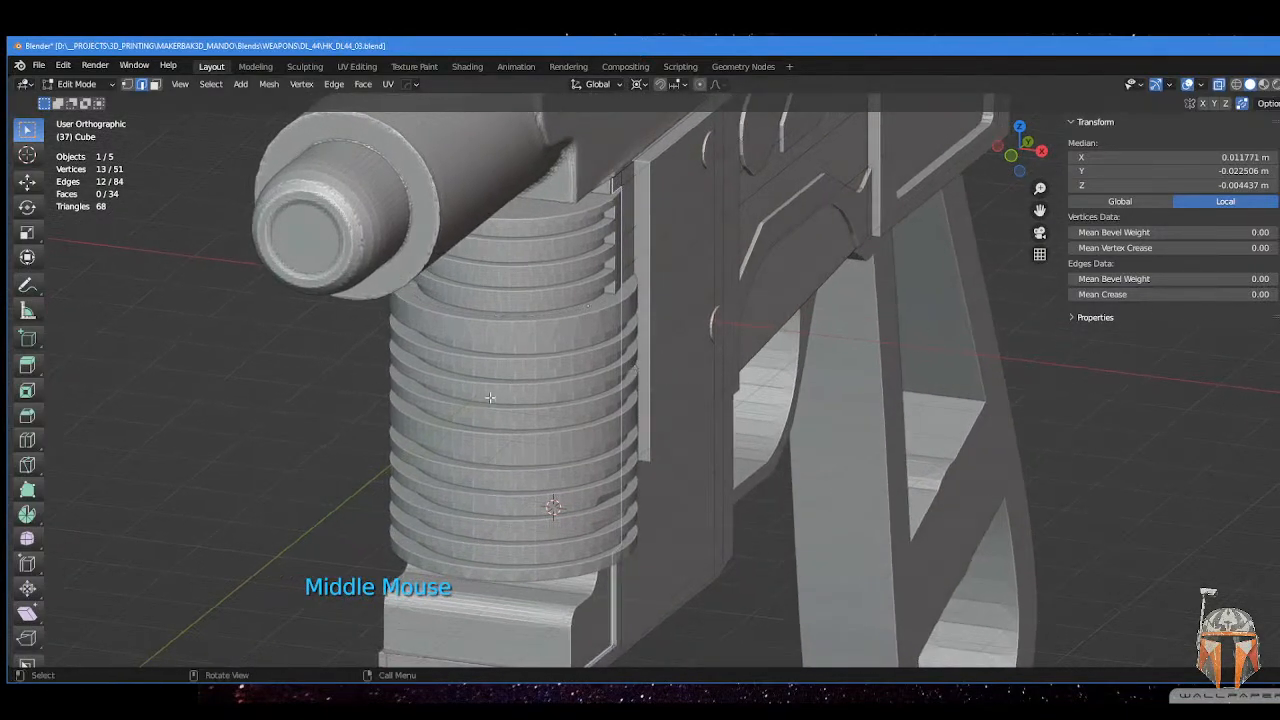
{"action": "key", "text": "KP_Divide"}
{"action": "middle_click_drag", "start_coordinate": [497, 380], "coordinate": [665, 391]}
{"action": "scroll", "coordinate": [626, 406], "scroll_direction": "up", "scroll_amount": 2}
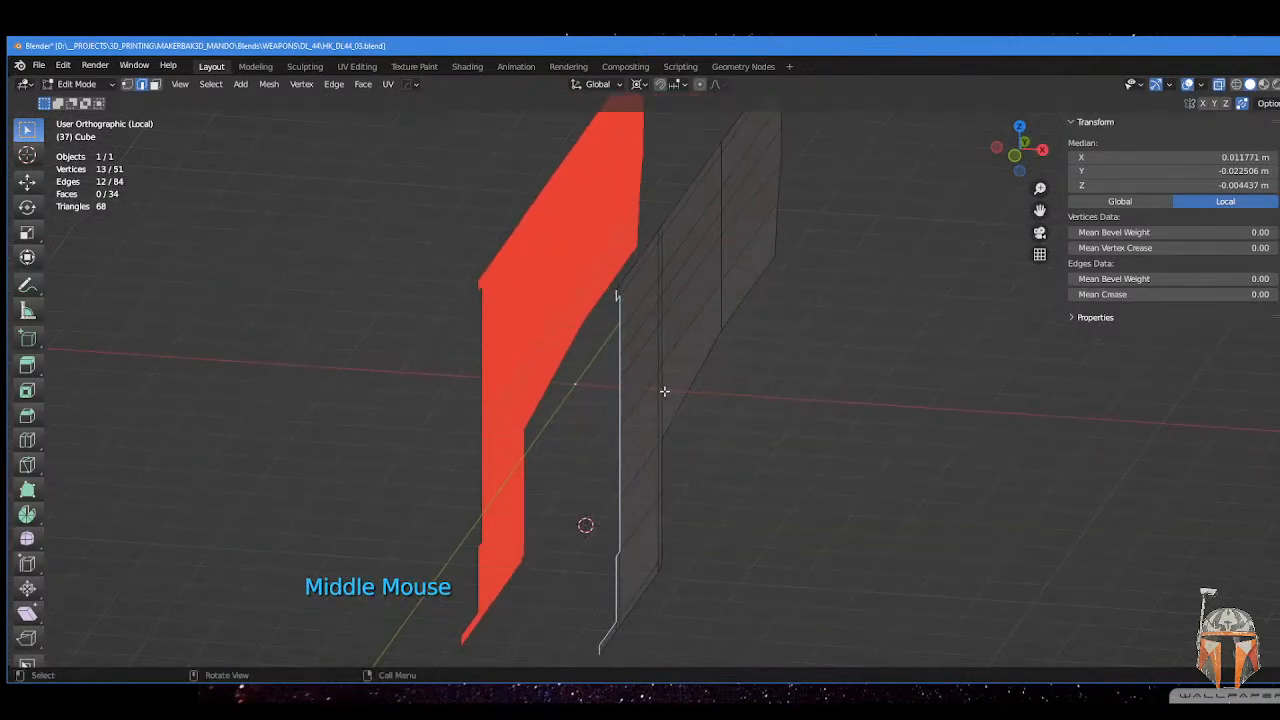
{"action": "key", "text": "e"}
{"action": "key", "text": "x"}
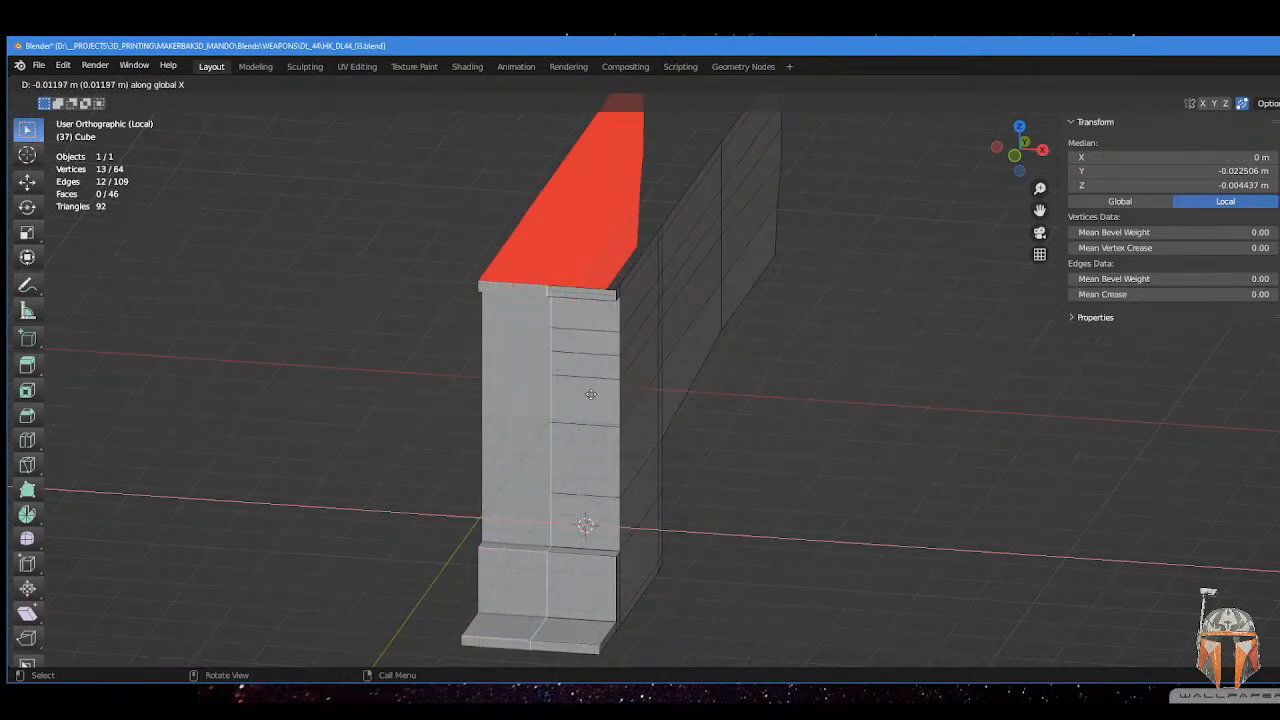
{"action": "left_click", "coordinate": [532, 386]}
- Inspect the plate's extruded front wall in isolation and with the rest of the blaster back in view
{"action": "middle_click_drag", "start_coordinate": [608, 393], "coordinate": [508, 358]}
{"action": "scroll", "coordinate": [614, 443], "scroll_direction": "up", "scroll_amount": 2}
{"action": "key", "text": "g"}
{"action": "right_click", "coordinate": [646, 397]}
{"action": "key", "text": "KP_Divide"}
{"action": "scroll", "coordinate": [560, 360], "scroll_direction": "down", "scroll_amount": 3}
{"action": "scroll", "coordinate": [544, 536], "scroll_direction": "up", "scroll_amount": 3}
{"action": "middle_click_drag", "start_coordinate": [544, 536], "coordinate": [667, 444], "text": "shift"}
{"action": "scroll", "coordinate": [517, 481], "scroll_direction": "up", "scroll_amount": 1}
{"action": "scroll", "coordinate": [617, 389], "scroll_direction": "down", "scroll_amount": 2}
{"action": "scroll", "coordinate": [532, 404], "scroll_direction": "down", "scroll_amount": 3}
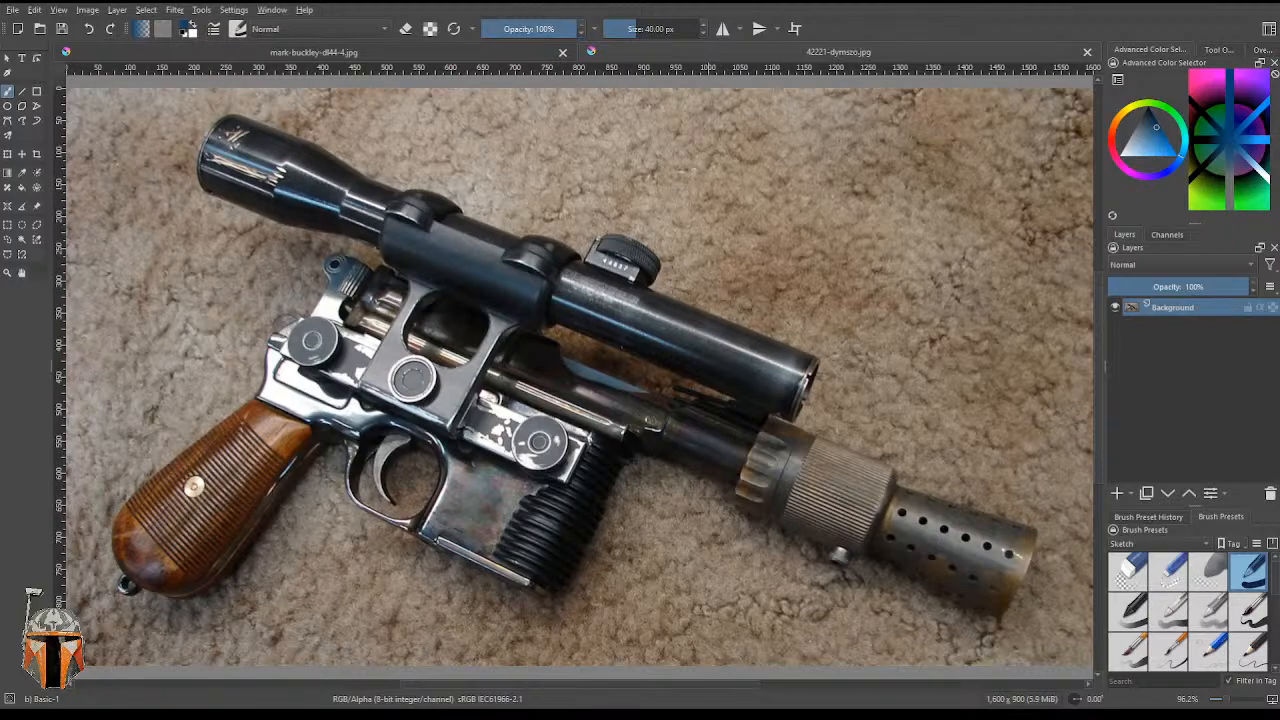
- Compare the two DL-44 blaster reference images
{"action": "left_click", "coordinate": [218, 57]}
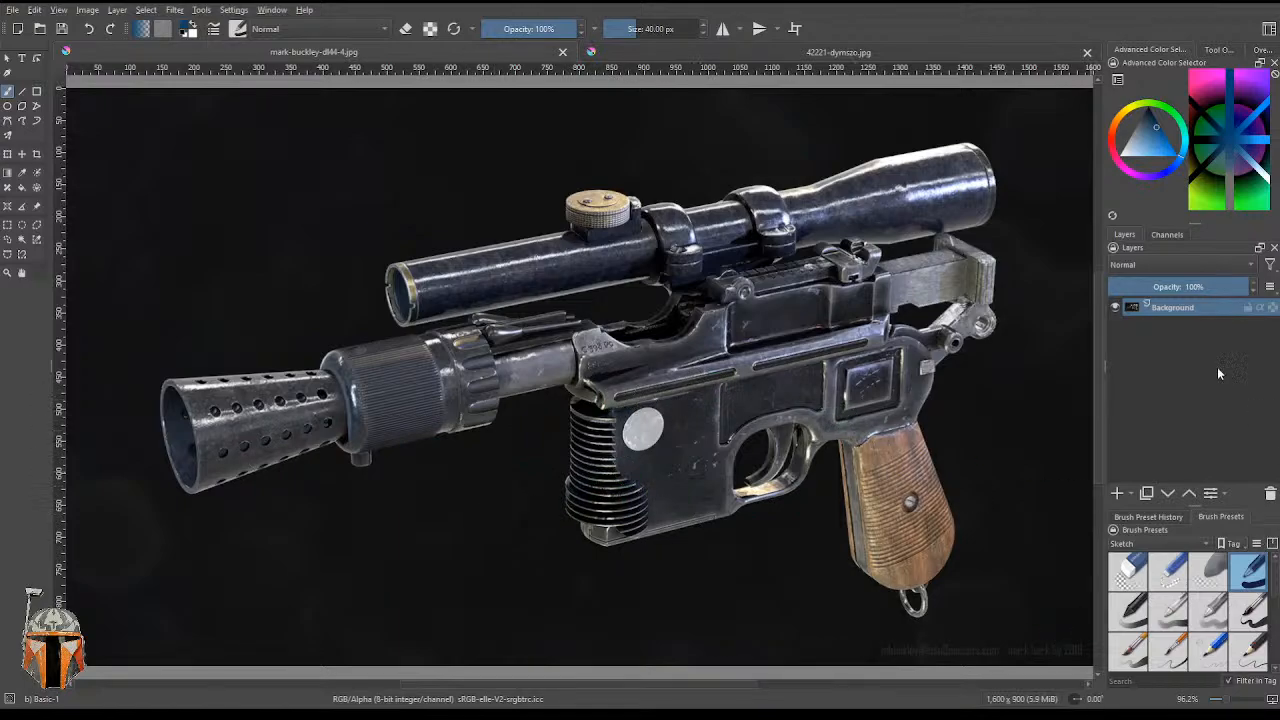
{"action": "left_click", "coordinate": [838, 53]}
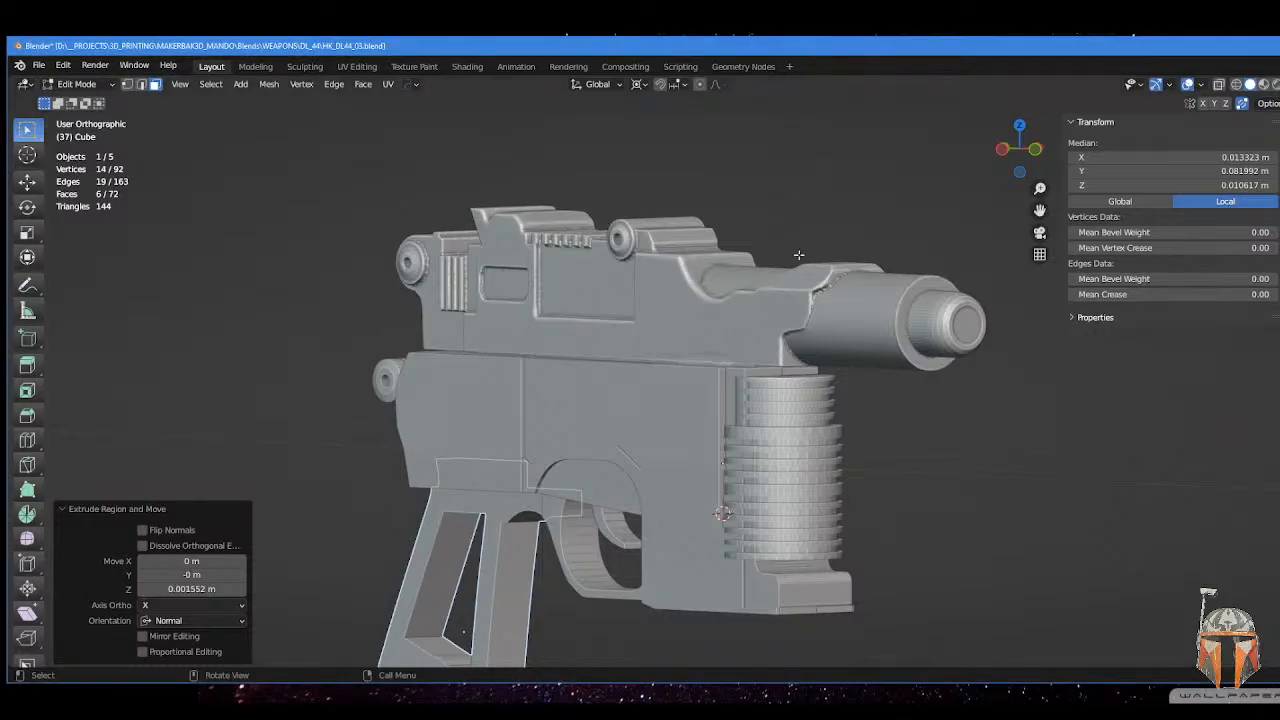
- Examine the side panel object and the lower receiver's mesh from both sides of the blaster
{"action": "middle_click_drag", "start_coordinate": [765, 293], "coordinate": [765, 247]}
{"action": "left_click", "coordinate": [714, 404]}
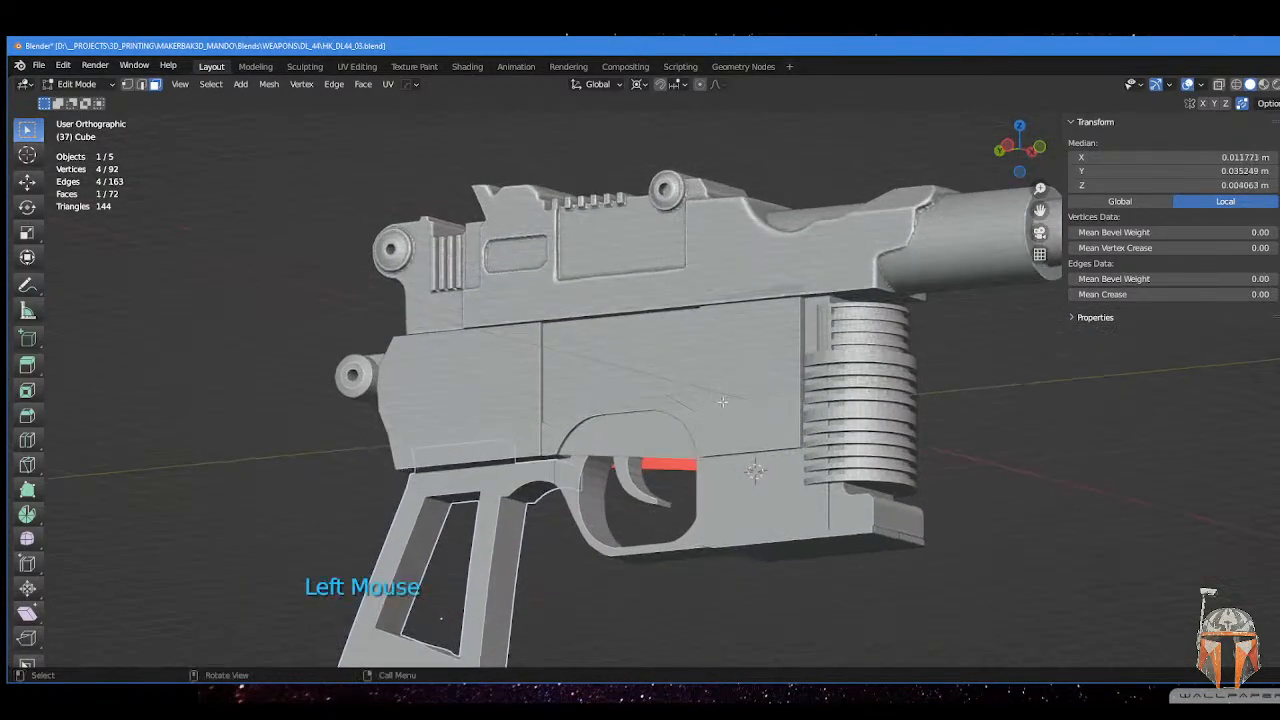
{"action": "key", "text": "Tab"}
{"action": "key", "text": "Tab"}
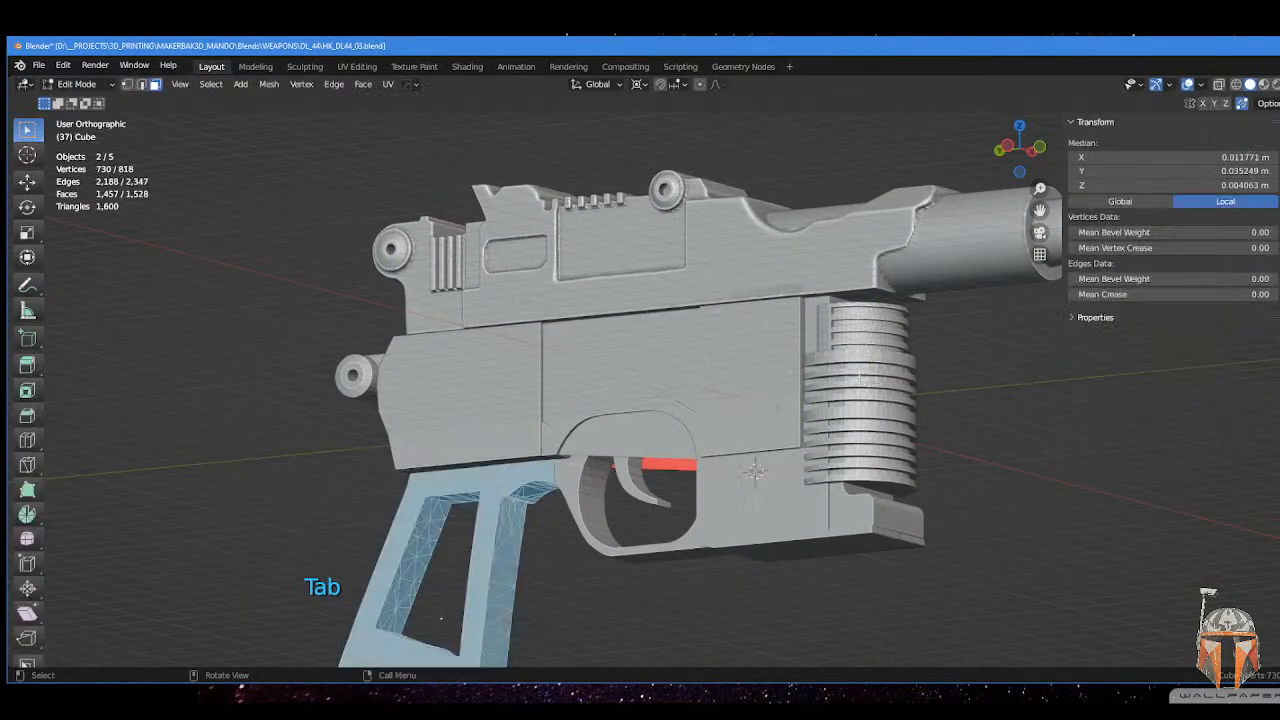
{"action": "middle_click_drag", "start_coordinate": [628, 380], "coordinate": [611, 383]}
{"action": "key", "text": "Tab"}
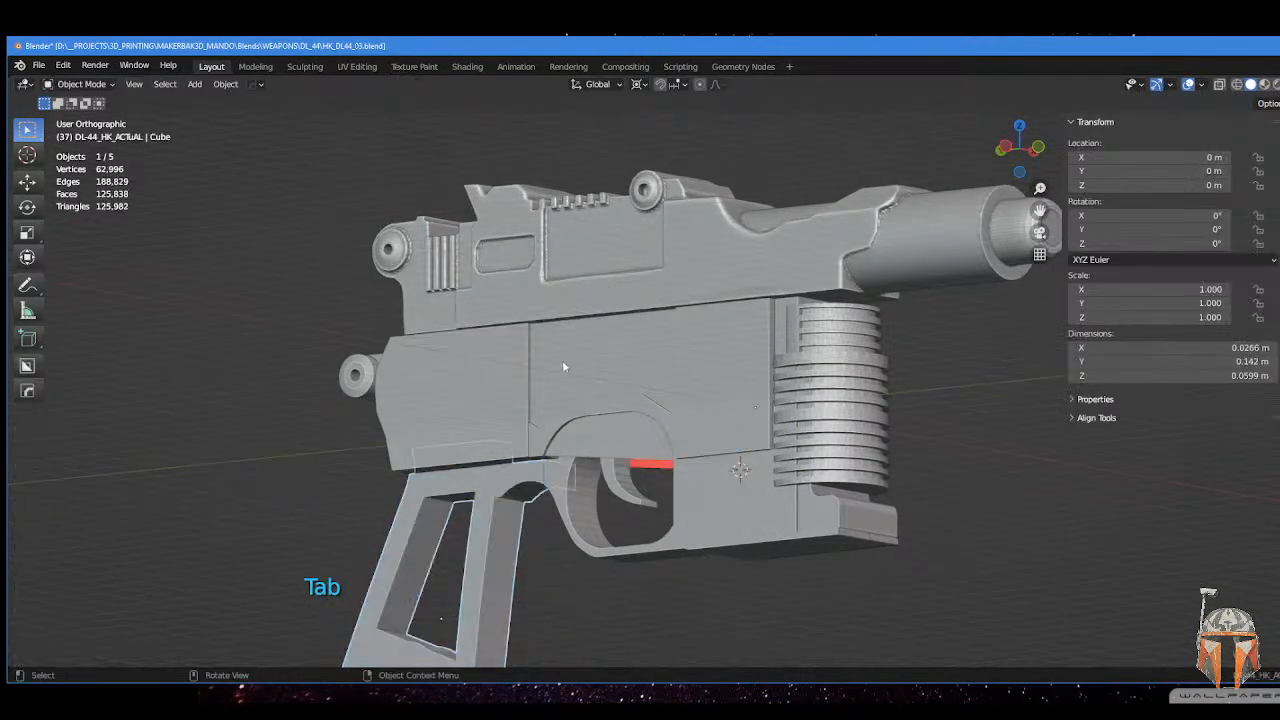
{"action": "left_click", "coordinate": [494, 383]}
{"action": "left_click", "coordinate": [494, 383]}
{"action": "middle_click_drag", "start_coordinate": [494, 383], "coordinate": [692, 400]}
{"action": "left_click", "coordinate": [688, 426]}
{"action": "key", "text": "Tab"}
{"action": "left_click", "coordinate": [692, 336]}
{"action": "middle_click_drag", "start_coordinate": [692, 345], "coordinate": [927, 387]}
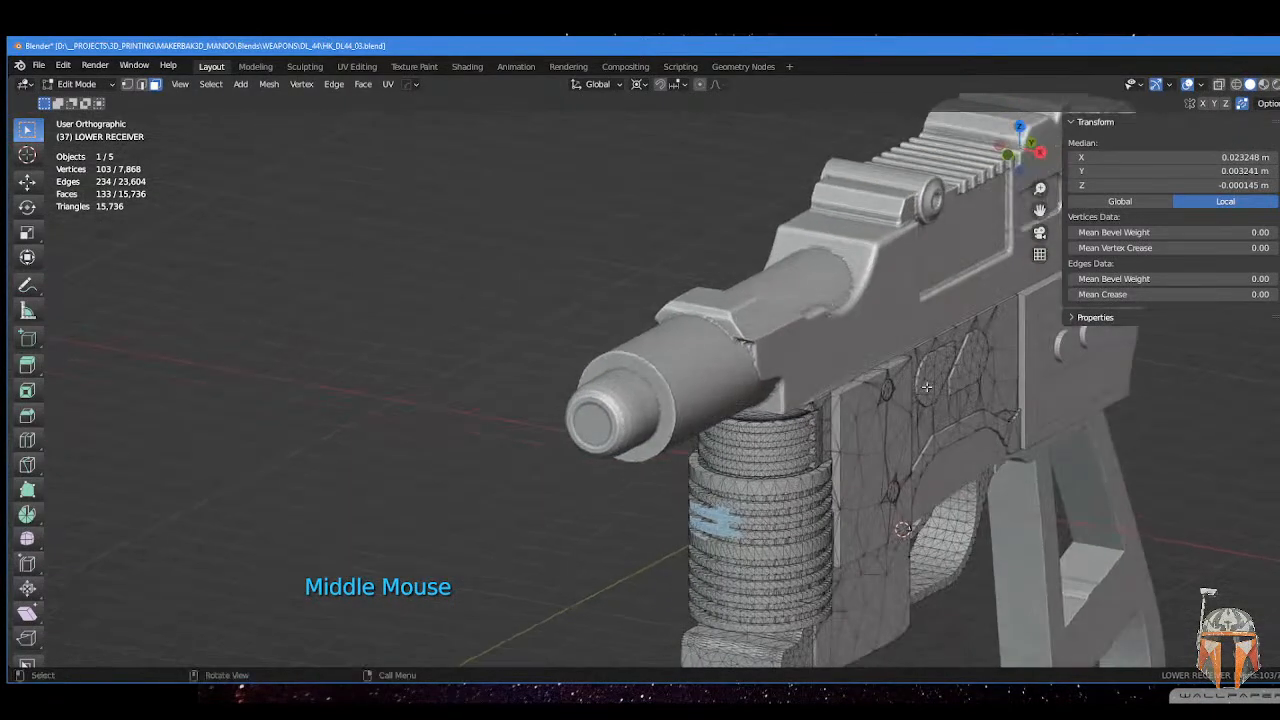
{"action": "middle_click_drag", "start_coordinate": [727, 357], "coordinate": [905, 362]}
{"action": "middle_click_drag", "start_coordinate": [372, 460], "coordinate": [680, 363], "text": "shift"}
{"action": "scroll", "coordinate": [451, 400], "scroll_direction": "down", "scroll_amount": 3}
{"action": "middle_click_drag", "start_coordinate": [451, 400], "coordinate": [657, 421]}
{"action": "scroll", "coordinate": [657, 421], "scroll_direction": "up", "scroll_amount": 3}
{"action": "scroll", "coordinate": [657, 421], "scroll_direction": "down", "scroll_amount": 2}
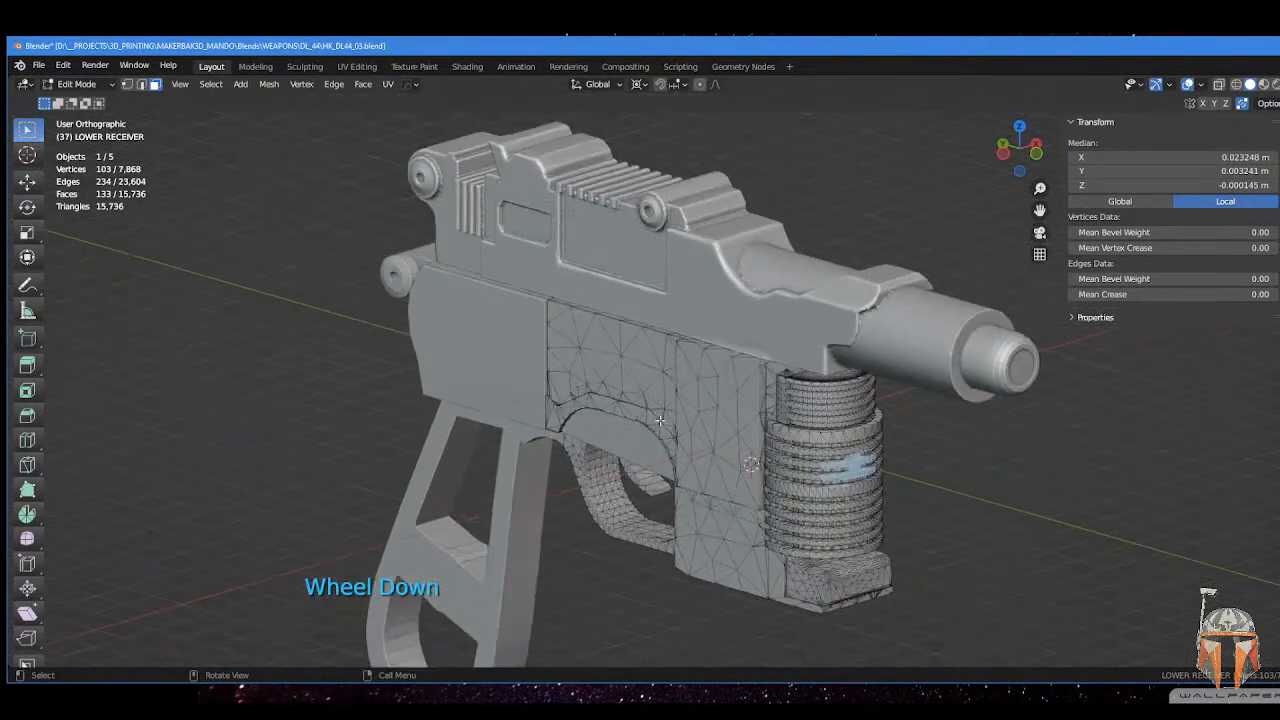
{"action": "key", "text": "Tab"}
{"action": "left_click", "coordinate": [509, 401]}
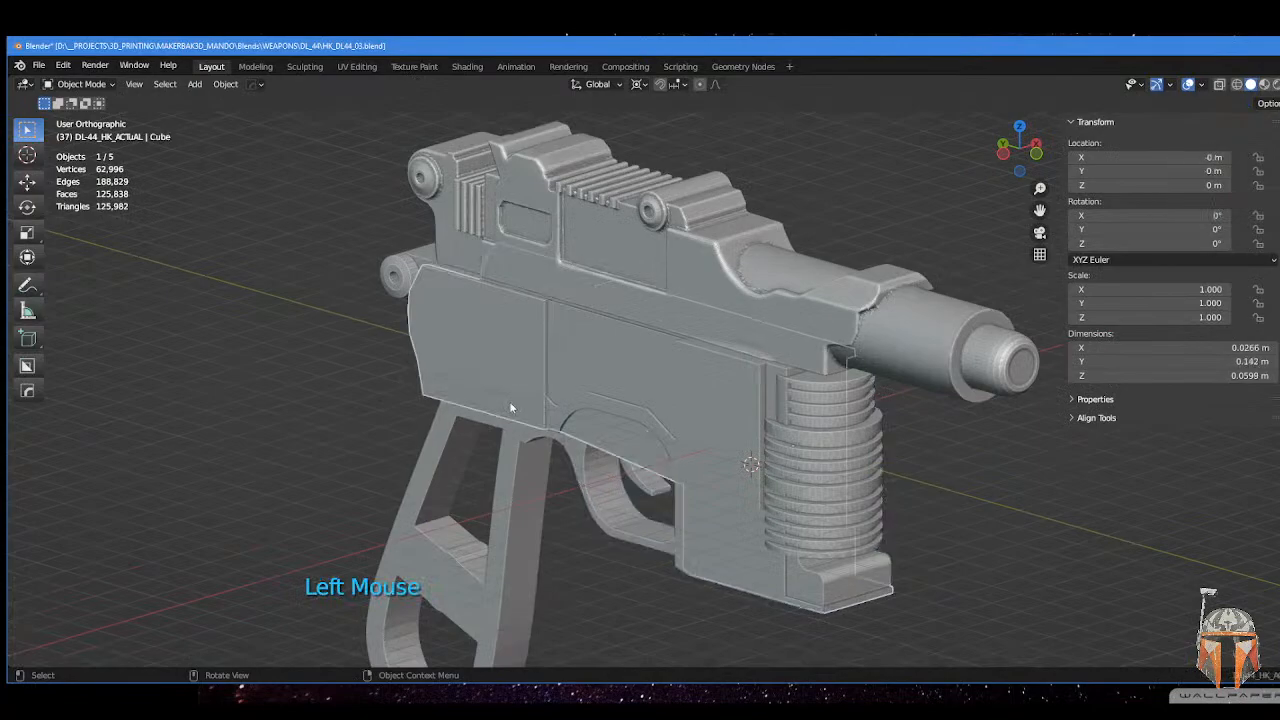
{"action": "middle_click_drag", "start_coordinate": [509, 401], "coordinate": [564, 415]}
{"action": "scroll", "coordinate": [765, 384], "scroll_direction": "up", "scroll_amount": 1}
{"action": "left_click", "coordinate": [565, 421]}
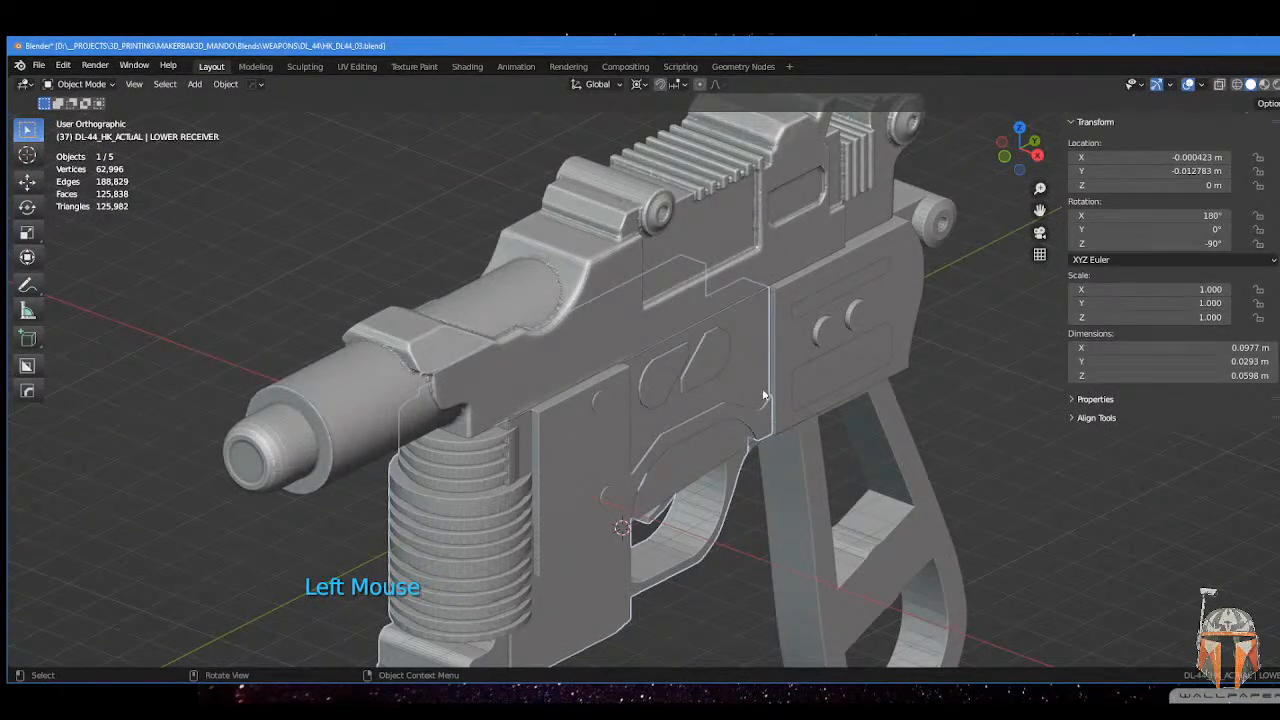
- Edit the side panel mesh and add one vertical loop cut to its front section, slid toward the barrel end with factor -0.745
{"action": "left_click", "coordinate": [816, 367]}
{"action": "key", "text": "Tab"}
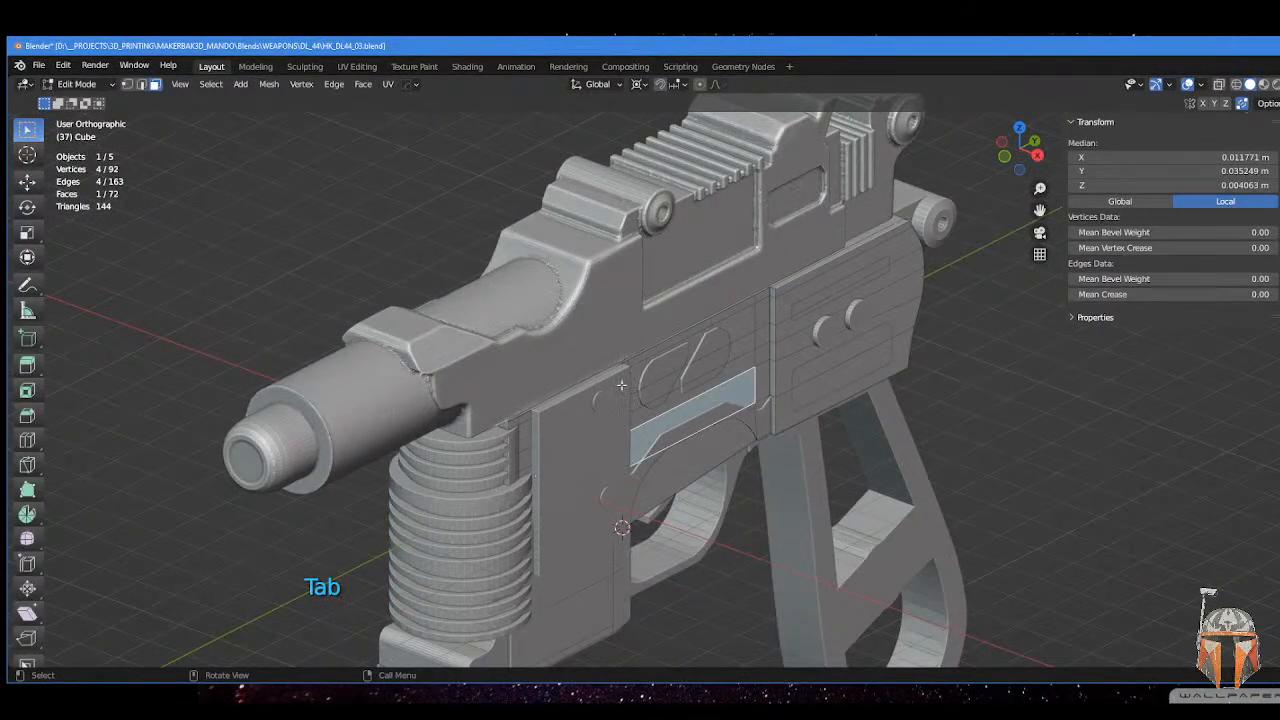
{"action": "middle_click_drag", "start_coordinate": [621, 384], "coordinate": [648, 321]}
{"action": "scroll", "coordinate": [630, 378], "scroll_direction": "up", "scroll_amount": 2}
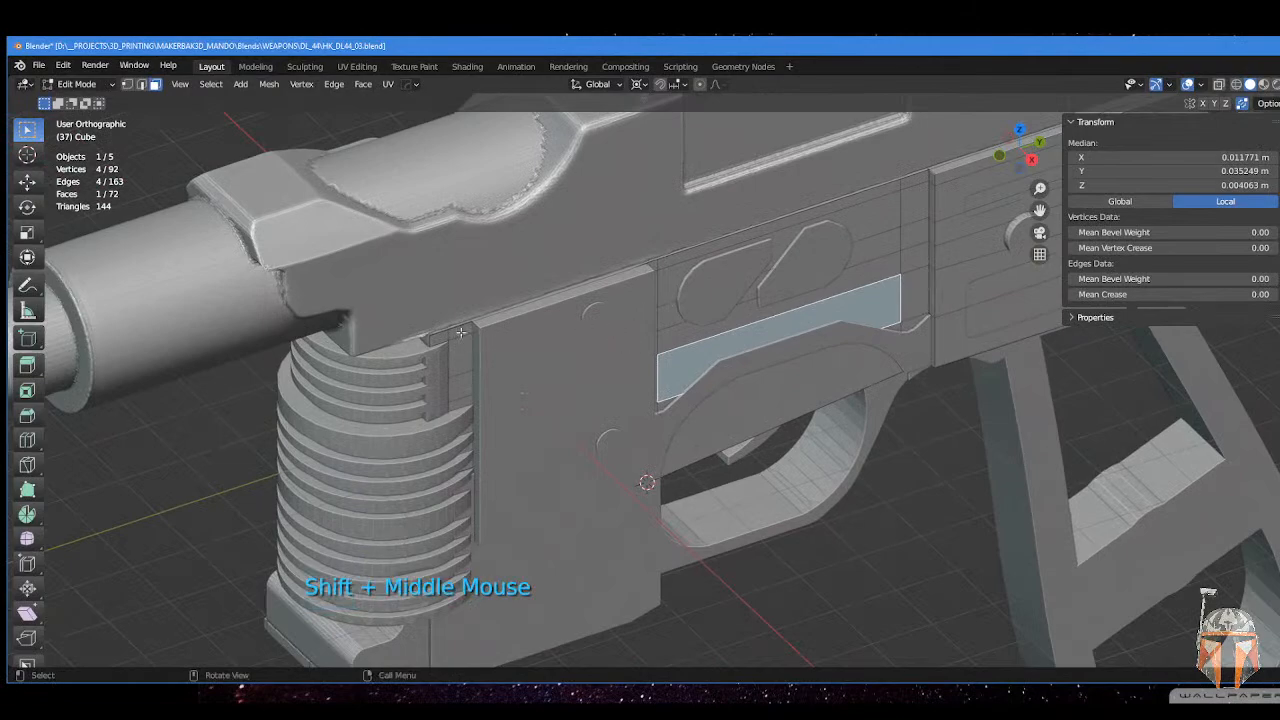
{"action": "middle_click_drag", "start_coordinate": [464, 340], "coordinate": [488, 357]}
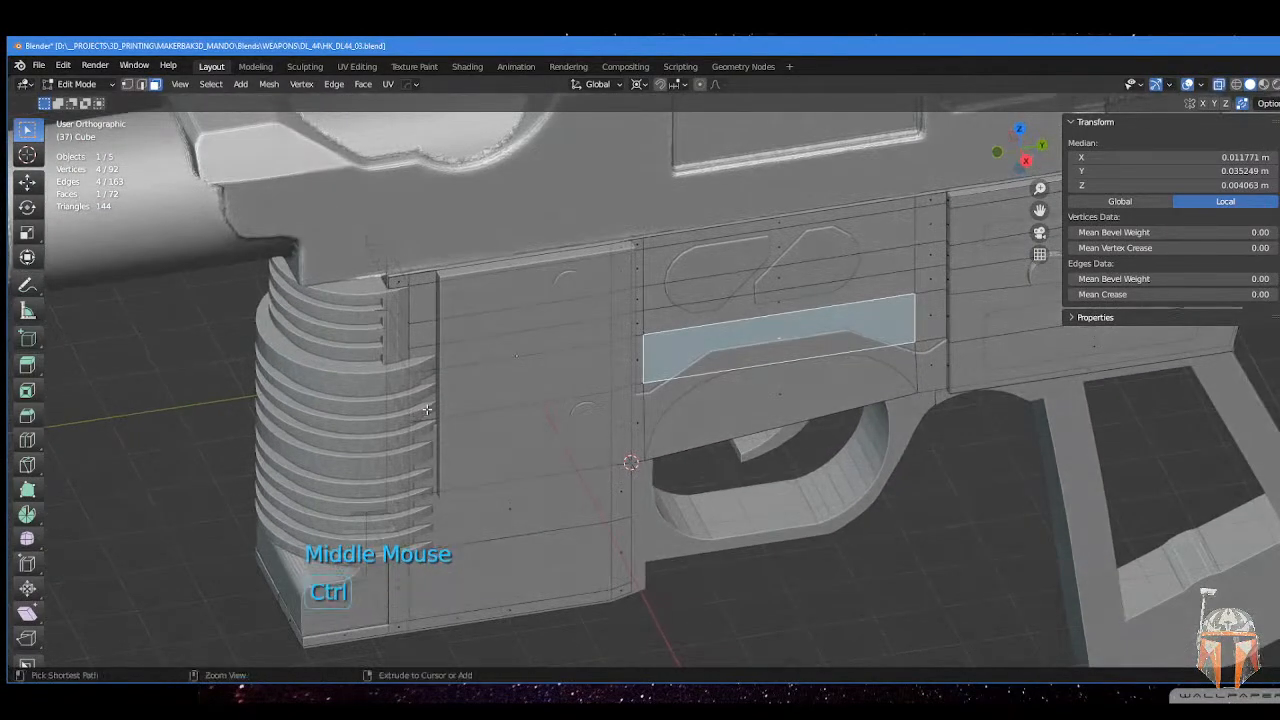
{"action": "key", "text": "ctrl+r"}
{"action": "left_click", "coordinate": [427, 409]}
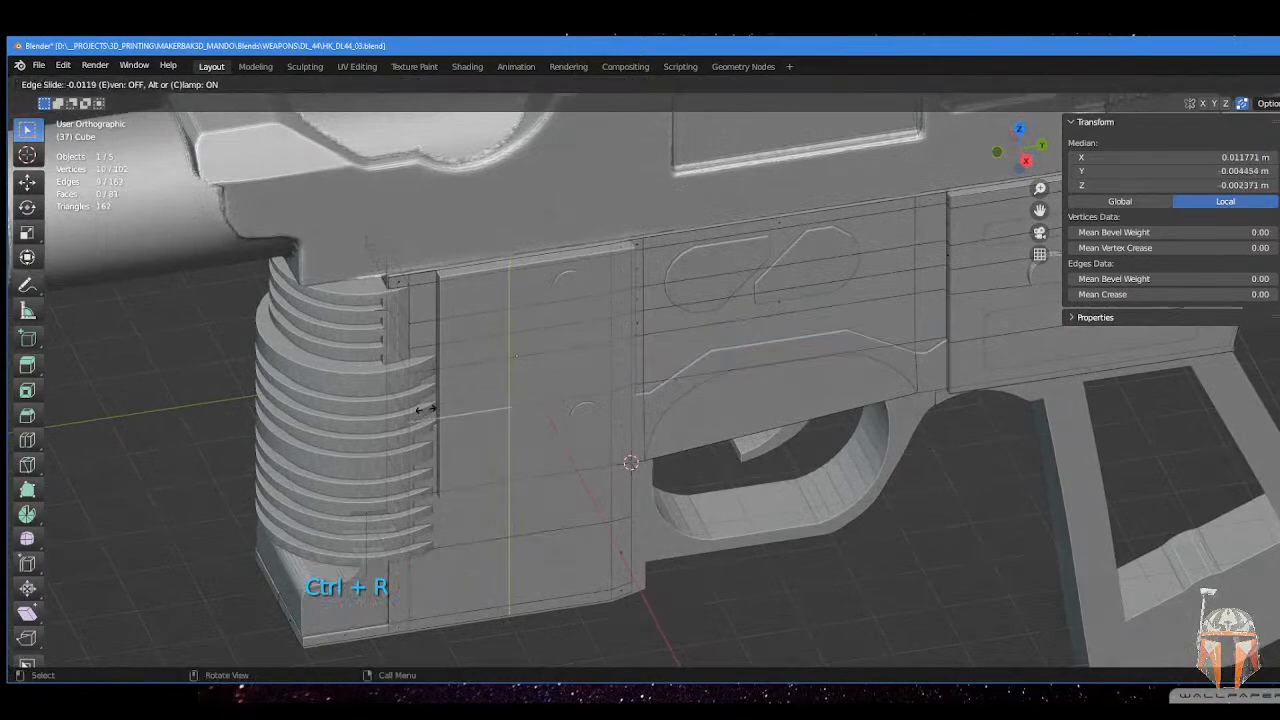
{"action": "left_click", "coordinate": [350, 417]}
- Select the faces of the side panel's front section down to the trigger-guard level and extrude them outward 0.00189 m
{"action": "middle_click_drag", "start_coordinate": [538, 417], "coordinate": [578, 389]}
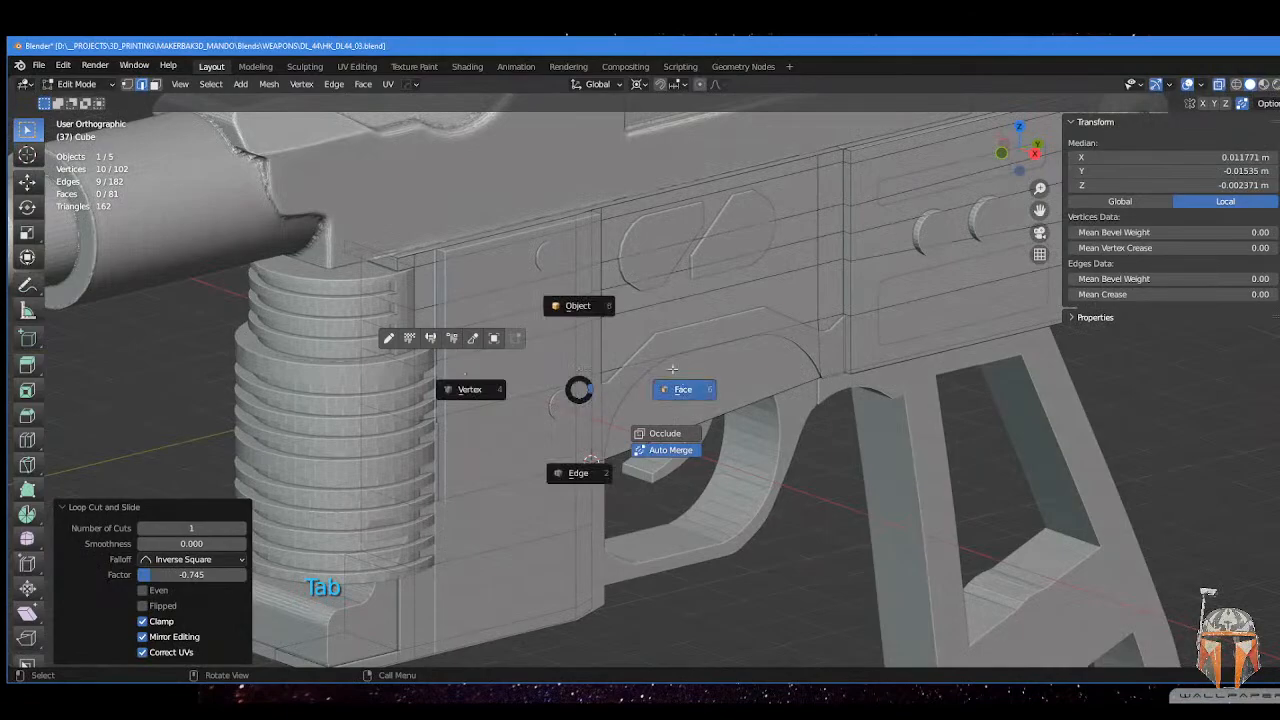
{"action": "left_click", "coordinate": [520, 453]}
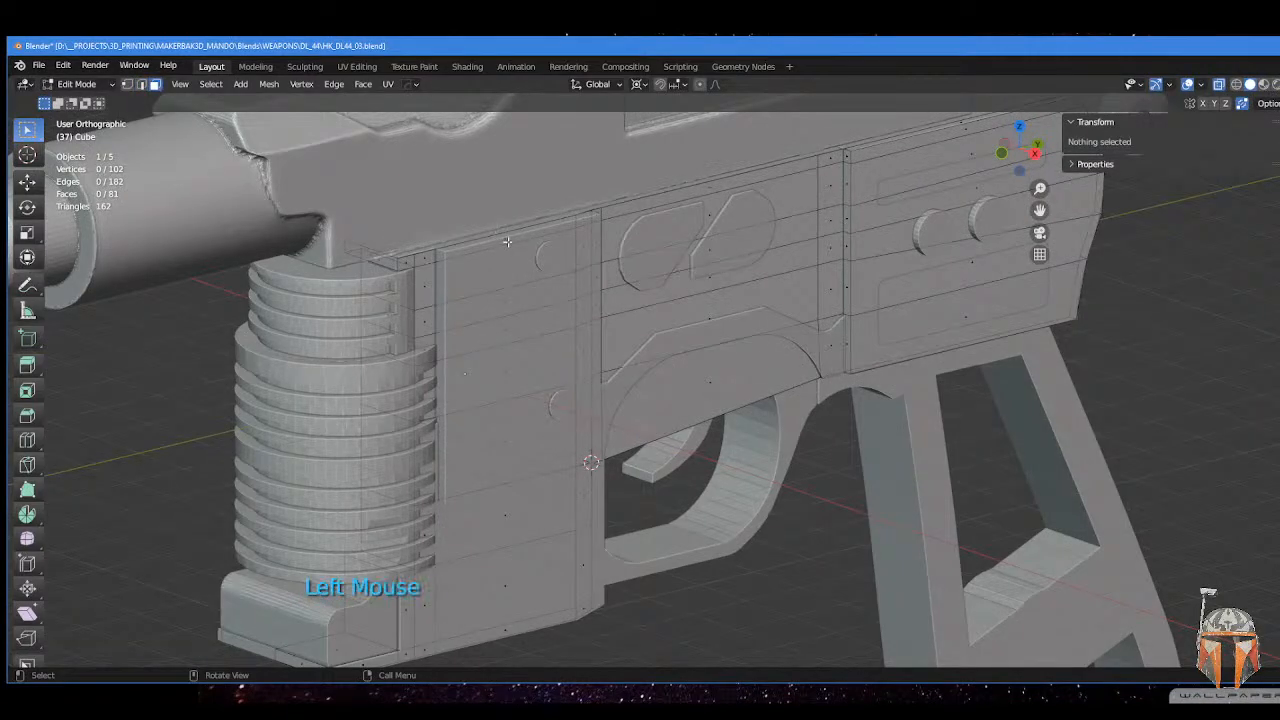
{"action": "left_click", "coordinate": [512, 453], "text": "ctrl"}
{"action": "middle_click_drag", "start_coordinate": [512, 453], "coordinate": [442, 487]}
{"action": "left_click", "coordinate": [606, 264], "text": "shift"}
{"action": "left_click", "coordinate": [616, 449], "text": "ctrl"}
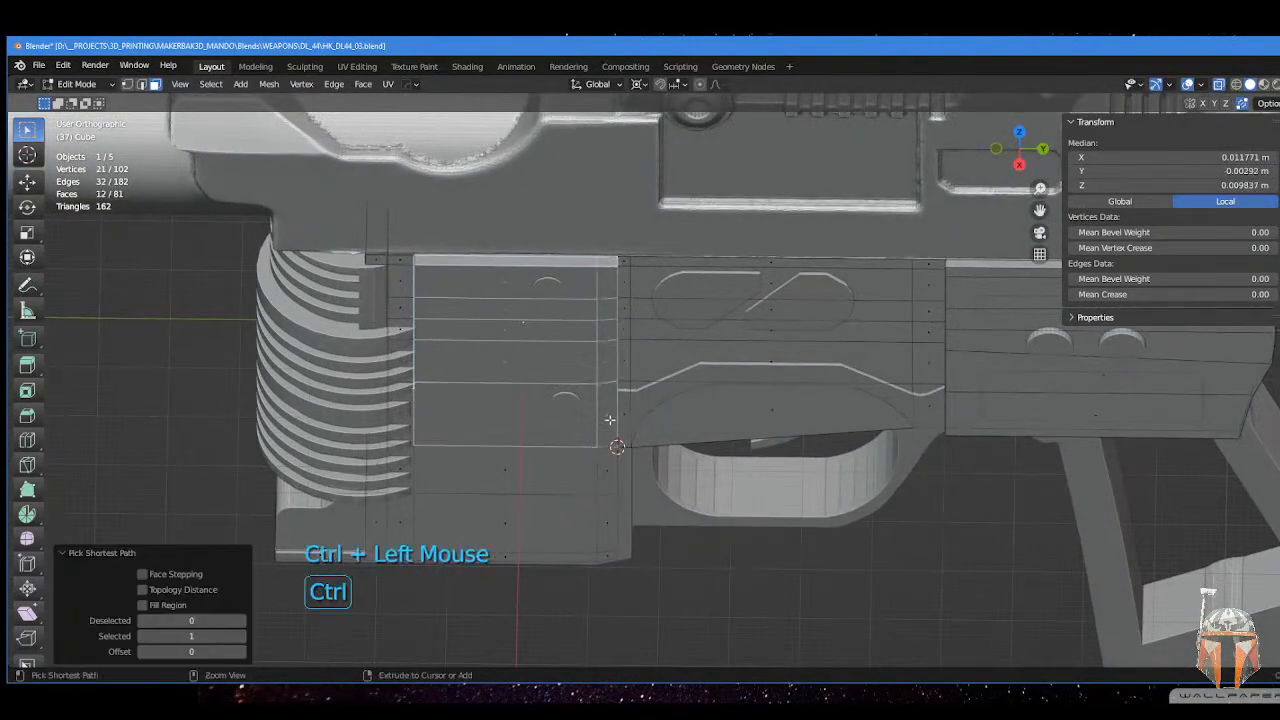
{"action": "middle_click_drag", "start_coordinate": [616, 449], "coordinate": [646, 335]}
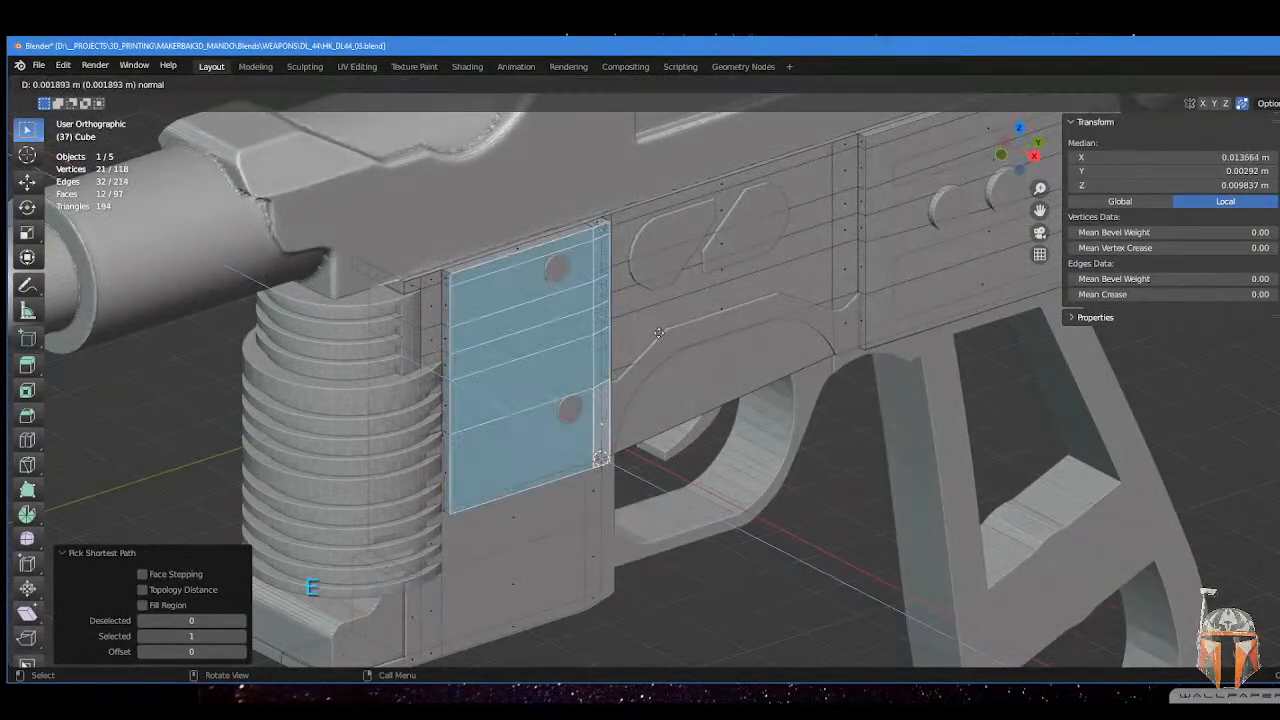
{"action": "left_click", "coordinate": [660, 331]}
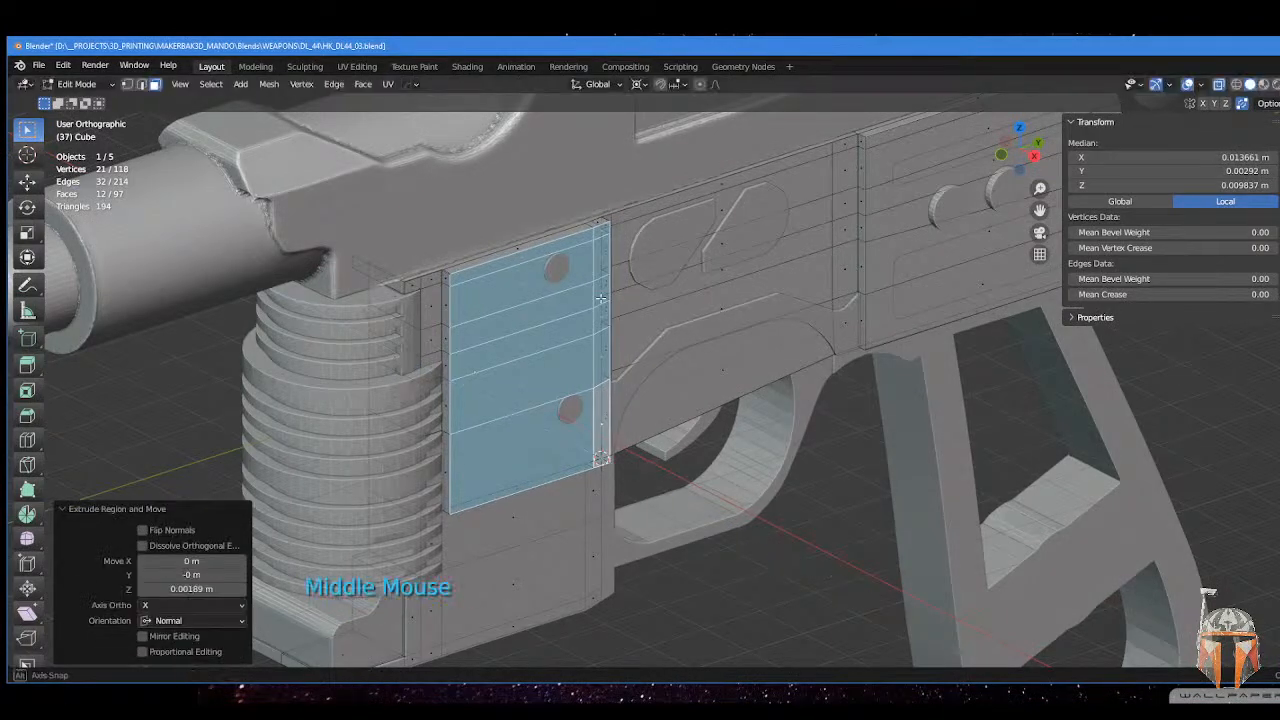
- Select the narrow strip of faces along the magazine's bottom edge and extrude it outward 0.000749 m
{"action": "middle_click_drag", "start_coordinate": [660, 331], "coordinate": [626, 438]}
{"action": "scroll", "coordinate": [655, 372], "scroll_direction": "down", "scroll_amount": 2}
{"action": "scroll", "coordinate": [590, 415], "scroll_direction": "up", "scroll_amount": 2}
{"action": "key", "text": "Tab"}
{"action": "left_click", "coordinate": [702, 440]}
{"action": "left_click", "coordinate": [641, 466]}
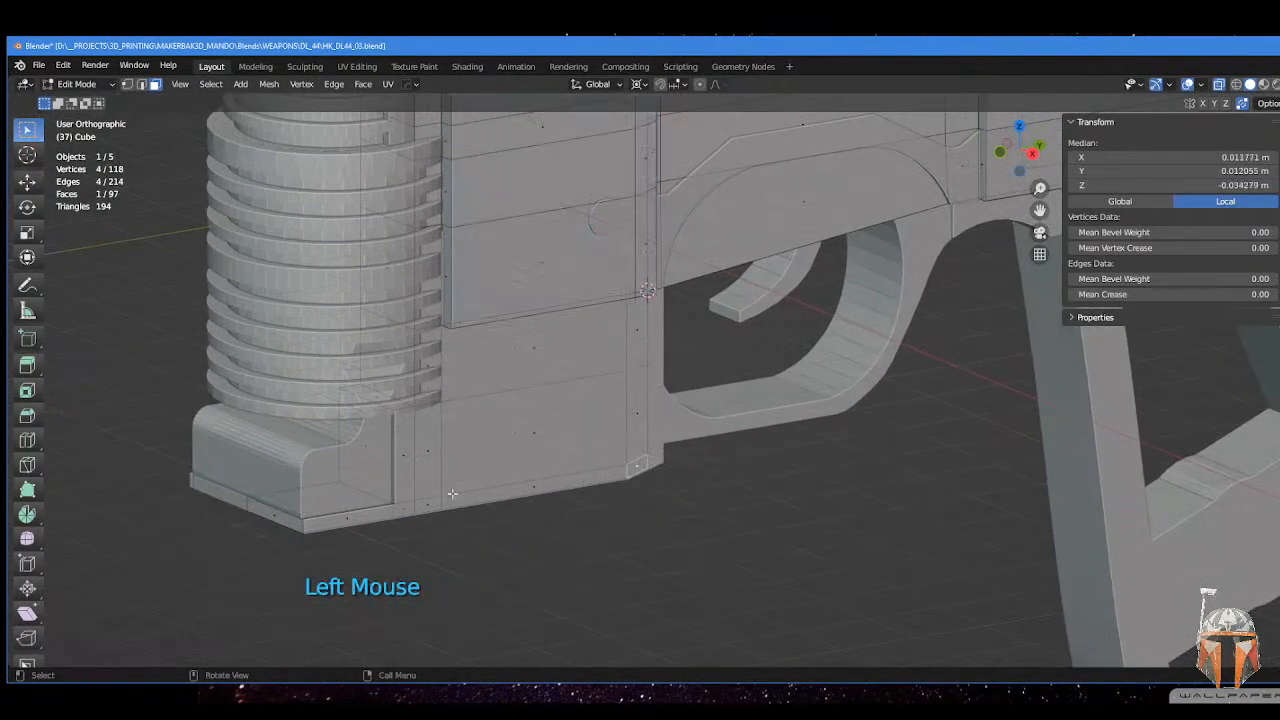
{"action": "left_click", "coordinate": [336, 522], "text": "ctrl"}
{"action": "middle_click_drag", "start_coordinate": [336, 522], "coordinate": [560, 485]}
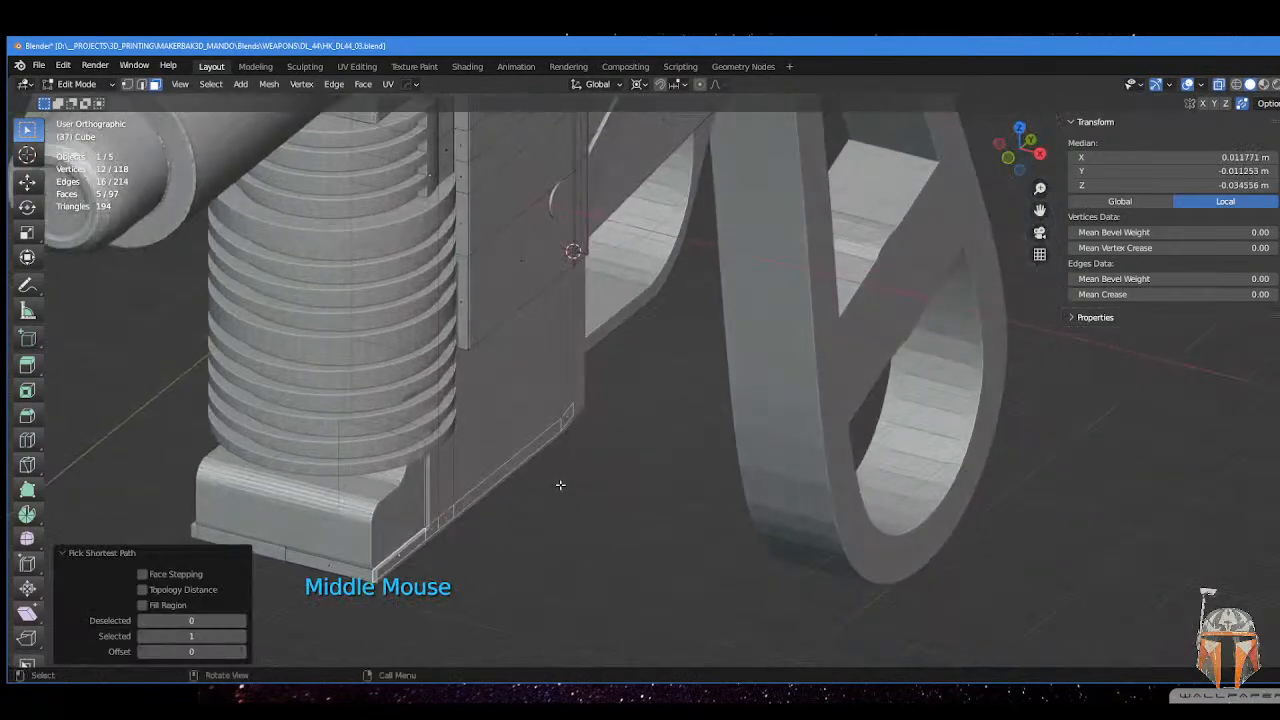
{"action": "key", "text": "e"}
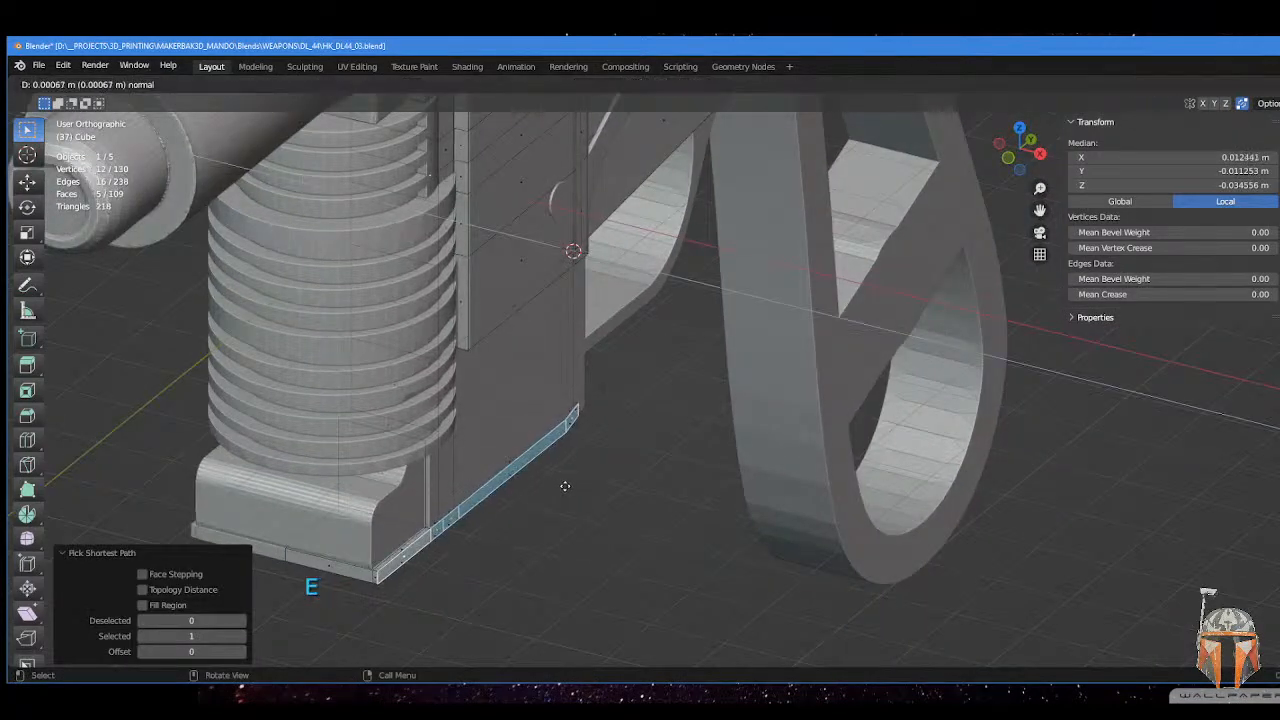
{"action": "left_click", "coordinate": [566, 486]}
- Switch to edge selection and isolate the side panel object in local view
{"action": "middle_click_drag", "start_coordinate": [566, 486], "coordinate": [706, 371]}
{"action": "scroll", "coordinate": [535, 458], "scroll_direction": "up", "scroll_amount": 2}
{"action": "scroll", "coordinate": [600, 470], "scroll_direction": "down", "scroll_amount": 2}
{"action": "key", "text": "Tab"}
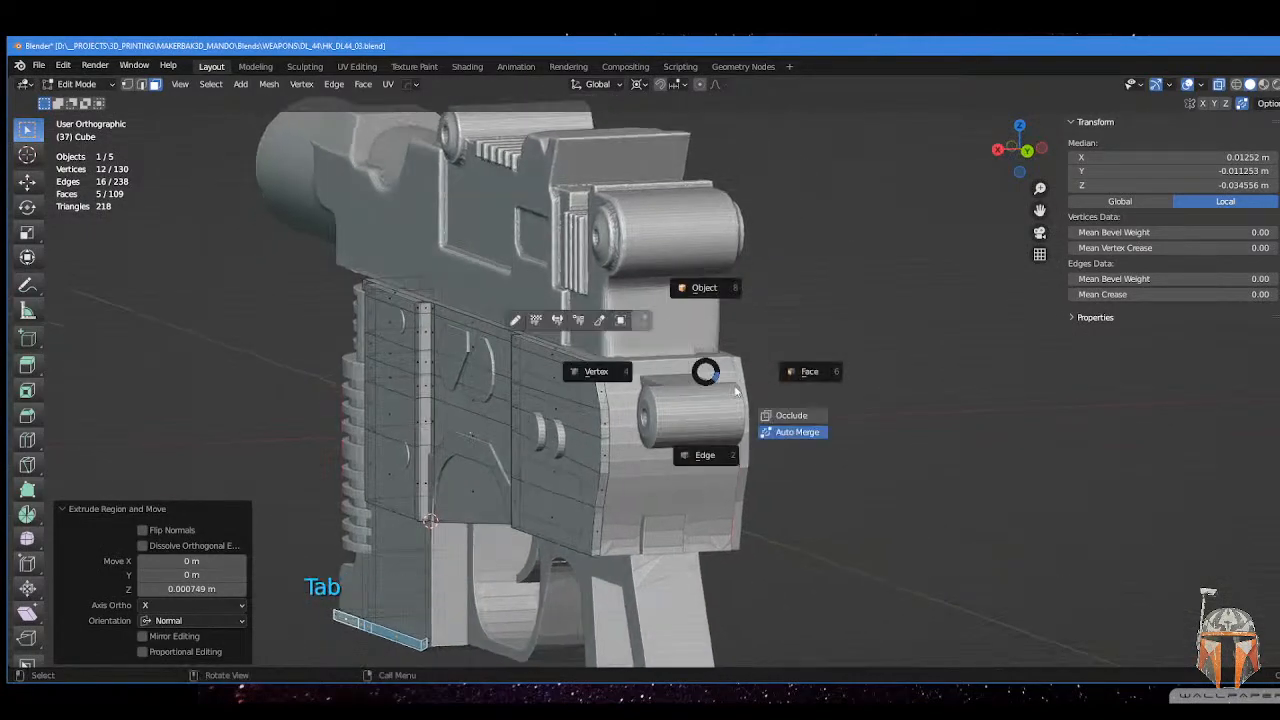
{"action": "left_click", "coordinate": [705, 456]}
{"action": "middle_click_drag", "start_coordinate": [705, 456], "coordinate": [597, 375]}
{"action": "key", "text": "KP_Divide"}
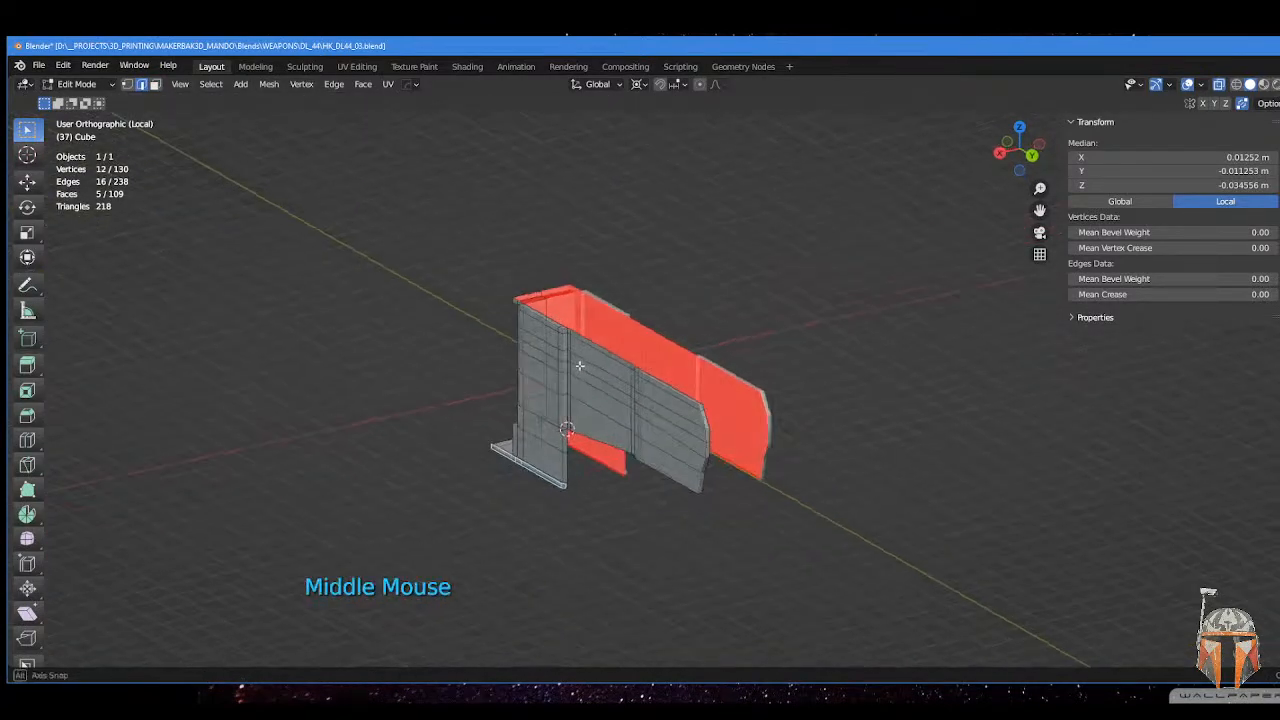
{"action": "scroll", "coordinate": [640, 380], "scroll_direction": "up", "scroll_amount": 3}
- Select the edge chain along the panel's rear end and extrude it -0.023316 m along global X to the mirror centre
{"action": "key", "text": "Tab"}
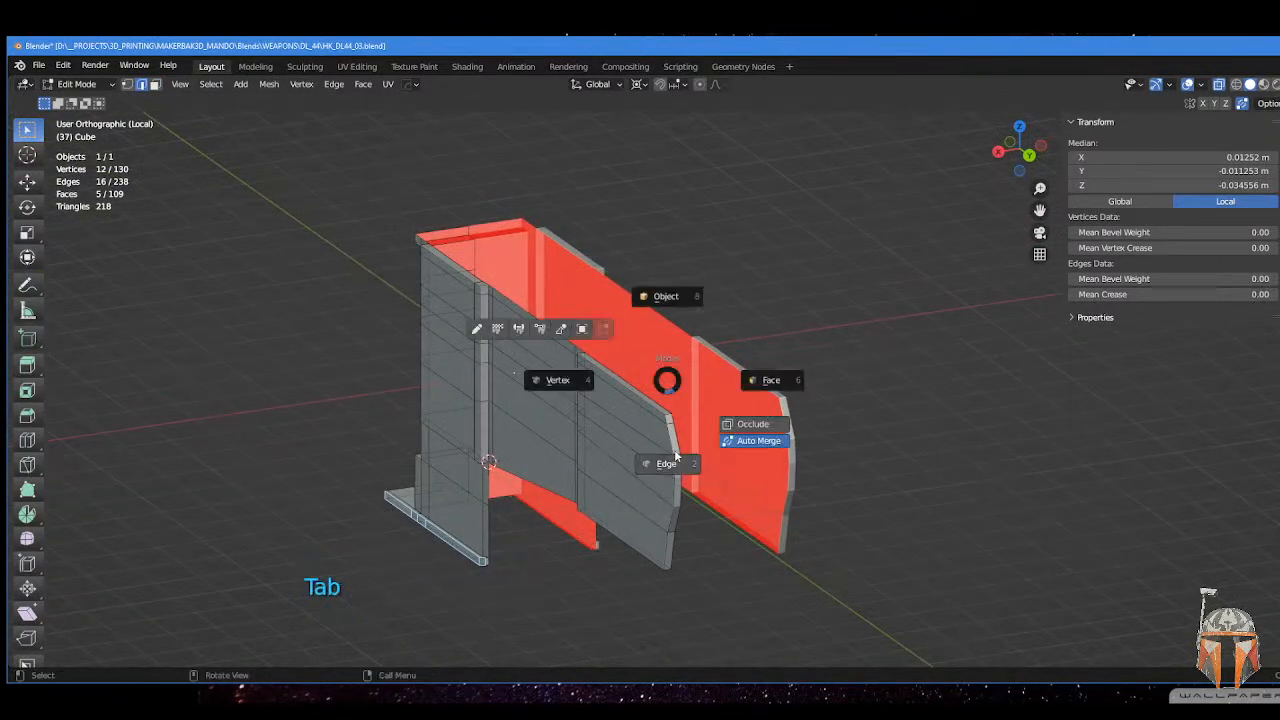
{"action": "middle_click_drag", "start_coordinate": [666, 380], "coordinate": [649, 425]}
{"action": "left_click", "coordinate": [614, 414]}
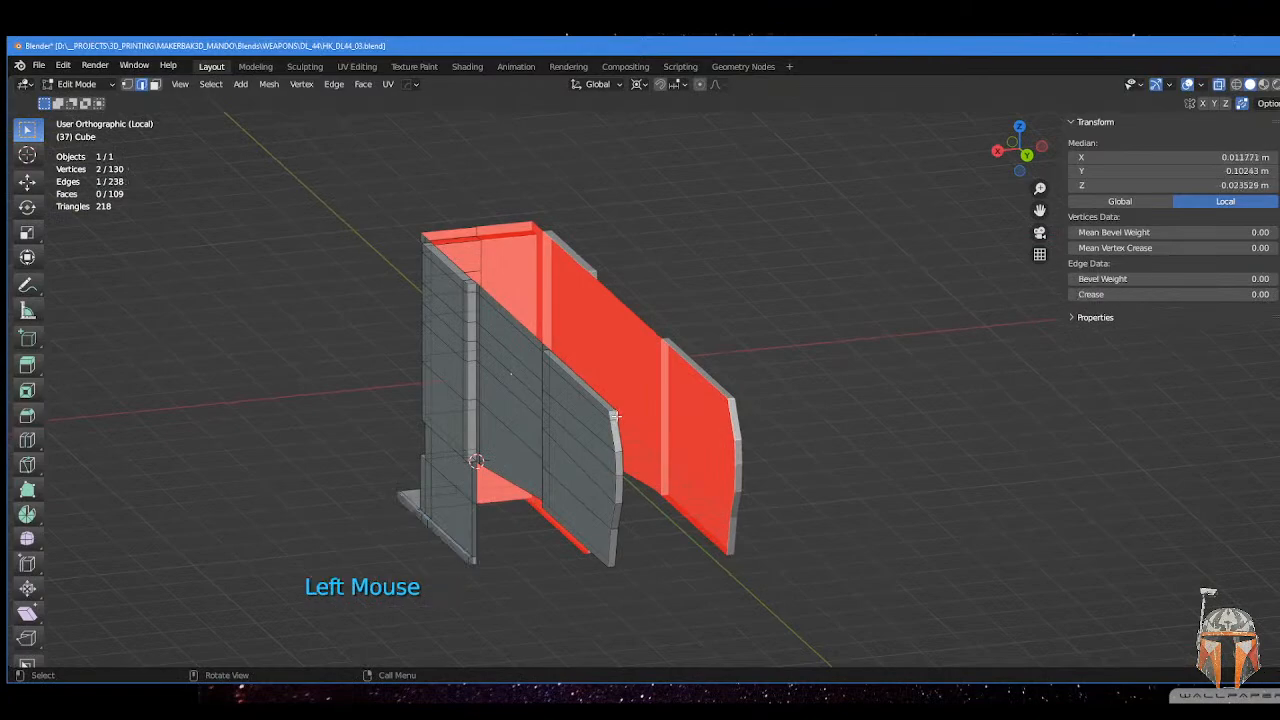
{"action": "left_click", "coordinate": [614, 558], "text": "ctrl"}
{"action": "middle_click_drag", "start_coordinate": [614, 558], "coordinate": [592, 473], "text": "shift"}
{"action": "key", "text": "e"}
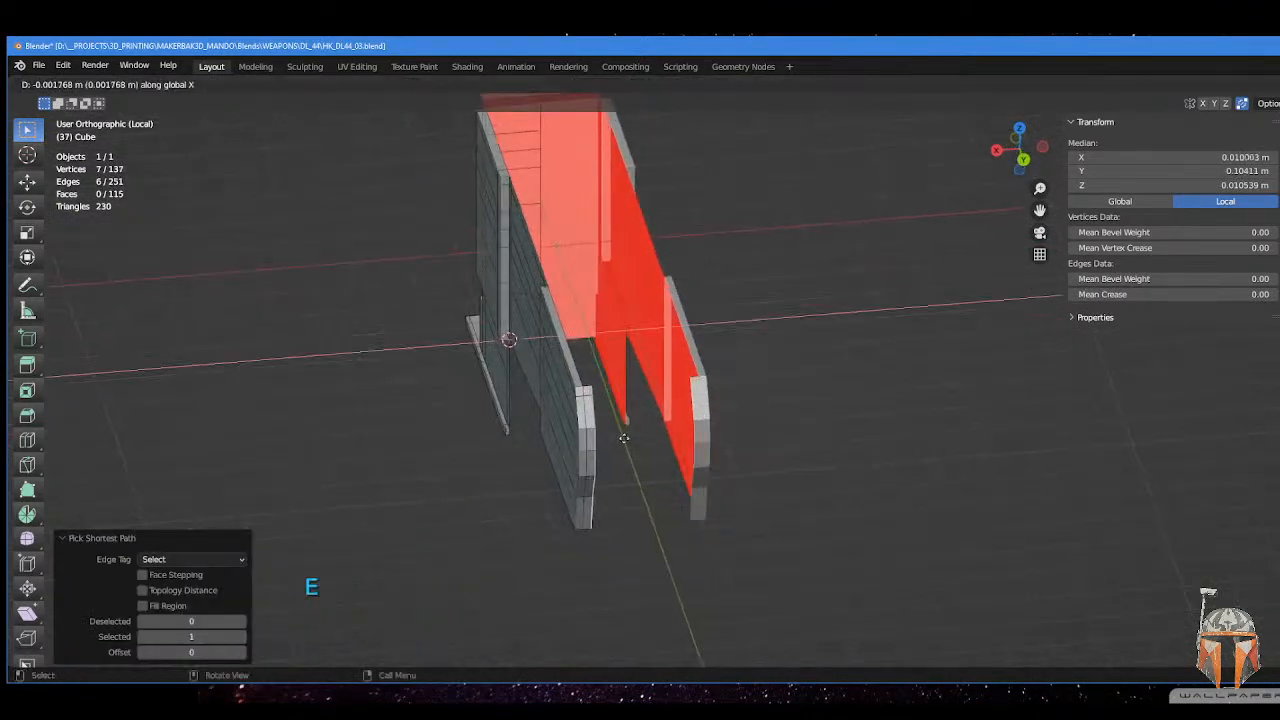
{"action": "left_click", "coordinate": [719, 434]}
- Select the top edges of the panel's middle section and extrude them -0.026599 m along global X to the mirror centre
{"action": "middle_click_drag", "start_coordinate": [661, 385], "coordinate": [700, 492]}
{"action": "scroll", "coordinate": [649, 517], "scroll_direction": "up", "scroll_amount": 3}
{"action": "scroll", "coordinate": [700, 492], "scroll_direction": "down", "scroll_amount": 2}
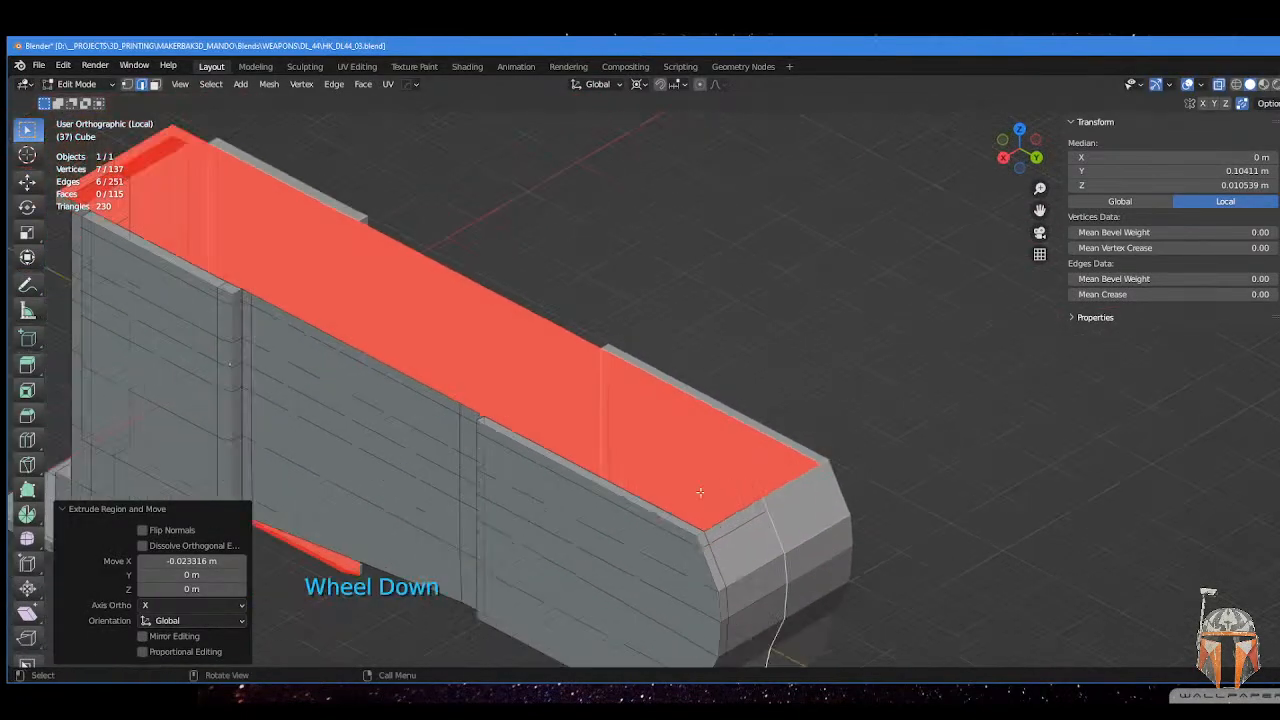
{"action": "left_click", "coordinate": [472, 410]}
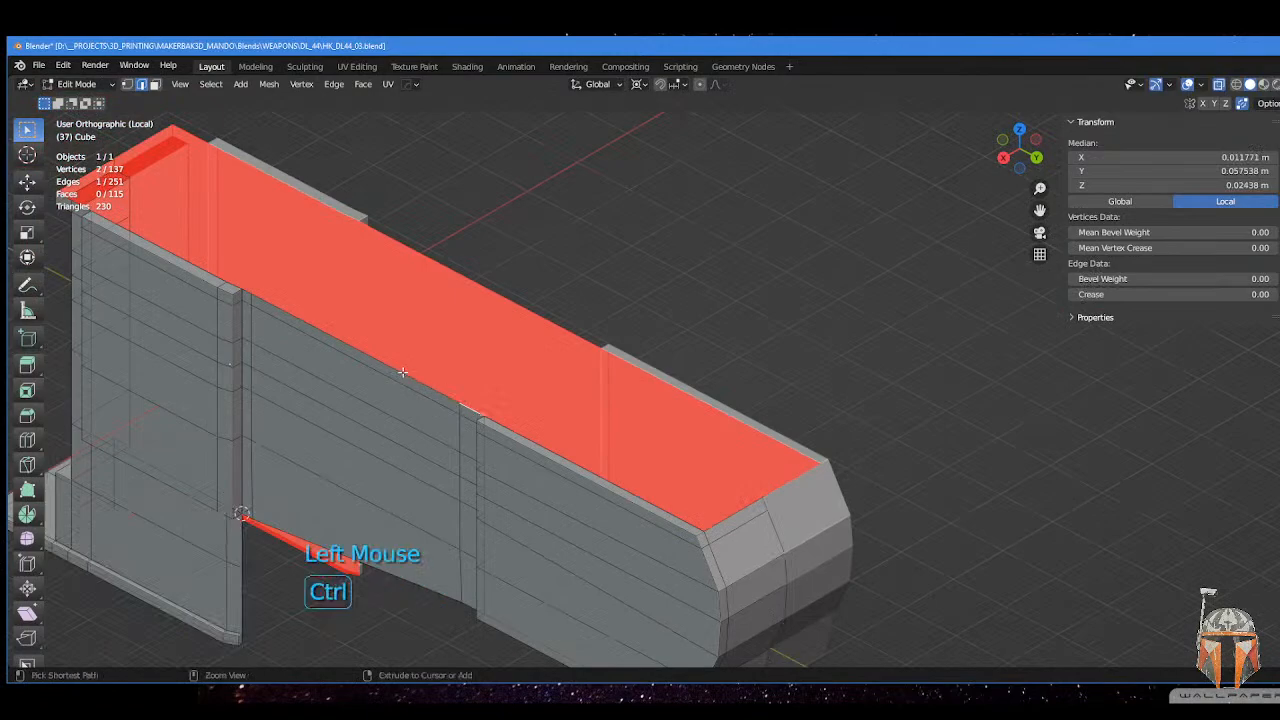
{"action": "left_click", "coordinate": [415, 371], "text": "ctrl"}
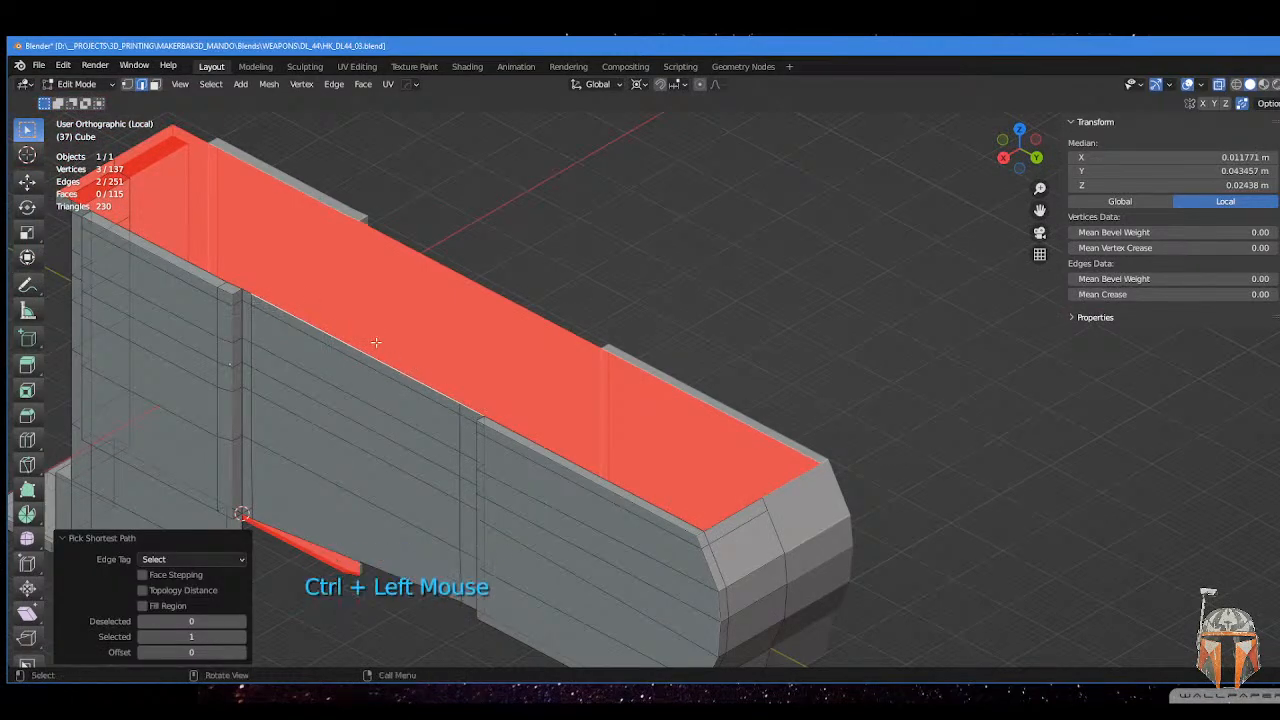
{"action": "key", "text": "e"}
{"action": "left_click", "coordinate": [558, 434]}
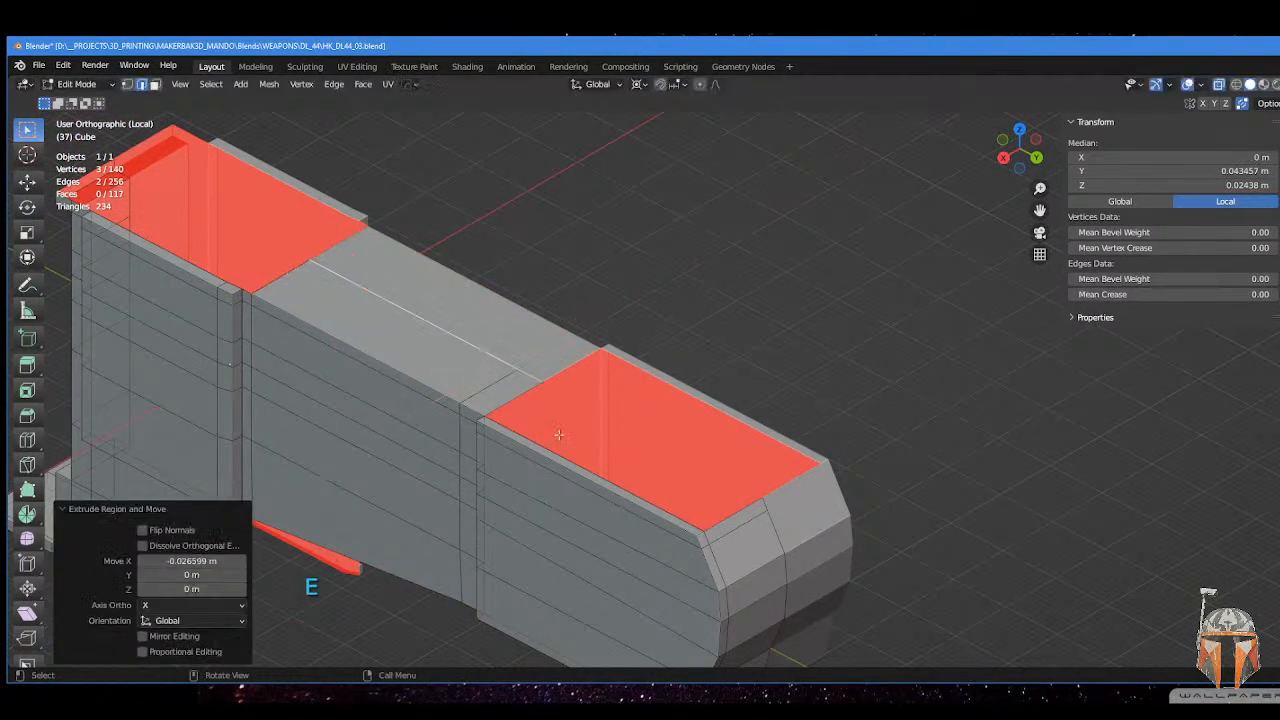
- Turn off Auto Merge and fill the top opening of the rear section with a face
{"action": "key", "text": "Tab"}
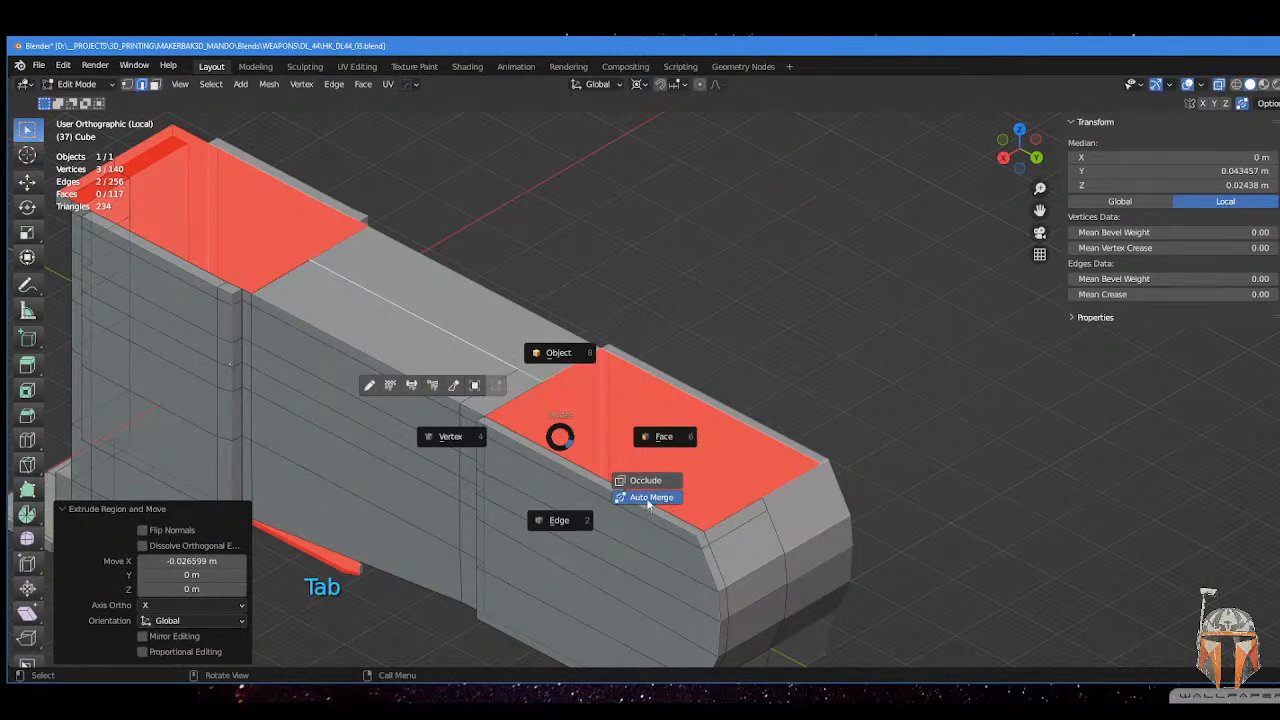
{"action": "key", "text": "Tab"}
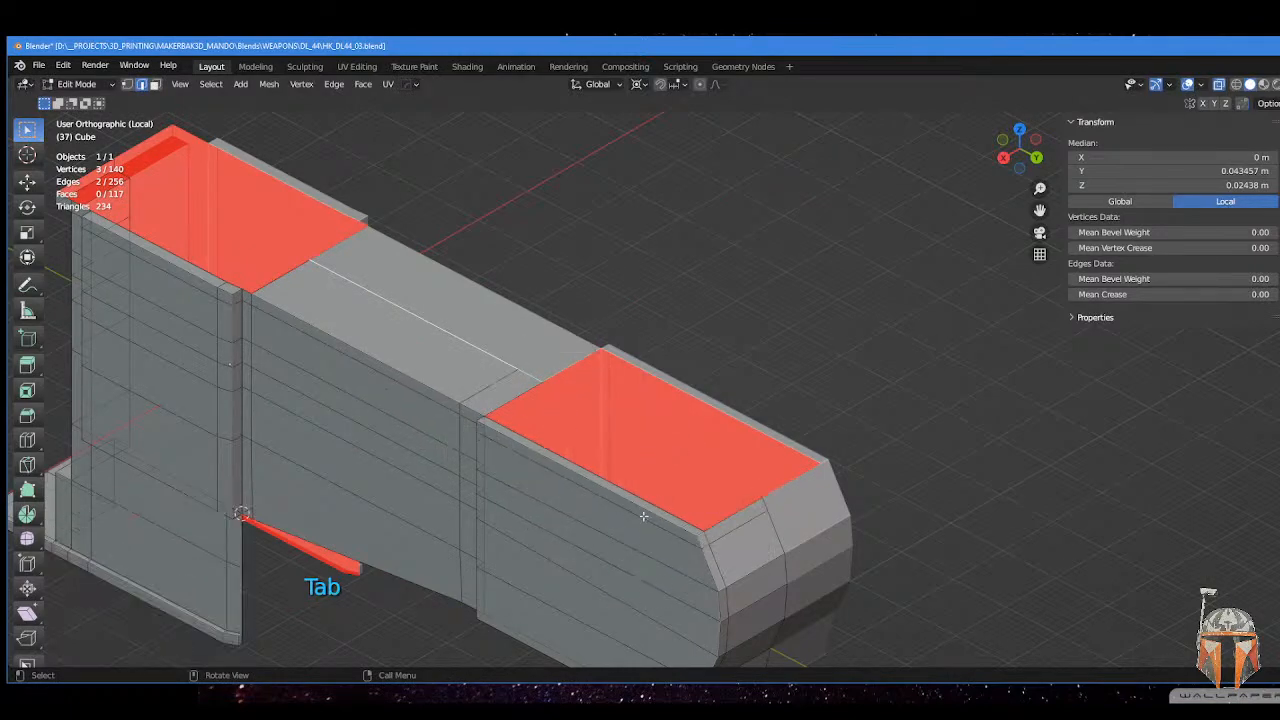
{"action": "left_click", "coordinate": [650, 507]}
{"action": "key", "text": "f"}
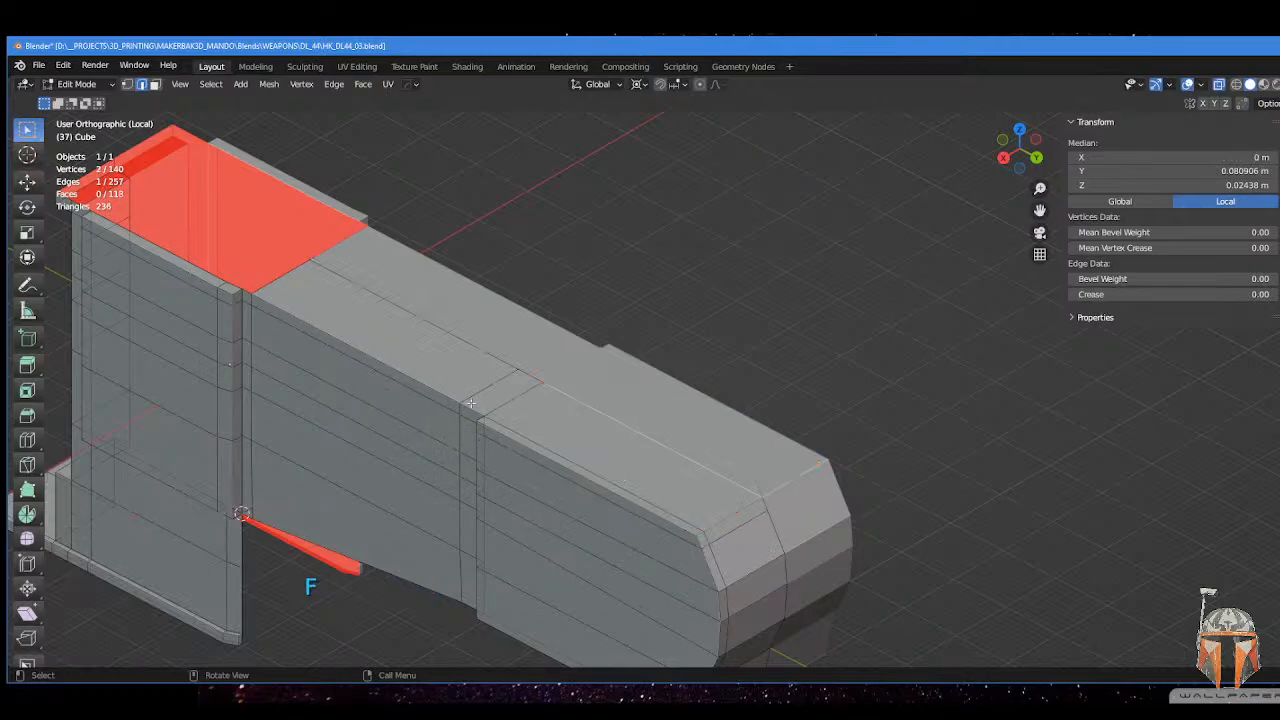
- Select the top edges of the panel's magazine-side section and extrude them -0.026256 m along global X to the mirror centre
{"action": "middle_click_drag", "start_coordinate": [279, 296], "coordinate": [675, 370], "text": "shift"}
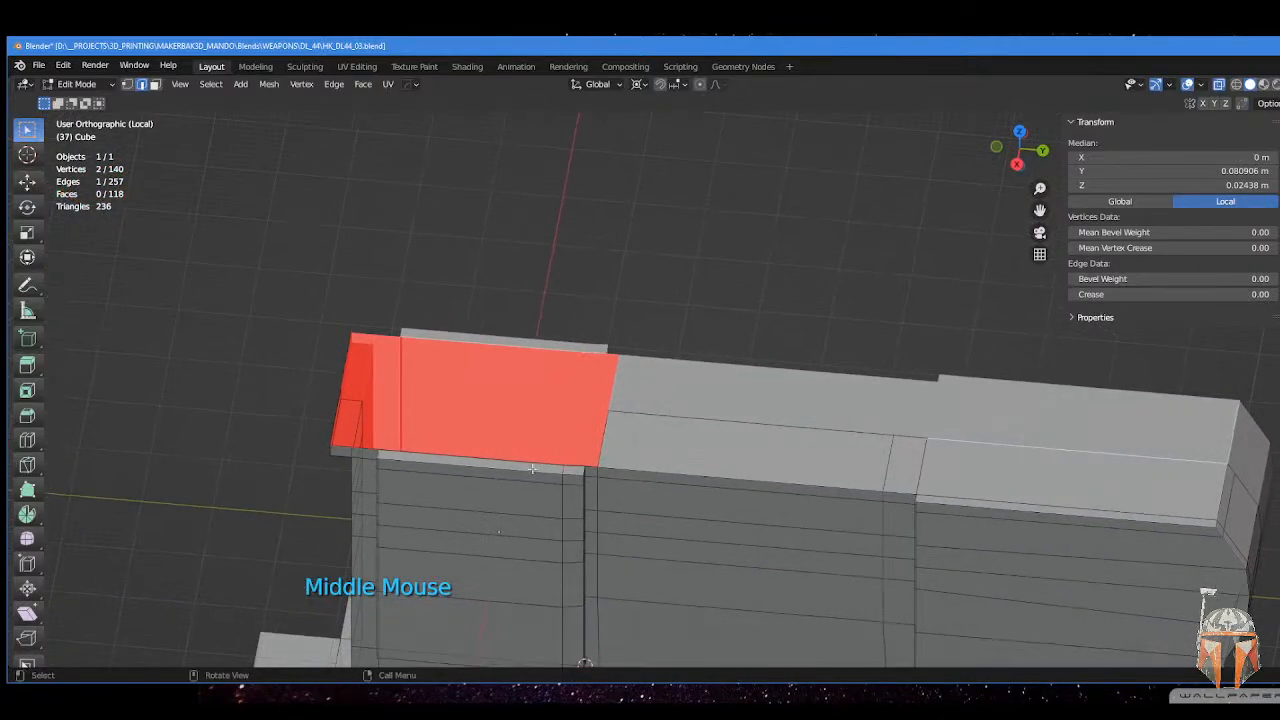
{"action": "left_click", "coordinate": [571, 467]}
{"action": "left_click", "coordinate": [547, 460], "text": "shift"}
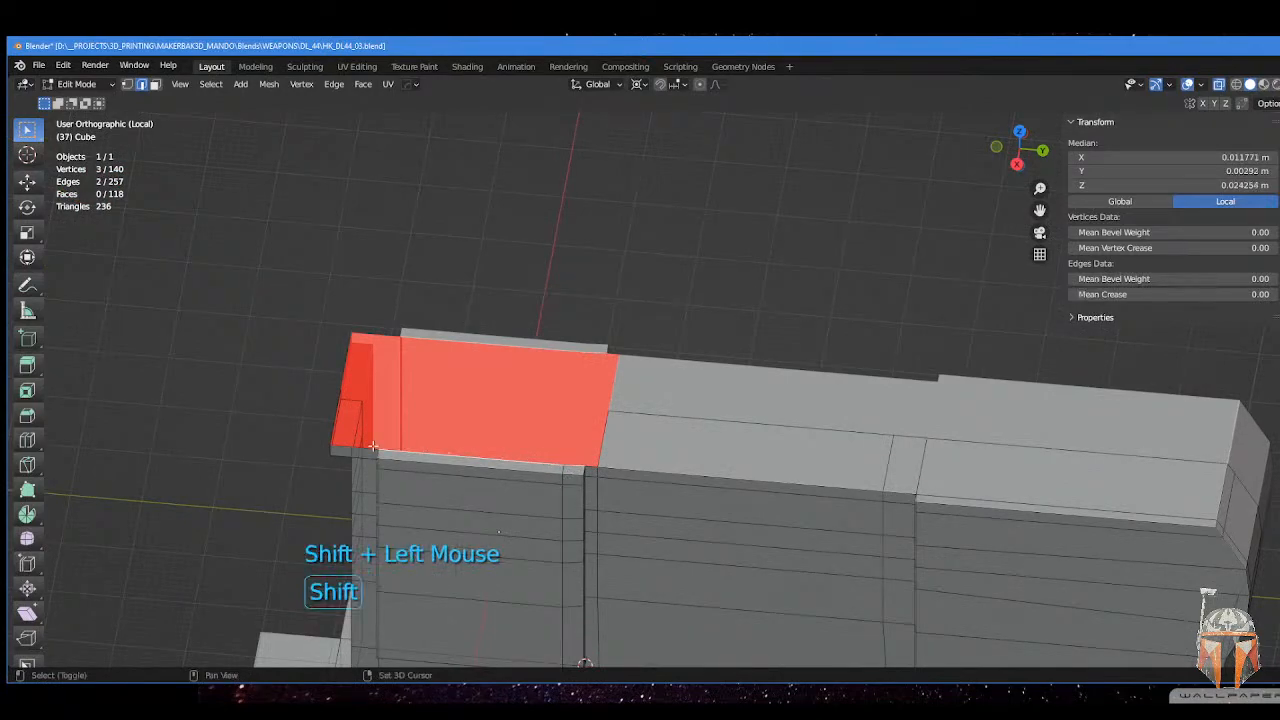
{"action": "middle_click_drag", "start_coordinate": [430, 441], "coordinate": [386, 429]}
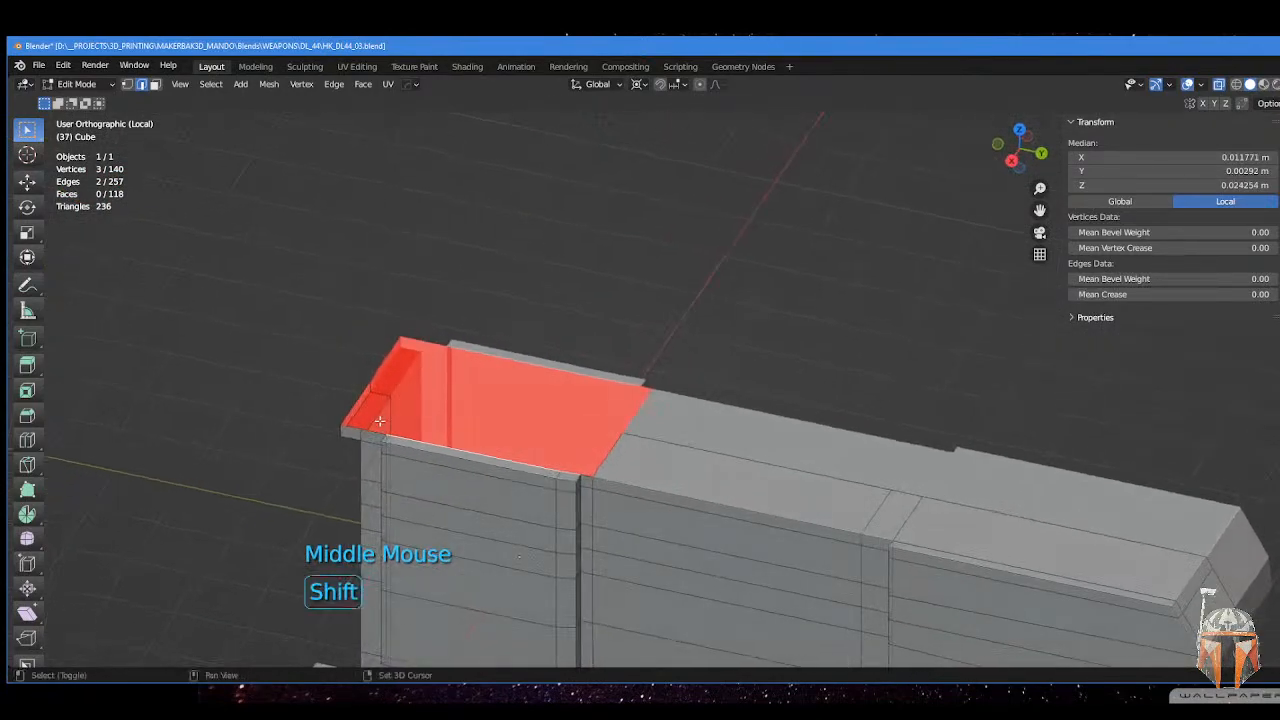
{"action": "left_click", "coordinate": [375, 430], "text": "shift"}
{"action": "key", "text": "e"}
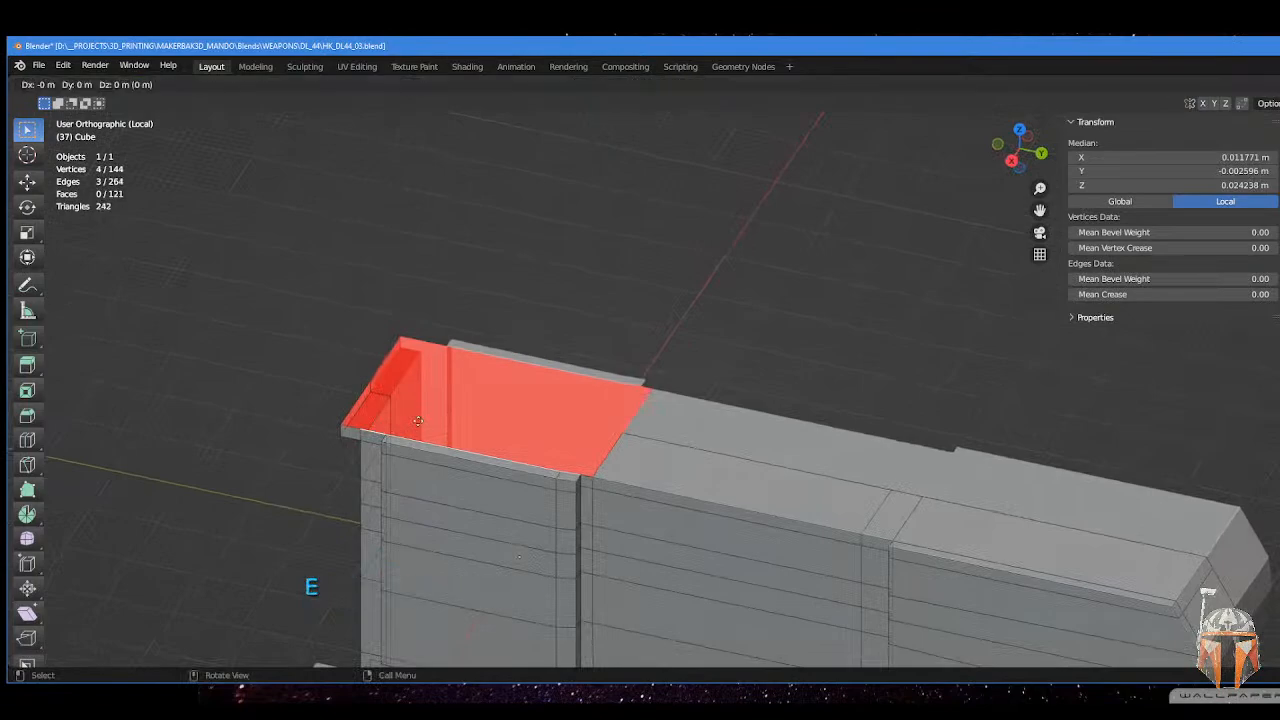
{"action": "left_click", "coordinate": [433, 411]}
- Fill the two gaps at the ends of the newly extruded top strip with faces
{"action": "key", "text": "Tab"}
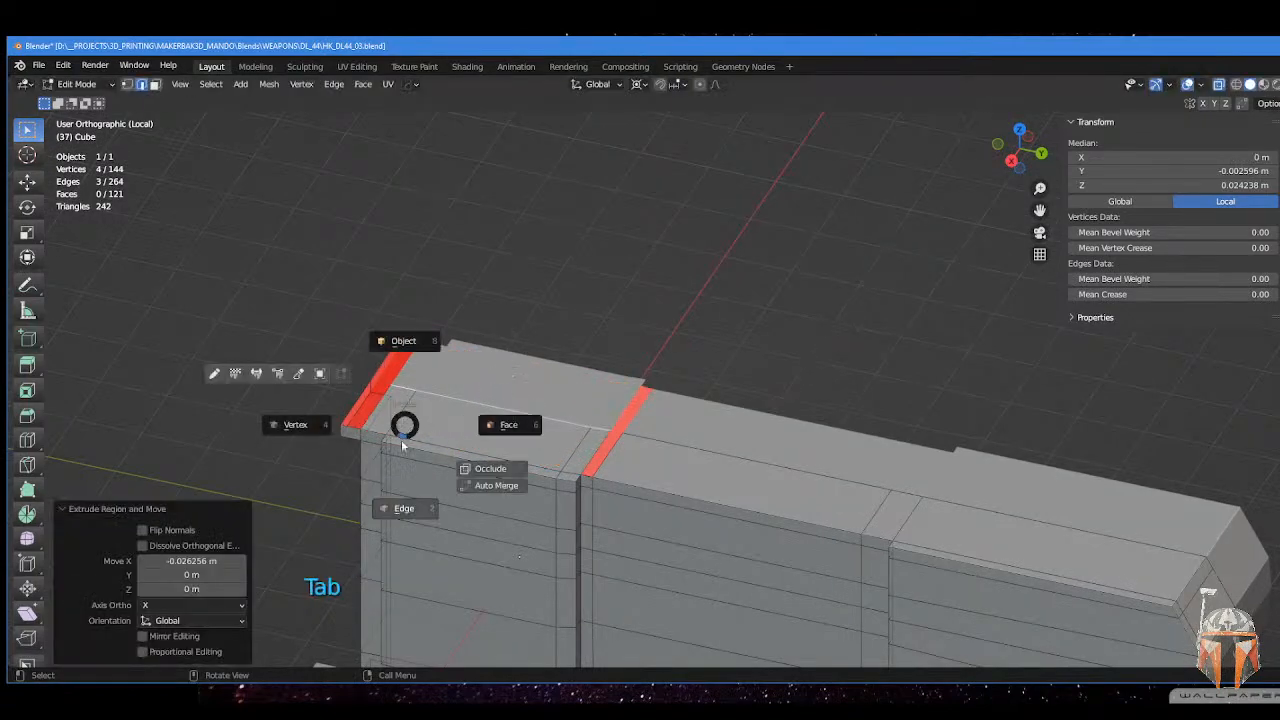
{"action": "key", "text": "f"}
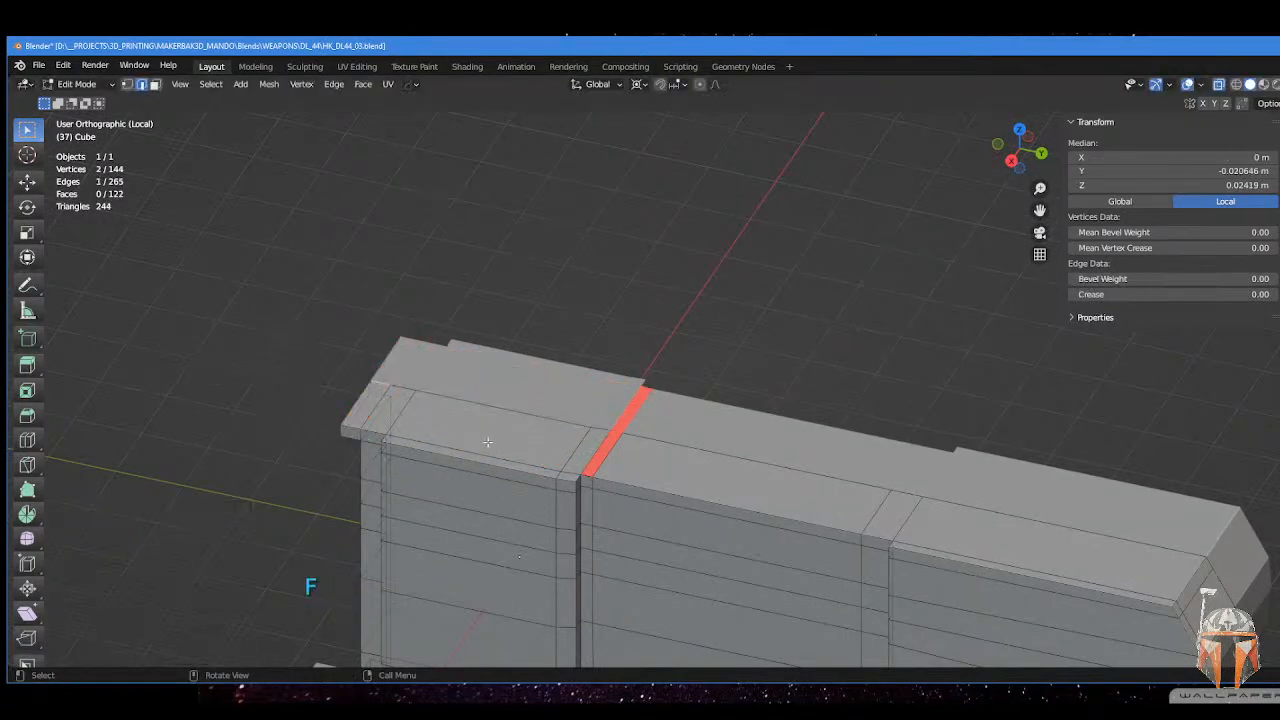
{"action": "middle_click_drag", "start_coordinate": [648, 465], "coordinate": [657, 343]}
{"action": "scroll", "coordinate": [656, 441], "scroll_direction": "down", "scroll_amount": 2}
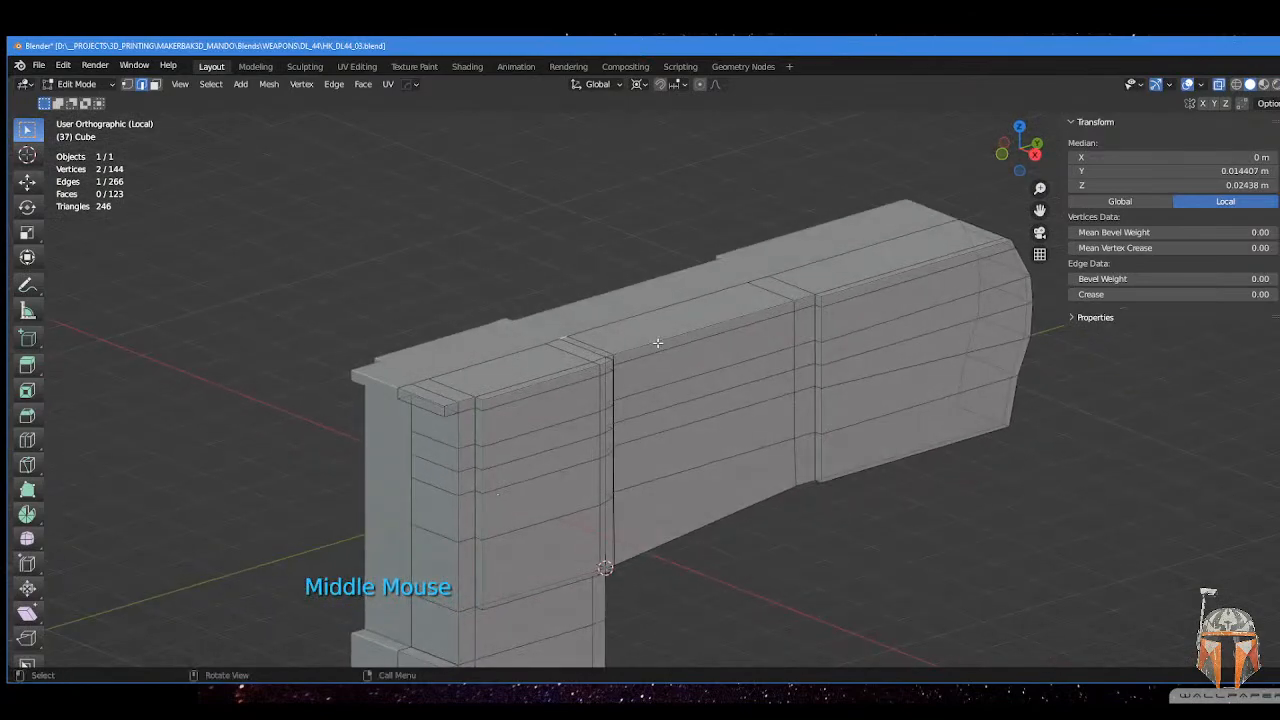
- Exit local view and inspect the closed side panel together with the rest of the blaster
{"action": "key", "text": "KP_Divide"}
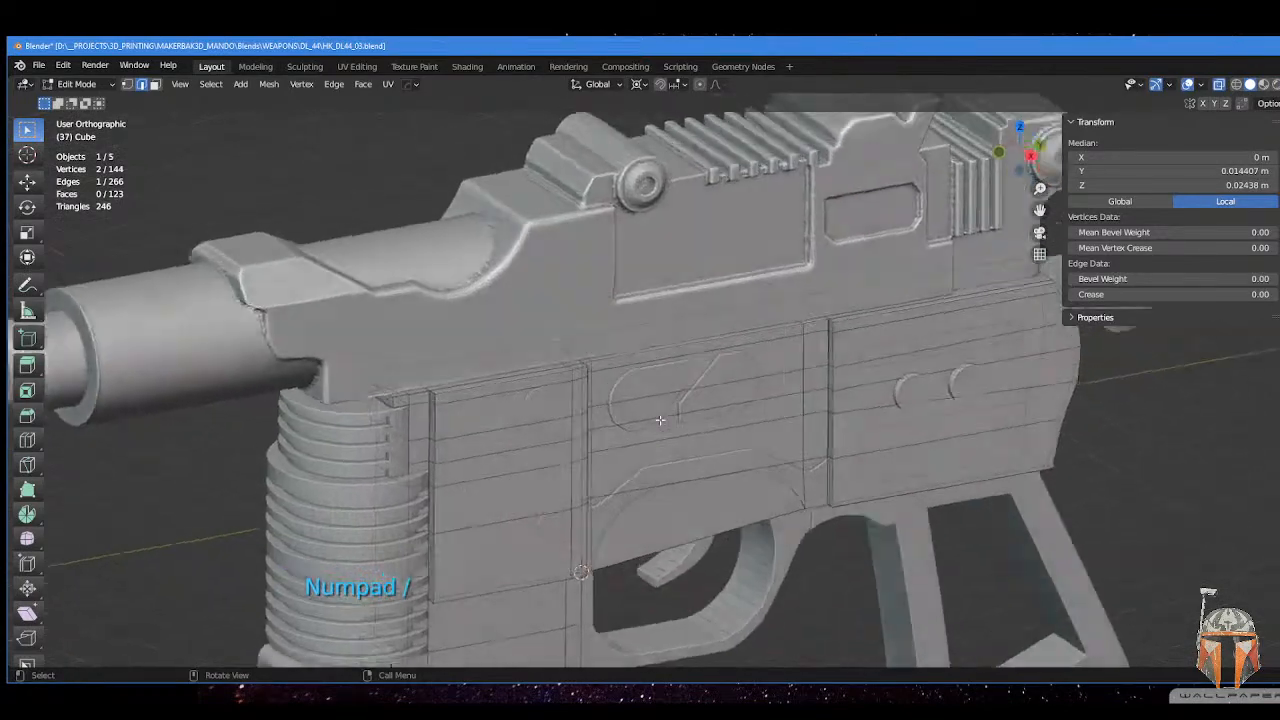
{"action": "middle_click_drag", "start_coordinate": [659, 419], "coordinate": [783, 339]}
{"action": "scroll", "coordinate": [511, 329], "scroll_direction": "up", "scroll_amount": 4}
{"action": "middle_click_drag", "start_coordinate": [511, 329], "coordinate": [574, 428], "text": "shift"}
{"action": "scroll", "coordinate": [612, 420], "scroll_direction": "down", "scroll_amount": 3}
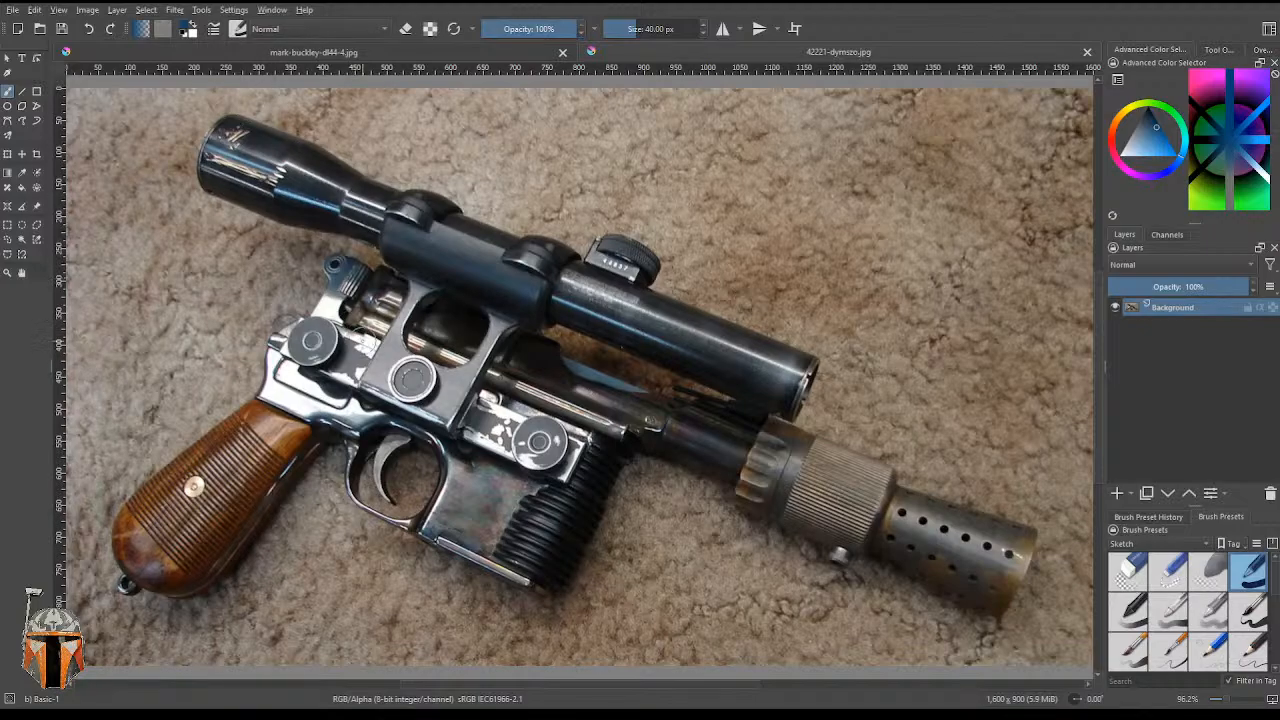
- Switch to Krita and examine the scope mount, frame and ribbed magazine front in the carpet photo, rotating the canvas to level the blaster
{"action": "scroll", "coordinate": [362, 340], "scroll_direction": "up", "scroll_amount": 2}
{"action": "scroll", "coordinate": [365, 340], "scroll_direction": "up", "scroll_amount": 2}
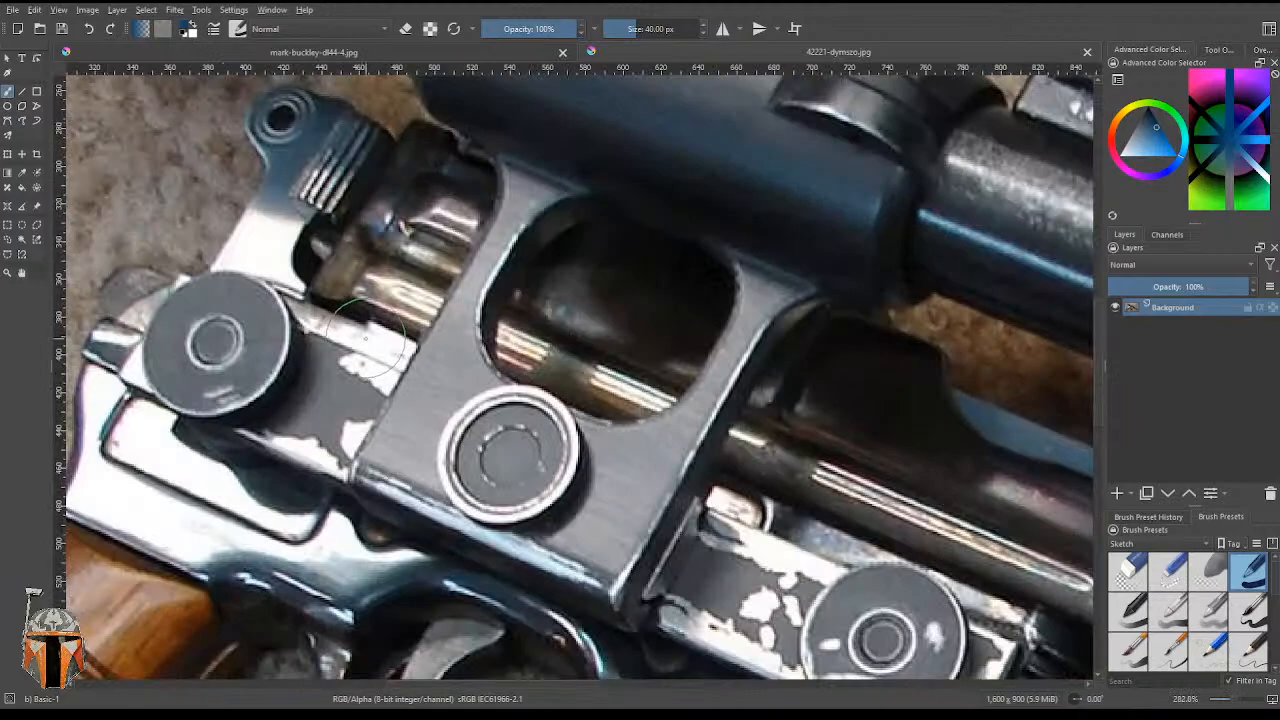
{"action": "middle_click_drag", "start_coordinate": [430, 407], "coordinate": [274, 147]}
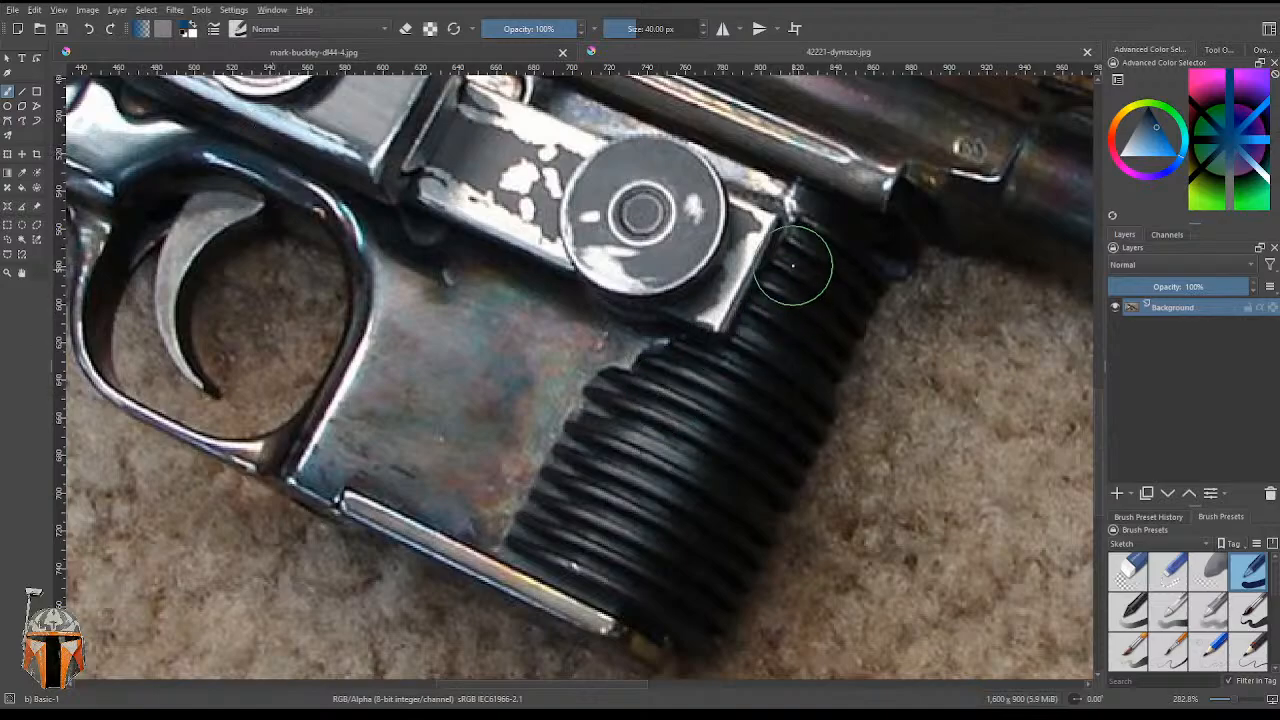
{"action": "mouse_move", "coordinate": [793, 265]}
{"action": "left_mouse_down"}
{"action": "mouse_move", "coordinate": [657, 371]}
{"action": "mouse_move", "coordinate": [573, 393]}
{"action": "left_mouse_up"}
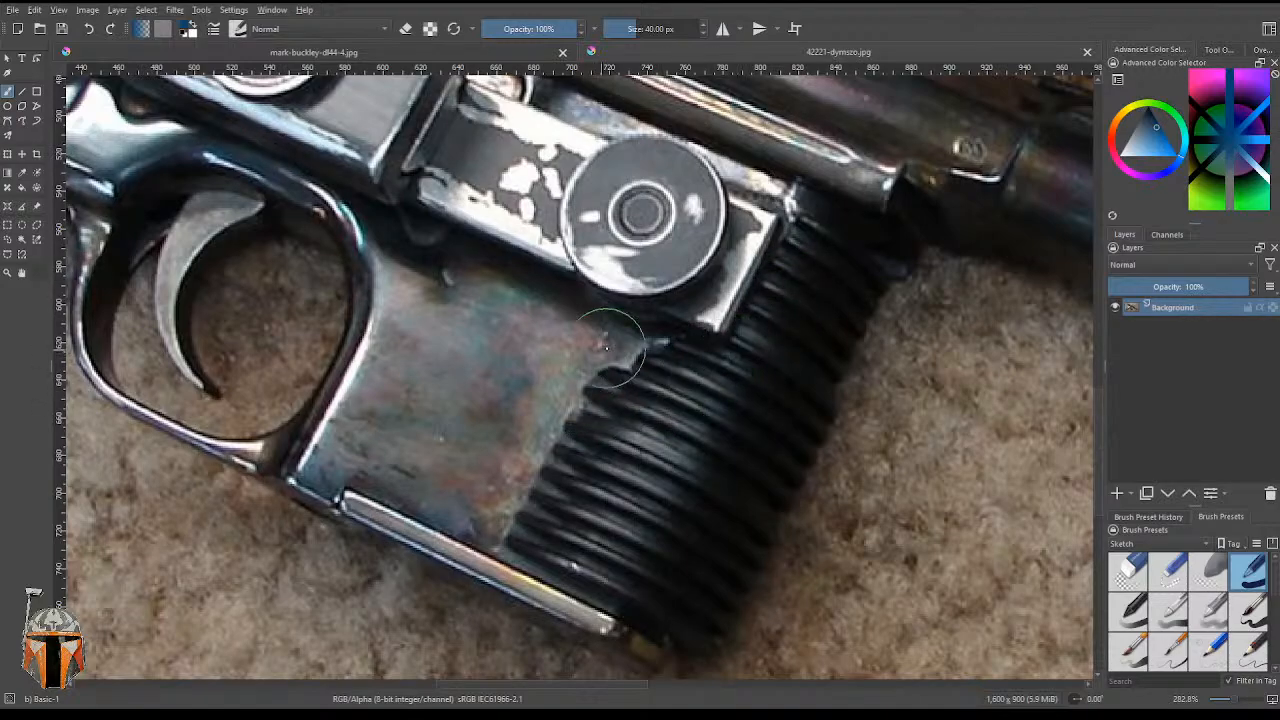
{"action": "mouse_move", "coordinate": [614, 271]}
{"action": "middle_mouse_down", "text": "shift"}
{"action": "mouse_move", "coordinate": [631, 348]}
{"action": "mouse_move", "coordinate": [537, 280]}
{"action": "mouse_move", "coordinate": [568, 366]}
{"action": "mouse_move", "coordinate": [657, 375]}
{"action": "mouse_move", "coordinate": [662, 345]}
{"action": "mouse_move", "coordinate": [608, 344]}
{"action": "mouse_move", "coordinate": [670, 399]}
{"action": "middle_mouse_up", "text": "shift"}
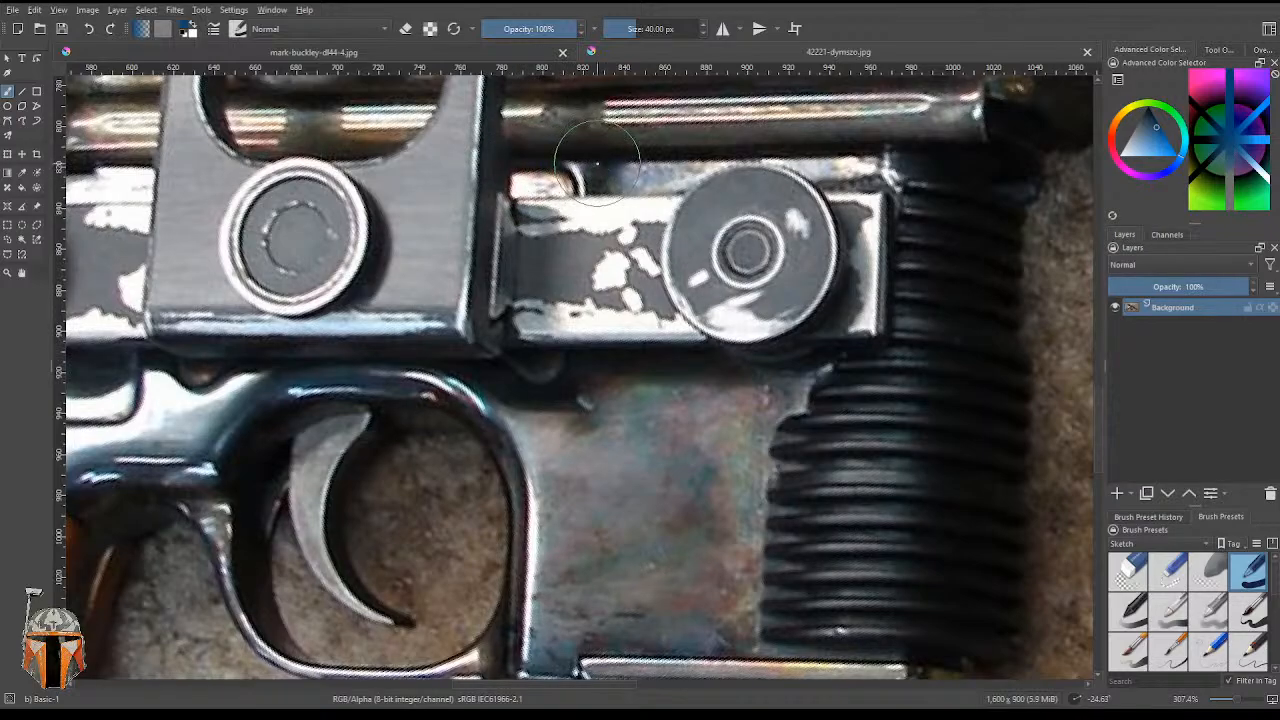
{"action": "scroll", "coordinate": [720, 150], "scroll_direction": "down", "scroll_amount": 5}
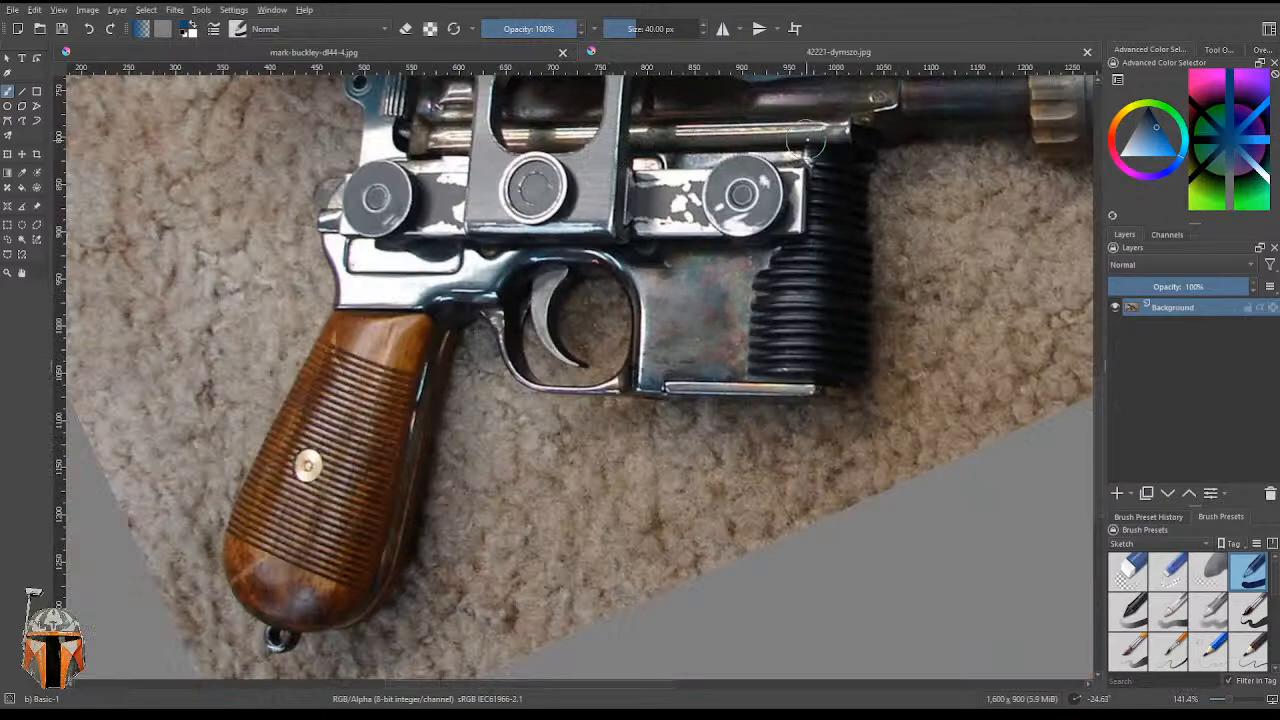
{"action": "scroll", "coordinate": [815, 145], "scroll_direction": "down", "scroll_amount": 3}
{"action": "scroll", "coordinate": [840, 140], "scroll_direction": "up", "scroll_amount": 3}
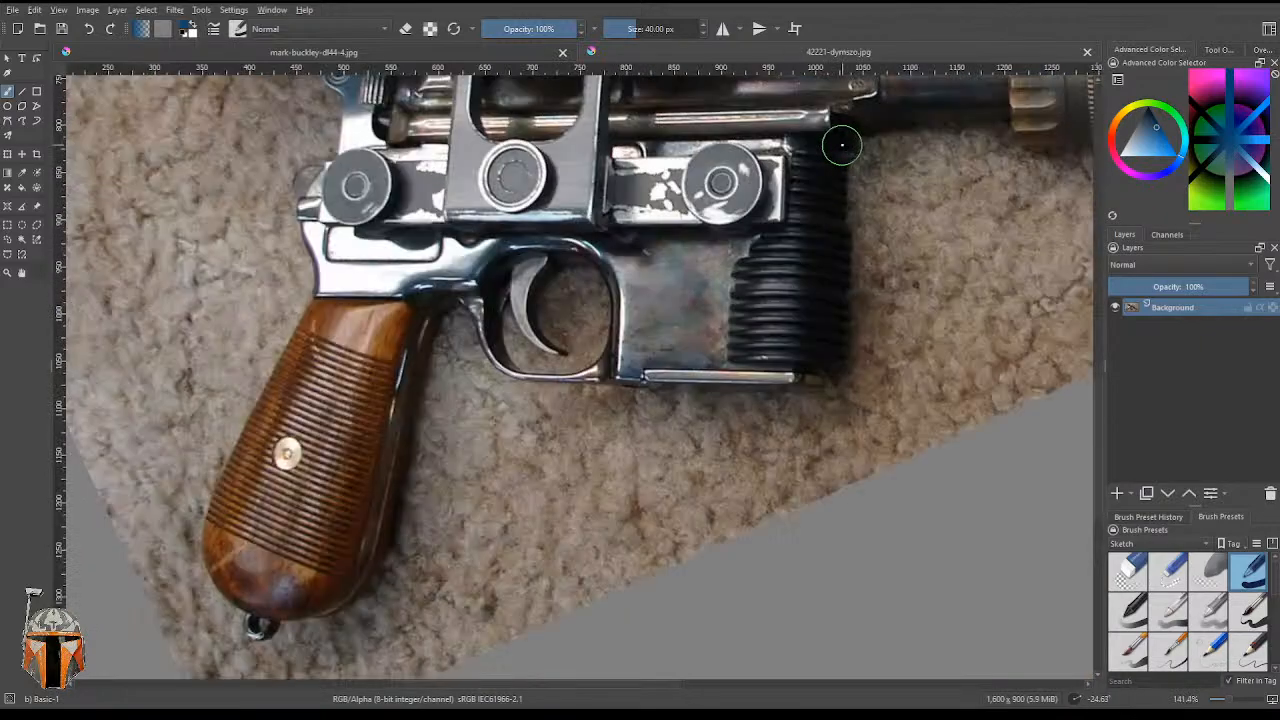
{"action": "middle_click_drag", "start_coordinate": [842, 148], "coordinate": [809, 312]}
{"action": "scroll", "coordinate": [811, 305], "scroll_direction": "up", "scroll_amount": 2}
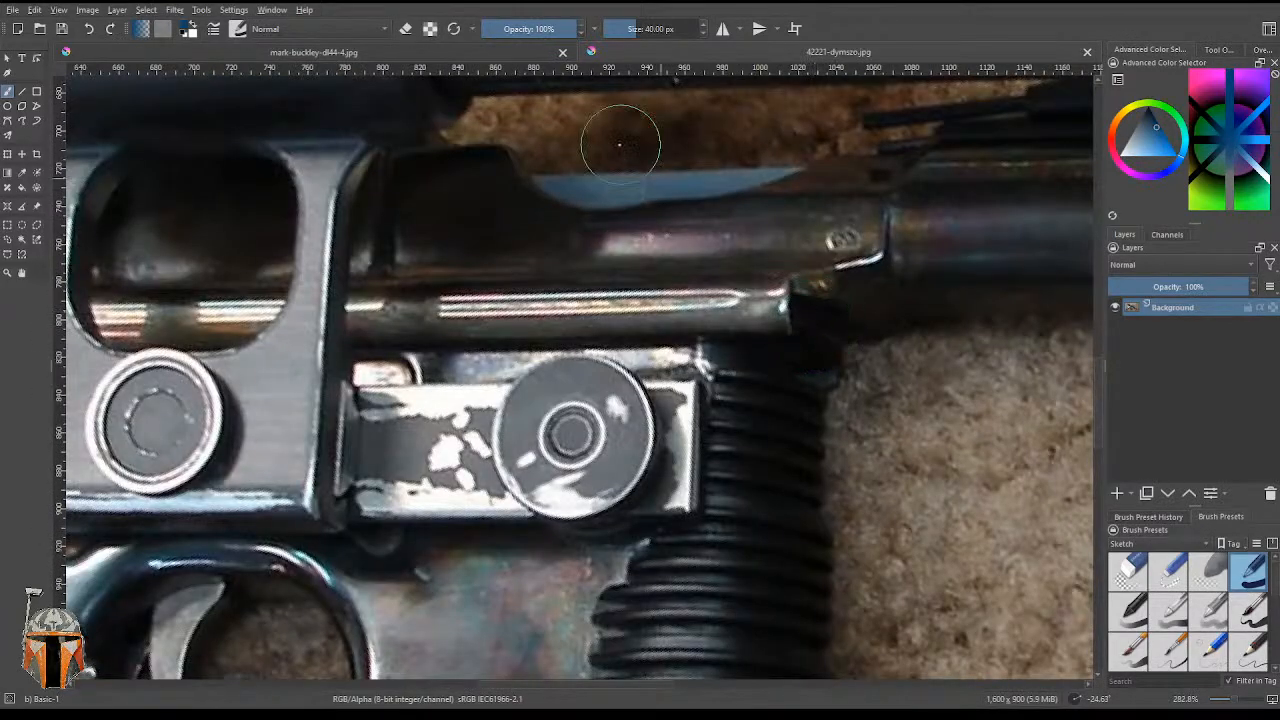
- Examine the long grooves along the receiver's lower rail and the frame panels in the dark-background reference photo
{"action": "left_click", "coordinate": [300, 52]}
{"action": "scroll", "coordinate": [655, 390], "scroll_direction": "up", "scroll_amount": 3}
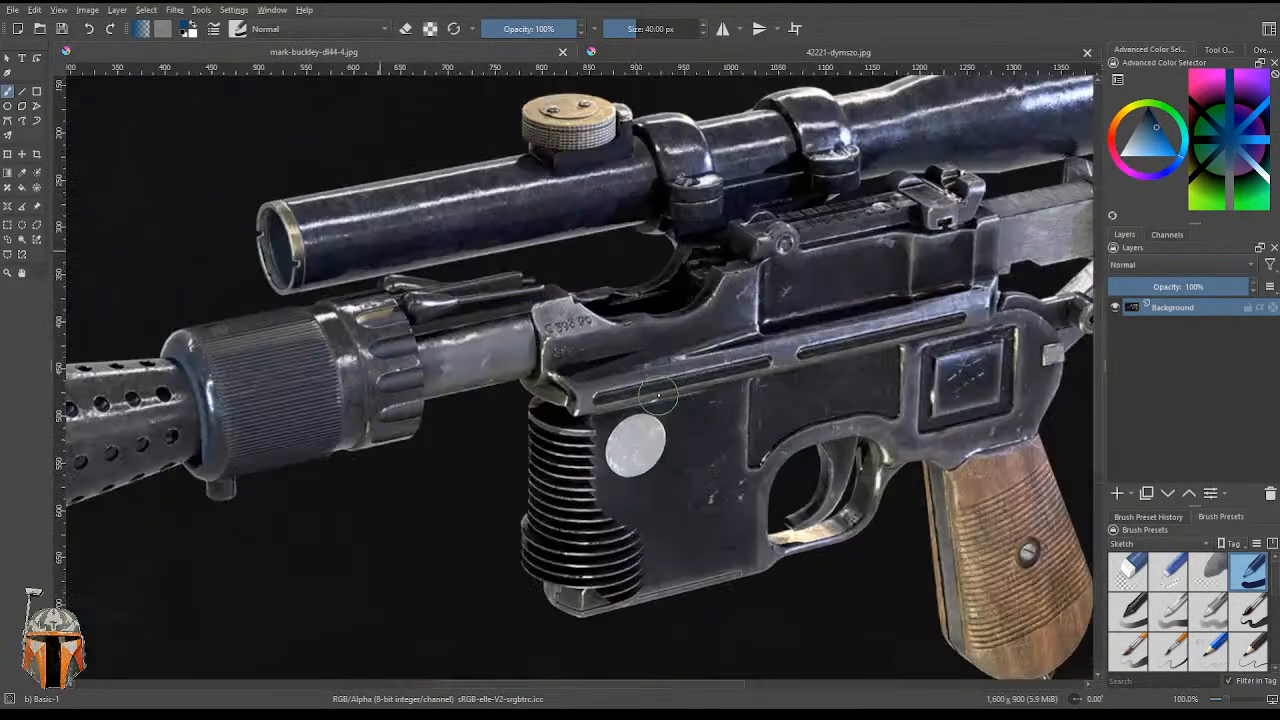
{"action": "scroll", "coordinate": [656, 391], "scroll_direction": "down", "scroll_amount": 1}
{"action": "scroll", "coordinate": [745, 391], "scroll_direction": "up", "scroll_amount": 1}
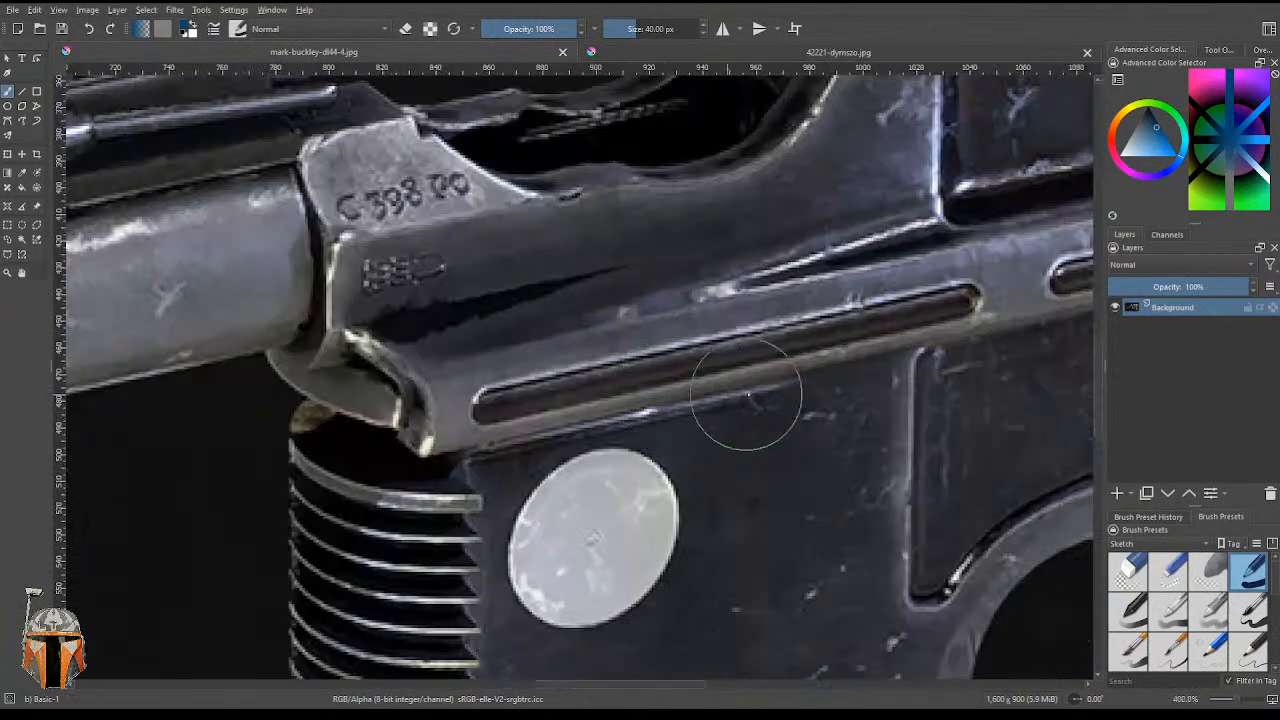
{"action": "scroll", "coordinate": [777, 390], "scroll_direction": "down", "scroll_amount": 2}
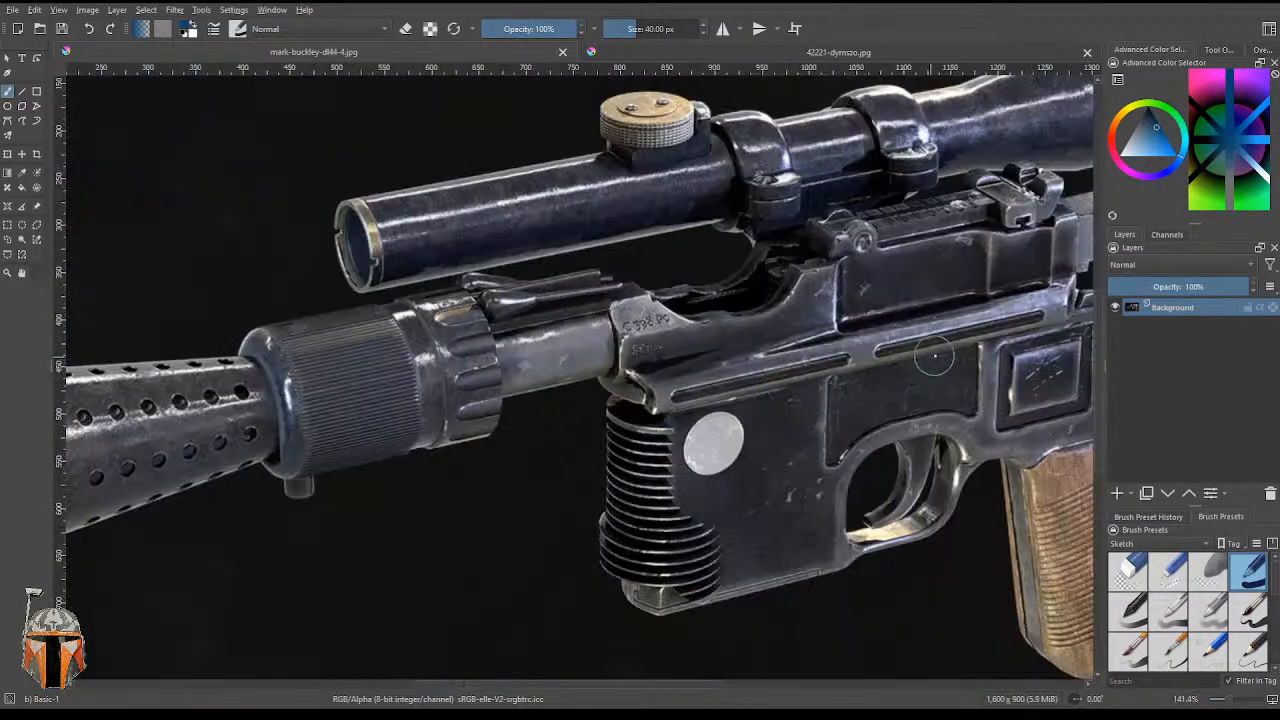
{"action": "scroll", "coordinate": [725, 385], "scroll_direction": "up", "scroll_amount": 1}
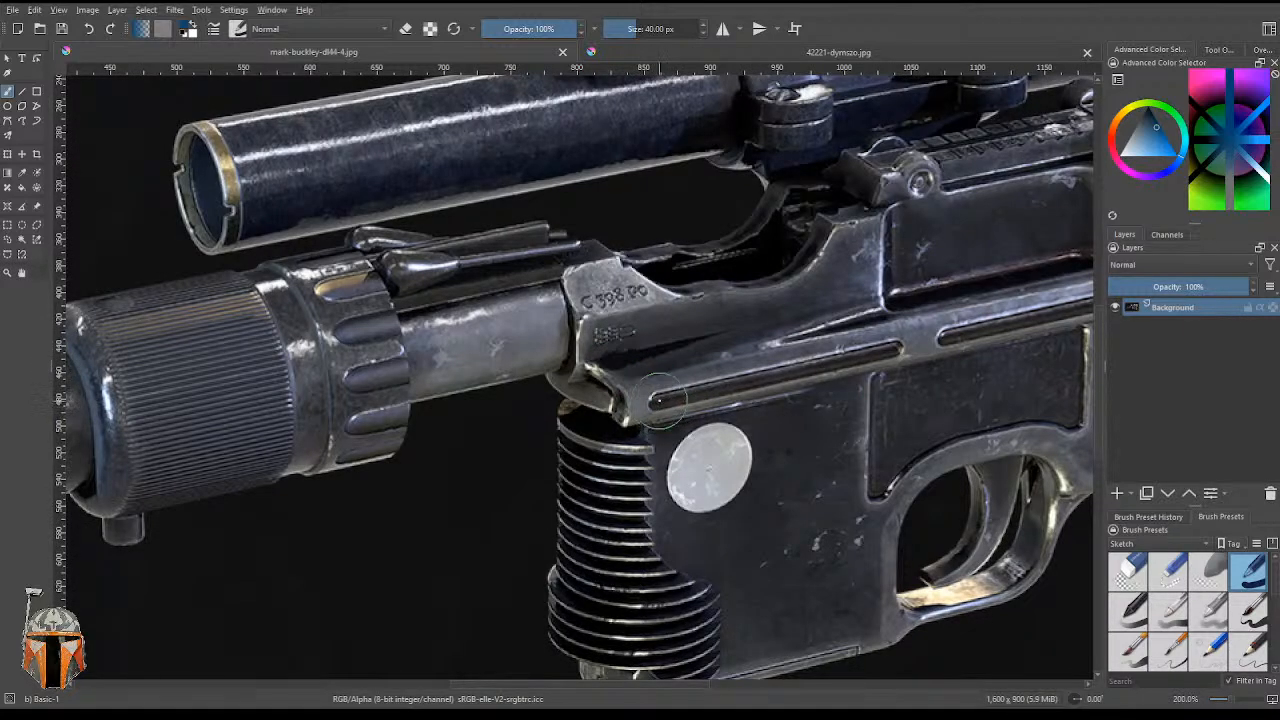
{"action": "scroll", "coordinate": [667, 380], "scroll_direction": "down", "scroll_amount": 1}
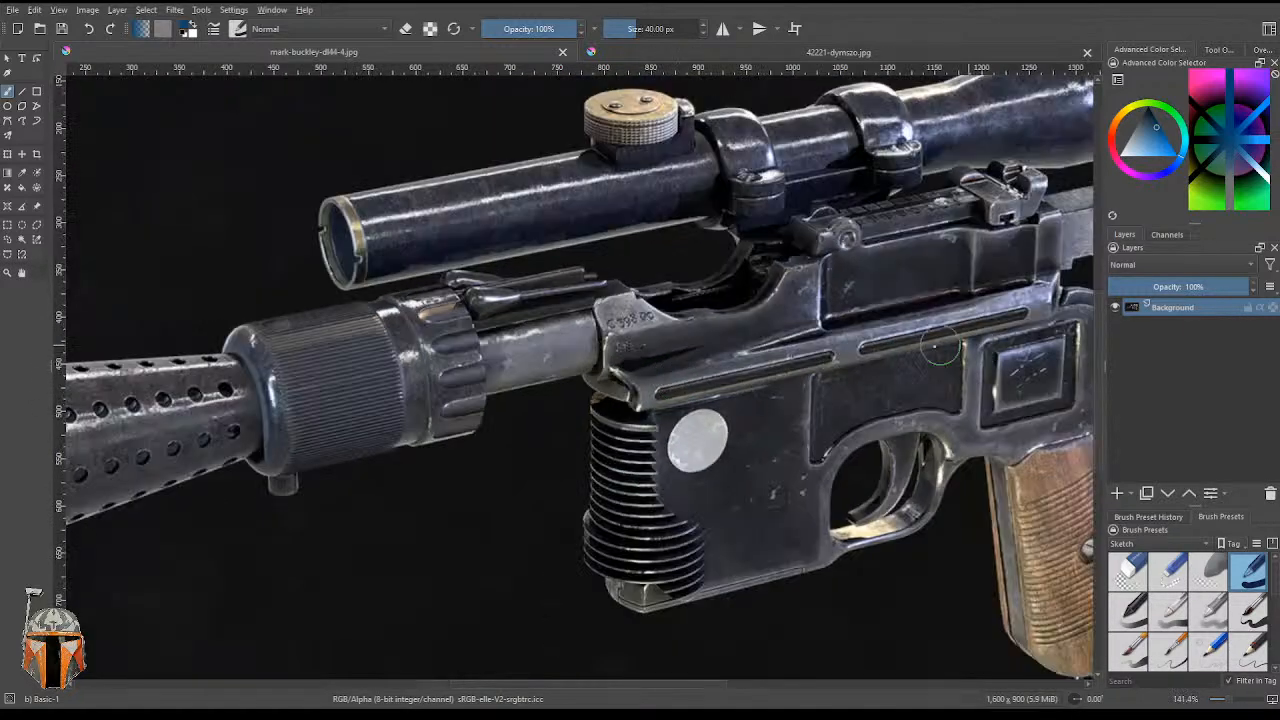
{"action": "scroll", "coordinate": [807, 390], "scroll_direction": "up", "scroll_amount": 1}
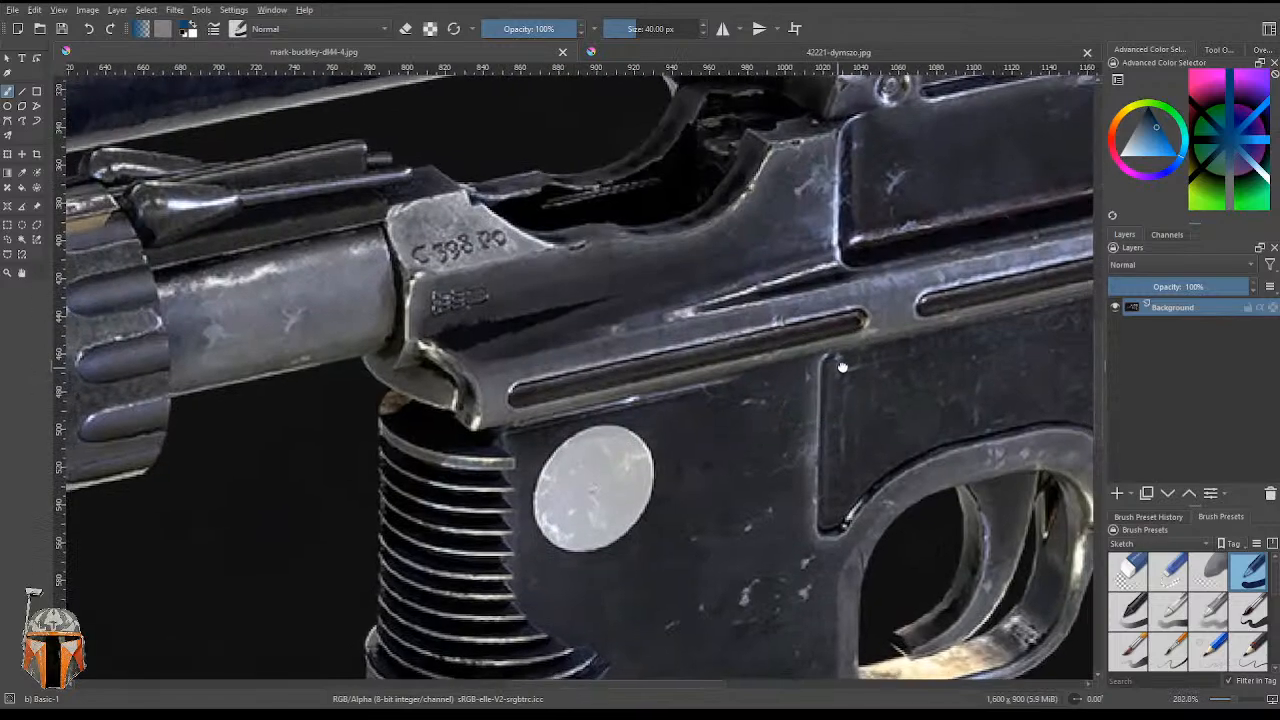
{"action": "scroll", "coordinate": [790, 368], "scroll_direction": "up", "scroll_amount": 1}
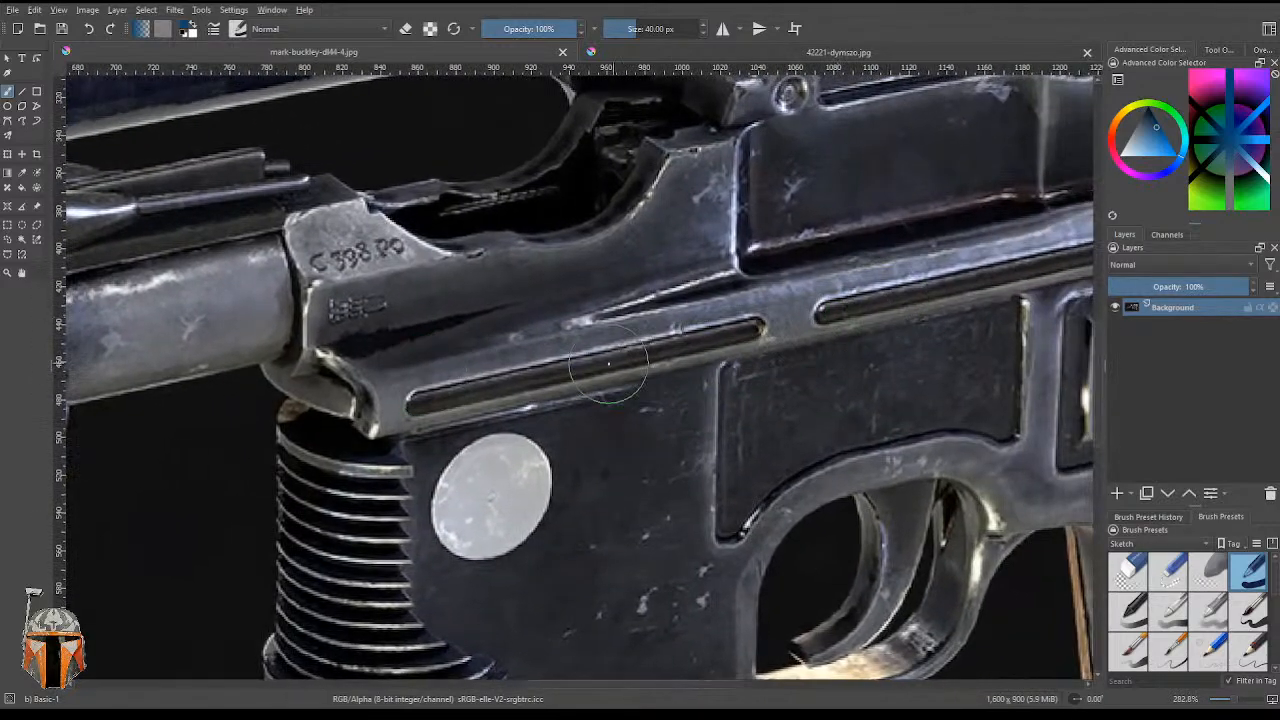
{"action": "mouse_move", "coordinate": [843, 323]}
{"action": "middle_mouse_down"}
{"action": "mouse_move", "coordinate": [567, 360]}
{"action": "mouse_move", "coordinate": [755, 343]}
{"action": "middle_mouse_up"}
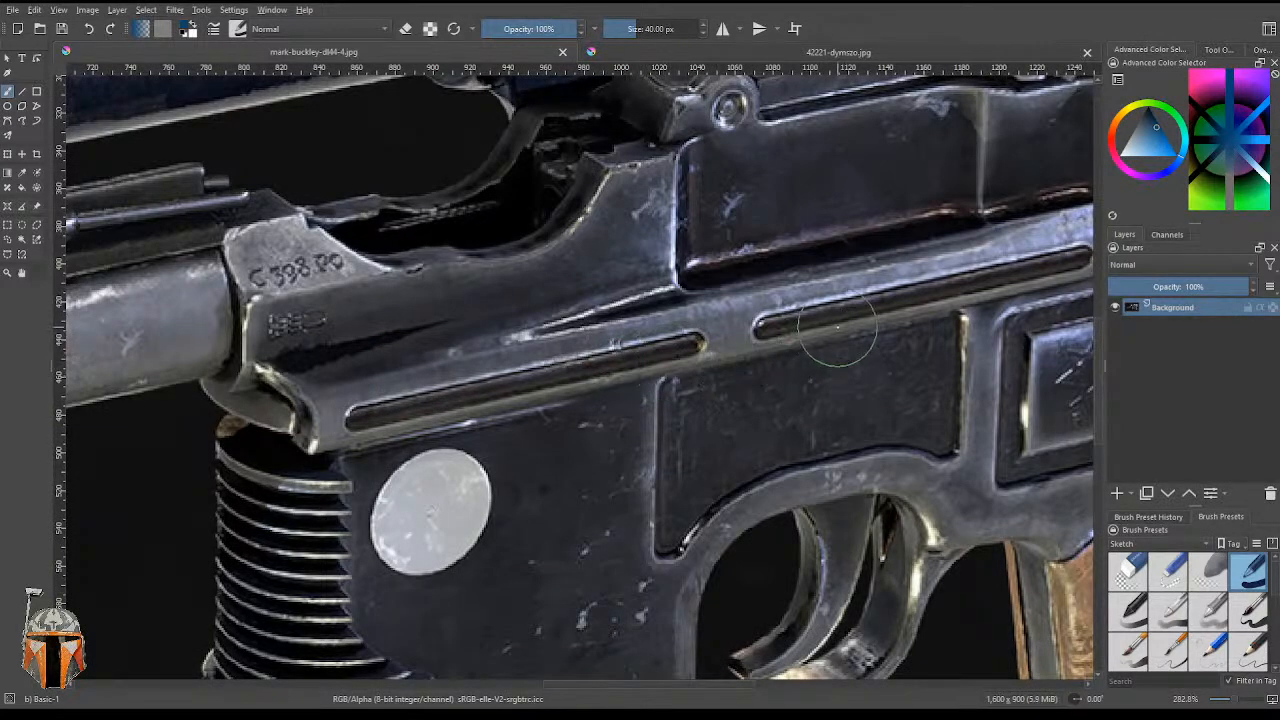
{"action": "middle_click_drag", "start_coordinate": [653, 334], "coordinate": [660, 340]}
{"action": "scroll", "coordinate": [660, 340], "scroll_direction": "down", "scroll_amount": 3}
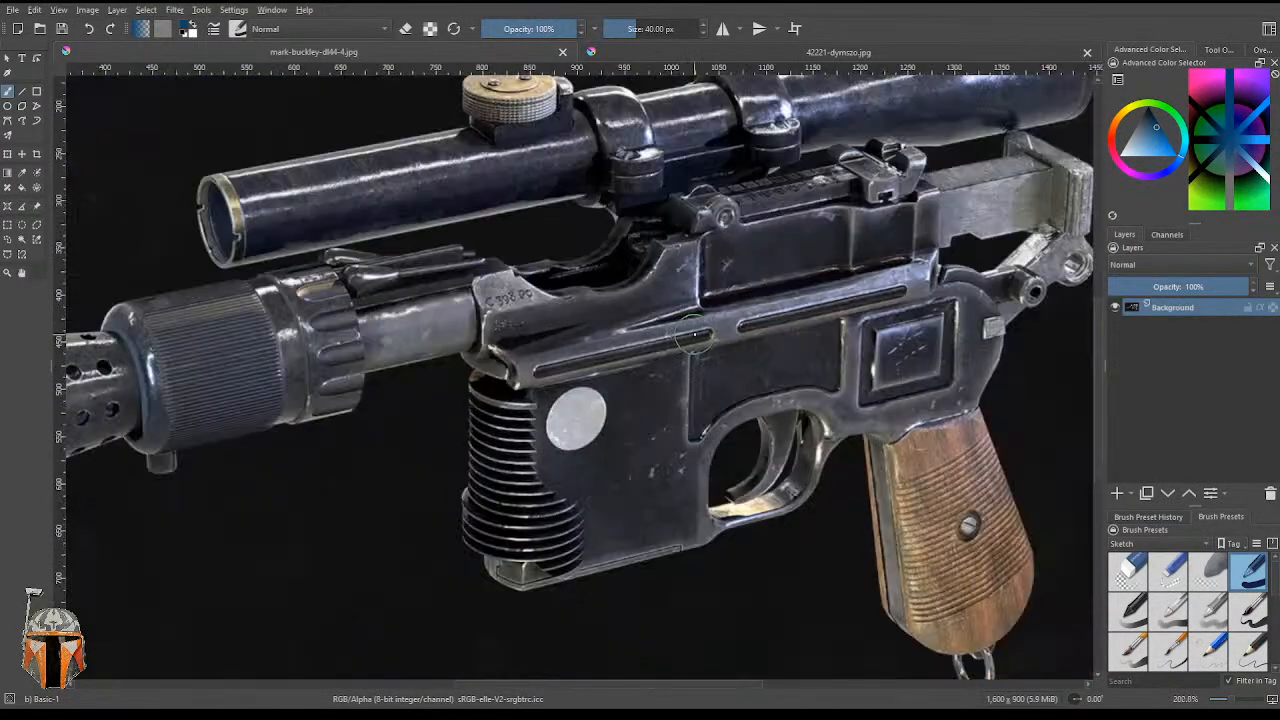
- Examine the rail's rear end, the magazine's disc and the barrel collar, checking the frame against the carpet photo
{"action": "middle_click_drag", "start_coordinate": [772, 318], "coordinate": [721, 323]}
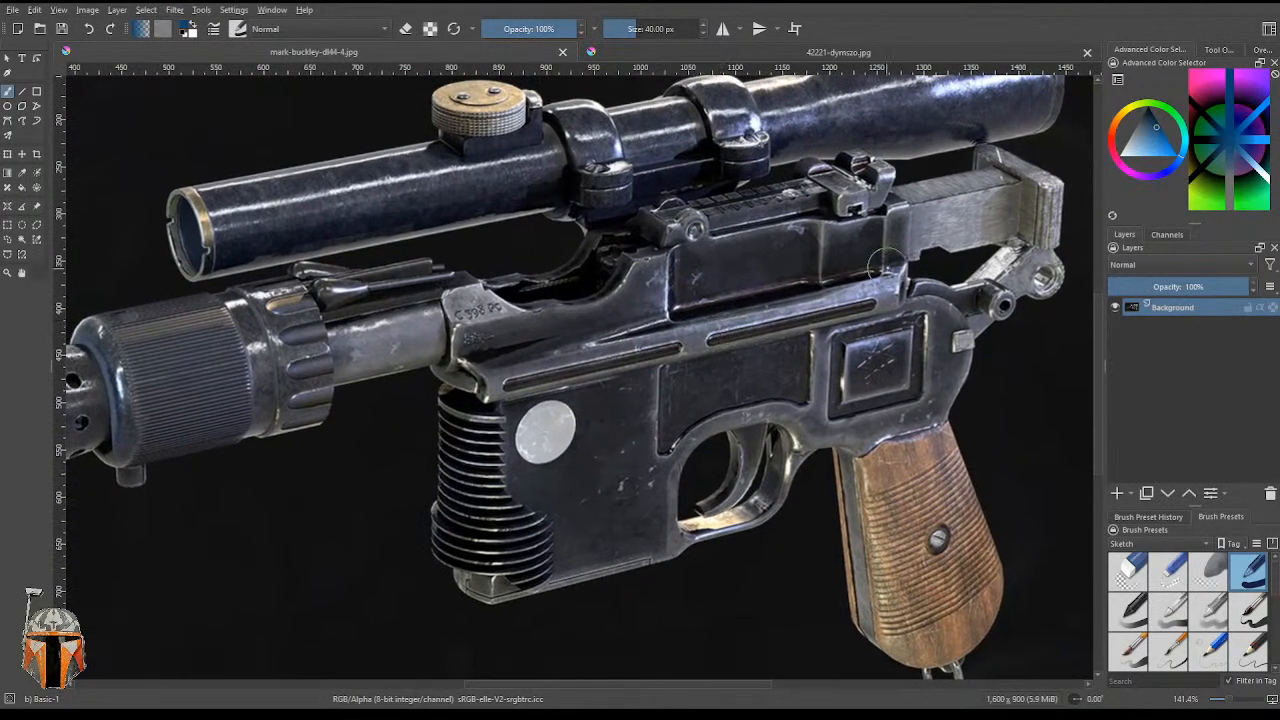
{"action": "scroll", "coordinate": [850, 285], "scroll_direction": "up", "scroll_amount": 2}
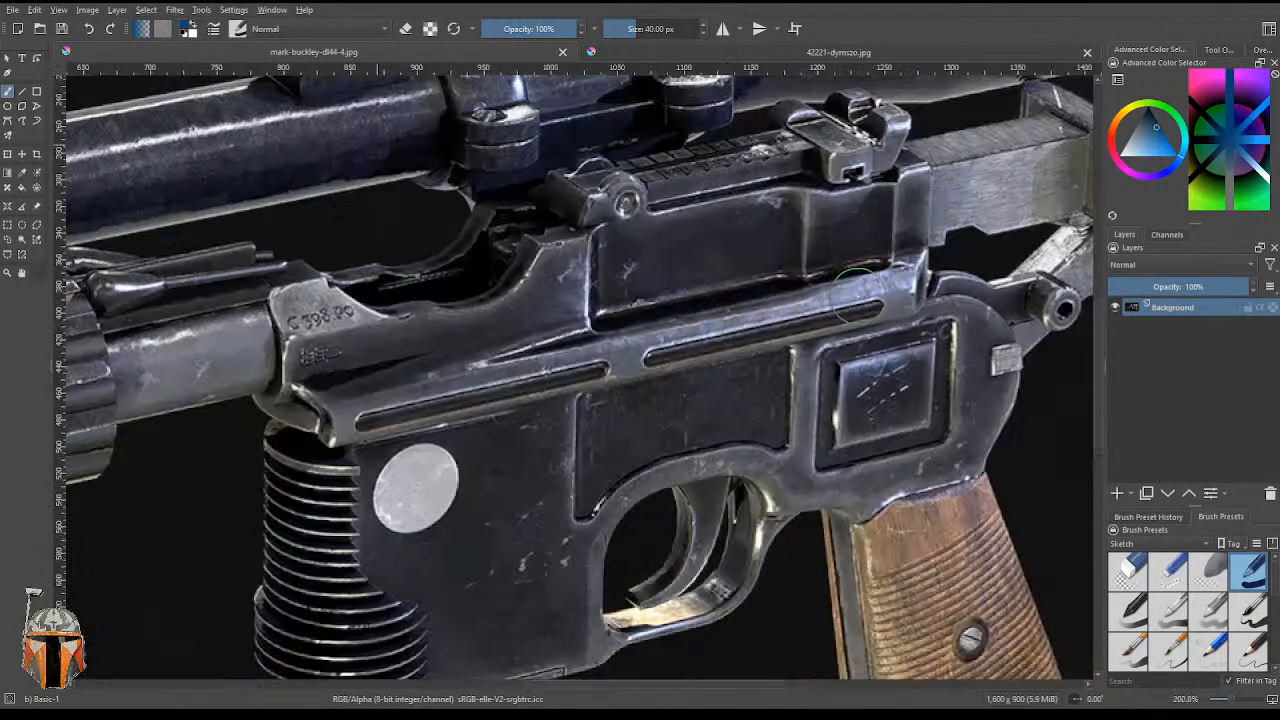
{"action": "middle_click_drag", "start_coordinate": [640, 300], "coordinate": [677, 294]}
{"action": "mouse_move", "coordinate": [607, 393]}
{"action": "middle_mouse_down"}
{"action": "mouse_move", "coordinate": [660, 368]}
{"action": "mouse_move", "coordinate": [695, 378]}
{"action": "middle_mouse_up"}
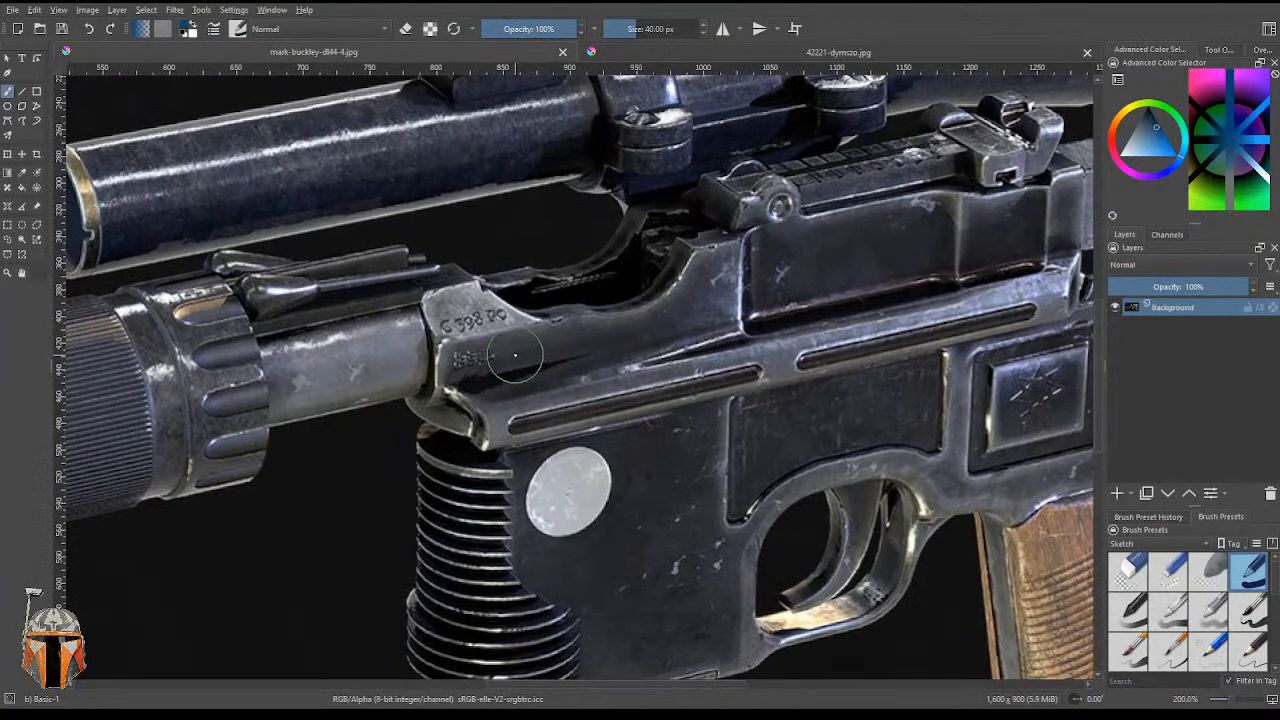
{"action": "scroll", "coordinate": [533, 388], "scroll_direction": "down", "scroll_amount": 1}
{"action": "scroll", "coordinate": [541, 396], "scroll_direction": "up", "scroll_amount": 1}
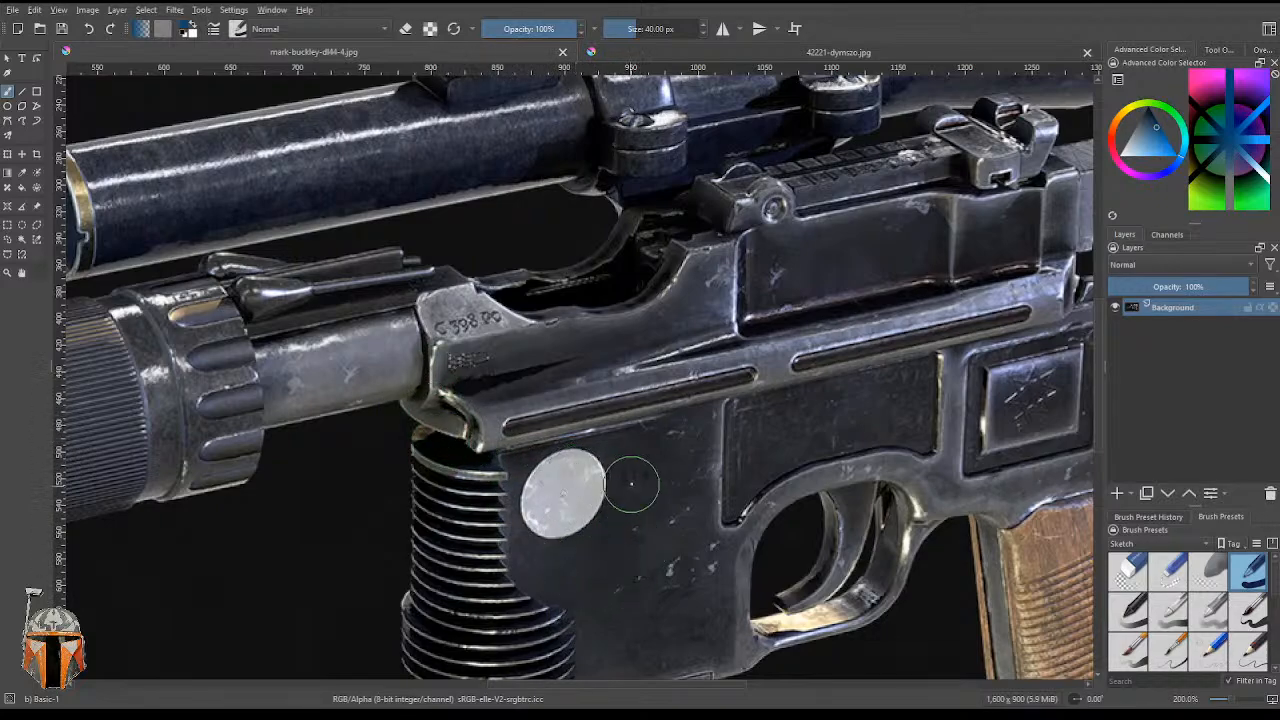
{"action": "scroll", "coordinate": [634, 478], "scroll_direction": "down", "scroll_amount": 1}
{"action": "scroll", "coordinate": [634, 478], "scroll_direction": "up", "scroll_amount": 1}
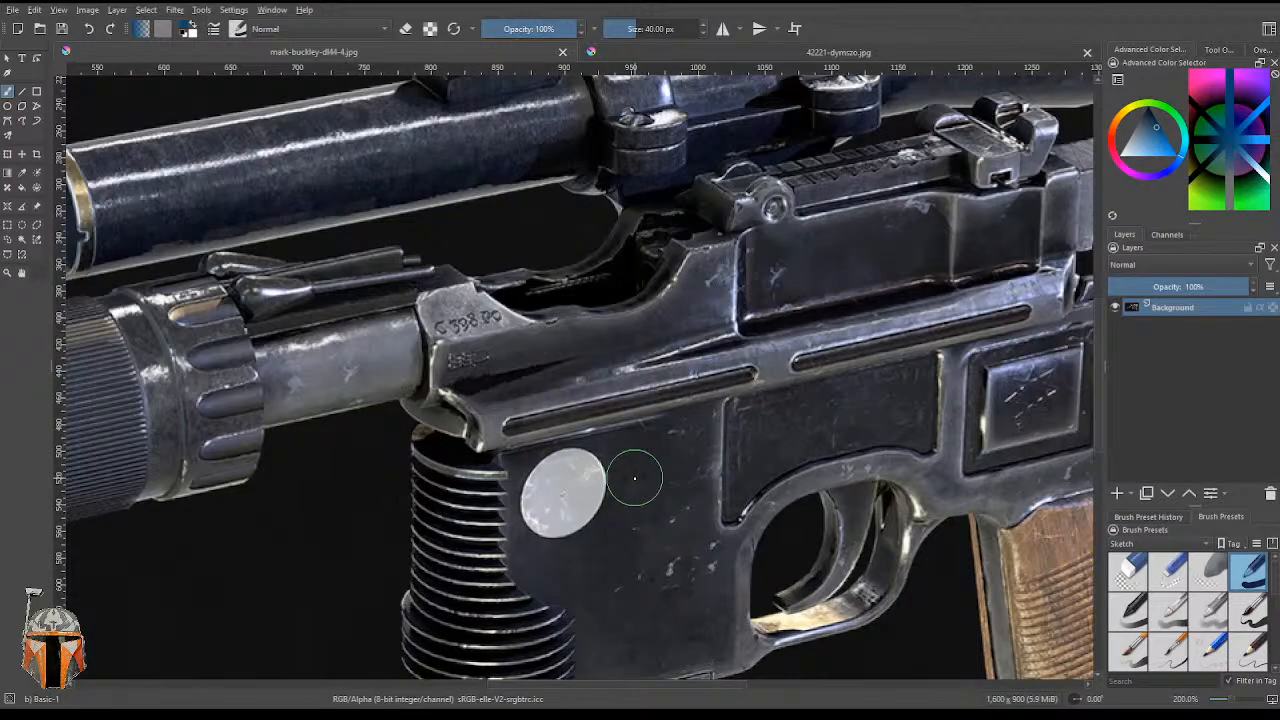
{"action": "scroll", "coordinate": [634, 478], "scroll_direction": "down", "scroll_amount": 1}
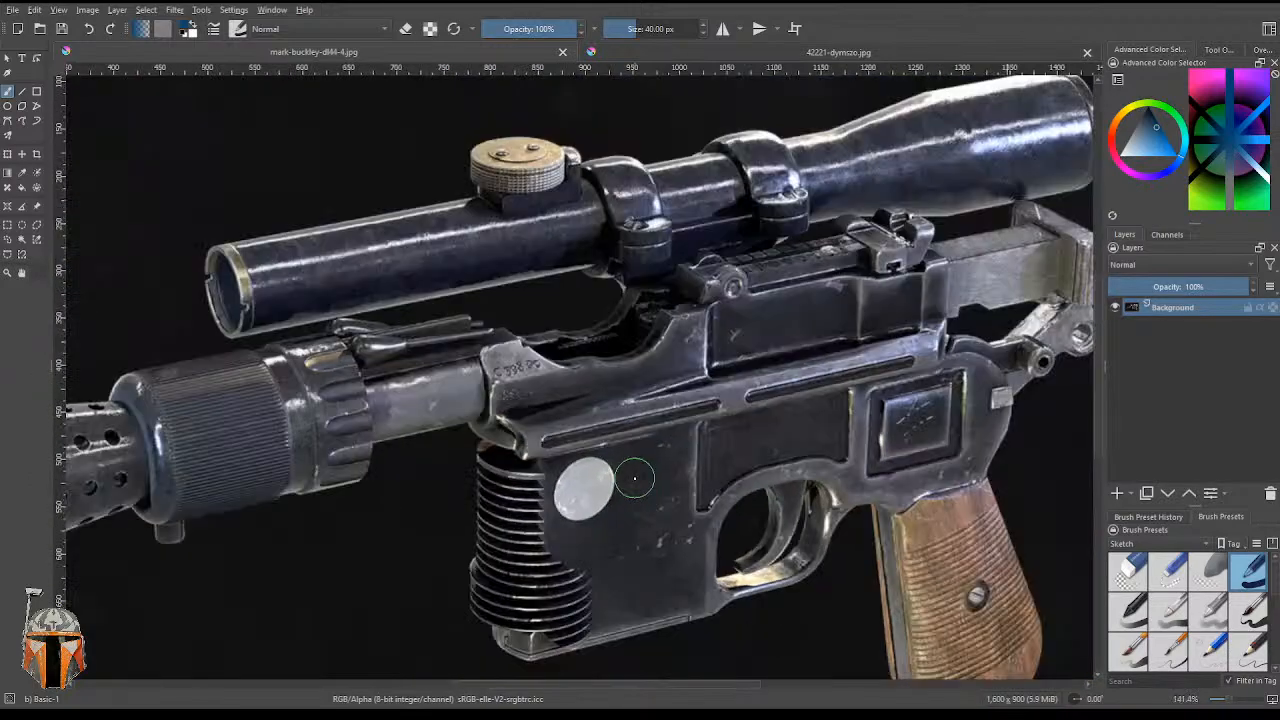
{"action": "scroll", "coordinate": [365, 350], "scroll_direction": "up", "scroll_amount": 3}
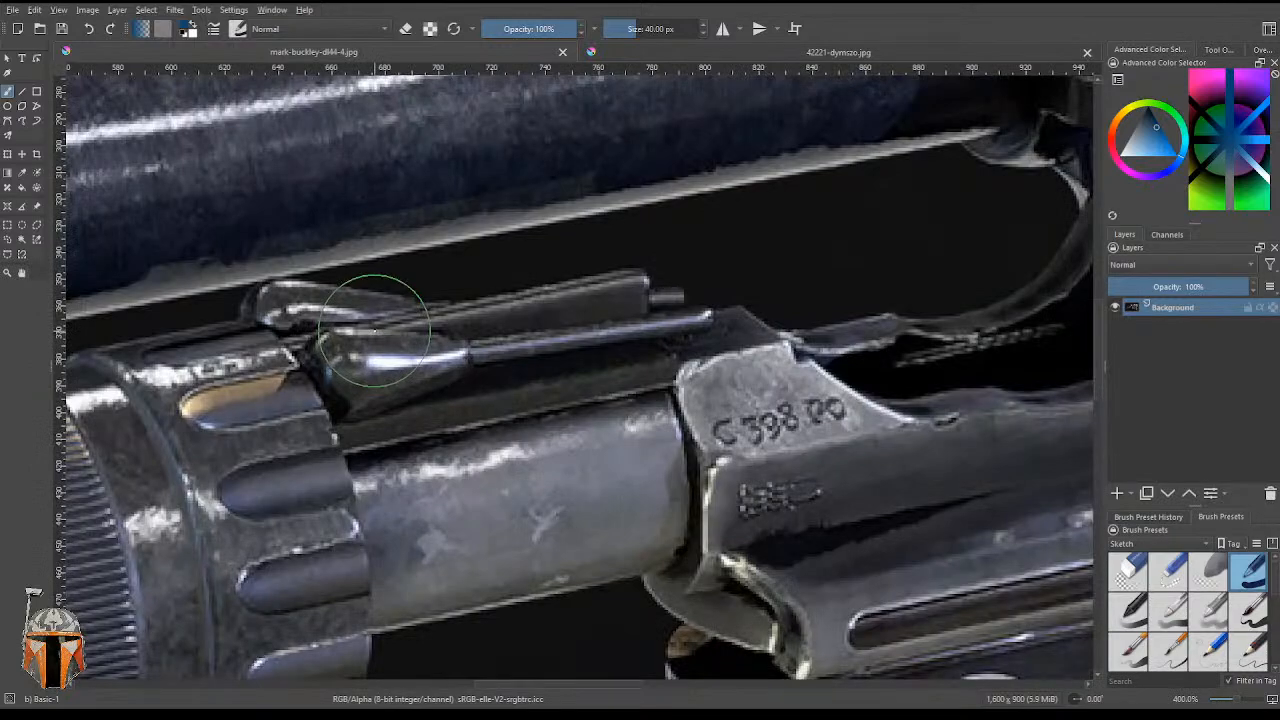
{"action": "scroll", "coordinate": [375, 330], "scroll_direction": "down", "scroll_amount": 4}
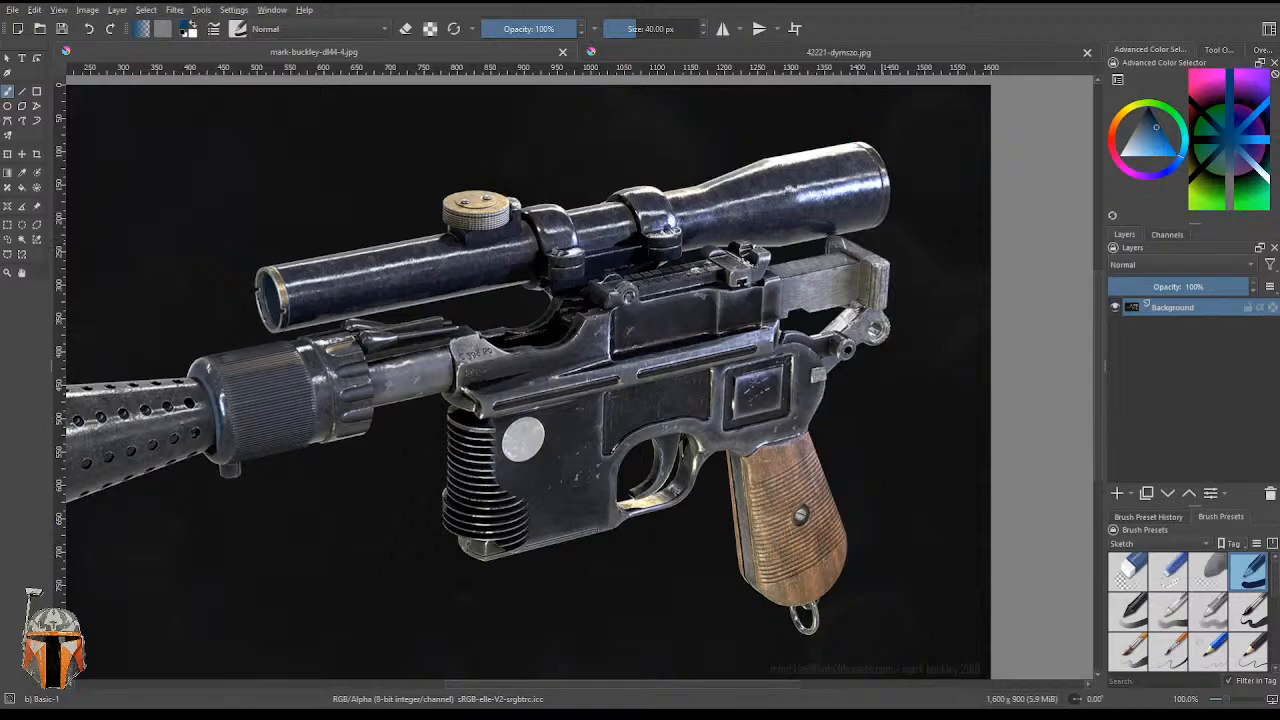
{"action": "left_click", "coordinate": [828, 53]}
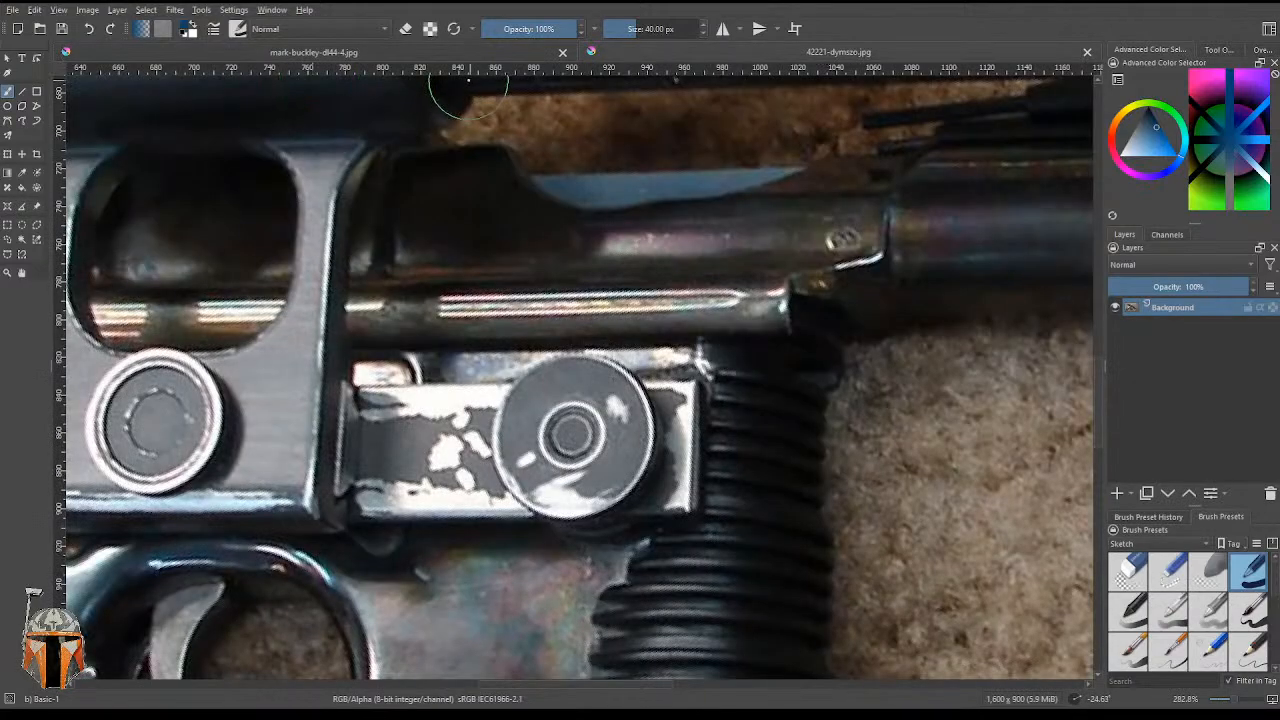
{"action": "left_click", "coordinate": [428, 54]}
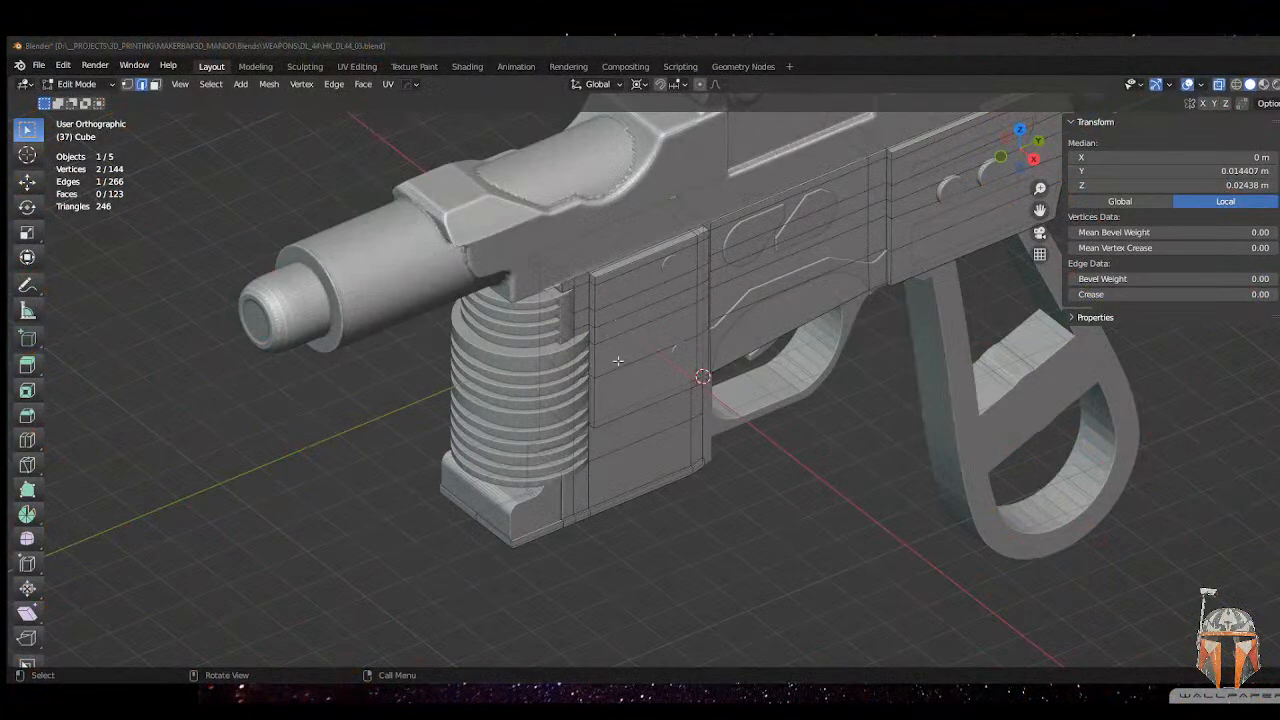
- Switch to the carpet reference photo in Krita and examine the scope mount, its round discs and the frame around the trigger
{"action": "middle_click_drag", "start_coordinate": [962, 307], "coordinate": [885, 298], "text": "shift"}
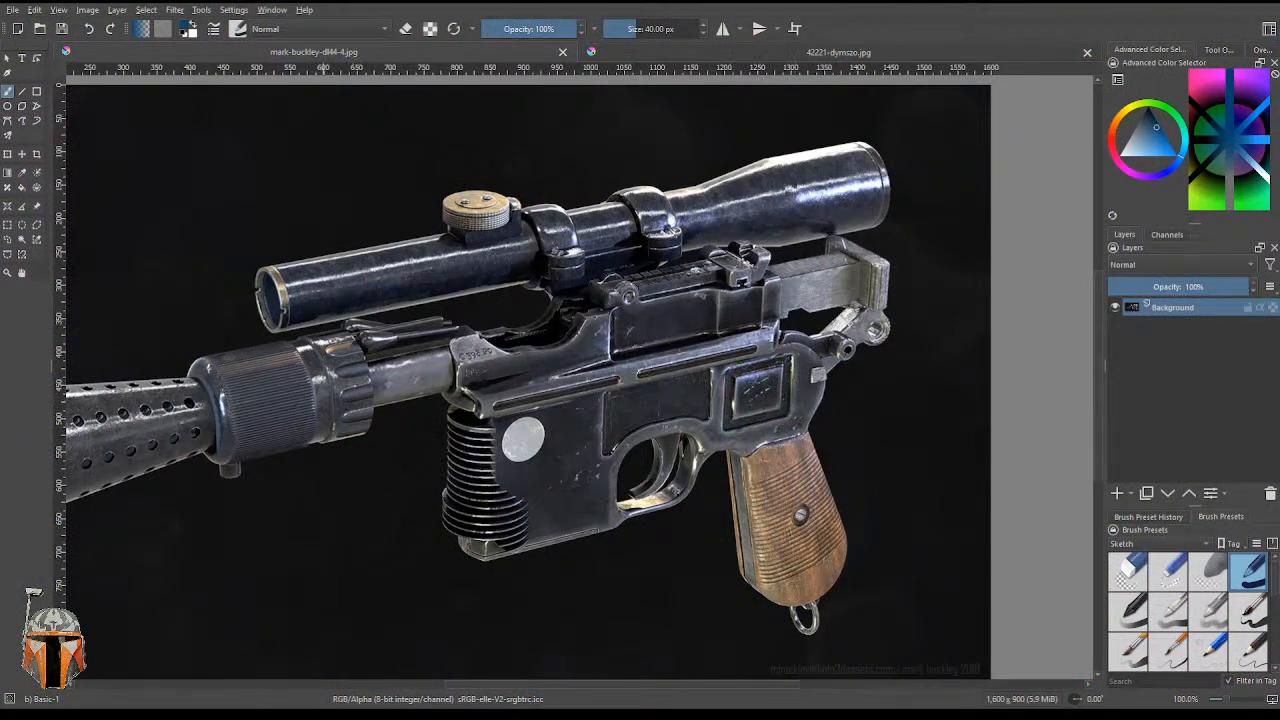
{"action": "left_click", "coordinate": [855, 52]}
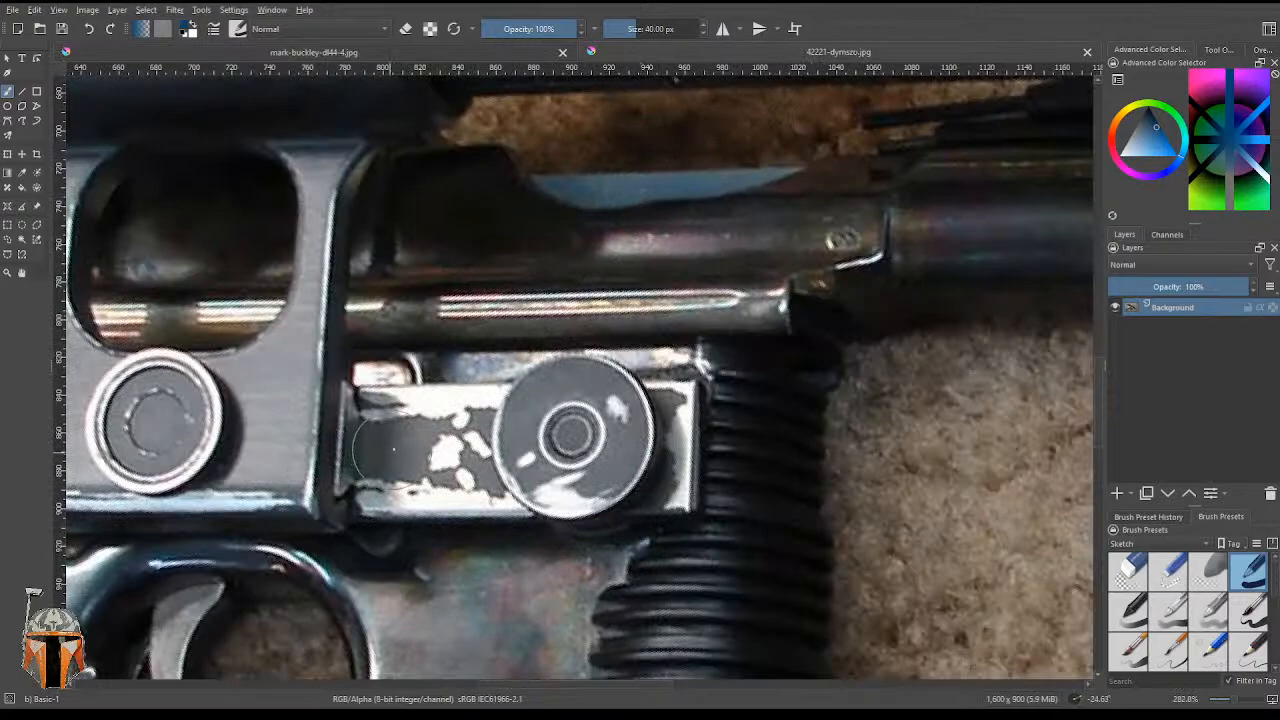
{"action": "middle_click_drag", "start_coordinate": [397, 447], "coordinate": [746, 327]}
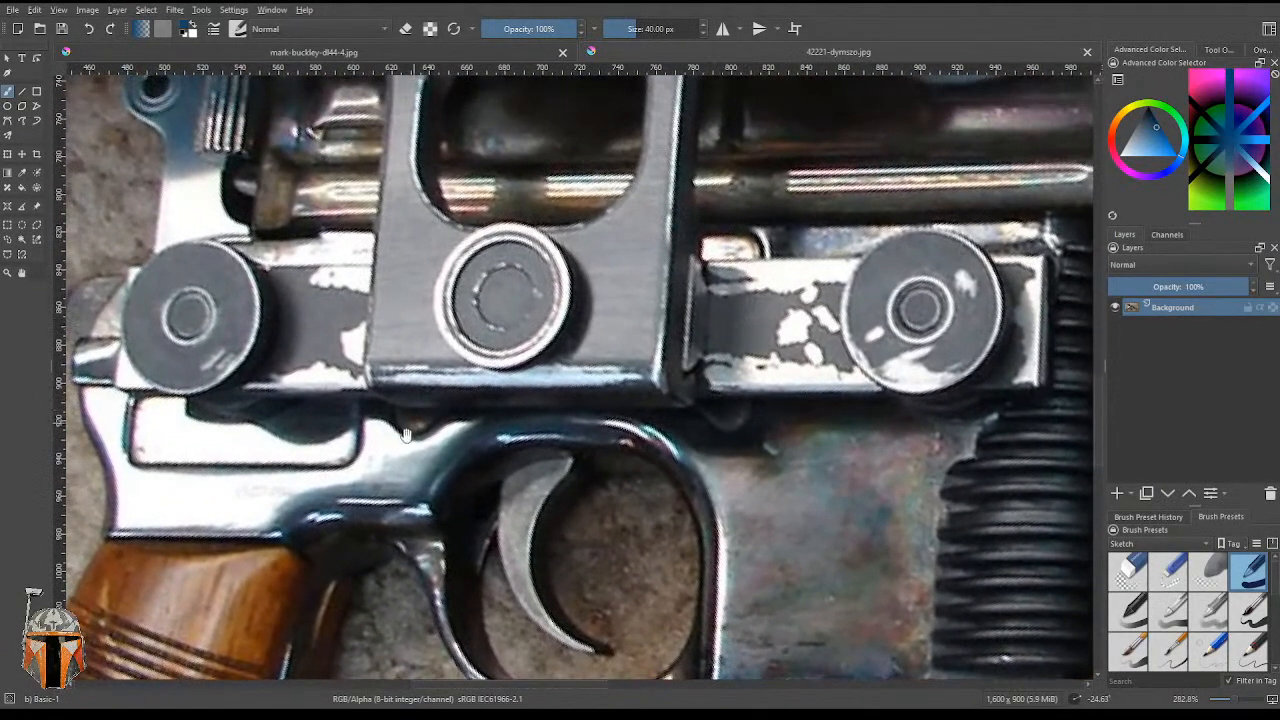
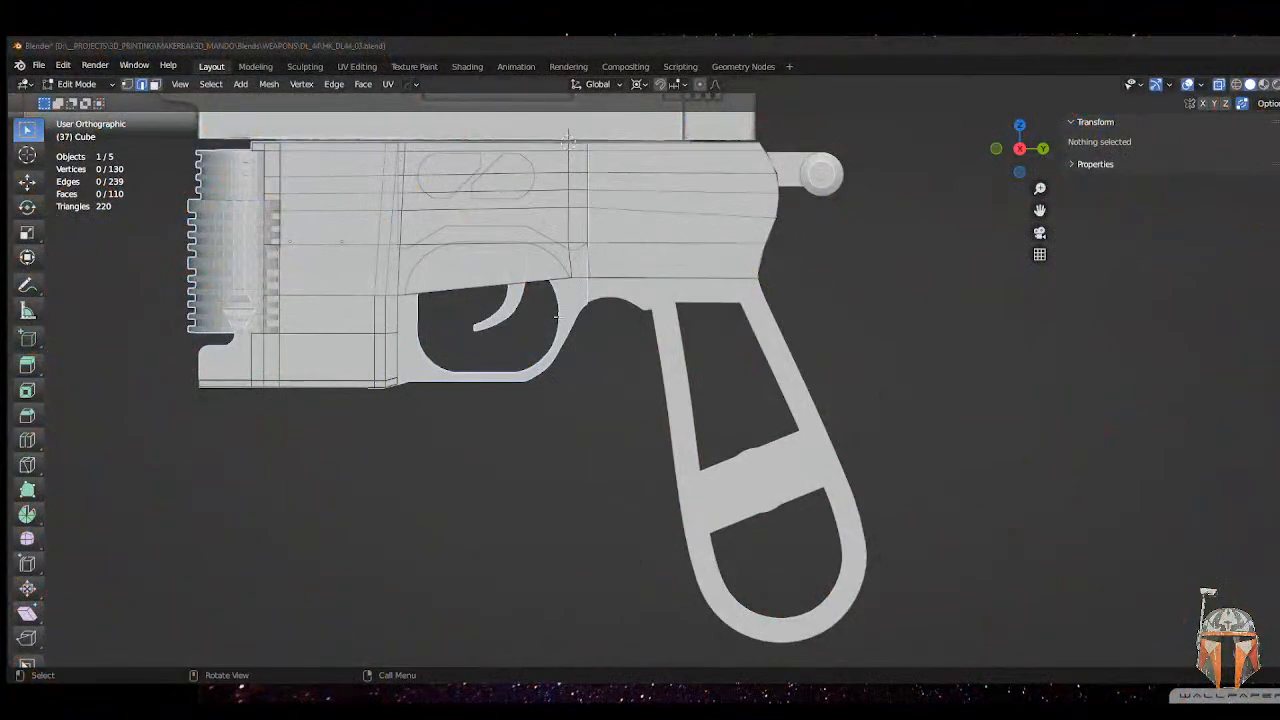
- Isolate the lower receiver shell in Blender's local view, inspect its side and front, and select a lengthwise edge loop along the side
{"action": "middle_click_drag", "start_coordinate": [567, 140], "coordinate": [764, 228], "text": "shift"}
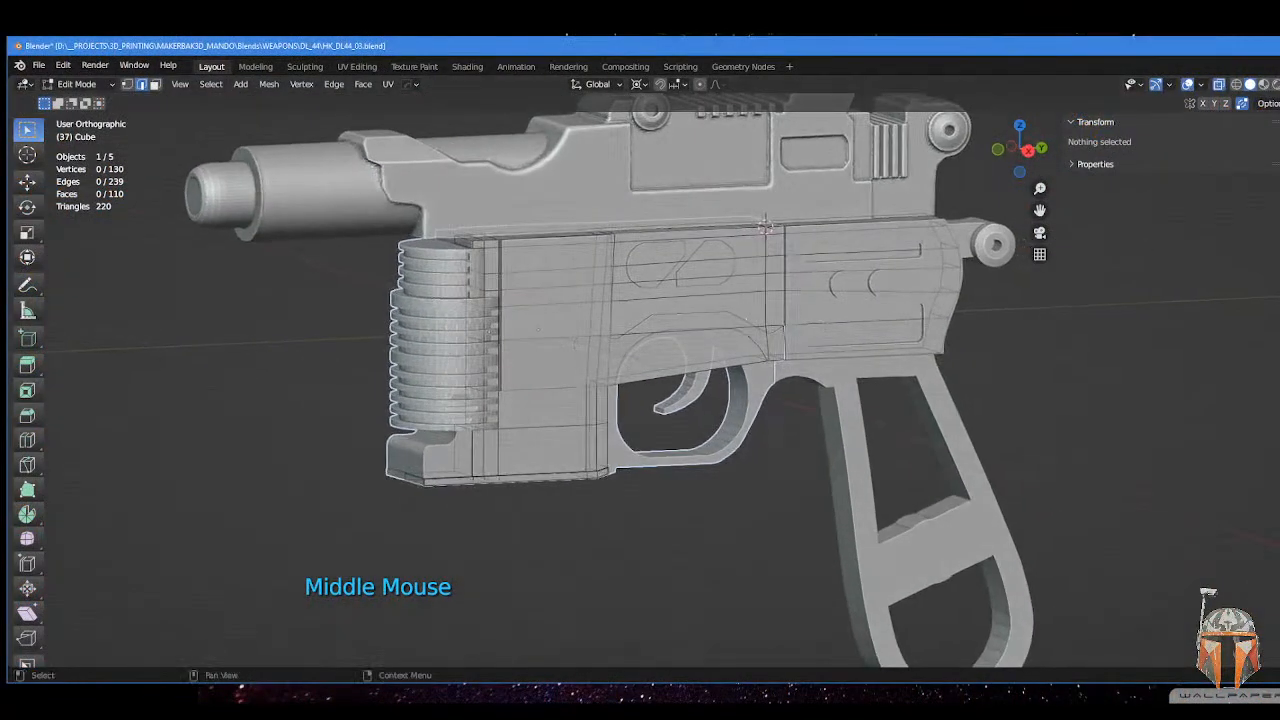
{"action": "key", "text": "KP_Divide"}
{"action": "middle_click_drag", "start_coordinate": [632, 389], "coordinate": [611, 314]}
{"action": "scroll", "coordinate": [609, 343], "scroll_direction": "up", "scroll_amount": 3}
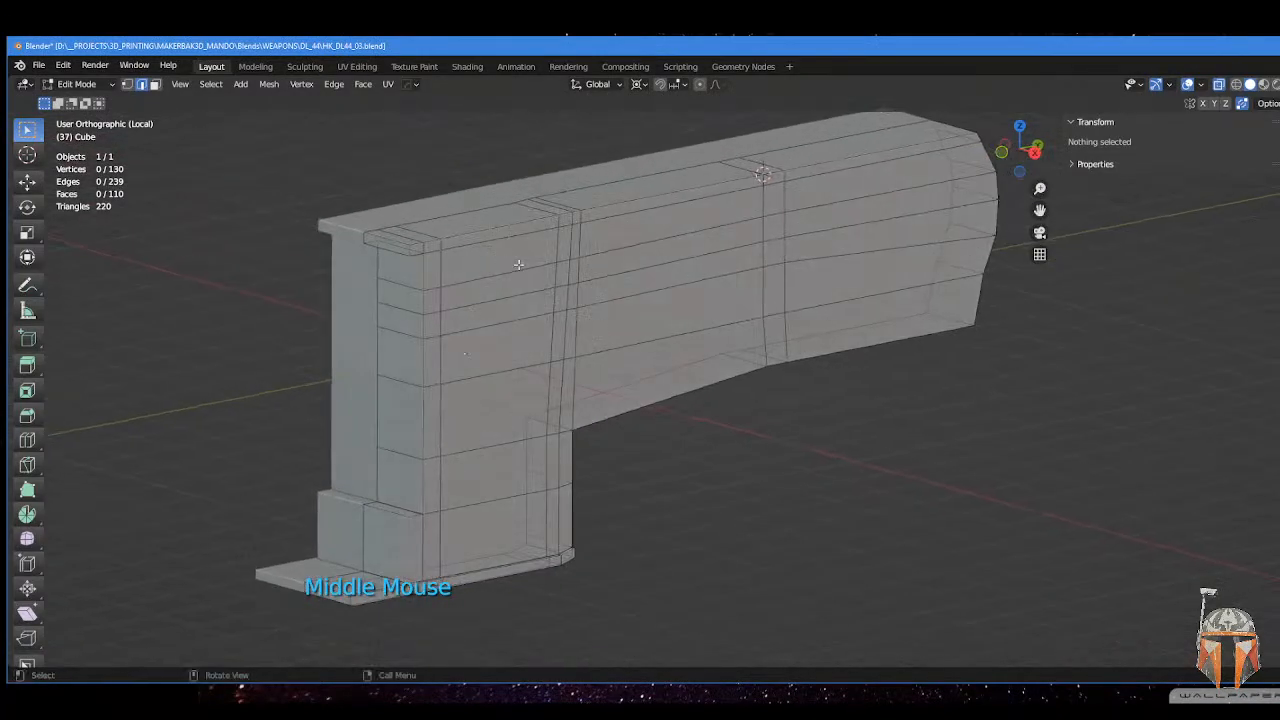
{"action": "middle_click_drag", "start_coordinate": [518, 265], "coordinate": [592, 255]}
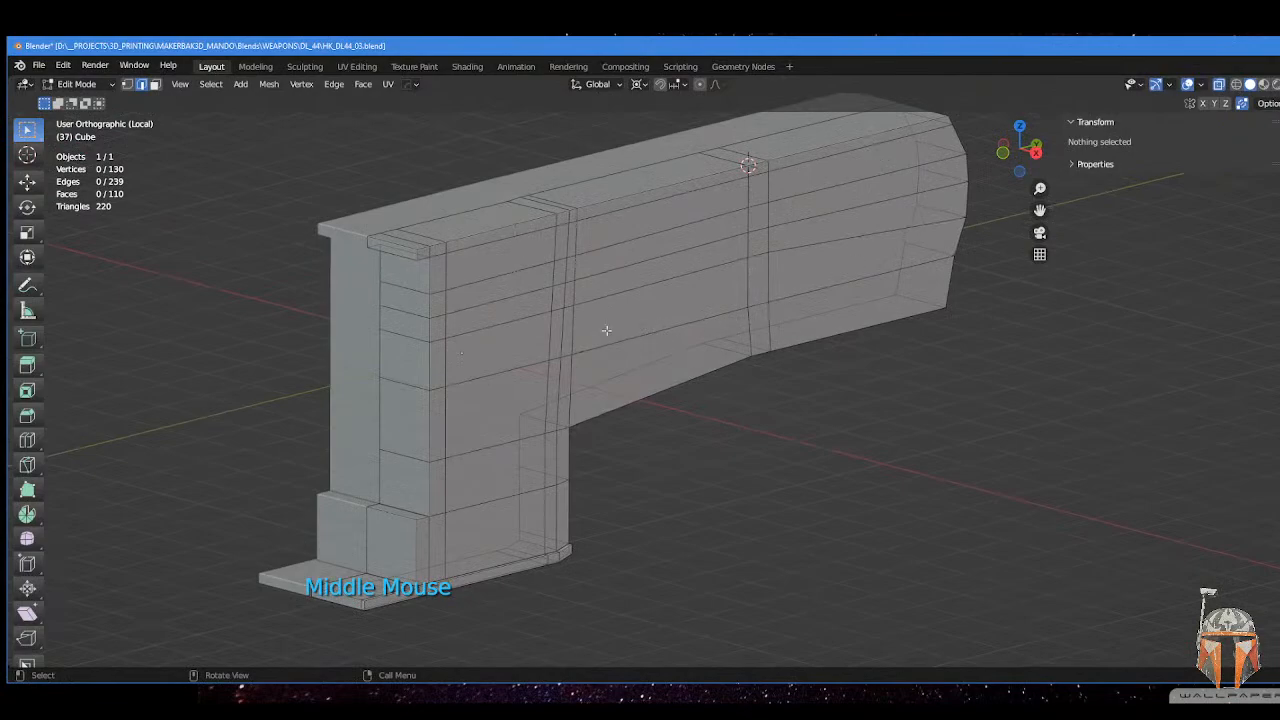
{"action": "middle_click_drag", "start_coordinate": [606, 330], "coordinate": [568, 291]}
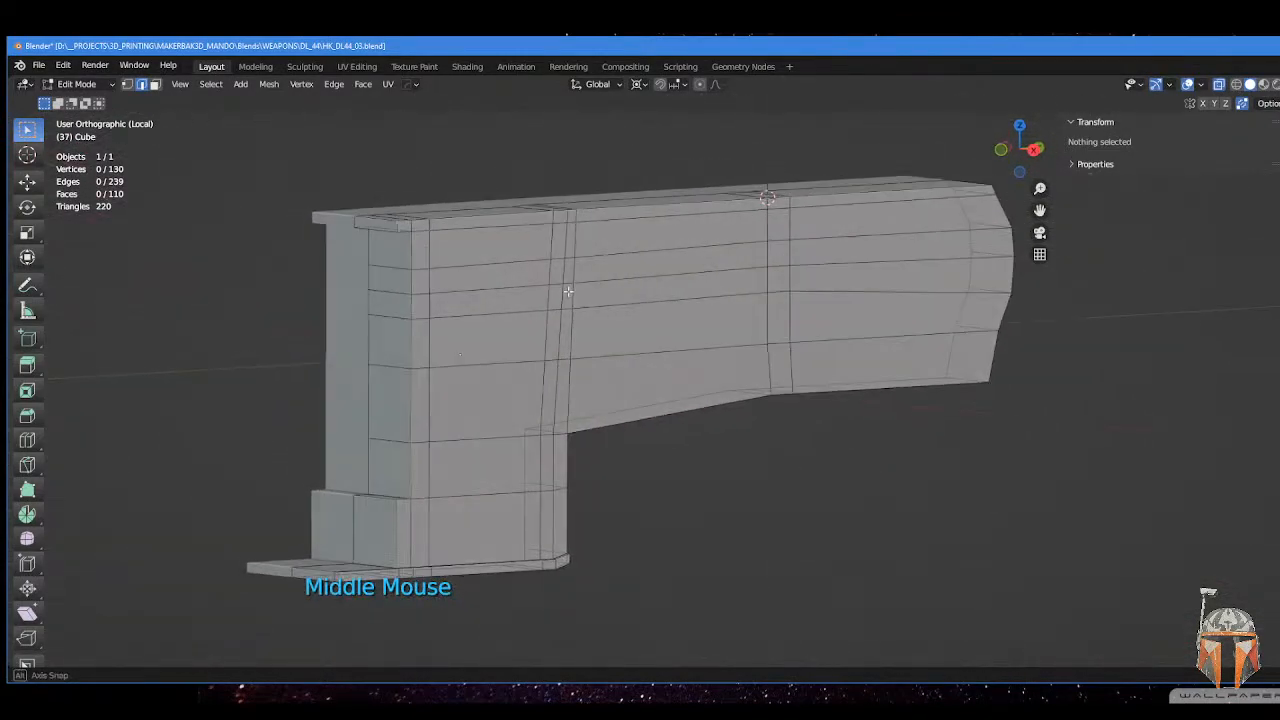
{"action": "key", "text": "Tab"}
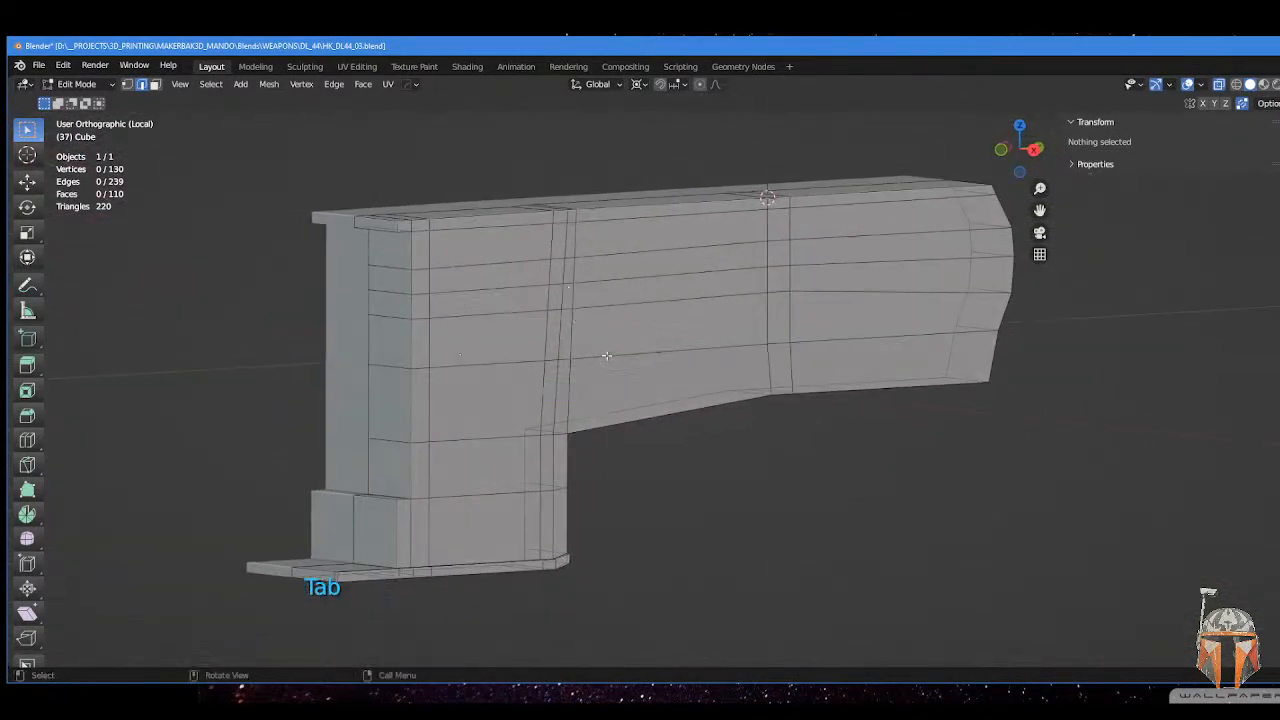
{"action": "left_click", "coordinate": [606, 356], "text": "alt+shift"}
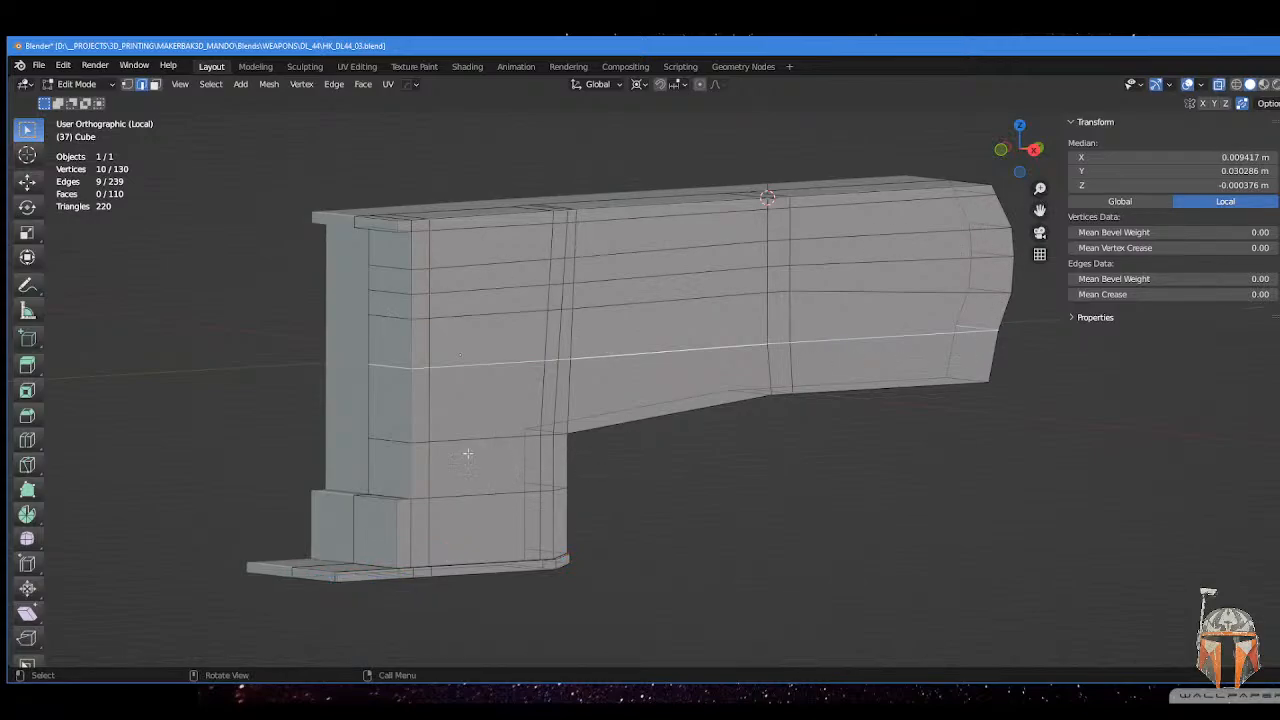
{"action": "middle_click_drag", "start_coordinate": [963, 339], "coordinate": [658, 342]}
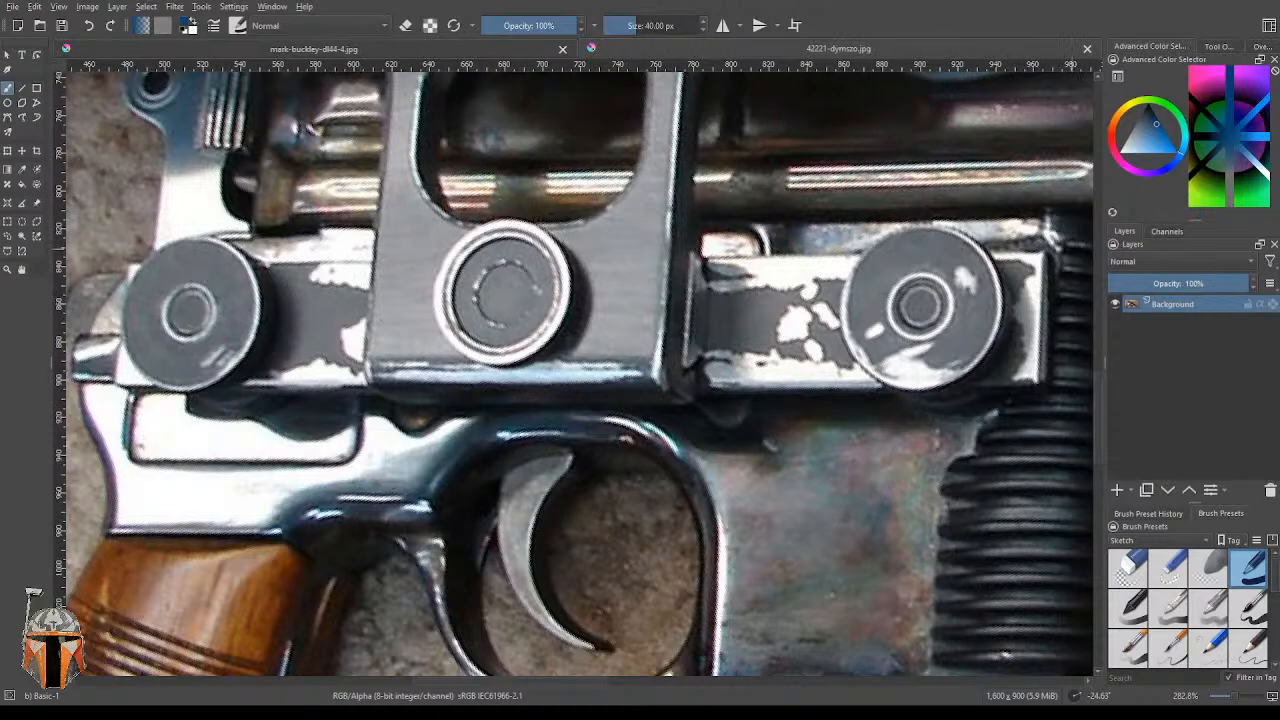
- Examine the ribbed wooden grip and trigger guard in Krita's carpet photo, undoing the stray brush dab
{"action": "left_click", "coordinate": [580, 250]}
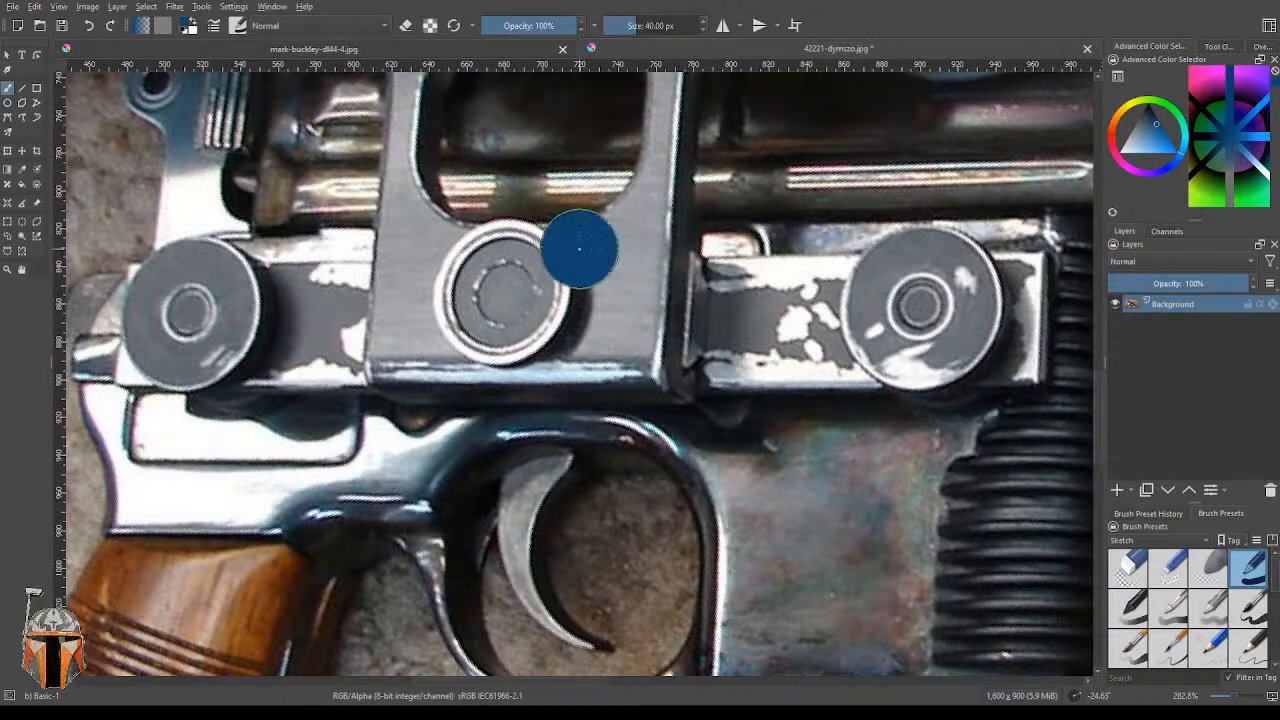
{"action": "key", "text": "ctrl+z"}
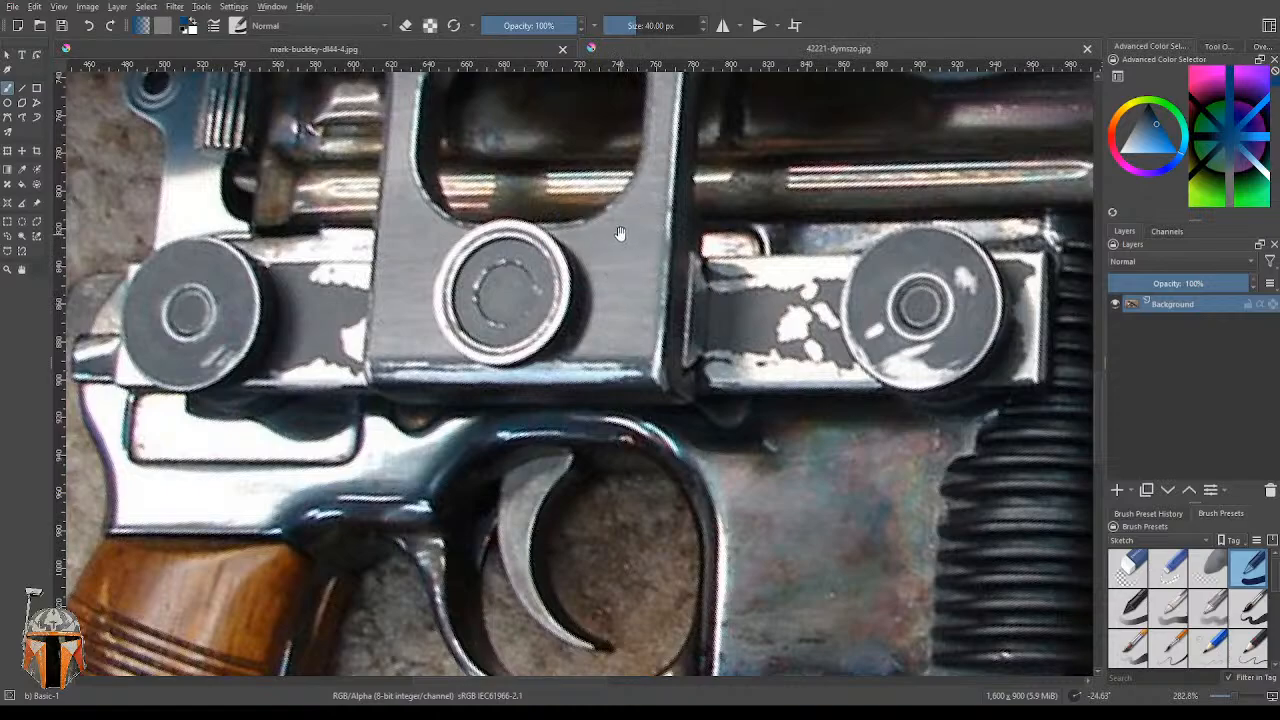
{"action": "mouse_move", "coordinate": [617, 240]}
{"action": "middle_mouse_down"}
{"action": "mouse_move", "coordinate": [612, 258]}
{"action": "mouse_move", "coordinate": [655, 357]}
{"action": "mouse_move", "coordinate": [763, 242]}
{"action": "mouse_move", "coordinate": [763, 162]}
{"action": "mouse_move", "coordinate": [867, 155]}
{"action": "middle_mouse_up"}
{"action": "scroll", "coordinate": [766, 160], "scroll_direction": "down", "scroll_amount": 6}
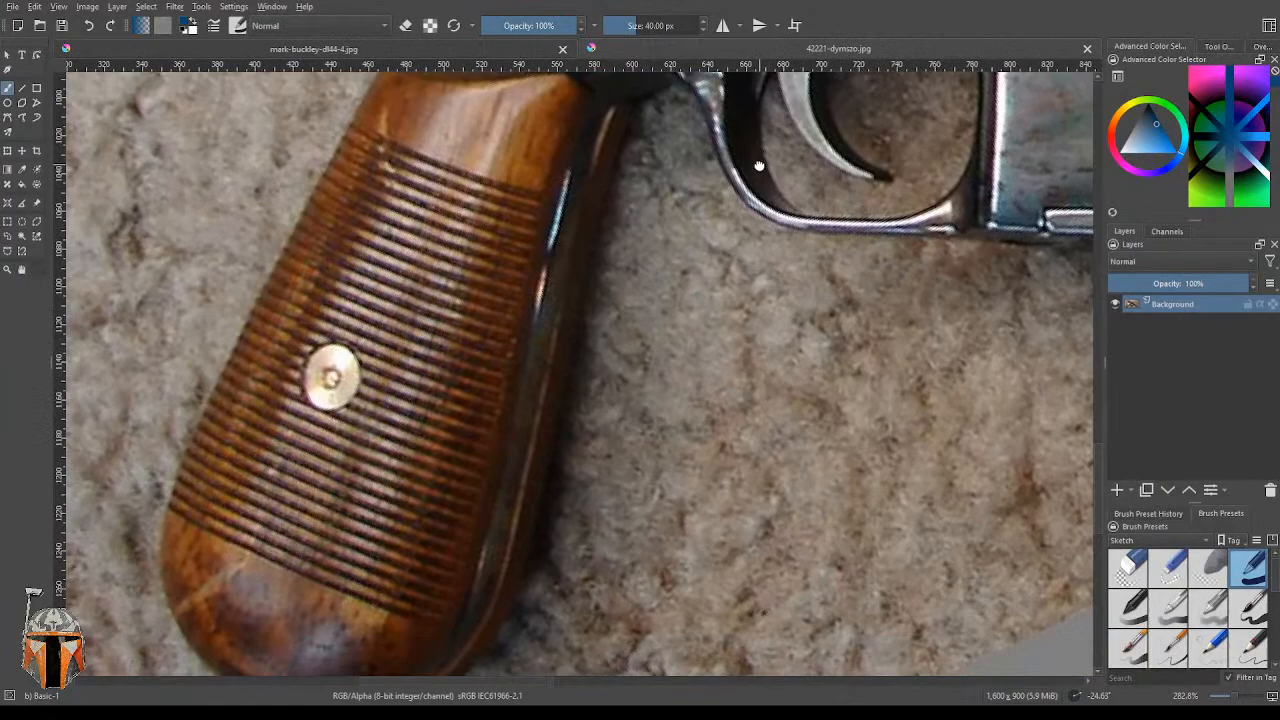
{"action": "middle_click_drag", "start_coordinate": [759, 166], "coordinate": [841, 127]}
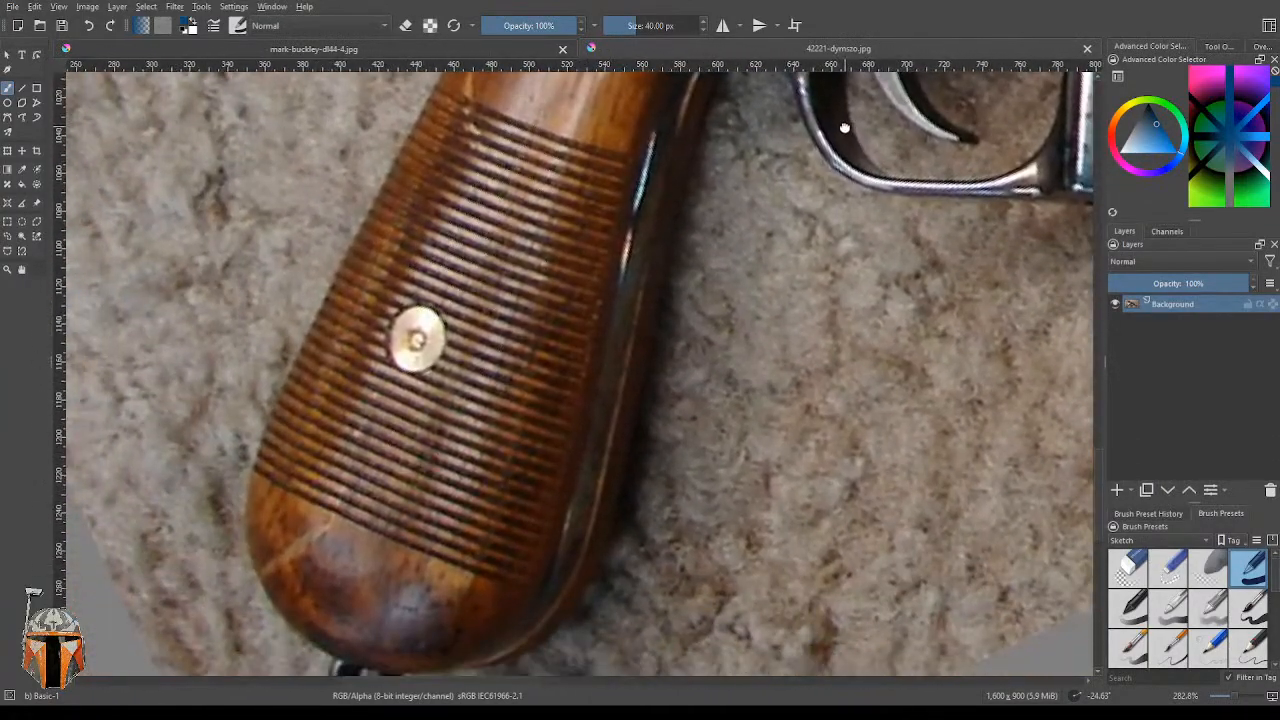
{"action": "middle_click_drag", "start_coordinate": [811, 205], "coordinate": [803, 241]}
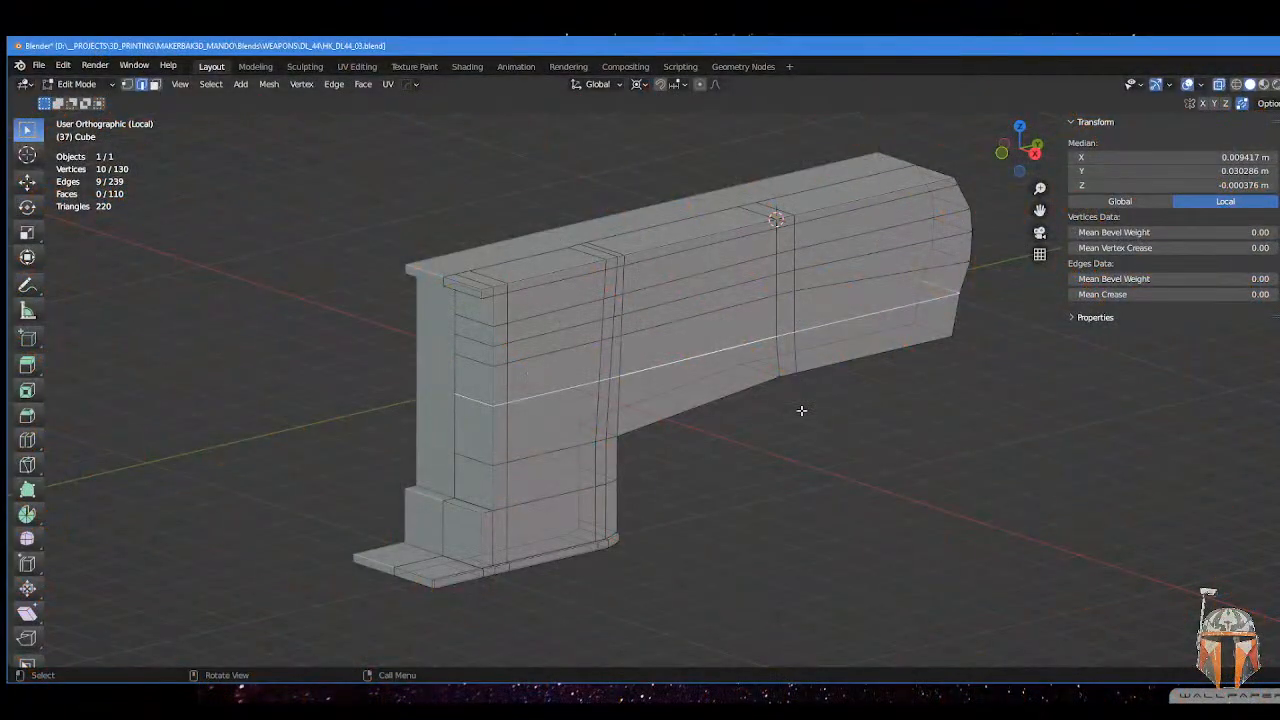
- Return to Blender, exit local view and open the grip frame object for mesh editing in the right side view
{"action": "key", "text": "KP_Divide"}
{"action": "middle_click_drag", "start_coordinate": [800, 410], "coordinate": [741, 420]}
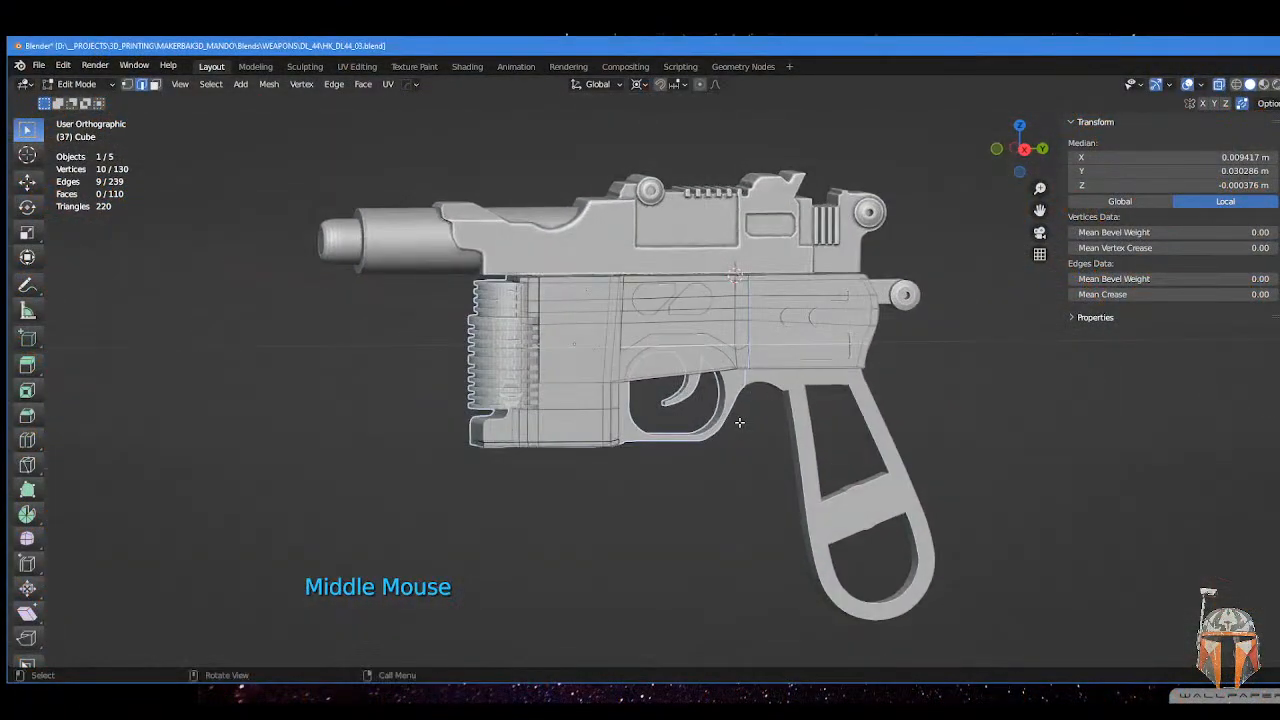
{"action": "key", "text": "KP_3"}
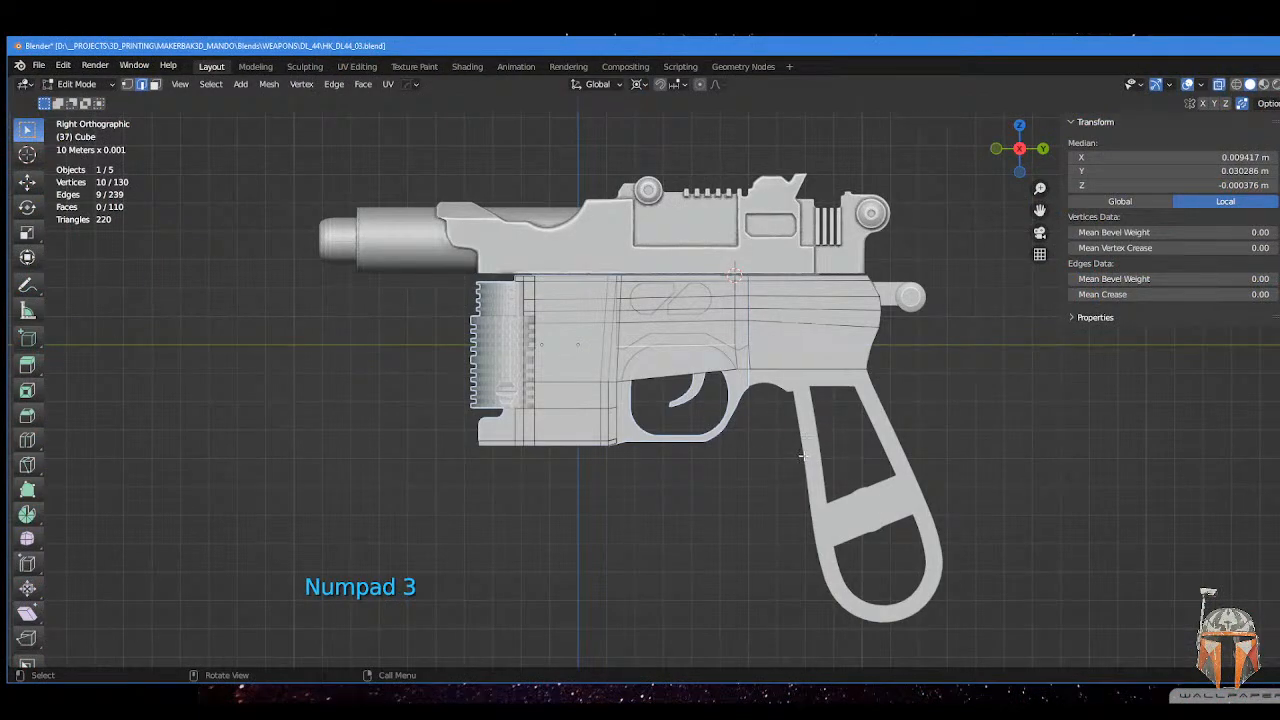
{"action": "middle_click_drag", "start_coordinate": [836, 496], "coordinate": [793, 441], "text": "shift"}
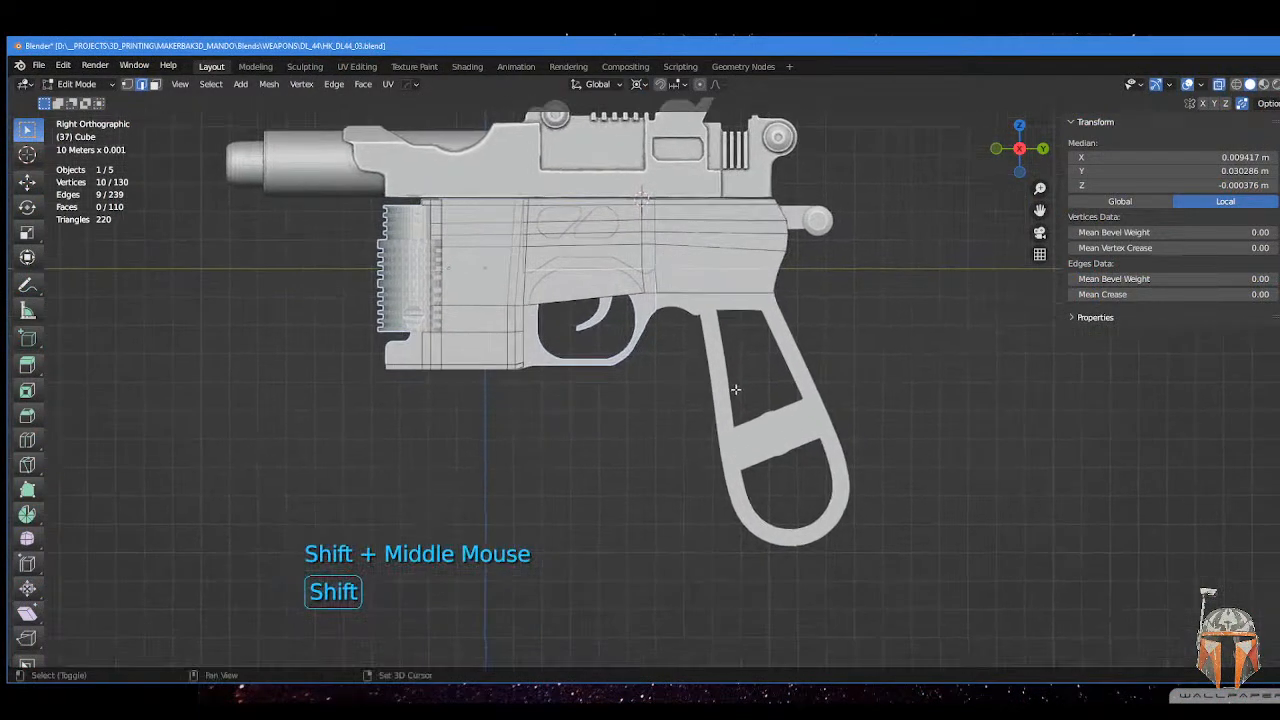
{"action": "key", "text": "Tab"}
{"action": "left_click", "coordinate": [793, 441]}
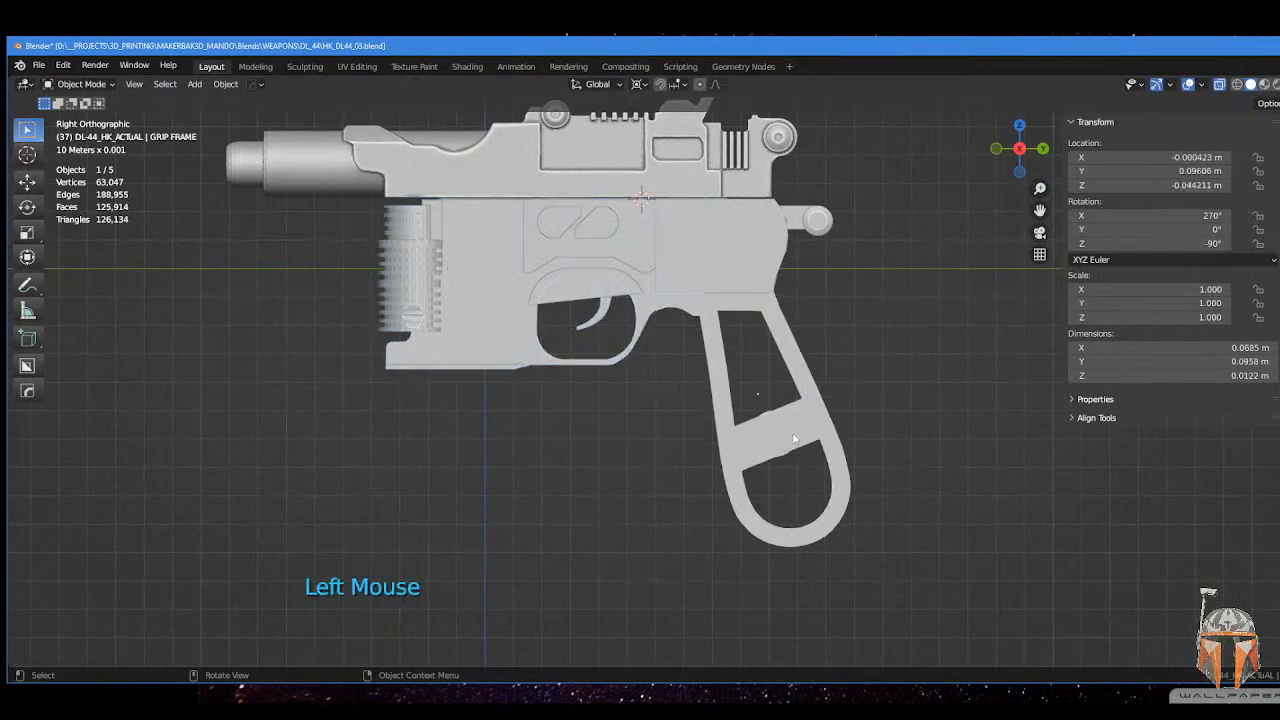
{"action": "key", "text": "Tab"}
- Place the 3D cursor at the grip frame's upper rear corner, where it meets the receiver
{"action": "scroll", "coordinate": [835, 372], "scroll_direction": "up", "scroll_amount": 3}
{"action": "scroll", "coordinate": [835, 372], "scroll_direction": "up", "scroll_amount": 2, "text": "shift"}
{"action": "middle_click_drag", "start_coordinate": [835, 372], "coordinate": [707, 292], "text": "shift"}
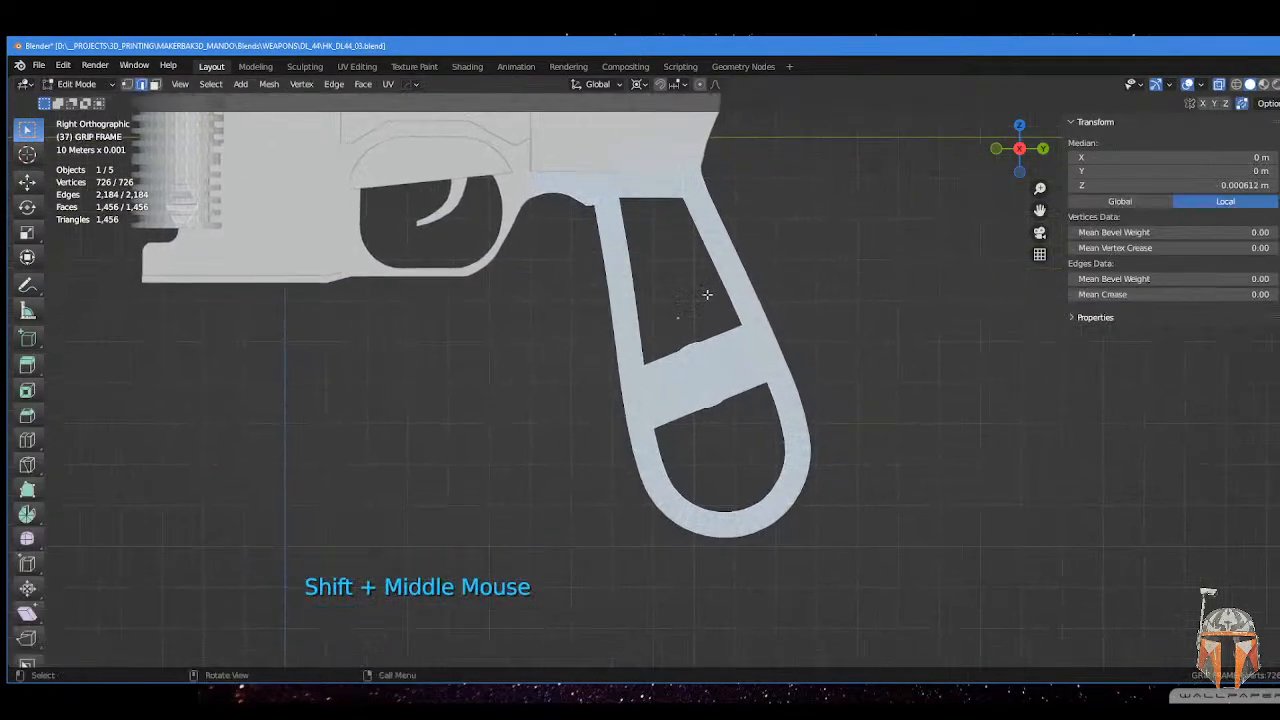
{"action": "scroll", "coordinate": [722, 188], "scroll_direction": "up", "scroll_amount": 2, "text": "shift"}
{"action": "middle_click_drag", "start_coordinate": [713, 133], "coordinate": [715, 190], "text": "shift"}
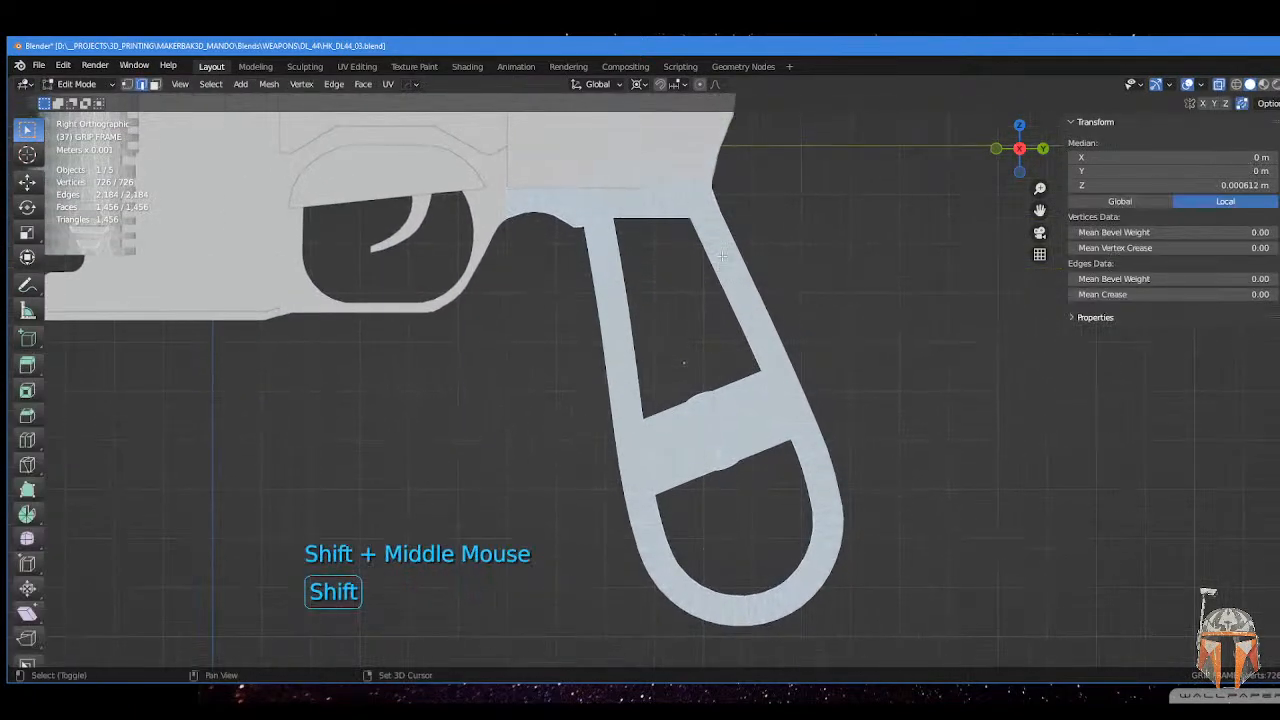
{"action": "right_click", "coordinate": [713, 187], "text": "shift"}
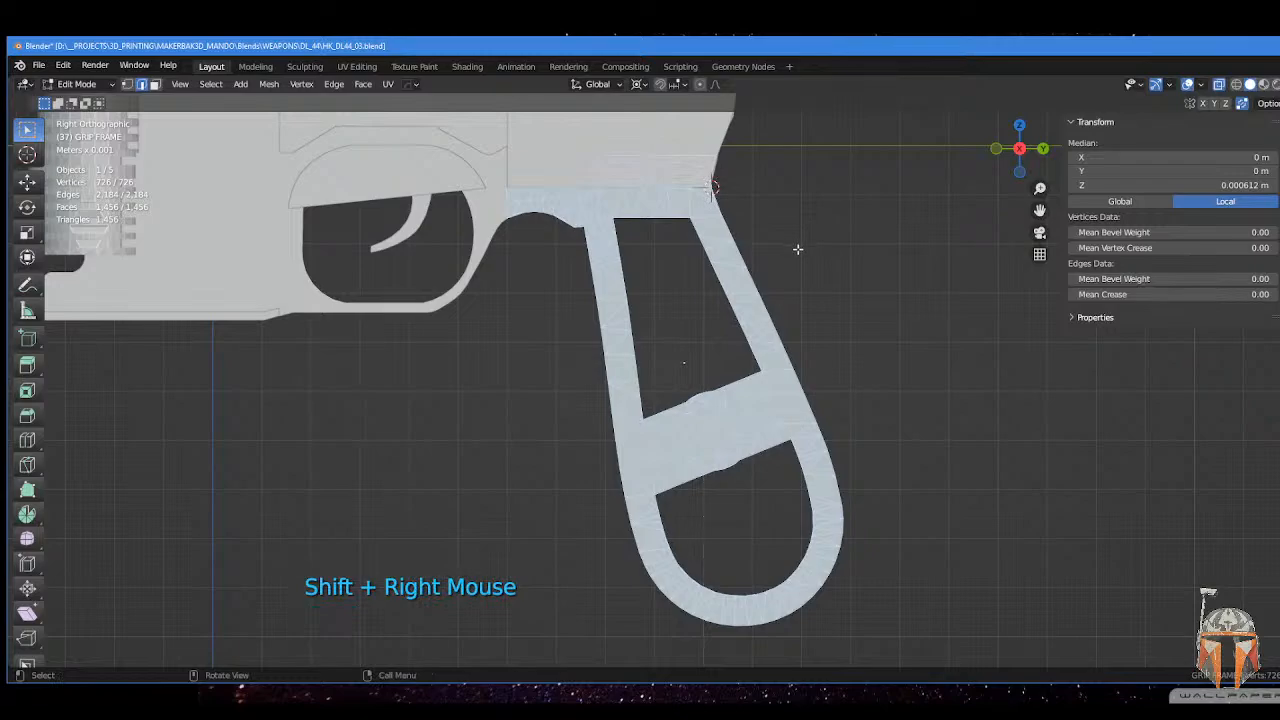
- Switch to vertex selection, clear the grip frame's selection and set X-ray display in the right side view
{"action": "key", "text": "Tab"}
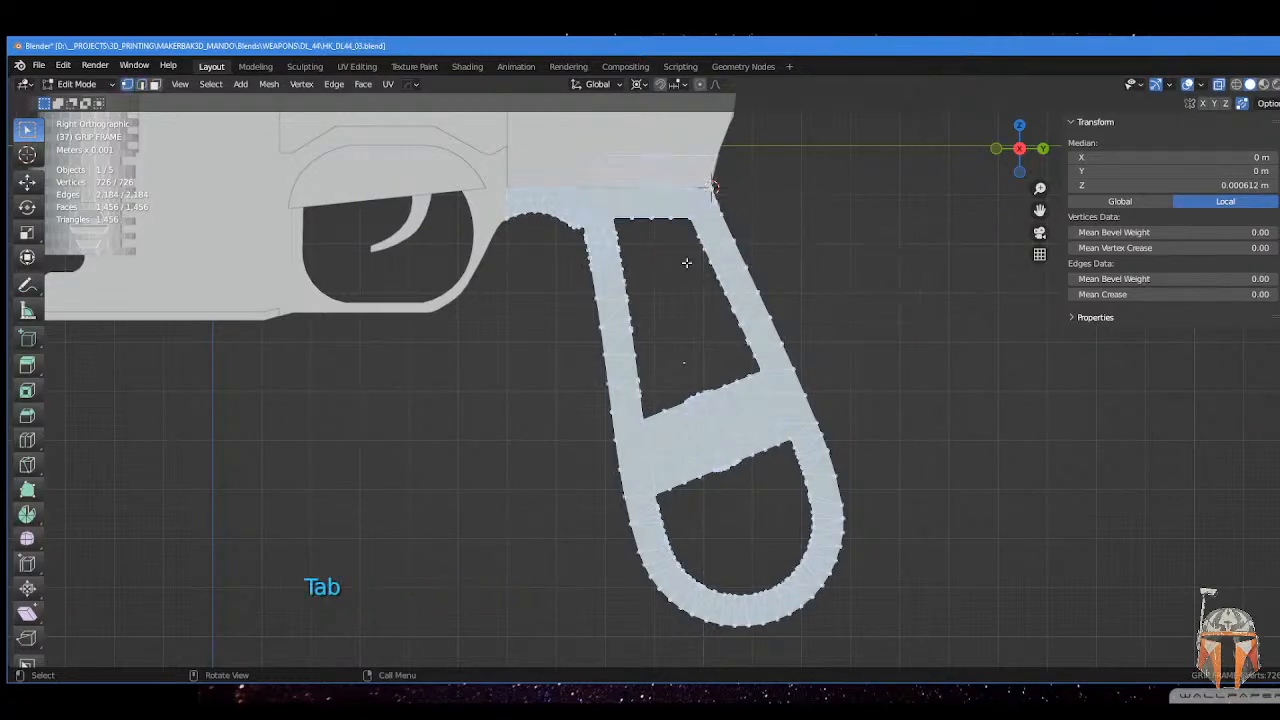
{"action": "key", "text": "ctrl"}
{"action": "key", "text": "alt+z"}
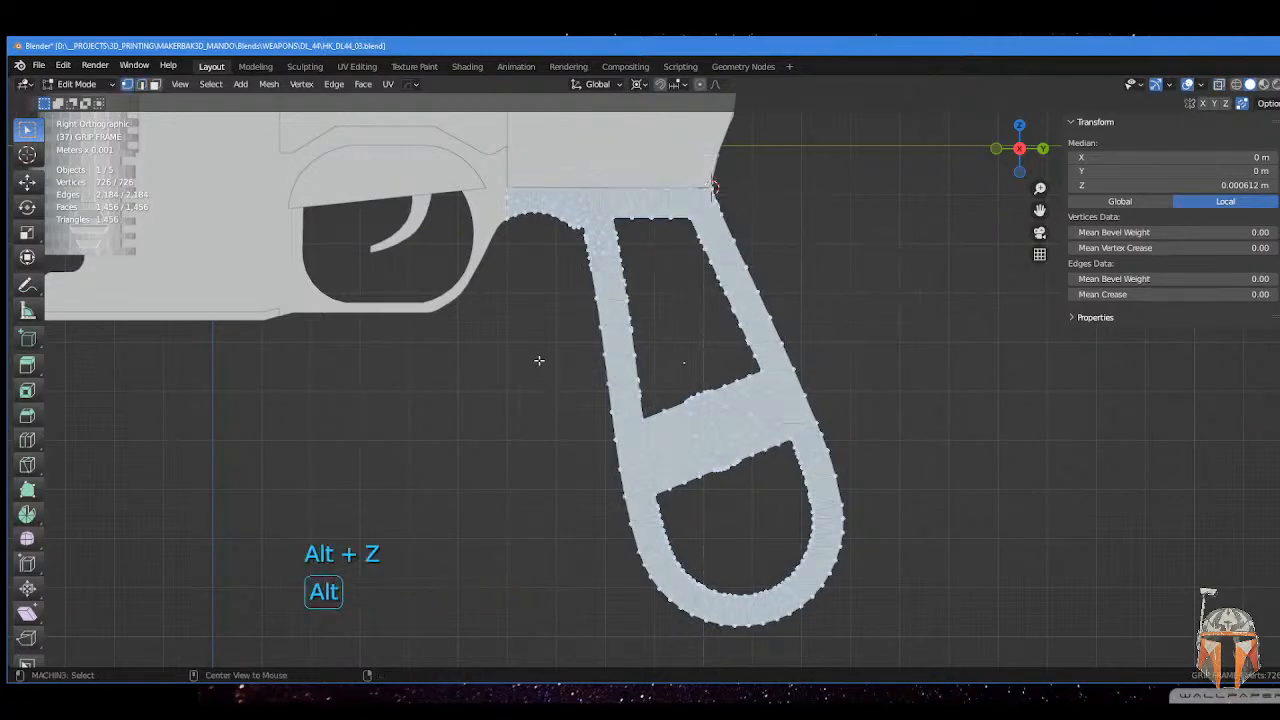
{"action": "left_click_drag", "start_coordinate": [540, 330], "coordinate": [957, 657], "text": "ctrl"}
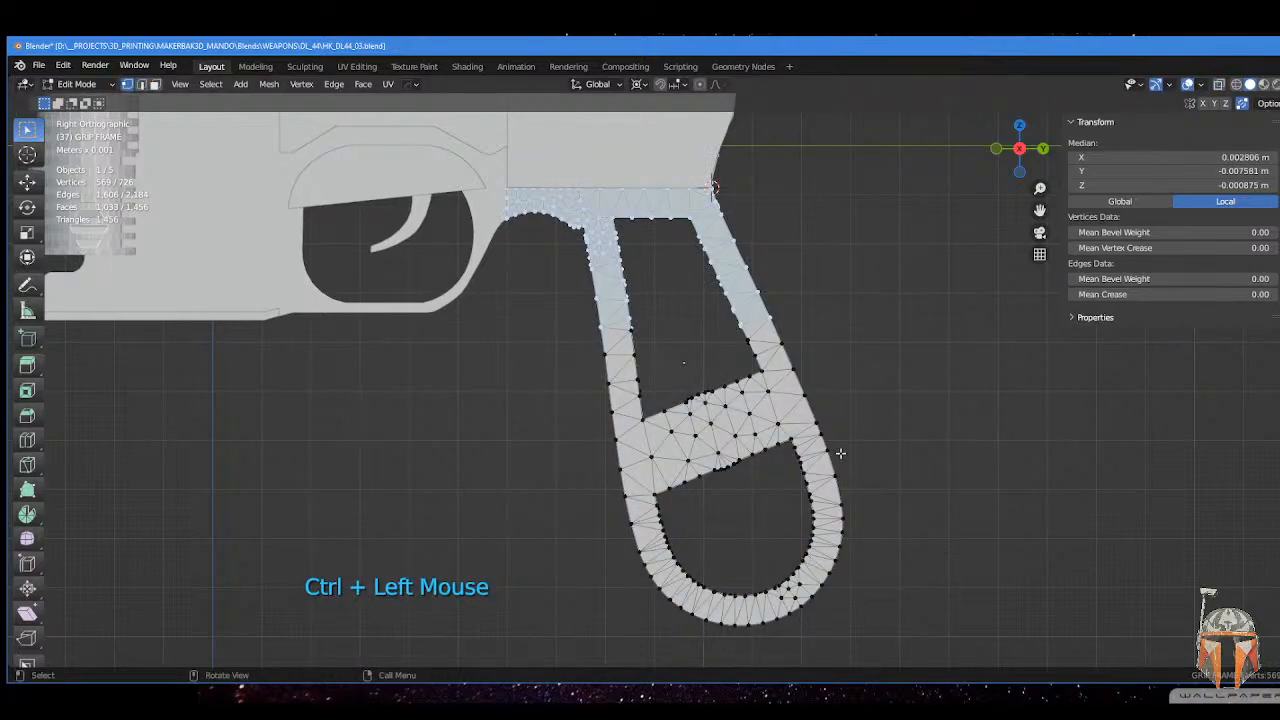
{"action": "left_click", "coordinate": [570, 370]}
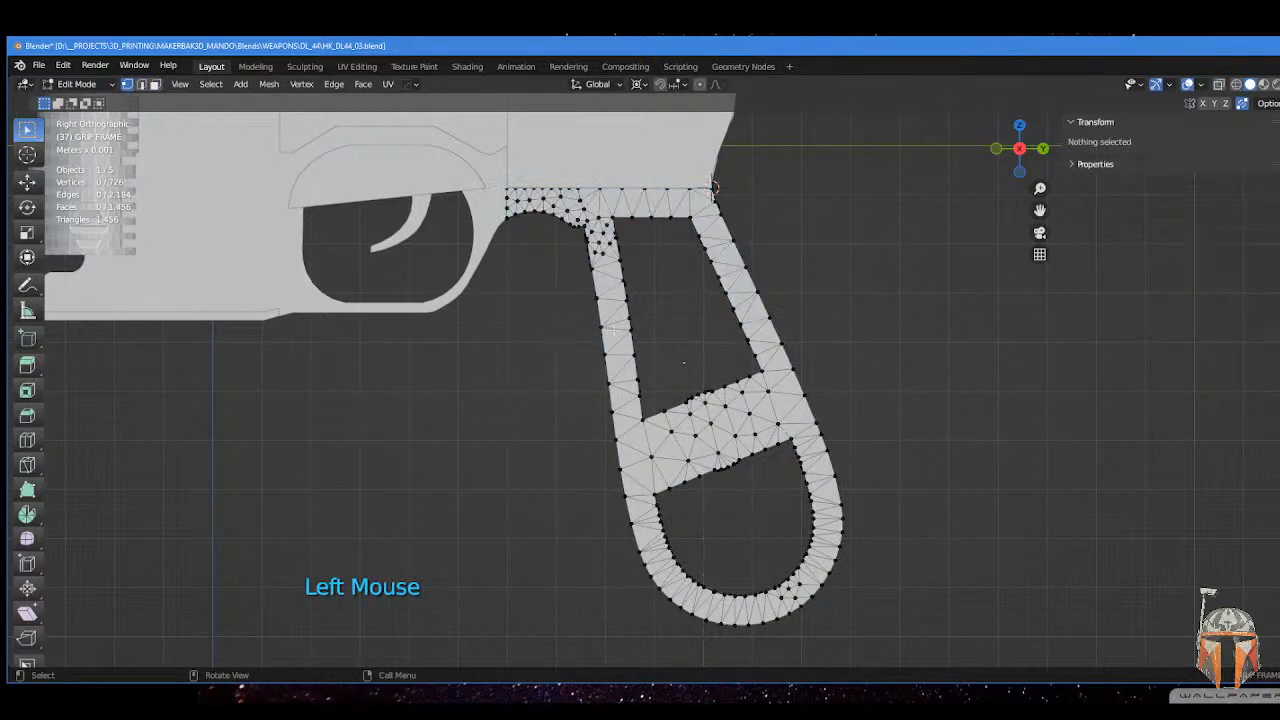
{"action": "middle_click_drag", "start_coordinate": [606, 331], "coordinate": [643, 334]}
{"action": "key", "text": "alt+z"}
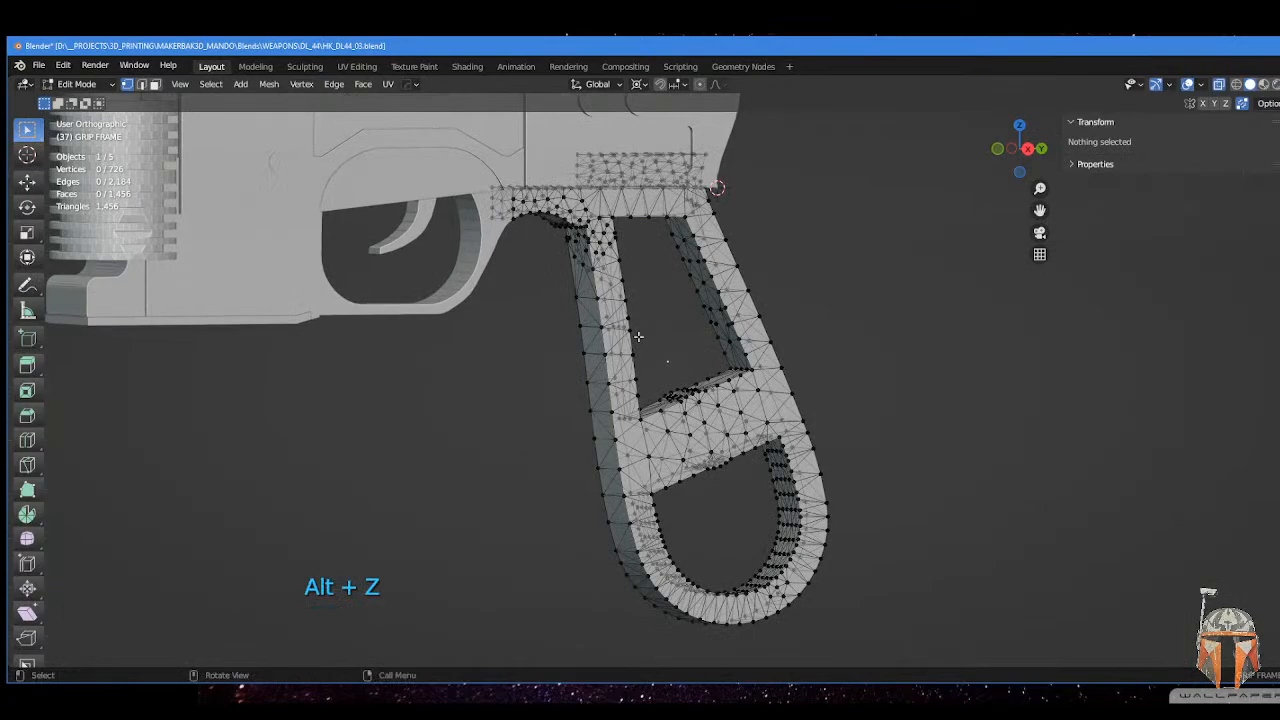
{"action": "key", "text": "KP_3"}
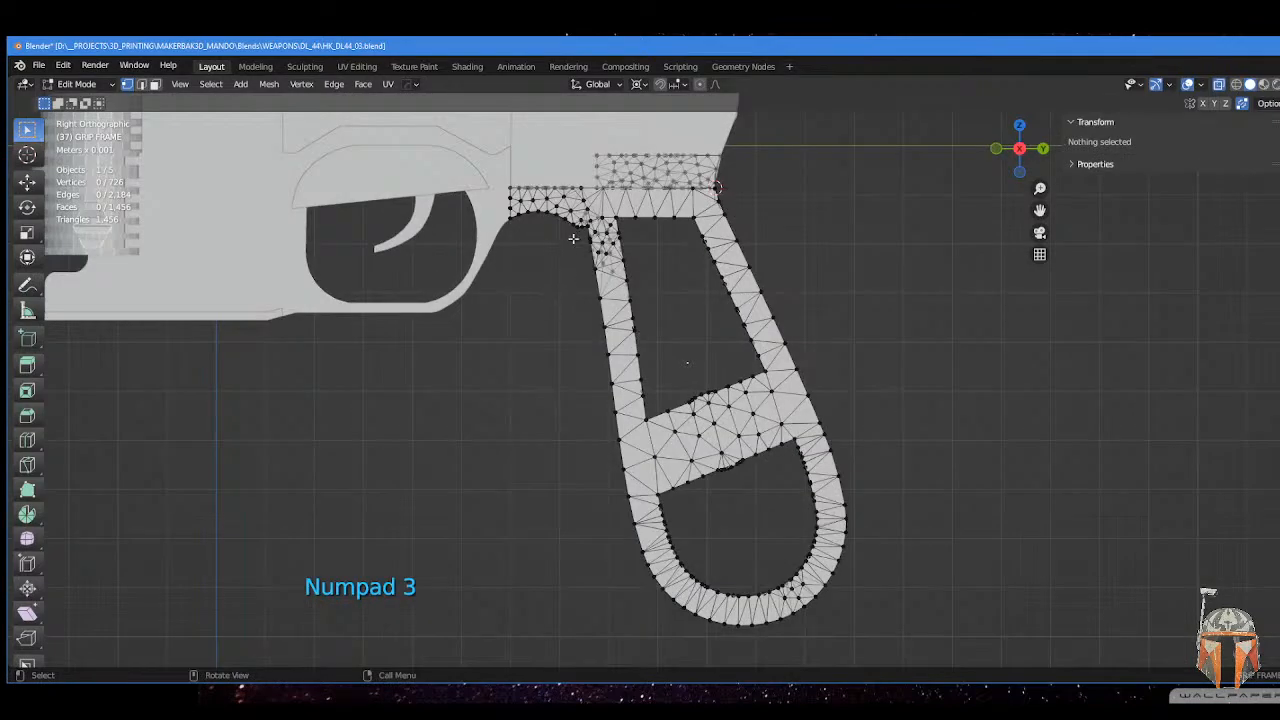
- Select the grip frame's loop below the receiver, including the outer vertices at the top of its rear strut
{"action": "scroll", "coordinate": [598, 234], "scroll_direction": "up", "scroll_amount": 1}
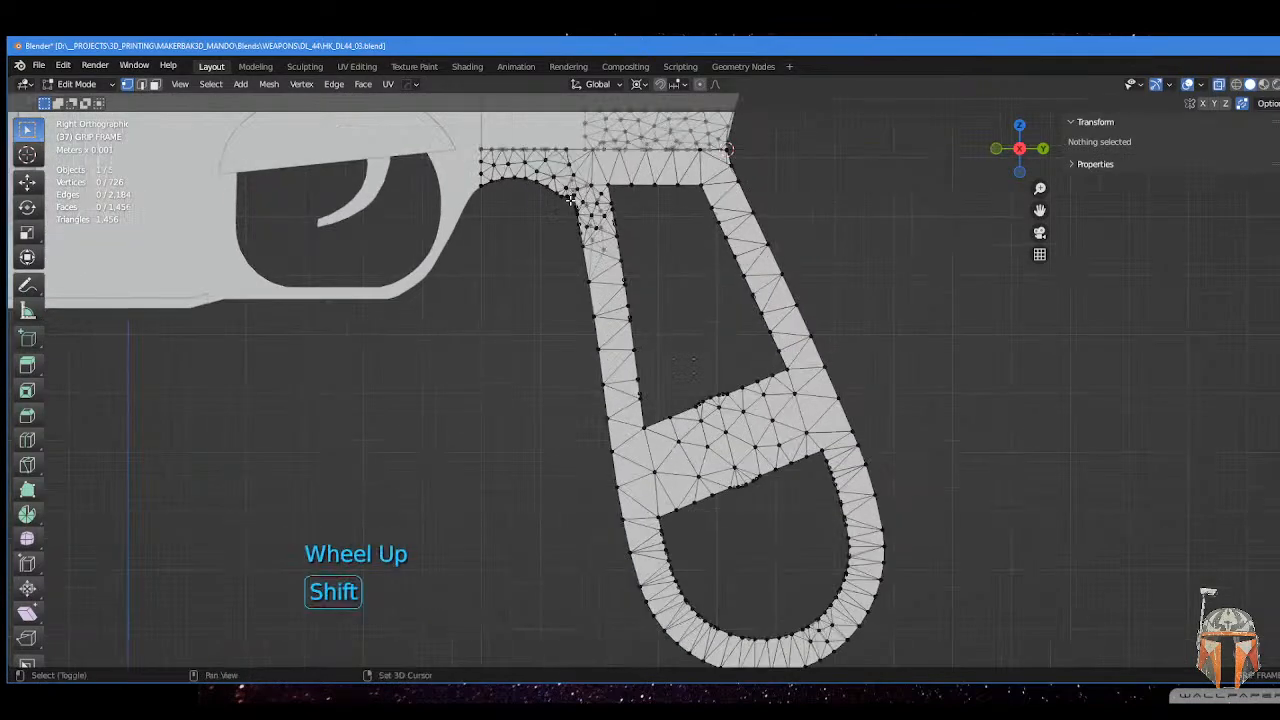
{"action": "left_click_drag", "start_coordinate": [570, 198], "coordinate": [966, 668], "text": "shift"}
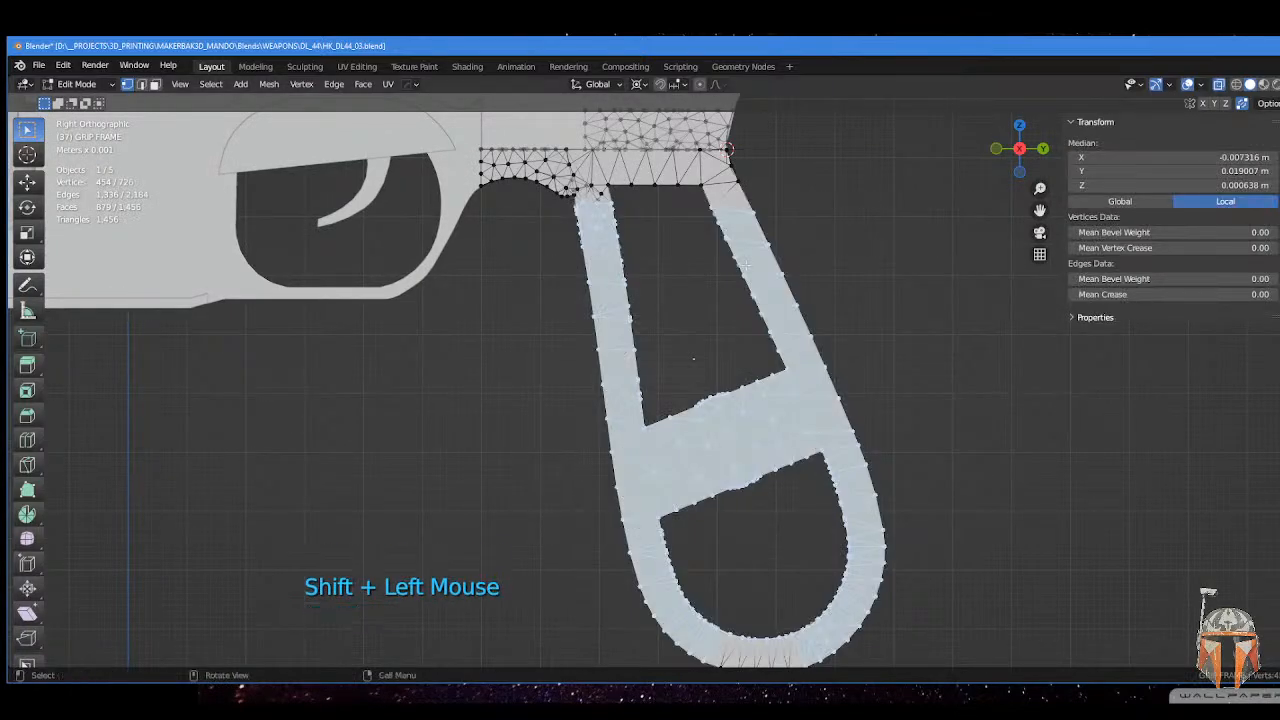
{"action": "middle_click_drag", "start_coordinate": [790, 254], "coordinate": [757, 297], "text": "shift"}
{"action": "scroll", "coordinate": [724, 224], "scroll_direction": "up", "scroll_amount": 2, "text": "shift"}
{"action": "middle_click_drag", "start_coordinate": [724, 224], "coordinate": [654, 317], "text": "shift"}
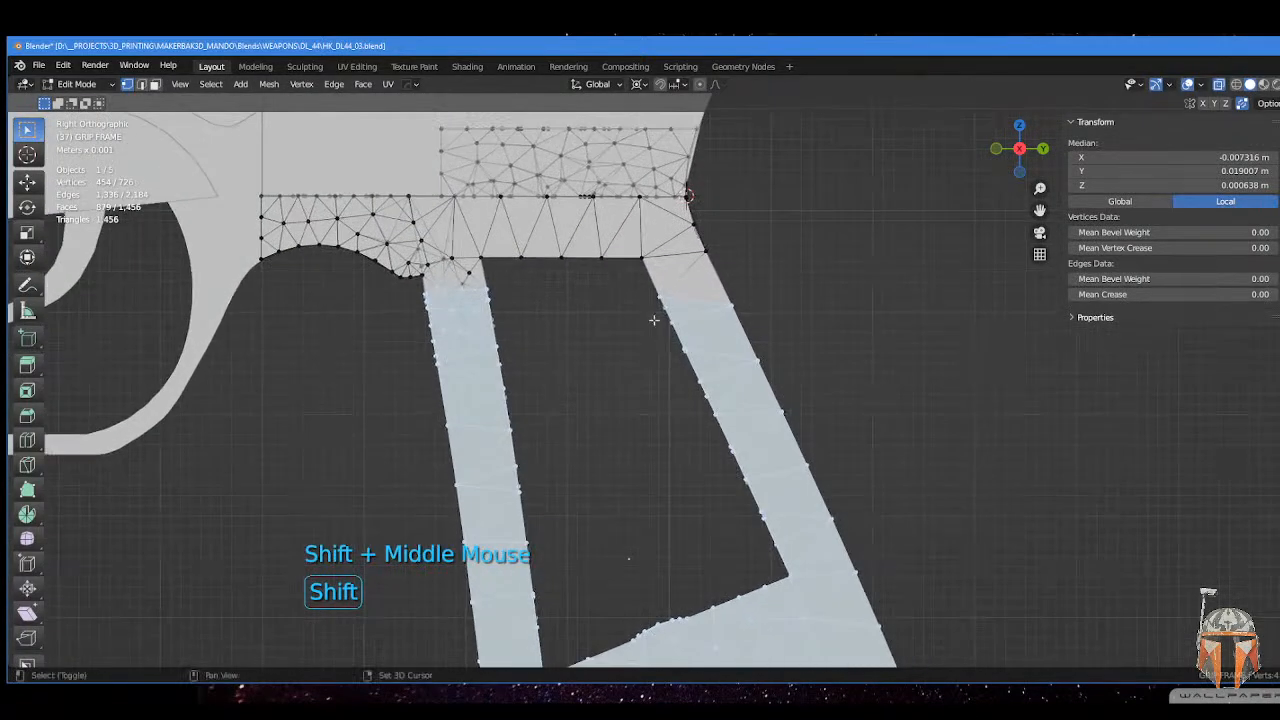
{"action": "left_click_drag", "start_coordinate": [645, 272], "coordinate": [810, 337], "text": "shift"}
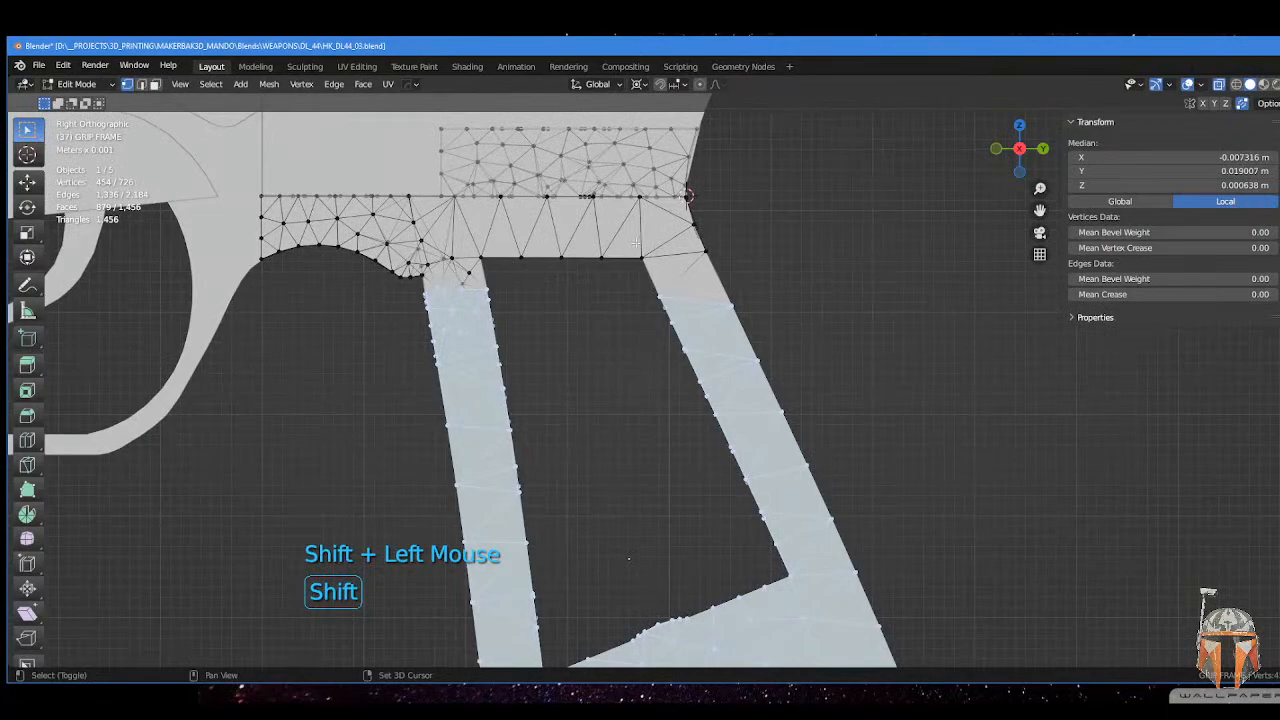
{"action": "left_click", "coordinate": [690, 245], "text": "shift"}
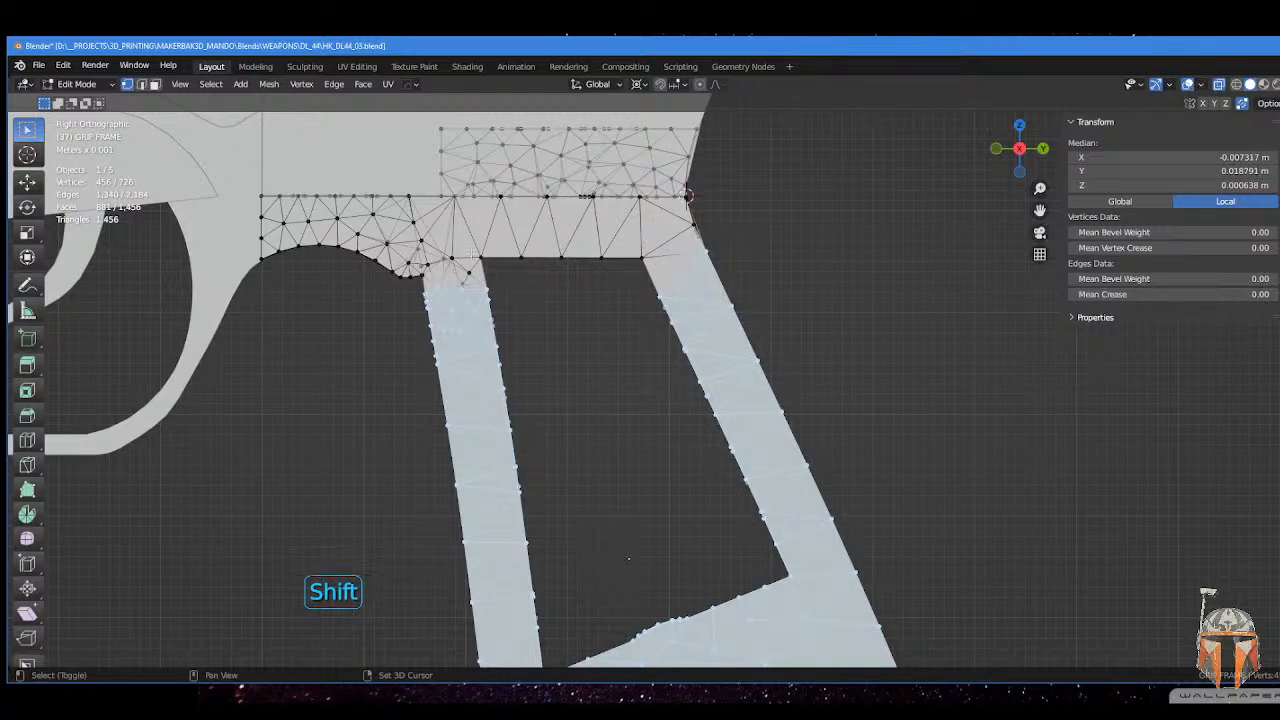
- Add the vertices at the top of the front strut and along the lower edge of the grip frame's upper crossbar
{"action": "left_click_drag", "start_coordinate": [442, 237], "coordinate": [524, 325], "text": "shift"}
{"action": "left_click_drag", "start_coordinate": [501, 237], "coordinate": [692, 300], "text": "shift"}
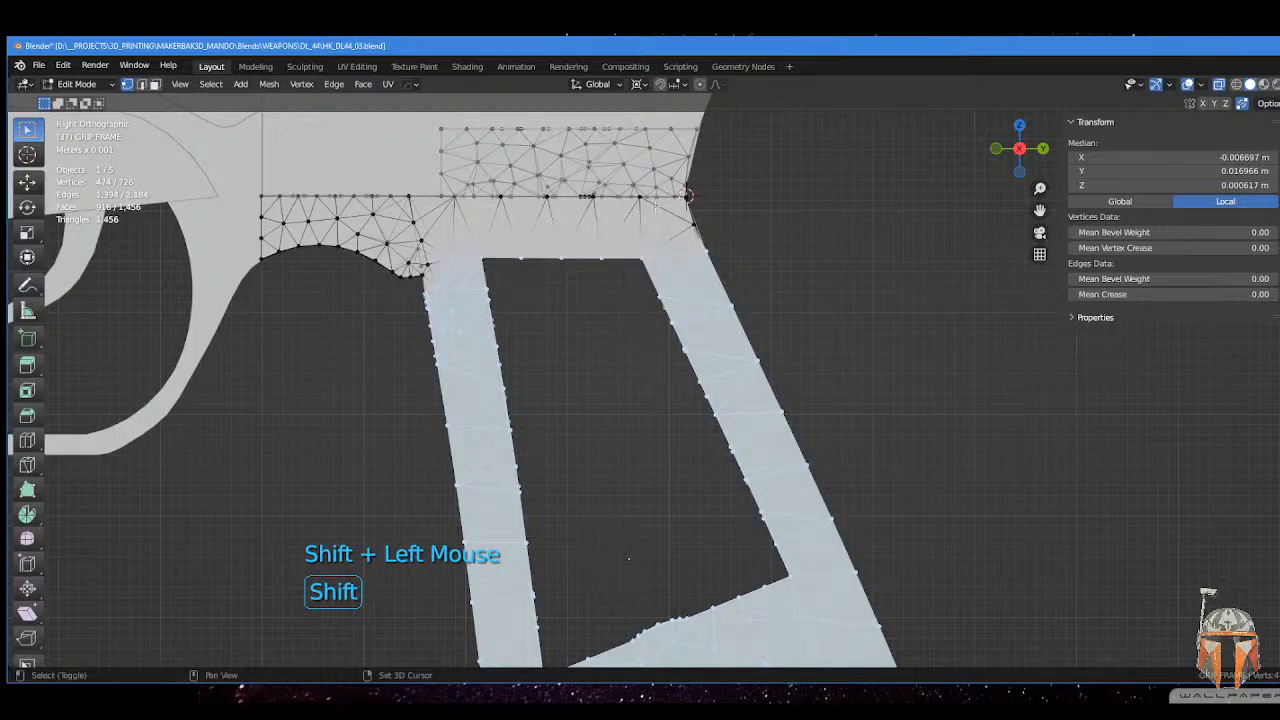
{"action": "left_click_drag", "start_coordinate": [656, 205], "coordinate": [857, 280], "text": "shift"}
{"action": "left_click_drag", "start_coordinate": [425, 259], "coordinate": [452, 281], "text": "shift"}
- Try shearing the selected grip frame vertices rearward about the 3D cursor, and undo the shear
{"action": "scroll", "coordinate": [515, 270], "scroll_direction": "down", "scroll_amount": 5}
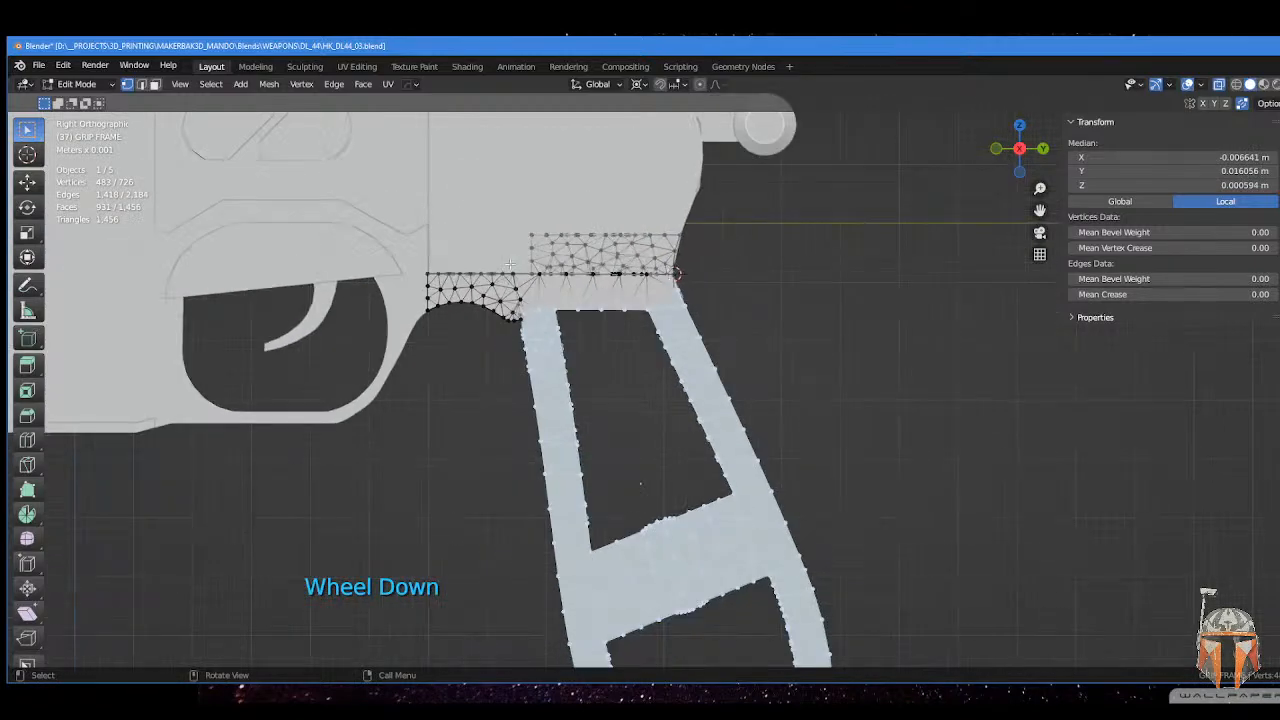
{"action": "middle_click_drag", "start_coordinate": [515, 270], "coordinate": [490, 210], "text": "shift"}
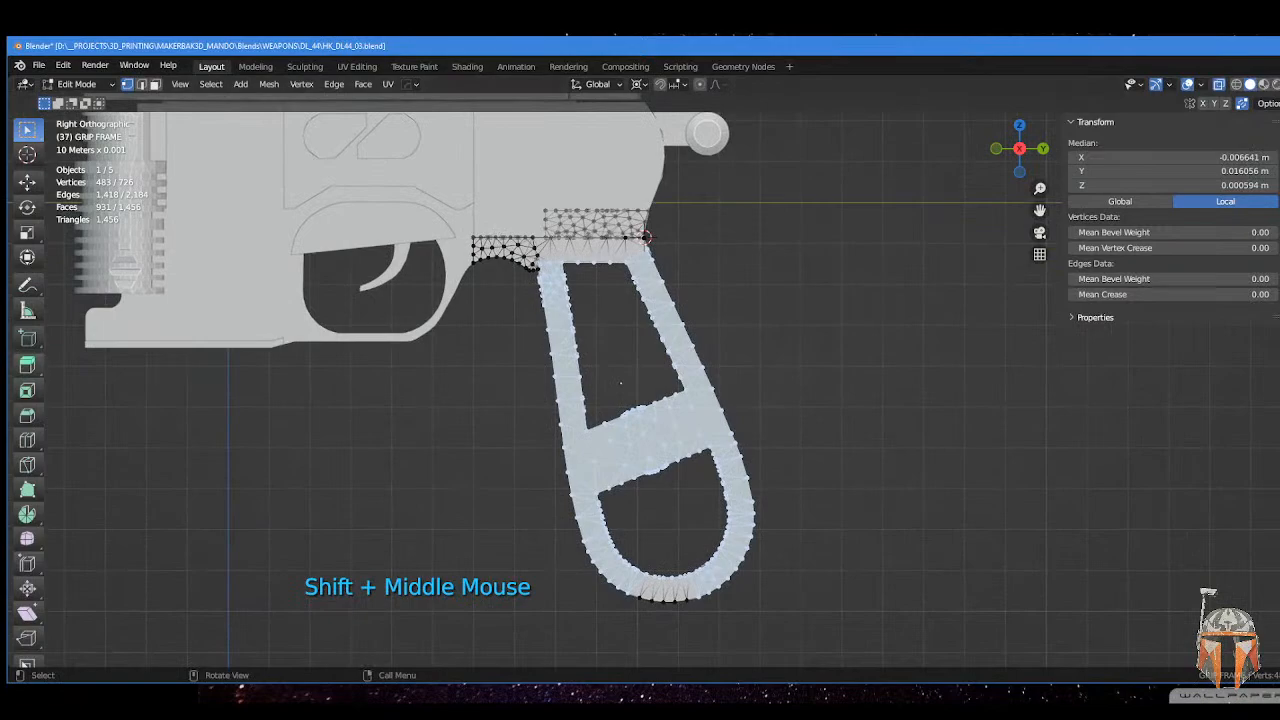
{"action": "left_click", "coordinate": [27, 612]}
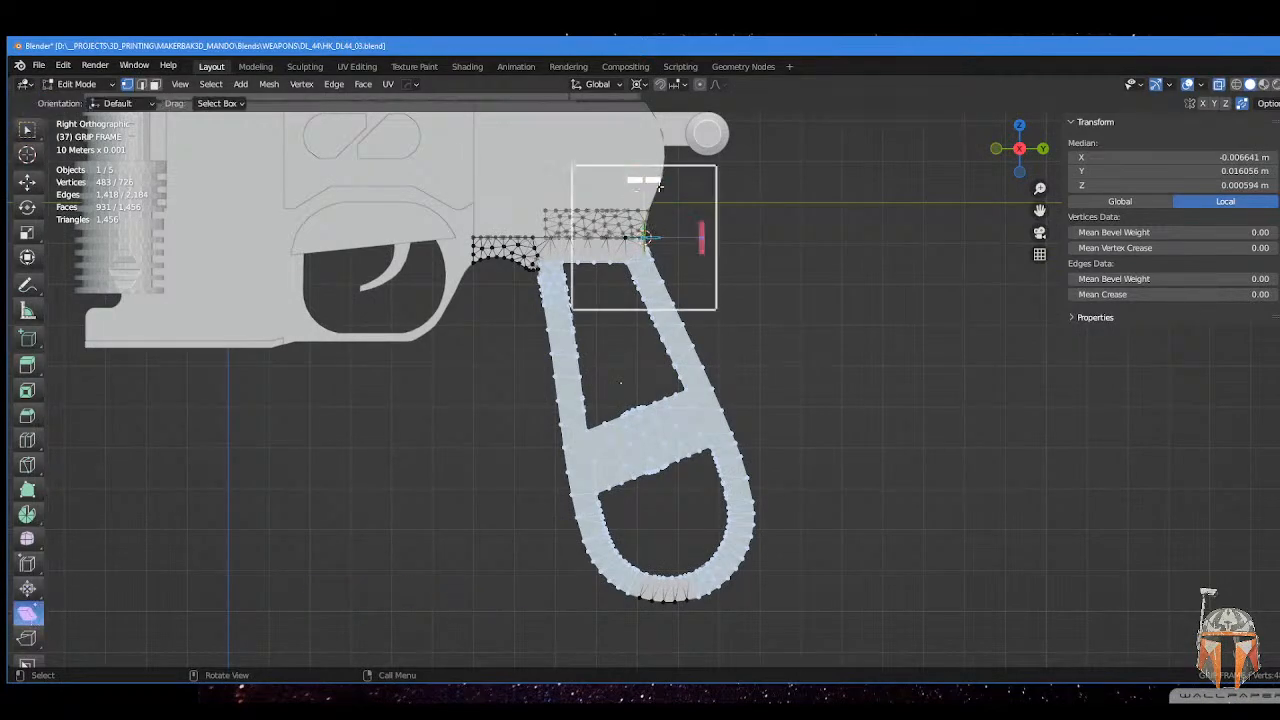
{"action": "left_click_drag", "start_coordinate": [648, 181], "coordinate": [616, 186]}
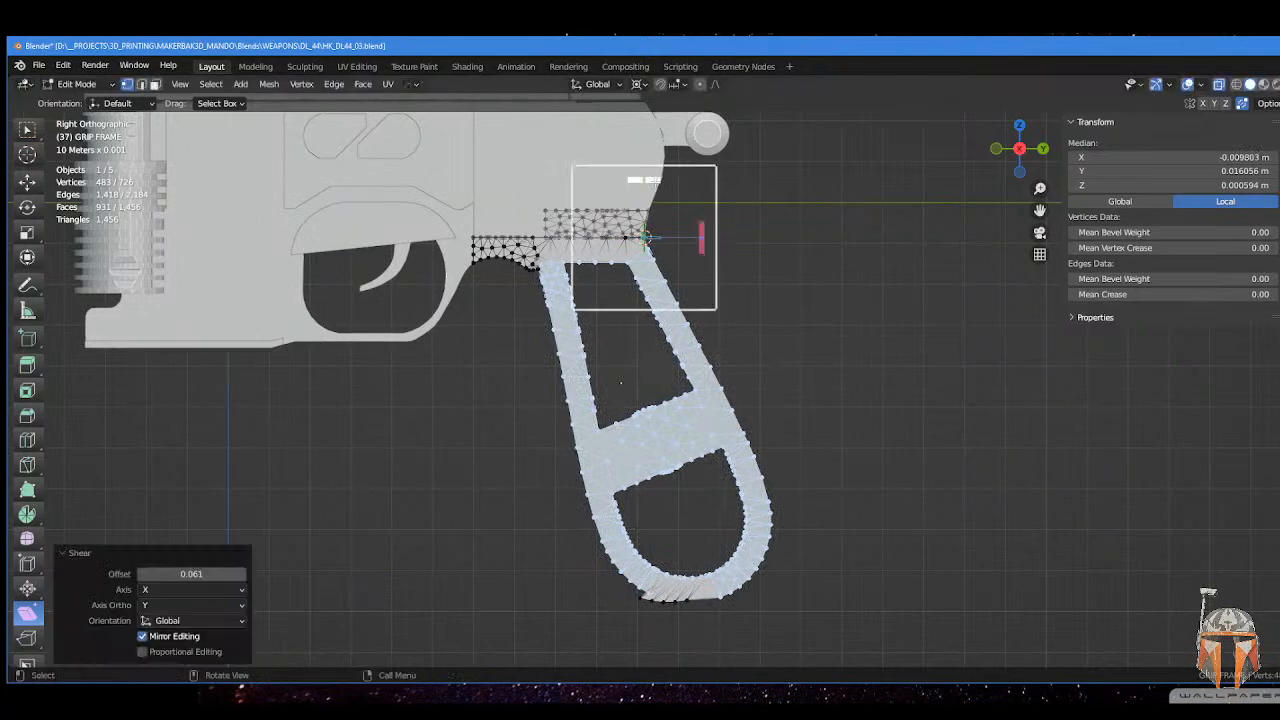
{"action": "key", "text": "ctrl+z"}
- Add the missed vertices at the grip frame's bottom curve, rotate the selection -5.03° about the 3D cursor, and clear the selection
{"action": "left_click_drag", "start_coordinate": [542, 524], "coordinate": [791, 640], "text": "shift"}
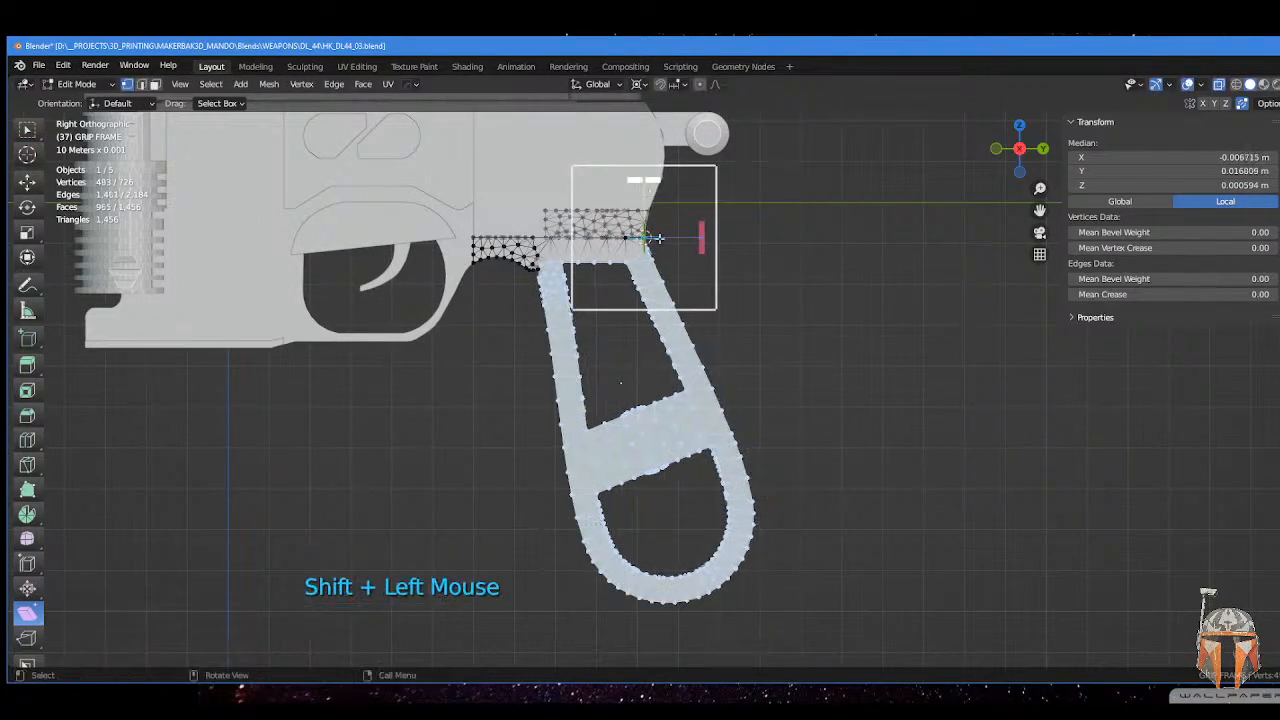
{"action": "left_click", "coordinate": [27, 207]}
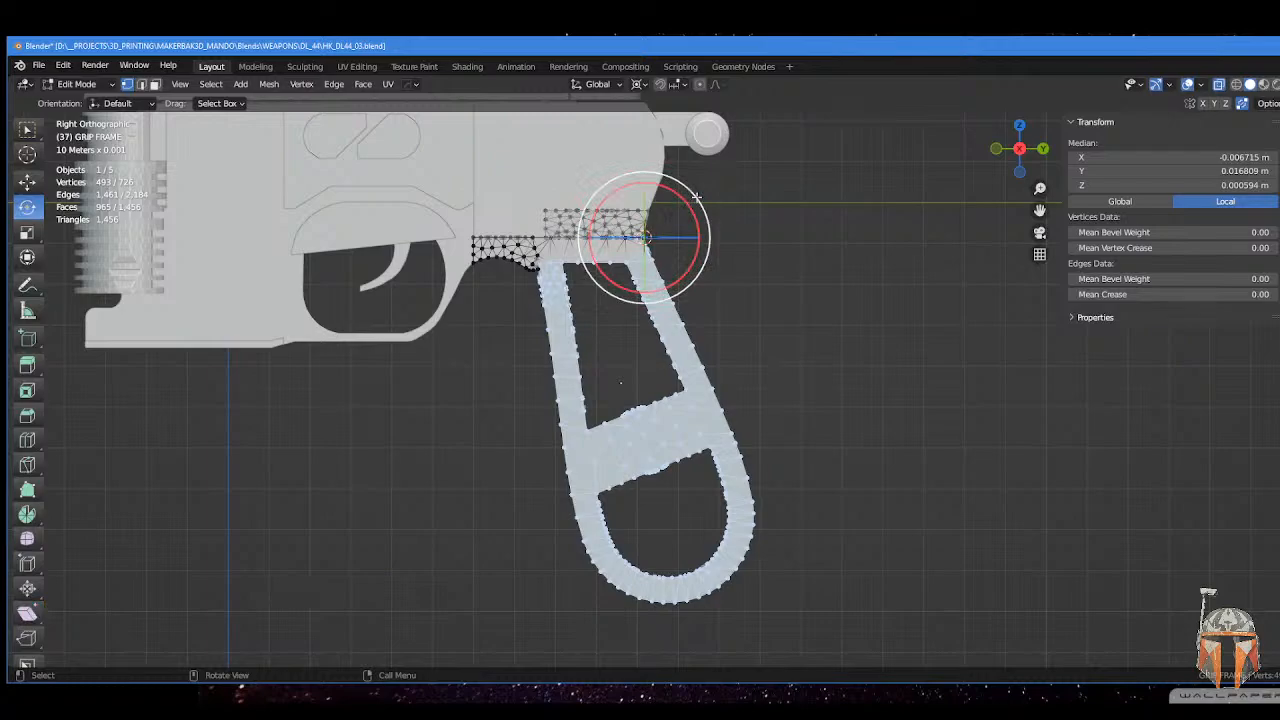
{"action": "left_click_drag", "start_coordinate": [691, 203], "coordinate": [684, 188]}
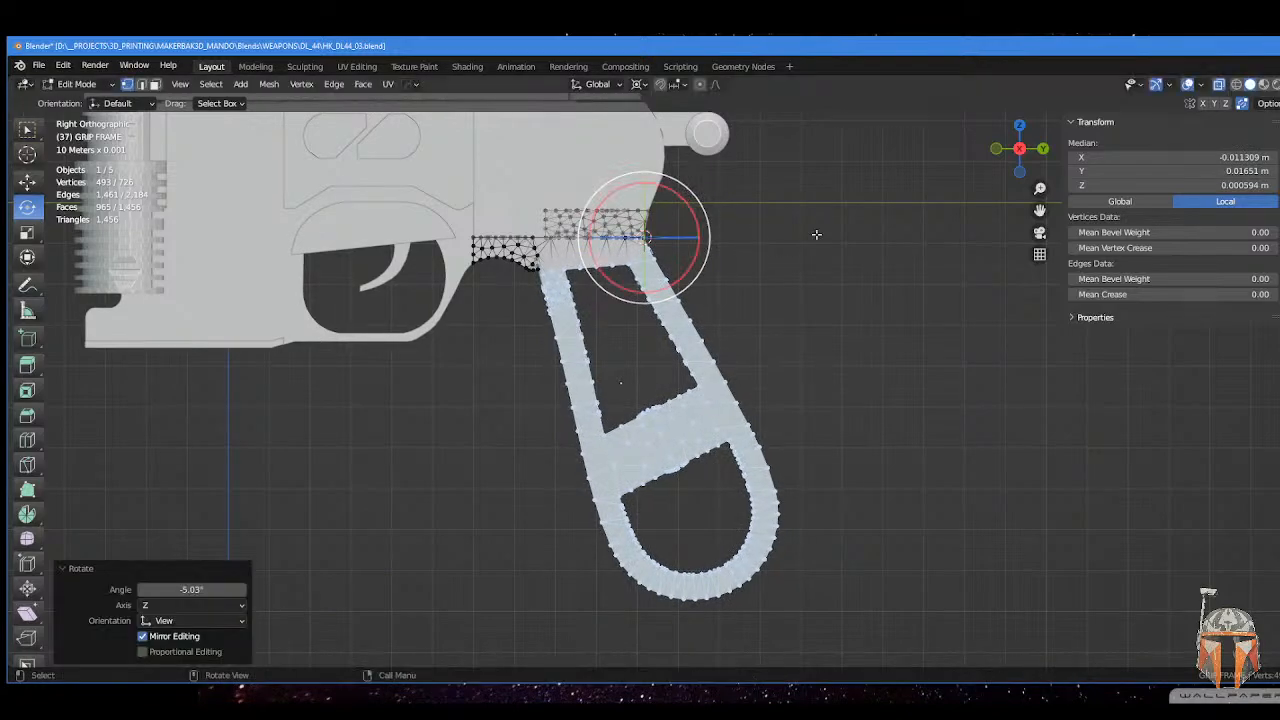
{"action": "scroll", "coordinate": [816, 234], "scroll_direction": "down", "scroll_amount": 2}
{"action": "scroll", "coordinate": [783, 271], "scroll_direction": "up", "scroll_amount": 2}
{"action": "scroll", "coordinate": [797, 210], "scroll_direction": "up", "scroll_amount": 1}
{"action": "scroll", "coordinate": [801, 207], "scroll_direction": "down", "scroll_amount": 2}
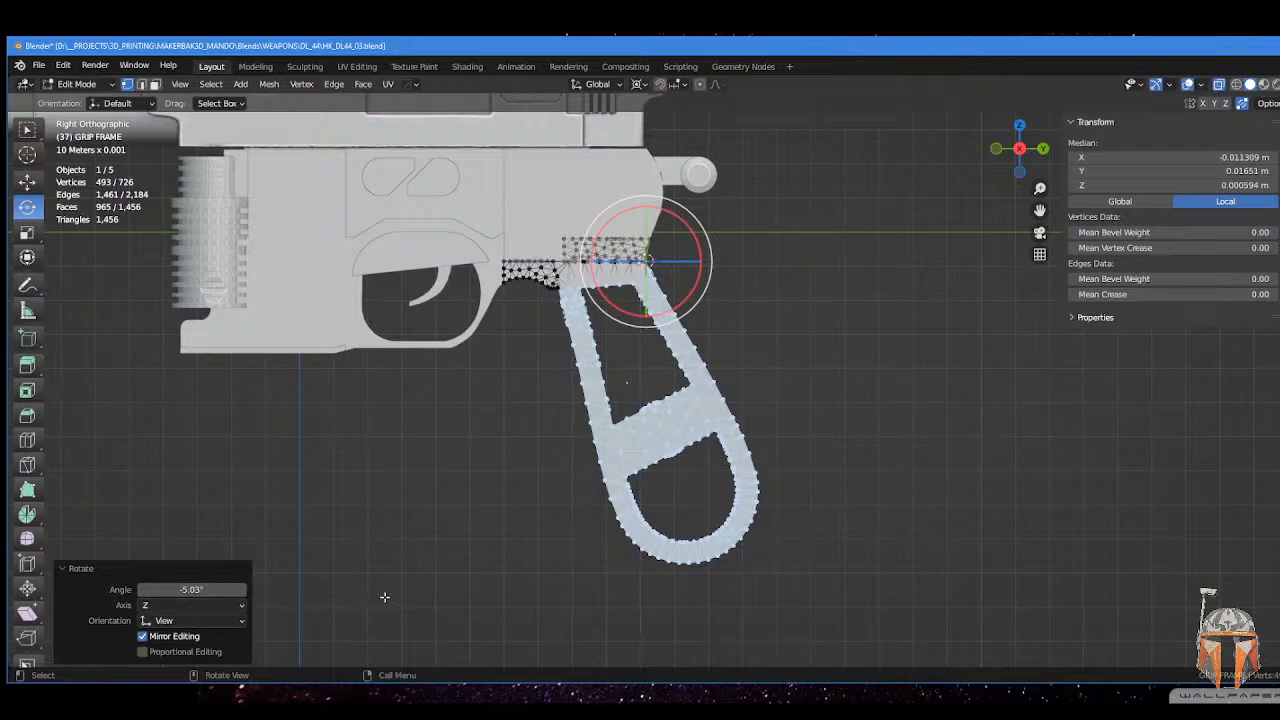
{"action": "scroll", "coordinate": [437, 475], "scroll_direction": "down", "scroll_amount": 2}
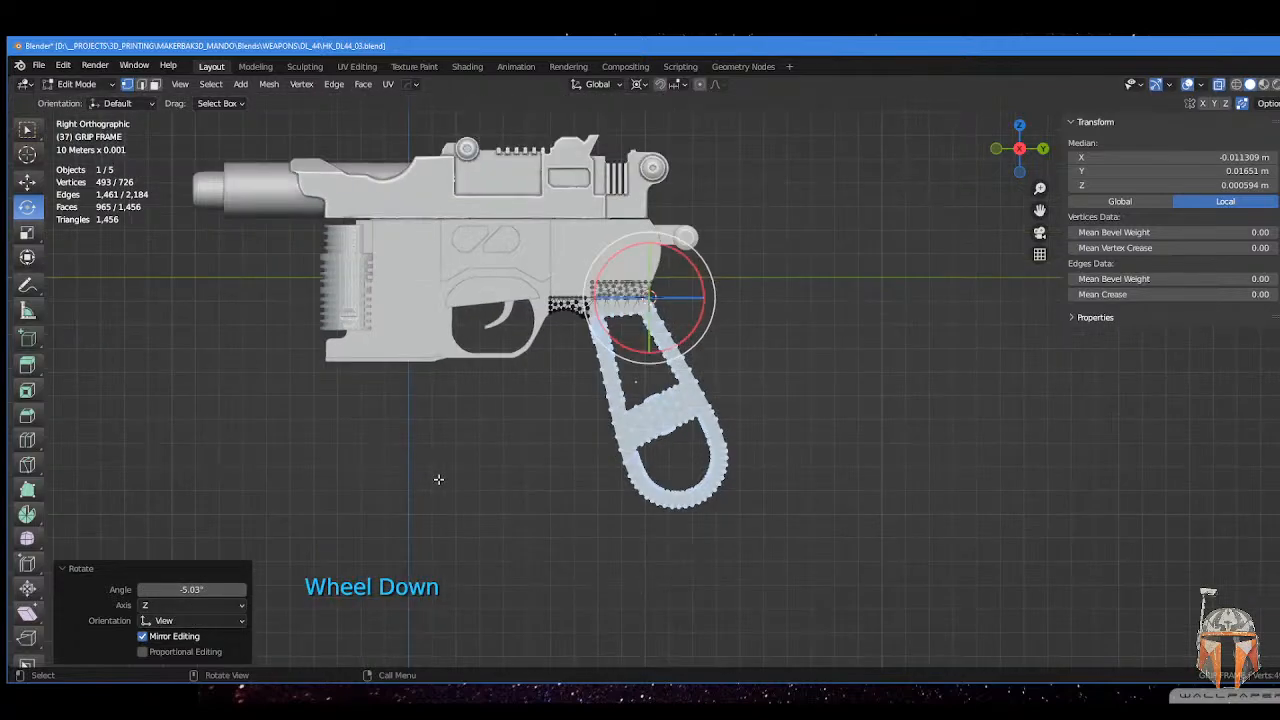
{"action": "scroll", "coordinate": [464, 455], "scroll_direction": "up", "scroll_amount": 3}
{"action": "left_click", "coordinate": [465, 414]}
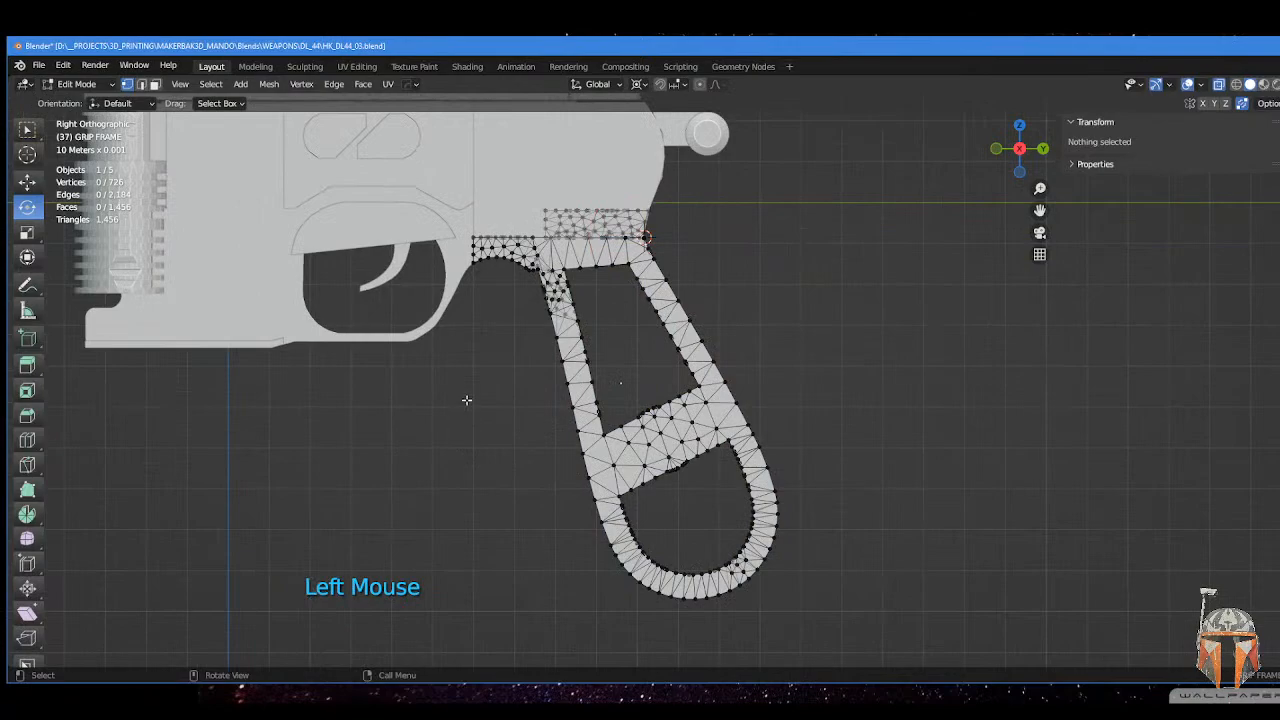
- Examine the rotated grip frame and its junction with the receiver up close and from several angles
{"action": "scroll", "coordinate": [656, 221], "scroll_direction": "up", "scroll_amount": 3}
{"action": "middle_click_drag", "start_coordinate": [661, 153], "coordinate": [709, 324], "text": "shift"}
{"action": "scroll", "coordinate": [709, 324], "scroll_direction": "up", "scroll_amount": 3}
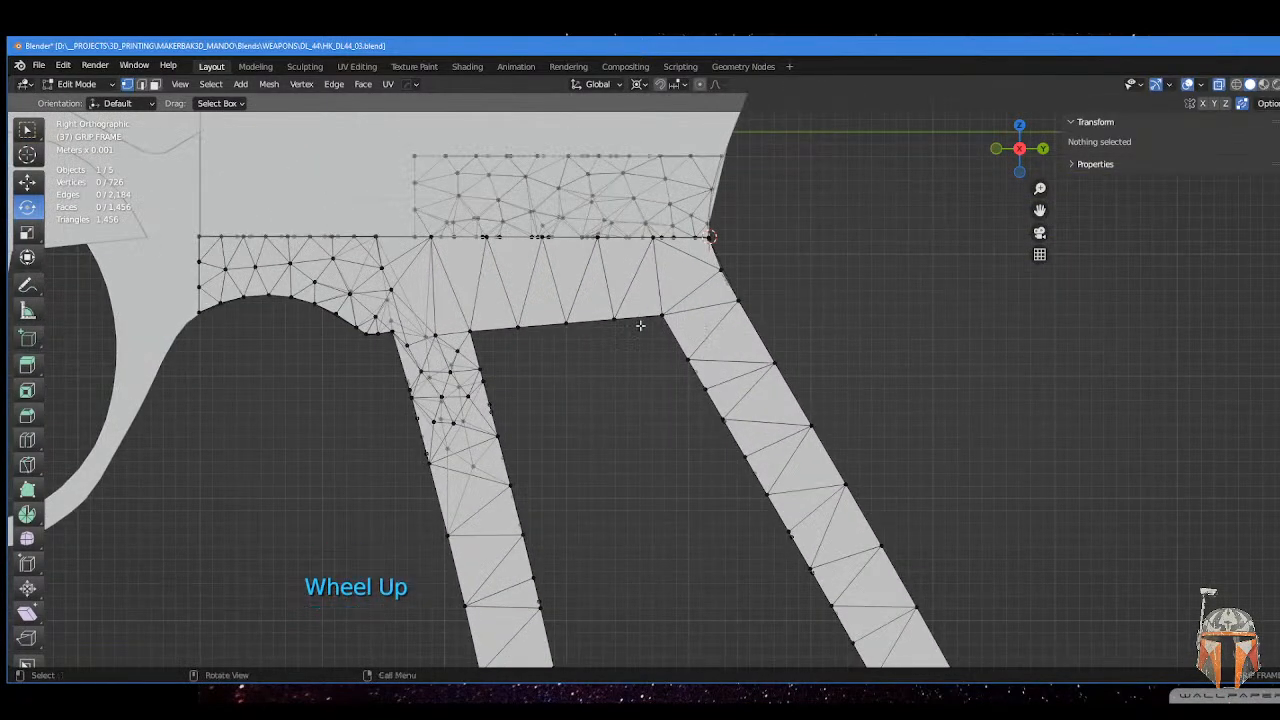
{"action": "left_click", "coordinate": [394, 325]}
{"action": "middle_click_drag", "start_coordinate": [394, 325], "coordinate": [430, 308]}
{"action": "left_click", "coordinate": [422, 361]}
{"action": "scroll", "coordinate": [422, 361], "scroll_direction": "down", "scroll_amount": 4}
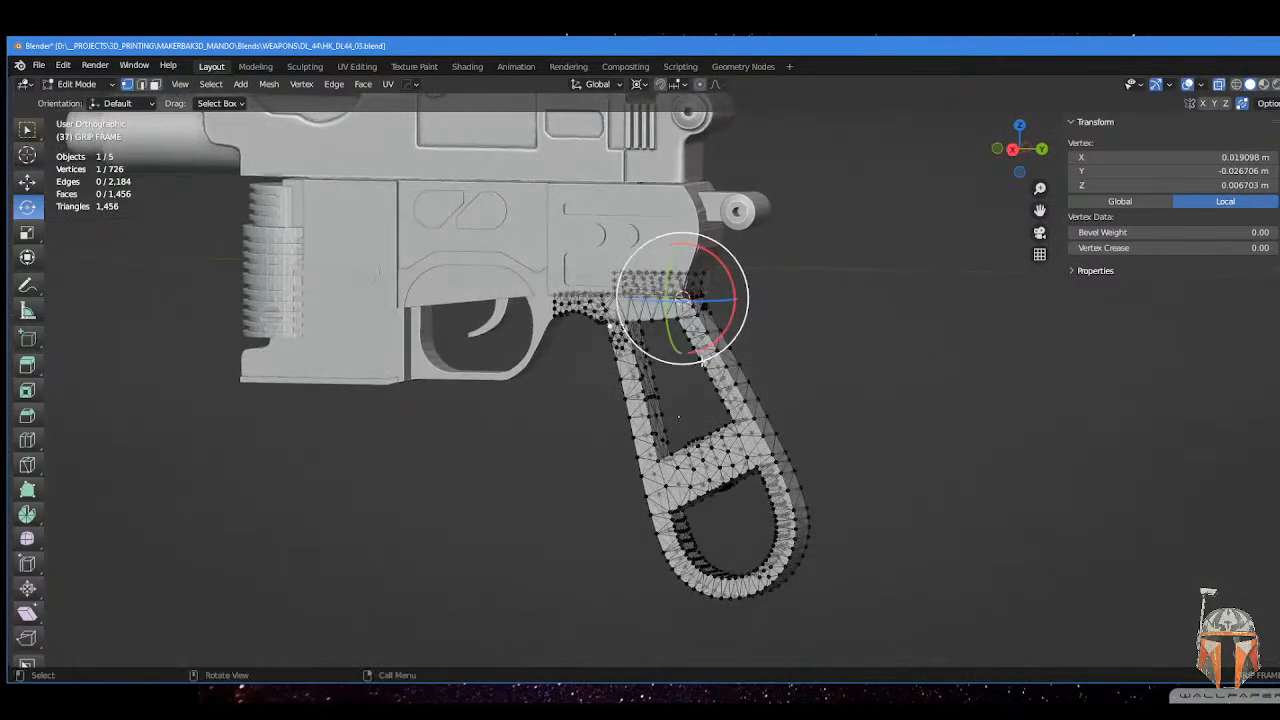
{"action": "middle_click_drag", "start_coordinate": [523, 322], "coordinate": [642, 412]}
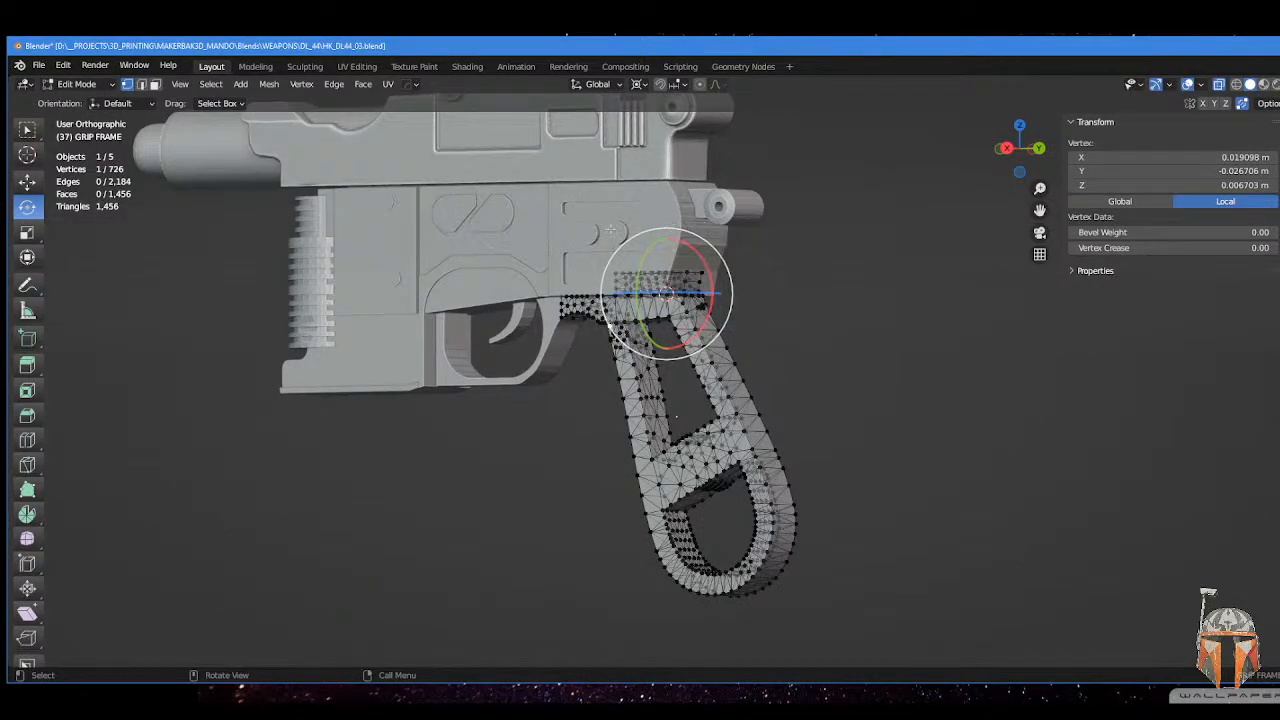
{"action": "middle_click_drag", "start_coordinate": [439, 375], "coordinate": [600, 272]}
{"action": "scroll", "coordinate": [552, 408], "scroll_direction": "up", "scroll_amount": 5}
- Finish editing the grip frame and open the lower receiver for mesh editing with X-ray display turned off
{"action": "key", "text": "Tab"}
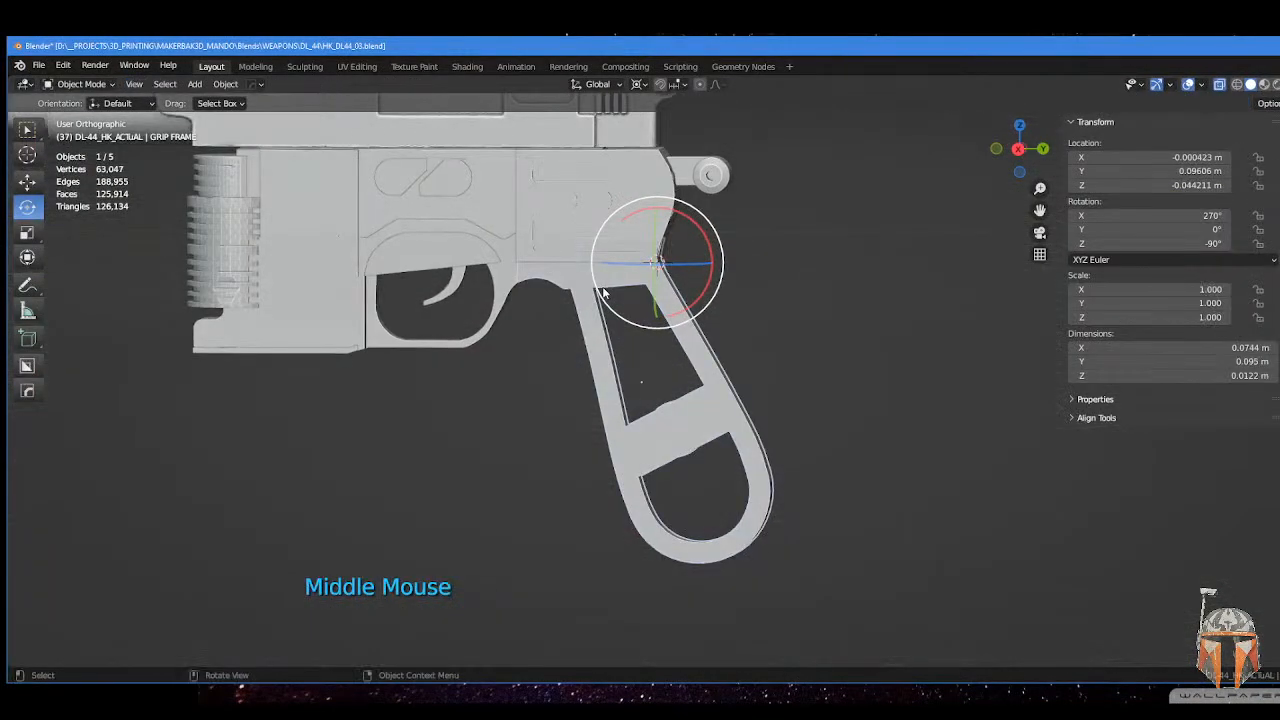
{"action": "key", "text": "KP_3"}
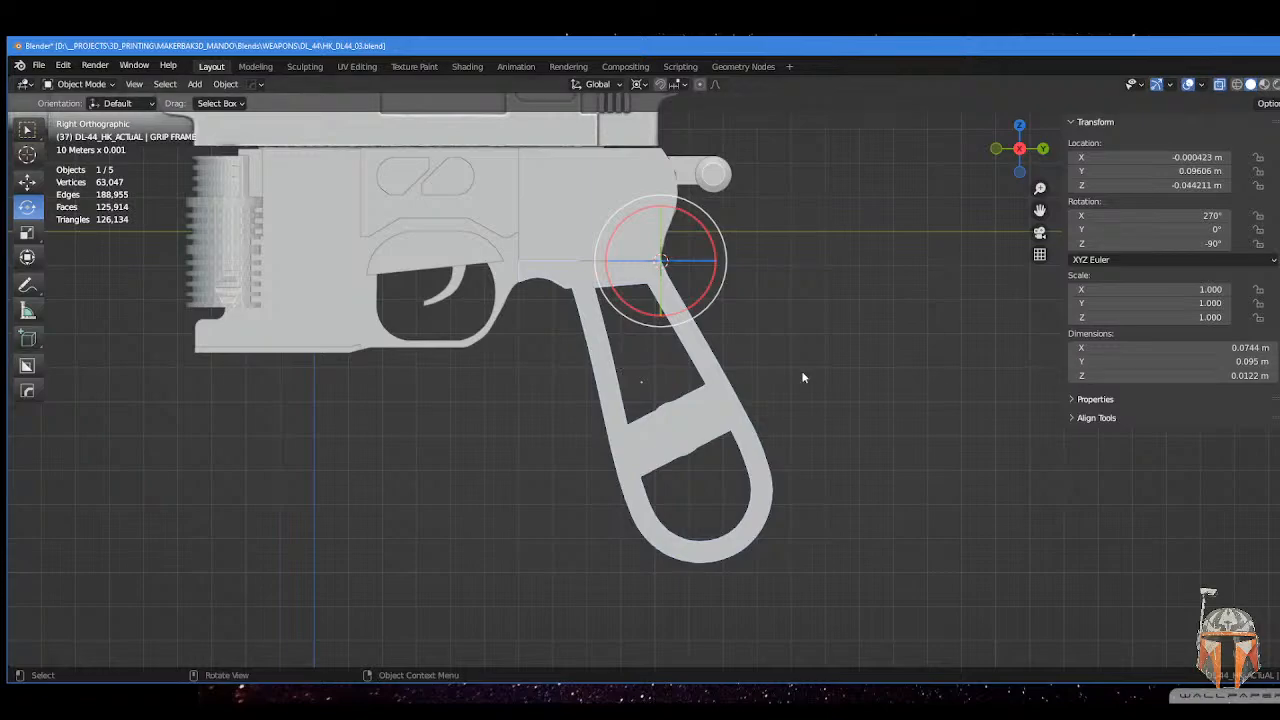
{"action": "middle_click_drag", "start_coordinate": [728, 327], "coordinate": [812, 307], "text": "shift"}
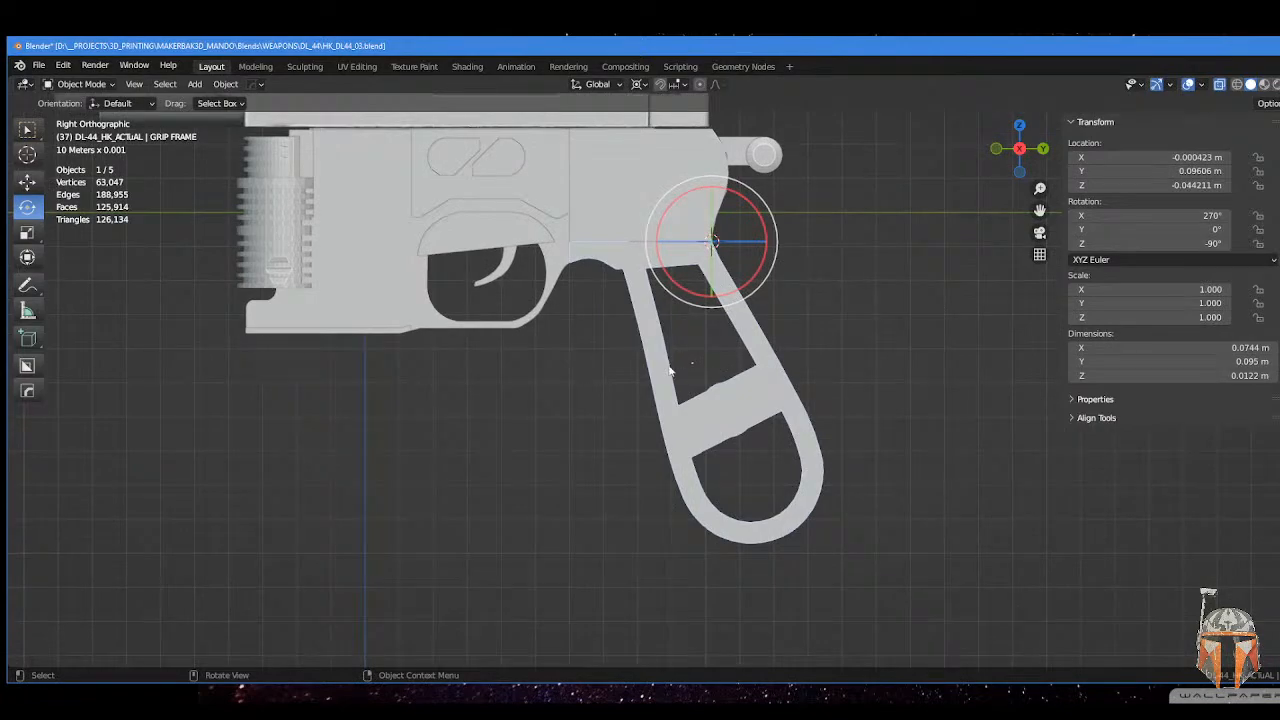
{"action": "left_click", "coordinate": [542, 319], "text": "shift"}
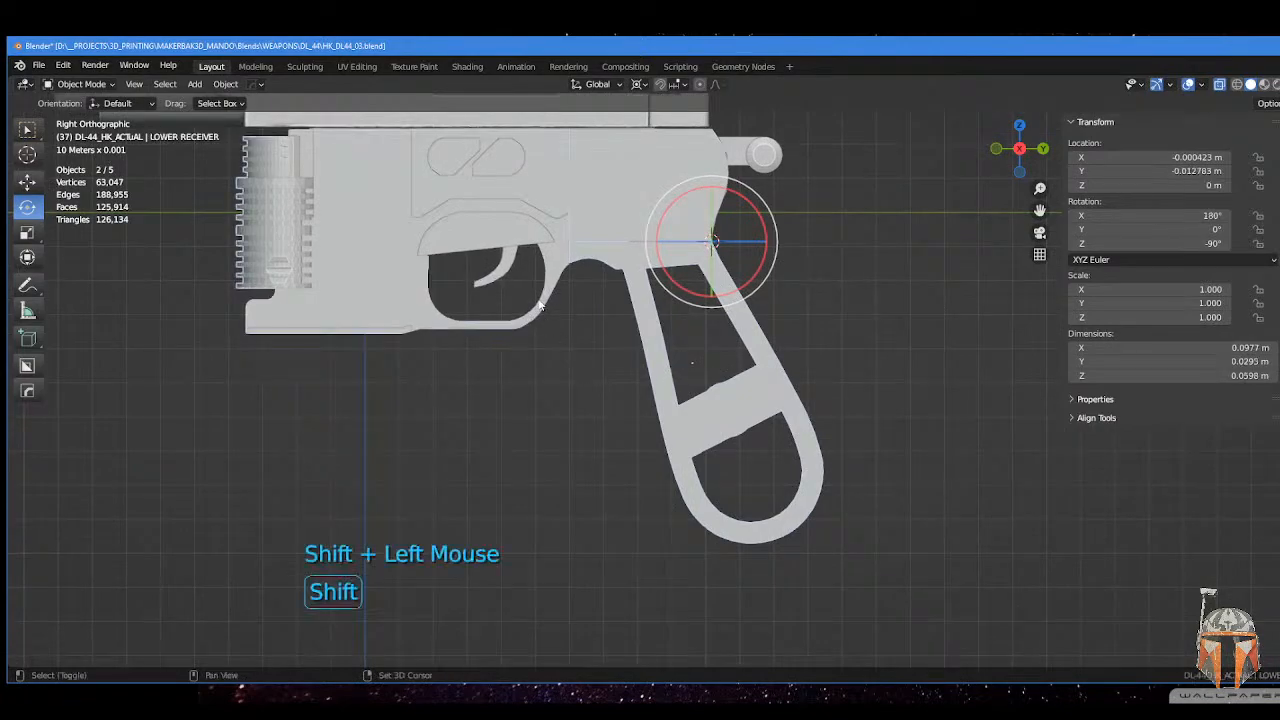
{"action": "scroll", "coordinate": [544, 314], "scroll_direction": "down", "scroll_amount": 1}
{"action": "middle_click_drag", "start_coordinate": [544, 314], "coordinate": [552, 371], "text": "shift"}
{"action": "scroll", "coordinate": [552, 371], "scroll_direction": "up", "scroll_amount": 2}
{"action": "left_click", "coordinate": [491, 362]}
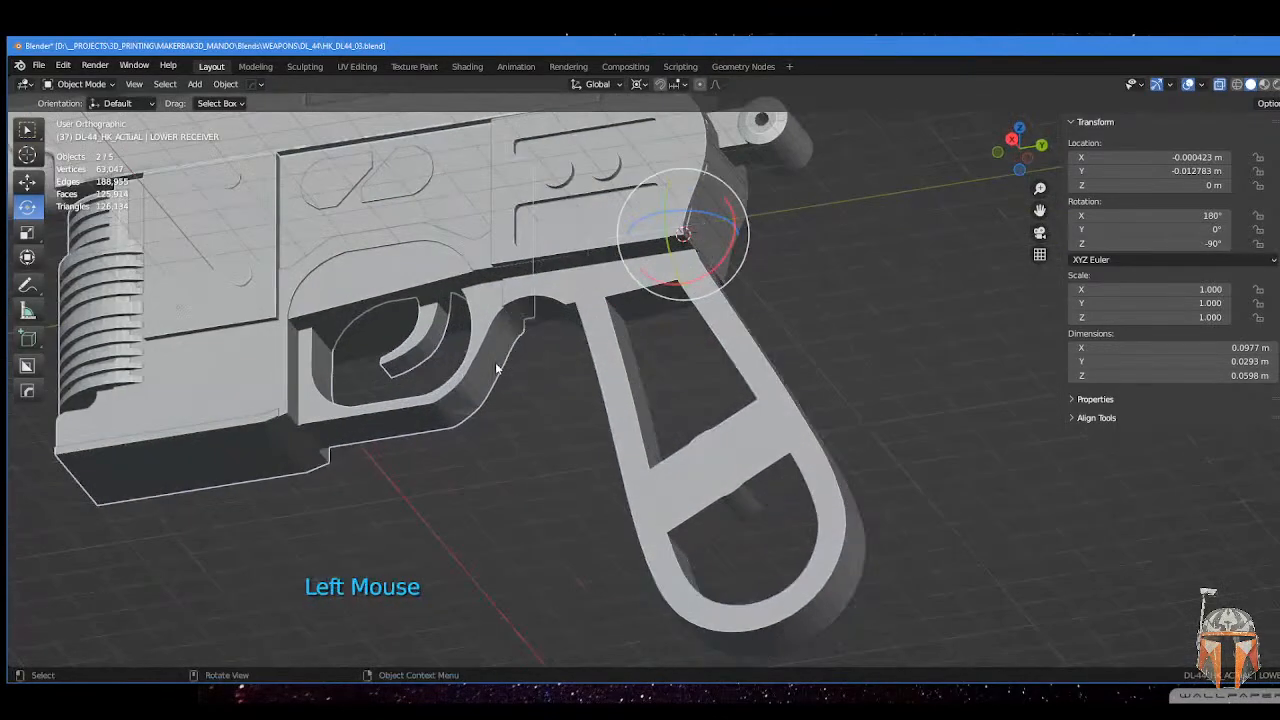
{"action": "key", "text": "Tab"}
{"action": "middle_click_drag", "start_coordinate": [330, 383], "coordinate": [586, 302], "text": "shift"}
{"action": "key", "text": "Tab"}
{"action": "key", "text": "alt+z"}
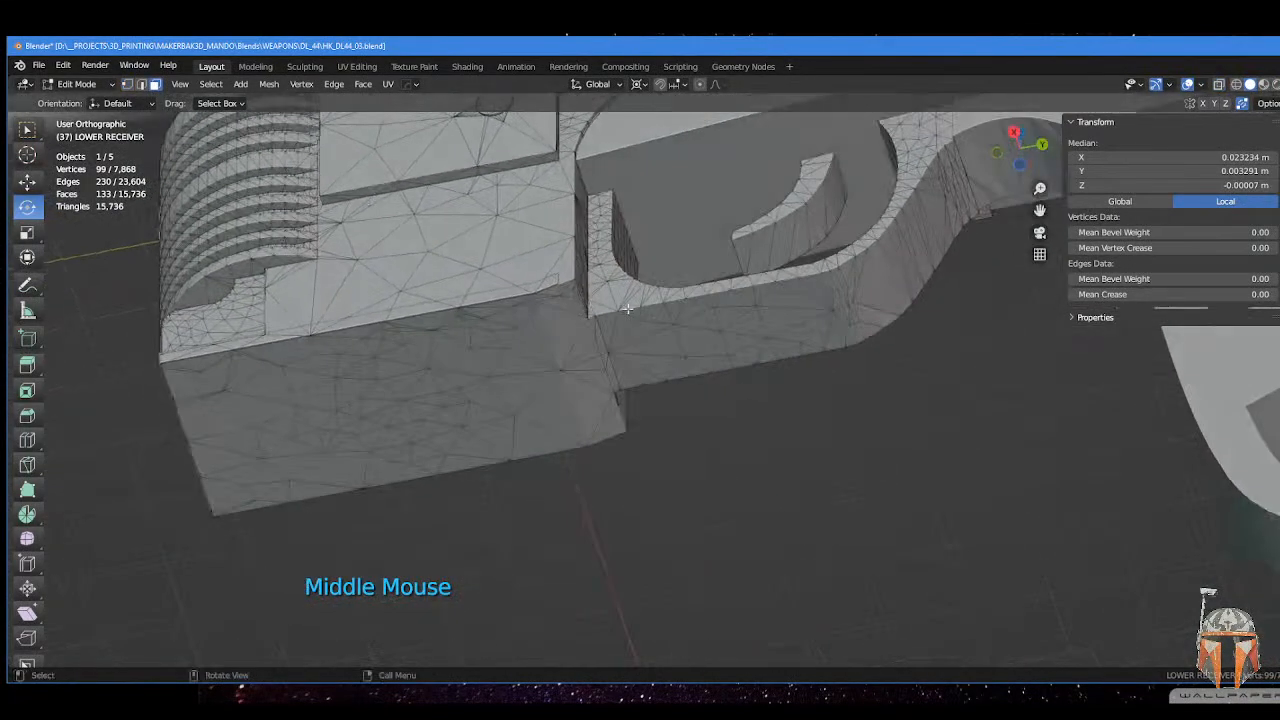
- Select the faces along the trigger guard's outer underside and isolate the lower receiver in local view
{"action": "left_click_drag", "start_coordinate": [603, 314], "coordinate": [714, 355]}
{"action": "left_click_drag", "start_coordinate": [720, 300], "coordinate": [897, 283], "text": "shift"}
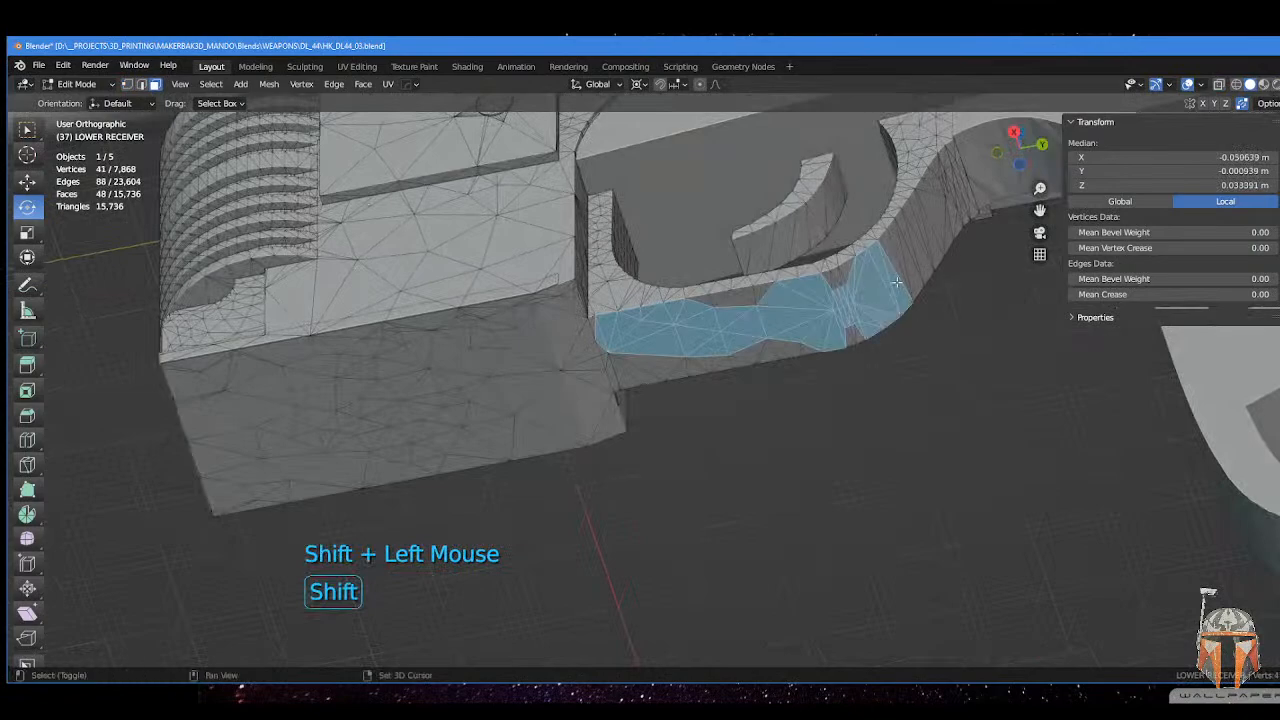
{"action": "middle_click_drag", "start_coordinate": [897, 283], "coordinate": [600, 313], "text": "shift"}
{"action": "key", "text": "KP_Divide"}
- Add the faces where the trigger guard's back meets the receiver to the selection, excluding the receiver's rear wall faces
{"action": "scroll", "coordinate": [783, 303], "scroll_direction": "up", "scroll_amount": 3}
{"action": "scroll", "coordinate": [783, 303], "scroll_direction": "up", "scroll_amount": 3}
{"action": "scroll", "coordinate": [690, 310], "scroll_direction": "up", "scroll_amount": 2}
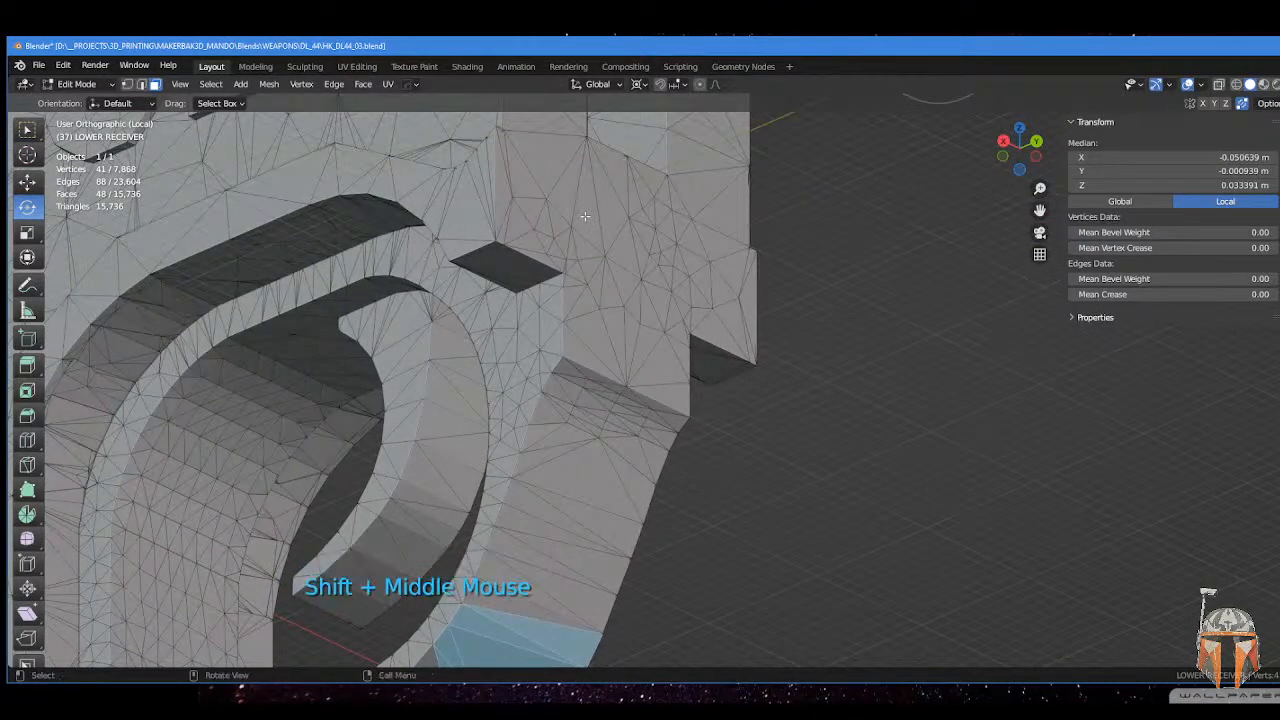
{"action": "left_click_drag", "start_coordinate": [553, 309], "coordinate": [690, 432], "text": "shift"}
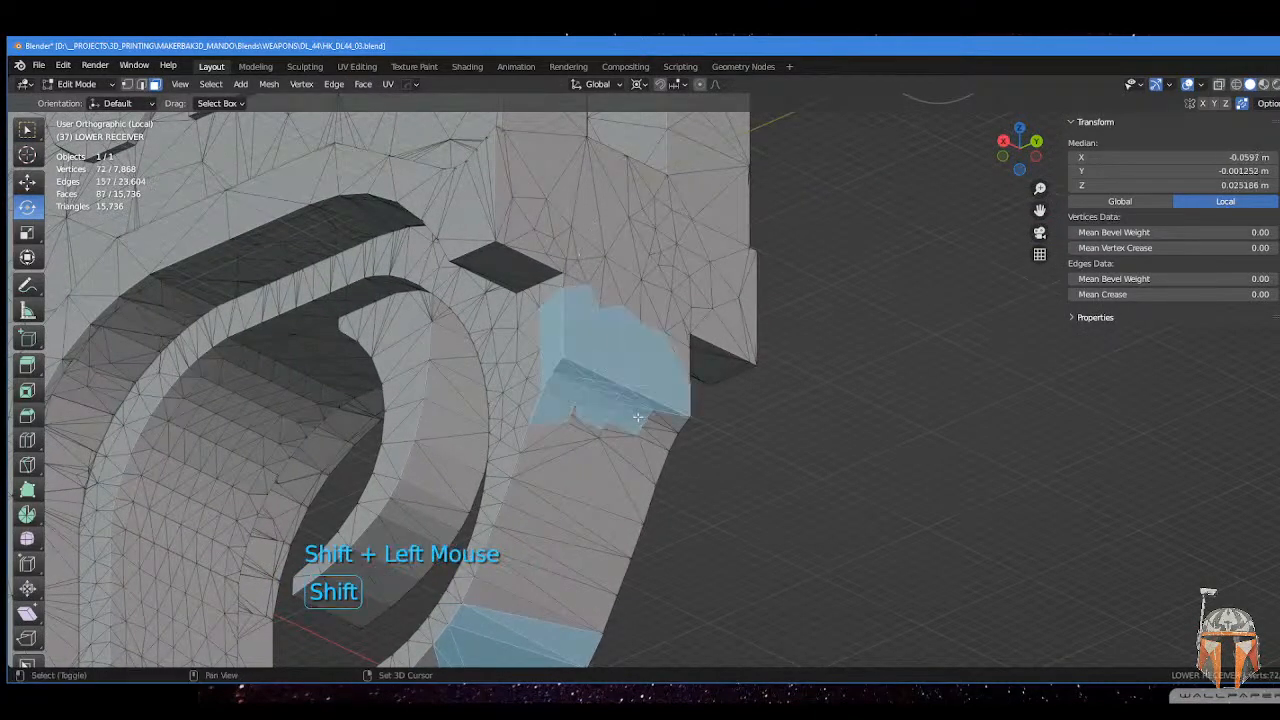
{"action": "left_click_drag", "start_coordinate": [574, 300], "coordinate": [712, 384], "text": "ctrl"}
{"action": "left_click_drag", "start_coordinate": [640, 362], "coordinate": [693, 404], "text": "ctrl"}
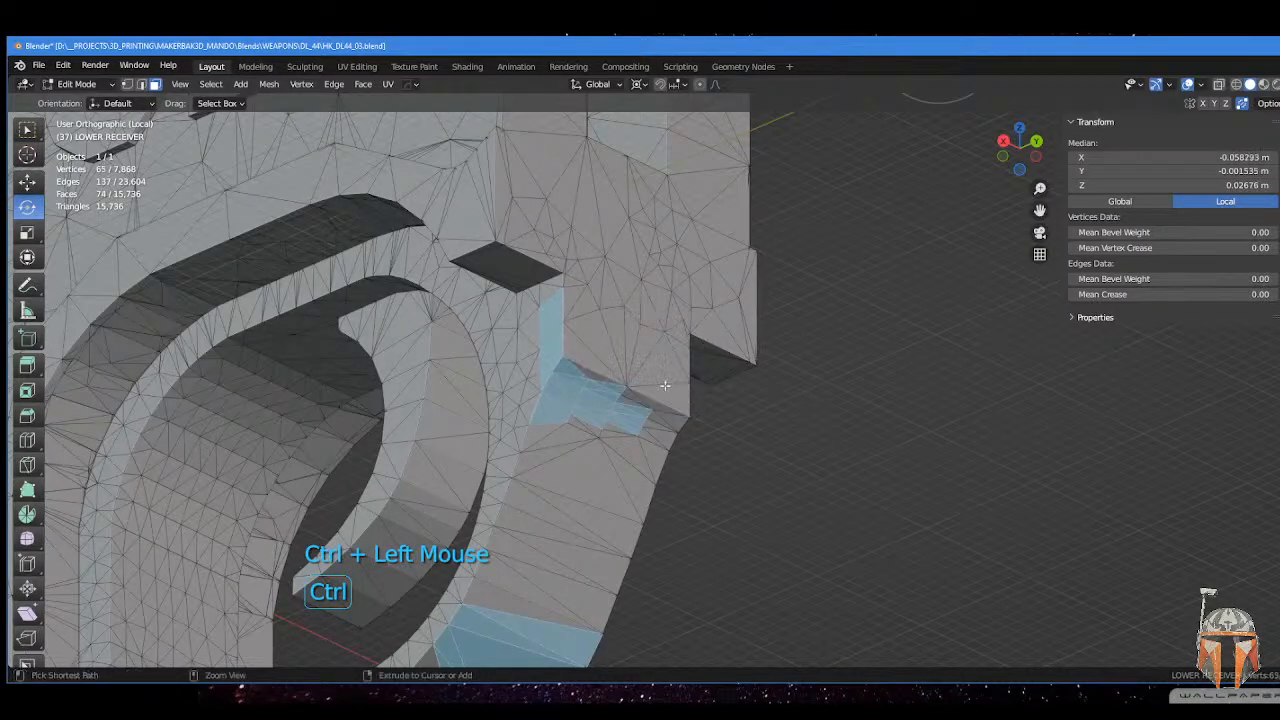
{"action": "left_click", "coordinate": [643, 422], "text": "shift"}
{"action": "left_click", "coordinate": [595, 379], "text": "shift"}
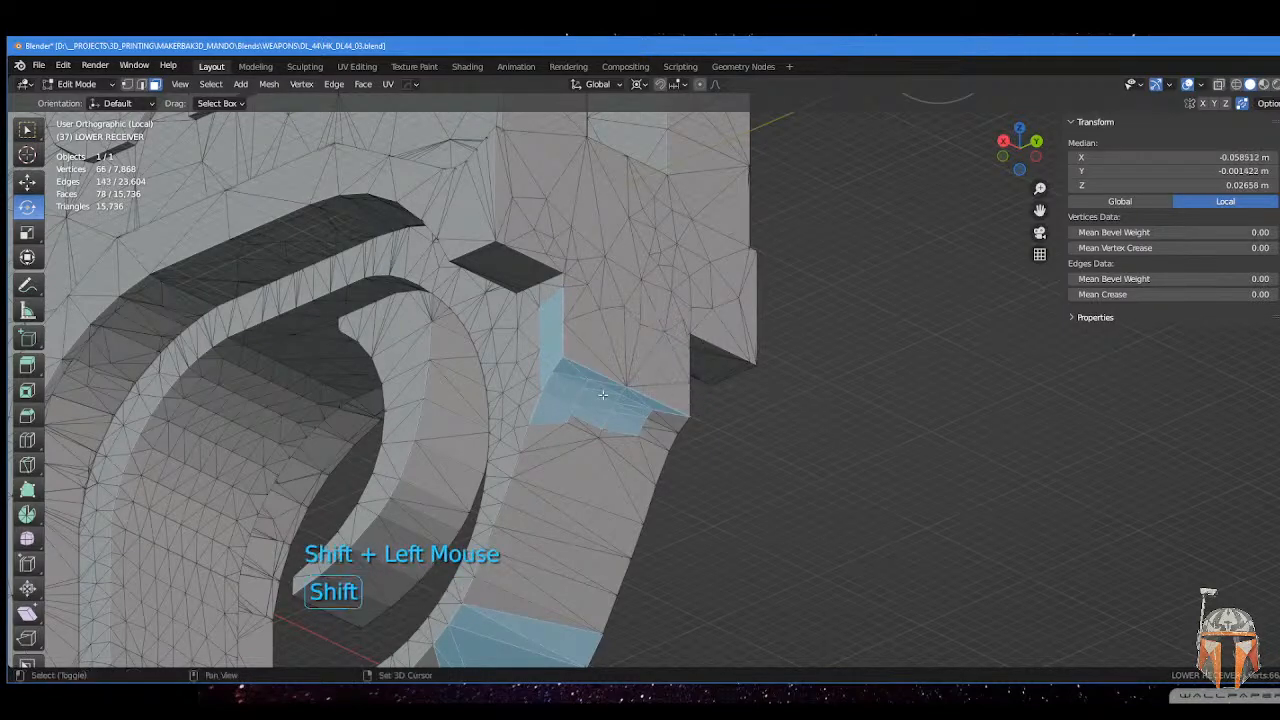
- Add the side faces at the trigger guard's upper rear corner, beside the receiver's recessed edge, to the selection
{"action": "middle_click_drag", "start_coordinate": [595, 379], "coordinate": [621, 372], "text": "shift"}
{"action": "left_click", "coordinate": [641, 394], "text": "shift"}
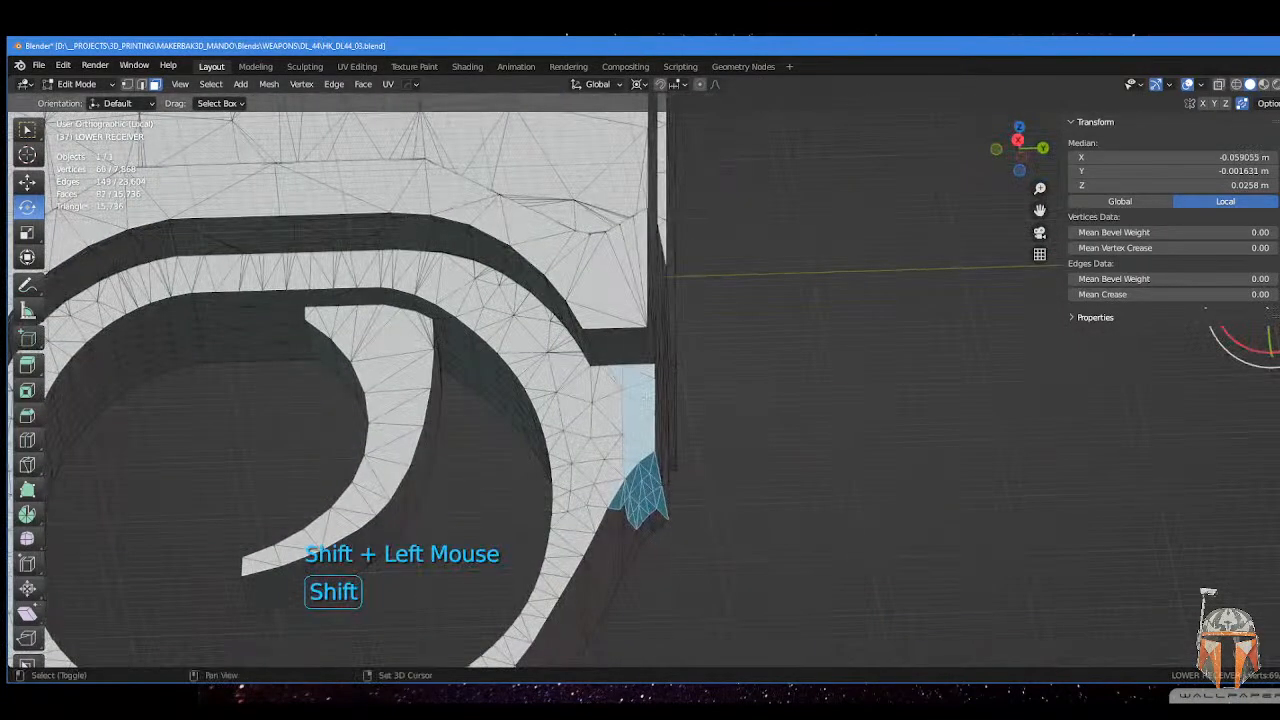
{"action": "left_click", "coordinate": [597, 388], "text": "shift"}
{"action": "left_click", "coordinate": [556, 355], "text": "shift"}
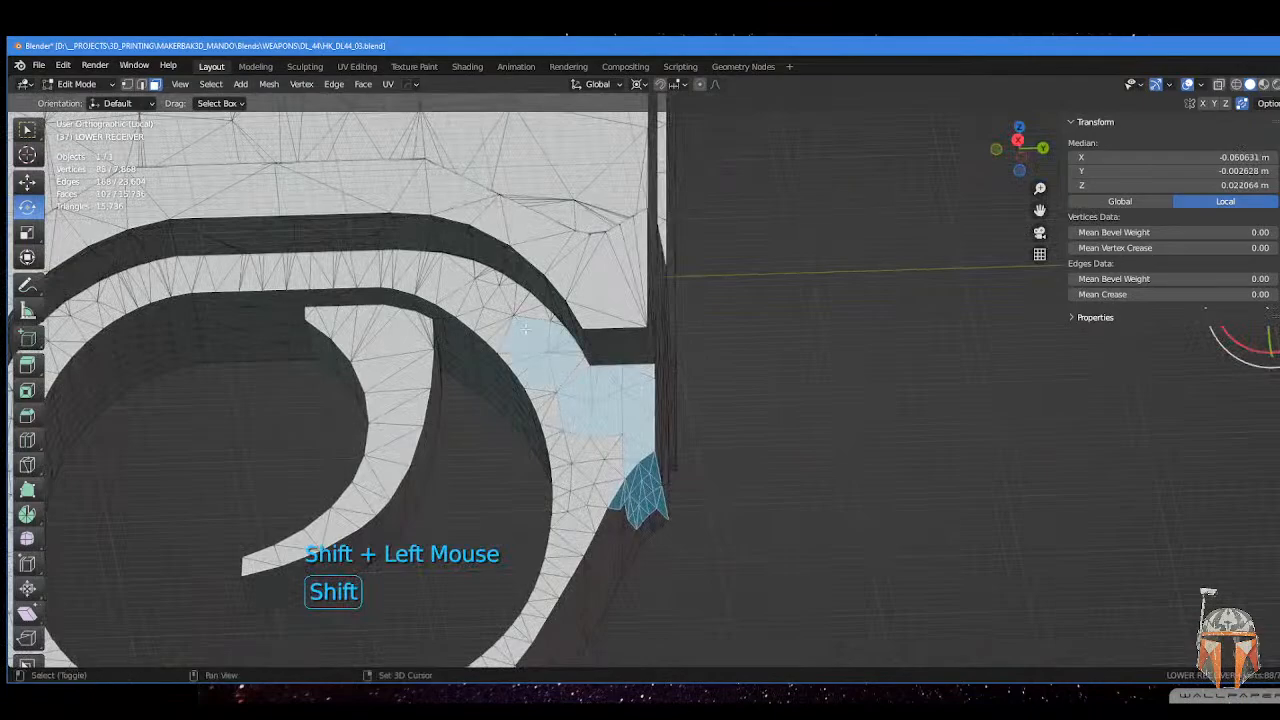
- Add the trigger guard's inner faces down its rear curve and along its bottom bar to the selection
{"action": "middle_click_drag", "start_coordinate": [556, 355], "coordinate": [600, 365]}
{"action": "left_click", "coordinate": [490, 462], "text": "shift"}
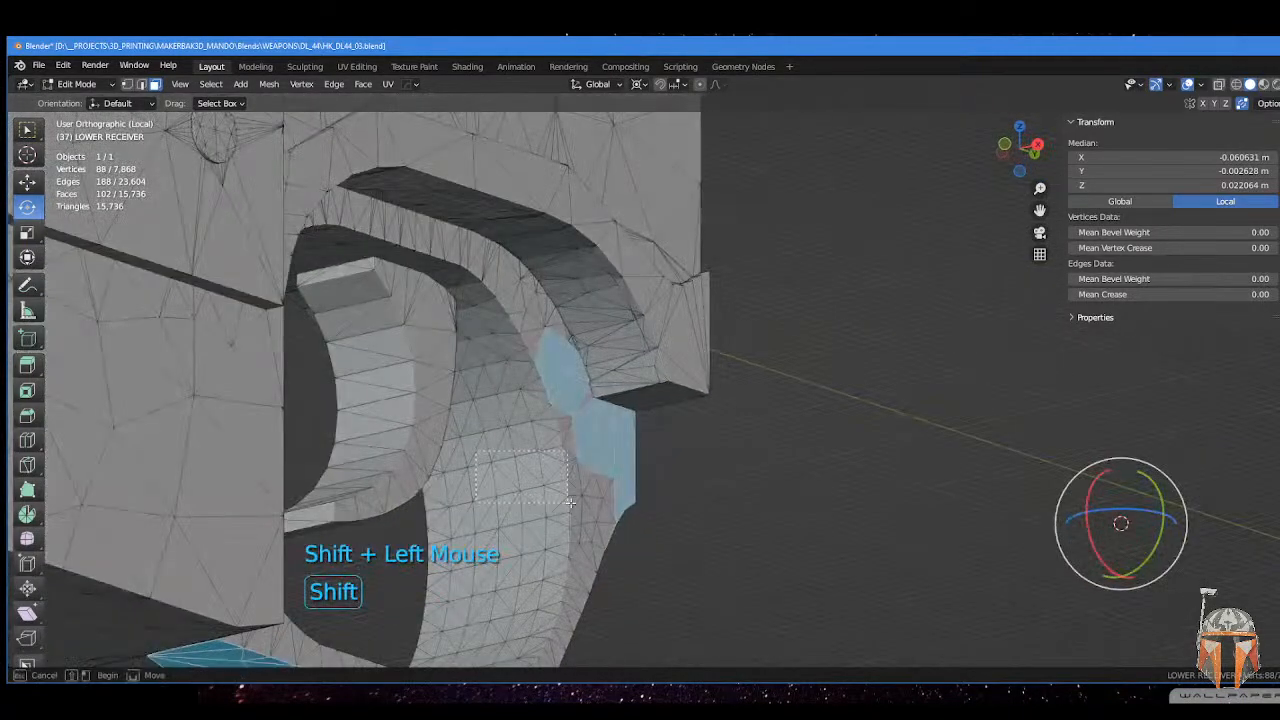
{"action": "left_click_drag", "start_coordinate": [570, 503], "coordinate": [545, 565], "text": "shift"}
{"action": "left_click_drag", "start_coordinate": [537, 467], "coordinate": [602, 614], "text": "shift"}
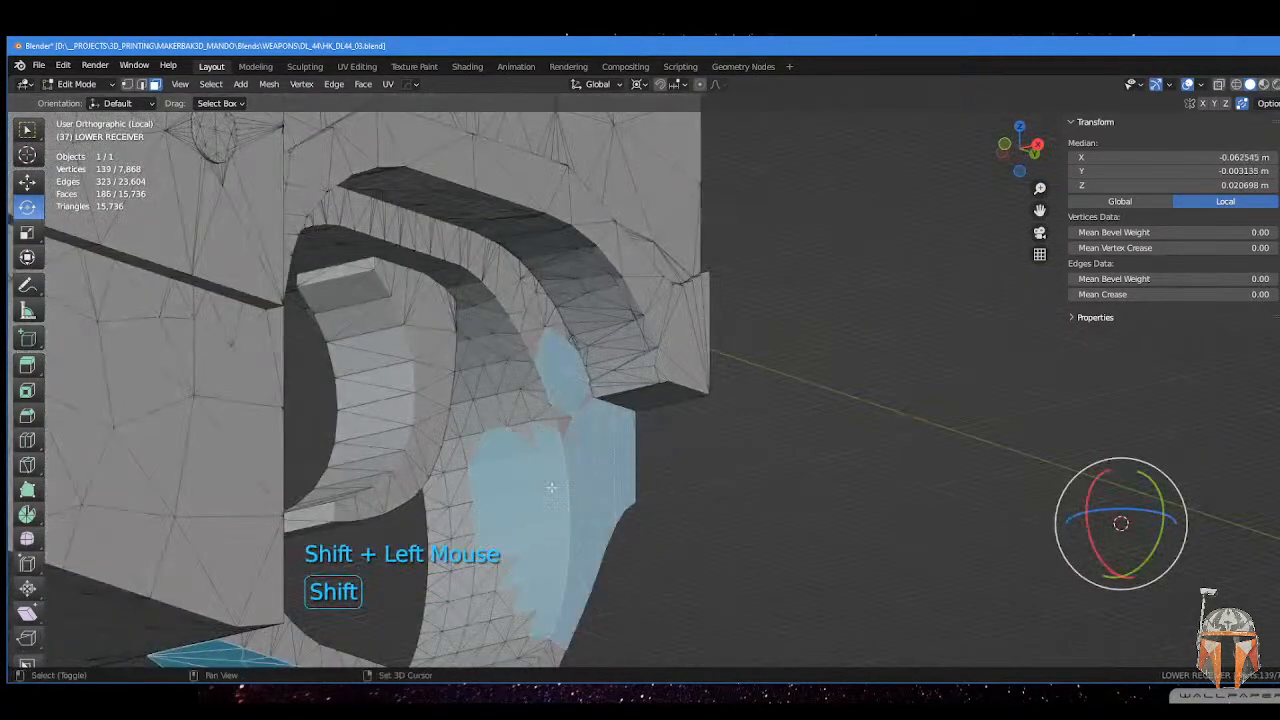
{"action": "middle_click_drag", "start_coordinate": [551, 487], "coordinate": [357, 471], "text": "shift"}
{"action": "left_click_drag", "start_coordinate": [357, 440], "coordinate": [617, 621], "text": "shift"}
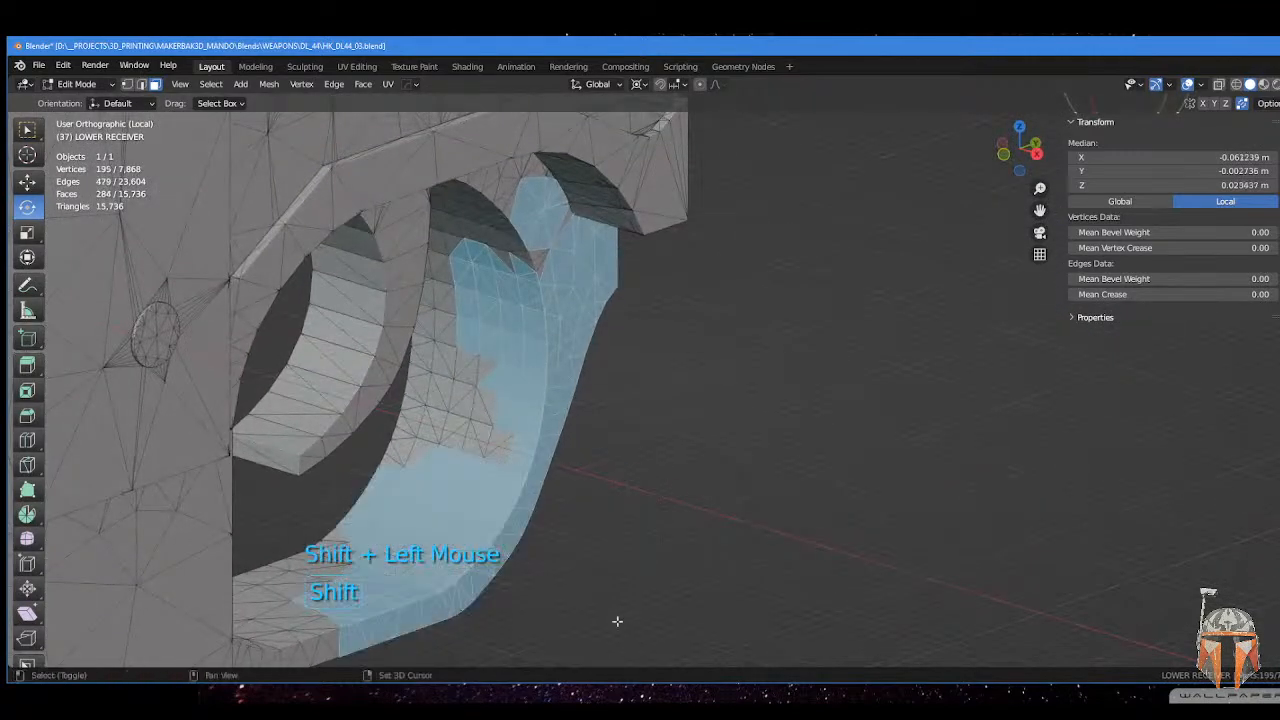
{"action": "middle_click_drag", "start_coordinate": [617, 621], "coordinate": [257, 389], "text": "shift"}
{"action": "left_click_drag", "start_coordinate": [257, 389], "coordinate": [494, 471], "text": "shift"}
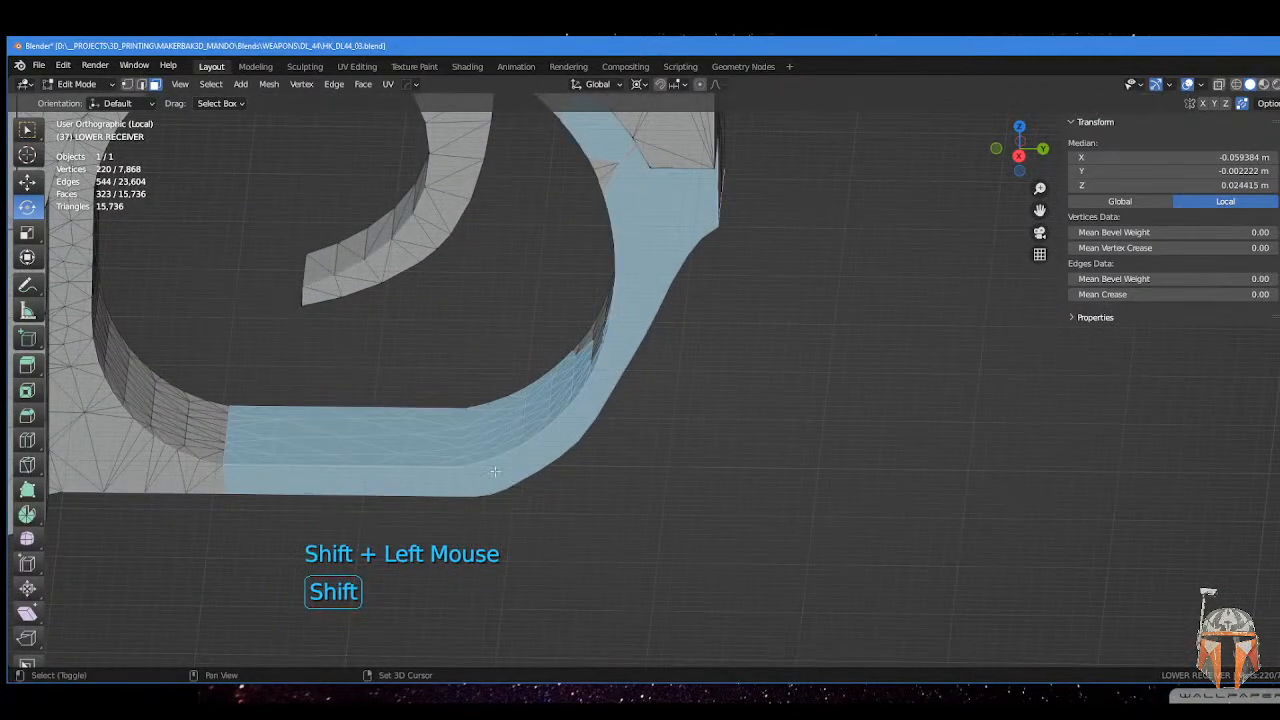
- Add side faces at the guard's upper front corner and extend the selection to linked flat faces
{"action": "middle_click_drag", "start_coordinate": [494, 471], "coordinate": [496, 442]}
{"action": "left_click_drag", "start_coordinate": [265, 273], "coordinate": [279, 294], "text": "shift"}
{"action": "middle_click_drag", "start_coordinate": [279, 294], "coordinate": [255, 217]}
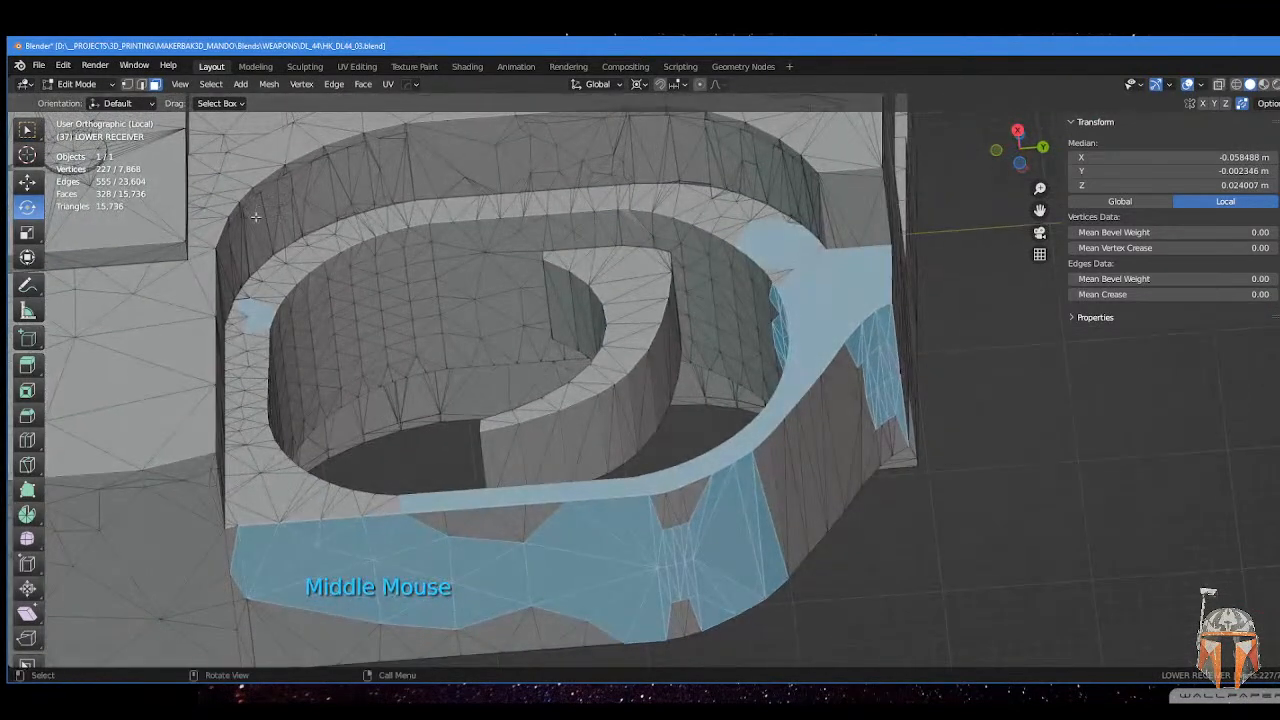
{"action": "left_click", "coordinate": [210, 84]}
{"action": "mouse_move", "coordinate": [300, 334]}
{"action": "left_click", "coordinate": [392, 358]}
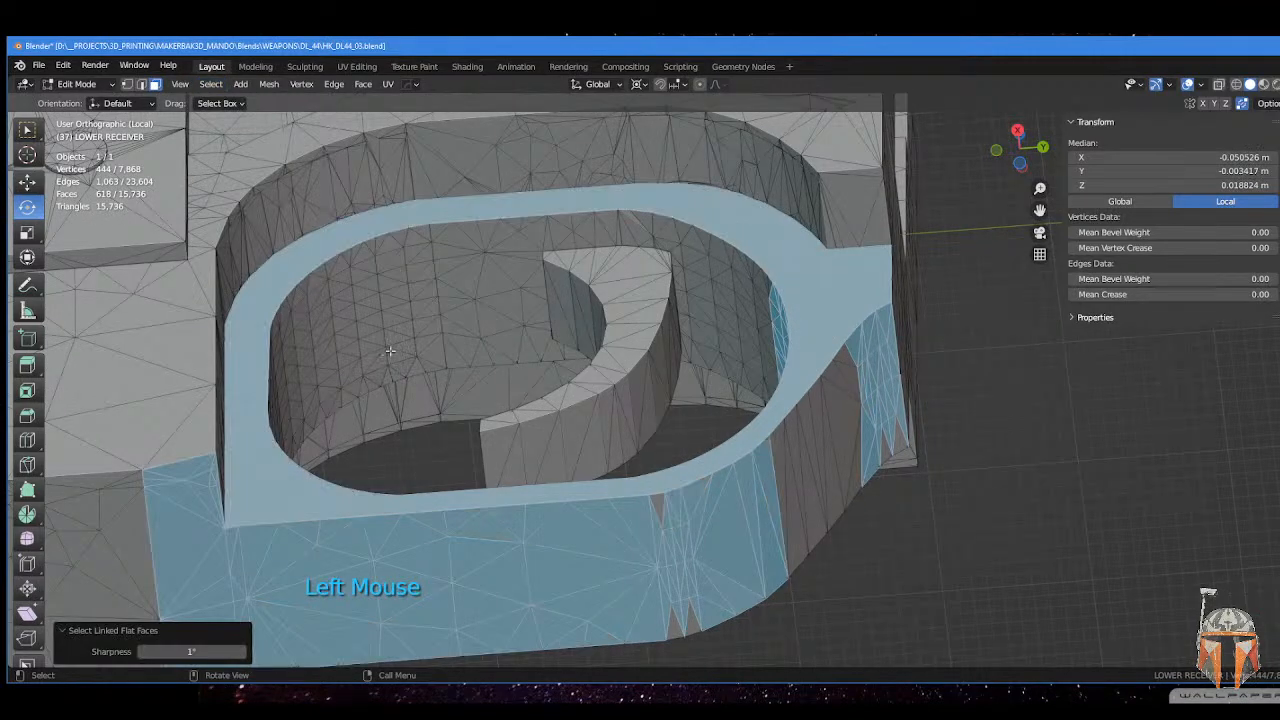
- Add the small unselected gap faces on the outer underside of the guard's lower rear curve
{"action": "scroll", "coordinate": [390, 351], "scroll_direction": "down", "scroll_amount": 3}
{"action": "middle_click_drag", "start_coordinate": [390, 351], "coordinate": [329, 323]}
{"action": "scroll", "coordinate": [740, 410], "scroll_direction": "up", "scroll_amount": 3}
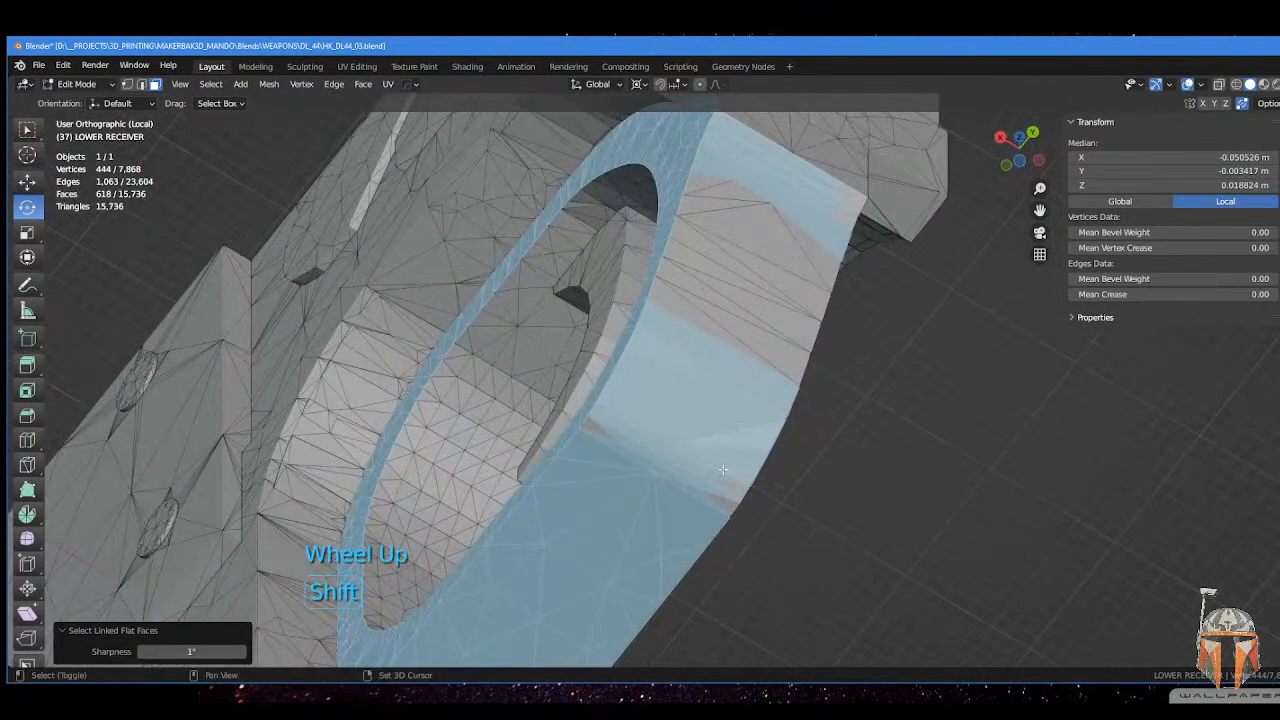
{"action": "left_click", "coordinate": [698, 494], "text": "shift"}
{"action": "left_click", "coordinate": [600, 420], "text": "shift"}
- Add a face on the guard's opposite side near its upper rear corner and extend to linked flat faces
{"action": "middle_click_drag", "start_coordinate": [600, 420], "coordinate": [325, 268]}
{"action": "left_click", "coordinate": [325, 268], "text": "shift"}
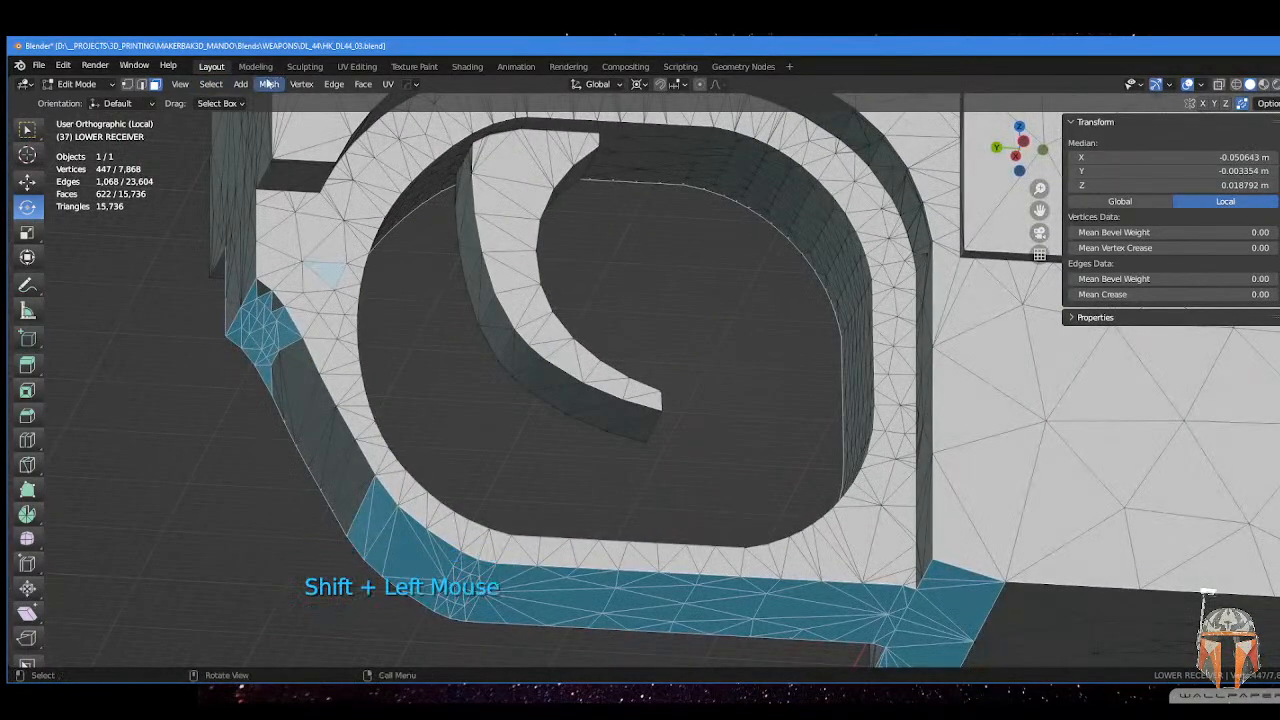
{"action": "left_click", "coordinate": [268, 84]}
{"action": "mouse_move", "coordinate": [211, 84]}
{"action": "mouse_move", "coordinate": [275, 338]}
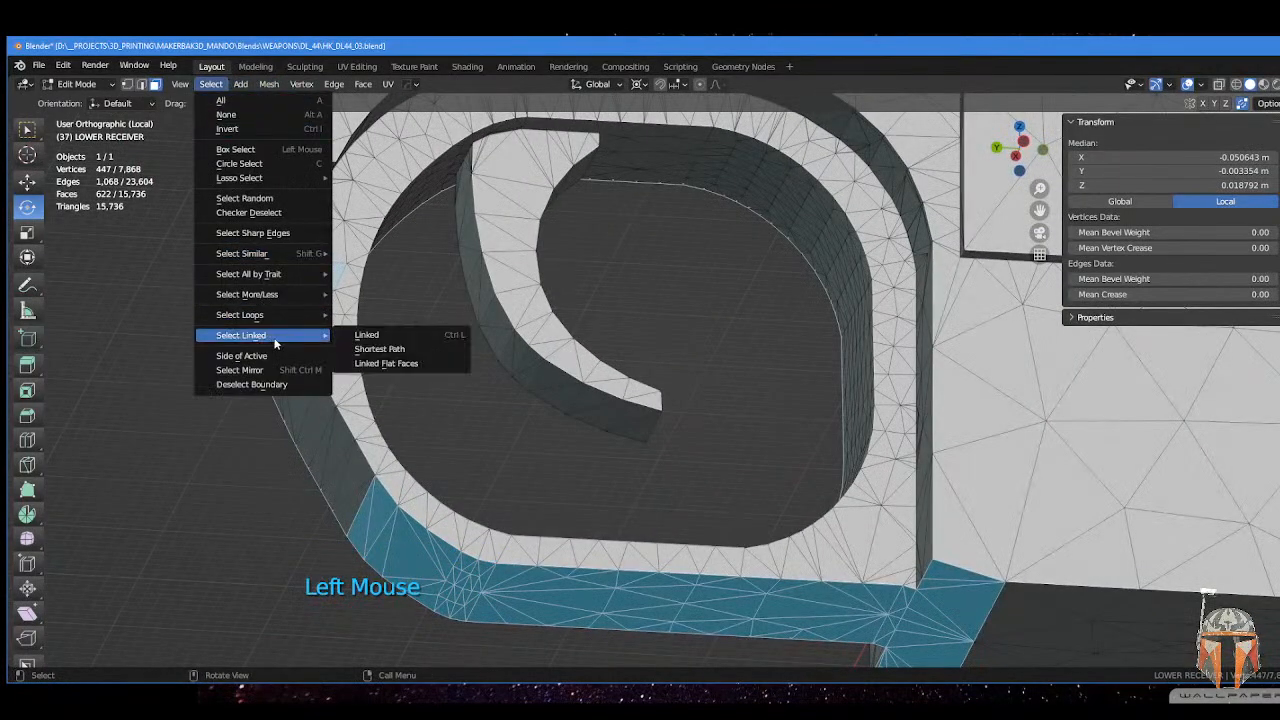
{"action": "left_click", "coordinate": [399, 363]}
- Add the inner faces down the middle of the guard's front wall and lower front curve
{"action": "scroll", "coordinate": [409, 357], "scroll_direction": "down", "scroll_amount": 3}
{"action": "middle_click_drag", "start_coordinate": [409, 357], "coordinate": [628, 386]}
{"action": "scroll", "coordinate": [724, 418], "scroll_direction": "up", "scroll_amount": 3}
{"action": "middle_click_drag", "start_coordinate": [726, 411], "coordinate": [754, 355]}
{"action": "left_click_drag", "start_coordinate": [696, 274], "coordinate": [726, 344], "text": "shift"}
{"action": "middle_click_drag", "start_coordinate": [726, 344], "coordinate": [707, 310]}
{"action": "left_click_drag", "start_coordinate": [707, 309], "coordinate": [623, 539], "text": "shift"}
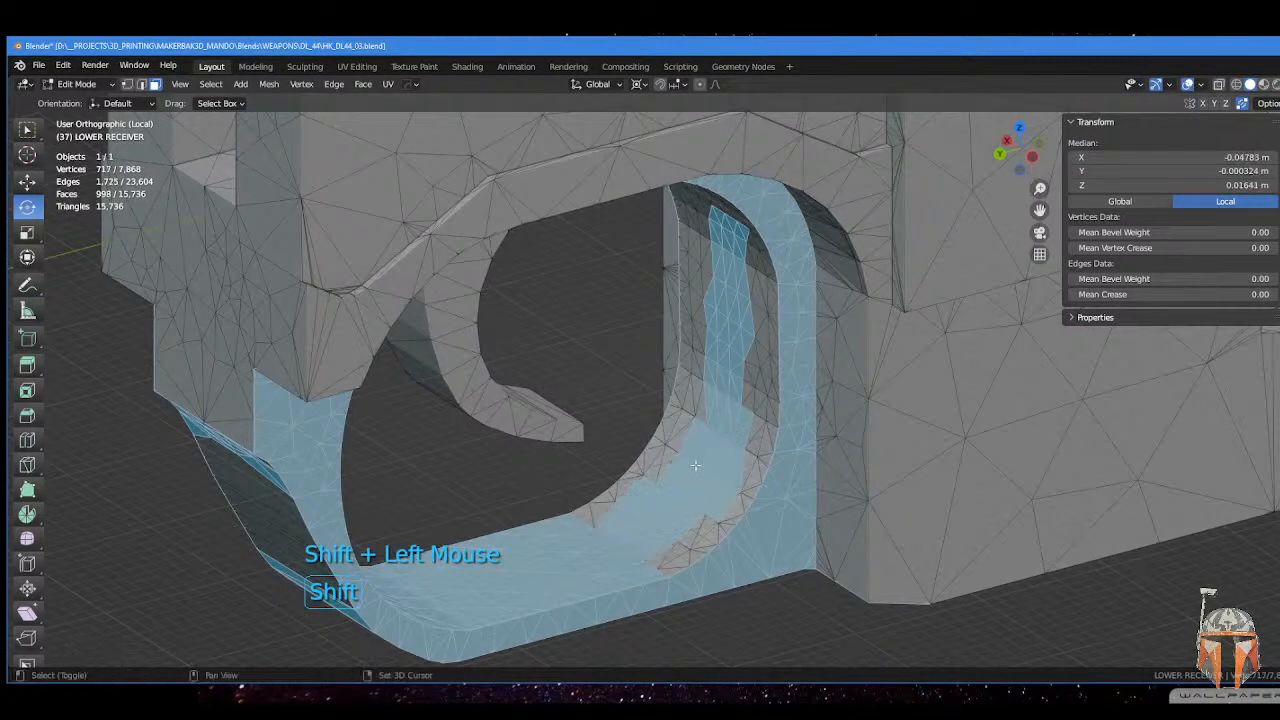
- Add the inner faces around the guard's upper front curve and along its roof up to the trigger
{"action": "middle_click_drag", "start_coordinate": [695, 465], "coordinate": [615, 295]}
{"action": "left_click_drag", "start_coordinate": [551, 227], "coordinate": [657, 276], "text": "shift"}
{"action": "left_click_drag", "start_coordinate": [643, 253], "coordinate": [710, 307], "text": "shift"}
{"action": "left_click_drag", "start_coordinate": [697, 283], "coordinate": [752, 379], "text": "shift"}
{"action": "middle_click_drag", "start_coordinate": [726, 343], "coordinate": [627, 284]}
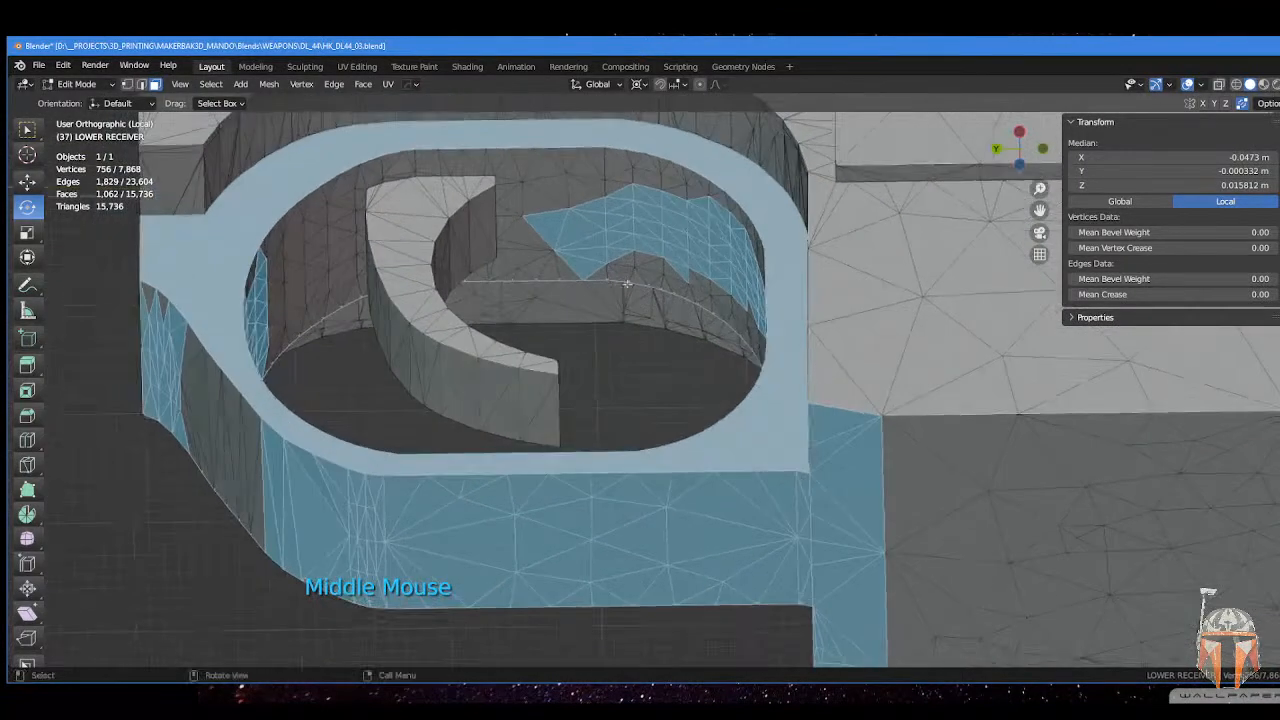
{"action": "left_click_drag", "start_coordinate": [627, 200], "coordinate": [492, 213], "text": "shift"}
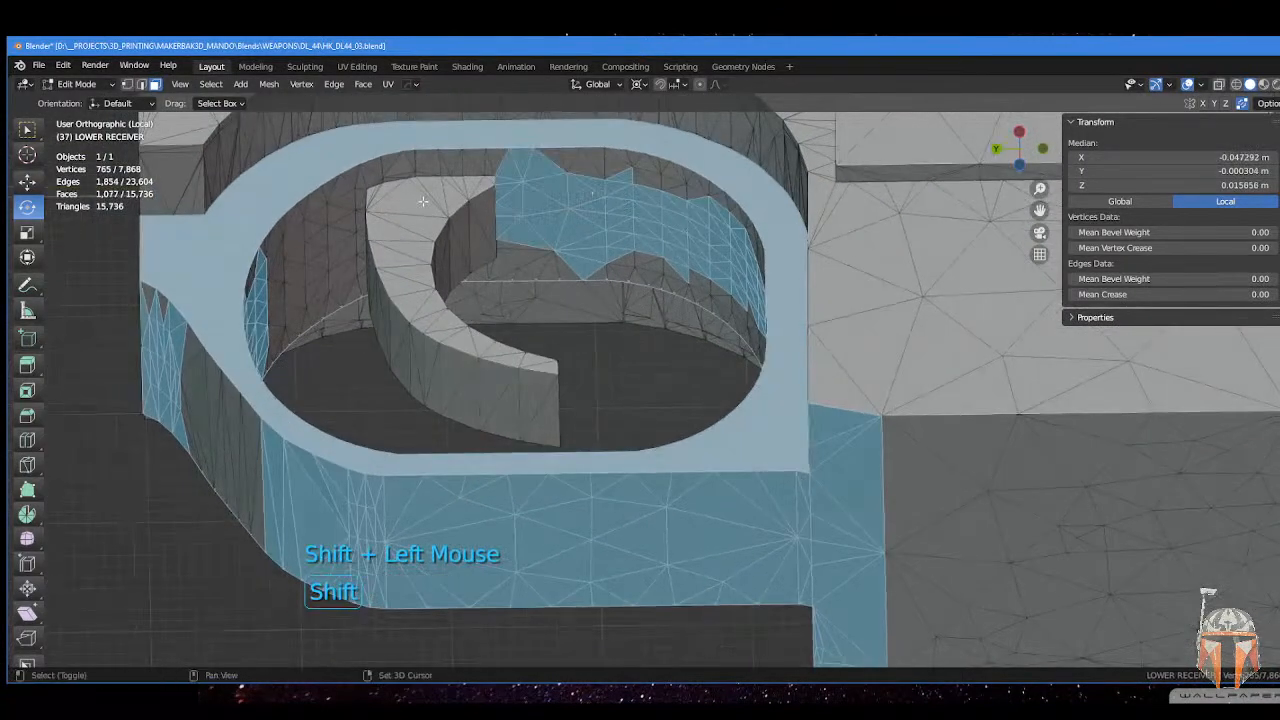
- Add the trigger's faces on both sides, including parts of its front and back edges, to the selection
{"action": "left_click_drag", "start_coordinate": [401, 208], "coordinate": [408, 294], "text": "shift"}
{"action": "middle_click_drag", "start_coordinate": [420, 284], "coordinate": [395, 275]}
{"action": "left_click_drag", "start_coordinate": [388, 270], "coordinate": [592, 452], "text": "shift"}
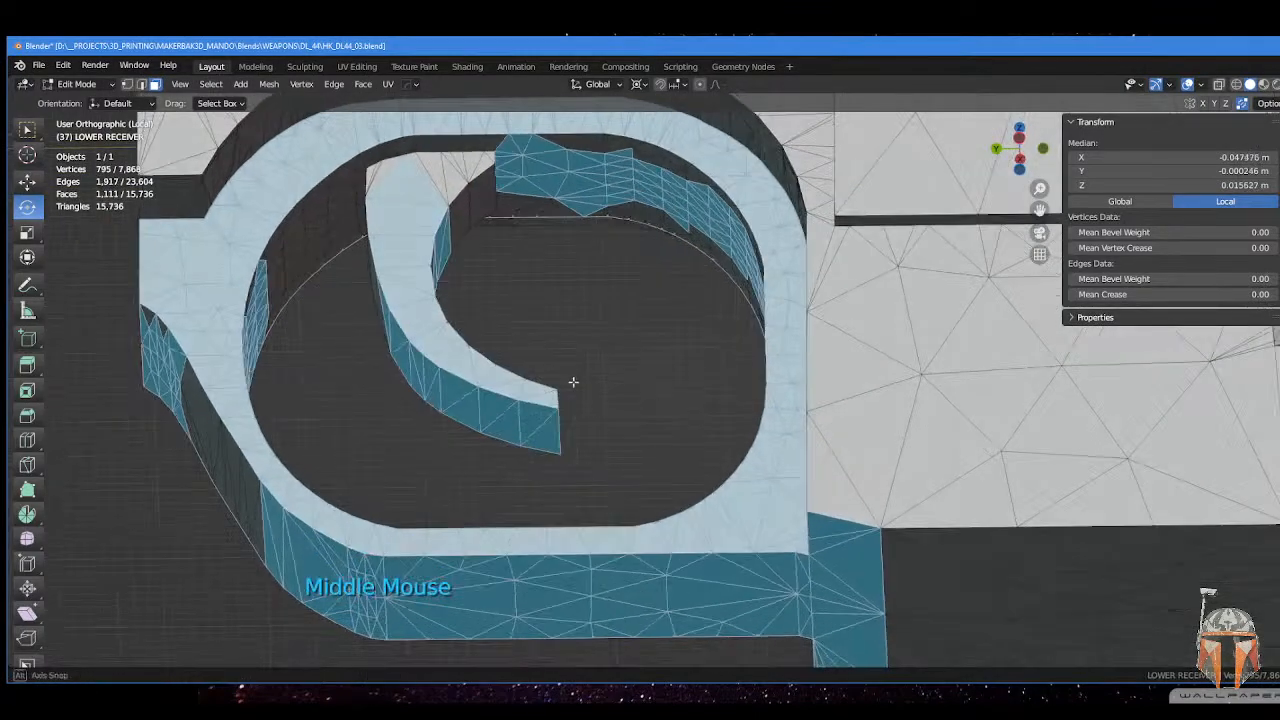
{"action": "middle_click_drag", "start_coordinate": [573, 382], "coordinate": [579, 219]}
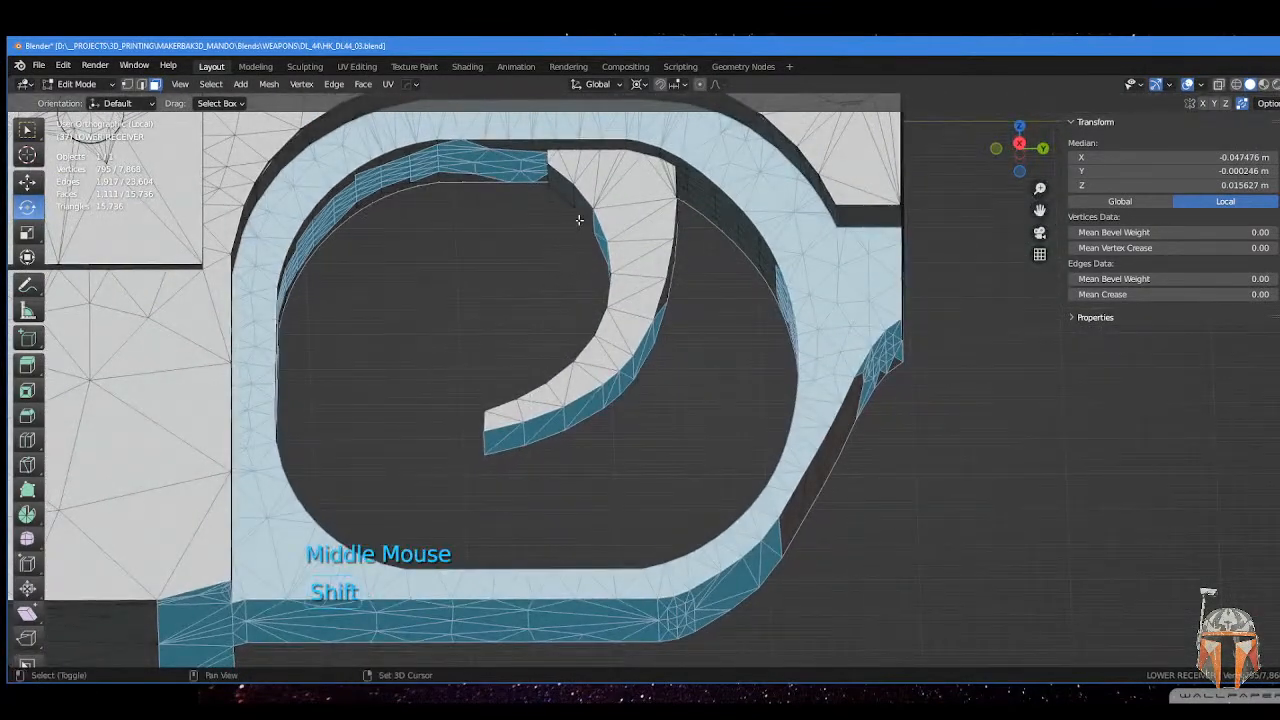
{"action": "left_click_drag", "start_coordinate": [600, 172], "coordinate": [674, 390], "text": "shift"}
{"action": "middle_click_drag", "start_coordinate": [660, 322], "coordinate": [653, 299]}
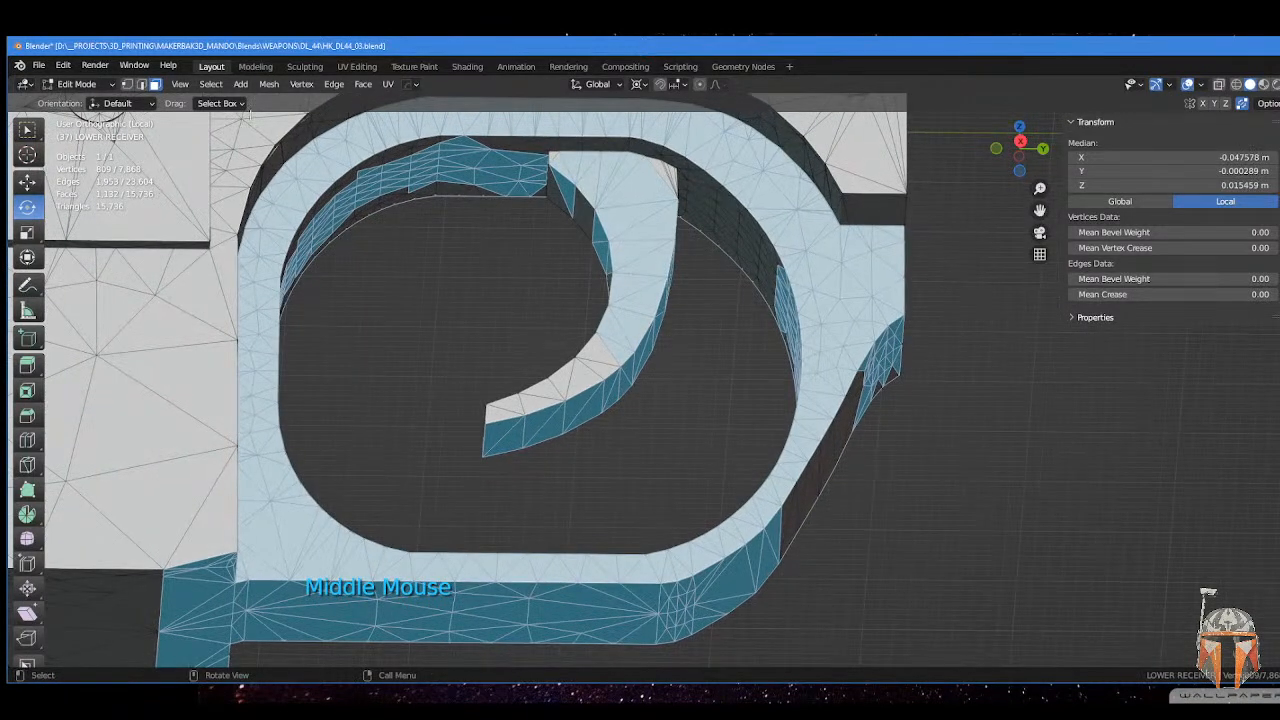
- Extend the guard and trigger selection to all linked flat faces
{"action": "left_click", "coordinate": [210, 84]}
{"action": "mouse_move", "coordinate": [251, 335]}
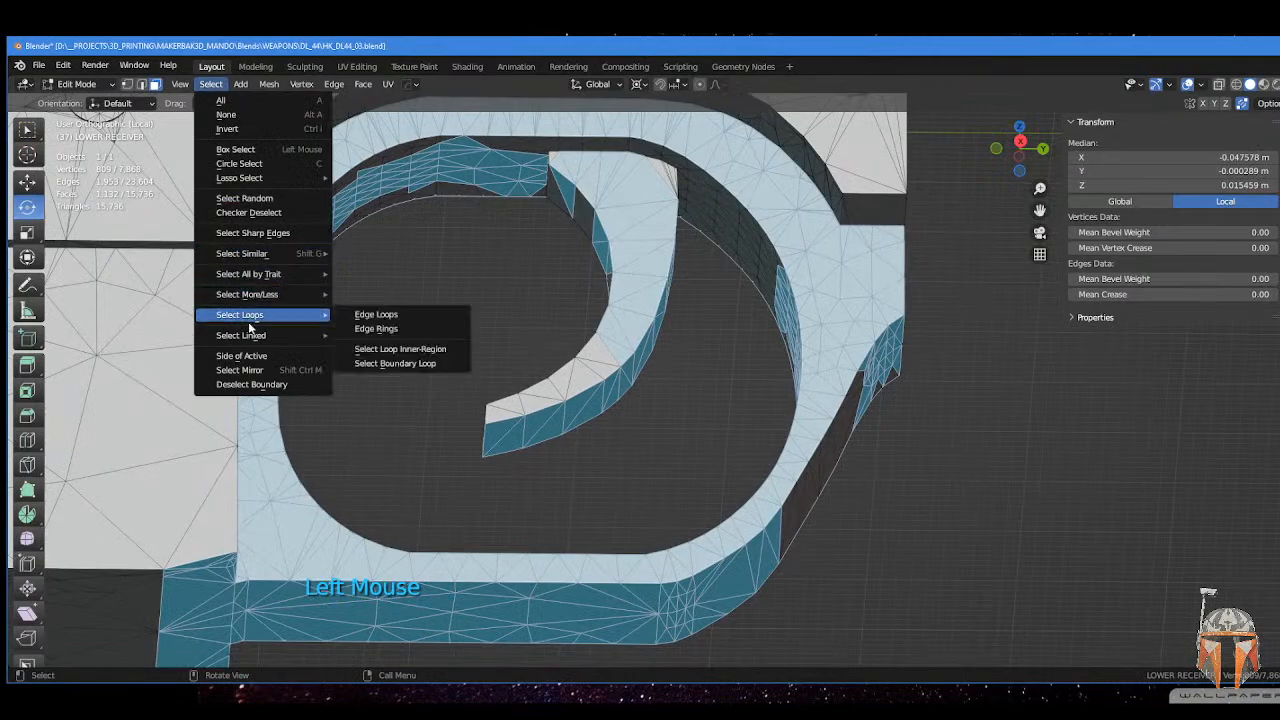
{"action": "left_click", "coordinate": [415, 362]}
- Add the missed faces along one edge of the guard's inner front wall and lower front curve
{"action": "middle_click_drag", "start_coordinate": [556, 313], "coordinate": [427, 224]}
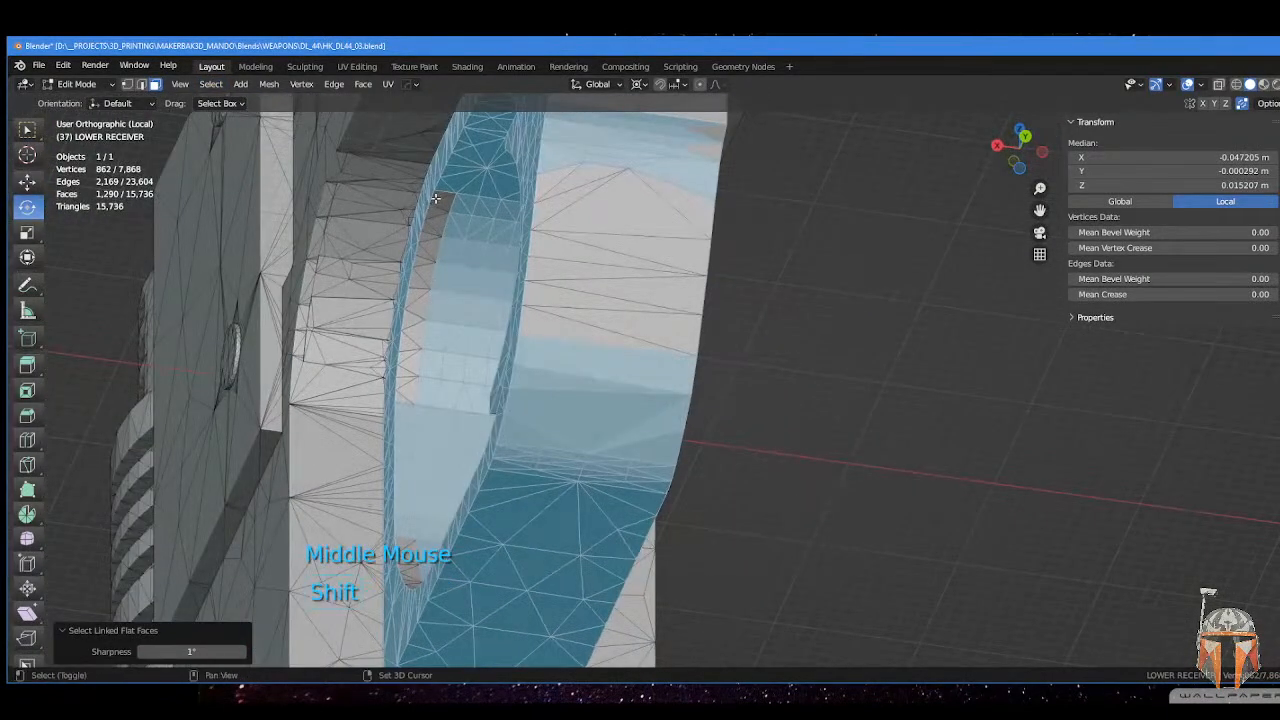
{"action": "left_click", "coordinate": [435, 200], "text": "shift"}
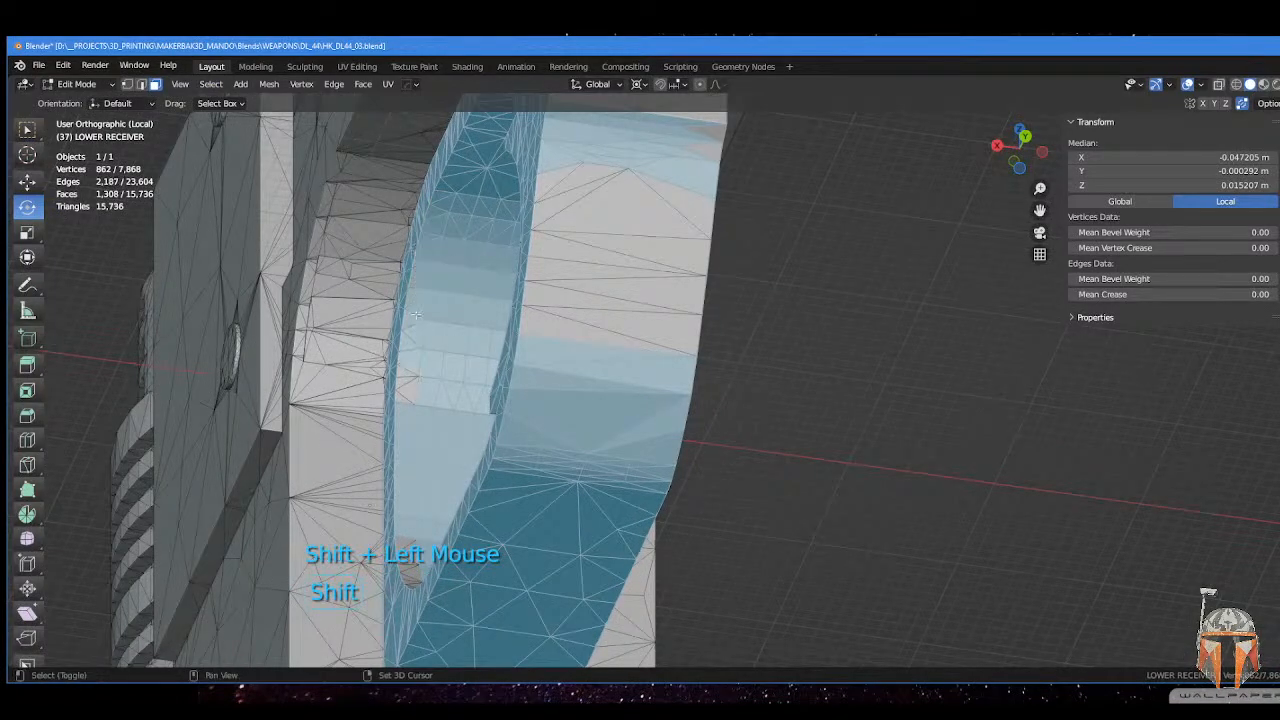
{"action": "left_click", "coordinate": [406, 357], "text": "shift"}
{"action": "mouse_move", "coordinate": [402, 302]}
{"action": "middle_mouse_down"}
{"action": "mouse_move", "coordinate": [394, 384]}
{"action": "mouse_move", "coordinate": [394, 312]}
{"action": "middle_mouse_up"}
{"action": "left_click_drag", "start_coordinate": [388, 291], "coordinate": [406, 340], "text": "shift"}
{"action": "left_click_drag", "start_coordinate": [420, 408], "coordinate": [422, 410], "text": "shift"}
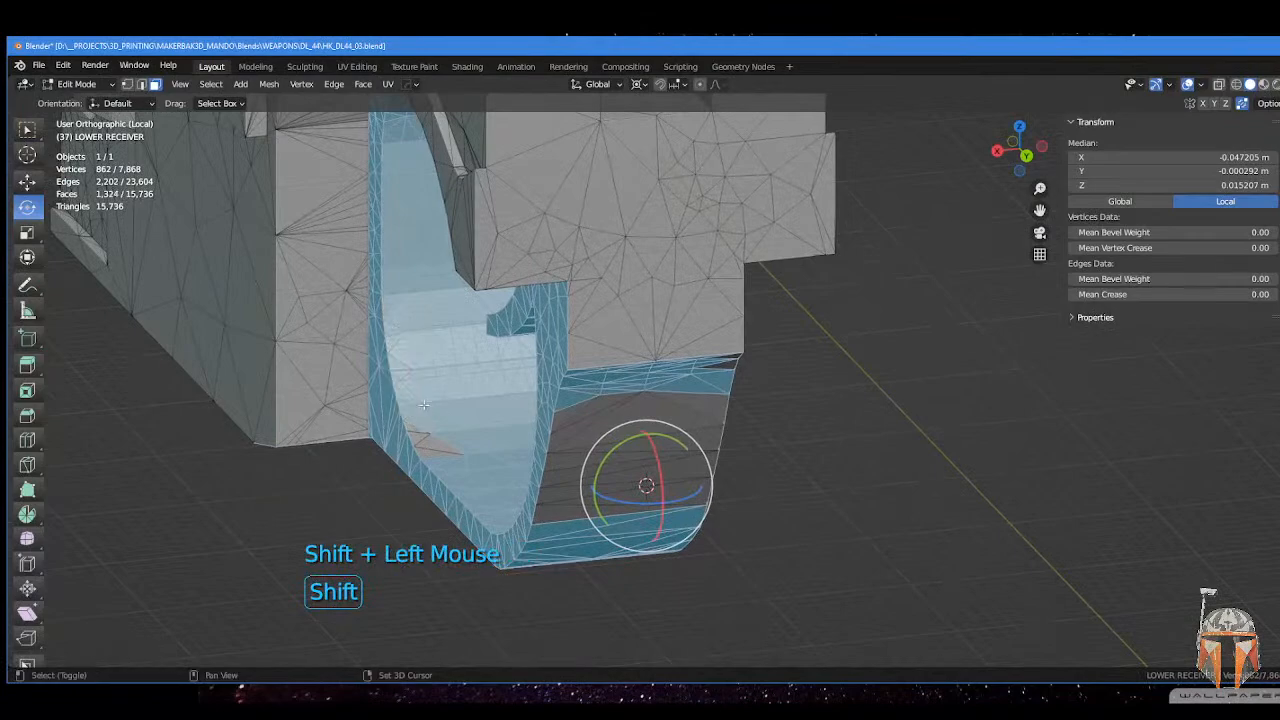
- Add the missed jagged strip of faces along the opposite edge of the guard's inner lower front curve
{"action": "middle_click_drag", "start_coordinate": [422, 410], "coordinate": [655, 388]}
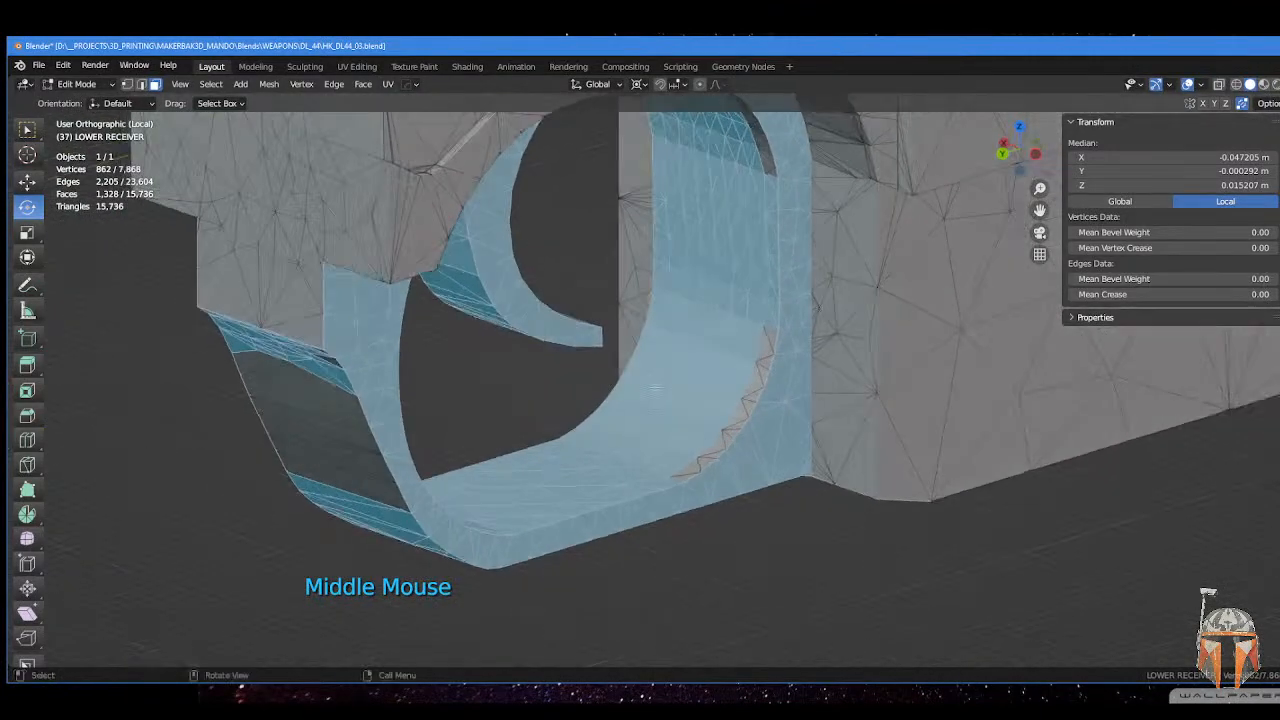
{"action": "left_click", "coordinate": [765, 385], "text": "shift"}
{"action": "left_click", "coordinate": [752, 400], "text": "shift"}
{"action": "left_click", "coordinate": [720, 440], "text": "shift"}
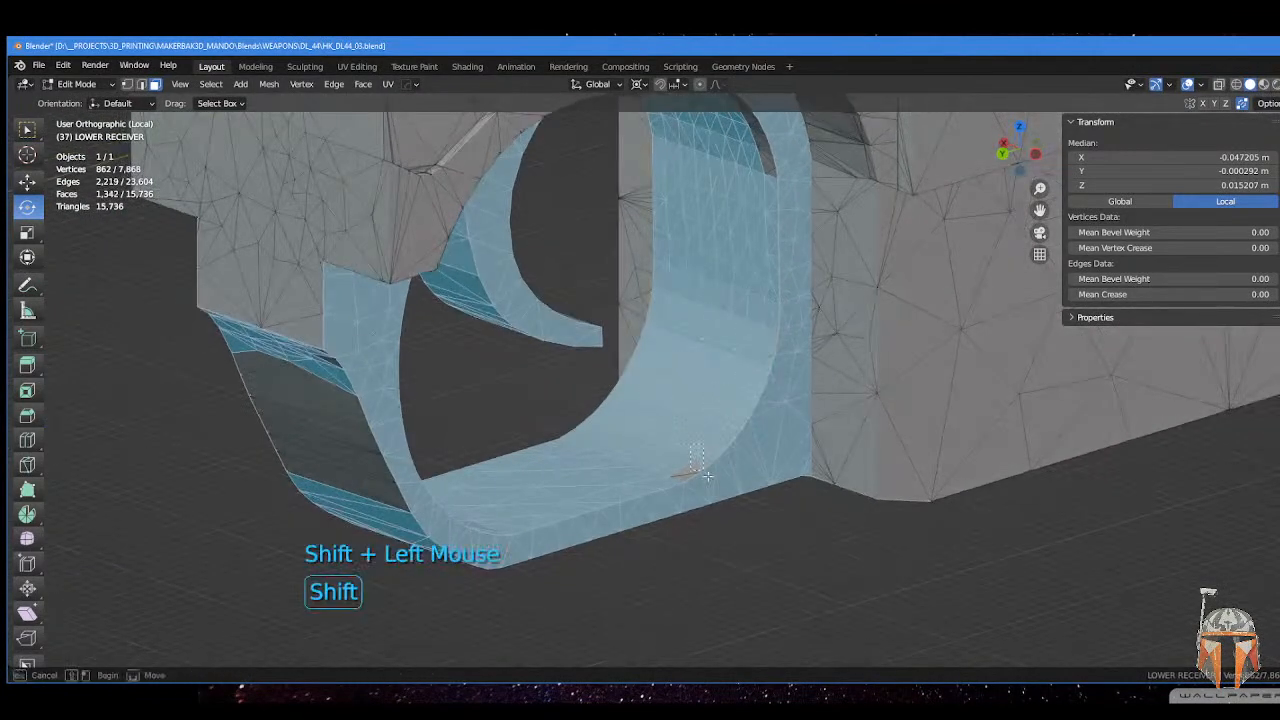
{"action": "left_click", "coordinate": [686, 472], "text": "shift"}
- Add the remaining unselected faces inside the guard's upper front curve
{"action": "middle_click_drag", "start_coordinate": [717, 389], "coordinate": [655, 360], "text": "shift"}
{"action": "left_click_drag", "start_coordinate": [614, 274], "coordinate": [643, 325], "text": "shift"}
{"action": "left_click_drag", "start_coordinate": [659, 370], "coordinate": [660, 372], "text": "shift"}
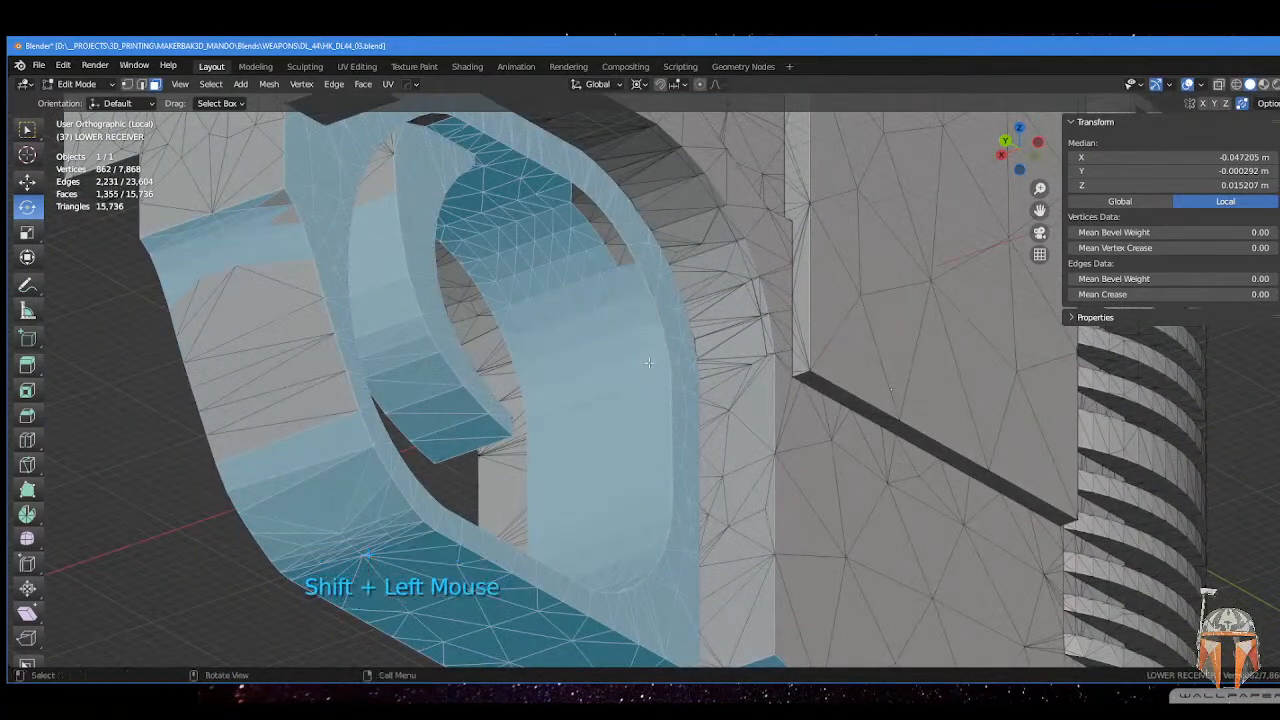
{"action": "middle_click_drag", "start_coordinate": [649, 362], "coordinate": [588, 260]}
{"action": "left_click_drag", "start_coordinate": [570, 216], "coordinate": [643, 286], "text": "shift"}
- Add the trigger's concave front faces down to its tip, plus the small faces where it joins the guard
{"action": "middle_click_drag", "start_coordinate": [643, 286], "coordinate": [594, 183]}
{"action": "left_click_drag", "start_coordinate": [432, 250], "coordinate": [372, 272], "text": "shift"}
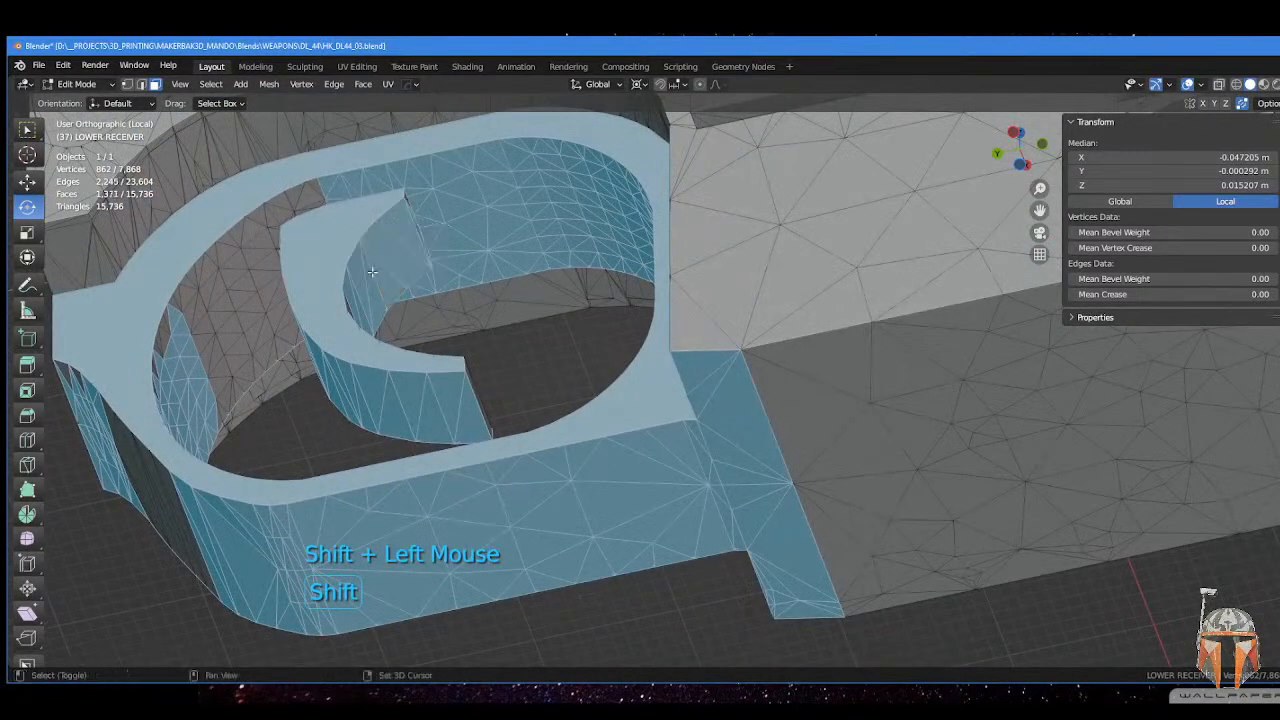
{"action": "middle_click_drag", "start_coordinate": [372, 272], "coordinate": [378, 333]}
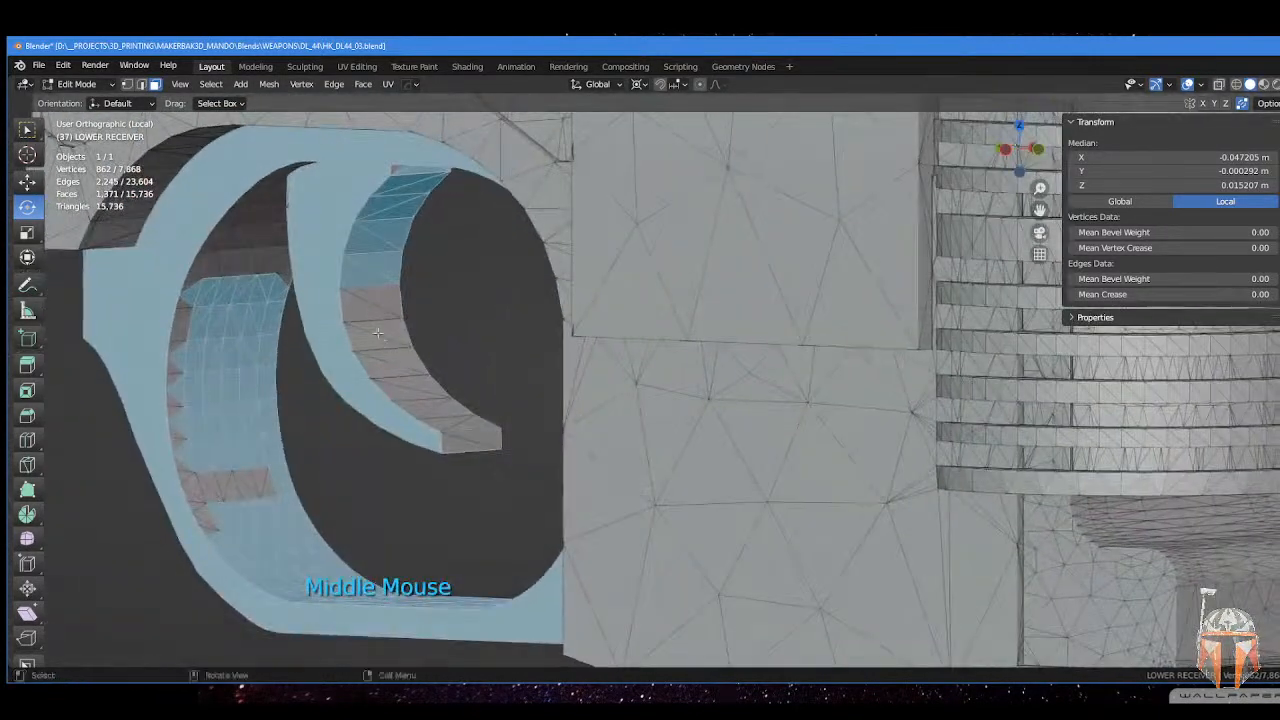
{"action": "left_click_drag", "start_coordinate": [364, 274], "coordinate": [488, 454], "text": "shift"}
{"action": "middle_click_drag", "start_coordinate": [365, 306], "coordinate": [391, 198]}
{"action": "left_click_drag", "start_coordinate": [394, 175], "coordinate": [398, 178], "text": "shift"}
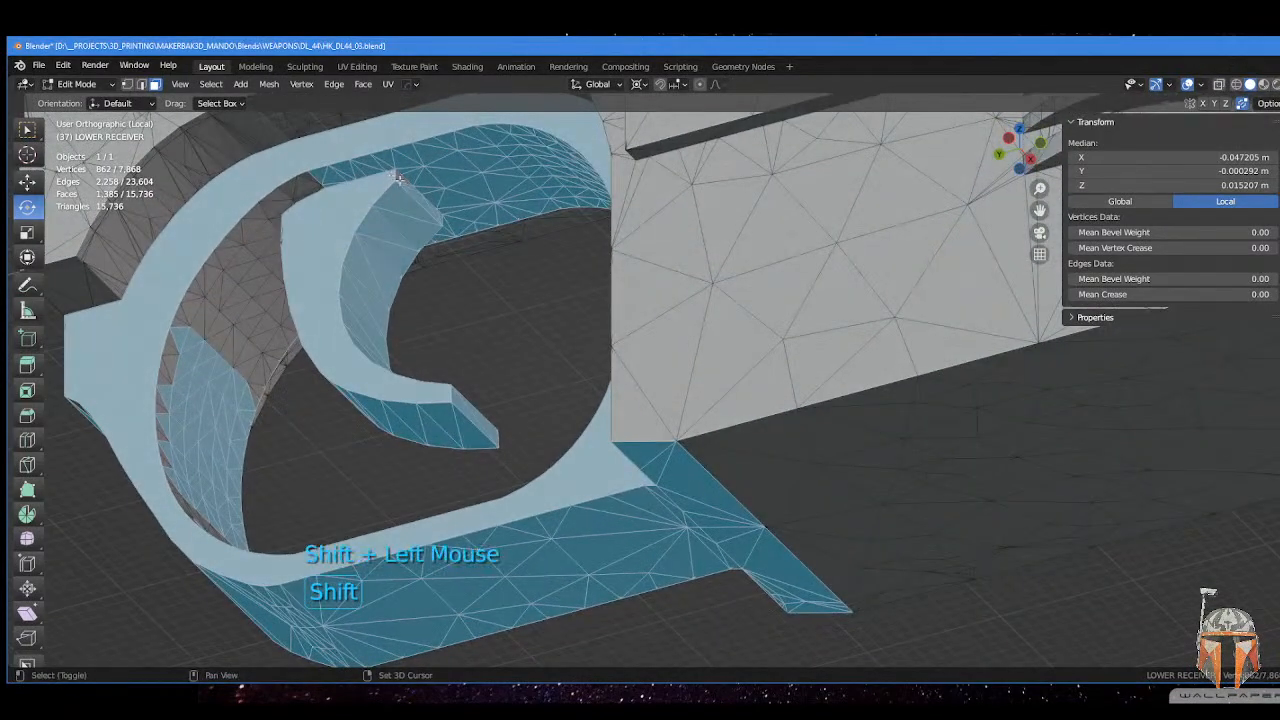
- Add the inner roof faces behind the trigger and the missed patches on the guard's inner rear wall
{"action": "middle_click_drag", "start_coordinate": [400, 180], "coordinate": [398, 168]}
{"action": "left_click_drag", "start_coordinate": [327, 184], "coordinate": [233, 250], "text": "shift"}
{"action": "middle_click_drag", "start_coordinate": [233, 250], "coordinate": [241, 378]}
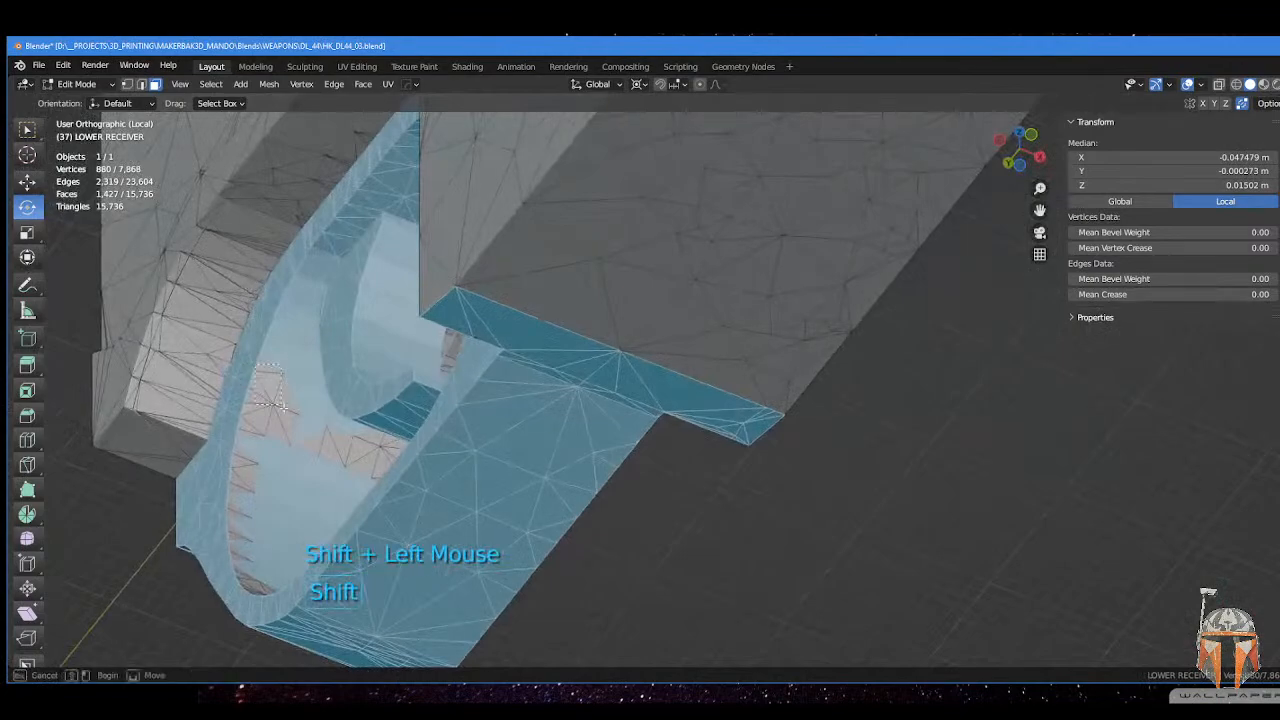
{"action": "left_click_drag", "start_coordinate": [284, 408], "coordinate": [287, 412], "text": "shift"}
{"action": "middle_click_drag", "start_coordinate": [287, 412], "coordinate": [260, 441]}
{"action": "left_click_drag", "start_coordinate": [230, 386], "coordinate": [259, 423], "text": "shift"}
{"action": "middle_click_drag", "start_coordinate": [259, 423], "coordinate": [274, 457]}
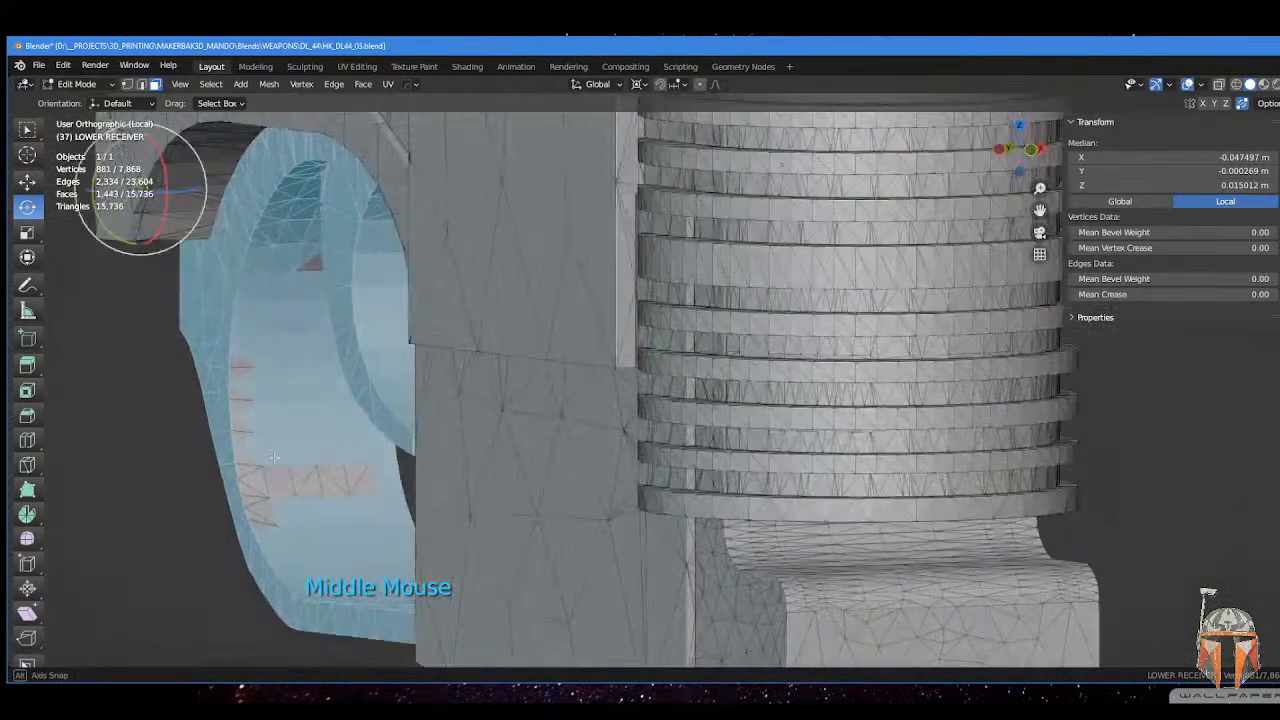
{"action": "left_click_drag", "start_coordinate": [229, 360], "coordinate": [346, 502], "text": "shift"}
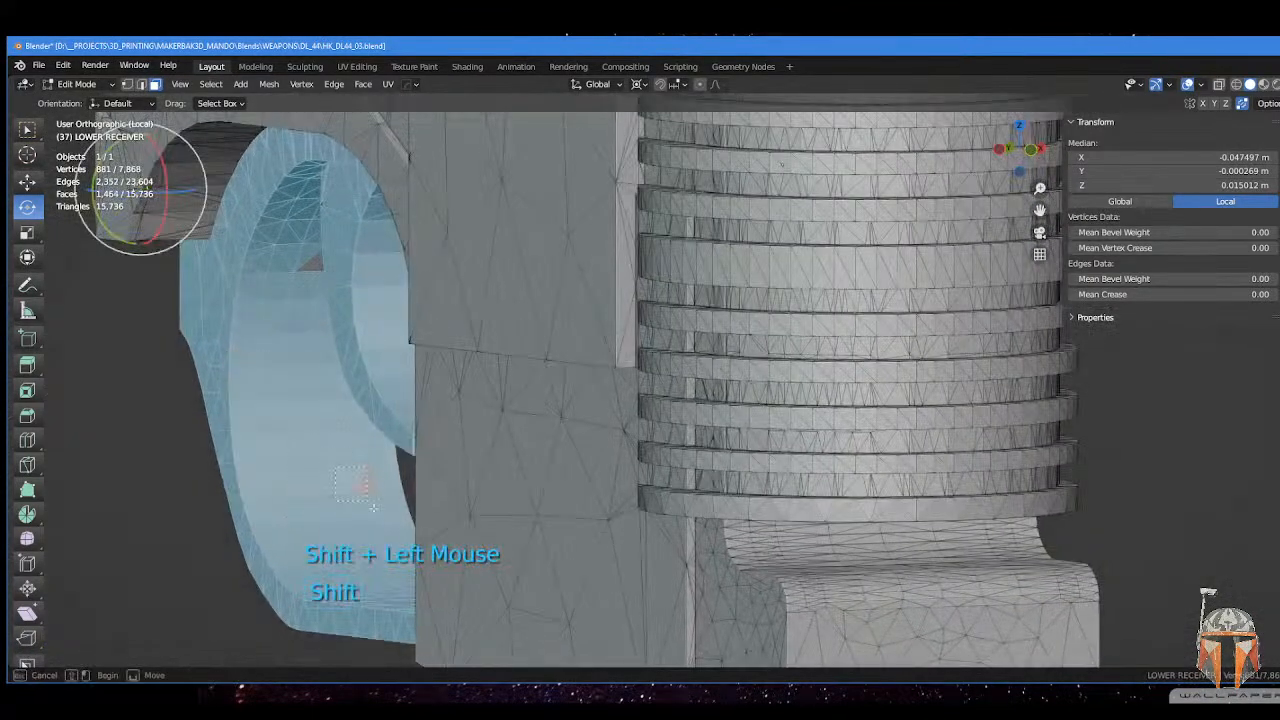
- Add the remaining faces inside the guard's upper rear curve, between the trigger and the rear wall
{"action": "middle_click_drag", "start_coordinate": [346, 502], "coordinate": [303, 361]}
{"action": "left_click_drag", "start_coordinate": [238, 375], "coordinate": [314, 436], "text": "shift"}
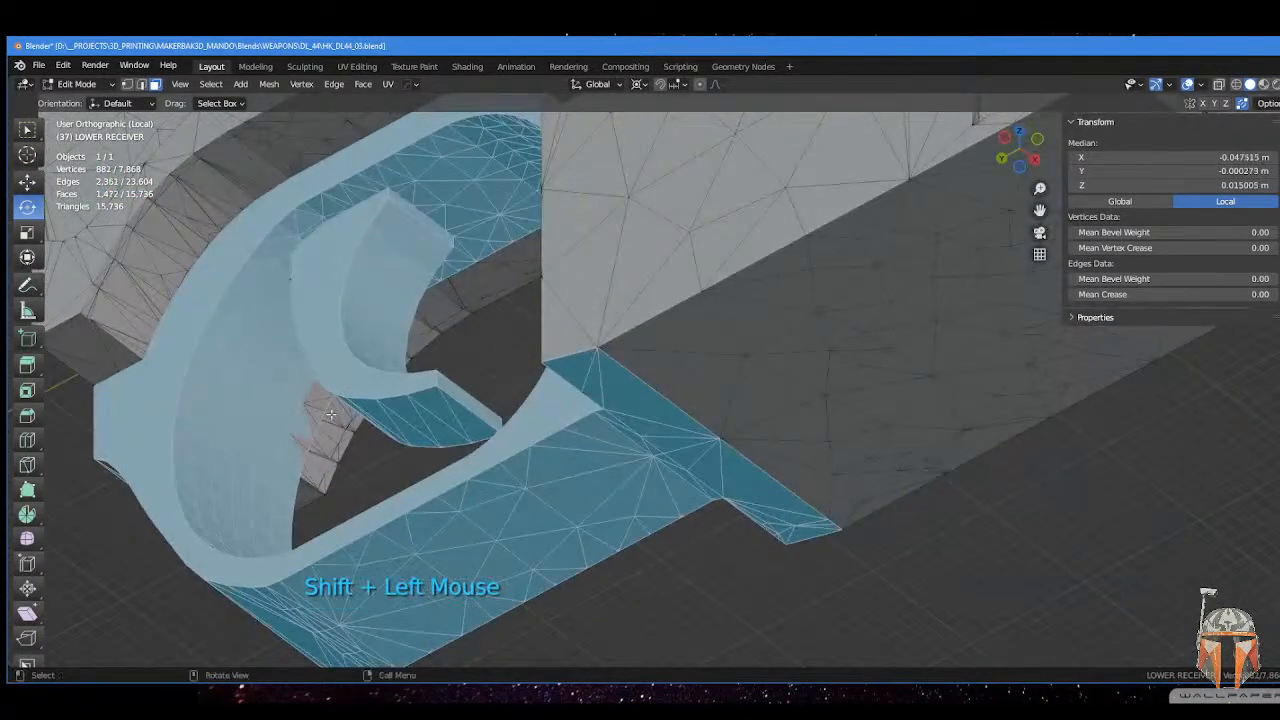
{"action": "middle_click_drag", "start_coordinate": [314, 436], "coordinate": [160, 405]}
{"action": "middle_click_drag", "start_coordinate": [430, 400], "coordinate": [540, 408], "text": "shift"}
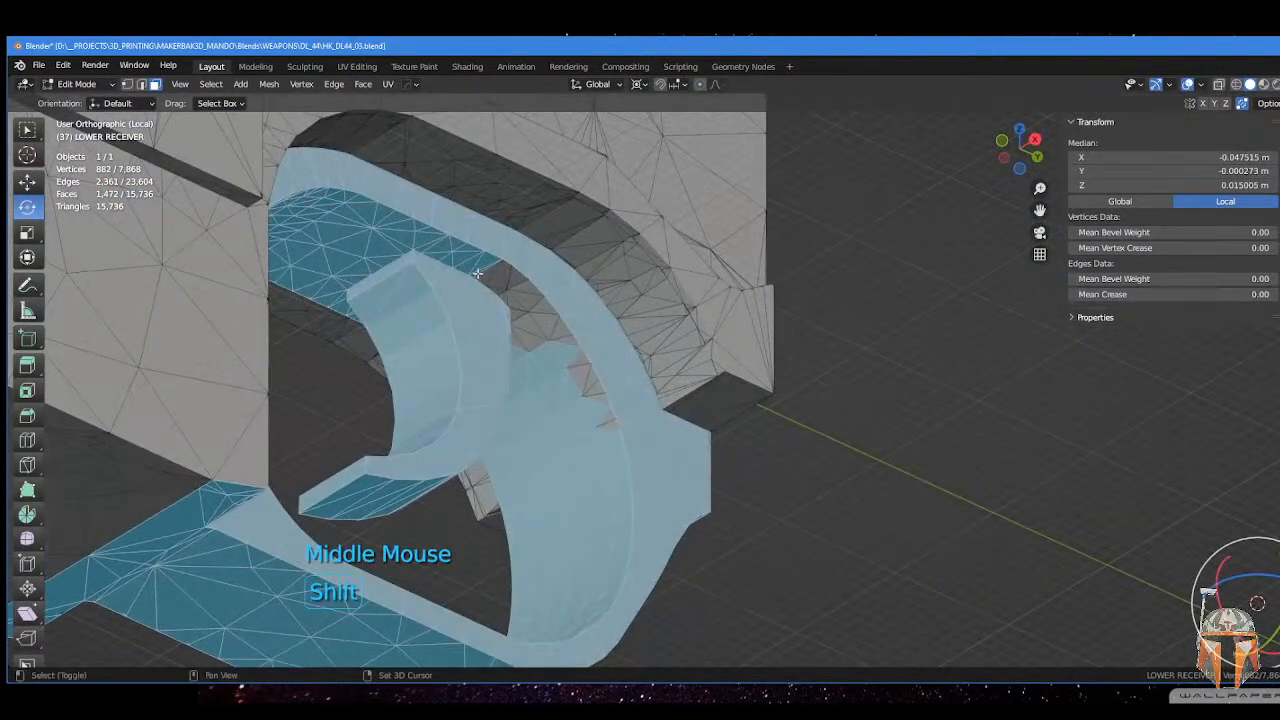
{"action": "left_click_drag", "start_coordinate": [478, 274], "coordinate": [550, 344], "text": "shift"}
{"action": "left_click_drag", "start_coordinate": [507, 271], "coordinate": [556, 334], "text": "shift"}
{"action": "left_click_drag", "start_coordinate": [549, 338], "coordinate": [578, 372], "text": "shift"}
- Add the unselected outer faces on the guard's sloping rear side
{"action": "middle_click_drag", "start_coordinate": [578, 372], "coordinate": [490, 387]}
{"action": "scroll", "coordinate": [481, 432], "scroll_direction": "down", "scroll_amount": 2}
{"action": "scroll", "coordinate": [490, 387], "scroll_direction": "up", "scroll_amount": 3, "text": "shift"}
{"action": "left_click_drag", "start_coordinate": [444, 334], "coordinate": [530, 436], "text": "shift"}
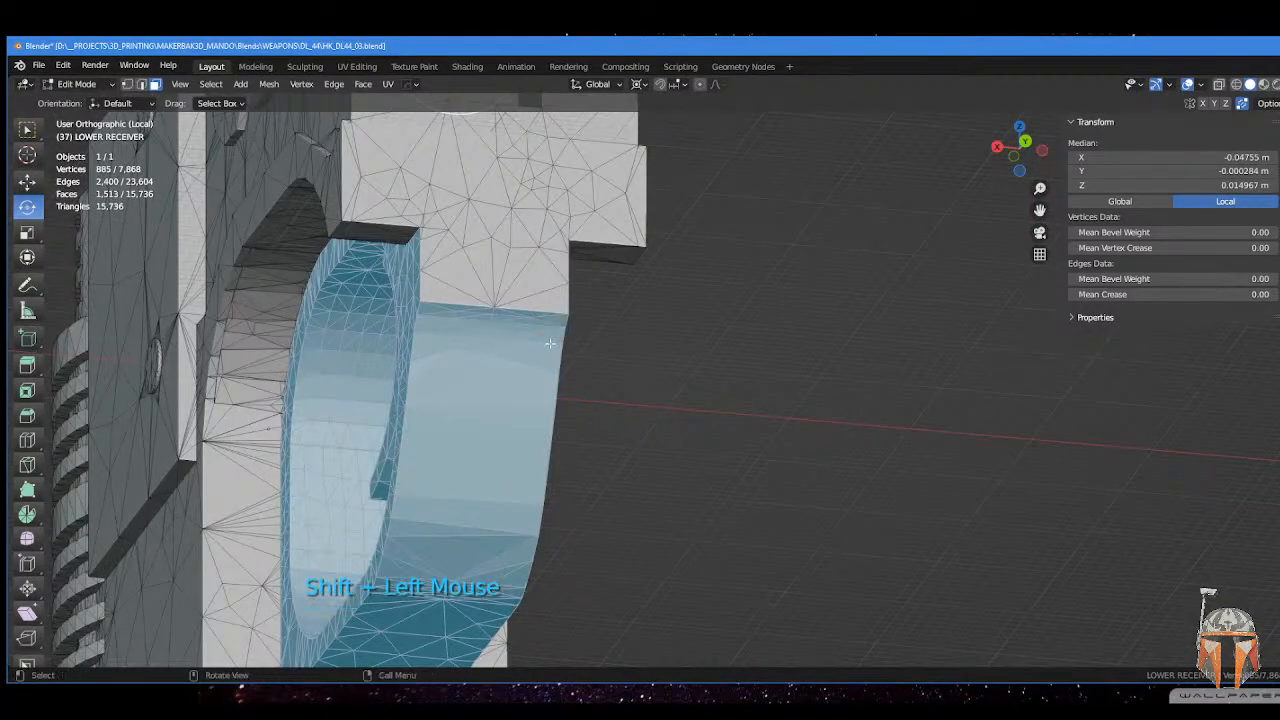
- Add the receiver's narrow rear wall faces directly above the back of the trigger guard
{"action": "middle_click_drag", "start_coordinate": [550, 316], "coordinate": [780, 390]}
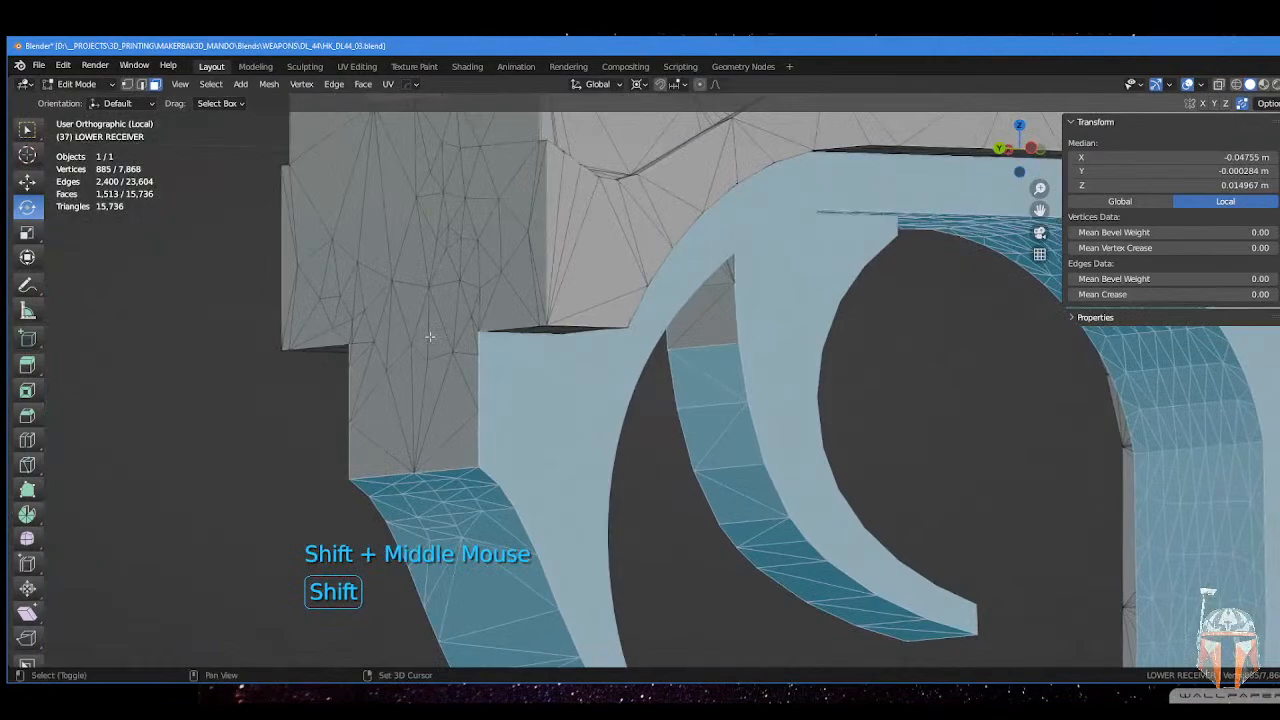
{"action": "left_click", "coordinate": [463, 398], "text": "shift"}
{"action": "left_click", "coordinate": [363, 393], "text": "shift"}
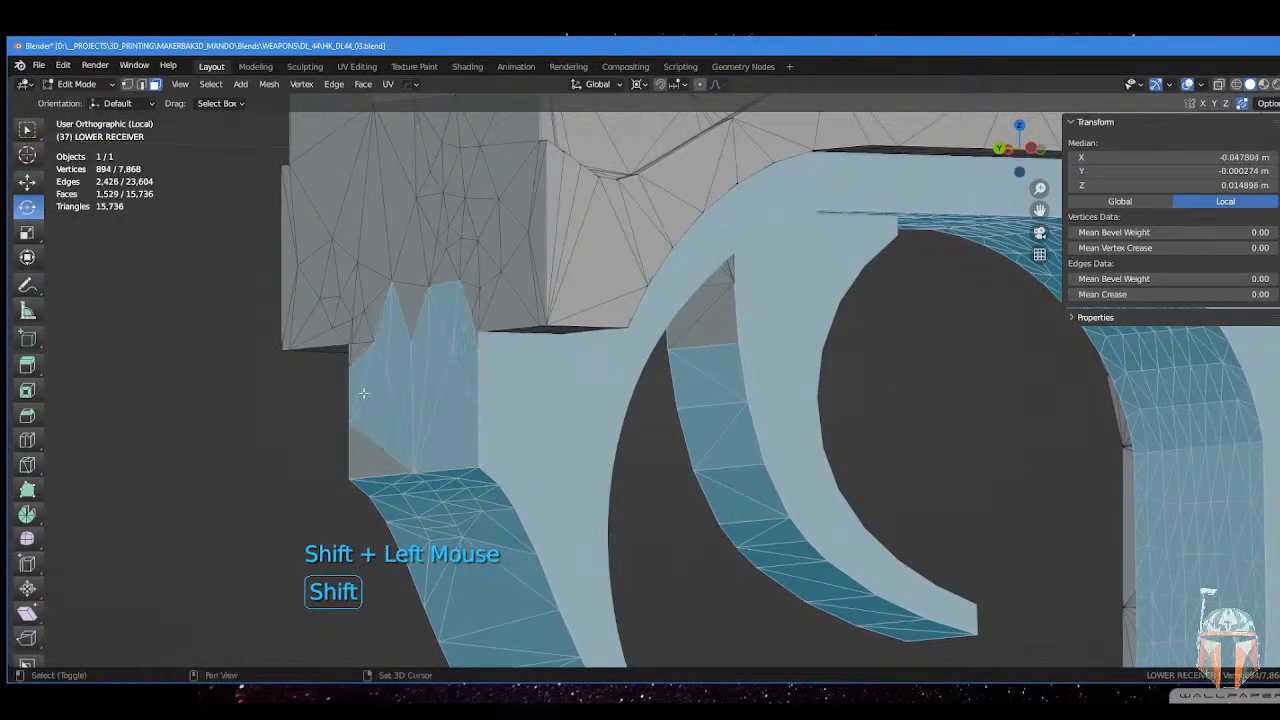
{"action": "left_click", "coordinate": [359, 341], "text": "shift"}
{"action": "left_click", "coordinate": [367, 454], "text": "shift"}
{"action": "middle_click_drag", "start_coordinate": [370, 447], "coordinate": [549, 417]}
{"action": "left_click", "coordinate": [851, 358], "text": "shift"}
{"action": "scroll", "coordinate": [800, 350], "scroll_direction": "down", "scroll_amount": 2}
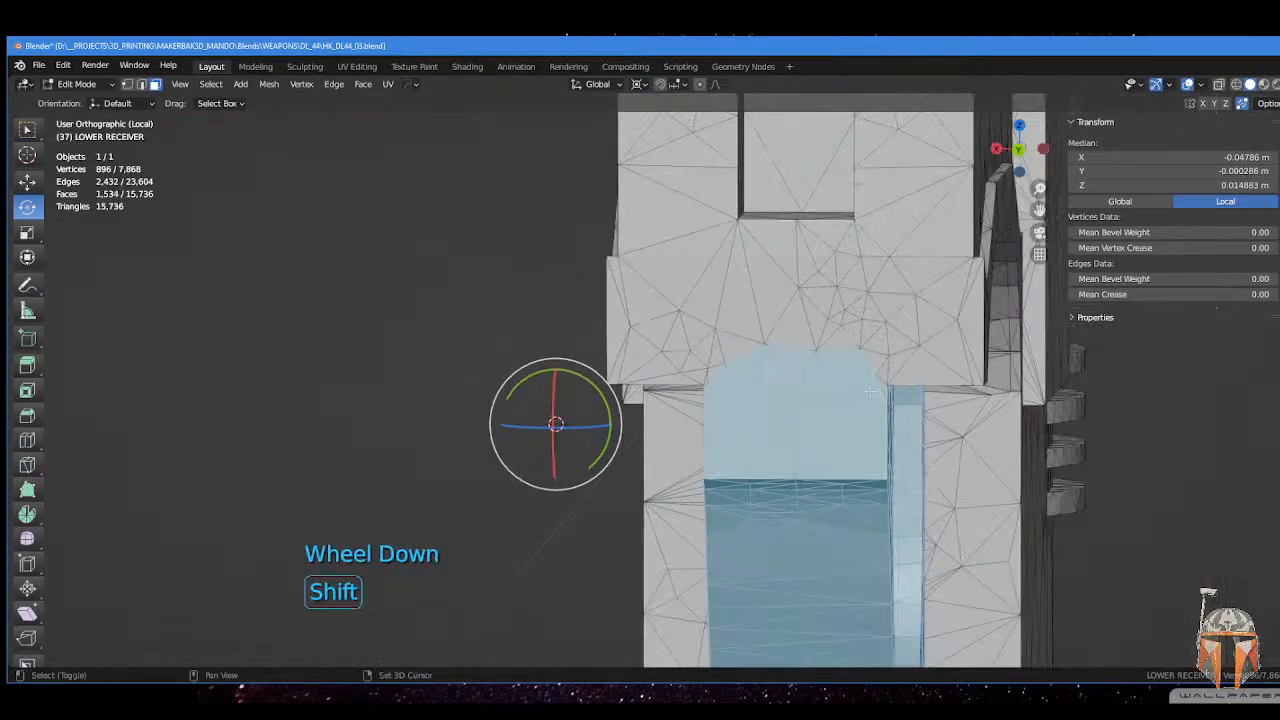
- Add the last unselected faces inside the guard's upper curve around the top of the trigger to the selection
{"action": "middle_click_drag", "start_coordinate": [650, 338], "coordinate": [570, 265]}
{"action": "scroll", "coordinate": [535, 336], "scroll_direction": "down", "scroll_amount": 2}
{"action": "scroll", "coordinate": [570, 265], "scroll_direction": "up", "scroll_amount": 3}
{"action": "left_click", "coordinate": [432, 232], "text": "shift"}
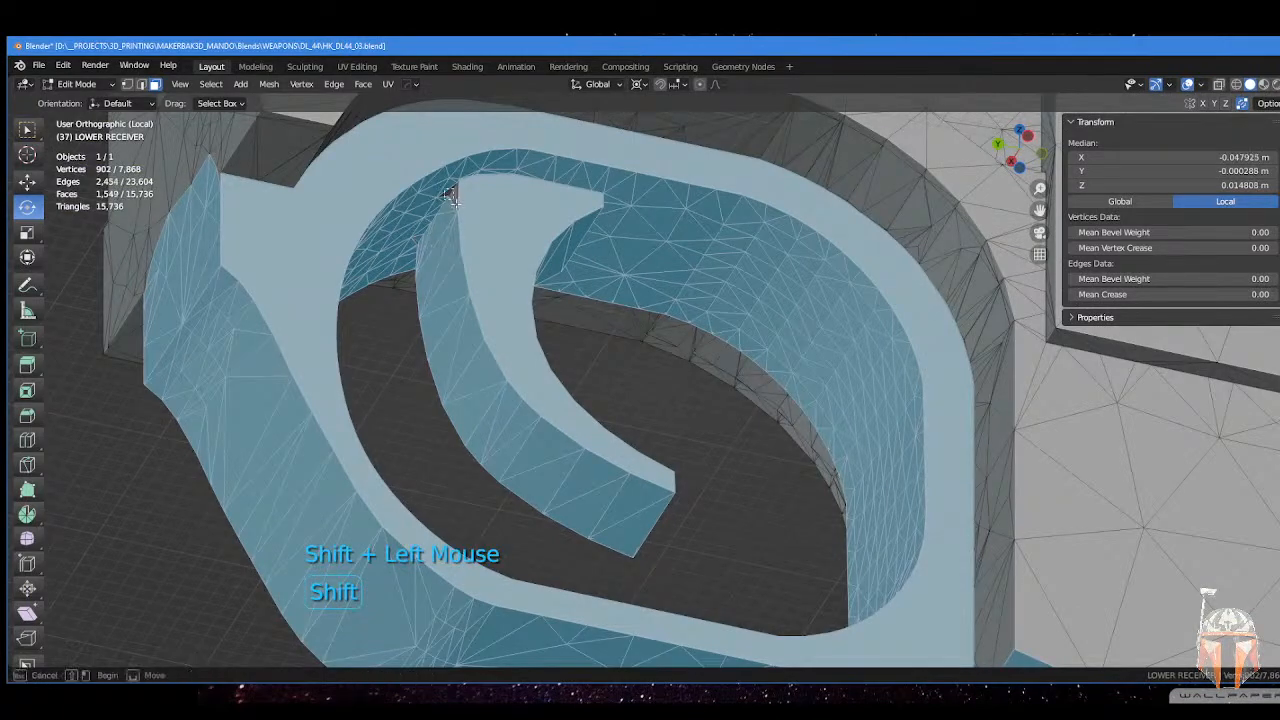
{"action": "left_click", "coordinate": [445, 195], "text": "shift"}
{"action": "middle_click_drag", "start_coordinate": [445, 195], "coordinate": [543, 289]}
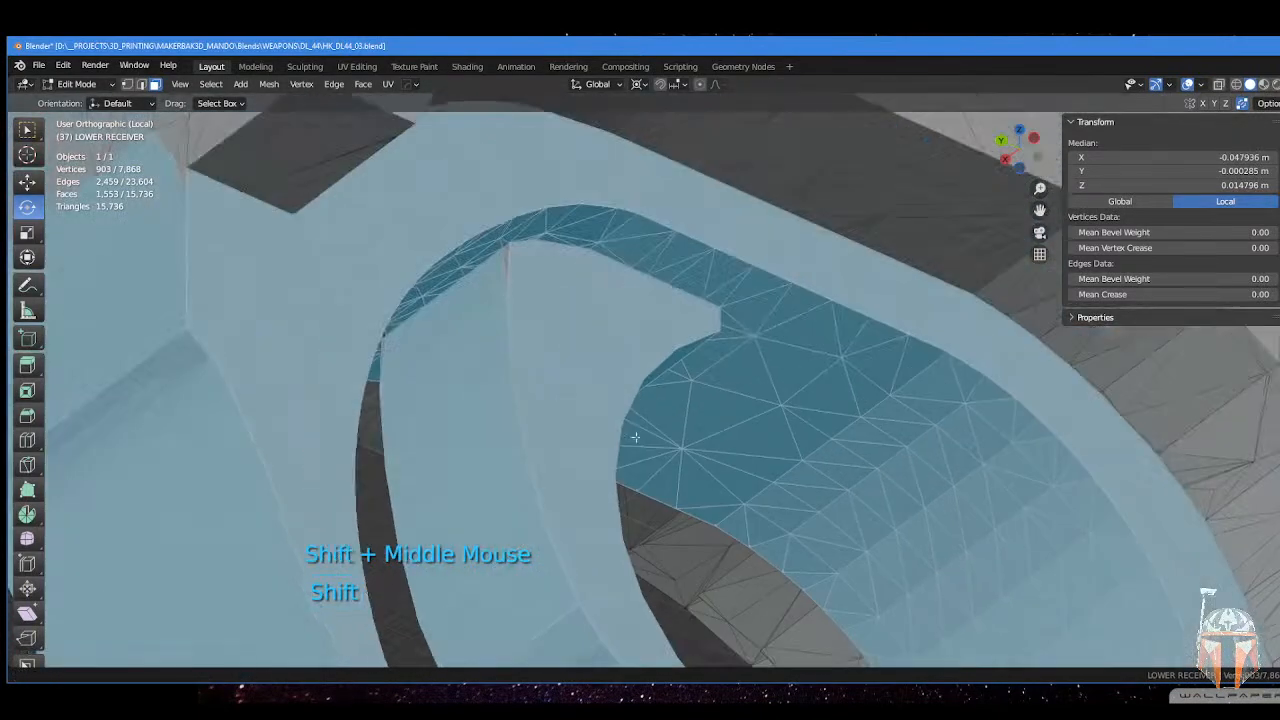
{"action": "scroll", "coordinate": [543, 289], "scroll_direction": "up", "scroll_amount": 3}
{"action": "left_click", "coordinate": [431, 224], "text": "shift"}
{"action": "scroll", "coordinate": [431, 224], "scroll_direction": "down", "scroll_amount": 5}
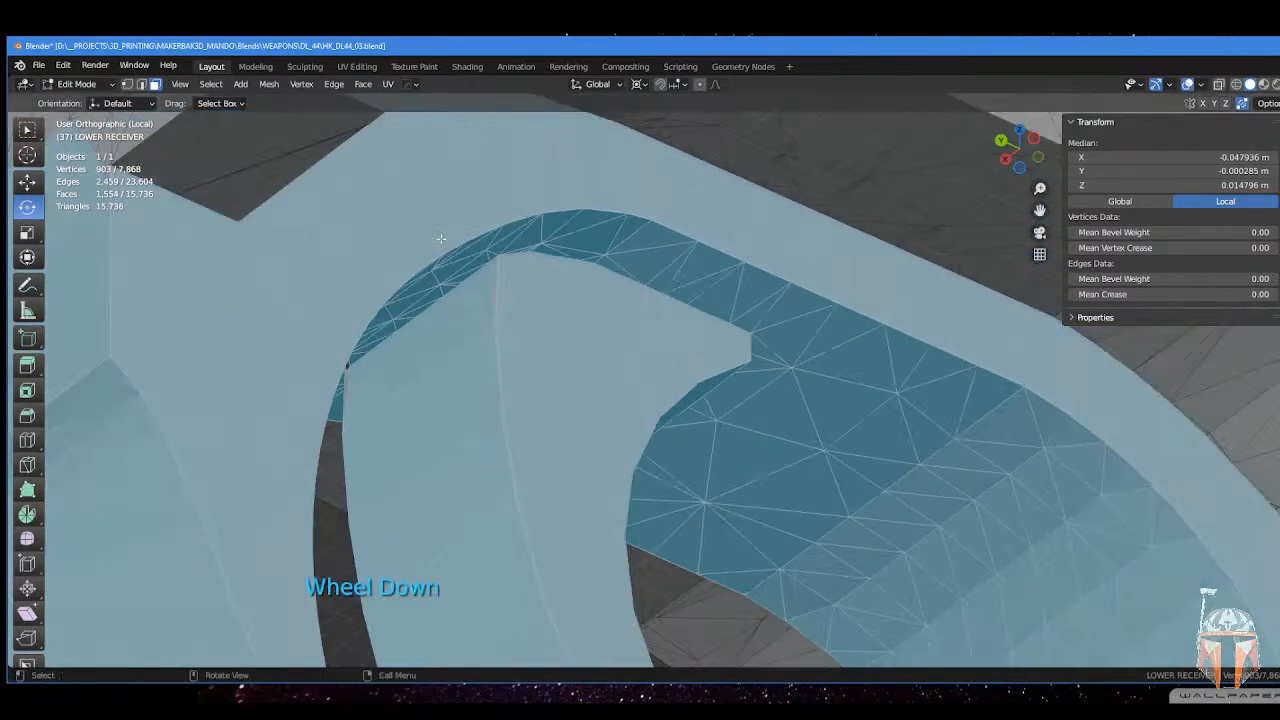
- Deselect the stray receiver faces on the underside where the receiver block meets the corner of the trigger guard
{"action": "middle_click_drag", "start_coordinate": [431, 224], "coordinate": [677, 289]}
{"action": "scroll", "coordinate": [552, 480], "scroll_direction": "up", "scroll_amount": 3}
{"action": "left_click_drag", "start_coordinate": [554, 295], "coordinate": [614, 393], "text": "ctrl"}
{"action": "key", "text": "ctrl"}
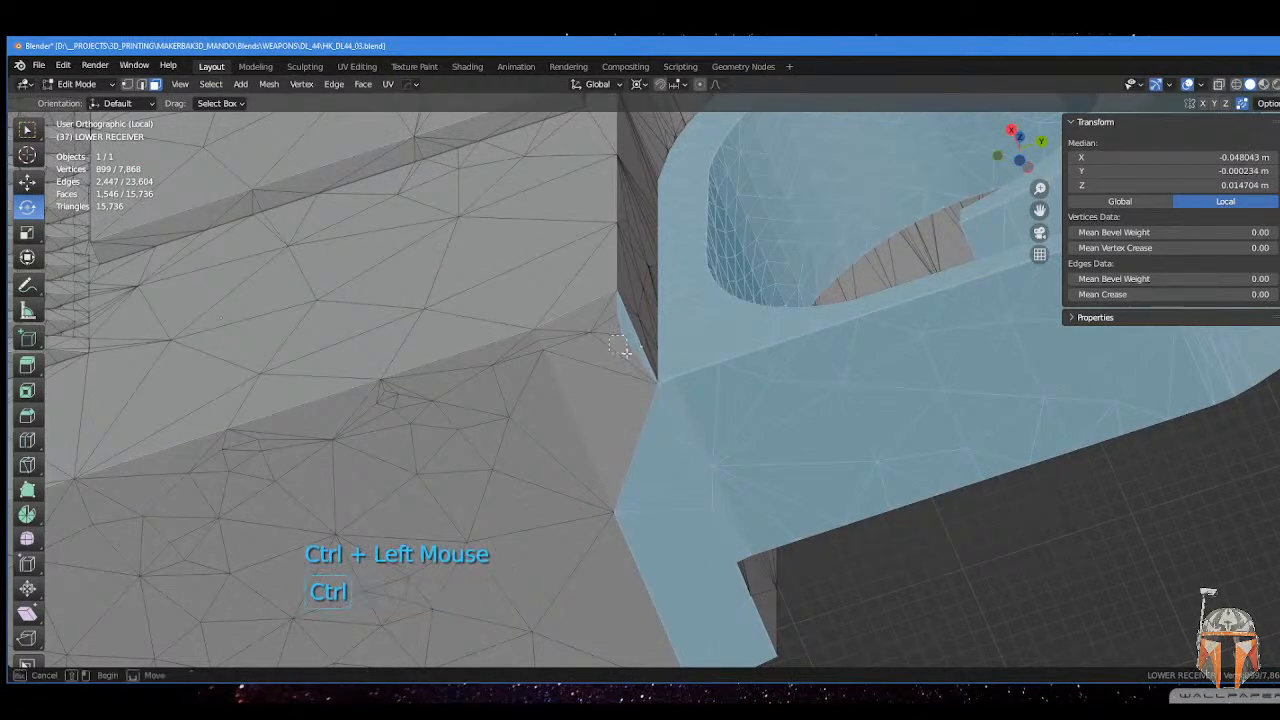
{"action": "left_click_drag", "start_coordinate": [577, 284], "coordinate": [649, 371], "text": "ctrl"}
{"action": "left_click_drag", "start_coordinate": [621, 469], "coordinate": [651, 549], "text": "ctrl"}
{"action": "middle_click_drag", "start_coordinate": [651, 549], "coordinate": [606, 391], "text": "ctrl"}
{"action": "scroll", "coordinate": [626, 449], "scroll_direction": "down", "scroll_amount": 2}
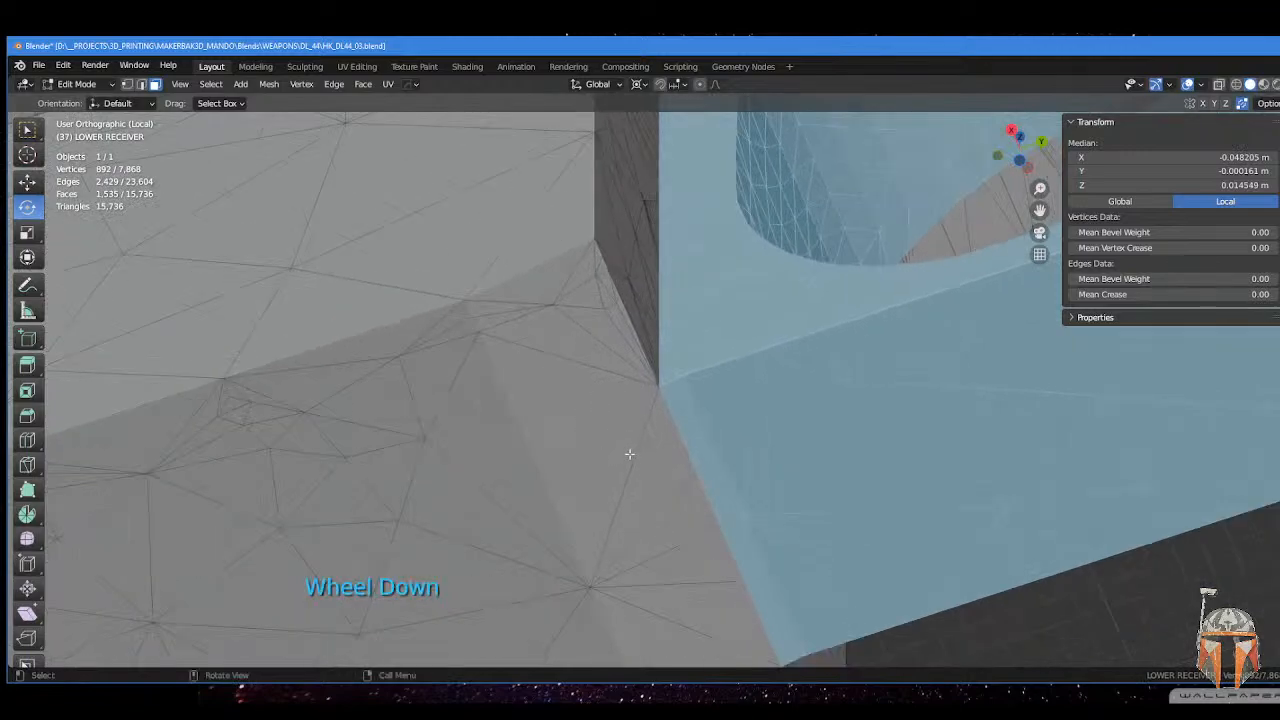
- Deselect the remaining stray faces on the receiver block's outer corner beside the guard recess
{"action": "middle_click_drag", "start_coordinate": [626, 449], "coordinate": [500, 330]}
{"action": "key", "text": "ctrl"}
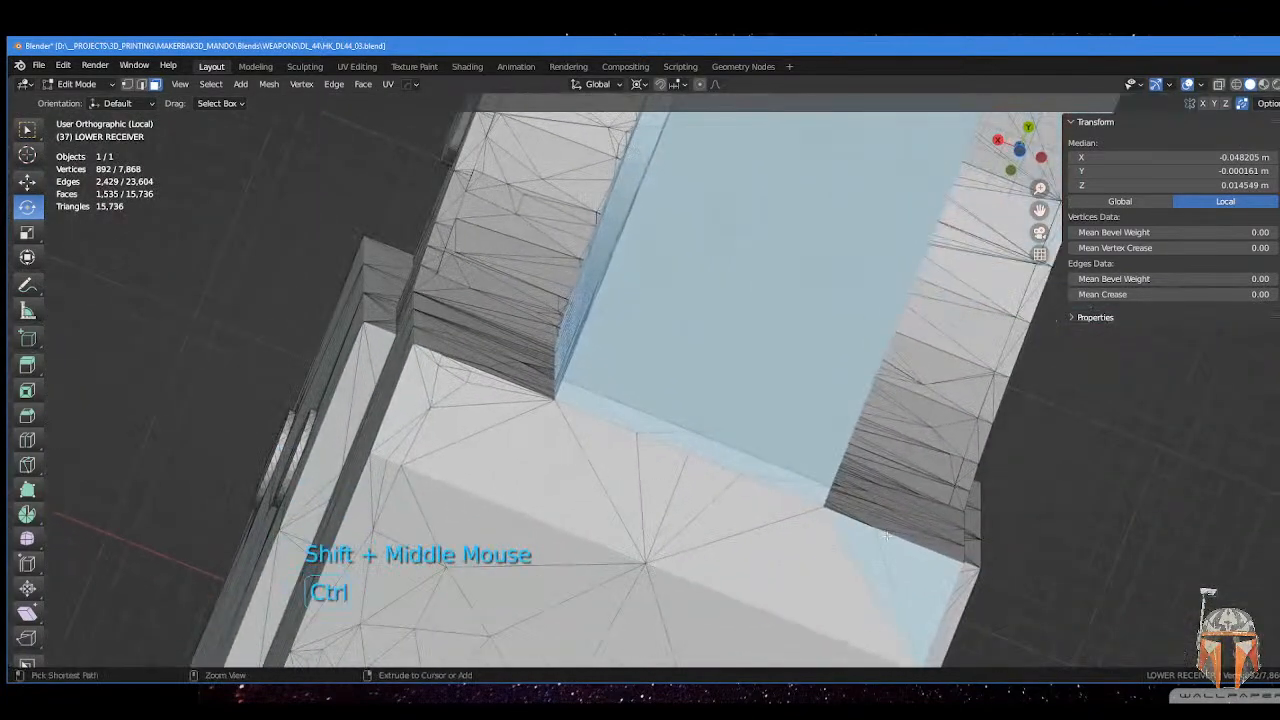
{"action": "left_click", "coordinate": [967, 561], "text": "ctrl"}
{"action": "scroll", "coordinate": [967, 561], "scroll_direction": "down", "scroll_amount": 2}
{"action": "middle_click_drag", "start_coordinate": [967, 561], "coordinate": [809, 461]}
- Separate the selected trigger and guard faces into their own object and leave mesh editing
{"action": "key", "text": "p"}
{"action": "left_click", "coordinate": [810, 459]}
{"action": "key", "text": "Tab"}
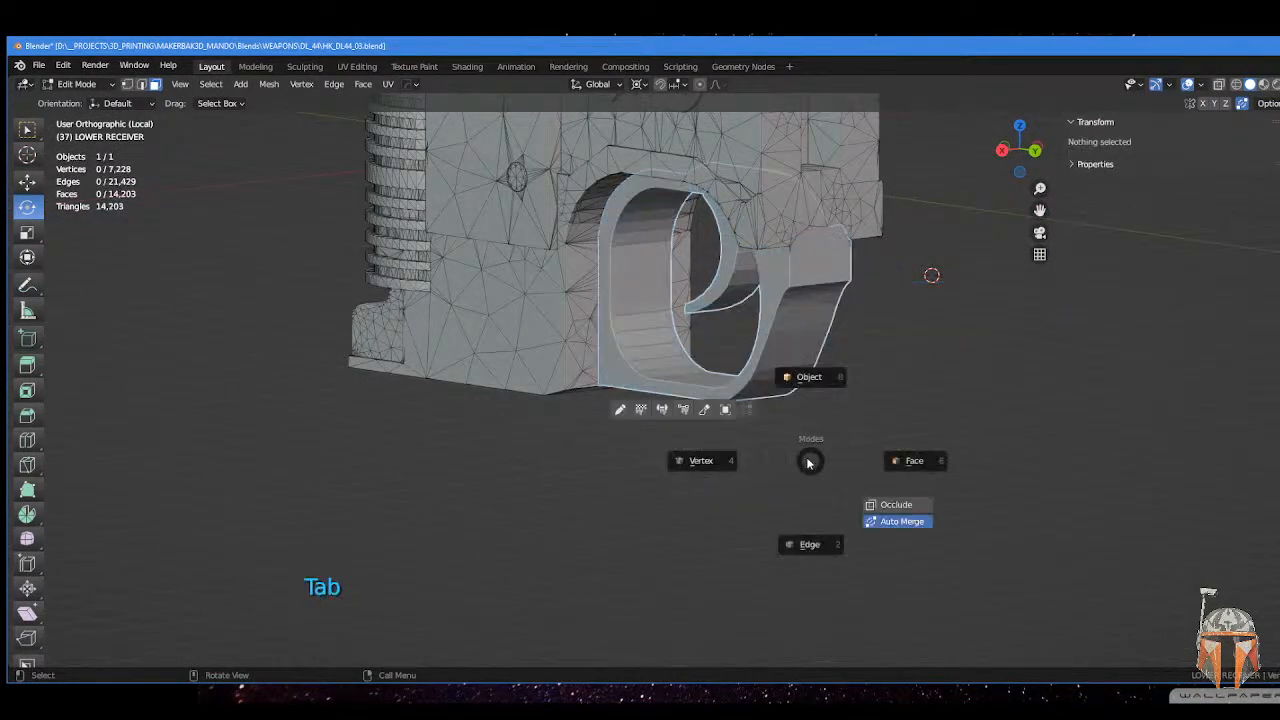
- Select the separated trigger guard object and rename it TRIGGER AND GUARD
{"action": "left_click", "coordinate": [790, 320]}
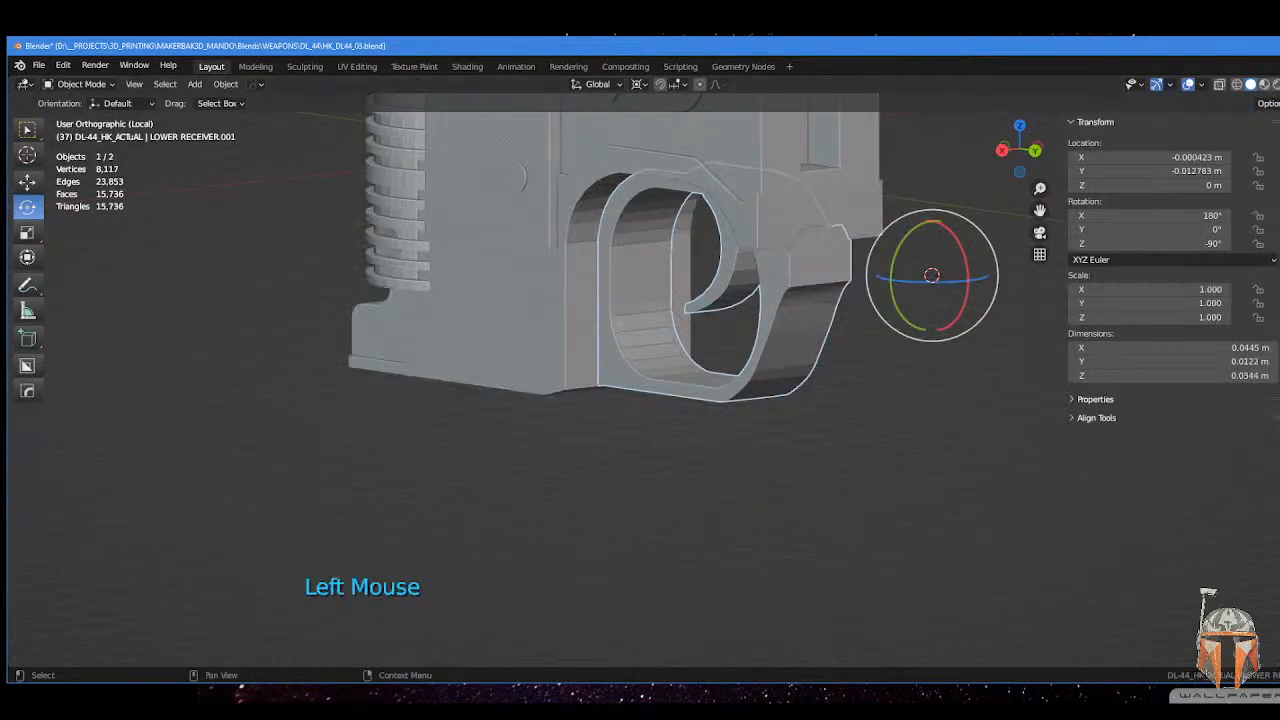
{"action": "key", "text": "shift"}
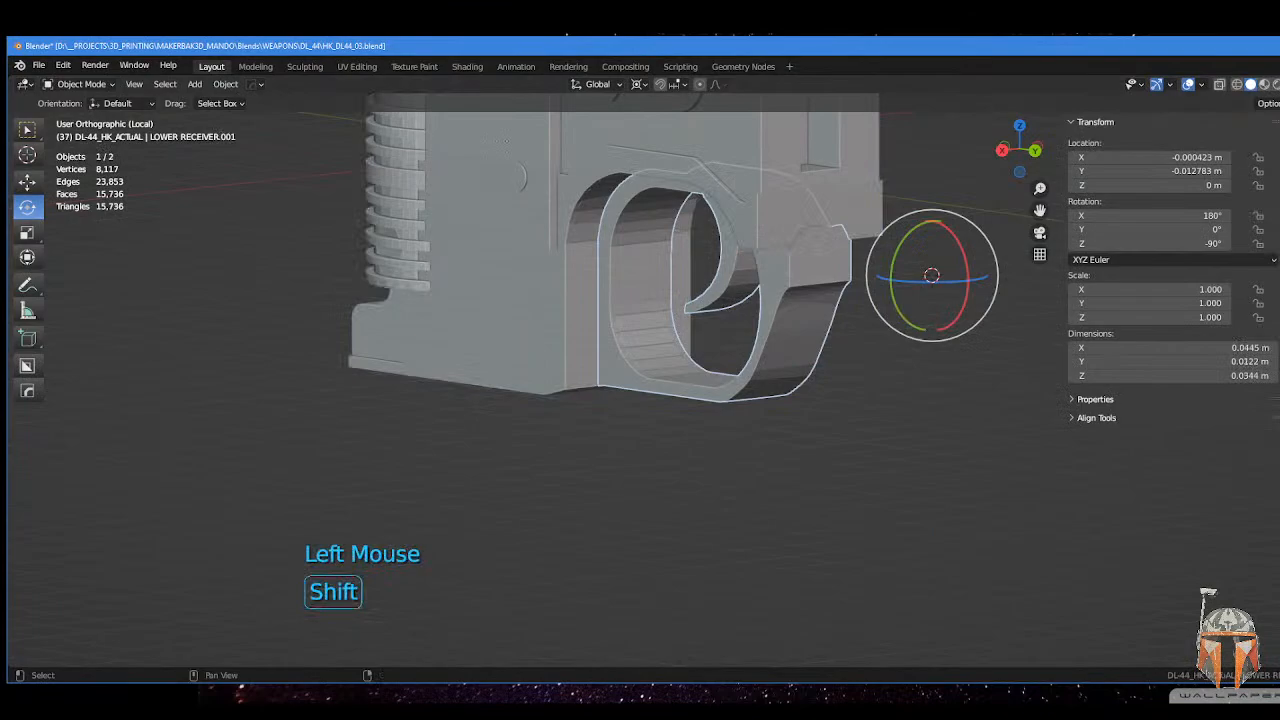
{"action": "key", "text": "shift+g"}
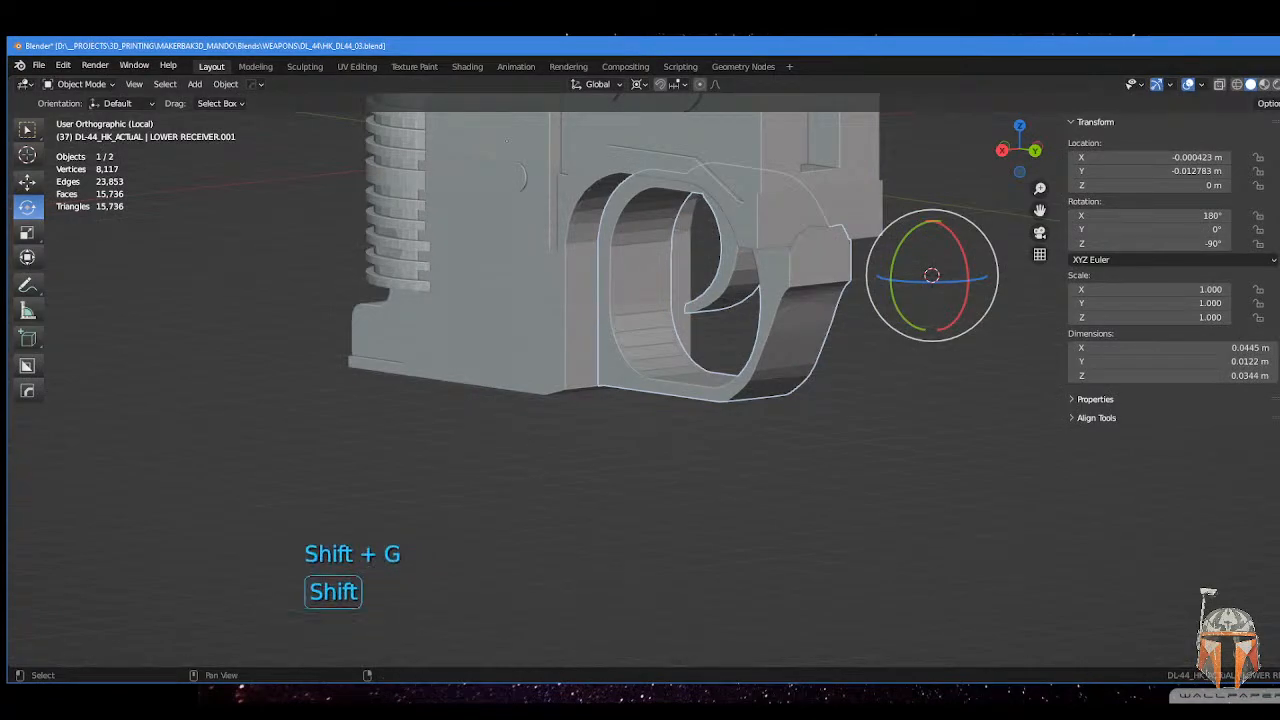
{"action": "key", "text": "shift+BackSpace"}
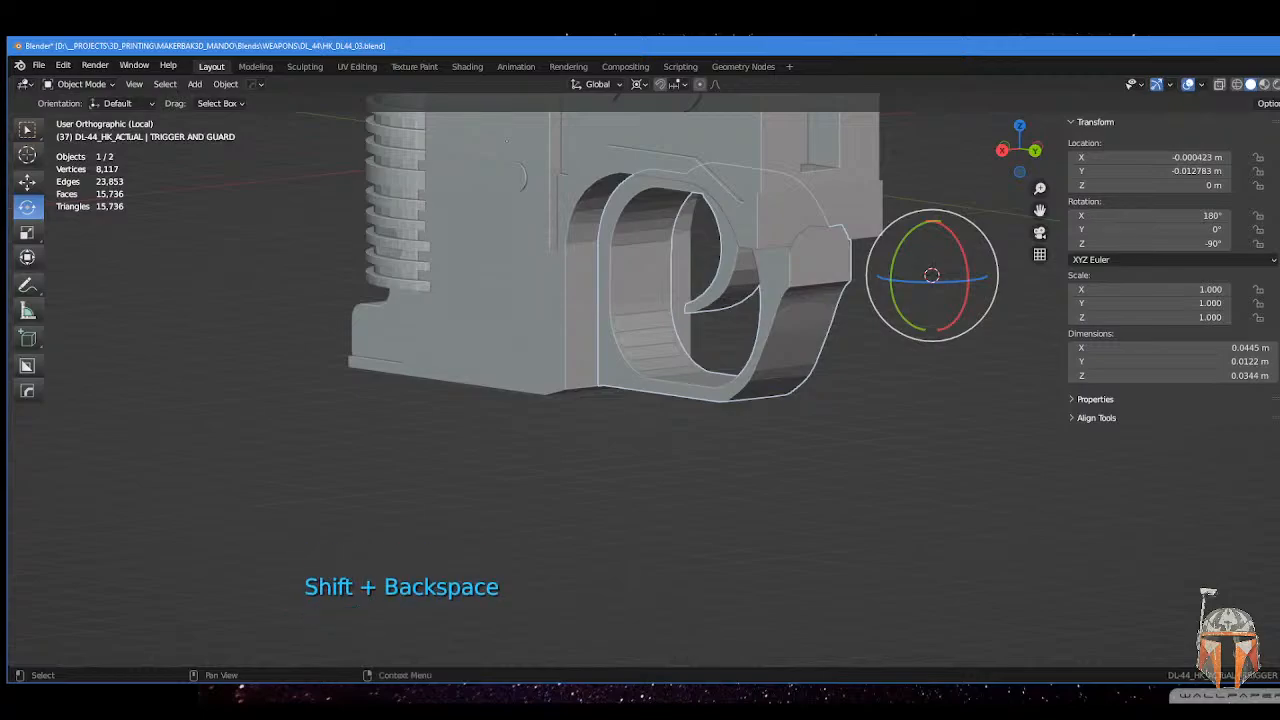
- Hide the original lower receiver so only the trigger and guard remain in the isolated view
{"action": "middle_click_drag", "start_coordinate": [827, 396], "coordinate": [726, 388]}
{"action": "scroll", "coordinate": [790, 385], "scroll_direction": "down", "scroll_amount": 2}
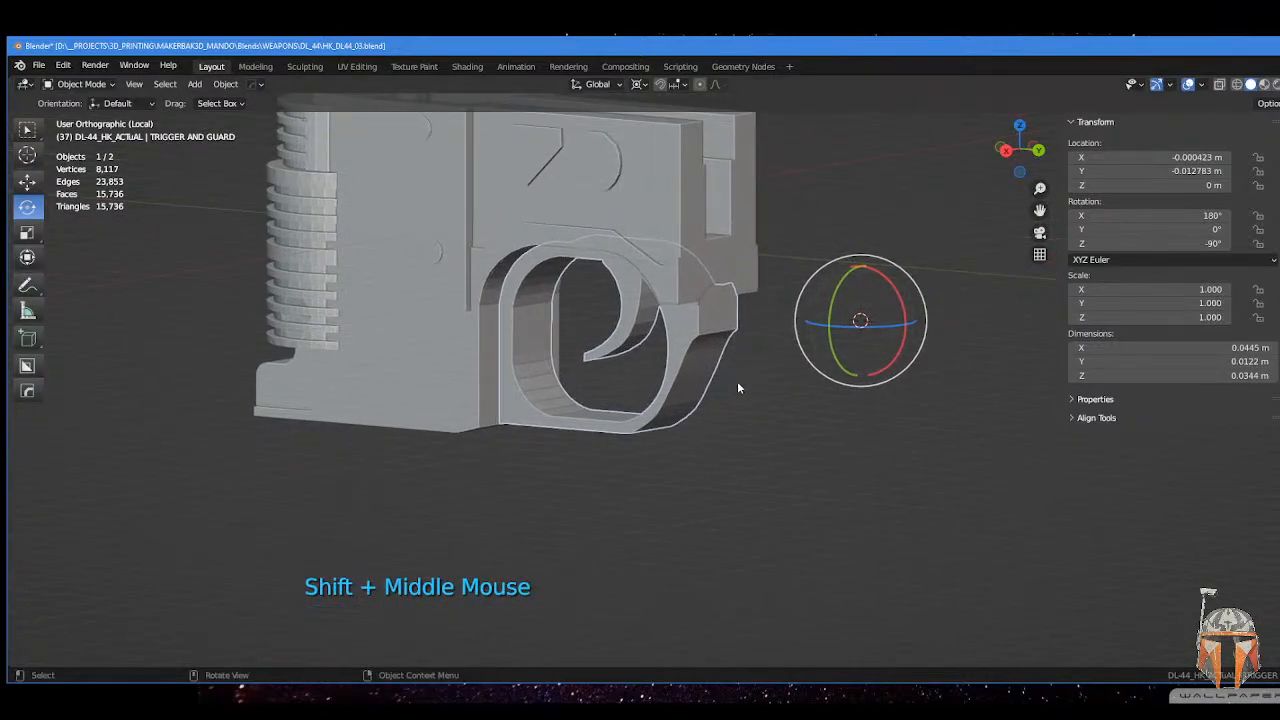
{"action": "left_click", "coordinate": [613, 203]}
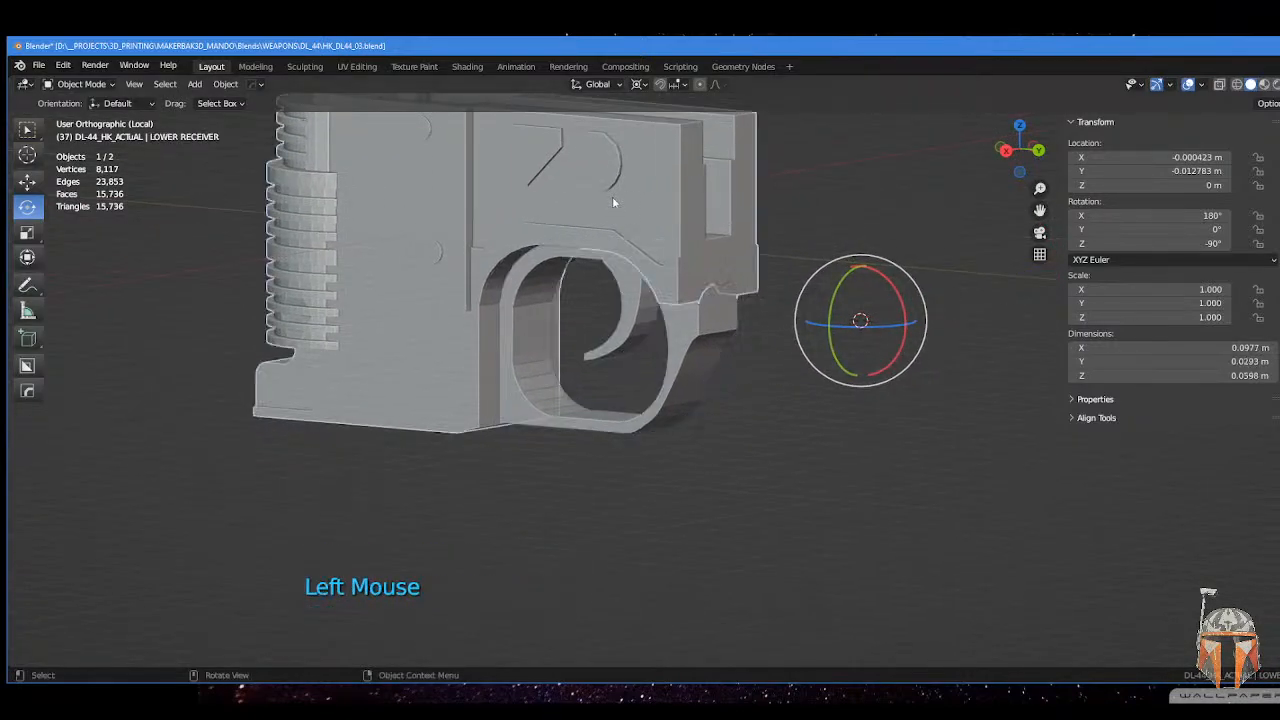
{"action": "key", "text": "h"}
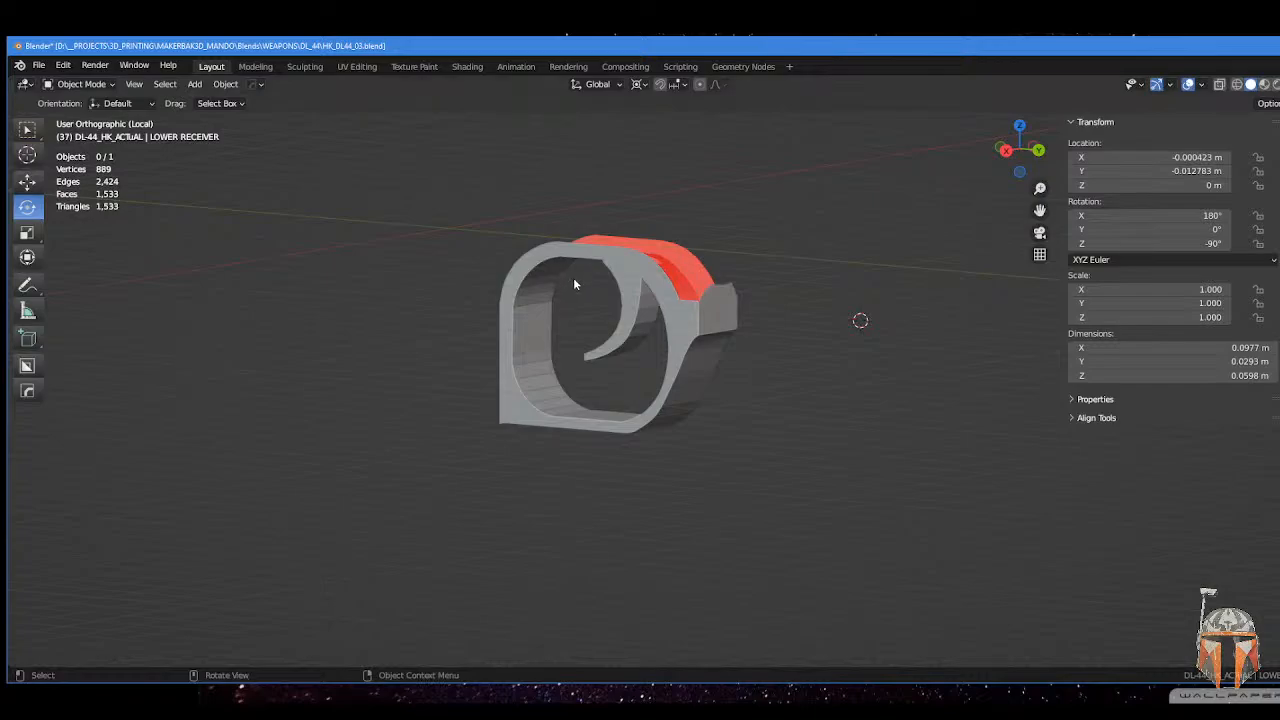
- Return to the full blaster and hide the detailed rear receiver part with the two round buttons above the grip
{"action": "key", "text": "KP_Divide"}
{"action": "left_click", "coordinate": [860, 250]}
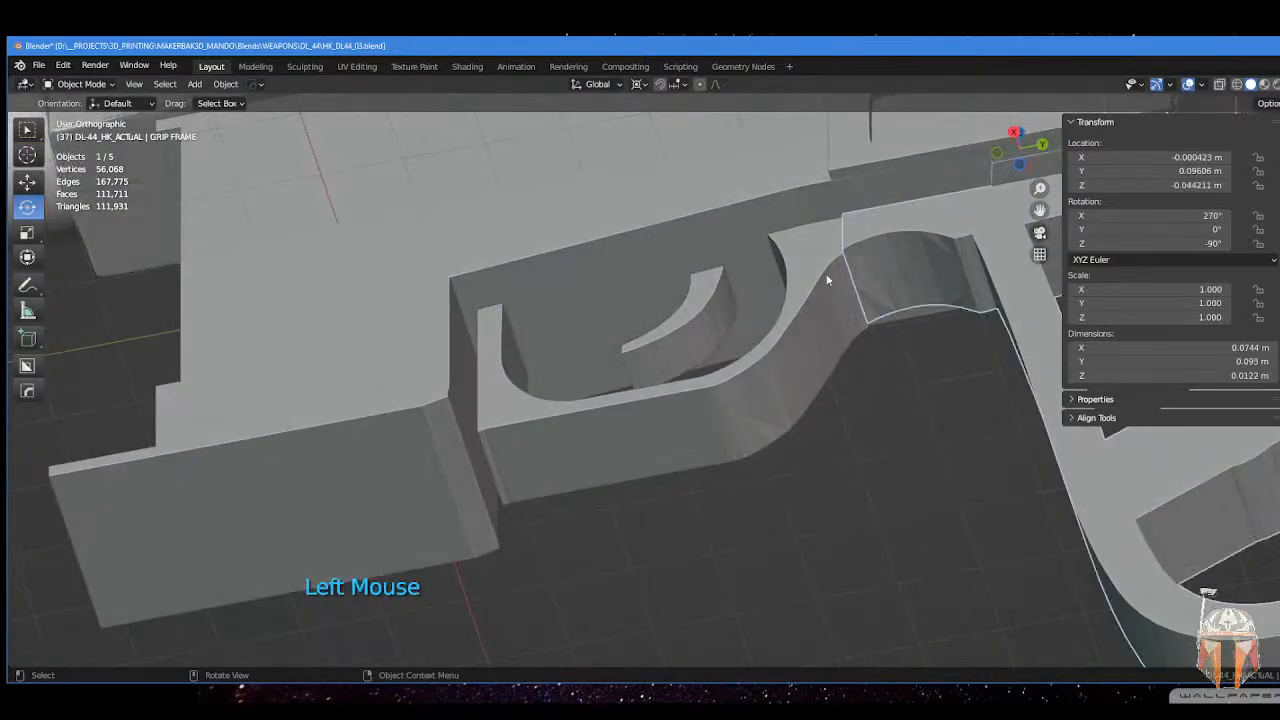
{"action": "left_click", "coordinate": [781, 341], "text": "shift"}
{"action": "left_click", "coordinate": [691, 205]}
{"action": "scroll", "coordinate": [700, 203], "scroll_direction": "down", "scroll_amount": 3}
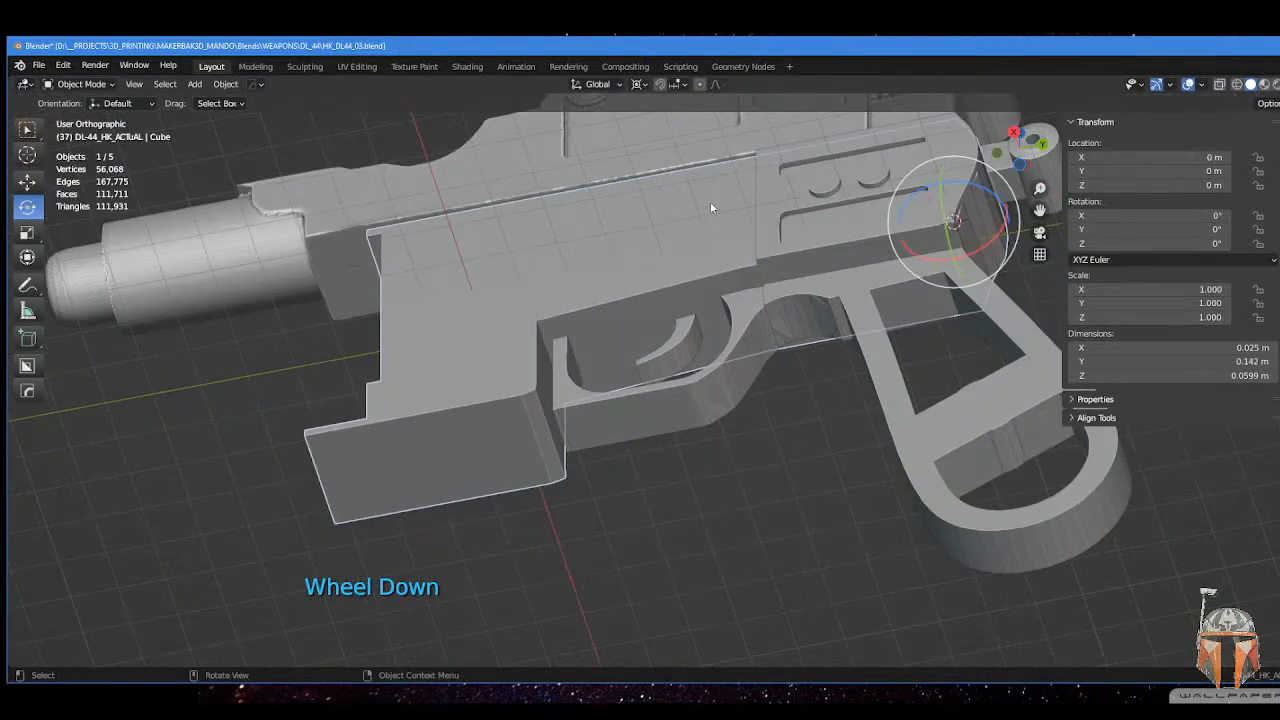
{"action": "middle_click_drag", "start_coordinate": [710, 201], "coordinate": [592, 290]}
{"action": "scroll", "coordinate": [592, 290], "scroll_direction": "up", "scroll_amount": 2}
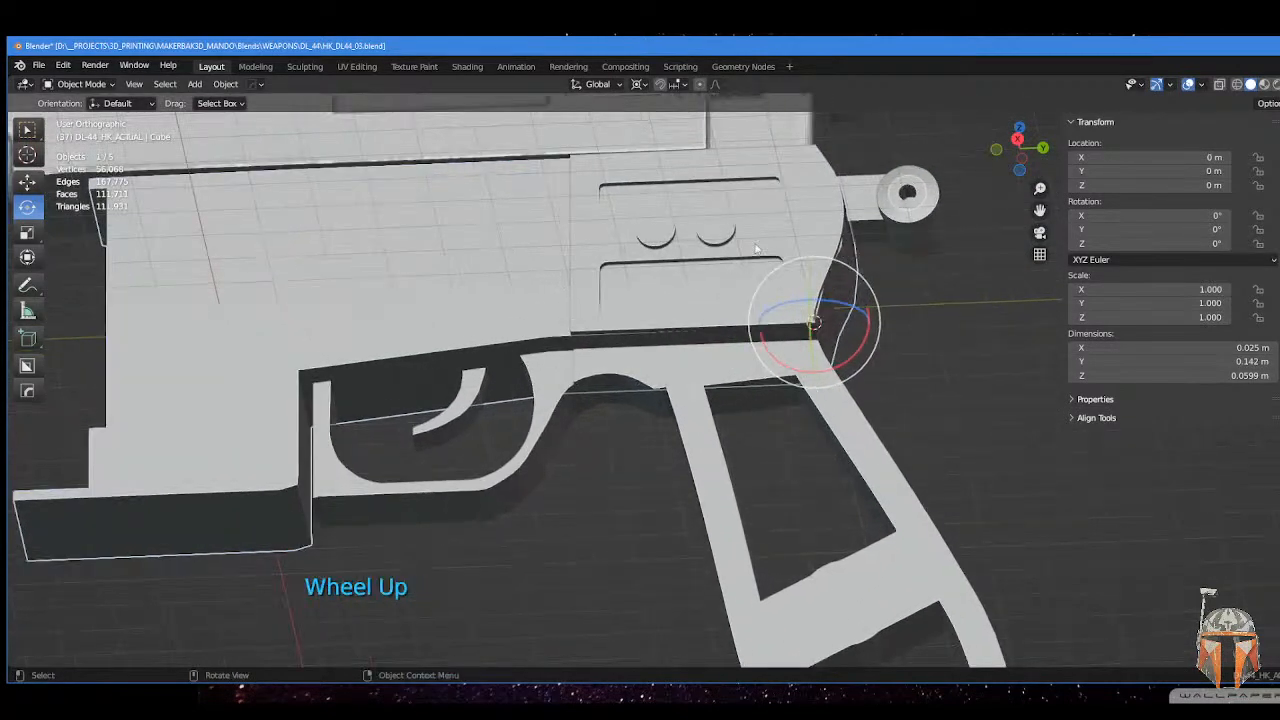
{"action": "left_click", "coordinate": [801, 231]}
{"action": "middle_click_drag", "start_coordinate": [801, 232], "coordinate": [640, 350]}
{"action": "key", "text": "h"}
{"action": "left_click", "coordinate": [740, 310]}
- Isolate the grip frame together with the trigger and guard, and show them in the right orthographic view
{"action": "left_click", "coordinate": [627, 358]}
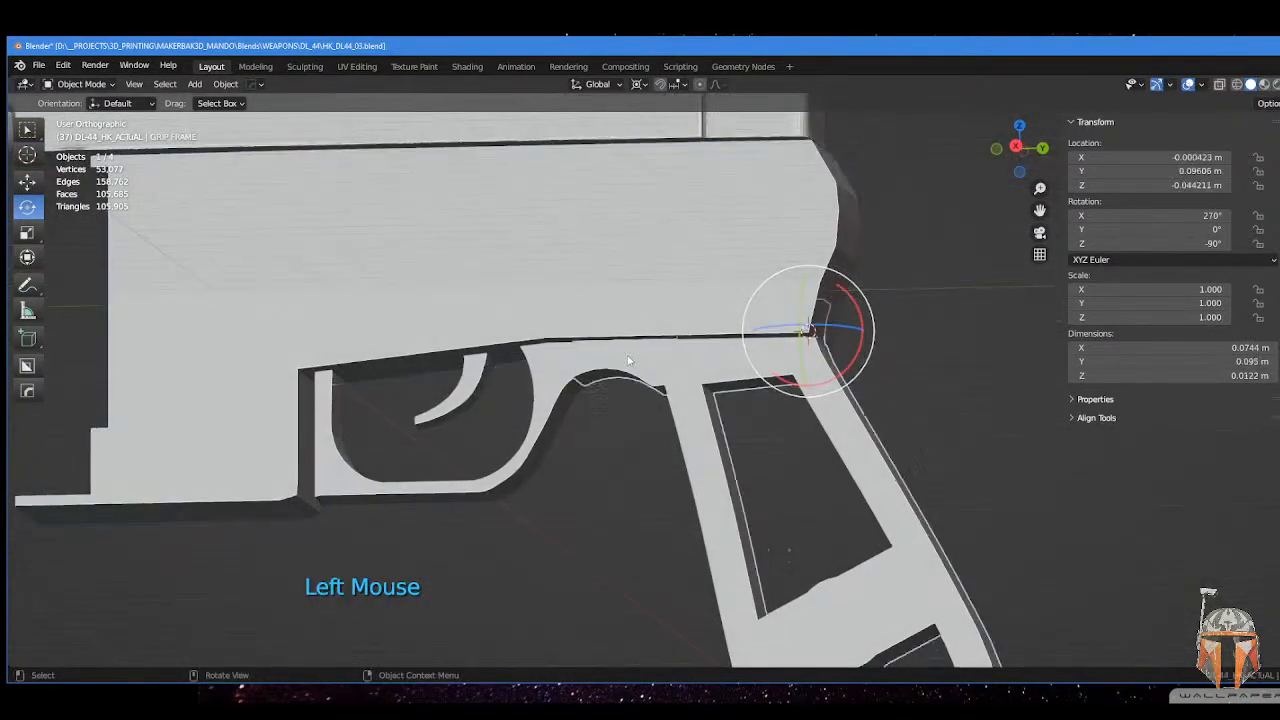
{"action": "left_click", "coordinate": [556, 391], "text": "shift"}
{"action": "key", "text": "KP_Divide"}
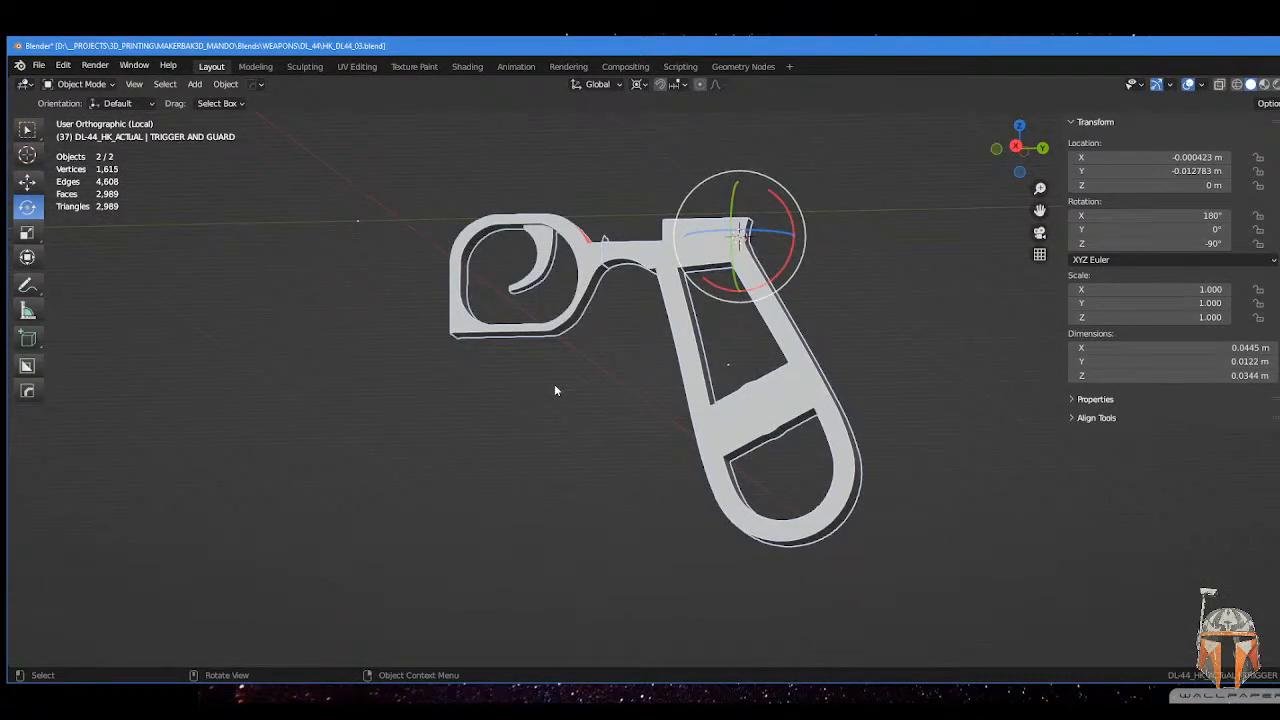
{"action": "key", "text": "KP_3"}
{"action": "middle_click_drag", "start_coordinate": [647, 479], "coordinate": [563, 404], "text": "shift"}
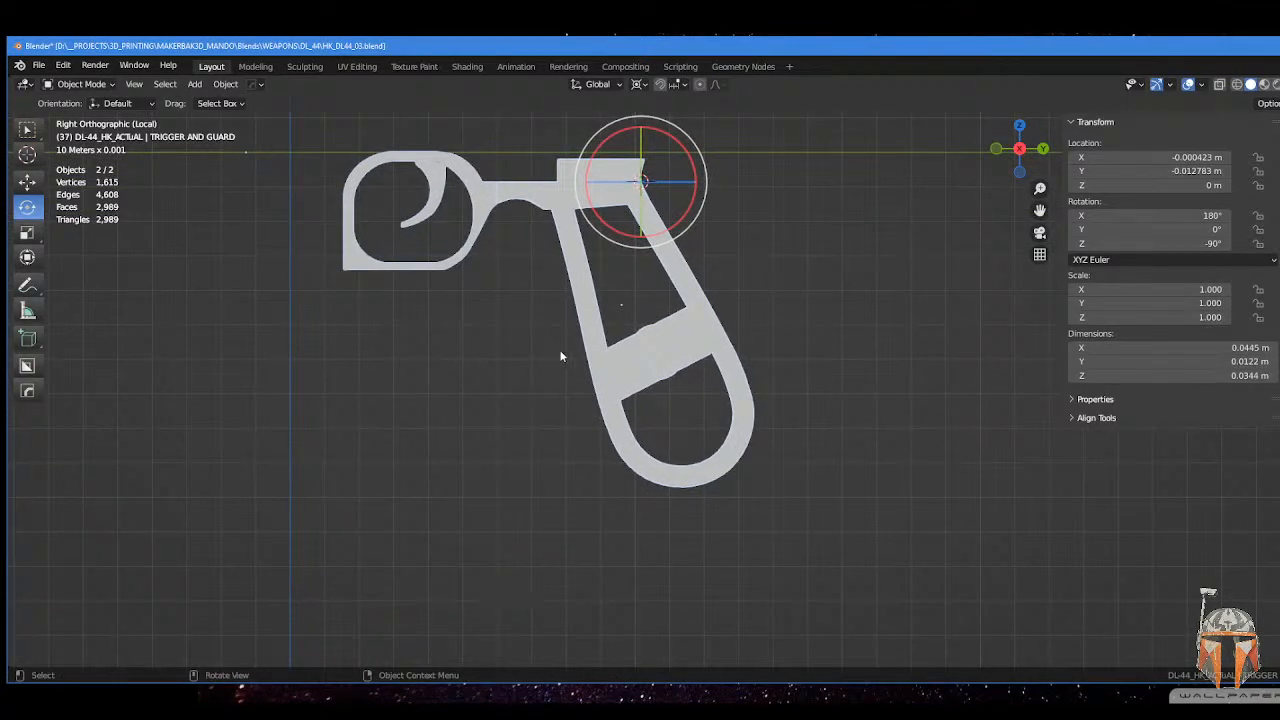
{"action": "middle_click_drag", "start_coordinate": [560, 356], "coordinate": [568, 363], "text": "shift"}
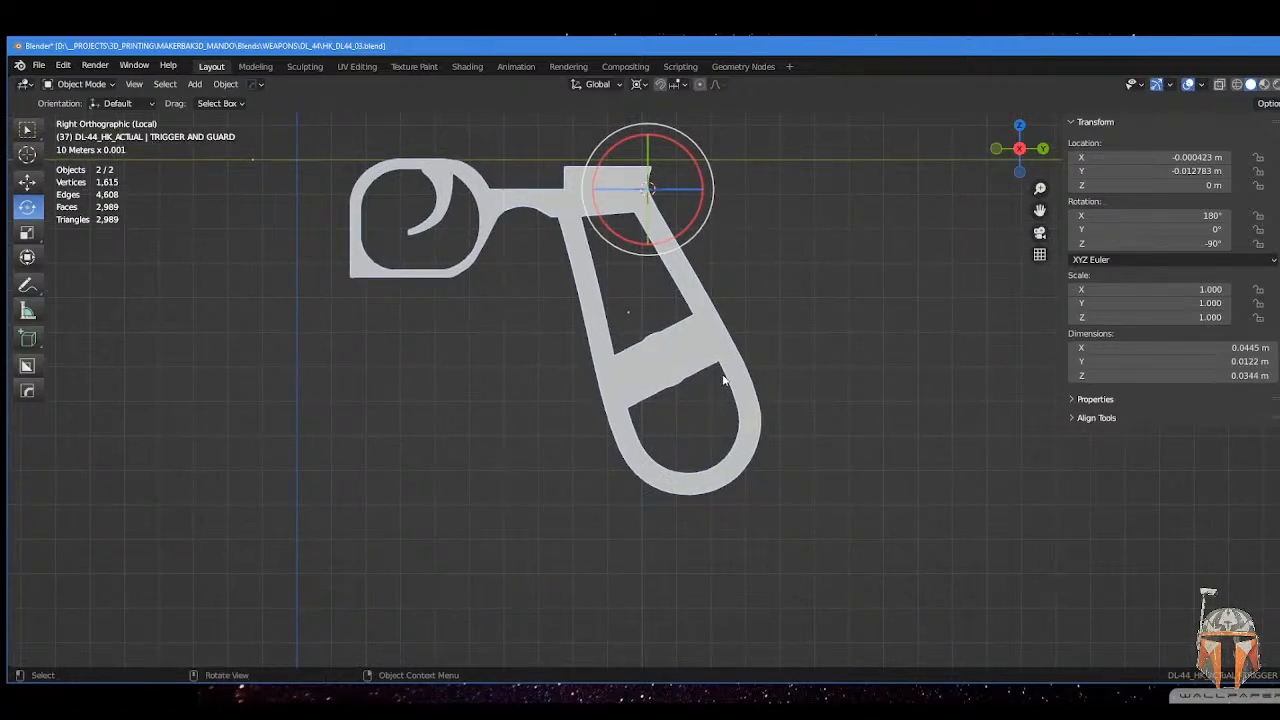
- Place the 3D cursor in the centre of the grip frame's rounded lower opening and deselect both objects
{"action": "right_click", "coordinate": [690, 421], "text": "shift"}
{"action": "key", "text": "Tab"}
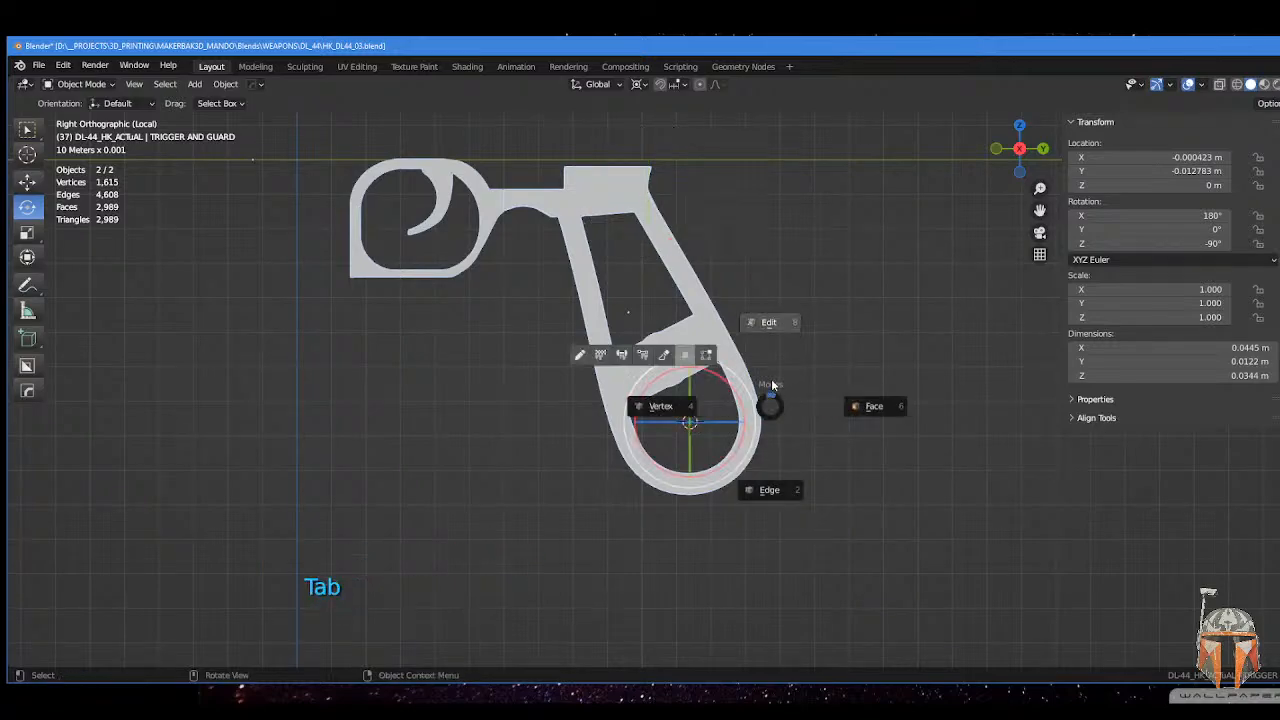
{"action": "key", "text": "Escape"}
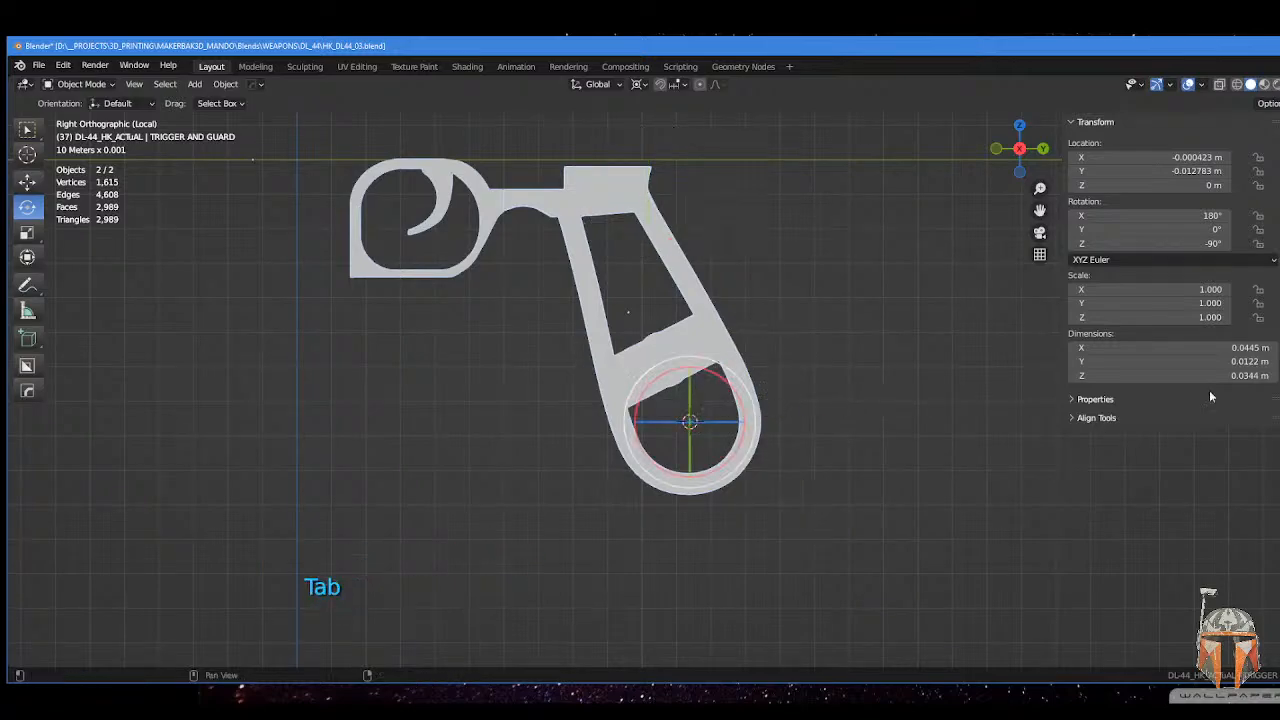
{"action": "left_click", "coordinate": [806, 387]}
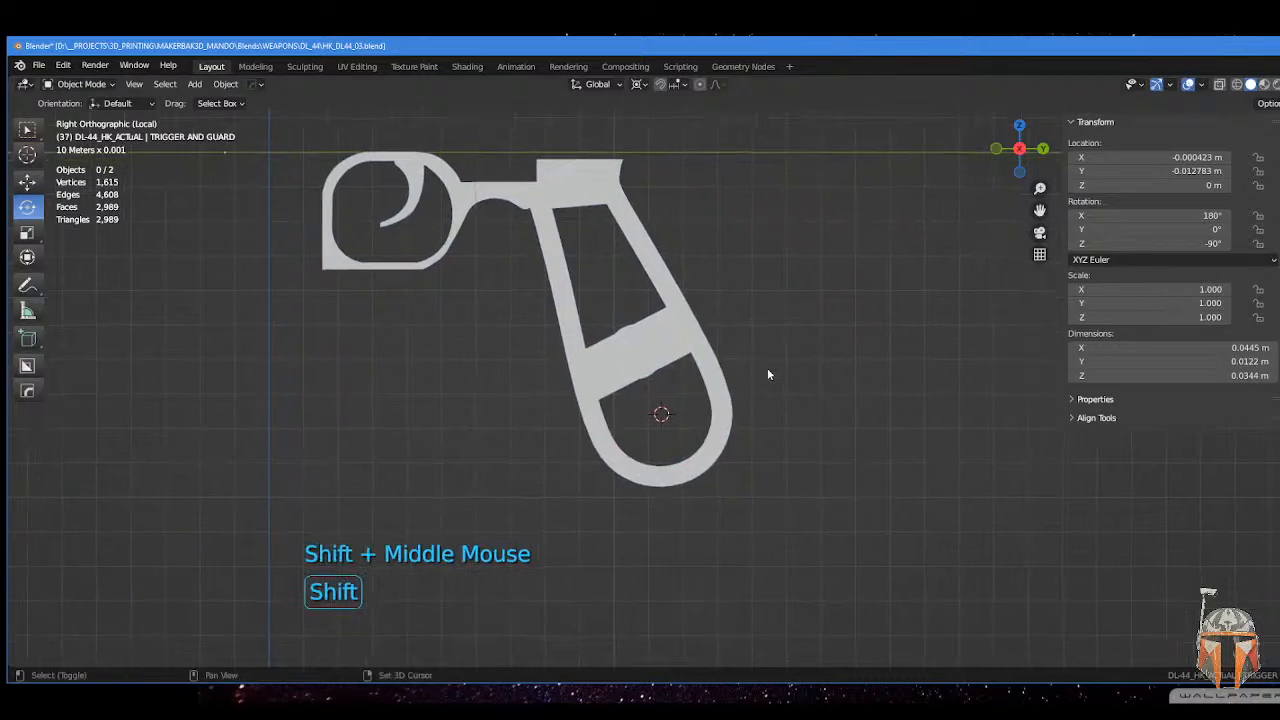
{"action": "middle_click_drag", "start_coordinate": [795, 376], "coordinate": [767, 368], "text": "shift"}
- Rename the Cube object as LOWER RECIEVER
{"action": "left_click", "coordinate": [767, 368]}
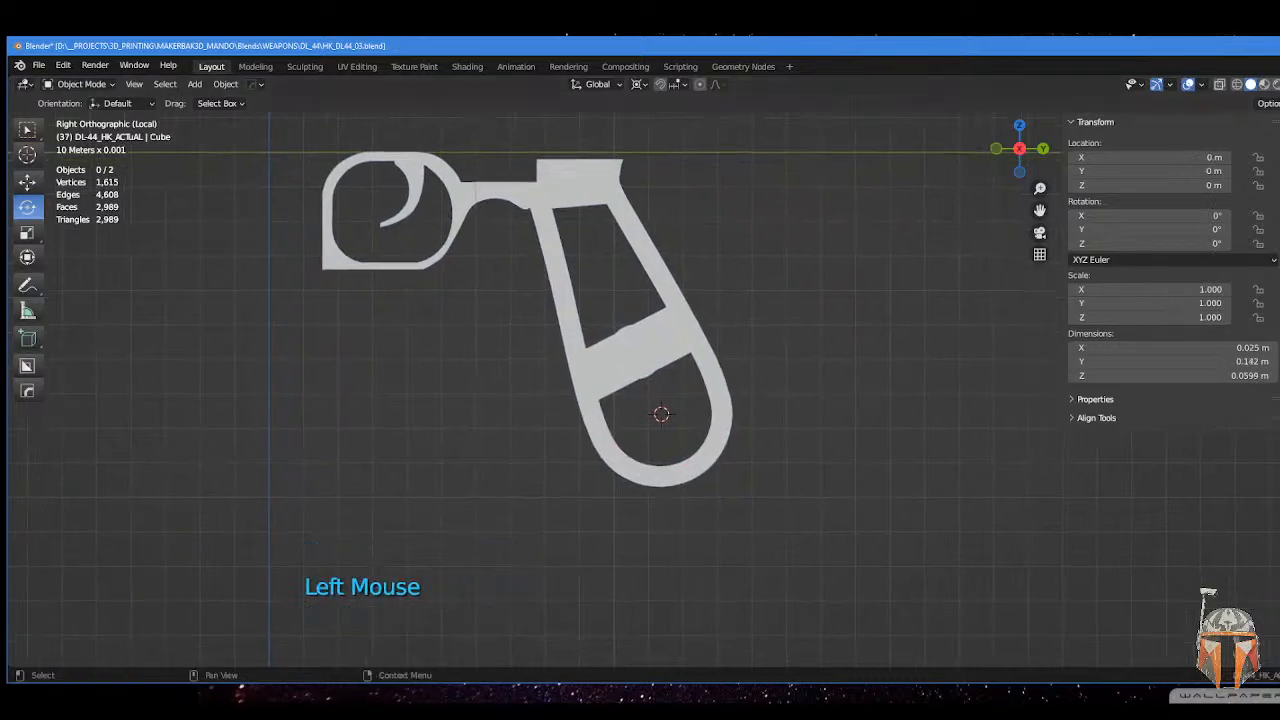
{"action": "key", "text": "shift"}
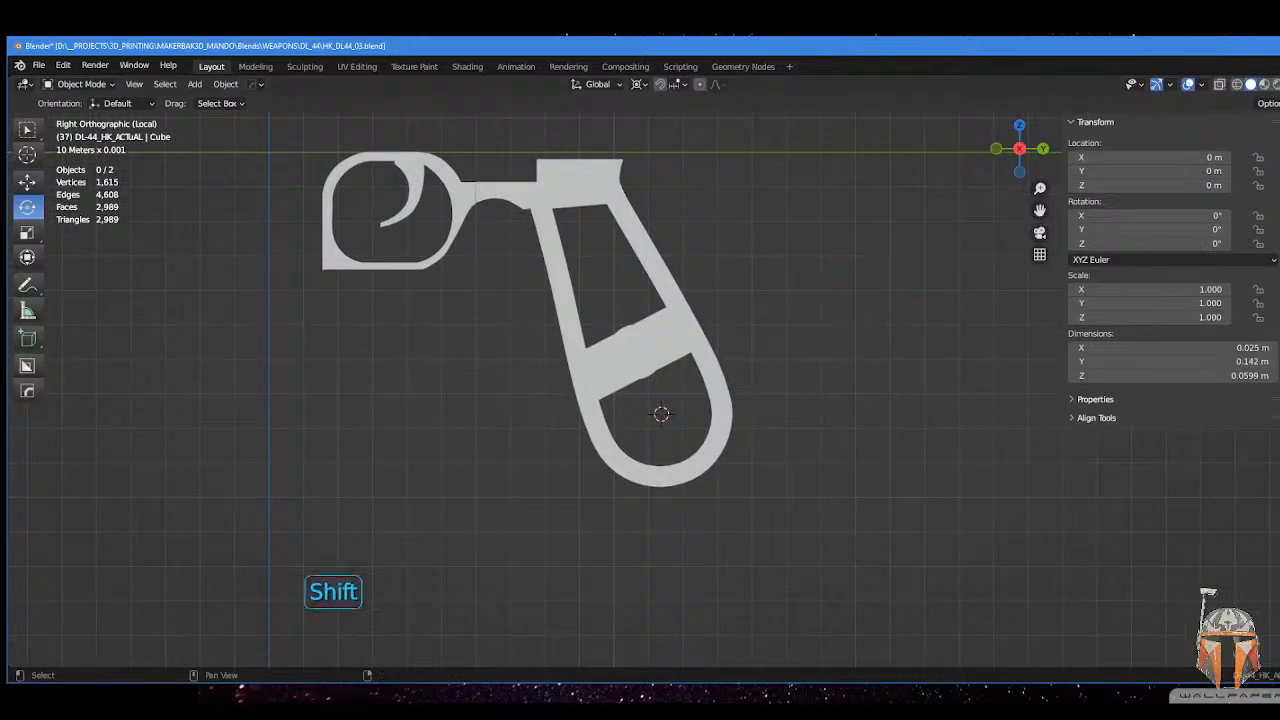
{"action": "key", "text": "Return"}
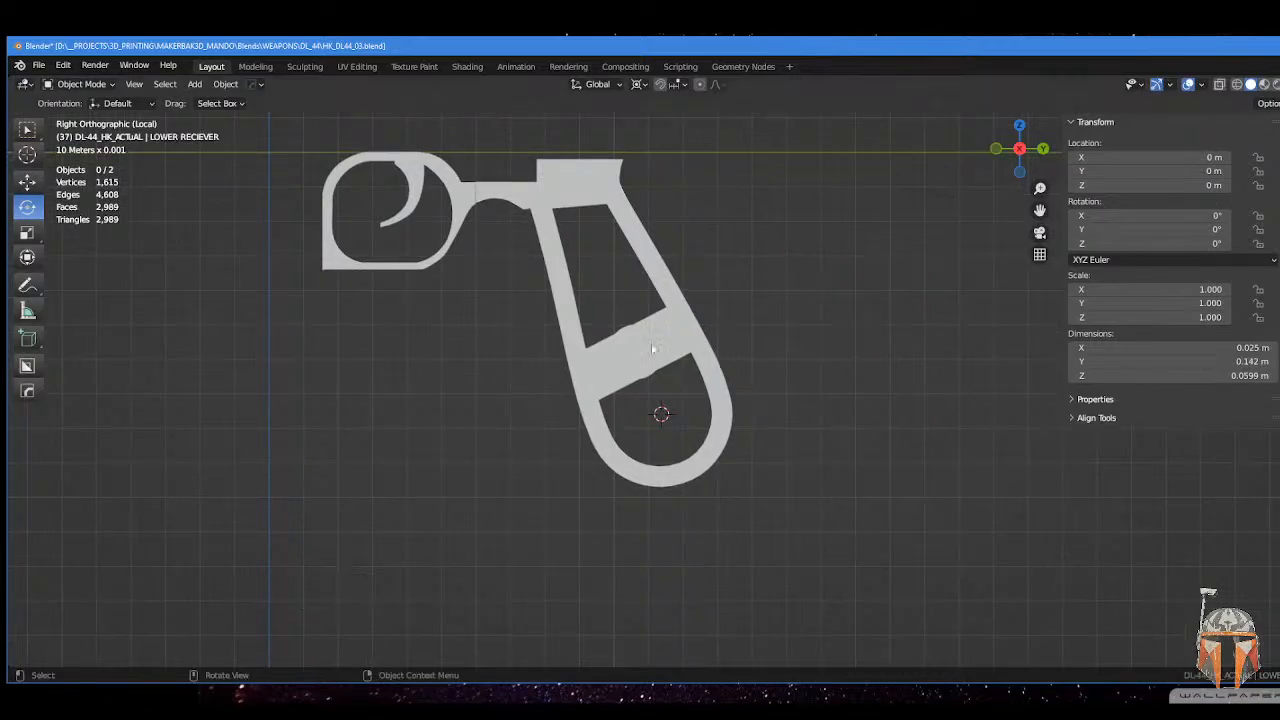
- Add a mesh cylinder at the 3D cursor inside the grip frame's lower opening
{"action": "left_click", "coordinate": [650, 345]}
{"action": "key", "text": "shift"}
{"action": "key", "text": "shift+a"}
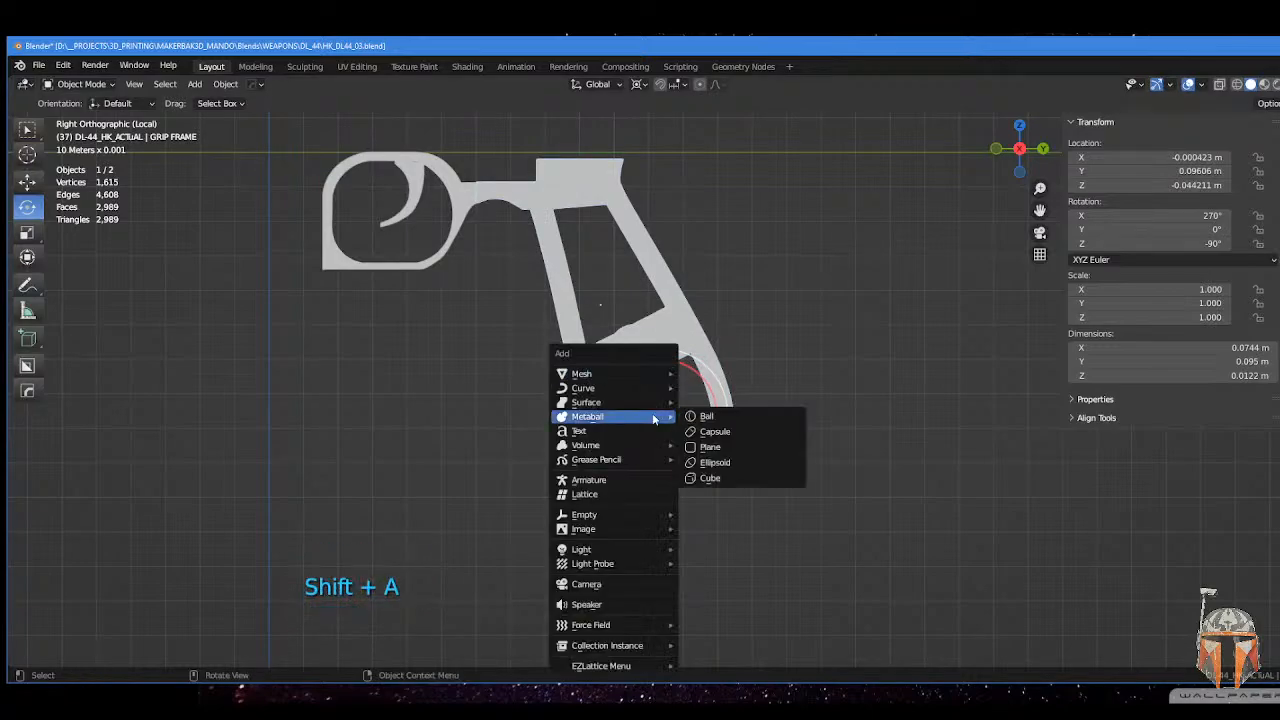
{"action": "mouse_move", "coordinate": [610, 373]}
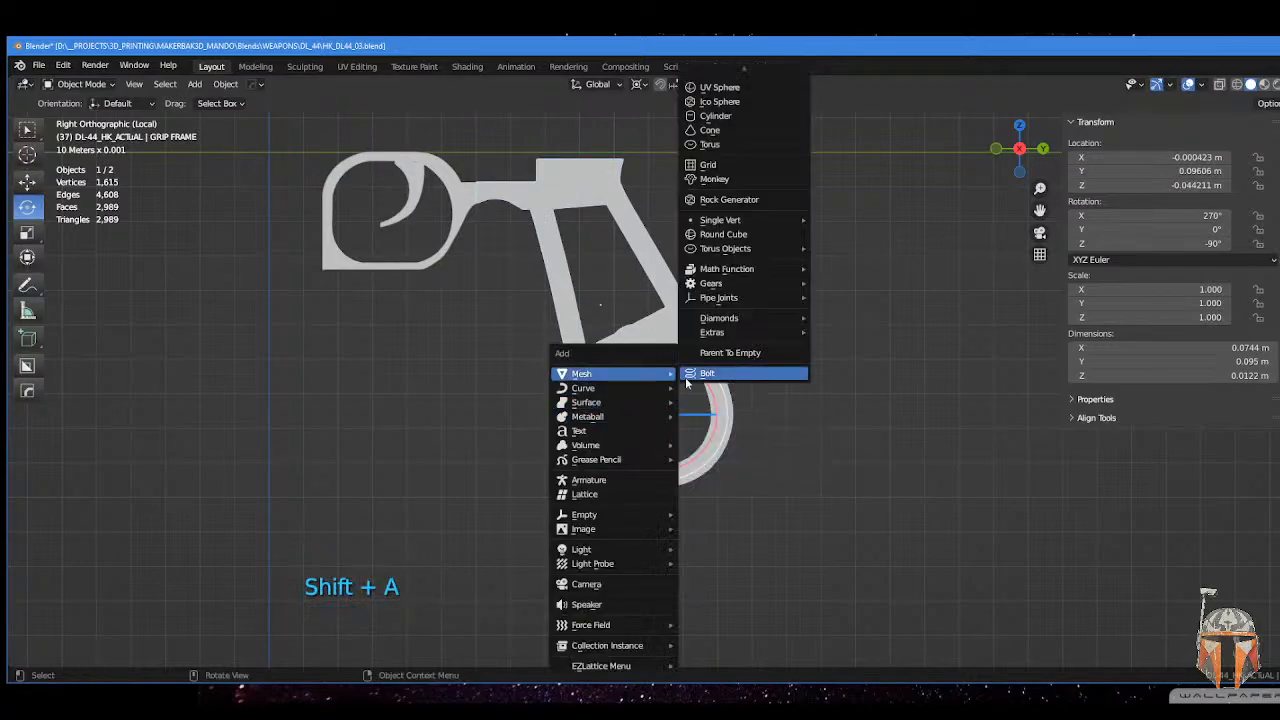
{"action": "left_click", "coordinate": [757, 115]}
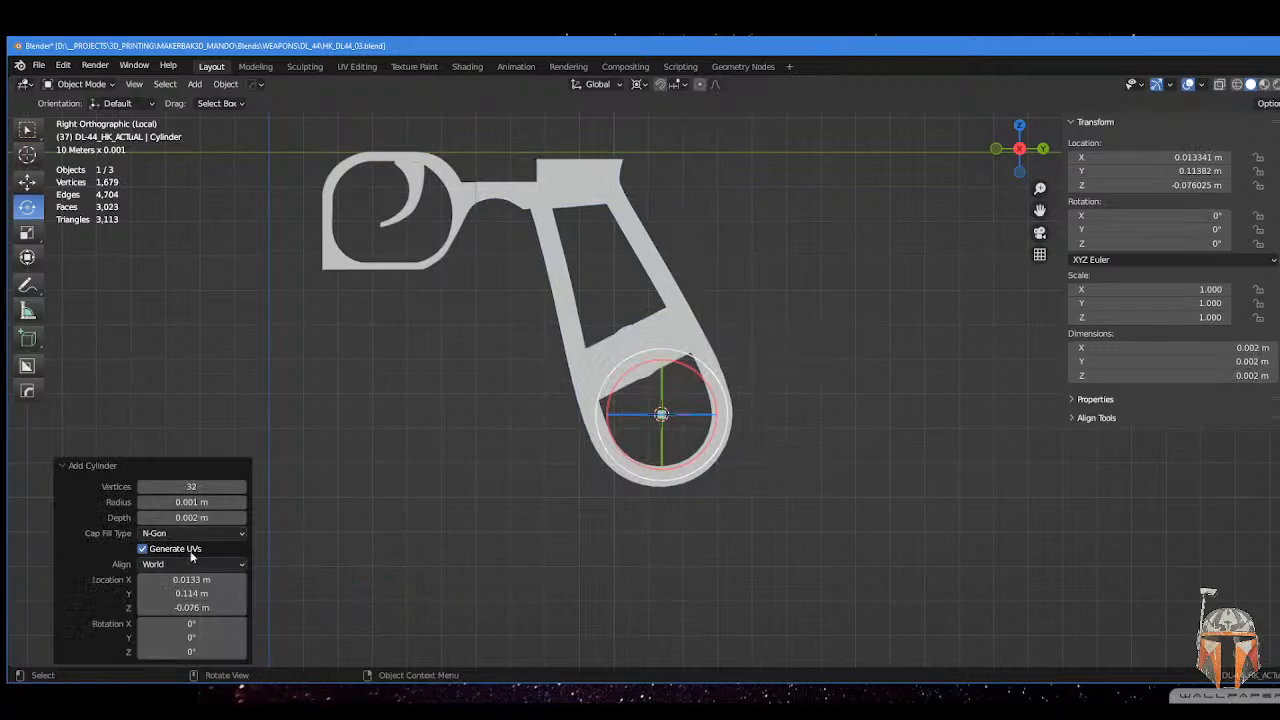
{"action": "left_click", "coordinate": [191, 623]}
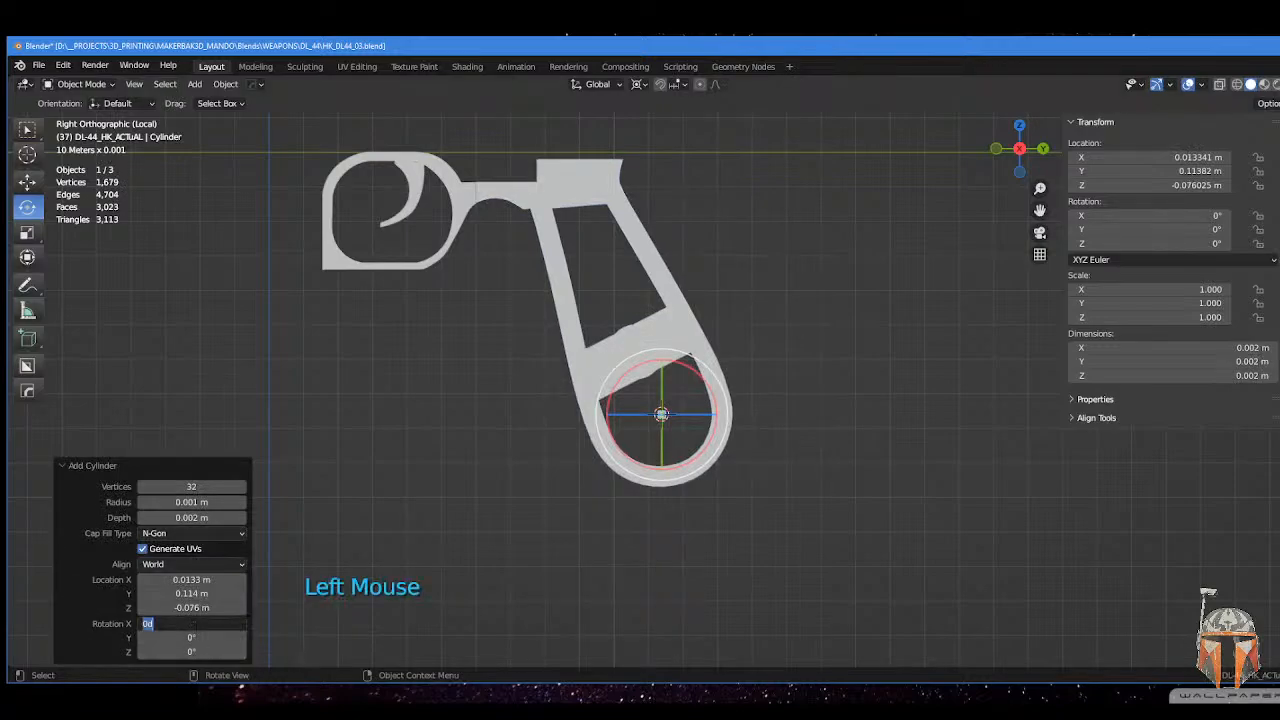
{"action": "type", "text": "903"}
{"action": "key", "text": "Return"}
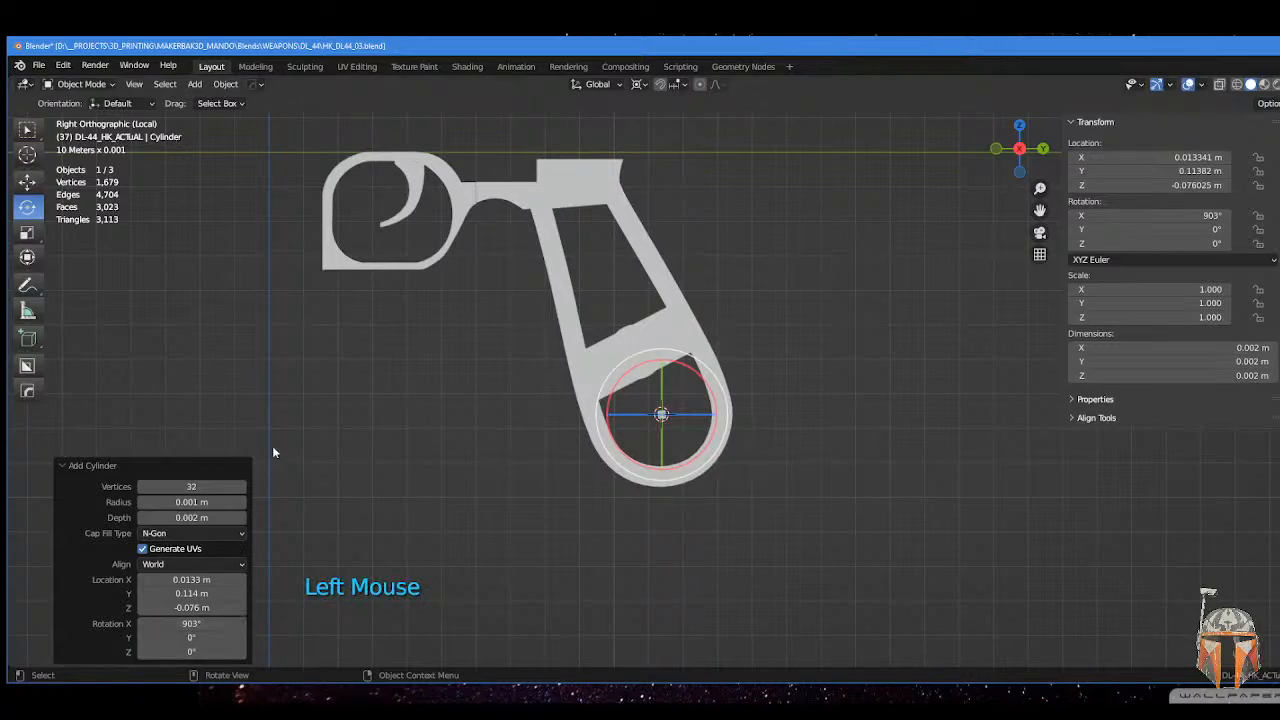
- Set the new cylinder's X rotation to 90°
{"action": "left_click", "coordinate": [190, 625]}
{"action": "type", "text": "9"}
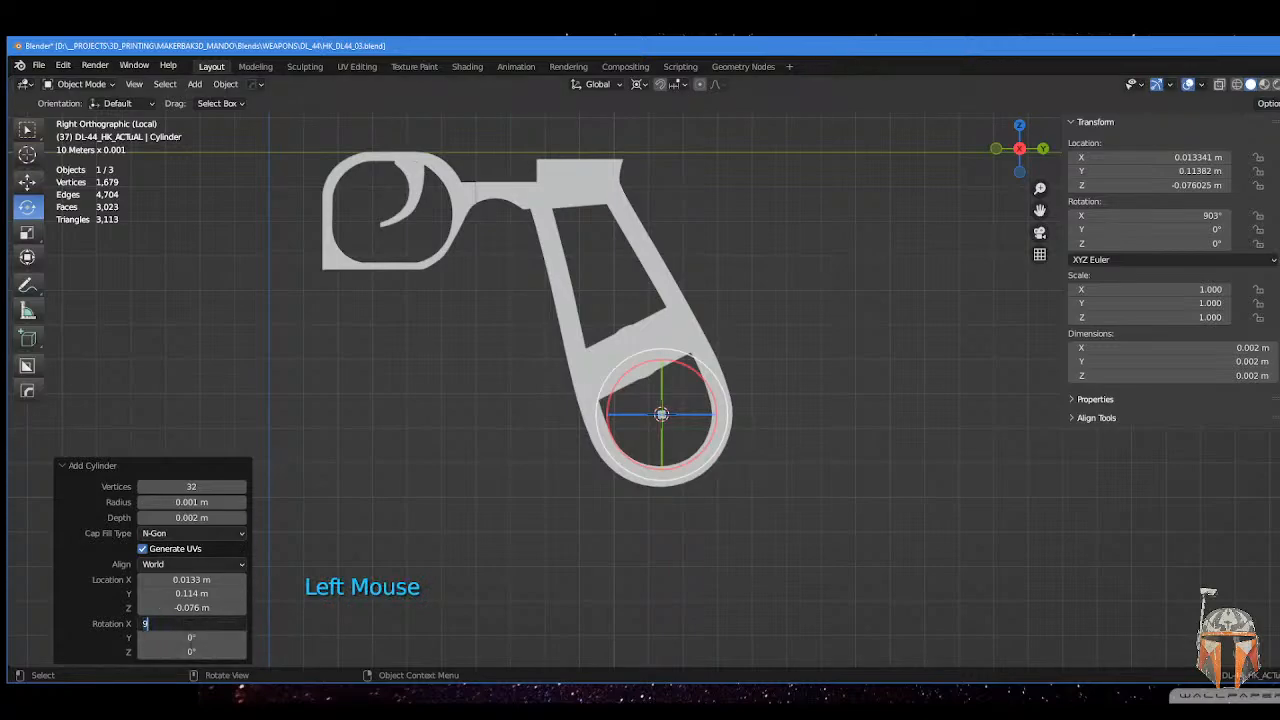
{"action": "type", "text": "0"}
{"action": "key", "text": "Return"}
{"action": "scroll", "coordinate": [675, 431], "scroll_direction": "up", "scroll_amount": 5}
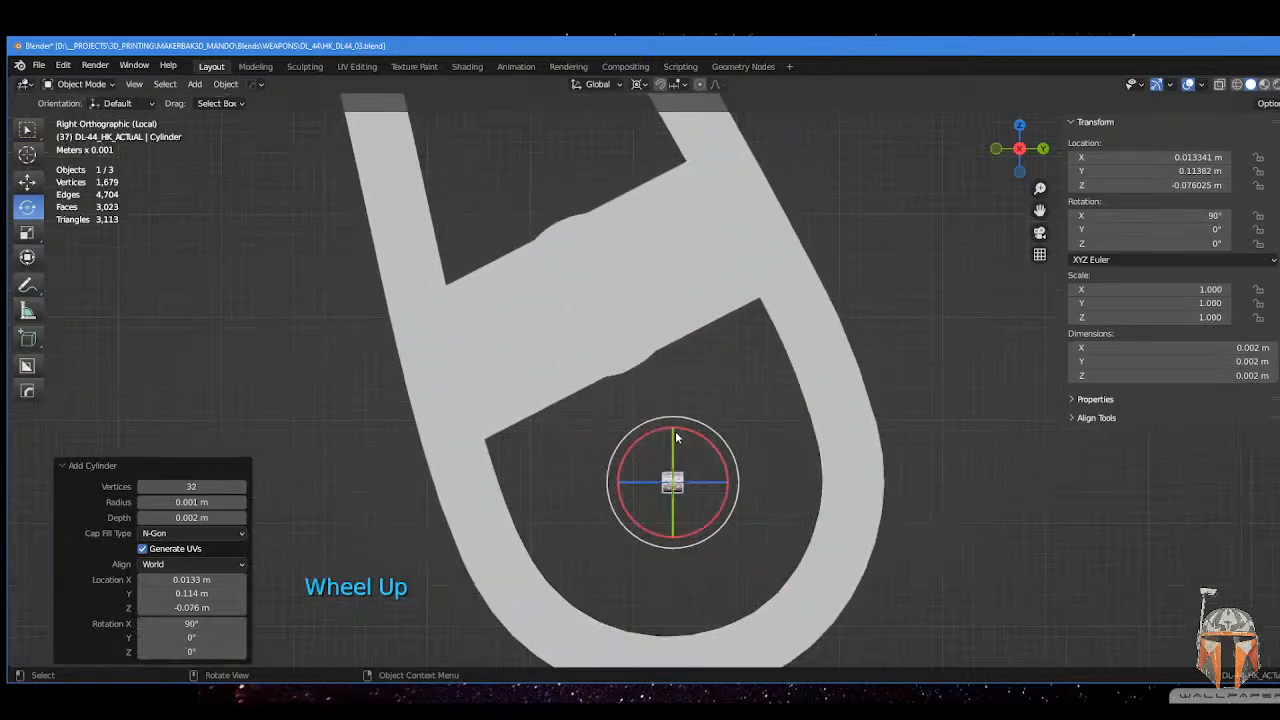
{"action": "scroll", "coordinate": [670, 440], "scroll_direction": "down", "scroll_amount": 2}
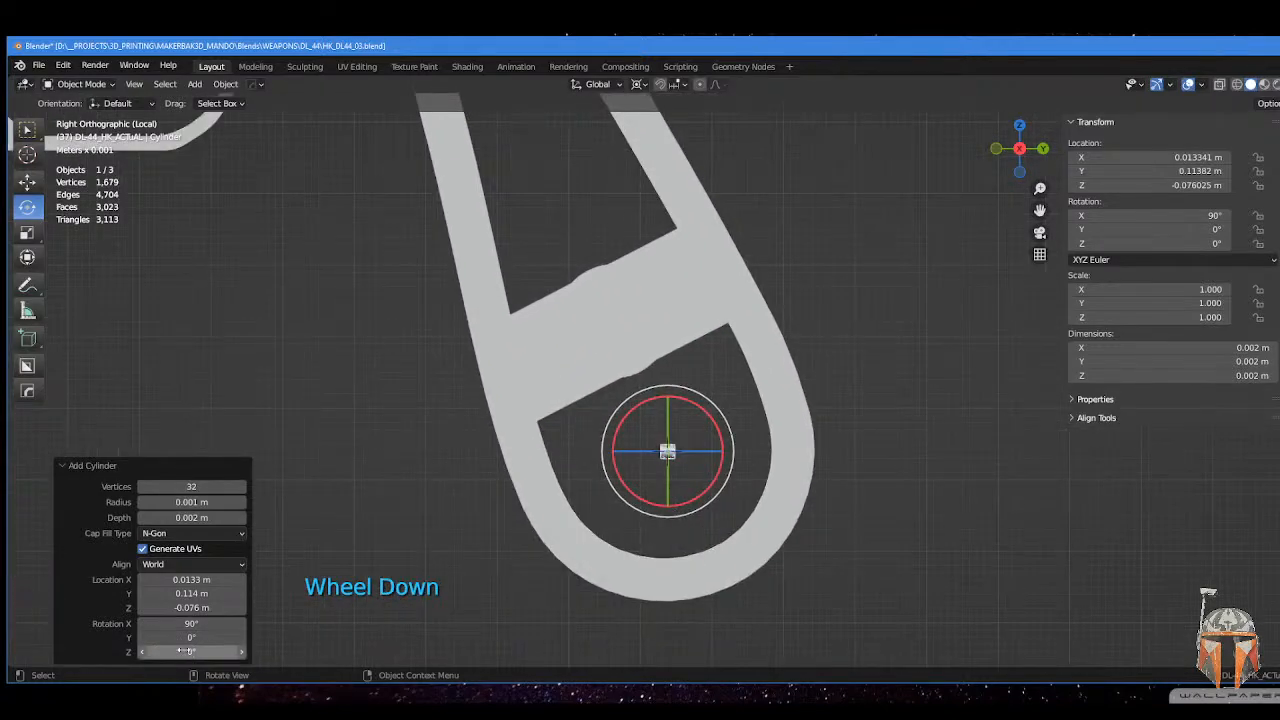
{"action": "left_click", "coordinate": [191, 651]}
{"action": "type", "text": "9"}
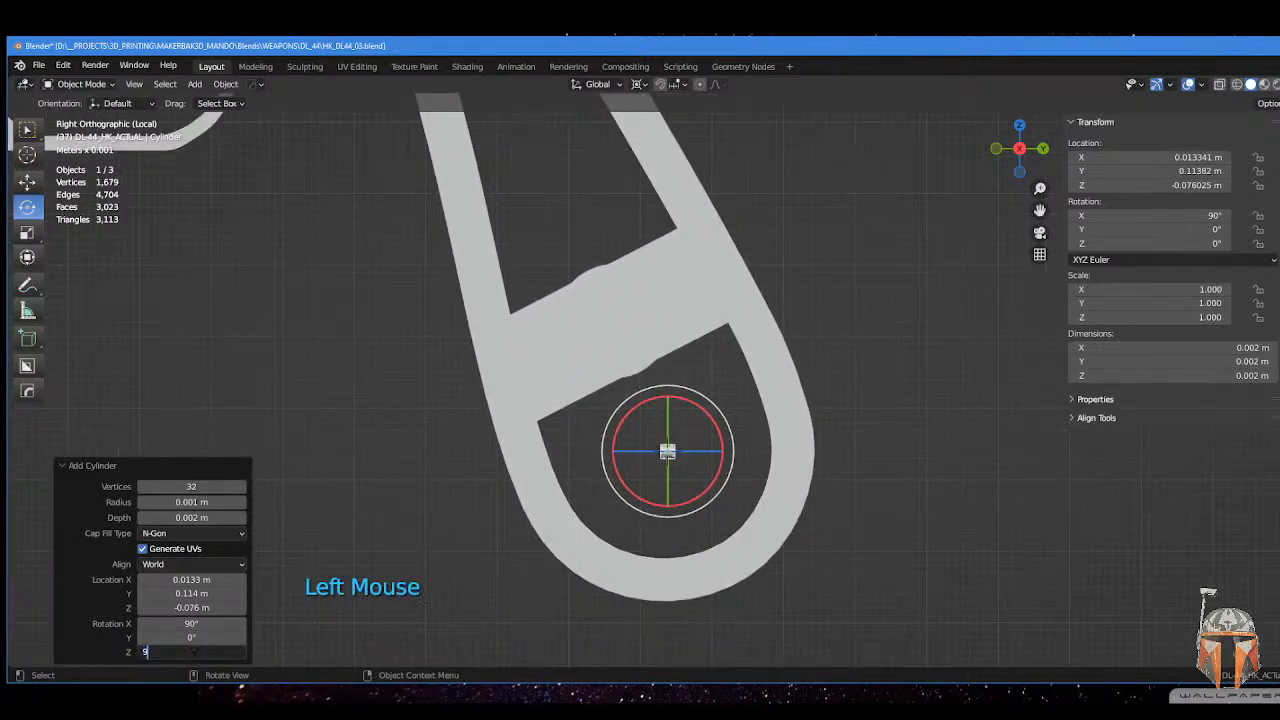
{"action": "type", "text": "0"}
{"action": "key", "text": "Return"}
{"action": "left_click", "coordinate": [192, 656]}
{"action": "type", "text": "0"}
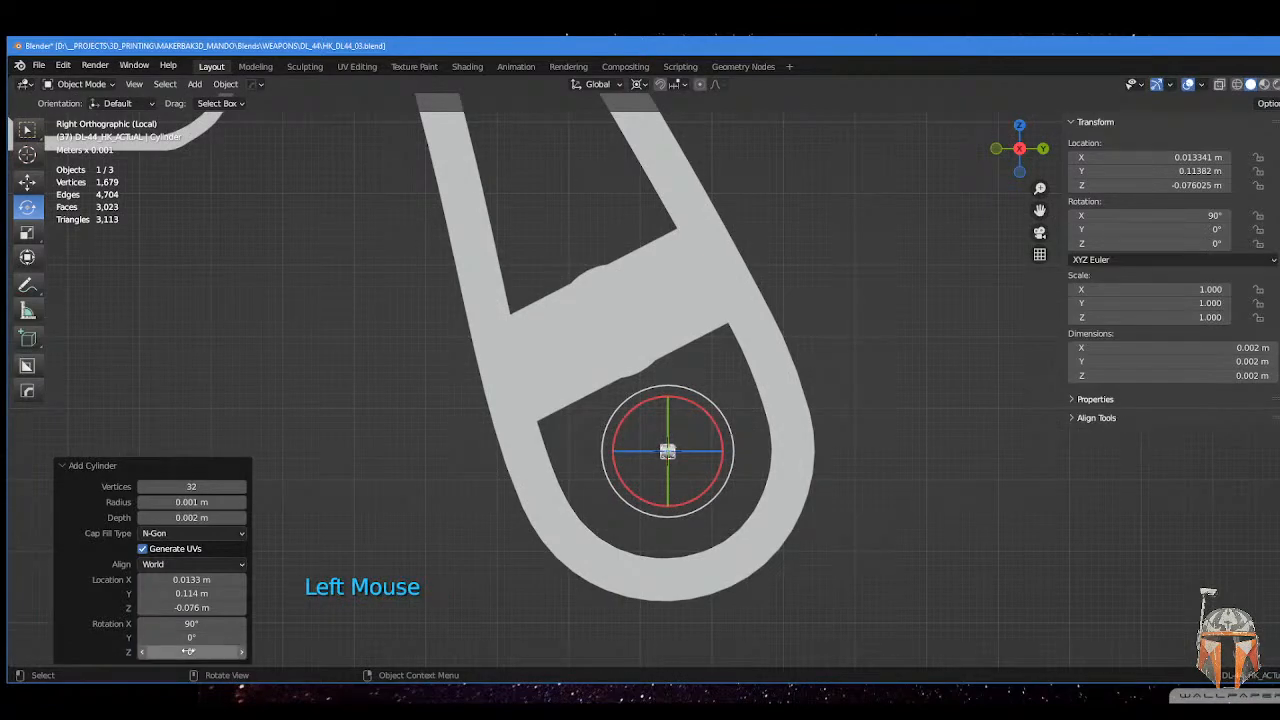
{"action": "key", "text": "Return"}
- Reset the new cylinder's X rotation to 0° and set its Y rotation to 90°
{"action": "left_click", "coordinate": [191, 623]}
{"action": "key", "text": "ctrl+c"}
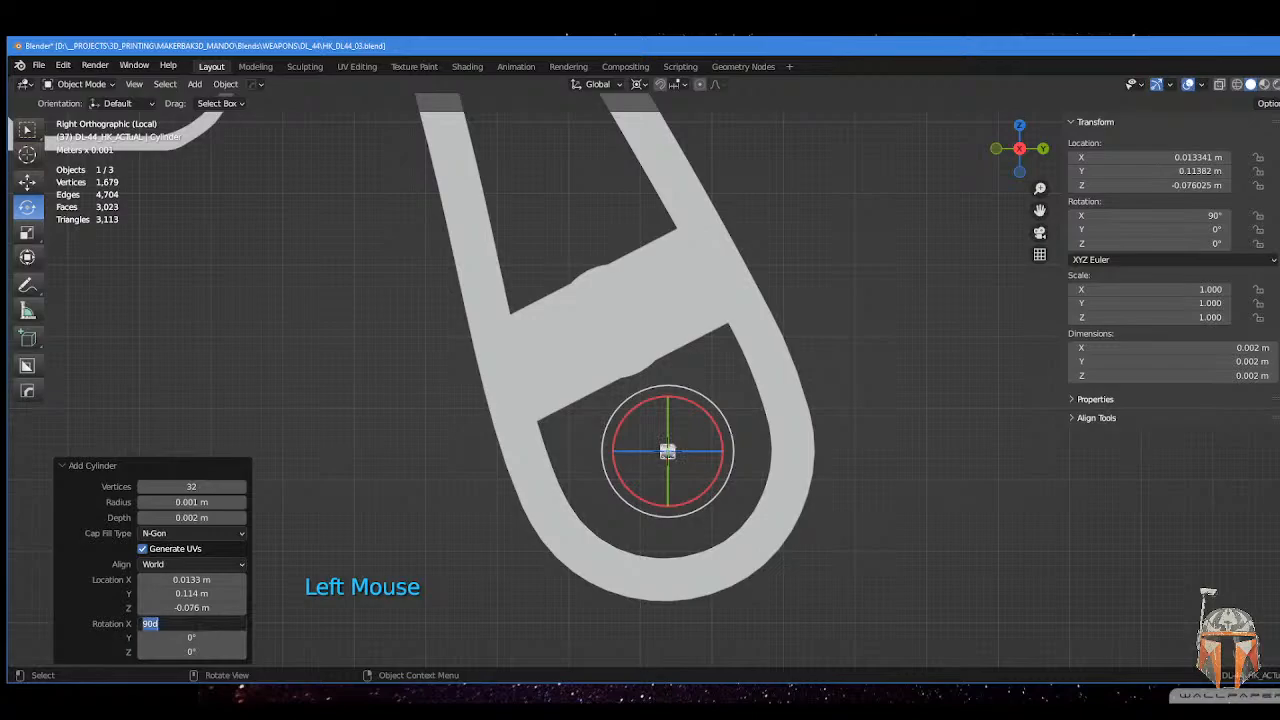
{"action": "left_click", "coordinate": [188, 655]}
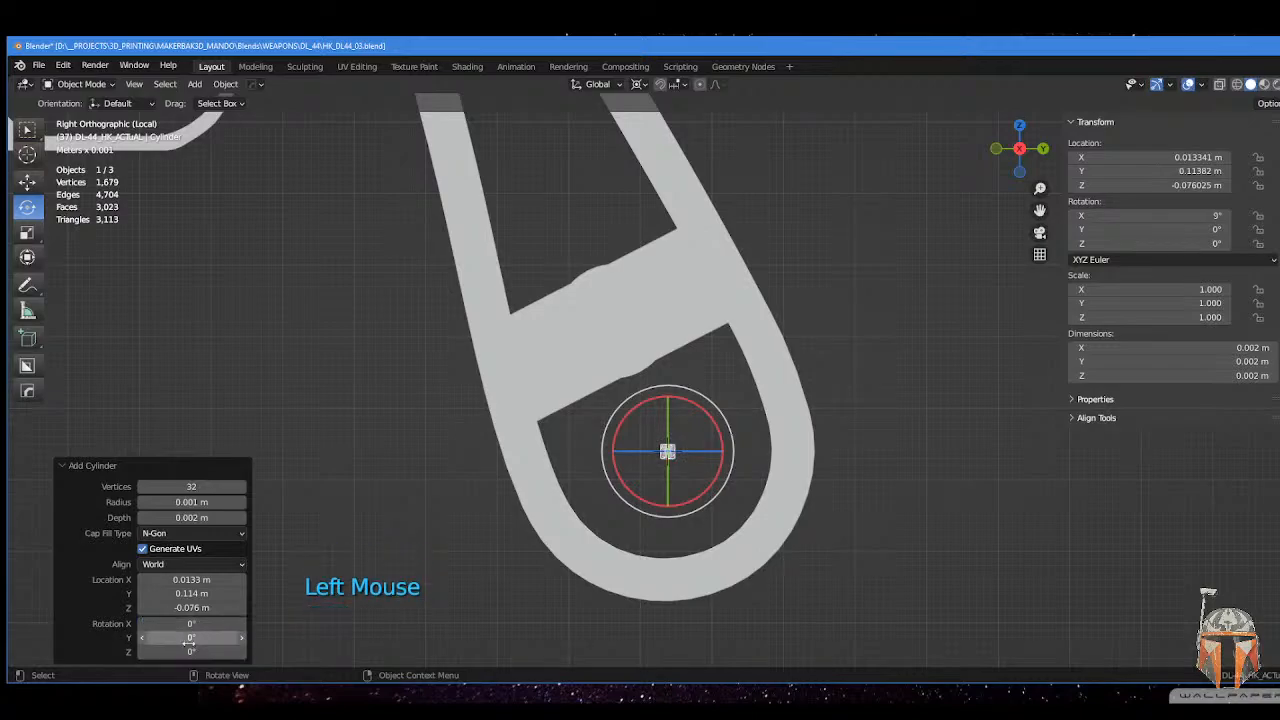
{"action": "left_click", "coordinate": [189, 638]}
{"action": "key", "text": "ctrl+v"}
{"action": "key", "text": "Return"}
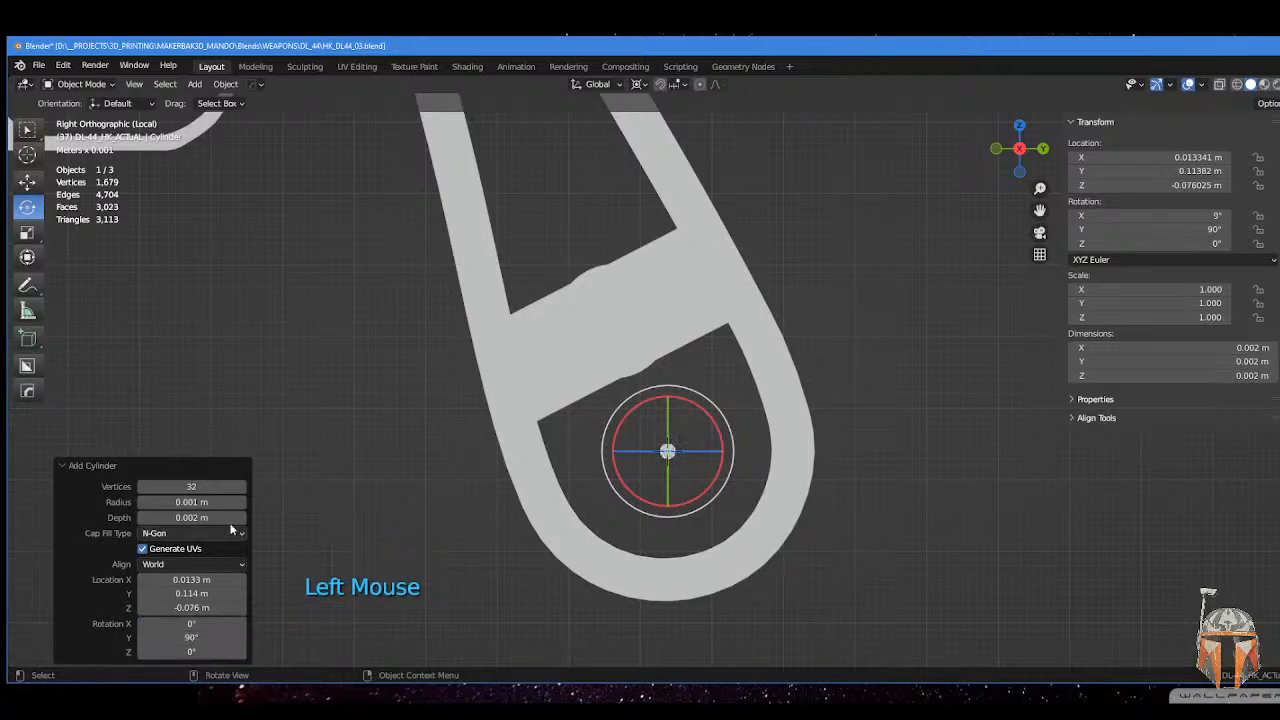
- Enlarge the cylinder's radius to about 0.0207 m and nudge the cylinder to match the grip frame's rounded lower end
{"action": "left_click_drag", "start_coordinate": [190, 502], "coordinate": [1131, 515]}
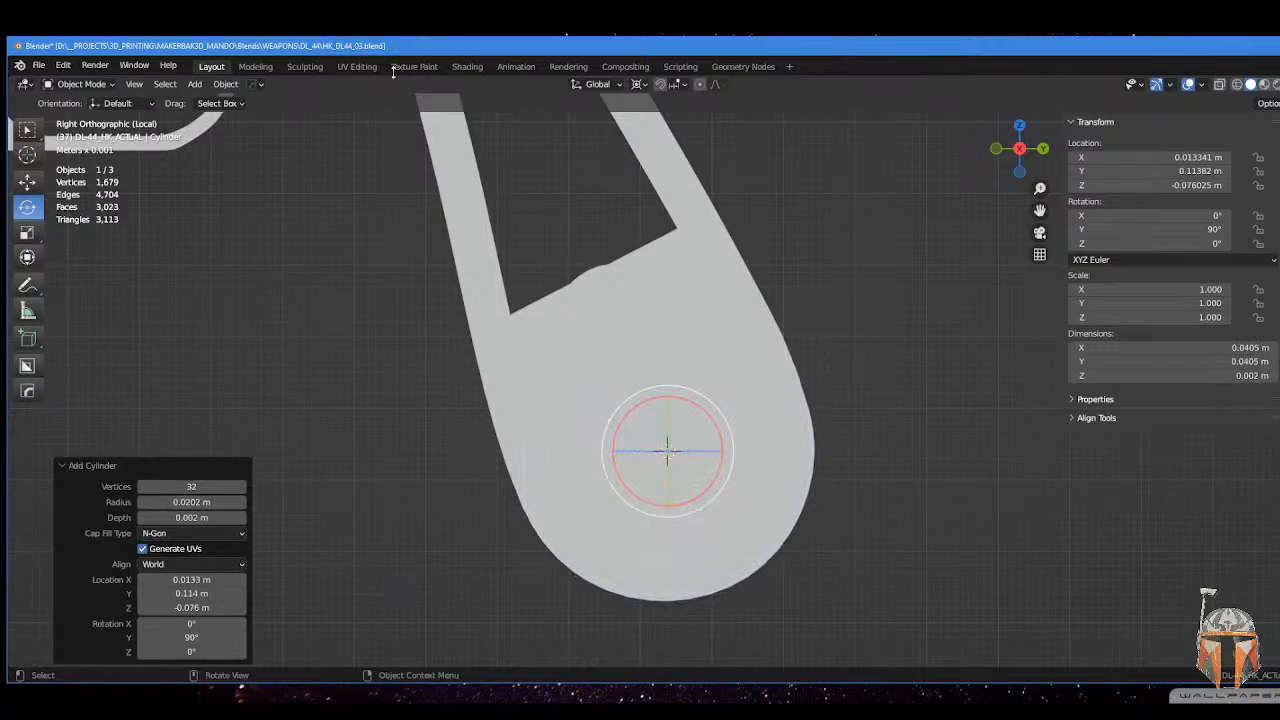
{"action": "scroll", "coordinate": [402, 172], "scroll_direction": "down", "scroll_amount": 3}
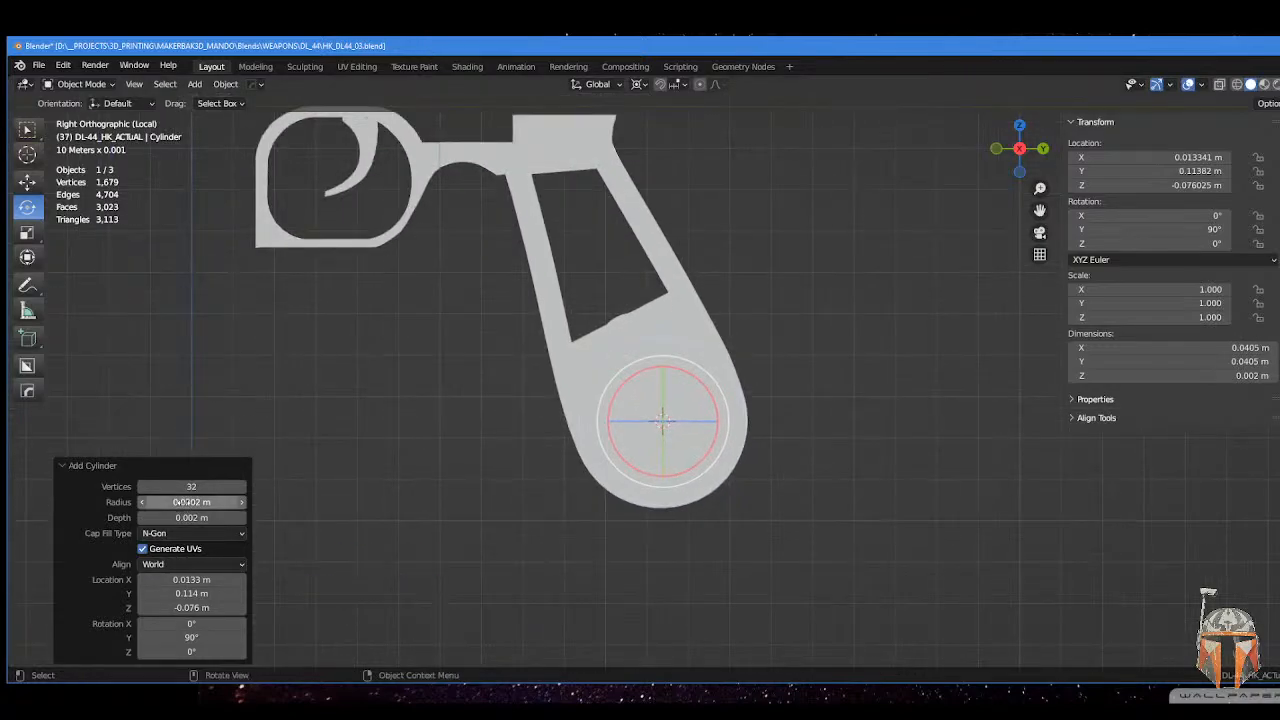
{"action": "left_click_drag", "start_coordinate": [190, 503], "coordinate": [235, 502]}
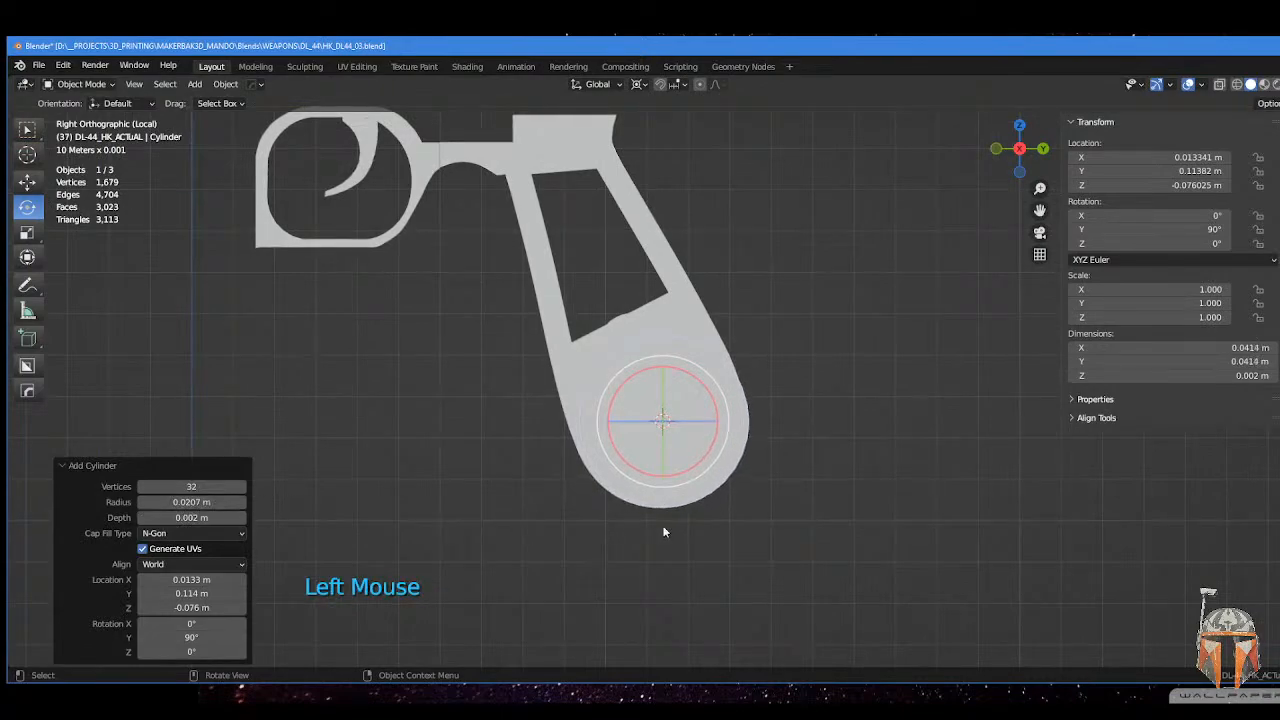
{"action": "key", "text": "g"}
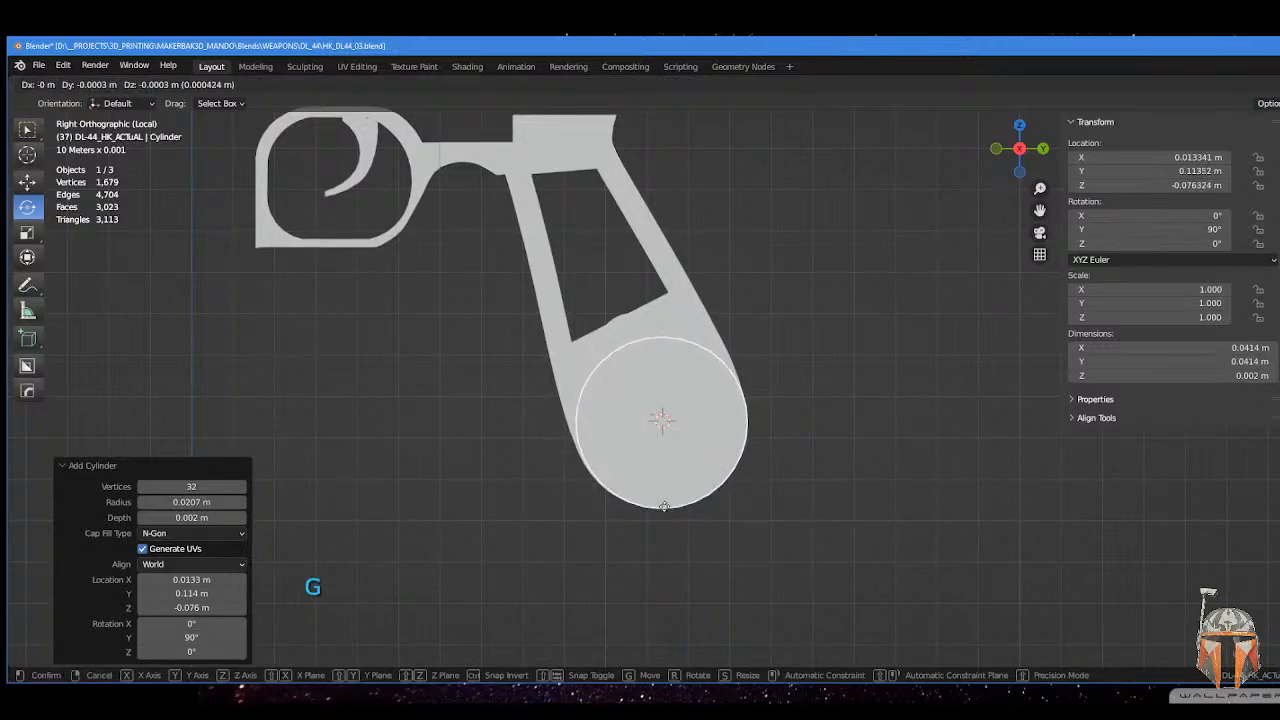
{"action": "left_click", "coordinate": [665, 508]}
- Delete all of the cylinder's faces except the outward-facing round cap
{"action": "middle_click_drag", "start_coordinate": [742, 452], "coordinate": [694, 514], "text": "shift"}
{"action": "key", "text": "Tab"}
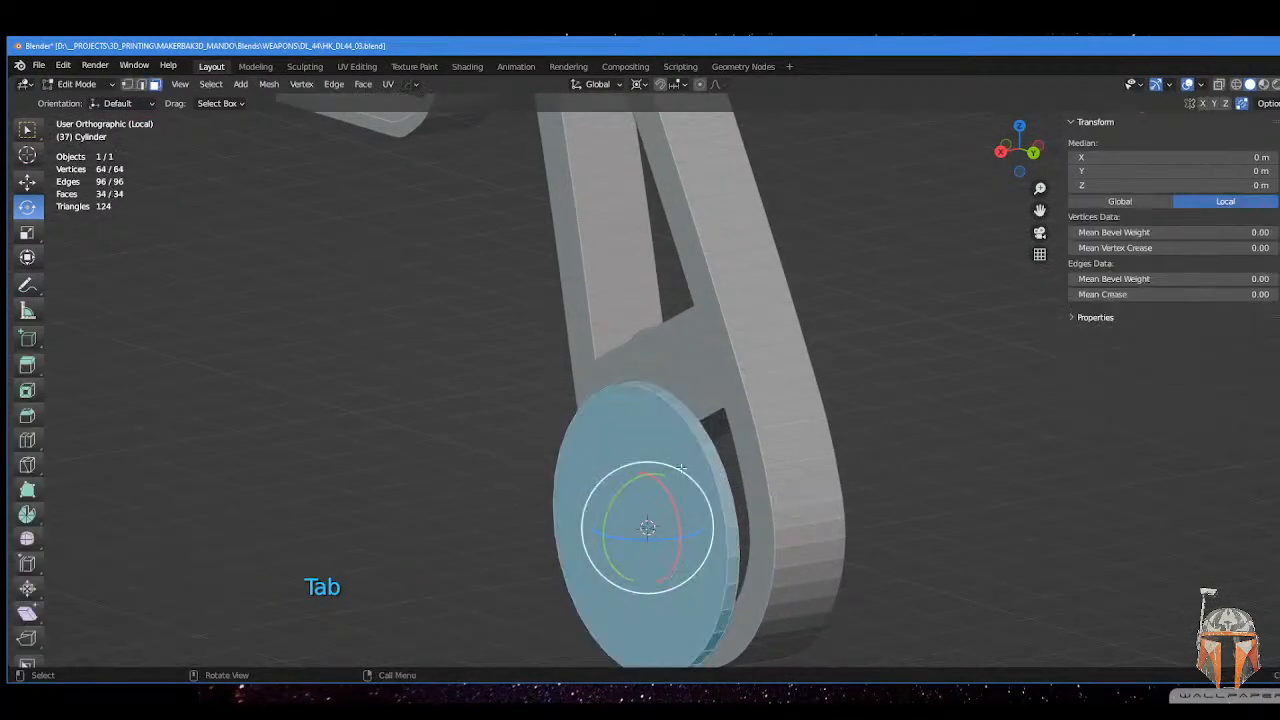
{"action": "left_click", "coordinate": [647, 523]}
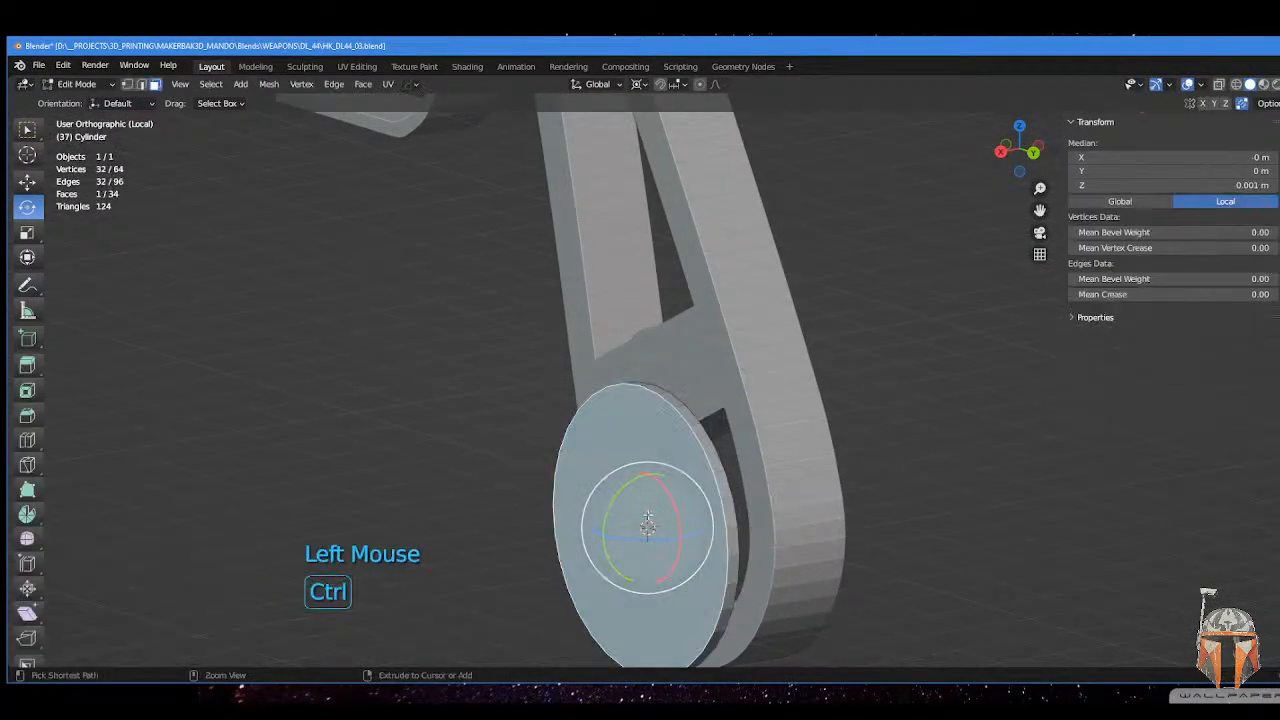
{"action": "key", "text": "ctrl+i"}
{"action": "left_click", "coordinate": [729, 471]}
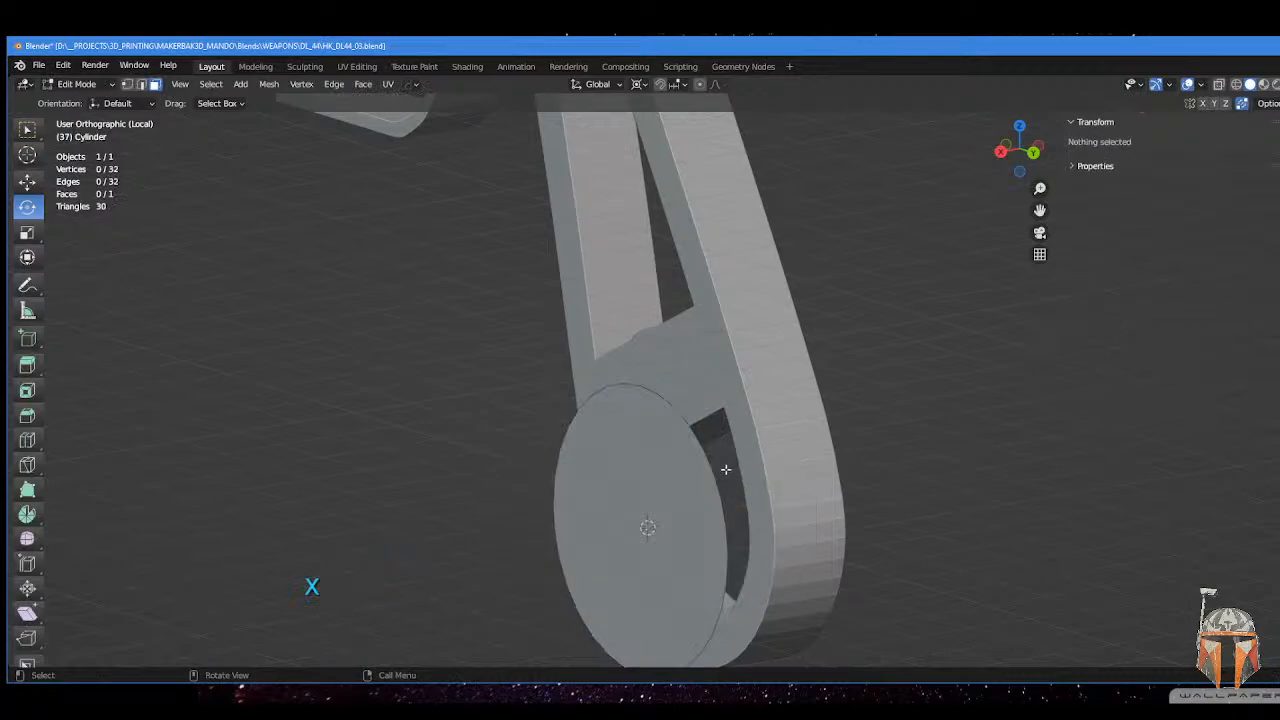
- In right view, move two vertices on the disc's upper rear side out onto the grip frame's rear outline
{"action": "key", "text": "KP_3"}
{"action": "left_click", "coordinate": [715, 500]}
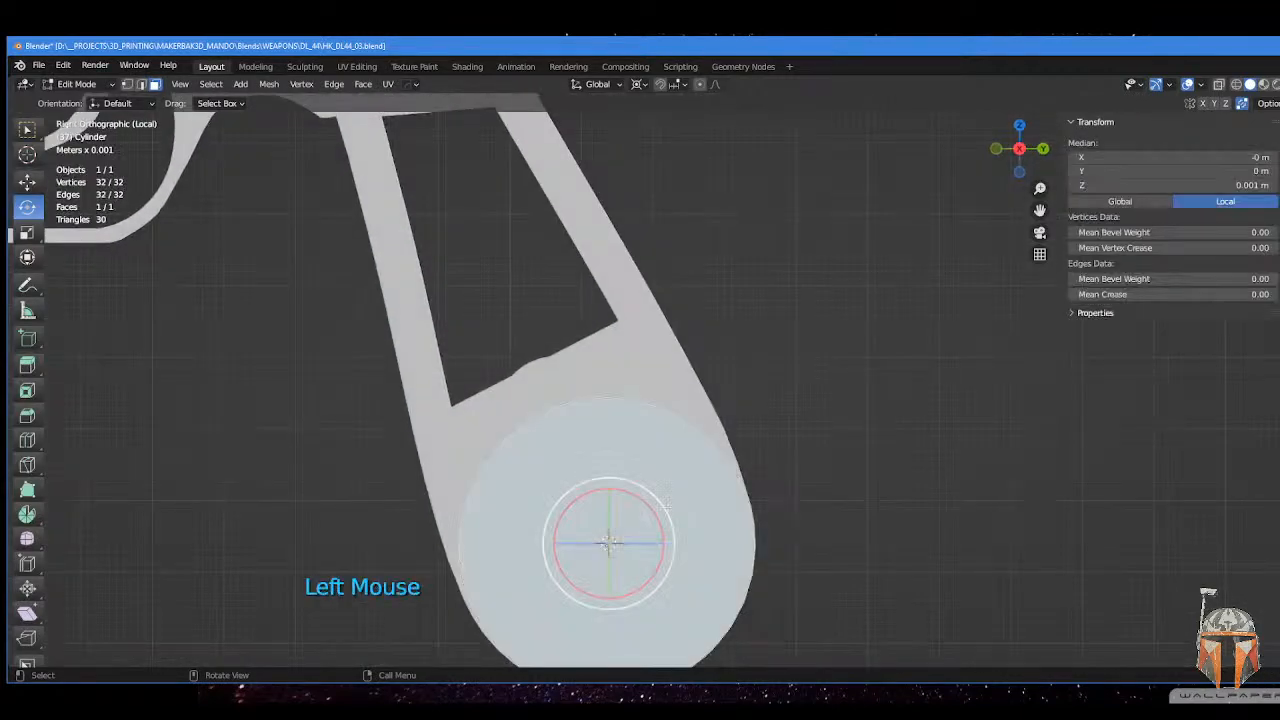
{"action": "middle_click_drag", "start_coordinate": [712, 500], "coordinate": [710, 377], "text": "shift"}
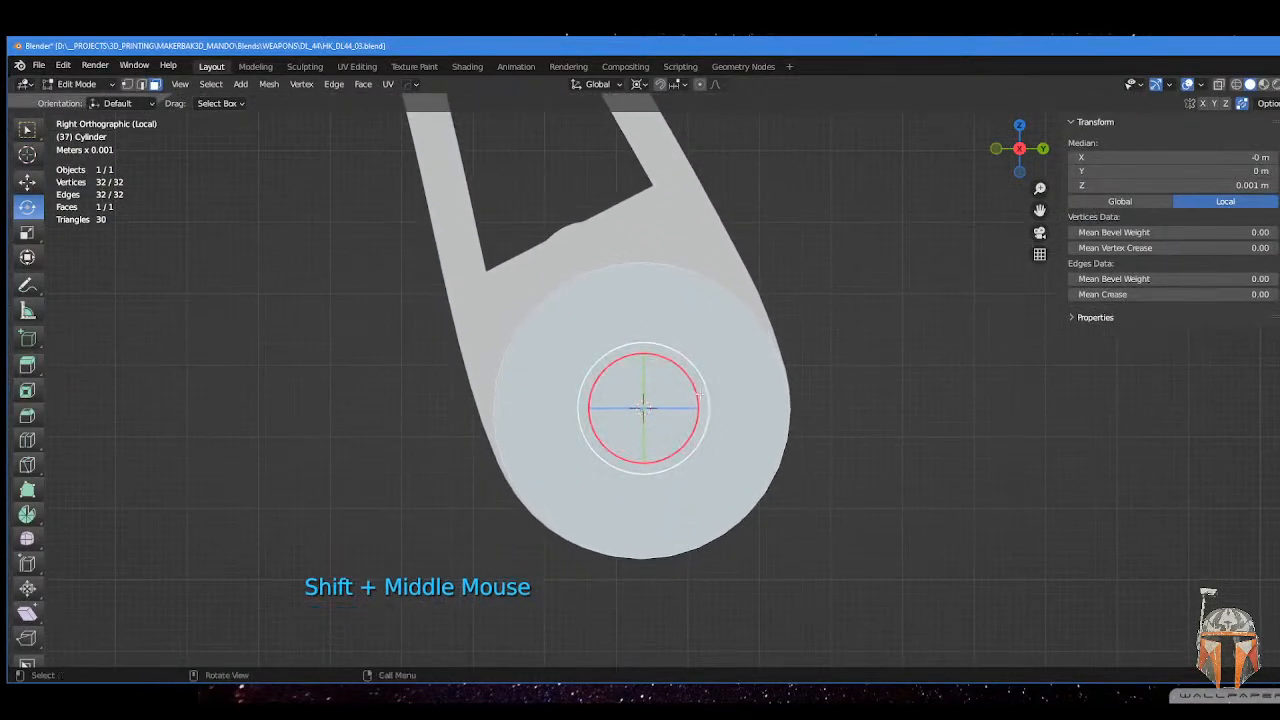
{"action": "middle_click_drag", "start_coordinate": [567, 400], "coordinate": [603, 487], "text": "shift"}
{"action": "key", "text": "Tab"}
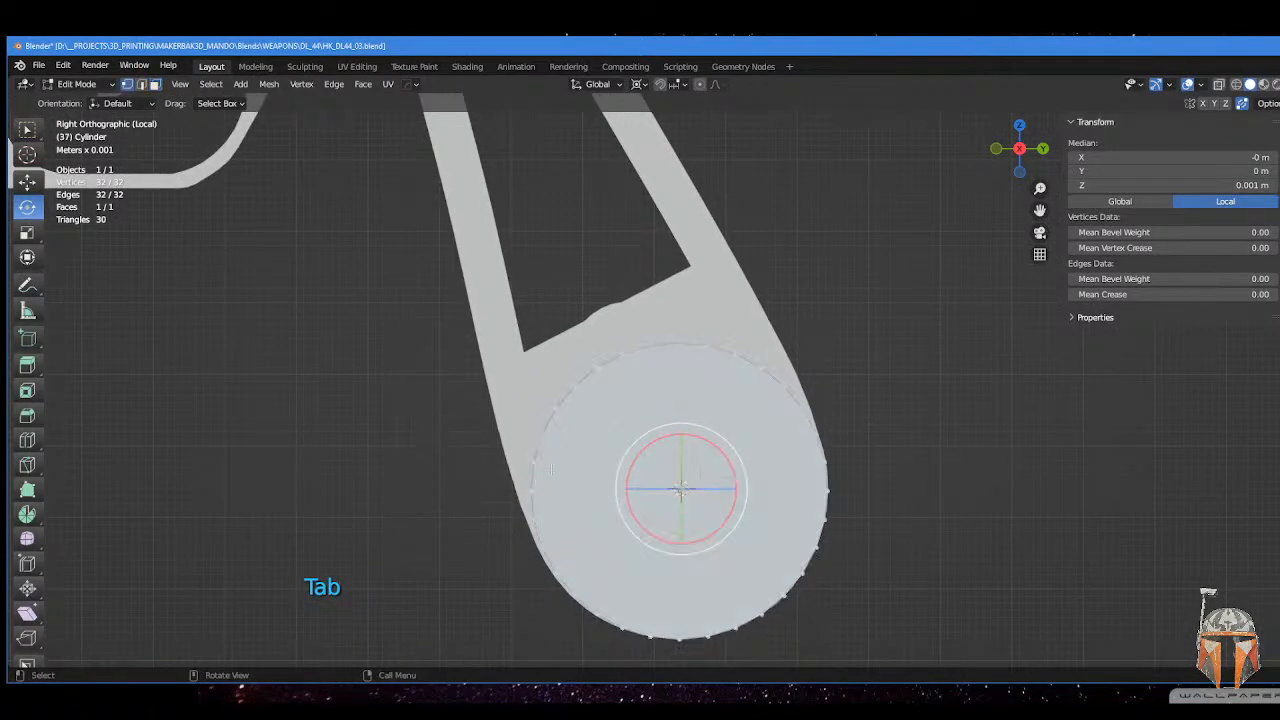
{"action": "scroll", "coordinate": [682, 372], "scroll_direction": "down", "scroll_amount": 2}
{"action": "middle_click_drag", "start_coordinate": [687, 379], "coordinate": [678, 445], "text": "shift"}
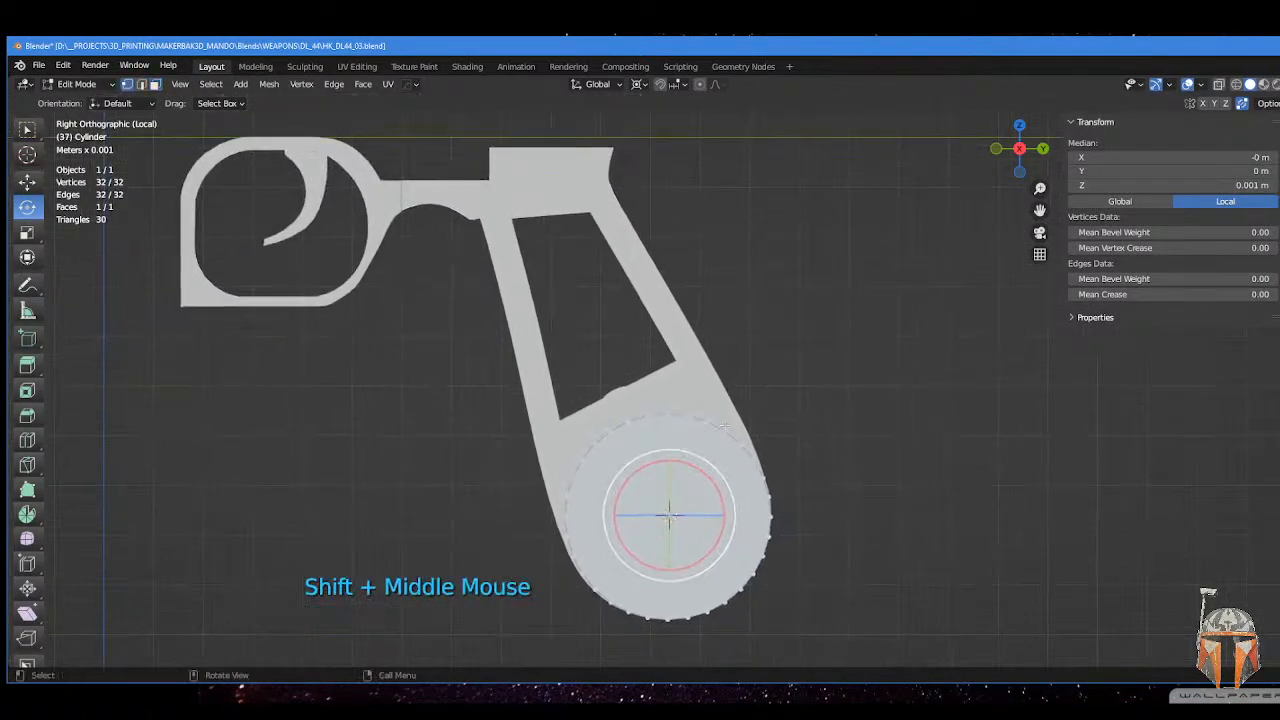
{"action": "left_click", "coordinate": [758, 470]}
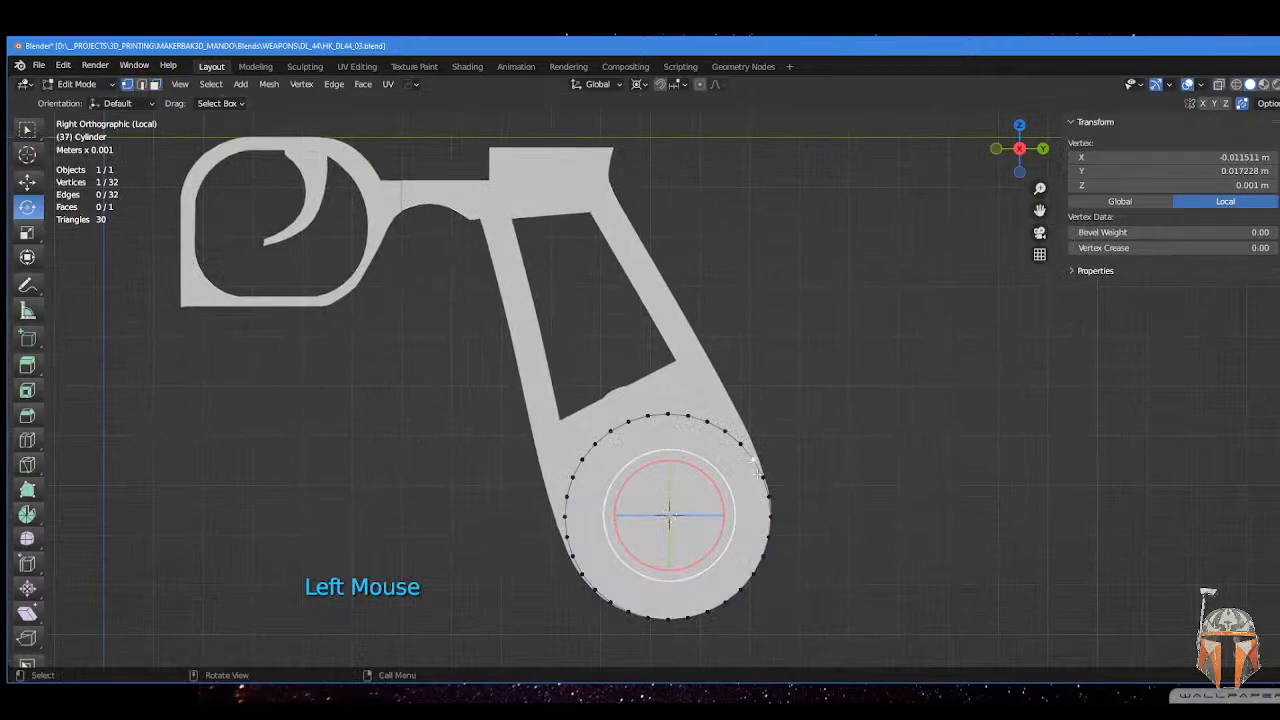
{"action": "key", "text": "g"}
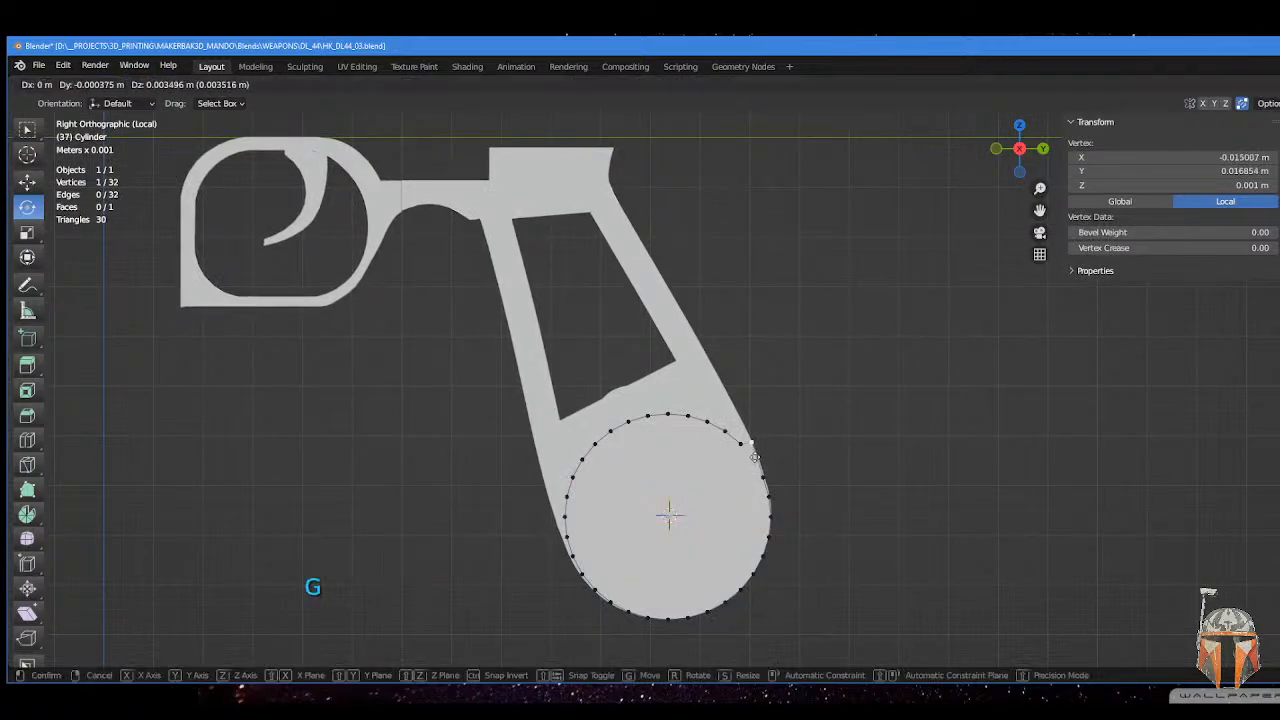
{"action": "left_click", "coordinate": [747, 447]}
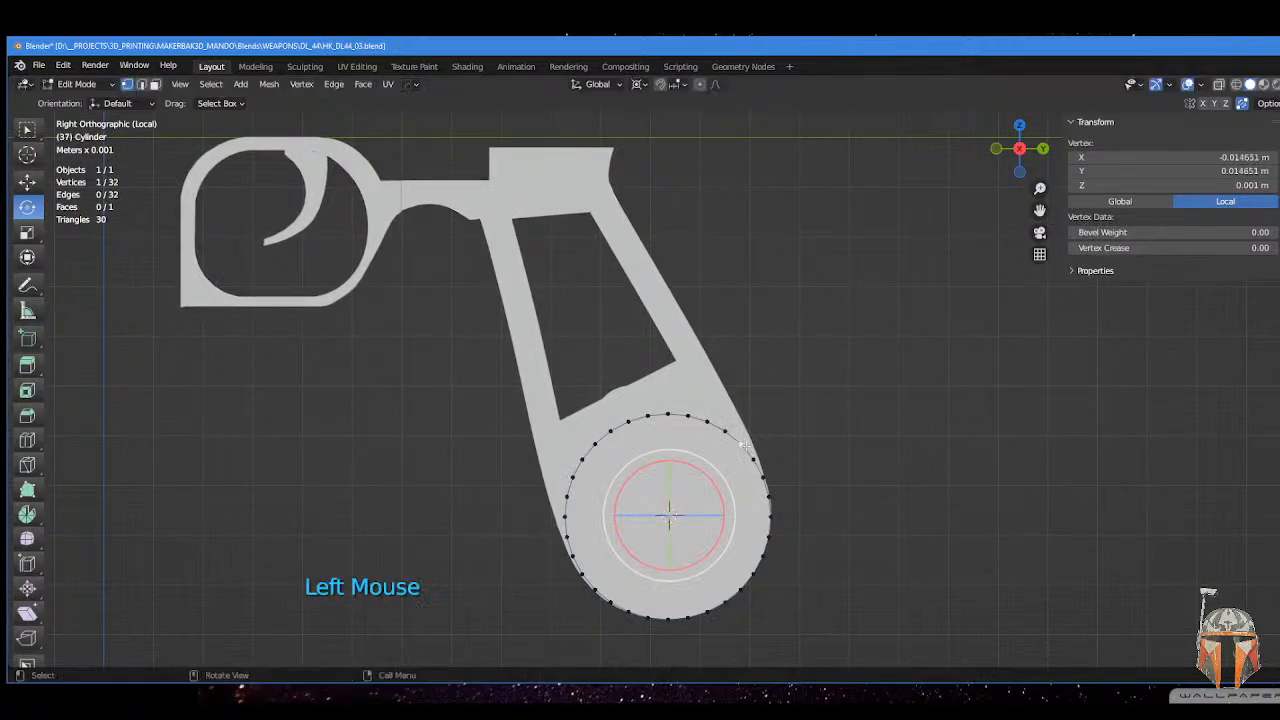
{"action": "key", "text": "g"}
{"action": "left_click", "coordinate": [748, 445]}
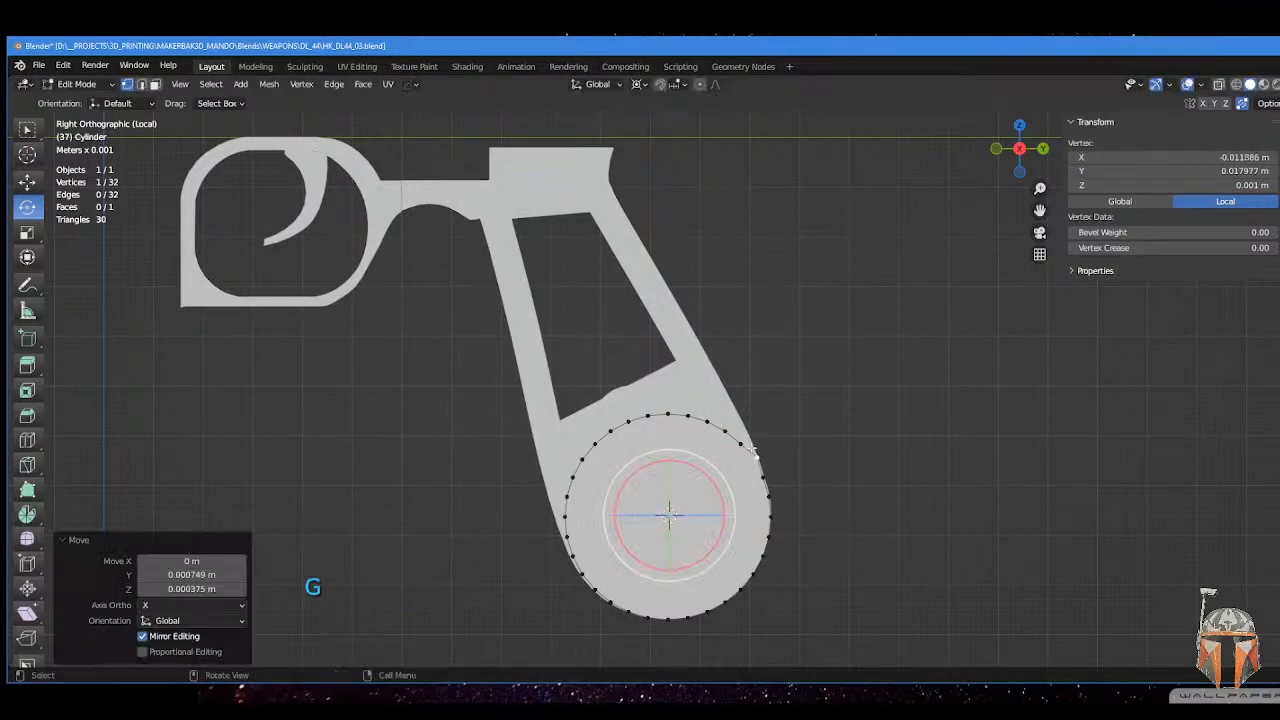
{"action": "key", "text": "g"}
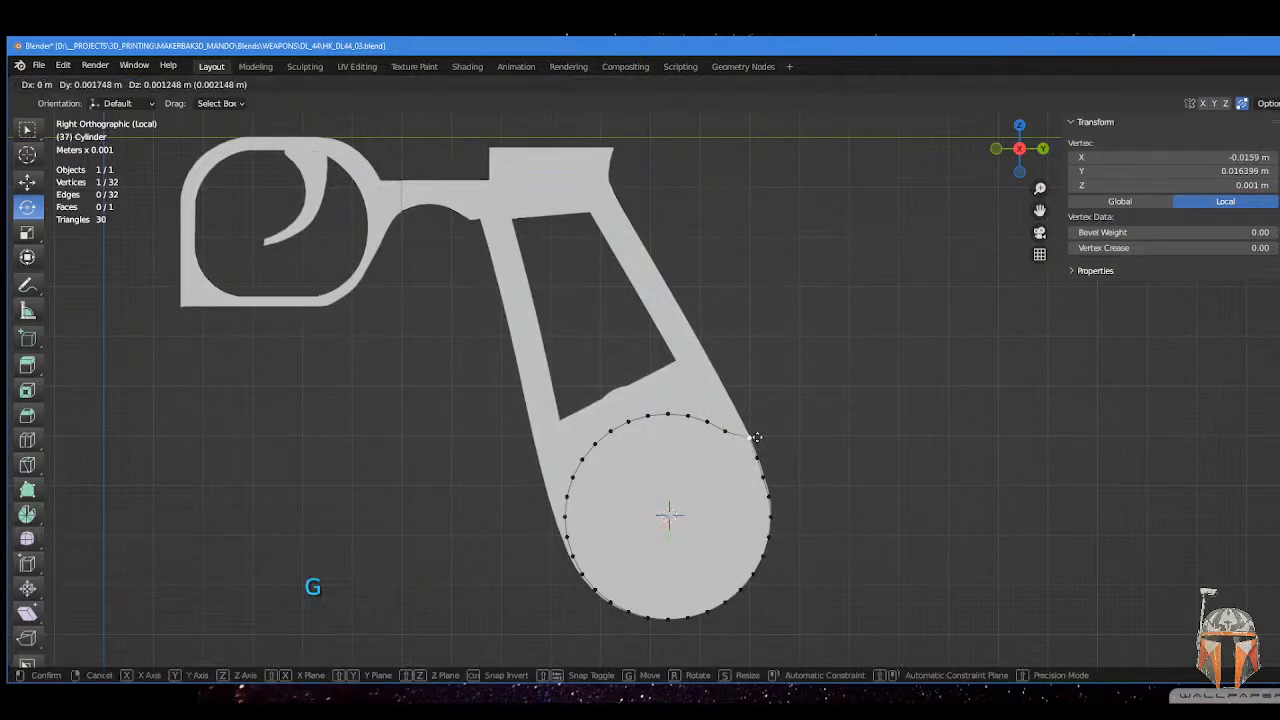
{"action": "left_click", "coordinate": [756, 437]}
- Fine-tune the three rear-side vertices just below the disc's outermost moved corner so they follow the grip frame's rear curve
{"action": "middle_click_drag", "start_coordinate": [794, 470], "coordinate": [777, 371], "text": "shift"}
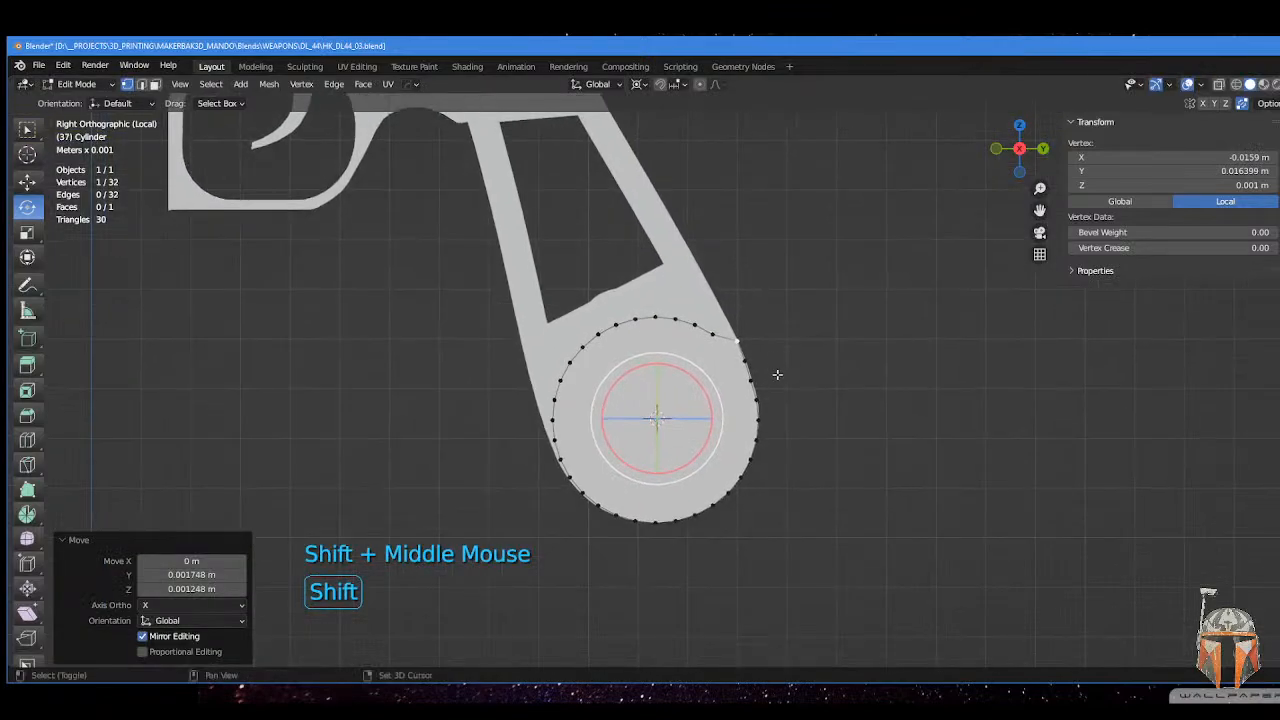
{"action": "scroll", "coordinate": [778, 374], "scroll_direction": "up", "scroll_amount": 3}
{"action": "left_click", "coordinate": [828, 367]}
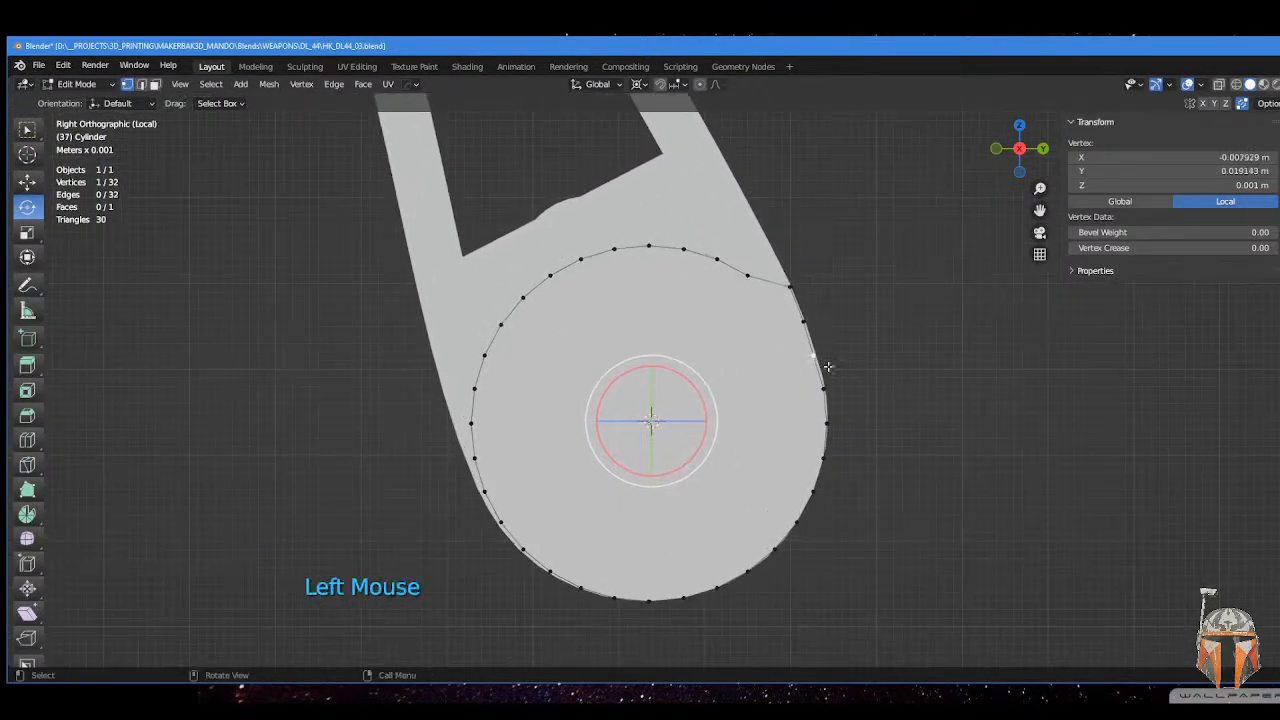
{"action": "key", "text": "g"}
{"action": "left_click", "coordinate": [824, 368]}
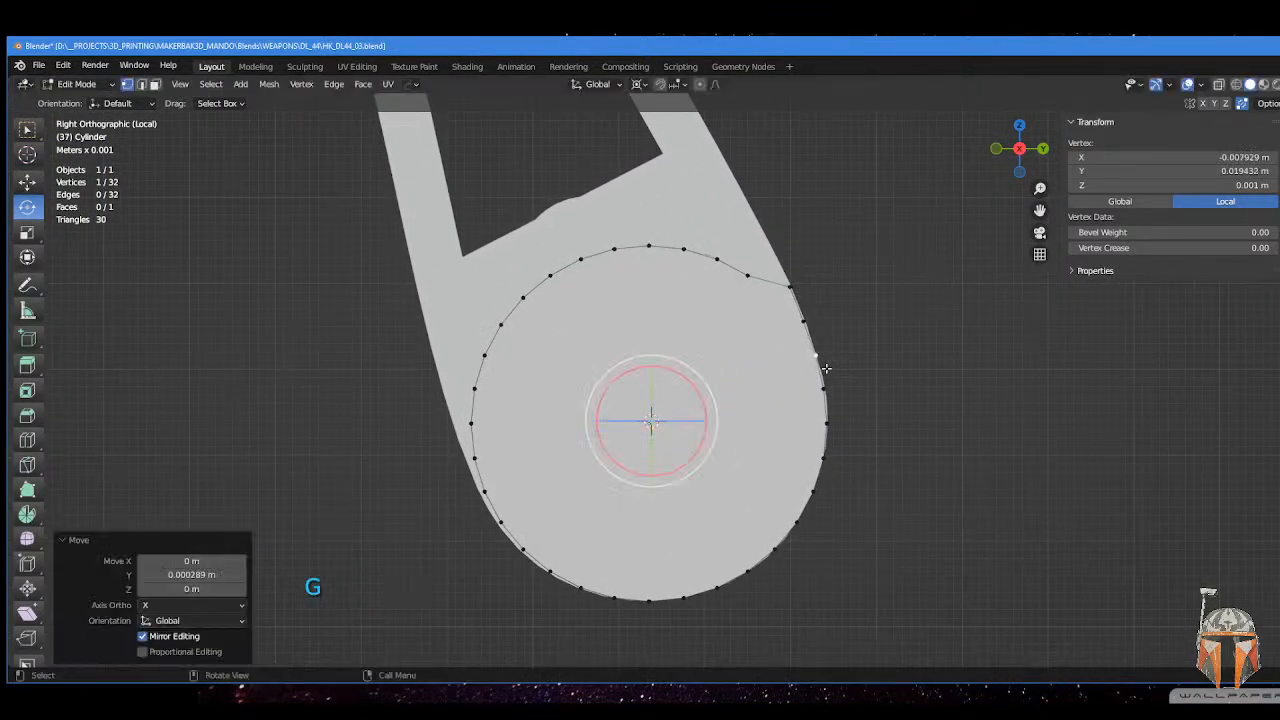
{"action": "key", "text": "g"}
{"action": "left_click", "coordinate": [808, 323]}
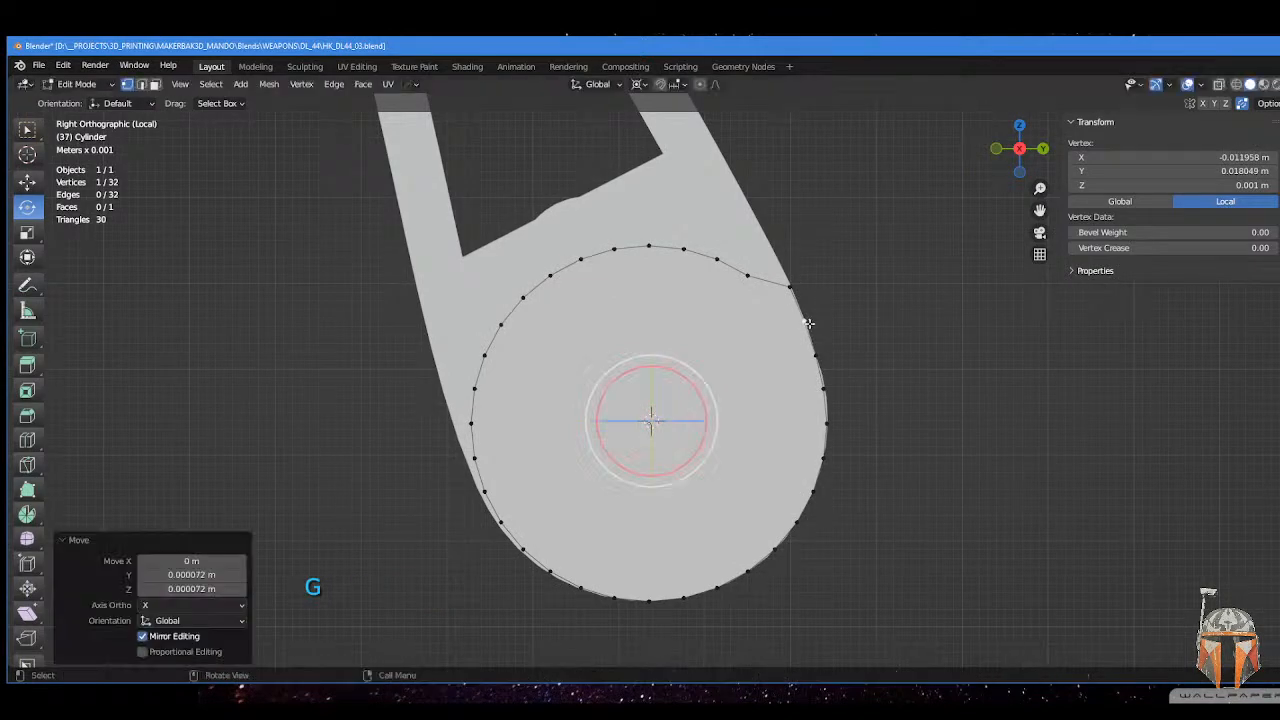
{"action": "left_click", "coordinate": [826, 392]}
{"action": "key", "text": "g"}
{"action": "left_click", "coordinate": [828, 392]}
{"action": "middle_click_drag", "start_coordinate": [727, 476], "coordinate": [761, 372], "text": "shift"}
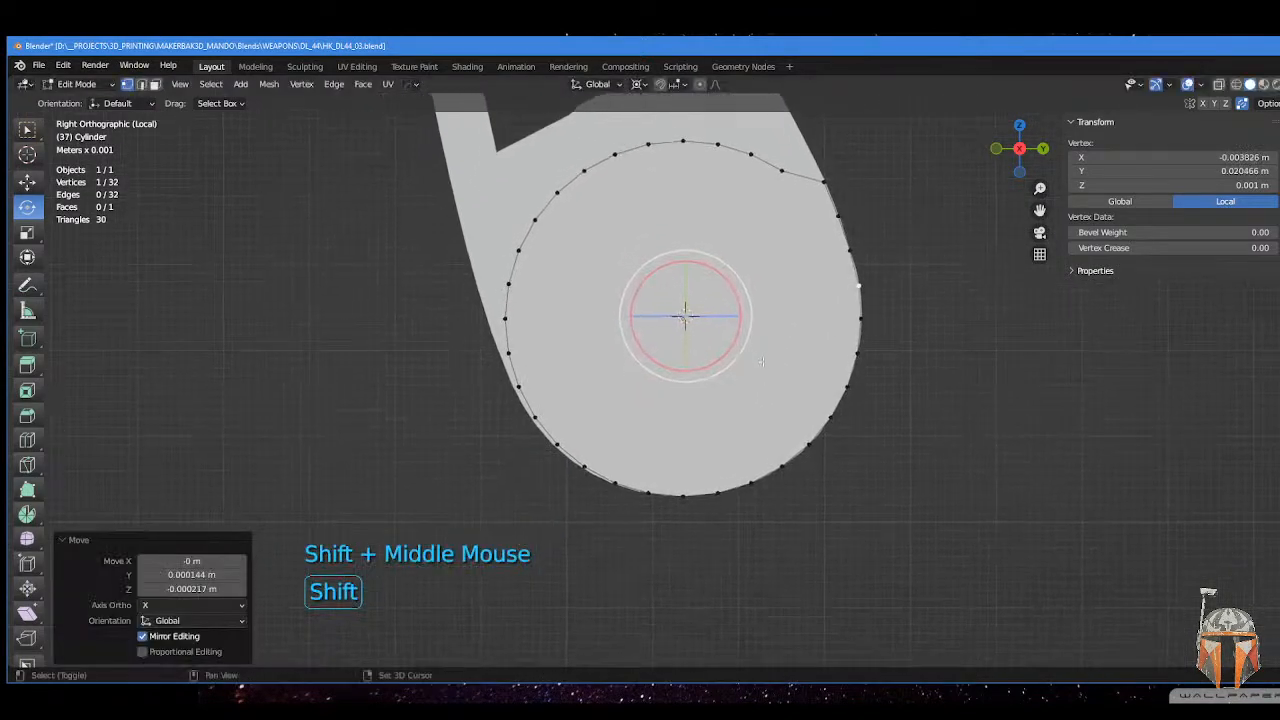
- Move three vertices on the disc's lower front side outward onto the grip frame's curved outline
{"action": "left_click", "coordinate": [586, 468]}
{"action": "key", "text": "g"}
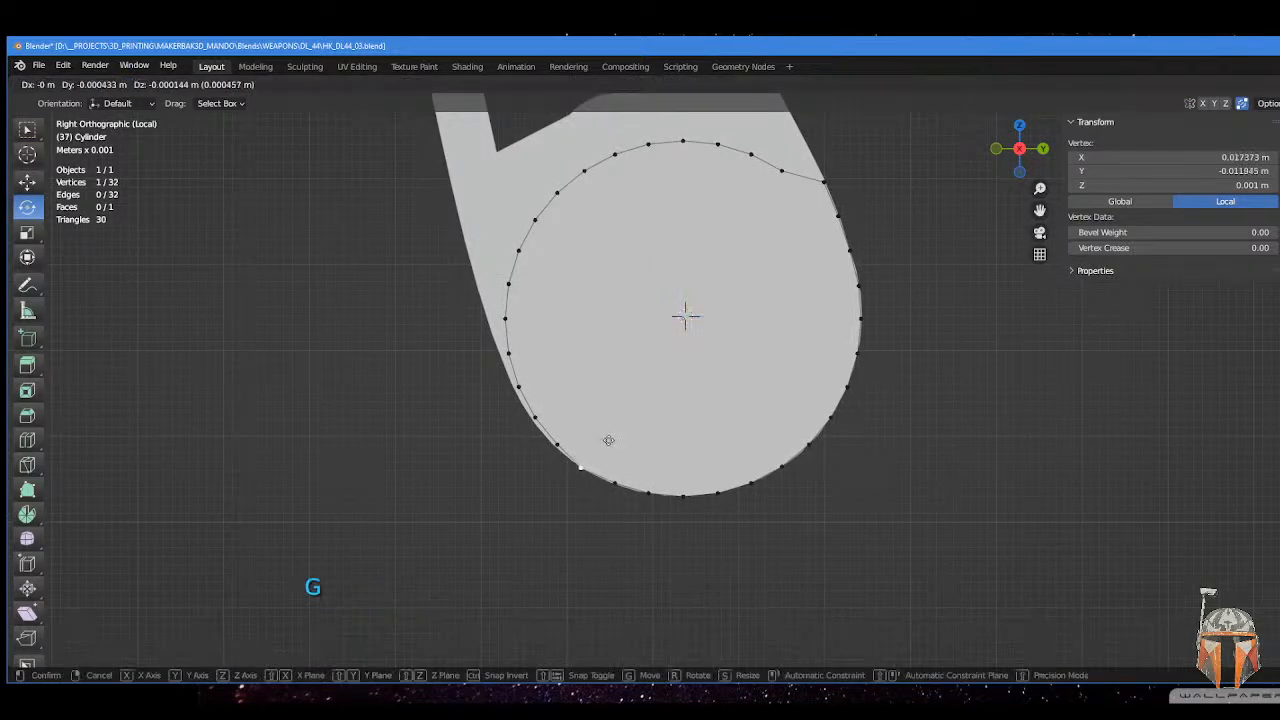
{"action": "left_click", "coordinate": [611, 440]}
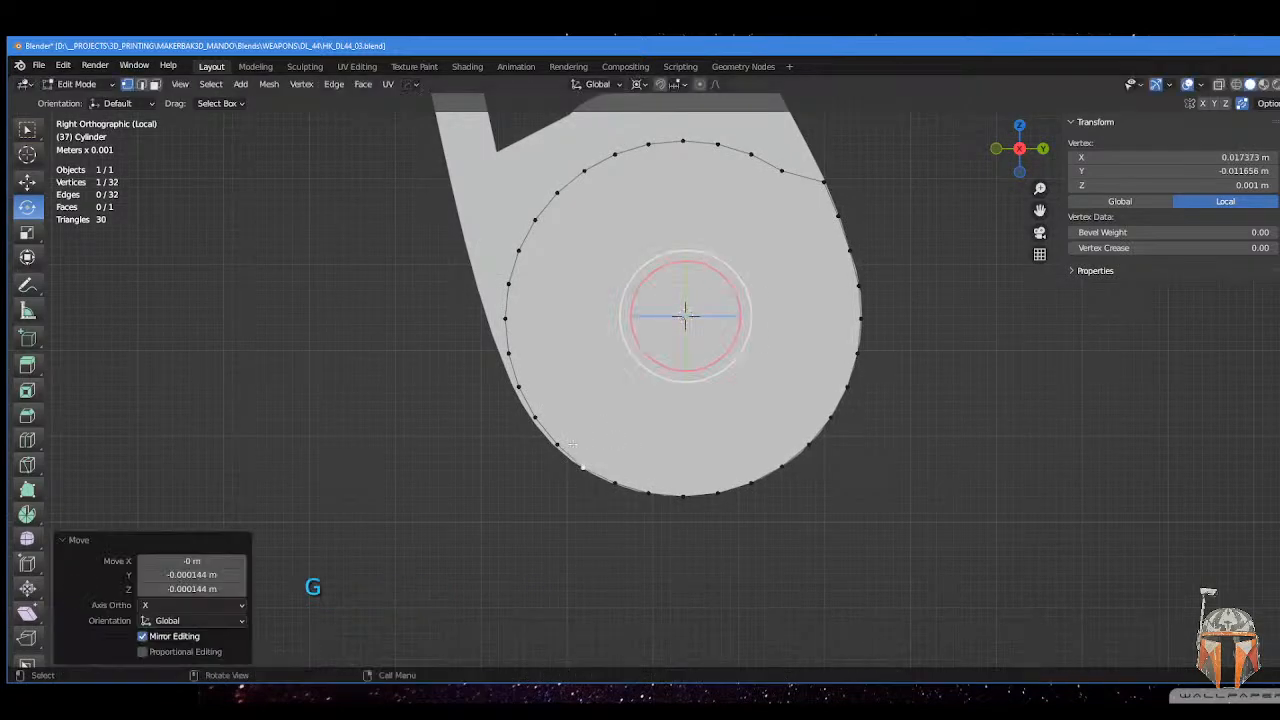
{"action": "left_click", "coordinate": [560, 444]}
{"action": "key", "text": "g"}
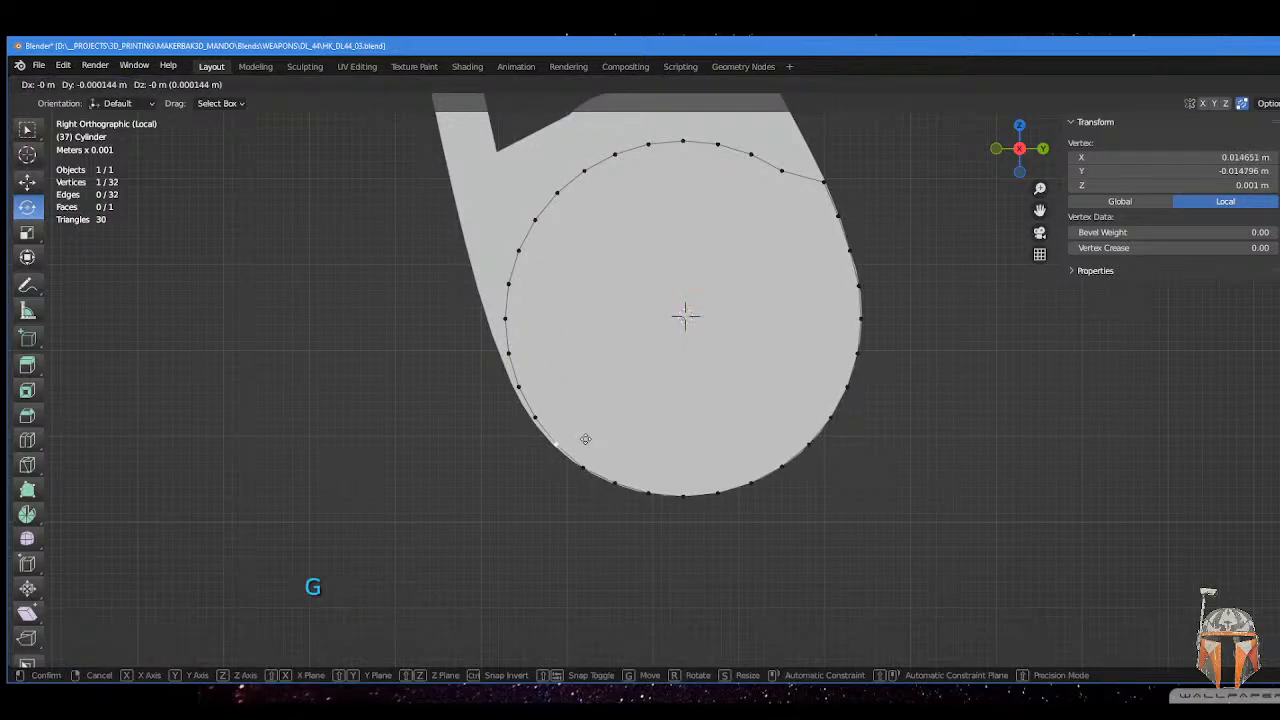
{"action": "left_click", "coordinate": [585, 439]}
{"action": "left_click", "coordinate": [538, 416]}
{"action": "key", "text": "g"}
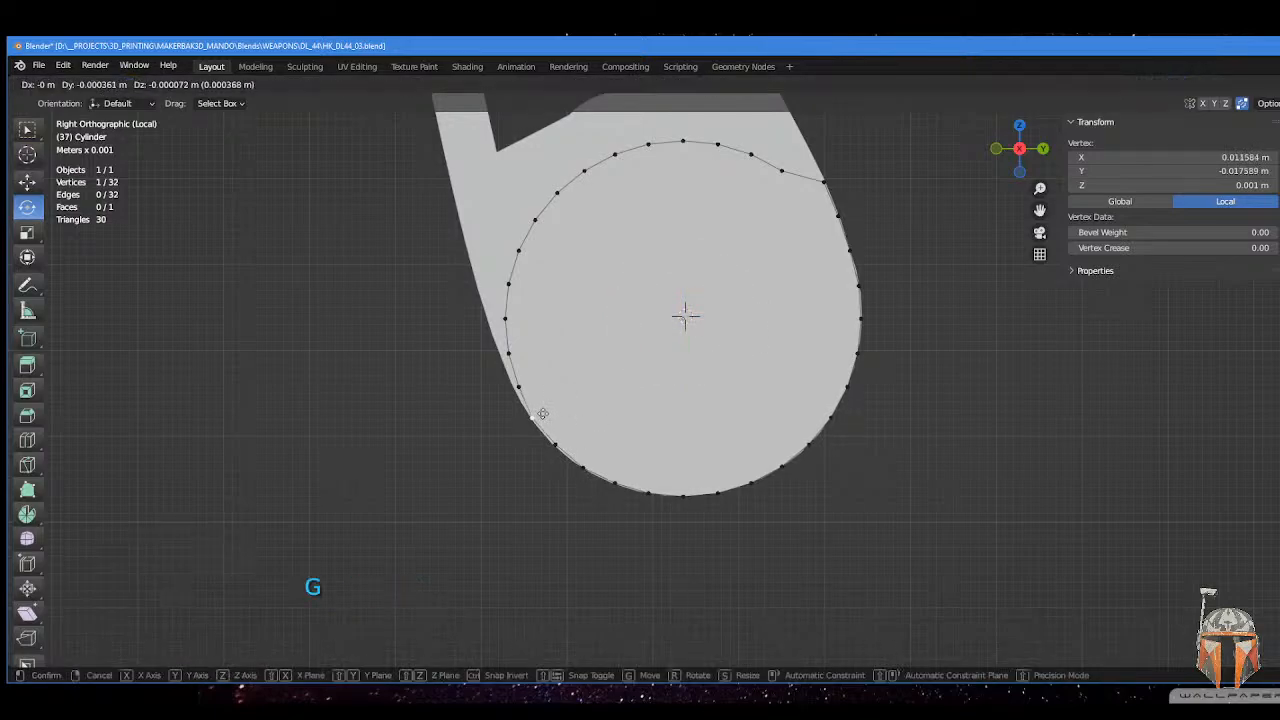
{"action": "left_click", "coordinate": [542, 413]}
- Move the next three vertices up the disc's front side outward onto the grip frame's front edge
{"action": "left_click", "coordinate": [518, 387]}
{"action": "key", "text": "g"}
{"action": "left_click", "coordinate": [528, 386]}
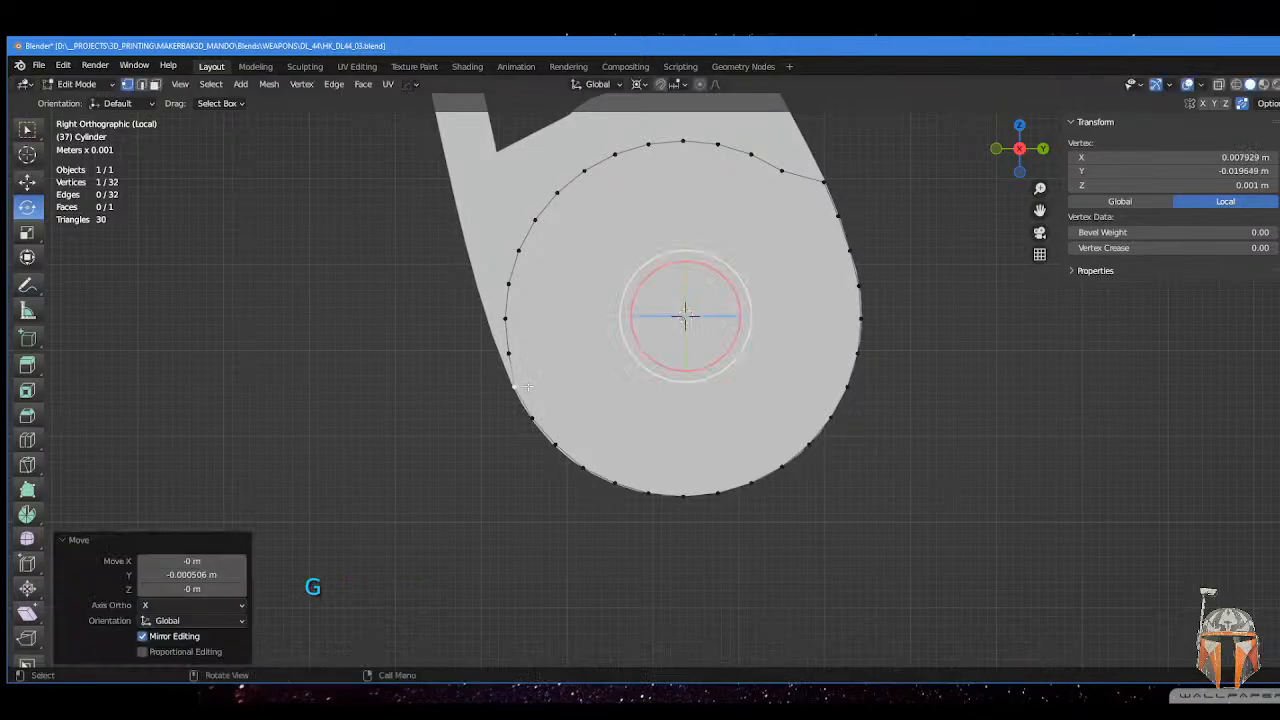
{"action": "left_click", "coordinate": [510, 353]}
{"action": "key", "text": "g"}
{"action": "left_click", "coordinate": [540, 359]}
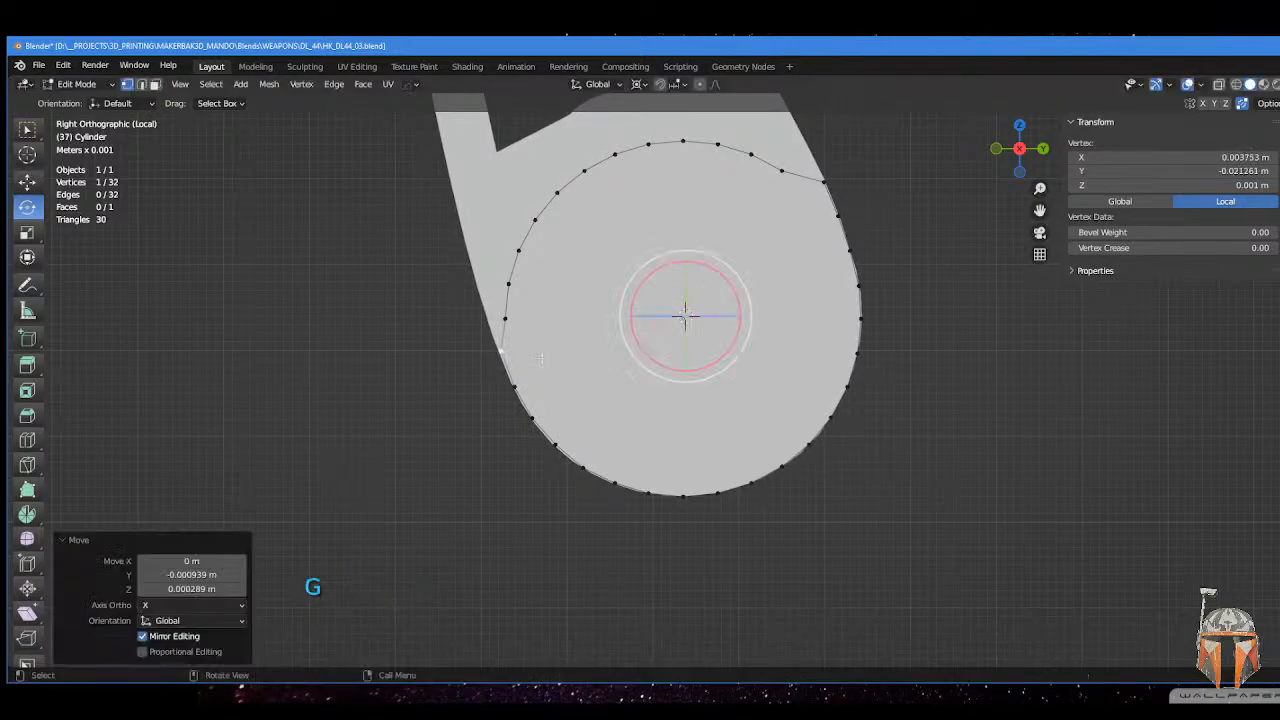
{"action": "left_click", "coordinate": [507, 318]}
{"action": "key", "text": "g"}
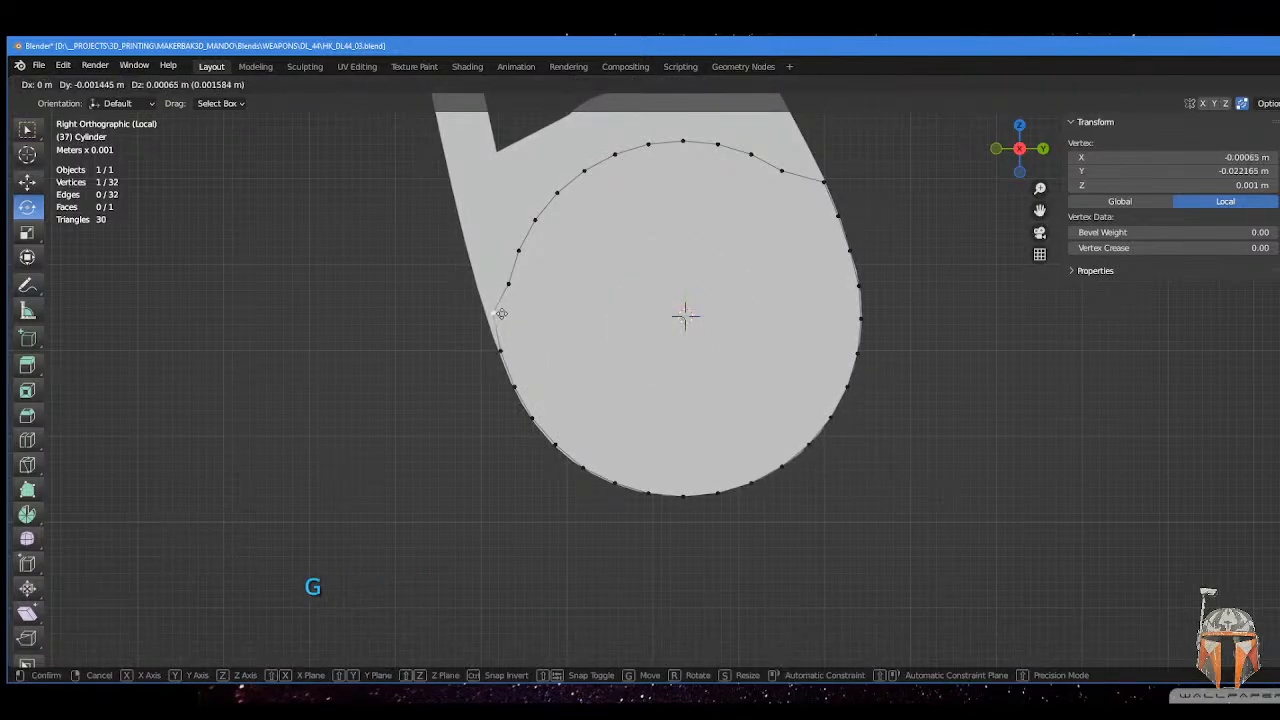
{"action": "left_click", "coordinate": [495, 317]}
- Dissolve the disc's upper arc vertices between the fitted front and rear side points, leaving one straight edge across the grip
{"action": "scroll", "coordinate": [495, 317], "scroll_direction": "down", "scroll_amount": 2}
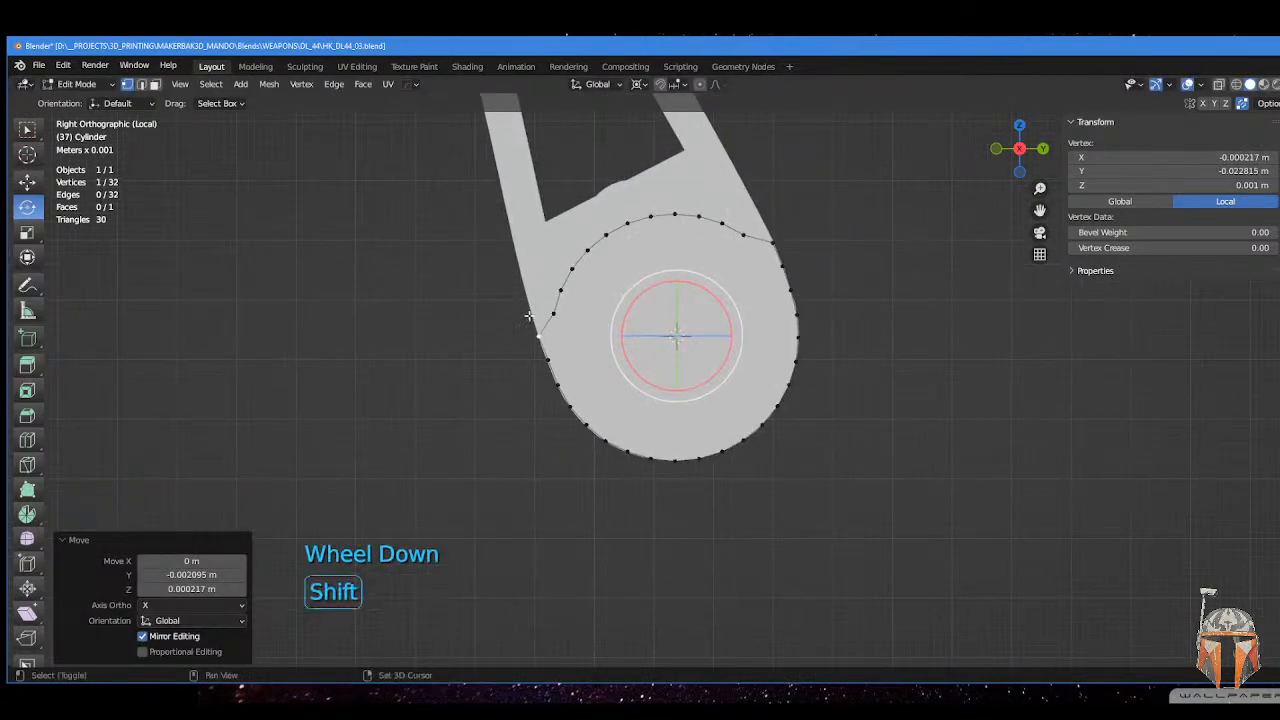
{"action": "middle_click_drag", "start_coordinate": [622, 197], "coordinate": [633, 319], "text": "shift"}
{"action": "left_click_drag", "start_coordinate": [588, 277], "coordinate": [782, 368]}
{"action": "left_click_drag", "start_coordinate": [573, 359], "coordinate": [606, 434], "text": "shift"}
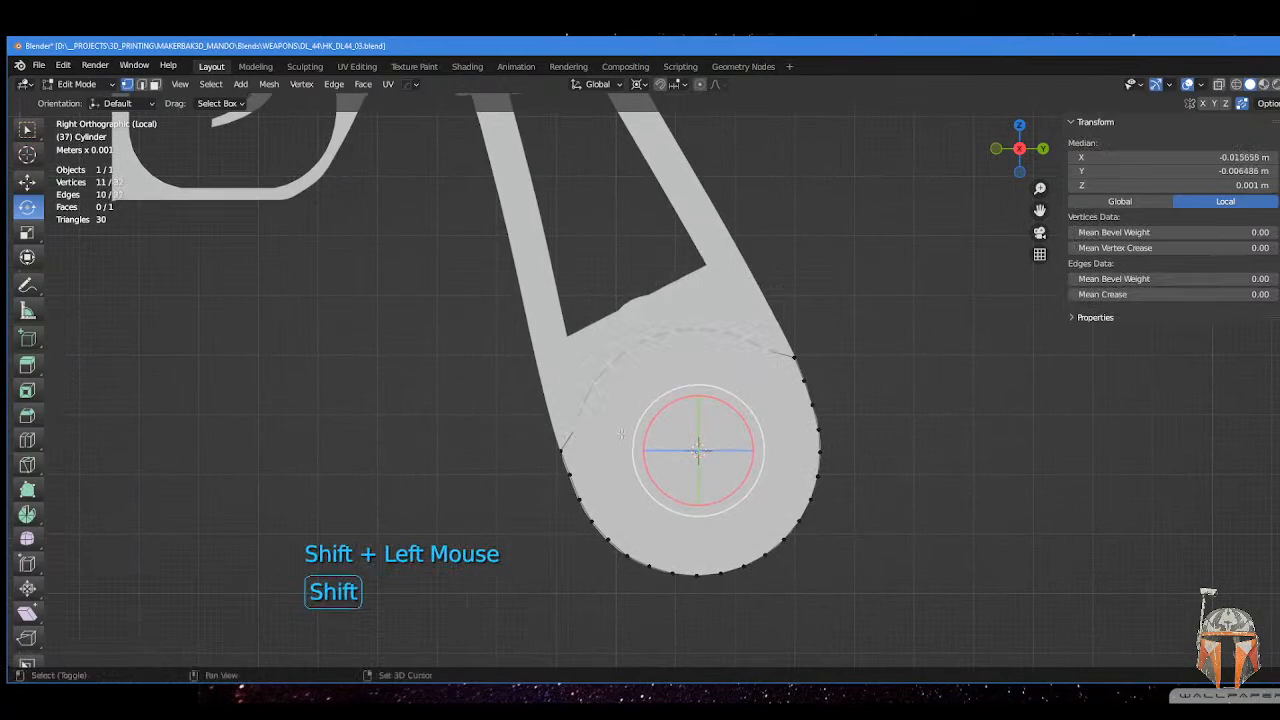
{"action": "key", "text": "x"}
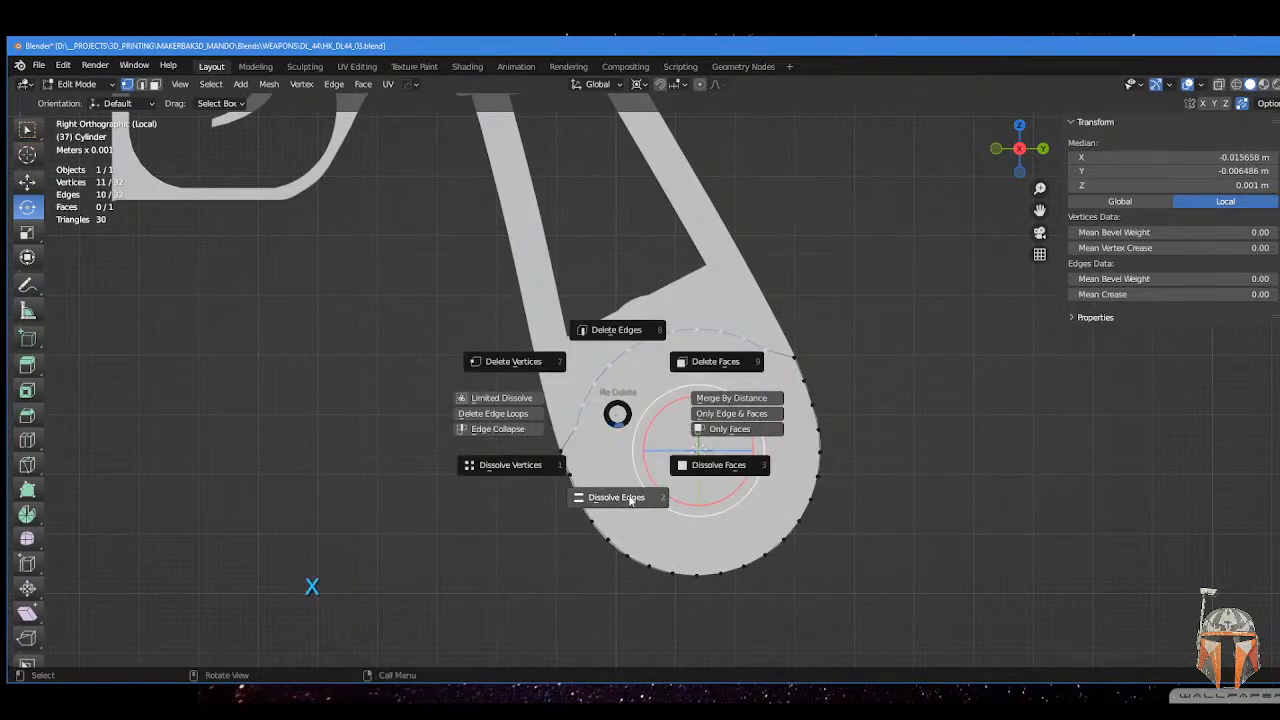
{"action": "left_click", "coordinate": [517, 467]}
{"action": "scroll", "coordinate": [569, 438], "scroll_direction": "down", "scroll_amount": 2, "text": "shift"}
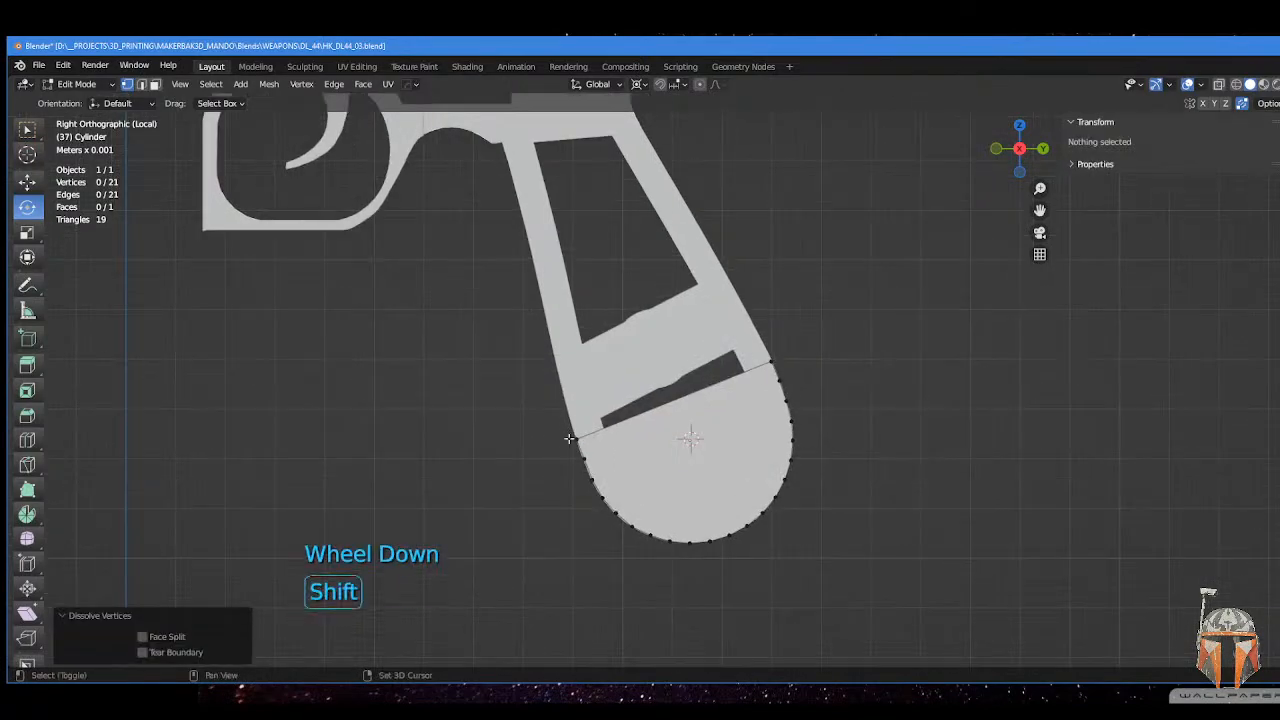
- Extrude the disc's straight upper edge about 0.054 m upward along the grip frame's slant
{"action": "middle_click_drag", "start_coordinate": [569, 438], "coordinate": [575, 510], "text": "shift"}
{"action": "key", "text": "Tab"}
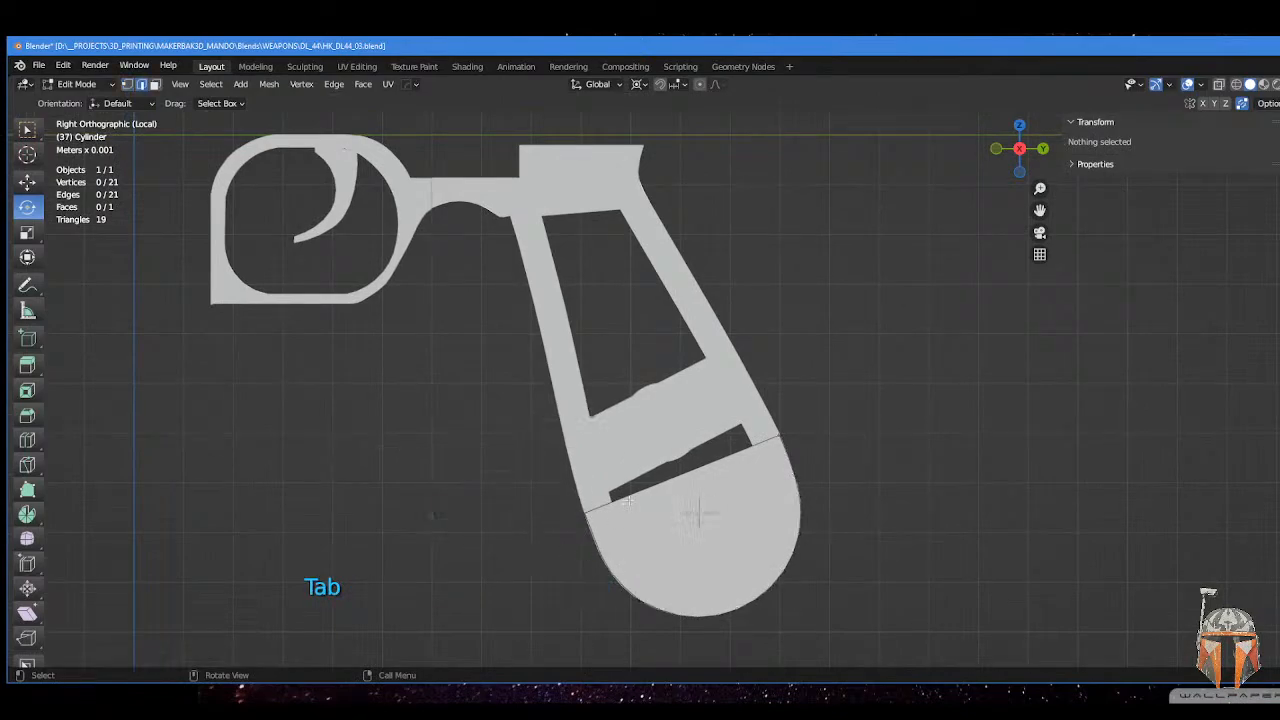
{"action": "left_click", "coordinate": [628, 500]}
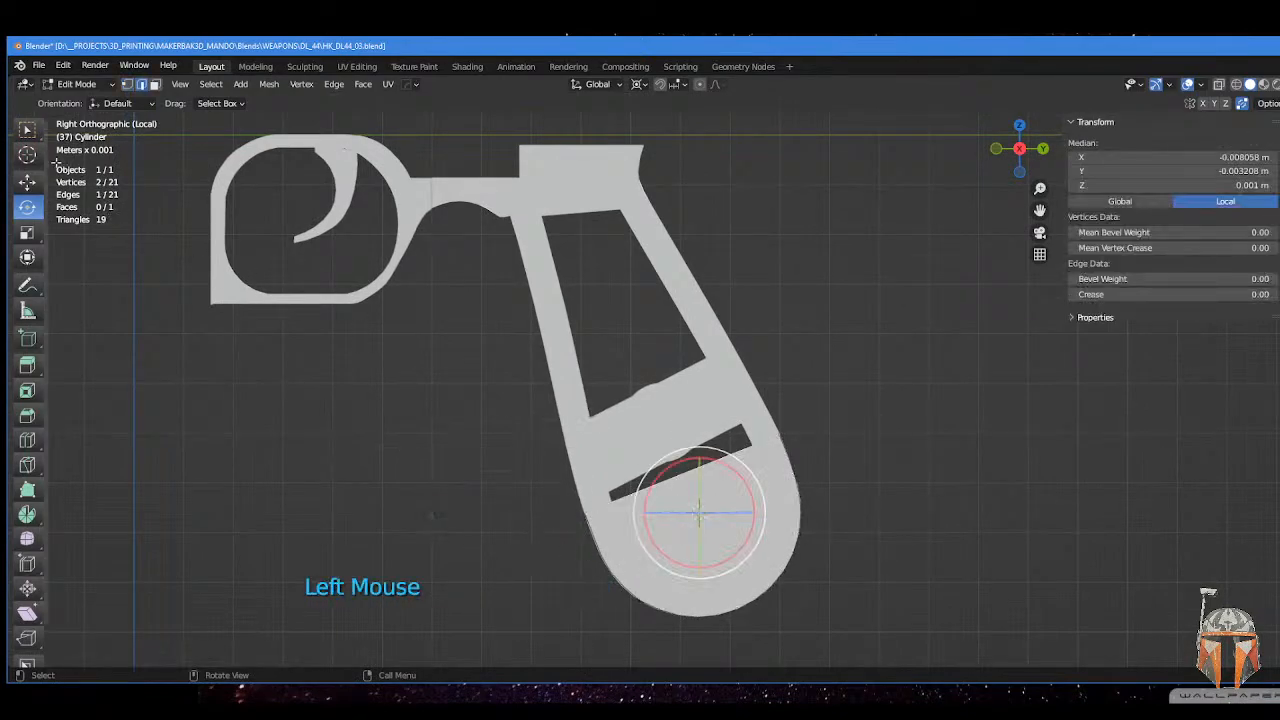
{"action": "left_click", "coordinate": [27, 128]}
{"action": "key", "text": "e"}
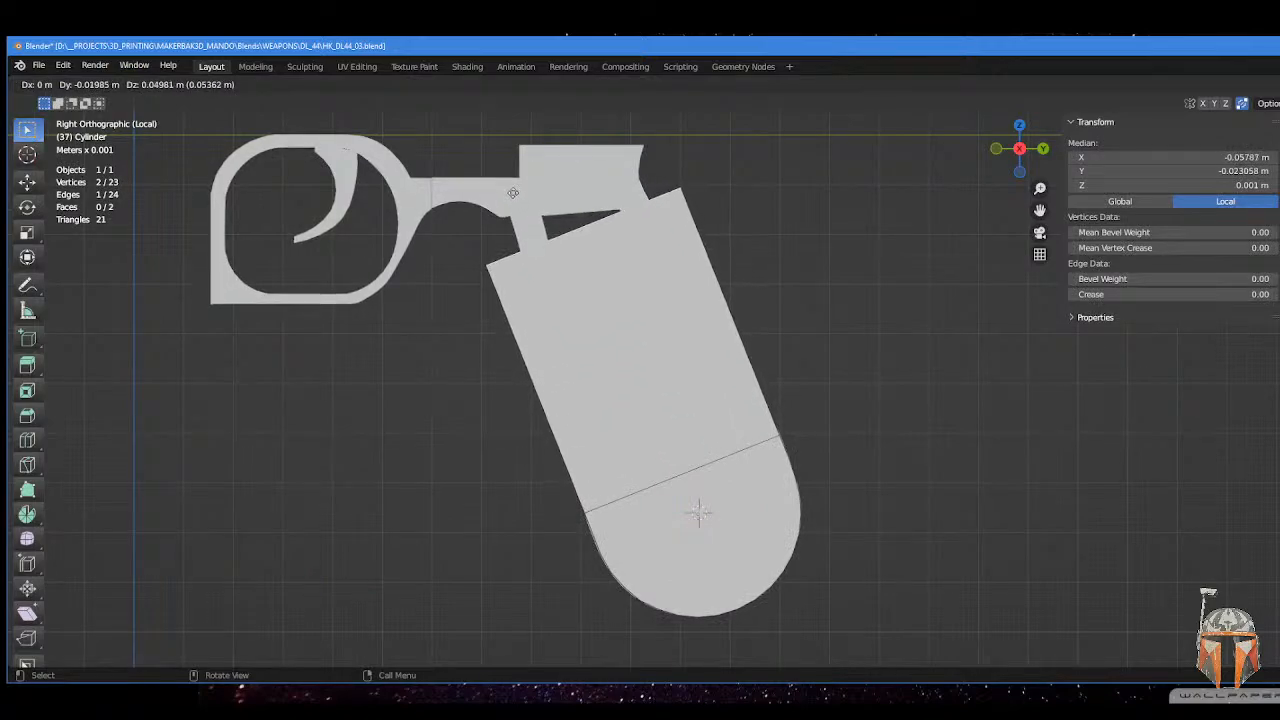
{"action": "left_click", "coordinate": [512, 192]}
{"action": "middle_click_drag", "start_coordinate": [546, 273], "coordinate": [564, 318], "text": "shift"}
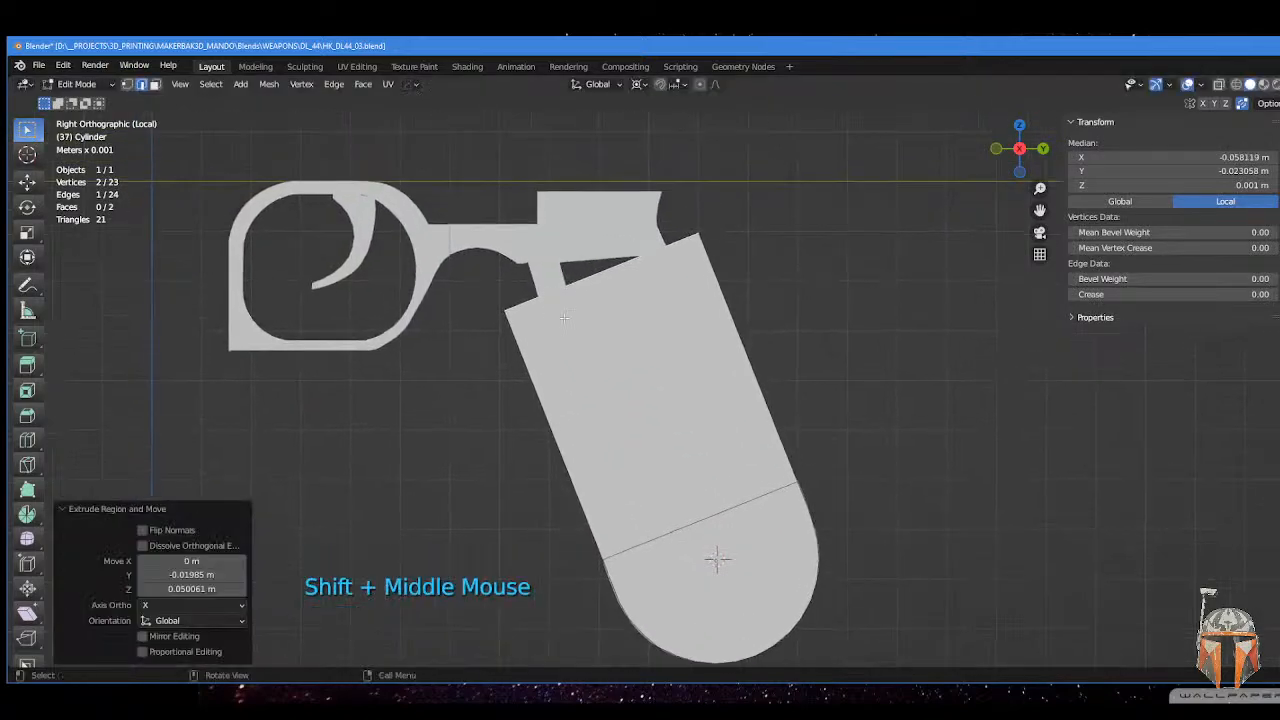
- Move the extruded face's two upper corner vertices onto the grip frame's front and rear outline, just below the trigger guard arm
{"action": "scroll", "coordinate": [564, 318], "scroll_direction": "up", "scroll_amount": 2}
{"action": "key", "text": "Tab"}
{"action": "left_click", "coordinate": [463, 273]}
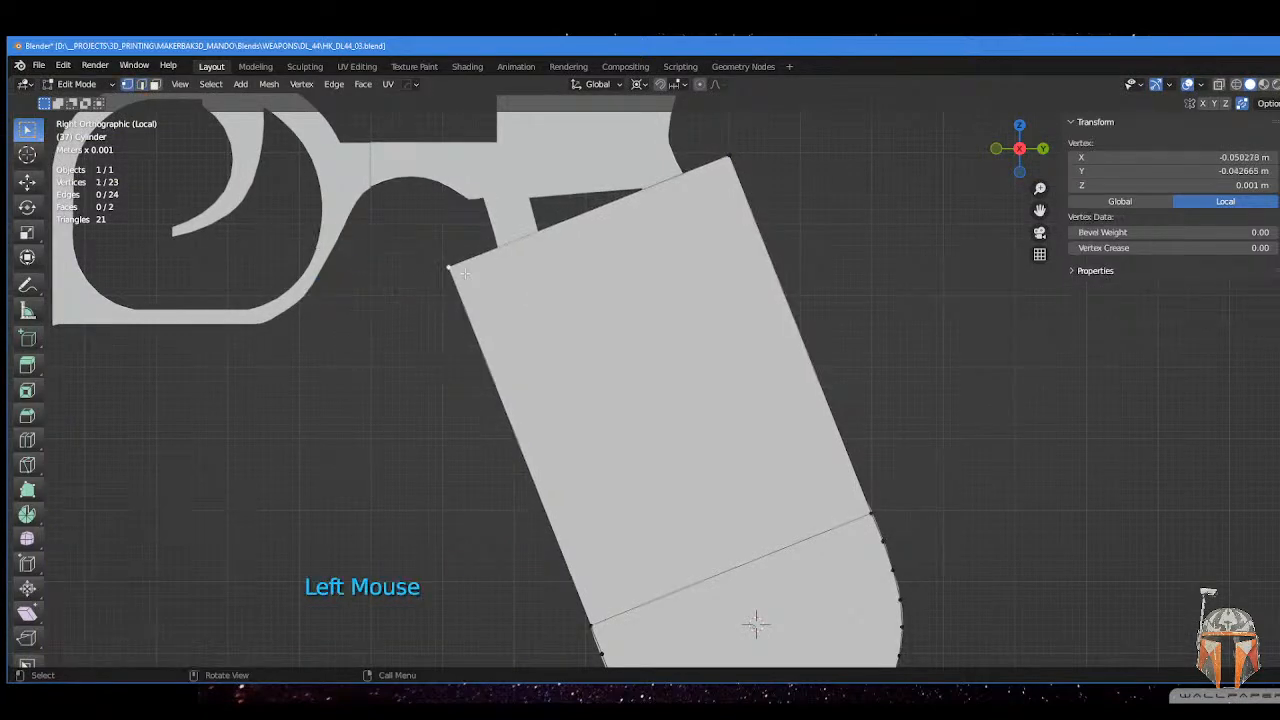
{"action": "key", "text": "g"}
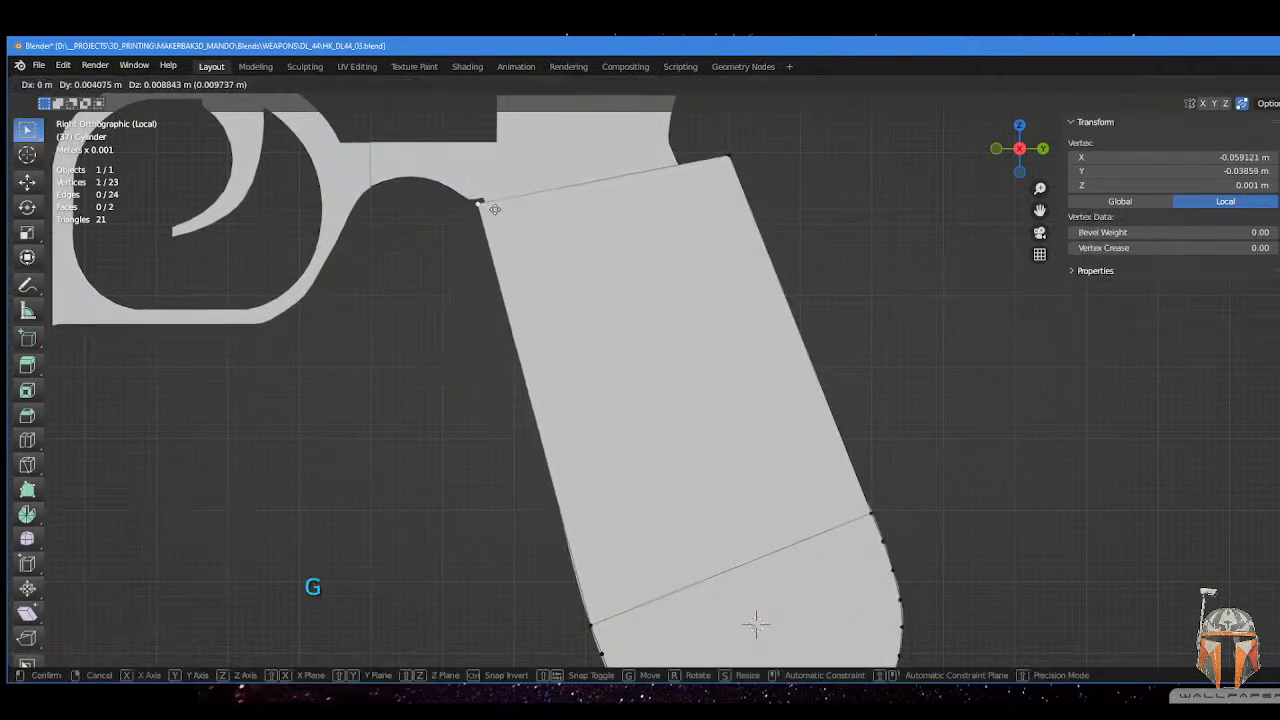
{"action": "left_click", "coordinate": [495, 203]}
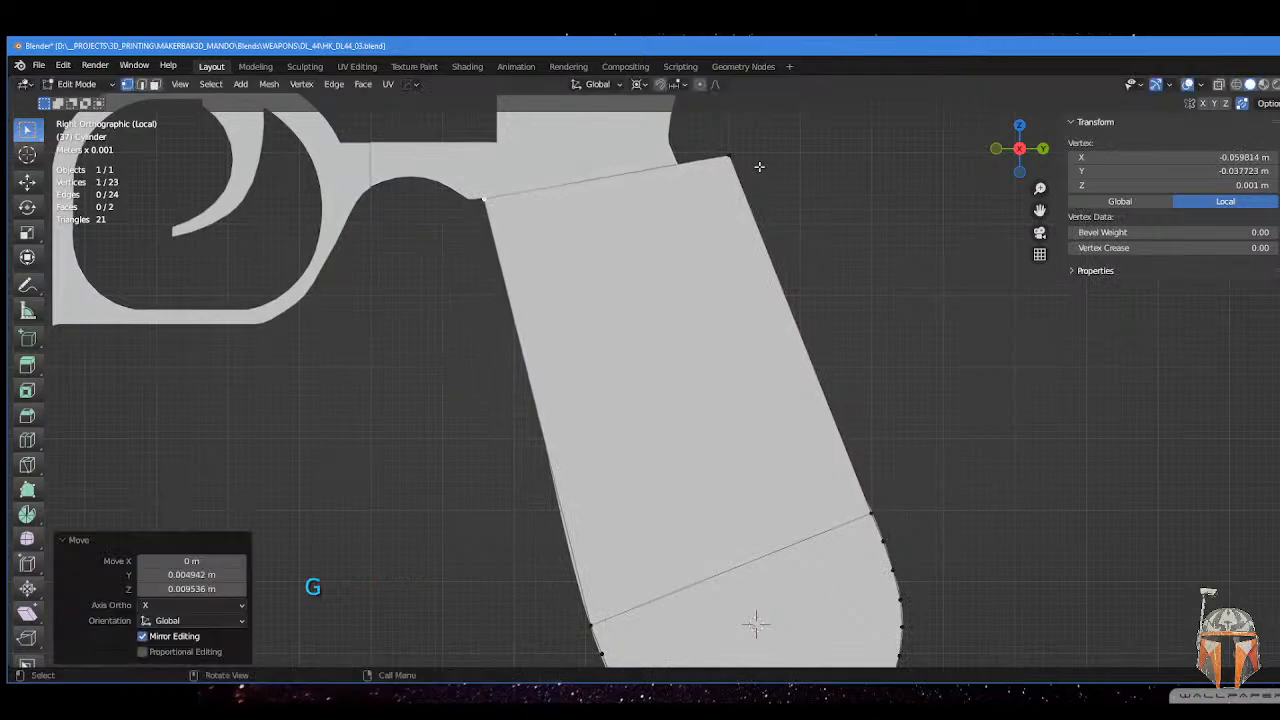
{"action": "left_click", "coordinate": [733, 157]}
{"action": "key", "text": "g"}
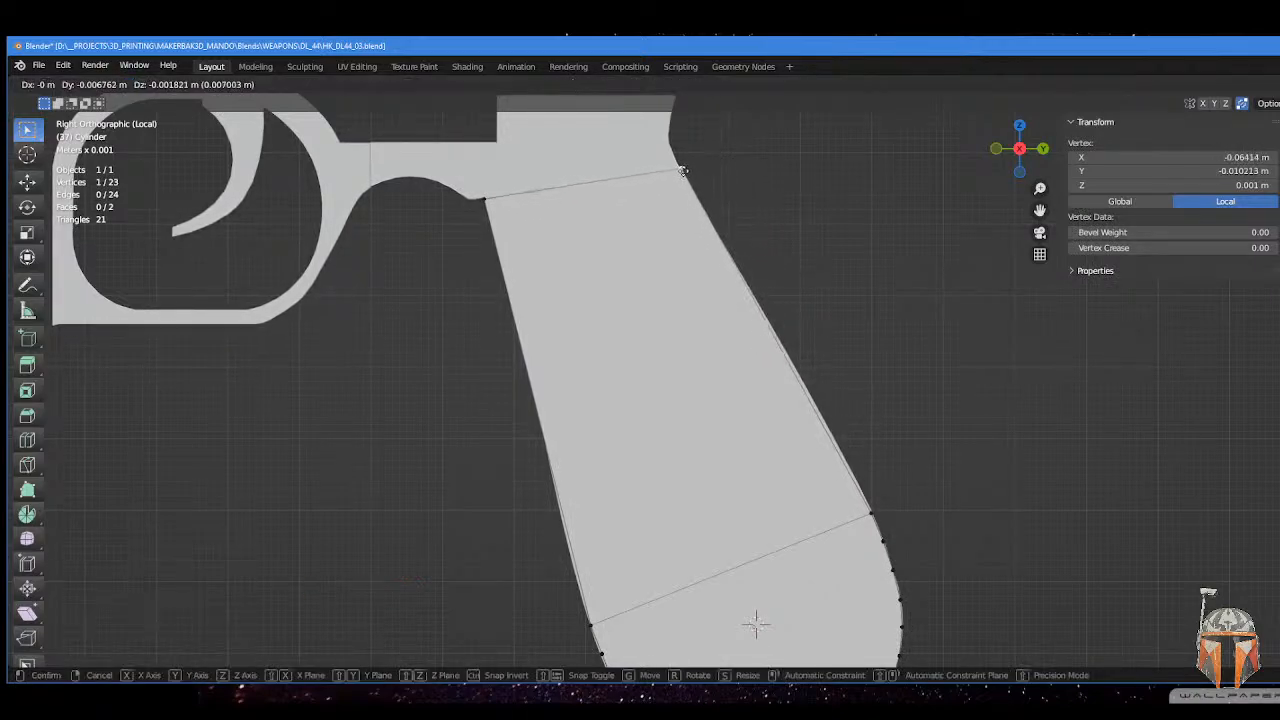
{"action": "left_click", "coordinate": [688, 166]}
{"action": "mouse_move", "coordinate": [841, 441]}
{"action": "middle_mouse_down", "text": "shift"}
{"action": "mouse_move", "coordinate": [866, 346]}
{"action": "mouse_move", "coordinate": [660, 356]}
{"action": "mouse_move", "coordinate": [802, 357]}
{"action": "mouse_move", "coordinate": [768, 377]}
{"action": "mouse_move", "coordinate": [845, 457]}
{"action": "middle_mouse_up", "text": "shift"}
{"action": "left_click", "coordinate": [845, 457]}
{"action": "key", "text": "r"}
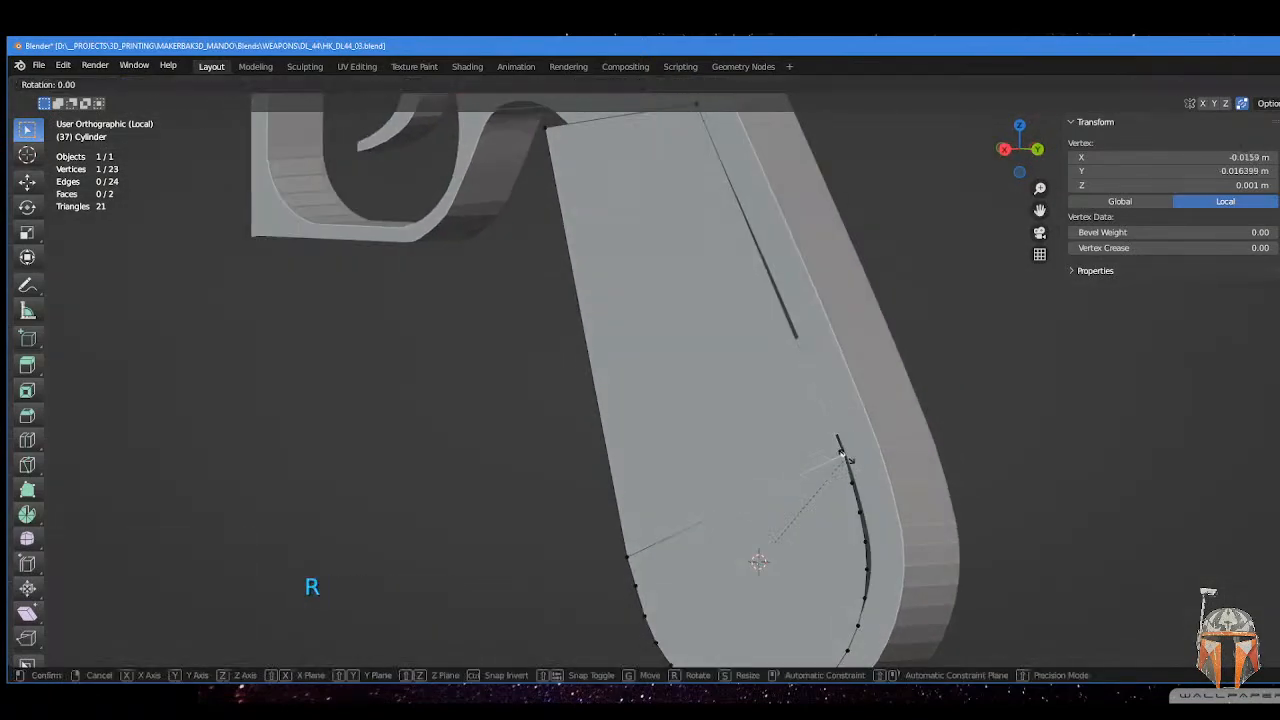
{"action": "key", "text": "e"}
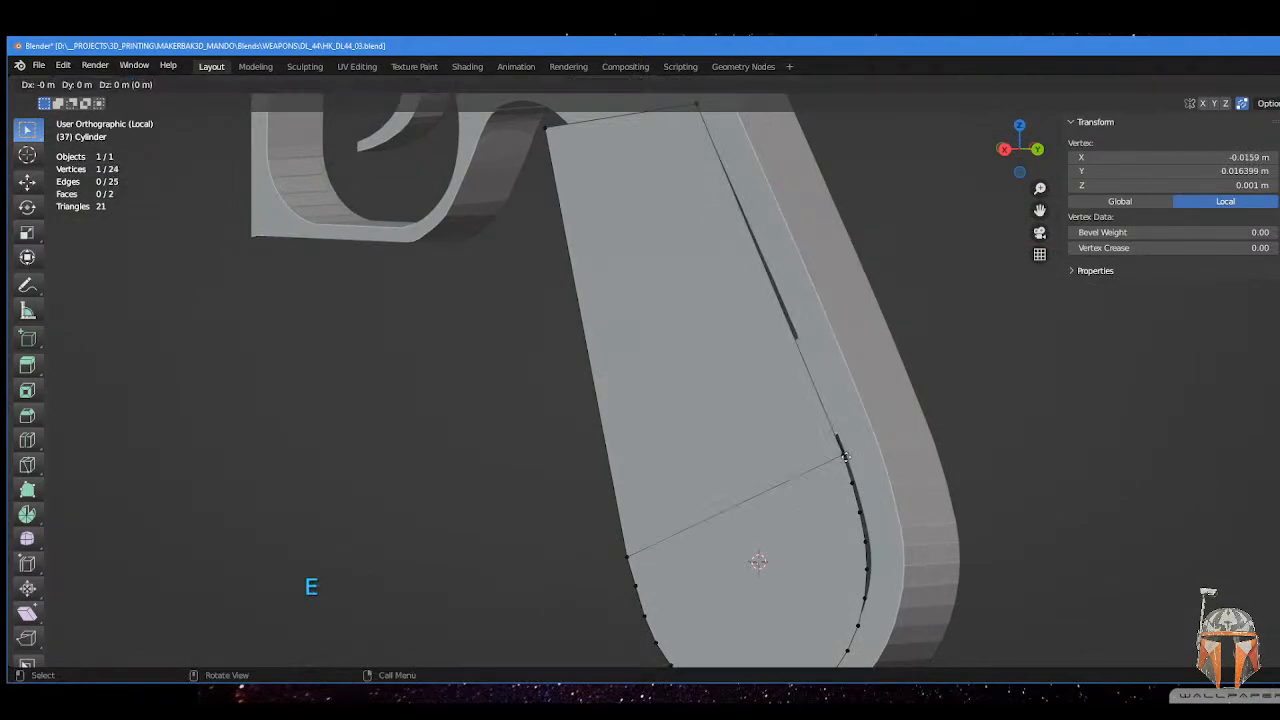
{"action": "left_click", "coordinate": [975, 445]}
{"action": "middle_click_drag", "start_coordinate": [864, 463], "coordinate": [931, 471]}
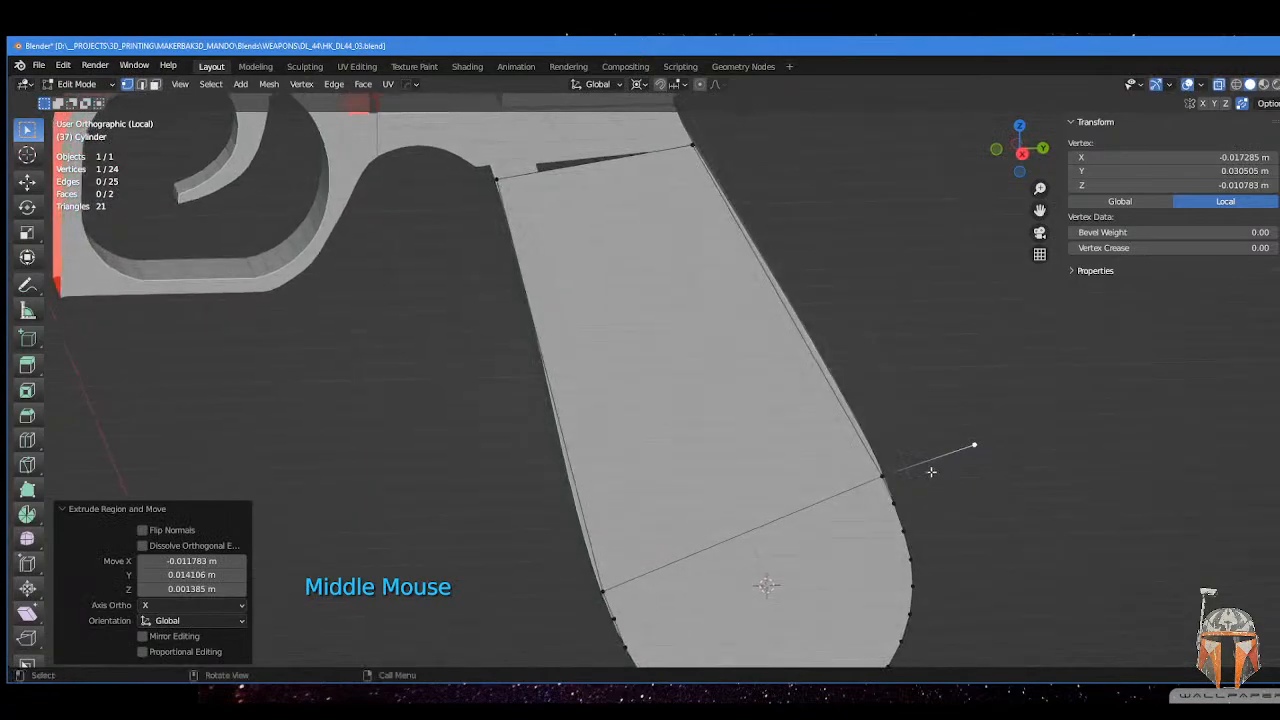
{"action": "key", "text": "g"}
{"action": "left_click", "coordinate": [780, 462]}
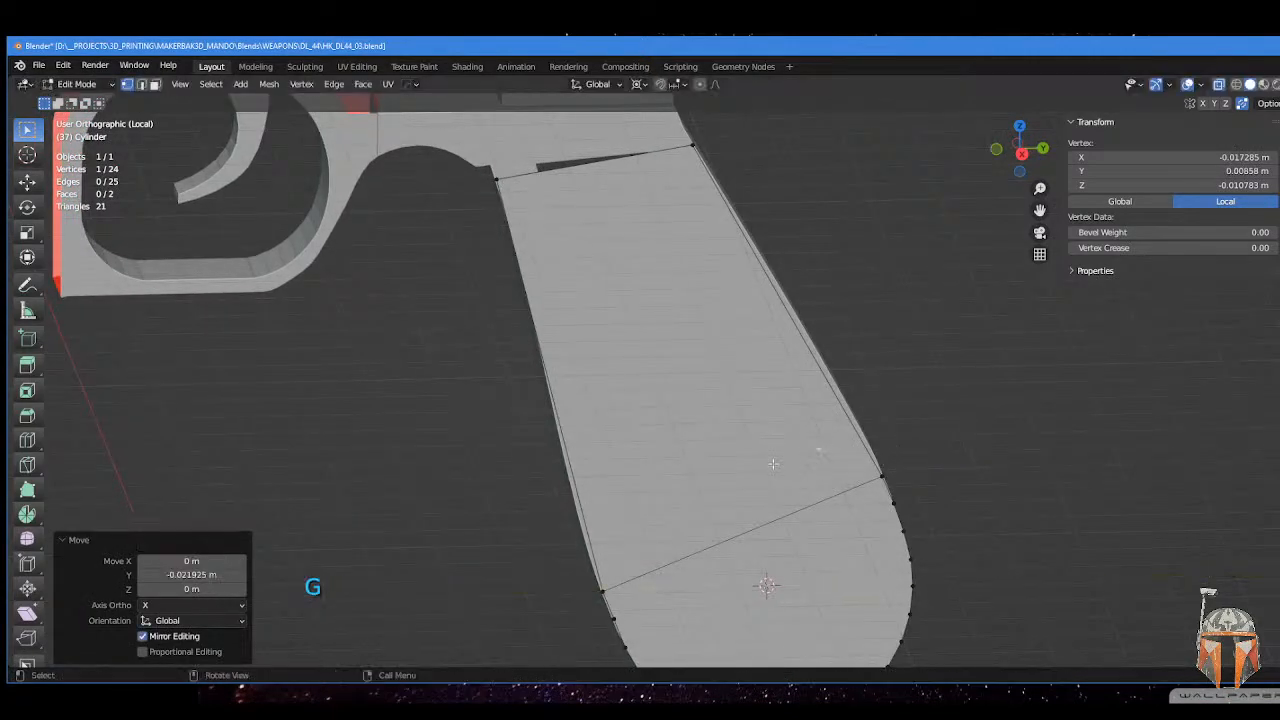
{"action": "middle_click_drag", "start_coordinate": [780, 462], "coordinate": [748, 472]}
{"action": "key", "text": "x"}
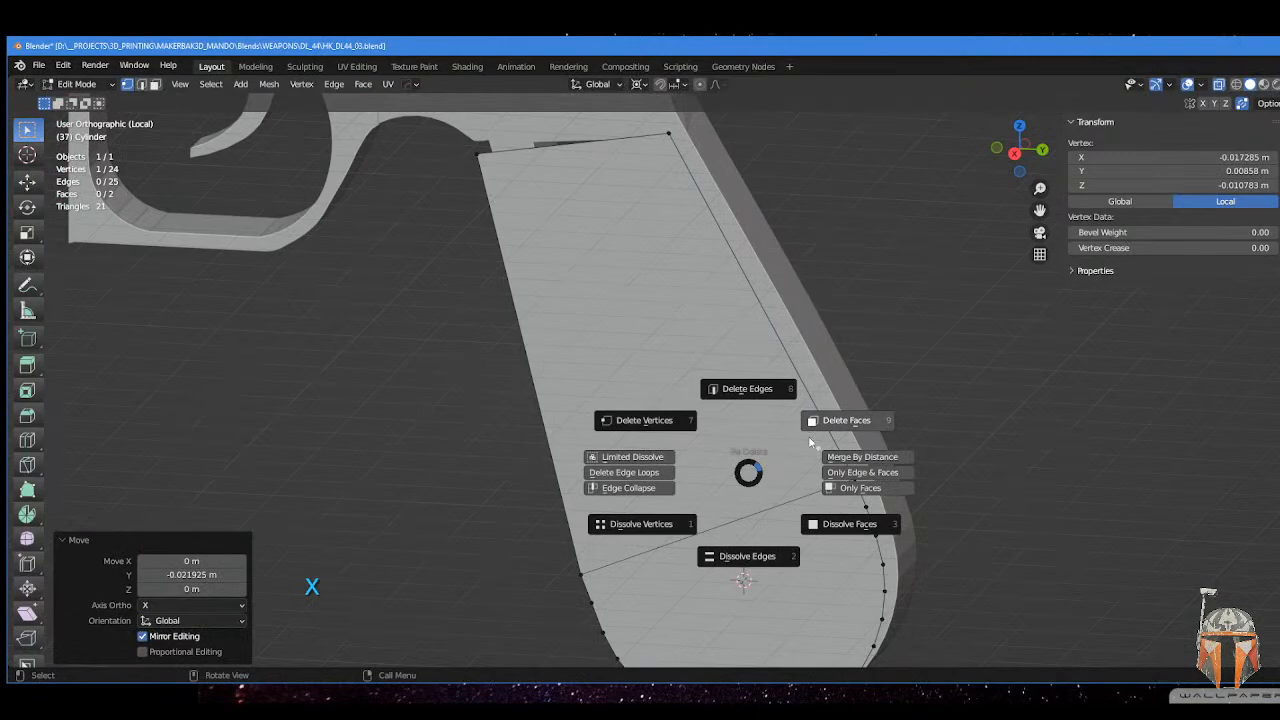
{"action": "left_click", "coordinate": [745, 390]}
{"action": "middle_click_drag", "start_coordinate": [826, 441], "coordinate": [813, 443]}
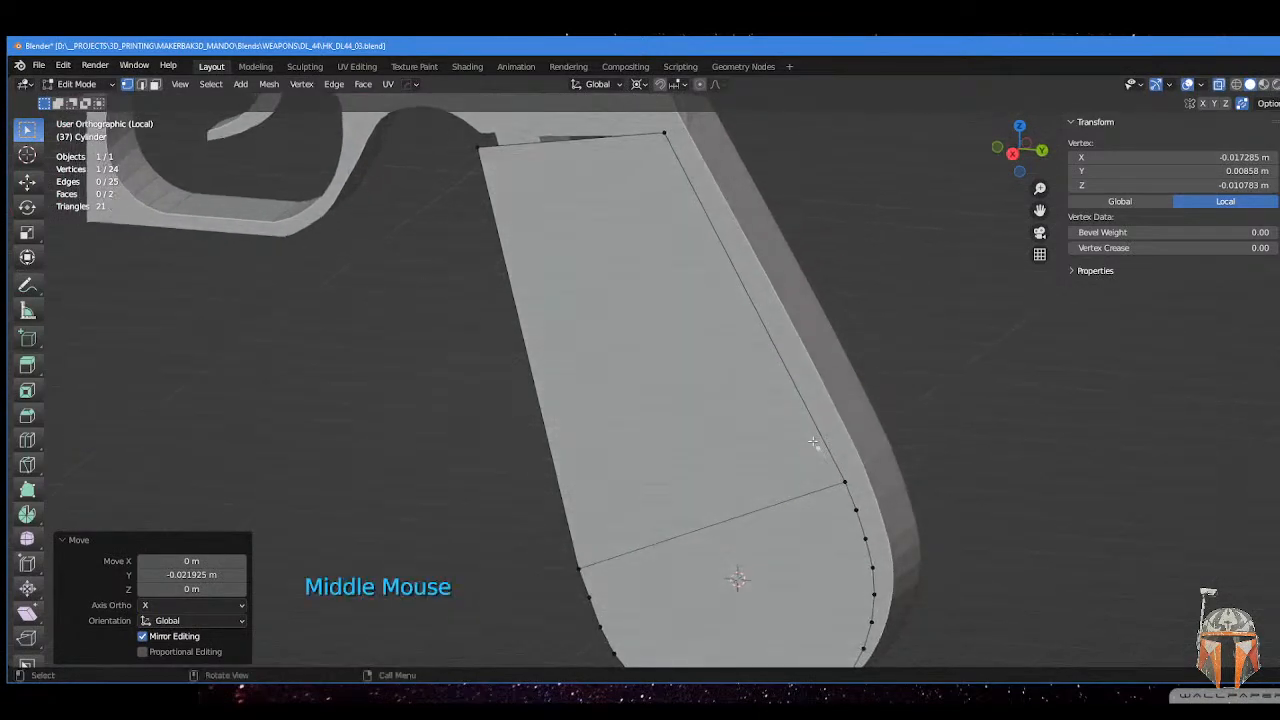
{"action": "key", "text": "x"}
{"action": "left_click", "coordinate": [709, 491]}
{"action": "middle_click_drag", "start_coordinate": [709, 491], "coordinate": [900, 400]}
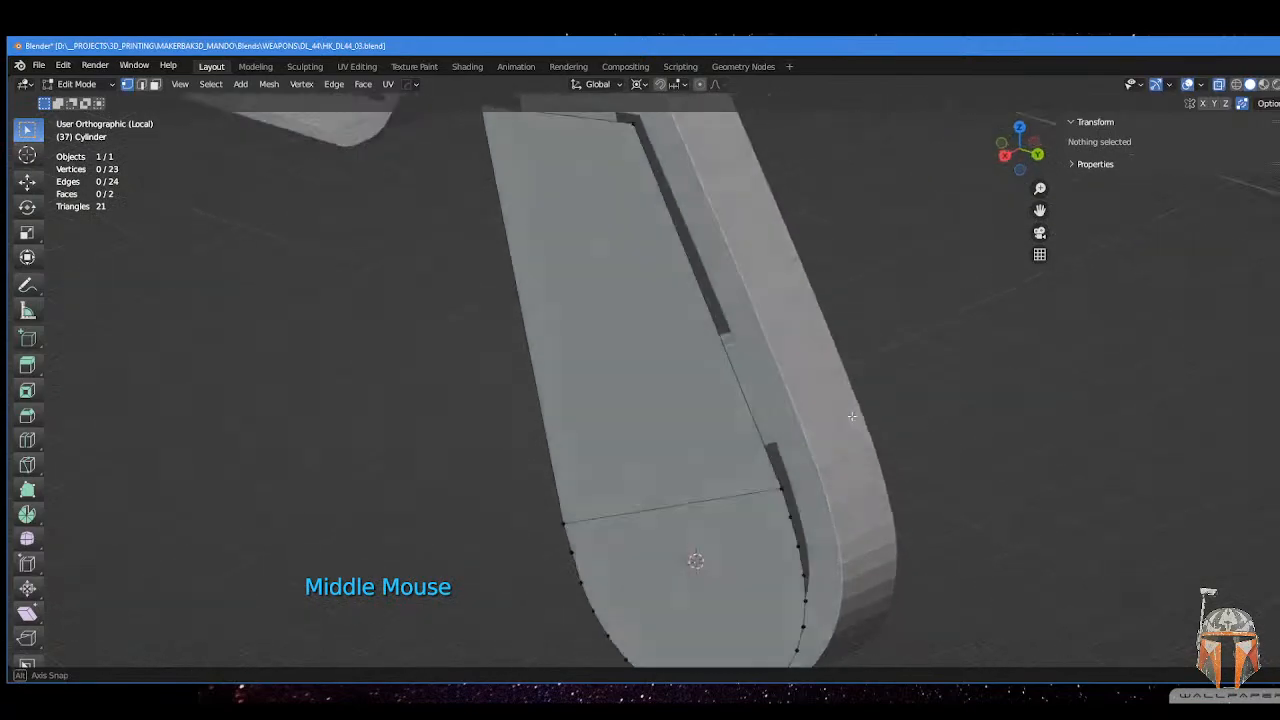
- In right view, snap the 3D cursor to the front end vertex of the edge dividing the grip's two faces
{"action": "key", "text": "KP_3"}
{"action": "scroll", "coordinate": [892, 366], "scroll_direction": "down", "scroll_amount": 2}
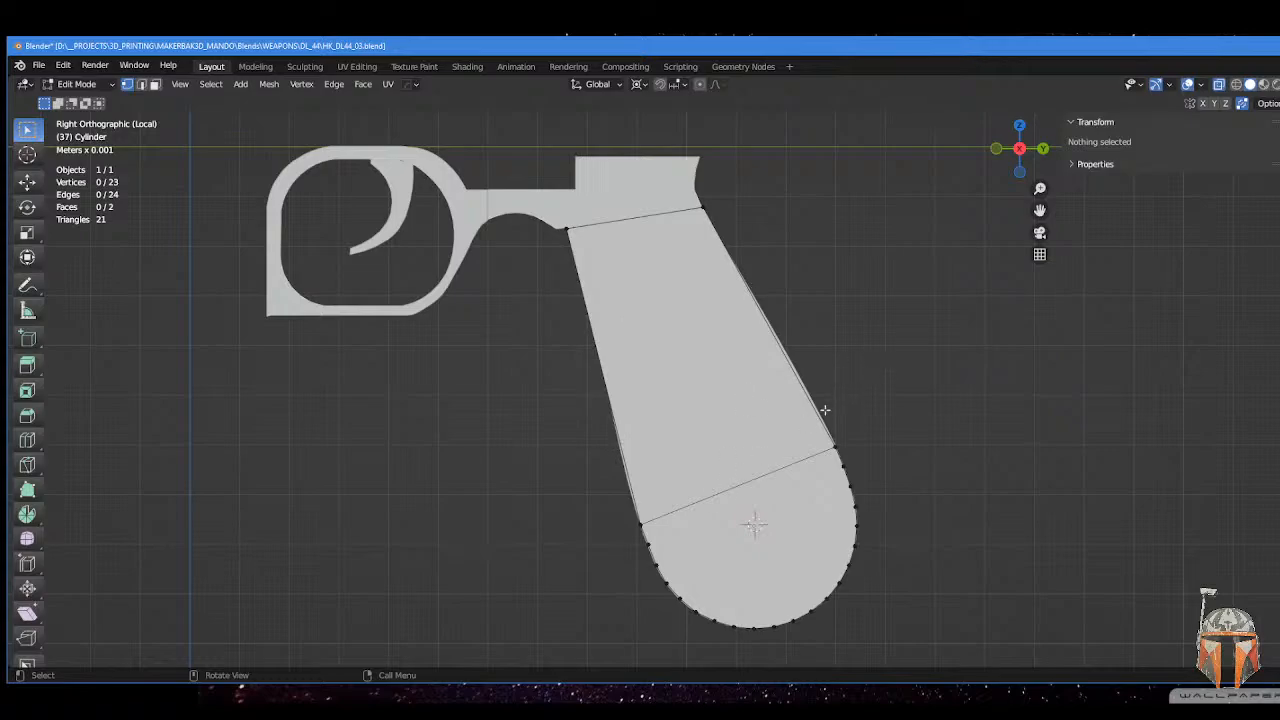
{"action": "left_click", "coordinate": [639, 527]}
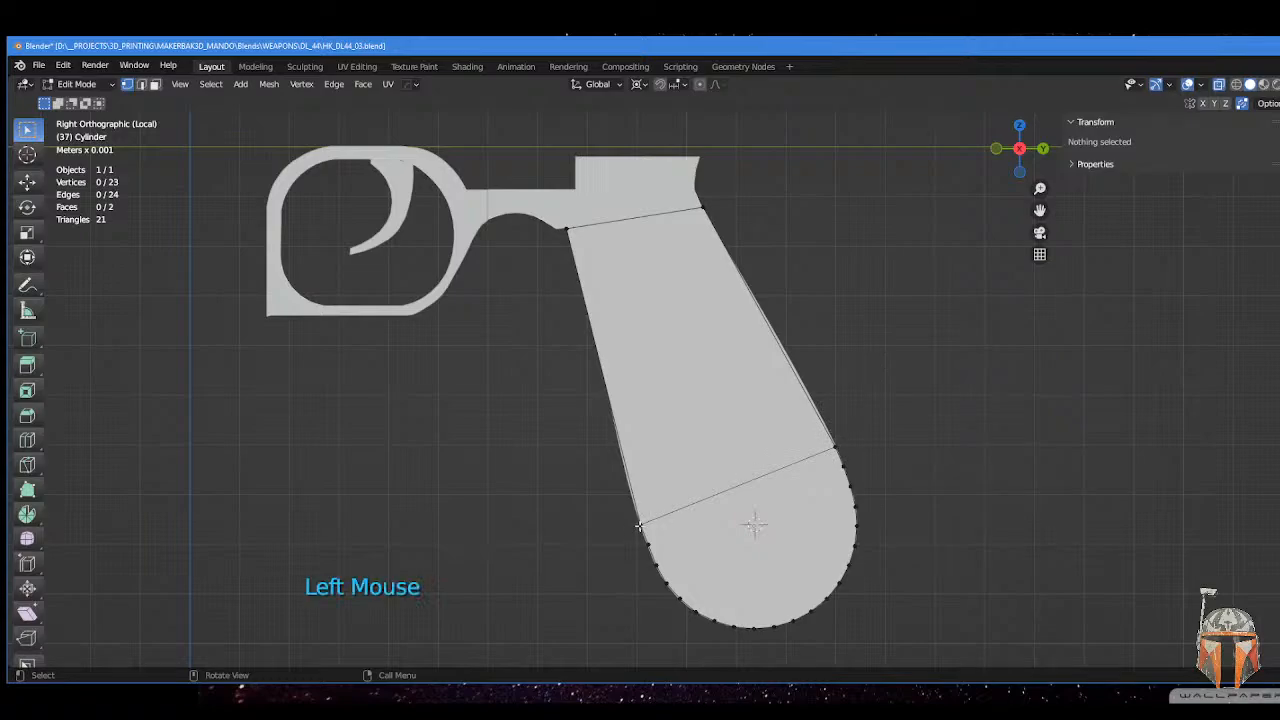
{"action": "key", "text": "shift+s"}
{"action": "left_click", "coordinate": [506, 543]}
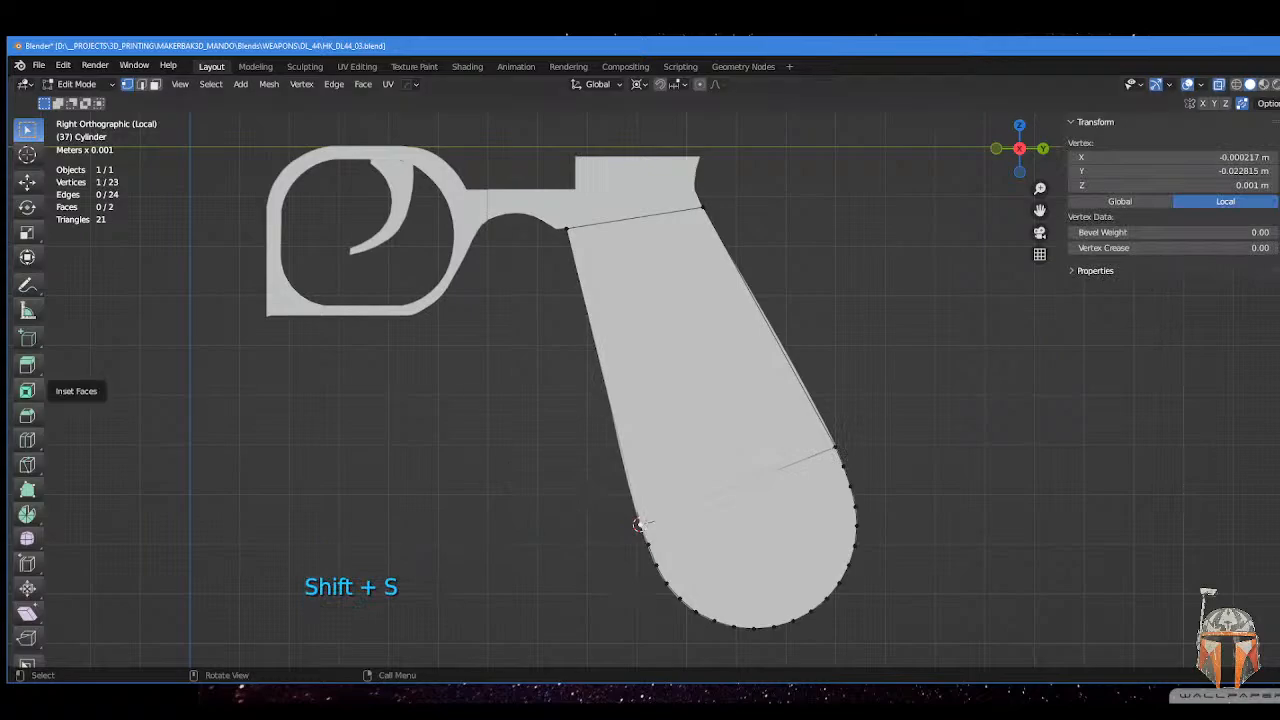
- Shear the dividing edge's rear end vertex upward, and slide it along that edge onto the grip frame's rear outline
{"action": "left_click", "coordinate": [27, 613]}
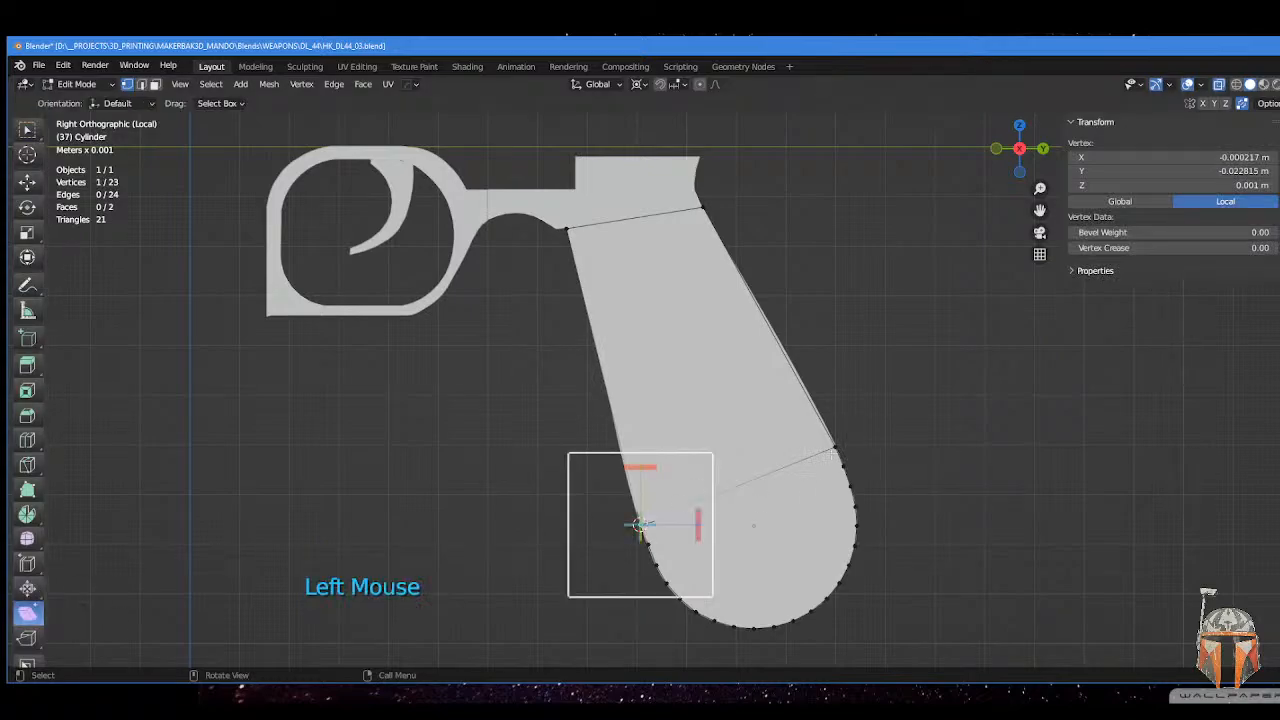
{"action": "left_click", "coordinate": [833, 454]}
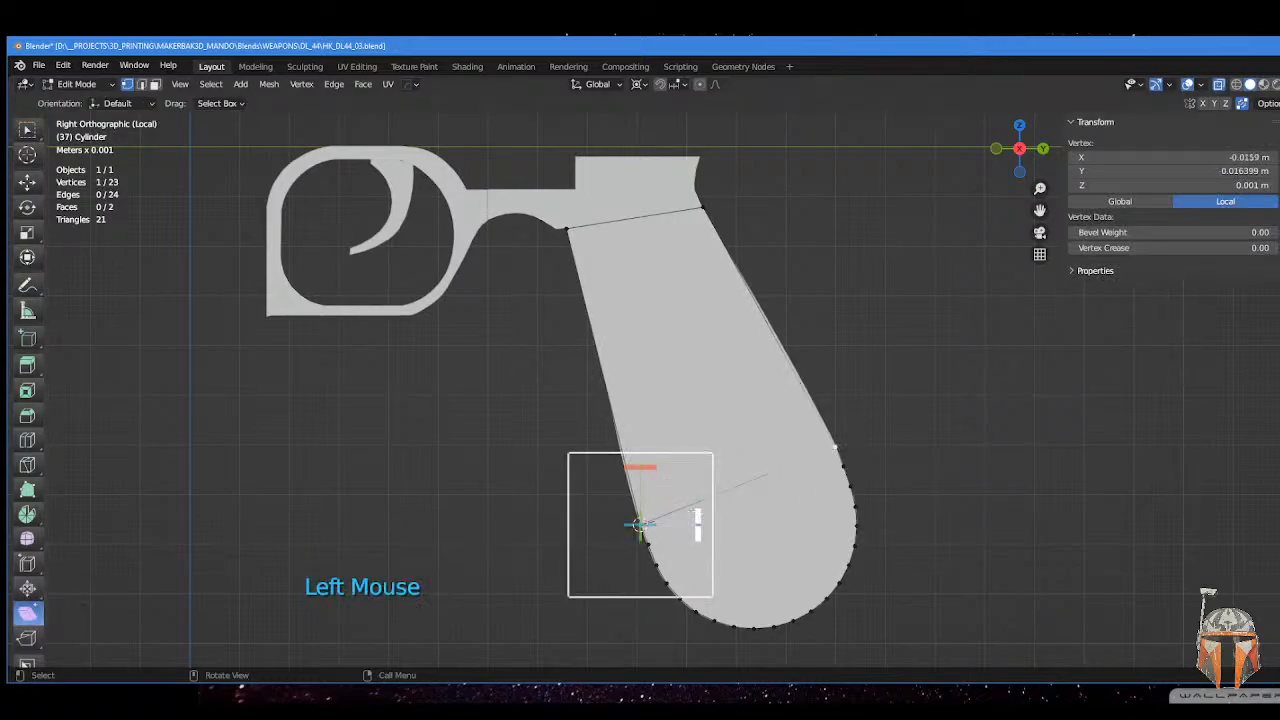
{"action": "left_click_drag", "start_coordinate": [697, 517], "coordinate": [697, 480]}
{"action": "left_click", "coordinate": [862, 428]}
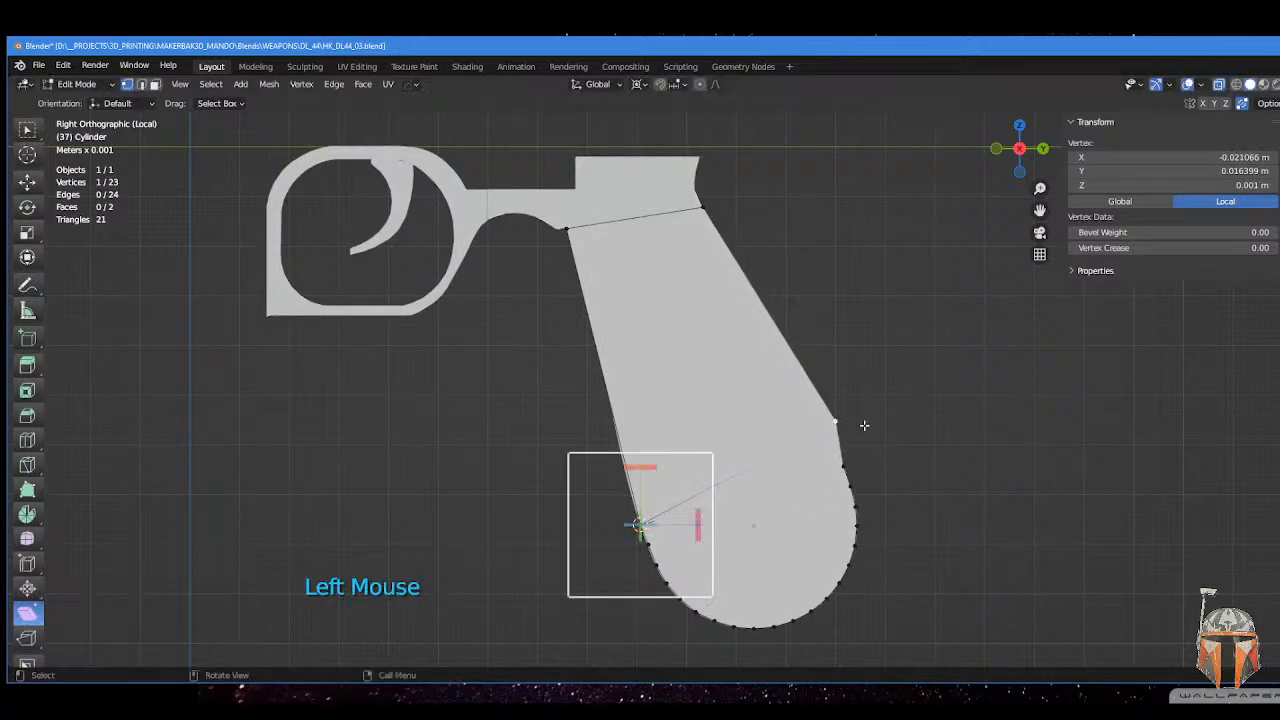
{"action": "key", "text": "g"}
{"action": "key", "text": "g"}
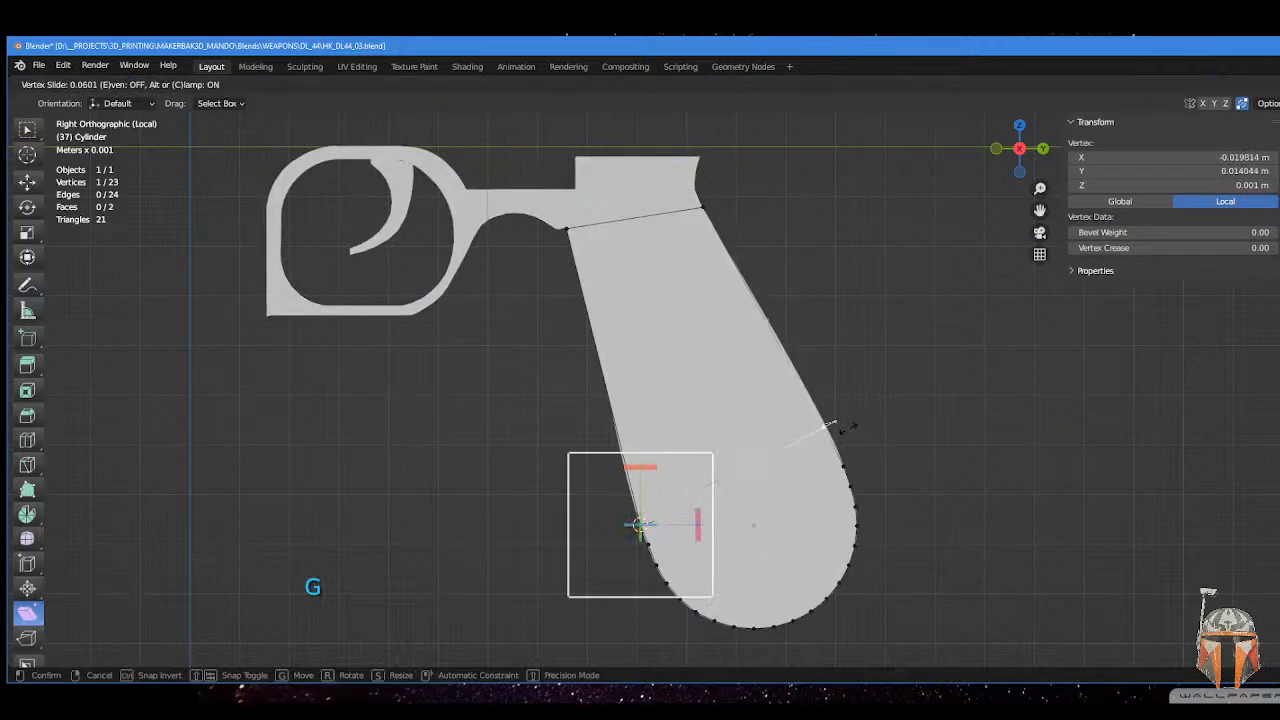
{"action": "left_click", "coordinate": [852, 427]}
- Slide the next rear vertex below the dividing edge upward along the outline, and nudge it onto the grip frame's curve
{"action": "left_click", "coordinate": [849, 463]}
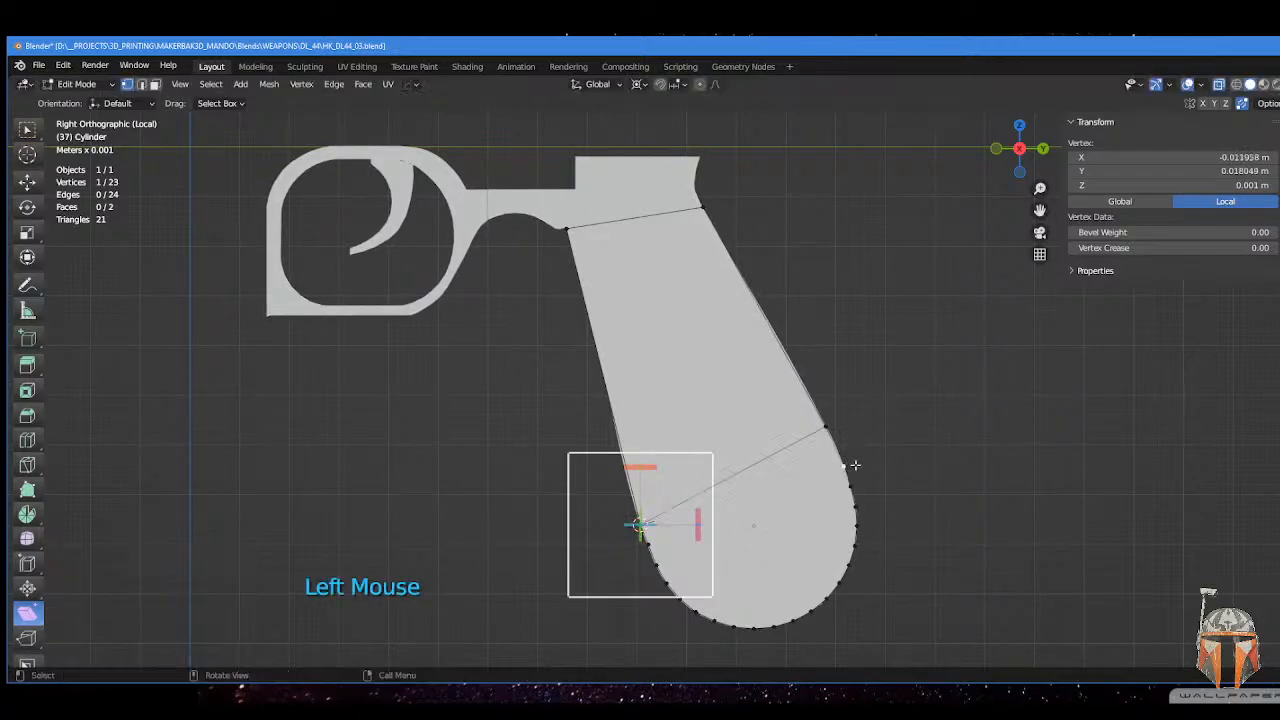
{"action": "key", "text": "g"}
{"action": "key", "text": "g"}
{"action": "left_click", "coordinate": [866, 459]}
{"action": "key", "text": "g"}
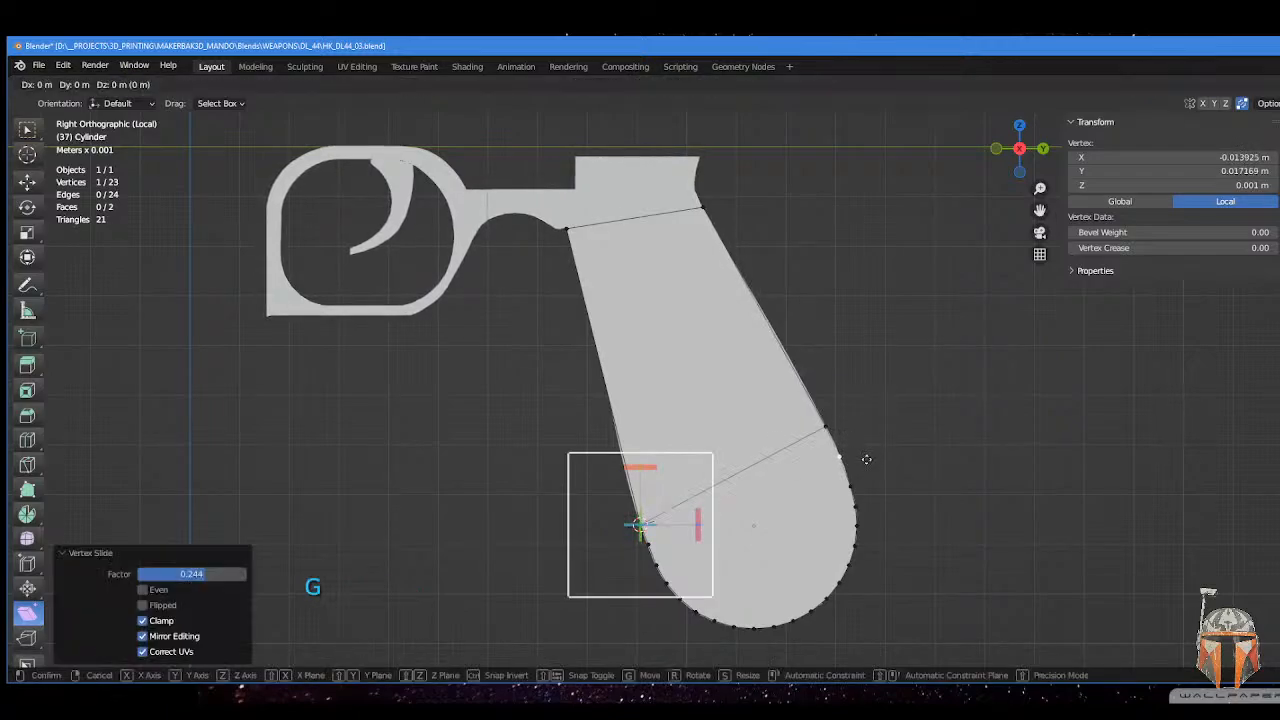
{"action": "left_click", "coordinate": [866, 459]}
{"action": "scroll", "coordinate": [872, 468], "scroll_direction": "down", "scroll_amount": 3}
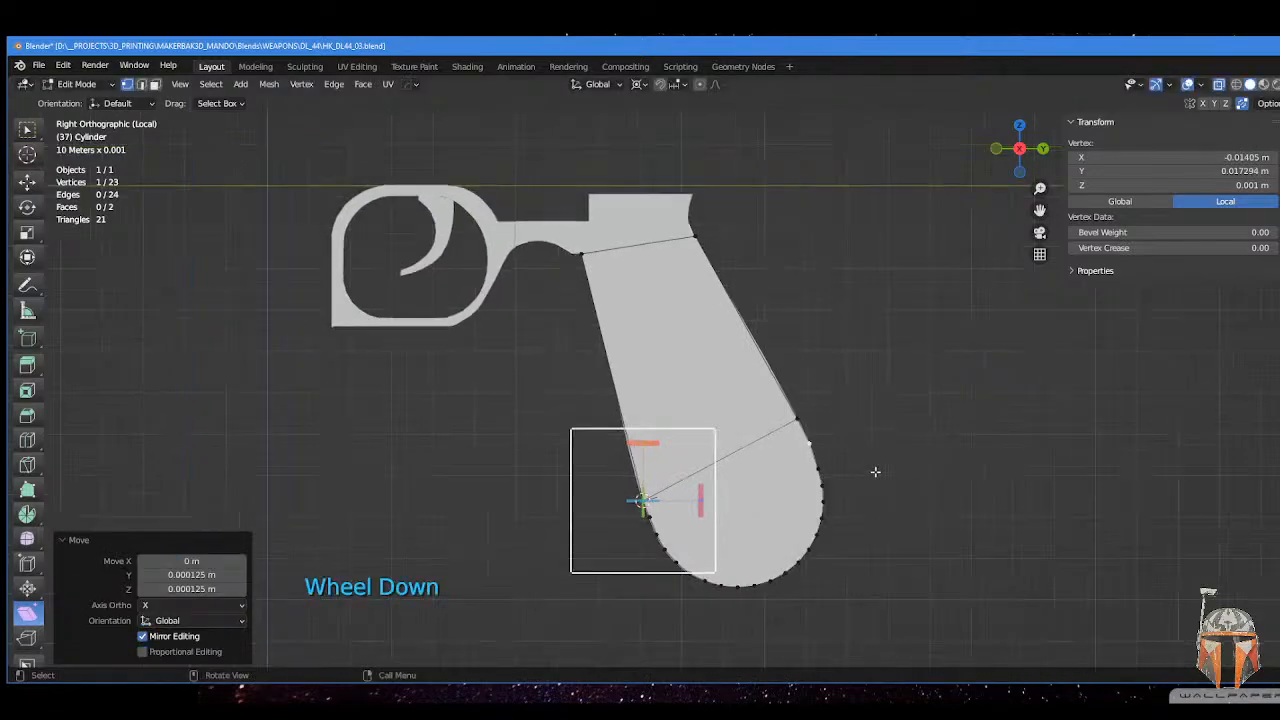
- Extrude four successive vertices from the grip face's upper rear corner up along the frame's curved rear outline to its top corner
{"action": "left_click", "coordinate": [775, 410]}
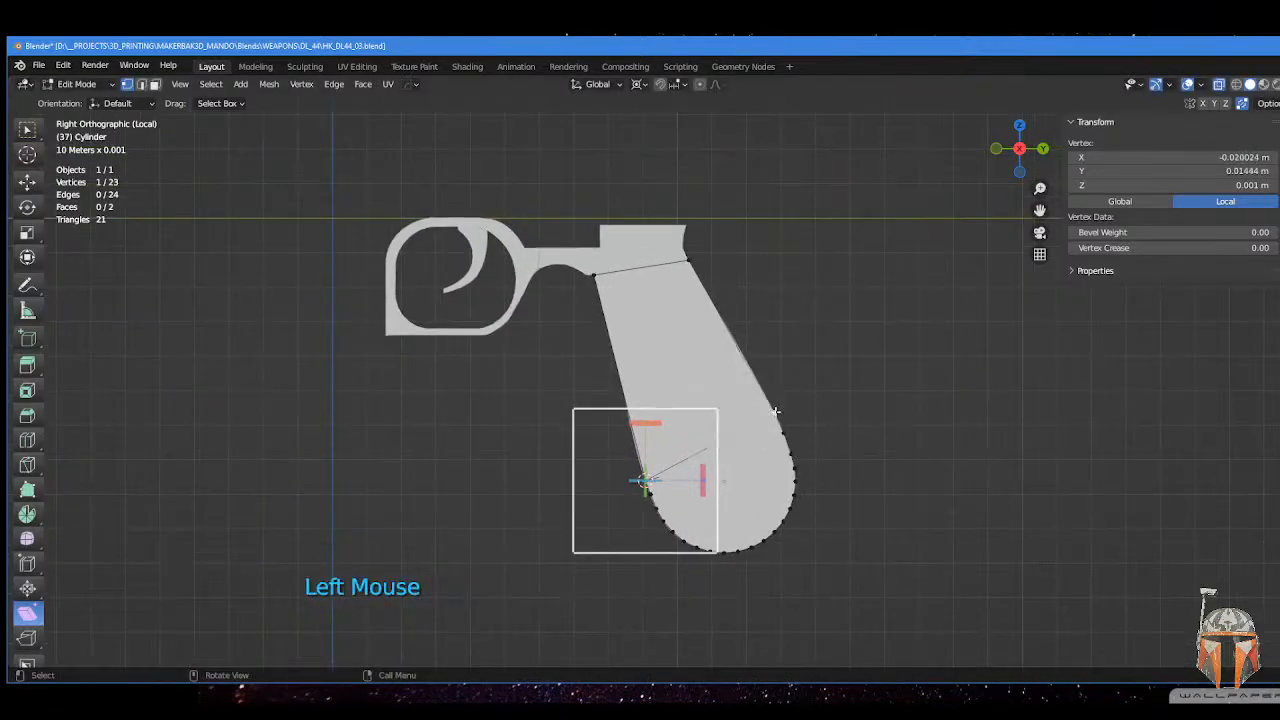
{"action": "middle_click_drag", "start_coordinate": [811, 387], "coordinate": [735, 330]}
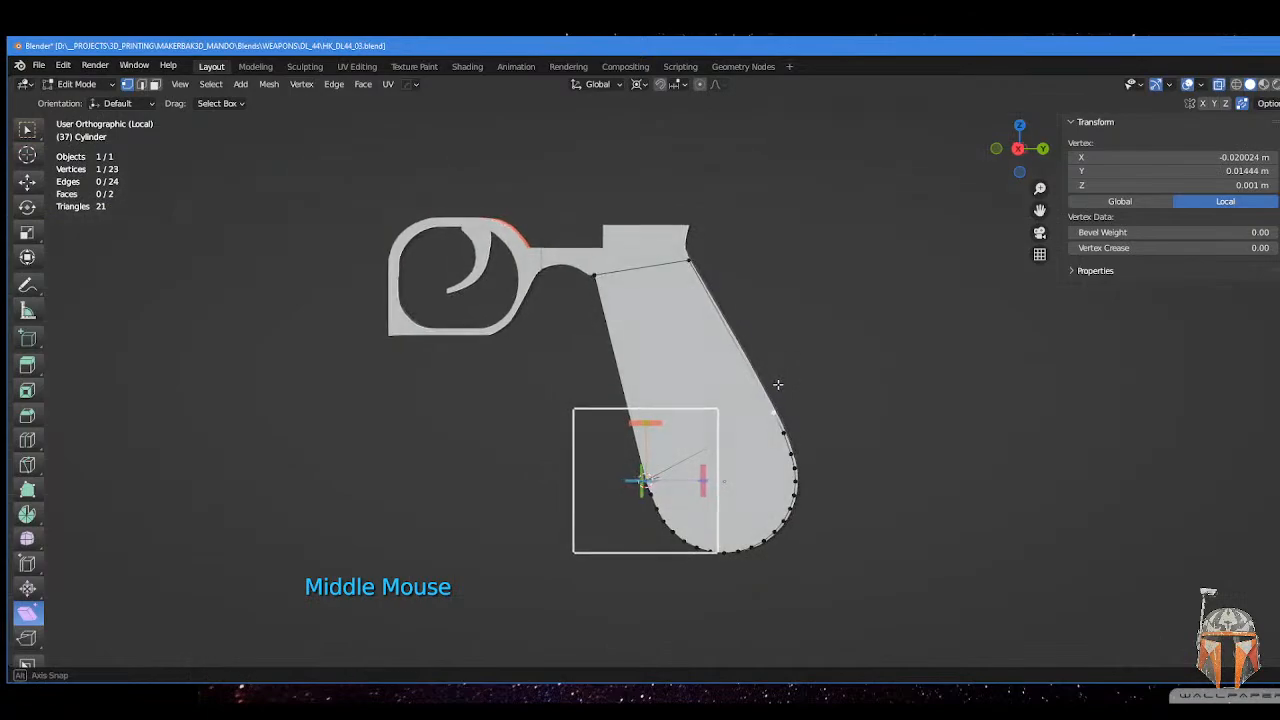
{"action": "key", "text": "KP_3"}
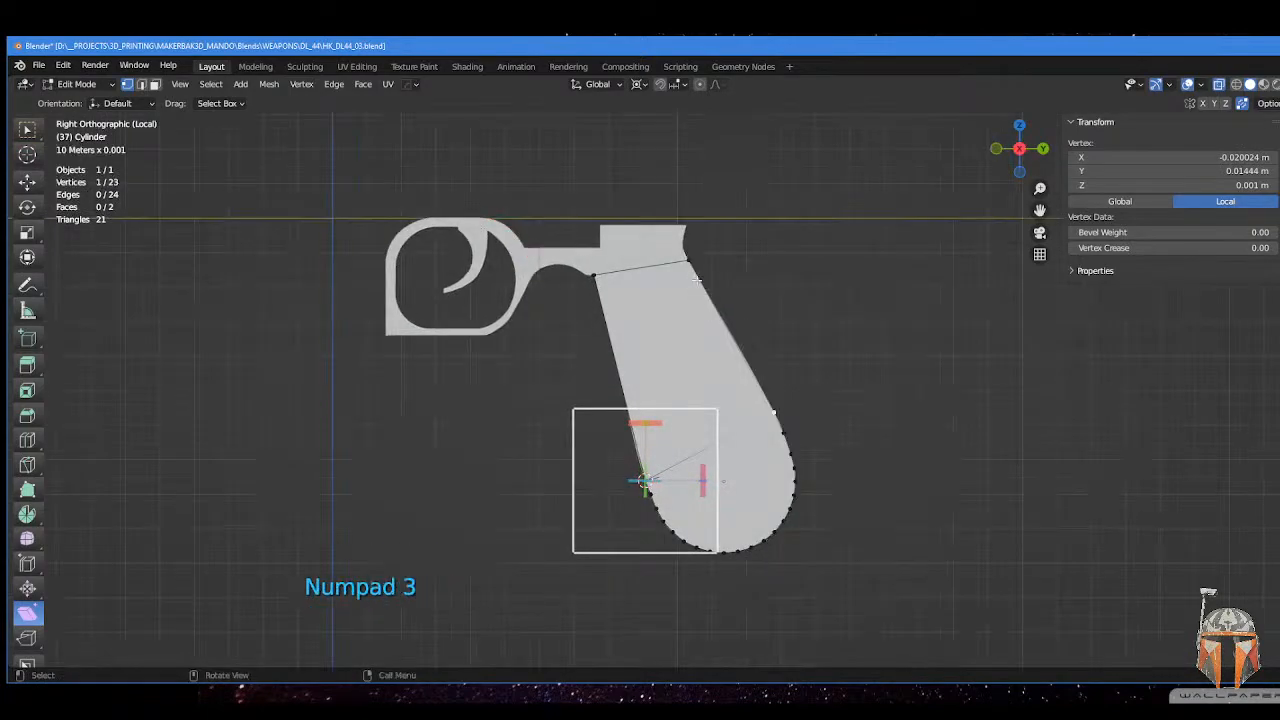
{"action": "scroll", "coordinate": [697, 280], "scroll_direction": "up", "scroll_amount": 4}
{"action": "middle_click_drag", "start_coordinate": [542, 127], "coordinate": [585, 391], "text": "shift"}
{"action": "left_click", "coordinate": [791, 373]}
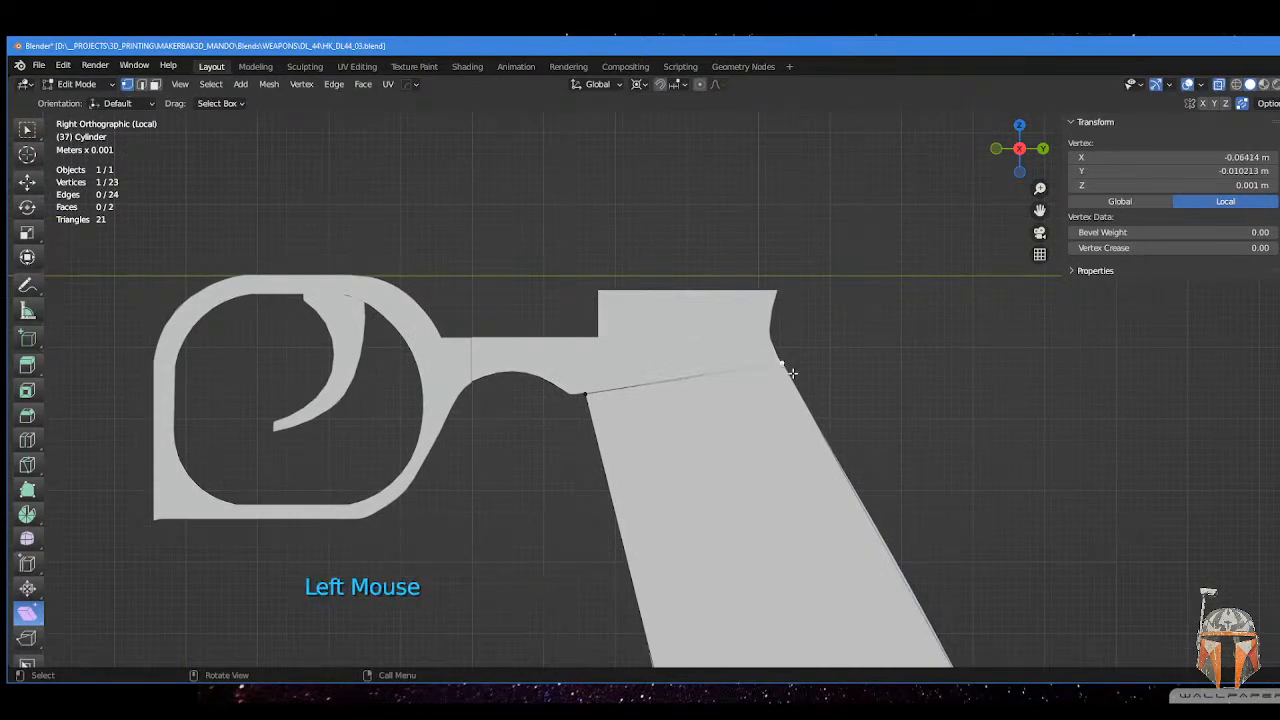
{"action": "key", "text": "e"}
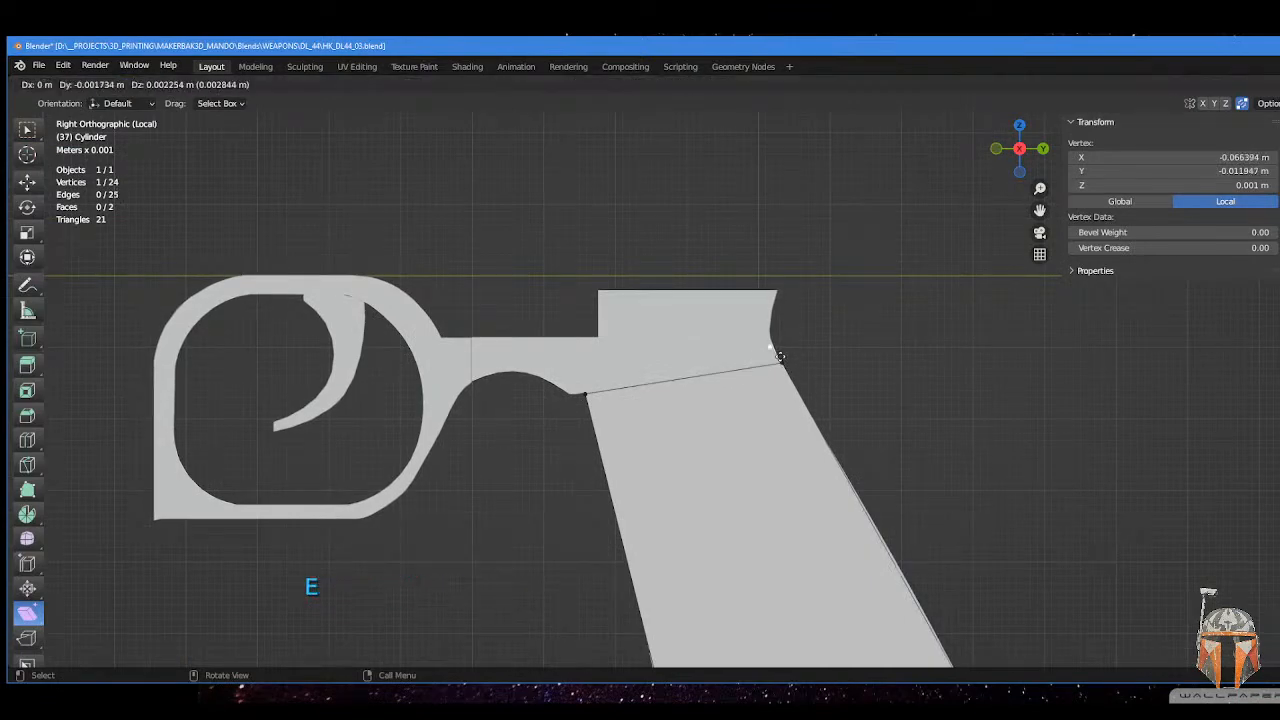
{"action": "left_click", "coordinate": [781, 355]}
{"action": "key", "text": "e"}
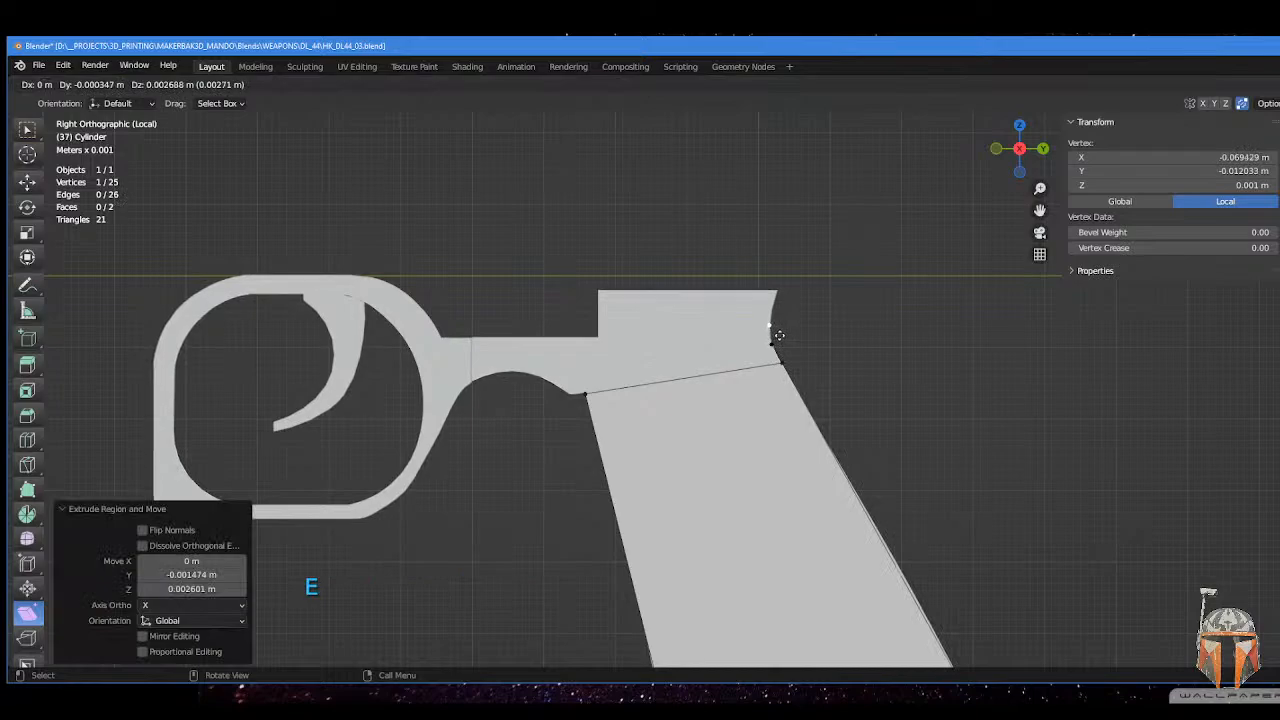
{"action": "left_click", "coordinate": [776, 334]}
{"action": "key", "text": "e"}
{"action": "left_click", "coordinate": [786, 307]}
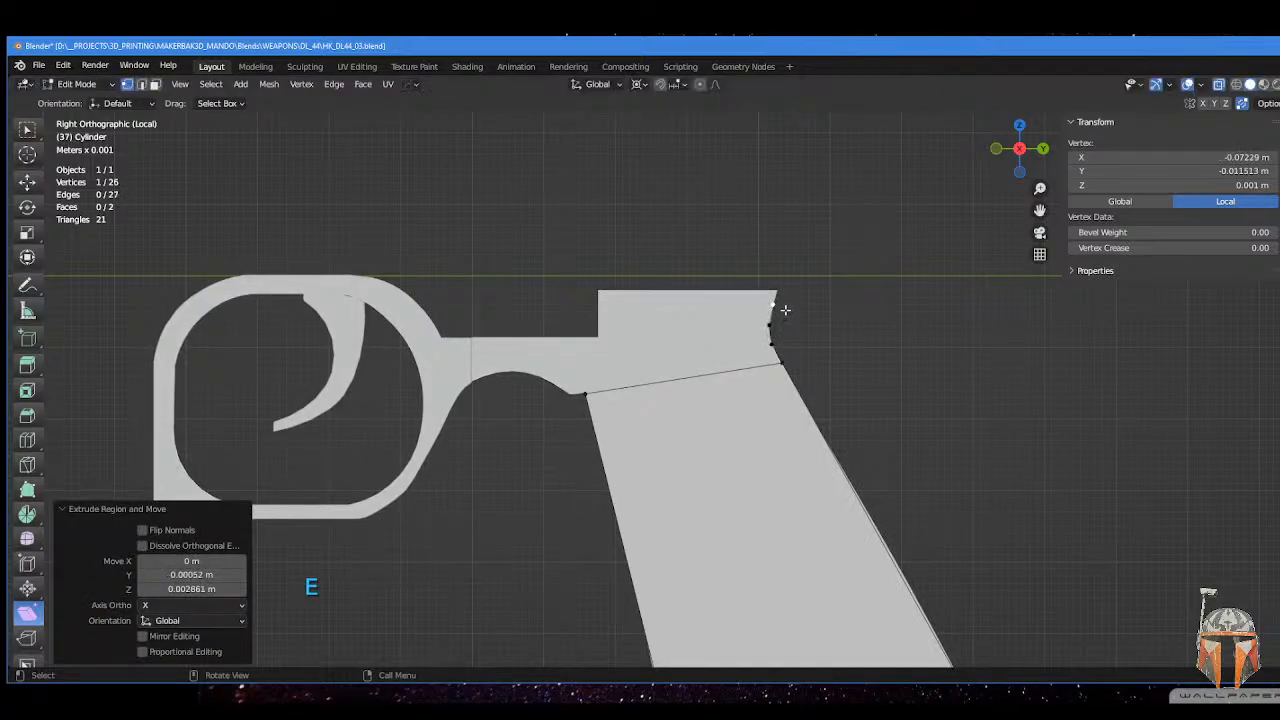
{"action": "key", "text": "e"}
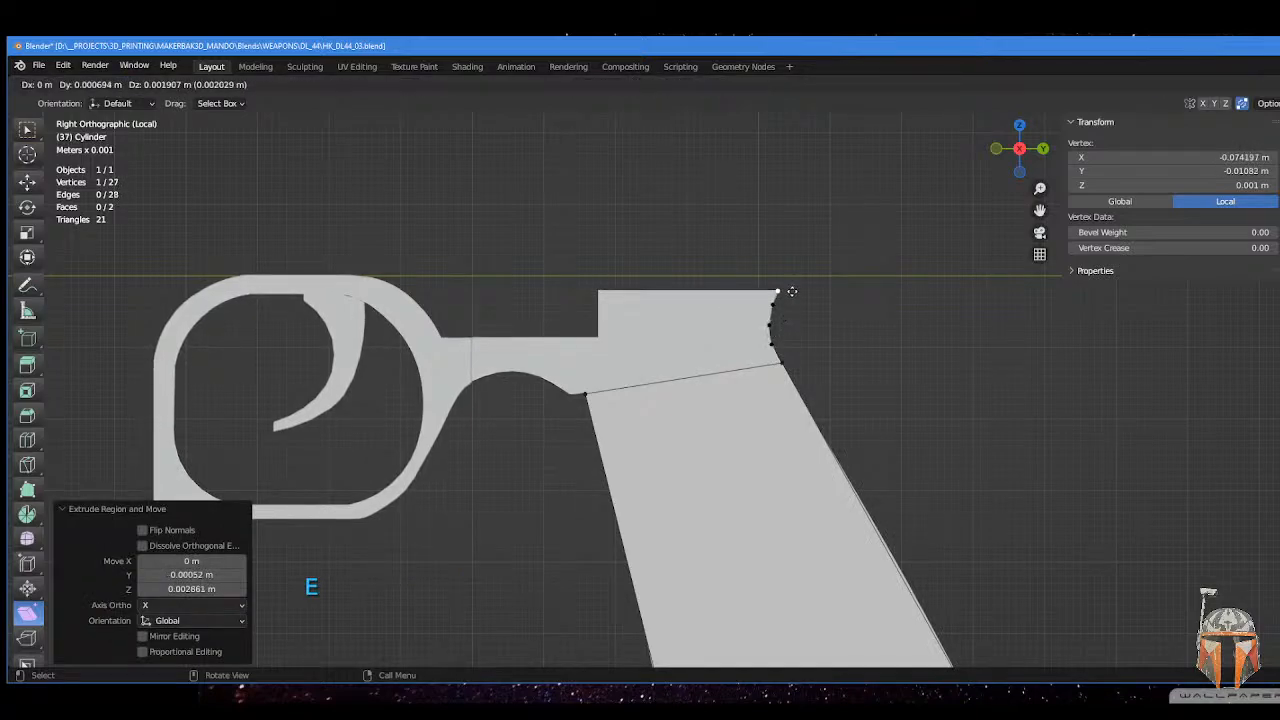
{"action": "left_click", "coordinate": [791, 291]}
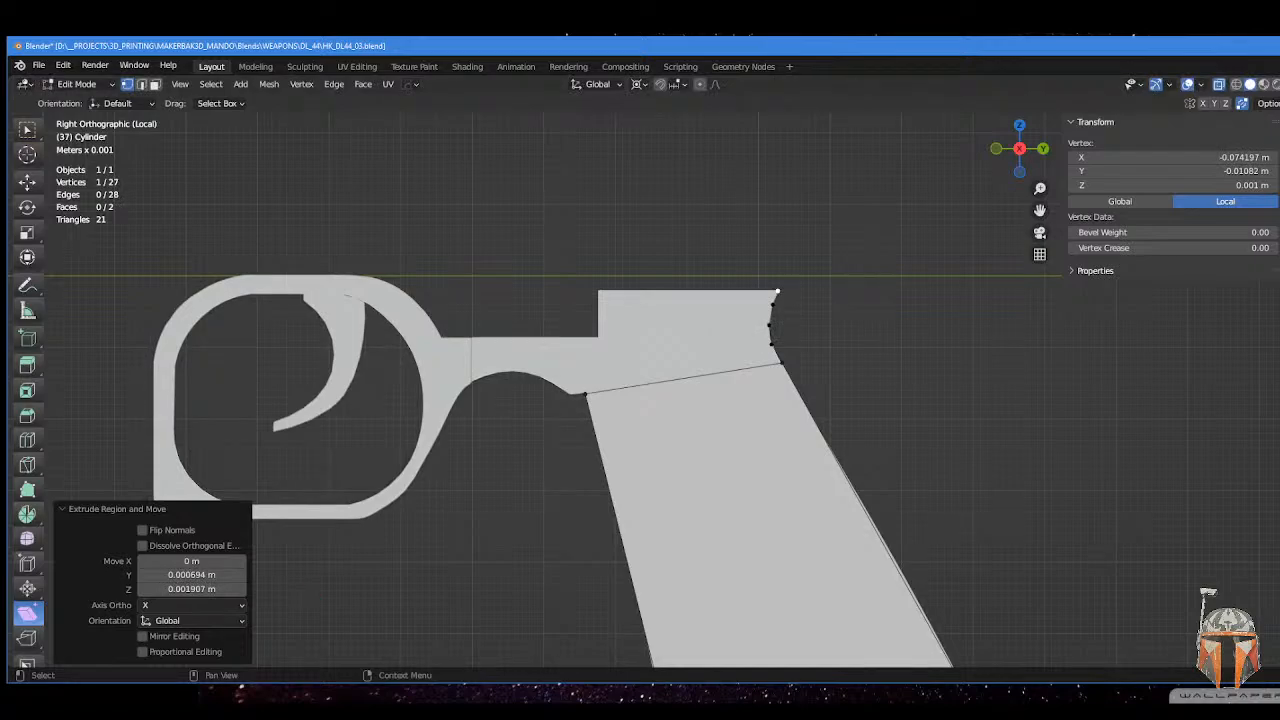
- Exit local view and, in right view, move the topmost extruded vertex up 0.006845 m and back 0.00272 m onto the receiver's rear outline
{"action": "key", "text": "KP_Divide"}
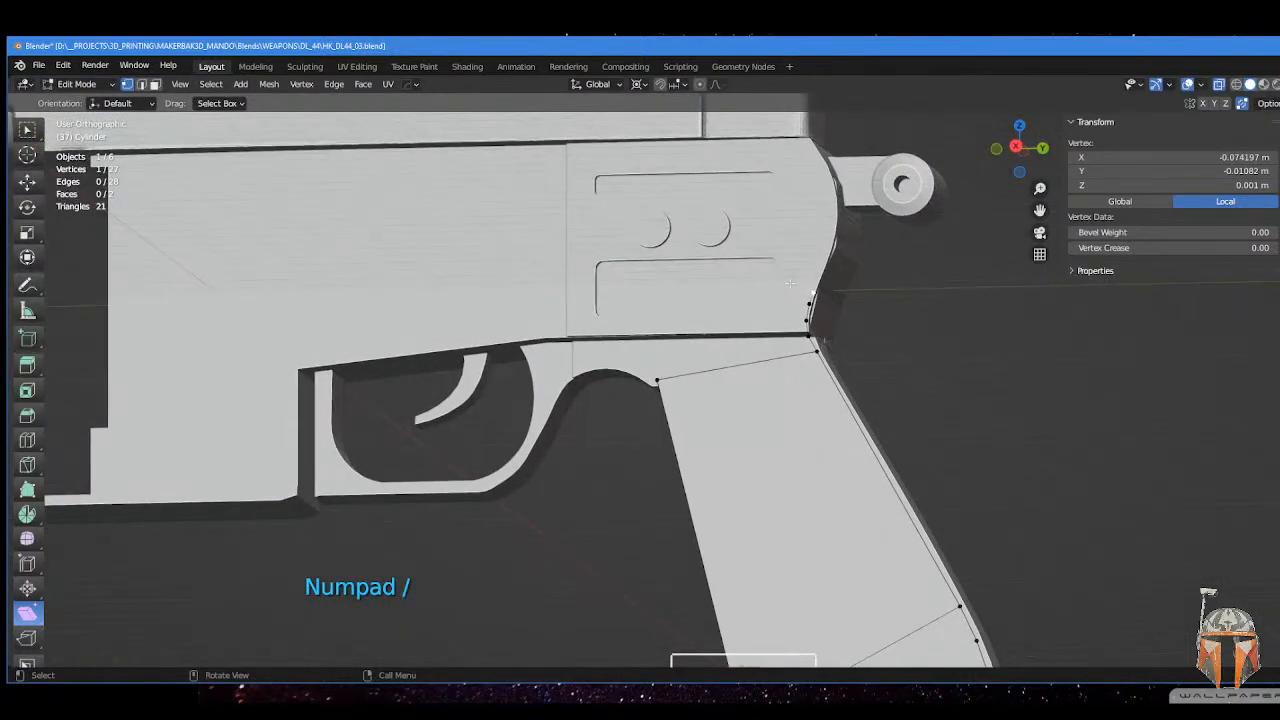
{"action": "key", "text": "KP_3"}
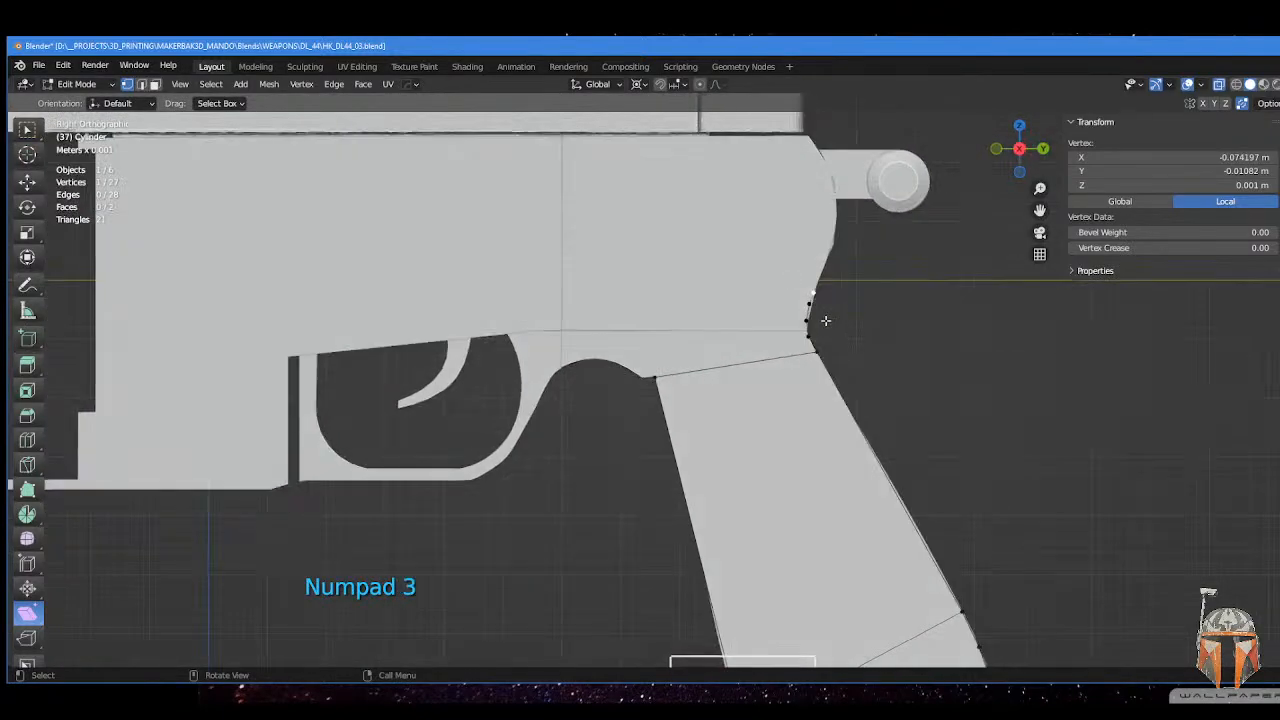
{"action": "scroll", "coordinate": [819, 317], "scroll_direction": "up", "scroll_amount": 2}
{"action": "middle_click_drag", "start_coordinate": [819, 317], "coordinate": [791, 392], "text": "shift"}
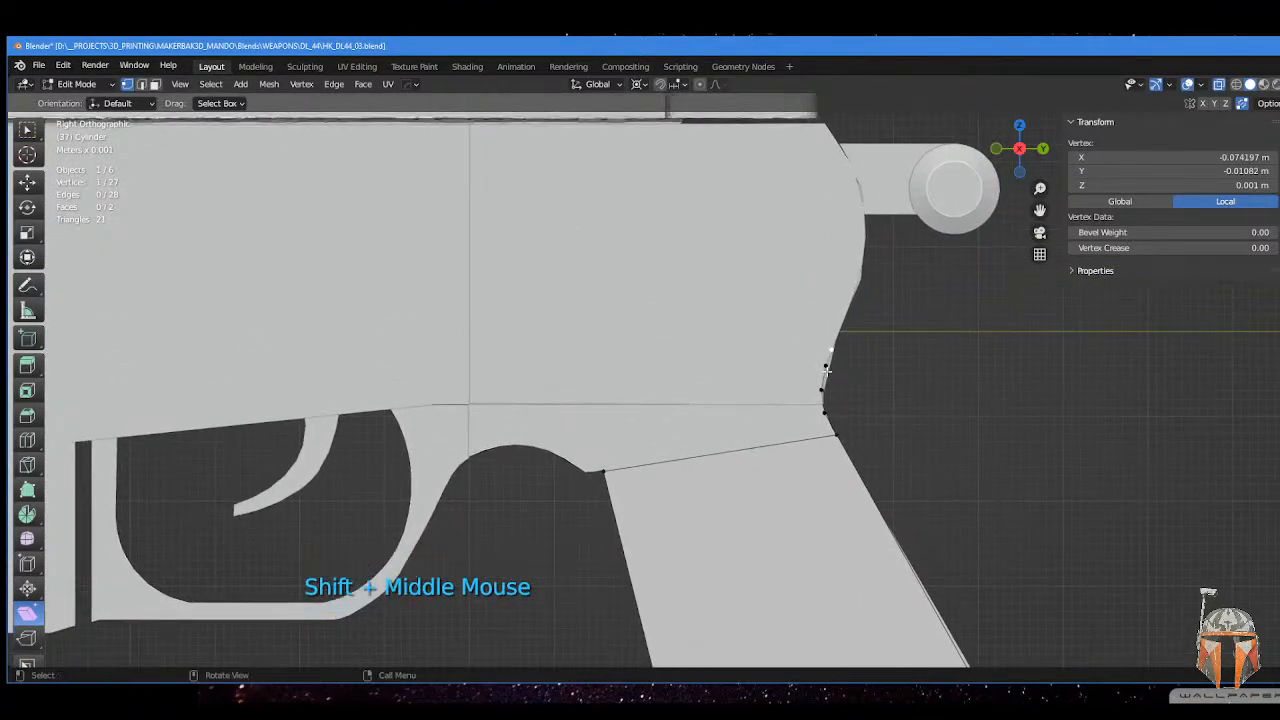
{"action": "scroll", "coordinate": [827, 371], "scroll_direction": "down", "scroll_amount": 1}
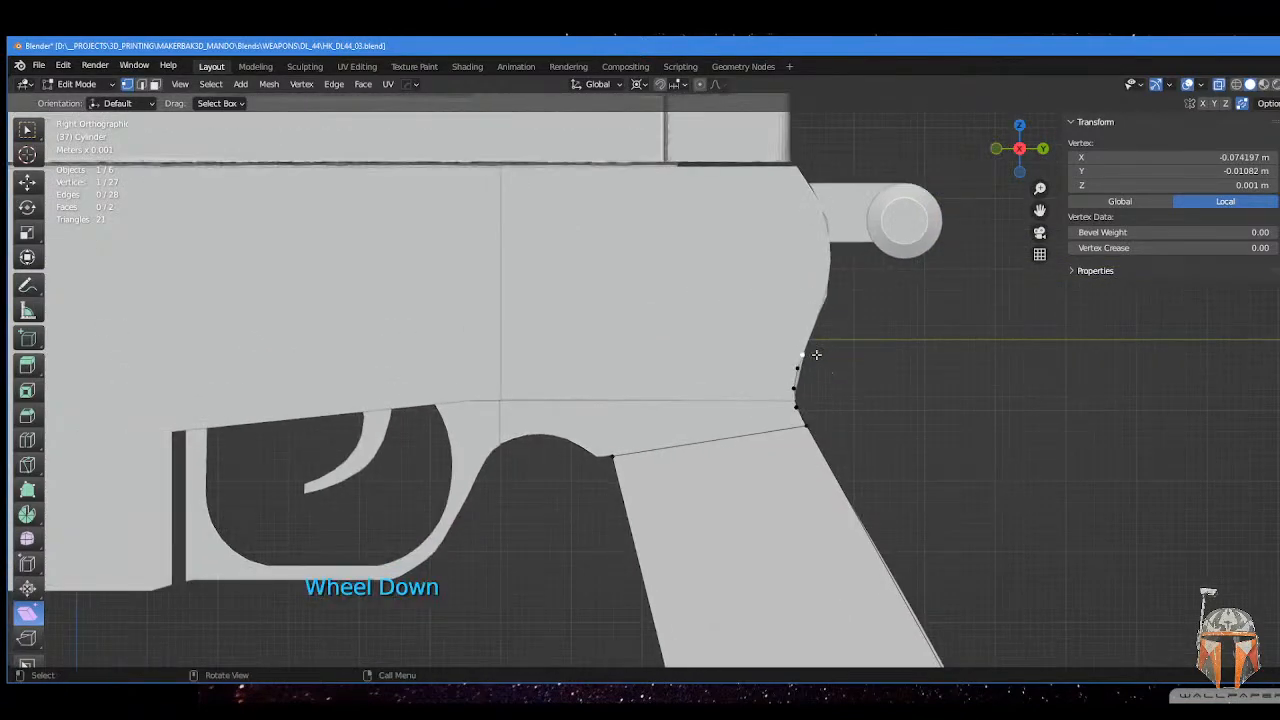
{"action": "left_click", "coordinate": [807, 354]}
{"action": "key", "text": "g"}
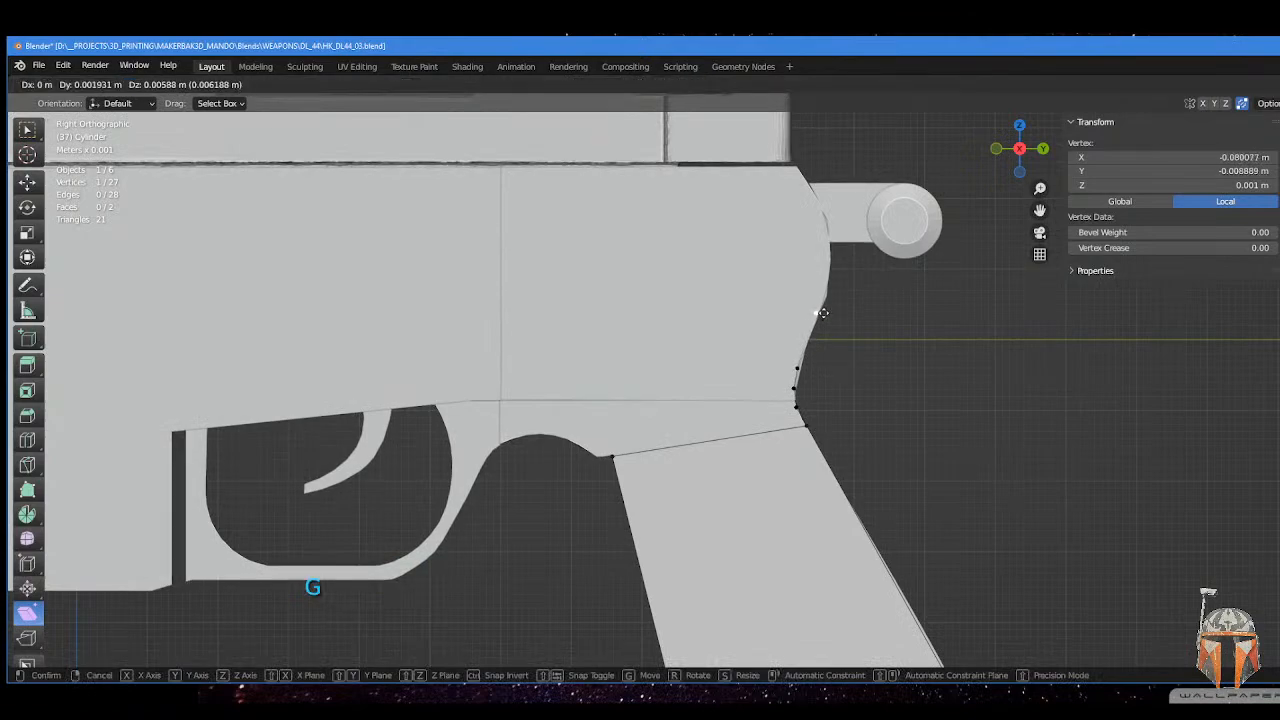
{"action": "left_click", "coordinate": [827, 307]}
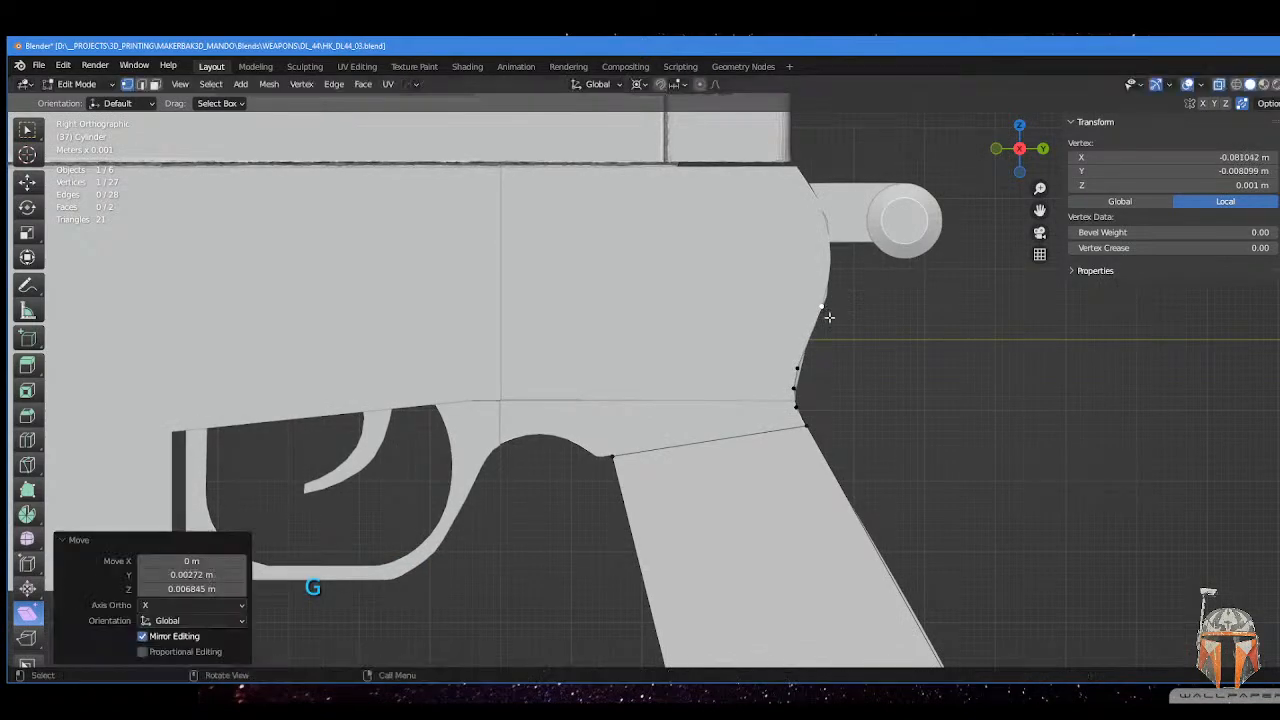
- Extrude the topmost vertex forward by 0.090142 m along the Y axis, across the receiver above the trigger guard
{"action": "scroll", "coordinate": [829, 317], "scroll_direction": "up", "scroll_amount": 1}
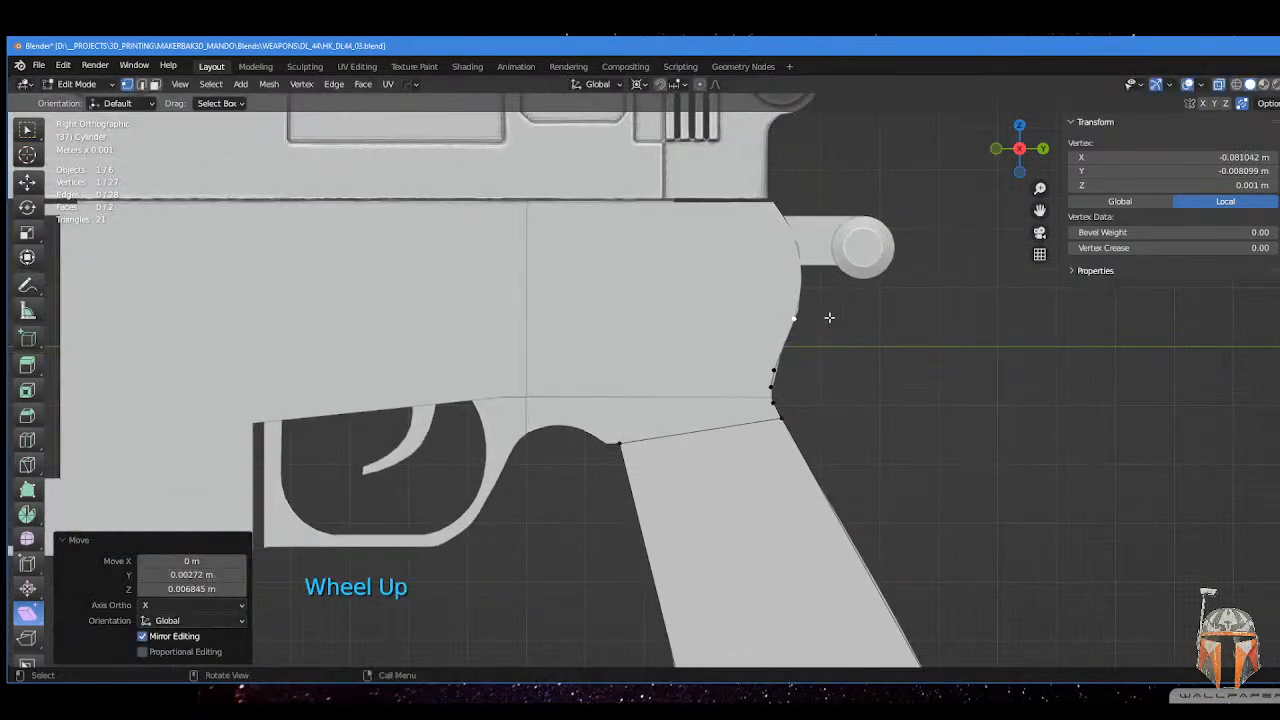
{"action": "key", "text": "e"}
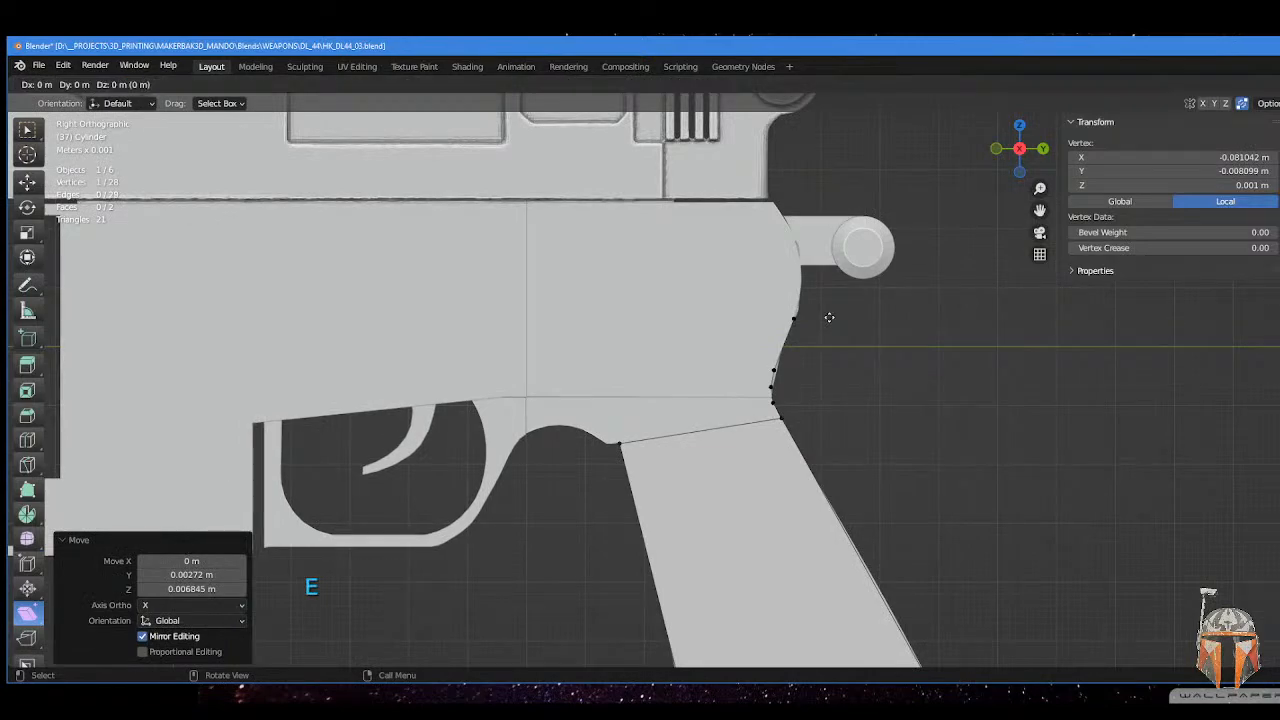
{"action": "key", "text": "y"}
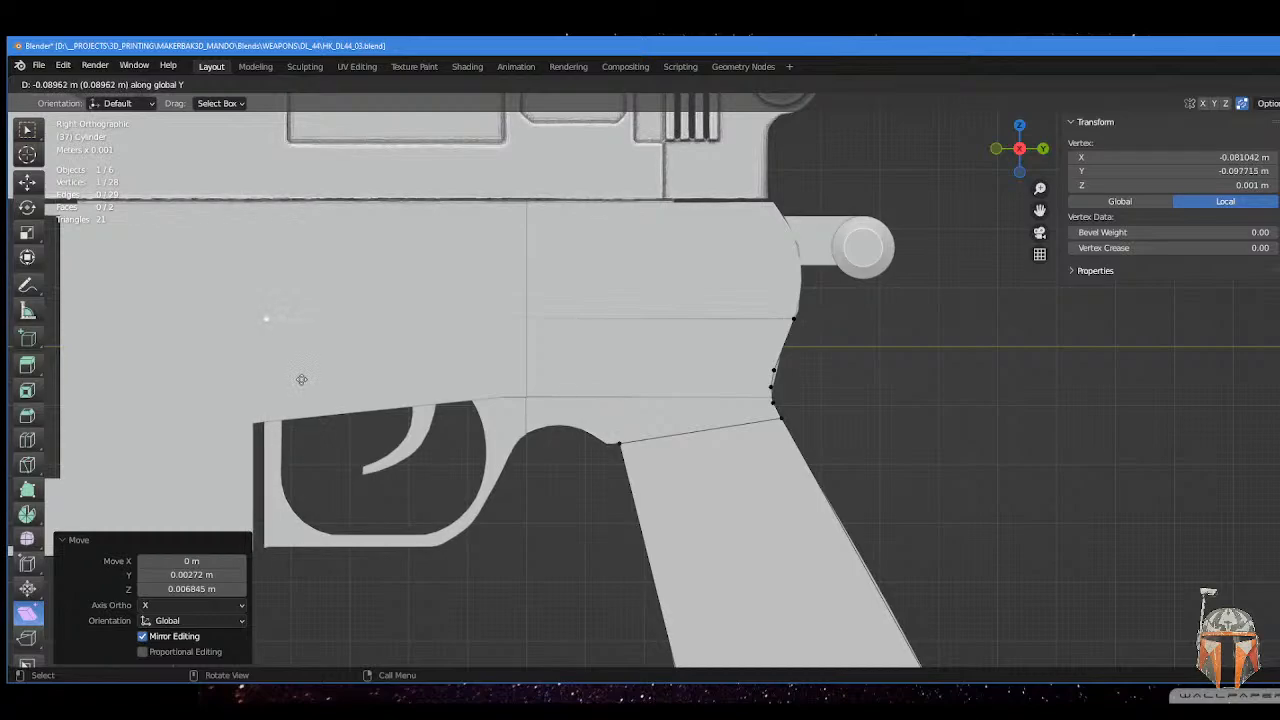
{"action": "left_click", "coordinate": [298, 380]}
{"action": "middle_click_drag", "start_coordinate": [363, 374], "coordinate": [539, 322], "text": "shift"}
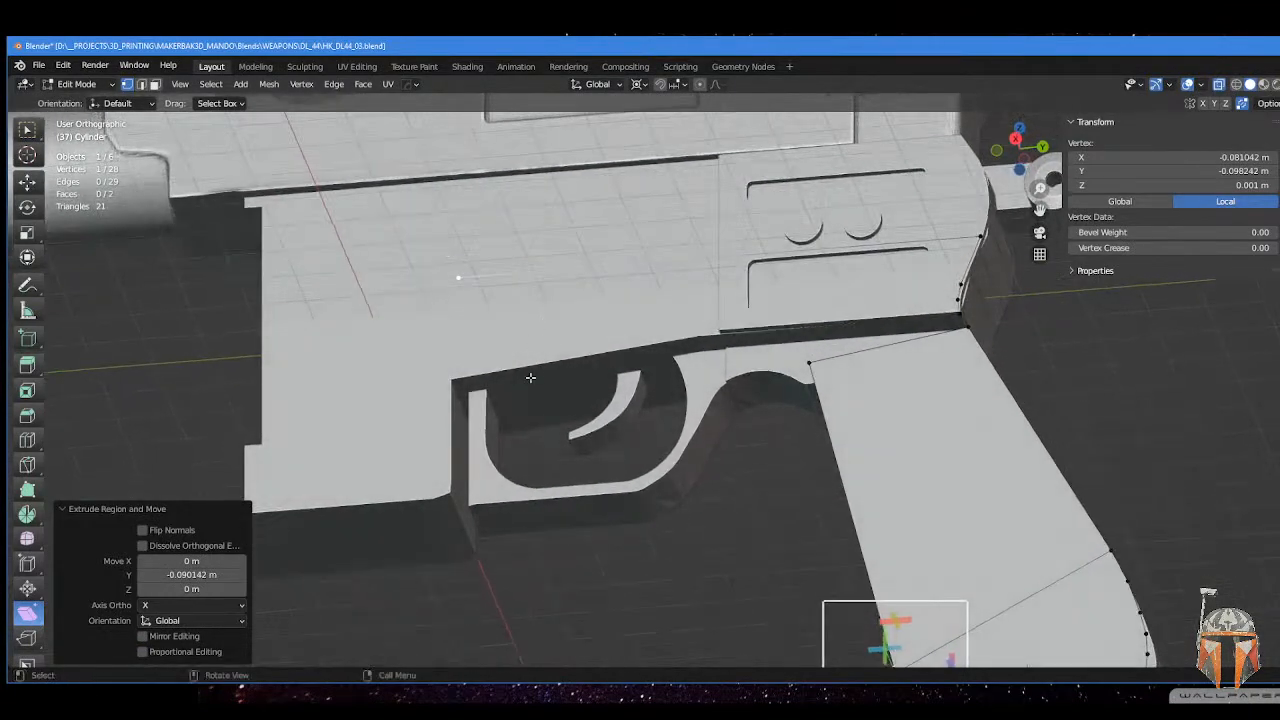
{"action": "middle_click_drag", "start_coordinate": [531, 369], "coordinate": [543, 413]}
{"action": "middle_click_drag", "start_coordinate": [547, 416], "coordinate": [551, 415]}
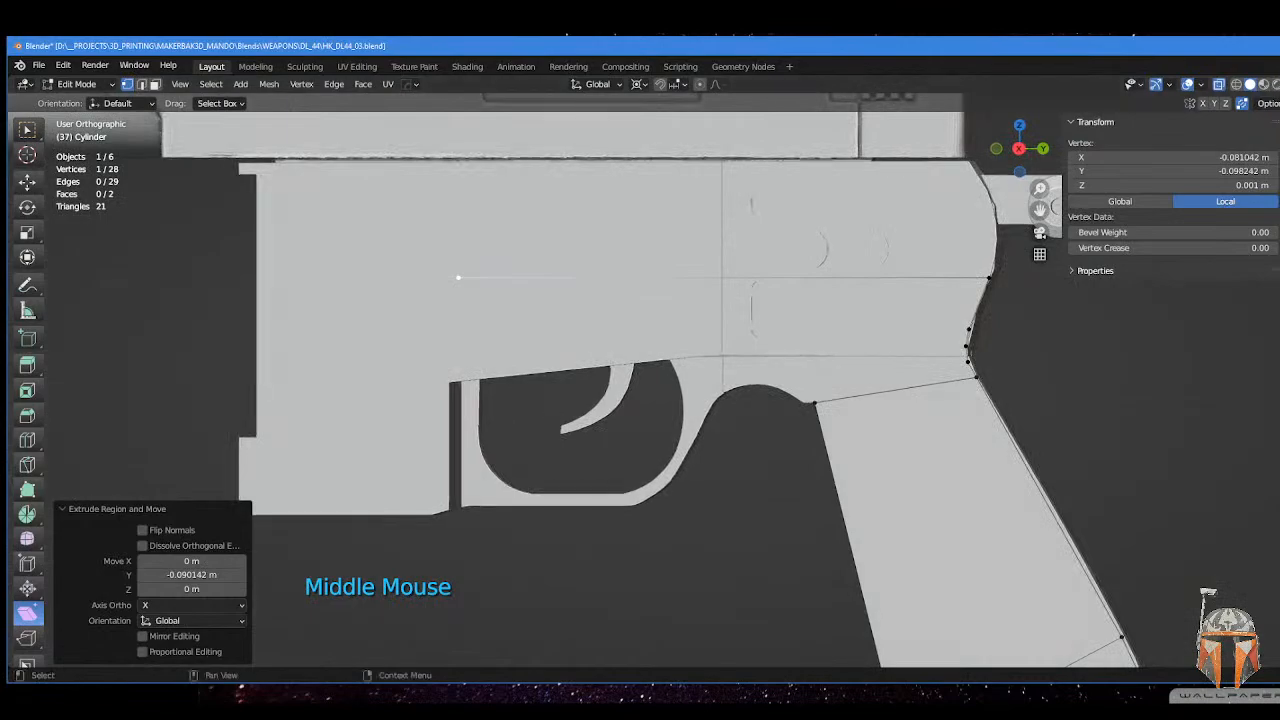
- Unhide the detailed receiver object, leave the cylinder mesh, and open the LOWER RECIEVER object in Edit Mode
{"action": "left_click", "coordinate": [1279, 200]}
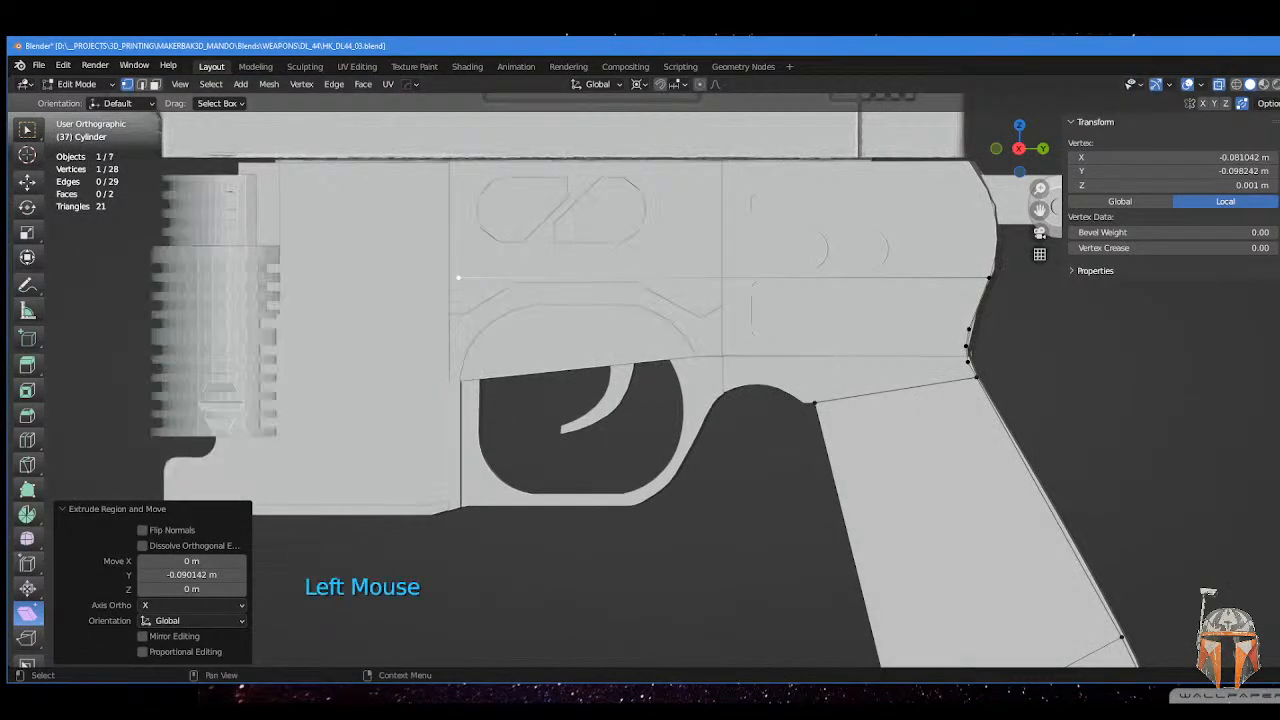
{"action": "middle_click_drag", "start_coordinate": [775, 350], "coordinate": [745, 335]}
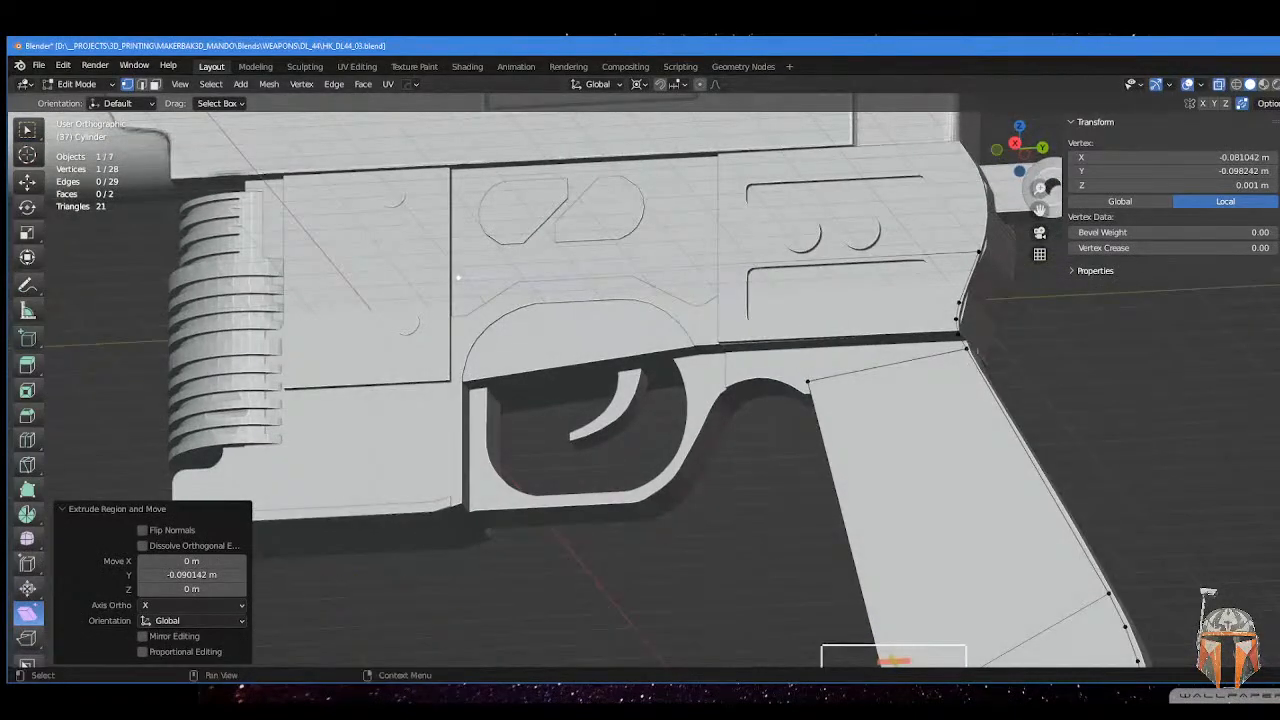
{"action": "left_click", "coordinate": [528, 500]}
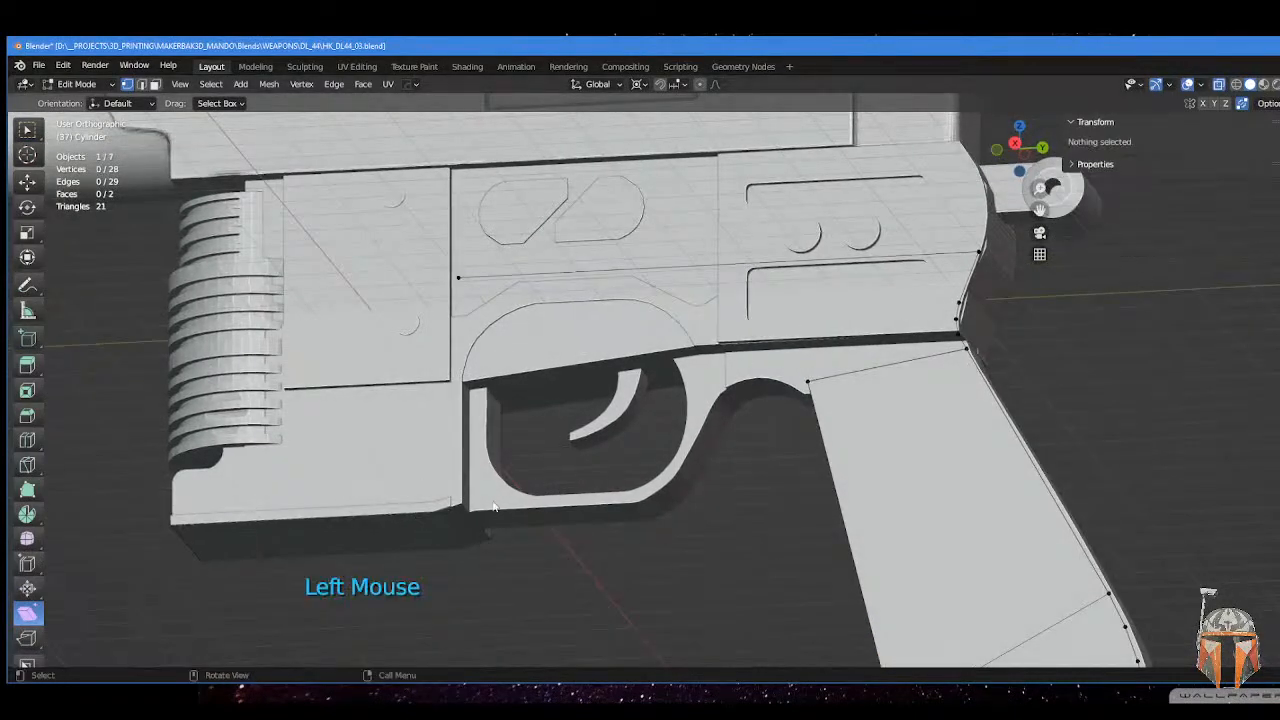
{"action": "key", "text": "Tab"}
{"action": "middle_click_drag", "start_coordinate": [508, 388], "coordinate": [512, 400]}
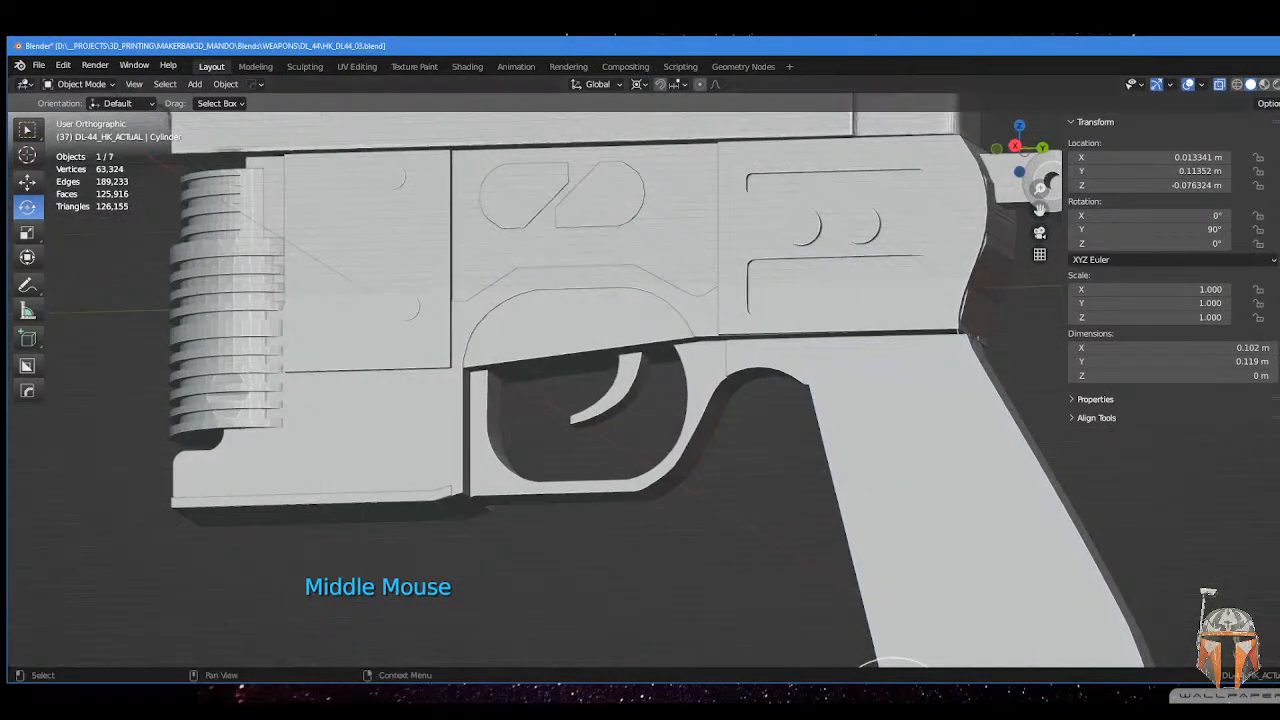
{"action": "left_click", "coordinate": [804, 357]}
{"action": "key", "text": "Tab"}
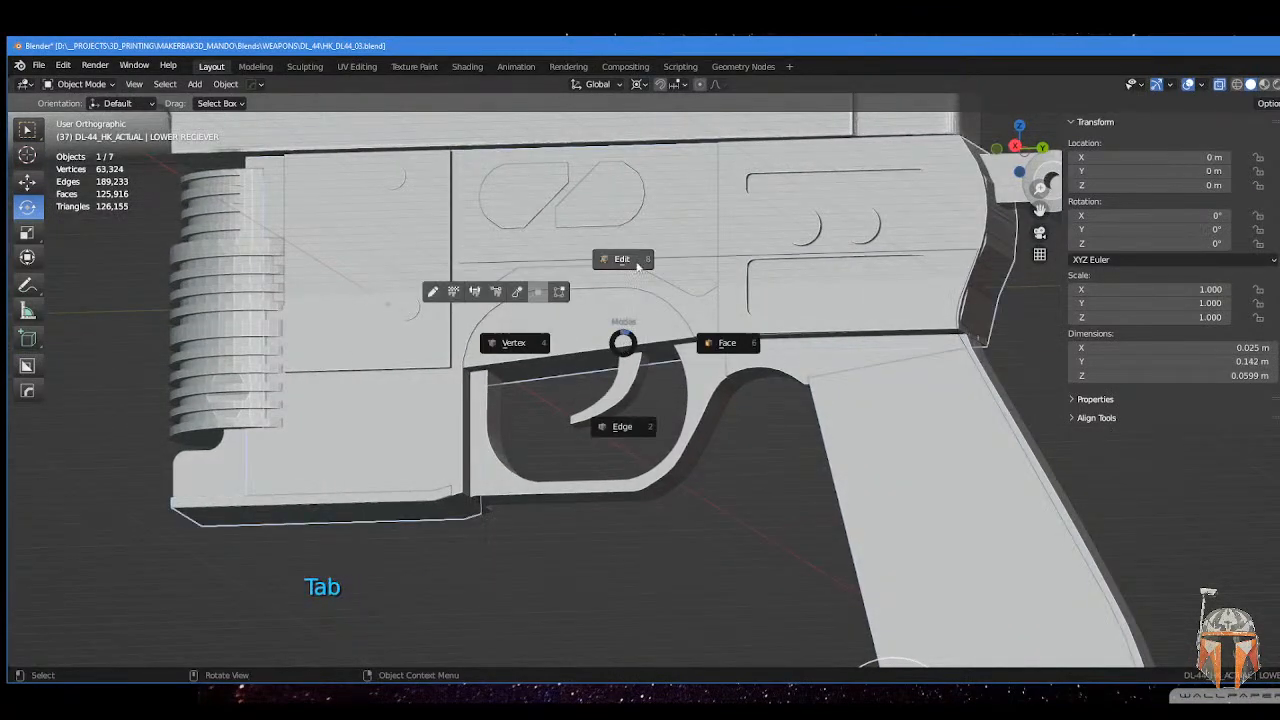
- Select the four lower receiver faces in front of the trigger guard, hide the detailed receiver, and move the faces 0.001932 m along Y
{"action": "middle_click_drag", "start_coordinate": [447, 328], "coordinate": [450, 450]}
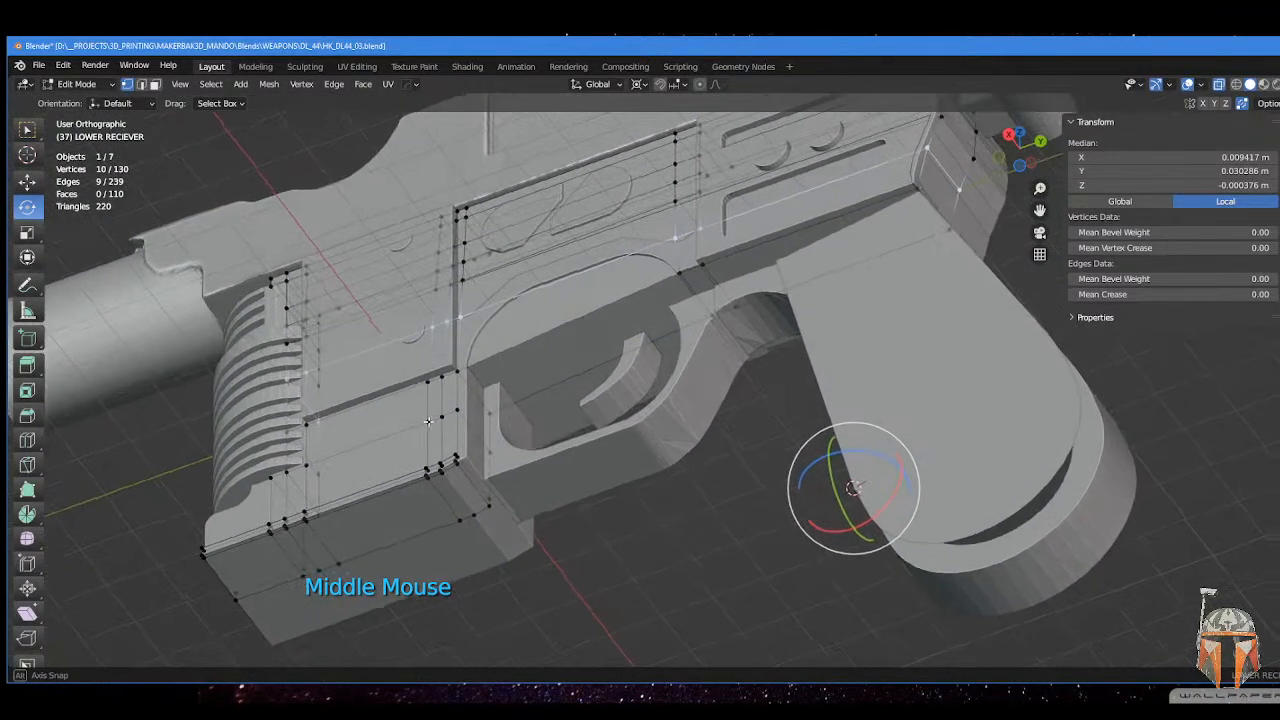
{"action": "left_click", "coordinate": [454, 458]}
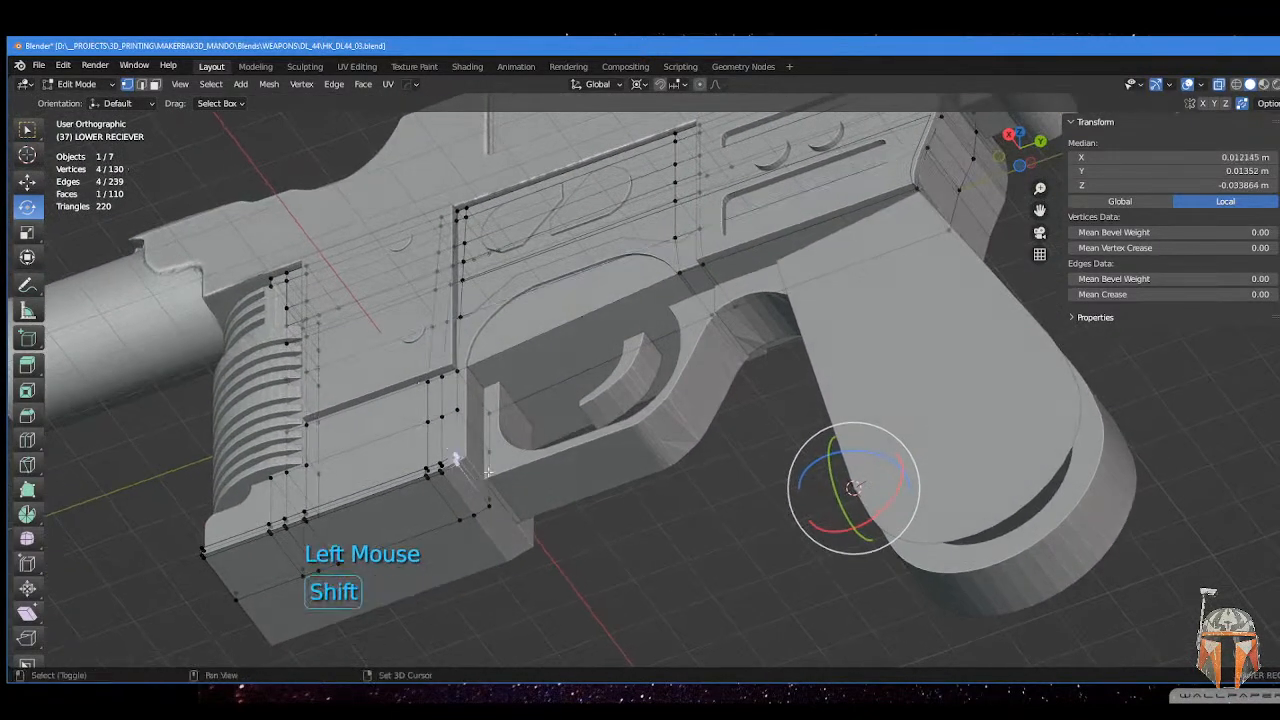
{"action": "left_click", "coordinate": [492, 490], "text": "shift"}
{"action": "middle_click_drag", "start_coordinate": [519, 441], "coordinate": [488, 388]}
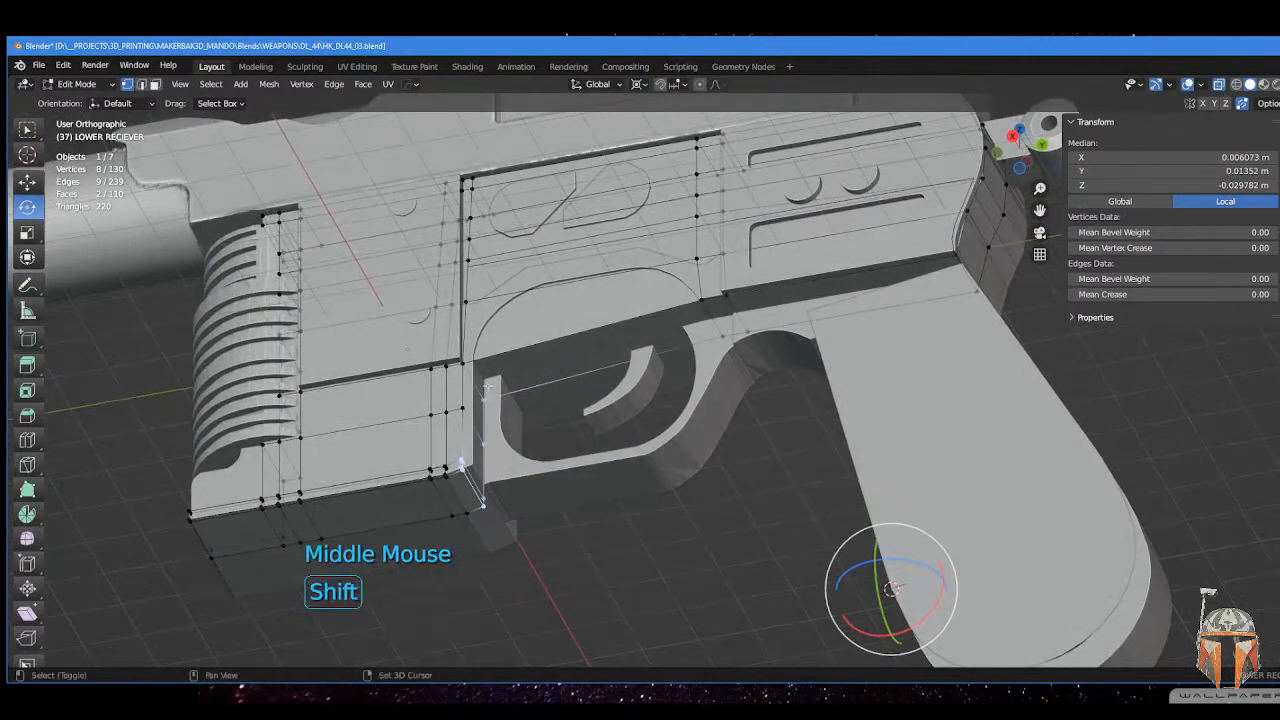
{"action": "left_click", "coordinate": [470, 485], "text": "shift"}
{"action": "middle_click_drag", "start_coordinate": [470, 485], "coordinate": [557, 427]}
{"action": "scroll", "coordinate": [396, 348], "scroll_direction": "up", "scroll_amount": 1}
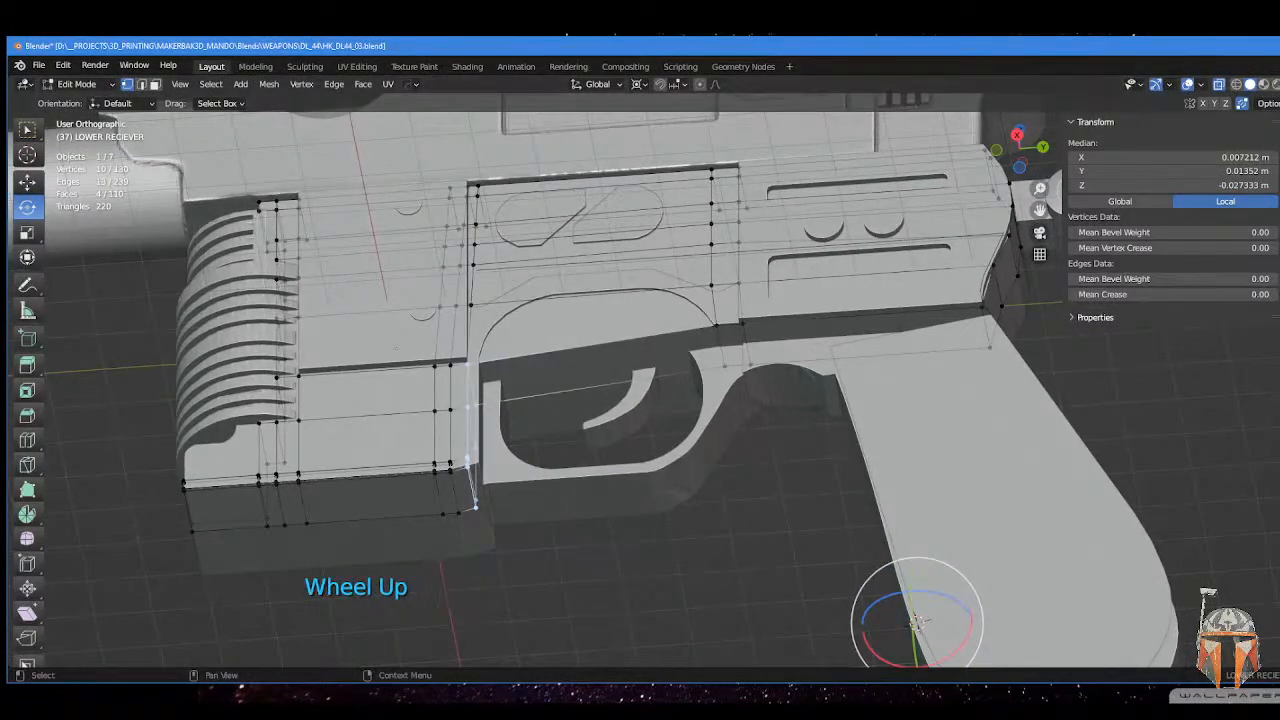
{"action": "left_click", "coordinate": [1279, 200]}
{"action": "scroll", "coordinate": [591, 393], "scroll_direction": "up", "scroll_amount": 2}
{"action": "middle_click_drag", "start_coordinate": [586, 391], "coordinate": [705, 345], "text": "shift"}
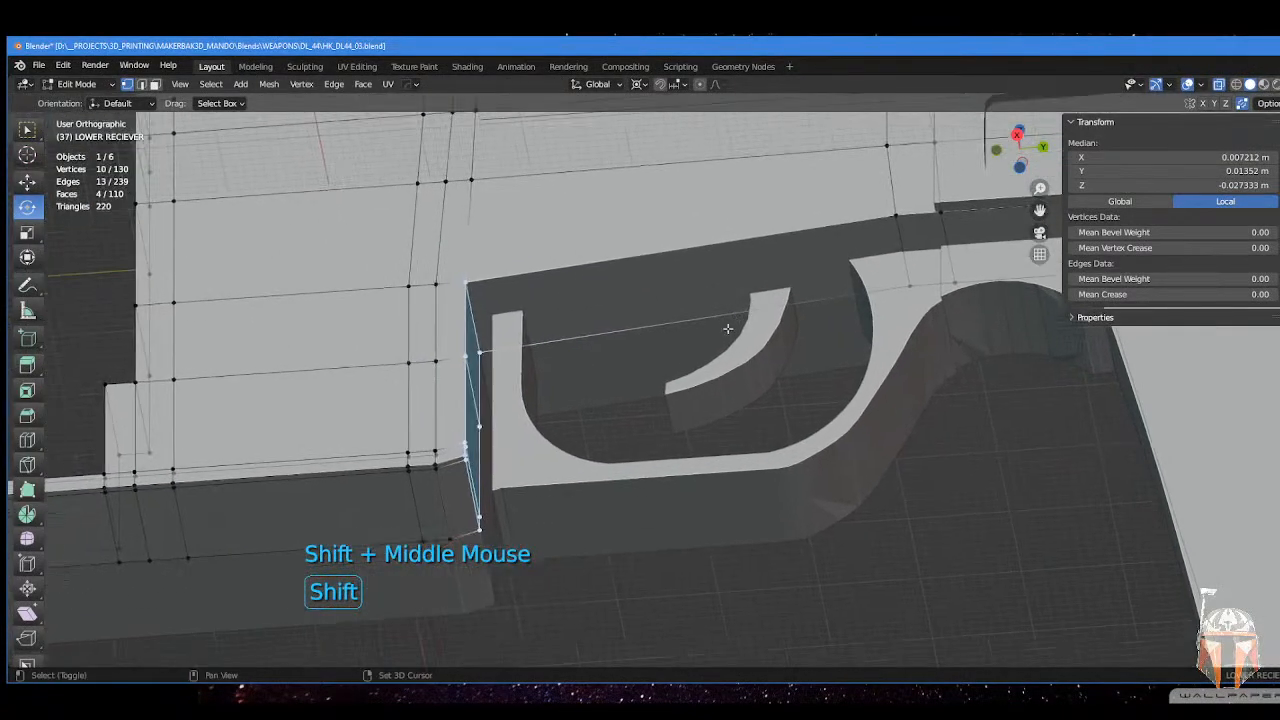
{"action": "key", "text": "g"}
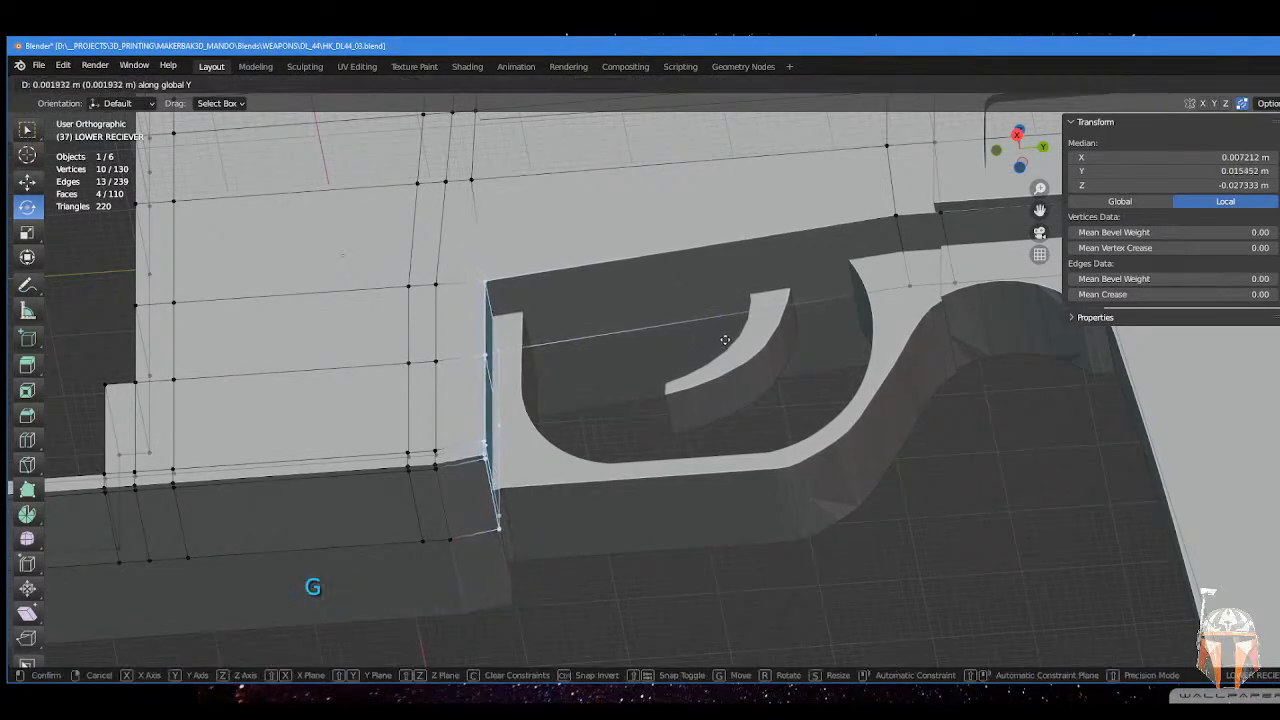
{"action": "left_click", "coordinate": [722, 340]}
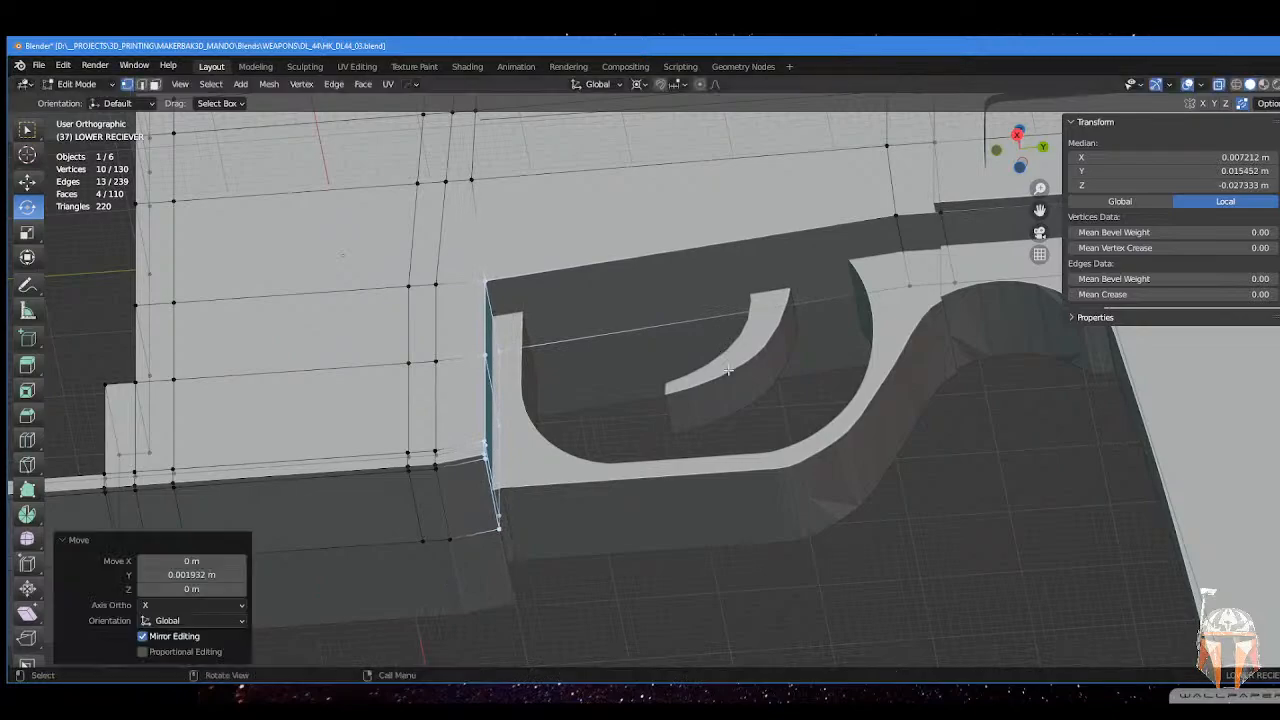
- In right view, nudge the selected lower receiver faces another 0.000061 m along Y against the trigger guard's front edge
{"action": "key", "text": "KP_3"}
{"action": "key", "text": "g"}
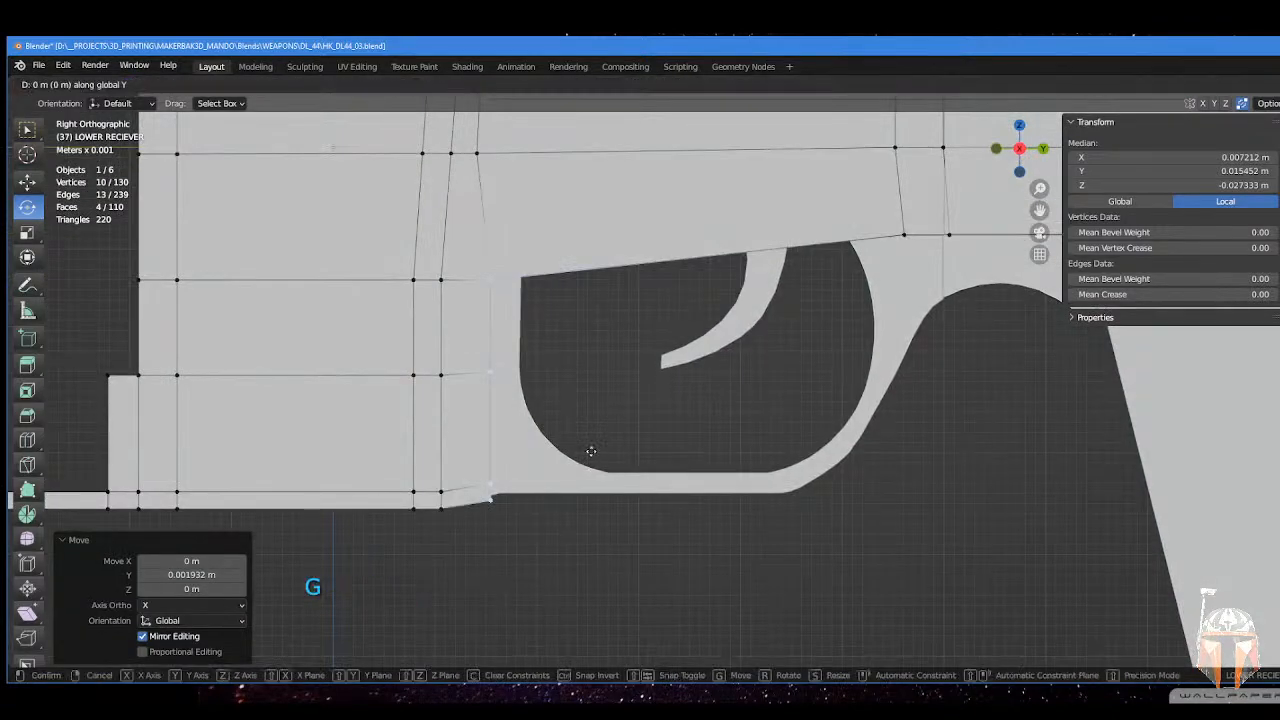
{"action": "left_click", "coordinate": [592, 450]}
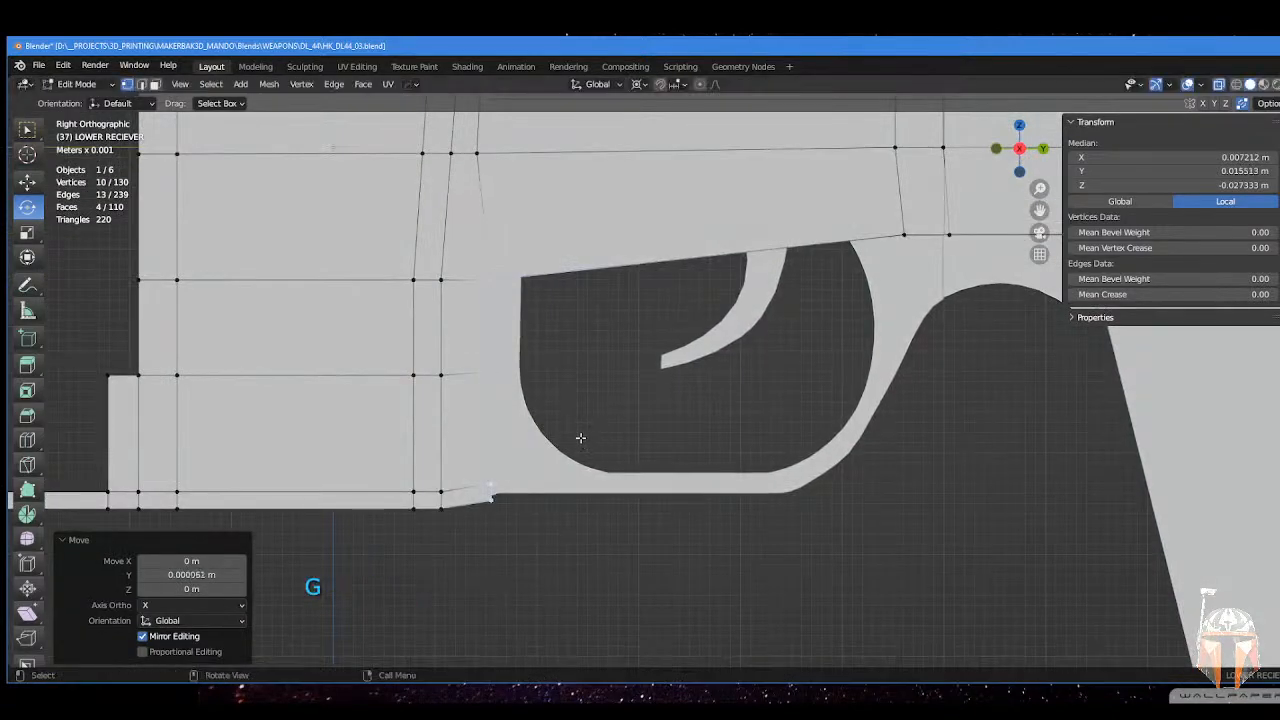
{"action": "middle_click_drag", "start_coordinate": [580, 423], "coordinate": [545, 458], "text": "shift"}
{"action": "scroll", "coordinate": [573, 502], "scroll_direction": "down", "scroll_amount": 2, "text": "shift"}
{"action": "scroll", "coordinate": [571, 516], "scroll_direction": "down", "scroll_amount": 1}
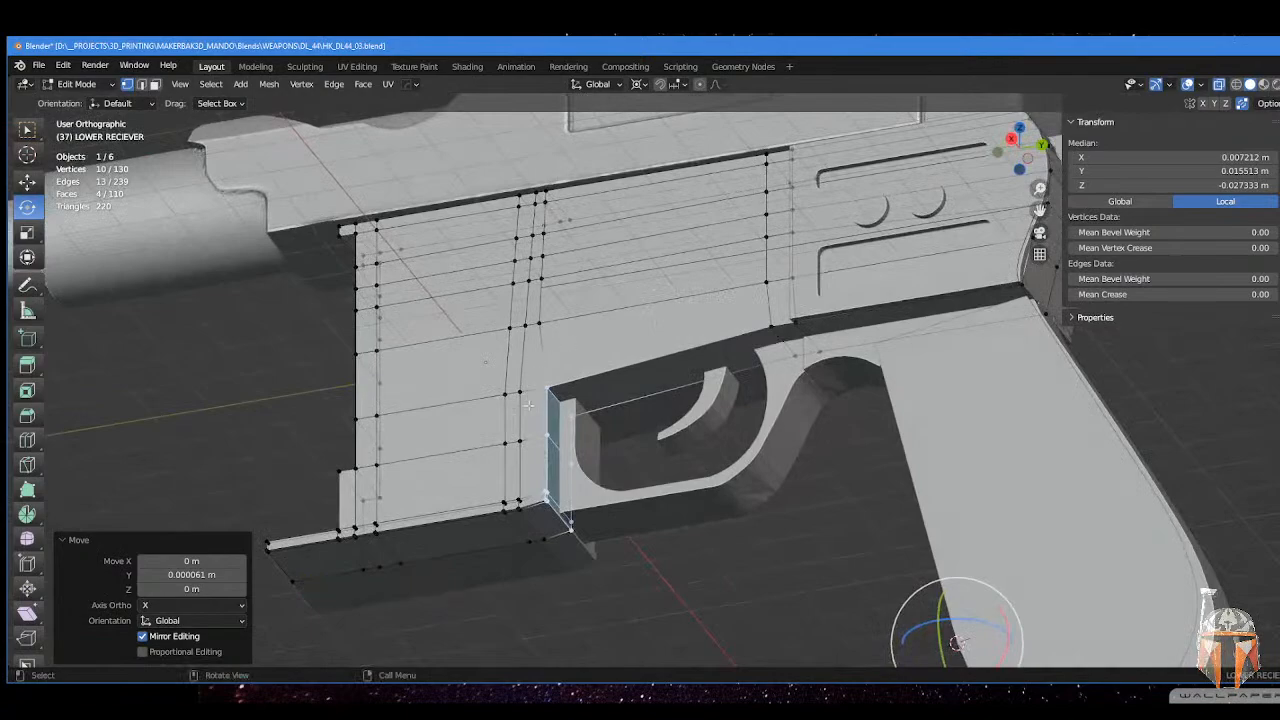
- Select the six vertices at the lower receiver's bottom rear corner, in front of the trigger guard, and move them down along Z
{"action": "middle_click_drag", "start_coordinate": [530, 398], "coordinate": [543, 430]}
{"action": "key", "text": "KP_3"}
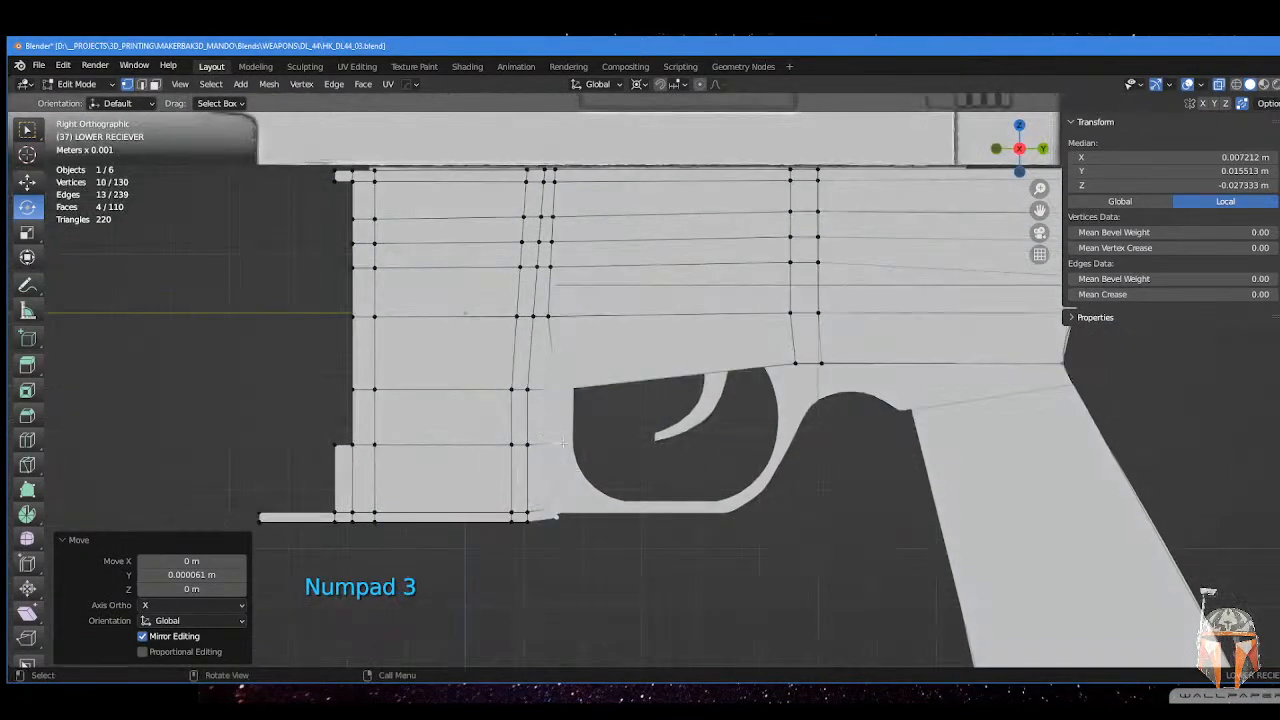
{"action": "middle_click_drag", "start_coordinate": [589, 524], "coordinate": [615, 442], "text": "shift"}
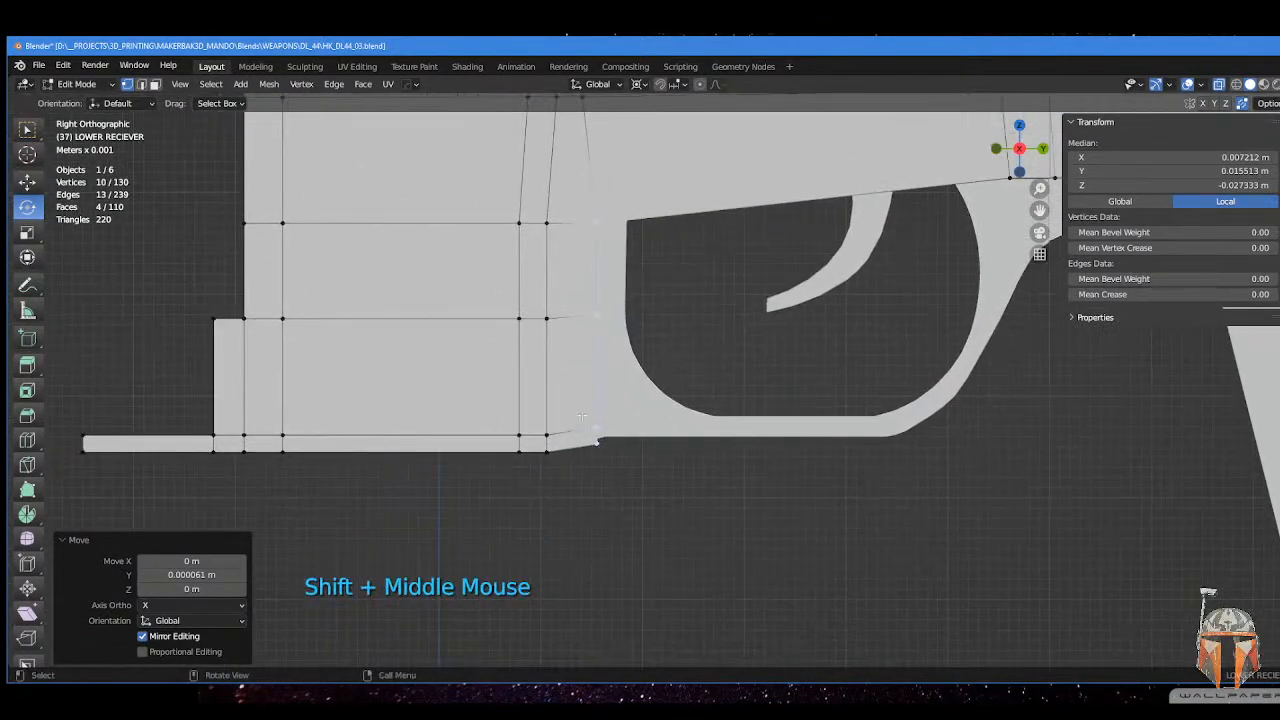
{"action": "left_click", "coordinate": [517, 440]}
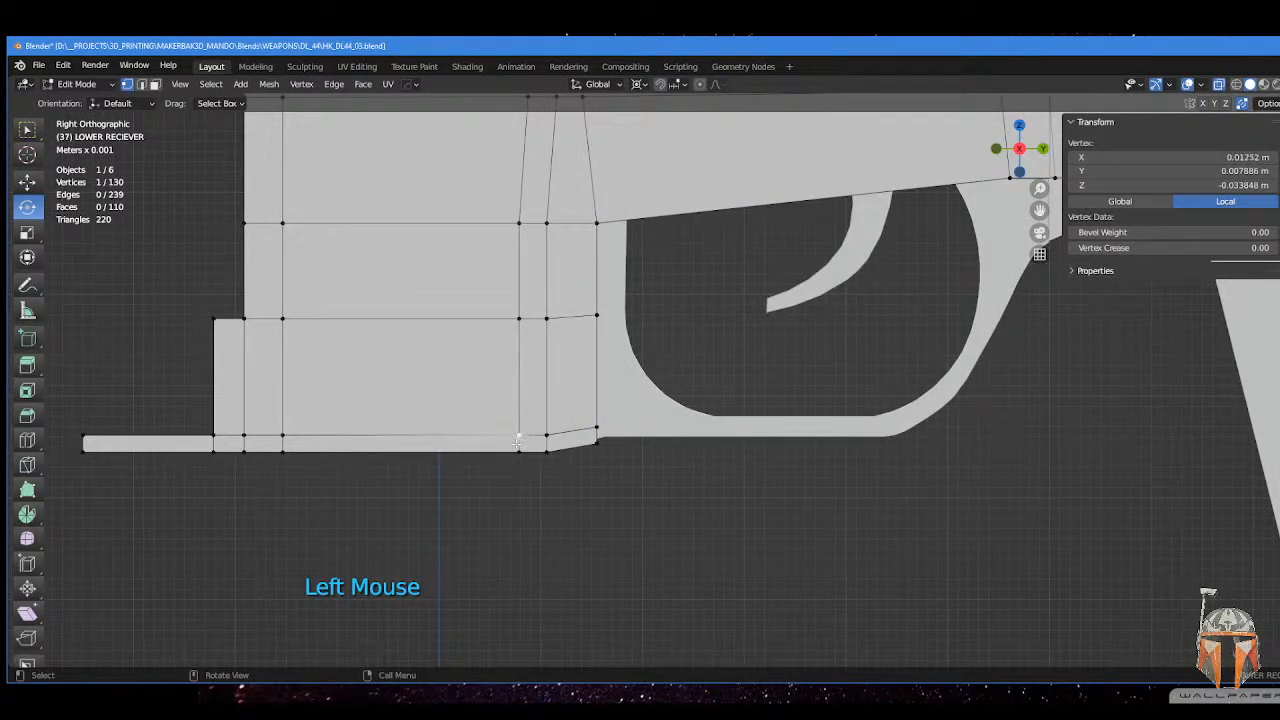
{"action": "left_click", "coordinate": [284, 436]}
{"action": "left_click_drag", "start_coordinate": [579, 408], "coordinate": [637, 437]}
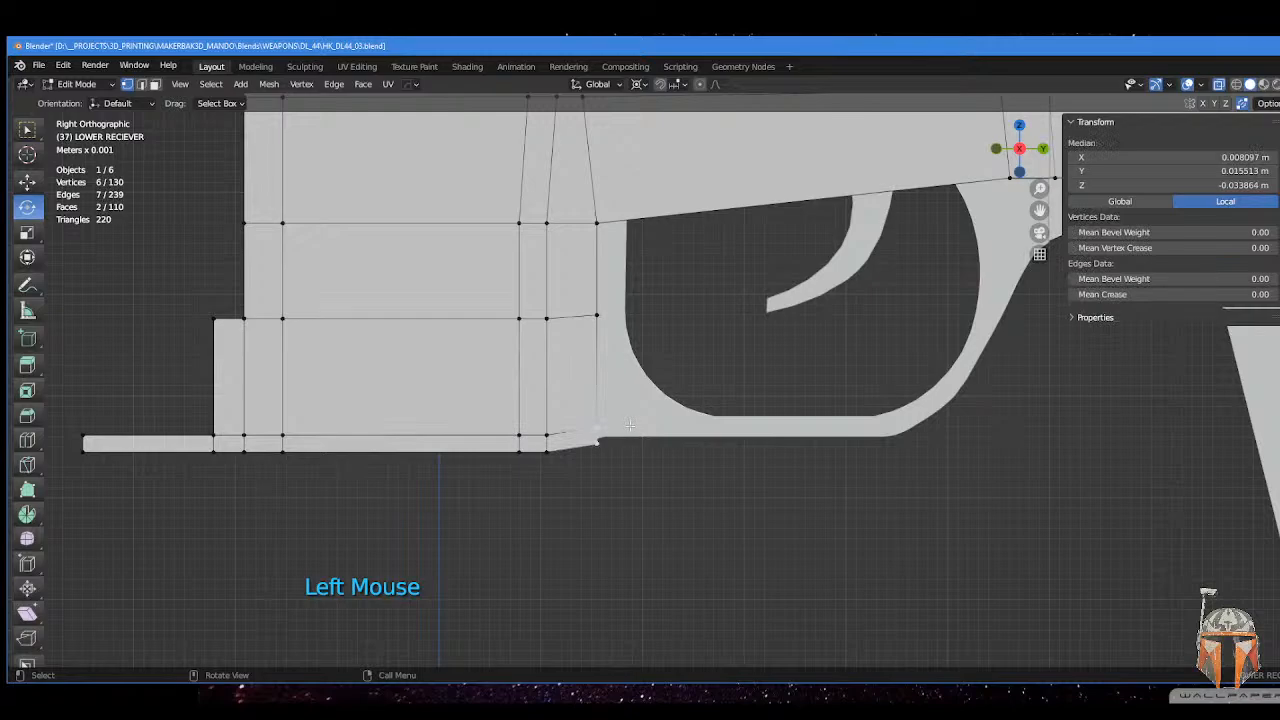
{"action": "middle_click_drag", "start_coordinate": [629, 426], "coordinate": [672, 425]}
{"action": "key", "text": "alt+z"}
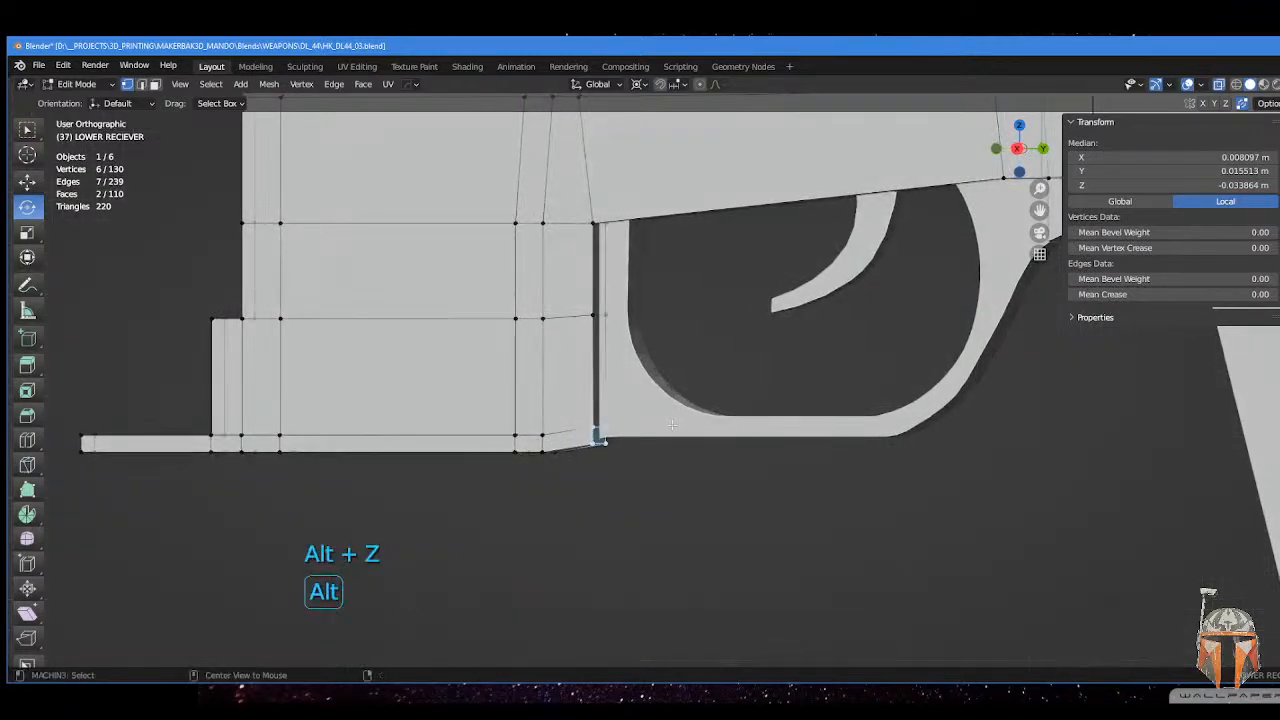
{"action": "key", "text": "g"}
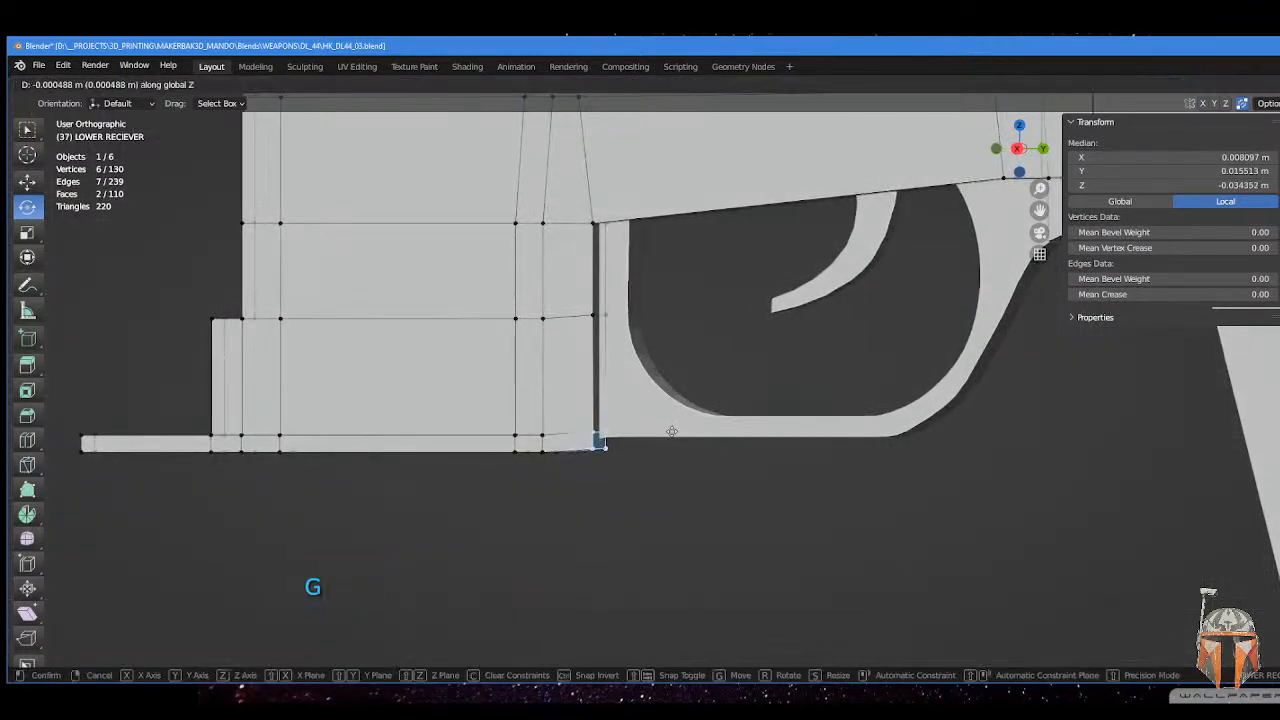
{"action": "left_click", "coordinate": [578, 449]}
- Snap the 3D cursor to the neighbouring bottom-edge vertex and flatten the three bottom rear corner vertices to it with a Z scale of 0
{"action": "left_click", "coordinate": [593, 447]}
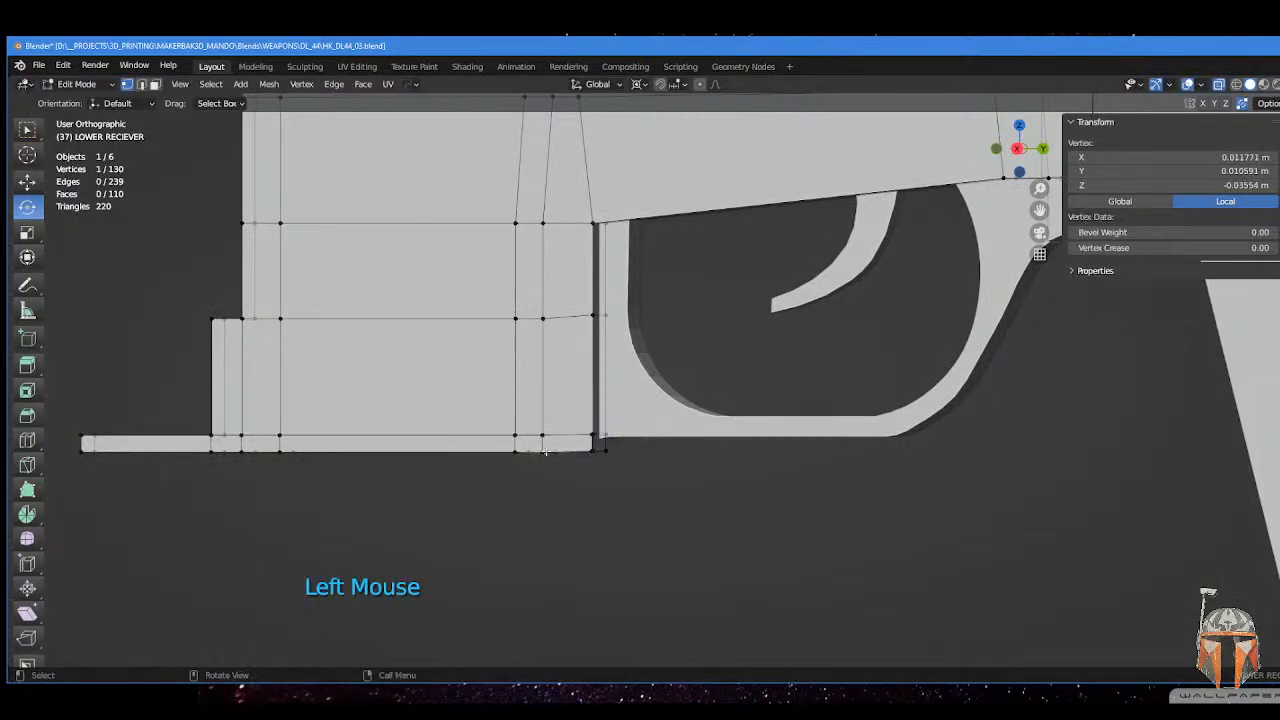
{"action": "key", "text": "shift+s"}
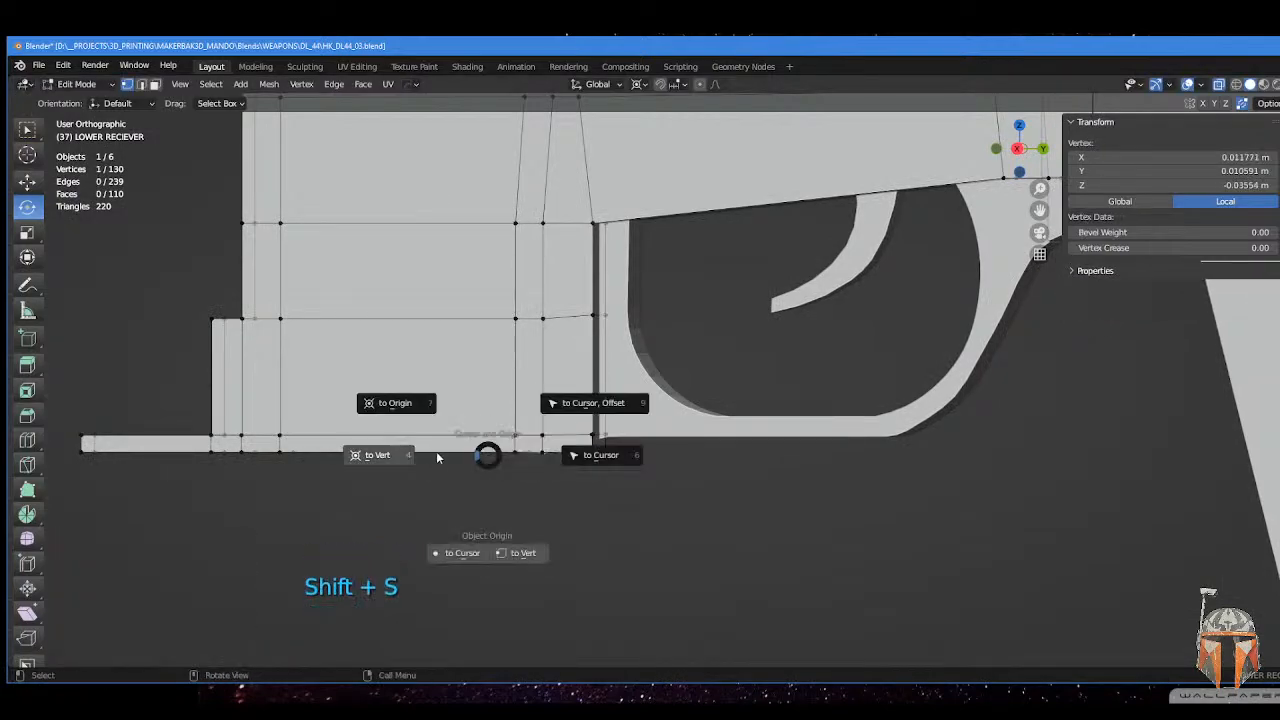
{"action": "left_click", "coordinate": [488, 553]}
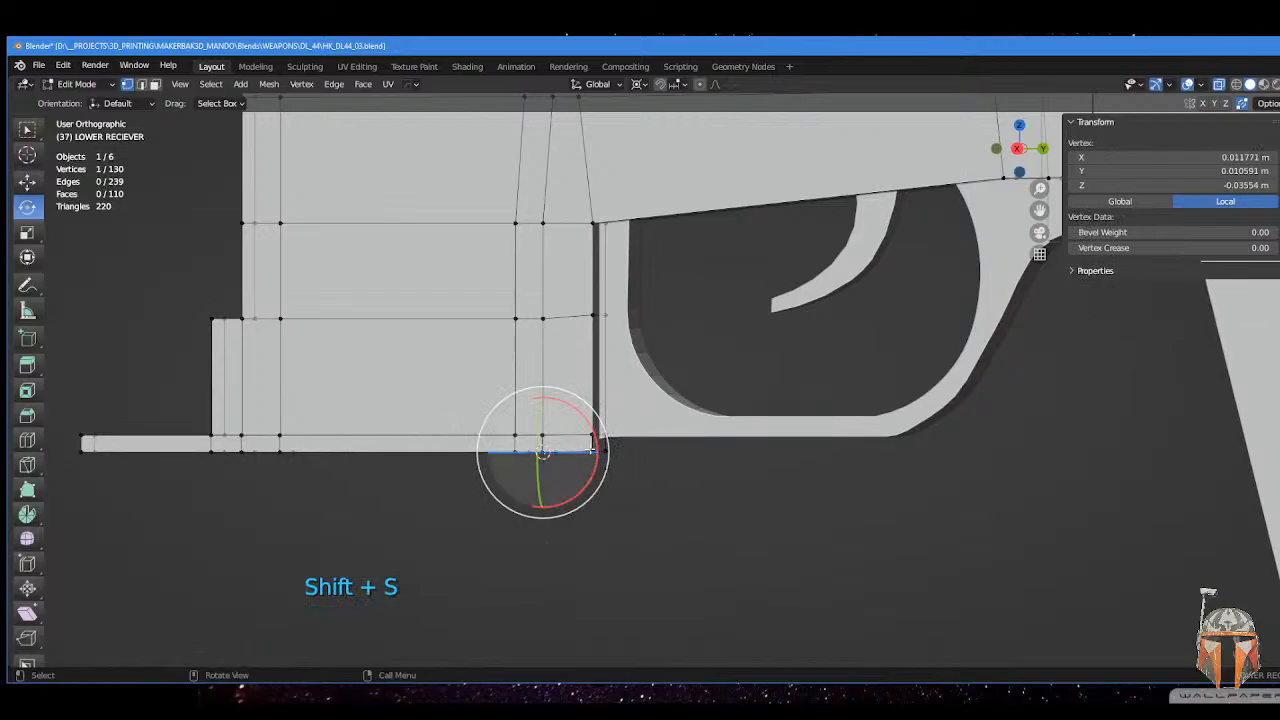
{"action": "left_click", "coordinate": [592, 451]}
{"action": "left_click_drag", "start_coordinate": [629, 454], "coordinate": [573, 468]}
{"action": "key", "text": "s"}
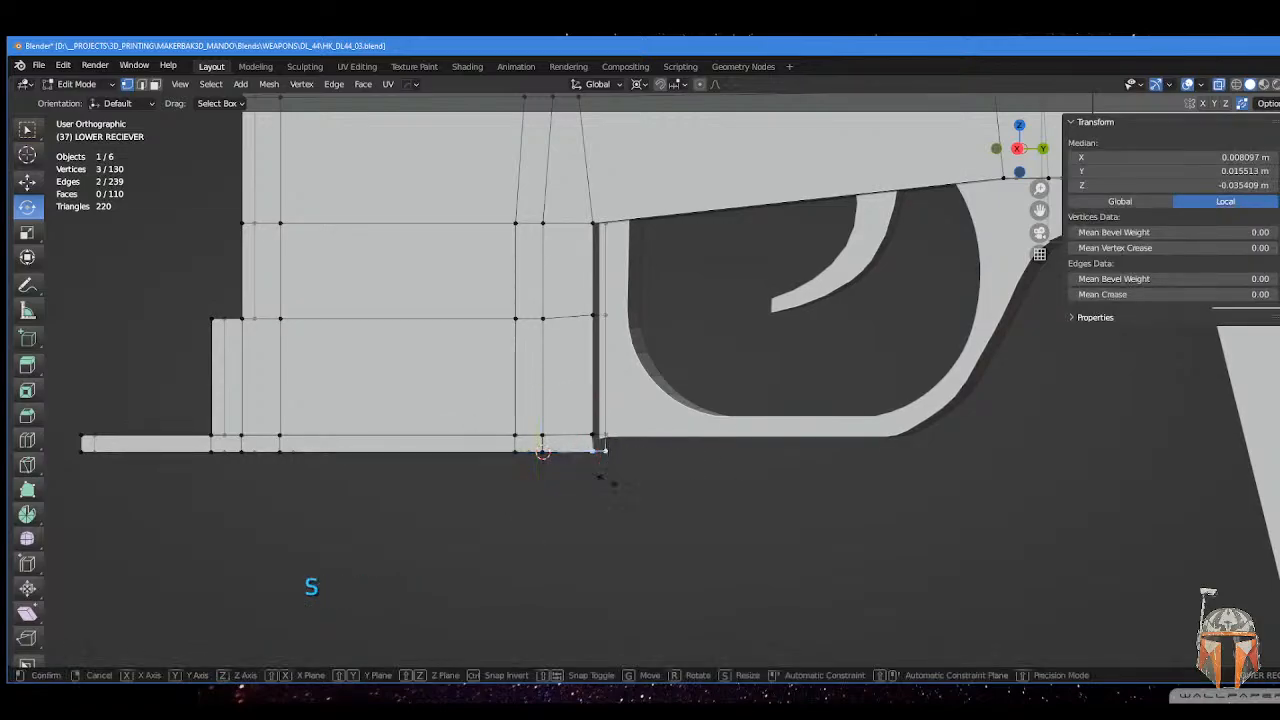
{"action": "key", "text": "z"}
{"action": "key", "text": "0"}
{"action": "key", "text": "Return"}
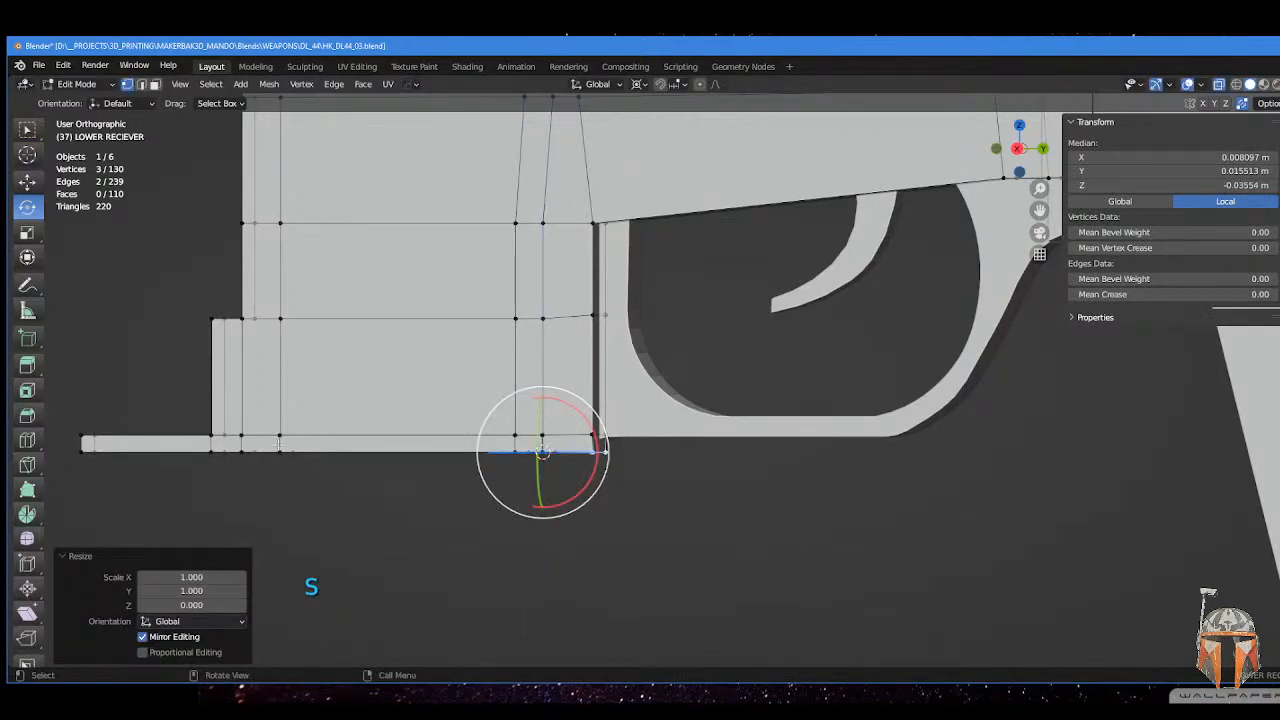
- Snap the 3D cursor to a vertex on the base plate's upper edge and scale the three upper rear corner vertices to 0 along Z
{"action": "left_click", "coordinate": [279, 447]}
{"action": "middle_click_drag", "start_coordinate": [357, 450], "coordinate": [322, 458]}
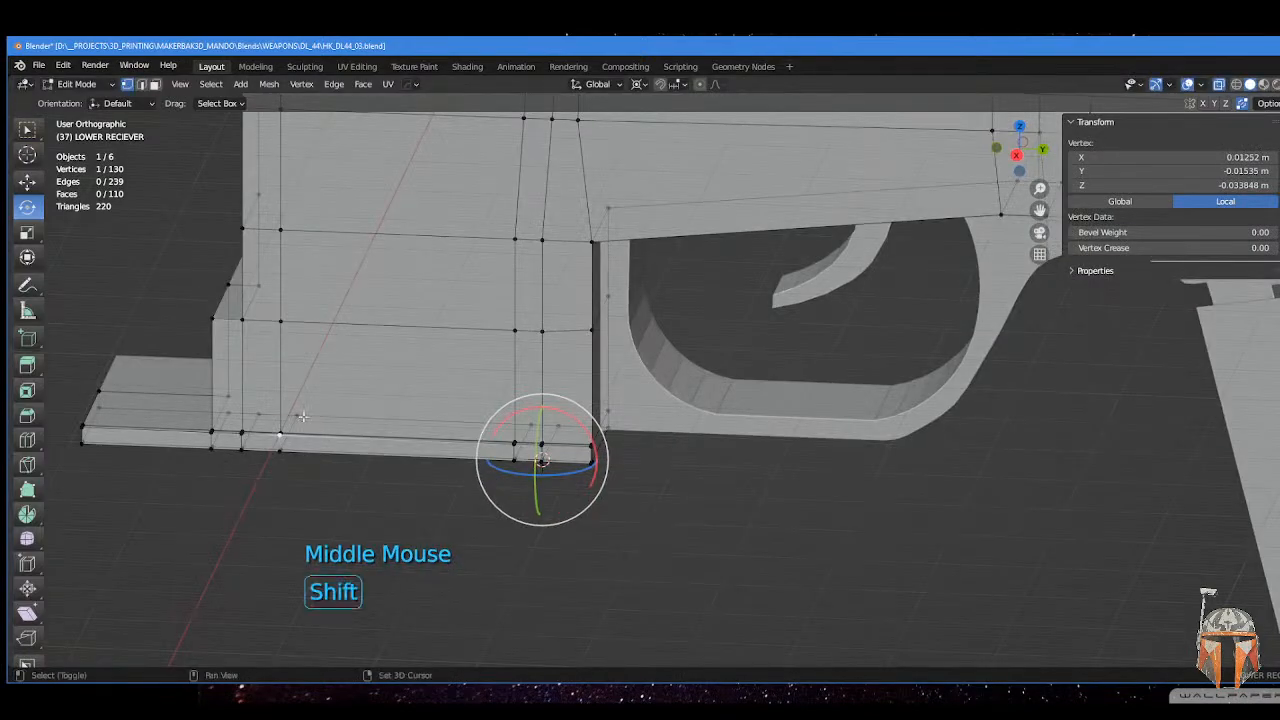
{"action": "key", "text": "shift+s"}
{"action": "left_click", "coordinate": [297, 512]}
{"action": "middle_click_drag", "start_coordinate": [602, 424], "coordinate": [622, 420]}
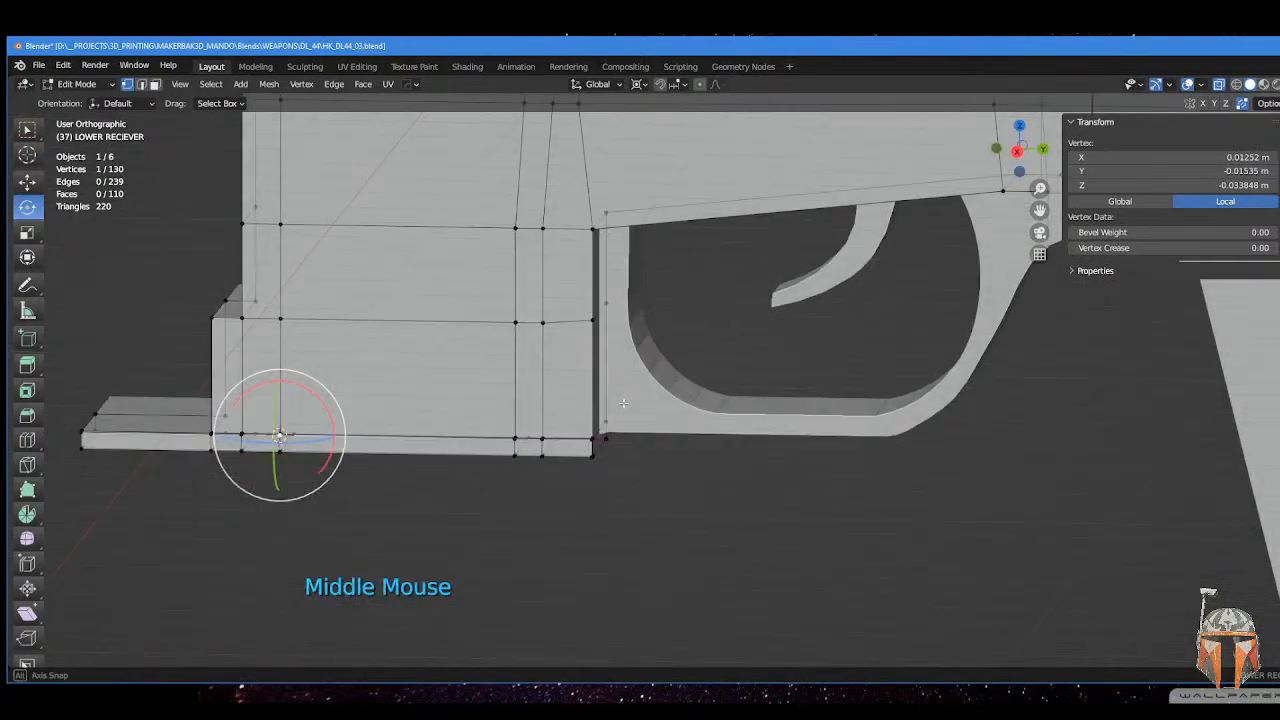
{"action": "left_click_drag", "start_coordinate": [588, 404], "coordinate": [618, 440]}
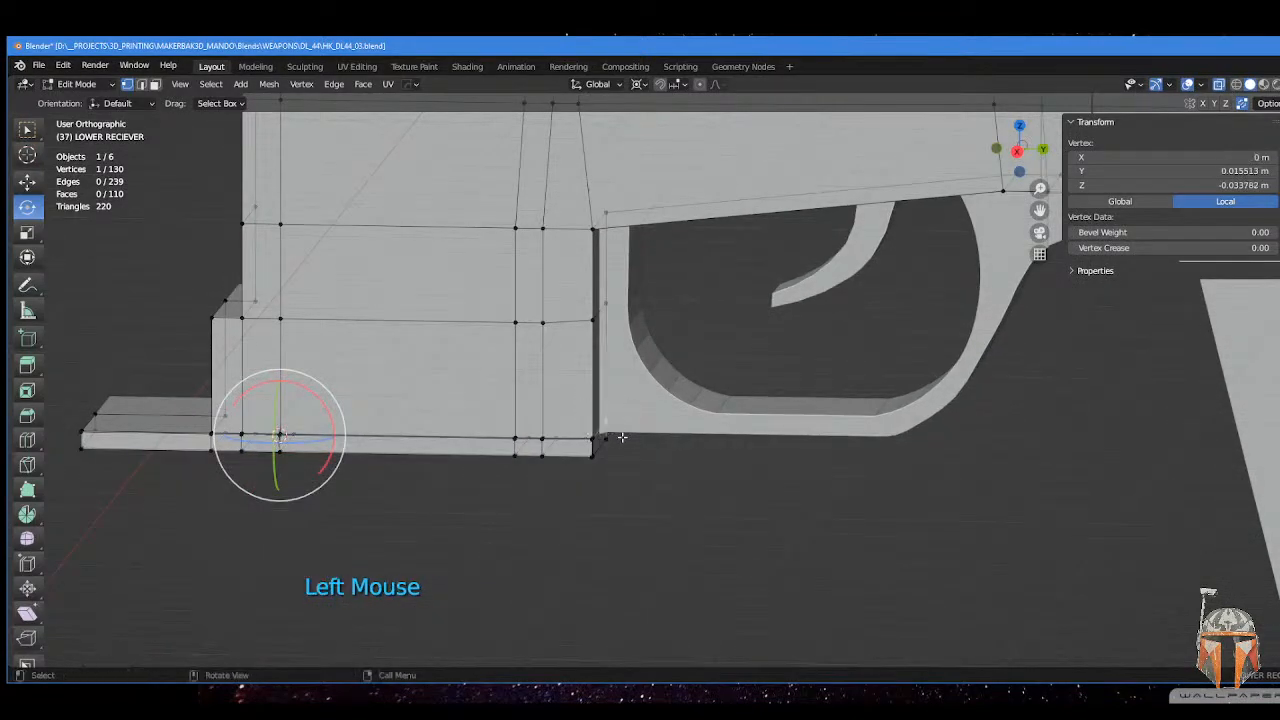
{"action": "left_click", "coordinate": [601, 436], "text": "shift"}
{"action": "key", "text": "s"}
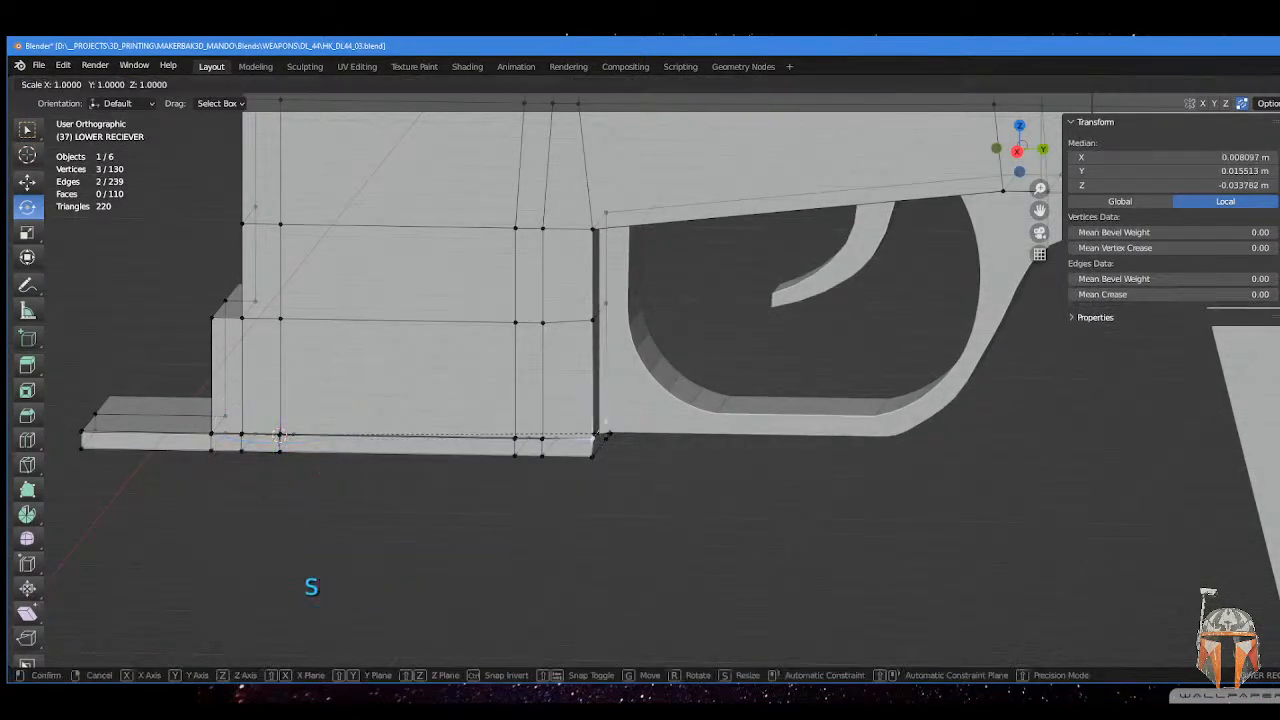
{"action": "key", "text": "z"}
{"action": "key", "text": "0"}
{"action": "key", "text": "Return"}
- Leave the lower receiver, open the Cylinder grip frame mesh for editing, and move all its geometry -0.008215 m along X
{"action": "scroll", "coordinate": [737, 446], "scroll_direction": "down", "scroll_amount": 3}
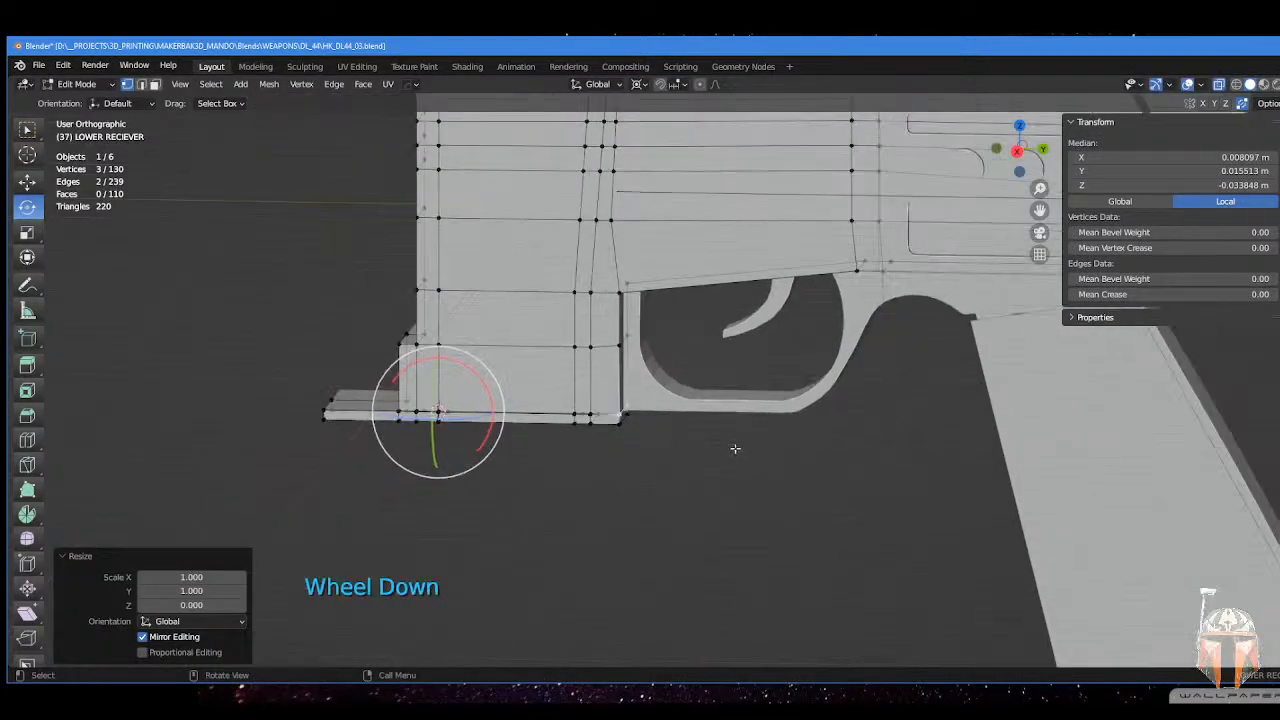
{"action": "middle_click_drag", "start_coordinate": [737, 446], "coordinate": [766, 493]}
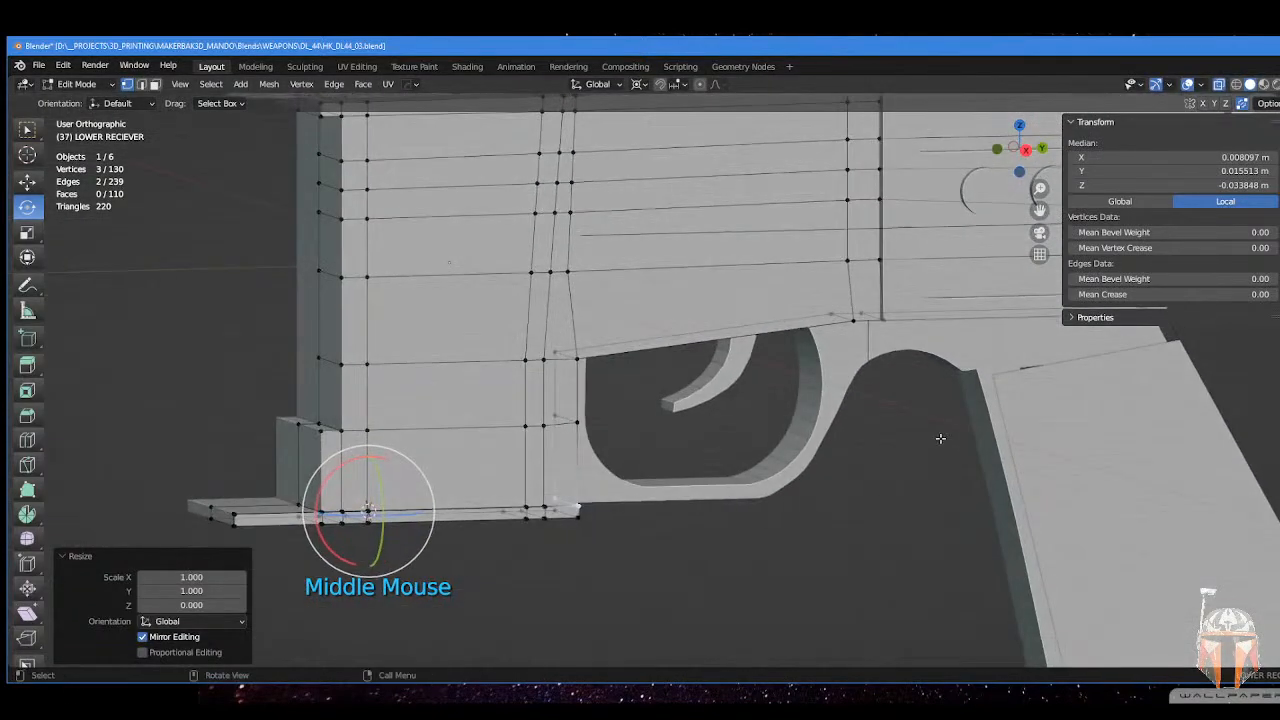
{"action": "key", "text": "Tab"}
{"action": "left_click", "coordinate": [966, 434]}
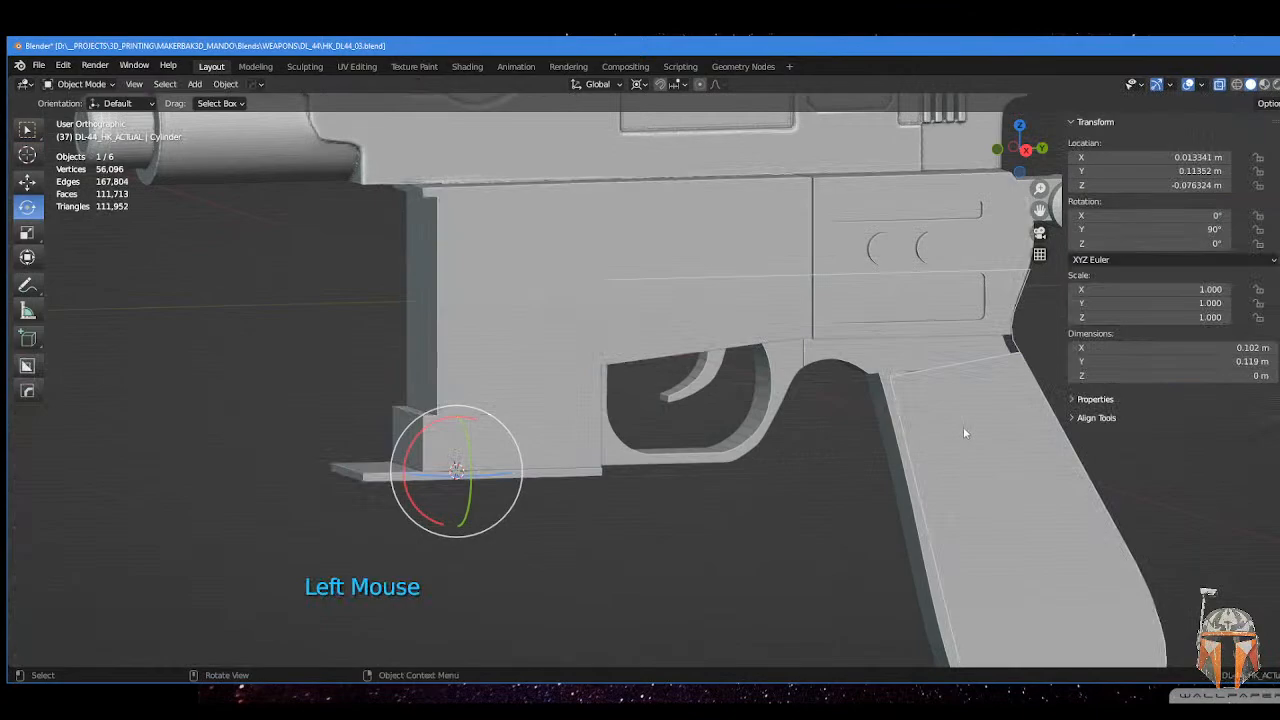
{"action": "key", "text": "KP_3"}
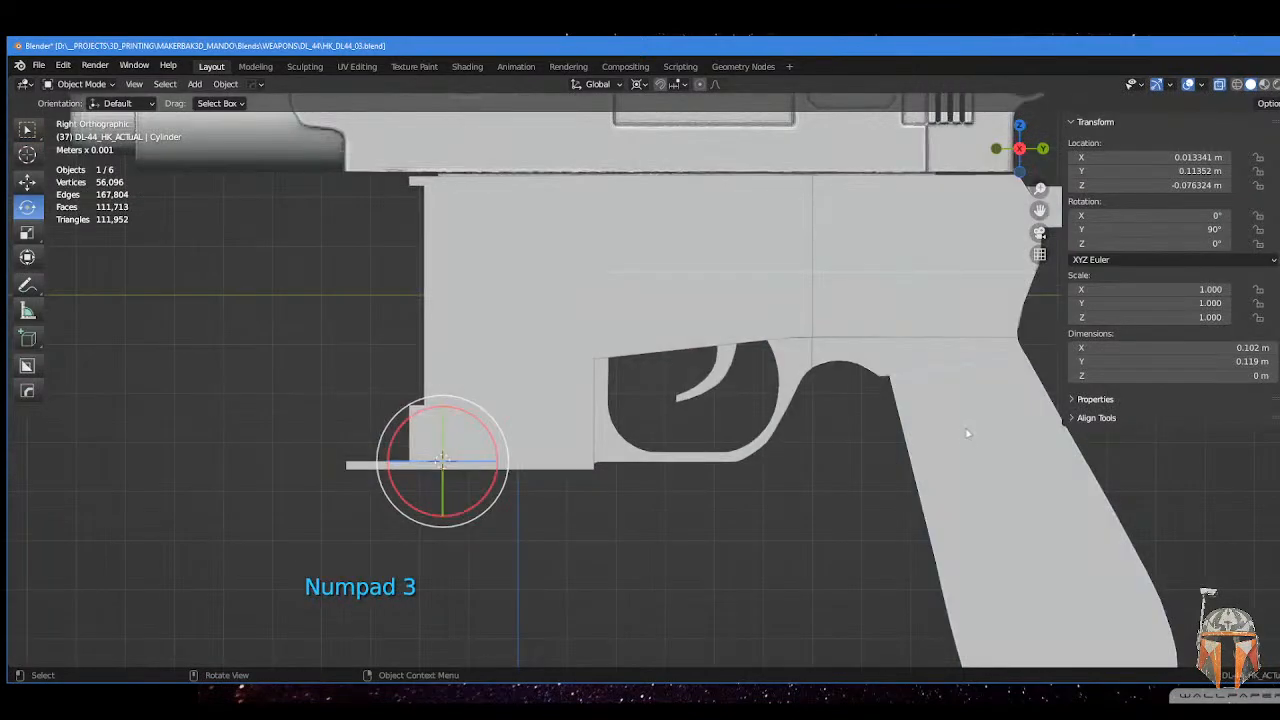
{"action": "middle_click_drag", "start_coordinate": [952, 440], "coordinate": [787, 425]}
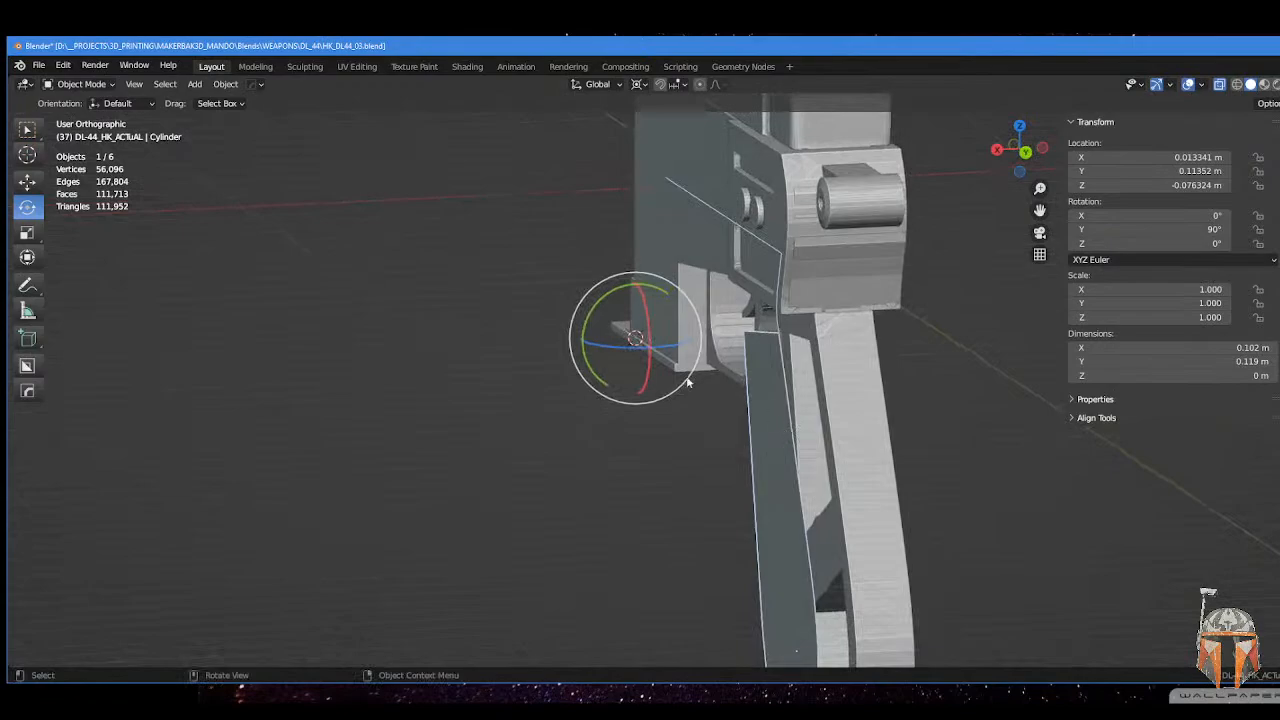
{"action": "key", "text": "Tab"}
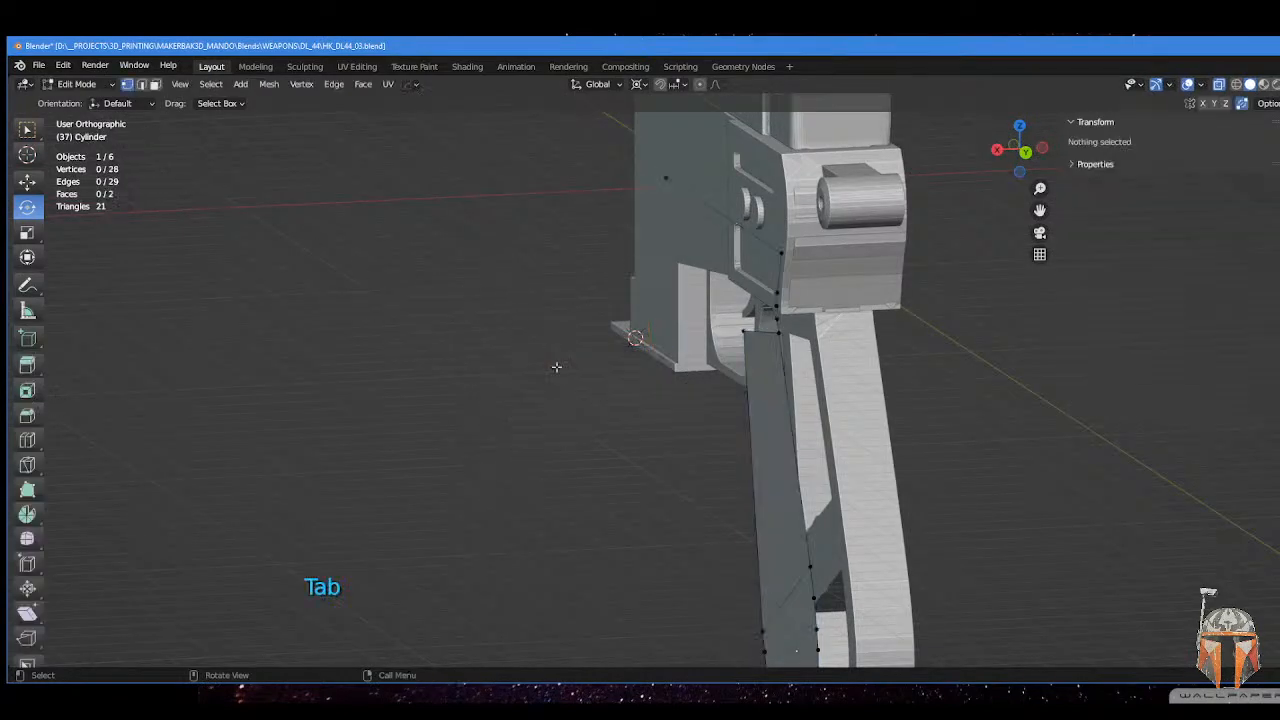
{"action": "key", "text": "a"}
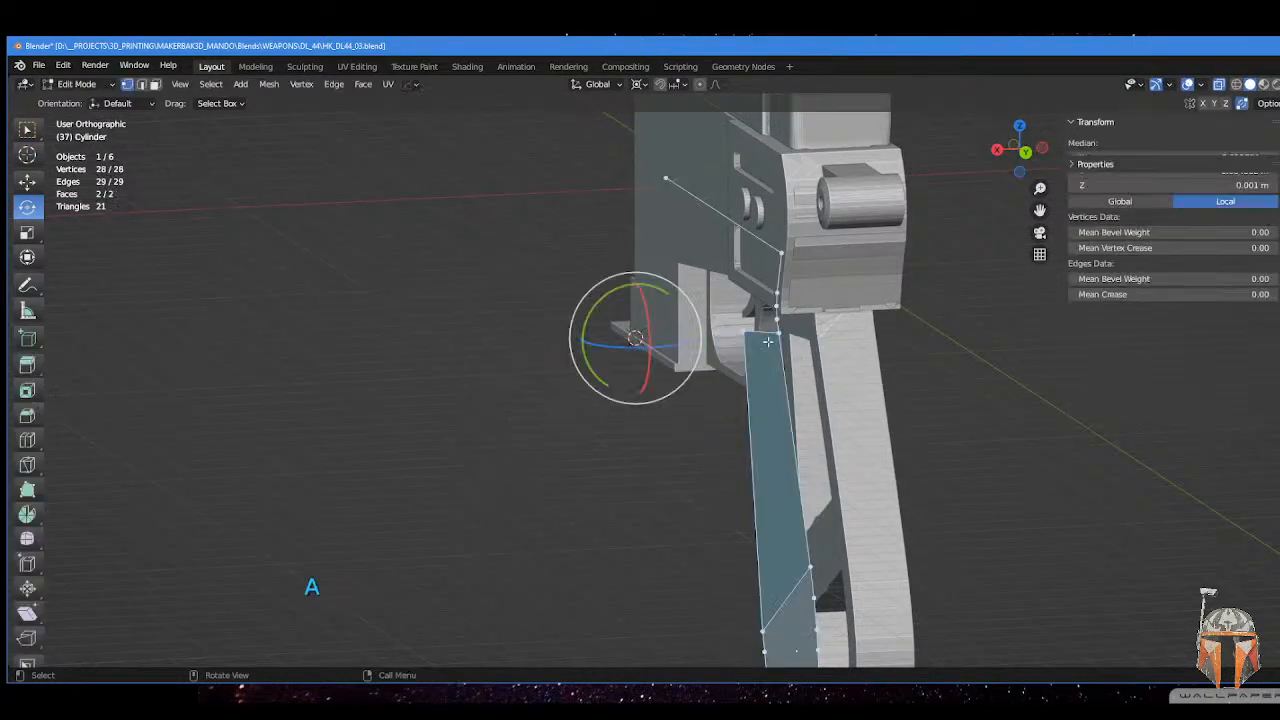
{"action": "key", "text": "g"}
{"action": "key", "text": "x"}
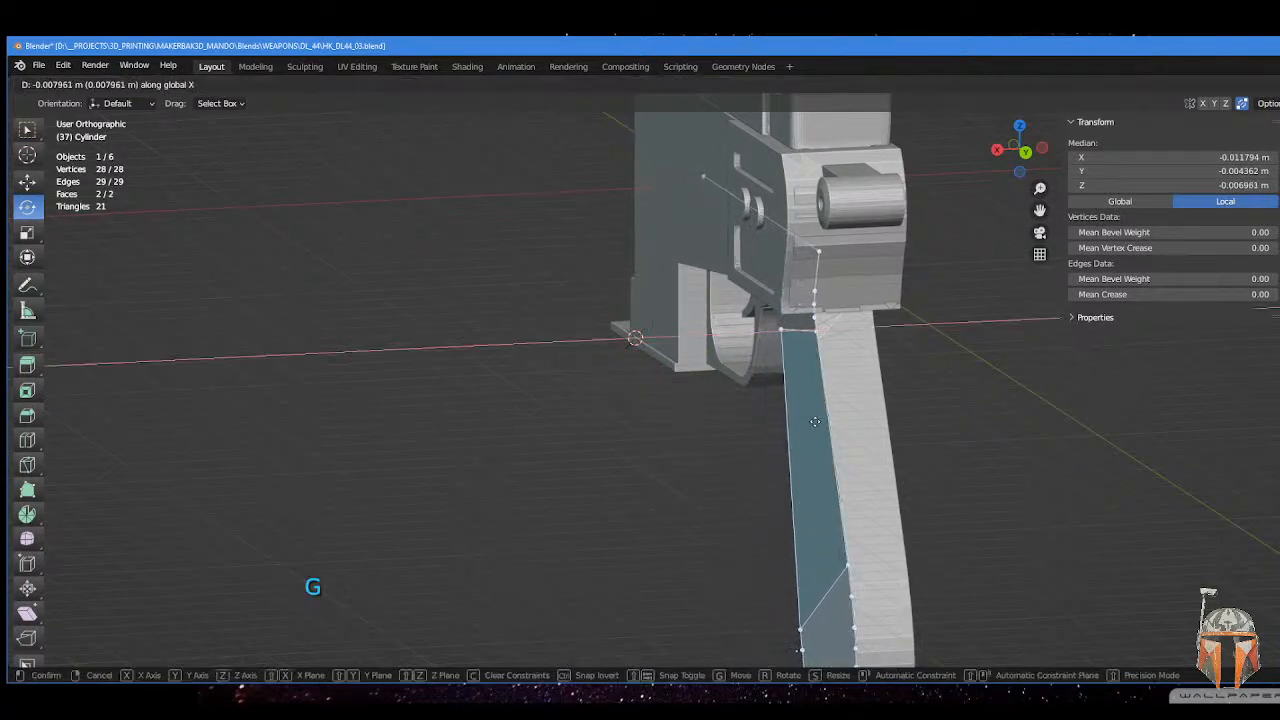
{"action": "left_click", "coordinate": [815, 422]}
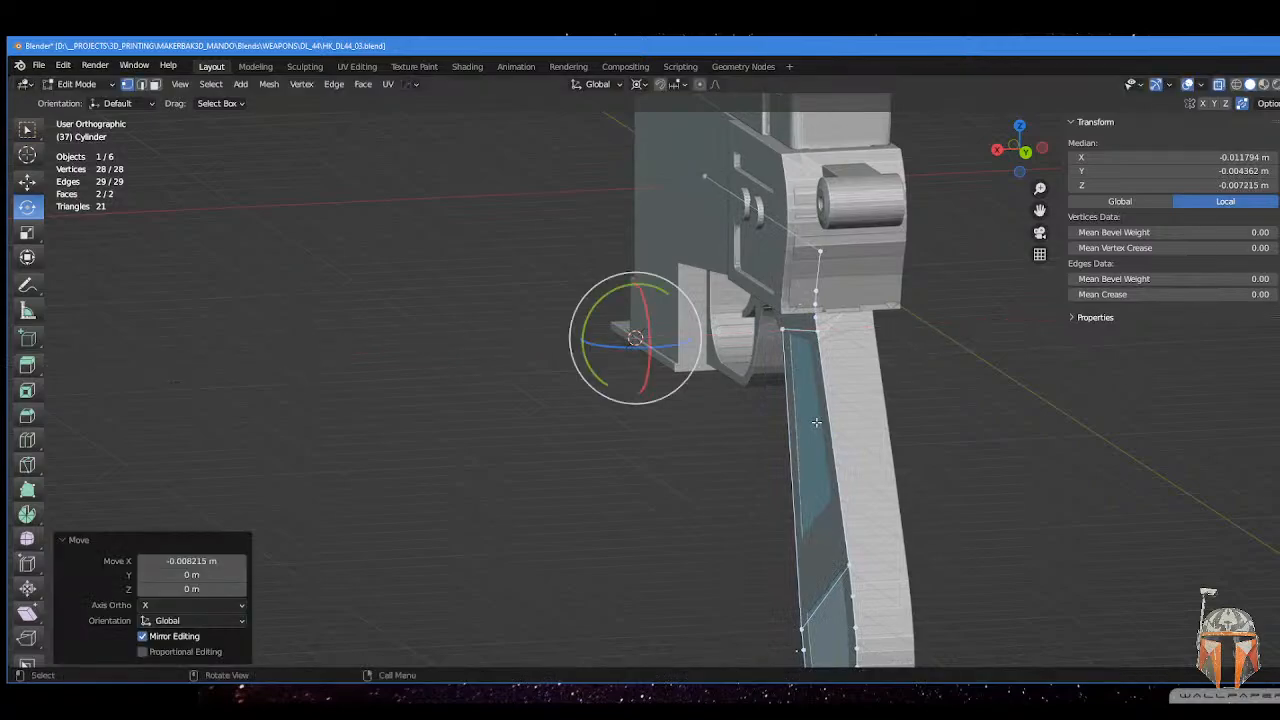
- Switch to the reference photo in Krita and examine the wooden grip, the frame behind it and the trigger guard
{"action": "middle_click_drag", "start_coordinate": [817, 424], "coordinate": [858, 410]}
{"action": "key", "text": "KP_3"}
{"action": "scroll", "coordinate": [760, 300], "scroll_direction": "up", "scroll_amount": 4}
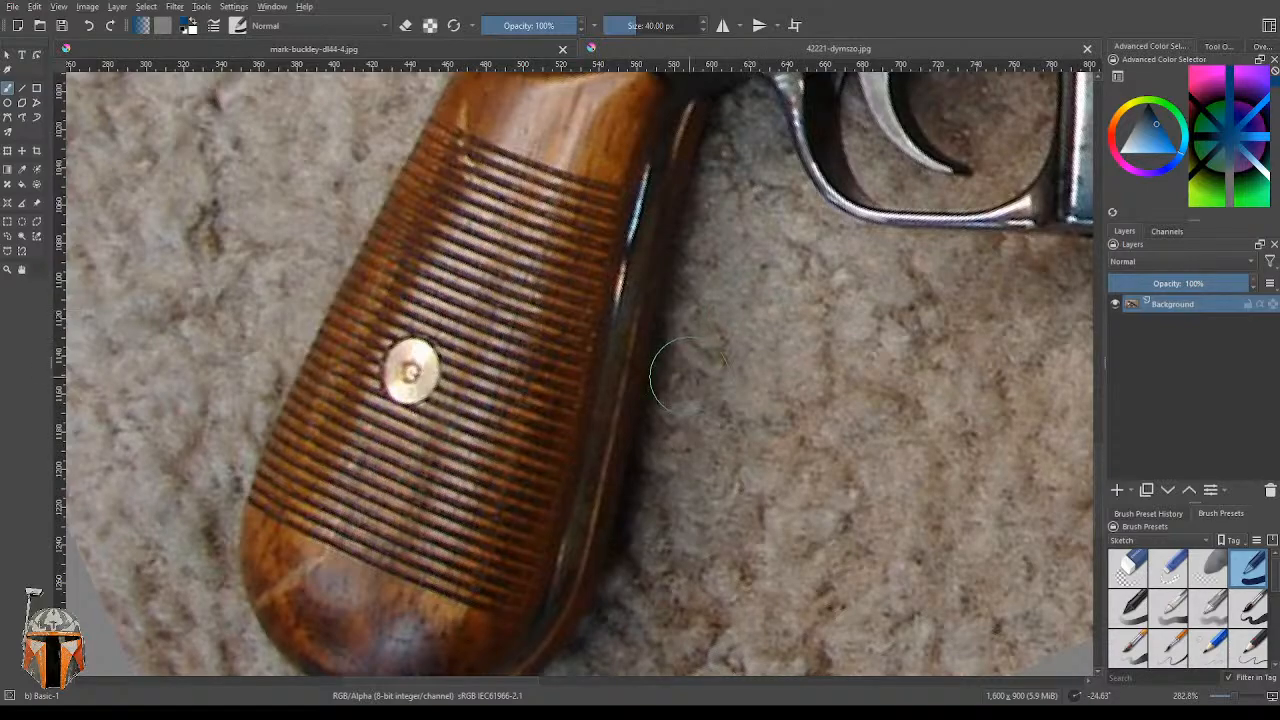
{"action": "mouse_move", "coordinate": [686, 354]}
{"action": "middle_mouse_down"}
{"action": "mouse_move", "coordinate": [674, 537]}
{"action": "mouse_move", "coordinate": [686, 421]}
{"action": "middle_mouse_up"}
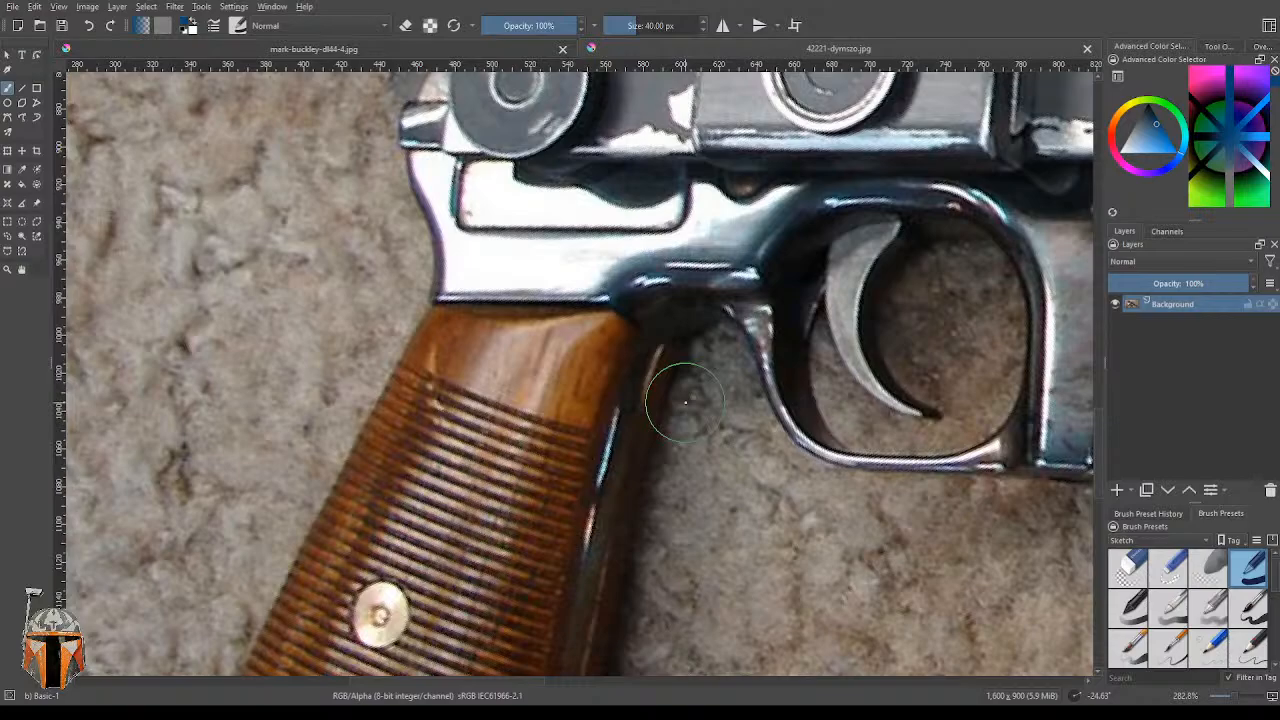
{"action": "scroll", "coordinate": [685, 402], "scroll_direction": "up", "scroll_amount": 3}
{"action": "scroll", "coordinate": [571, 286], "scroll_direction": "down", "scroll_amount": 3}
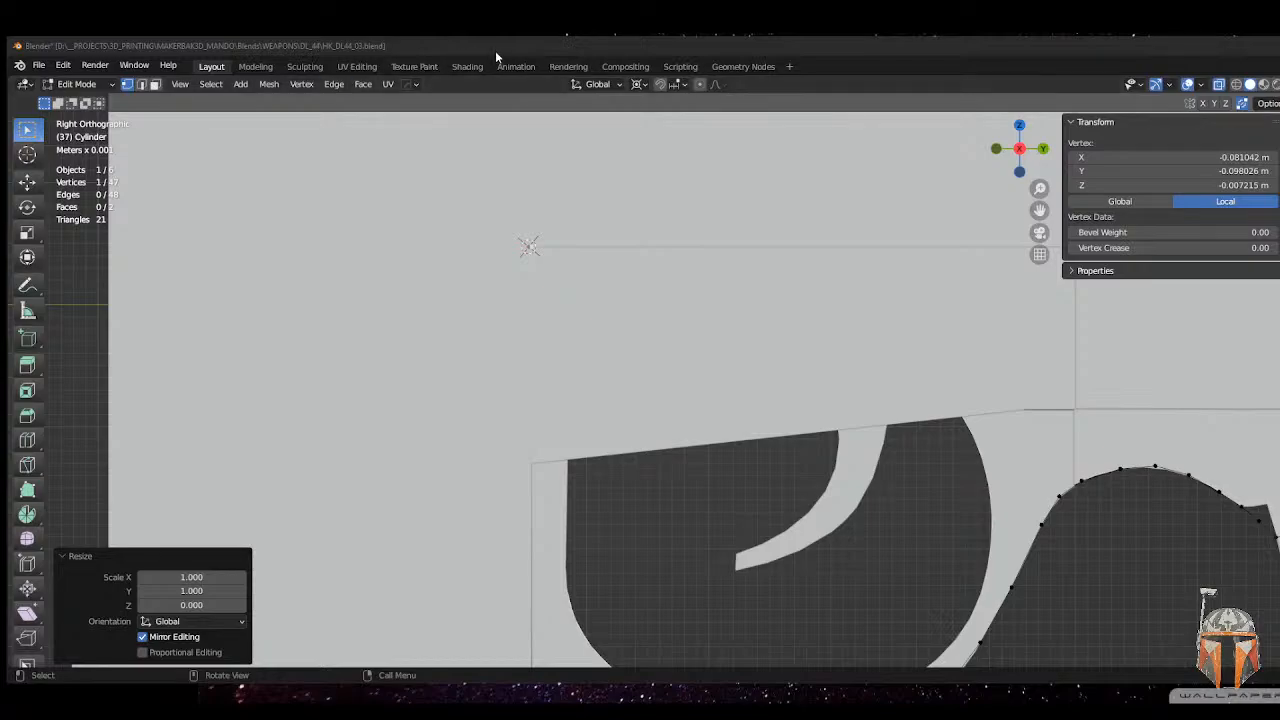
- Return to Blender and examine the extruded outline along the trigger guard, grip frame and receiver from the side and from below
{"action": "scroll", "coordinate": [500, 290], "scroll_direction": "down", "scroll_amount": 4}
{"action": "middle_click_drag", "start_coordinate": [495, 278], "coordinate": [480, 305], "text": "shift"}
{"action": "scroll", "coordinate": [491, 280], "scroll_direction": "up", "scroll_amount": 3}
{"action": "scroll", "coordinate": [551, 221], "scroll_direction": "down", "scroll_amount": 1}
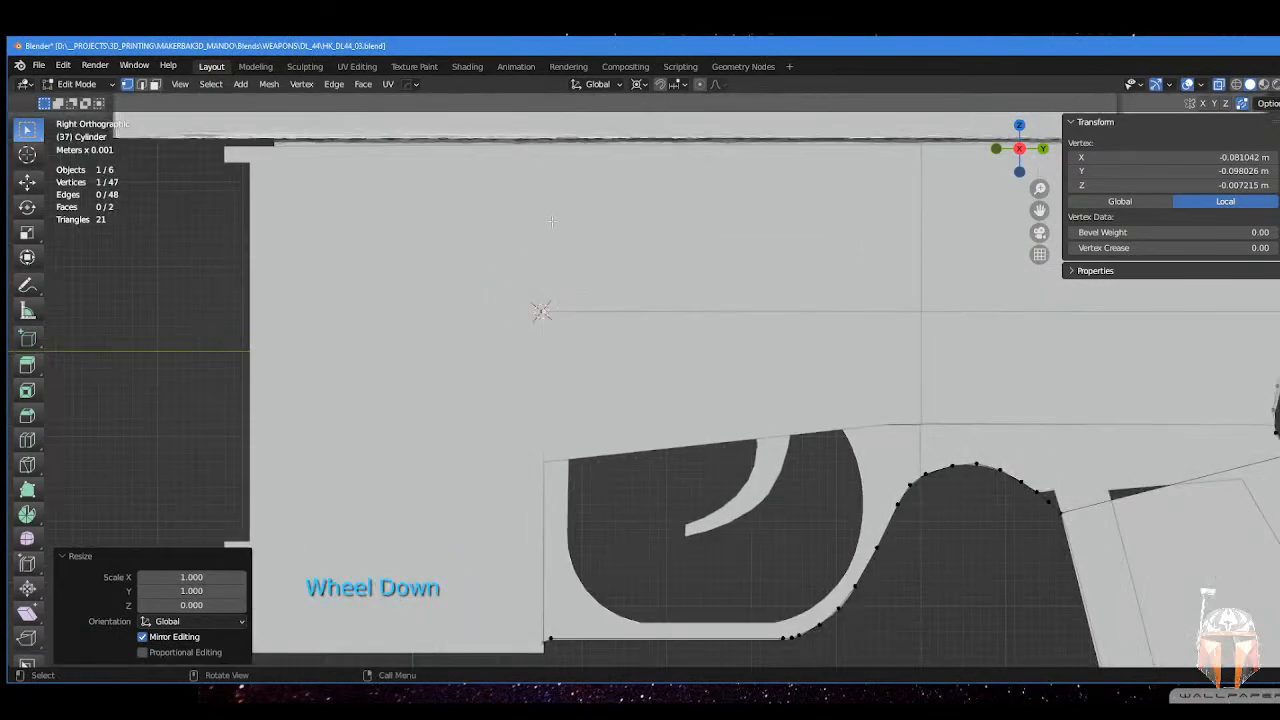
{"action": "middle_click_drag", "start_coordinate": [551, 221], "coordinate": [613, 229], "text": "shift"}
{"action": "scroll", "coordinate": [551, 239], "scroll_direction": "down", "scroll_amount": 1}
{"action": "scroll", "coordinate": [598, 214], "scroll_direction": "up", "scroll_amount": 3}
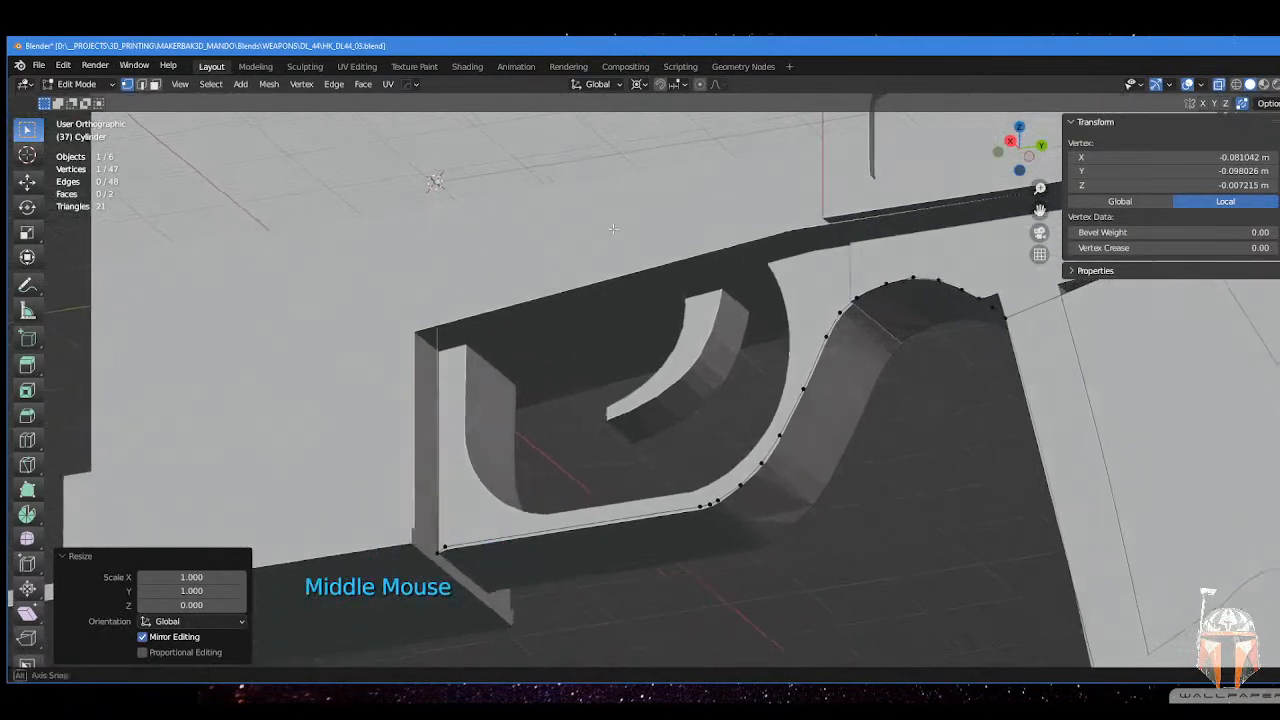
{"action": "scroll", "coordinate": [724, 277], "scroll_direction": "up", "scroll_amount": 2}
{"action": "scroll", "coordinate": [768, 468], "scroll_direction": "down", "scroll_amount": 4}
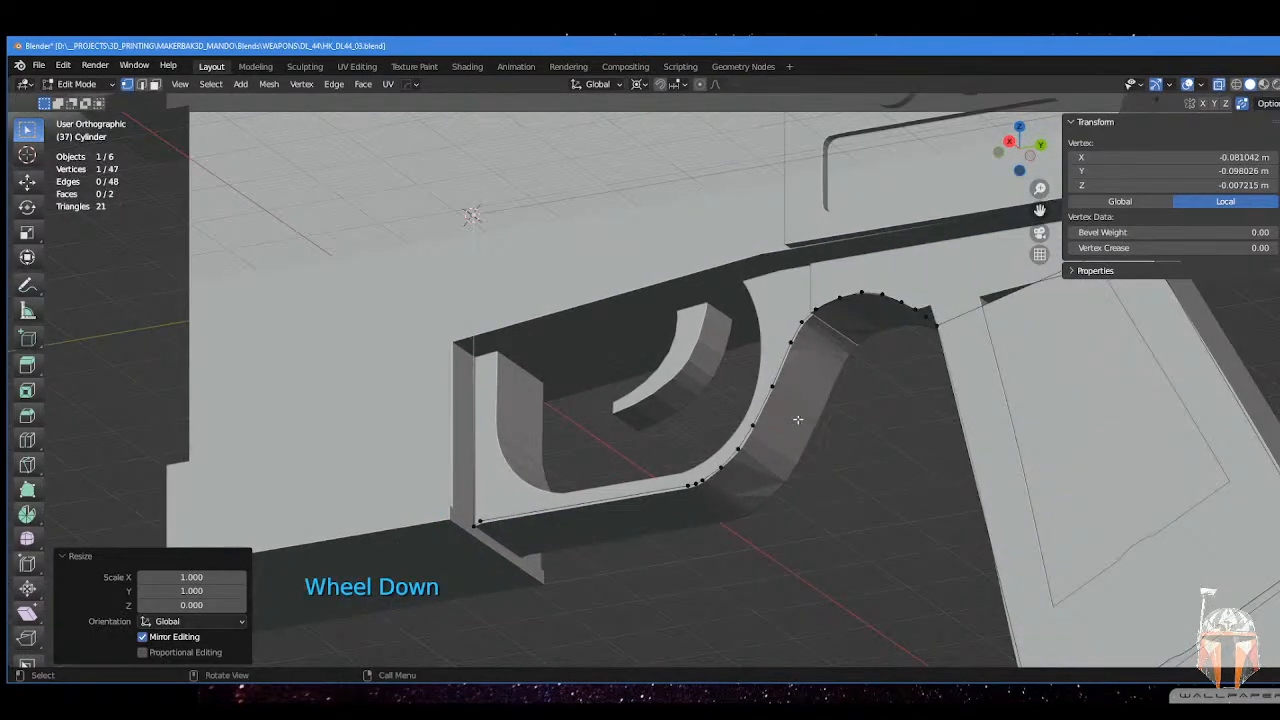
- Reopen the Cylinder grip frame mesh for vertex editing and select the outline vertex at the trigger guard's lower front corner
{"action": "key", "text": "Tab"}
{"action": "left_click", "coordinate": [882, 353]}
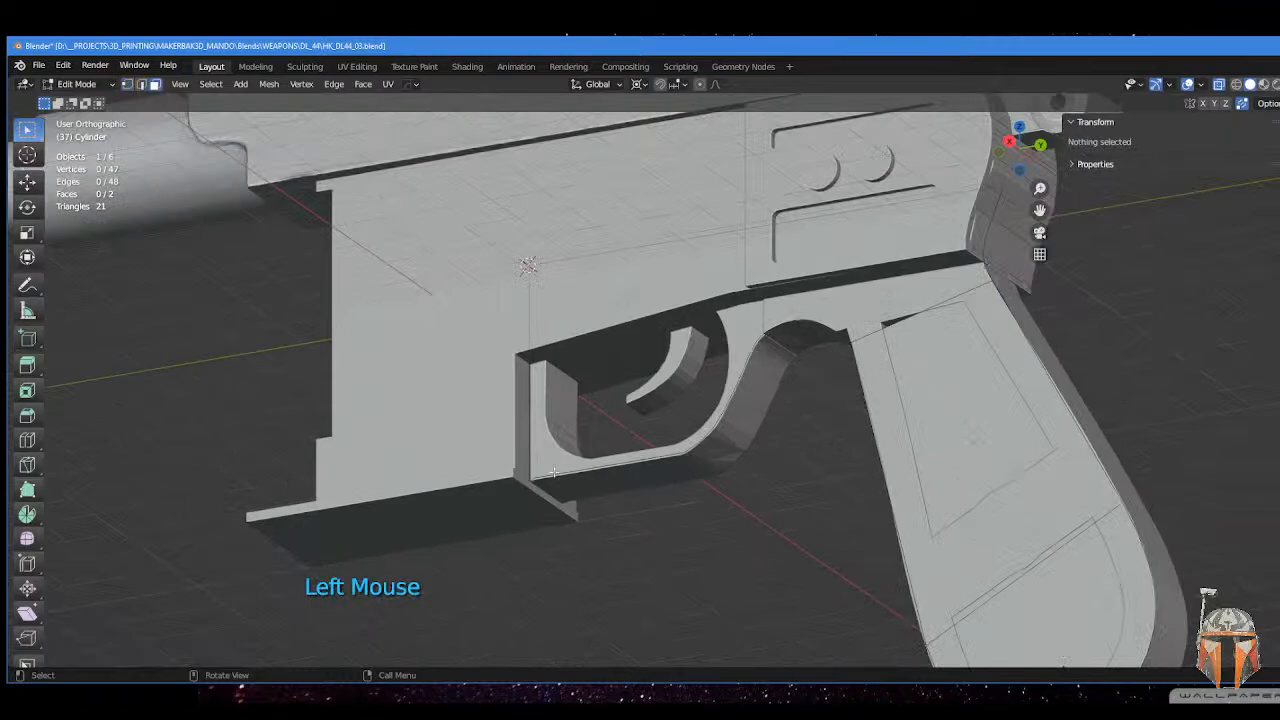
{"action": "key", "text": "Tab"}
{"action": "left_click", "coordinate": [550, 389]}
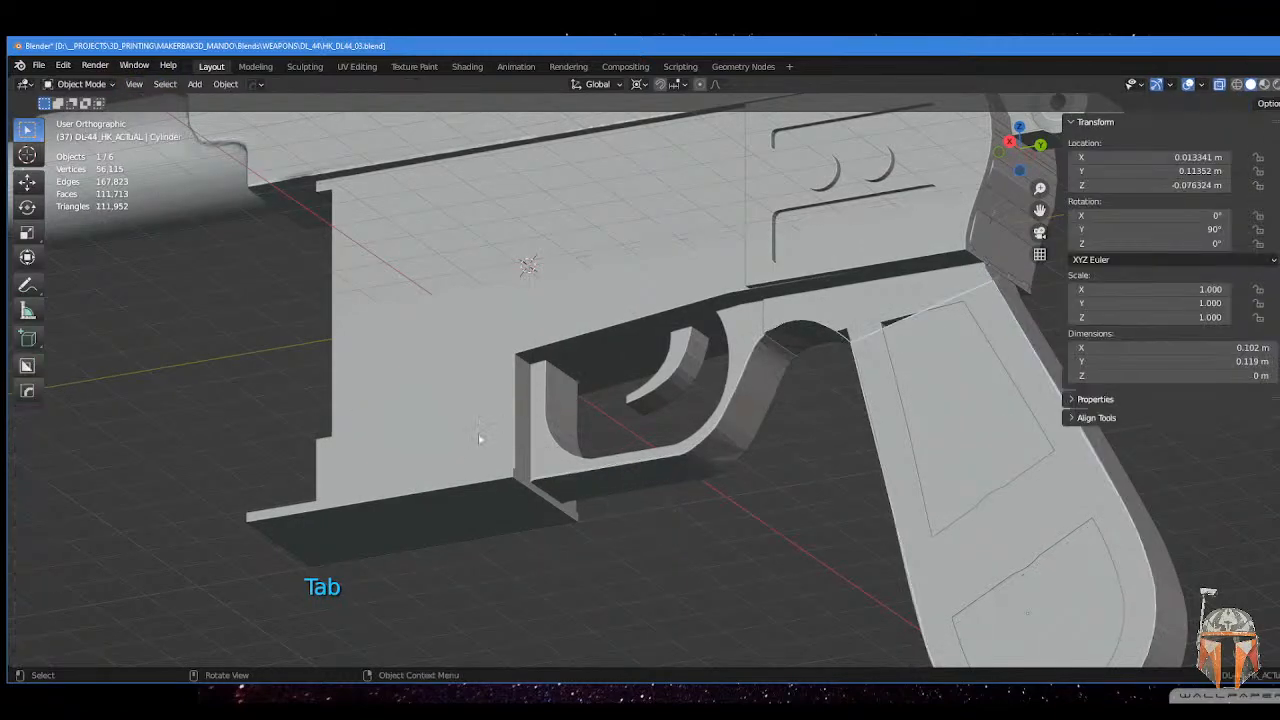
{"action": "left_click", "coordinate": [530, 478]}
{"action": "key", "text": "Tab"}
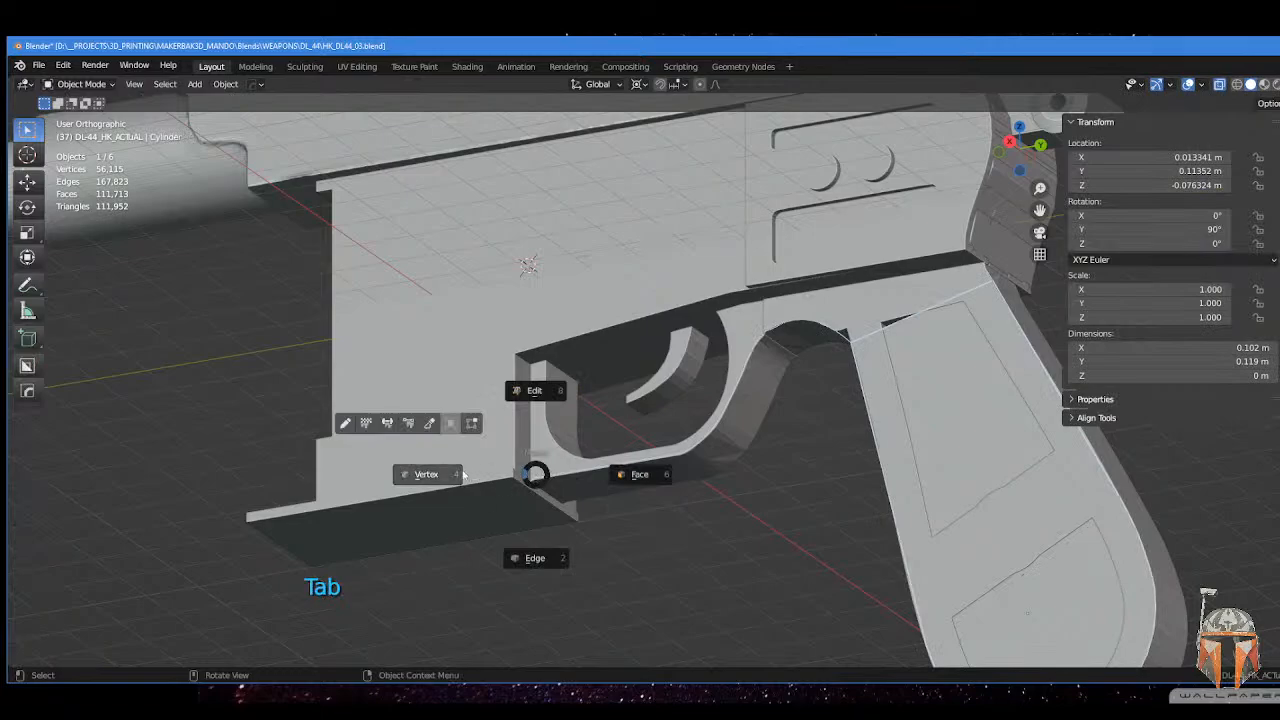
{"action": "scroll", "coordinate": [571, 425], "scroll_direction": "up", "scroll_amount": 3}
{"action": "middle_click_drag", "start_coordinate": [566, 423], "coordinate": [568, 456], "text": "shift"}
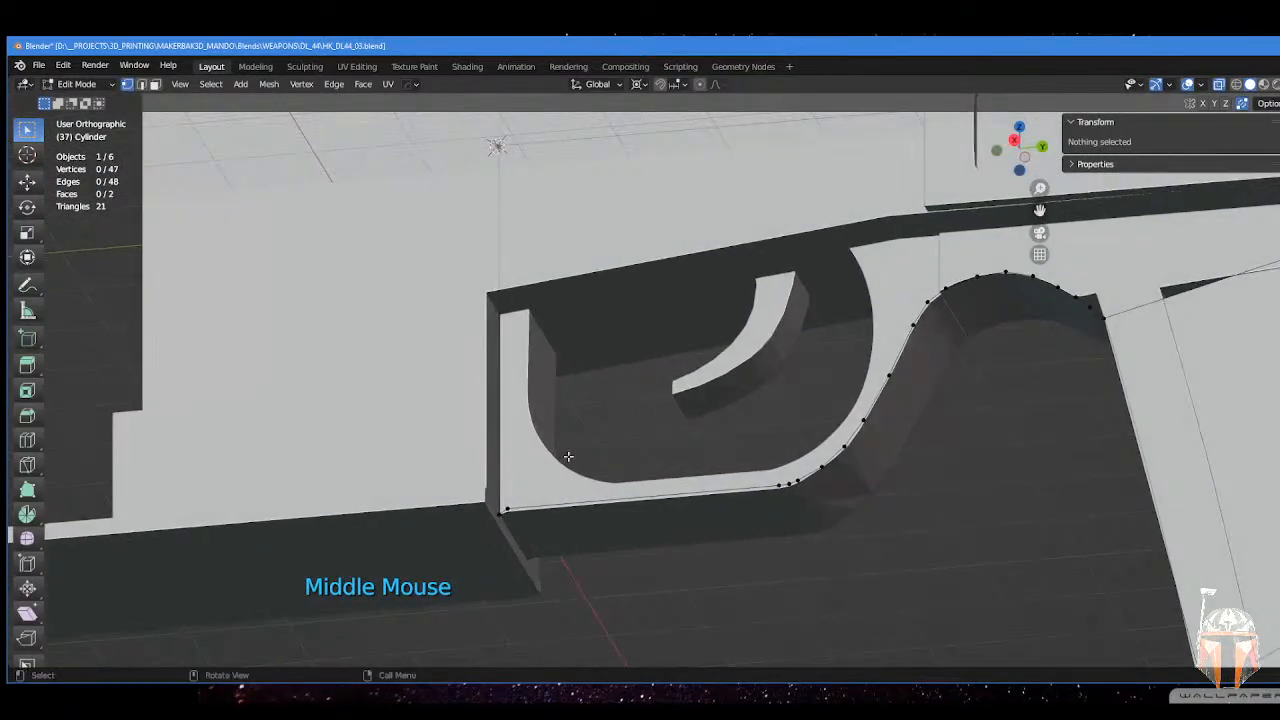
{"action": "left_click", "coordinate": [506, 511]}
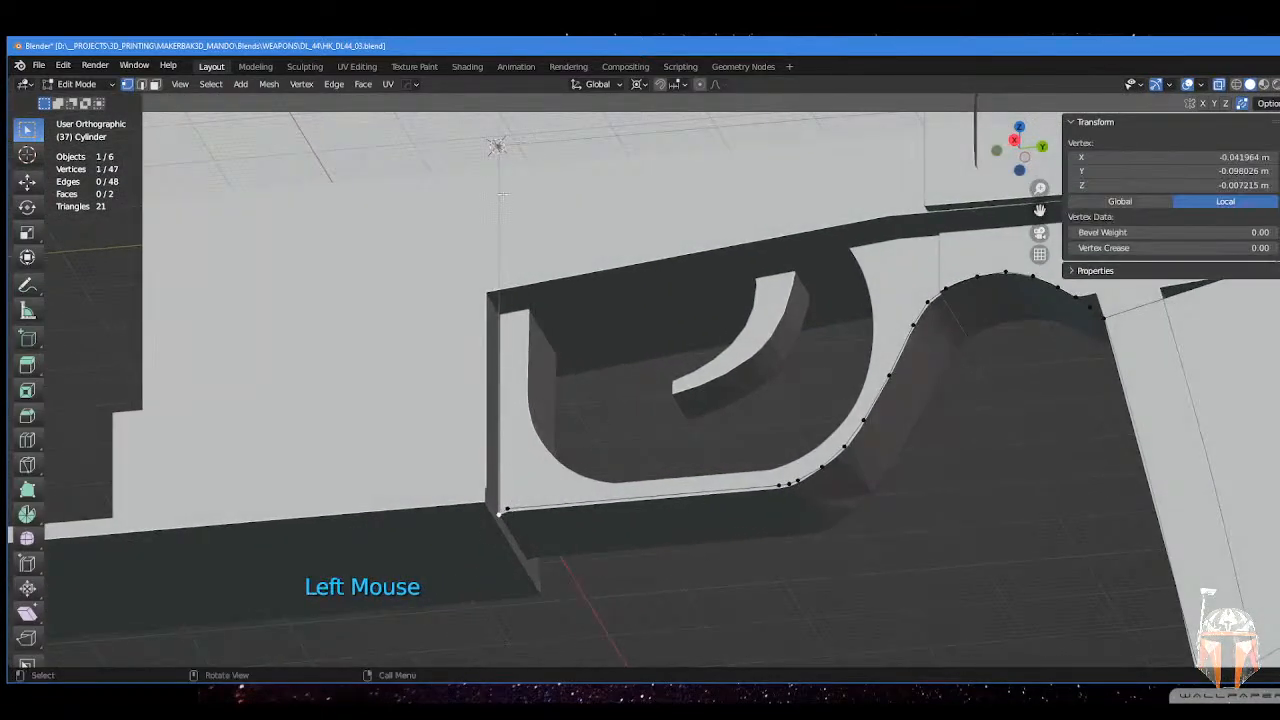
- Snap the 3D cursor to the outline's upper front corner vertex and scale the neighbouring vertex to 0 along Y to align it
{"action": "middle_click_drag", "start_coordinate": [502, 194], "coordinate": [502, 278], "text": "shift"}
{"action": "middle_click_drag", "start_coordinate": [498, 227], "coordinate": [497, 223]}
{"action": "scroll", "coordinate": [497, 220], "scroll_direction": "up", "scroll_amount": 5}
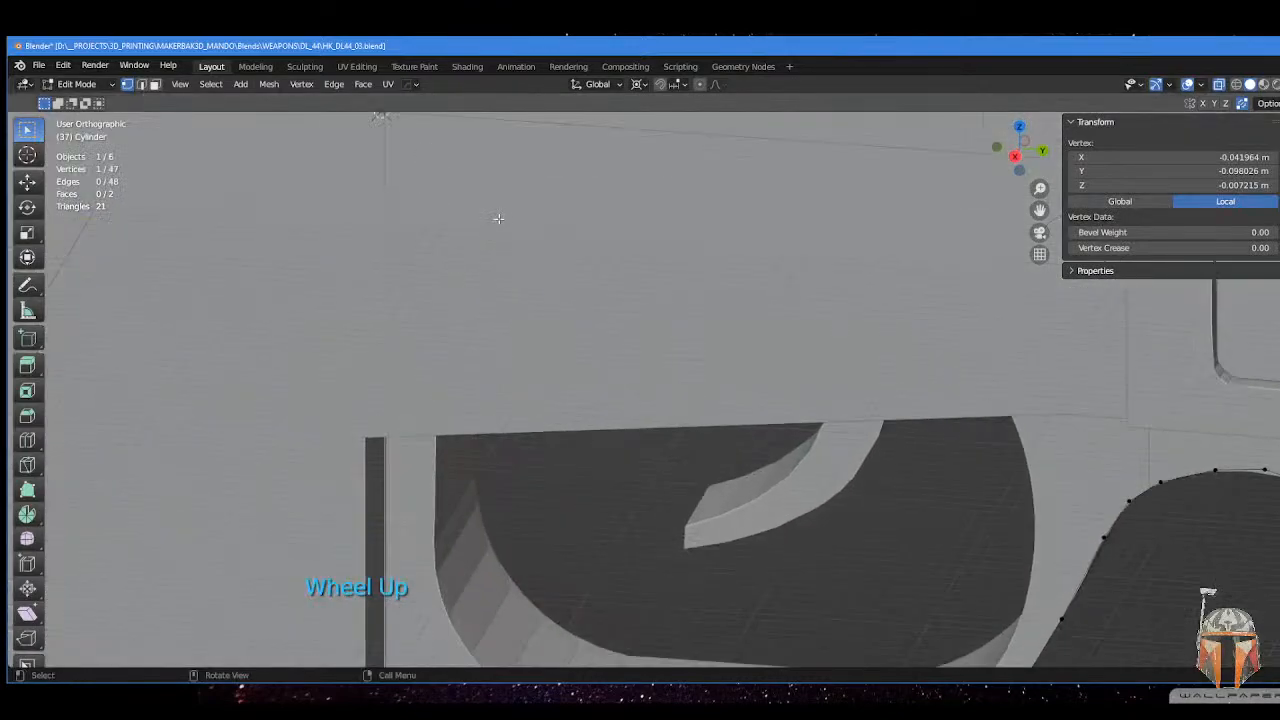
{"action": "middle_click_drag", "start_coordinate": [418, 287], "coordinate": [444, 293]}
{"action": "scroll", "coordinate": [435, 296], "scroll_direction": "down", "scroll_amount": 1}
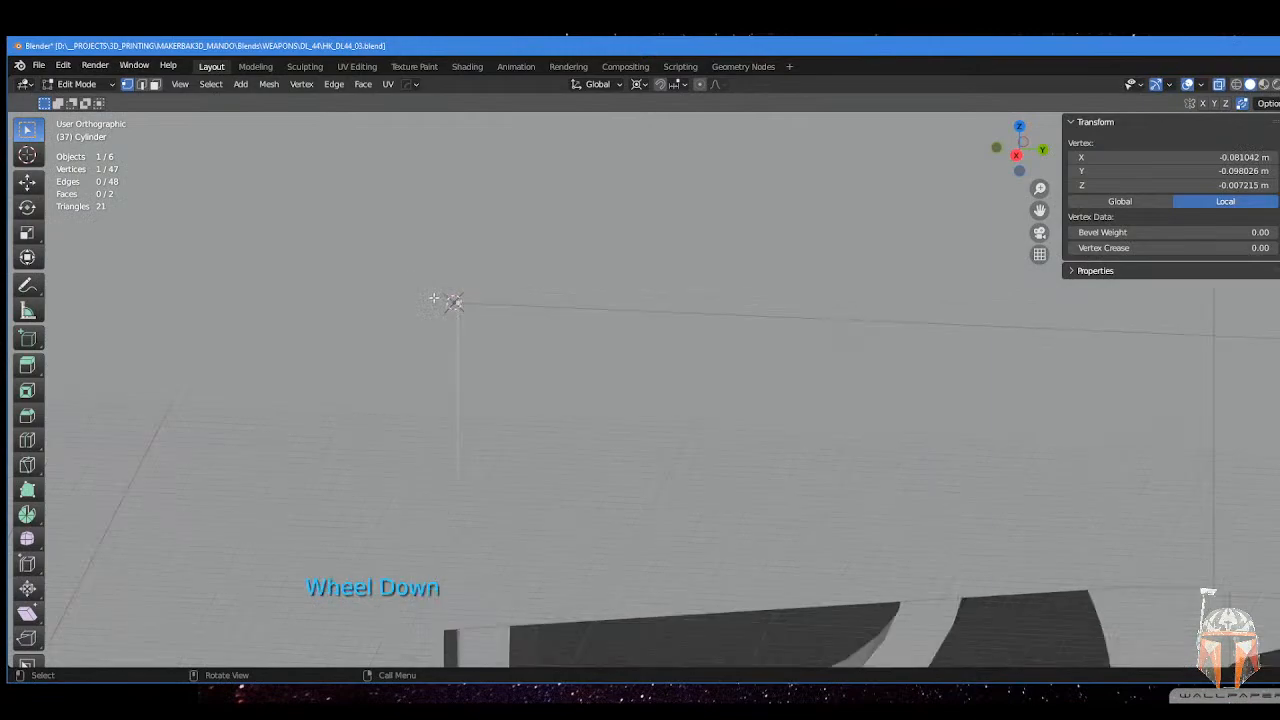
{"action": "left_click", "coordinate": [452, 304]}
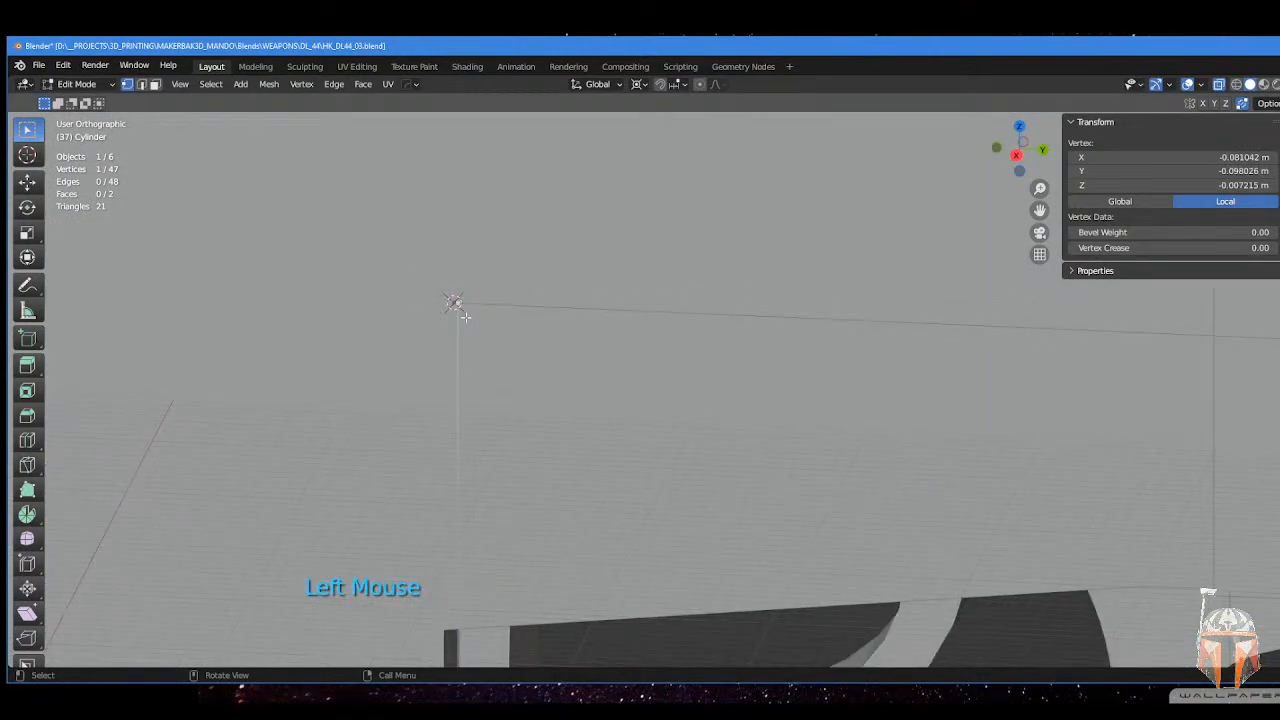
{"action": "key", "text": "shift+s"}
{"action": "left_click", "coordinate": [438, 301]}
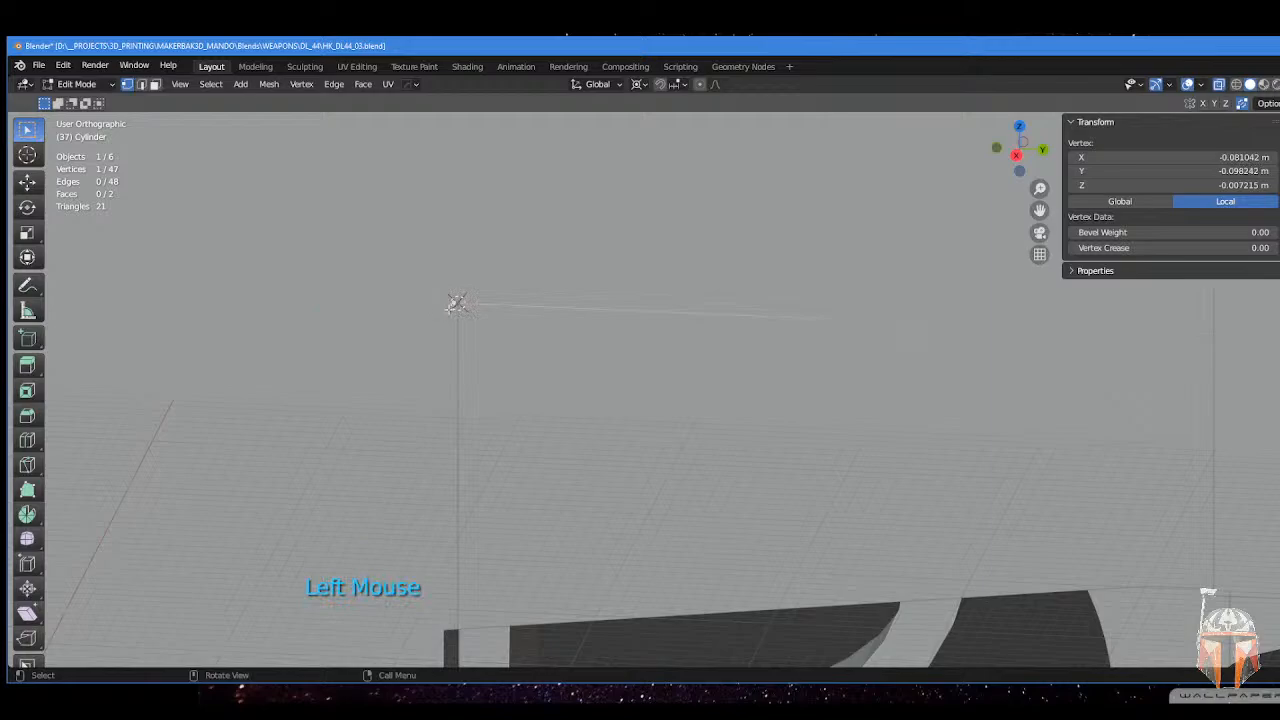
{"action": "middle_click_drag", "start_coordinate": [456, 303], "coordinate": [458, 304]}
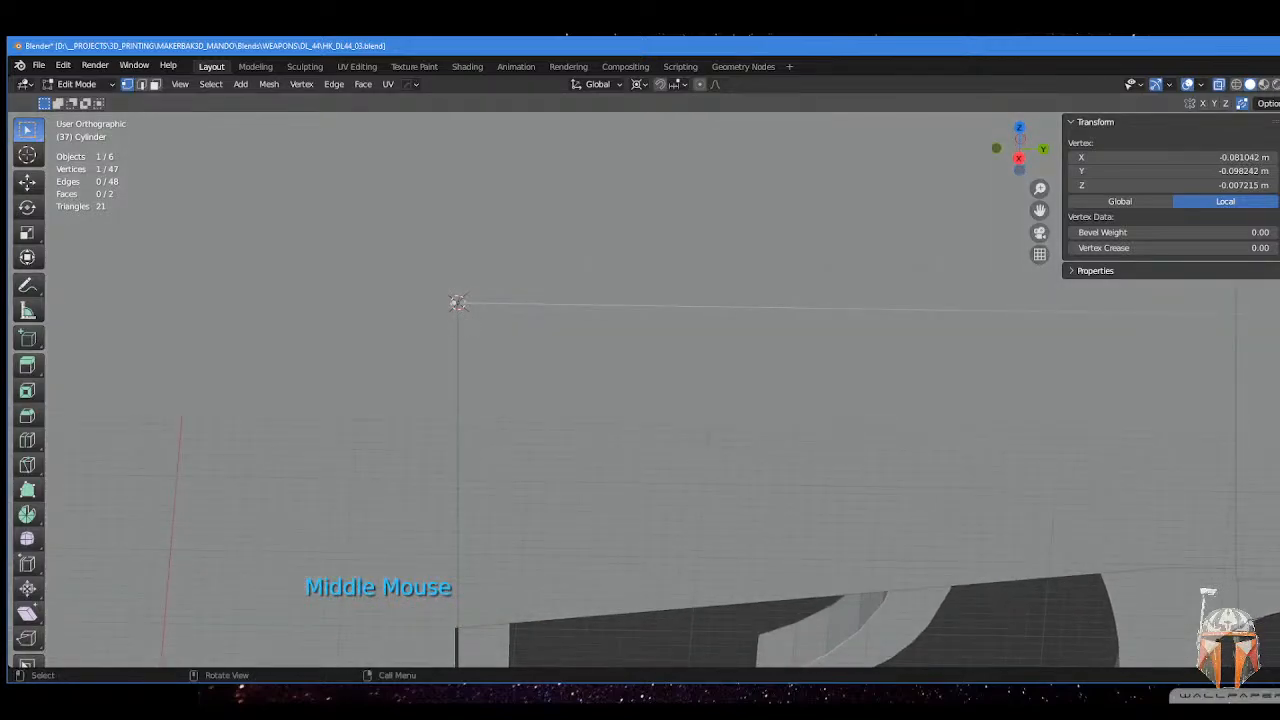
{"action": "key", "text": "s"}
{"action": "key", "text": "y"}
{"action": "key", "text": "0"}
{"action": "key", "text": "Return"}
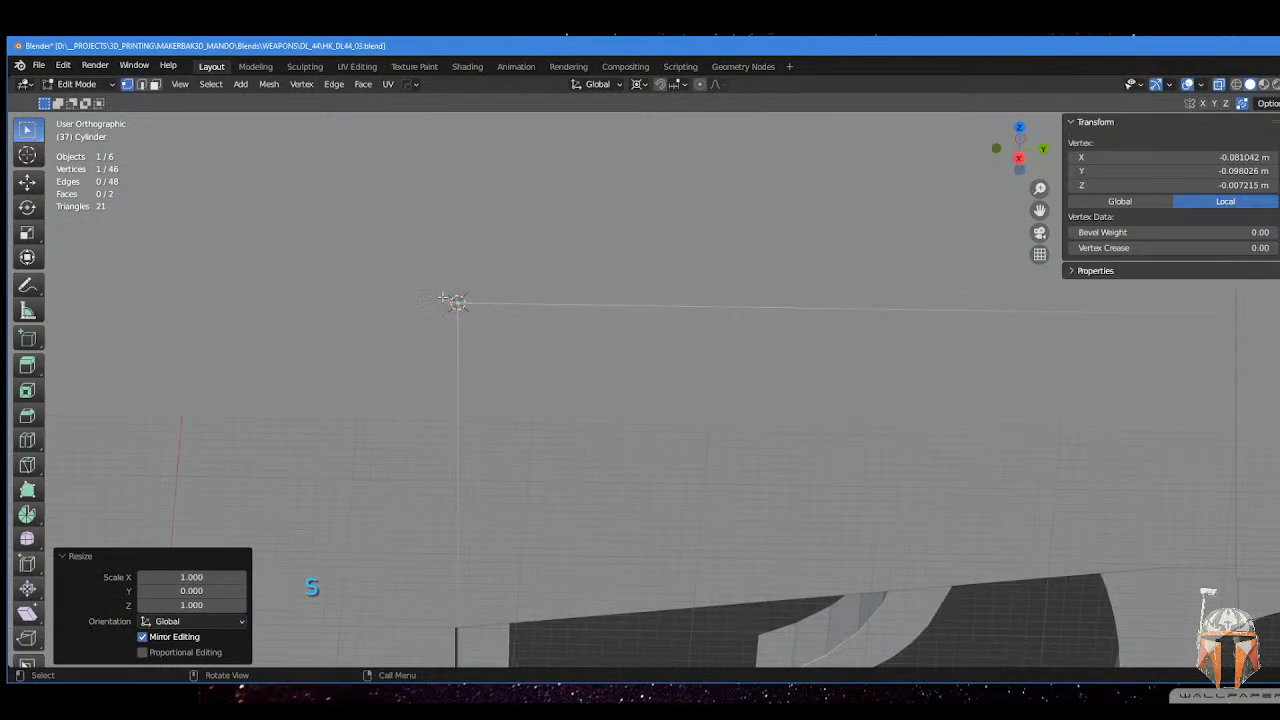
{"action": "scroll", "coordinate": [500, 380], "scroll_direction": "down", "scroll_amount": 4}
{"action": "middle_click_drag", "start_coordinate": [500, 380], "coordinate": [521, 271], "text": "shift"}
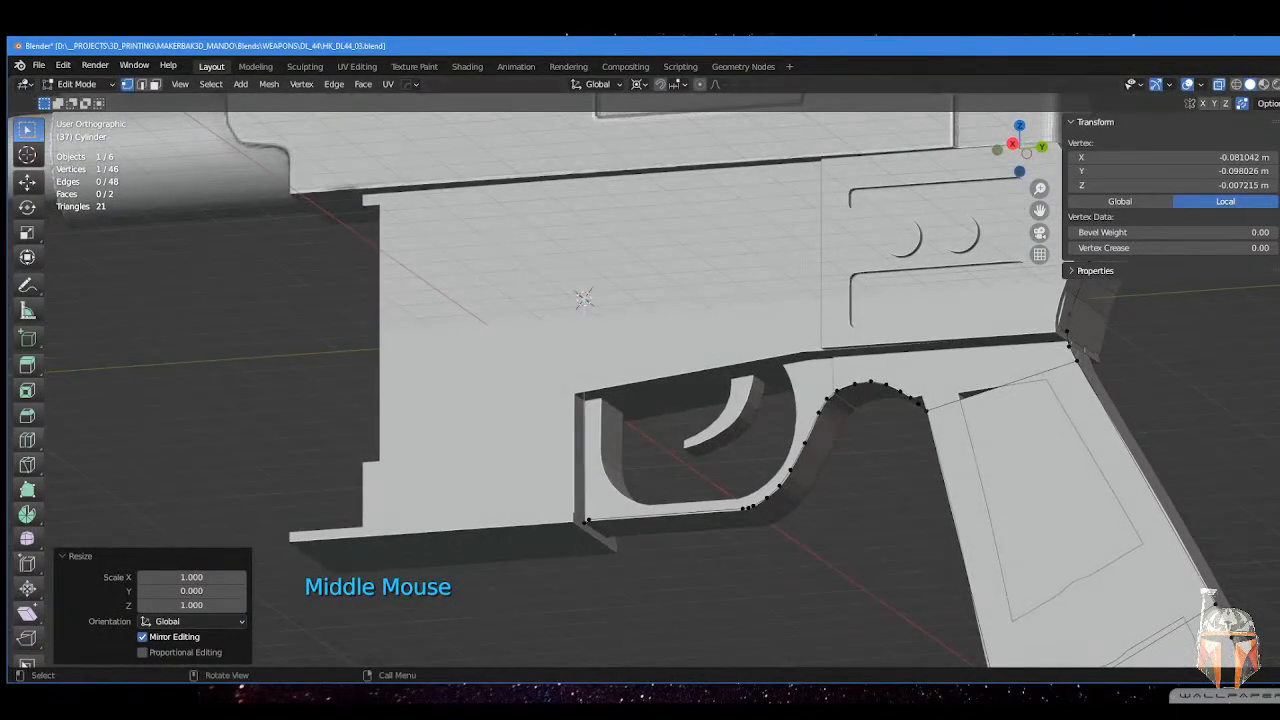
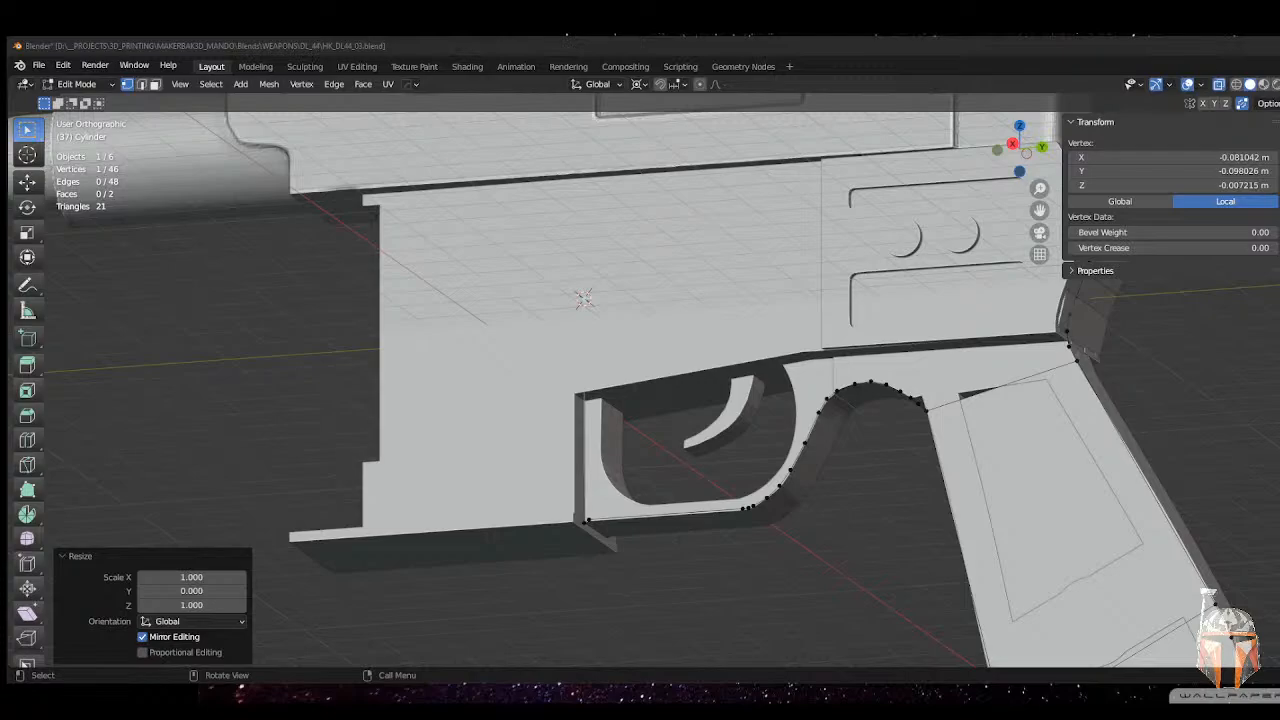
- In right view, extrude a vertex across the trigger guard's lower bar and start tracing its inner edge along the lower rear curve
{"action": "middle_click_drag", "start_coordinate": [385, 222], "coordinate": [410, 245]}
{"action": "middle_click_drag", "start_coordinate": [476, 274], "coordinate": [444, 218], "text": "shift"}
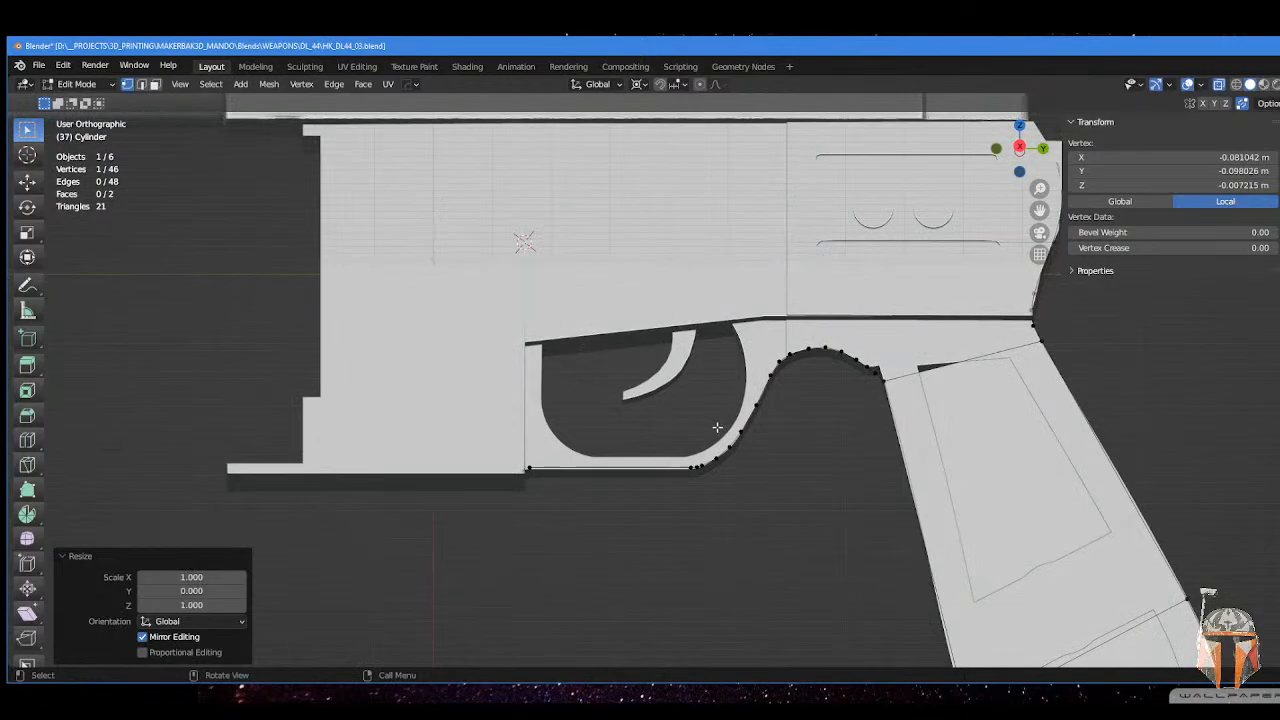
{"action": "key", "text": "KP_3"}
{"action": "left_click", "coordinate": [692, 469]}
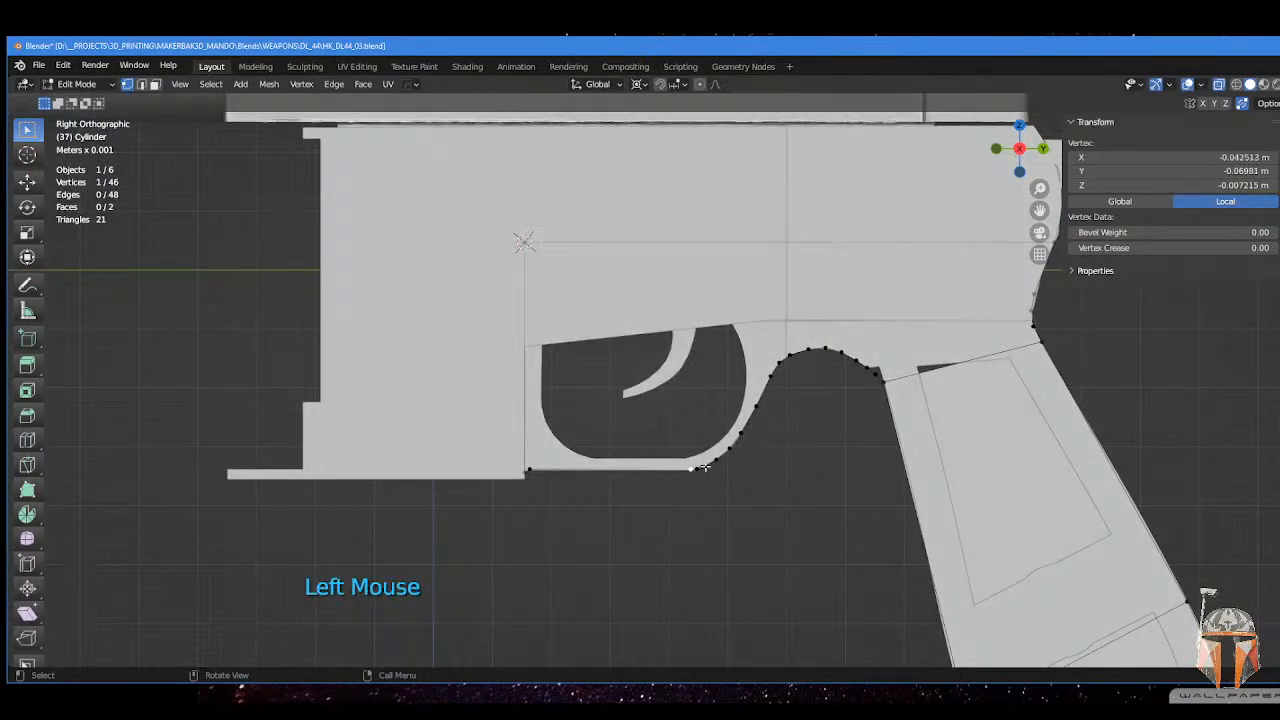
{"action": "scroll", "coordinate": [692, 469], "scroll_direction": "up", "scroll_amount": 4}
{"action": "middle_click_drag", "start_coordinate": [692, 469], "coordinate": [694, 431], "text": "shift"}
{"action": "scroll", "coordinate": [670, 457], "scroll_direction": "up", "scroll_amount": 1}
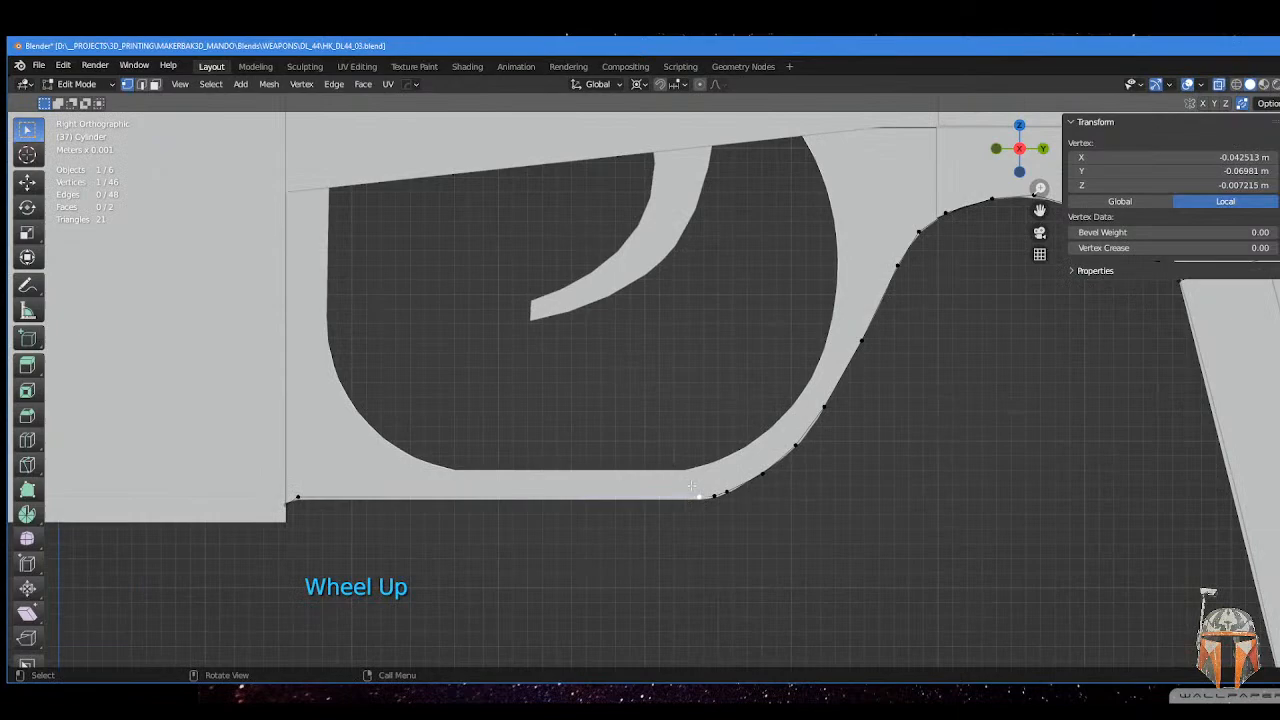
{"action": "key", "text": "e"}
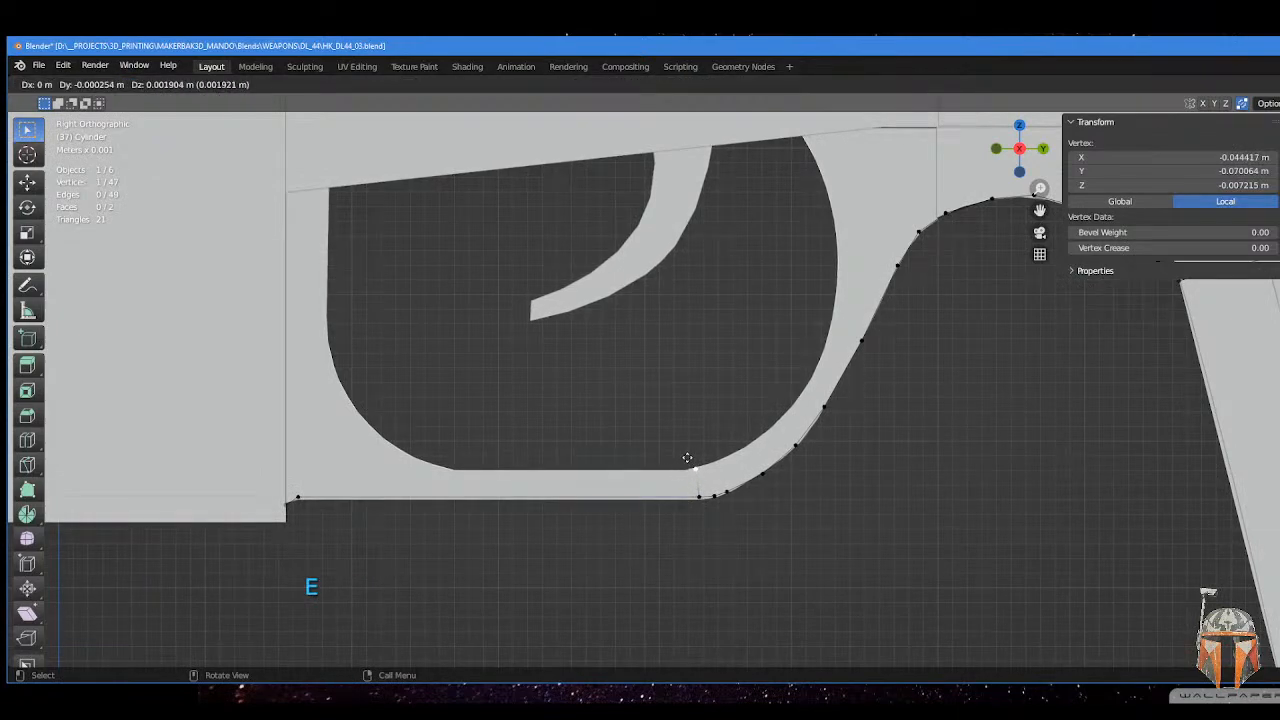
{"action": "left_click", "coordinate": [687, 457]}
{"action": "key", "text": "e"}
{"action": "left_click", "coordinate": [706, 456]}
{"action": "key", "text": "e"}
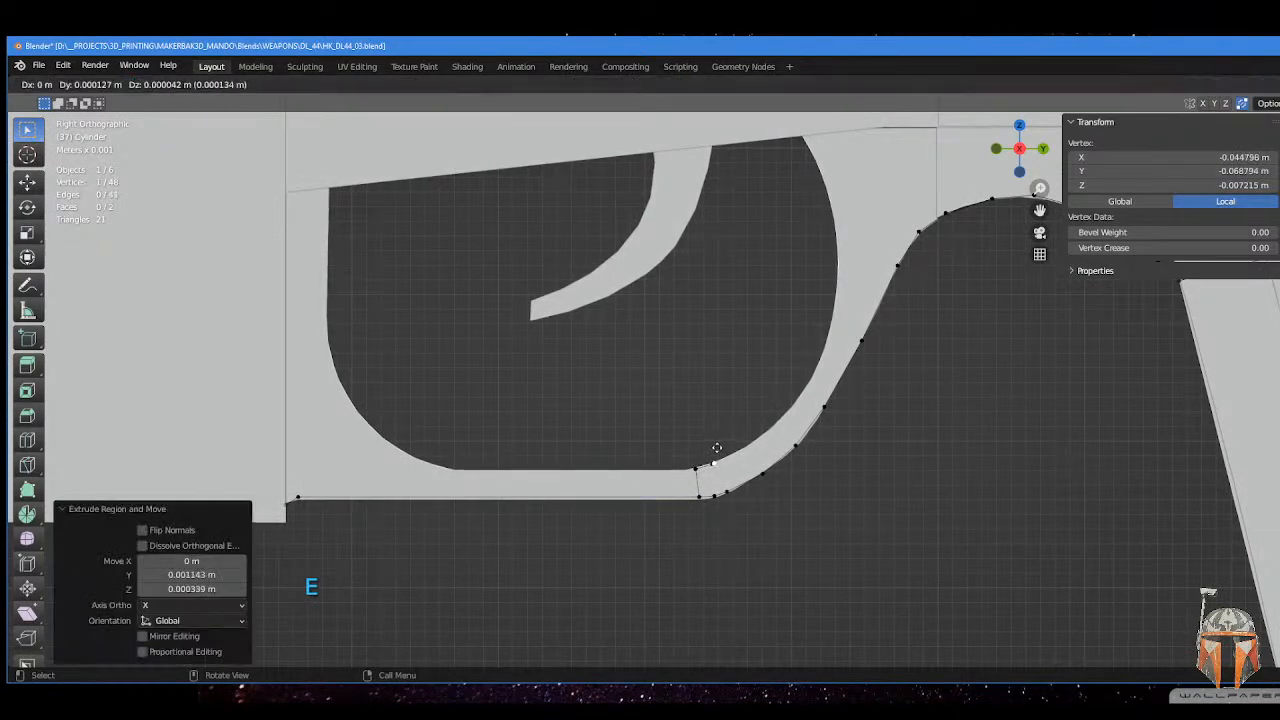
{"action": "left_click", "coordinate": [725, 445]}
{"action": "key", "text": "e"}
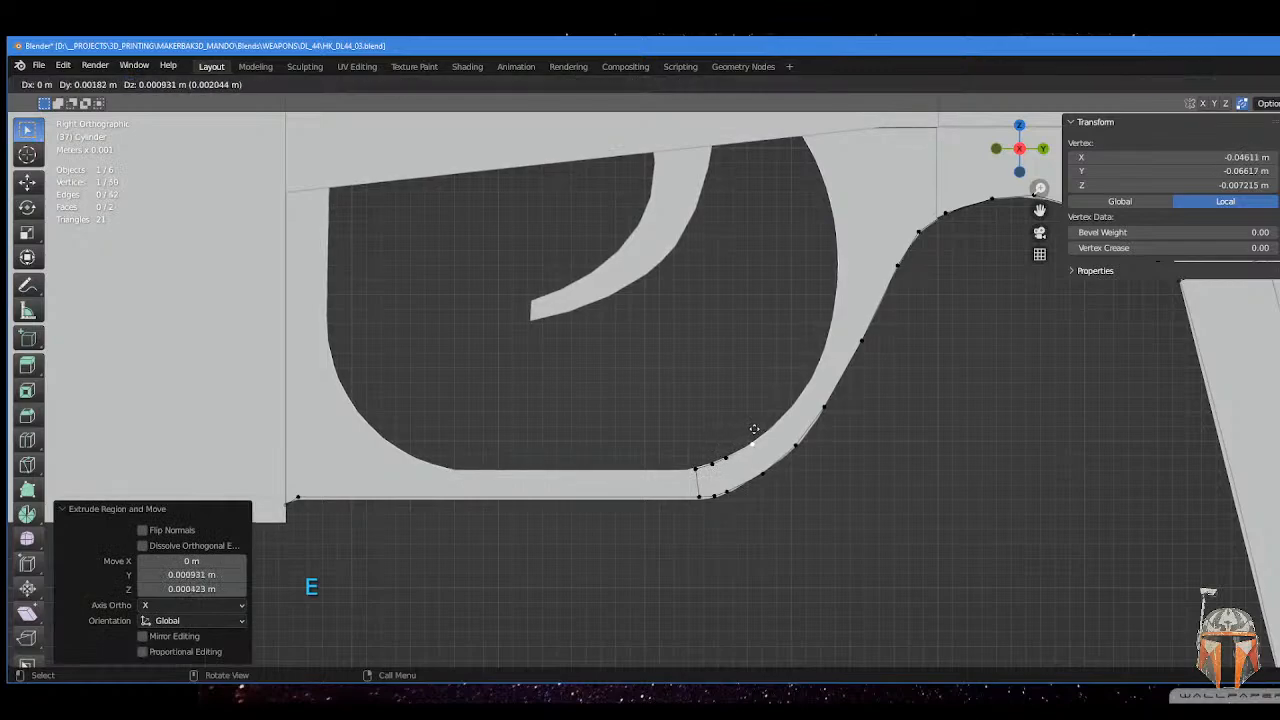
{"action": "left_click", "coordinate": [754, 429]}
- Continue extruding vertices up the rear curve of the trigger guard's inner edge to about its mid-height
{"action": "key", "text": "e"}
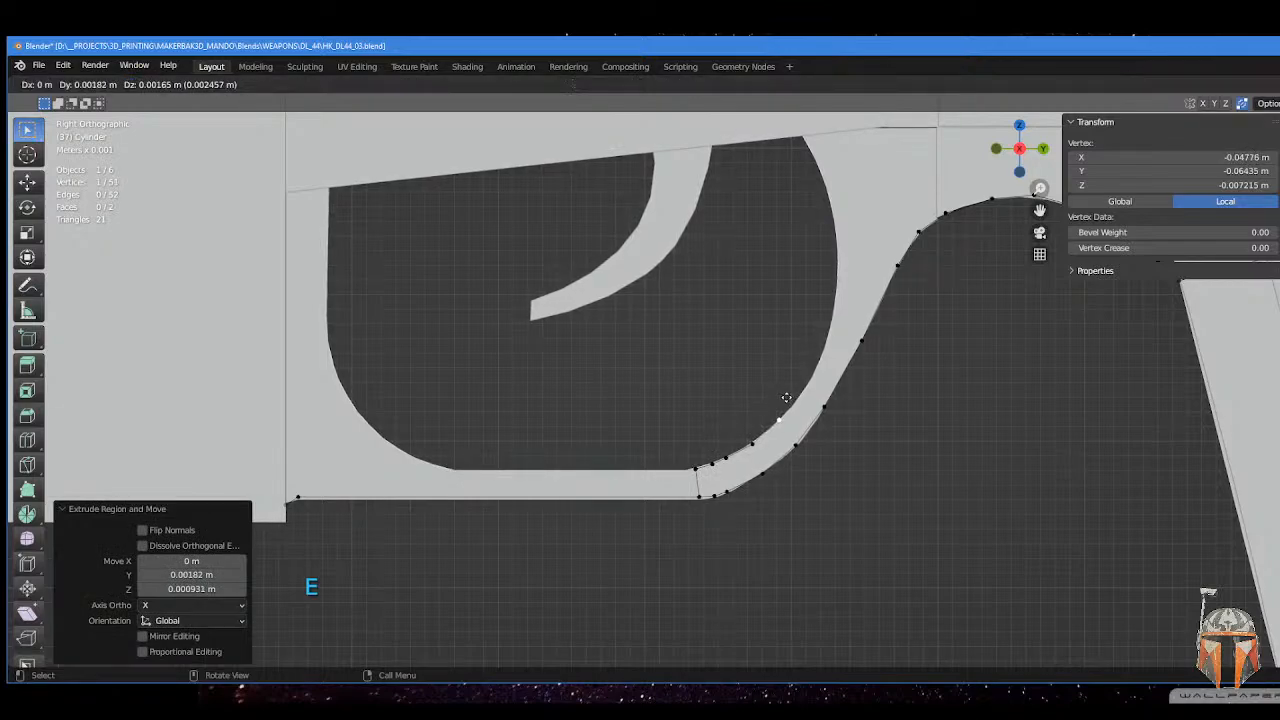
{"action": "left_click", "coordinate": [787, 398]}
{"action": "key", "text": "e"}
{"action": "left_click", "coordinate": [811, 366]}
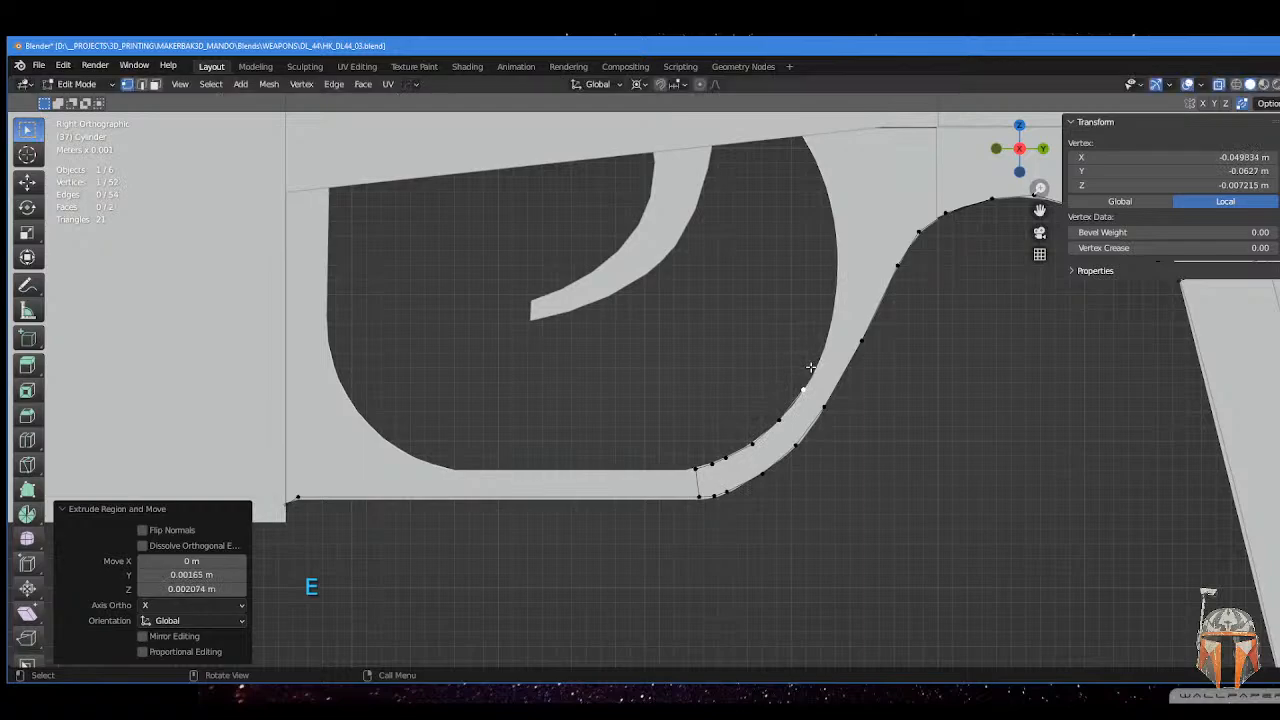
{"action": "key", "text": "e"}
{"action": "left_click", "coordinate": [832, 330]}
{"action": "key", "text": "e"}
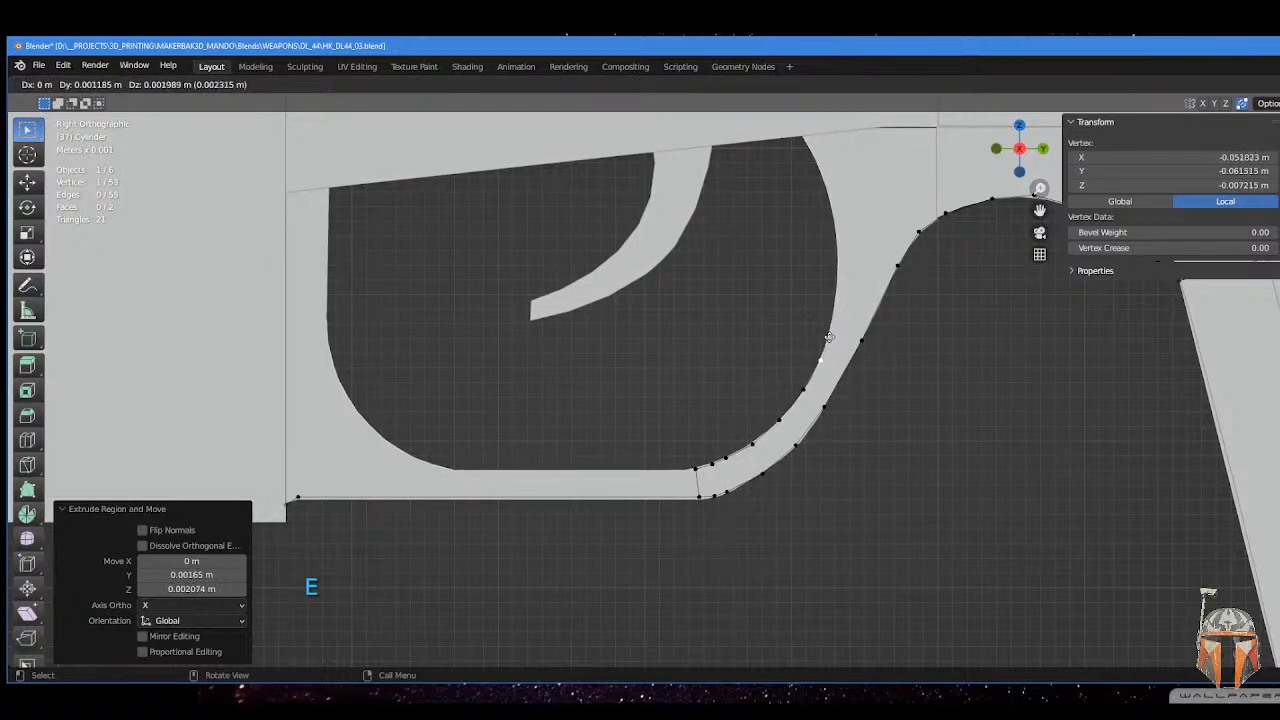
{"action": "left_click", "coordinate": [829, 337]}
{"action": "key", "text": "e"}
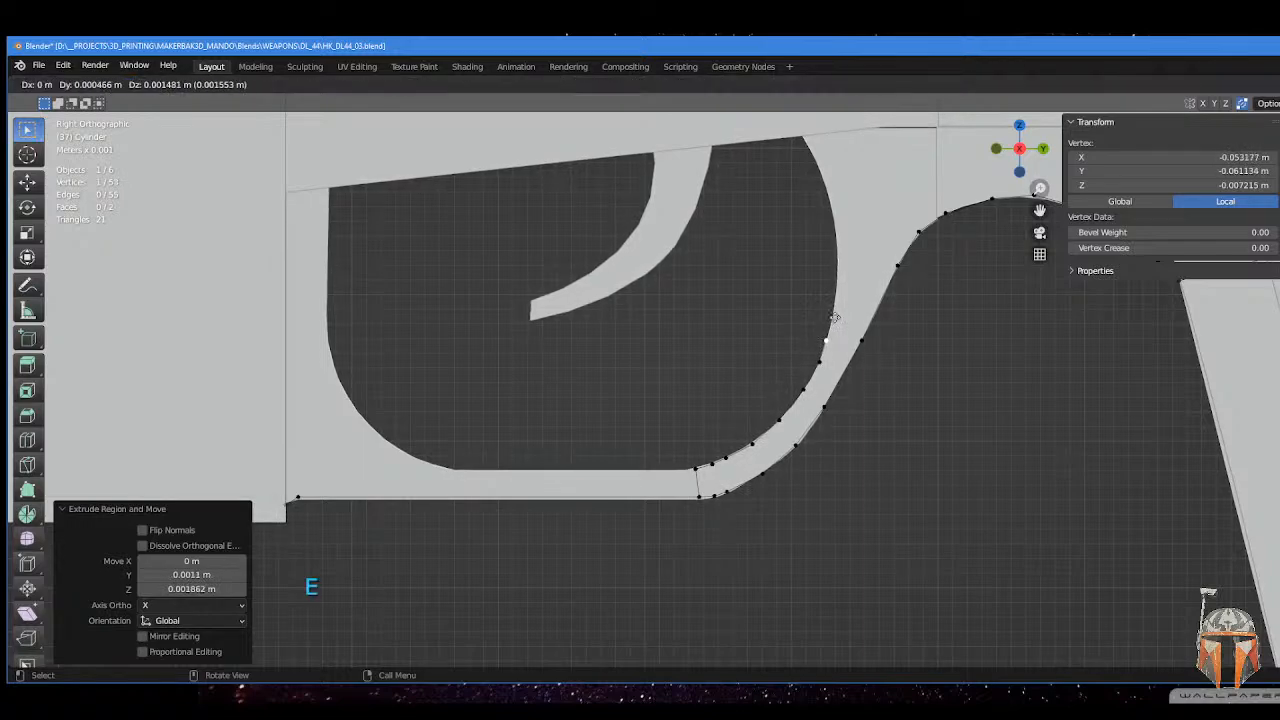
{"action": "left_click", "coordinate": [836, 312]}
{"action": "key", "text": "e"}
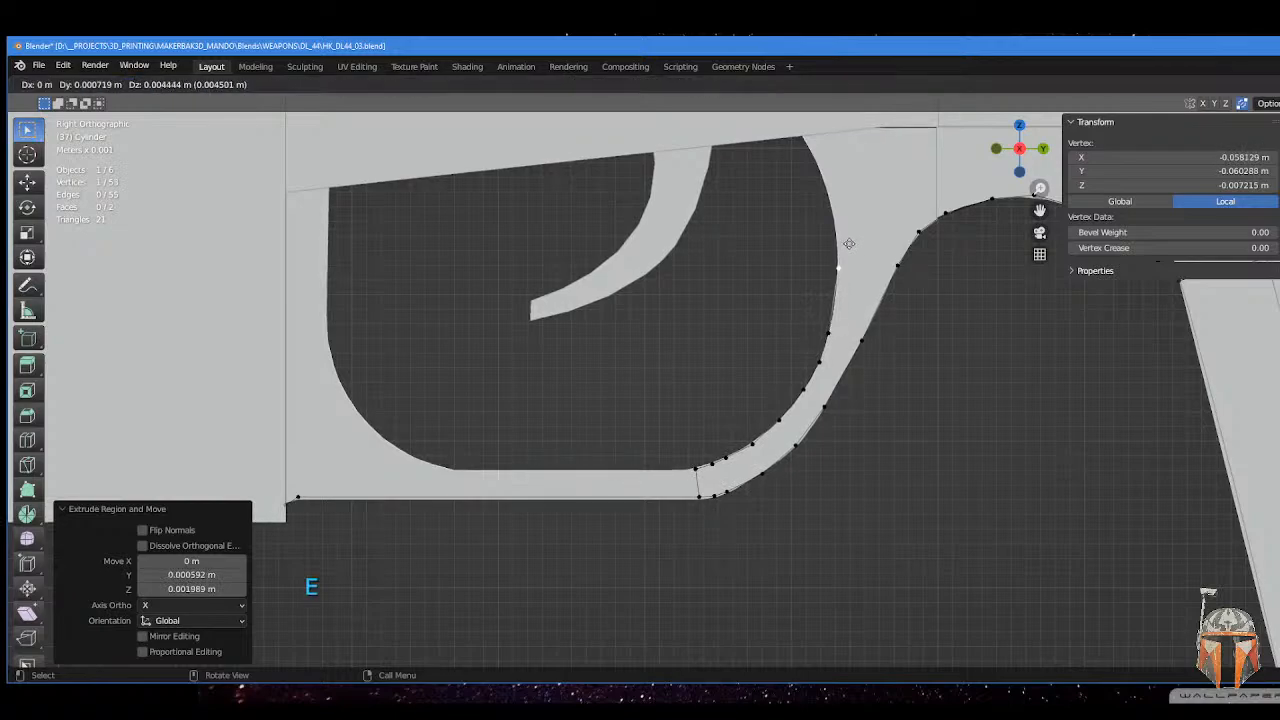
{"action": "left_click", "coordinate": [846, 266]}
- Extrude further vertices along the upper part of the guard's rear inner edge until it meets the receiver
{"action": "key", "text": "e"}
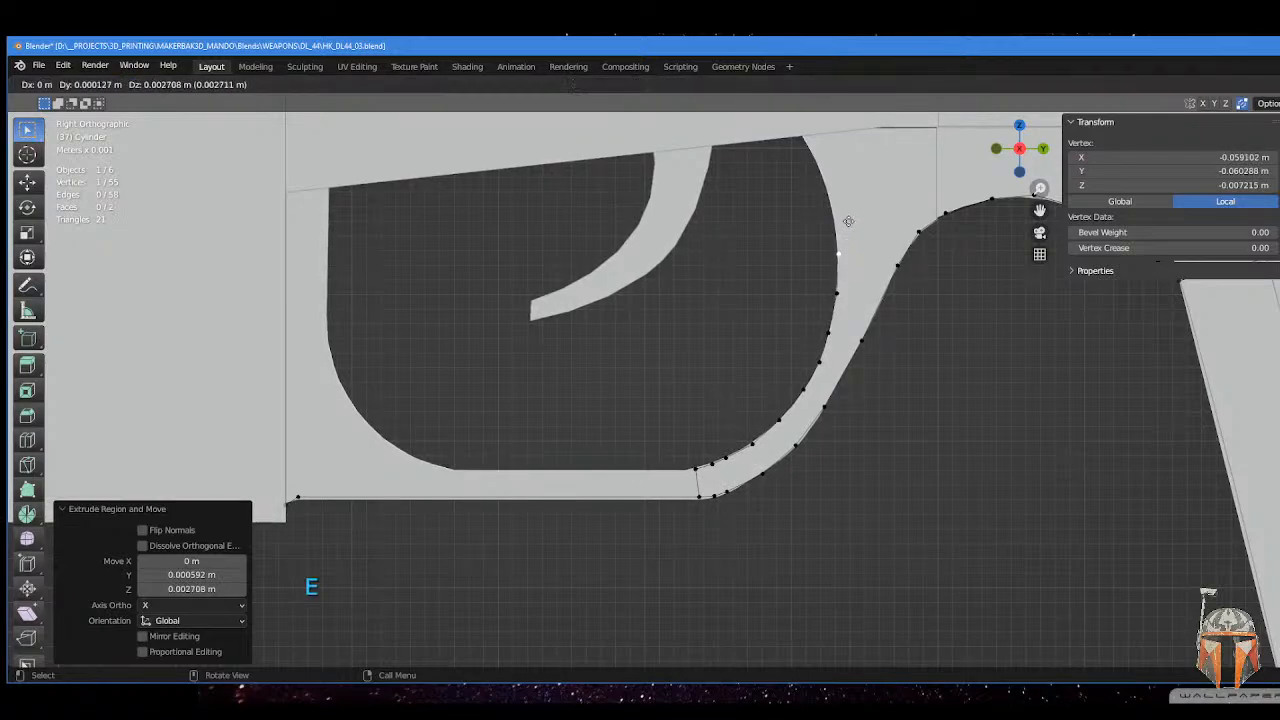
{"action": "left_click", "coordinate": [848, 221]}
{"action": "key", "text": "e"}
{"action": "left_click", "coordinate": [843, 182]}
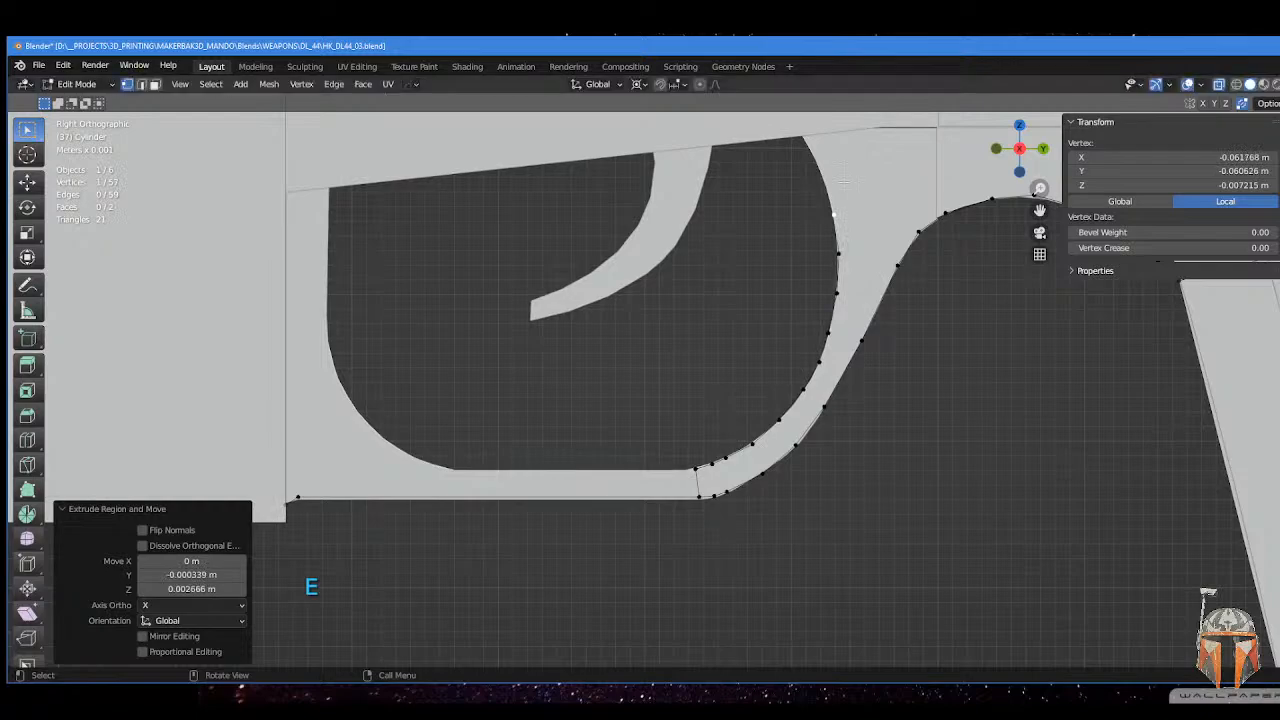
{"action": "key", "text": "e"}
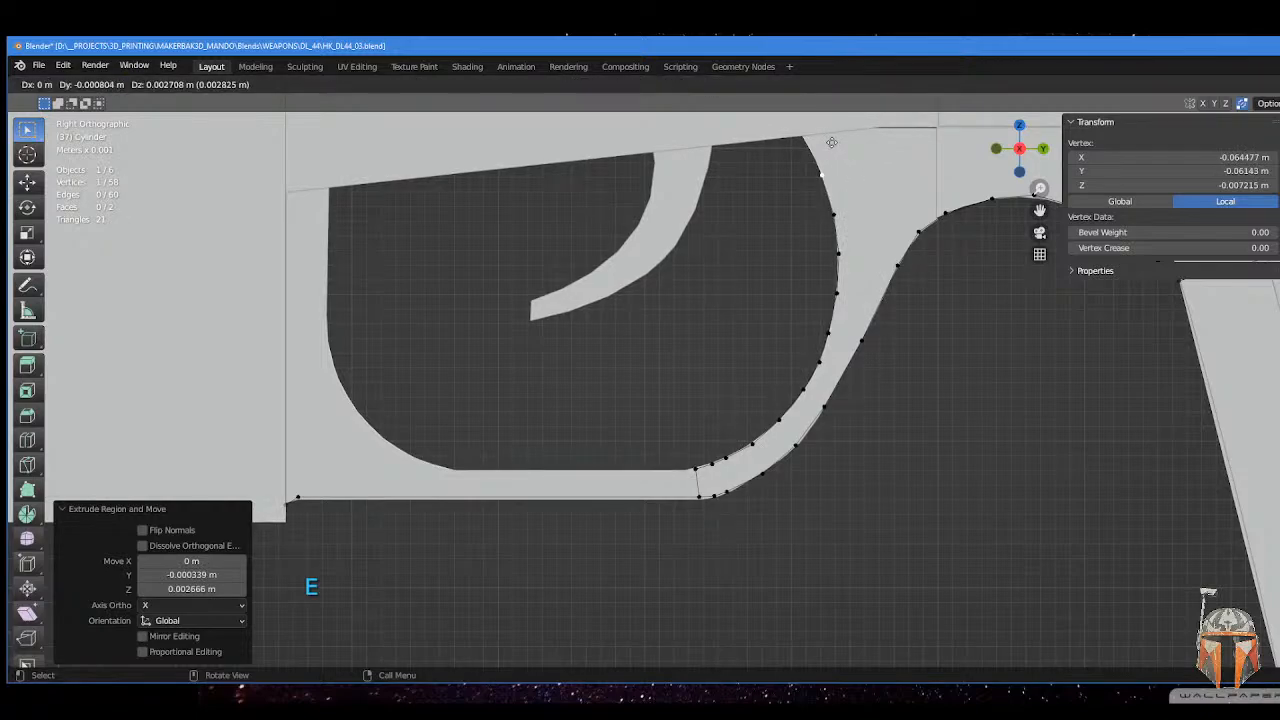
{"action": "left_click", "coordinate": [832, 142]}
{"action": "key", "text": "e"}
{"action": "left_click", "coordinate": [820, 114]}
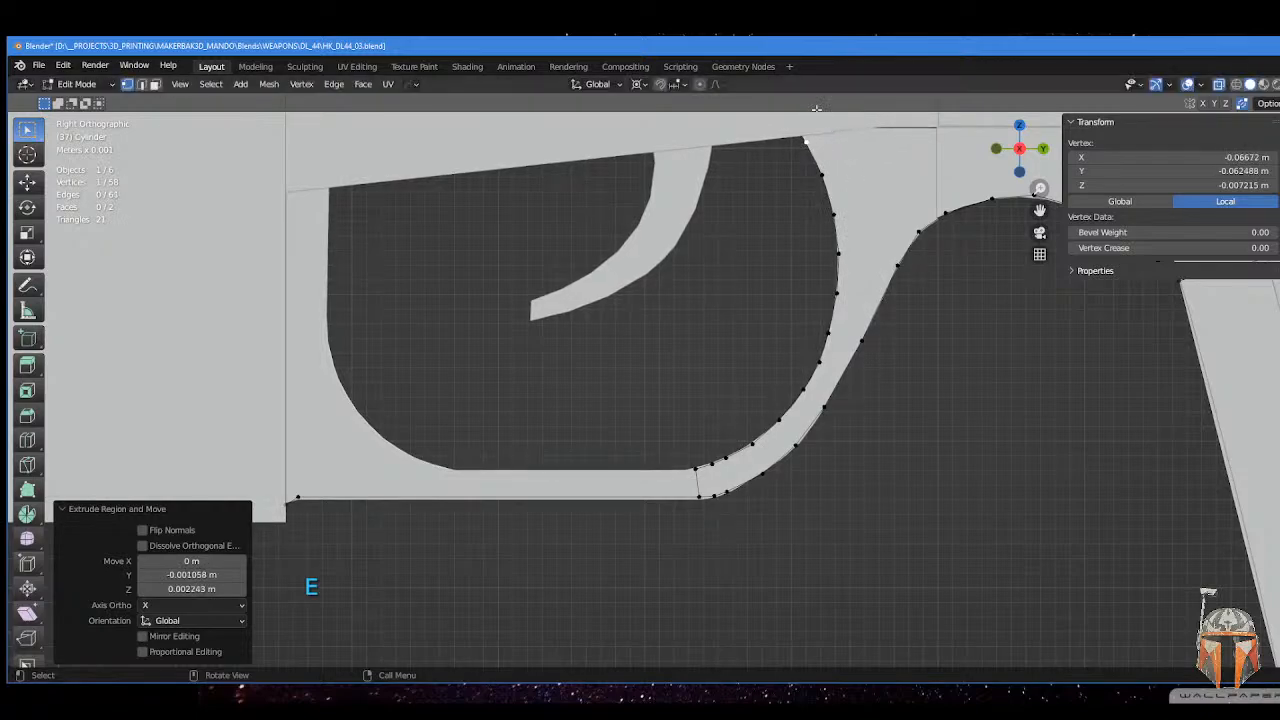
- Hide the receiver covering the trigger guard and extrude the inner outline around the upper rear curve to the trigger
{"action": "scroll", "coordinate": [846, 198], "scroll_direction": "down", "scroll_amount": 3}
{"action": "middle_click_drag", "start_coordinate": [846, 198], "coordinate": [851, 322], "text": "shift"}
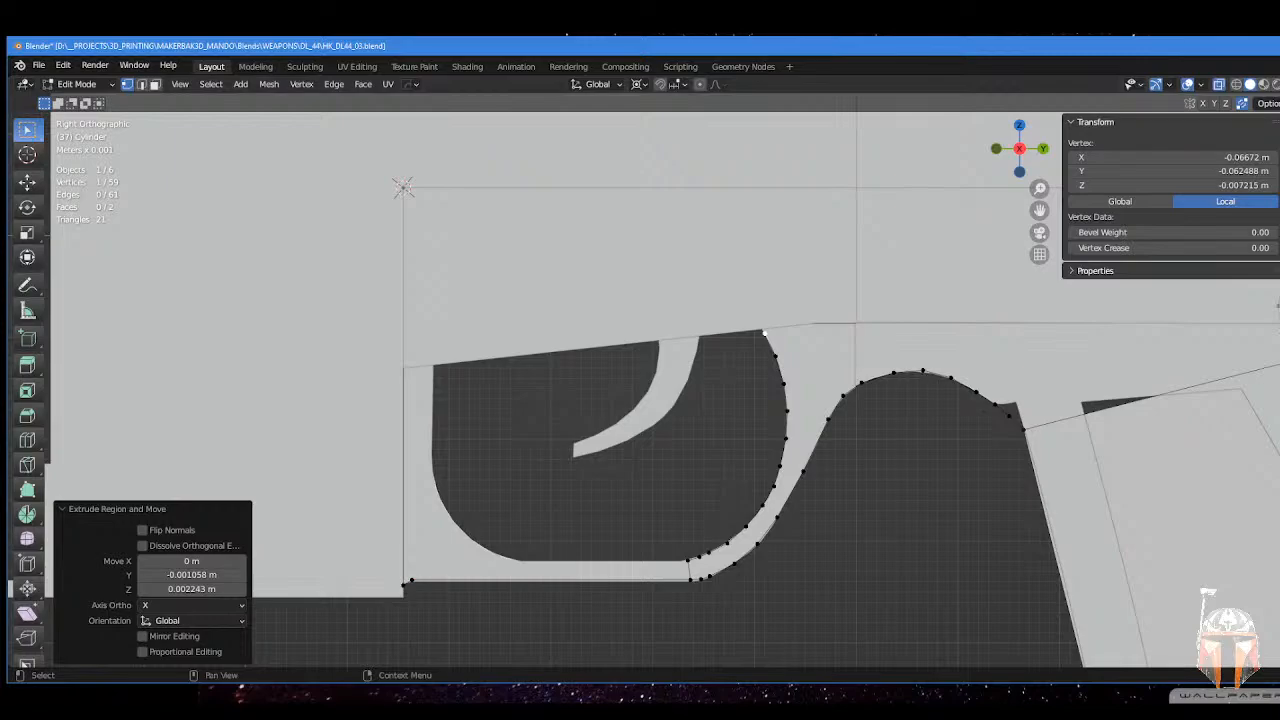
{"action": "left_click", "coordinate": [733, 275]}
{"action": "middle_click_drag", "start_coordinate": [739, 336], "coordinate": [834, 262], "text": "shift"}
{"action": "scroll", "coordinate": [749, 229], "scroll_direction": "up", "scroll_amount": 2, "text": "shift"}
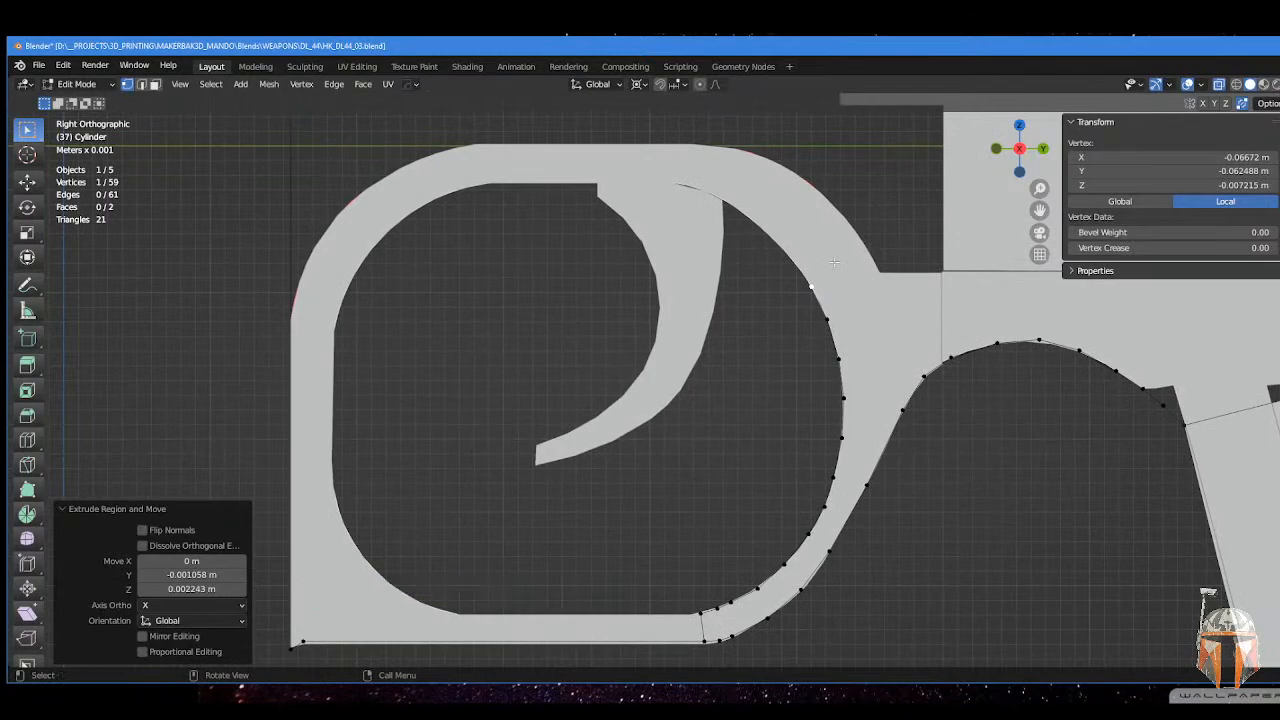
{"action": "key", "text": "e"}
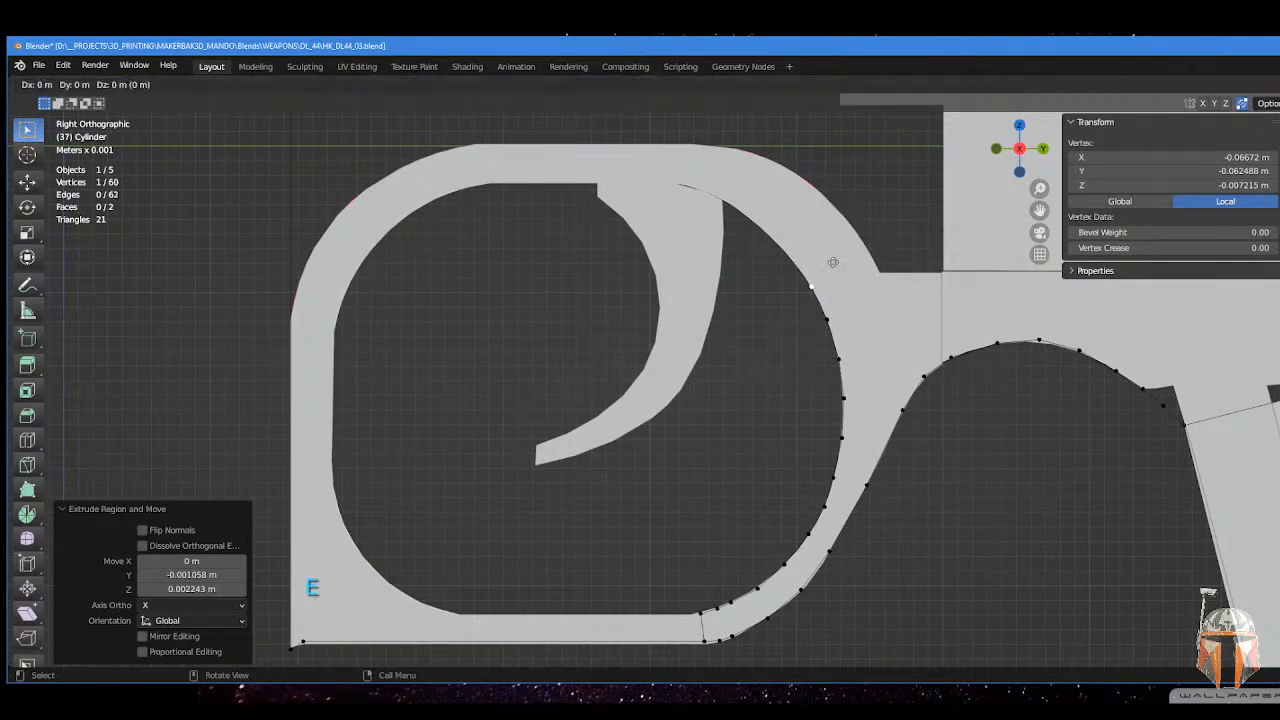
{"action": "left_click", "coordinate": [809, 229]}
{"action": "key", "text": "e"}
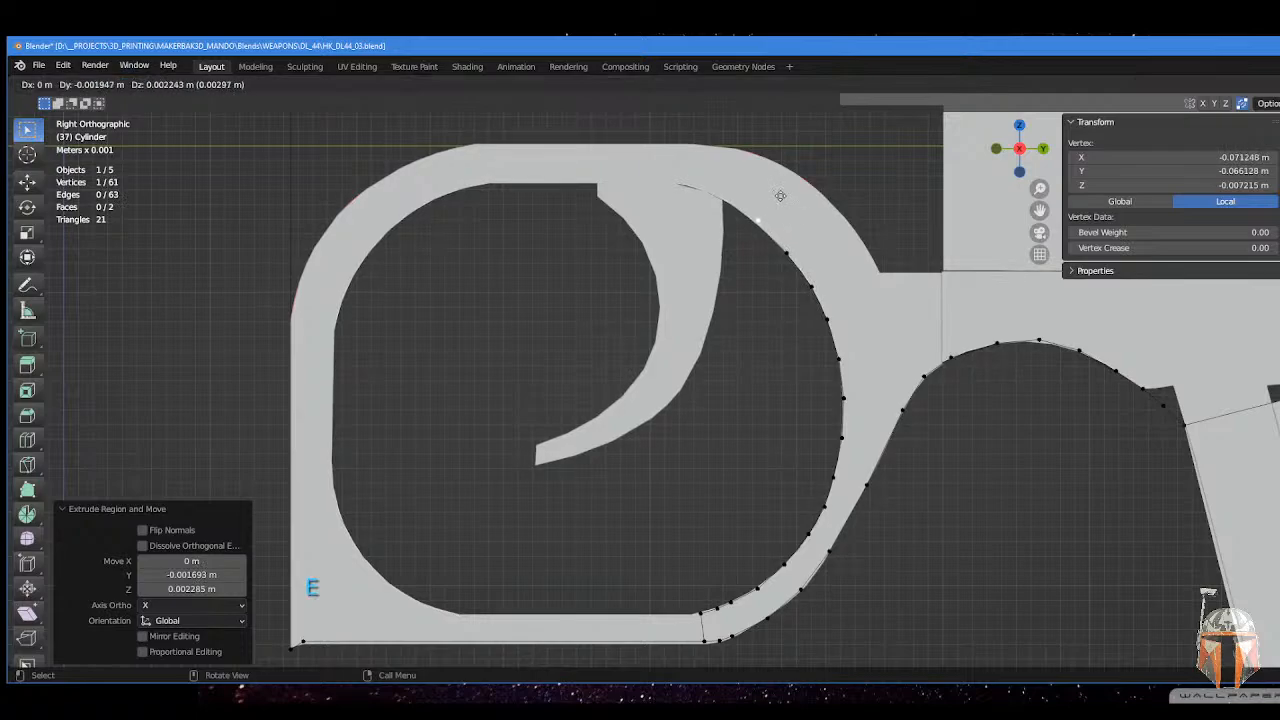
{"action": "left_click", "coordinate": [774, 194]}
{"action": "key", "text": "e"}
{"action": "left_click", "coordinate": [740, 171]}
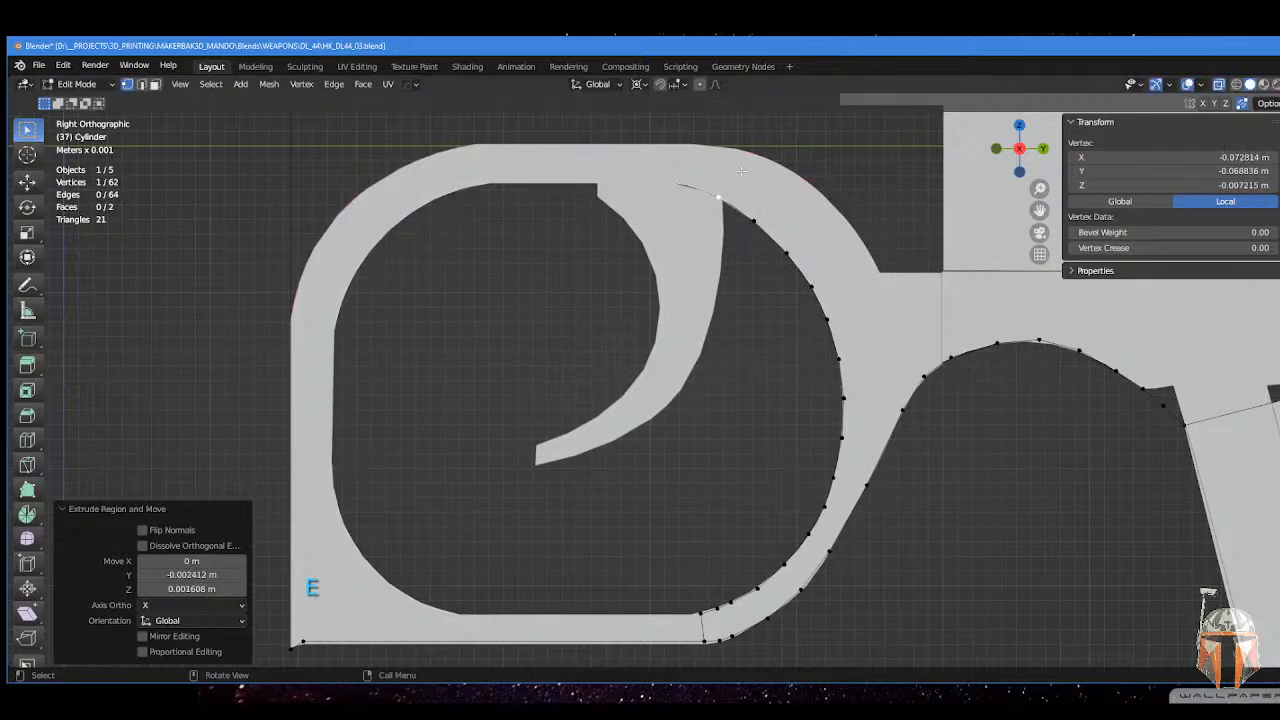
- Extrude two vertices along the trigger guard's upper inner edge, past the trigger to the start of the front curve
{"action": "key", "text": "e"}
{"action": "left_click", "coordinate": [688, 158]}
{"action": "key", "text": "e"}
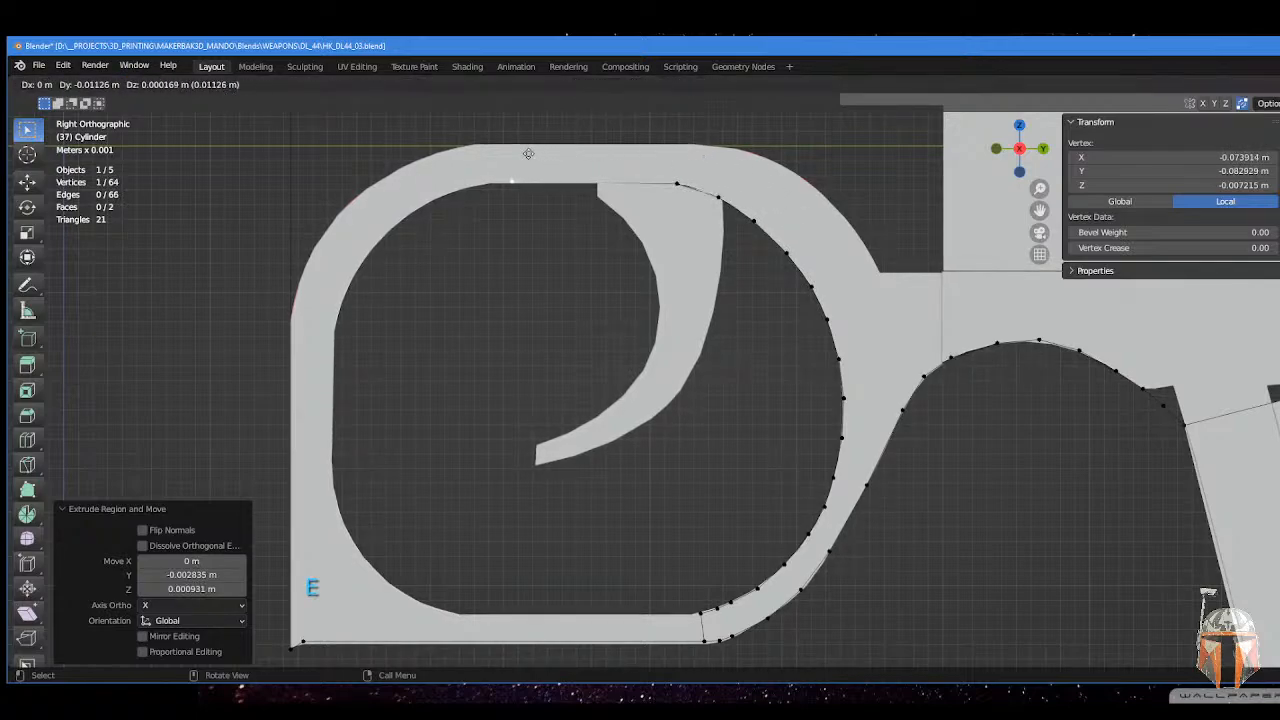
{"action": "left_click", "coordinate": [515, 153]}
- Extrude vertices around the upper front curve of the trigger guard's inner edge until it meets the straight front side
{"action": "key", "text": "e"}
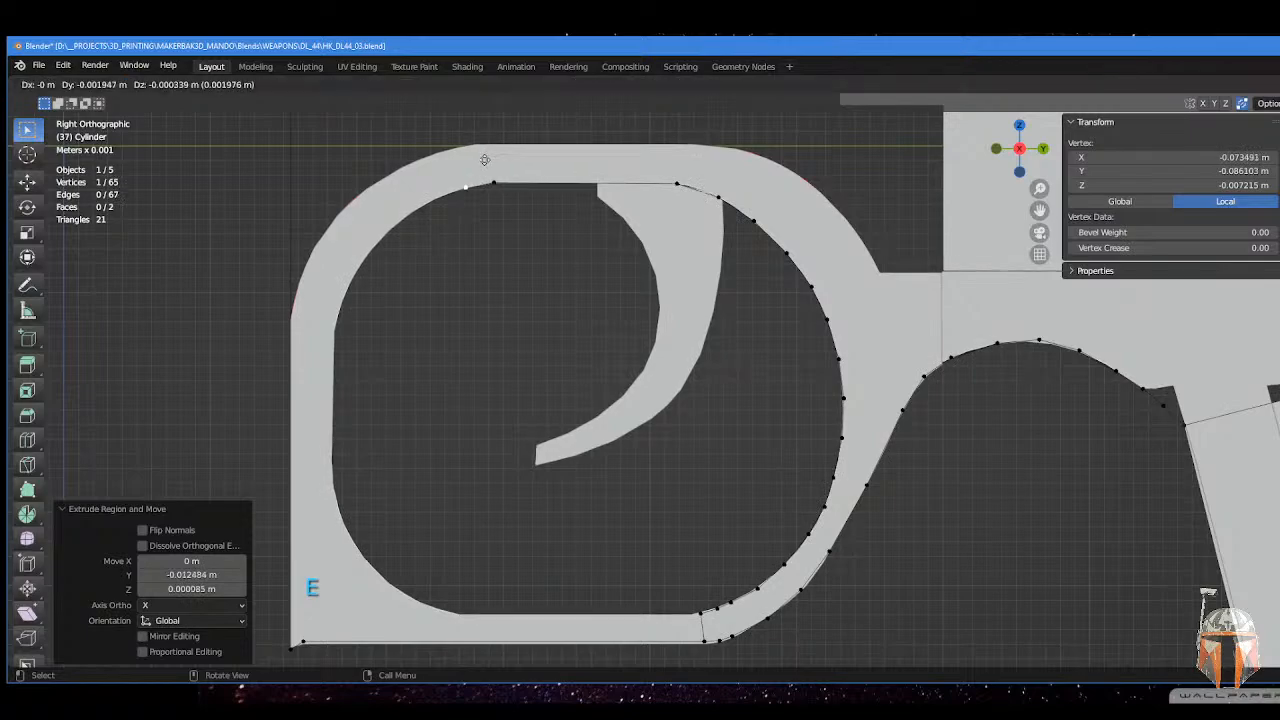
{"action": "left_click", "coordinate": [441, 174]}
{"action": "key", "text": "e"}
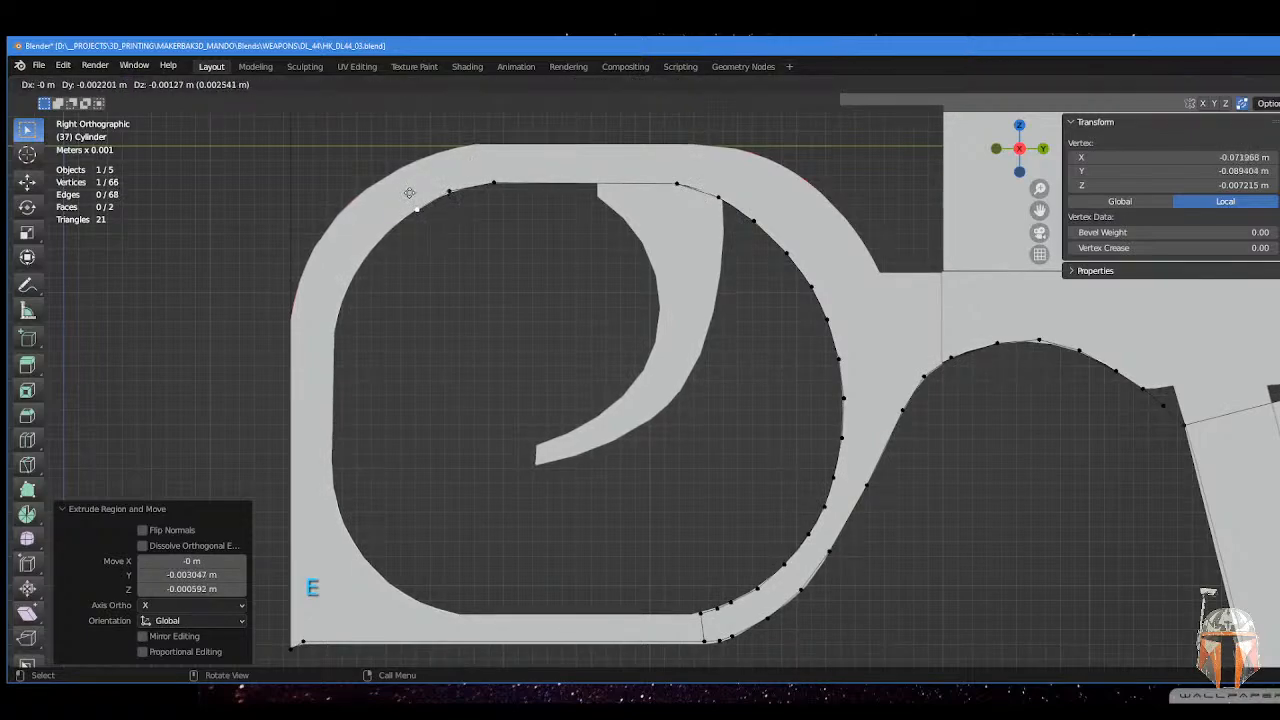
{"action": "left_click", "coordinate": [406, 195]}
{"action": "key", "text": "e"}
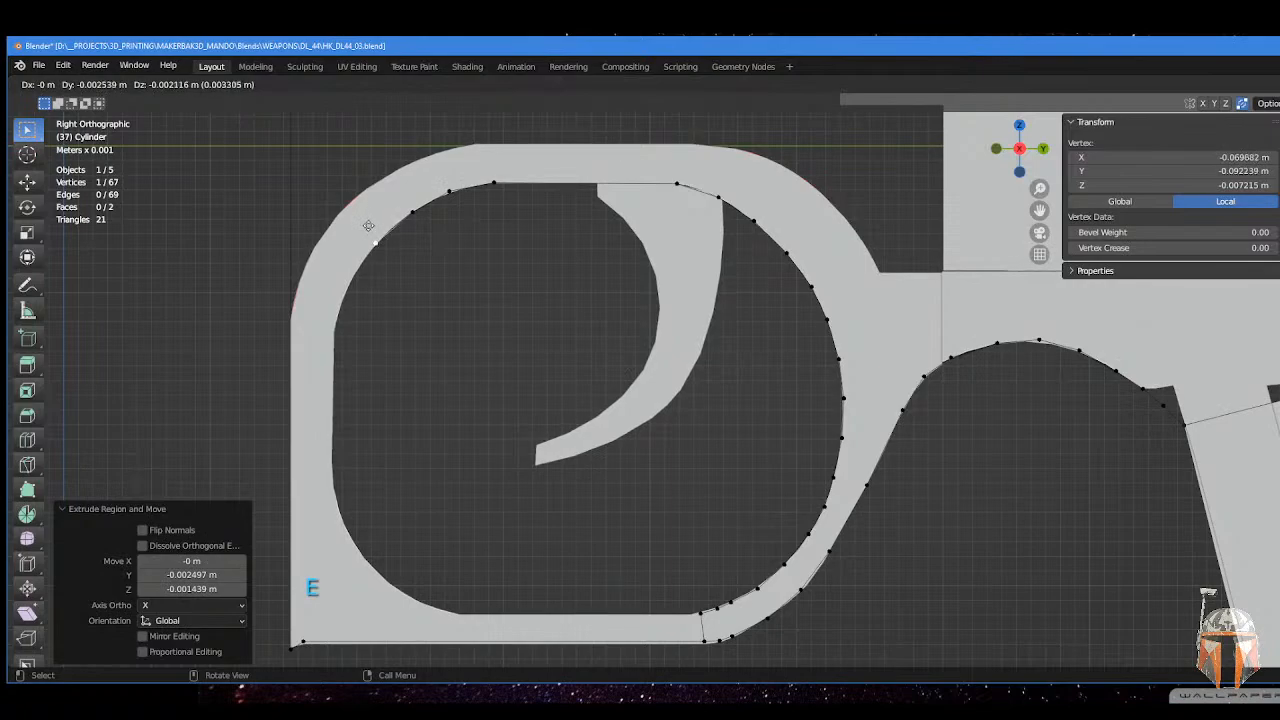
{"action": "left_click", "coordinate": [368, 226]}
{"action": "key", "text": "e"}
{"action": "left_click", "coordinate": [341, 270]}
{"action": "key", "text": "e"}
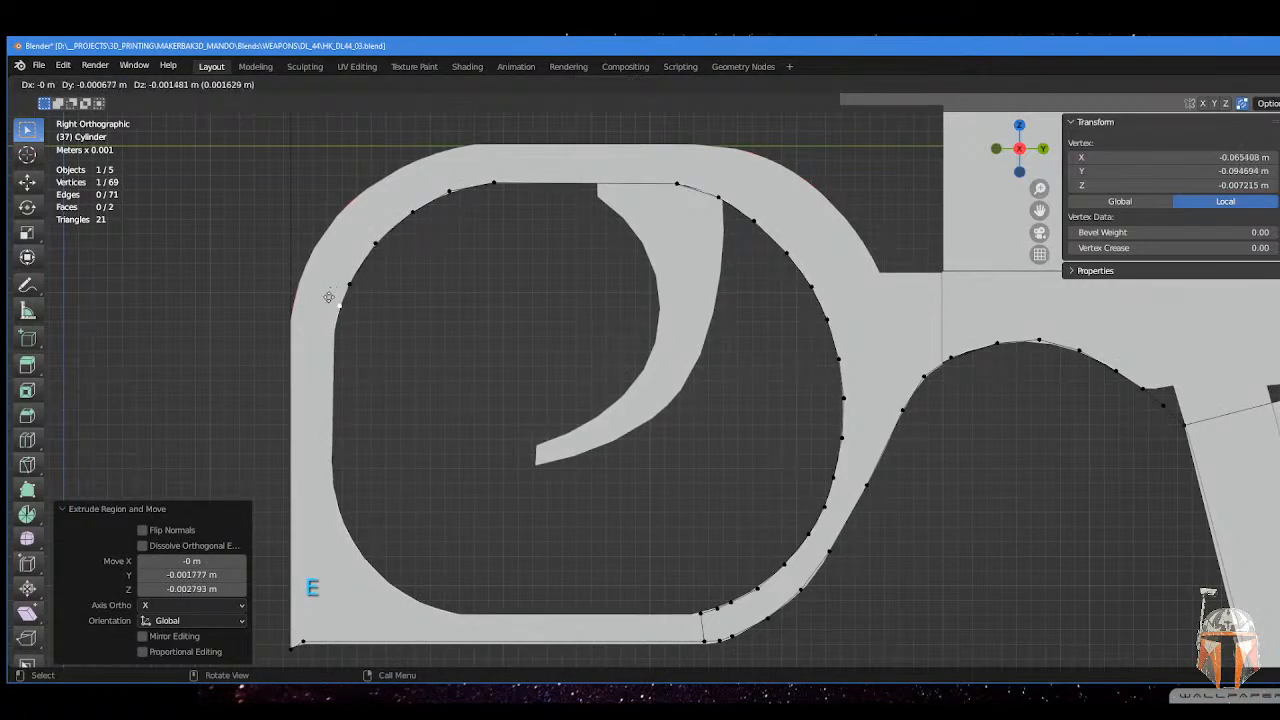
{"action": "left_click", "coordinate": [324, 314]}
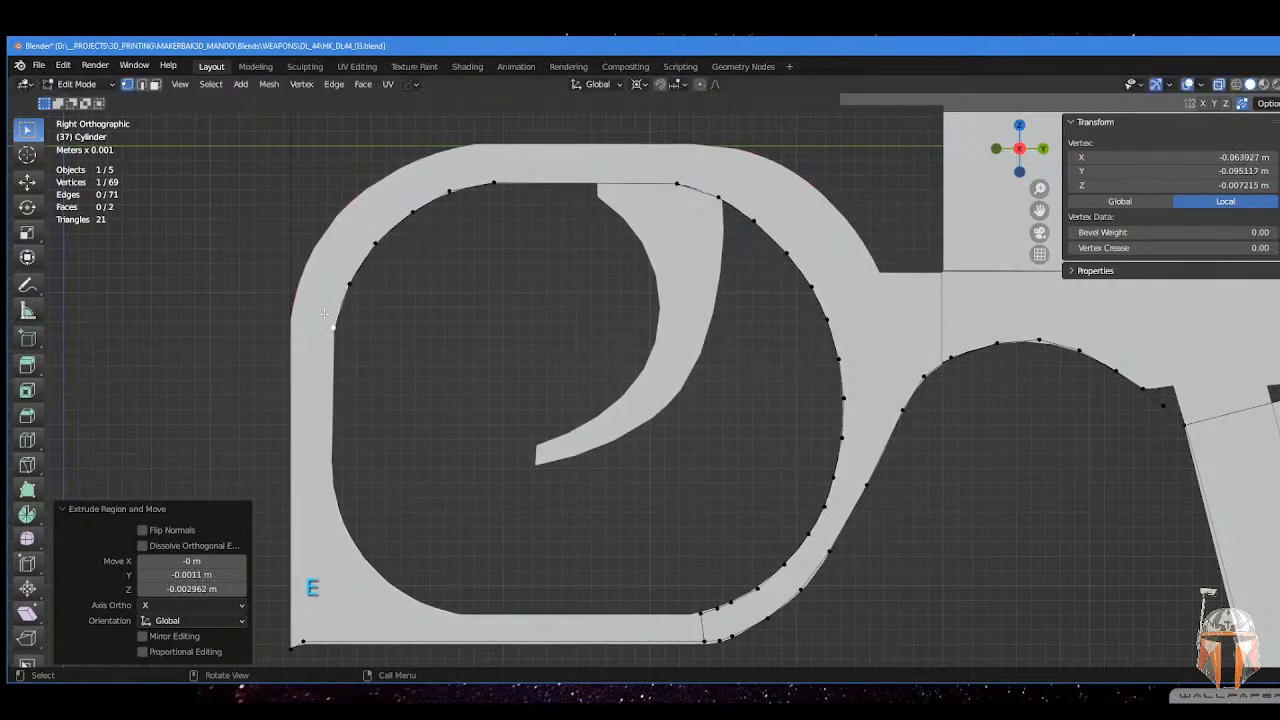
- Extrude a vertex straight down along Z for the guard's front inner edge and adjust its height to where the straight section ends
{"action": "key", "text": "e"}
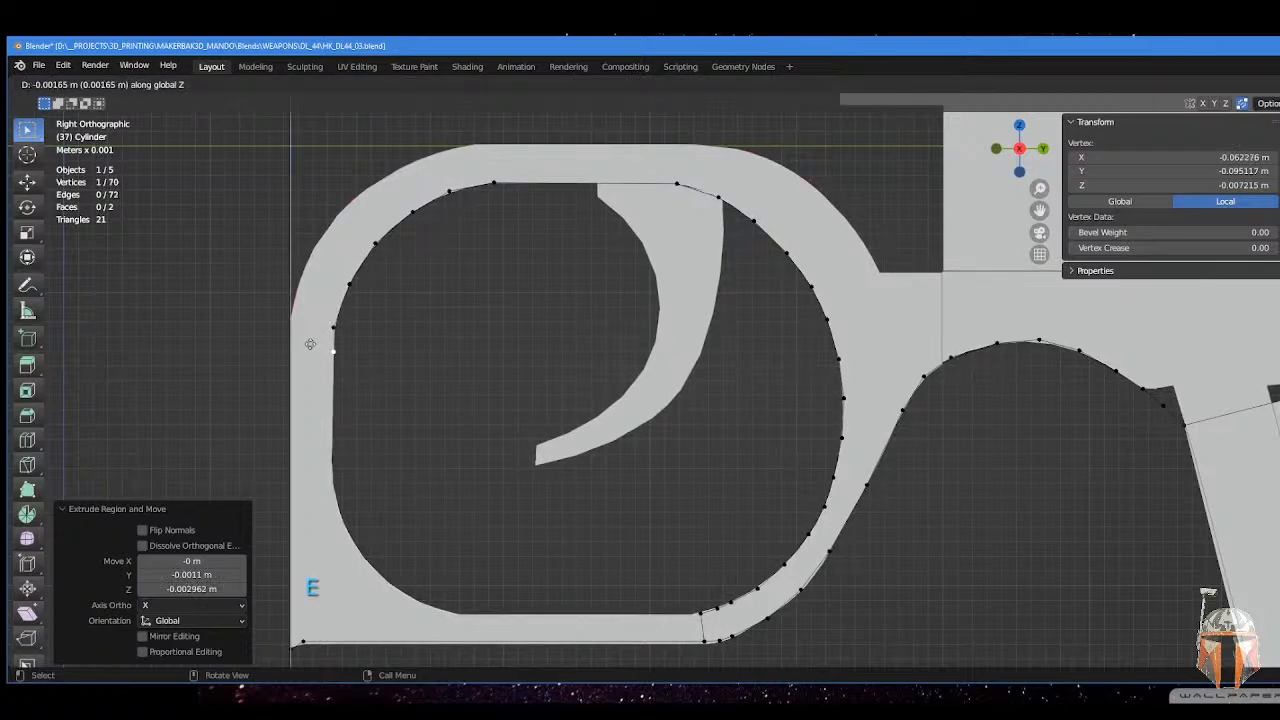
{"action": "left_click", "coordinate": [345, 470]}
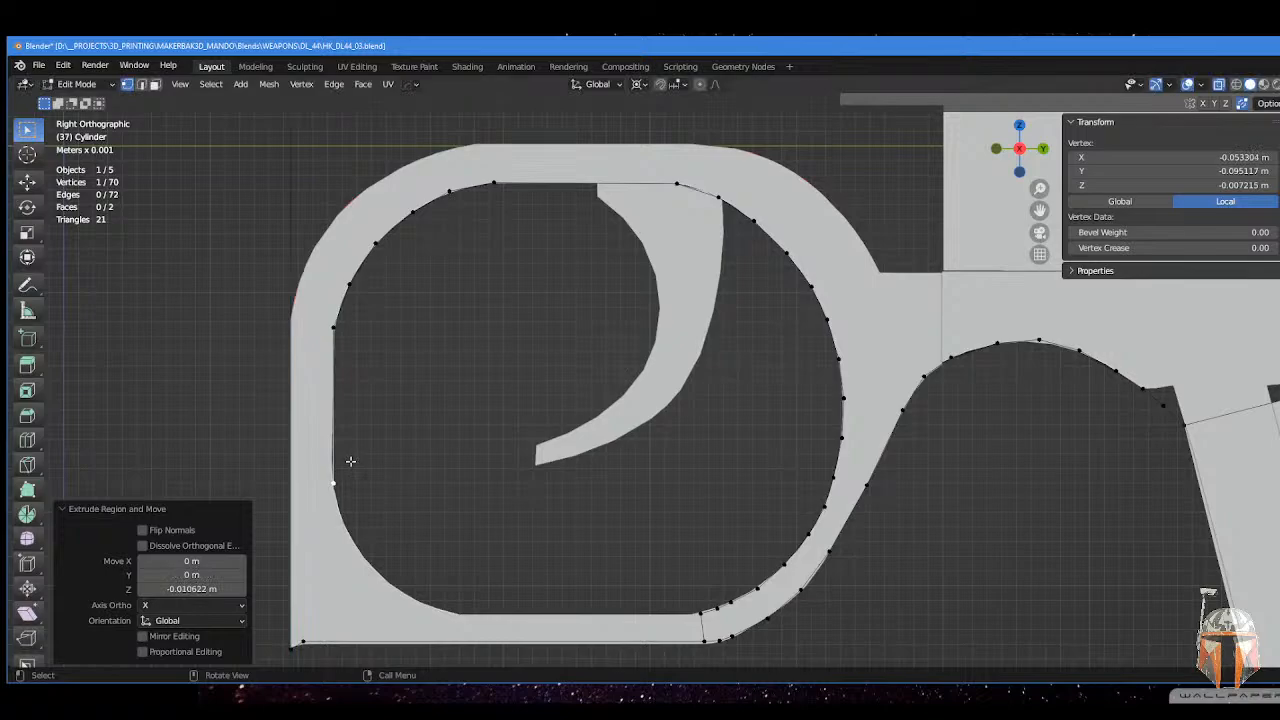
{"action": "key", "text": "g"}
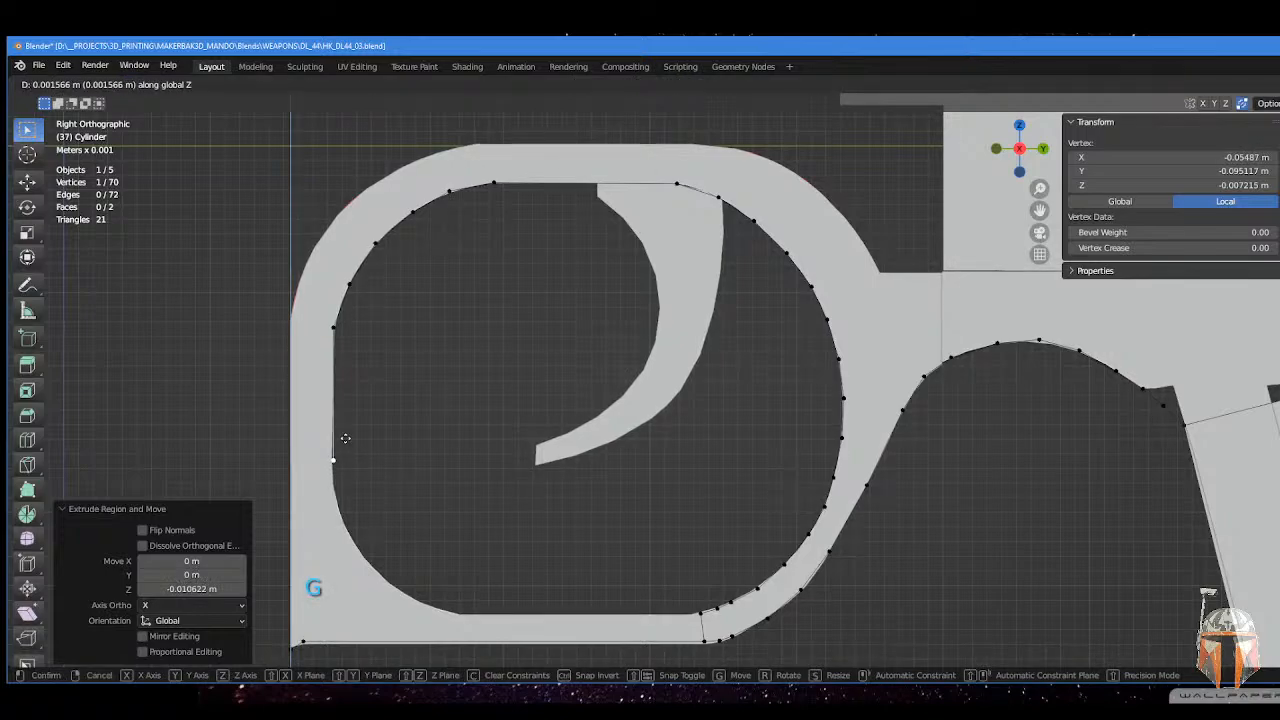
{"action": "left_click", "coordinate": [345, 438]}
- Extrude vertices around the lower front curve of the trigger guard's inner edge to the start of the straight lower bar
{"action": "key", "text": "e"}
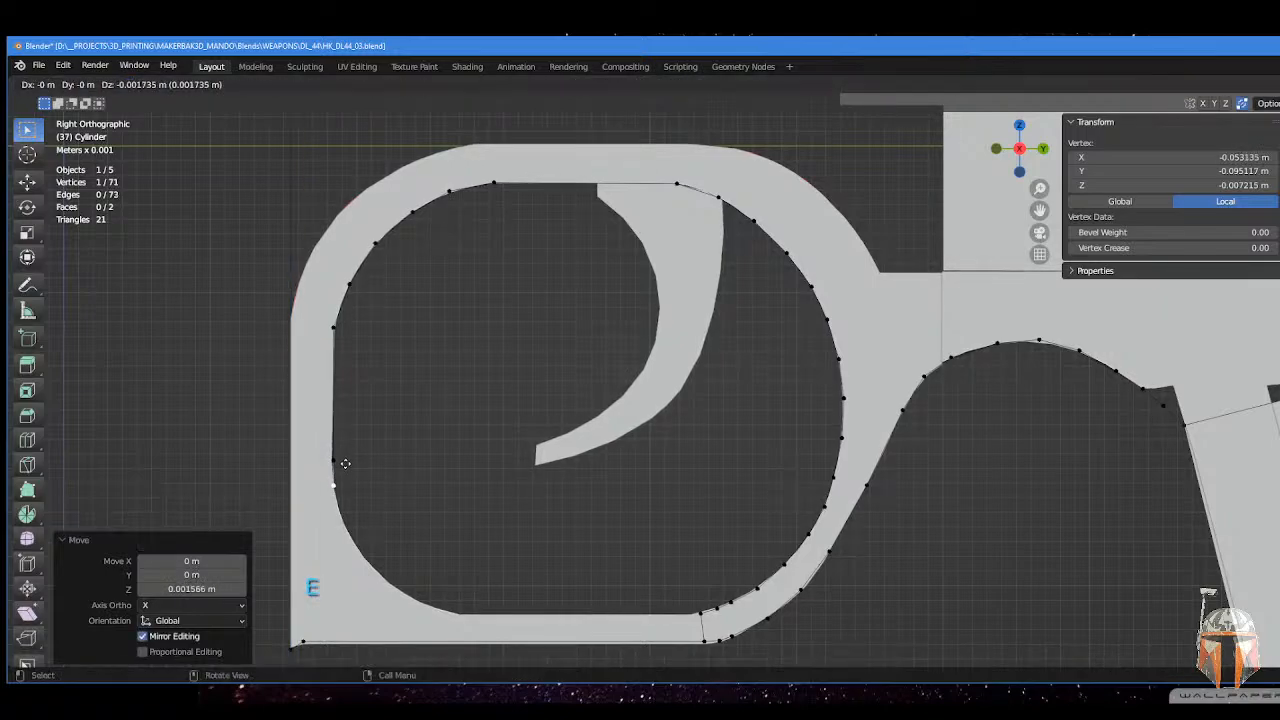
{"action": "left_click", "coordinate": [353, 500]}
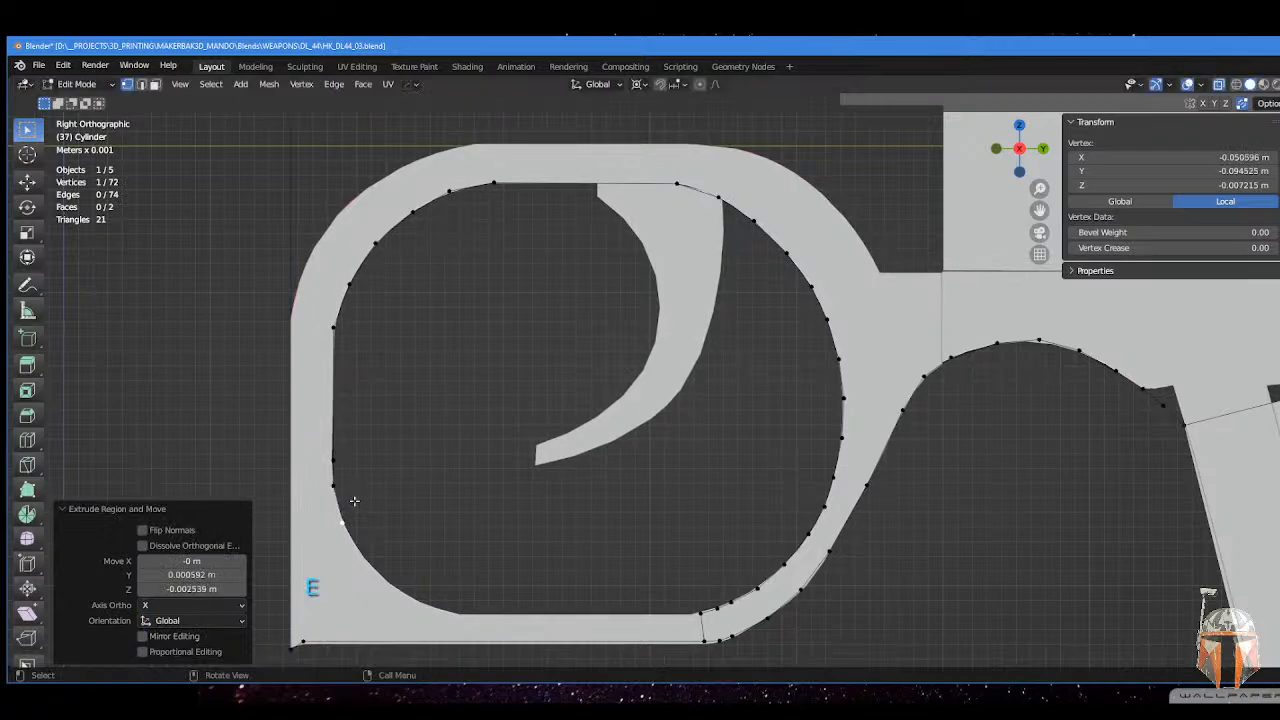
{"action": "key", "text": "e"}
{"action": "left_click", "coordinate": [376, 535]}
{"action": "key", "text": "e"}
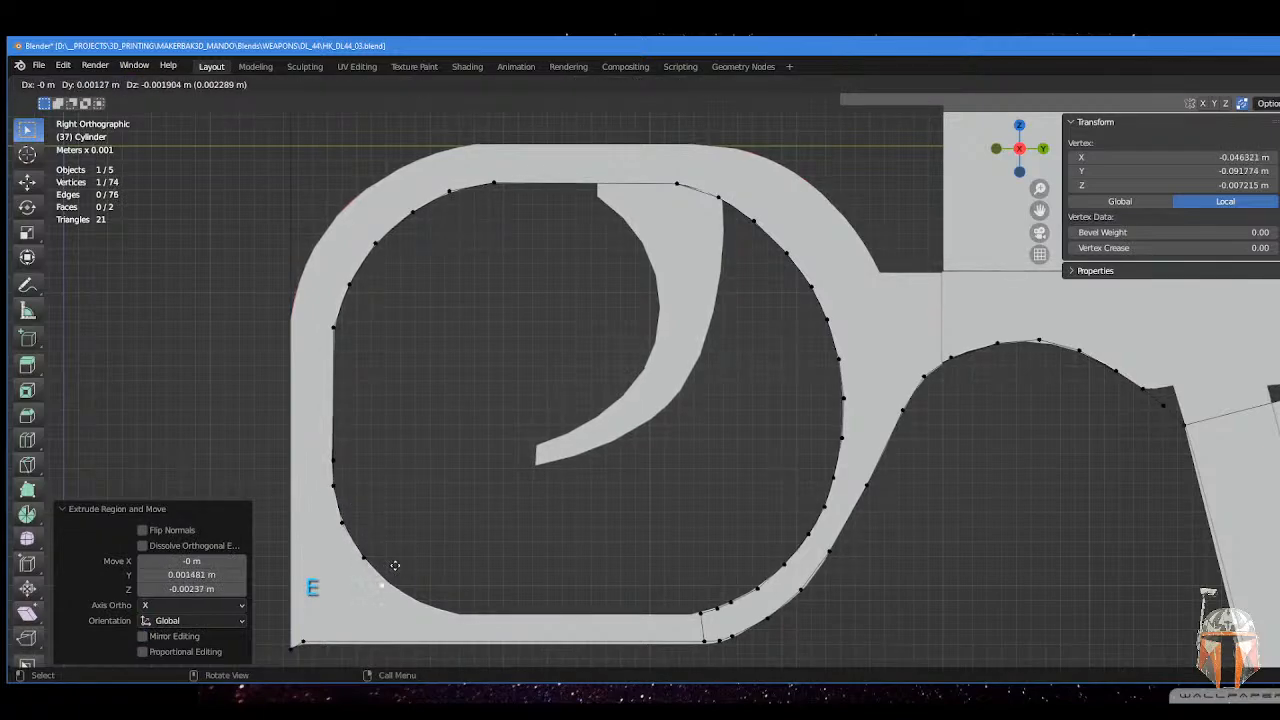
{"action": "left_click", "coordinate": [404, 569]}
{"action": "key", "text": "e"}
{"action": "left_click", "coordinate": [435, 591]}
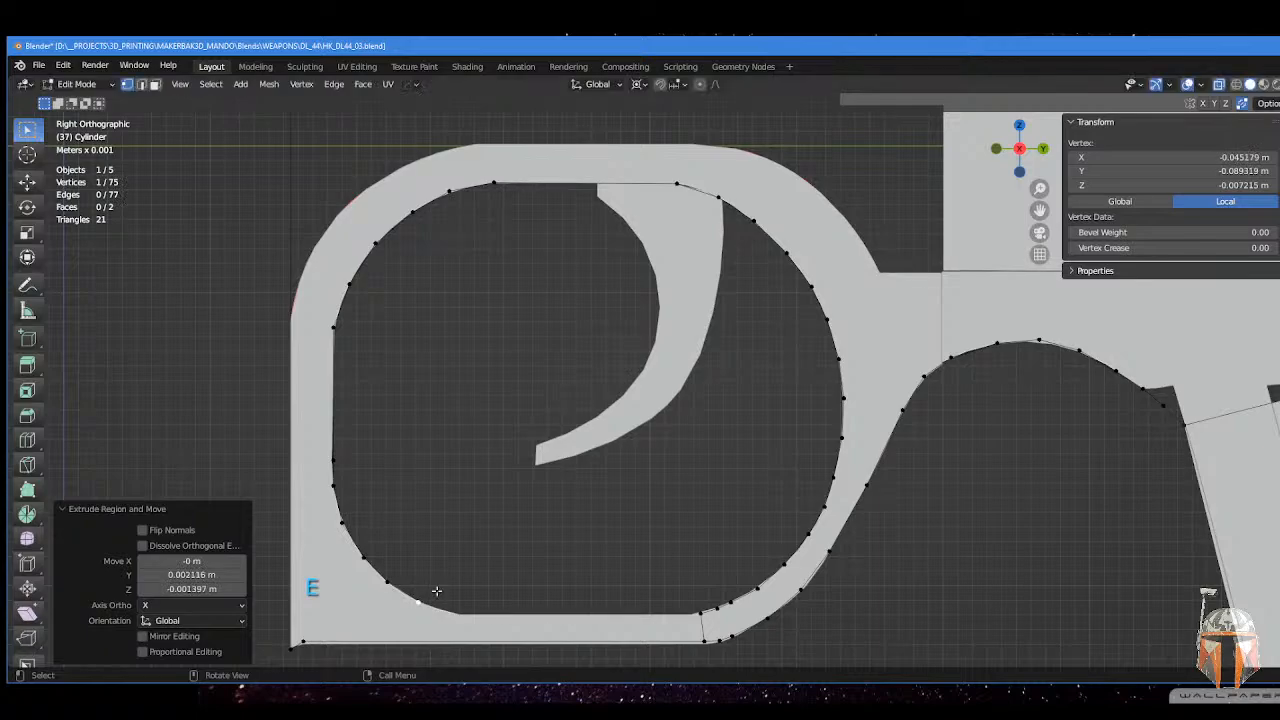
{"action": "key", "text": "e"}
{"action": "left_click", "coordinate": [486, 604]}
- Select the inner outline's two open end vertices on either end of the guard's lower bar
{"action": "middle_click_drag", "start_coordinate": [557, 591], "coordinate": [414, 494], "text": "shift"}
{"action": "left_click", "coordinate": [558, 530], "text": "shift"}
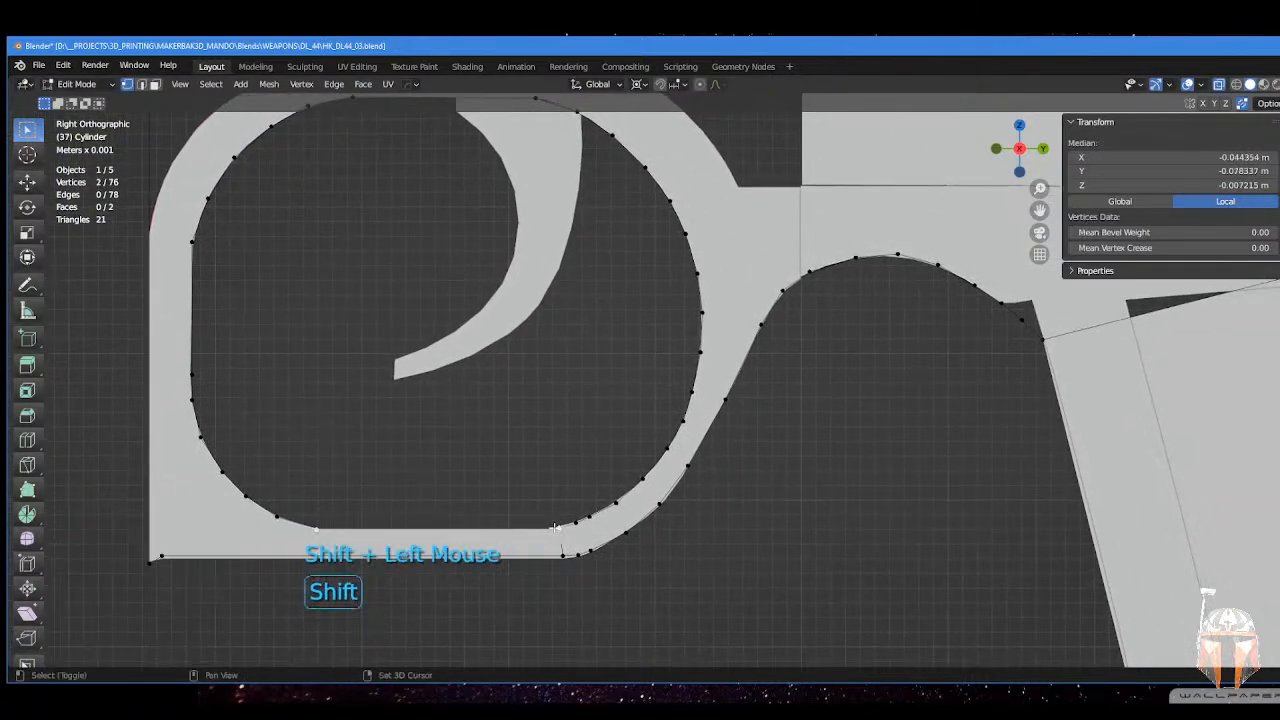
- Connect the two selected vertices along the trigger guard opening's bottom with an edge
{"action": "key", "text": "f"}
{"action": "middle_click_drag", "start_coordinate": [394, 449], "coordinate": [500, 485], "text": "shift"}
{"action": "scroll", "coordinate": [614, 463], "scroll_direction": "down", "scroll_amount": 2}
{"action": "scroll", "coordinate": [551, 457], "scroll_direction": "up", "scroll_amount": 3}
- Fill a face between the inner and outer edges along the trigger guard's straight bottom
{"action": "left_click", "coordinate": [467, 498]}
{"action": "left_click", "coordinate": [474, 501], "text": "shift"}
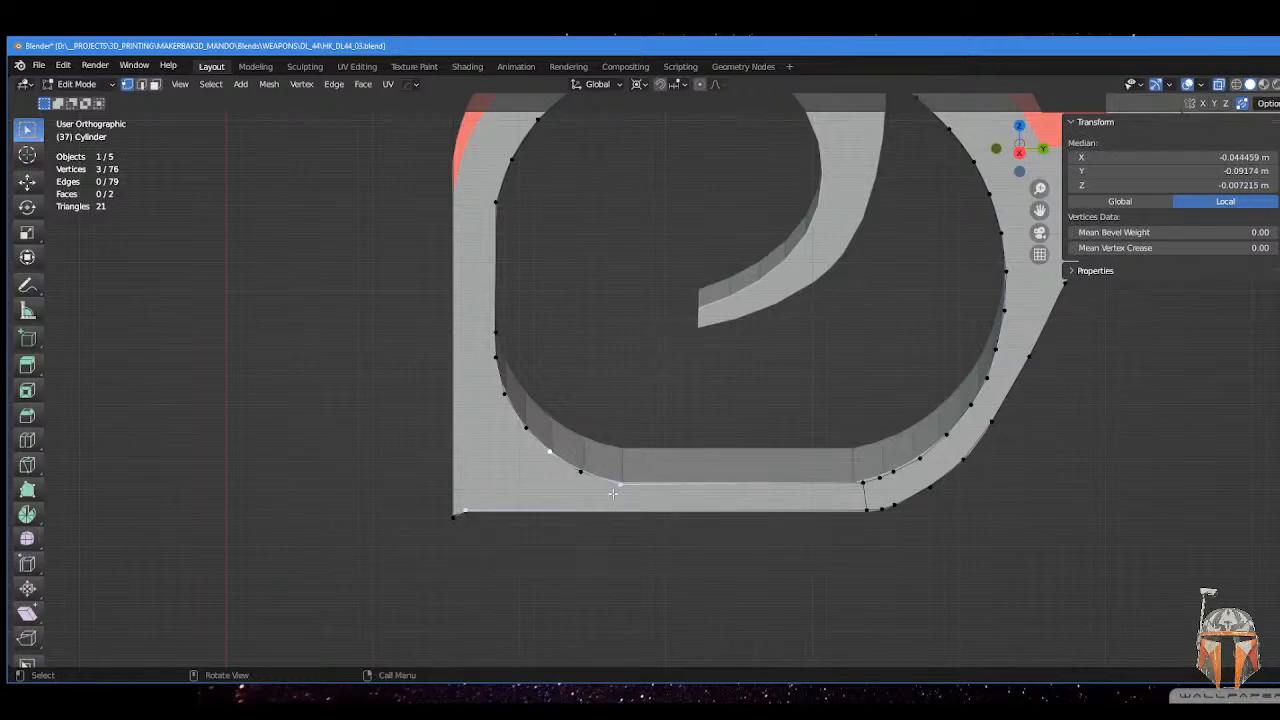
{"action": "left_click", "coordinate": [615, 488]}
{"action": "left_click", "coordinate": [471, 505], "text": "shift"}
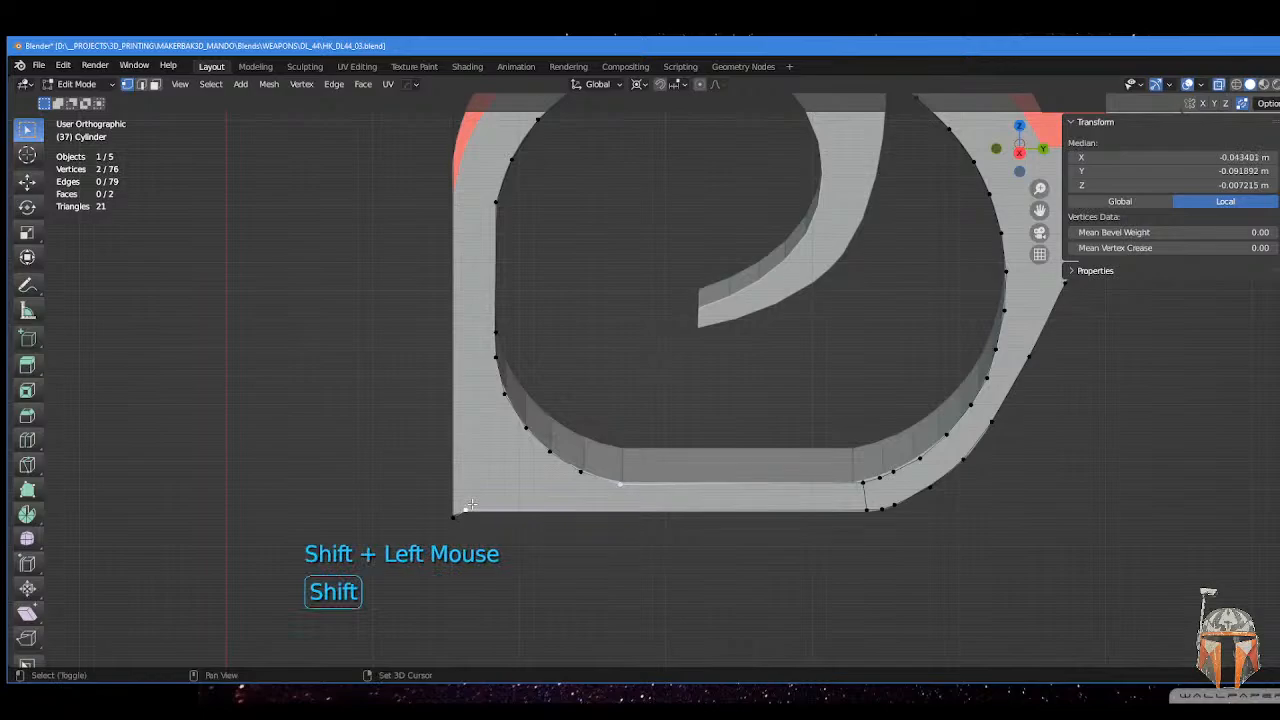
{"action": "key", "text": "ctrl+Tab"}
{"action": "left_click", "coordinate": [626, 516]}
{"action": "left_click", "coordinate": [626, 516]}
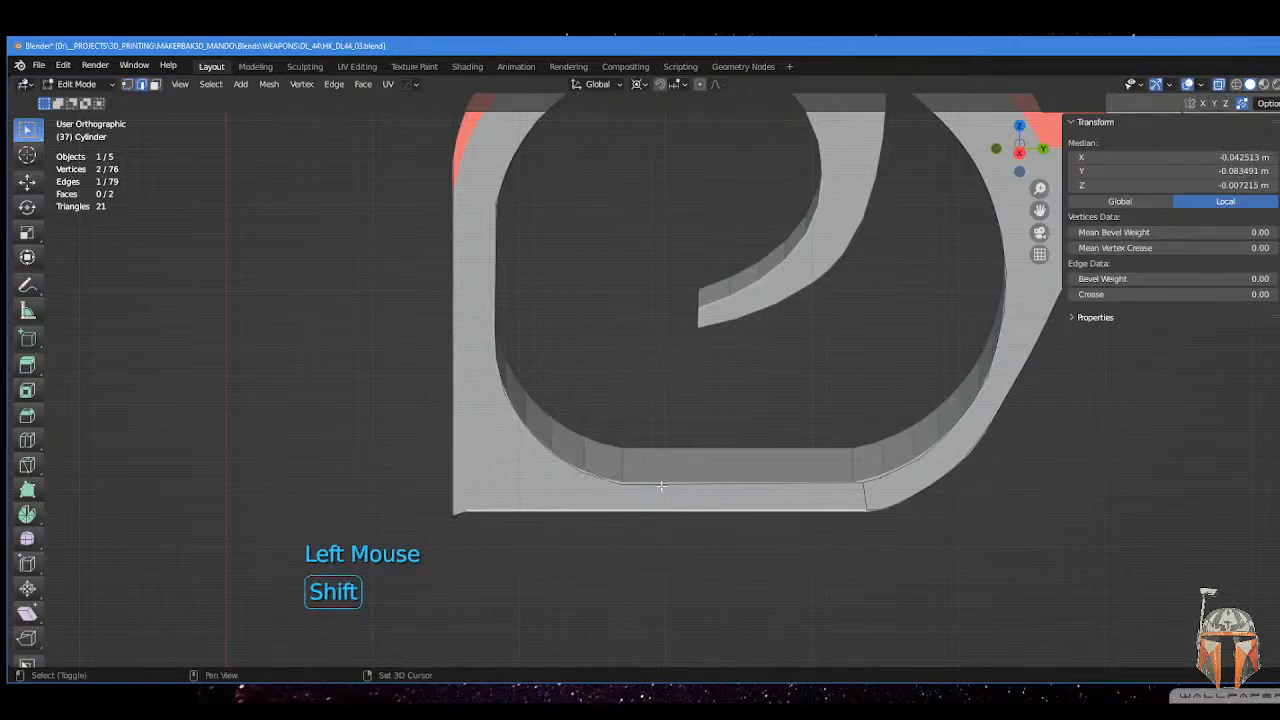
{"action": "left_click", "coordinate": [660, 490], "text": "shift"}
{"action": "key", "text": "f"}
{"action": "middle_click_drag", "start_coordinate": [660, 490], "coordinate": [603, 480]}
- Fill a quad between the trigger guard's outer lower corner and the adjacent inner curve edges
{"action": "left_click", "coordinate": [603, 480]}
{"action": "left_click", "coordinate": [603, 480], "text": "shift"}
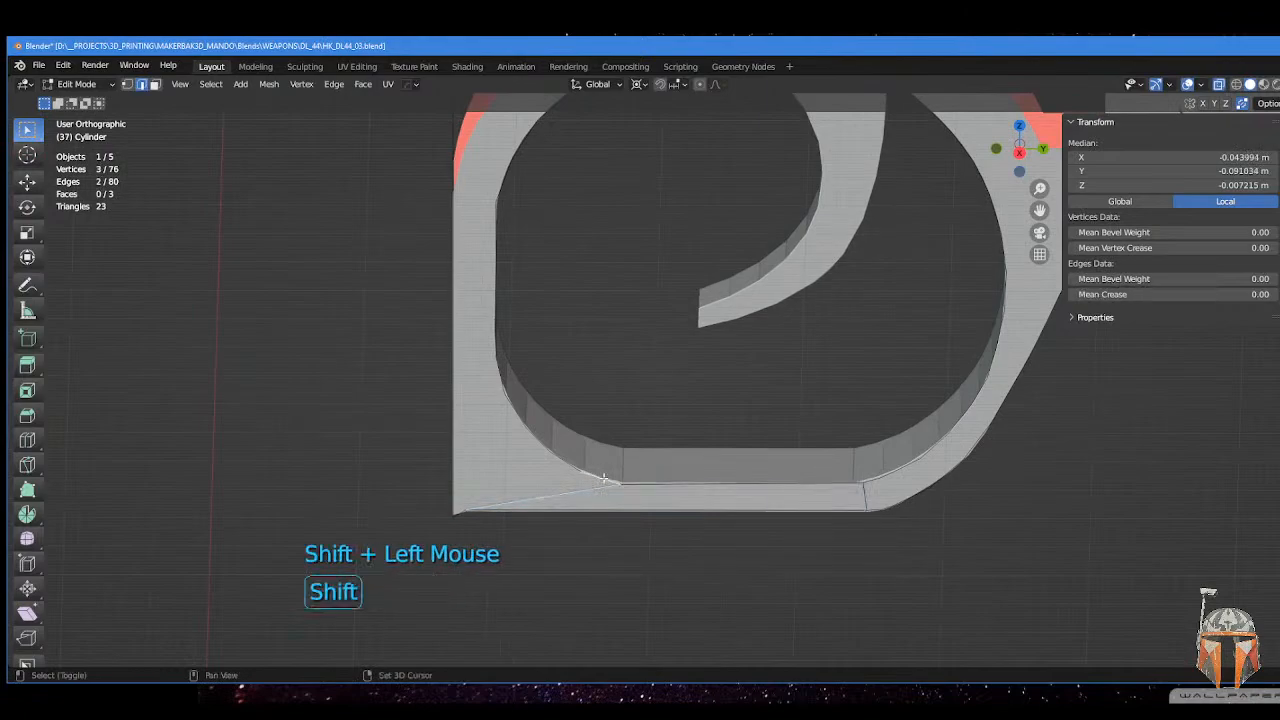
{"action": "key", "text": "f"}
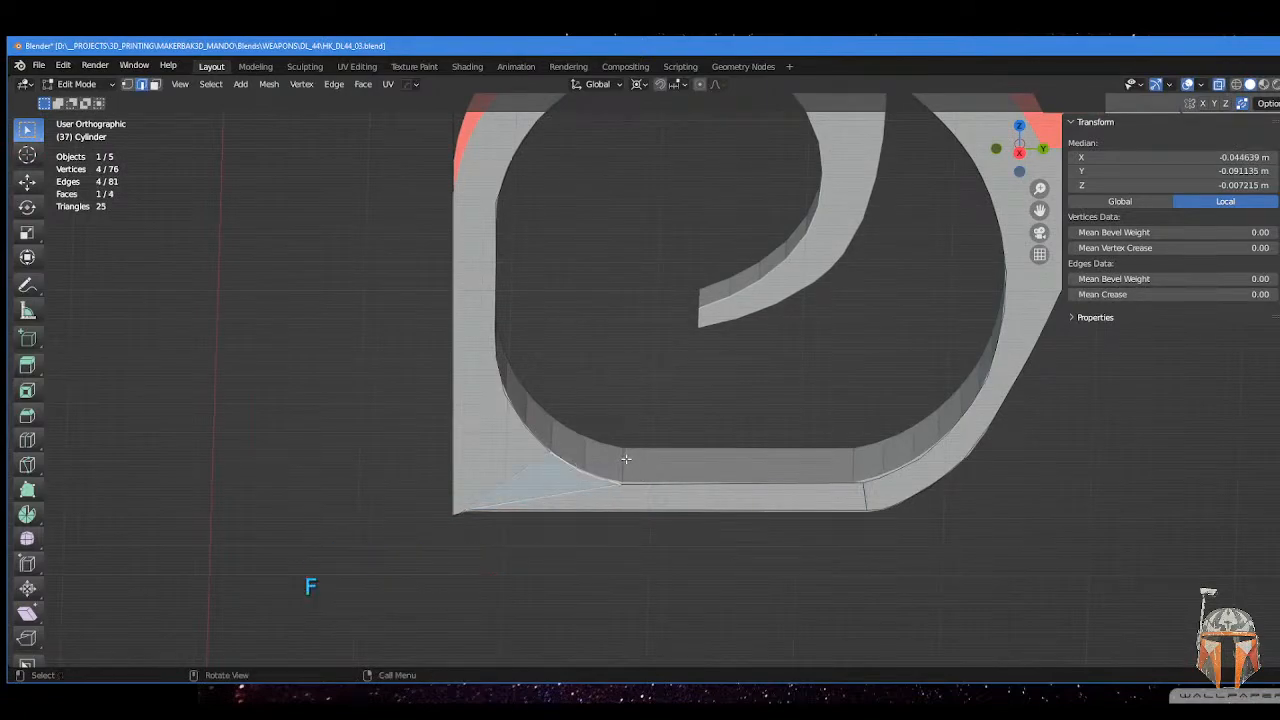
- Extrude the short edge at the trigger guard's lower front corner about 0.037 m upward along the global Z axis
{"action": "middle_click_drag", "start_coordinate": [628, 457], "coordinate": [597, 466]}
{"action": "scroll", "coordinate": [573, 419], "scroll_direction": "down", "scroll_amount": 2}
{"action": "middle_click_drag", "start_coordinate": [573, 419], "coordinate": [506, 313], "text": "shift"}
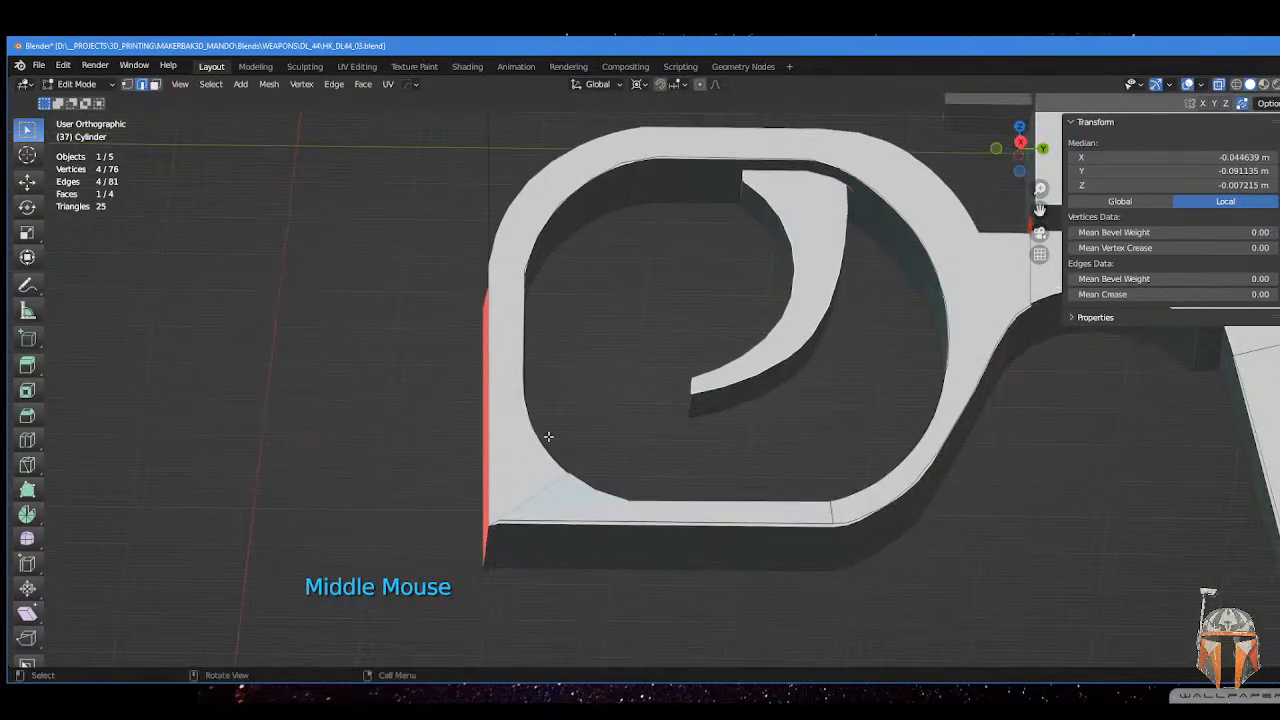
{"action": "middle_click_drag", "start_coordinate": [548, 436], "coordinate": [568, 470], "text": "shift"}
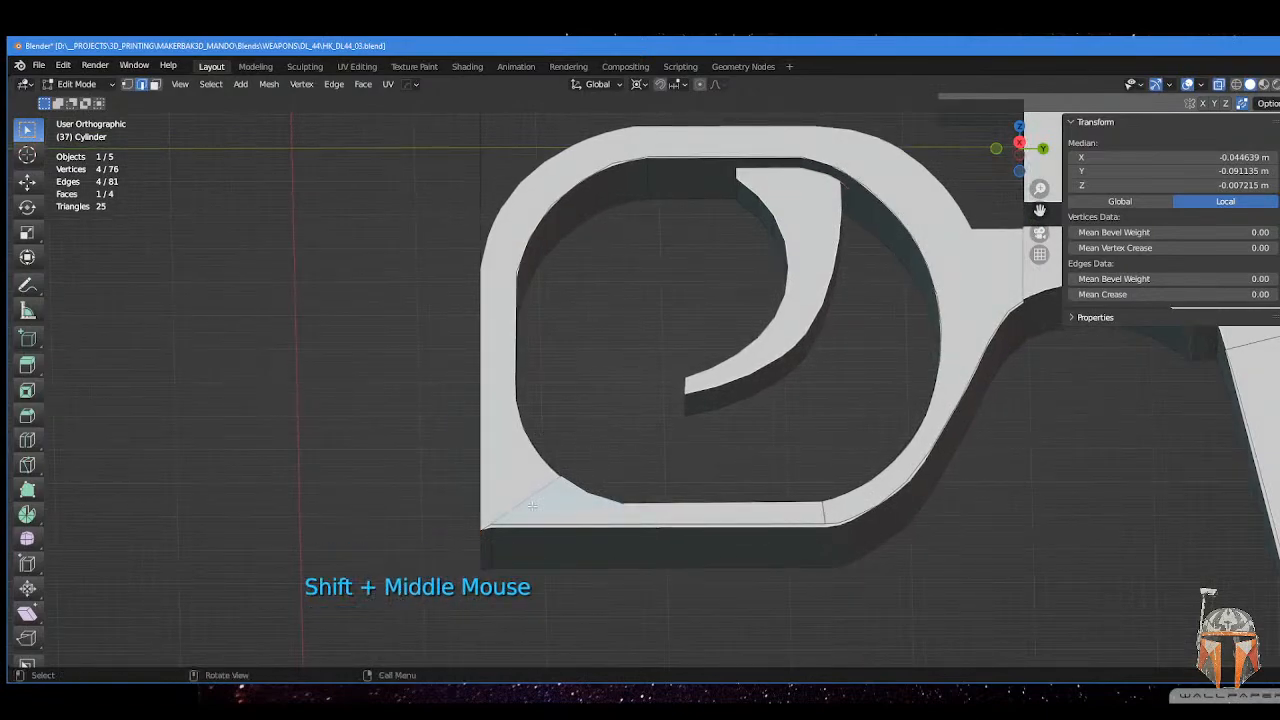
{"action": "scroll", "coordinate": [499, 521], "scroll_direction": "up", "scroll_amount": 2, "text": "shift"}
{"action": "middle_click_drag", "start_coordinate": [499, 521], "coordinate": [563, 425], "text": "shift"}
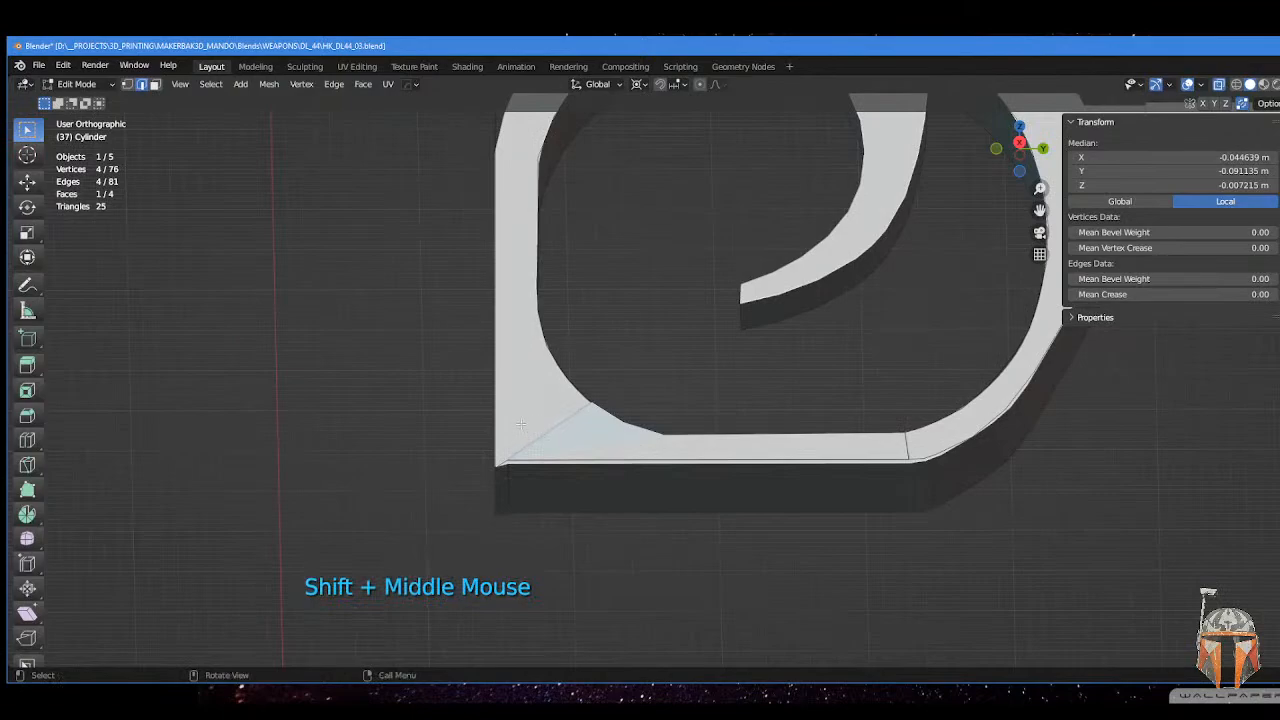
{"action": "scroll", "coordinate": [520, 425], "scroll_direction": "up", "scroll_amount": 2}
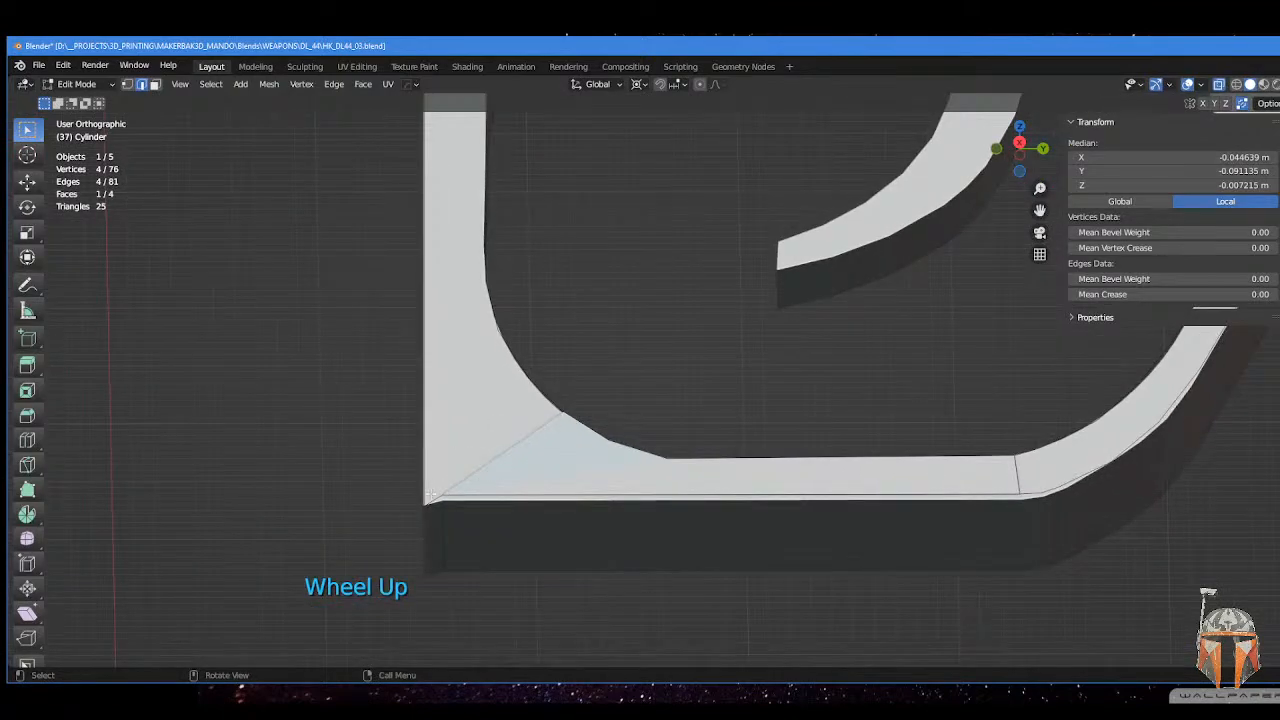
{"action": "key", "text": "Tab"}
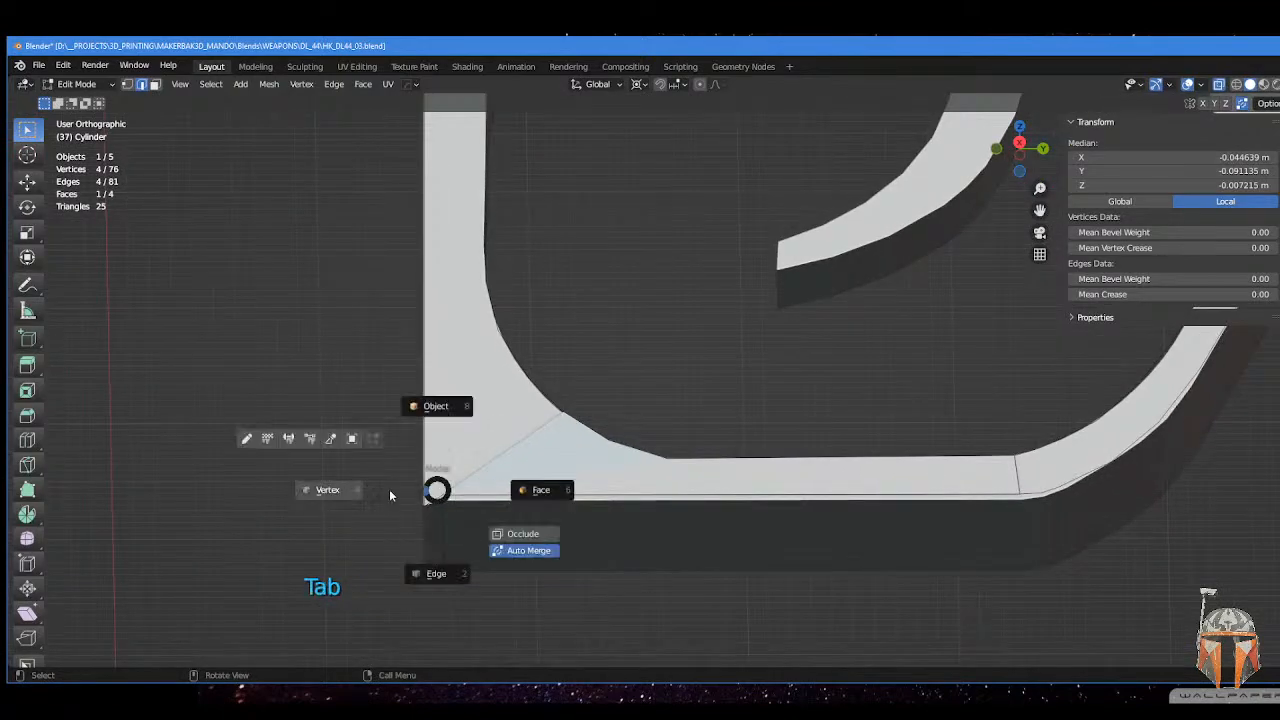
{"action": "key", "text": "Tab"}
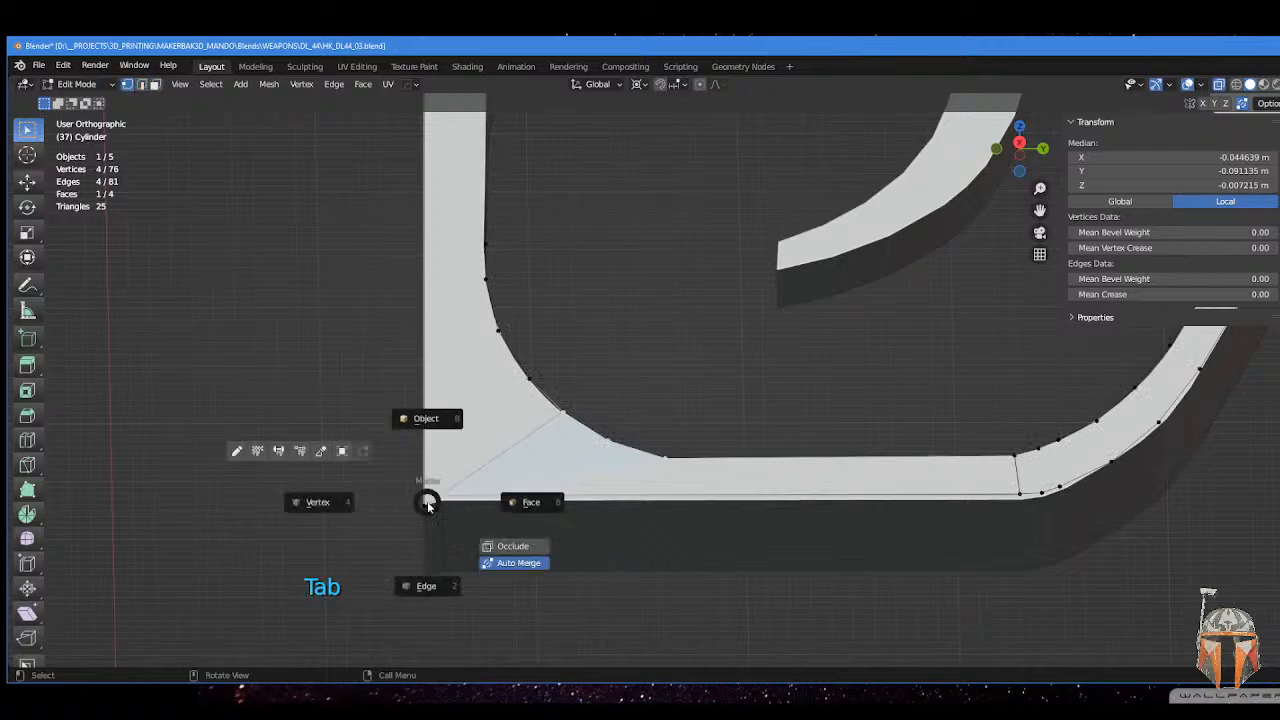
{"action": "scroll", "coordinate": [440, 480], "scroll_direction": "down", "scroll_amount": 2}
{"action": "middle_click_drag", "start_coordinate": [451, 457], "coordinate": [507, 397], "text": "shift"}
{"action": "scroll", "coordinate": [508, 360], "scroll_direction": "down", "scroll_amount": 2}
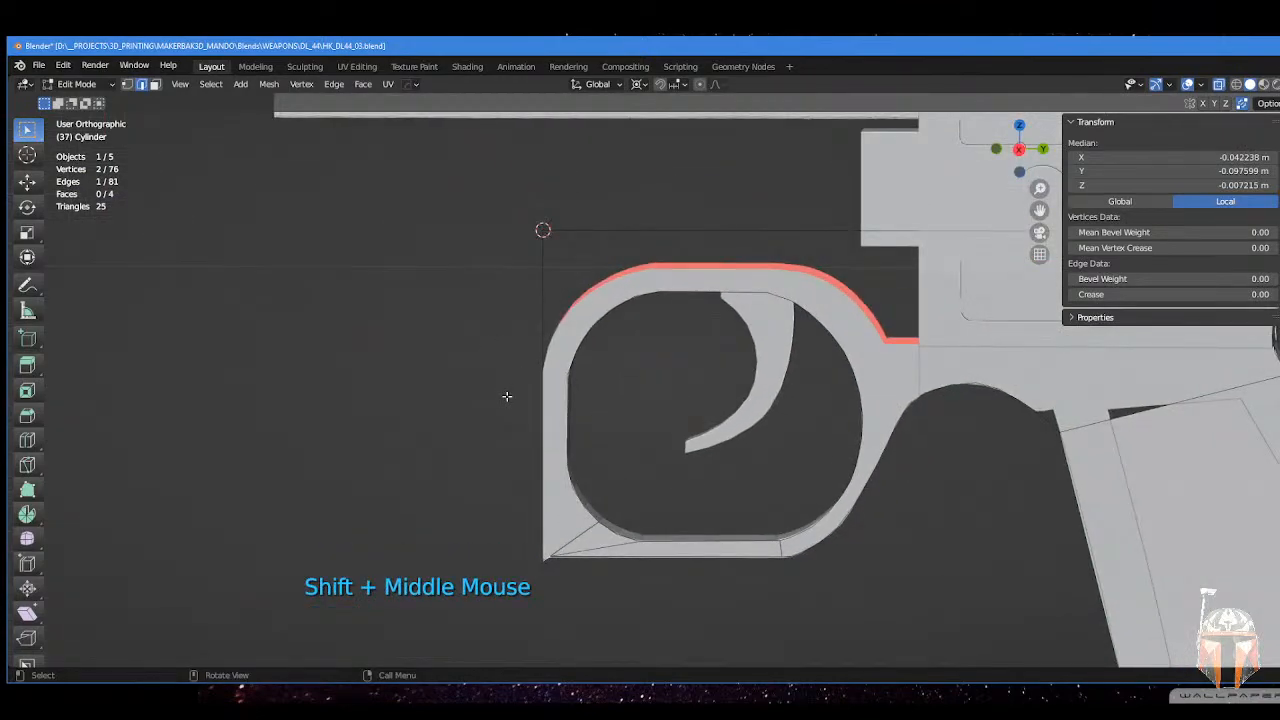
{"action": "key", "text": "e"}
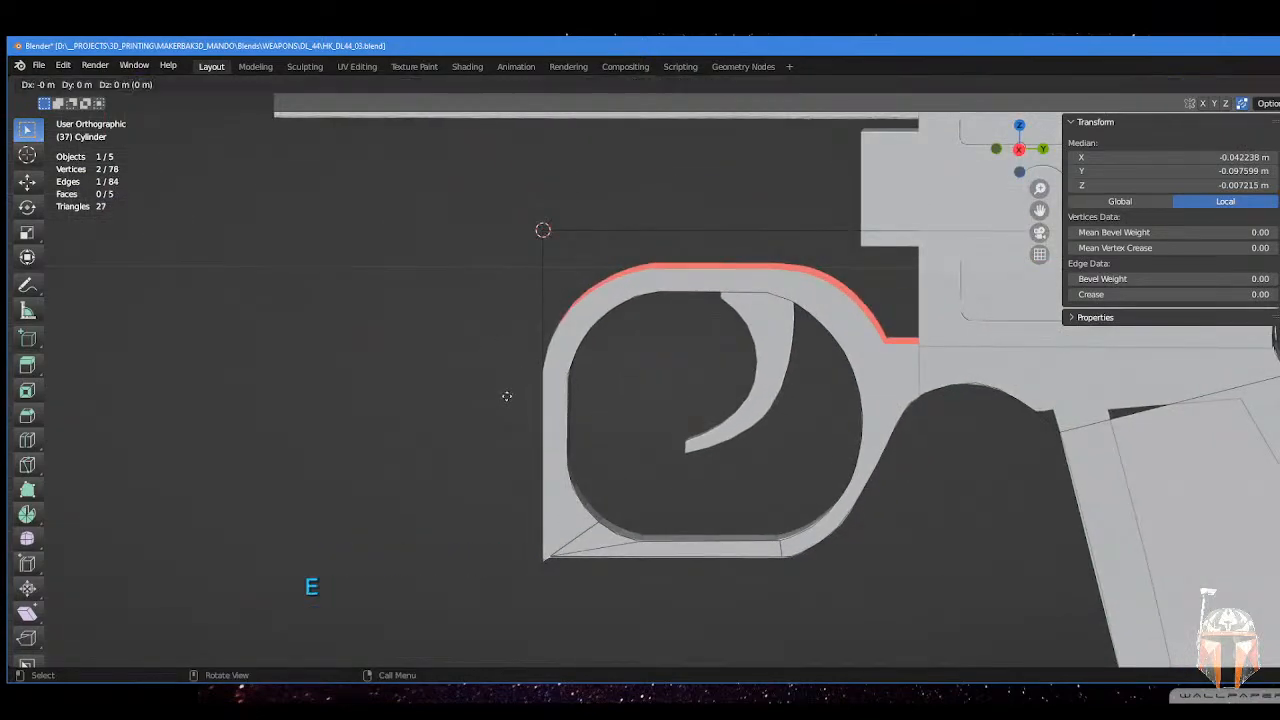
{"action": "key", "text": "z"}
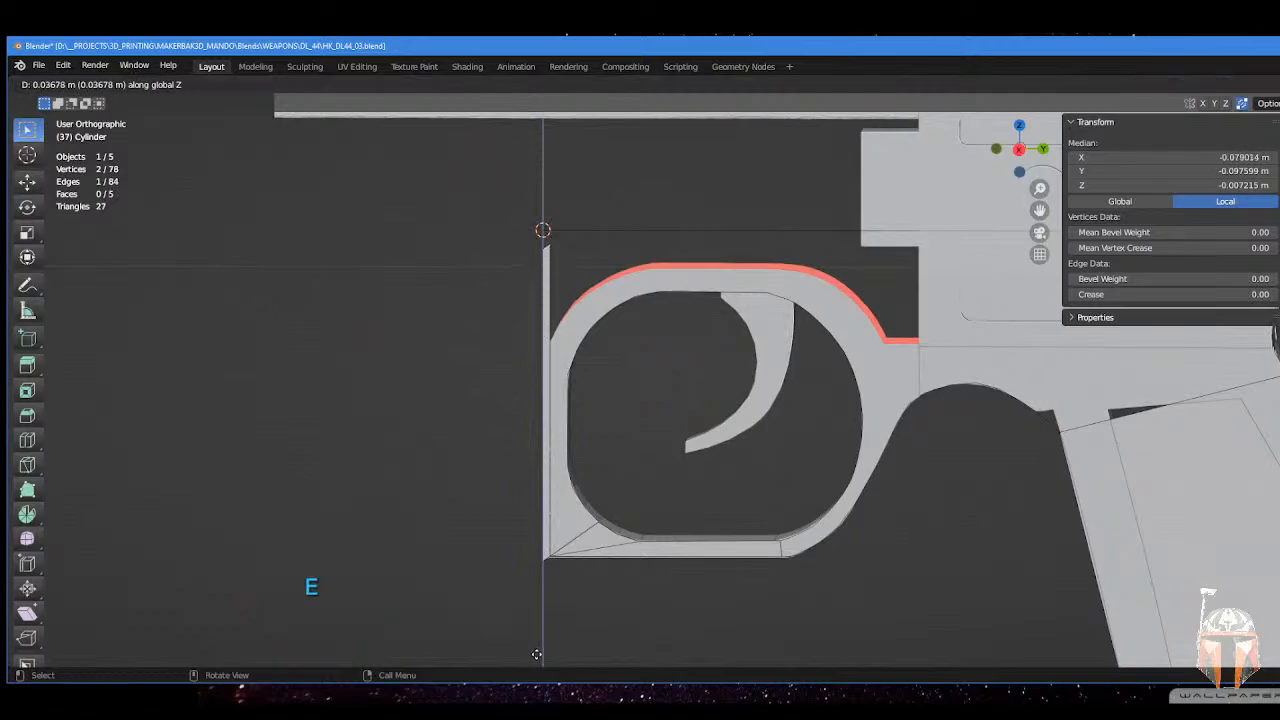
{"action": "left_click", "coordinate": [537, 652]}
- Subdivide the long horizontal edge above the trigger guard with one cut
{"action": "middle_click_drag", "start_coordinate": [580, 394], "coordinate": [634, 408], "text": "shift"}
{"action": "scroll", "coordinate": [622, 428], "scroll_direction": "up", "scroll_amount": 3}
{"action": "scroll", "coordinate": [620, 410], "scroll_direction": "up", "scroll_amount": 2}
{"action": "key", "text": "Tab"}
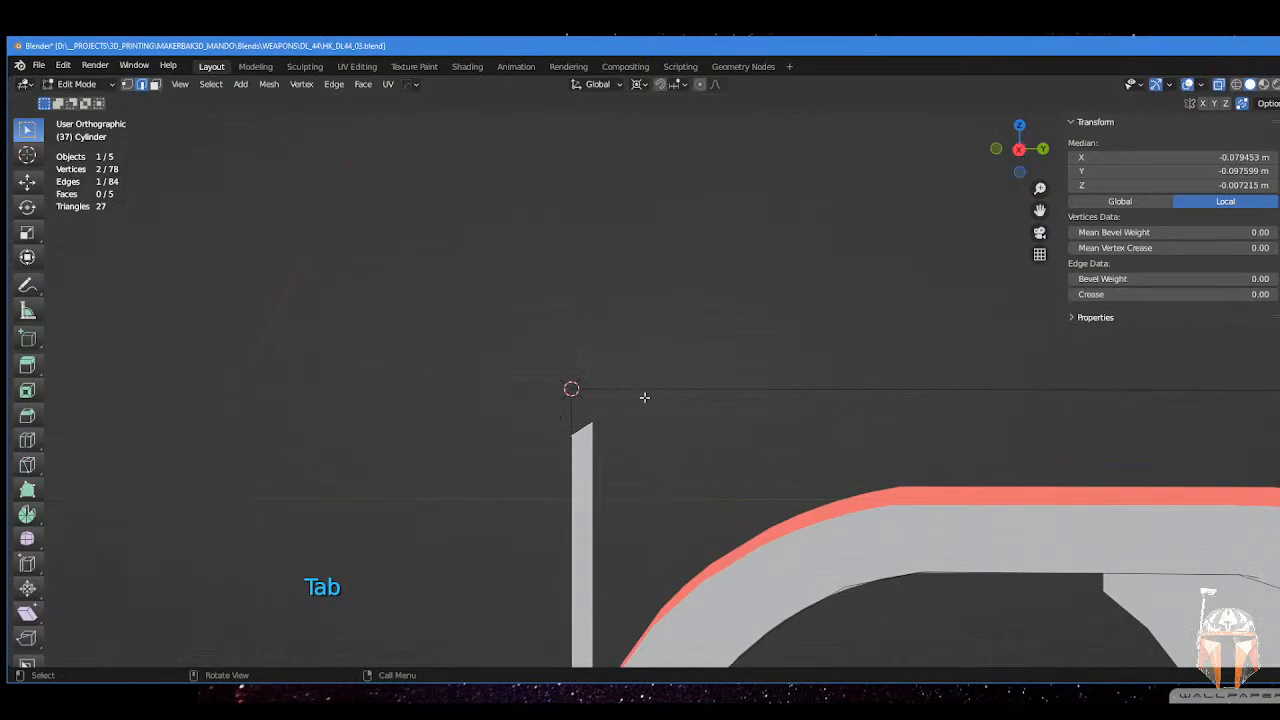
{"action": "right_click", "coordinate": [645, 398]}
{"action": "left_click", "coordinate": [575, 217]}
{"action": "scroll", "coordinate": [695, 421], "scroll_direction": "down", "scroll_amount": 1}
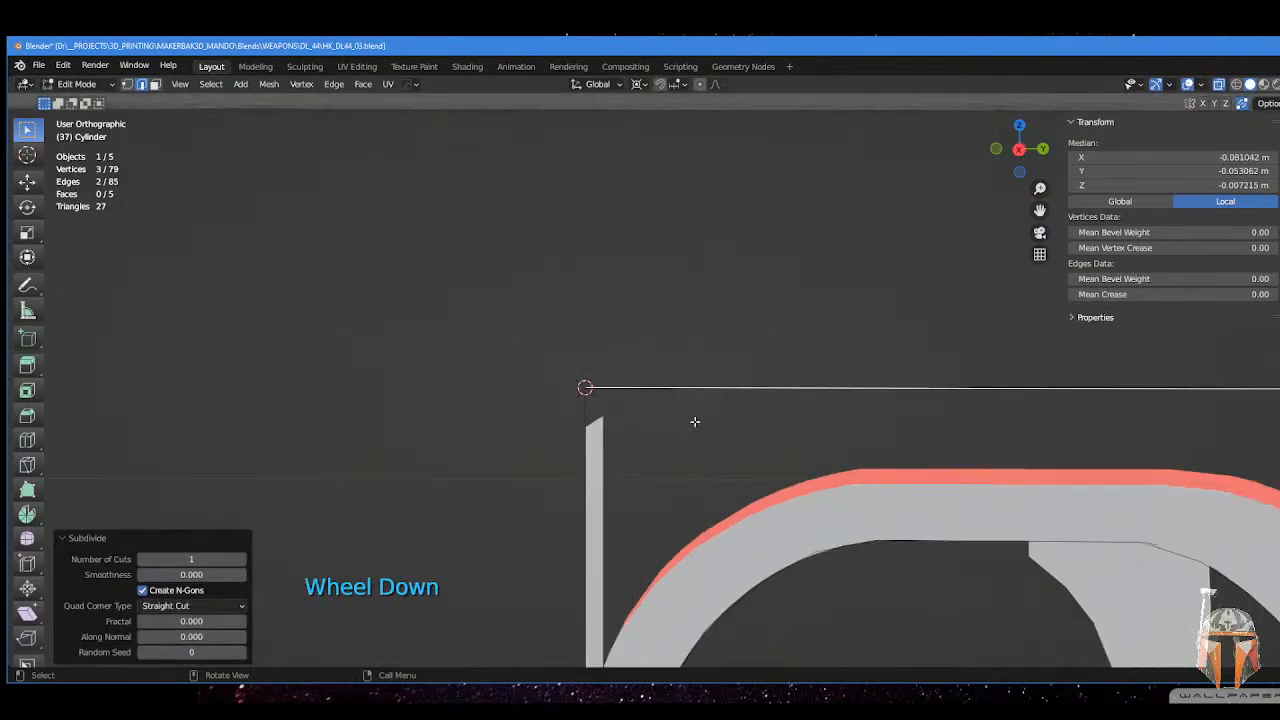
- Slide the horizontal edge's middle vertex by a factor of about 0.982 toward the front corner, above the extruded strip's inner side
{"action": "key", "text": "Tab"}
{"action": "scroll", "coordinate": [1050, 395], "scroll_direction": "down", "scroll_amount": 2}
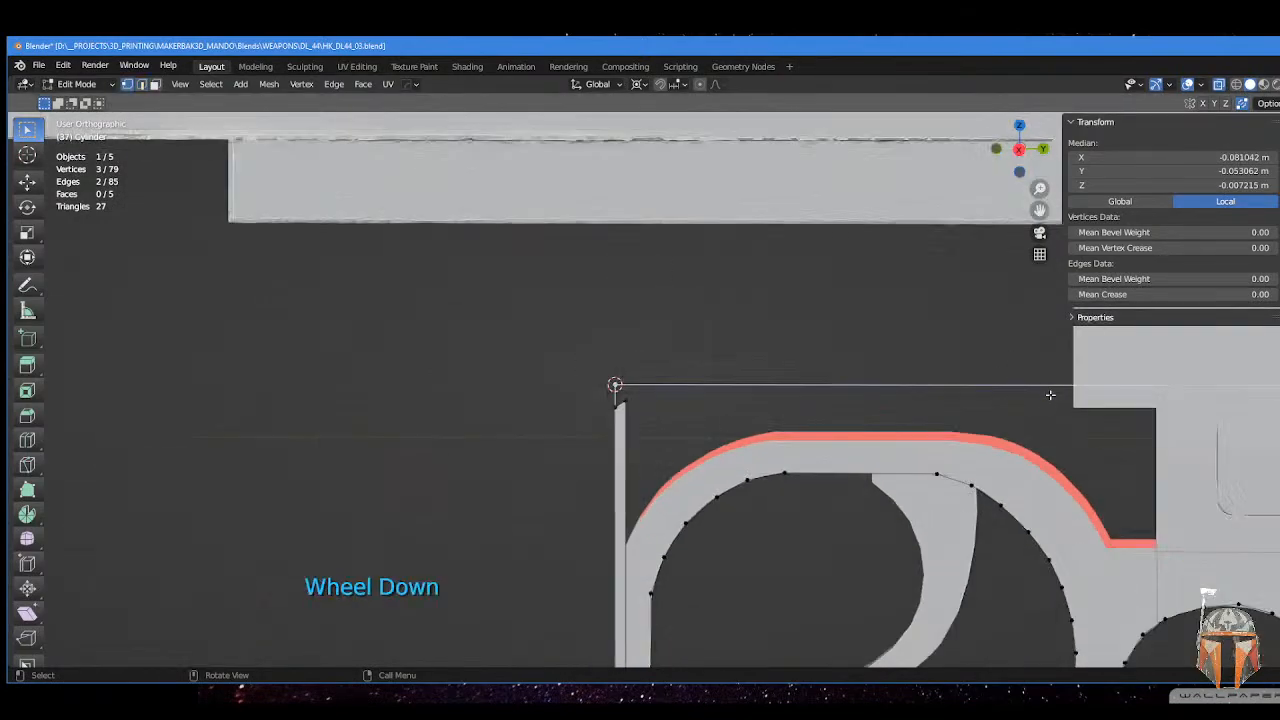
{"action": "left_click", "coordinate": [1158, 395]}
{"action": "key", "text": "g"}
{"action": "key", "text": "g"}
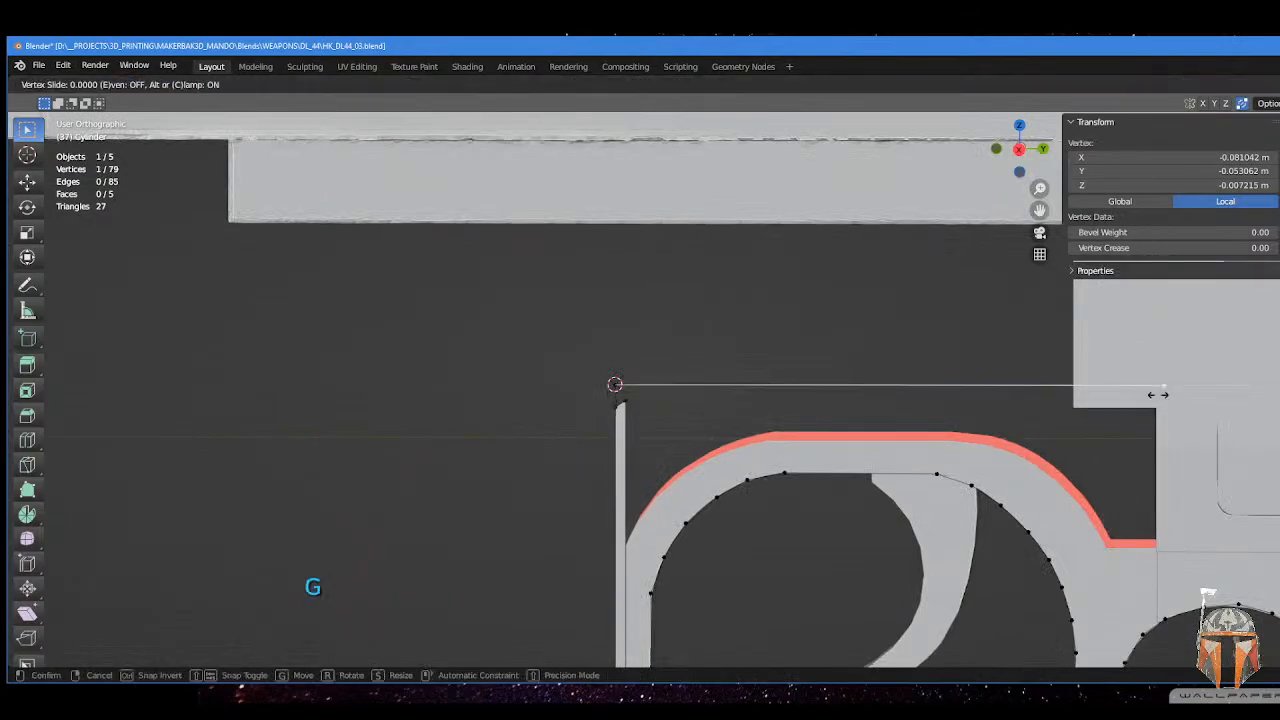
{"action": "left_click", "coordinate": [619, 446]}
- Merge the extruded strip's two upper vertices onto the matching vertices of the horizontal edge
{"action": "scroll", "coordinate": [623, 394], "scroll_direction": "up", "scroll_amount": 5}
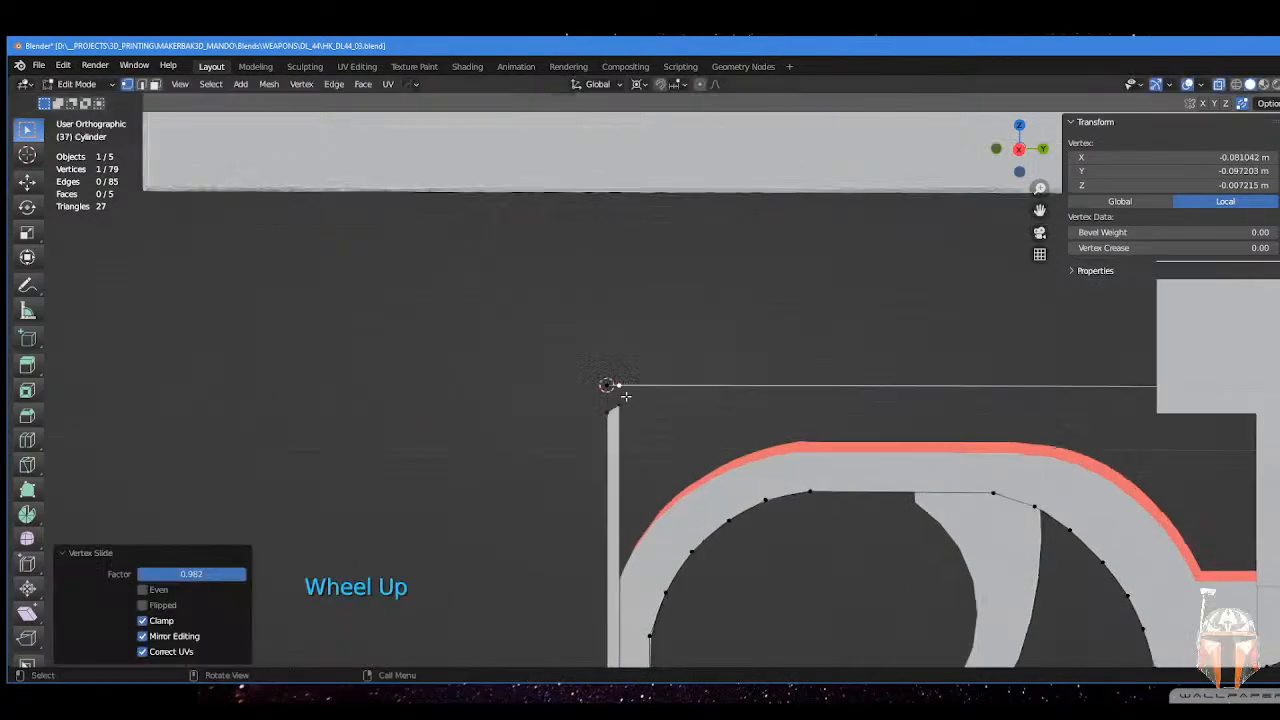
{"action": "middle_click_drag", "start_coordinate": [655, 388], "coordinate": [674, 443], "text": "shift"}
{"action": "left_click", "coordinate": [643, 456]}
{"action": "left_click", "coordinate": [648, 436], "text": "shift"}
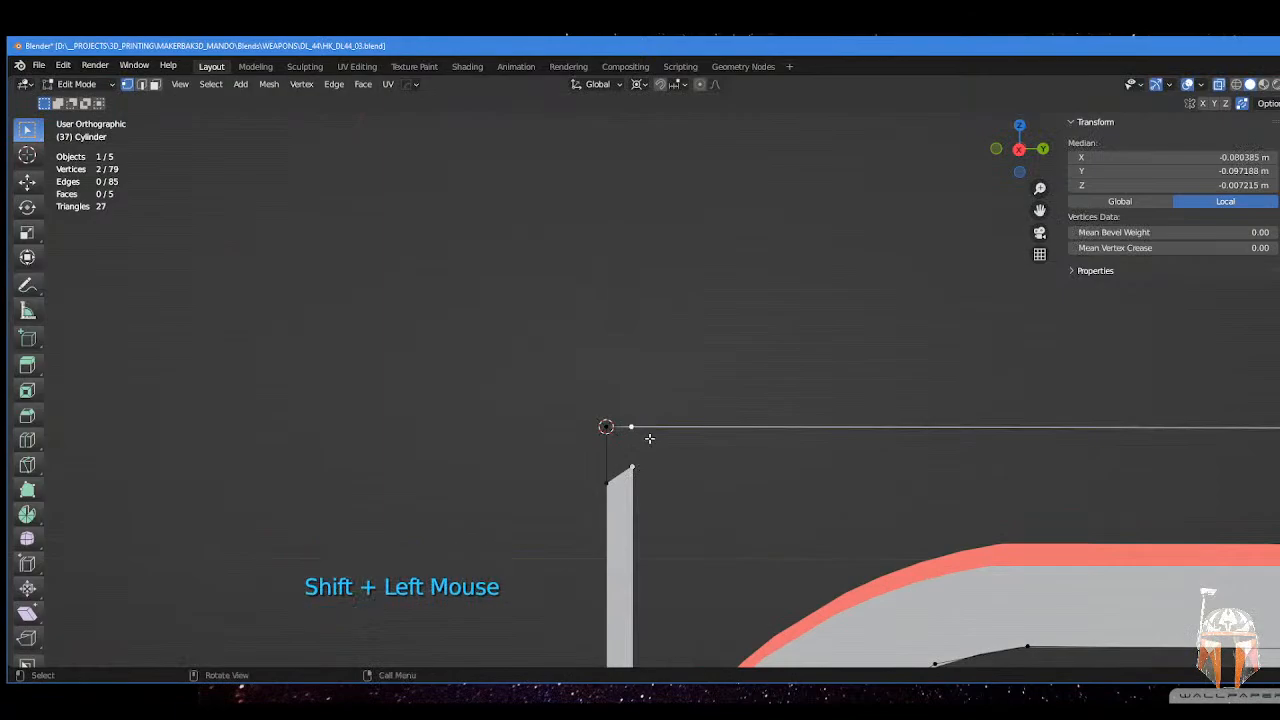
{"action": "key", "text": "m"}
{"action": "key", "text": "1"}
{"action": "left_click", "coordinate": [606, 426]}
{"action": "left_click", "coordinate": [619, 446], "text": "shift"}
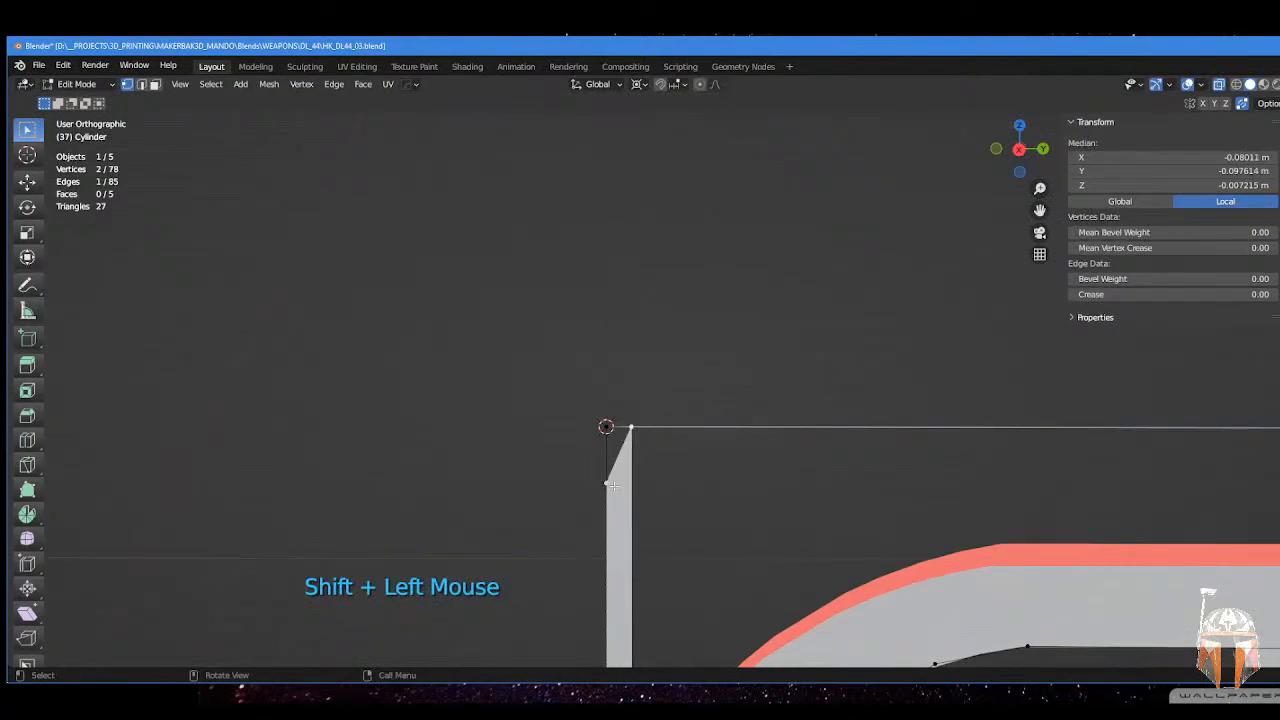
{"action": "left_click", "coordinate": [606, 428]}
{"action": "left_click", "coordinate": [608, 428], "text": "shift"}
{"action": "key", "text": "1"}
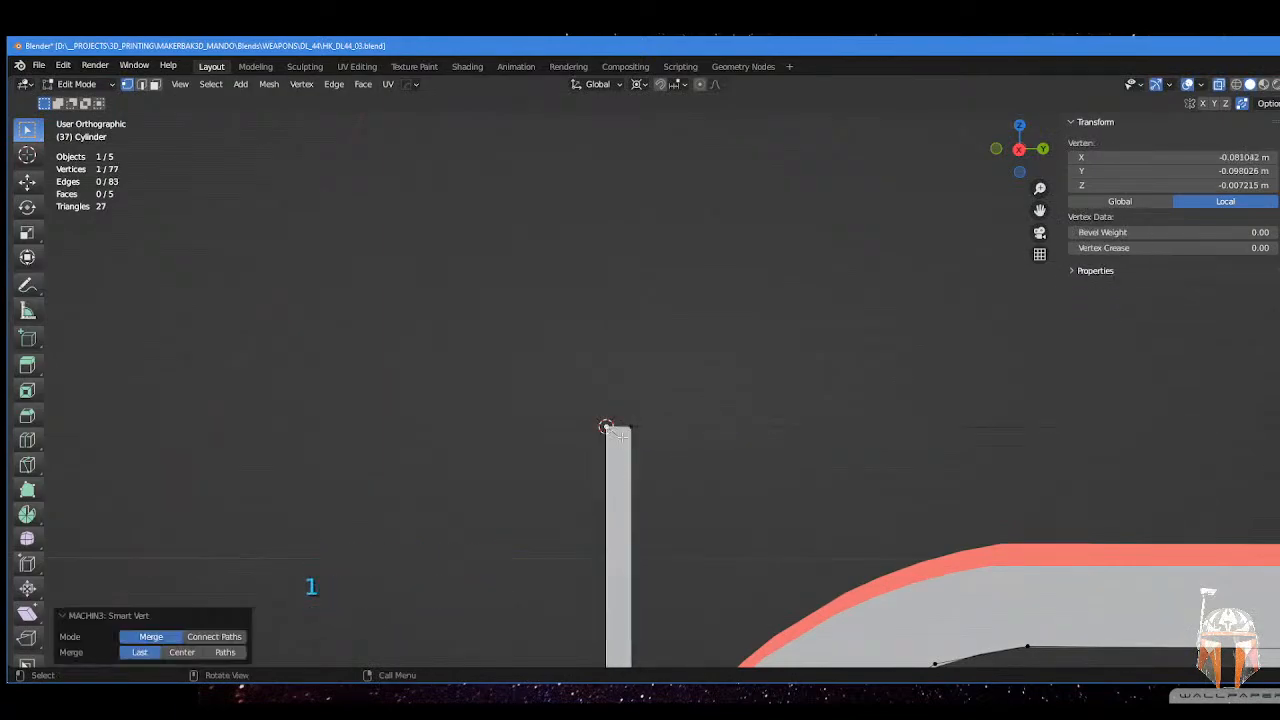
- Add four loop cuts across the lower part of the vertical strip, spaced to follow the inner curve's vertices
{"action": "scroll", "coordinate": [610, 430], "scroll_direction": "down", "scroll_amount": 5}
{"action": "middle_click_drag", "start_coordinate": [635, 400], "coordinate": [654, 352], "text": "shift"}
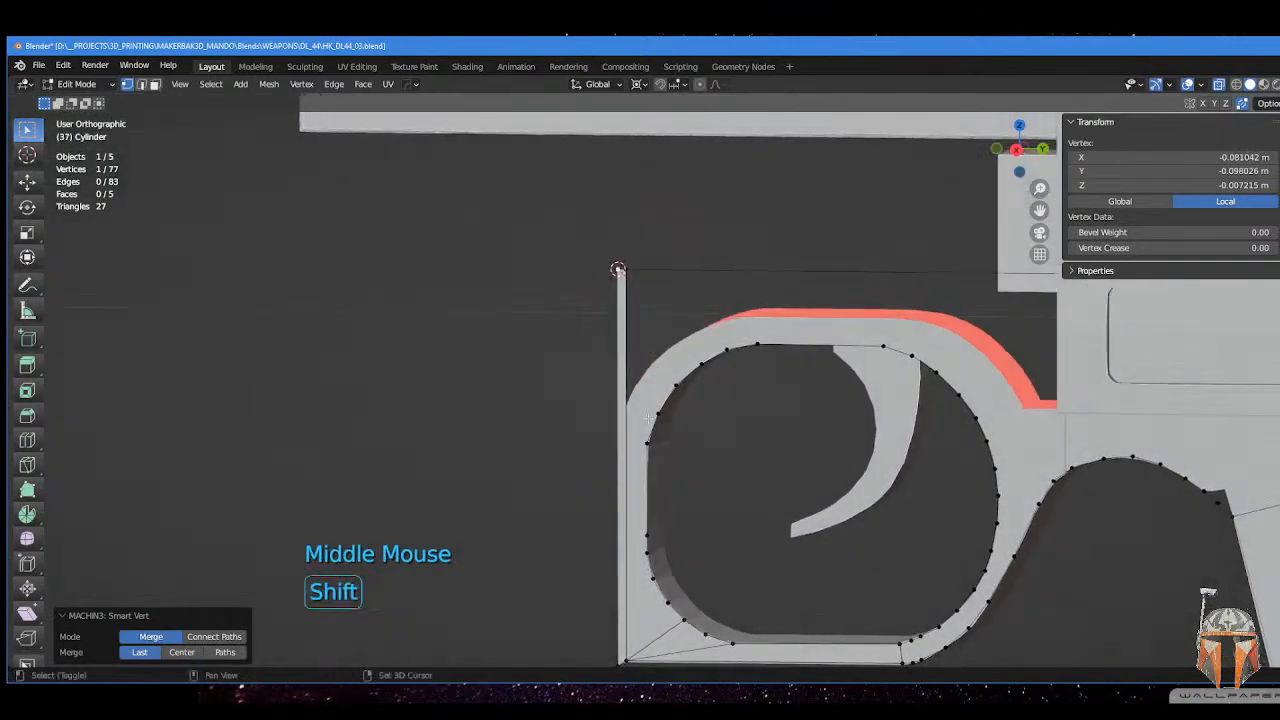
{"action": "middle_click_drag", "start_coordinate": [654, 420], "coordinate": [617, 326], "text": "shift"}
{"action": "middle_click_drag", "start_coordinate": [596, 426], "coordinate": [652, 369], "text": "shift"}
{"action": "scroll", "coordinate": [603, 378], "scroll_direction": "up", "scroll_amount": 3}
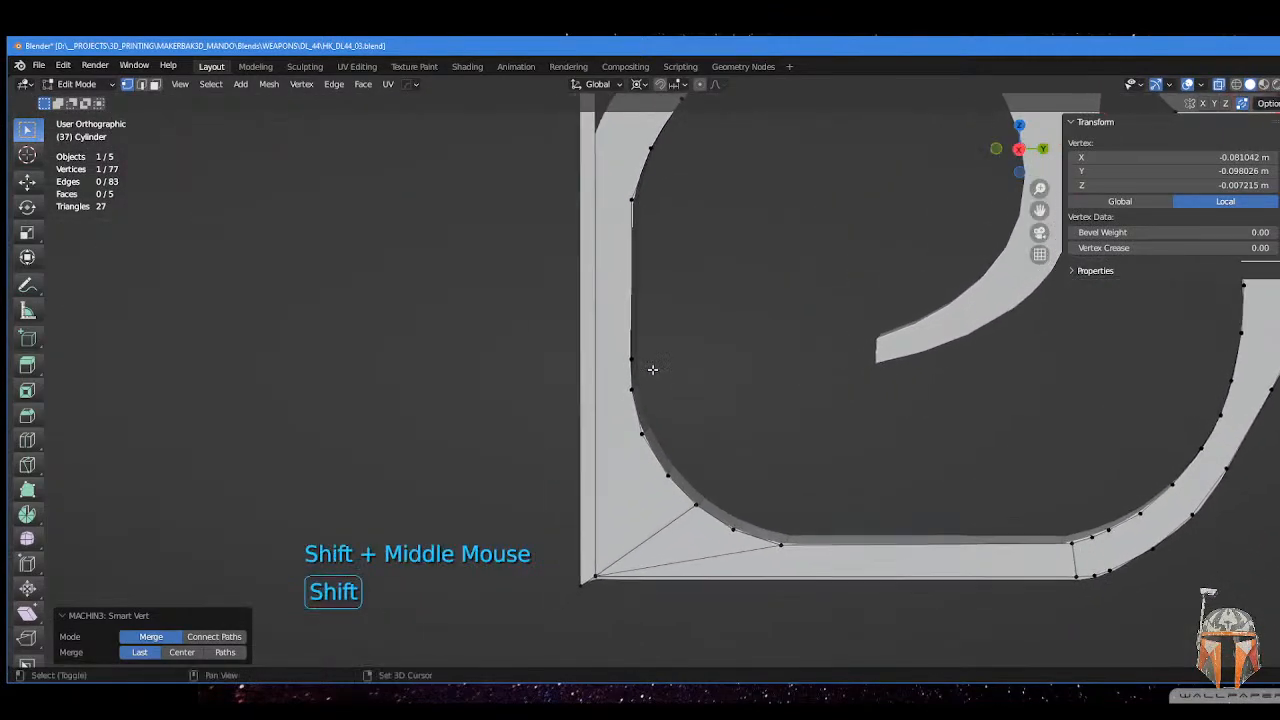
{"action": "key", "text": "ctrl+r"}
{"action": "left_click", "coordinate": [597, 358]}
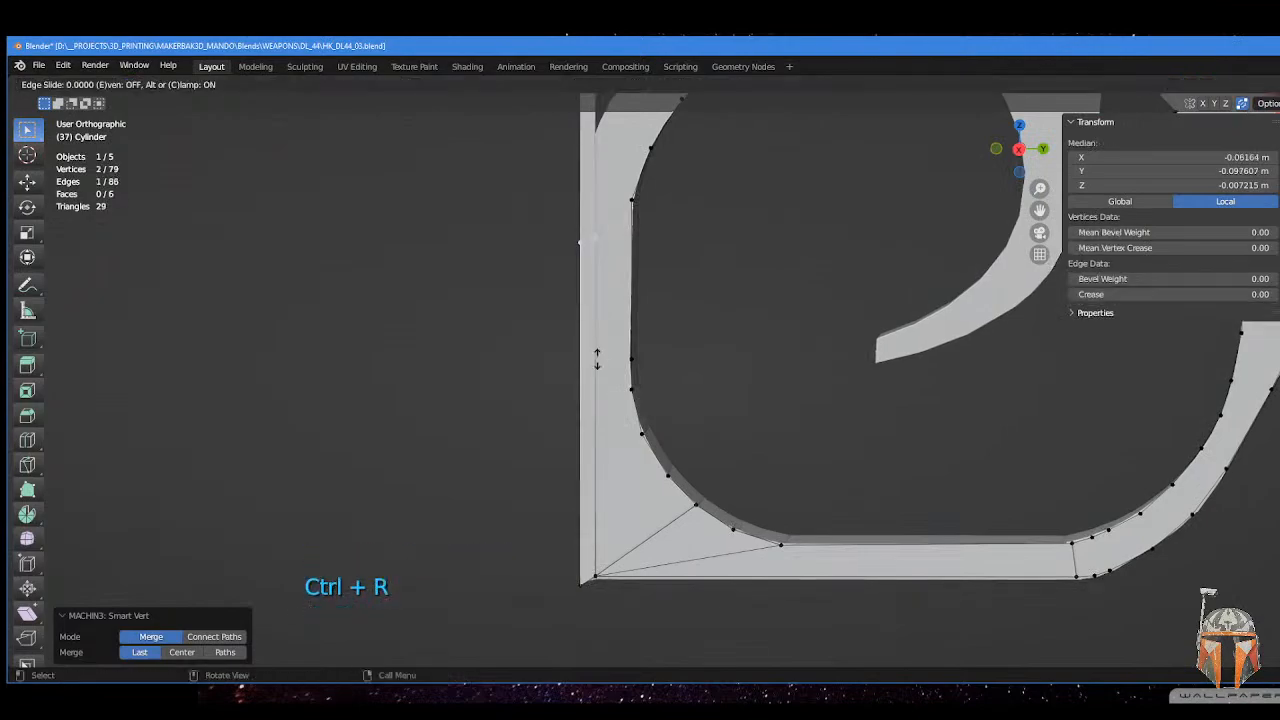
{"action": "left_click", "coordinate": [593, 477]}
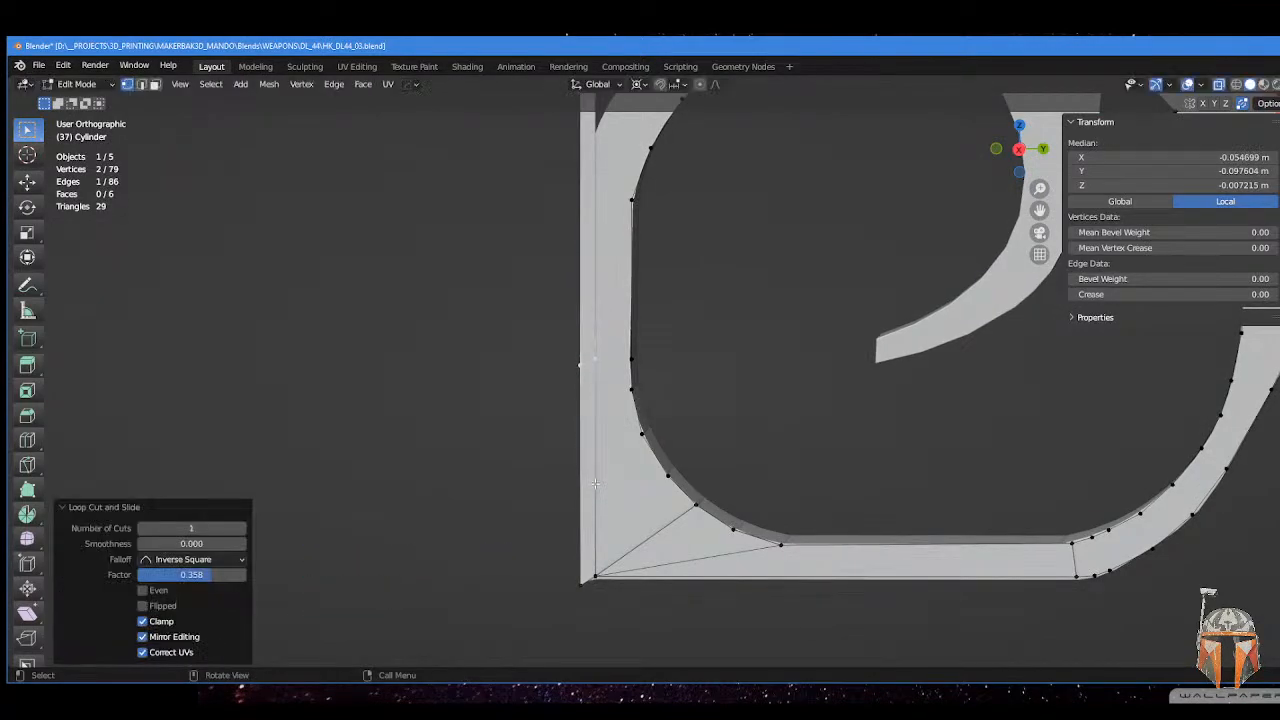
{"action": "left_click", "coordinate": [583, 408]}
{"action": "left_click", "coordinate": [587, 337]}
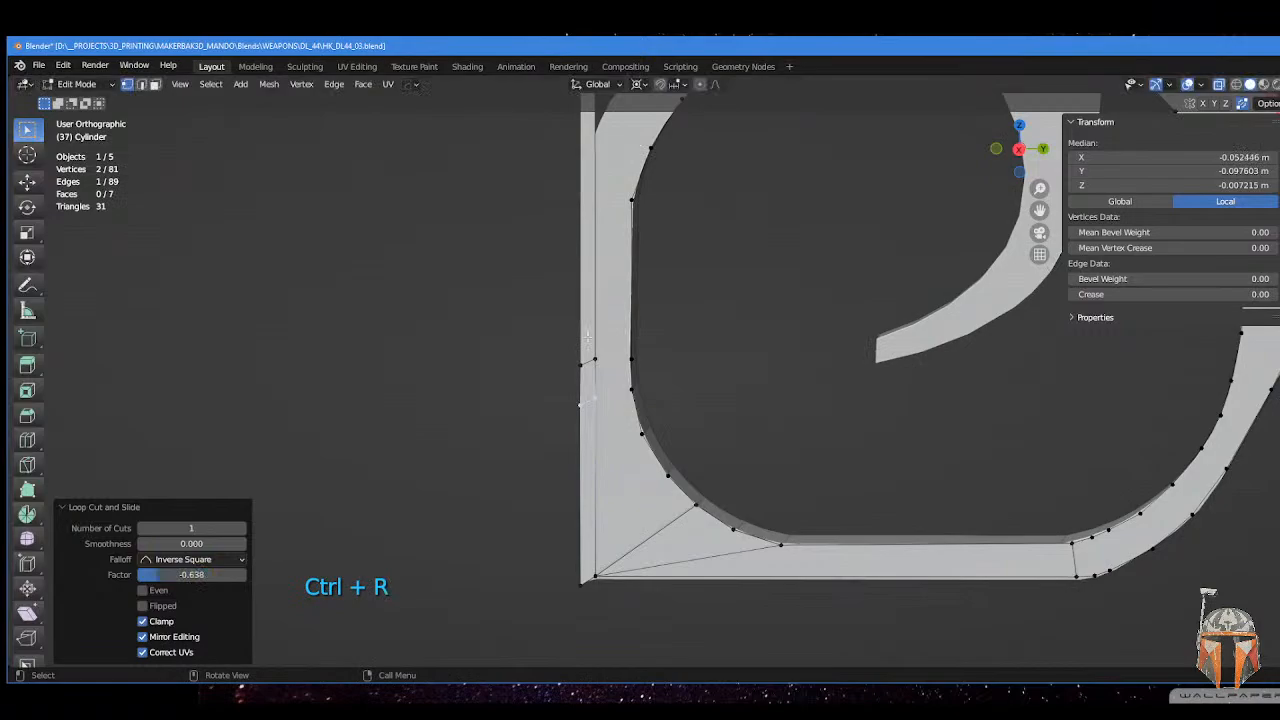
{"action": "left_click", "coordinate": [584, 452]}
{"action": "left_click", "coordinate": [598, 410]}
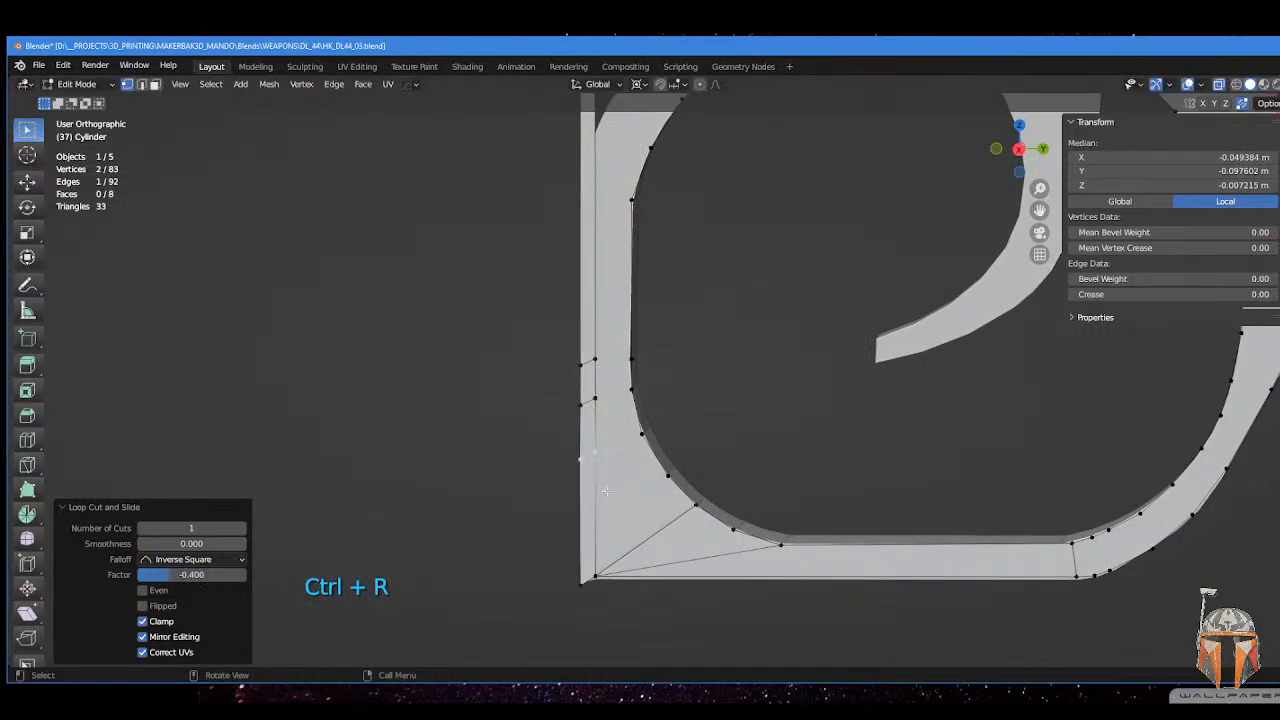
{"action": "left_click", "coordinate": [594, 517]}
{"action": "left_click", "coordinate": [594, 517]}
- Fill four faces between the cut vertical strip and the inner curve at the trigger guard's lower front corner
{"action": "key", "text": "Tab"}
{"action": "left_click", "coordinate": [592, 592]}
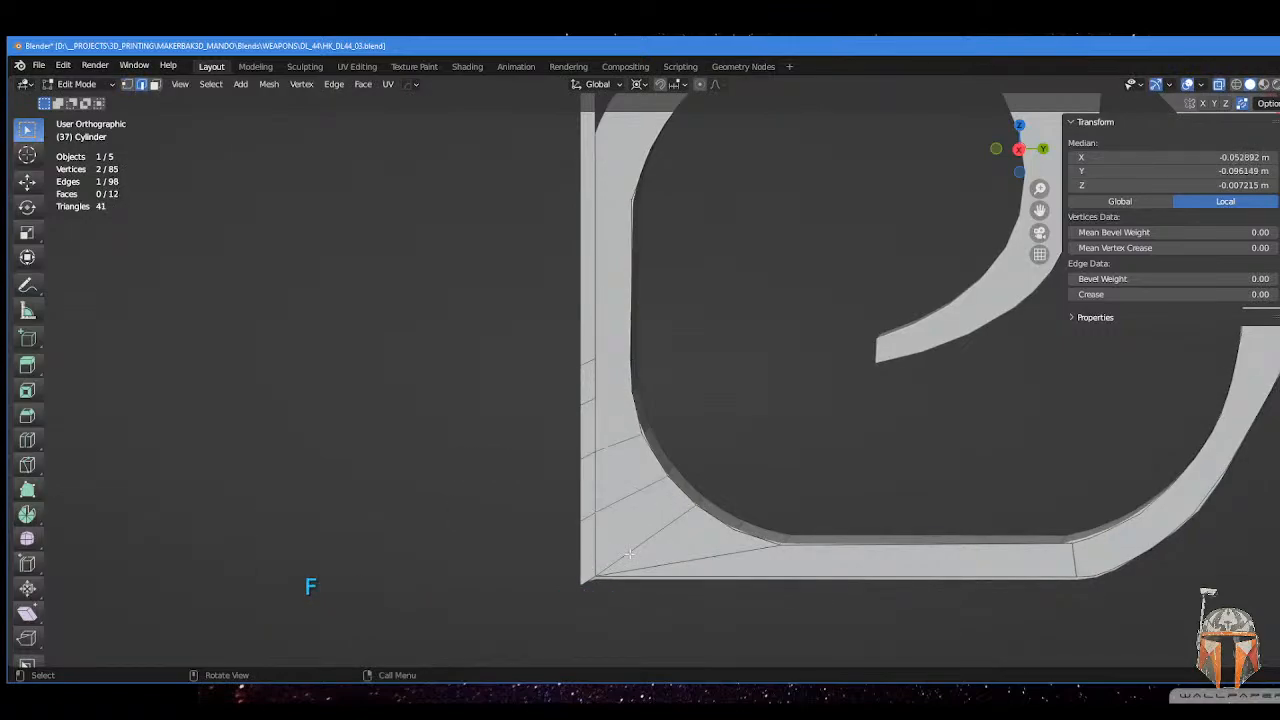
{"action": "scroll", "coordinate": [631, 548], "scroll_direction": "down", "scroll_amount": 2}
{"action": "middle_click_drag", "start_coordinate": [650, 440], "coordinate": [666, 486], "text": "shift"}
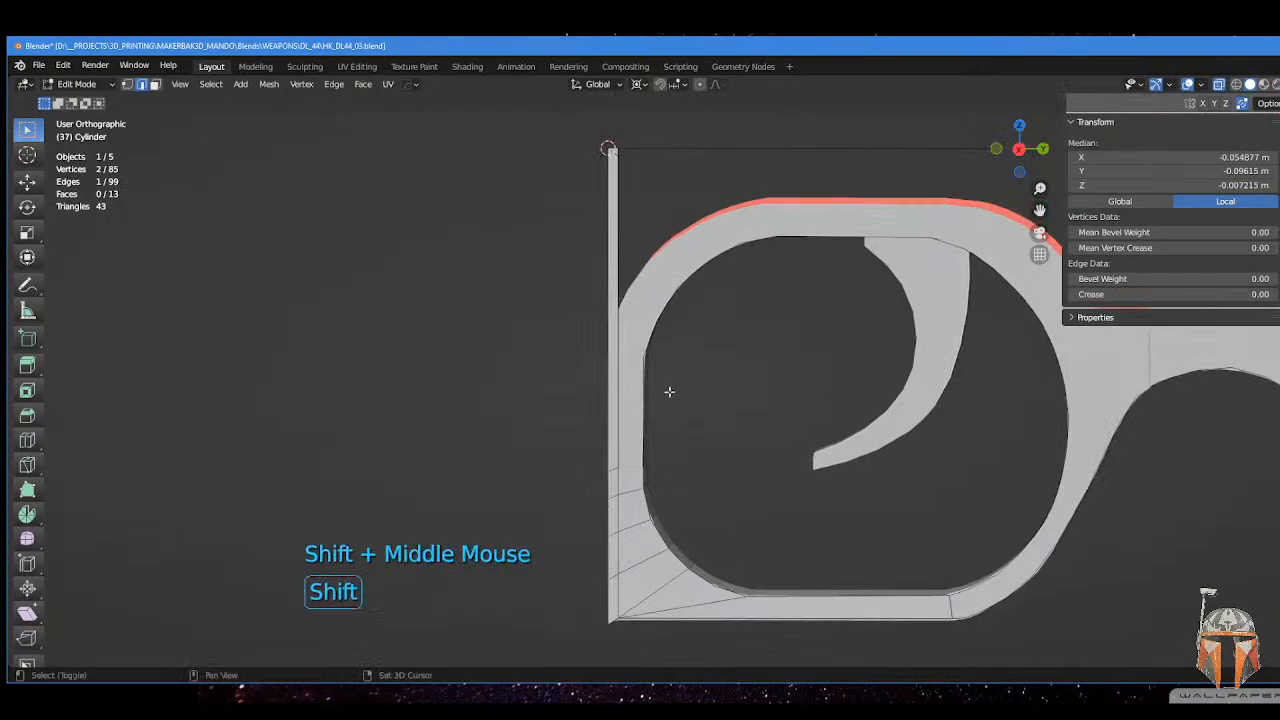
{"action": "middle_click_drag", "start_coordinate": [670, 422], "coordinate": [640, 477], "text": "shift"}
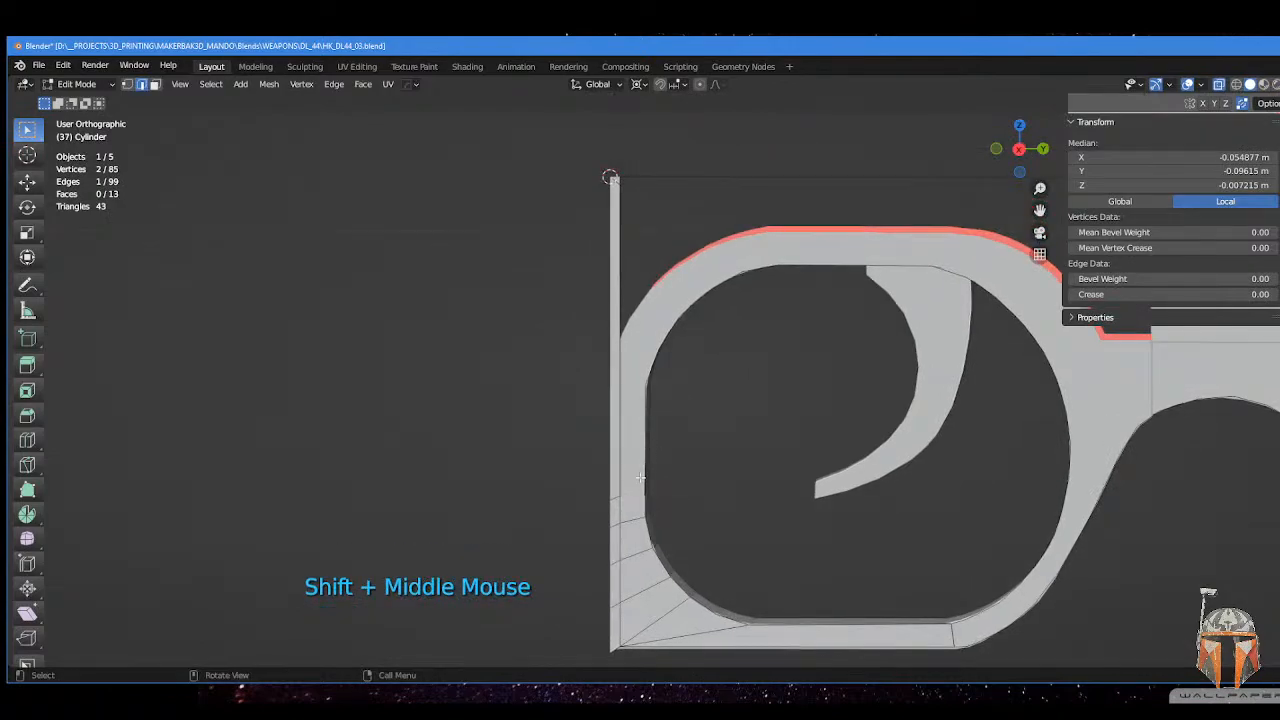
{"action": "middle_click_drag", "start_coordinate": [700, 411], "coordinate": [673, 348]}
{"action": "scroll", "coordinate": [680, 372], "scroll_direction": "up", "scroll_amount": 2}
{"action": "scroll", "coordinate": [663, 386], "scroll_direction": "down", "scroll_amount": 1}
{"action": "left_click", "coordinate": [1279, 411]}
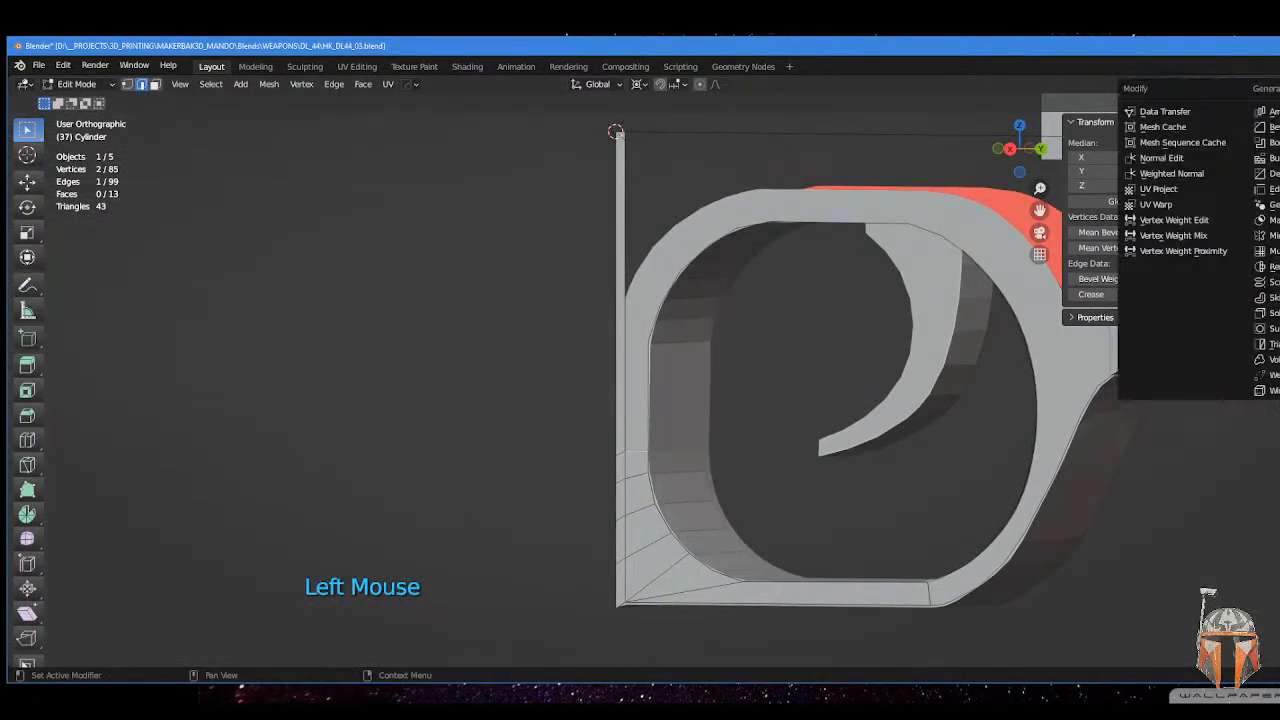
{"action": "middle_click_drag", "start_coordinate": [849, 416], "coordinate": [770, 435]}
{"action": "scroll", "coordinate": [873, 479], "scroll_direction": "down", "scroll_amount": 3, "text": "shift"}
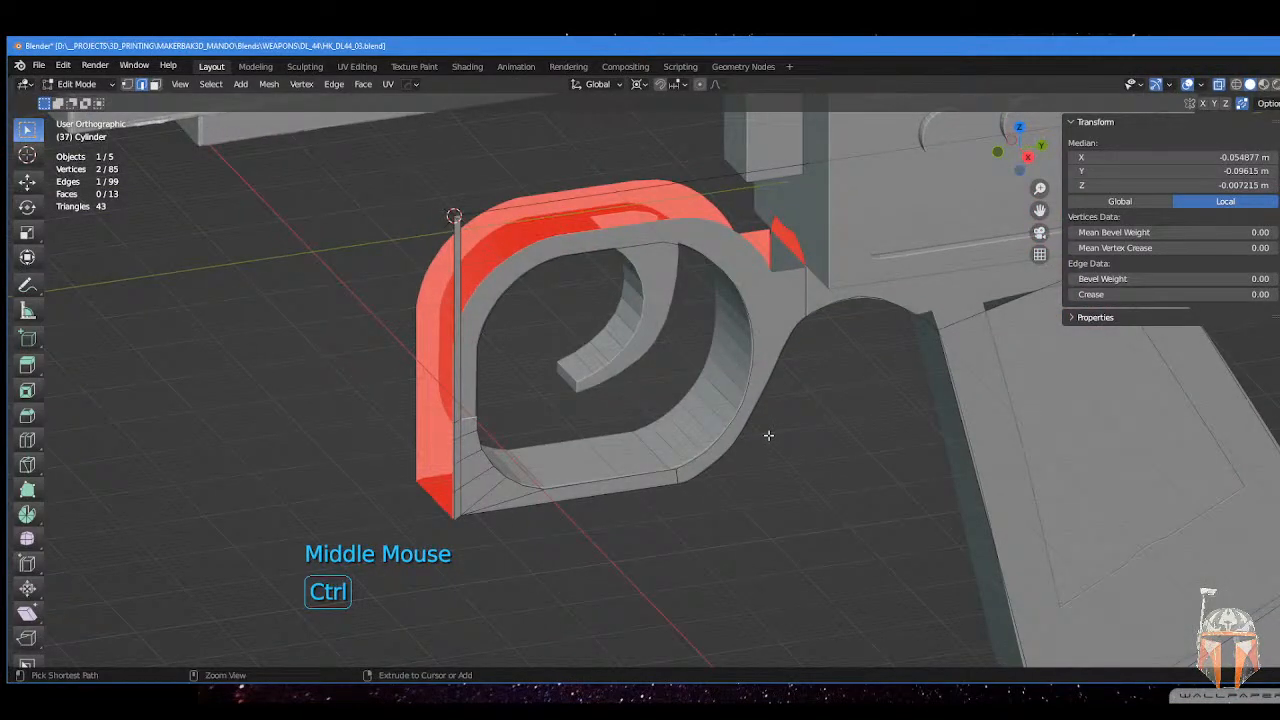
- Return to Object Mode and apply the trigger guard mesh's location, rotation and scale
{"action": "key", "text": "Tab"}
{"action": "left_click", "coordinate": [748, 397]}
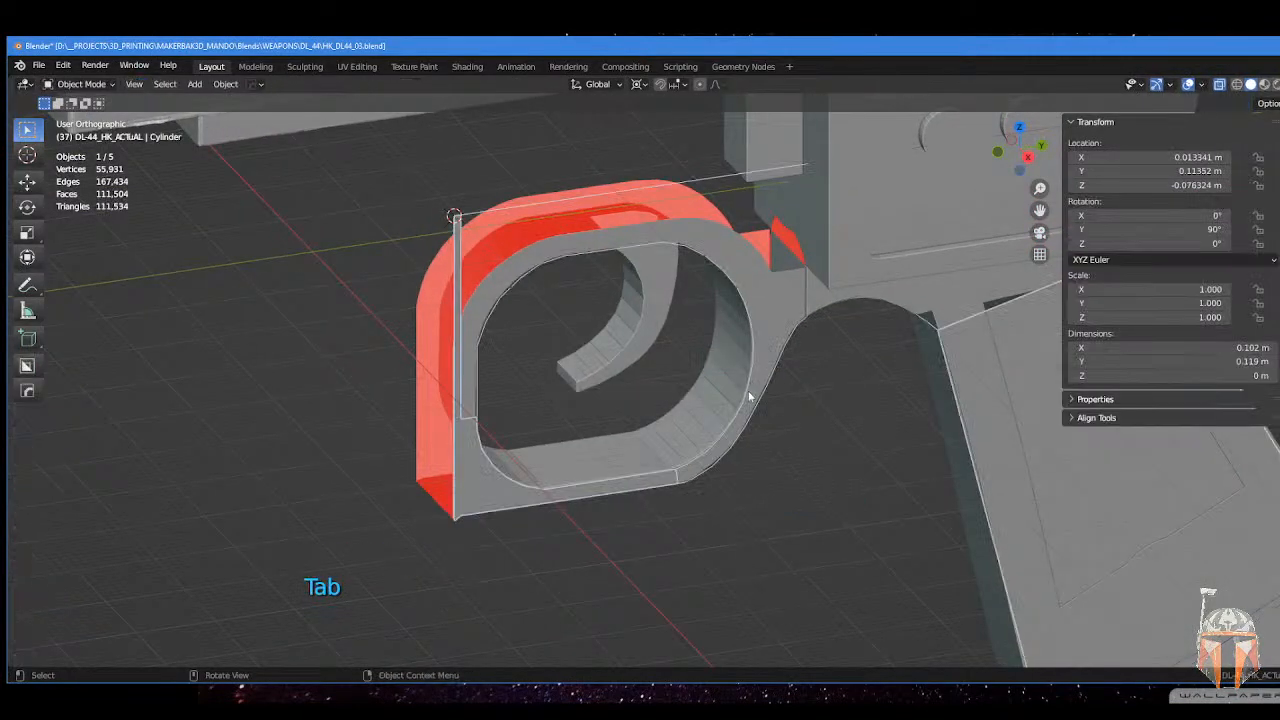
{"action": "key", "text": "ctrl+a"}
{"action": "left_click", "coordinate": [846, 390]}
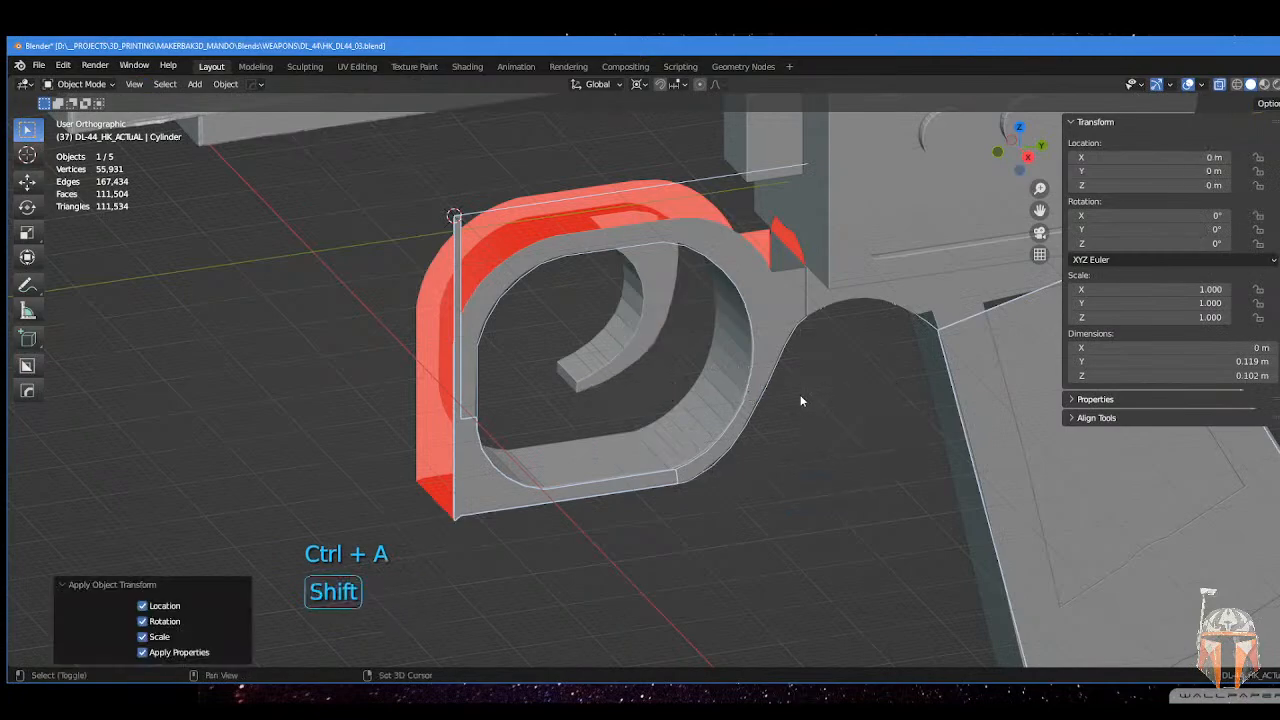
- Add a Mirror modifier to the flat trigger guard mesh in Object Mode
{"action": "middle_click_drag", "start_coordinate": [800, 401], "coordinate": [740, 423]}
{"action": "key", "text": "Tab"}
{"action": "left_click", "coordinate": [763, 368]}
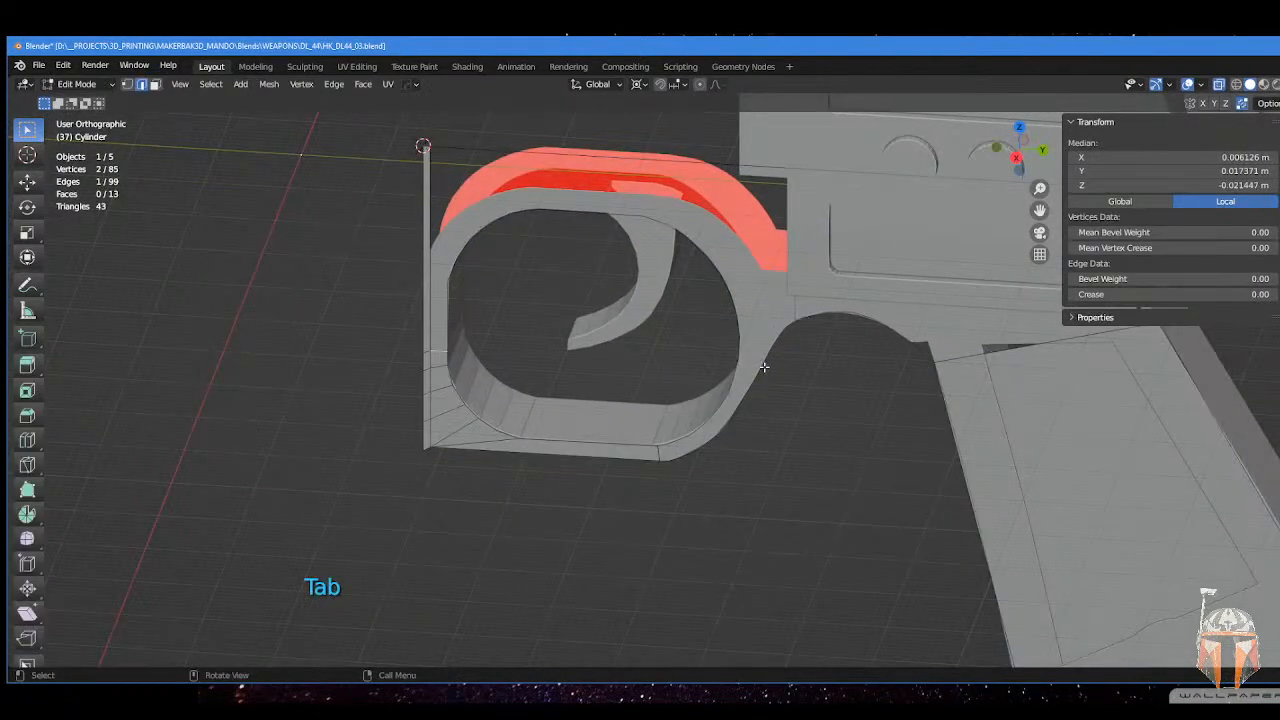
{"action": "key", "text": "Tab"}
{"action": "left_click", "coordinate": [770, 288]}
{"action": "left_click", "coordinate": [1279, 73]}
{"action": "left_click", "coordinate": [1279, 143]}
{"action": "left_click", "coordinate": [1279, 73]}
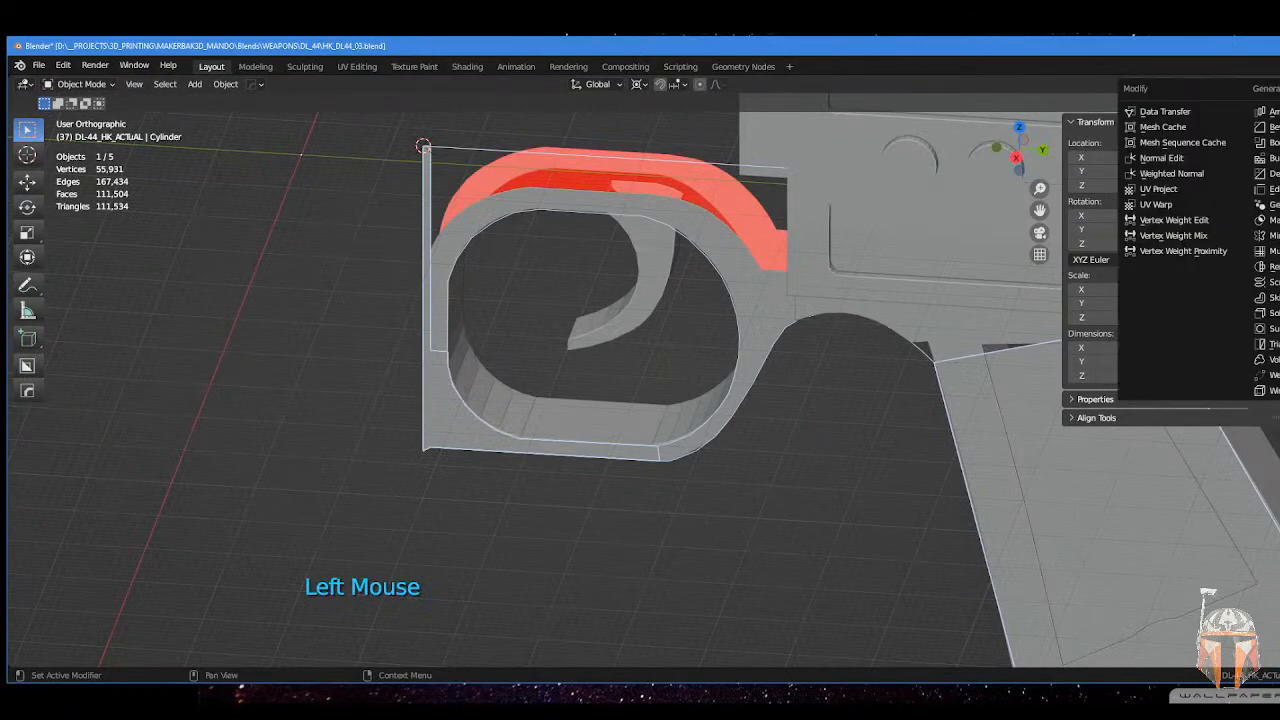
{"action": "left_click", "coordinate": [1274, 236]}
{"action": "mouse_move", "coordinate": [785, 337]}
{"action": "middle_mouse_down"}
{"action": "mouse_move", "coordinate": [746, 341]}
{"action": "mouse_move", "coordinate": [778, 342]}
{"action": "middle_mouse_up"}
{"action": "middle_click_drag", "start_coordinate": [722, 396], "coordinate": [634, 379], "text": "shift"}
{"action": "scroll", "coordinate": [493, 427], "scroll_direction": "up", "scroll_amount": 3}
{"action": "middle_click_drag", "start_coordinate": [493, 427], "coordinate": [731, 425]}
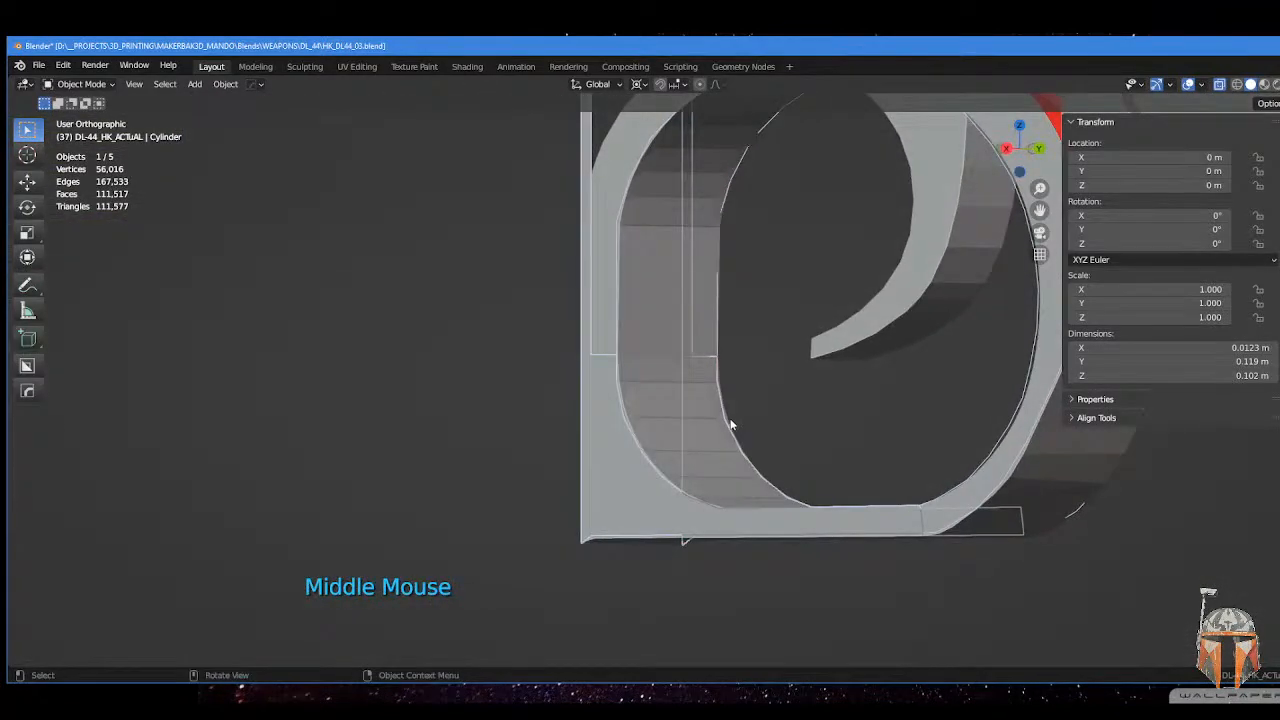
- Extrude the edge loop around the trigger guard's inner opening along X to the mirror centre plane
{"action": "key", "text": "Tab"}
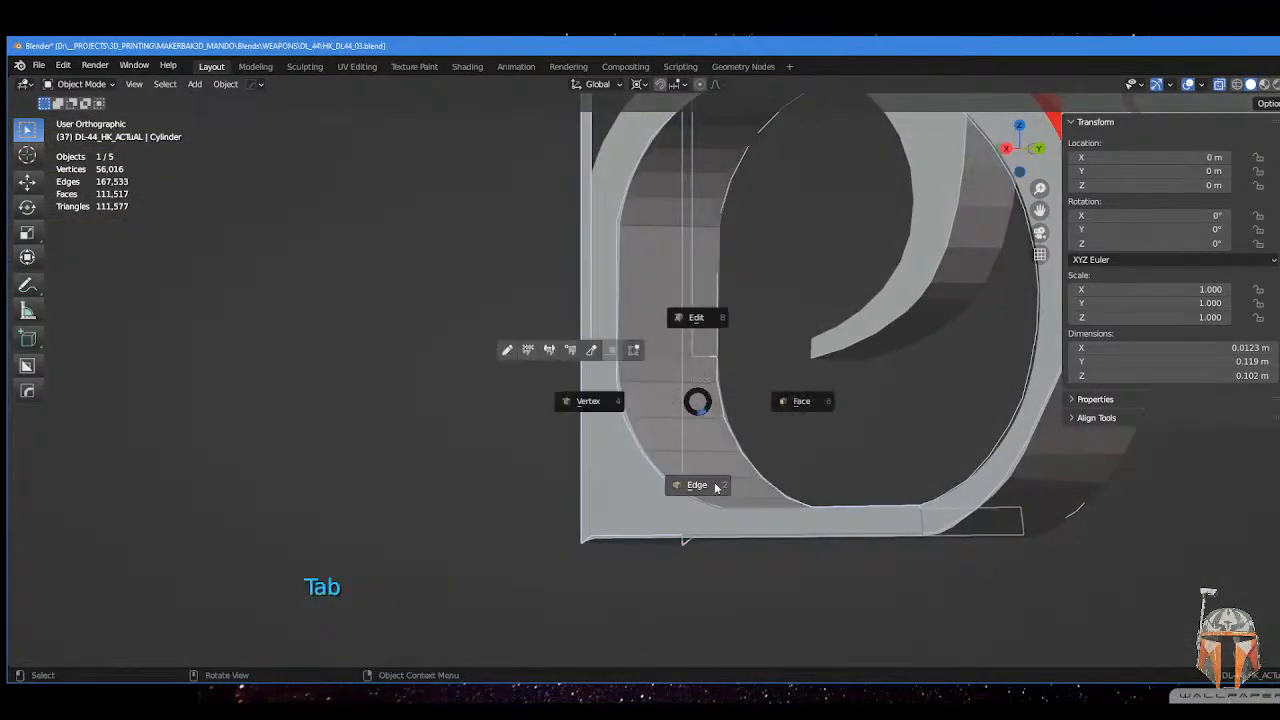
{"action": "left_click", "coordinate": [715, 488]}
{"action": "middle_click_drag", "start_coordinate": [715, 488], "coordinate": [785, 535]}
{"action": "scroll", "coordinate": [793, 541], "scroll_direction": "up", "scroll_amount": 2}
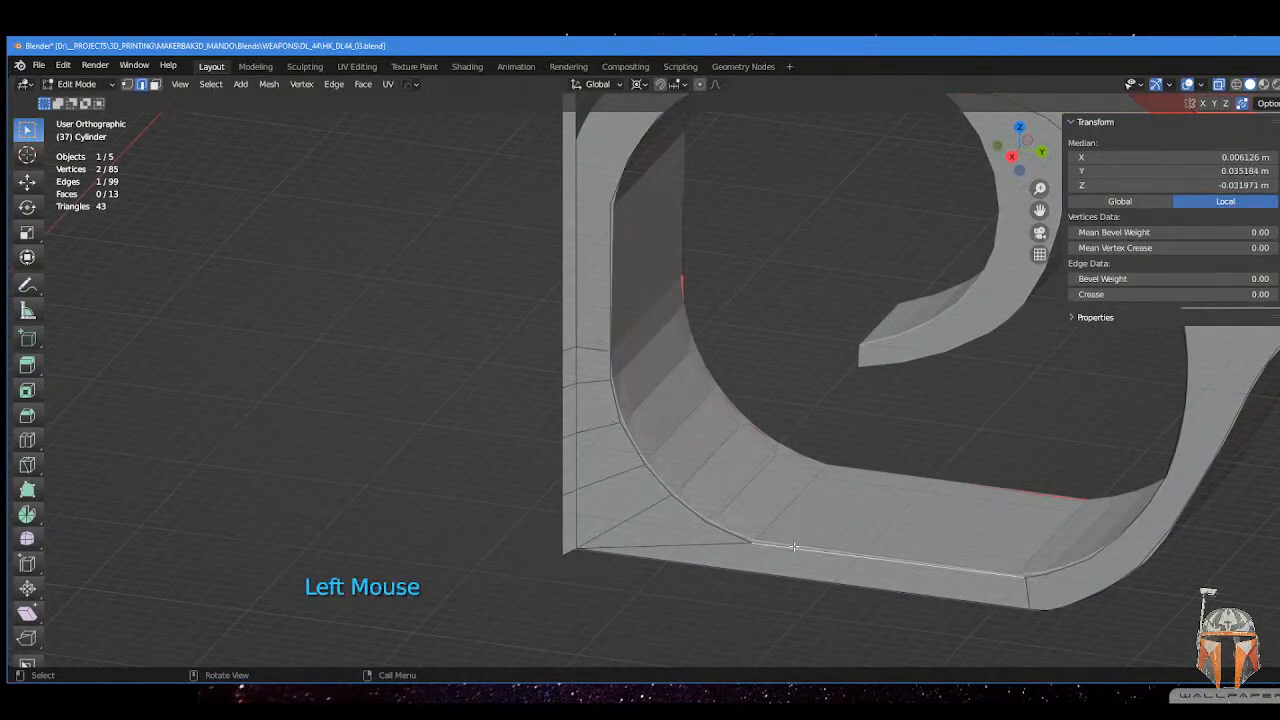
{"action": "left_click", "coordinate": [794, 547], "text": "alt+shift"}
{"action": "left_click", "coordinate": [804, 545], "text": "alt+shift"}
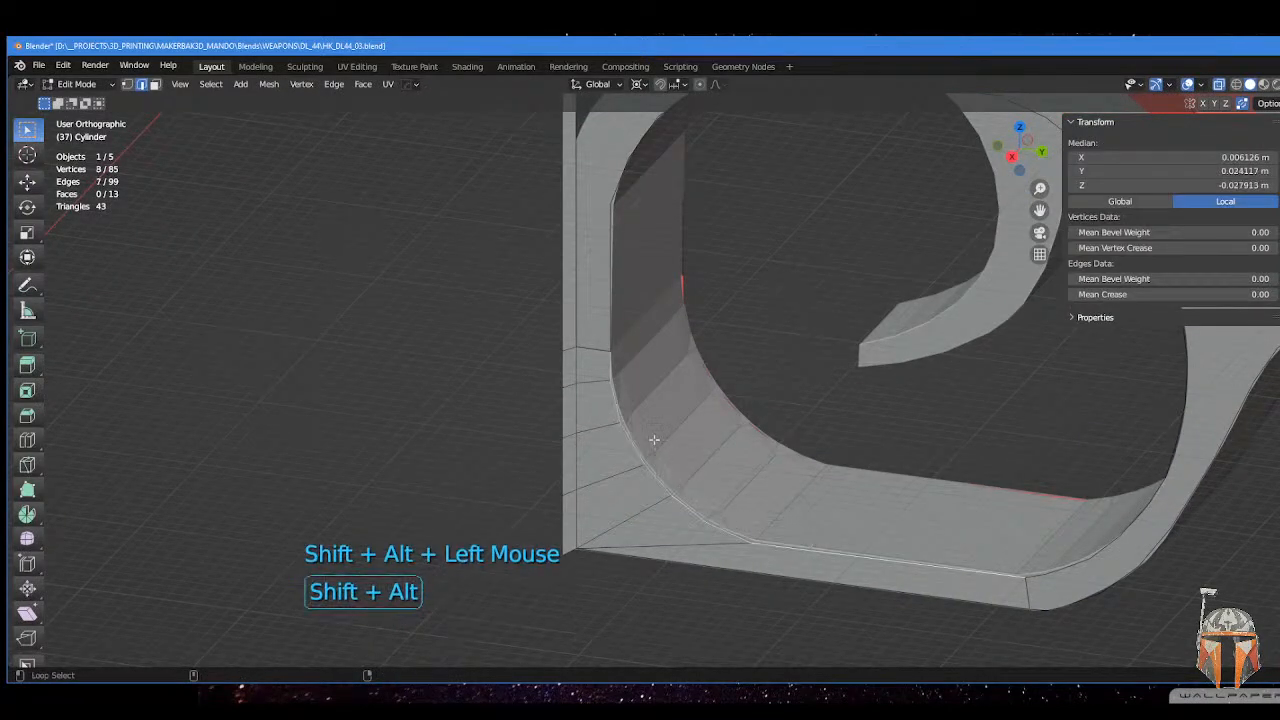
{"action": "left_click", "coordinate": [616, 304], "text": "alt+shift"}
{"action": "middle_click_drag", "start_coordinate": [618, 303], "coordinate": [765, 238]}
{"action": "middle_click_drag", "start_coordinate": [808, 255], "coordinate": [591, 369], "text": "shift"}
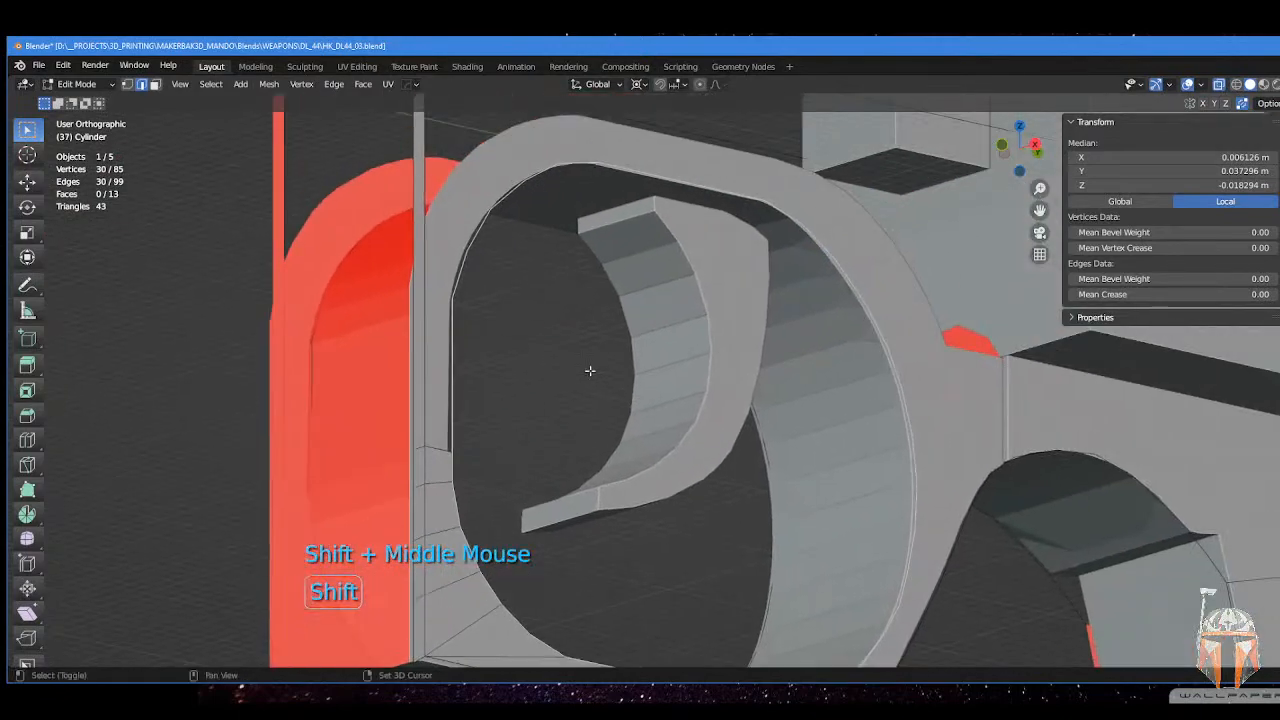
{"action": "scroll", "coordinate": [780, 368], "scroll_direction": "down", "scroll_amount": 1}
{"action": "middle_click_drag", "start_coordinate": [780, 368], "coordinate": [772, 466]}
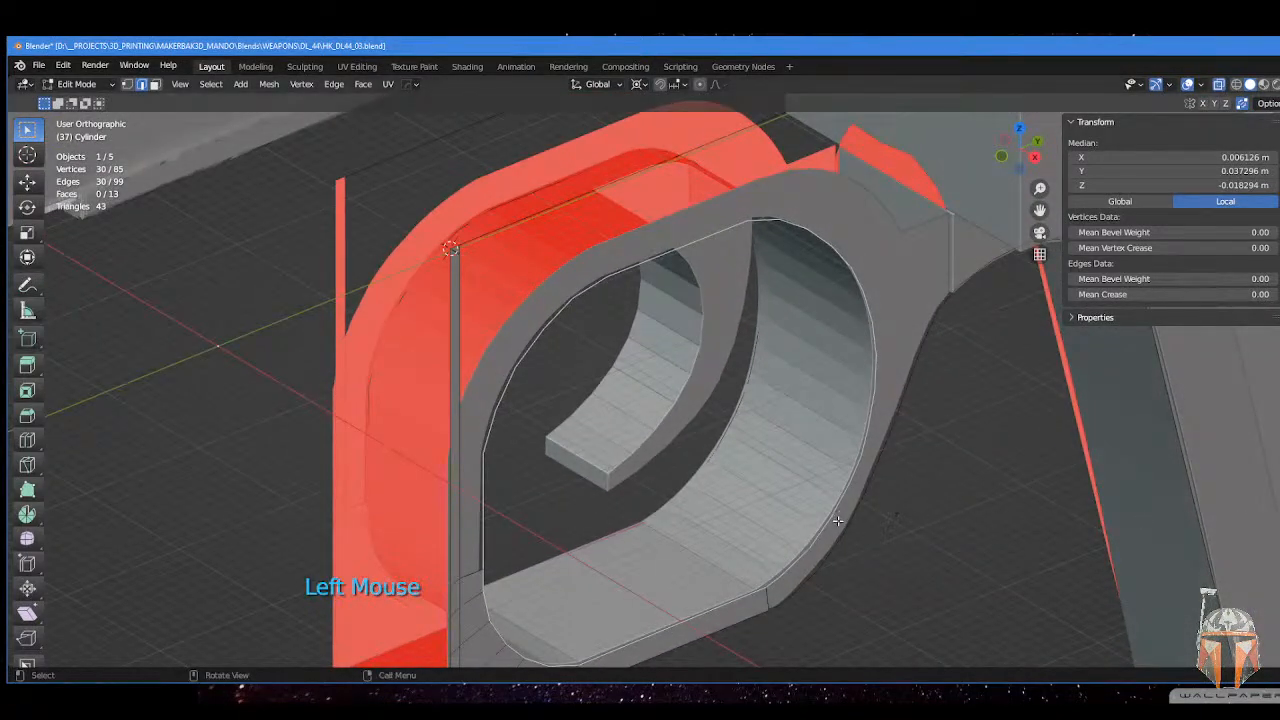
{"action": "key", "text": "e"}
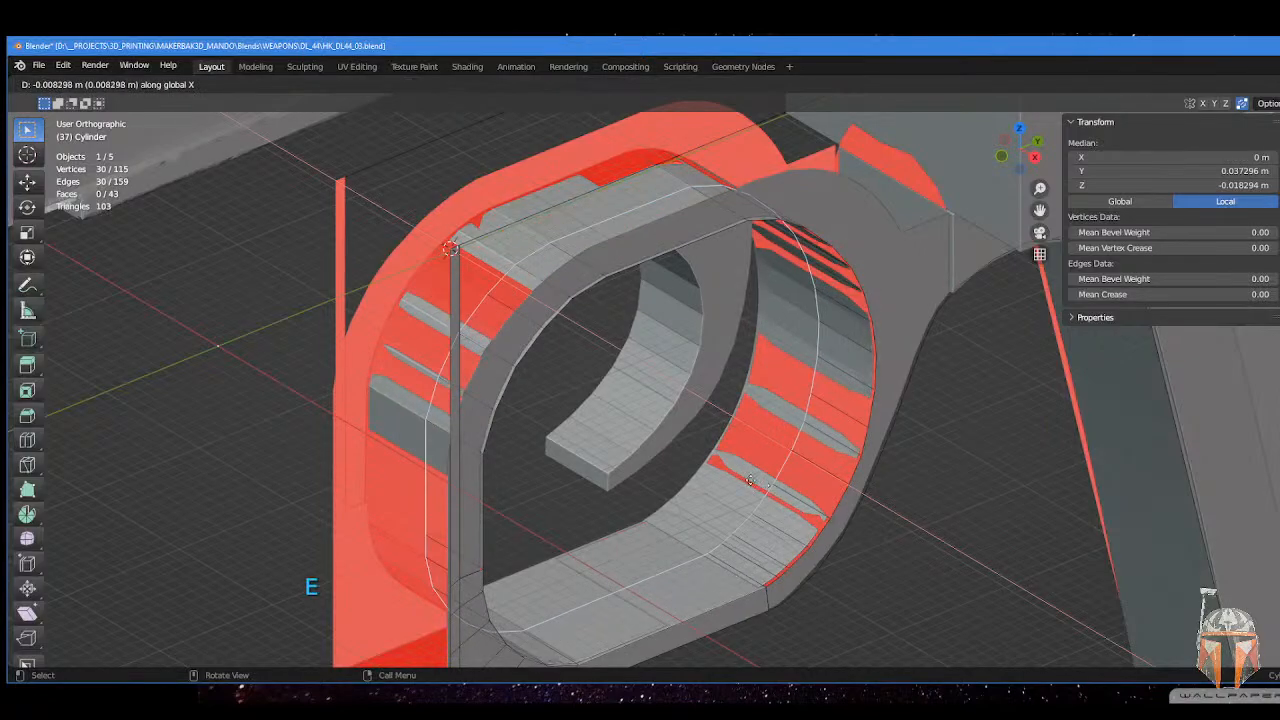
{"action": "left_click", "coordinate": [838, 505]}
- Run MACHIN3 Clean Up on the trigger guard mesh with a 0.0001 distance, selecting non-manifold geometry
{"action": "middle_click_drag", "start_coordinate": [838, 505], "coordinate": [835, 425]}
{"action": "scroll", "coordinate": [838, 488], "scroll_direction": "down", "scroll_amount": 3}
{"action": "scroll", "coordinate": [812, 437], "scroll_direction": "up", "scroll_amount": 3}
{"action": "scroll", "coordinate": [822, 445], "scroll_direction": "down", "scroll_amount": 2}
{"action": "scroll", "coordinate": [707, 374], "scroll_direction": "up", "scroll_amount": 2}
{"action": "scroll", "coordinate": [720, 383], "scroll_direction": "up", "scroll_amount": 2}
{"action": "scroll", "coordinate": [838, 363], "scroll_direction": "down", "scroll_amount": 2}
{"action": "key", "text": "3"}
{"action": "scroll", "coordinate": [789, 349], "scroll_direction": "down", "scroll_amount": 2}
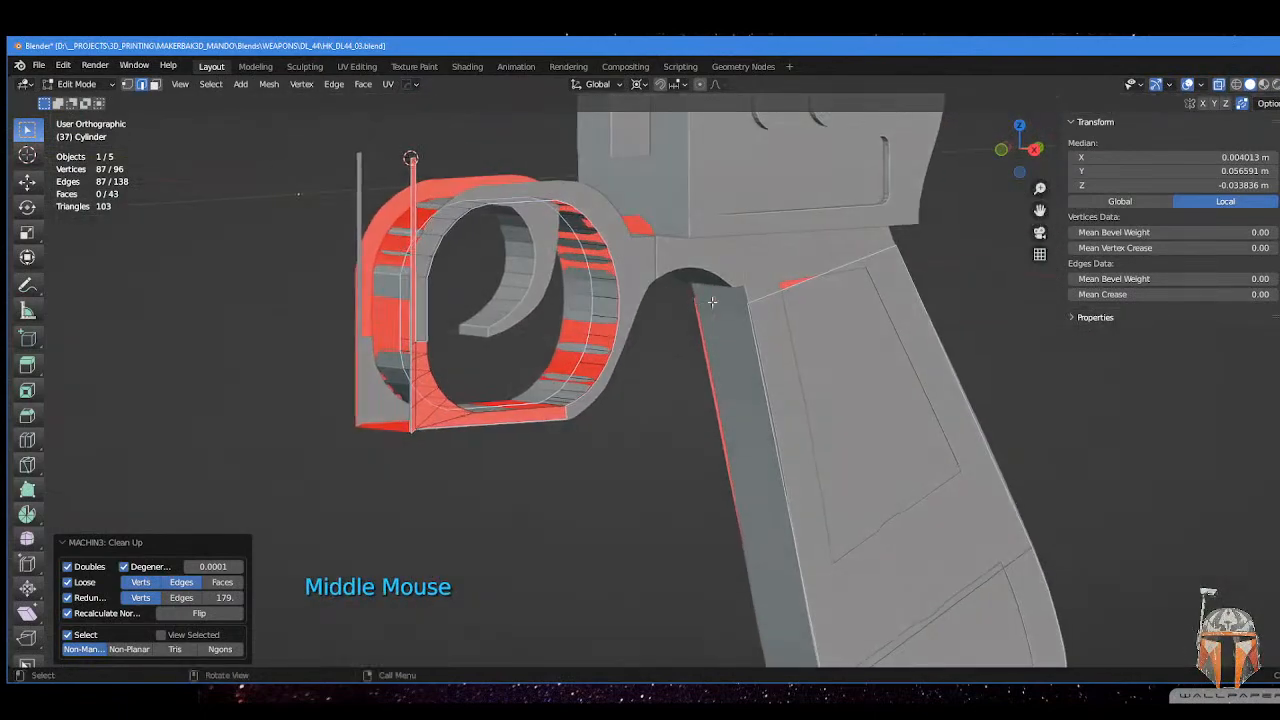
{"action": "scroll", "coordinate": [849, 447], "scroll_direction": "down", "scroll_amount": 1}
{"action": "scroll", "coordinate": [849, 447], "scroll_direction": "down", "scroll_amount": 1, "text": "shift"}
{"action": "scroll", "coordinate": [809, 383], "scroll_direction": "up", "scroll_amount": 1}
{"action": "left_click_drag", "start_coordinate": [894, 477], "coordinate": [894, 477]}
{"action": "middle_click_drag", "start_coordinate": [894, 477], "coordinate": [632, 369]}
{"action": "scroll", "coordinate": [531, 452], "scroll_direction": "up", "scroll_amount": 2}
{"action": "mouse_move", "coordinate": [531, 452]}
{"action": "middle_mouse_down", "text": "shift"}
{"action": "mouse_move", "coordinate": [597, 413]}
{"action": "mouse_move", "coordinate": [550, 446]}
{"action": "middle_mouse_up", "text": "shift"}
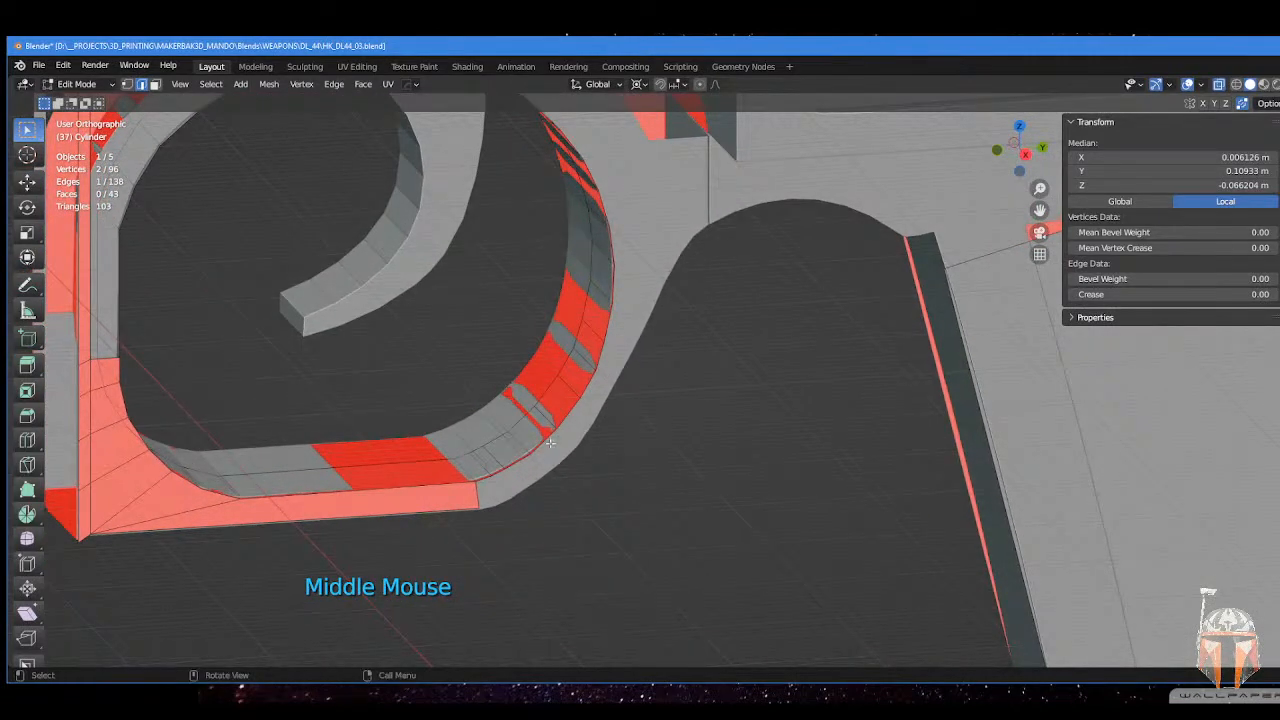
- Select the trigger guard's faces in face mode and flip their normals
{"action": "scroll", "coordinate": [550, 443], "scroll_direction": "down", "scroll_amount": 3}
{"action": "key", "text": "a"}
{"action": "left_click", "coordinate": [565, 365]}
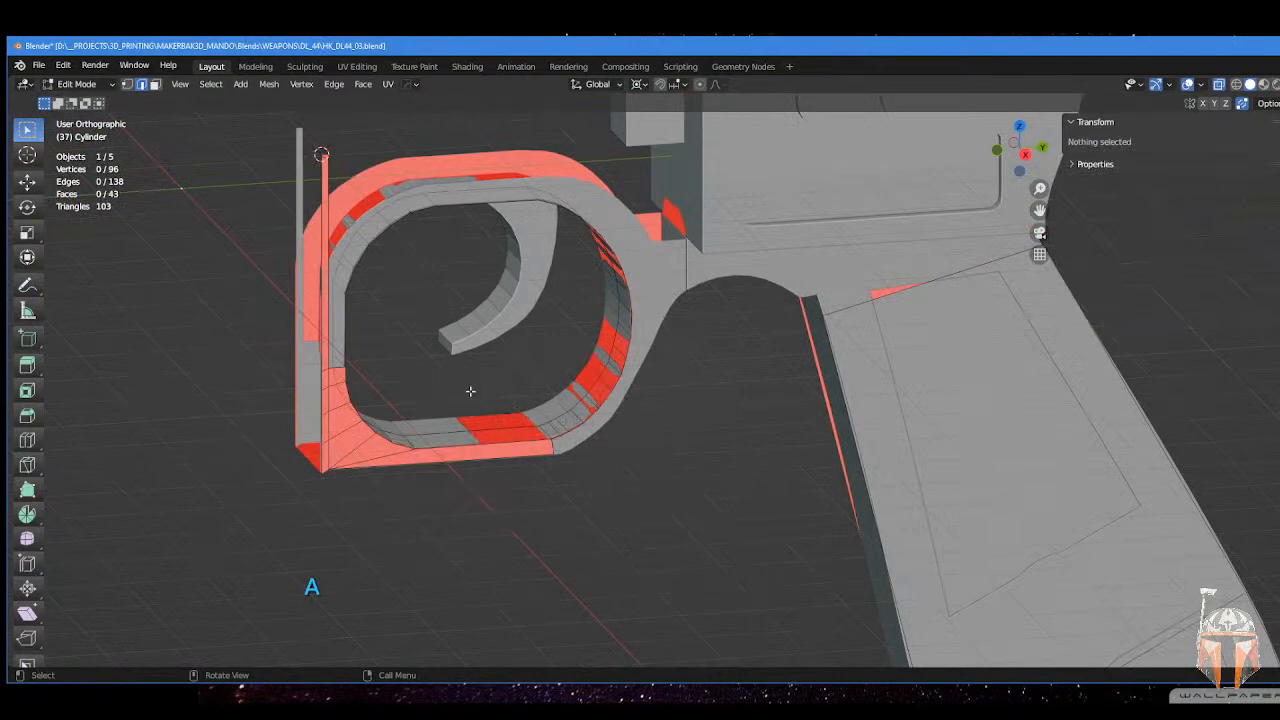
{"action": "middle_click_drag", "start_coordinate": [470, 391], "coordinate": [447, 354]}
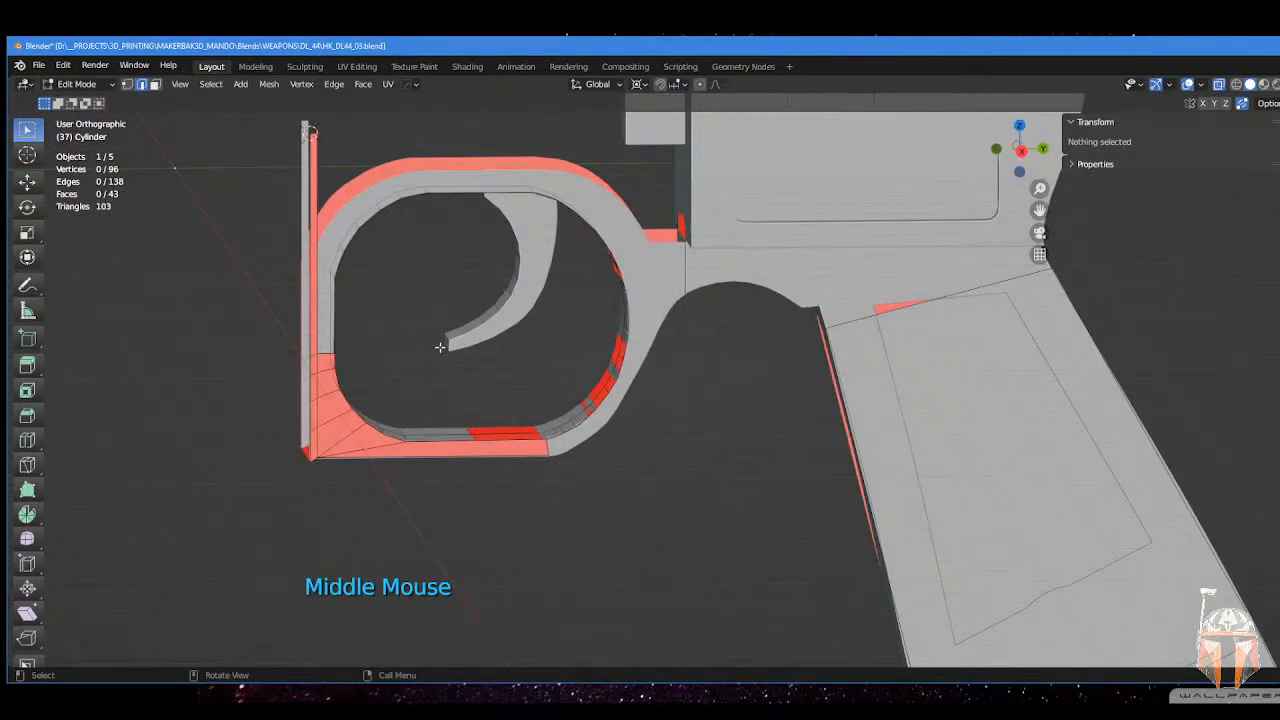
{"action": "key", "text": "Tab"}
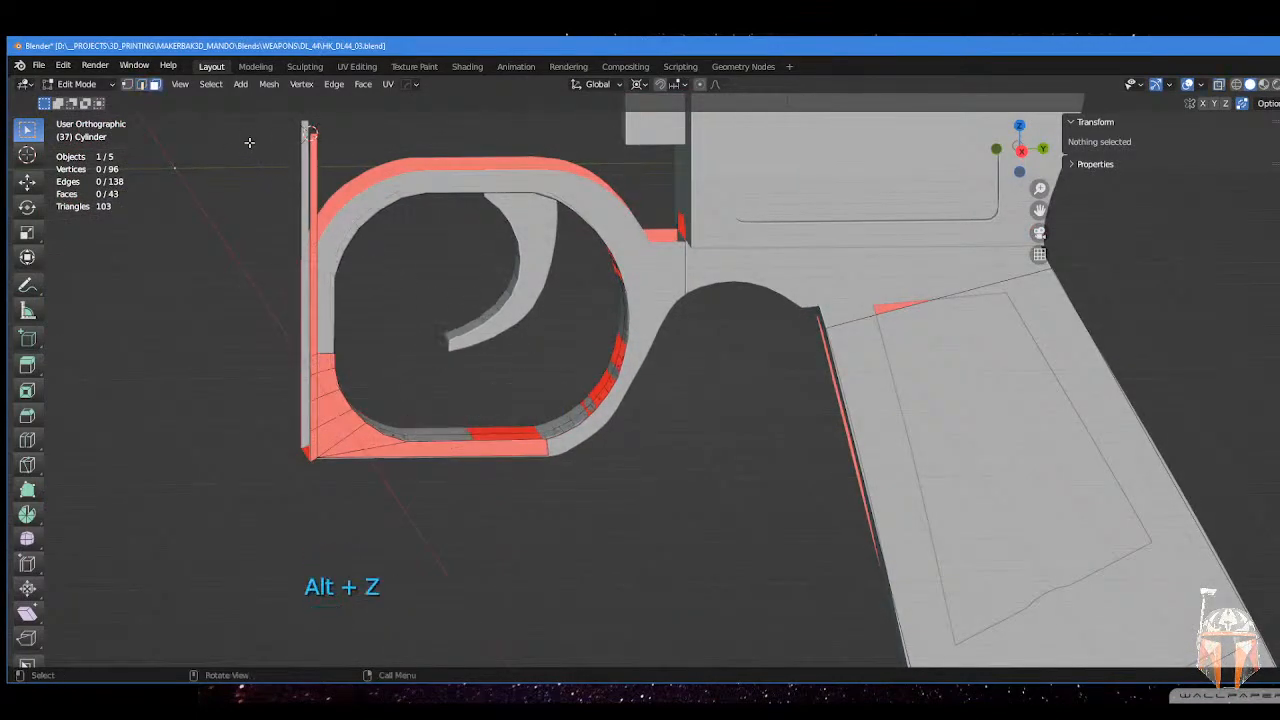
{"action": "left_click_drag", "start_coordinate": [256, 106], "coordinate": [654, 512]}
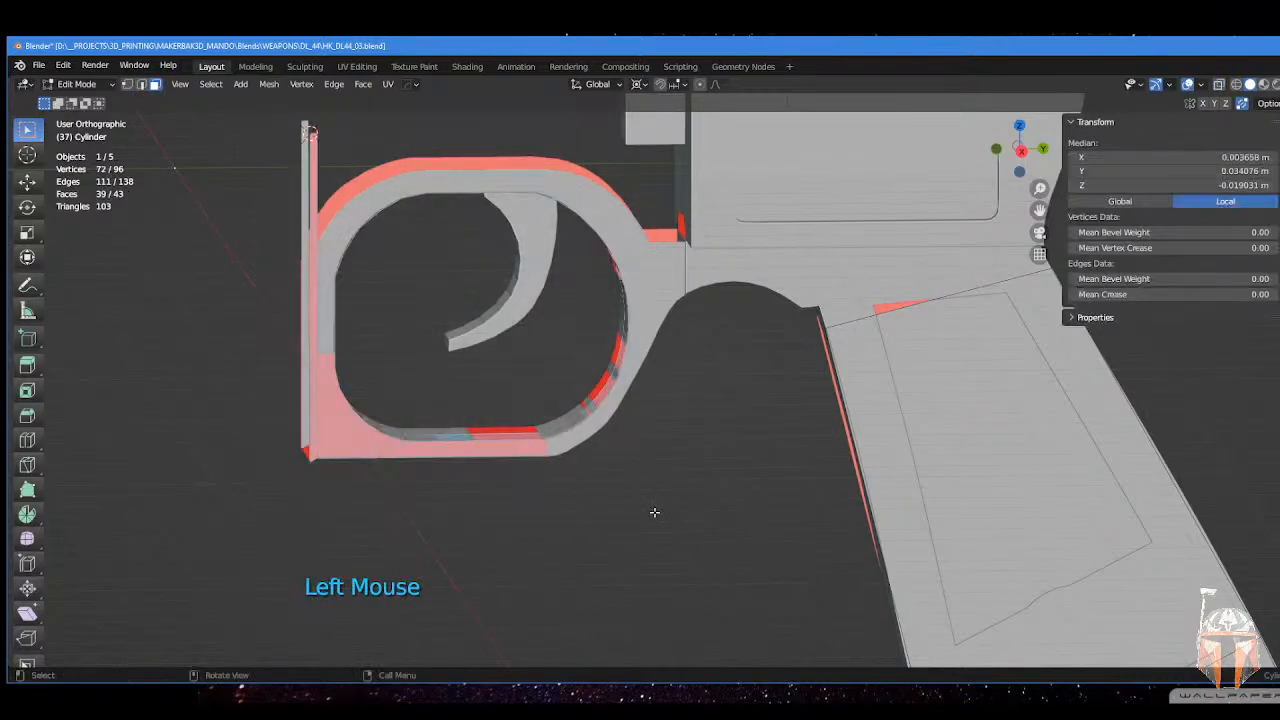
{"action": "middle_click_drag", "start_coordinate": [664, 446], "coordinate": [614, 471]}
{"action": "key", "text": "alt+n"}
{"action": "left_click", "coordinate": [659, 385]}
{"action": "left_click", "coordinate": [523, 449]}
{"action": "middle_click_drag", "start_coordinate": [523, 449], "coordinate": [420, 380]}
{"action": "scroll", "coordinate": [486, 414], "scroll_direction": "up", "scroll_amount": 4}
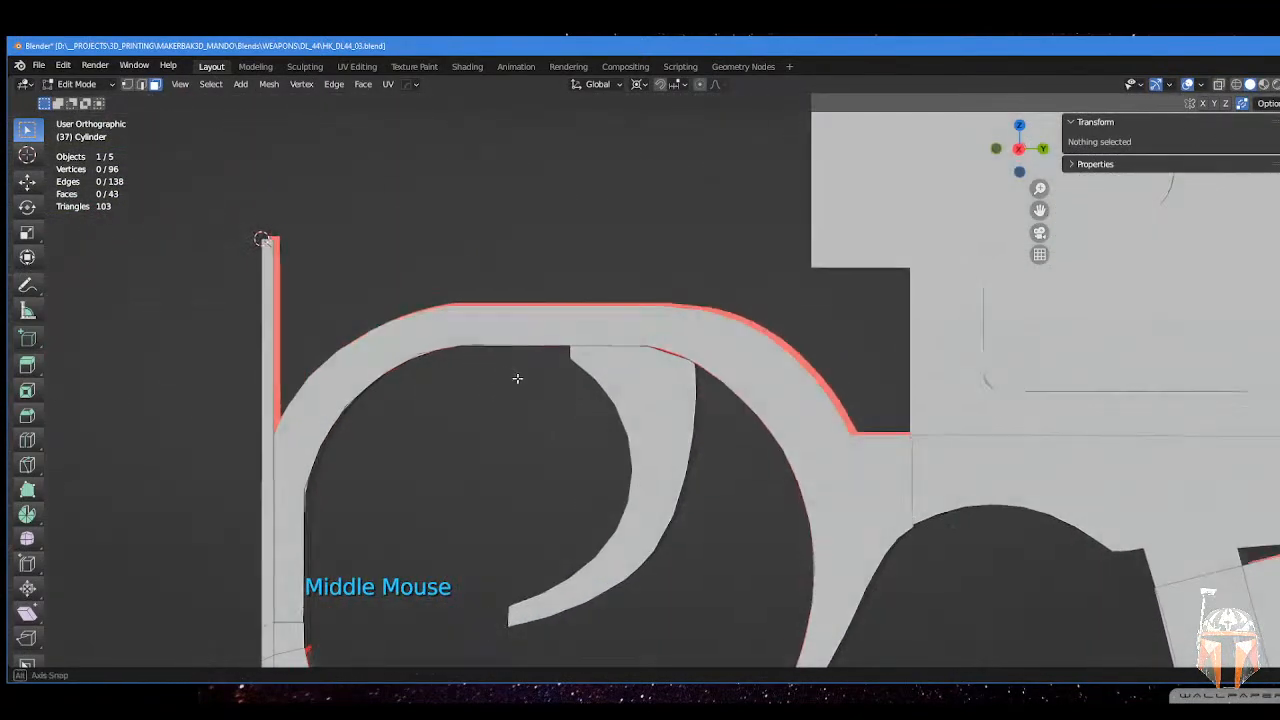
- Add one loop cut across the front vertical strip, slid to a factor of 0.323 near the inner curve's vertex
{"action": "mouse_move", "coordinate": [517, 378]}
{"action": "middle_mouse_down", "text": "shift"}
{"action": "mouse_move", "coordinate": [463, 329]}
{"action": "mouse_move", "coordinate": [586, 366]}
{"action": "mouse_move", "coordinate": [486, 363]}
{"action": "mouse_move", "coordinate": [497, 372]}
{"action": "middle_mouse_up", "text": "shift"}
{"action": "scroll", "coordinate": [417, 360], "scroll_direction": "up", "scroll_amount": 2, "text": "shift"}
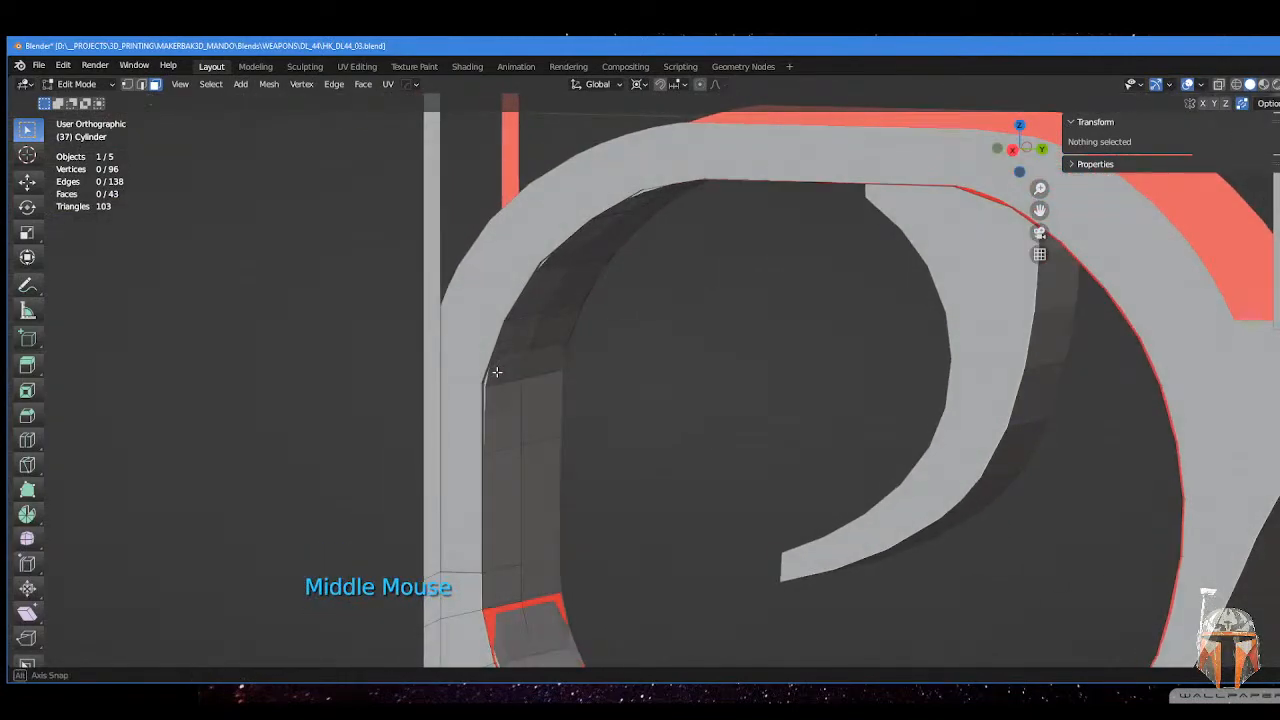
{"action": "left_click", "coordinate": [445, 388]}
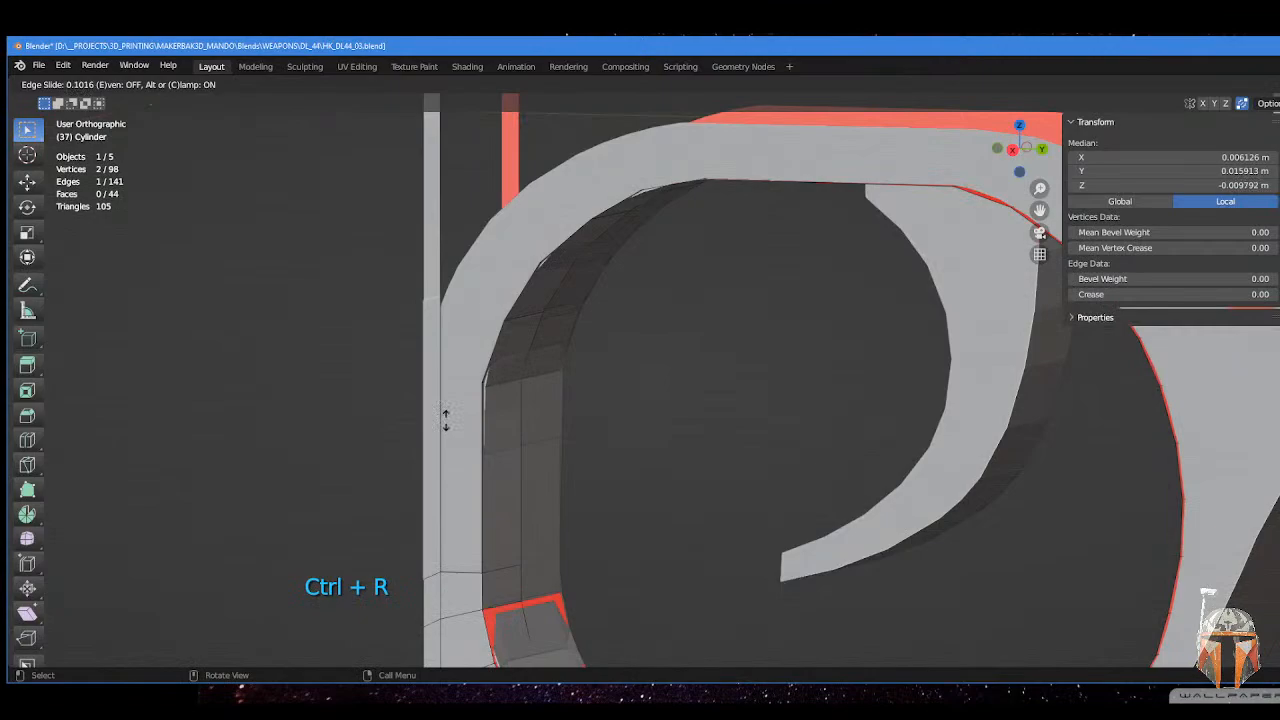
{"action": "left_click", "coordinate": [443, 477]}
{"action": "middle_click_drag", "start_coordinate": [443, 477], "coordinate": [474, 476]}
{"action": "middle_click_drag", "start_coordinate": [474, 476], "coordinate": [471, 403]}
{"action": "scroll", "coordinate": [471, 414], "scroll_direction": "down", "scroll_amount": 5}
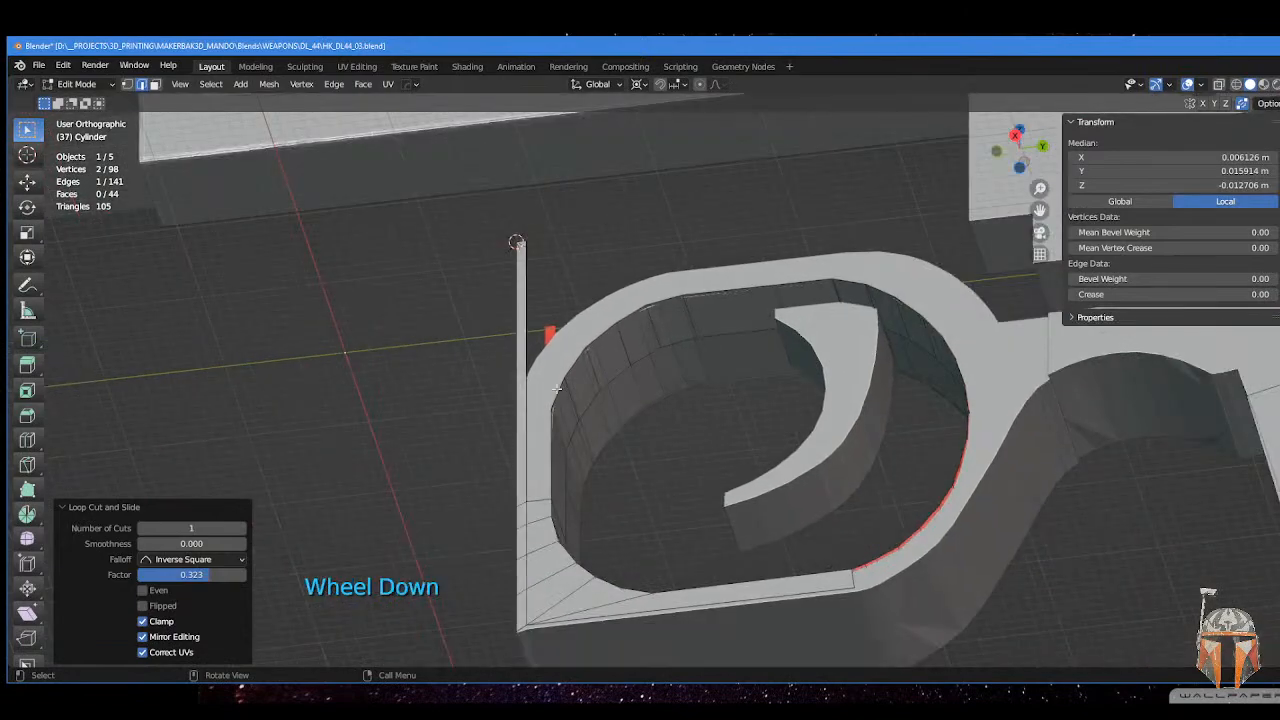
{"action": "middle_click_drag", "start_coordinate": [751, 372], "coordinate": [714, 380], "text": "shift"}
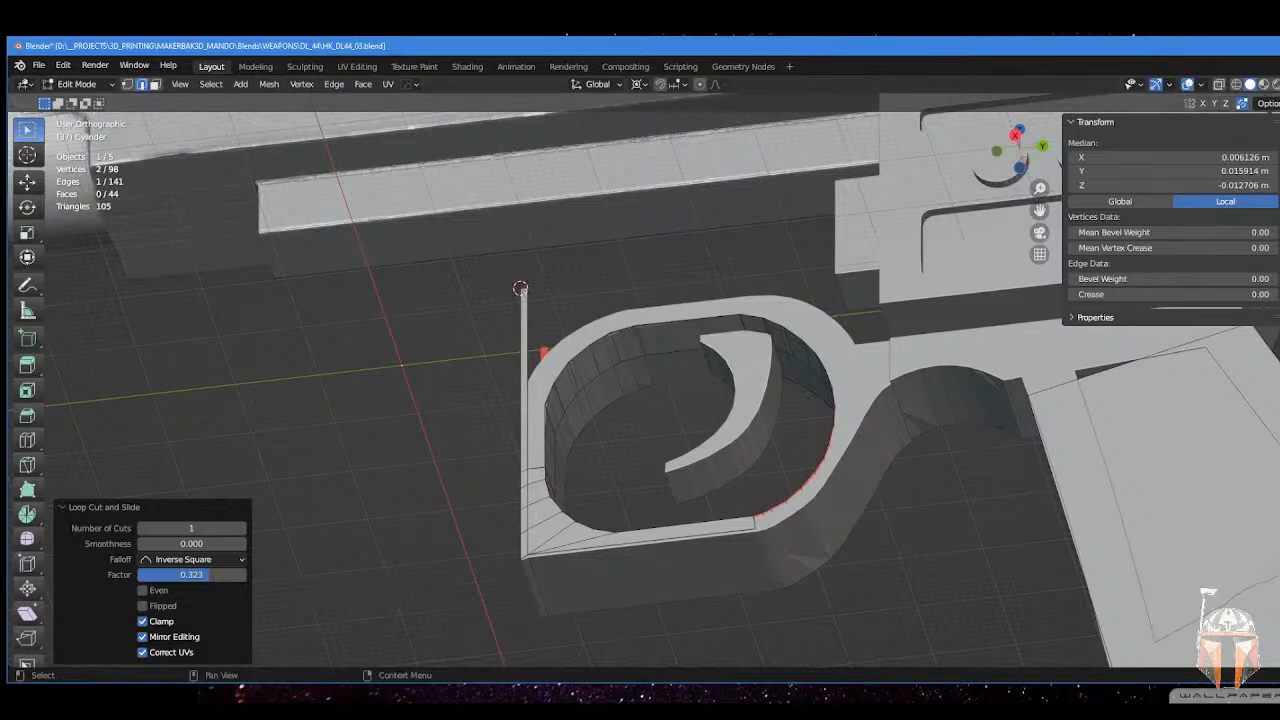
- Hide the original solid trigger guard and return to editing the new trigger guard mesh
{"action": "left_click", "coordinate": [689, 329]}
{"action": "middle_click_drag", "start_coordinate": [689, 329], "coordinate": [646, 389]}
{"action": "scroll", "coordinate": [488, 414], "scroll_direction": "up", "scroll_amount": 3}
{"action": "middle_click_drag", "start_coordinate": [491, 417], "coordinate": [569, 434], "text": "shift"}
{"action": "scroll", "coordinate": [609, 417], "scroll_direction": "up", "scroll_amount": 3, "text": "shift"}
{"action": "key", "text": "Tab"}
{"action": "scroll", "coordinate": [575, 445], "scroll_direction": "up", "scroll_amount": 2}
{"action": "key", "text": "Tab"}
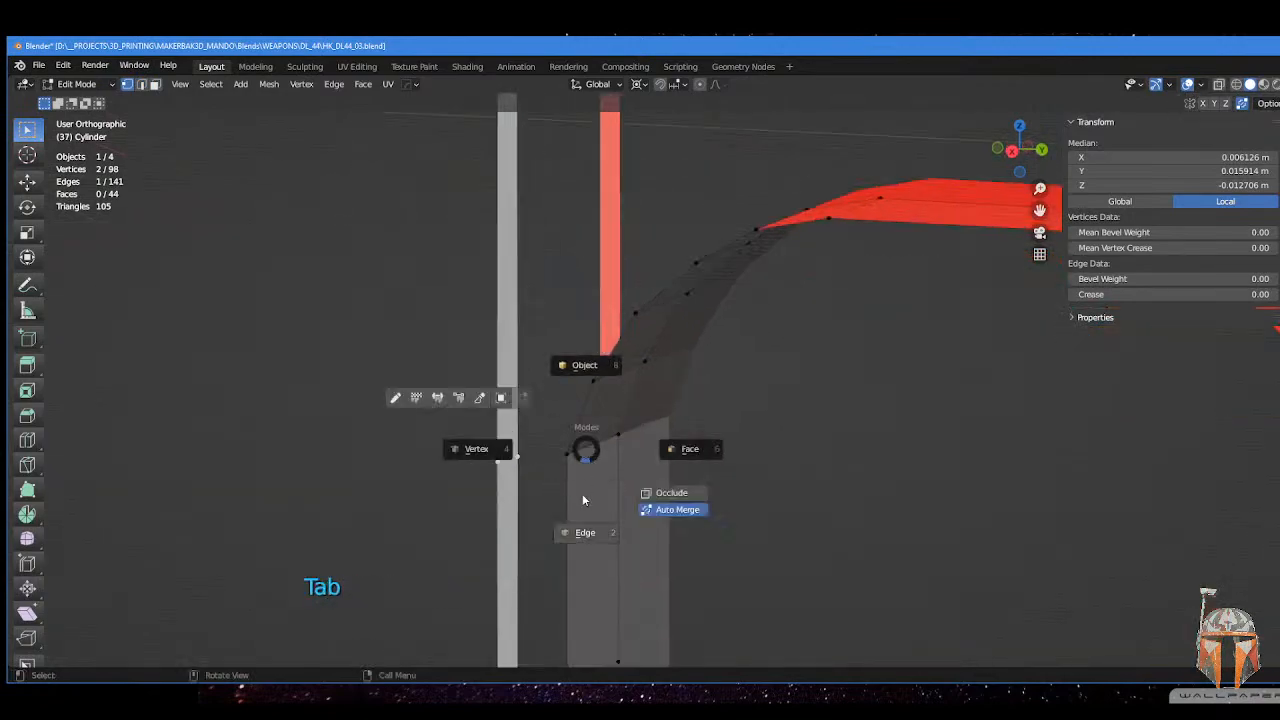
- Fill a face between the newly cut part of the vertical strip and the inner ring, and clear the selection
{"action": "middle_click_drag", "start_coordinate": [571, 509], "coordinate": [641, 486], "text": "shift"}
{"action": "key", "text": "f"}
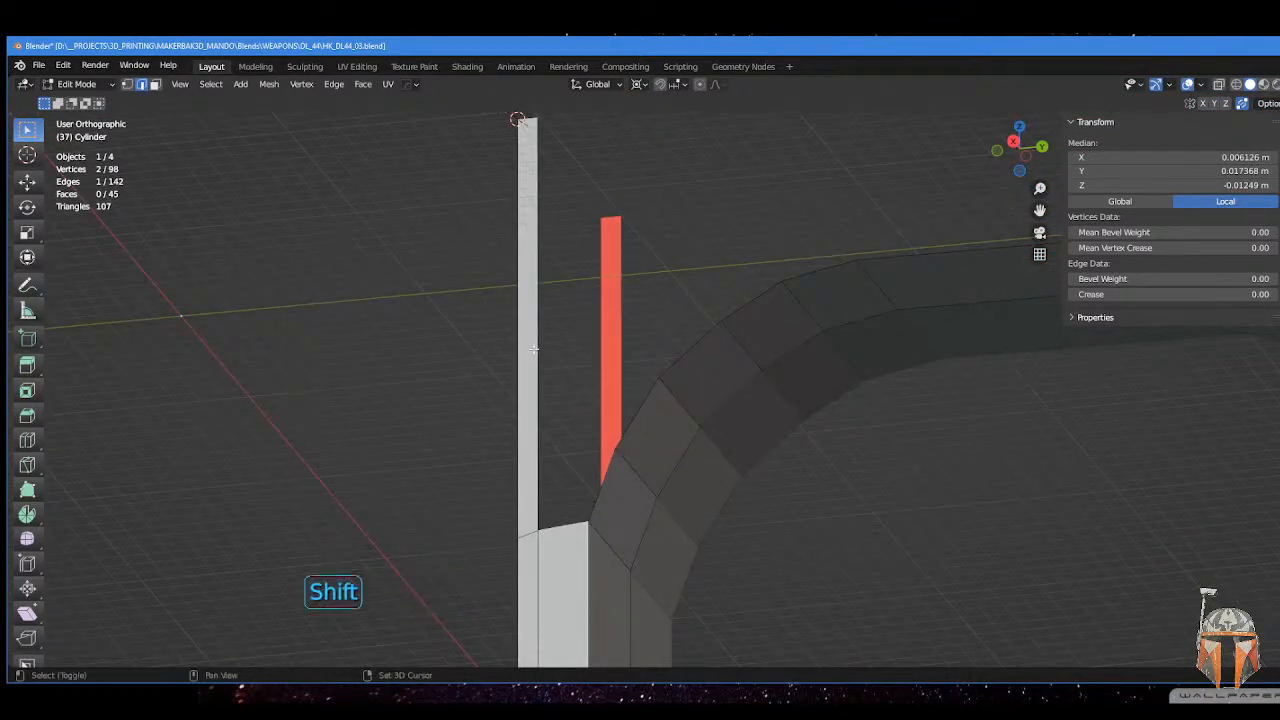
{"action": "middle_click_drag", "start_coordinate": [534, 349], "coordinate": [531, 396], "text": "shift"}
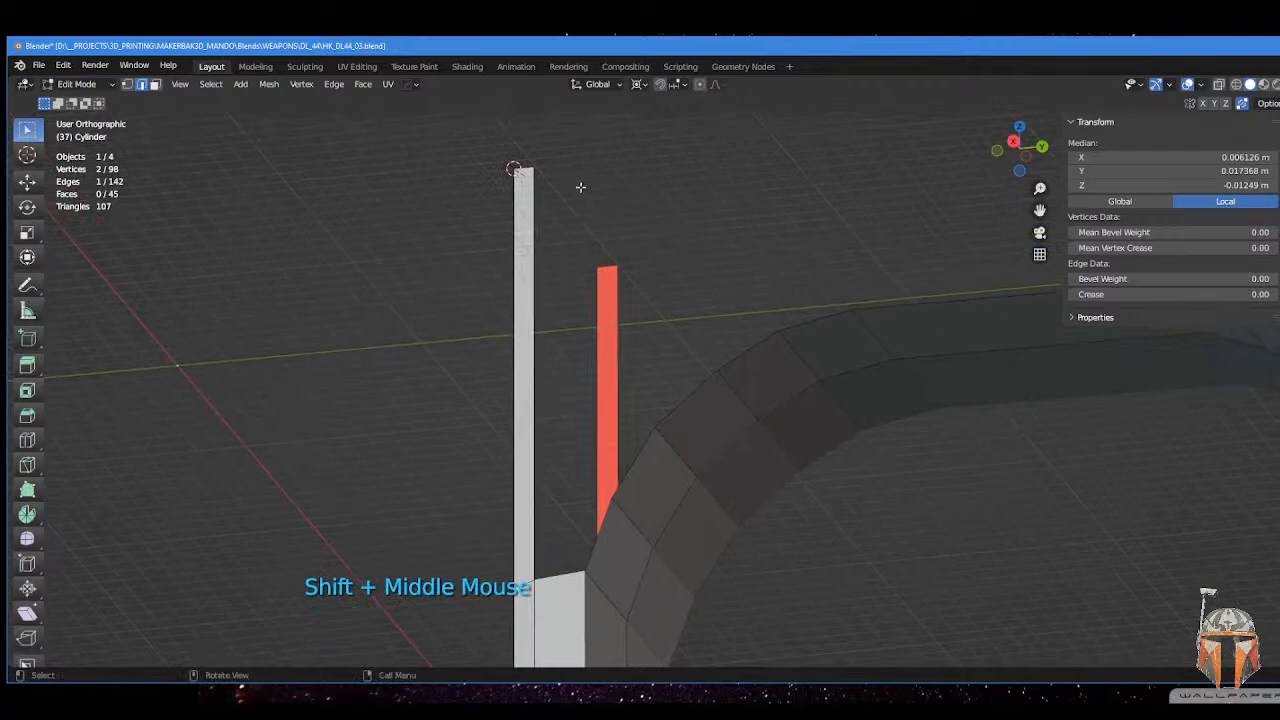
{"action": "key", "text": "Tab"}
{"action": "middle_click_drag", "start_coordinate": [922, 249], "coordinate": [668, 377], "text": "shift"}
{"action": "scroll", "coordinate": [646, 346], "scroll_direction": "down", "scroll_amount": 2}
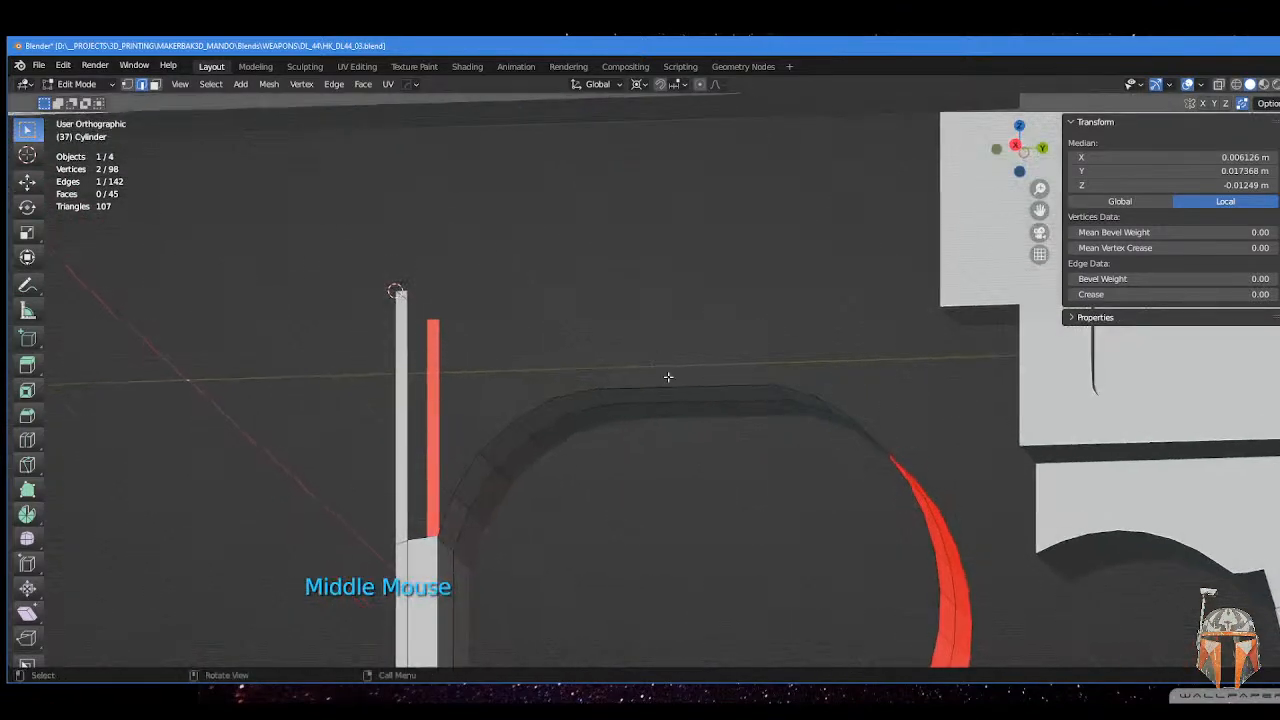
{"action": "left_click", "coordinate": [668, 282]}
{"action": "key", "text": "Tab"}
{"action": "middle_click_drag", "start_coordinate": [677, 291], "coordinate": [722, 280]}
{"action": "scroll", "coordinate": [749, 334], "scroll_direction": "down", "scroll_amount": 2}
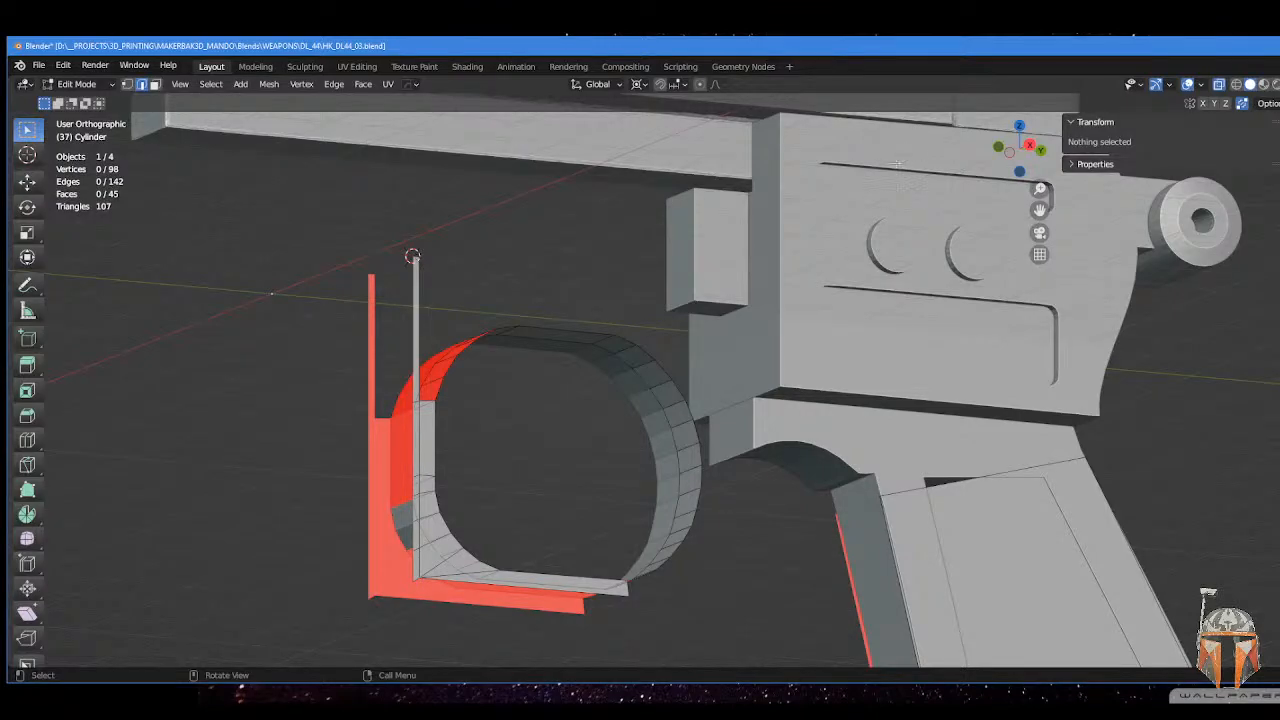
{"action": "middle_click_drag", "start_coordinate": [936, 443], "coordinate": [882, 363]}
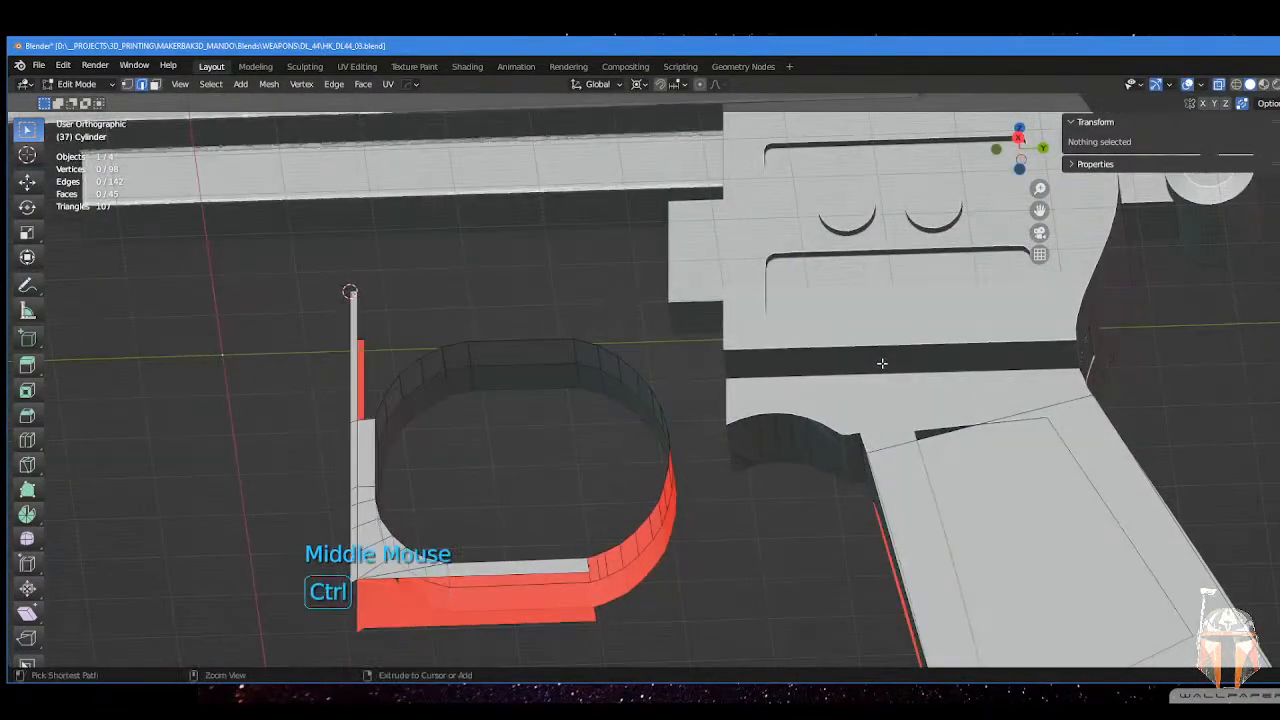
- Undo the face fill, loop cut, normals change and mesh cleanup, back to the extruded inner edge loop
{"action": "key", "text": "ctrl+z"}
{"action": "key", "text": "ctrl+z"}
{"action": "key", "text": "ctrl+z"}
{"action": "key", "text": "ctrl+z"}
{"action": "key", "text": "ctrl+z"}
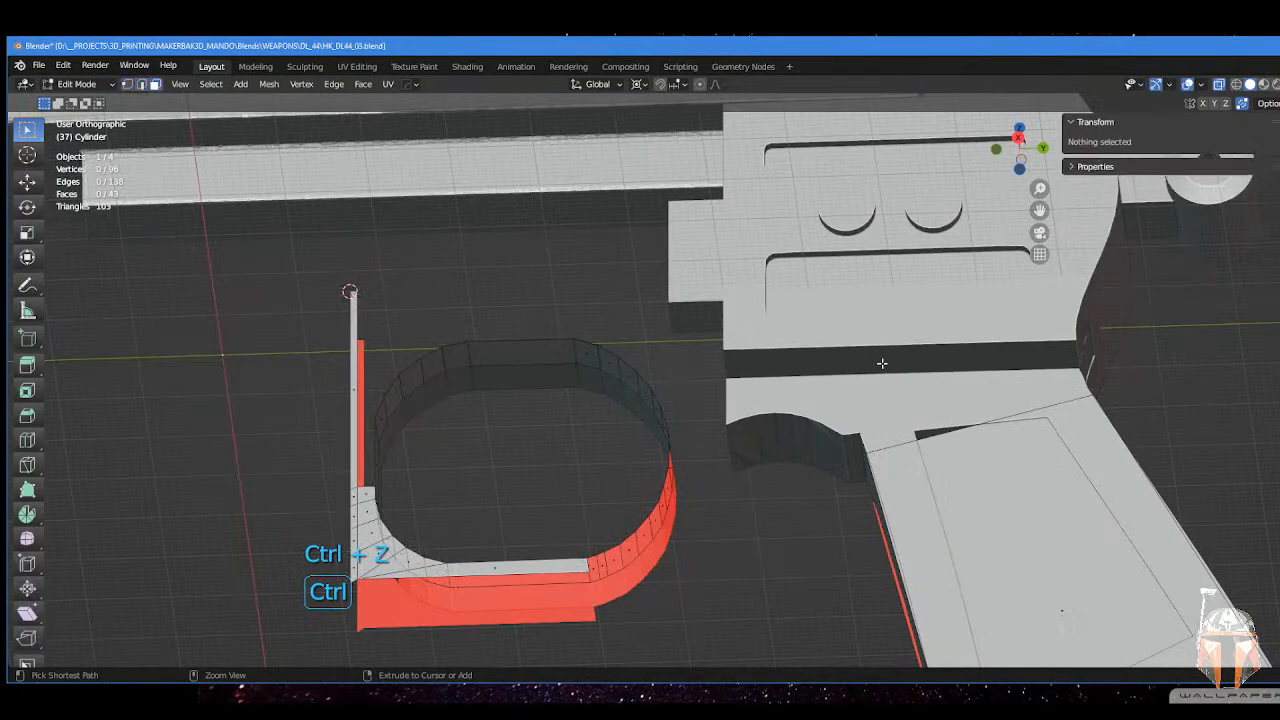
{"action": "key", "text": "ctrl+z"}
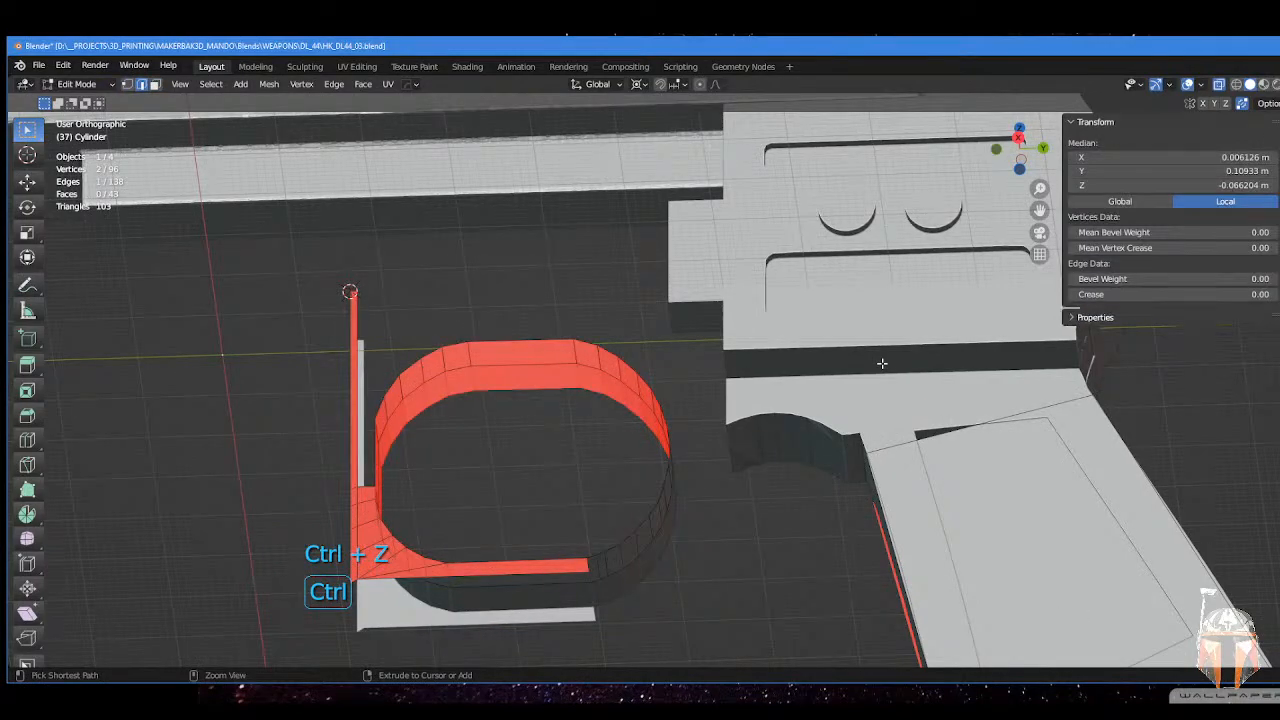
{"action": "key", "text": "ctrl+z"}
- Extrude the outer edge path from the arch before the grip to the guard's lower front corner along X to the mirror plane
{"action": "middle_click_drag", "start_coordinate": [880, 363], "coordinate": [814, 334]}
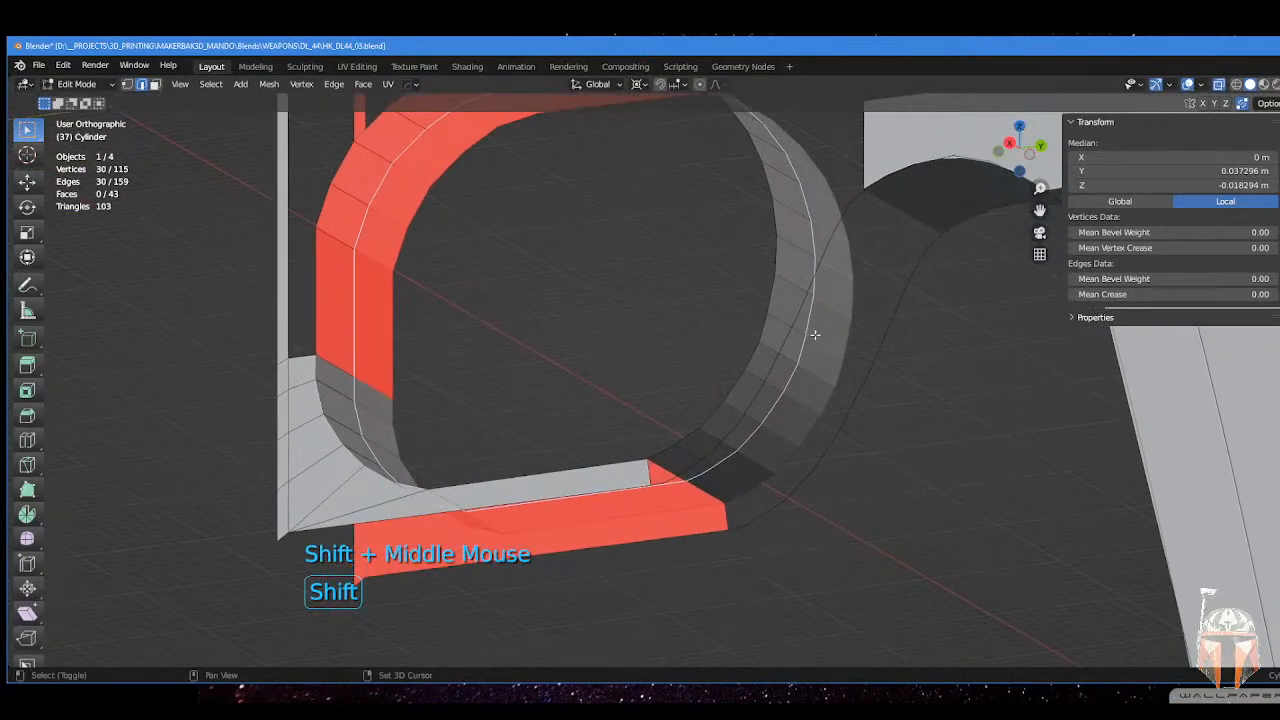
{"action": "left_click", "coordinate": [860, 190]}
{"action": "middle_click_drag", "start_coordinate": [860, 190], "coordinate": [848, 346], "text": "shift"}
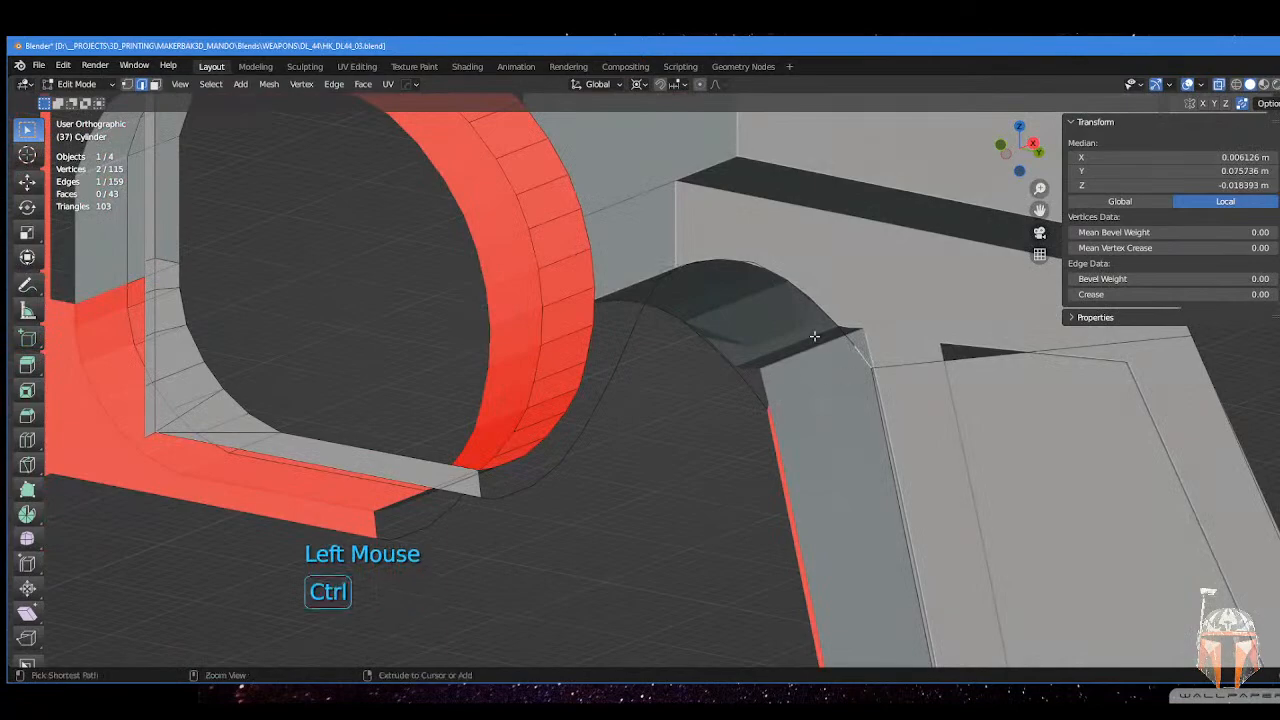
{"action": "left_click", "coordinate": [718, 261], "text": "ctrl"}
{"action": "middle_click_drag", "start_coordinate": [757, 277], "coordinate": [597, 366]}
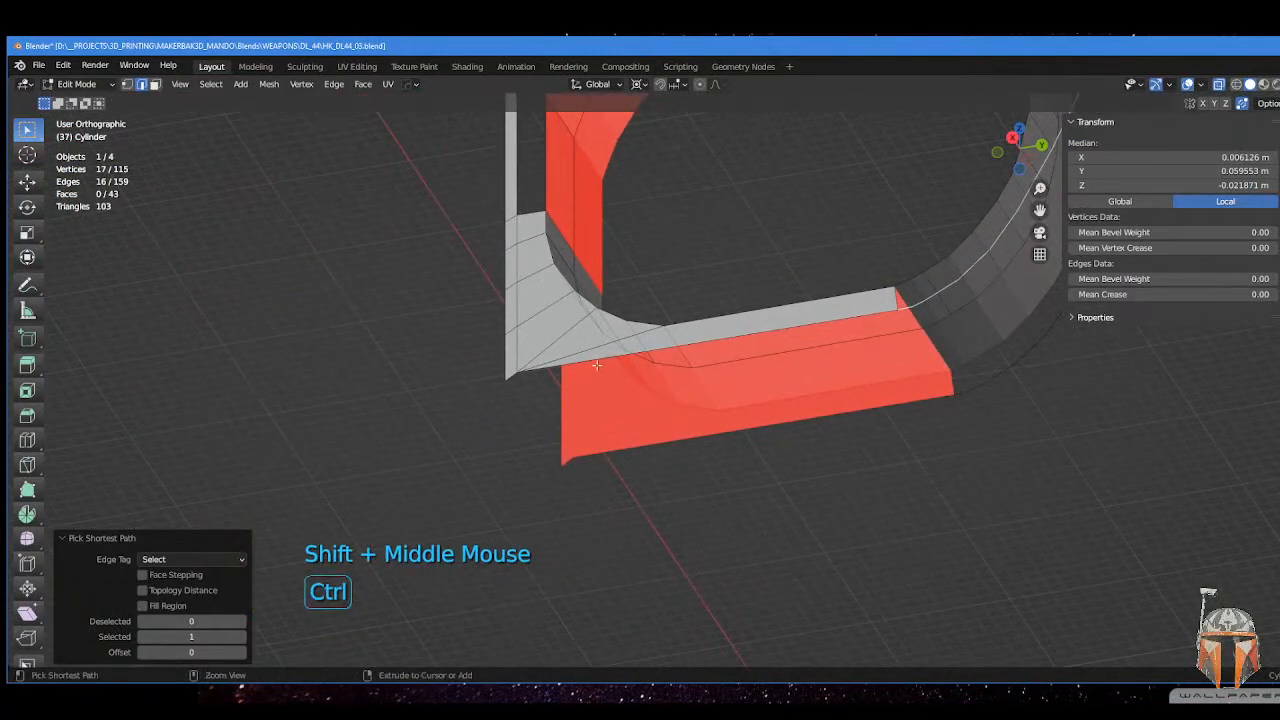
{"action": "left_click", "coordinate": [509, 374], "text": "ctrl"}
{"action": "middle_click_drag", "start_coordinate": [509, 374], "coordinate": [656, 336]}
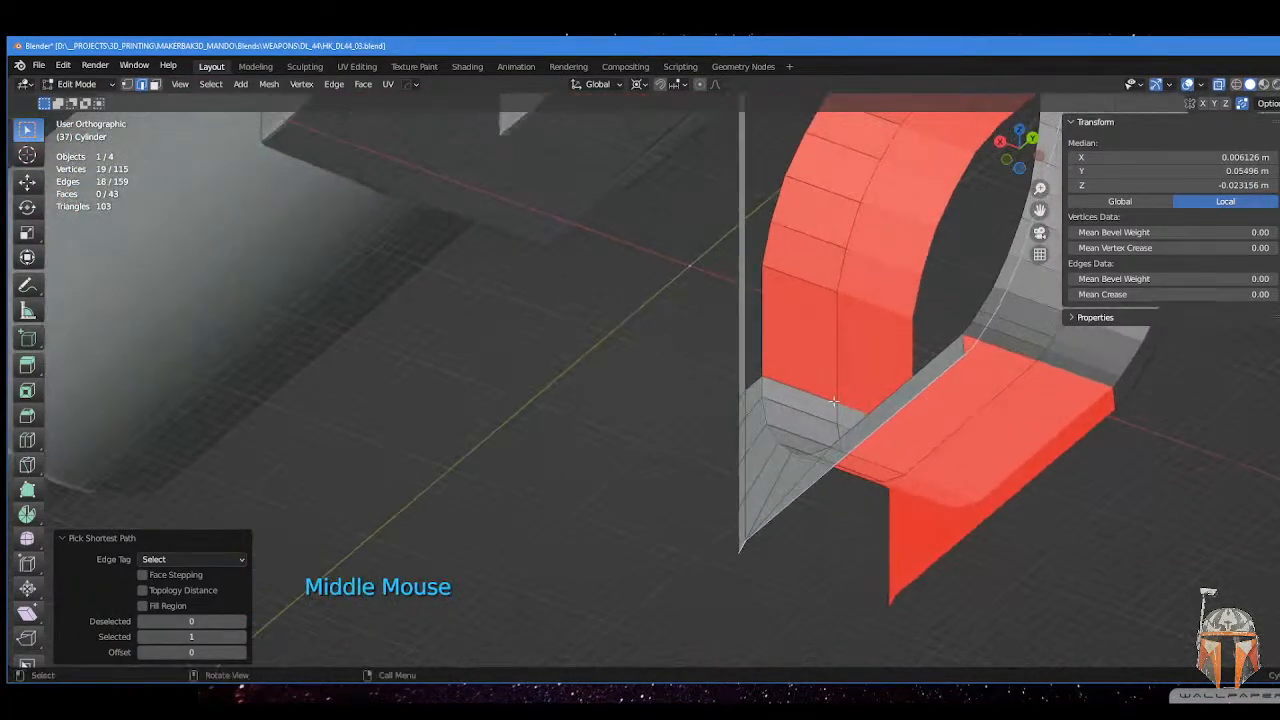
{"action": "key", "text": "e"}
{"action": "middle_click_drag", "start_coordinate": [963, 448], "coordinate": [837, 397]}
{"action": "scroll", "coordinate": [983, 394], "scroll_direction": "down", "scroll_amount": 3}
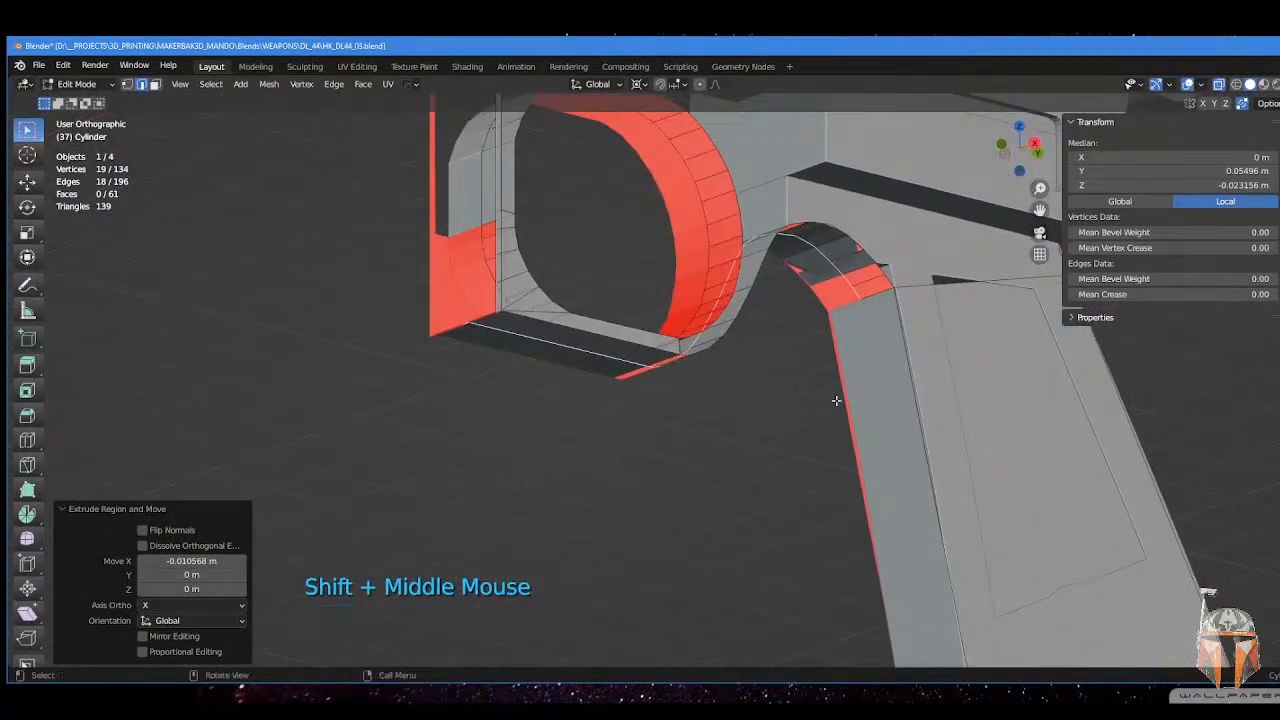
- Extrude the grip's outline edges, from its front edge around the rounded bottom and up the back, along X to the mirror plane
{"action": "scroll", "coordinate": [887, 331], "scroll_direction": "up", "scroll_amount": 2}
{"action": "left_click", "coordinate": [936, 426]}
{"action": "middle_click_drag", "start_coordinate": [955, 522], "coordinate": [926, 374], "text": "shift"}
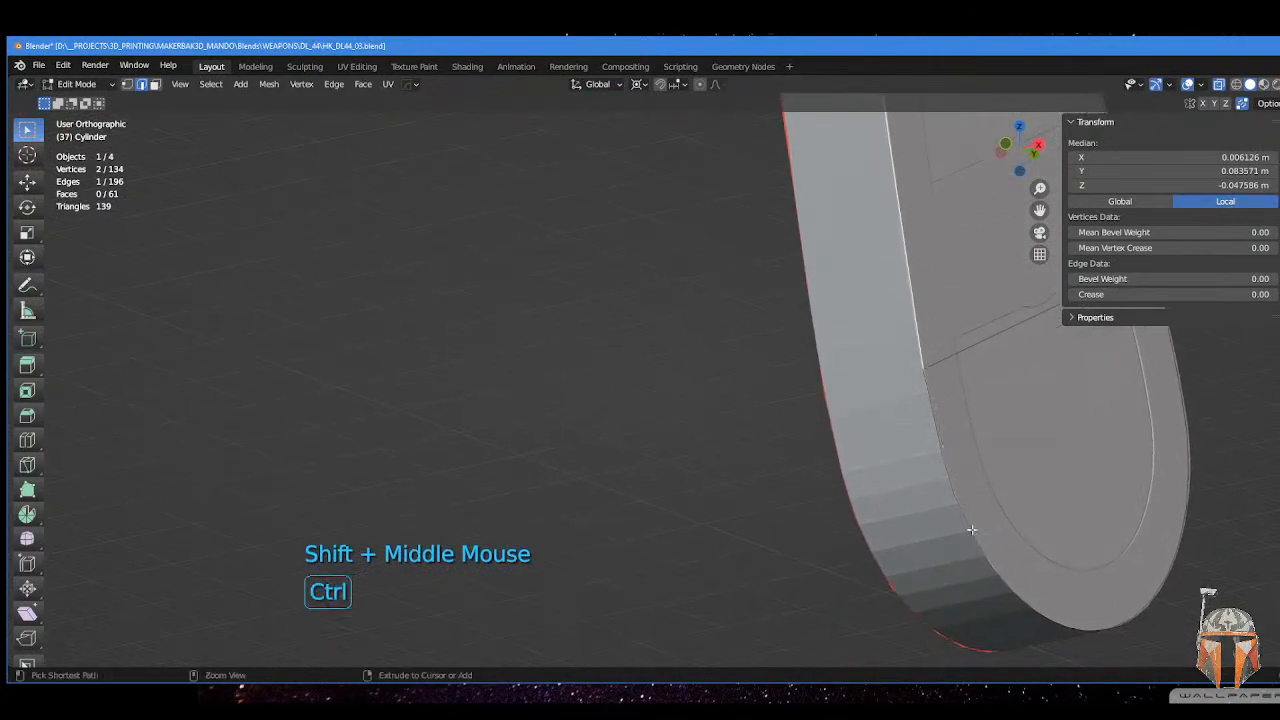
{"action": "left_click", "coordinate": [1026, 604], "text": "ctrl"}
{"action": "middle_click_drag", "start_coordinate": [1026, 604], "coordinate": [1099, 326]}
{"action": "scroll", "coordinate": [1020, 560], "scroll_direction": "down", "scroll_amount": 2}
{"action": "middle_click_drag", "start_coordinate": [948, 343], "coordinate": [869, 488], "text": "shift"}
{"action": "scroll", "coordinate": [836, 353], "scroll_direction": "up", "scroll_amount": 2}
{"action": "left_click", "coordinate": [852, 349], "text": "ctrl"}
{"action": "middle_click_drag", "start_coordinate": [852, 349], "coordinate": [768, 437], "text": "shift"}
{"action": "left_click", "coordinate": [756, 212], "text": "ctrl"}
{"action": "left_click", "coordinate": [795, 338], "text": "ctrl"}
{"action": "middle_click_drag", "start_coordinate": [795, 338], "coordinate": [930, 322]}
{"action": "key", "text": "e"}
{"action": "key", "text": "x"}
{"action": "left_click", "coordinate": [800, 350]}
{"action": "scroll", "coordinate": [930, 380], "scroll_direction": "down", "scroll_amount": 3}
{"action": "middle_click_drag", "start_coordinate": [414, 252], "coordinate": [797, 311], "text": "shift"}
{"action": "scroll", "coordinate": [458, 295], "scroll_direction": "up", "scroll_amount": 3}
{"action": "middle_click_drag", "start_coordinate": [531, 303], "coordinate": [355, 291]}
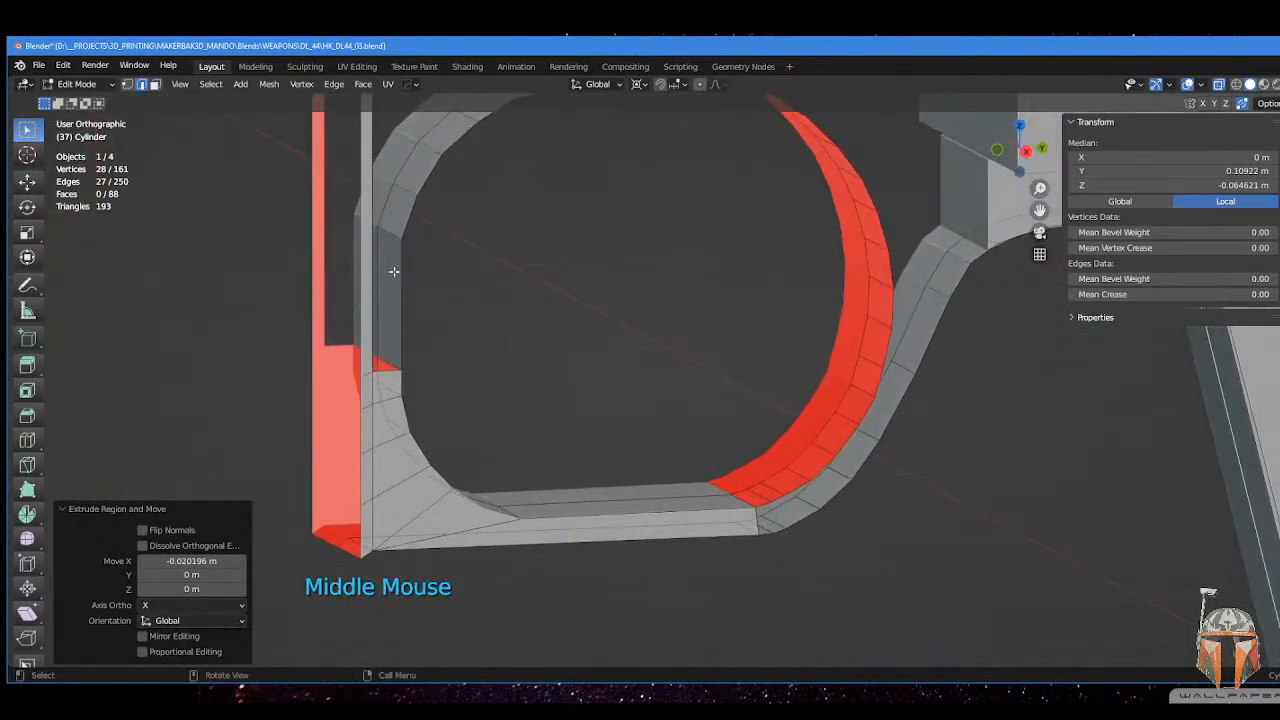
- Add a loop cut across the guard's vertical front strip, slid level with the inner ring's edge, and fill the face between strip and ring
{"action": "key", "text": "ctrl+r"}
{"action": "left_click", "coordinate": [352, 275]}
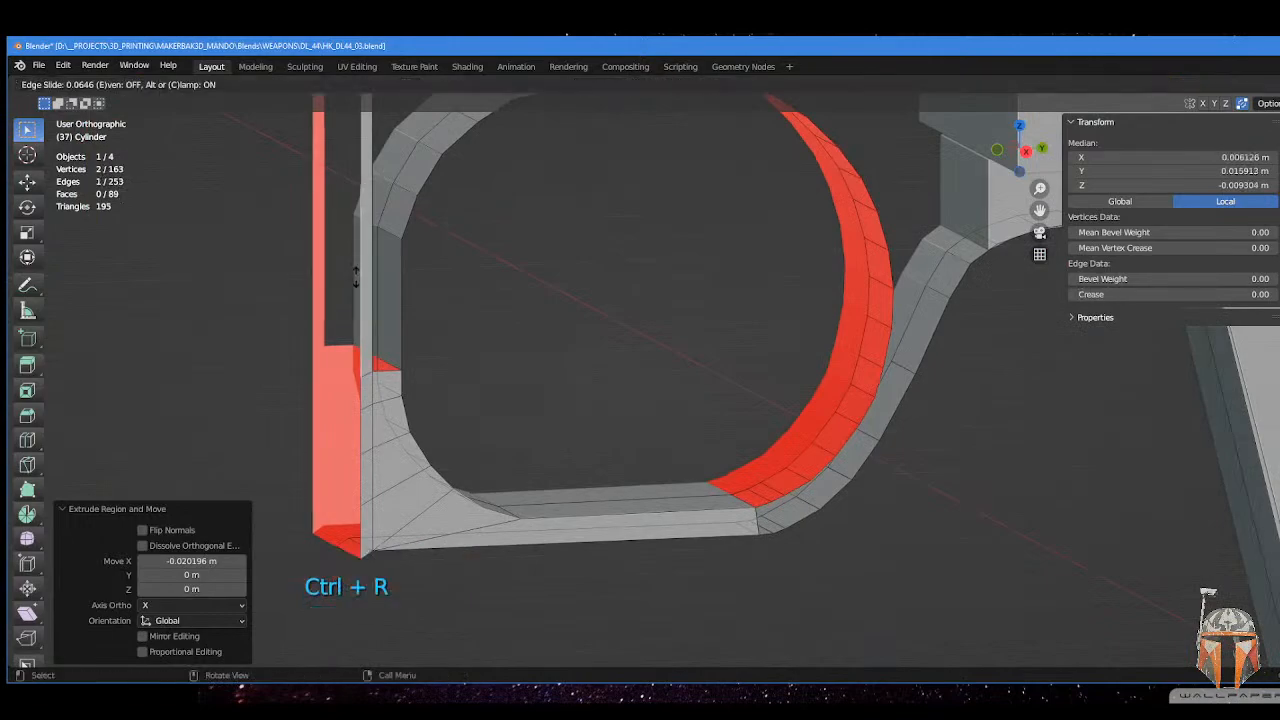
{"action": "left_click", "coordinate": [360, 330]}
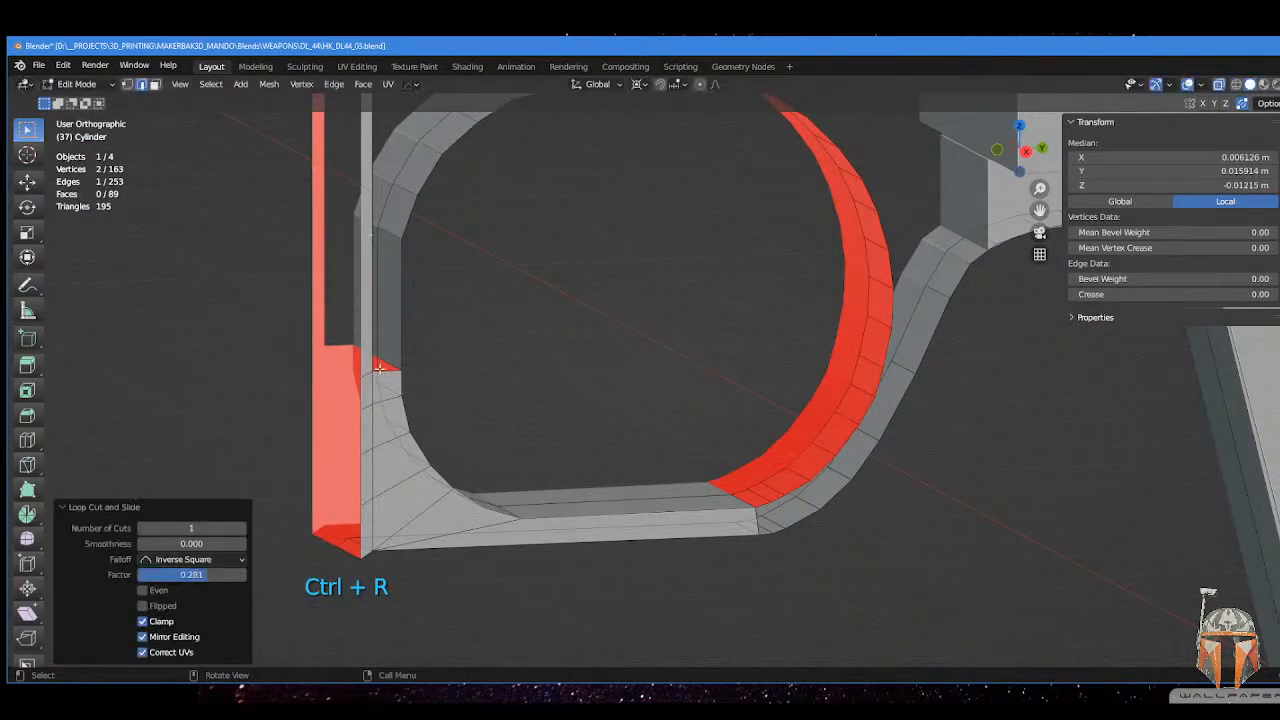
{"action": "left_click", "coordinate": [380, 368]}
{"action": "key", "text": "f"}
- Fill five side faces between the inner ring and the outer strip around the guard's lower rear curve
{"action": "middle_click_drag", "start_coordinate": [434, 269], "coordinate": [450, 363]}
{"action": "scroll", "coordinate": [520, 285], "scroll_direction": "down", "scroll_amount": 3}
{"action": "middle_click_drag", "start_coordinate": [573, 387], "coordinate": [572, 356], "text": "shift"}
{"action": "middle_click_drag", "start_coordinate": [572, 358], "coordinate": [586, 383]}
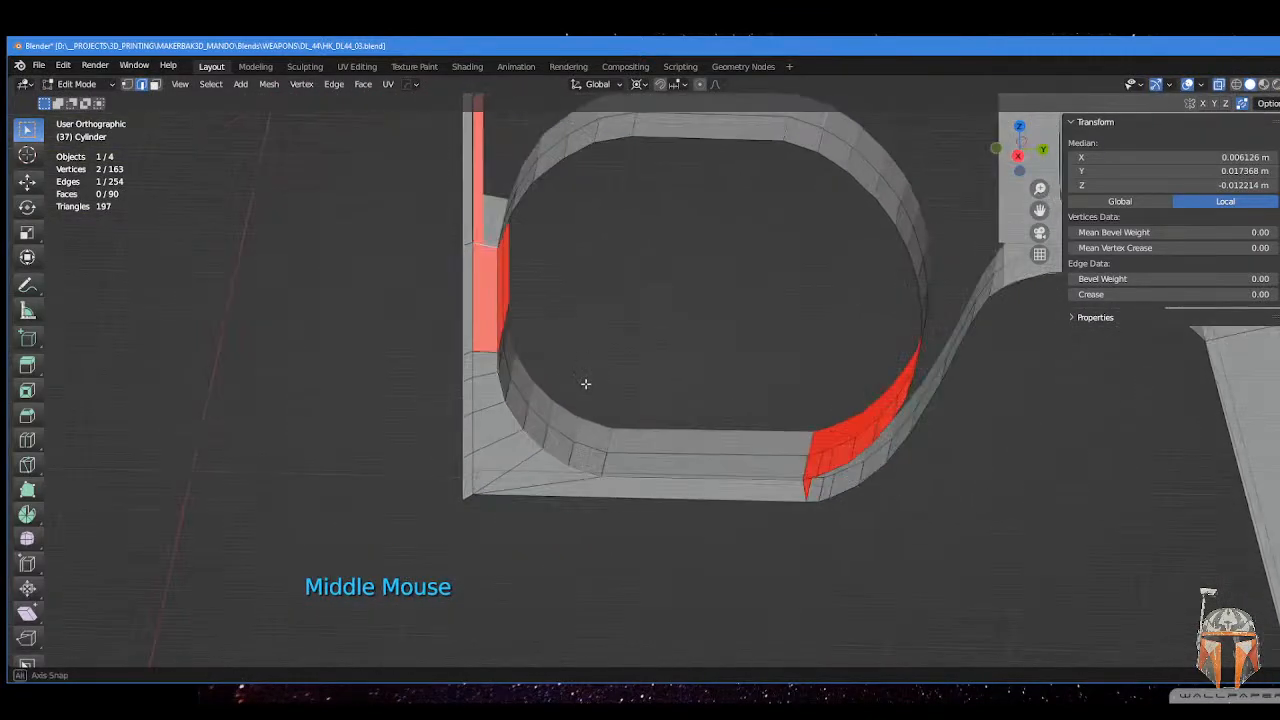
{"action": "middle_click_drag", "start_coordinate": [829, 400], "coordinate": [685, 392], "text": "shift"}
{"action": "scroll", "coordinate": [712, 469], "scroll_direction": "up", "scroll_amount": 1}
{"action": "middle_click_drag", "start_coordinate": [712, 469], "coordinate": [632, 392], "text": "shift"}
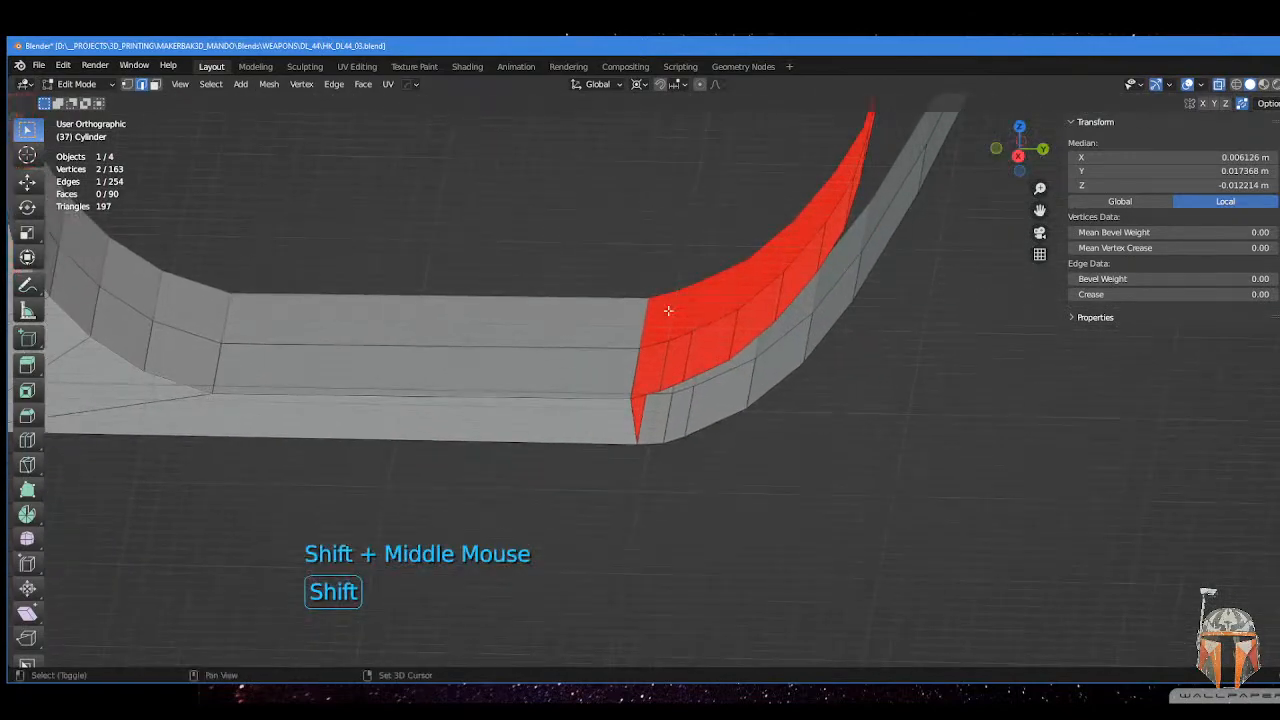
{"action": "left_click", "coordinate": [630, 410]}
{"action": "key", "text": "f"}
{"action": "key", "text": "f"}
{"action": "key", "text": "f"}
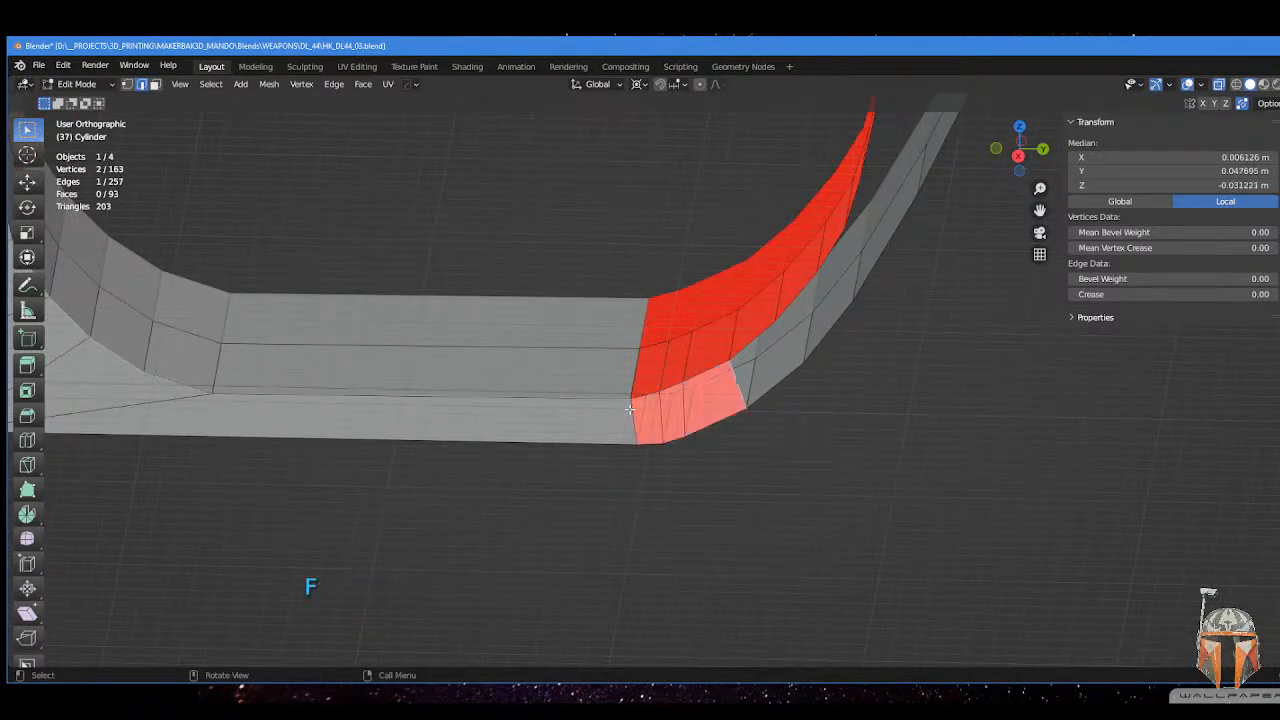
{"action": "middle_click_drag", "start_coordinate": [679, 386], "coordinate": [774, 295]}
{"action": "key", "text": "f"}
{"action": "key", "text": "f"}
{"action": "scroll", "coordinate": [720, 340], "scroll_direction": "down", "scroll_amount": 1}
- Add a centred loop cut to the outer strip just above the filled rear curve and fill the next side face up to it
{"action": "key", "text": "ctrl+r"}
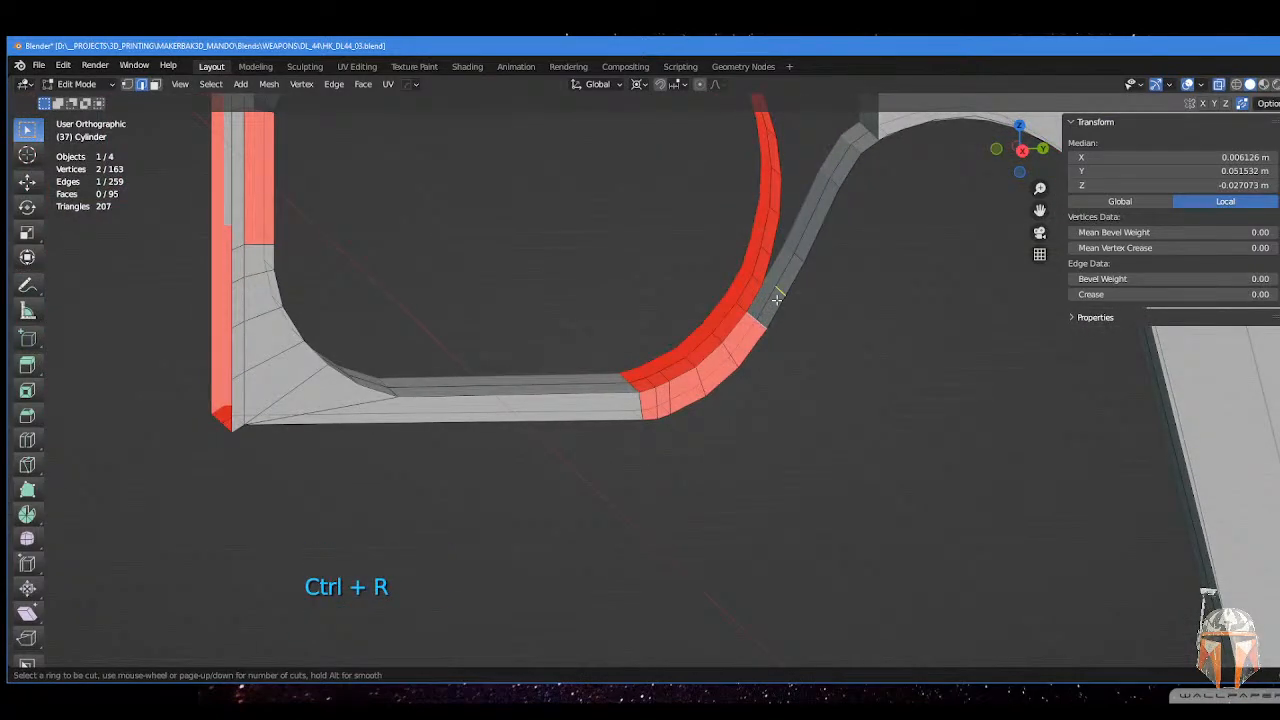
{"action": "left_click", "coordinate": [776, 299]}
{"action": "right_click", "coordinate": [776, 299]}
{"action": "left_click", "coordinate": [758, 330]}
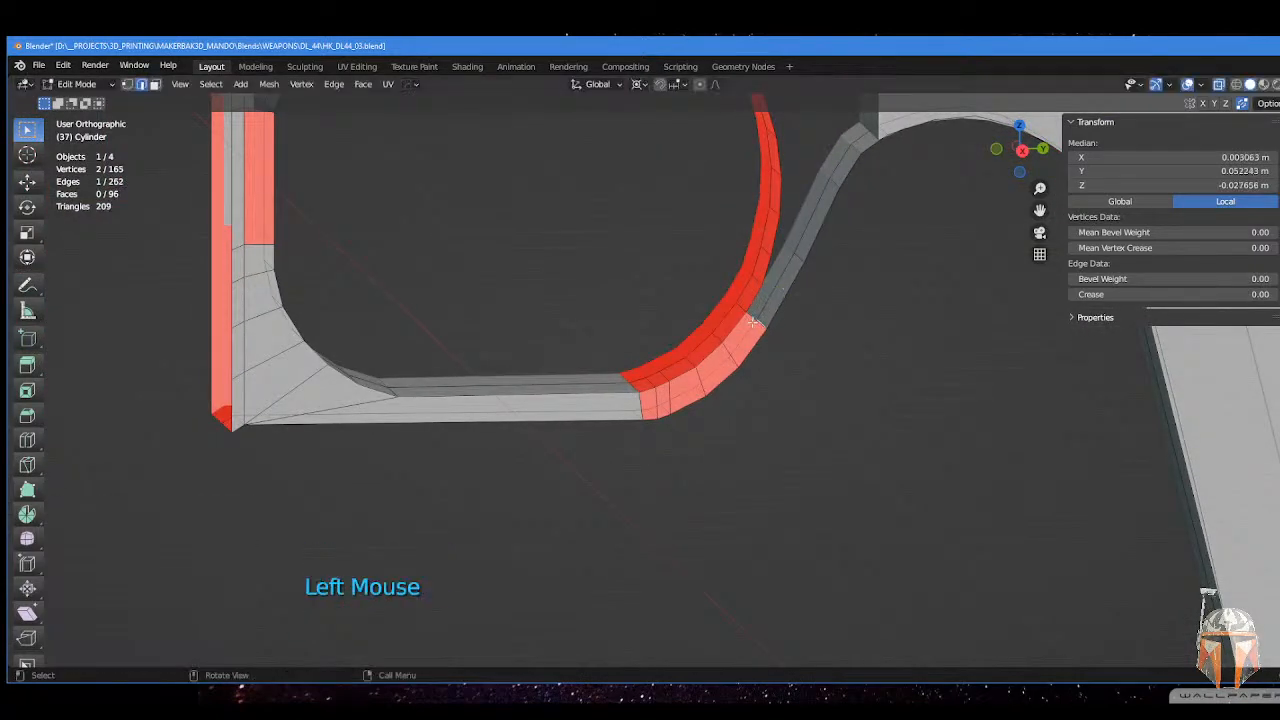
{"action": "key", "text": "f"}
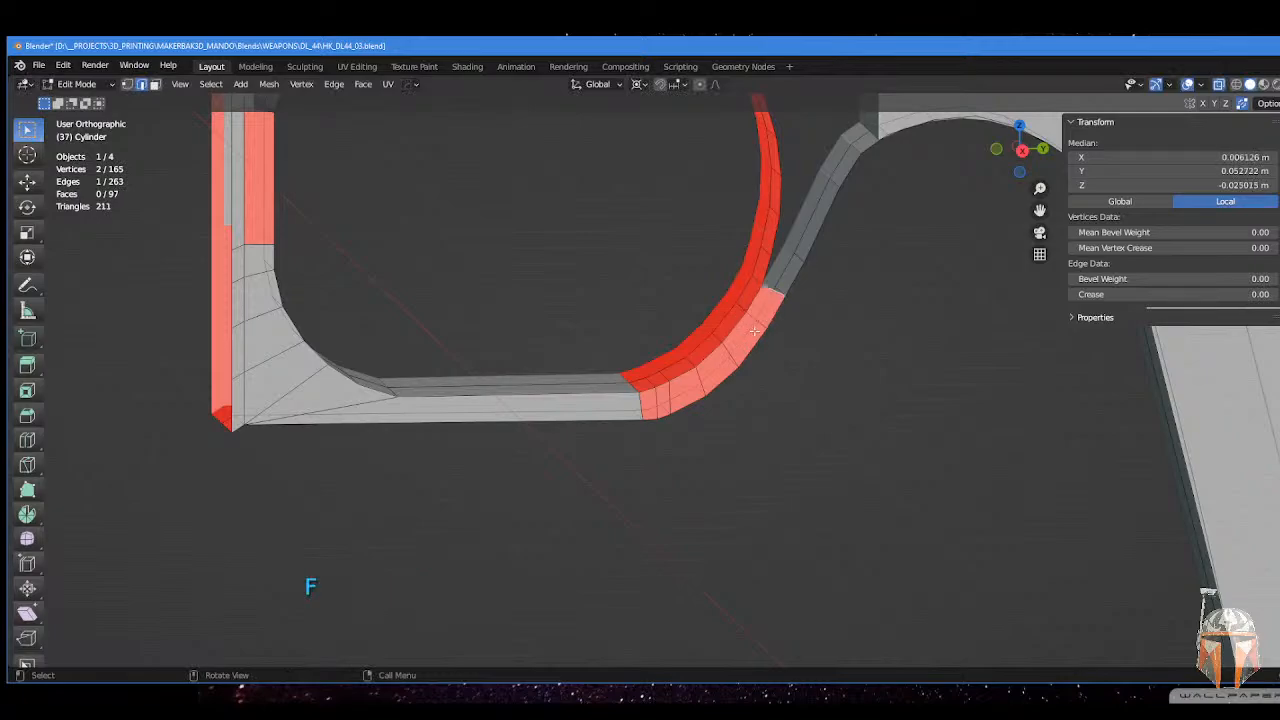
- Add another centred loop cut higher on the rear outer strip and fill the side faces up to the arch before the grip
{"action": "middle_click_drag", "start_coordinate": [800, 263], "coordinate": [771, 374], "text": "shift"}
{"action": "key", "text": "ctrl+r"}
{"action": "left_click", "coordinate": [752, 395]}
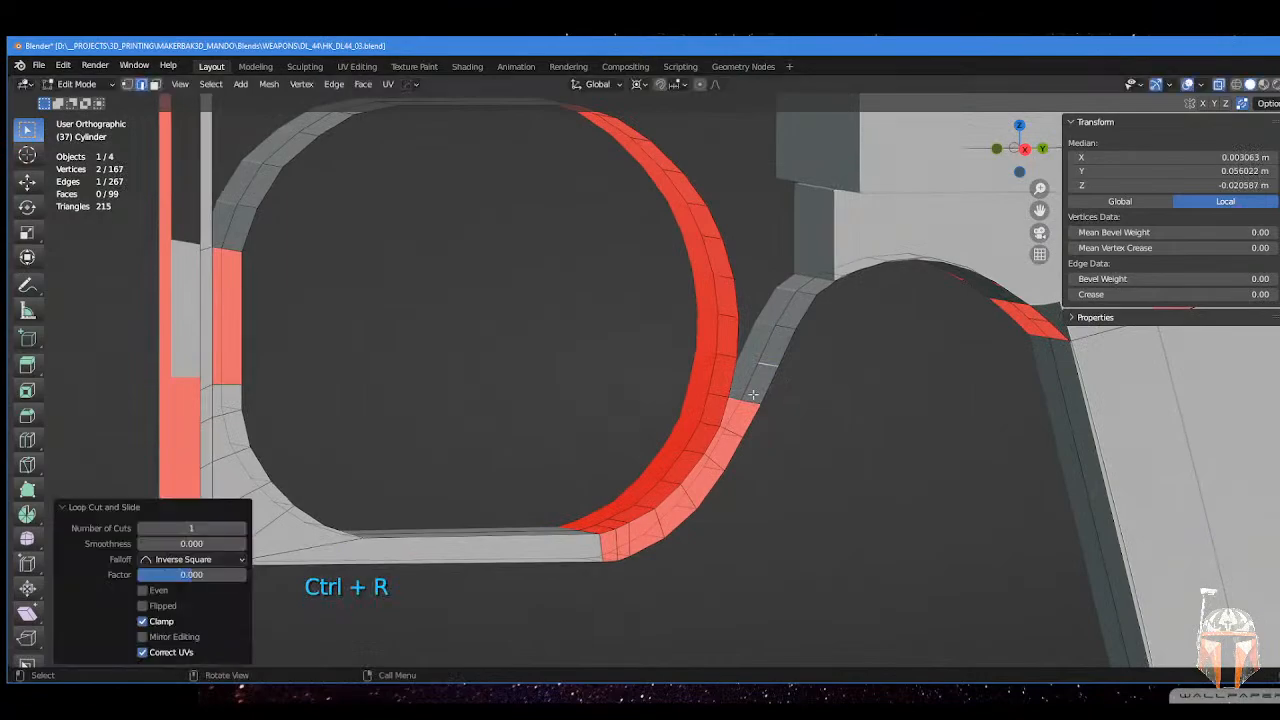
{"action": "left_click", "coordinate": [745, 402]}
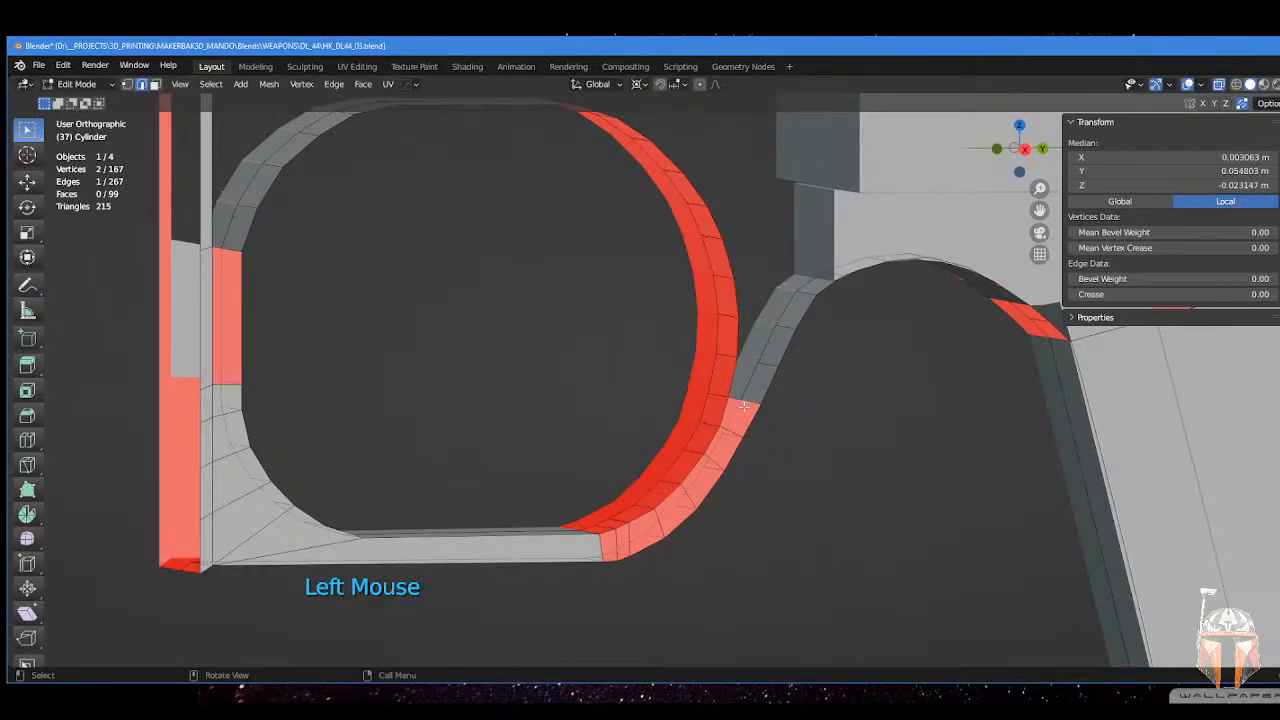
{"action": "middle_click_drag", "start_coordinate": [743, 405], "coordinate": [660, 385]}
{"action": "key", "text": "f"}
{"action": "key", "text": "f"}
{"action": "key", "text": "f"}
{"action": "scroll", "coordinate": [735, 398], "scroll_direction": "down", "scroll_amount": 2}
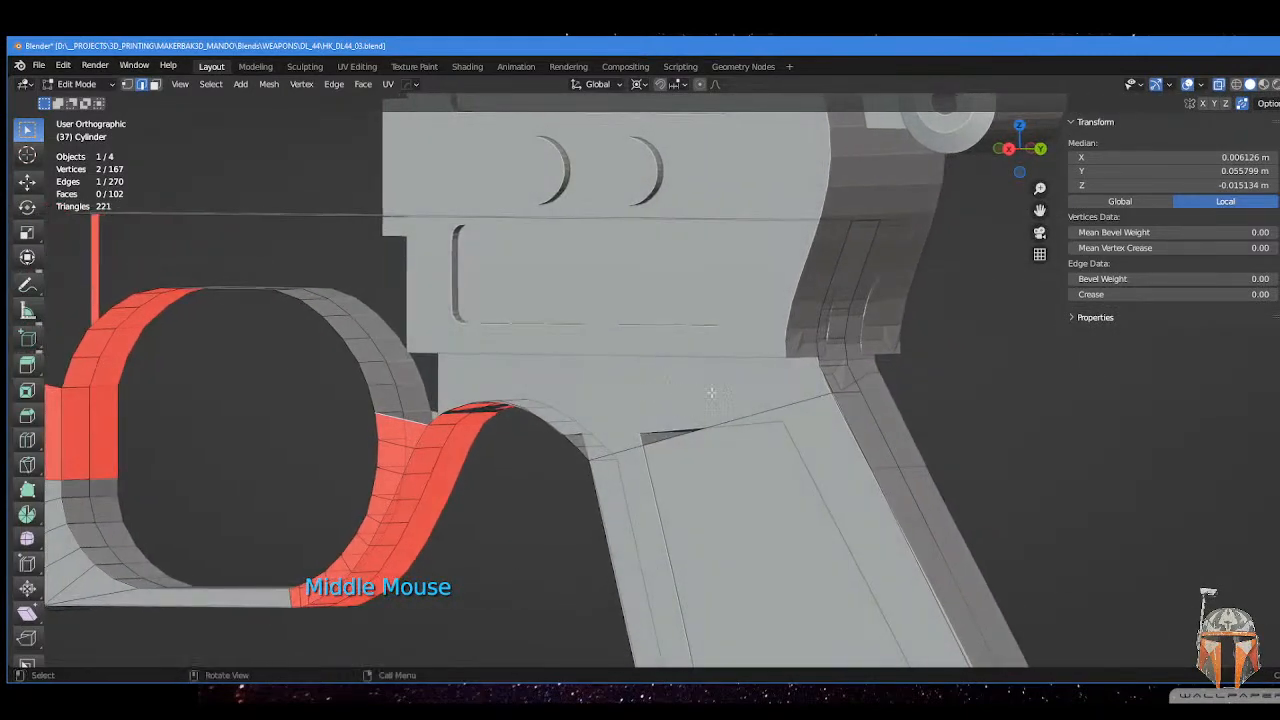
- Fill a long face between the ring's rear edge and the grip's upper back edge, and delete that face
{"action": "key", "text": "shift"}
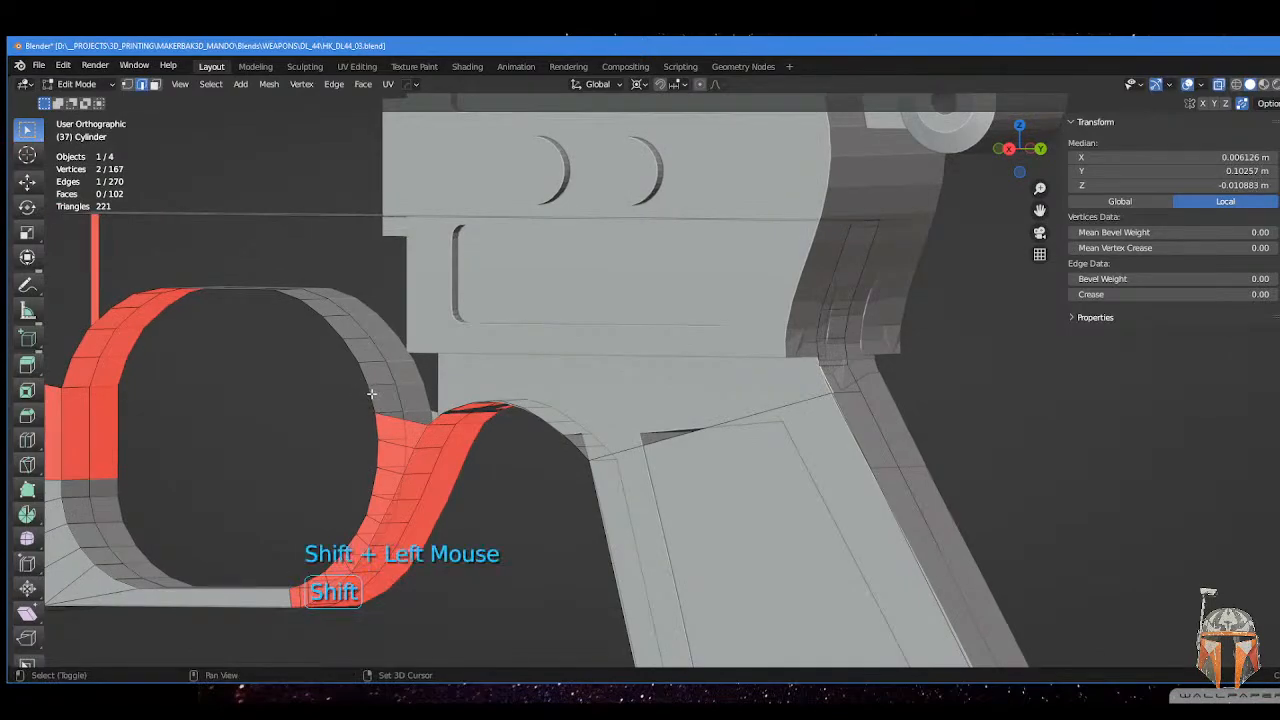
{"action": "middle_click_drag", "start_coordinate": [405, 388], "coordinate": [725, 392]}
{"action": "key", "text": "f"}
{"action": "scroll", "coordinate": [412, 392], "scroll_direction": "up", "scroll_amount": 2}
{"action": "scroll", "coordinate": [490, 362], "scroll_direction": "up", "scroll_amount": 2}
{"action": "scroll", "coordinate": [572, 361], "scroll_direction": "down", "scroll_amount": 2}
{"action": "scroll", "coordinate": [552, 361], "scroll_direction": "down", "scroll_amount": 2}
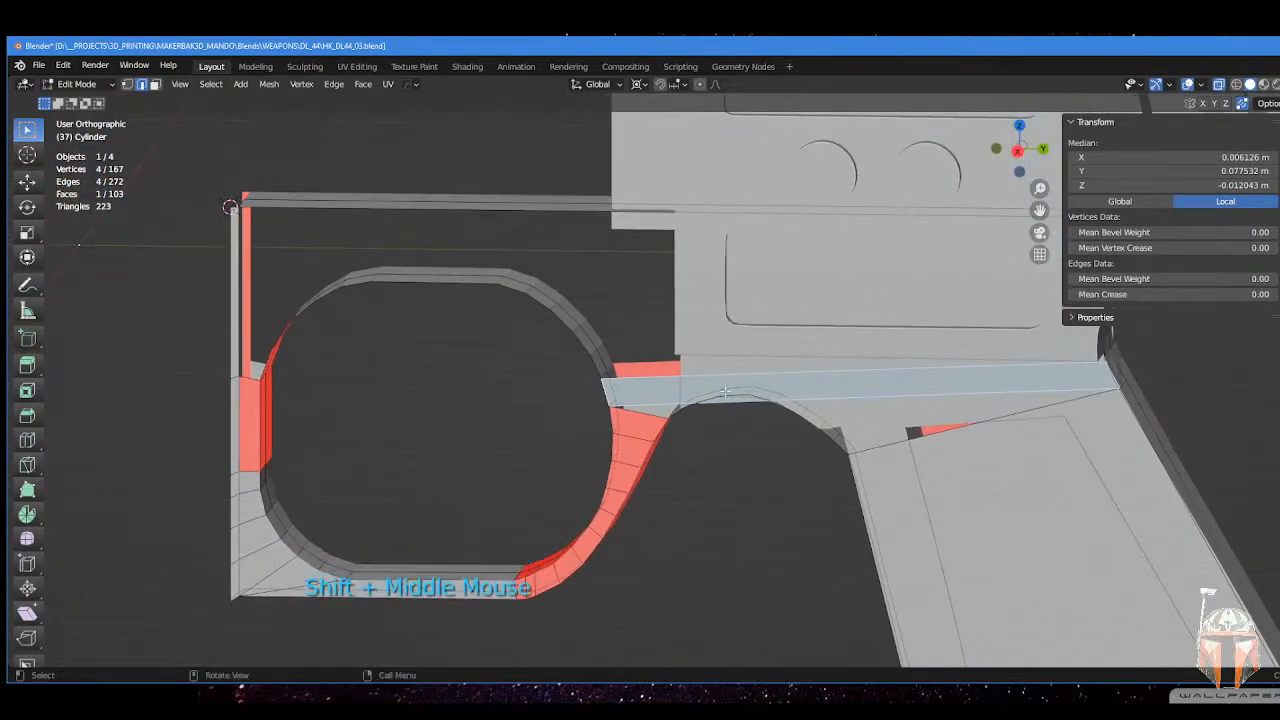
{"action": "key", "text": "x"}
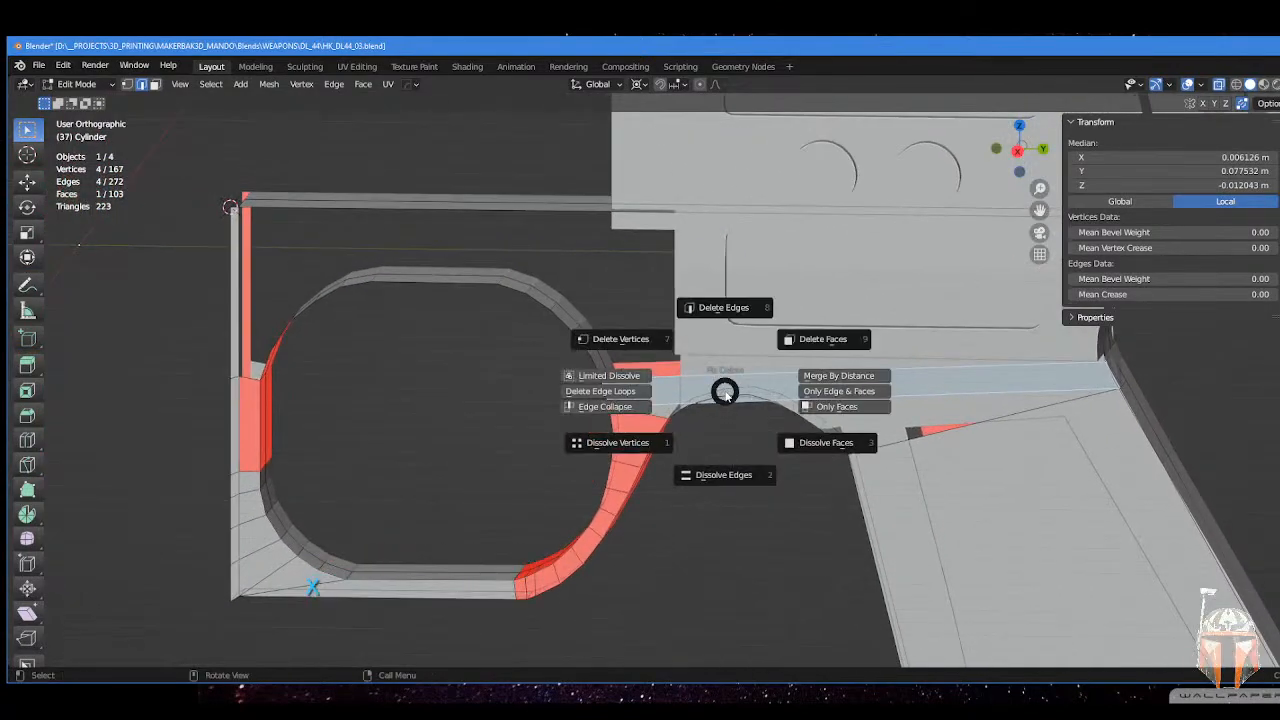
{"action": "left_click", "coordinate": [827, 341]}
- Fill two side faces between the grip's top edge and the arch, and run the mesh Clean Up with non-manifold selection
{"action": "middle_click_drag", "start_coordinate": [827, 341], "coordinate": [666, 441]}
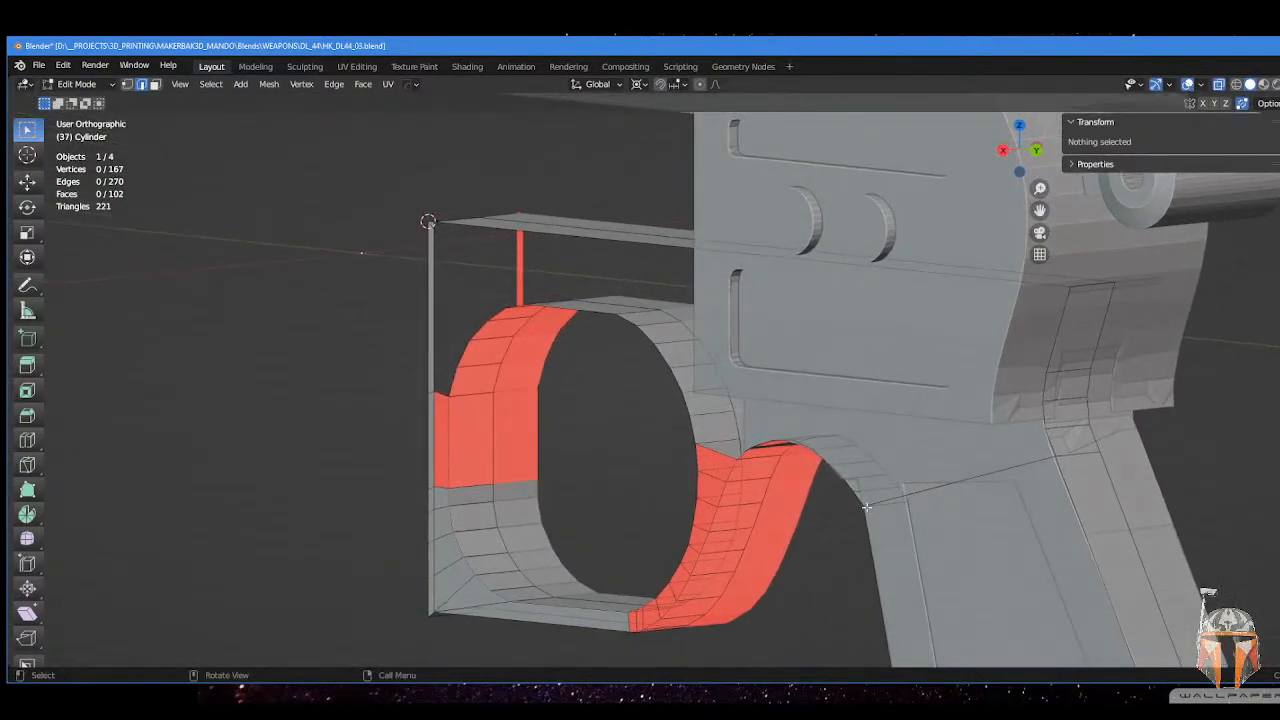
{"action": "key", "text": "Tab"}
{"action": "left_click", "coordinate": [896, 490]}
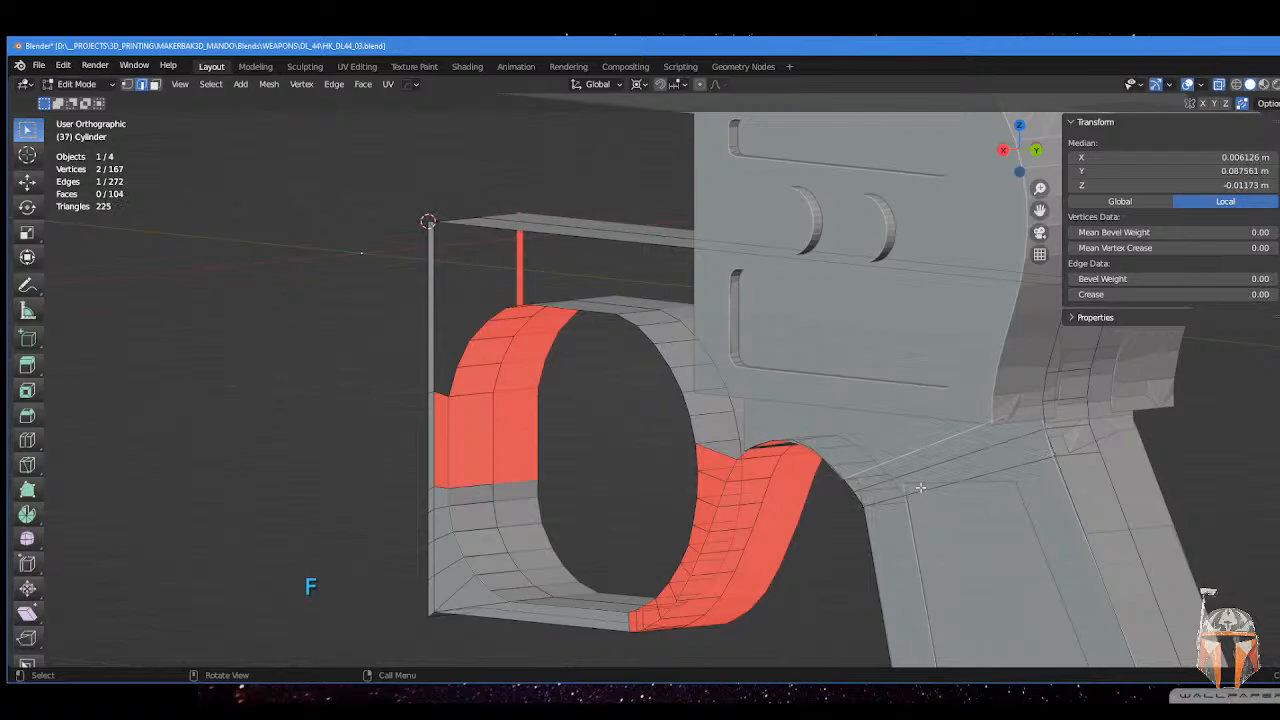
{"action": "middle_click_drag", "start_coordinate": [920, 487], "coordinate": [581, 327]}
{"action": "key", "text": "3"}
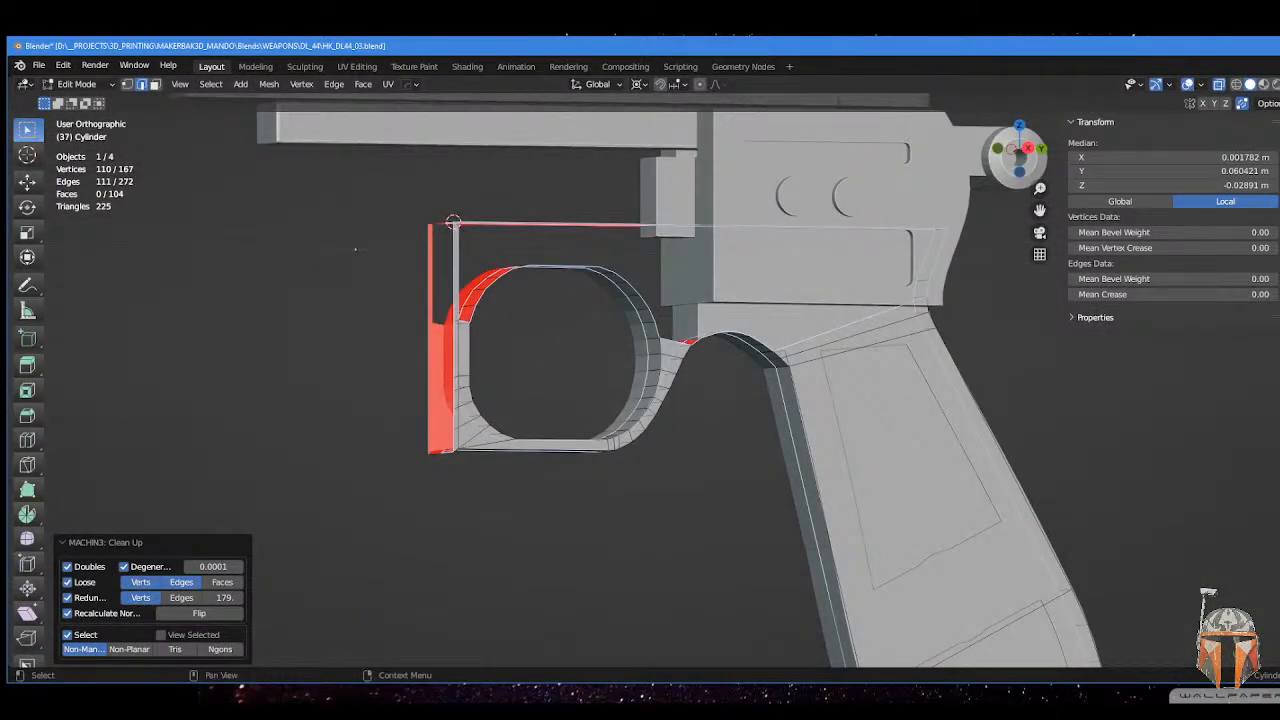
- Hide the other blaster objects so that only the trigger guard and grip mesh stays in view
{"action": "left_click", "coordinate": [967, 313]}
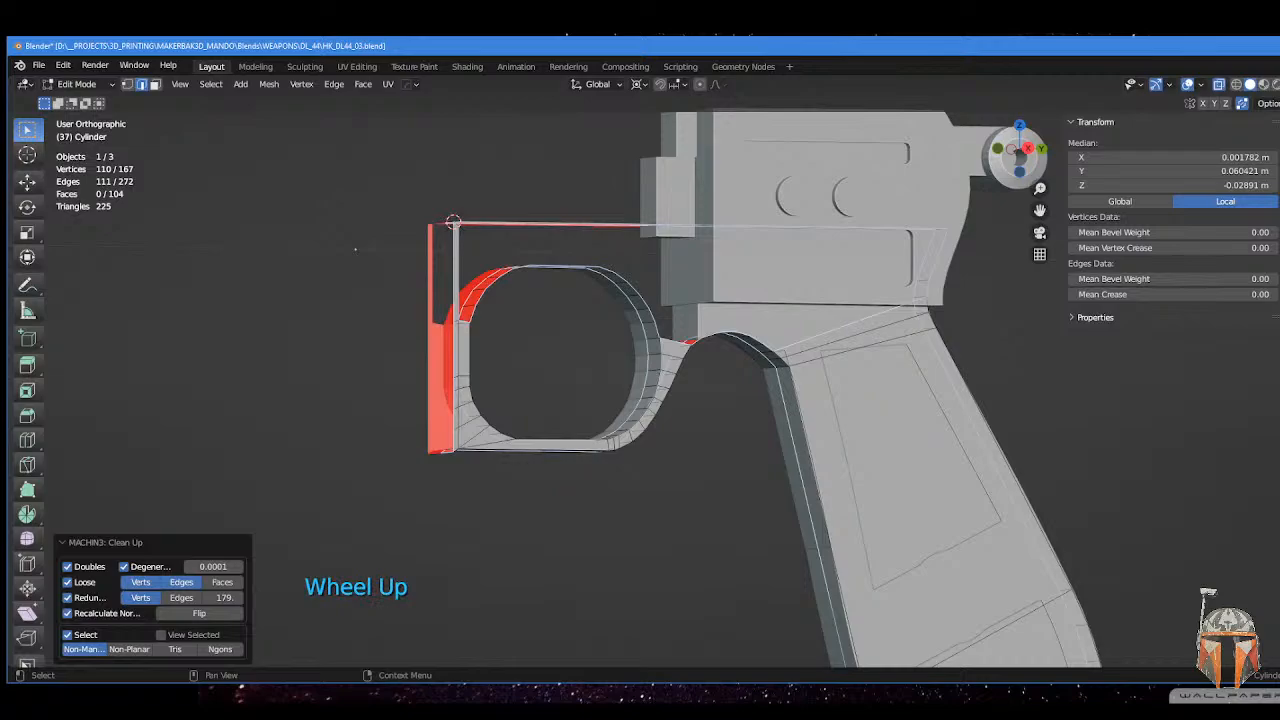
{"action": "left_click", "coordinate": [355, 248]}
{"action": "middle_click_drag", "start_coordinate": [352, 243], "coordinate": [393, 308]}
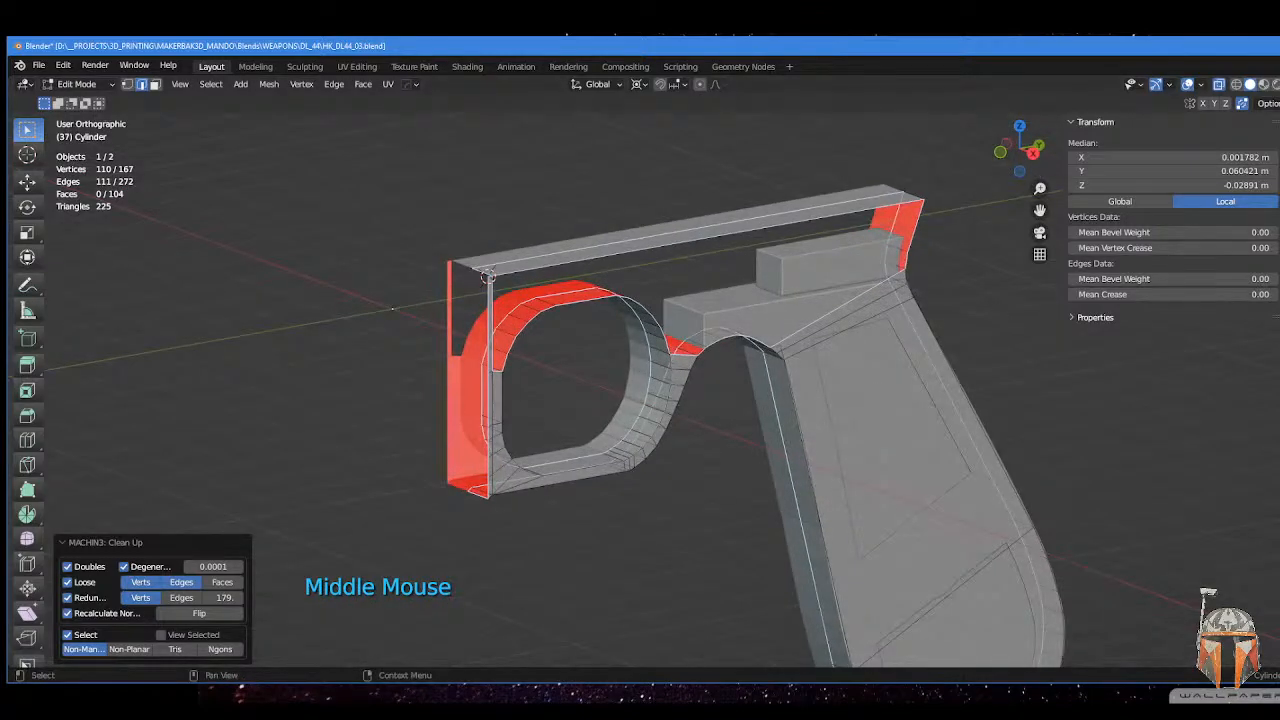
{"action": "left_click", "coordinate": [1279, 210]}
- Add two loop cuts to the long upper bar's underside, slid in line with both ends of the ring's flat top edge
{"action": "middle_click_drag", "start_coordinate": [950, 282], "coordinate": [822, 332]}
{"action": "scroll", "coordinate": [826, 394], "scroll_direction": "down", "scroll_amount": 2}
{"action": "middle_click_drag", "start_coordinate": [845, 560], "coordinate": [553, 378]}
{"action": "scroll", "coordinate": [800, 300], "scroll_direction": "up", "scroll_amount": 3}
{"action": "scroll", "coordinate": [561, 364], "scroll_direction": "up", "scroll_amount": 3}
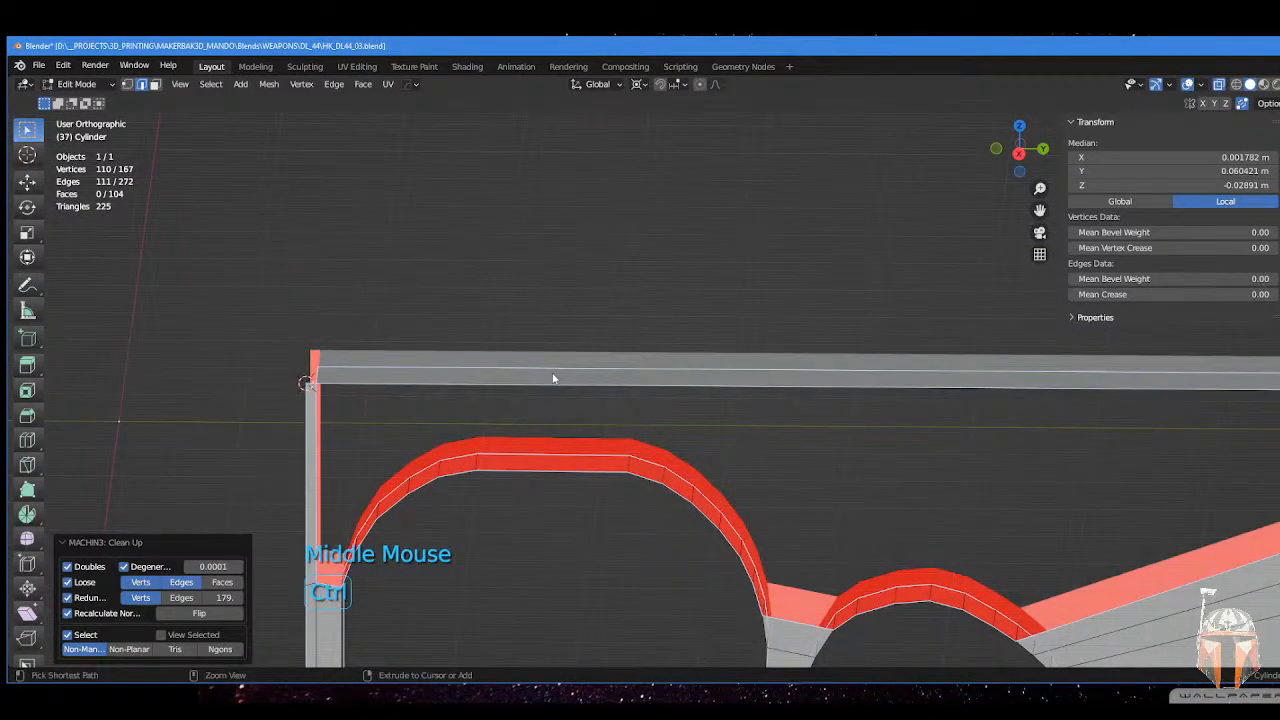
{"action": "key", "text": "ctrl+r"}
{"action": "left_click", "coordinate": [553, 378]}
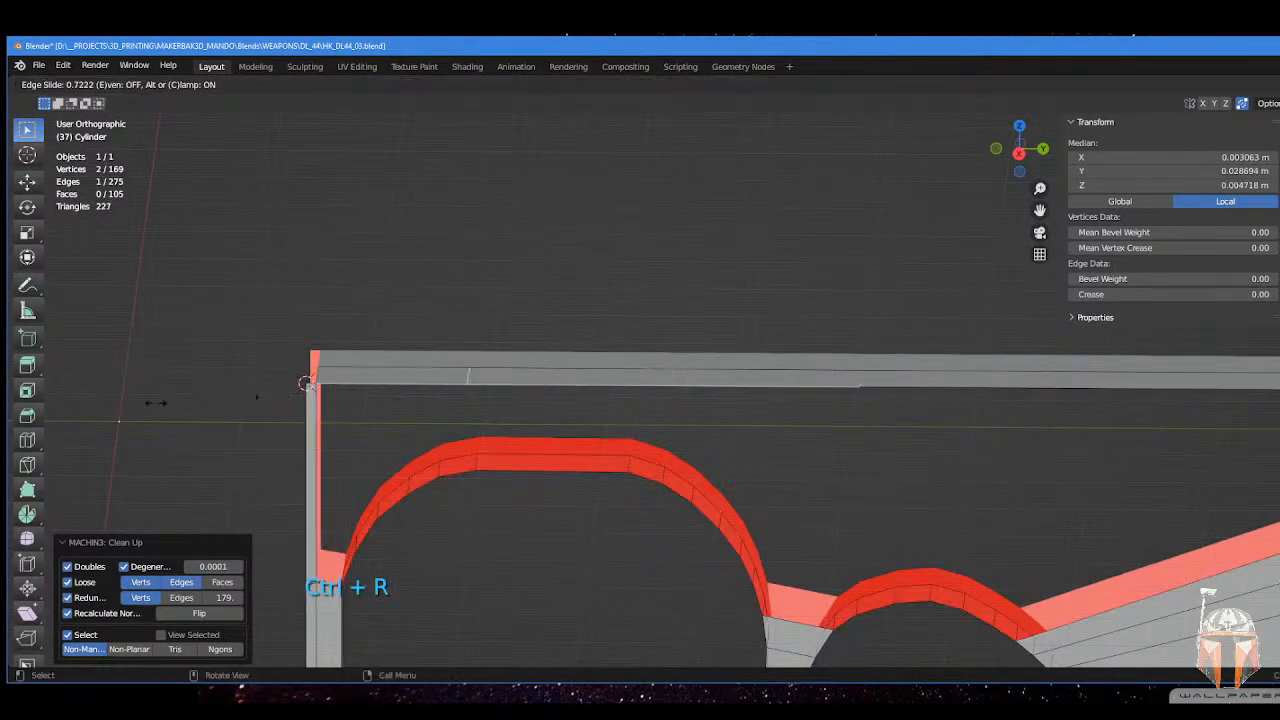
{"action": "left_click", "coordinate": [223, 410]}
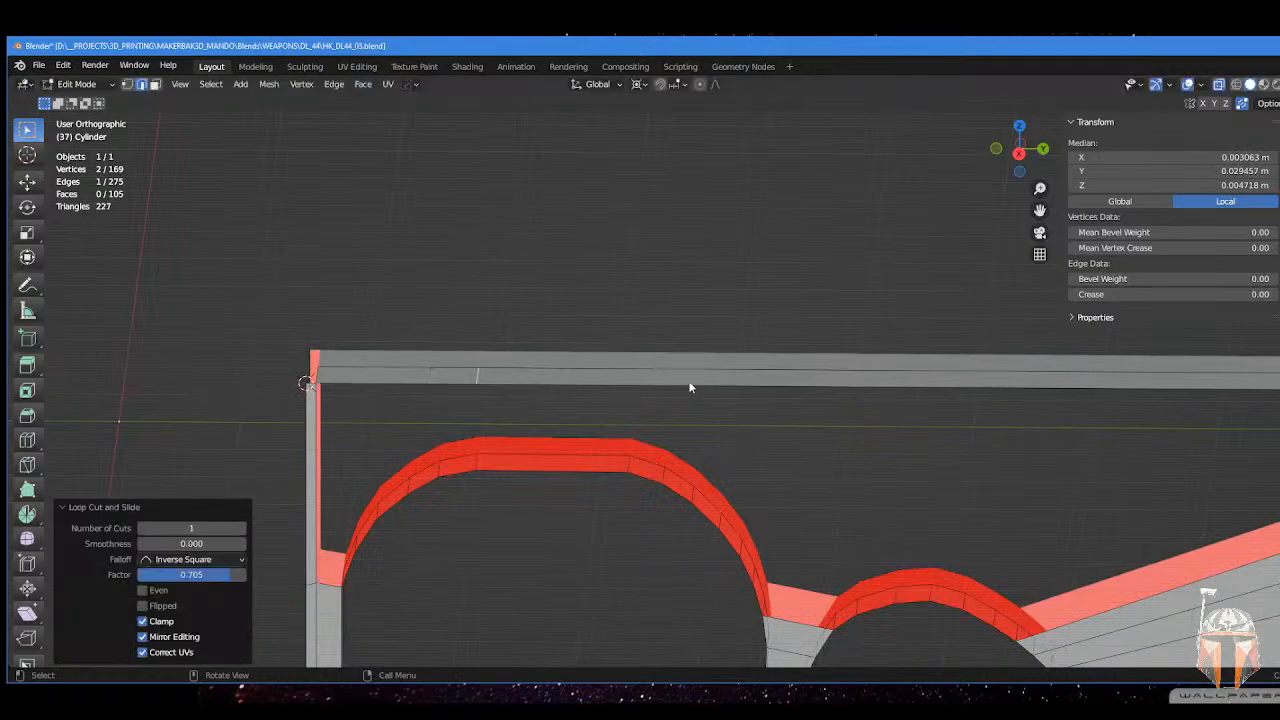
{"action": "key", "text": "ctrl+r"}
{"action": "left_click", "coordinate": [652, 378]}
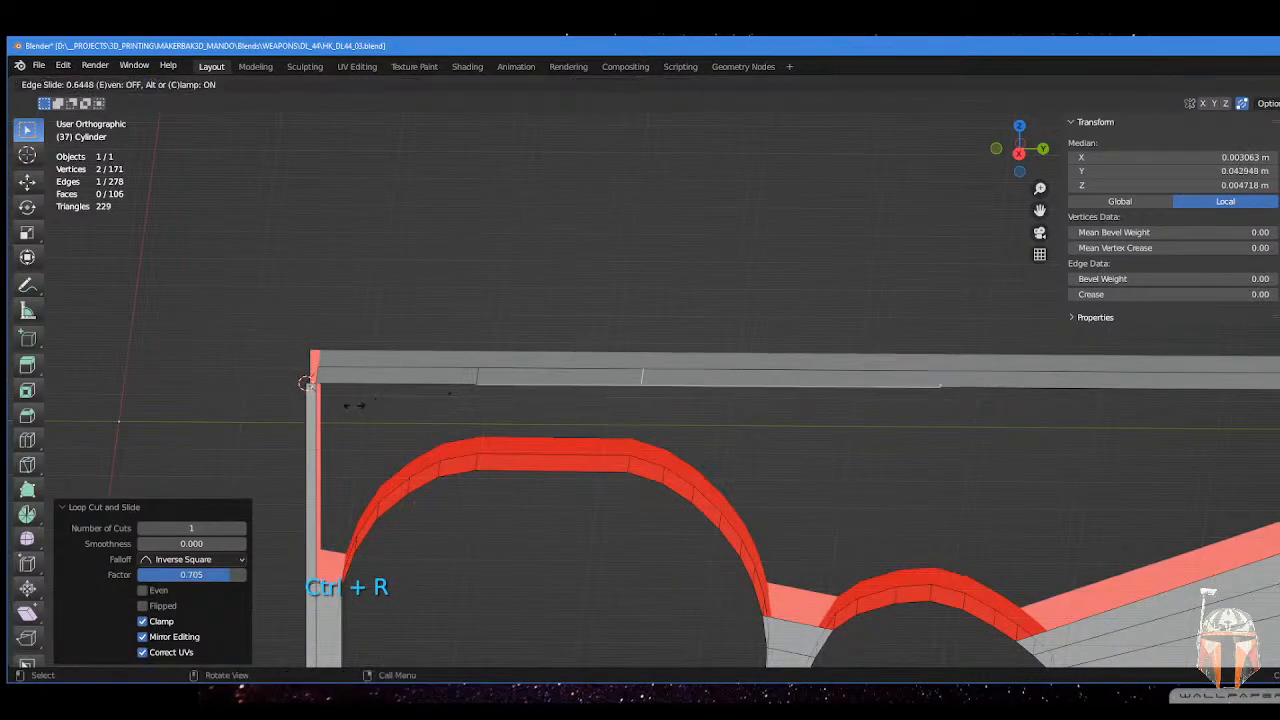
{"action": "left_click", "coordinate": [340, 409]}
- Fill the side face between the ring's flat top edge and the matching section of the upper bar
{"action": "left_click", "coordinate": [562, 463]}
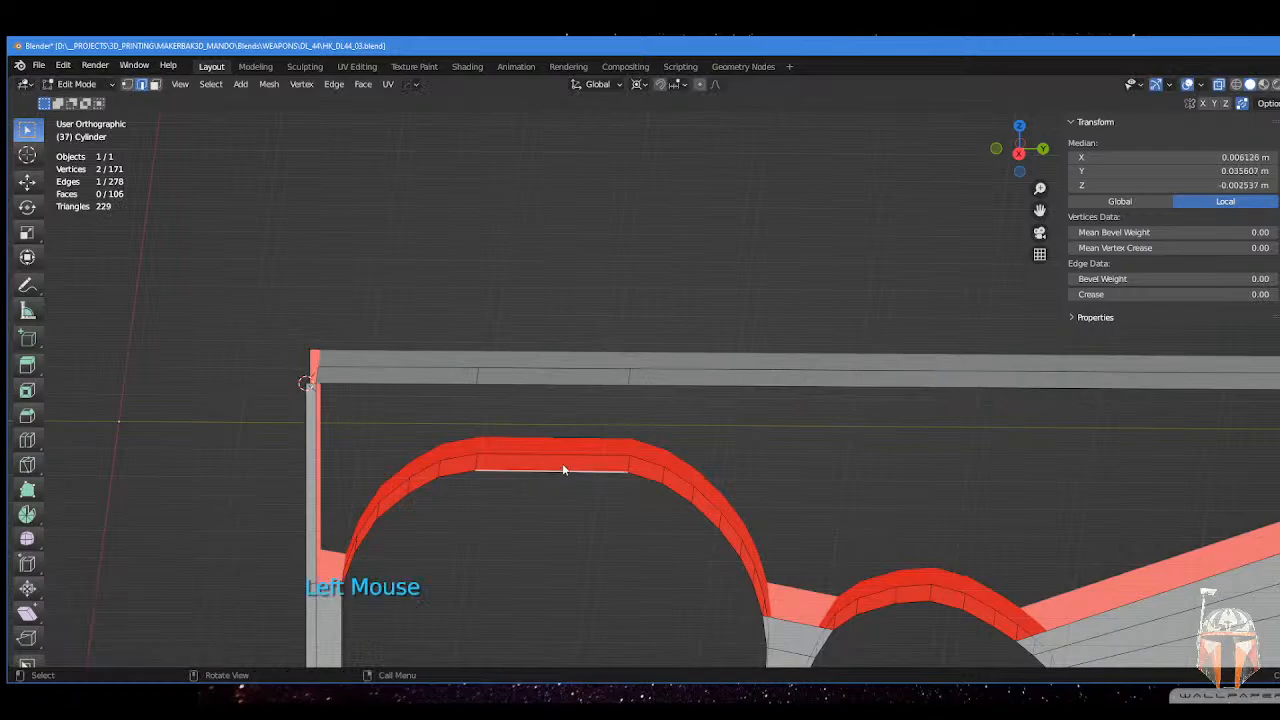
{"action": "left_click", "coordinate": [566, 389], "text": "shift"}
{"action": "key", "text": "f"}
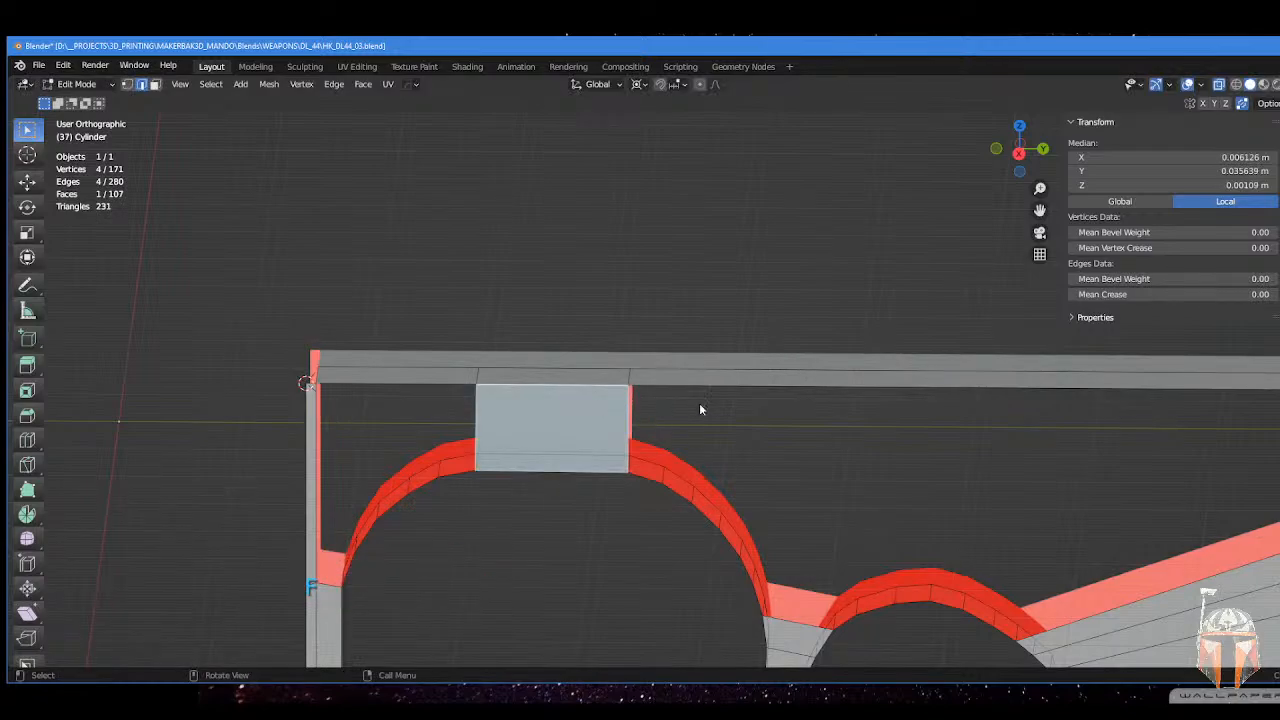
{"action": "middle_click_drag", "start_coordinate": [699, 405], "coordinate": [660, 406], "text": "shift"}
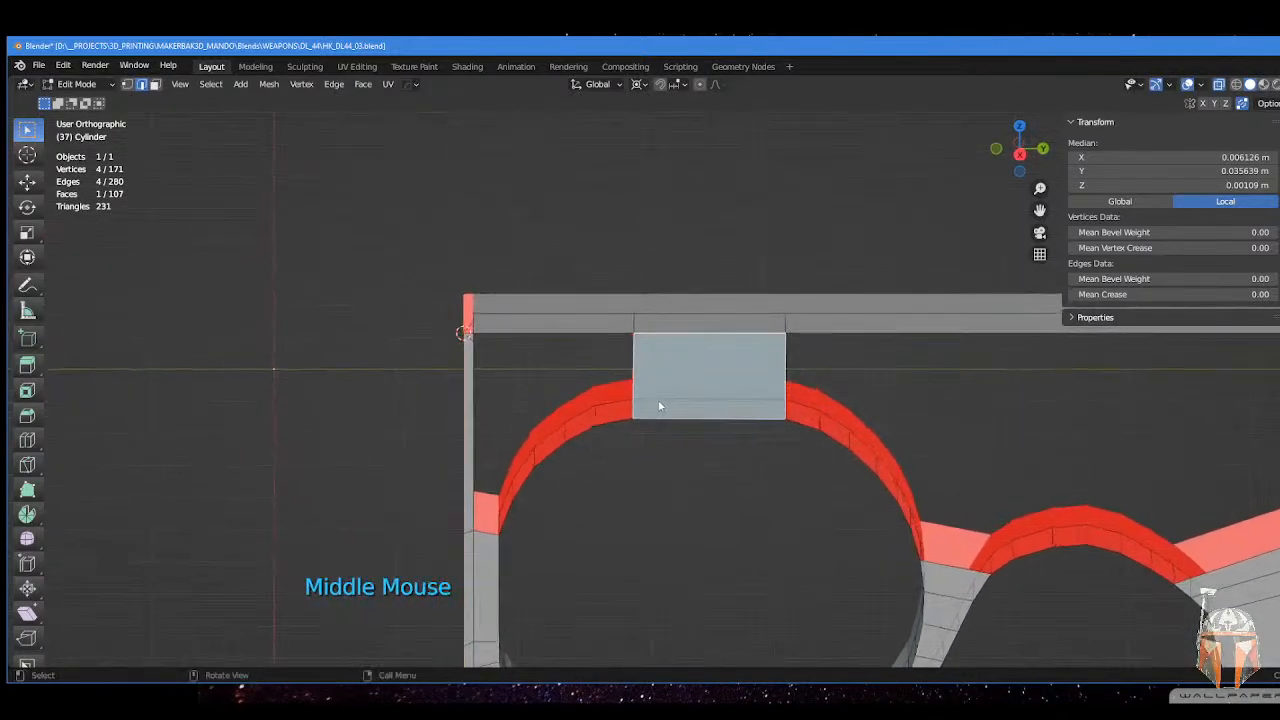
{"action": "left_click", "coordinate": [610, 424]}
{"action": "left_click", "coordinate": [578, 430], "text": "shift"}
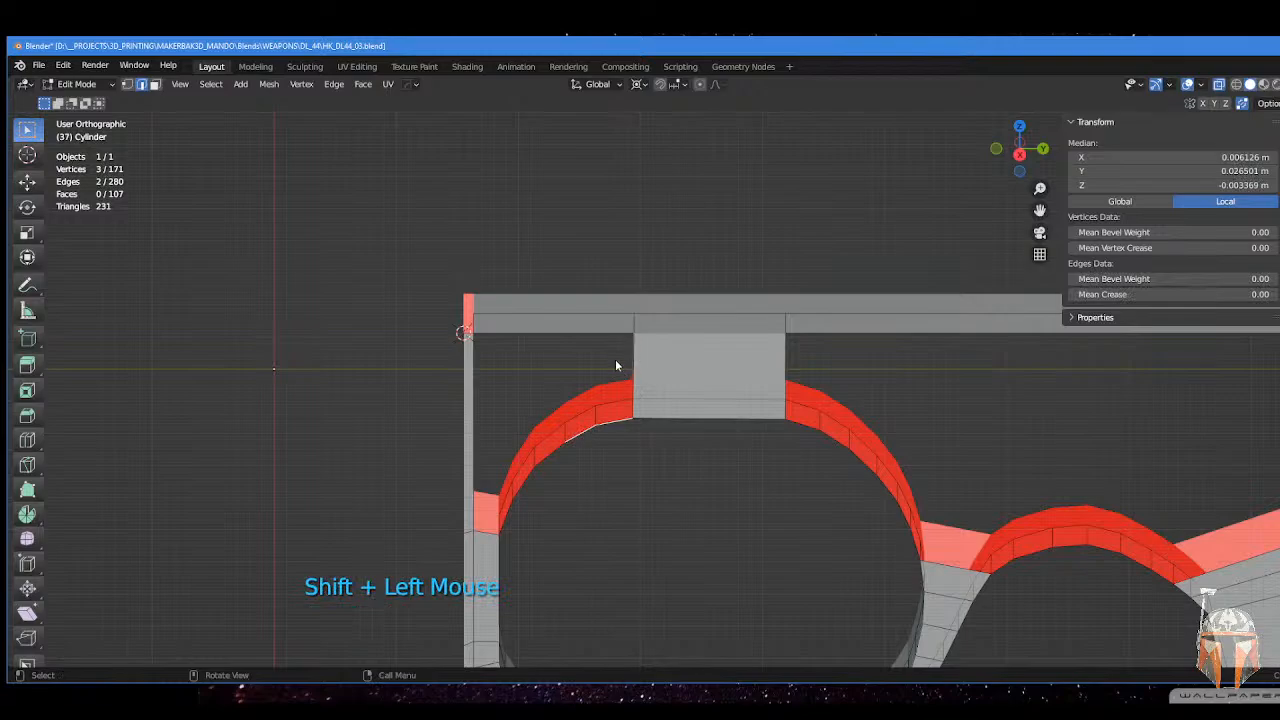
{"action": "key", "text": "ctrl+r"}
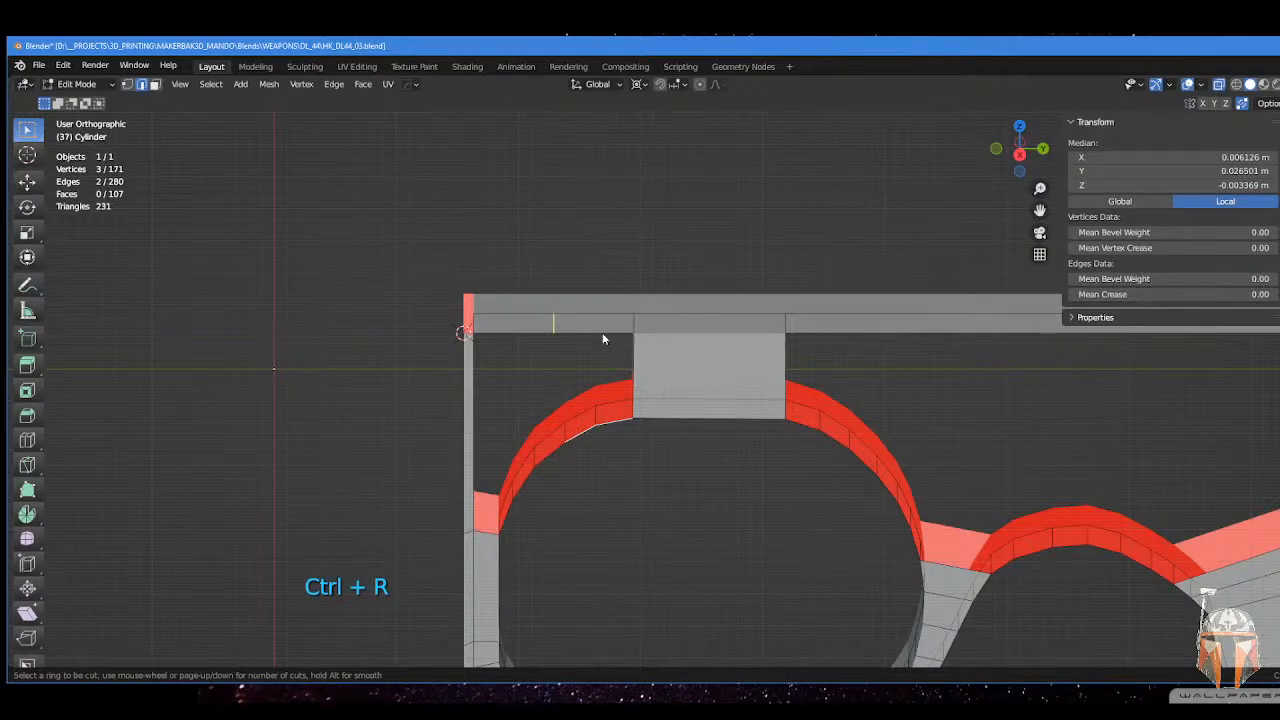
{"action": "scroll", "coordinate": [602, 339], "scroll_direction": "up", "scroll_amount": 1}
{"action": "key", "text": "Escape"}
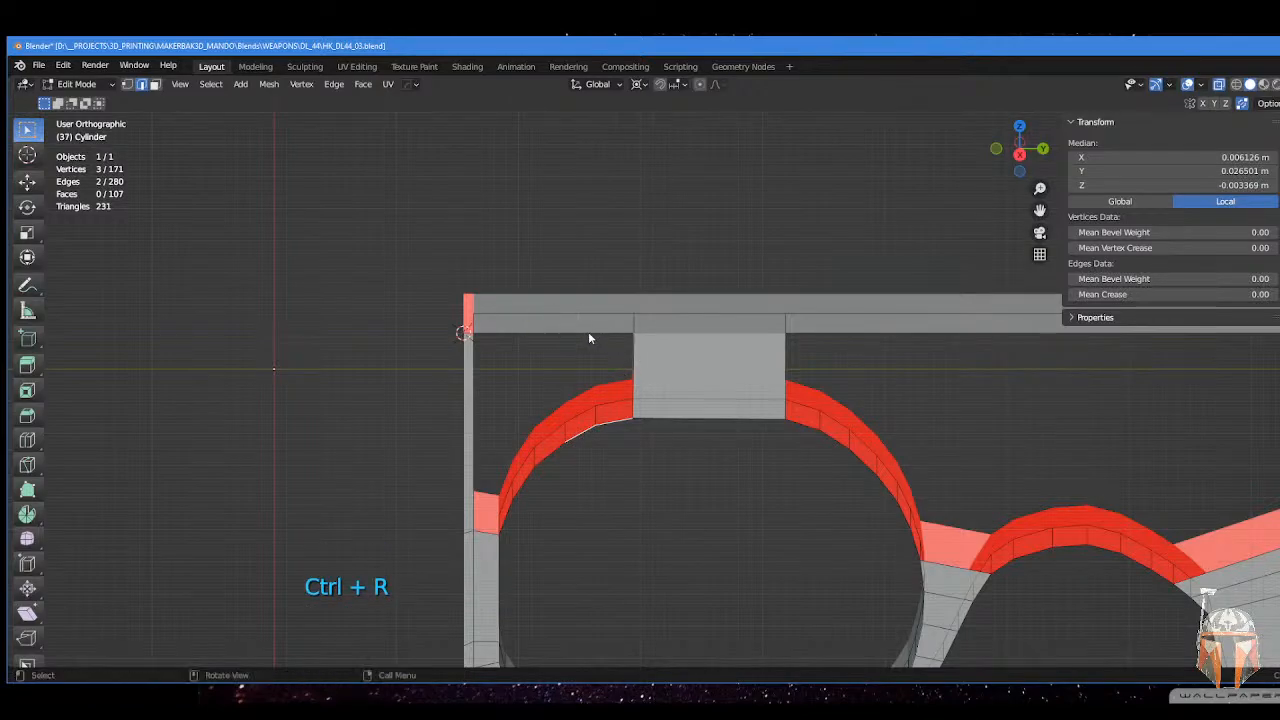
- Add two loop cuts to the upper bar's front section and fill three side faces between it and the ring's upper front curve
{"action": "key", "text": "ctrl+r"}
{"action": "left_click", "coordinate": [589, 329]}
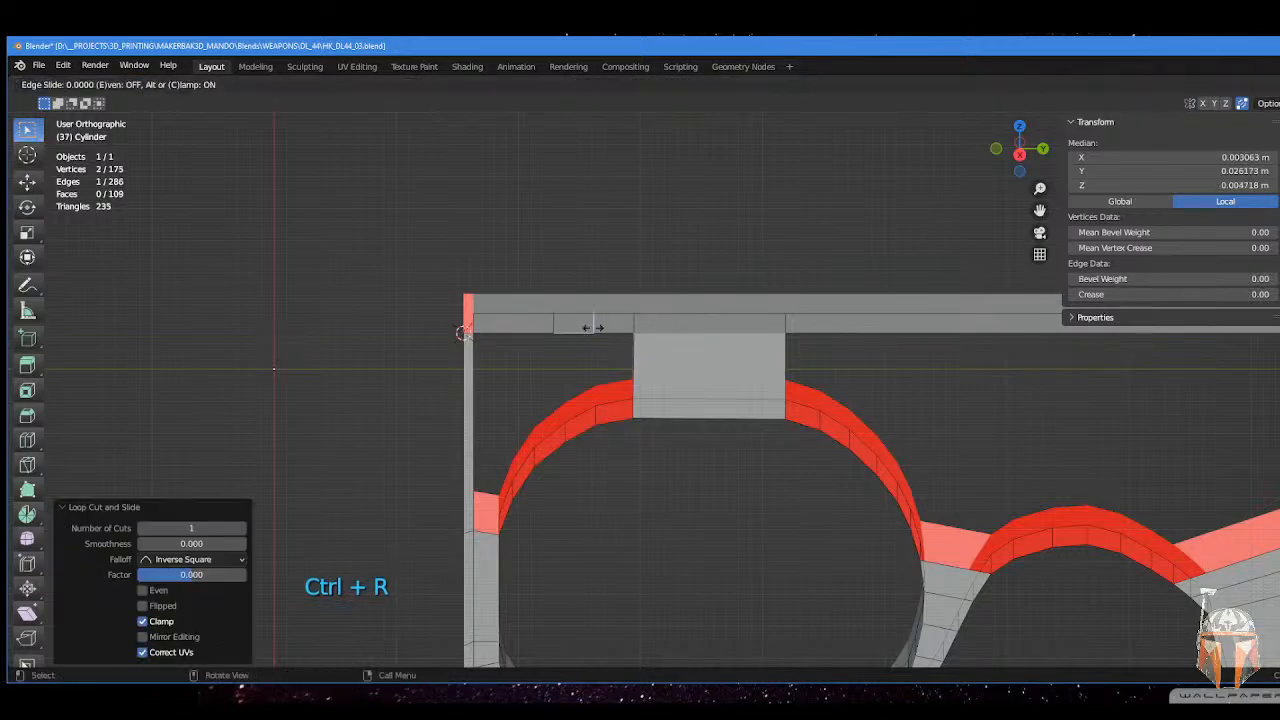
{"action": "left_click", "coordinate": [593, 327]}
{"action": "key", "text": "f"}
{"action": "key", "text": "f"}
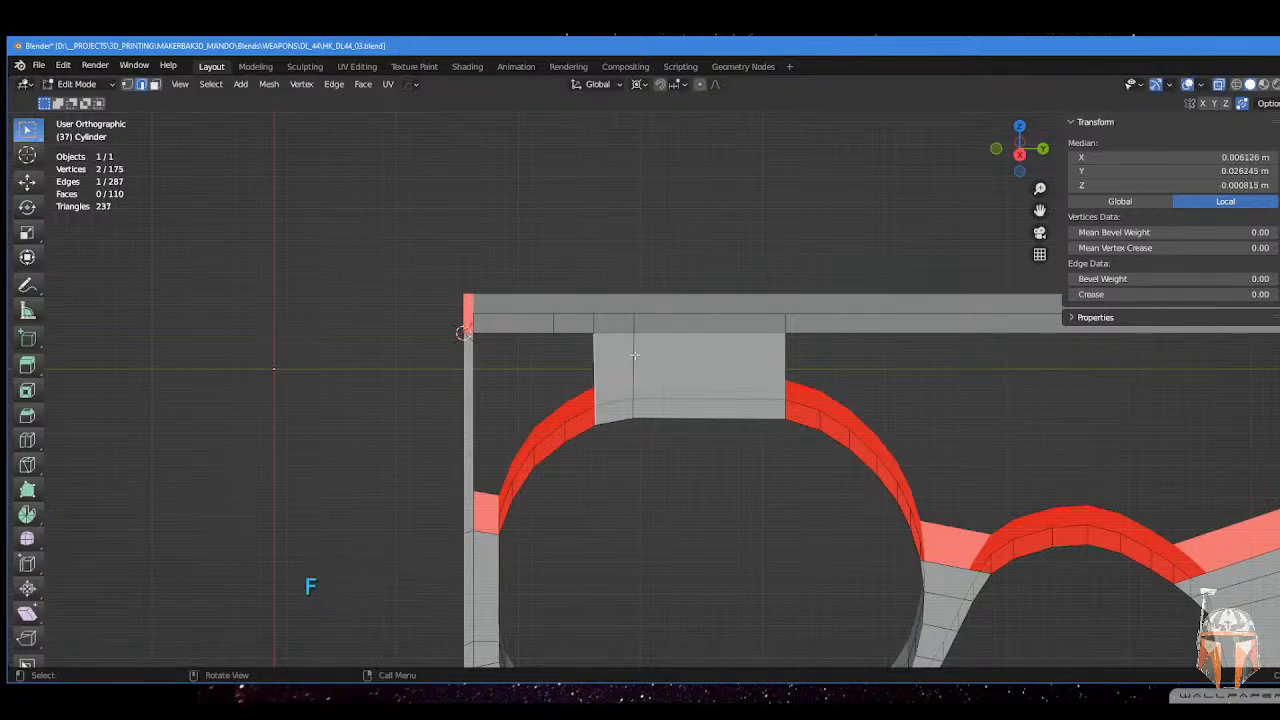
{"action": "mouse_move", "coordinate": [613, 361]}
{"action": "middle_mouse_down"}
{"action": "mouse_move", "coordinate": [634, 344]}
{"action": "mouse_move", "coordinate": [559, 342]}
{"action": "mouse_move", "coordinate": [594, 344]}
{"action": "middle_mouse_up"}
{"action": "key", "text": "f"}
- Add a loop cut to the upper part of the vertical front strip and fill the two remaining side faces between it and the ring
{"action": "key", "text": "ctrl+r"}
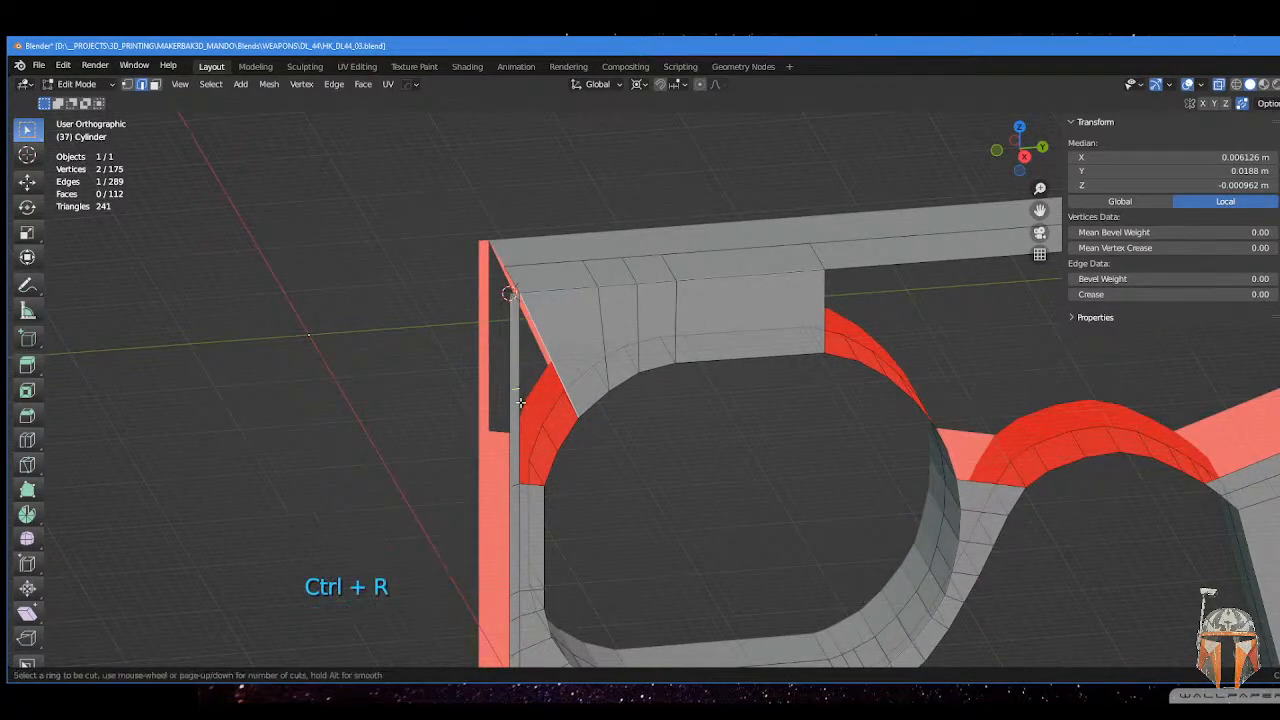
{"action": "left_click", "coordinate": [528, 410]}
{"action": "left_click", "coordinate": [533, 420]}
{"action": "mouse_move", "coordinate": [533, 420]}
{"action": "middle_mouse_down"}
{"action": "mouse_move", "coordinate": [490, 420]}
{"action": "mouse_move", "coordinate": [600, 400]}
{"action": "mouse_move", "coordinate": [539, 471]}
{"action": "mouse_move", "coordinate": [515, 457]}
{"action": "mouse_move", "coordinate": [522, 440]}
{"action": "middle_mouse_up"}
{"action": "scroll", "coordinate": [483, 420], "scroll_direction": "up", "scroll_amount": 2}
{"action": "scroll", "coordinate": [534, 443], "scroll_direction": "up", "scroll_amount": 2, "text": "shift"}
{"action": "left_click", "coordinate": [530, 471]}
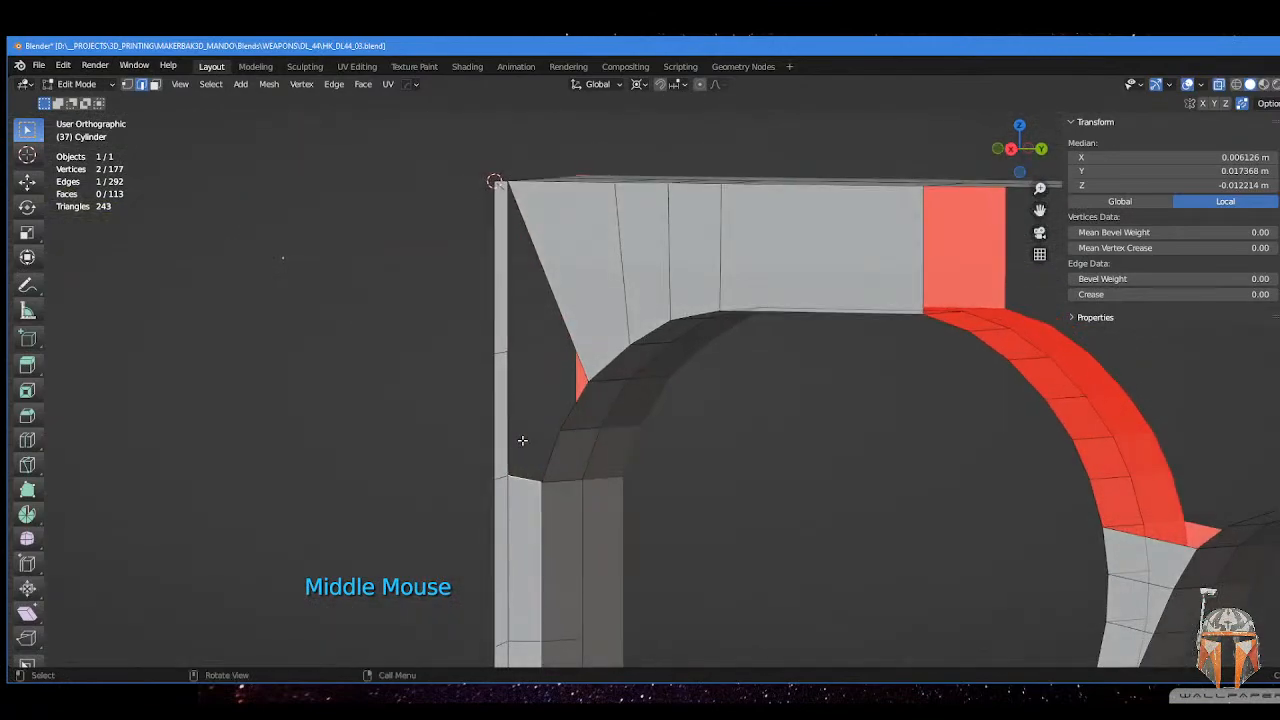
{"action": "key", "text": "f"}
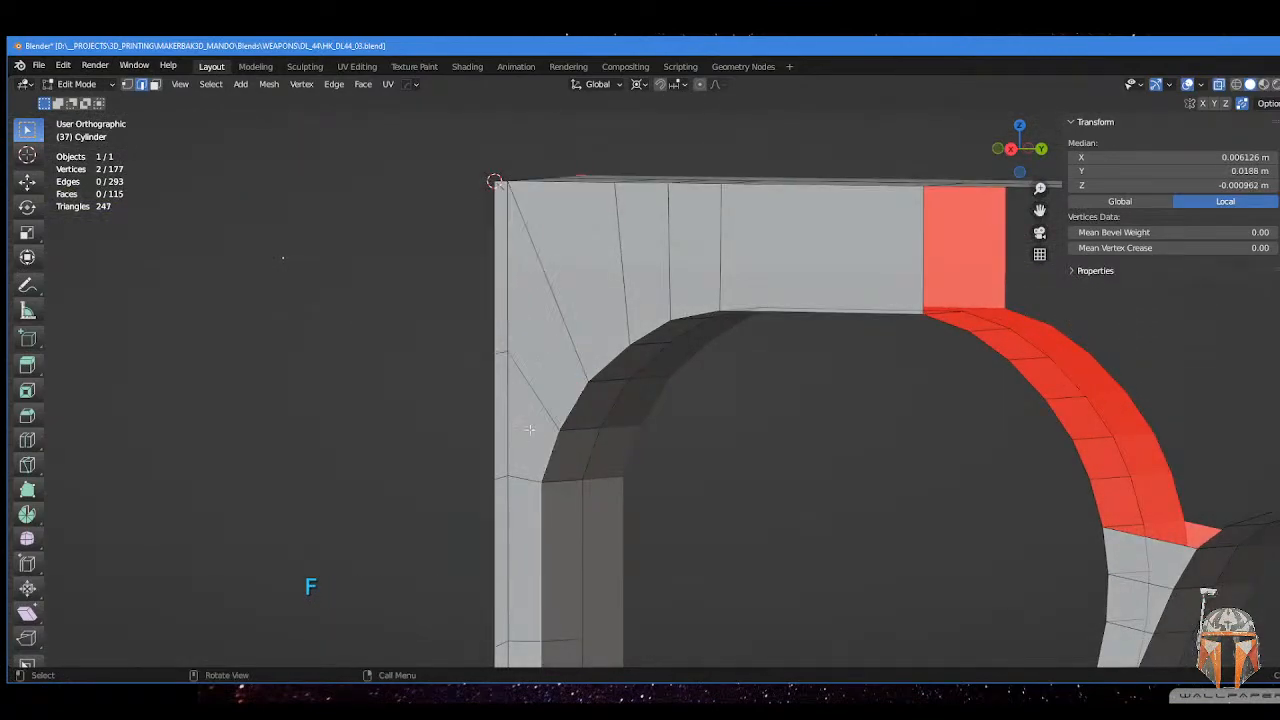
{"action": "scroll", "coordinate": [530, 430], "scroll_direction": "down", "scroll_amount": 3}
{"action": "middle_click_drag", "start_coordinate": [531, 431], "coordinate": [580, 460]}
{"action": "middle_click_drag", "start_coordinate": [716, 399], "coordinate": [614, 457]}
{"action": "scroll", "coordinate": [637, 503], "scroll_direction": "up", "scroll_amount": 1}
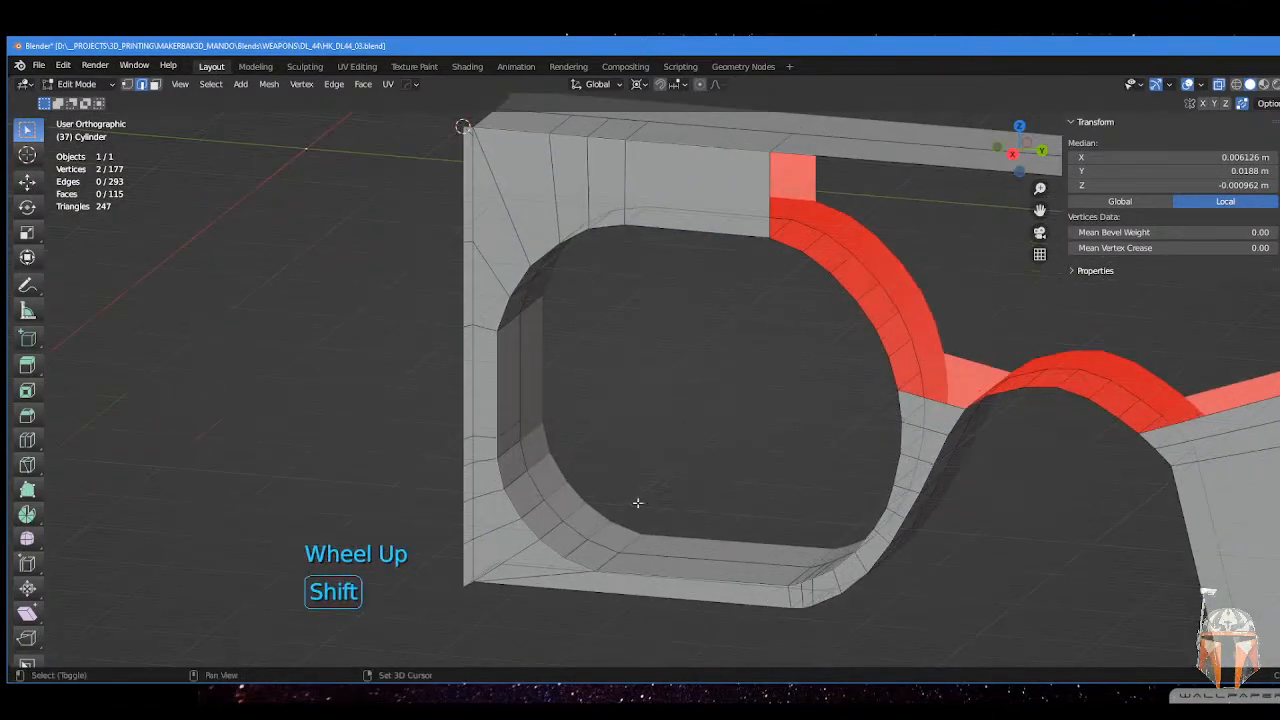
- Dissolve the stray diagonal edge across the side face at the ring's lower front corner
{"action": "middle_click_drag", "start_coordinate": [637, 503], "coordinate": [564, 425]}
{"action": "scroll", "coordinate": [679, 417], "scroll_direction": "up", "scroll_amount": 2}
{"action": "left_click", "coordinate": [564, 423]}
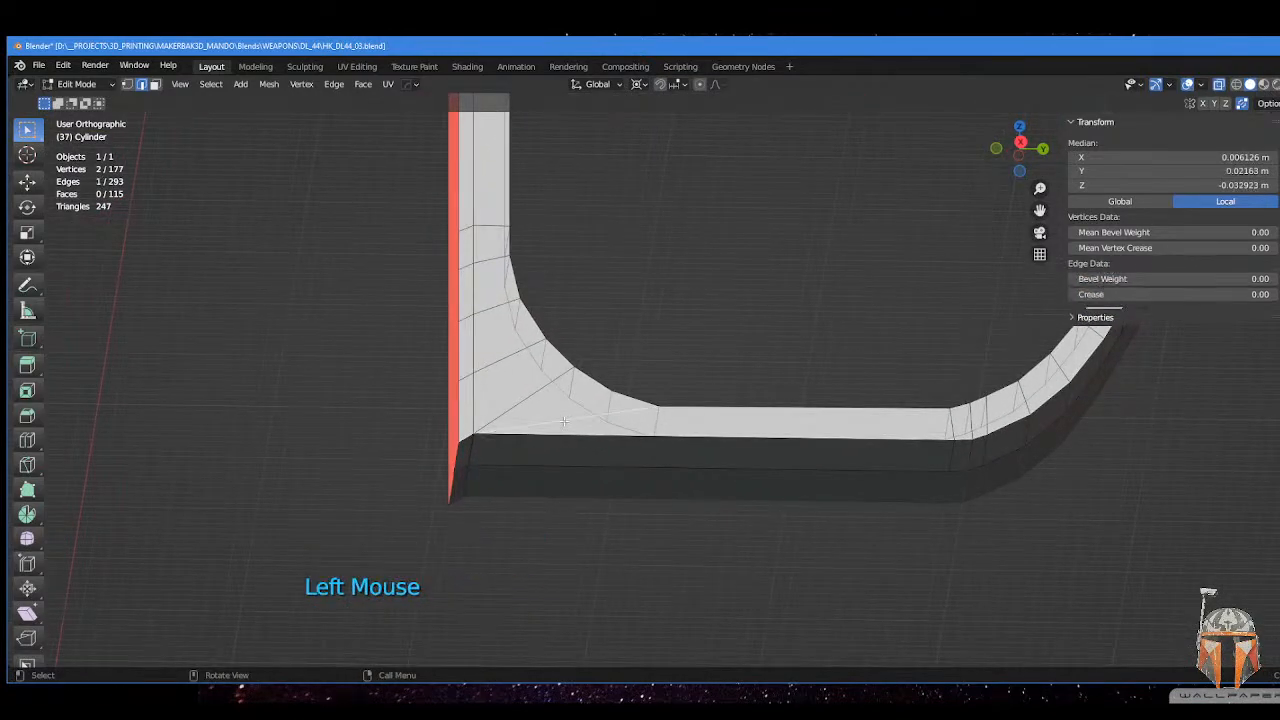
{"action": "key", "text": "x"}
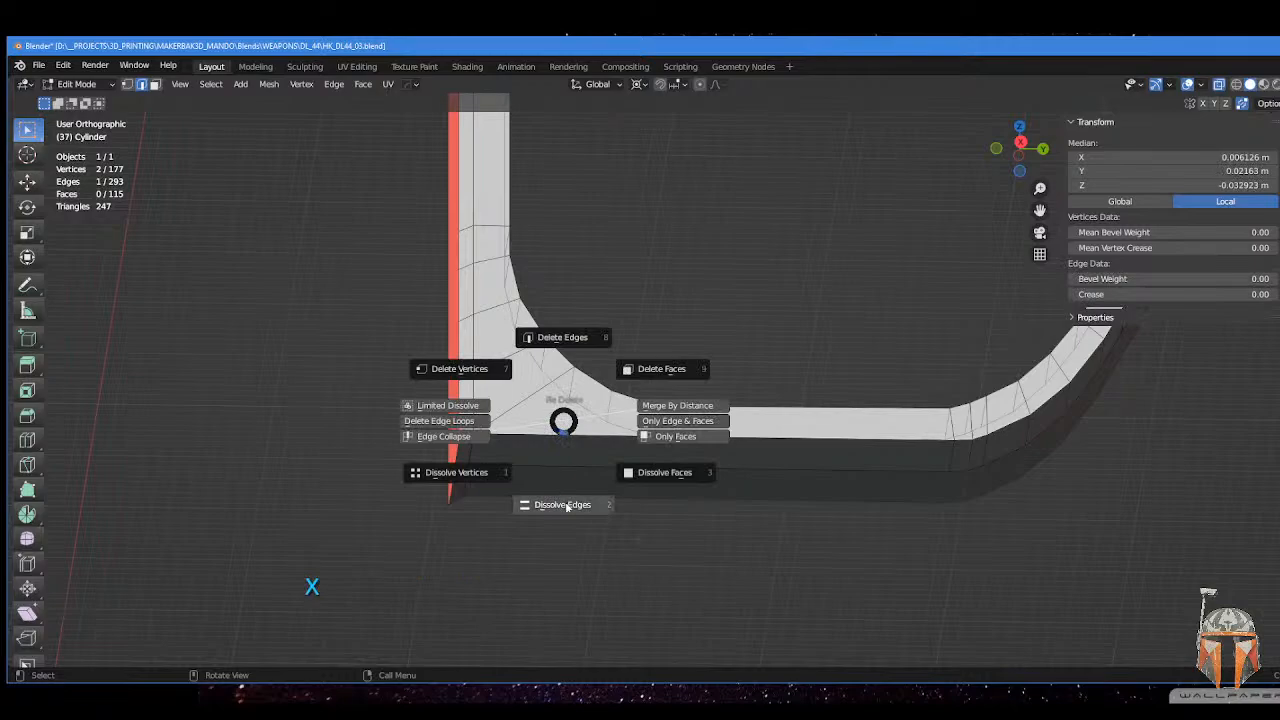
{"action": "left_click", "coordinate": [566, 506]}
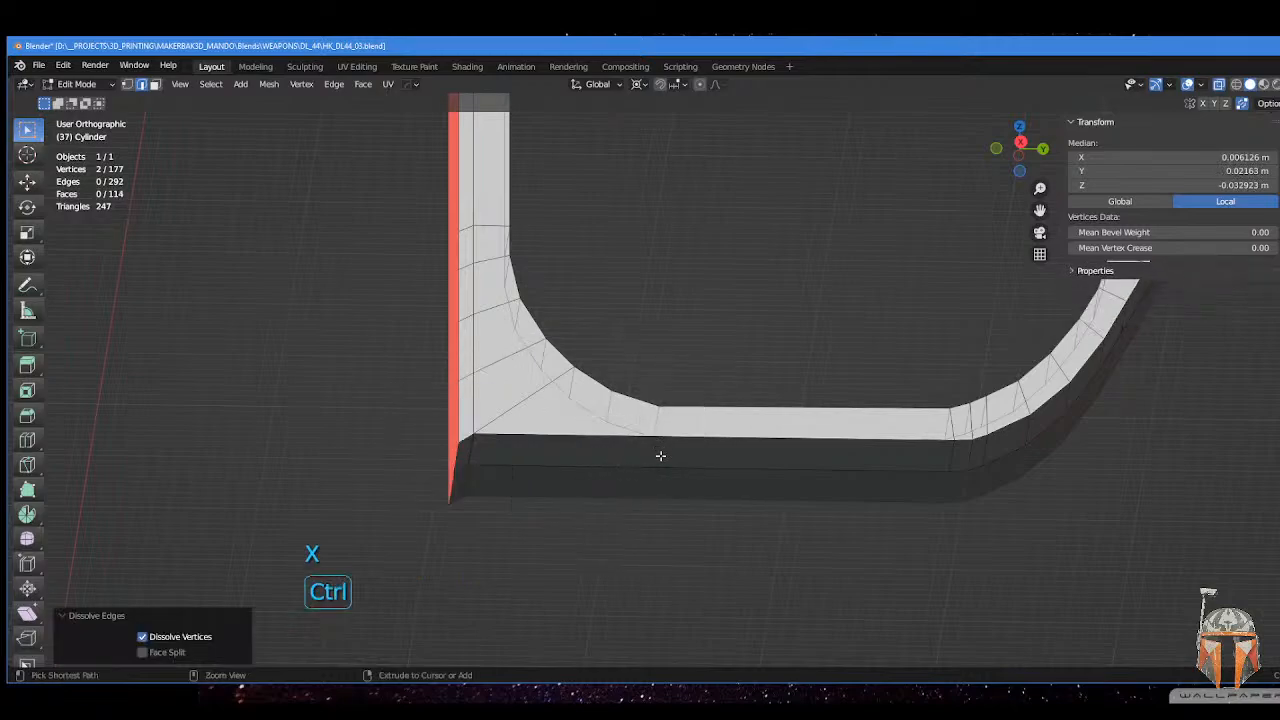
- Add two loop cuts to the lower bar's underside, one in line with the front end of the ring's flat bottom edge and one closer to the corner
{"action": "key", "text": "ctrl+r"}
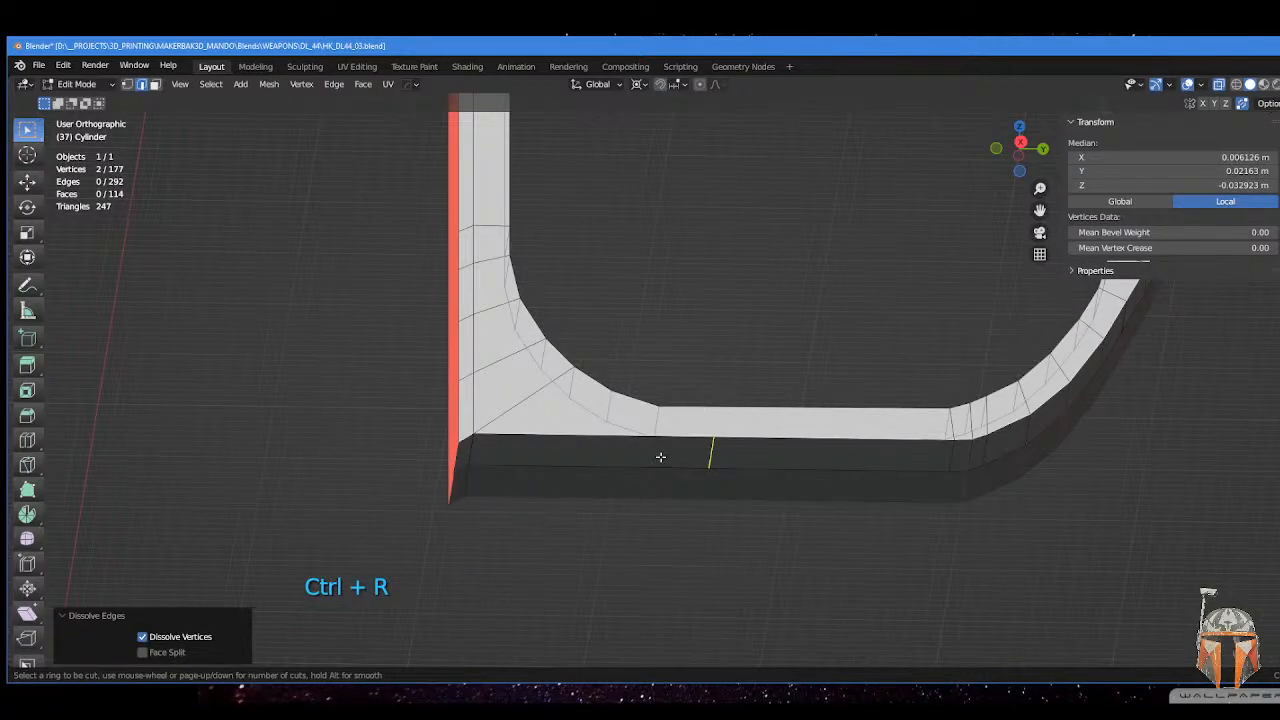
{"action": "left_click", "coordinate": [660, 456]}
{"action": "left_click", "coordinate": [610, 457]}
{"action": "middle_click_drag", "start_coordinate": [955, 451], "coordinate": [879, 461]}
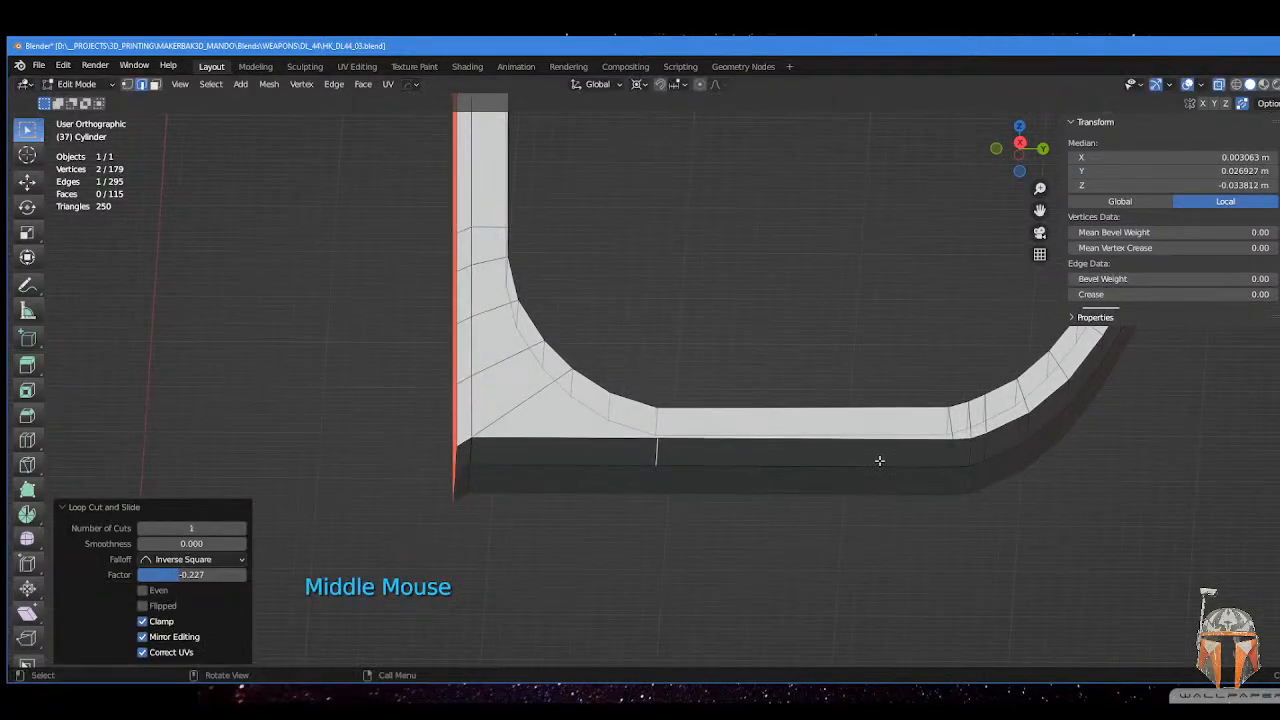
{"action": "key", "text": "ctrl+r"}
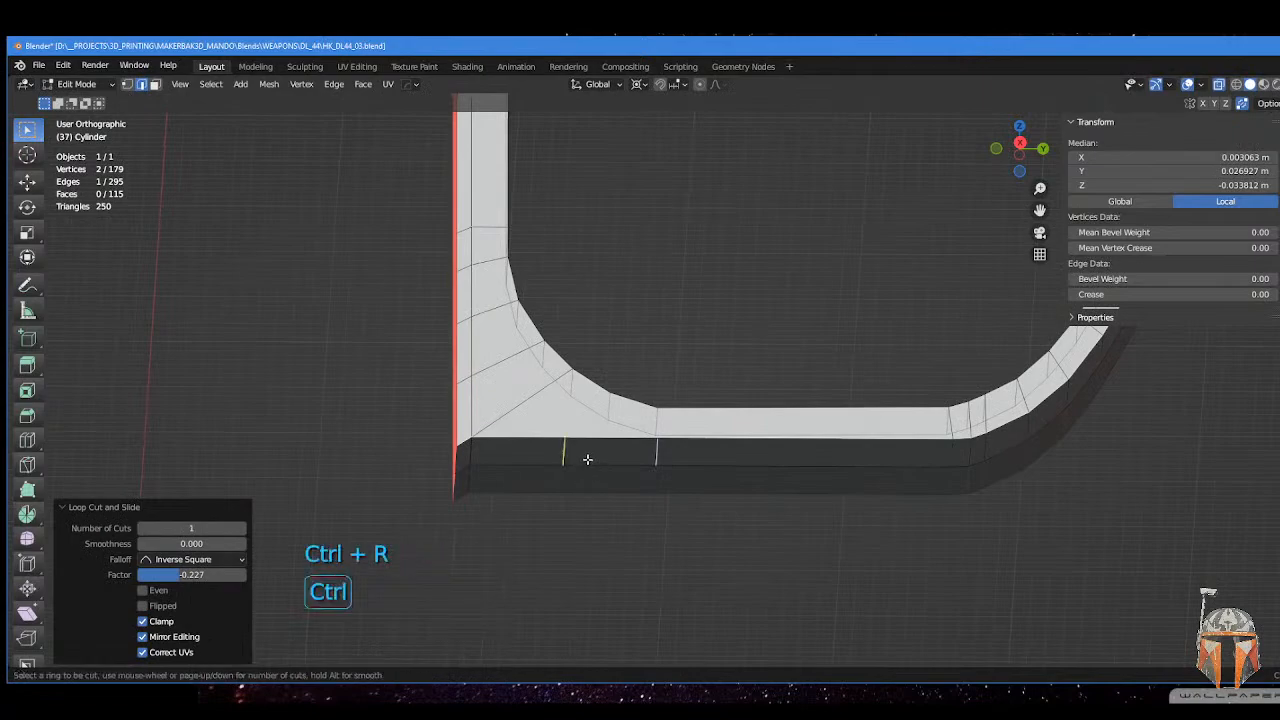
{"action": "left_click", "coordinate": [587, 459]}
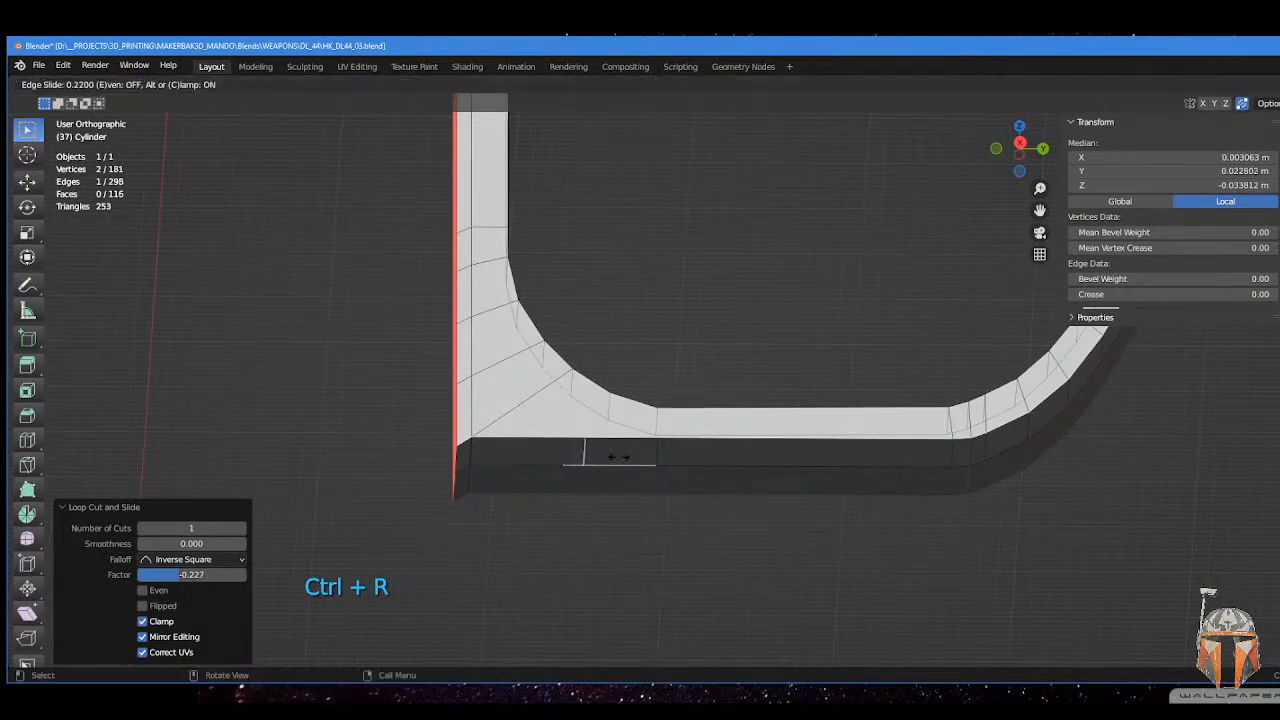
{"action": "left_click", "coordinate": [635, 456]}
- Connect the two new underside cuts to the matching ring vertices, splitting the lower front corner's side face with two edges
{"action": "key", "text": "Tab"}
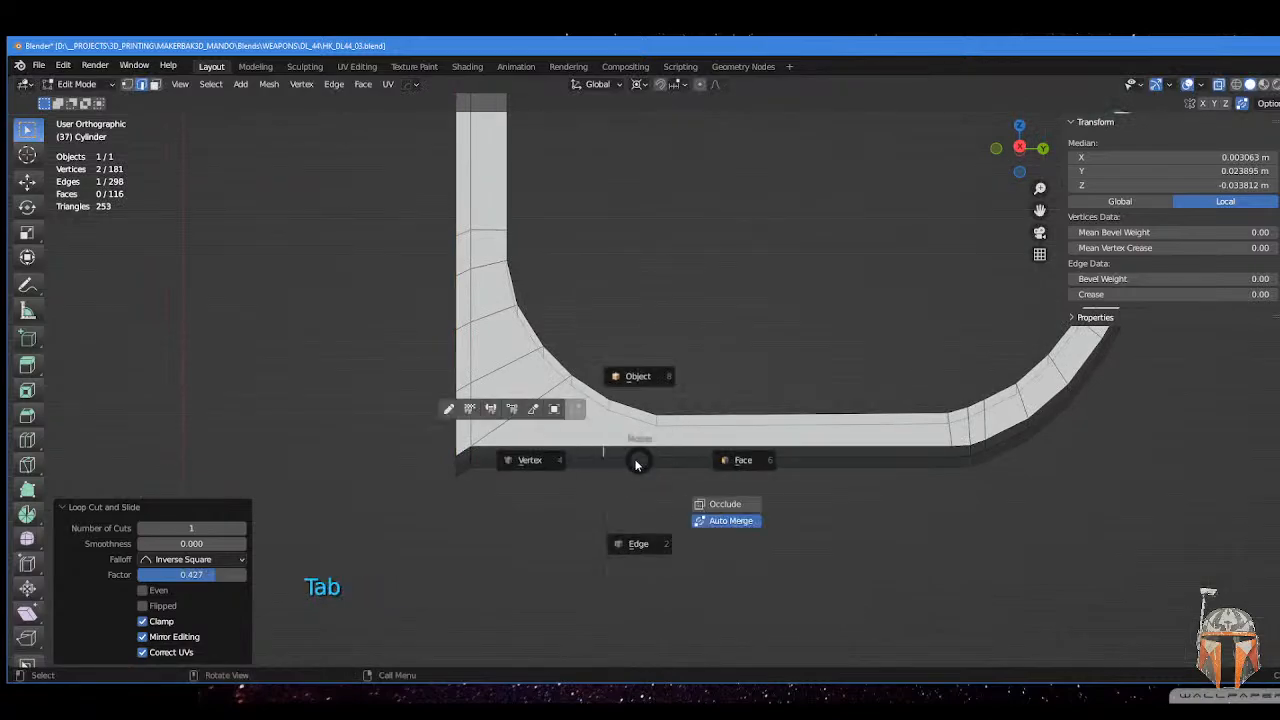
{"action": "left_click", "coordinate": [586, 458]}
{"action": "left_click", "coordinate": [667, 406], "text": "shift"}
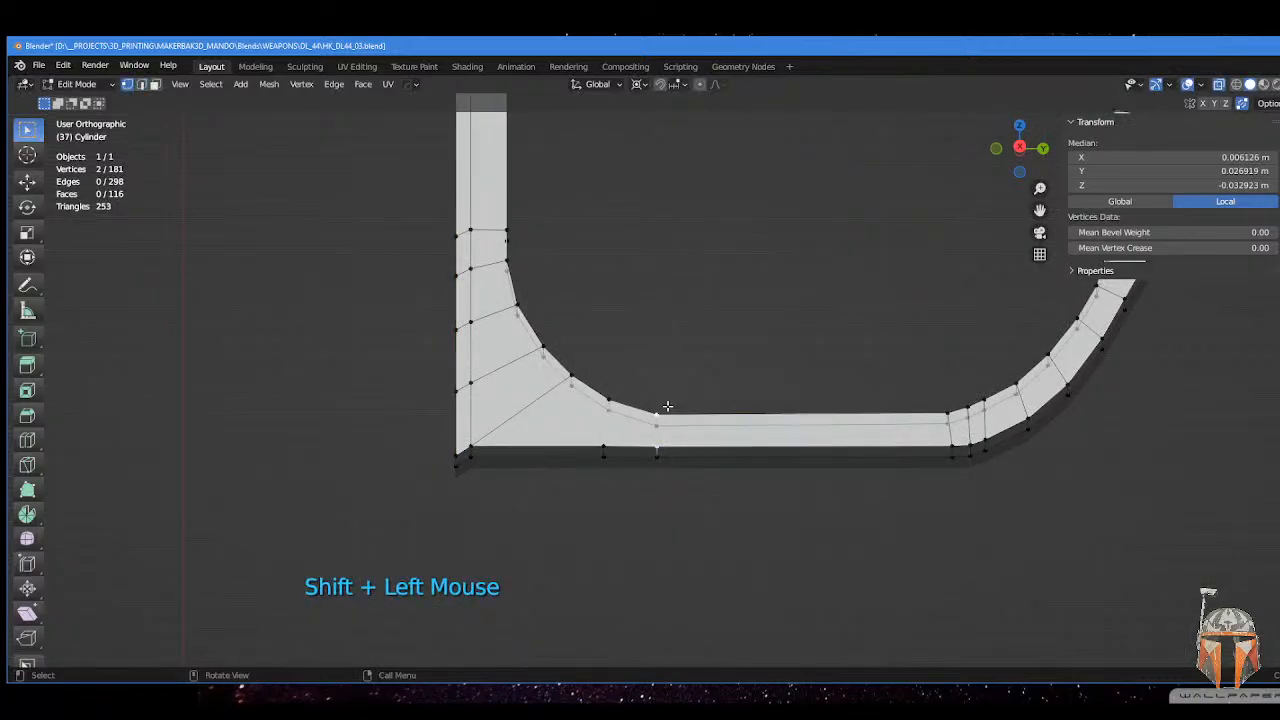
{"action": "key", "text": "j"}
{"action": "left_click", "coordinate": [604, 448]}
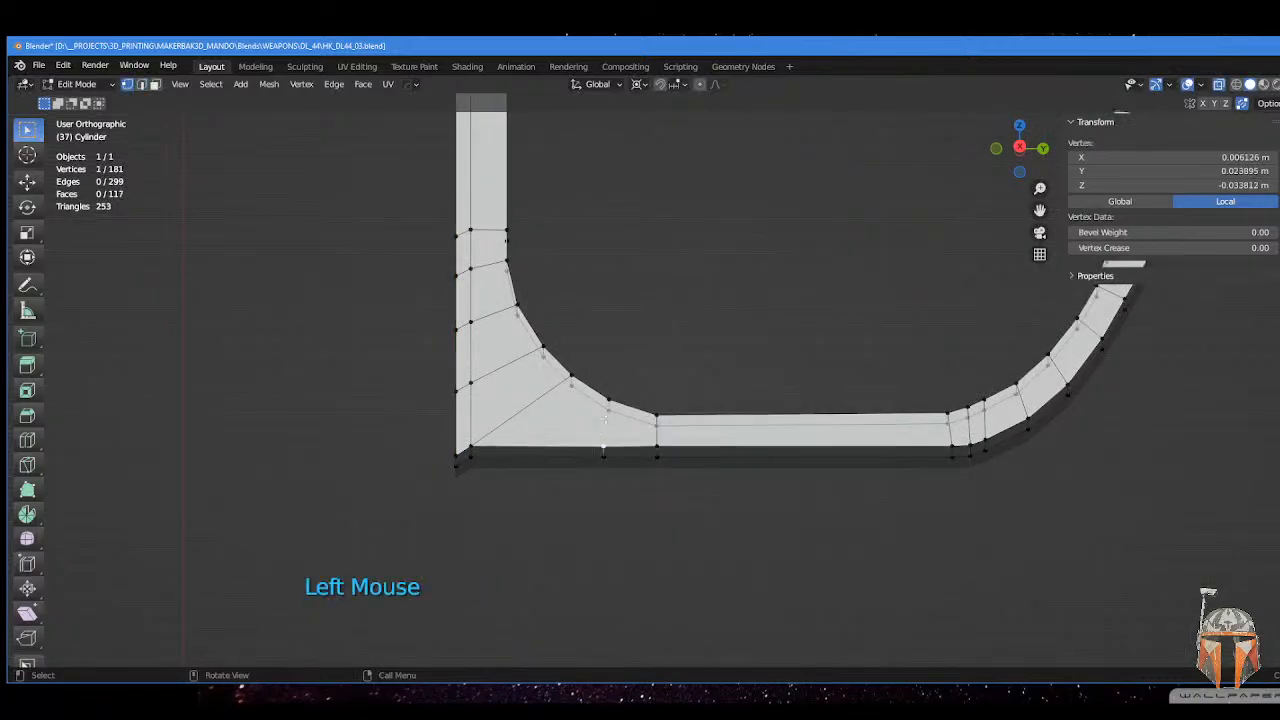
{"action": "left_click", "coordinate": [613, 394], "text": "shift"}
{"action": "key", "text": "j"}
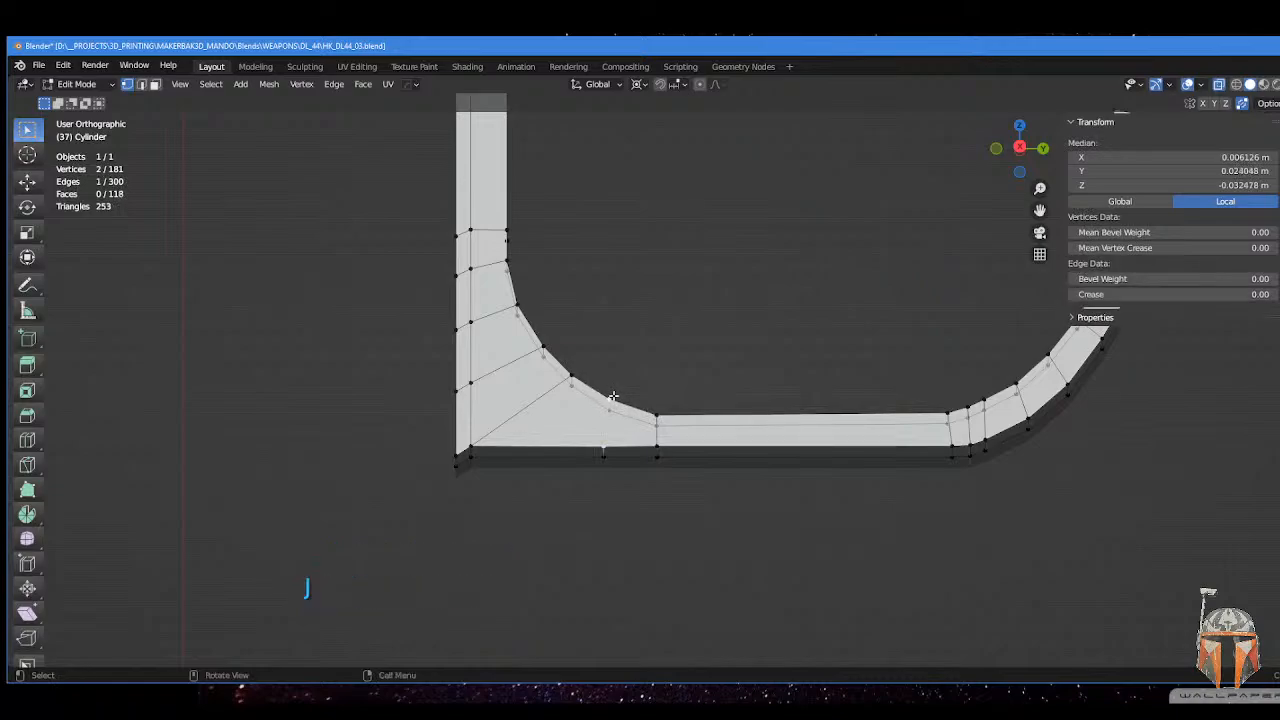
- Edge-slide the underside cut nearest the lower front corner further toward that corner, by a factor of about -0.3
{"action": "middle_click_drag", "start_coordinate": [613, 394], "coordinate": [690, 460]}
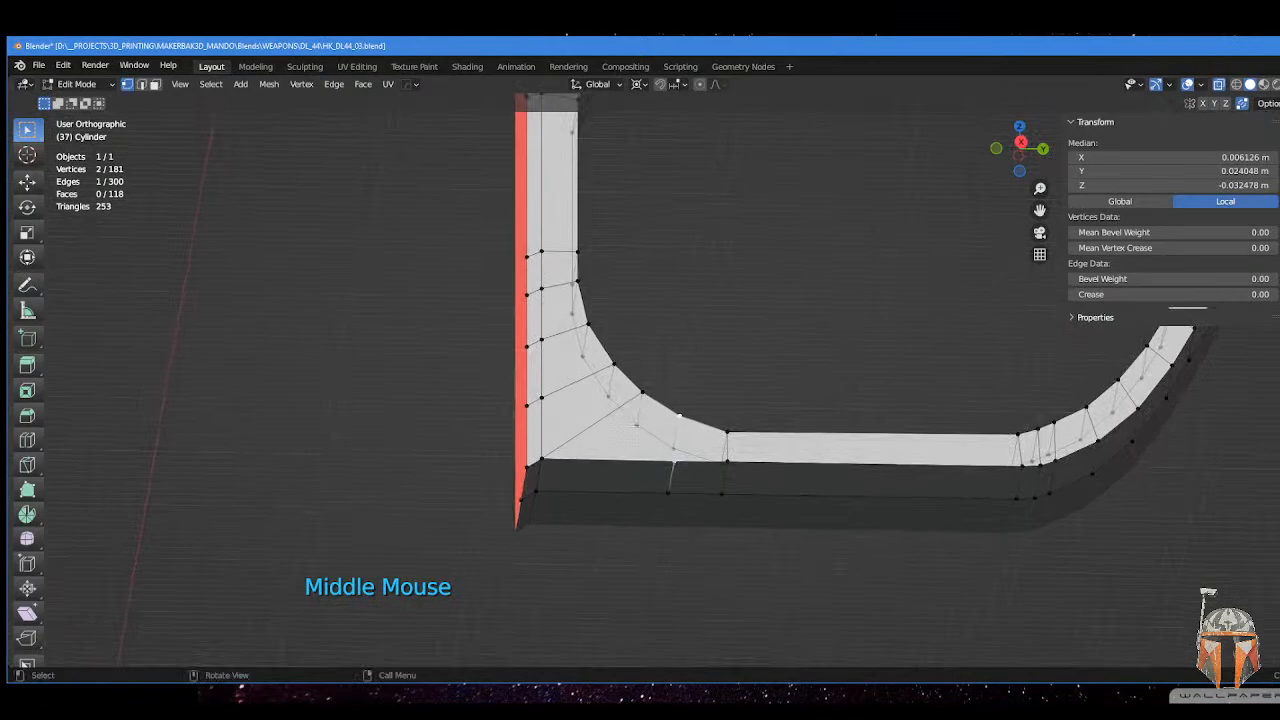
{"action": "left_click", "coordinate": [668, 464]}
{"action": "left_click", "coordinate": [671, 493], "text": "shift"}
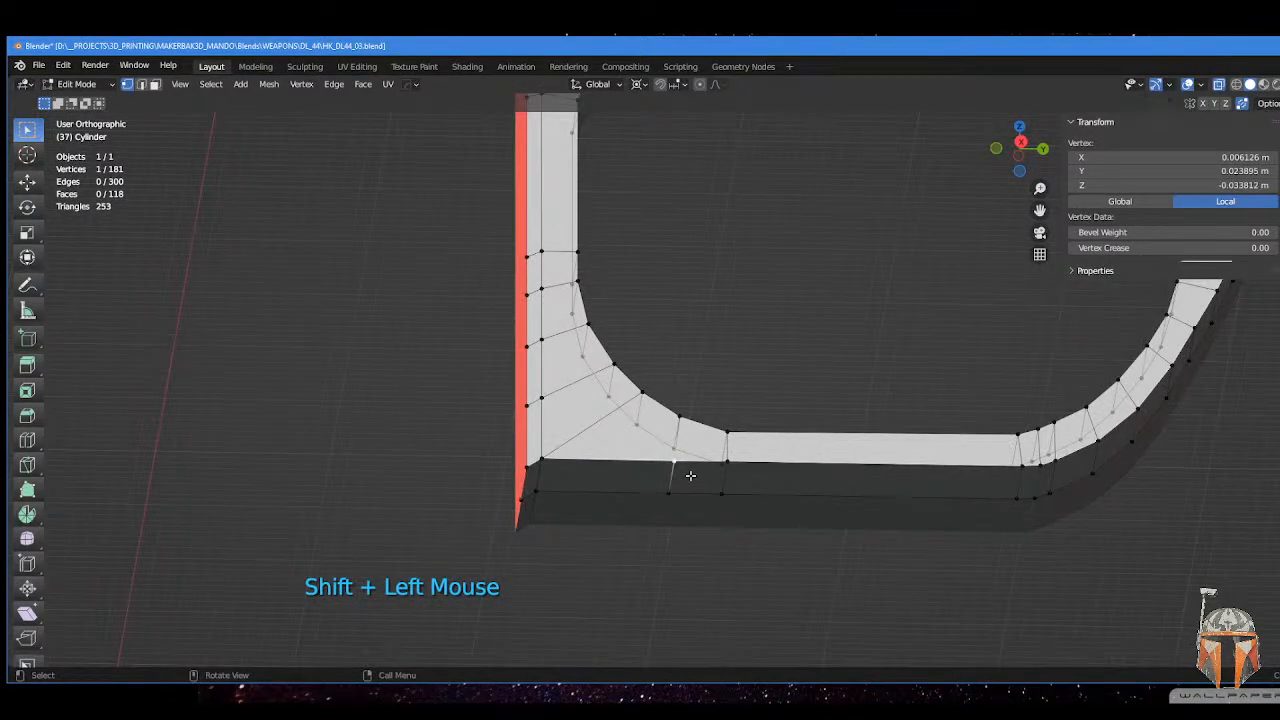
{"action": "left_click", "coordinate": [671, 492], "text": "shift"}
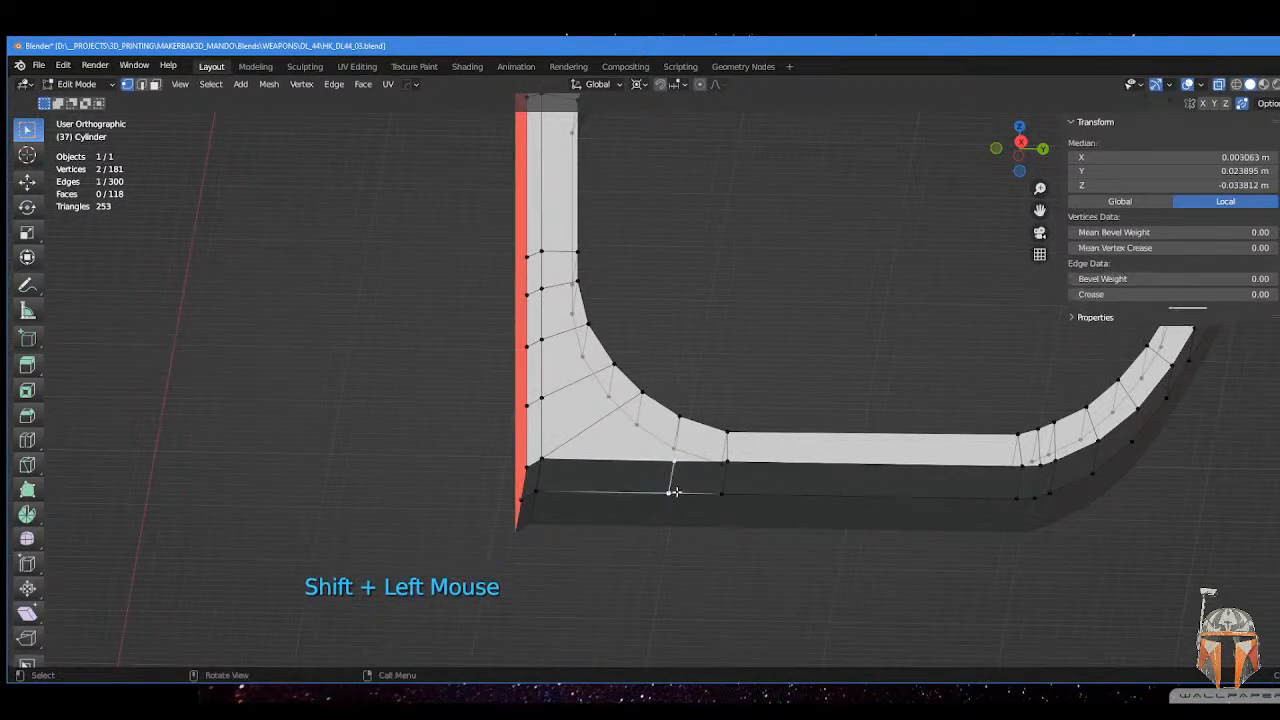
{"action": "key", "text": "g"}
{"action": "key", "text": "g"}
{"action": "left_click", "coordinate": [645, 492]}
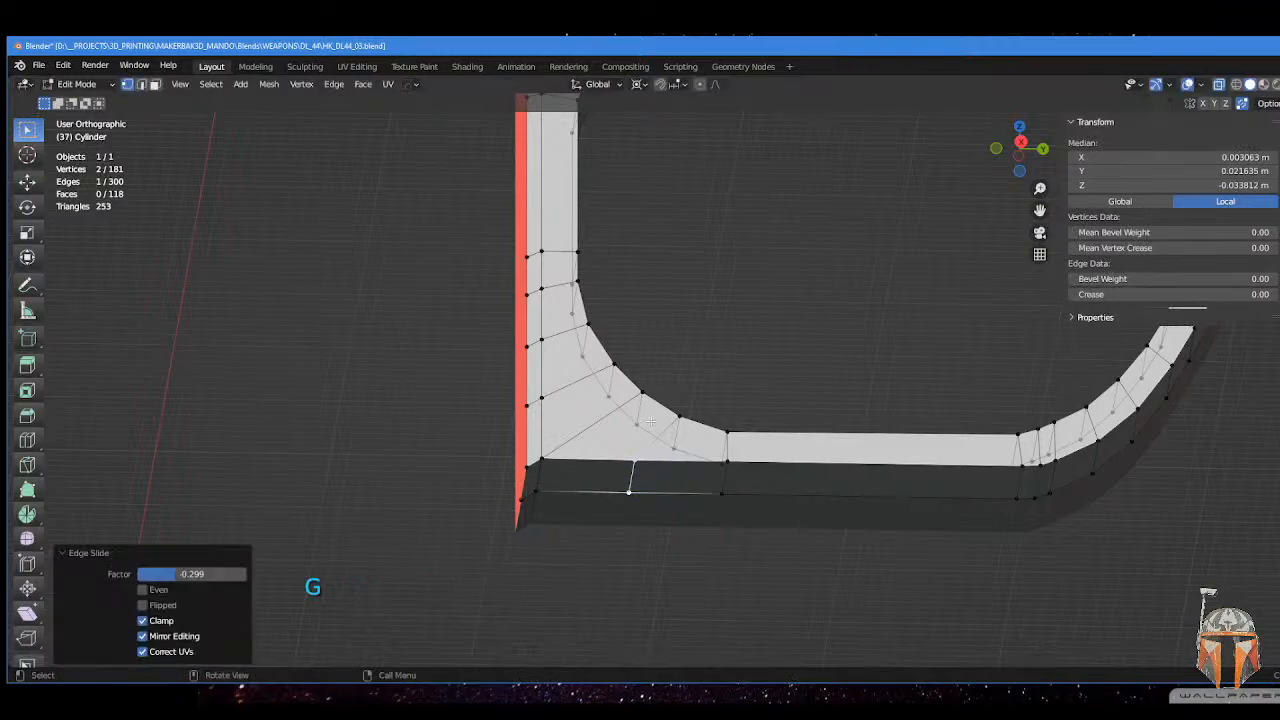
- Edge-slide the outer cross edge at the start of the lower rear bend further up the curve, by a factor of about -0.23
{"action": "middle_click_drag", "start_coordinate": [645, 492], "coordinate": [630, 455]}
{"action": "scroll", "coordinate": [567, 396], "scroll_direction": "down", "scroll_amount": 3}
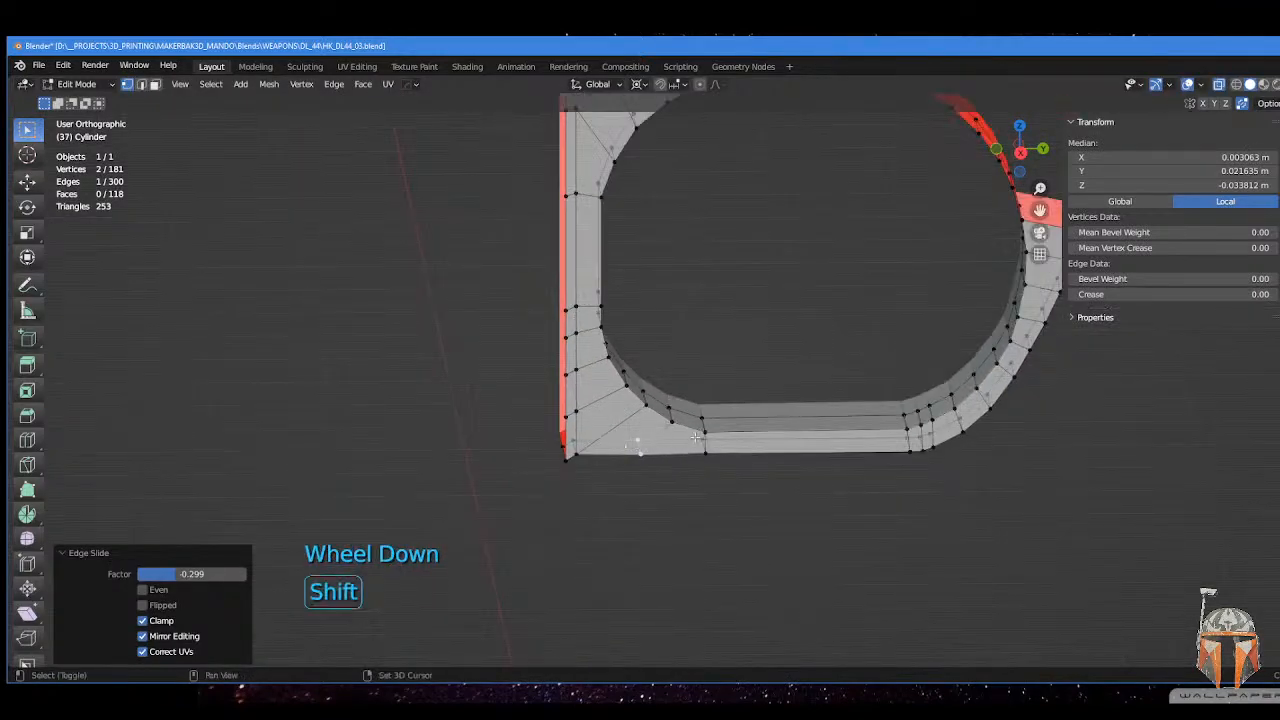
{"action": "middle_click_drag", "start_coordinate": [567, 396], "coordinate": [786, 377]}
{"action": "scroll", "coordinate": [884, 446], "scroll_direction": "up", "scroll_amount": 3}
{"action": "middle_click_drag", "start_coordinate": [918, 408], "coordinate": [917, 473]}
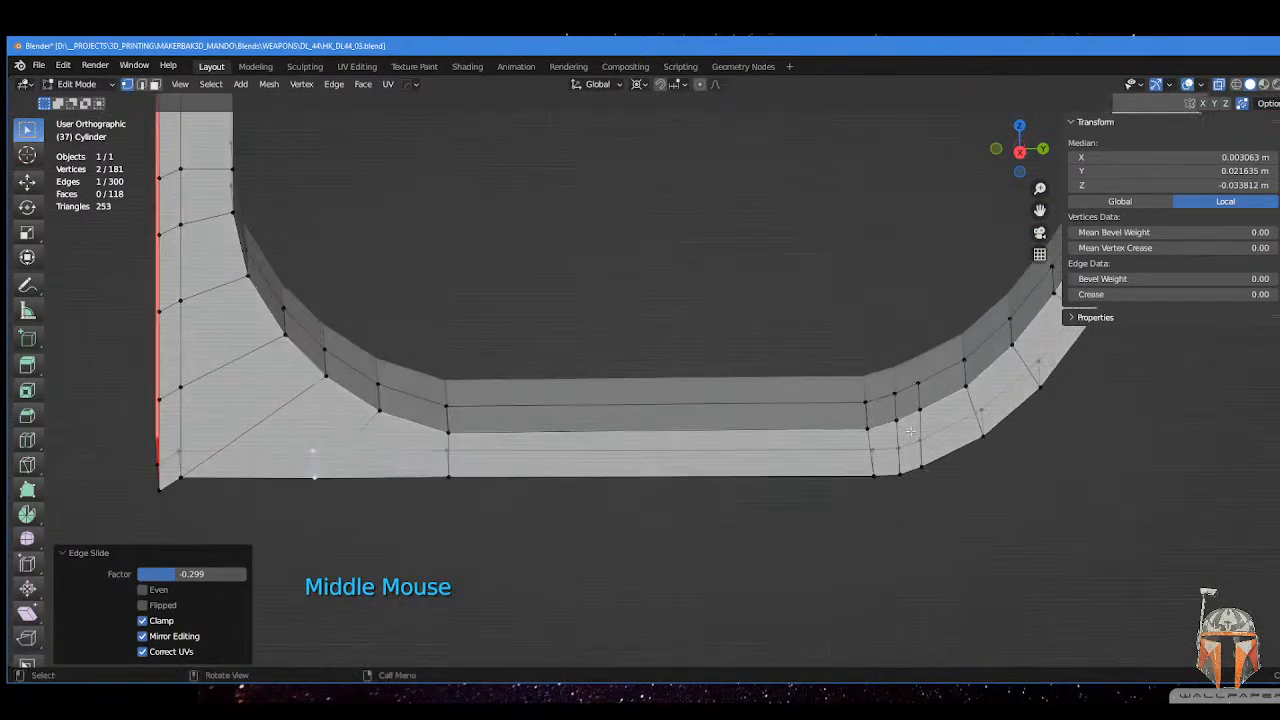
{"action": "left_click", "coordinate": [936, 477]}
{"action": "key", "text": "g"}
{"action": "key", "text": "g"}
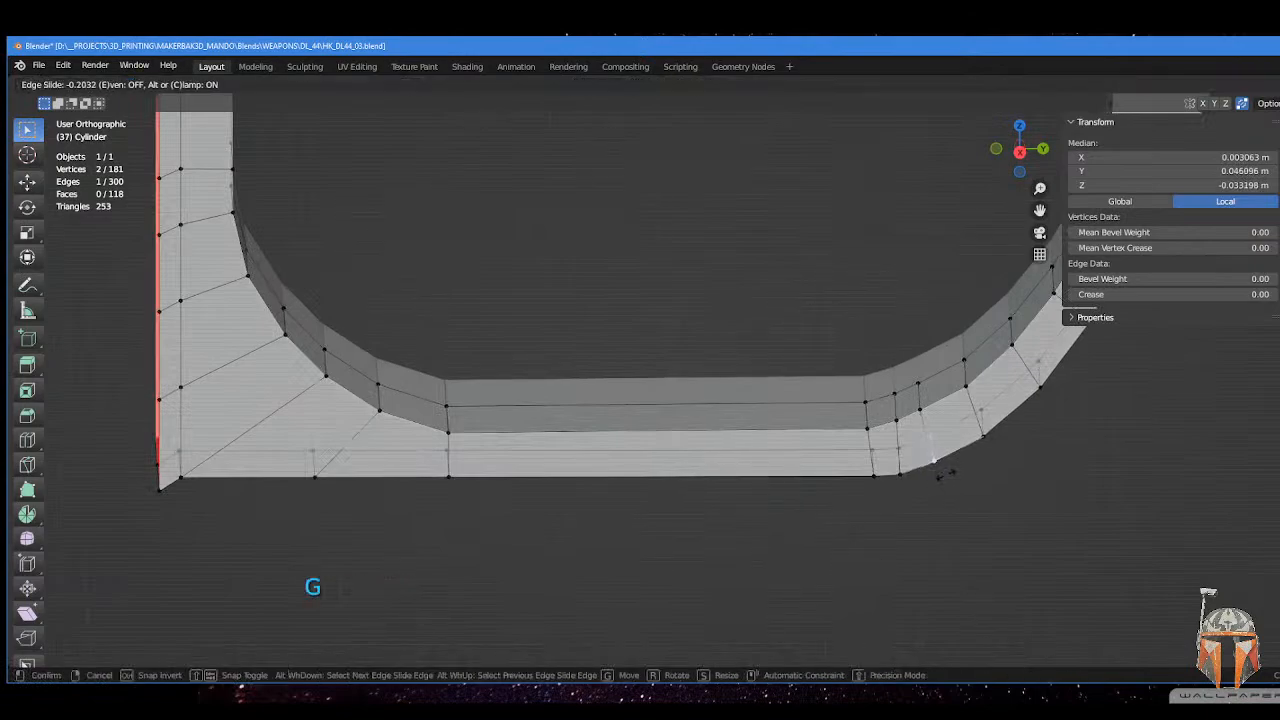
{"action": "left_click", "coordinate": [943, 471]}
- Nudge that outer edge of the lower rear bend slightly outward in the right orthographic view to round the curve
{"action": "middle_click_drag", "start_coordinate": [943, 471], "coordinate": [948, 433]}
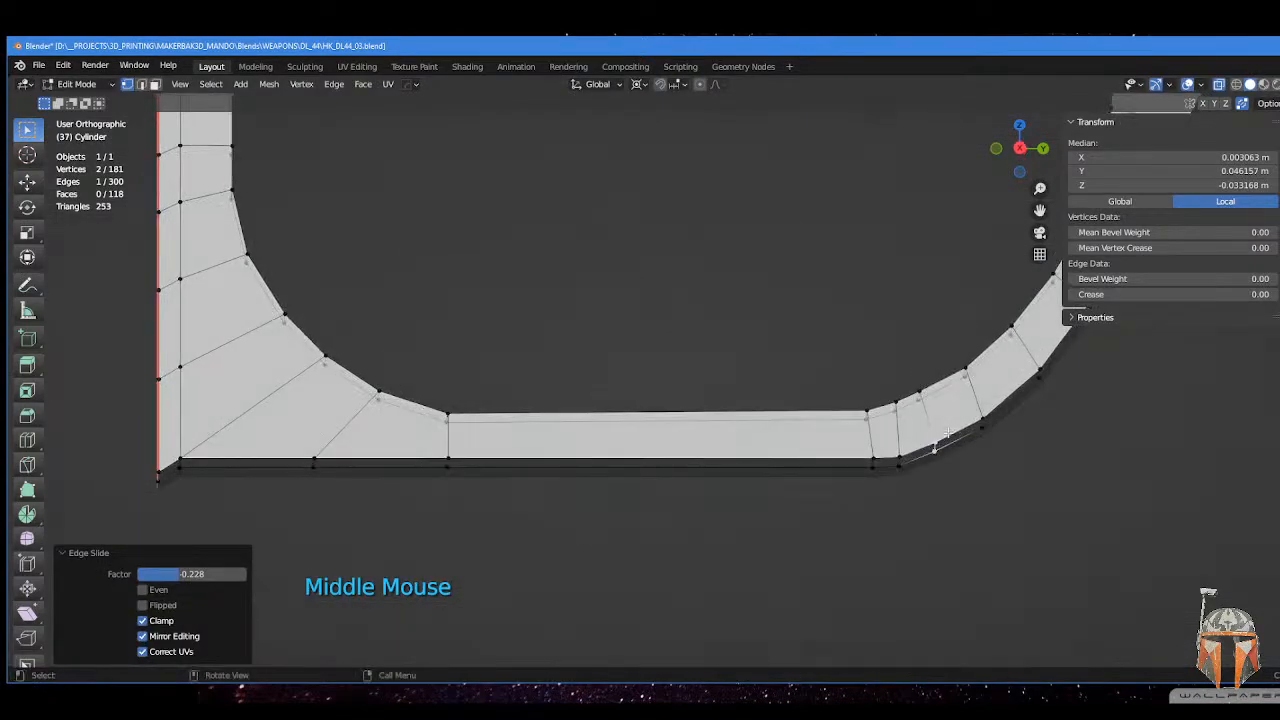
{"action": "key", "text": "KP_3"}
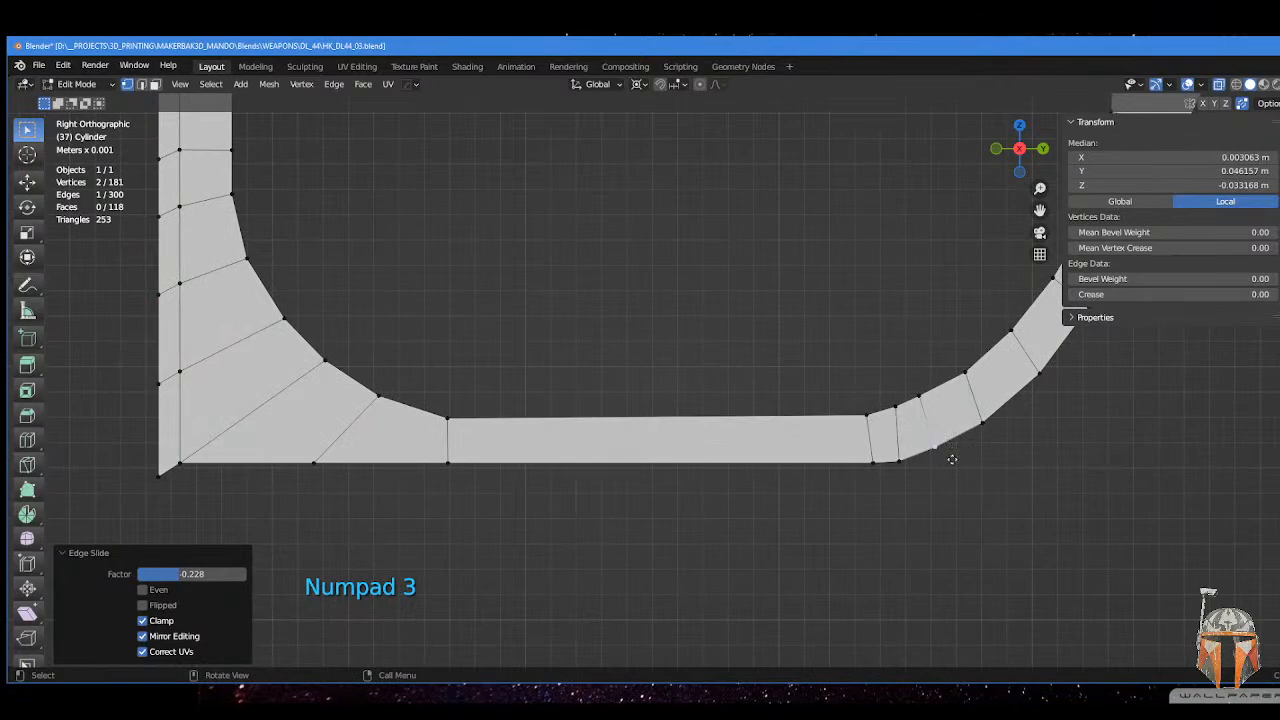
{"action": "key", "text": "g"}
{"action": "left_click", "coordinate": [957, 462]}
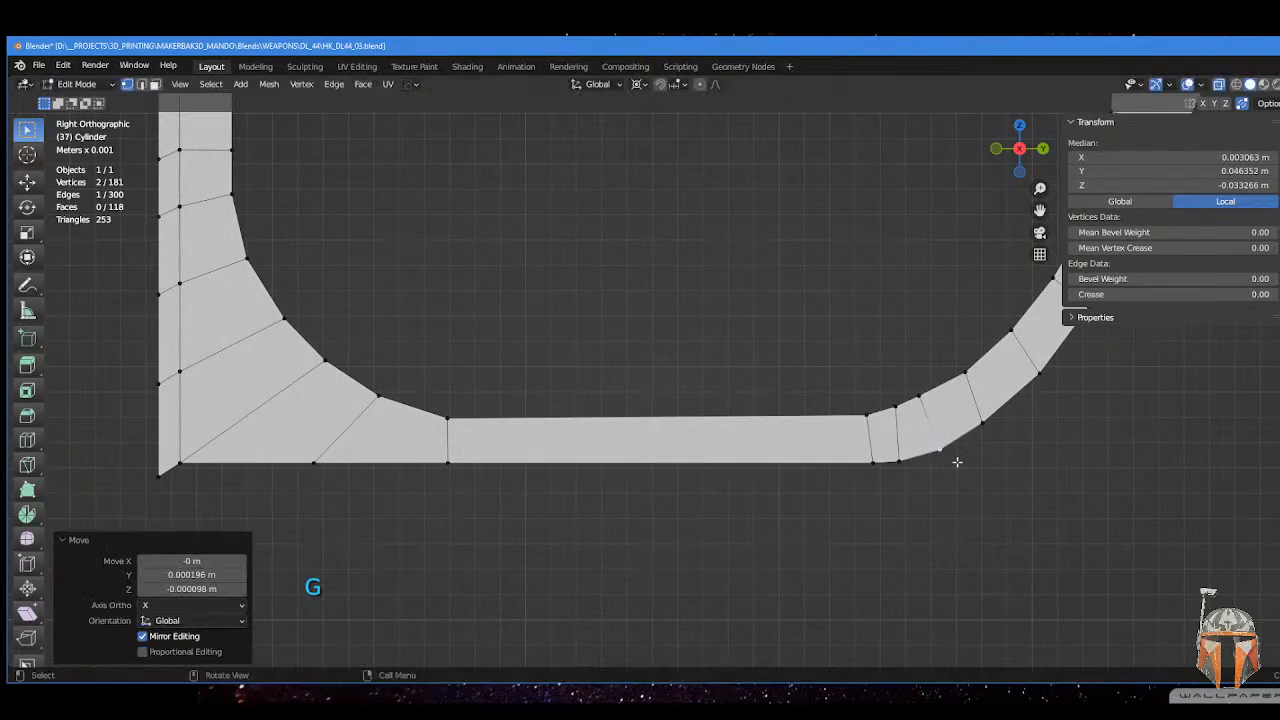
{"action": "key", "text": "g"}
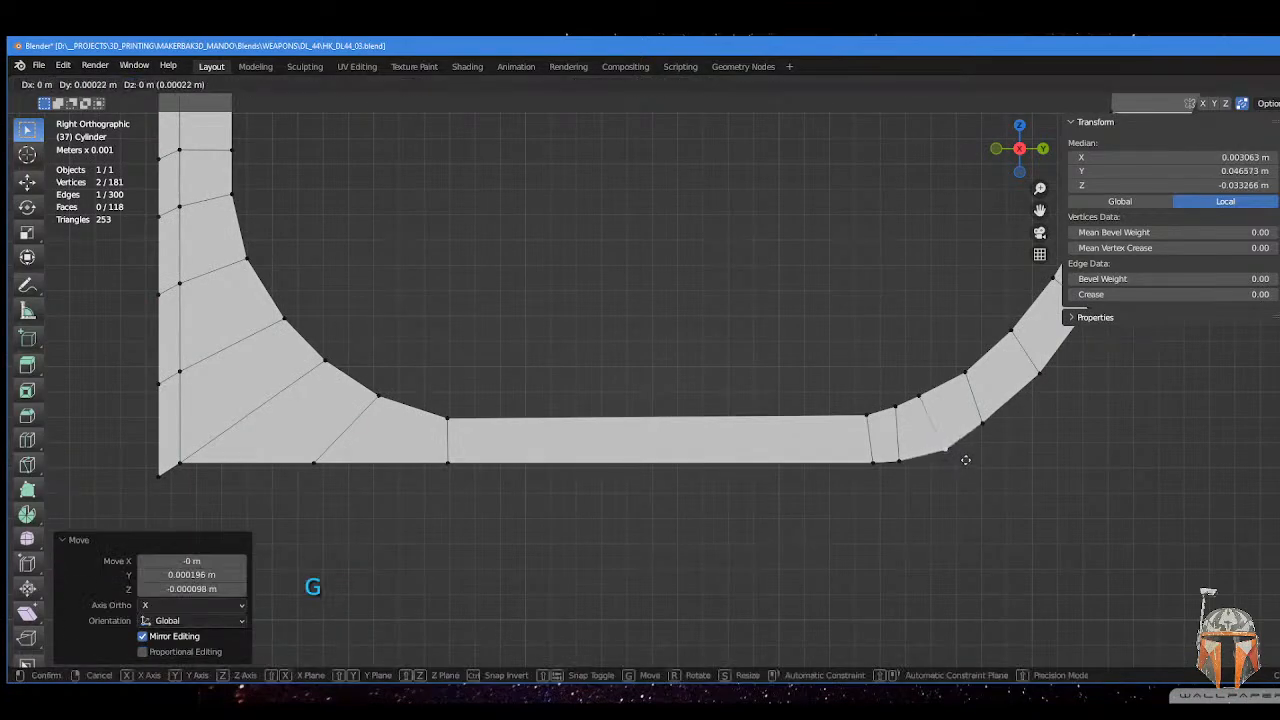
{"action": "left_click", "coordinate": [965, 460]}
- Move the next outer edge up the lower rear bend slightly outward to smooth the curve's outline
{"action": "left_click", "coordinate": [976, 412]}
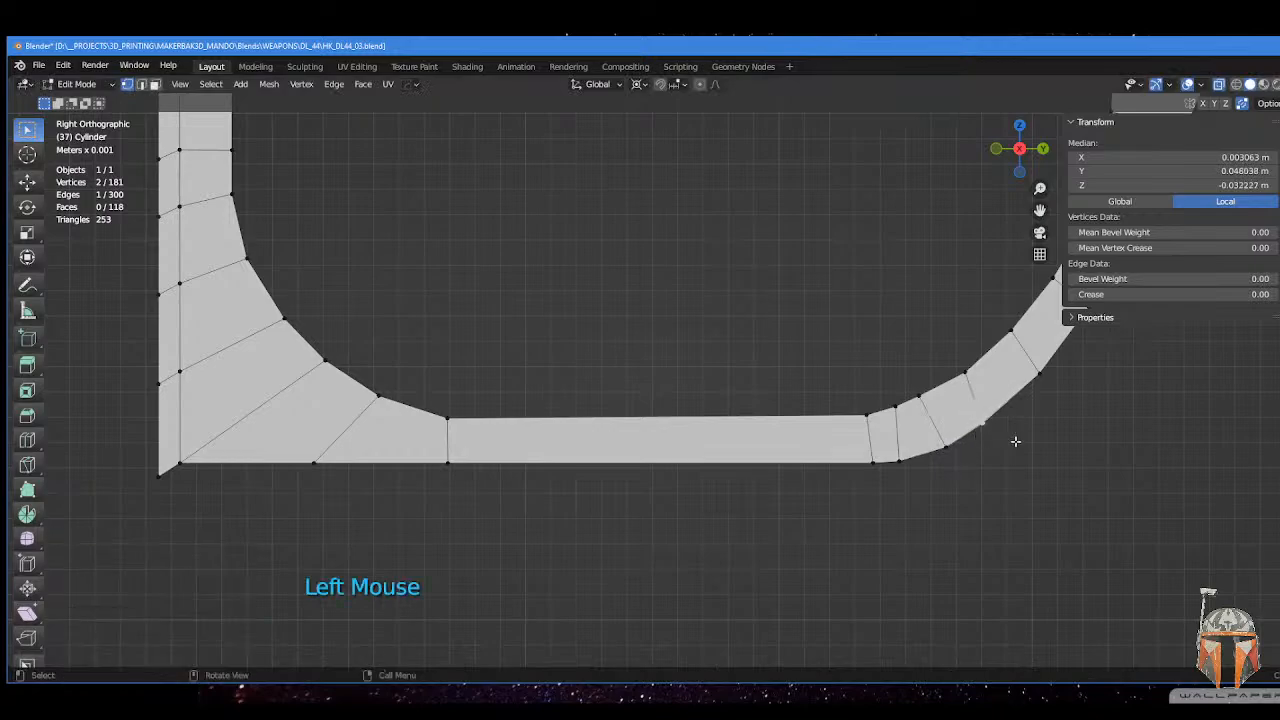
{"action": "key", "text": "g"}
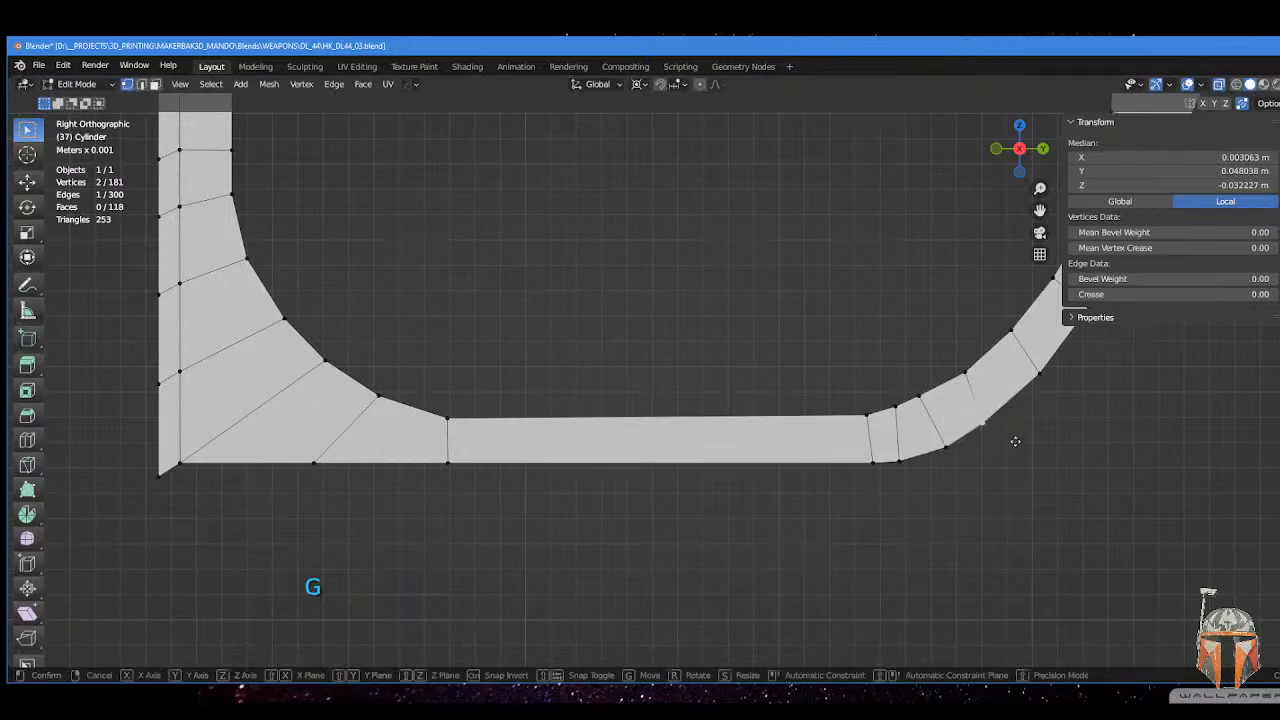
{"action": "left_click", "coordinate": [1019, 442]}
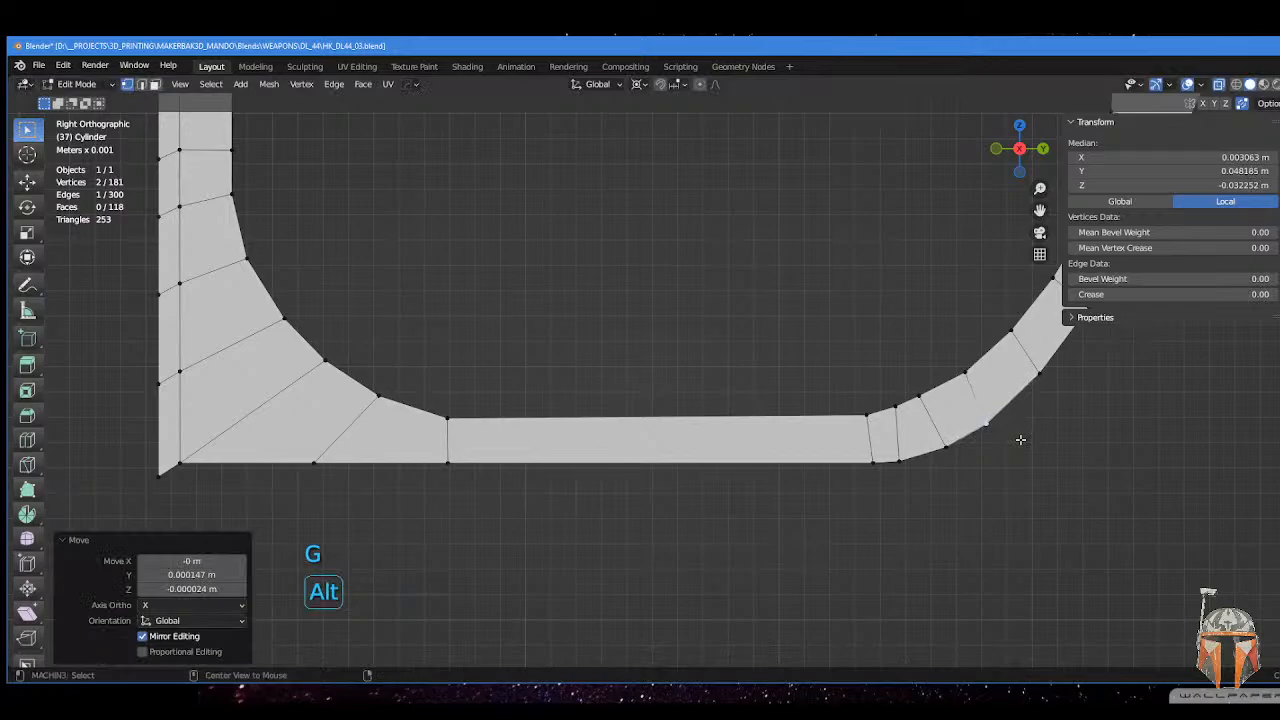
{"action": "key", "text": "alt+z"}
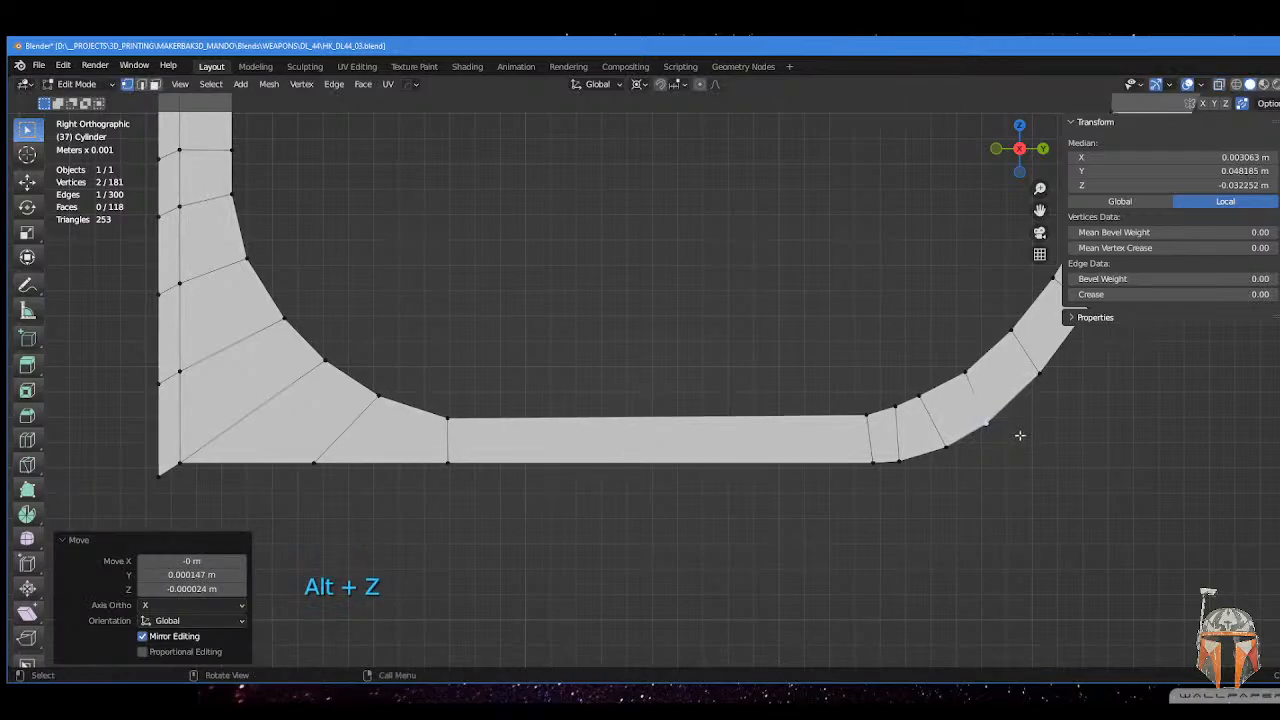
{"action": "key", "text": "g"}
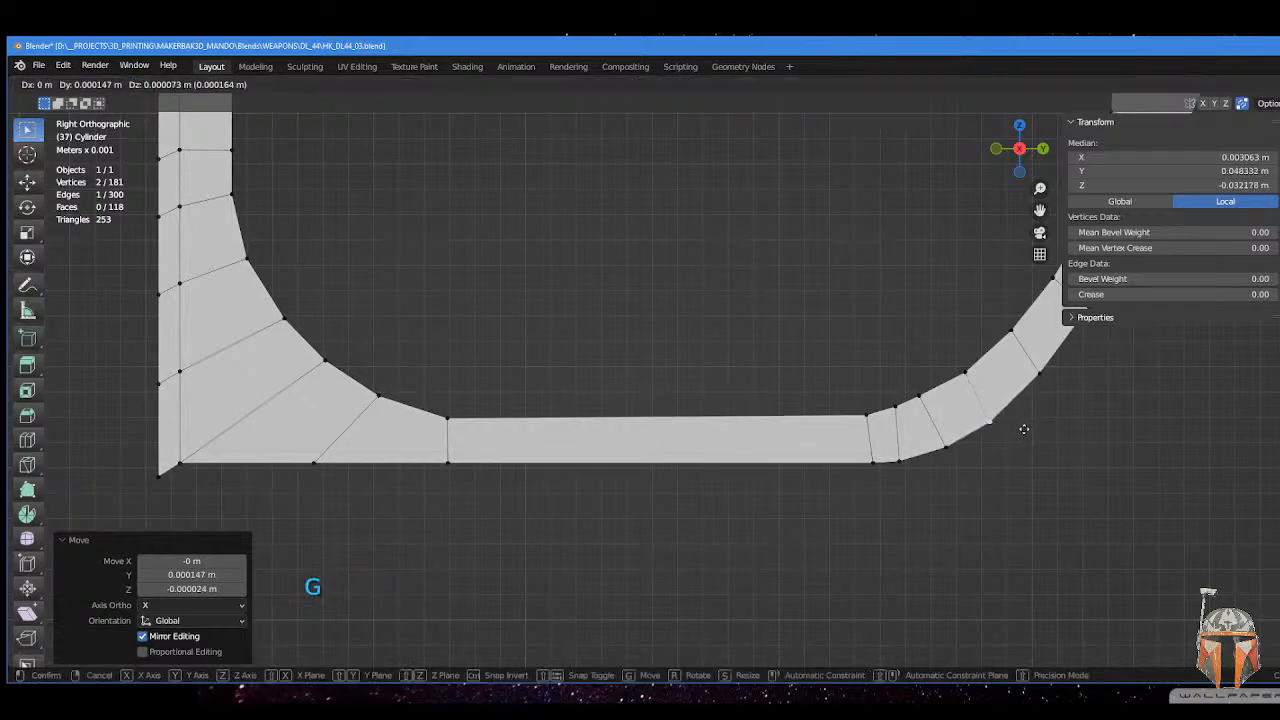
{"action": "left_click", "coordinate": [1023, 428]}
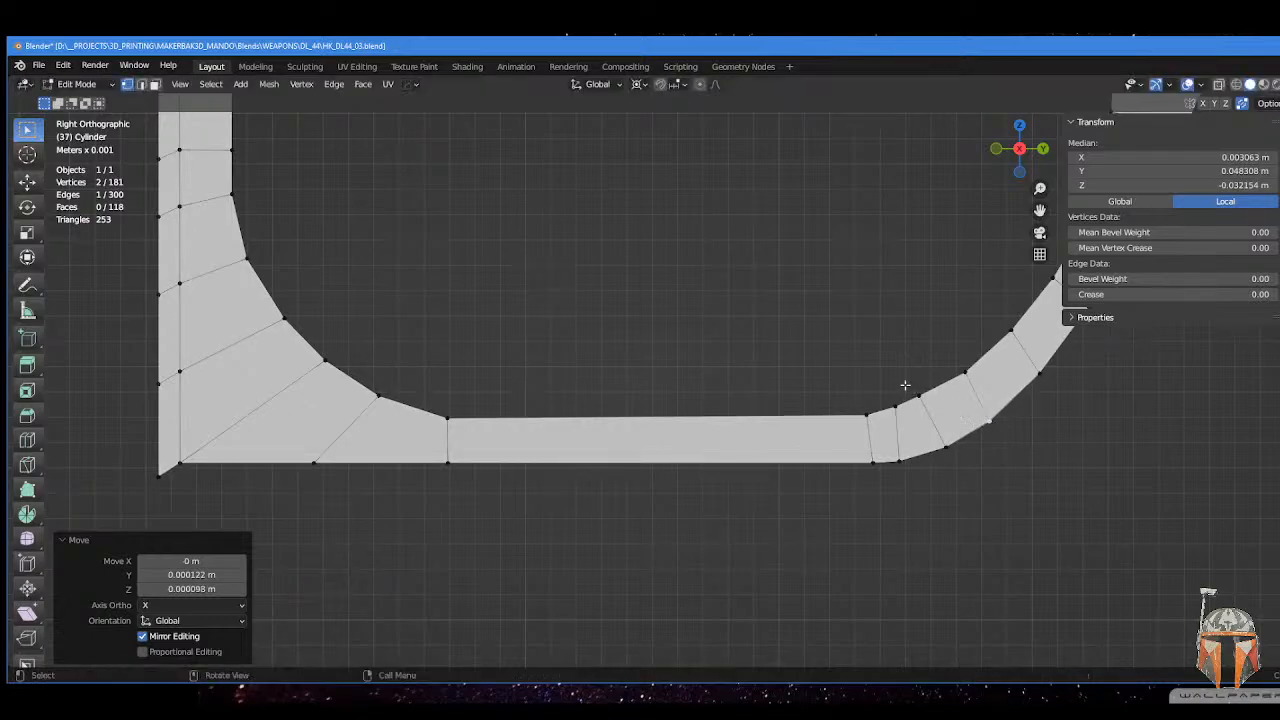
- Move two neighbouring inner vertex pairs of the lower rear bend slightly downward, about 0.0001 m and 0.0002 m, with X-ray on
{"action": "left_click", "coordinate": [933, 412]}
{"action": "key", "text": "alt+z"}
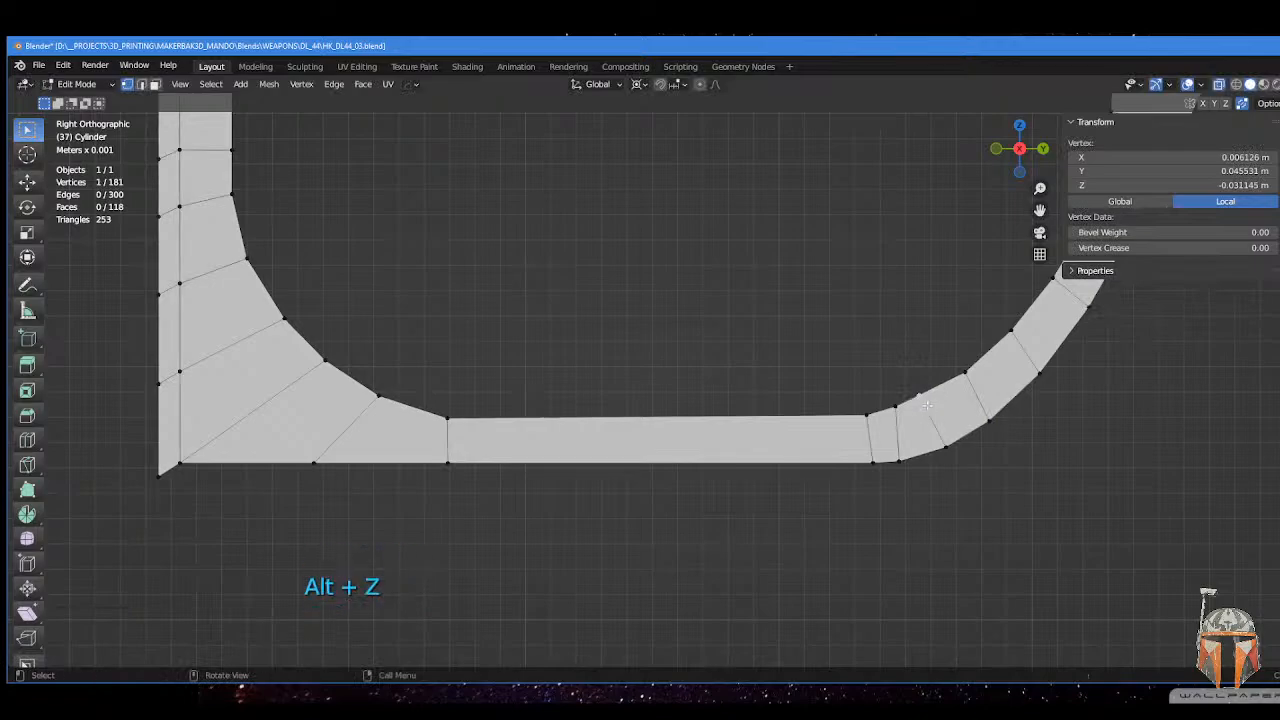
{"action": "left_click_drag", "start_coordinate": [909, 383], "coordinate": [938, 409]}
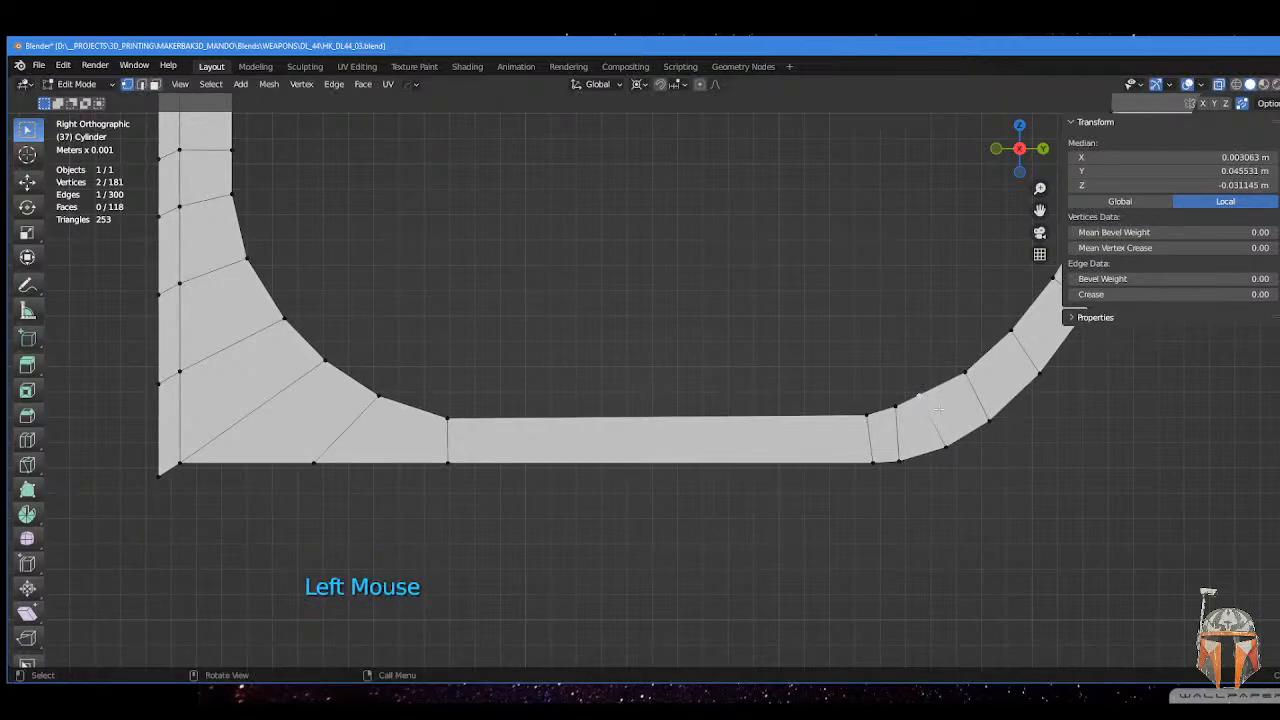
{"action": "key", "text": "g"}
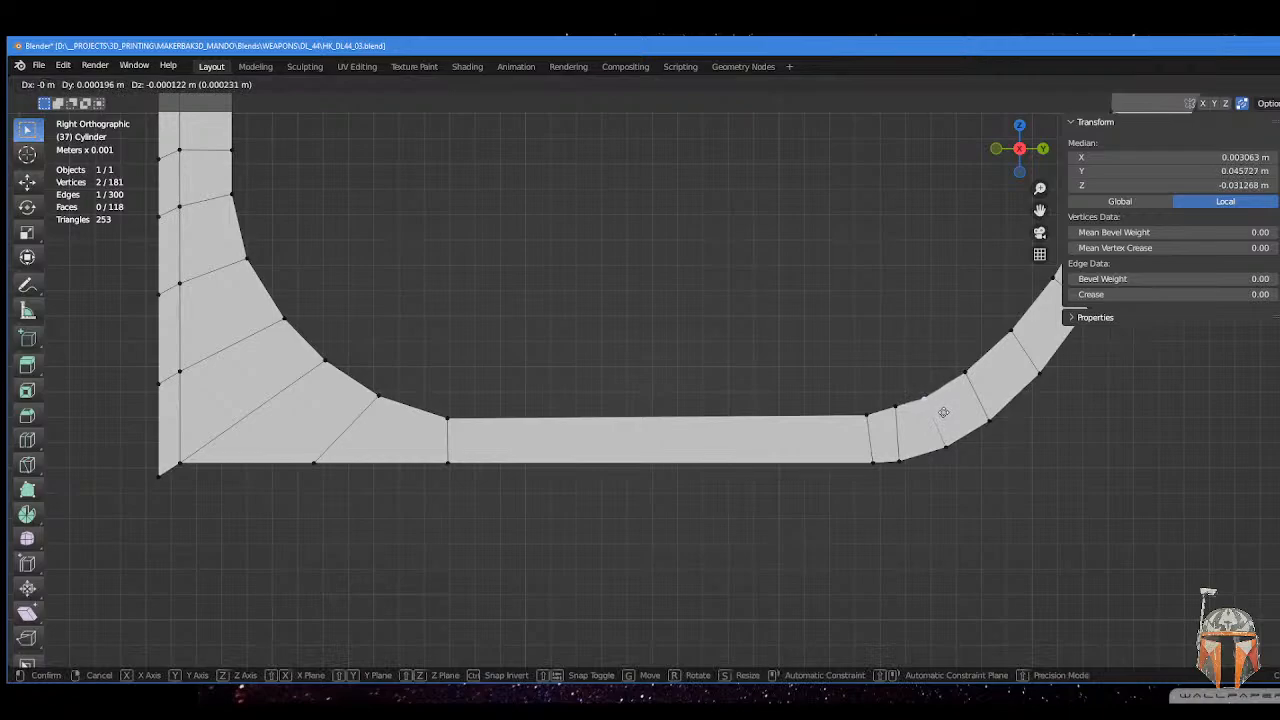
{"action": "left_click", "coordinate": [941, 411]}
{"action": "left_click", "coordinate": [891, 388]}
{"action": "key", "text": "g"}
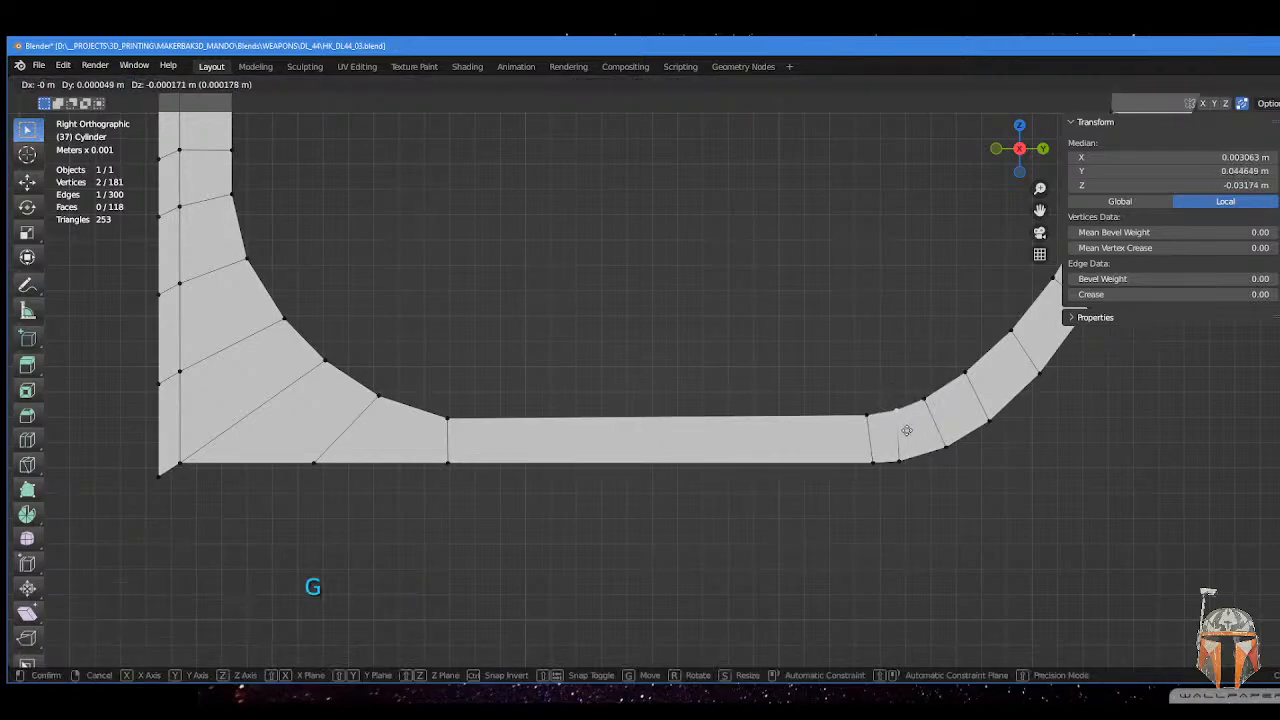
{"action": "left_click", "coordinate": [913, 392]}
{"action": "scroll", "coordinate": [905, 381], "scroll_direction": "down", "scroll_amount": 2}
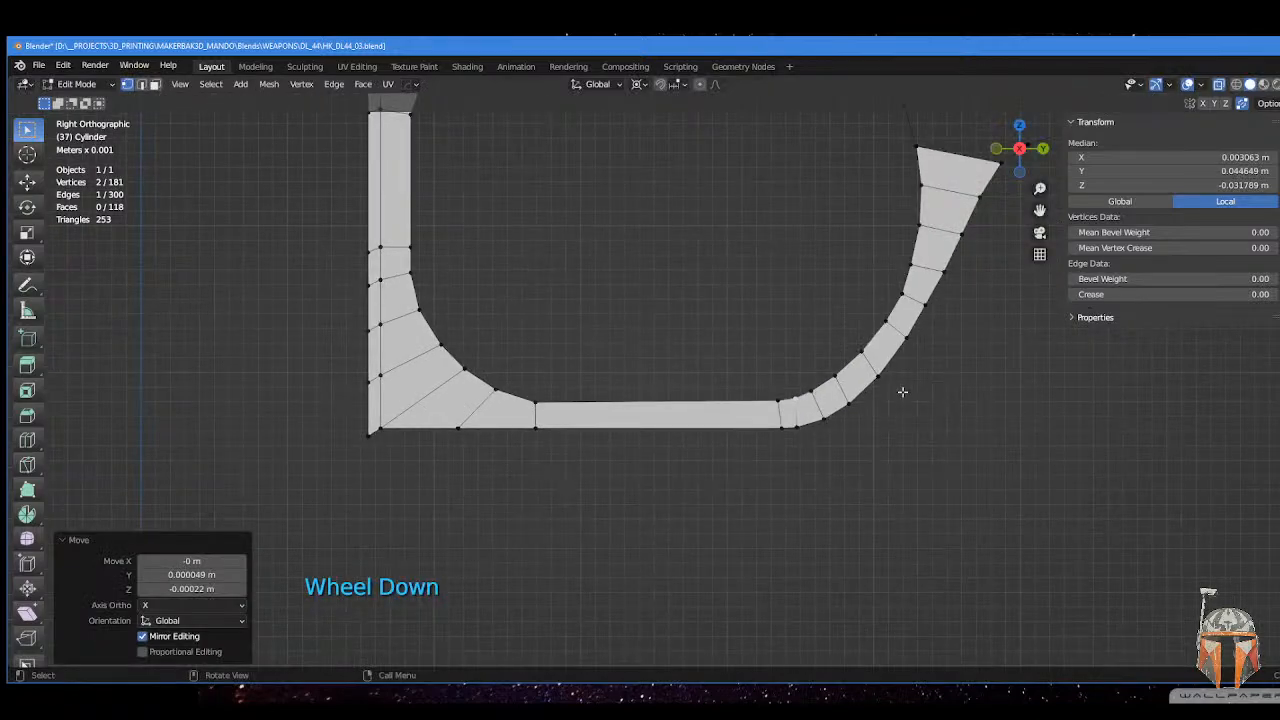
{"action": "middle_click_drag", "start_coordinate": [900, 389], "coordinate": [851, 503], "text": "shift"}
{"action": "scroll", "coordinate": [851, 503], "scroll_direction": "down", "scroll_amount": 2, "text": "shift"}
{"action": "middle_click_drag", "start_coordinate": [851, 437], "coordinate": [837, 468], "text": "shift"}
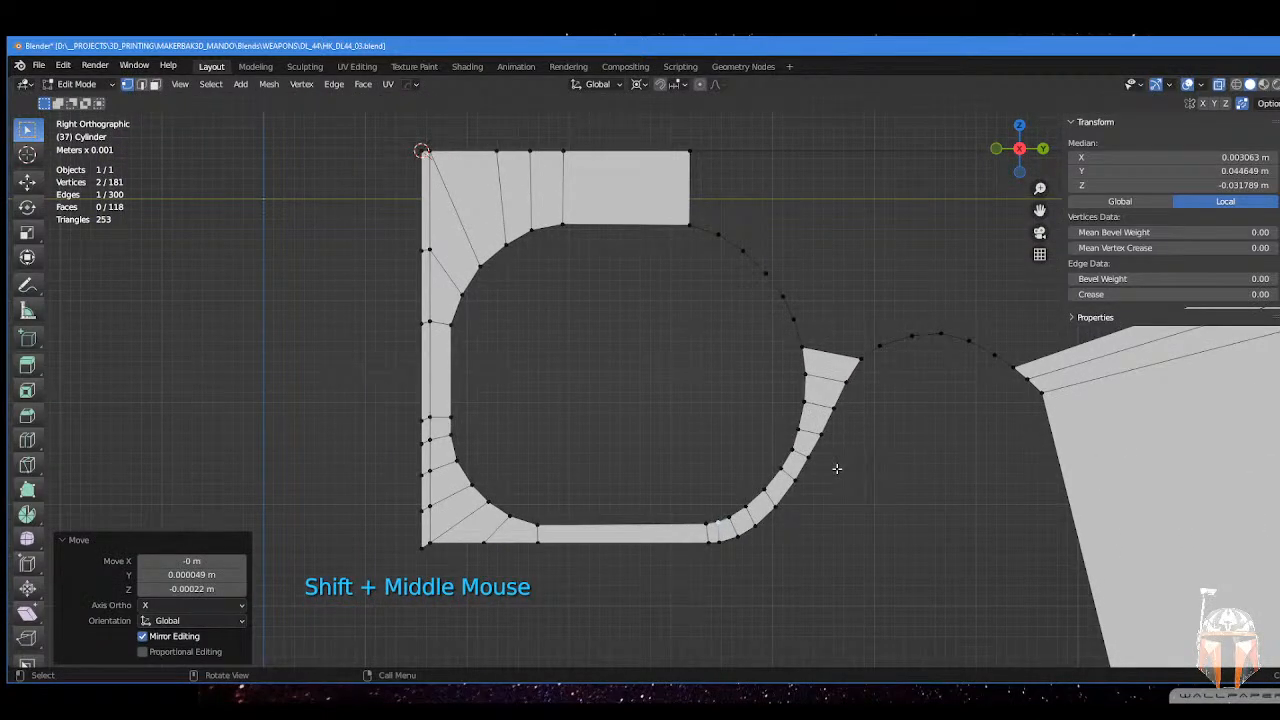
{"action": "middle_click_drag", "start_coordinate": [853, 339], "coordinate": [814, 429], "text": "shift"}
{"action": "middle_click_drag", "start_coordinate": [828, 384], "coordinate": [823, 416], "text": "shift"}
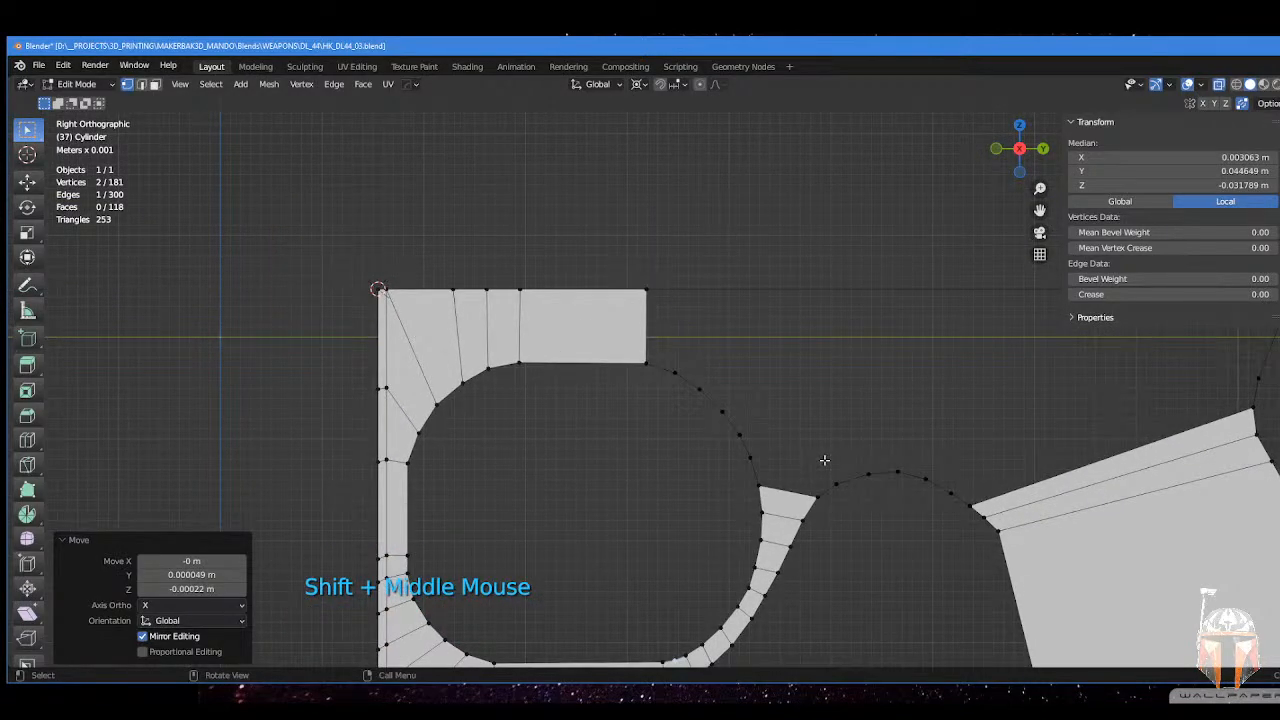
- Subdivide the long open top edge behind the front block with one cut
{"action": "key", "text": "Tab"}
{"action": "left_click", "coordinate": [835, 545]}
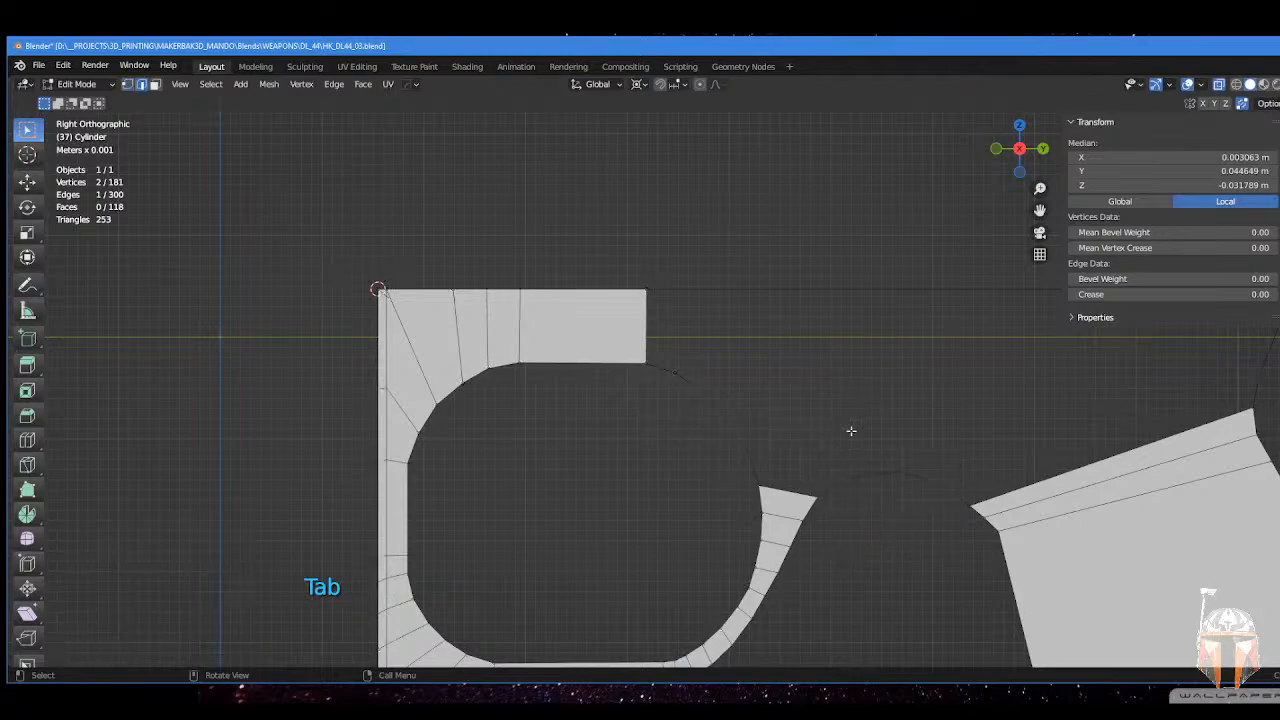
{"action": "right_click", "coordinate": [812, 288]}
{"action": "left_click", "coordinate": [794, 252]}
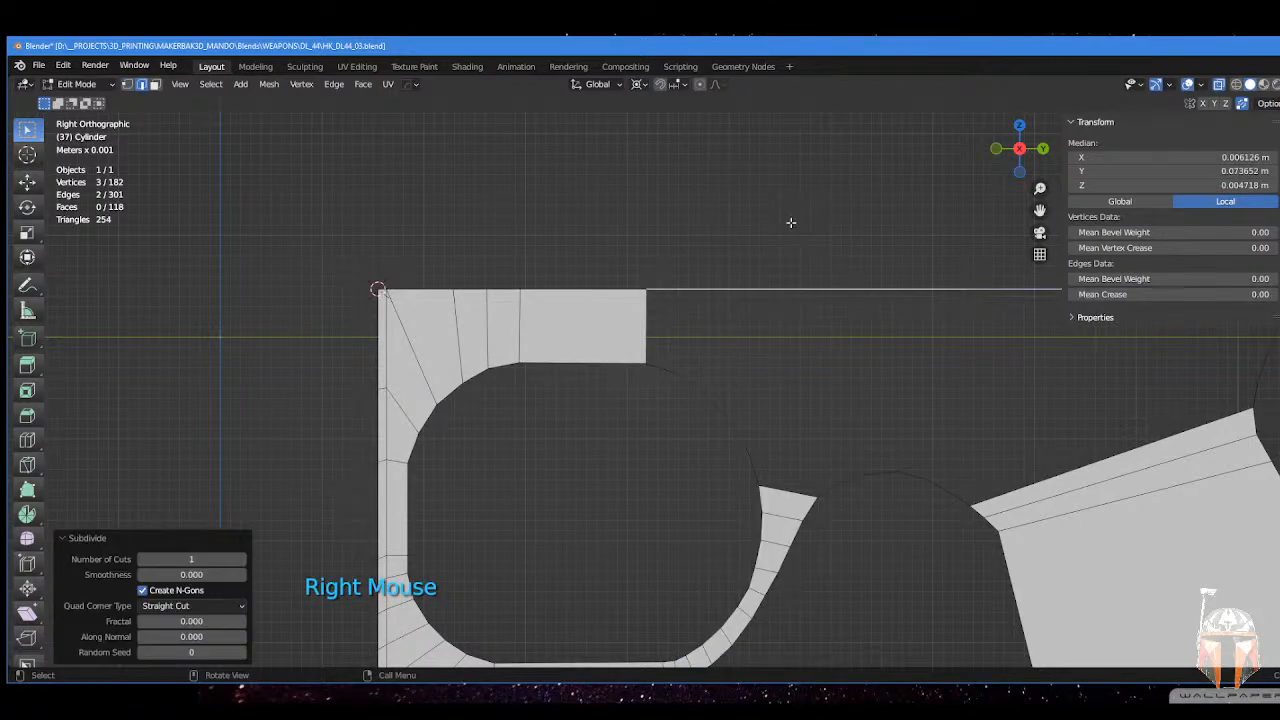
- Slide the new top-edge vertex forward by a factor of about 0.41, to above the front of the trigger arch behind the guard
{"action": "key", "text": "Tab"}
{"action": "left_click", "coordinate": [951, 295]}
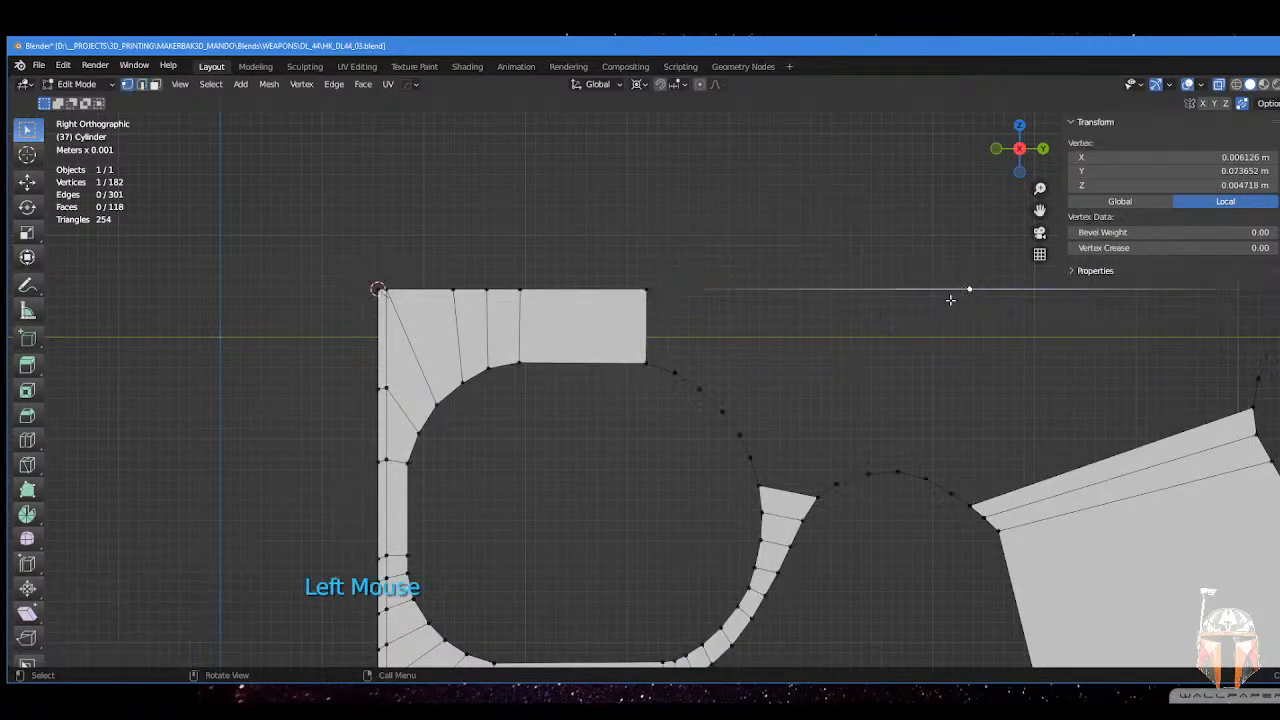
{"action": "key", "text": "g"}
{"action": "key", "text": "g"}
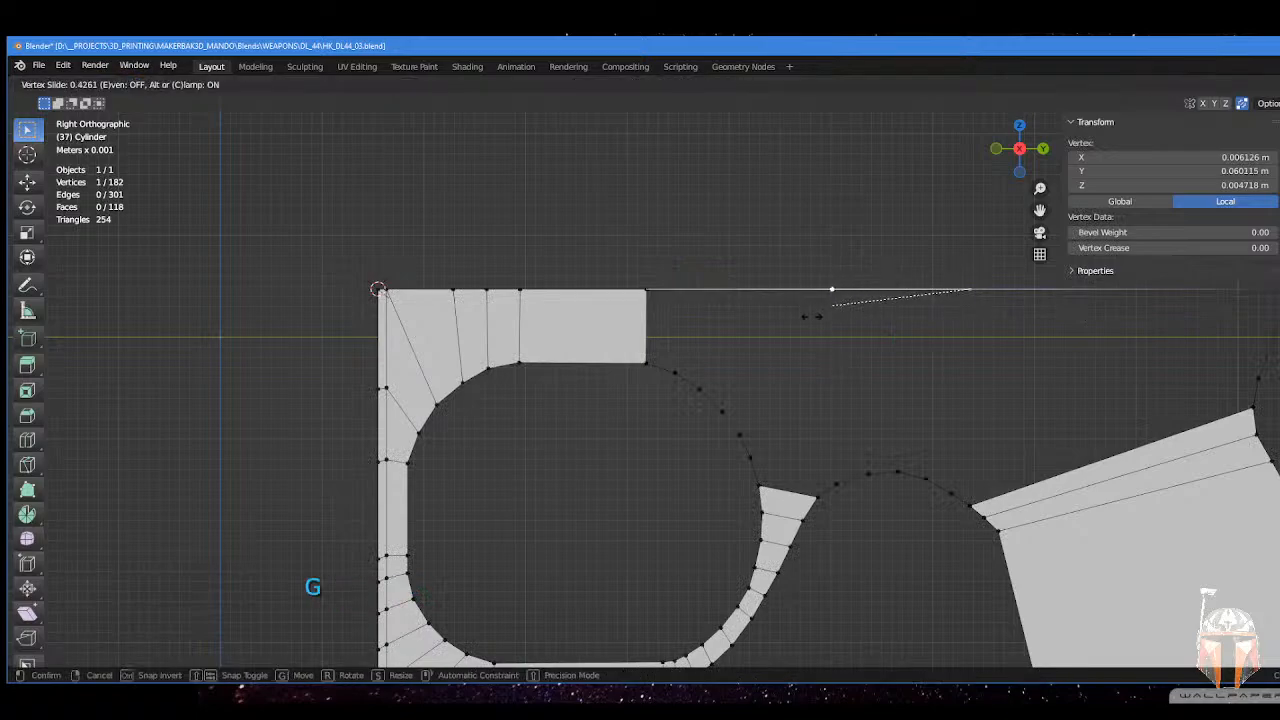
{"action": "left_click", "coordinate": [815, 311]}
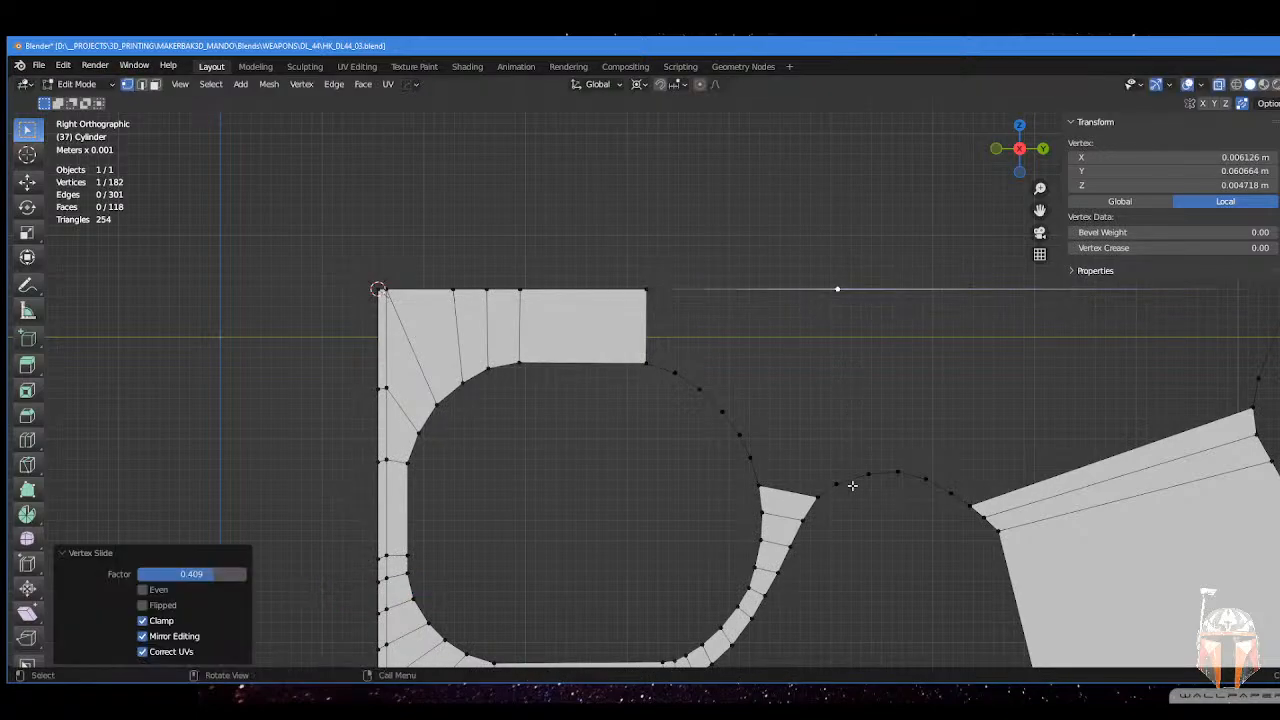
- Connect that top vertex with an edge to the front vertex of the small arch directly below it
{"action": "left_click", "coordinate": [838, 483], "text": "shift"}
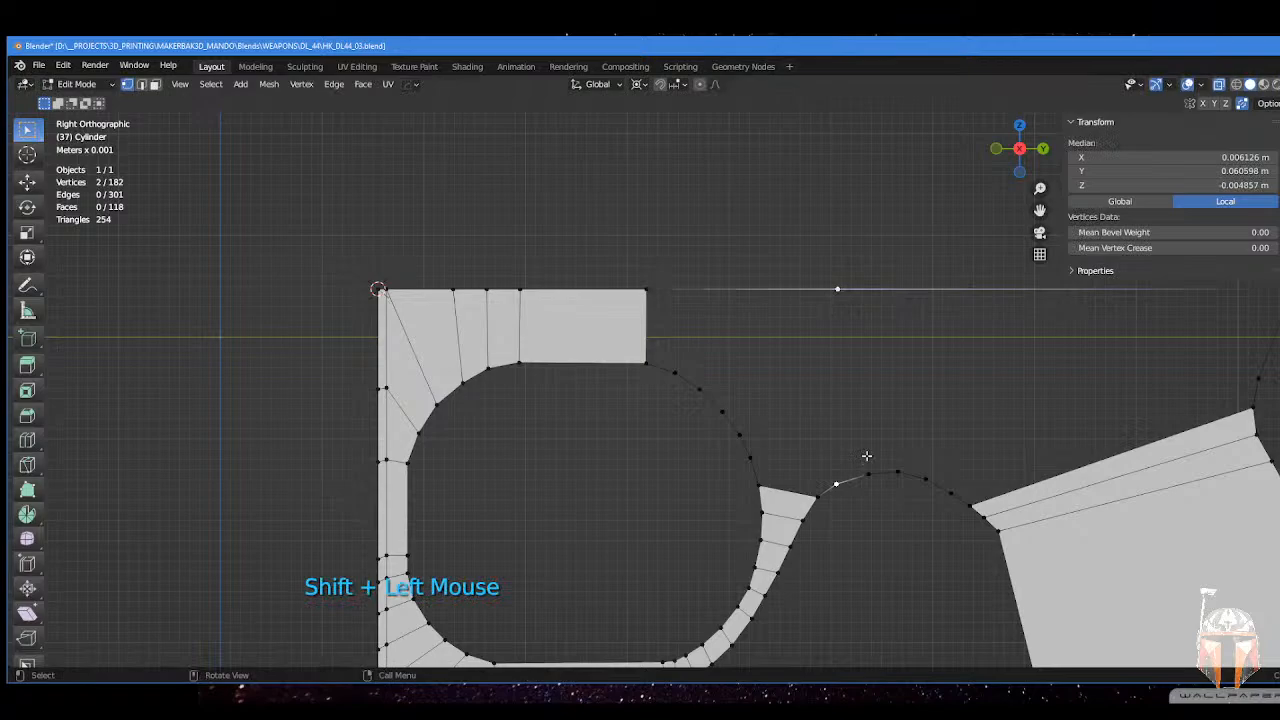
{"action": "key", "text": "f"}
{"action": "middle_click_drag", "start_coordinate": [866, 457], "coordinate": [850, 435], "text": "shift"}
- Subdivide the remaining rear section of the top edge with one cut
{"action": "left_click", "coordinate": [881, 483]}
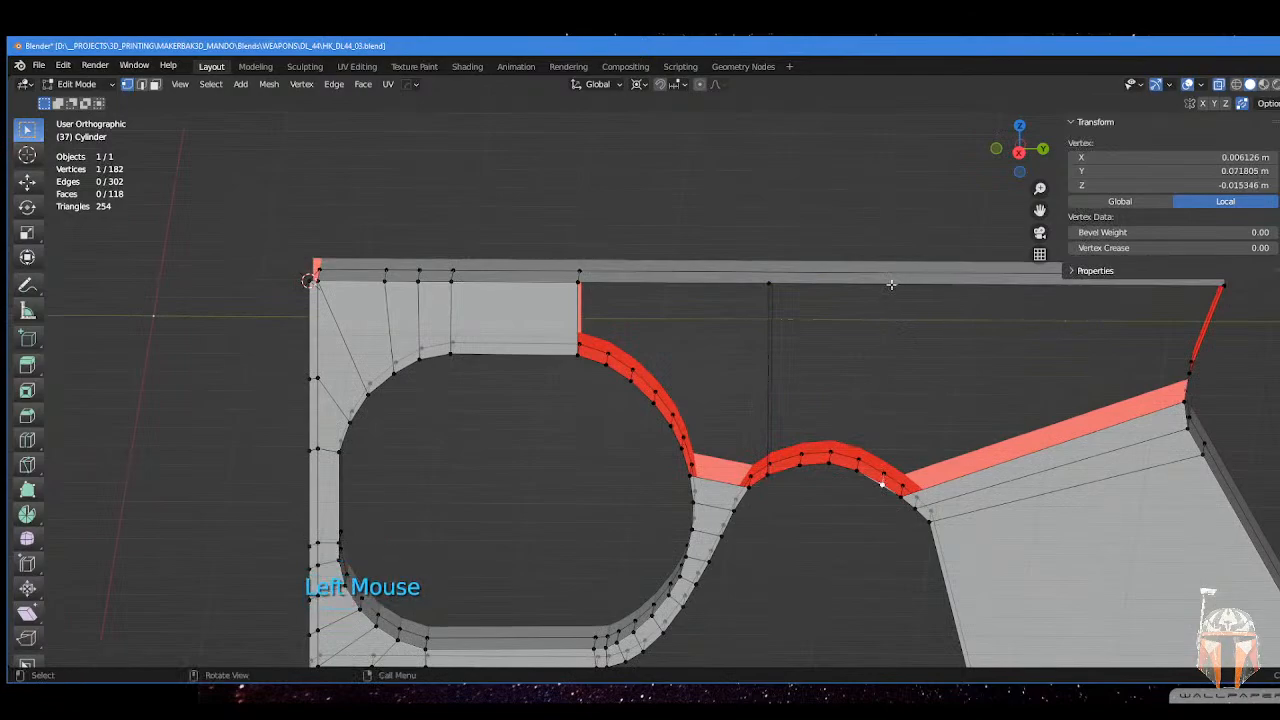
{"action": "key", "text": "ctrl+Tab"}
{"action": "left_click", "coordinate": [994, 284]}
{"action": "right_click", "coordinate": [893, 241]}
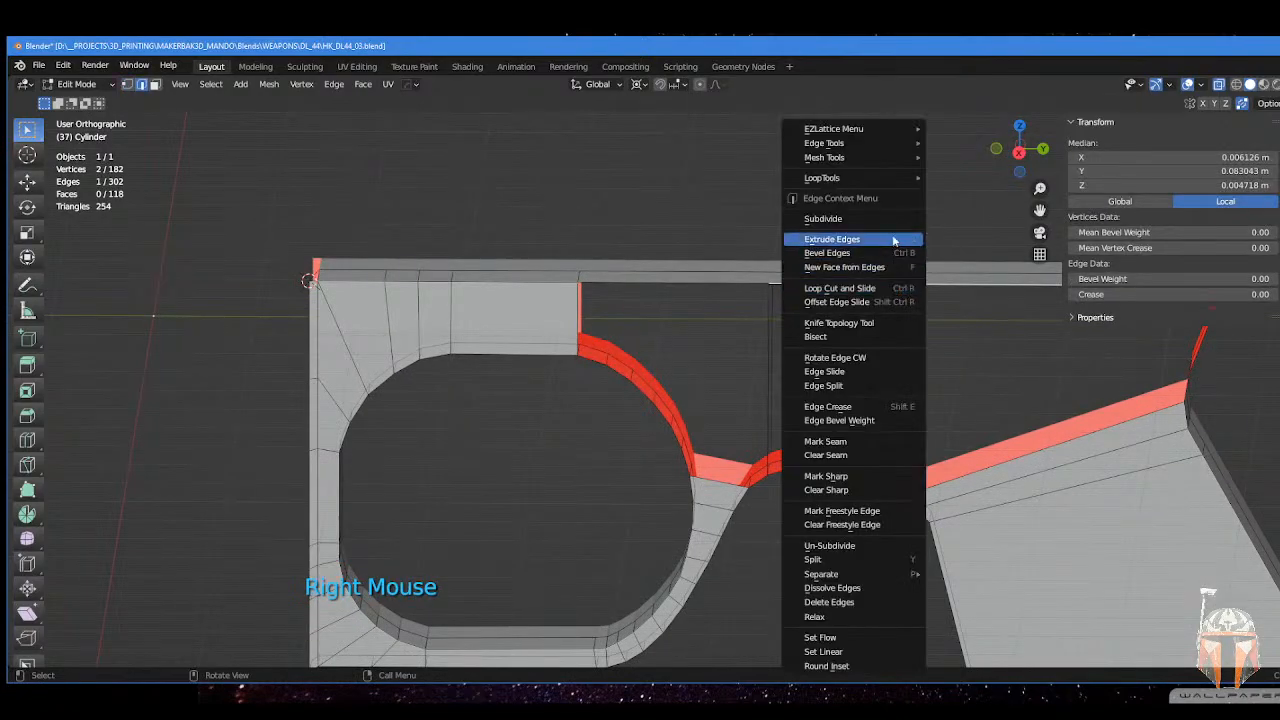
{"action": "left_click", "coordinate": [893, 220]}
- Snap the 3D cursor to the vertex near the rear end of the small arch
{"action": "key", "text": "ctrl+Tab"}
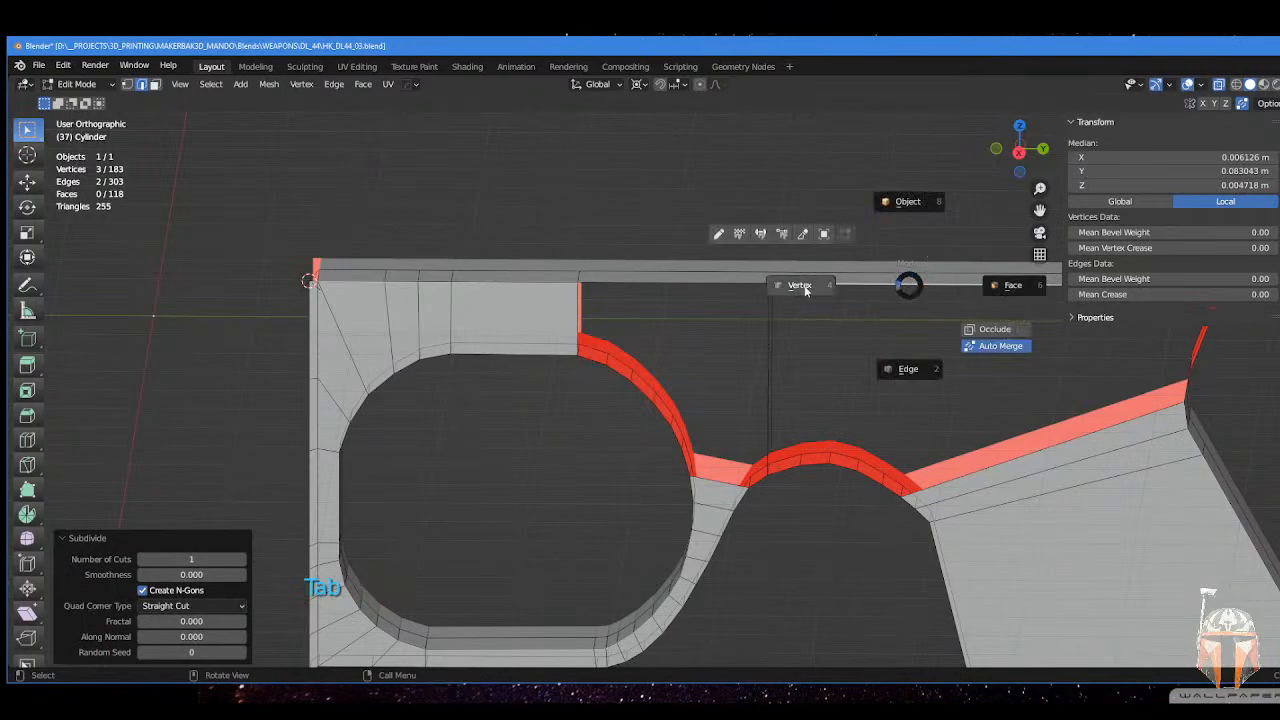
{"action": "left_click", "coordinate": [997, 285]}
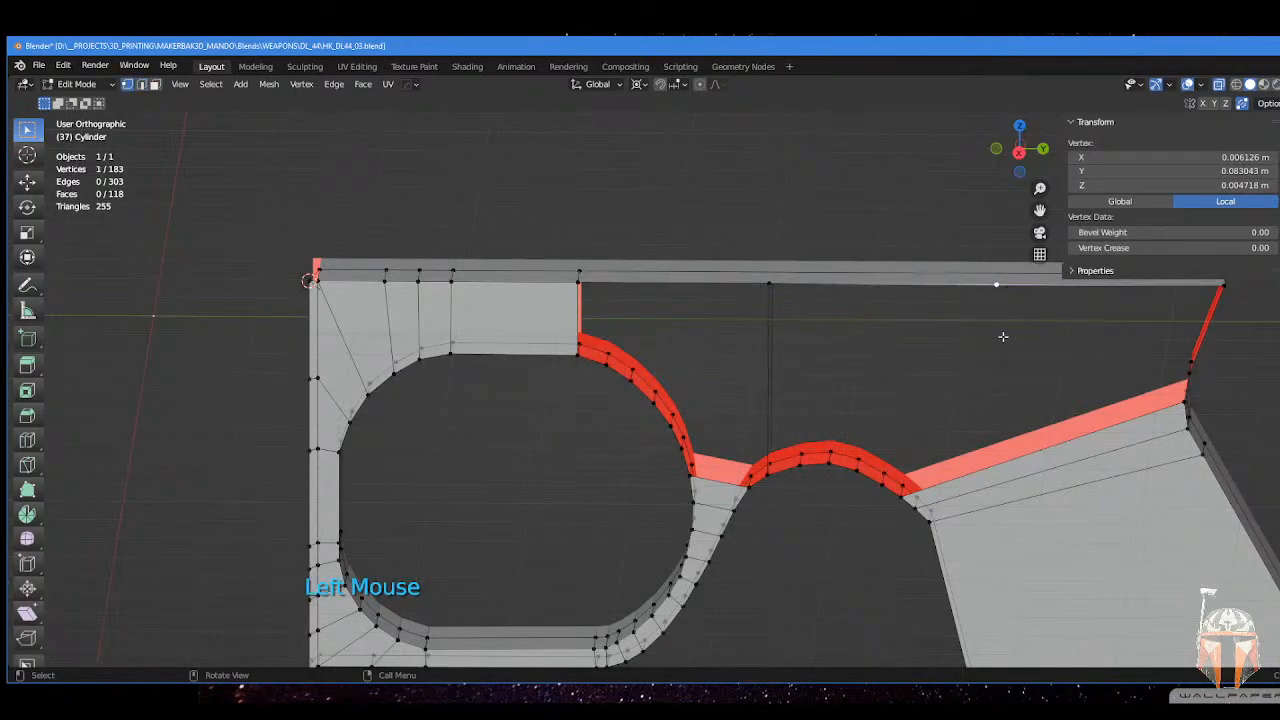
{"action": "left_click", "coordinate": [883, 482]}
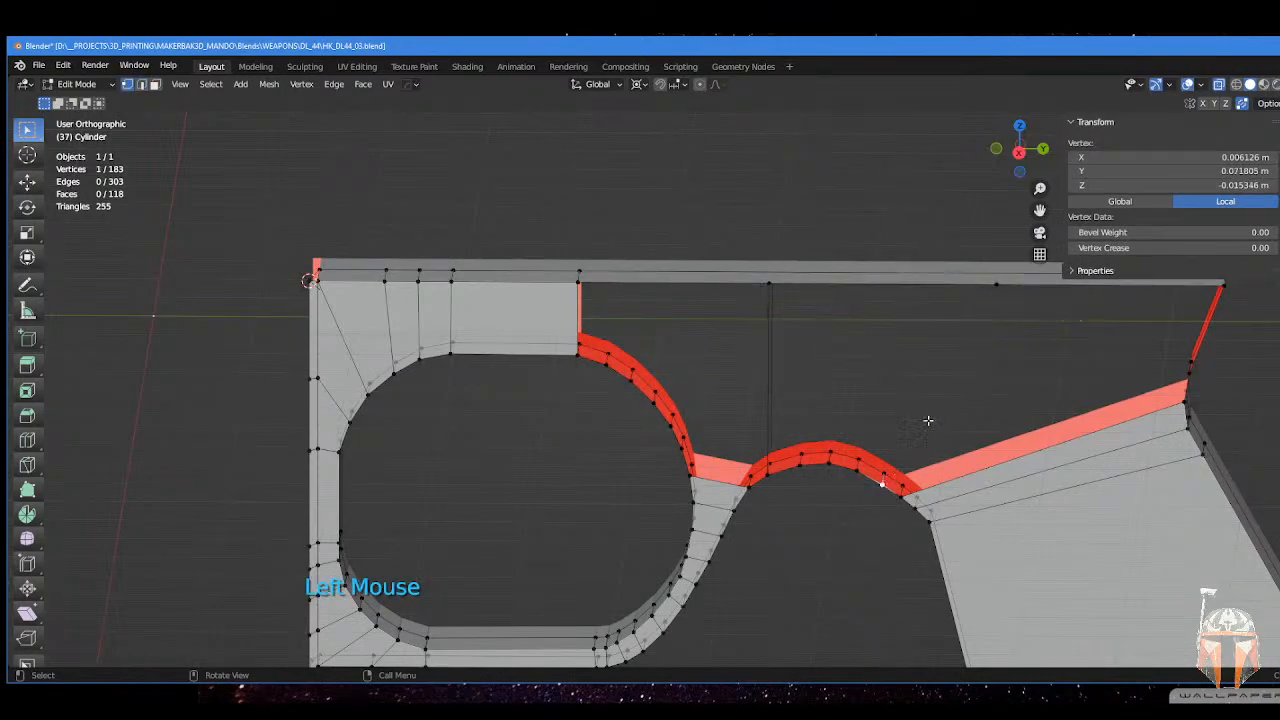
{"action": "key", "text": "shift+s"}
- Scale the new top vertex to 0 along Y about the 3D cursor and connect it with an edge to the arch vertex below
{"action": "left_click", "coordinate": [990, 296]}
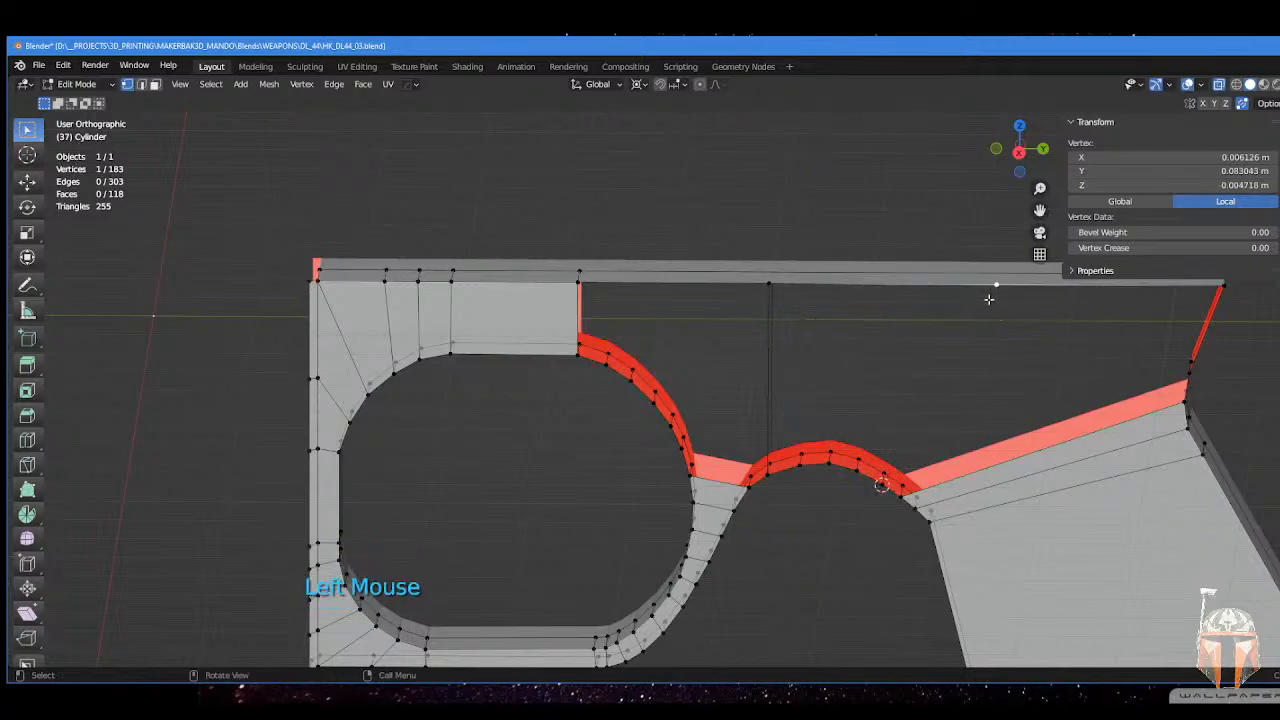
{"action": "key", "text": "s"}
{"action": "key", "text": "y"}
{"action": "key", "text": "0"}
{"action": "key", "text": "Return"}
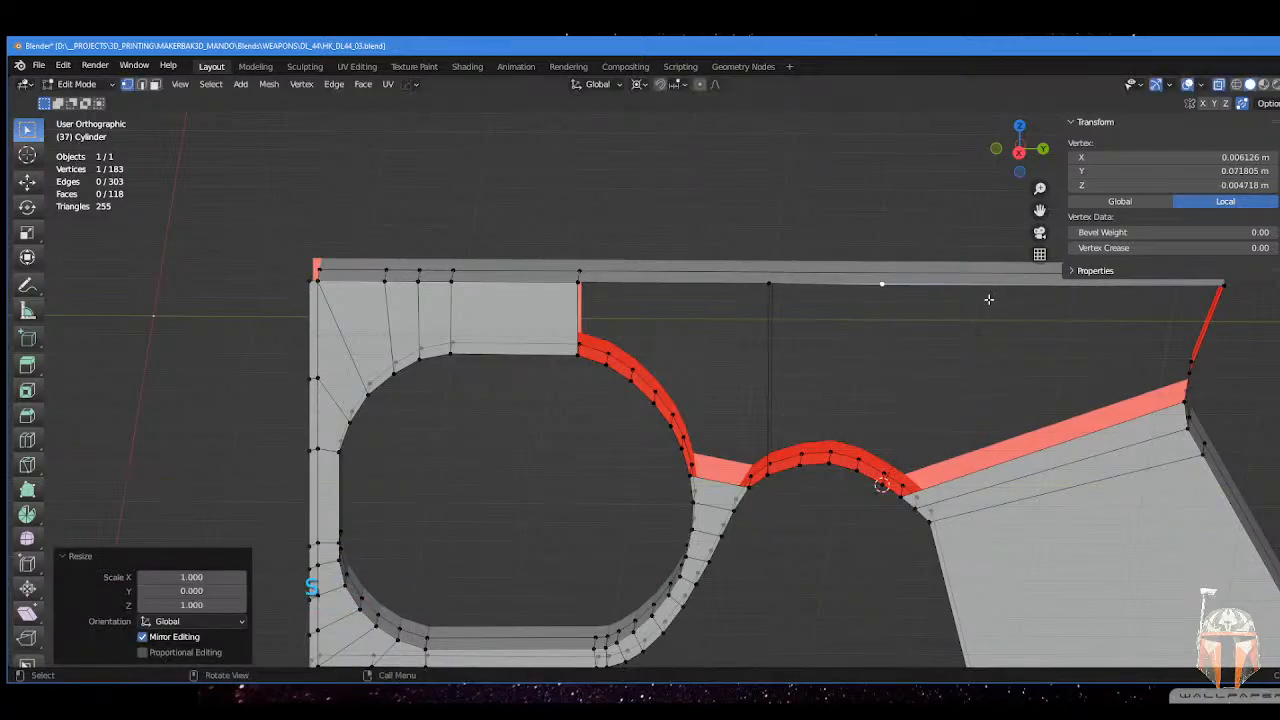
{"action": "left_click", "coordinate": [902, 484], "text": "shift"}
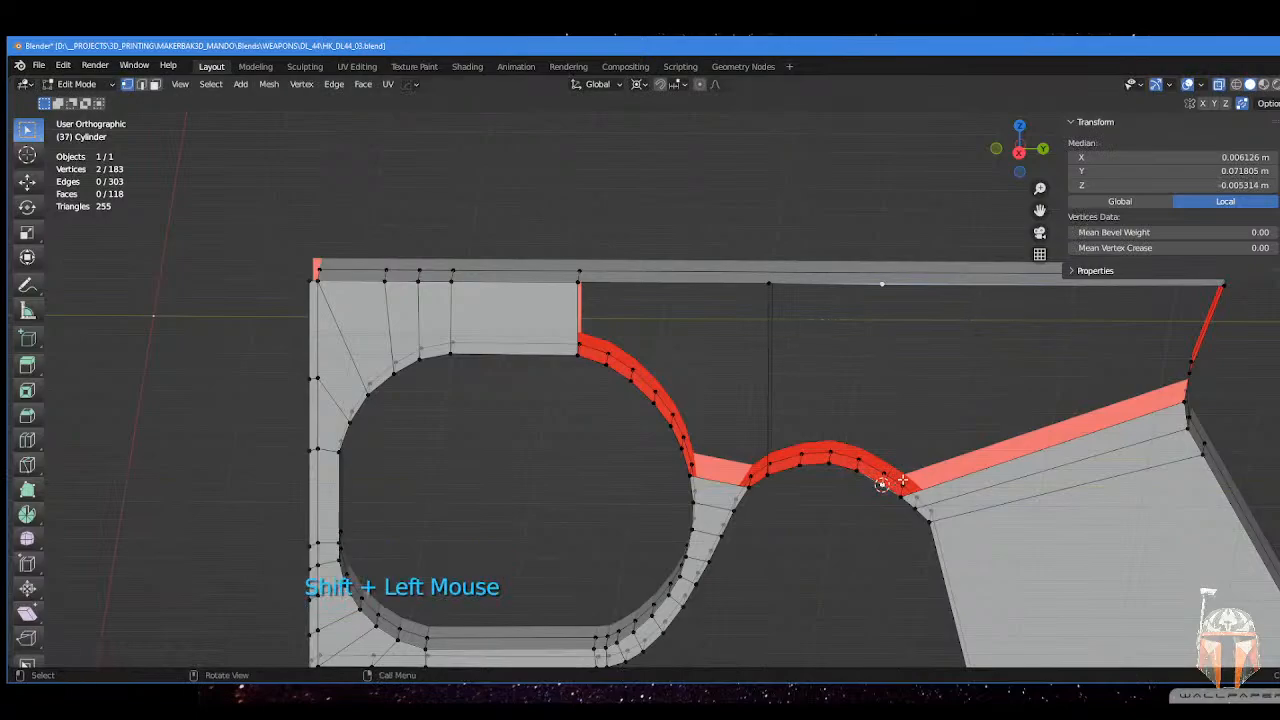
{"action": "key", "text": "f"}
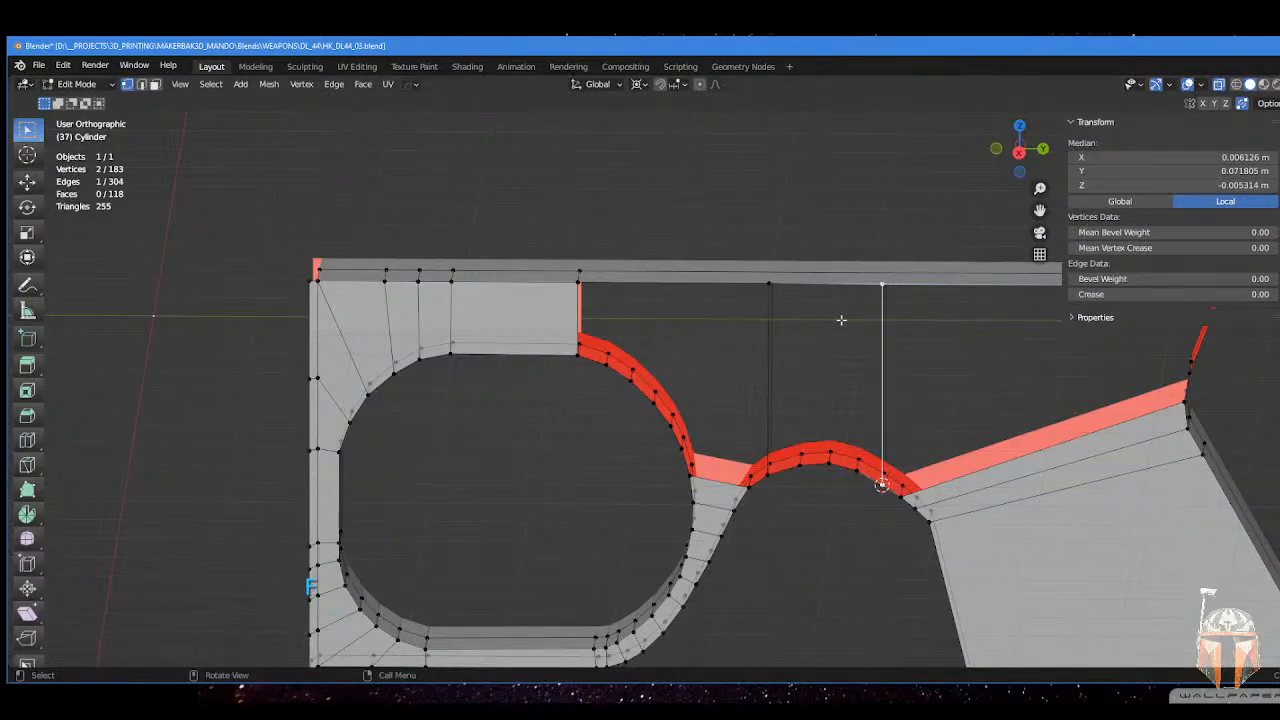
- Subdivide the top edge segment between the two vertical connecting edges with three cuts
{"action": "key", "text": "Tab"}
{"action": "left_click", "coordinate": [955, 326]}
{"action": "key", "text": "Tab"}
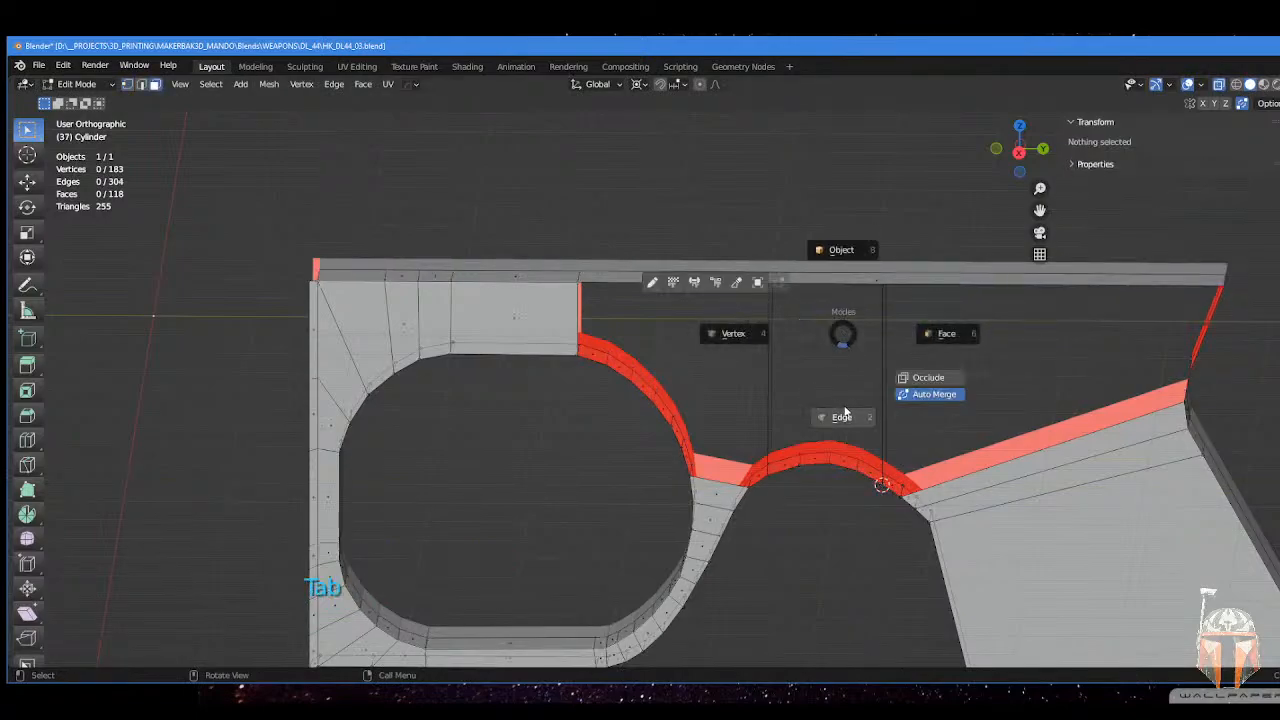
{"action": "left_click", "coordinate": [830, 283]}
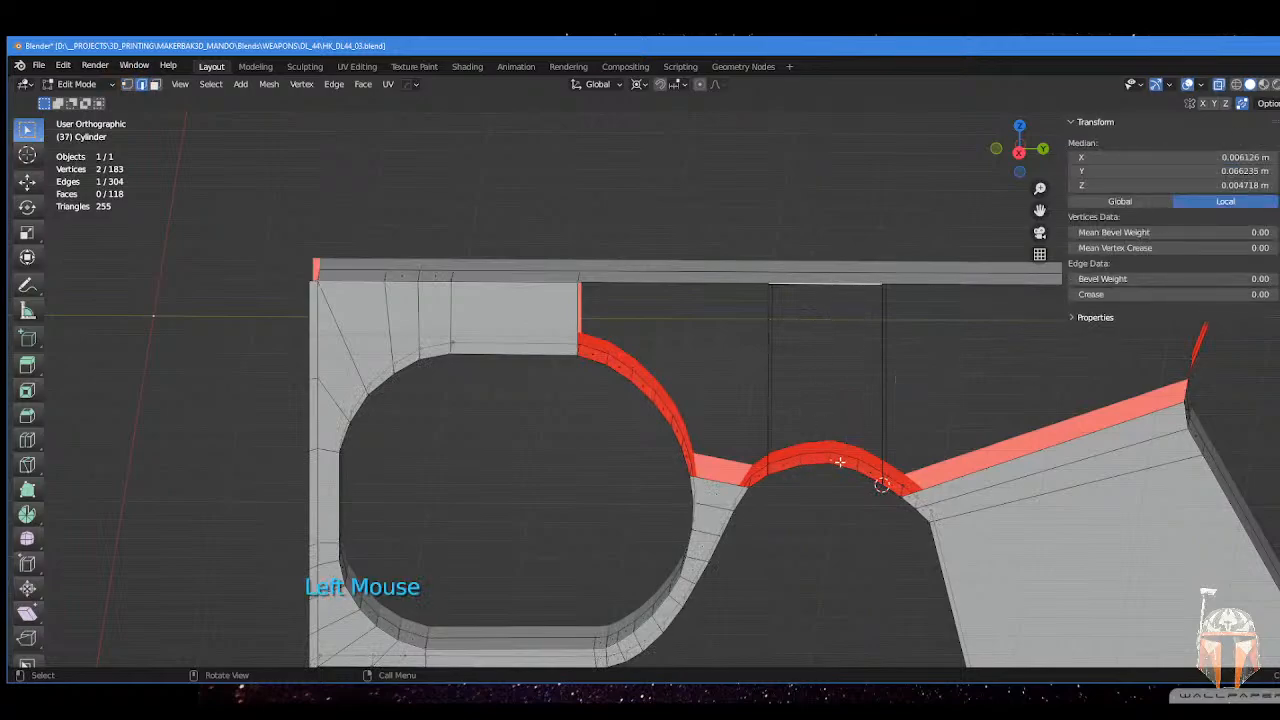
{"action": "right_click", "coordinate": [835, 296]}
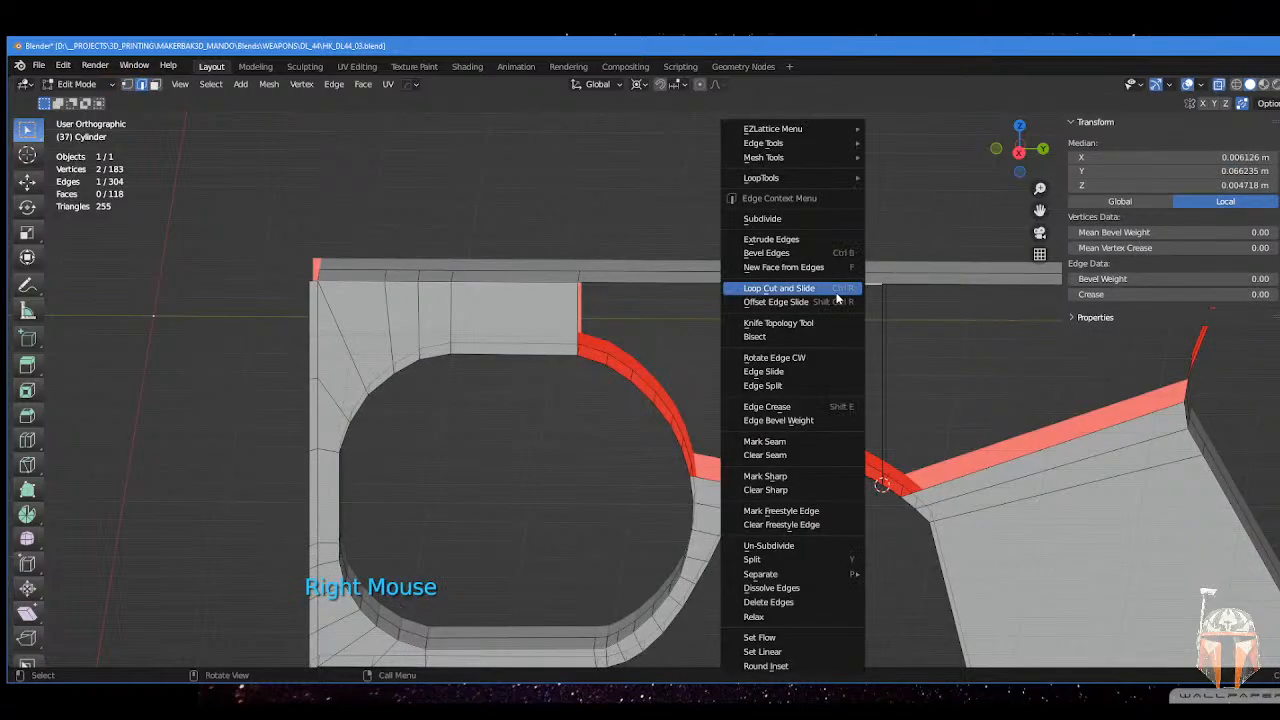
{"action": "left_click", "coordinate": [830, 224]}
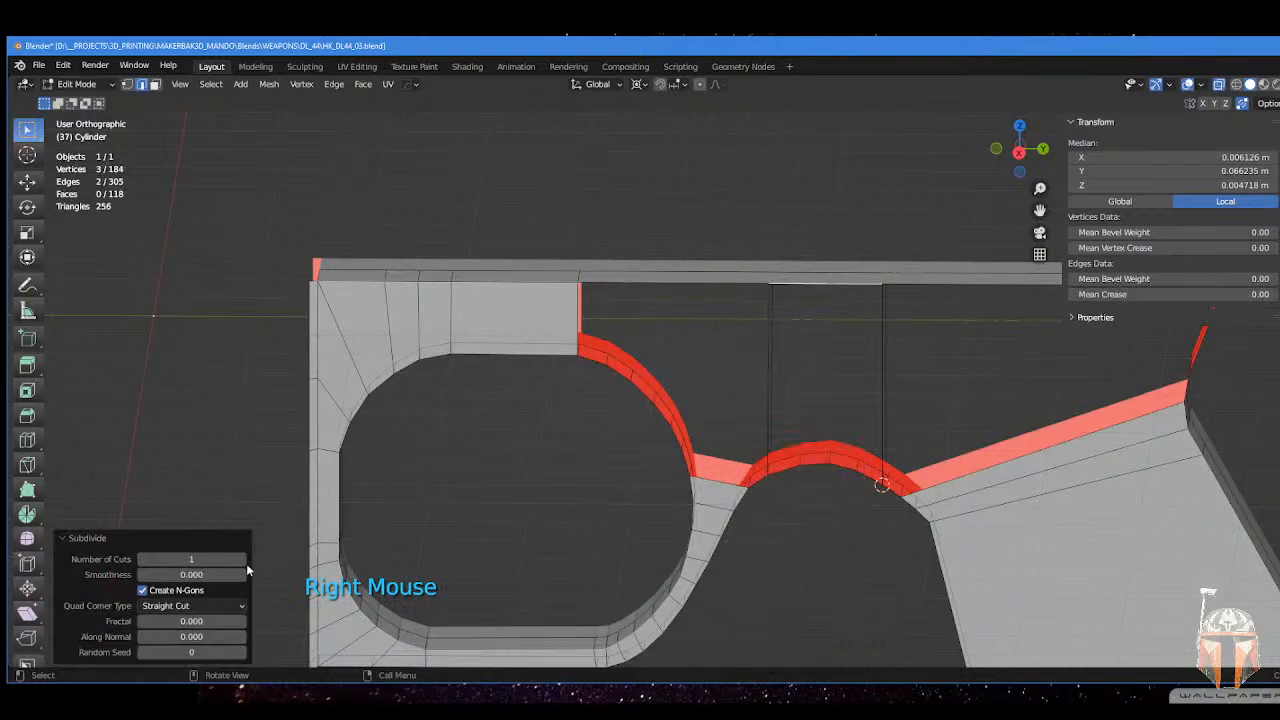
{"action": "left_click_drag", "start_coordinate": [242, 560], "coordinate": [262, 560]}
{"action": "key", "text": "Tab"}
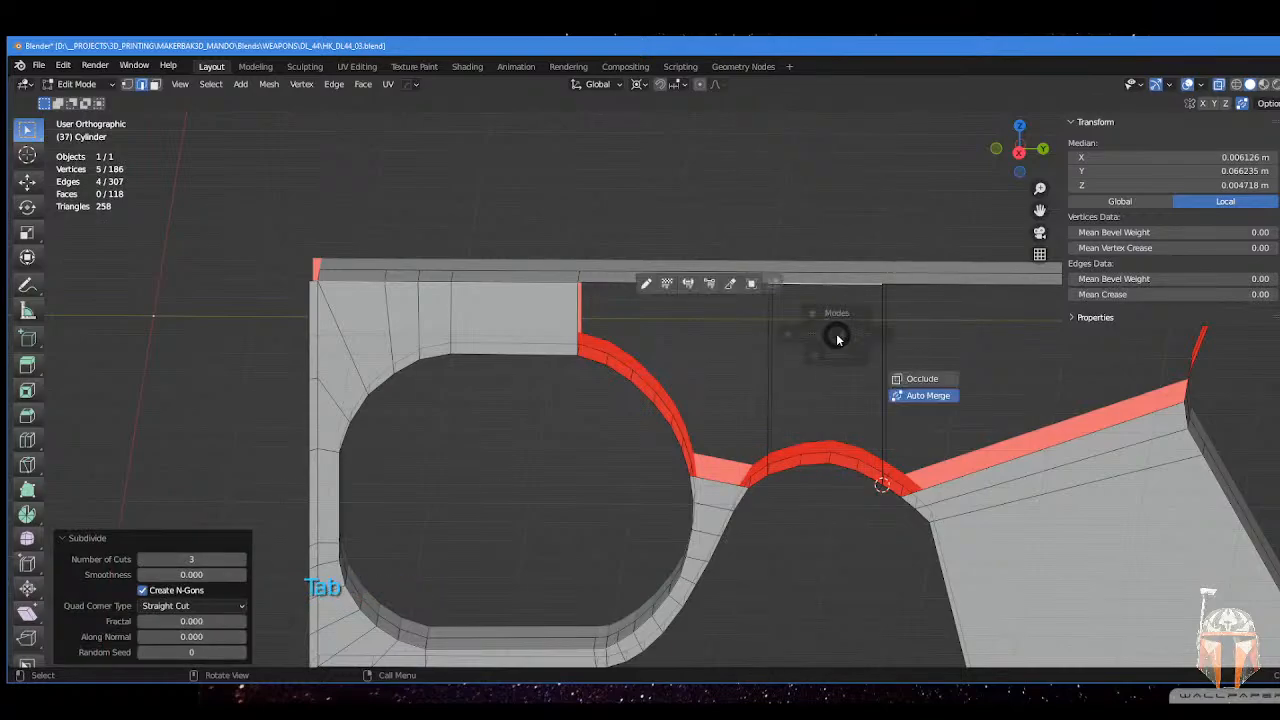
- Fill the gap between the two vertical edges, from the top edge down to the arch, with four consecutive faces
{"action": "left_click", "coordinate": [767, 417]}
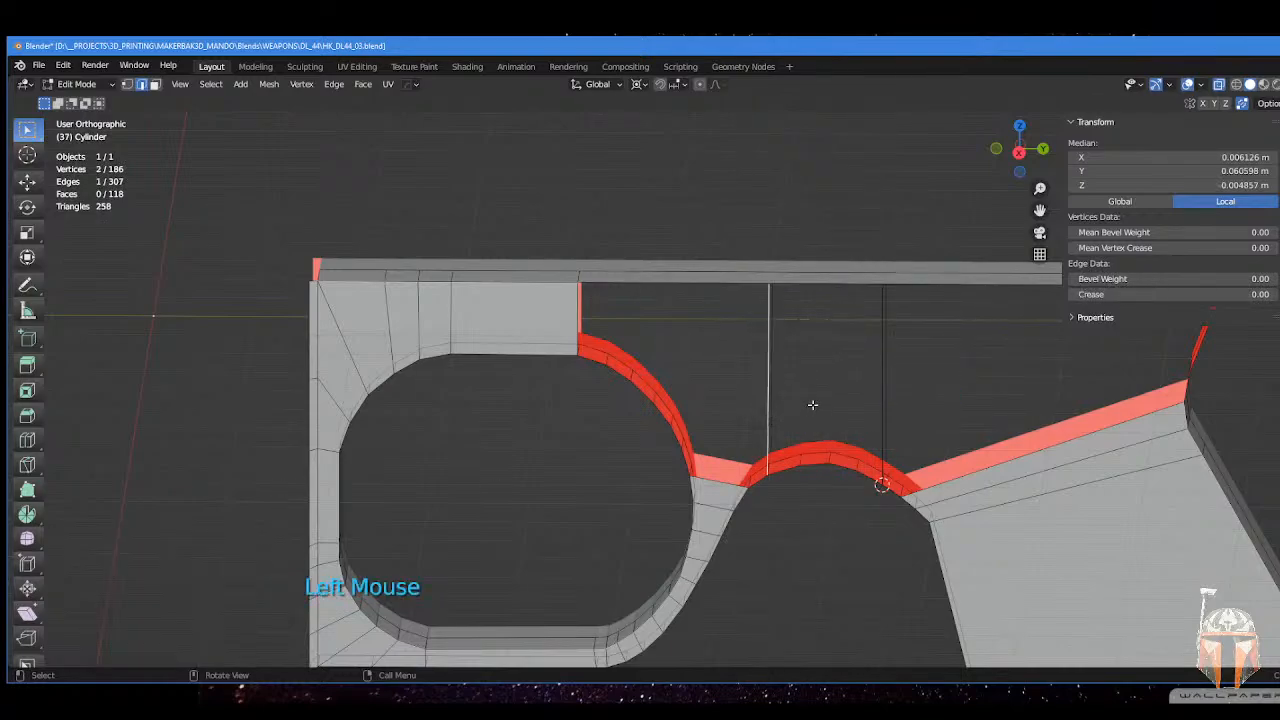
{"action": "key", "text": "f"}
{"action": "key", "text": "f"}
{"action": "key", "text": "f"}
{"action": "key", "text": "f"}
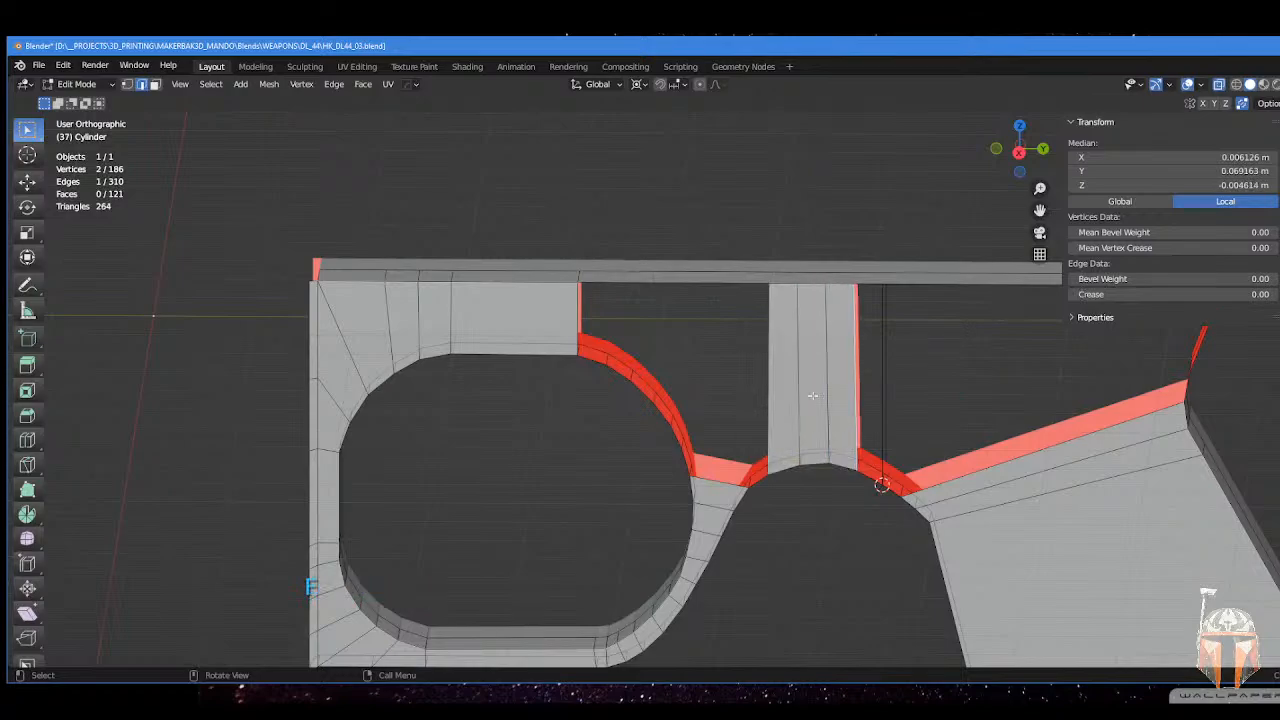
- Fill a face between the arch's front edge and the lowest open edge of the guard's inner curve
{"action": "middle_click_drag", "start_coordinate": [862, 388], "coordinate": [901, 418]}
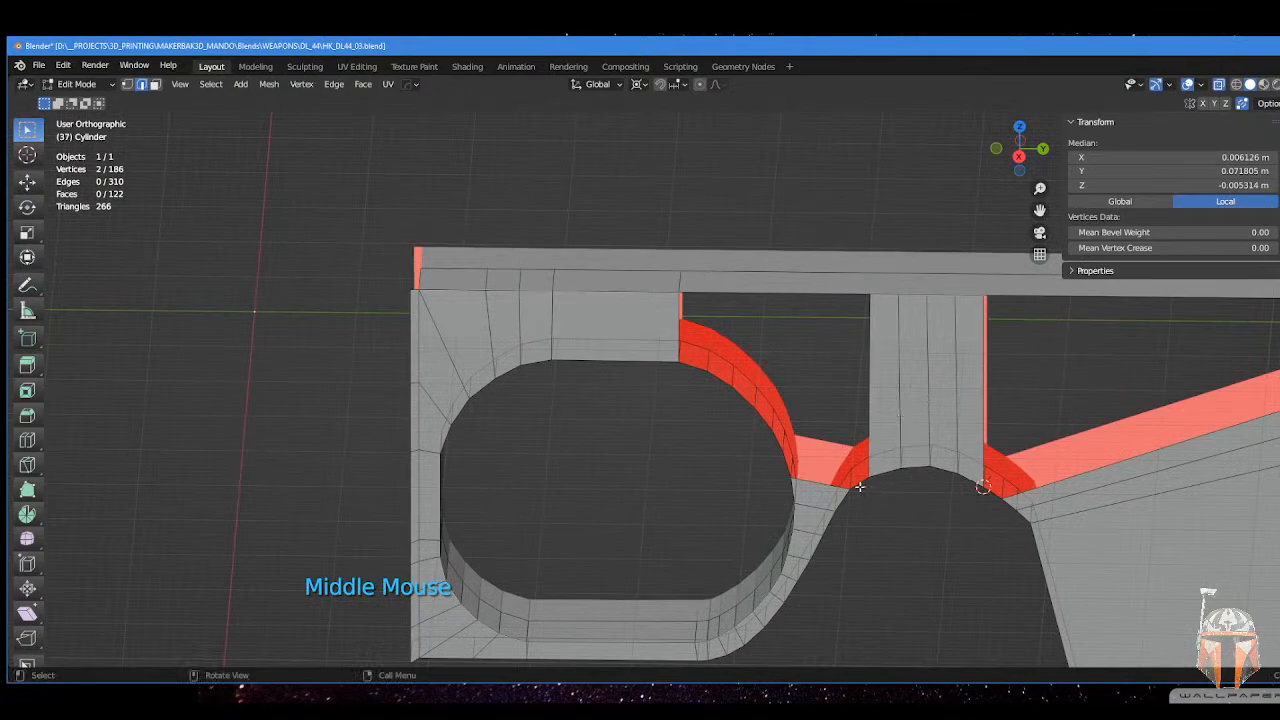
{"action": "middle_click_drag", "start_coordinate": [856, 483], "coordinate": [777, 466]}
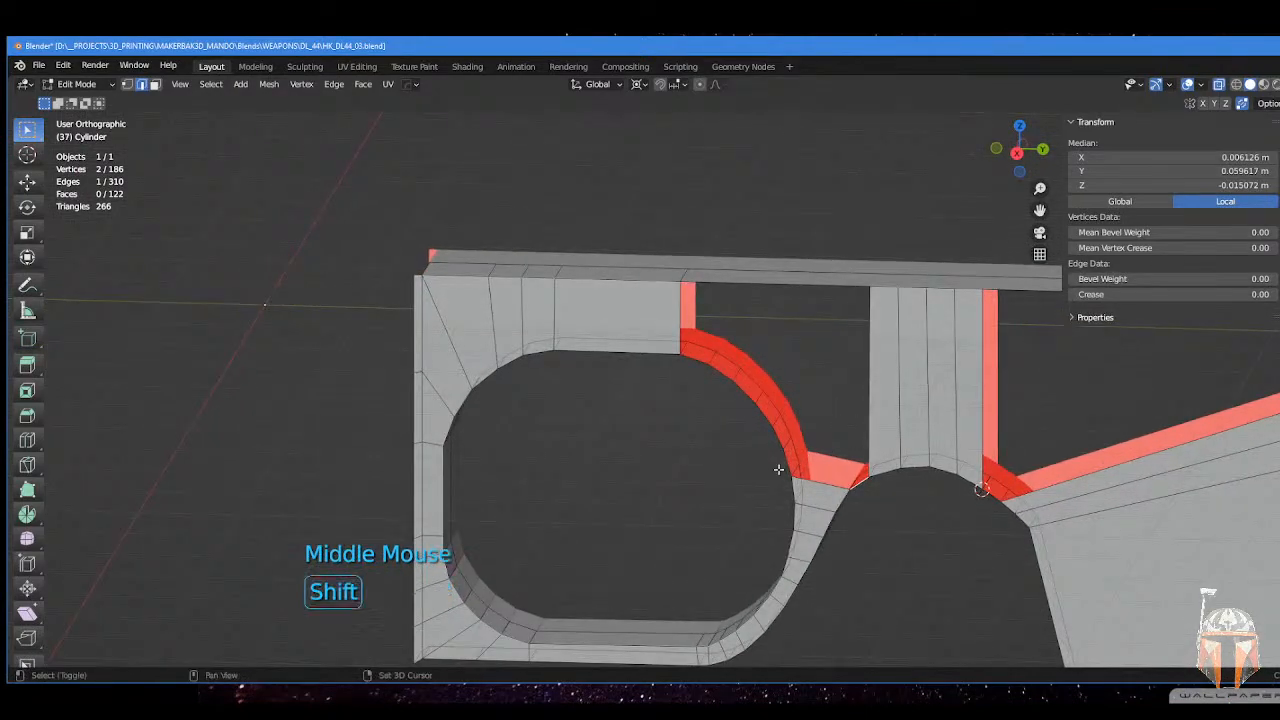
{"action": "left_click", "coordinate": [784, 460], "text": "shift"}
{"action": "key", "text": "f"}
{"action": "middle_click_drag", "start_coordinate": [851, 443], "coordinate": [865, 431]}
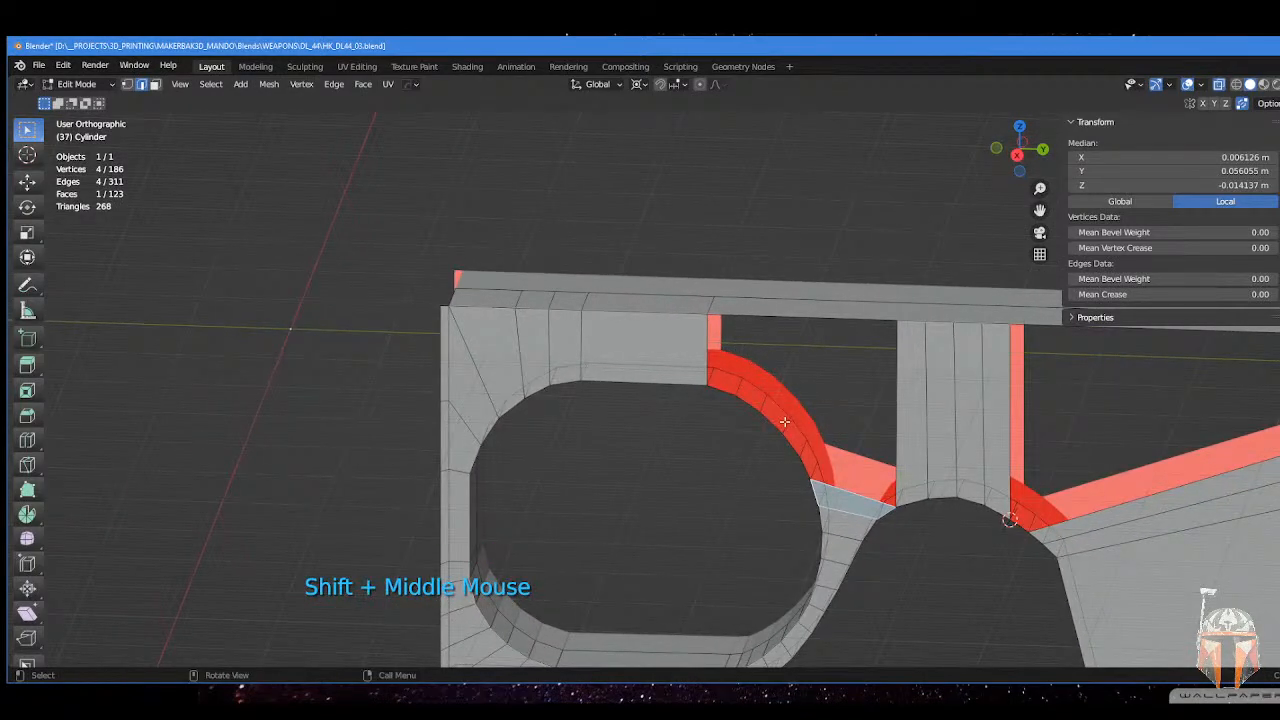
{"action": "middle_click_drag", "start_coordinate": [784, 422], "coordinate": [806, 403]}
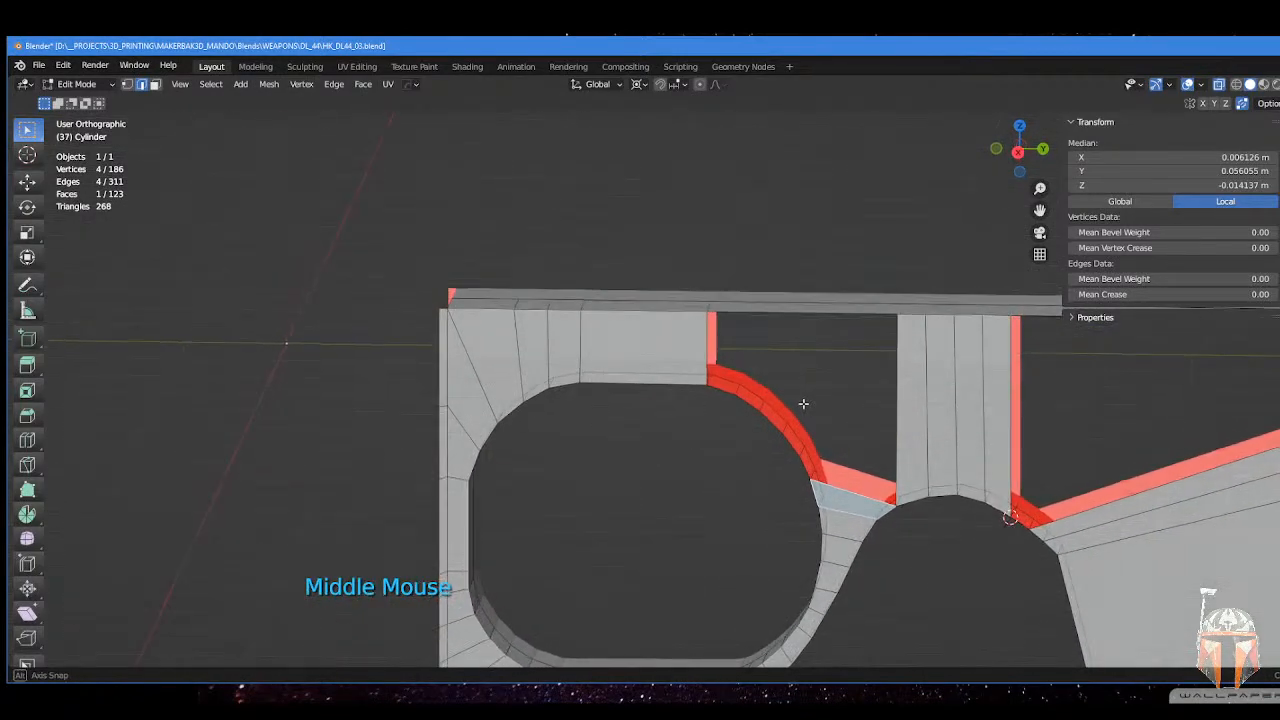
- Add a horizontal loop cut across the four new faces and slide it down towards the arch by a factor of about -0.593
{"action": "key", "text": "ctrl+r"}
{"action": "left_click", "coordinate": [925, 460]}
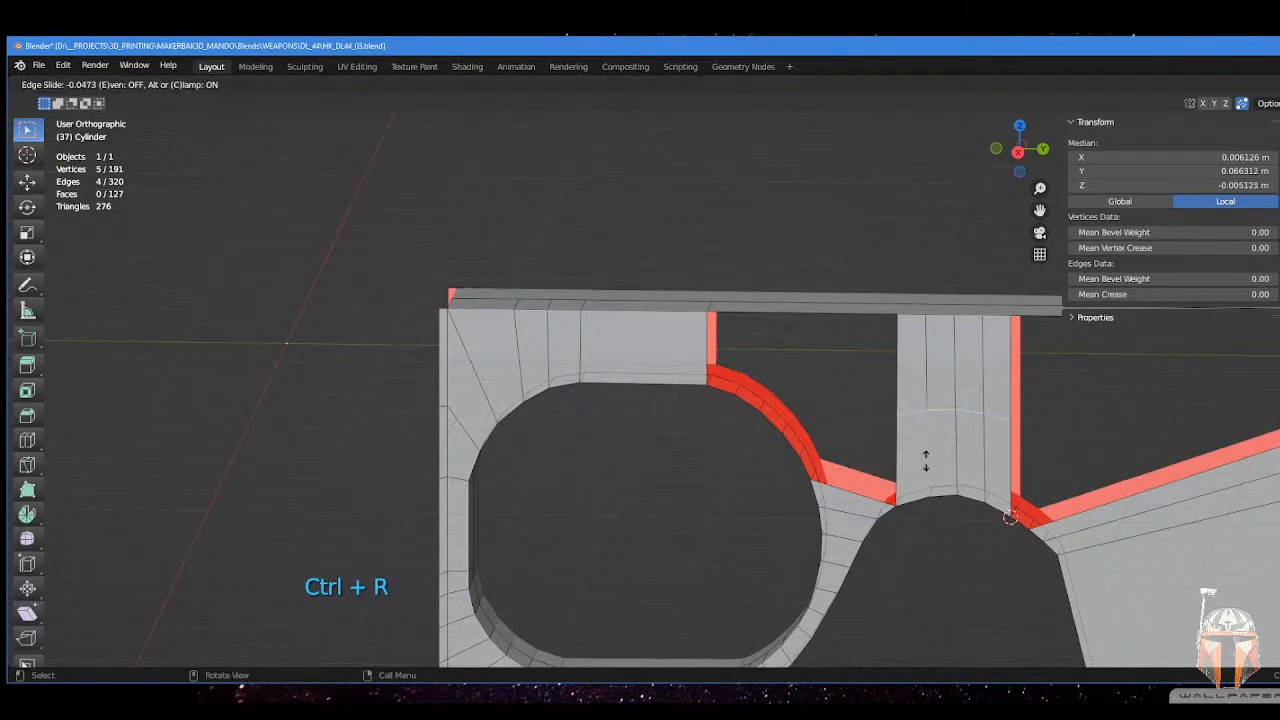
{"action": "left_click", "coordinate": [916, 508]}
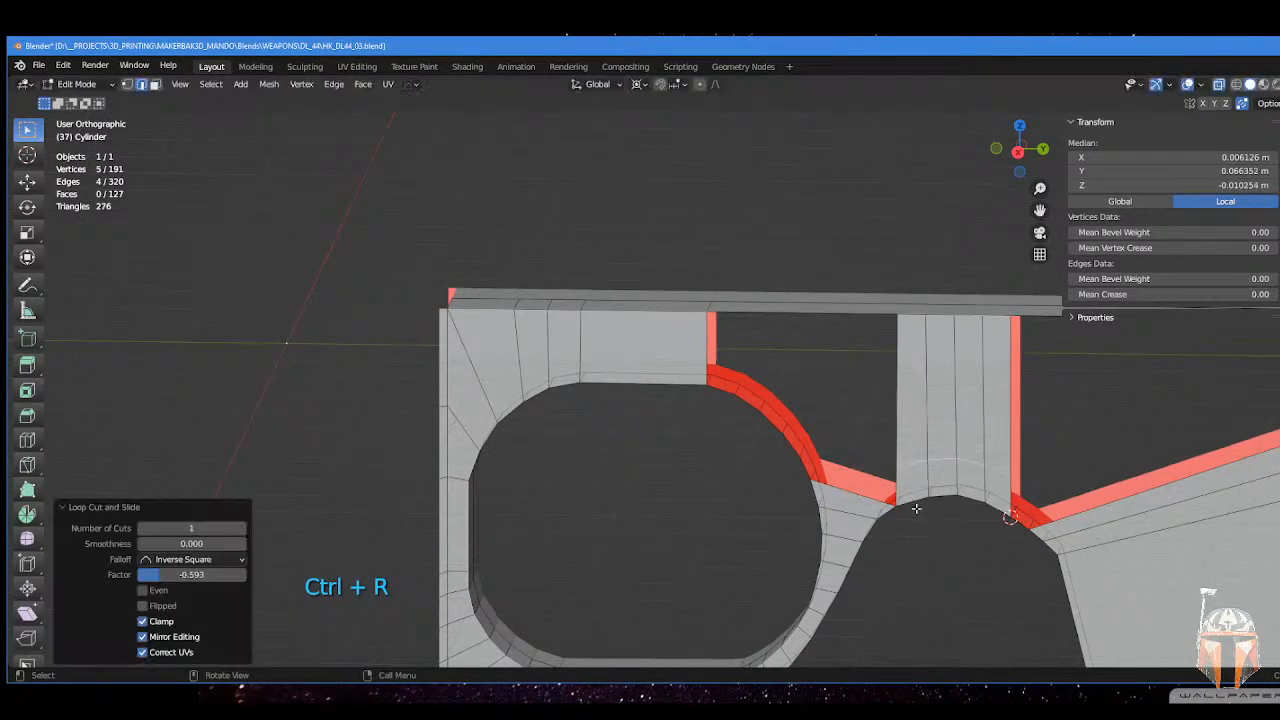
- Fill the next face up between the guard's inner curve and the side of the vertical strip below the loop cut
{"action": "left_click", "coordinate": [851, 476], "text": "shift"}
{"action": "left_click", "coordinate": [803, 466], "text": "shift"}
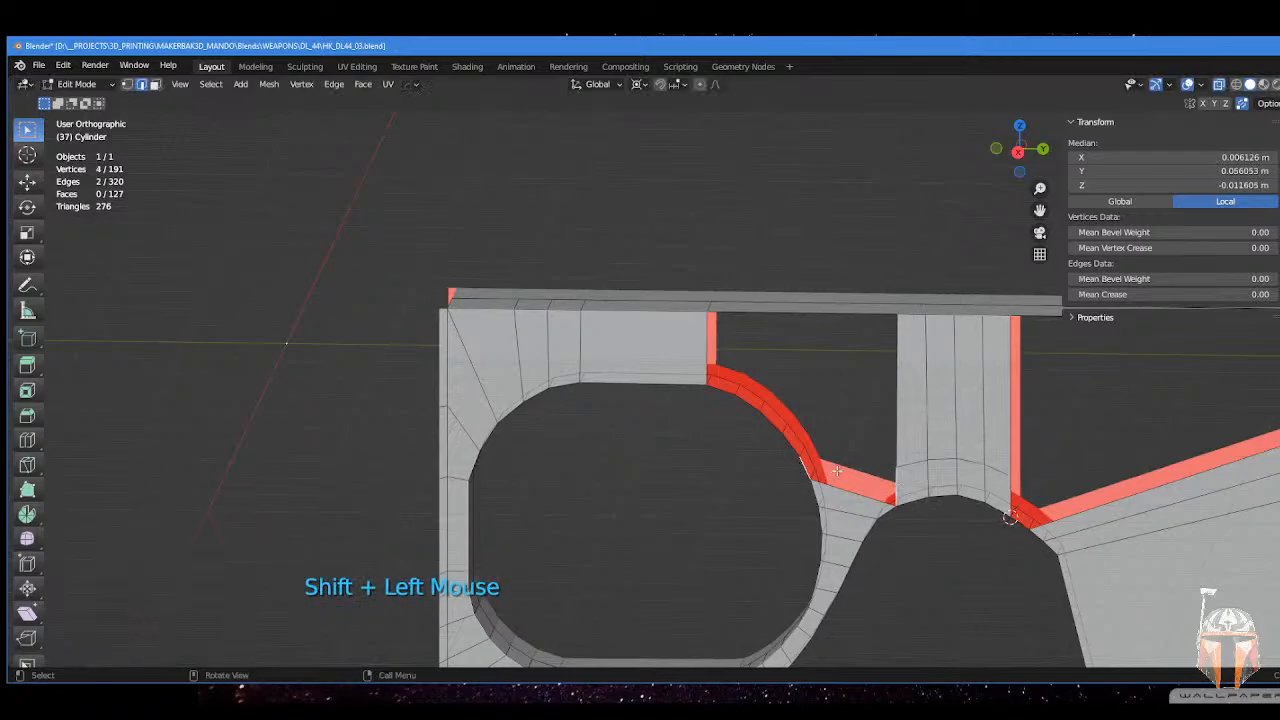
{"action": "key", "text": "f"}
{"action": "middle_click_drag", "start_coordinate": [834, 468], "coordinate": [847, 356]}
- Subdivide the open top edge between the front block and the vertical strip with one cut
{"action": "left_click", "coordinate": [847, 356]}
{"action": "right_click", "coordinate": [850, 357]}
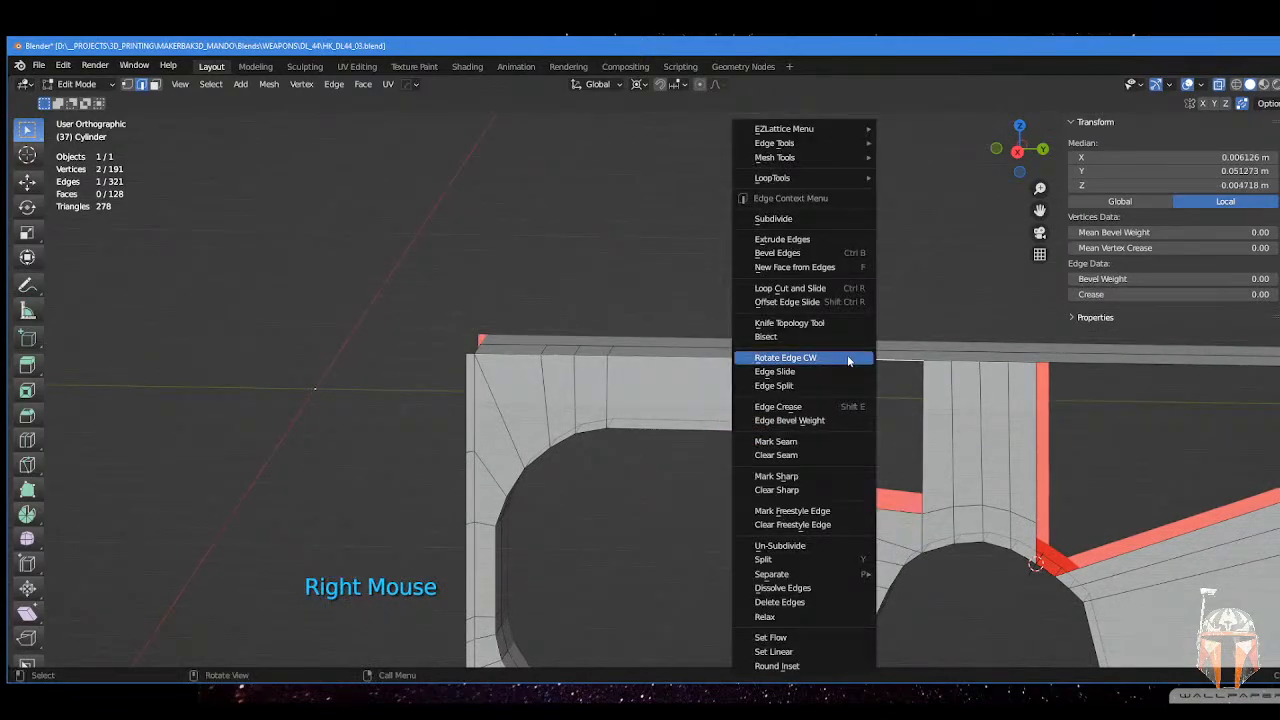
{"action": "left_click", "coordinate": [824, 212]}
{"action": "key", "text": "Tab"}
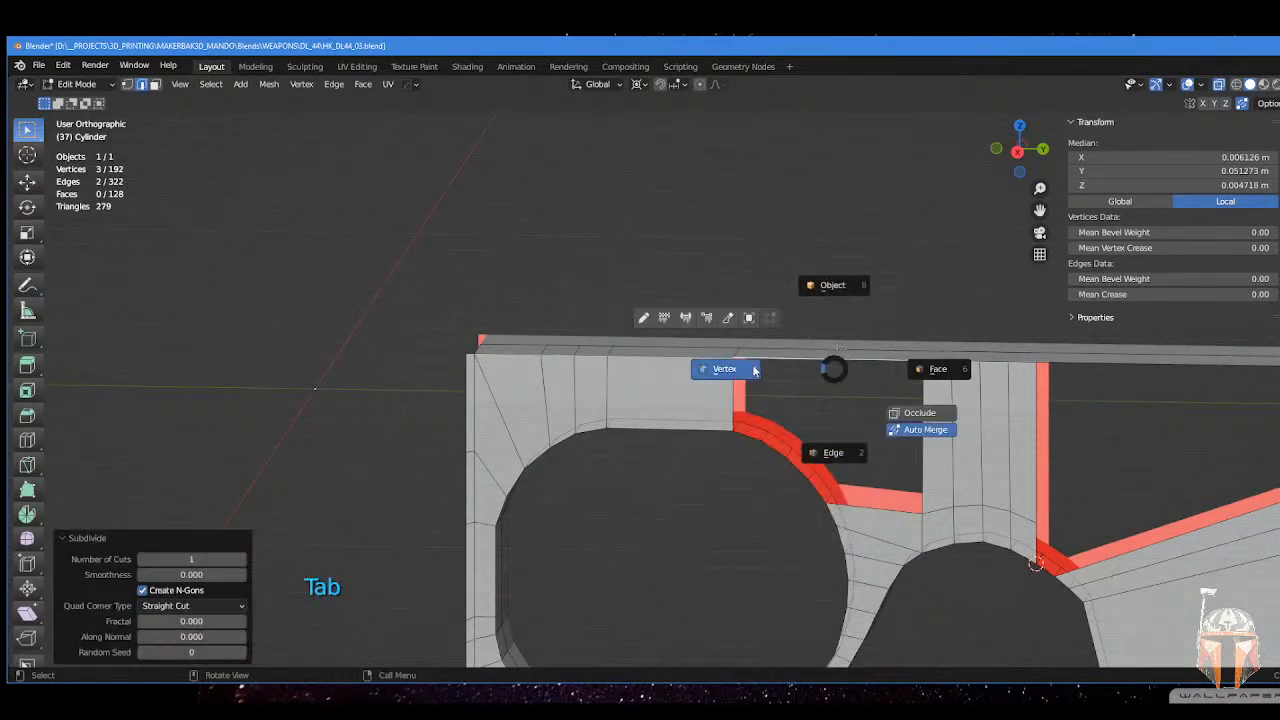
{"action": "left_click", "coordinate": [752, 369]}
{"action": "left_click", "coordinate": [833, 357]}
{"action": "middle_click_drag", "start_coordinate": [886, 380], "coordinate": [893, 398]}
{"action": "key", "text": "g"}
{"action": "key", "text": "g"}
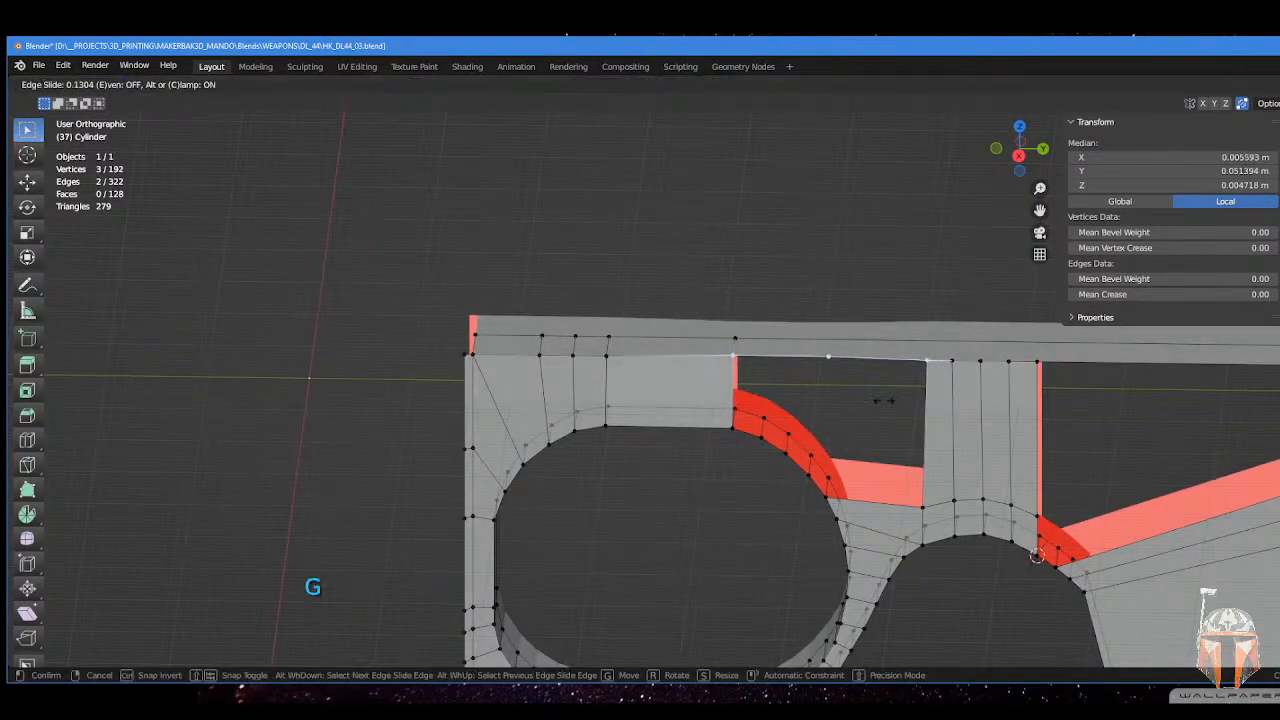
{"action": "right_click", "coordinate": [886, 399]}
- Slide the new vertex on the open top edge backwards by a factor of about 0.078
{"action": "left_click", "coordinate": [836, 366]}
{"action": "key", "text": "g"}
{"action": "key", "text": "g"}
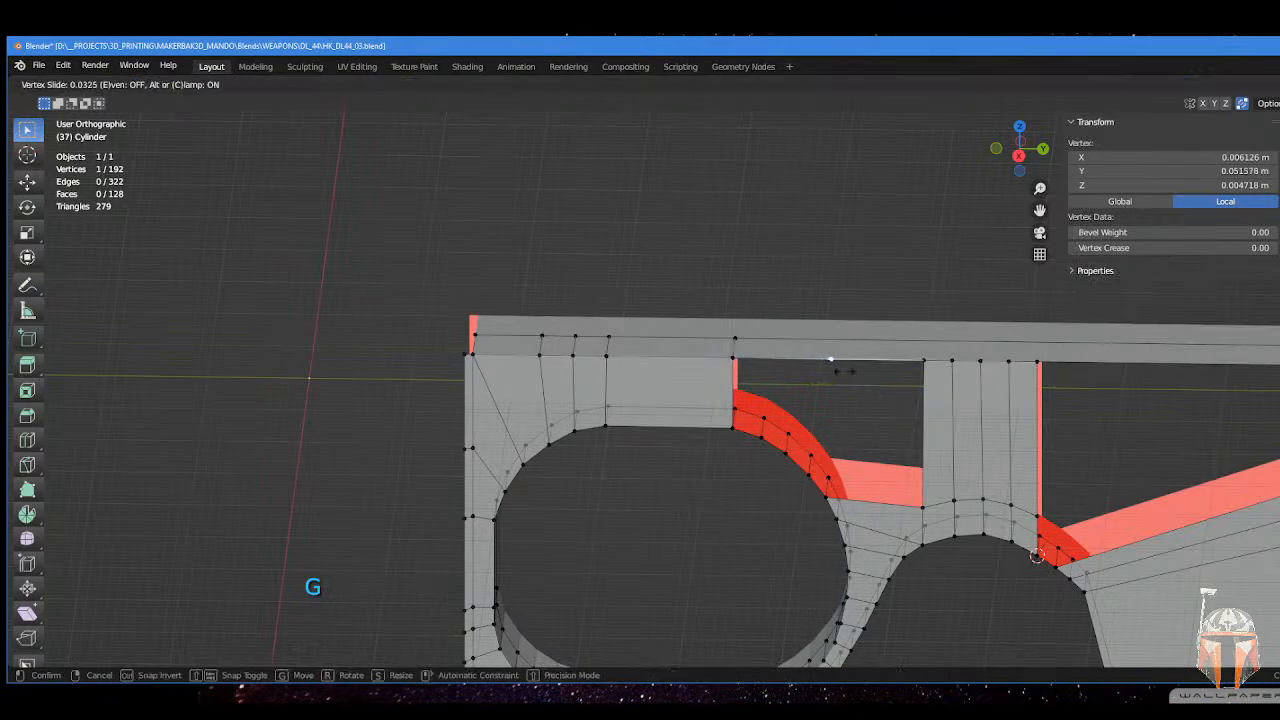
{"action": "left_click", "coordinate": [848, 372]}
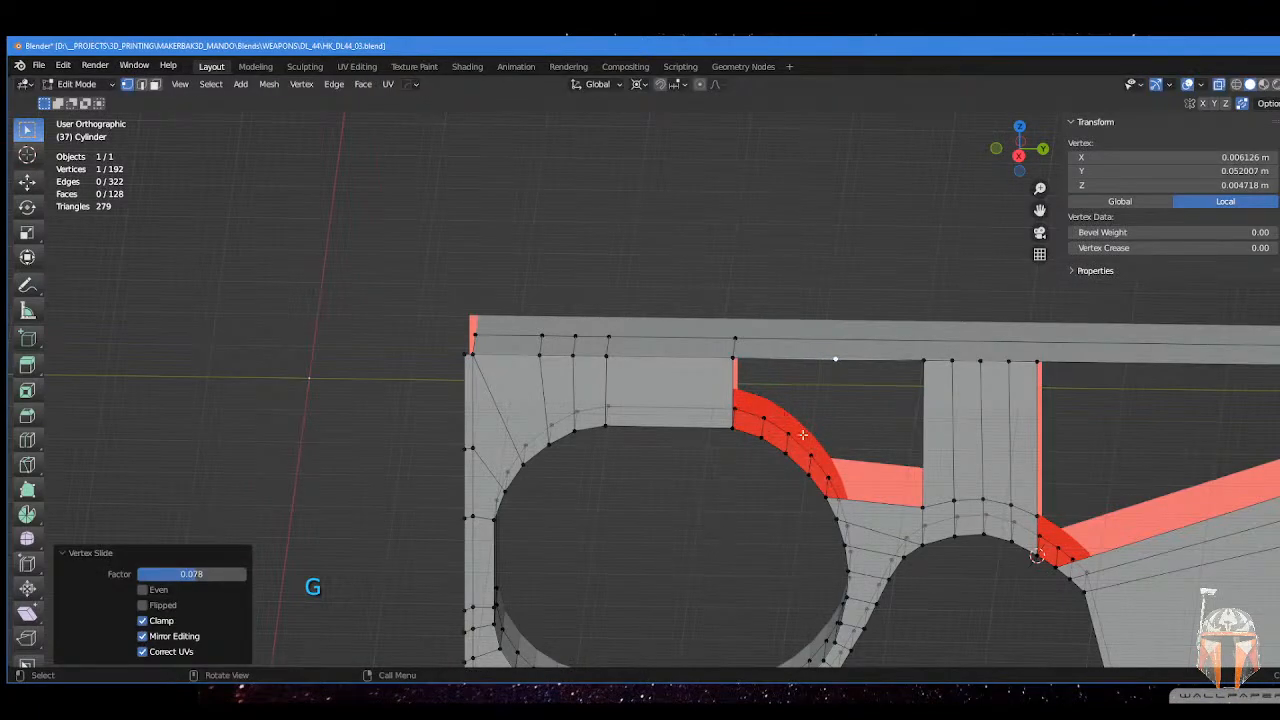
- Subdivide the open top edge between the front block's rear corner and the slid vertex with three cuts
{"action": "left_click", "coordinate": [733, 358], "text": "shift"}
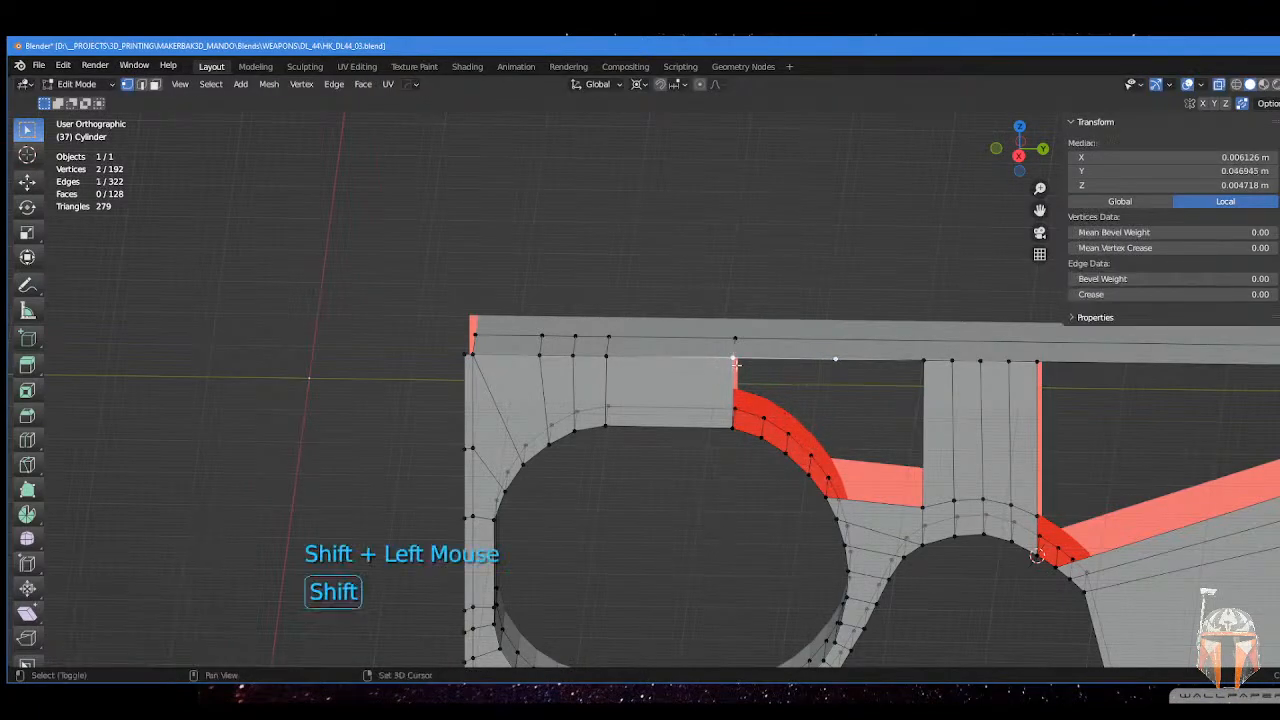
{"action": "right_click", "coordinate": [735, 356]}
{"action": "left_click", "coordinate": [752, 300]}
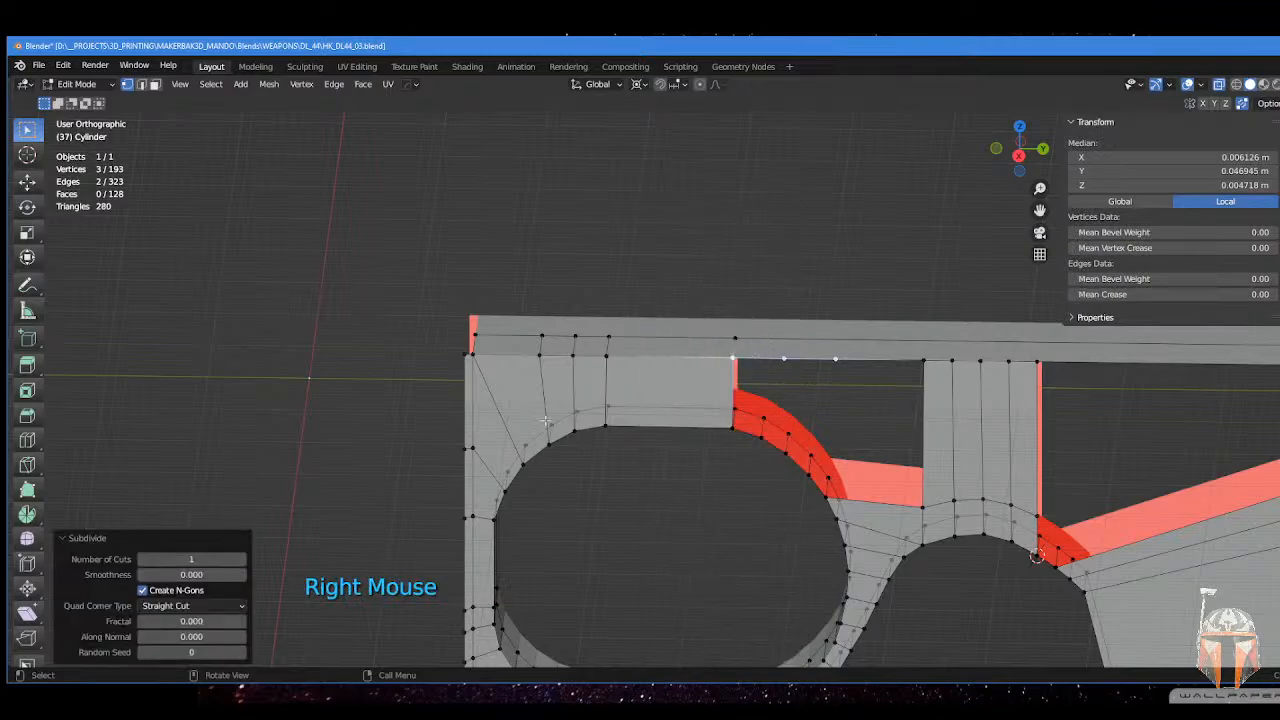
{"action": "scroll", "coordinate": [547, 443], "scroll_direction": "up", "scroll_amount": 1}
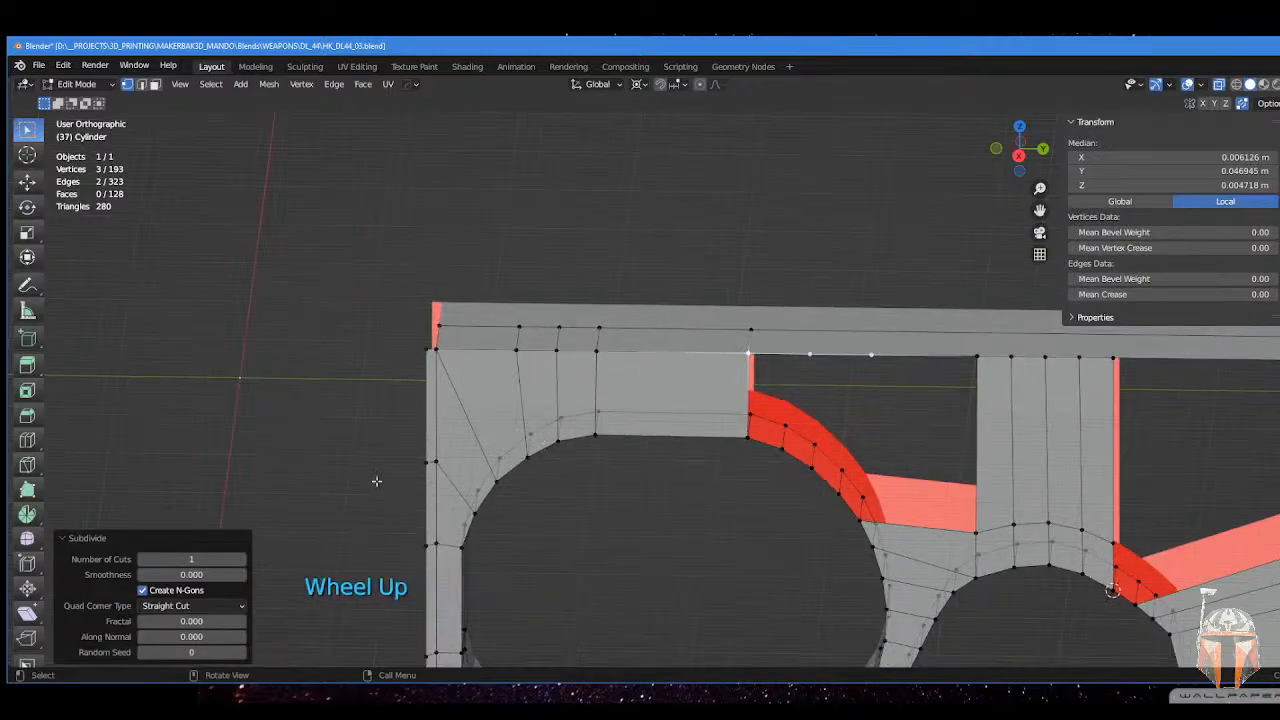
{"action": "left_click", "coordinate": [239, 558]}
{"action": "left_click", "coordinate": [239, 558]}
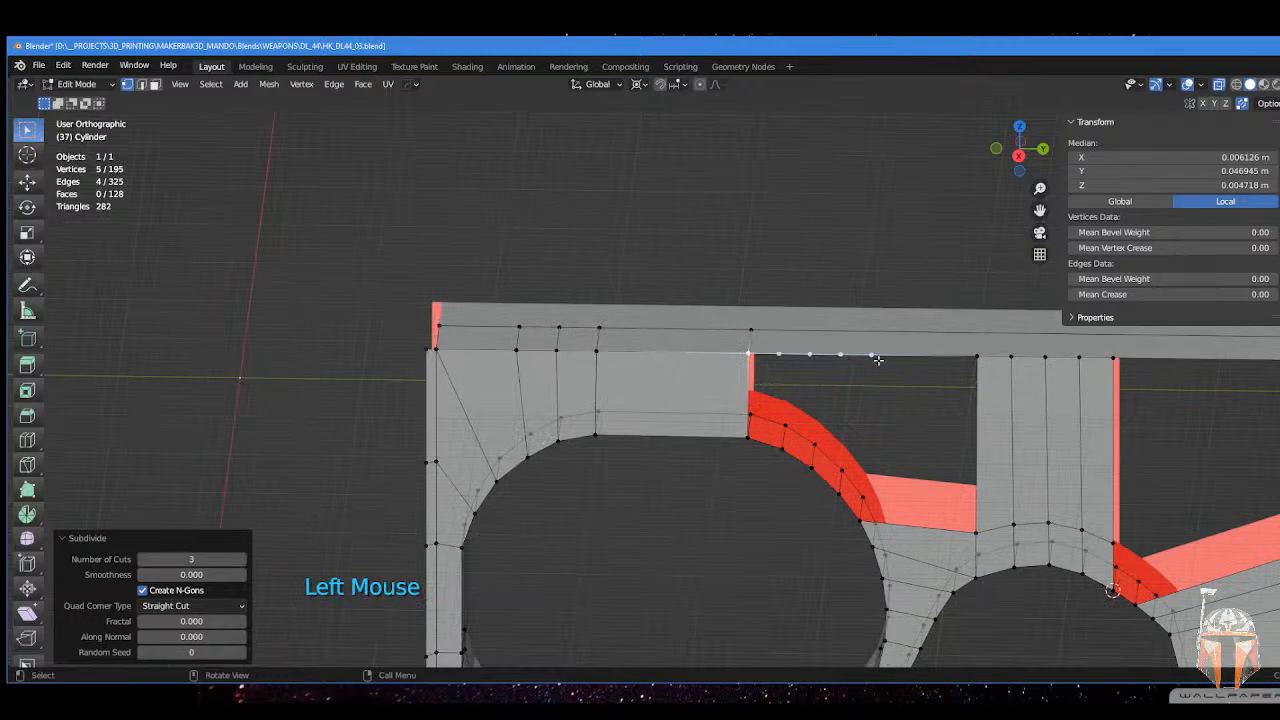
- Fill four consecutive side faces between the guard hole's rear upper curve and the subdivided top edge, starting at the front block
{"action": "key", "text": "ctrl+Tab"}
{"action": "left_click", "coordinate": [743, 390]}
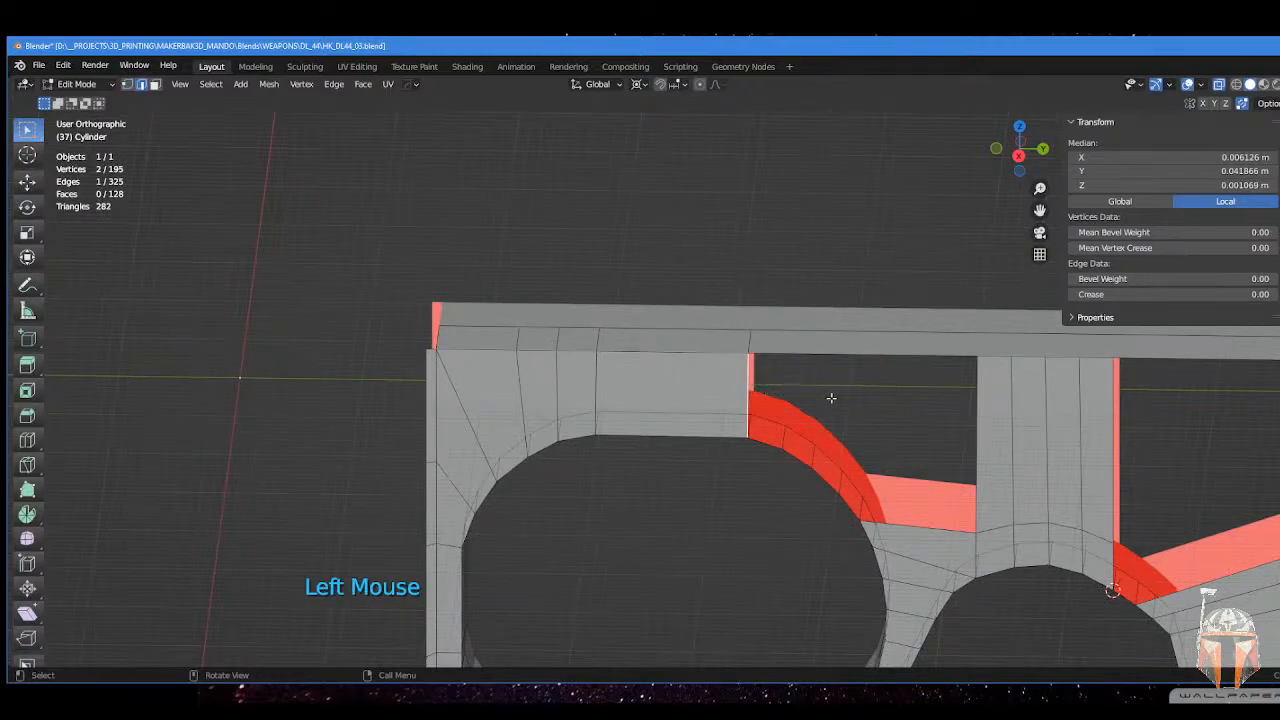
{"action": "key", "text": "f"}
{"action": "key", "text": "f"}
{"action": "key", "text": "f"}
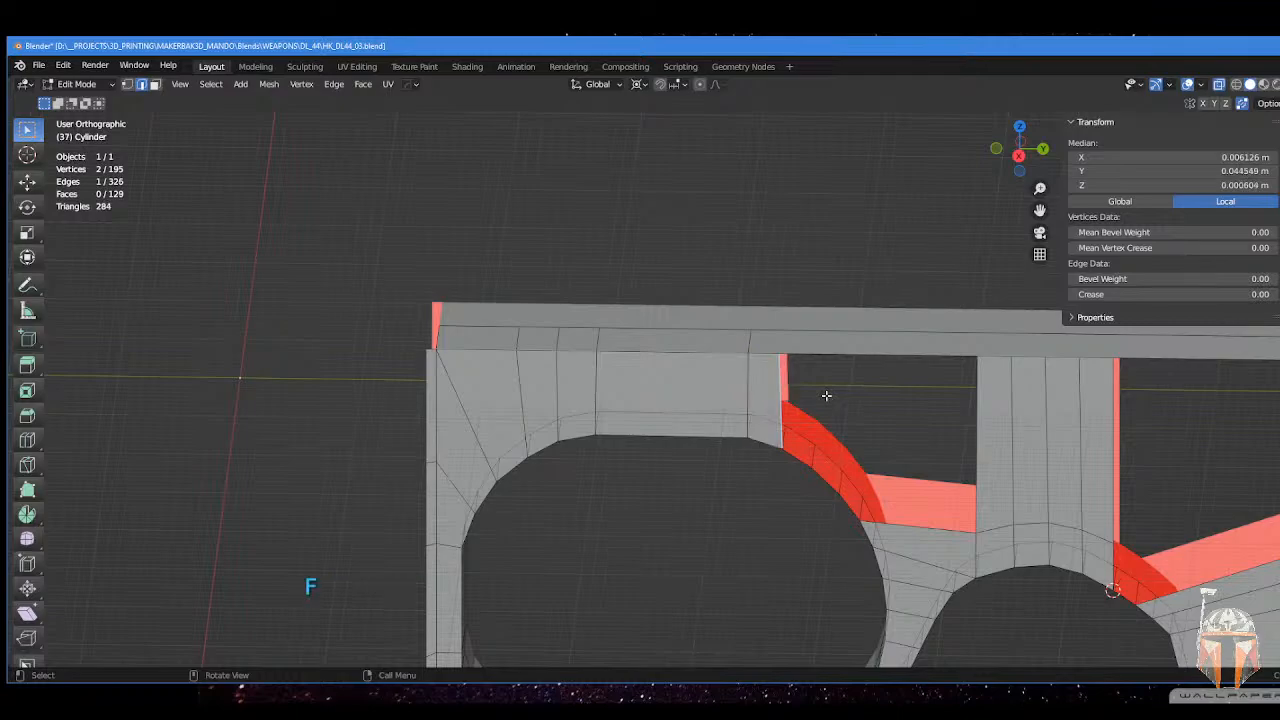
{"action": "scroll", "coordinate": [835, 403], "scroll_direction": "down", "scroll_amount": 1}
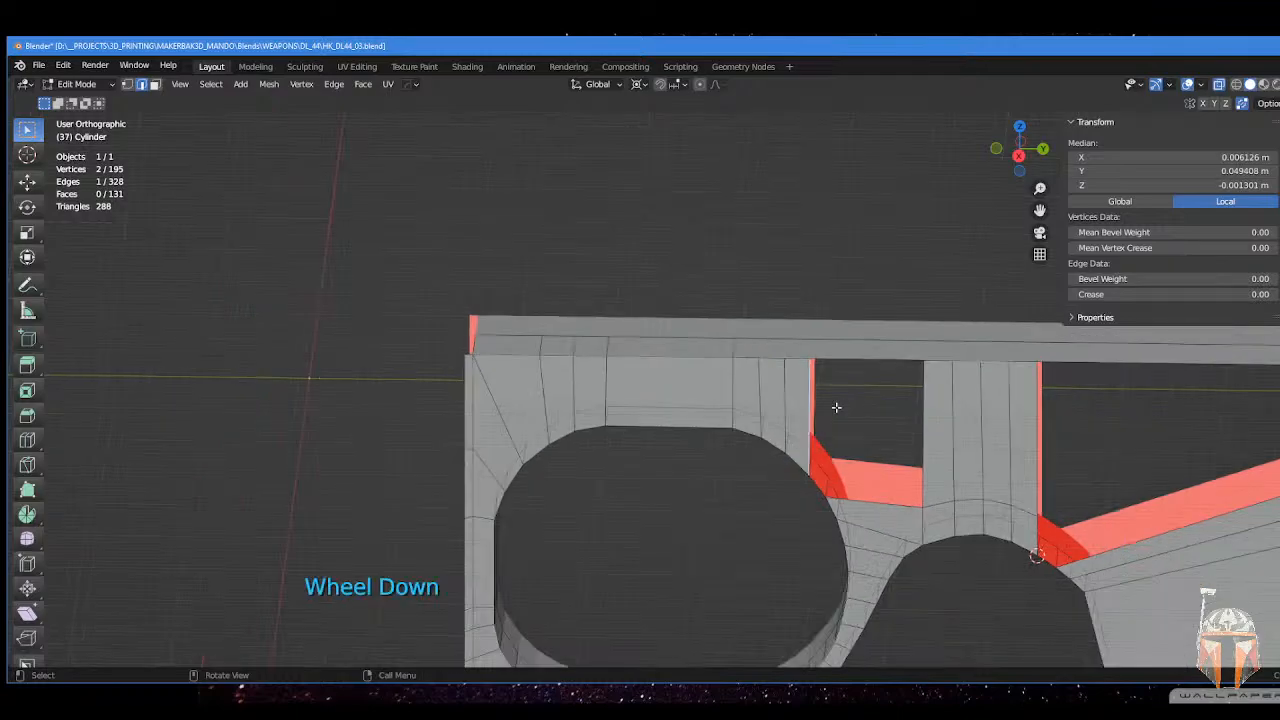
{"action": "key", "text": "f"}
- Slide the top vertex of the last filled face forward by a factor of about 0.341 to line up with the curve vertex below
{"action": "middle_click_drag", "start_coordinate": [836, 407], "coordinate": [845, 430]}
{"action": "key", "text": "Tab"}
{"action": "left_click", "coordinate": [832, 428]}
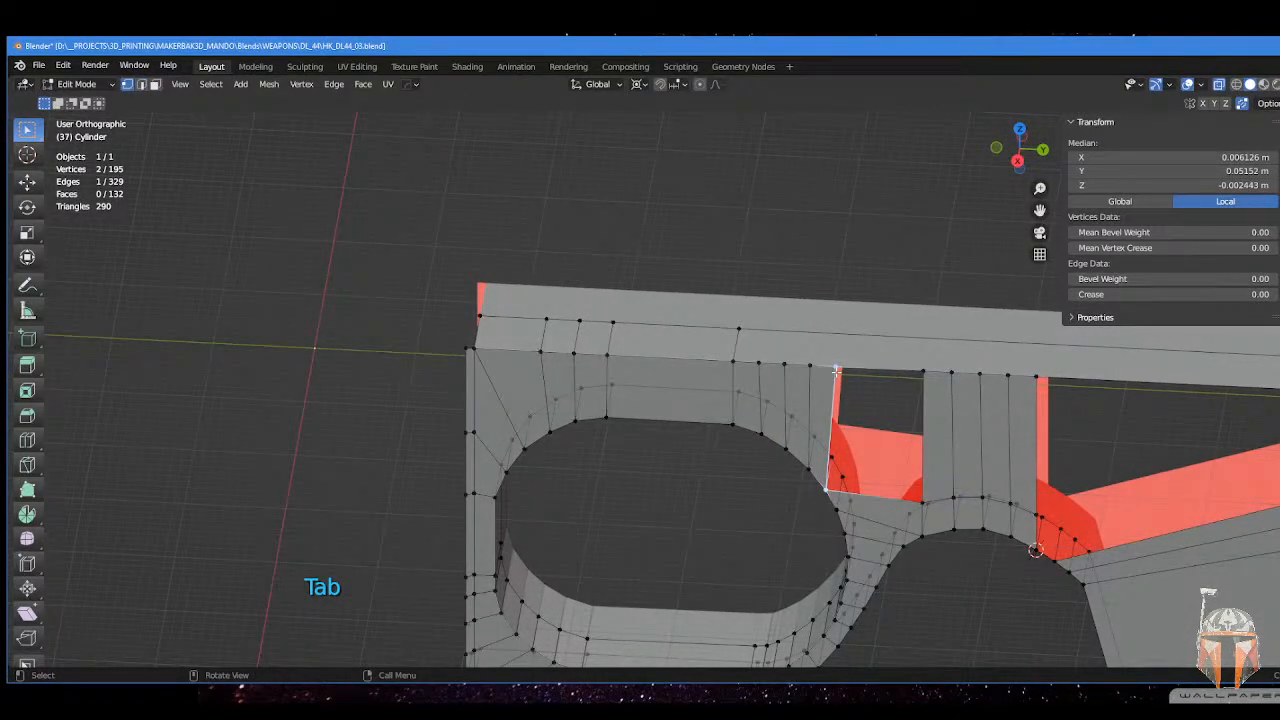
{"action": "left_click", "coordinate": [836, 370]}
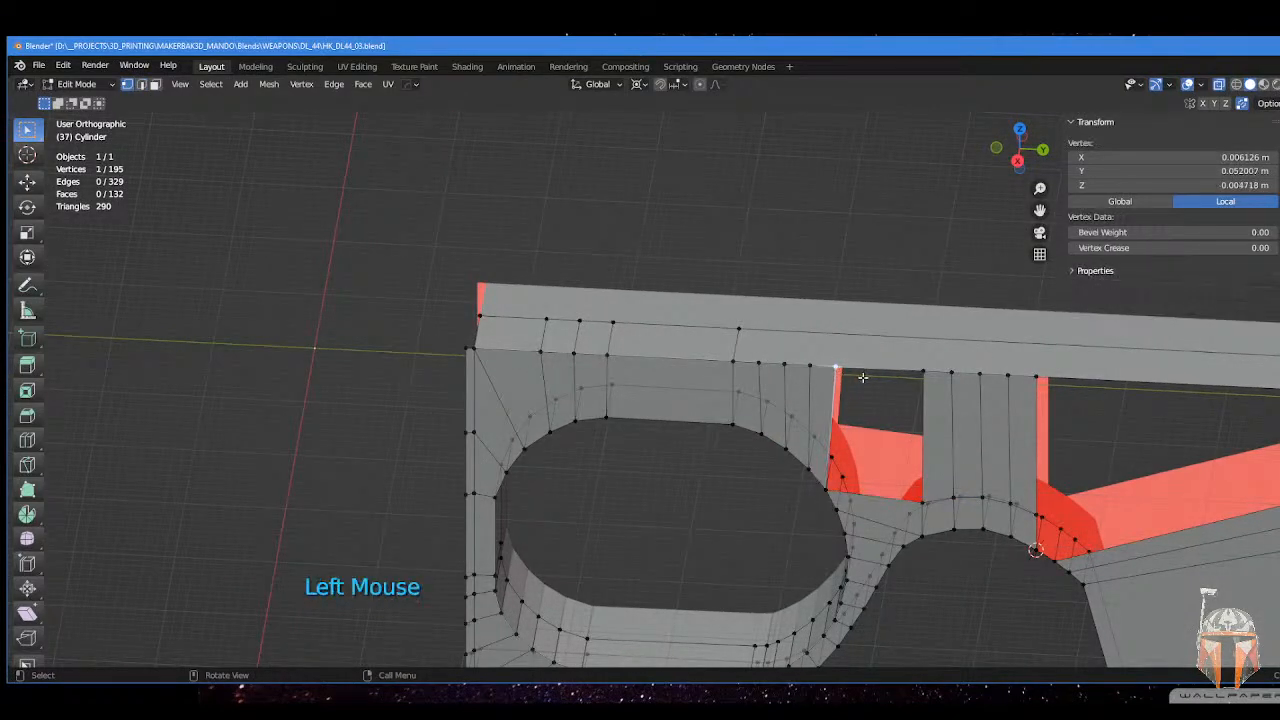
{"action": "key", "text": "g"}
{"action": "key", "text": "g"}
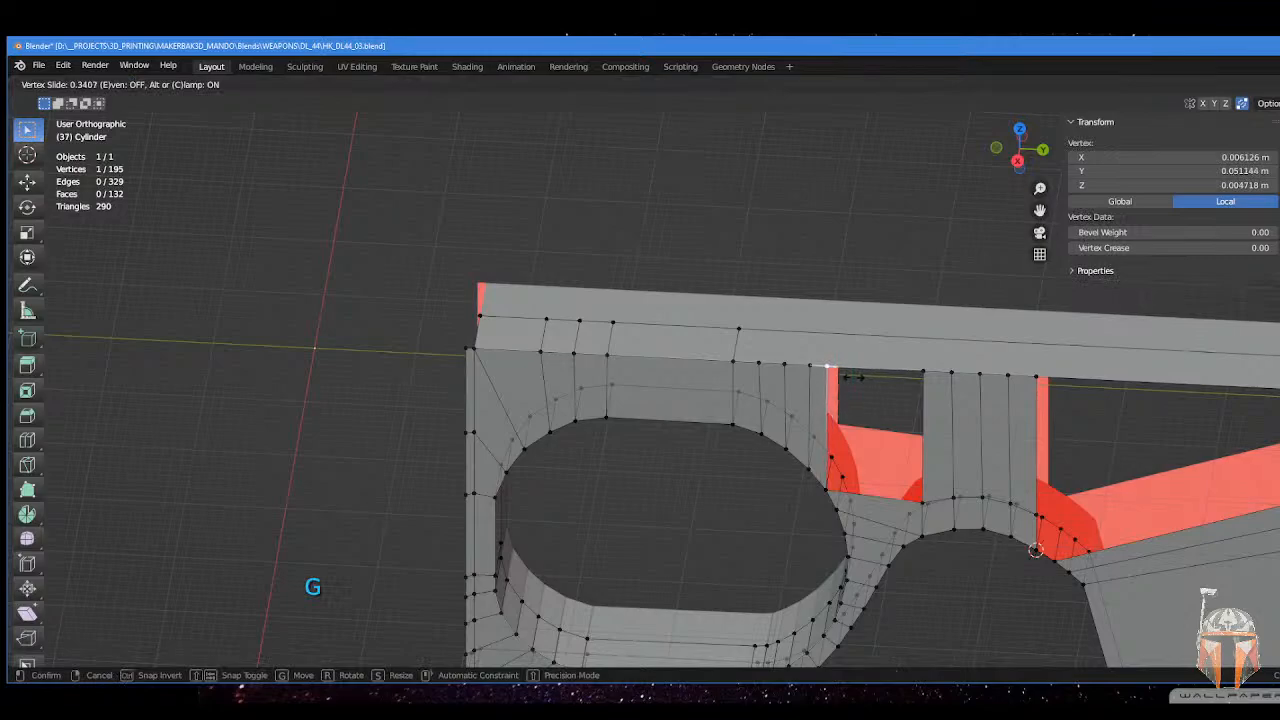
{"action": "left_click", "coordinate": [848, 376]}
- Fill the remaining gap between the new side faces and the vertical strip above the arch
{"action": "middle_click_drag", "start_coordinate": [894, 386], "coordinate": [874, 349], "text": "shift"}
{"action": "scroll", "coordinate": [848, 466], "scroll_direction": "up", "scroll_amount": 2}
{"action": "middle_click_drag", "start_coordinate": [848, 466], "coordinate": [866, 410], "text": "shift"}
{"action": "key", "text": "Tab"}
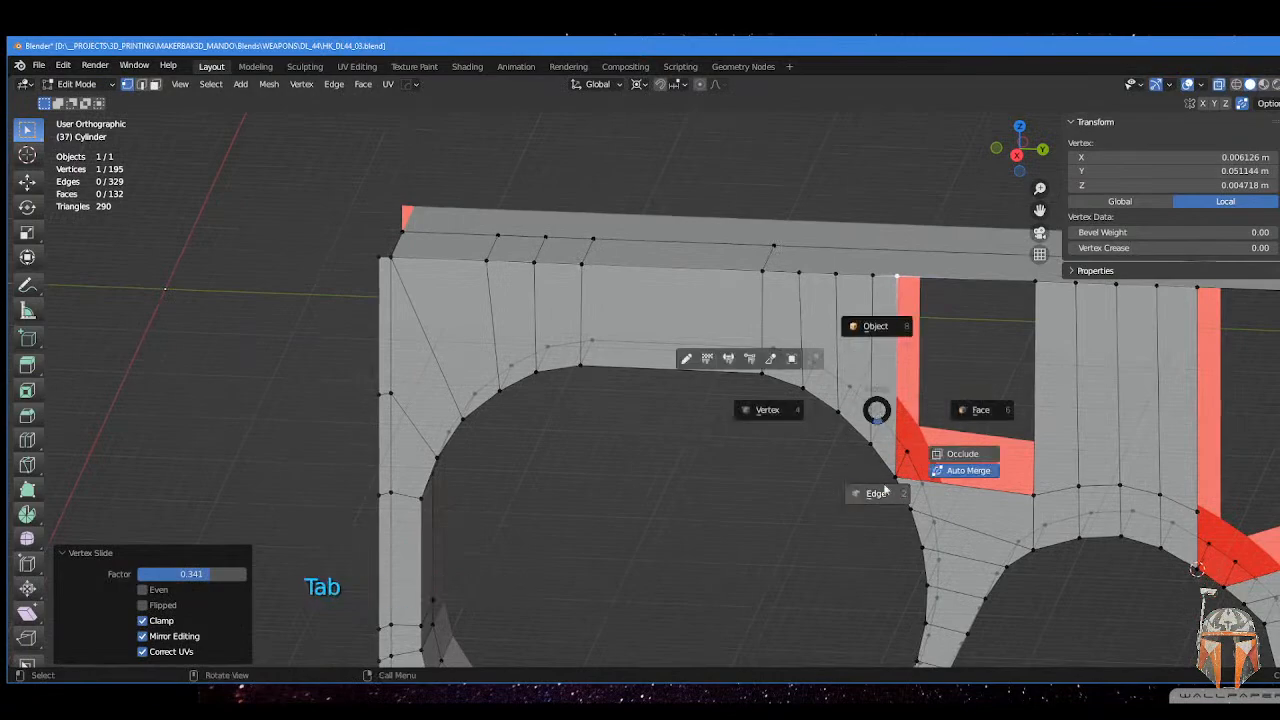
{"action": "left_click", "coordinate": [960, 486]}
{"action": "key", "text": "f"}
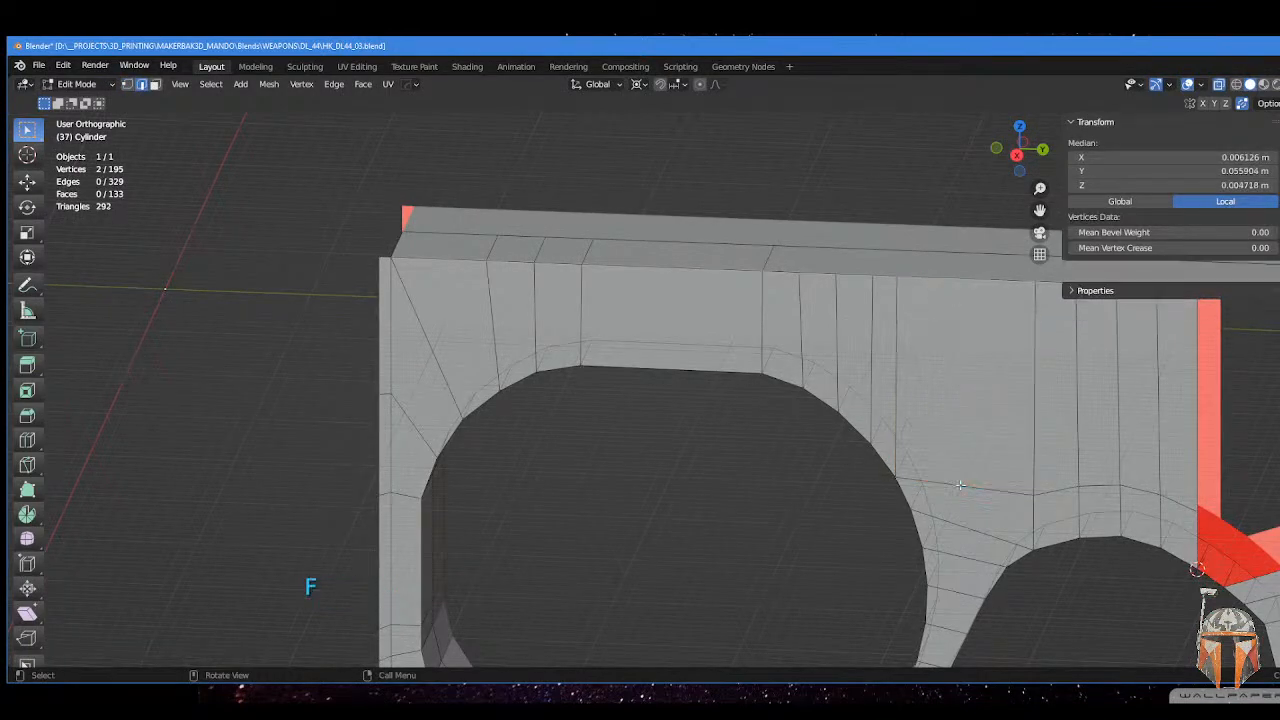
- Try to add a loop cut across the long top strip behind the vertical strip
{"action": "scroll", "coordinate": [960, 486], "scroll_direction": "down", "scroll_amount": 2}
{"action": "middle_click_drag", "start_coordinate": [960, 486], "coordinate": [916, 389], "text": "shift"}
{"action": "scroll", "coordinate": [916, 389], "scroll_direction": "down", "scroll_amount": 2}
{"action": "middle_click_drag", "start_coordinate": [782, 435], "coordinate": [850, 455]}
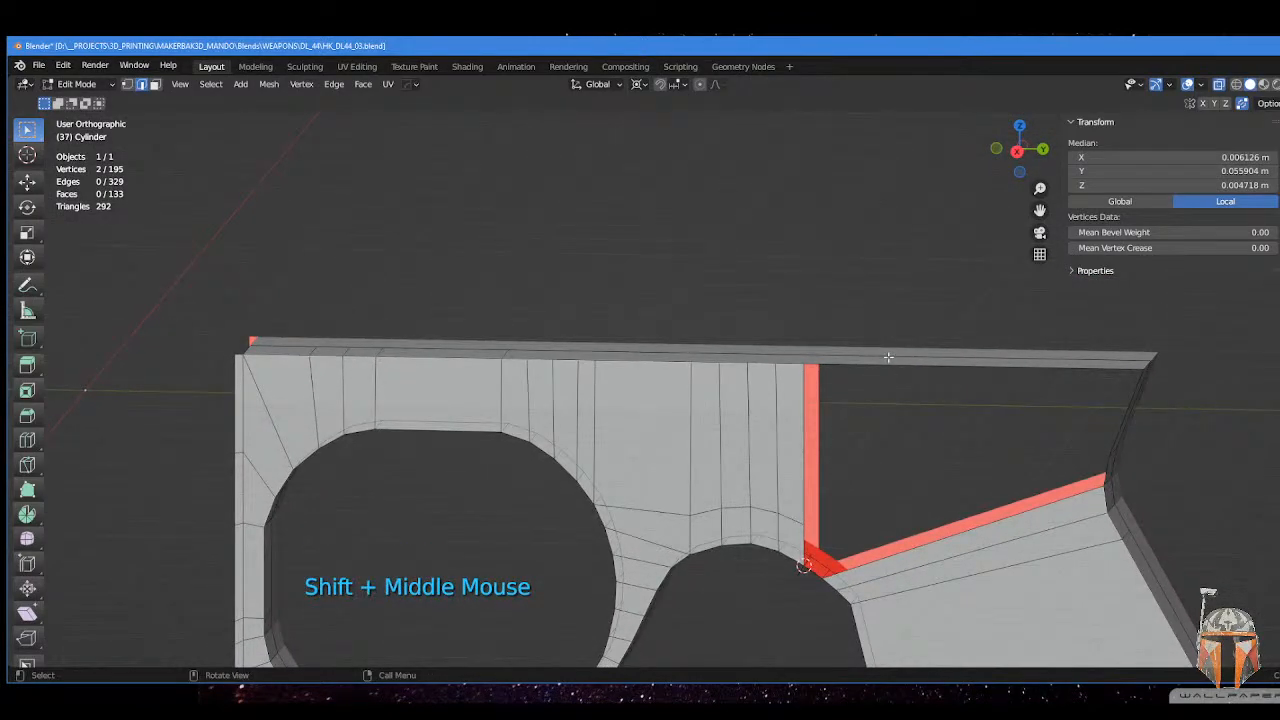
{"action": "key", "text": "ctrl+r"}
{"action": "left_click", "coordinate": [849, 359]}
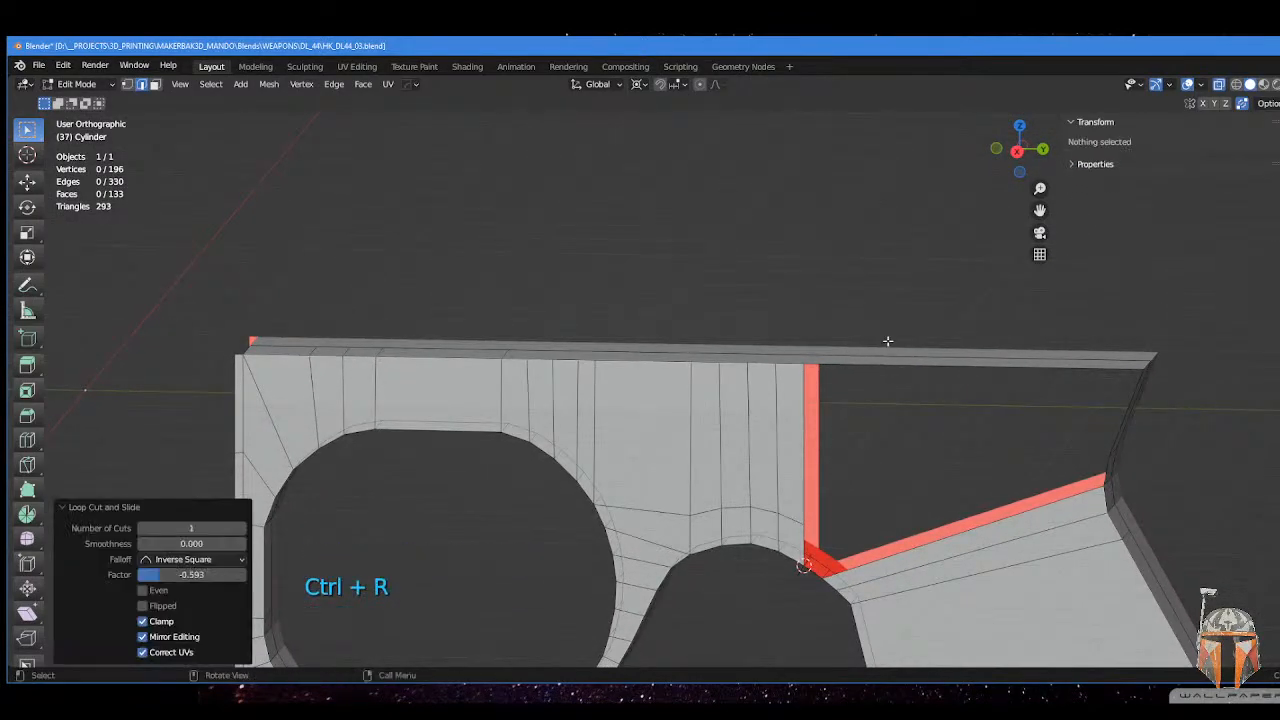
- Delete the long top face running from the front block to the rear of the grip
{"action": "middle_click_drag", "start_coordinate": [887, 341], "coordinate": [866, 400]}
{"action": "key", "text": "ctrl+Tab"}
{"action": "left_click", "coordinate": [749, 400]}
{"action": "left_click", "coordinate": [745, 381]}
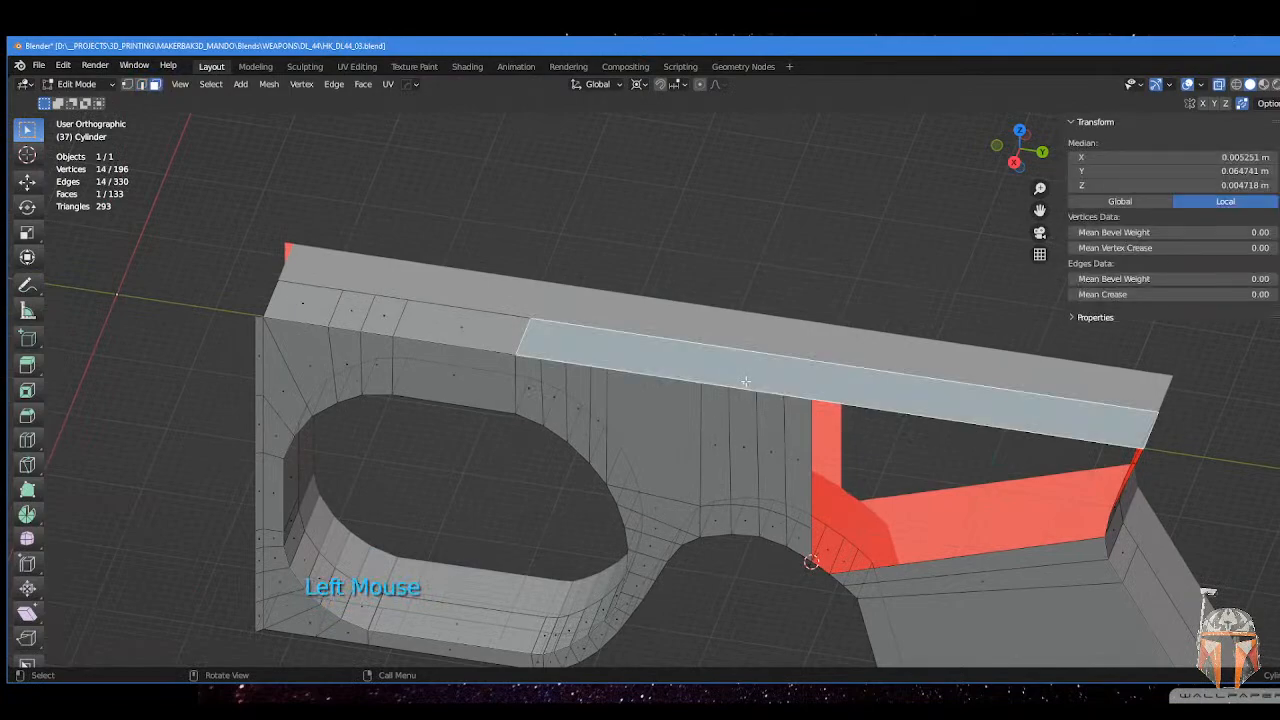
{"action": "key", "text": "x"}
{"action": "left_click", "coordinate": [852, 329]}
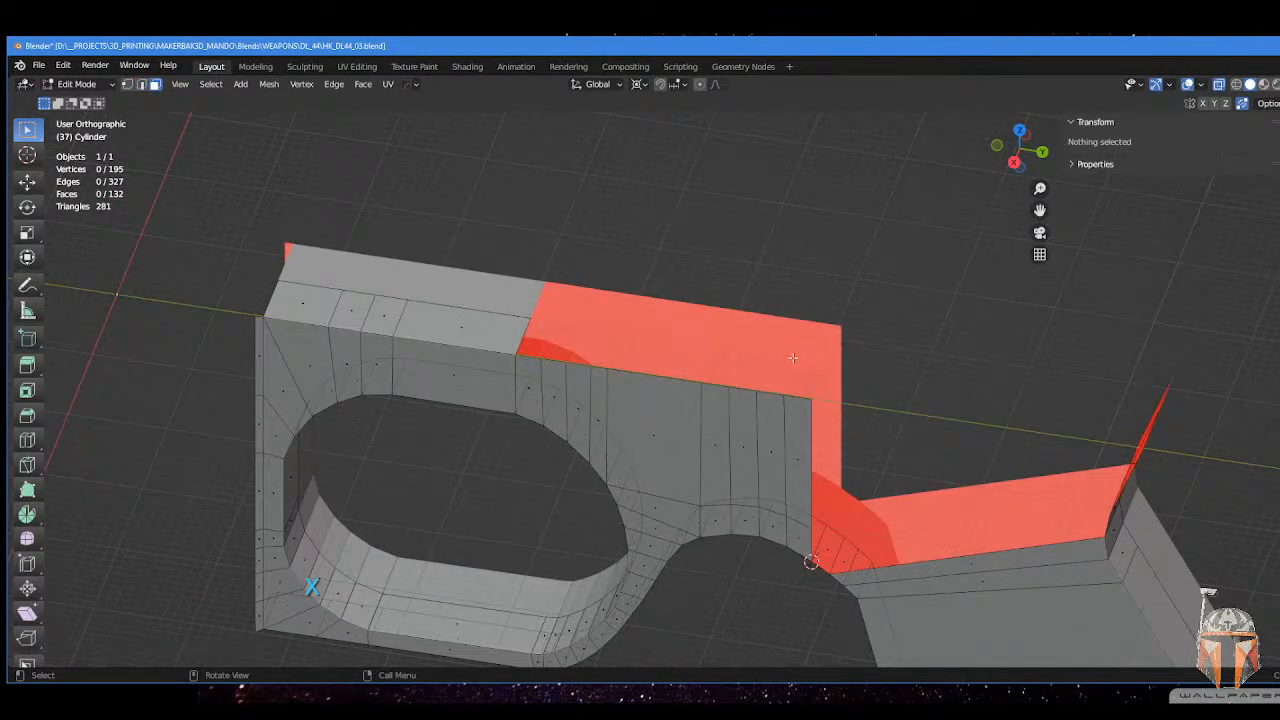
- Extrude the open top edges from the front block to the vertical strip's rear about 0.020 m inwards along X to the mirror centre
{"action": "key", "text": "Tab"}
{"action": "left_click", "coordinate": [780, 431]}
{"action": "left_click", "coordinate": [521, 366]}
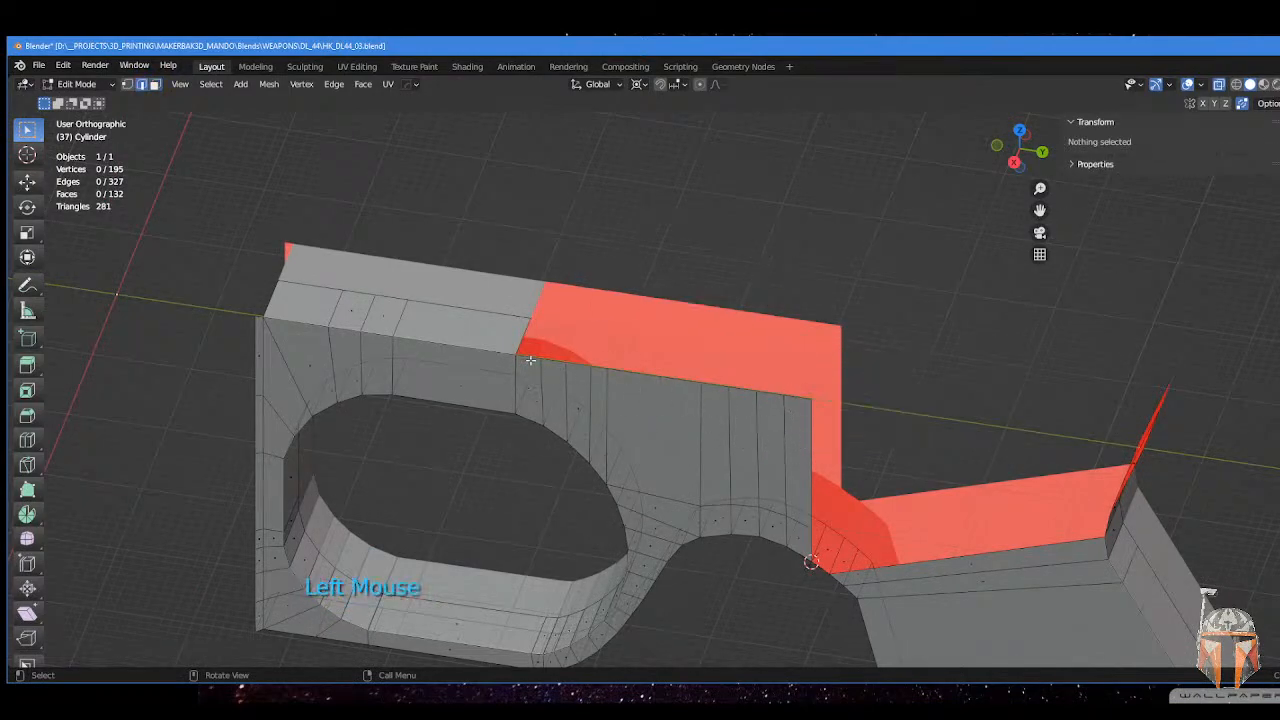
{"action": "left_click", "coordinate": [809, 398], "text": "ctrl"}
{"action": "middle_click_drag", "start_coordinate": [809, 398], "coordinate": [769, 406]}
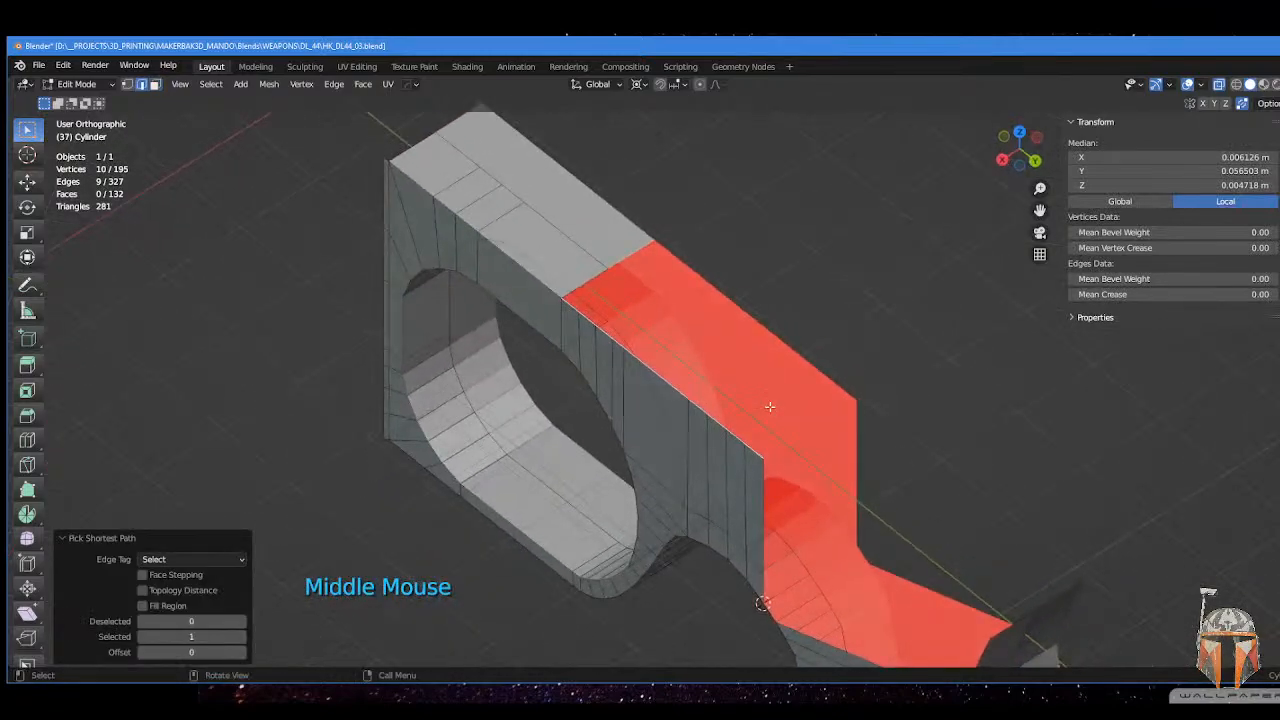
{"action": "key", "text": "e"}
{"action": "left_click", "coordinate": [750, 380]}
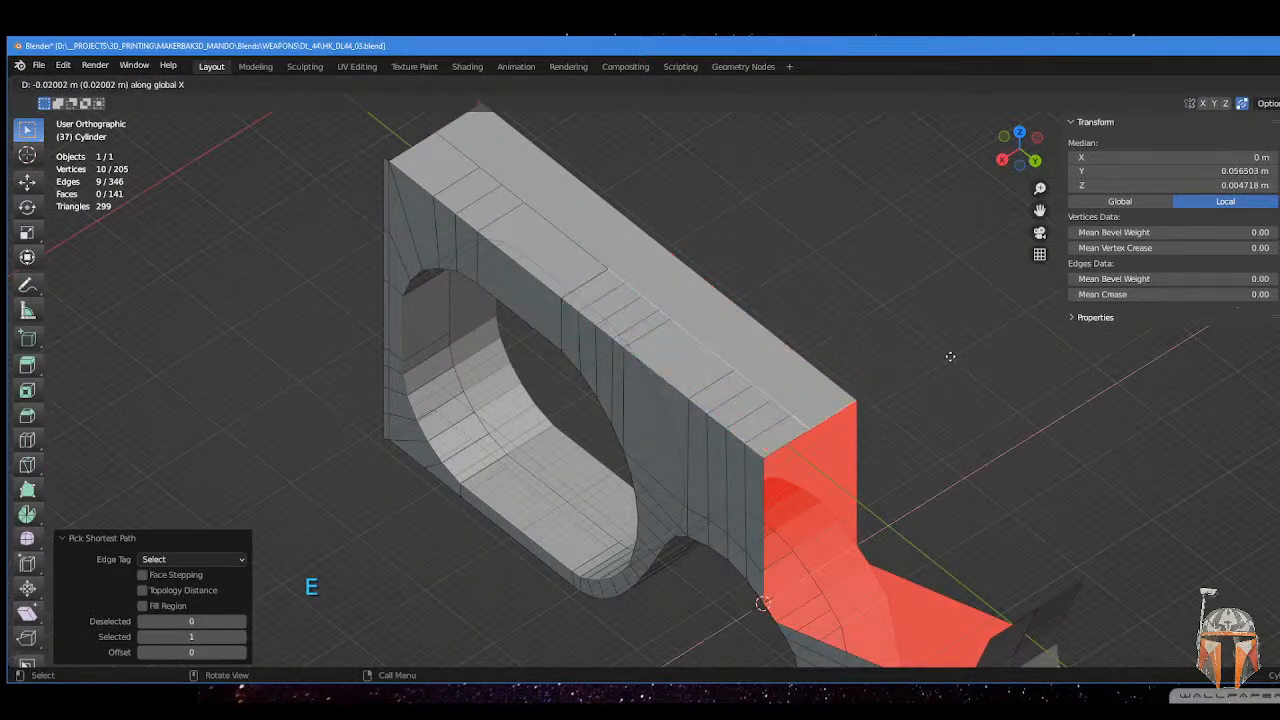
- Fill a top face between the rear edge of the extruded strip and the upper edge of the grip's back
{"action": "key", "text": "Tab"}
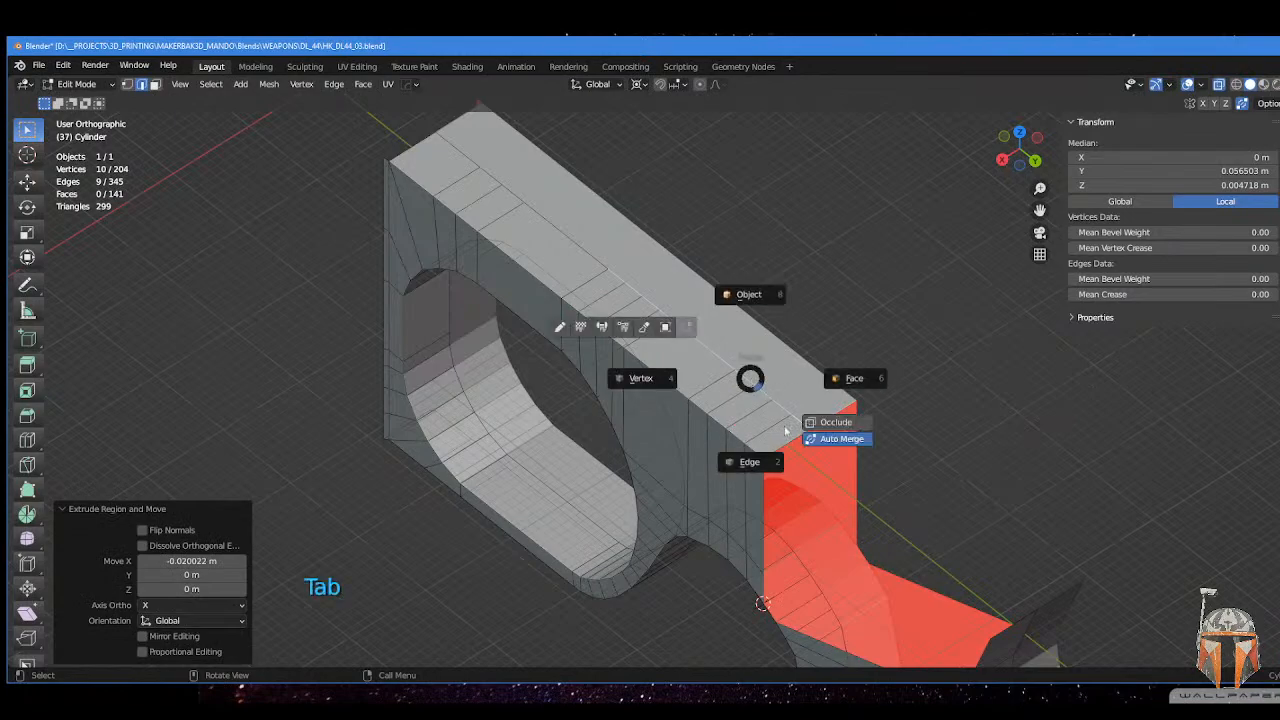
{"action": "middle_click_drag", "start_coordinate": [776, 406], "coordinate": [908, 421]}
{"action": "left_click", "coordinate": [1008, 451]}
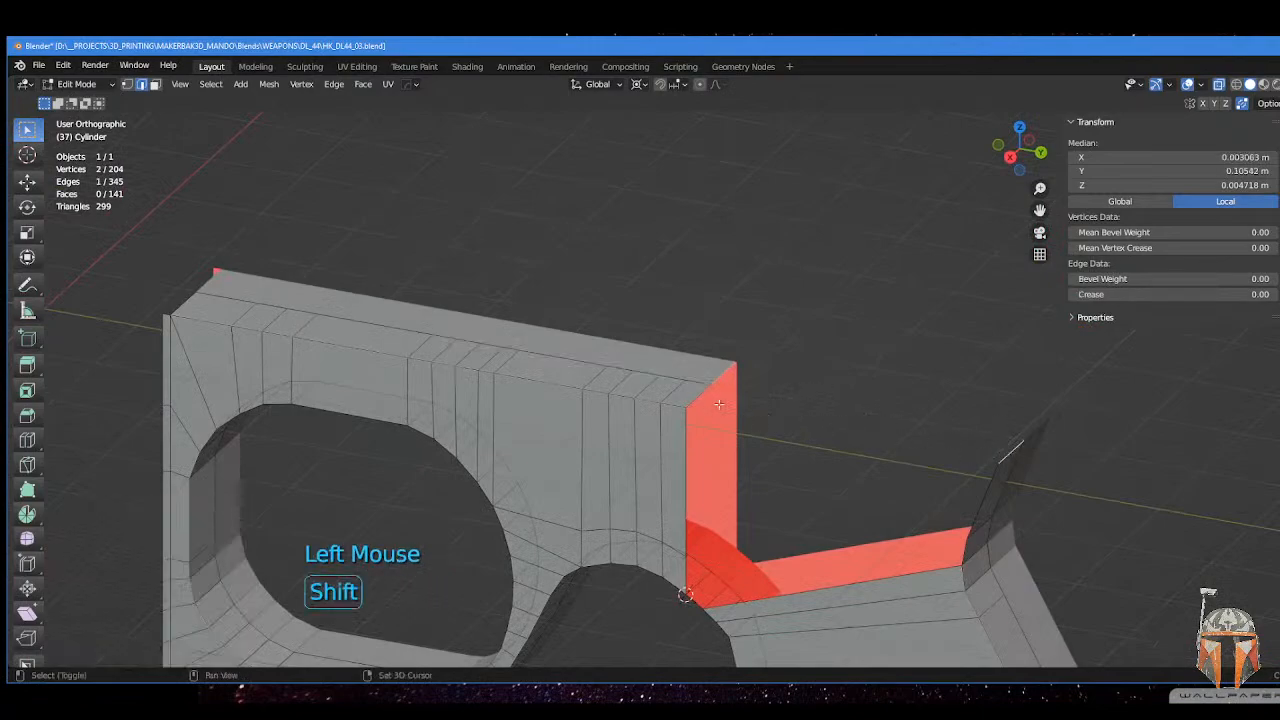
{"action": "left_click", "coordinate": [789, 397], "text": "shift"}
{"action": "key", "text": "f"}
{"action": "middle_click_drag", "start_coordinate": [802, 398], "coordinate": [857, 374]}
{"action": "scroll", "coordinate": [897, 351], "scroll_direction": "down", "scroll_amount": 2}
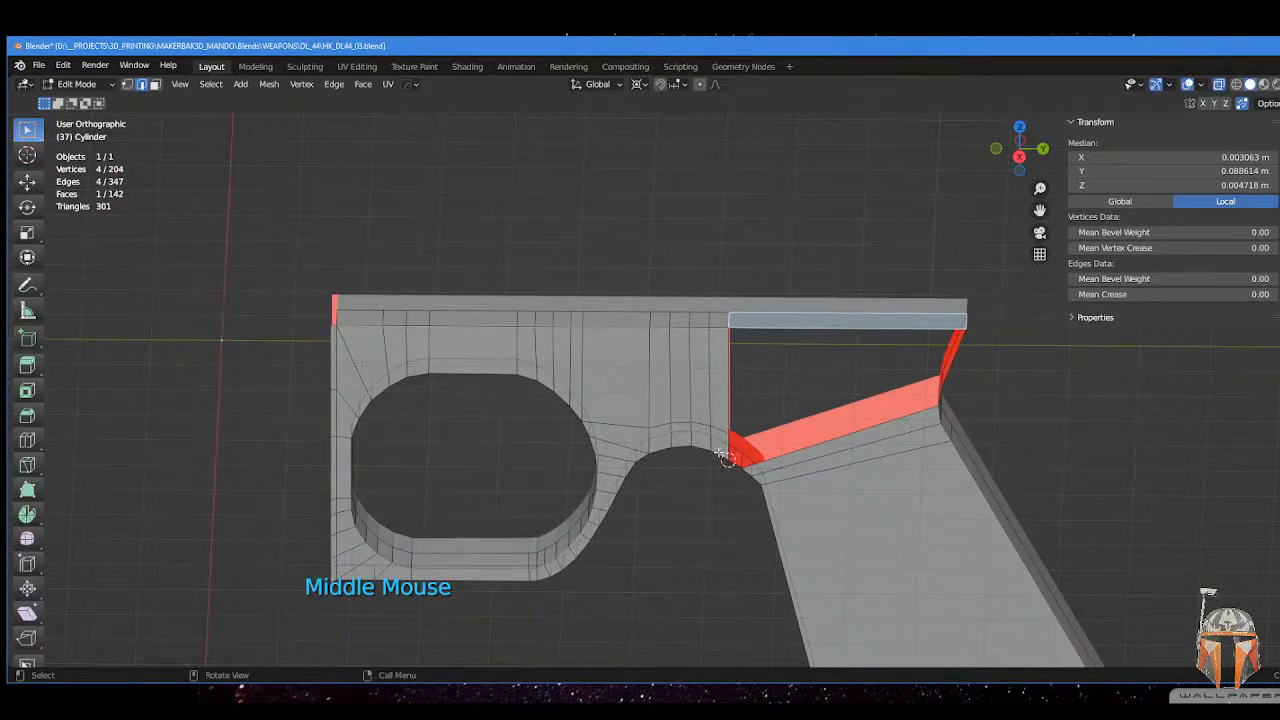
- Knife-cut the side faces from the vertical strip's rear edge forward, following the guard hole's upper curve around to the front corner
{"action": "middle_click_drag", "start_coordinate": [936, 393], "coordinate": [905, 374]}
{"action": "middle_click_drag", "start_coordinate": [735, 440], "coordinate": [730, 414]}
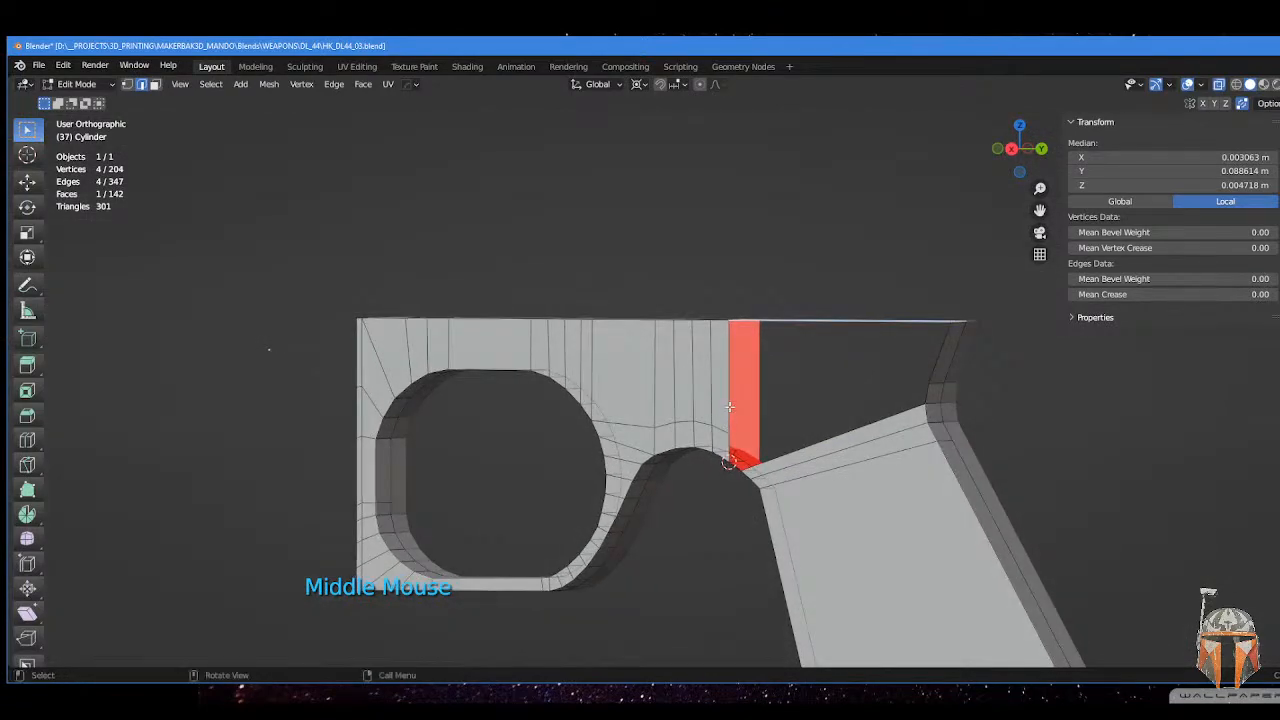
{"action": "middle_click_drag", "start_coordinate": [644, 358], "coordinate": [672, 362]}
{"action": "key", "text": "k"}
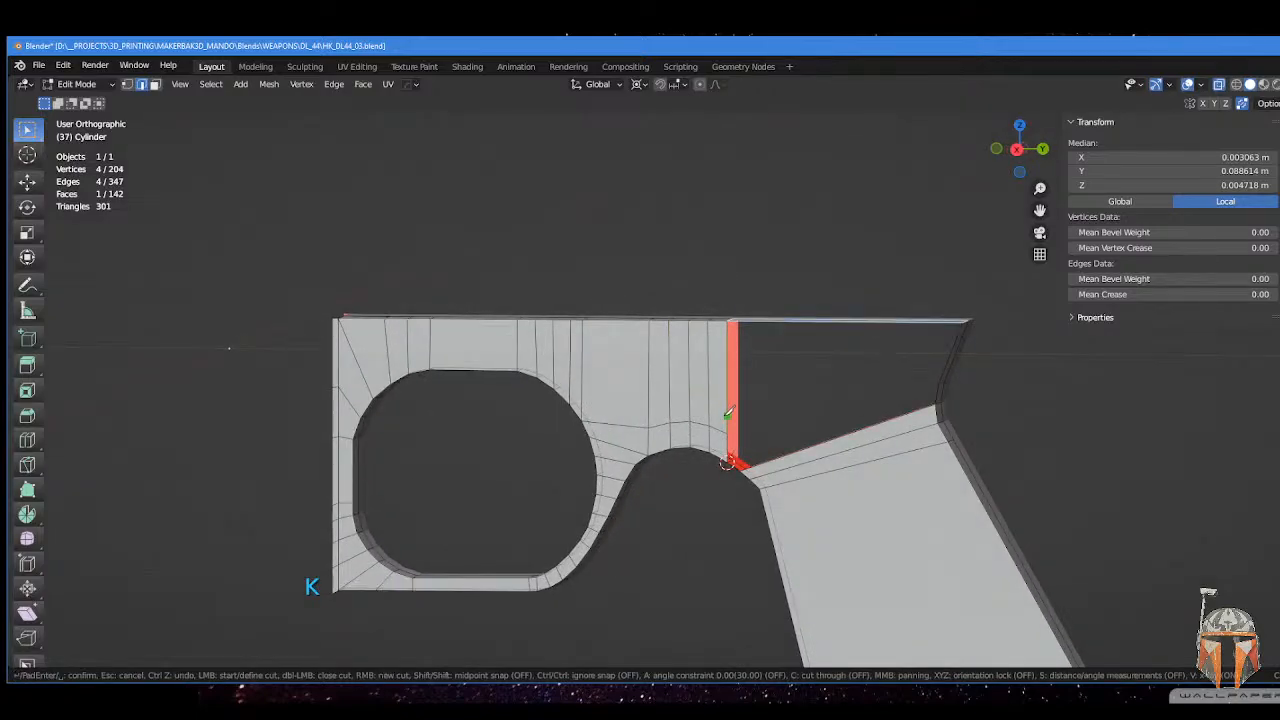
{"action": "left_click", "coordinate": [728, 403]}
{"action": "left_click", "coordinate": [581, 390]}
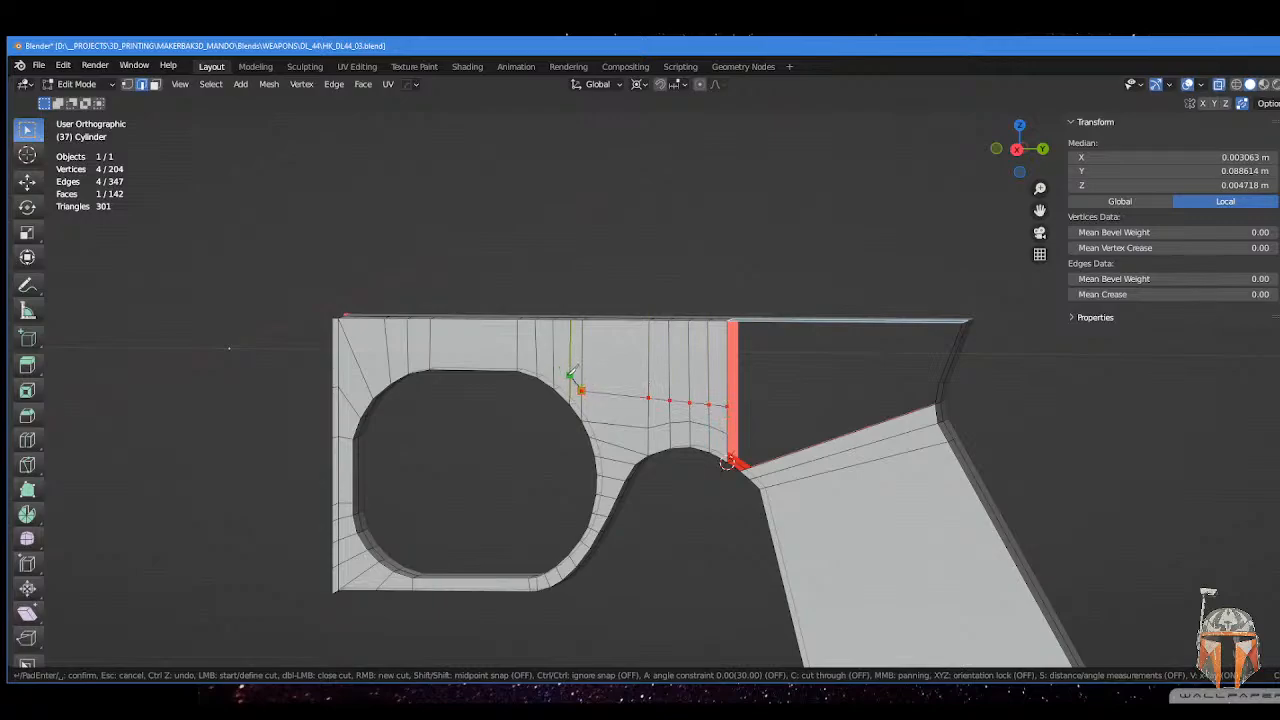
{"action": "left_click", "coordinate": [570, 376]}
{"action": "left_click", "coordinate": [553, 364]}
{"action": "left_click", "coordinate": [517, 355]}
{"action": "left_click", "coordinate": [388, 358]}
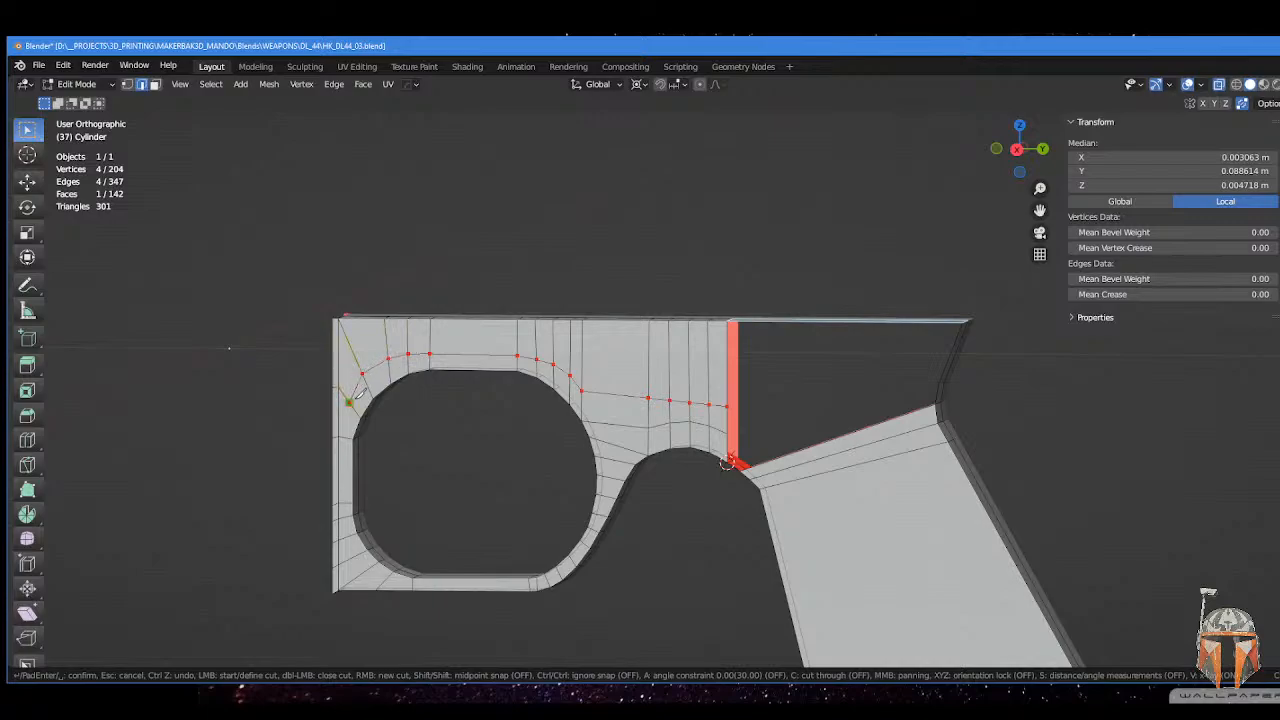
{"action": "key", "text": "Return"}
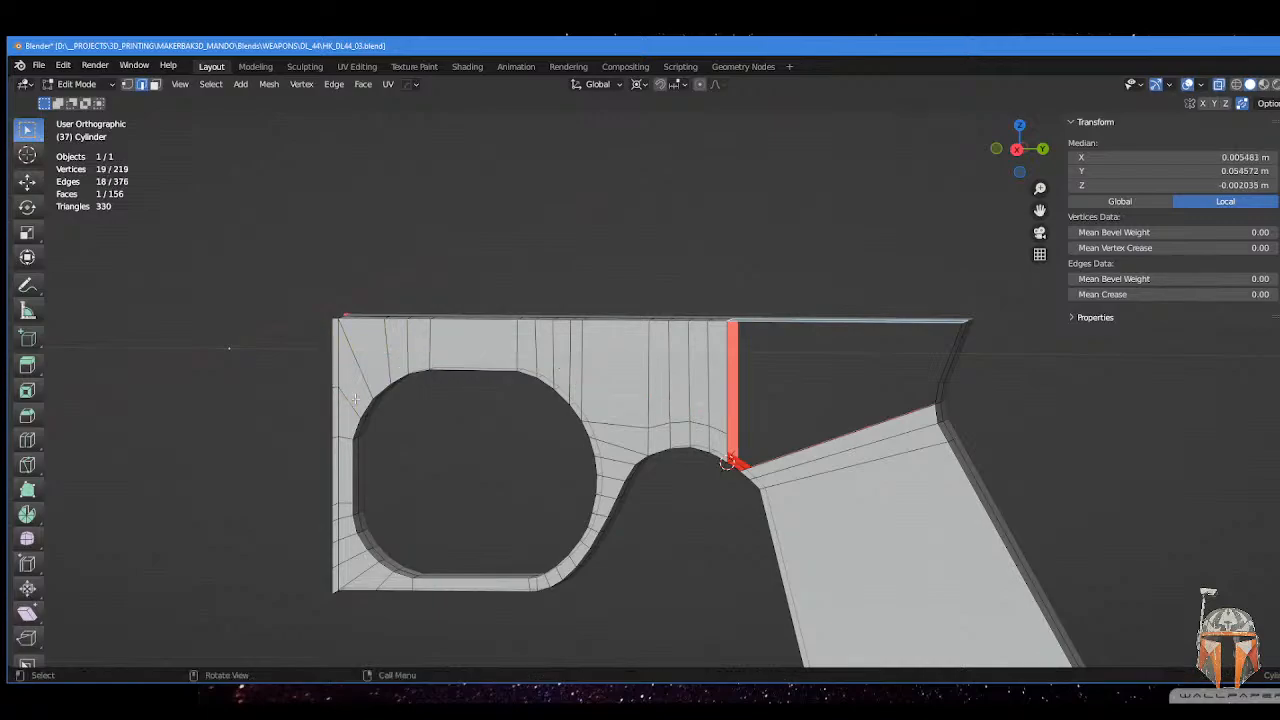
- Add a loop cut along the middle of the guard's front bar, continuing around the lower guard and up to the top edge
{"action": "key", "text": "ctrl"}
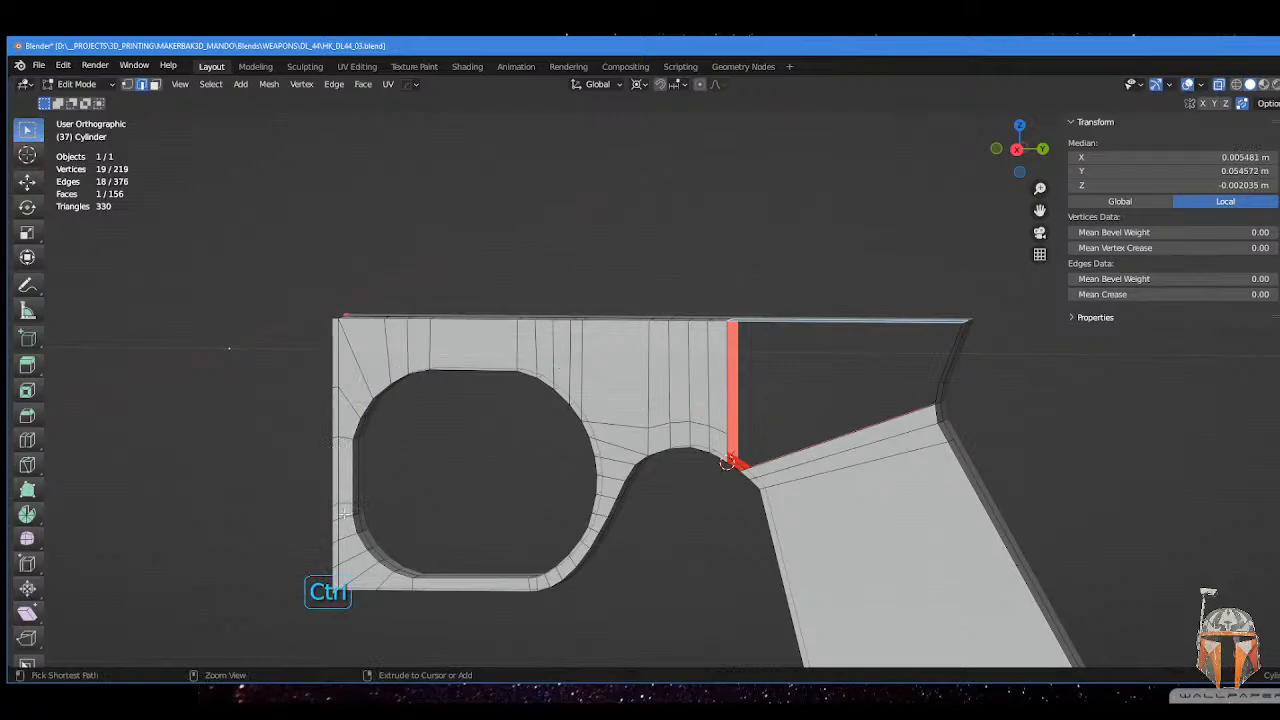
{"action": "key", "text": "ctrl+r"}
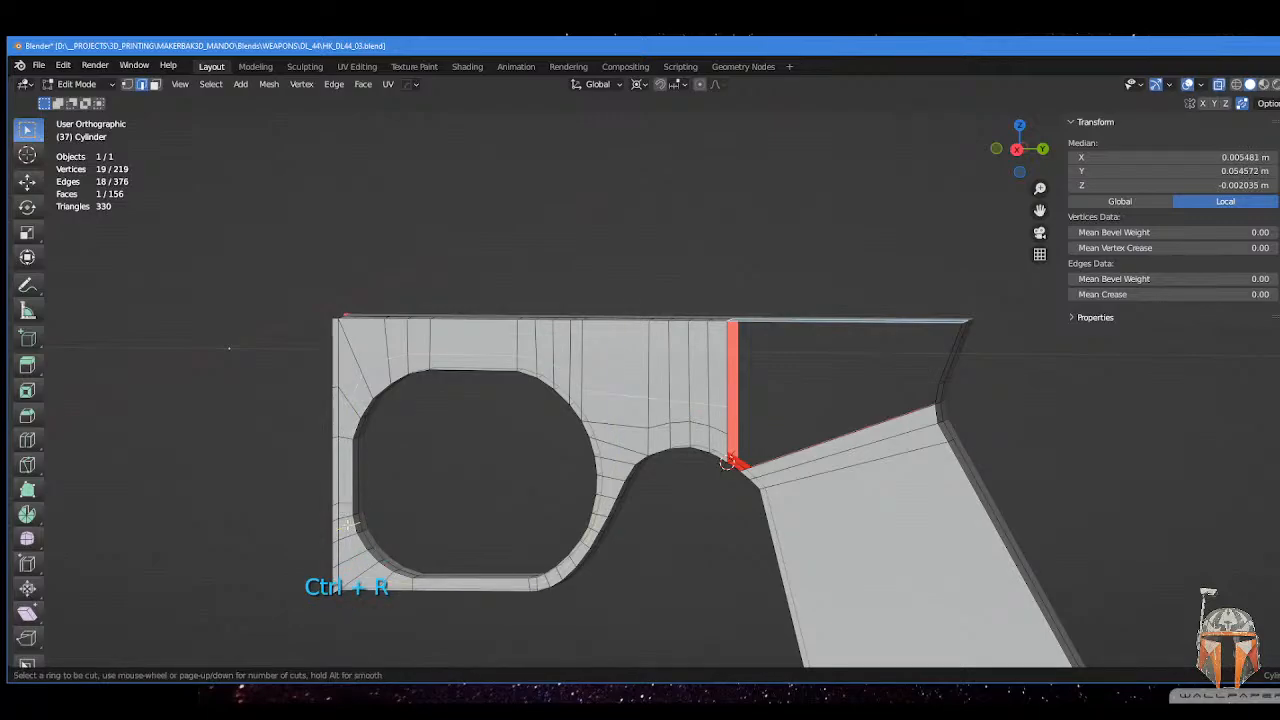
{"action": "left_click", "coordinate": [350, 455]}
{"action": "key", "text": "ctrl+Tab"}
{"action": "left_click", "coordinate": [272, 450]}
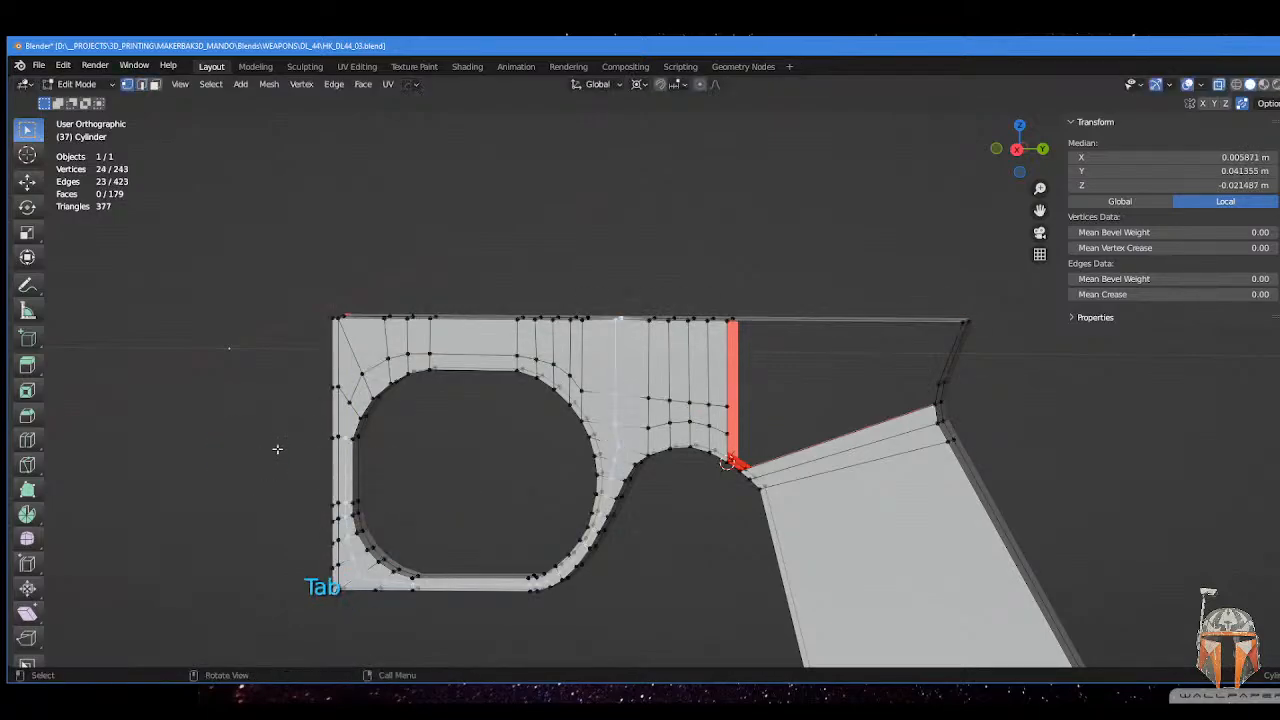
- Connect the loop cut's end vertex on the front bar to the end of the knife cut above it
{"action": "left_click", "coordinate": [339, 438]}
{"action": "left_click", "coordinate": [346, 437], "text": "shift"}
{"action": "left_click", "coordinate": [347, 431]}
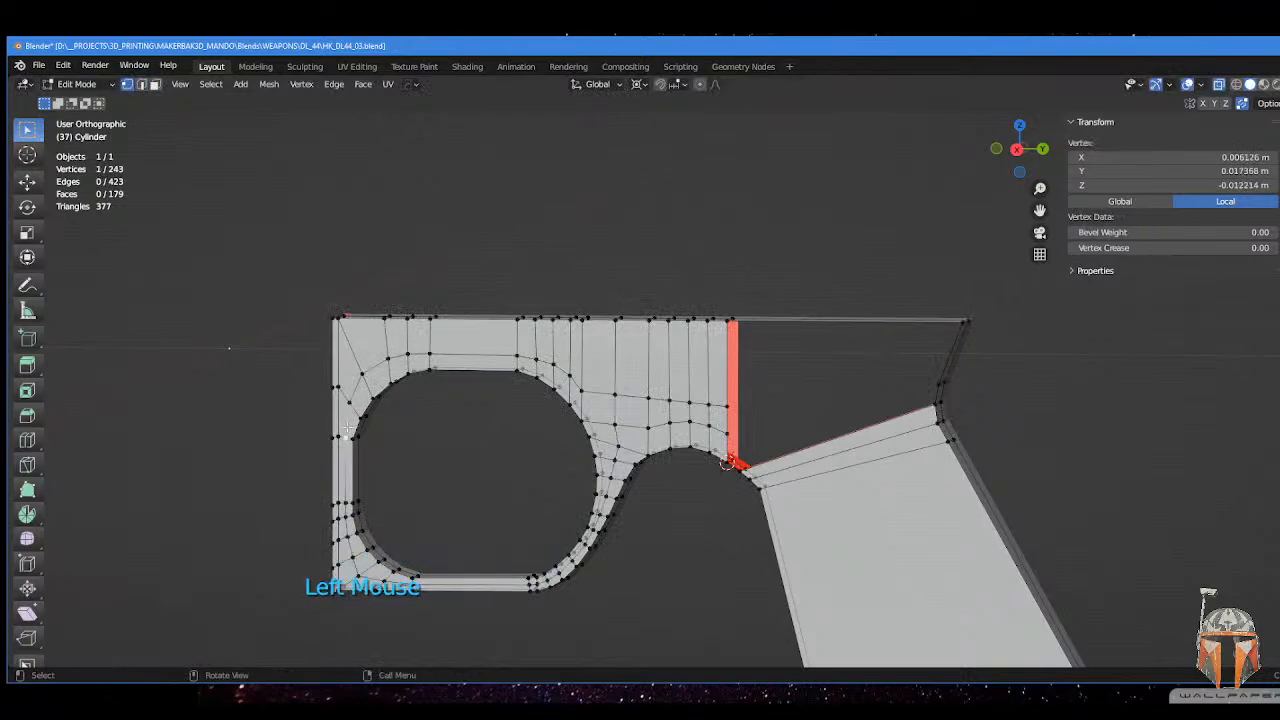
{"action": "left_click", "coordinate": [349, 405], "text": "shift"}
{"action": "key", "text": "j"}
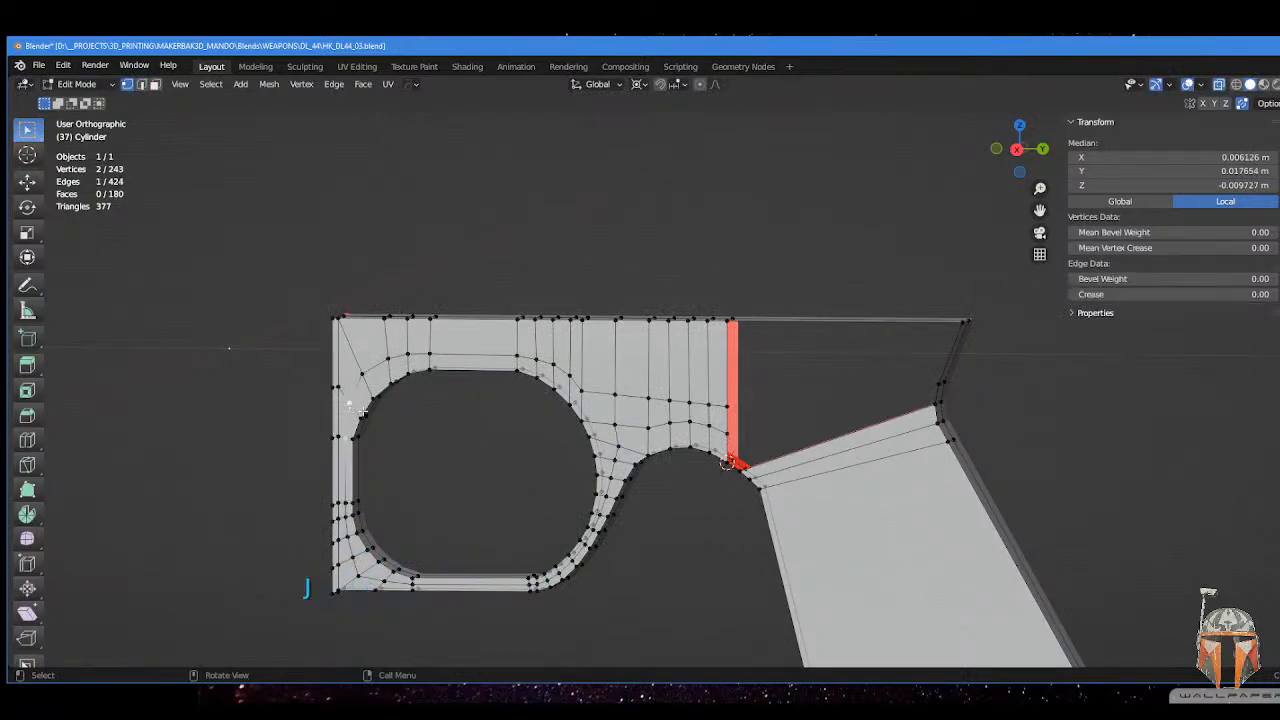
{"action": "middle_click_drag", "start_coordinate": [626, 461], "coordinate": [628, 353], "text": "shift"}
{"action": "scroll", "coordinate": [612, 374], "scroll_direction": "up", "scroll_amount": 2, "text": "shift"}
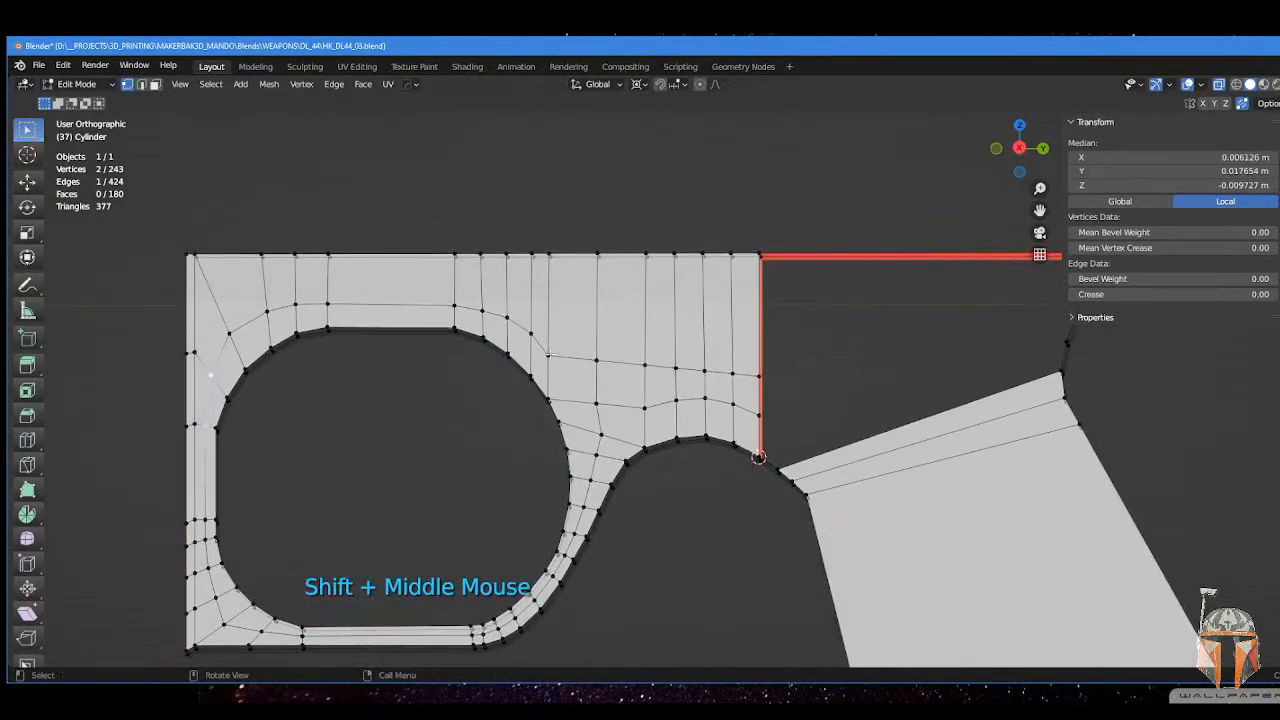
- Inspect the vertices where the guard's middle loop meets the side rows behind the guard hole
{"action": "left_click", "coordinate": [548, 355]}
{"action": "left_click", "coordinate": [596, 403], "text": "shift"}
{"action": "middle_click_drag", "start_coordinate": [596, 403], "coordinate": [541, 355]}
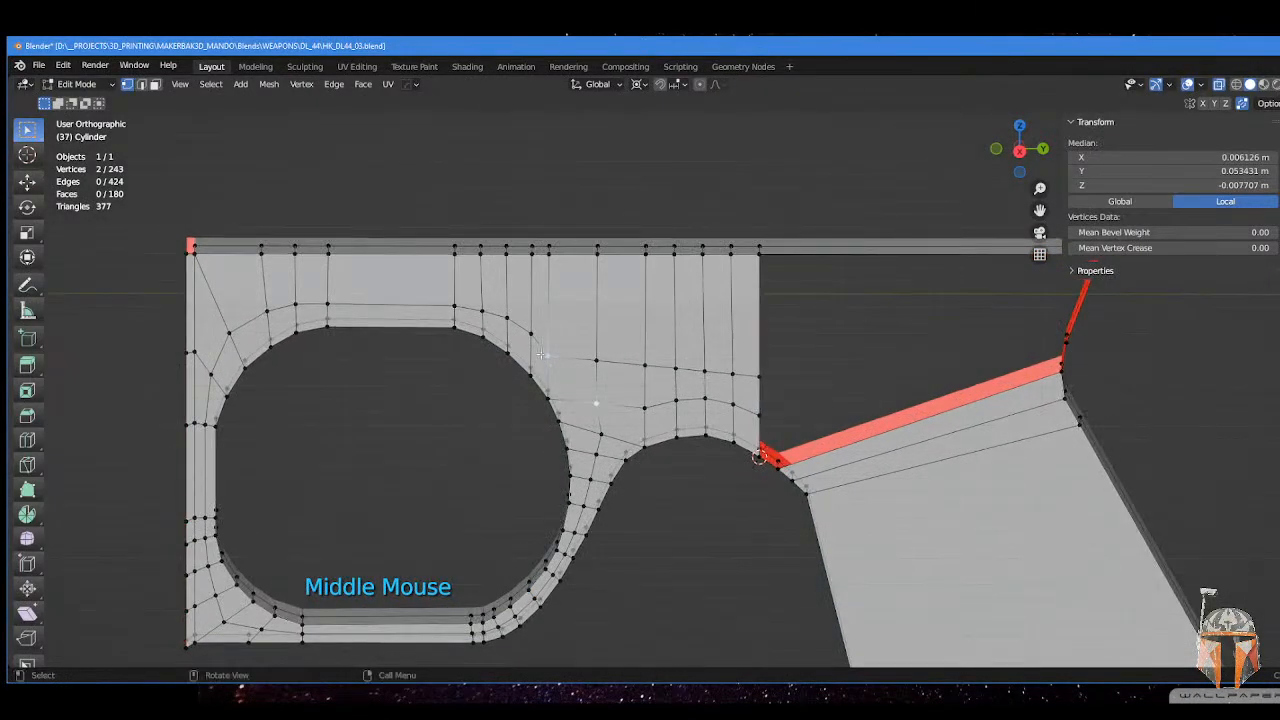
{"action": "middle_click_drag", "start_coordinate": [578, 407], "coordinate": [583, 413]}
{"action": "left_click", "coordinate": [596, 434]}
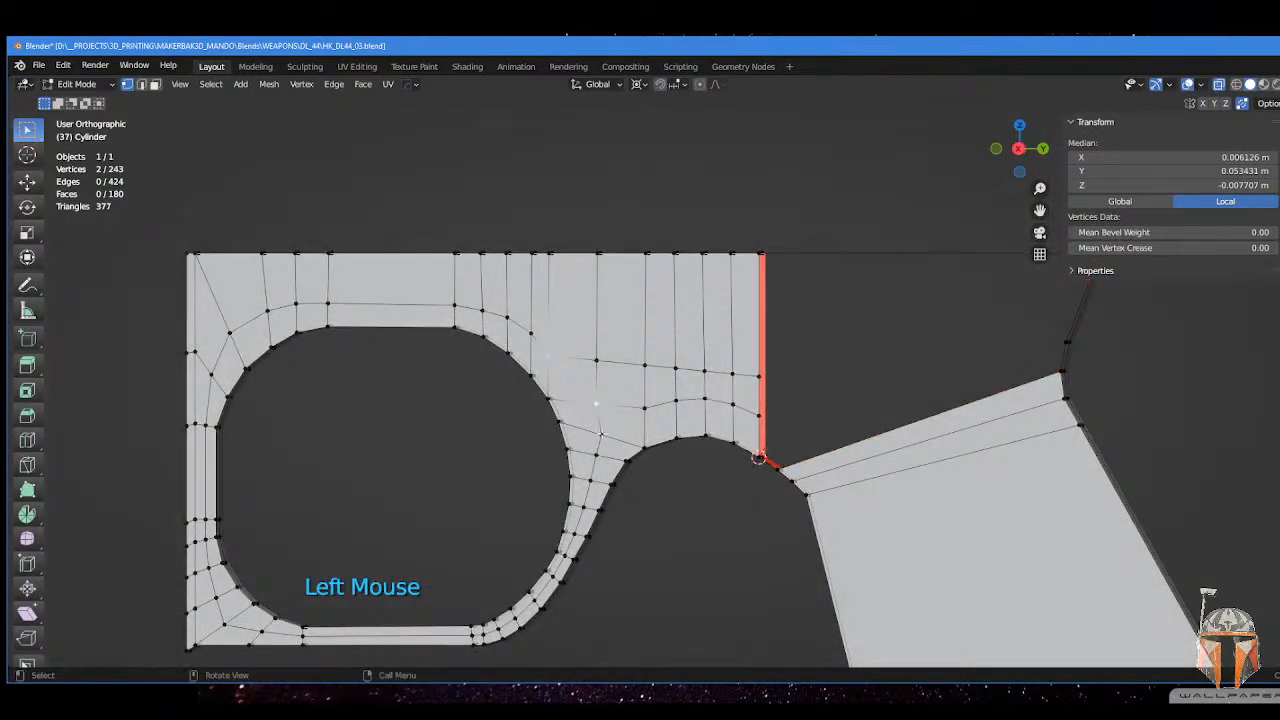
{"action": "left_click", "coordinate": [598, 432], "text": "shift"}
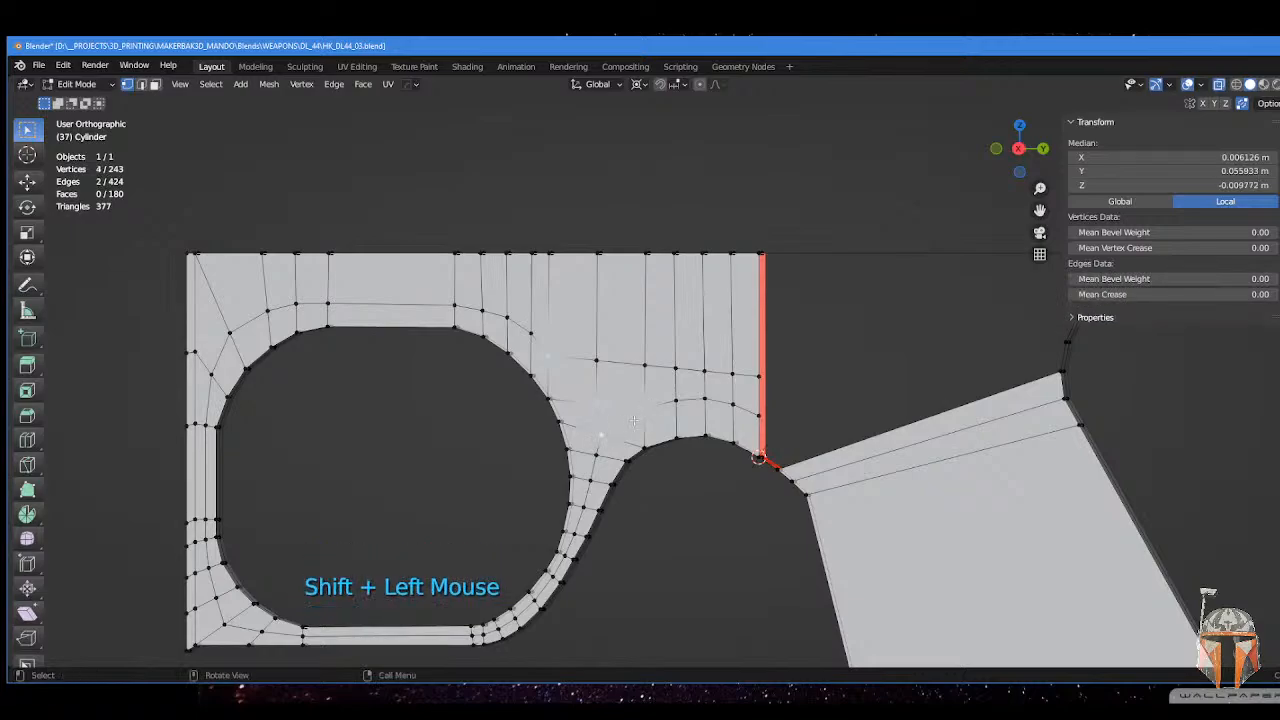
{"action": "middle_click_drag", "start_coordinate": [633, 420], "coordinate": [685, 391]}
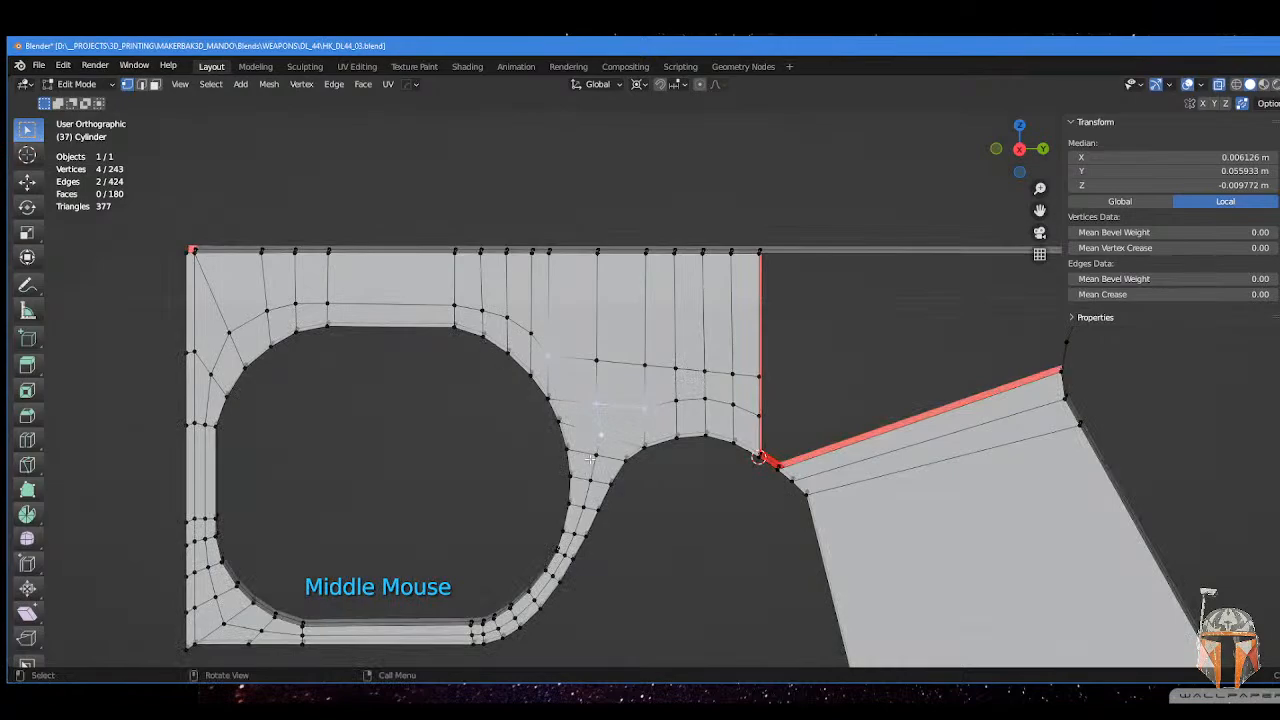
{"action": "scroll", "coordinate": [590, 462], "scroll_direction": "up", "scroll_amount": 1}
{"action": "scroll", "coordinate": [590, 462], "scroll_direction": "down", "scroll_amount": 1}
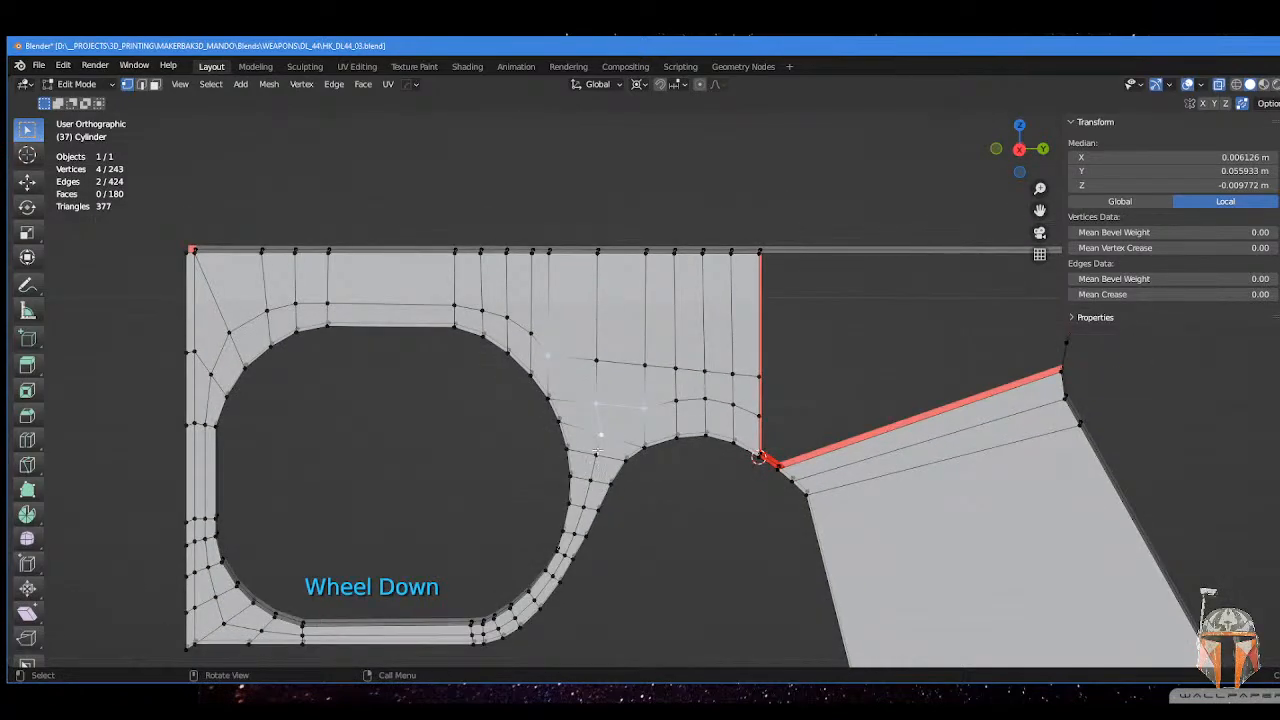
- Slide the middle-loop vertices in the narrow neck behind the guard hole forward, closer to the hole's edge
{"action": "left_click", "coordinate": [596, 452]}
{"action": "left_click_drag", "start_coordinate": [601, 433], "coordinate": [601, 437]}
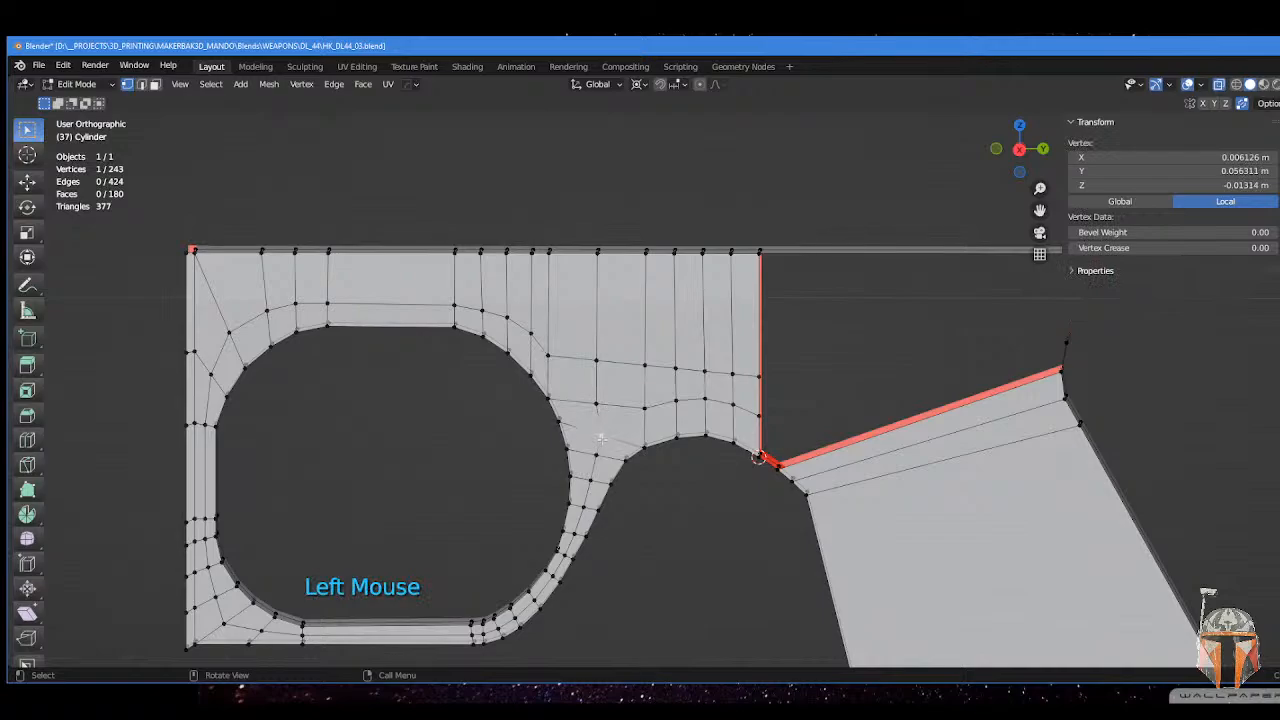
{"action": "key", "text": "g"}
{"action": "key", "text": "g"}
{"action": "left_click", "coordinate": [597, 458]}
{"action": "key", "text": "g"}
{"action": "key", "text": "g"}
{"action": "left_click", "coordinate": [594, 479]}
{"action": "left_click", "coordinate": [606, 492]}
{"action": "key", "text": "g"}
{"action": "key", "text": "g"}
{"action": "left_click", "coordinate": [604, 488]}
- Slide the two loop vertices above the neck further toward the guard hole, the upper one by a factor of 0.117
{"action": "key", "text": "g"}
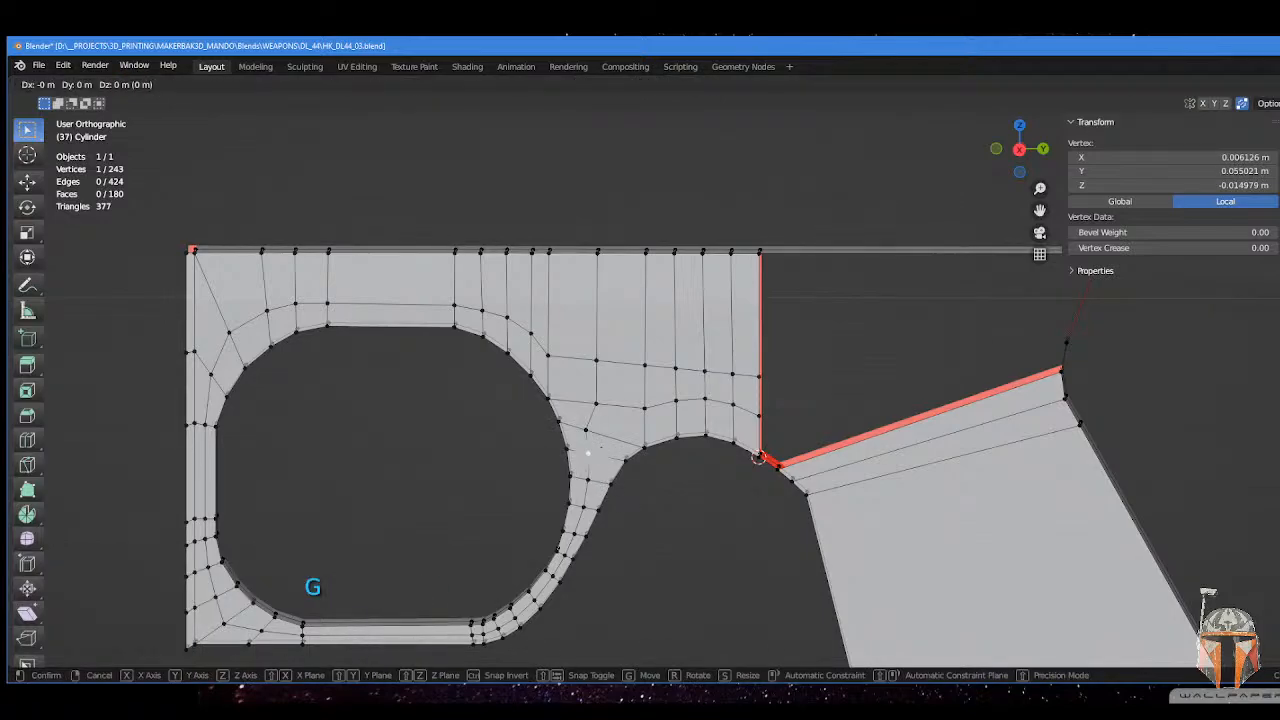
{"action": "key", "text": "g"}
{"action": "left_click", "coordinate": [596, 440]}
{"action": "key", "text": "g"}
{"action": "key", "text": "g"}
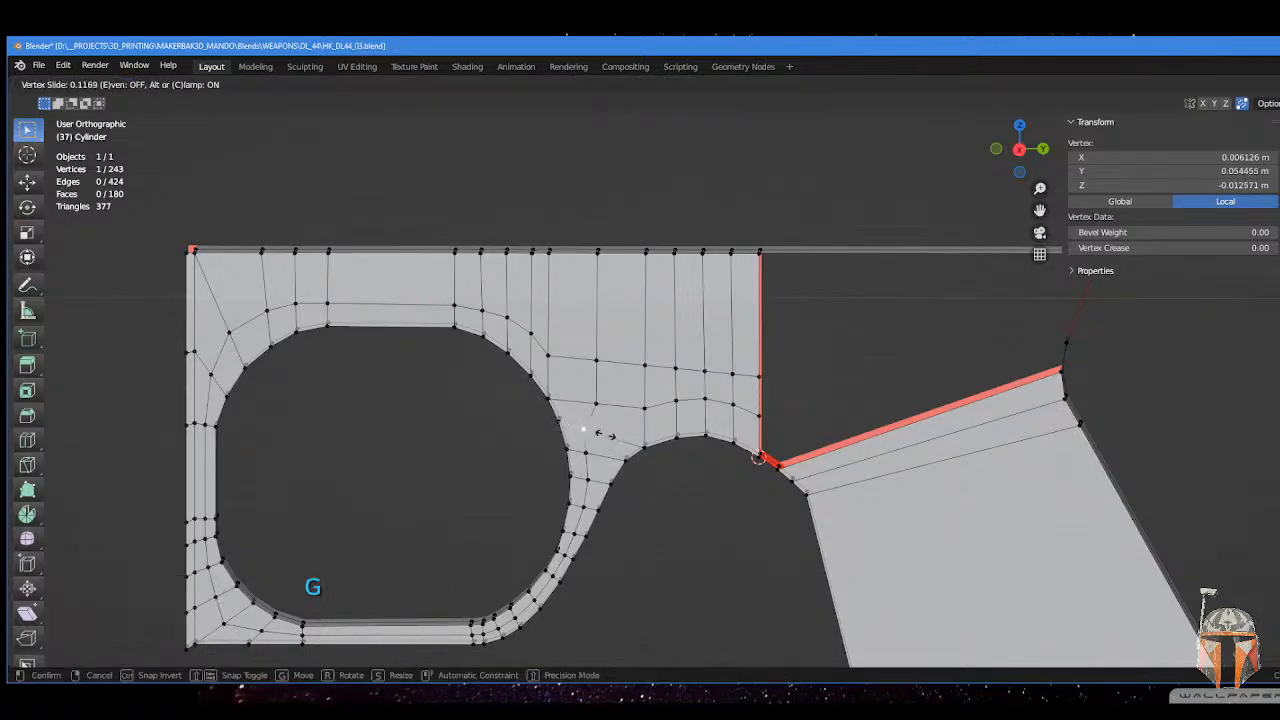
{"action": "left_click", "coordinate": [600, 434]}
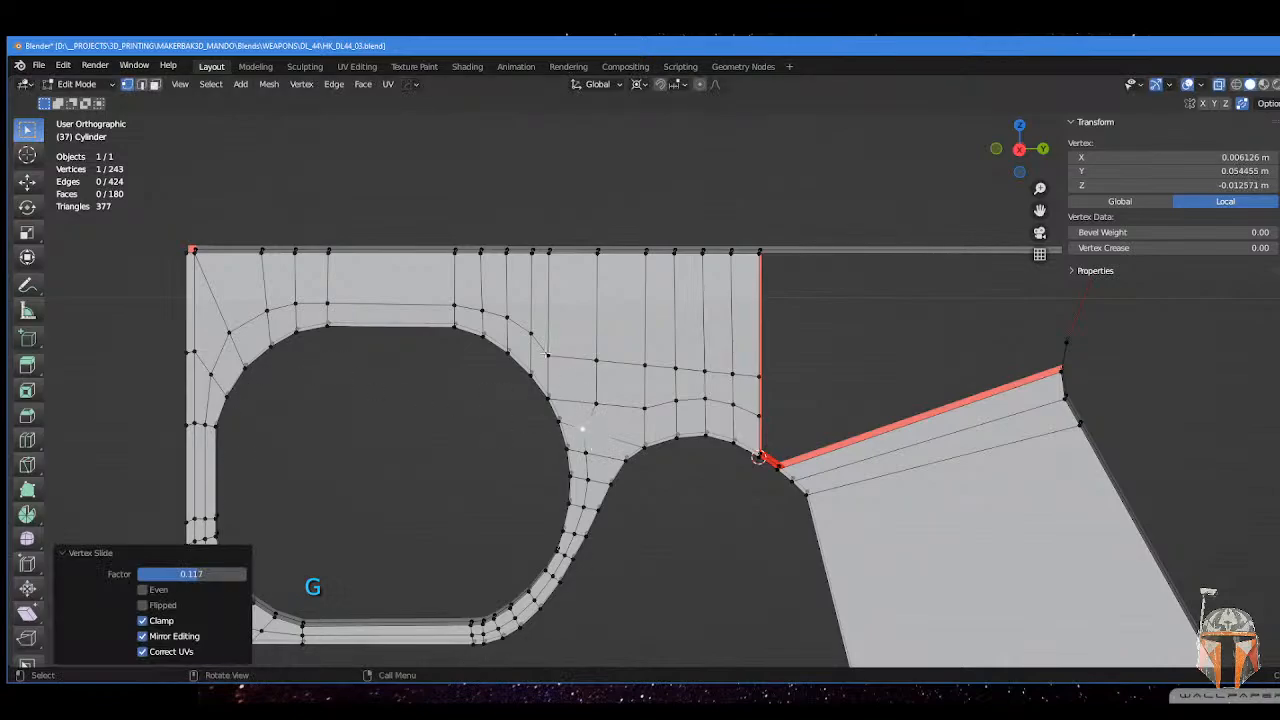
- Slide the next loop vertex up, on the lower horizontal row, forward to follow the guard hole's curve
{"action": "left_click", "coordinate": [594, 400]}
{"action": "key", "text": "g"}
{"action": "key", "text": "g"}
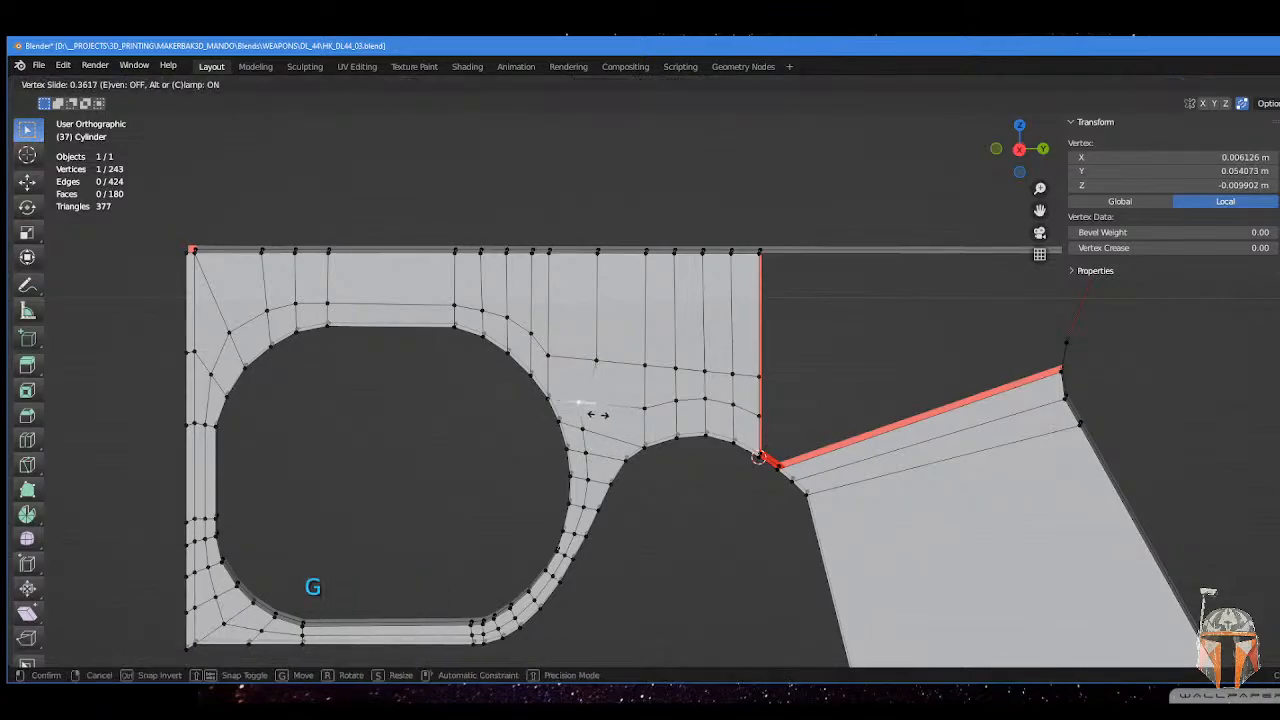
{"action": "left_click", "coordinate": [590, 410]}
- Slide the upper row's loop vertex forward by factor 0.851 and down by 0.443, and nudge it about 0.00018 m toward the guard hole
{"action": "key", "text": "g"}
{"action": "key", "text": "g"}
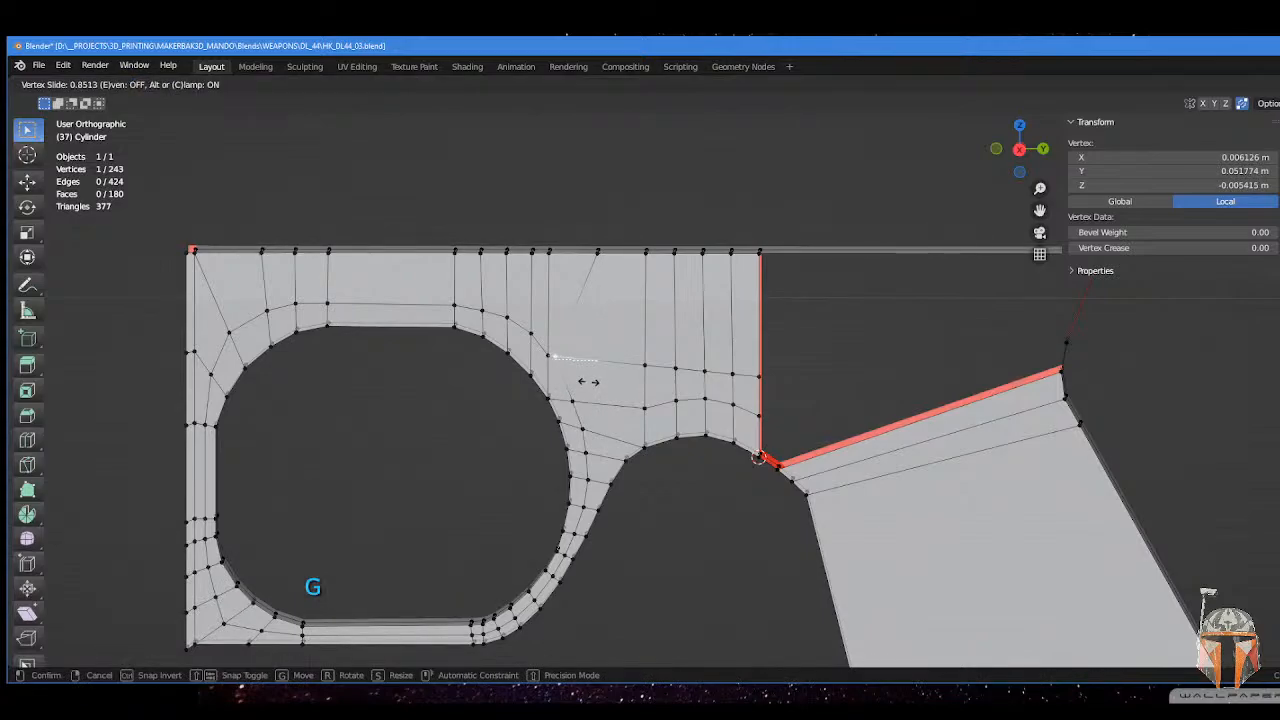
{"action": "left_click", "coordinate": [588, 381]}
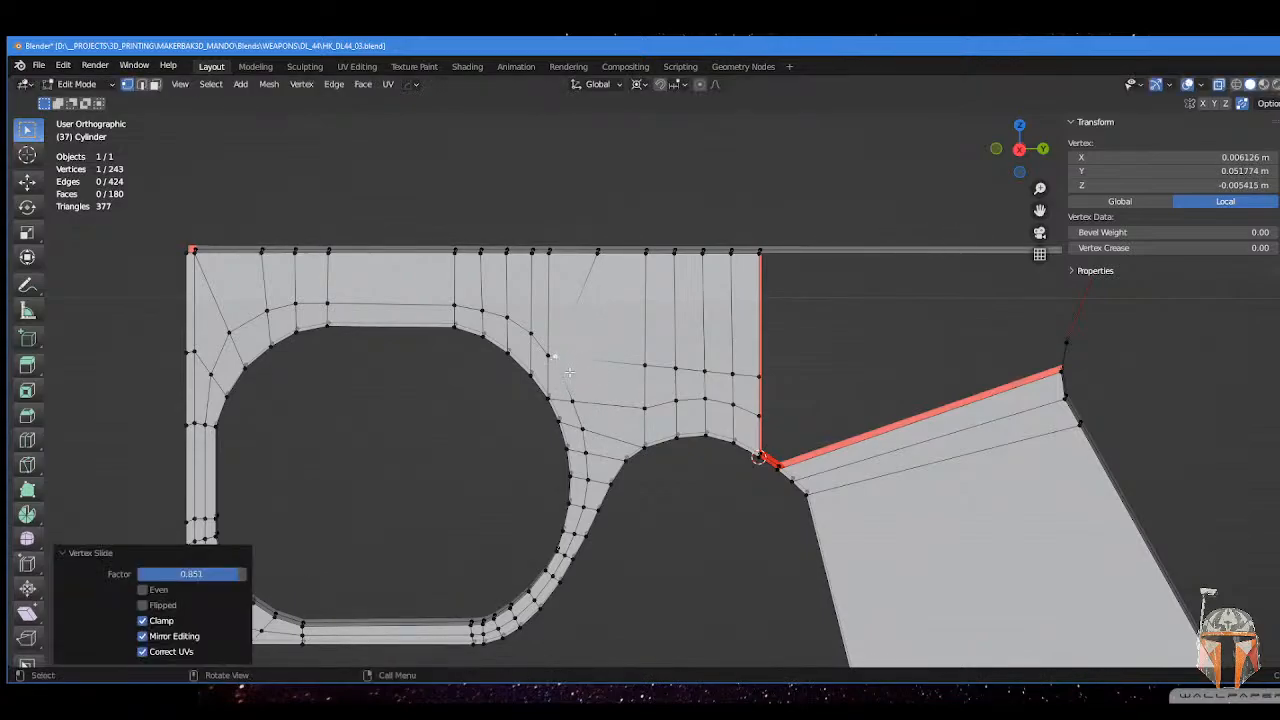
{"action": "key", "text": "g"}
{"action": "key", "text": "g"}
{"action": "left_click", "coordinate": [570, 396]}
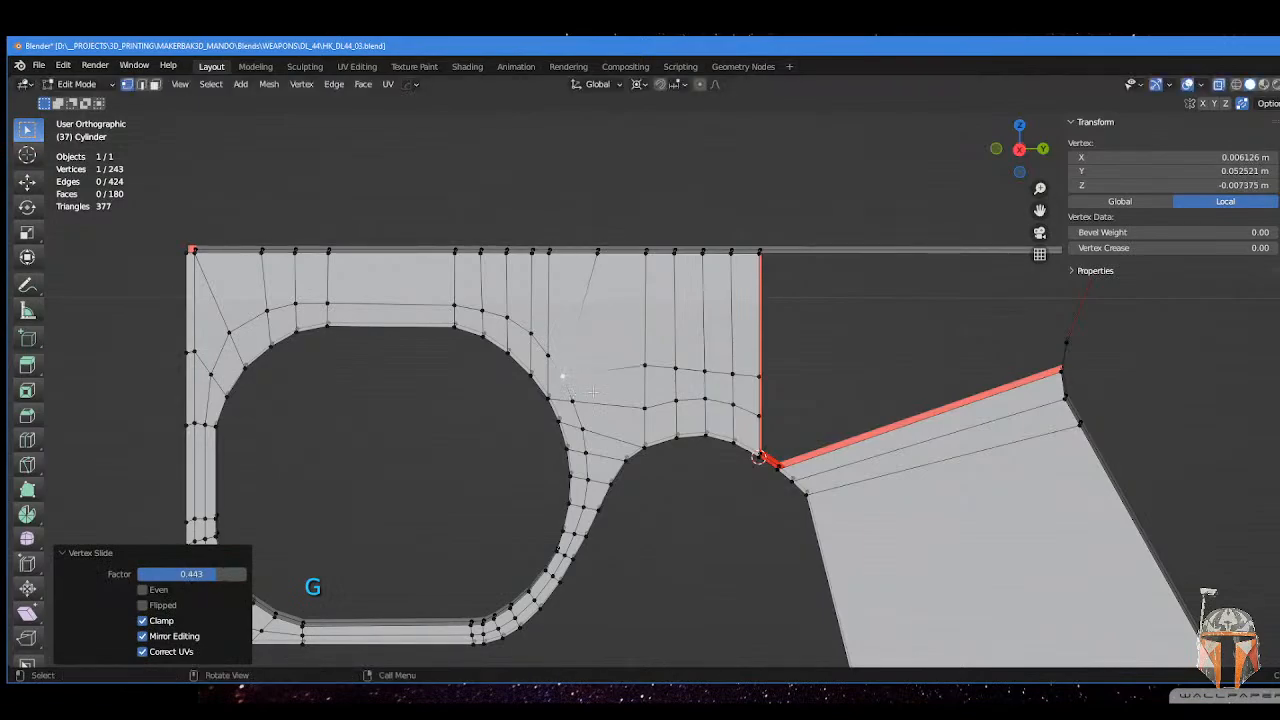
{"action": "key", "text": "g"}
{"action": "left_click", "coordinate": [593, 383]}
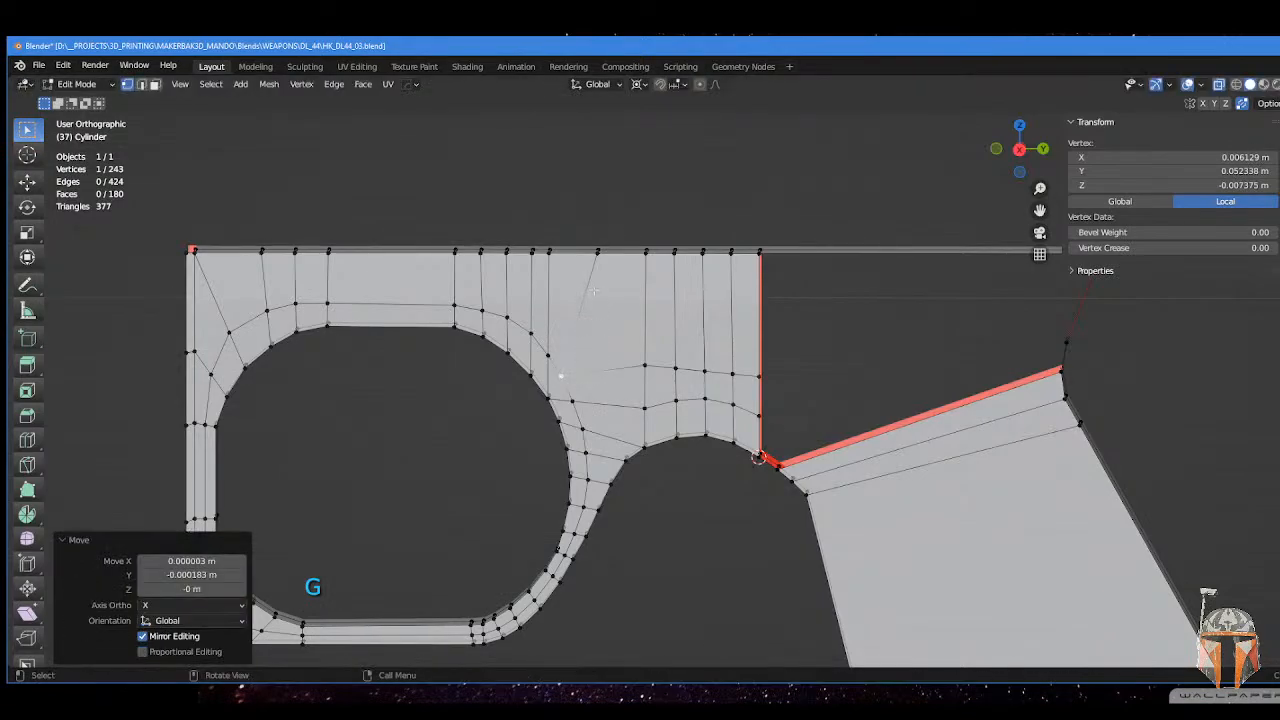
- Dissolve the slanted edge running from the repositioned vertex to the top border, along with its continuation across the top strip
{"action": "middle_click_drag", "start_coordinate": [594, 291], "coordinate": [586, 341]}
{"action": "key", "text": "Tab"}
{"action": "left_click", "coordinate": [585, 341]}
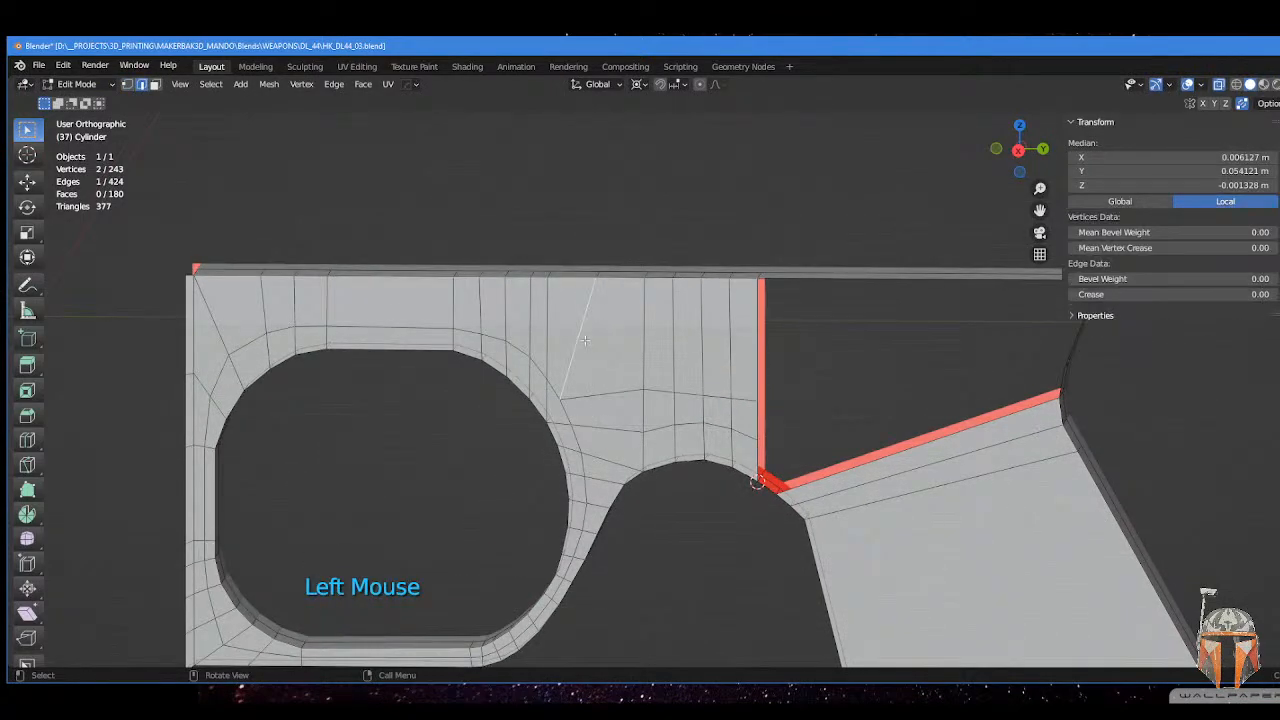
{"action": "left_click", "coordinate": [612, 299], "text": "shift"}
{"action": "key", "text": "x"}
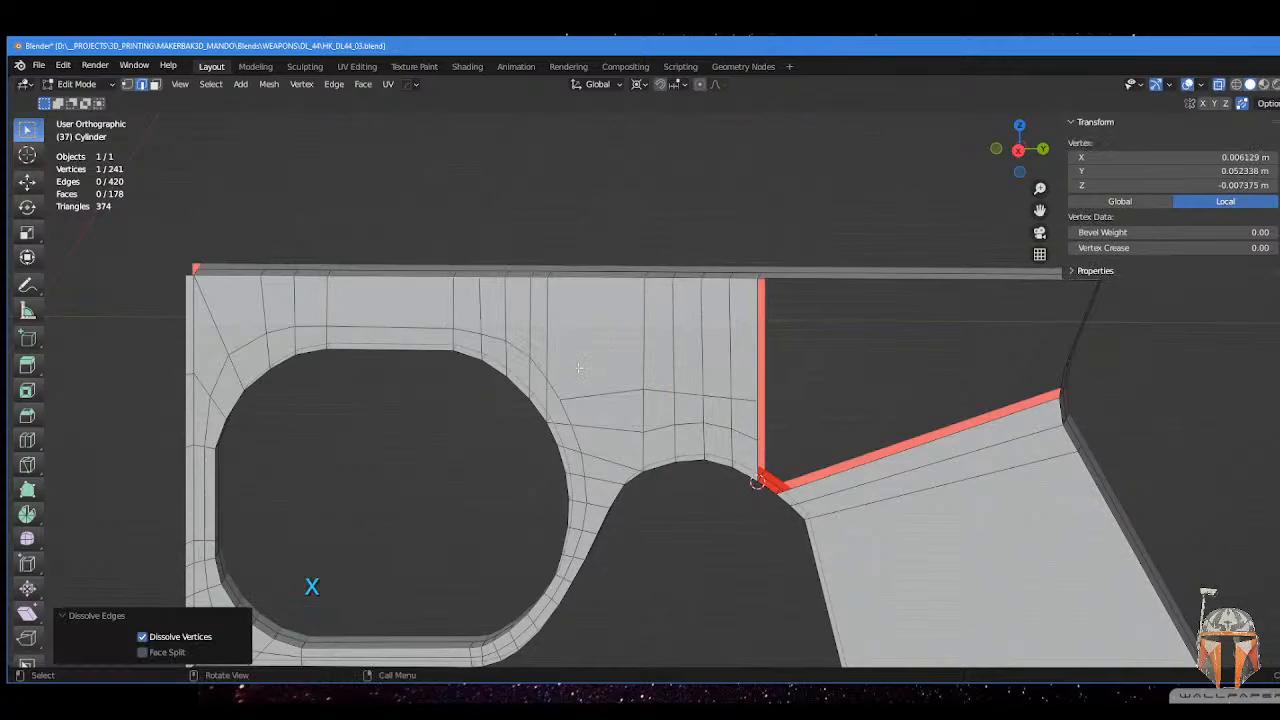
- Knife-cut the side faces from the loop vertex behind the guard hole straight across to the guard's rear edge
{"action": "key", "text": "k"}
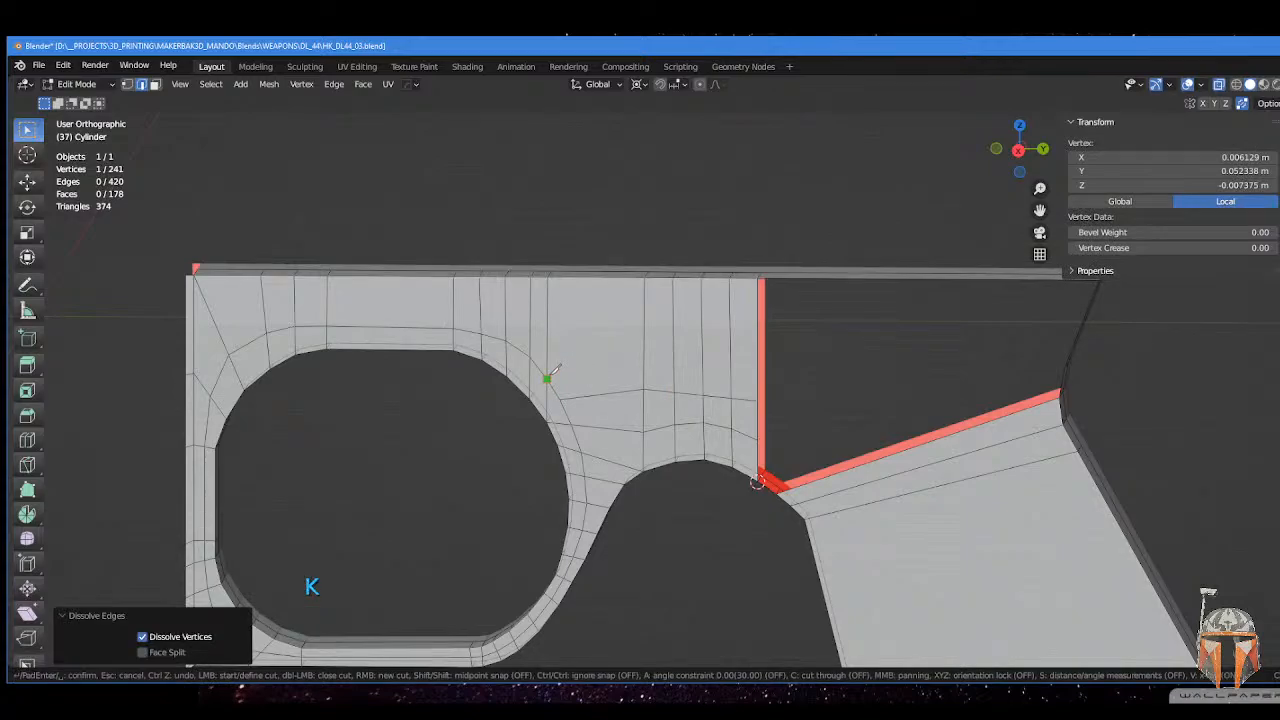
{"action": "left_click", "coordinate": [548, 378]}
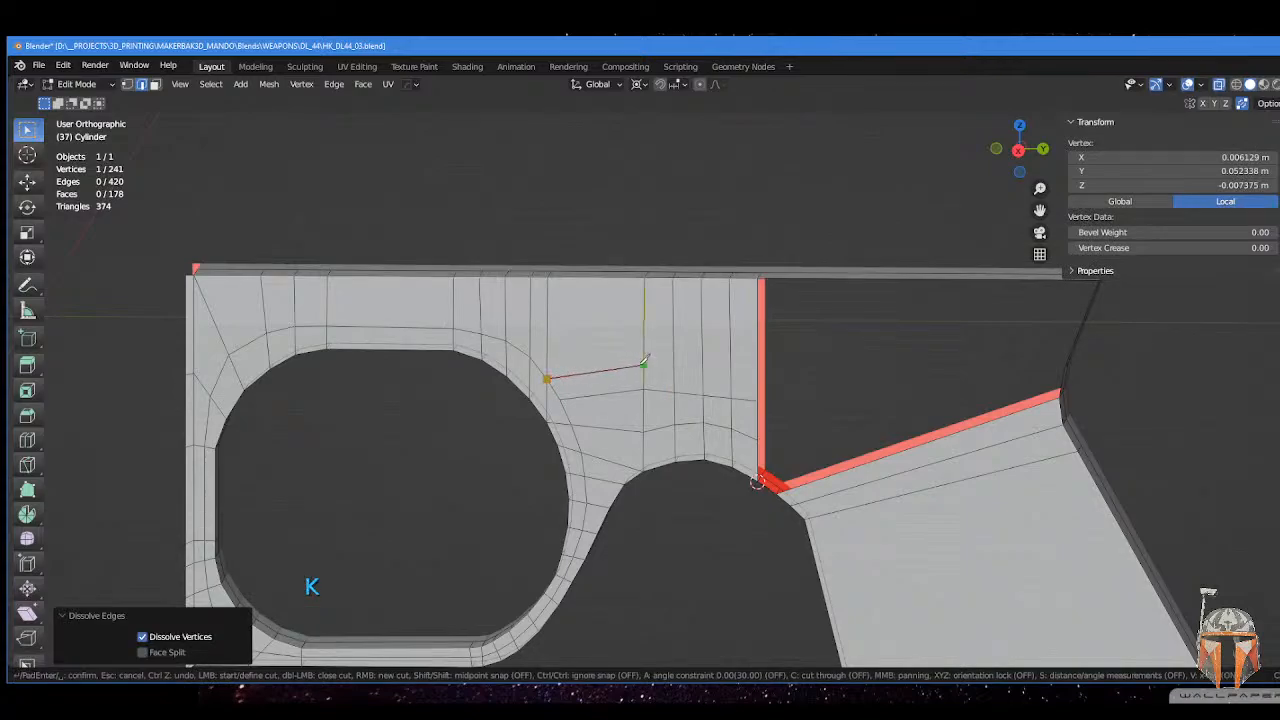
{"action": "key", "text": "ctrl"}
{"action": "left_click", "coordinate": [757, 376]}
{"action": "key", "text": "Return"}
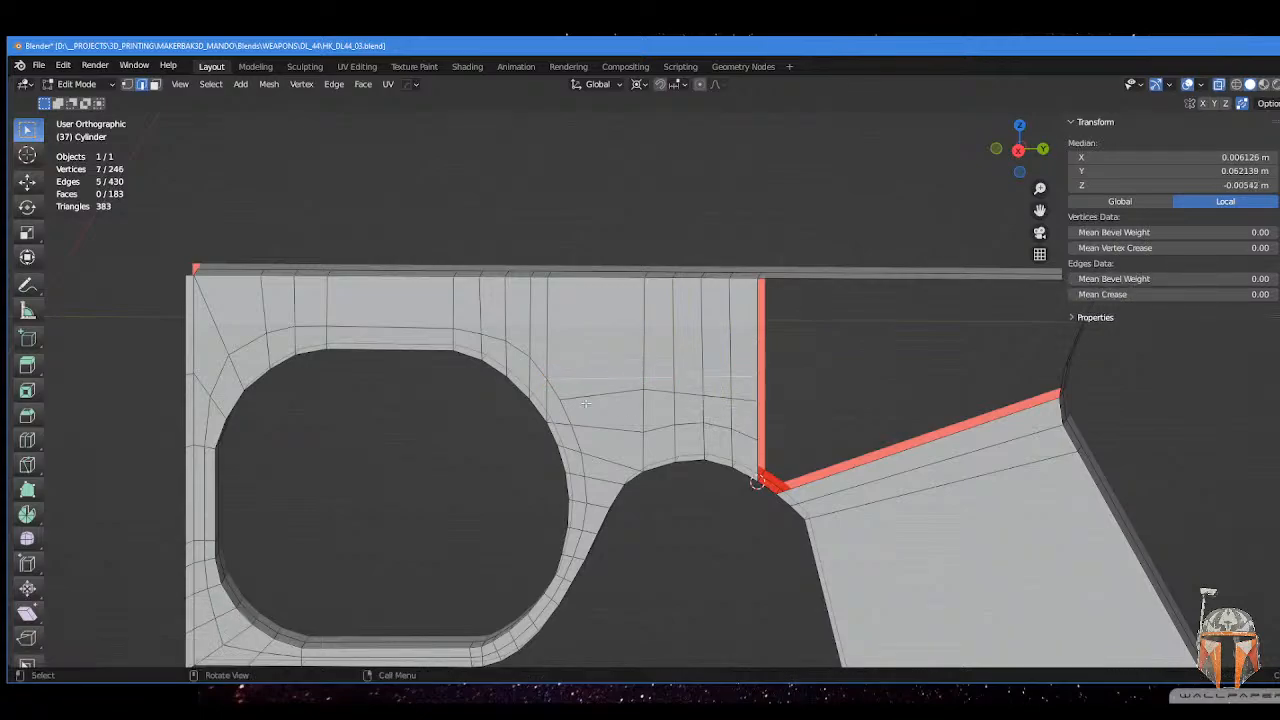
- Straighten the row of vertices directly below the new cut, from the hole's loop to the rear edge
{"action": "key", "text": "Tab"}
{"action": "left_click", "coordinate": [443, 403]}
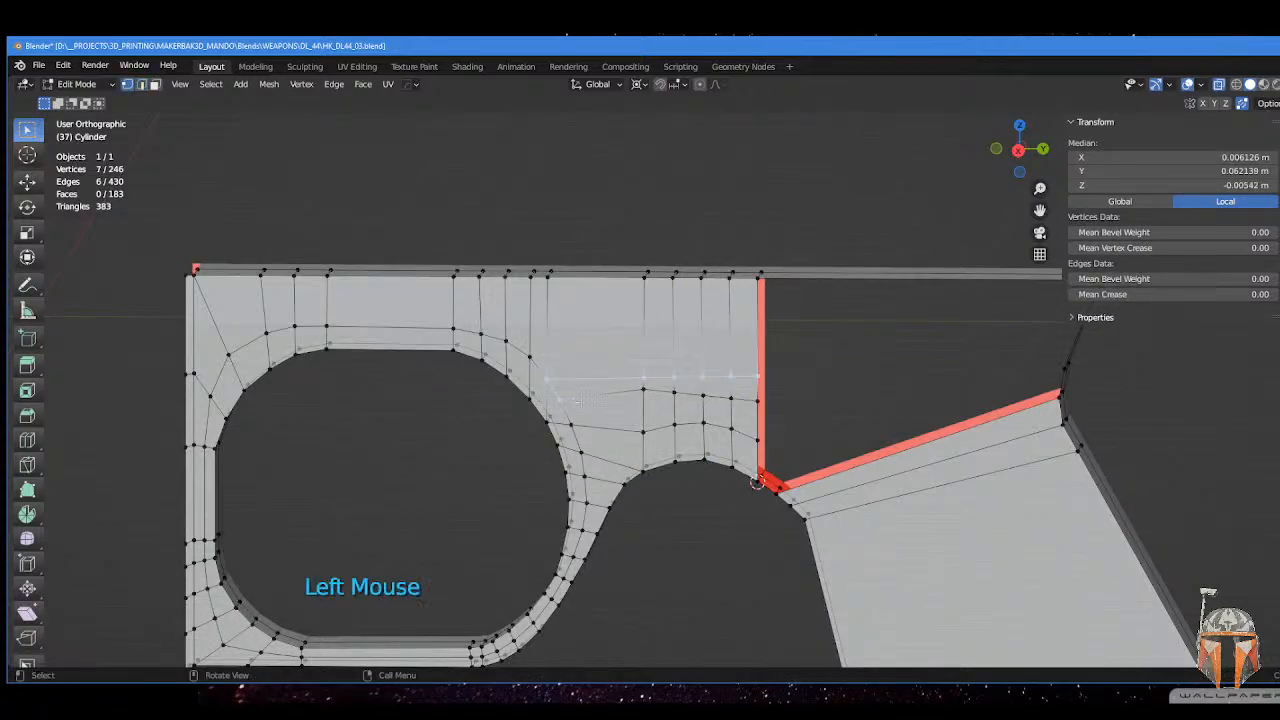
{"action": "left_click", "coordinate": [559, 396]}
{"action": "key", "text": "ctrl"}
{"action": "left_click", "coordinate": [740, 408], "text": "ctrl"}
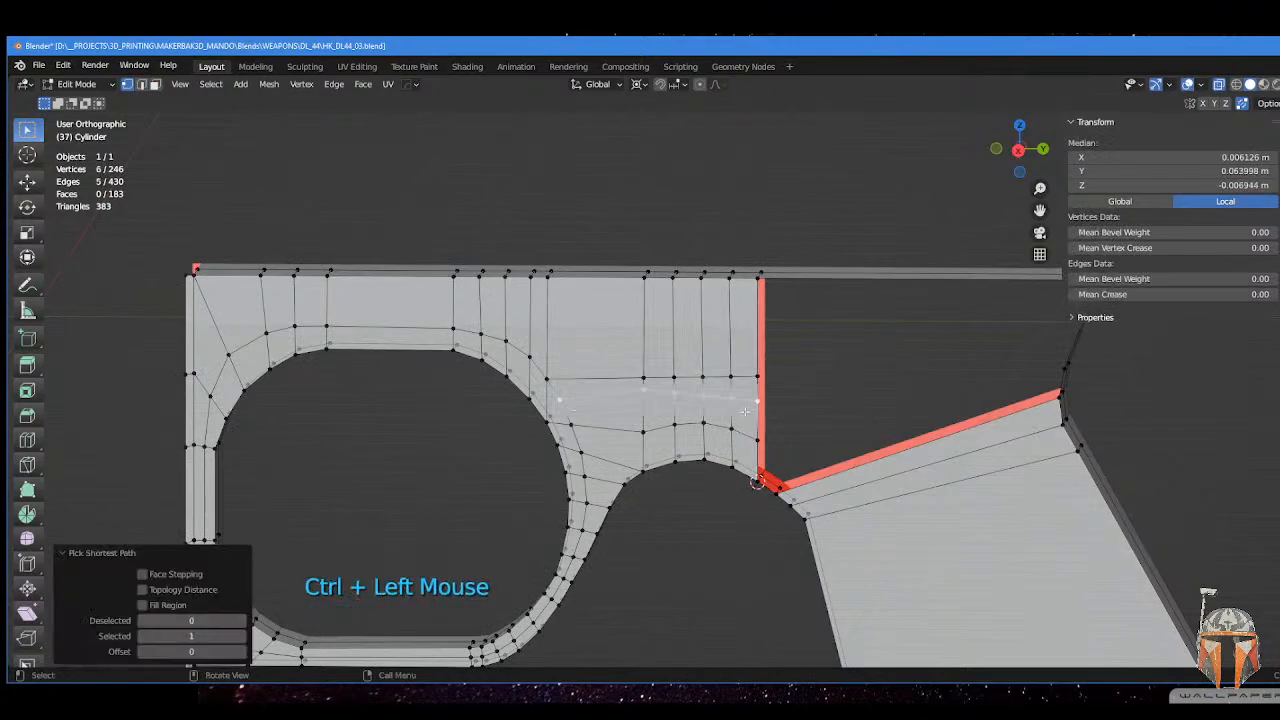
{"action": "key", "text": "alt+a"}
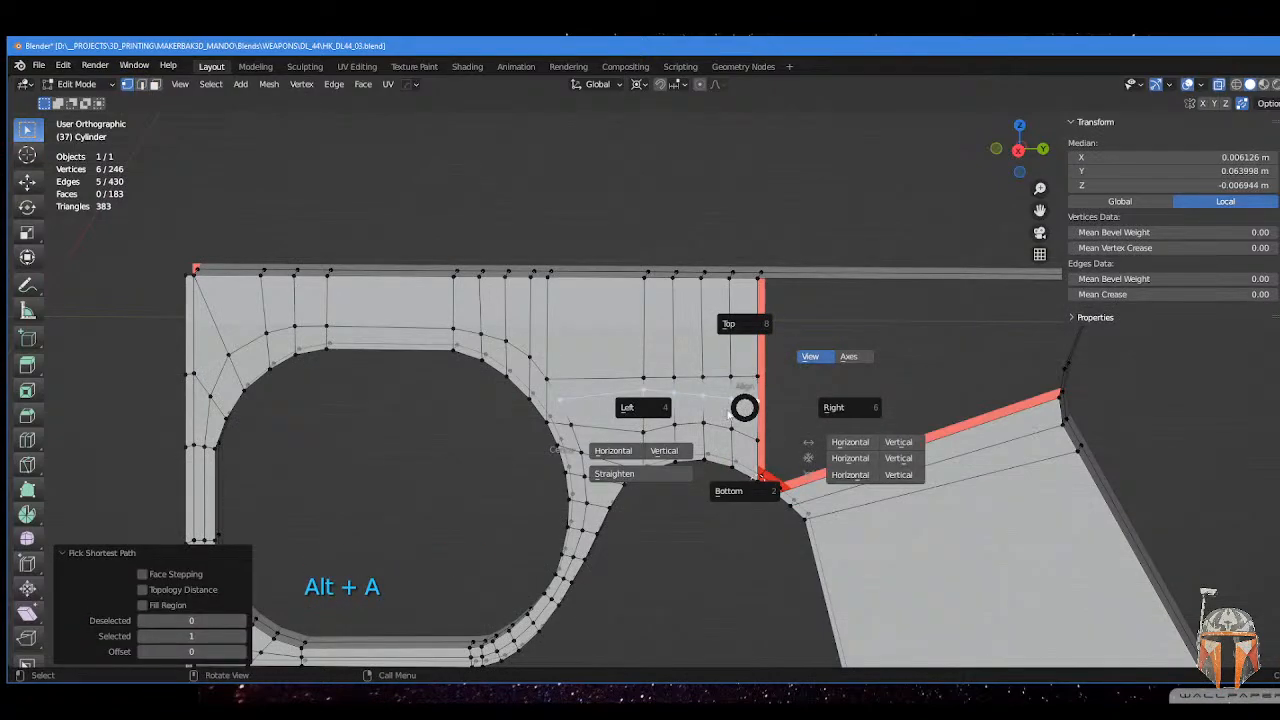
{"action": "left_click", "coordinate": [632, 475]}
- Straighten the lowest horizontal row of vertices above the finger curve, from the hole's loop to the rear edge
{"action": "left_click", "coordinate": [572, 428]}
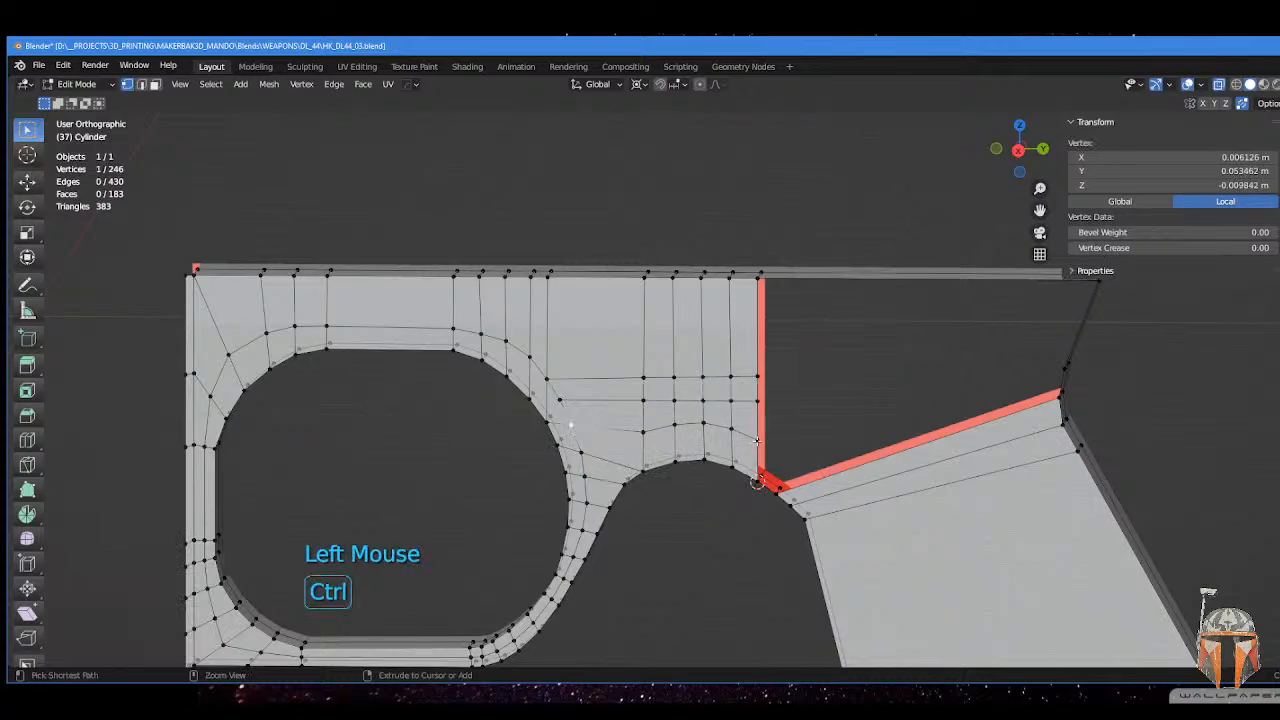
{"action": "left_click", "coordinate": [724, 440], "text": "ctrl"}
{"action": "key", "text": "alt+a"}
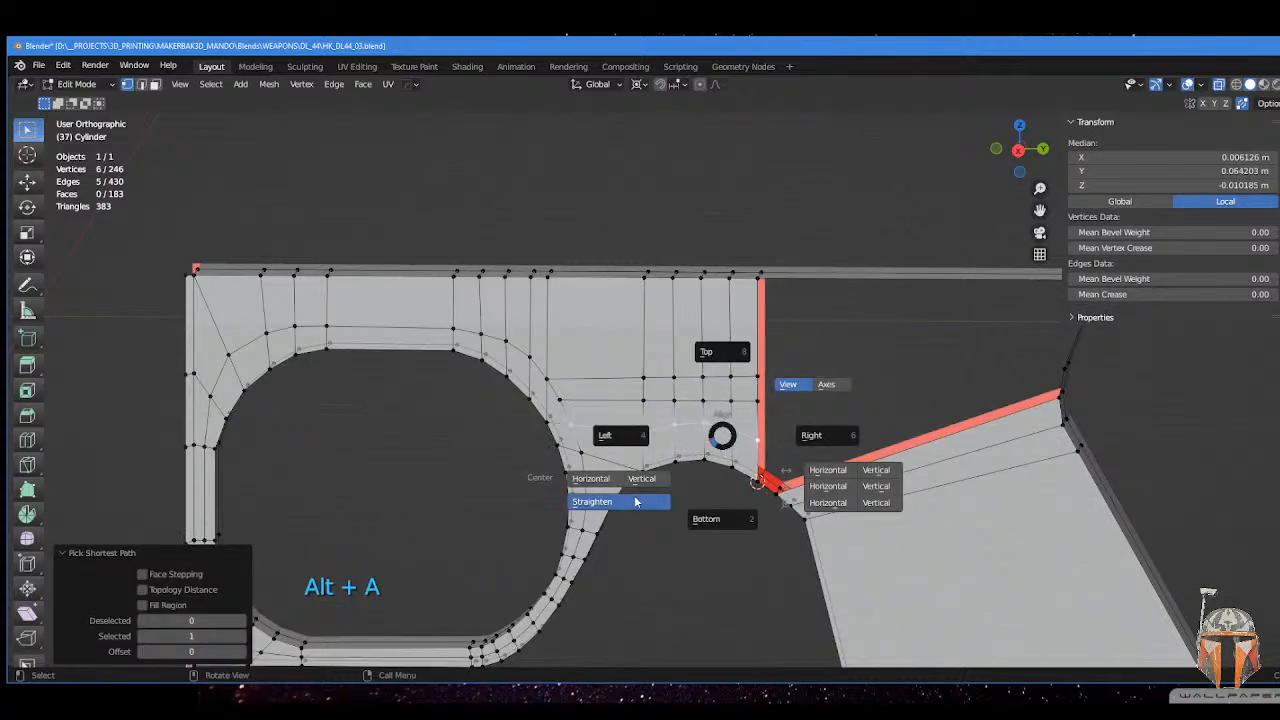
{"action": "left_click", "coordinate": [636, 490]}
- Fill two side faces below the rear top edge, spanning from the guard's rear edge to the grip's back
{"action": "middle_click_drag", "start_coordinate": [724, 440], "coordinate": [622, 416], "text": "shift"}
{"action": "key", "text": "Tab"}
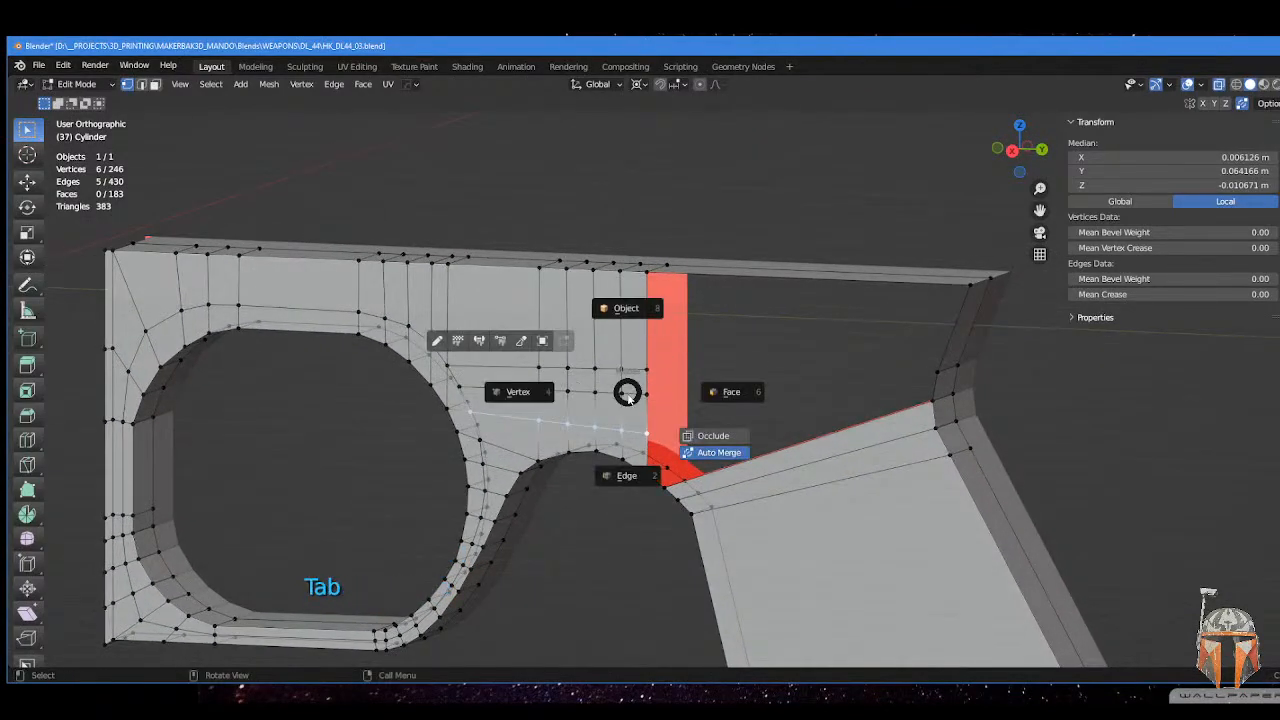
{"action": "left_click", "coordinate": [744, 283]}
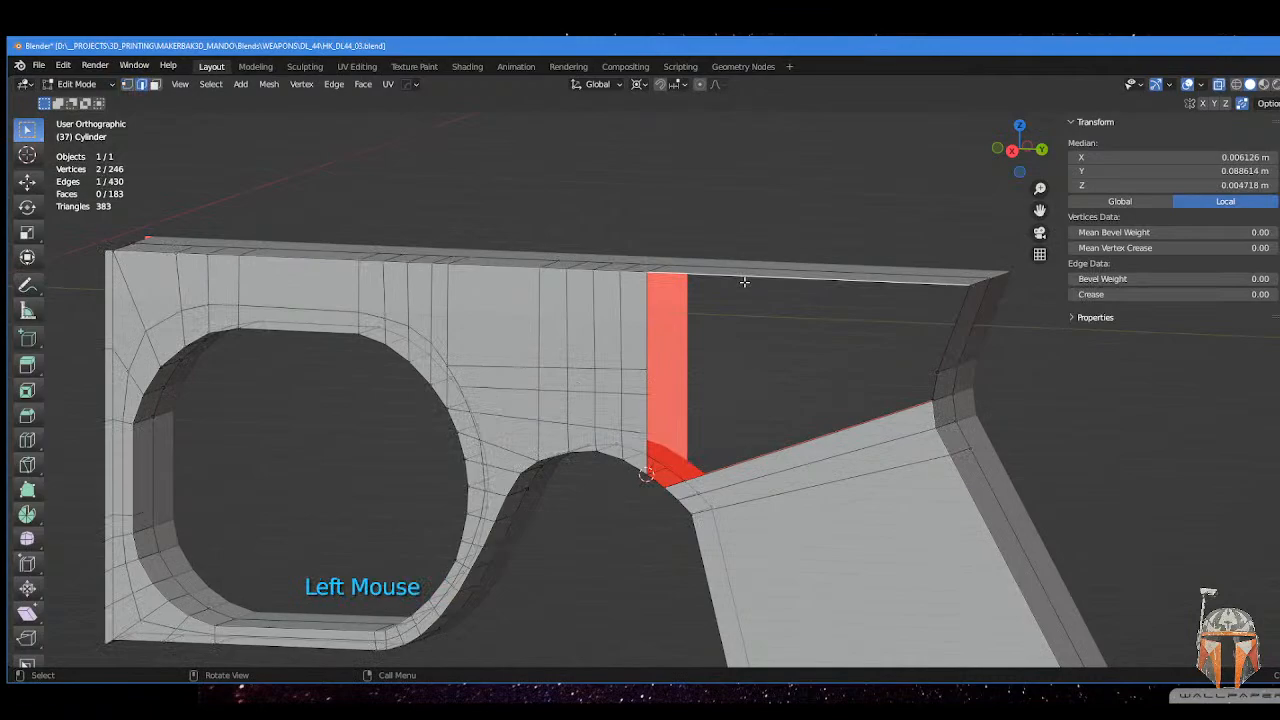
{"action": "key", "text": "f"}
{"action": "middle_click_drag", "start_coordinate": [768, 352], "coordinate": [730, 328]}
{"action": "key", "text": "f"}
{"action": "middle_click_drag", "start_coordinate": [609, 381], "coordinate": [888, 386]}
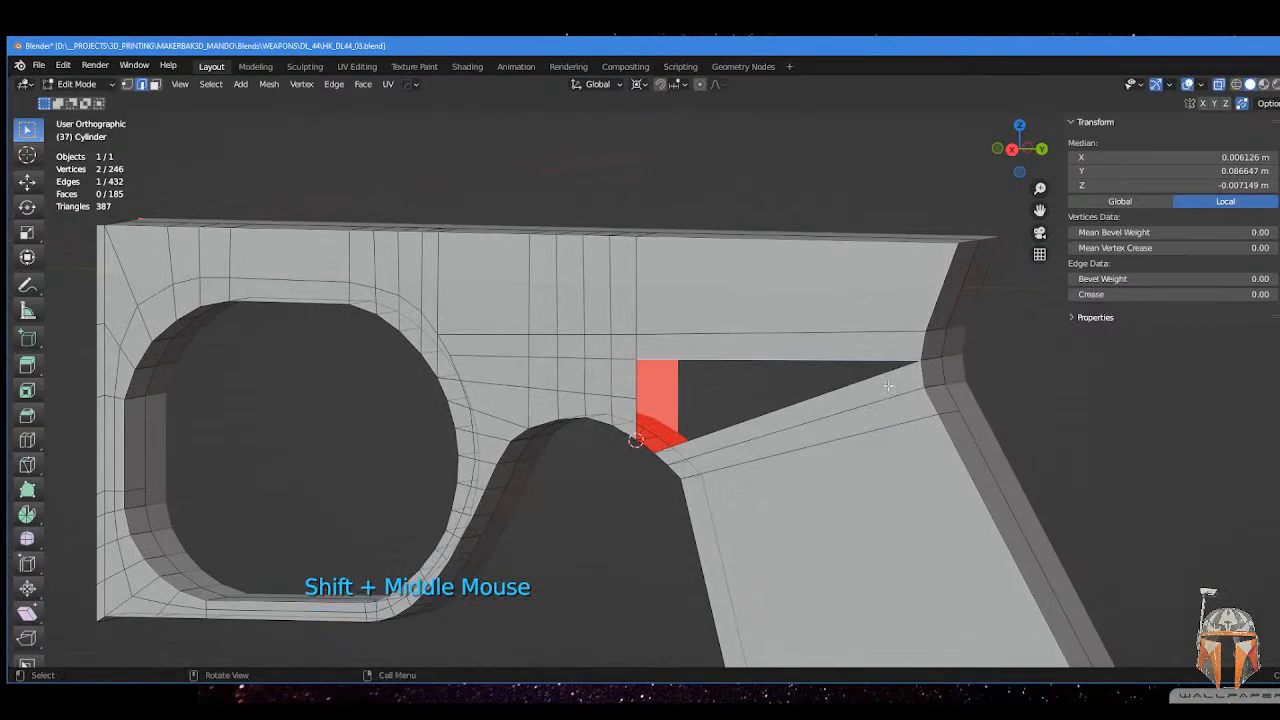
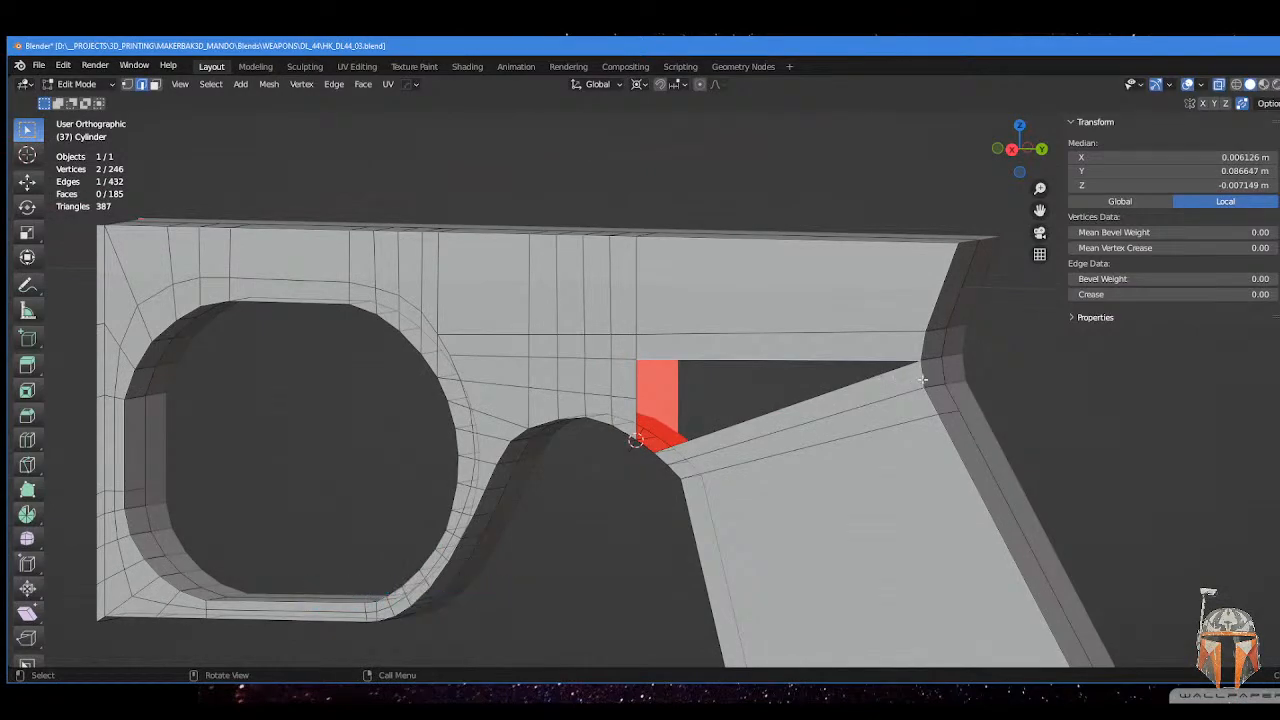
- Delete the narrow face along the upper edge of the grip's side
{"action": "key", "text": "Tab"}
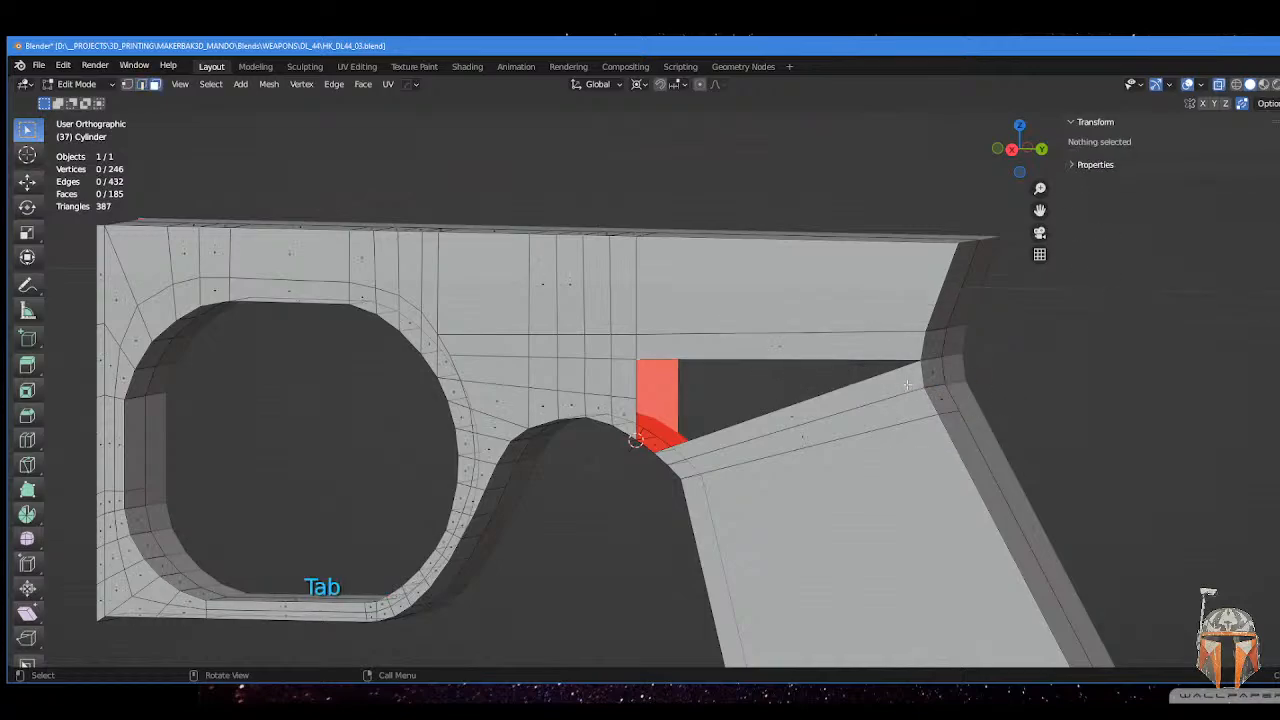
{"action": "left_click", "coordinate": [931, 373]}
{"action": "key", "text": "x"}
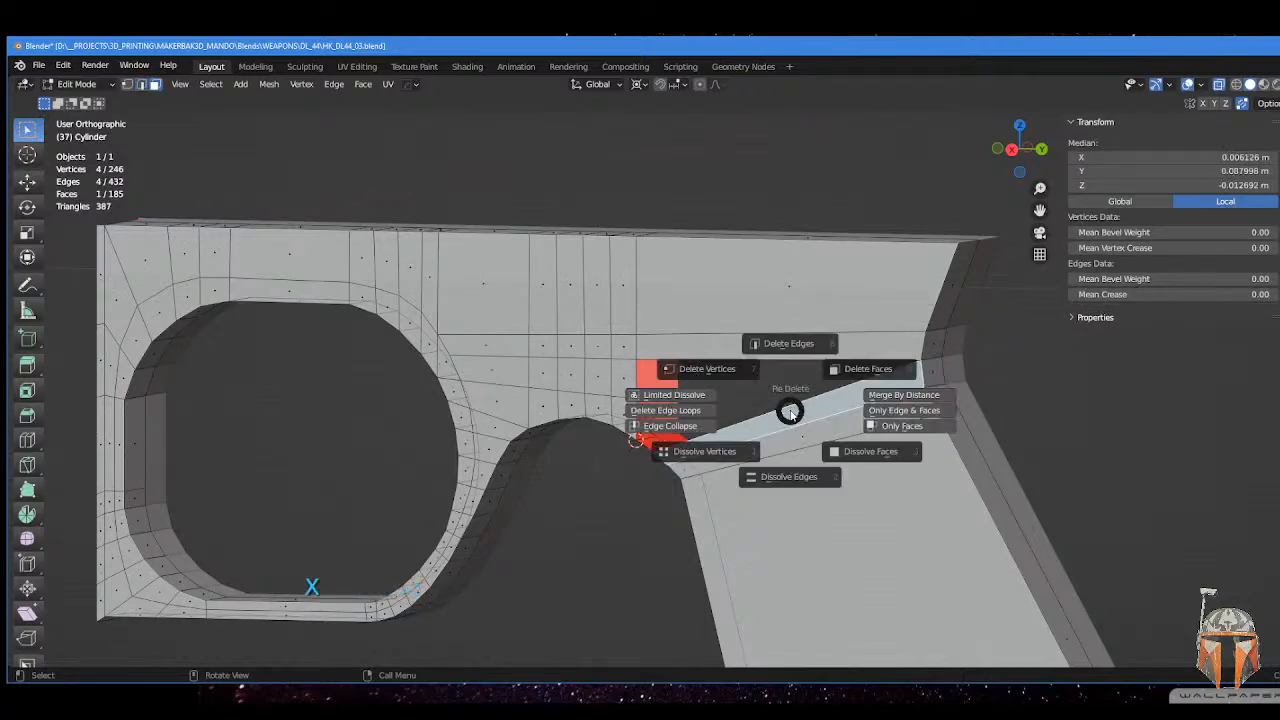
- Add a single centred loop cut across the short face on the grip's back beside the open gap
{"action": "key", "text": "ctrl"}
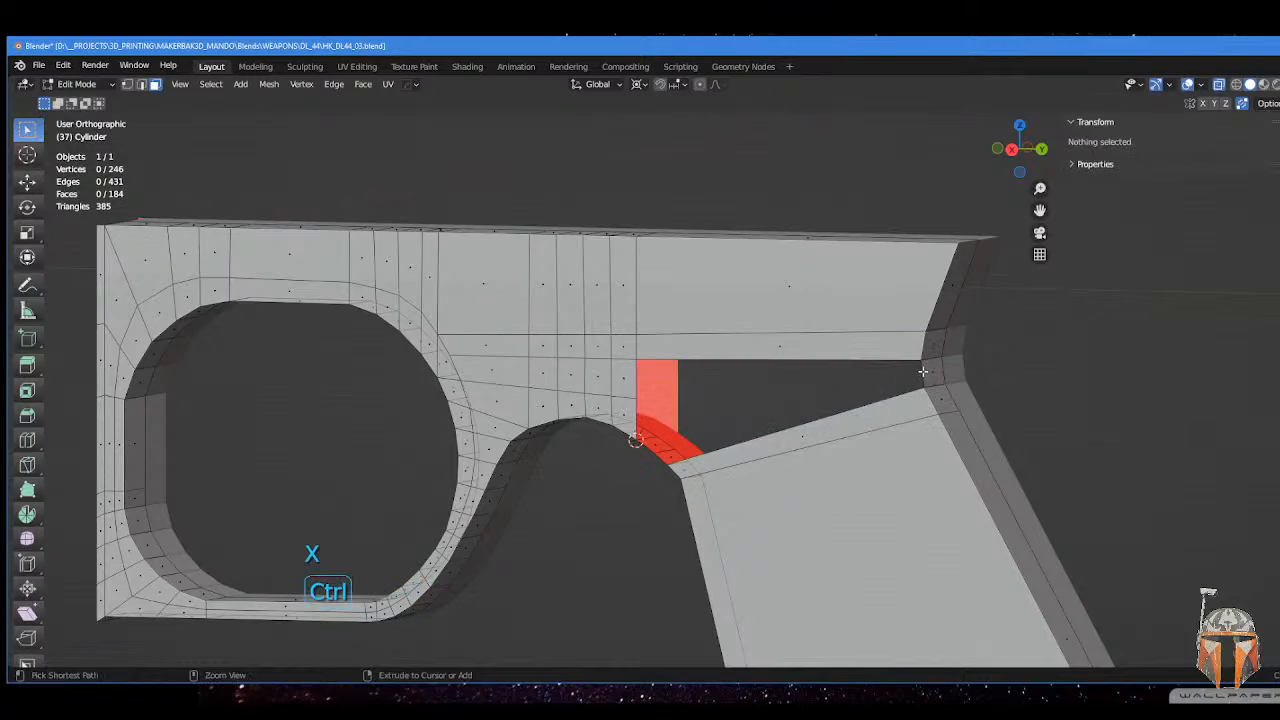
{"action": "key", "text": "ctrl+r"}
{"action": "left_click", "coordinate": [922, 371]}
{"action": "right_click", "coordinate": [922, 371]}
- Move the new edge on the grip's back about 0.00028 m forward in the right view to smooth the curve
{"action": "key", "text": "KP_3"}
{"action": "scroll", "coordinate": [939, 372], "scroll_direction": "up", "scroll_amount": 2}
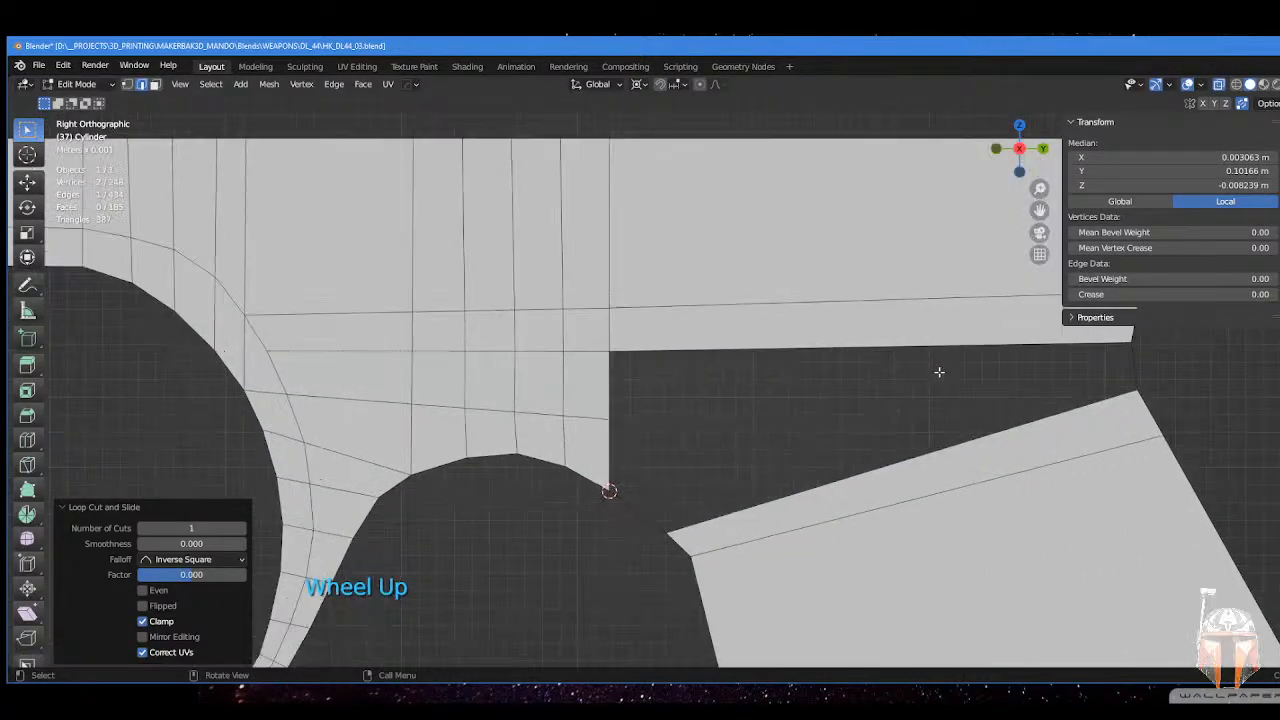
{"action": "middle_click_drag", "start_coordinate": [939, 372], "coordinate": [823, 371], "text": "shift"}
{"action": "key", "text": "Tab"}
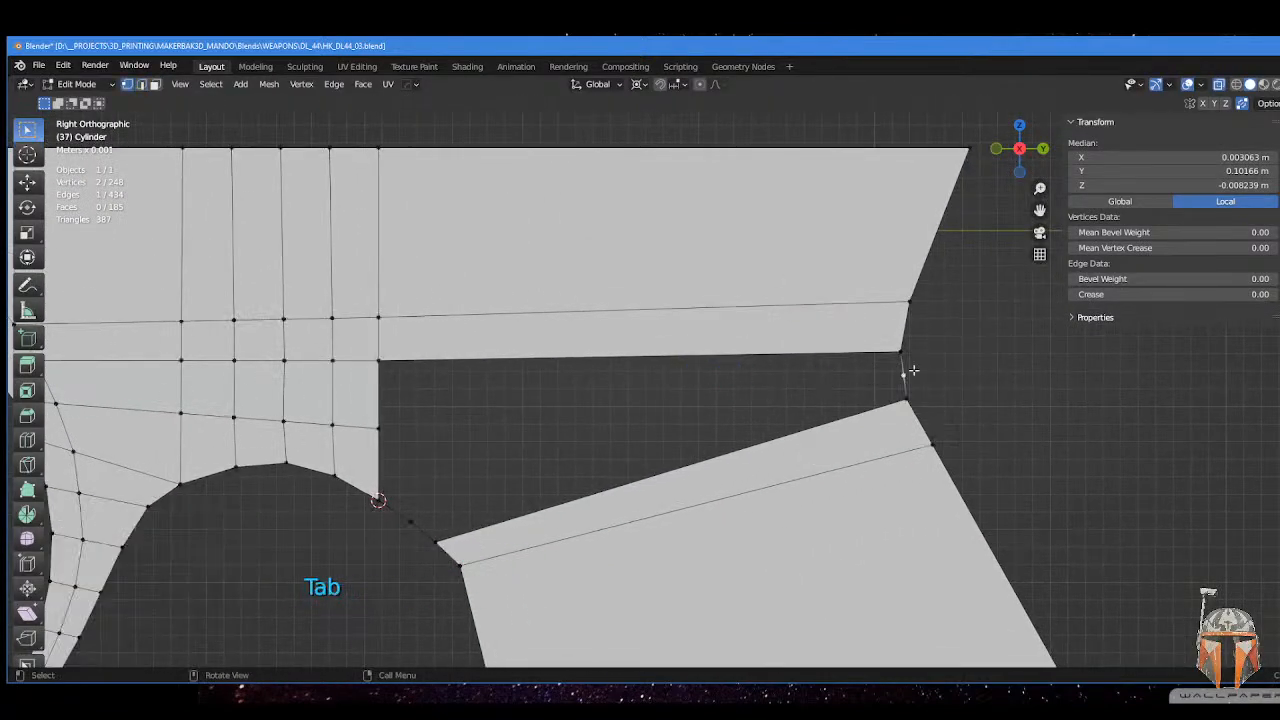
{"action": "key", "text": "g"}
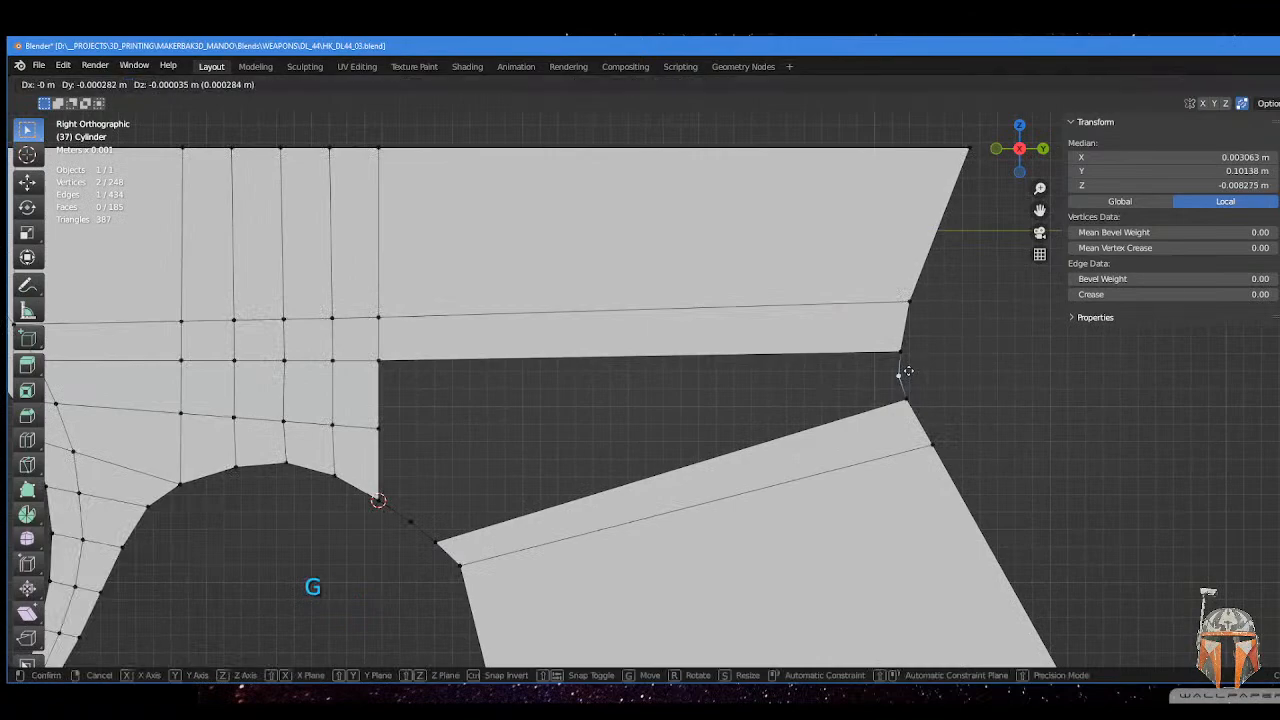
{"action": "left_click", "coordinate": [907, 371]}
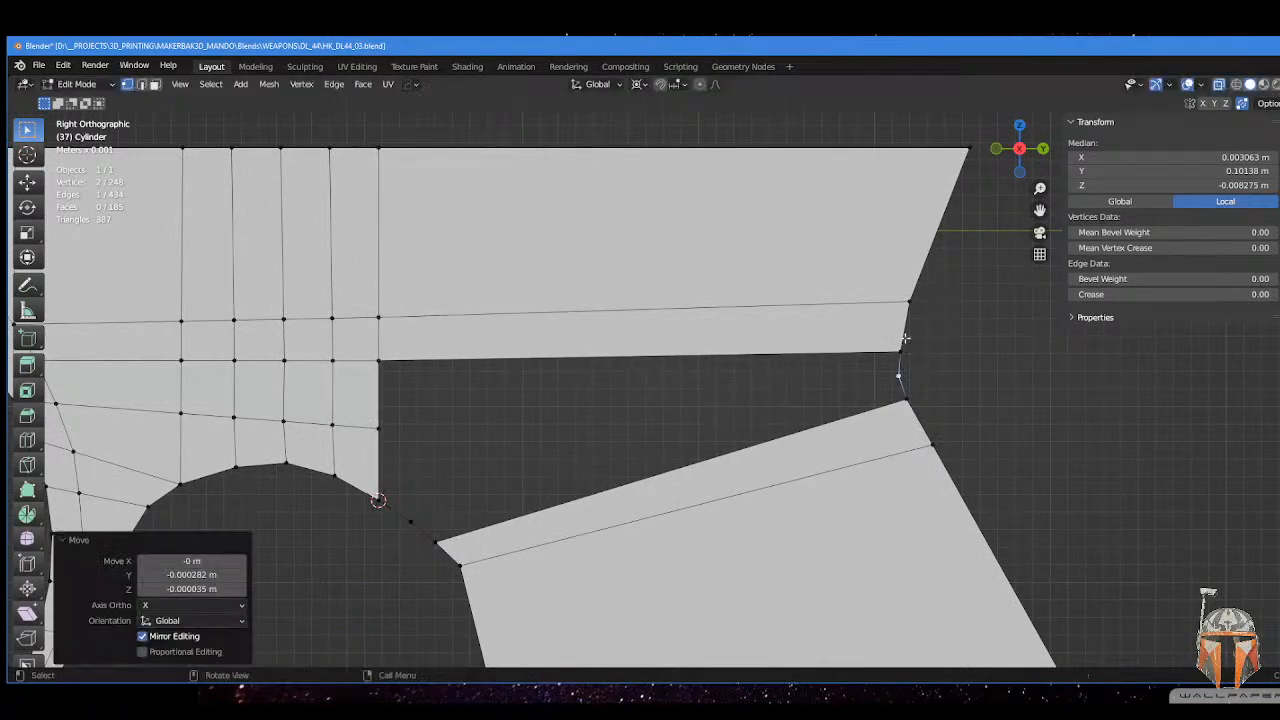
- Delete the narrow side face directly above the open gap, between the guard's rear edge and the grip's back
{"action": "scroll", "coordinate": [766, 371], "scroll_direction": "down", "scroll_amount": 1}
{"action": "key", "text": "Tab"}
{"action": "left_click", "coordinate": [901, 372]}
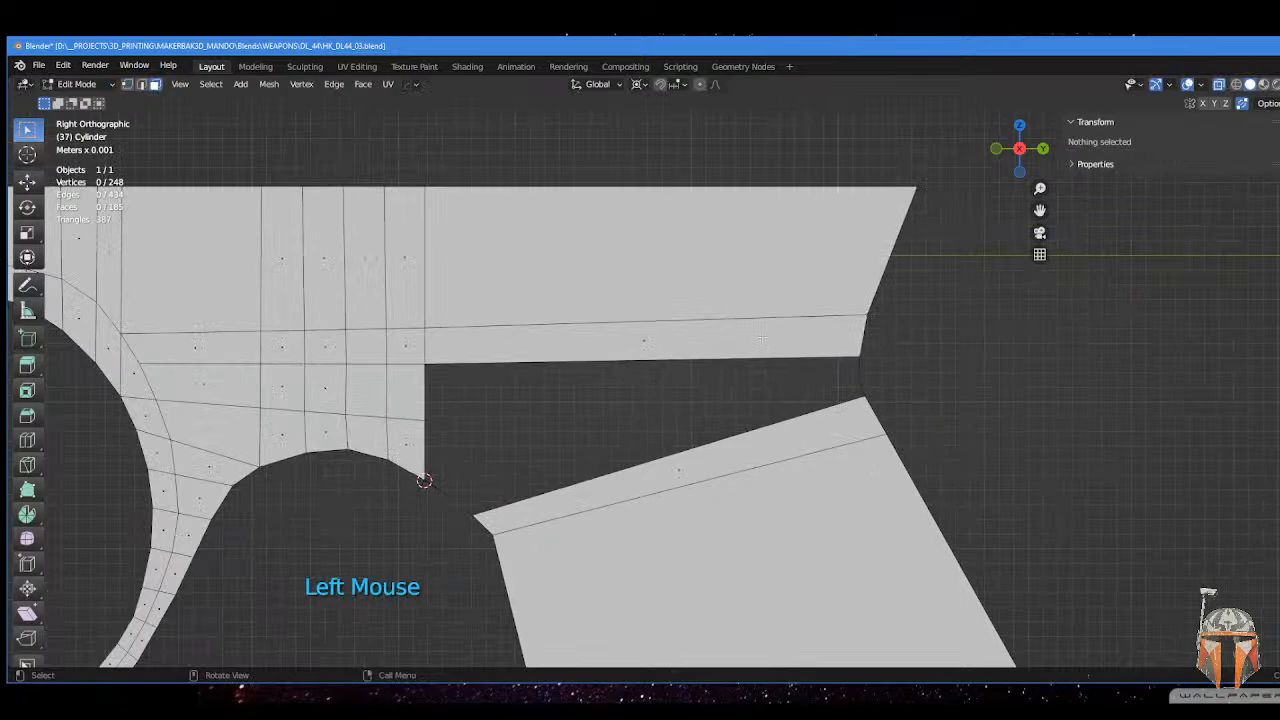
{"action": "left_click", "coordinate": [645, 342]}
{"action": "key", "text": "x"}
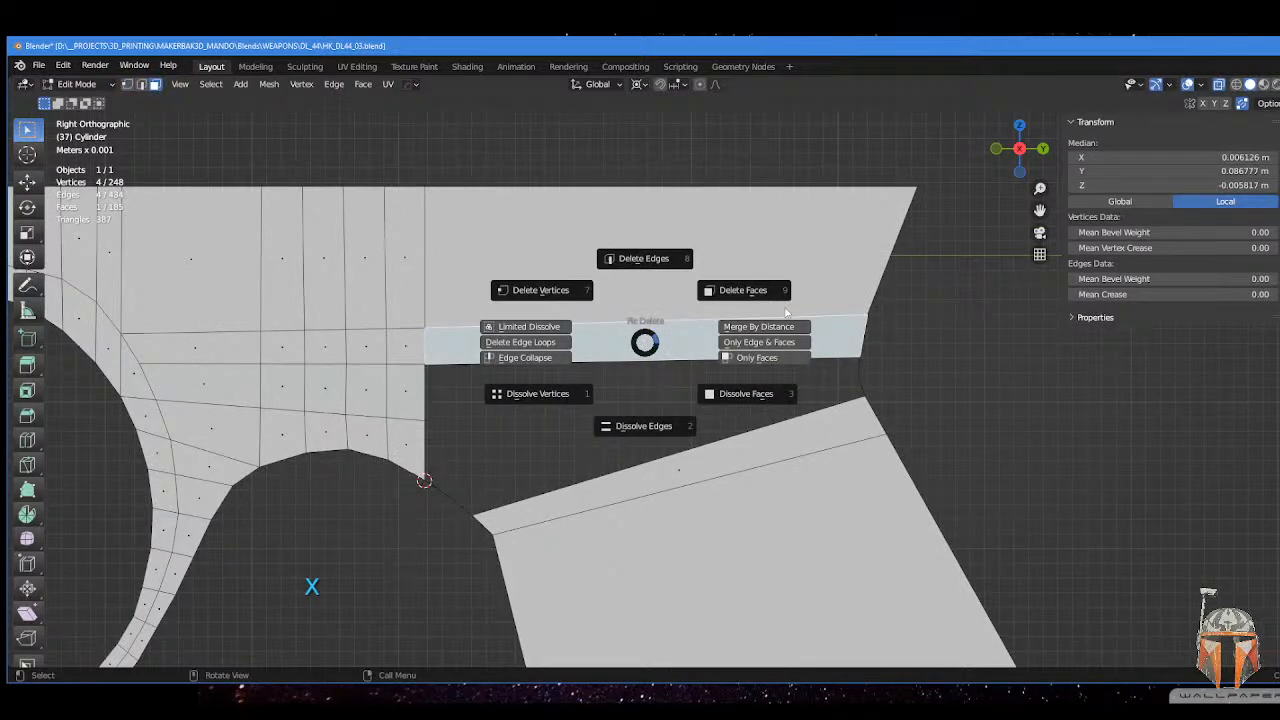
{"action": "left_click", "coordinate": [764, 300]}
- Add one centred loop cut across the back face just below the upper corner of the enlarged gap
{"action": "middle_click_drag", "start_coordinate": [764, 302], "coordinate": [777, 313]}
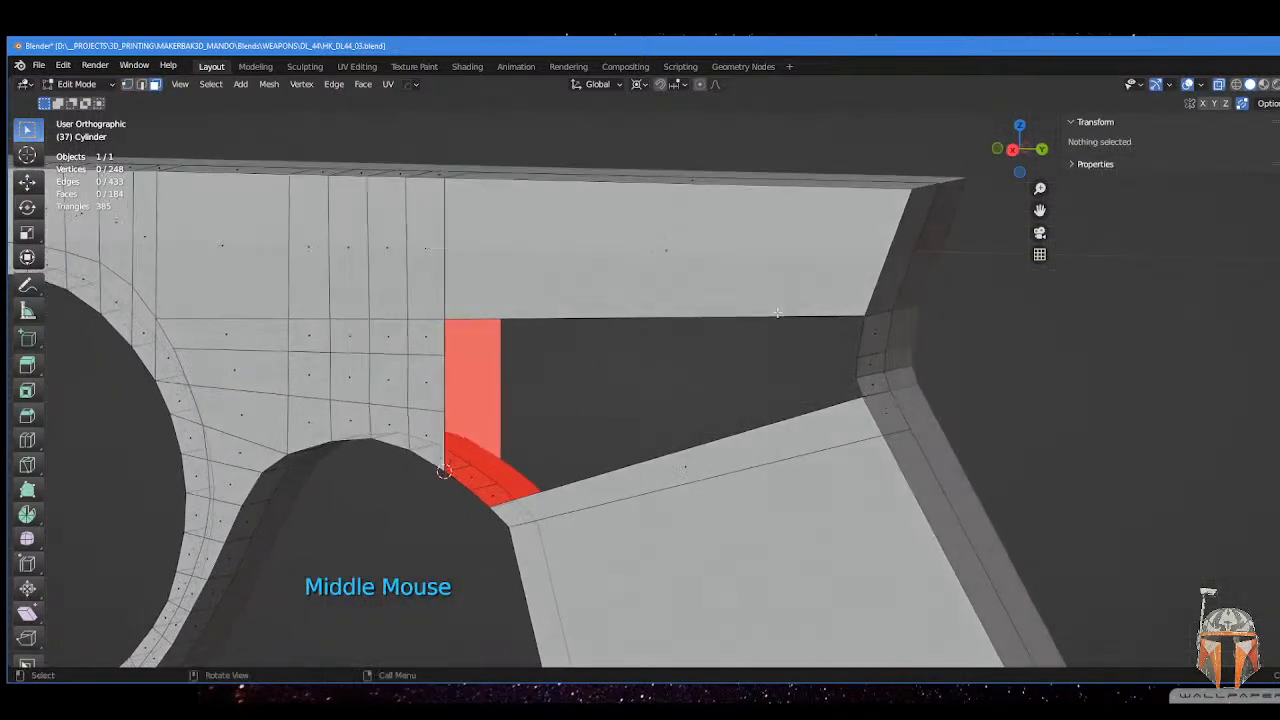
{"action": "key", "text": "ctrl+r"}
{"action": "left_click", "coordinate": [860, 335]}
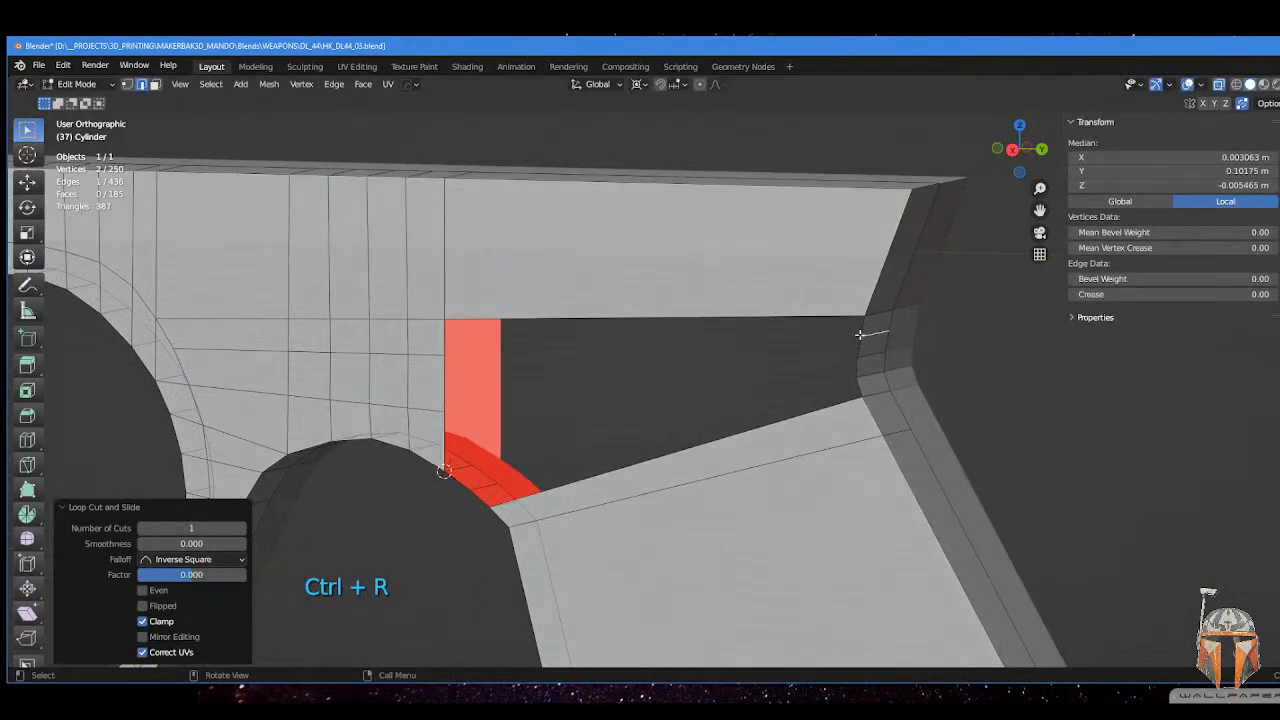
- Move the new back edge about 0.00012 m forward and 0.00003 m up in the right view to smooth the rear curve
{"action": "key", "text": "KP_3"}
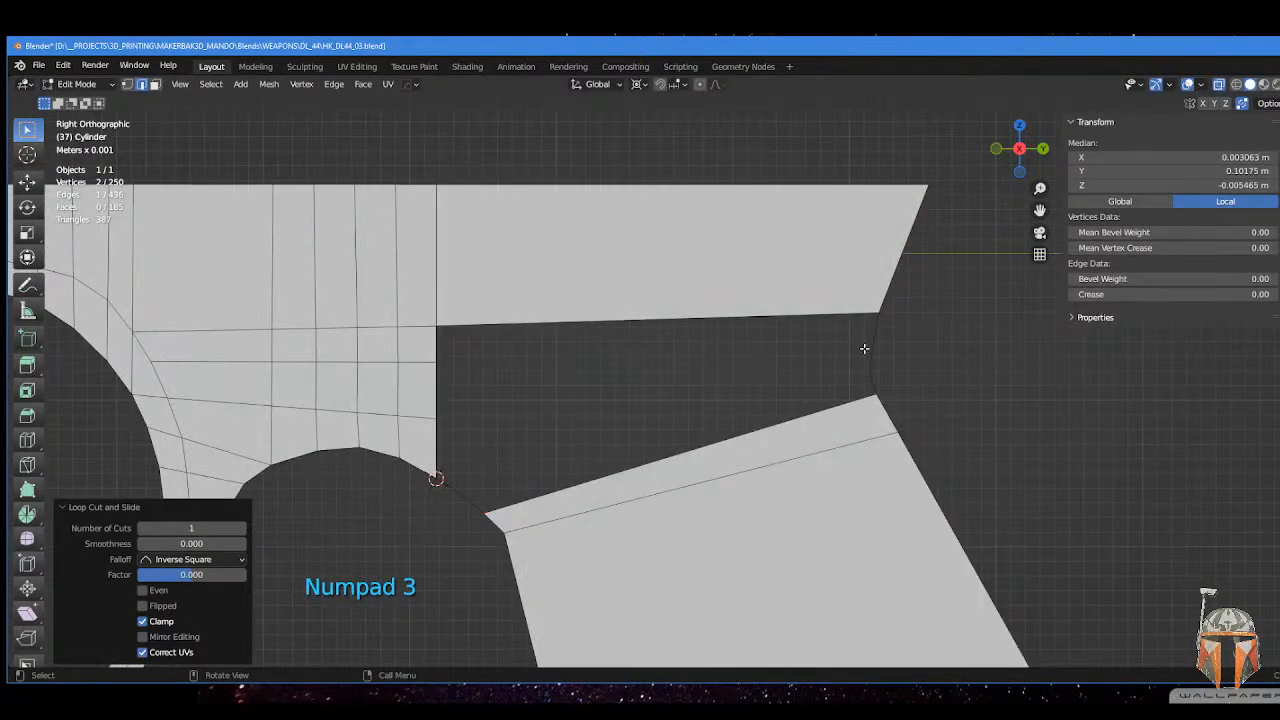
{"action": "key", "text": "Tab"}
{"action": "left_click", "coordinate": [849, 347]}
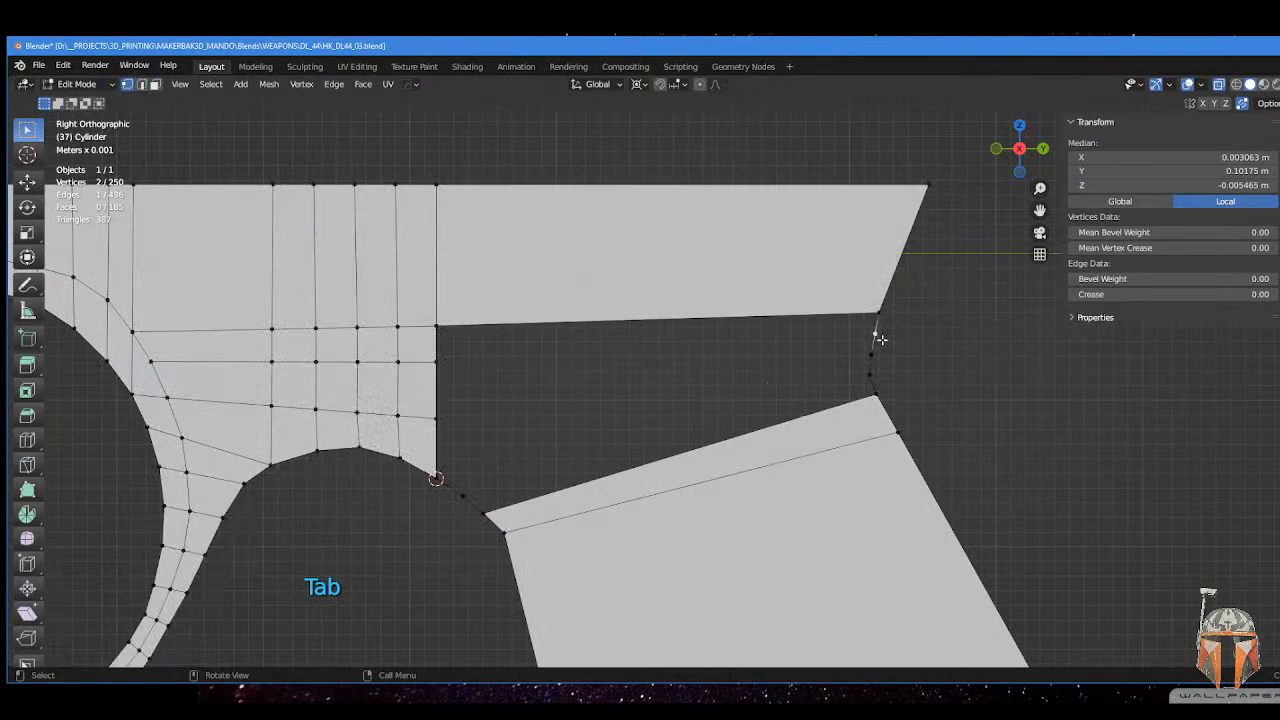
{"action": "scroll", "coordinate": [884, 338], "scroll_direction": "up", "scroll_amount": 2}
{"action": "left_click_drag", "start_coordinate": [938, 325], "coordinate": [966, 319]}
{"action": "key", "text": "g"}
{"action": "left_click", "coordinate": [996, 354]}
{"action": "key", "text": "g"}
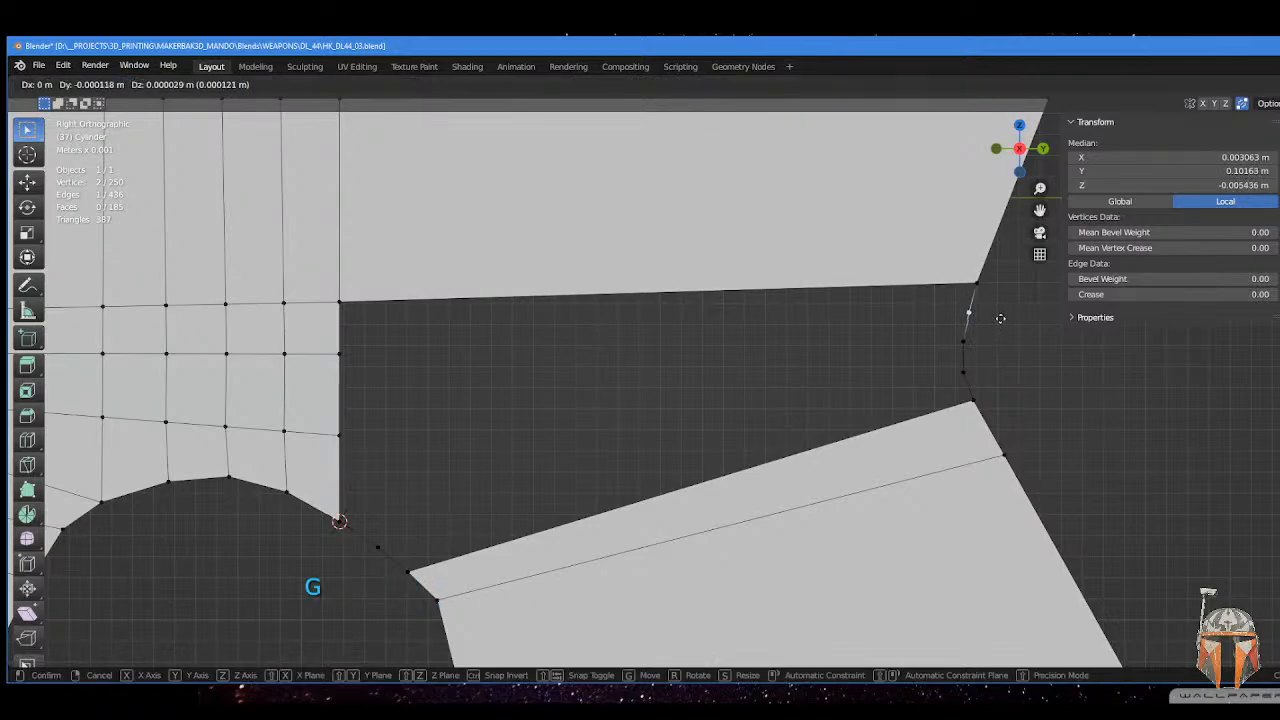
{"action": "left_click", "coordinate": [1000, 318]}
- Fill two successive side faces downward from the gap's upper edge, spanning from the guard's rear to the grip's back
{"action": "scroll", "coordinate": [876, 362], "scroll_direction": "down", "scroll_amount": 2}
{"action": "middle_click_drag", "start_coordinate": [926, 283], "coordinate": [807, 317], "text": "shift"}
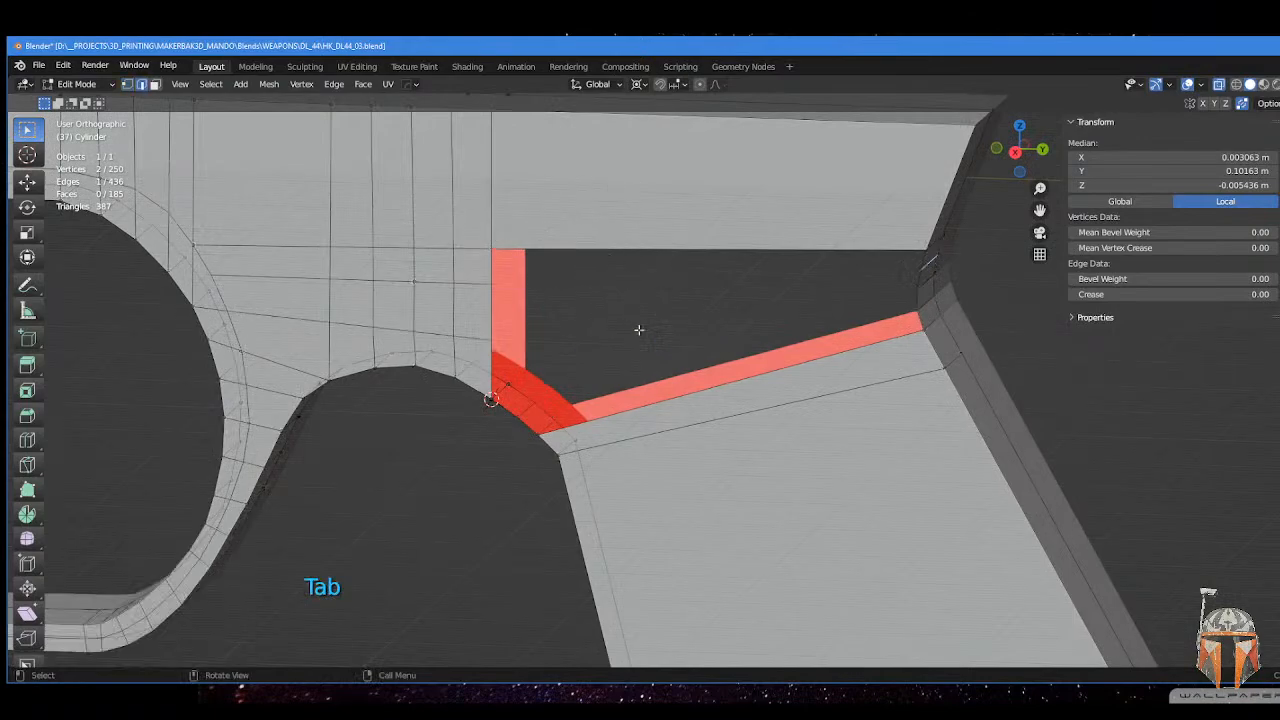
{"action": "left_click", "coordinate": [652, 254]}
{"action": "key", "text": "f"}
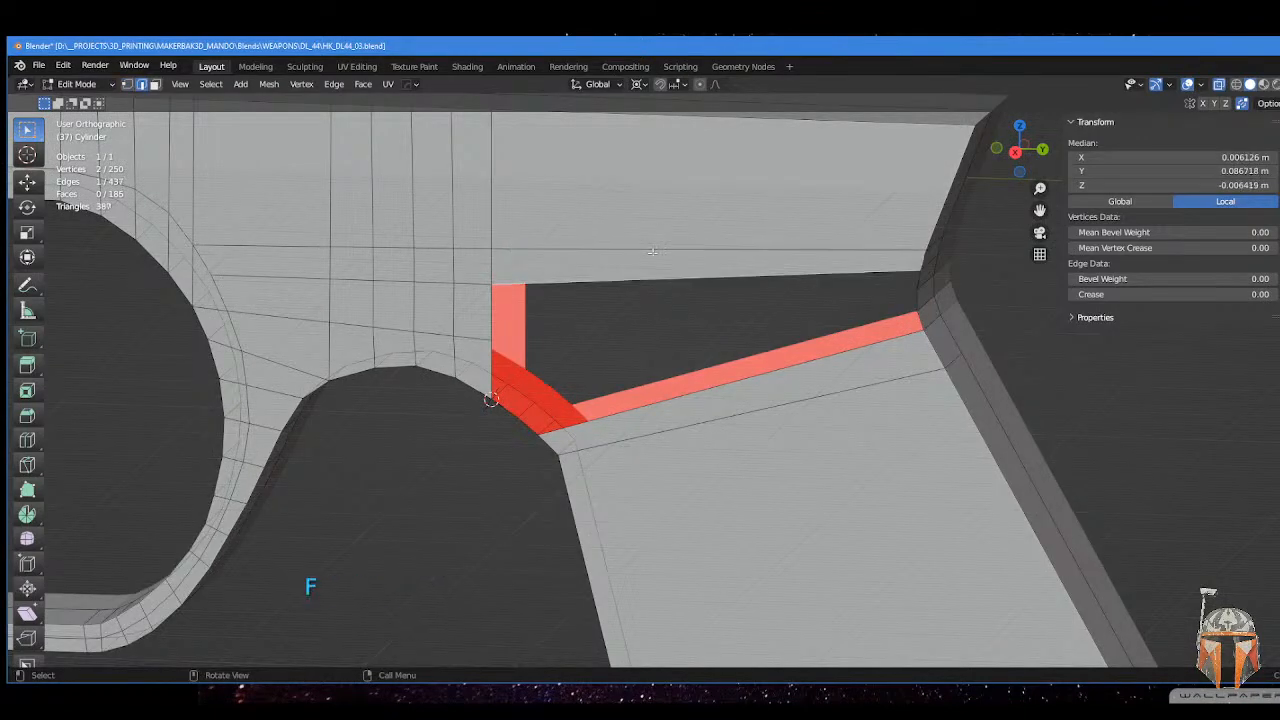
{"action": "middle_click_drag", "start_coordinate": [652, 254], "coordinate": [638, 250]}
{"action": "key", "text": "f"}
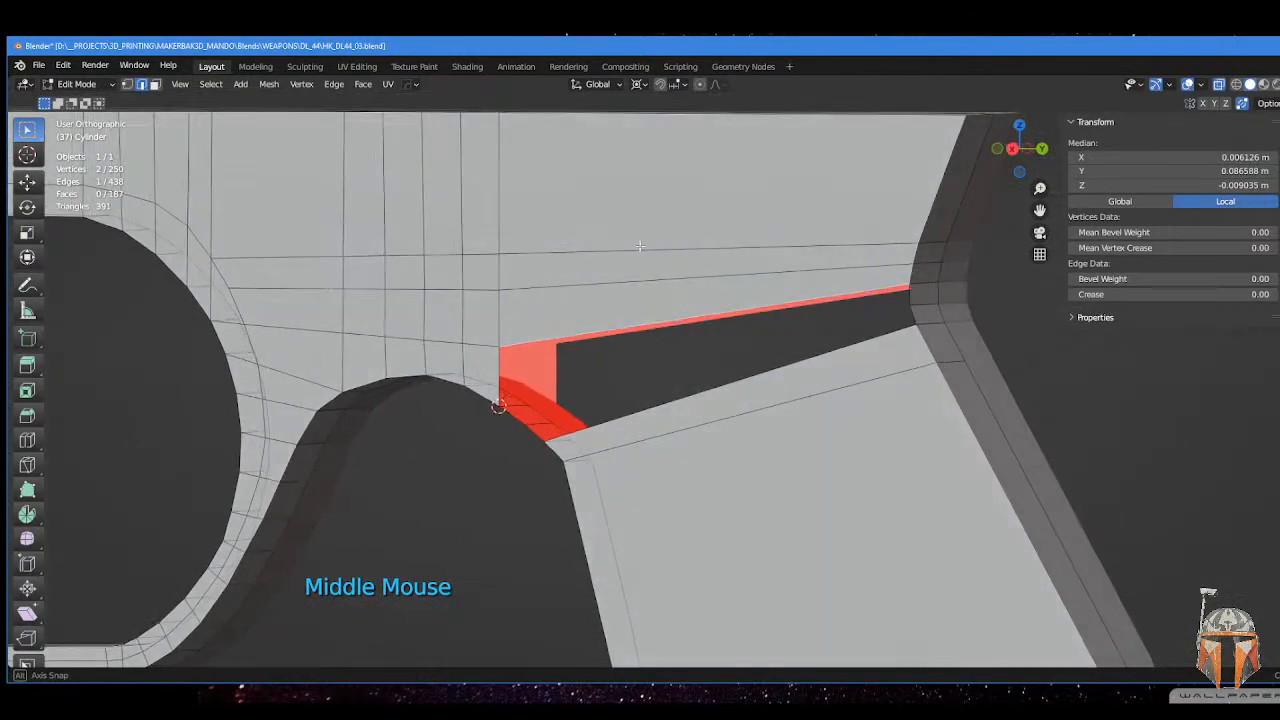
- Fill one side face along the gap's lower edge, between the finger curve and the grip's back
{"action": "scroll", "coordinate": [636, 252], "scroll_direction": "down", "scroll_amount": 1}
{"action": "middle_click_drag", "start_coordinate": [555, 306], "coordinate": [583, 287], "text": "shift"}
{"action": "middle_click_drag", "start_coordinate": [583, 287], "coordinate": [585, 301]}
{"action": "left_click", "coordinate": [583, 402]}
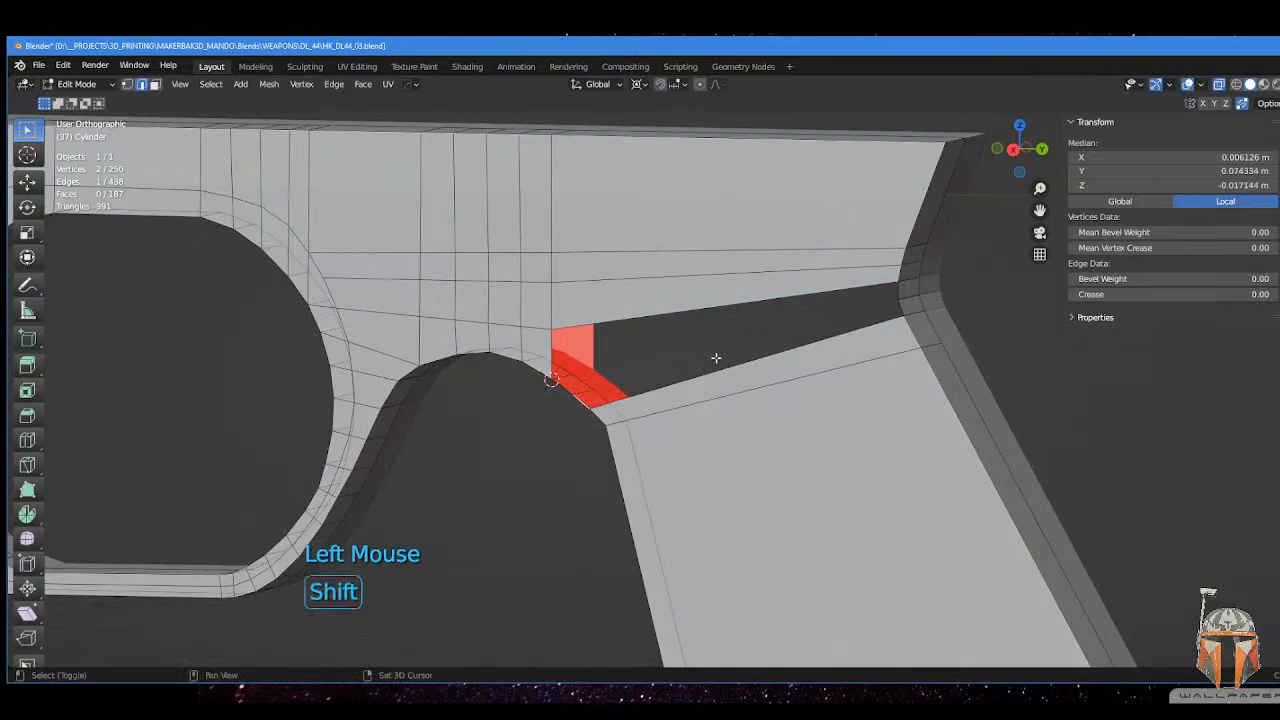
{"action": "left_click", "coordinate": [887, 325]}
{"action": "key", "text": "f"}
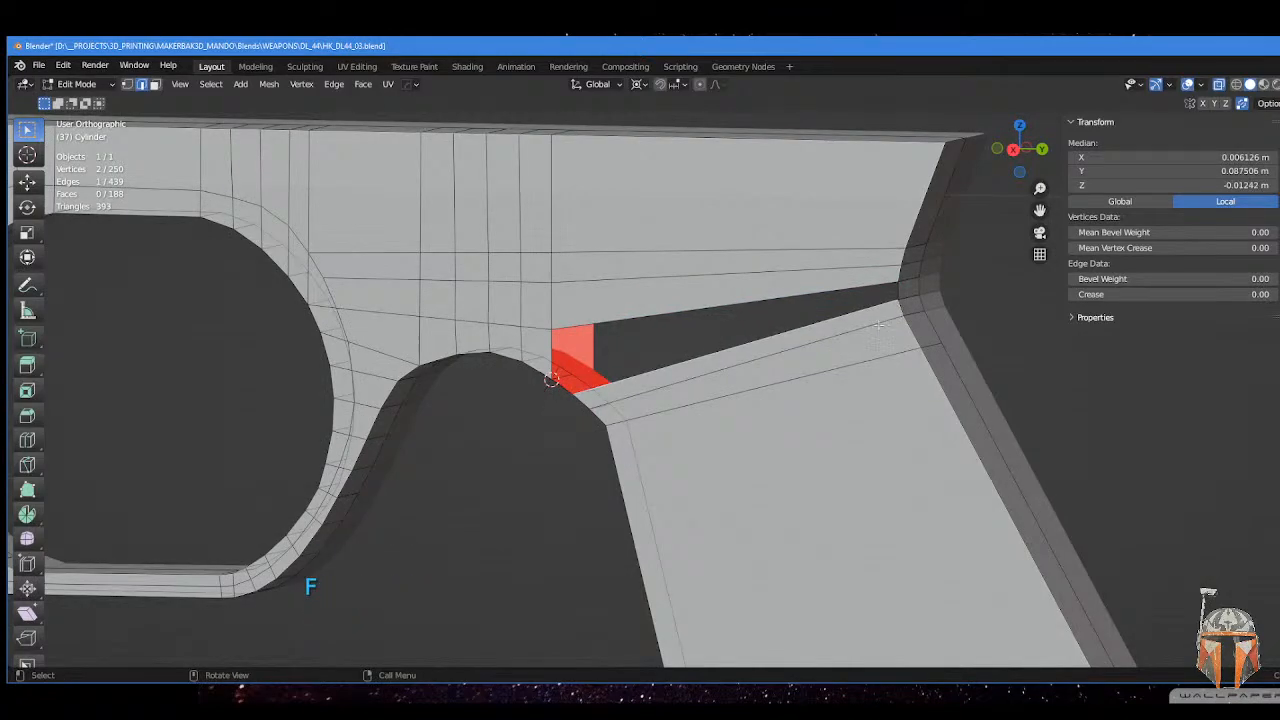
- Slide the front edge of the new lower face with factor 1.000 onto the guard's rear corner on the finger curve
{"action": "middle_click_drag", "start_coordinate": [812, 320], "coordinate": [811, 322]}
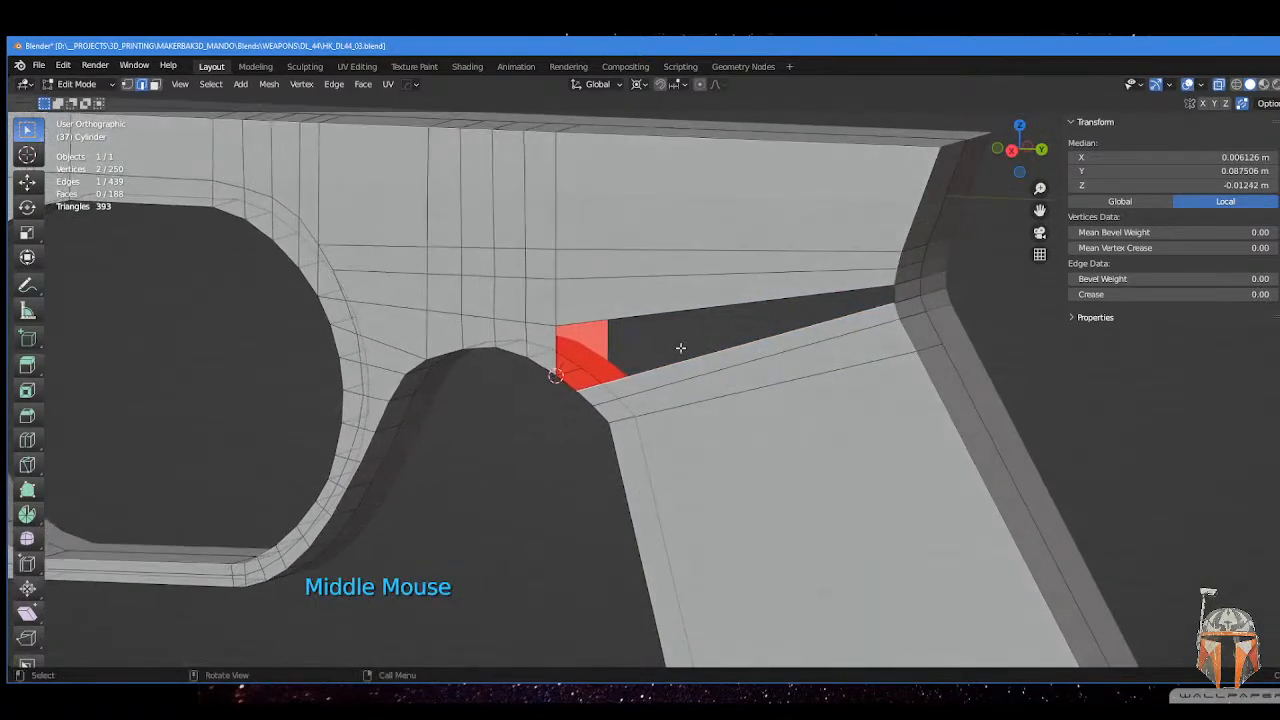
{"action": "middle_click_drag", "start_coordinate": [632, 359], "coordinate": [602, 364]}
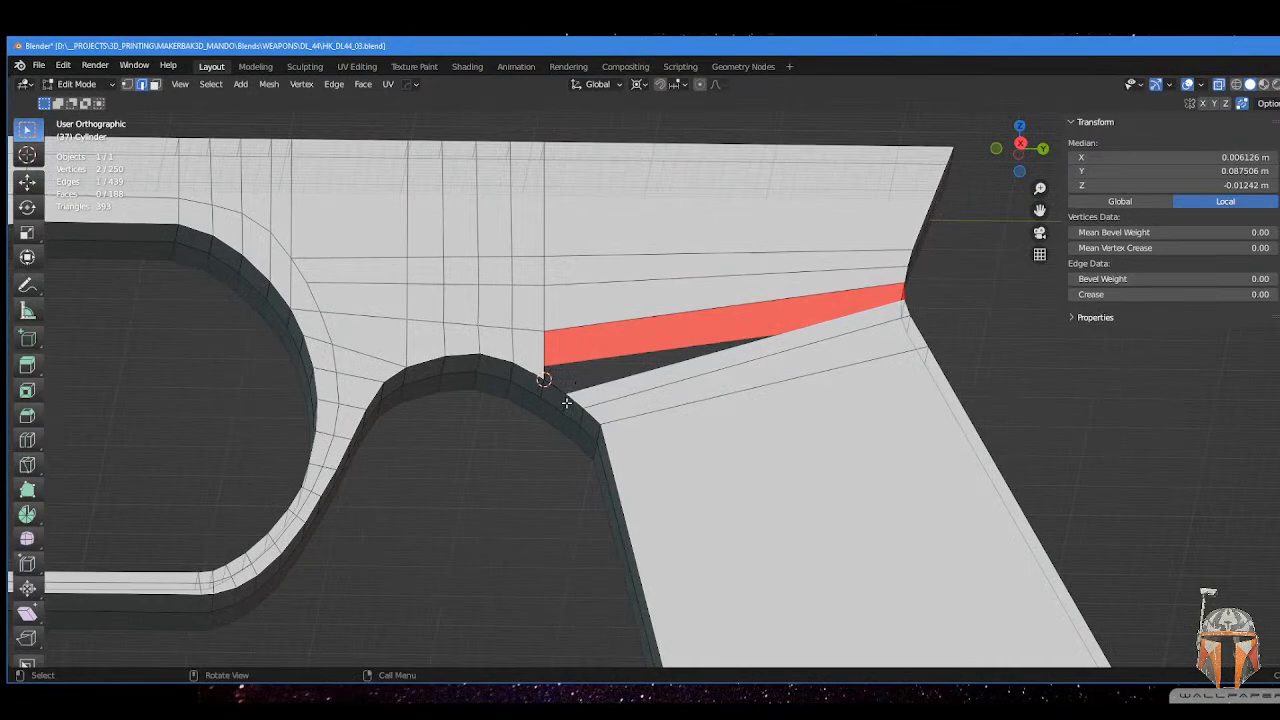
{"action": "key", "text": "Tab"}
{"action": "left_click", "coordinate": [568, 432]}
{"action": "left_click", "coordinate": [565, 406]}
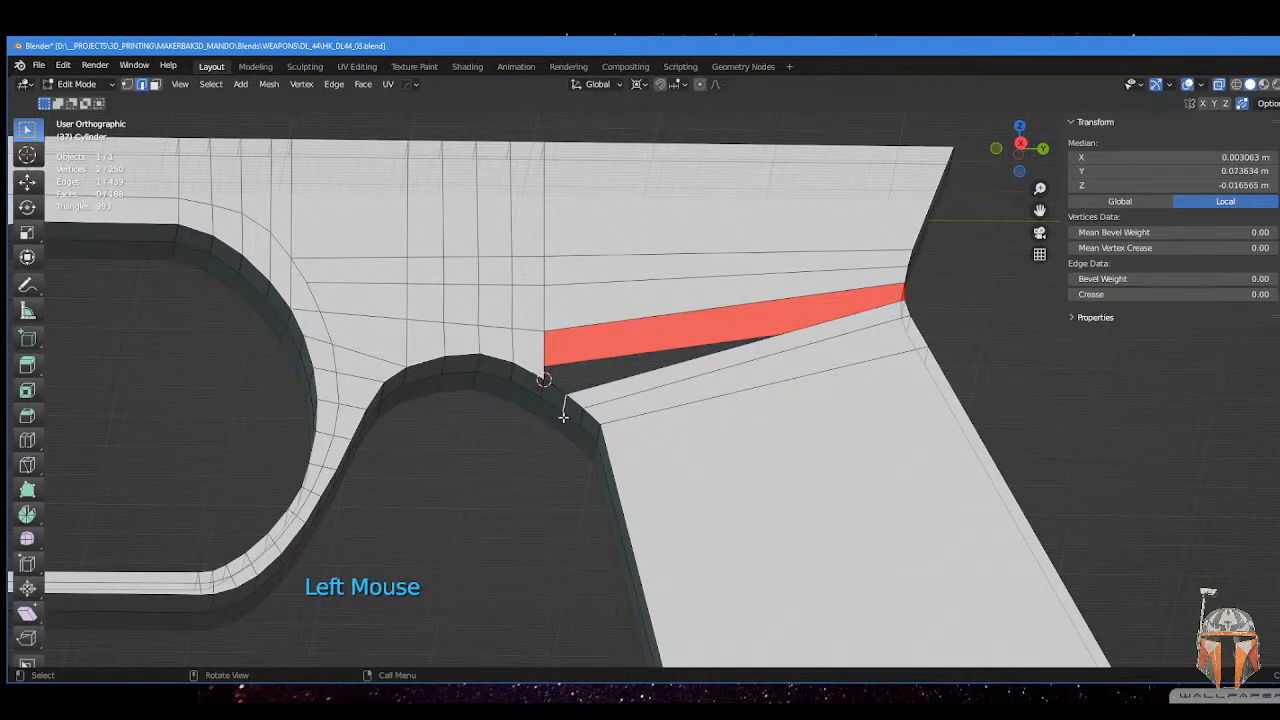
{"action": "key", "text": "KP_3"}
{"action": "scroll", "coordinate": [563, 420], "scroll_direction": "up", "scroll_amount": 2}
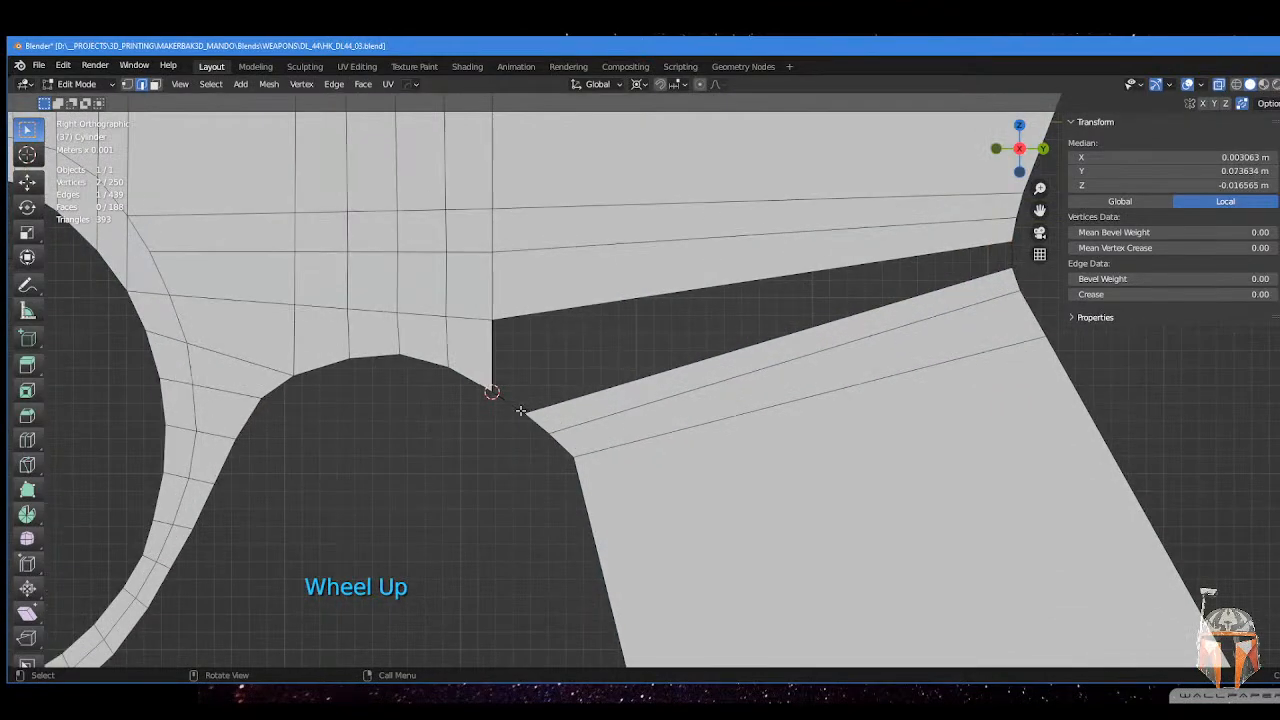
{"action": "middle_click_drag", "start_coordinate": [535, 406], "coordinate": [534, 390]}
{"action": "key", "text": "g"}
{"action": "key", "text": "g"}
{"action": "left_click", "coordinate": [430, 296]}
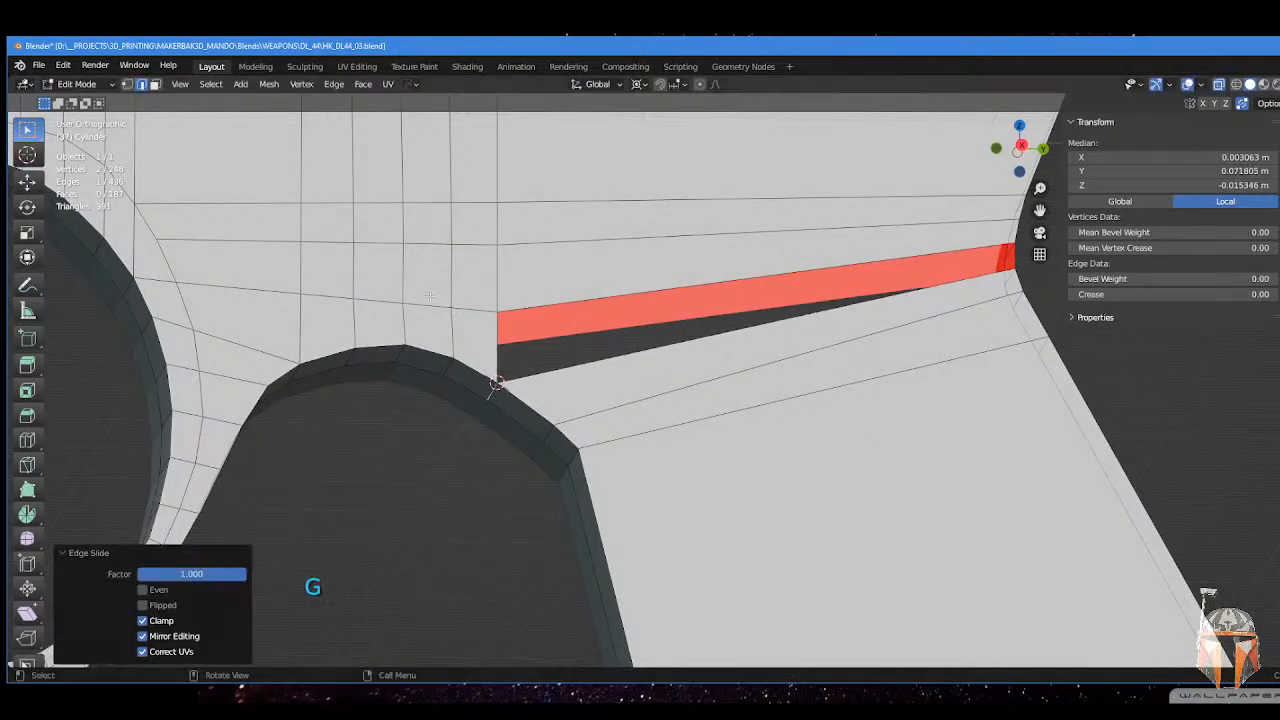
- Move the finger-curve edge between the grip's front corner and the gap corner about 0.00127 m up and 0.00071 m forward
{"action": "middle_click_drag", "start_coordinate": [571, 343], "coordinate": [563, 387]}
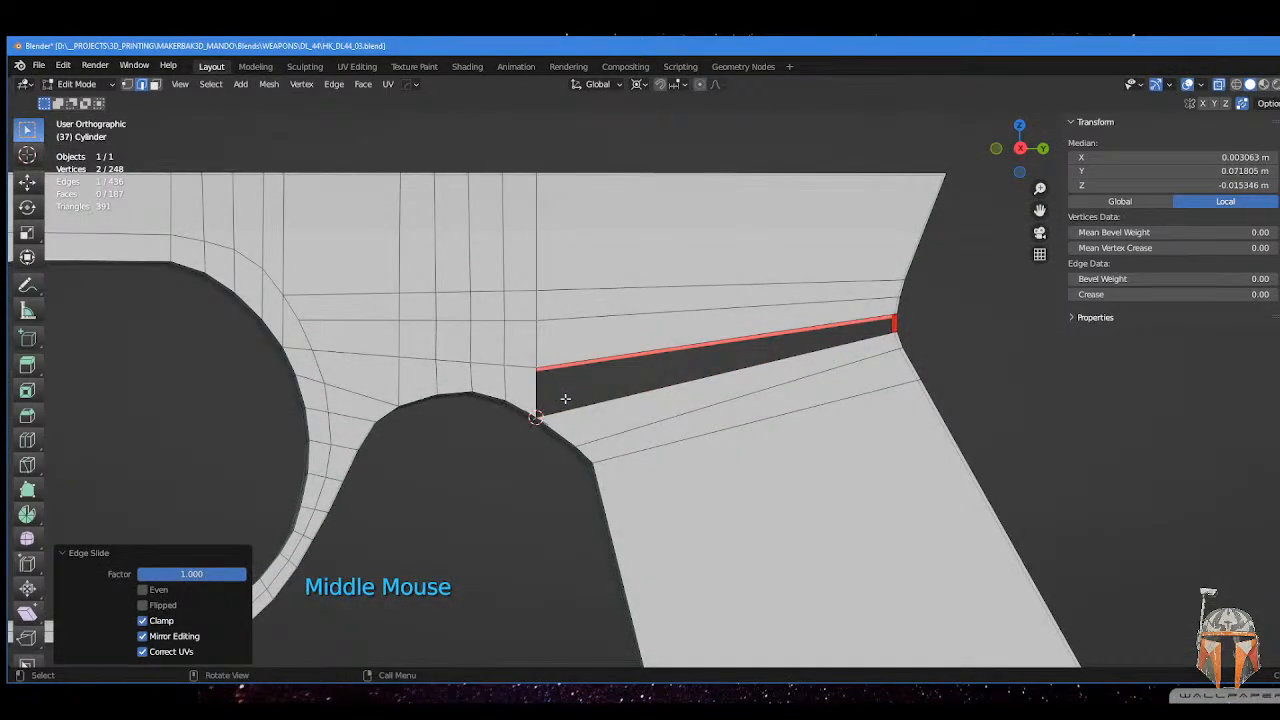
{"action": "key", "text": "KP_1"}
{"action": "key", "text": "KP_3"}
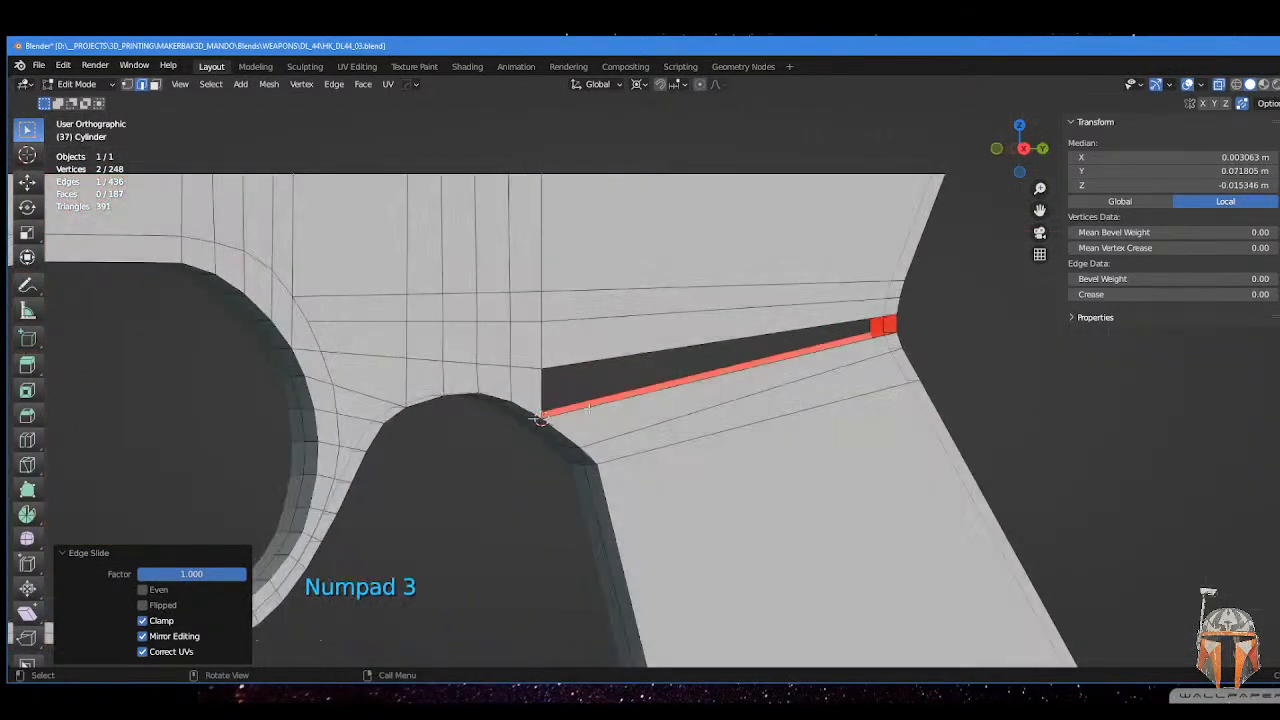
{"action": "key", "text": "alt+z"}
{"action": "key", "text": "Tab"}
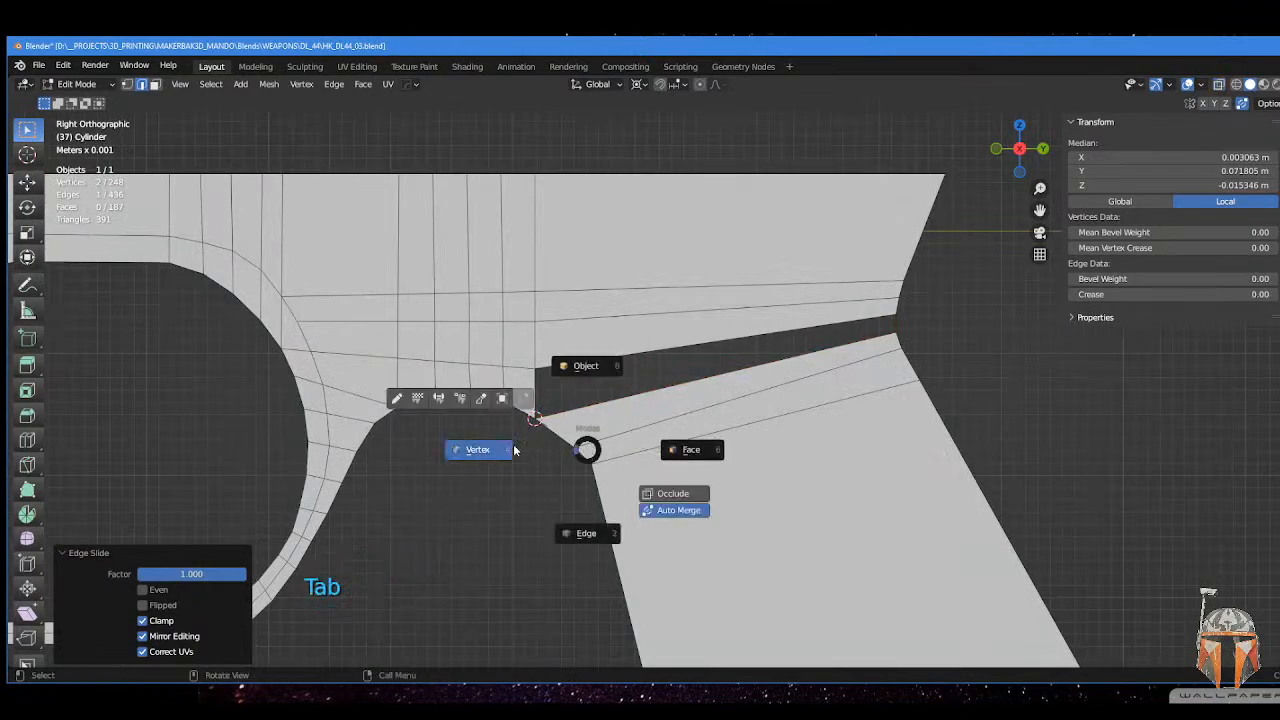
{"action": "left_click", "coordinate": [514, 450]}
{"action": "key", "text": "alt+z"}
{"action": "middle_click_drag", "start_coordinate": [514, 450], "coordinate": [597, 441]}
{"action": "key", "text": "alt+z"}
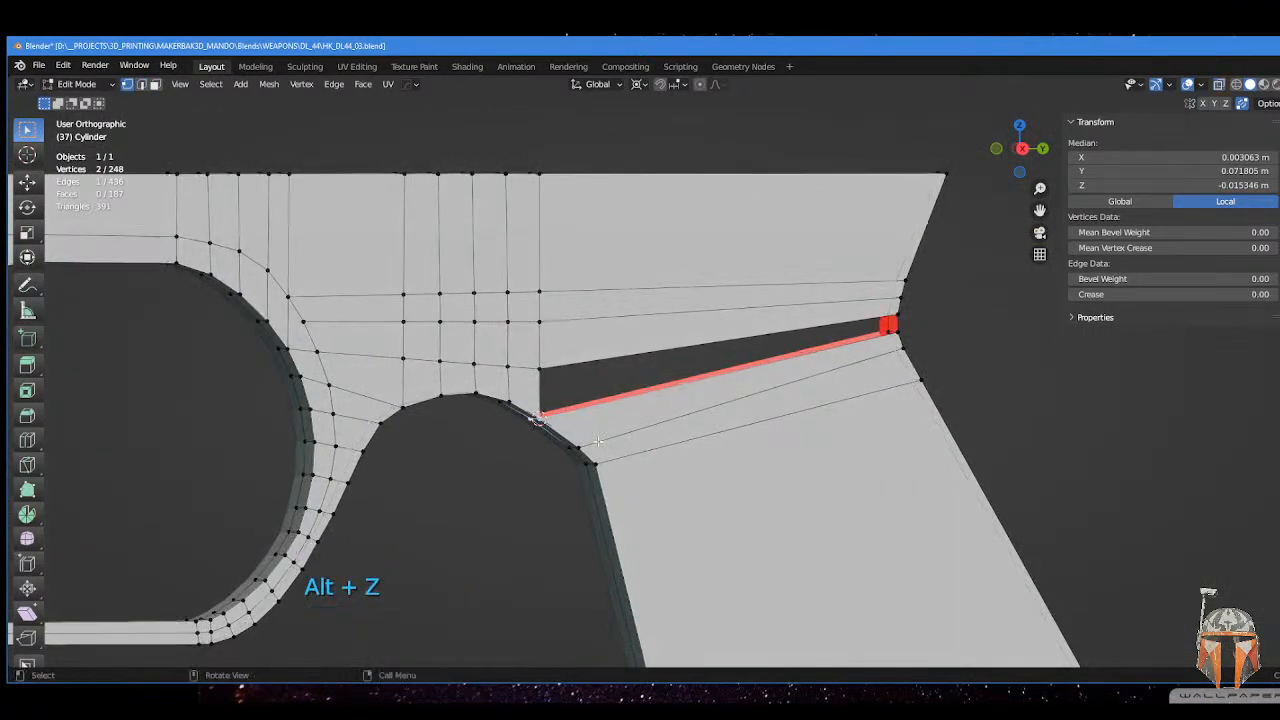
{"action": "left_click_drag", "start_coordinate": [556, 433], "coordinate": [619, 471]}
{"action": "key", "text": "alt+z"}
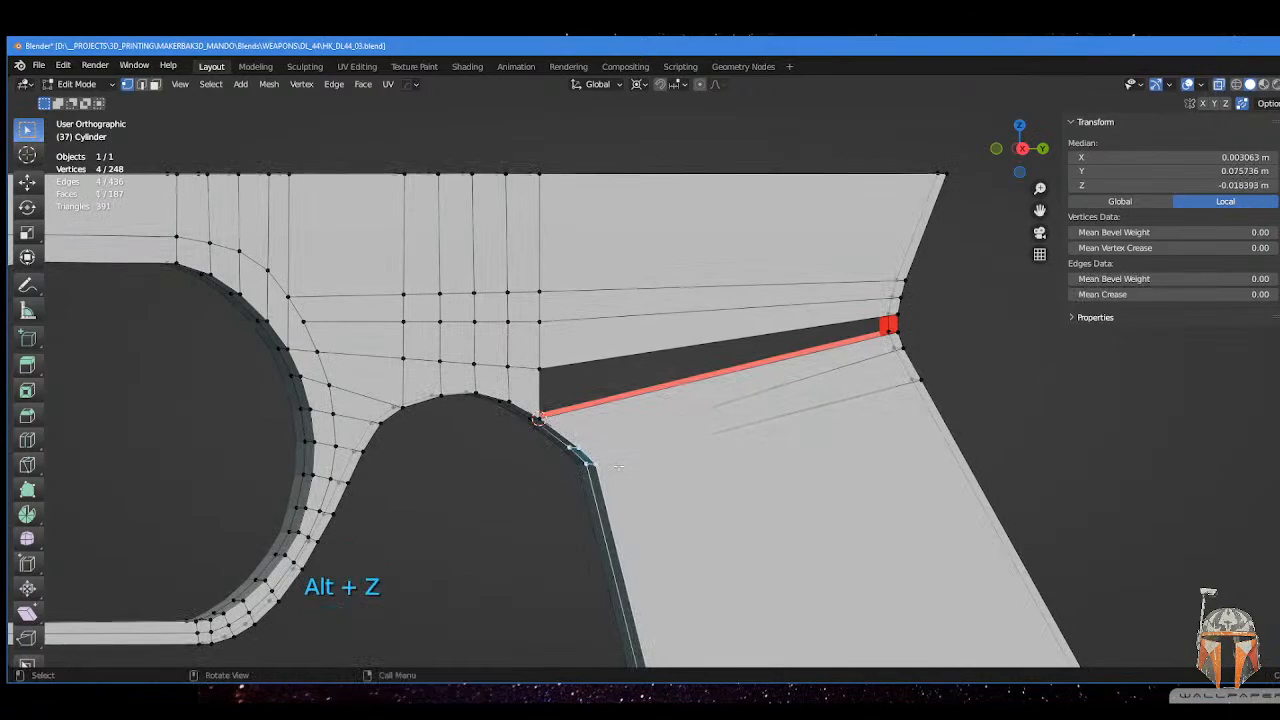
{"action": "key", "text": "KP_3"}
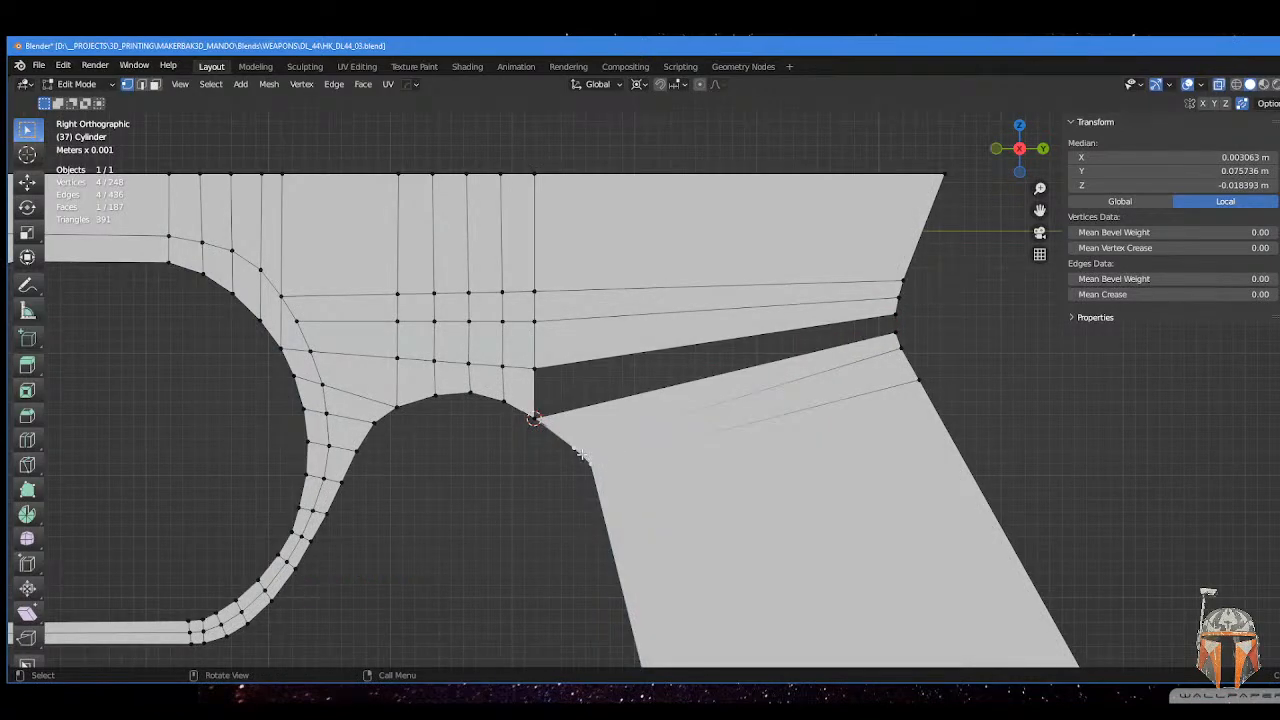
{"action": "left_click", "coordinate": [586, 462]}
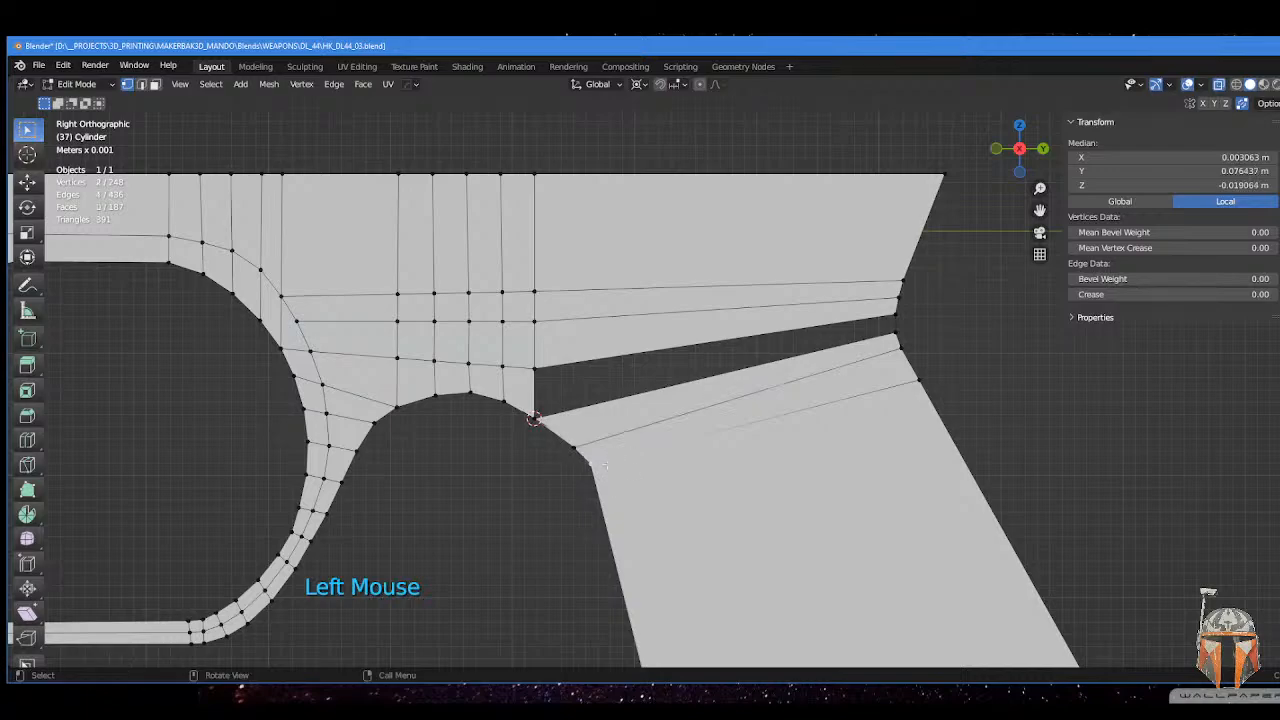
{"action": "key", "text": "g"}
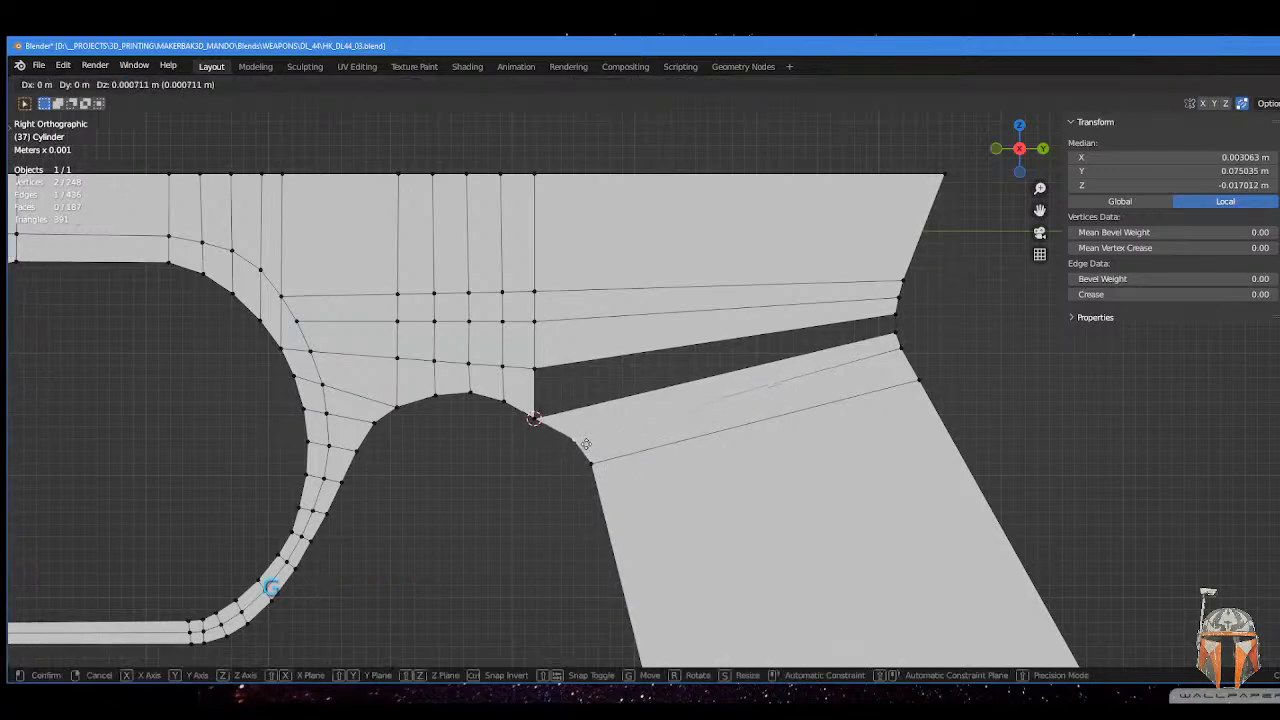
{"action": "left_click", "coordinate": [565, 432]}
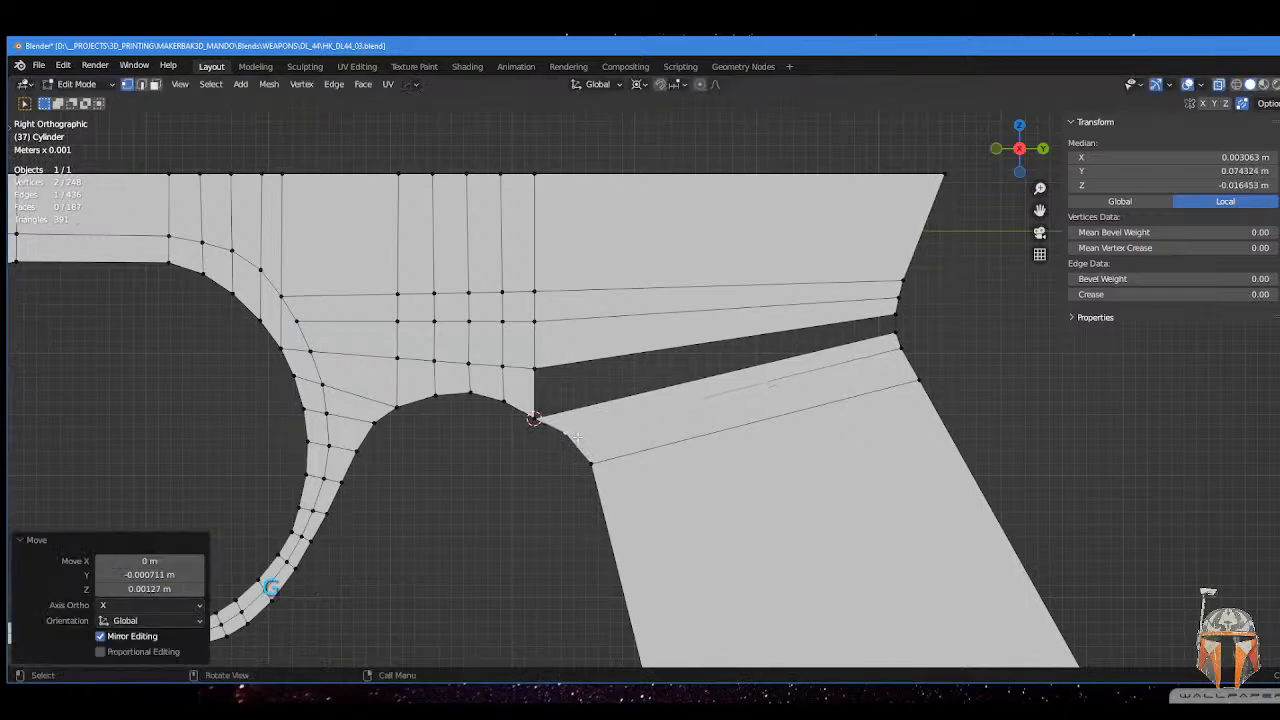
- Smooth the finger curve by raising the gap's corner edge about 0.00066 m and the adjacent edge in front about 0.00056 m
{"action": "key", "text": "g"}
{"action": "left_click", "coordinate": [552, 426]}
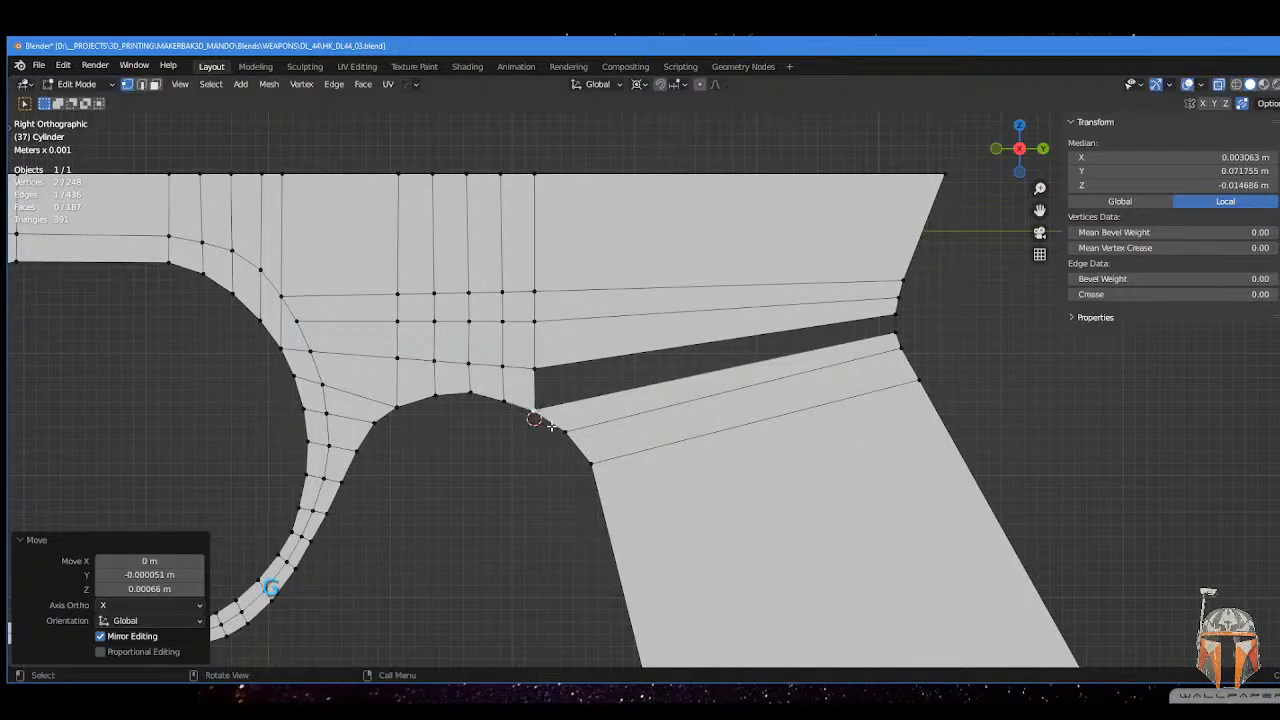
{"action": "left_click", "coordinate": [500, 392]}
{"action": "key", "text": "g"}
{"action": "left_click", "coordinate": [512, 404]}
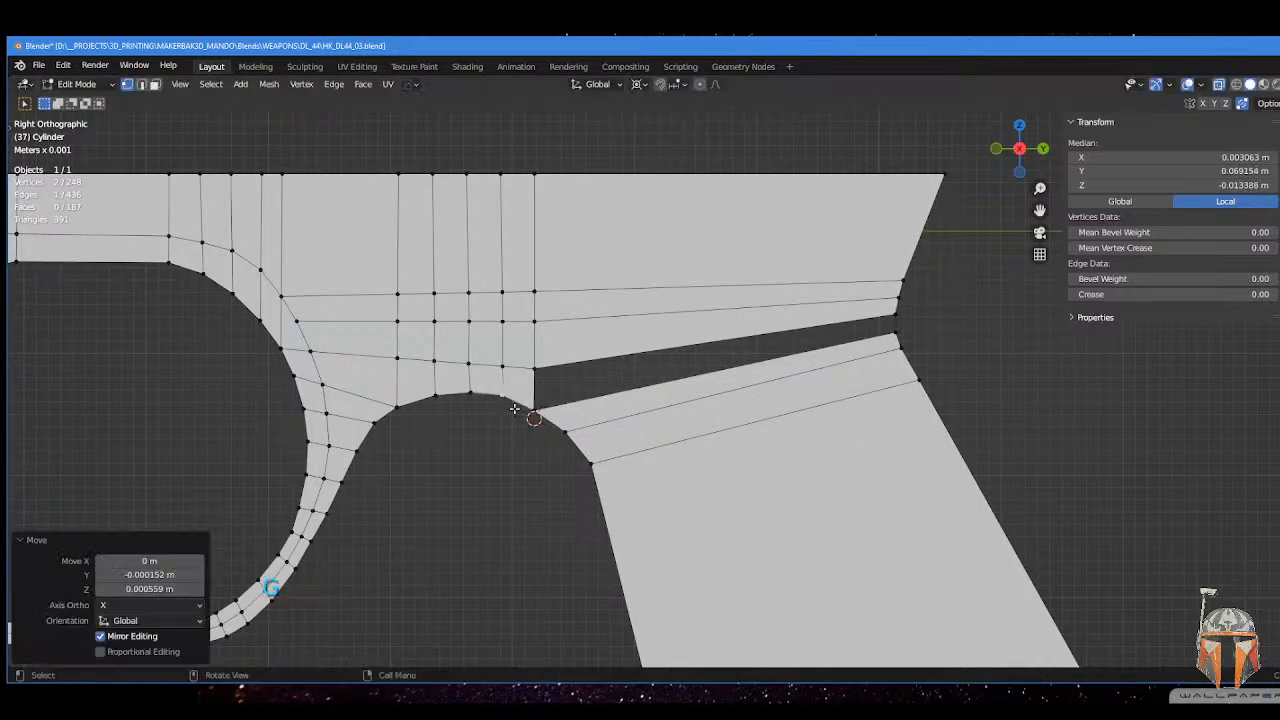
- Fill the remaining wedge-shaped side gap from the guard's short vertical rear edge to the grip's back
{"action": "middle_click_drag", "start_coordinate": [534, 418], "coordinate": [512, 434], "text": "shift"}
{"action": "key", "text": "Tab"}
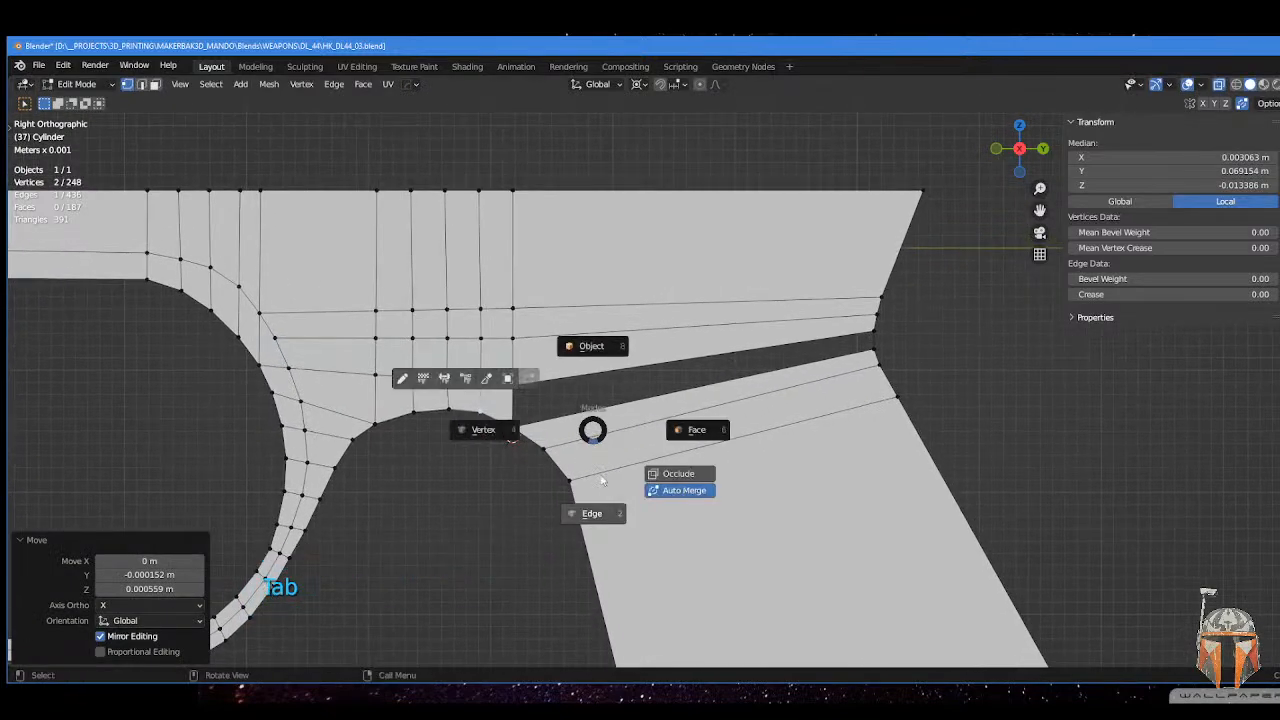
{"action": "left_click", "coordinate": [512, 400]}
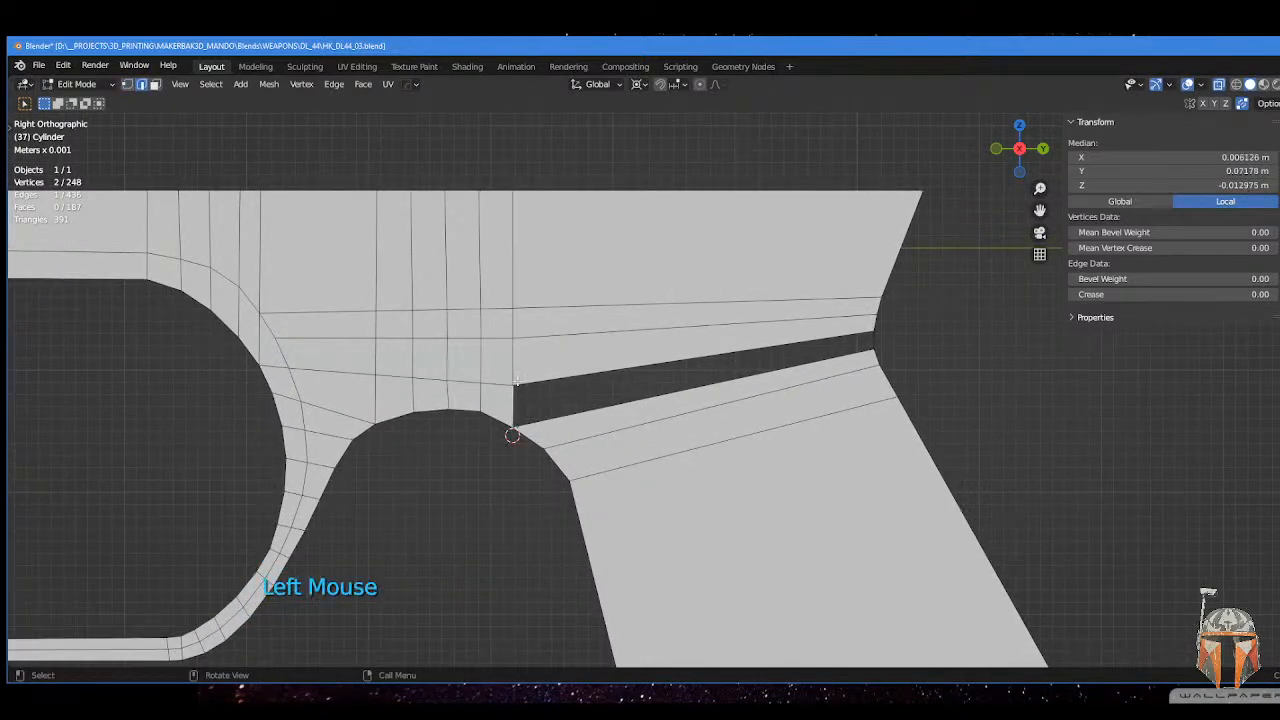
{"action": "scroll", "coordinate": [517, 382], "scroll_direction": "down", "scroll_amount": 5}
{"action": "middle_click_drag", "start_coordinate": [517, 382], "coordinate": [762, 390]}
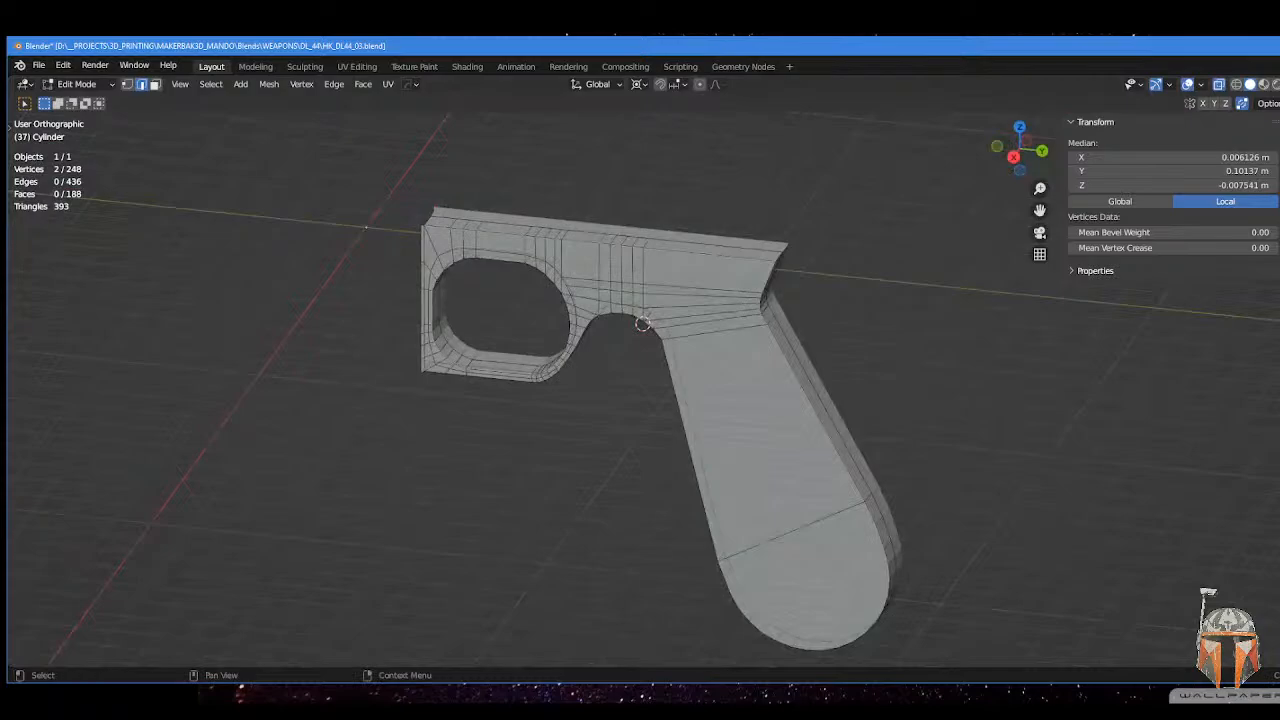
- Unhide the trigger and the grip panel objects alongside the guard and grip mesh
{"action": "left_click", "coordinate": [1023, 331]}
{"action": "middle_click_drag", "start_coordinate": [1023, 331], "coordinate": [772, 319]}
{"action": "middle_click_drag", "start_coordinate": [571, 298], "coordinate": [571, 310]}
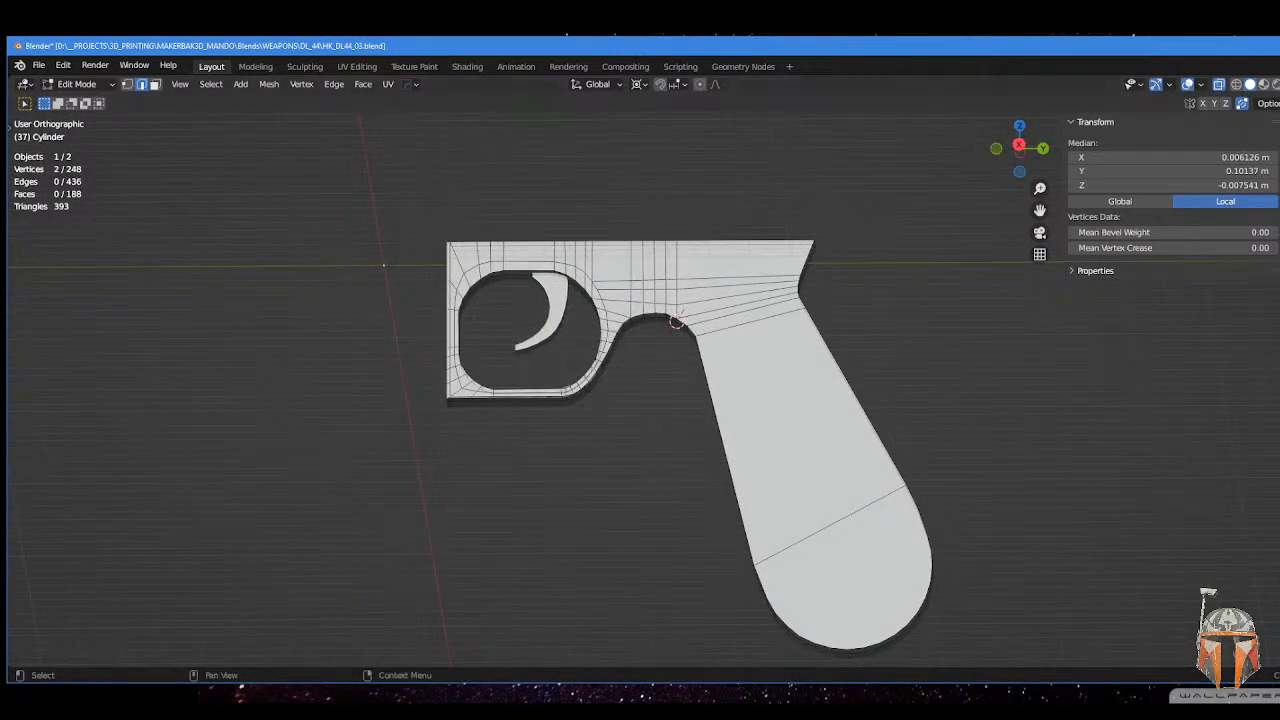
{"action": "left_click", "coordinate": [676, 321]}
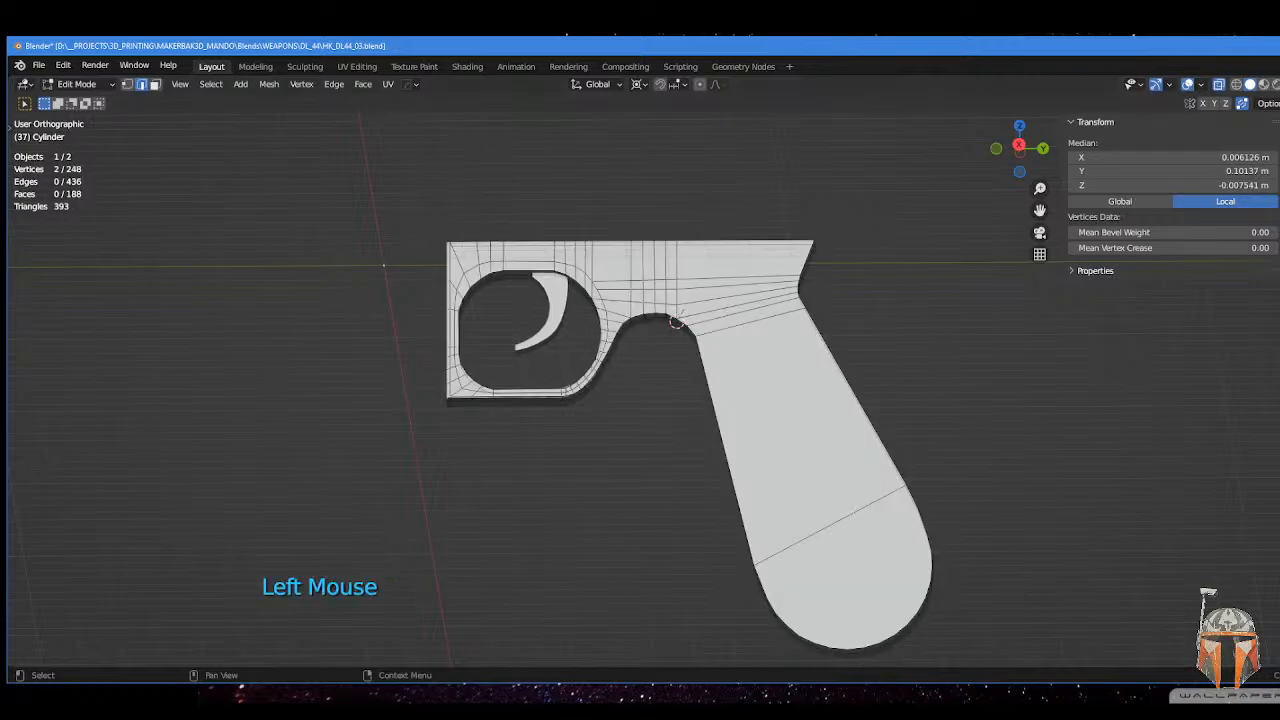
{"action": "middle_click_drag", "start_coordinate": [902, 300], "coordinate": [971, 303]}
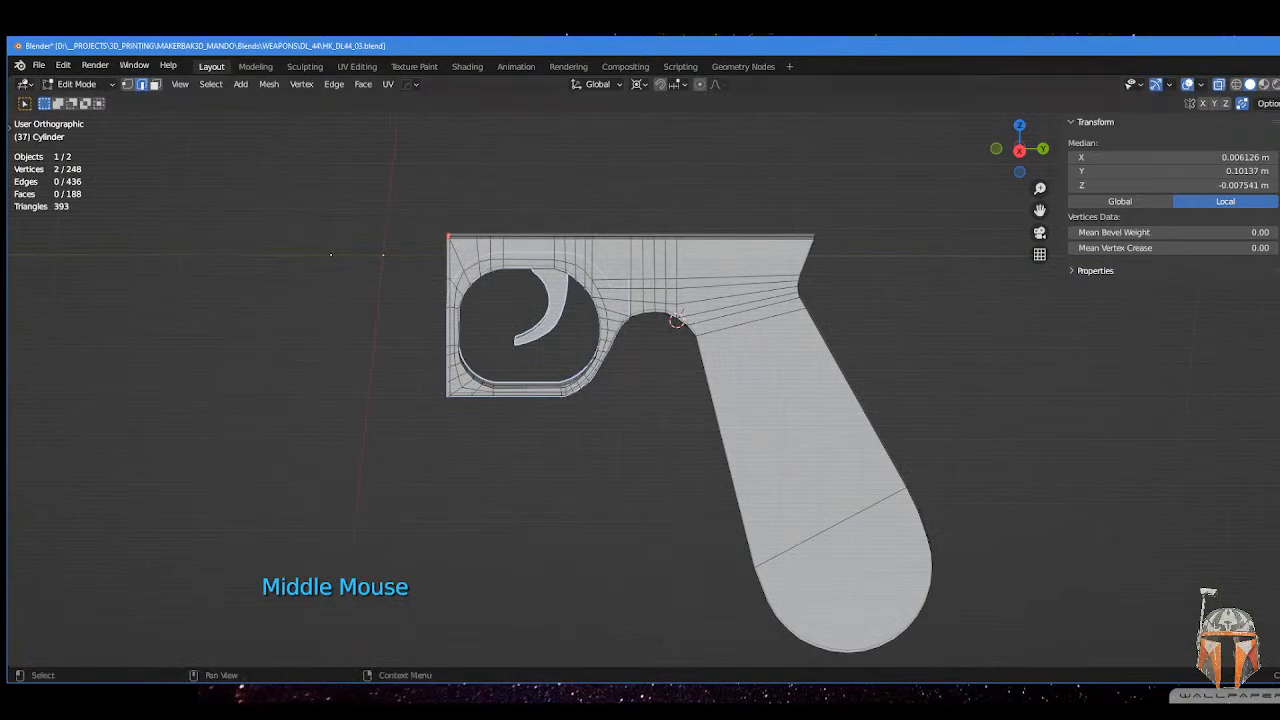
{"action": "left_click", "coordinate": [790, 411]}
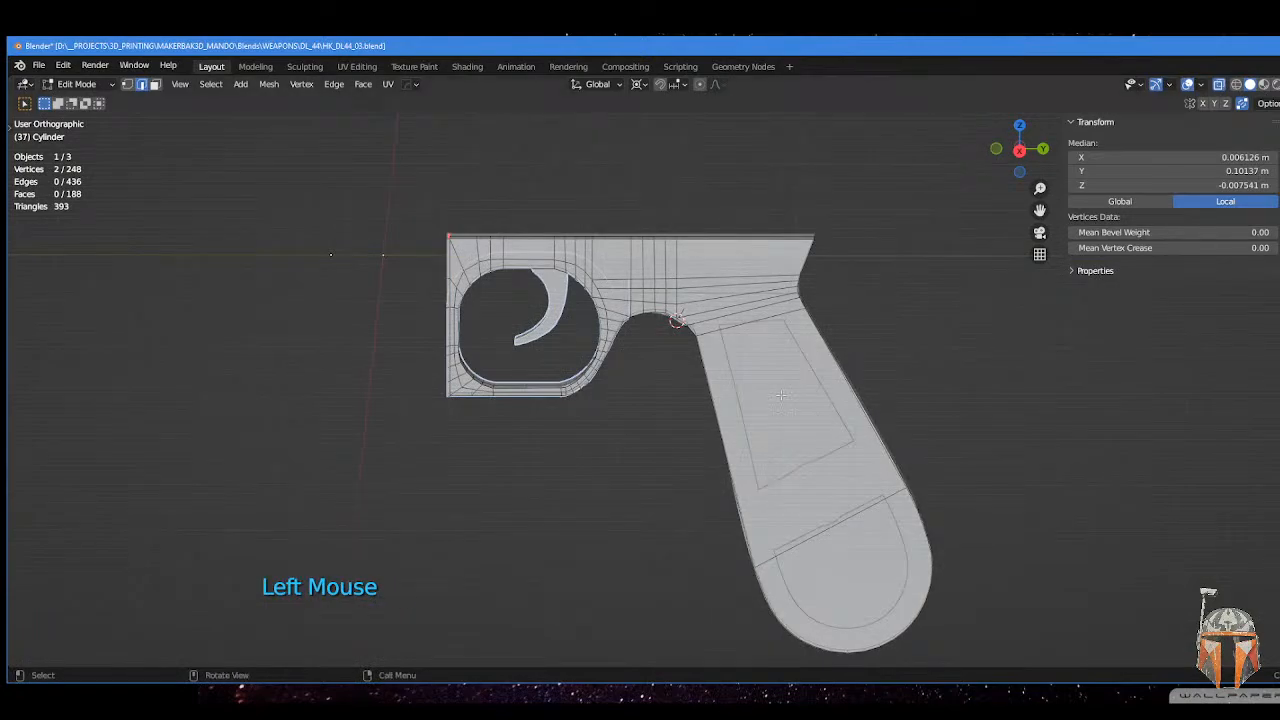
- Add one centred loop cut running lengthwise down the side of the grip and switch to vertex selection
{"action": "middle_click_drag", "start_coordinate": [790, 411], "coordinate": [794, 373], "text": "shift"}
{"action": "key", "text": "KP_3"}
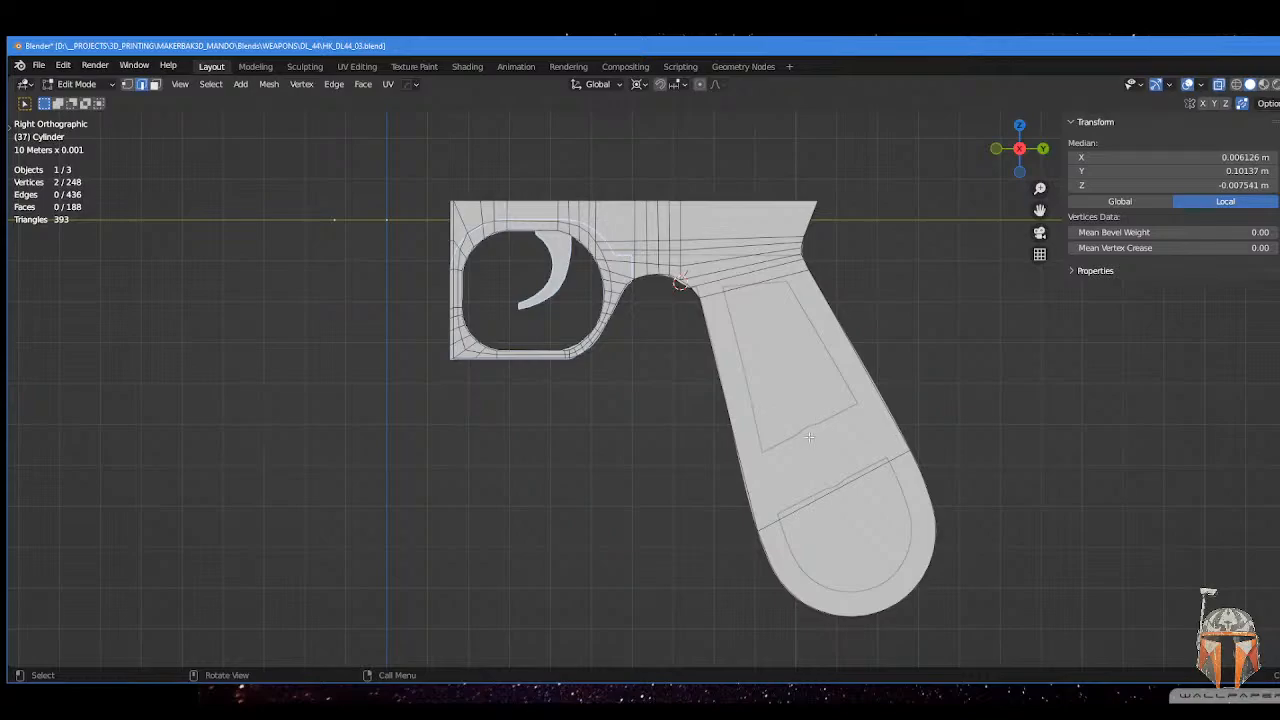
{"action": "scroll", "coordinate": [811, 436], "scroll_direction": "up", "scroll_amount": 2, "text": "shift"}
{"action": "middle_click_drag", "start_coordinate": [811, 436], "coordinate": [735, 394], "text": "shift"}
{"action": "scroll", "coordinate": [735, 394], "scroll_direction": "down", "scroll_amount": 1}
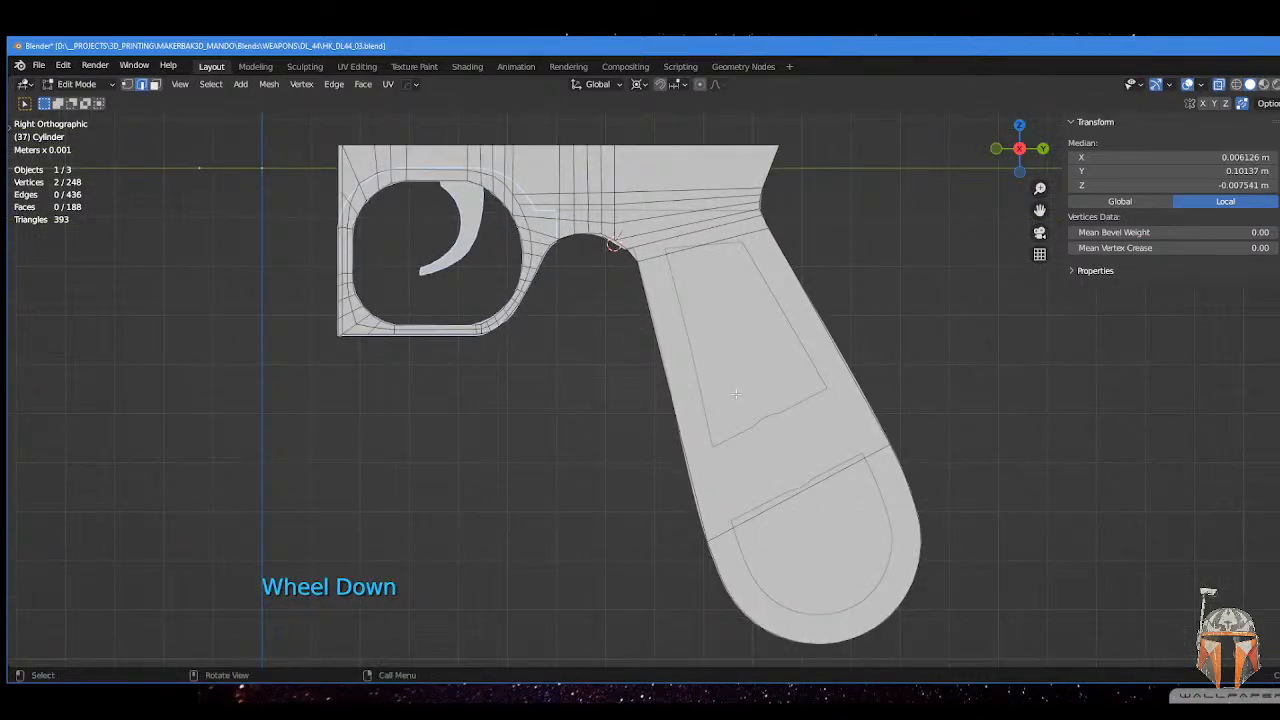
{"action": "key", "text": "ctrl+r"}
{"action": "left_click", "coordinate": [657, 248]}
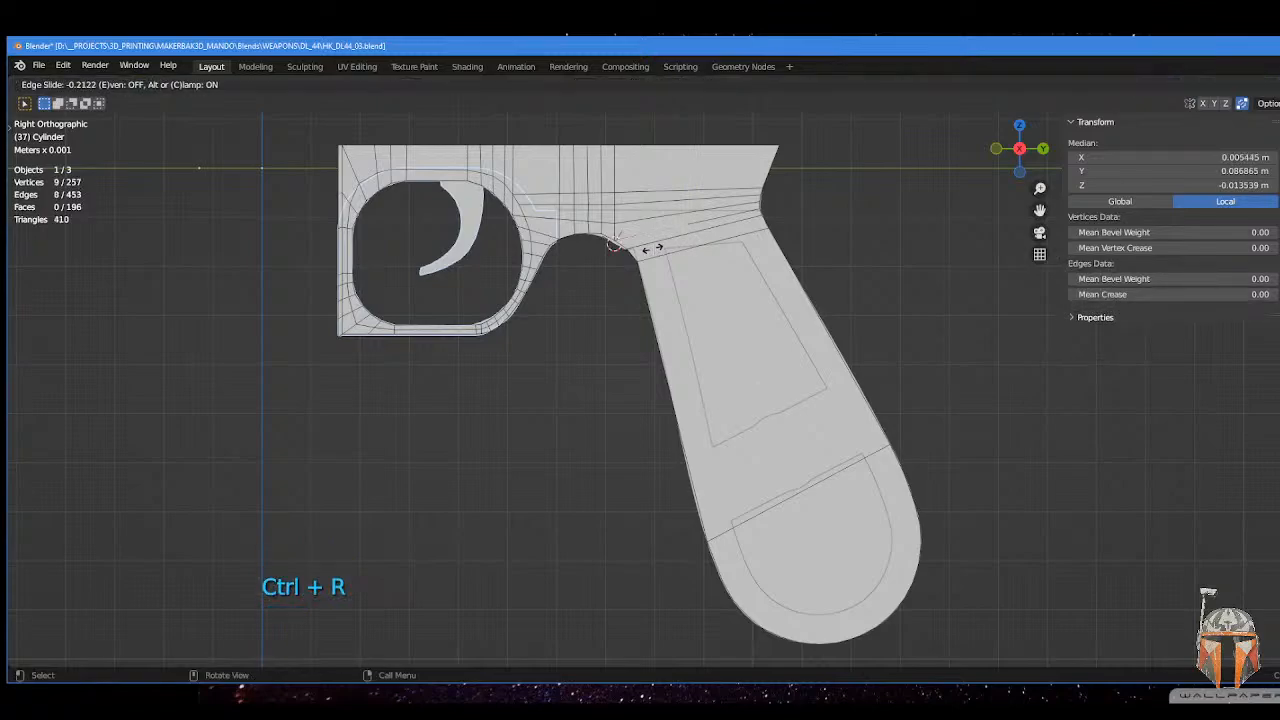
{"action": "right_click", "coordinate": [712, 234]}
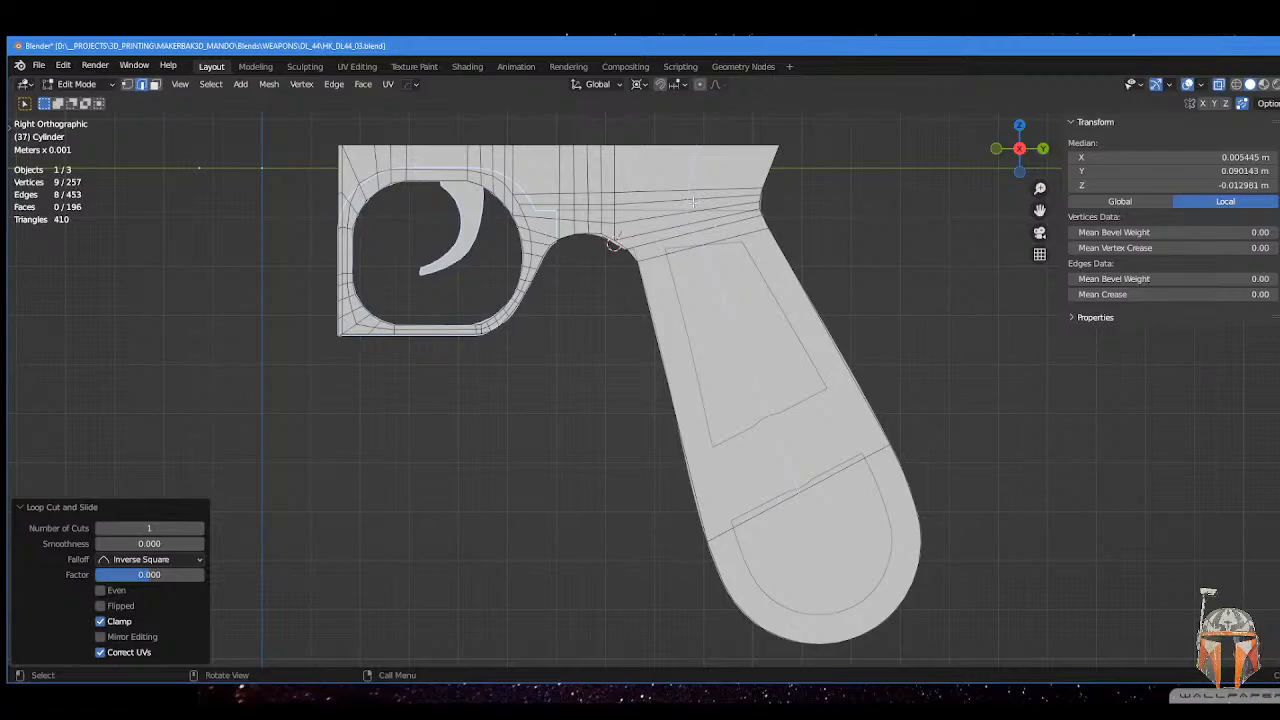
{"action": "key", "text": "Tab"}
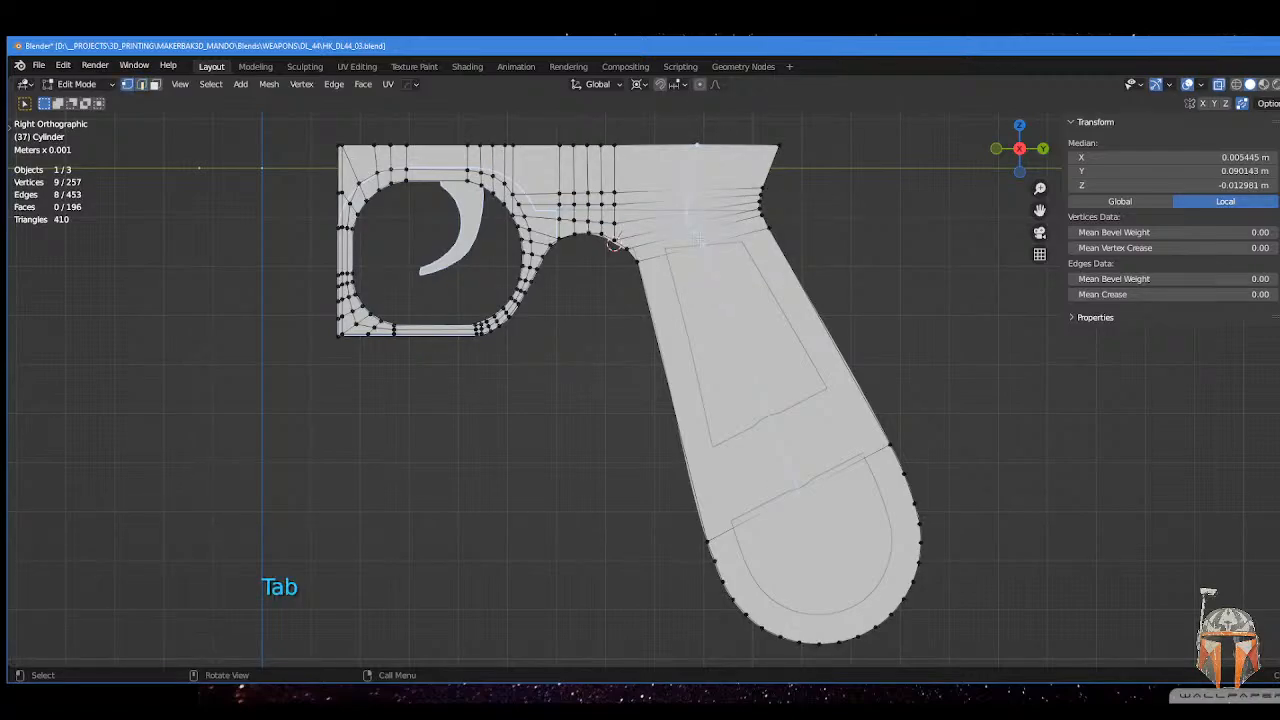
{"action": "left_click", "coordinate": [703, 245]}
{"action": "key", "text": "g"}
{"action": "key", "text": "g"}
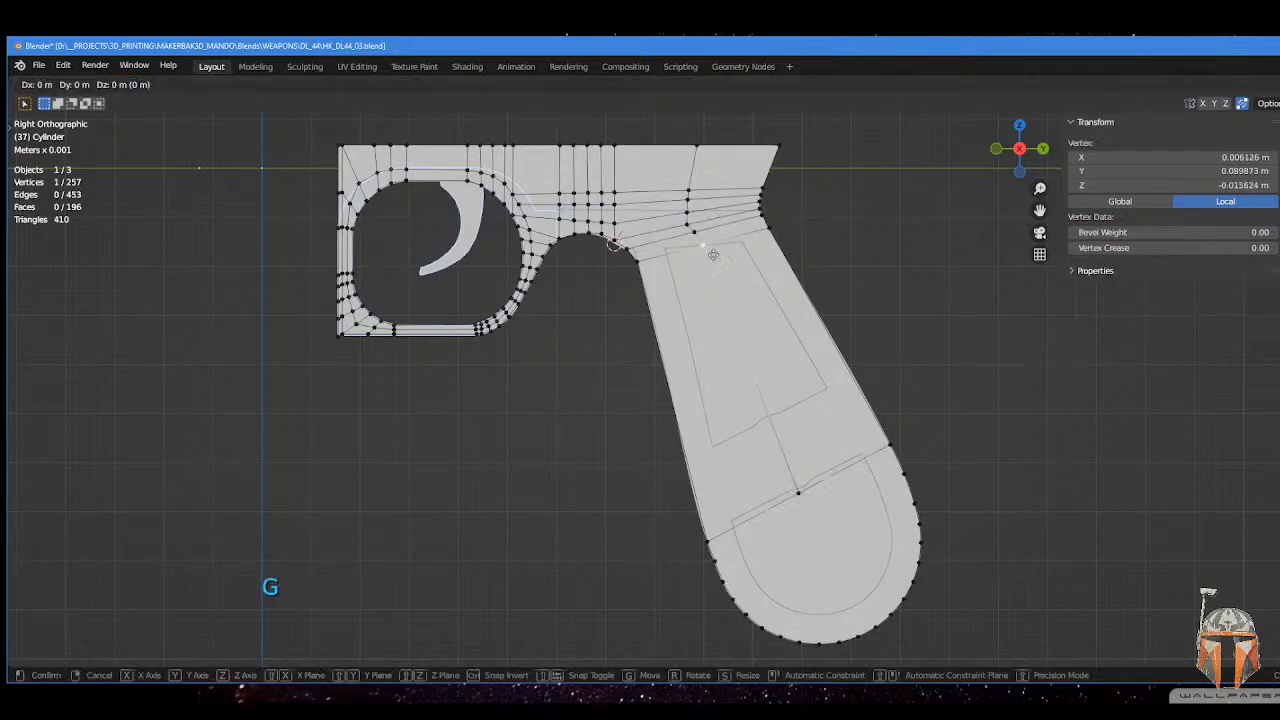
{"action": "left_click", "coordinate": [685, 267]}
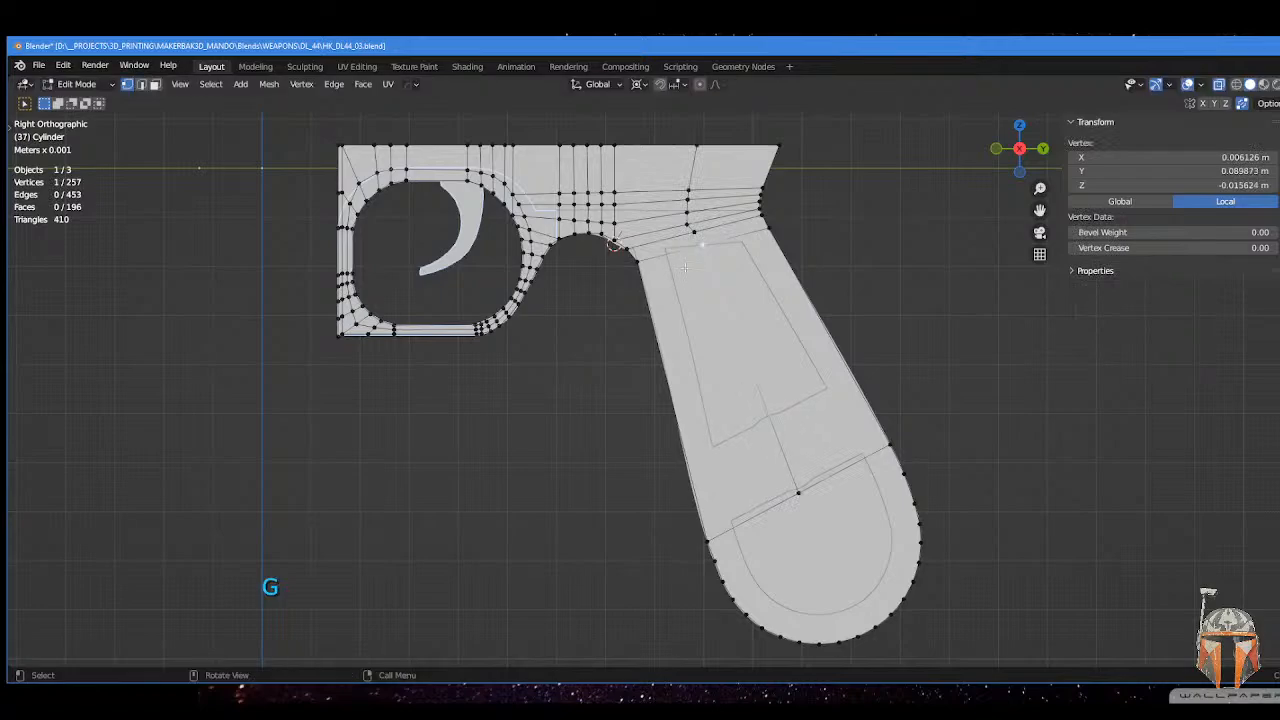
- Add a loop cut across the grip along the lower edge of the upper panel outline, with a slide factor of -0.409
{"action": "middle_click_drag", "start_coordinate": [685, 257], "coordinate": [671, 230], "text": "shift"}
{"action": "scroll", "coordinate": [677, 251], "scroll_direction": "down", "scroll_amount": 2}
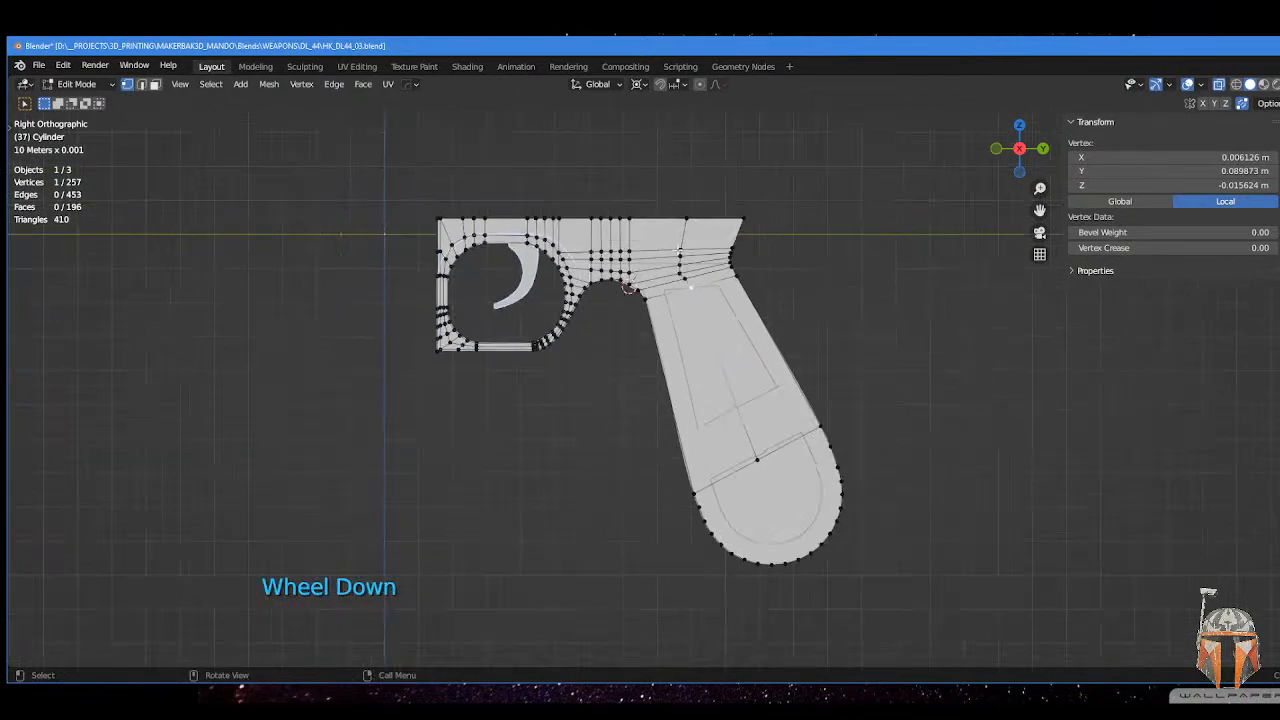
{"action": "scroll", "coordinate": [689, 286], "scroll_direction": "up", "scroll_amount": 1, "text": "shift"}
{"action": "scroll", "coordinate": [733, 459], "scroll_direction": "up", "scroll_amount": 3, "text": "shift"}
{"action": "middle_click_drag", "start_coordinate": [729, 420], "coordinate": [737, 398], "text": "shift"}
{"action": "scroll", "coordinate": [738, 427], "scroll_direction": "up", "scroll_amount": 2, "text": "shift"}
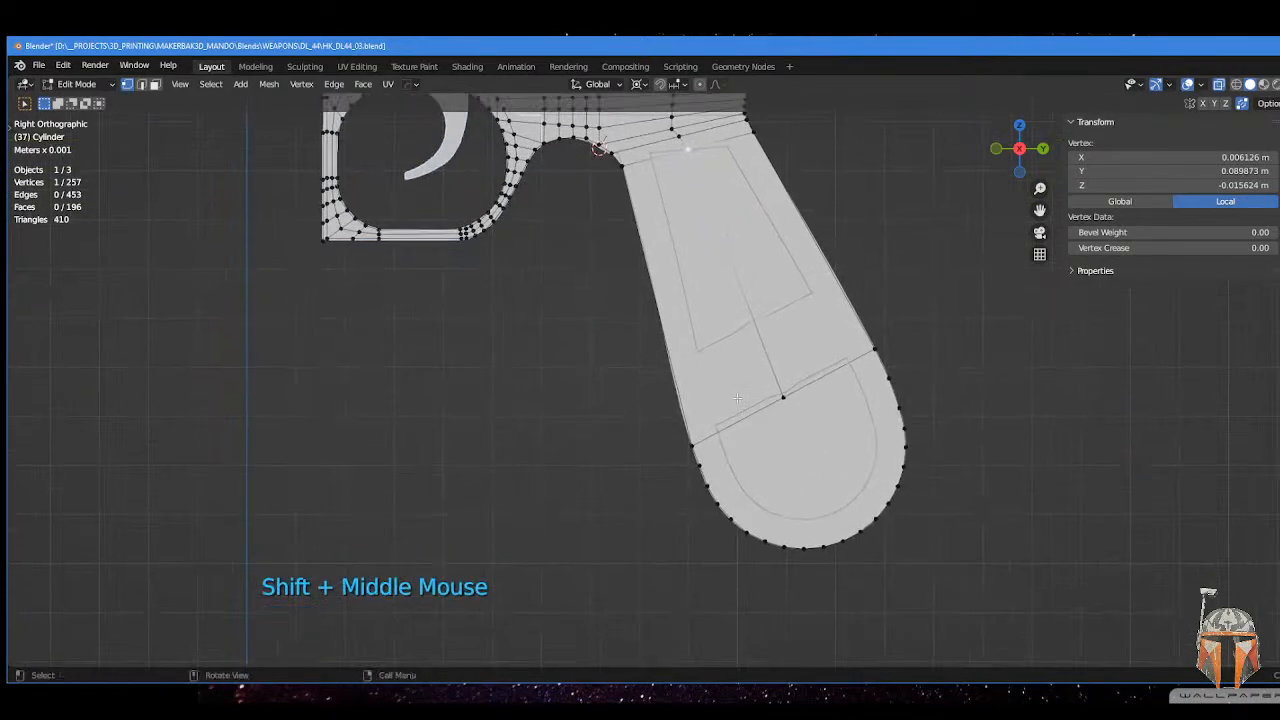
{"action": "key", "text": "ctrl+r"}
{"action": "left_click", "coordinate": [700, 440]}
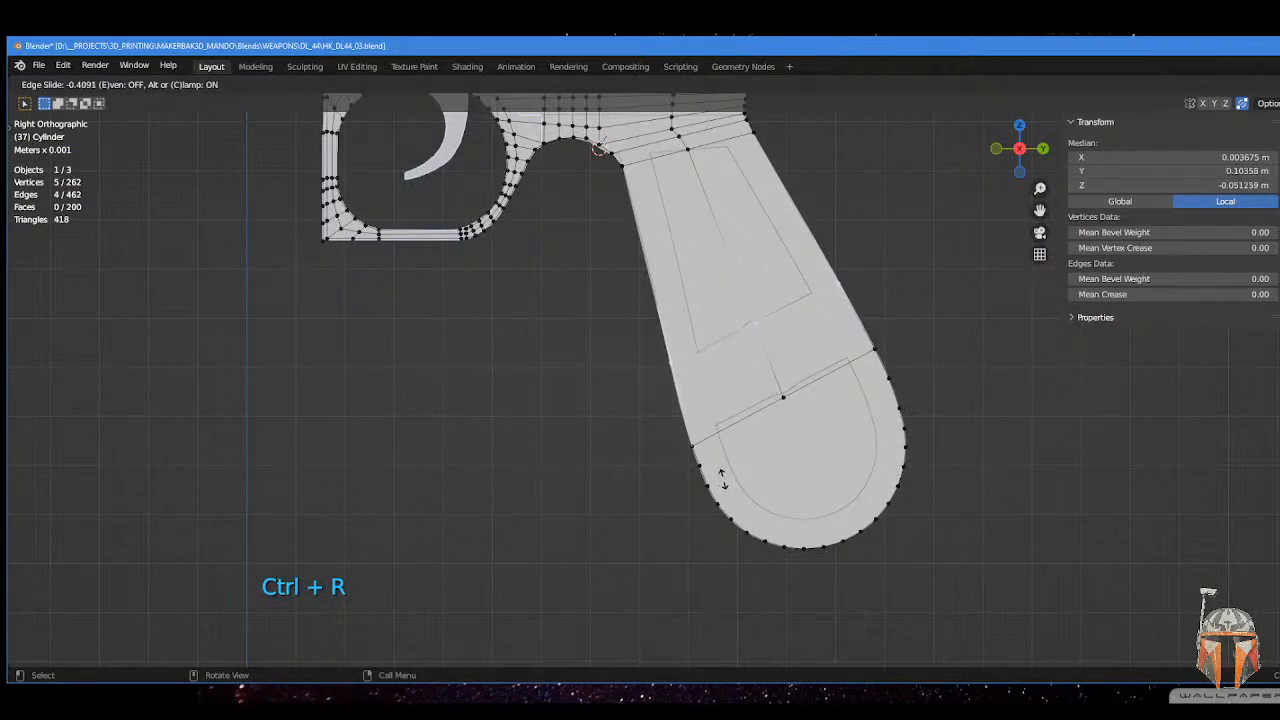
{"action": "left_click", "coordinate": [722, 478]}
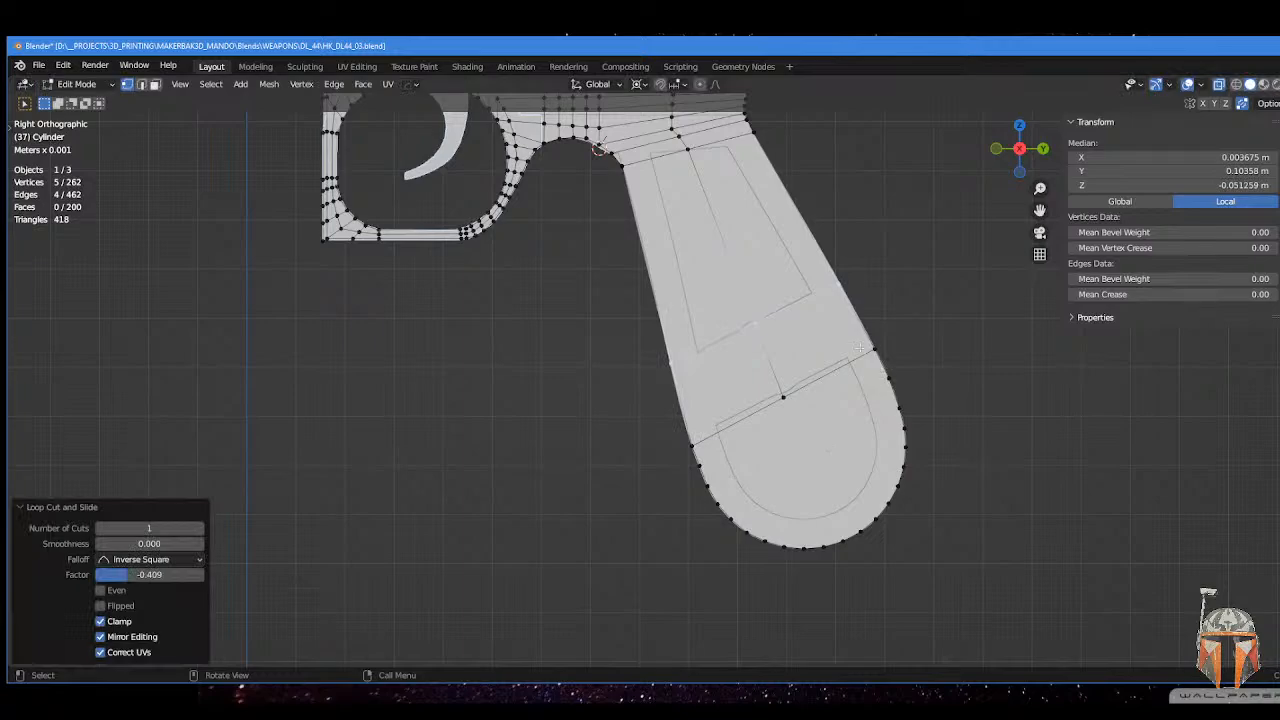
- Try sliding the cross cut's centre vertex up the grip by a factor of 0.028, and undo the slide
{"action": "scroll", "coordinate": [860, 398], "scroll_direction": "up", "scroll_amount": 2}
{"action": "middle_click_drag", "start_coordinate": [837, 403], "coordinate": [833, 373], "text": "shift"}
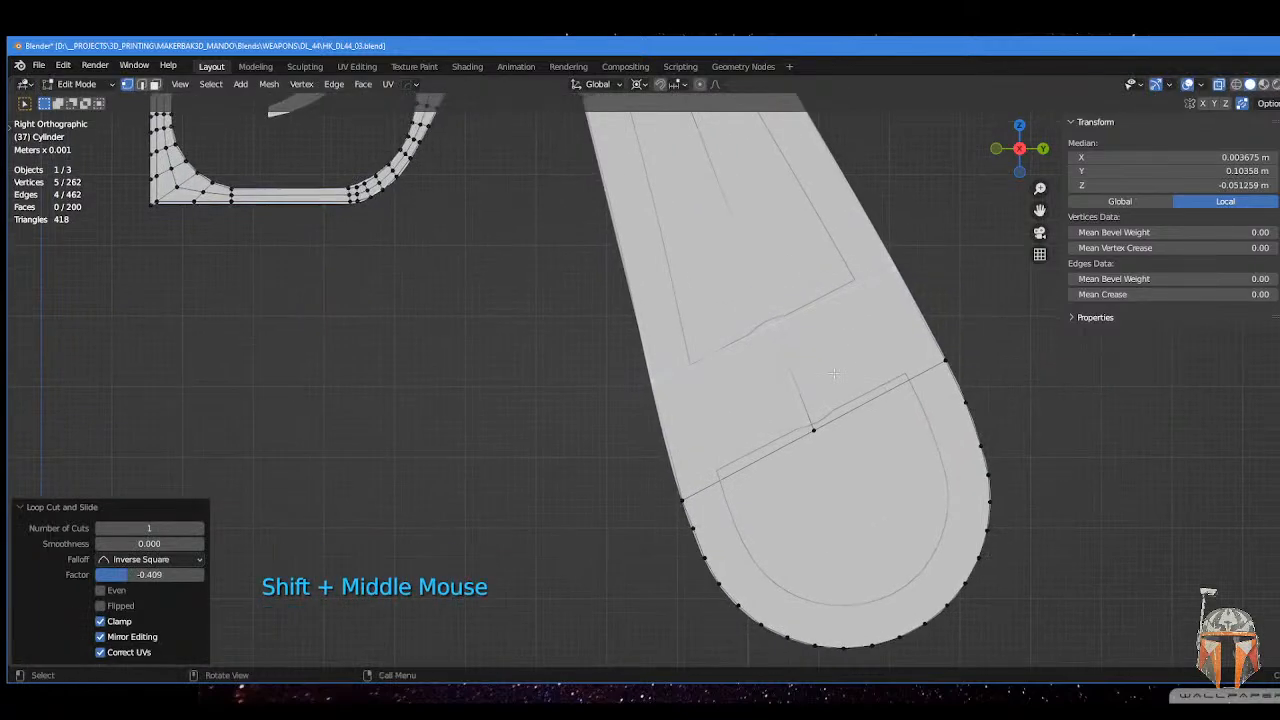
{"action": "scroll", "coordinate": [755, 355], "scroll_direction": "down", "scroll_amount": 1}
{"action": "left_click", "coordinate": [752, 337]}
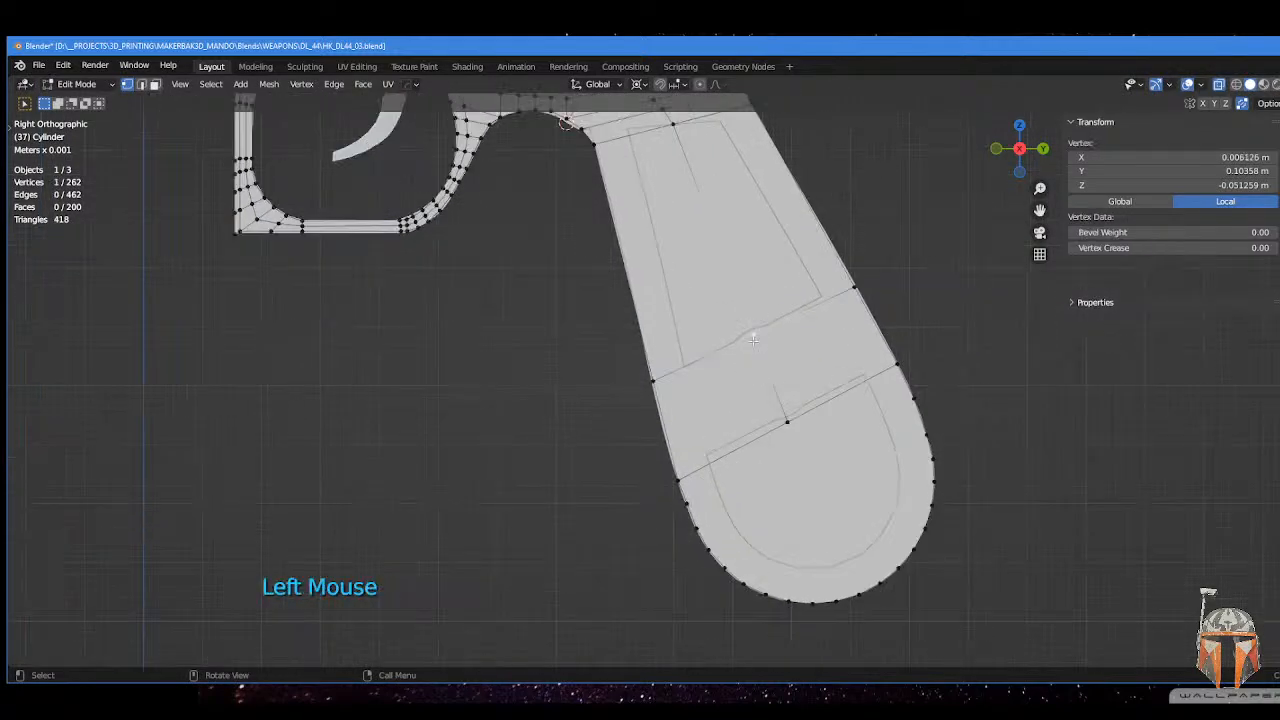
{"action": "key", "text": "g"}
{"action": "key", "text": "g"}
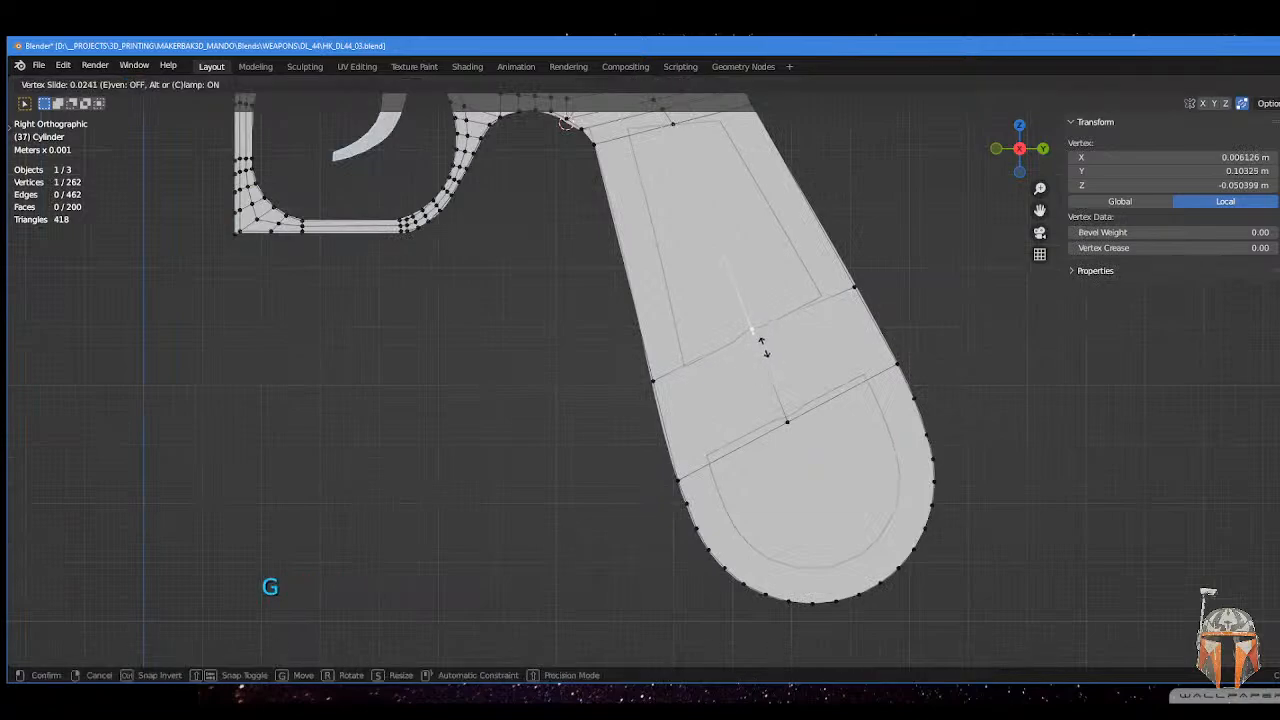
{"action": "left_click", "coordinate": [766, 354]}
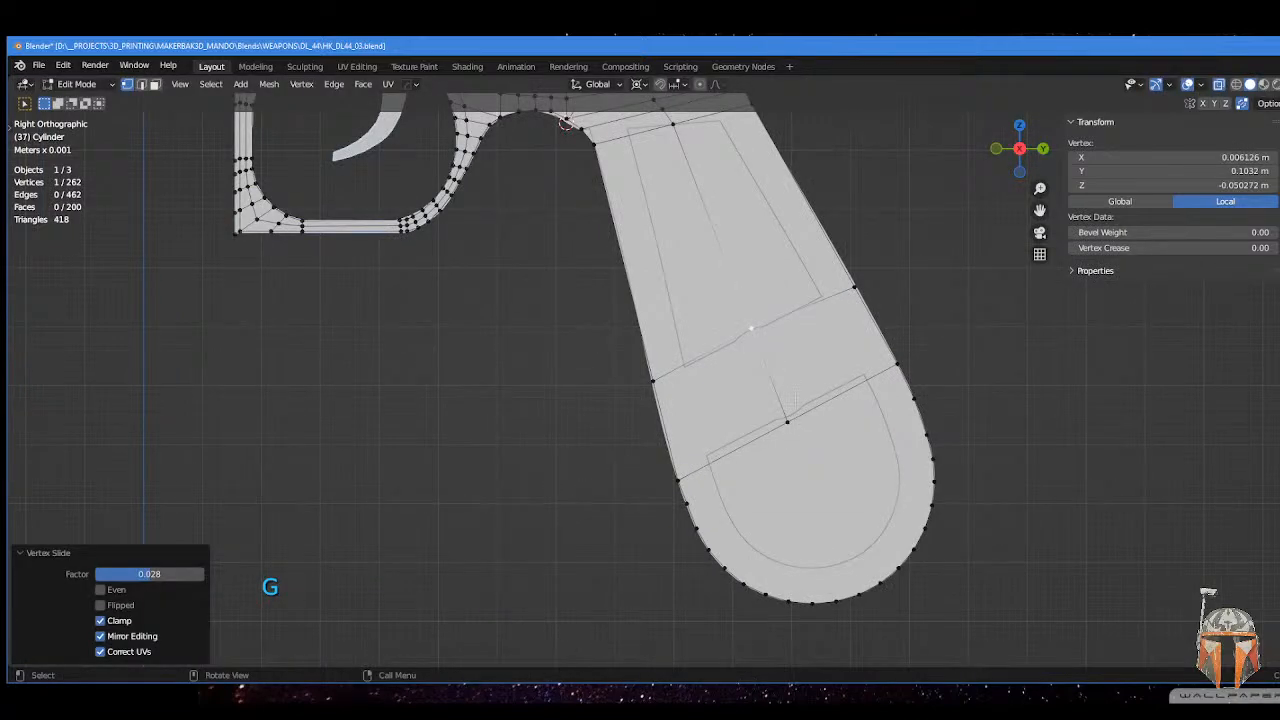
{"action": "key", "text": "ctrl+z"}
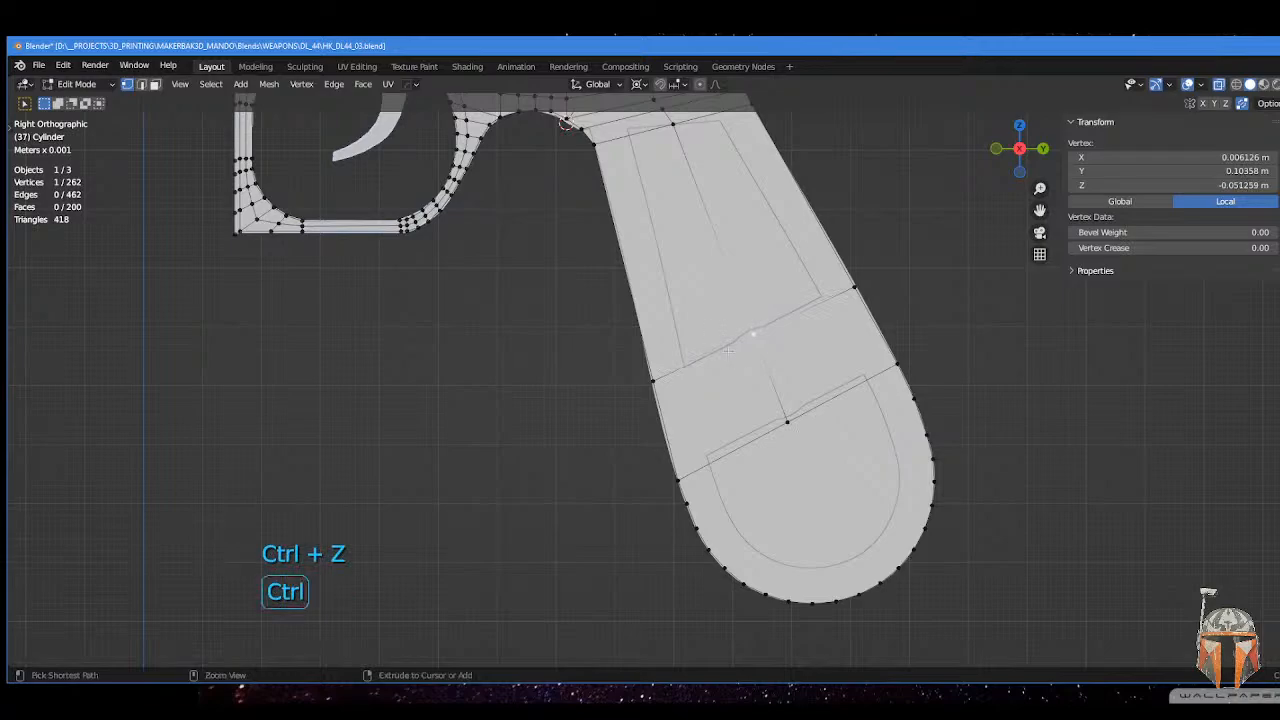
- Add lengthwise loop cuts on both sides of the grip's centre line, with slide factors of -0.637 in front and -0.573 behind
{"action": "key", "text": "ctrl+r"}
{"action": "left_click", "coordinate": [738, 343]}
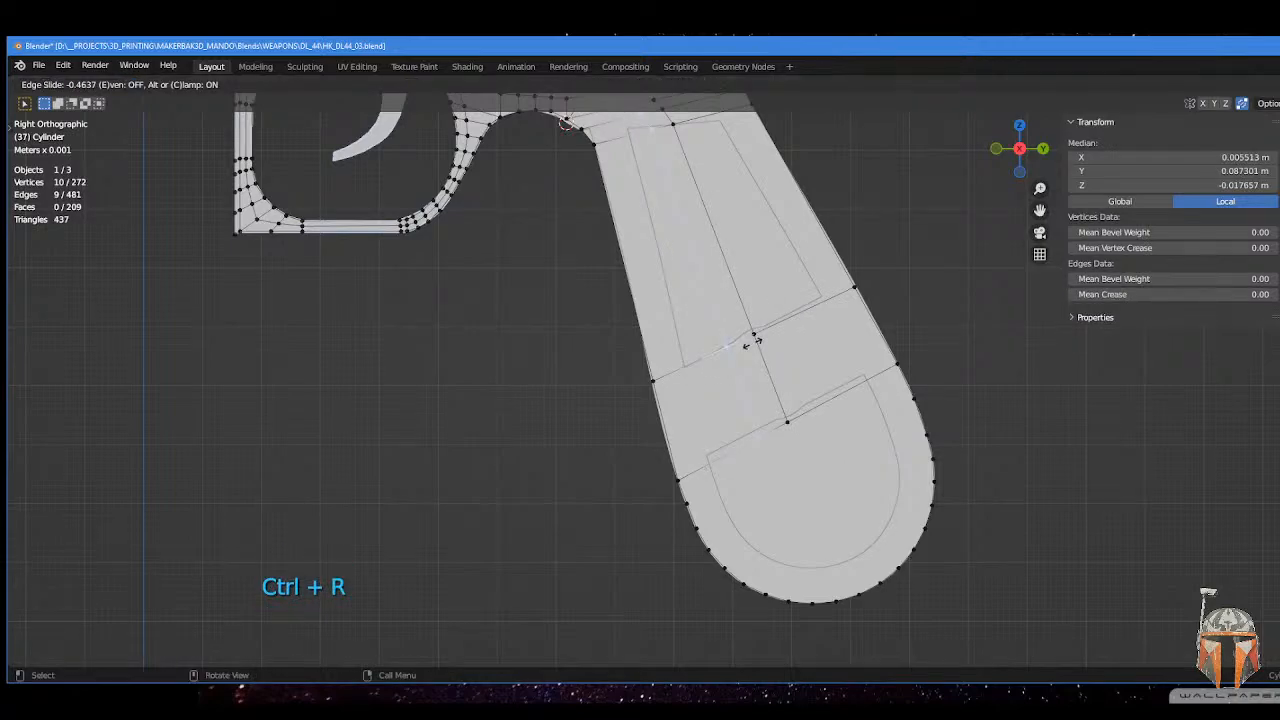
{"action": "left_click", "coordinate": [757, 340]}
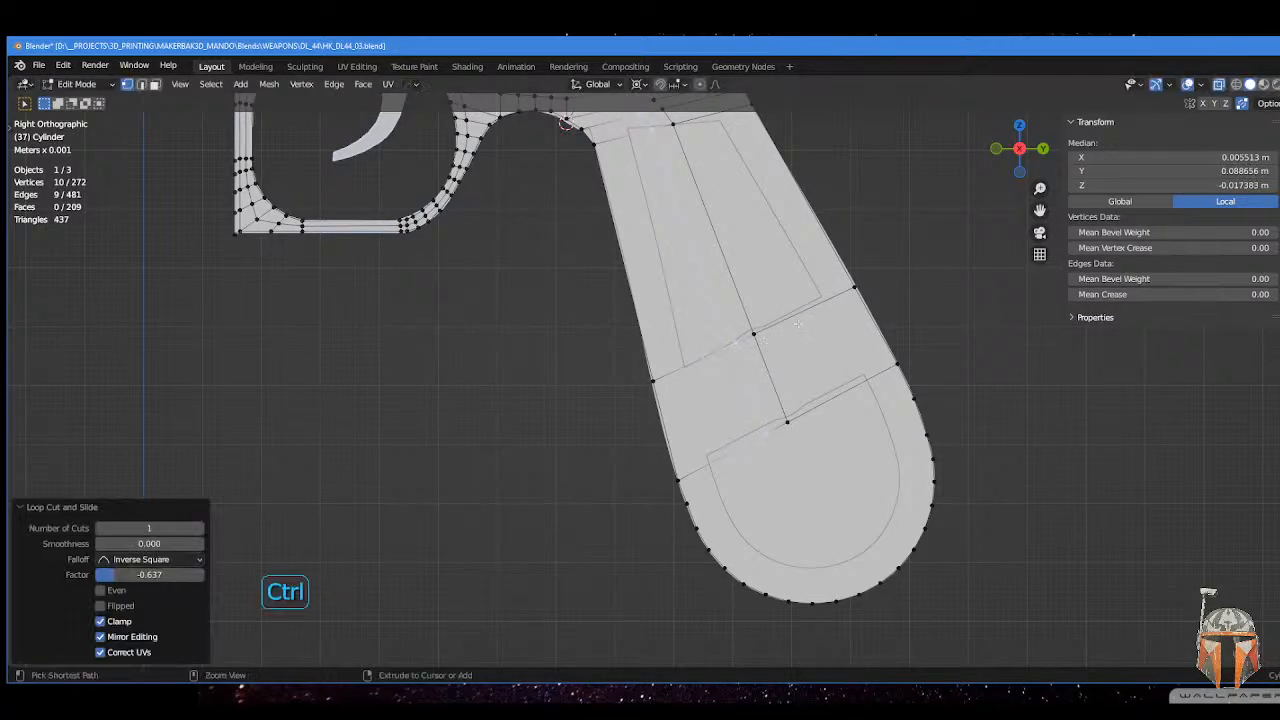
{"action": "key", "text": "ctrl+r"}
{"action": "left_click", "coordinate": [768, 342]}
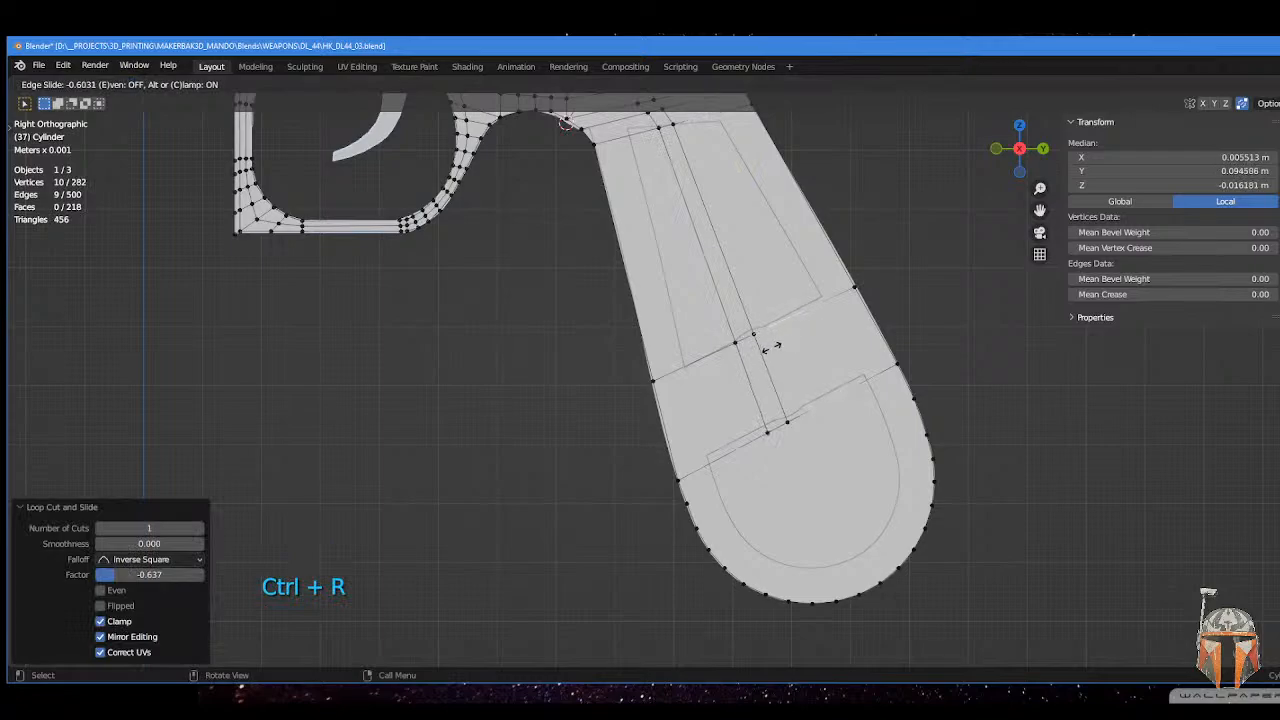
{"action": "left_click", "coordinate": [770, 345]}
- Slide the two vertices flanking the centre line on the rounded end's upper boundary up the grip by a factor of 0.084
{"action": "middle_click_drag", "start_coordinate": [770, 345], "coordinate": [770, 309], "text": "shift"}
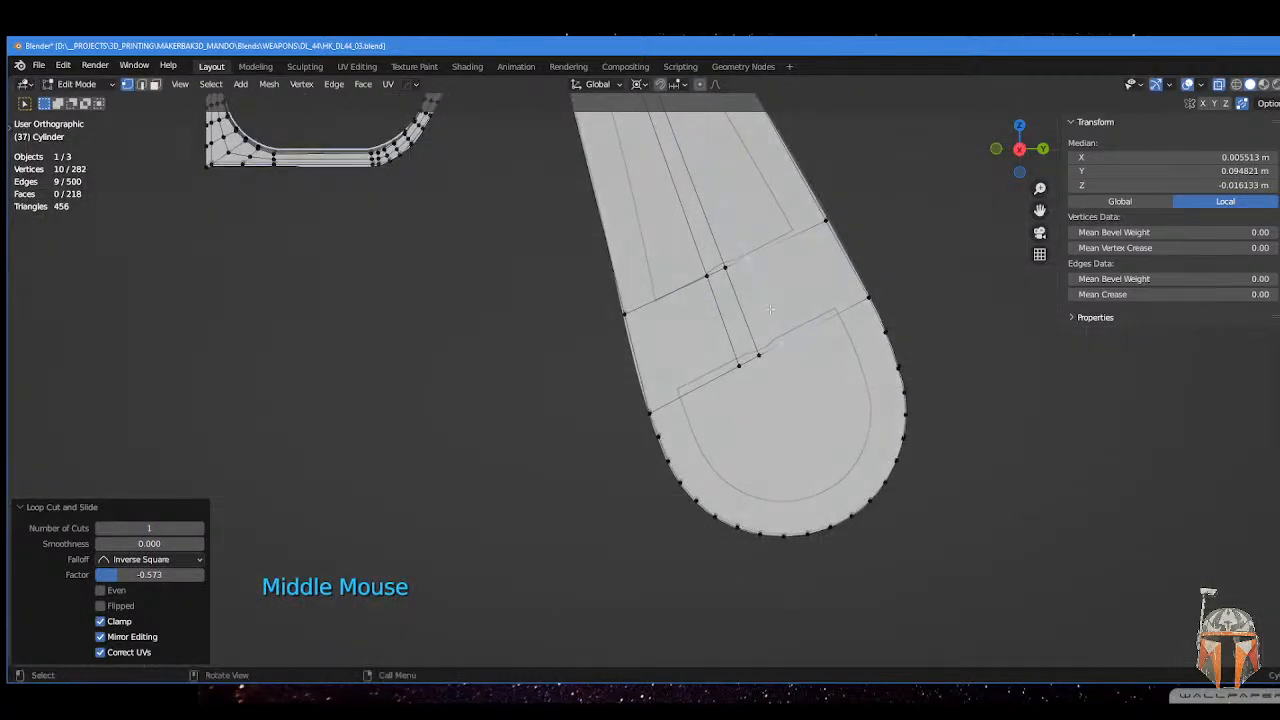
{"action": "left_click", "coordinate": [757, 360]}
{"action": "left_click", "coordinate": [783, 348], "text": "shift"}
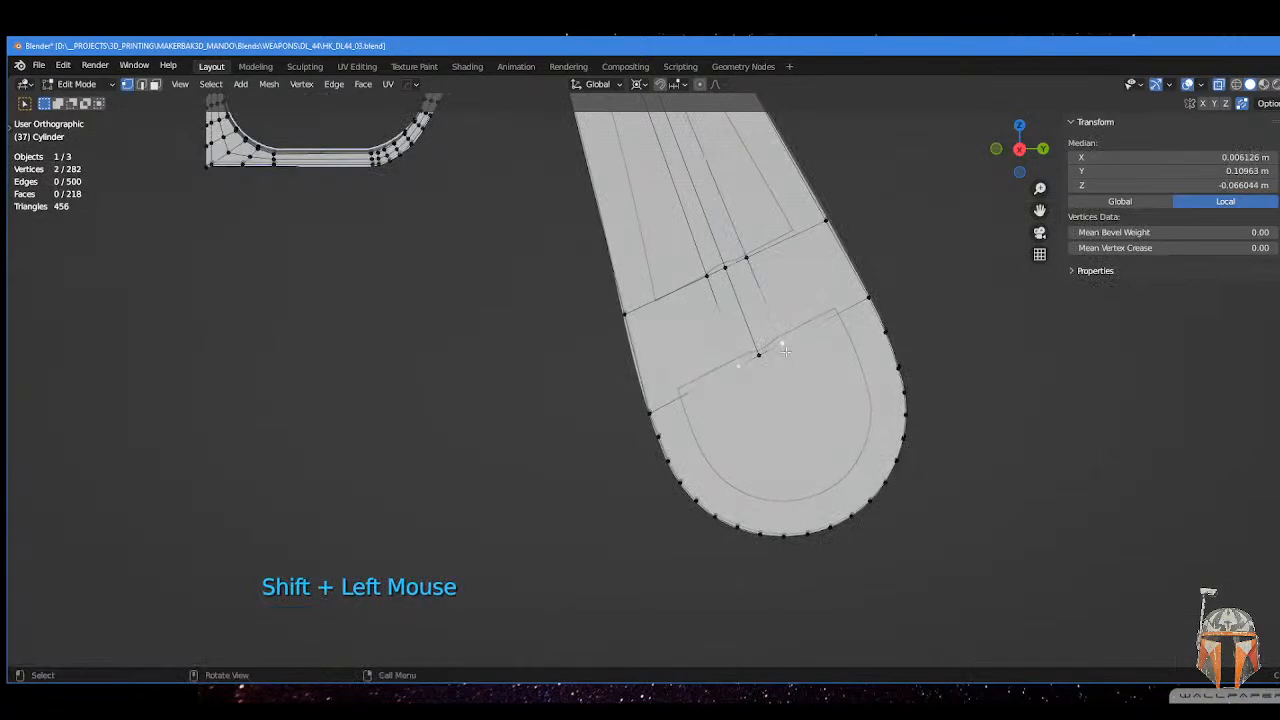
{"action": "key", "text": "g"}
{"action": "key", "text": "g"}
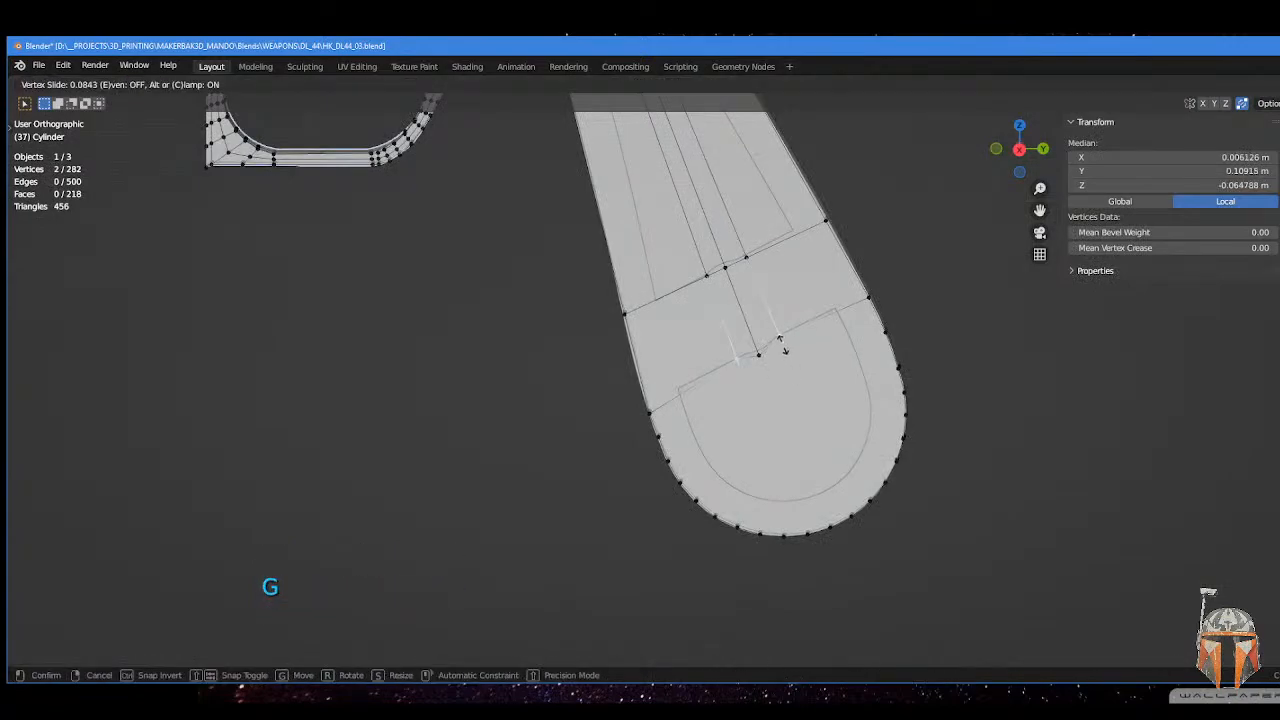
{"action": "left_click", "coordinate": [783, 345]}
{"action": "middle_click_drag", "start_coordinate": [783, 304], "coordinate": [791, 342], "text": "shift"}
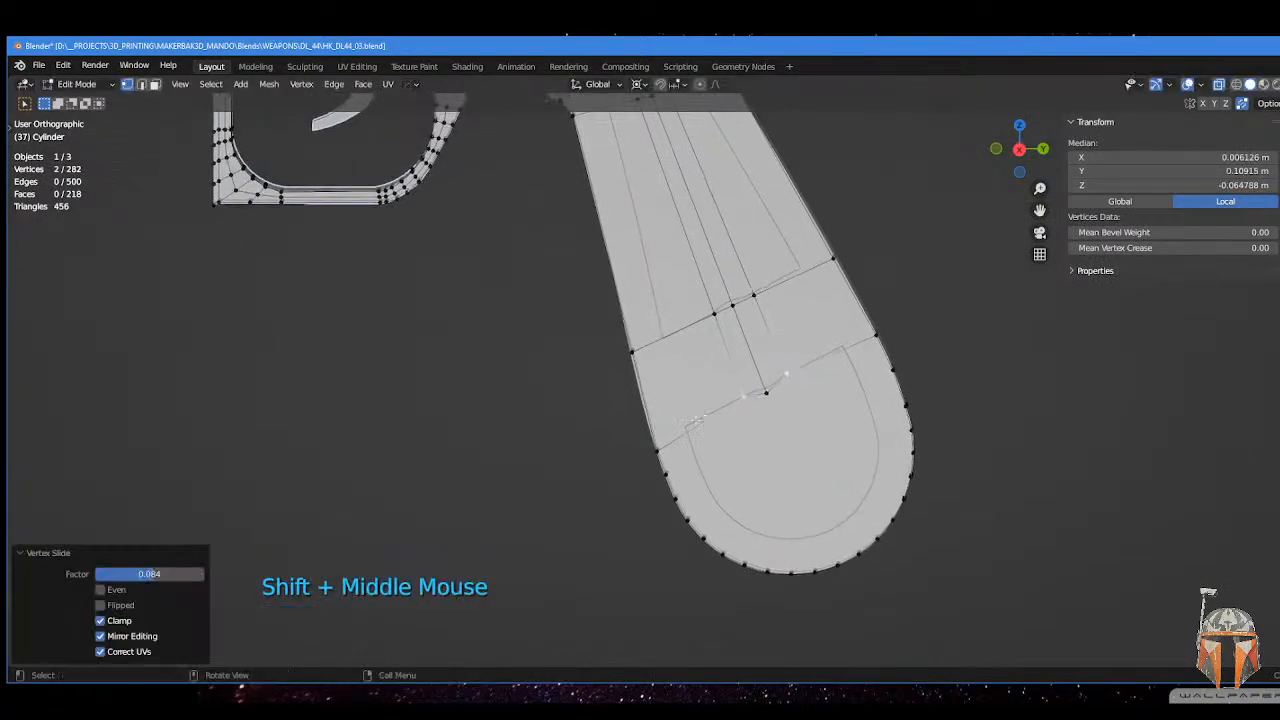
- Slide the rounded end's front corner edge up by a factor of 0.107 and its rear corner edge up by 0.061
{"action": "left_click", "coordinate": [645, 435]}
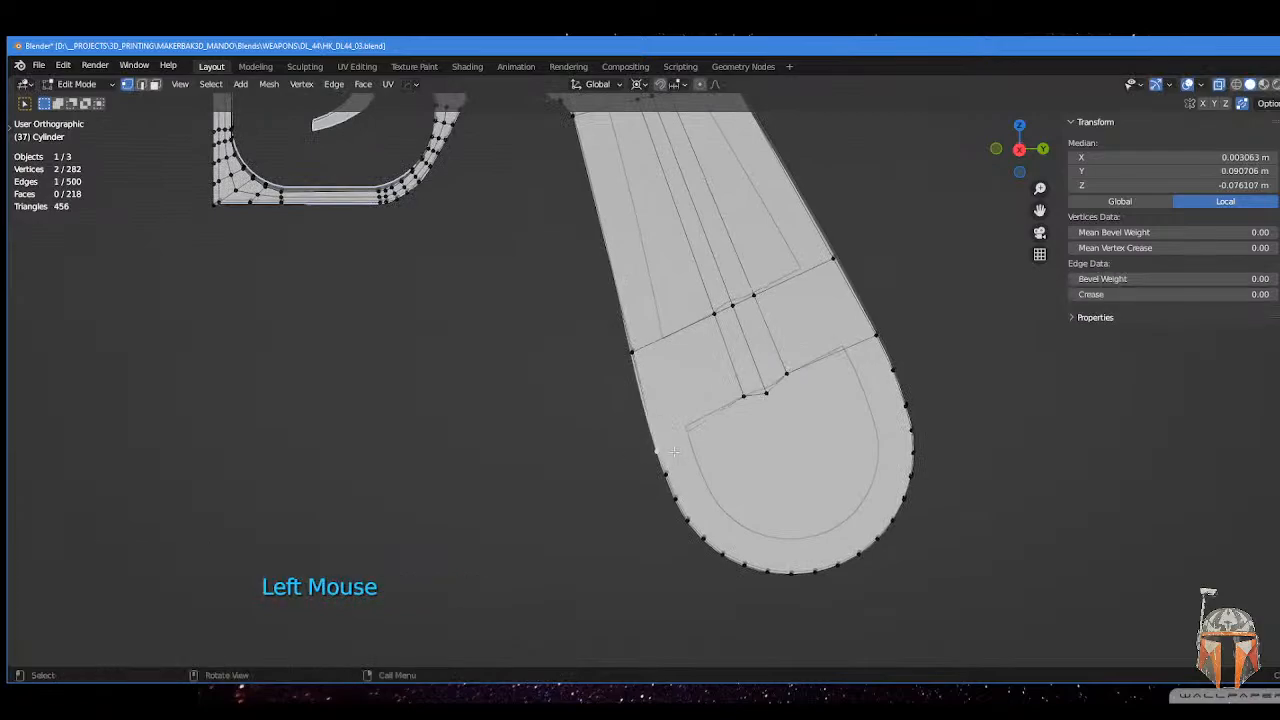
{"action": "key", "text": "g"}
{"action": "key", "text": "g"}
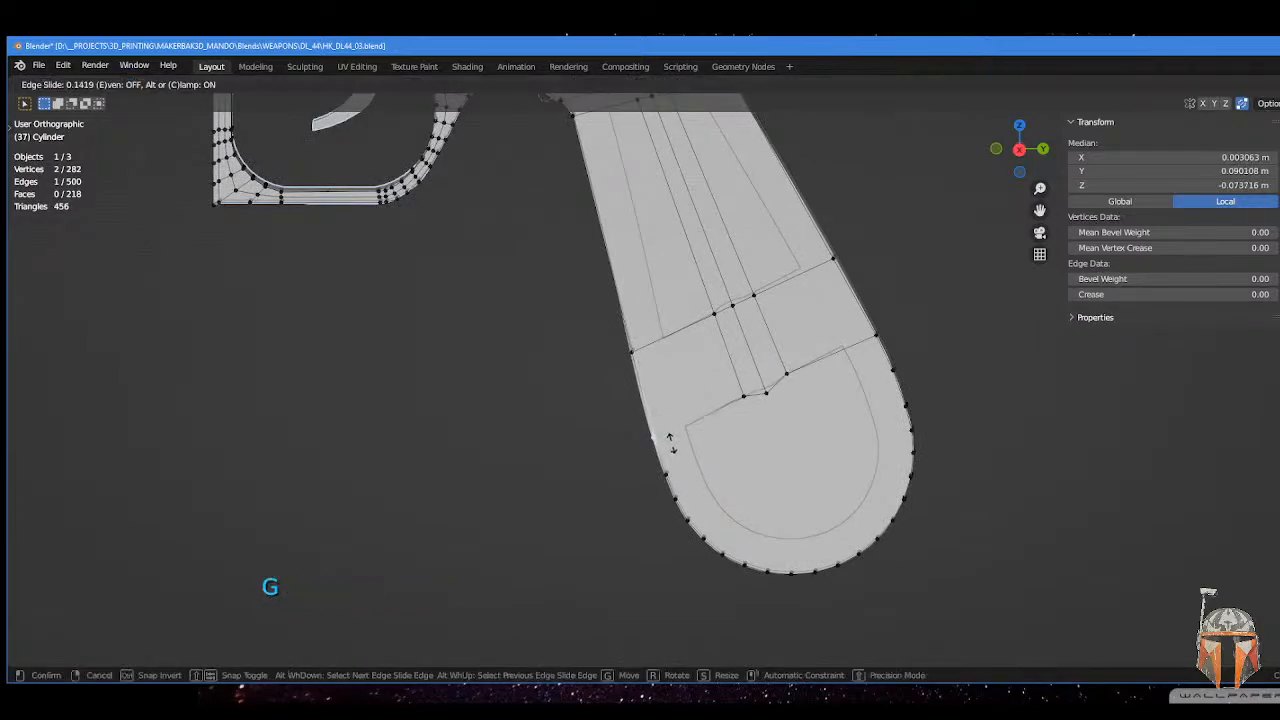
{"action": "left_click", "coordinate": [670, 445]}
{"action": "left_click", "coordinate": [878, 330]}
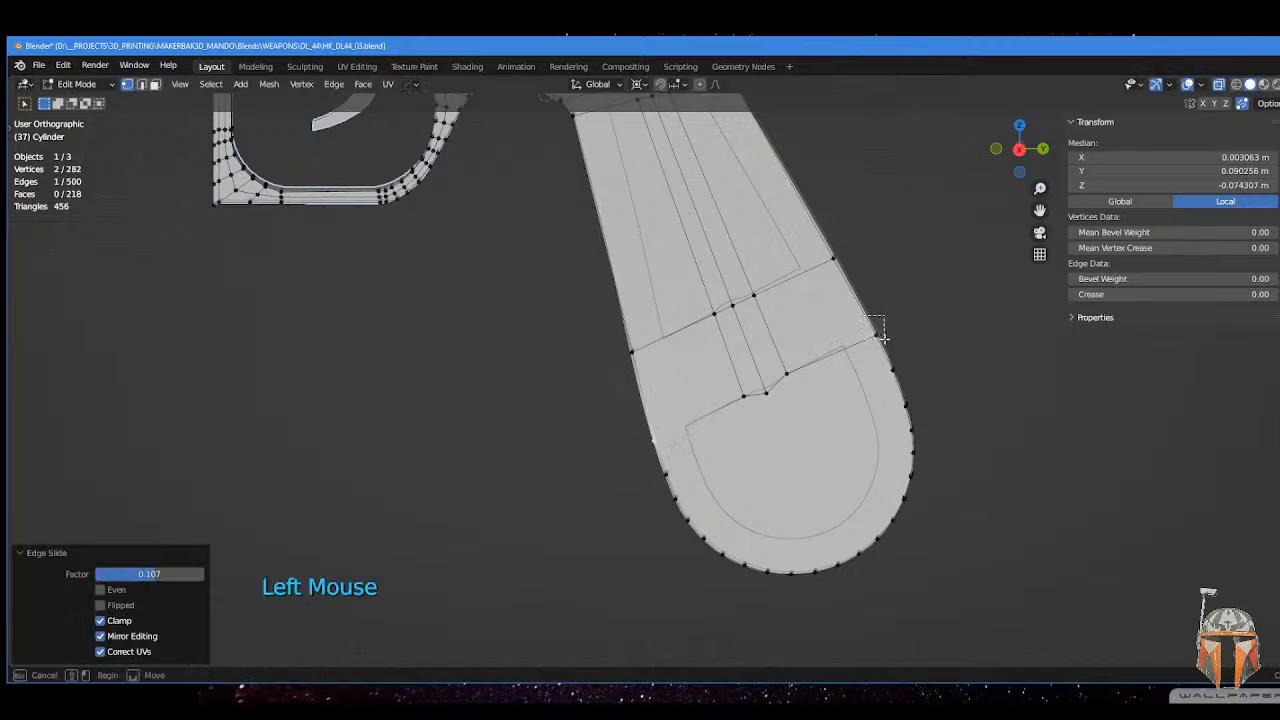
{"action": "key", "text": "g"}
{"action": "key", "text": "g"}
{"action": "left_click", "coordinate": [870, 334]}
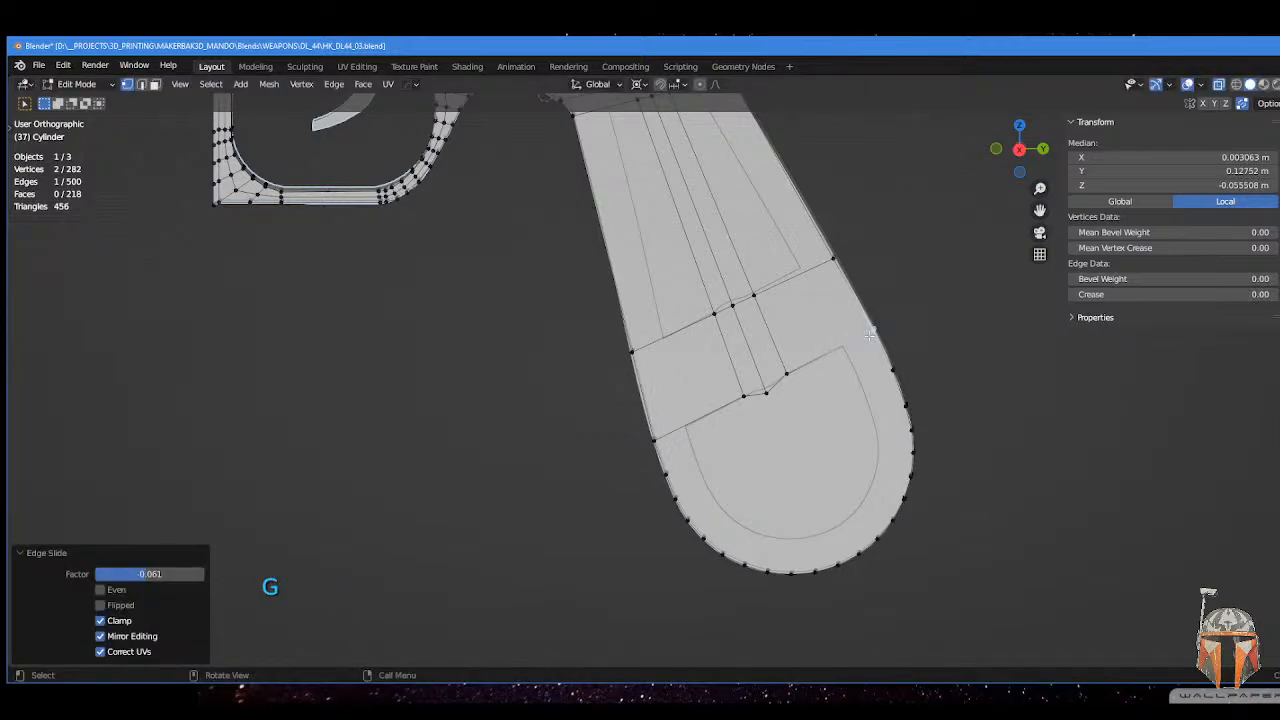
- Slide the centre vertex of the cut below the upper panel outline up the grip by a factor of 0.029
{"action": "left_click", "coordinate": [751, 299]}
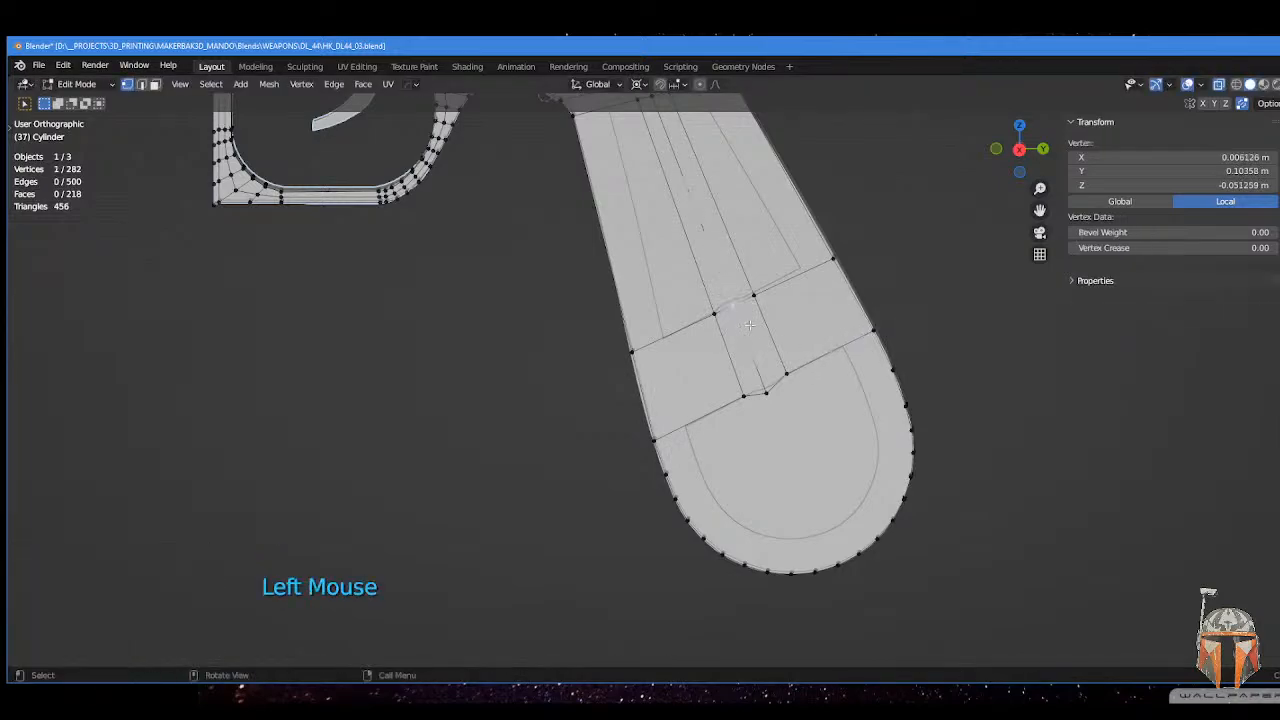
{"action": "key", "text": "g"}
{"action": "key", "text": "g"}
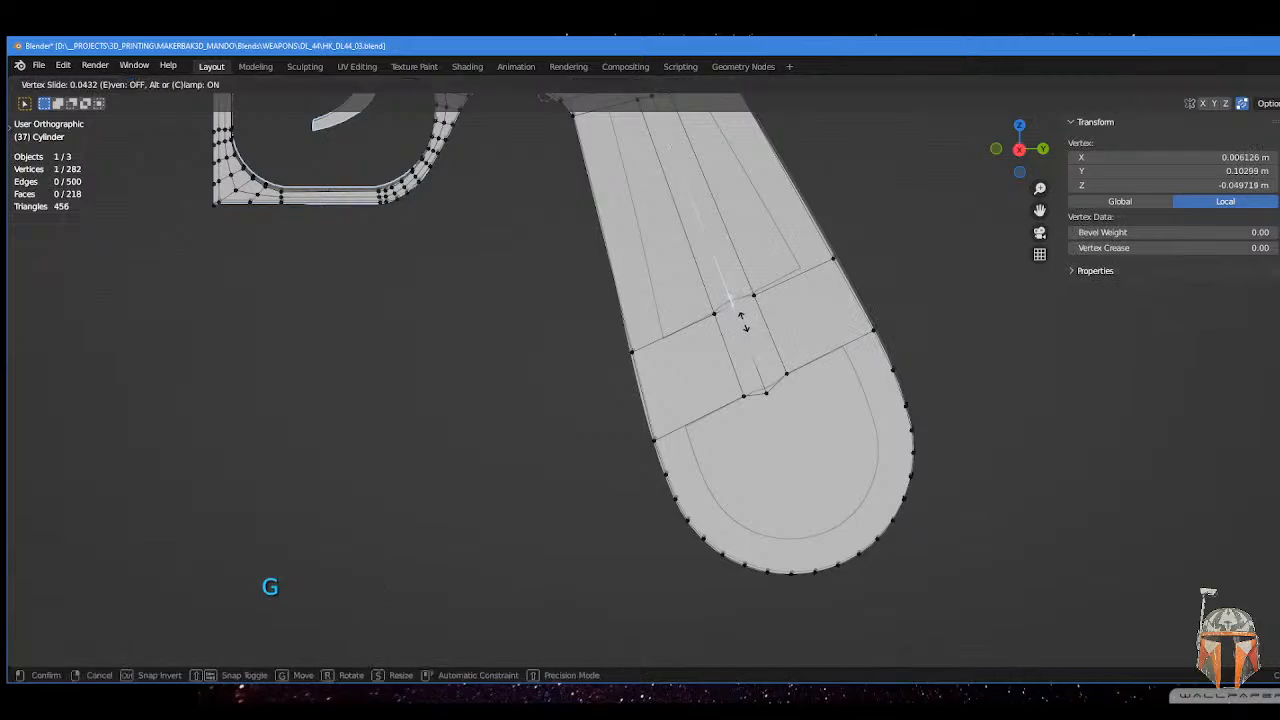
{"action": "left_click", "coordinate": [741, 320]}
{"action": "middle_click_drag", "start_coordinate": [617, 290], "coordinate": [651, 361], "text": "shift"}
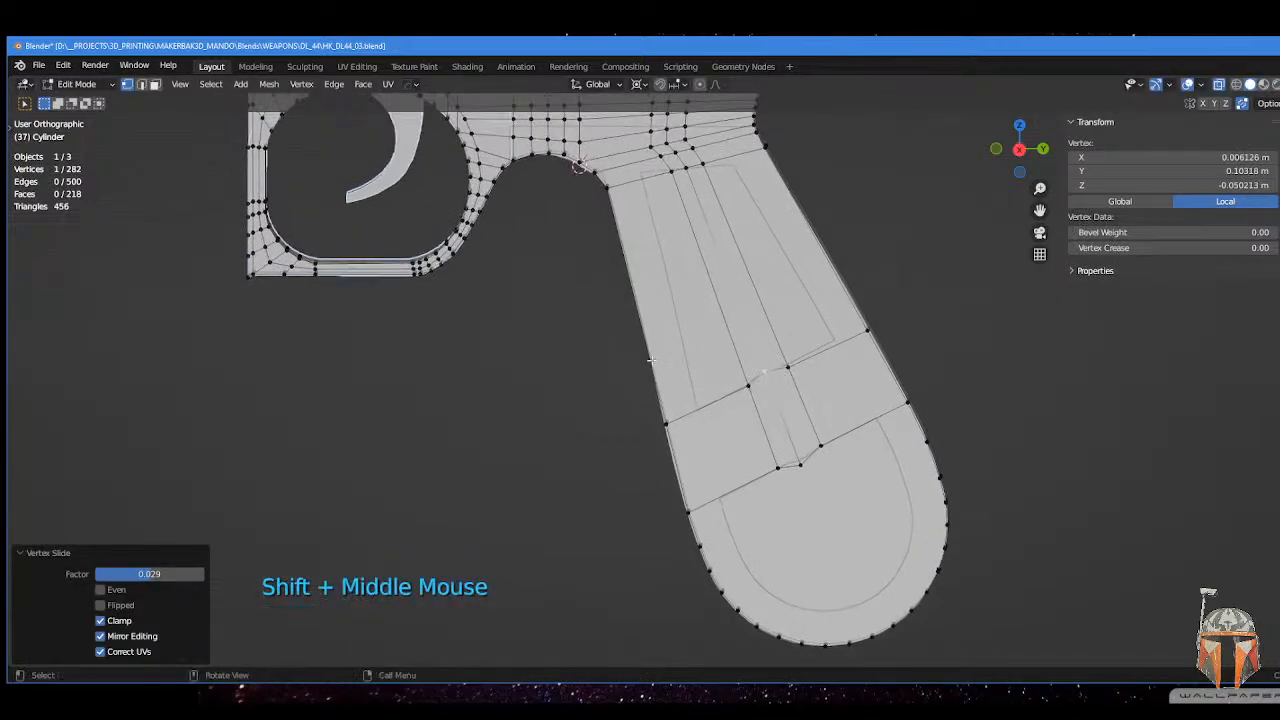
{"action": "left_click", "coordinate": [893, 336]}
{"action": "middle_click_drag", "start_coordinate": [889, 327], "coordinate": [893, 335], "text": "shift"}
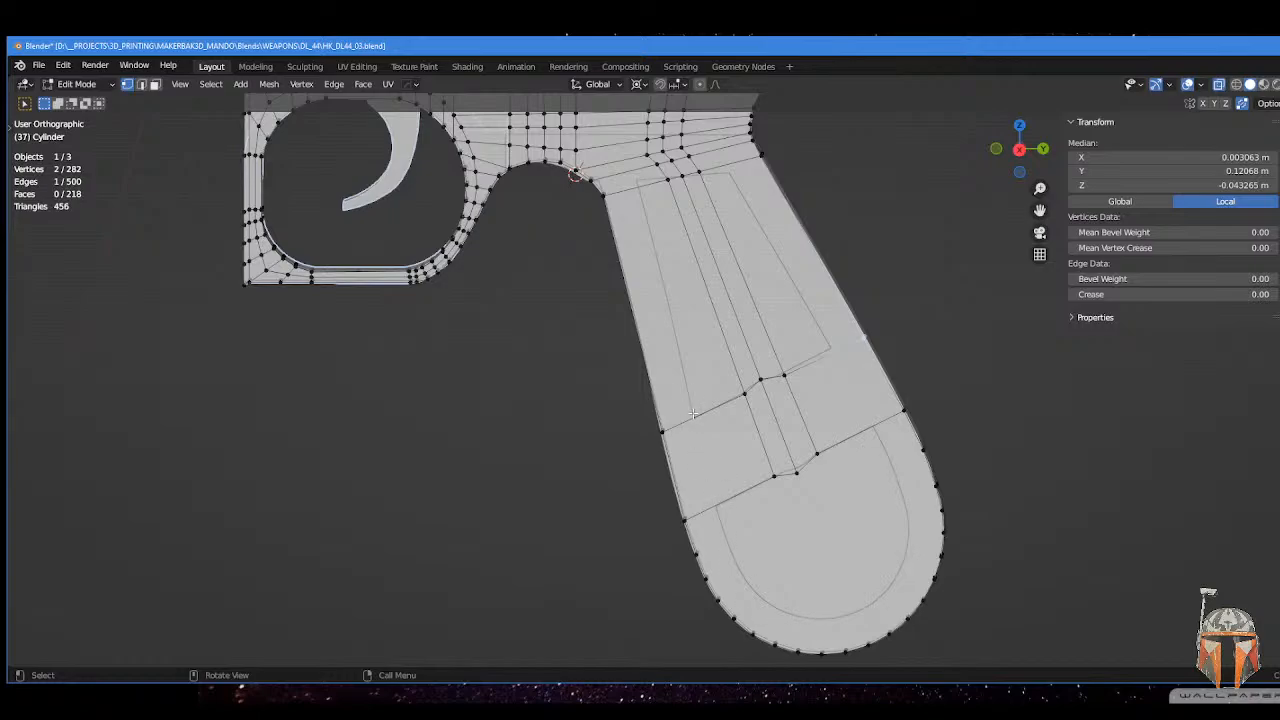
{"action": "middle_click_drag", "start_coordinate": [667, 322], "coordinate": [688, 432], "text": "shift"}
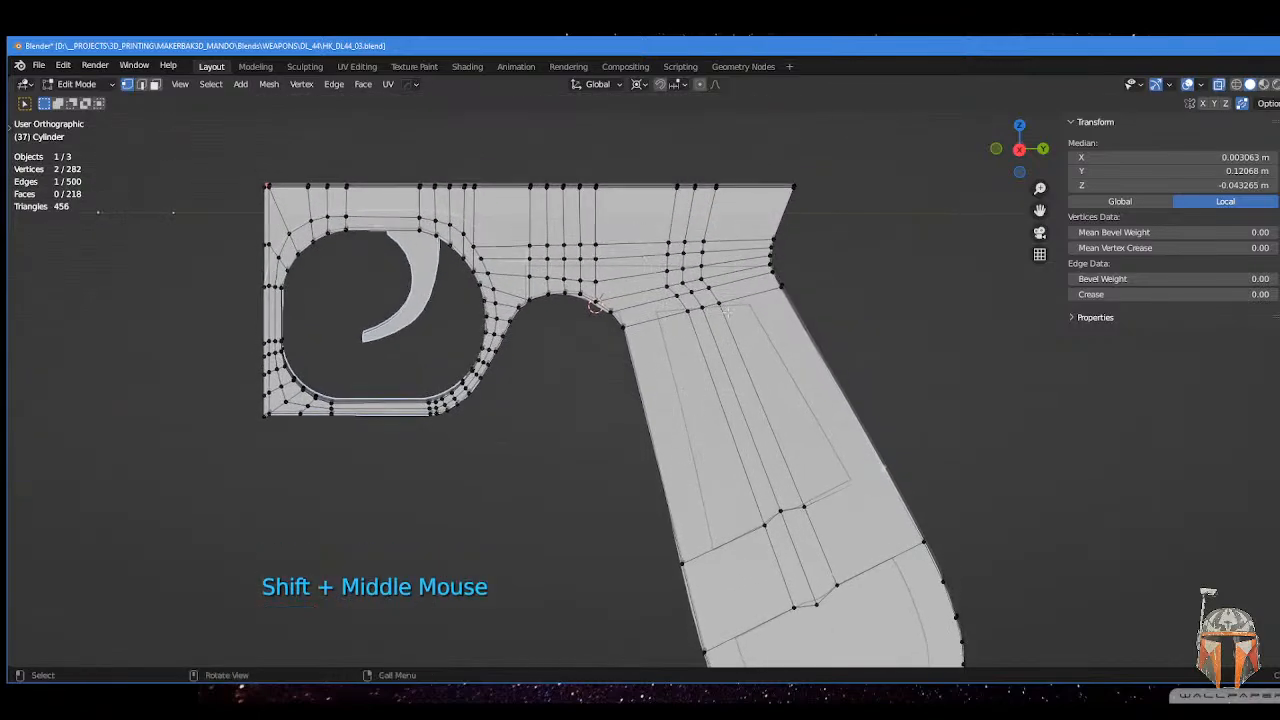
{"action": "middle_click_drag", "start_coordinate": [710, 329], "coordinate": [735, 195], "text": "shift"}
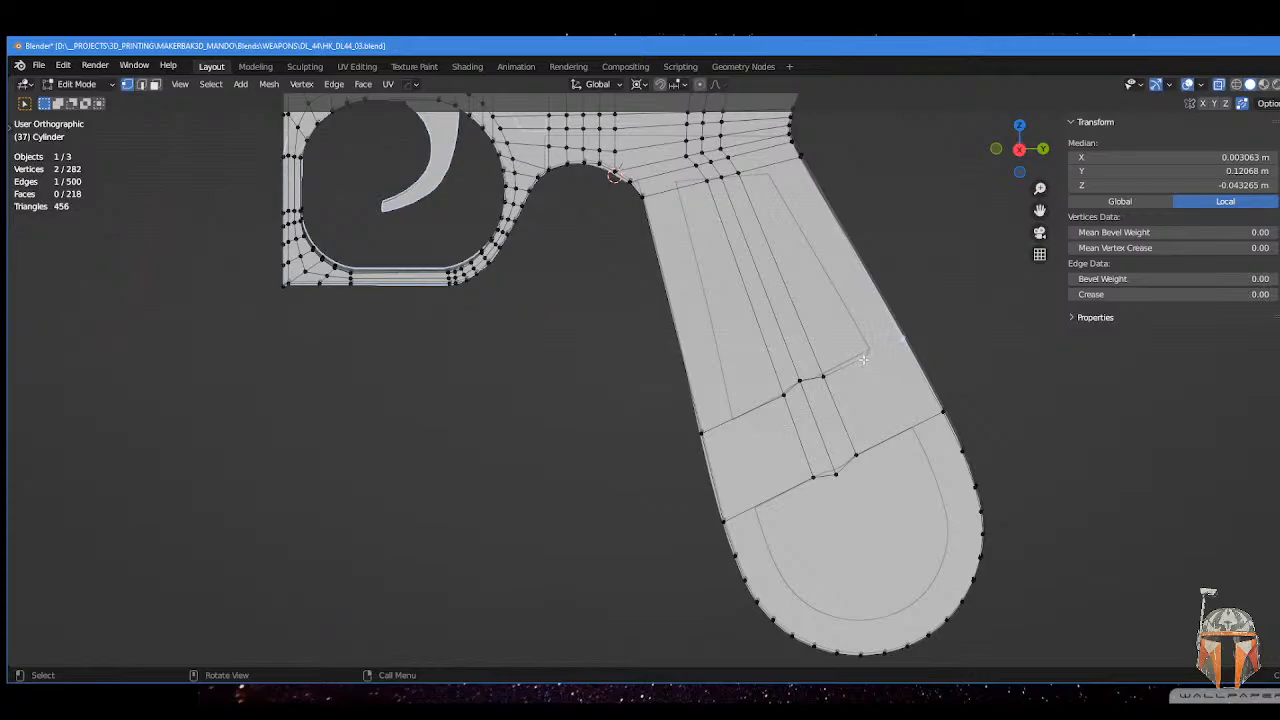
{"action": "middle_click_drag", "start_coordinate": [863, 360], "coordinate": [855, 315], "text": "shift"}
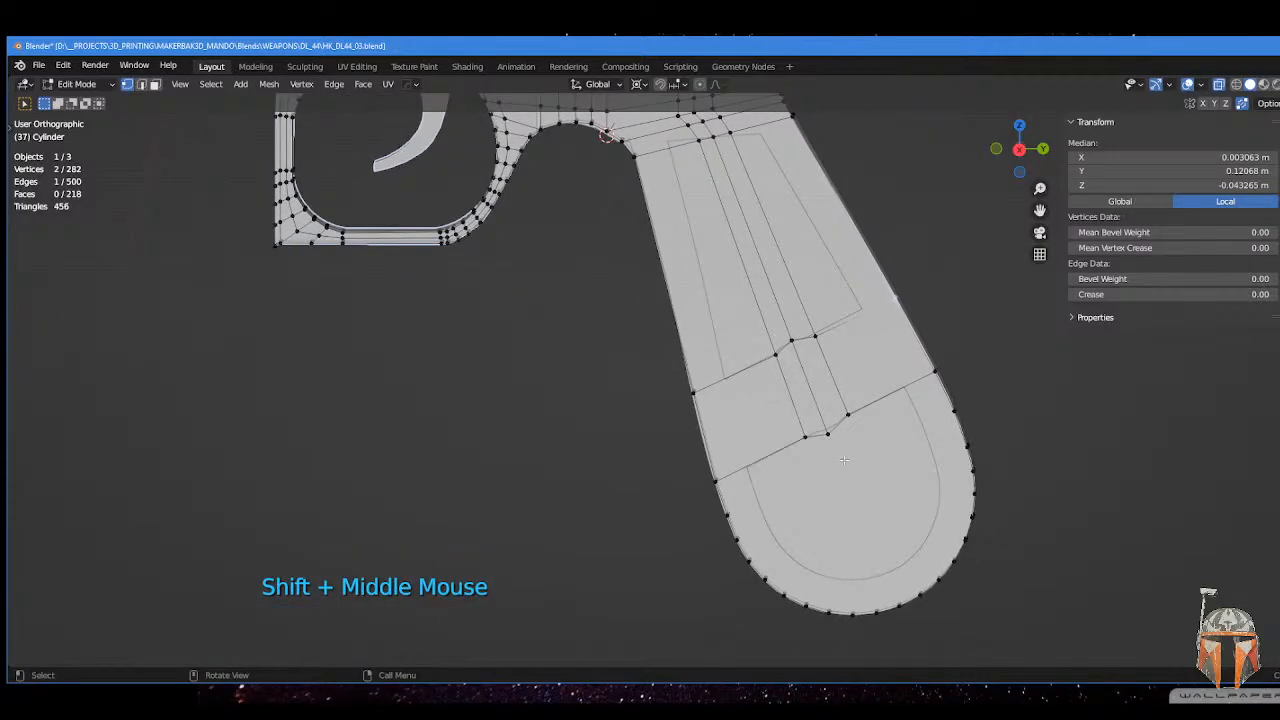
- Inset the face of the grip's rounded end by 0.006149 m
{"action": "key", "text": "Tab"}
{"action": "left_click", "coordinate": [989, 460]}
{"action": "left_click", "coordinate": [879, 514]}
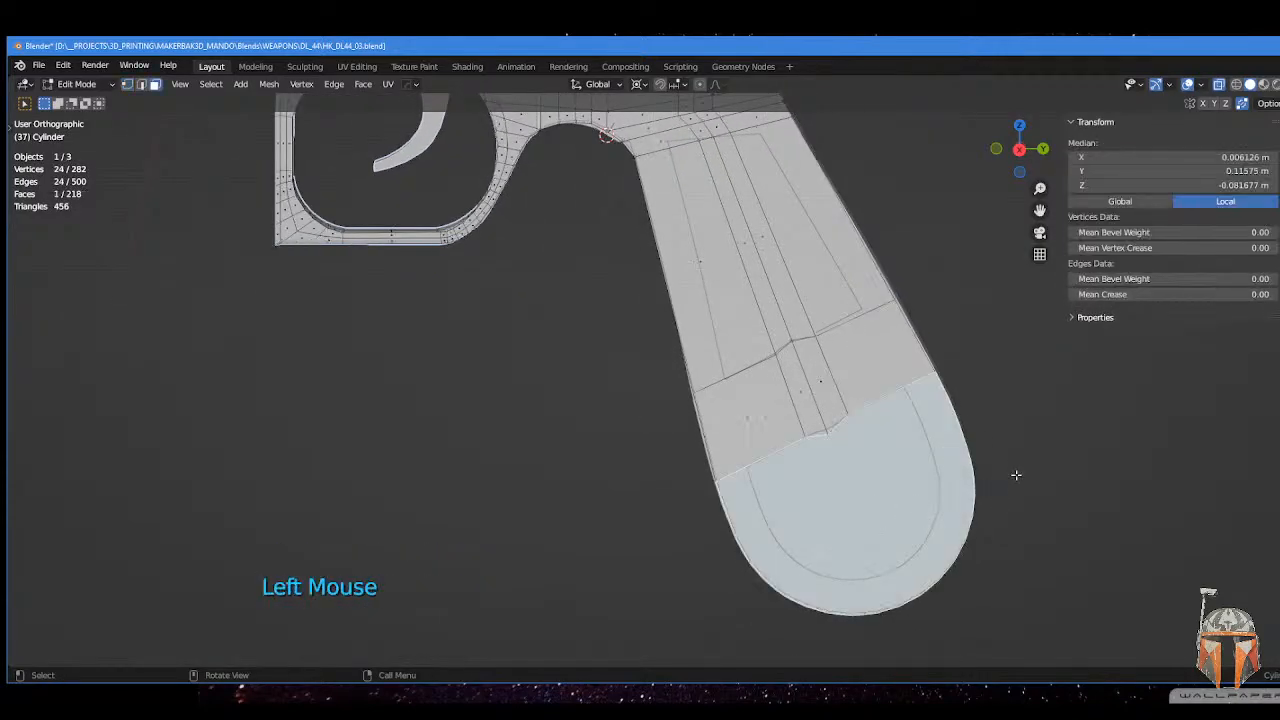
{"action": "key", "text": "i"}
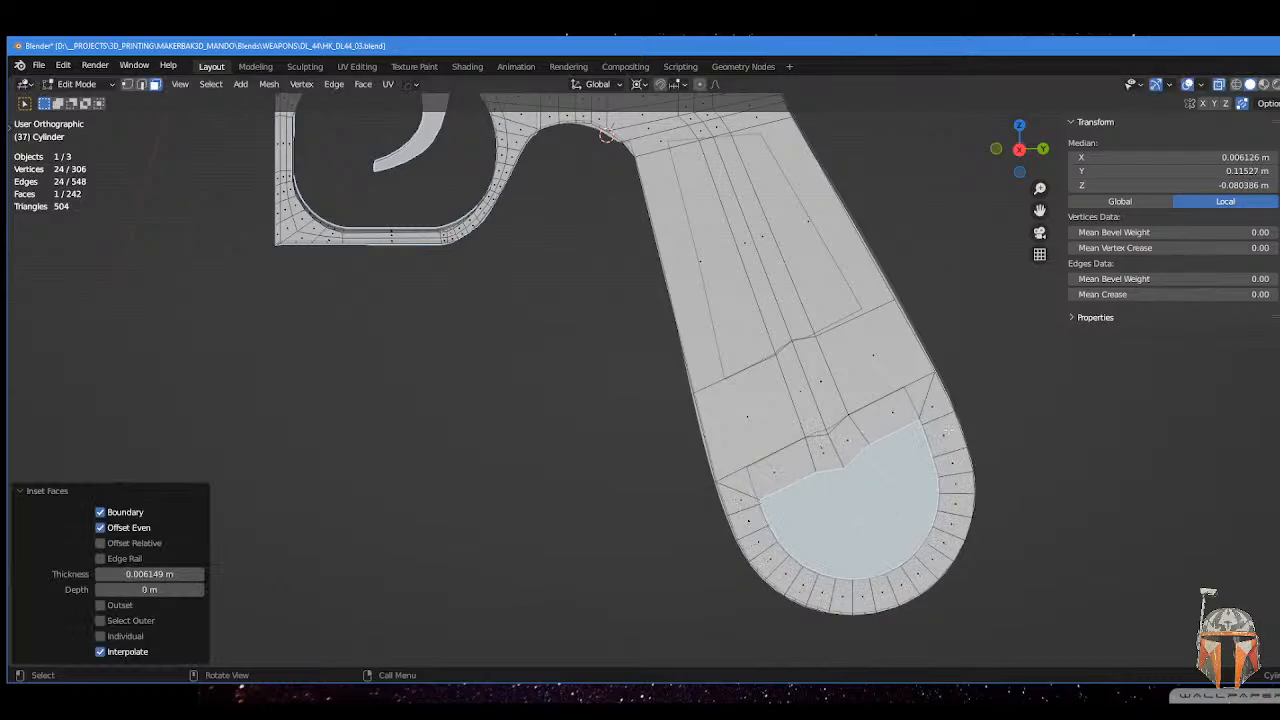
- Slide the inset's middle upper vertices by a factor of 1.000 so they merge into the rounded end's upper boundary
{"action": "middle_click_drag", "start_coordinate": [945, 432], "coordinate": [942, 441], "text": "shift"}
{"action": "key", "text": "Tab"}
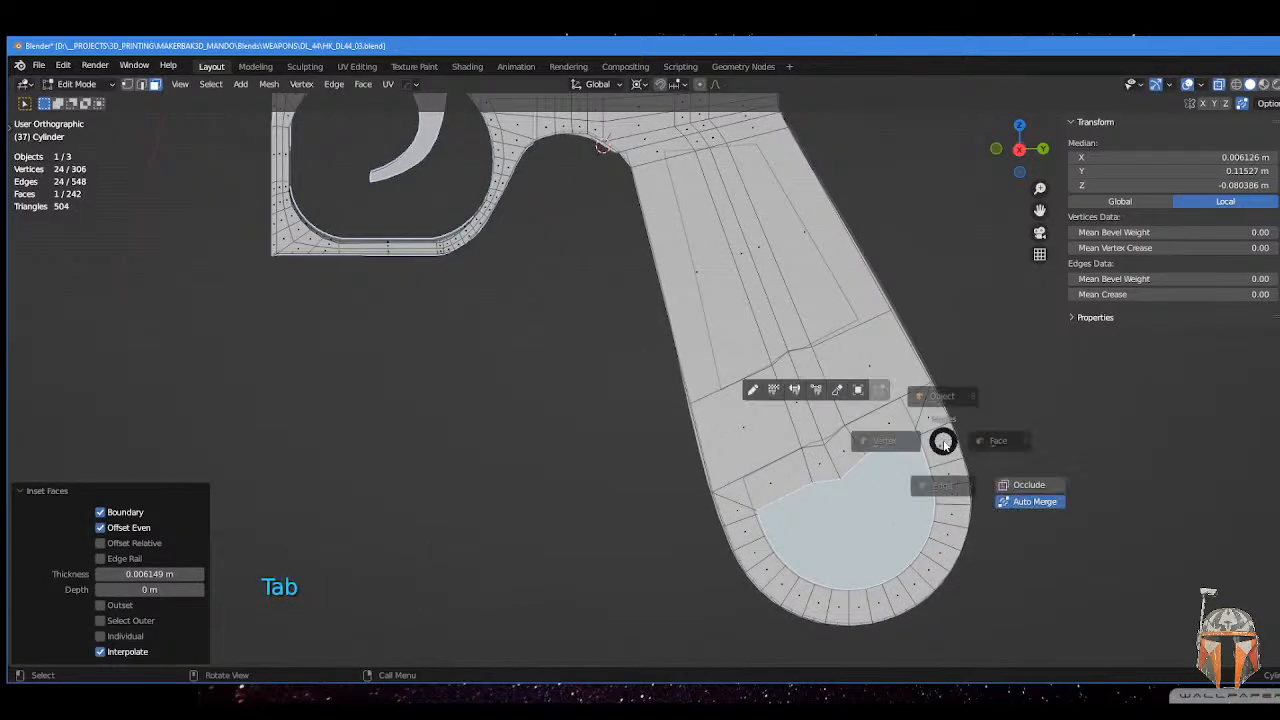
{"action": "left_click", "coordinate": [821, 429]}
{"action": "left_click", "coordinate": [801, 448]}
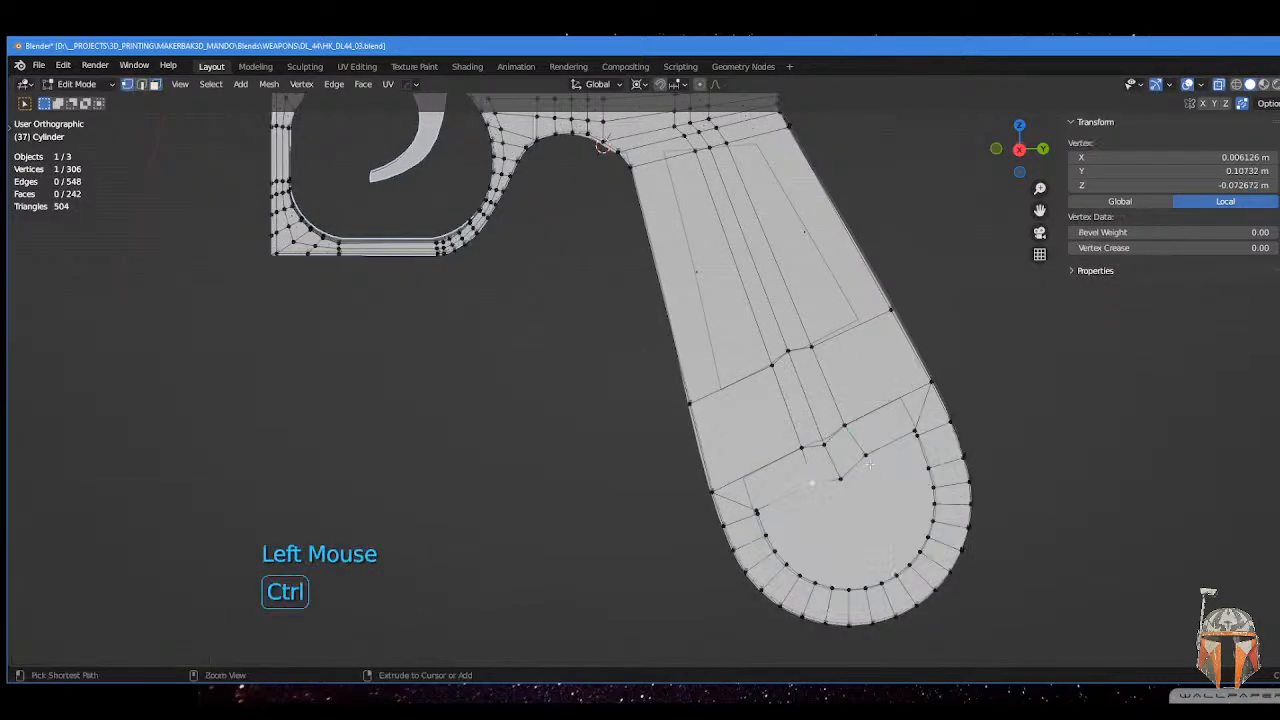
{"action": "left_click", "coordinate": [844, 426], "text": "ctrl"}
{"action": "key", "text": "g"}
{"action": "key", "text": "g"}
{"action": "left_click", "coordinate": [815, 405]}
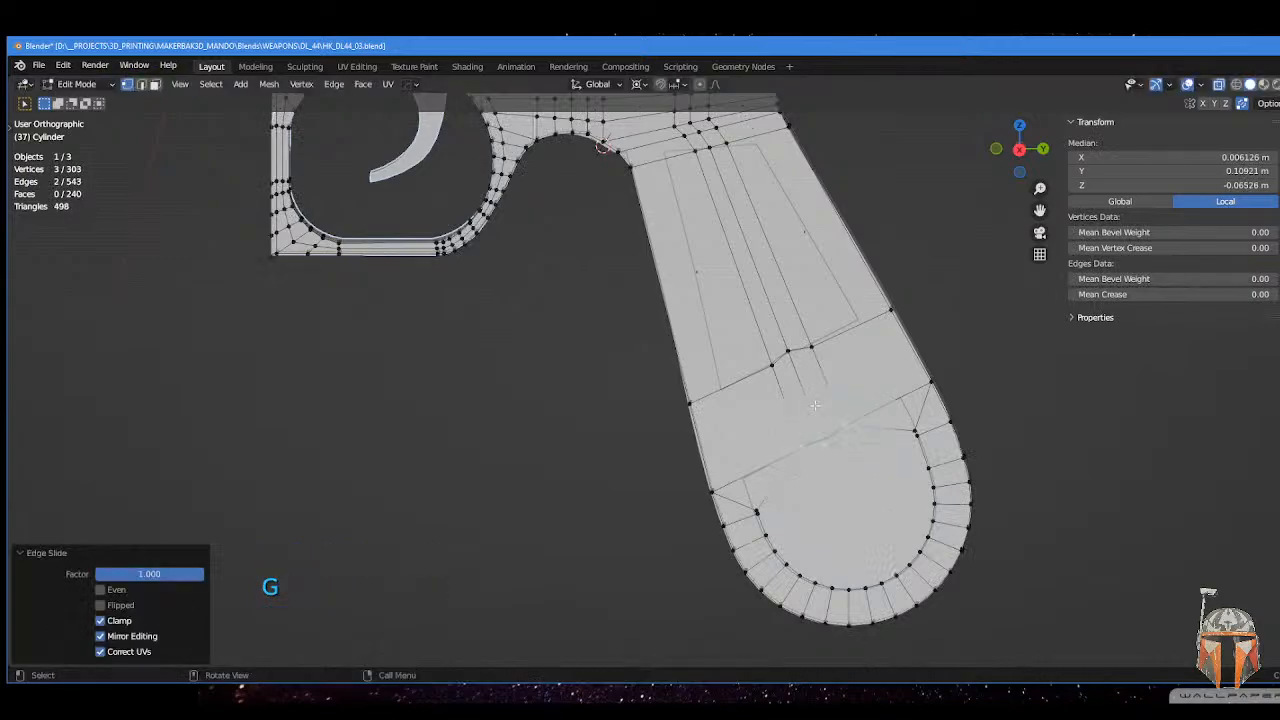
- Move the inset's front and rear upper corner vertices up onto the boundary line, each by 0.005569 m in Z
{"action": "left_click", "coordinate": [757, 506]}
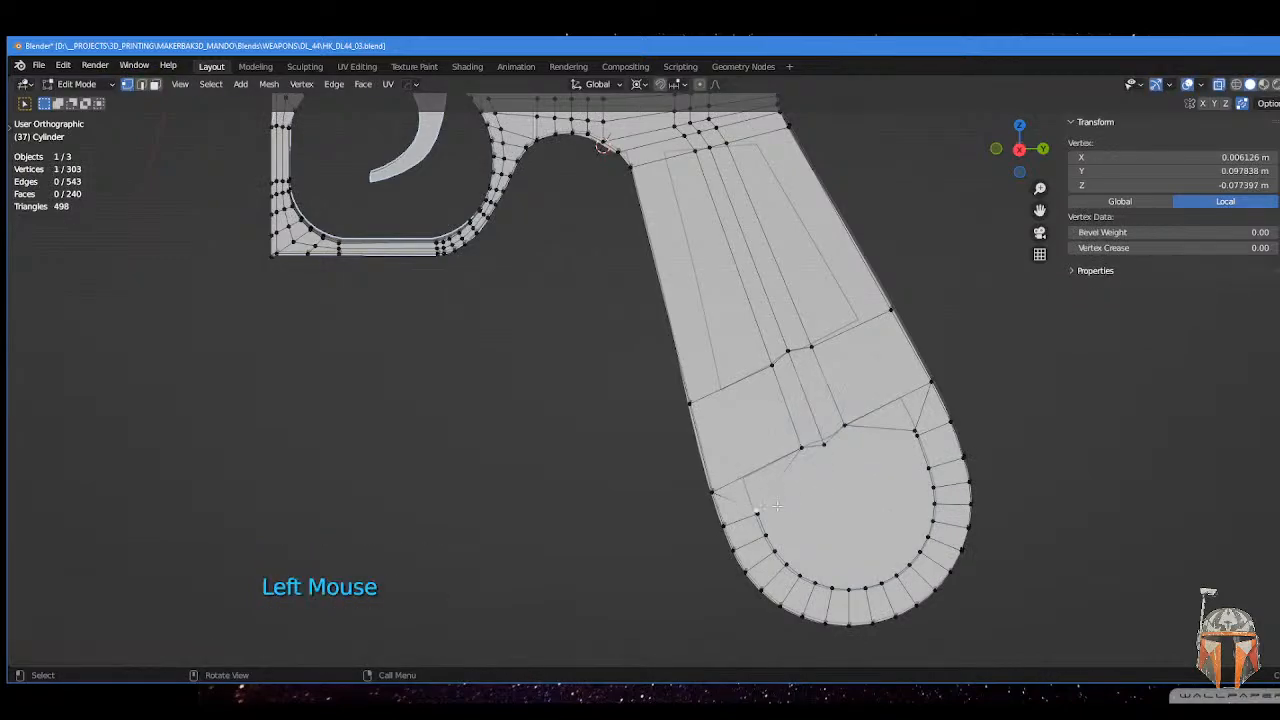
{"action": "key", "text": "g"}
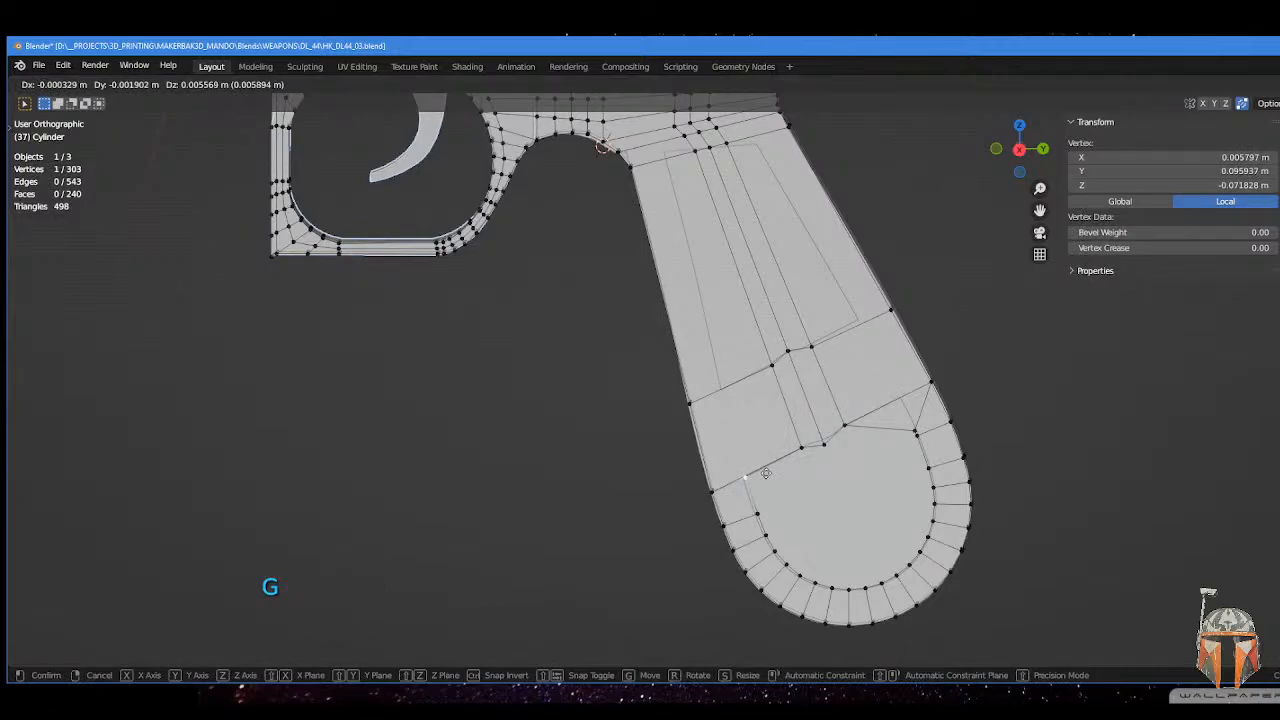
{"action": "left_click", "coordinate": [765, 473]}
{"action": "left_click", "coordinate": [917, 428]}
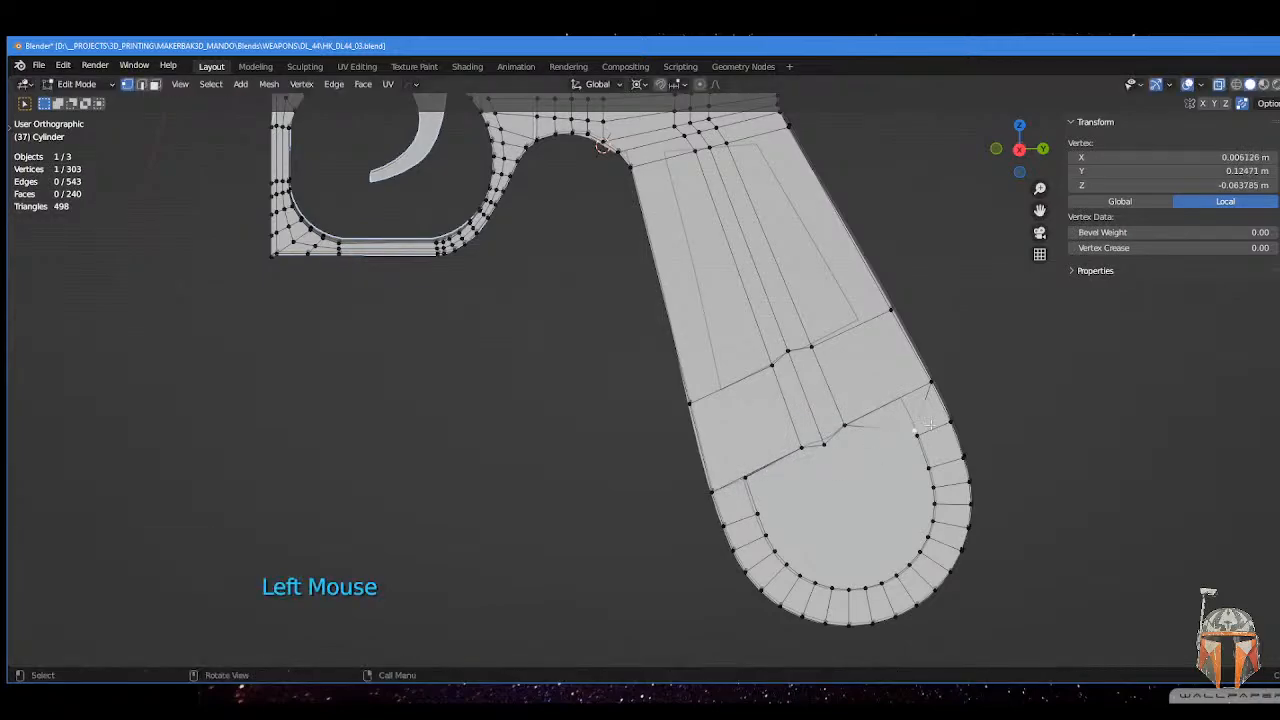
{"action": "key", "text": "g"}
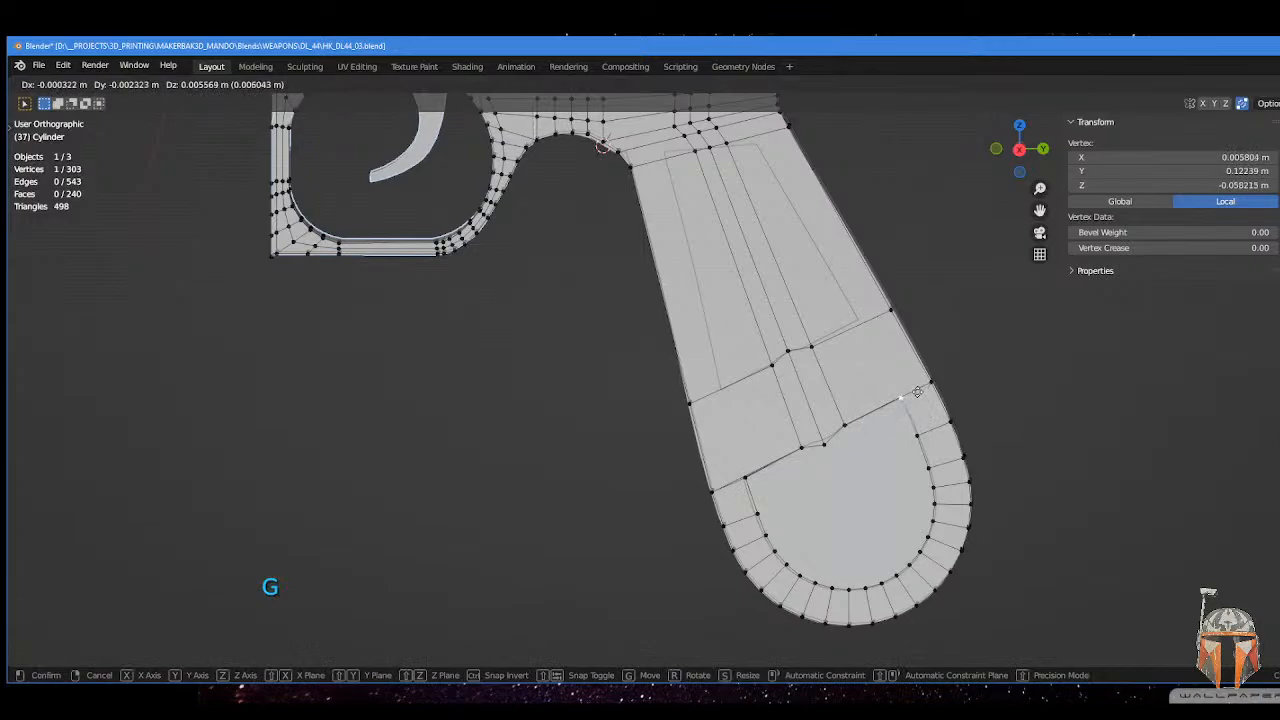
{"action": "left_click", "coordinate": [917, 392]}
{"action": "middle_click_drag", "start_coordinate": [815, 339], "coordinate": [865, 314], "text": "shift"}
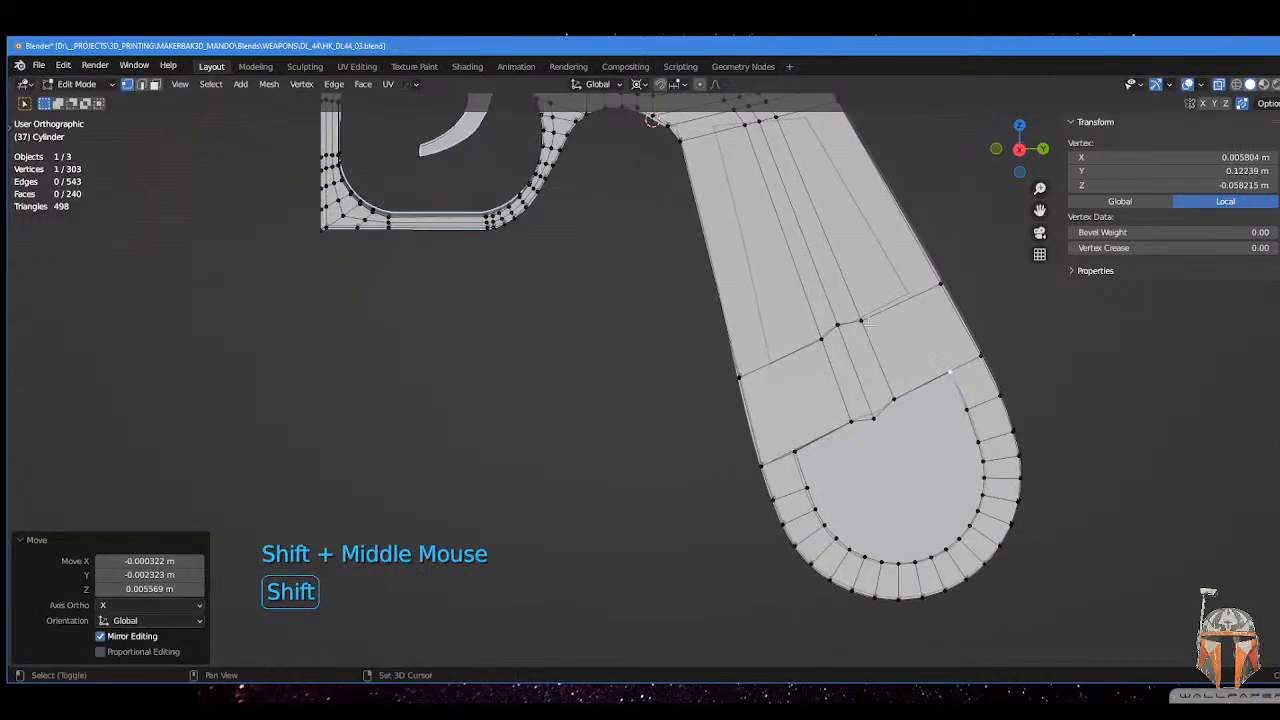
- Delete the inner face of the grip's rounded end
{"action": "key", "text": "Tab"}
{"action": "left_click", "coordinate": [909, 497]}
{"action": "left_click", "coordinate": [909, 497]}
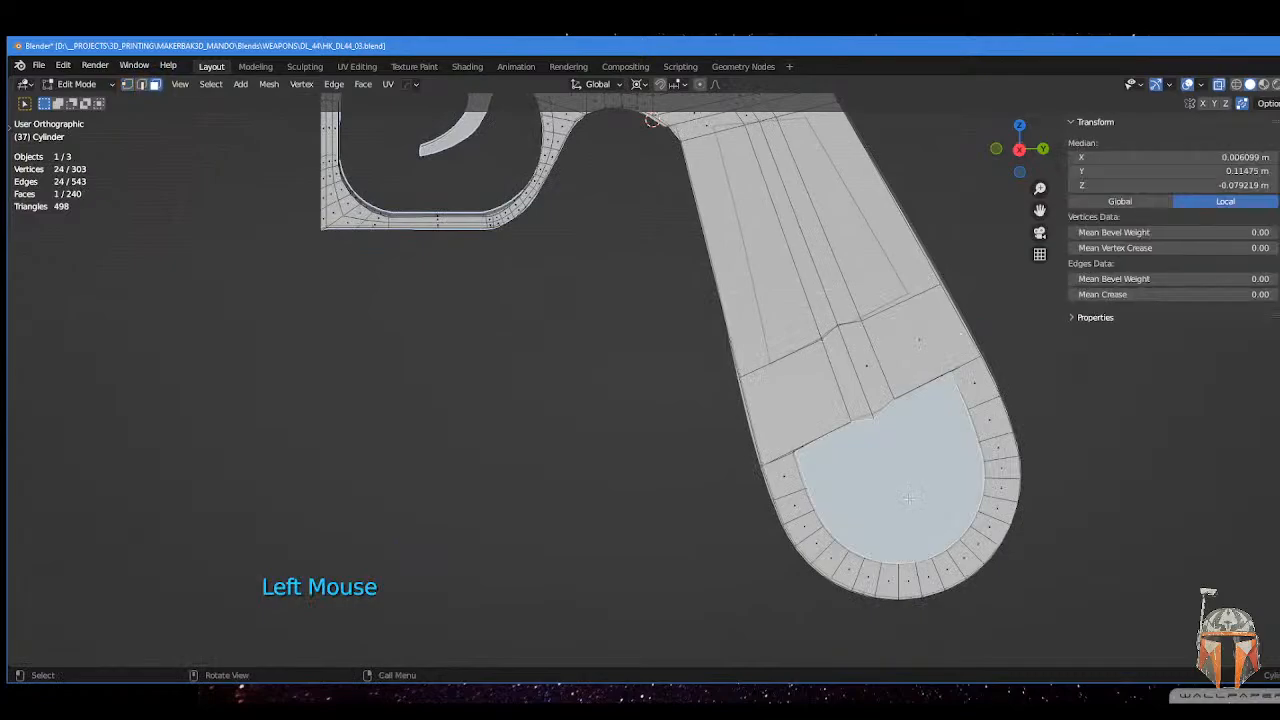
{"action": "key", "text": "x"}
{"action": "left_click", "coordinate": [972, 449]}
{"action": "middle_click_drag", "start_coordinate": [972, 449], "coordinate": [926, 497], "text": "shift"}
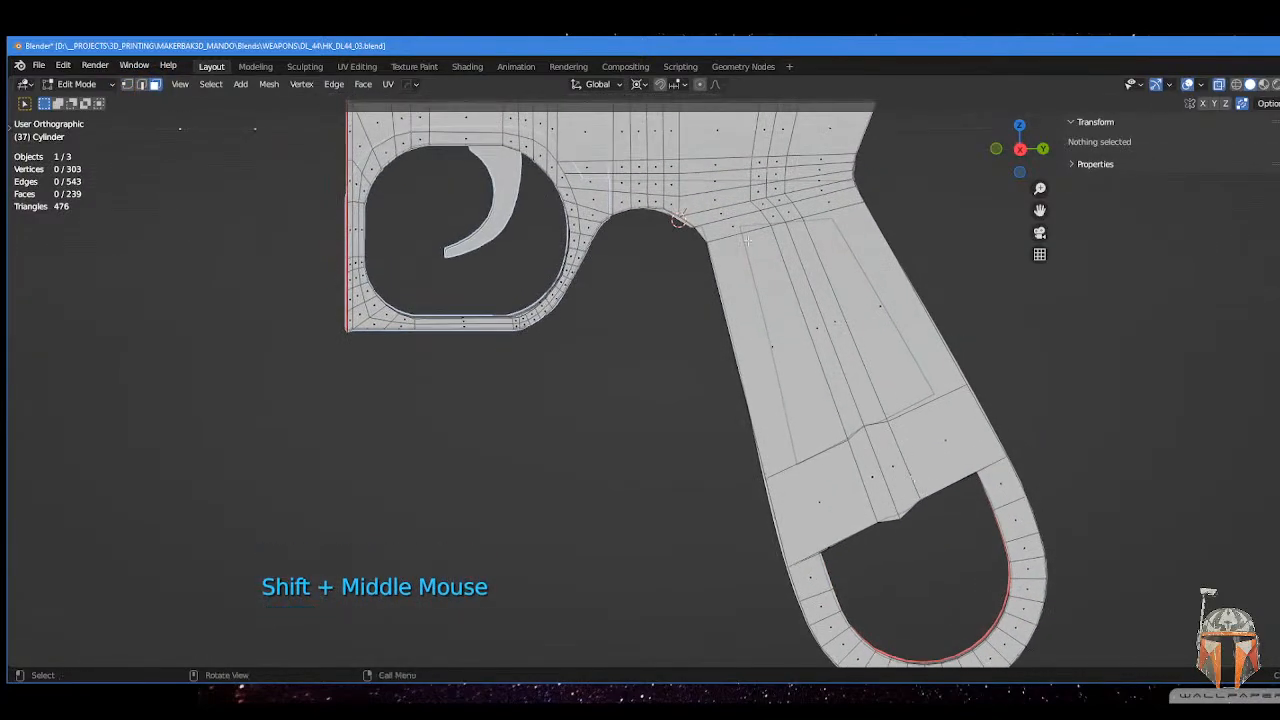
- Add a lengthwise loop cut along the front side of the grip's panel outline with a slide factor of -0.279
{"action": "key", "text": "ctrl+r"}
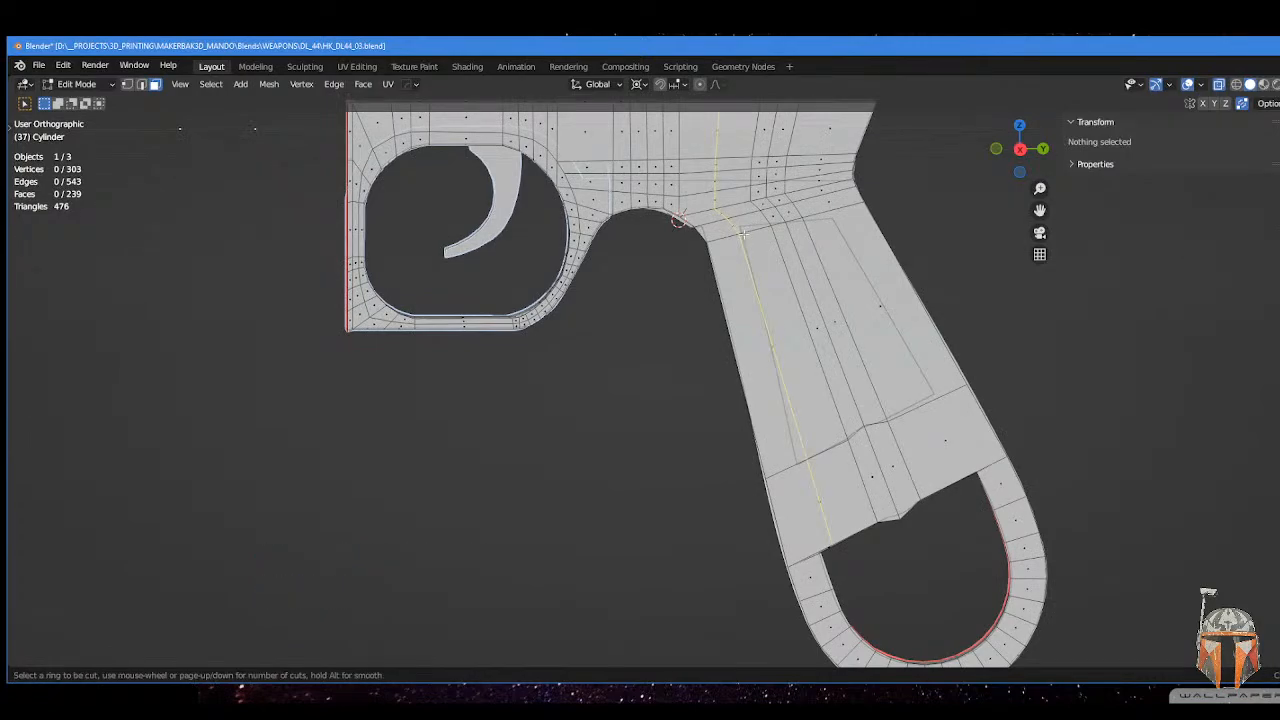
{"action": "left_click", "coordinate": [743, 233]}
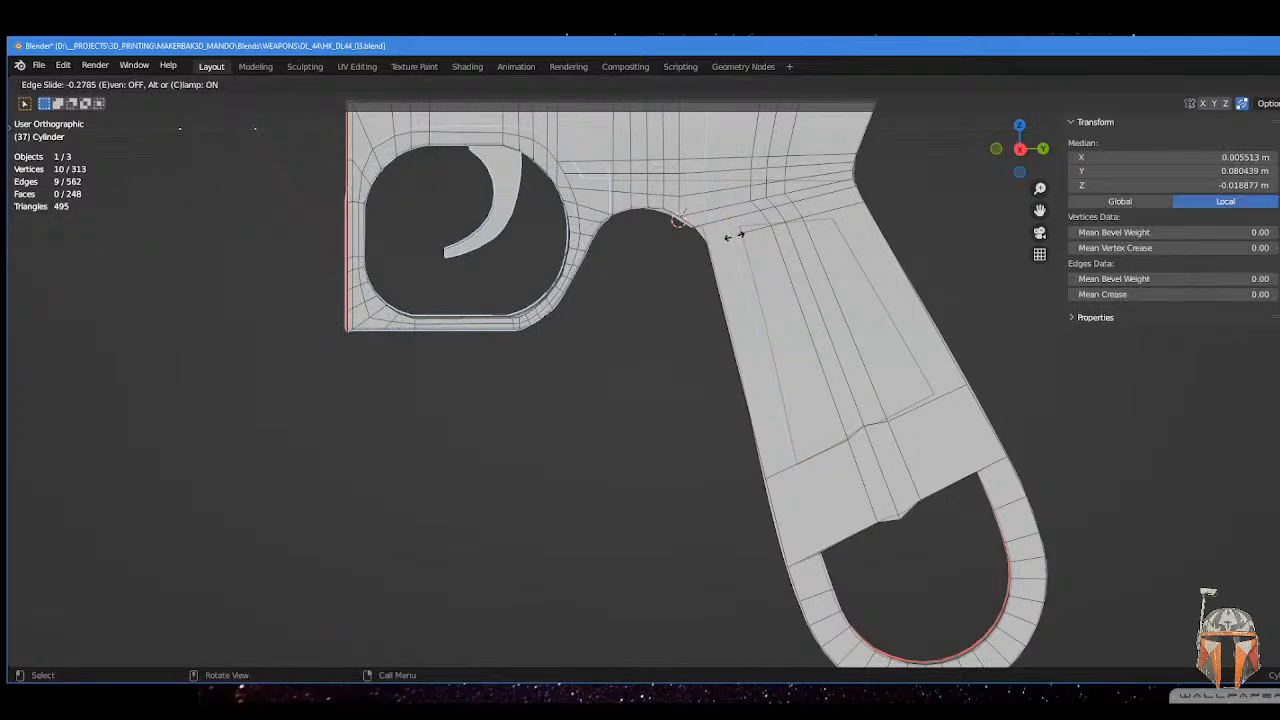
{"action": "left_click", "coordinate": [735, 236]}
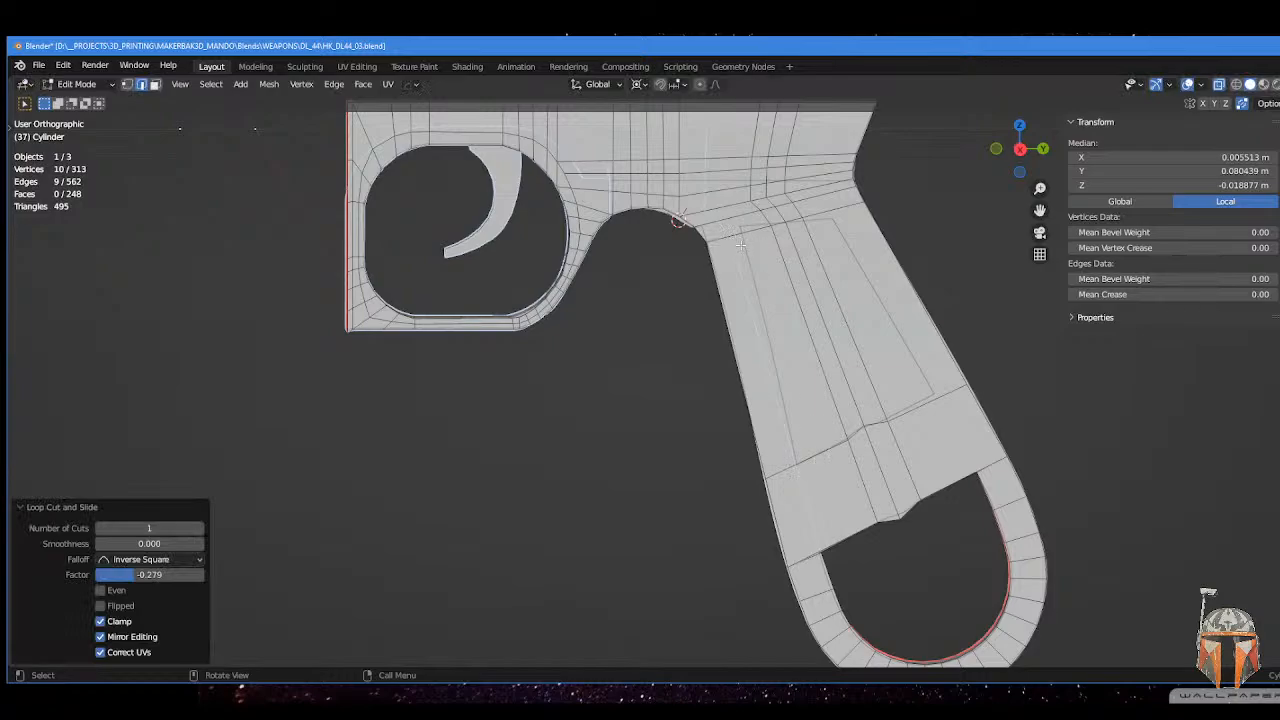
- Slide the upper portion of the front loop cut, from the frame's top edge to the panel's upper corner, rearward by a factor of -0.282
{"action": "middle_click_drag", "start_coordinate": [760, 229], "coordinate": [742, 284], "text": "shift"}
{"action": "key", "text": "Tab"}
{"action": "left_click", "coordinate": [715, 299]}
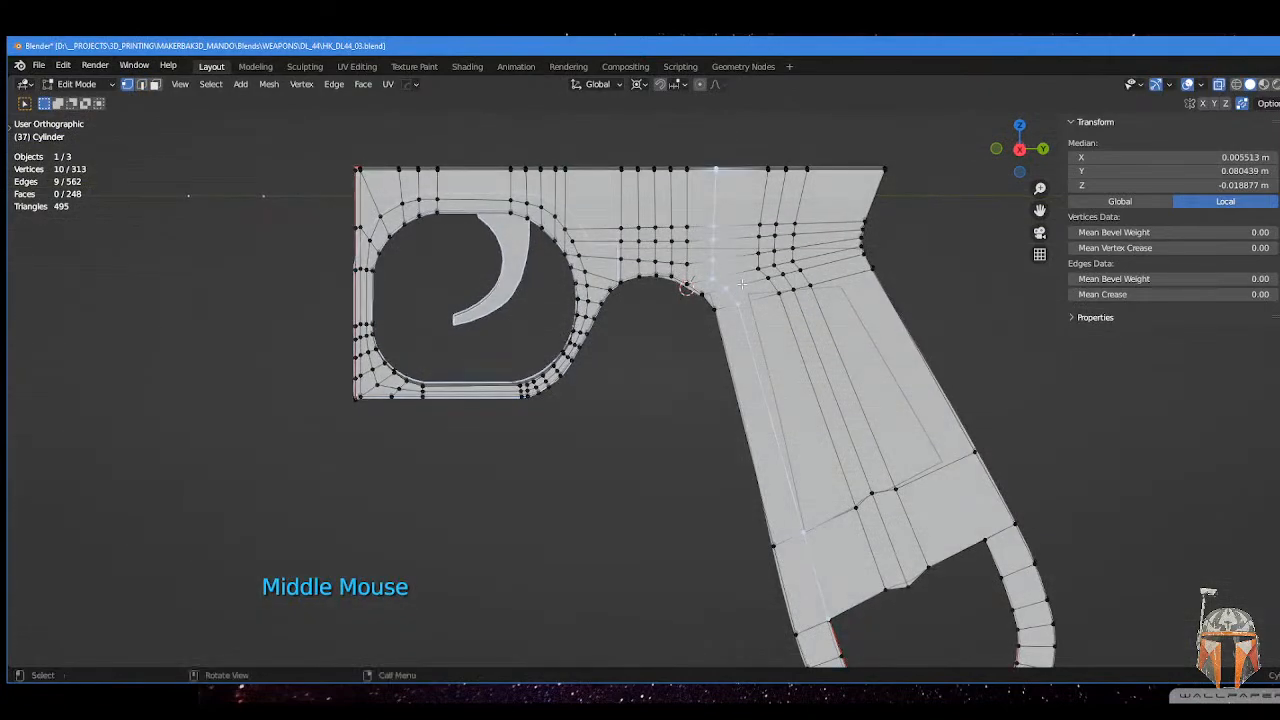
{"action": "key", "text": "KP_3"}
{"action": "left_click_drag", "start_coordinate": [699, 152], "coordinate": [736, 269]}
{"action": "left_click", "coordinate": [712, 278], "text": "shift"}
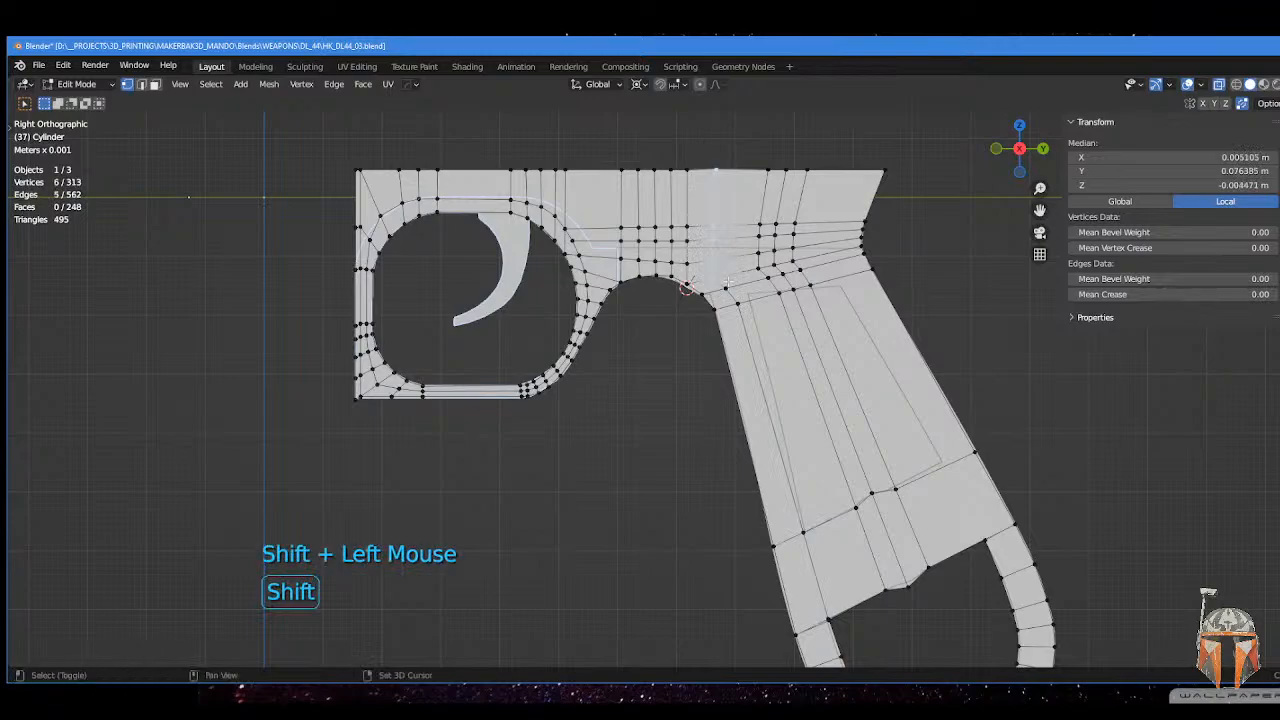
{"action": "left_click", "coordinate": [725, 288], "text": "shift"}
{"action": "left_click", "coordinate": [738, 302], "text": "shift"}
{"action": "middle_click_drag", "start_coordinate": [744, 203], "coordinate": [742, 236]}
{"action": "key", "text": "KP_3"}
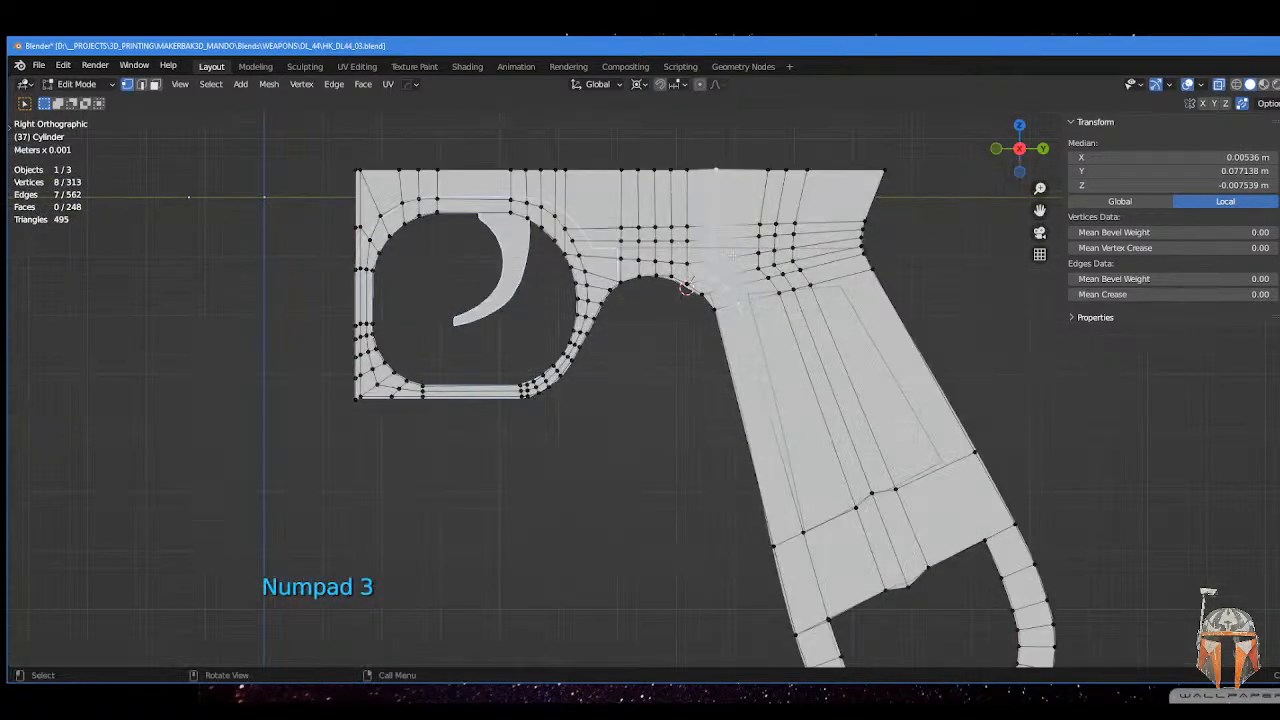
{"action": "key", "text": "g"}
{"action": "key", "text": "g"}
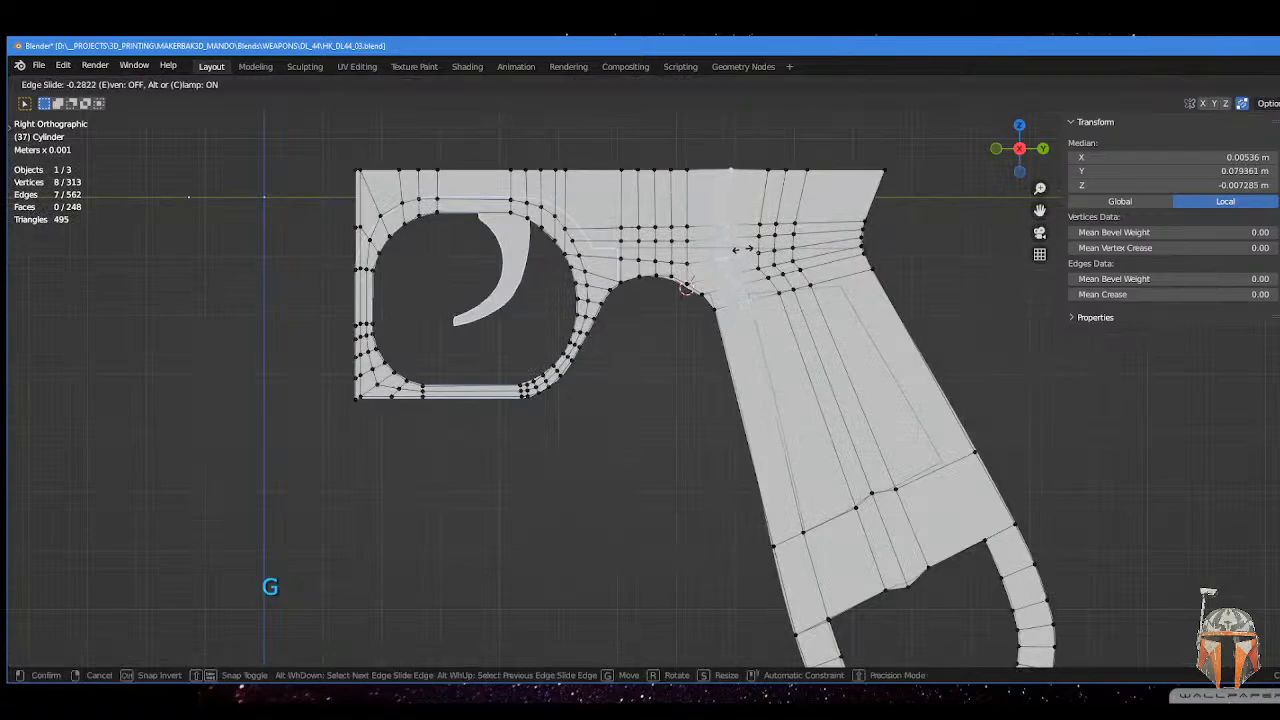
{"action": "left_click", "coordinate": [745, 248]}
- Slide the front loop's vertex just above the panel outline rearward by 0.221 and its panel corner vertex upward by 0.410
{"action": "left_click", "coordinate": [741, 285]}
{"action": "key", "text": "g"}
{"action": "key", "text": "g"}
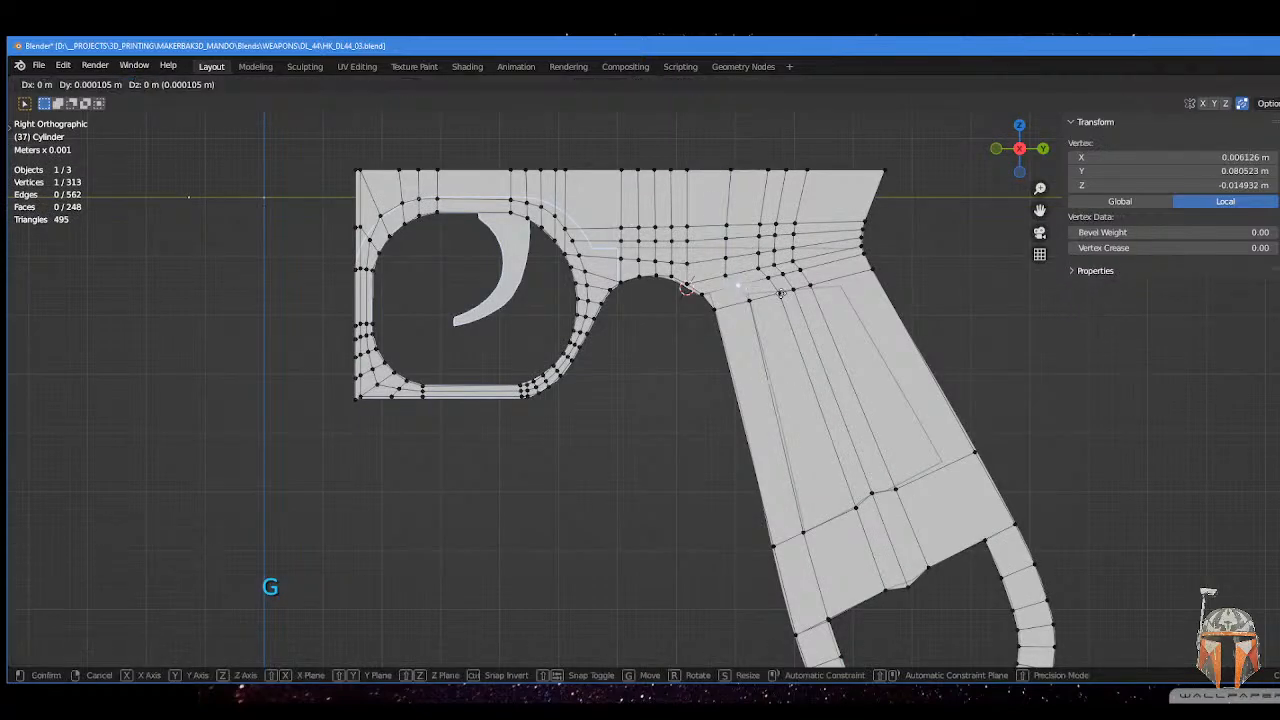
{"action": "left_click", "coordinate": [742, 285]}
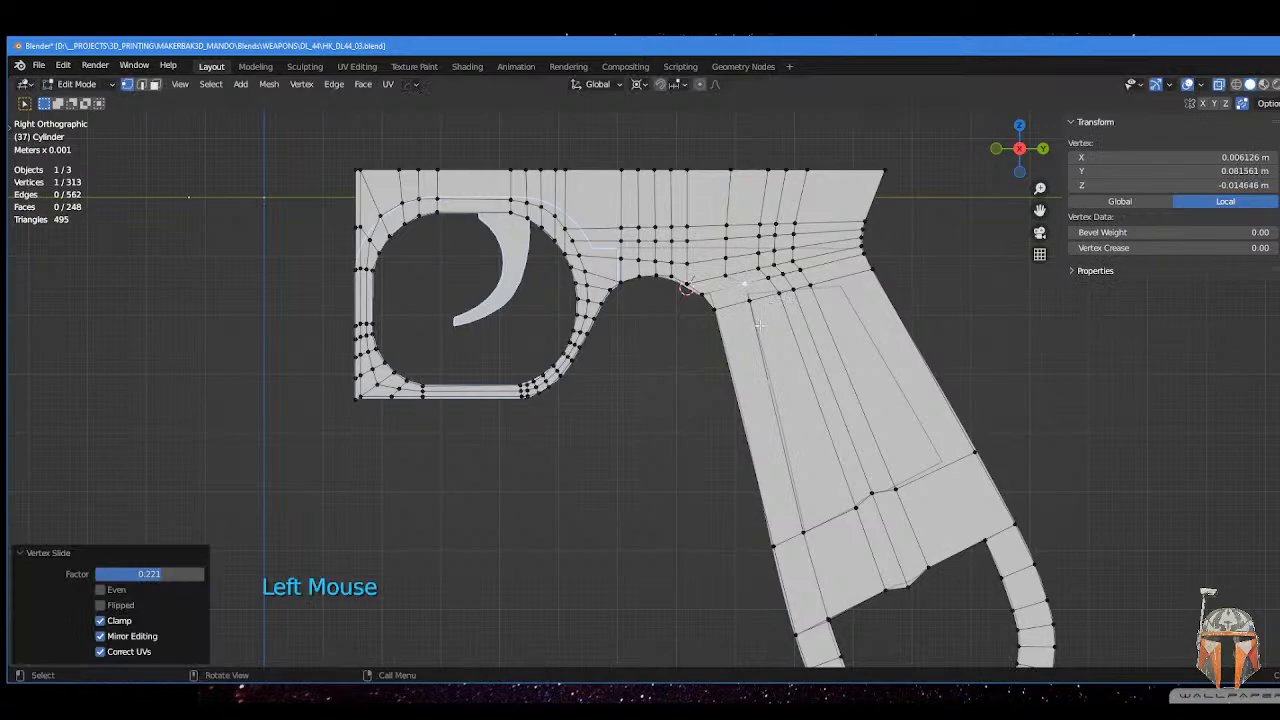
{"action": "key", "text": "g"}
{"action": "key", "text": "g"}
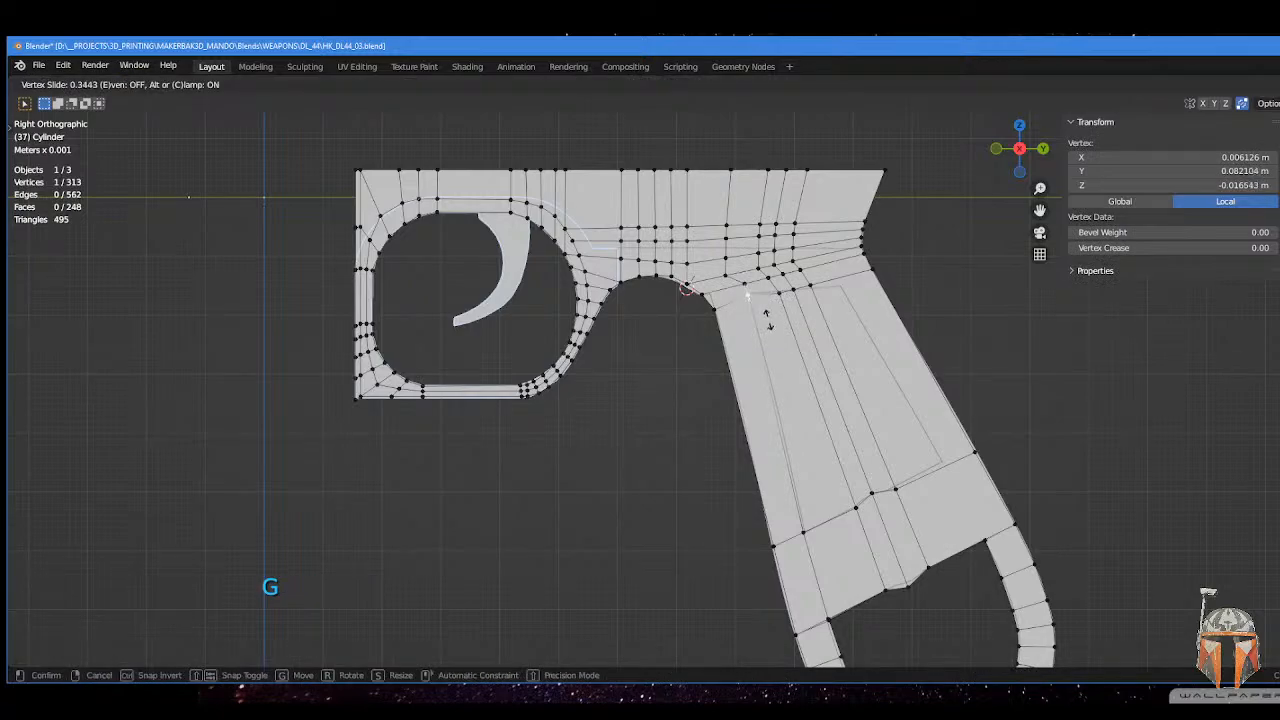
{"action": "left_click", "coordinate": [779, 304]}
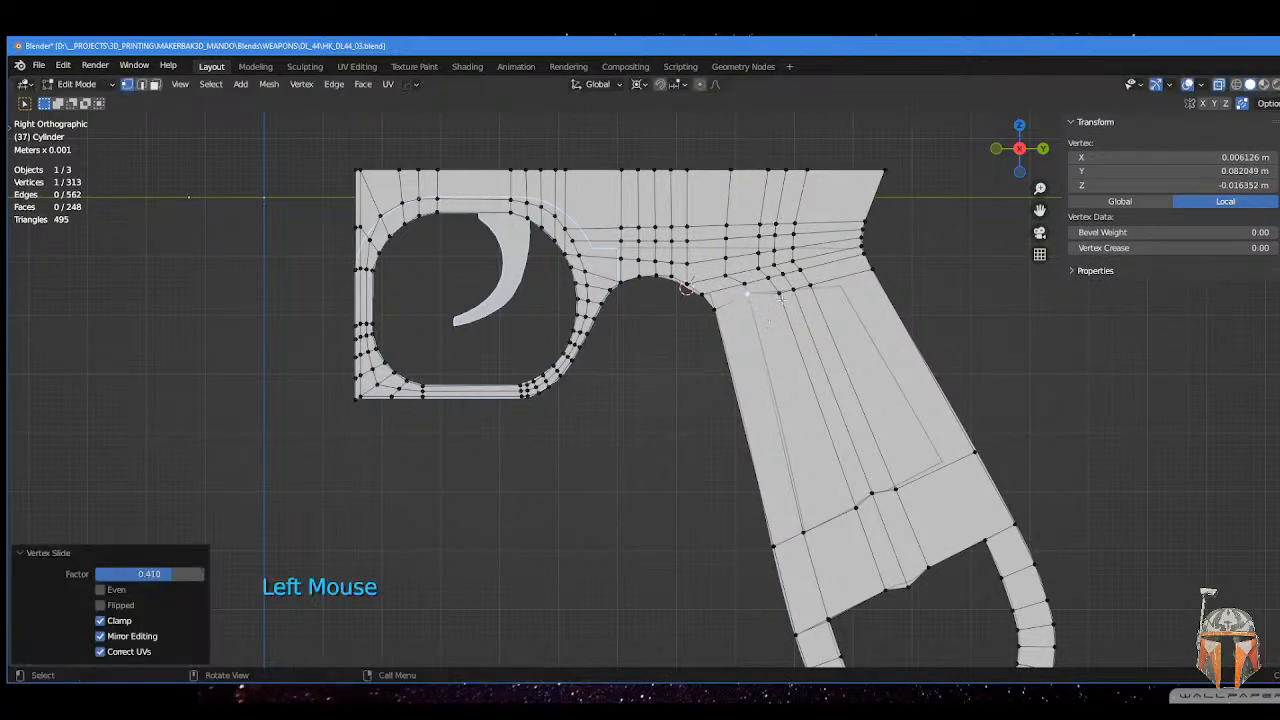
- Slide the three central vertices down onto the panel outline's upper edge, using factors of 0.034 for the first and 0.019 for the last
{"action": "key", "text": "g"}
{"action": "key", "text": "g"}
{"action": "left_click", "coordinate": [786, 303]}
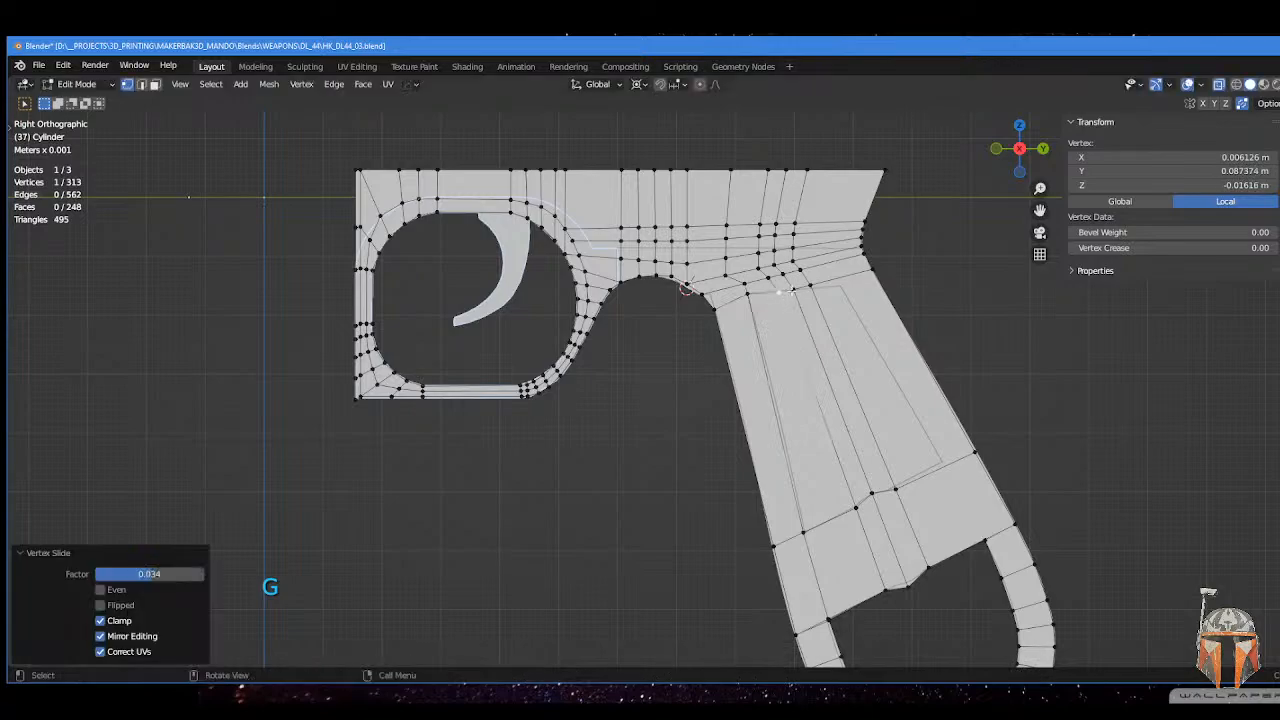
{"action": "key", "text": "g"}
{"action": "key", "text": "g"}
{"action": "left_click", "coordinate": [811, 306]}
{"action": "key", "text": "g"}
{"action": "key", "text": "g"}
{"action": "left_click", "coordinate": [847, 304]}
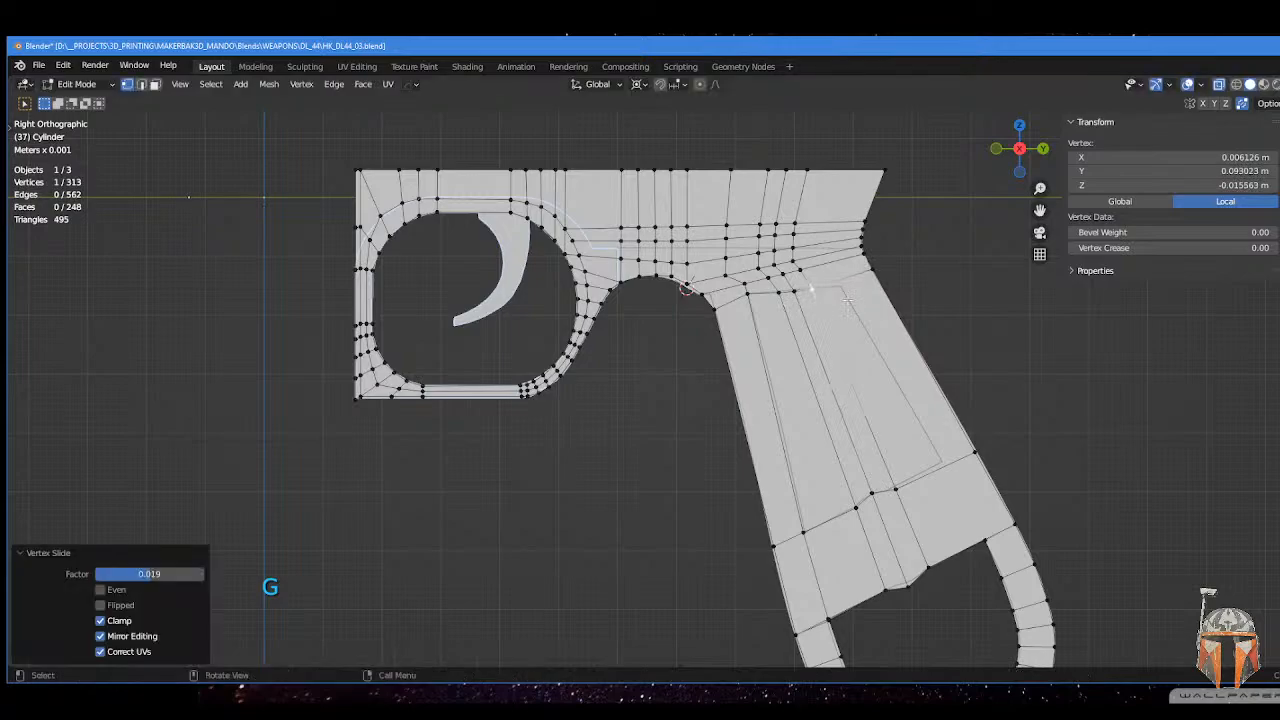
- Add a lengthwise loop cut through the lower rear corner of the grip's panel outline
{"action": "middle_click_drag", "start_coordinate": [847, 304], "coordinate": [845, 314]}
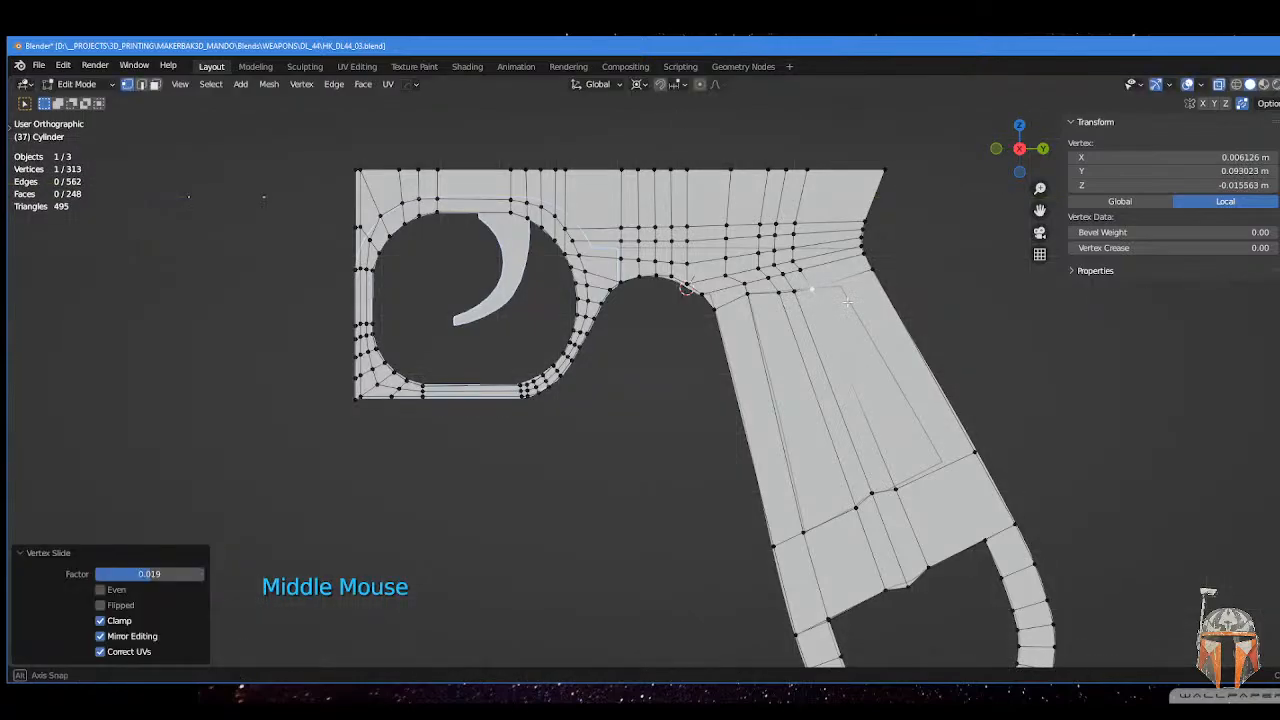
{"action": "key", "text": "ctrl"}
{"action": "key", "text": "ctrl+r"}
{"action": "left_click", "coordinate": [940, 461]}
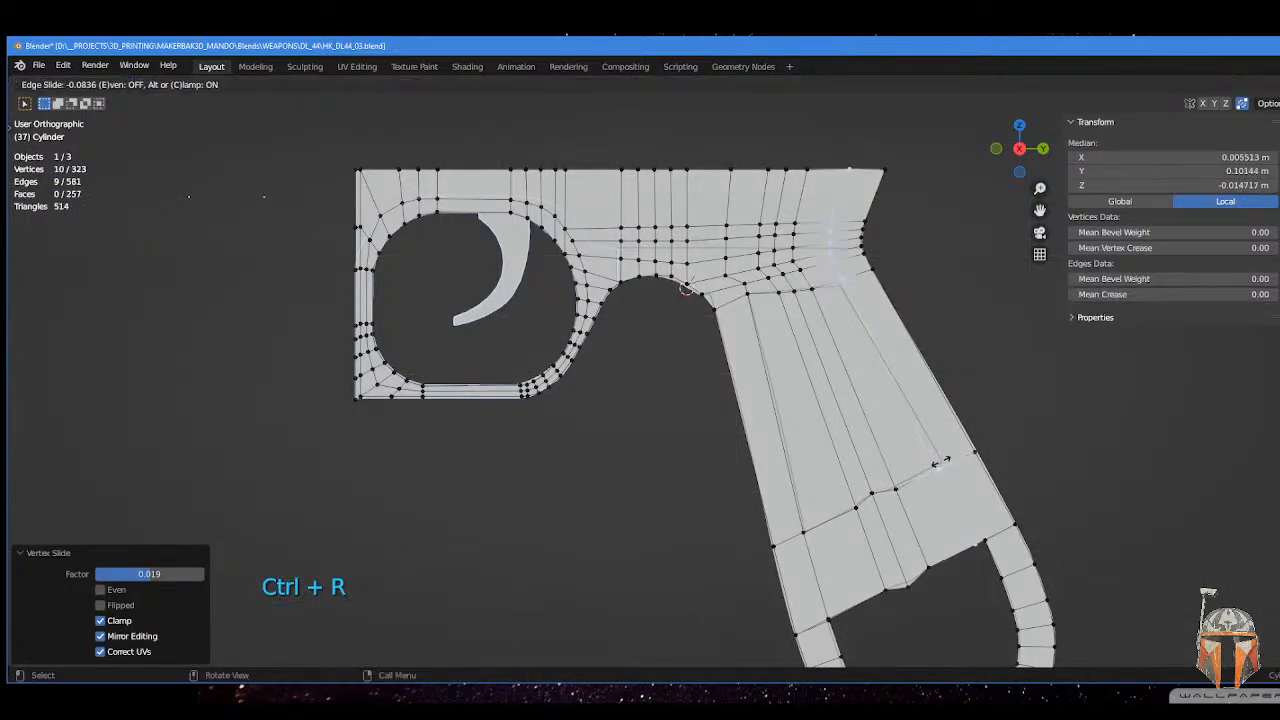
{"action": "left_click", "coordinate": [946, 458]}
- Slide the upper portion of the rear loop cut, from the frame's top edge to the panel corner, forward by a factor of -0.349
{"action": "left_click", "coordinate": [944, 460]}
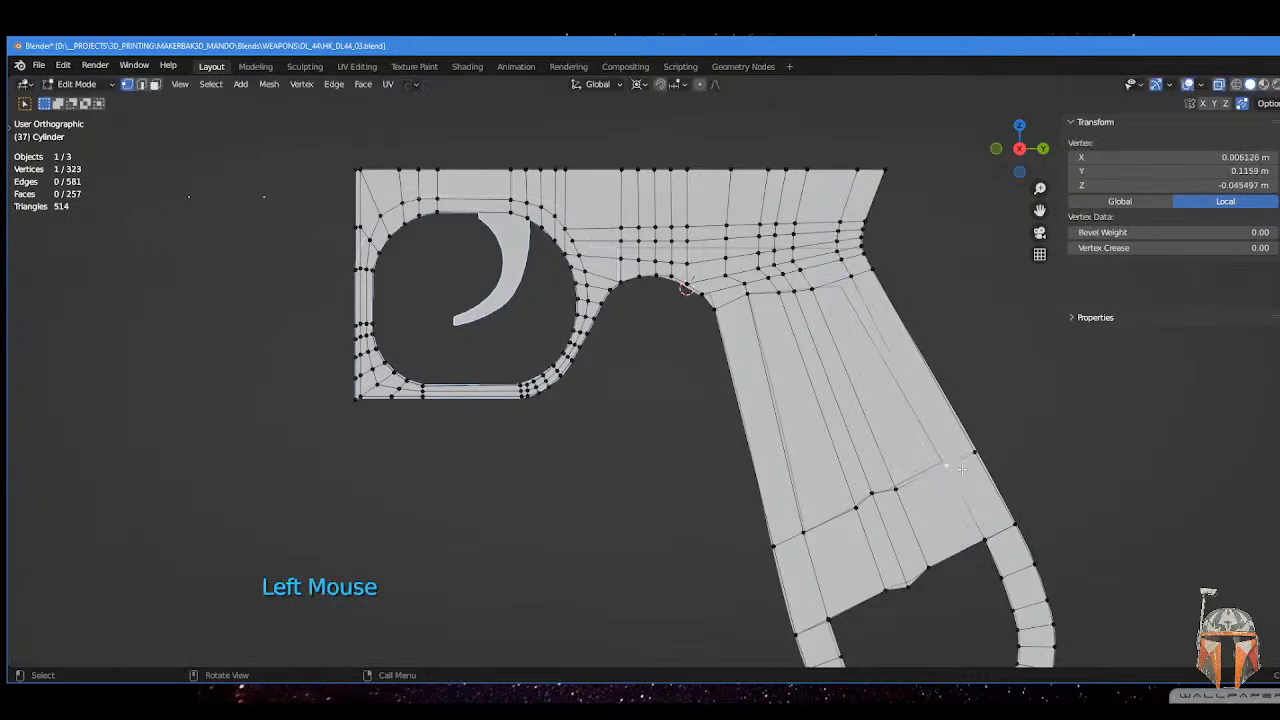
{"action": "left_click_drag", "start_coordinate": [826, 197], "coordinate": [857, 294], "text": "shift"}
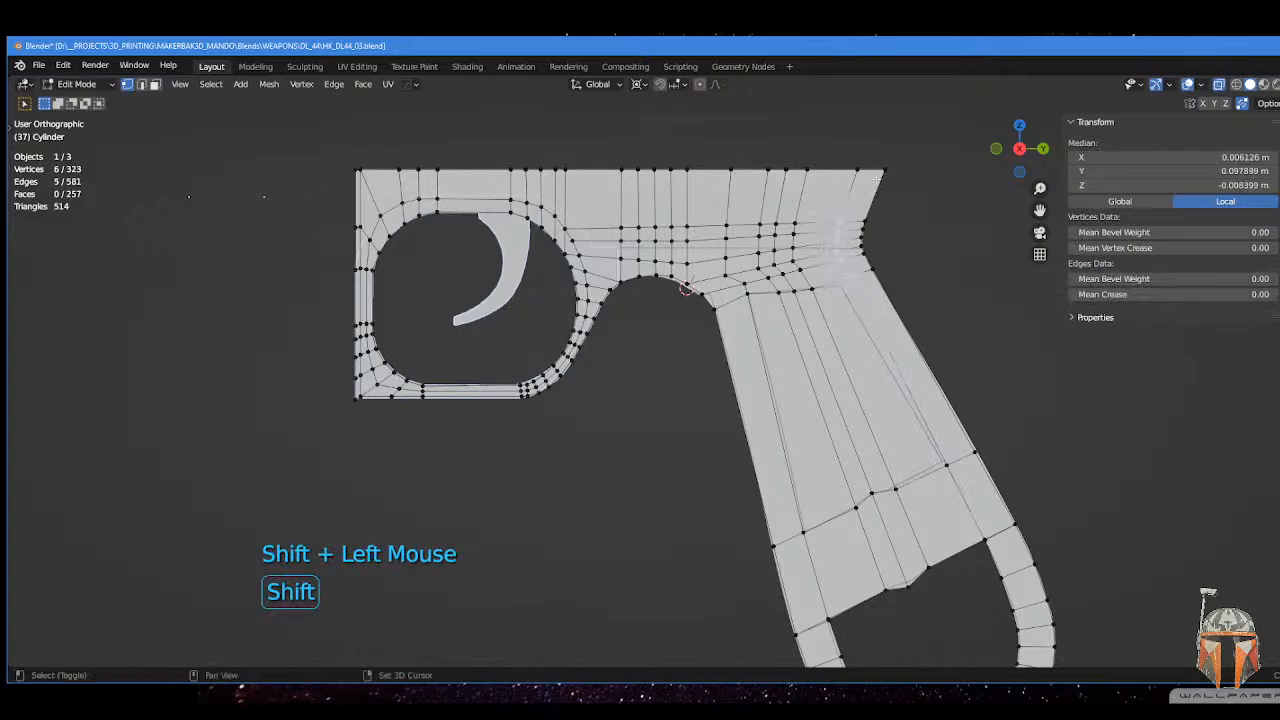
{"action": "left_click", "coordinate": [855, 160], "text": "shift"}
{"action": "key", "text": "g"}
{"action": "key", "text": "g"}
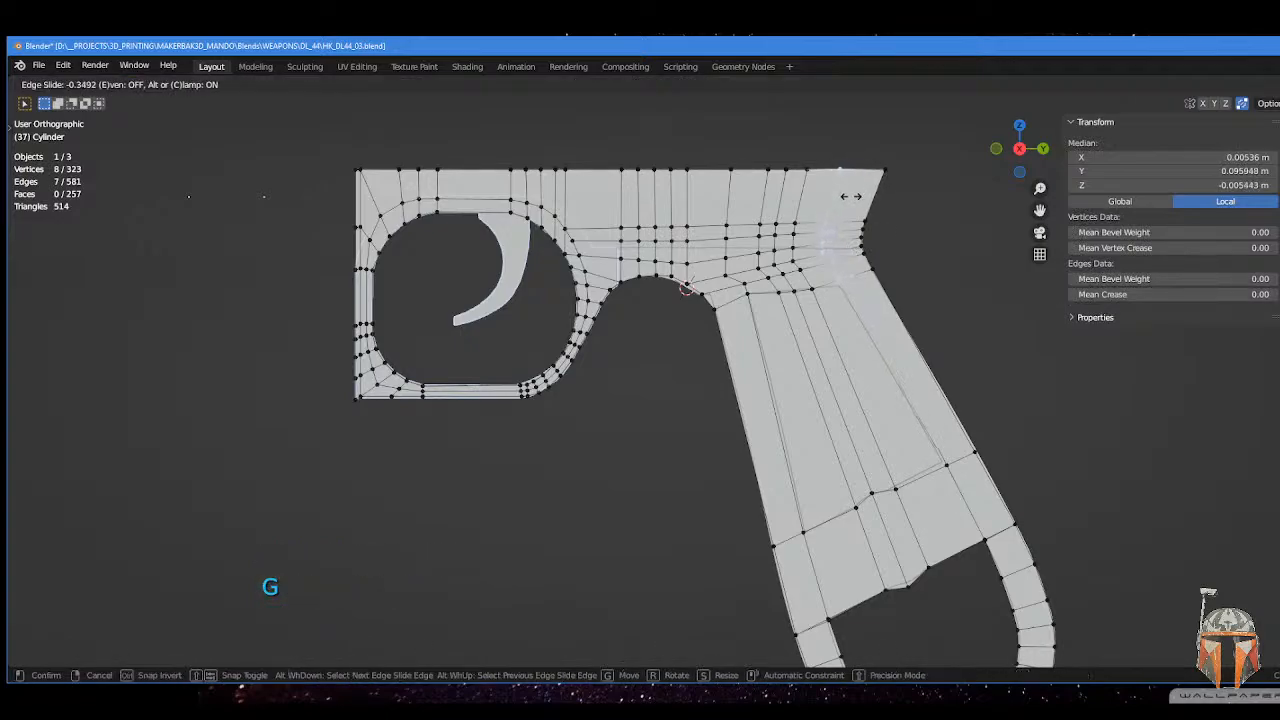
{"action": "left_click", "coordinate": [850, 196]}
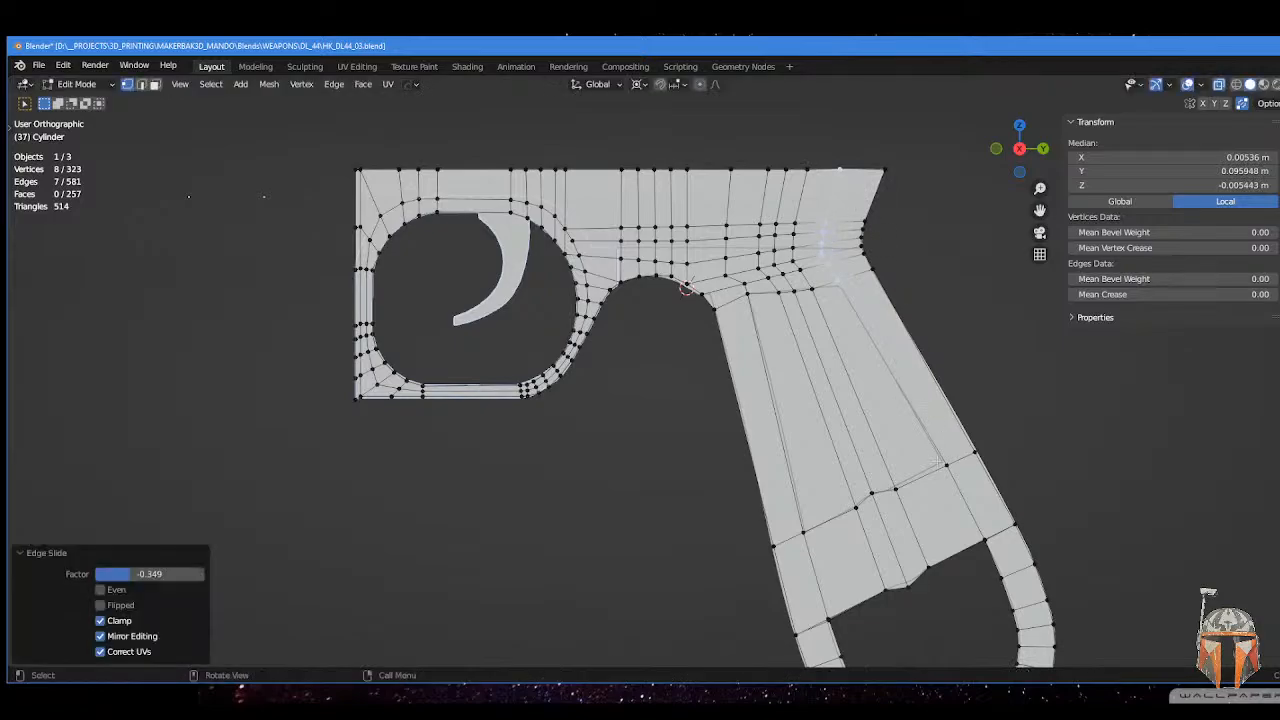
- Slide the vertex at the panel outline's upper rear corner down the grip by a factor of 0.029
{"action": "left_click", "coordinate": [852, 298]}
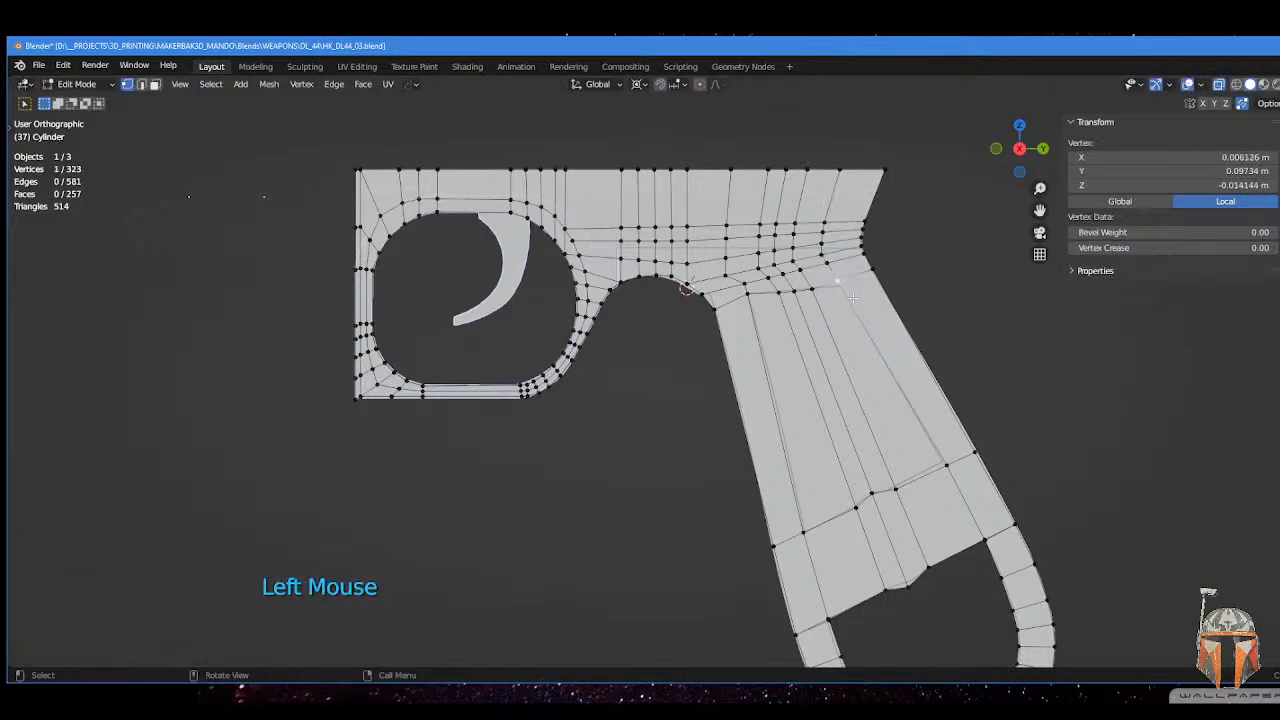
{"action": "key", "text": "g"}
{"action": "key", "text": "g"}
{"action": "left_click", "coordinate": [855, 302]}
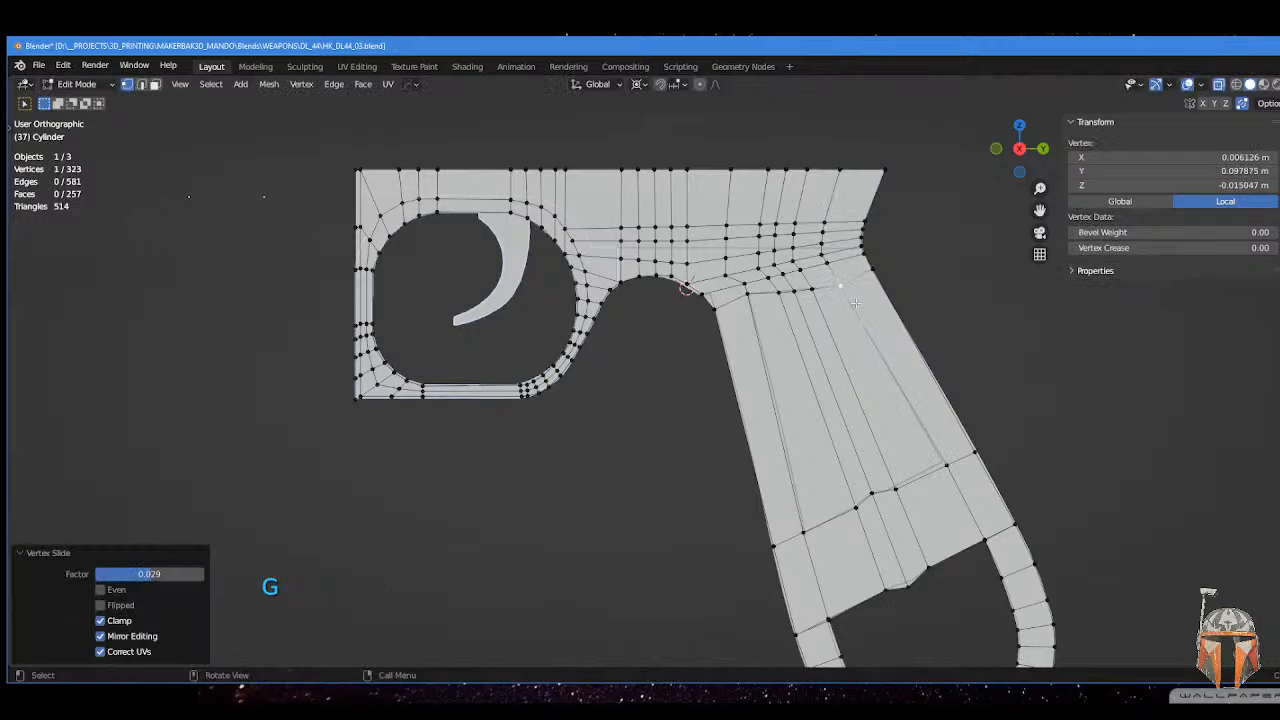
- Straighten the row of five vertices along the grip panel outline's upper edge, from its front corner to its rear corner
{"action": "left_click", "coordinate": [748, 295]}
{"action": "left_click", "coordinate": [841, 289], "text": "ctrl"}
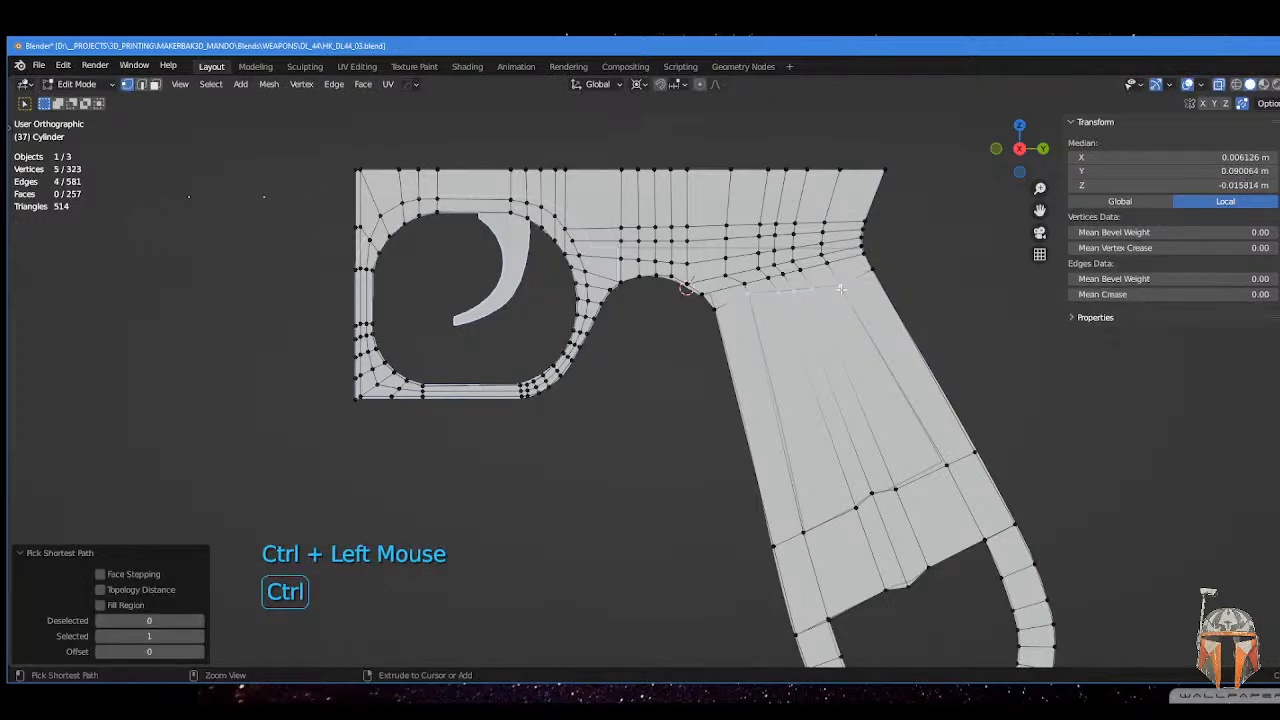
{"action": "key", "text": "alt+a"}
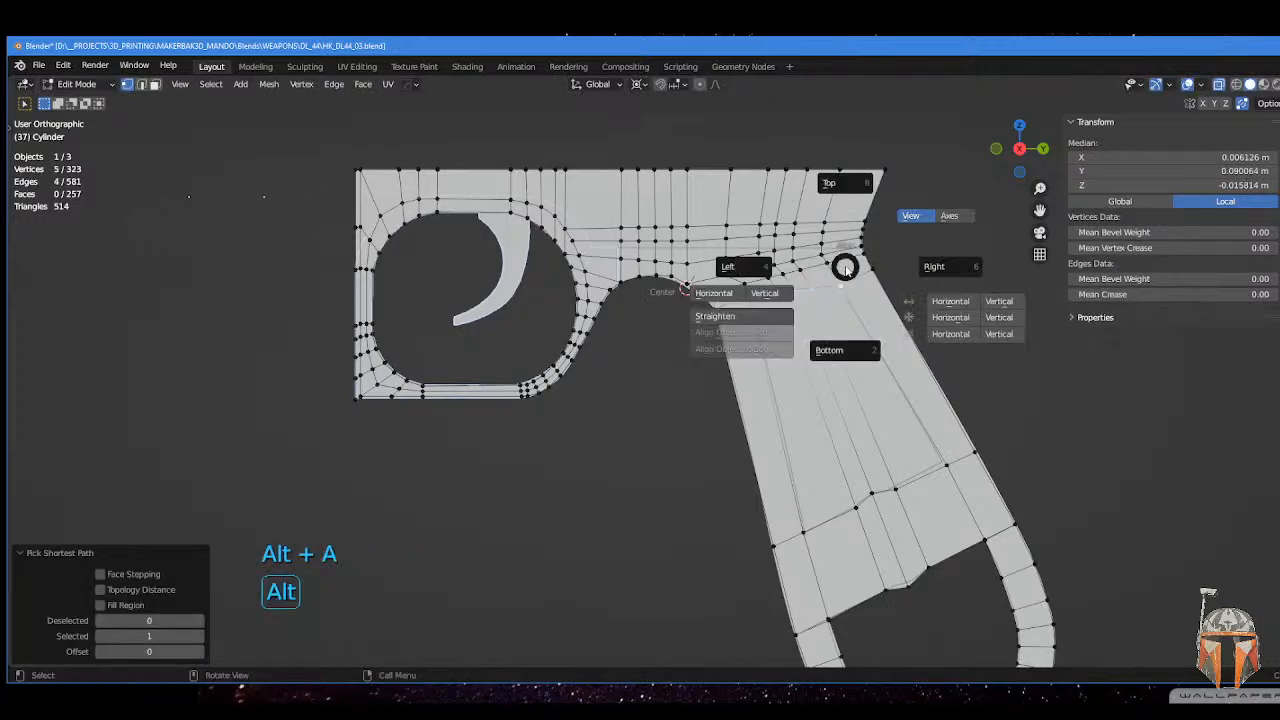
{"action": "left_click", "coordinate": [750, 320]}
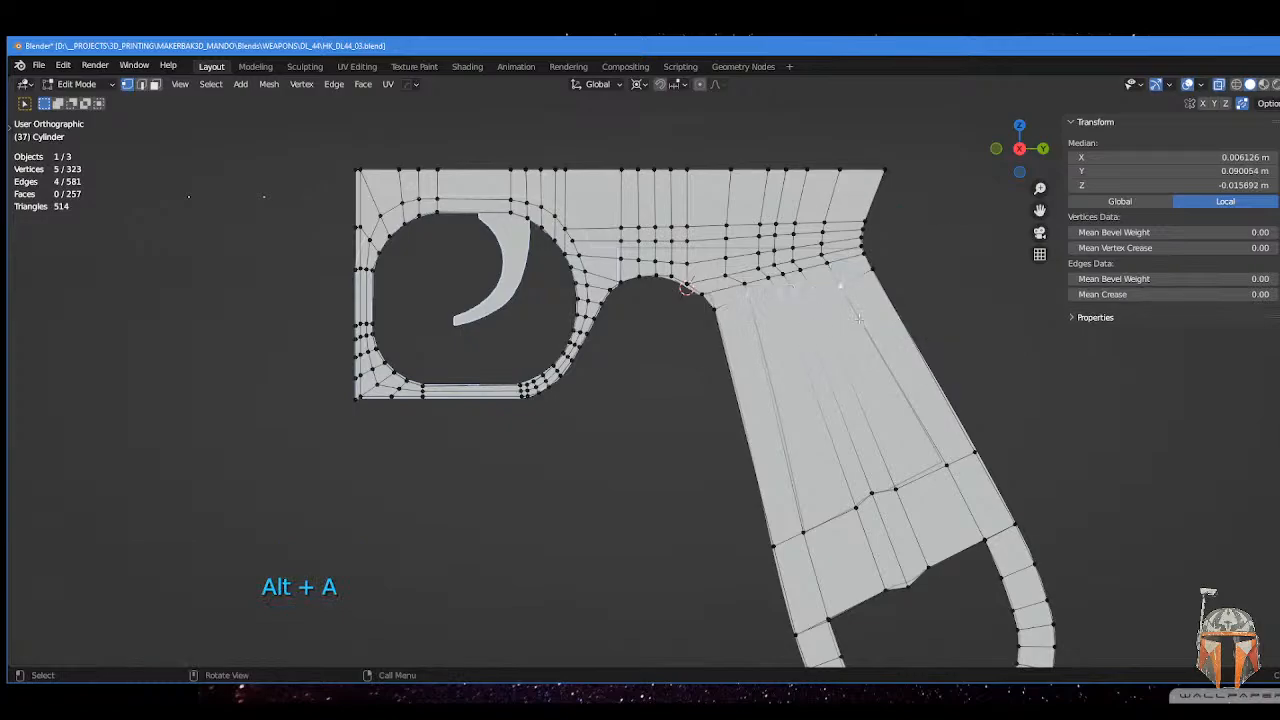
- Delete the four faces inside the grip's upper panel outline to create an opening
{"action": "middle_click_drag", "start_coordinate": [859, 318], "coordinate": [843, 295]}
{"action": "scroll", "coordinate": [818, 314], "scroll_direction": "down", "scroll_amount": 2}
{"action": "scroll", "coordinate": [833, 297], "scroll_direction": "up", "scroll_amount": 2}
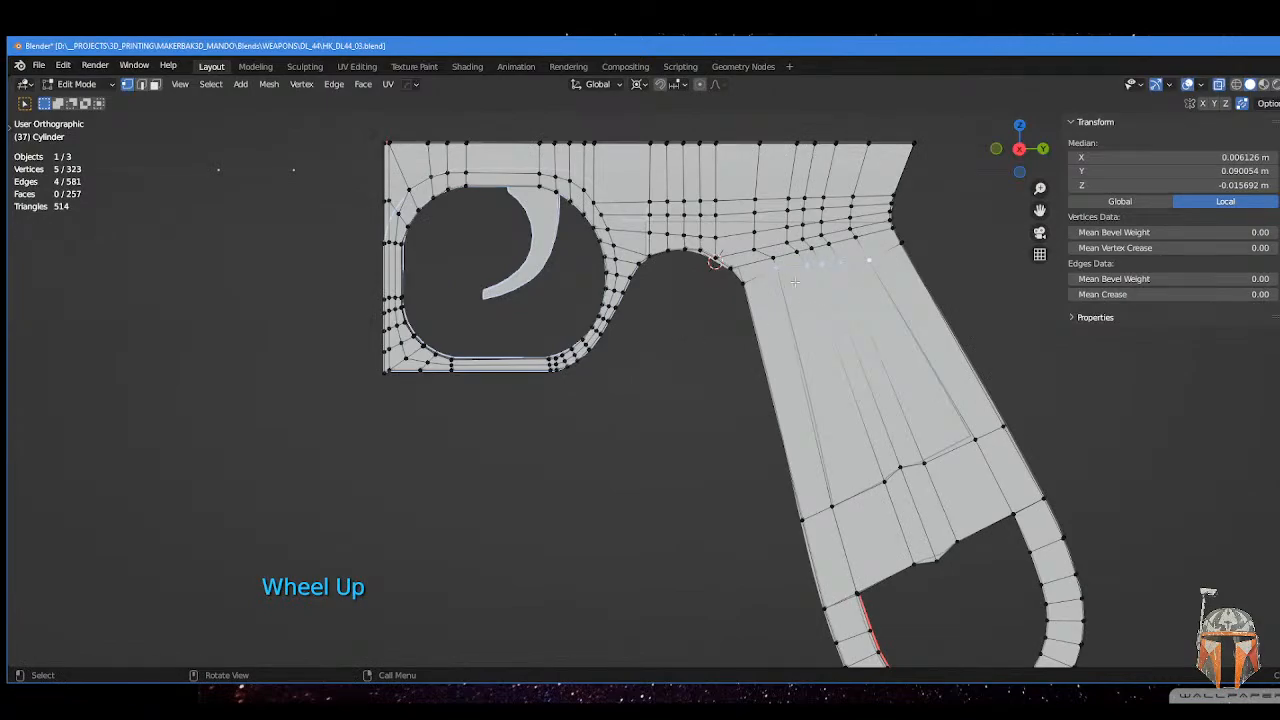
{"action": "middle_click_drag", "start_coordinate": [794, 282], "coordinate": [725, 260], "text": "shift"}
{"action": "key", "text": "Tab"}
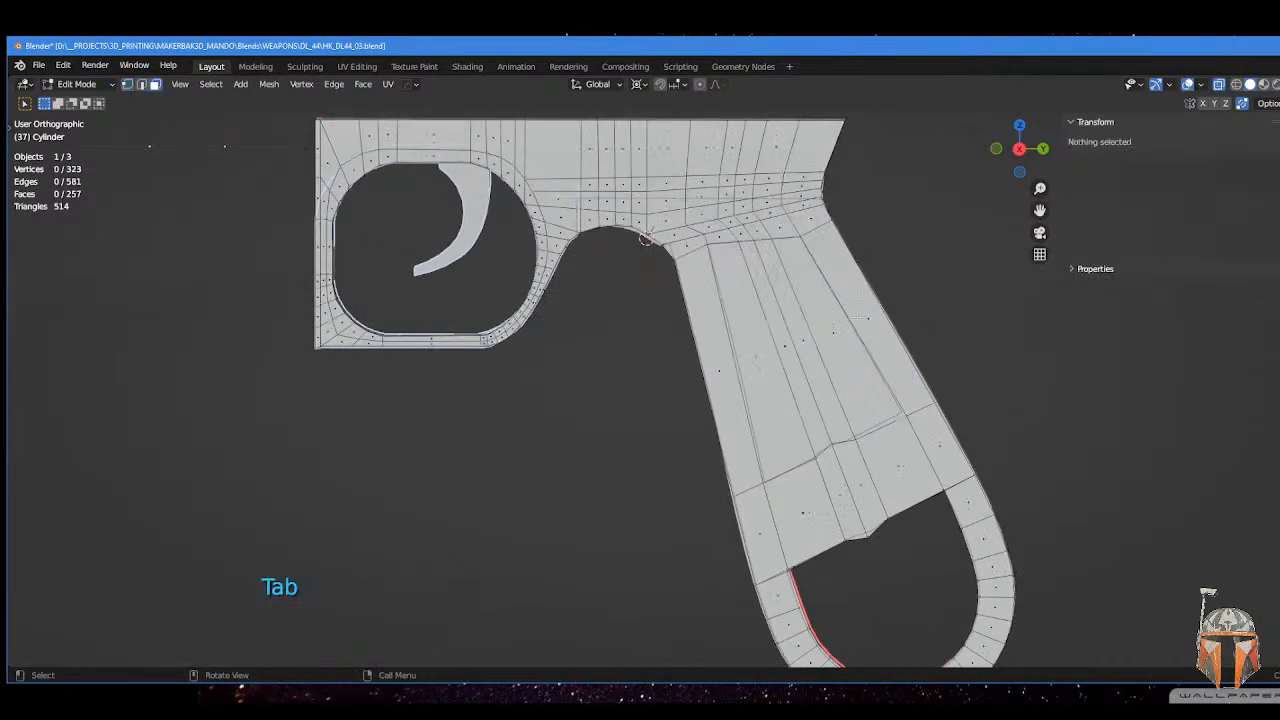
{"action": "left_click", "coordinate": [749, 321]}
{"action": "left_click", "coordinate": [836, 346], "text": "shift"}
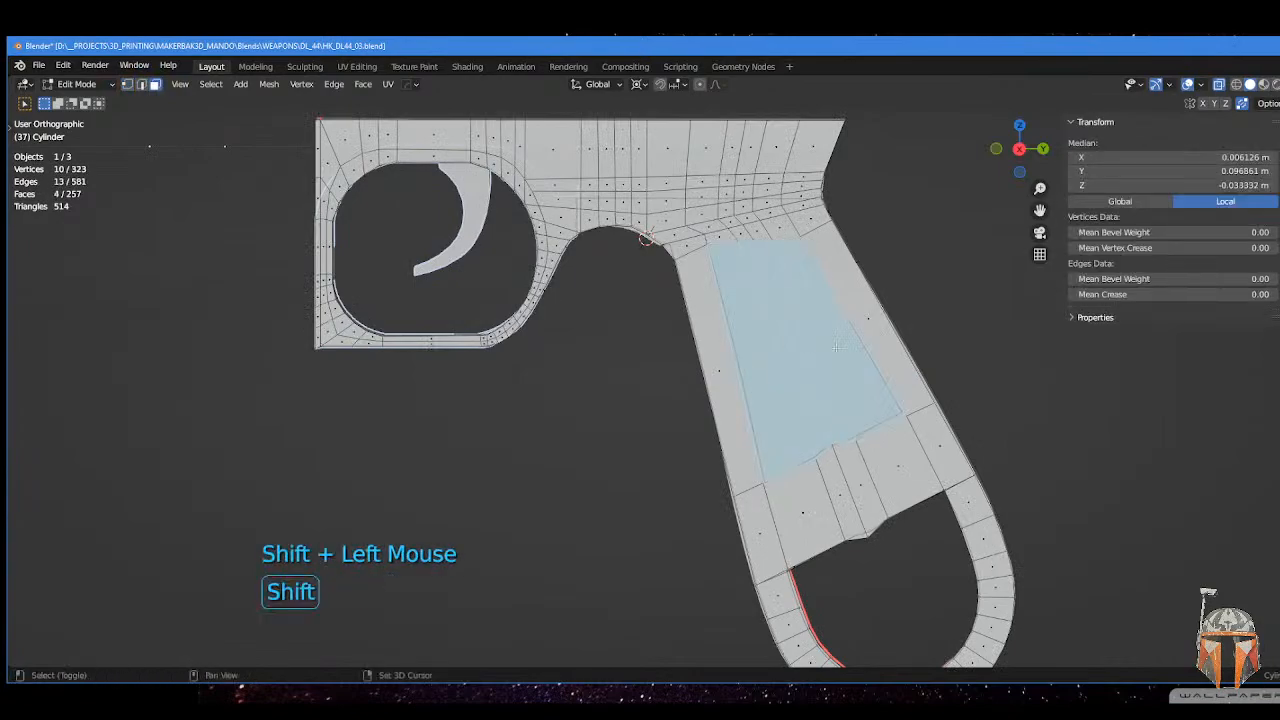
{"action": "key", "text": "x"}
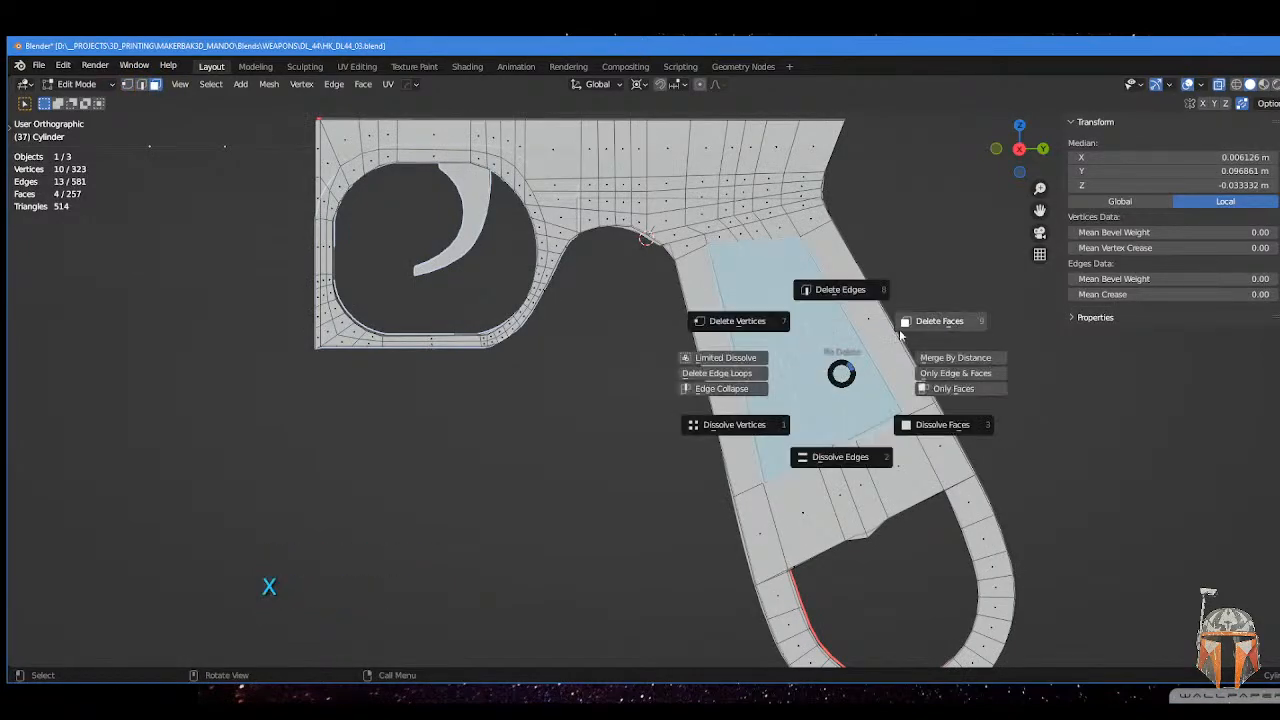
{"action": "left_click", "coordinate": [917, 330]}
- Inspect the grip openings, the crossbar and the trigger guard from several angles
{"action": "mouse_move", "coordinate": [917, 331]}
{"action": "middle_mouse_down", "text": "shift"}
{"action": "mouse_move", "coordinate": [889, 317]}
{"action": "mouse_move", "coordinate": [908, 318]}
{"action": "middle_mouse_up", "text": "shift"}
{"action": "scroll", "coordinate": [802, 437], "scroll_direction": "up", "scroll_amount": 3}
{"action": "middle_click_drag", "start_coordinate": [802, 437], "coordinate": [762, 370], "text": "shift"}
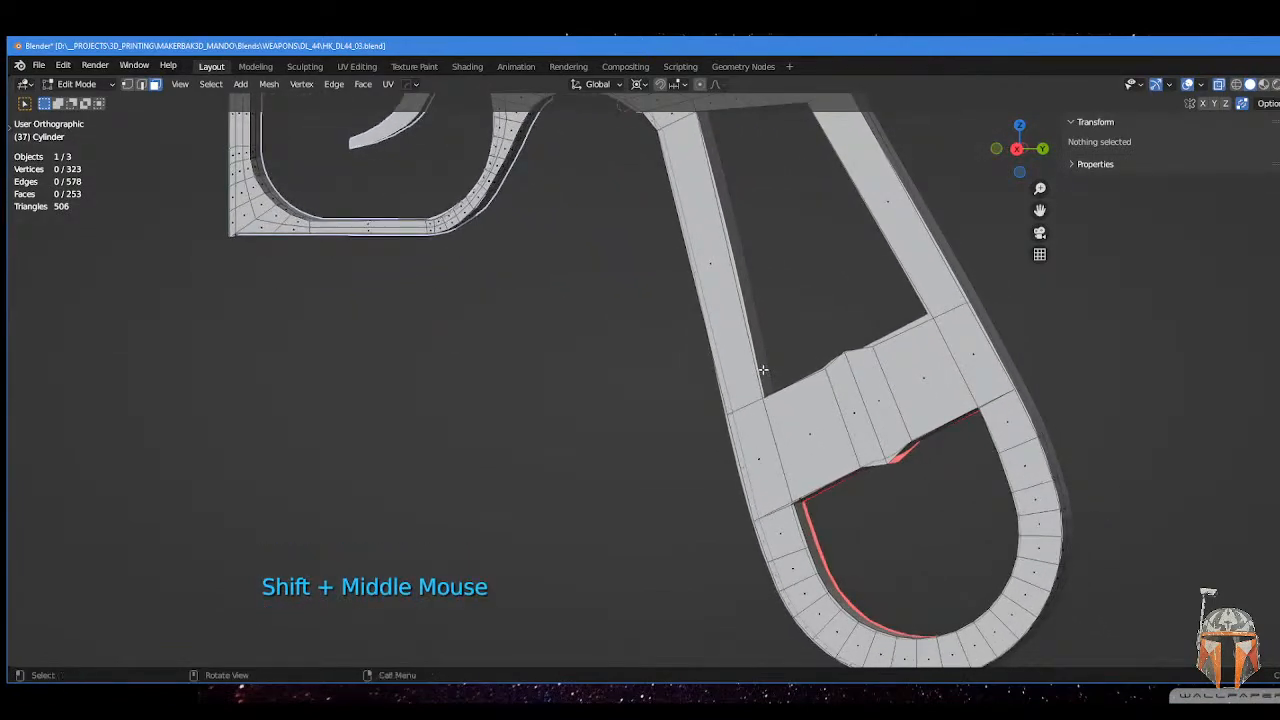
{"action": "middle_click_drag", "start_coordinate": [925, 343], "coordinate": [933, 366]}
{"action": "scroll", "coordinate": [933, 366], "scroll_direction": "down", "scroll_amount": 3}
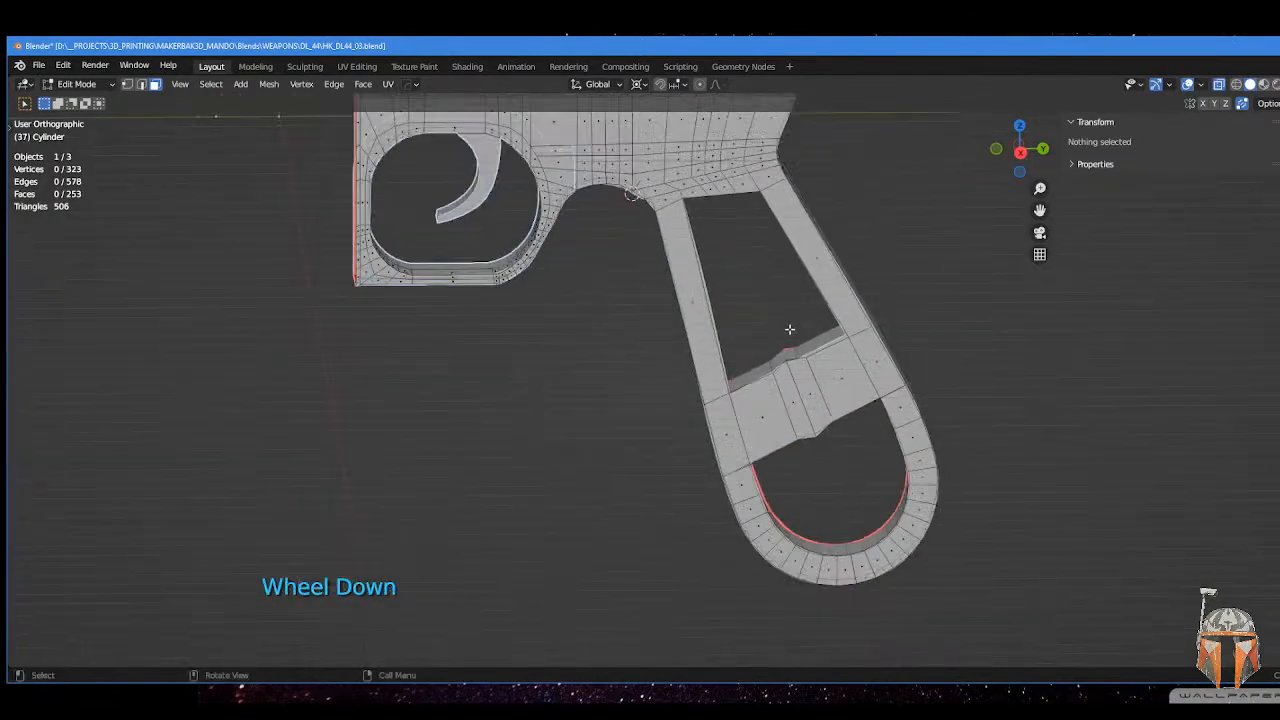
{"action": "middle_click_drag", "start_coordinate": [790, 330], "coordinate": [896, 289]}
{"action": "scroll", "coordinate": [739, 278], "scroll_direction": "up", "scroll_amount": 3}
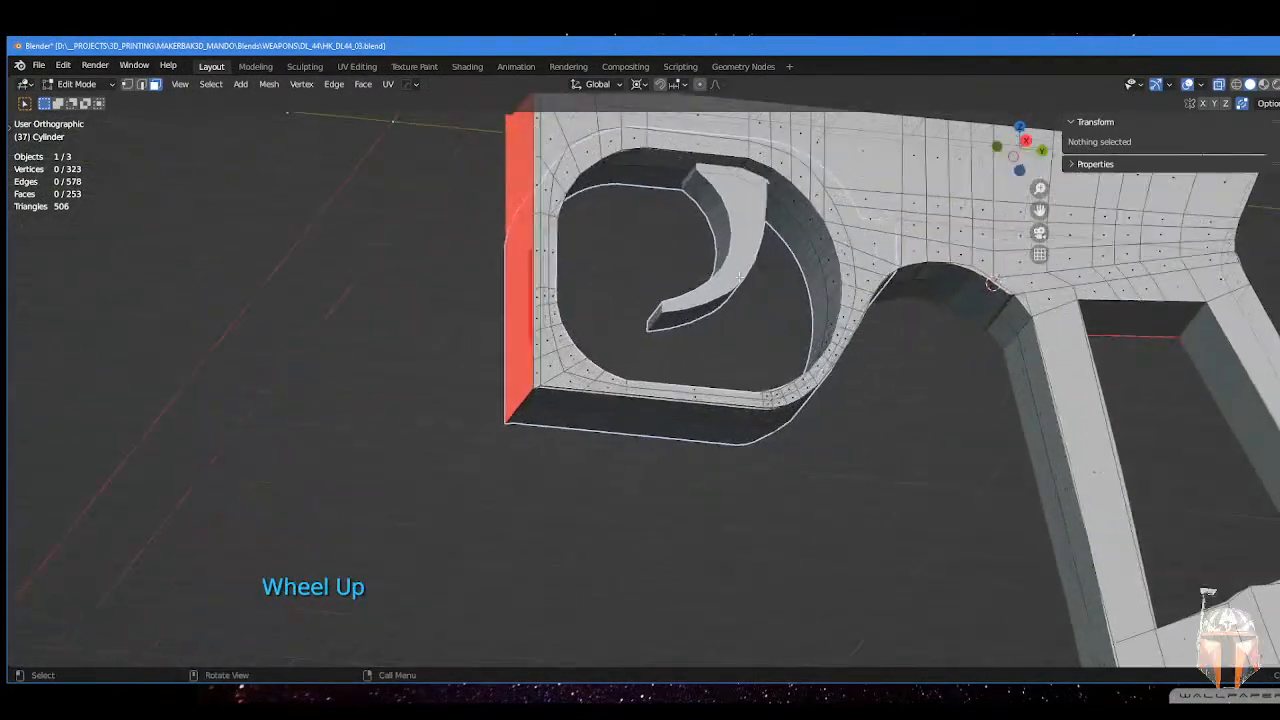
{"action": "middle_click_drag", "start_coordinate": [745, 272], "coordinate": [778, 330]}
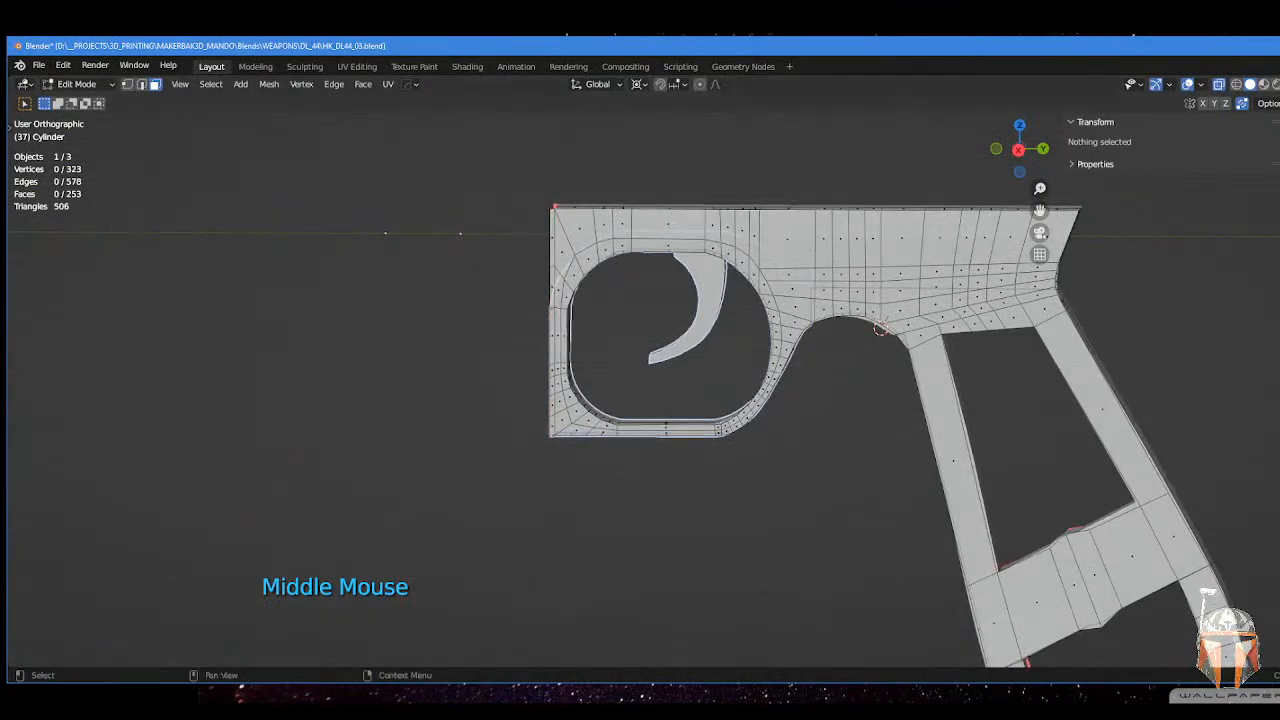
- Hide the trigger and rename the trigger guard and grip object as Trigger and Grip Frame
{"action": "left_click", "coordinate": [768, 283]}
{"action": "middle_click_drag", "start_coordinate": [768, 283], "coordinate": [768, 283]}
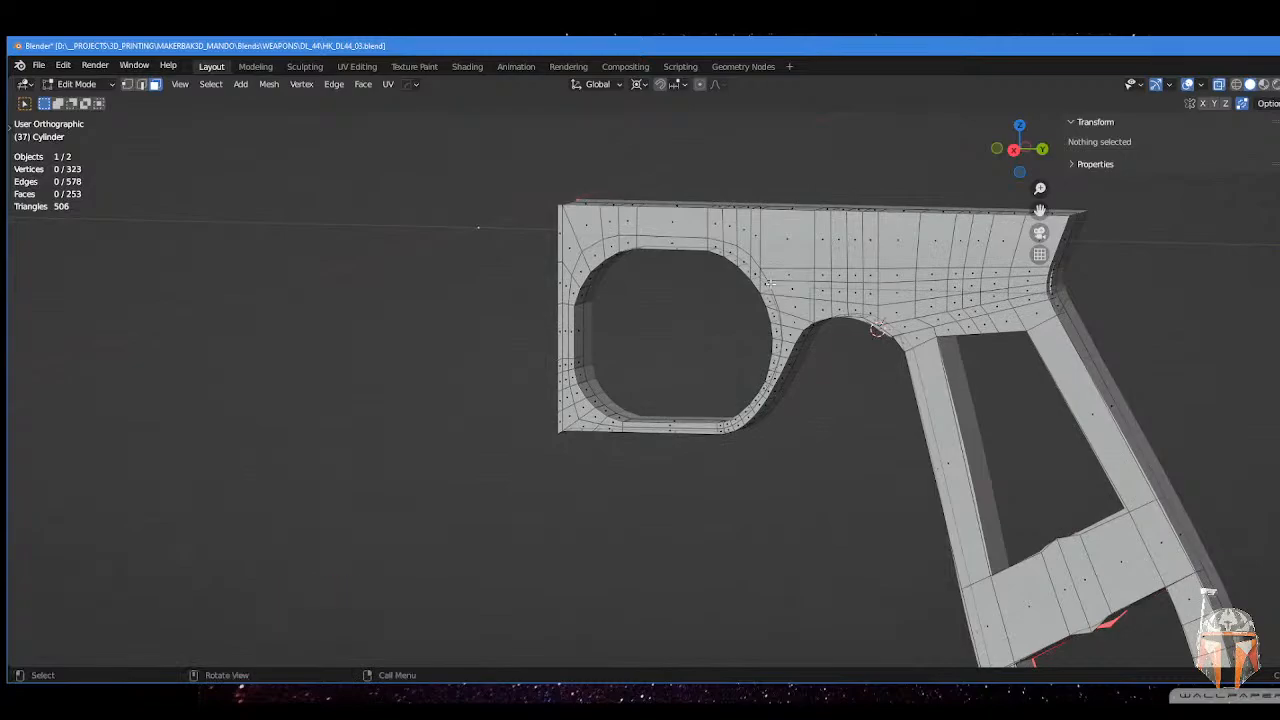
{"action": "key", "text": "Tab"}
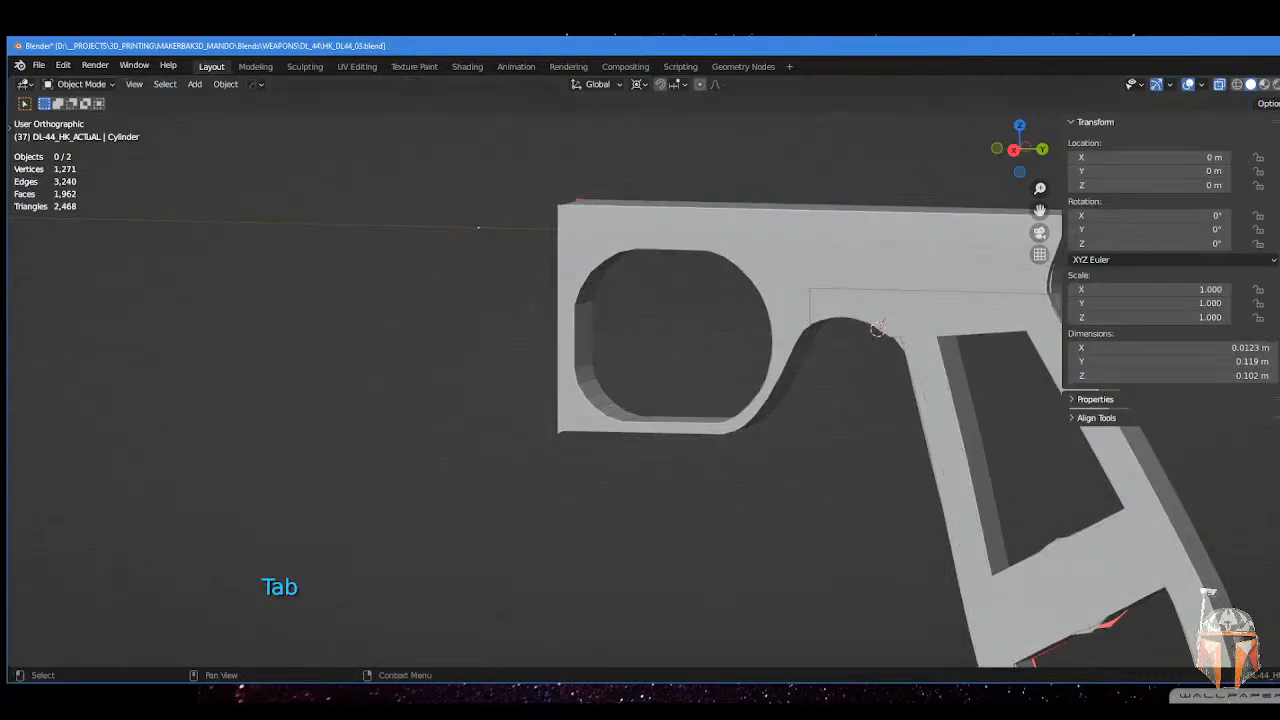
{"action": "left_click", "coordinate": [1279, 150]}
{"action": "left_click", "coordinate": [1279, 160]}
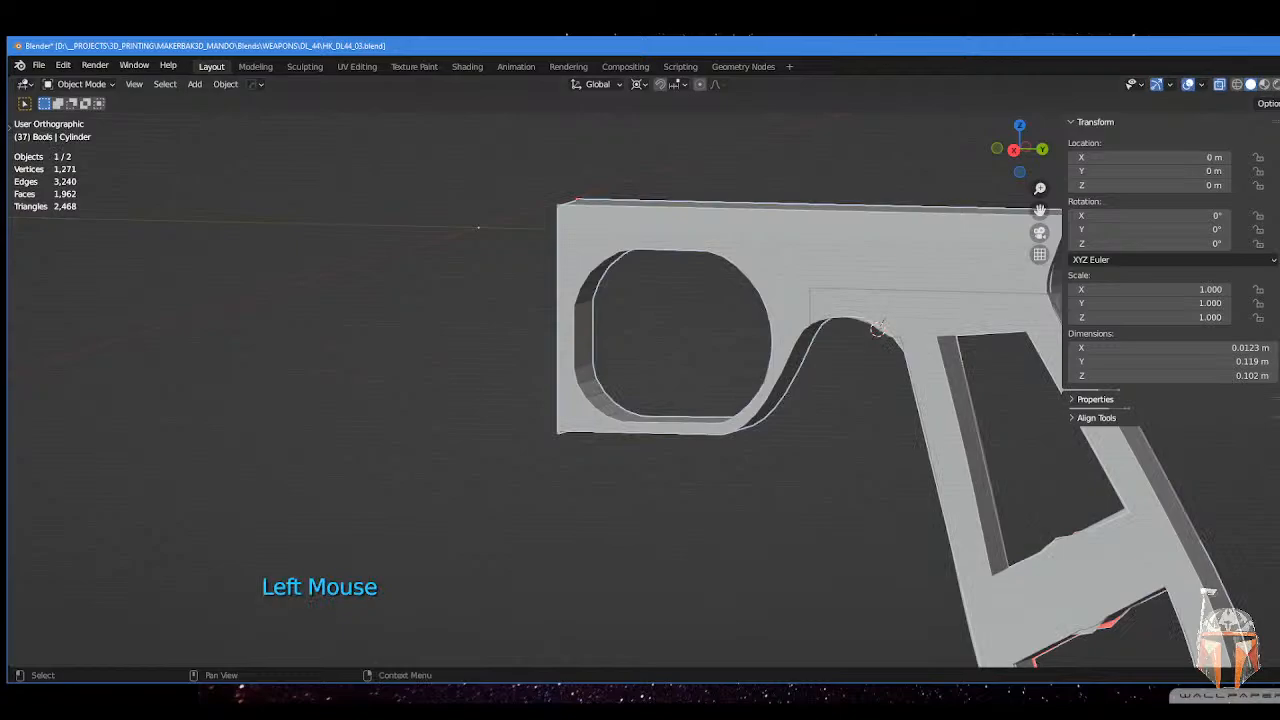
{"action": "key", "text": "shift"}
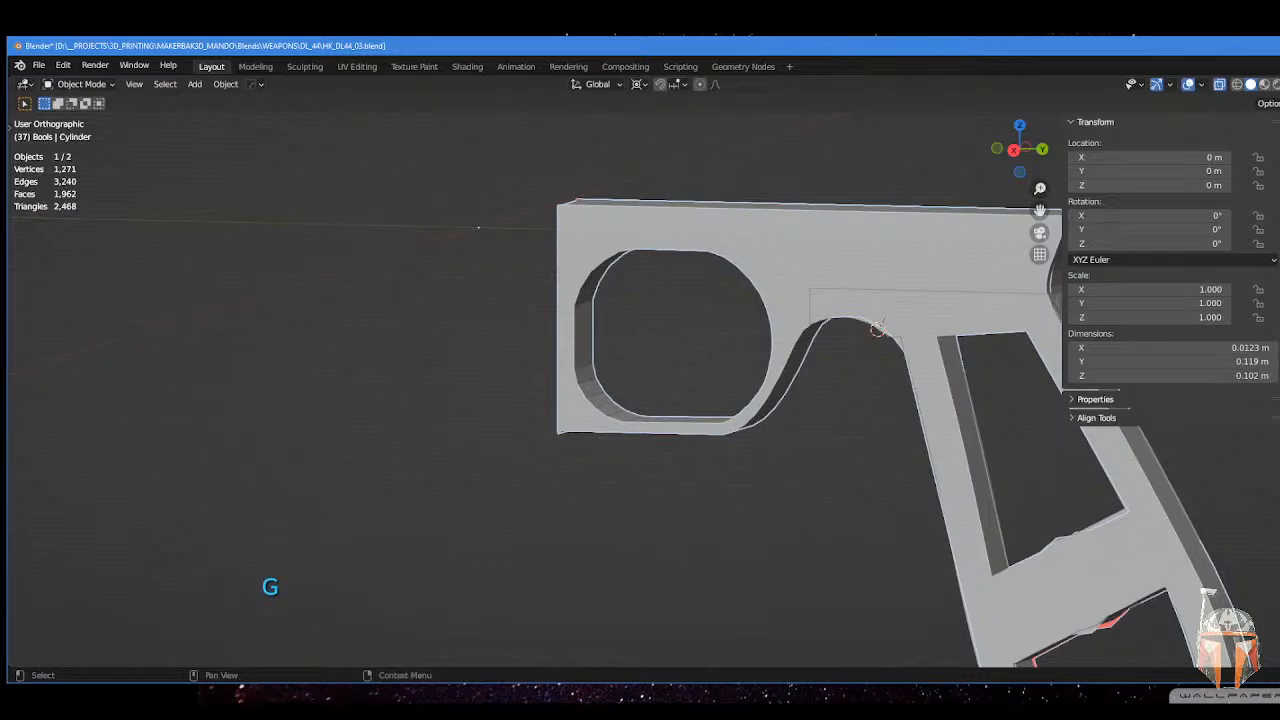
{"action": "key", "text": "Return"}
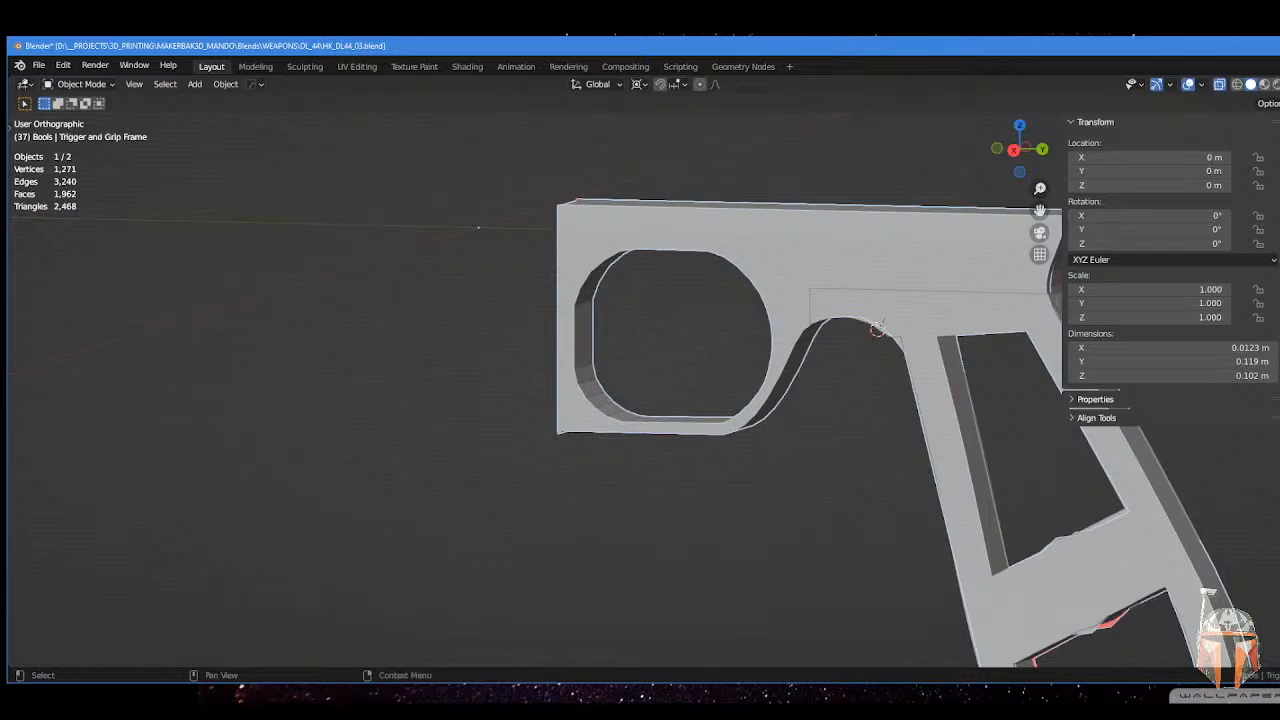
- Show the lower receiver and hide the reference mesh that overlaps the grip frame
{"action": "left_click", "coordinate": [1278, 270]}
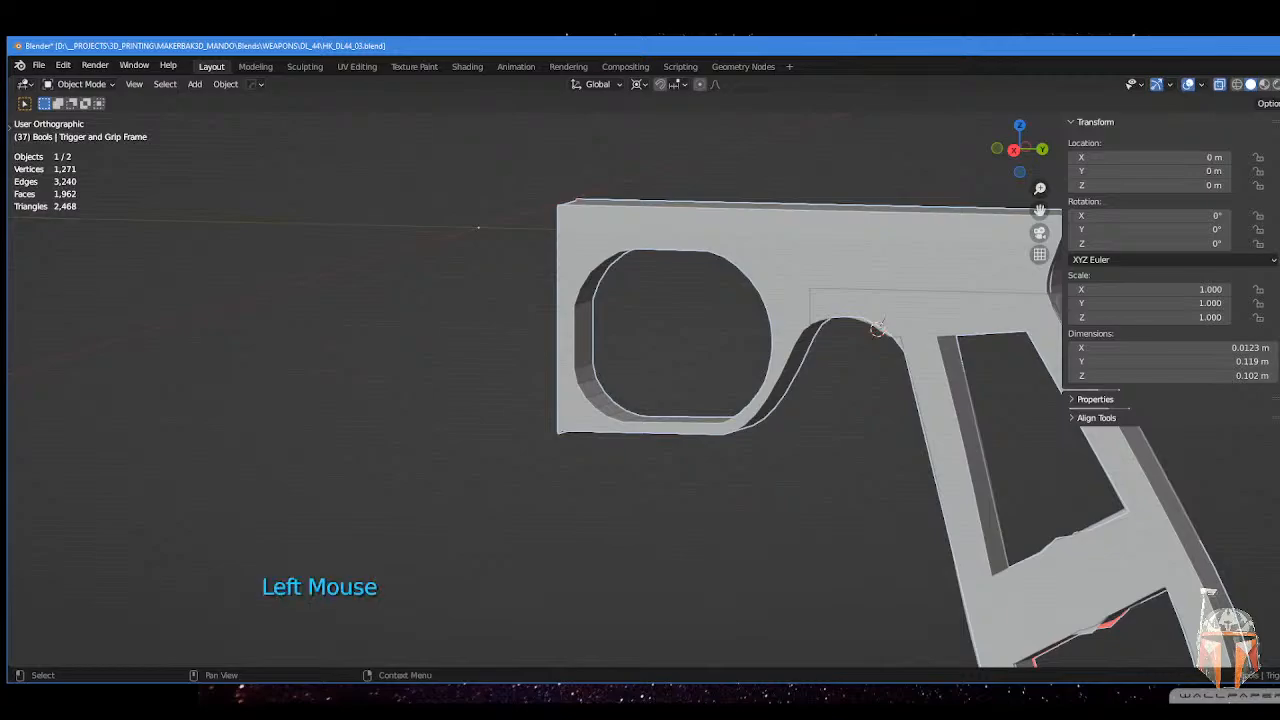
{"action": "left_click", "coordinate": [1278, 260]}
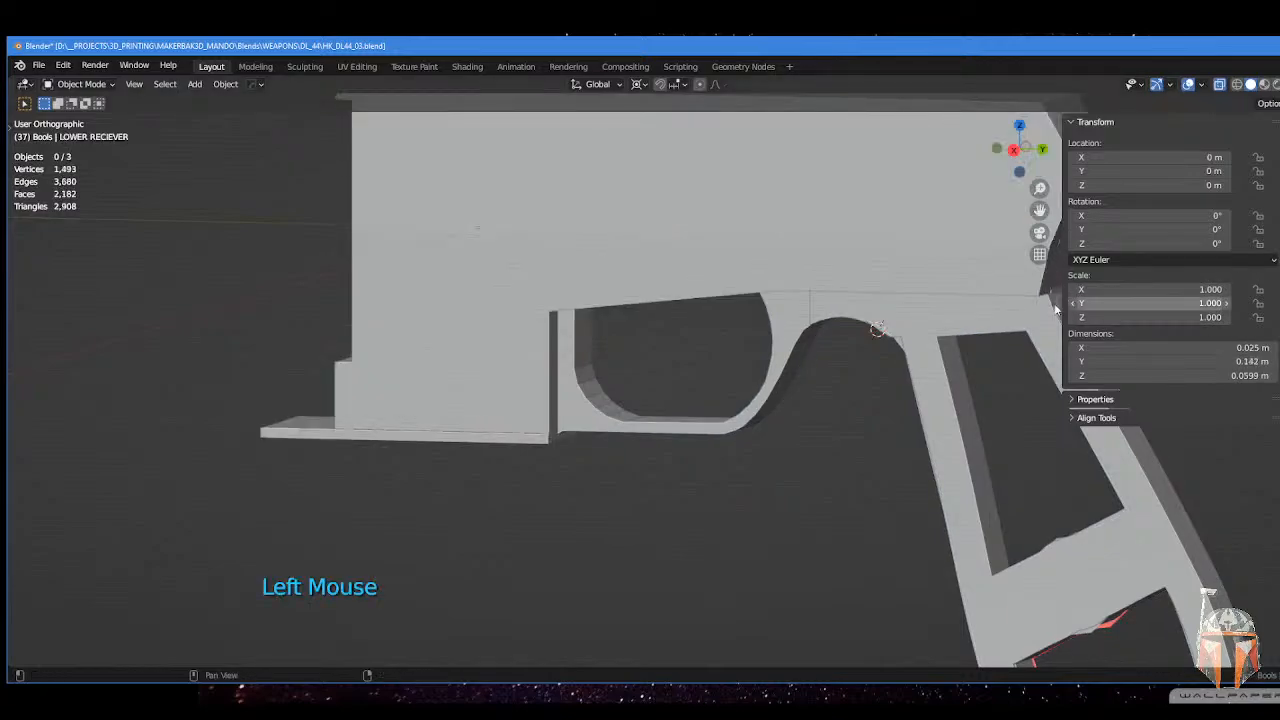
{"action": "scroll", "coordinate": [937, 343], "scroll_direction": "down", "scroll_amount": 4}
{"action": "middle_click_drag", "start_coordinate": [937, 343], "coordinate": [749, 477], "text": "shift"}
{"action": "scroll", "coordinate": [703, 512], "scroll_direction": "up", "scroll_amount": 5}
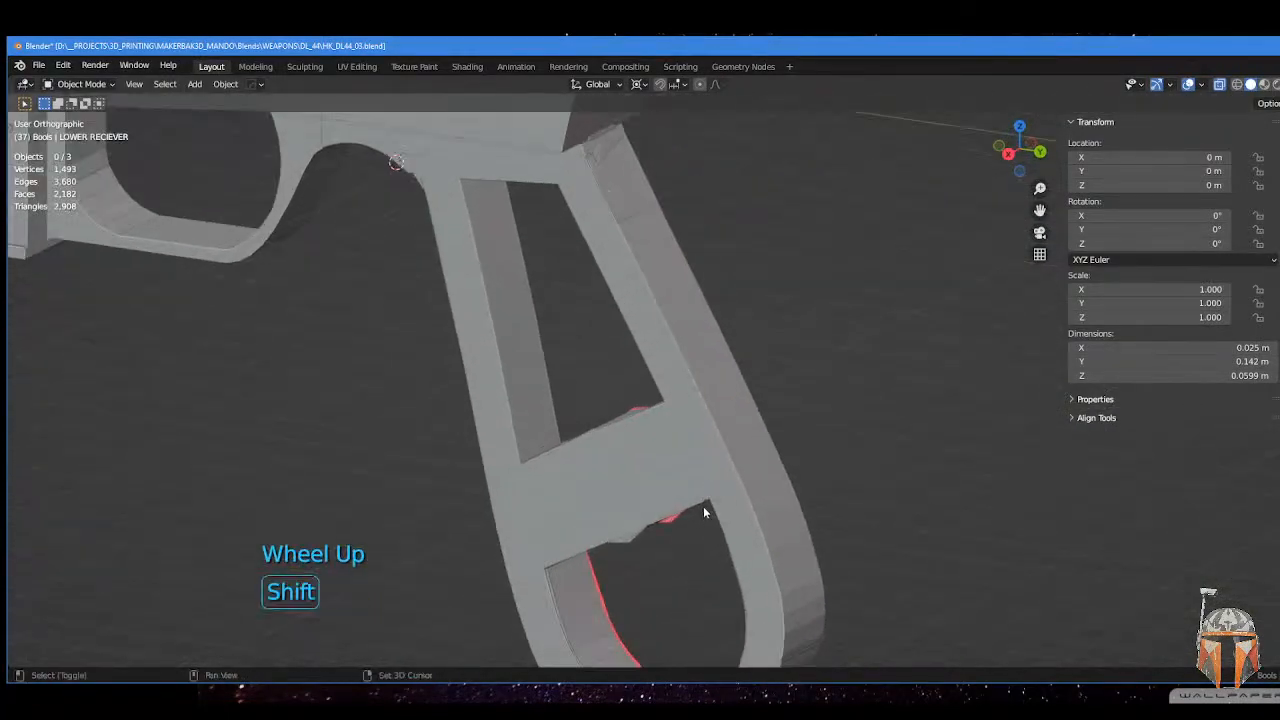
{"action": "middle_click_drag", "start_coordinate": [703, 512], "coordinate": [783, 346], "text": "shift"}
{"action": "scroll", "coordinate": [783, 346], "scroll_direction": "down", "scroll_amount": 1}
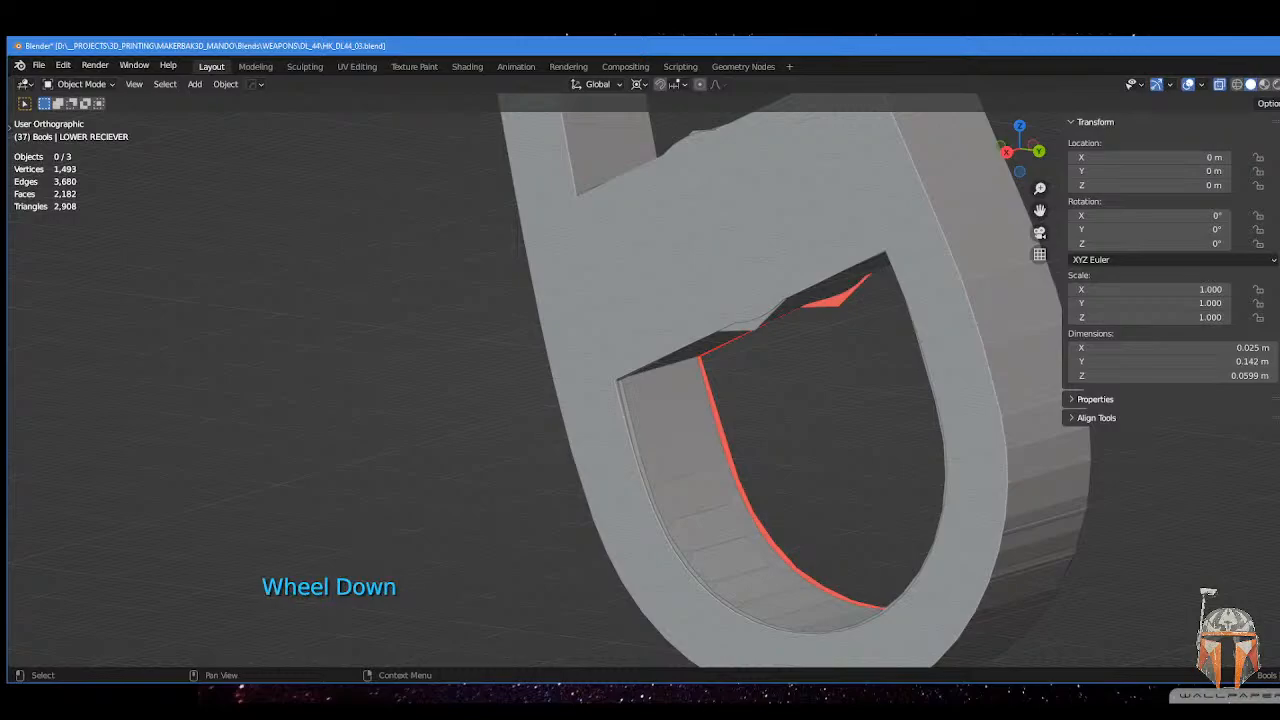
{"action": "scroll", "coordinate": [783, 346], "scroll_direction": "up", "scroll_amount": 1}
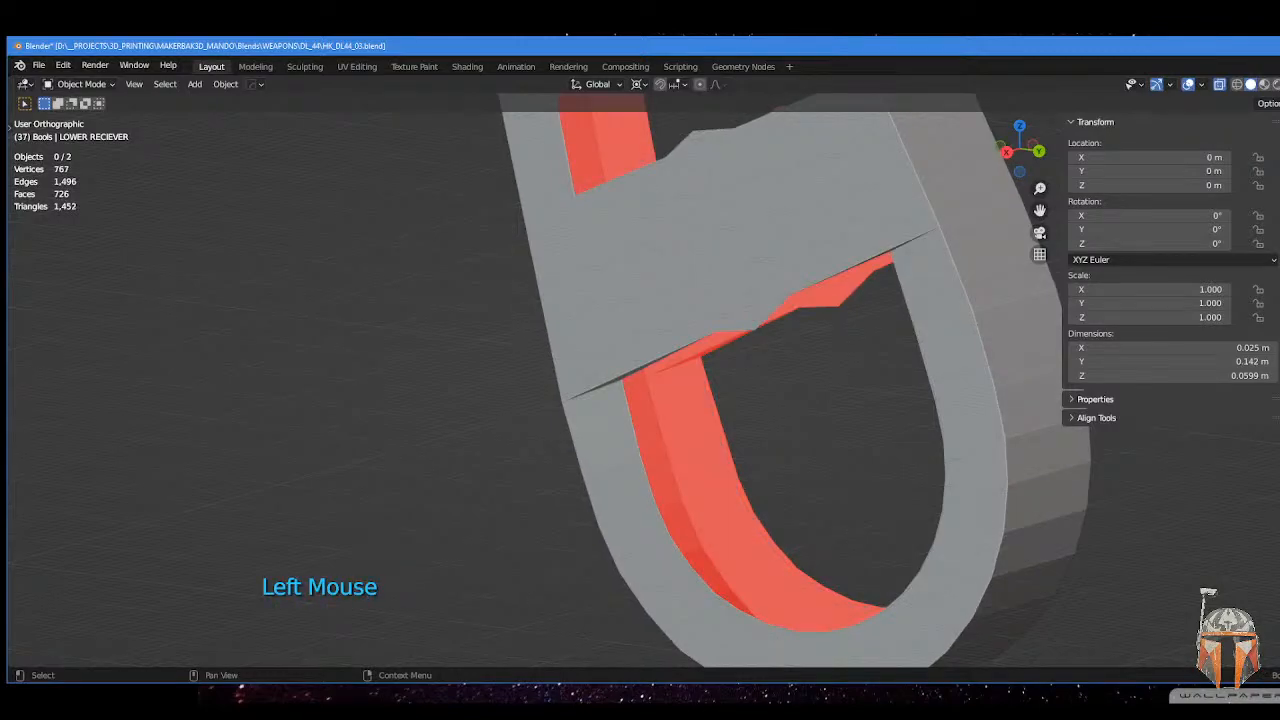
- Merge the two split vertices at the upper front corner of the grip's lower opening, using Smart Vert's merge at last
{"action": "middle_click_drag", "start_coordinate": [859, 324], "coordinate": [686, 417]}
{"action": "left_click", "coordinate": [691, 276]}
{"action": "key", "text": "Tab"}
{"action": "key", "text": "Tab"}
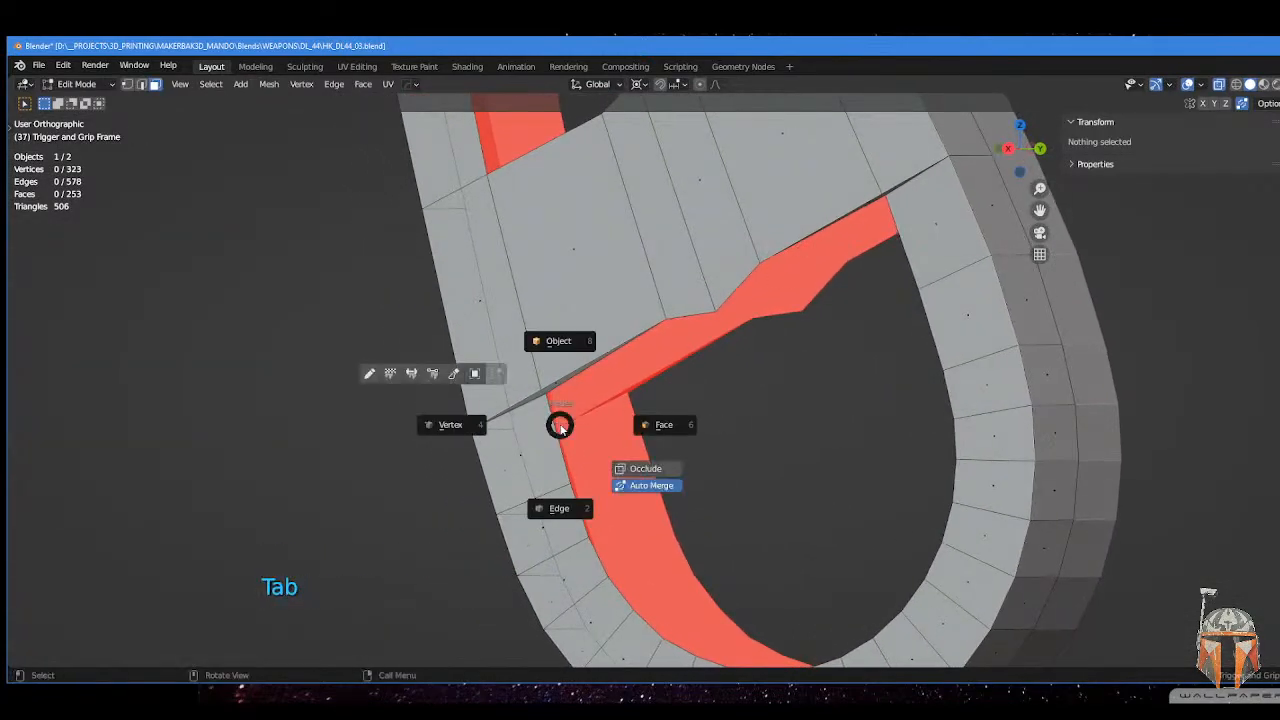
{"action": "left_click", "coordinate": [540, 392]}
{"action": "left_click", "coordinate": [545, 394]}
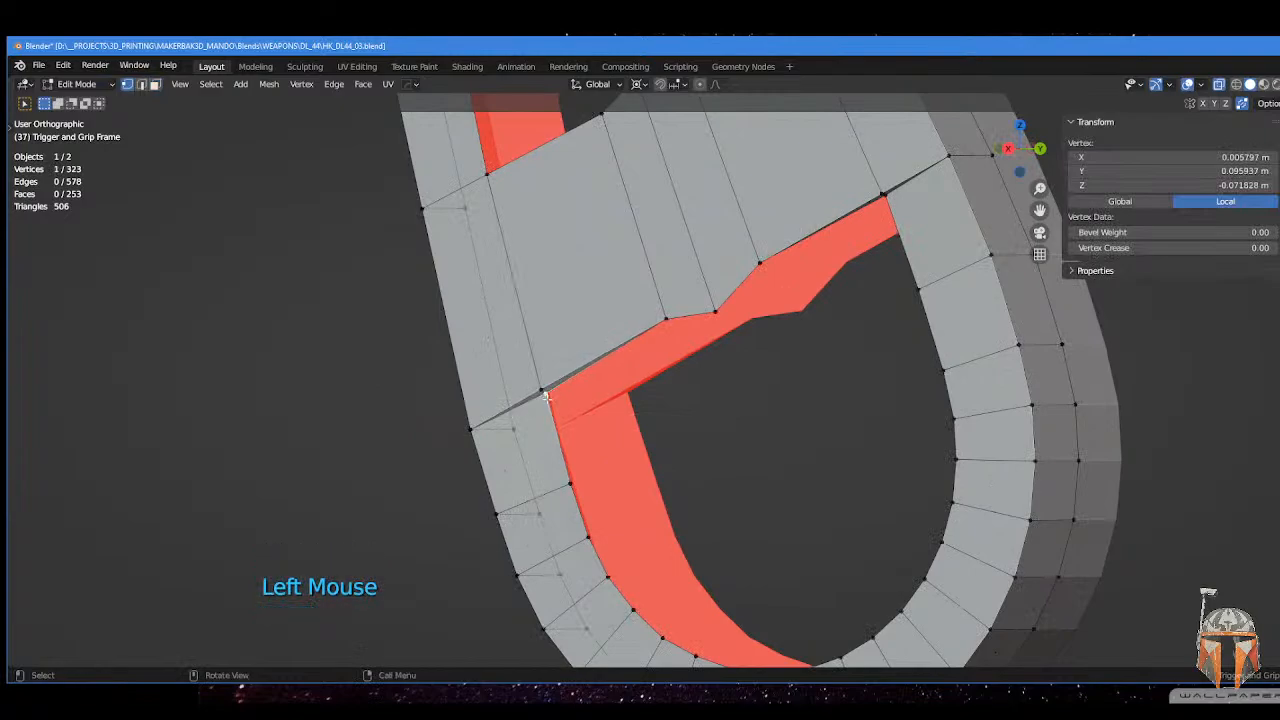
{"action": "left_click", "coordinate": [543, 391], "text": "shift"}
{"action": "middle_click_drag", "start_coordinate": [541, 390], "coordinate": [710, 340]}
{"action": "key", "text": "1"}
- Merge the two split vertices at the upper rear corner of the lower opening at the last selected one
{"action": "left_click", "coordinate": [900, 239]}
{"action": "left_click", "coordinate": [904, 239], "text": "shift"}
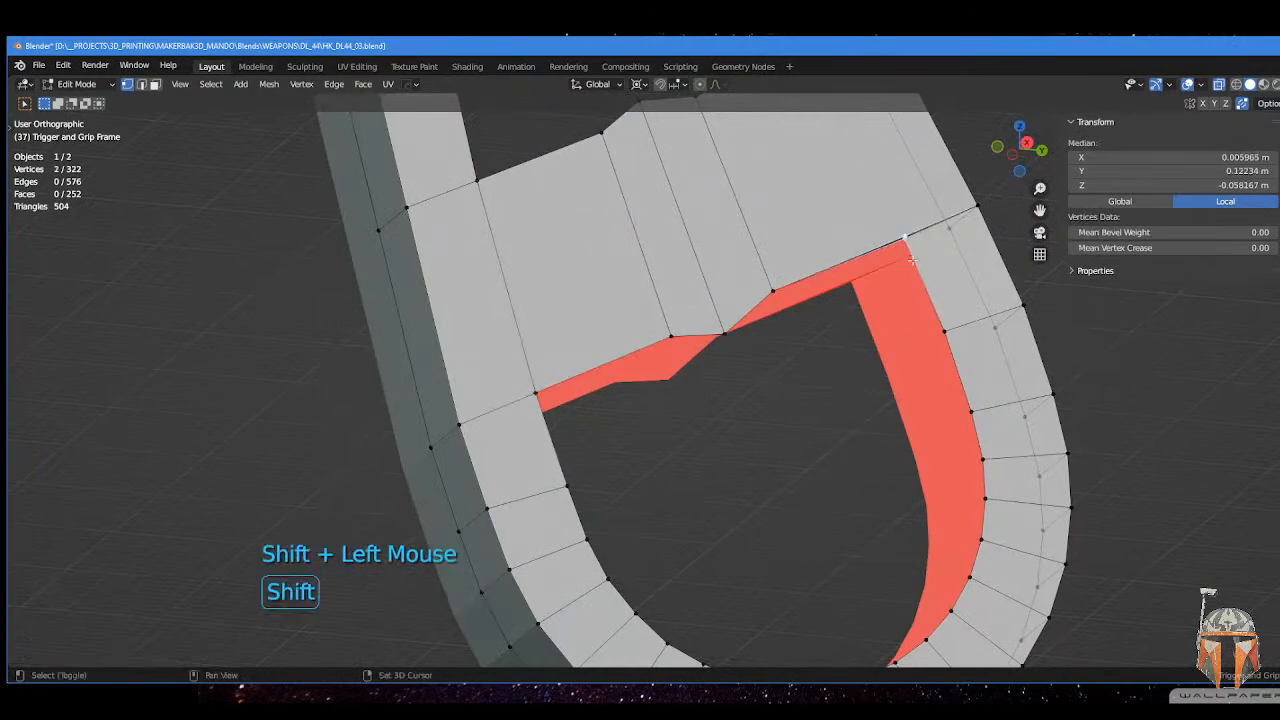
{"action": "key", "text": "1"}
- Extrude the edge loop around the grip's lower opening inward along global X to the mirror plane
{"action": "middle_click_drag", "start_coordinate": [923, 300], "coordinate": [910, 300]}
{"action": "key", "text": "Tab"}
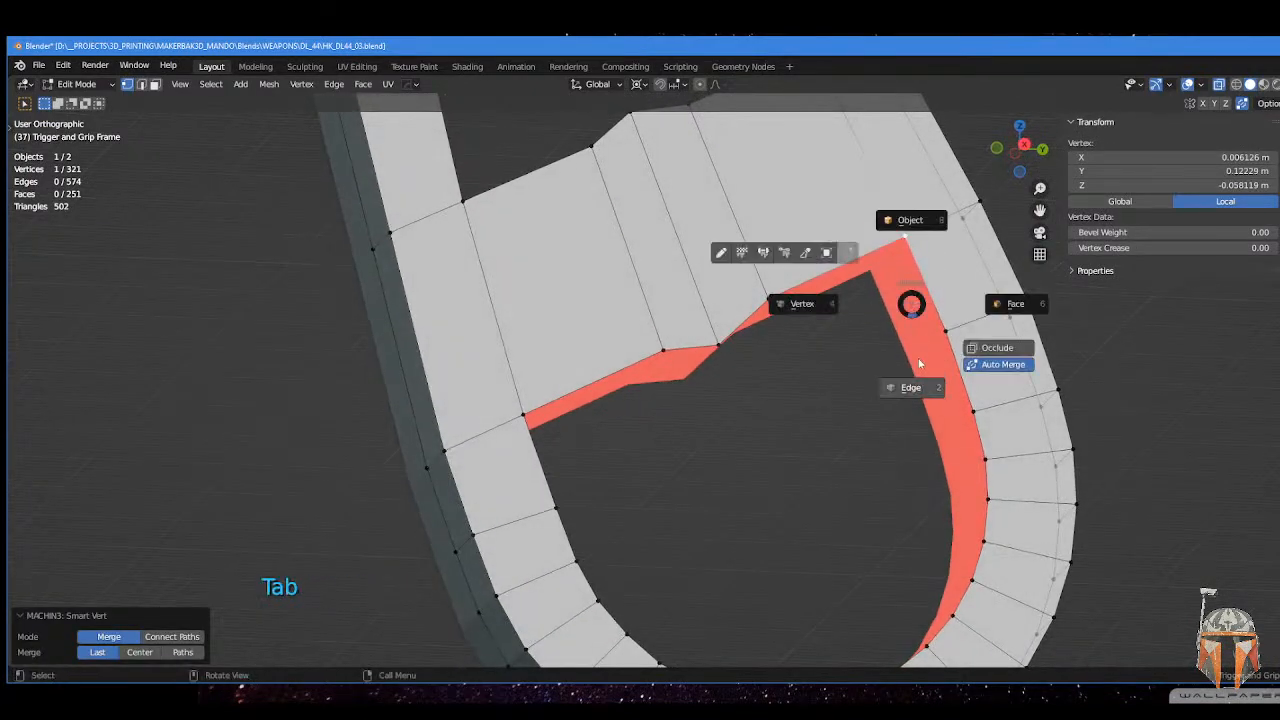
{"action": "middle_click_drag", "start_coordinate": [866, 360], "coordinate": [714, 359]}
{"action": "left_click", "coordinate": [758, 333]}
{"action": "left_click", "coordinate": [773, 374], "text": "shift"}
{"action": "left_click", "coordinate": [678, 363], "text": "alt+shift"}
{"action": "middle_click_drag", "start_coordinate": [751, 400], "coordinate": [736, 356]}
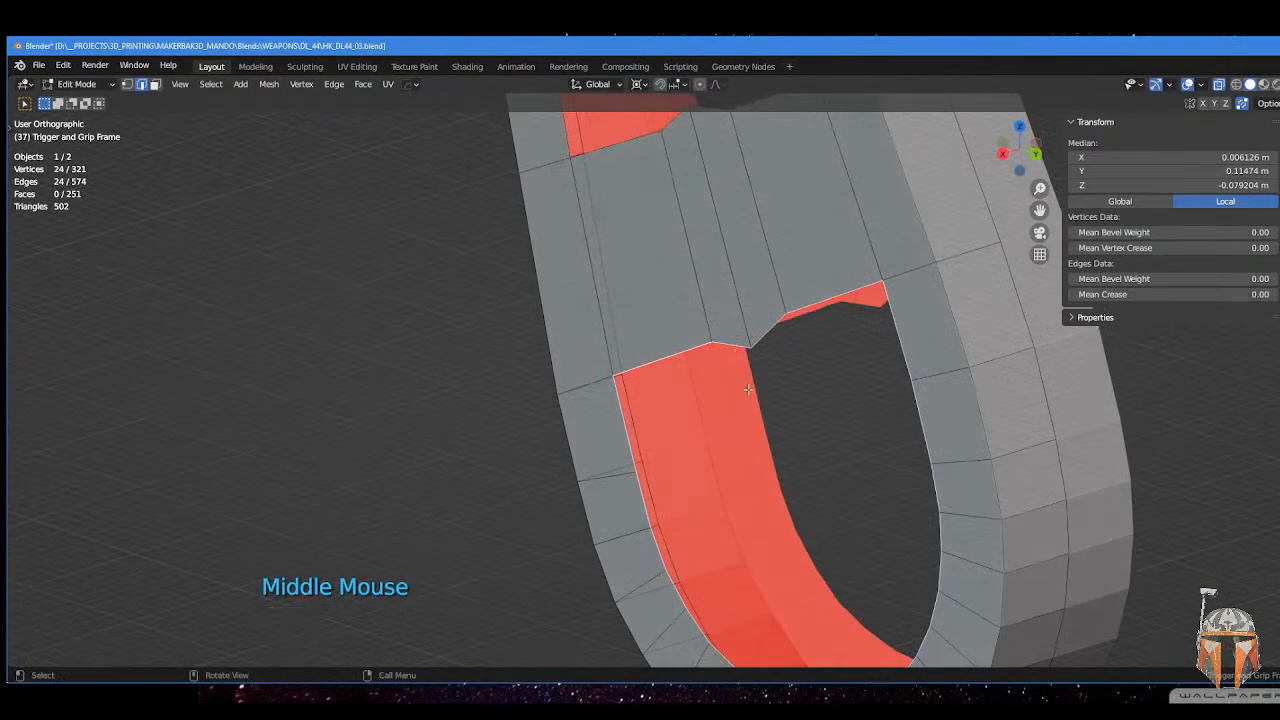
{"action": "scroll", "coordinate": [760, 401], "scroll_direction": "down", "scroll_amount": 2}
{"action": "middle_click_drag", "start_coordinate": [760, 401], "coordinate": [731, 343]}
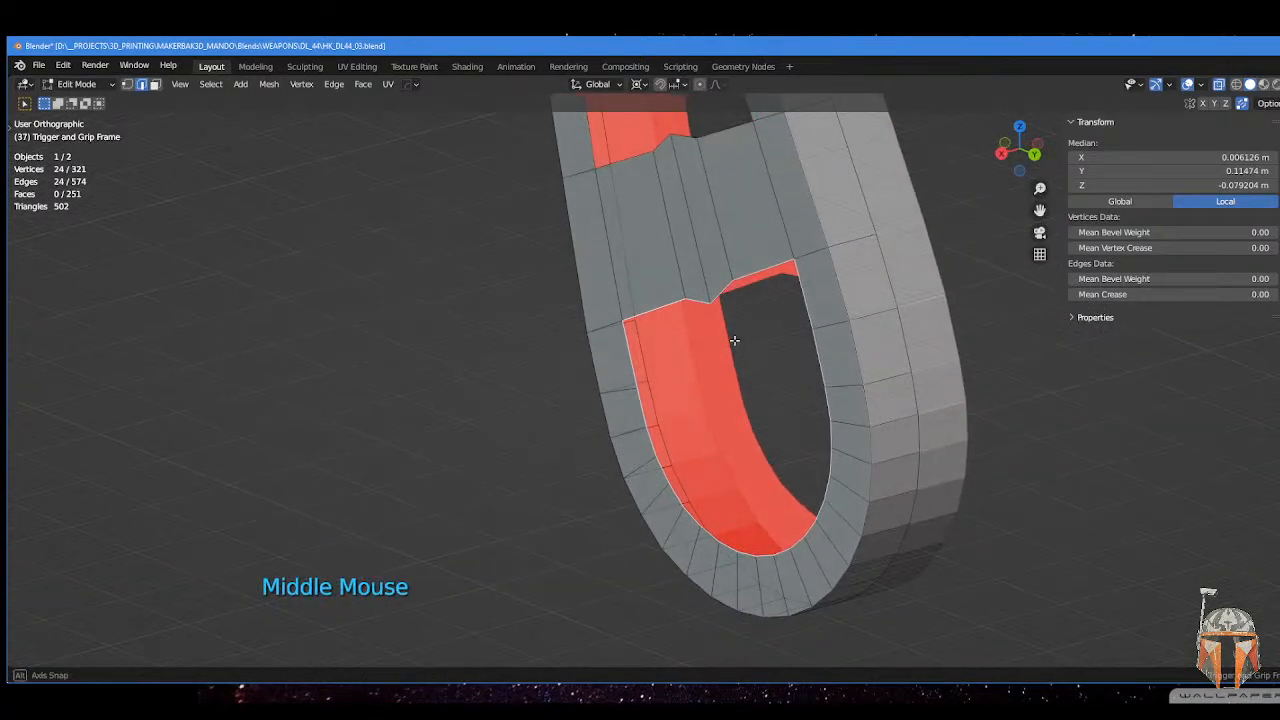
{"action": "key", "text": "e"}
{"action": "key", "text": "x"}
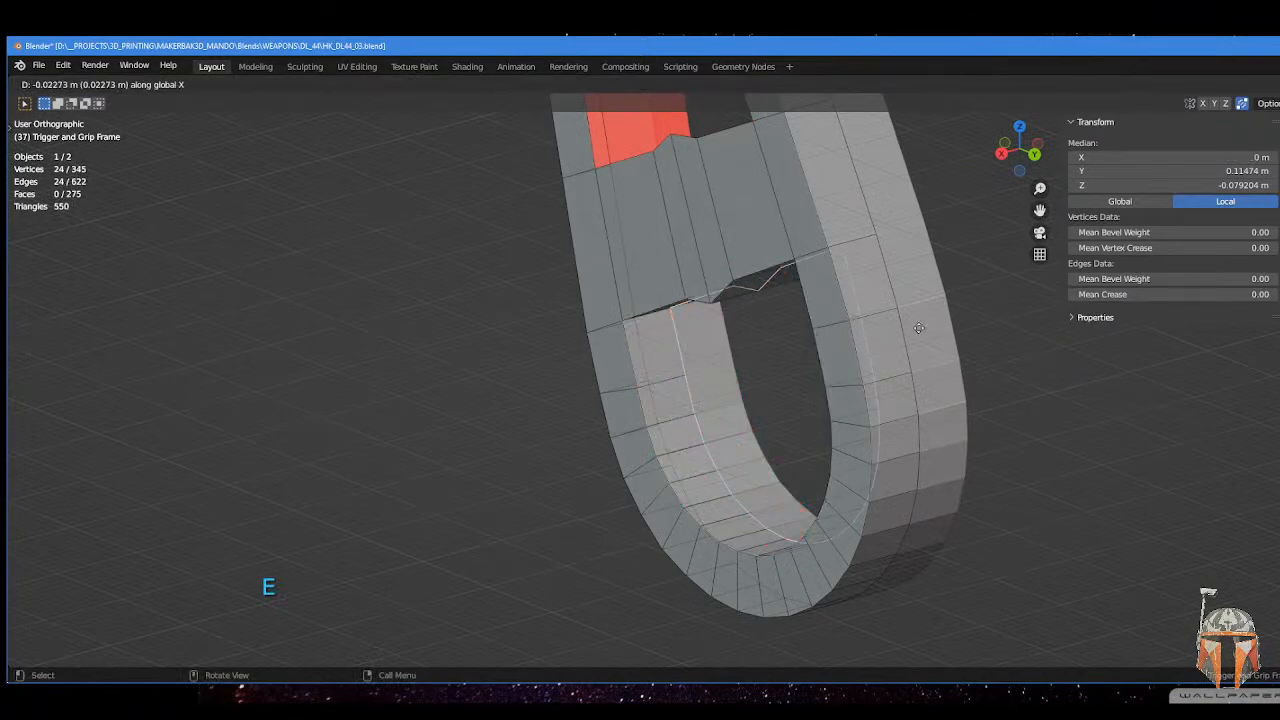
{"action": "left_click", "coordinate": [734, 323]}
- Select the boundary of the grip's upper opening, starting from its lower front edge
{"action": "middle_click_drag", "start_coordinate": [734, 323], "coordinate": [768, 340]}
{"action": "middle_click_drag", "start_coordinate": [695, 296], "coordinate": [681, 438]}
{"action": "left_click", "coordinate": [617, 415]}
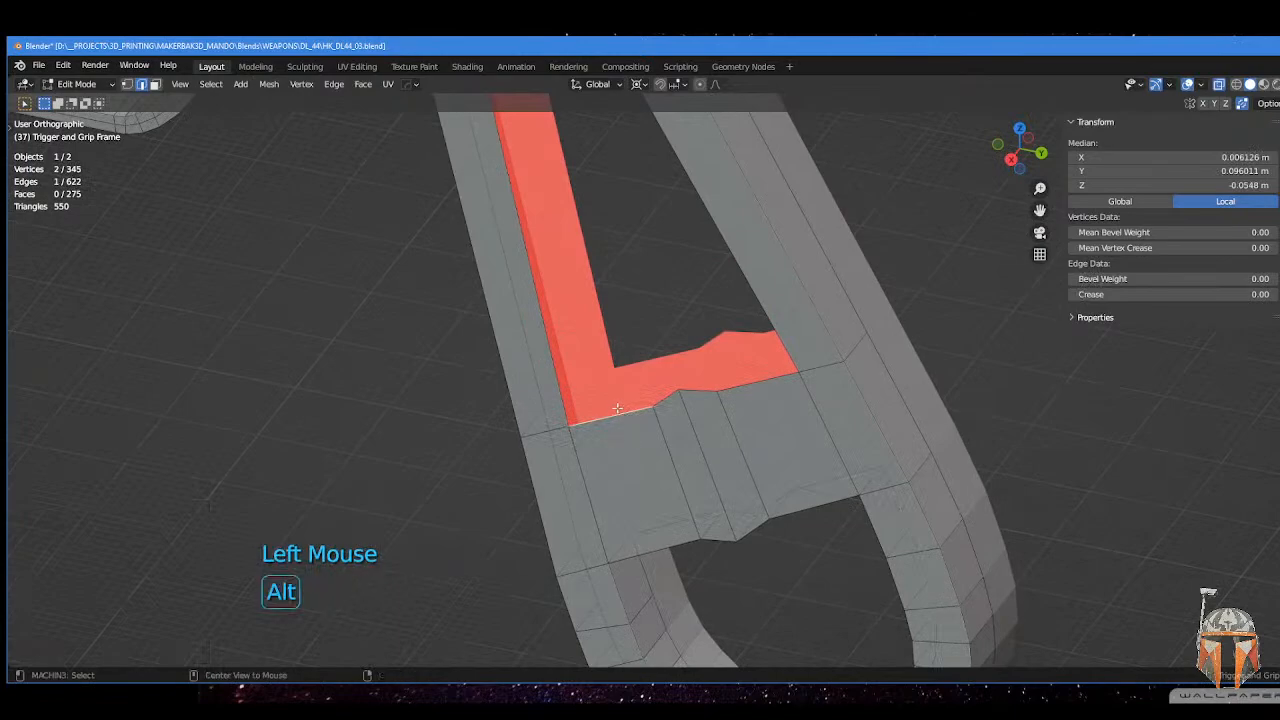
- Select the open edge loop bordering the upper grip opening on the trigger and grip frame
{"action": "left_click", "coordinate": [414, 423]}
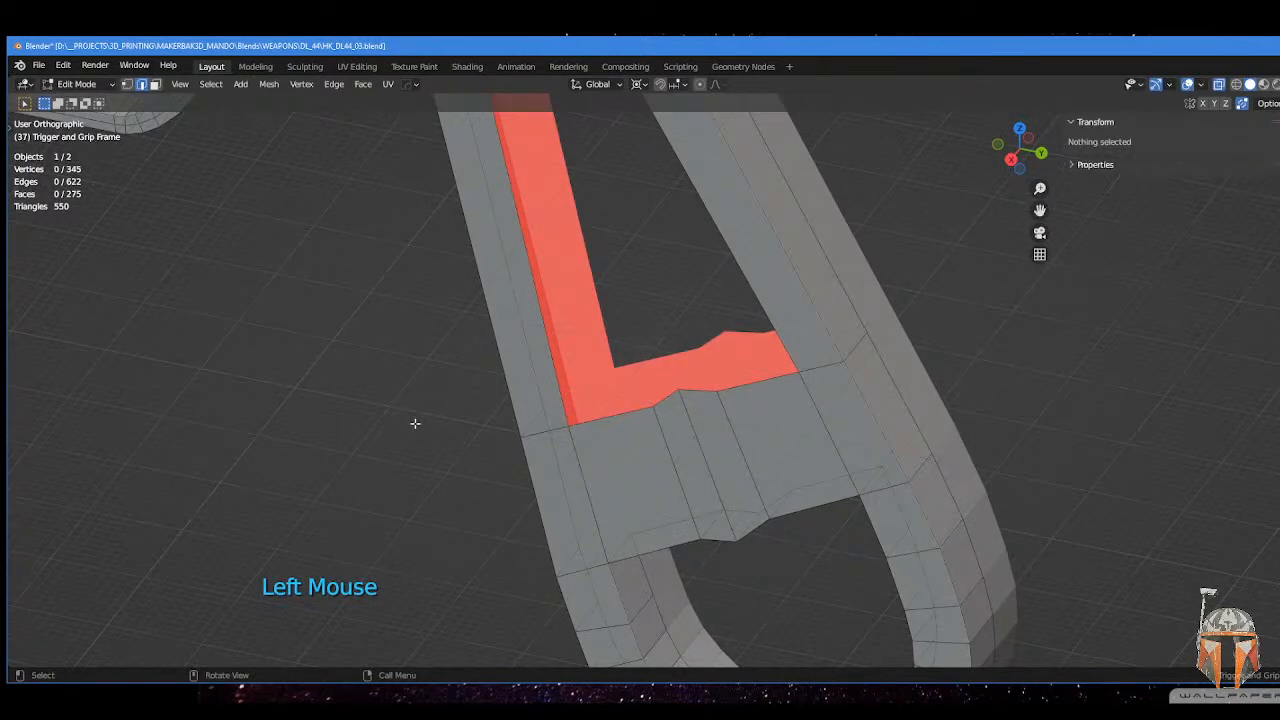
{"action": "left_click", "coordinate": [616, 415], "text": "alt+shift"}
{"action": "scroll", "coordinate": [616, 407], "scroll_direction": "down", "scroll_amount": 2}
{"action": "middle_click_drag", "start_coordinate": [569, 393], "coordinate": [731, 213]}
{"action": "scroll", "coordinate": [731, 213], "scroll_direction": "down", "scroll_amount": 1}
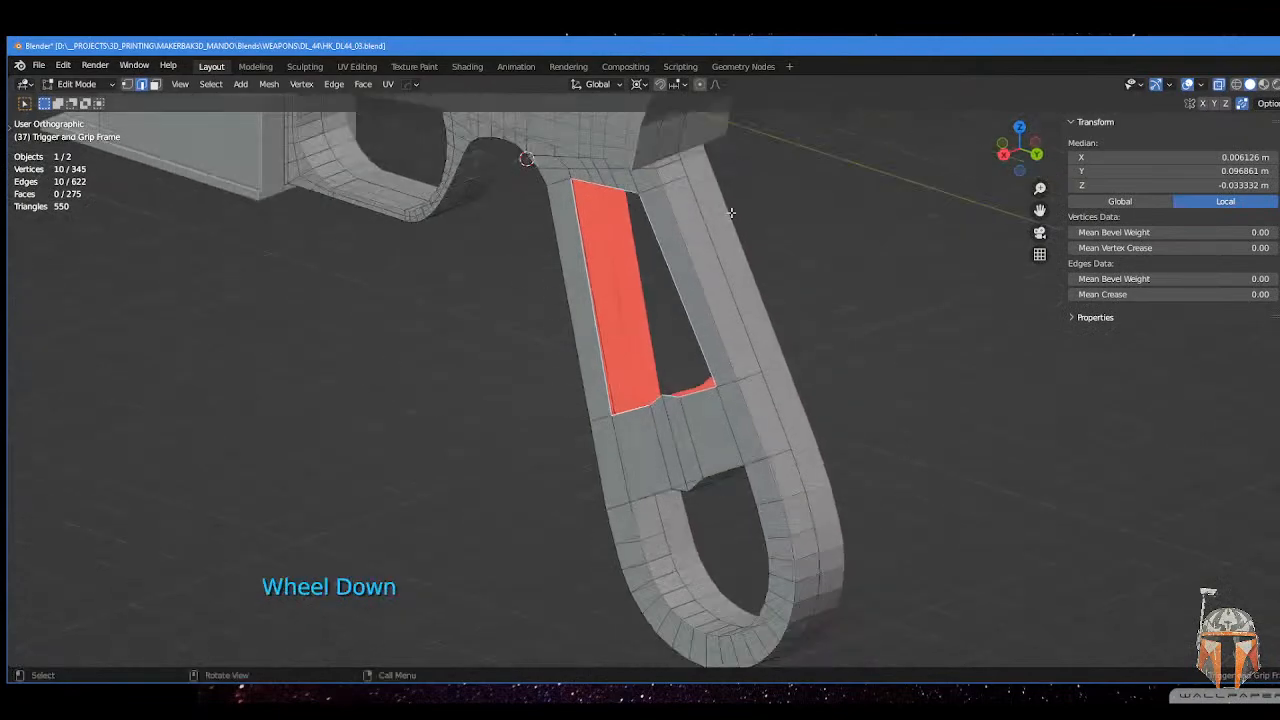
{"action": "scroll", "coordinate": [602, 300], "scroll_direction": "up", "scroll_amount": 3}
{"action": "scroll", "coordinate": [650, 300], "scroll_direction": "down", "scroll_amount": 1}
{"action": "middle_click_drag", "start_coordinate": [645, 285], "coordinate": [622, 352], "text": "shift"}
{"action": "scroll", "coordinate": [560, 340], "scroll_direction": "down", "scroll_amount": 2}
{"action": "middle_click_drag", "start_coordinate": [490, 320], "coordinate": [612, 364], "text": "shift"}
{"action": "scroll", "coordinate": [546, 368], "scroll_direction": "up", "scroll_amount": 3}
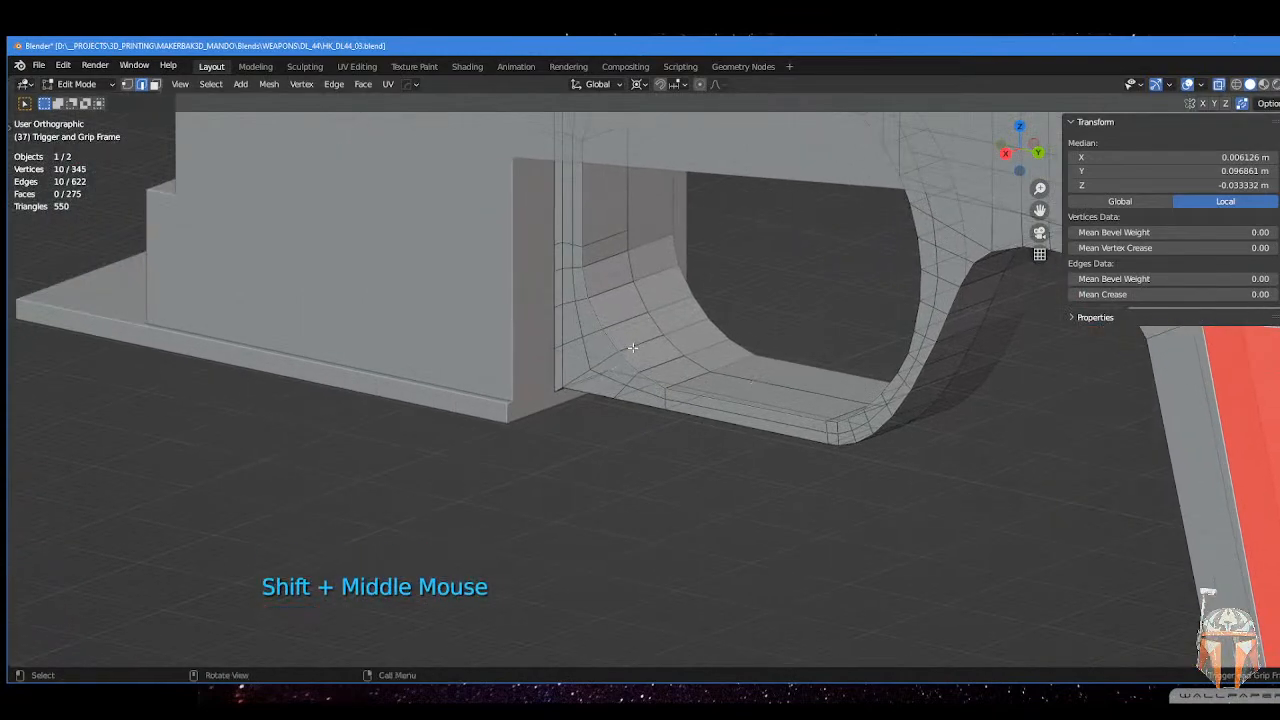
- Try selecting the edge loops inside the trigger guard and along the frame above the grip
{"action": "left_click", "coordinate": [409, 492]}
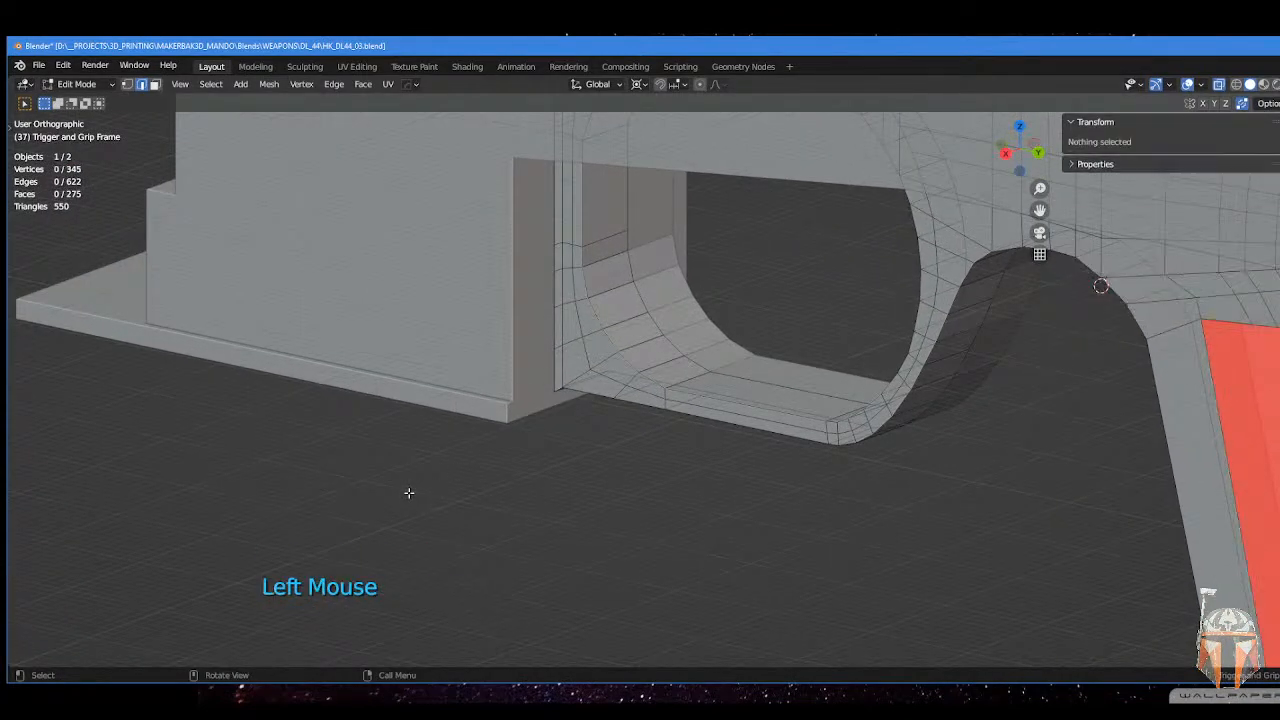
{"action": "left_click", "coordinate": [634, 345], "text": "alt+shift"}
{"action": "mouse_move", "coordinate": [634, 345]}
{"action": "middle_mouse_down"}
{"action": "mouse_move", "coordinate": [677, 274]}
{"action": "mouse_move", "coordinate": [645, 342]}
{"action": "middle_mouse_up"}
{"action": "left_click", "coordinate": [609, 486]}
{"action": "scroll", "coordinate": [651, 414], "scroll_direction": "down", "scroll_amount": 3}
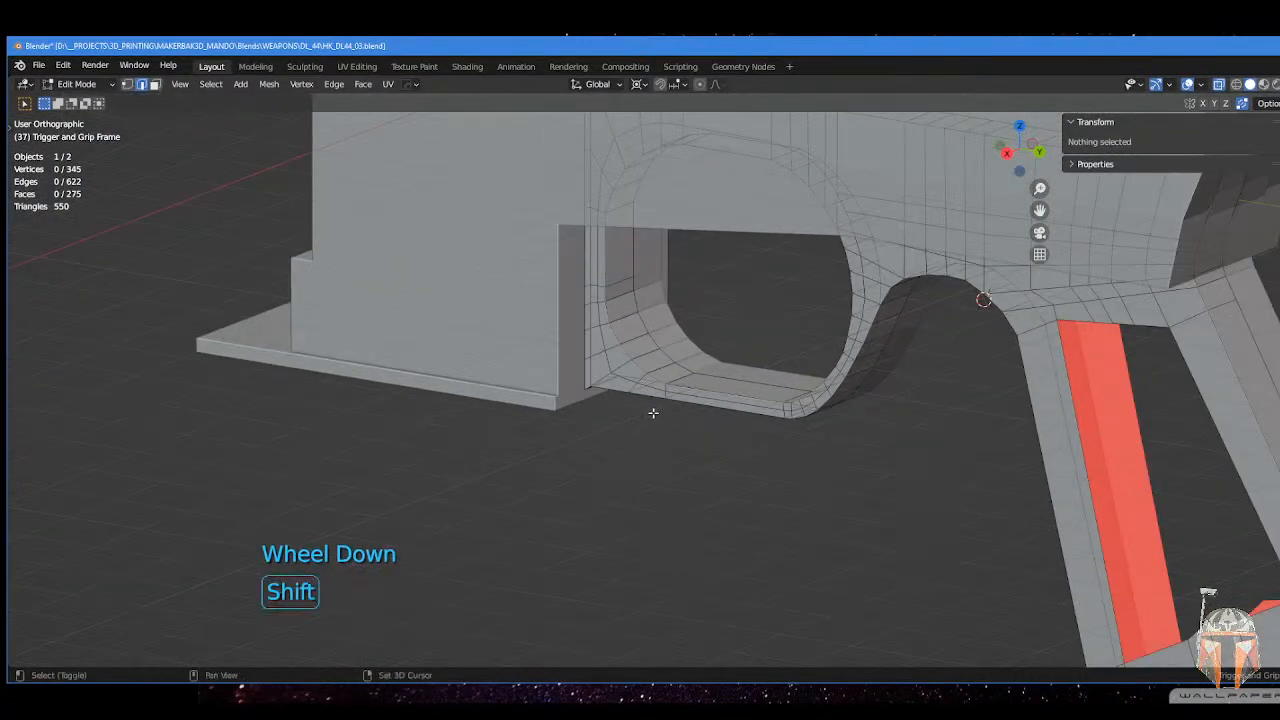
{"action": "middle_click_drag", "start_coordinate": [651, 414], "coordinate": [745, 359]}
{"action": "left_click", "coordinate": [823, 330], "text": "alt+shift"}
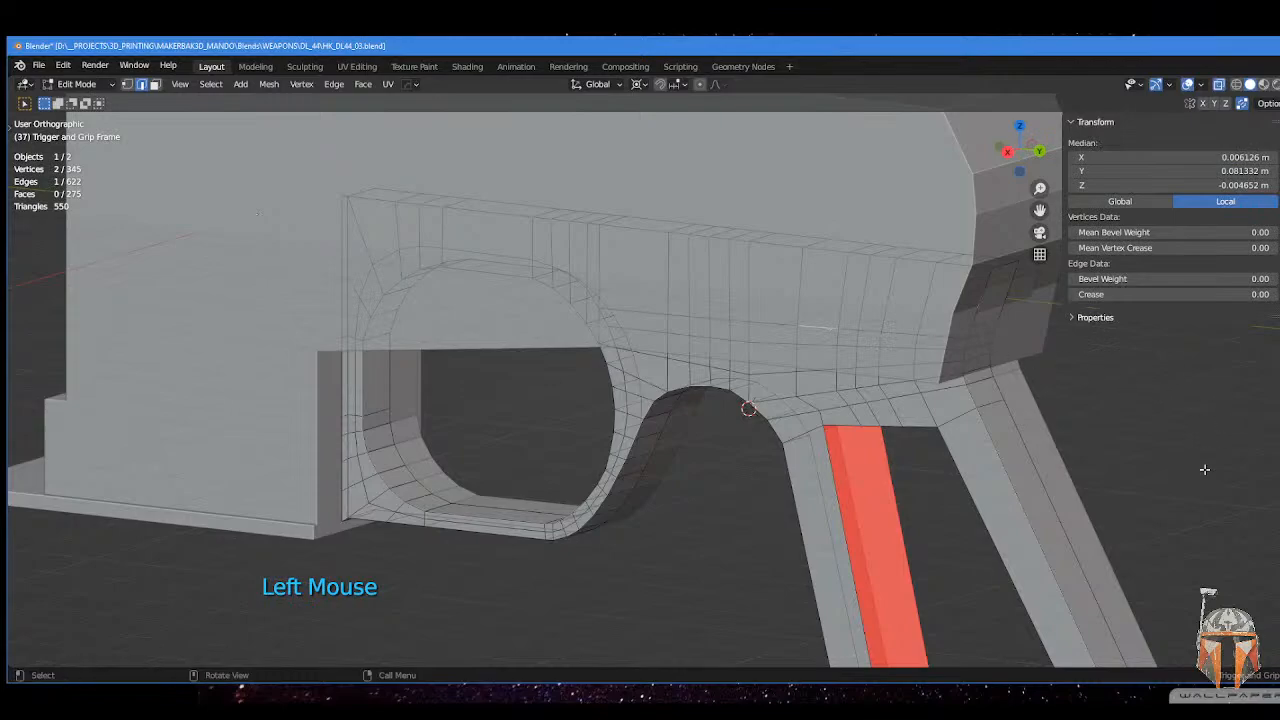
{"action": "left_click", "coordinate": [599, 587]}
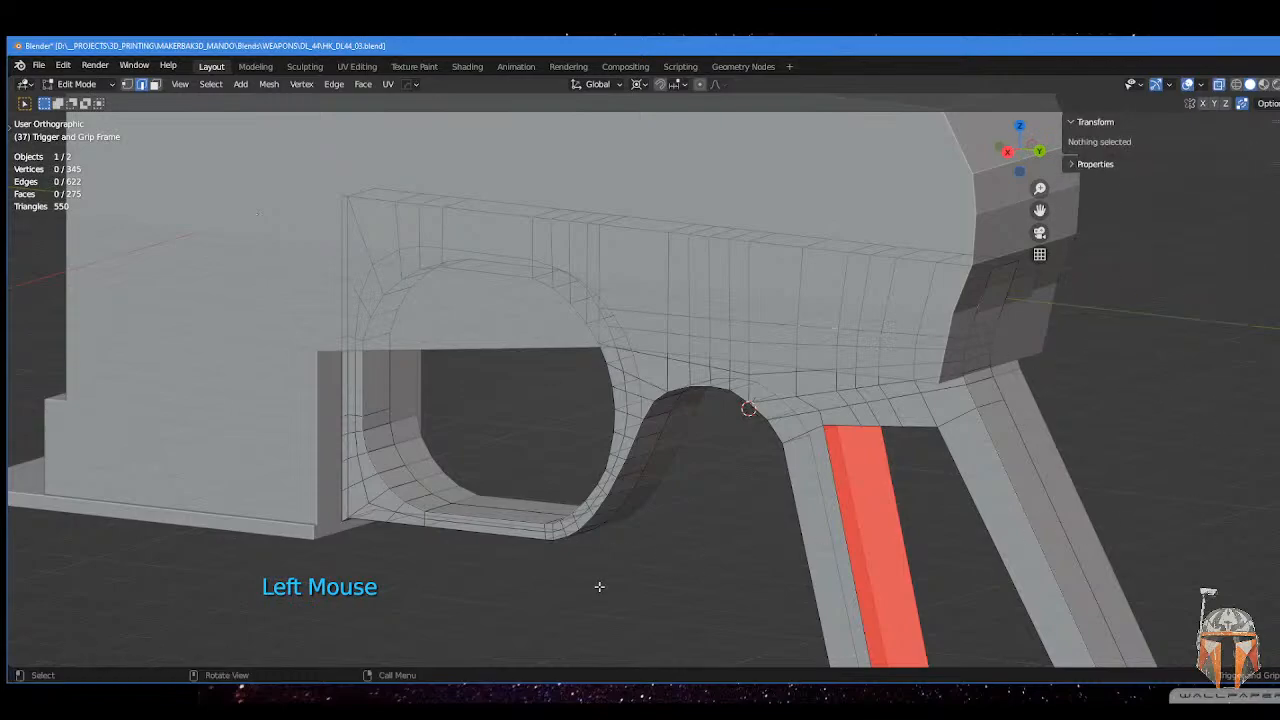
{"action": "left_click", "coordinate": [769, 343], "text": "alt+shift"}
{"action": "middle_click_drag", "start_coordinate": [769, 343], "coordinate": [631, 309]}
{"action": "scroll", "coordinate": [758, 387], "scroll_direction": "up", "scroll_amount": 3}
{"action": "middle_click_drag", "start_coordinate": [682, 345], "coordinate": [672, 444]}
{"action": "scroll", "coordinate": [723, 332], "scroll_direction": "down", "scroll_amount": 2}
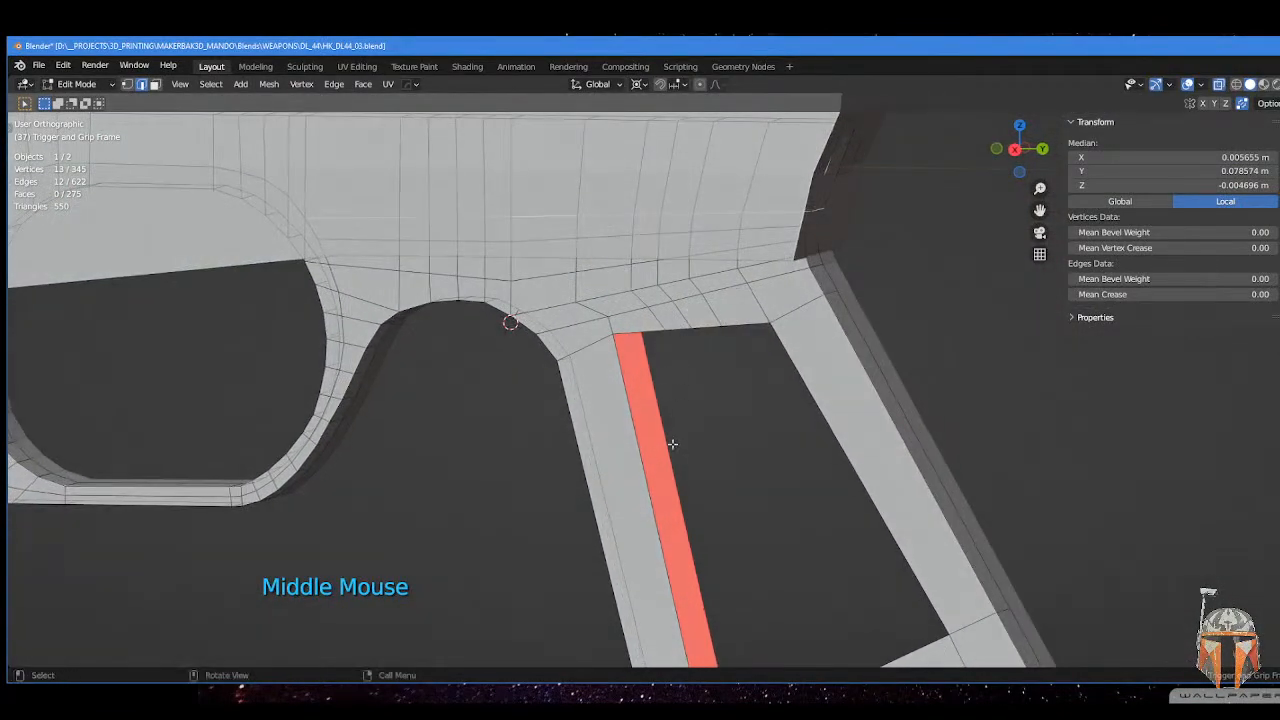
- Select the open border loop around the upper grip opening and extrude it -0.017431 m along X to the centre plane
{"action": "left_click", "coordinate": [783, 470]}
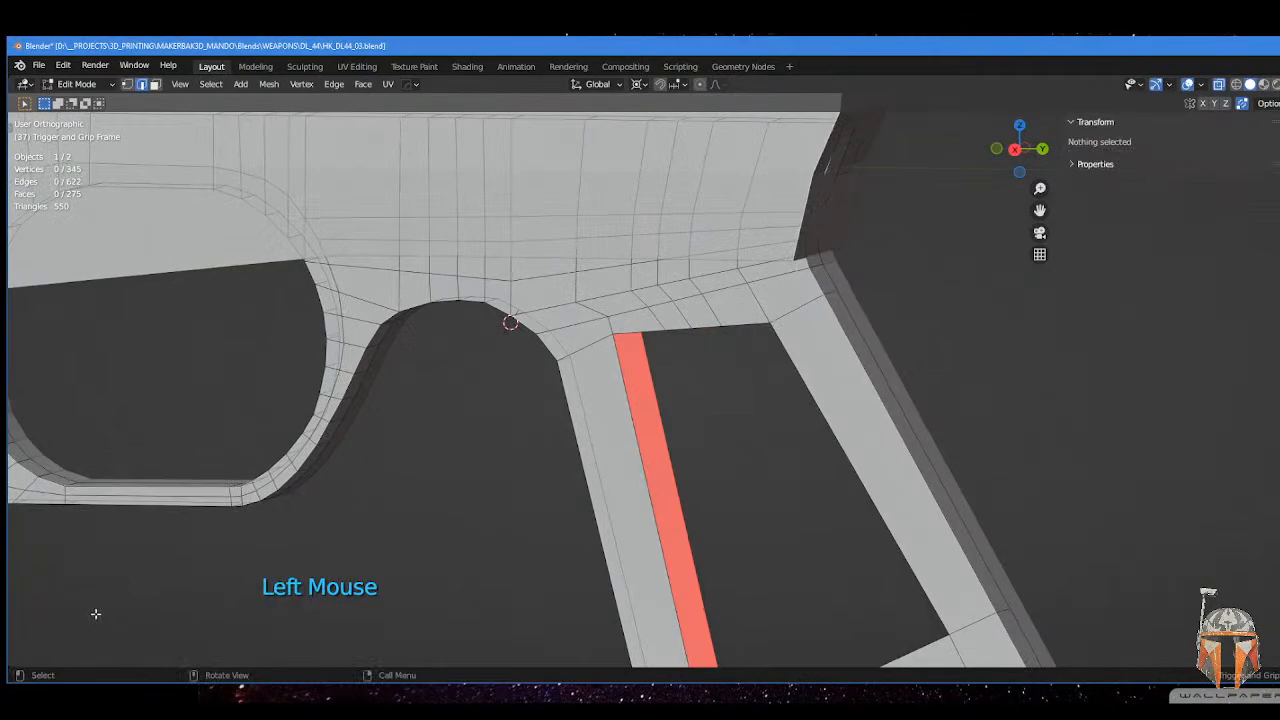
{"action": "left_click", "coordinate": [644, 514], "text": "alt+shift"}
{"action": "scroll", "coordinate": [644, 514], "scroll_direction": "down", "scroll_amount": 3}
{"action": "middle_click_drag", "start_coordinate": [644, 514], "coordinate": [630, 537]}
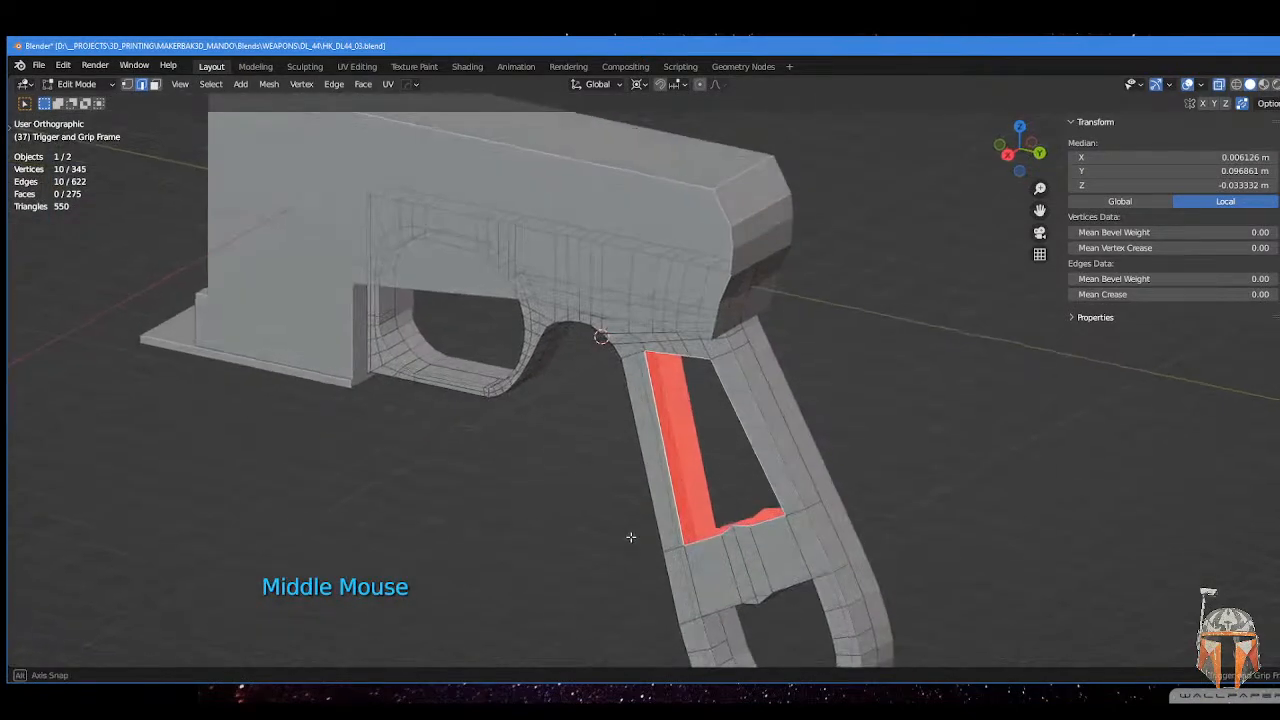
{"action": "scroll", "coordinate": [630, 537], "scroll_direction": "up", "scroll_amount": 3}
{"action": "scroll", "coordinate": [749, 494], "scroll_direction": "up", "scroll_amount": 1, "text": "shift"}
{"action": "middle_click_drag", "start_coordinate": [749, 494], "coordinate": [694, 489], "text": "shift"}
{"action": "key", "text": "e"}
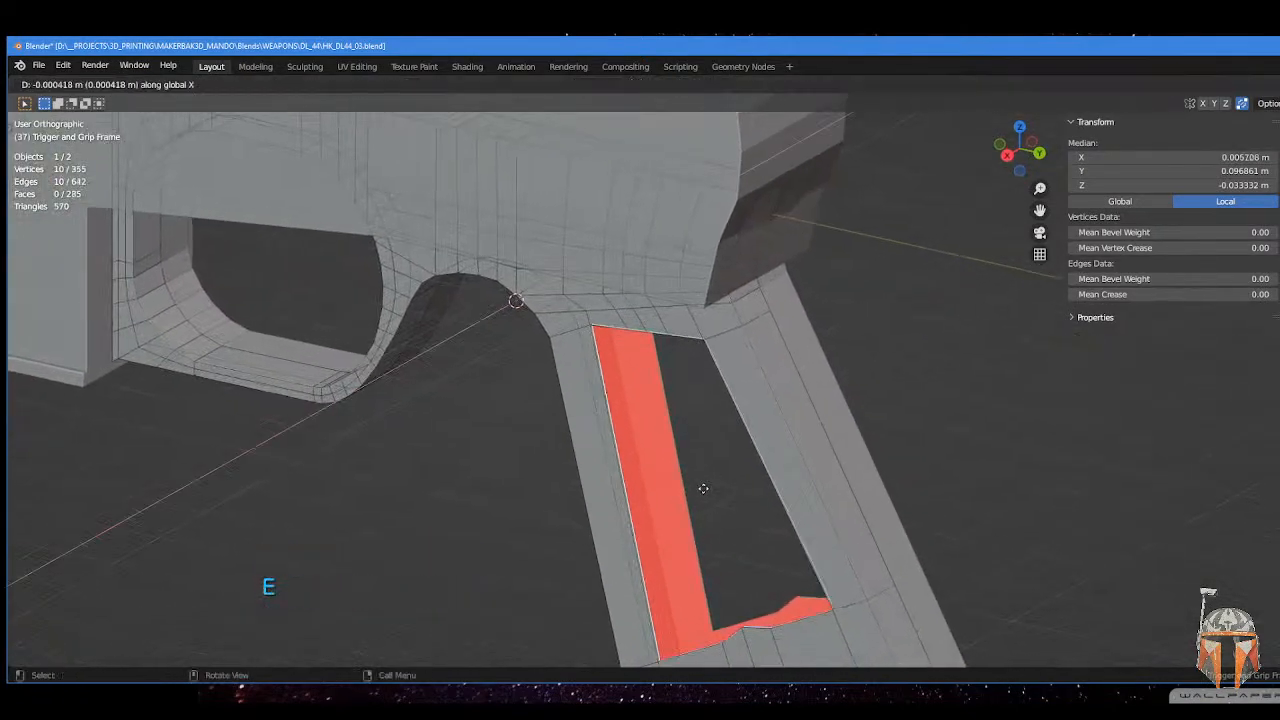
{"action": "left_click", "coordinate": [720, 486]}
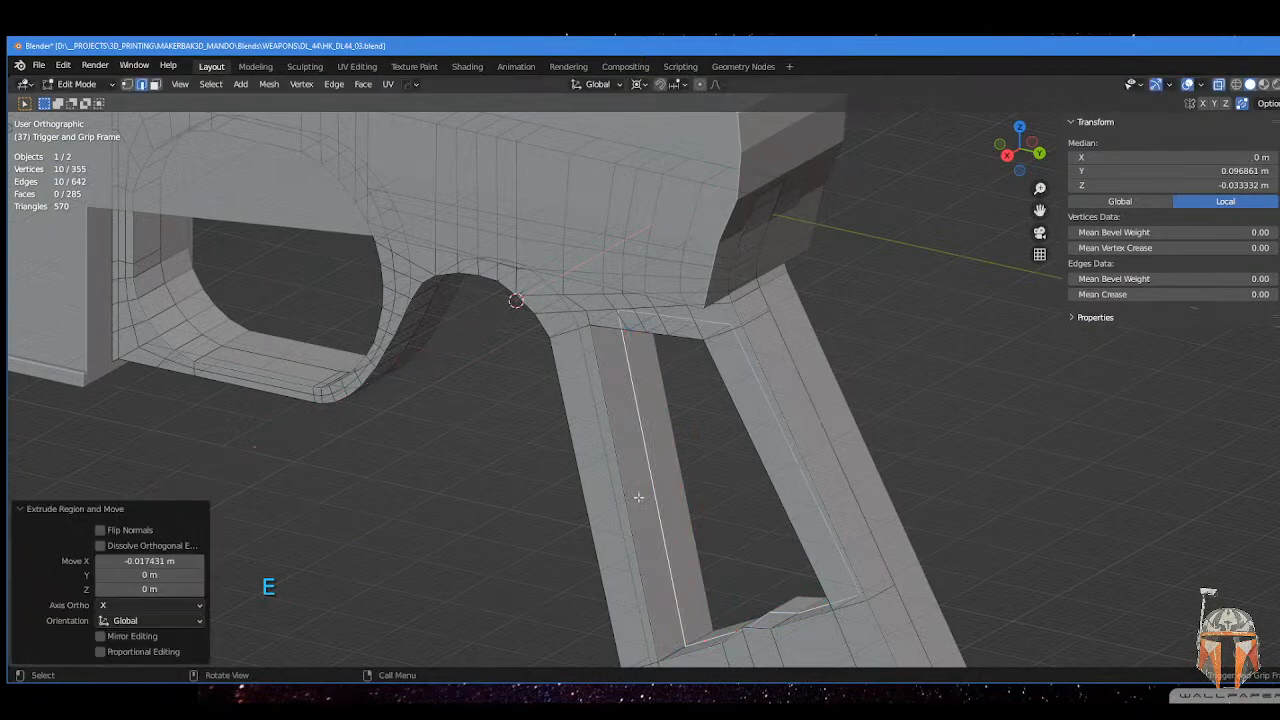
- Examine the extruded inner walls of the grip opening and the junction between the grip frame and the receiver's rear
{"action": "scroll", "coordinate": [638, 497], "scroll_direction": "down", "scroll_amount": 4}
{"action": "middle_click_drag", "start_coordinate": [638, 497], "coordinate": [779, 440]}
{"action": "scroll", "coordinate": [680, 481], "scroll_direction": "down", "scroll_amount": 1}
{"action": "middle_click_drag", "start_coordinate": [803, 394], "coordinate": [755, 384]}
{"action": "scroll", "coordinate": [755, 384], "scroll_direction": "up", "scroll_amount": 1}
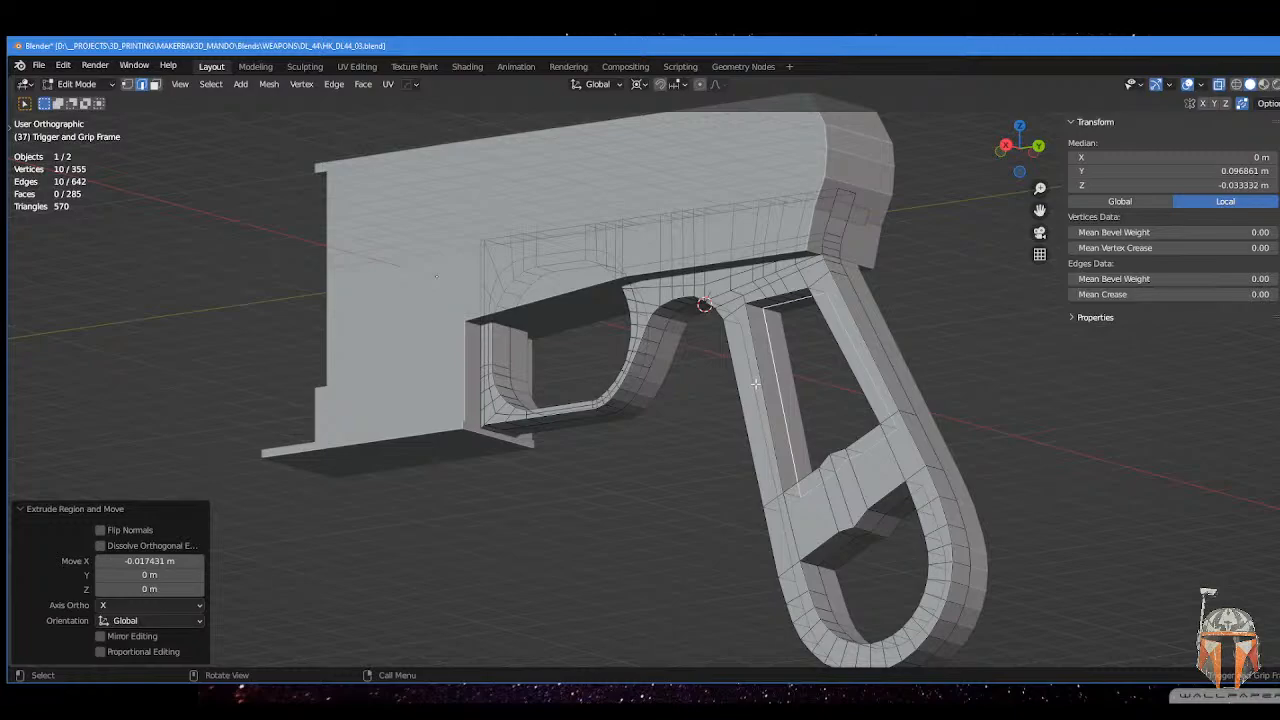
{"action": "middle_click_drag", "start_coordinate": [893, 307], "coordinate": [833, 334]}
{"action": "scroll", "coordinate": [834, 259], "scroll_direction": "up", "scroll_amount": 1}
{"action": "scroll", "coordinate": [833, 334], "scroll_direction": "up", "scroll_amount": 2, "text": "shift"}
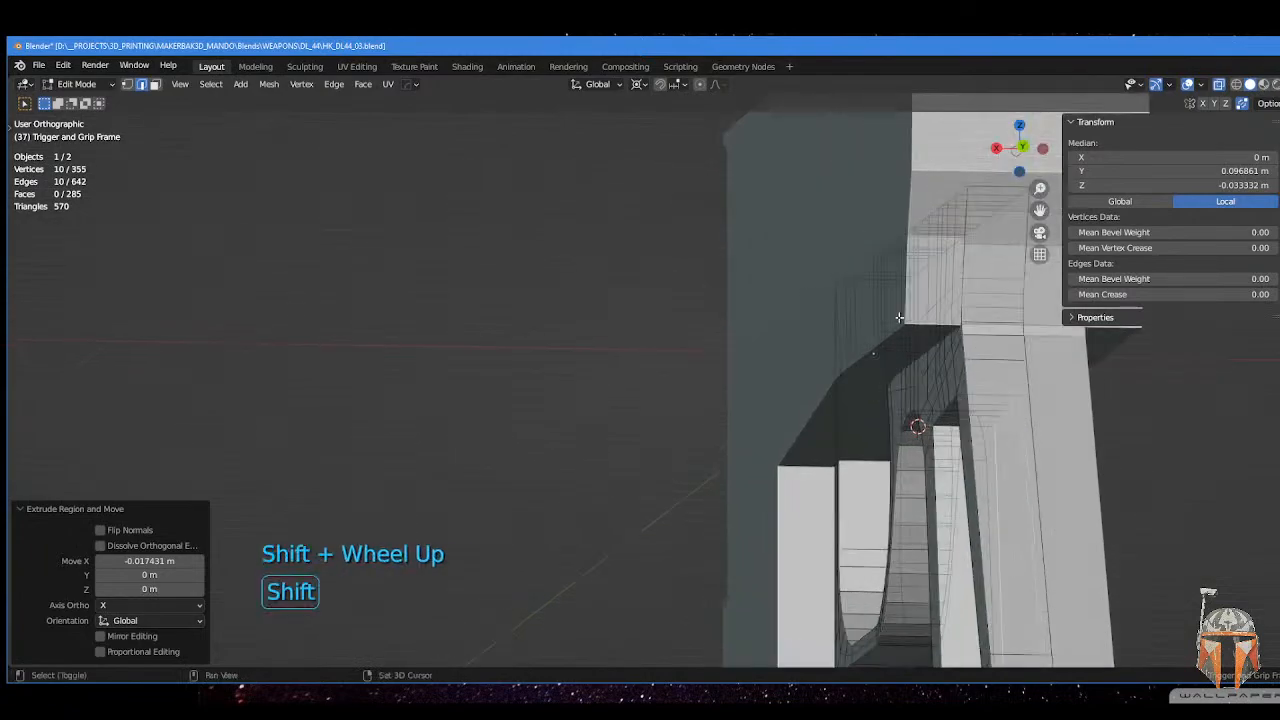
{"action": "scroll", "coordinate": [912, 344], "scroll_direction": "down", "scroll_amount": 2, "text": "shift"}
- Switch mesh editing to the lower receiver and add one lengthwise loop cut near the side of the grip frame
{"action": "key", "text": "Tab"}
{"action": "left_click", "coordinate": [912, 256]}
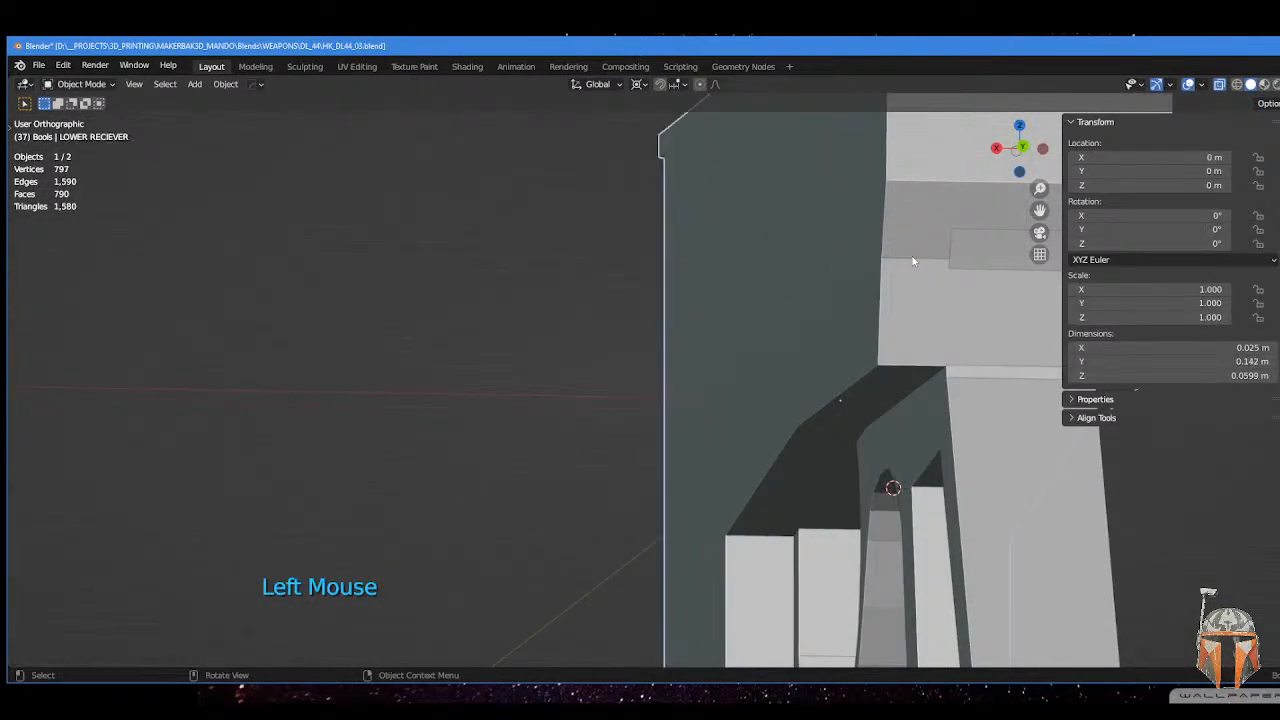
{"action": "middle_click_drag", "start_coordinate": [912, 256], "coordinate": [763, 362], "text": "shift"}
{"action": "key", "text": "Tab"}
{"action": "left_click", "coordinate": [767, 236]}
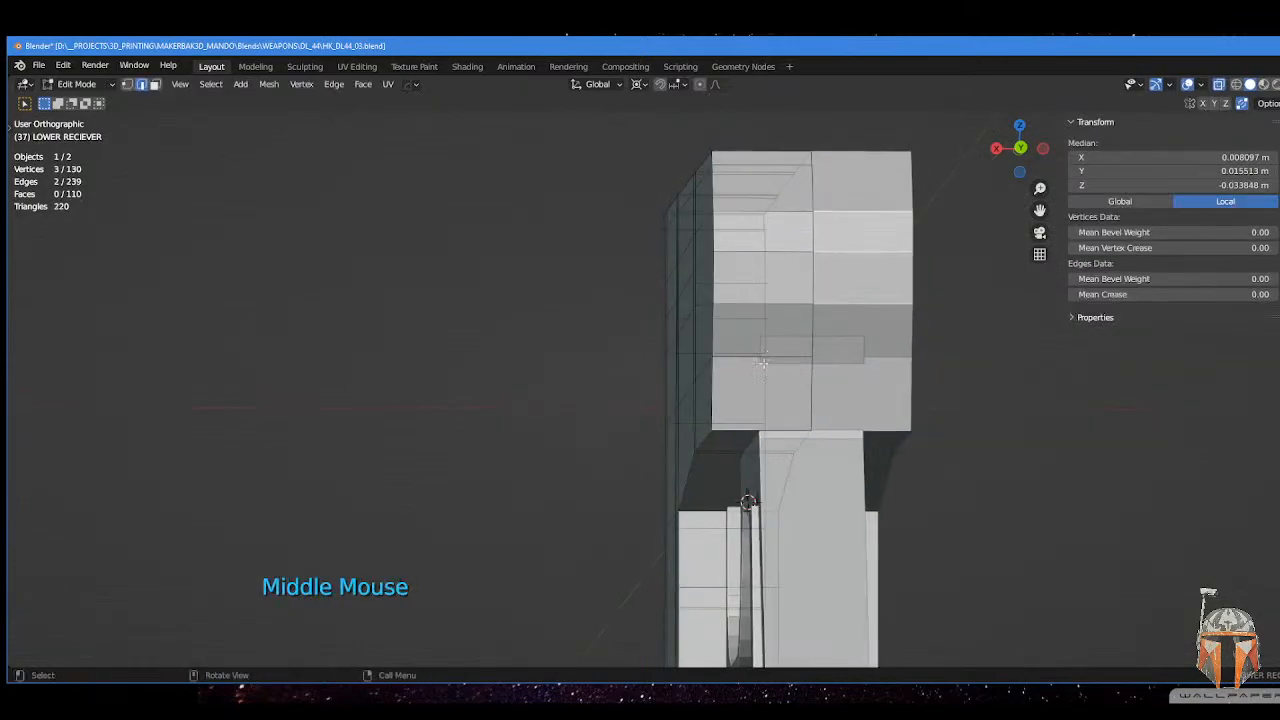
{"action": "key", "text": "ctrl+r"}
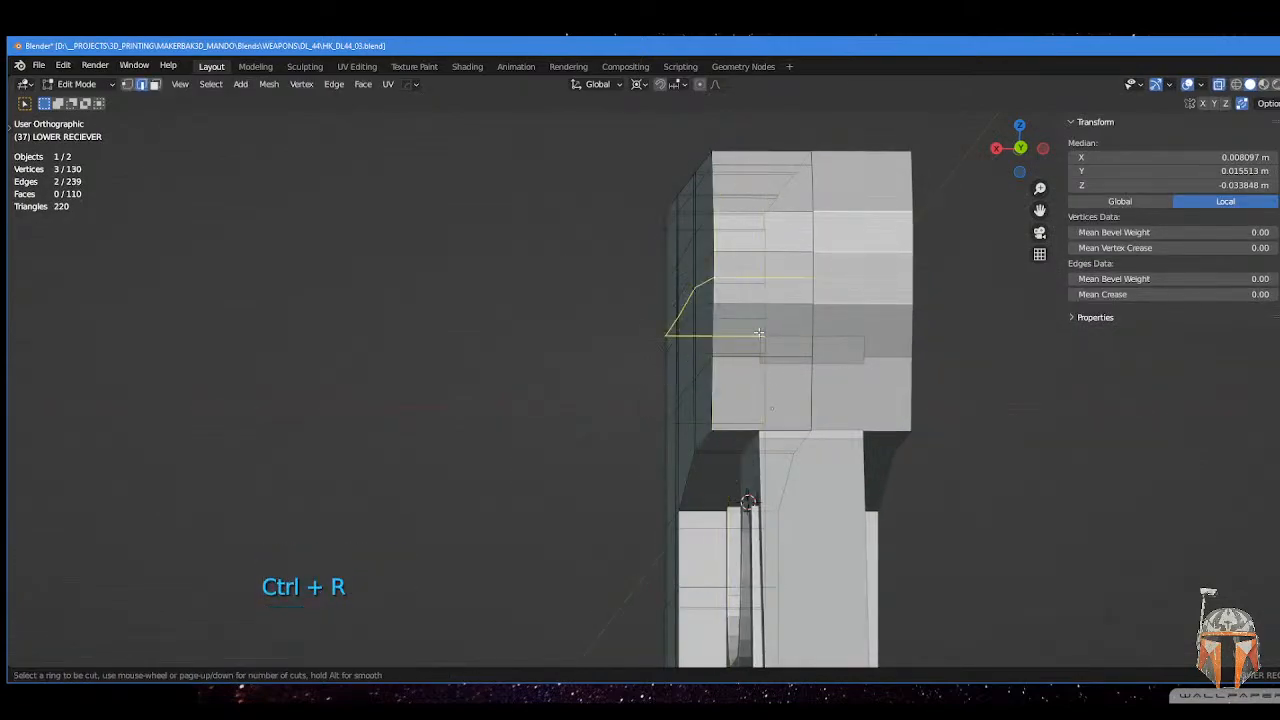
{"action": "left_click", "coordinate": [758, 320]}
{"action": "left_click", "coordinate": [758, 314]}
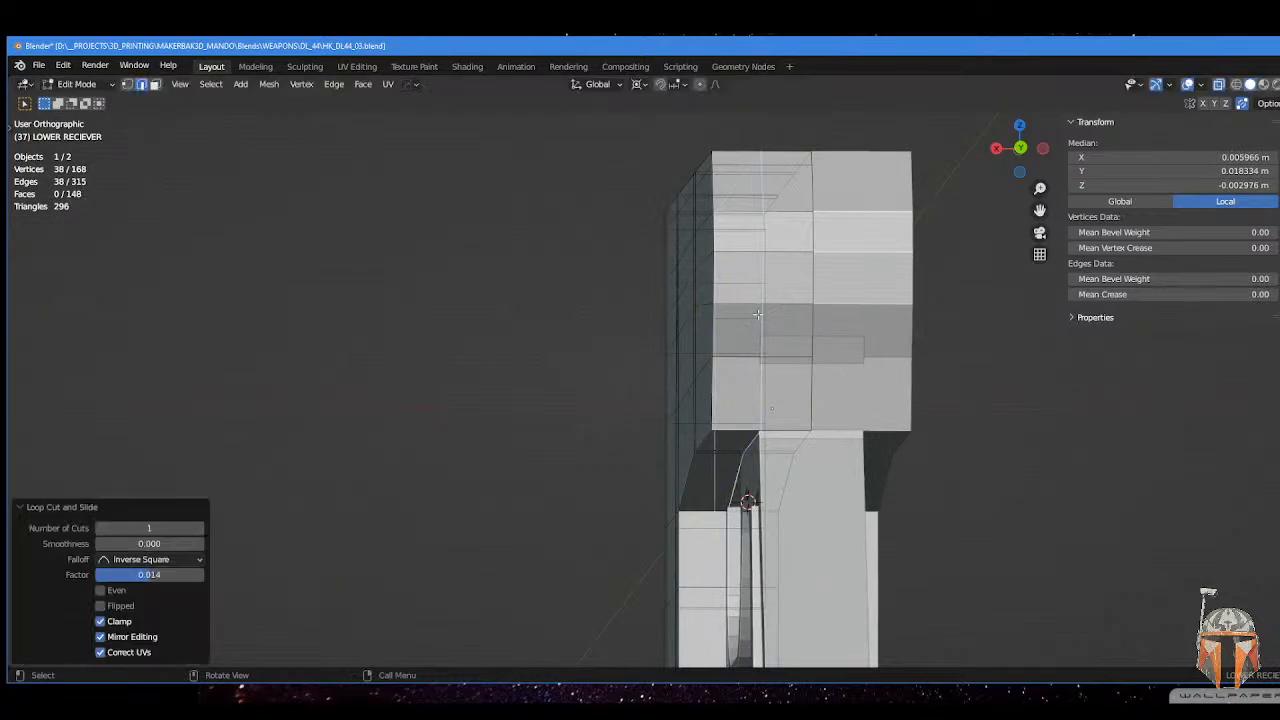
- Slide the new edge loop outward by a factor of 0.076 and turn off X-ray display
{"action": "key", "text": "g"}
{"action": "key", "text": "g"}
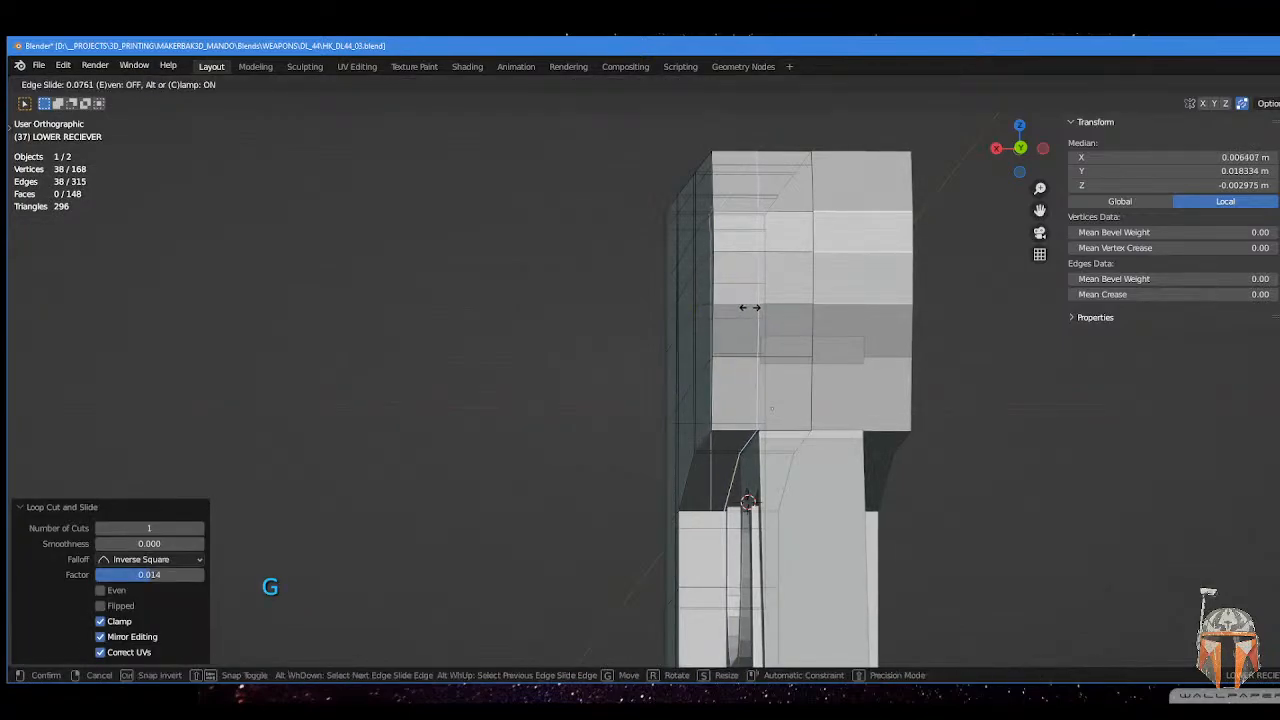
{"action": "left_click", "coordinate": [748, 307]}
{"action": "mouse_move", "coordinate": [748, 307]}
{"action": "middle_mouse_down"}
{"action": "mouse_move", "coordinate": [789, 346]}
{"action": "mouse_move", "coordinate": [795, 290]}
{"action": "mouse_move", "coordinate": [830, 304]}
{"action": "mouse_move", "coordinate": [822, 294]}
{"action": "mouse_move", "coordinate": [846, 250]}
{"action": "mouse_move", "coordinate": [978, 323]}
{"action": "mouse_move", "coordinate": [968, 320]}
{"action": "middle_mouse_up"}
{"action": "key", "text": "alt+z"}
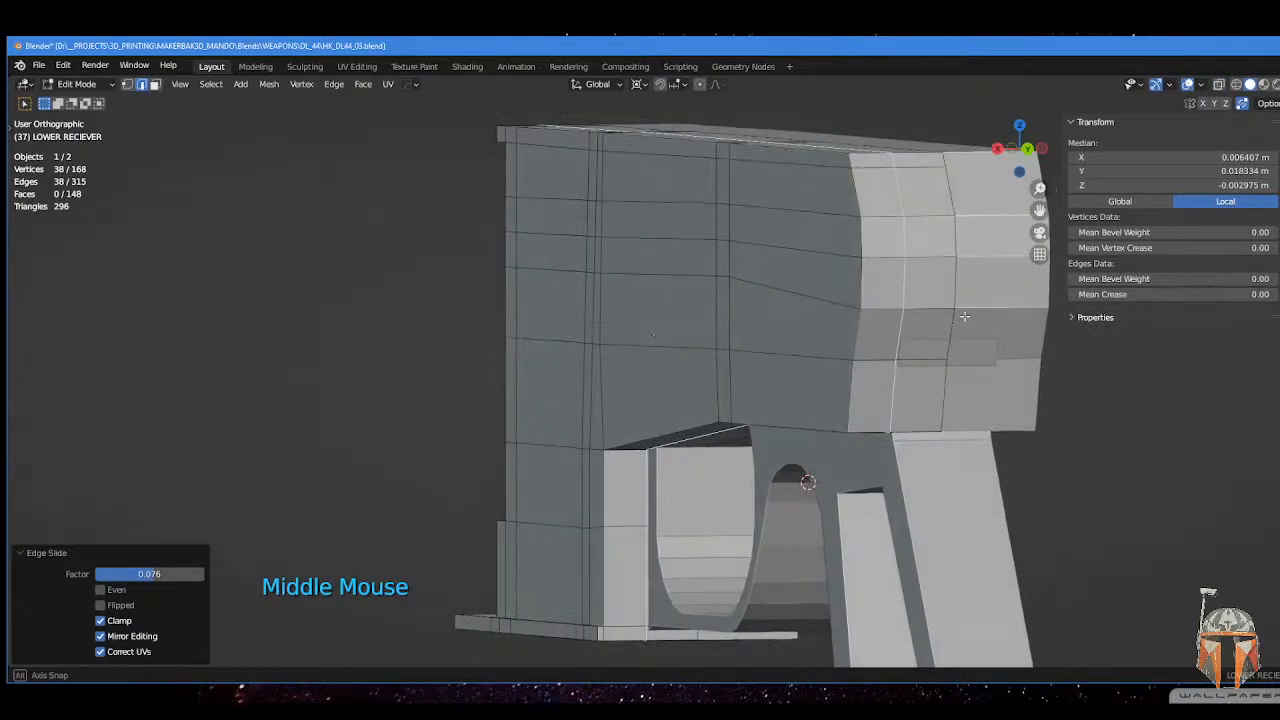
- Select the two lower rear faces of the receiver directly above the back of the grip frame
{"action": "key", "text": "Tab"}
{"action": "left_click", "coordinate": [1045, 319]}
{"action": "left_click", "coordinate": [936, 366]}
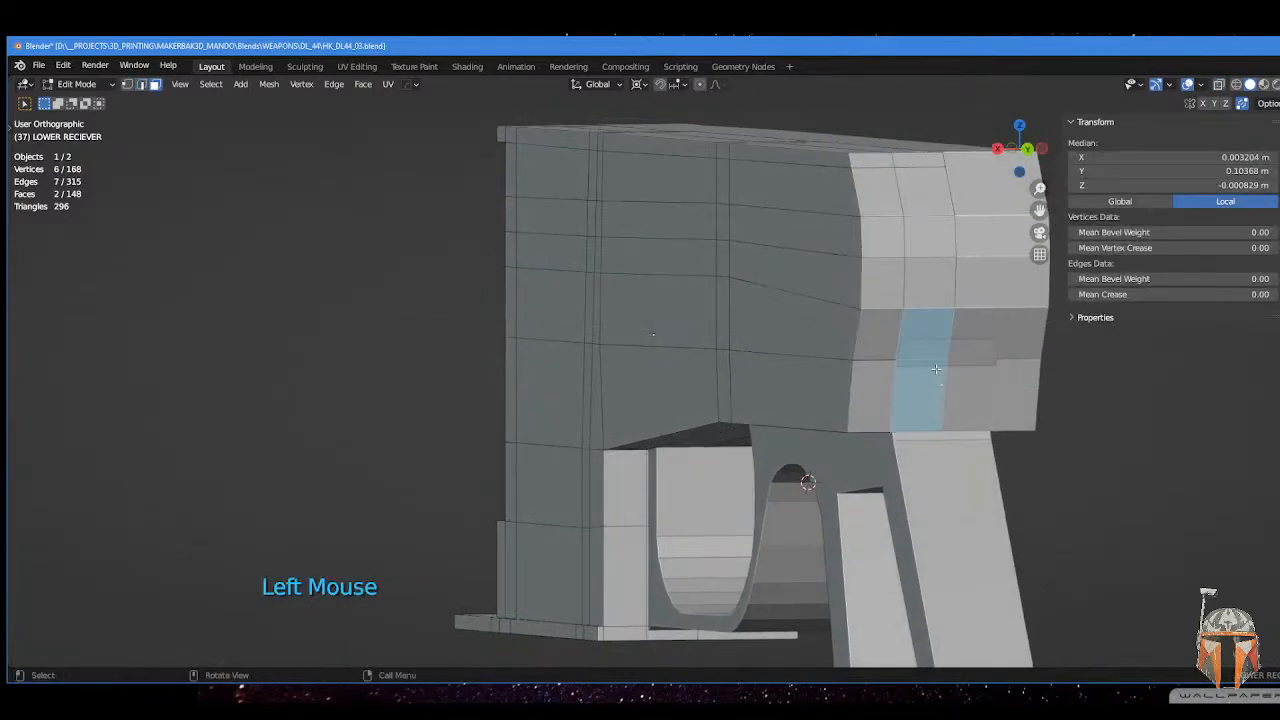
{"action": "middle_click_drag", "start_coordinate": [936, 366], "coordinate": [932, 342]}
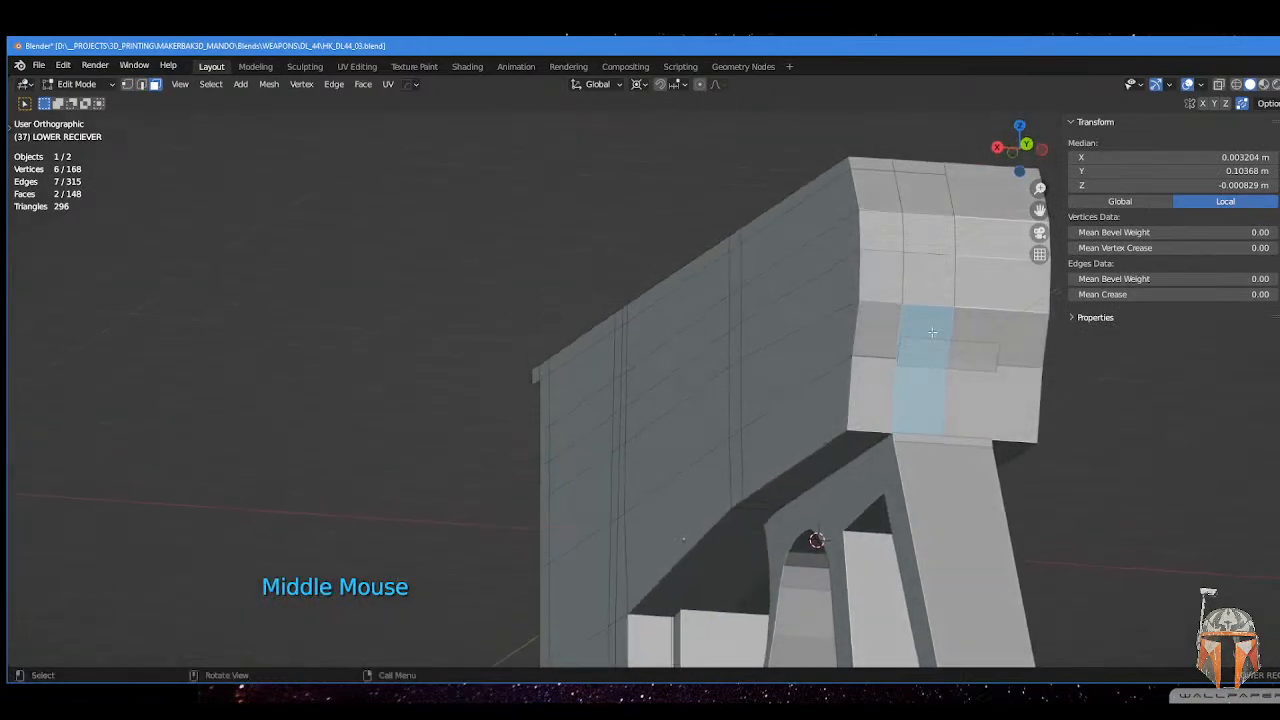
{"action": "middle_click_drag", "start_coordinate": [908, 452], "coordinate": [903, 388], "text": "shift"}
{"action": "middle_click_drag", "start_coordinate": [903, 388], "coordinate": [893, 376]}
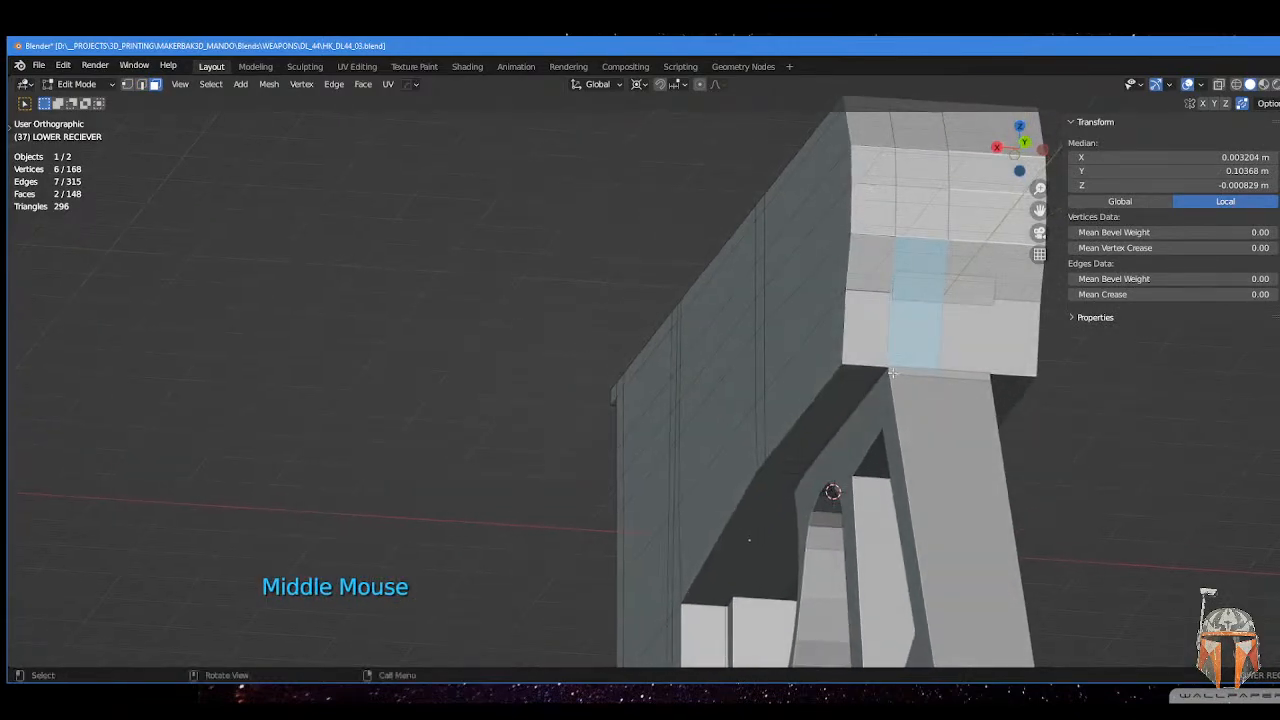
- Isolate the lower receiver and add the matching underside strip and the faces below its front end to the selection
{"action": "key", "text": "KP_Divide"}
{"action": "scroll", "coordinate": [712, 368], "scroll_direction": "up", "scroll_amount": 4}
{"action": "scroll", "coordinate": [684, 329], "scroll_direction": "up", "scroll_amount": 2, "text": "shift"}
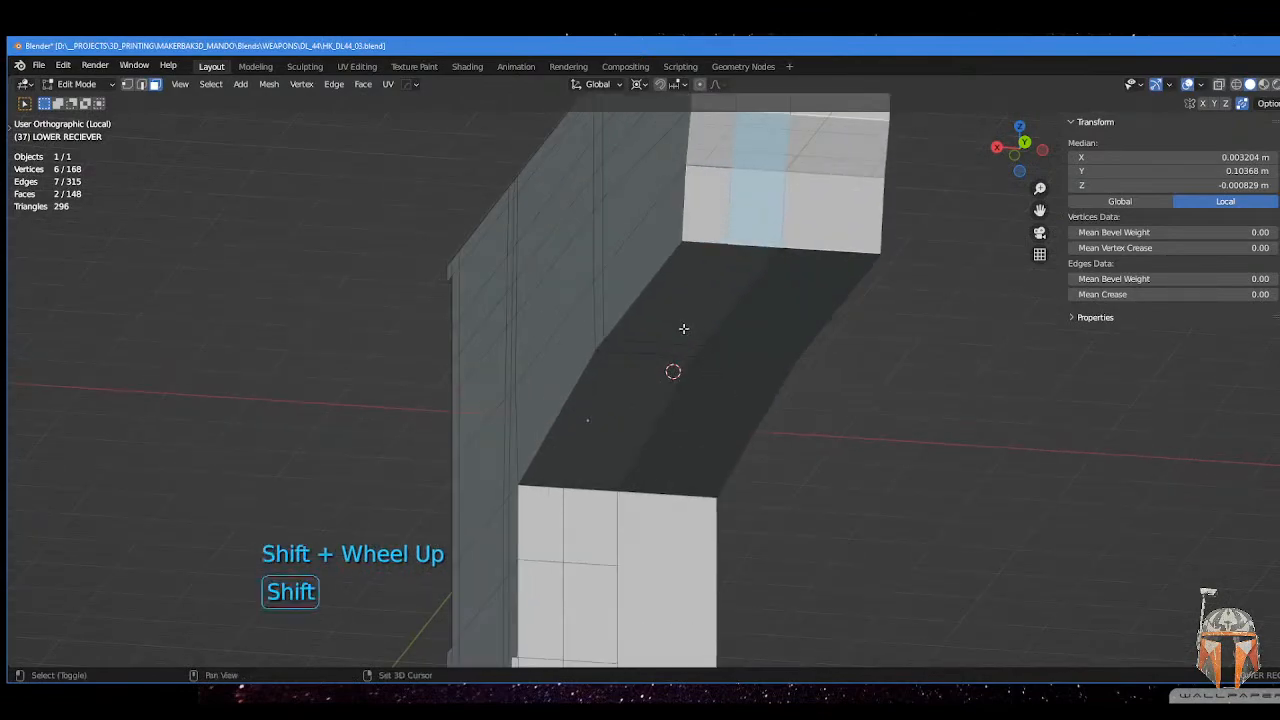
{"action": "left_click", "coordinate": [704, 396], "text": "shift"}
{"action": "middle_click_drag", "start_coordinate": [704, 396], "coordinate": [588, 270], "text": "shift"}
{"action": "left_click_drag", "start_coordinate": [588, 268], "coordinate": [608, 372], "text": "shift"}
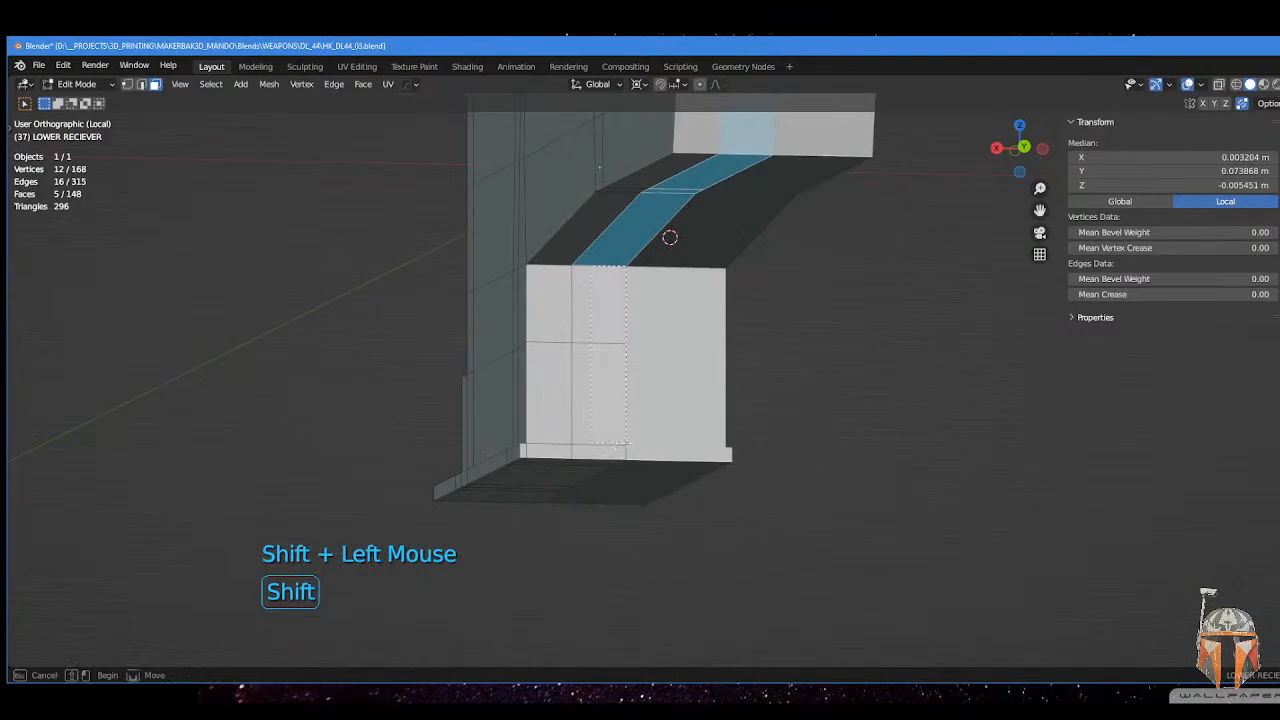
{"action": "left_click_drag", "start_coordinate": [627, 444], "coordinate": [627, 444], "text": "shift"}
{"action": "middle_click_drag", "start_coordinate": [627, 444], "coordinate": [658, 334]}
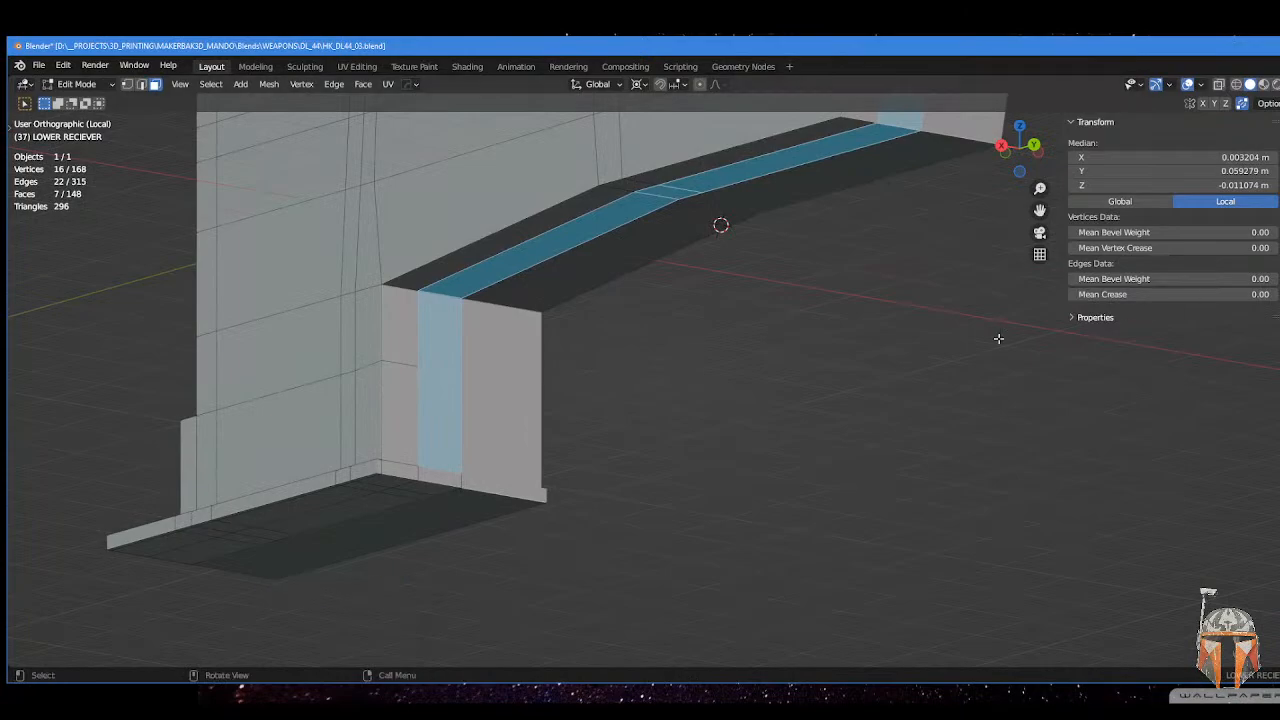
- Leave the isolated view and delete the selected strip of receiver faces where the trigger and grip frame attaches
{"action": "key", "text": "KP_Divide"}
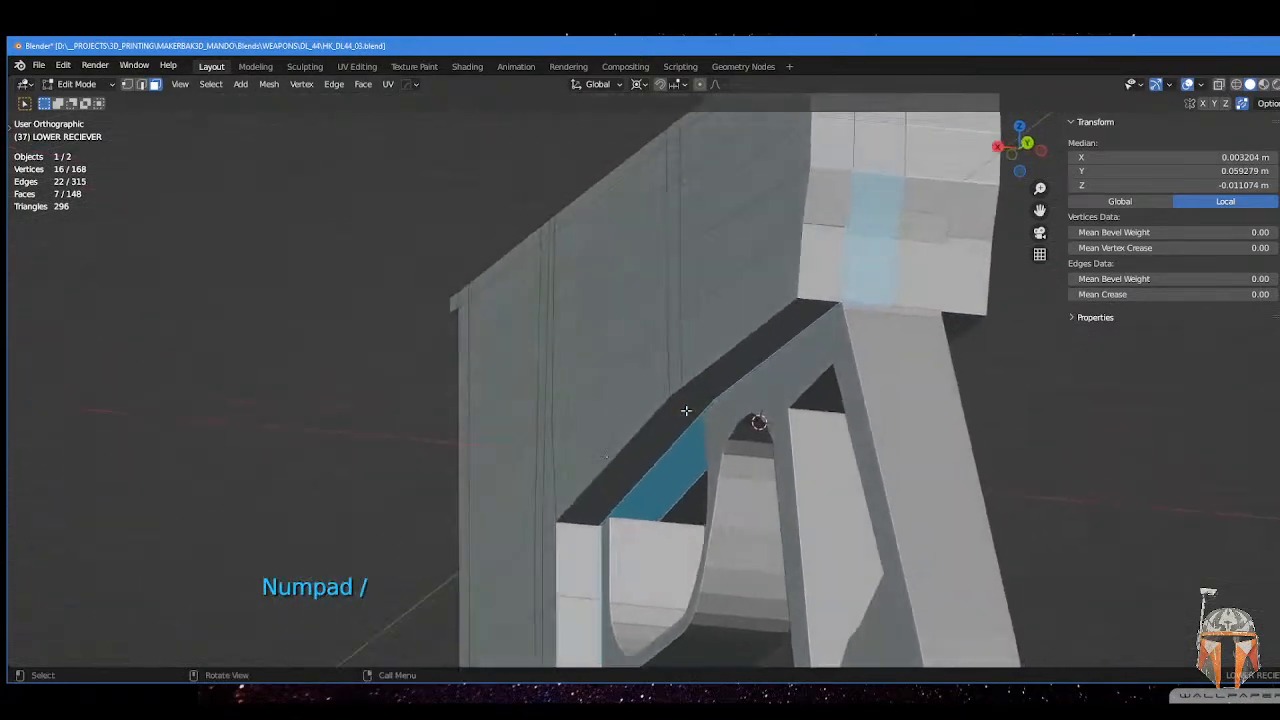
{"action": "middle_click_drag", "start_coordinate": [686, 409], "coordinate": [770, 429]}
{"action": "scroll", "coordinate": [770, 429], "scroll_direction": "down", "scroll_amount": 4}
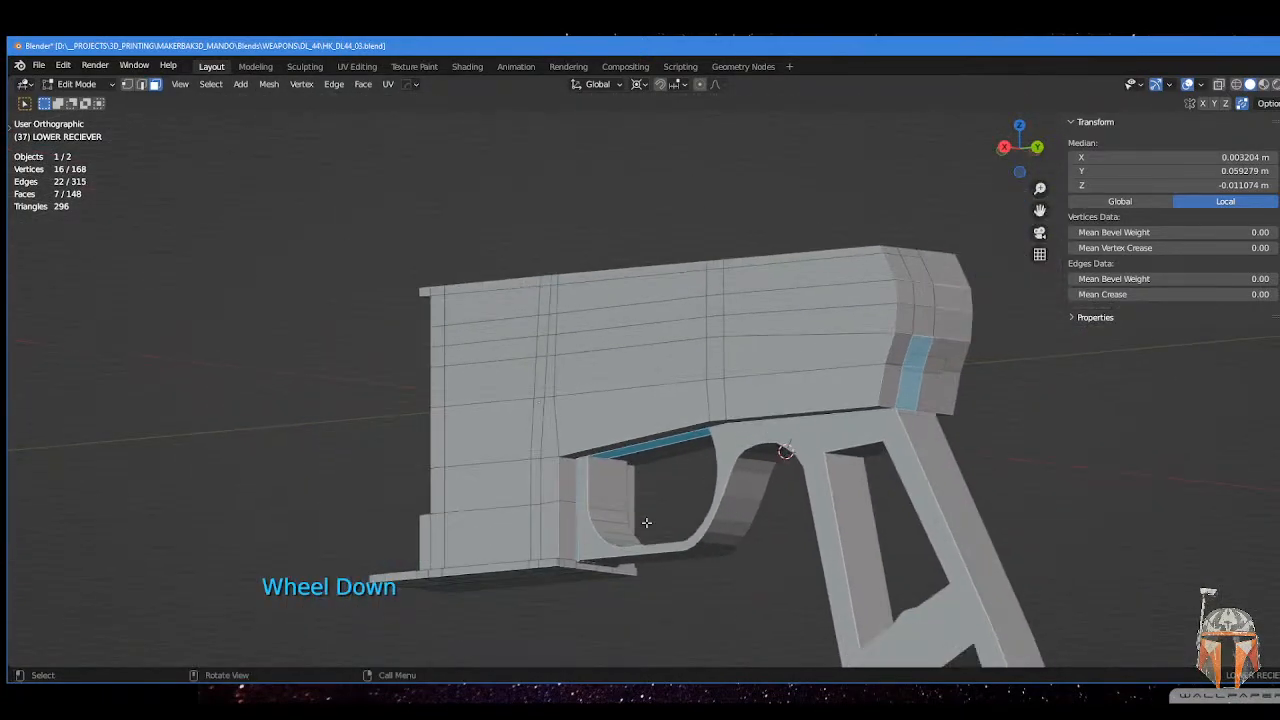
{"action": "middle_click_drag", "start_coordinate": [597, 552], "coordinate": [614, 363]}
{"action": "scroll", "coordinate": [591, 557], "scroll_direction": "up", "scroll_amount": 3}
{"action": "scroll", "coordinate": [591, 557], "scroll_direction": "up", "scroll_amount": 3}
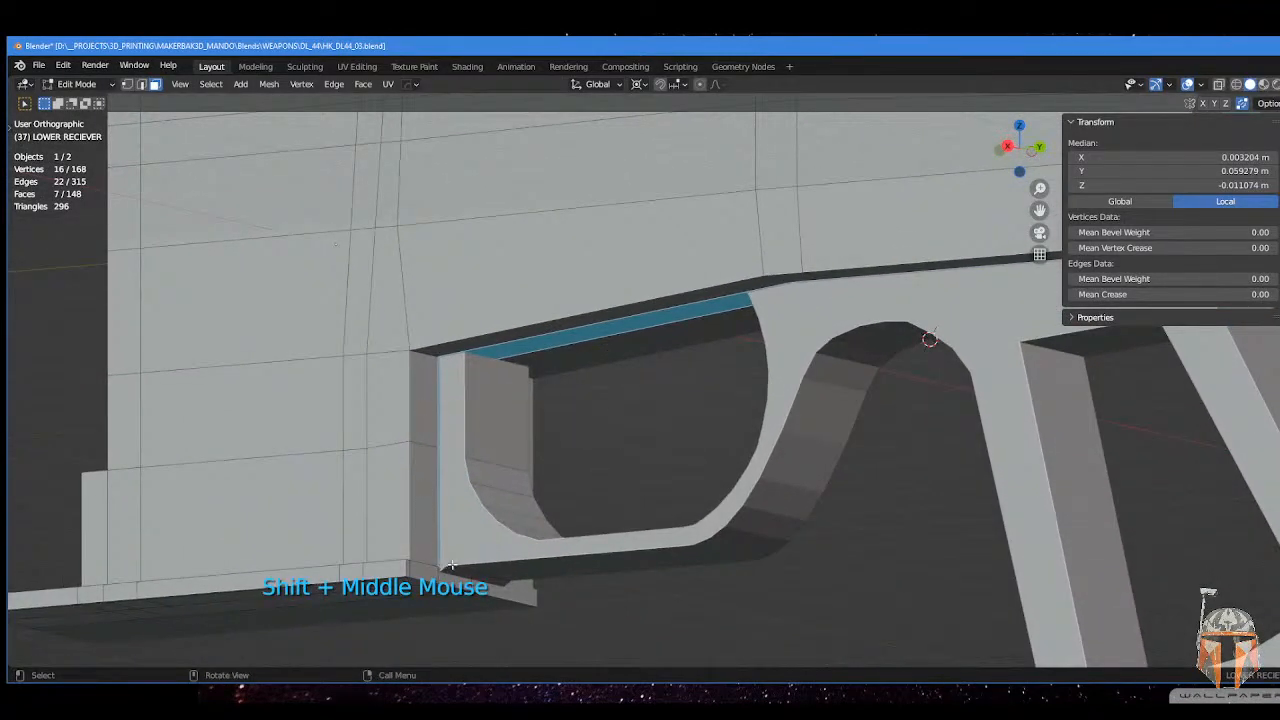
{"action": "middle_click_drag", "start_coordinate": [452, 565], "coordinate": [600, 356]}
{"action": "scroll", "coordinate": [413, 584], "scroll_direction": "up", "scroll_amount": 3}
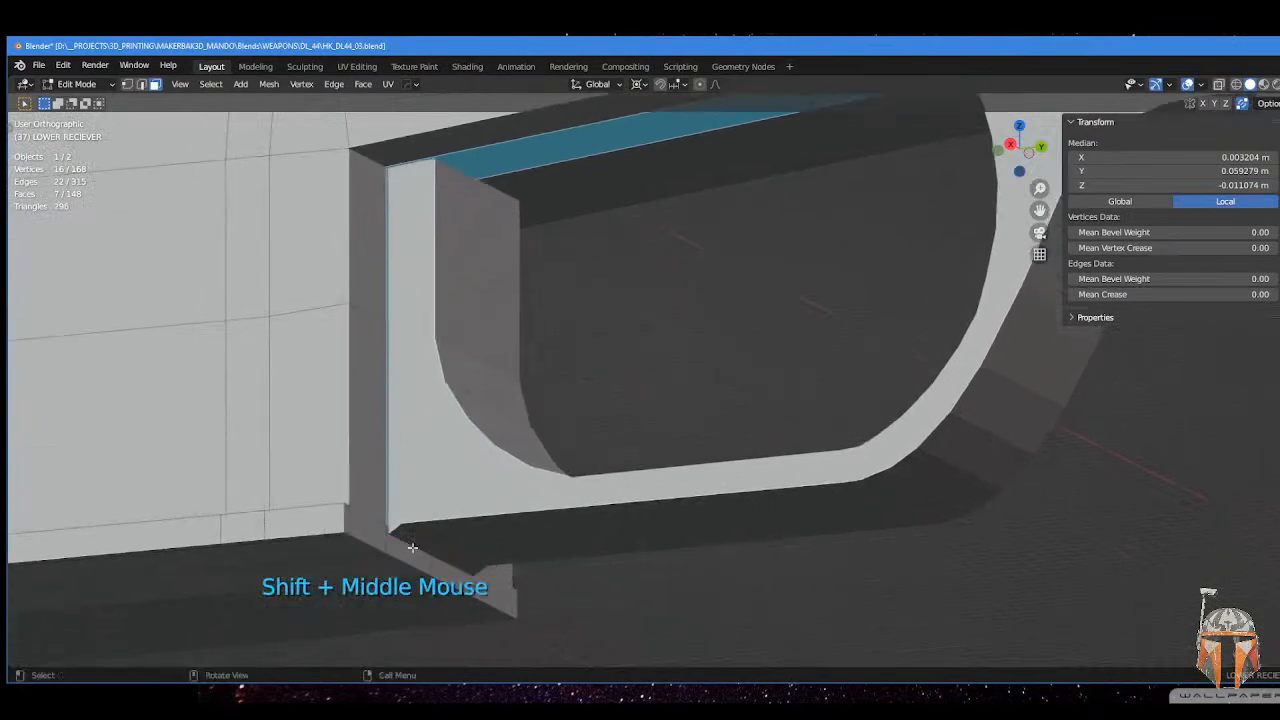
{"action": "mouse_move", "coordinate": [390, 531]}
{"action": "middle_mouse_down"}
{"action": "mouse_move", "coordinate": [417, 517]}
{"action": "mouse_move", "coordinate": [409, 537]}
{"action": "middle_mouse_up"}
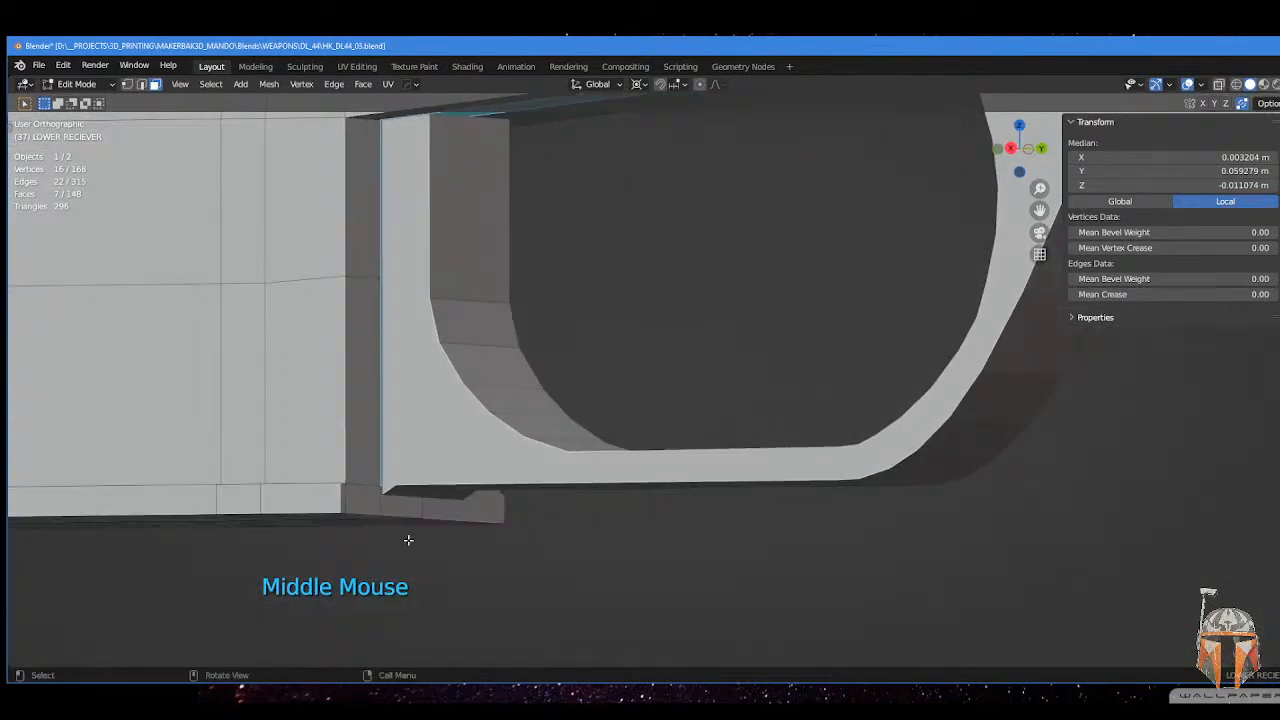
{"action": "scroll", "coordinate": [501, 437], "scroll_direction": "down", "scroll_amount": 3}
{"action": "middle_click_drag", "start_coordinate": [501, 437], "coordinate": [628, 385]}
{"action": "scroll", "coordinate": [613, 434], "scroll_direction": "up", "scroll_amount": 2}
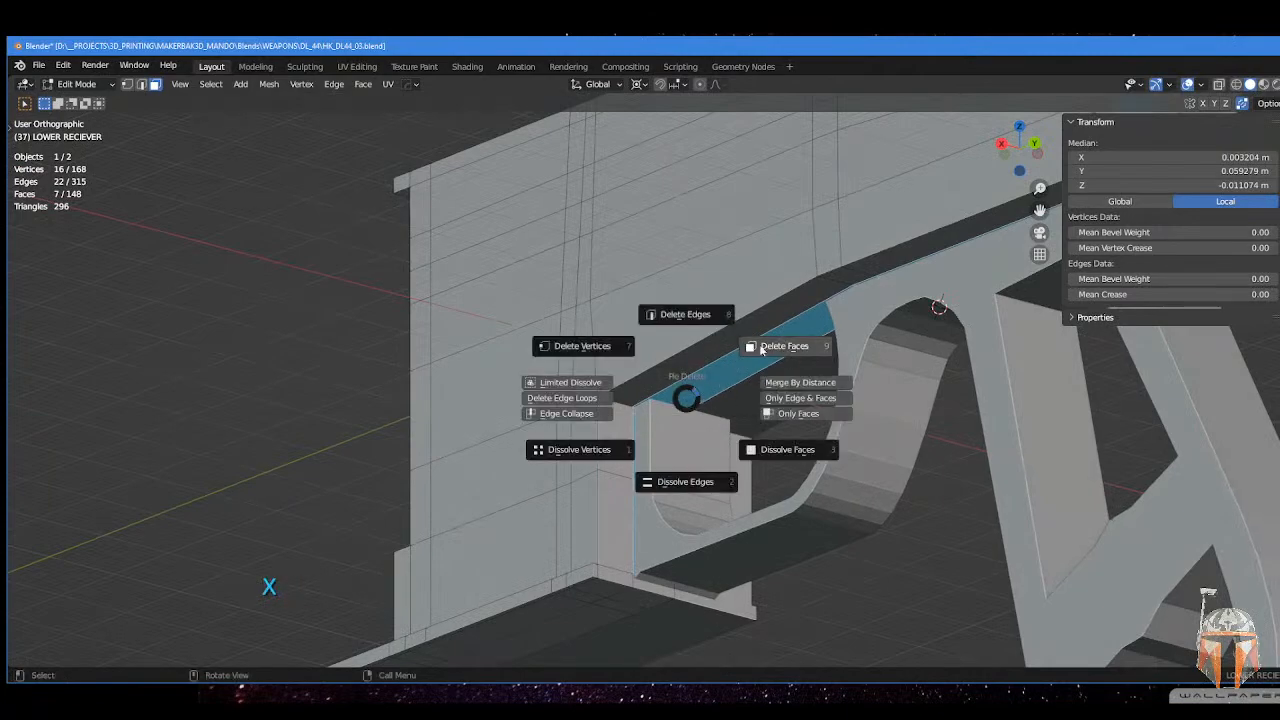
{"action": "left_click", "coordinate": [762, 346]}
- Select the inner corner vertex midway down the rear end of the lower receiver, beside the new opening
{"action": "scroll", "coordinate": [760, 380], "scroll_direction": "down", "scroll_amount": 2, "text": "shift"}
{"action": "mouse_move", "coordinate": [760, 385]}
{"action": "middle_mouse_down"}
{"action": "mouse_move", "coordinate": [734, 397]}
{"action": "mouse_move", "coordinate": [760, 400]}
{"action": "middle_mouse_up"}
{"action": "scroll", "coordinate": [805, 350], "scroll_direction": "up", "scroll_amount": 2, "text": "shift"}
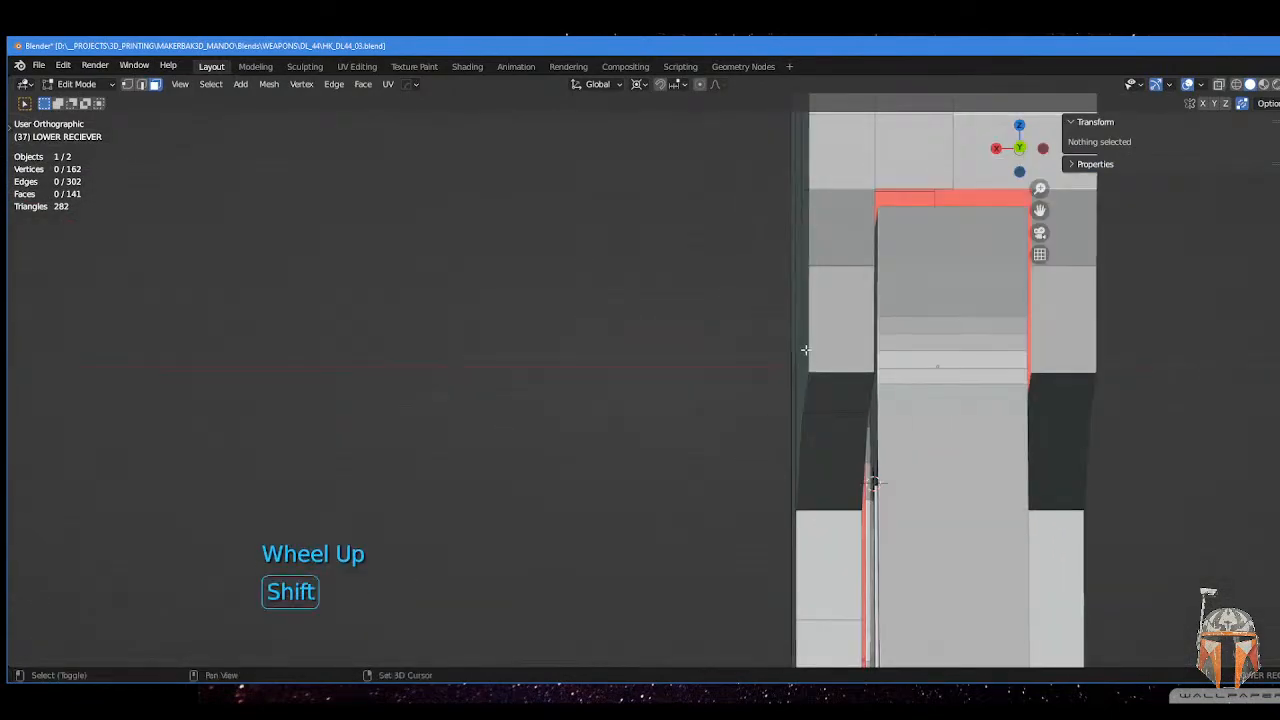
{"action": "middle_click_drag", "start_coordinate": [805, 350], "coordinate": [720, 348], "text": "shift"}
{"action": "scroll", "coordinate": [720, 348], "scroll_direction": "up", "scroll_amount": 2, "text": "shift"}
{"action": "middle_click_drag", "start_coordinate": [800, 345], "coordinate": [624, 366], "text": "shift"}
{"action": "scroll", "coordinate": [636, 340], "scroll_direction": "up", "scroll_amount": 4}
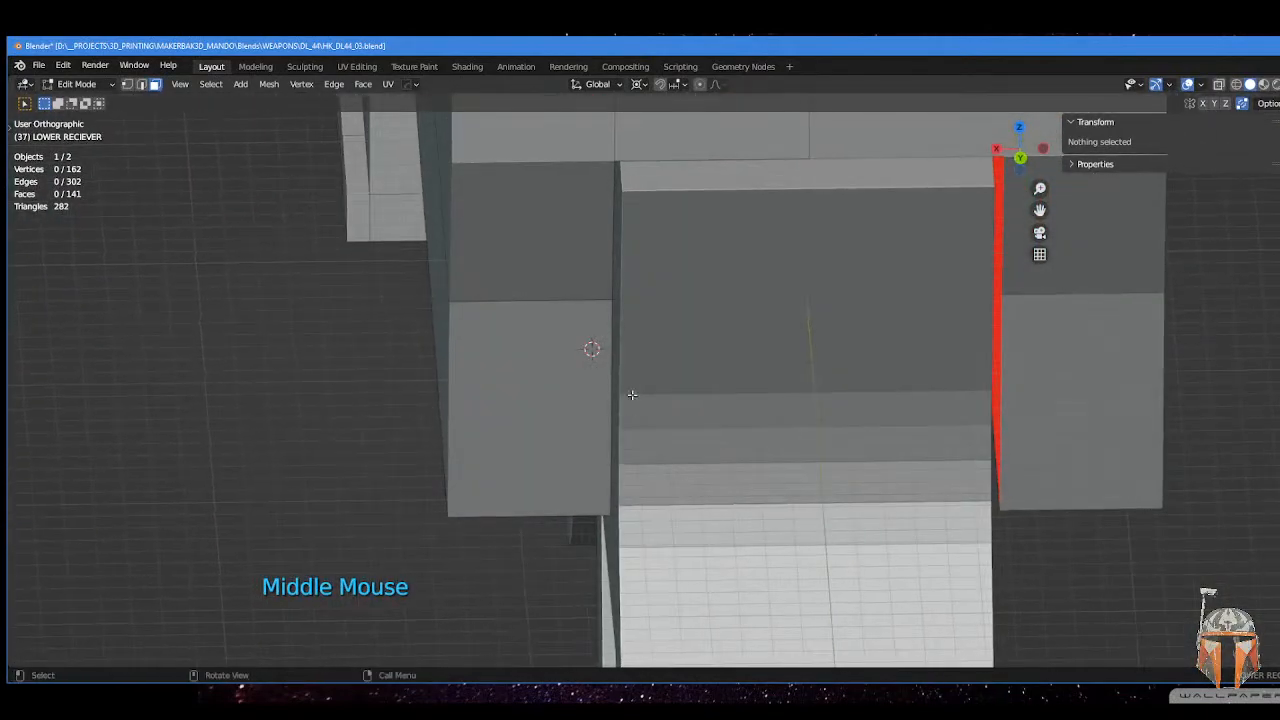
{"action": "key", "text": "Tab"}
{"action": "left_click", "coordinate": [533, 370]}
{"action": "left_click", "coordinate": [611, 301]}
{"action": "middle_click_drag", "start_coordinate": [640, 323], "coordinate": [642, 323]}
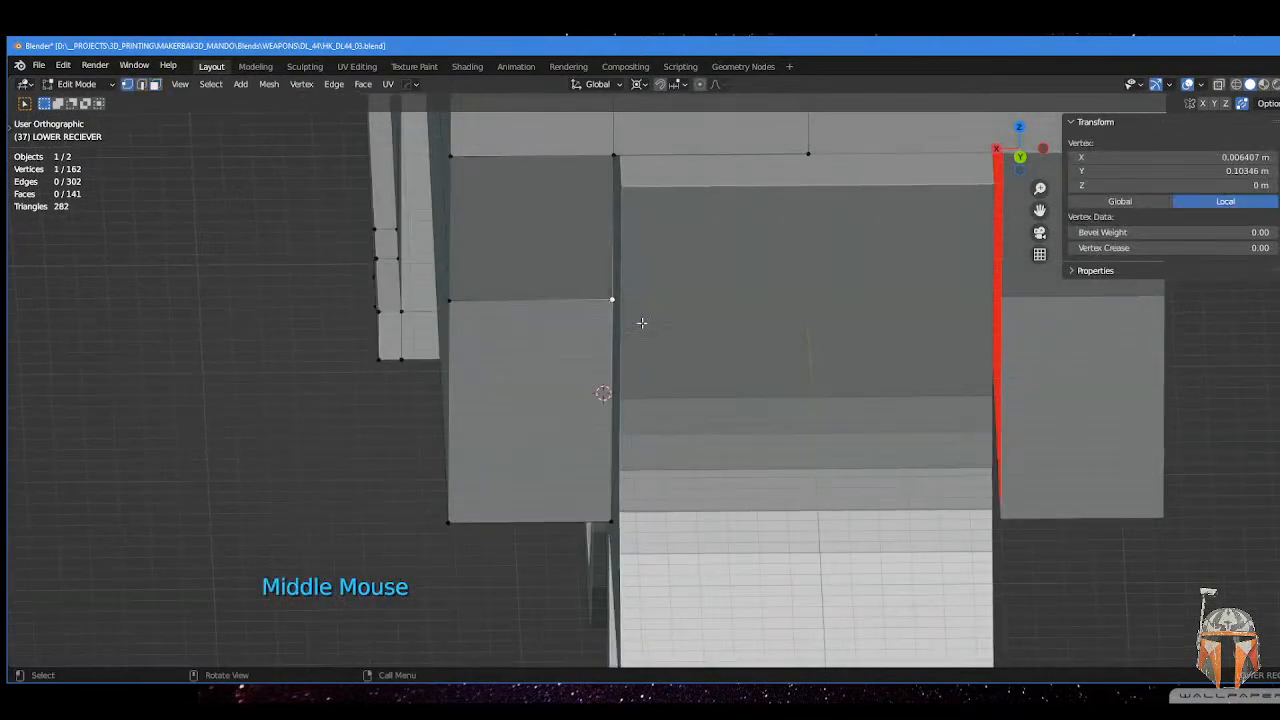
- In the back view, extrude the selected vertex about 0.000265 m inward along X to the side of the grip frame
{"action": "key", "text": "KP_1"}
{"action": "key", "text": "KP_3"}
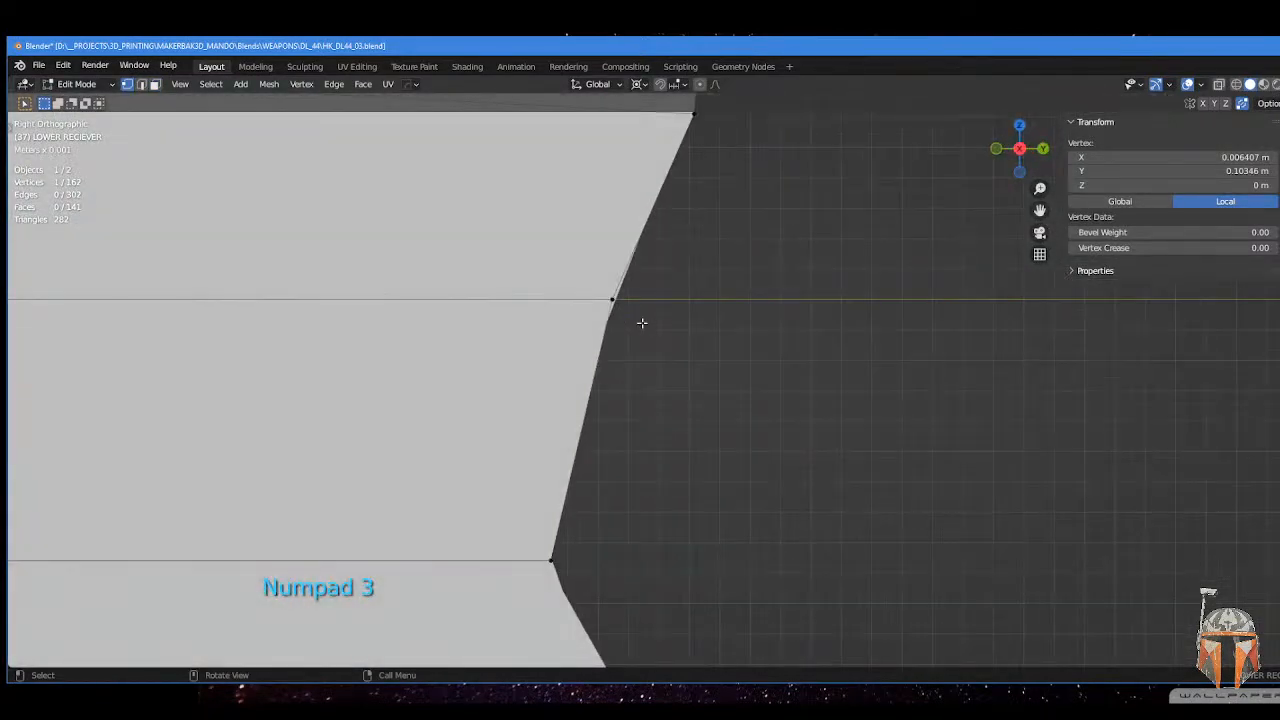
{"action": "key", "text": "Up"}
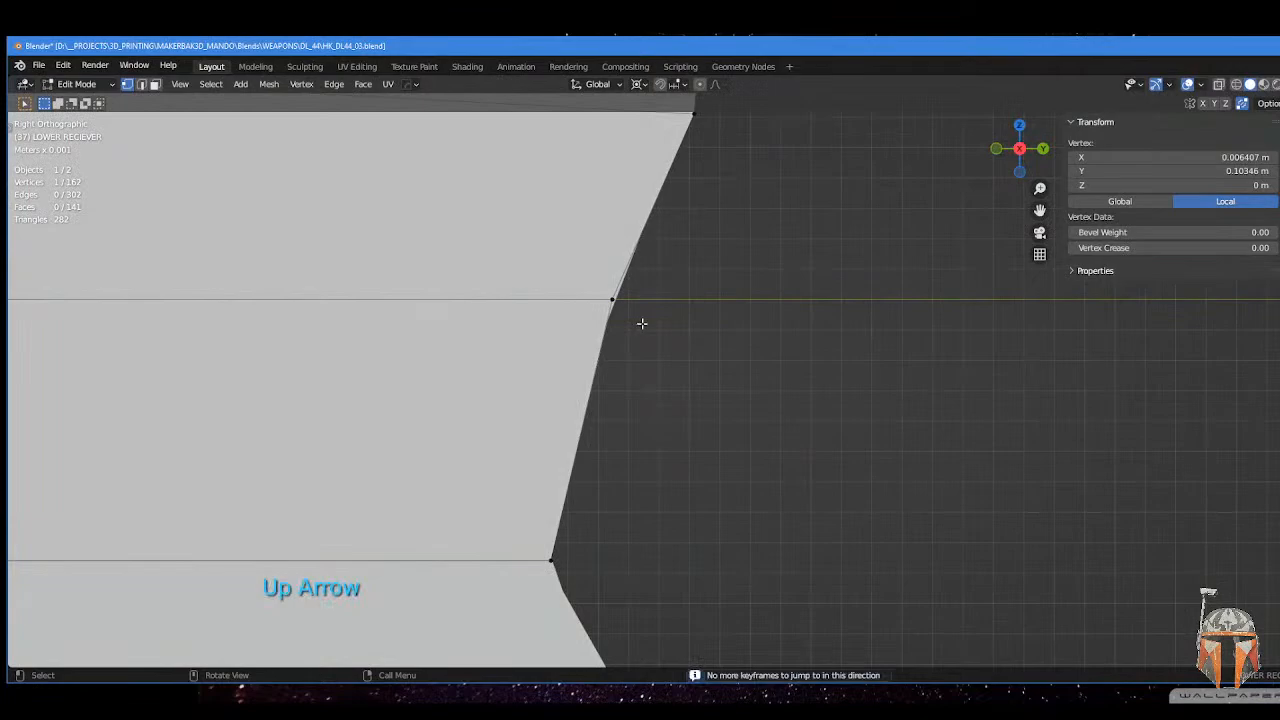
{"action": "key", "text": "KP_1"}
{"action": "key", "text": "ctrl+KP_1"}
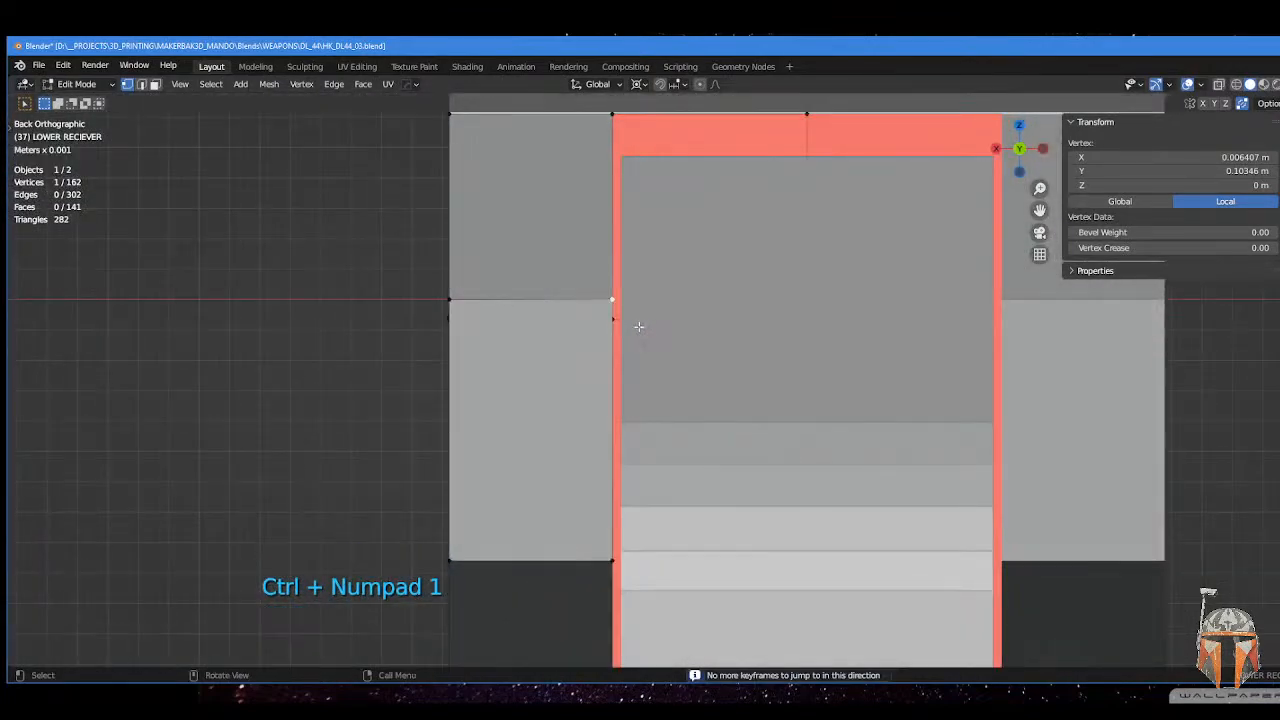
{"action": "key", "text": "e"}
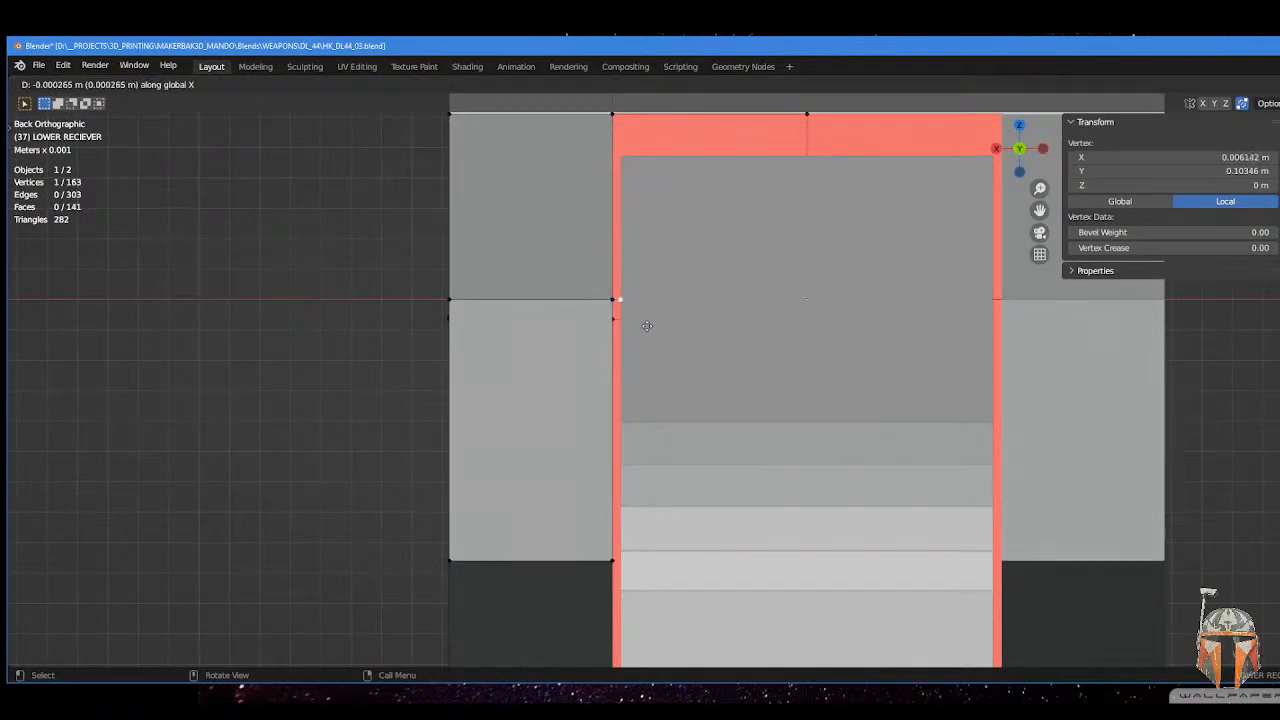
{"action": "left_click", "coordinate": [647, 326]}
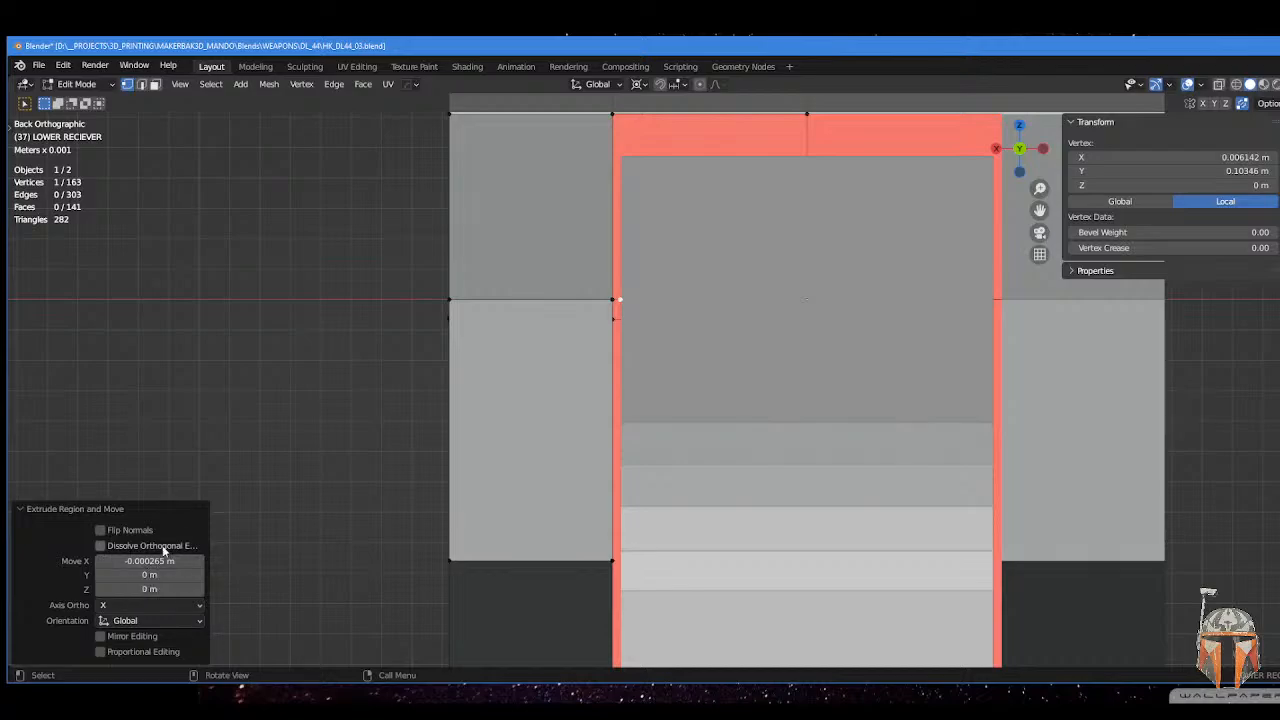
- Delete the vertex just extruded at the inner edge of the rear opening
{"action": "scroll", "coordinate": [622, 282], "scroll_direction": "up", "scroll_amount": 1}
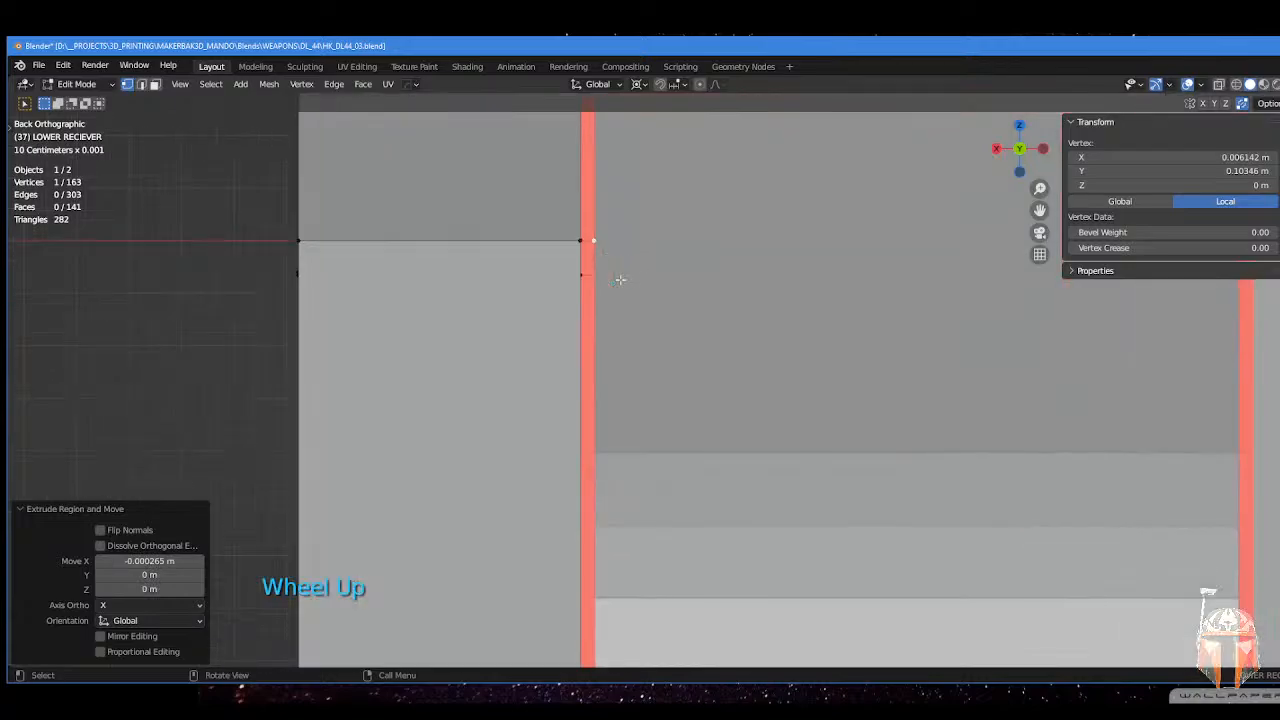
{"action": "middle_click_drag", "start_coordinate": [620, 280], "coordinate": [641, 361], "text": "shift"}
{"action": "key", "text": "x"}
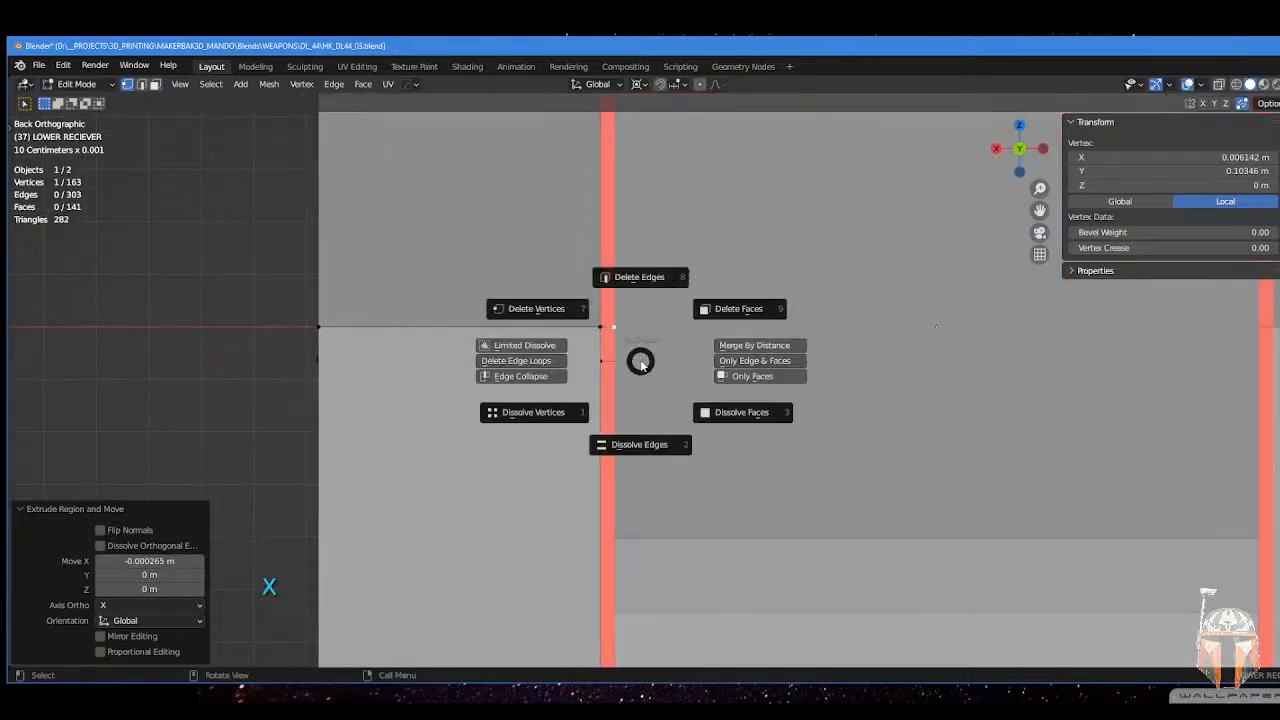
{"action": "left_click", "coordinate": [729, 312]}
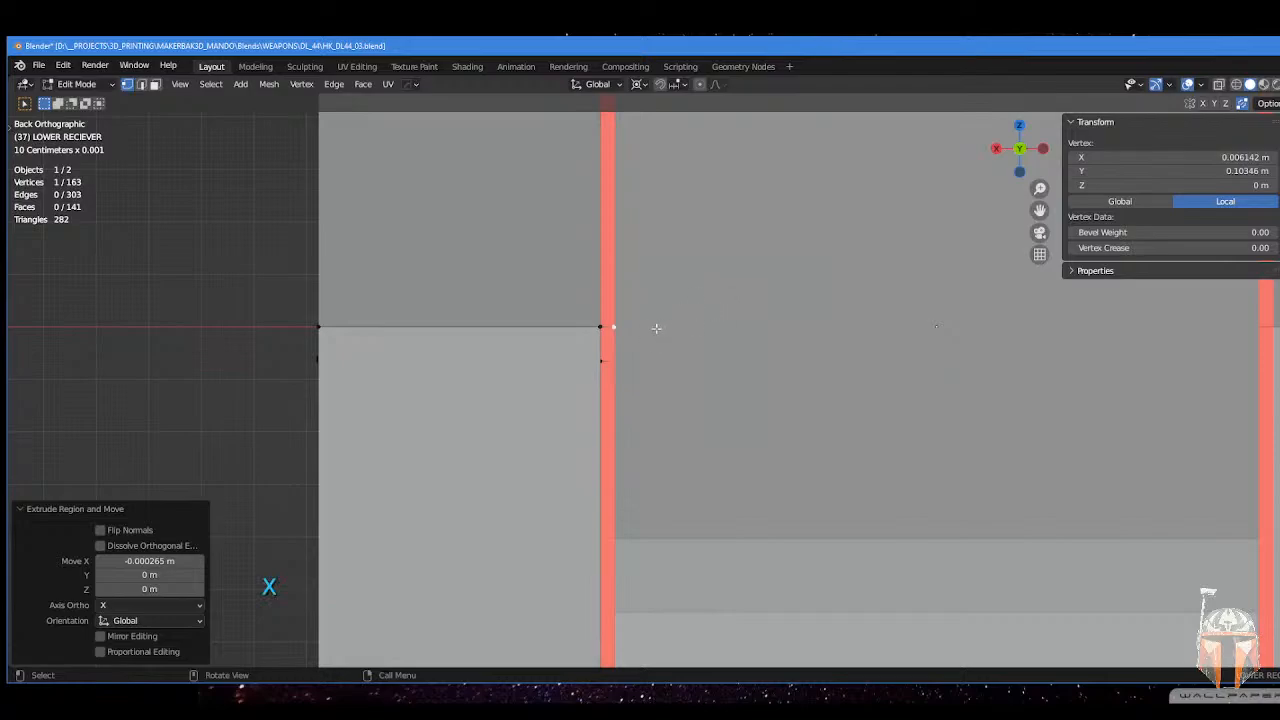
{"action": "middle_click_drag", "start_coordinate": [655, 328], "coordinate": [651, 360]}
{"action": "key", "text": "x"}
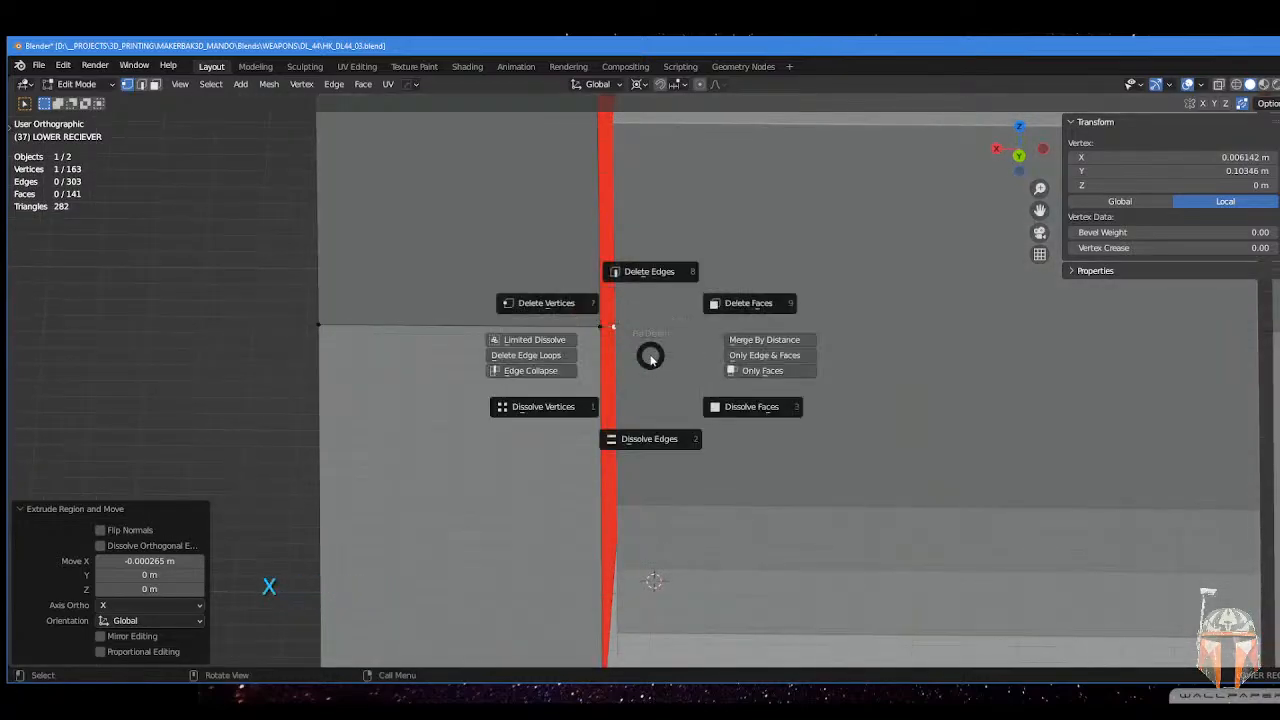
{"action": "left_click", "coordinate": [548, 303]}
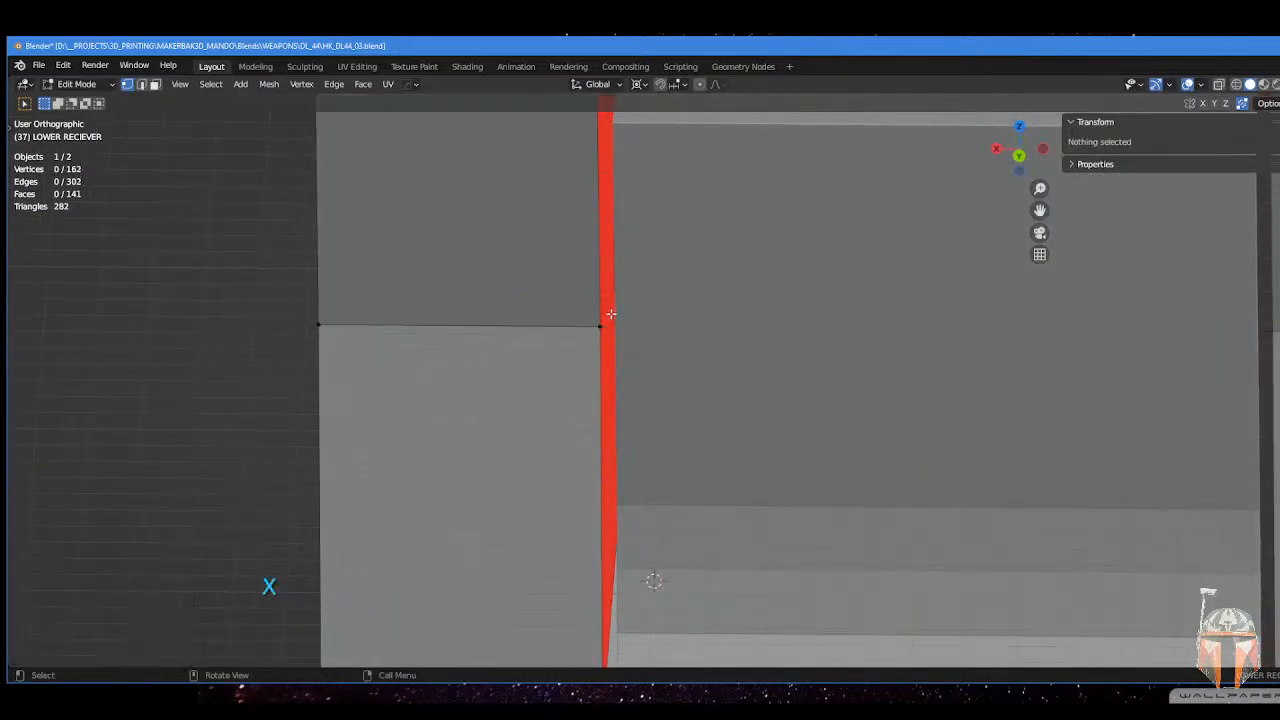
- Isolate the lower receiver and select the bottom inner edge of the opening in its downward-extending front section
{"action": "middle_click_drag", "start_coordinate": [606, 320], "coordinate": [591, 323]}
{"action": "scroll", "coordinate": [586, 343], "scroll_direction": "down", "scroll_amount": 3}
{"action": "scroll", "coordinate": [573, 368], "scroll_direction": "down", "scroll_amount": 2, "text": "shift"}
{"action": "middle_click_drag", "start_coordinate": [573, 368], "coordinate": [632, 363]}
{"action": "scroll", "coordinate": [686, 306], "scroll_direction": "down", "scroll_amount": 2}
{"action": "scroll", "coordinate": [660, 357], "scroll_direction": "down", "scroll_amount": 2}
{"action": "key", "text": "KP_Divide"}
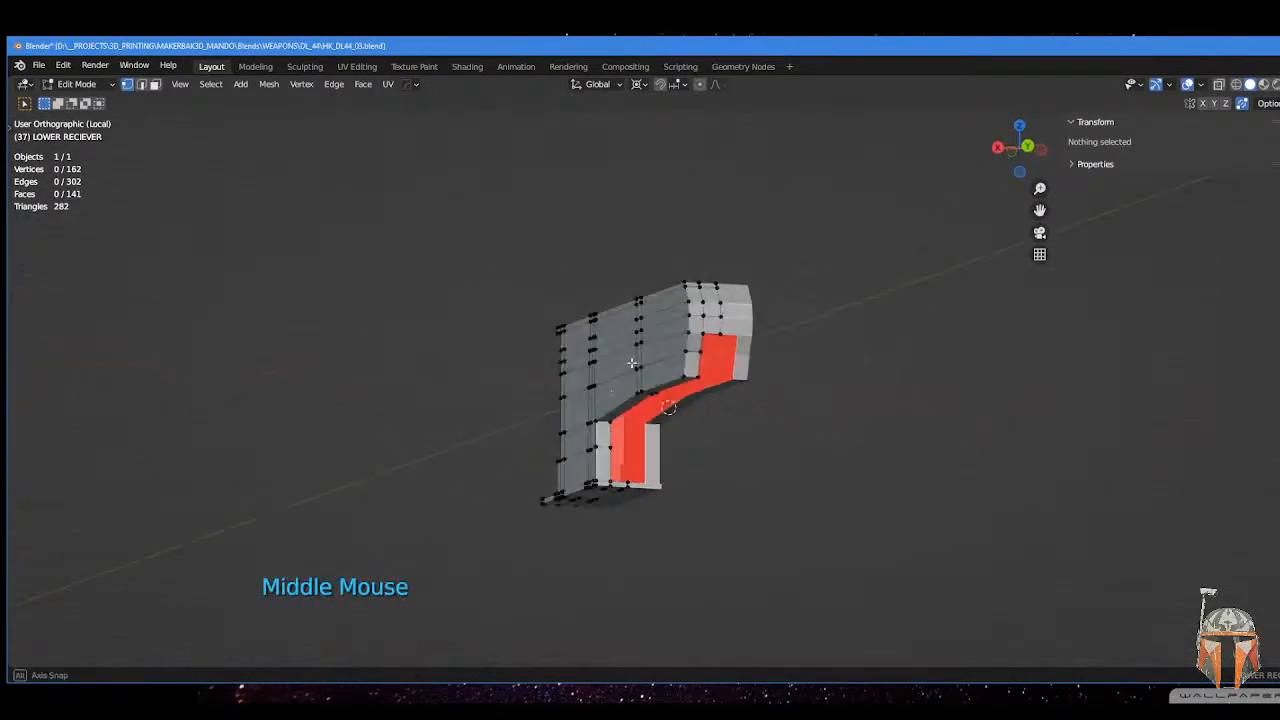
{"action": "scroll", "coordinate": [714, 447], "scroll_direction": "up", "scroll_amount": 4}
{"action": "middle_click_drag", "start_coordinate": [714, 447], "coordinate": [598, 393]}
{"action": "scroll", "coordinate": [704, 435], "scroll_direction": "up", "scroll_amount": 2}
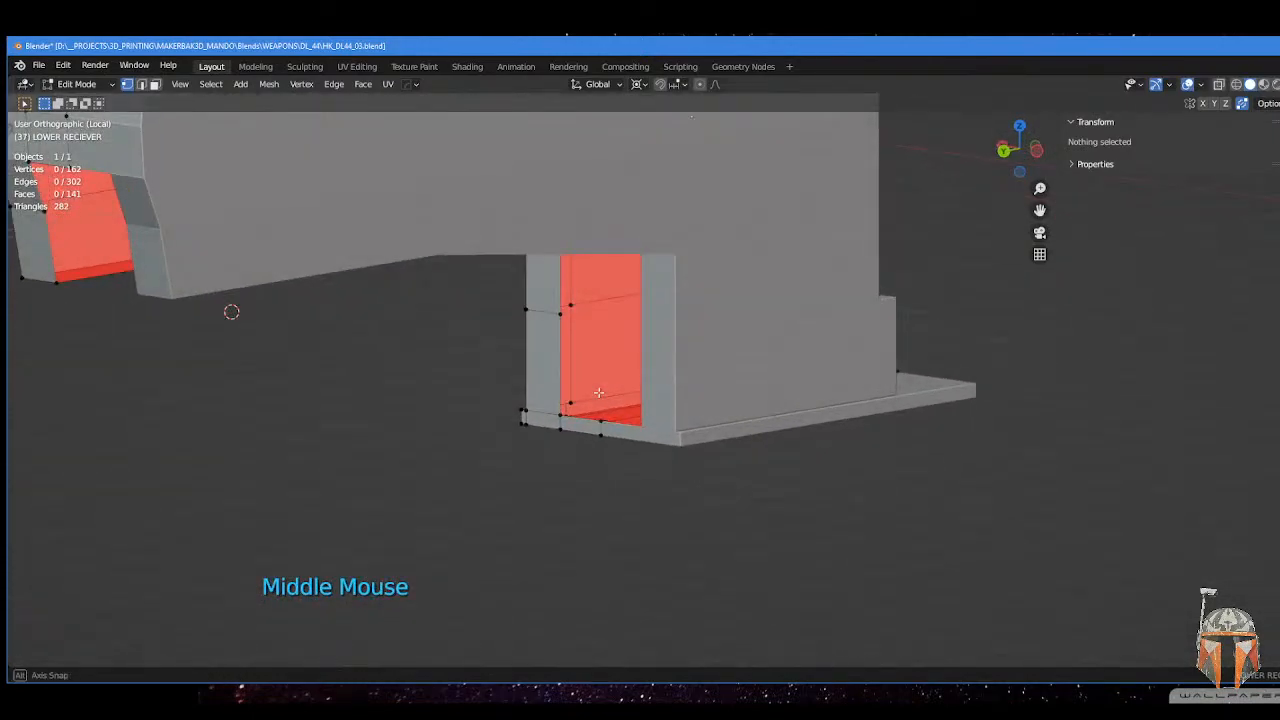
{"action": "key", "text": "ctrl+Tab"}
{"action": "left_click", "coordinate": [592, 425]}
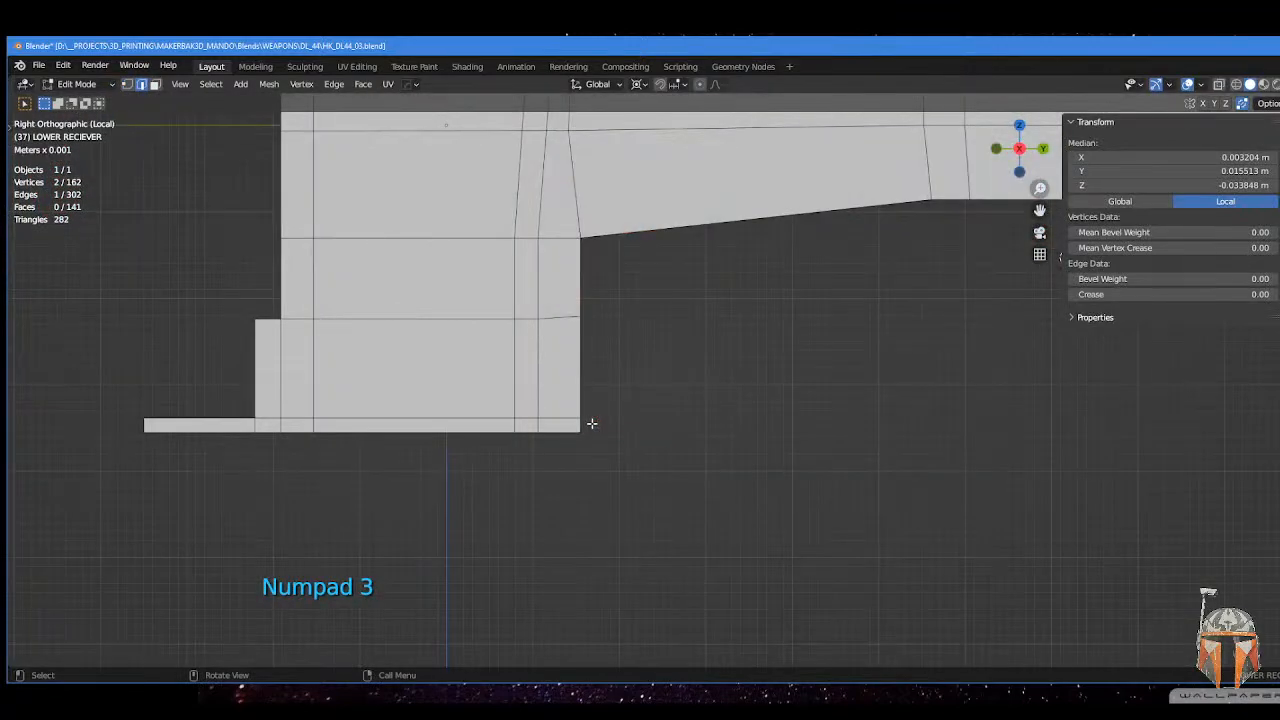
- With X-ray on, extrude the edge about -0.01061 m along Y, then extrude it upward about 0.024956 m along Z
{"action": "key", "text": "alt+z"}
{"action": "middle_click_drag", "start_coordinate": [591, 423], "coordinate": [785, 446], "text": "shift"}
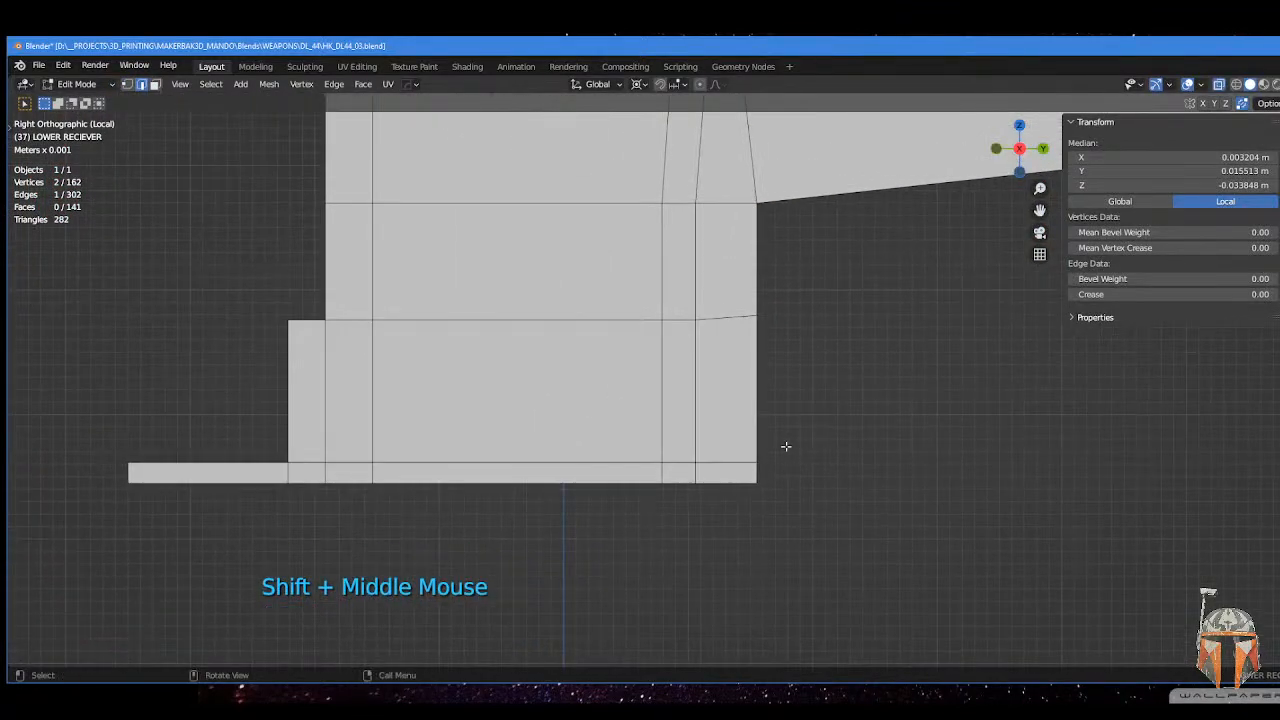
{"action": "key", "text": "e"}
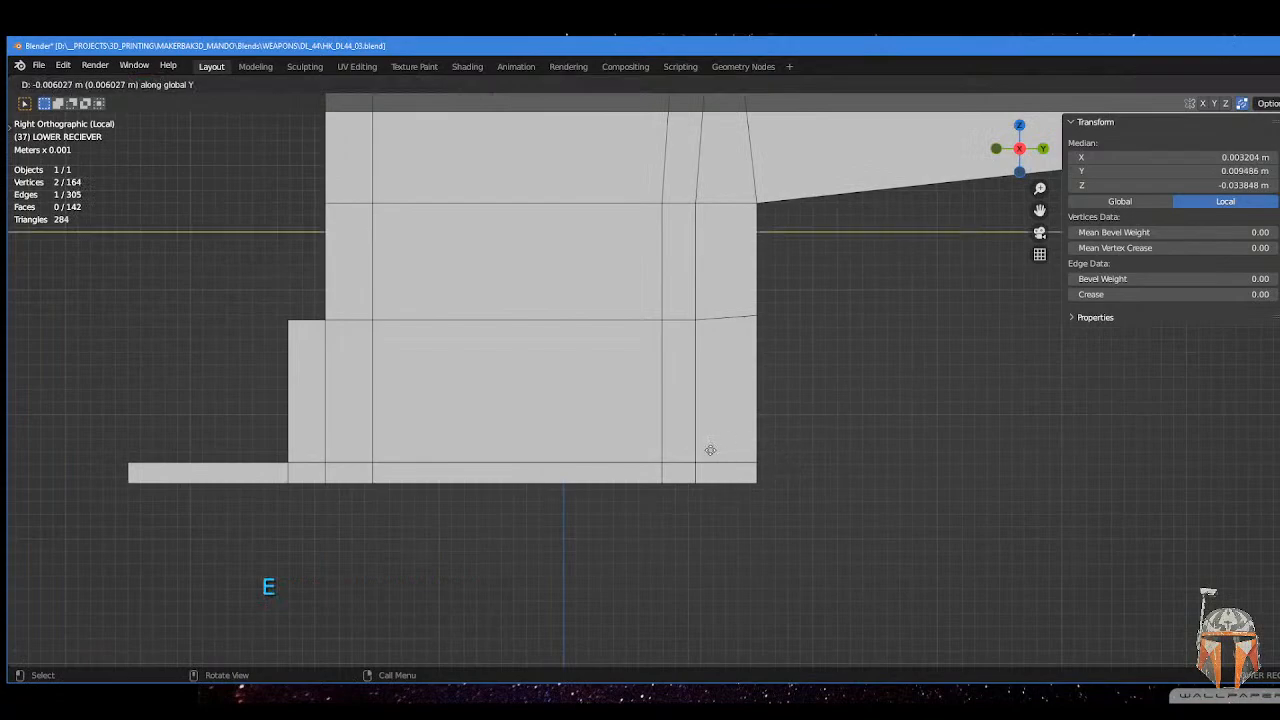
{"action": "left_click", "coordinate": [653, 449]}
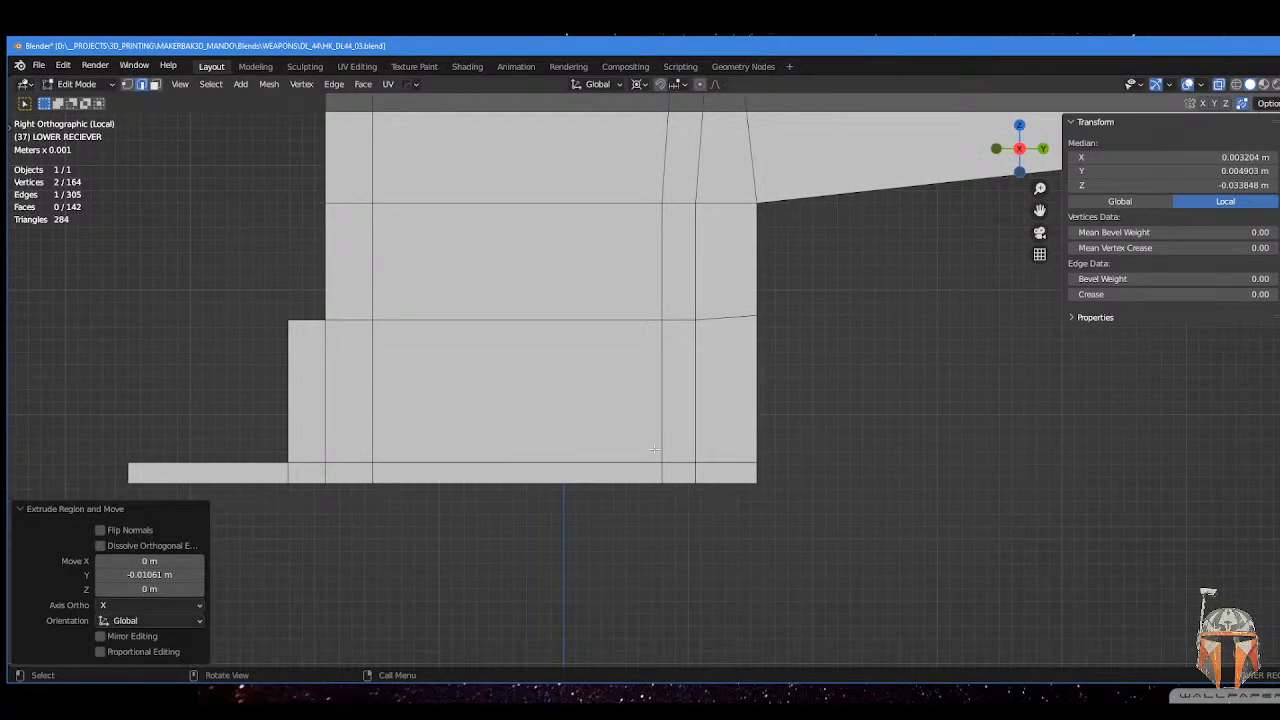
{"action": "key", "text": "e"}
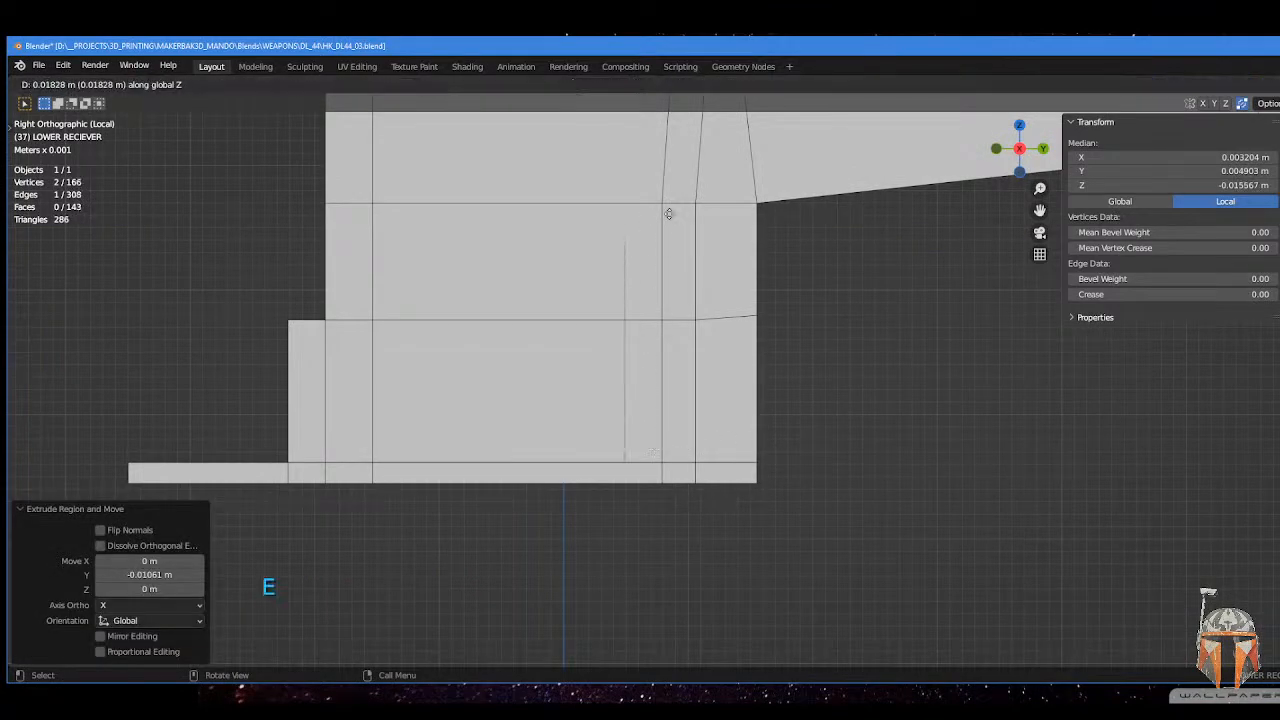
{"action": "left_click", "coordinate": [686, 148]}
{"action": "middle_click_drag", "start_coordinate": [686, 148], "coordinate": [616, 257], "text": "shift"}
{"action": "scroll", "coordinate": [734, 232], "scroll_direction": "down", "scroll_amount": 2}
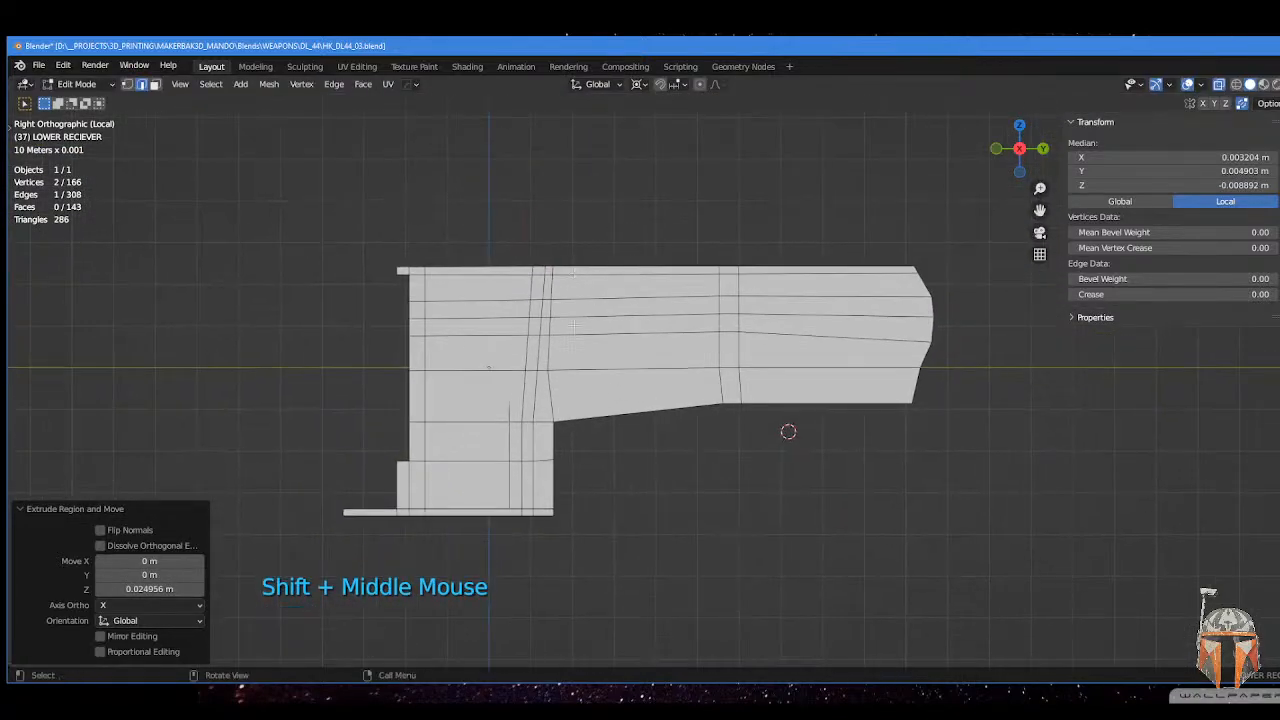
- Snap the 3D cursor to the two vertices on the upper edge of the rear opening
{"action": "middle_click_drag", "start_coordinate": [572, 323], "coordinate": [650, 373]}
{"action": "key", "text": "Tab"}
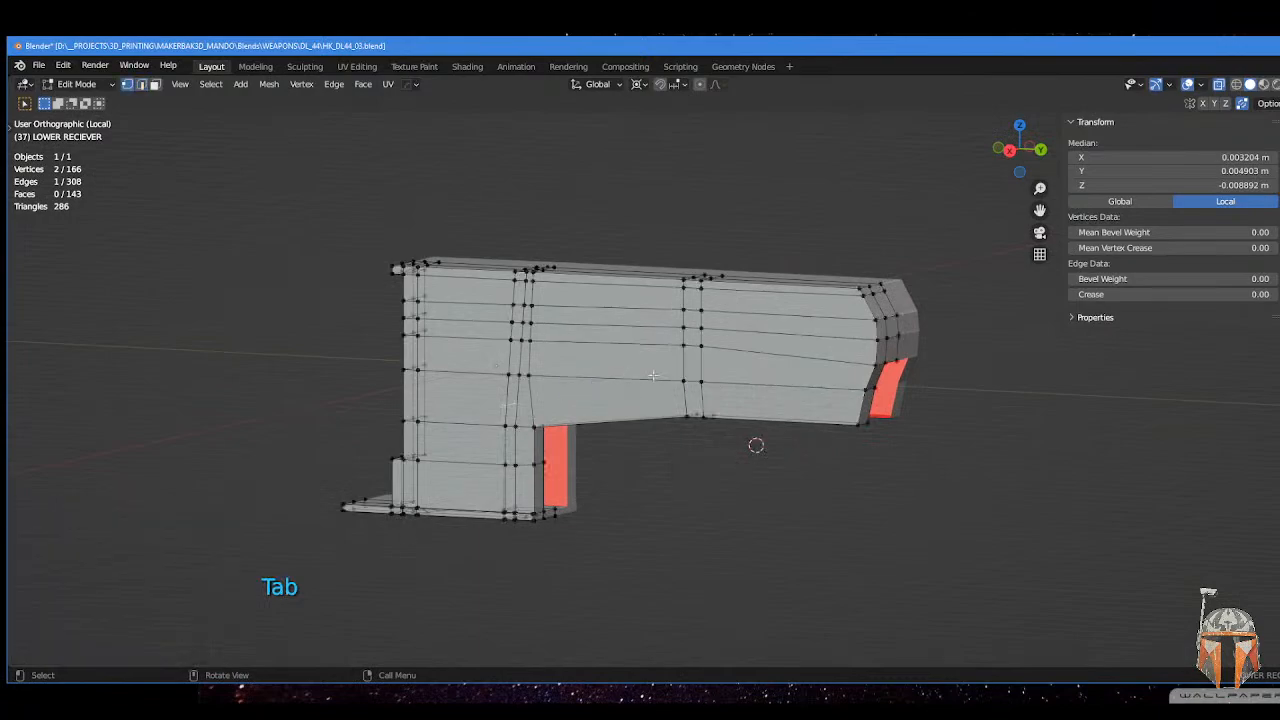
{"action": "left_click", "coordinate": [876, 366]}
{"action": "left_click", "coordinate": [890, 364], "text": "shift"}
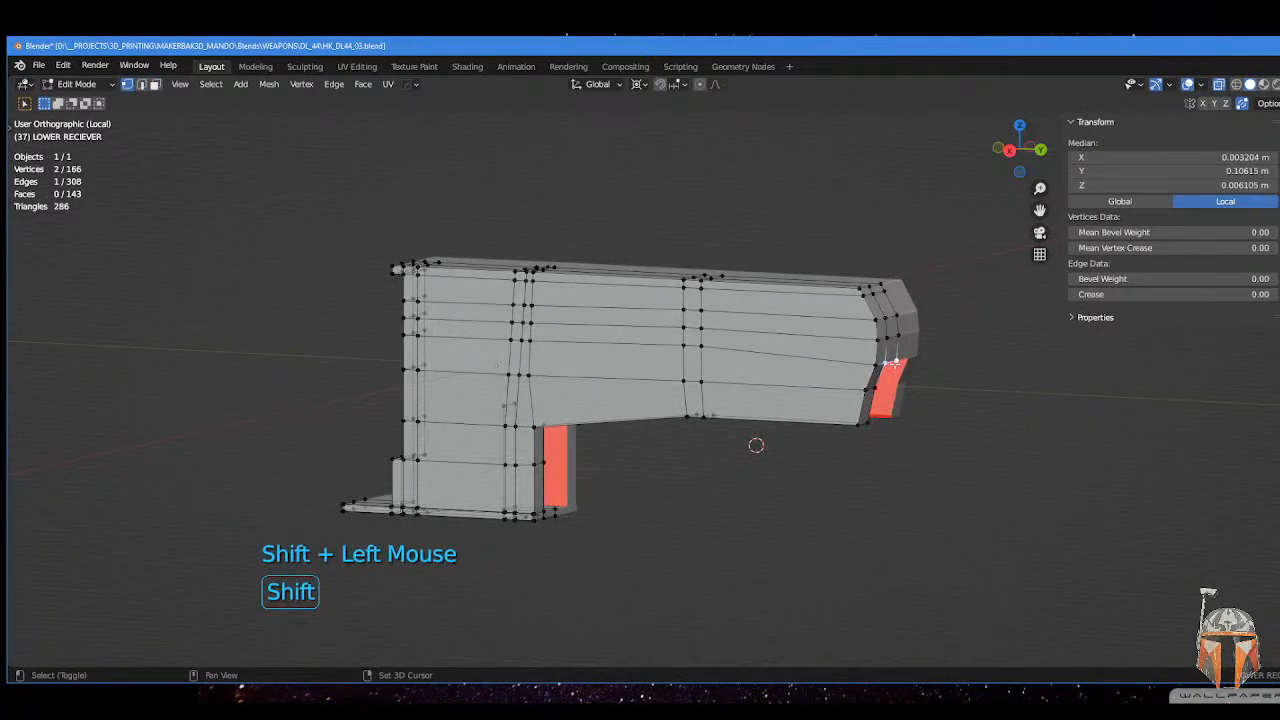
{"action": "key", "text": "shift+s"}
{"action": "left_click", "coordinate": [783, 369]}
- Level the top edge of the extruded wall with the 3D cursor by scaling its Z to 0
{"action": "middle_click_drag", "start_coordinate": [780, 372], "coordinate": [466, 421]}
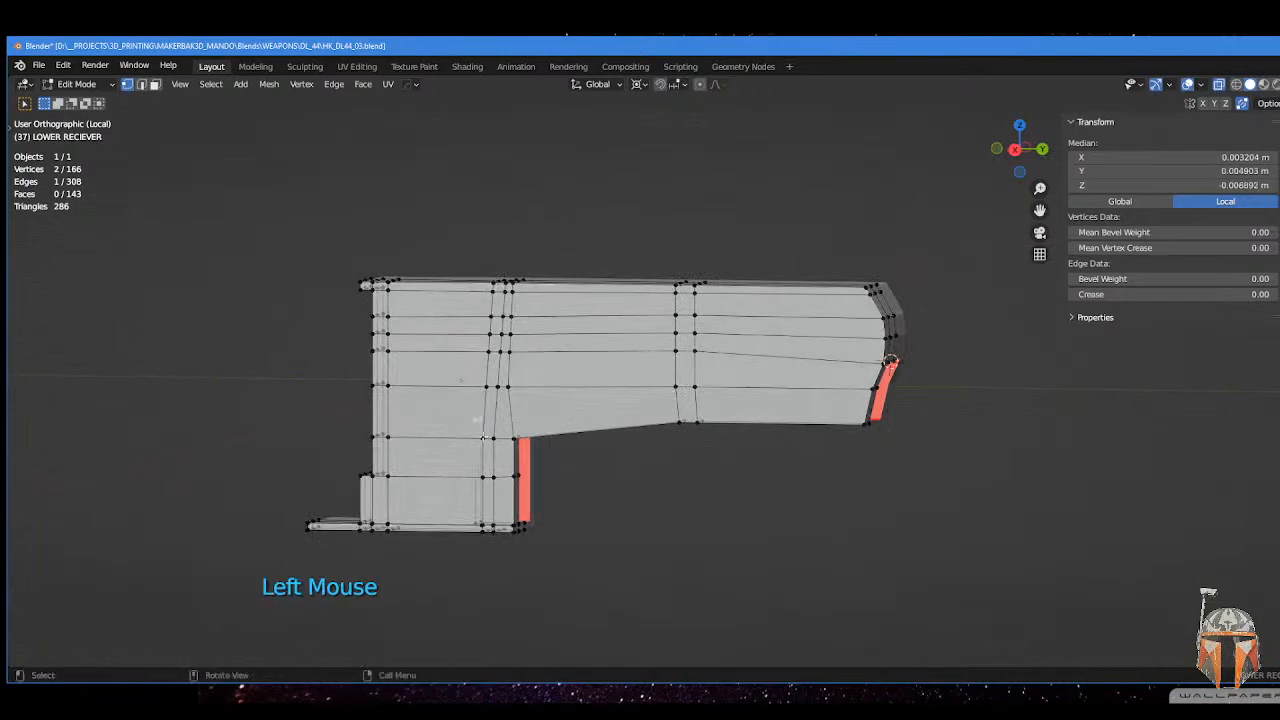
{"action": "key", "text": "s"}
{"action": "key", "text": "z"}
{"action": "key", "text": "0"}
{"action": "key", "text": "Return"}
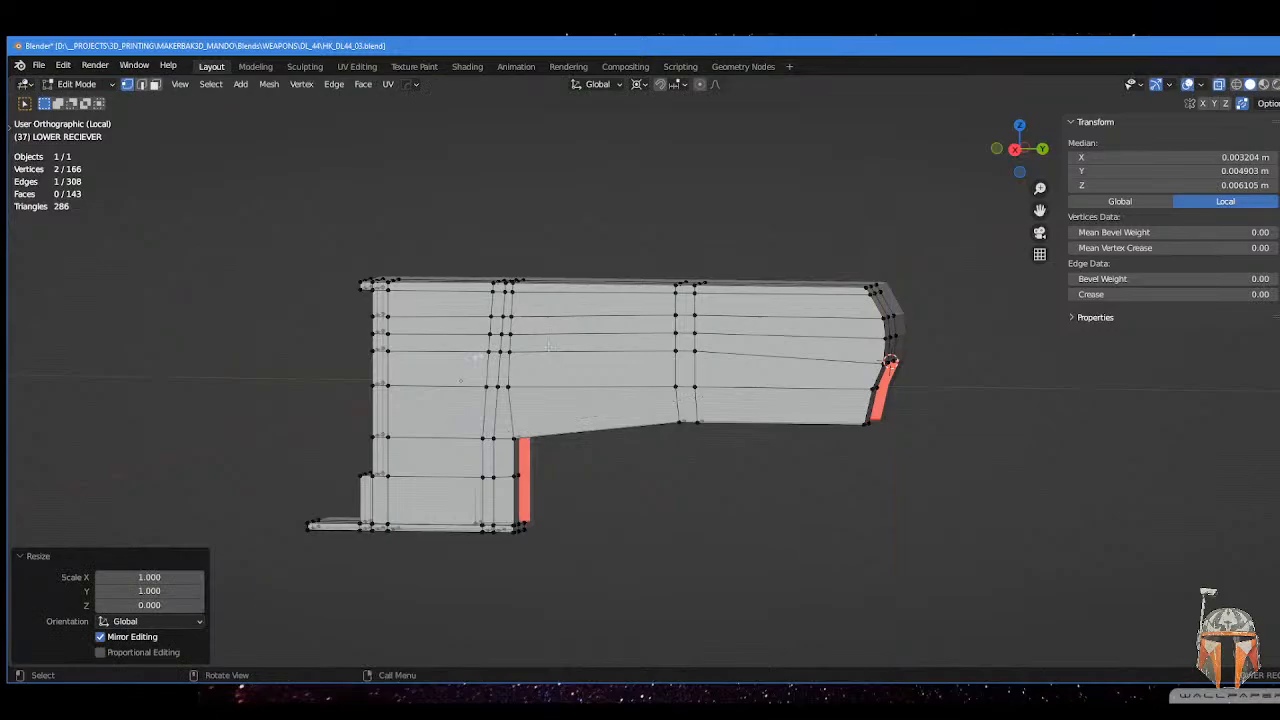
{"action": "scroll", "coordinate": [548, 345], "scroll_direction": "up", "scroll_amount": 3}
{"action": "middle_click_drag", "start_coordinate": [548, 345], "coordinate": [602, 355], "text": "shift"}
{"action": "mouse_move", "coordinate": [602, 355]}
{"action": "middle_mouse_down"}
{"action": "mouse_move", "coordinate": [631, 354]}
{"action": "mouse_move", "coordinate": [605, 347]}
{"action": "middle_mouse_up"}
{"action": "scroll", "coordinate": [631, 354], "scroll_direction": "down", "scroll_amount": 1}
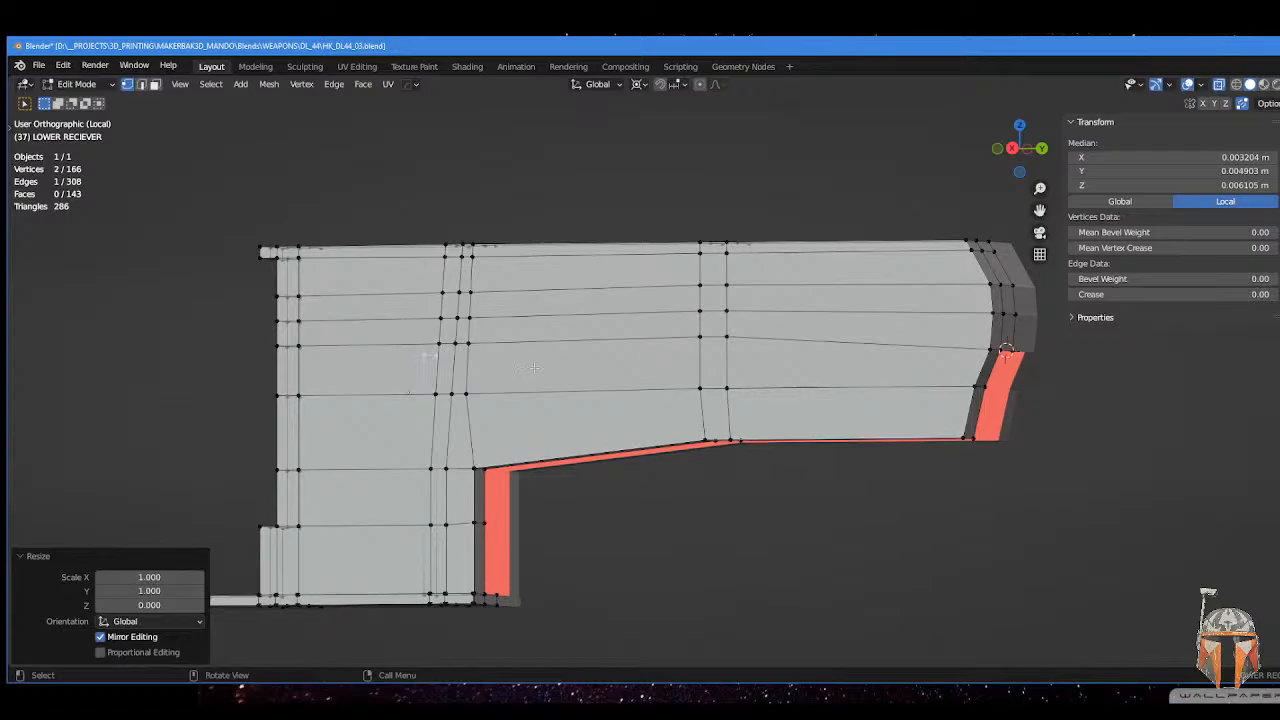
- Turn off X-ray and fill a face between the wall's top edge and the upper edge of the rear opening
{"action": "middle_click_drag", "start_coordinate": [530, 370], "coordinate": [513, 421]}
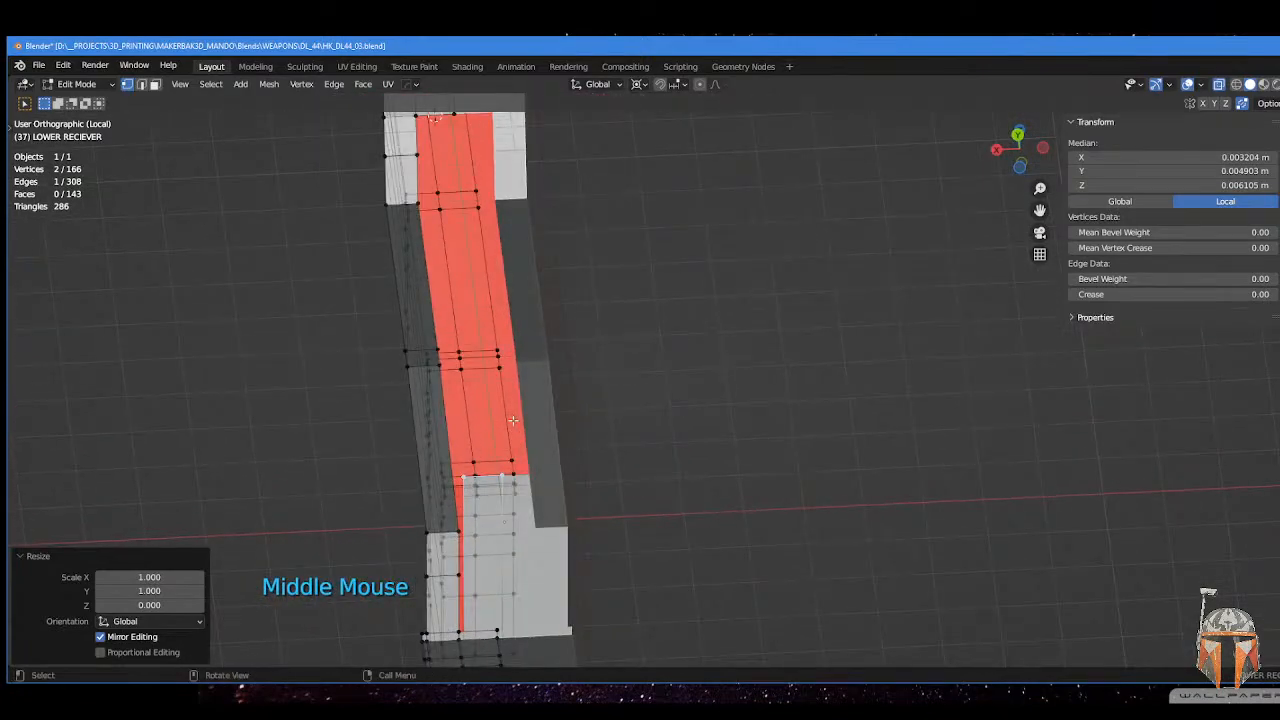
{"action": "key", "text": "Tab"}
{"action": "left_click_drag", "start_coordinate": [574, 391], "coordinate": [582, 396], "text": "shift"}
{"action": "key", "text": "Tab"}
{"action": "left_click", "coordinate": [588, 482]}
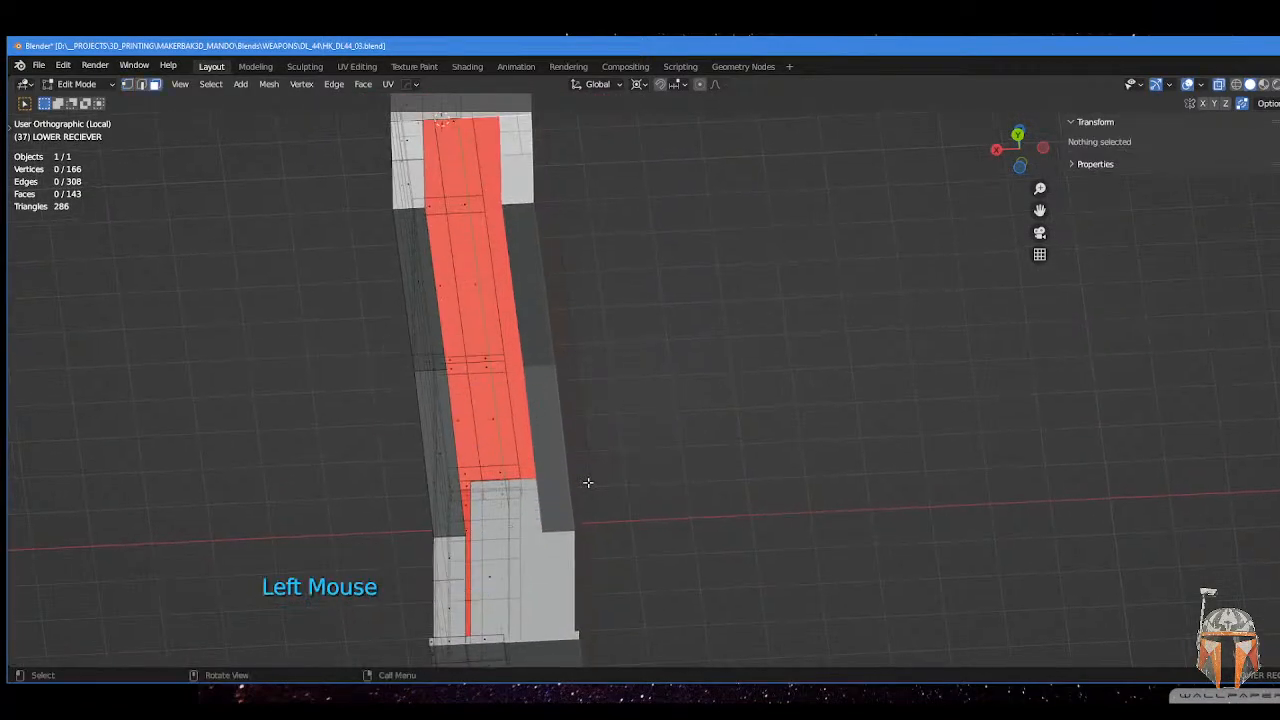
{"action": "key", "text": "Tab"}
{"action": "left_click", "coordinate": [490, 482]}
{"action": "middle_click_drag", "start_coordinate": [490, 482], "coordinate": [586, 451]}
{"action": "key", "text": "alt+z"}
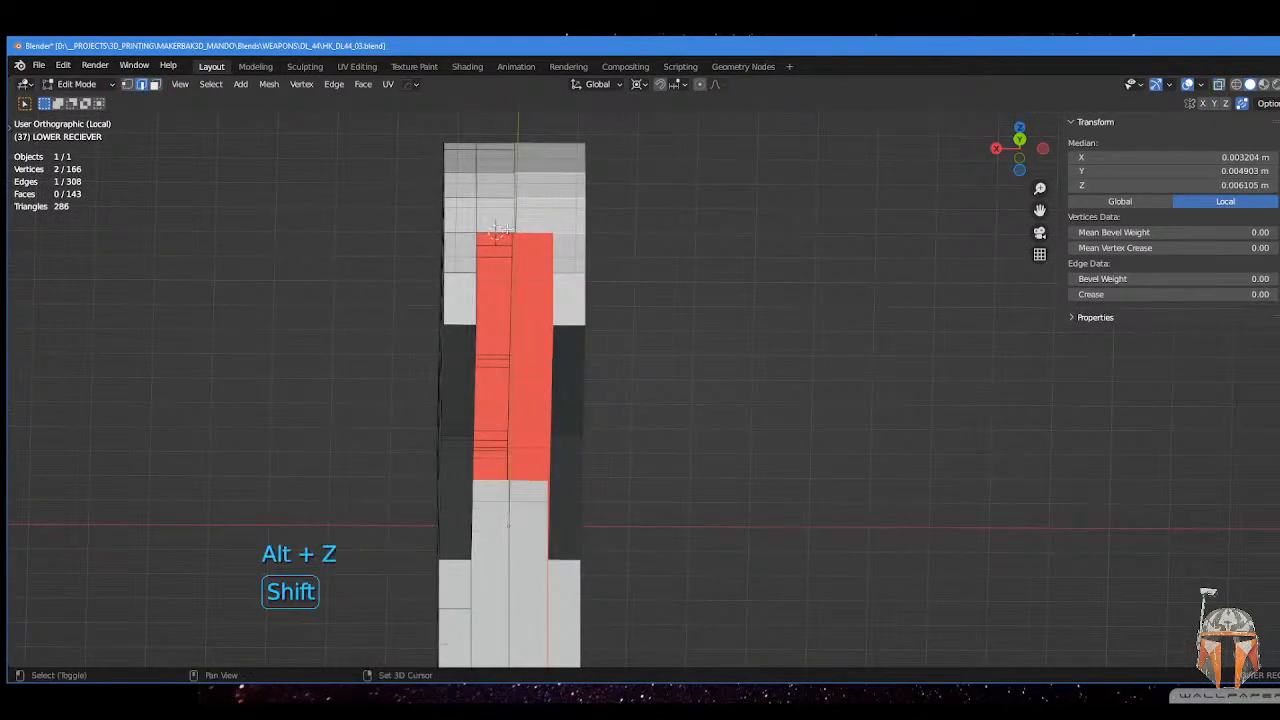
{"action": "left_click", "coordinate": [497, 231], "text": "shift"}
{"action": "key", "text": "f"}
{"action": "middle_click_drag", "start_coordinate": [591, 266], "coordinate": [613, 357]}
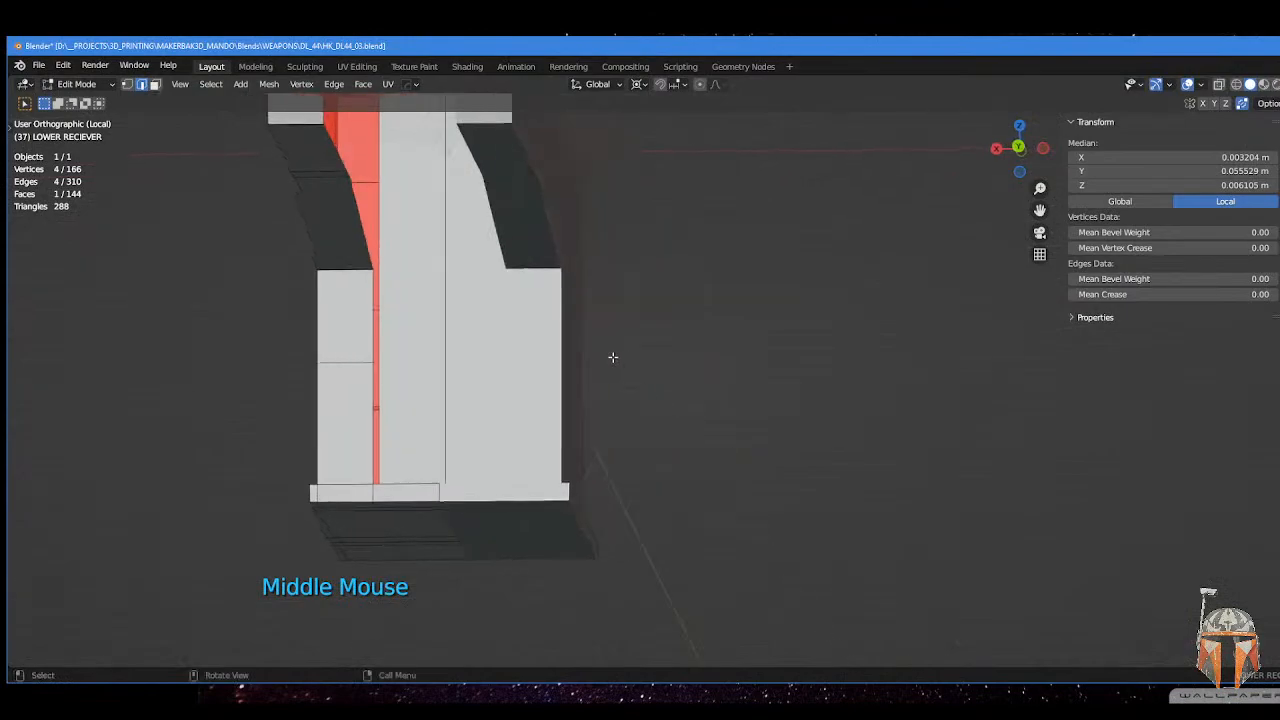
- Cut a centred horizontal loop across the inner vertical wall and another below it, slid by a factor of -0.217
{"action": "key", "text": "ctrl+r"}
{"action": "left_click", "coordinate": [440, 376]}
{"action": "right_click", "coordinate": [431, 440]}
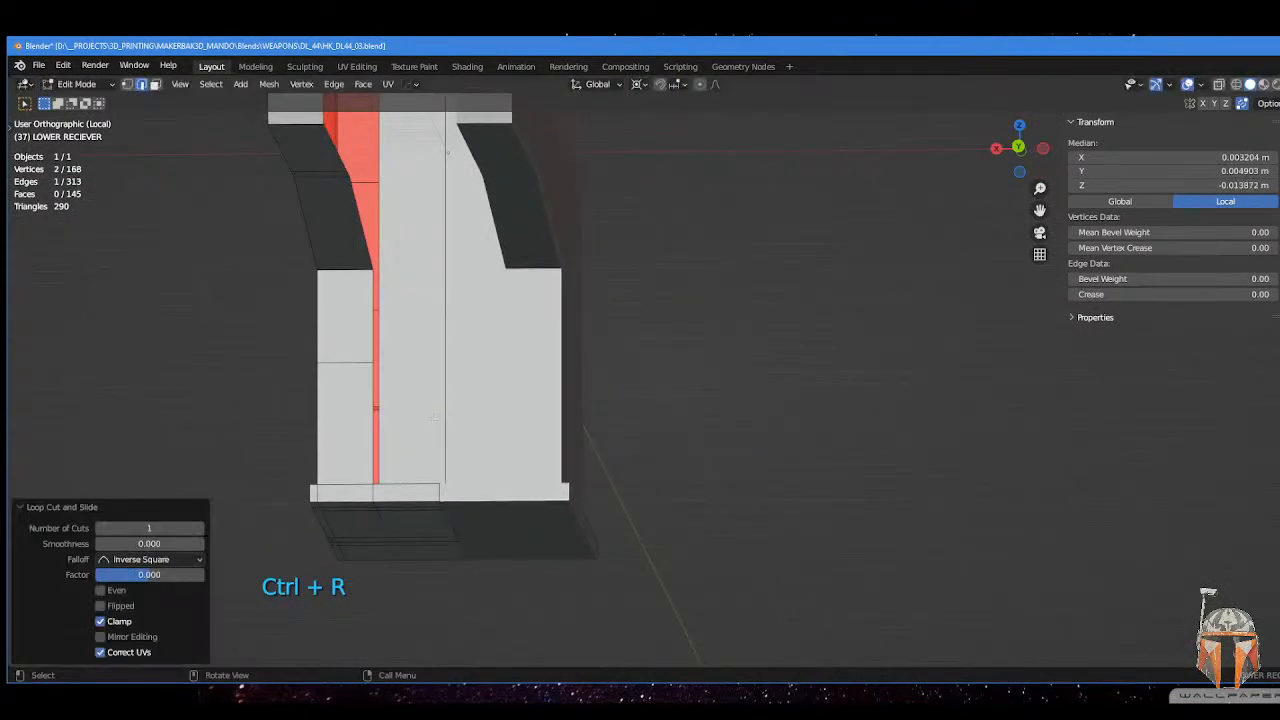
{"action": "middle_click_drag", "start_coordinate": [431, 440], "coordinate": [421, 359]}
{"action": "left_click", "coordinate": [438, 387]}
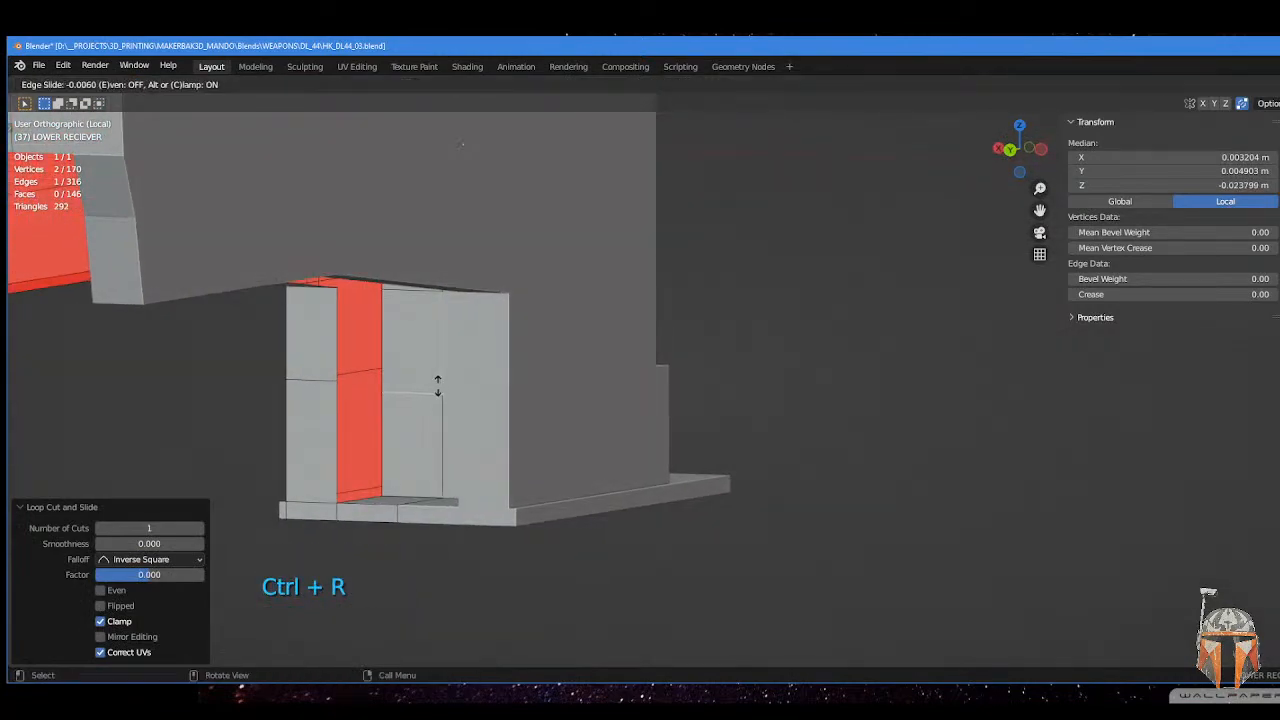
{"action": "left_click", "coordinate": [438, 372]}
{"action": "middle_click_drag", "start_coordinate": [438, 372], "coordinate": [431, 372]}
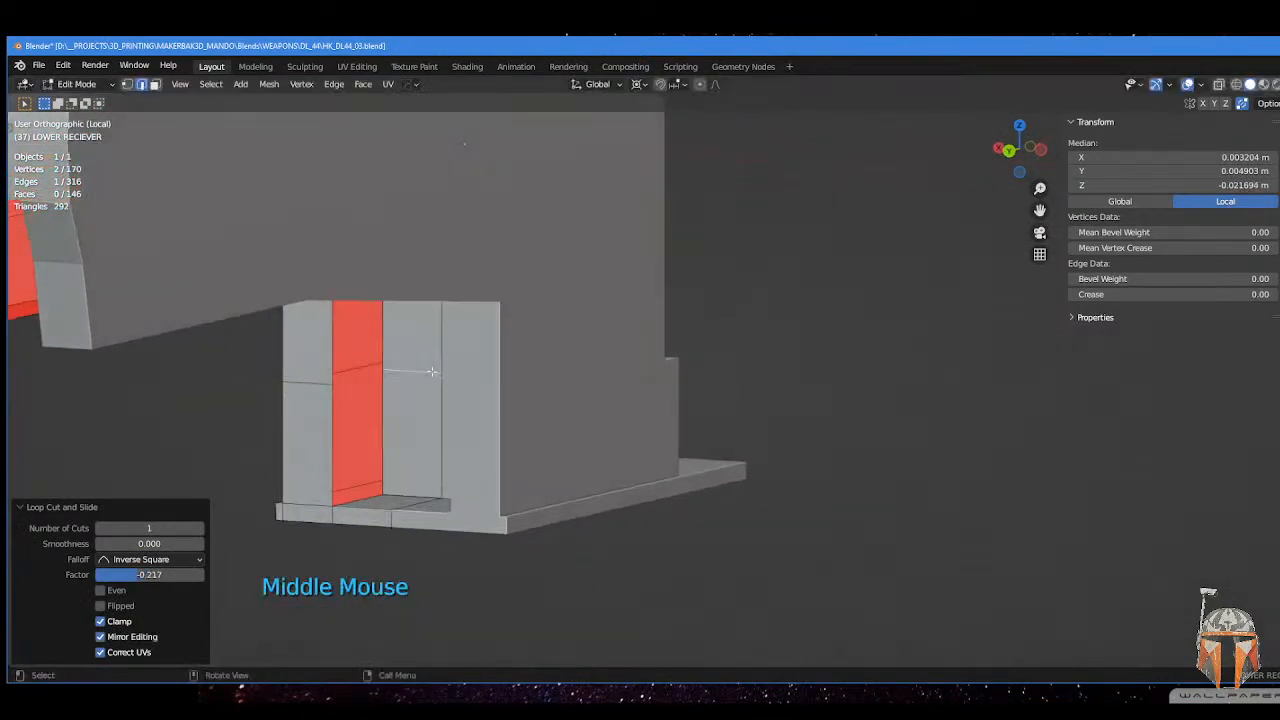
- Fill the side gap between the inner vertical wall and the opening's edge, starting from the lower corner
{"action": "left_click", "coordinate": [385, 503]}
{"action": "key", "text": "f"}
{"action": "middle_click_drag", "start_coordinate": [388, 490], "coordinate": [483, 384]}
{"action": "scroll", "coordinate": [415, 499], "scroll_direction": "down", "scroll_amount": 2}
- Cut a crosswise loop in the long ceiling face and slide it toward the vertical wall by a factor of -0.849
{"action": "key", "text": "ctrl+r"}
{"action": "left_click", "coordinate": [476, 358]}
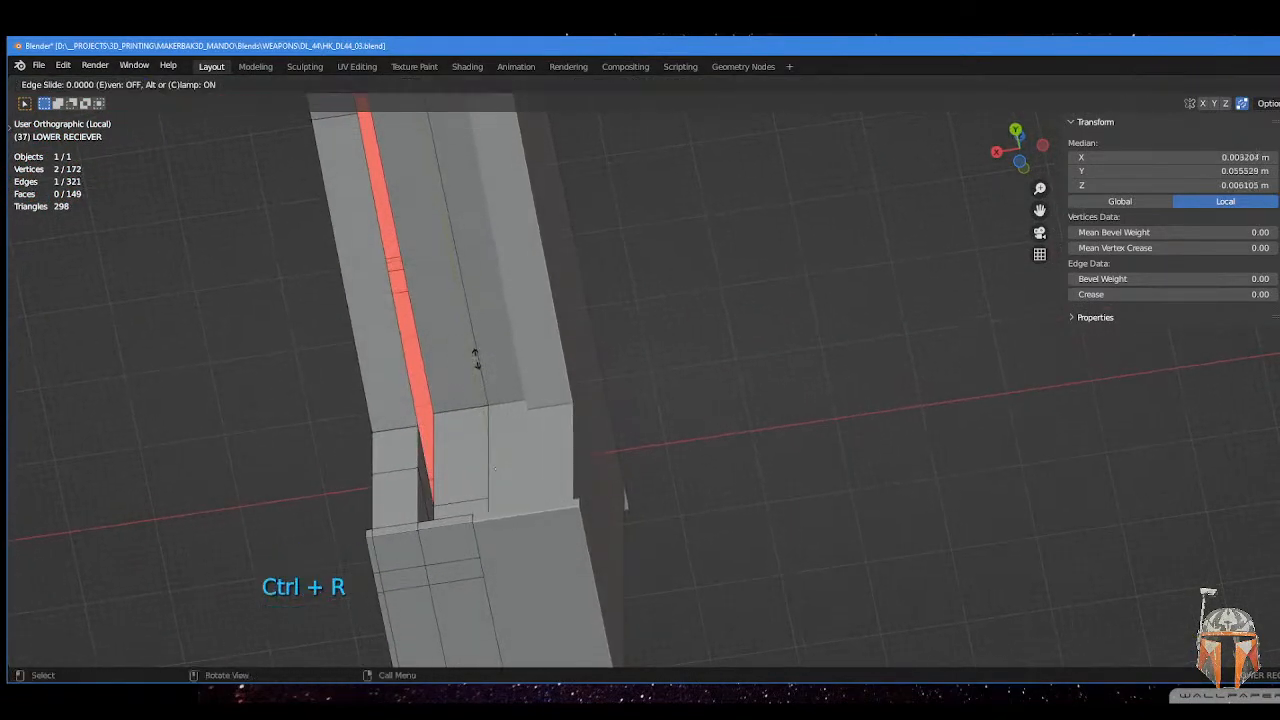
{"action": "left_click", "coordinate": [494, 468]}
{"action": "middle_click_drag", "start_coordinate": [494, 468], "coordinate": [441, 372]}
{"action": "scroll", "coordinate": [441, 372], "scroll_direction": "up", "scroll_amount": 2}
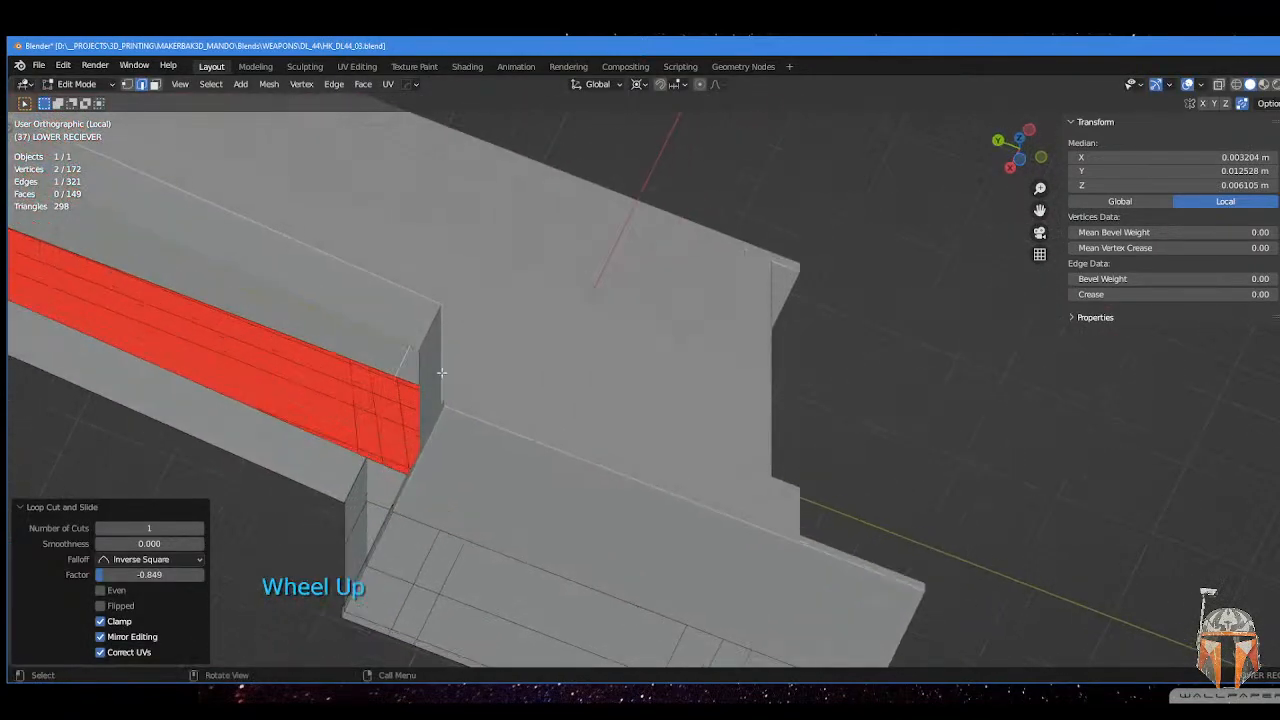
- Slide the new crosswise ceiling edge by a factor of 0.032 and fill the side gap face next to the inner vertical wall
{"action": "key", "text": "g"}
{"action": "key", "text": "g"}
{"action": "left_click", "coordinate": [365, 401]}
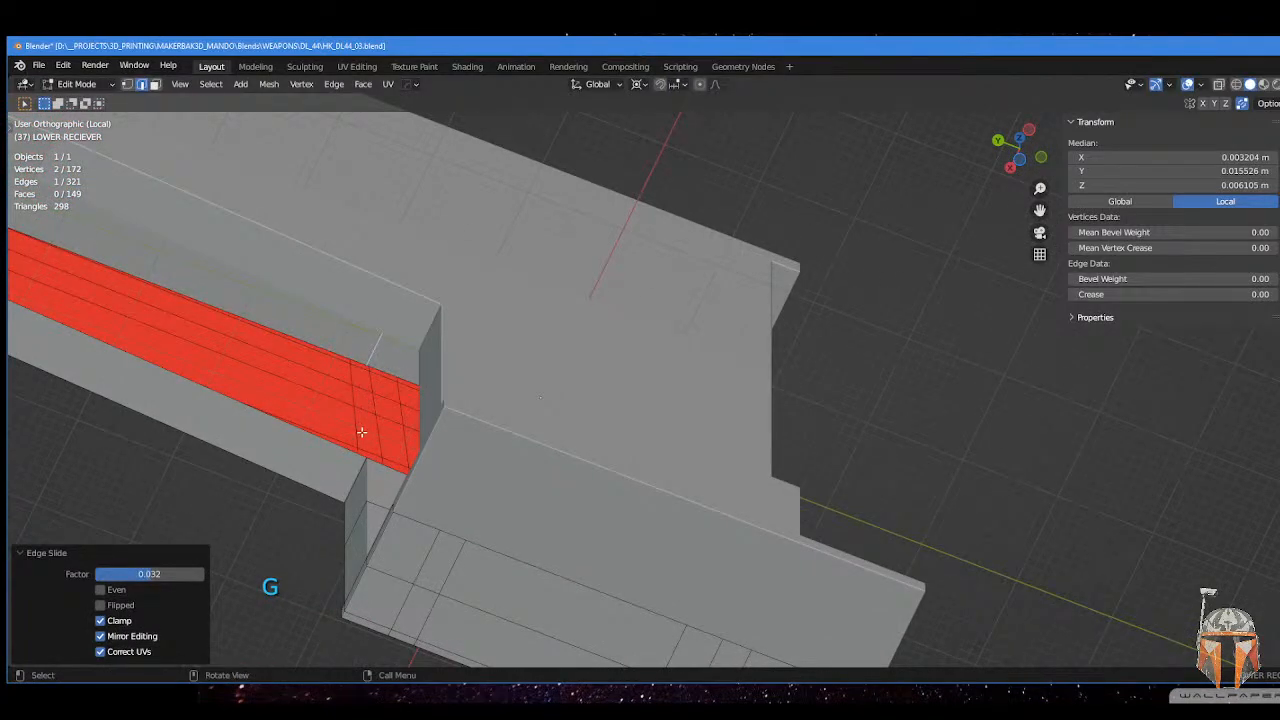
{"action": "middle_click_drag", "start_coordinate": [363, 428], "coordinate": [462, 404]}
{"action": "key", "text": "f"}
{"action": "scroll", "coordinate": [440, 420], "scroll_direction": "down", "scroll_amount": 2}
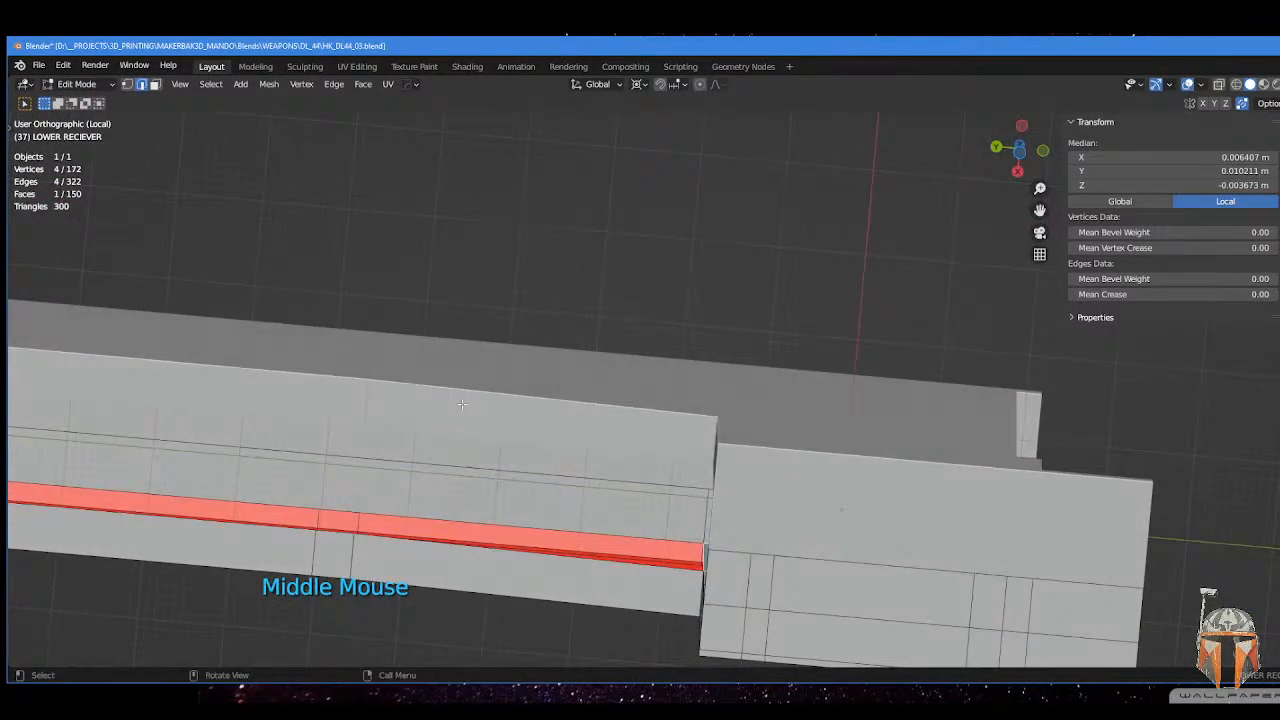
- Cut a crosswise loop in the long ceiling face with a slide factor of -0.066 and bevel it into two parallel edges
{"action": "key", "text": "ctrl"}
{"action": "left_click", "coordinate": [350, 472]}
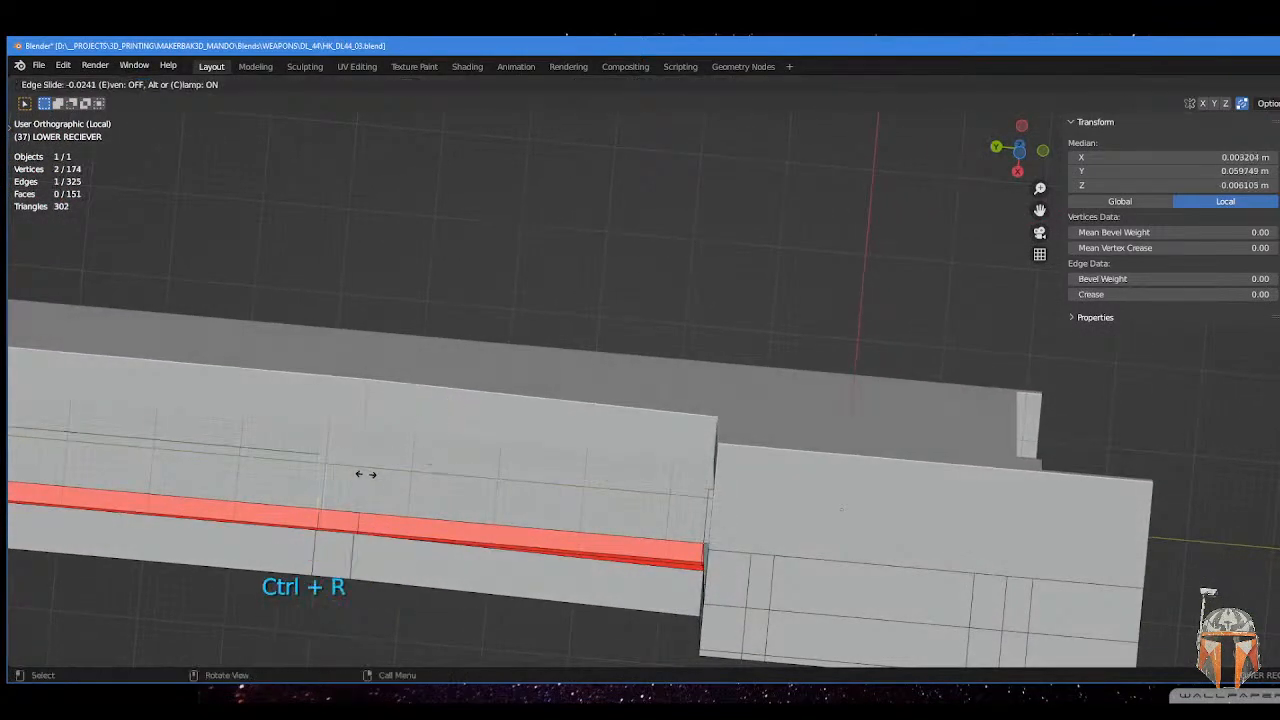
{"action": "left_click", "coordinate": [380, 476]}
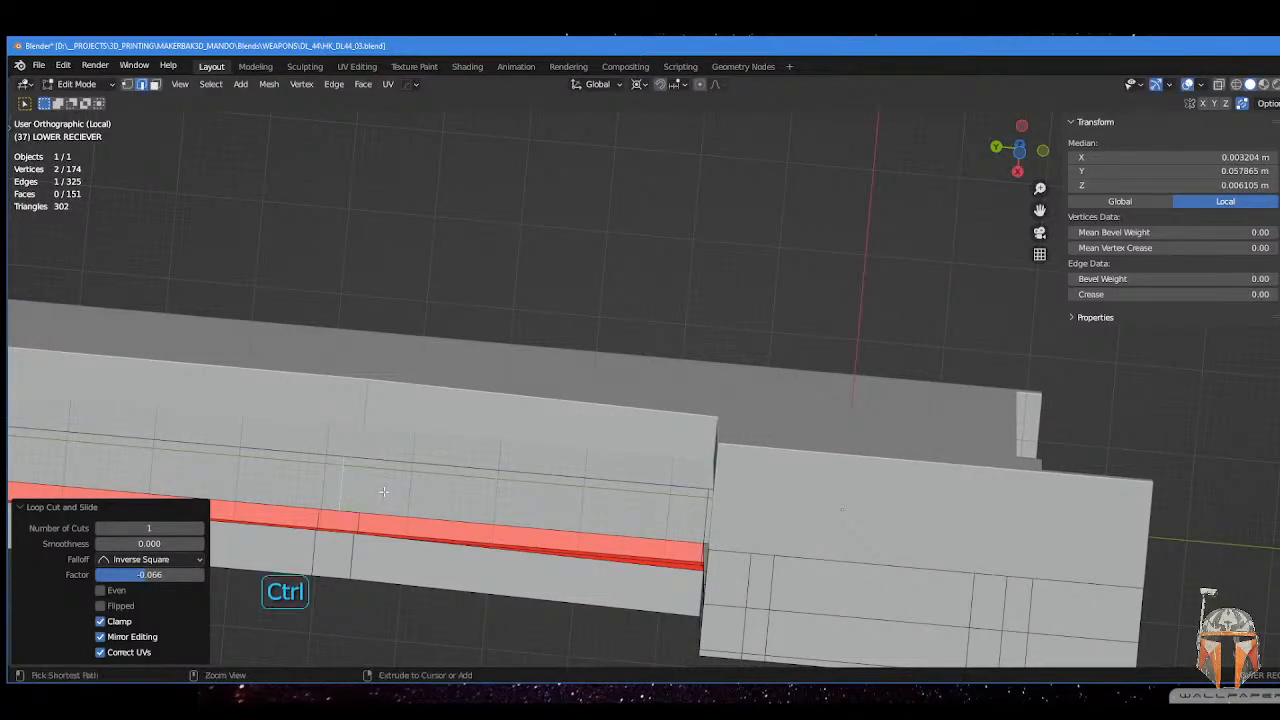
{"action": "key", "text": "ctrl+b"}
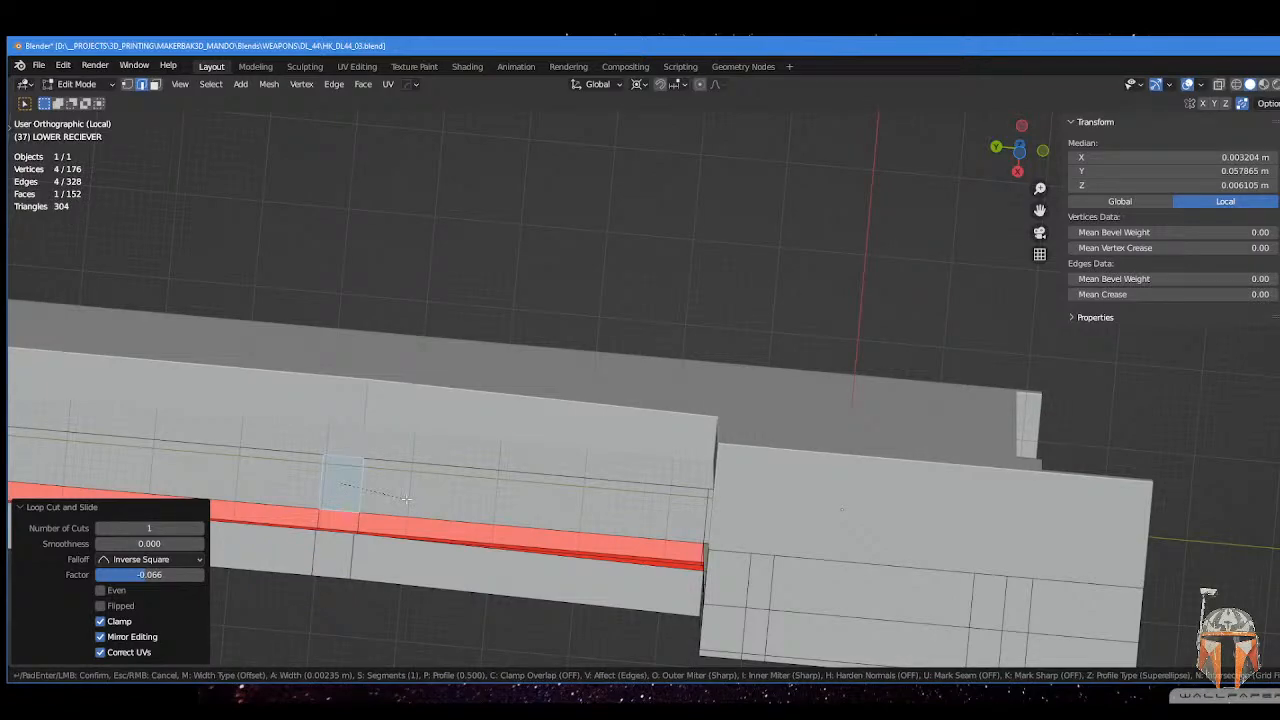
{"action": "left_click", "coordinate": [405, 497]}
- Fill the inner side wall from the face beside the vertical wall up to the mid-length pair of ceiling loops
{"action": "scroll", "coordinate": [420, 490], "scroll_direction": "down", "scroll_amount": 4}
{"action": "middle_click_drag", "start_coordinate": [420, 490], "coordinate": [565, 445]}
{"action": "scroll", "coordinate": [578, 441], "scroll_direction": "up", "scroll_amount": 3}
{"action": "scroll", "coordinate": [578, 441], "scroll_direction": "up", "scroll_amount": 2}
{"action": "left_click", "coordinate": [624, 490]}
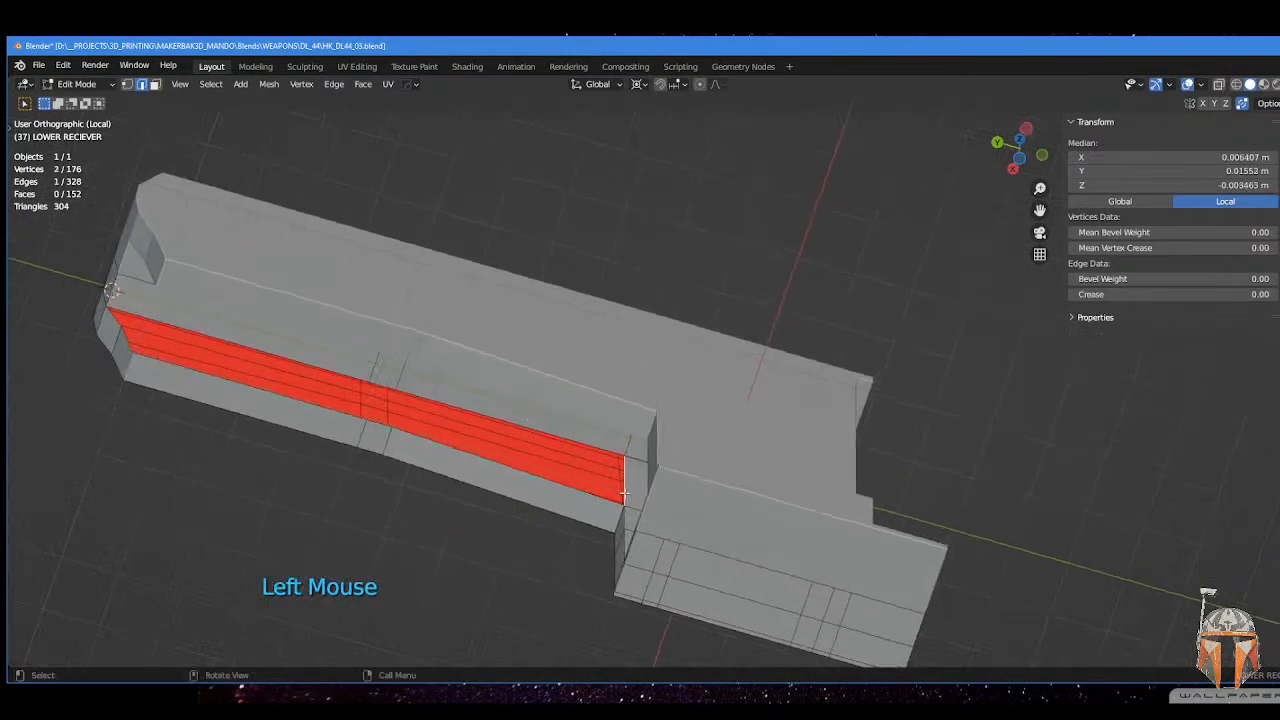
{"action": "key", "text": "f"}
- Cut a centred horizontal loop along the filled side wall and fill the remaining rear gap with an upper and a lower face
{"action": "middle_click_drag", "start_coordinate": [476, 428], "coordinate": [606, 517]}
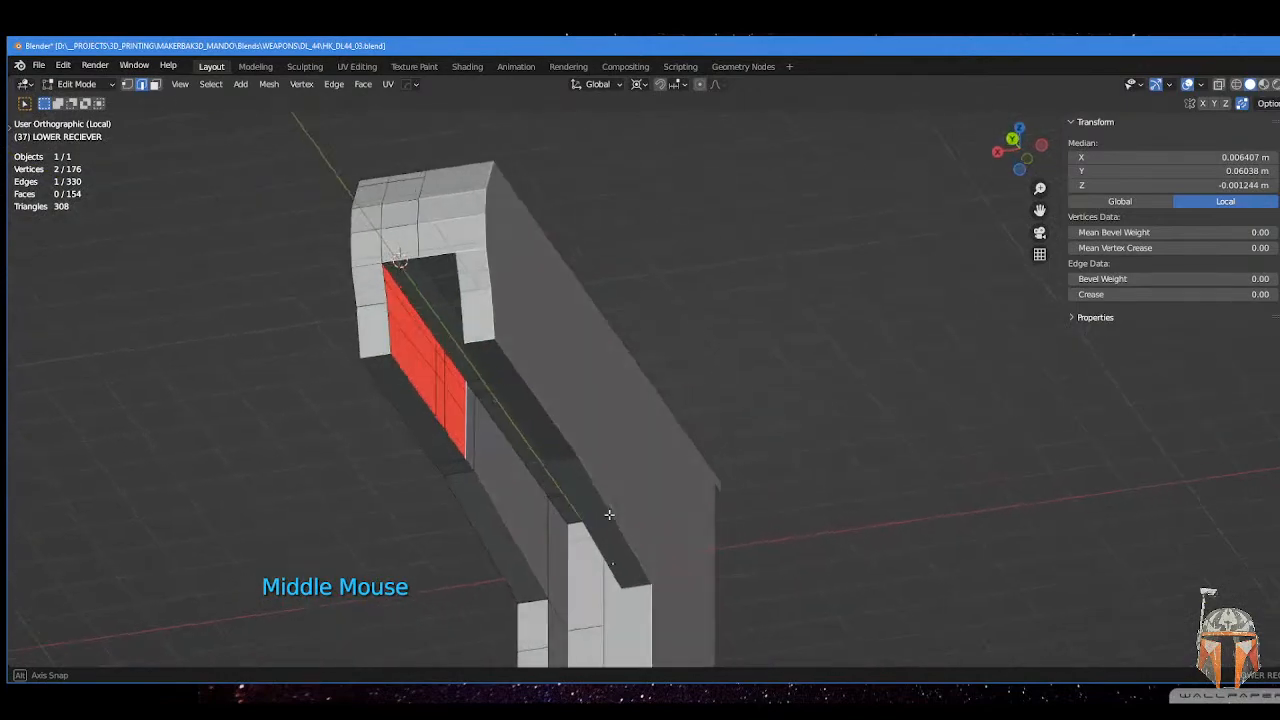
{"action": "key", "text": "shift"}
{"action": "middle_click_drag", "start_coordinate": [520, 437], "coordinate": [405, 398]}
{"action": "scroll", "coordinate": [403, 394], "scroll_direction": "up", "scroll_amount": 2}
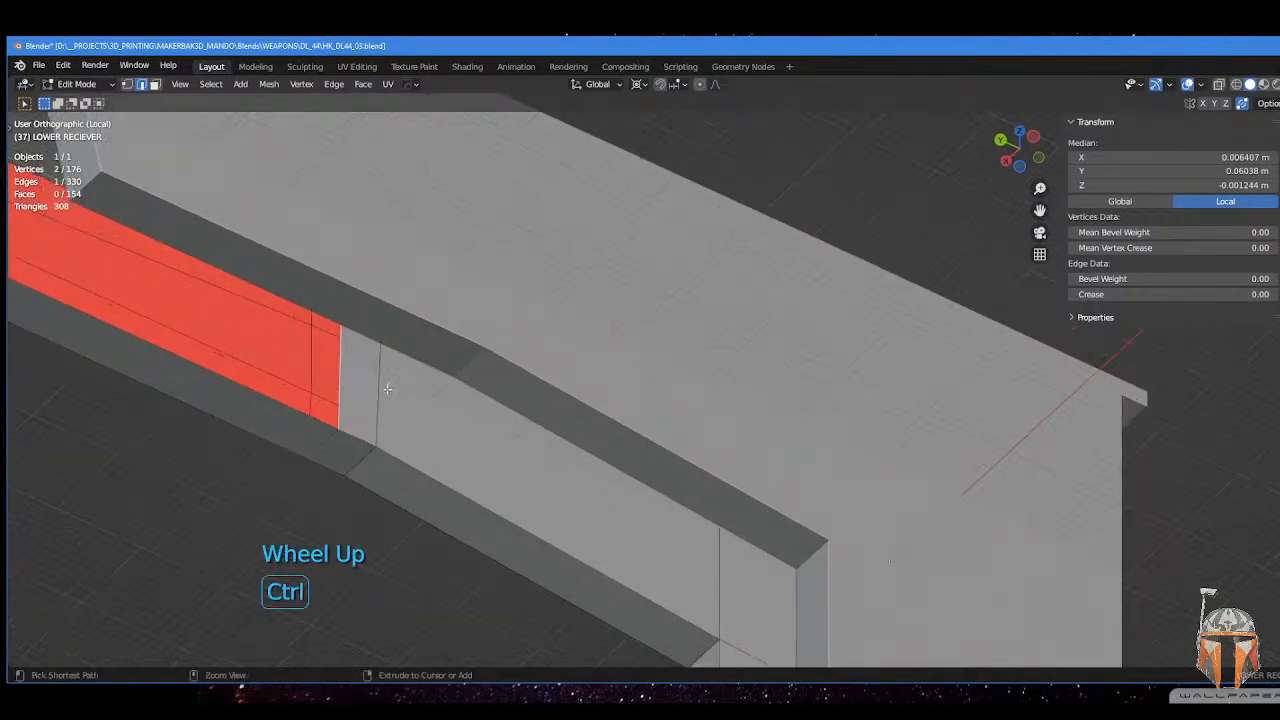
{"action": "key", "text": "ctrl+r"}
{"action": "left_click", "coordinate": [386, 380]}
{"action": "middle_click_drag", "start_coordinate": [386, 380], "coordinate": [429, 432], "text": "shift"}
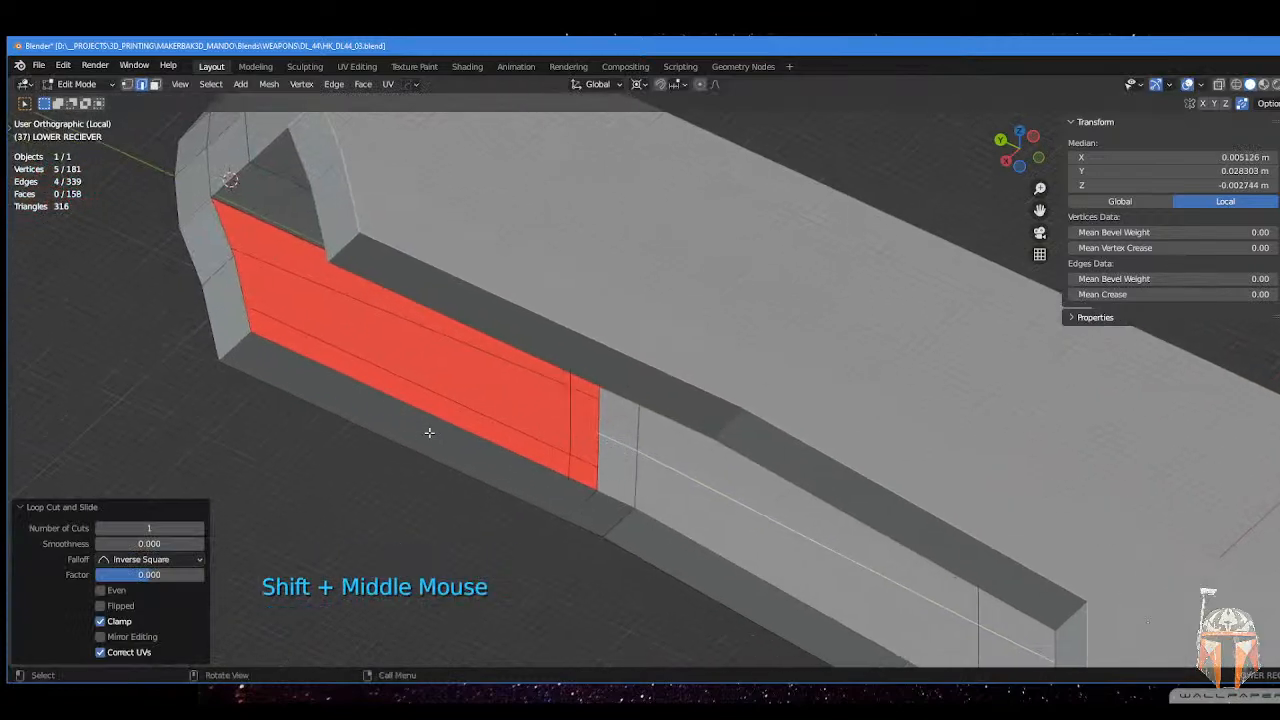
{"action": "left_click", "coordinate": [431, 424]}
{"action": "key", "text": "f"}
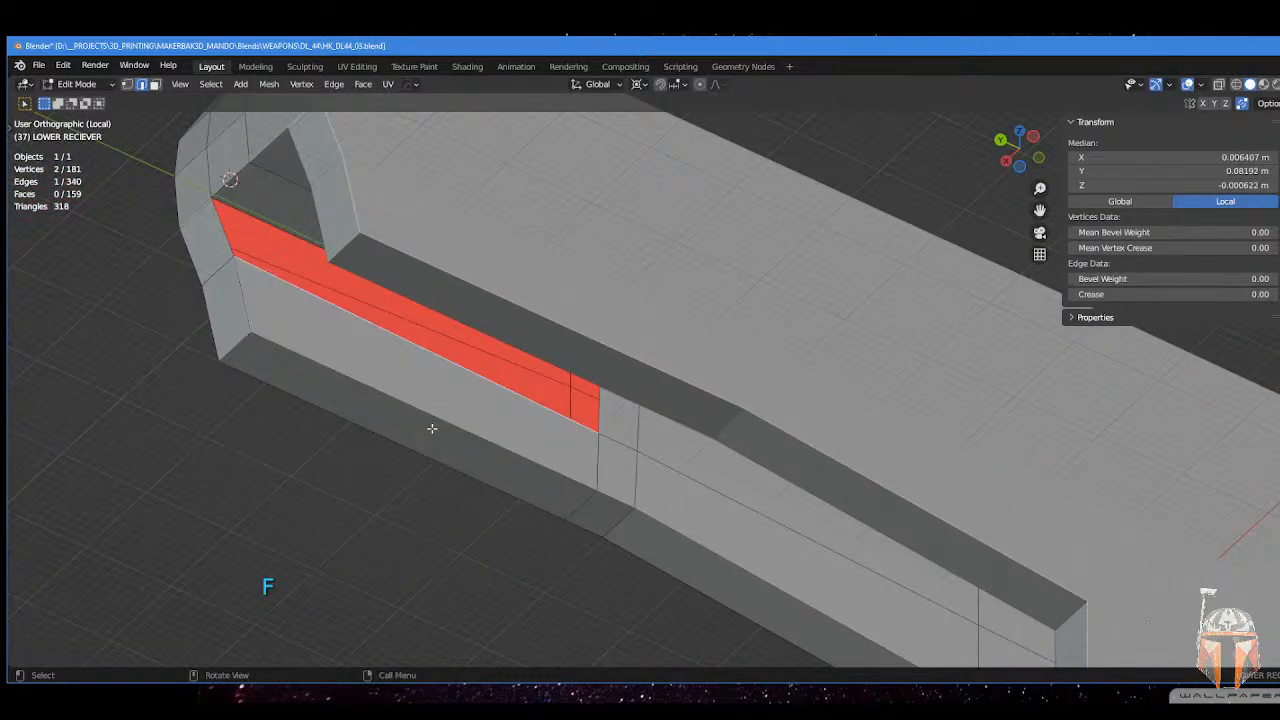
- Examine the closed inner recess and the outer shape of the lower receiver from the rear, side, front and below
{"action": "middle_click_drag", "start_coordinate": [432, 428], "coordinate": [551, 417]}
{"action": "scroll", "coordinate": [522, 477], "scroll_direction": "down", "scroll_amount": 2, "text": "shift"}
{"action": "scroll", "coordinate": [551, 433], "scroll_direction": "up", "scroll_amount": 2}
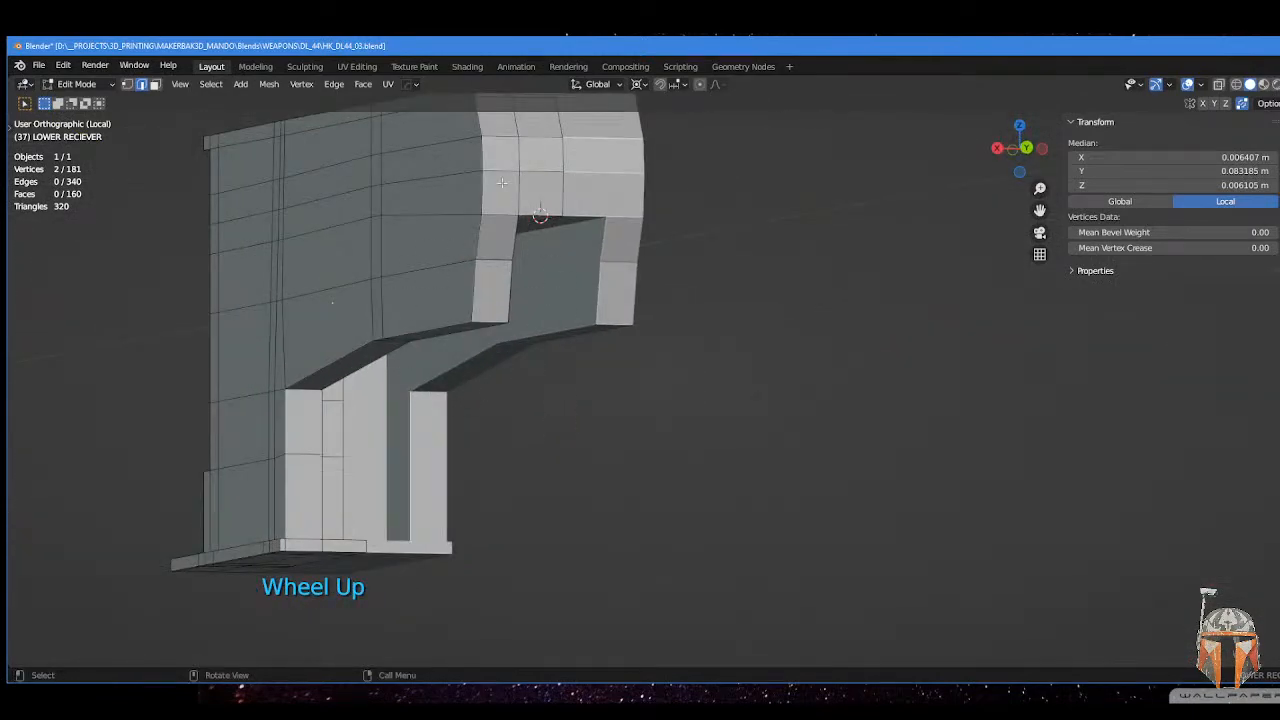
{"action": "middle_click_drag", "start_coordinate": [507, 255], "coordinate": [508, 218]}
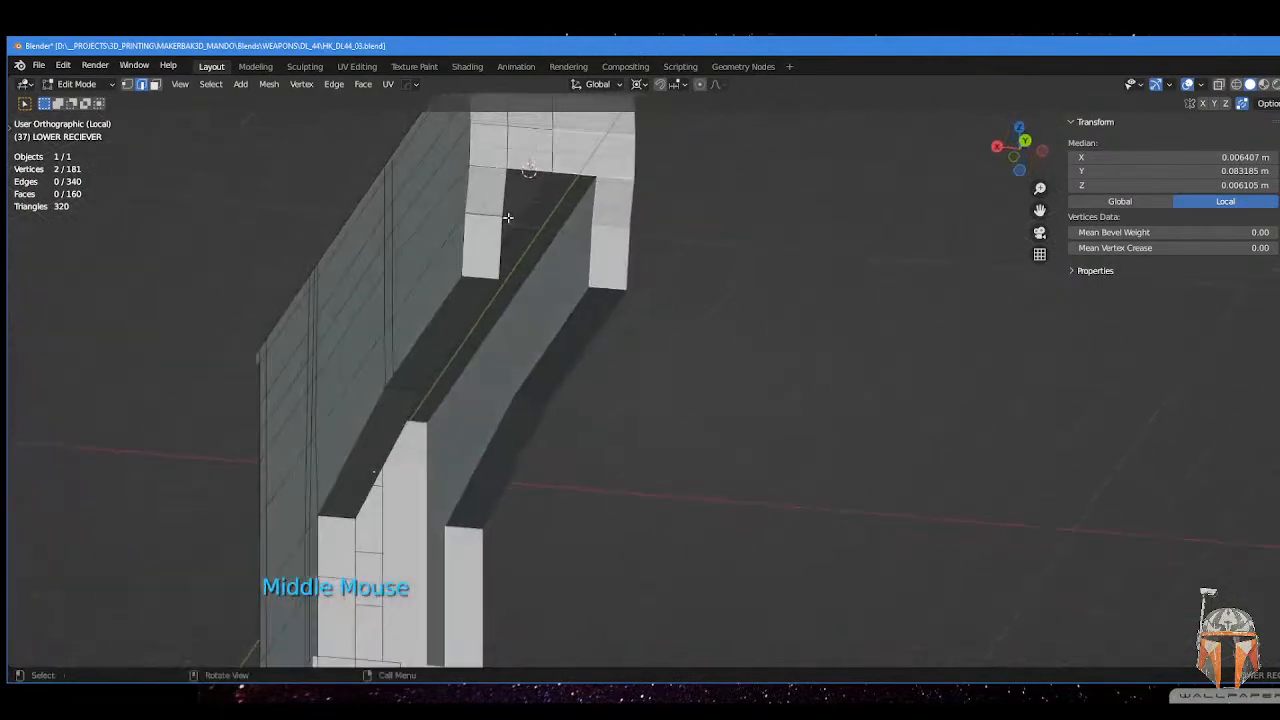
{"action": "middle_click_drag", "start_coordinate": [436, 268], "coordinate": [489, 286]}
{"action": "scroll", "coordinate": [489, 286], "scroll_direction": "down", "scroll_amount": 2}
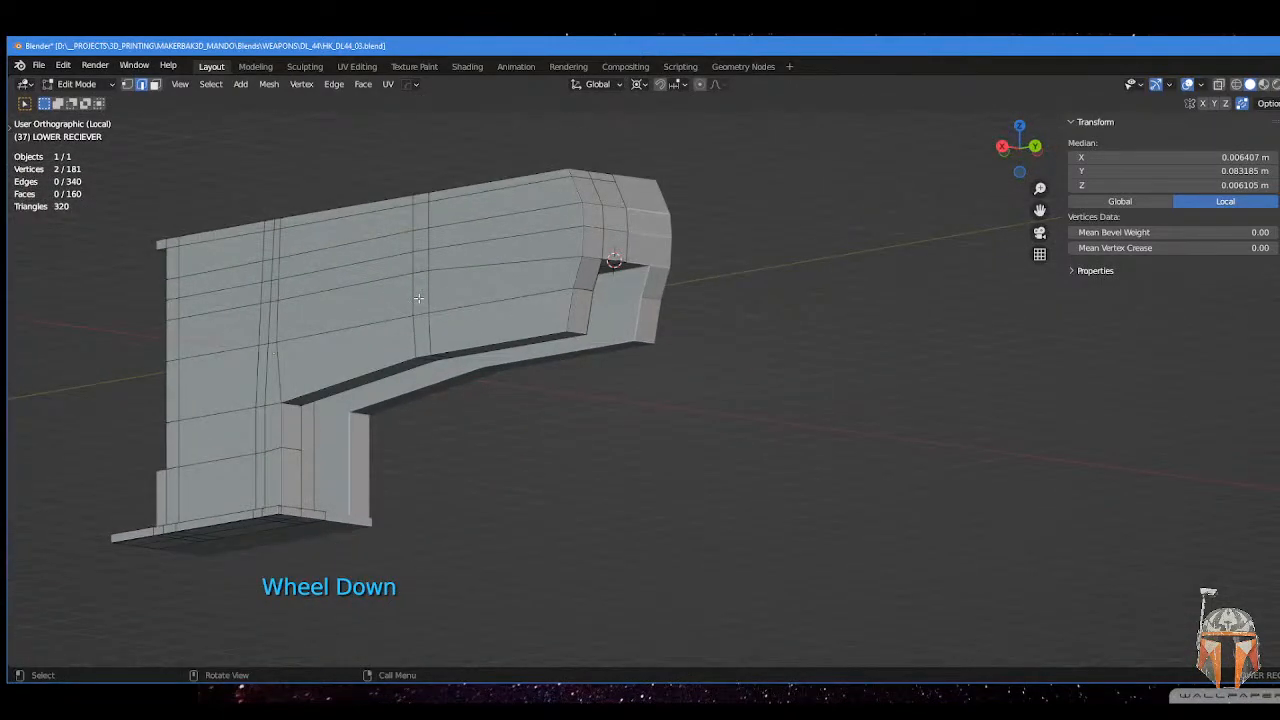
{"action": "middle_click_drag", "start_coordinate": [470, 398], "coordinate": [518, 302], "text": "shift"}
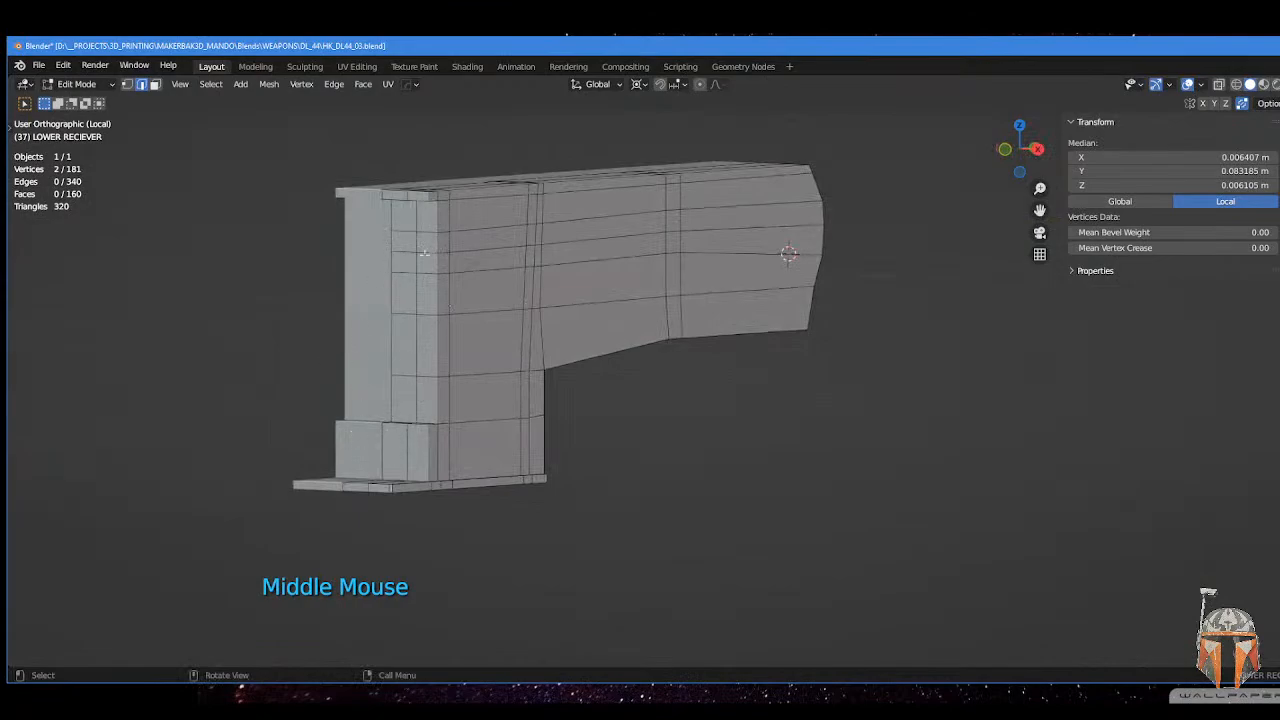
{"action": "scroll", "coordinate": [414, 251], "scroll_direction": "down", "scroll_amount": 3}
{"action": "middle_click_drag", "start_coordinate": [414, 251], "coordinate": [523, 374]}
{"action": "scroll", "coordinate": [540, 385], "scroll_direction": "up", "scroll_amount": 3}
{"action": "middle_click_drag", "start_coordinate": [586, 405], "coordinate": [550, 310], "text": "shift"}
{"action": "middle_click_drag", "start_coordinate": [550, 310], "coordinate": [537, 415]}
{"action": "middle_click_drag", "start_coordinate": [453, 363], "coordinate": [352, 341]}
{"action": "middle_click_drag", "start_coordinate": [429, 375], "coordinate": [716, 387]}
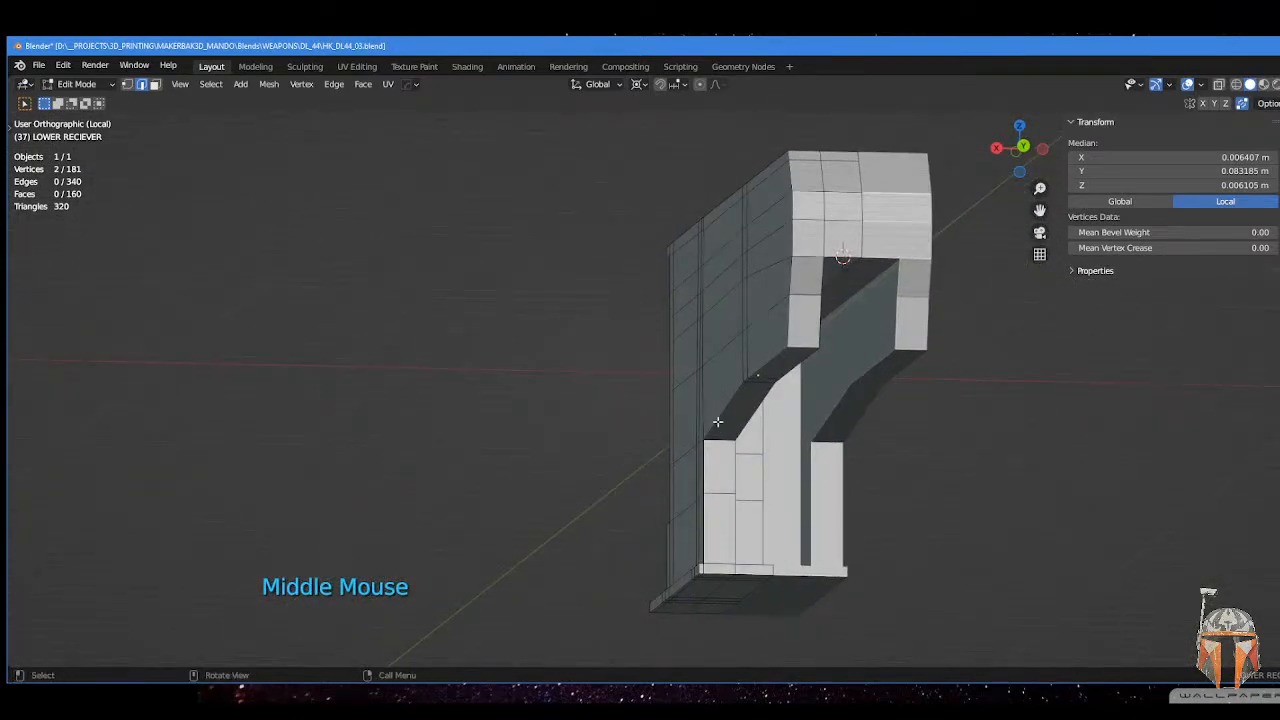
- Leave local view and switch mesh editing from the lower receiver to the Trigger and Grip Frame
{"action": "key", "text": "KP_Divide"}
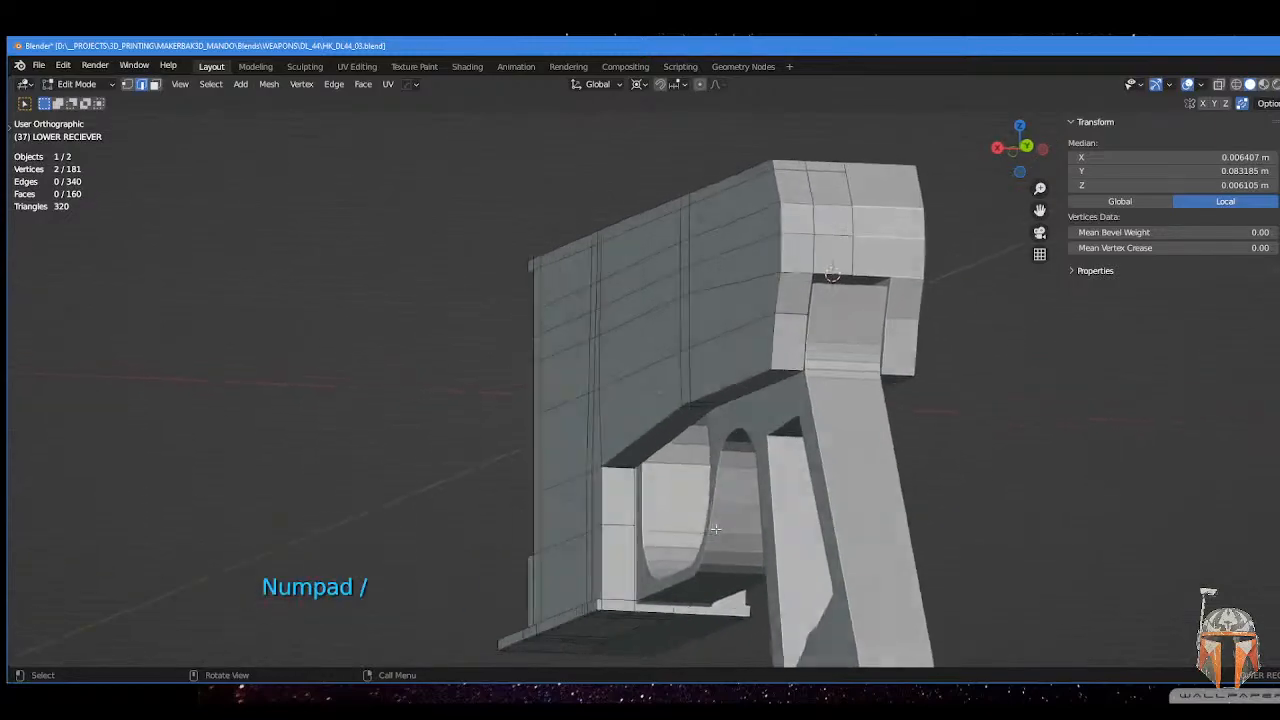
{"action": "scroll", "coordinate": [713, 532], "scroll_direction": "down", "scroll_amount": 2}
{"action": "middle_click_drag", "start_coordinate": [713, 532], "coordinate": [880, 530]}
{"action": "scroll", "coordinate": [880, 530], "scroll_direction": "up", "scroll_amount": 3}
{"action": "scroll", "coordinate": [747, 497], "scroll_direction": "down", "scroll_amount": 1}
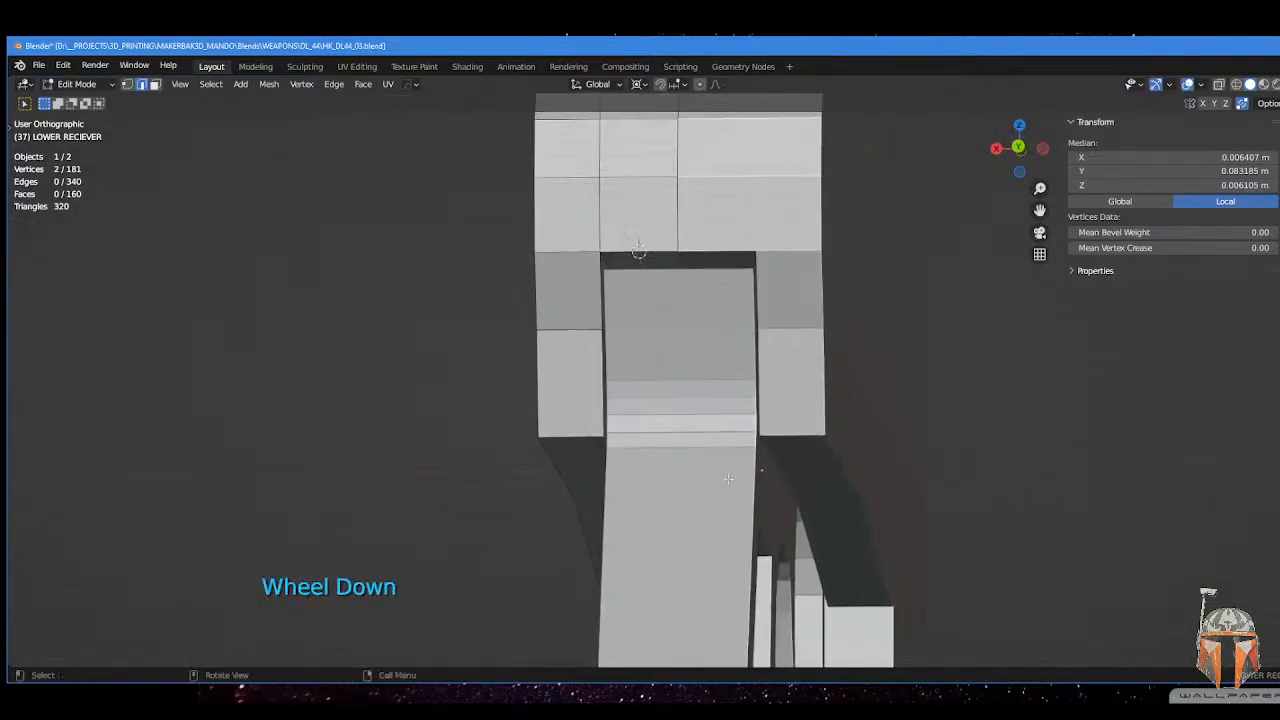
{"action": "key", "text": "Tab"}
{"action": "left_click", "coordinate": [700, 411]}
{"action": "key", "text": "Tab"}
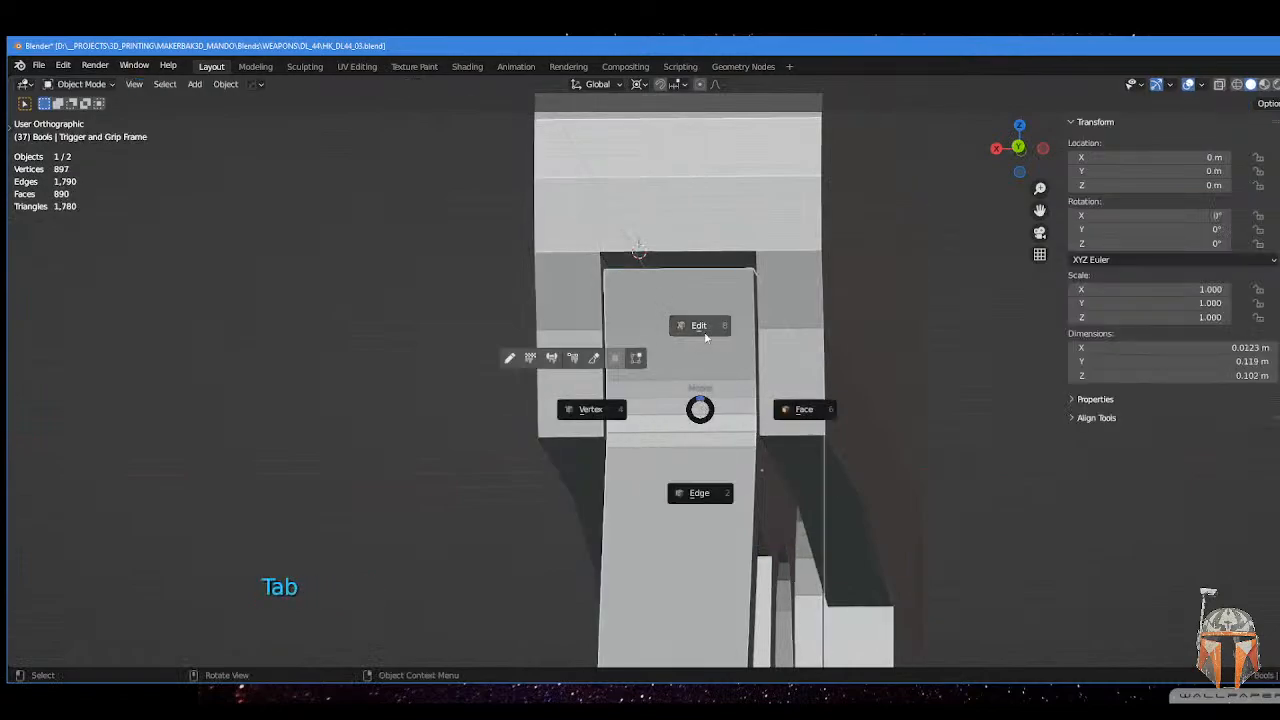
{"action": "middle_click_drag", "start_coordinate": [700, 411], "coordinate": [673, 352]}
{"action": "scroll", "coordinate": [679, 376], "scroll_direction": "up", "scroll_amount": 2}
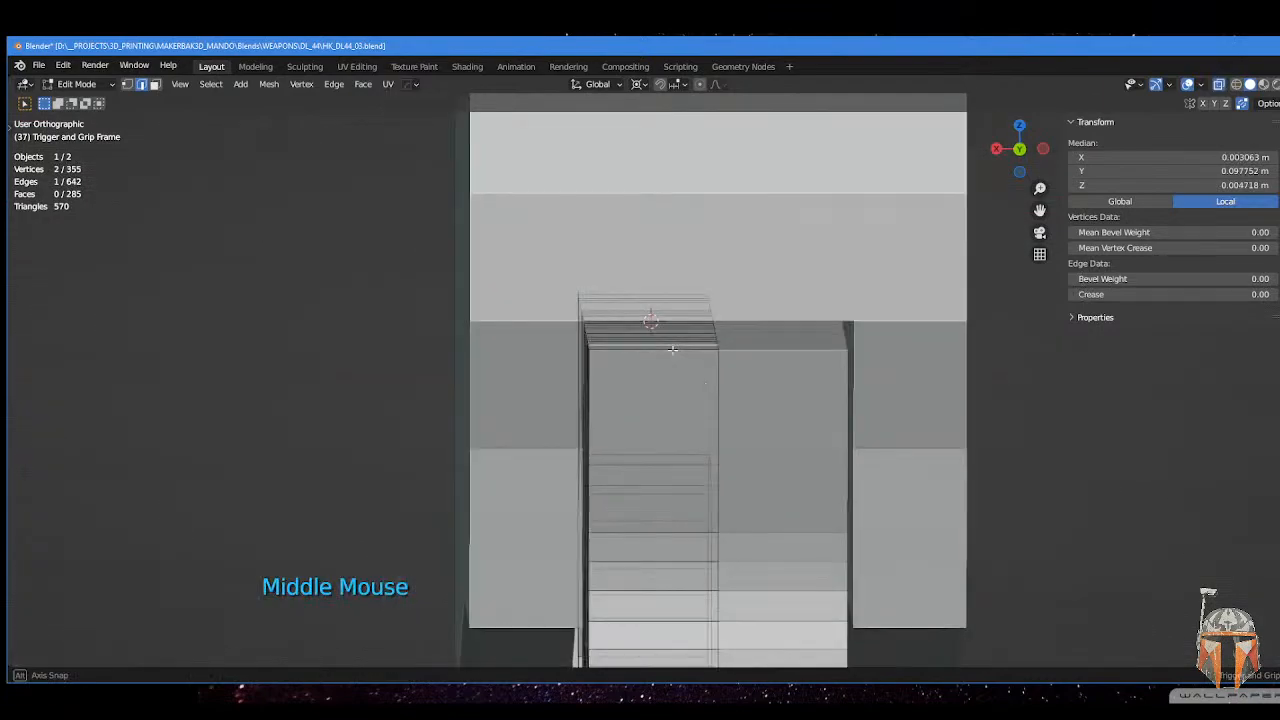
- Try raising the frame's strip of top faces by 0.001102 m along Z in right view, and undo the move
{"action": "key", "text": "Tab"}
{"action": "left_click", "coordinate": [719, 345]}
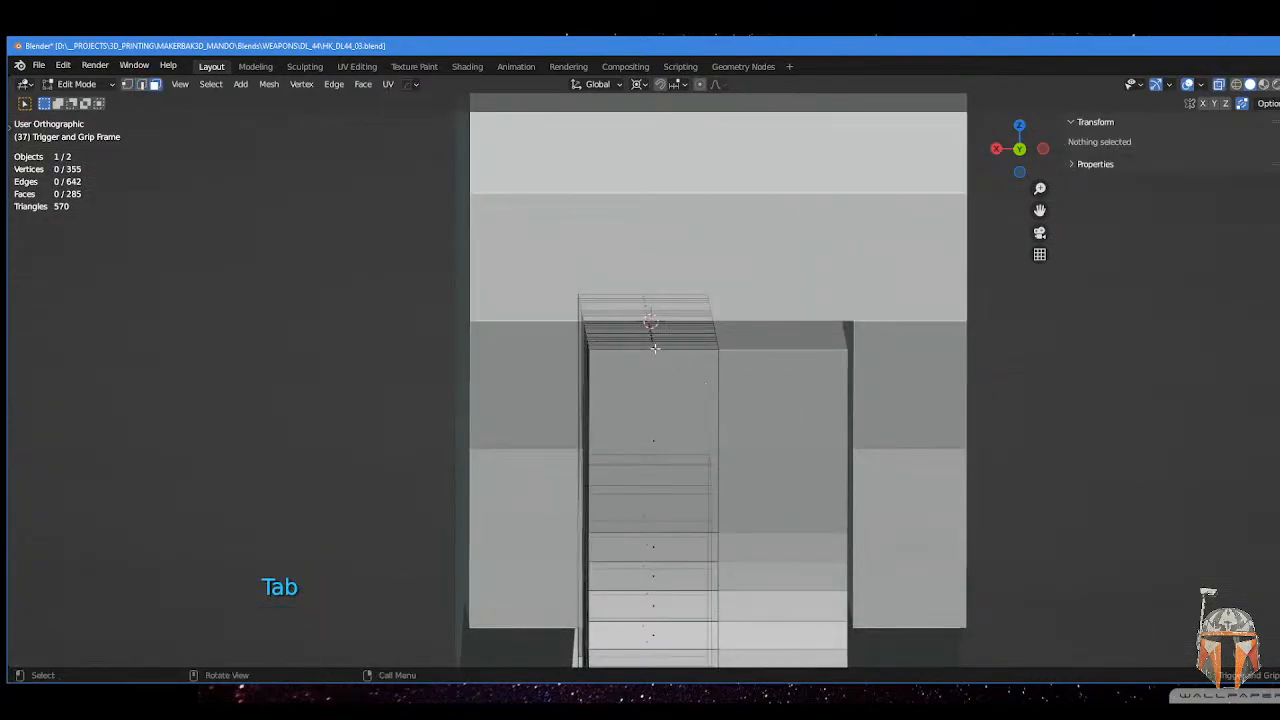
{"action": "left_click", "coordinate": [650, 295], "text": "ctrl"}
{"action": "left_click", "coordinate": [648, 330], "text": "ctrl"}
{"action": "middle_click_drag", "start_coordinate": [648, 330], "coordinate": [575, 461]}
{"action": "key", "text": "KP_3"}
{"action": "scroll", "coordinate": [697, 311], "scroll_direction": "down", "scroll_amount": 2}
{"action": "scroll", "coordinate": [823, 467], "scroll_direction": "up", "scroll_amount": 2}
{"action": "scroll", "coordinate": [823, 467], "scroll_direction": "up", "scroll_amount": 1}
{"action": "scroll", "coordinate": [575, 461], "scroll_direction": "up", "scroll_amount": 2}
{"action": "middle_click_drag", "start_coordinate": [816, 449], "coordinate": [708, 424], "text": "shift"}
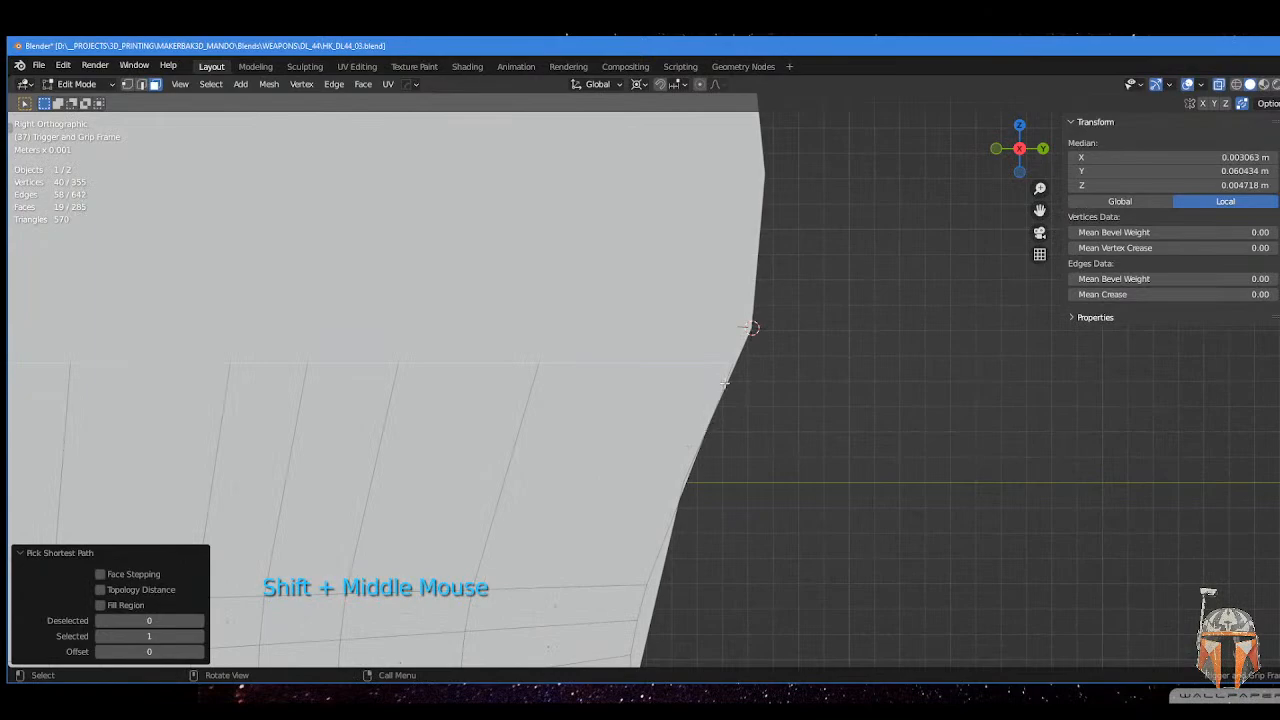
{"action": "key", "text": "g"}
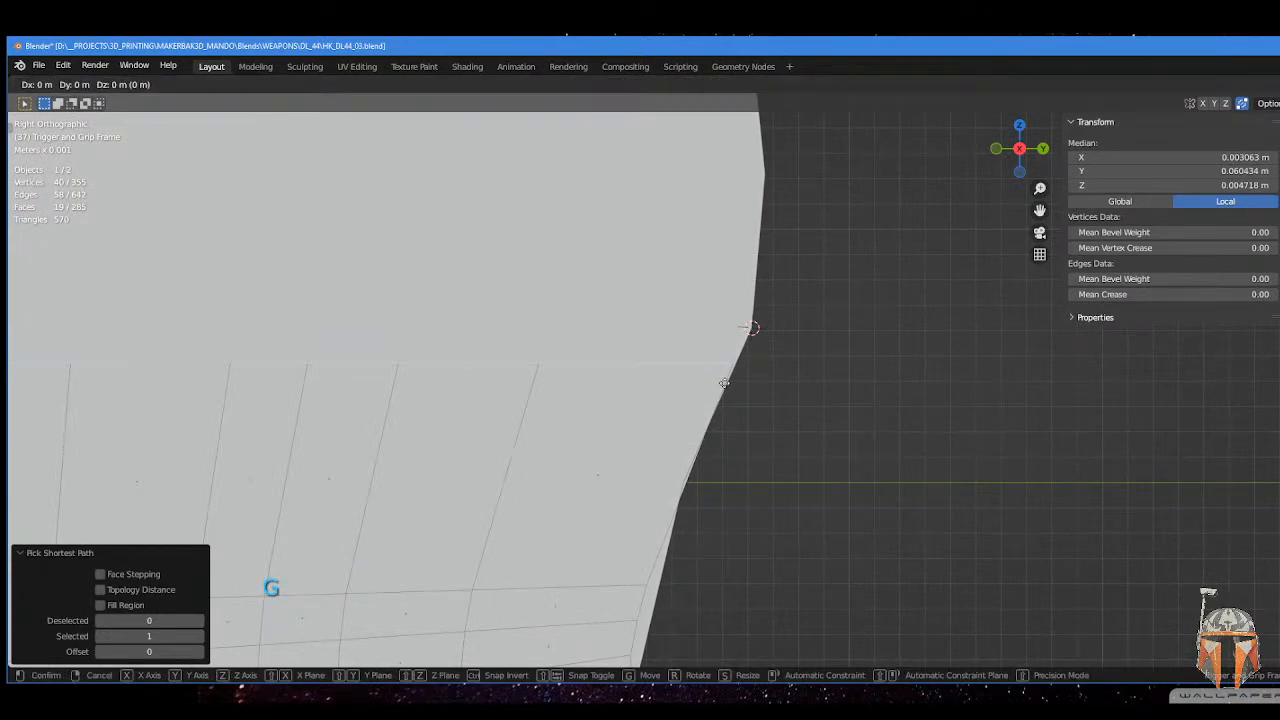
{"action": "key", "text": "z"}
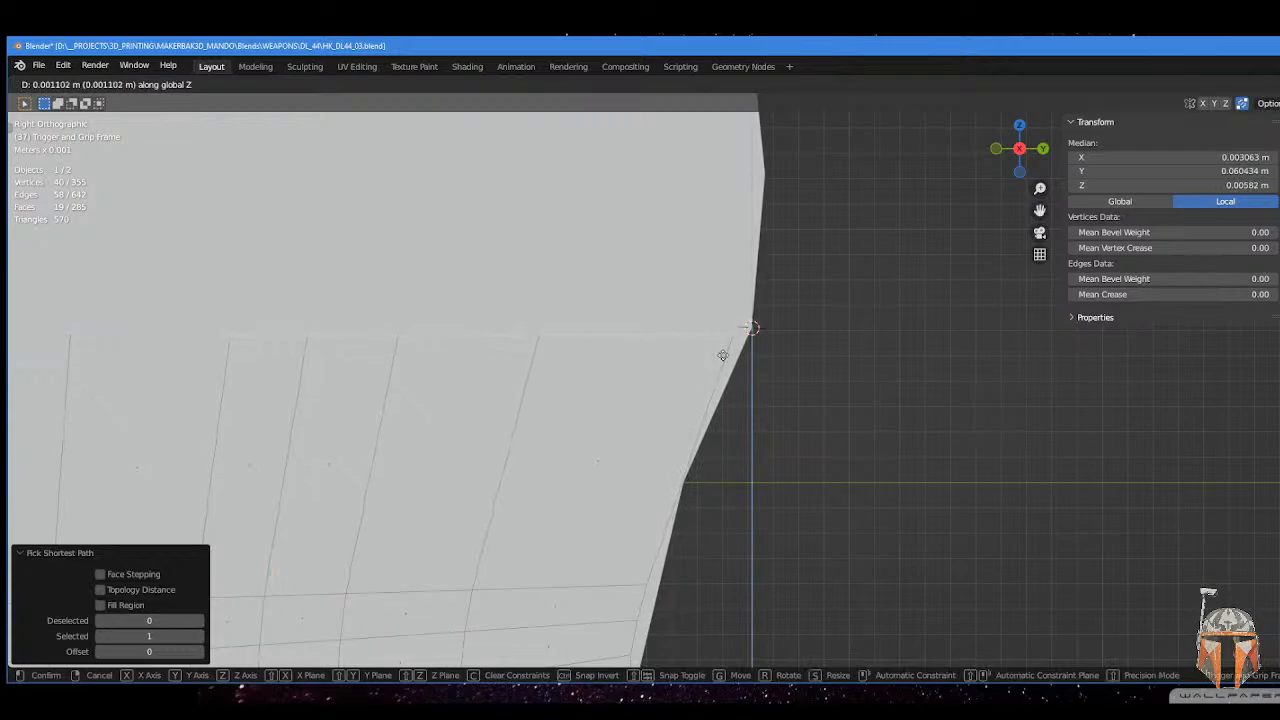
{"action": "left_click", "coordinate": [723, 355]}
{"action": "scroll", "coordinate": [723, 355], "scroll_direction": "down", "scroll_amount": 3}
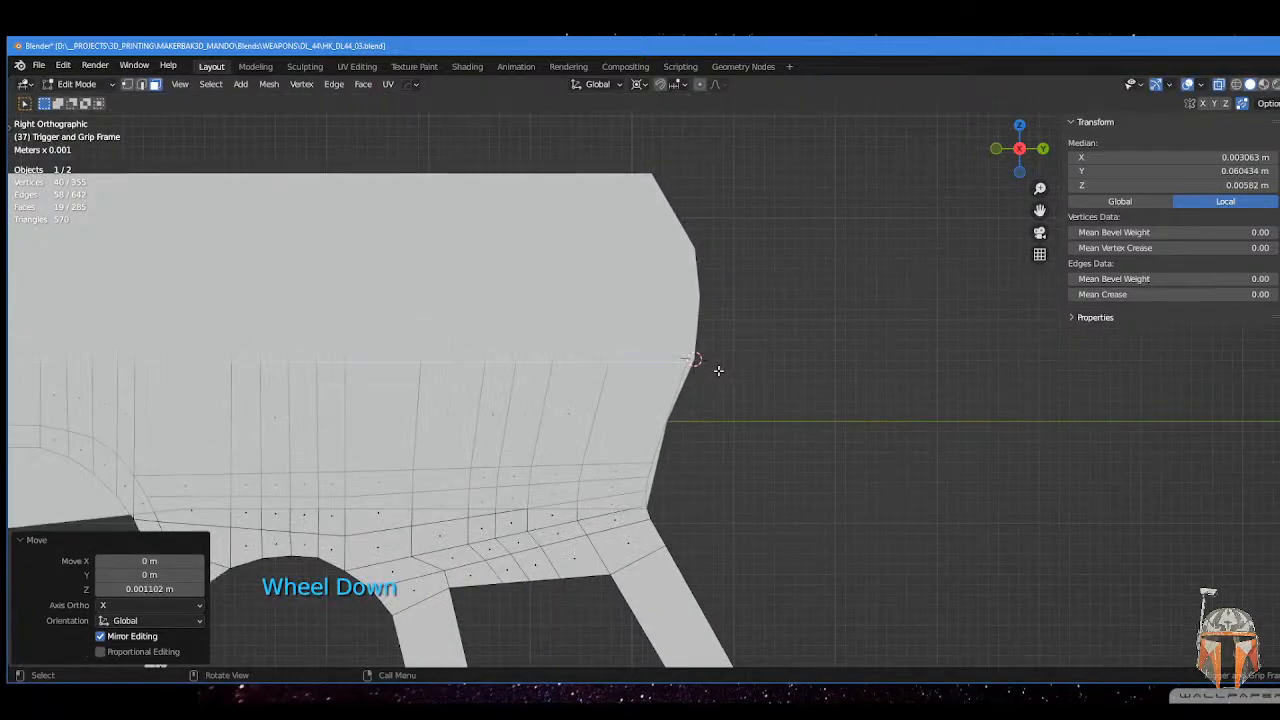
{"action": "middle_click_drag", "start_coordinate": [544, 396], "coordinate": [835, 321], "text": "shift"}
{"action": "scroll", "coordinate": [670, 322], "scroll_direction": "down", "scroll_amount": 2}
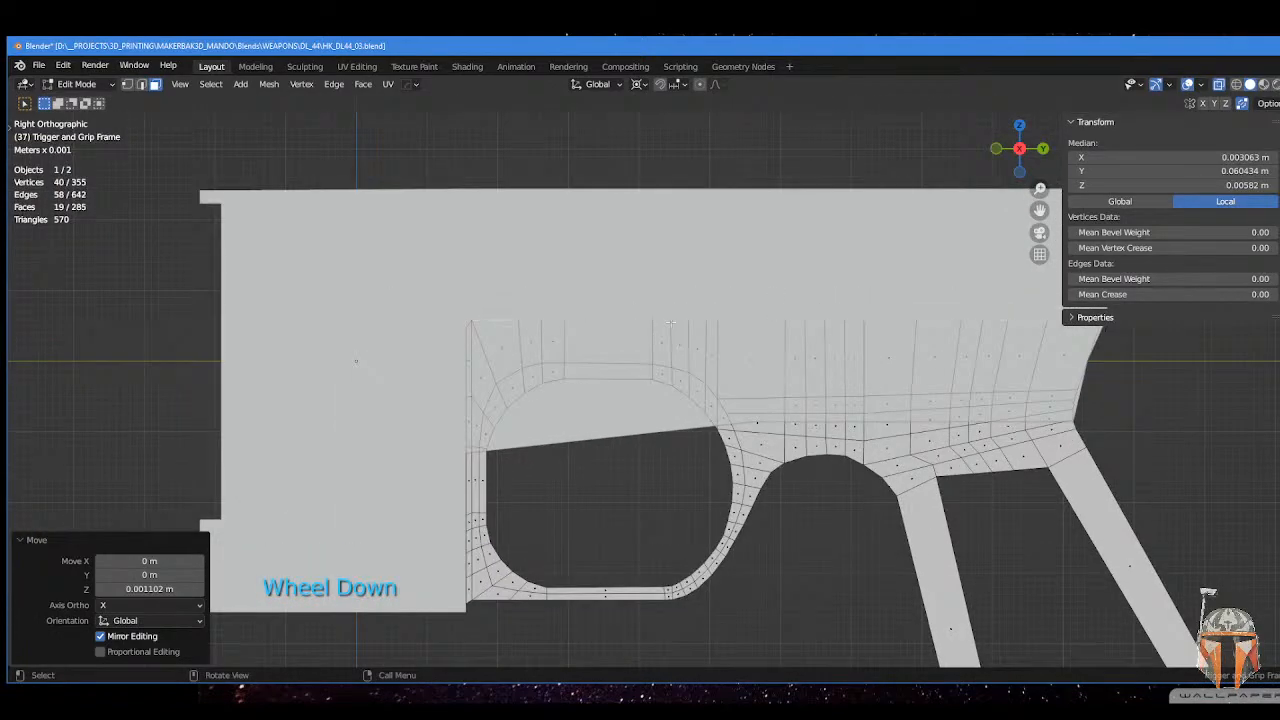
{"action": "key", "text": "ctrl+z"}
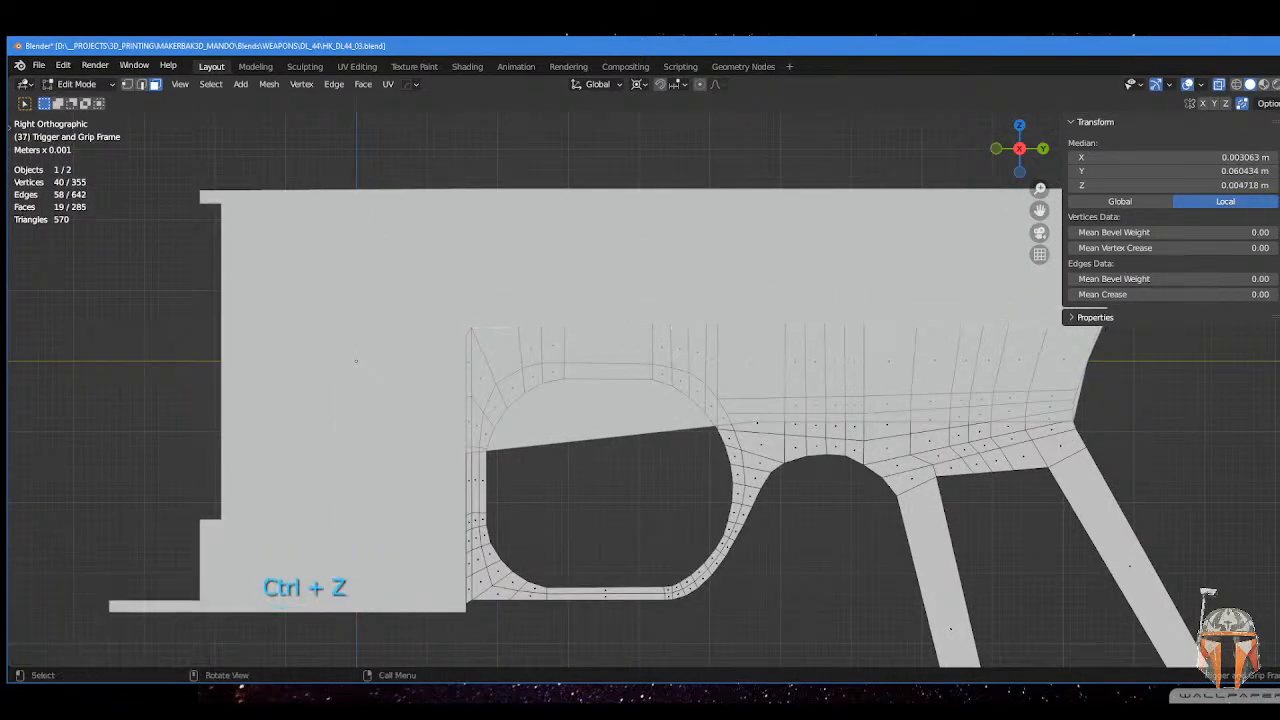
- Extrude the short edge at the frame's front upper corner along X to the mirror centre to close the top strip
{"action": "middle_click_drag", "start_coordinate": [759, 153], "coordinate": [657, 331]}
{"action": "scroll", "coordinate": [590, 305], "scroll_direction": "up", "scroll_amount": 3}
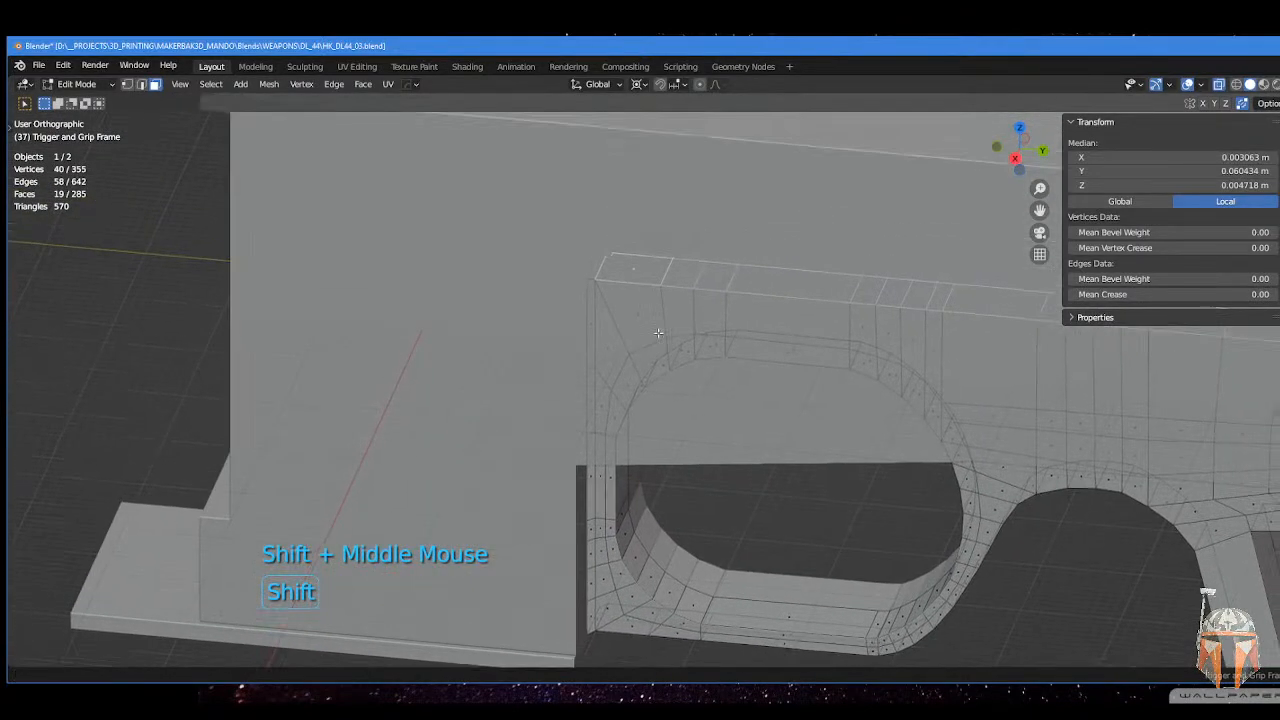
{"action": "scroll", "coordinate": [657, 331], "scroll_direction": "up", "scroll_amount": 2}
{"action": "middle_click_drag", "start_coordinate": [597, 280], "coordinate": [596, 324], "text": "shift"}
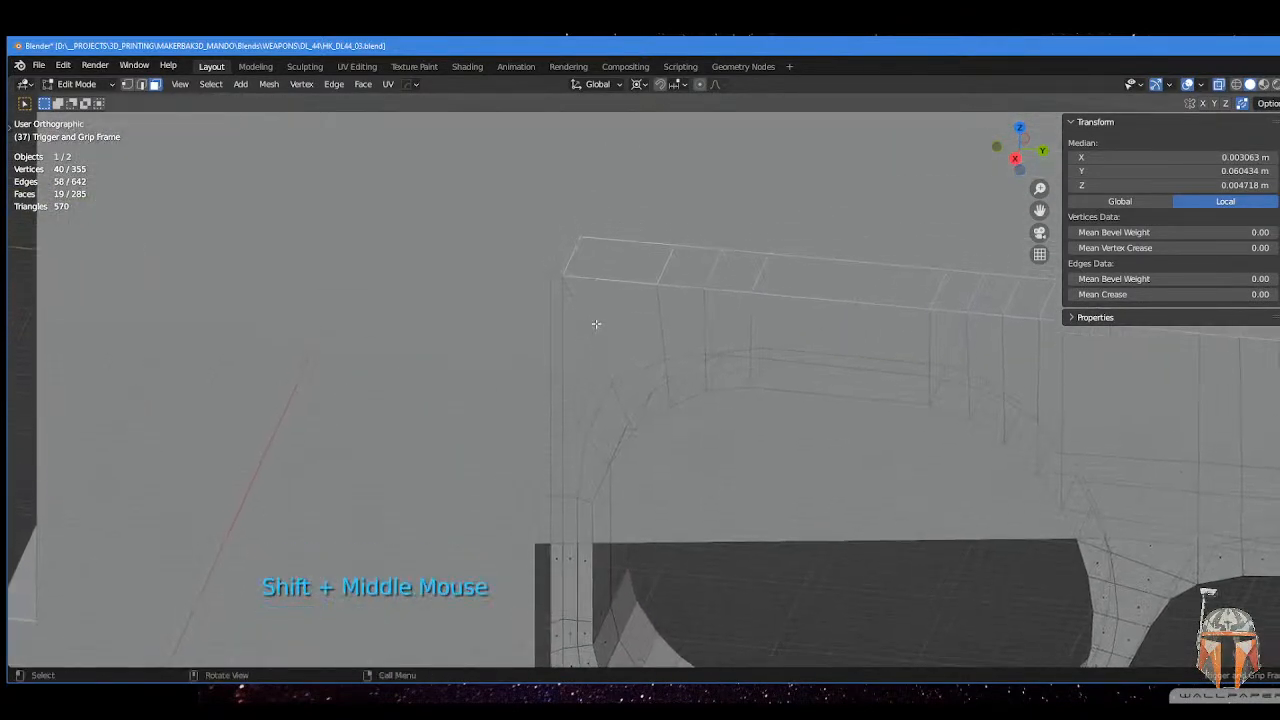
{"action": "left_click", "coordinate": [557, 273]}
{"action": "key", "text": "e"}
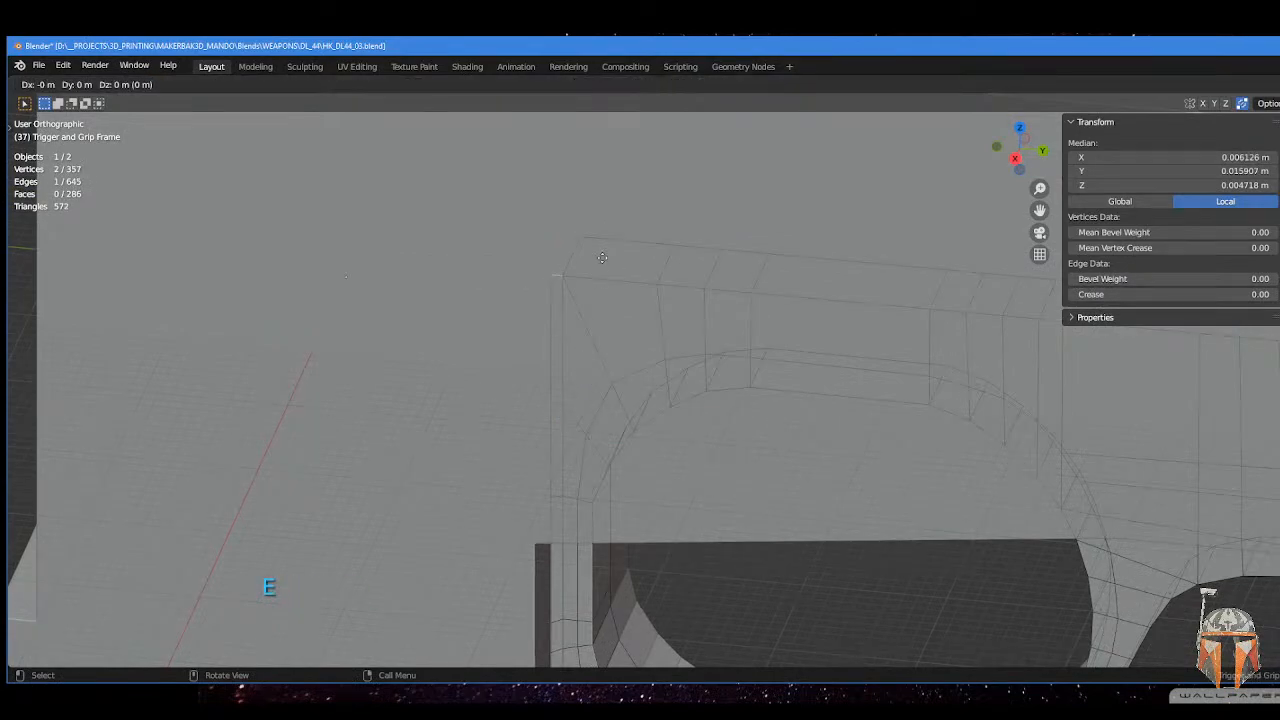
{"action": "key", "text": "x"}
{"action": "left_click", "coordinate": [663, 223]}
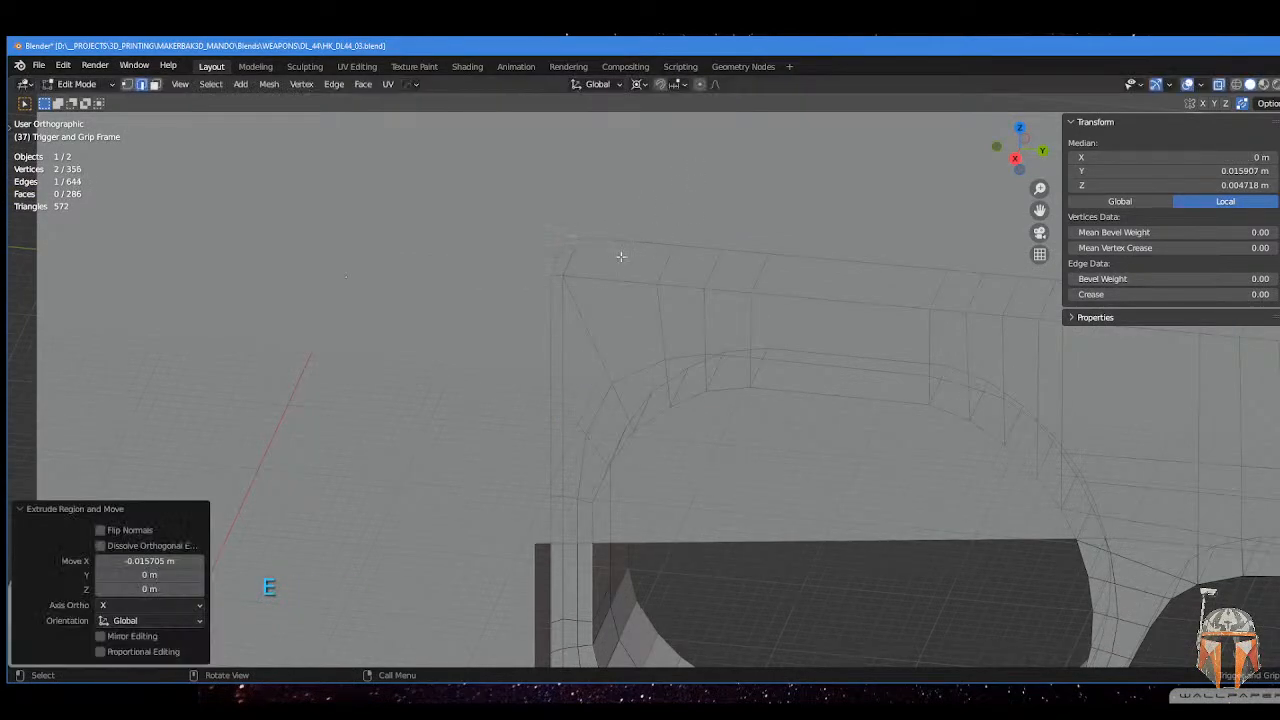
- Select the frame's full strip of top faces from the new front face to the rear and raise it 0.000904 m along Z
{"action": "key", "text": "Tab"}
{"action": "left_click", "coordinate": [572, 255]}
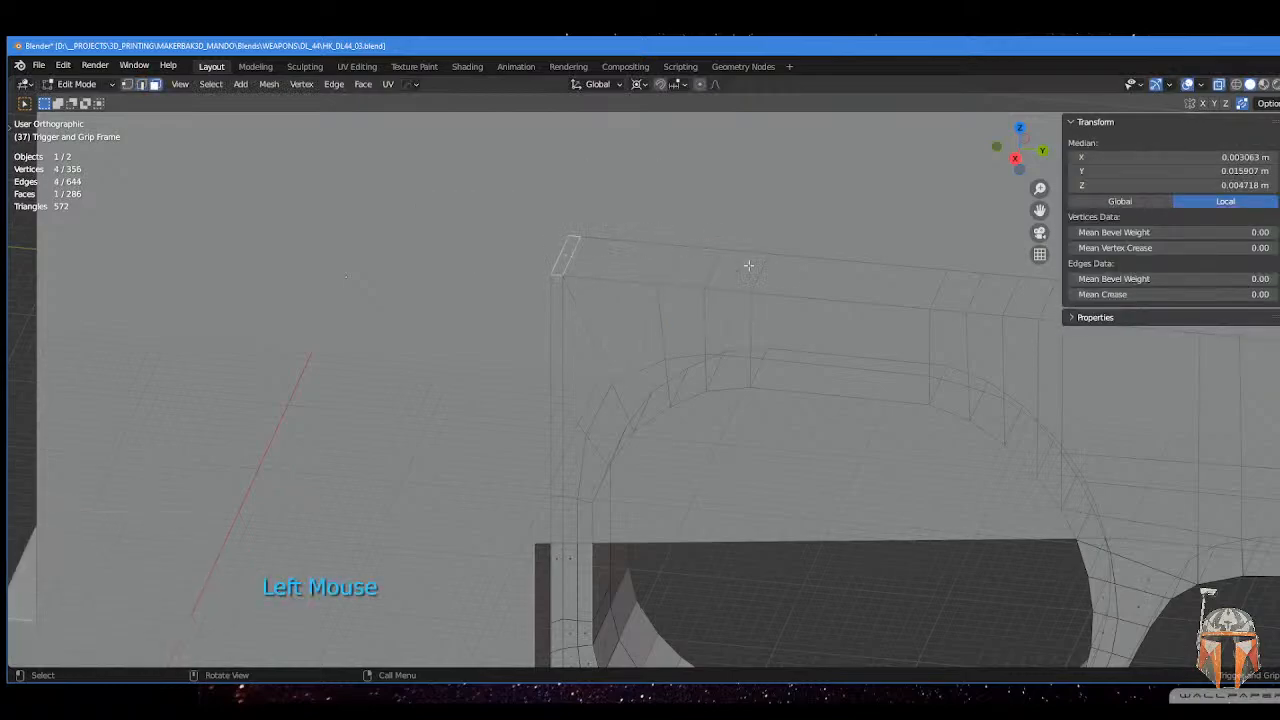
{"action": "middle_click_drag", "start_coordinate": [748, 265], "coordinate": [443, 303], "text": "shift"}
{"action": "left_click", "coordinate": [773, 346], "text": "ctrl"}
{"action": "middle_click_drag", "start_coordinate": [773, 346], "coordinate": [730, 320]}
{"action": "scroll", "coordinate": [739, 362], "scroll_direction": "up", "scroll_amount": 2}
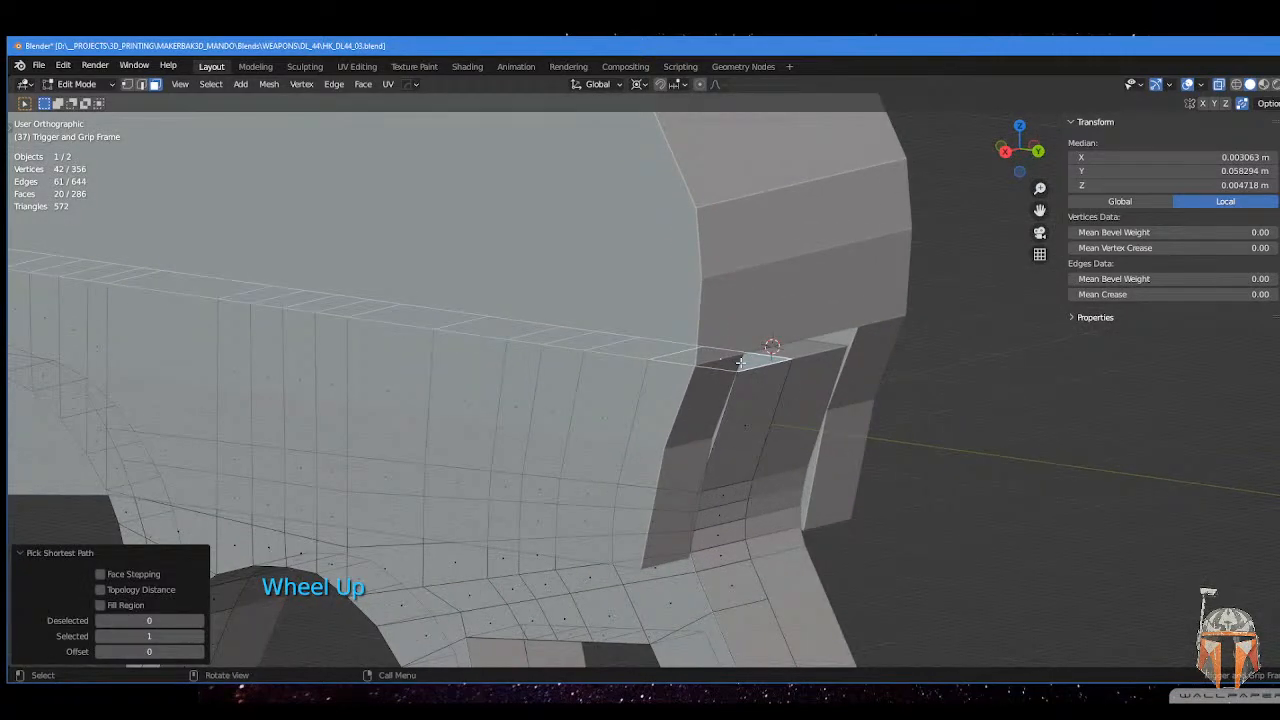
{"action": "key", "text": "g"}
{"action": "key", "text": "z"}
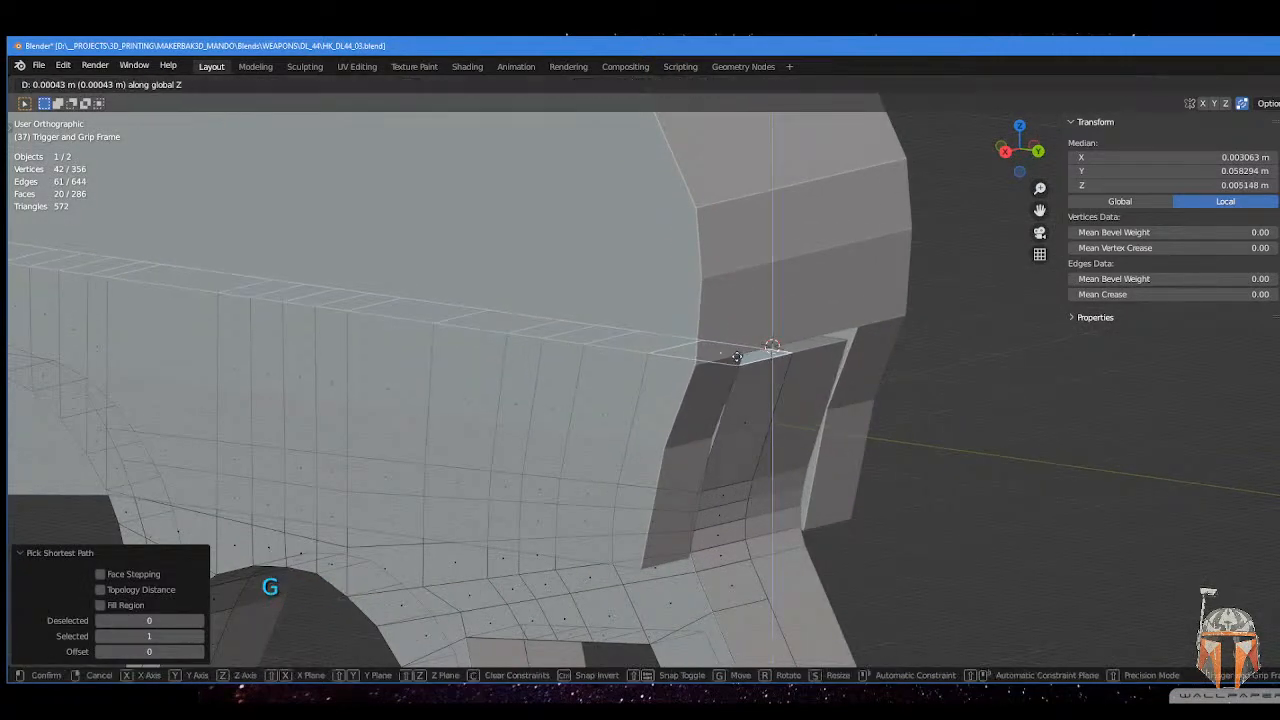
{"action": "left_click", "coordinate": [735, 349]}
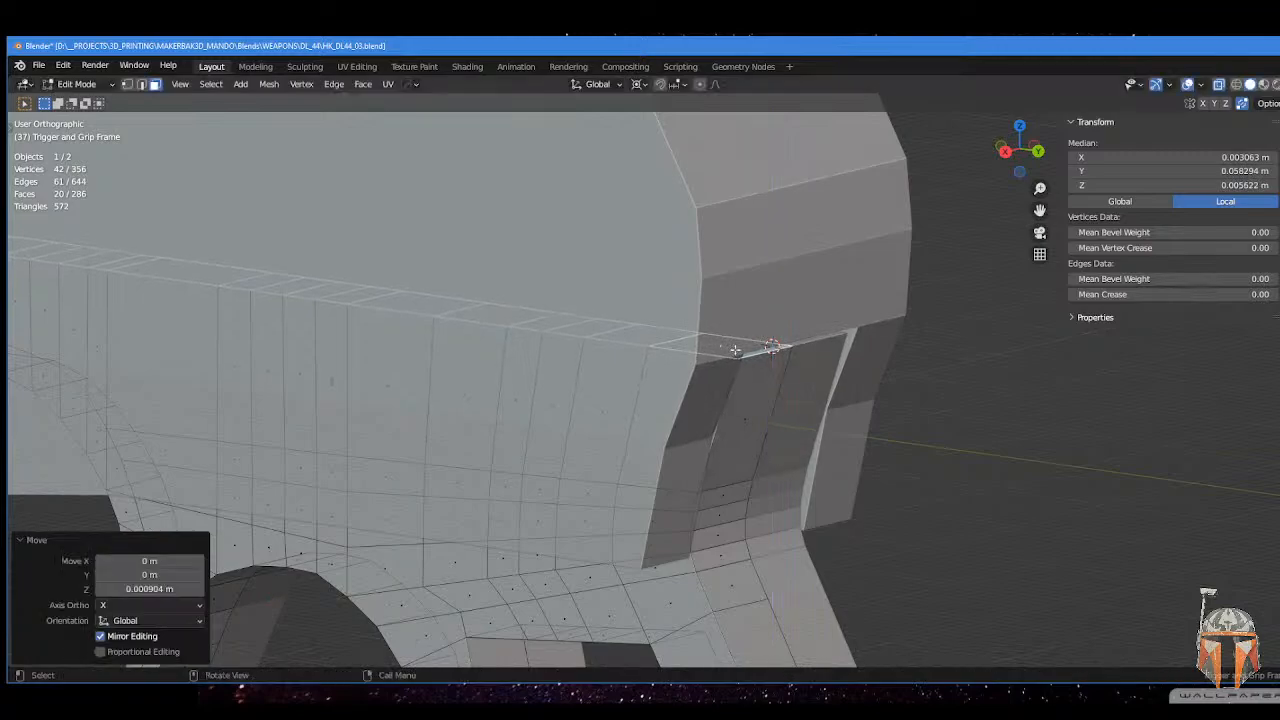
{"action": "middle_click_drag", "start_coordinate": [735, 349], "coordinate": [744, 343]}
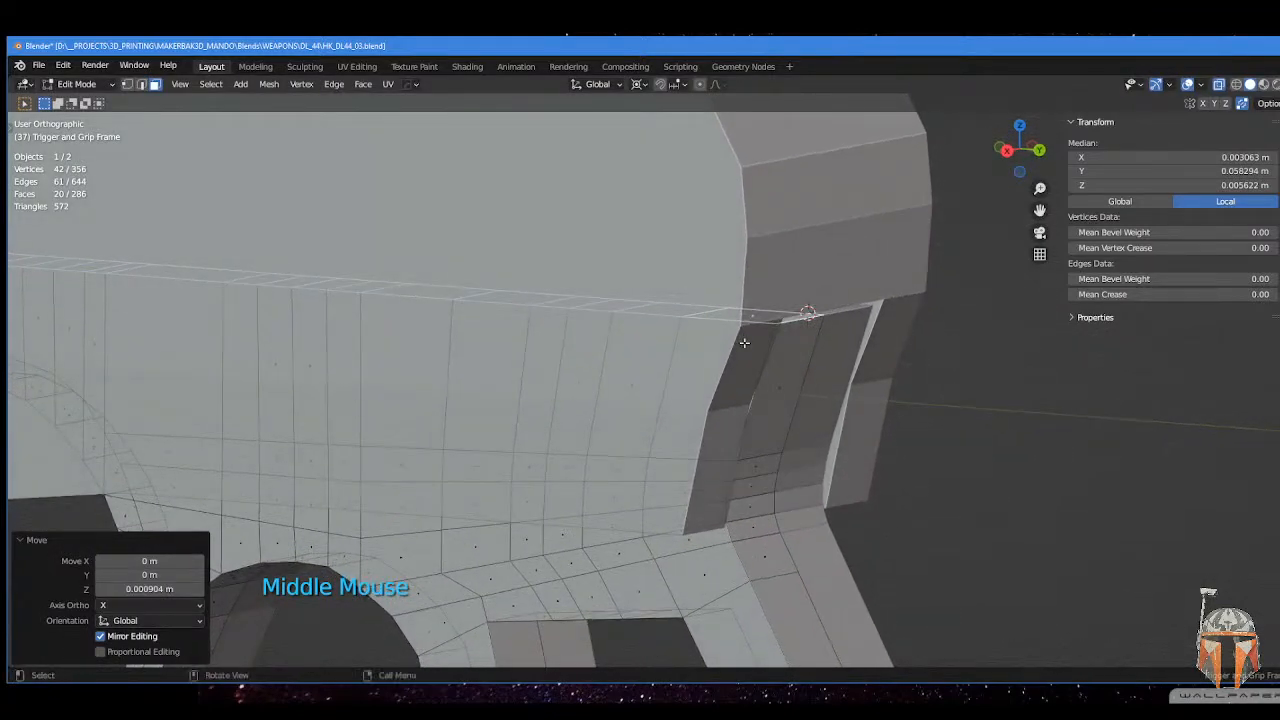
- Cut one centred edge loop through the upper section of the frame's side and rear, and slide it down by a factor of 0.139
{"action": "key", "text": "ctrl+r"}
{"action": "left_click", "coordinate": [790, 397]}
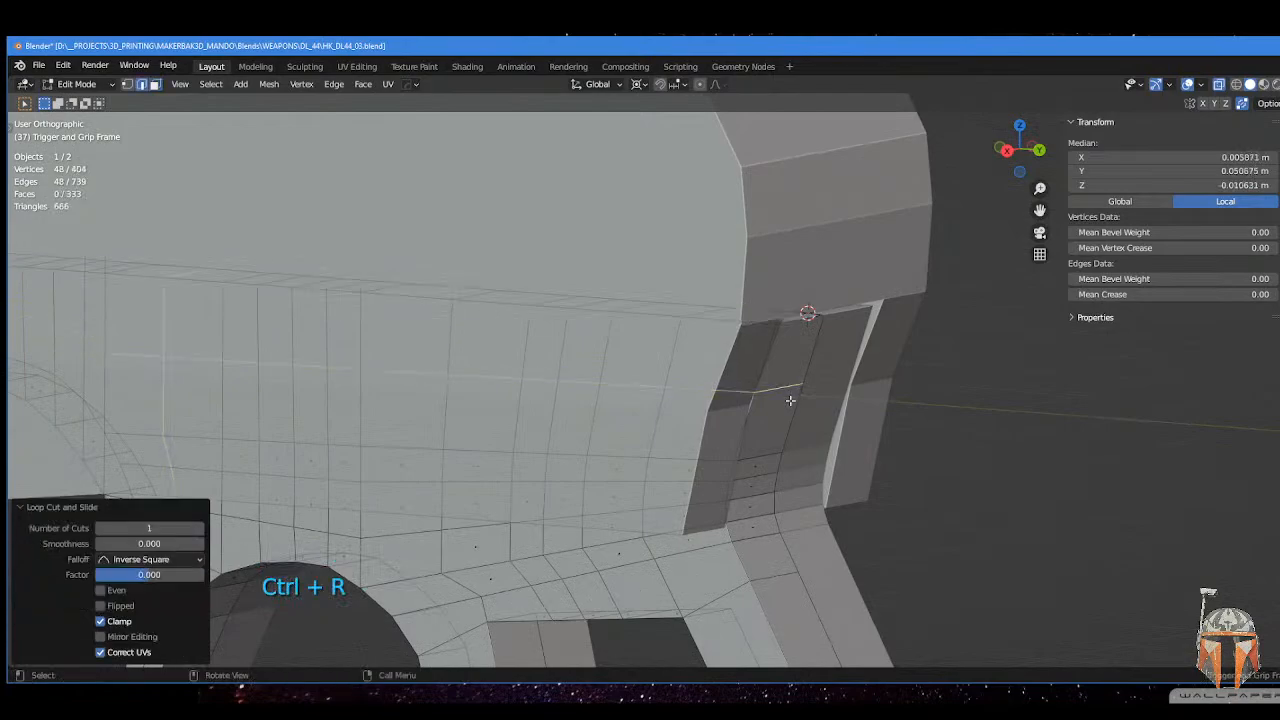
{"action": "right_click", "coordinate": [790, 406]}
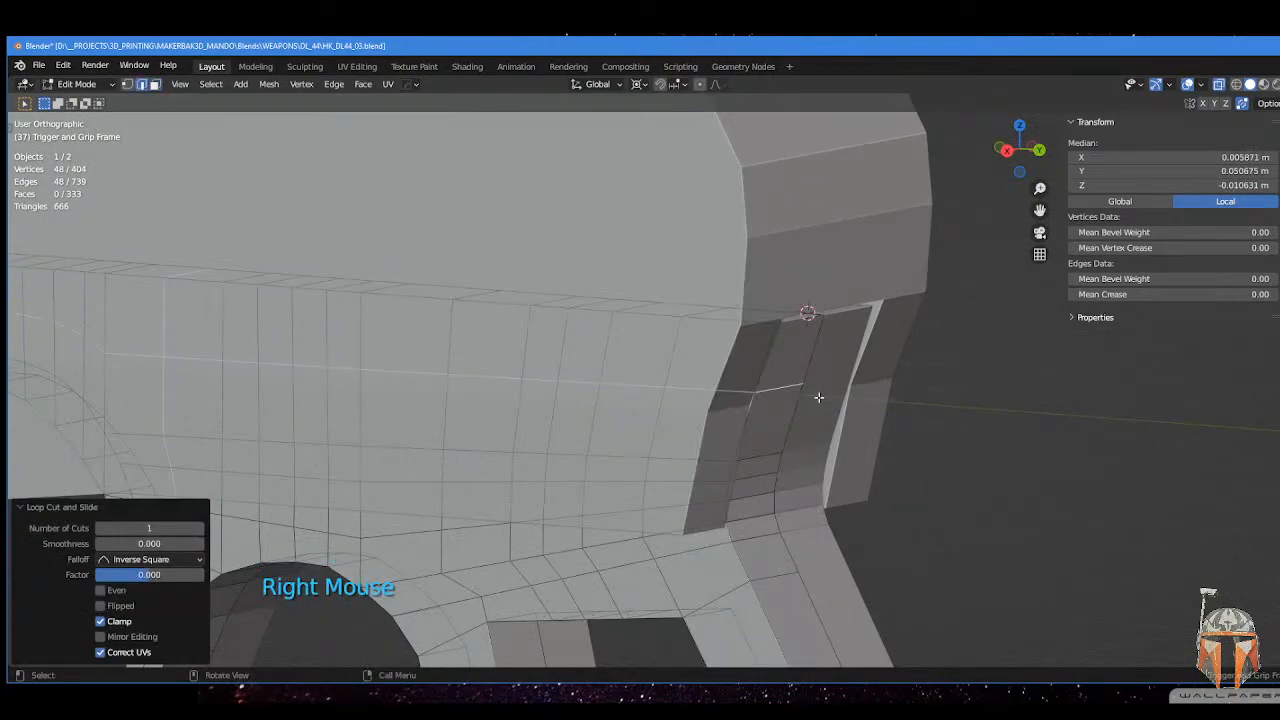
{"action": "key", "text": "g"}
{"action": "key", "text": "g"}
{"action": "left_click", "coordinate": [814, 403]}
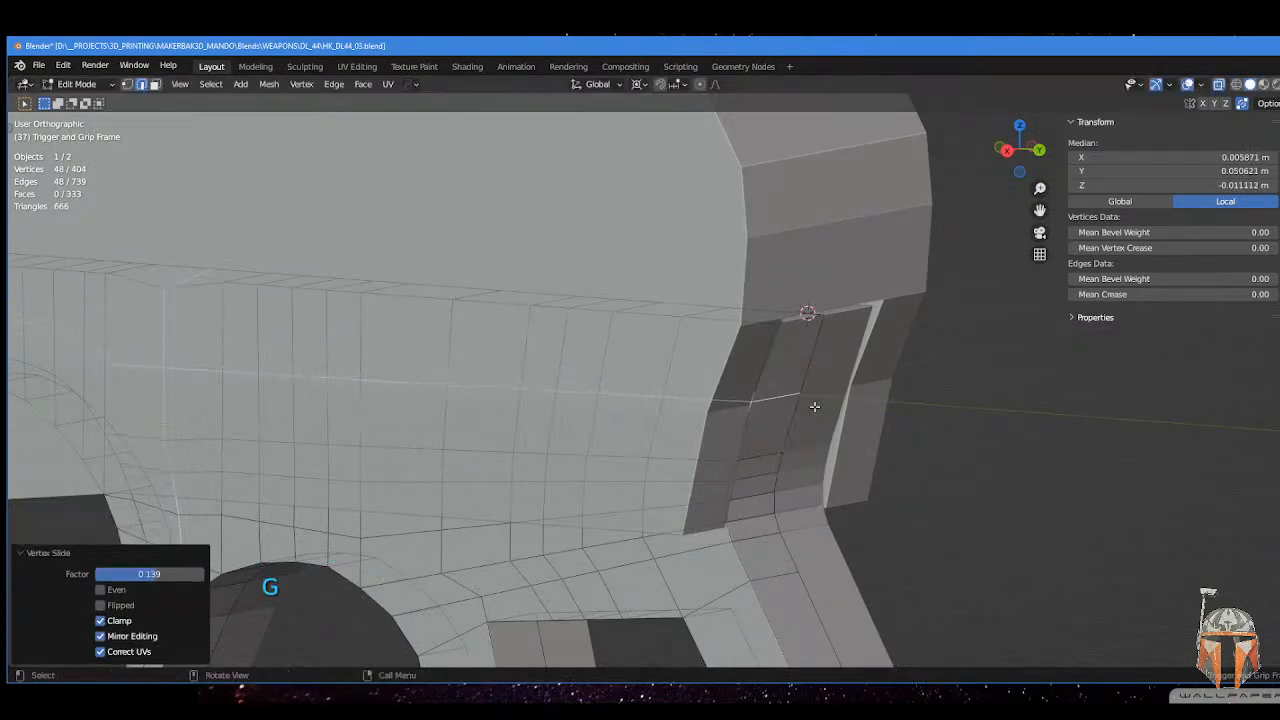
- Move the short edge at the frame's rear upper corner 0.000547 m along global Y
{"action": "middle_click_drag", "start_coordinate": [814, 403], "coordinate": [846, 404]}
{"action": "left_click", "coordinate": [862, 310]}
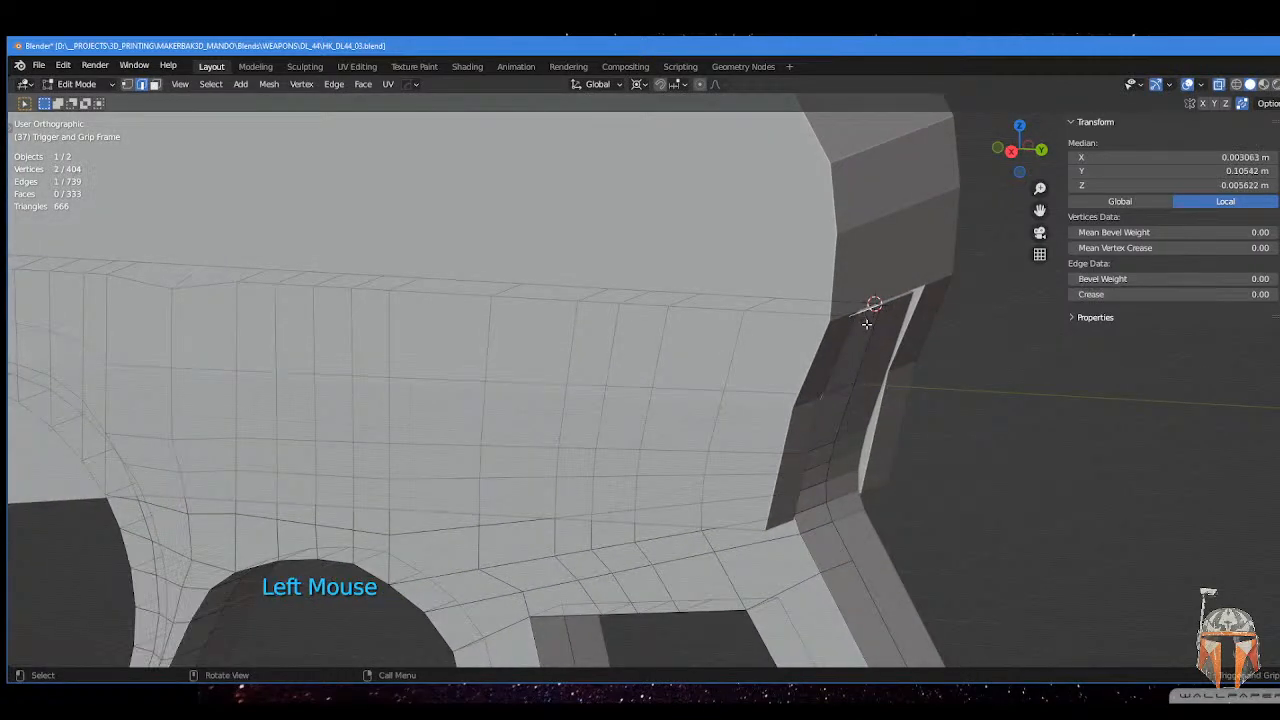
{"action": "key", "text": "g"}
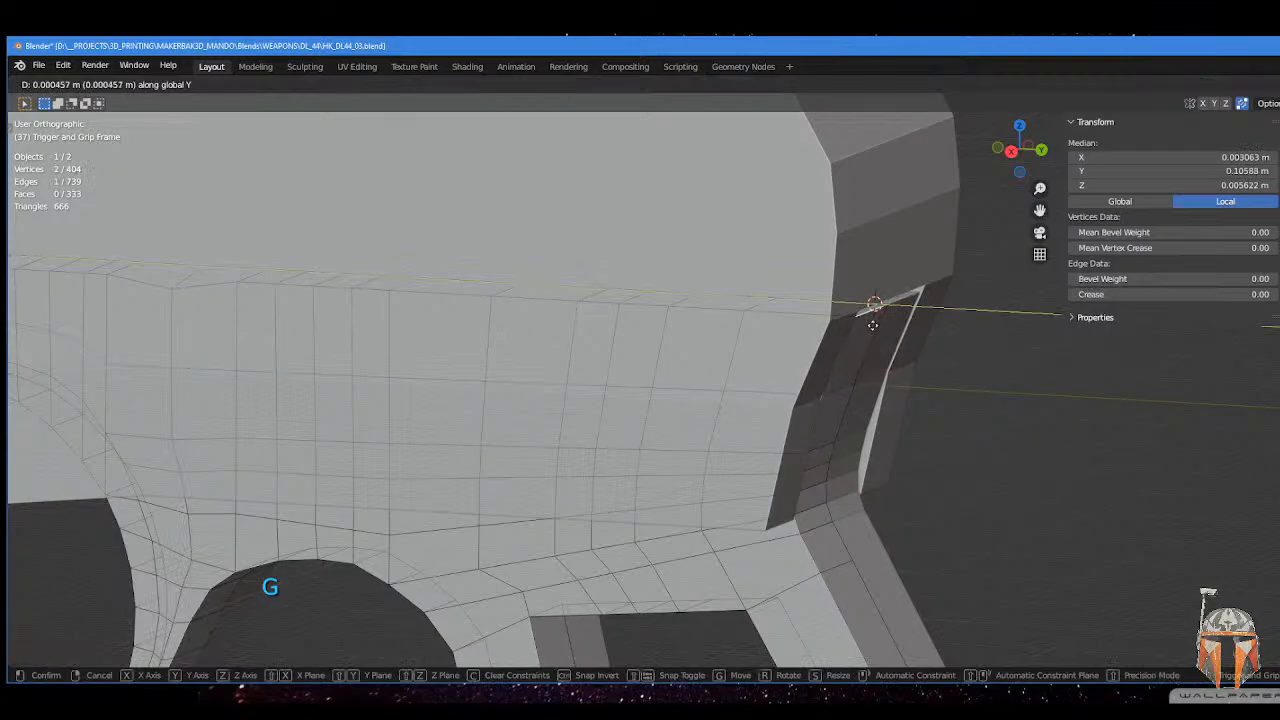
{"action": "left_click", "coordinate": [874, 325]}
{"action": "middle_click_drag", "start_coordinate": [874, 325], "coordinate": [843, 402]}
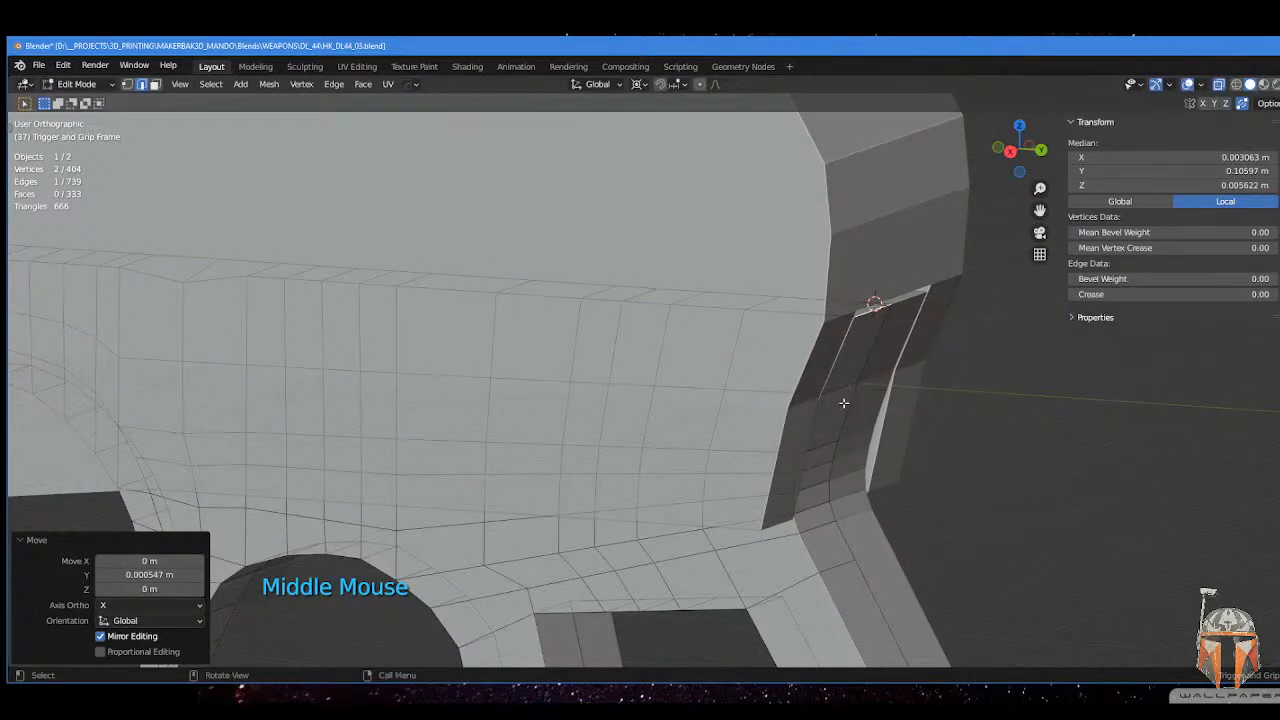
- Show the upper receiver and barrel together with the lower receiver and the frame
{"action": "scroll", "coordinate": [809, 472], "scroll_direction": "up", "scroll_amount": 2, "text": "shift"}
{"action": "middle_click_drag", "start_coordinate": [809, 472], "coordinate": [742, 395], "text": "shift"}
{"action": "scroll", "coordinate": [760, 325], "scroll_direction": "down", "scroll_amount": 5}
{"action": "scroll", "coordinate": [742, 395], "scroll_direction": "up", "scroll_amount": 3}
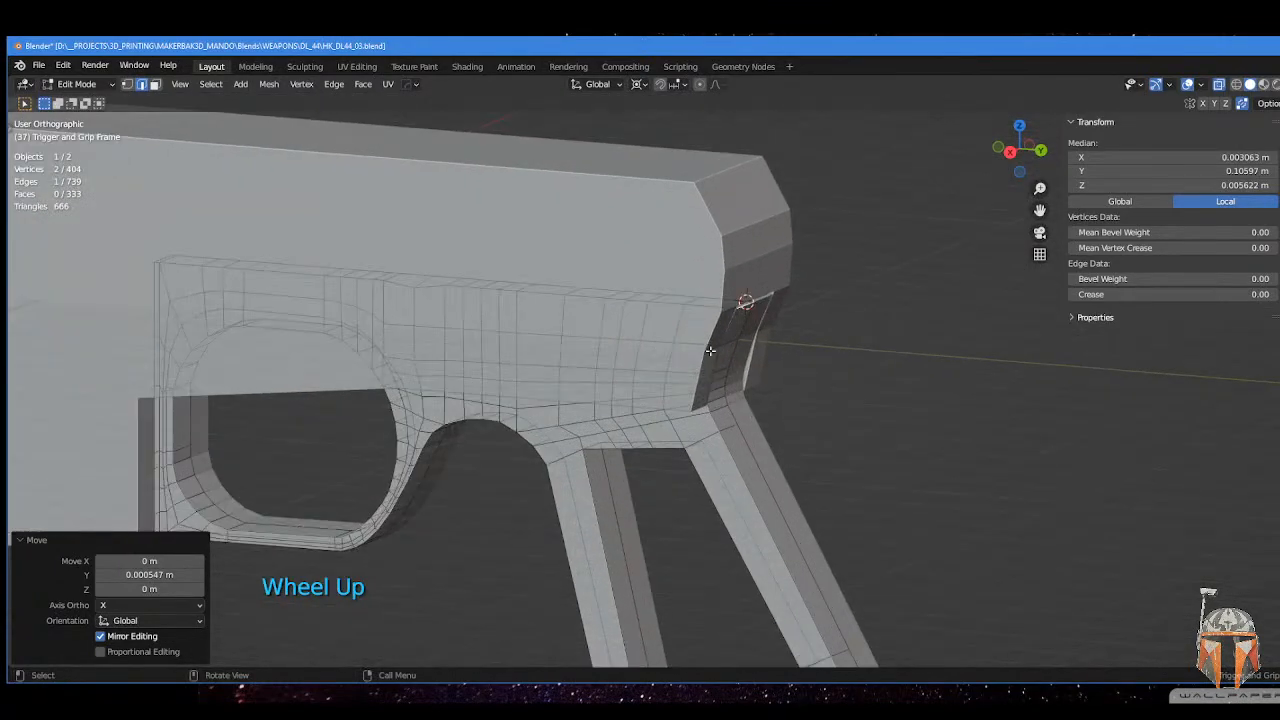
{"action": "middle_click_drag", "start_coordinate": [693, 393], "coordinate": [877, 408]}
{"action": "scroll", "coordinate": [645, 432], "scroll_direction": "down", "scroll_amount": 3}
{"action": "middle_click_drag", "start_coordinate": [654, 431], "coordinate": [796, 423]}
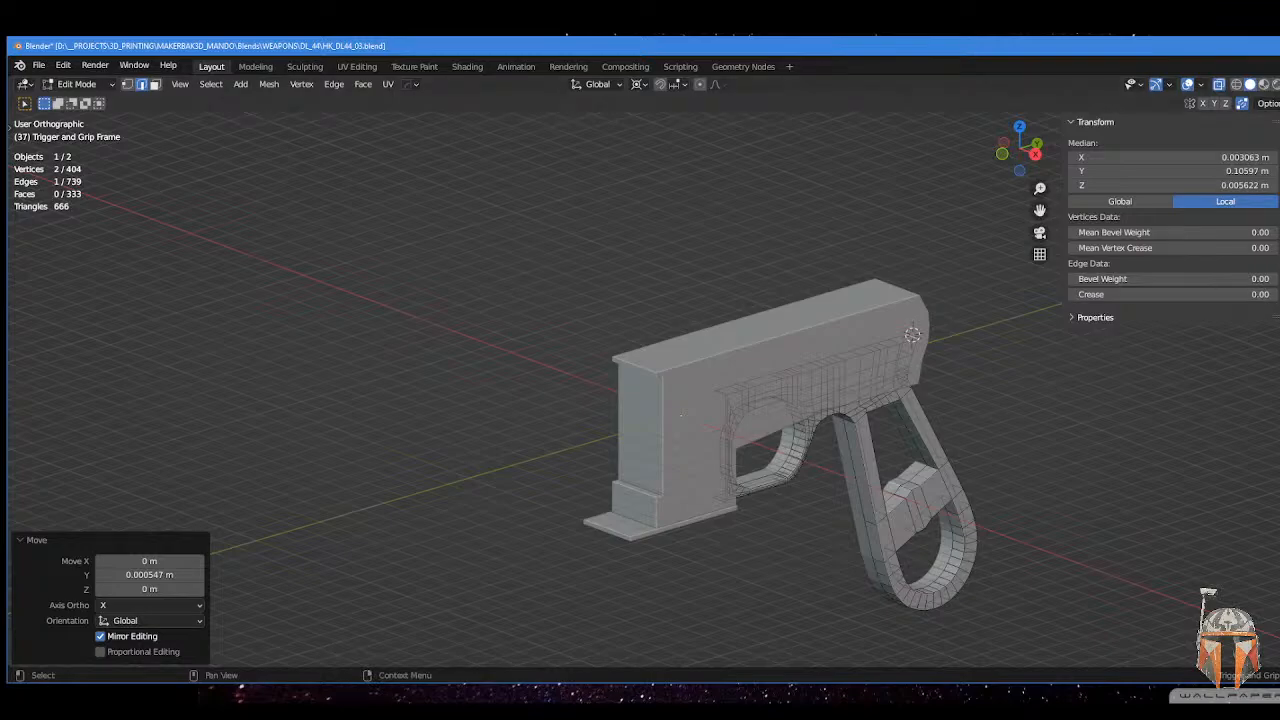
{"action": "left_click", "coordinate": [703, 309]}
- Examine the assembled blaster from several angles, checking the upper receiver's details and how it sits on the lower receiver
{"action": "middle_click_drag", "start_coordinate": [703, 309], "coordinate": [624, 283]}
{"action": "middle_click_drag", "start_coordinate": [851, 279], "coordinate": [815, 313], "text": "shift"}
{"action": "scroll", "coordinate": [800, 314], "scroll_direction": "up", "scroll_amount": 3}
{"action": "scroll", "coordinate": [815, 313], "scroll_direction": "down", "scroll_amount": 4}
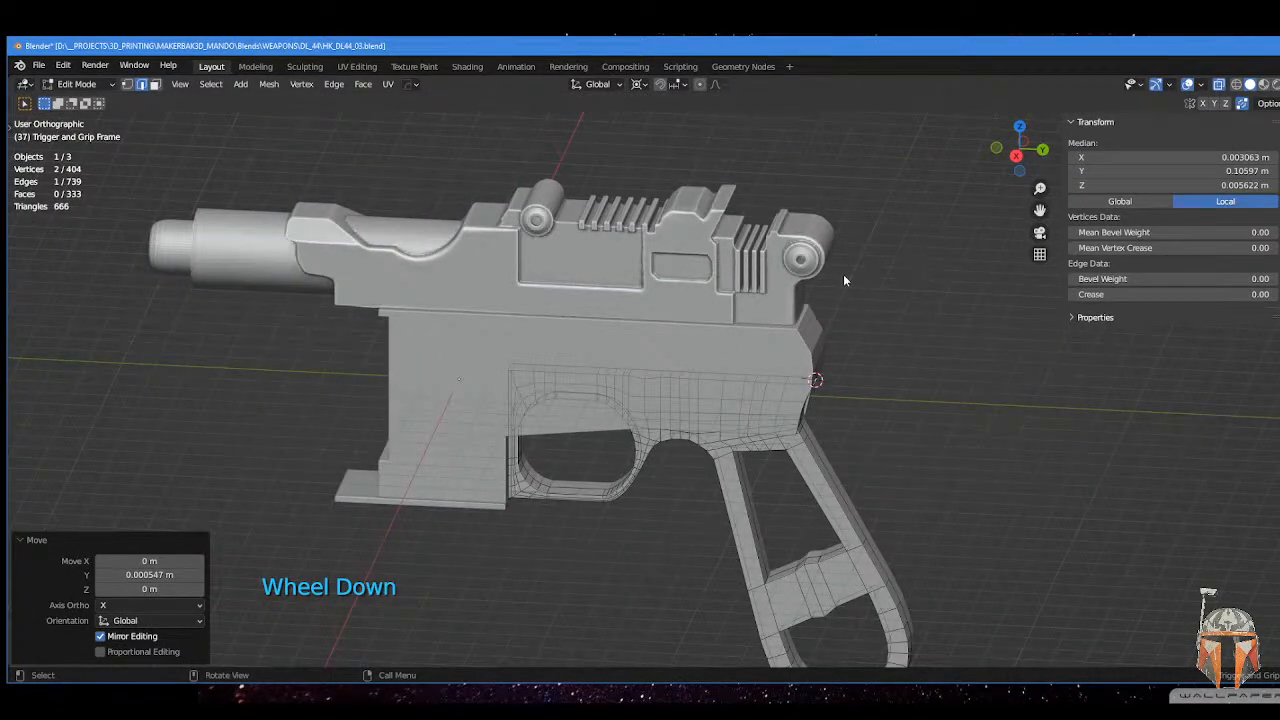
{"action": "middle_click_drag", "start_coordinate": [757, 278], "coordinate": [736, 338]}
{"action": "scroll", "coordinate": [757, 285], "scroll_direction": "down", "scroll_amount": 2}
{"action": "scroll", "coordinate": [757, 285], "scroll_direction": "up", "scroll_amount": 3}
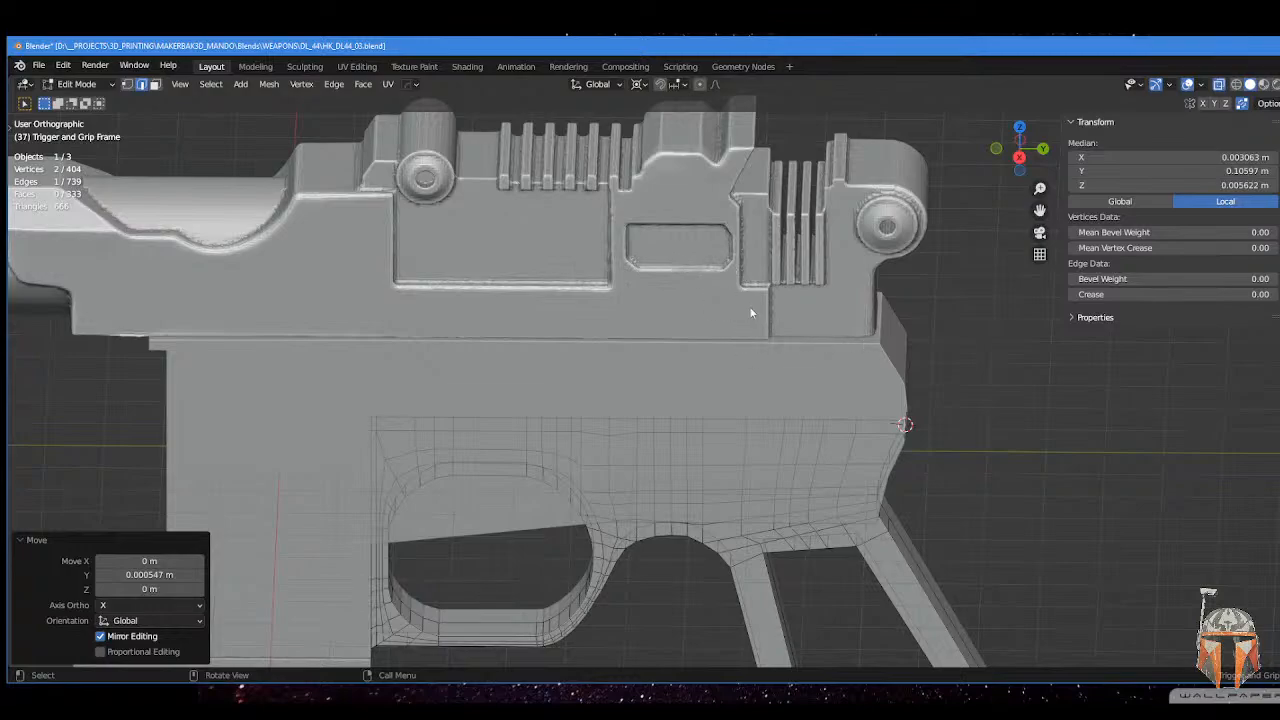
{"action": "scroll", "coordinate": [743, 304], "scroll_direction": "down", "scroll_amount": 2}
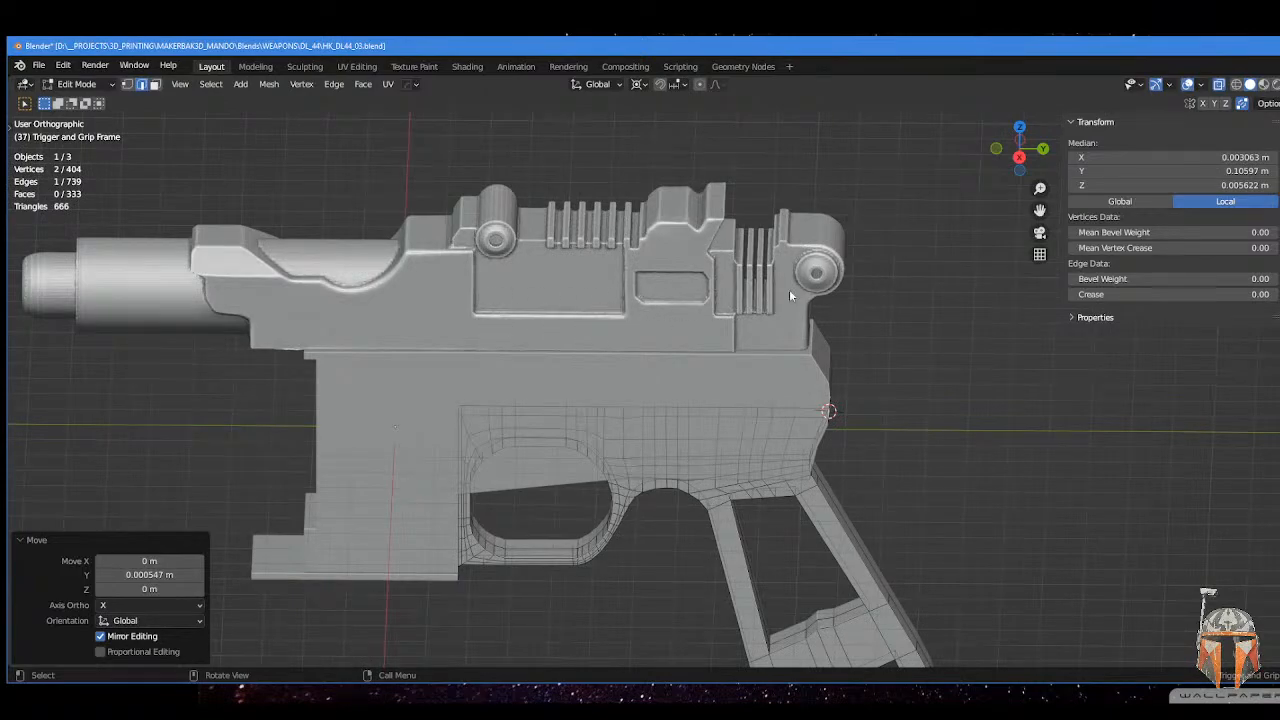
{"action": "middle_click_drag", "start_coordinate": [590, 317], "coordinate": [681, 290]}
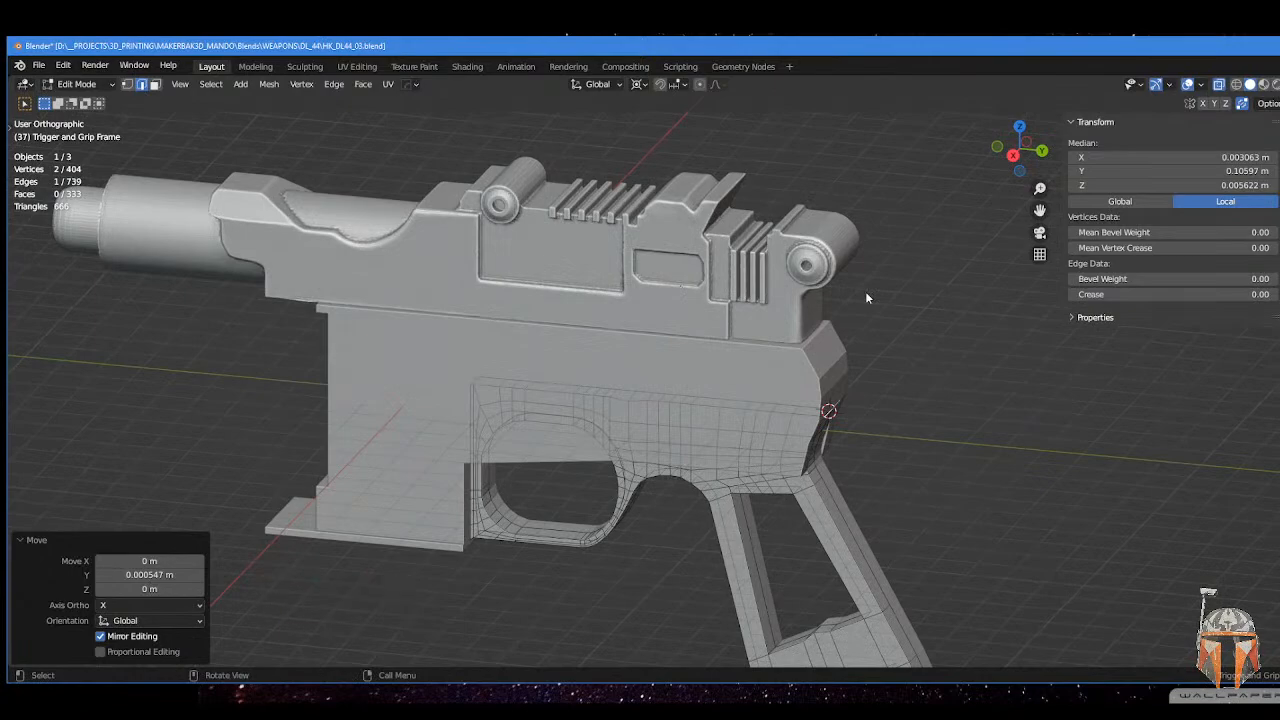
{"action": "middle_click_drag", "start_coordinate": [866, 297], "coordinate": [688, 299]}
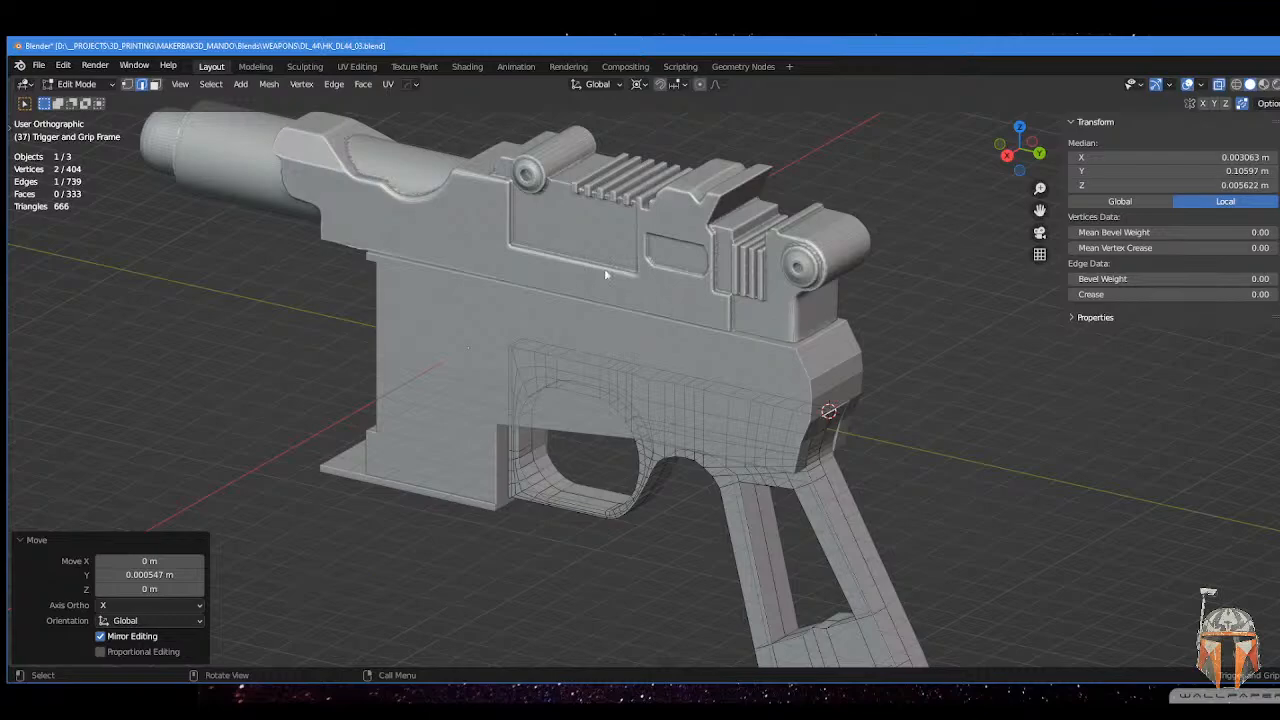
{"action": "middle_click_drag", "start_coordinate": [604, 268], "coordinate": [738, 318]}
{"action": "scroll", "coordinate": [760, 292], "scroll_direction": "up", "scroll_amount": 3}
{"action": "middle_click_drag", "start_coordinate": [738, 318], "coordinate": [716, 295]}
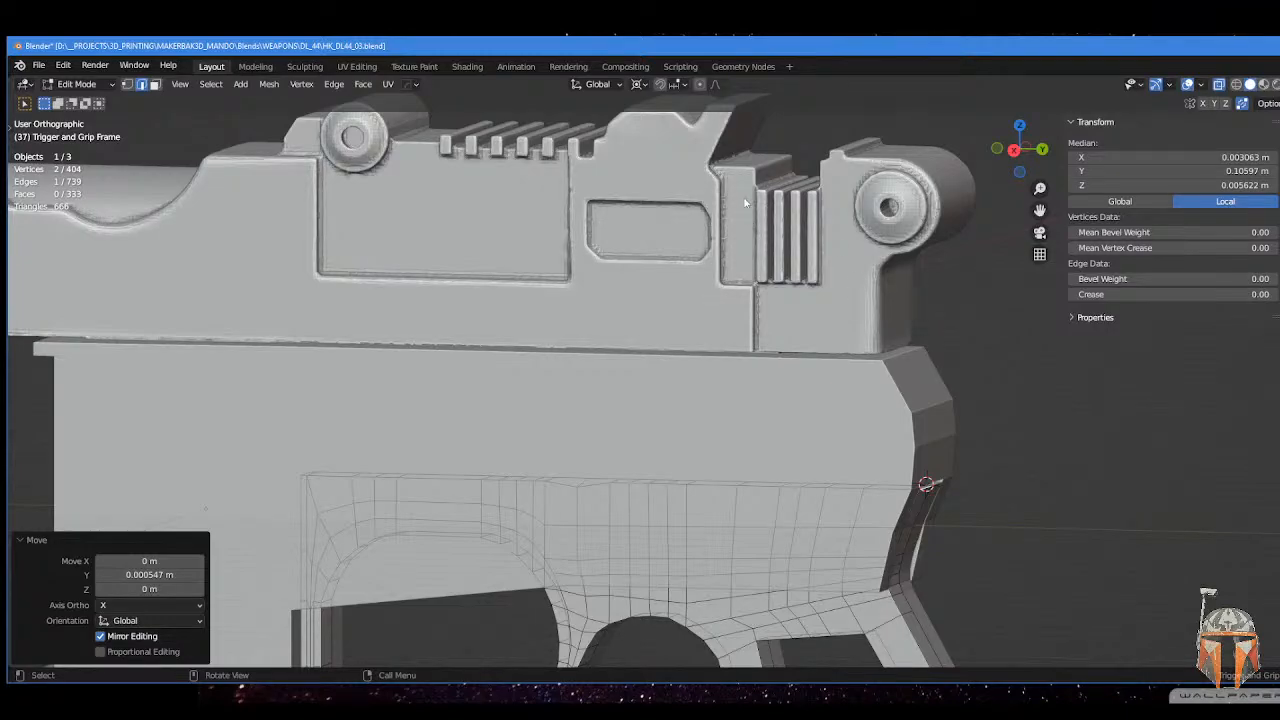
{"action": "middle_click_drag", "start_coordinate": [744, 203], "coordinate": [738, 300]}
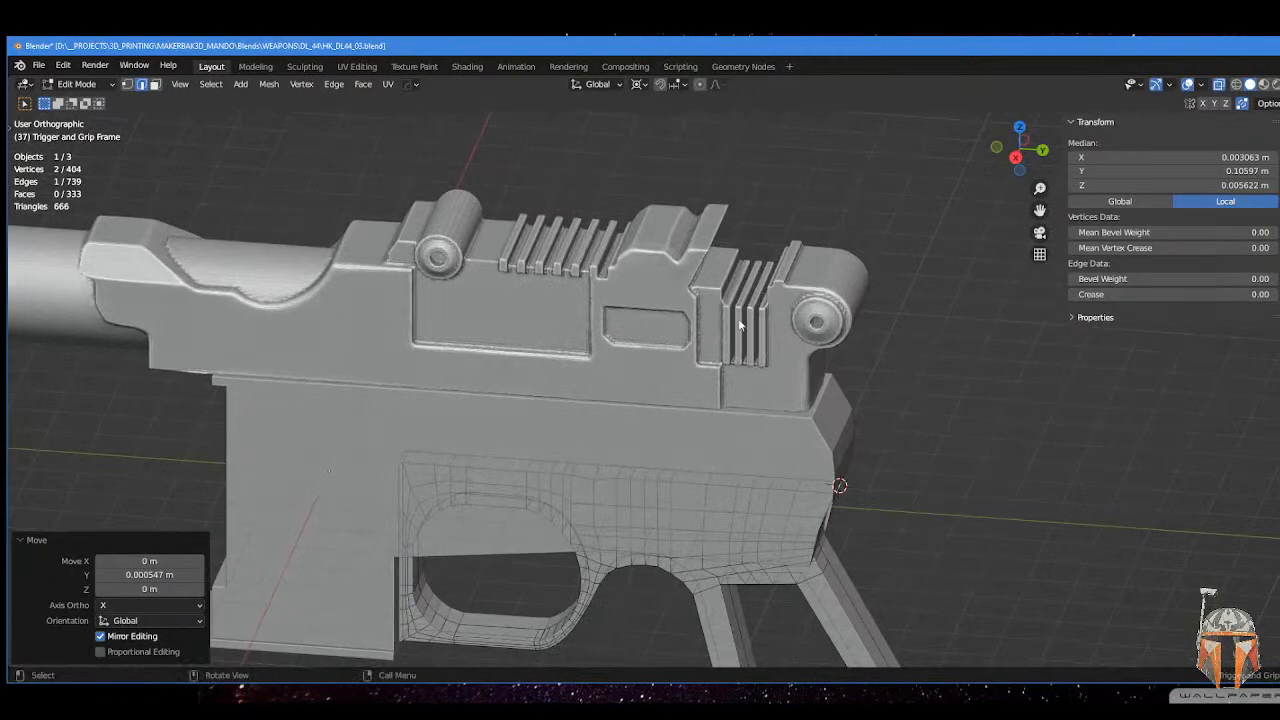
{"action": "middle_click_drag", "start_coordinate": [466, 288], "coordinate": [472, 367]}
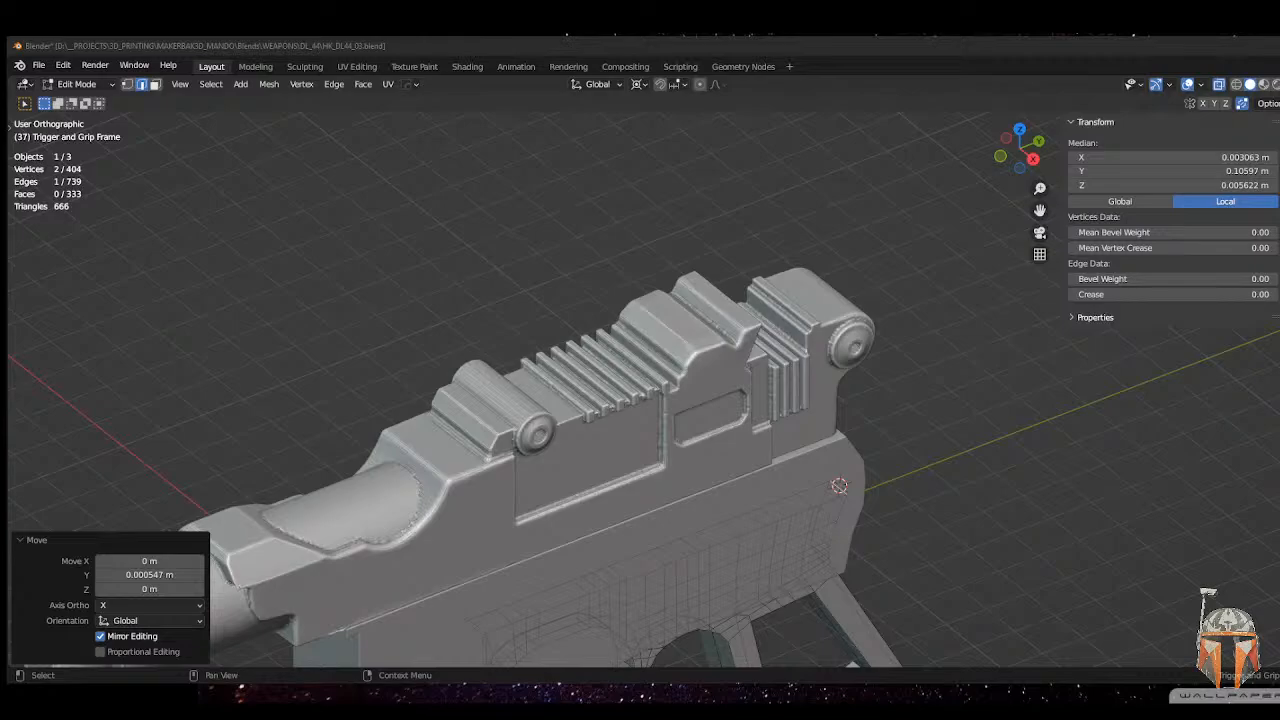
{"action": "left_click", "coordinate": [728, 48]}
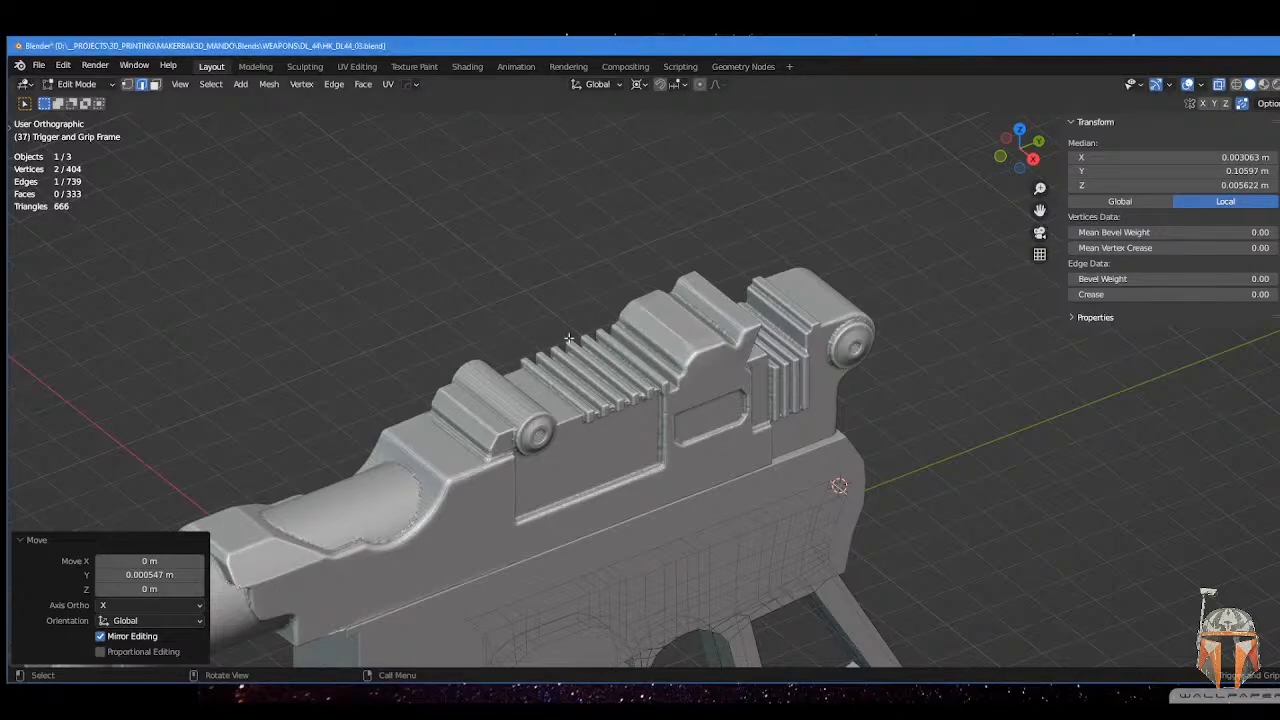
{"action": "scroll", "coordinate": [569, 338], "scroll_direction": "down", "scroll_amount": 4}
{"action": "middle_click_drag", "start_coordinate": [569, 338], "coordinate": [595, 290], "text": "shift"}
{"action": "scroll", "coordinate": [535, 427], "scroll_direction": "up", "scroll_amount": 3}
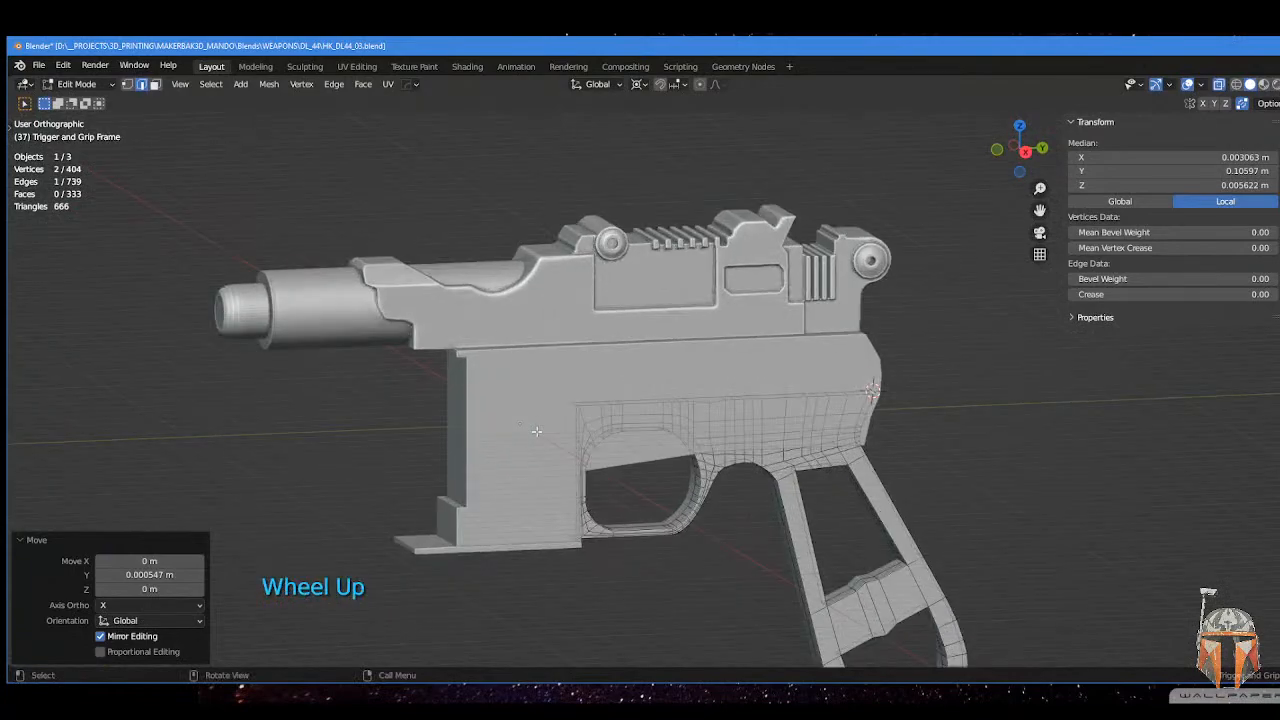
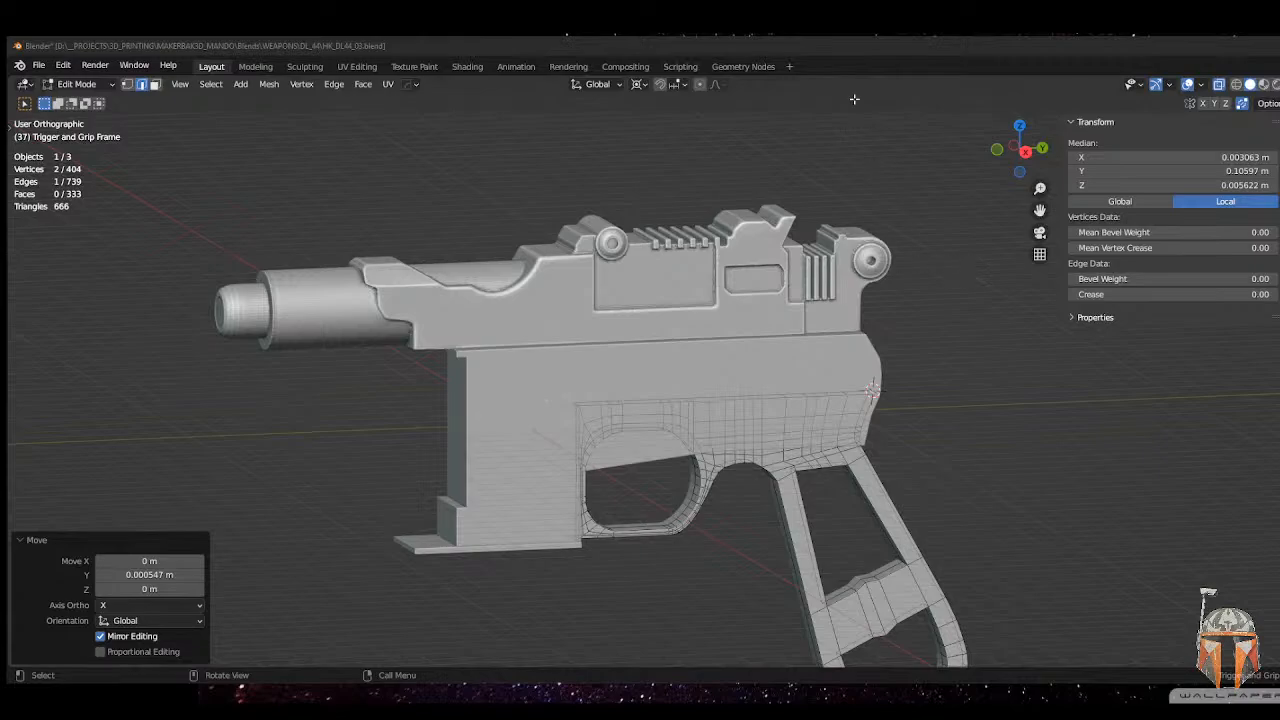
- Switch mesh editing from the Trigger and Grip Frame to the lower receiver
{"action": "left_click", "coordinate": [862, 52]}
{"action": "scroll", "coordinate": [543, 543], "scroll_direction": "down", "scroll_amount": 2}
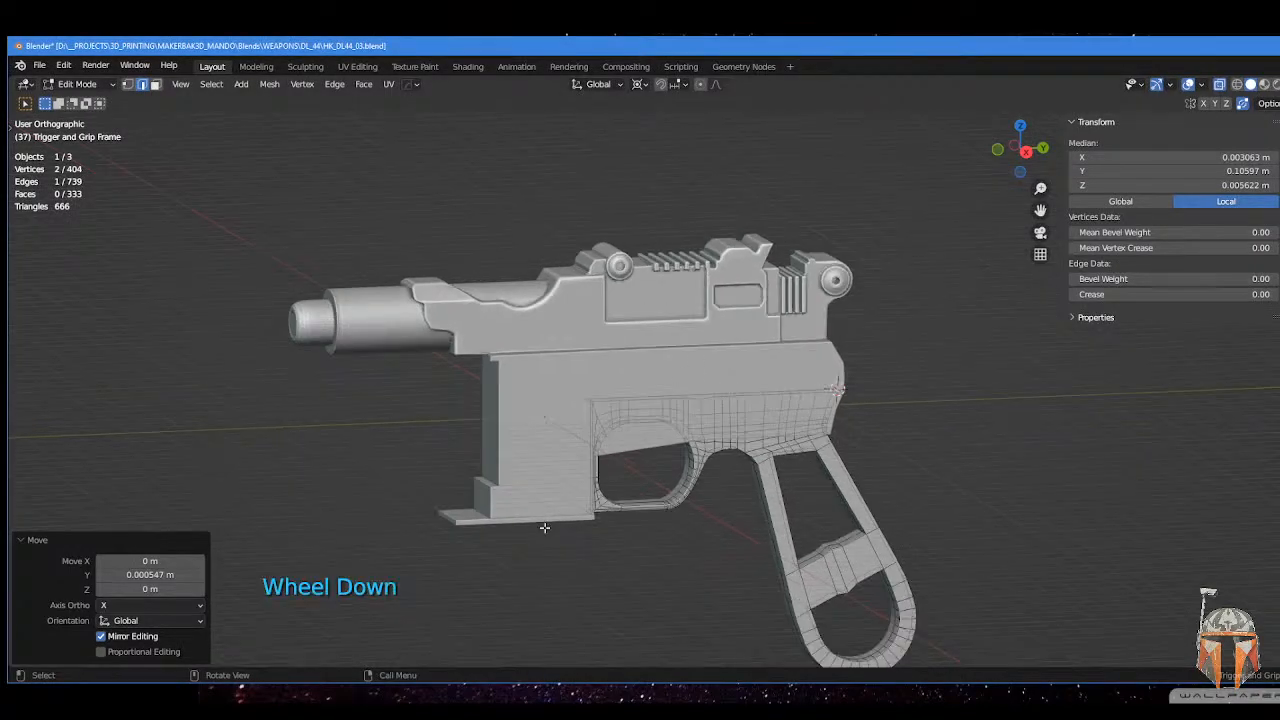
{"action": "mouse_move", "coordinate": [534, 469]}
{"action": "middle_mouse_down"}
{"action": "mouse_move", "coordinate": [578, 474]}
{"action": "mouse_move", "coordinate": [535, 481]}
{"action": "middle_mouse_up"}
{"action": "scroll", "coordinate": [578, 474], "scroll_direction": "up", "scroll_amount": 2}
{"action": "key", "text": "Tab"}
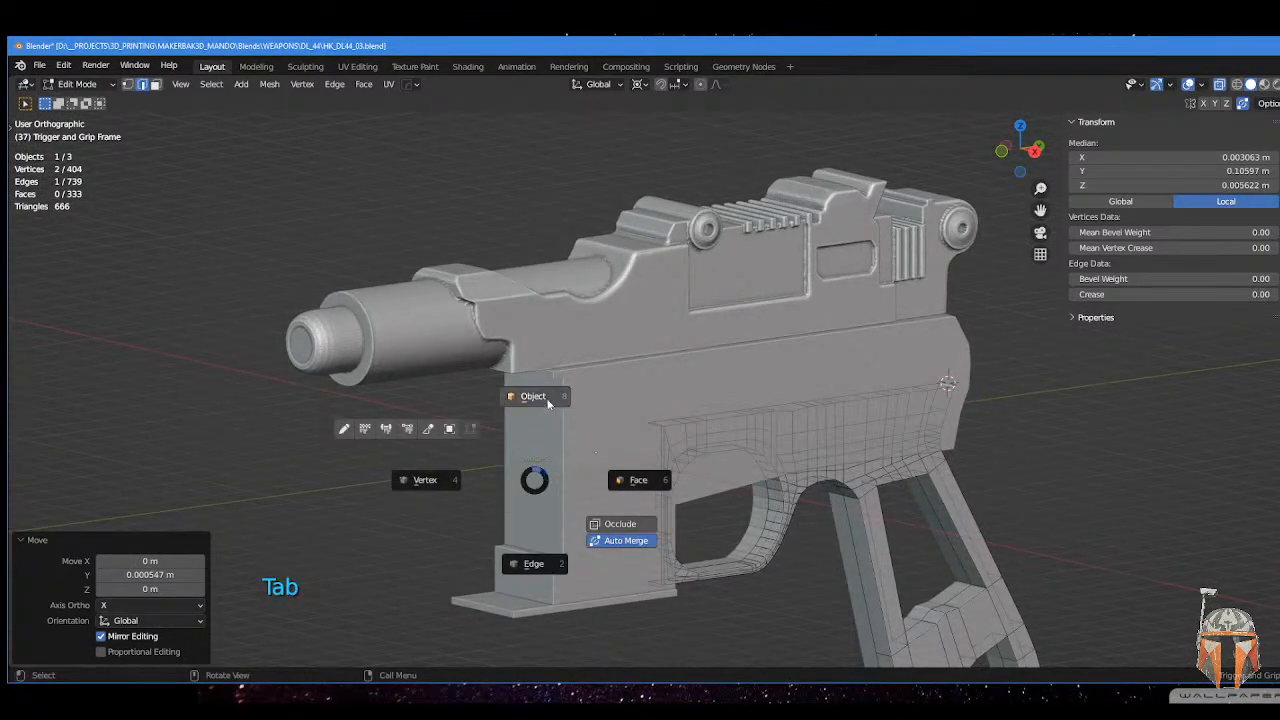
{"action": "left_click", "coordinate": [578, 426]}
{"action": "key", "text": "Tab"}
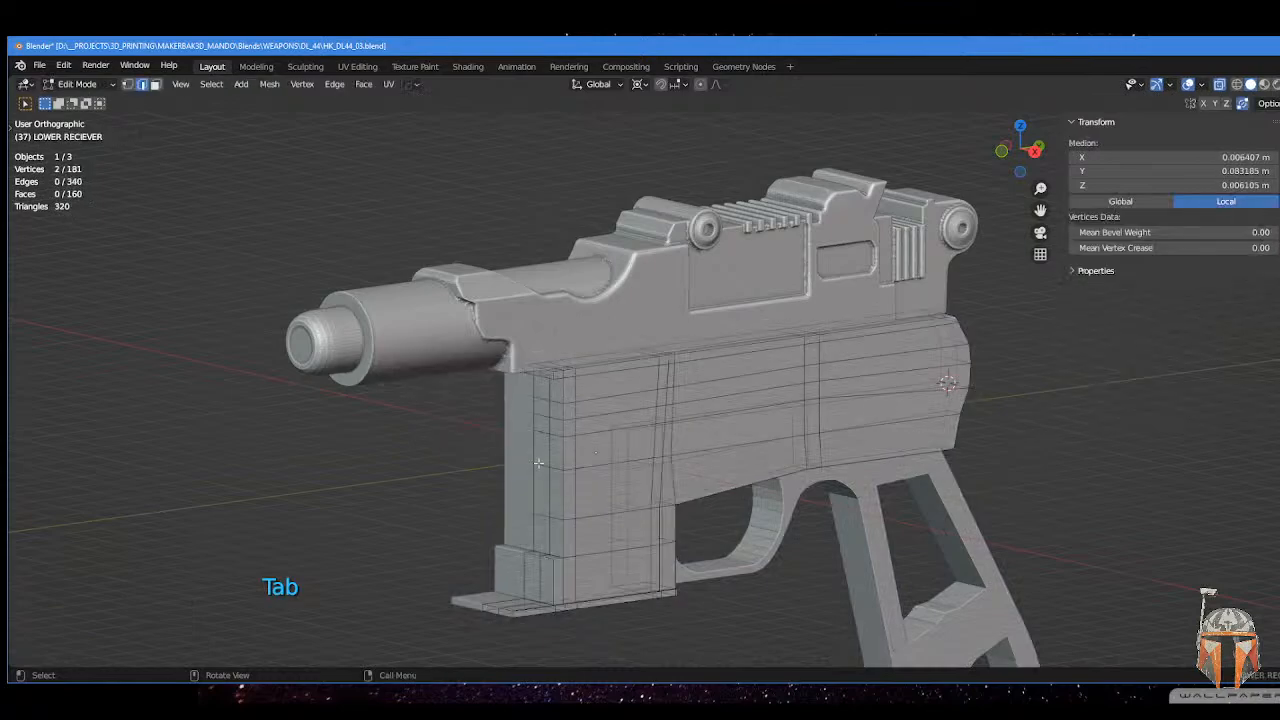
- Select the single vertex on the centre line of the lower receiver's front face and snap the 3D cursor to it
{"action": "key", "text": "Tab"}
{"action": "left_click", "coordinate": [533, 463]}
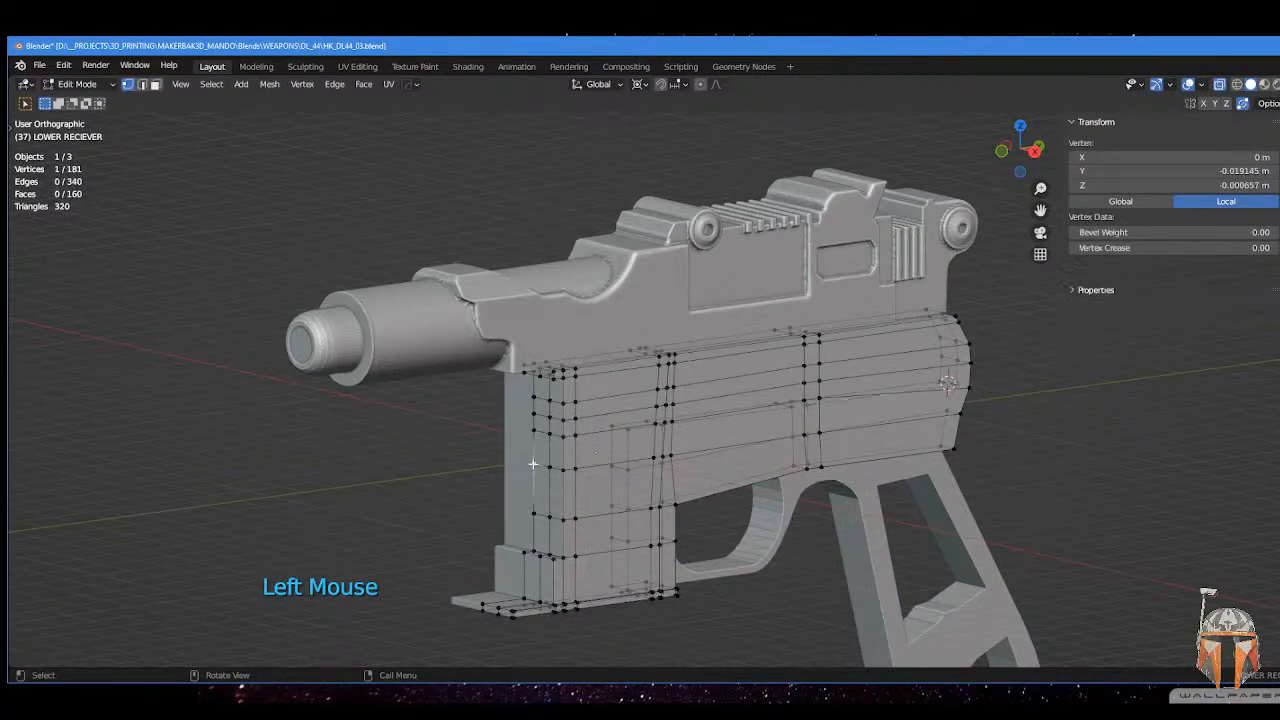
{"action": "mouse_move", "coordinate": [533, 463]}
{"action": "middle_mouse_down"}
{"action": "mouse_move", "coordinate": [523, 477]}
{"action": "mouse_move", "coordinate": [535, 463]}
{"action": "middle_mouse_up"}
{"action": "key", "text": "shift+s"}
{"action": "left_click", "coordinate": [436, 477]}
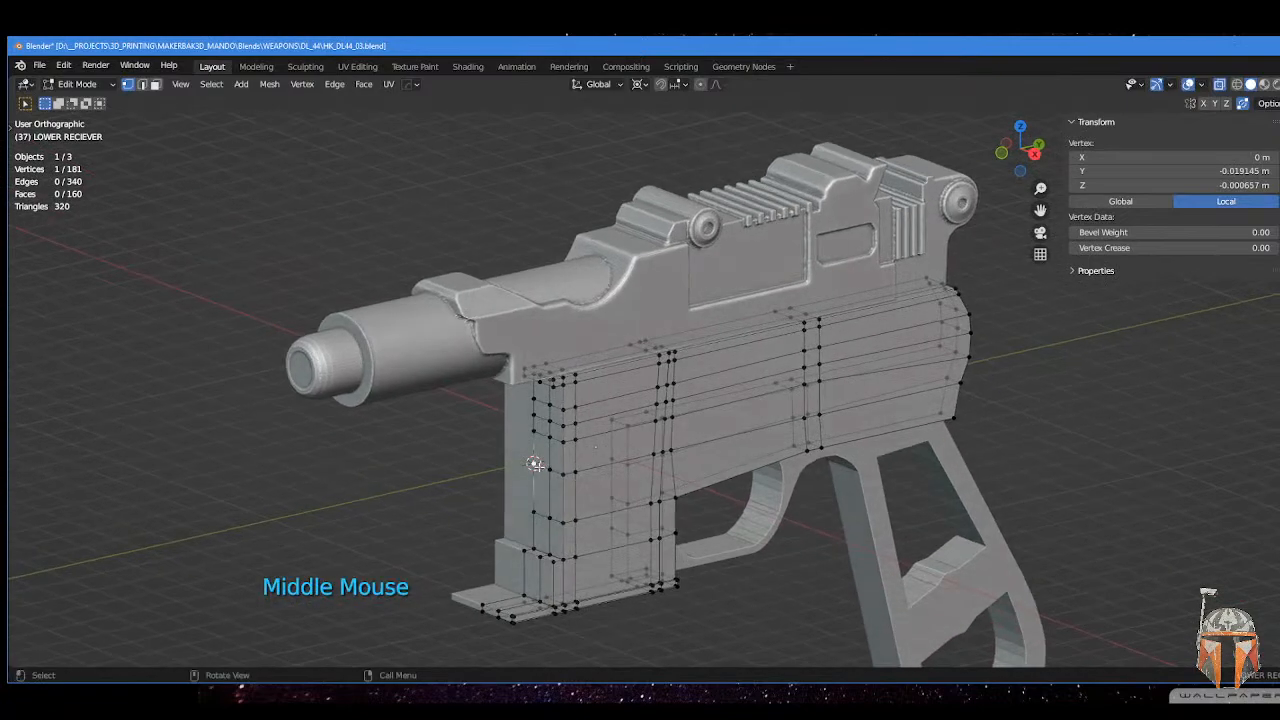
- Return to Object Mode and add a mesh cylinder at the 3D cursor on the lower receiver's front face
{"action": "key", "text": "Tab"}
{"action": "left_click", "coordinate": [558, 379]}
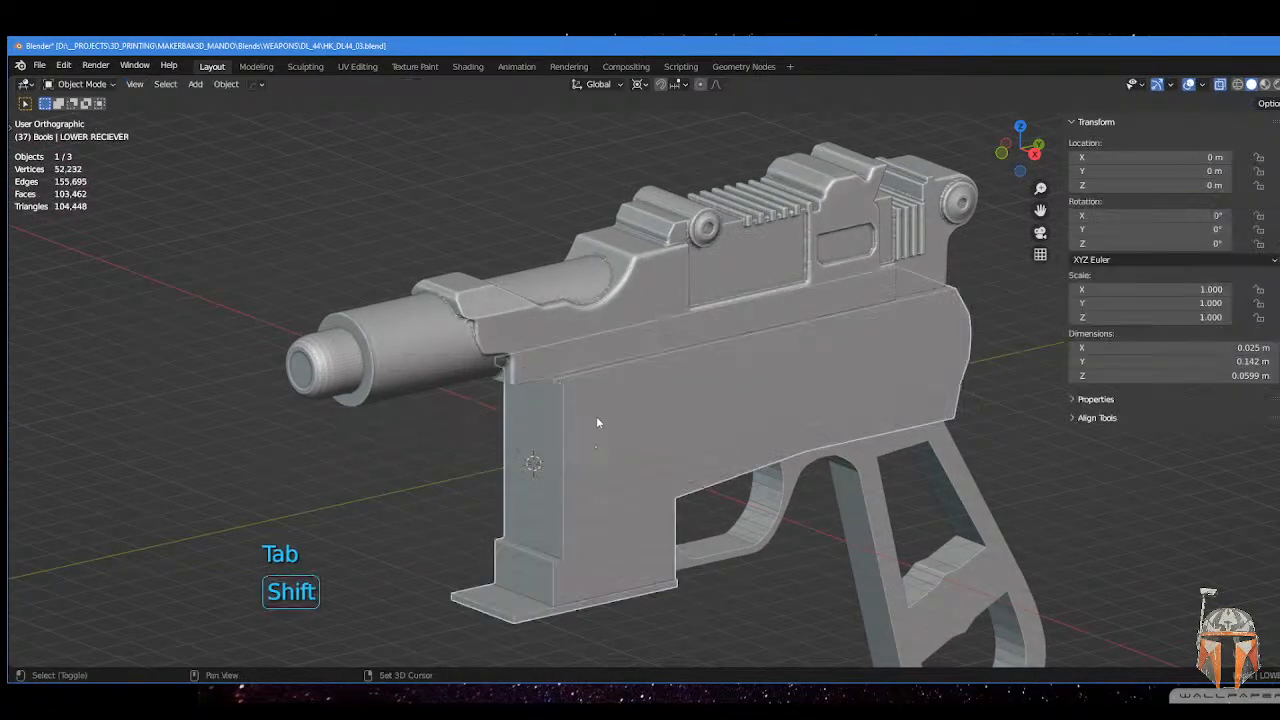
{"action": "middle_click_drag", "start_coordinate": [596, 416], "coordinate": [711, 384], "text": "shift"}
{"action": "key", "text": "shift+a"}
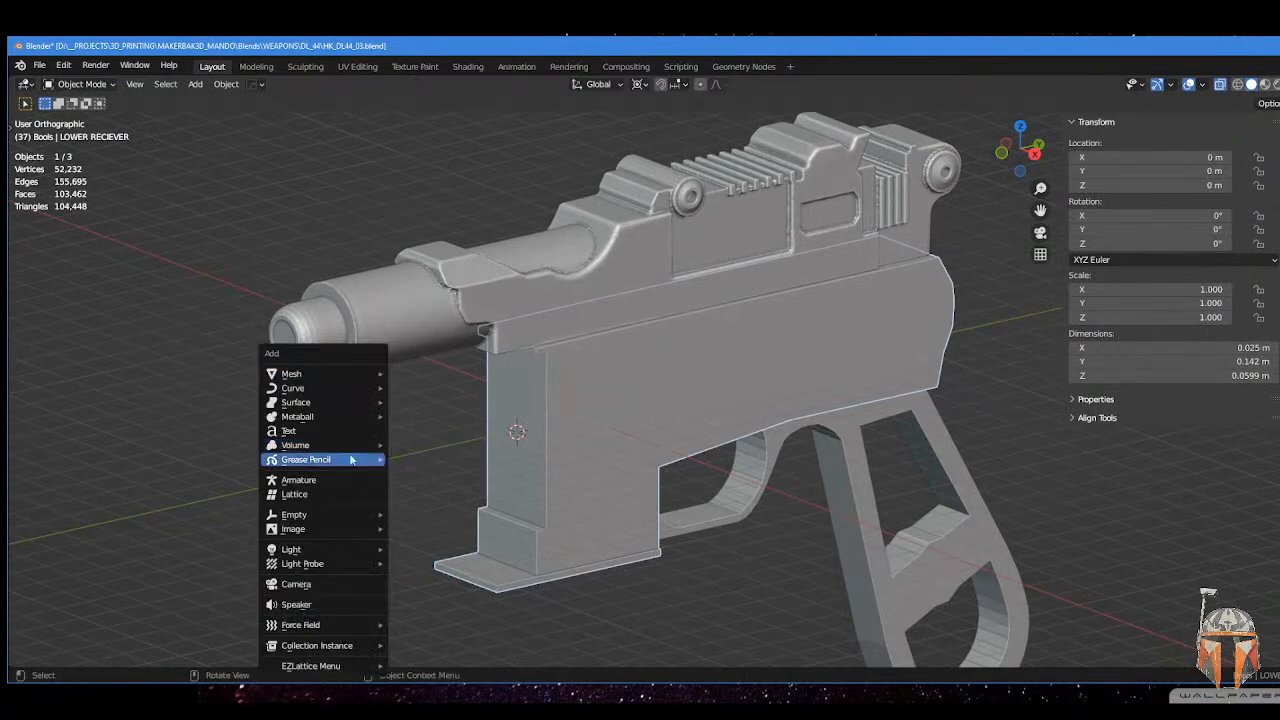
{"action": "mouse_move", "coordinate": [343, 374]}
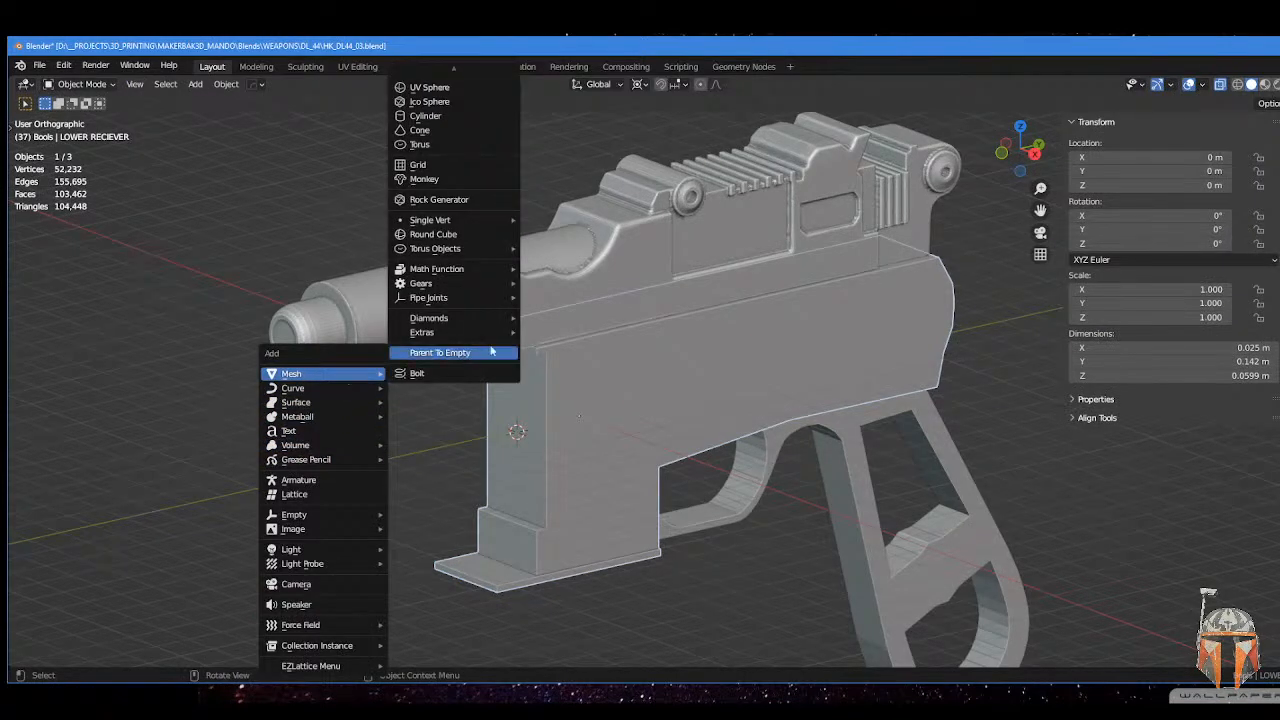
{"action": "mouse_move", "coordinate": [472, 314]}
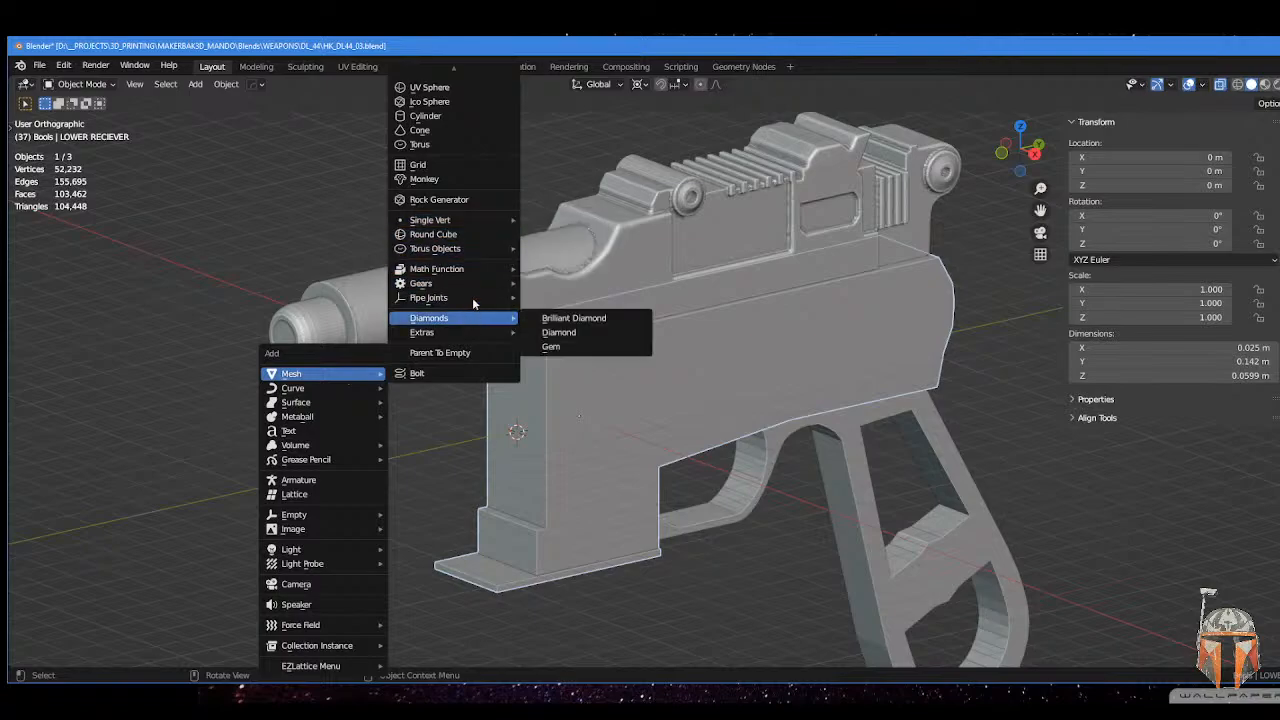
{"action": "left_click", "coordinate": [447, 117]}
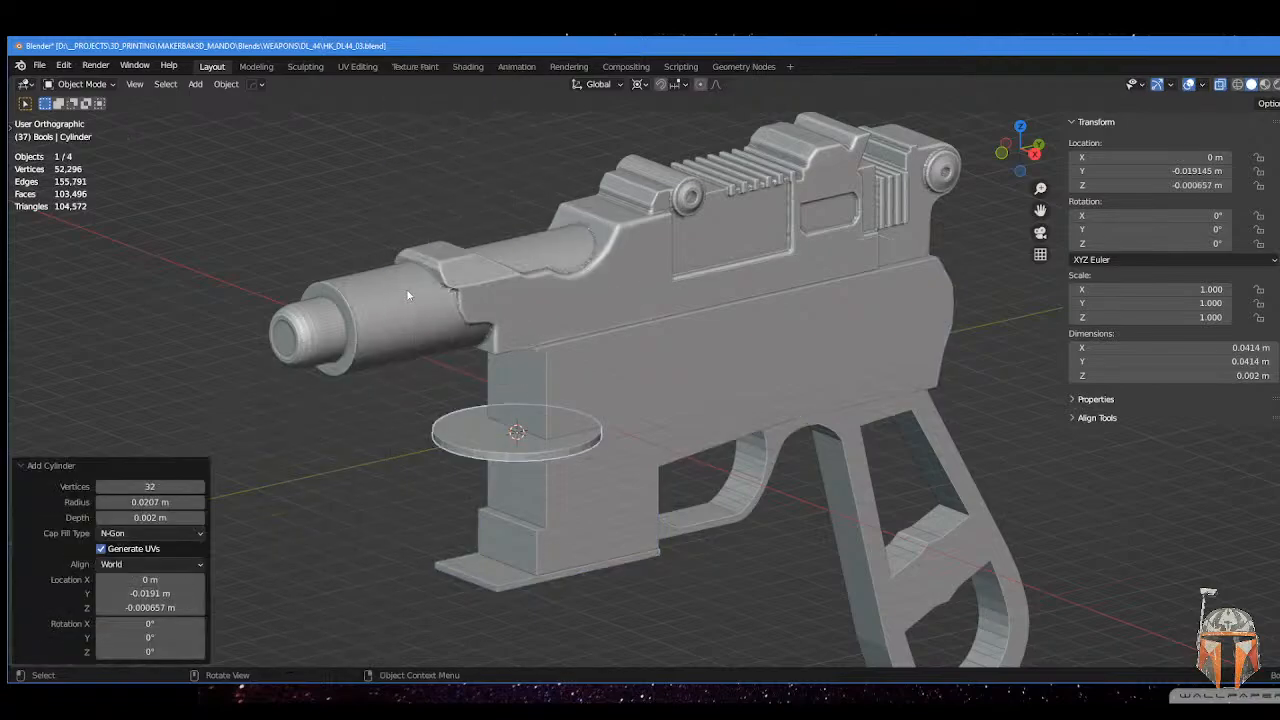
- Set the new cylinder's radius to 0.012 m, keeping 32 vertices
{"action": "middle_click_drag", "start_coordinate": [300, 483], "coordinate": [543, 414]}
{"action": "scroll", "coordinate": [527, 445], "scroll_direction": "up", "scroll_amount": 3, "text": "shift"}
{"action": "scroll", "coordinate": [664, 406], "scroll_direction": "up", "scroll_amount": 3}
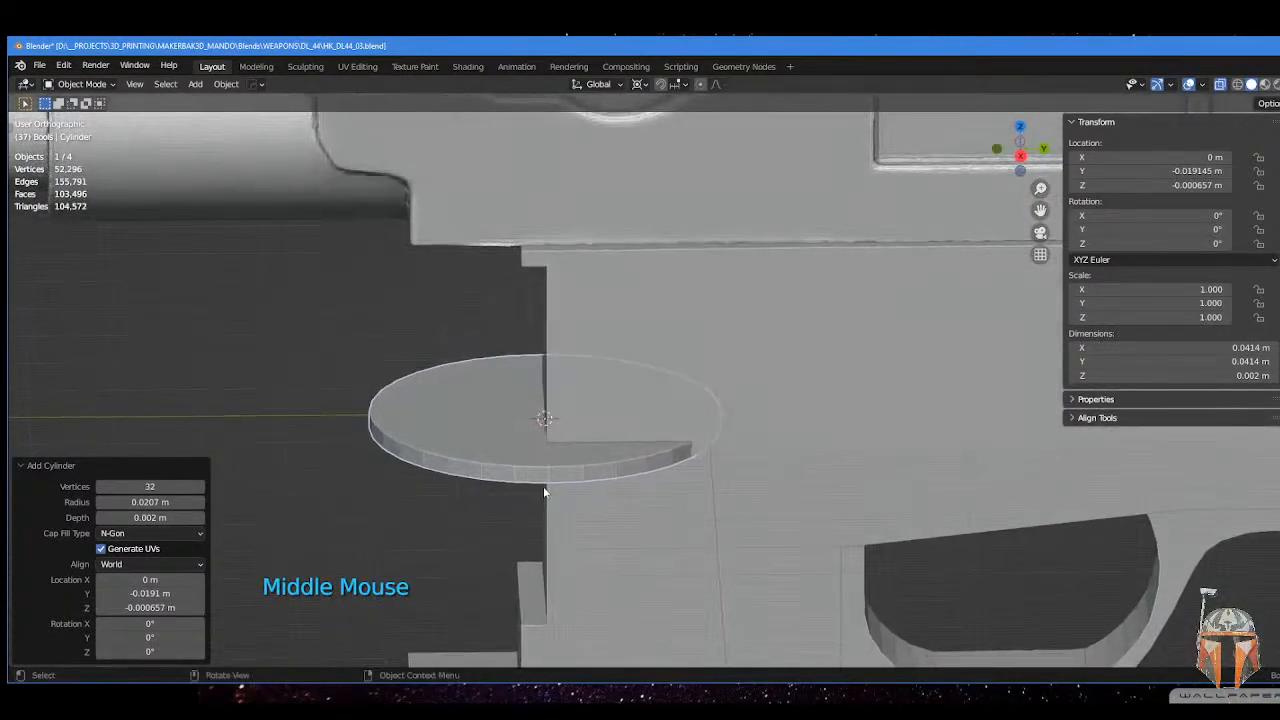
{"action": "scroll", "coordinate": [548, 484], "scroll_direction": "up", "scroll_amount": 2}
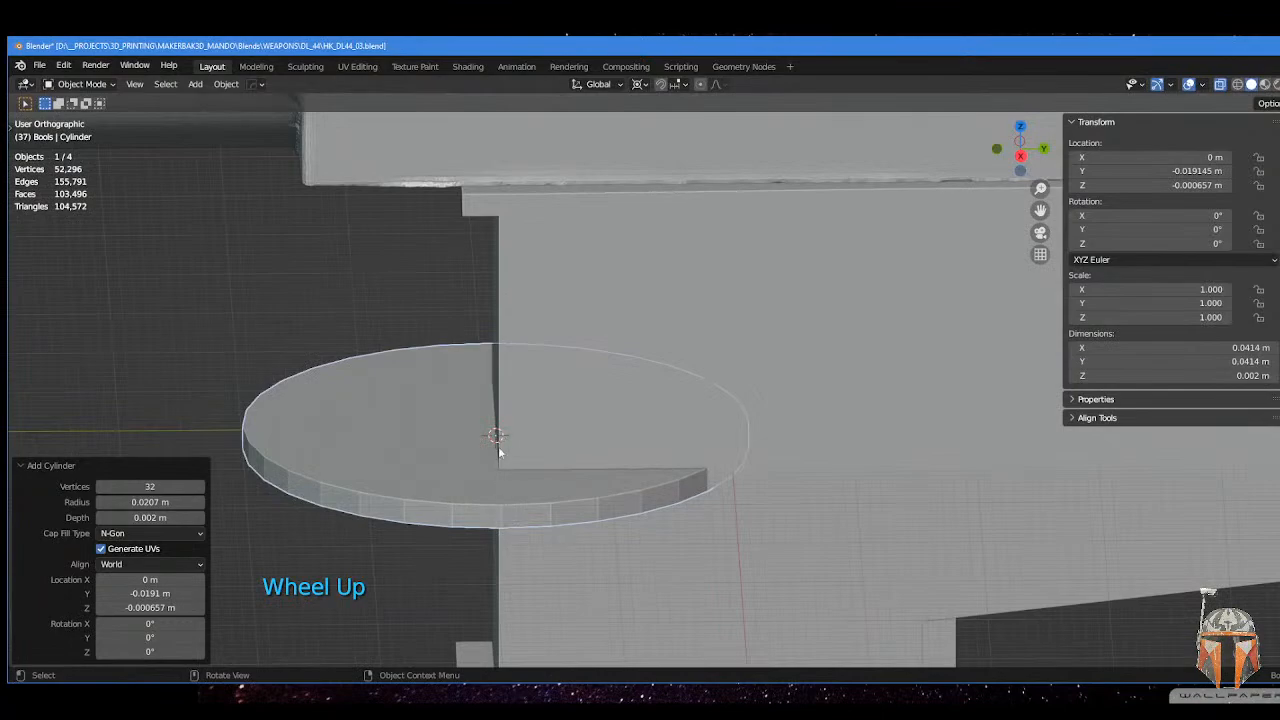
{"action": "middle_click_drag", "start_coordinate": [503, 478], "coordinate": [506, 486]}
{"action": "scroll", "coordinate": [504, 491], "scroll_direction": "down", "scroll_amount": 2}
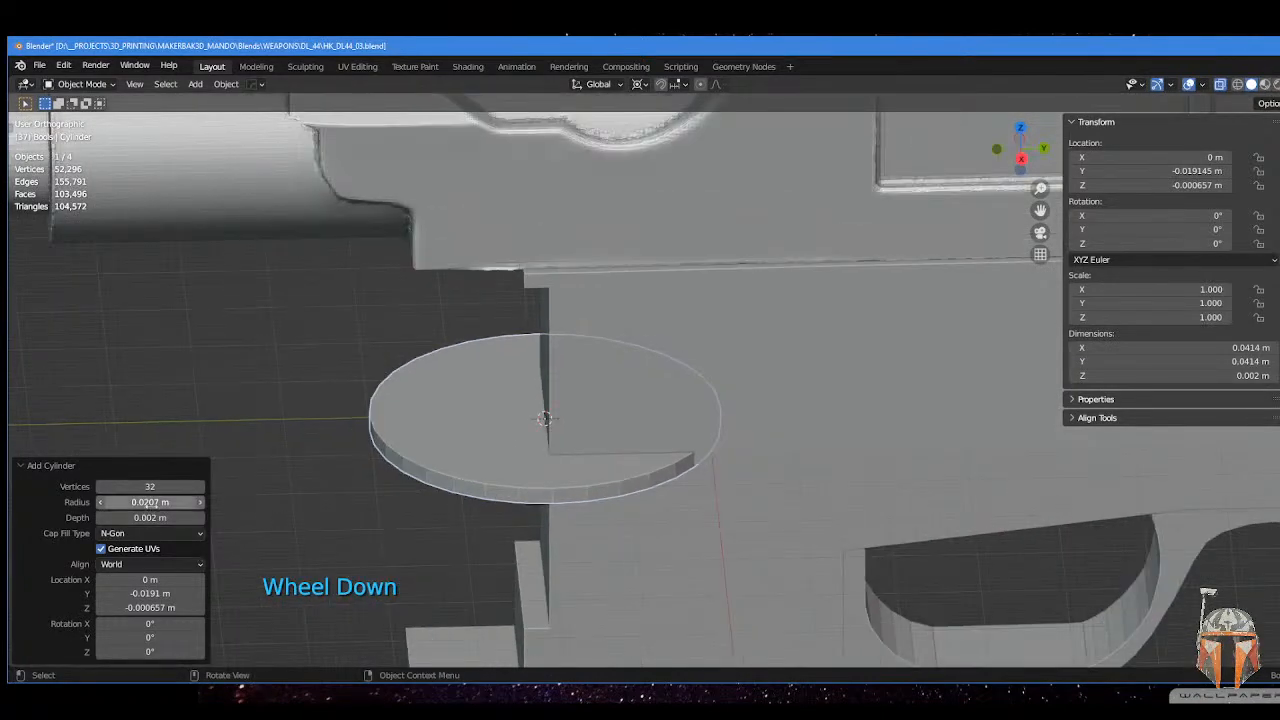
{"action": "left_click", "coordinate": [103, 501]}
{"action": "left_click_drag", "start_coordinate": [103, 501], "coordinate": [1181, 580]}
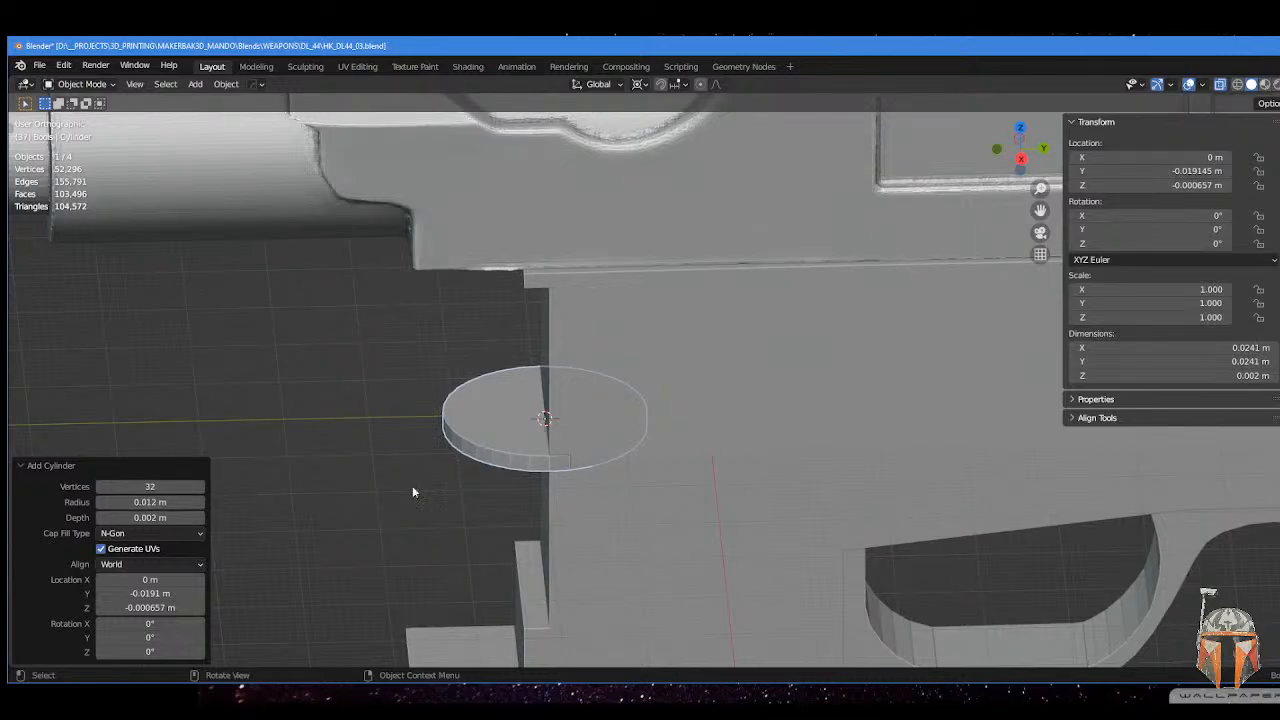
- Set the new cylinder's depth to 0.0451 m
{"action": "middle_click_drag", "start_coordinate": [494, 470], "coordinate": [494, 488]}
{"action": "middle_click_drag", "start_coordinate": [565, 485], "coordinate": [646, 428], "text": "shift"}
{"action": "scroll", "coordinate": [637, 425], "scroll_direction": "down", "scroll_amount": 2}
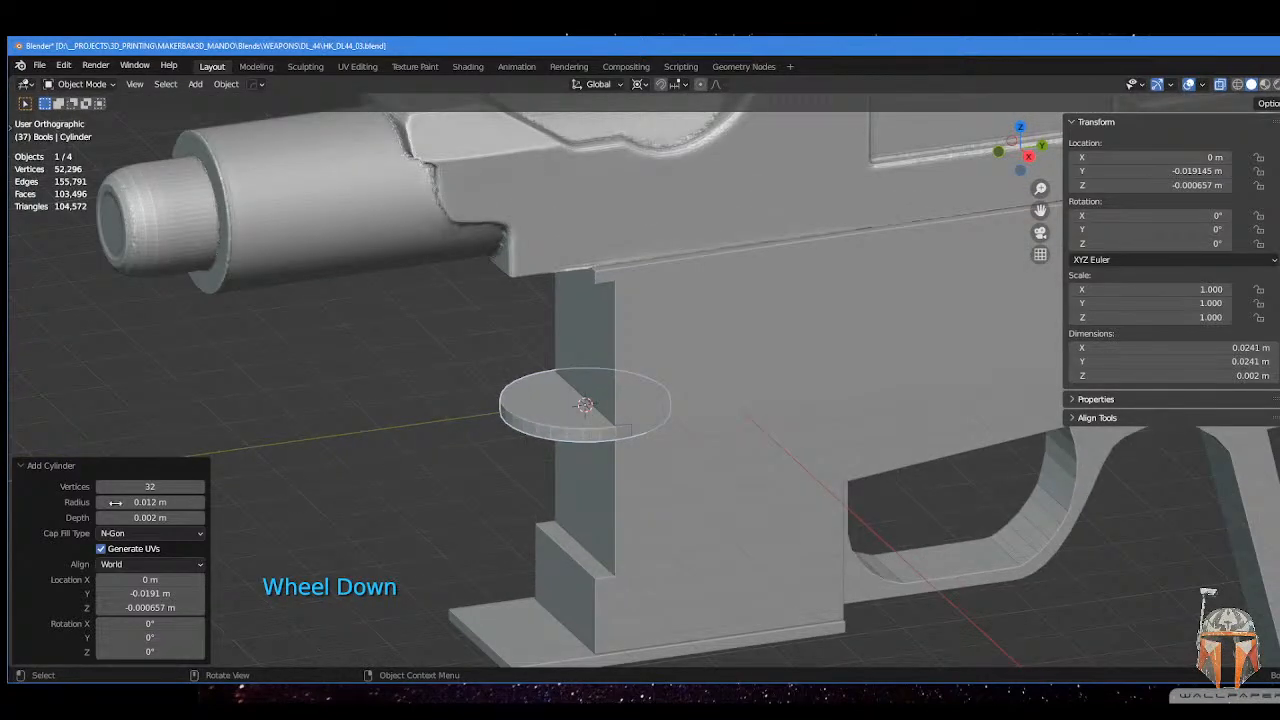
{"action": "middle_click_drag", "start_coordinate": [528, 472], "coordinate": [517, 448]}
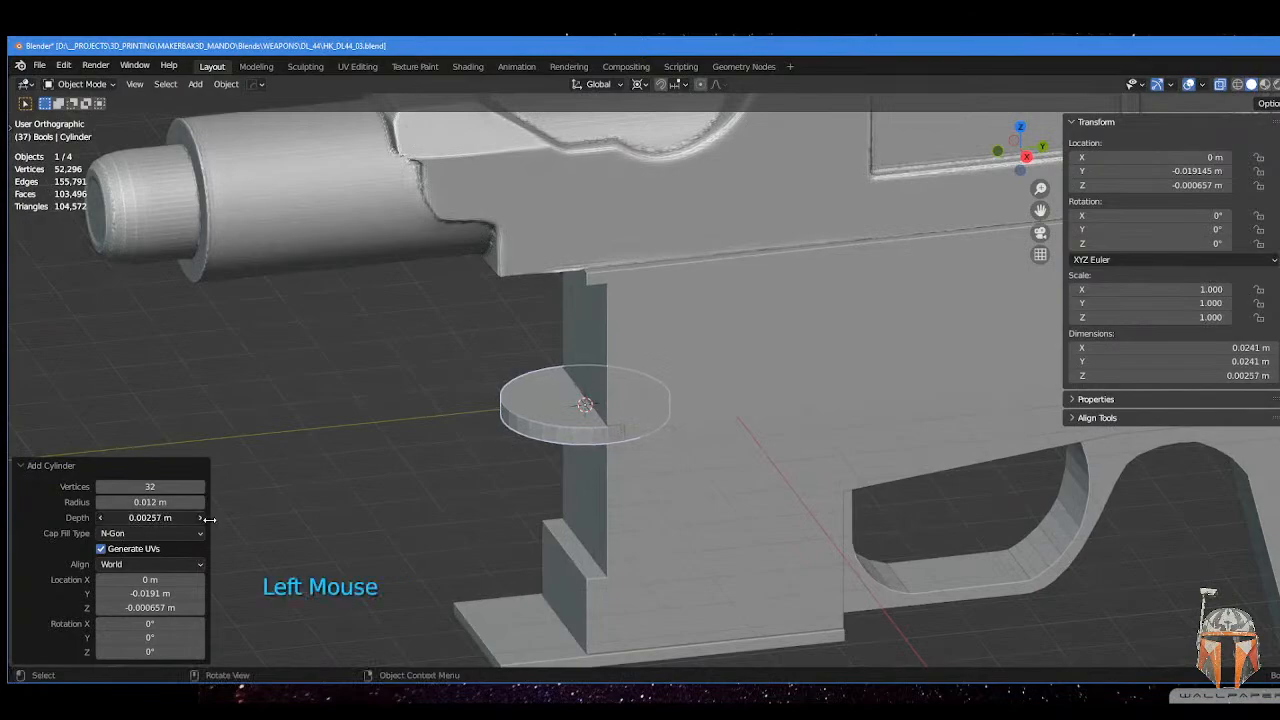
{"action": "left_click_drag", "start_coordinate": [208, 518], "coordinate": [480, 471]}
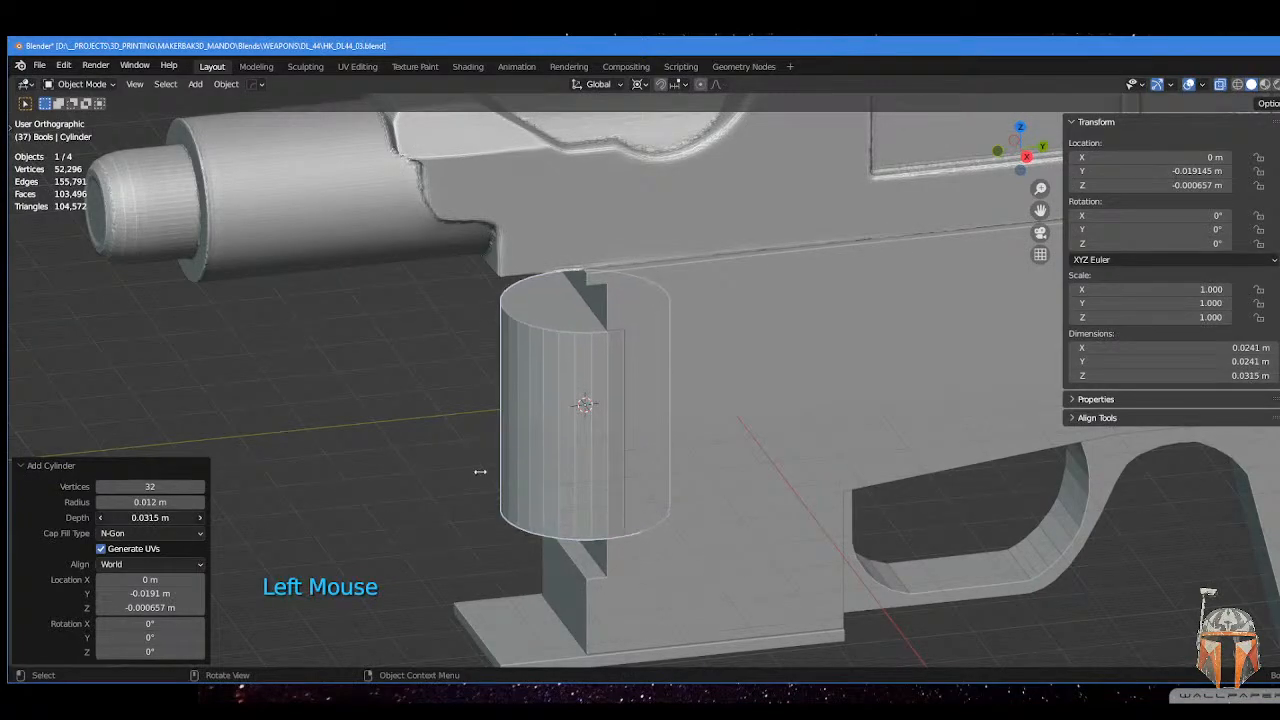
{"action": "left_click_drag", "start_coordinate": [730, 457], "coordinate": [985, 468]}
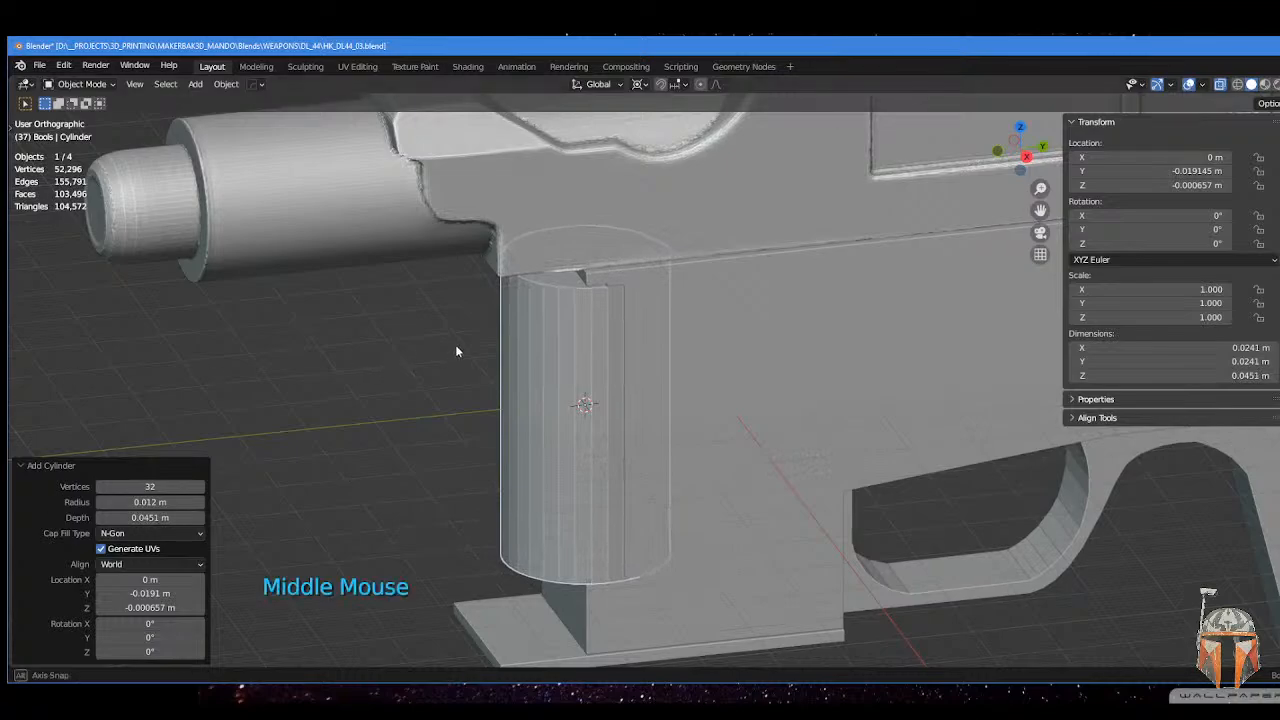
- Move the cylinder about 0.00085 m forward along the negative global Y axis
{"action": "middle_click_drag", "start_coordinate": [455, 351], "coordinate": [573, 339]}
{"action": "scroll", "coordinate": [485, 338], "scroll_direction": "up", "scroll_amount": 2}
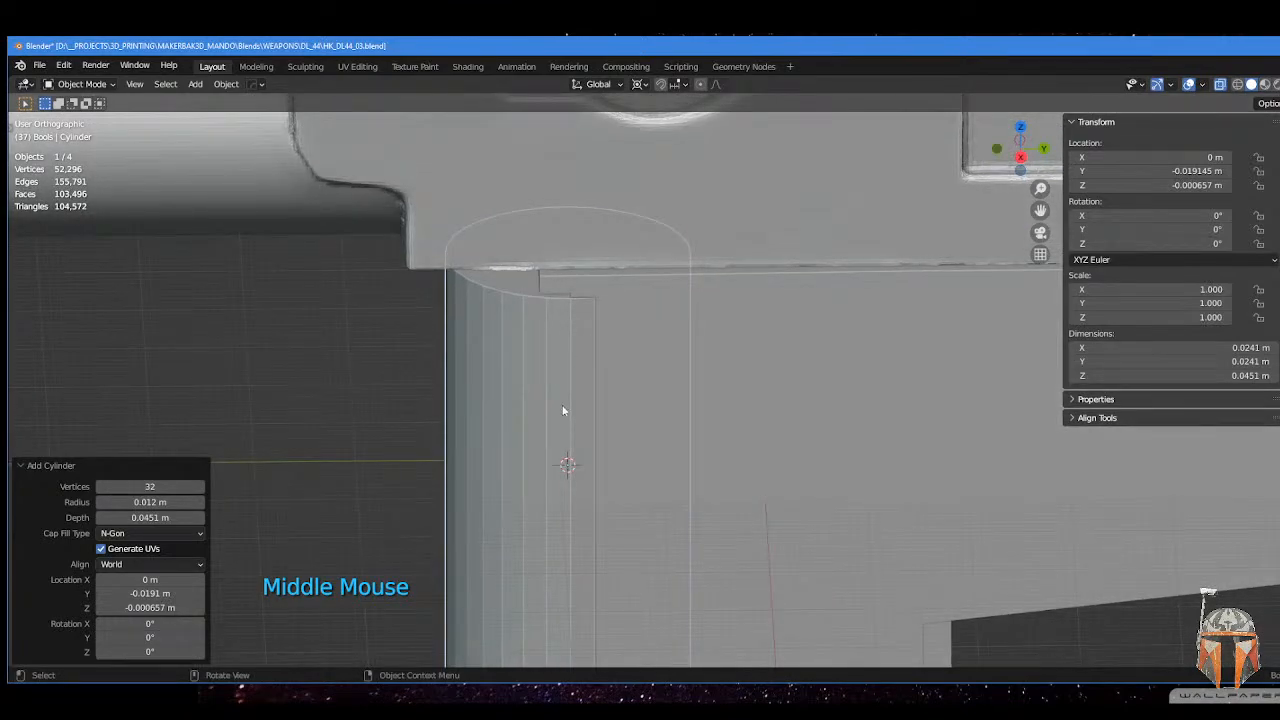
{"action": "key", "text": "g"}
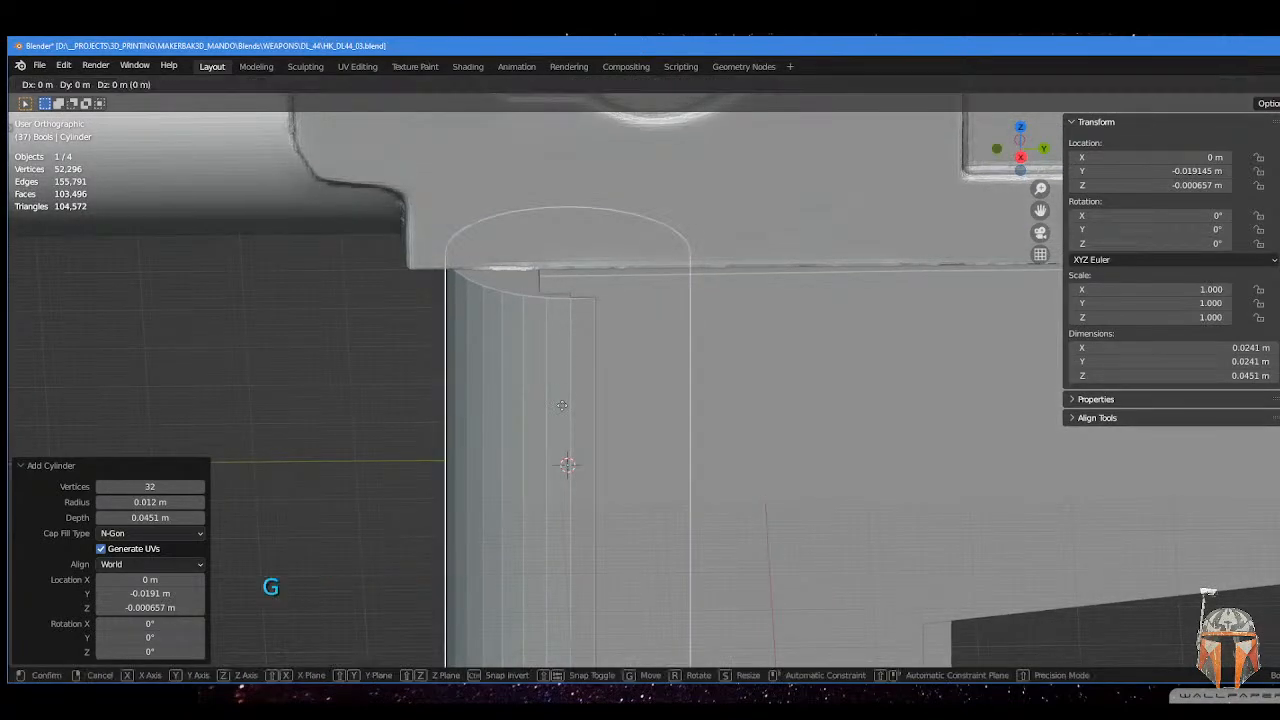
{"action": "key", "text": "y"}
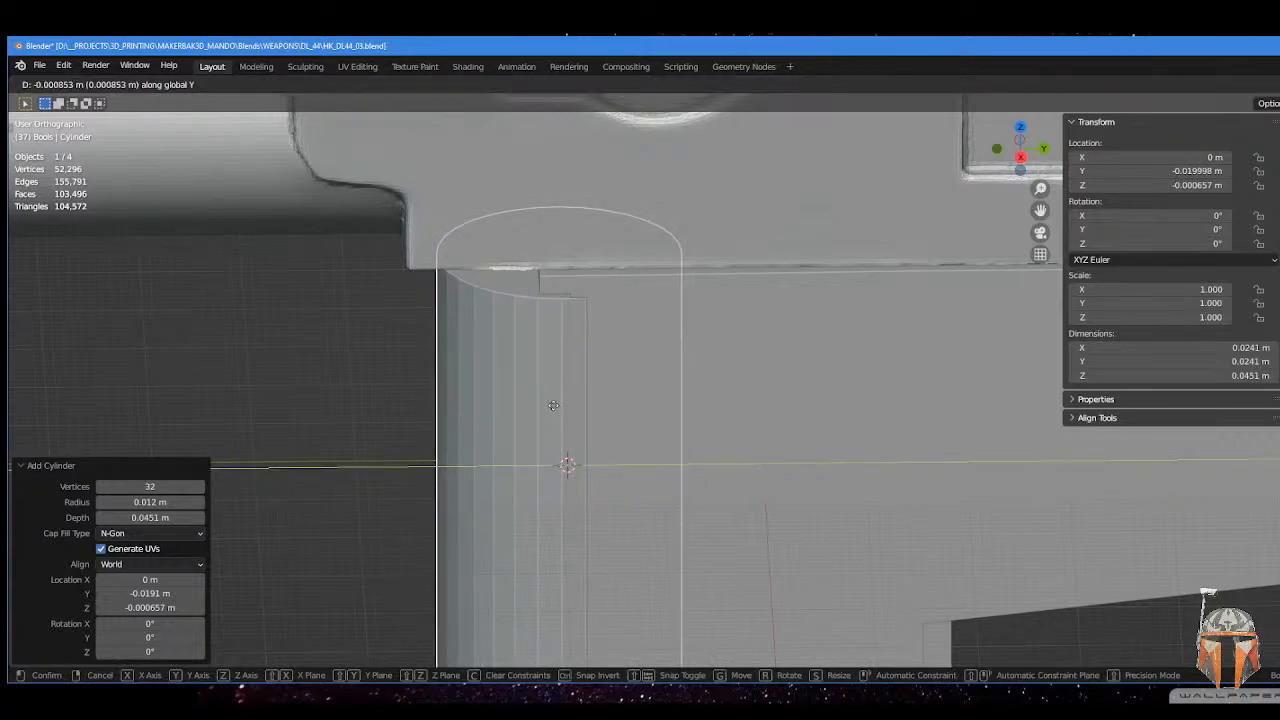
{"action": "left_click", "coordinate": [553, 405]}
- In Edit Mode, connect two opposite rim vertices across the cylinder's bottom cap, in line with the lower receiver's front face
{"action": "middle_click_drag", "start_coordinate": [526, 380], "coordinate": [631, 232]}
{"action": "scroll", "coordinate": [667, 433], "scroll_direction": "up", "scroll_amount": 2}
{"action": "middle_click_drag", "start_coordinate": [667, 433], "coordinate": [509, 444], "text": "shift"}
{"action": "key", "text": "Tab"}
{"action": "left_click", "coordinate": [522, 381]}
{"action": "left_click", "coordinate": [506, 474], "text": "shift"}
{"action": "key", "text": "f"}
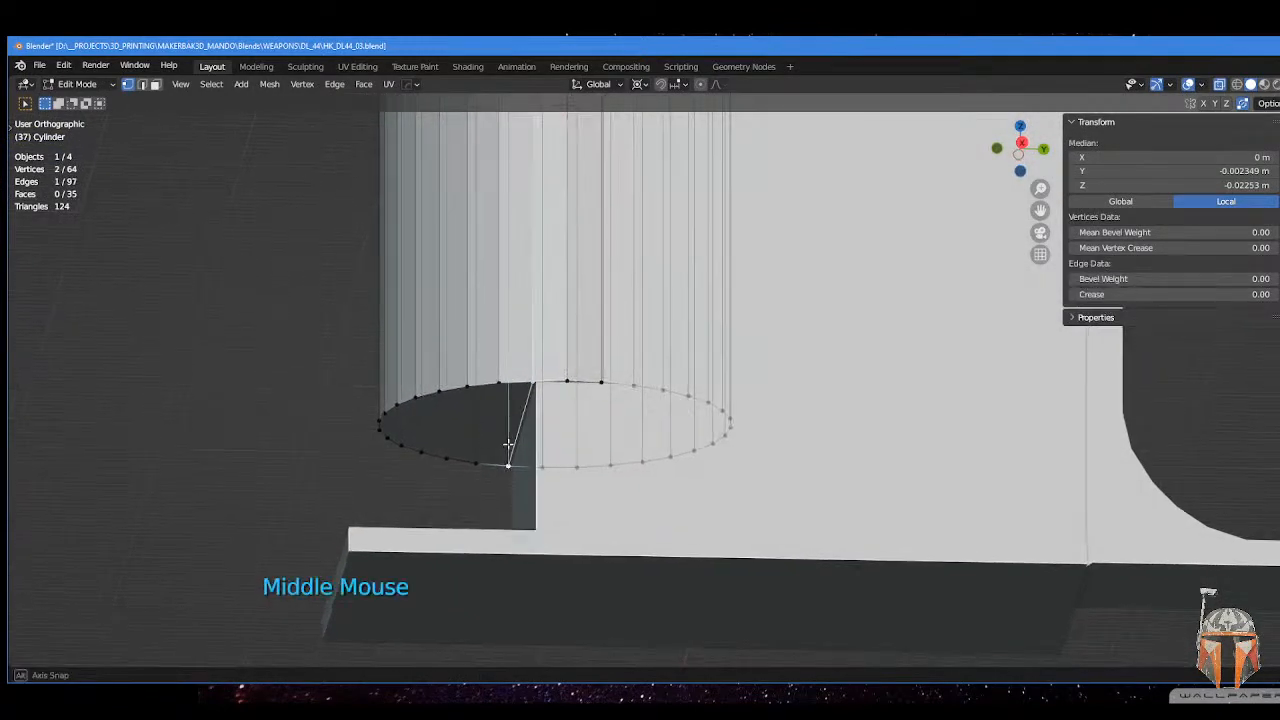
- Extrude the front portion of the cylinder's bottom cap about 0.0106 m down to the receiver's base plate
{"action": "key", "text": "Tab"}
{"action": "left_click", "coordinate": [484, 415]}
{"action": "left_click", "coordinate": [437, 424]}
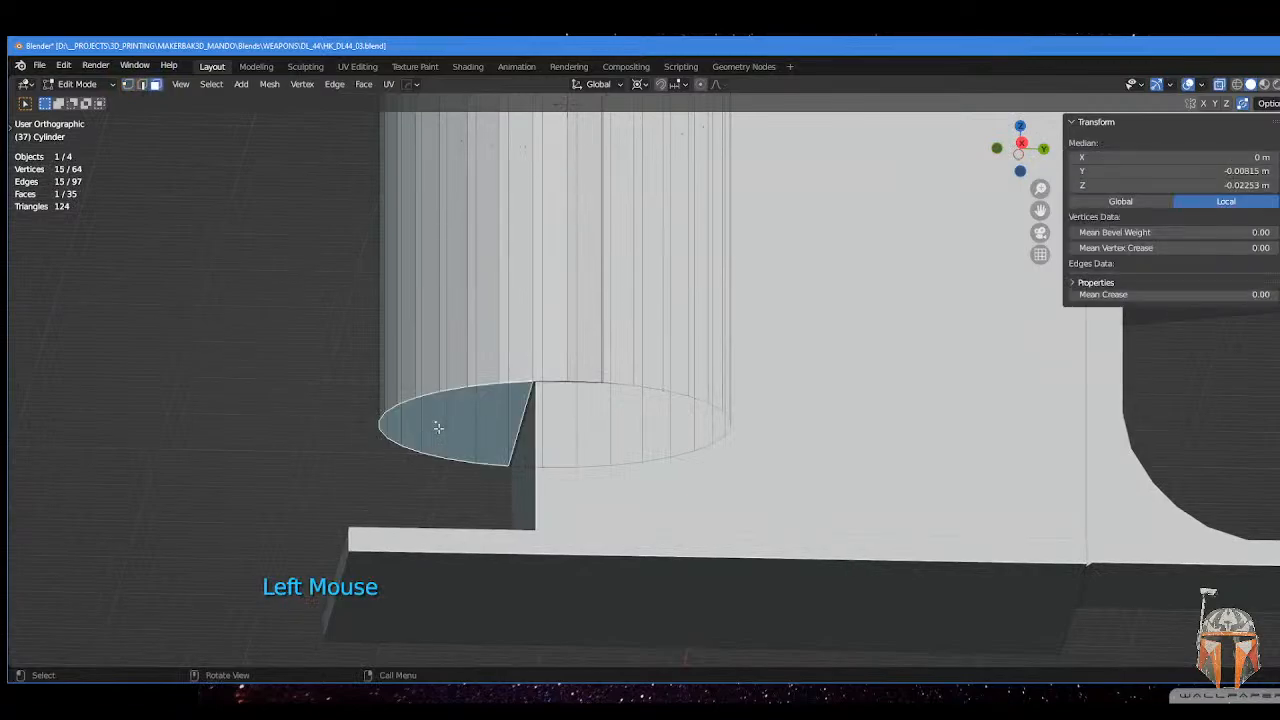
{"action": "middle_click_drag", "start_coordinate": [449, 423], "coordinate": [459, 465]}
{"action": "key", "text": "e"}
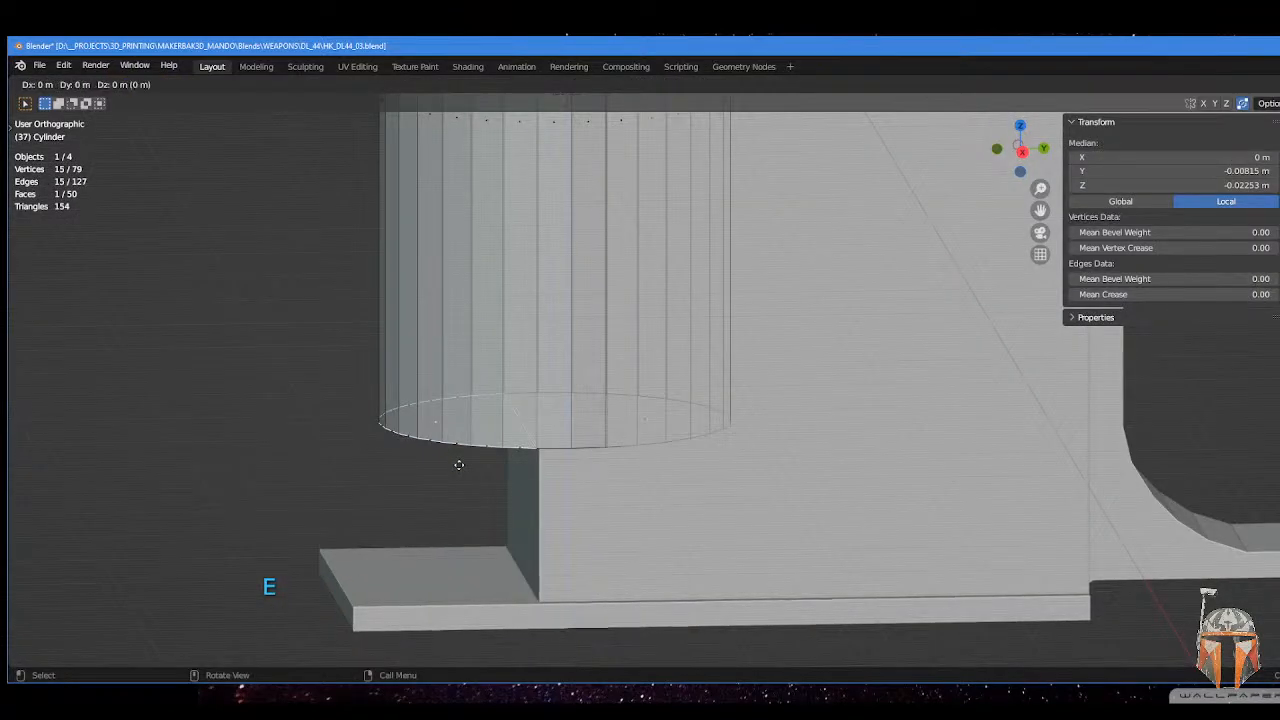
{"action": "left_click", "coordinate": [451, 618]}
- Split the cylinder's top cap by connecting the two opposite rim vertices at the lower receiver's front face
{"action": "scroll", "coordinate": [480, 570], "scroll_direction": "down", "scroll_amount": 5}
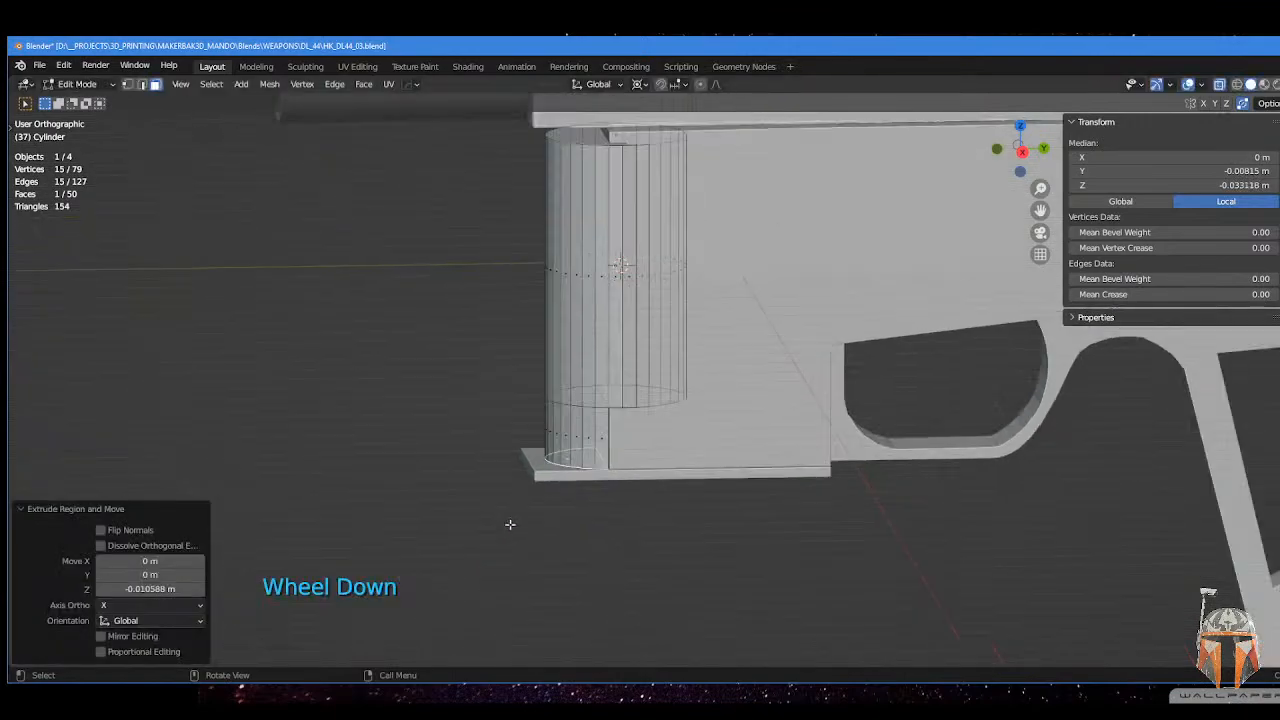
{"action": "middle_click_drag", "start_coordinate": [509, 523], "coordinate": [538, 551]}
{"action": "middle_click_drag", "start_coordinate": [576, 512], "coordinate": [575, 485]}
{"action": "middle_click_drag", "start_coordinate": [580, 440], "coordinate": [540, 585], "text": "shift"}
{"action": "middle_click_drag", "start_coordinate": [548, 560], "coordinate": [552, 548]}
{"action": "scroll", "coordinate": [590, 385], "scroll_direction": "up", "scroll_amount": 7}
{"action": "middle_click_drag", "start_coordinate": [590, 383], "coordinate": [454, 421], "text": "shift"}
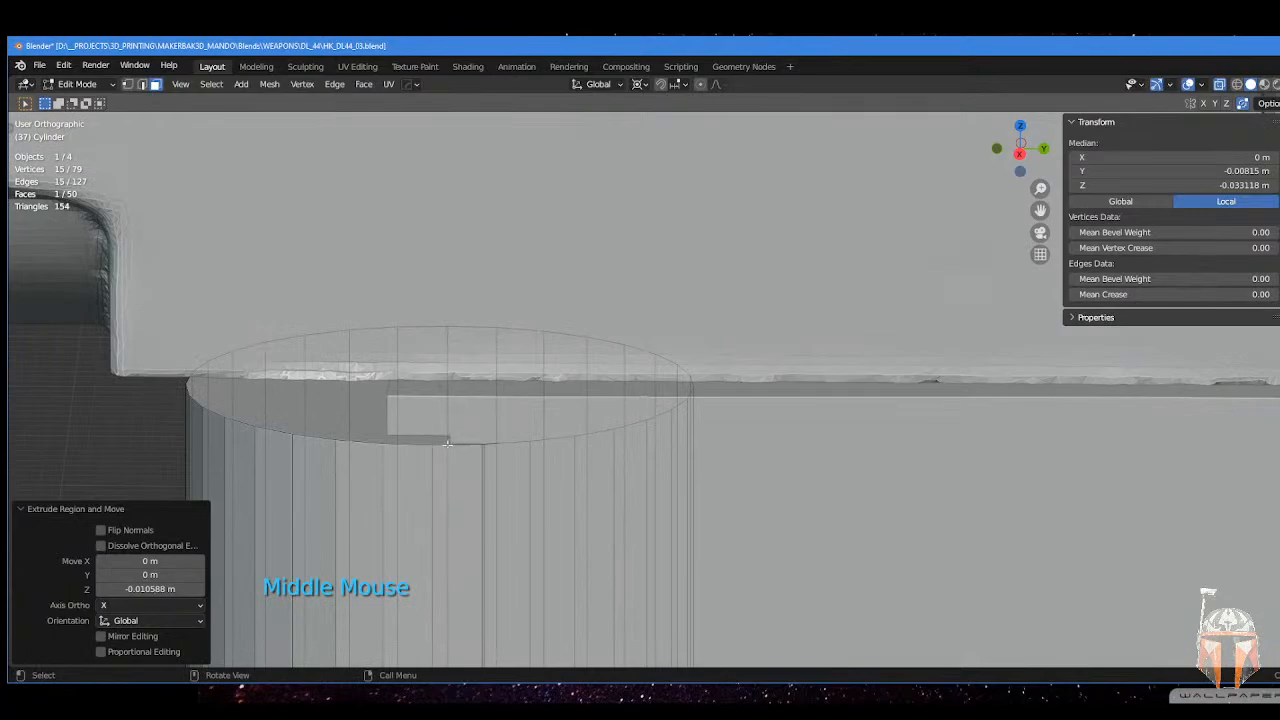
{"action": "middle_click_drag", "start_coordinate": [447, 443], "coordinate": [468, 351]}
{"action": "scroll", "coordinate": [464, 430], "scroll_direction": "down", "scroll_amount": 1}
{"action": "scroll", "coordinate": [496, 398], "scroll_direction": "up", "scroll_amount": 1}
{"action": "scroll", "coordinate": [492, 394], "scroll_direction": "down", "scroll_amount": 1}
{"action": "key", "text": "Tab"}
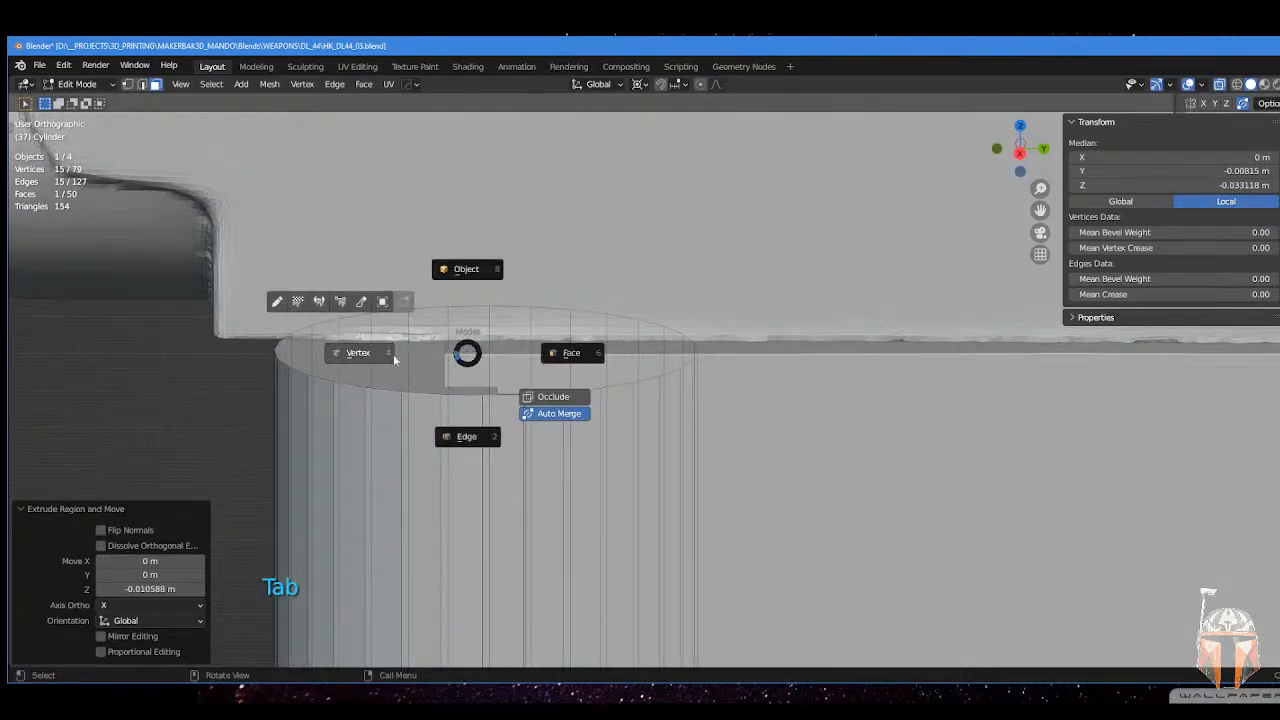
{"action": "left_click", "coordinate": [360, 354]}
{"action": "left_click", "coordinate": [440, 395]}
{"action": "left_click", "coordinate": [449, 307], "text": "shift"}
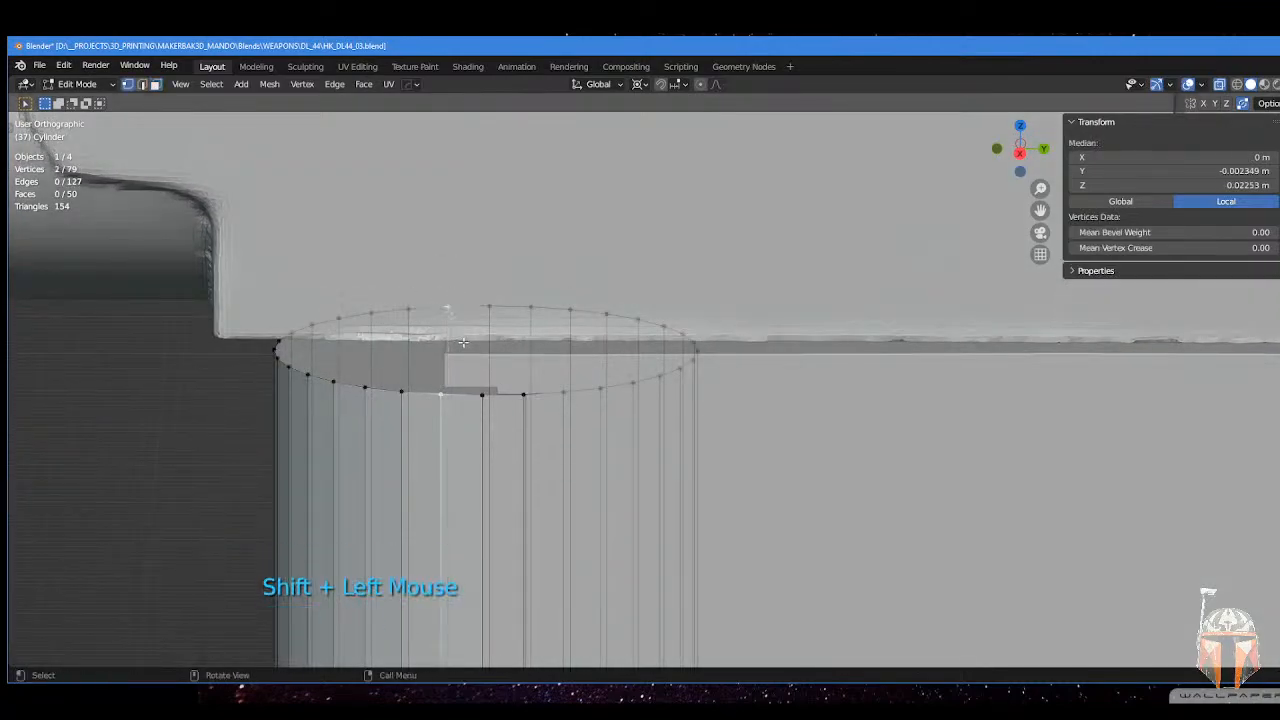
{"action": "middle_click_drag", "start_coordinate": [452, 315], "coordinate": [468, 343]}
{"action": "key", "text": "j"}
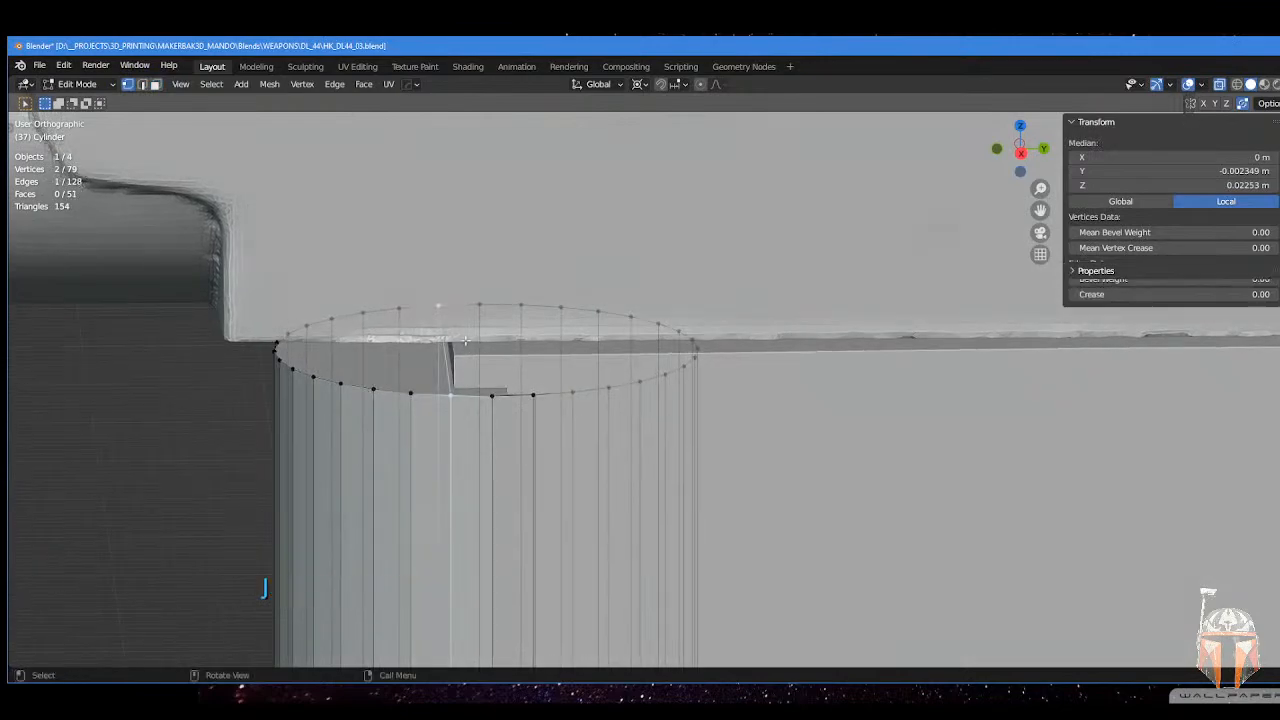
- Extrude the front portion of the cylinder's top cap about 0.0023 m up to the underside of the upper body
{"action": "key", "text": "Tab"}
{"action": "left_click", "coordinate": [388, 352]}
{"action": "left_click", "coordinate": [388, 352]}
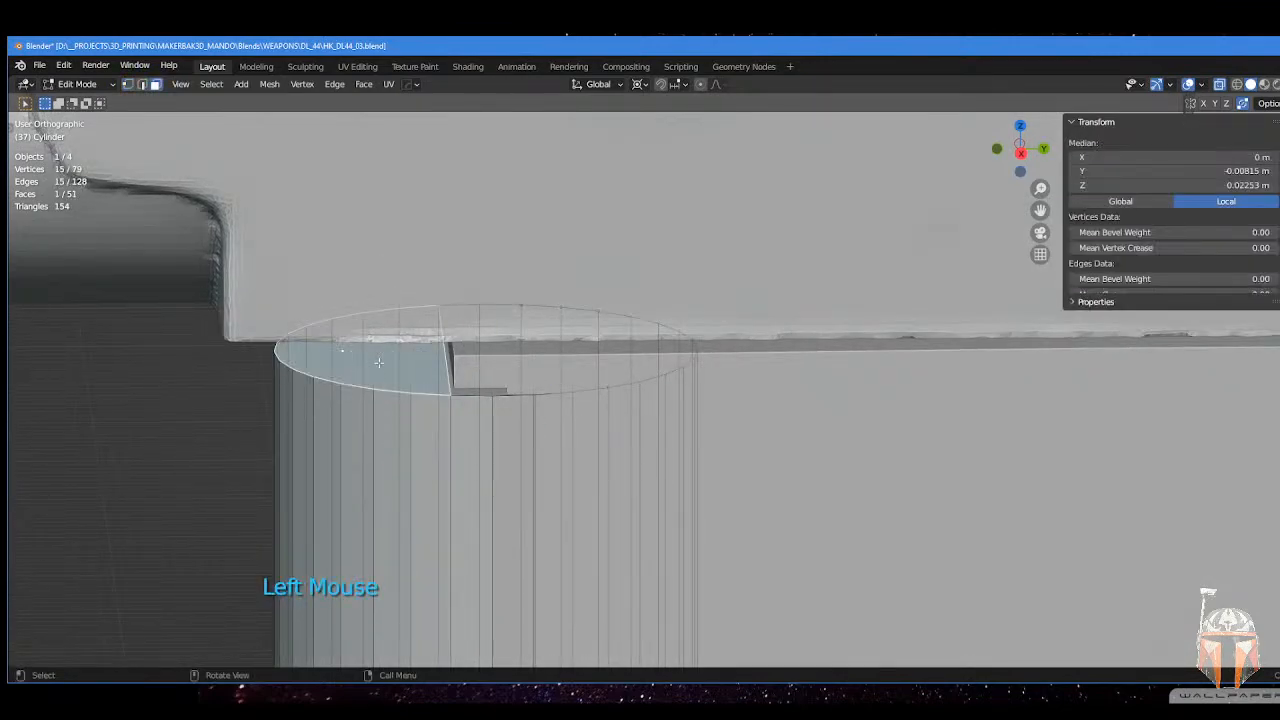
{"action": "middle_click_drag", "start_coordinate": [388, 352], "coordinate": [388, 338]}
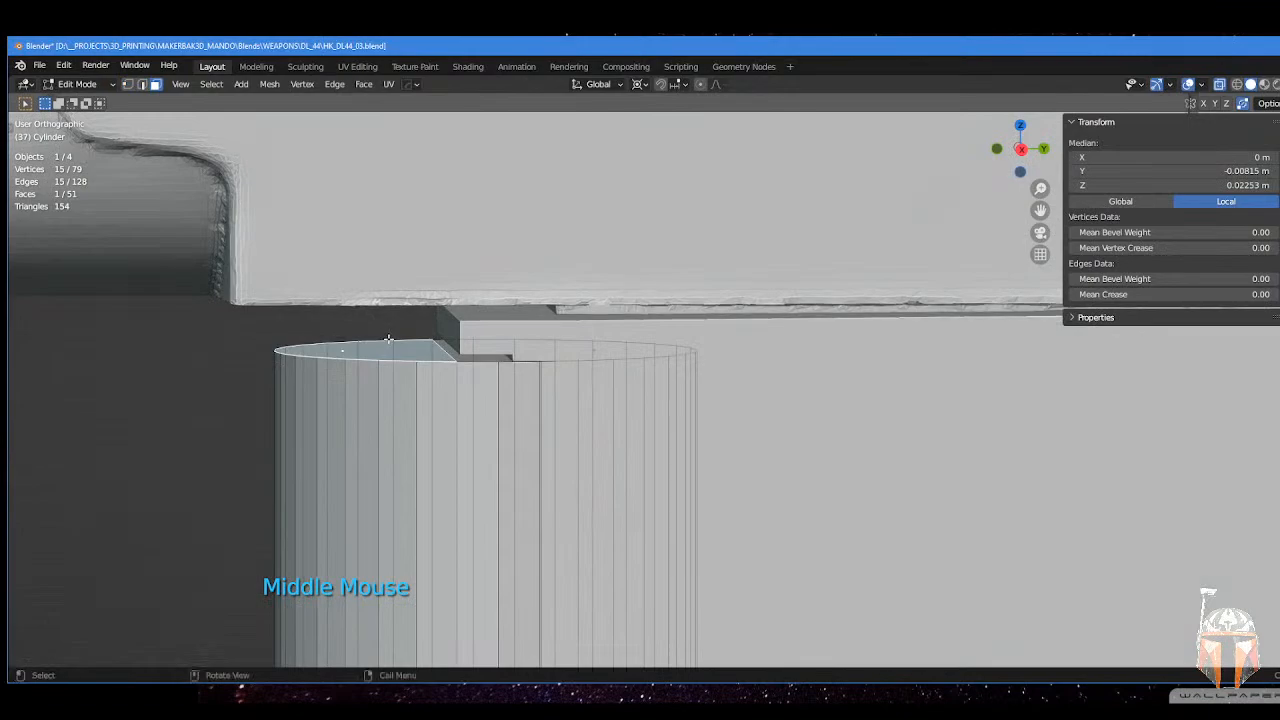
{"action": "key", "text": "e"}
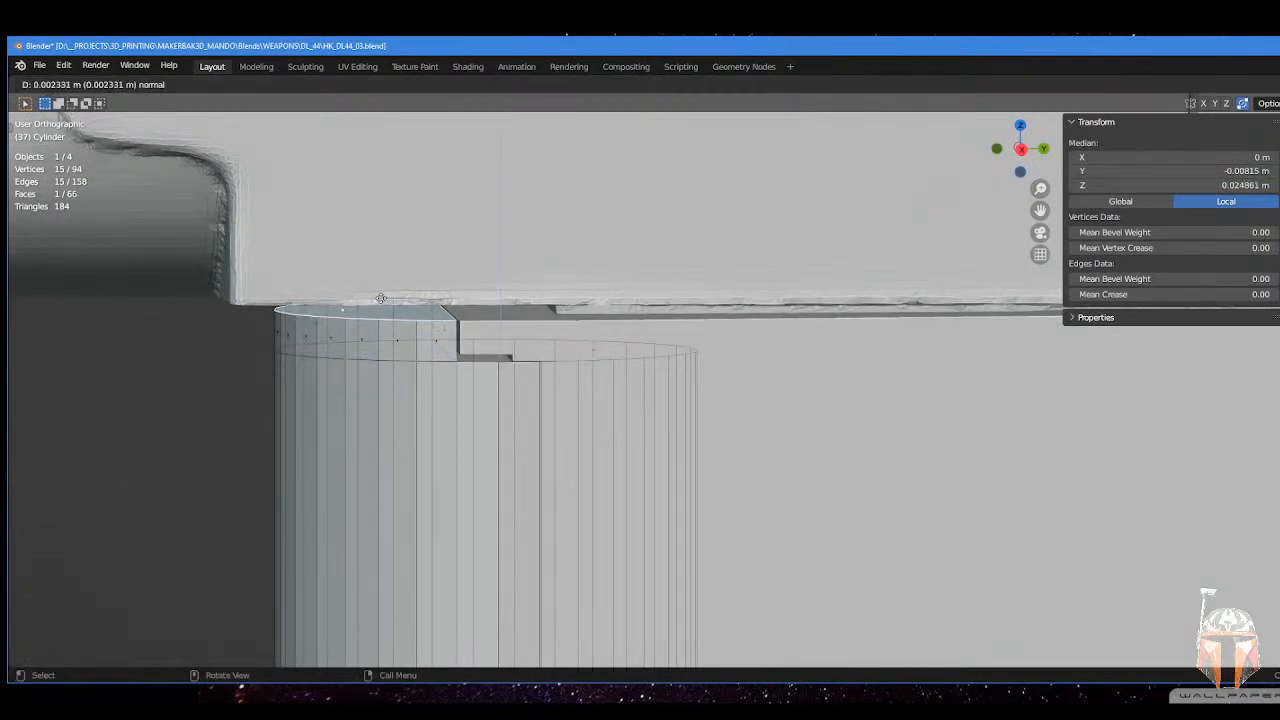
{"action": "left_click", "coordinate": [381, 298]}
{"action": "middle_click_drag", "start_coordinate": [381, 298], "coordinate": [534, 357]}
{"action": "scroll", "coordinate": [527, 361], "scroll_direction": "up", "scroll_amount": 3}
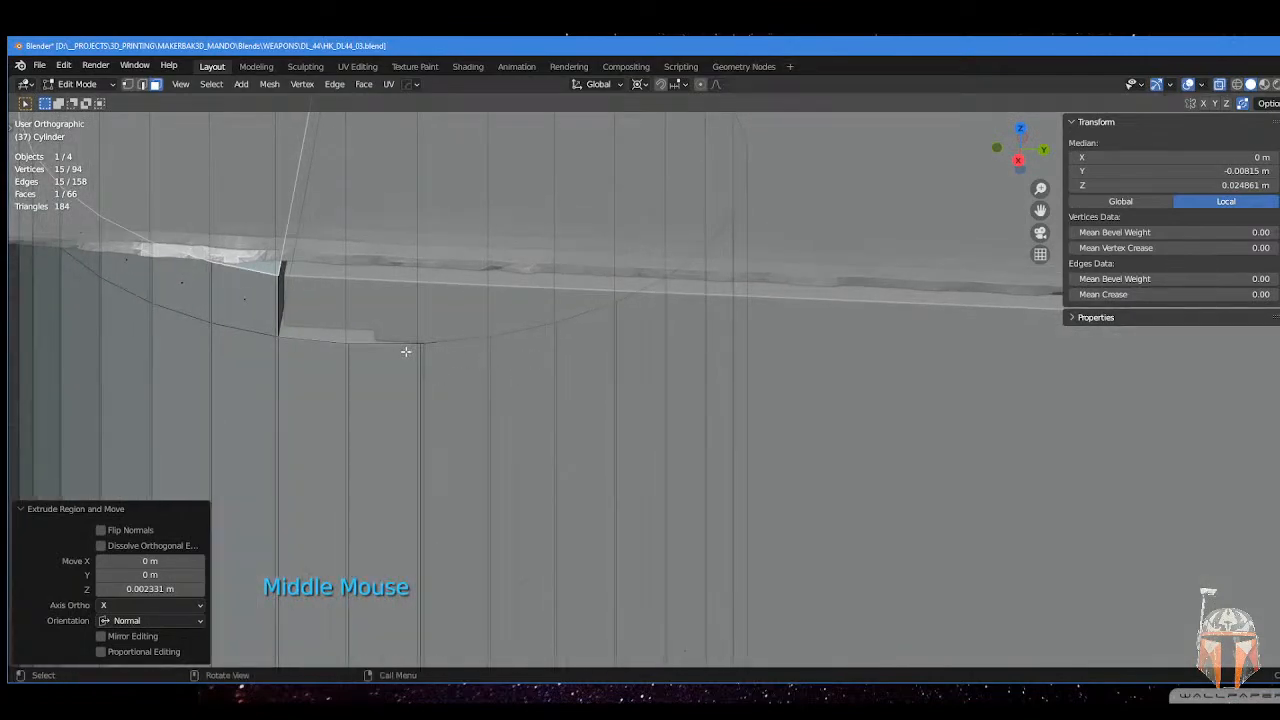
{"action": "middle_click_drag", "start_coordinate": [370, 335], "coordinate": [444, 411]}
{"action": "scroll", "coordinate": [427, 390], "scroll_direction": "up", "scroll_amount": 2}
{"action": "scroll", "coordinate": [426, 386], "scroll_direction": "down", "scroll_amount": 3}
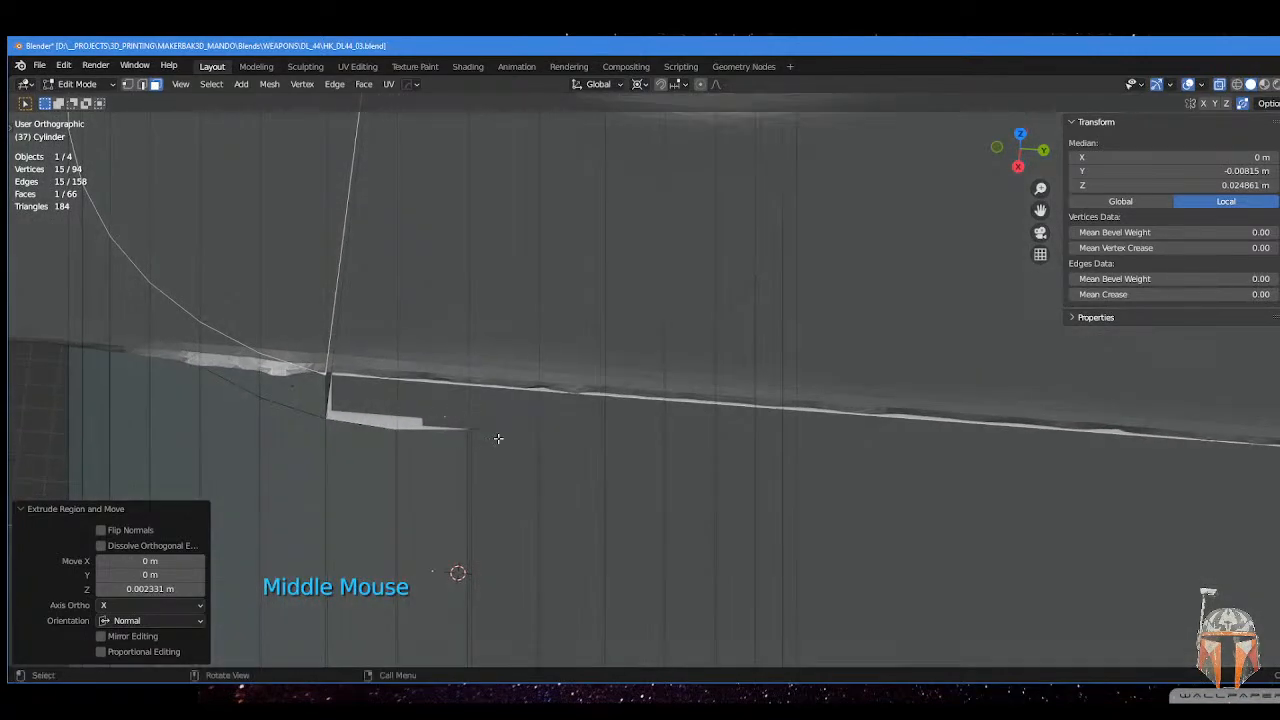
{"action": "key", "text": "Tab"}
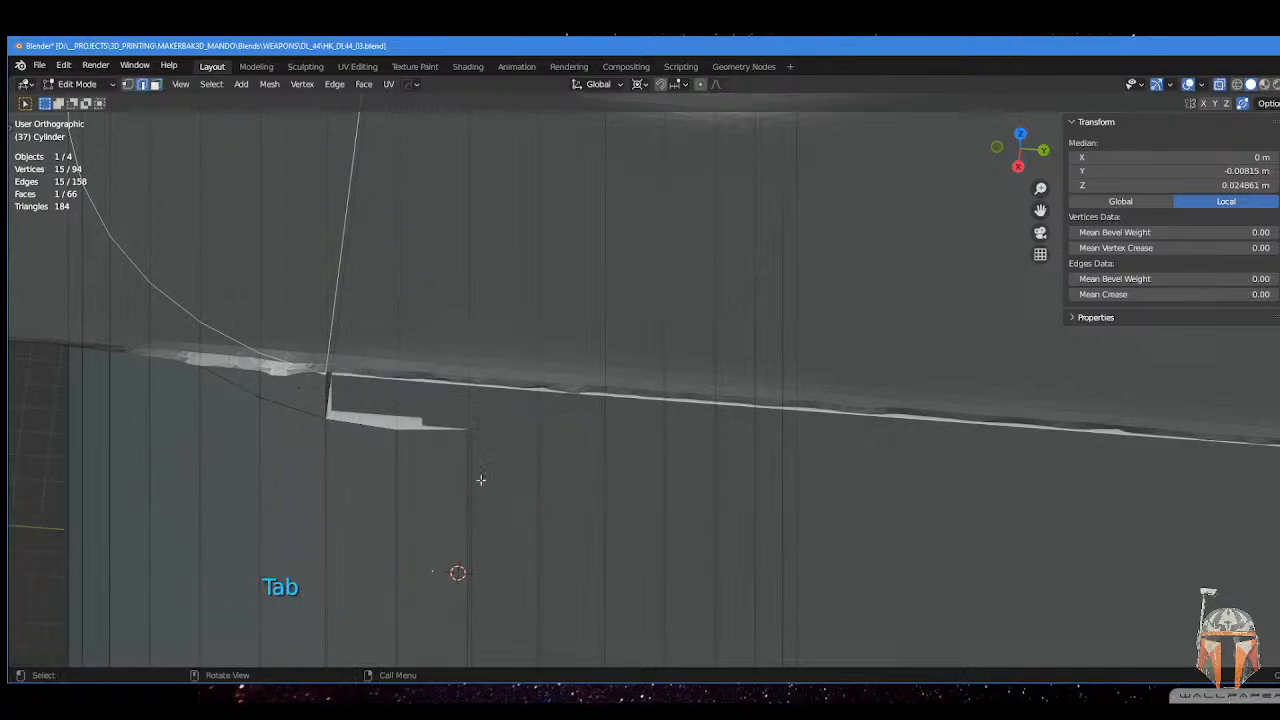
{"action": "left_click", "coordinate": [468, 461]}
{"action": "middle_click_drag", "start_coordinate": [468, 461], "coordinate": [475, 323]}
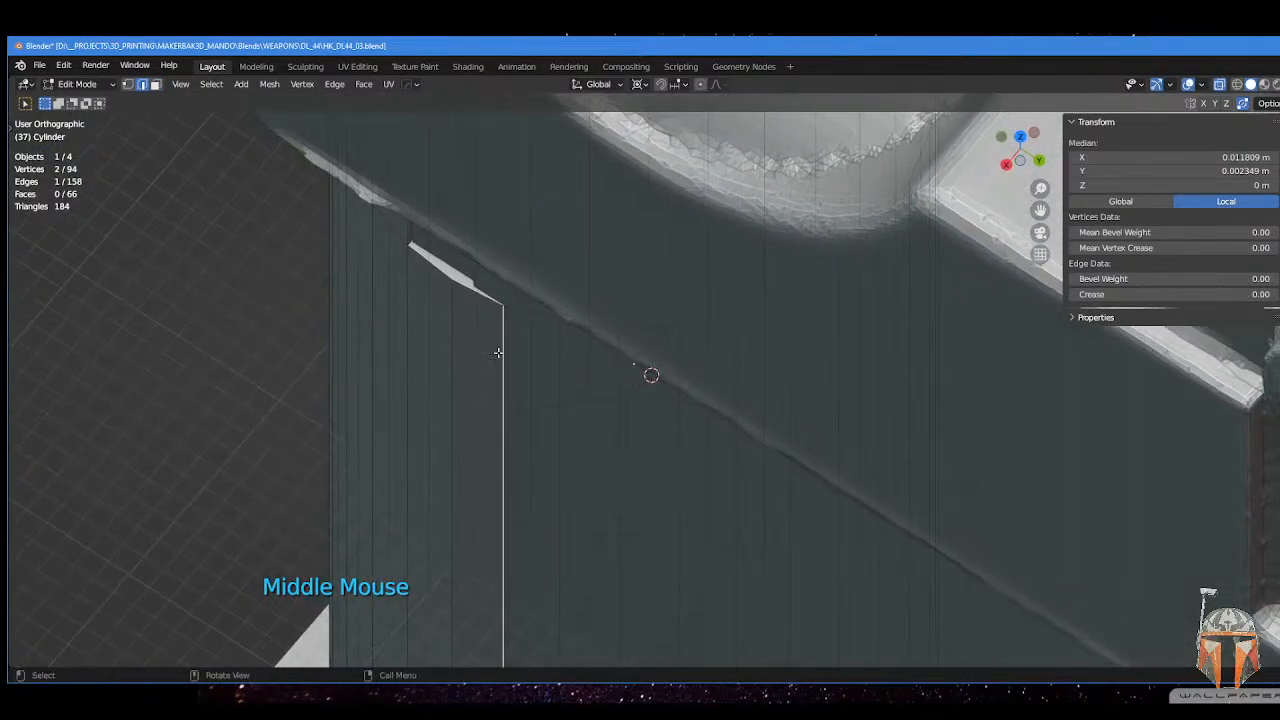
{"action": "key", "text": "e"}
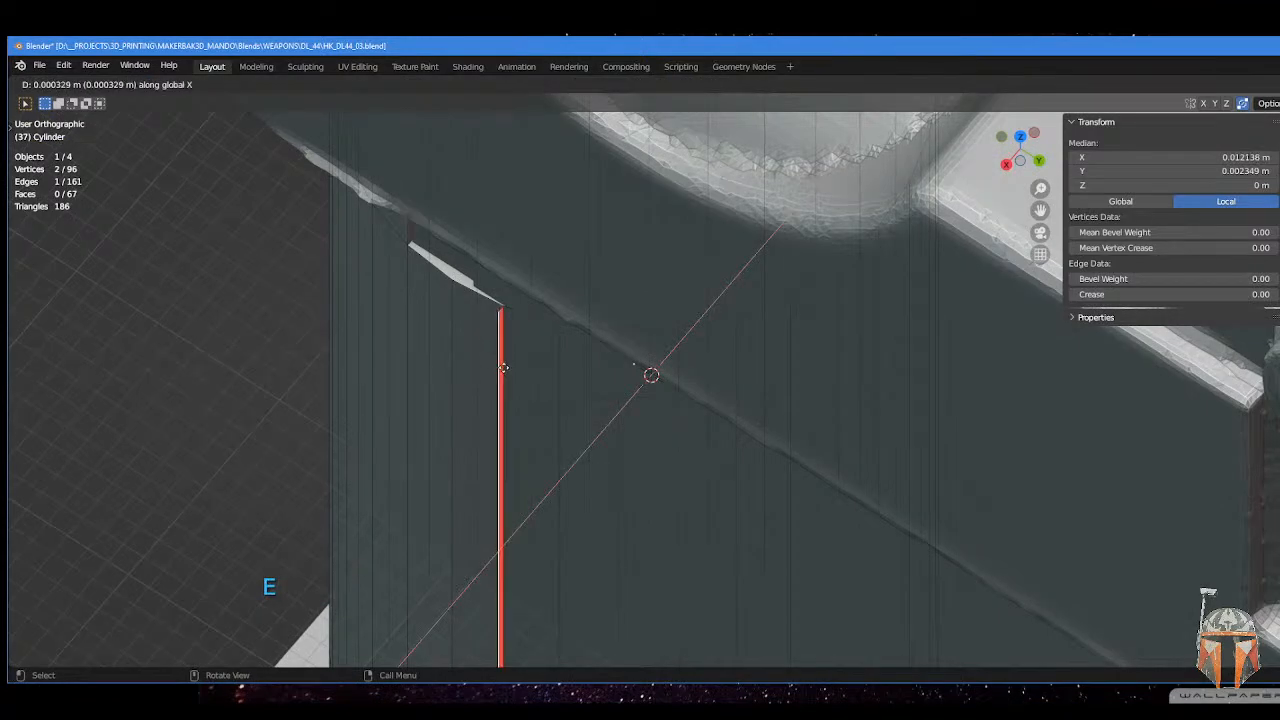
{"action": "right_click", "coordinate": [503, 368]}
{"action": "key", "text": "ctrl+z"}
{"action": "key", "text": "ctrl+z"}
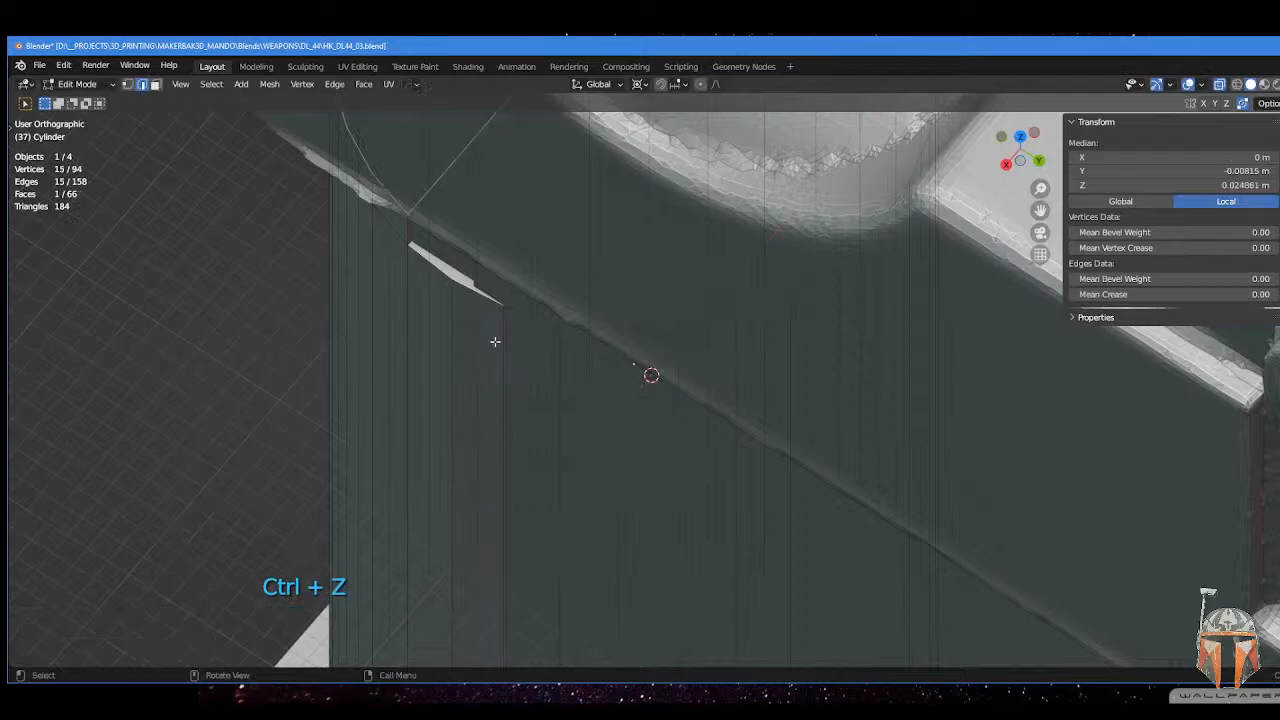
- Select the cylinder's vertical side edge just behind the centre and move it about 0.0001 m outward along X
{"action": "left_click", "coordinate": [500, 342]}
{"action": "key", "text": "g"}
{"action": "key", "text": "x"}
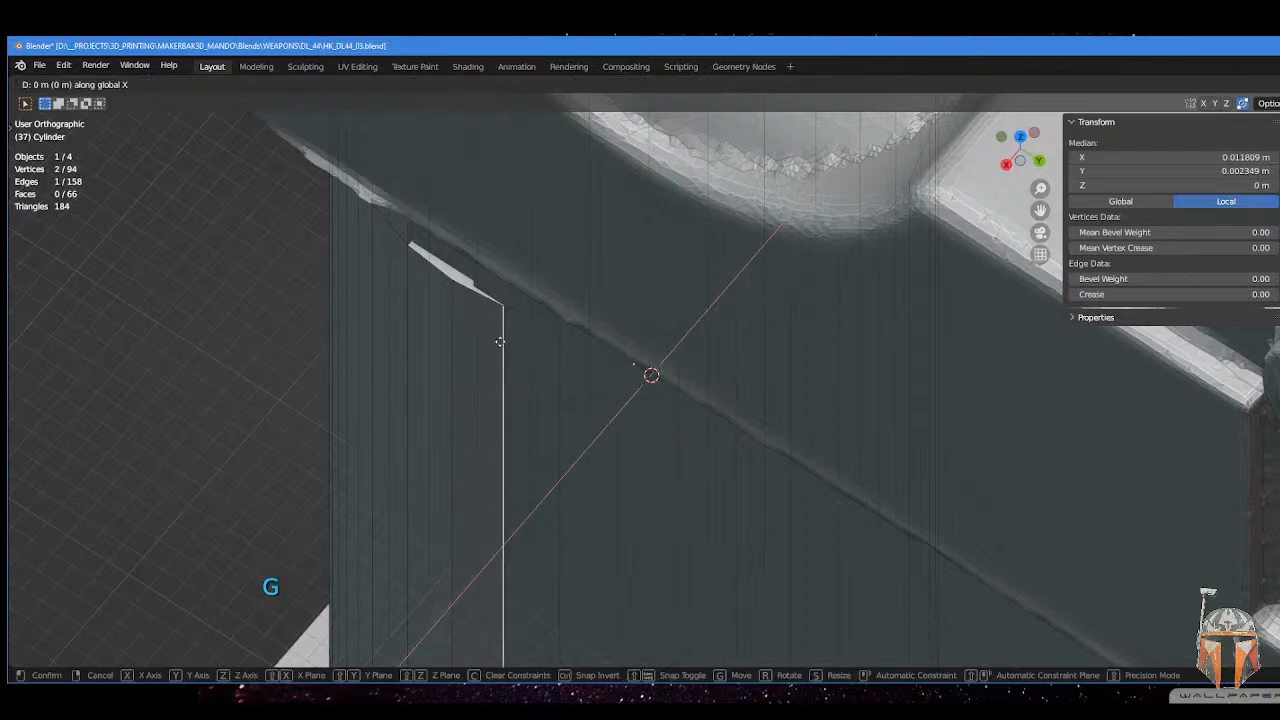
{"action": "left_click", "coordinate": [500, 344]}
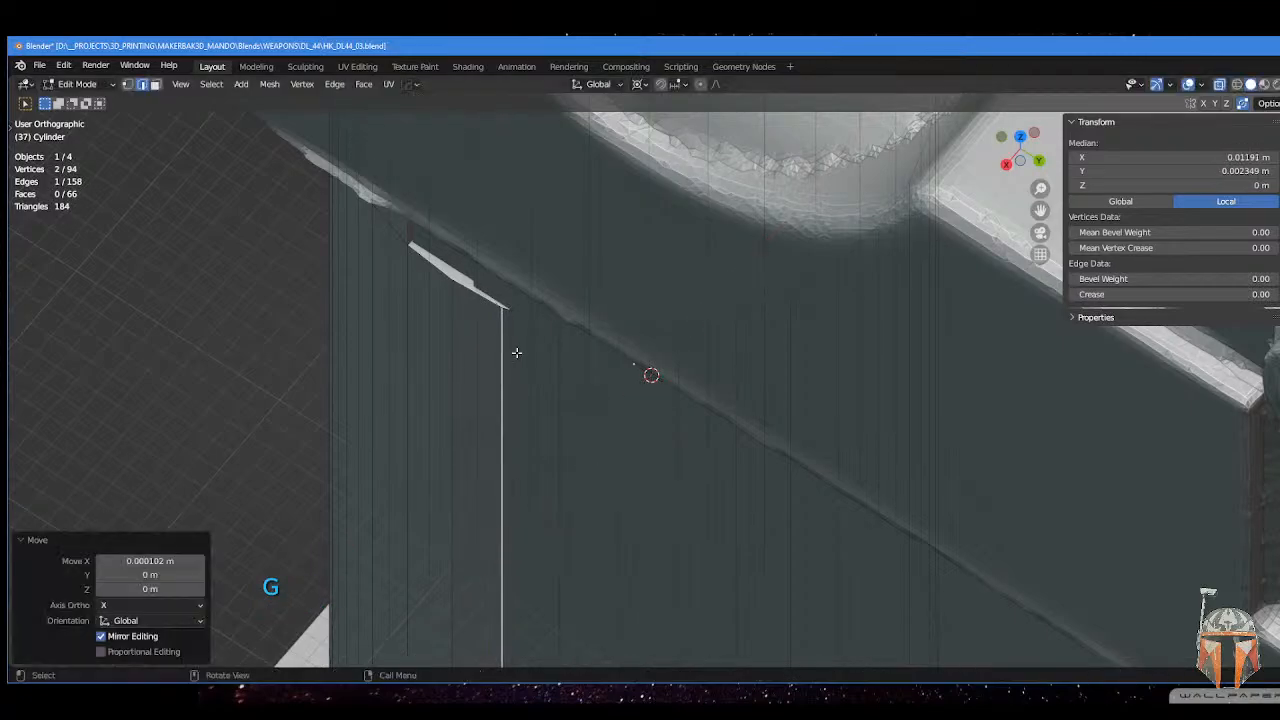
- Connect the shifted side edge's top vertex to the opposite rim vertex across the cylinder's top cap
{"action": "middle_click_drag", "start_coordinate": [517, 351], "coordinate": [581, 353]}
{"action": "scroll", "coordinate": [517, 357], "scroll_direction": "up", "scroll_amount": 2}
{"action": "scroll", "coordinate": [537, 294], "scroll_direction": "down", "scroll_amount": 2}
{"action": "scroll", "coordinate": [566, 415], "scroll_direction": "down", "scroll_amount": 1}
{"action": "key", "text": "Tab"}
{"action": "left_click", "coordinate": [540, 471], "text": "shift"}
{"action": "left_click", "coordinate": [558, 348], "text": "shift"}
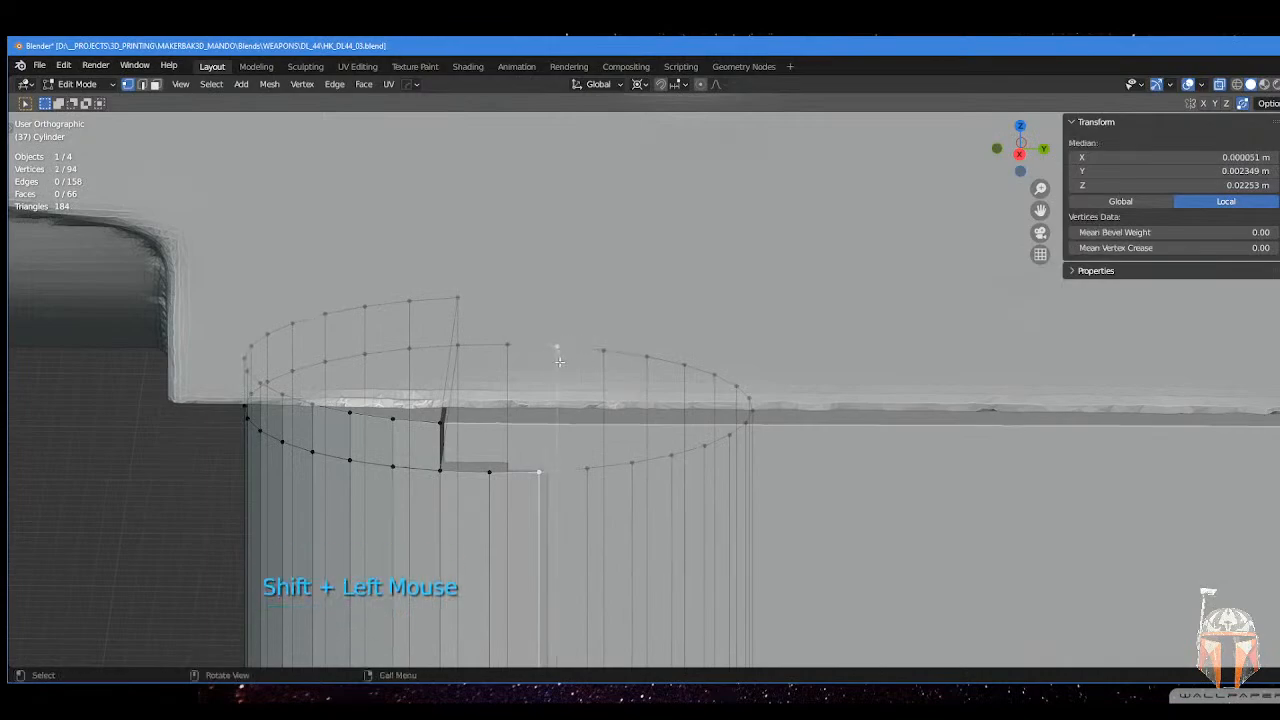
{"action": "key", "text": "j"}
- Connect the pair of opposite top rim vertices at the cylinder's middle, between the two existing cuts
{"action": "middle_click_drag", "start_coordinate": [557, 357], "coordinate": [553, 390]}
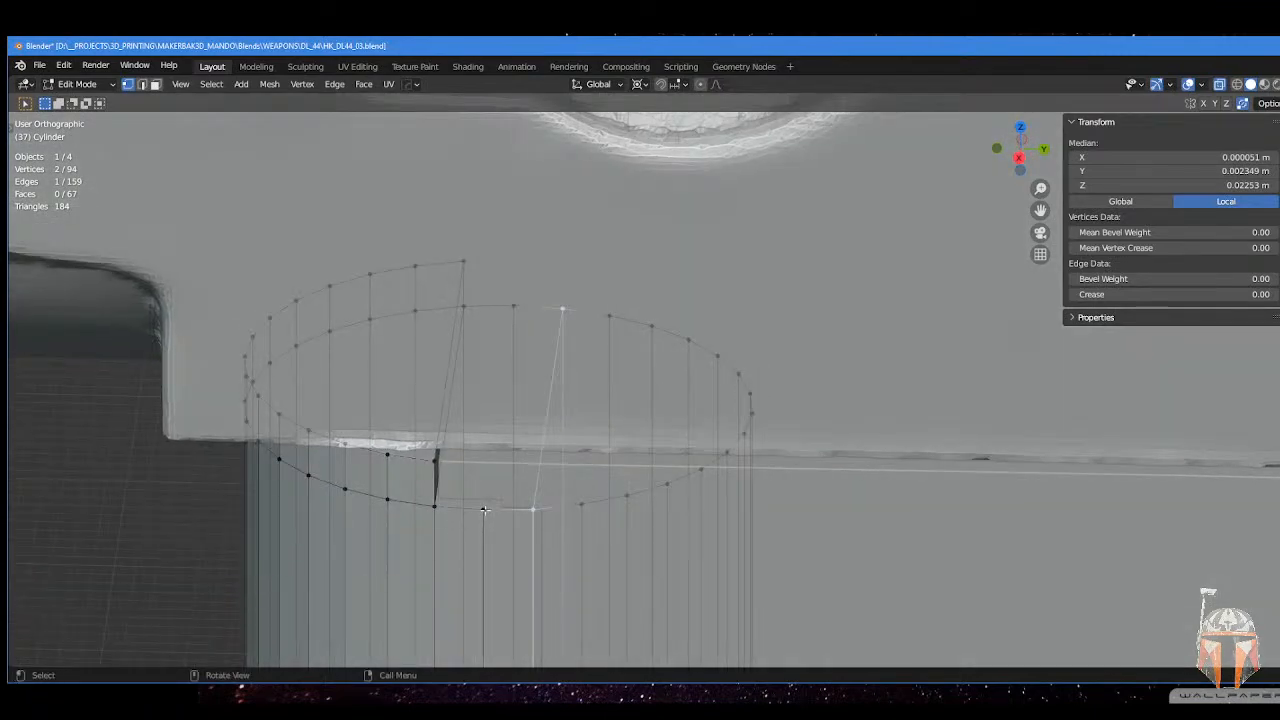
{"action": "left_click", "coordinate": [484, 510]}
{"action": "left_click", "coordinate": [509, 364], "text": "shift"}
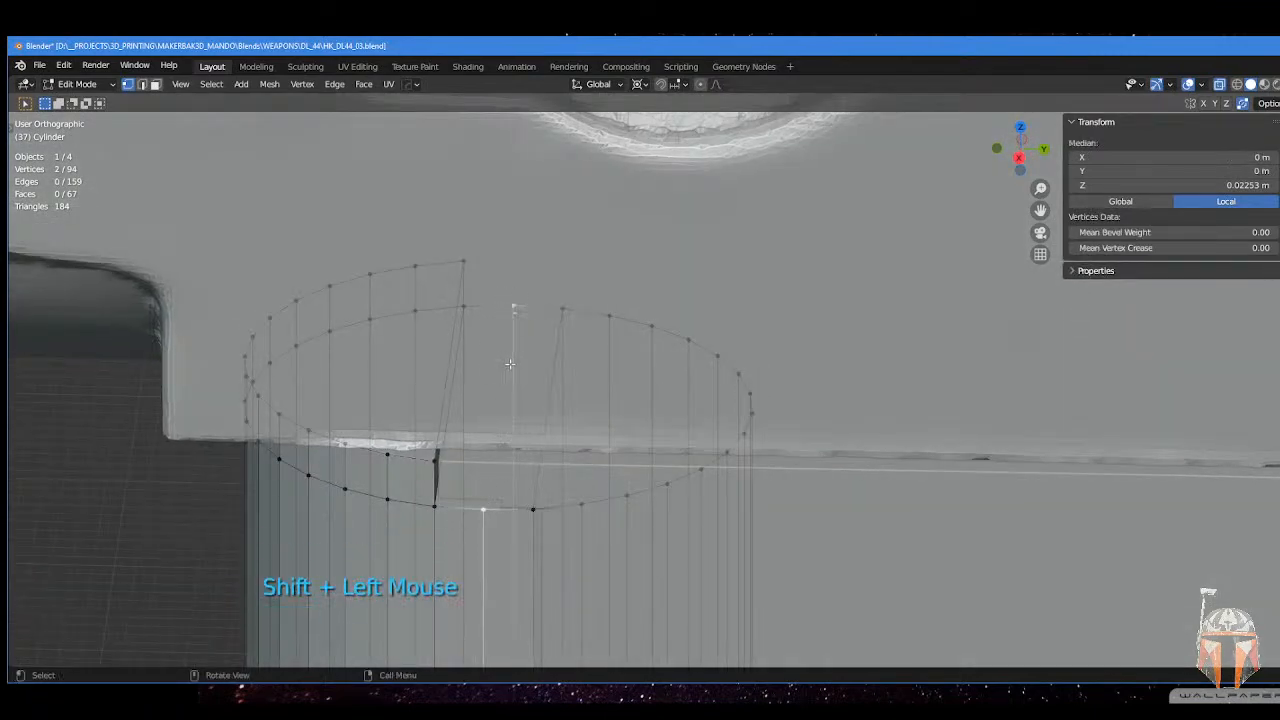
{"action": "key", "text": "j"}
- Delete the two rear faces of the cylinder's top cap, the narrow strip behind the middle and the rounded remainder
{"action": "middle_click_drag", "start_coordinate": [509, 364], "coordinate": [495, 371]}
{"action": "scroll", "coordinate": [497, 478], "scroll_direction": "down", "scroll_amount": 2}
{"action": "middle_click_drag", "start_coordinate": [498, 461], "coordinate": [564, 383], "text": "shift"}
{"action": "key", "text": "Tab"}
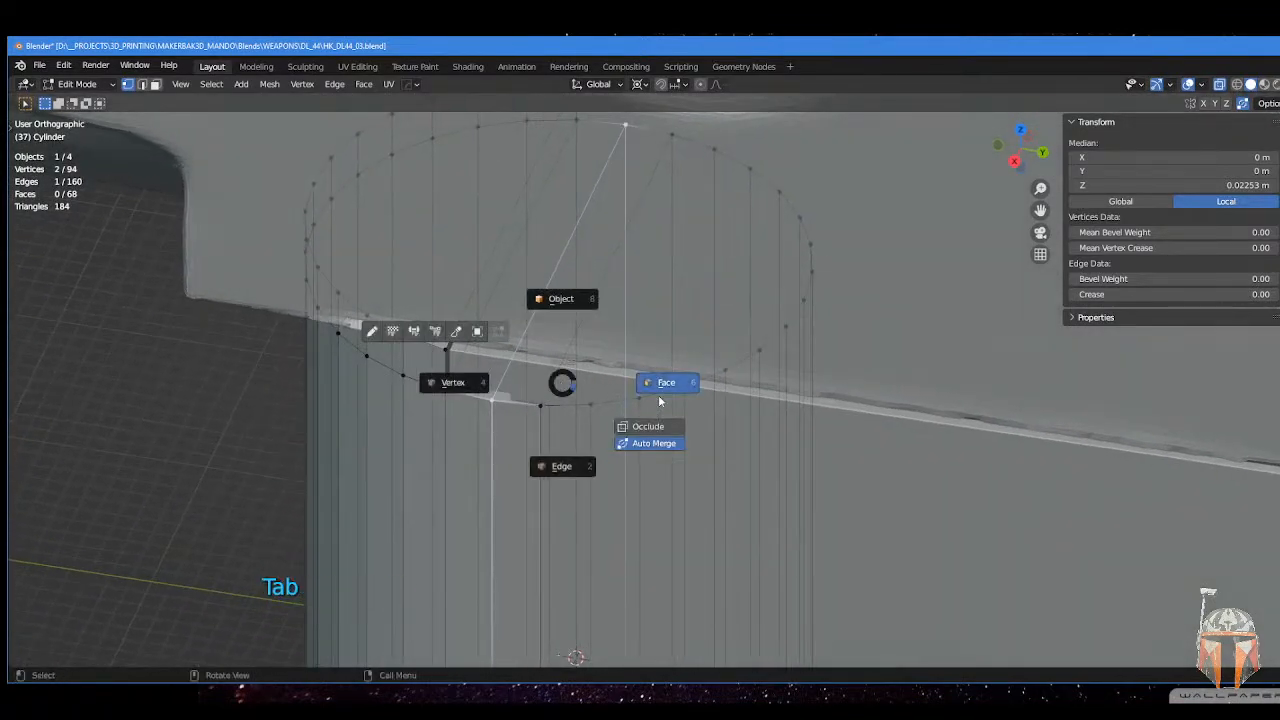
{"action": "left_click", "coordinate": [658, 390]}
{"action": "middle_click_drag", "start_coordinate": [658, 390], "coordinate": [643, 357]}
{"action": "left_click", "coordinate": [643, 309]}
{"action": "left_click", "coordinate": [665, 320], "text": "shift"}
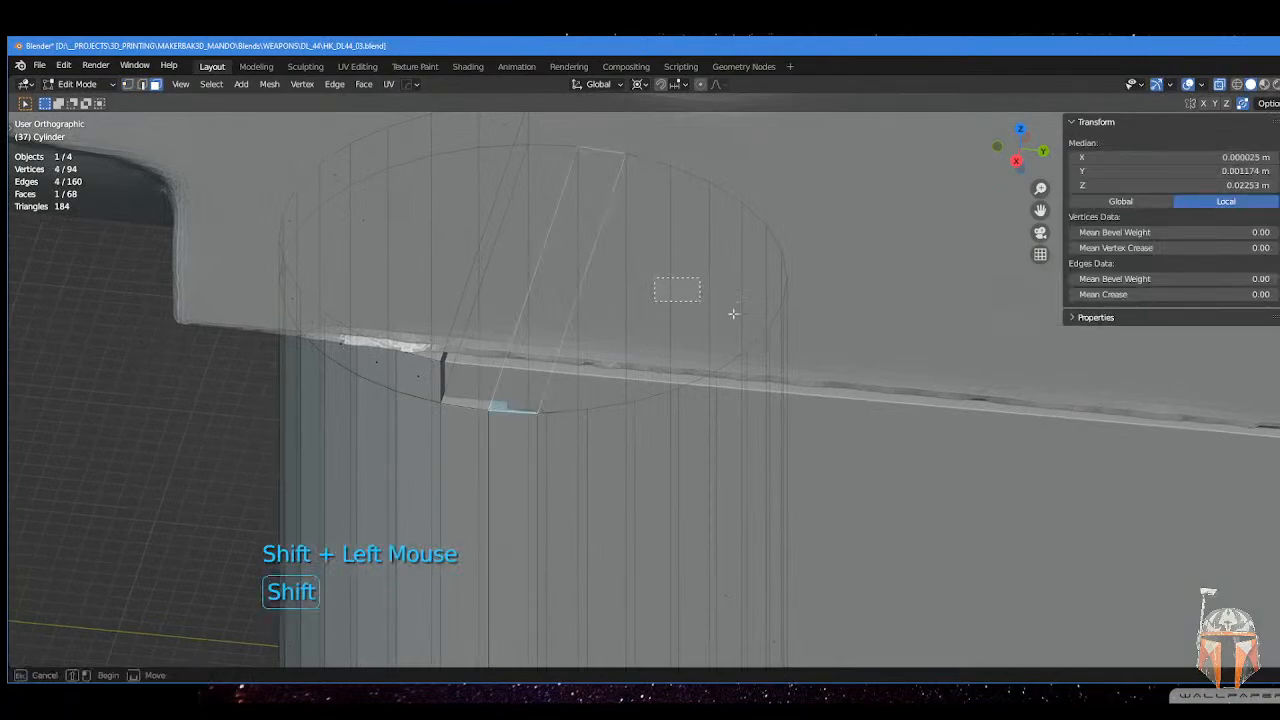
{"action": "middle_click_drag", "start_coordinate": [665, 320], "coordinate": [572, 337]}
{"action": "key", "text": "x"}
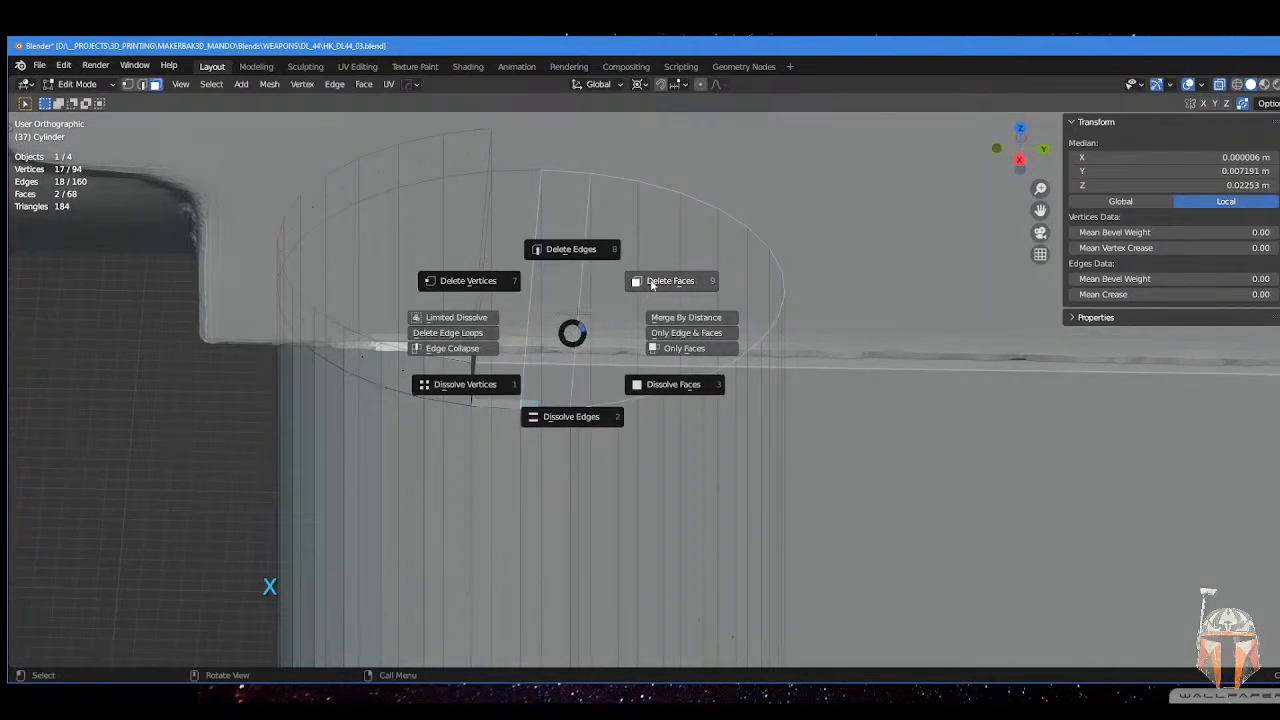
{"action": "left_click", "coordinate": [652, 283]}
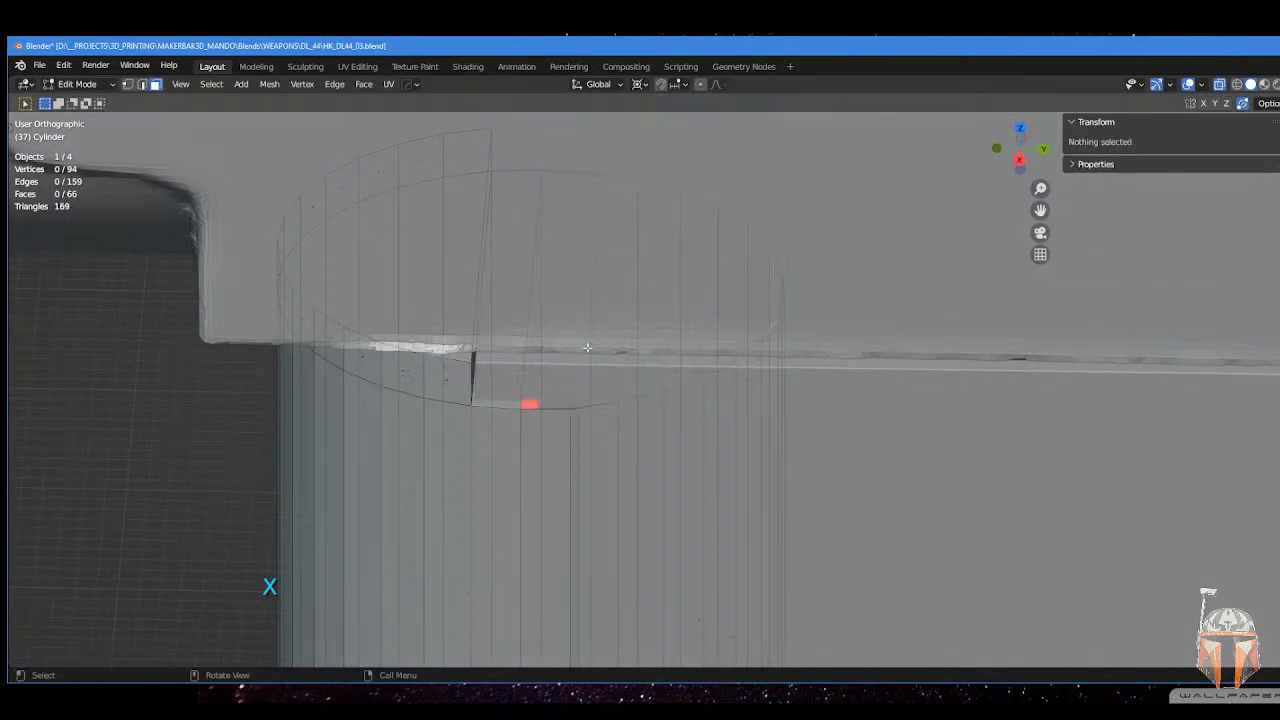
- Turn off X-ray display to view the cylinder's top opening as solid geometry
{"action": "middle_click_drag", "start_coordinate": [630, 300], "coordinate": [586, 337]}
{"action": "middle_click_drag", "start_coordinate": [567, 383], "coordinate": [580, 342], "text": "shift"}
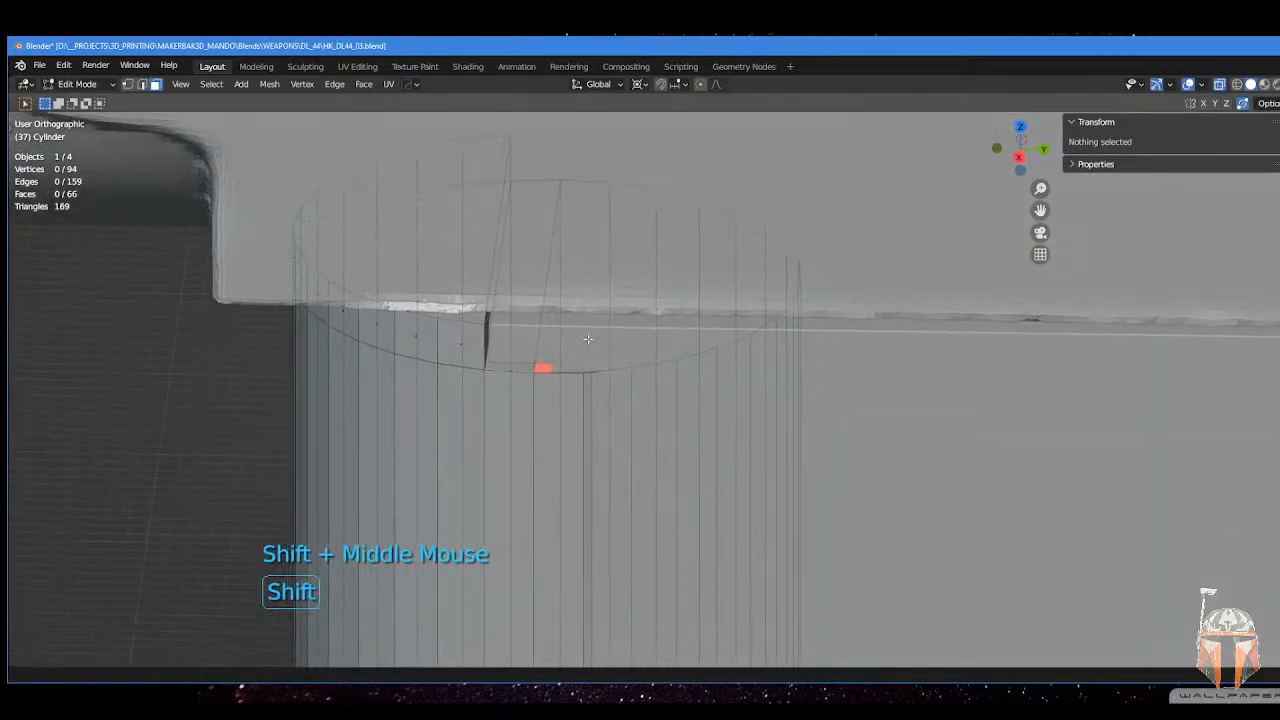
{"action": "middle_click_drag", "start_coordinate": [584, 408], "coordinate": [600, 423]}
{"action": "key", "text": "alt+z"}
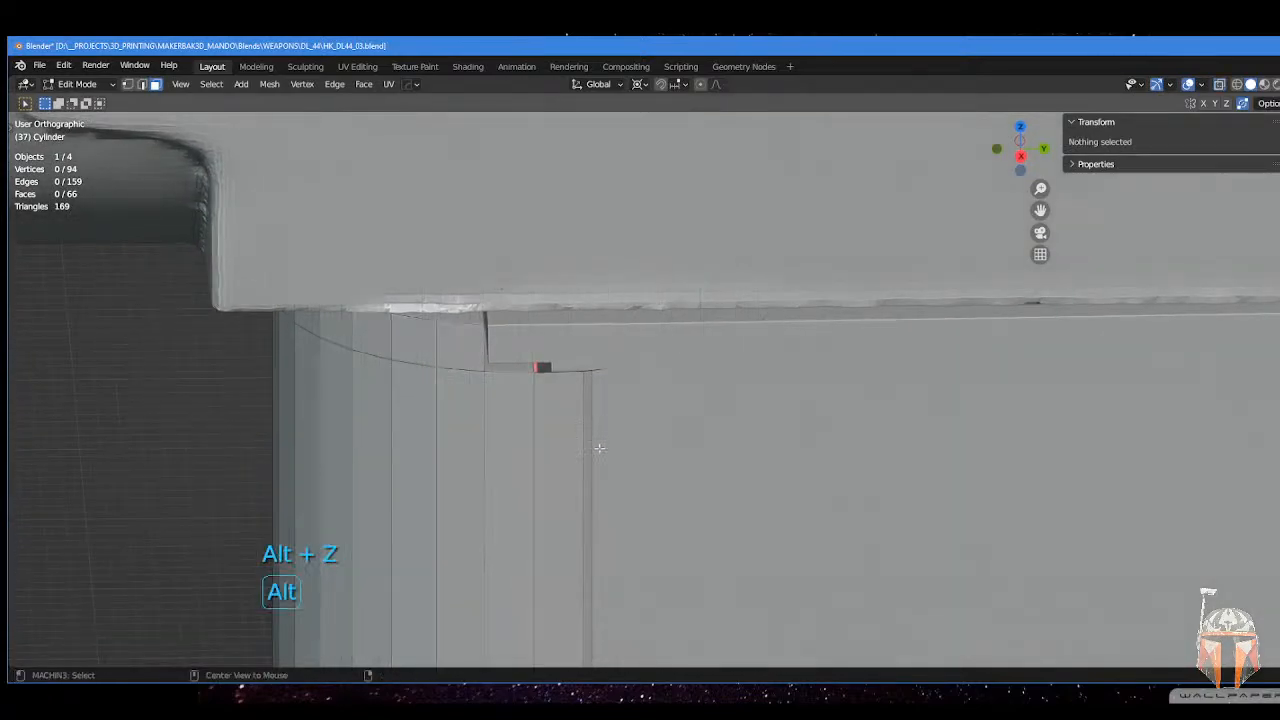
- Turn on X-ray display and delete all the cylinder's rounded rear side faces behind the vertical cut edges
{"action": "scroll", "coordinate": [591, 457], "scroll_direction": "down", "scroll_amount": 2}
{"action": "key", "text": "alt+z"}
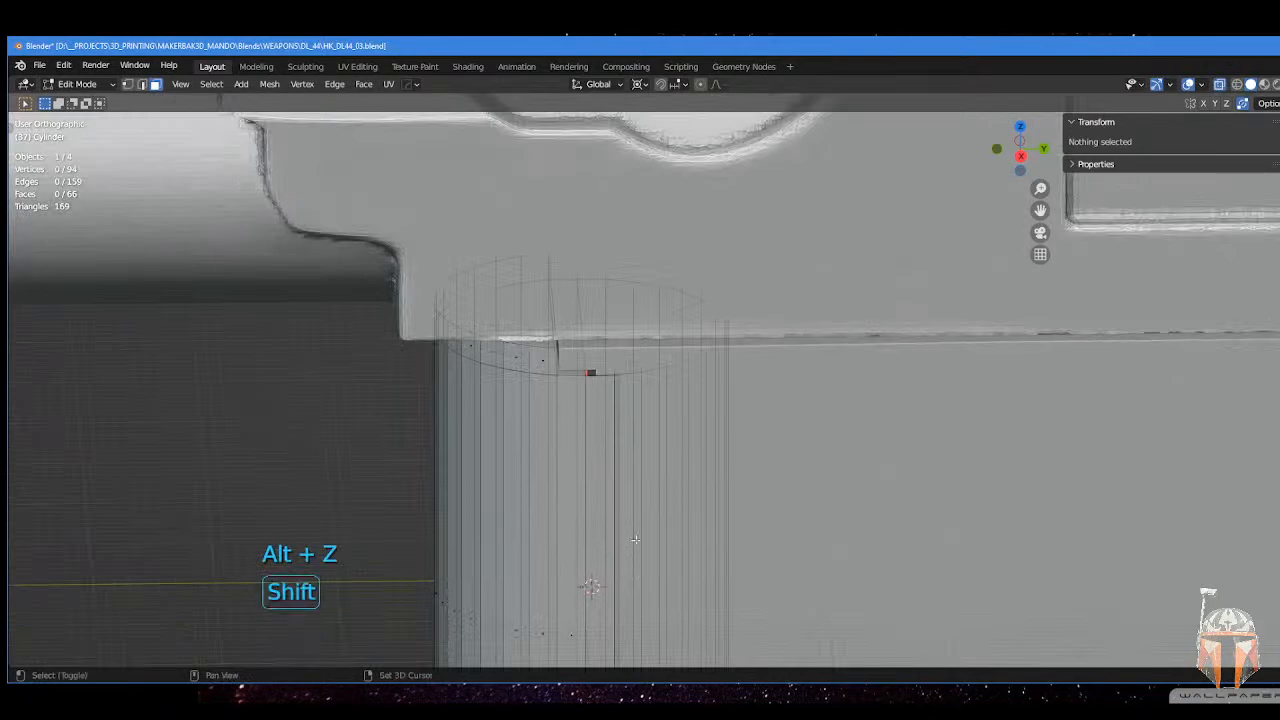
{"action": "middle_click_drag", "start_coordinate": [635, 540], "coordinate": [612, 440], "text": "shift"}
{"action": "left_click", "coordinate": [606, 472], "text": "shift"}
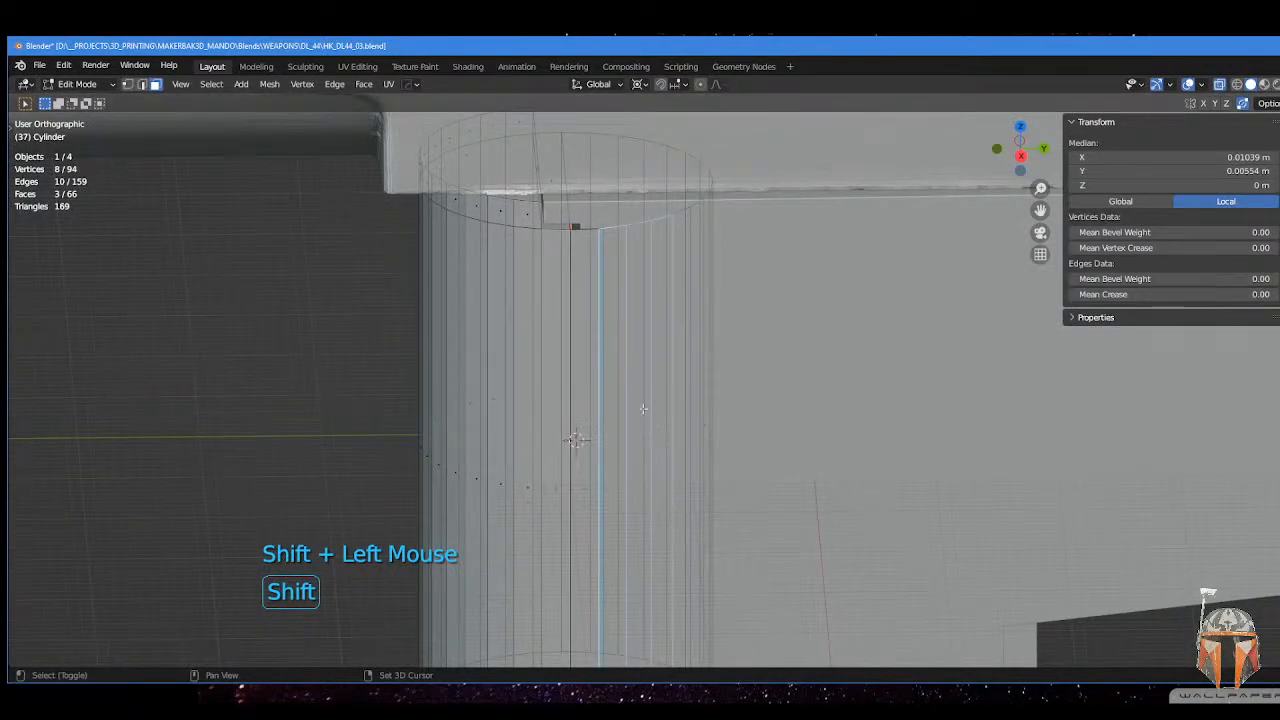
{"action": "left_click_drag", "start_coordinate": [644, 408], "coordinate": [816, 498], "text": "shift"}
{"action": "middle_click_drag", "start_coordinate": [767, 447], "coordinate": [751, 454]}
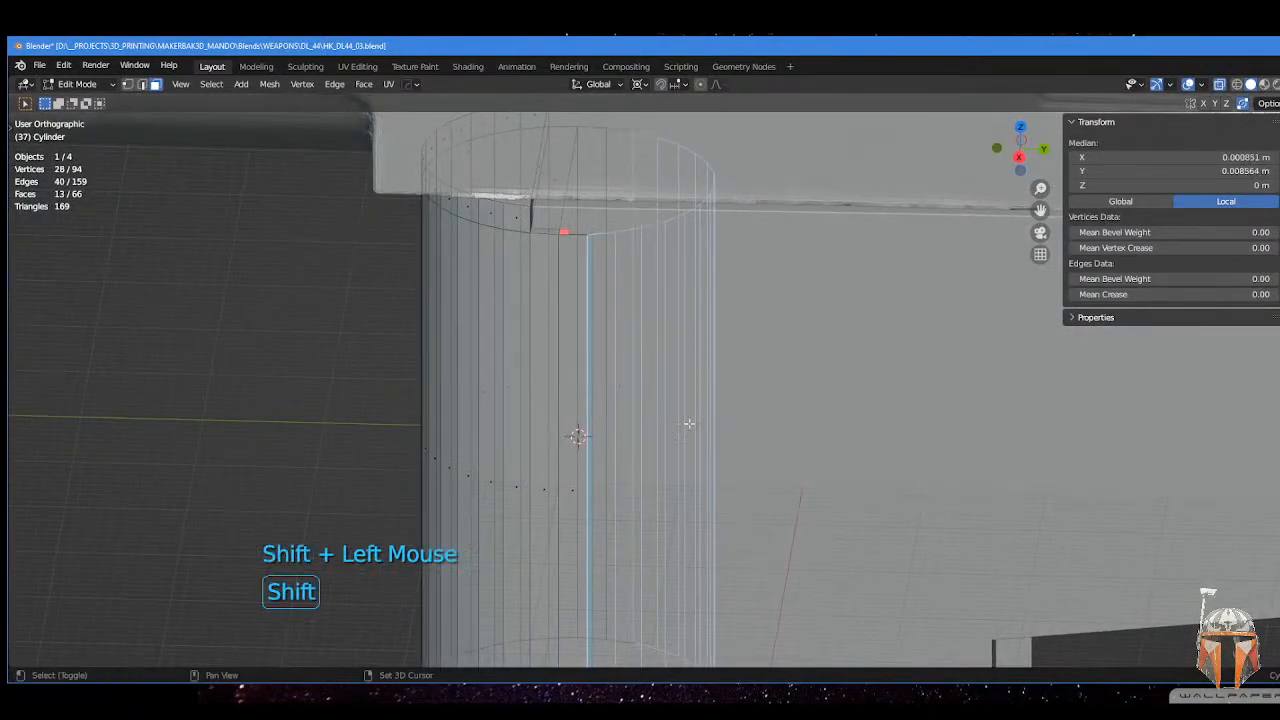
{"action": "middle_click_drag", "start_coordinate": [621, 377], "coordinate": [654, 441], "text": "shift"}
{"action": "key", "text": "x"}
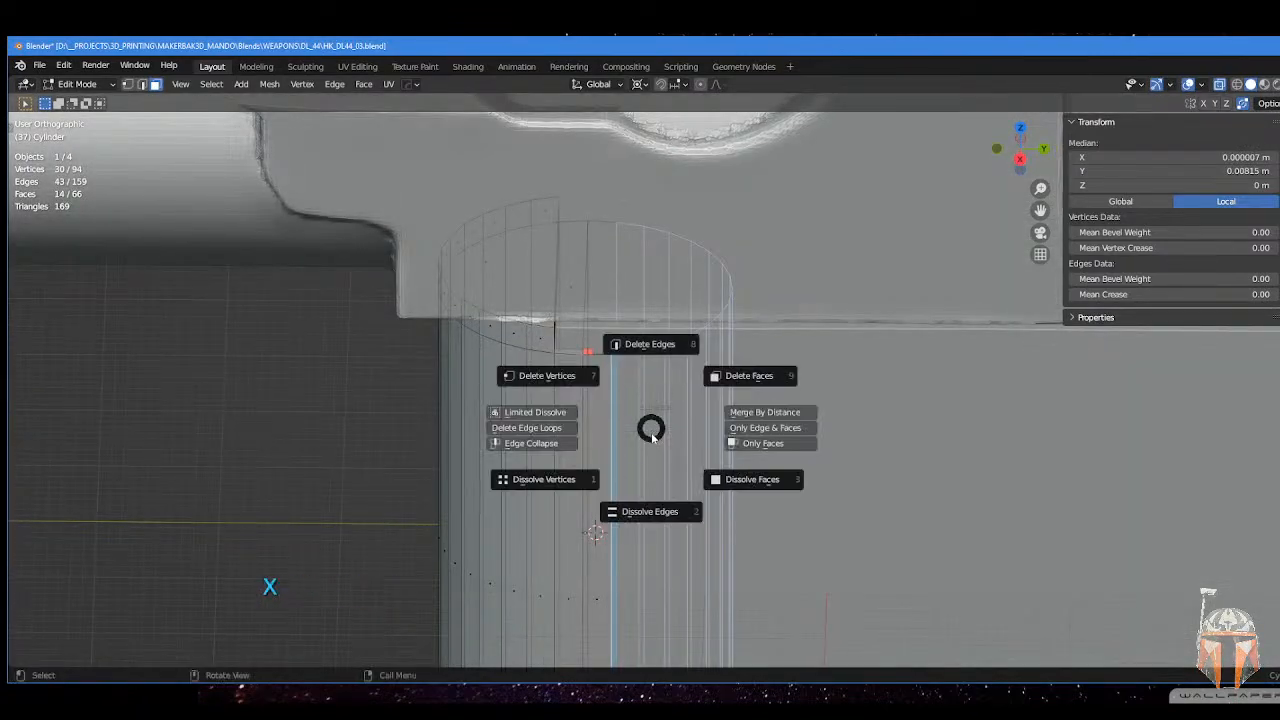
{"action": "left_click", "coordinate": [706, 383]}
{"action": "scroll", "coordinate": [706, 383], "scroll_direction": "down", "scroll_amount": 3}
{"action": "middle_click_drag", "start_coordinate": [706, 383], "coordinate": [619, 370], "text": "shift"}
- Fill a flat rear face between the cylinder's two opposite vertical cut edges
{"action": "key", "text": "Tab"}
{"action": "left_click", "coordinate": [615, 447]}
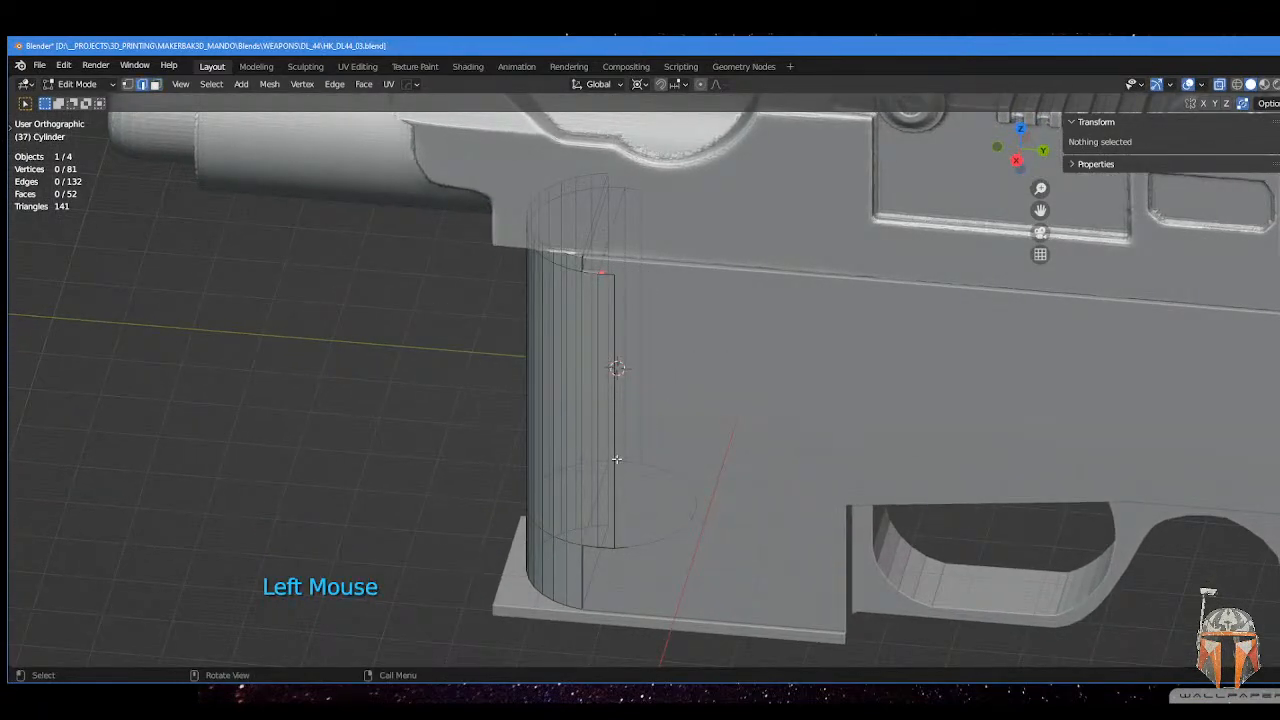
{"action": "left_click", "coordinate": [634, 416], "text": "shift"}
{"action": "left_click", "coordinate": [636, 415]}
{"action": "left_click", "coordinate": [630, 455], "text": "shift"}
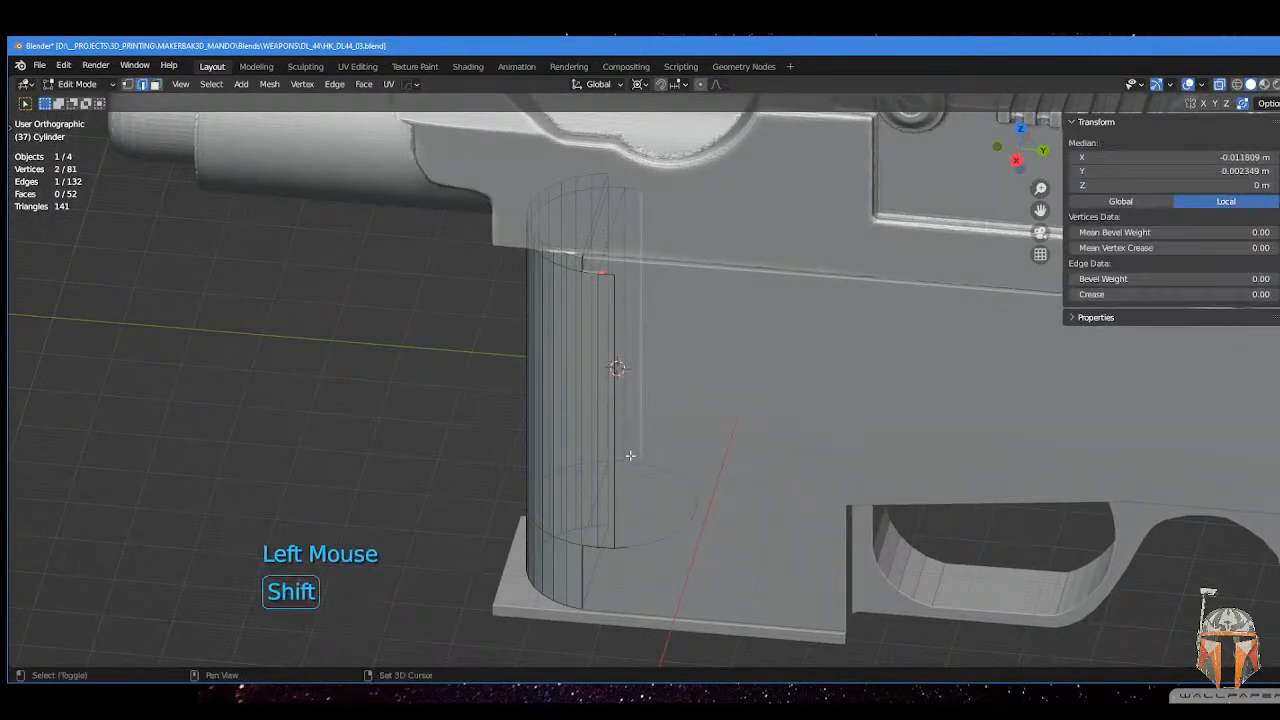
{"action": "left_click", "coordinate": [614, 541], "text": "shift"}
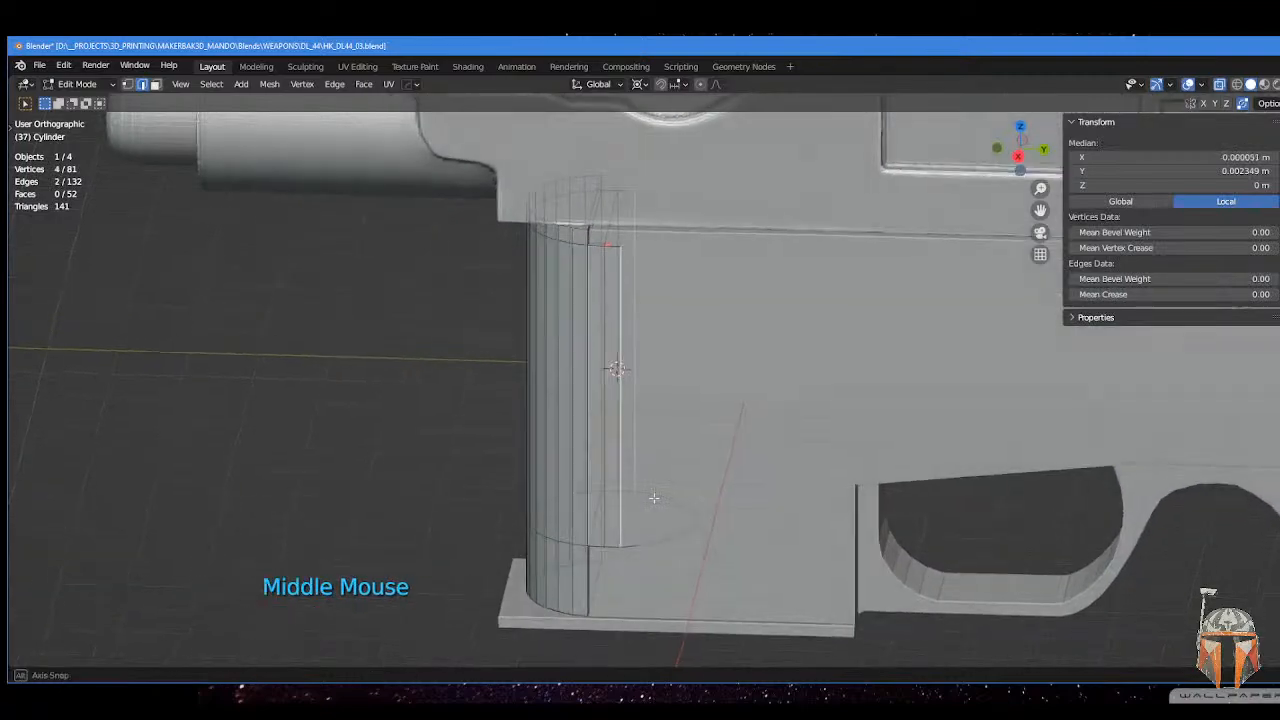
{"action": "middle_click_drag", "start_coordinate": [646, 526], "coordinate": [634, 400]}
{"action": "scroll", "coordinate": [659, 539], "scroll_direction": "up", "scroll_amount": 3}
- Try to split the cylinder's lower cap between the two opposite rim vertices at the rear cut
{"action": "left_click", "coordinate": [617, 491]}
{"action": "key", "text": "Tab"}
{"action": "left_click", "coordinate": [614, 575]}
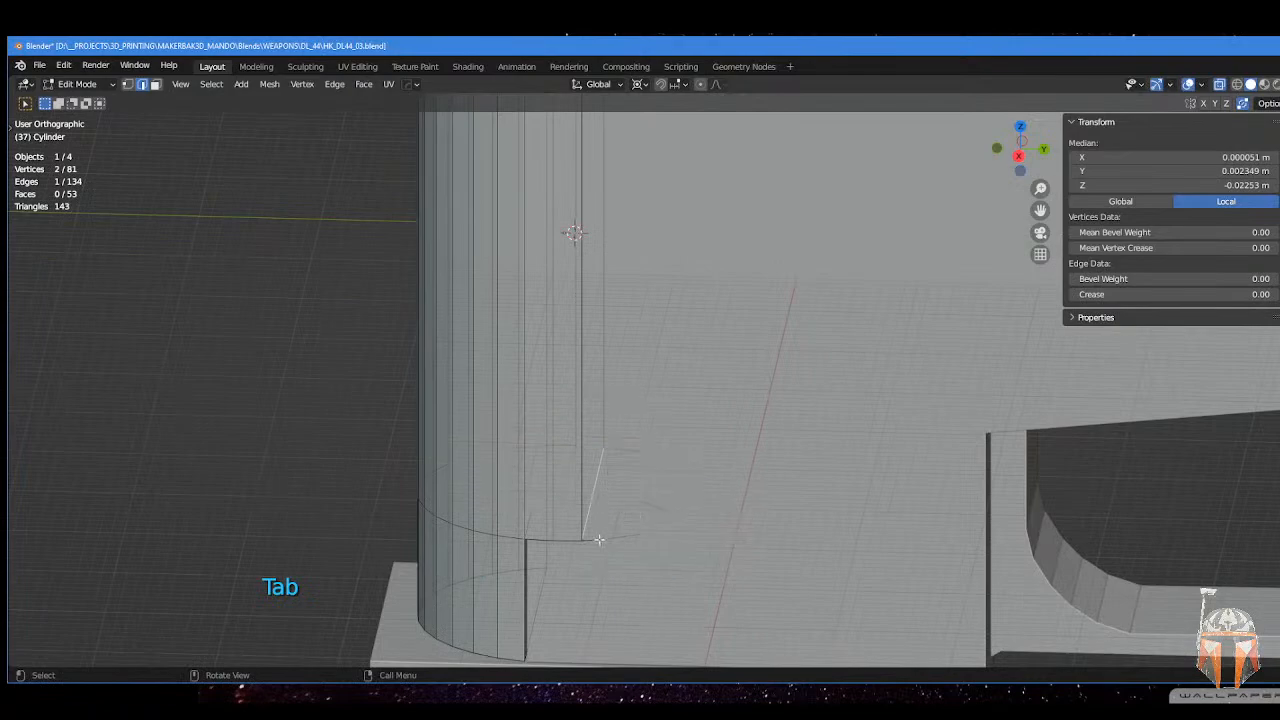
{"action": "middle_click_drag", "start_coordinate": [612, 588], "coordinate": [603, 494]}
{"action": "key", "text": "Tab"}
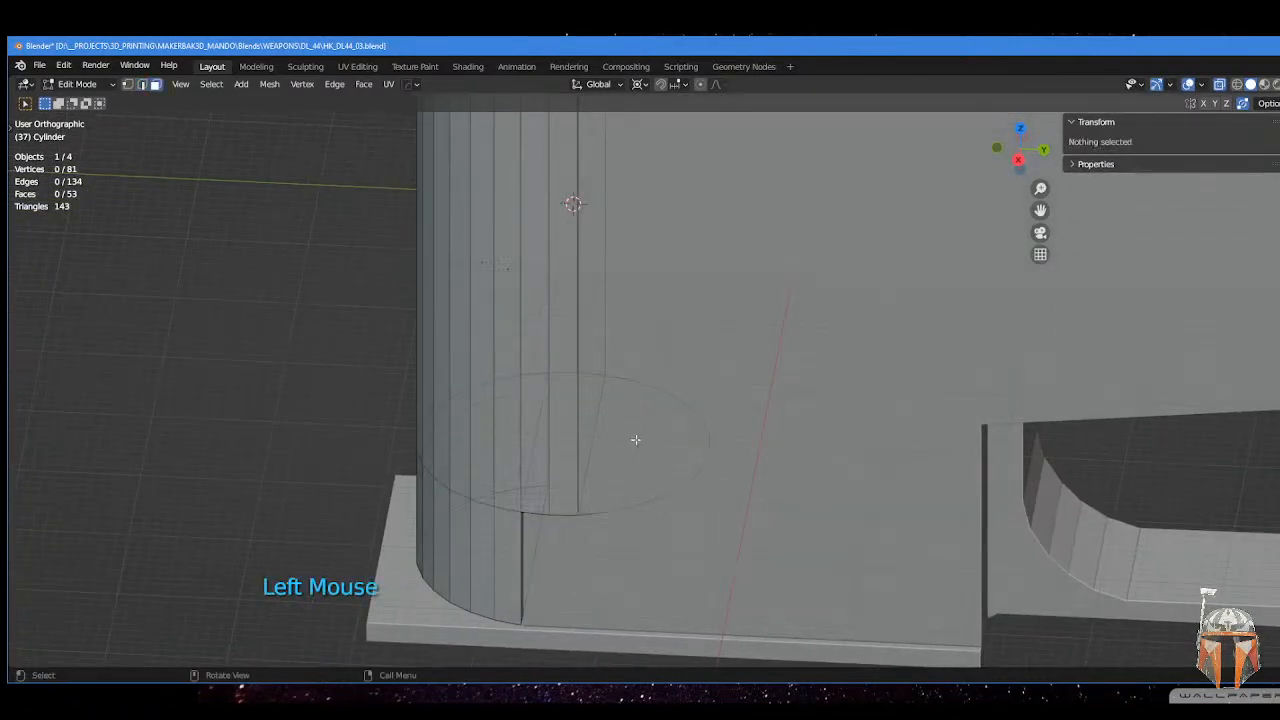
{"action": "left_click", "coordinate": [635, 440]}
{"action": "mouse_move", "coordinate": [640, 449]}
{"action": "middle_mouse_down"}
{"action": "mouse_move", "coordinate": [657, 449]}
{"action": "mouse_move", "coordinate": [629, 463]}
{"action": "mouse_move", "coordinate": [649, 449]}
{"action": "middle_mouse_up"}
{"action": "key", "text": "Tab"}
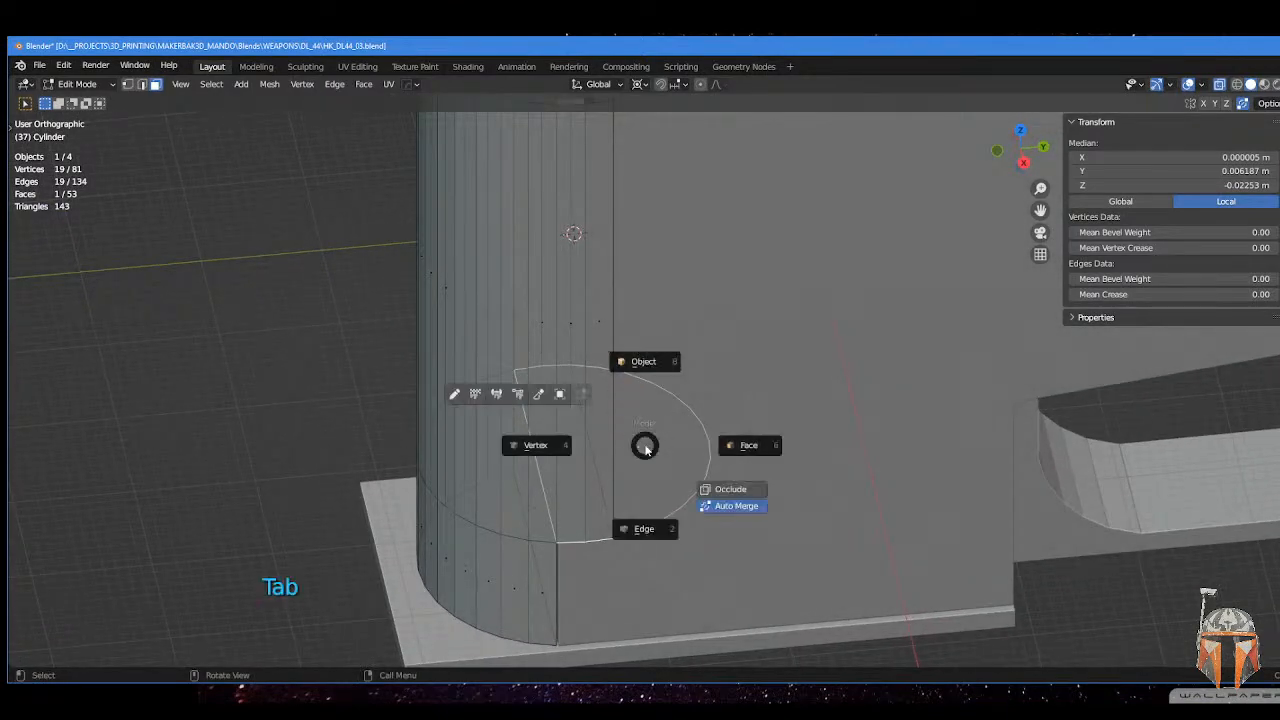
{"action": "left_click", "coordinate": [571, 364]}
{"action": "left_click", "coordinate": [611, 534], "text": "shift"}
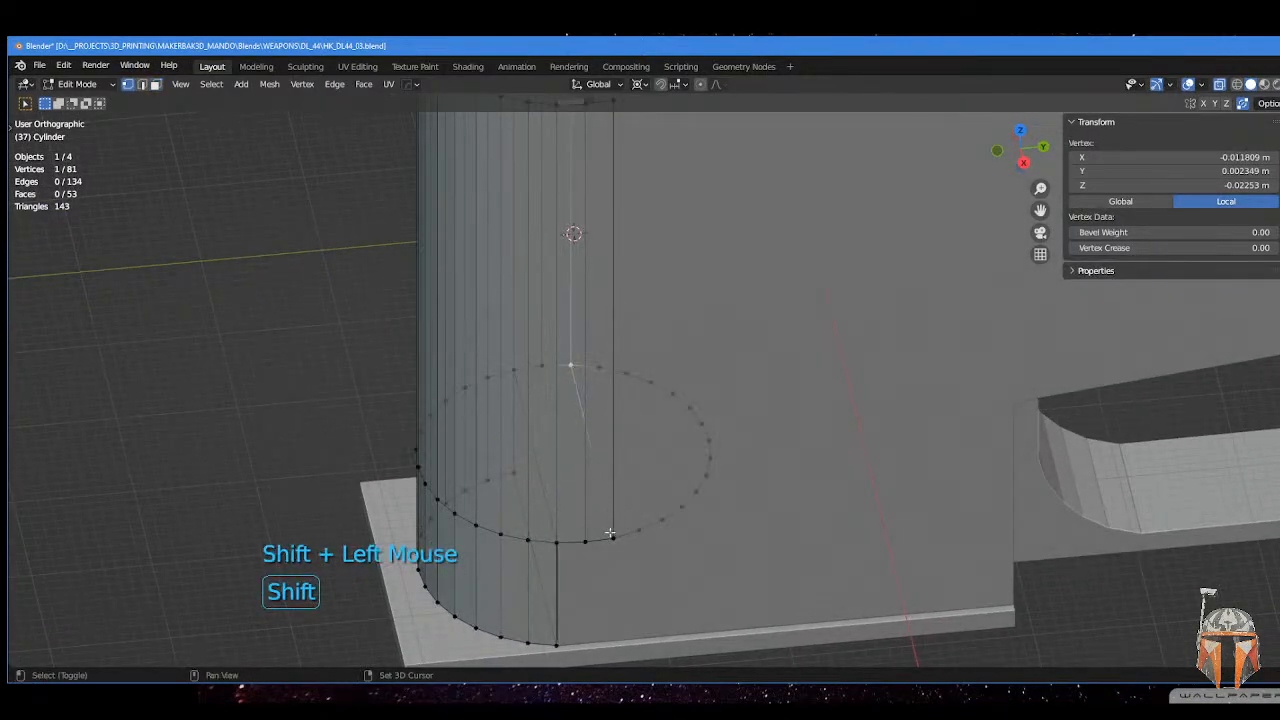
{"action": "mouse_move", "coordinate": [611, 534]}
{"action": "middle_mouse_down"}
{"action": "mouse_move", "coordinate": [627, 495]}
{"action": "mouse_move", "coordinate": [608, 523]}
{"action": "middle_mouse_up"}
{"action": "left_click", "coordinate": [607, 532]}
{"action": "key", "text": "Tab"}
{"action": "left_click", "coordinate": [717, 516]}
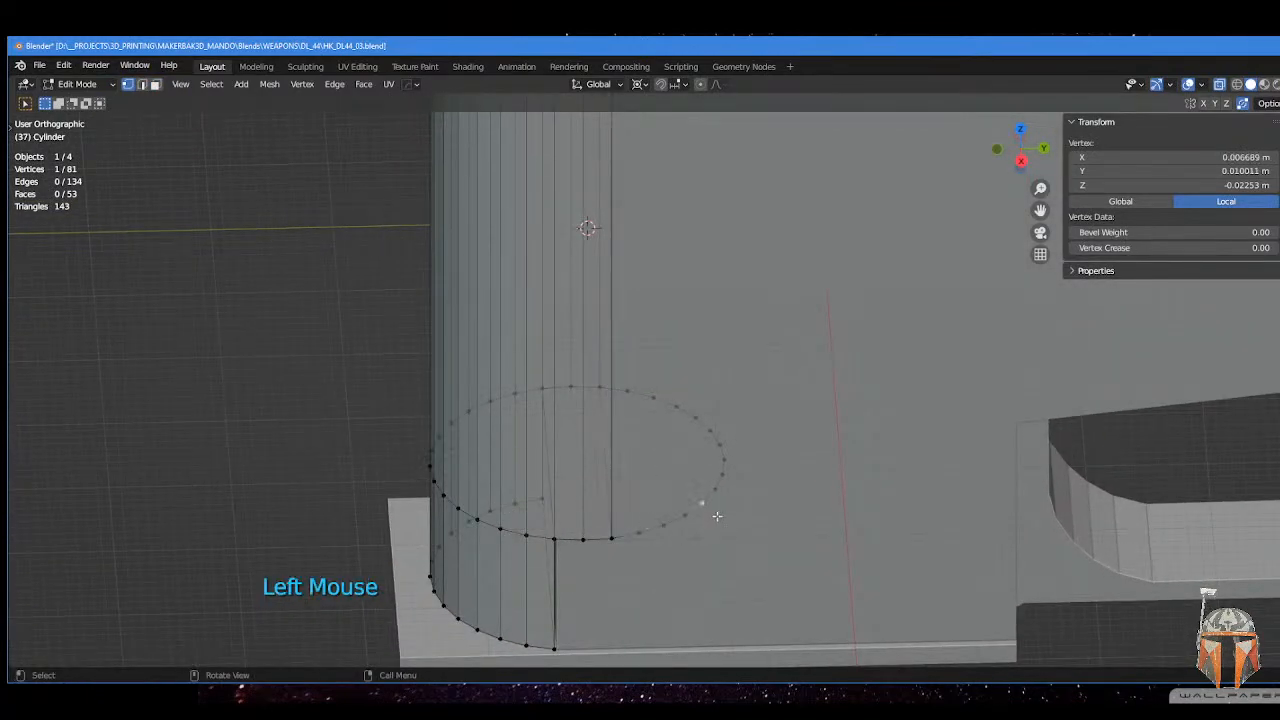
- Delete the large lower cap face that extends behind the cylinder's new flat rear face
{"action": "key", "text": "Tab"}
{"action": "left_click", "coordinate": [696, 443]}
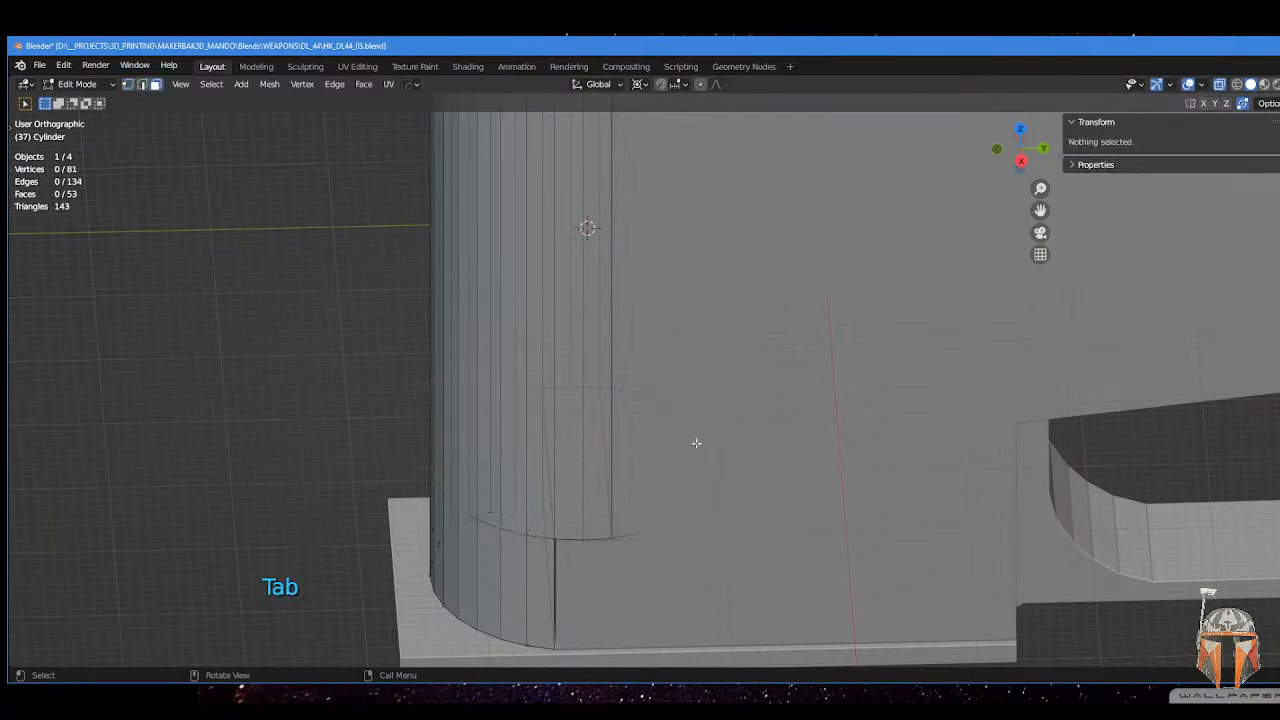
{"action": "left_click", "coordinate": [600, 472]}
{"action": "middle_click_drag", "start_coordinate": [683, 471], "coordinate": [602, 458]}
{"action": "key", "text": "x"}
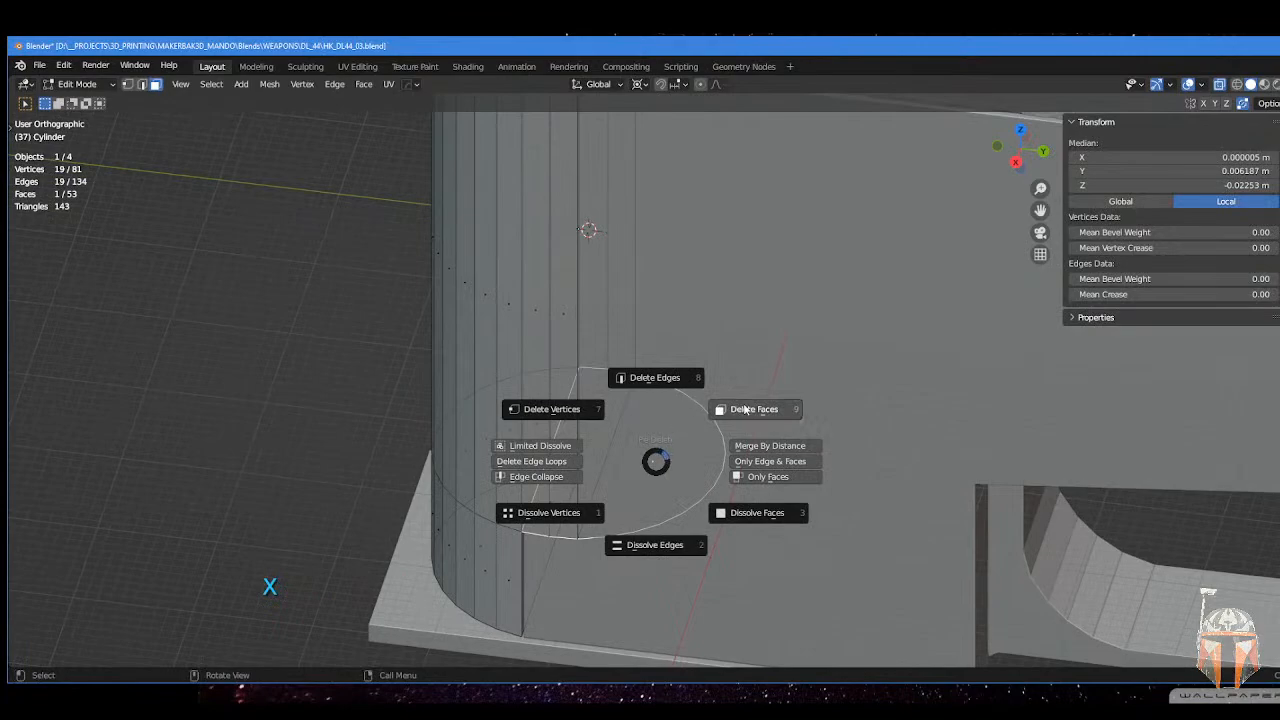
{"action": "left_click", "coordinate": [745, 409]}
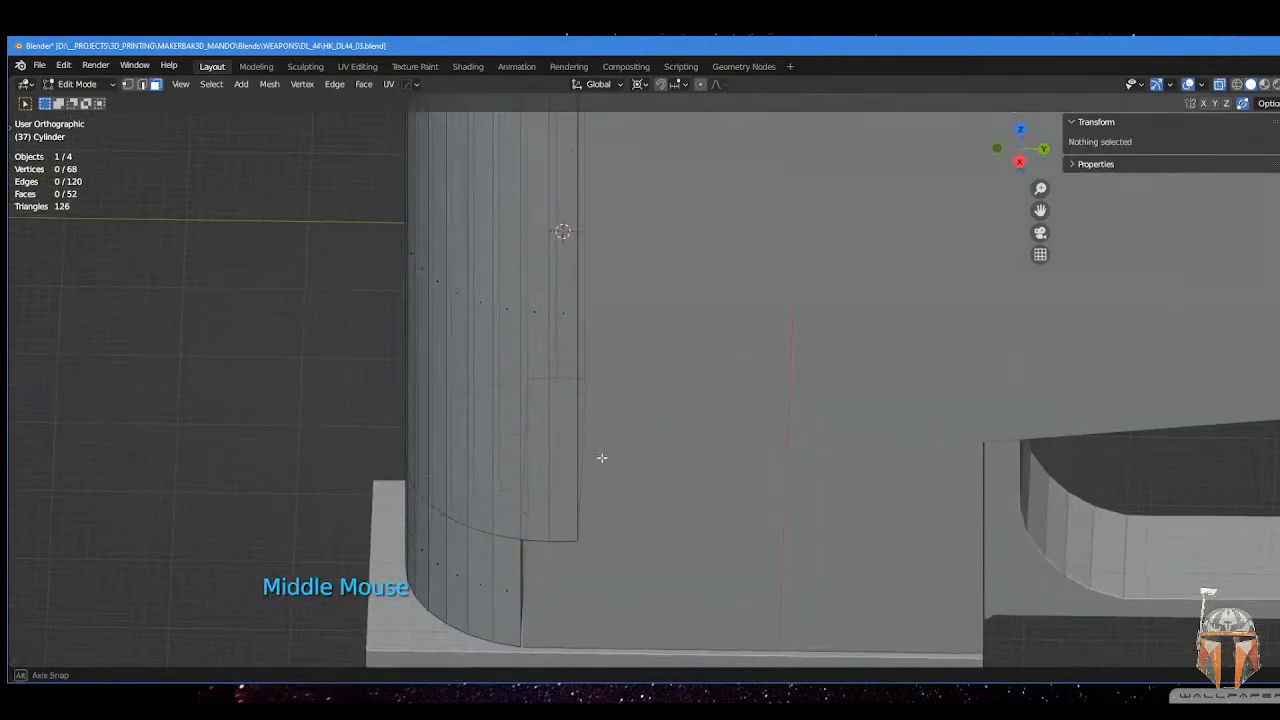
- Fill the open underside of the cylinder's lower step with faces, starting from the bottom edge of its flat rear face
{"action": "left_click", "coordinate": [565, 469]}
{"action": "key", "text": "Tab"}
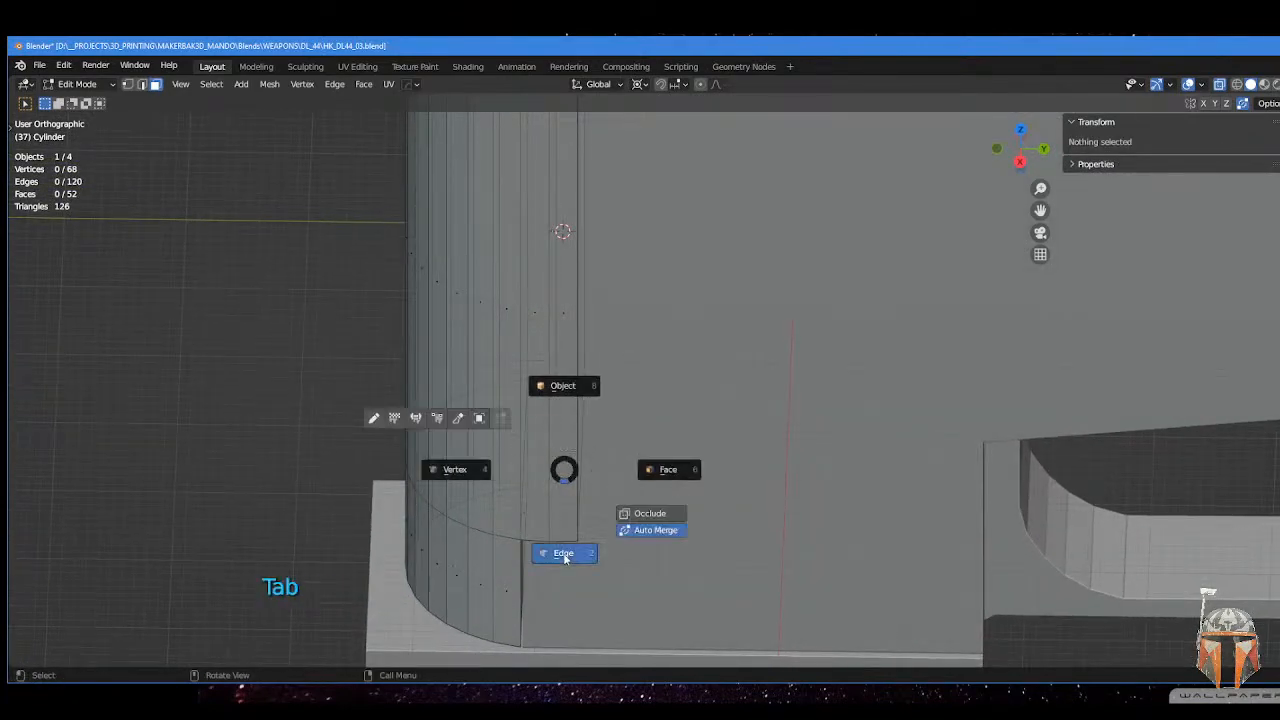
{"action": "left_click", "coordinate": [565, 556]}
{"action": "middle_click_drag", "start_coordinate": [548, 535], "coordinate": [571, 531]}
{"action": "left_click", "coordinate": [602, 475]}
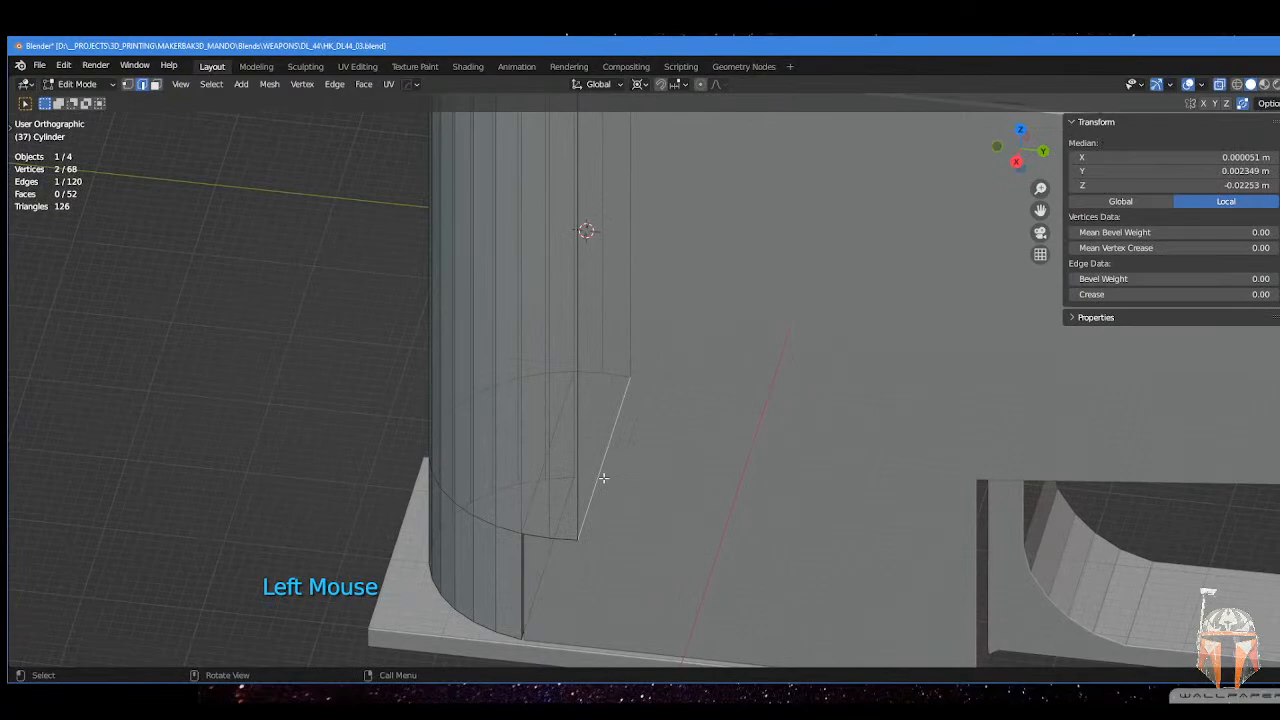
{"action": "key", "text": "f"}
{"action": "middle_click_drag", "start_coordinate": [603, 478], "coordinate": [630, 494]}
{"action": "middle_click_drag", "start_coordinate": [630, 490], "coordinate": [619, 472]}
- Select all rim vertices at the height of the cylinder's lower step and move them up 0.001002 m along Z
{"action": "key", "text": "Tab"}
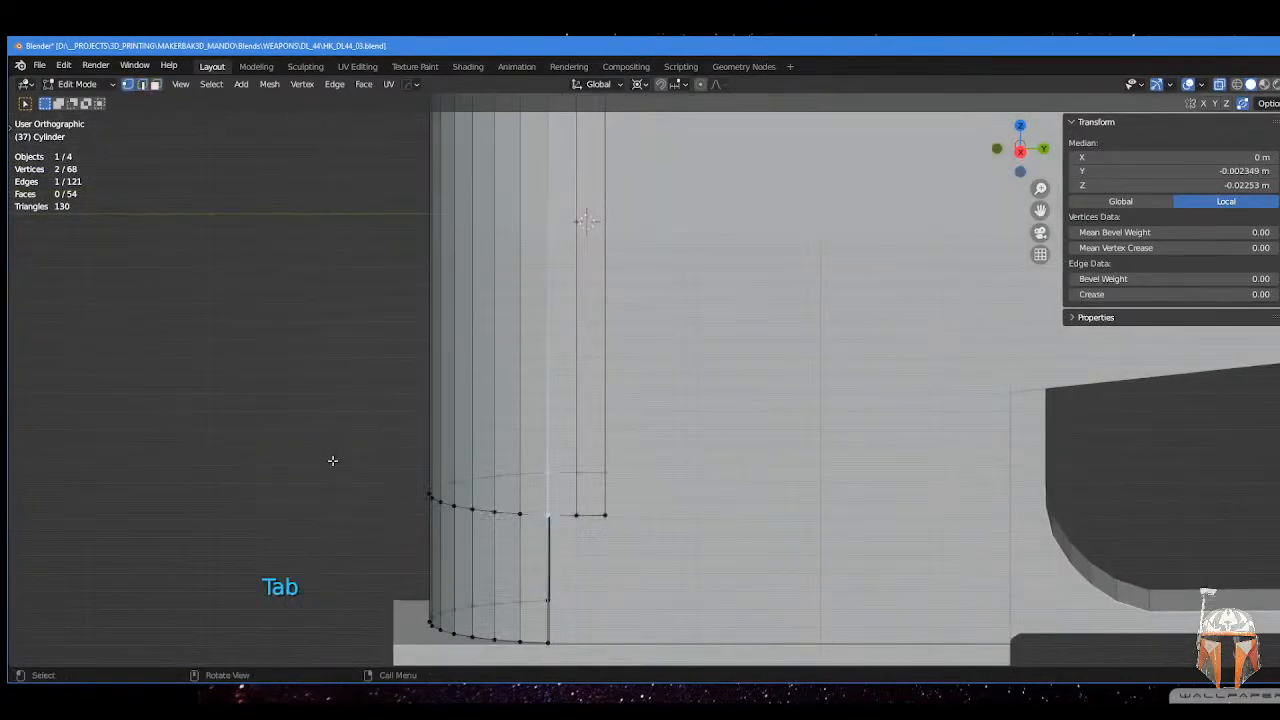
{"action": "left_click_drag", "start_coordinate": [331, 463], "coordinate": [695, 522]}
{"action": "key", "text": "g"}
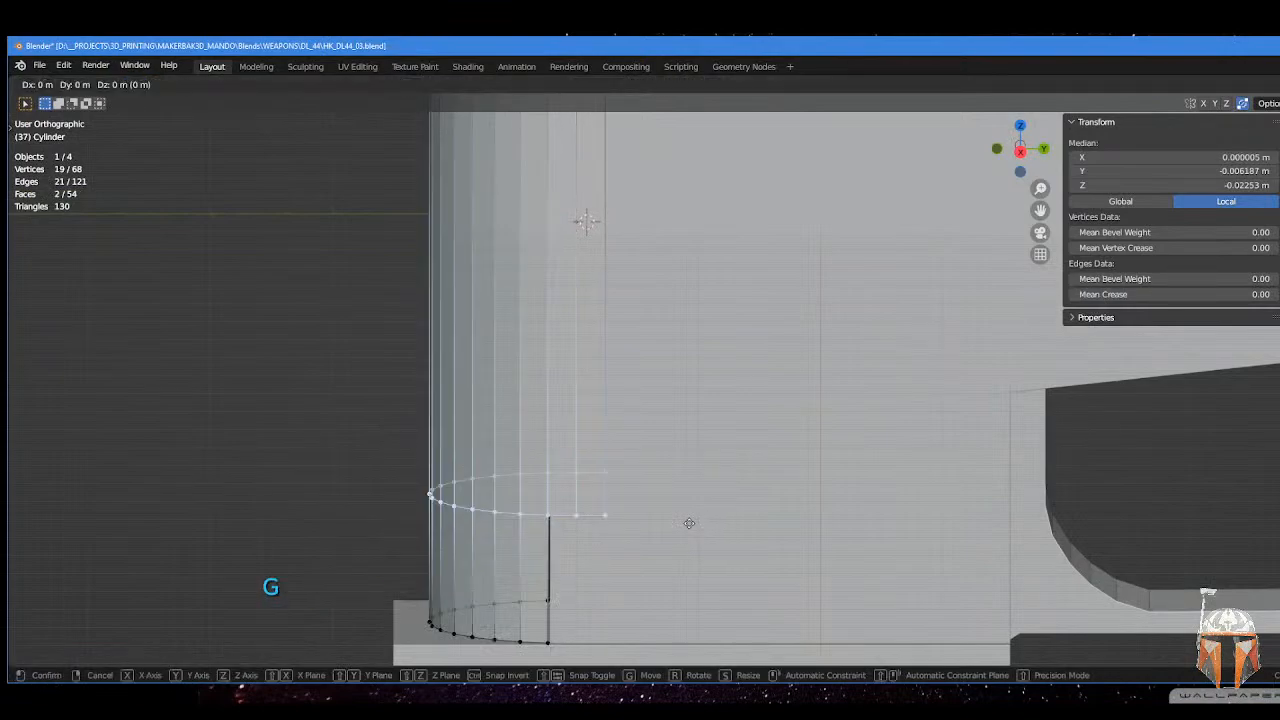
{"action": "key", "text": "z"}
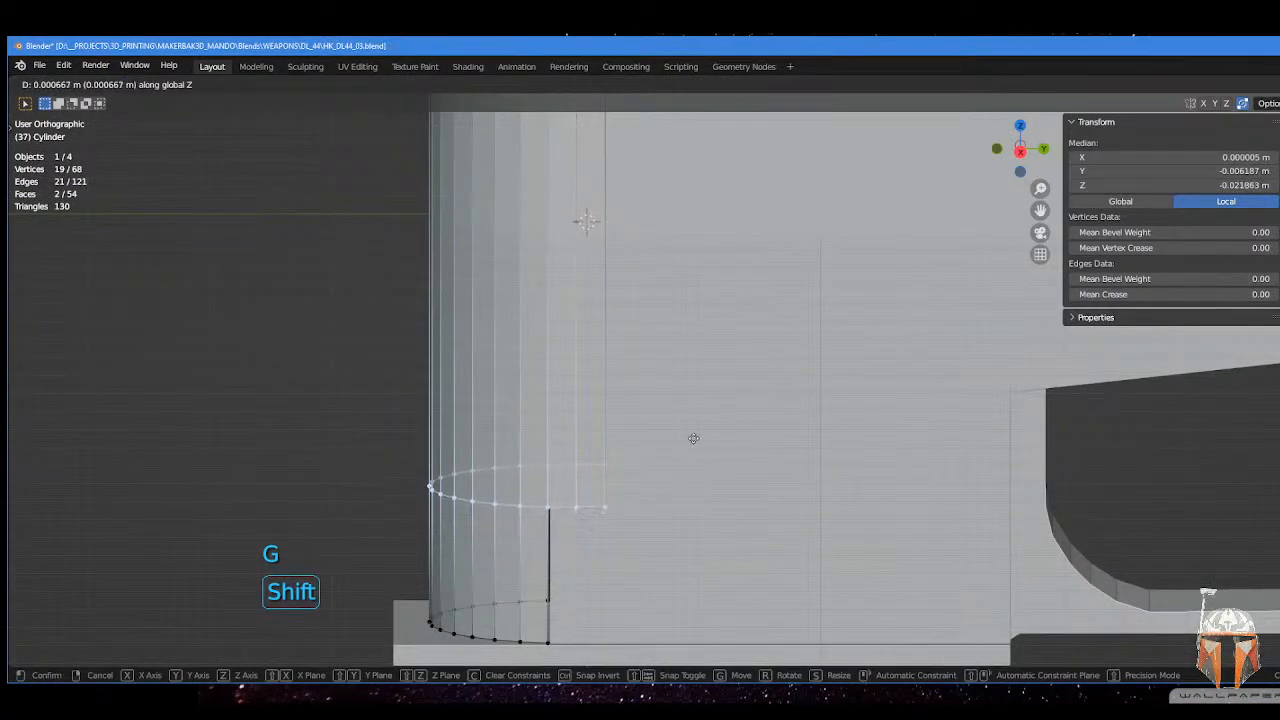
{"action": "left_click", "coordinate": [694, 439]}
{"action": "middle_click_drag", "start_coordinate": [694, 439], "coordinate": [776, 311]}
{"action": "scroll", "coordinate": [720, 431], "scroll_direction": "up", "scroll_amount": 2}
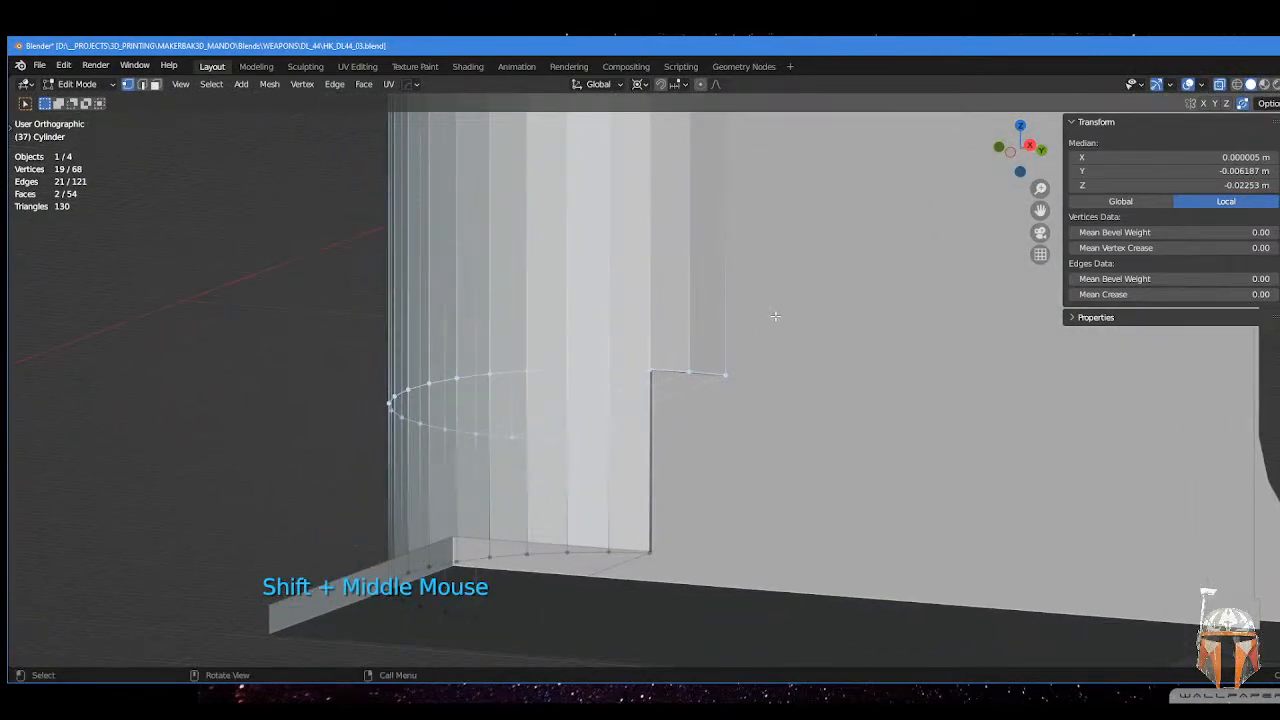
{"action": "key", "text": "g"}
{"action": "key", "text": "z"}
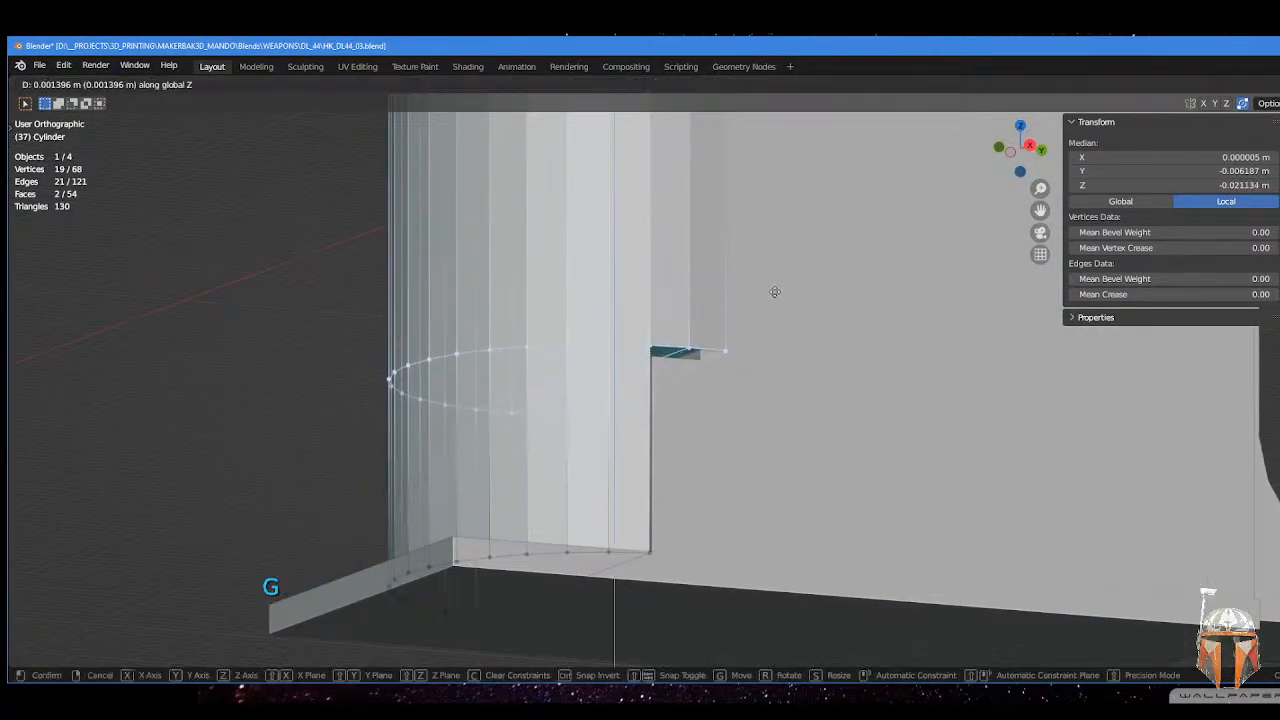
{"action": "left_click", "coordinate": [772, 298]}
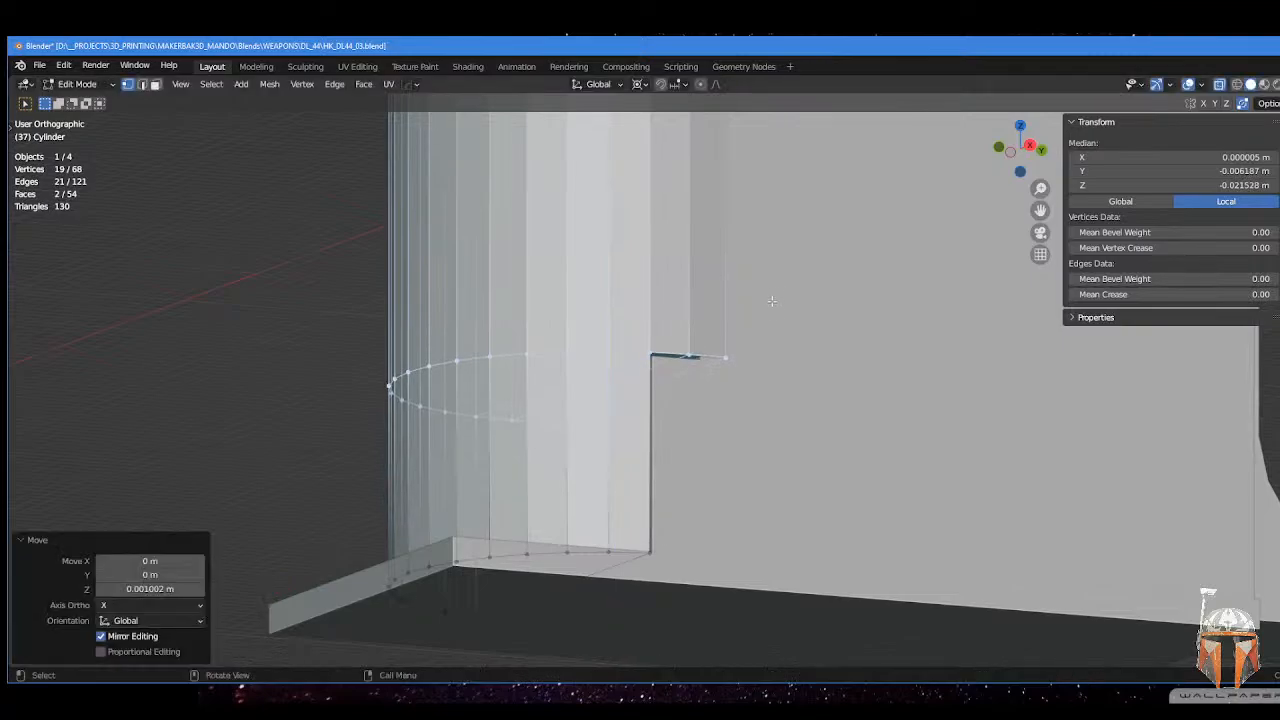
- Examine how the cylinder's upper step meets the lower receiver beneath the upper body
{"action": "scroll", "coordinate": [772, 298], "scroll_direction": "down", "scroll_amount": 3}
{"action": "middle_click_drag", "start_coordinate": [772, 298], "coordinate": [638, 392]}
{"action": "scroll", "coordinate": [563, 409], "scroll_direction": "up", "scroll_amount": 3}
{"action": "scroll", "coordinate": [612, 328], "scroll_direction": "up", "scroll_amount": 2}
{"action": "key", "text": "Tab"}
{"action": "left_click", "coordinate": [638, 436]}
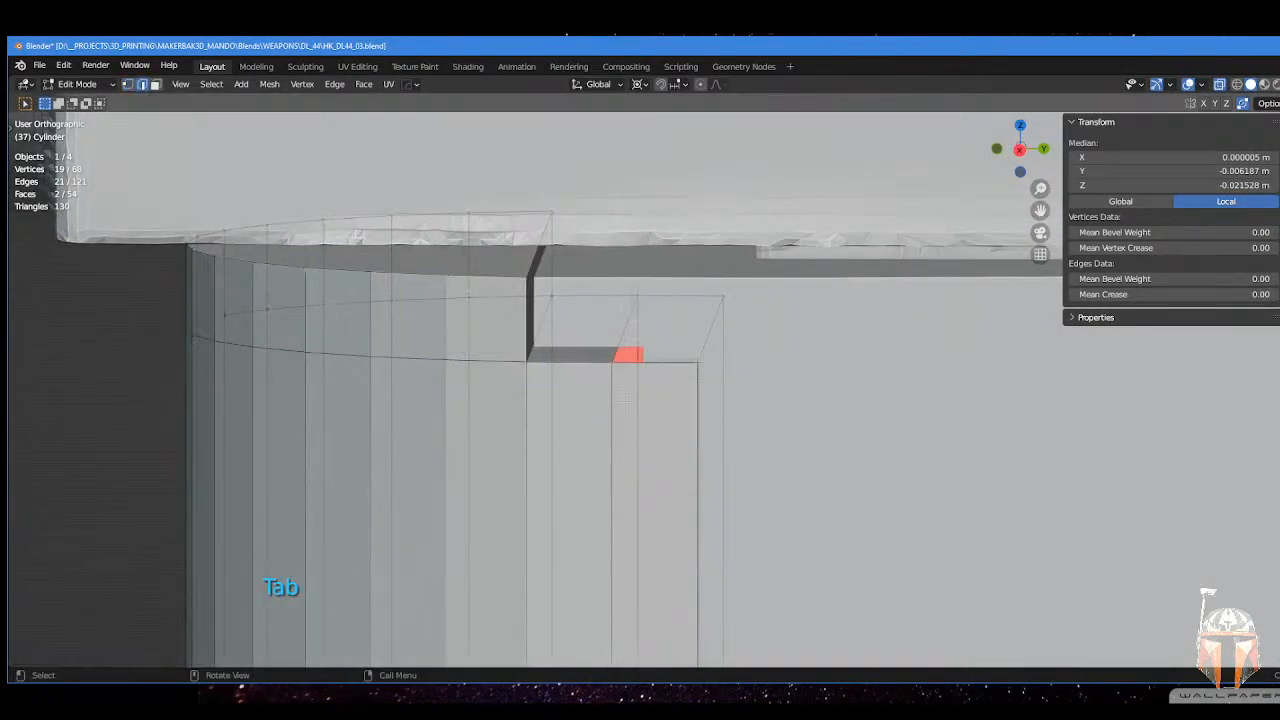
{"action": "middle_click_drag", "start_coordinate": [627, 342], "coordinate": [630, 346]}
{"action": "scroll", "coordinate": [630, 346], "scroll_direction": "down", "scroll_amount": 4}
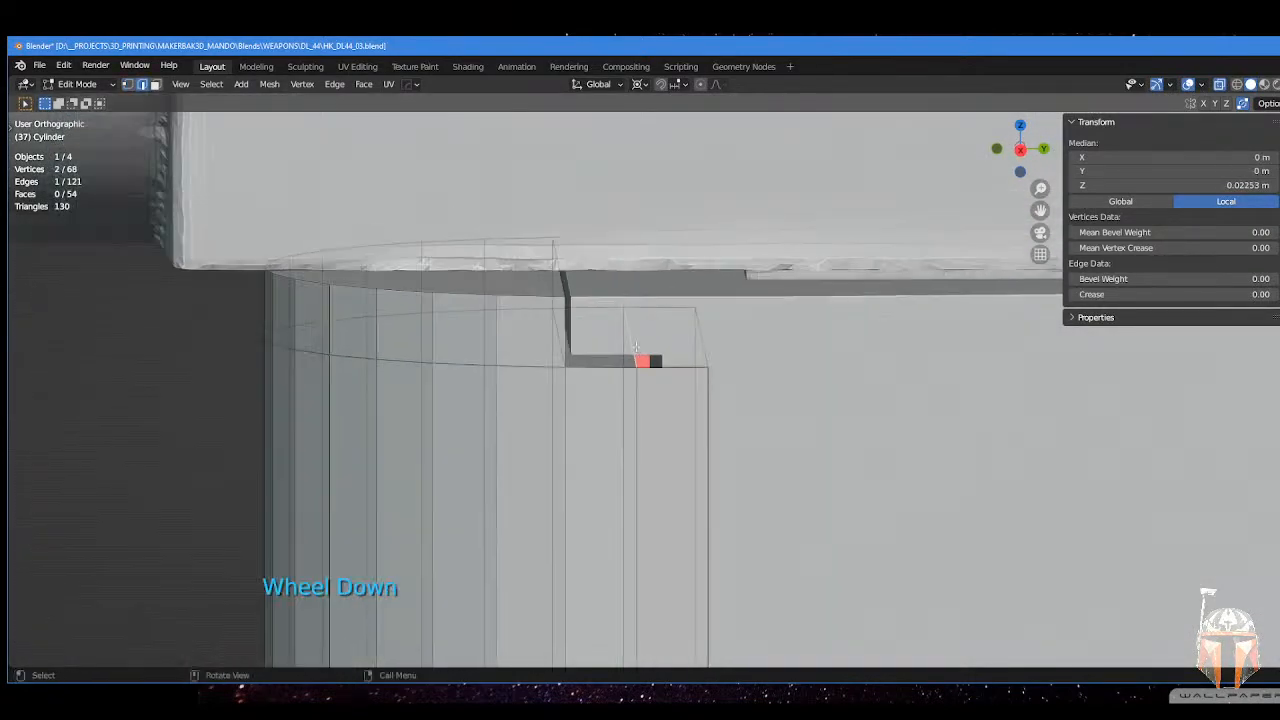
{"action": "mouse_move", "coordinate": [660, 418]}
{"action": "middle_mouse_down", "text": "shift"}
{"action": "mouse_move", "coordinate": [597, 244]}
{"action": "mouse_move", "coordinate": [626, 420]}
{"action": "mouse_move", "coordinate": [651, 444]}
{"action": "mouse_move", "coordinate": [640, 430]}
{"action": "middle_mouse_up", "text": "shift"}
{"action": "scroll", "coordinate": [629, 449], "scroll_direction": "up", "scroll_amount": 2}
- Leave the cylinder's mesh and open the lower receiver for face editing near the upper step
{"action": "key", "text": "Tab"}
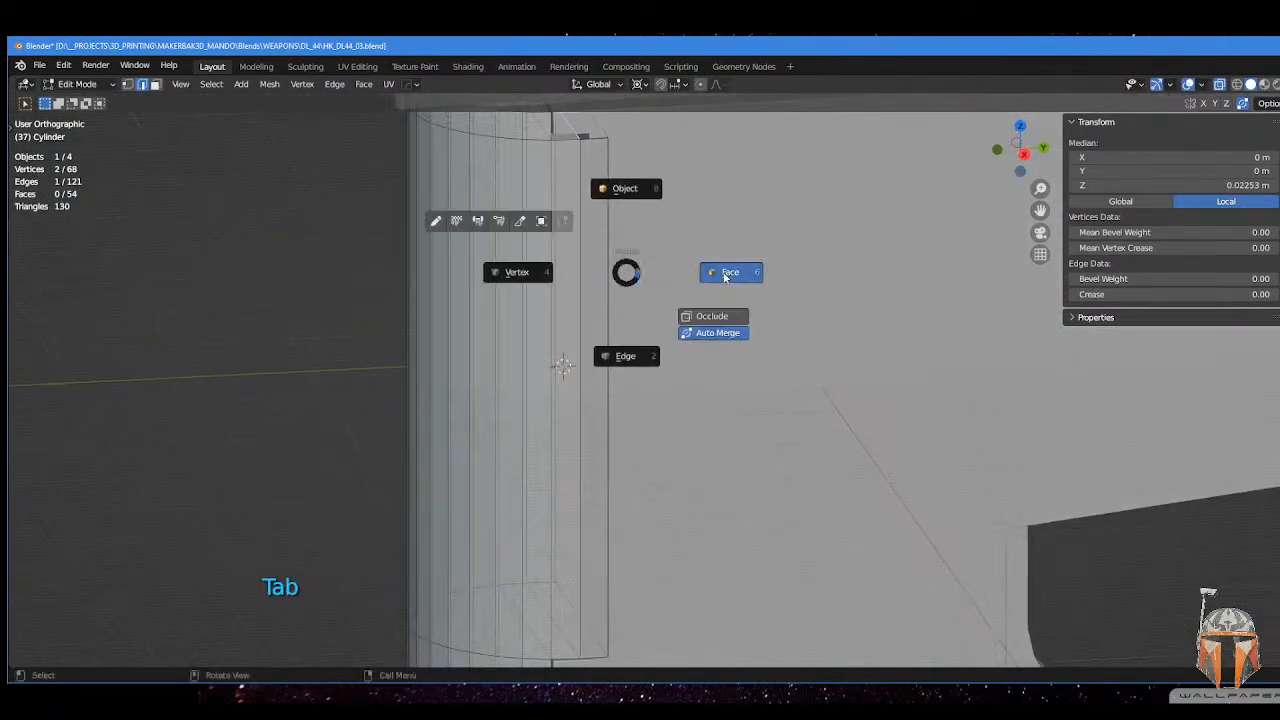
{"action": "left_click", "coordinate": [700, 243]}
{"action": "key", "text": "Tab"}
{"action": "key", "text": "Tab"}
{"action": "left_click", "coordinate": [852, 334]}
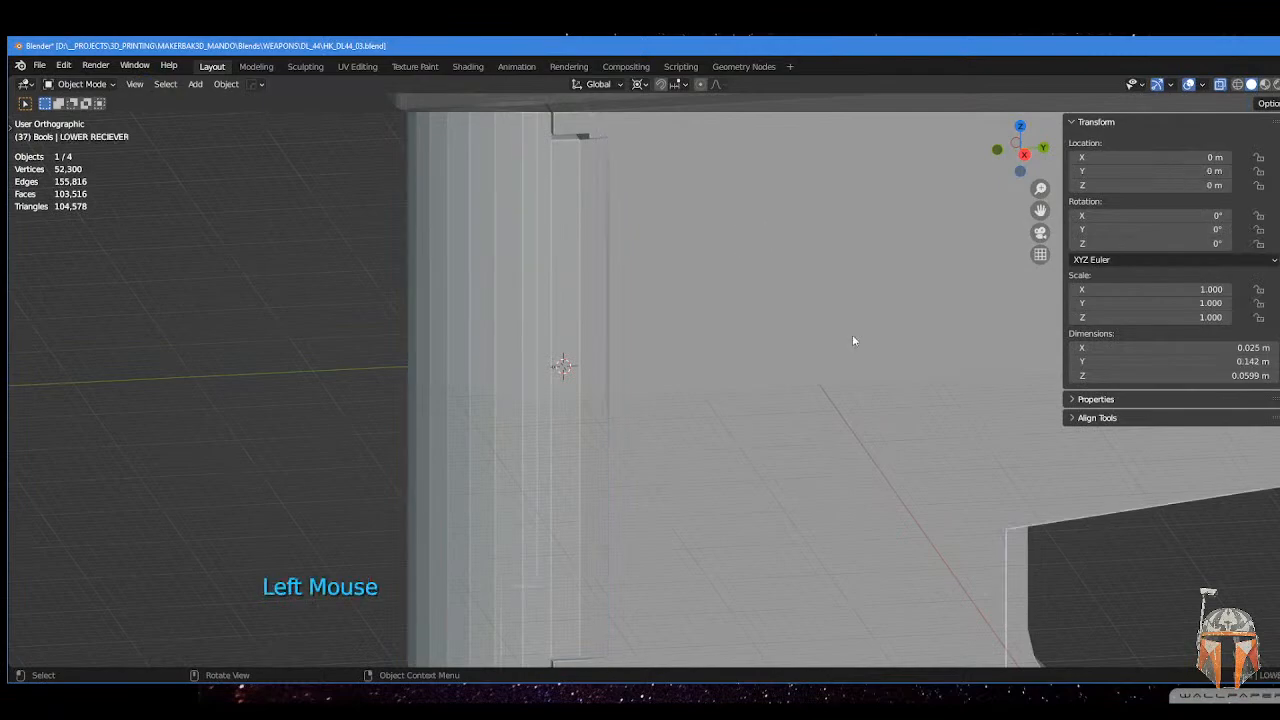
{"action": "key", "text": "Tab"}
{"action": "left_click", "coordinate": [824, 252]}
{"action": "middle_click_drag", "start_coordinate": [649, 264], "coordinate": [646, 370], "text": "shift"}
{"action": "middle_click_drag", "start_coordinate": [646, 370], "coordinate": [633, 352]}
{"action": "middle_click_drag", "start_coordinate": [551, 235], "coordinate": [697, 311], "text": "shift"}
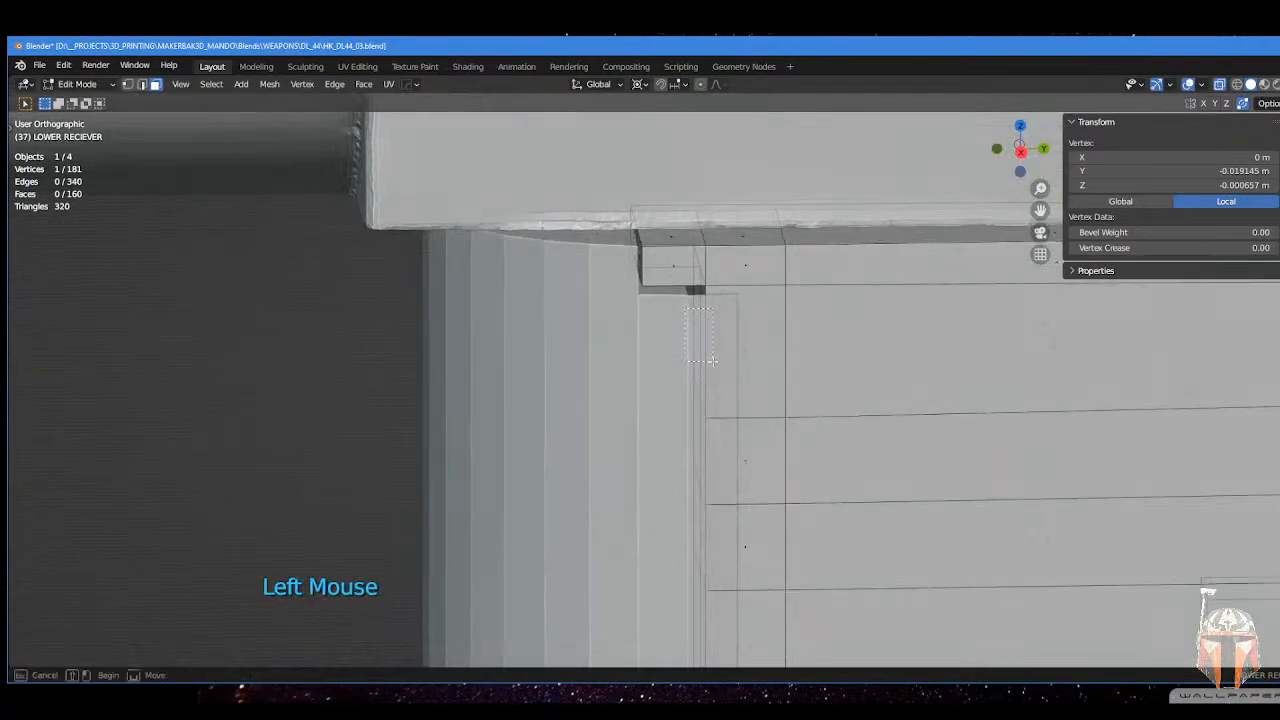
- Select the lower receiver's flat front faces behind the cylinder with Linked Flat Faces and move them -0.000738 m along Y
{"action": "left_click_drag", "start_coordinate": [712, 360], "coordinate": [712, 360]}
{"action": "left_click_drag", "start_coordinate": [672, 412], "coordinate": [701, 459], "text": "shift"}
{"action": "middle_click_drag", "start_coordinate": [716, 452], "coordinate": [707, 410], "text": "shift"}
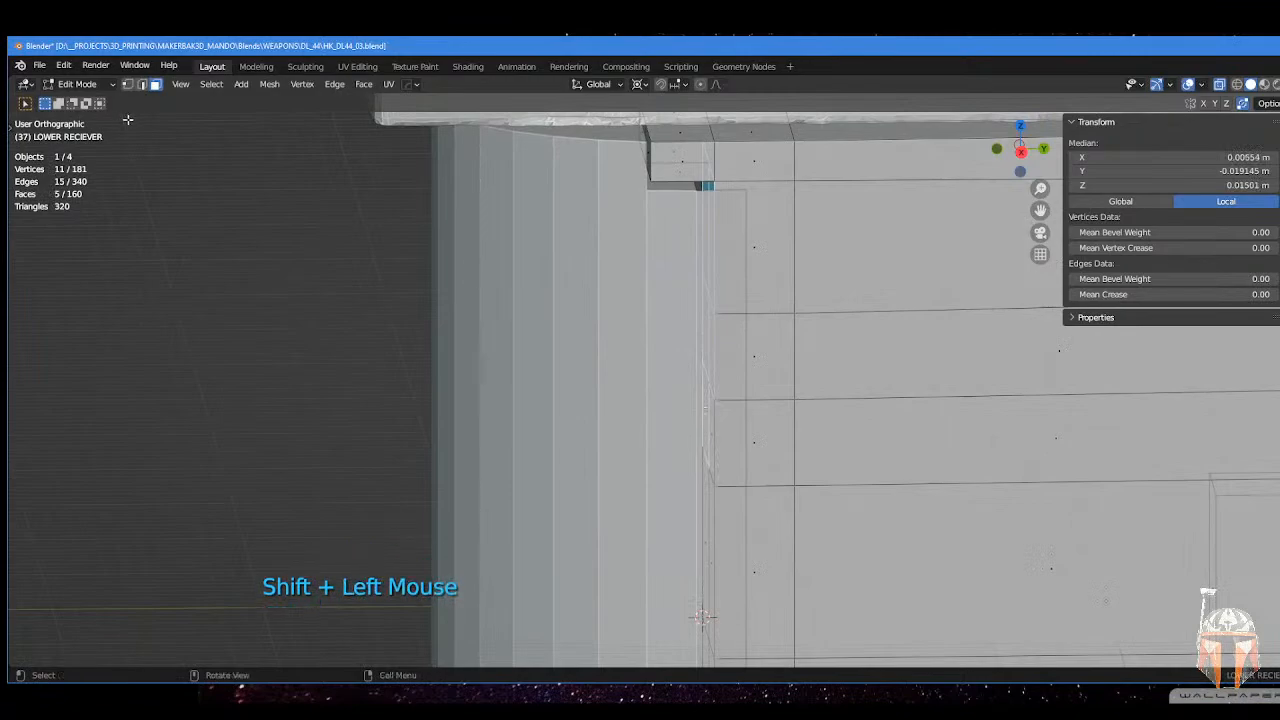
{"action": "left_click", "coordinate": [201, 86]}
{"action": "mouse_move", "coordinate": [231, 336]}
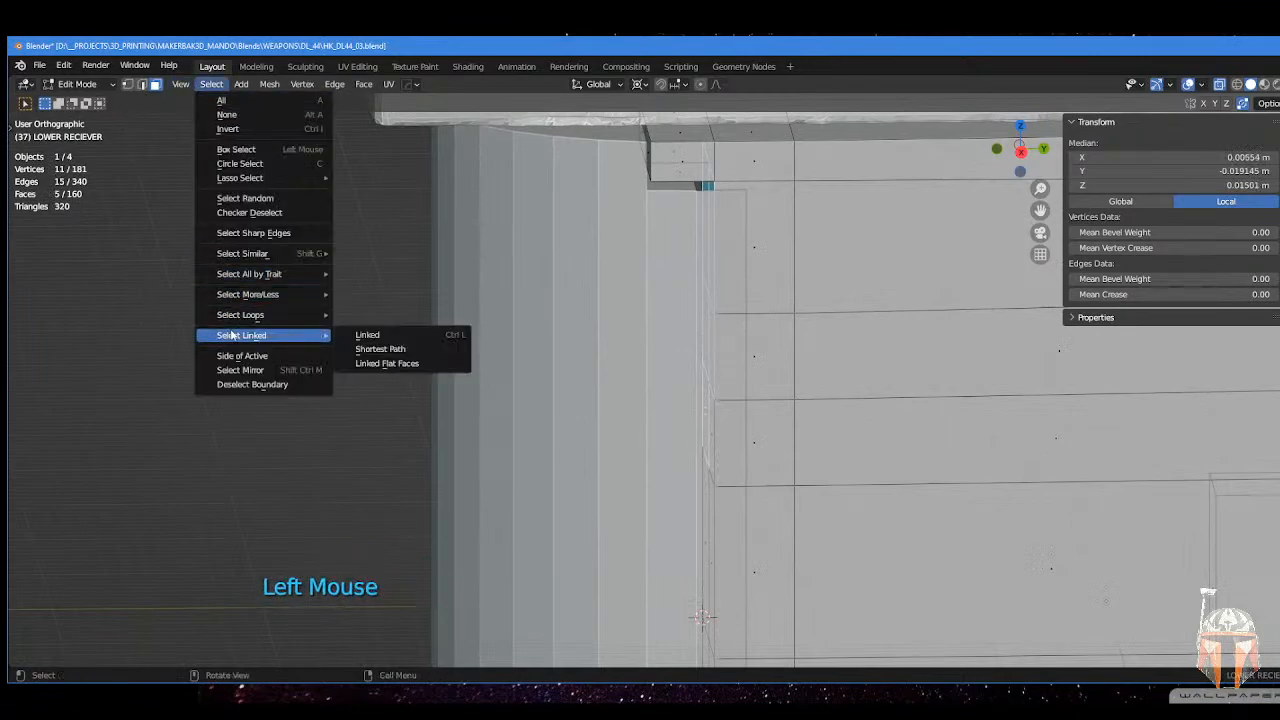
{"action": "left_click", "coordinate": [387, 363]}
{"action": "scroll", "coordinate": [591, 423], "scroll_direction": "down", "scroll_amount": 3, "text": "shift"}
{"action": "middle_click_drag", "start_coordinate": [591, 423], "coordinate": [560, 346], "text": "shift"}
{"action": "middle_click_drag", "start_coordinate": [624, 162], "coordinate": [631, 214], "text": "shift"}
{"action": "scroll", "coordinate": [655, 275], "scroll_direction": "up", "scroll_amount": 2}
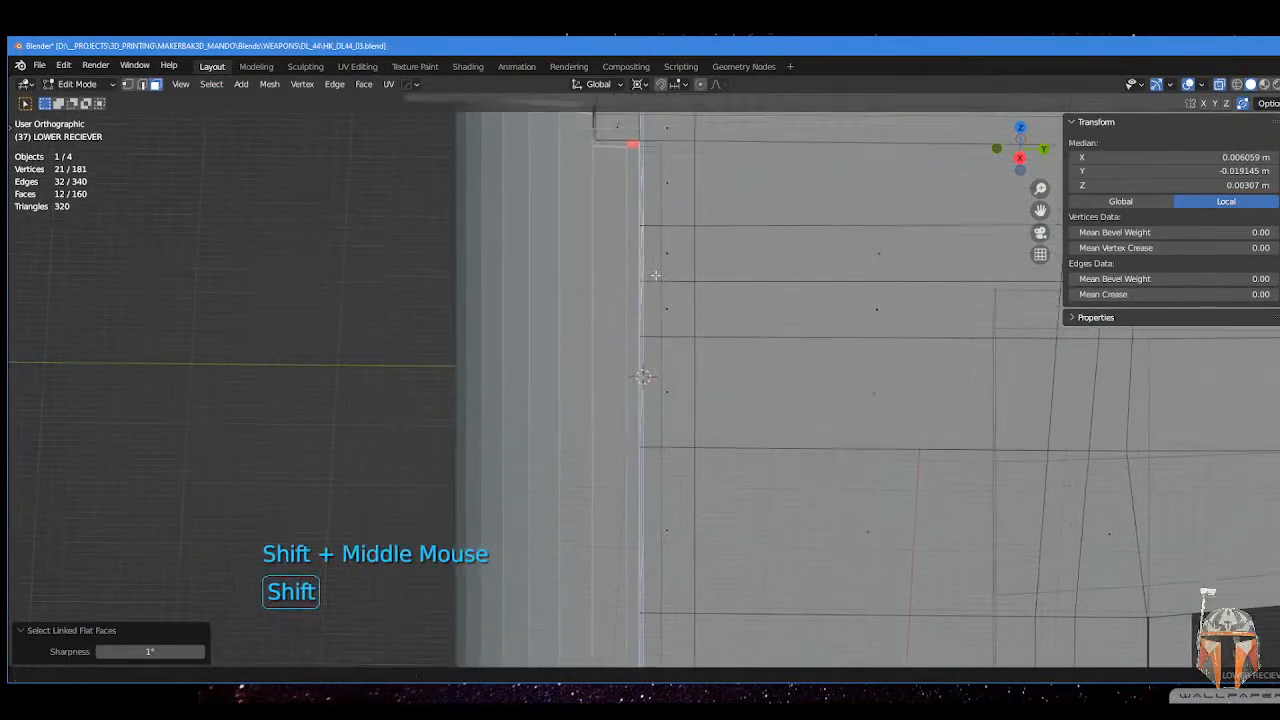
{"action": "scroll", "coordinate": [655, 275], "scroll_direction": "up", "scroll_amount": 3}
{"action": "middle_click_drag", "start_coordinate": [657, 290], "coordinate": [717, 315], "text": "shift"}
{"action": "key", "text": "g"}
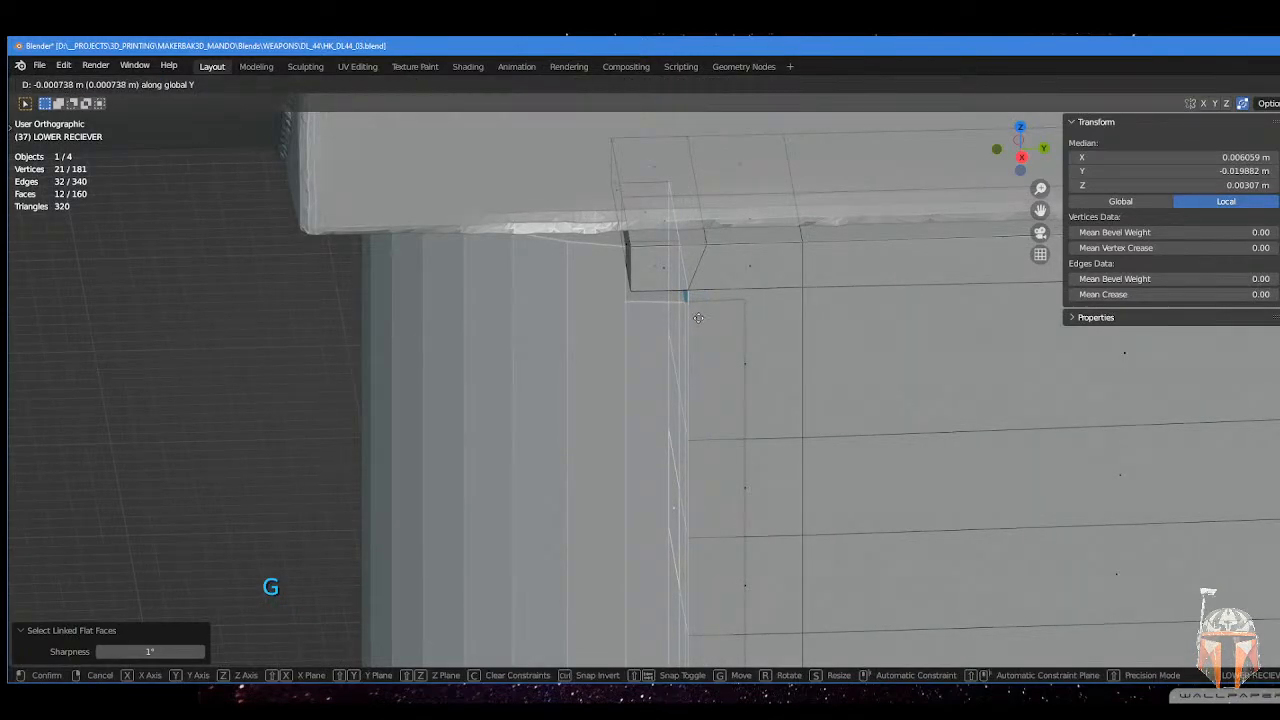
{"action": "left_click", "coordinate": [698, 318]}
{"action": "scroll", "coordinate": [698, 318], "scroll_direction": "down", "scroll_amount": 3, "text": "shift"}
{"action": "middle_click_drag", "start_coordinate": [695, 312], "coordinate": [606, 249]}
{"action": "scroll", "coordinate": [662, 305], "scroll_direction": "up", "scroll_amount": 2, "text": "shift"}
{"action": "scroll", "coordinate": [575, 240], "scroll_direction": "down", "scroll_amount": 2}
- Return to Object Mode and select the rounded front cylinder
{"action": "key", "text": "Tab"}
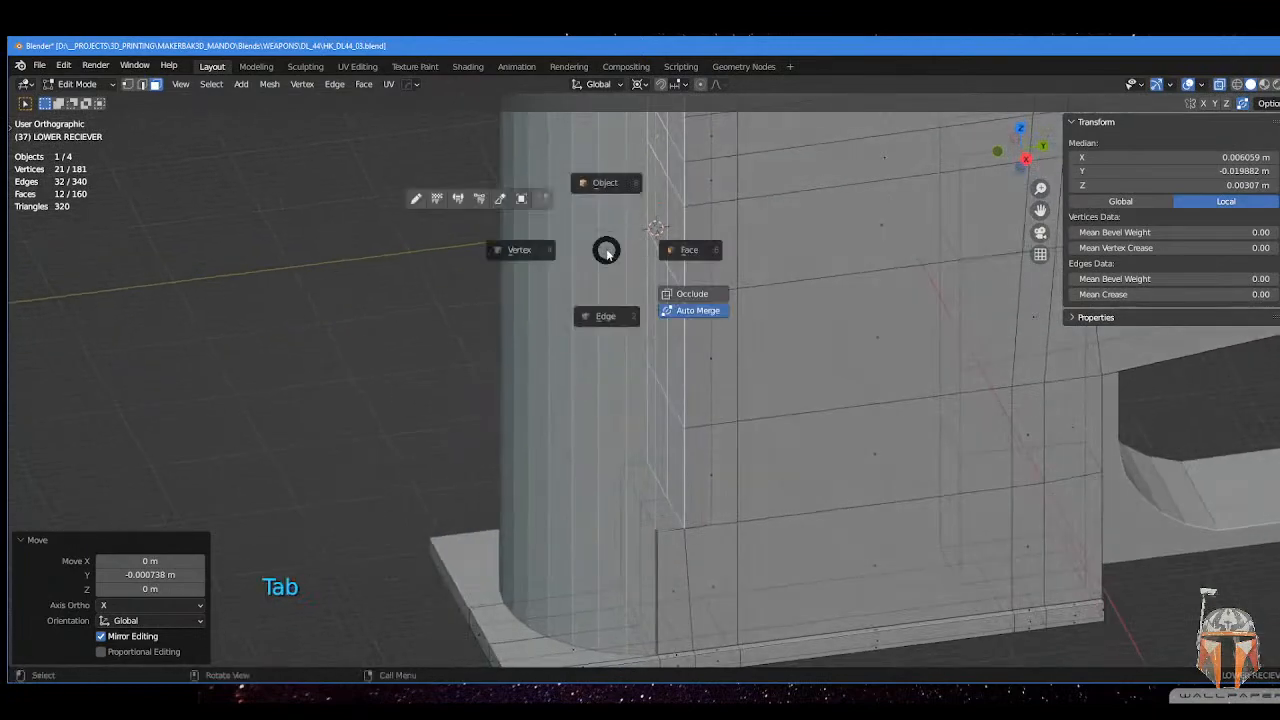
{"action": "left_click", "coordinate": [515, 230]}
{"action": "key", "text": "Tab"}
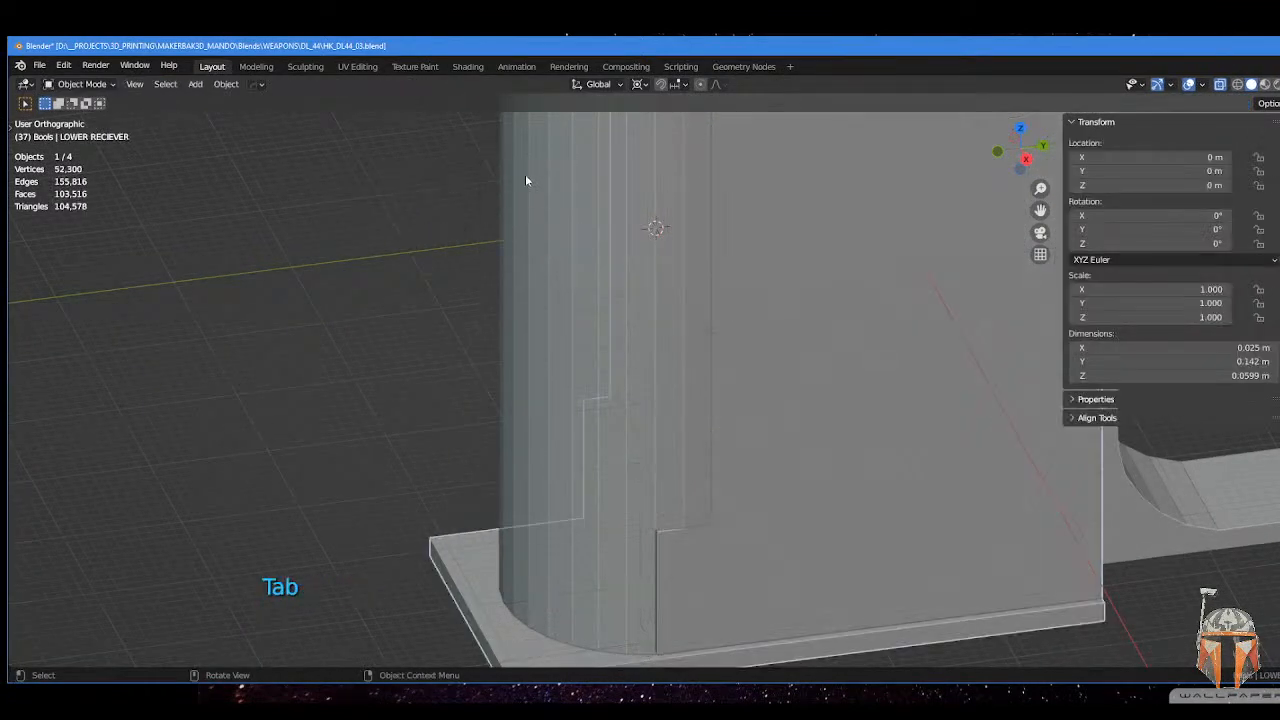
{"action": "left_click", "coordinate": [526, 216]}
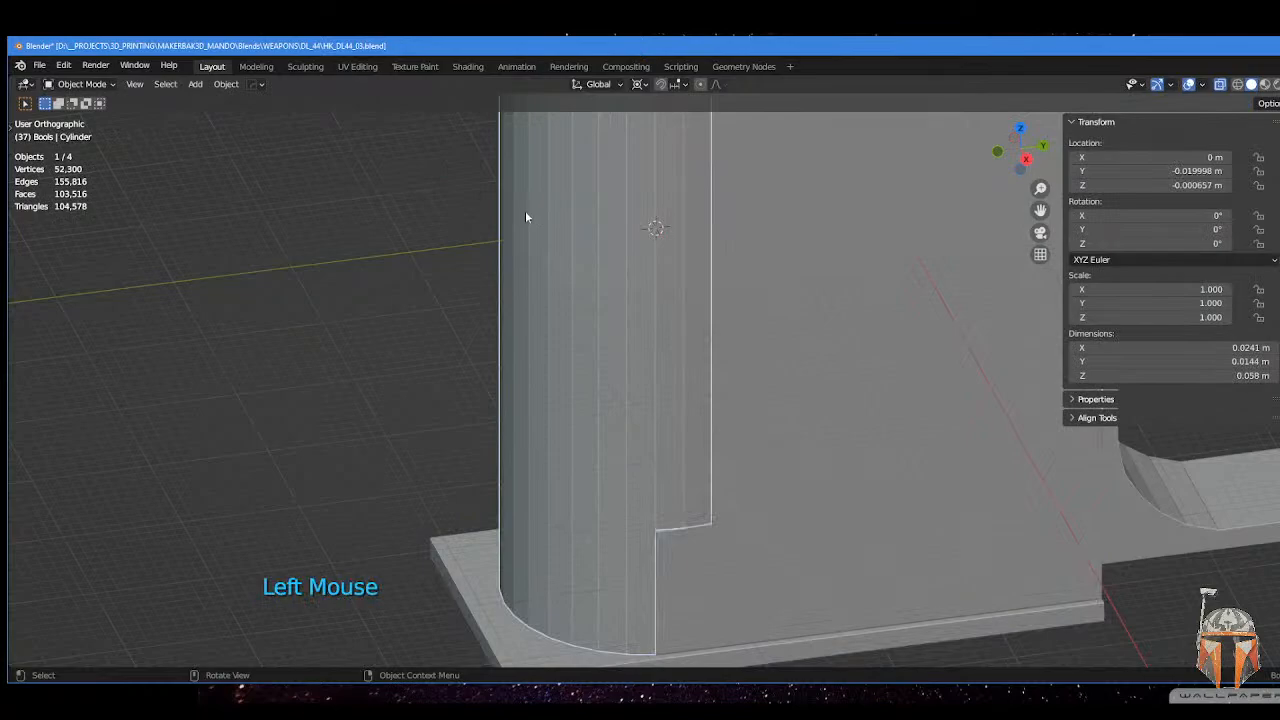
- Open the front cylinder's mesh, select all of it and scale it to about 0.967 along X
{"action": "scroll", "coordinate": [587, 294], "scroll_direction": "down", "scroll_amount": 3}
{"action": "middle_click_drag", "start_coordinate": [587, 294], "coordinate": [590, 267]}
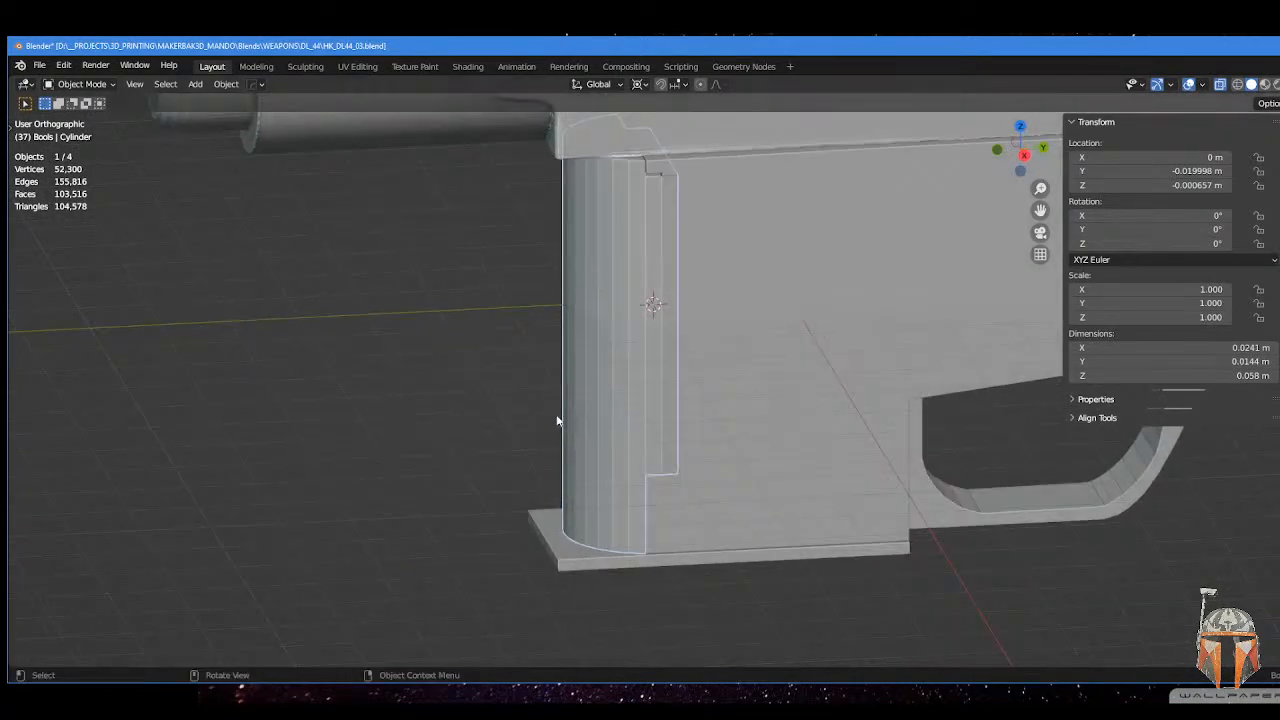
{"action": "middle_click_drag", "start_coordinate": [630, 386], "coordinate": [676, 324]}
{"action": "key", "text": "Tab"}
{"action": "key", "text": "a"}
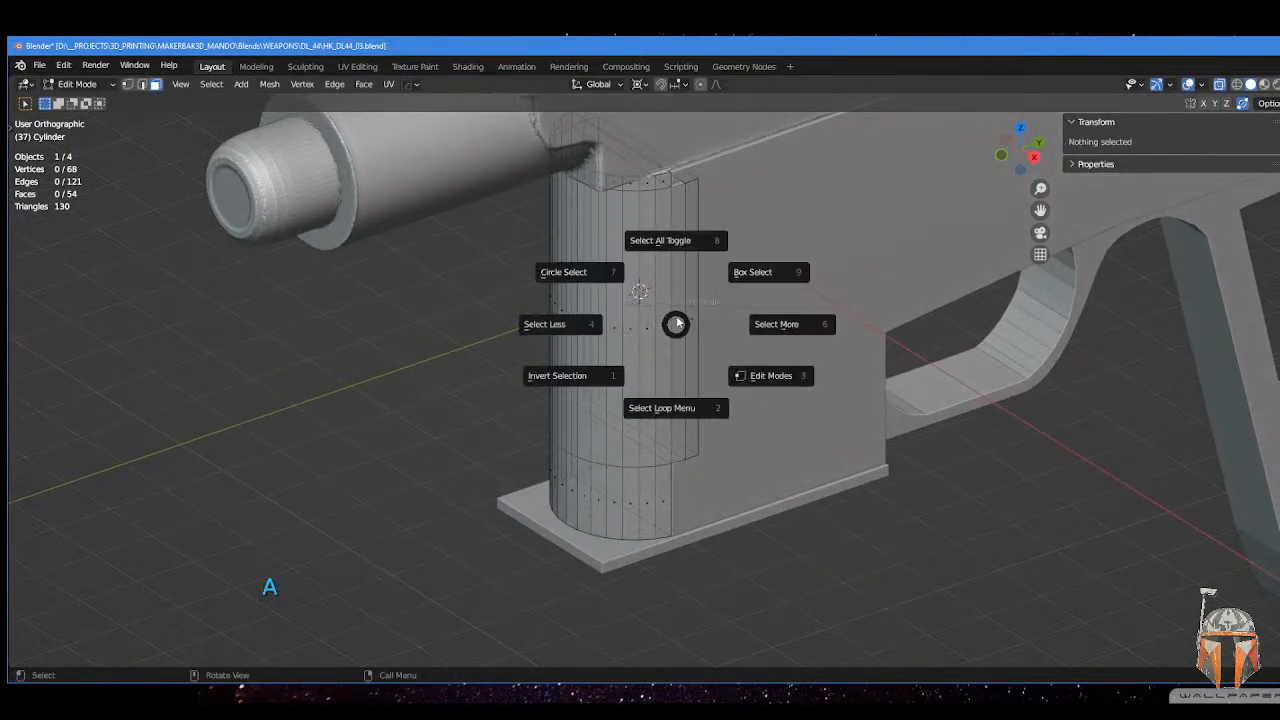
{"action": "left_click", "coordinate": [672, 241]}
{"action": "middle_click_drag", "start_coordinate": [672, 245], "coordinate": [712, 296]}
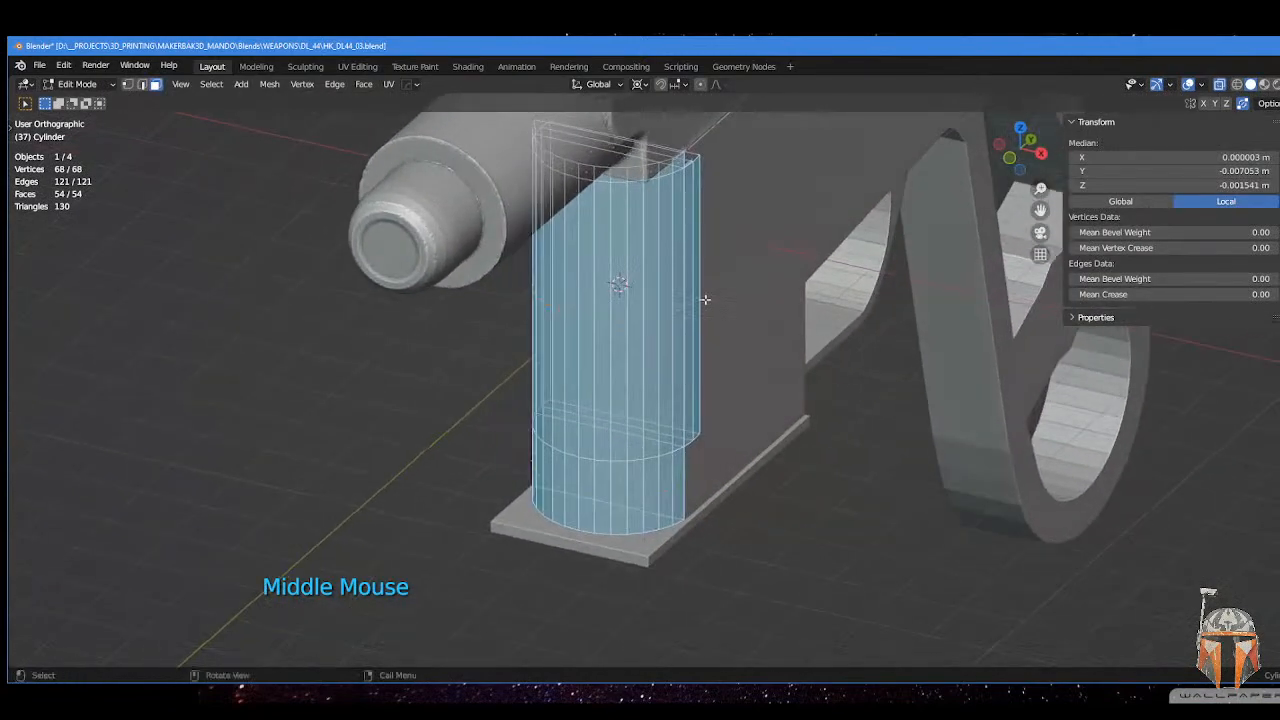
{"action": "scroll", "coordinate": [705, 301], "scroll_direction": "up", "scroll_amount": 2}
{"action": "key", "text": "s"}
{"action": "key", "text": "x"}
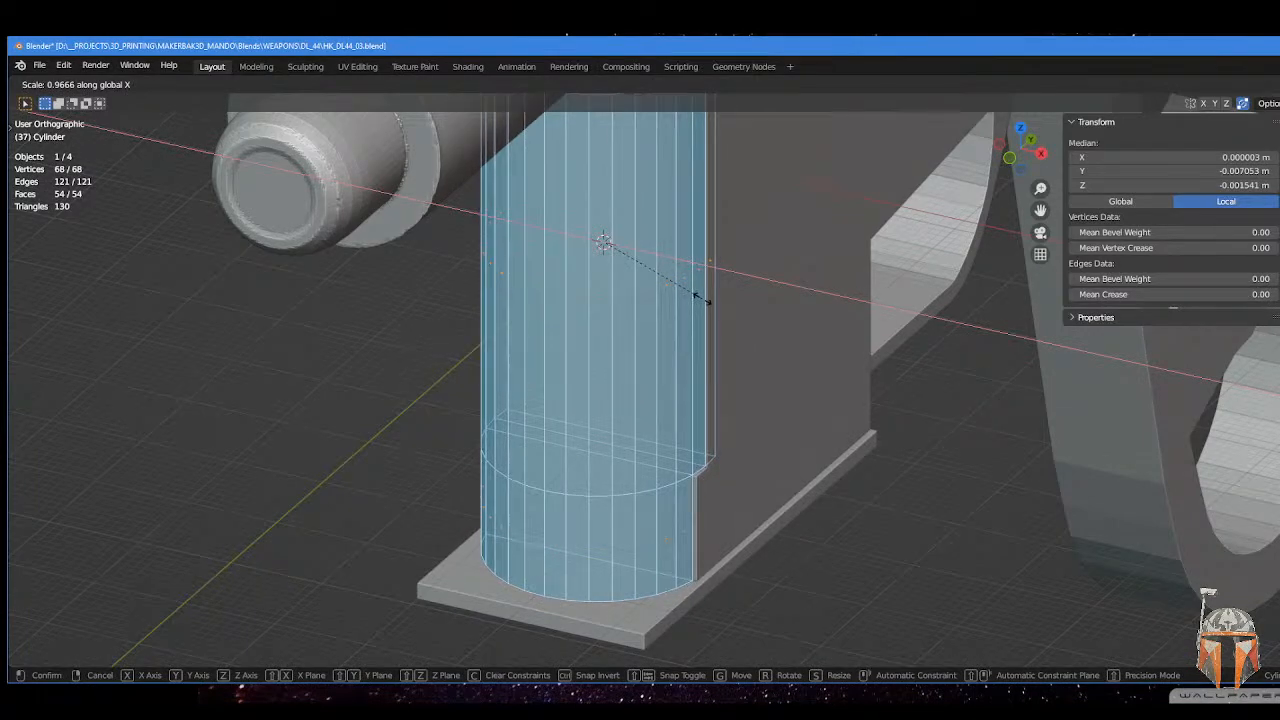
{"action": "left_click", "coordinate": [705, 300]}
- Select the curved outer faces around both the tall upper section and the short lower section of the cylinder
{"action": "middle_click_drag", "start_coordinate": [705, 300], "coordinate": [579, 397]}
{"action": "key", "text": "Tab"}
{"action": "middle_click_drag", "start_coordinate": [579, 397], "coordinate": [486, 309]}
{"action": "left_click", "coordinate": [591, 417]}
{"action": "left_click", "coordinate": [603, 451], "text": "ctrl"}
{"action": "left_click", "coordinate": [498, 350], "text": "ctrl"}
{"action": "left_click", "coordinate": [458, 488], "text": "shift"}
{"action": "middle_click_drag", "start_coordinate": [458, 488], "coordinate": [600, 500]}
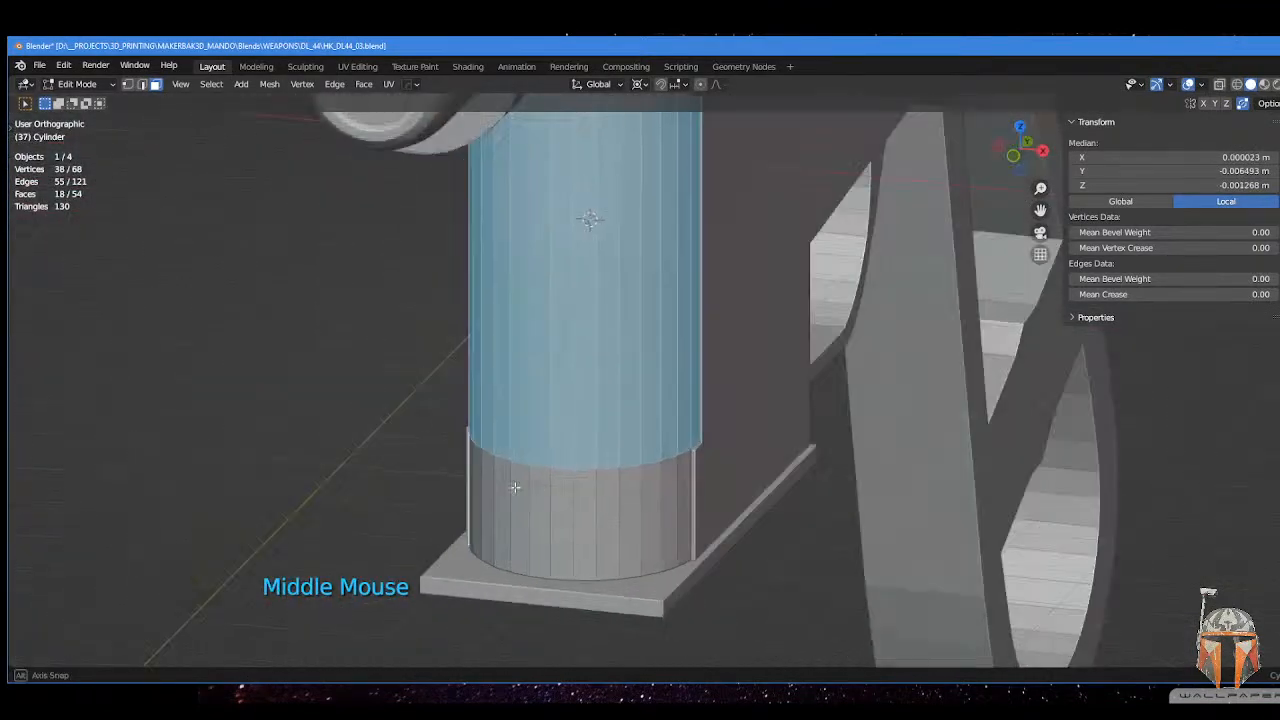
{"action": "scroll", "coordinate": [600, 500], "scroll_direction": "up", "scroll_amount": 3, "text": "ctrl"}
{"action": "left_click", "coordinate": [644, 514], "text": "ctrl"}
{"action": "middle_click_drag", "start_coordinate": [605, 369], "coordinate": [427, 478]}
{"action": "left_click", "coordinate": [470, 477], "text": "ctrl"}
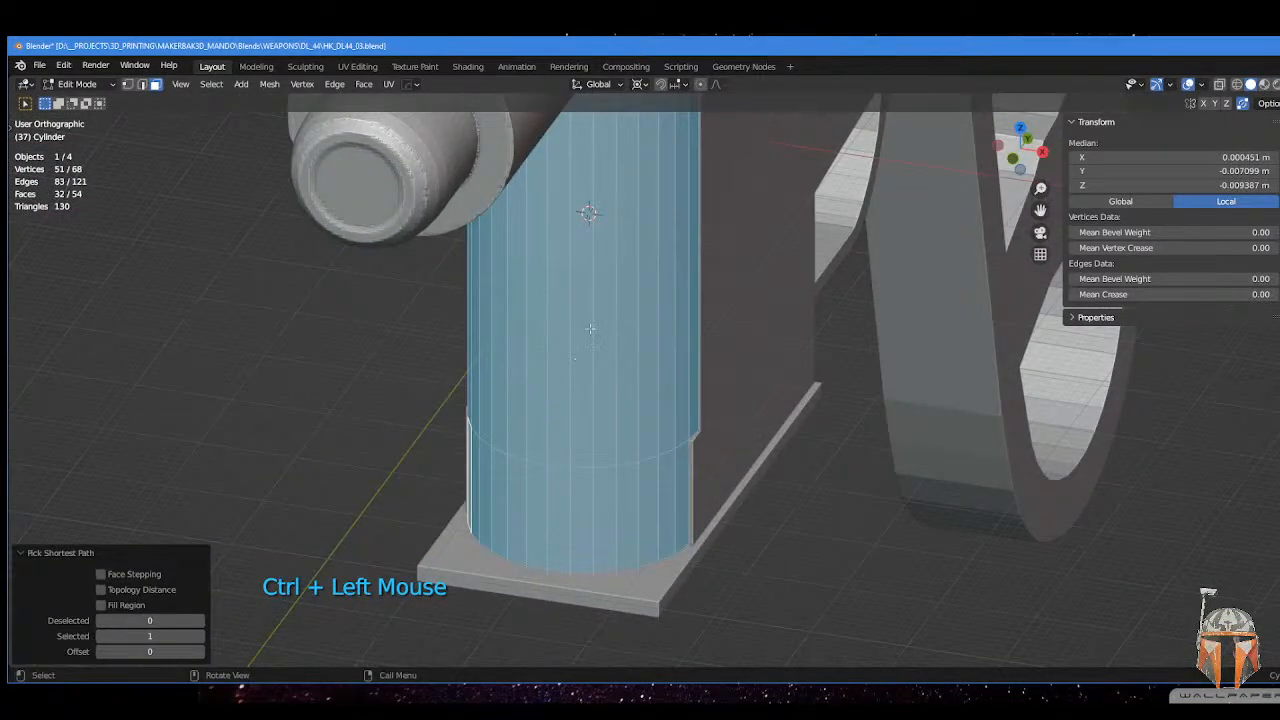
- Add the narrow band of curved faces above the top step to the selection, undoing the wrong path selection
{"action": "middle_click_drag", "start_coordinate": [590, 328], "coordinate": [535, 340]}
{"action": "left_click", "coordinate": [523, 465], "text": "shift"}
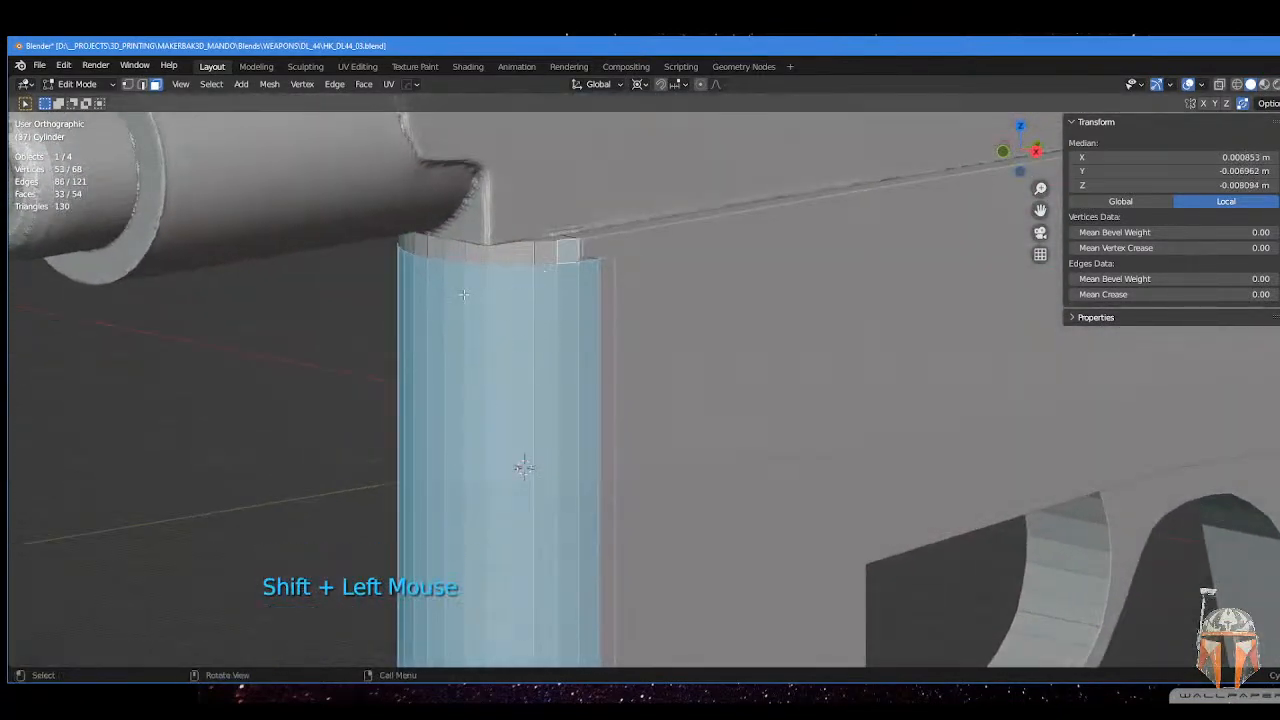
{"action": "middle_click_drag", "start_coordinate": [523, 465], "coordinate": [407, 473]}
{"action": "left_click", "coordinate": [370, 237], "text": "ctrl"}
{"action": "middle_click_drag", "start_coordinate": [370, 237], "coordinate": [509, 373]}
{"action": "key", "text": "ctrl+z"}
{"action": "key", "text": "alt+z"}
{"action": "scroll", "coordinate": [461, 335], "scroll_direction": "down", "scroll_amount": 1}
{"action": "scroll", "coordinate": [450, 524], "scroll_direction": "up", "scroll_amount": 3}
{"action": "middle_click_drag", "start_coordinate": [450, 530], "coordinate": [410, 440], "text": "shift"}
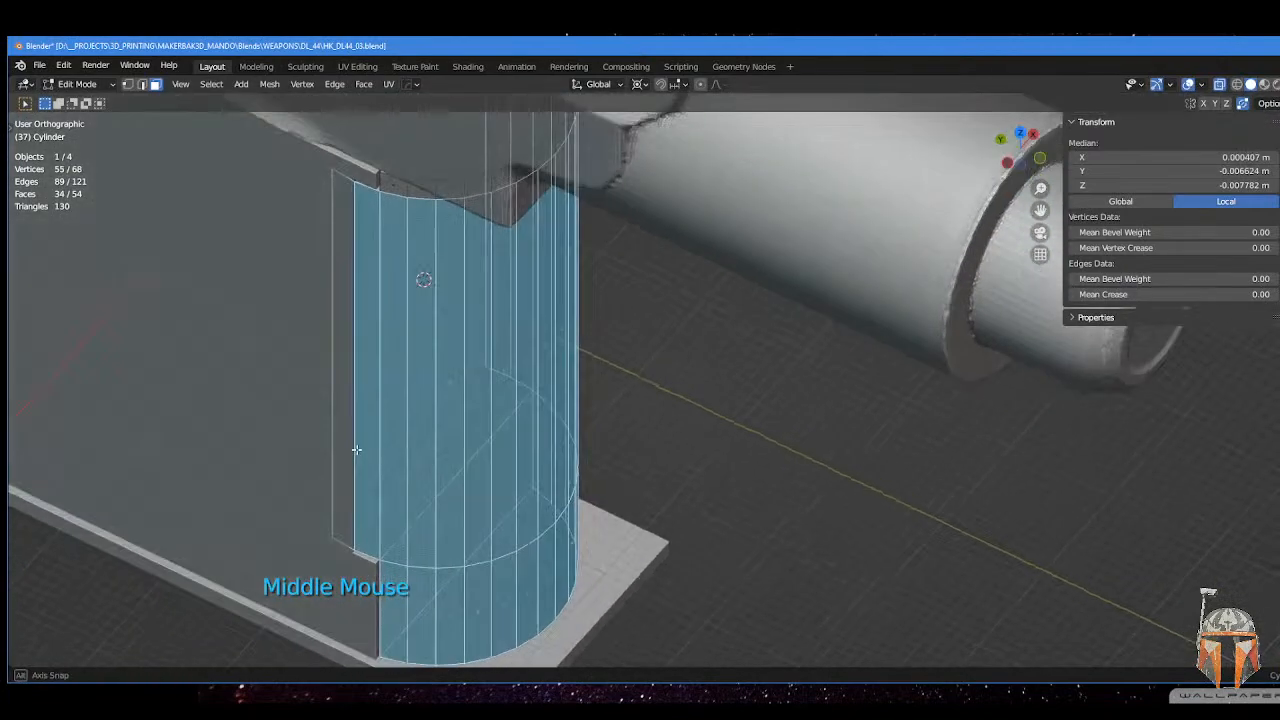
{"action": "scroll", "coordinate": [417, 528], "scroll_direction": "up", "scroll_amount": 2}
{"action": "middle_click_drag", "start_coordinate": [417, 528], "coordinate": [403, 338], "text": "shift"}
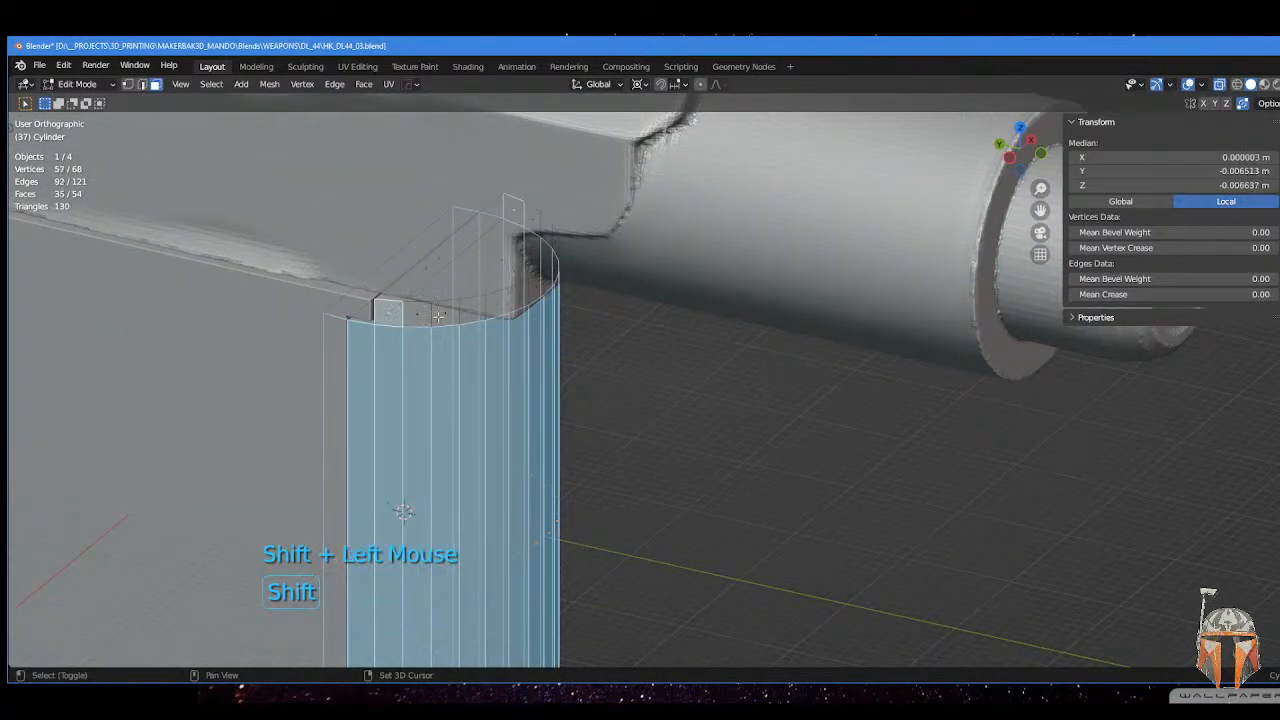
{"action": "left_click", "coordinate": [518, 297], "text": "ctrl"}
{"action": "middle_click_drag", "start_coordinate": [518, 297], "coordinate": [550, 301]}
{"action": "left_click", "coordinate": [587, 262], "text": "ctrl"}
- Extrude the selected curved faces along their normals with an offset of about 0.001 m
{"action": "key", "text": "alt+e"}
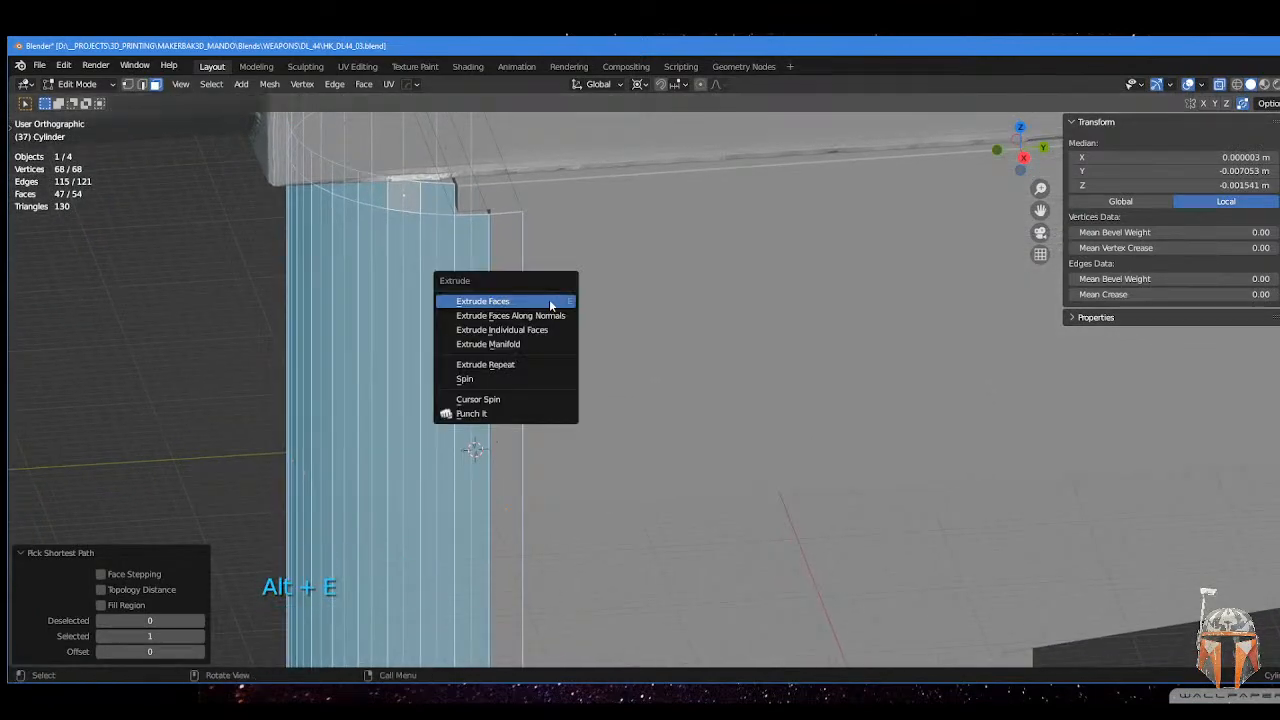
{"action": "left_click", "coordinate": [554, 313]}
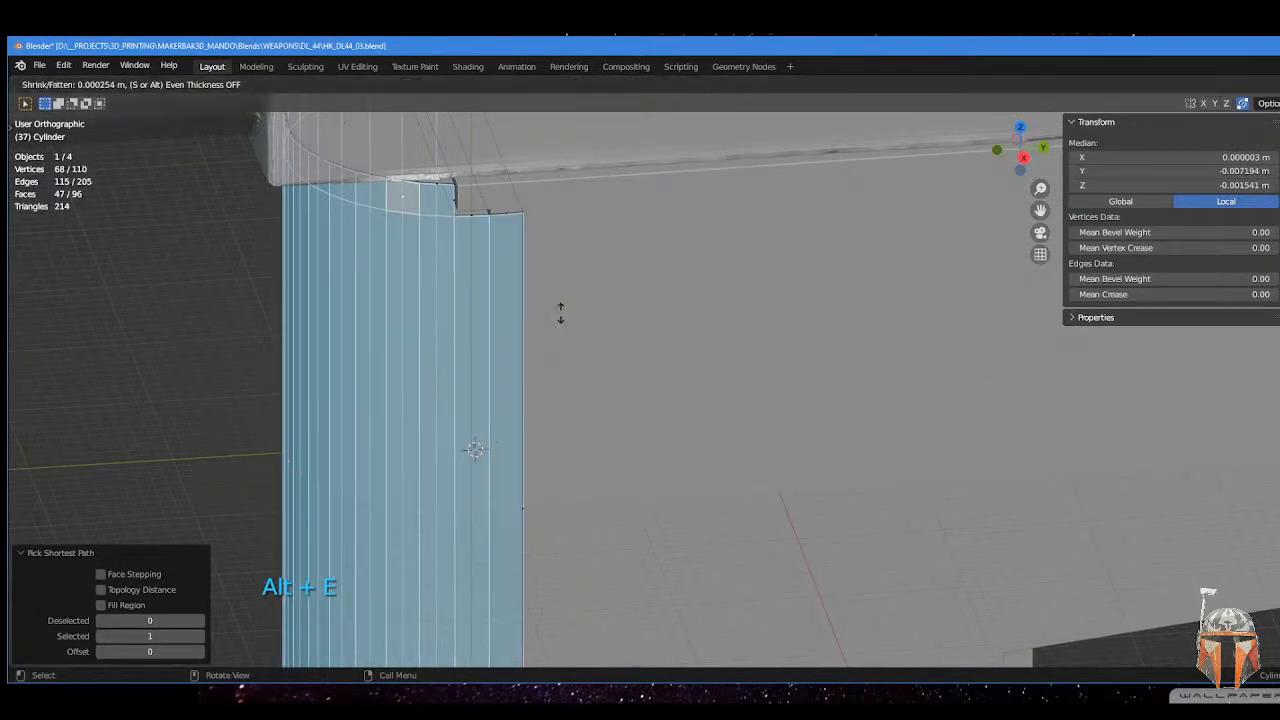
{"action": "left_click", "coordinate": [574, 313]}
{"action": "middle_click_drag", "start_coordinate": [574, 313], "coordinate": [482, 268]}
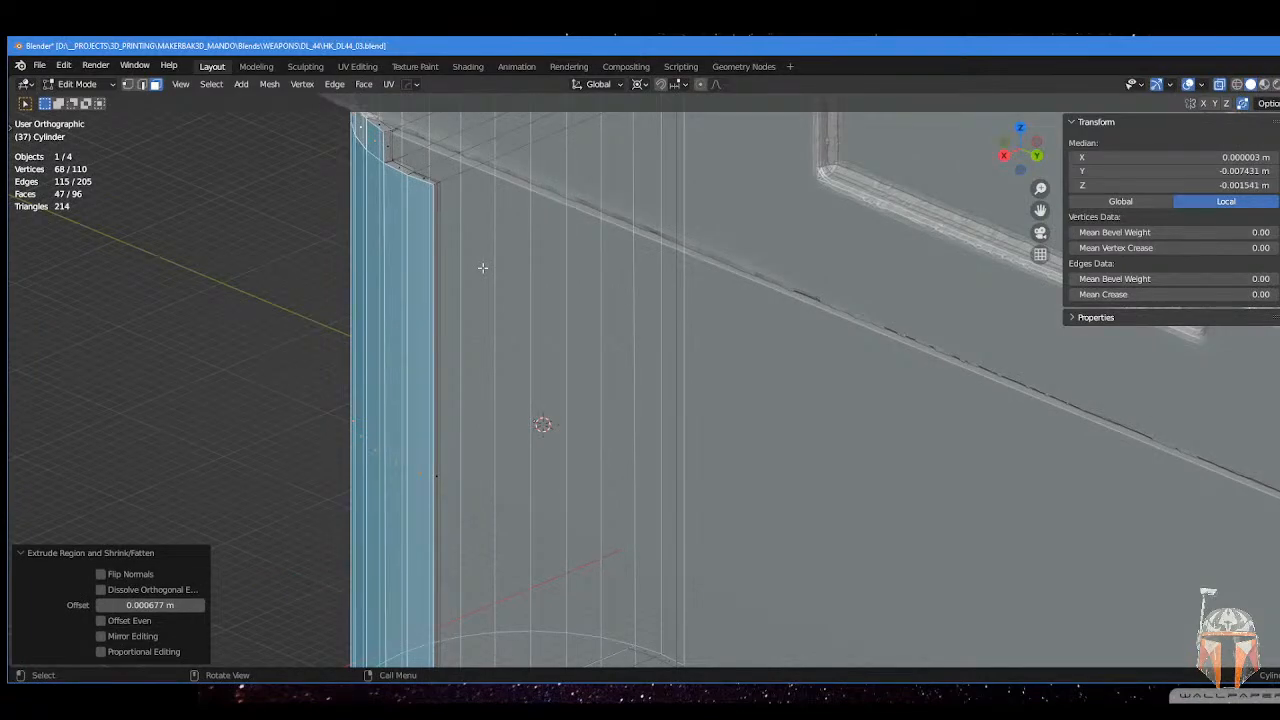
{"action": "scroll", "coordinate": [482, 267], "scroll_direction": "down", "scroll_amount": 5}
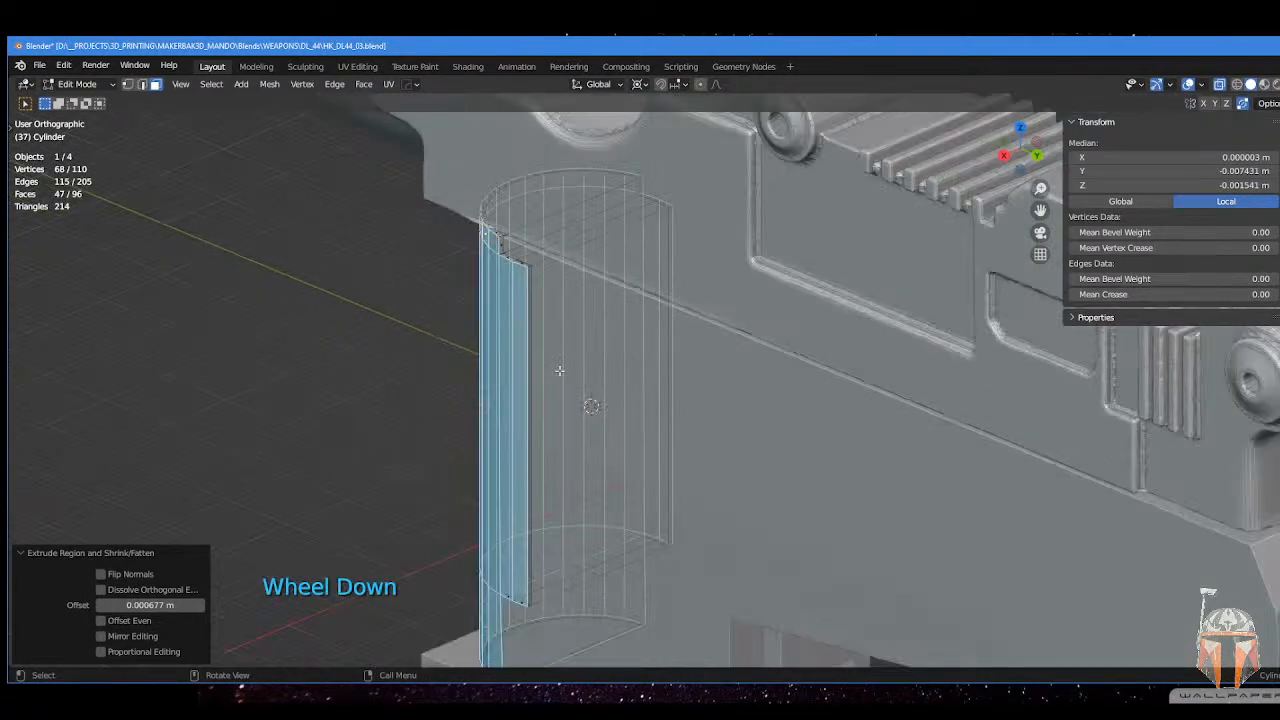
{"action": "mouse_move", "coordinate": [560, 370]}
{"action": "middle_mouse_down"}
{"action": "mouse_move", "coordinate": [578, 256]}
{"action": "mouse_move", "coordinate": [571, 354]}
{"action": "middle_mouse_up"}
{"action": "scroll", "coordinate": [580, 280], "scroll_direction": "up", "scroll_amount": 3}
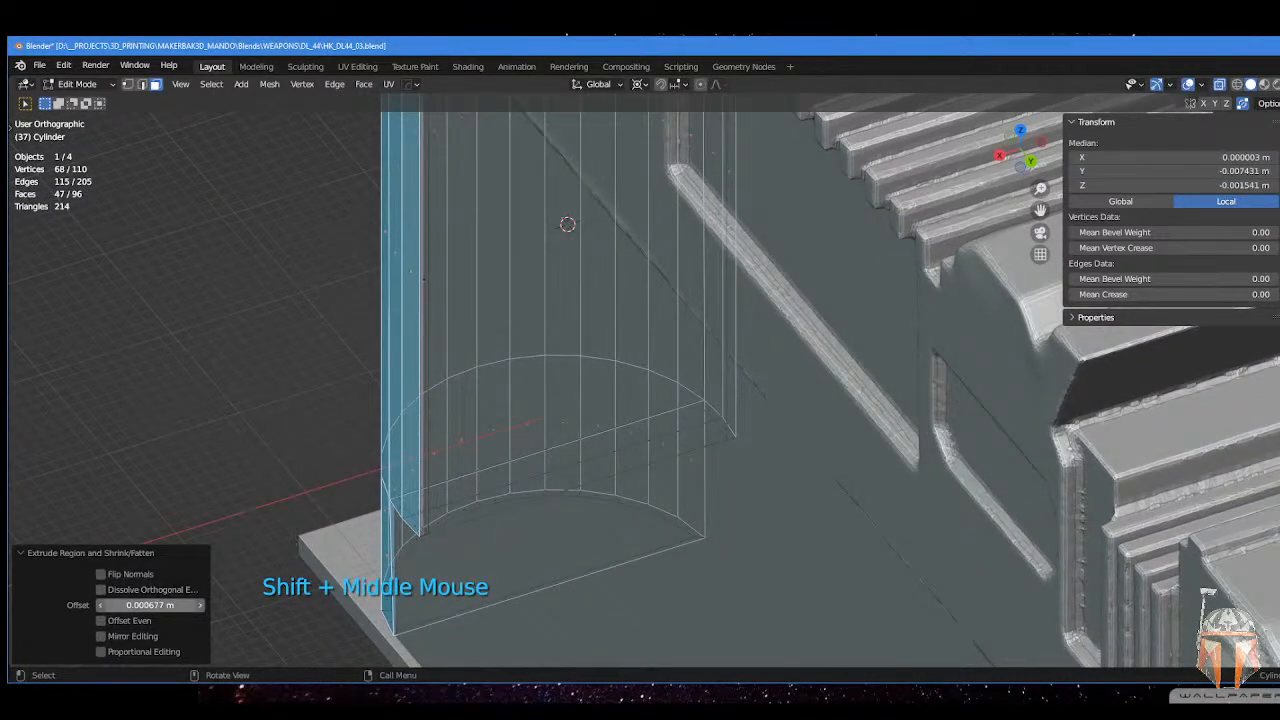
{"action": "left_click_drag", "start_coordinate": [150, 605], "coordinate": [188, 605]}
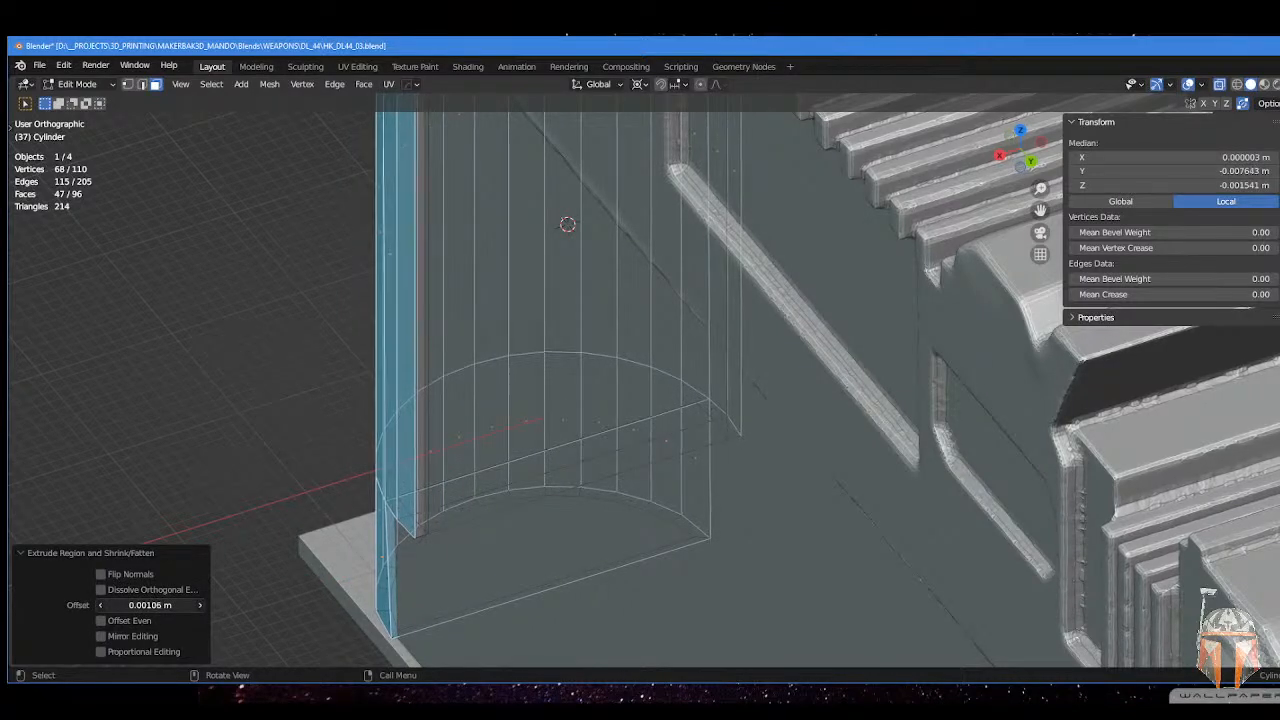
{"action": "middle_click_drag", "start_coordinate": [380, 573], "coordinate": [475, 415]}
{"action": "mouse_move", "coordinate": [475, 415]}
{"action": "middle_mouse_down"}
{"action": "mouse_move", "coordinate": [494, 443]}
{"action": "mouse_move", "coordinate": [469, 410]}
{"action": "middle_mouse_up"}
{"action": "middle_click_drag", "start_coordinate": [537, 497], "coordinate": [538, 446]}
- Snap the 3D cursor to the inner bottom corner vertex and scale the two outer bottom corner vertices to 0 along Y
{"action": "key", "text": "Tab"}
{"action": "left_click", "coordinate": [496, 450]}
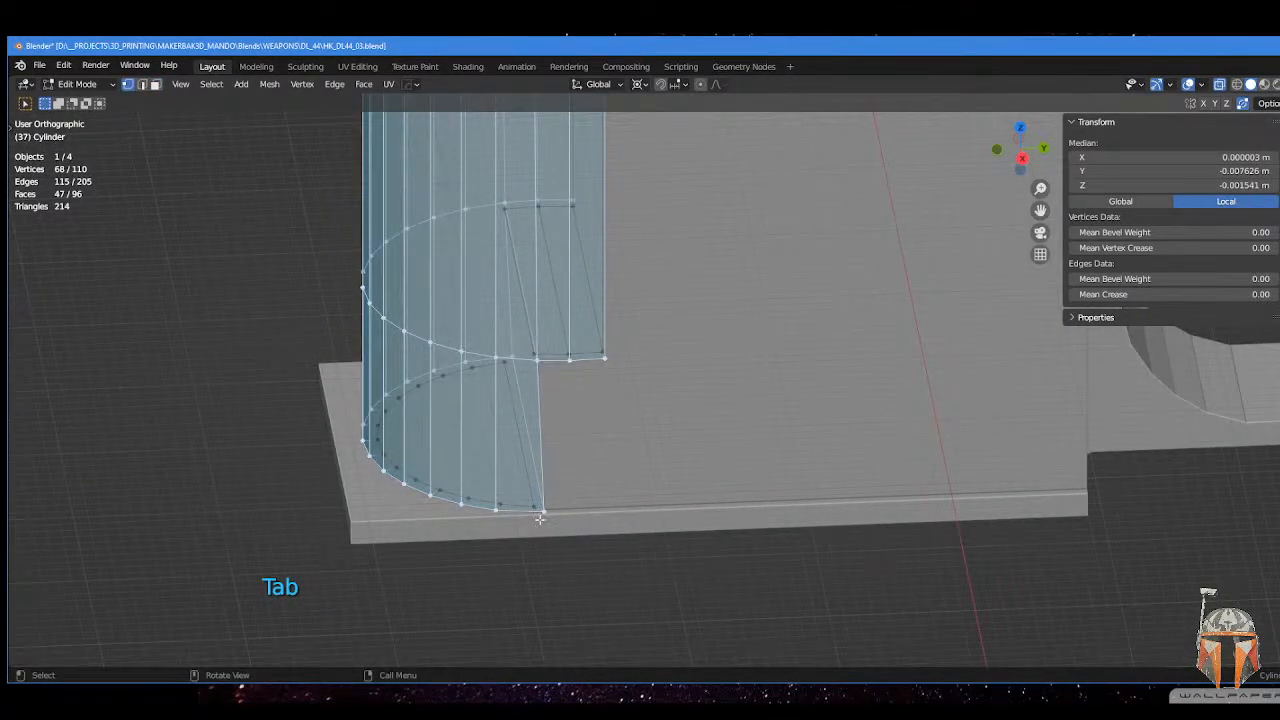
{"action": "left_click", "coordinate": [532, 503]}
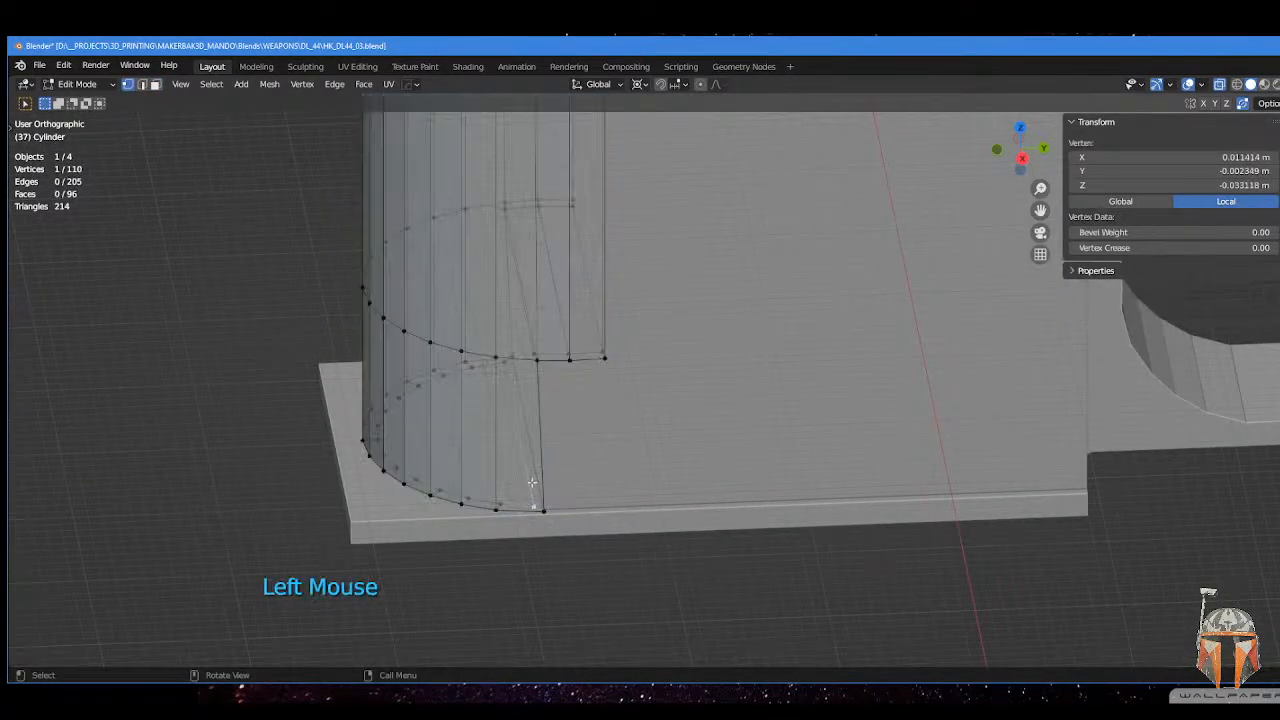
{"action": "key", "text": "shift+s"}
{"action": "left_click", "coordinate": [531, 581]}
{"action": "left_click", "coordinate": [511, 364], "text": "shift"}
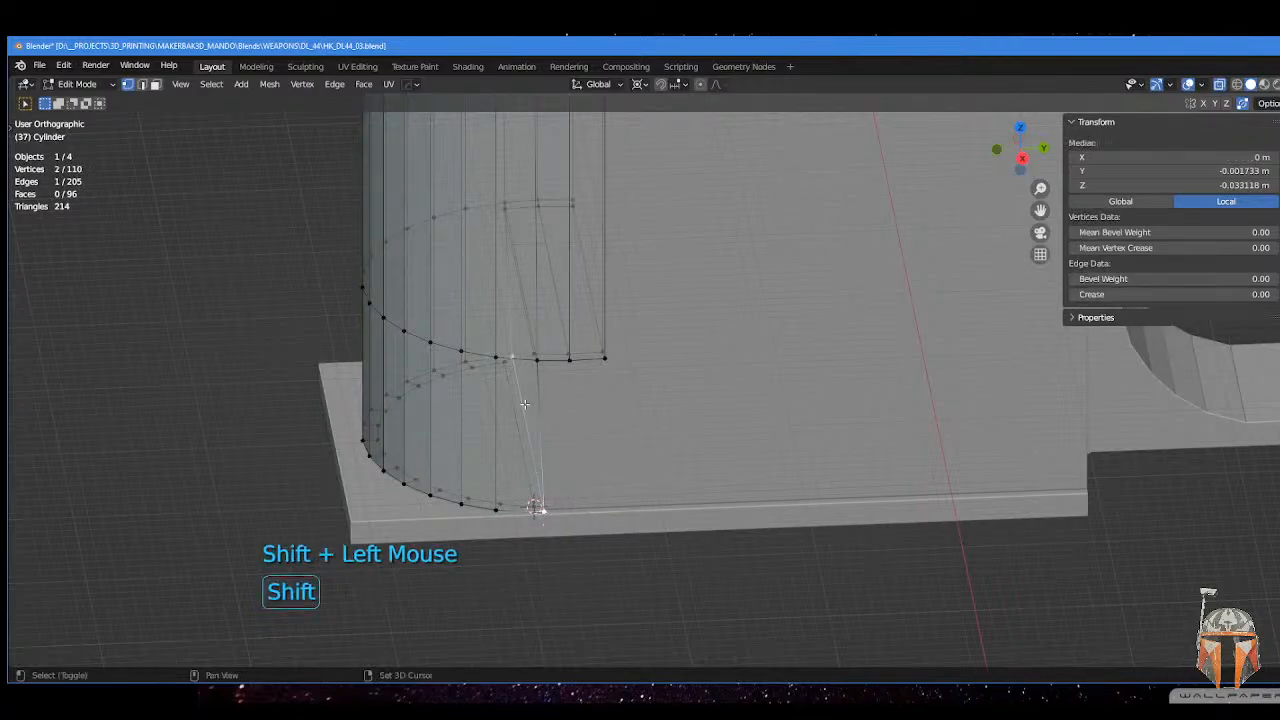
{"action": "type", "text": "sy0"}
{"action": "key", "text": "Return"}
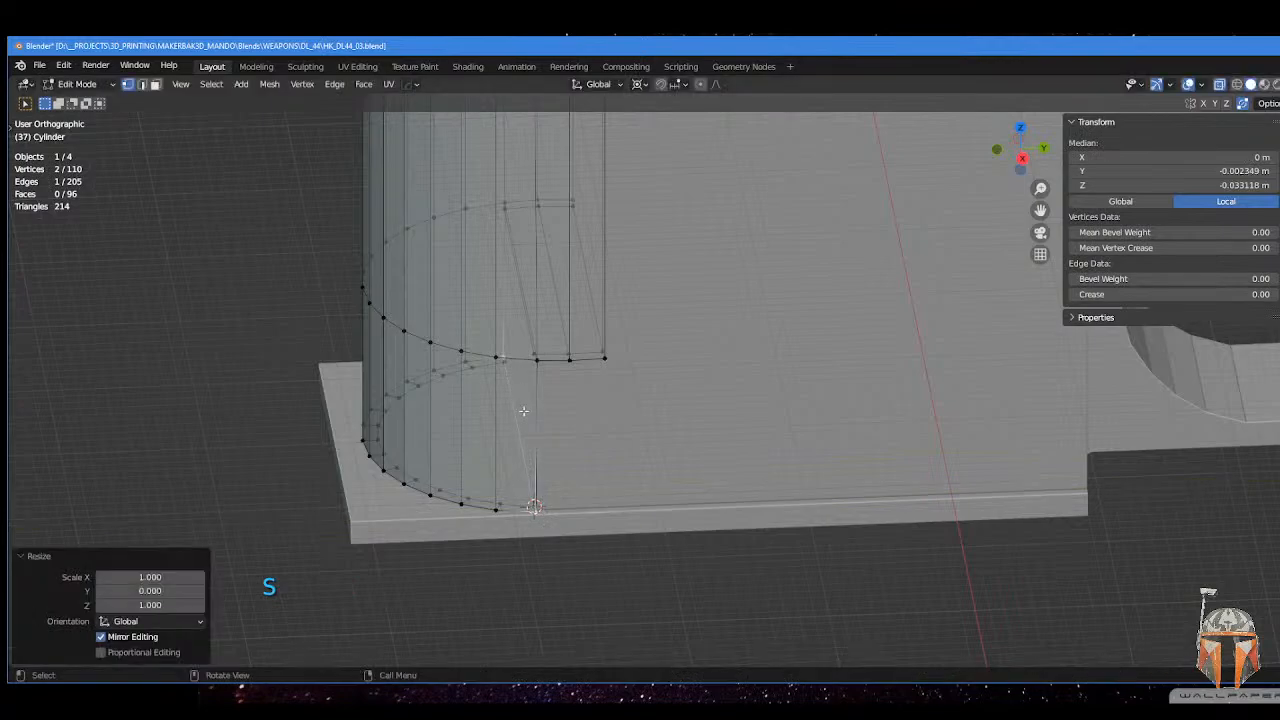
{"action": "middle_click_drag", "start_coordinate": [512, 418], "coordinate": [513, 466], "text": "shift"}
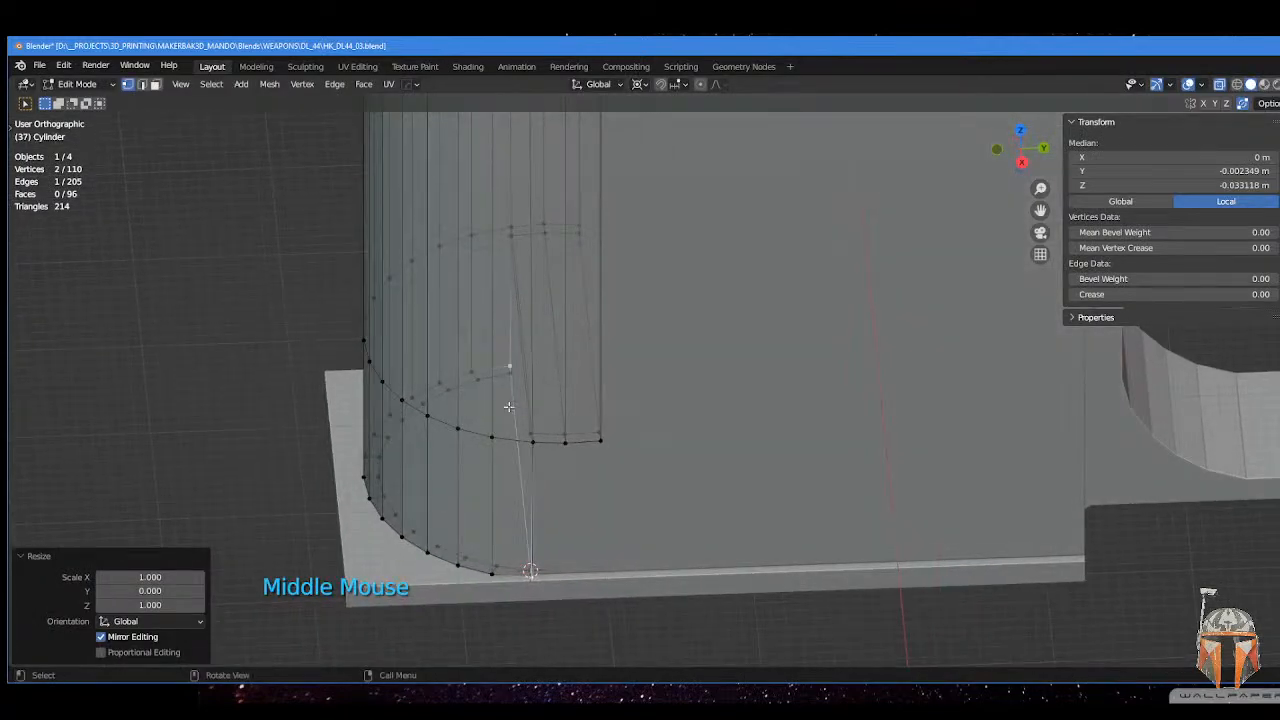
{"action": "middle_click_drag", "start_coordinate": [510, 403], "coordinate": [493, 378], "text": "shift"}
{"action": "scroll", "coordinate": [506, 374], "scroll_direction": "up", "scroll_amount": 2, "text": "shift"}
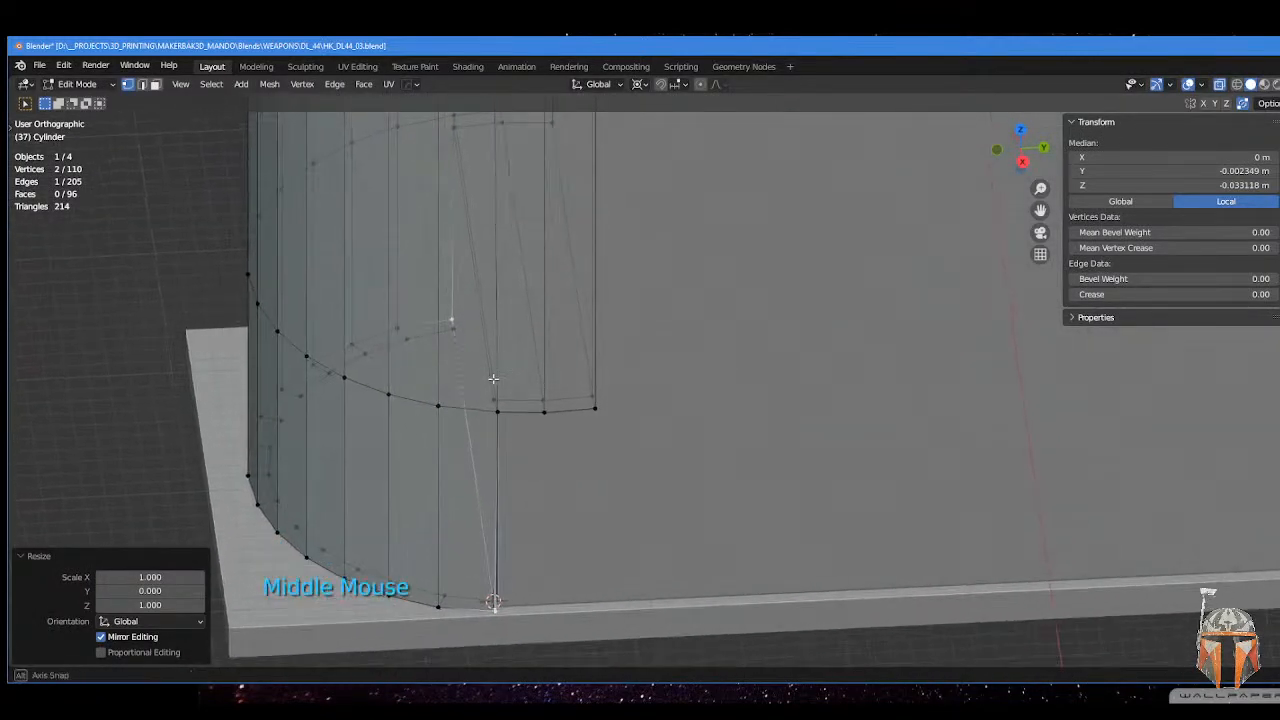
- Isolate the cylinder in local view and delete the lower section's bottom face and flat back face
{"action": "key", "text": "Tab"}
{"action": "left_click", "coordinate": [586, 382]}
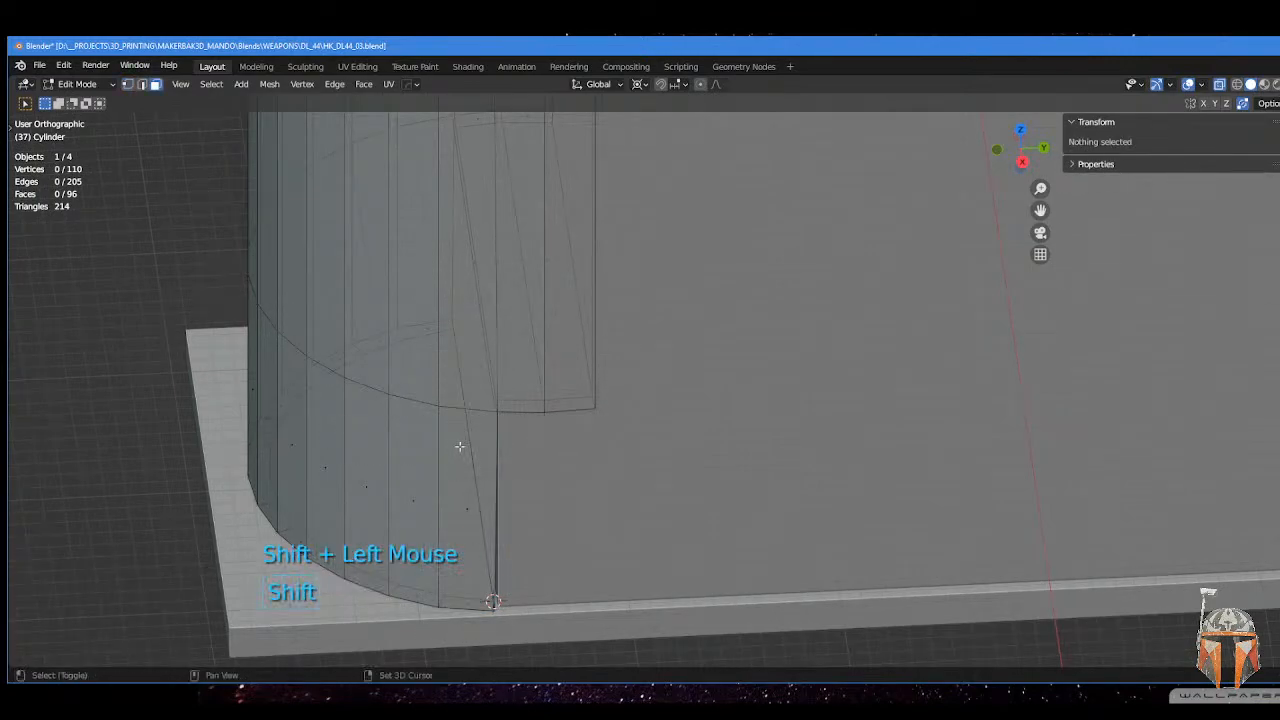
{"action": "middle_click_drag", "start_coordinate": [459, 446], "coordinate": [534, 391]}
{"action": "key", "text": "KP_Divide"}
{"action": "key", "text": "alt+z"}
{"action": "left_click", "coordinate": [502, 410]}
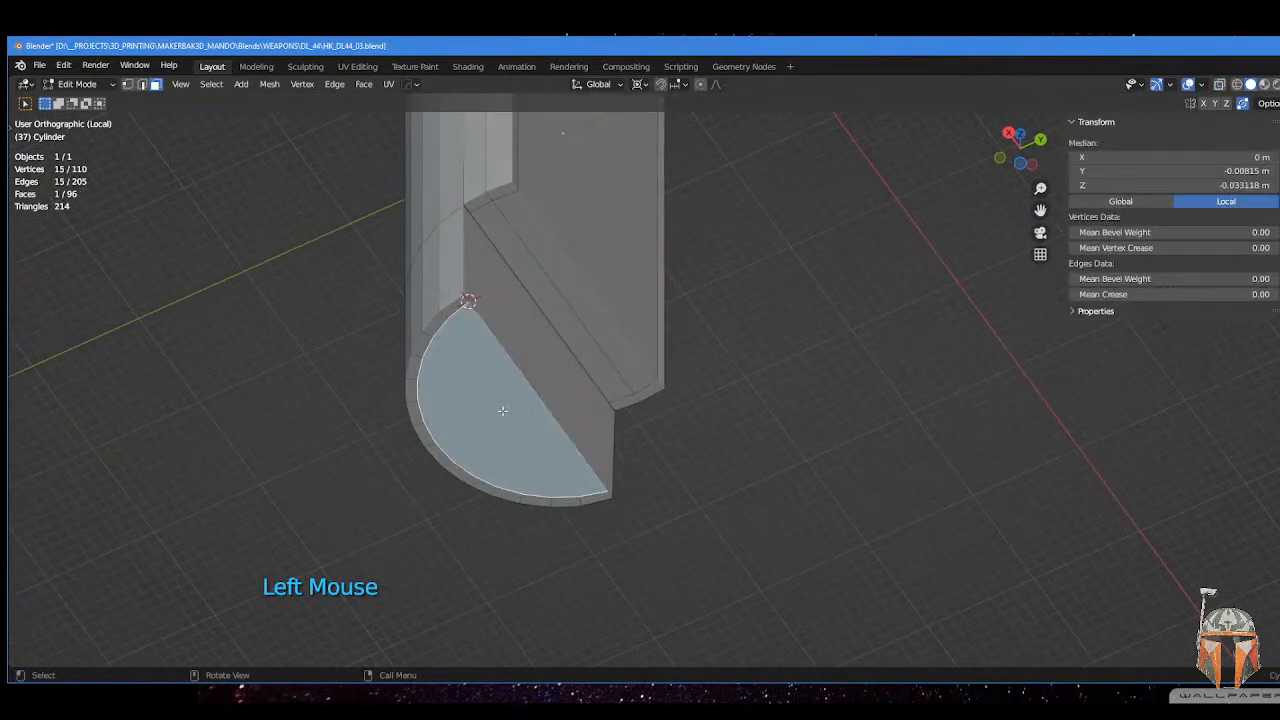
{"action": "key", "text": "x"}
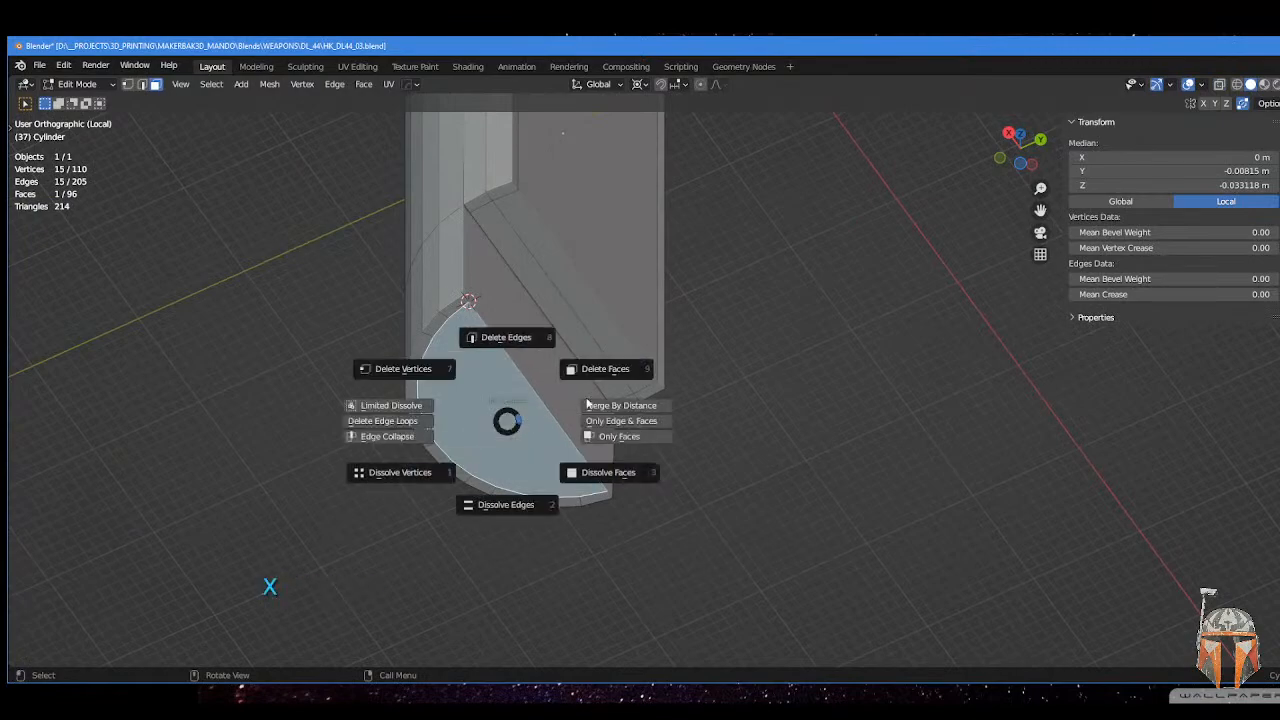
{"action": "left_click", "coordinate": [535, 375]}
{"action": "key", "text": "x"}
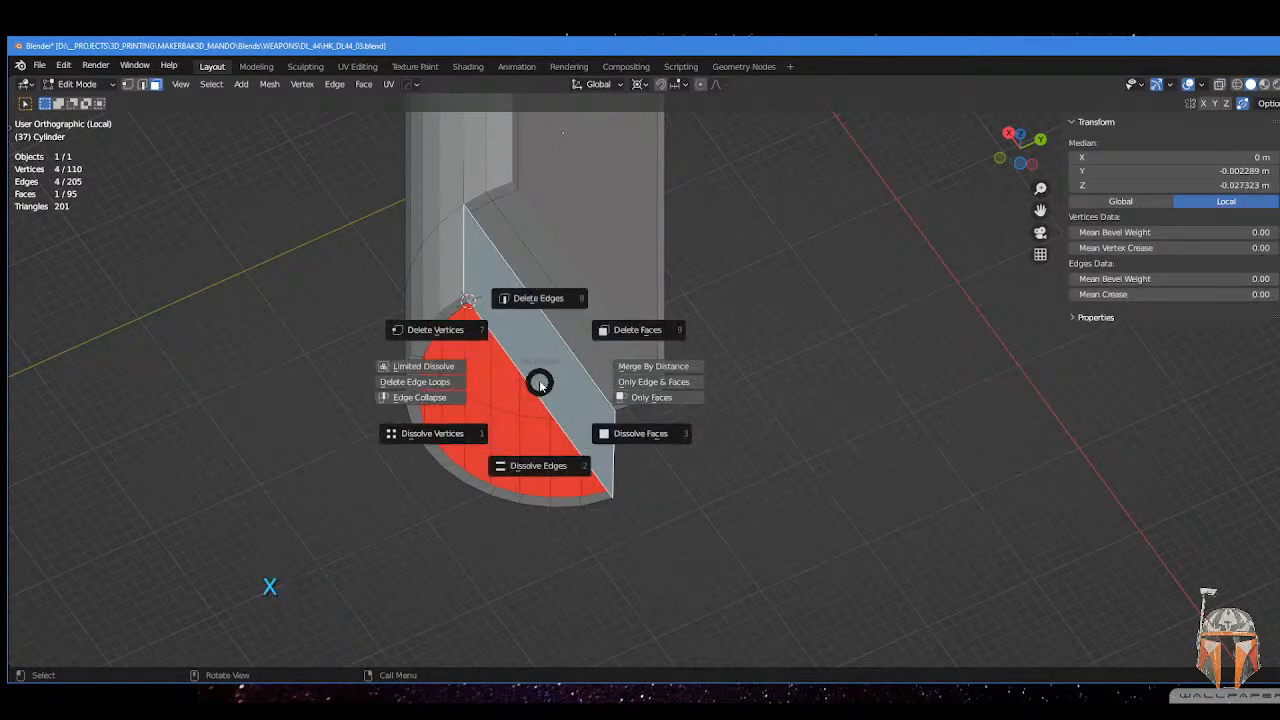
{"action": "left_click", "coordinate": [606, 337]}
- Delete the two overlapping edges that span the open bottom of the lower section
{"action": "middle_click_drag", "start_coordinate": [606, 337], "coordinate": [513, 343]}
{"action": "middle_click_drag", "start_coordinate": [381, 346], "coordinate": [405, 350], "text": "shift"}
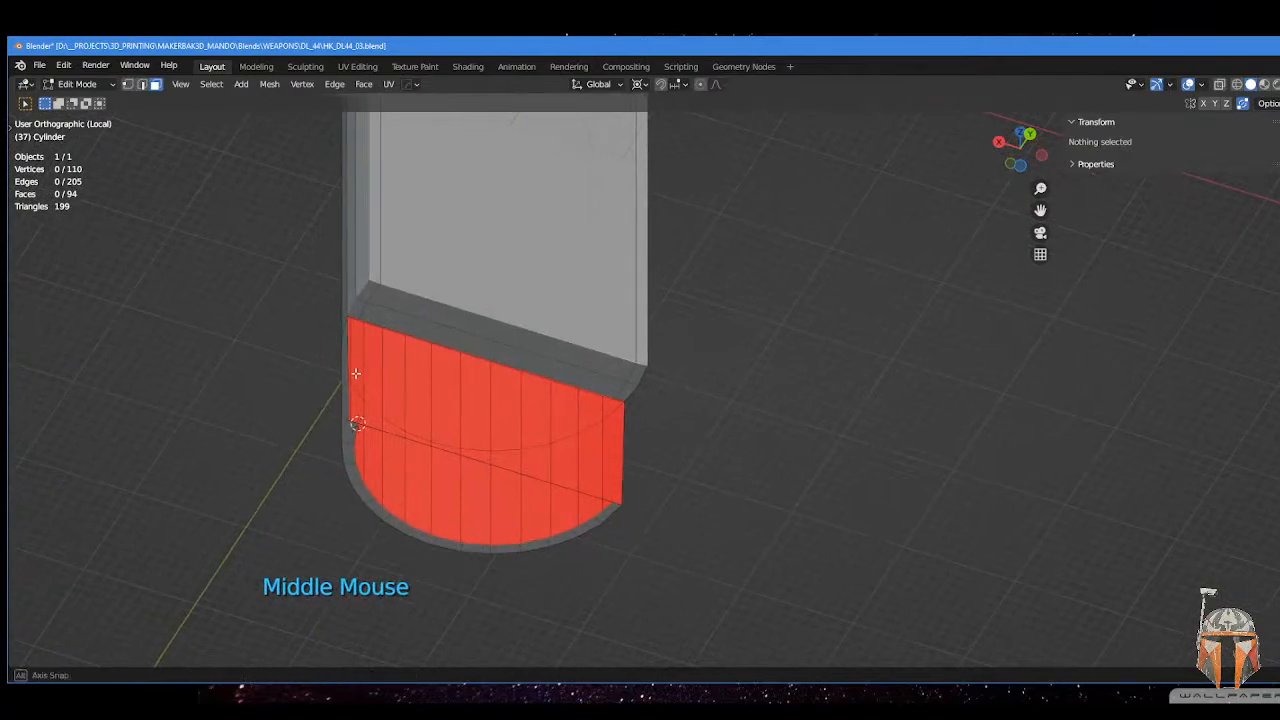
{"action": "key", "text": "Tab"}
{"action": "middle_click_drag", "start_coordinate": [346, 434], "coordinate": [353, 404]}
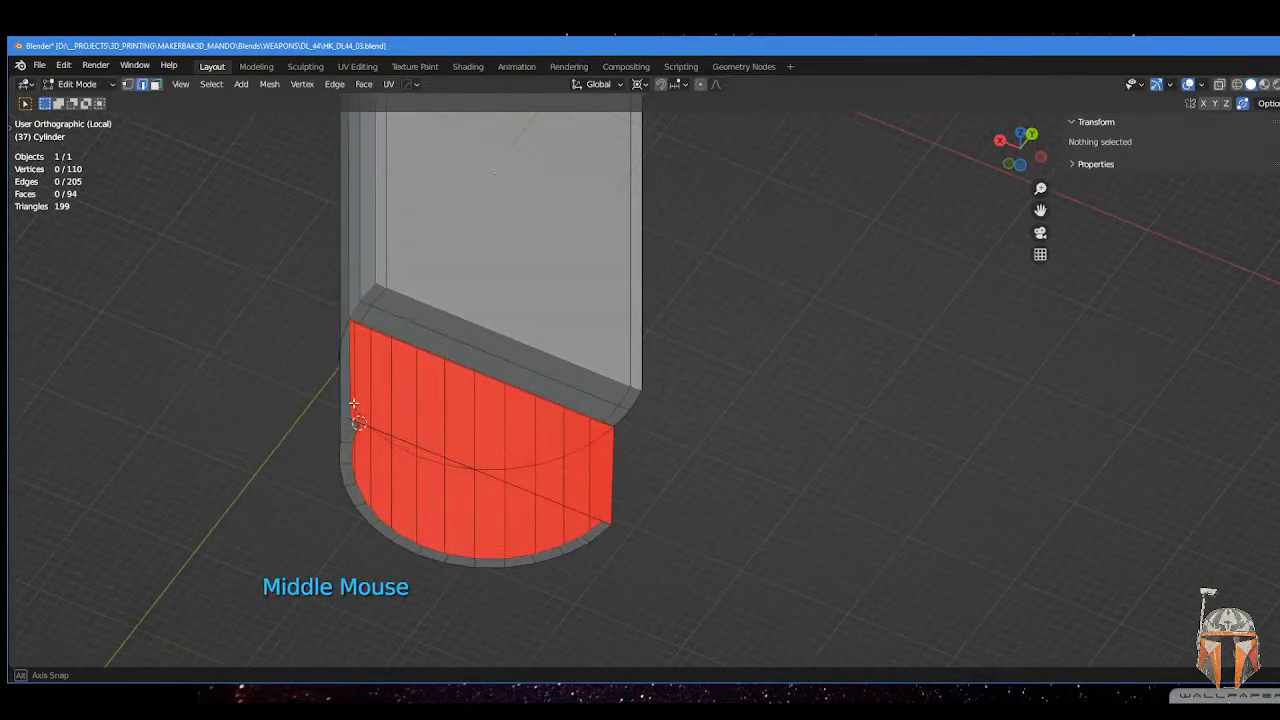
{"action": "left_click", "coordinate": [491, 480]}
{"action": "key", "text": "x"}
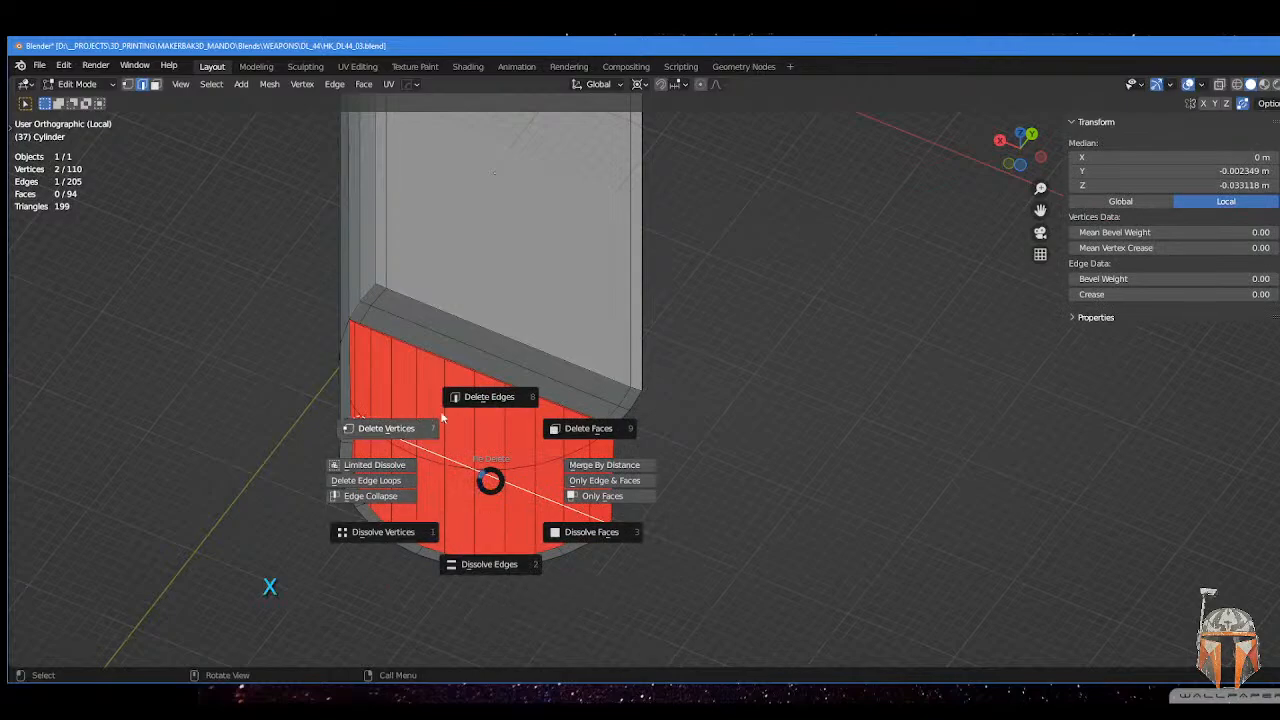
{"action": "left_click", "coordinate": [482, 397]}
{"action": "left_click", "coordinate": [527, 491]}
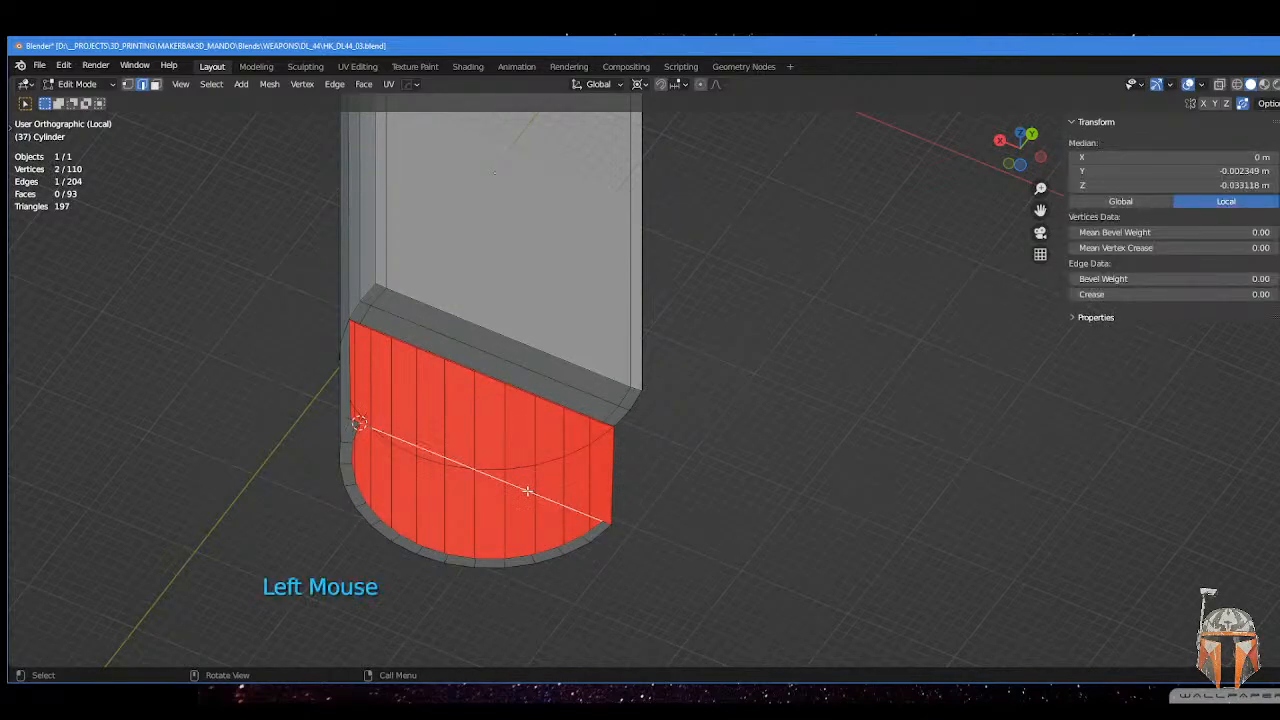
{"action": "key", "text": "x"}
{"action": "left_click", "coordinate": [514, 406]}
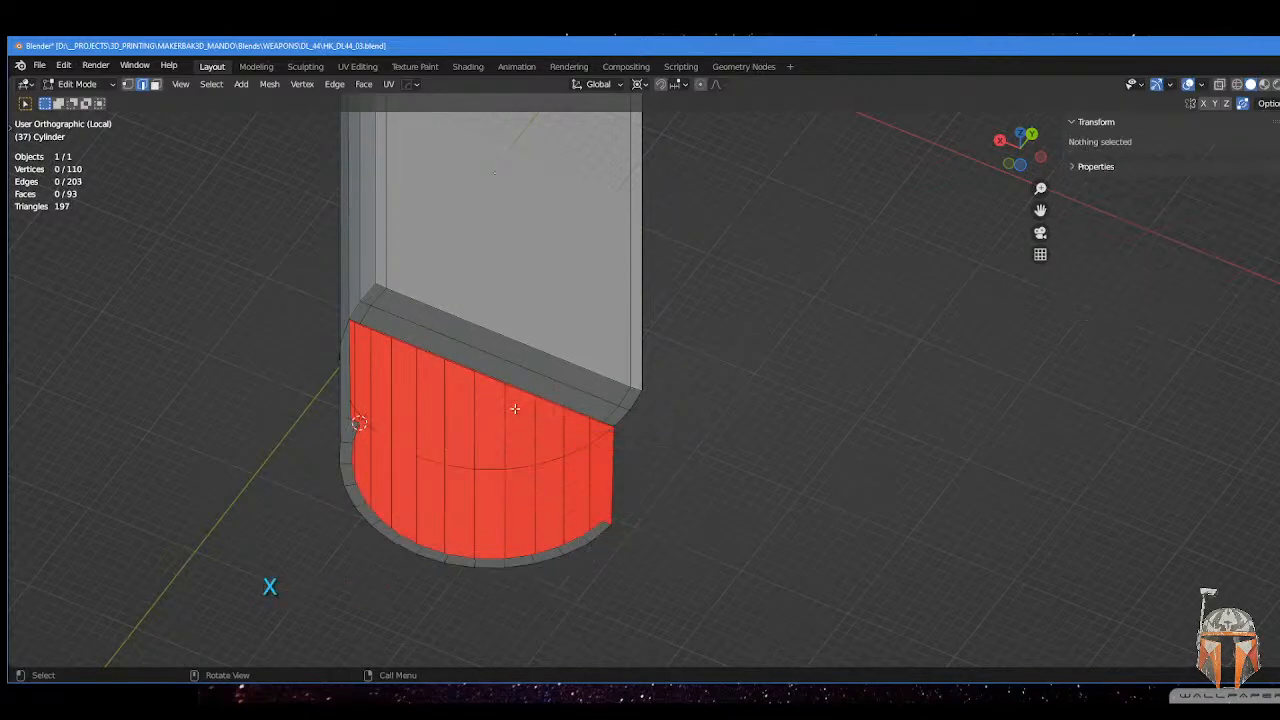
- Try to fill the lower section's open back starting from its vertical side edge
{"action": "left_click", "coordinate": [349, 371]}
{"action": "key", "text": "f"}
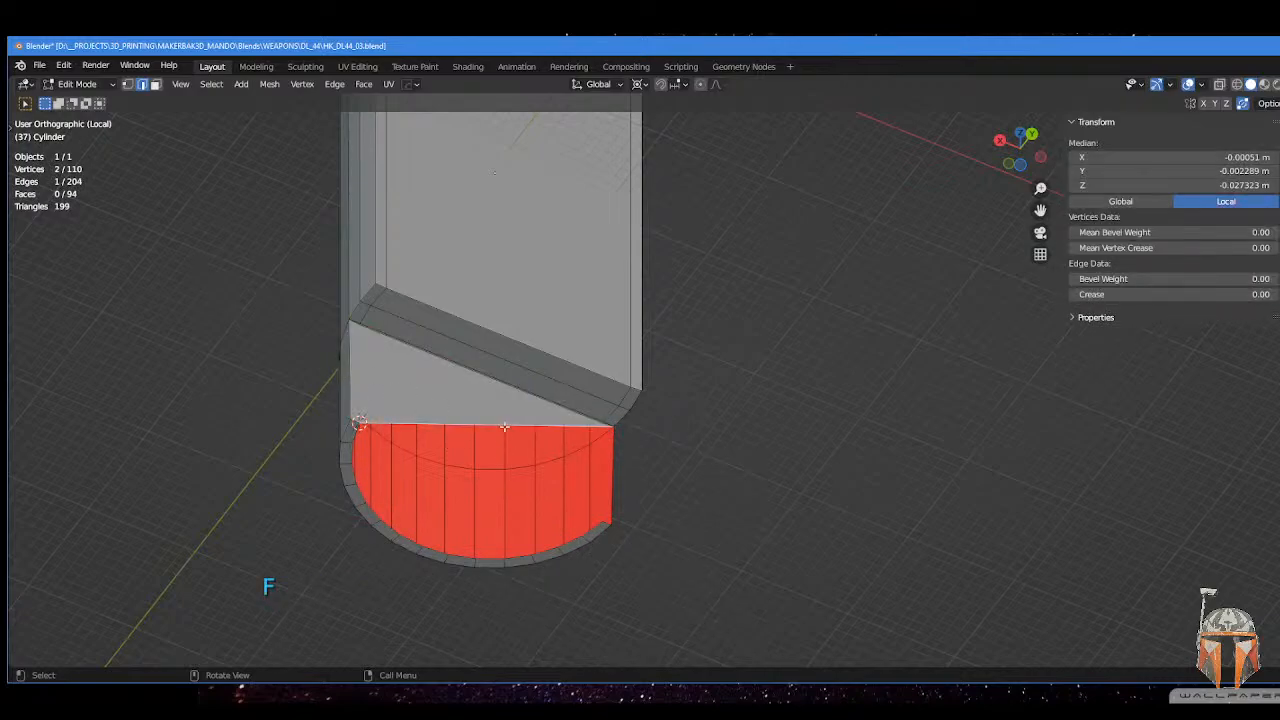
{"action": "key", "text": "ctrl+z"}
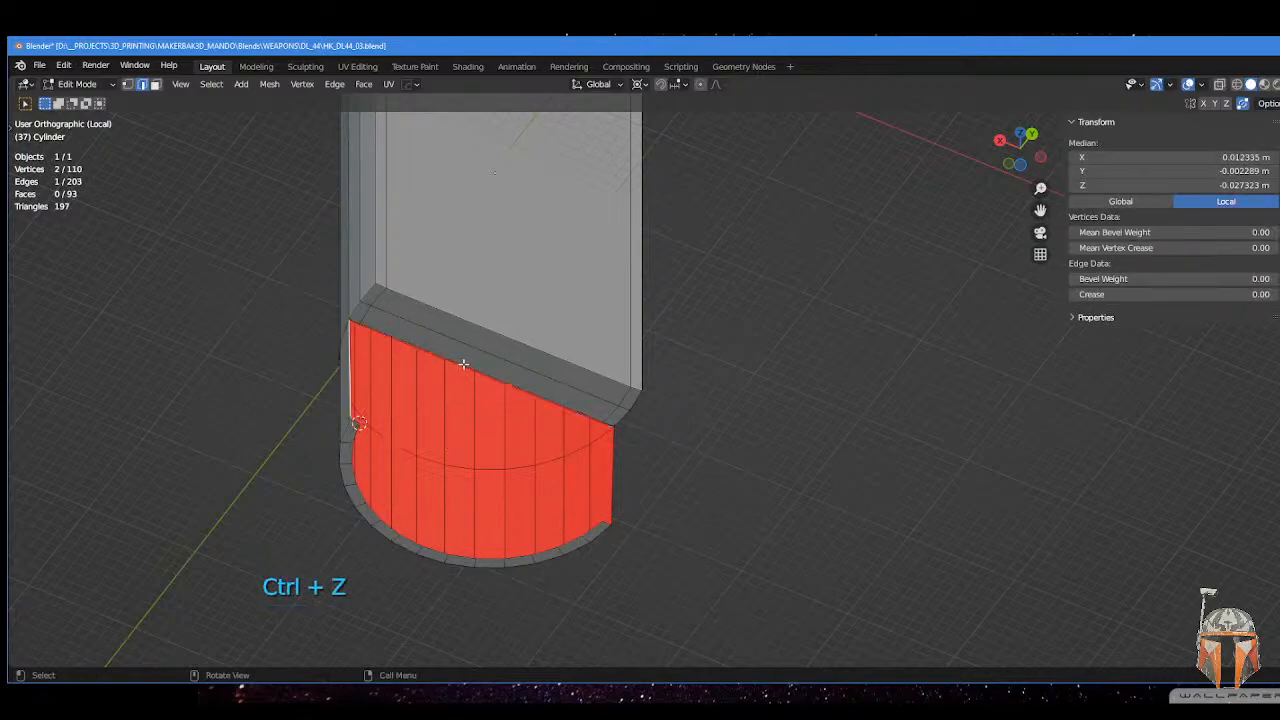
- Examine the vertical side edge and bottom corner vertices at one end of the lower section's wall
{"action": "middle_click_drag", "start_coordinate": [366, 382], "coordinate": [489, 459]}
{"action": "scroll", "coordinate": [352, 400], "scroll_direction": "up", "scroll_amount": 3}
{"action": "key", "text": "shift"}
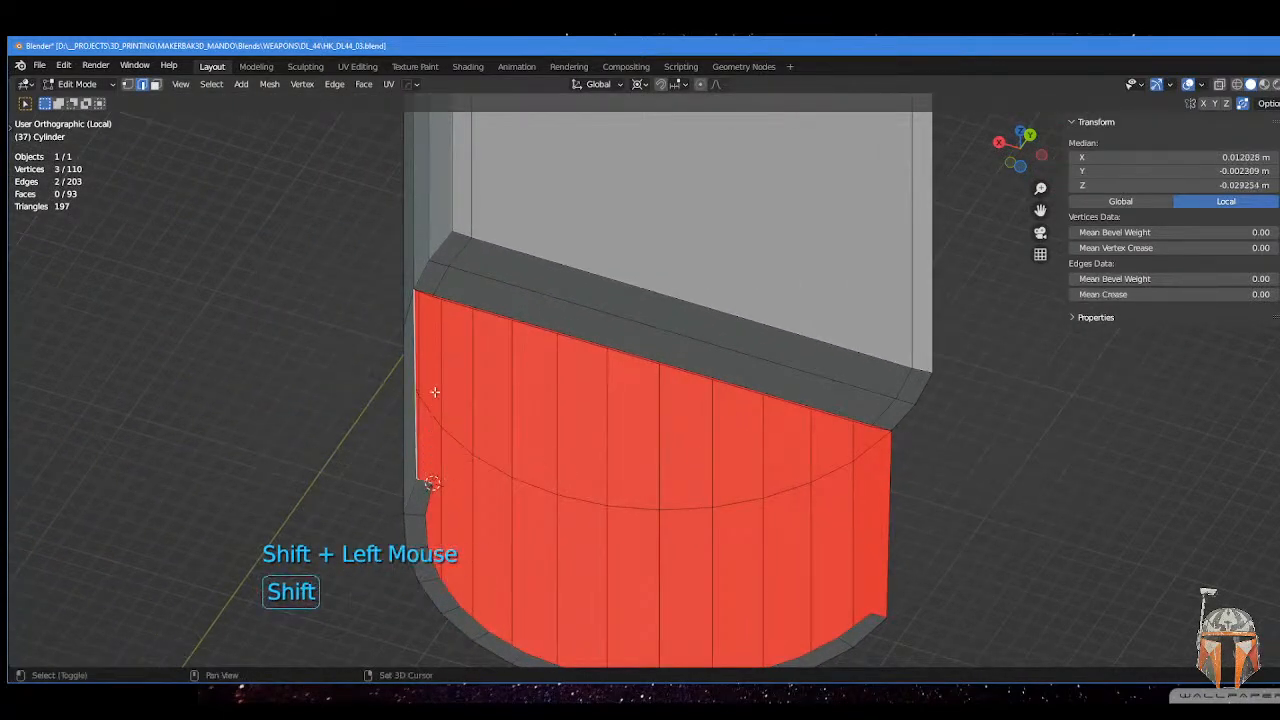
{"action": "middle_click_drag", "start_coordinate": [434, 391], "coordinate": [497, 500]}
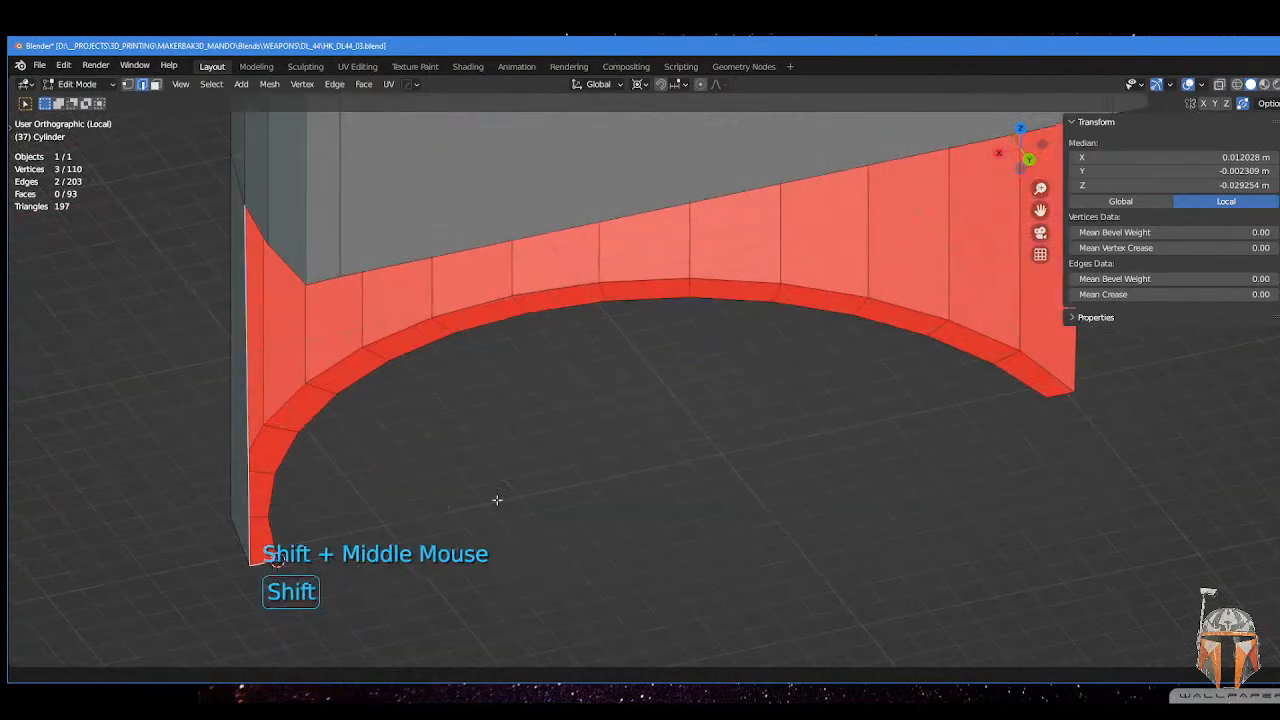
{"action": "scroll", "coordinate": [497, 500], "scroll_direction": "up", "scroll_amount": 4}
{"action": "key", "text": "Tab"}
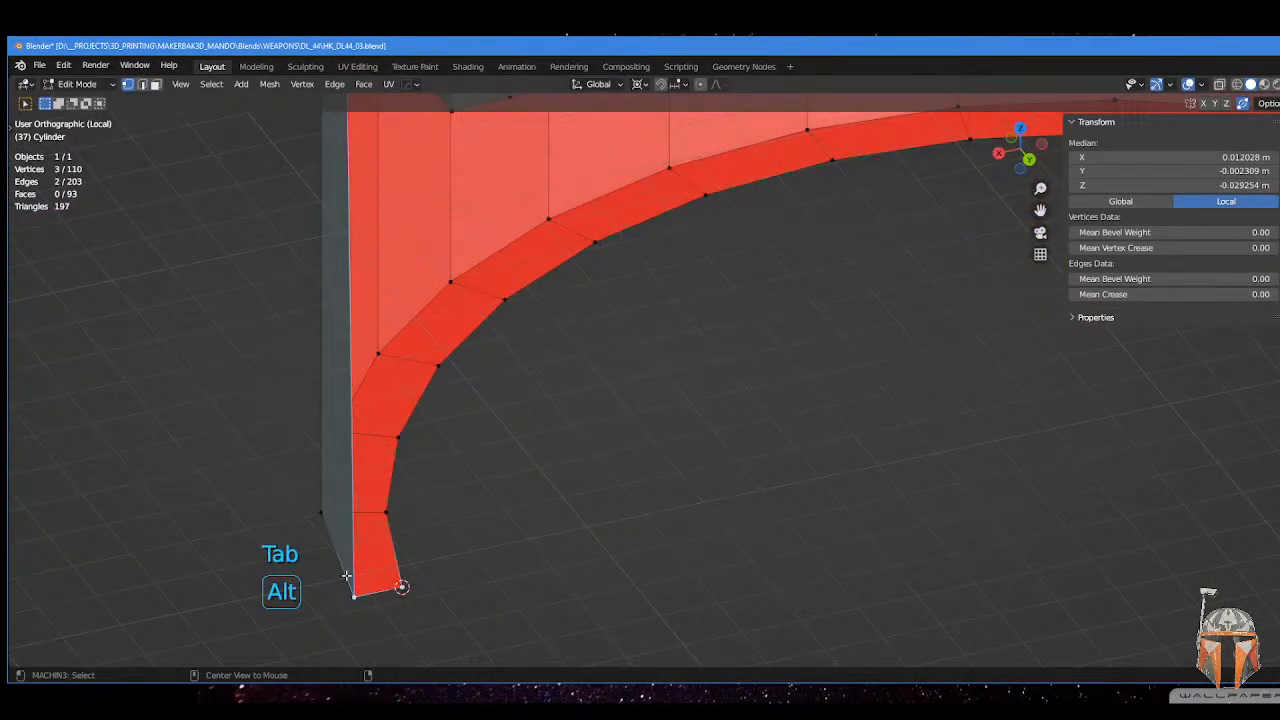
{"action": "left_click_drag", "start_coordinate": [377, 623], "coordinate": [378, 627]}
{"action": "left_click_drag", "start_coordinate": [366, 554], "coordinate": [493, 625]}
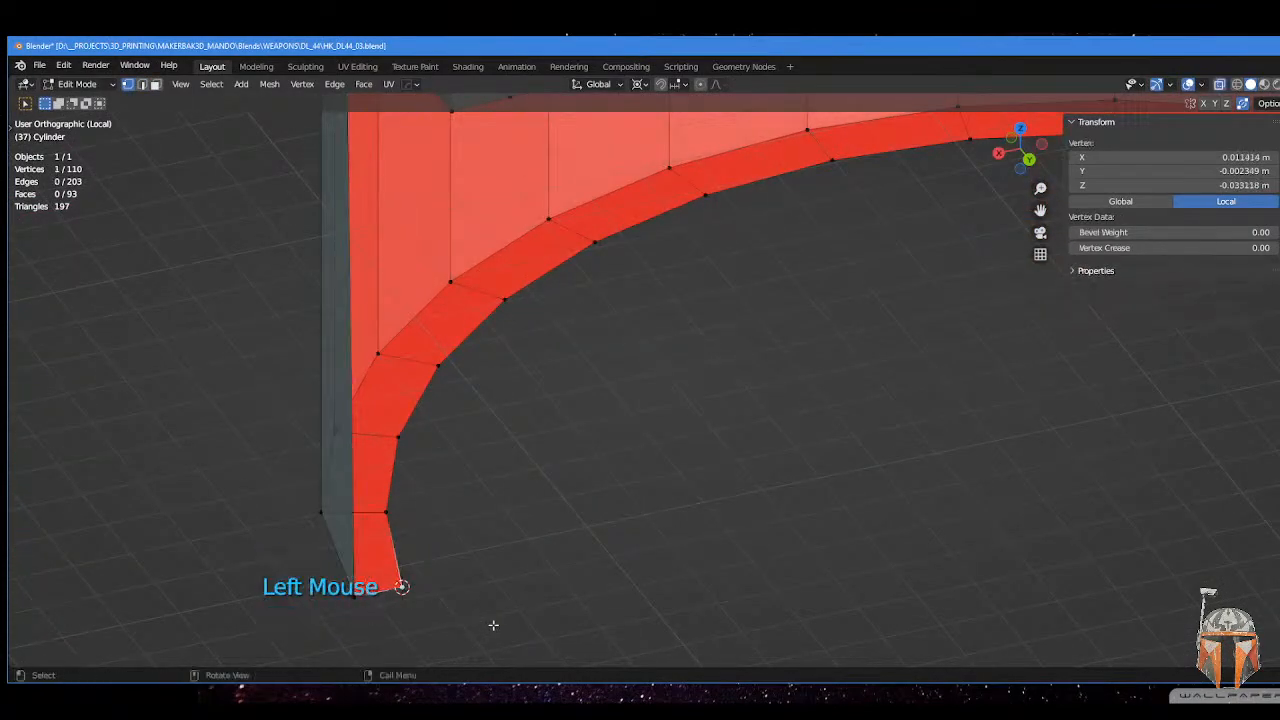
{"action": "middle_click_drag", "start_coordinate": [481, 610], "coordinate": [437, 597]}
{"action": "scroll", "coordinate": [422, 600], "scroll_direction": "down", "scroll_amount": 3}
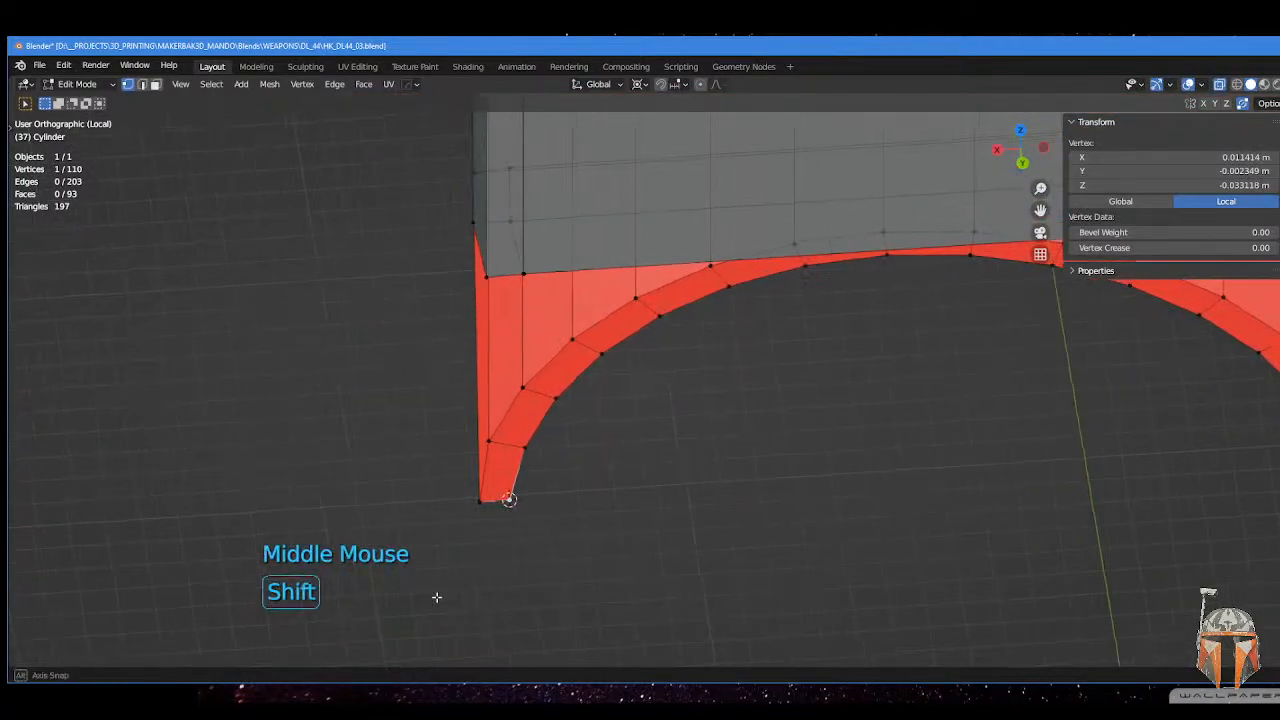
- Try again to fill the lower section's open back from its full-height side edge, and undo the fill
{"action": "middle_click_drag", "start_coordinate": [488, 560], "coordinate": [555, 510], "text": "shift"}
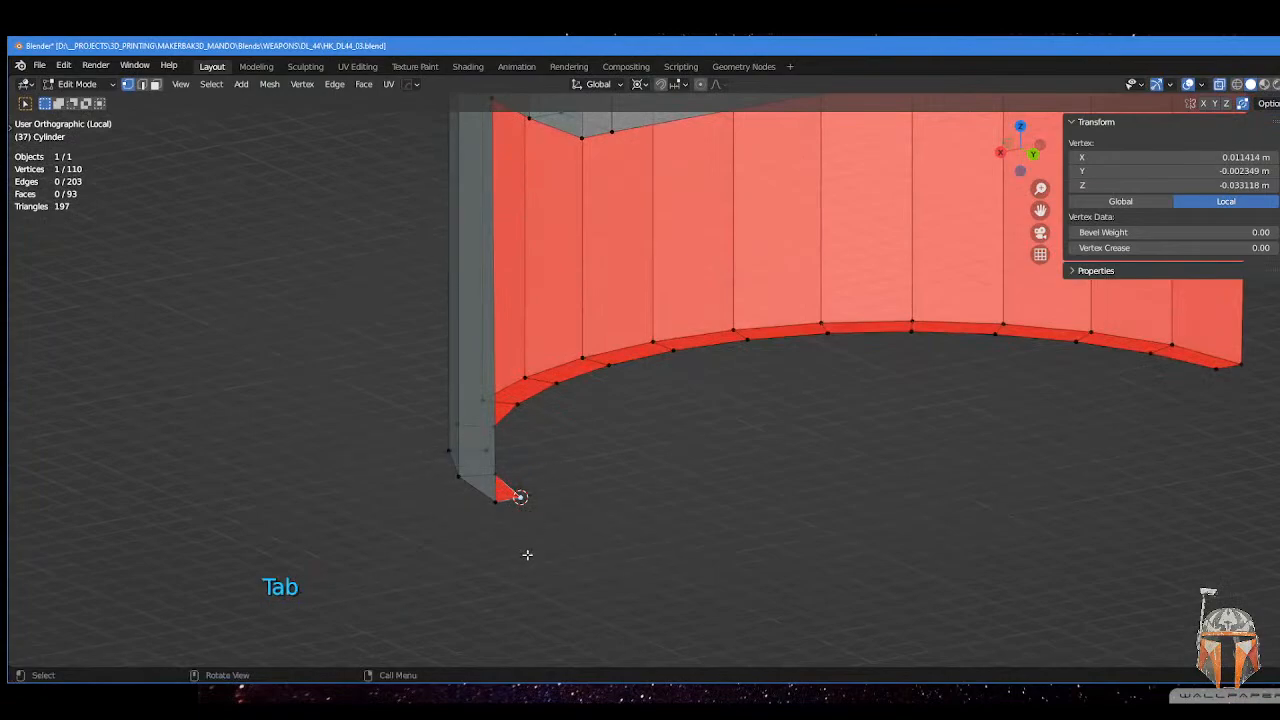
{"action": "key", "text": "ctrl+Tab"}
{"action": "left_click", "coordinate": [494, 389]}
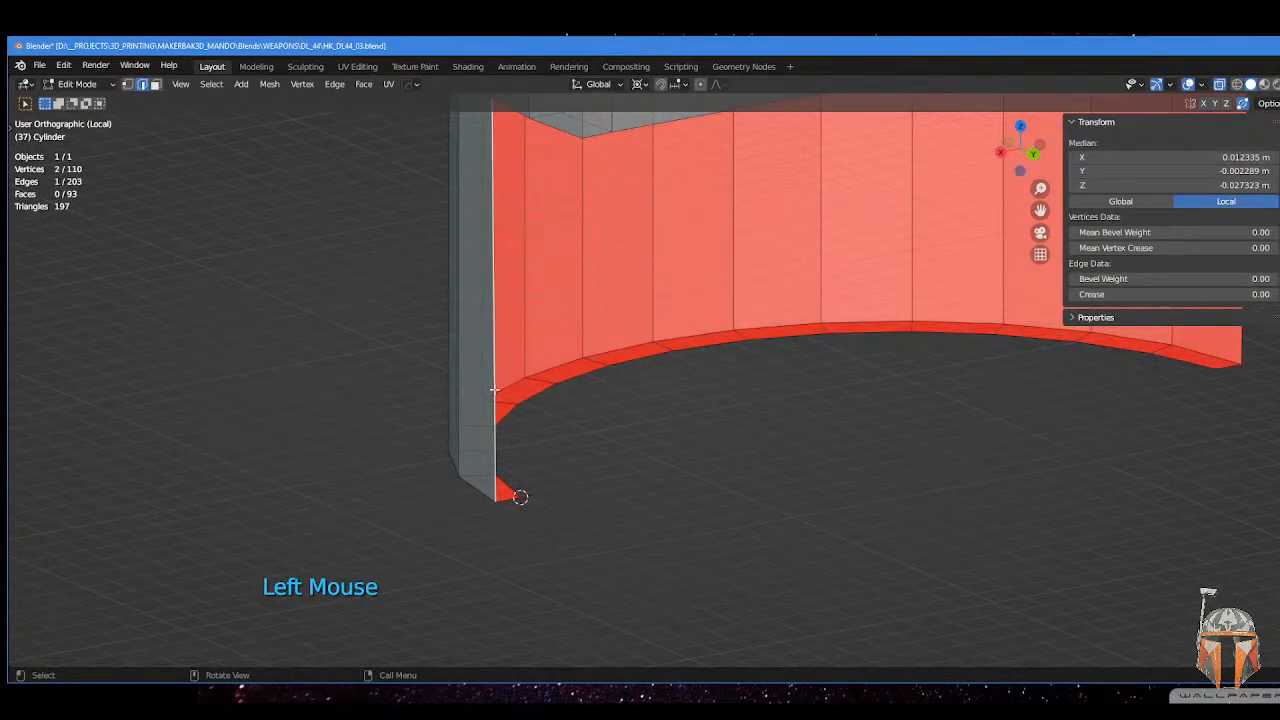
{"action": "key", "text": "f"}
{"action": "scroll", "coordinate": [494, 389], "scroll_direction": "down", "scroll_amount": 2}
{"action": "middle_click_drag", "start_coordinate": [618, 398], "coordinate": [570, 412]}
{"action": "key", "text": "ctrl+z"}
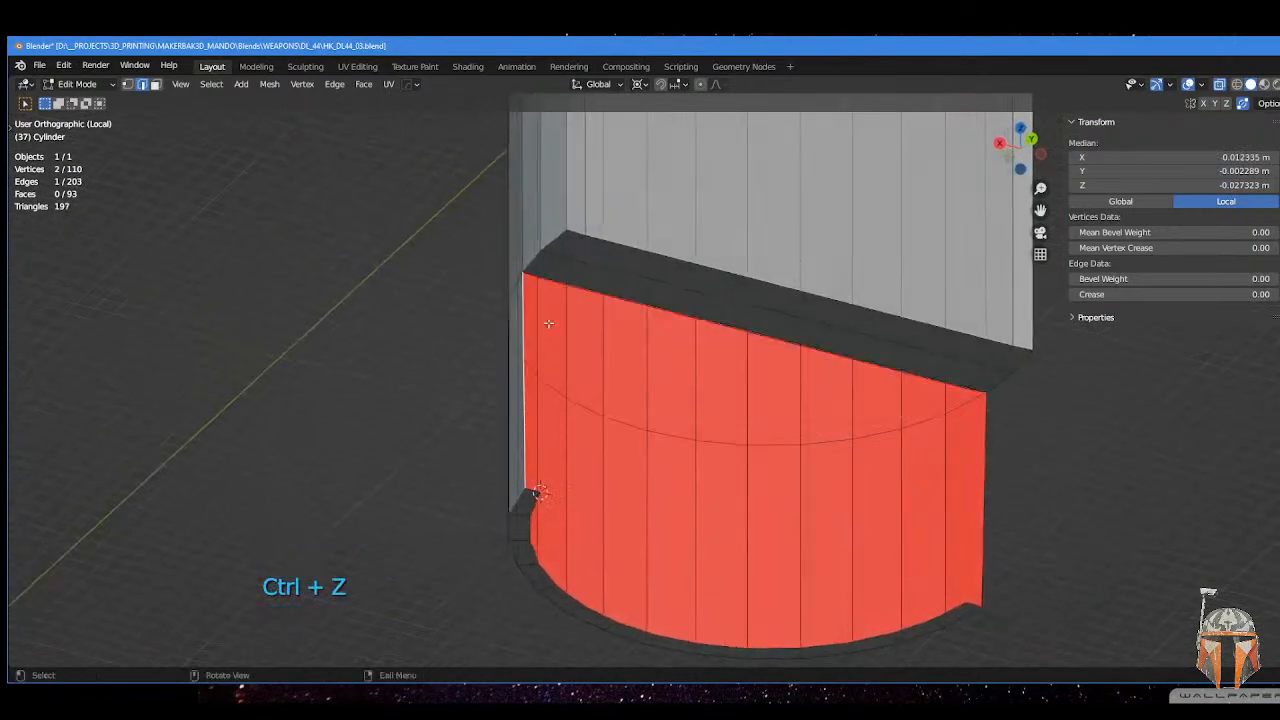
- Delete the thin overlapping face that runs along the upper edge of the lower section's open back
{"action": "left_click", "coordinate": [534, 274], "text": "shift"}
{"action": "middle_click_drag", "start_coordinate": [534, 274], "coordinate": [580, 323]}
{"action": "key", "text": "Tab"}
{"action": "left_click", "coordinate": [571, 417]}
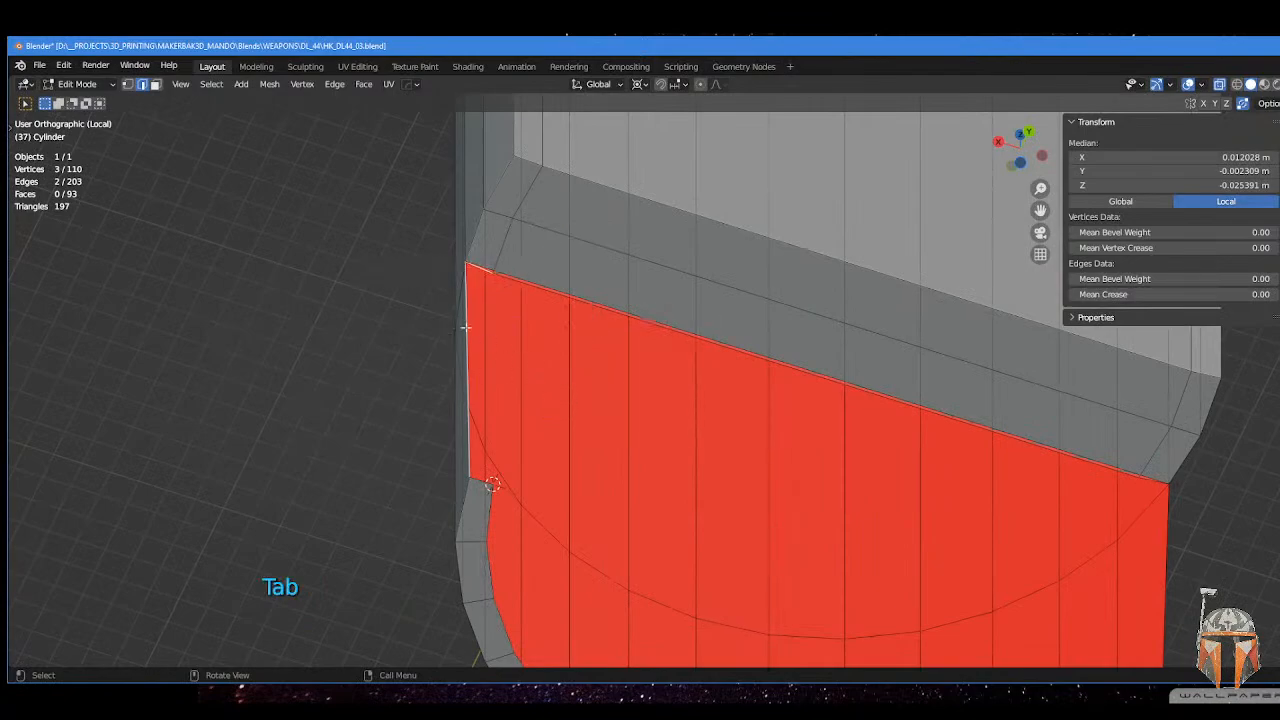
{"action": "key", "text": "Tab"}
{"action": "left_click", "coordinate": [371, 318]}
{"action": "scroll", "coordinate": [514, 280], "scroll_direction": "up", "scroll_amount": 2}
{"action": "middle_click_drag", "start_coordinate": [514, 280], "coordinate": [491, 314], "text": "shift"}
{"action": "scroll", "coordinate": [491, 314], "scroll_direction": "down", "scroll_amount": 2}
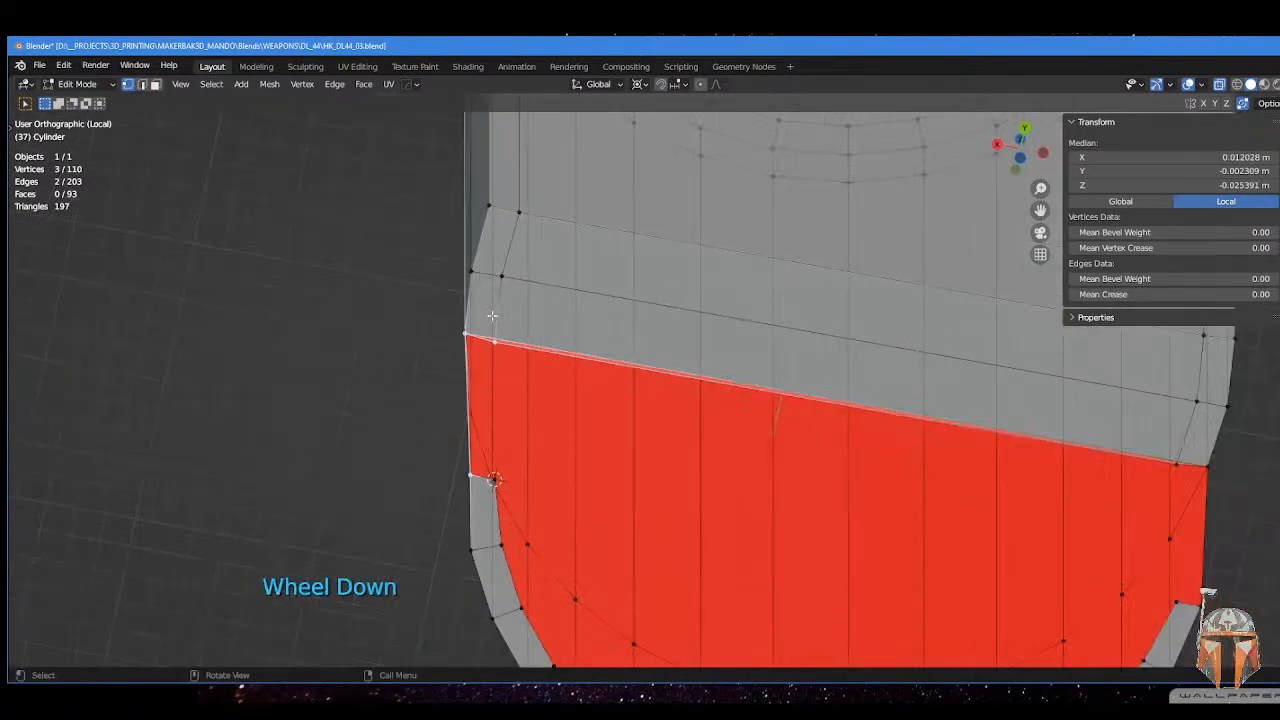
{"action": "key", "text": "Tab"}
{"action": "left_click", "coordinate": [634, 317]}
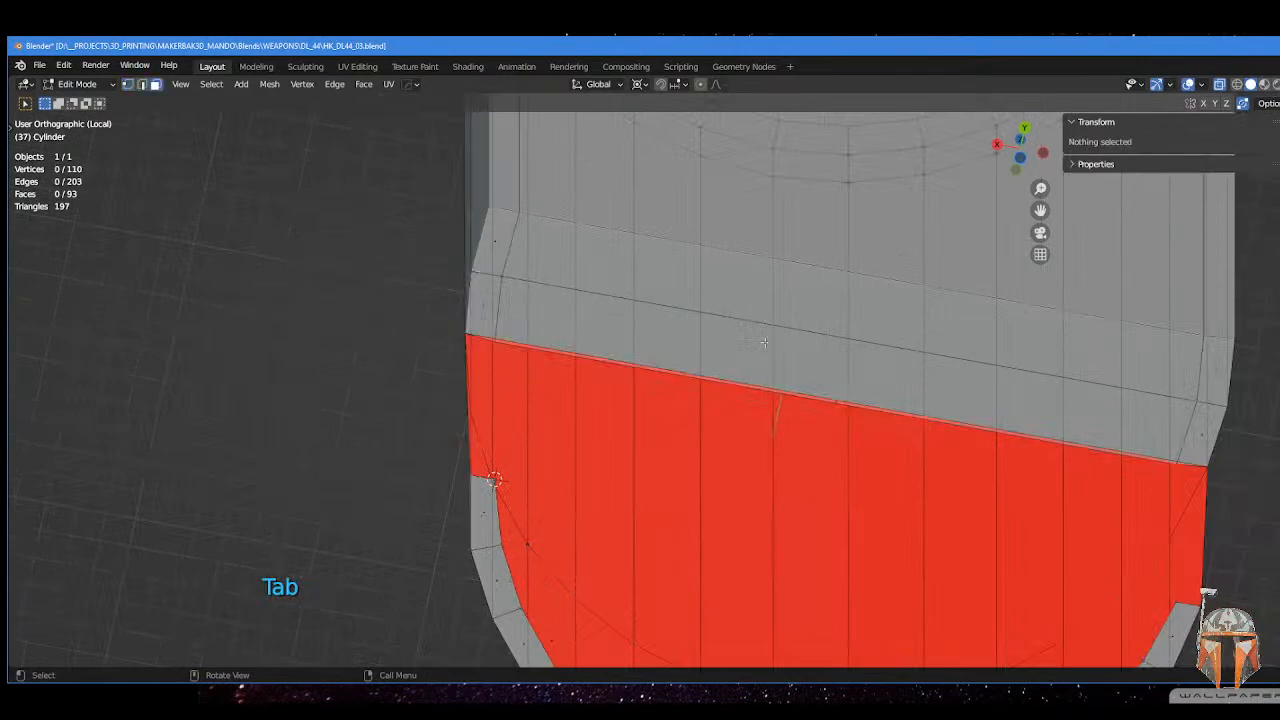
{"action": "left_click", "coordinate": [840, 385]}
{"action": "left_click_drag", "start_coordinate": [835, 401], "coordinate": [851, 413]}
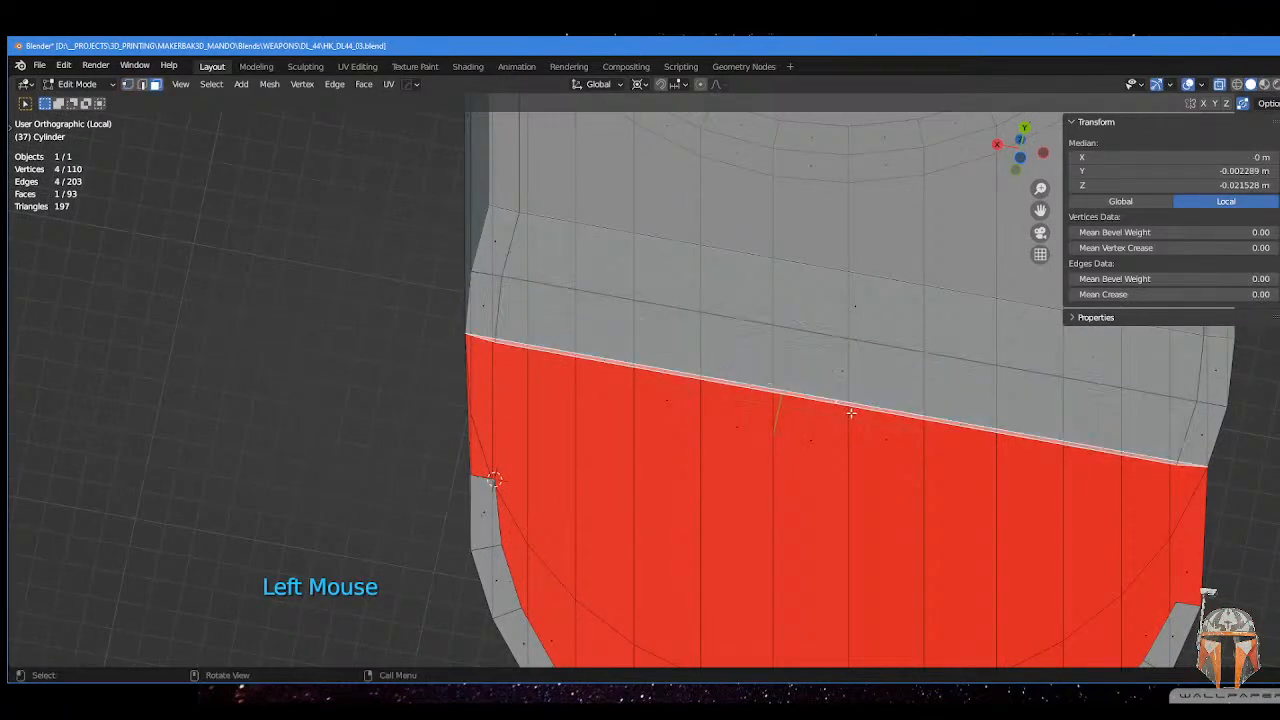
{"action": "key", "text": "x"}
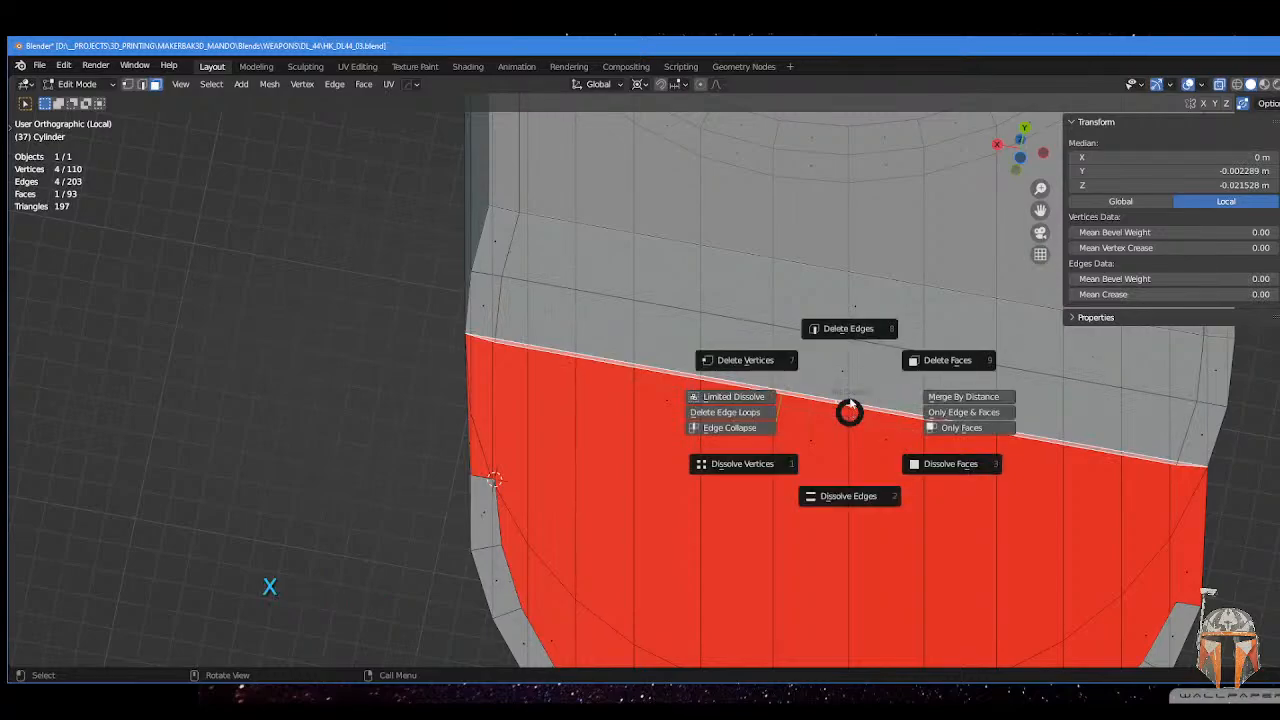
{"action": "left_click", "coordinate": [912, 362]}
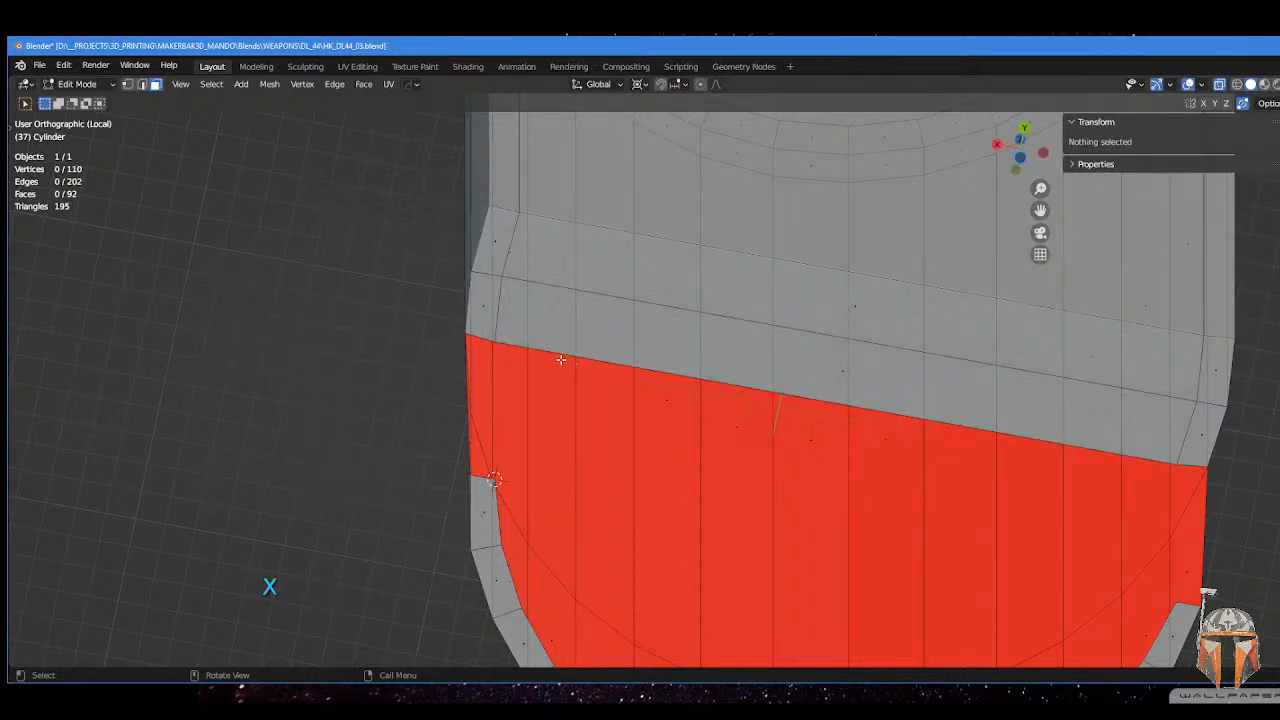
- Fill the narrow wall-thickness strips along both vertical sides of the lower section's open back
{"action": "key", "text": "Tab"}
{"action": "left_click", "coordinate": [500, 412]}
{"action": "middle_click_drag", "start_coordinate": [467, 401], "coordinate": [720, 469]}
{"action": "left_click", "coordinate": [484, 398]}
{"action": "key", "text": "f"}
{"action": "scroll", "coordinate": [720, 469], "scroll_direction": "down", "scroll_amount": 2}
{"action": "scroll", "coordinate": [749, 465], "scroll_direction": "up", "scroll_amount": 2}
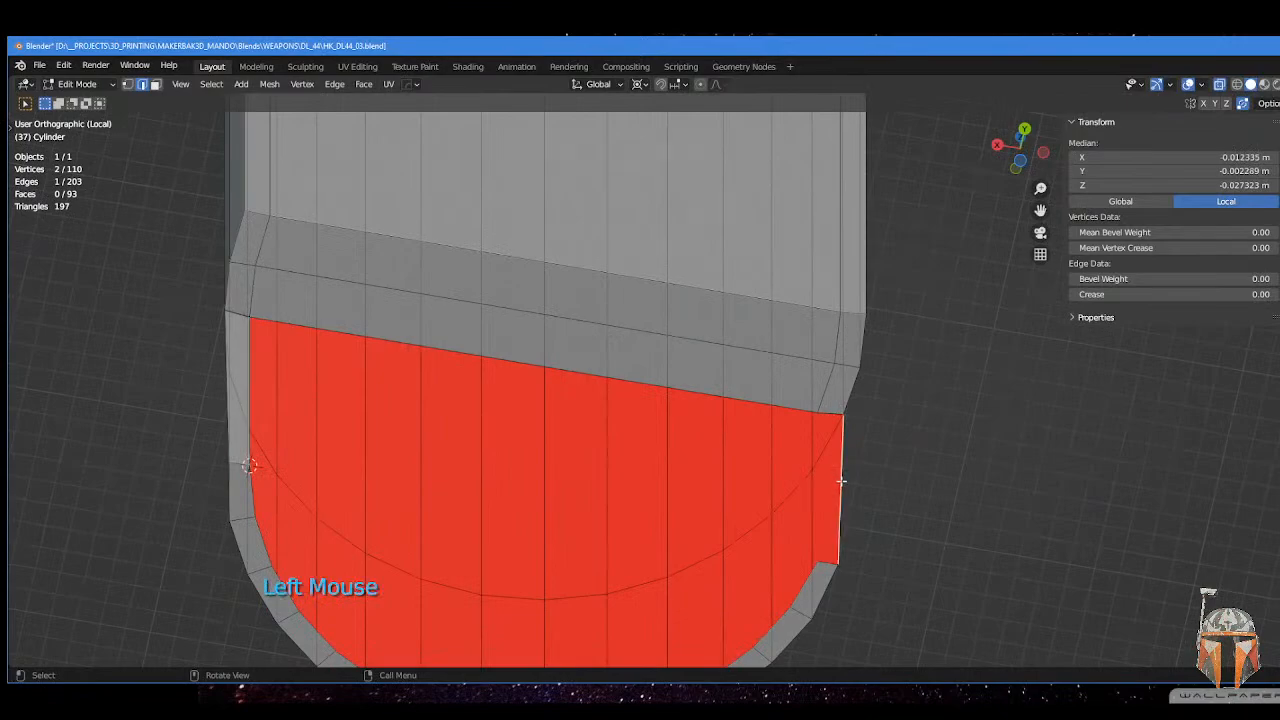
{"action": "key", "text": "f"}
{"action": "middle_click_drag", "start_coordinate": [830, 474], "coordinate": [742, 421]}
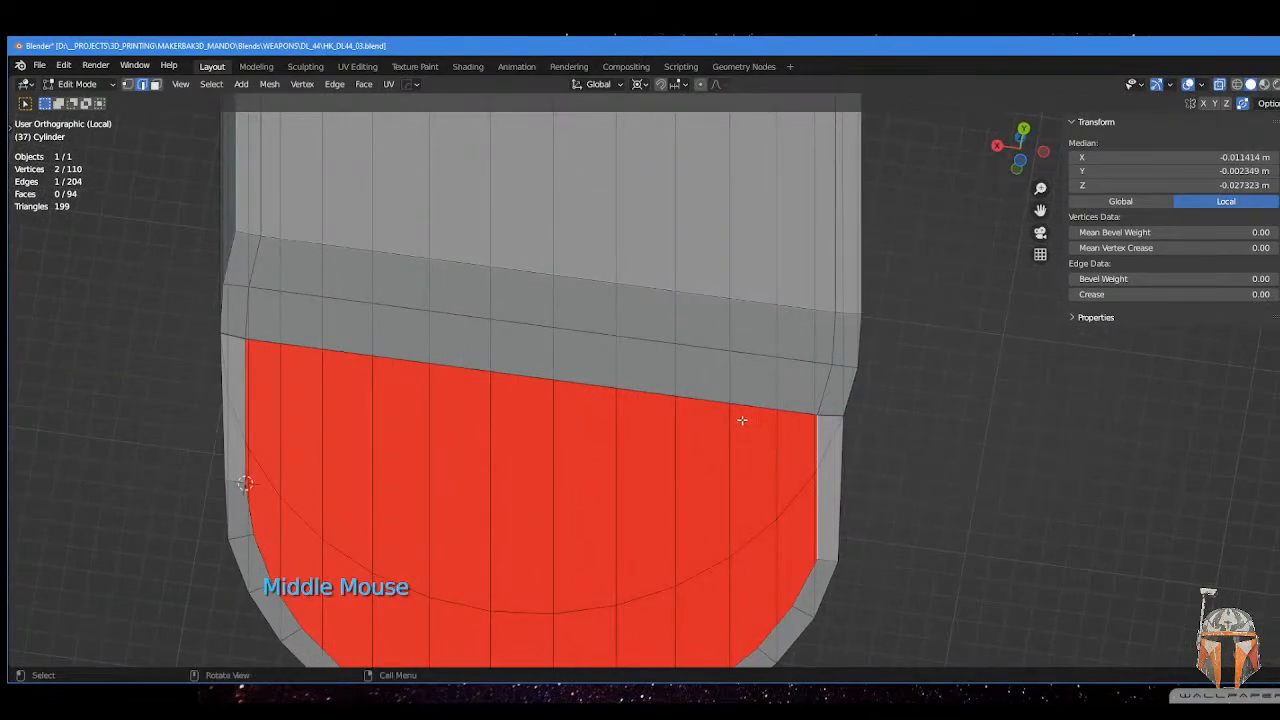
- Fill the large flat back face between the lower section's two side strips
{"action": "left_click", "coordinate": [734, 398]}
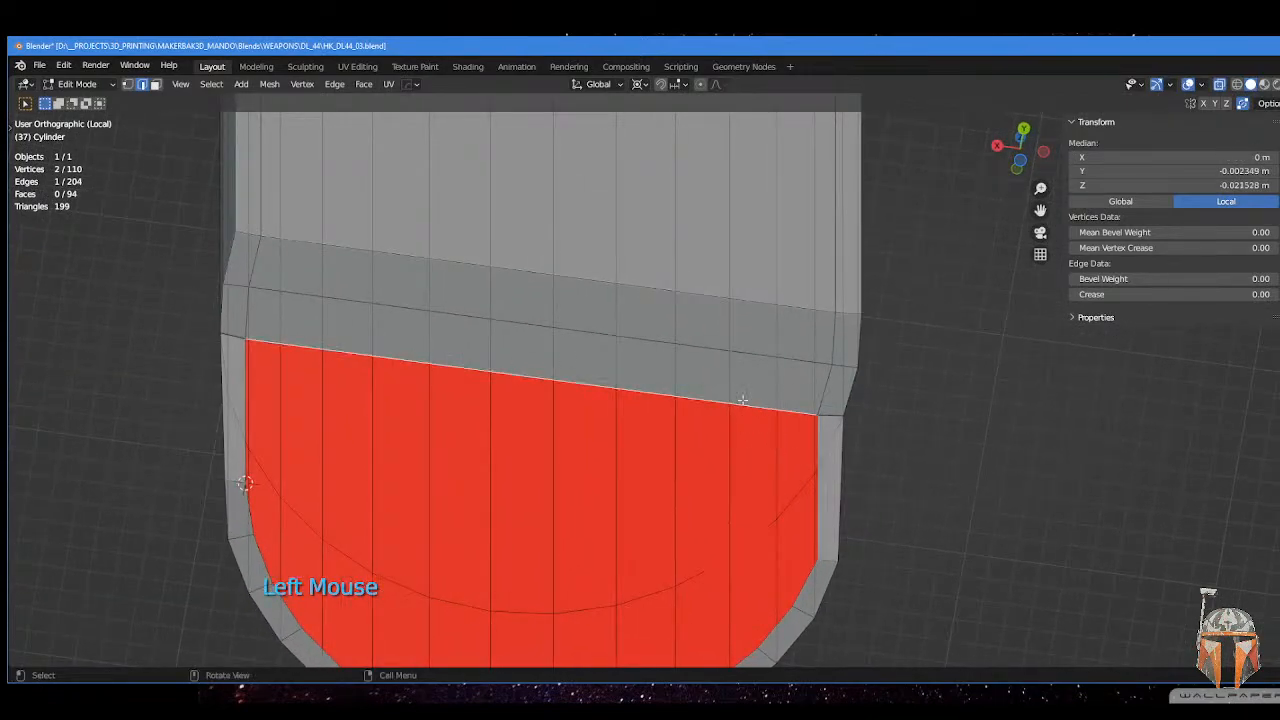
{"action": "key", "text": "f"}
{"action": "scroll", "coordinate": [740, 400], "scroll_direction": "down", "scroll_amount": 2}
{"action": "mouse_move", "coordinate": [740, 400]}
{"action": "middle_mouse_down"}
{"action": "mouse_move", "coordinate": [723, 397]}
{"action": "mouse_move", "coordinate": [737, 394]}
{"action": "middle_mouse_up"}
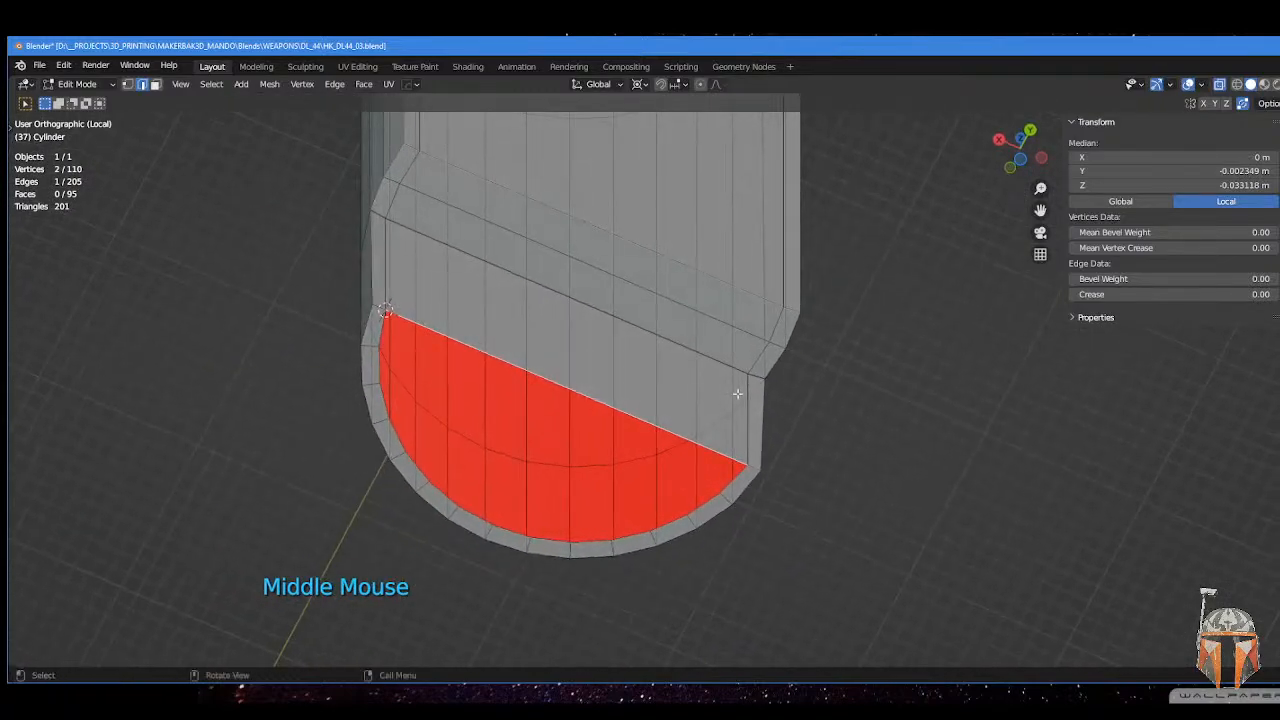
- Select the inner rim loop of the lower section, fill its half-round bottom, and fill the remaining four-sided opening
{"action": "left_click", "coordinate": [729, 486], "text": "alt+shift"}
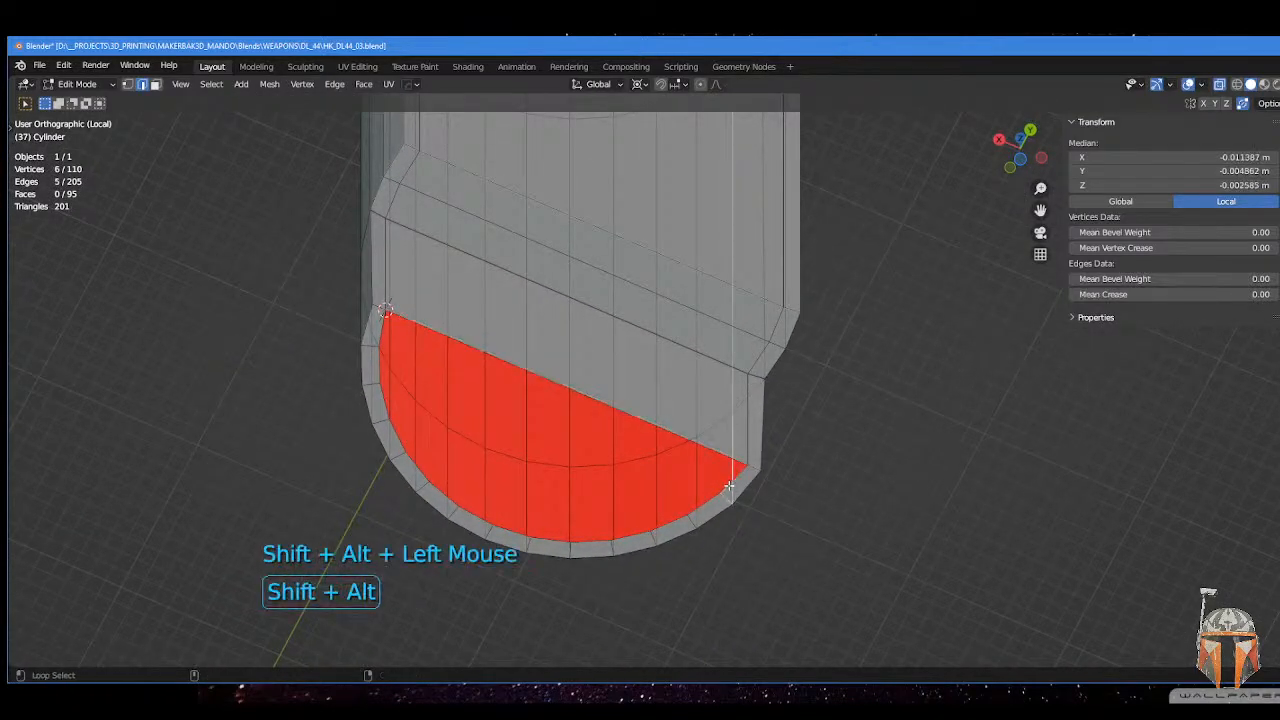
{"action": "left_click", "coordinate": [888, 573]}
{"action": "left_click", "coordinate": [704, 496], "text": "alt+shift"}
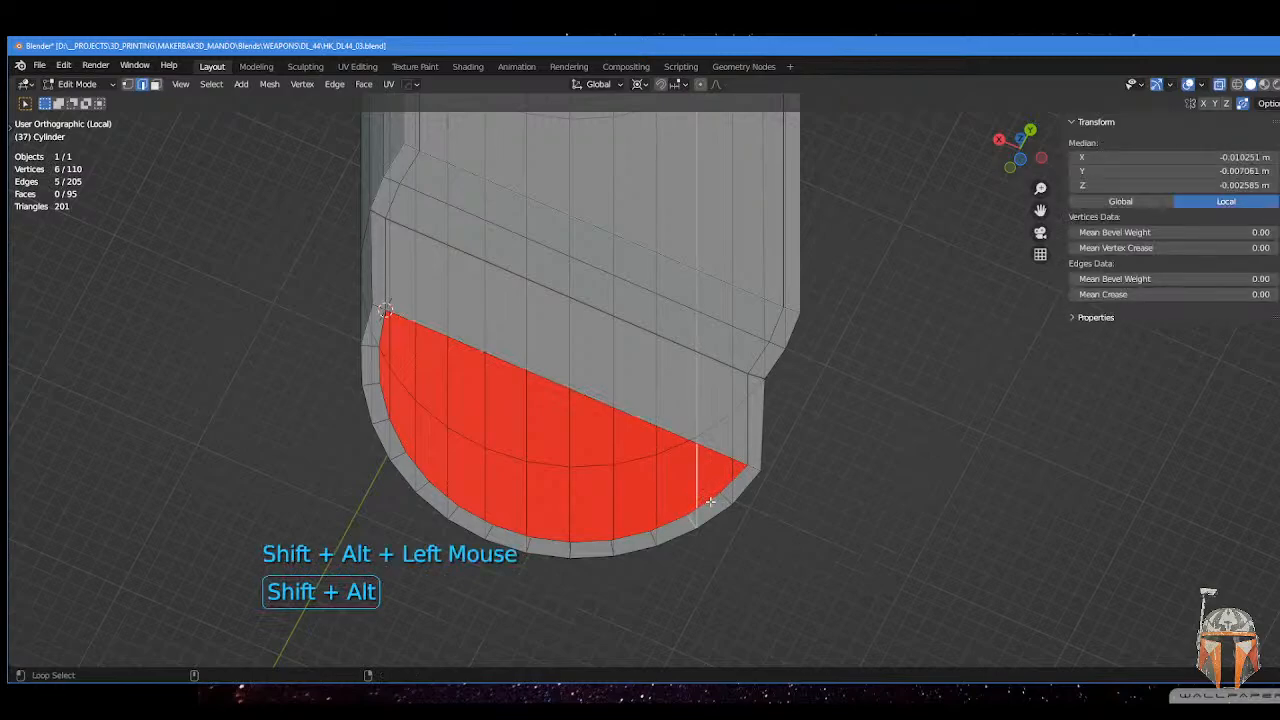
{"action": "left_click", "coordinate": [757, 530]}
{"action": "left_click", "coordinate": [712, 497], "text": "alt+shift"}
{"action": "left_click", "coordinate": [712, 497], "text": "alt+shift"}
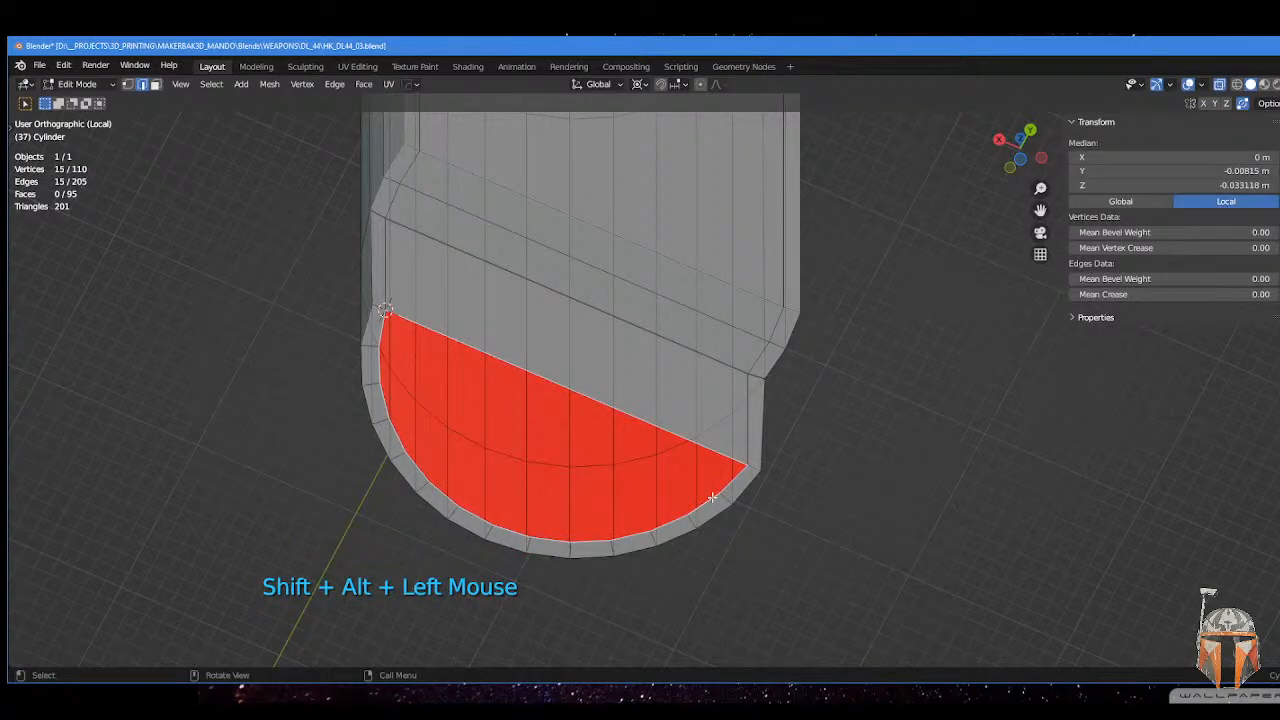
{"action": "key", "text": "f"}
{"action": "middle_click_drag", "start_coordinate": [560, 360], "coordinate": [674, 489]}
{"action": "scroll", "coordinate": [674, 489], "scroll_direction": "down", "scroll_amount": 2}
{"action": "middle_click_drag", "start_coordinate": [634, 434], "coordinate": [585, 362], "text": "shift"}
{"action": "scroll", "coordinate": [620, 420], "scroll_direction": "up", "scroll_amount": 2}
{"action": "key", "text": "f"}
{"action": "scroll", "coordinate": [534, 389], "scroll_direction": "down", "scroll_amount": 2}
- Delete the large flat back face of the middle section and the central step faces above and below it
{"action": "key", "text": "Tab"}
{"action": "left_click", "coordinate": [608, 328]}
{"action": "left_click", "coordinate": [657, 299]}
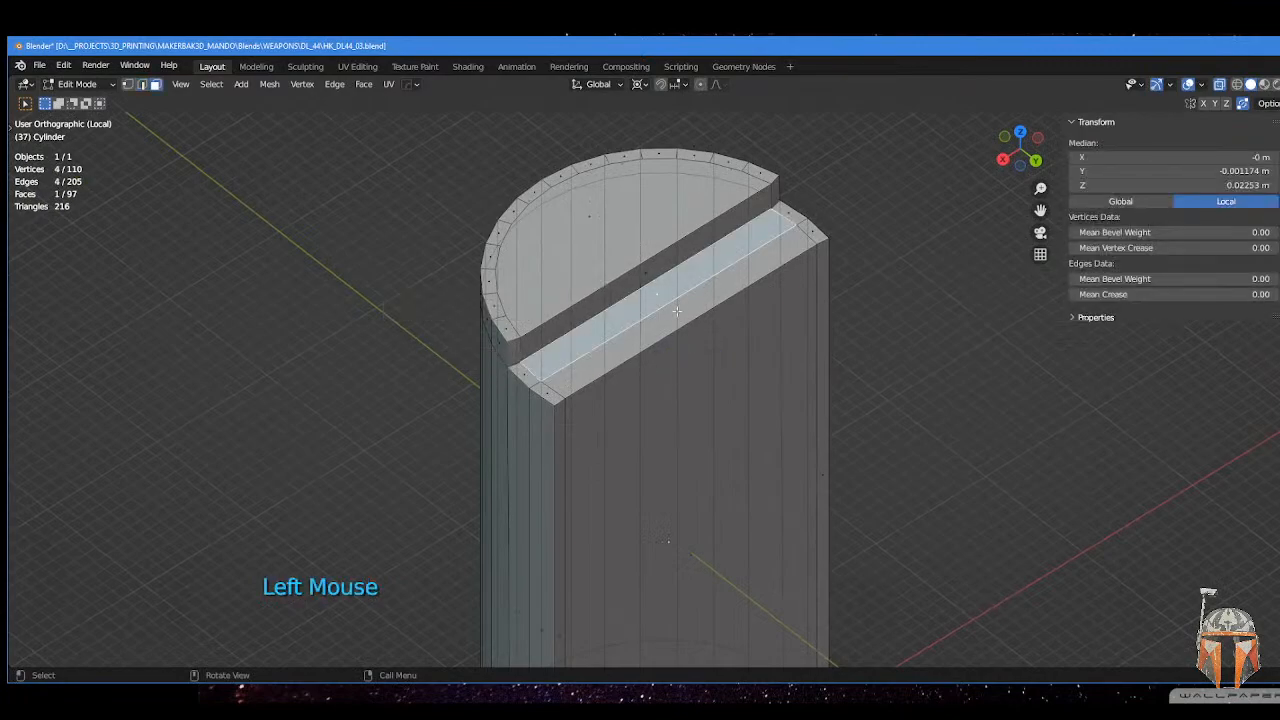
{"action": "left_click", "coordinate": [686, 322], "text": "shift"}
{"action": "middle_click_drag", "start_coordinate": [686, 322], "coordinate": [607, 386]}
{"action": "left_click", "coordinate": [678, 430], "text": "shift"}
{"action": "left_click", "coordinate": [650, 448], "text": "shift"}
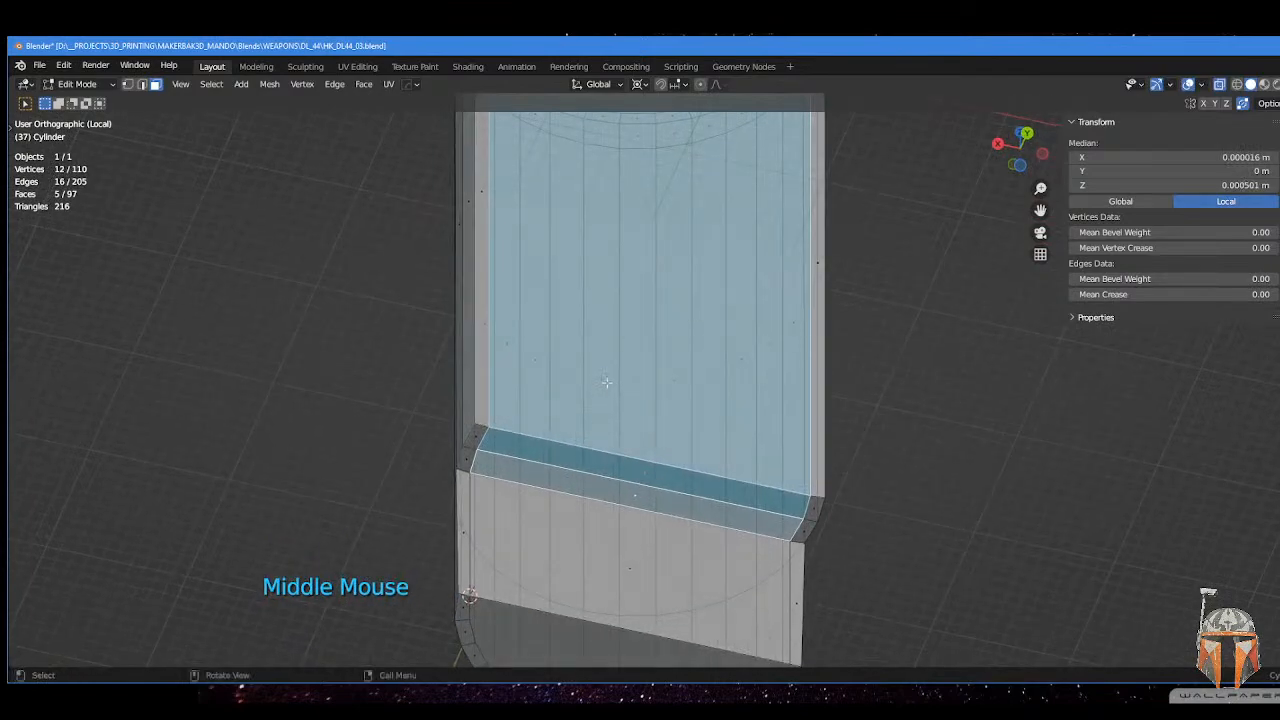
{"action": "key", "text": "x"}
{"action": "left_click", "coordinate": [698, 330]}
{"action": "mouse_move", "coordinate": [698, 330]}
{"action": "middle_mouse_down"}
{"action": "mouse_move", "coordinate": [663, 334]}
{"action": "mouse_move", "coordinate": [657, 437]}
{"action": "mouse_move", "coordinate": [666, 340]}
{"action": "mouse_move", "coordinate": [691, 345]}
{"action": "middle_mouse_up"}
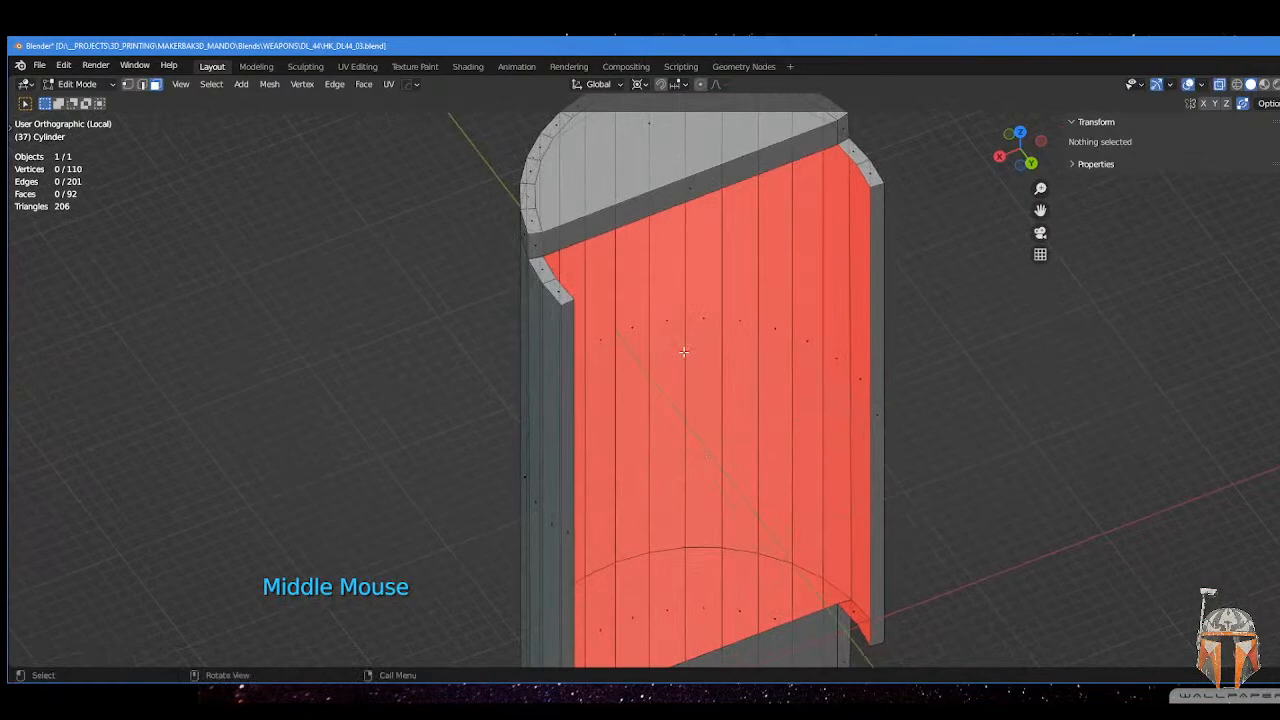
- Leave local view and slide the inner vertices of the top step's side wall outward to thin the wall
{"action": "key", "text": "KP_Divide"}
{"action": "scroll", "coordinate": [706, 291], "scroll_direction": "down", "scroll_amount": 2}
{"action": "middle_click_drag", "start_coordinate": [691, 286], "coordinate": [635, 440], "text": "shift"}
{"action": "scroll", "coordinate": [616, 281], "scroll_direction": "up", "scroll_amount": 3}
{"action": "middle_click_drag", "start_coordinate": [616, 281], "coordinate": [560, 331]}
{"action": "scroll", "coordinate": [529, 257], "scroll_direction": "up", "scroll_amount": 2}
{"action": "middle_click_drag", "start_coordinate": [529, 257], "coordinate": [451, 361], "text": "shift"}
{"action": "middle_click_drag", "start_coordinate": [524, 383], "coordinate": [469, 334]}
{"action": "key", "text": "Tab"}
{"action": "left_click", "coordinate": [490, 372]}
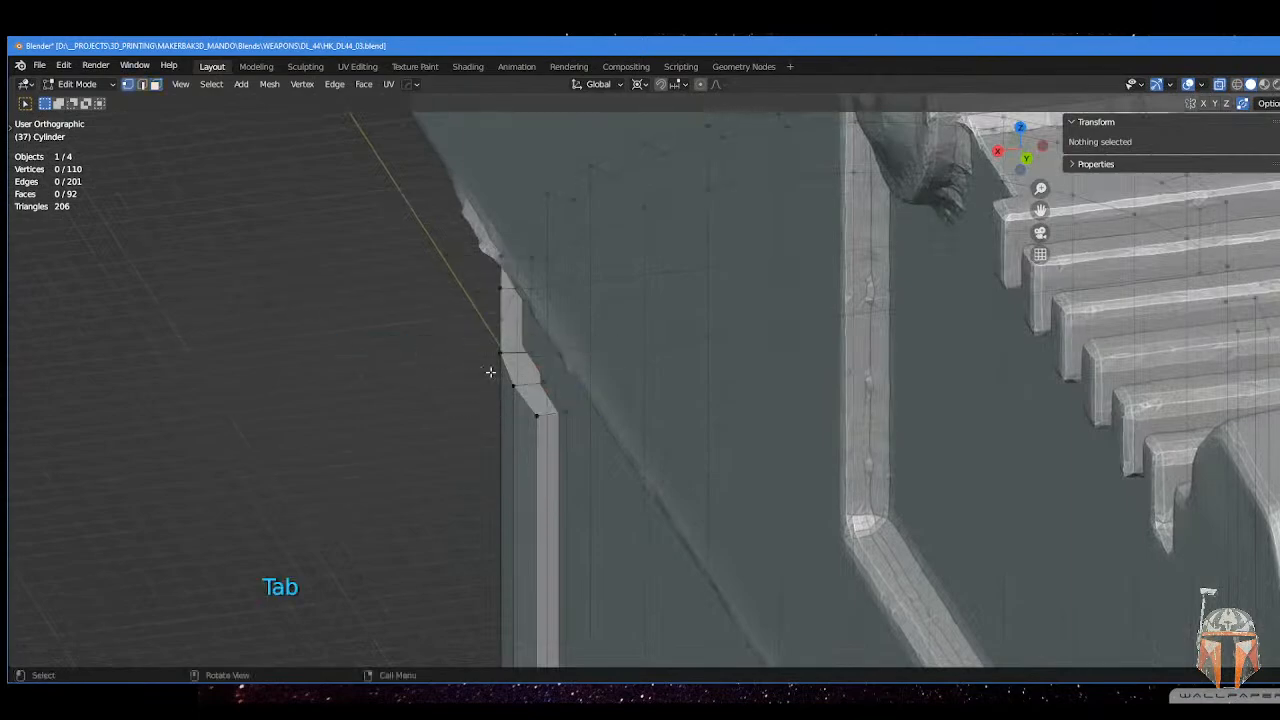
{"action": "left_click", "coordinate": [543, 380]}
{"action": "left_click", "coordinate": [586, 414], "text": "shift"}
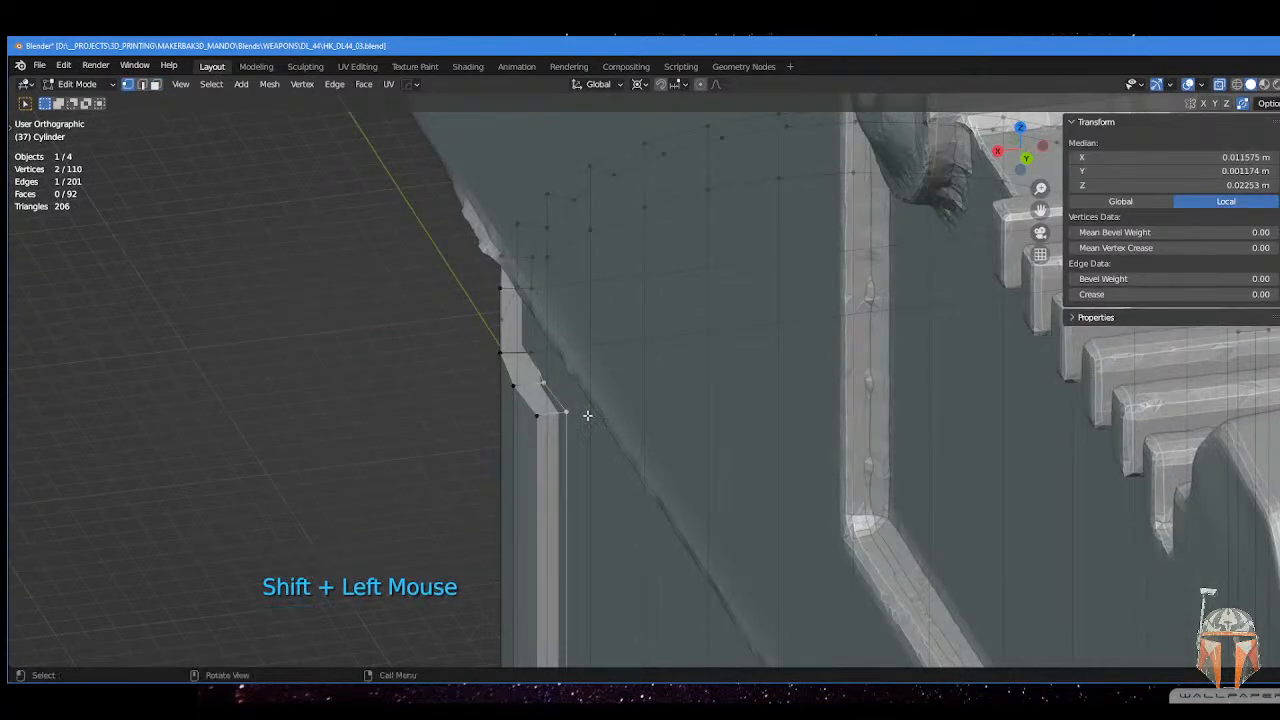
{"action": "key", "text": "g"}
{"action": "key", "text": "g"}
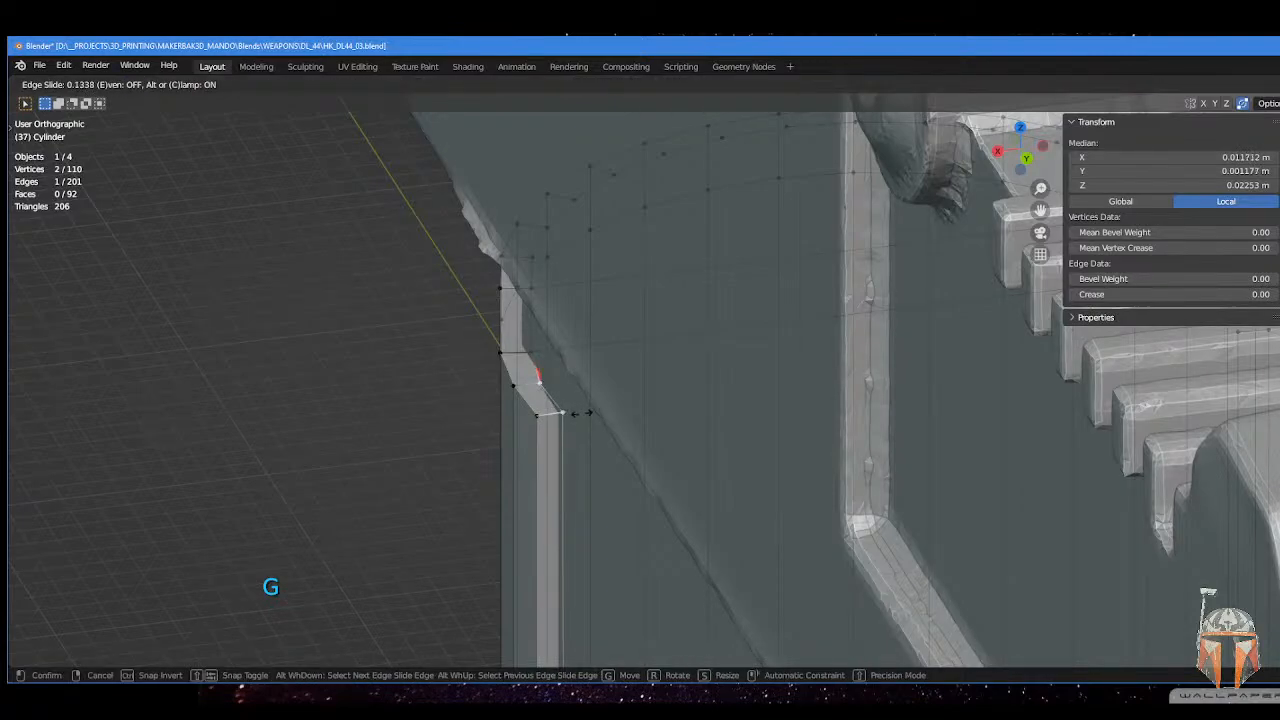
{"action": "left_click", "coordinate": [586, 414]}
{"action": "left_click", "coordinate": [578, 421]}
{"action": "key", "text": "g"}
{"action": "key", "text": "g"}
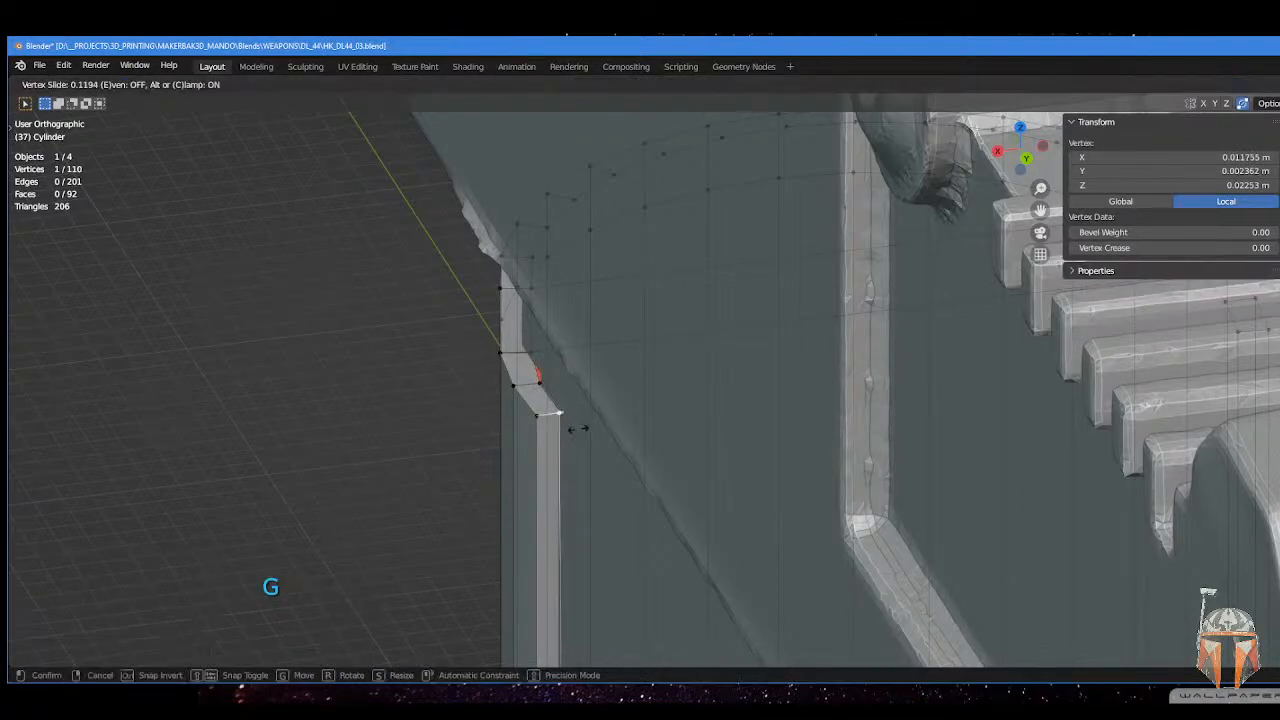
{"action": "left_click", "coordinate": [578, 428]}
- Slide the matching inner vertices of the lower step outward by factors of 0.310 at the corner and 0.169 beside it
{"action": "scroll", "coordinate": [578, 425], "scroll_direction": "down", "scroll_amount": 2}
{"action": "middle_click_drag", "start_coordinate": [580, 420], "coordinate": [586, 386], "text": "shift"}
{"action": "scroll", "coordinate": [615, 385], "scroll_direction": "up", "scroll_amount": 3}
{"action": "left_click", "coordinate": [583, 393]}
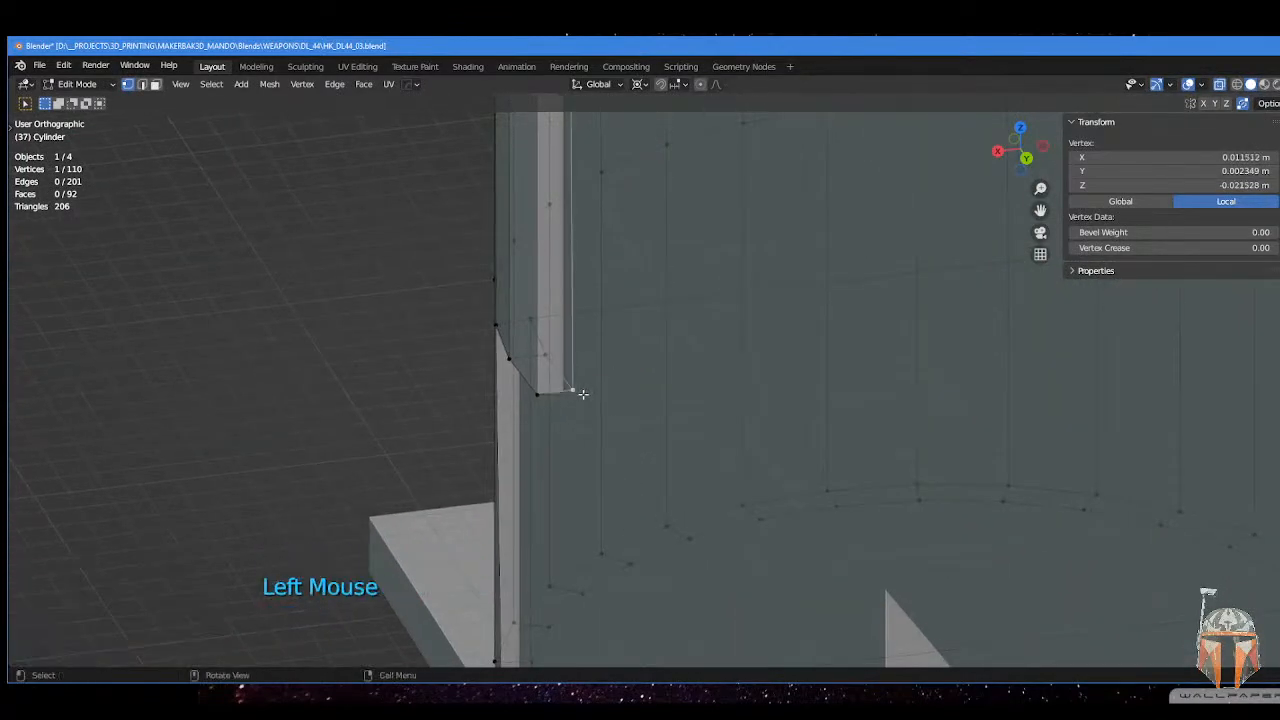
{"action": "key", "text": "g"}
{"action": "key", "text": "g"}
{"action": "left_click", "coordinate": [563, 392]}
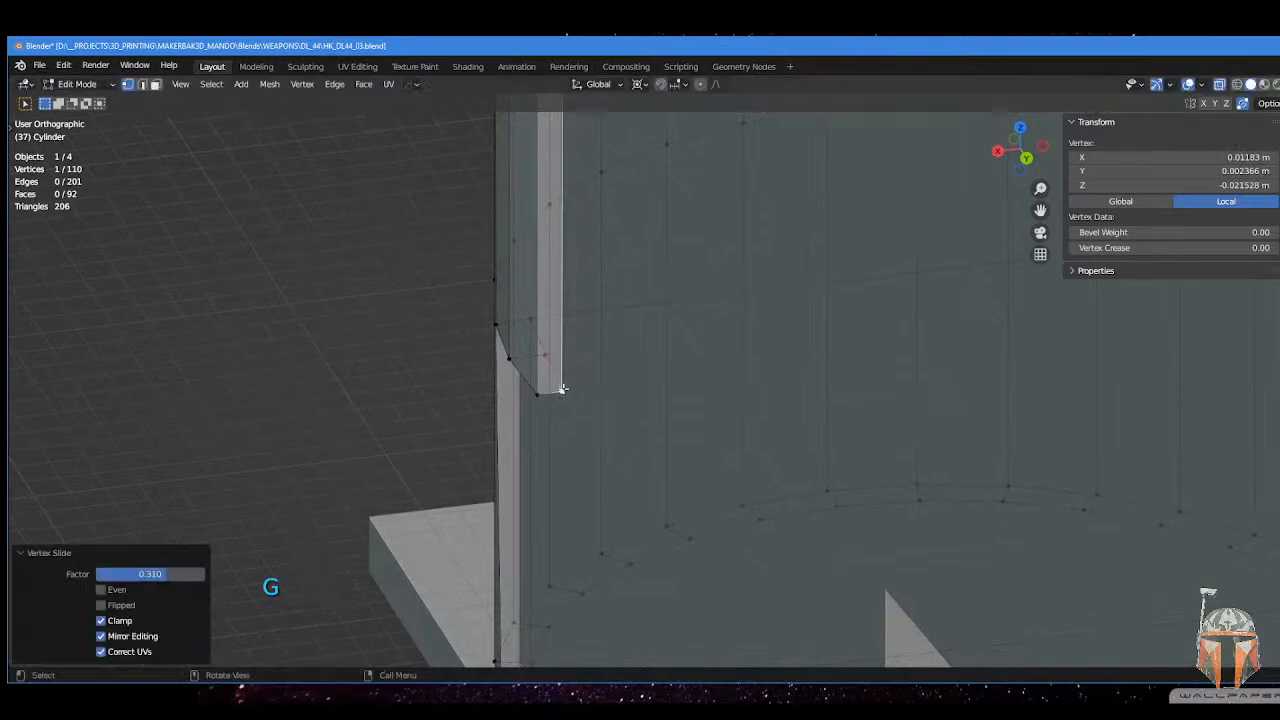
{"action": "middle_click_drag", "start_coordinate": [563, 392], "coordinate": [605, 242]}
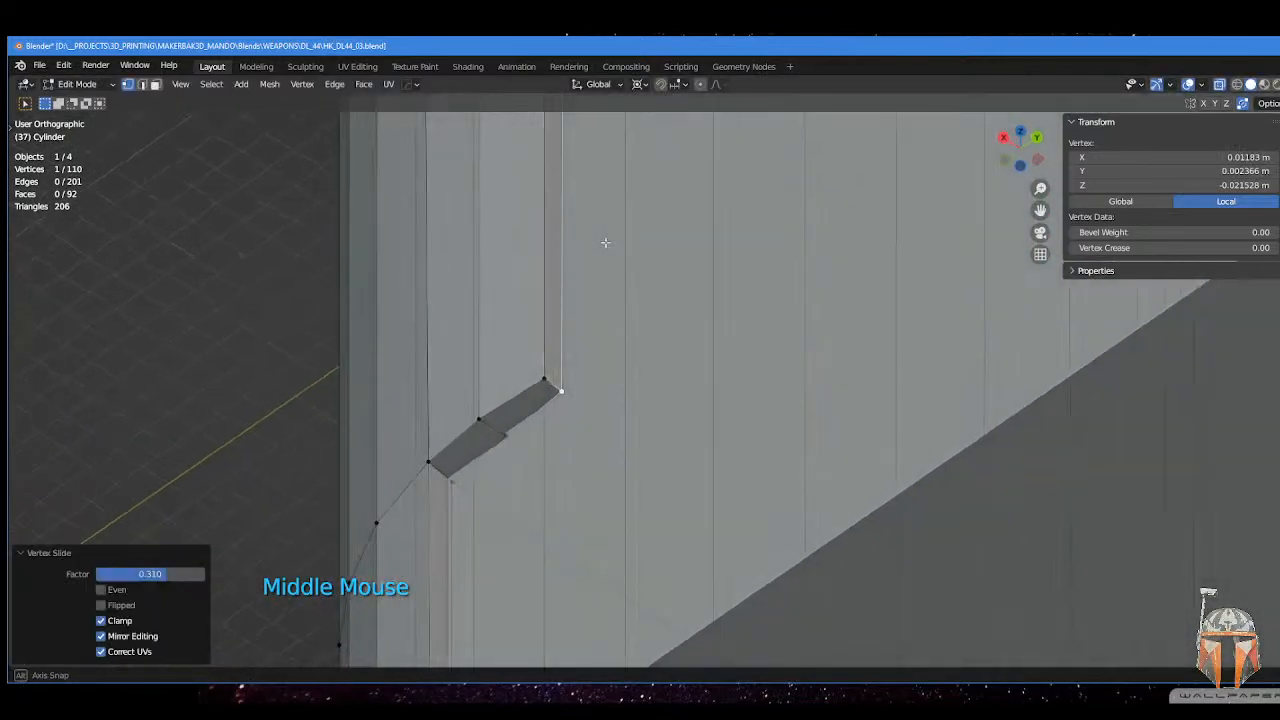
{"action": "left_click", "coordinate": [516, 441]}
{"action": "key", "text": "g"}
{"action": "key", "text": "g"}
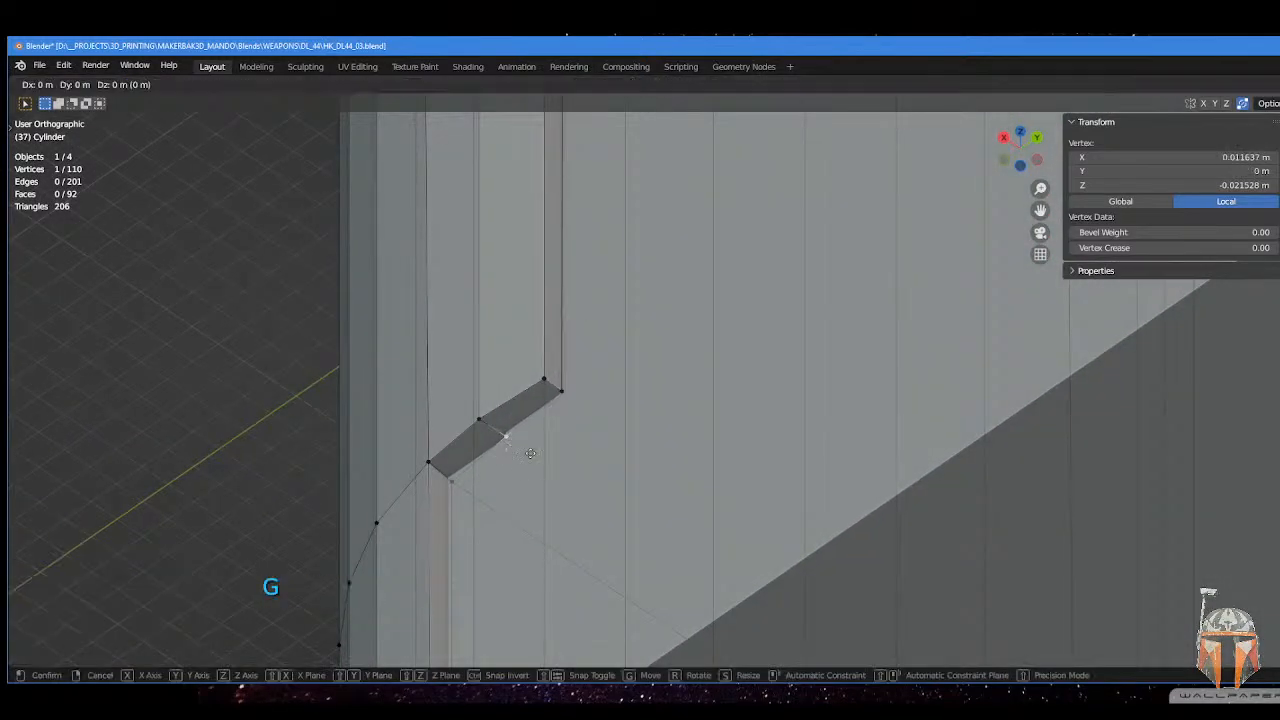
{"action": "left_click", "coordinate": [520, 451]}
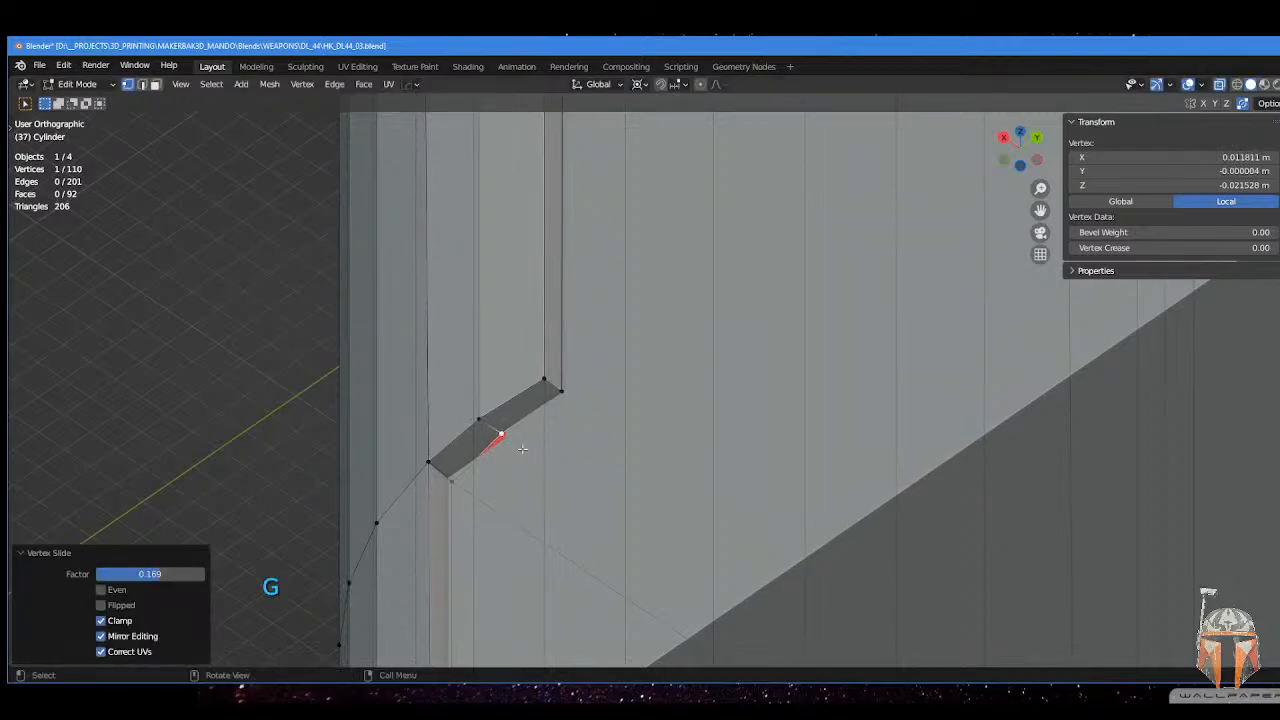
{"action": "middle_click_drag", "start_coordinate": [520, 451], "coordinate": [486, 509]}
- Isolate the cylinder in local view and refill the deleted back and step faces between its side walls
{"action": "scroll", "coordinate": [497, 457], "scroll_direction": "down", "scroll_amount": 2}
{"action": "key", "text": "Tab"}
{"action": "left_click", "coordinate": [536, 391]}
{"action": "left_click", "coordinate": [556, 370]}
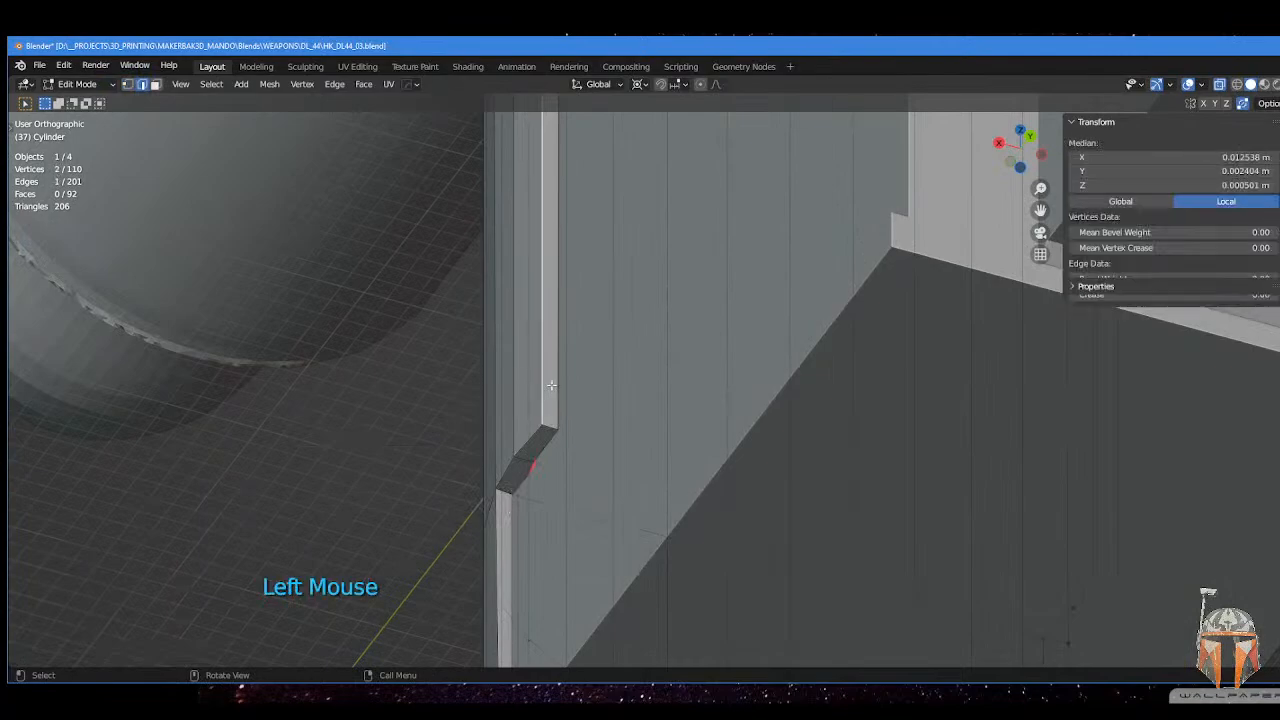
{"action": "middle_click_drag", "start_coordinate": [607, 321], "coordinate": [535, 390]}
{"action": "key", "text": "KP_Divide"}
{"action": "middle_click_drag", "start_coordinate": [631, 344], "coordinate": [856, 367], "text": "shift"}
{"action": "scroll", "coordinate": [621, 323], "scroll_direction": "up", "scroll_amount": 2}
{"action": "key", "text": "f"}
{"action": "key", "text": "f"}
{"action": "key", "text": "f"}
{"action": "key", "text": "f"}
{"action": "scroll", "coordinate": [946, 414], "scroll_direction": "down", "scroll_amount": 2}
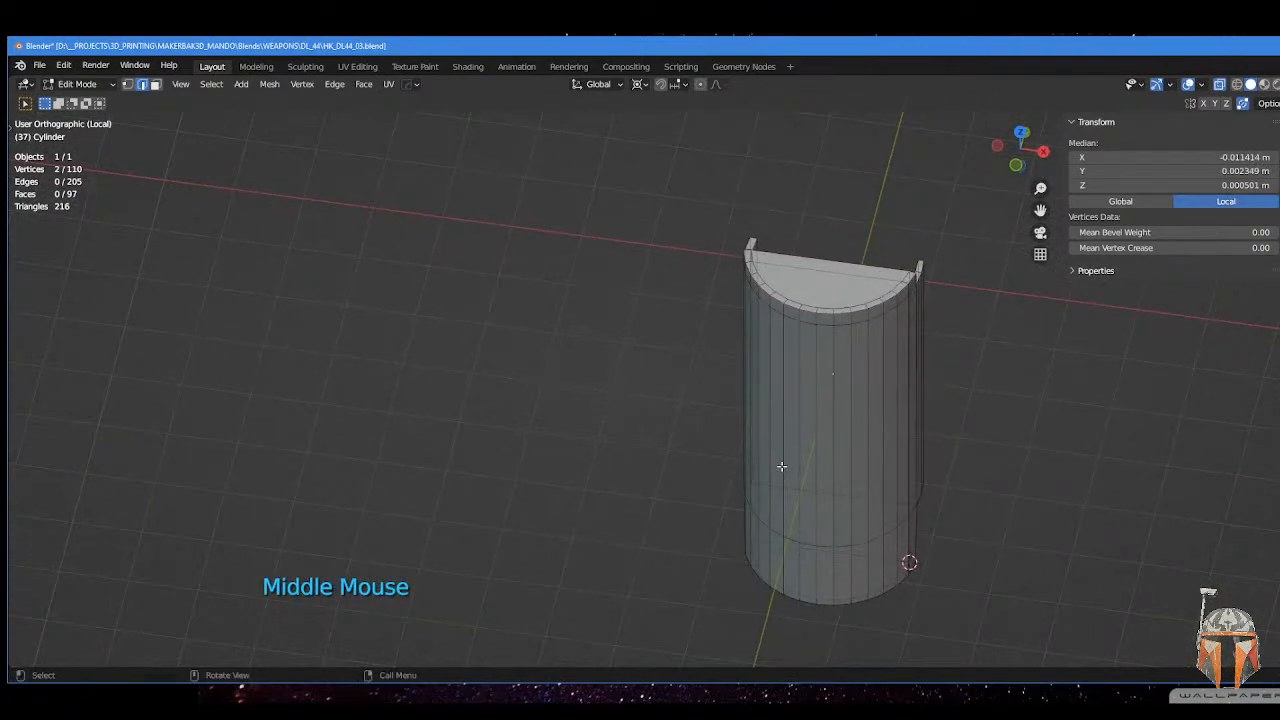
- Symmetrize the cylinder mesh across the X axis from the positive to the negative side
{"action": "middle_click_drag", "start_coordinate": [778, 462], "coordinate": [832, 397], "text": "shift"}
{"action": "scroll", "coordinate": [811, 371], "scroll_direction": "up", "scroll_amount": 2}
{"action": "scroll", "coordinate": [857, 417], "scroll_direction": "down", "scroll_amount": 2}
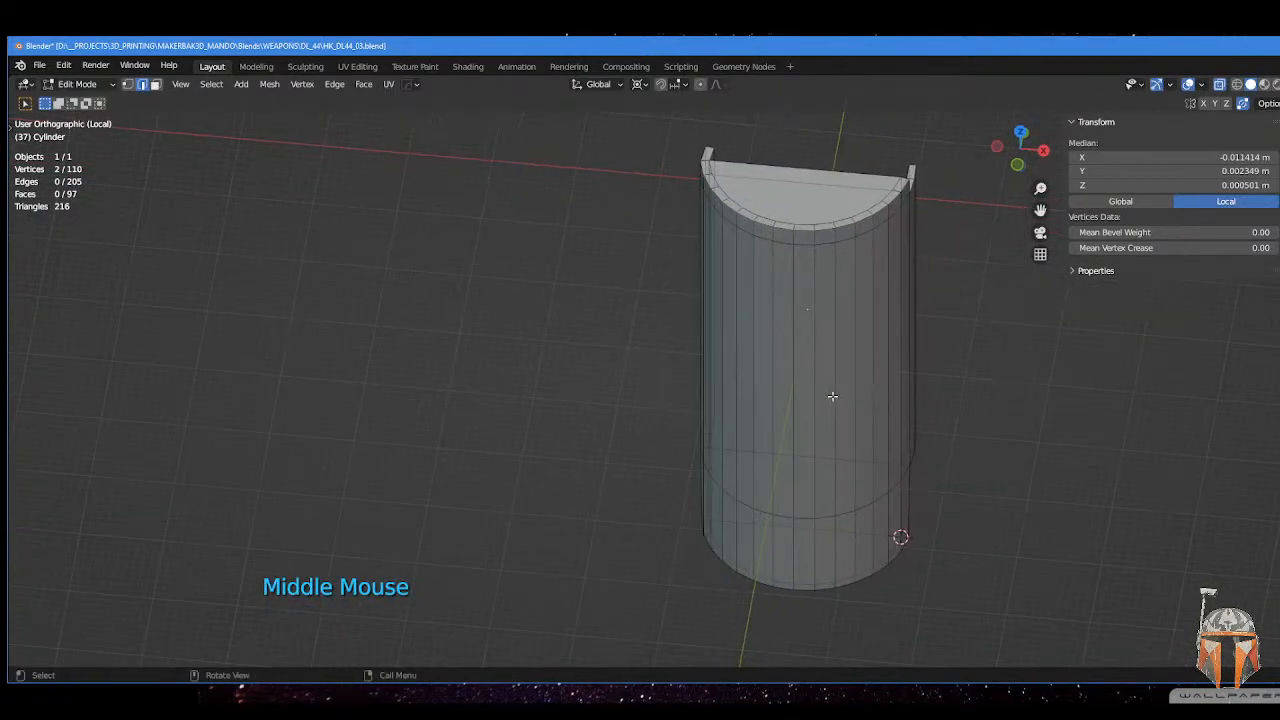
{"action": "key", "text": "alt+x"}
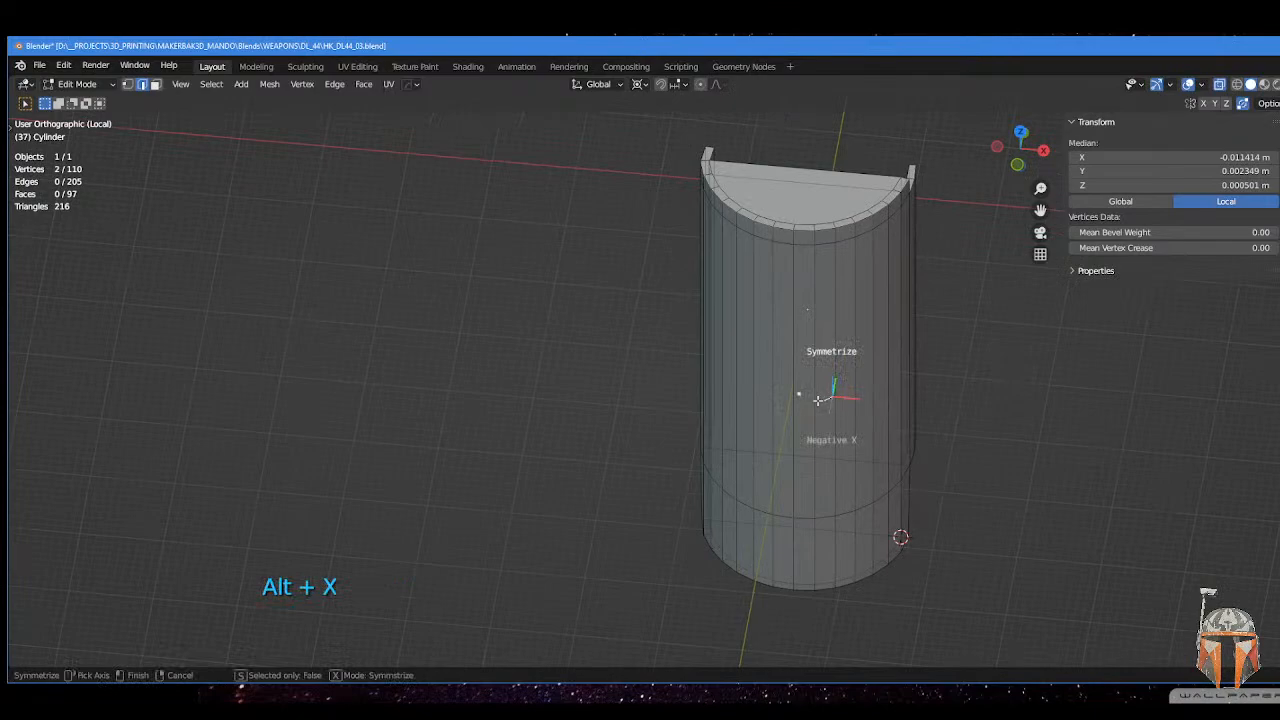
{"action": "left_click", "coordinate": [801, 394]}
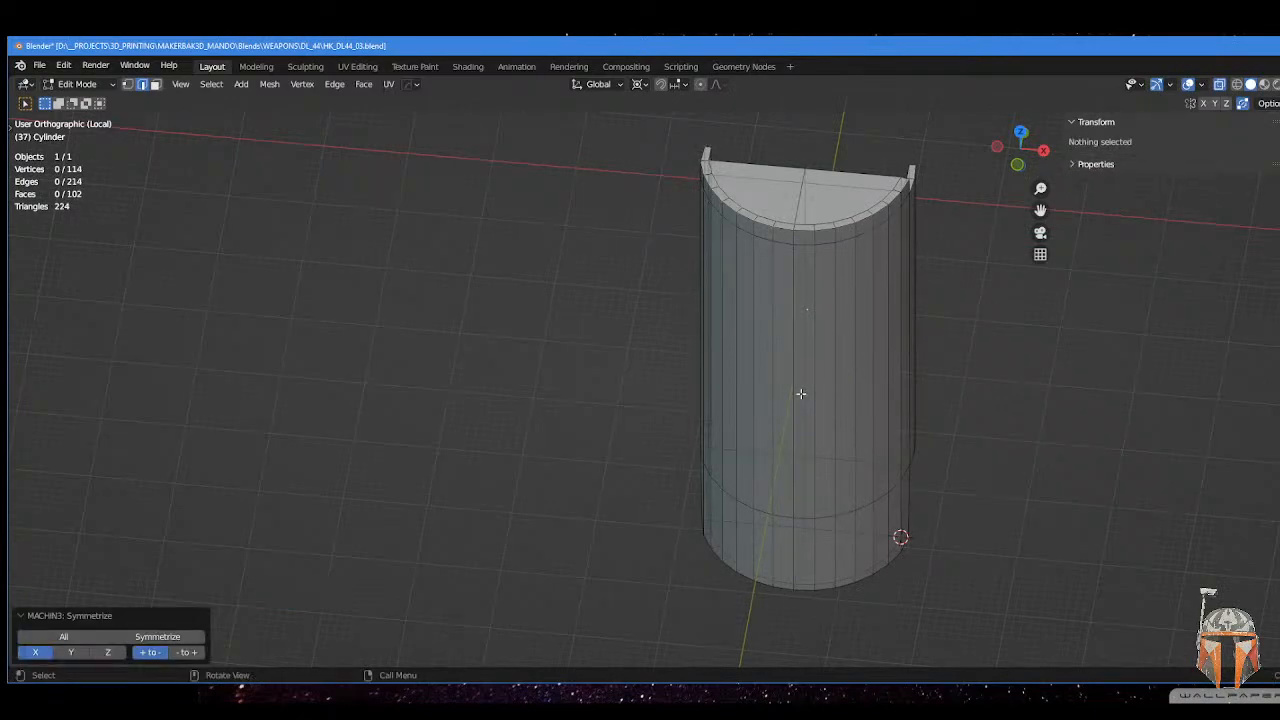
{"action": "middle_click_drag", "start_coordinate": [834, 376], "coordinate": [831, 500]}
{"action": "middle_click_drag", "start_coordinate": [754, 442], "coordinate": [841, 559]}
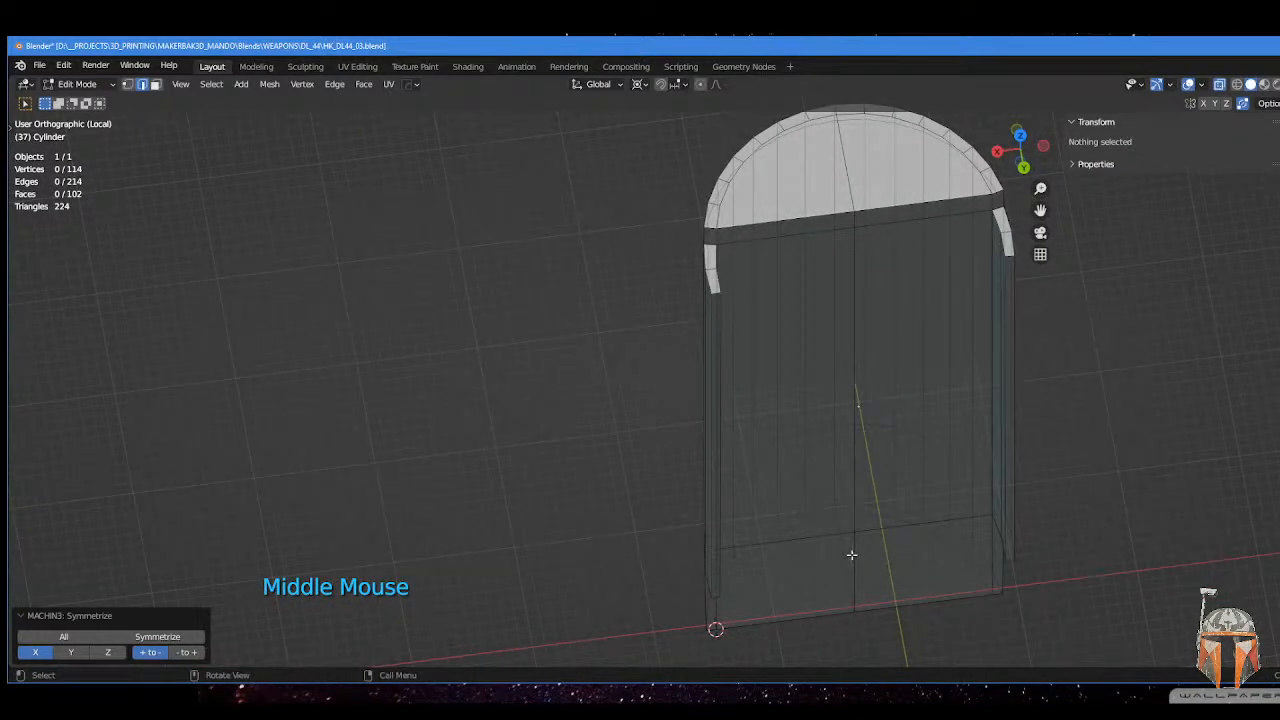
{"action": "left_click", "coordinate": [856, 555]}
- Leave mesh editing and local view, and examine the cylinder's fit against the receiver body and base plate
{"action": "middle_click_drag", "start_coordinate": [706, 546], "coordinate": [722, 446]}
{"action": "key", "text": "Tab"}
{"action": "left_click", "coordinate": [709, 367]}
{"action": "middle_click_drag", "start_coordinate": [712, 367], "coordinate": [808, 410]}
{"action": "scroll", "coordinate": [888, 366], "scroll_direction": "down", "scroll_amount": 3}
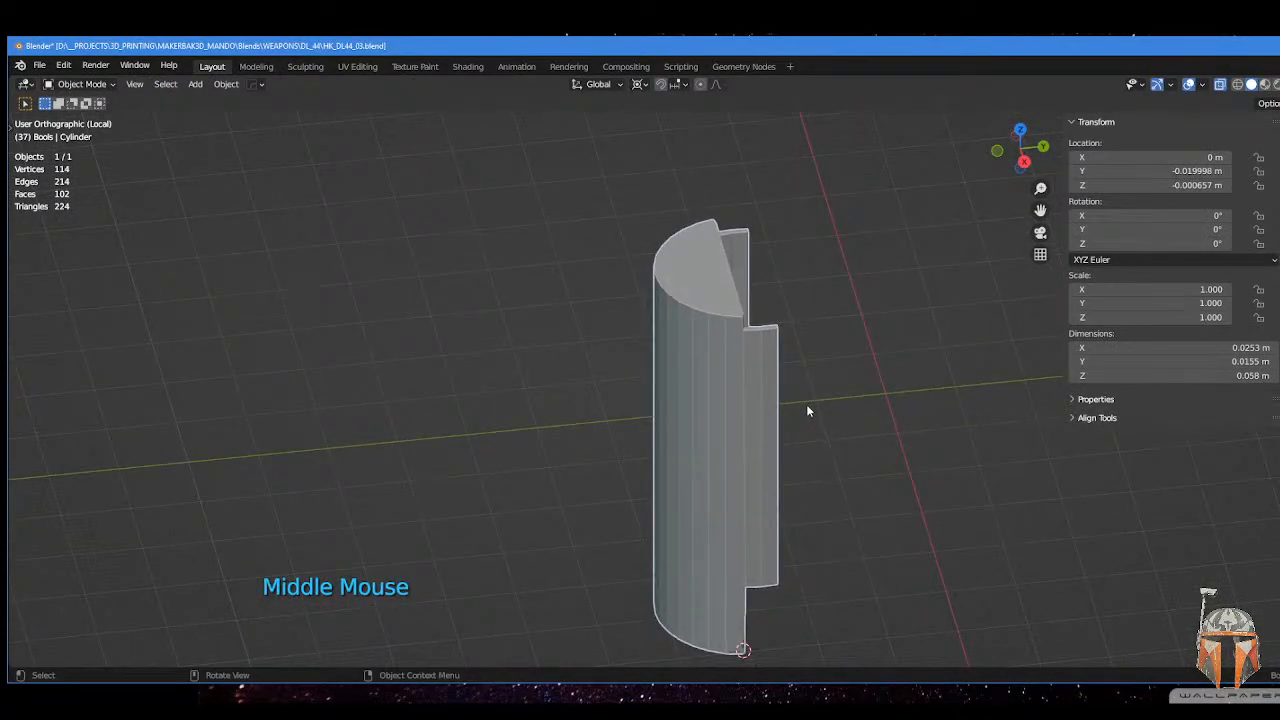
{"action": "key", "text": "KP_Divide"}
{"action": "scroll", "coordinate": [789, 423], "scroll_direction": "down", "scroll_amount": 2}
{"action": "middle_click_drag", "start_coordinate": [737, 443], "coordinate": [614, 486]}
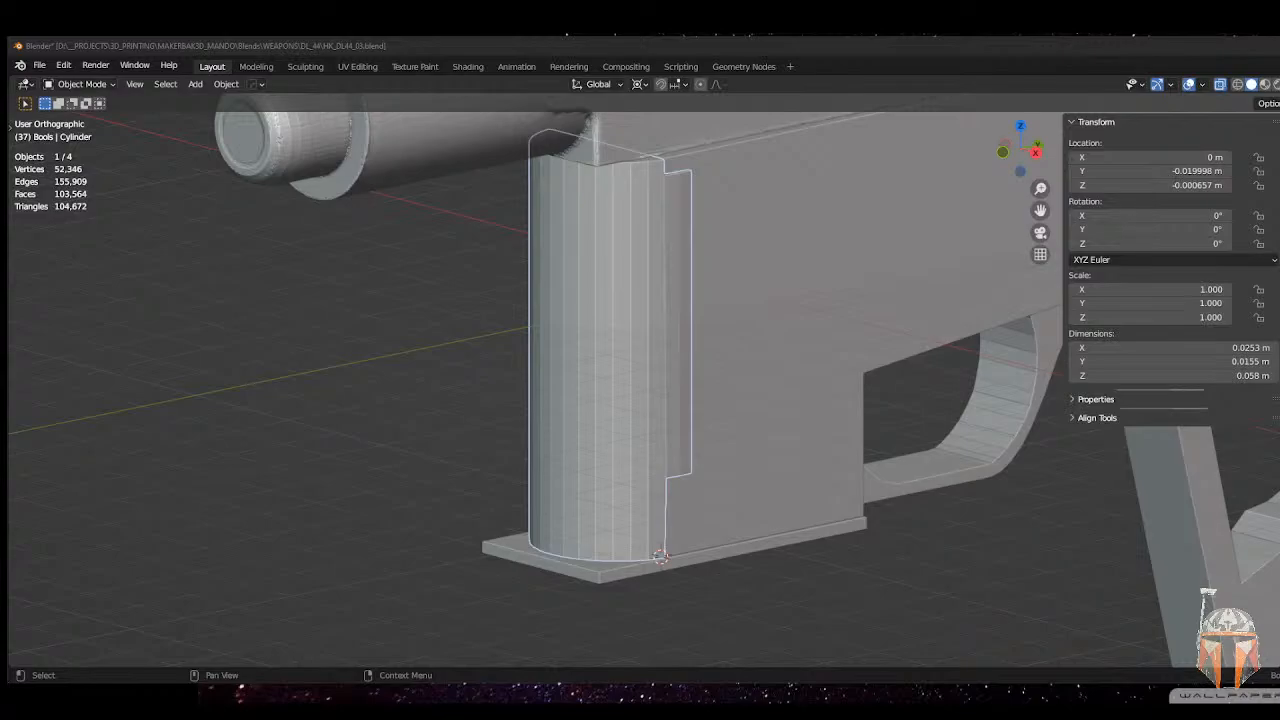
{"action": "scroll", "coordinate": [745, 330], "scroll_direction": "down", "scroll_amount": 3}
{"action": "middle_click_drag", "start_coordinate": [734, 337], "coordinate": [714, 405]}
{"action": "scroll", "coordinate": [656, 424], "scroll_direction": "up", "scroll_amount": 3}
{"action": "middle_click_drag", "start_coordinate": [714, 405], "coordinate": [751, 363]}
{"action": "scroll", "coordinate": [660, 386], "scroll_direction": "up", "scroll_amount": 2}
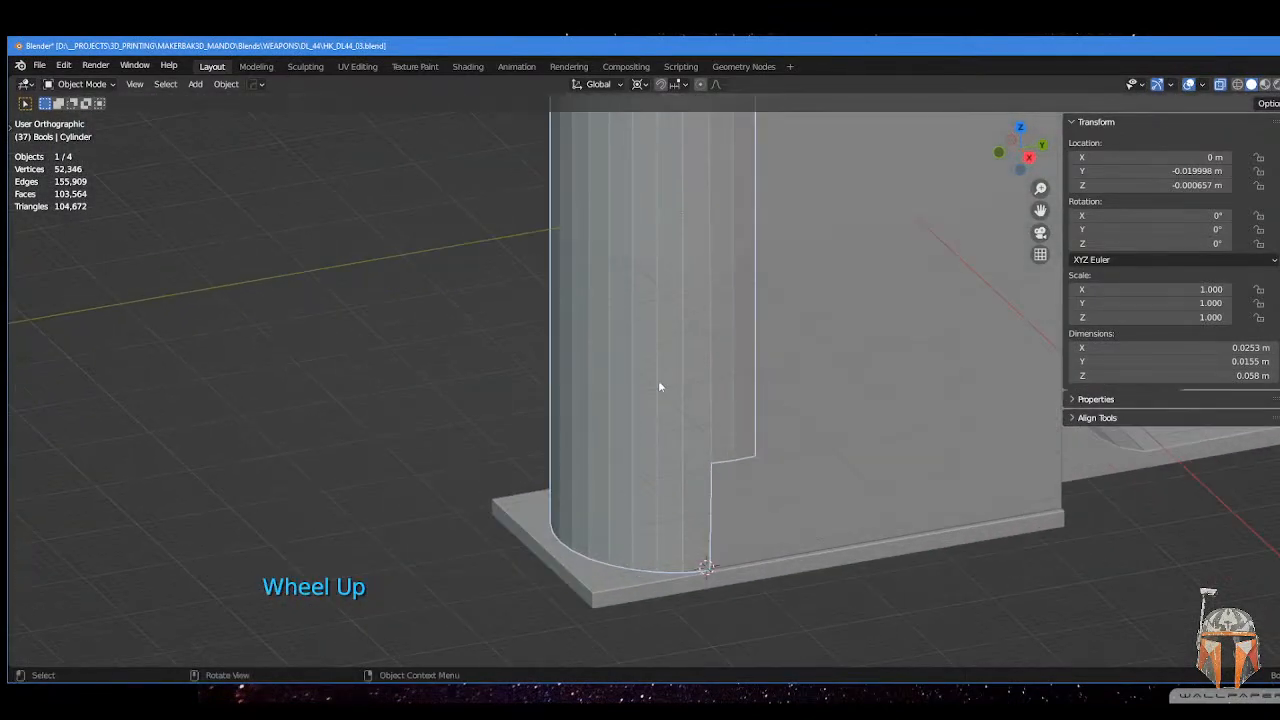
{"action": "scroll", "coordinate": [660, 384], "scroll_direction": "down", "scroll_amount": 2}
- Add three evenly spaced horizontal loop cuts around the cylinder's lower section, below the side step
{"action": "key", "text": "Tab"}
{"action": "middle_click_drag", "start_coordinate": [659, 384], "coordinate": [668, 495], "text": "shift"}
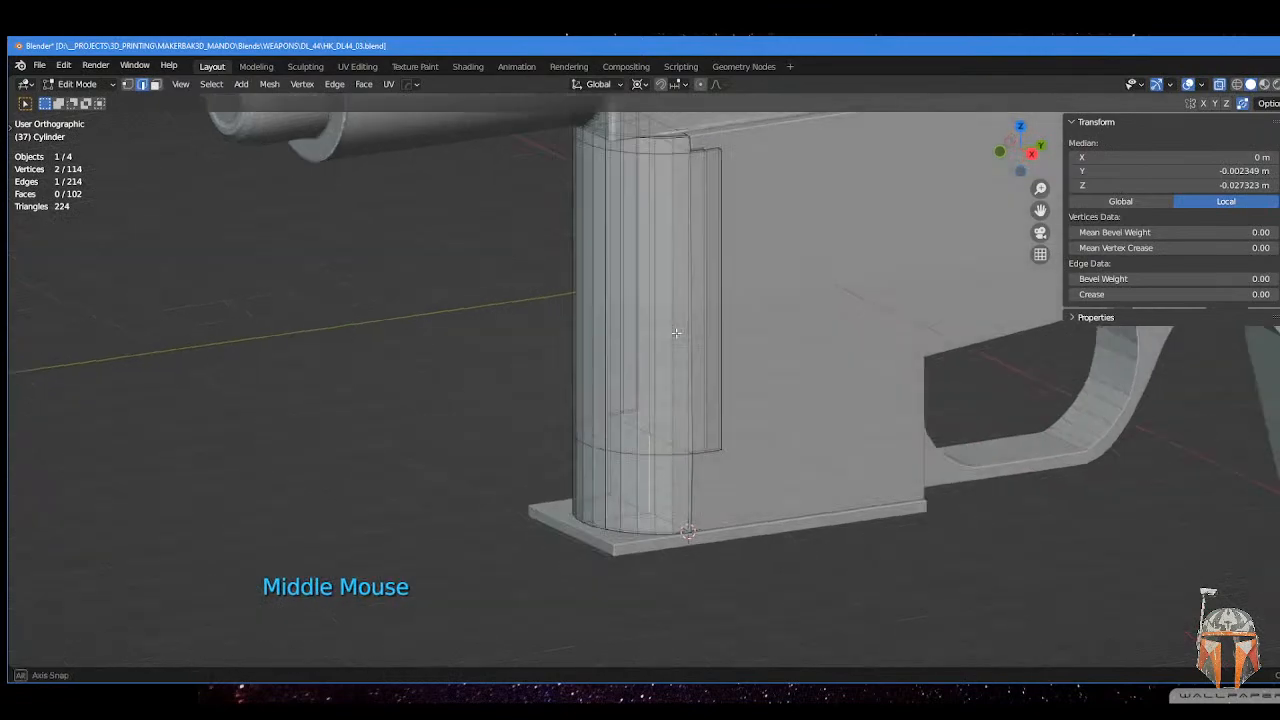
{"action": "key", "text": "ctrl+r"}
{"action": "scroll", "coordinate": [668, 495], "scroll_direction": "up", "scroll_amount": 2}
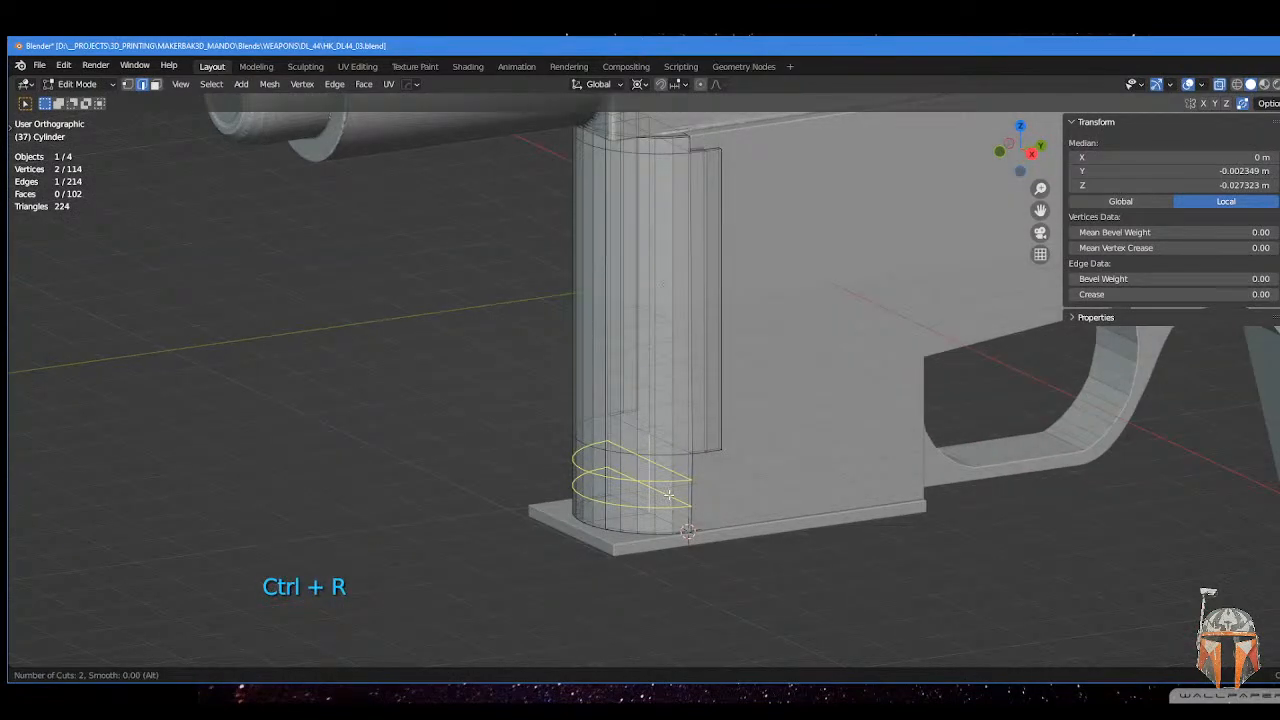
{"action": "left_click", "coordinate": [668, 495]}
{"action": "right_click", "coordinate": [704, 486]}
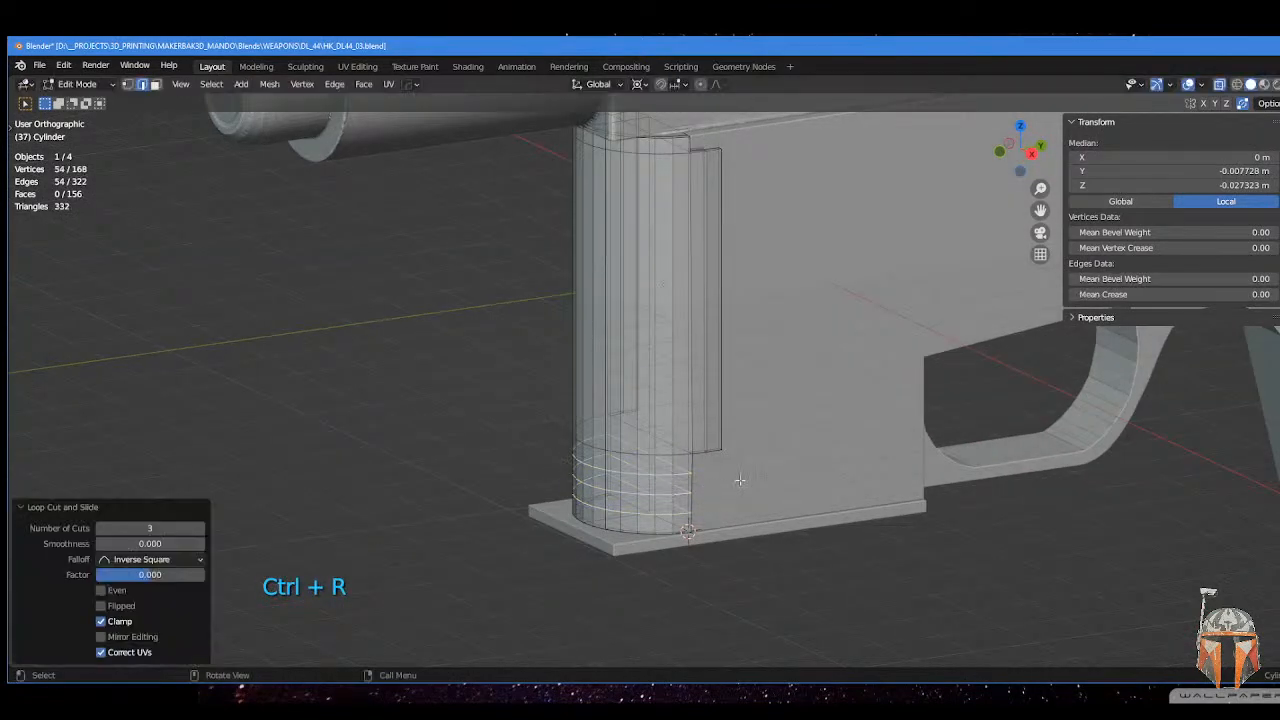
- Bevel the three new edge loops about 0.0008 m wide to form three horizontal face bands
{"action": "middle_click_drag", "start_coordinate": [739, 480], "coordinate": [736, 478]}
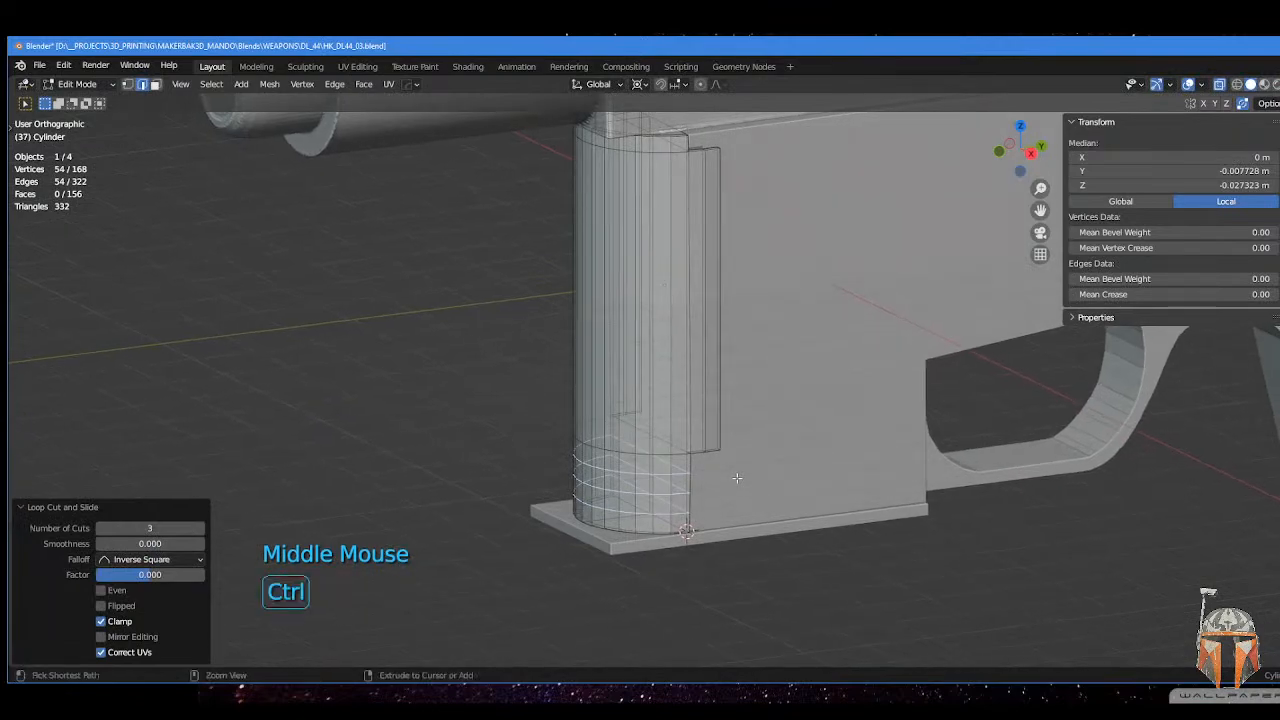
{"action": "key", "text": "ctrl+b"}
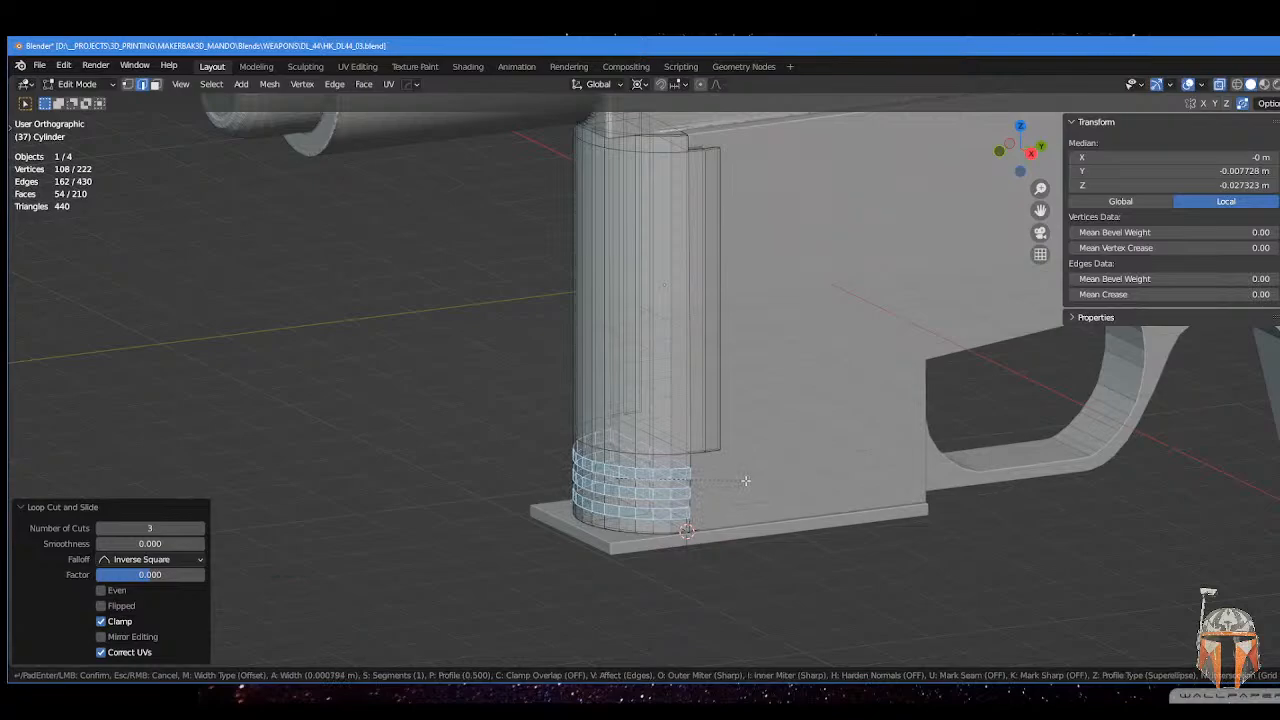
{"action": "left_click", "coordinate": [745, 481]}
- Turn off X-ray, switch to face selection and select the uppermost band's faces around the curved front from side to side
{"action": "mouse_move", "coordinate": [745, 481]}
{"action": "middle_mouse_down"}
{"action": "mouse_move", "coordinate": [747, 424]}
{"action": "mouse_move", "coordinate": [703, 521]}
{"action": "mouse_move", "coordinate": [718, 532]}
{"action": "mouse_move", "coordinate": [784, 422]}
{"action": "mouse_move", "coordinate": [797, 473]}
{"action": "mouse_move", "coordinate": [936, 475]}
{"action": "mouse_move", "coordinate": [533, 414]}
{"action": "mouse_move", "coordinate": [640, 440]}
{"action": "middle_mouse_up"}
{"action": "scroll", "coordinate": [720, 534], "scroll_direction": "up", "scroll_amount": 2}
{"action": "key", "text": "alt+z"}
{"action": "key", "text": "Tab"}
{"action": "left_click", "coordinate": [808, 474]}
{"action": "left_click", "coordinate": [533, 414], "text": "ctrl"}
{"action": "key", "text": "shift"}
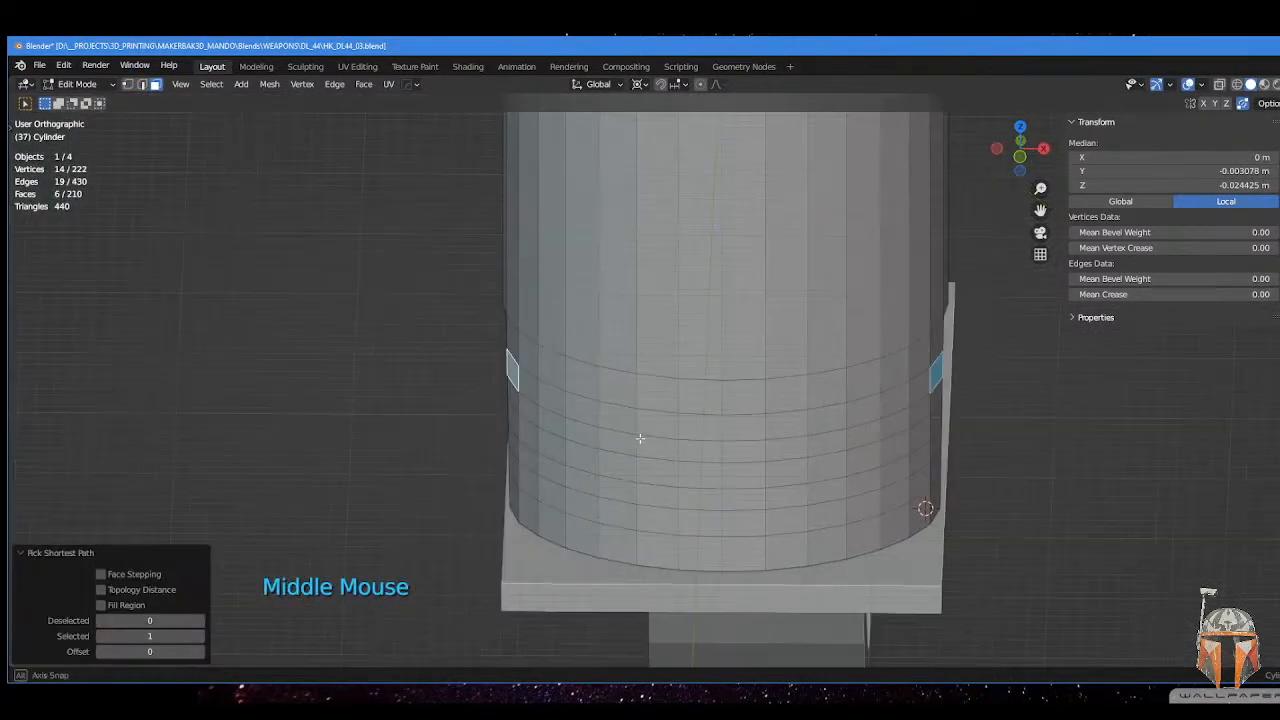
{"action": "left_click", "coordinate": [918, 384]}
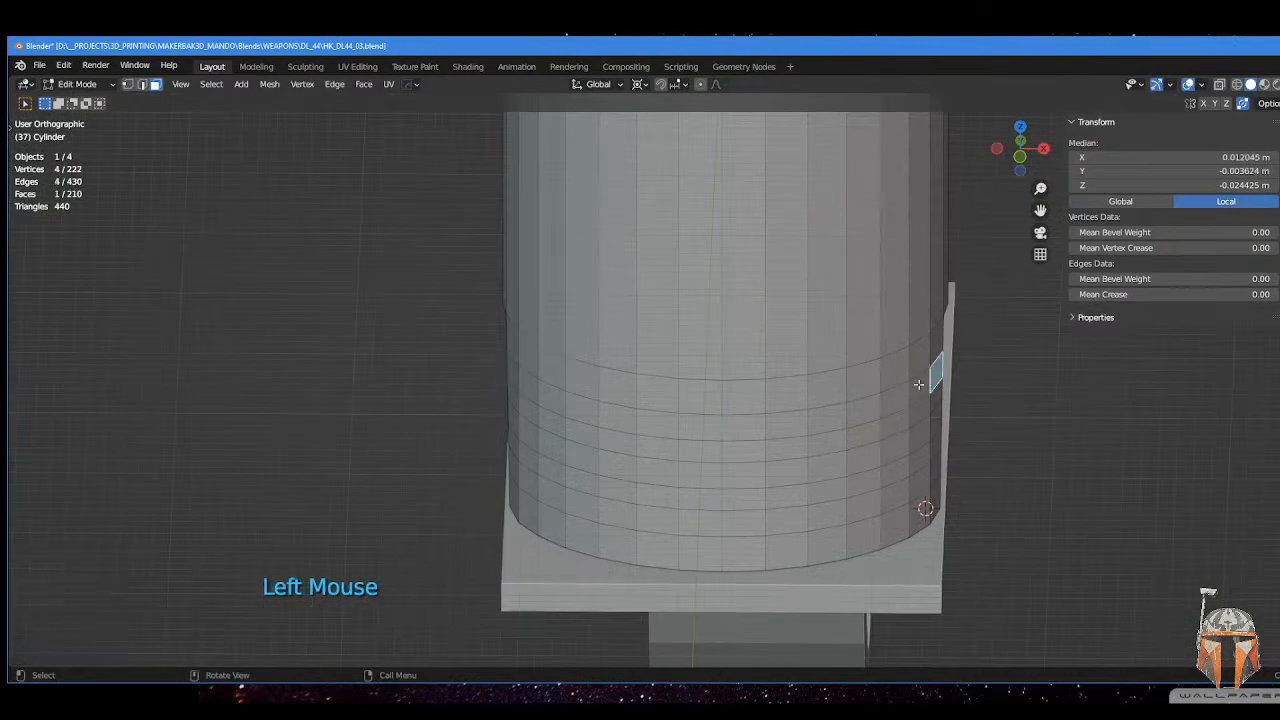
{"action": "left_click", "coordinate": [781, 424], "text": "ctrl"}
{"action": "left_click", "coordinate": [556, 403], "text": "ctrl"}
{"action": "middle_click_drag", "start_coordinate": [556, 403], "coordinate": [592, 397]}
{"action": "left_click", "coordinate": [508, 401], "text": "ctrl"}
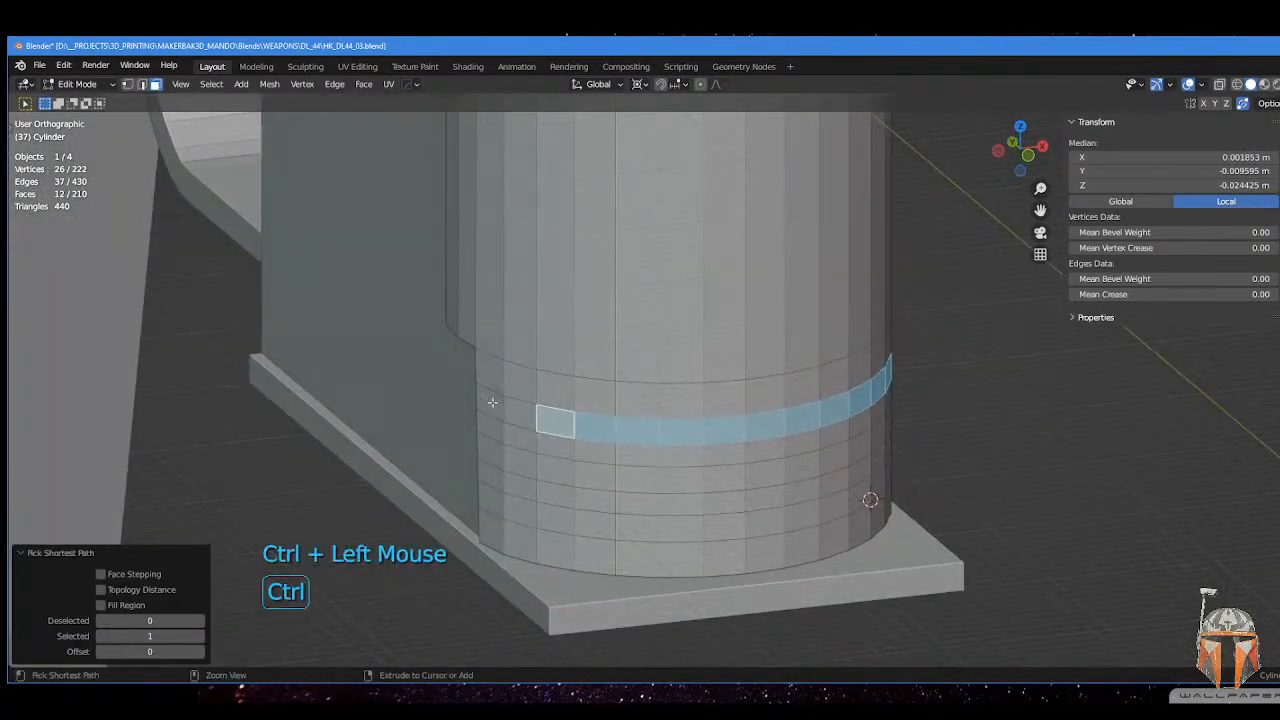
- Add the middle and lowest bands' faces around the curved front to the selection
{"action": "left_click", "coordinate": [492, 452], "text": "shift"}
{"action": "left_click", "coordinate": [795, 468], "text": "ctrl"}
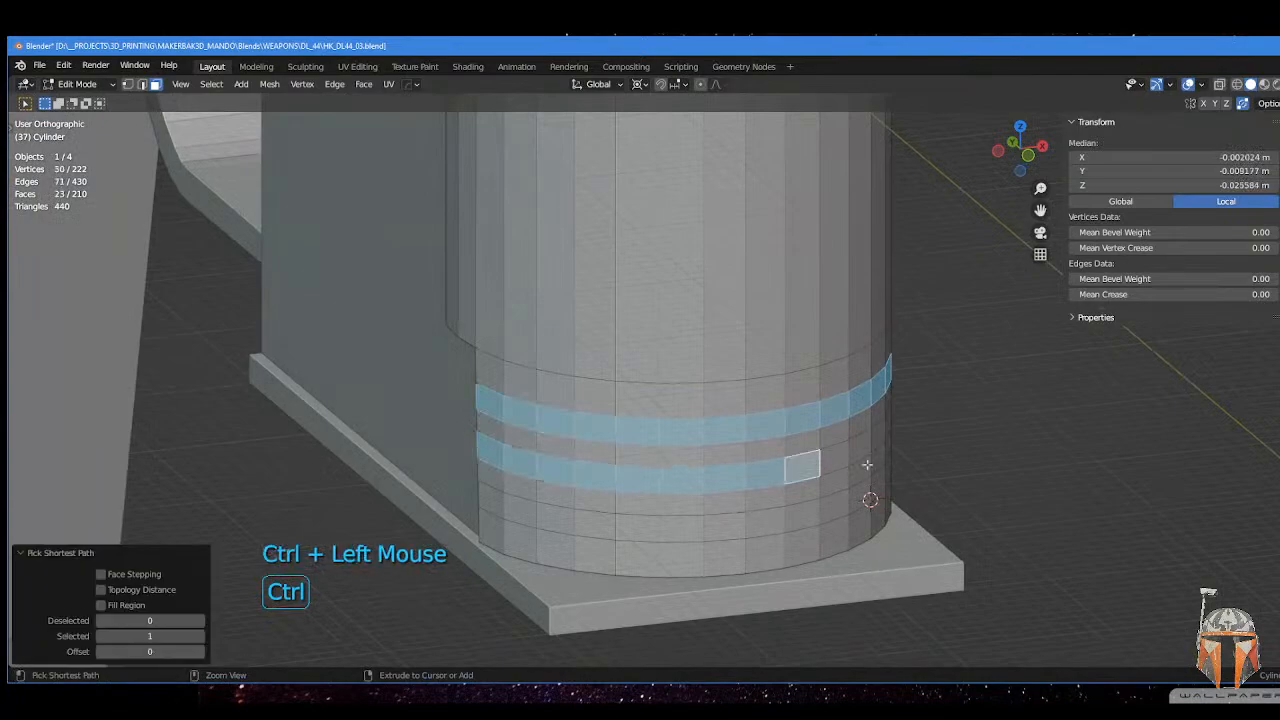
{"action": "middle_click_drag", "start_coordinate": [795, 468], "coordinate": [760, 463]}
{"action": "left_click", "coordinate": [953, 487], "text": "ctrl"}
{"action": "middle_click_drag", "start_coordinate": [953, 487], "coordinate": [937, 407], "text": "shift"}
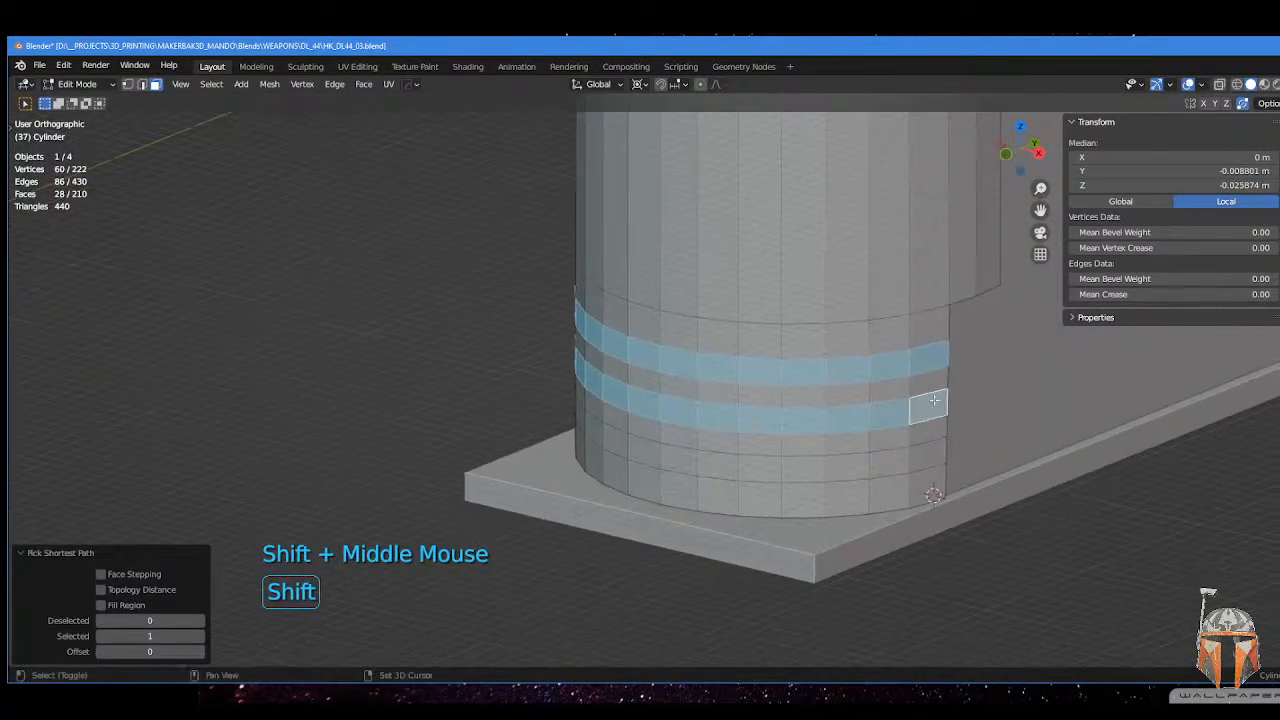
{"action": "left_click", "coordinate": [926, 456], "text": "shift"}
{"action": "left_click", "coordinate": [625, 446], "text": "ctrl"}
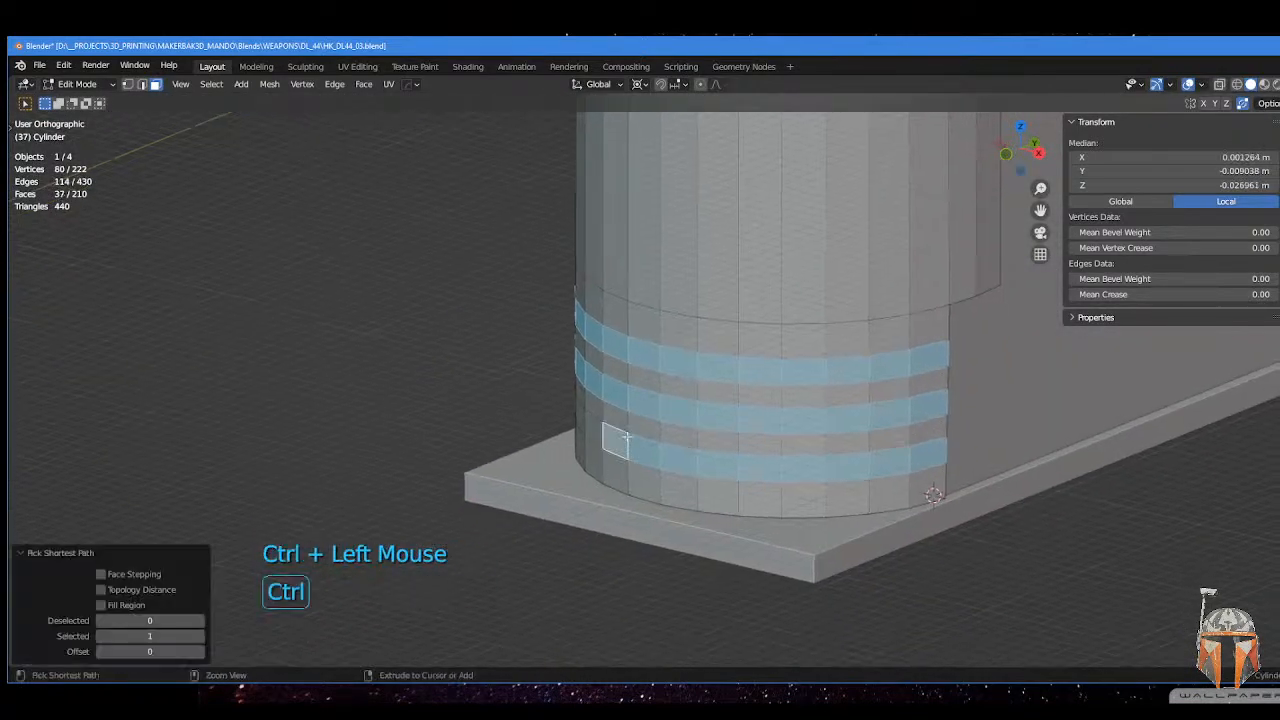
{"action": "middle_click_drag", "start_coordinate": [625, 446], "coordinate": [697, 488]}
{"action": "left_click", "coordinate": [474, 455], "text": "ctrl"}
- Extrude the three selected bands outward along their normals by 0.0022 m to form raised rings, then deselect them
{"action": "scroll", "coordinate": [515, 454], "scroll_direction": "down", "scroll_amount": 5}
{"action": "scroll", "coordinate": [697, 488], "scroll_direction": "up", "scroll_amount": 2}
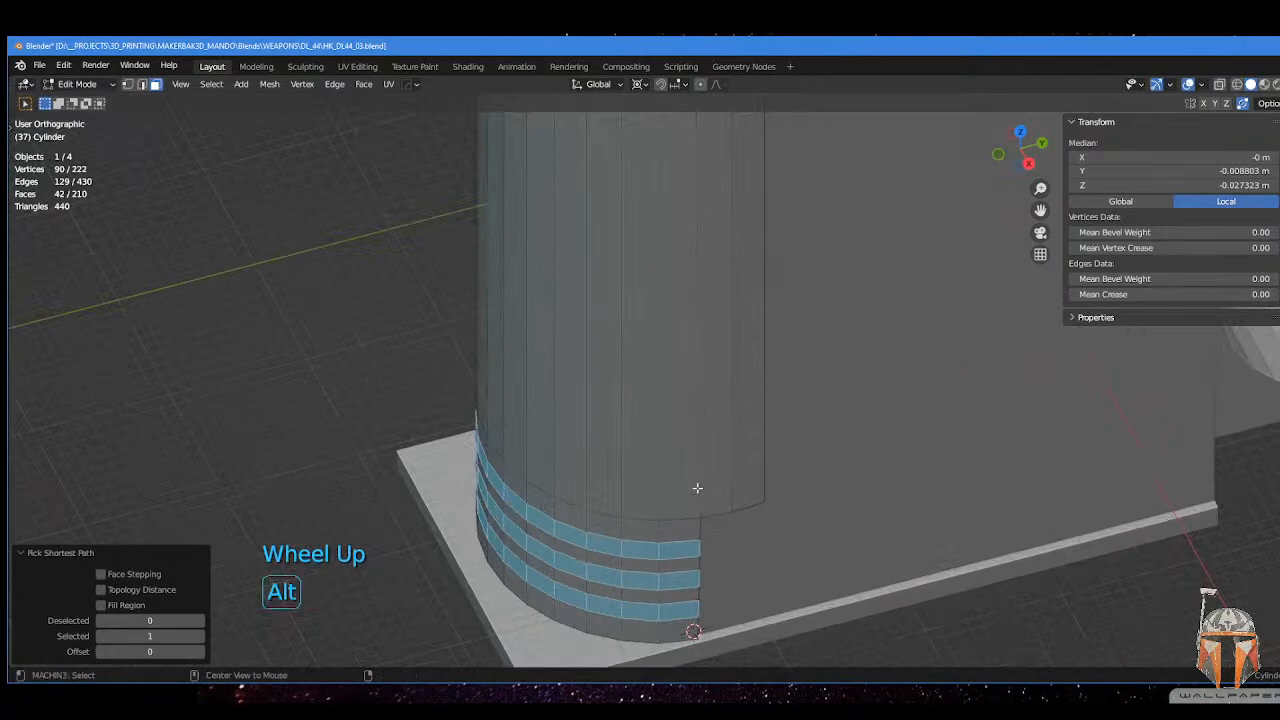
{"action": "key", "text": "alt+e"}
{"action": "left_click", "coordinate": [697, 489]}
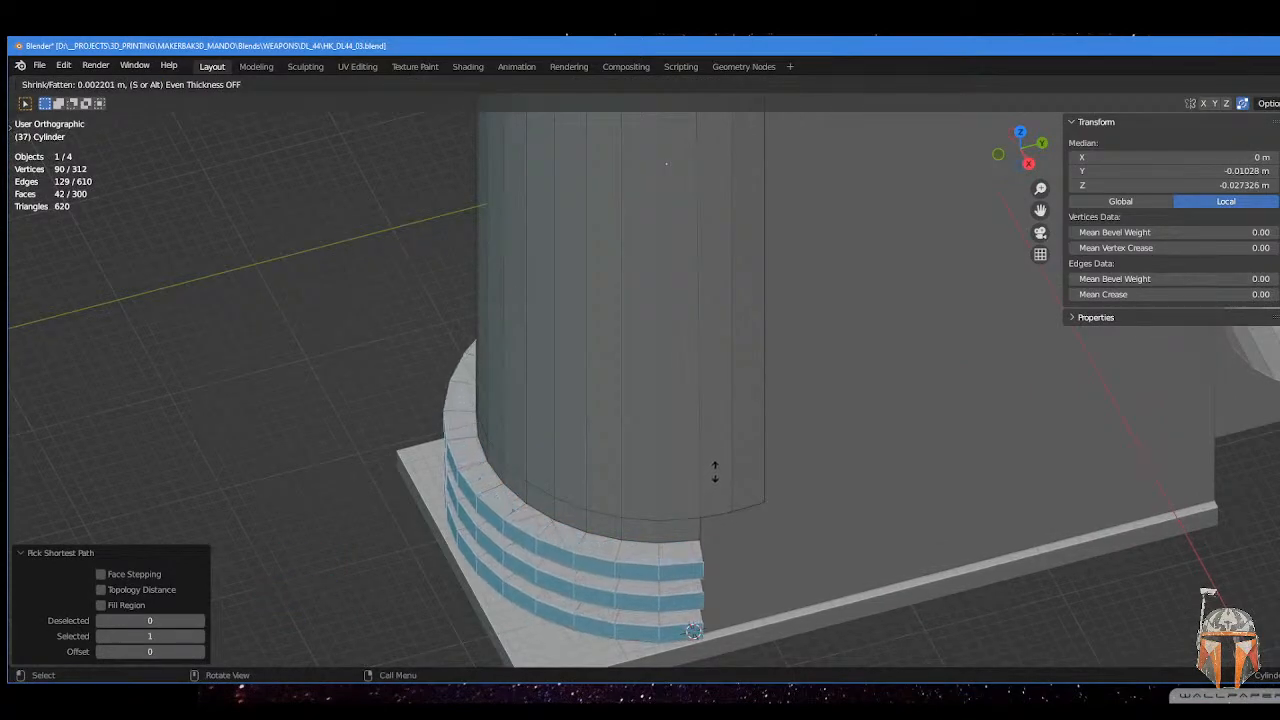
{"action": "left_click", "coordinate": [713, 472]}
{"action": "middle_click_drag", "start_coordinate": [714, 471], "coordinate": [554, 458]}
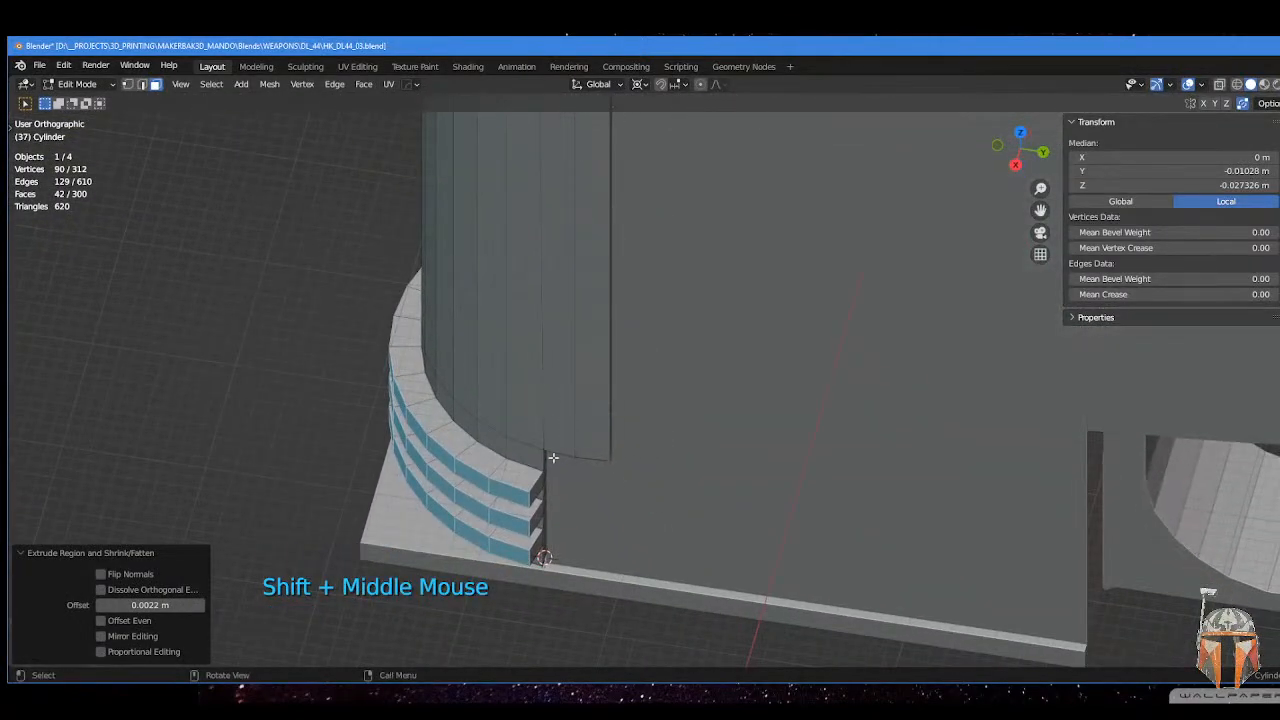
{"action": "left_click", "coordinate": [252, 514]}
- Add one vertical loop cut along the narrow side-wall strip beside the ring ends, with a slide factor of -0.038
{"action": "middle_click_drag", "start_coordinate": [470, 510], "coordinate": [544, 488]}
{"action": "key", "text": "Tab"}
{"action": "scroll", "coordinate": [544, 488], "scroll_direction": "up", "scroll_amount": 2, "text": "shift"}
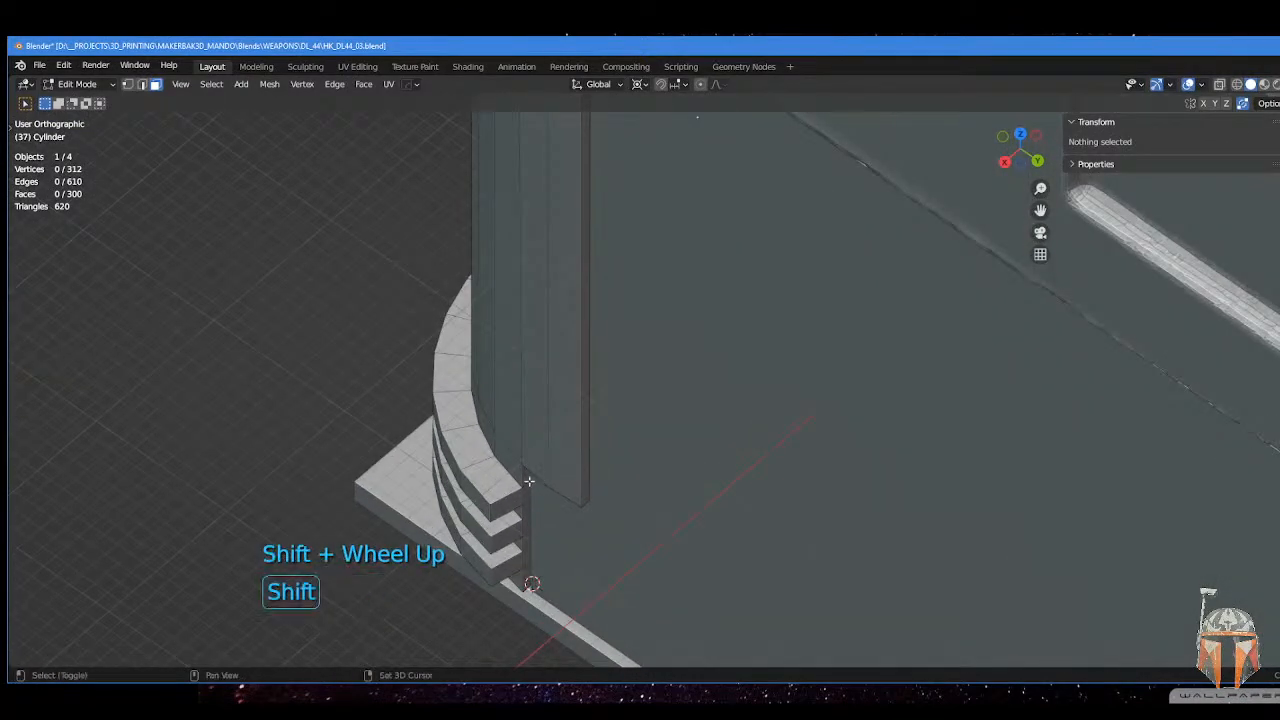
{"action": "scroll", "coordinate": [520, 500], "scroll_direction": "down", "scroll_amount": 2}
{"action": "scroll", "coordinate": [486, 509], "scroll_direction": "up", "scroll_amount": 2}
{"action": "middle_click_drag", "start_coordinate": [470, 560], "coordinate": [411, 508], "text": "shift"}
{"action": "key", "text": "Tab"}
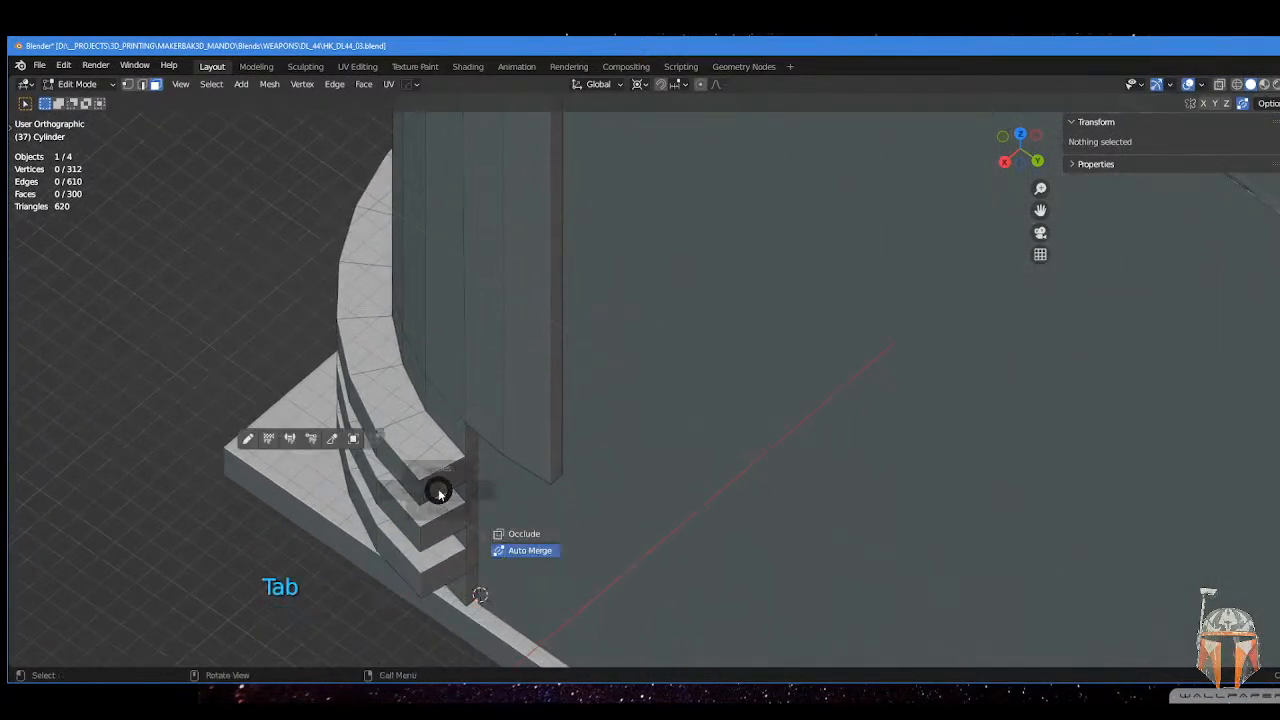
{"action": "left_click", "coordinate": [446, 480]}
{"action": "middle_click_drag", "start_coordinate": [481, 481], "coordinate": [481, 458]}
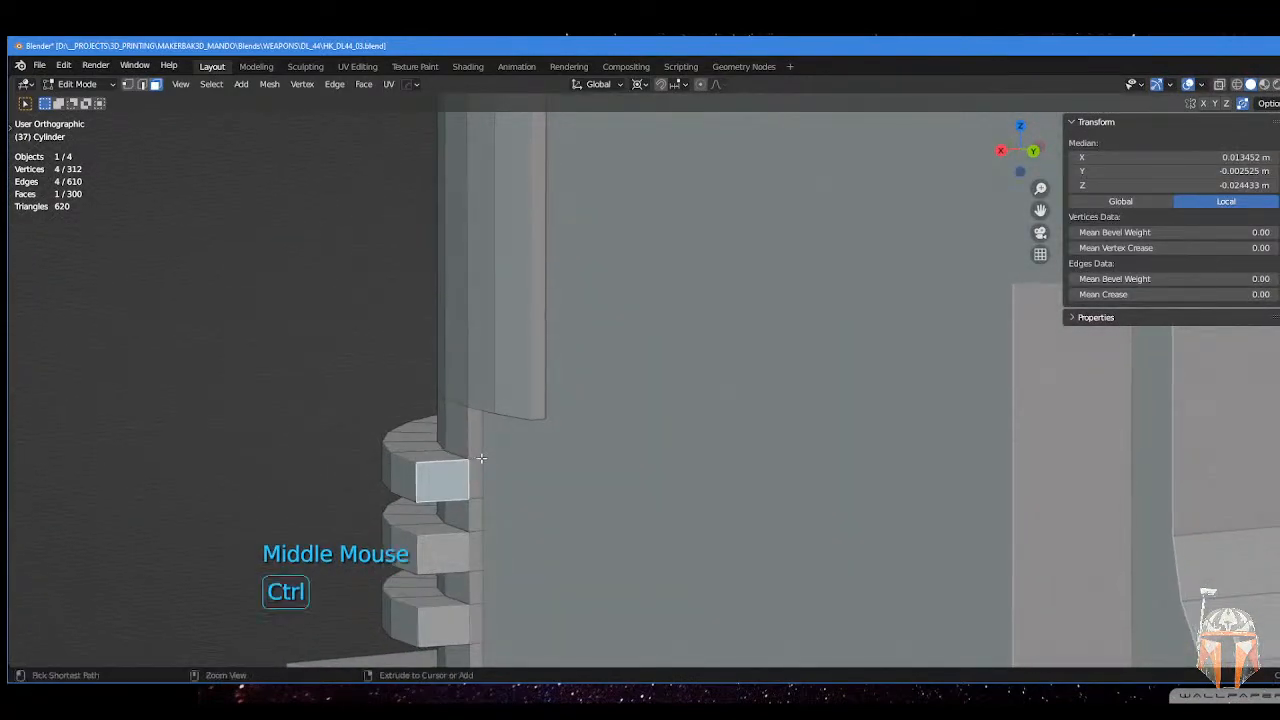
{"action": "key", "text": "ctrl+r"}
{"action": "left_click", "coordinate": [481, 460]}
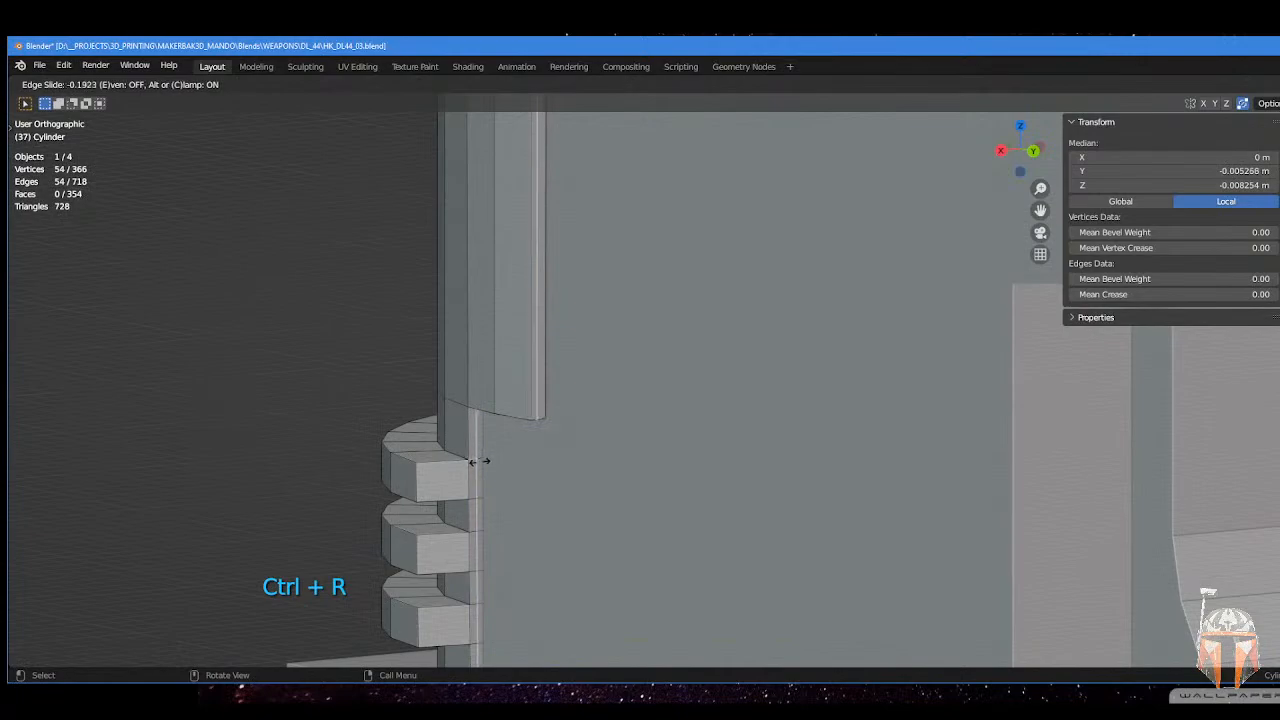
{"action": "left_click", "coordinate": [481, 459]}
{"action": "middle_click_drag", "start_coordinate": [481, 459], "coordinate": [480, 478]}
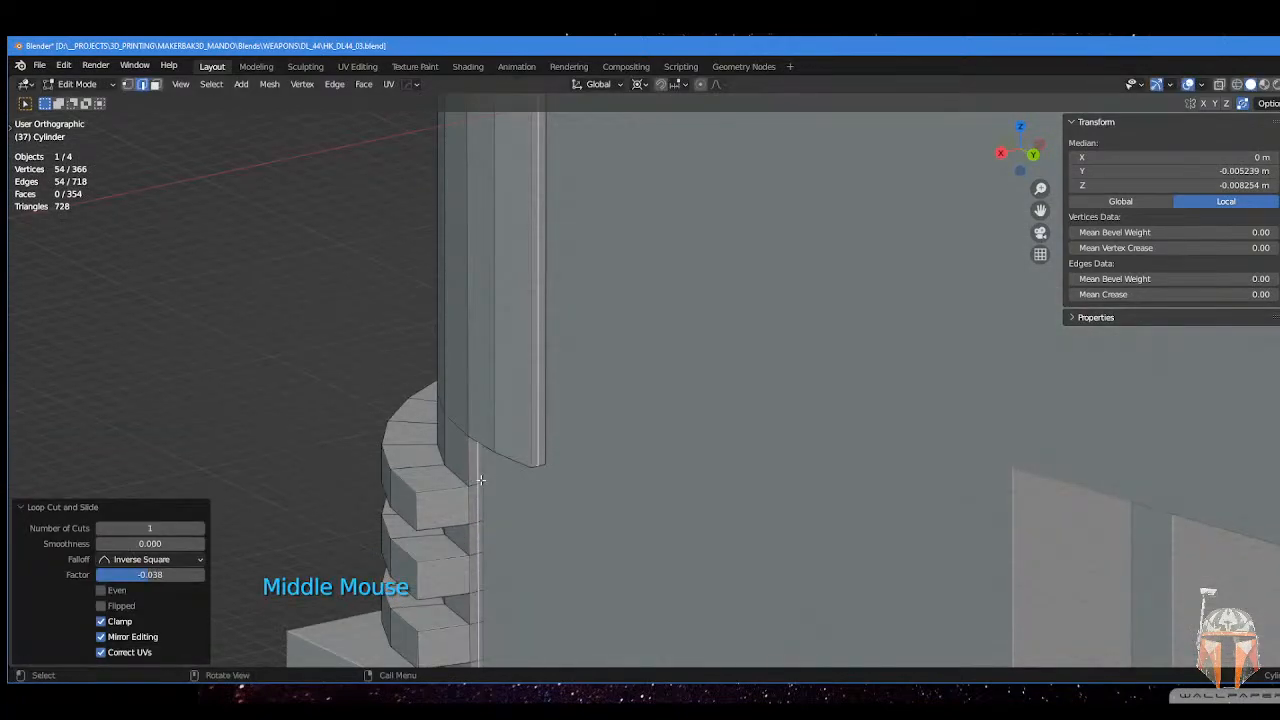
- Select the end faces of all three rings and the adjoining narrow wall faces on one side of the cylinder
{"action": "key", "text": "ctrl+Tab"}
{"action": "left_click", "coordinate": [458, 508]}
{"action": "left_click", "coordinate": [450, 510], "text": "shift"}
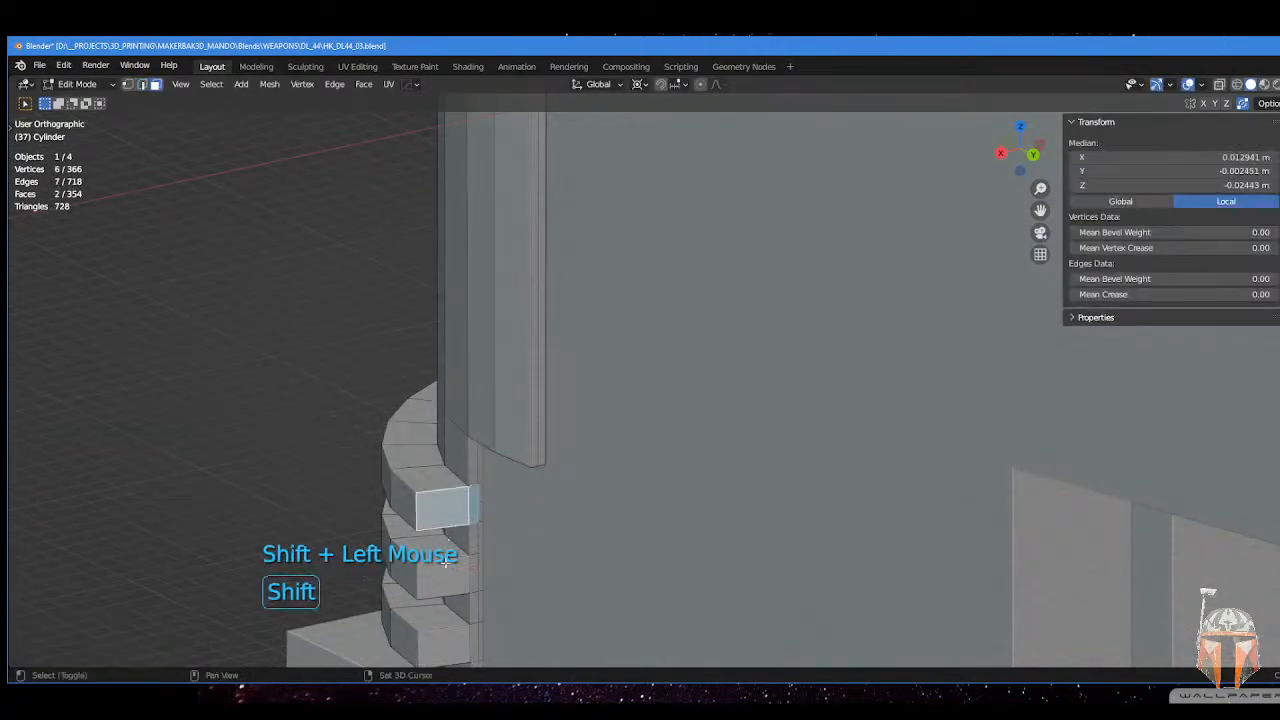
{"action": "left_click", "coordinate": [445, 577], "text": "shift"}
{"action": "left_click", "coordinate": [472, 577], "text": "shift"}
{"action": "middle_click_drag", "start_coordinate": [456, 627], "coordinate": [589, 449], "text": "shift"}
{"action": "left_click", "coordinate": [444, 490], "text": "shift"}
{"action": "left_click", "coordinate": [452, 495], "text": "shift"}
{"action": "scroll", "coordinate": [463, 497], "scroll_direction": "down", "scroll_amount": 2}
{"action": "scroll", "coordinate": [669, 486], "scroll_direction": "up", "scroll_amount": 3}
{"action": "middle_click_drag", "start_coordinate": [669, 486], "coordinate": [527, 366], "text": "shift"}
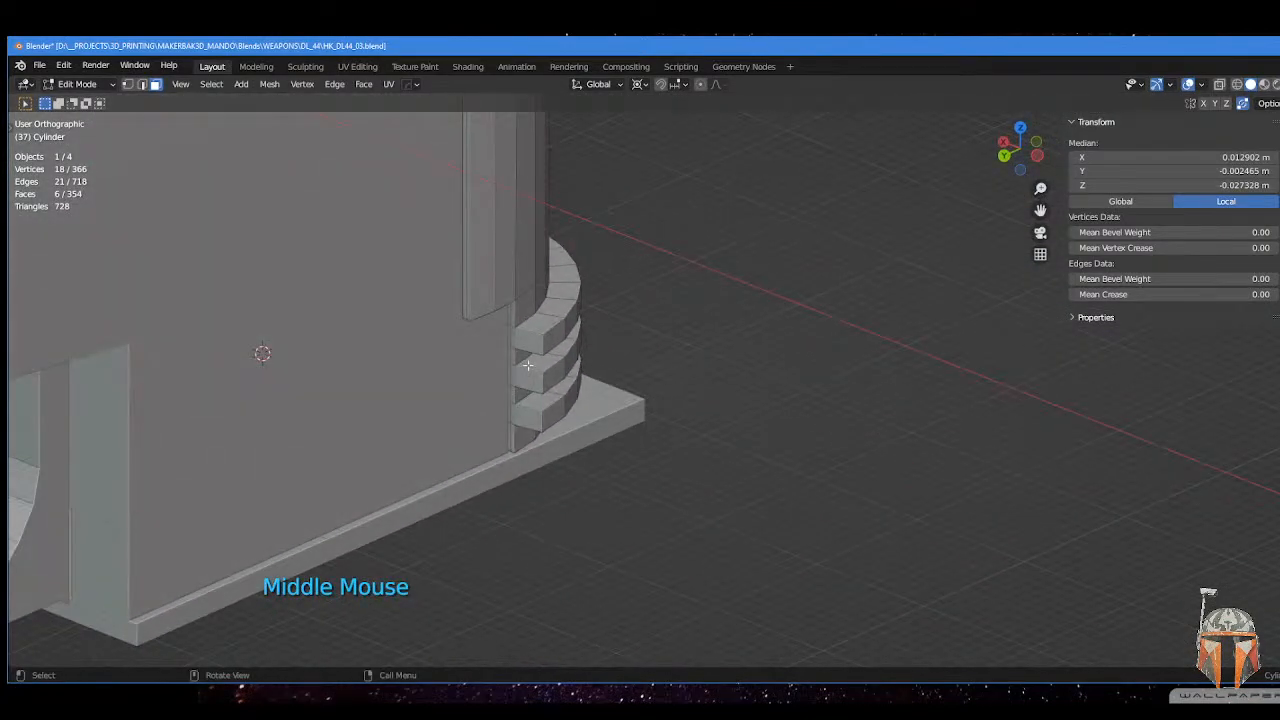
- Add the matching ring end faces and adjoining wall faces on the opposite side to the selection
{"action": "scroll", "coordinate": [527, 360], "scroll_direction": "up", "scroll_amount": 2, "text": "shift"}
{"action": "left_click", "coordinate": [372, 302], "text": "shift"}
{"action": "left_click", "coordinate": [376, 300], "text": "shift"}
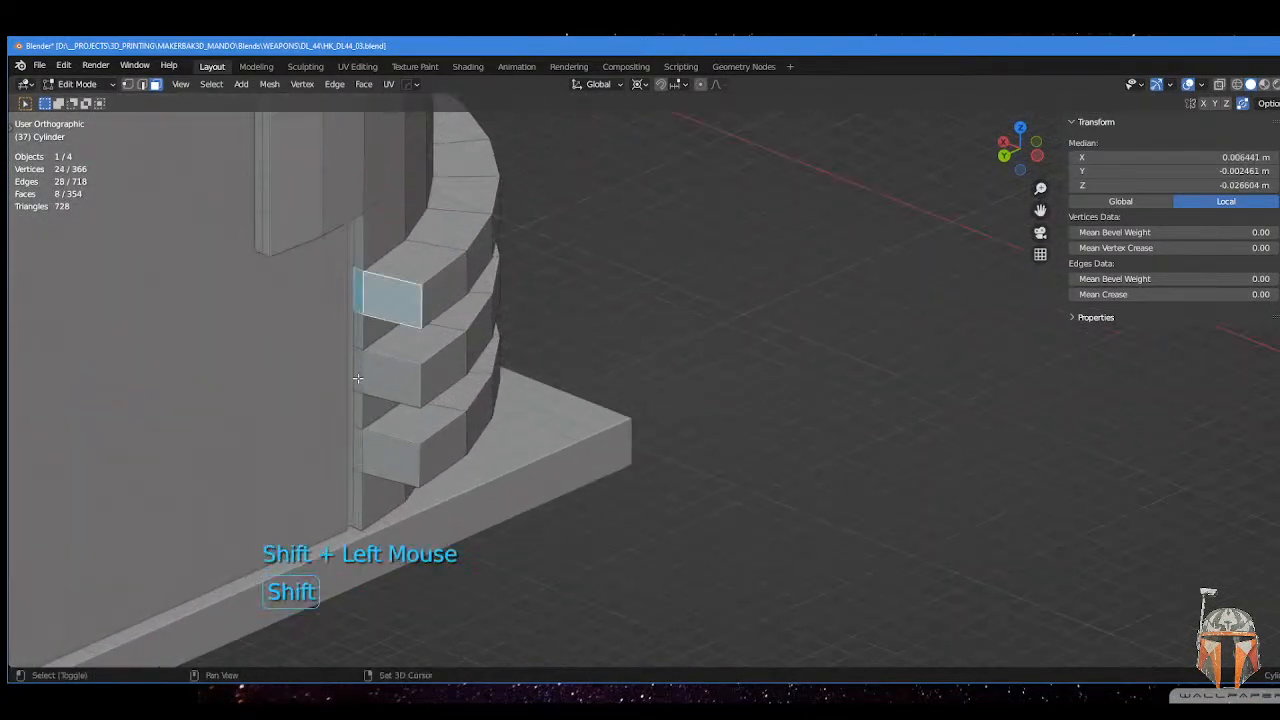
{"action": "left_click", "coordinate": [374, 383], "text": "shift"}
{"action": "left_click", "coordinate": [358, 447], "text": "shift"}
{"action": "left_click", "coordinate": [388, 456], "text": "shift"}
{"action": "left_click", "coordinate": [388, 378], "text": "shift"}
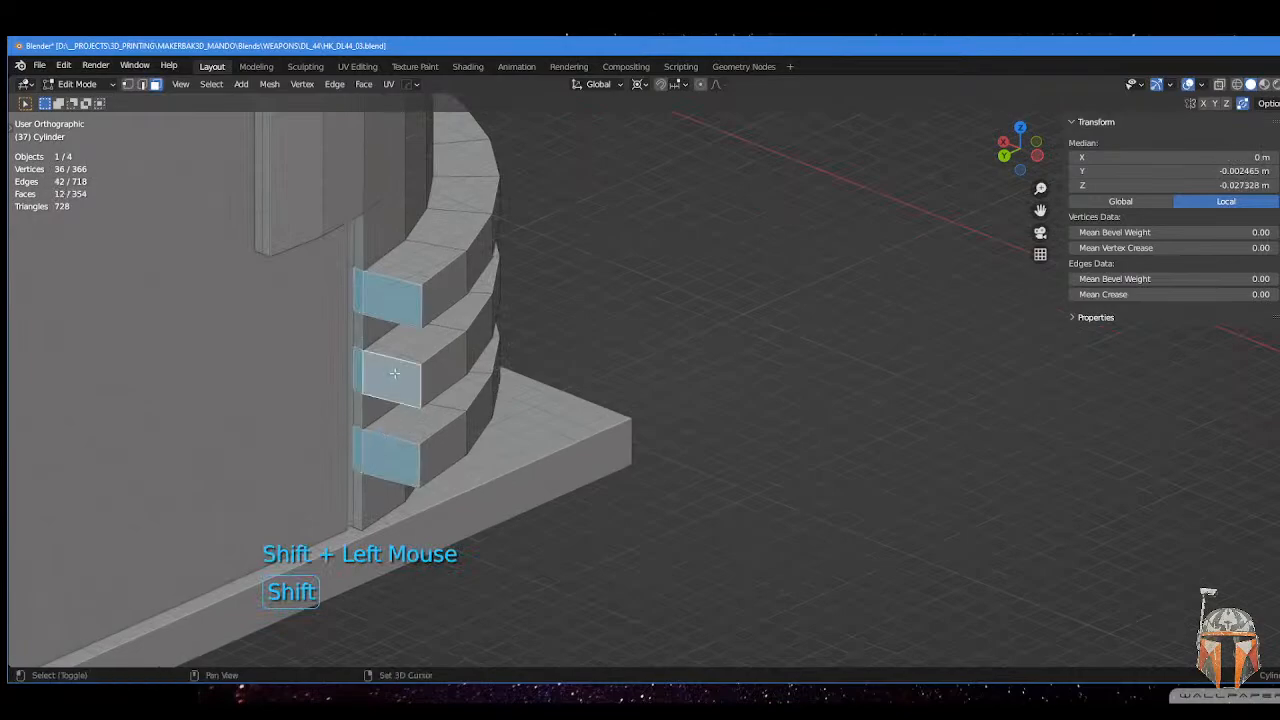
- In right side view, place the 3D cursor below the step's rear edge and extrude the ring ends 0.001622 m along Y
{"action": "scroll", "coordinate": [89, 337], "scroll_direction": "down", "scroll_amount": 2}
{"action": "middle_click_drag", "start_coordinate": [89, 337], "coordinate": [420, 443]}
{"action": "key", "text": "KP_3"}
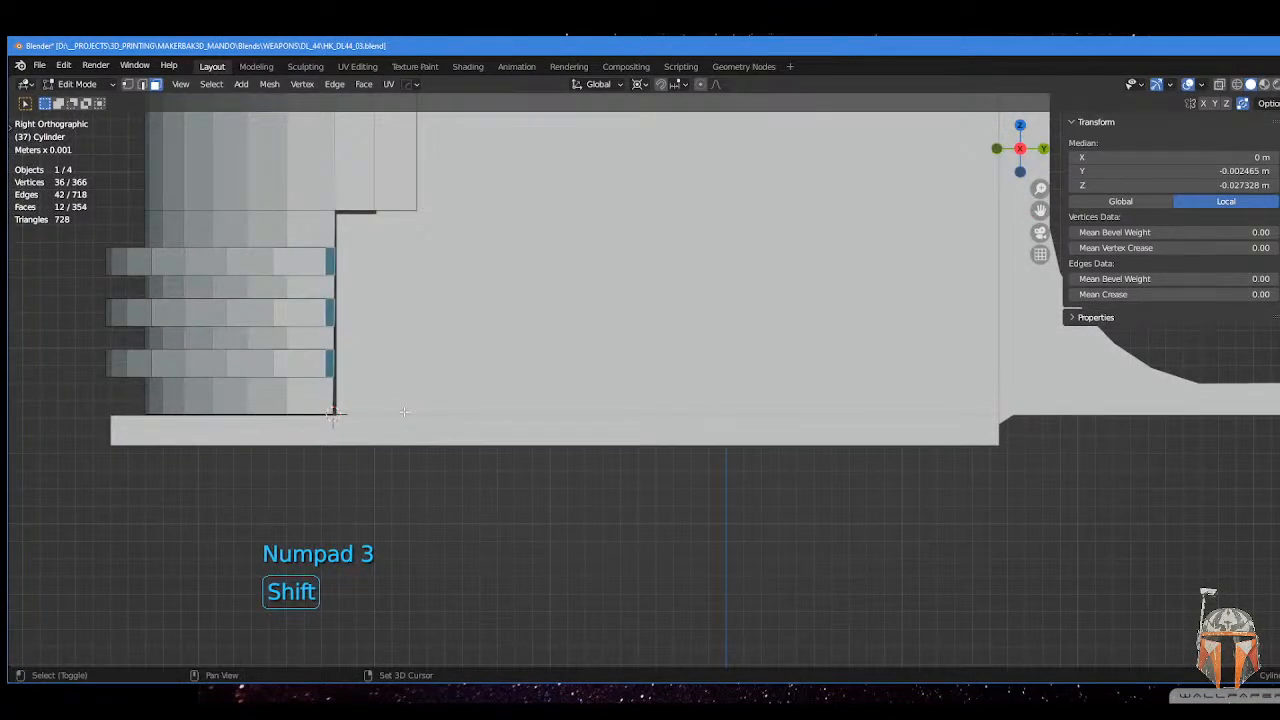
{"action": "right_click", "coordinate": [410, 412], "text": "shift"}
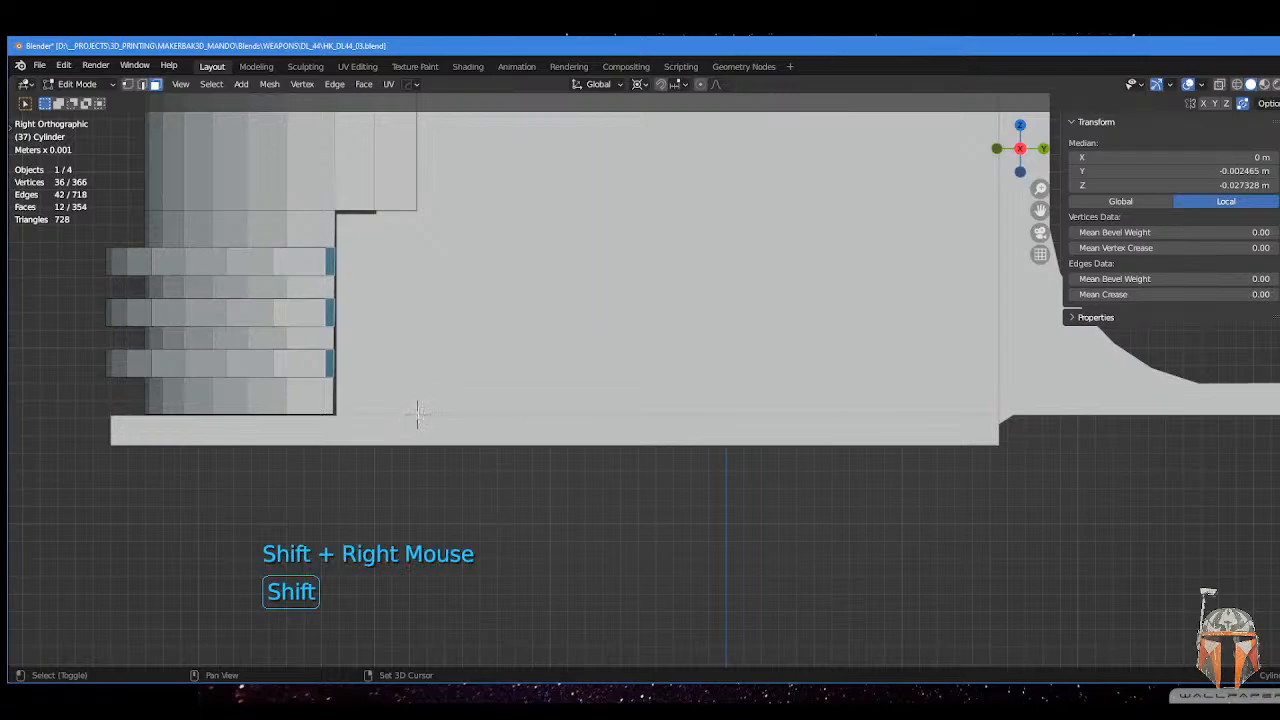
{"action": "key", "text": "e"}
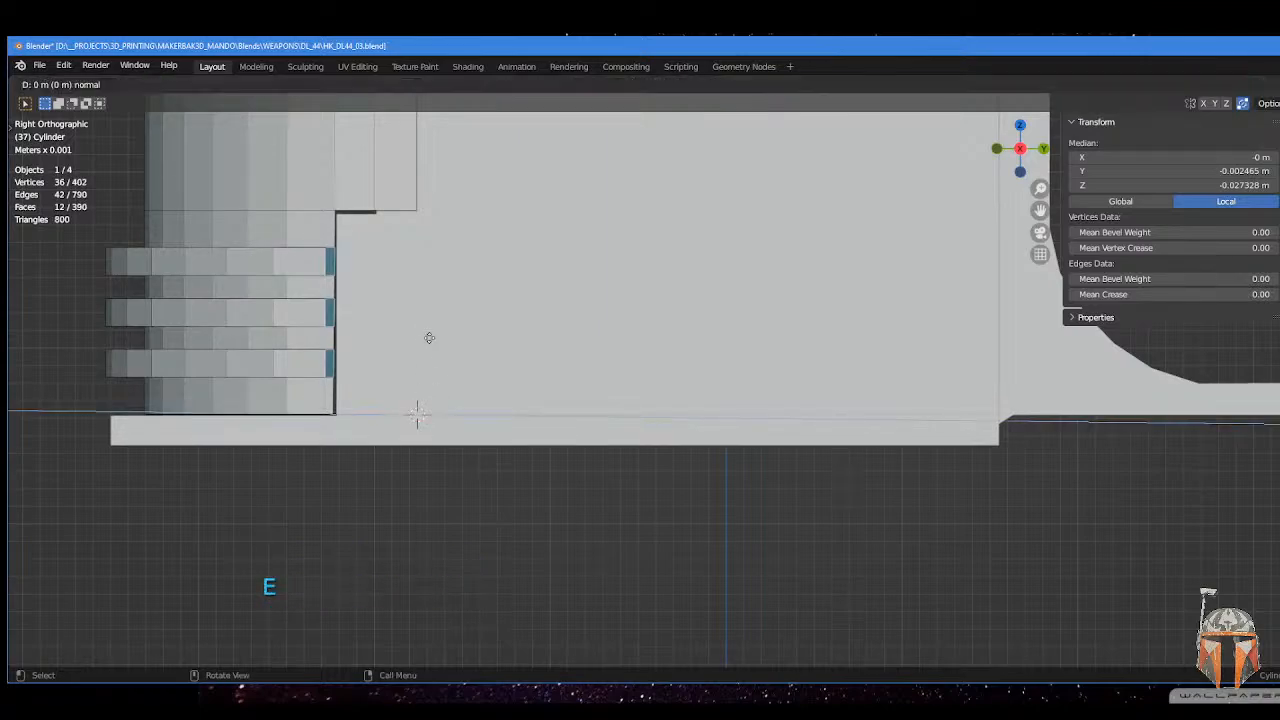
{"action": "left_click", "coordinate": [457, 338]}
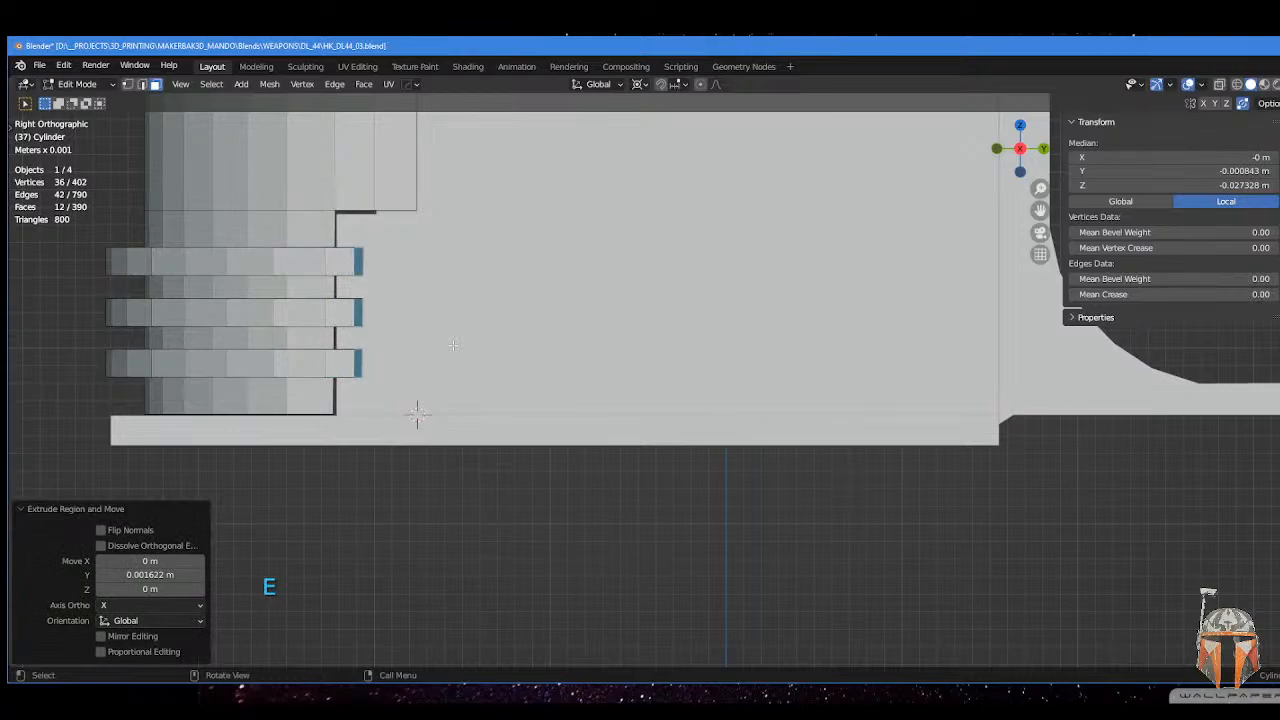
- Scale the extruded ring ends to 0 along the Z axis
{"action": "key", "text": "s"}
{"action": "key", "text": "z"}
{"action": "key", "text": "0"}
{"action": "key", "text": "Return"}
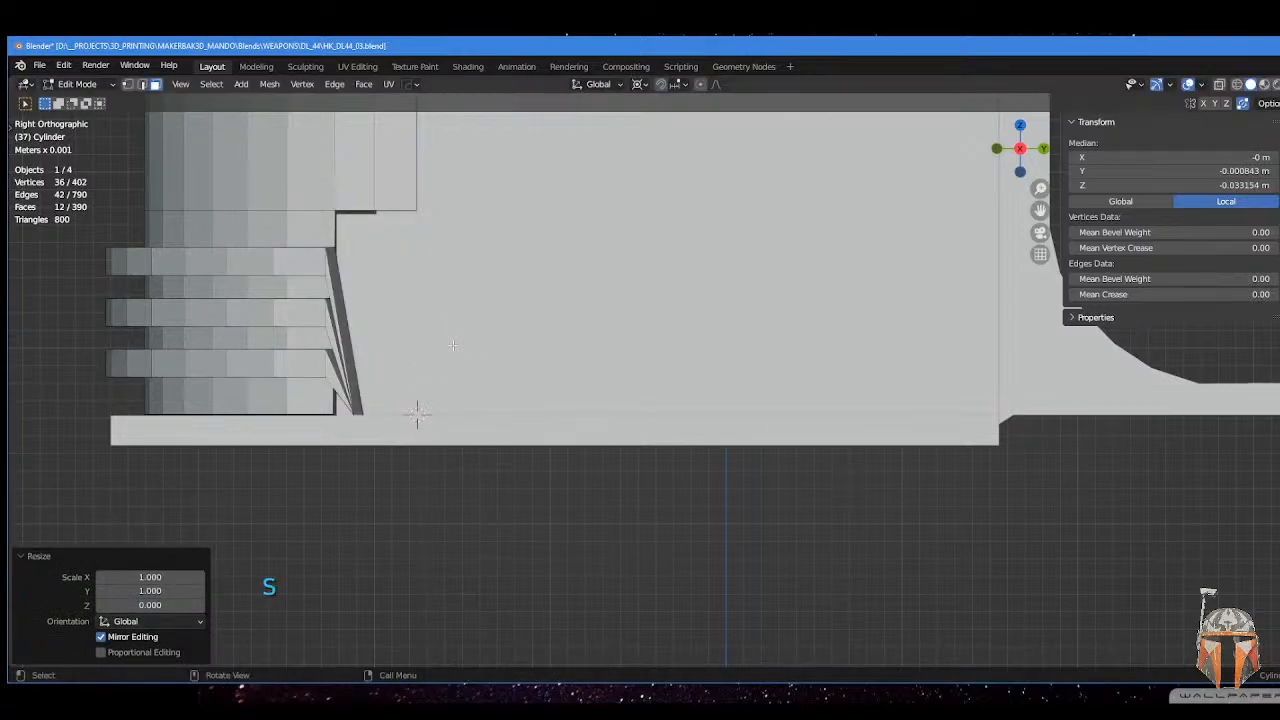
- Undo the Z-axis scaling of the extruded ring ends and scale them to 0 along the Y axis instead
{"action": "key", "text": "ctrl+z"}
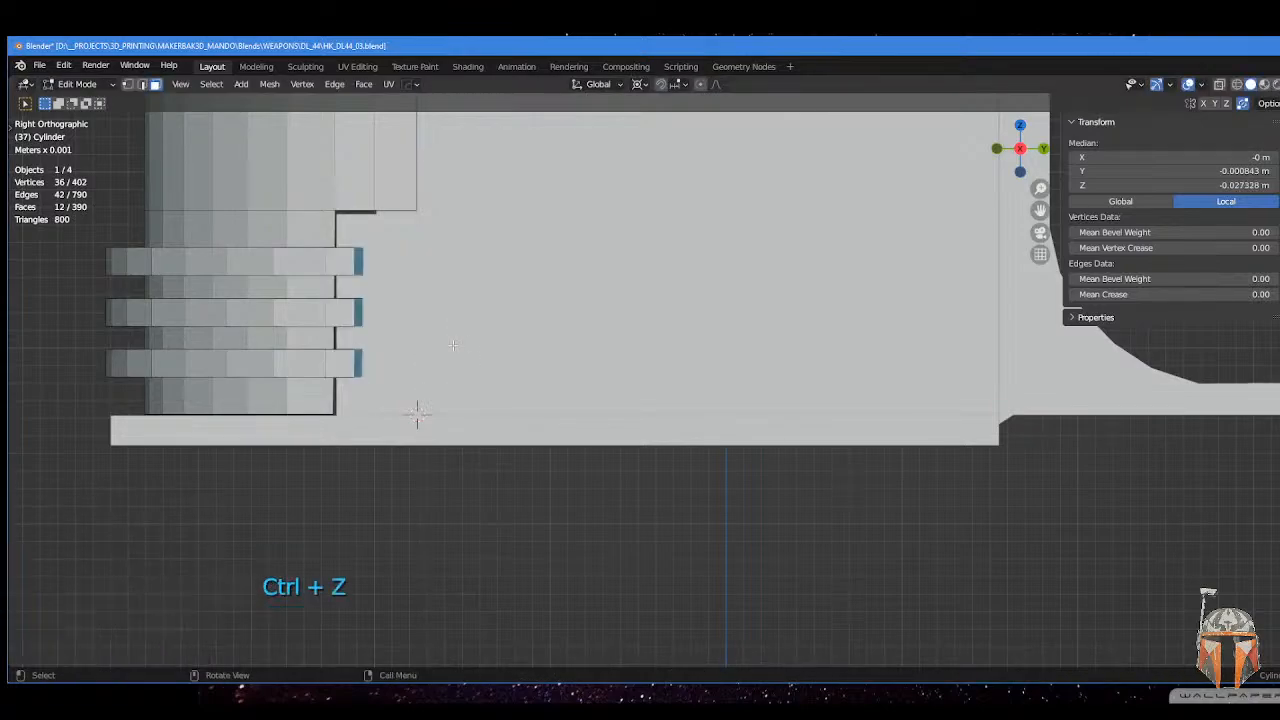
{"action": "key", "text": "s"}
{"action": "key", "text": "y"}
{"action": "key", "text": "0"}
{"action": "key", "text": "Return"}
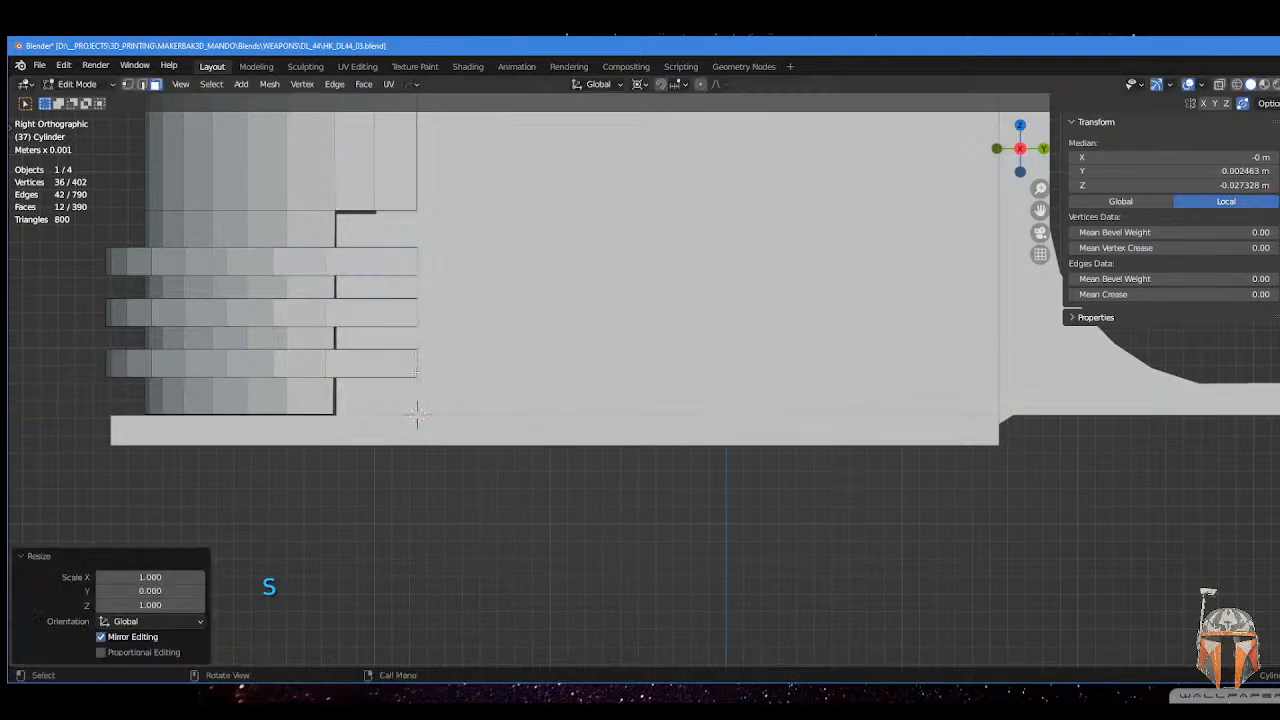
- Add a loop cut around the cylinder just above the step's lower edge, with a slide factor of about -0.955
{"action": "scroll", "coordinate": [463, 371], "scroll_direction": "down", "scroll_amount": 2}
{"action": "middle_click_drag", "start_coordinate": [463, 371], "coordinate": [562, 402]}
{"action": "middle_click_drag", "start_coordinate": [562, 402], "coordinate": [631, 425]}
{"action": "scroll", "coordinate": [637, 403], "scroll_direction": "down", "scroll_amount": 2}
{"action": "key", "text": "ctrl+r"}
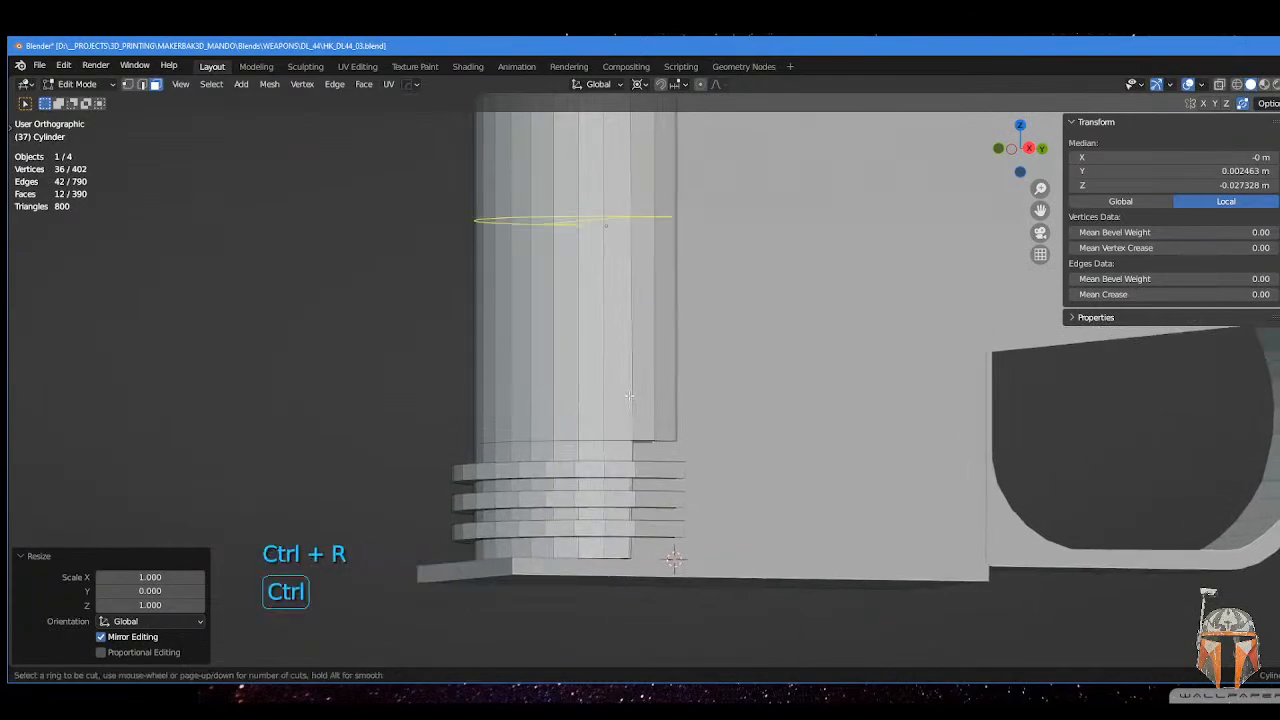
{"action": "left_click", "coordinate": [622, 410]}
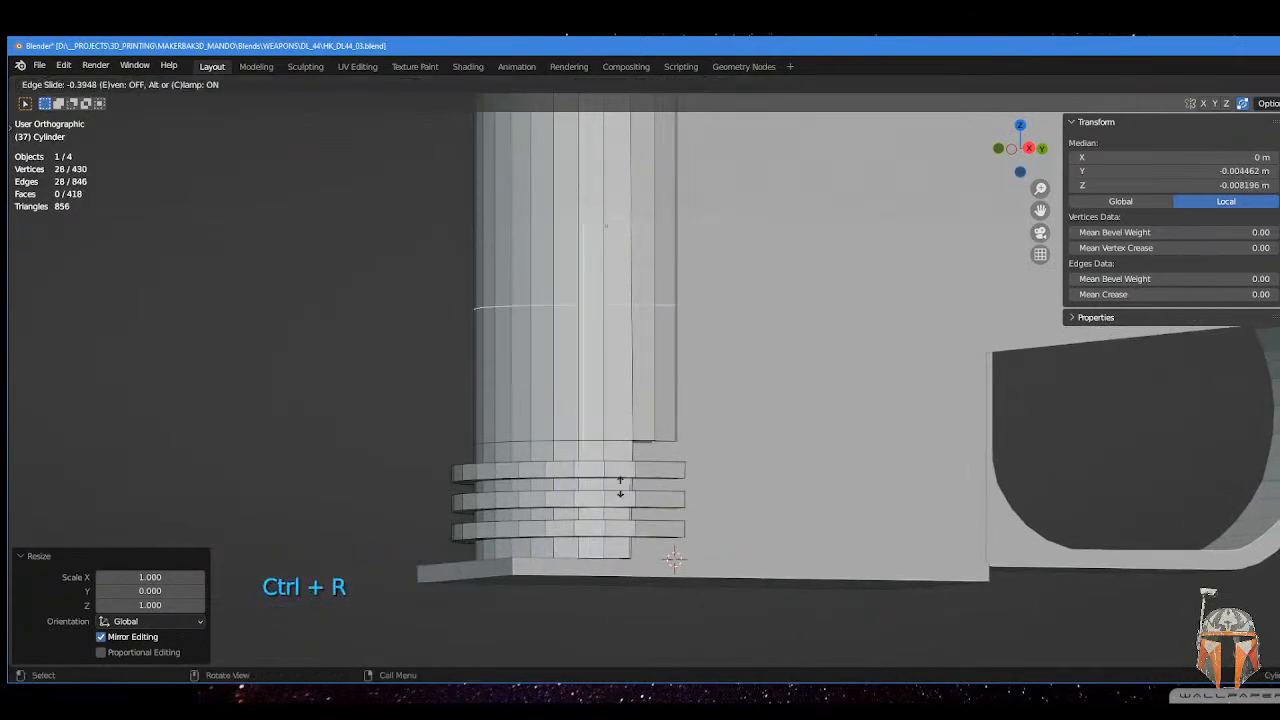
{"action": "left_click", "coordinate": [618, 610]}
- Add another loop cut around the cylinder near the step's upper edge, with a slide factor of about 0.963
{"action": "scroll", "coordinate": [618, 608], "scroll_direction": "down", "scroll_amount": 2}
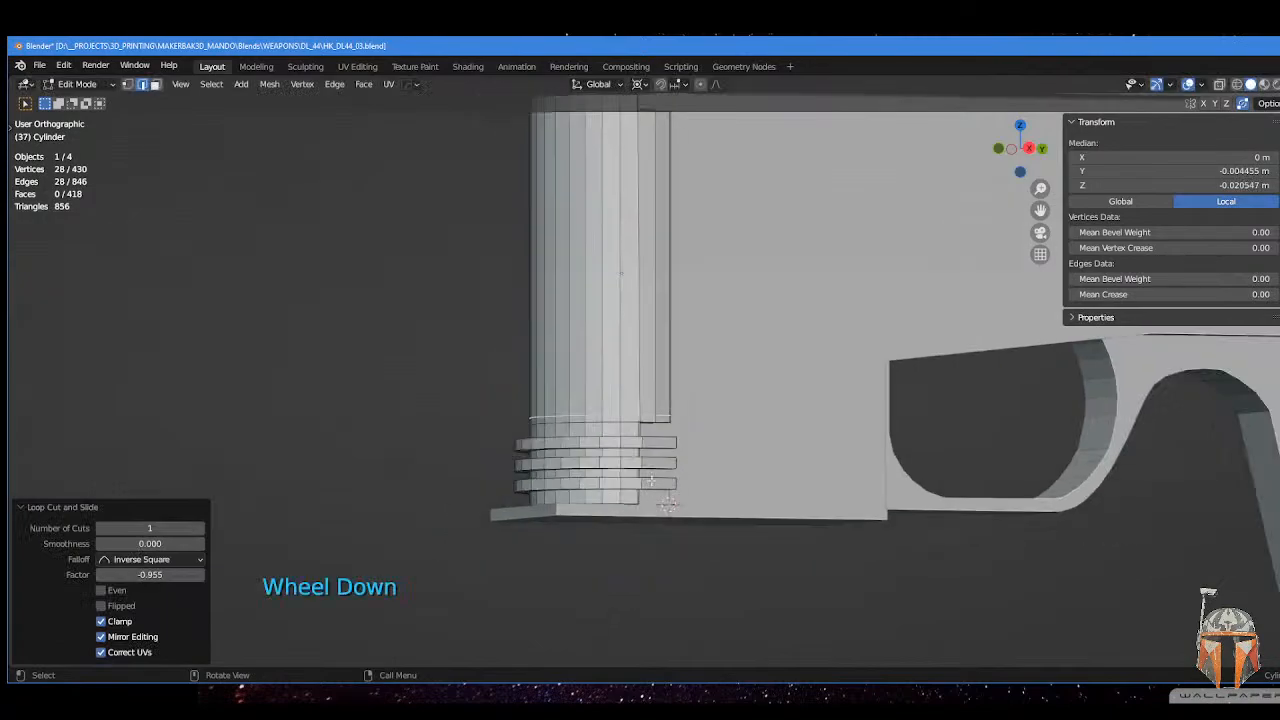
{"action": "middle_click_drag", "start_coordinate": [618, 608], "coordinate": [633, 497], "text": "shift"}
{"action": "key", "text": "ctrl+r"}
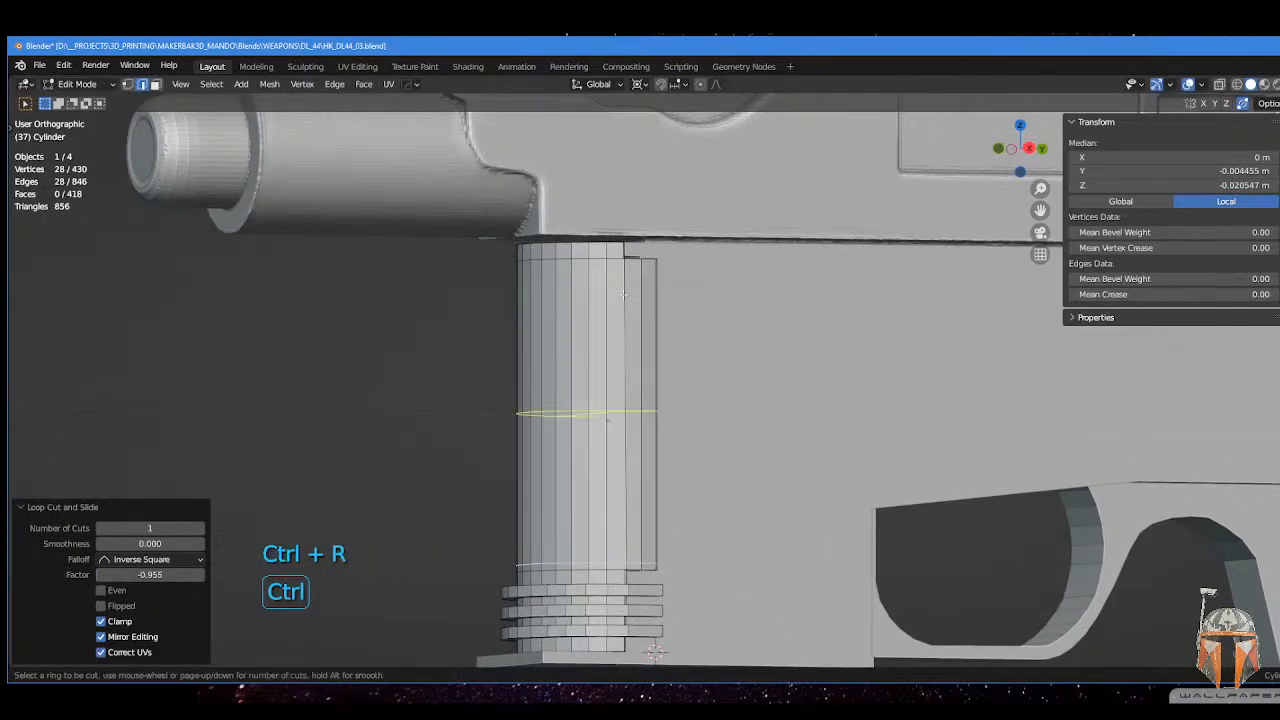
{"action": "left_click", "coordinate": [628, 385]}
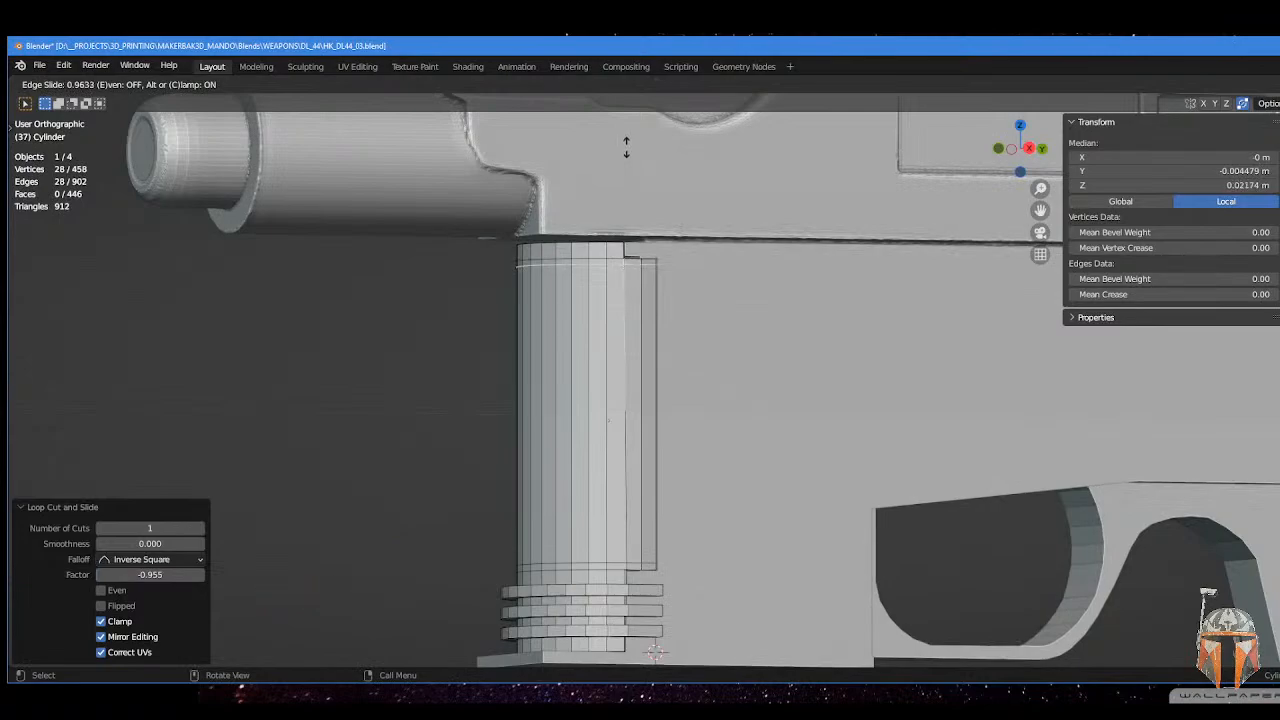
{"action": "left_click", "coordinate": [626, 147]}
- Add 17 evenly spaced loop cuts between the upper and lower loops, leaving the slide factor at 0
{"action": "middle_click_drag", "start_coordinate": [638, 331], "coordinate": [636, 322], "text": "shift"}
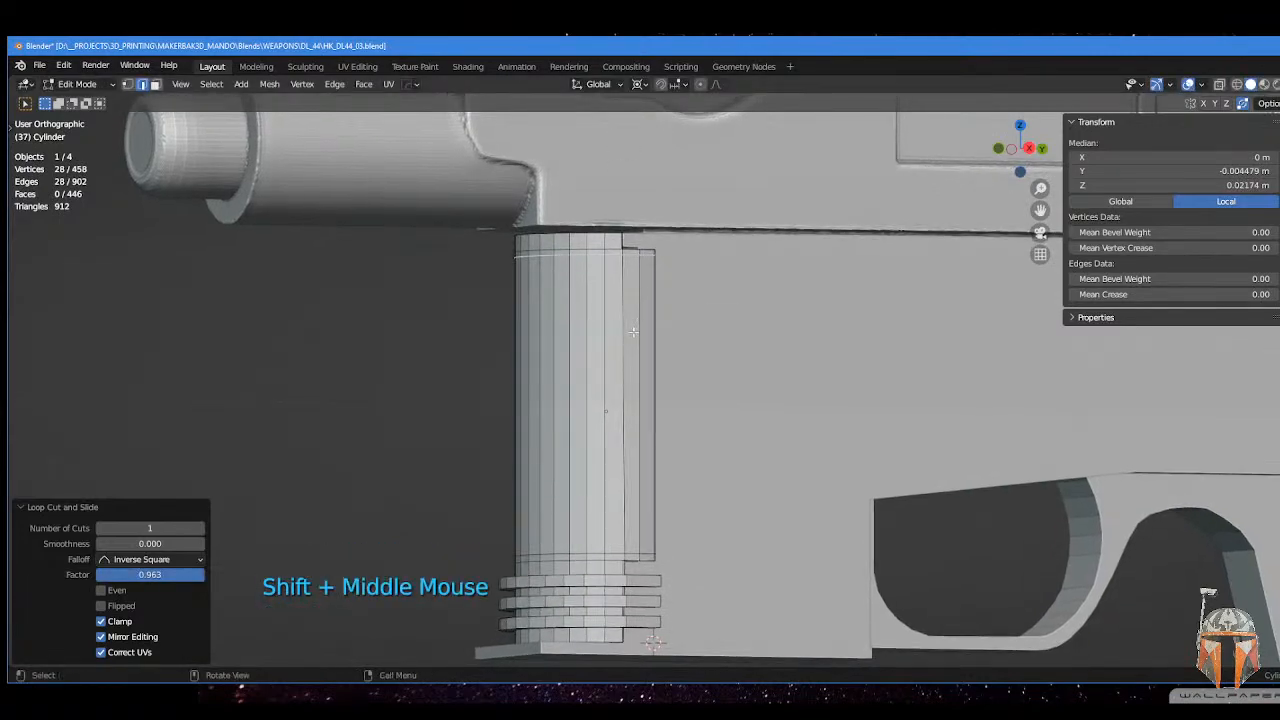
{"action": "key", "text": "ctrl+r"}
{"action": "scroll", "coordinate": [633, 338], "scroll_direction": "up", "scroll_amount": 5}
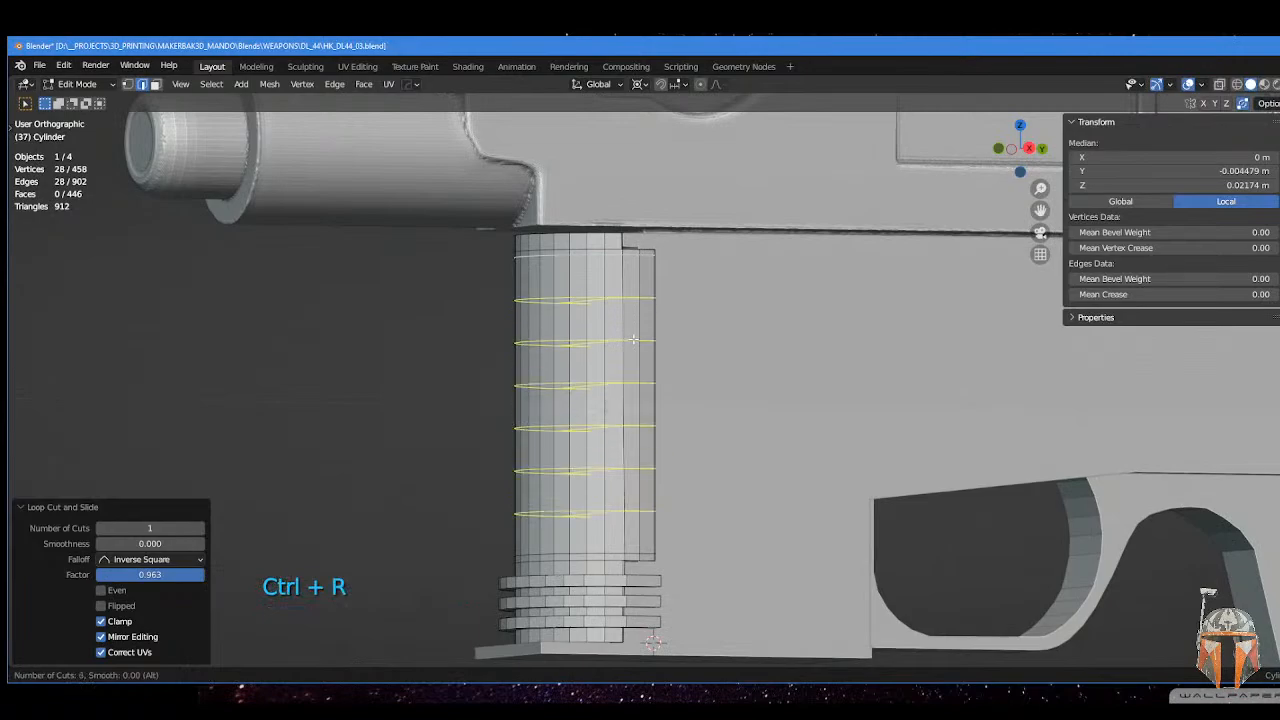
{"action": "scroll", "coordinate": [633, 340], "scroll_direction": "up", "scroll_amount": 4}
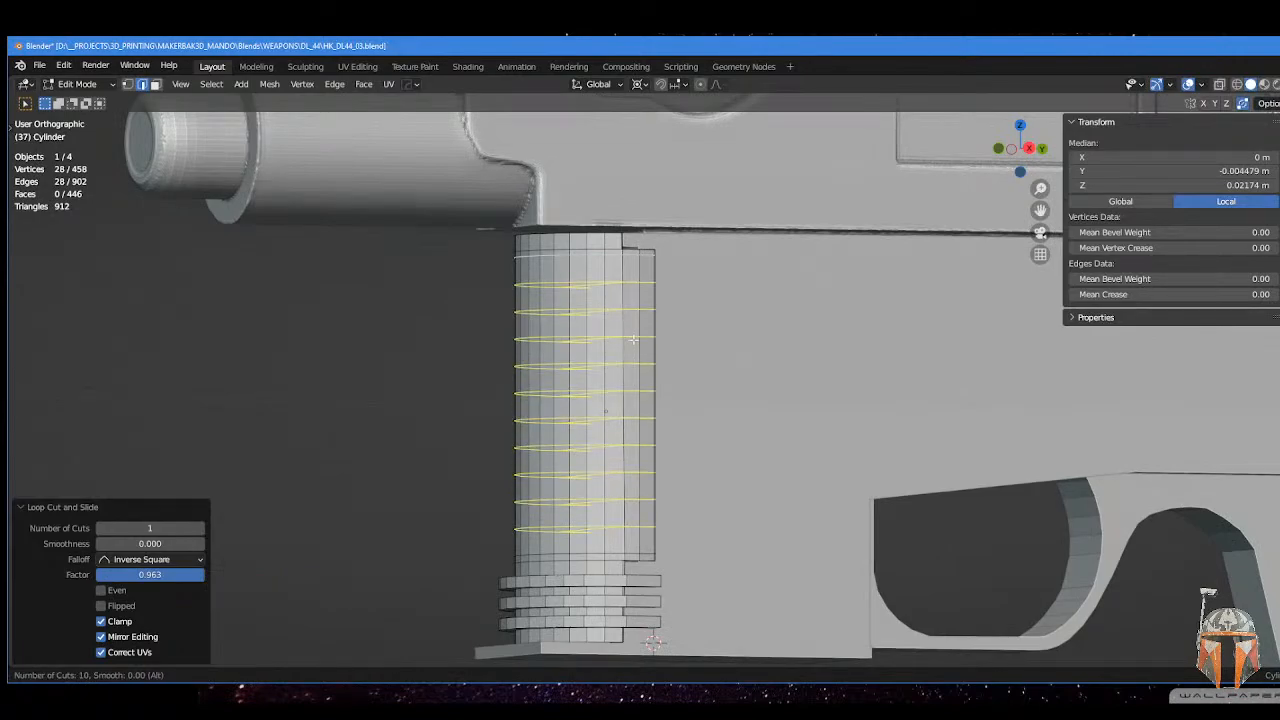
{"action": "scroll", "coordinate": [633, 340], "scroll_direction": "up", "scroll_amount": 7}
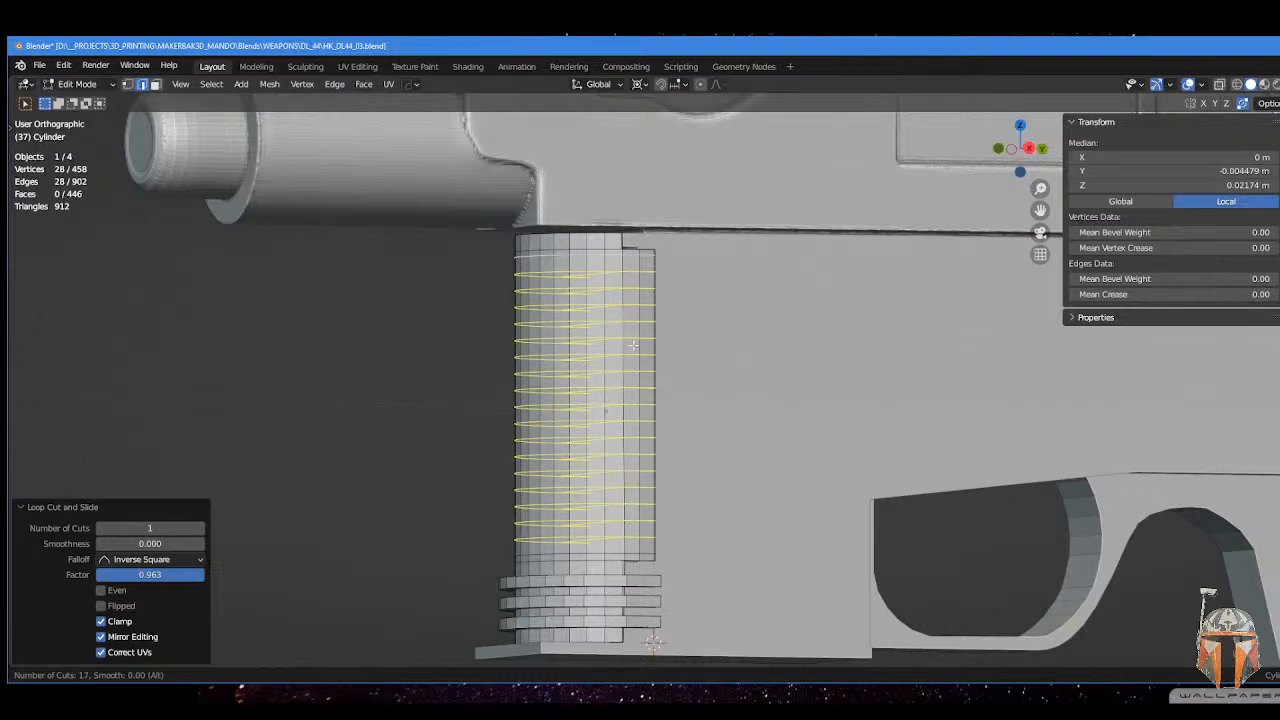
{"action": "left_click", "coordinate": [633, 345]}
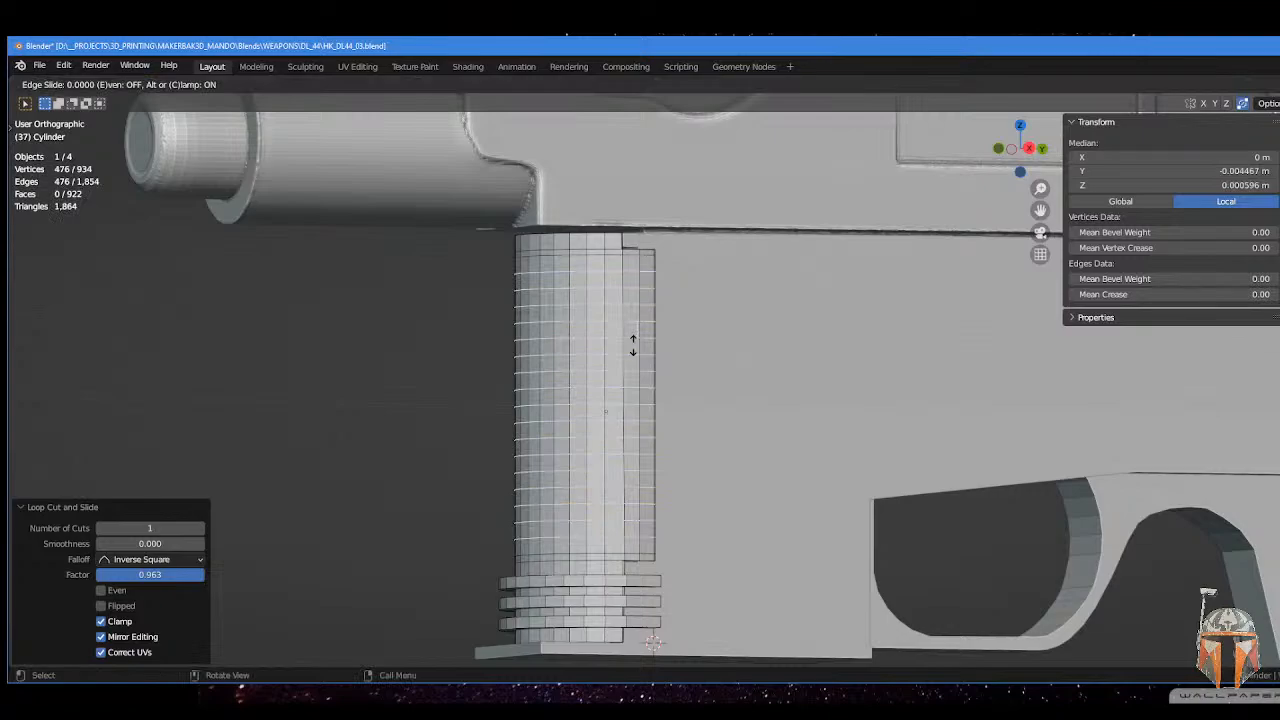
{"action": "left_click", "coordinate": [633, 345]}
- Bevel the 17 edge loops with one segment to a width of about 0.000547 m, and clear the selection
{"action": "key", "text": "ctrl"}
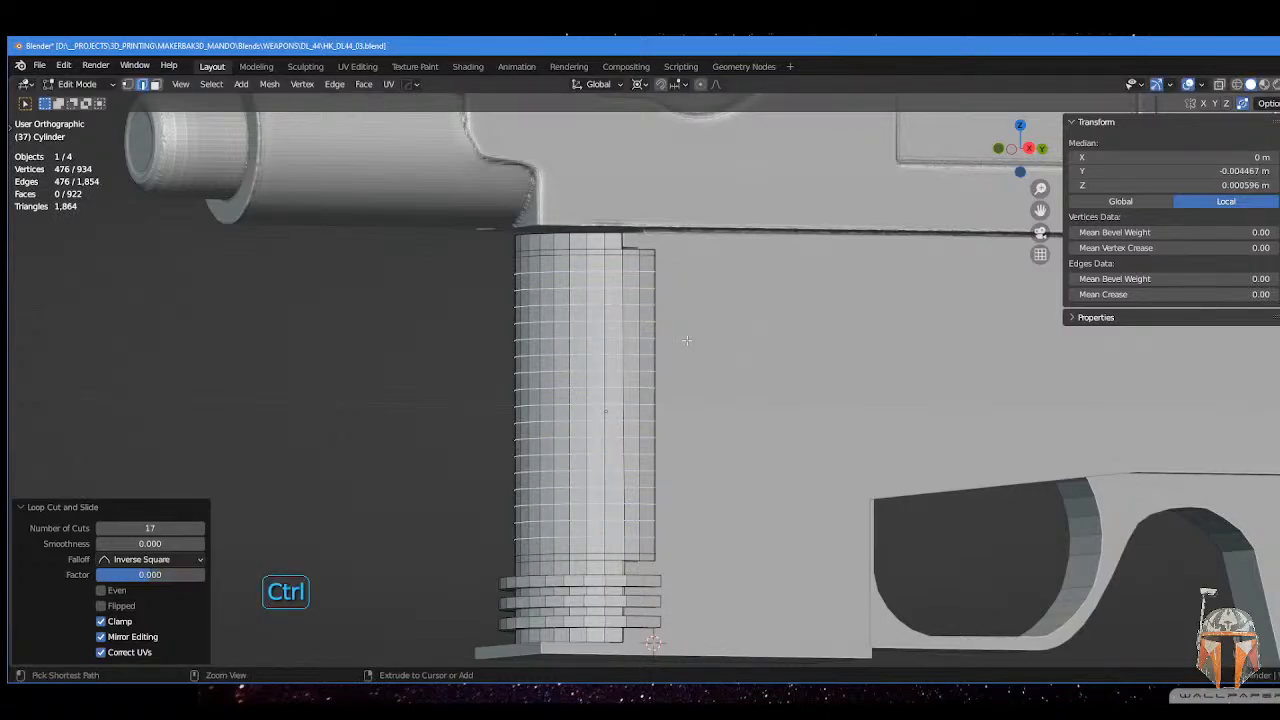
{"action": "key", "text": "ctrl+b"}
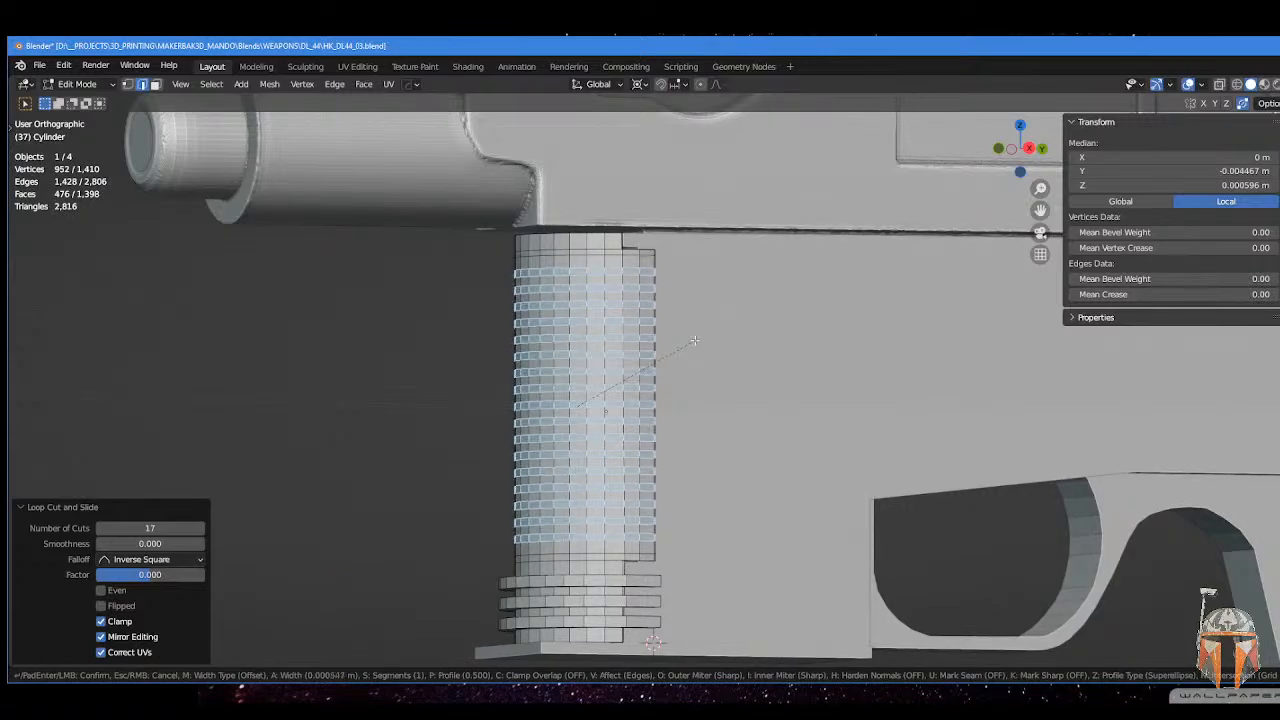
{"action": "left_click", "coordinate": [695, 341]}
{"action": "left_click", "coordinate": [410, 360]}
- Slide the uppermost edge loop near the cylinder's top slightly downward by a factor of about 0.143
{"action": "middle_click_drag", "start_coordinate": [544, 366], "coordinate": [598, 283]}
{"action": "scroll", "coordinate": [597, 445], "scroll_direction": "up", "scroll_amount": 2, "text": "shift"}
{"action": "key", "text": "Tab"}
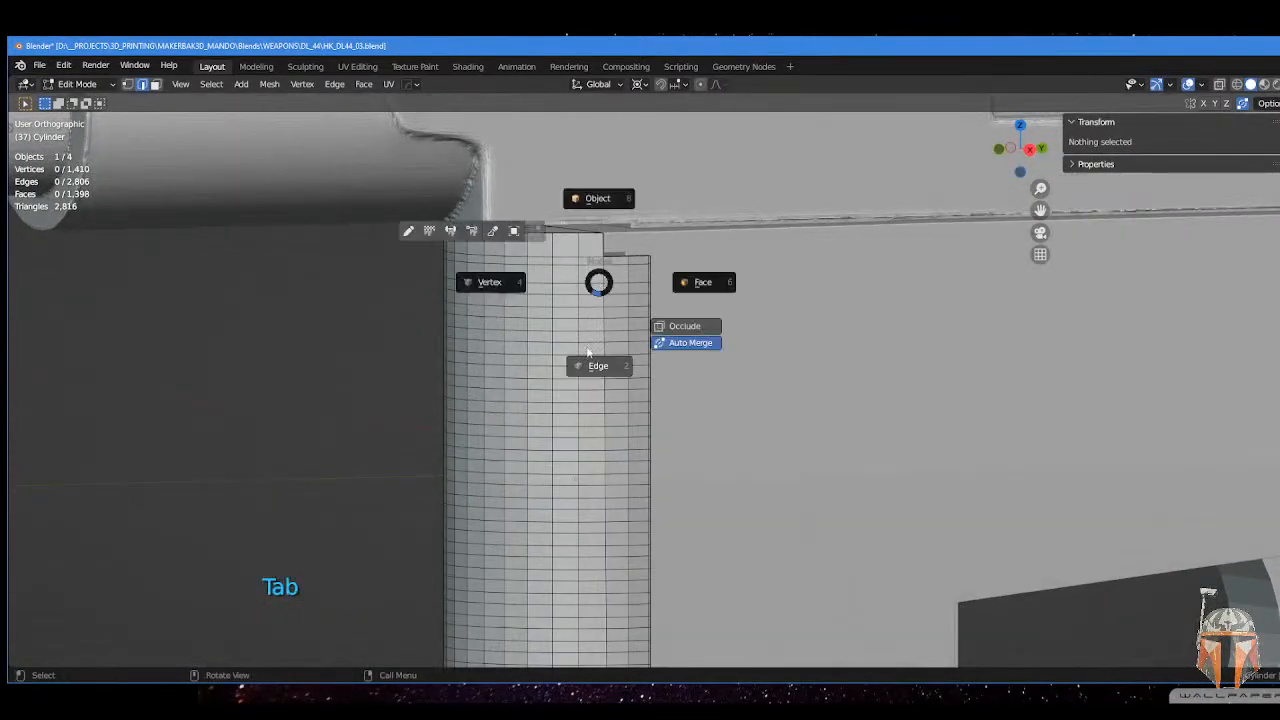
{"action": "left_click", "coordinate": [588, 265]}
{"action": "left_click", "coordinate": [588, 264], "text": "alt+shift"}
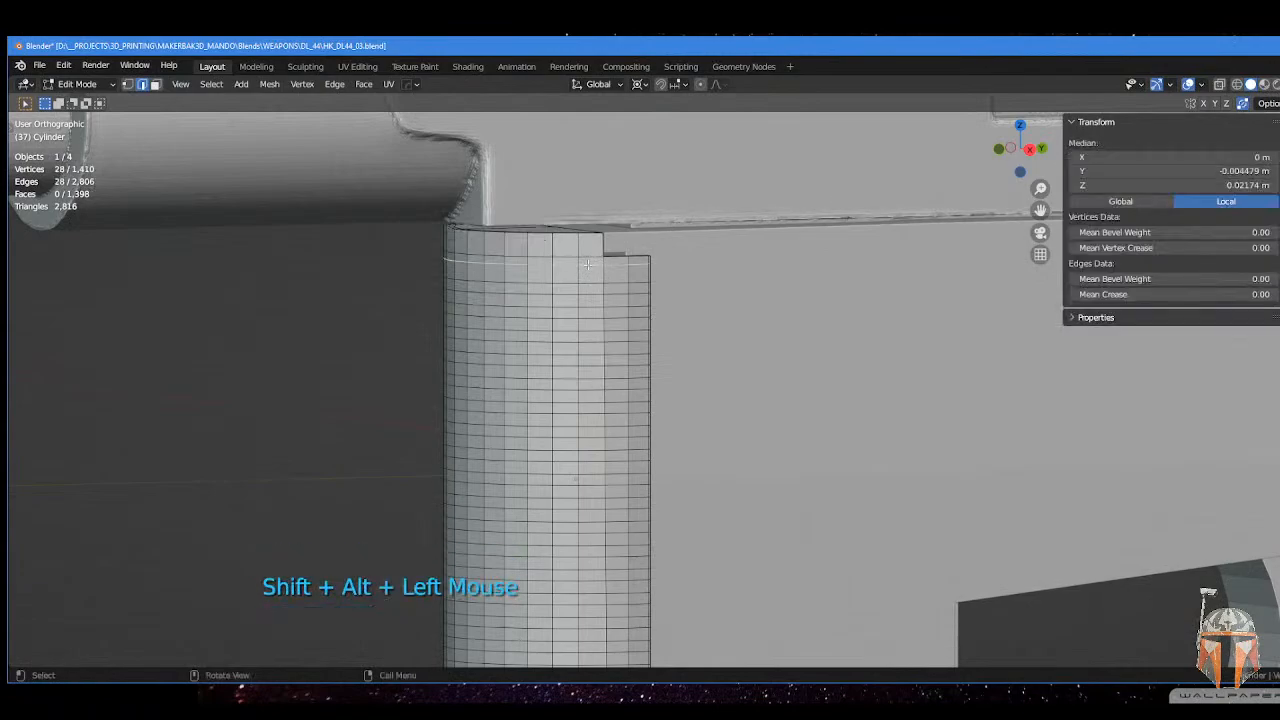
{"action": "key", "text": "g"}
{"action": "key", "text": "g"}
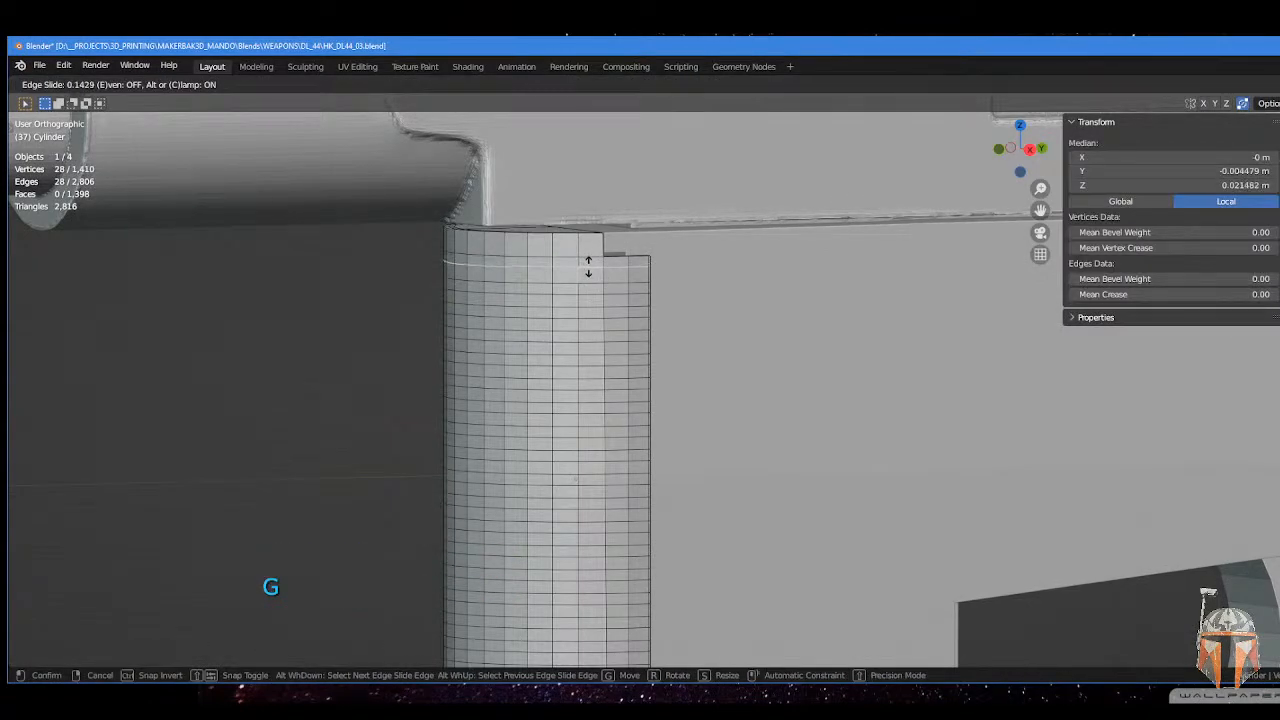
{"action": "left_click", "coordinate": [588, 266]}
- Slide the lowest edge loop above the three rings slightly upward by a factor of about 0.158
{"action": "scroll", "coordinate": [594, 308], "scroll_direction": "down", "scroll_amount": 1}
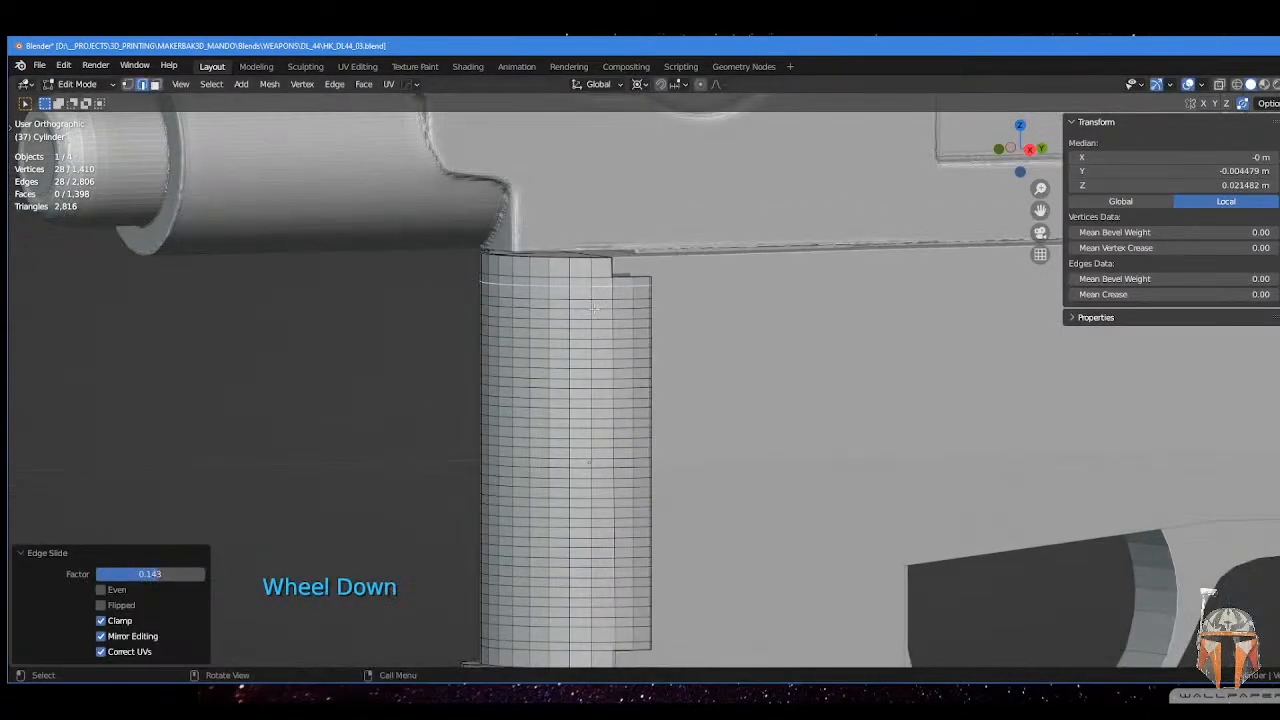
{"action": "left_click", "coordinate": [588, 528]}
{"action": "left_click", "coordinate": [587, 528], "text": "alt+shift"}
{"action": "left_click", "coordinate": [586, 528], "text": "alt+shift"}
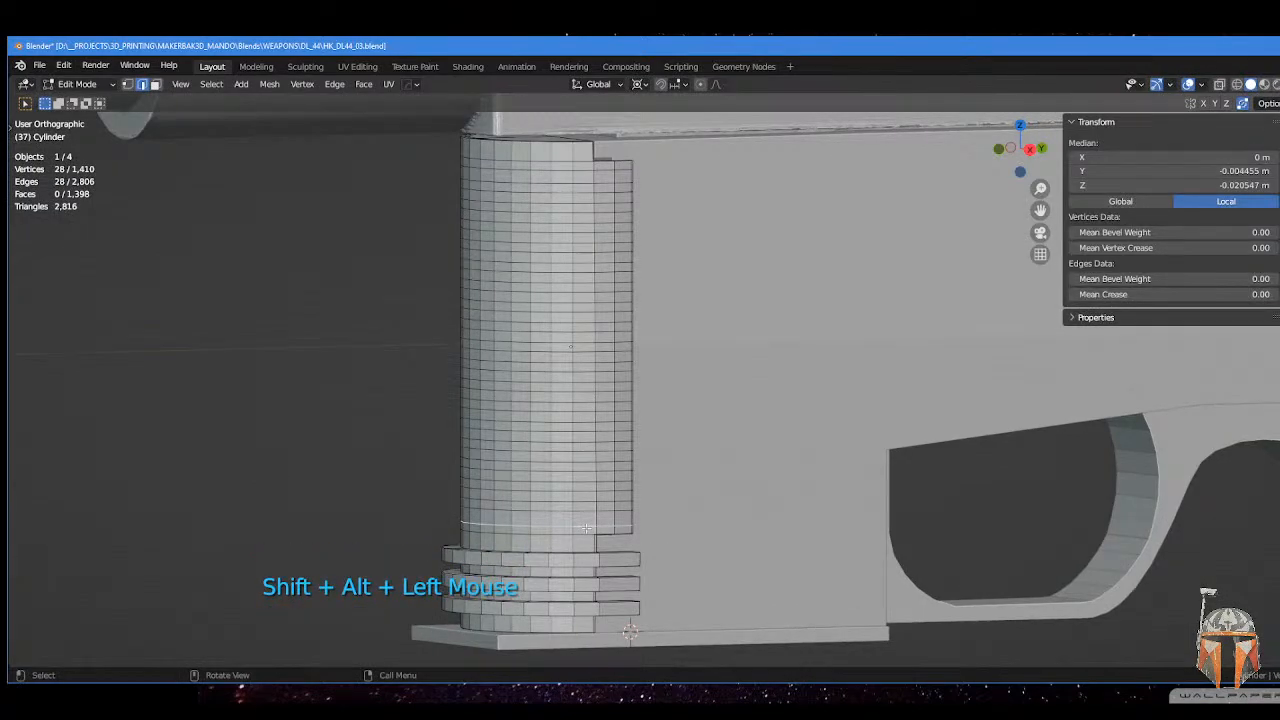
{"action": "key", "text": "g"}
{"action": "key", "text": "g"}
{"action": "left_click", "coordinate": [586, 526]}
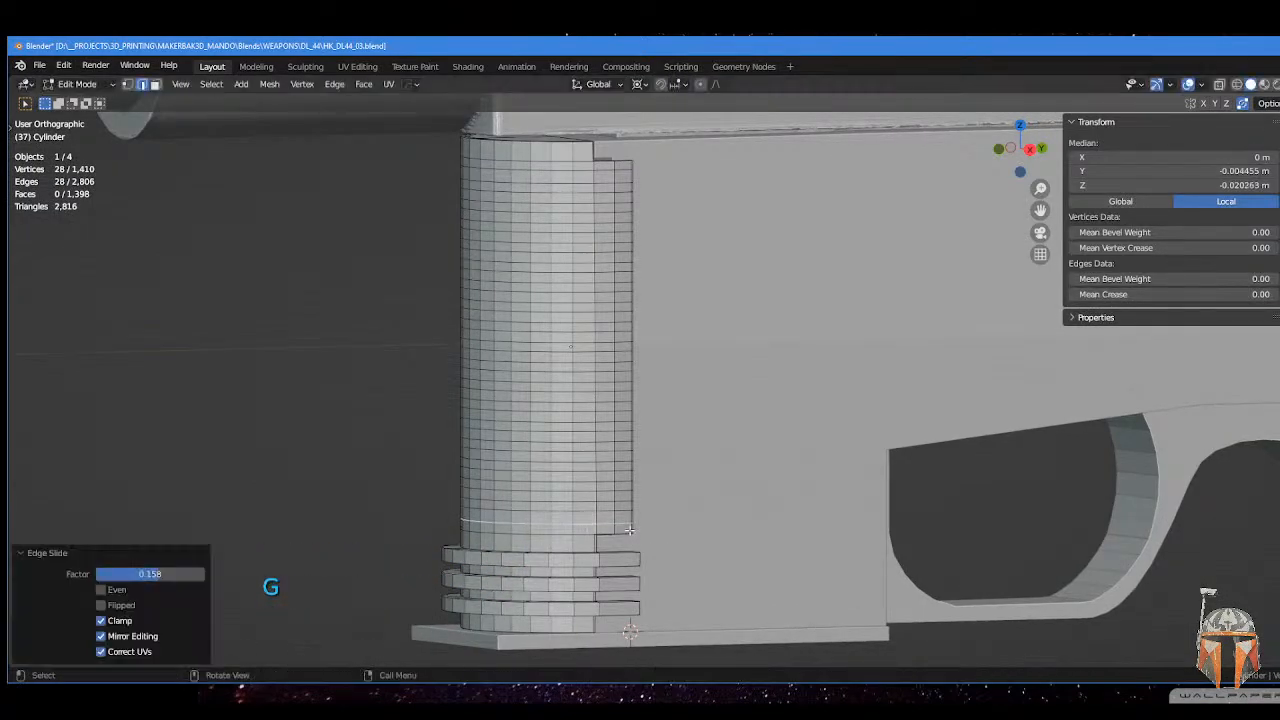
- In face mode, select the lowest band of faces around the stepped cylinder section, from one rear edge to the other
{"action": "key", "text": "Tab"}
{"action": "left_click", "coordinate": [717, 535]}
{"action": "left_click", "coordinate": [620, 530]}
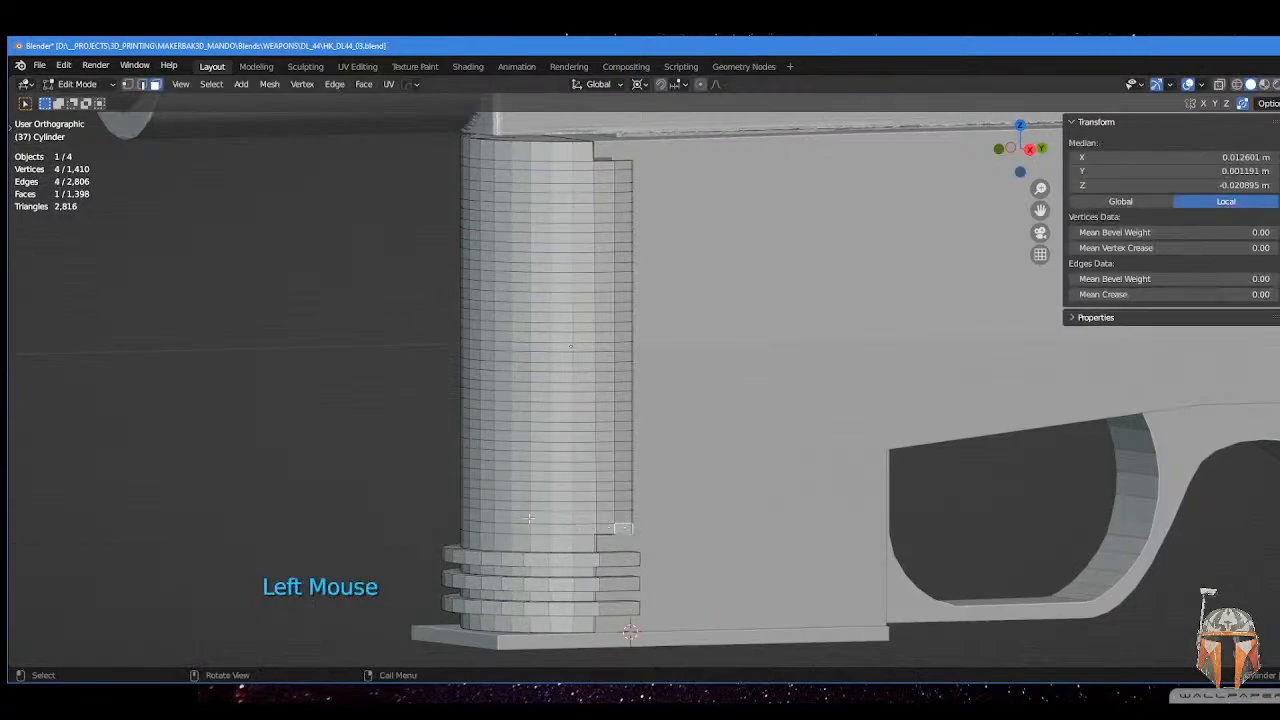
{"action": "middle_click_drag", "start_coordinate": [620, 530], "coordinate": [722, 524]}
{"action": "left_click", "coordinate": [631, 543], "text": "ctrl"}
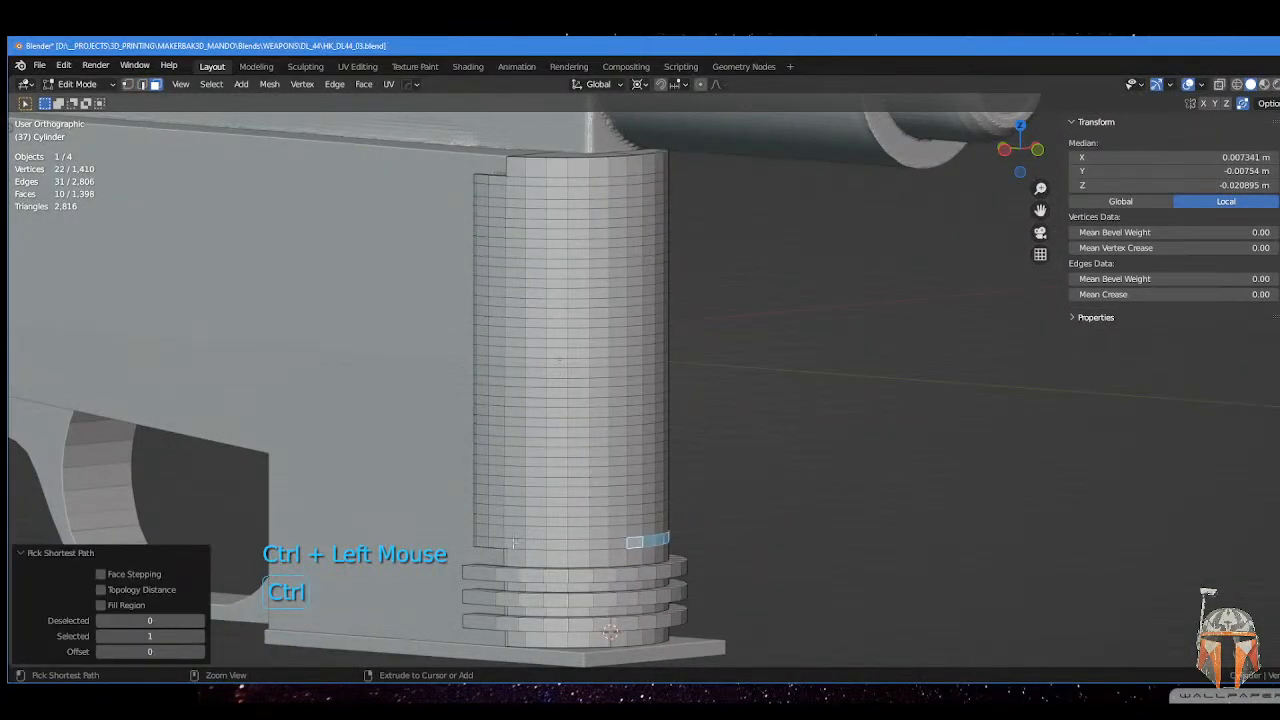
{"action": "middle_click_drag", "start_coordinate": [508, 530], "coordinate": [544, 450]}
{"action": "scroll", "coordinate": [562, 537], "scroll_direction": "up", "scroll_amount": 4}
{"action": "middle_click_drag", "start_coordinate": [544, 450], "coordinate": [589, 361]}
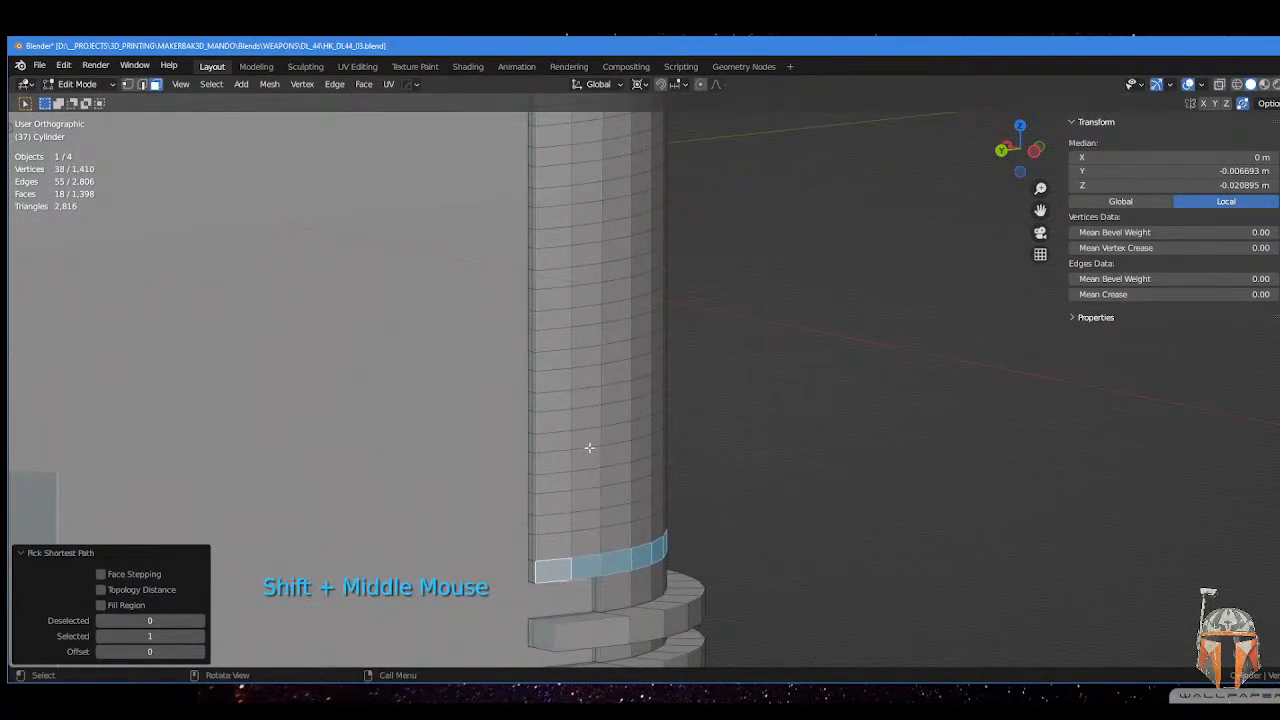
- Add the second alternating face band to the selection, skipping the one directly above the lowest band
{"action": "left_click", "coordinate": [558, 521], "text": "shift"}
{"action": "scroll", "coordinate": [604, 512], "scroll_direction": "down", "scroll_amount": 3}
{"action": "middle_click_drag", "start_coordinate": [670, 476], "coordinate": [692, 458], "text": "shift"}
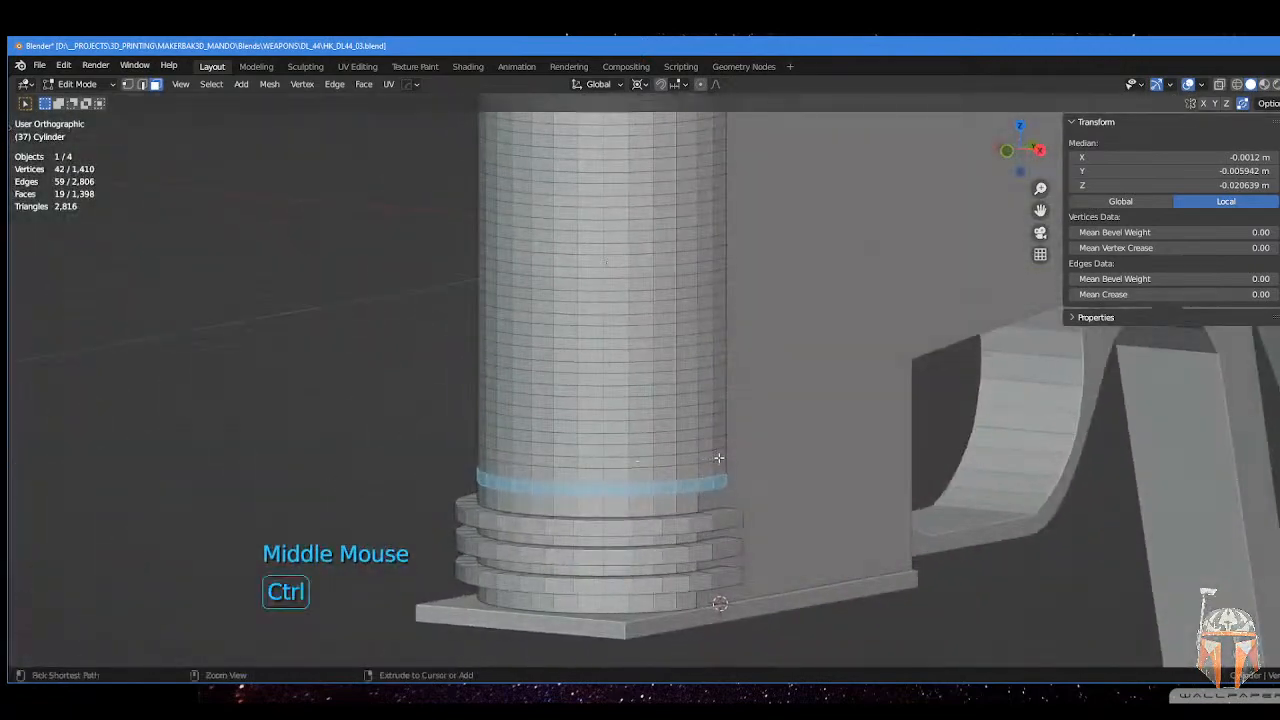
{"action": "left_click", "coordinate": [719, 457], "text": "ctrl"}
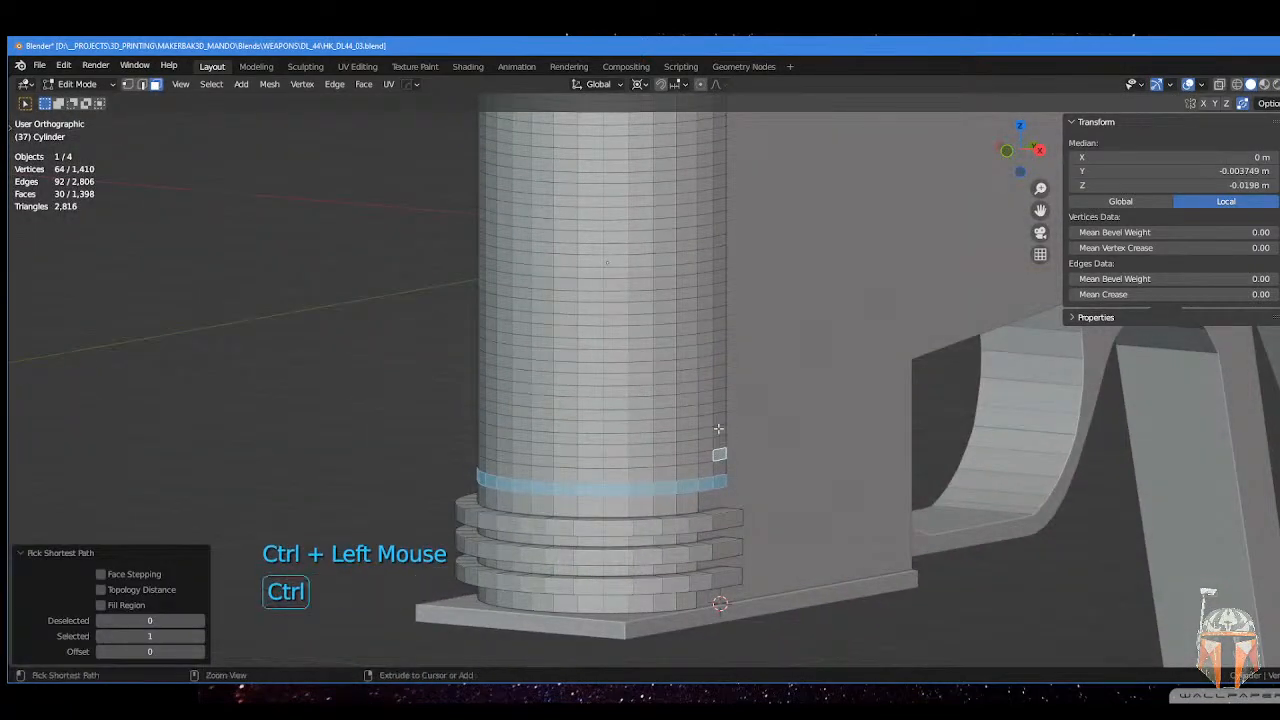
{"action": "key", "text": "ctrl+z"}
{"action": "left_click", "coordinate": [545, 460], "text": "ctrl"}
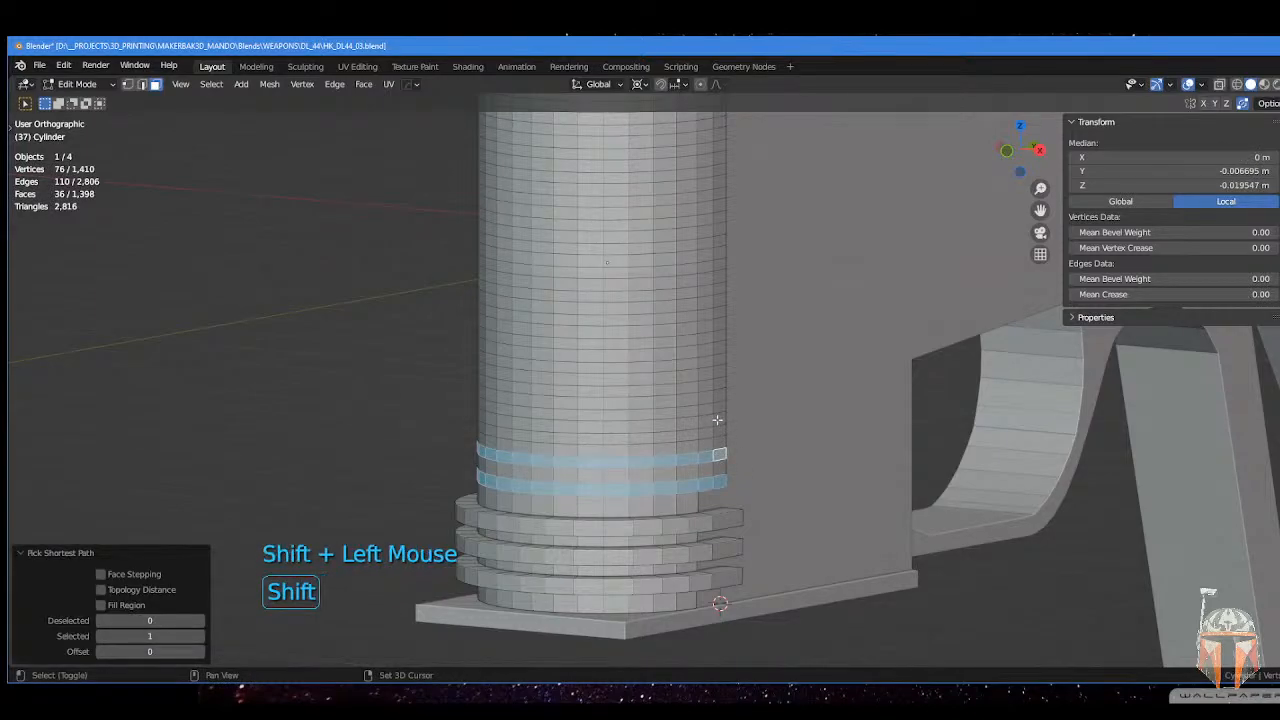
- Extend the selection with the third alternating face band around the cylinder, leaving one unselected band beneath it
{"action": "left_click", "coordinate": [717, 420], "text": "shift"}
{"action": "left_click", "coordinate": [535, 421], "text": "ctrl"}
{"action": "middle_click_drag", "start_coordinate": [535, 421], "coordinate": [490, 409]}
{"action": "key", "text": "ctrl+z"}
{"action": "middle_click_drag", "start_coordinate": [722, 436], "coordinate": [706, 429]}
{"action": "left_click", "coordinate": [563, 436], "text": "ctrl"}
{"action": "middle_click_drag", "start_coordinate": [563, 436], "coordinate": [679, 427]}
- Add the fourth and fifth alternating face bands around the cylinder to the selection
{"action": "middle_click_drag", "start_coordinate": [468, 412], "coordinate": [827, 503], "text": "shift"}
{"action": "left_click", "coordinate": [595, 507], "text": "shift"}
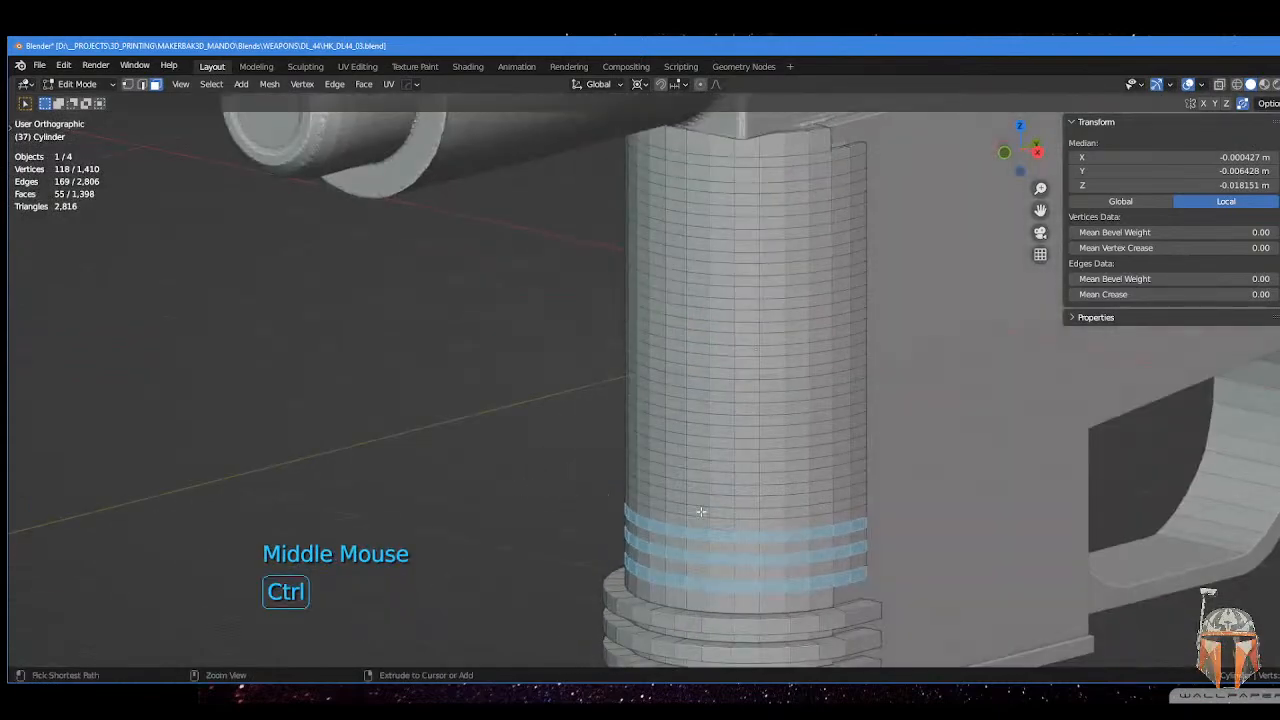
{"action": "left_click", "coordinate": [701, 512], "text": "ctrl"}
{"action": "middle_click_drag", "start_coordinate": [836, 484], "coordinate": [802, 498], "text": "shift"}
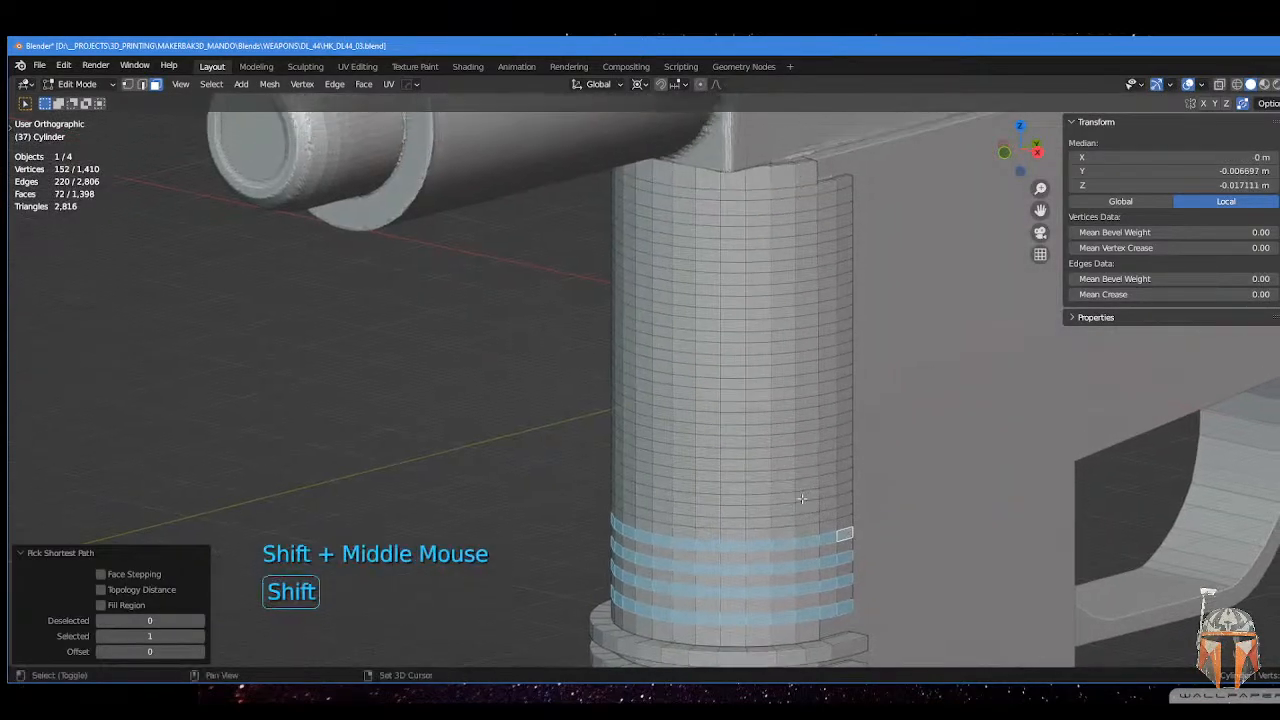
{"action": "left_click", "coordinate": [843, 513], "text": "shift"}
{"action": "left_click", "coordinate": [662, 519], "text": "ctrl"}
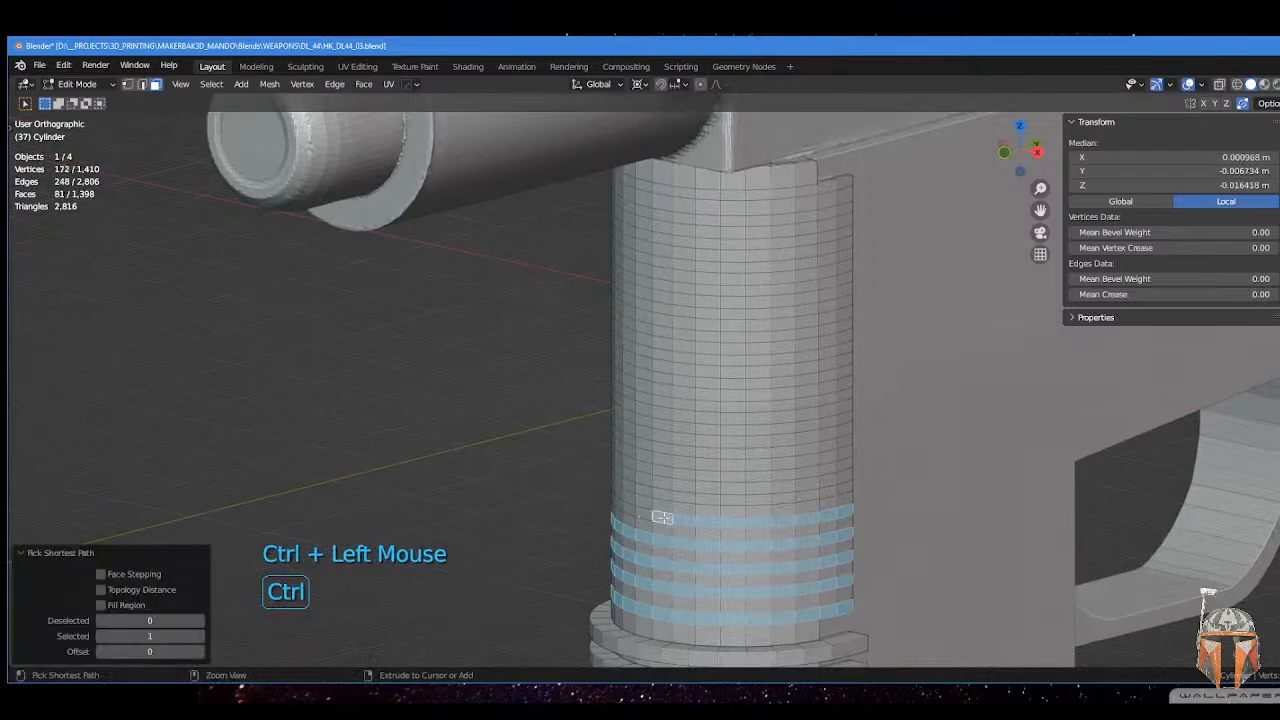
{"action": "middle_click_drag", "start_coordinate": [662, 519], "coordinate": [623, 500]}
{"action": "left_click", "coordinate": [562, 511], "text": "ctrl"}
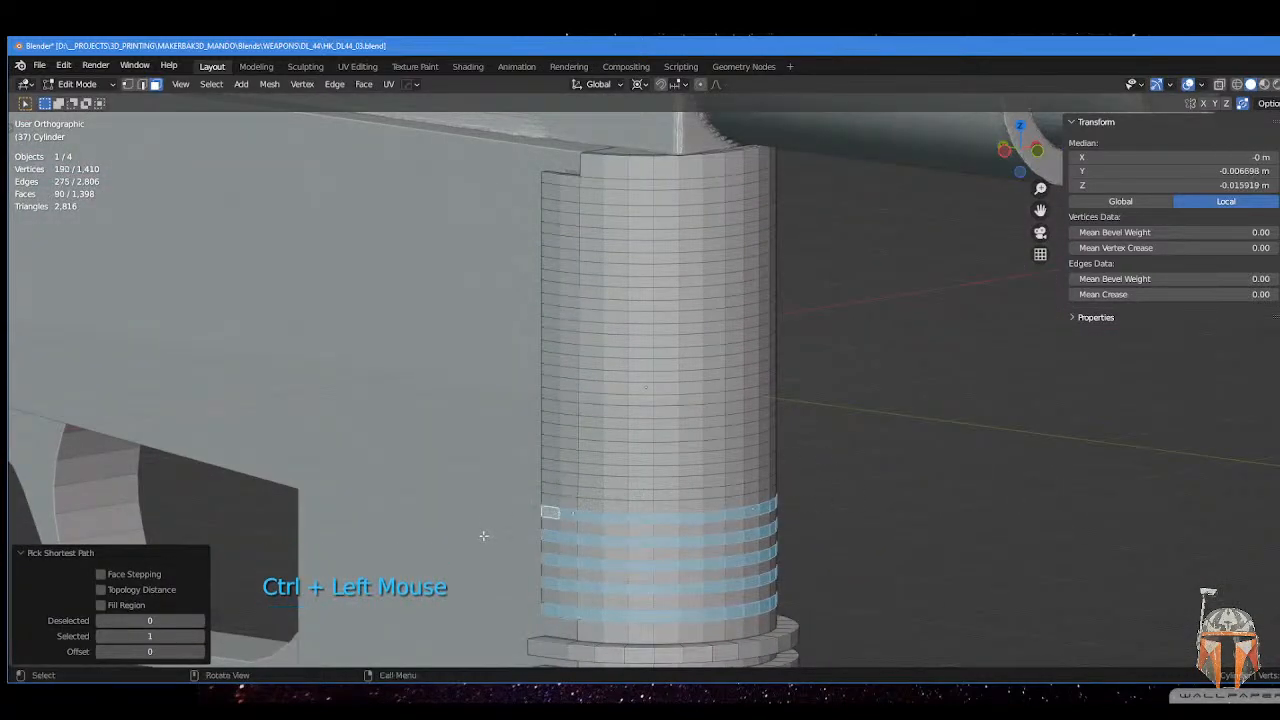
- Add the sixth alternating face band to the selection, running around the cylinder between both rear edges
{"action": "middle_click_drag", "start_coordinate": [813, 471], "coordinate": [518, 520]}
{"action": "left_click", "coordinate": [543, 491], "text": "shift"}
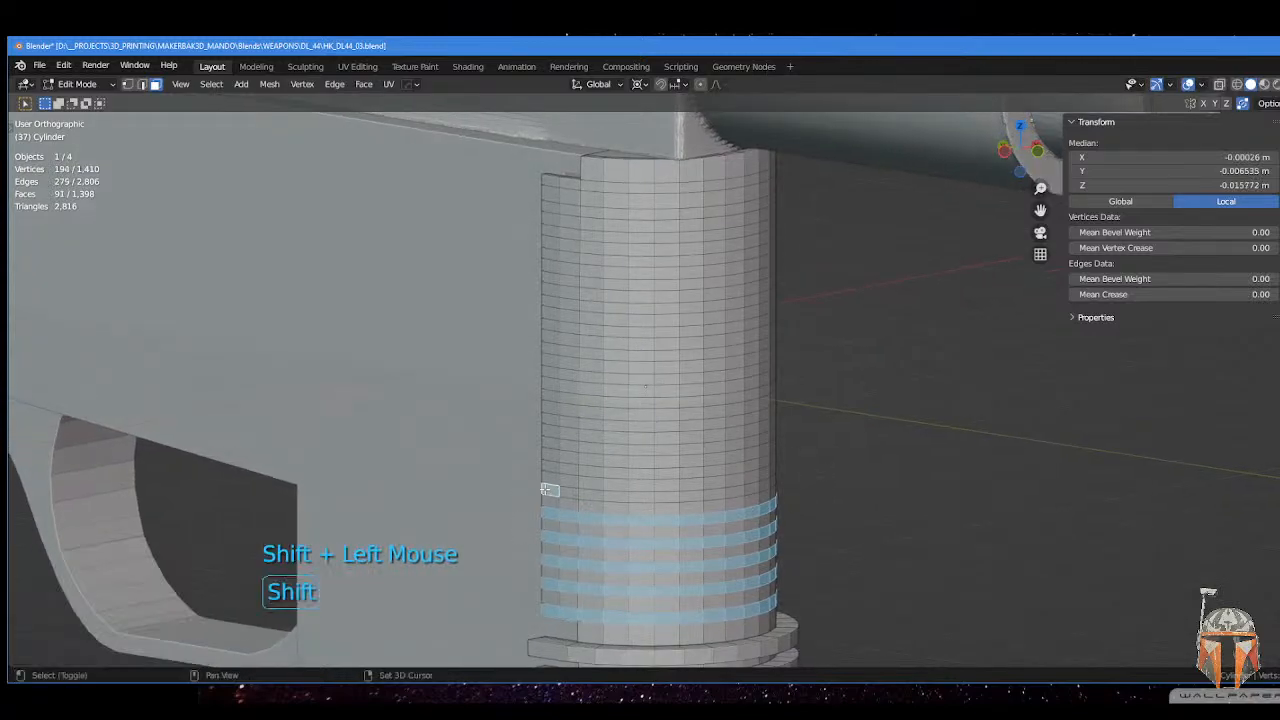
{"action": "middle_click_drag", "start_coordinate": [742, 485], "coordinate": [819, 499]}
{"action": "left_click", "coordinate": [842, 492], "text": "ctrl"}
{"action": "key", "text": "ctrl+z"}
{"action": "left_click", "coordinate": [670, 491], "text": "ctrl"}
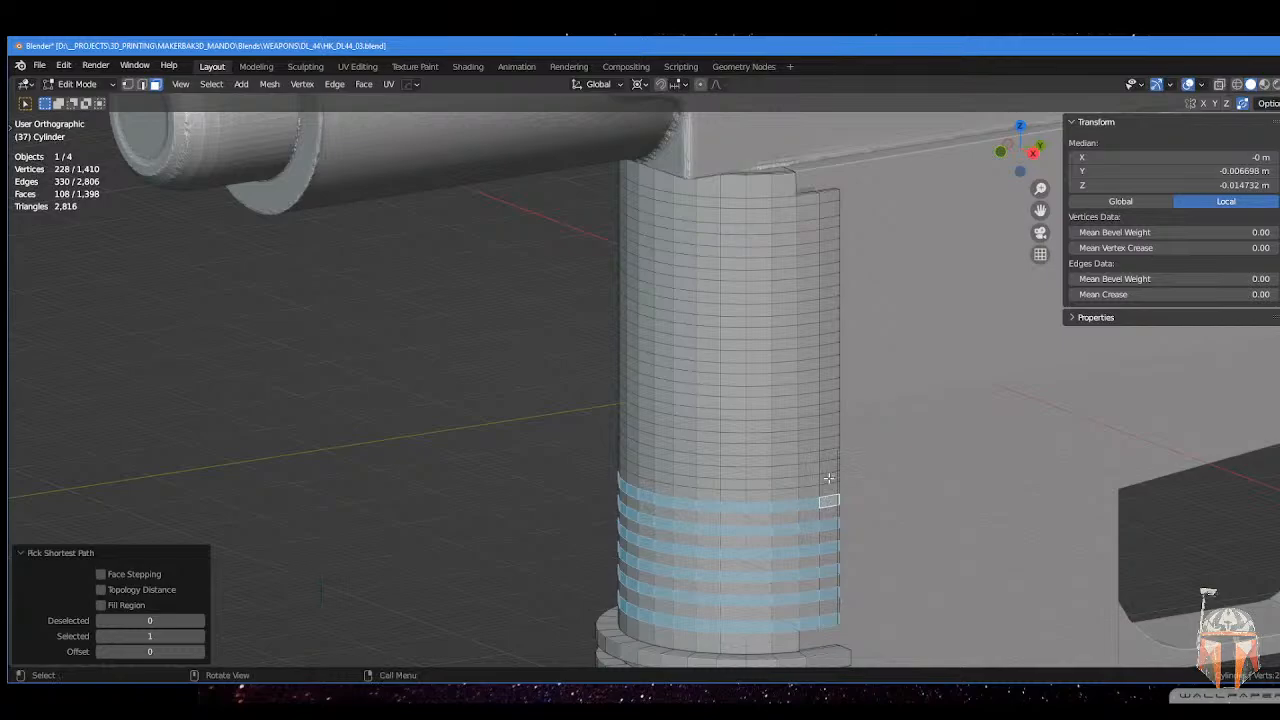
- Add the seventh alternating face band around the cylinder to the selection, skipping the band directly beneath it
{"action": "left_click", "coordinate": [828, 478], "text": "shift"}
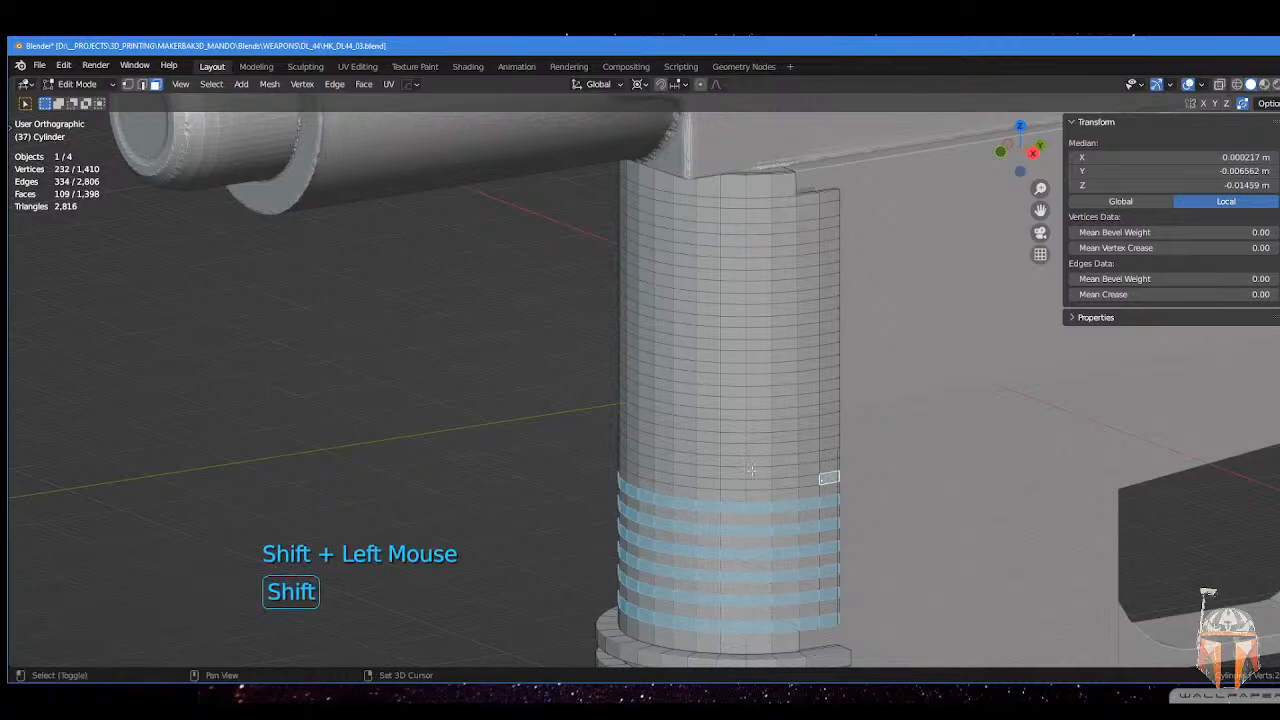
{"action": "middle_click_drag", "start_coordinate": [751, 470], "coordinate": [737, 458]}
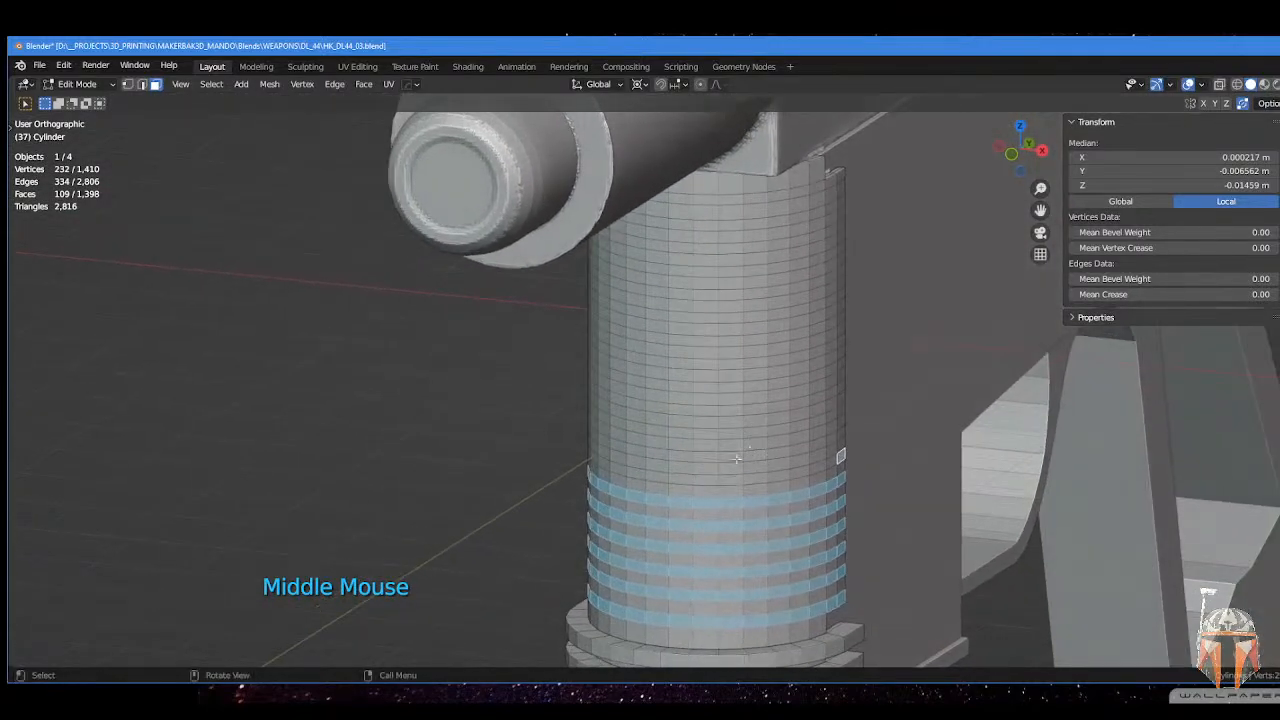
{"action": "key", "text": "ctrl"}
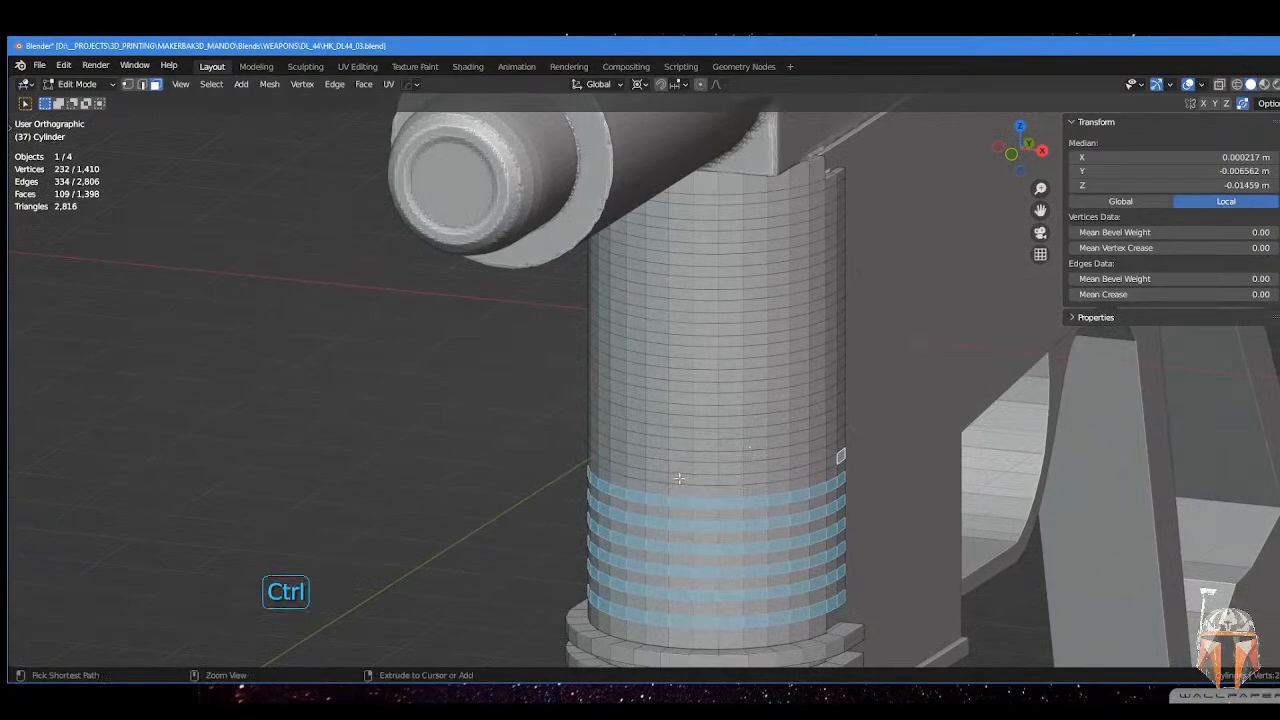
{"action": "left_click", "coordinate": [679, 479], "text": "ctrl"}
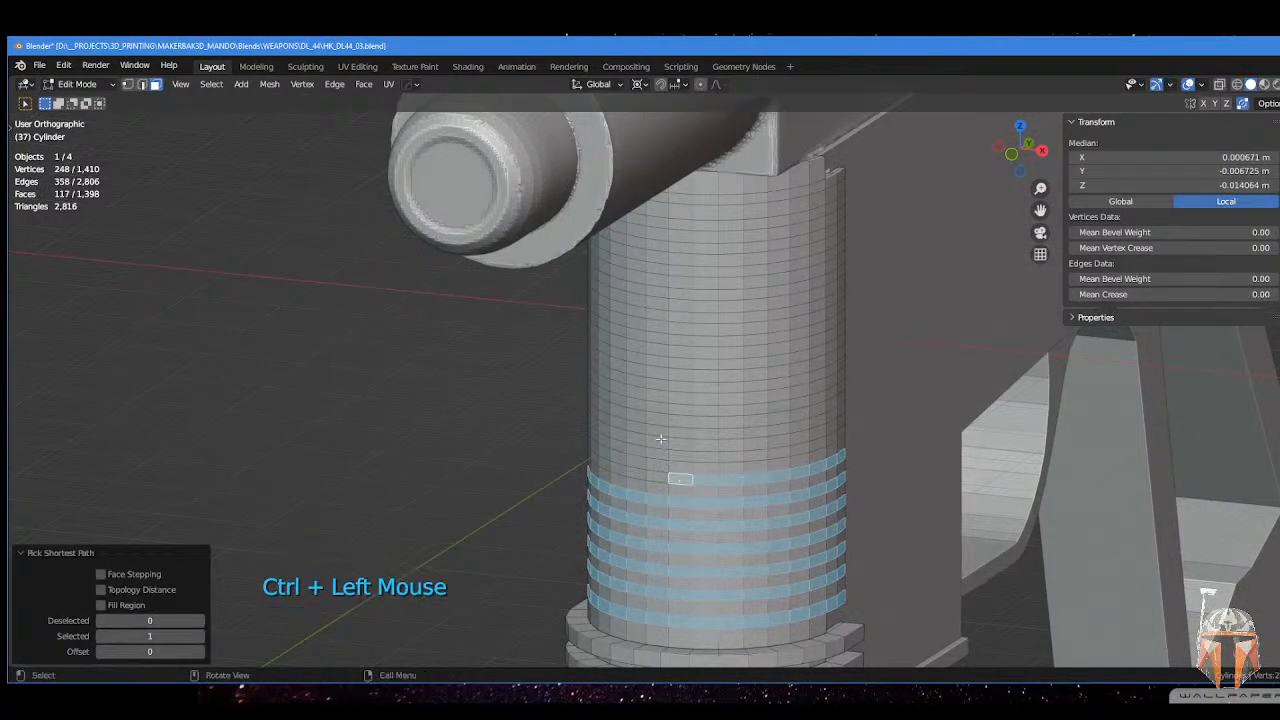
{"action": "middle_click_drag", "start_coordinate": [679, 479], "coordinate": [746, 457]}
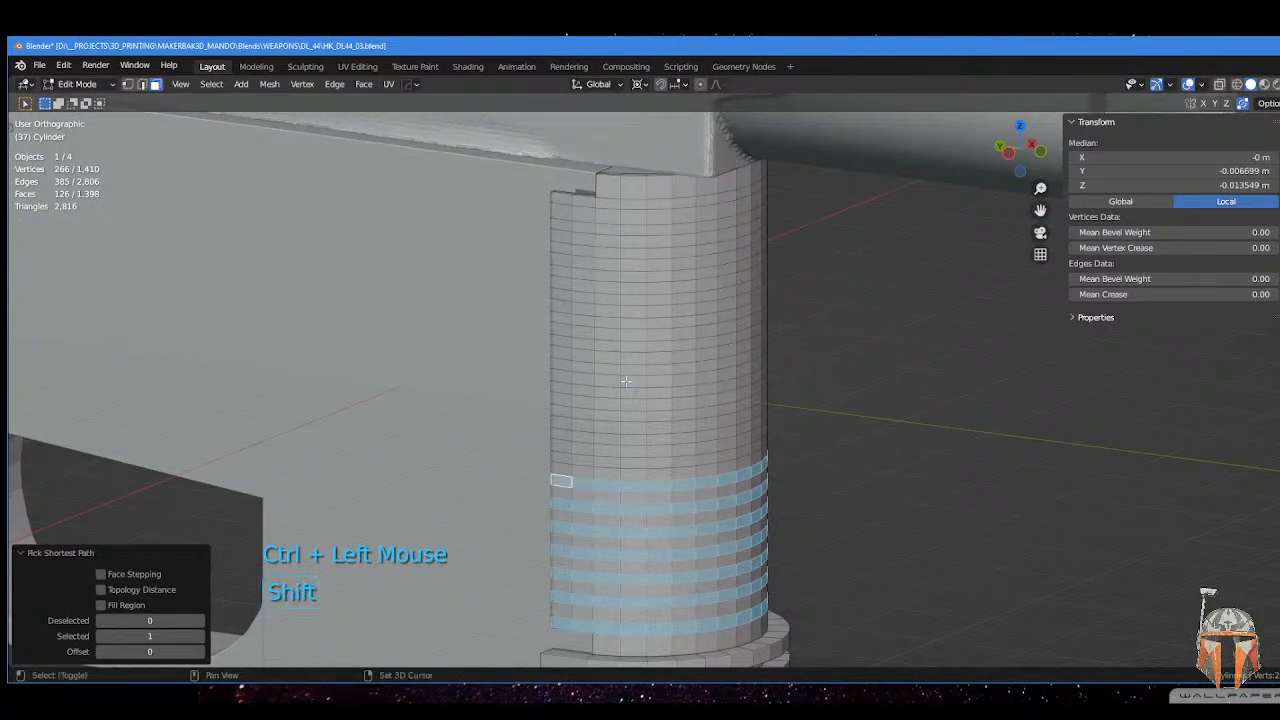
- Extend the selection with the eighth alternating face band, from one rear edge of the cylinder to the other
{"action": "middle_click_drag", "start_coordinate": [625, 380], "coordinate": [645, 412], "text": "shift"}
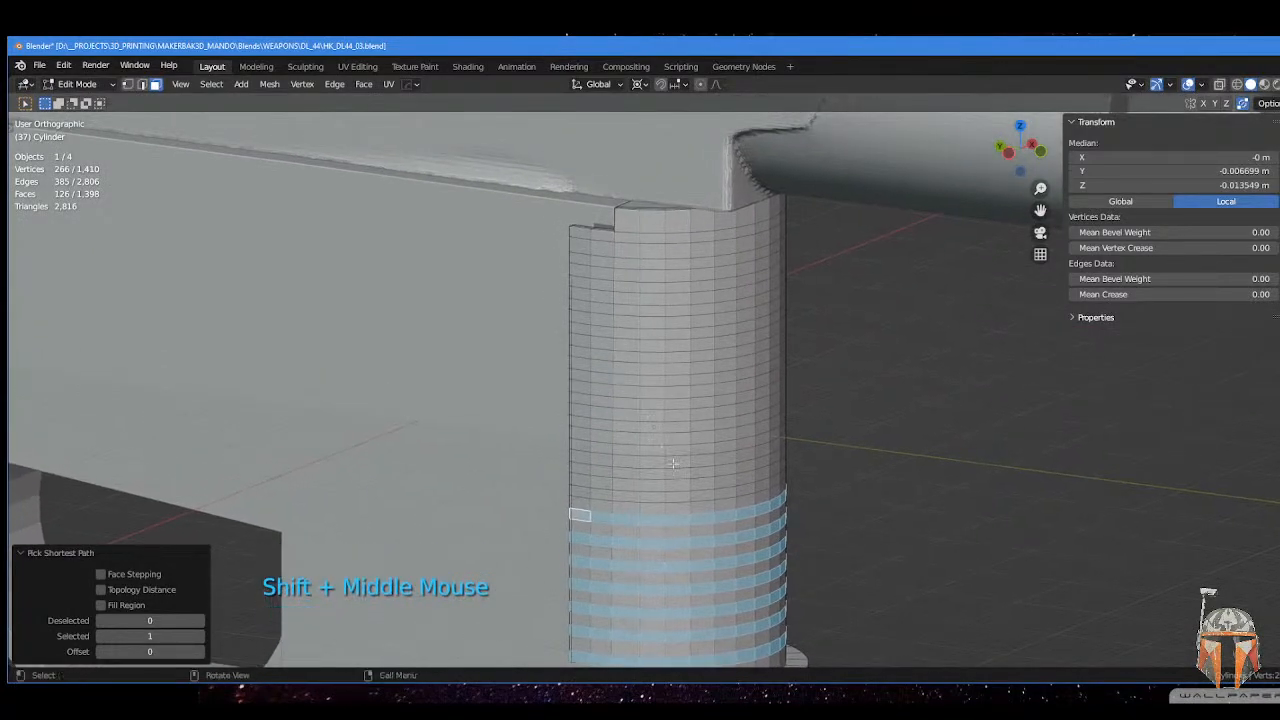
{"action": "middle_click_drag", "start_coordinate": [674, 463], "coordinate": [643, 370]}
{"action": "middle_click_drag", "start_coordinate": [570, 452], "coordinate": [676, 463]}
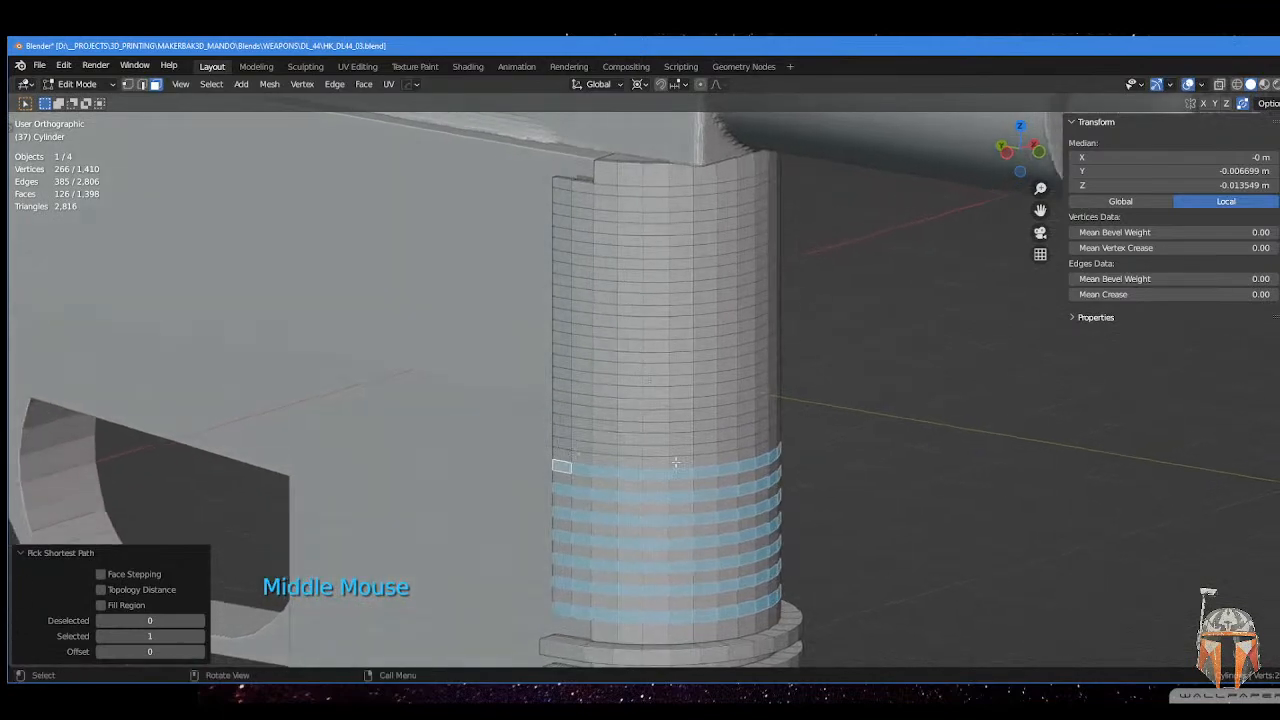
{"action": "middle_click_drag", "start_coordinate": [588, 454], "coordinate": [646, 442]}
{"action": "left_click", "coordinate": [565, 440], "text": "shift"}
{"action": "left_click", "coordinate": [800, 438], "text": "ctrl"}
{"action": "left_click", "coordinate": [852, 442], "text": "ctrl"}
- Add the ninth alternating face band around the cylinder to the selection
{"action": "left_click", "coordinate": [851, 429], "text": "shift"}
{"action": "scroll", "coordinate": [809, 420], "scroll_direction": "down", "scroll_amount": 2}
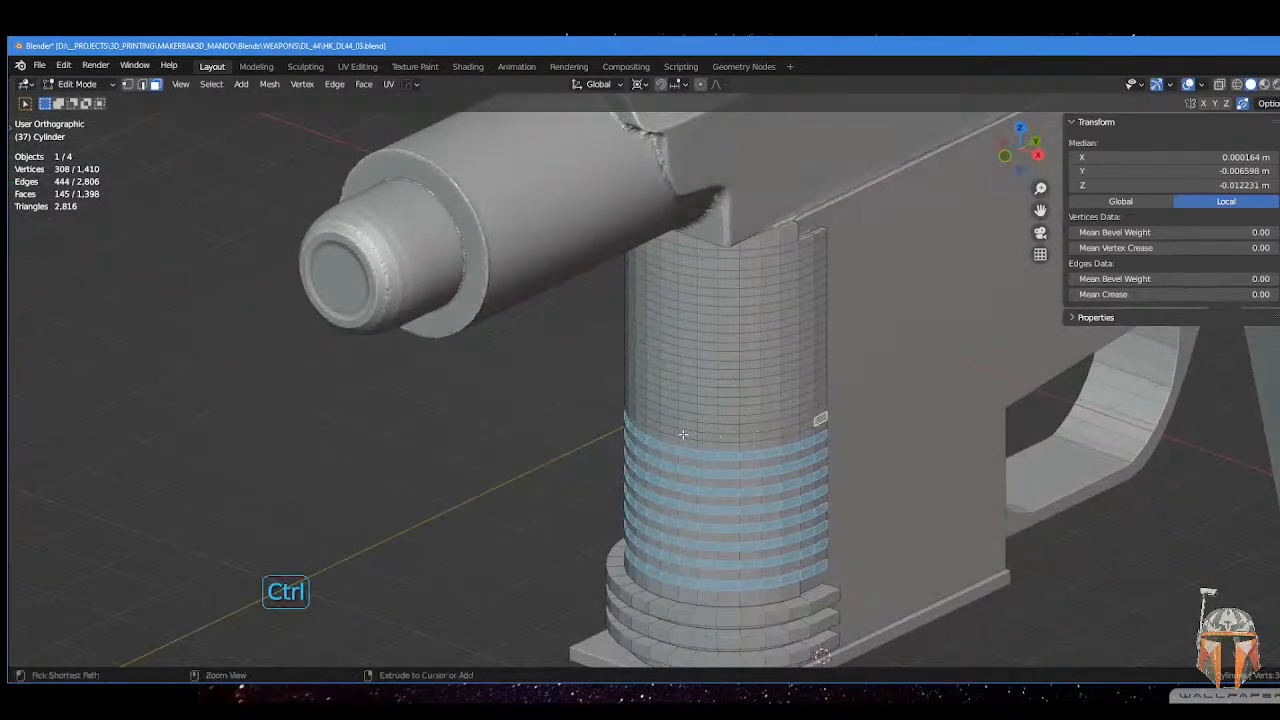
{"action": "left_click", "coordinate": [682, 434], "text": "ctrl"}
{"action": "mouse_move", "coordinate": [682, 434]}
{"action": "middle_mouse_down"}
{"action": "mouse_move", "coordinate": [650, 426]}
{"action": "mouse_move", "coordinate": [705, 430]}
{"action": "middle_mouse_up"}
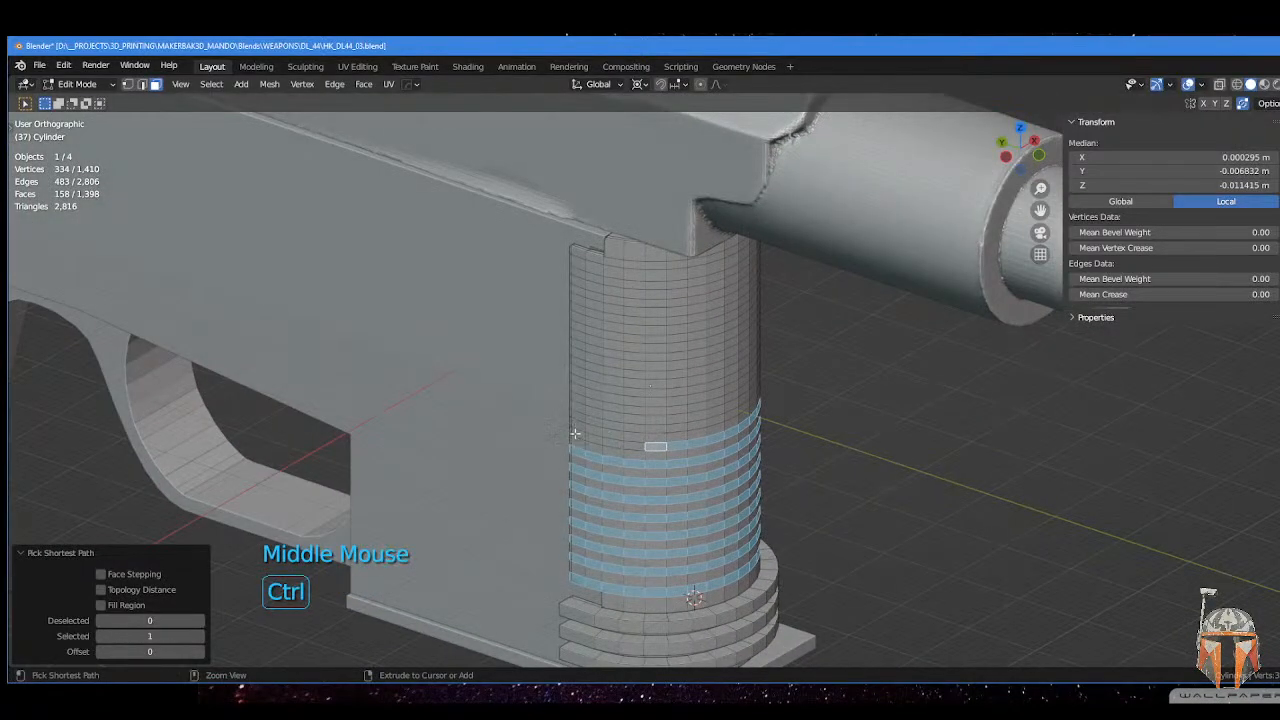
- Add the tenth alternating face band to the selection, leaving one unselected band above the ninth
{"action": "left_click", "coordinate": [726, 420], "text": "shift"}
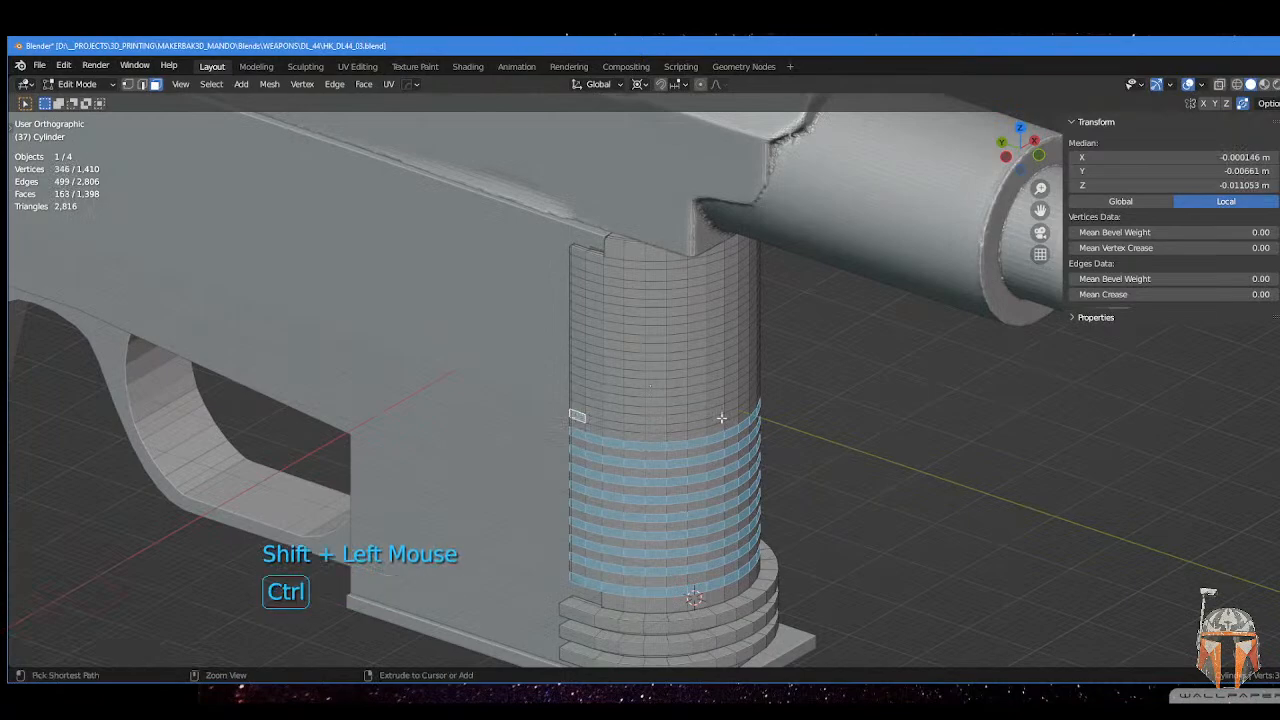
{"action": "left_click", "coordinate": [721, 418], "text": "ctrl"}
{"action": "mouse_move", "coordinate": [721, 418]}
{"action": "middle_mouse_down"}
{"action": "mouse_move", "coordinate": [705, 422]}
{"action": "mouse_move", "coordinate": [782, 446]}
{"action": "mouse_move", "coordinate": [716, 399]}
{"action": "middle_mouse_up"}
{"action": "left_click", "coordinate": [751, 425], "text": "ctrl"}
{"action": "left_click", "coordinate": [781, 444], "text": "ctrl"}
- Extend the selection with the eleventh and twelfth alternating face bands around the cylinder
{"action": "left_click", "coordinate": [779, 430], "text": "shift"}
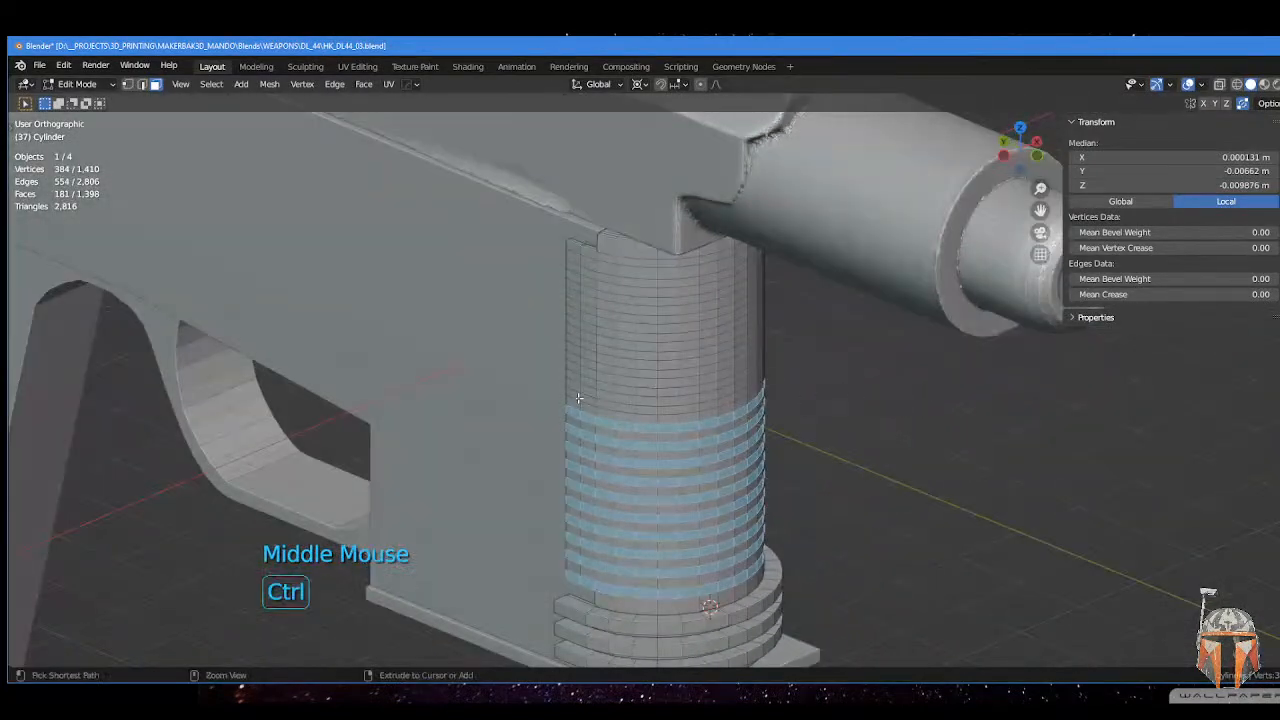
{"action": "left_click", "coordinate": [727, 400], "text": "ctrl"}
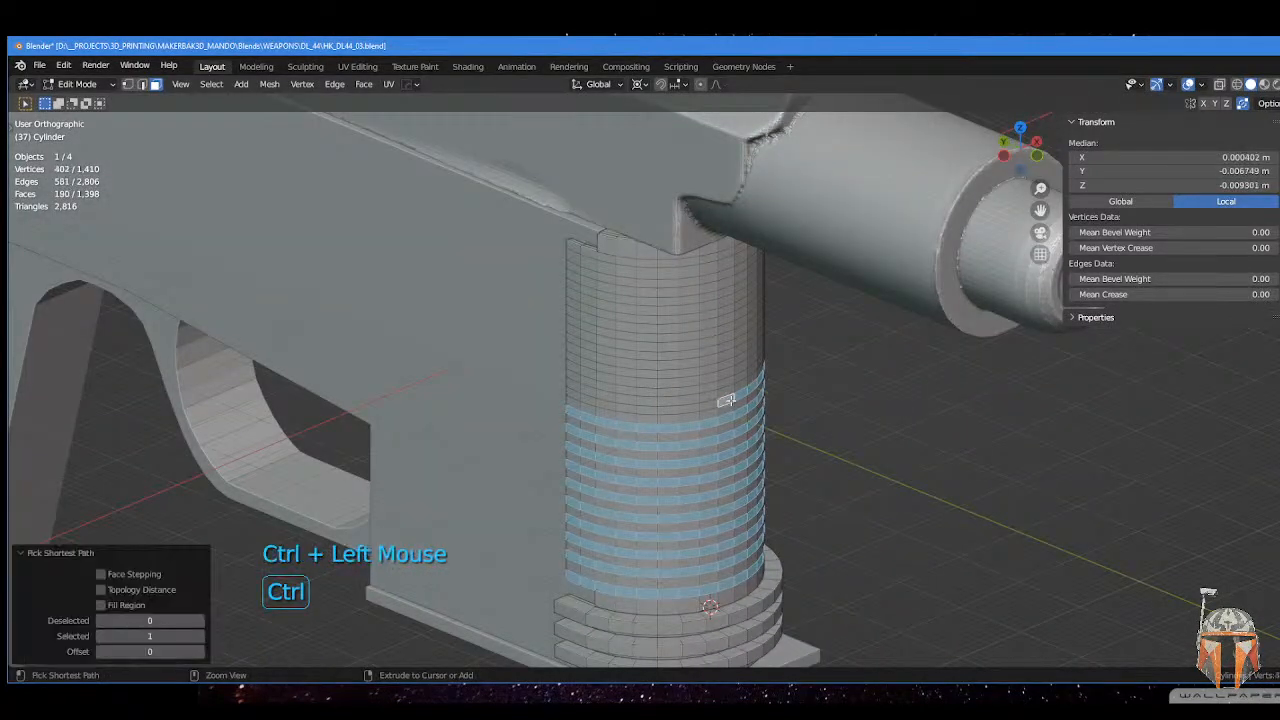
{"action": "left_click", "coordinate": [571, 376], "text": "shift"}
{"action": "middle_click_drag", "start_coordinate": [571, 376], "coordinate": [620, 355]}
{"action": "left_click", "coordinate": [659, 383], "text": "ctrl"}
- Add the thirteenth and fourteenth alternating face bands around the cylinder to the selection
{"action": "left_click", "coordinate": [797, 373], "text": "shift"}
{"action": "left_click", "coordinate": [681, 357], "text": "ctrl"}
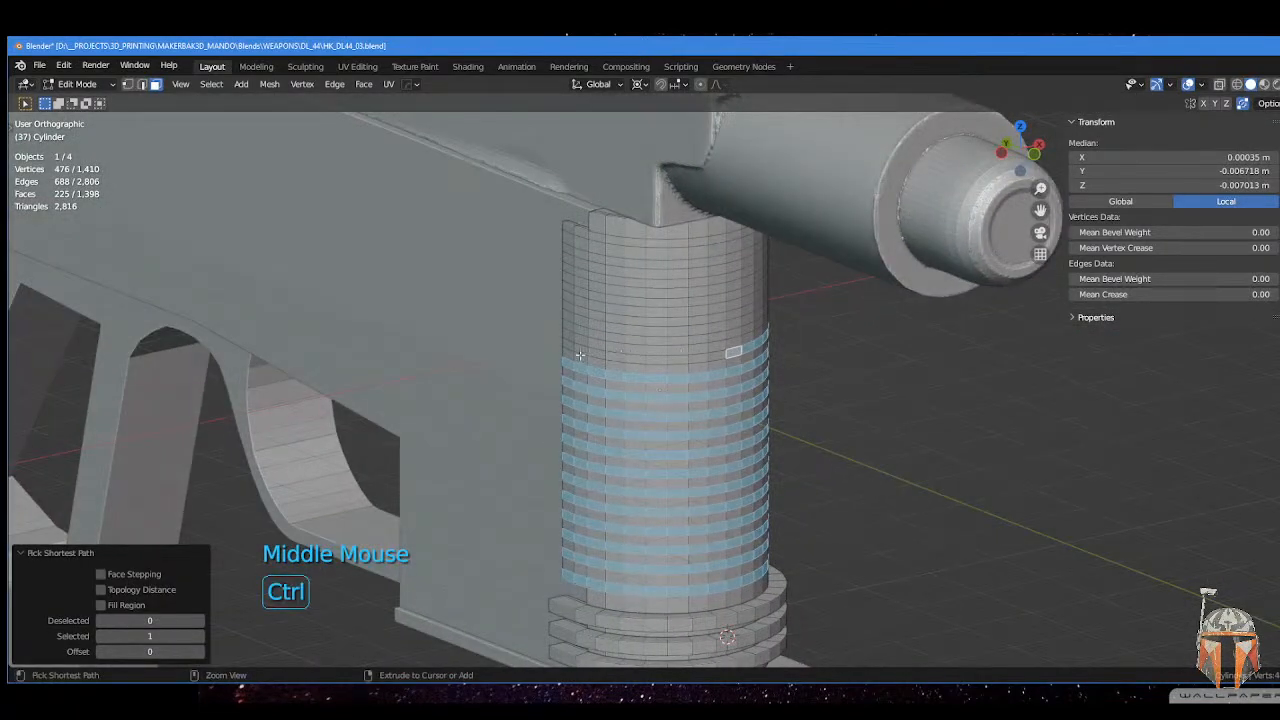
{"action": "left_click", "coordinate": [572, 325], "text": "shift"}
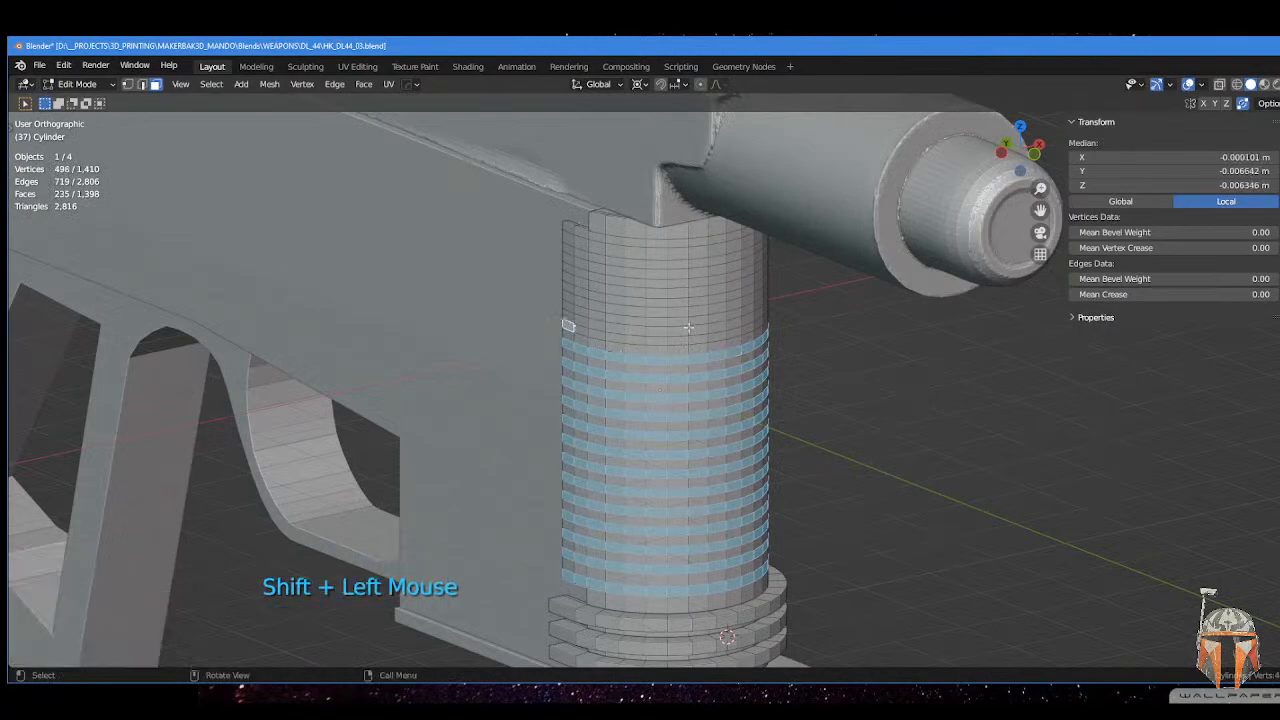
{"action": "left_click", "coordinate": [567, 325], "text": "ctrl"}
{"action": "middle_click_drag", "start_coordinate": [567, 325], "coordinate": [641, 330]}
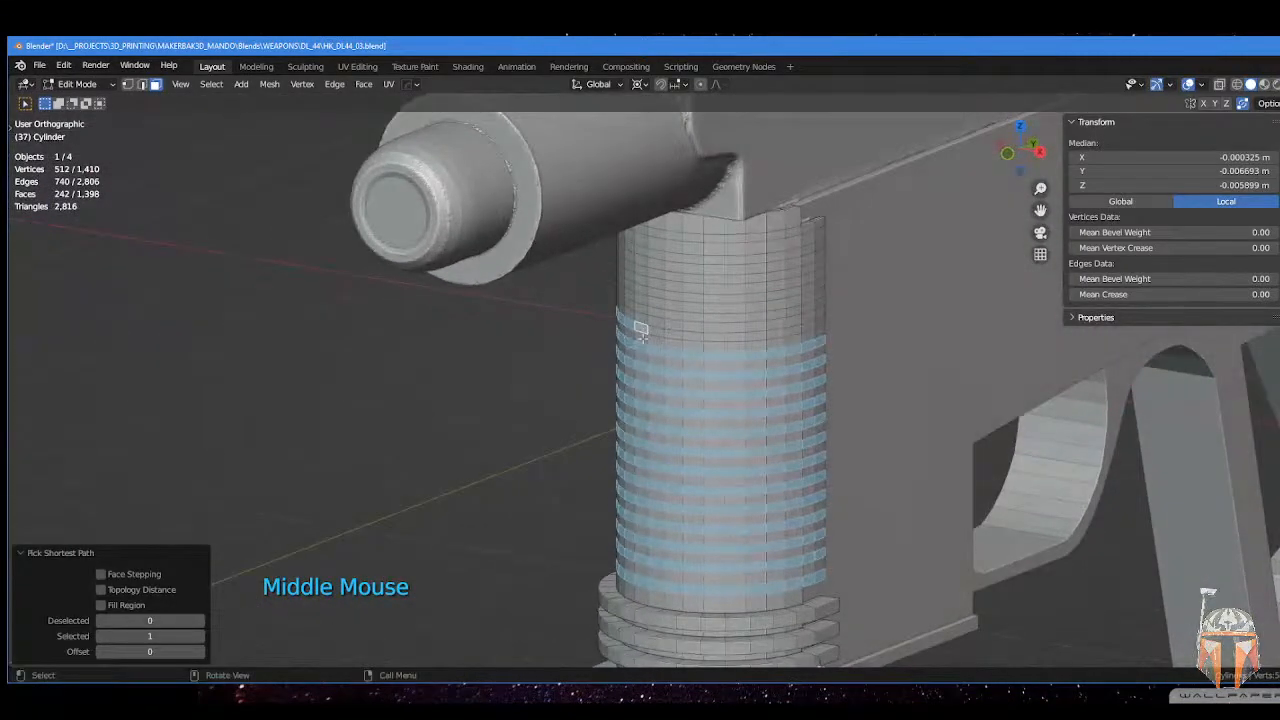
{"action": "left_click", "coordinate": [763, 335], "text": "ctrl"}
- Extend the selection with the fifteenth and sixteenth alternating face bands, keeping an unselected band between them
{"action": "middle_click_drag", "start_coordinate": [763, 335], "coordinate": [624, 302]}
{"action": "left_click", "coordinate": [797, 325], "text": "shift"}
{"action": "left_click", "coordinate": [724, 310], "text": "ctrl"}
{"action": "left_click", "coordinate": [598, 298], "text": "shift"}
{"action": "left_click", "coordinate": [703, 297], "text": "ctrl"}
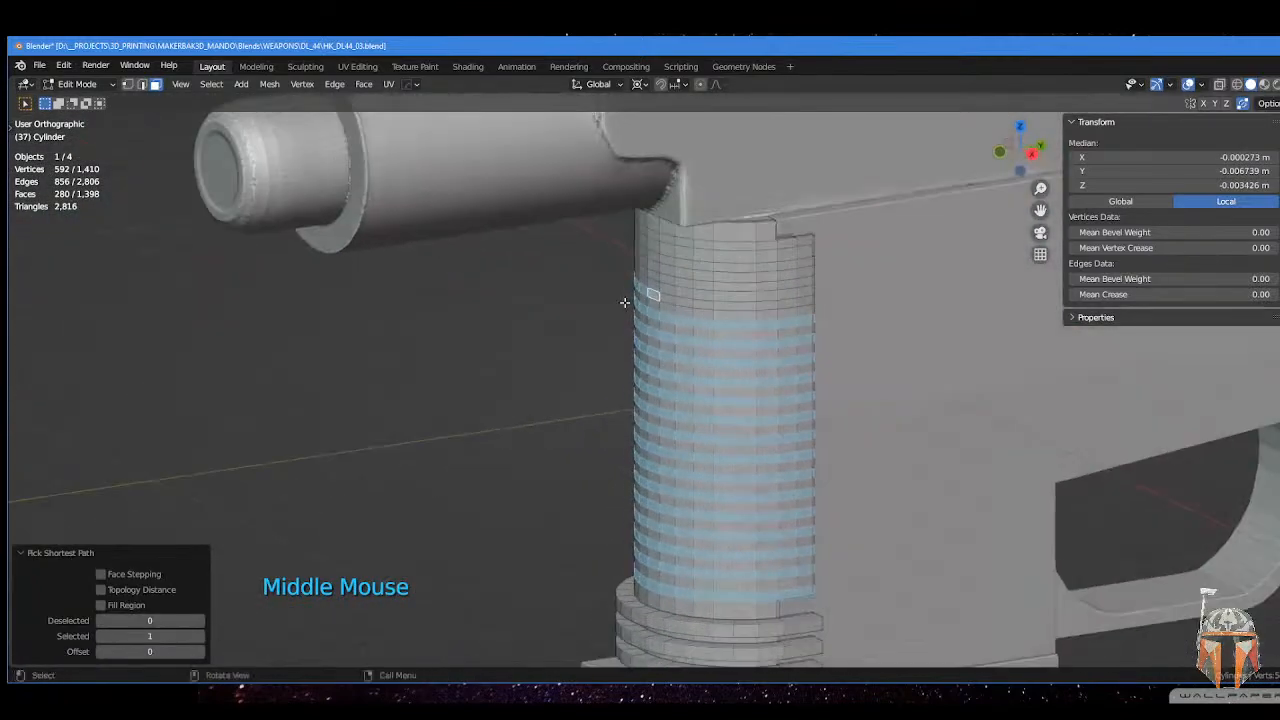
- Add the seventeenth and eighteenth alternating face bands near the cylinder's upper end to the selection
{"action": "left_click", "coordinate": [803, 287], "text": "shift"}
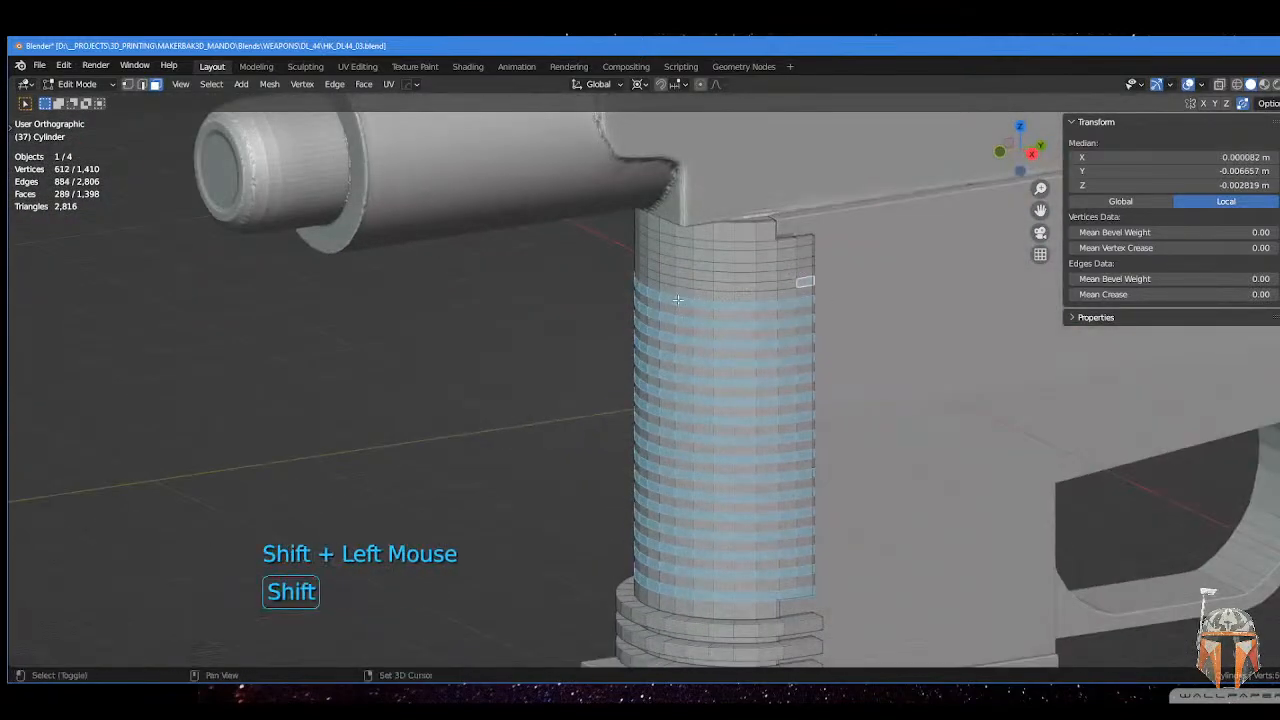
{"action": "middle_click_drag", "start_coordinate": [803, 287], "coordinate": [733, 289]}
{"action": "left_click", "coordinate": [714, 280], "text": "ctrl"}
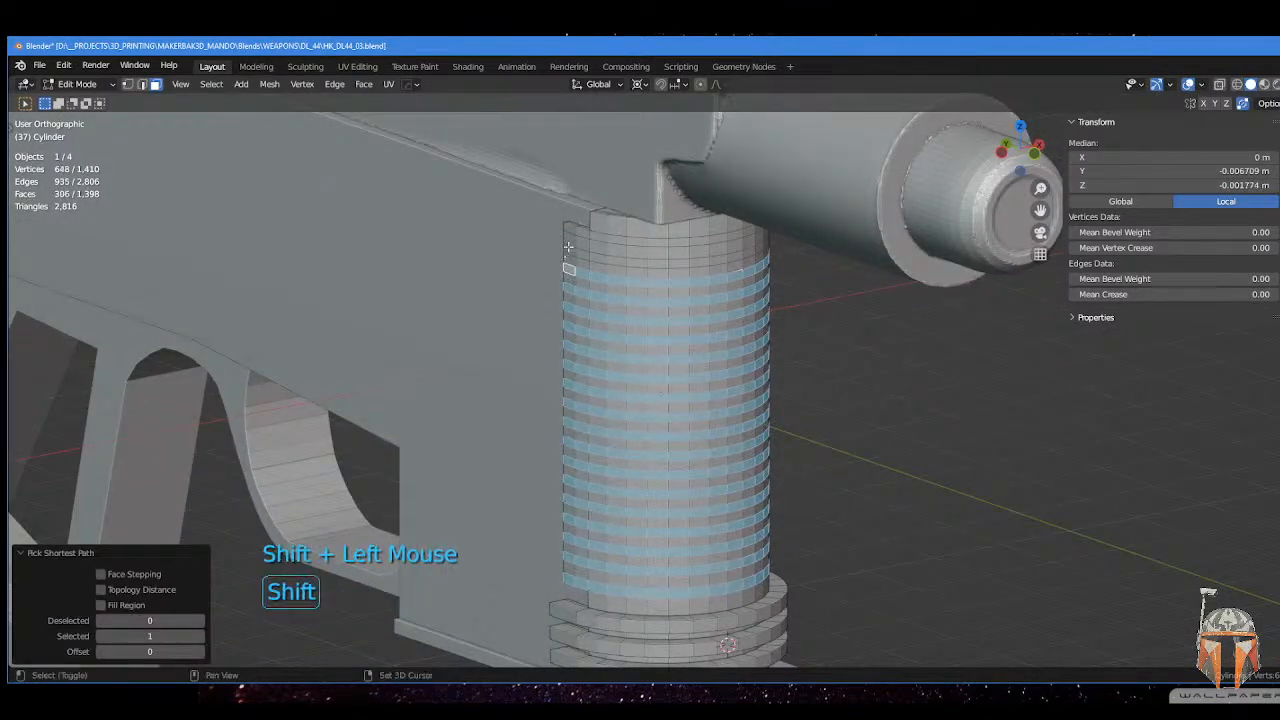
{"action": "left_click", "coordinate": [710, 258], "text": "ctrl"}
{"action": "middle_click_drag", "start_coordinate": [710, 258], "coordinate": [780, 265]}
{"action": "scroll", "coordinate": [787, 267], "scroll_direction": "up", "scroll_amount": 2, "text": "ctrl"}
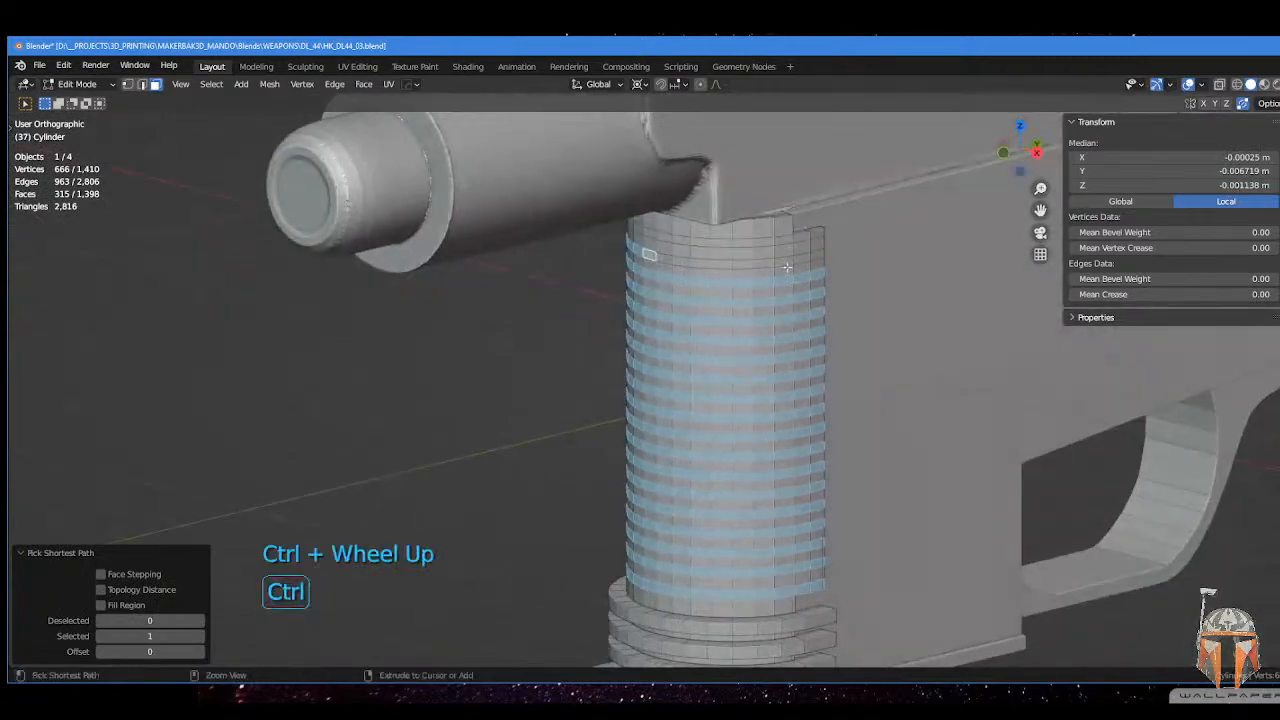
{"action": "left_click", "coordinate": [819, 256], "text": "shift"}
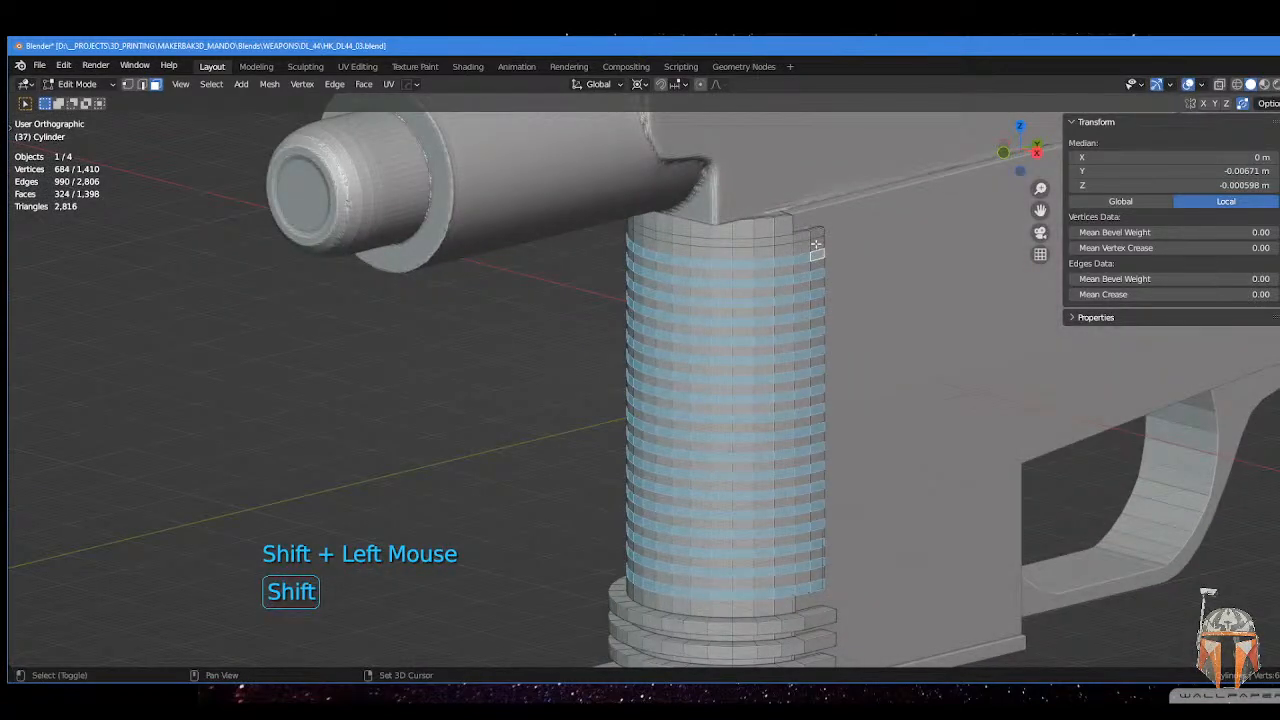
- Complete the selection with the nineteenth alternating face band, just below the upper receiver
{"action": "left_click", "coordinate": [817, 236], "text": "shift"}
{"action": "middle_click_drag", "start_coordinate": [693, 253], "coordinate": [630, 238]}
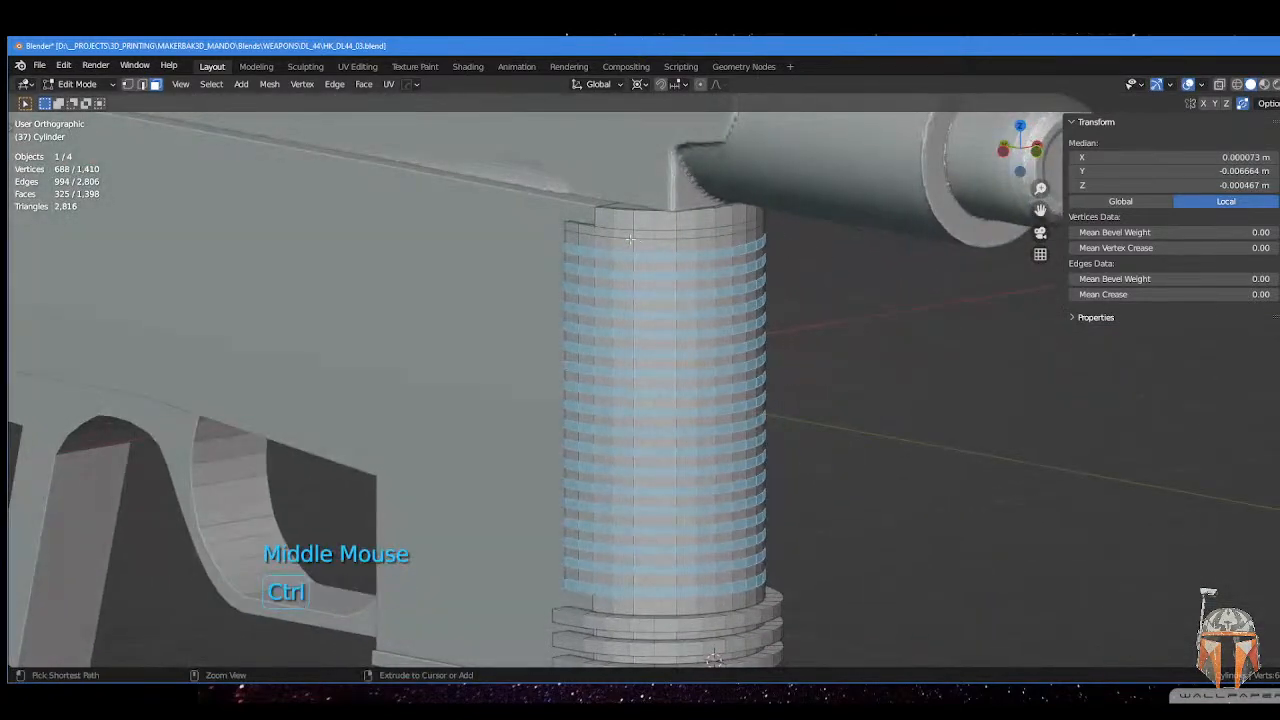
{"action": "left_click", "coordinate": [741, 229], "text": "ctrl"}
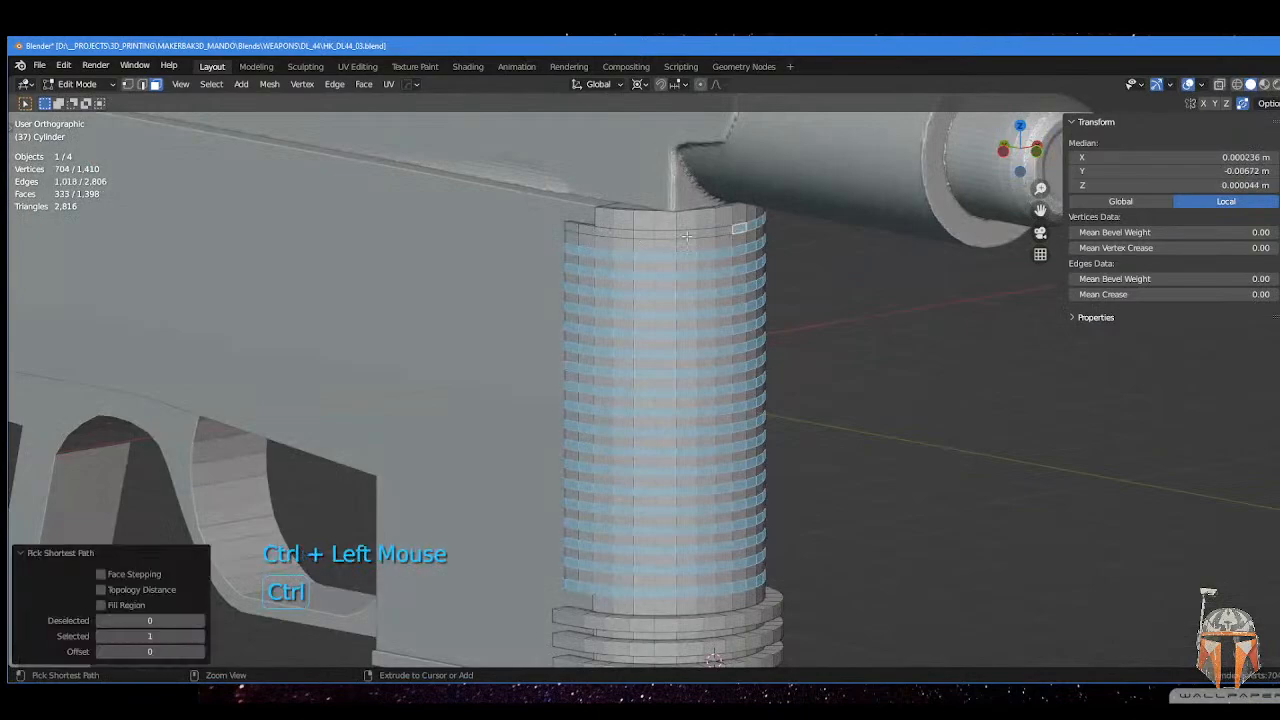
{"action": "left_click", "coordinate": [573, 228], "text": "ctrl"}
- Extrude all selected face bands outward along their normals by about 0.00132 m to form raised ribs
{"action": "middle_click_drag", "start_coordinate": [573, 228], "coordinate": [431, 292], "text": "shift"}
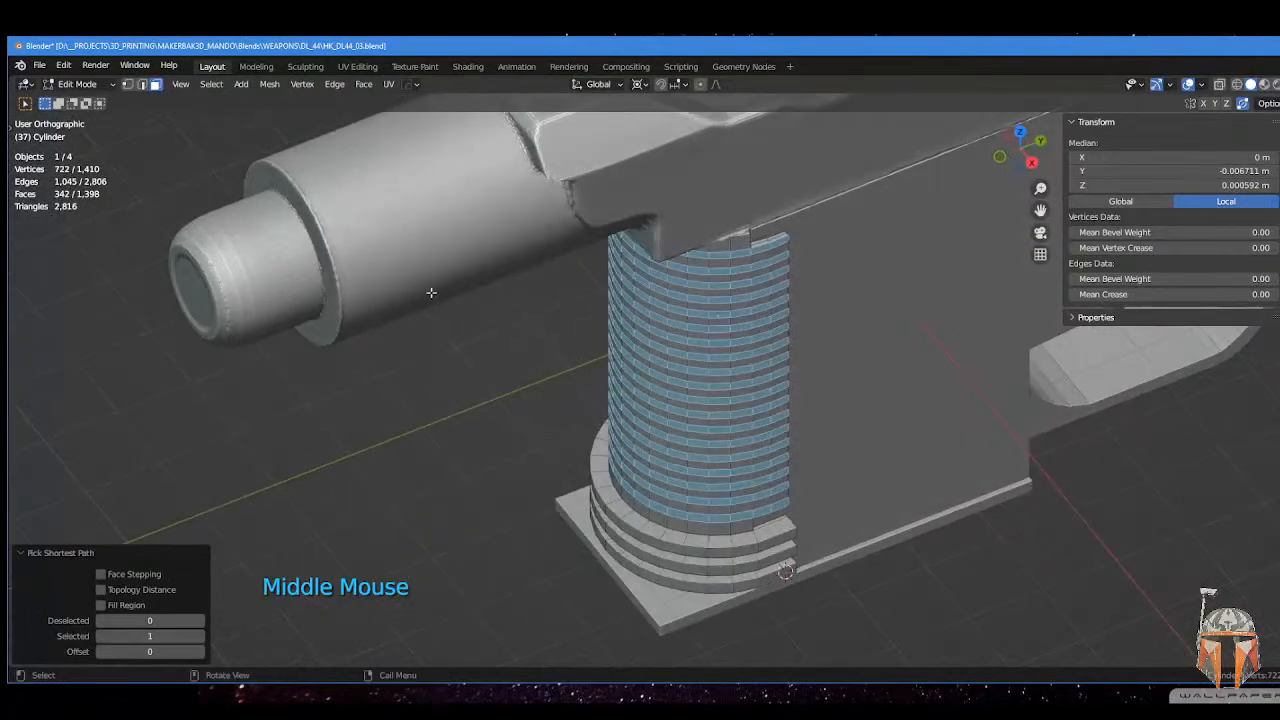
{"action": "middle_click_drag", "start_coordinate": [719, 364], "coordinate": [607, 356], "text": "shift"}
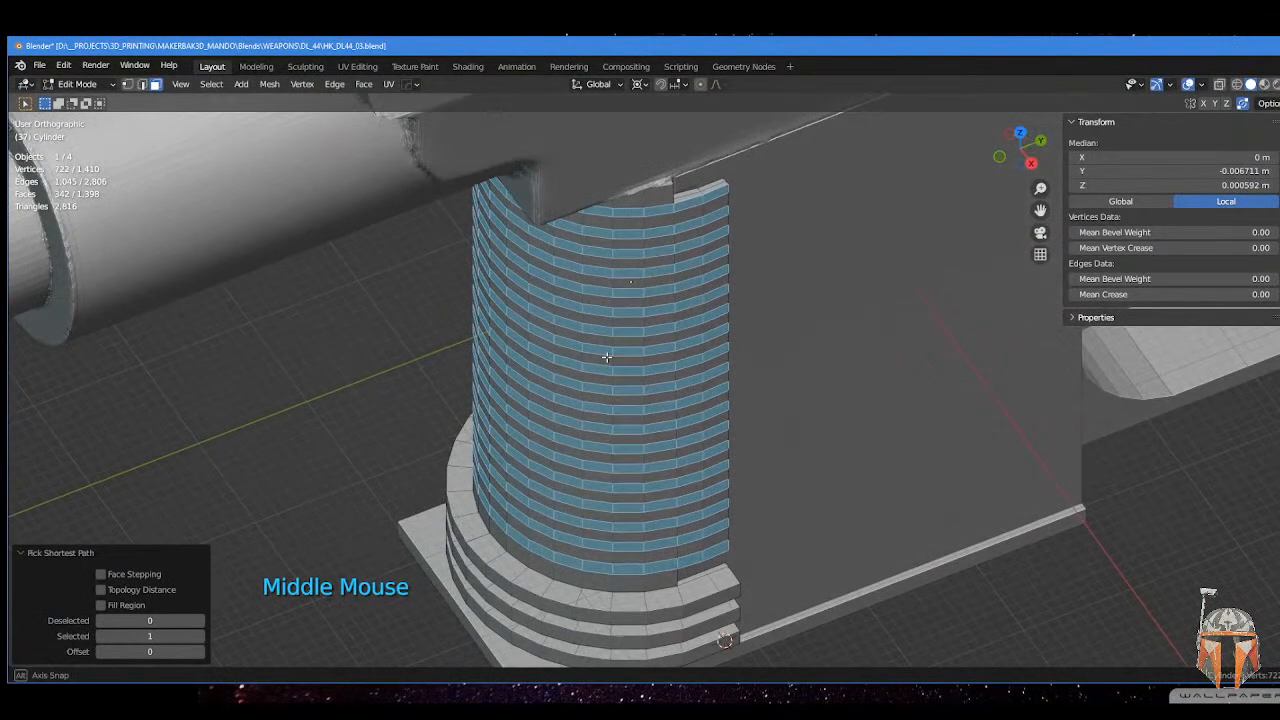
{"action": "key", "text": "alt"}
{"action": "left_click", "coordinate": [696, 369]}
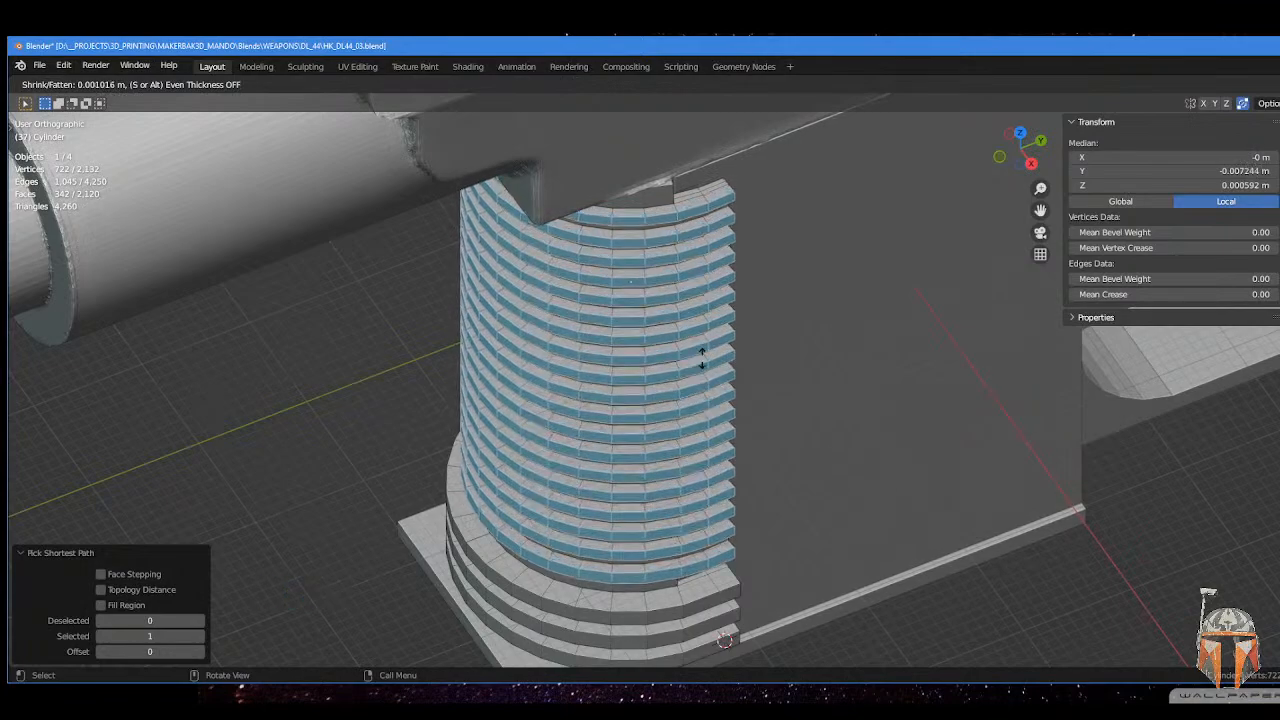
{"action": "left_click", "coordinate": [703, 355]}
- Examine the extruded ribs on the front cylinder from several angles, up close and against the whole blaster
{"action": "middle_click_drag", "start_coordinate": [703, 355], "coordinate": [670, 323]}
{"action": "scroll", "coordinate": [673, 325], "scroll_direction": "down", "scroll_amount": 2}
{"action": "scroll", "coordinate": [471, 371], "scroll_direction": "down", "scroll_amount": 3}
{"action": "middle_click_drag", "start_coordinate": [471, 371], "coordinate": [560, 374]}
{"action": "scroll", "coordinate": [817, 328], "scroll_direction": "up", "scroll_amount": 4}
{"action": "middle_click_drag", "start_coordinate": [560, 374], "coordinate": [724, 473]}
{"action": "scroll", "coordinate": [585, 390], "scroll_direction": "down", "scroll_amount": 2}
{"action": "scroll", "coordinate": [665, 383], "scroll_direction": "up", "scroll_amount": 2}
{"action": "scroll", "coordinate": [600, 370], "scroll_direction": "up", "scroll_amount": 2}
{"action": "scroll", "coordinate": [724, 373], "scroll_direction": "down", "scroll_amount": 2}
{"action": "scroll", "coordinate": [724, 373], "scroll_direction": "down", "scroll_amount": 3}
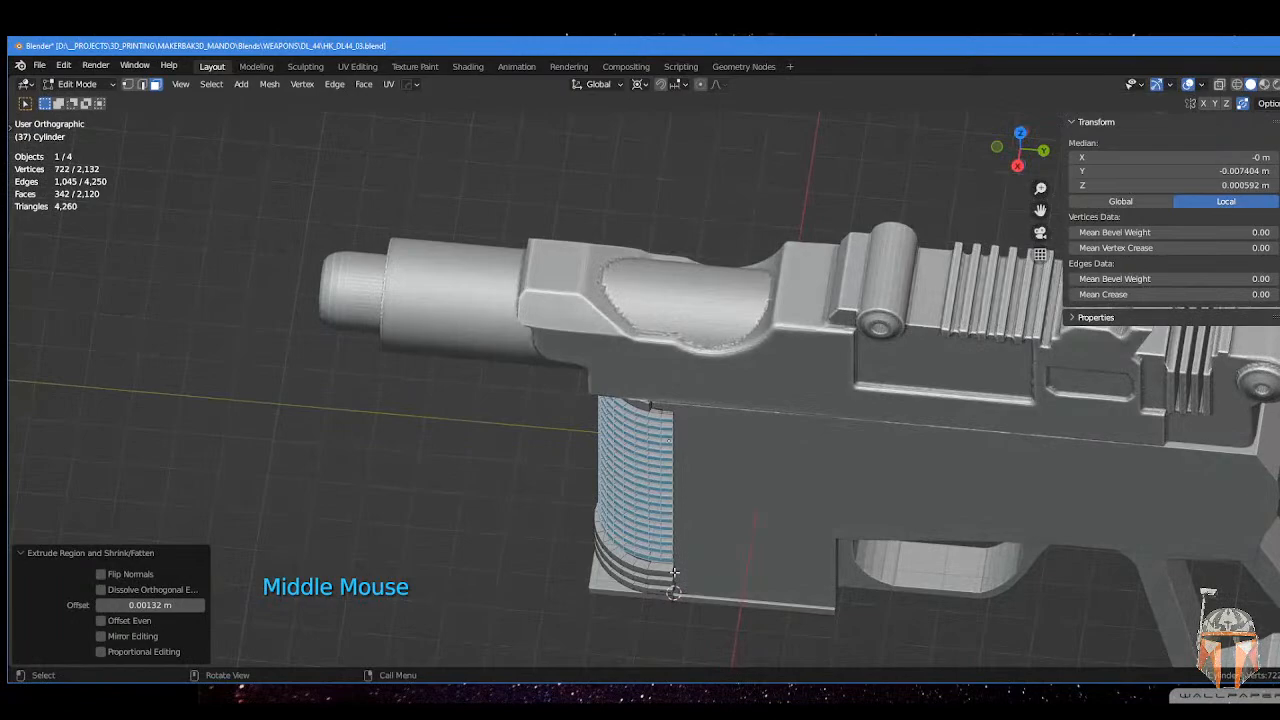
{"action": "middle_click_drag", "start_coordinate": [729, 577], "coordinate": [873, 540]}
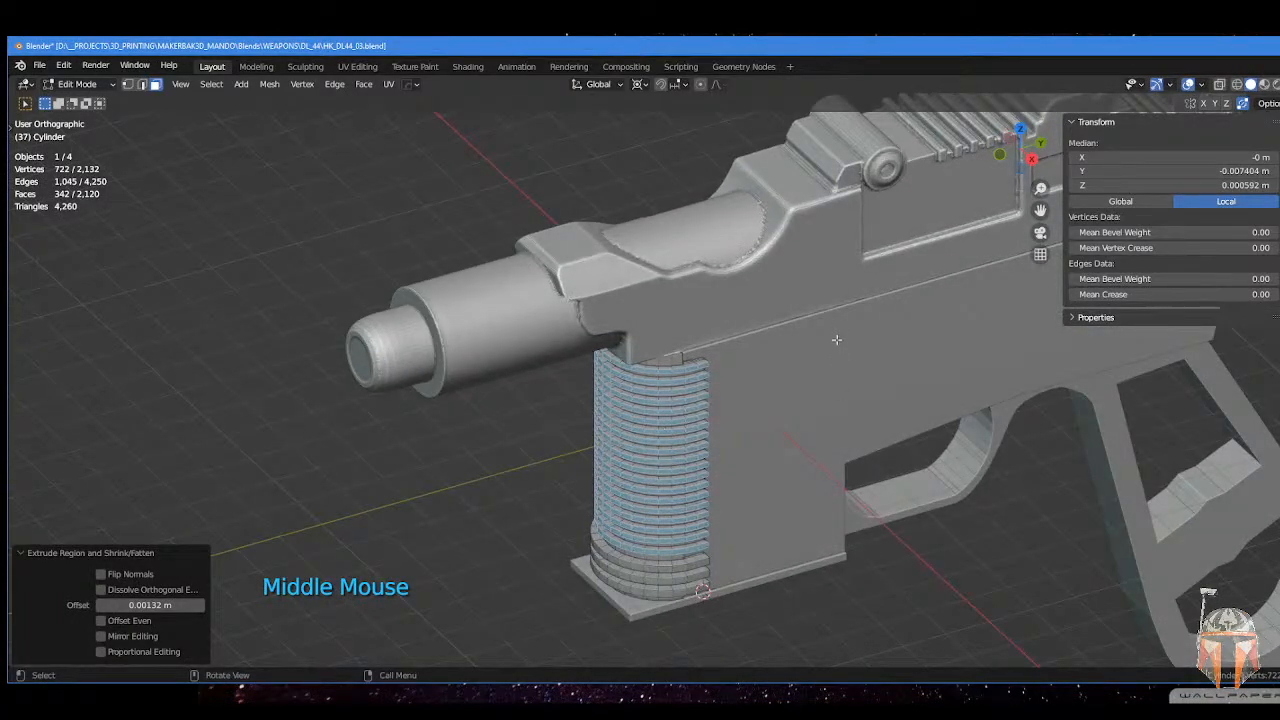
{"action": "middle_click_drag", "start_coordinate": [836, 340], "coordinate": [712, 340]}
{"action": "scroll", "coordinate": [549, 460], "scroll_direction": "up", "scroll_amount": 3}
{"action": "mouse_move", "coordinate": [712, 340]}
{"action": "middle_mouse_down"}
{"action": "mouse_move", "coordinate": [721, 317]}
{"action": "mouse_move", "coordinate": [679, 353]}
{"action": "mouse_move", "coordinate": [718, 362]}
{"action": "middle_mouse_up"}
{"action": "middle_click_drag", "start_coordinate": [768, 322], "coordinate": [583, 463], "text": "shift"}
{"action": "scroll", "coordinate": [525, 353], "scroll_direction": "down", "scroll_amount": 3}
{"action": "scroll", "coordinate": [505, 531], "scroll_direction": "down", "scroll_amount": 3}
- Return to Object Mode and select the upper receiver, viewing the whole blaster from the front and side
{"action": "key", "text": "Tab"}
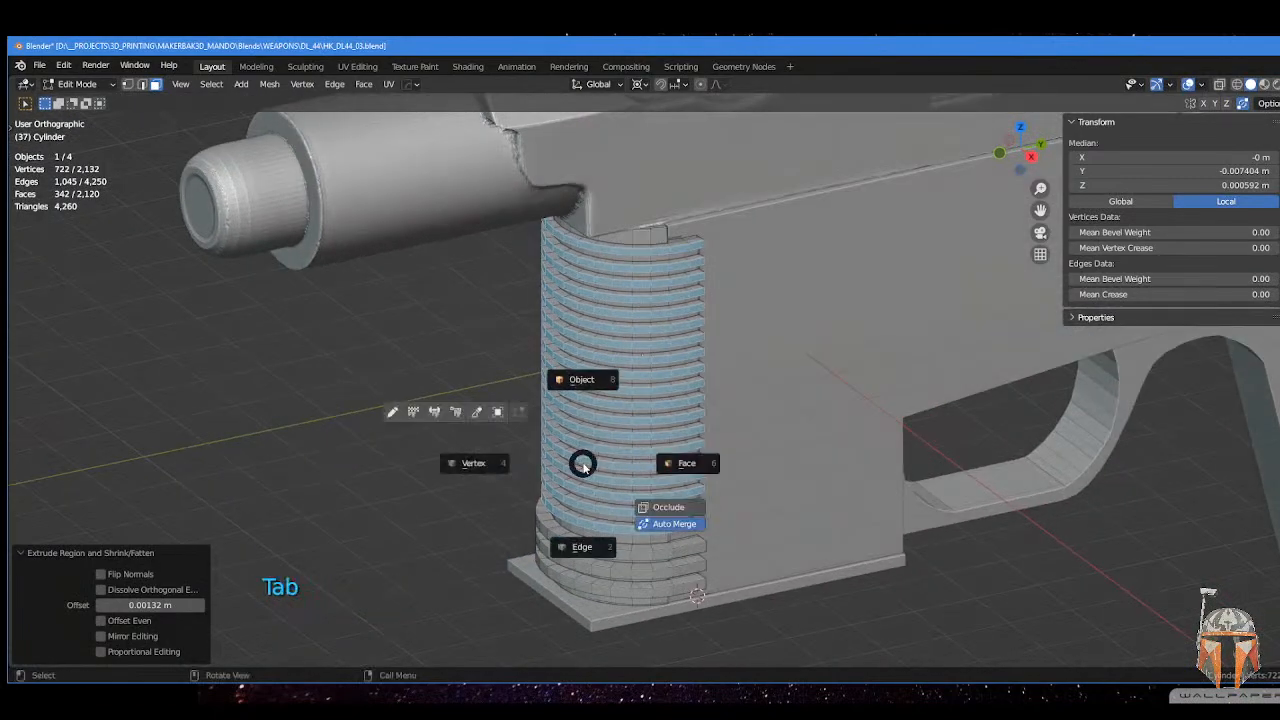
{"action": "left_click", "coordinate": [585, 385]}
{"action": "scroll", "coordinate": [598, 392], "scroll_direction": "down", "scroll_amount": 4}
{"action": "middle_click_drag", "start_coordinate": [708, 413], "coordinate": [709, 230]}
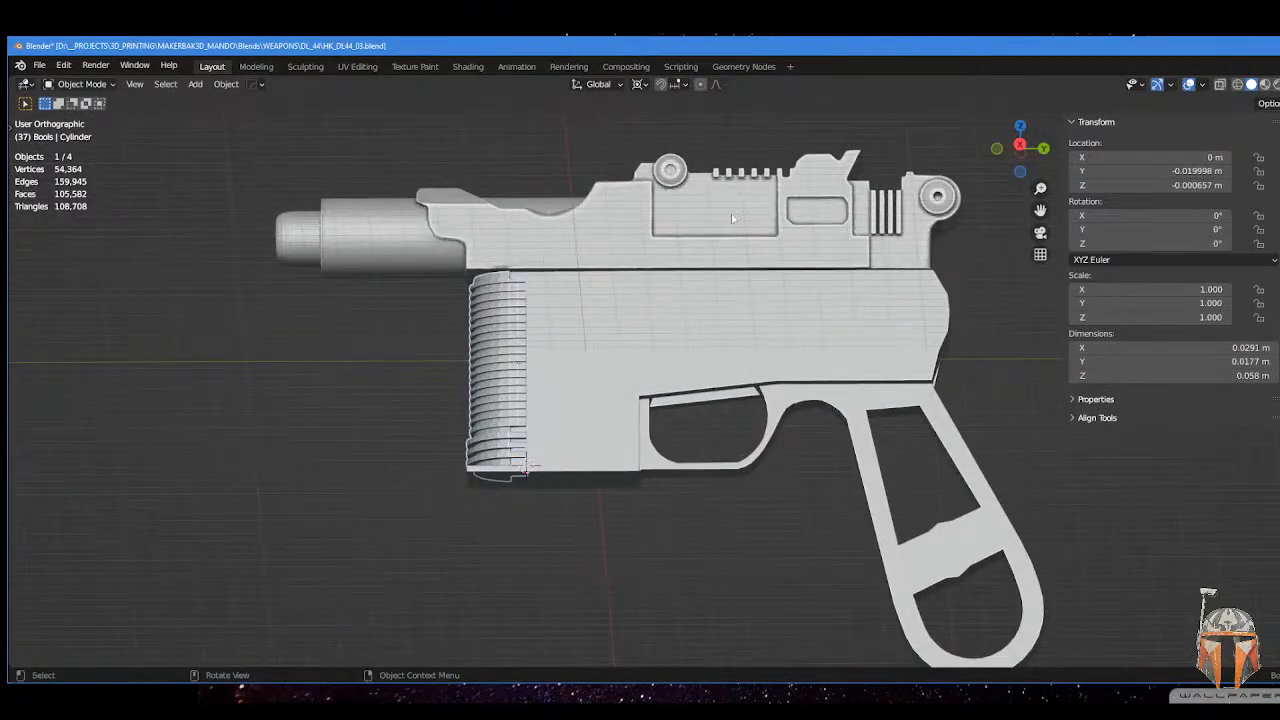
{"action": "mouse_move", "coordinate": [610, 231]}
{"action": "middle_mouse_down"}
{"action": "mouse_move", "coordinate": [626, 237]}
{"action": "mouse_move", "coordinate": [613, 214]}
{"action": "middle_mouse_up"}
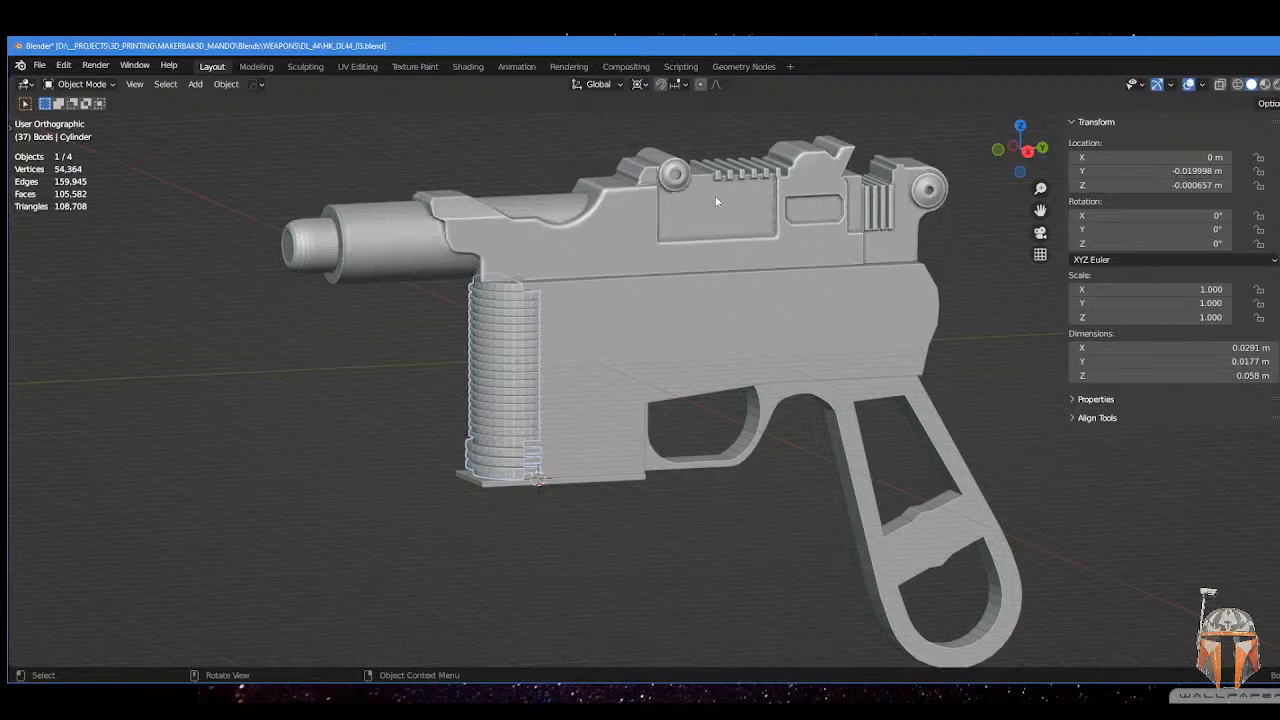
{"action": "middle_click_drag", "start_coordinate": [711, 203], "coordinate": [723, 231], "text": "shift"}
{"action": "left_click", "coordinate": [723, 231]}
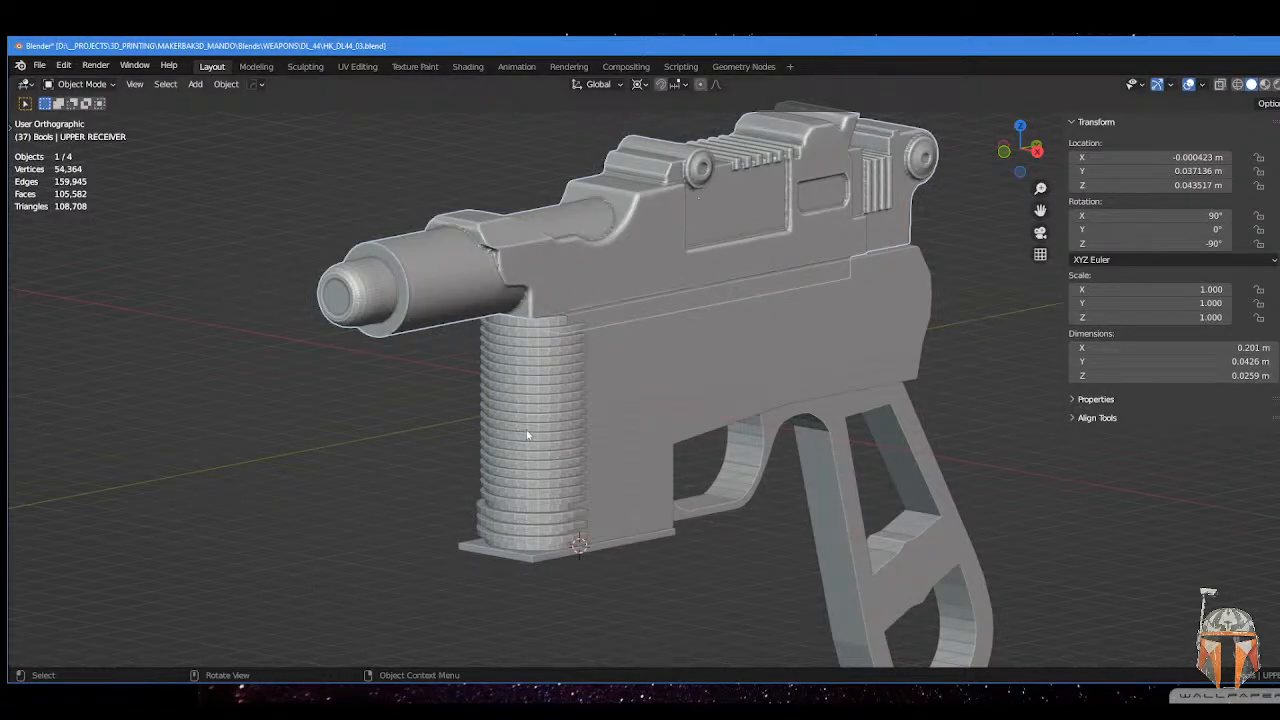
{"action": "middle_click_drag", "start_coordinate": [527, 434], "coordinate": [541, 418]}
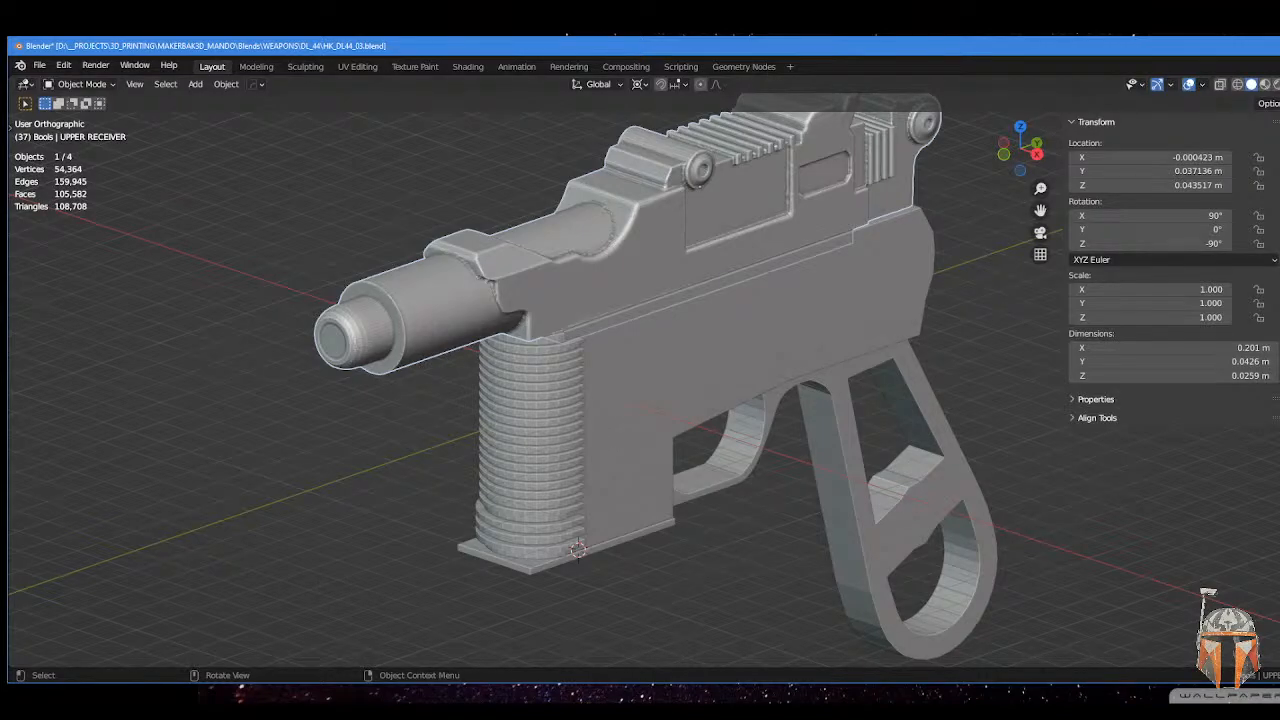
{"action": "middle_click_drag", "start_coordinate": [619, 446], "coordinate": [606, 418]}
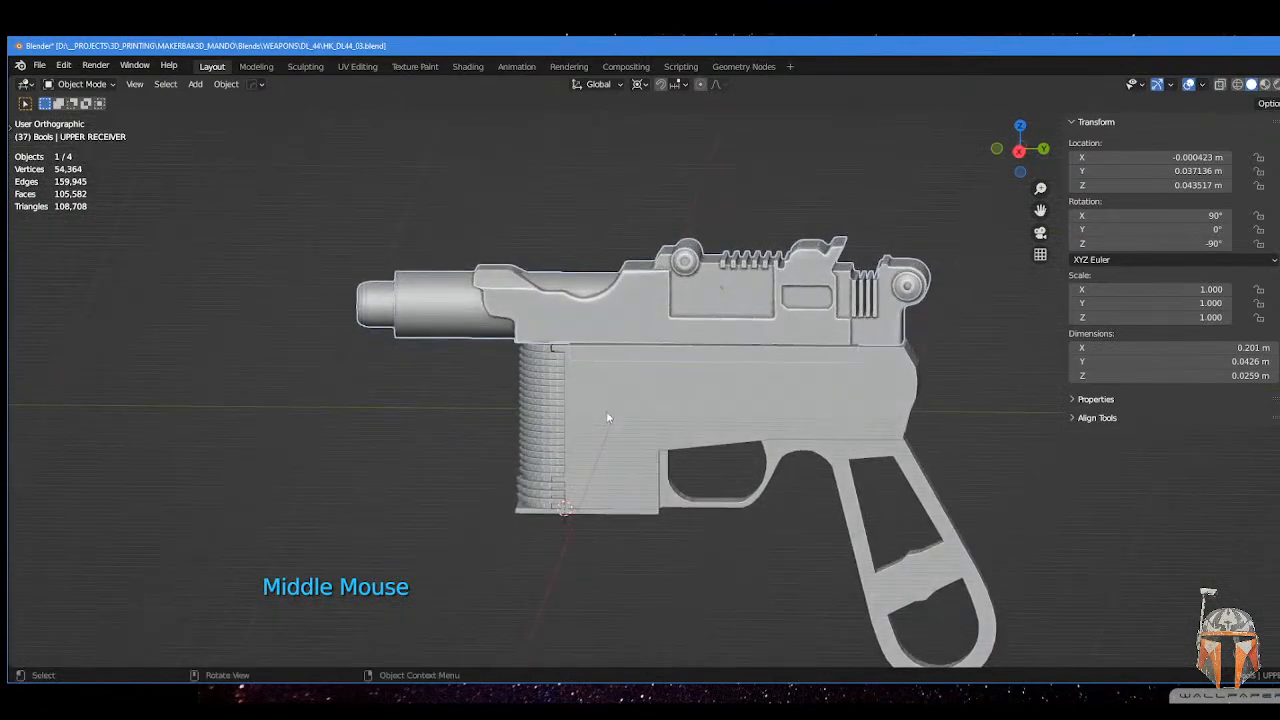